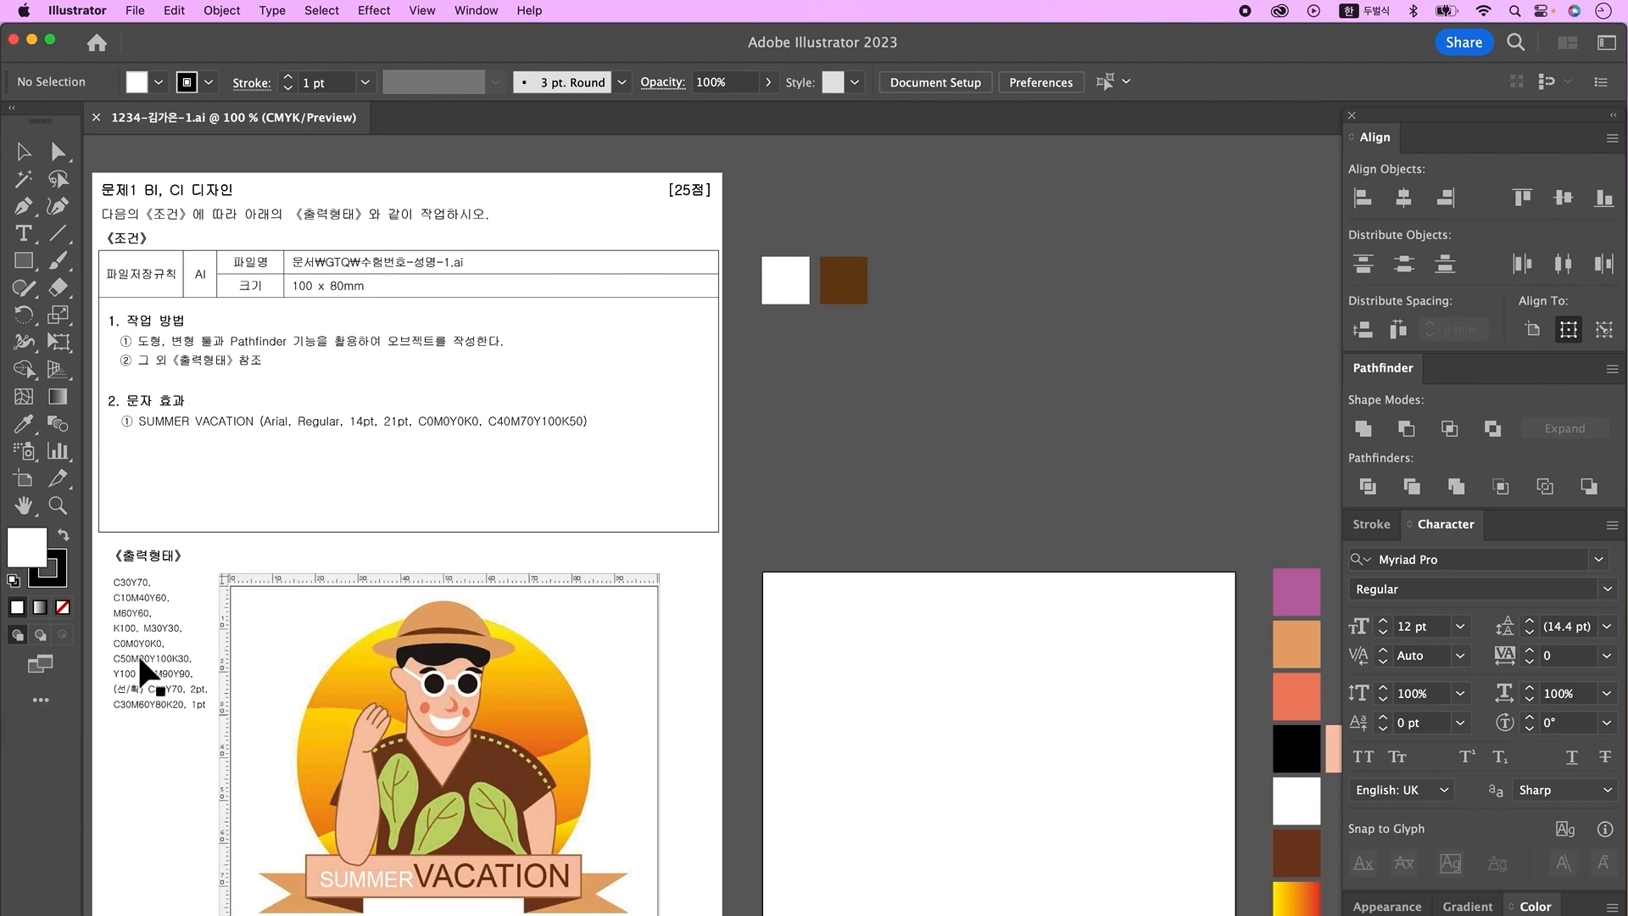
# - Turn on the video rulers around the blank artboard
pyautogui.moveTo(1089, 747)
pyautogui.mouseDown()
pyautogui.moveTo(986, 706)
pyautogui.moveTo(986, 601)
pyautogui.moveTo(1071, 732)
pyautogui.mouseUp()
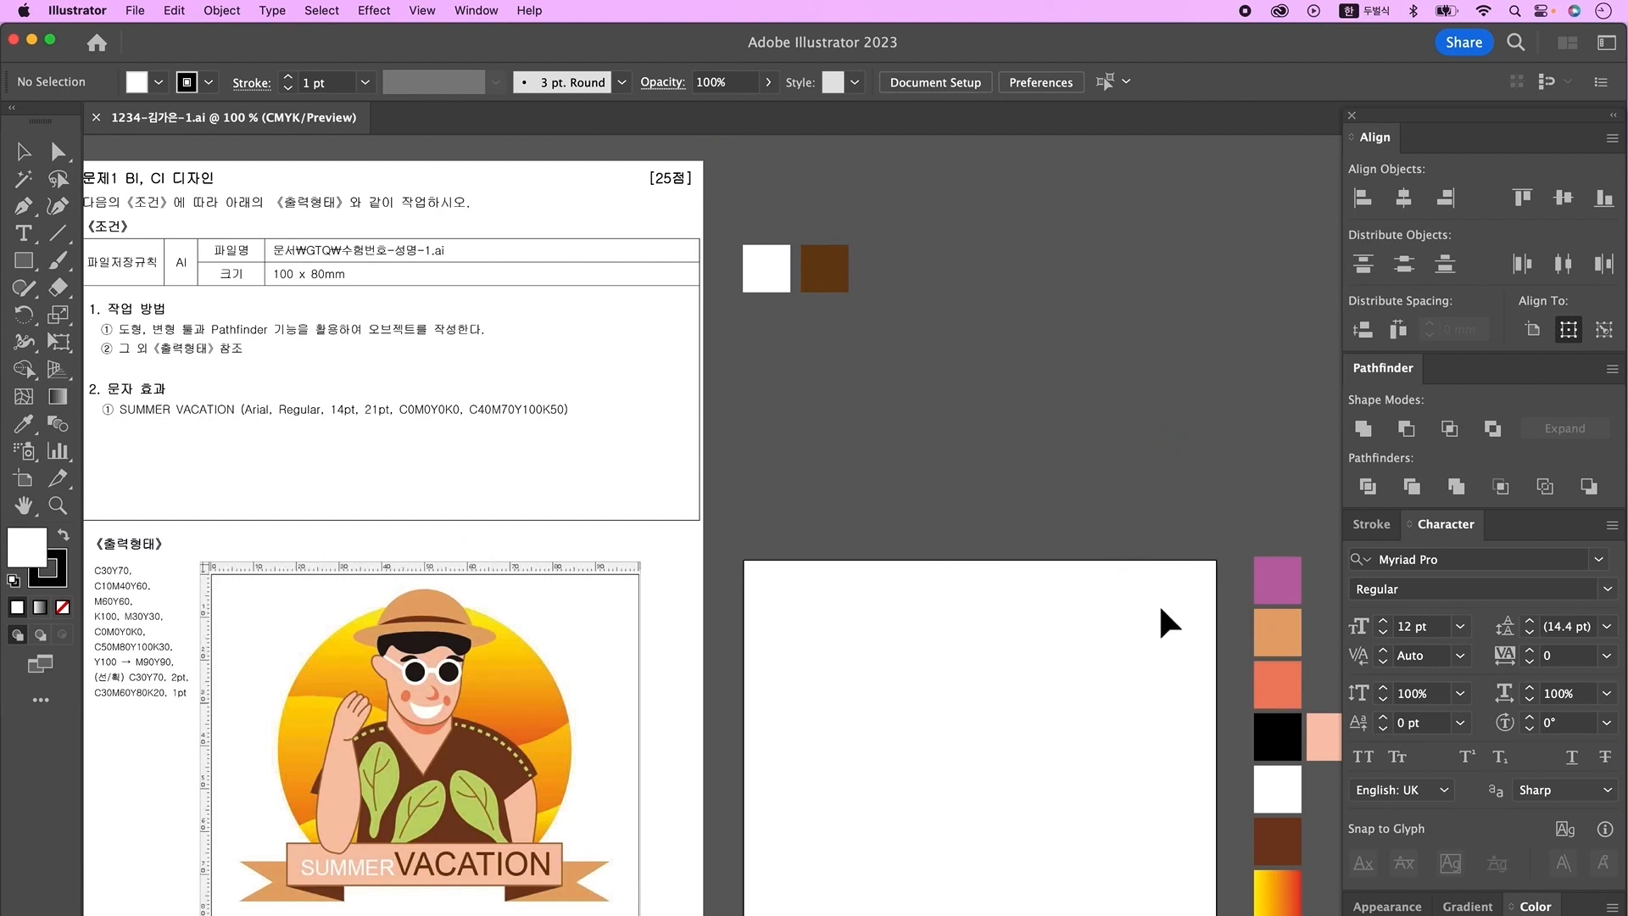
pyautogui.click(421, 12)
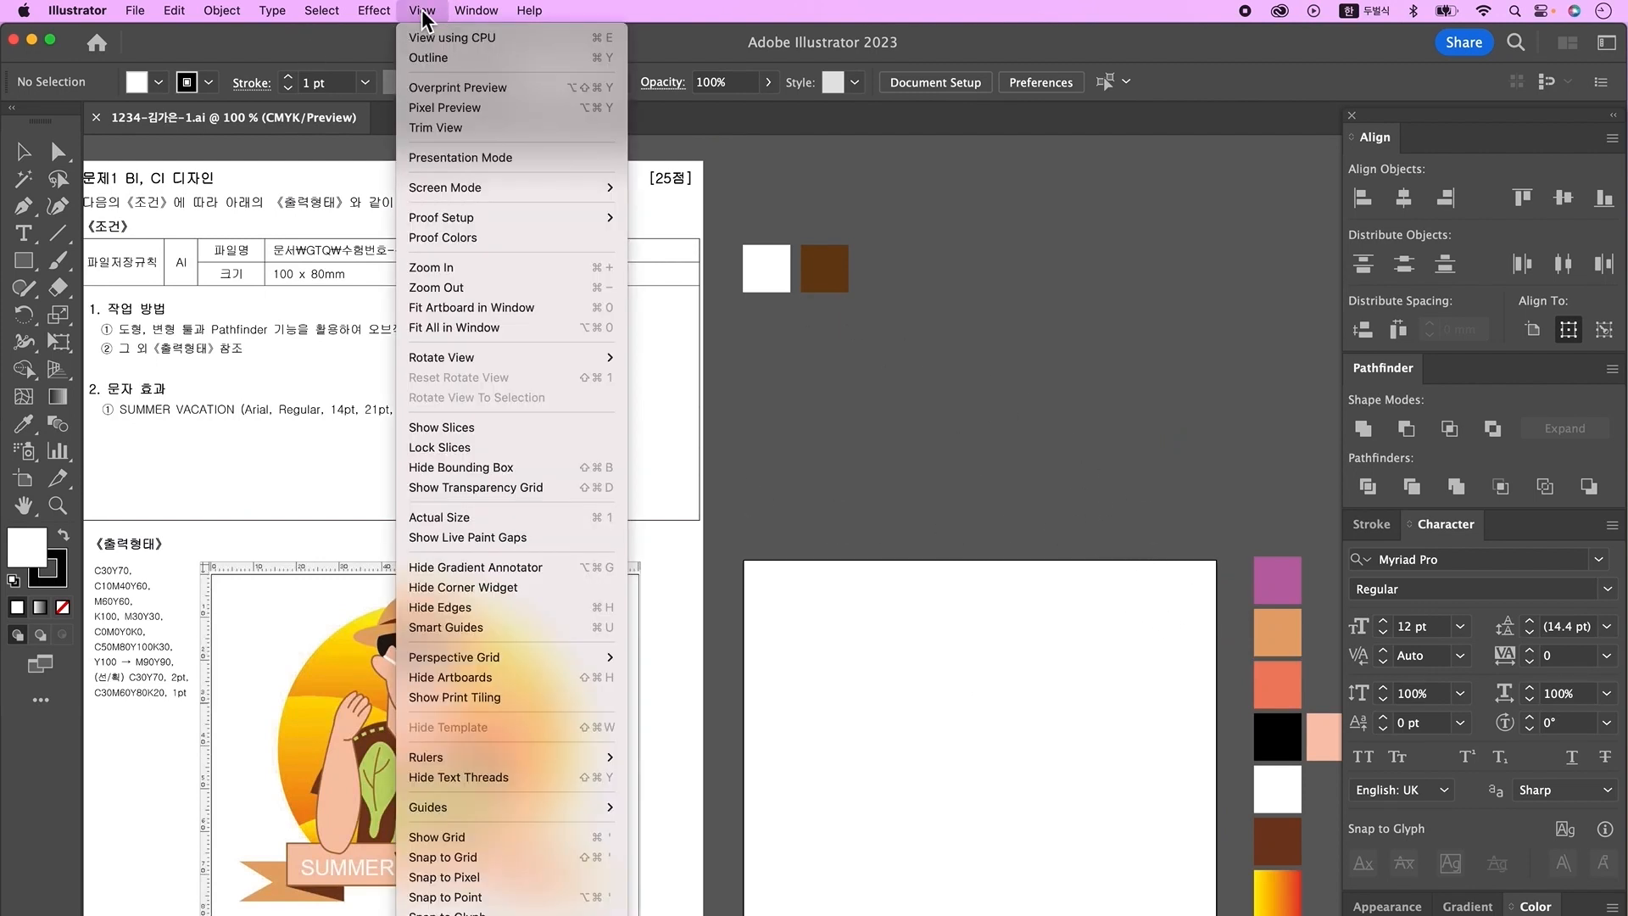
pyautogui.moveTo(606, 758)
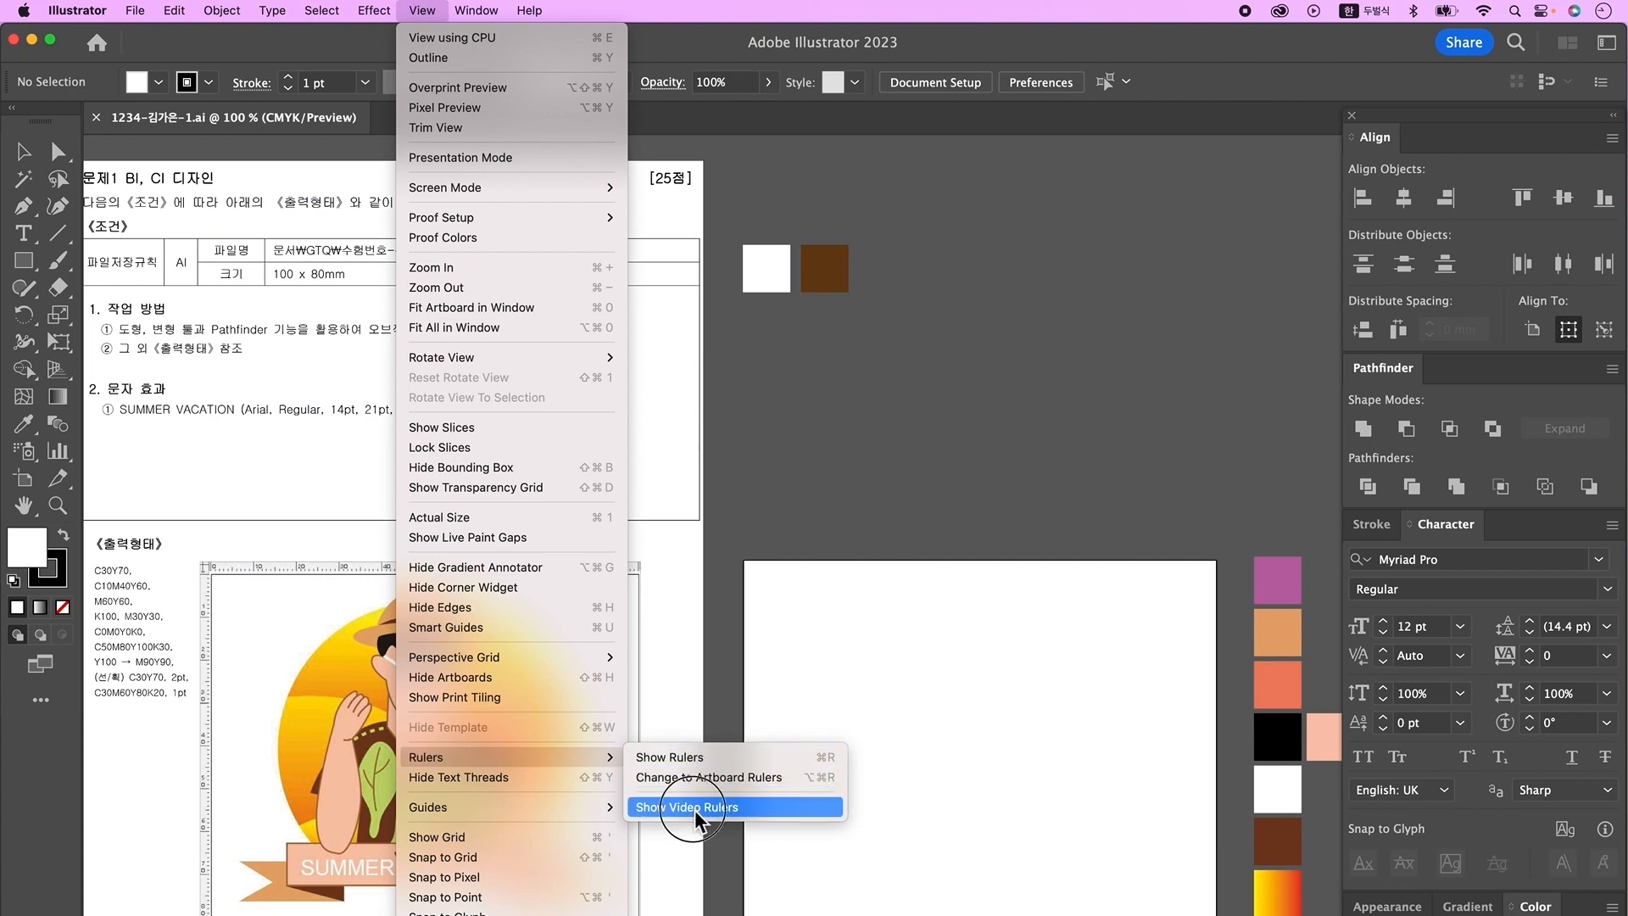
pyautogui.click(678, 807)
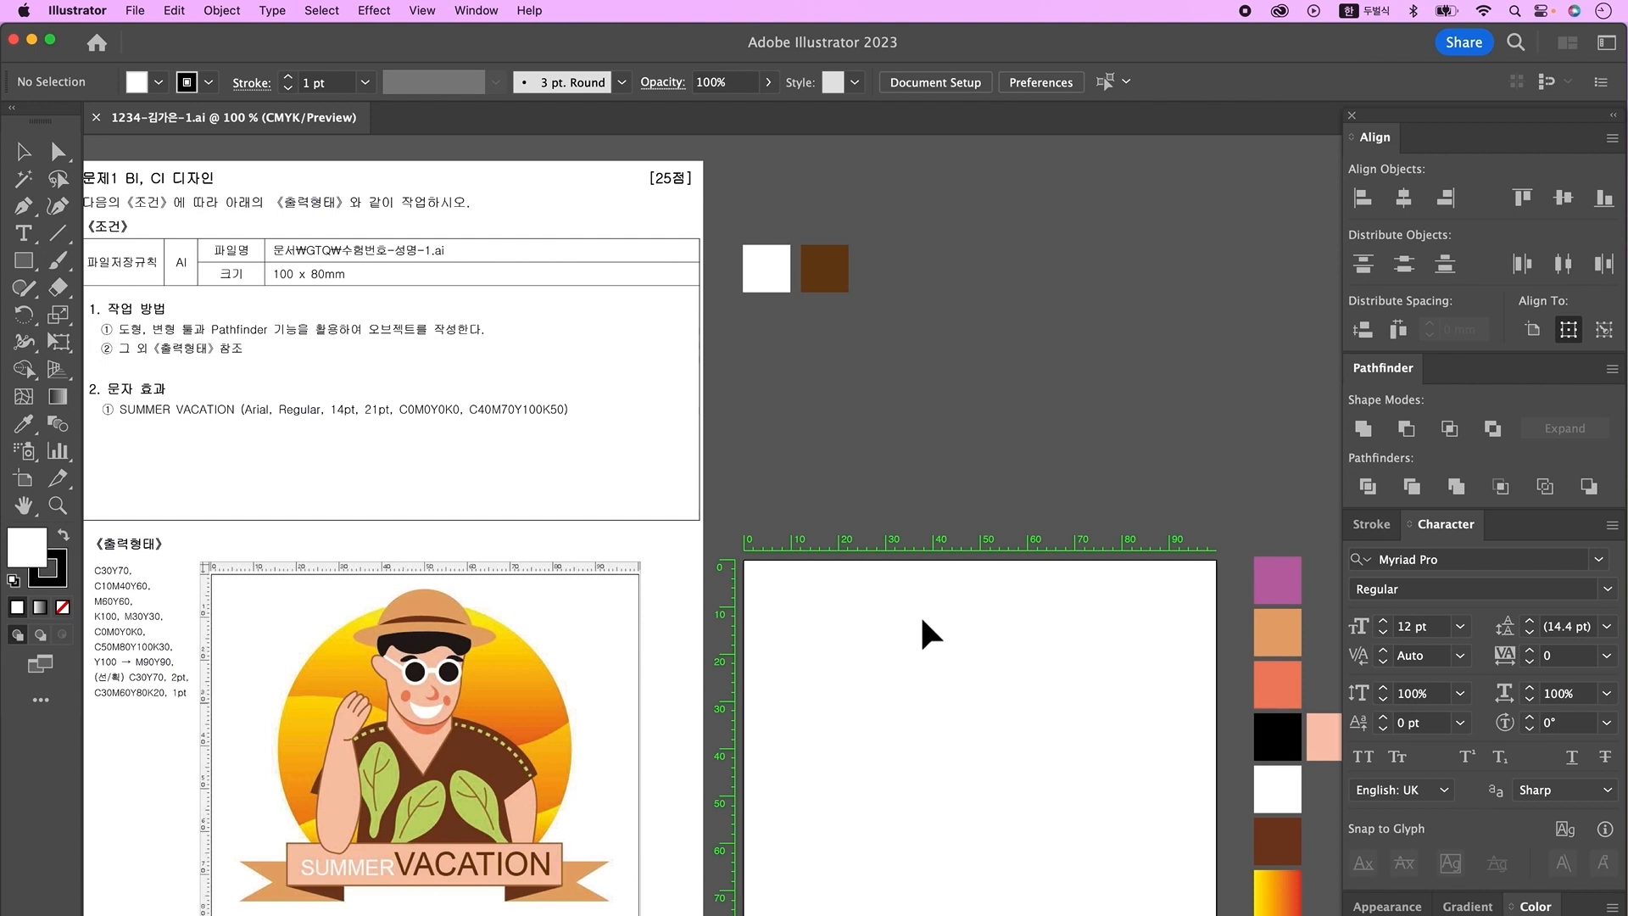
# - Add the point text "SUMMER VACATION" in the empty area above the blank artboard
pyautogui.click(24, 233)
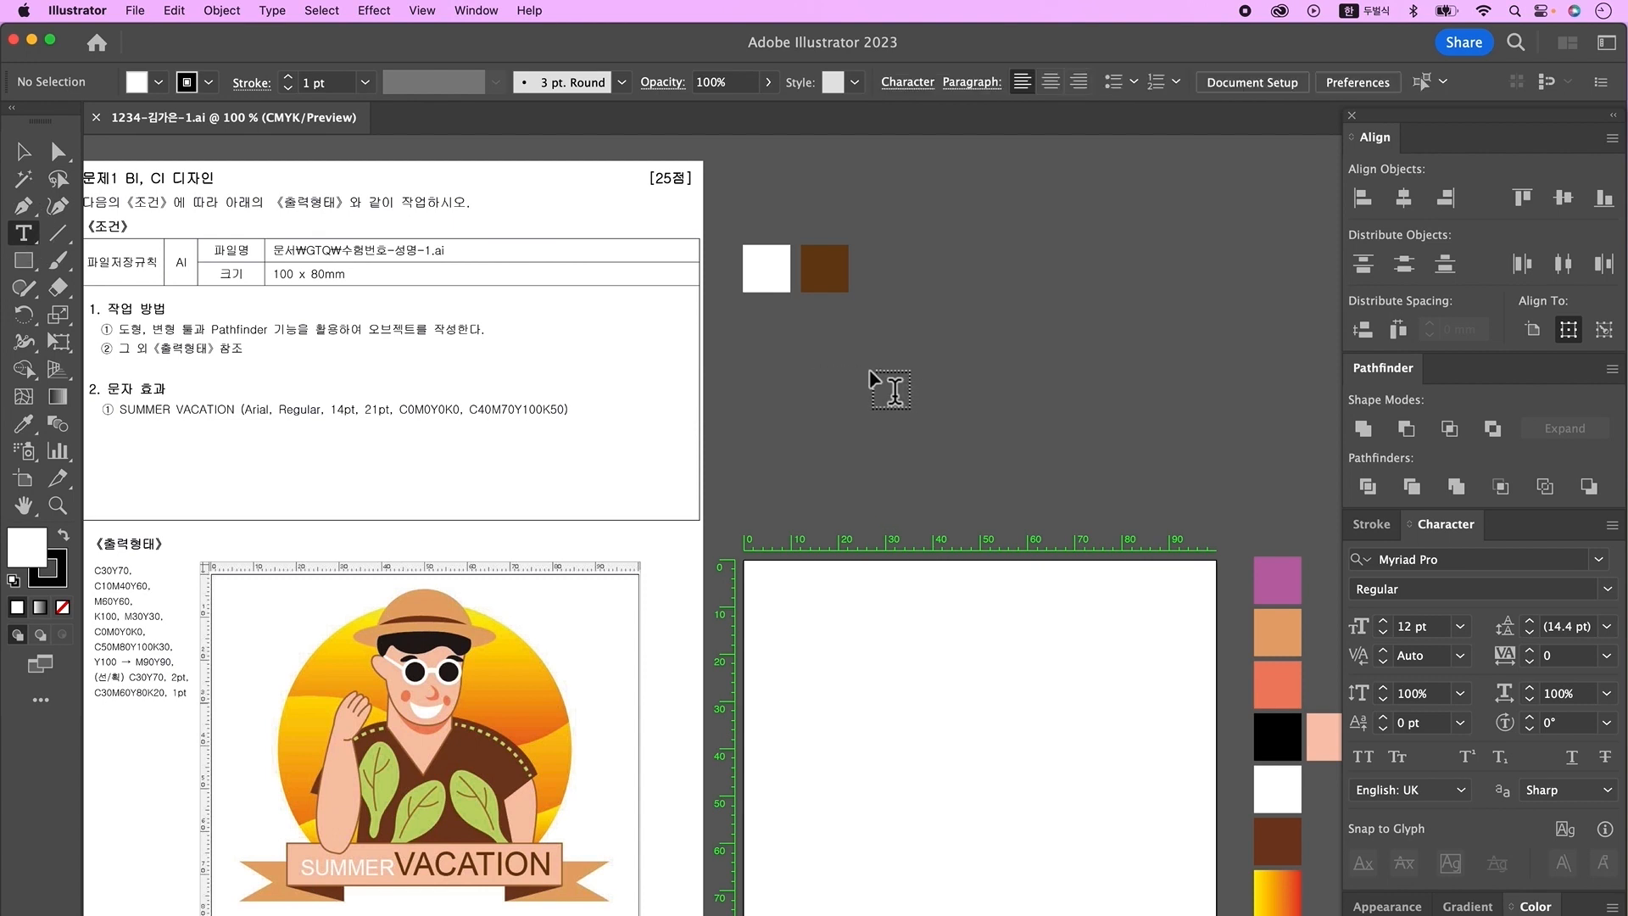
pyautogui.click(809, 424)
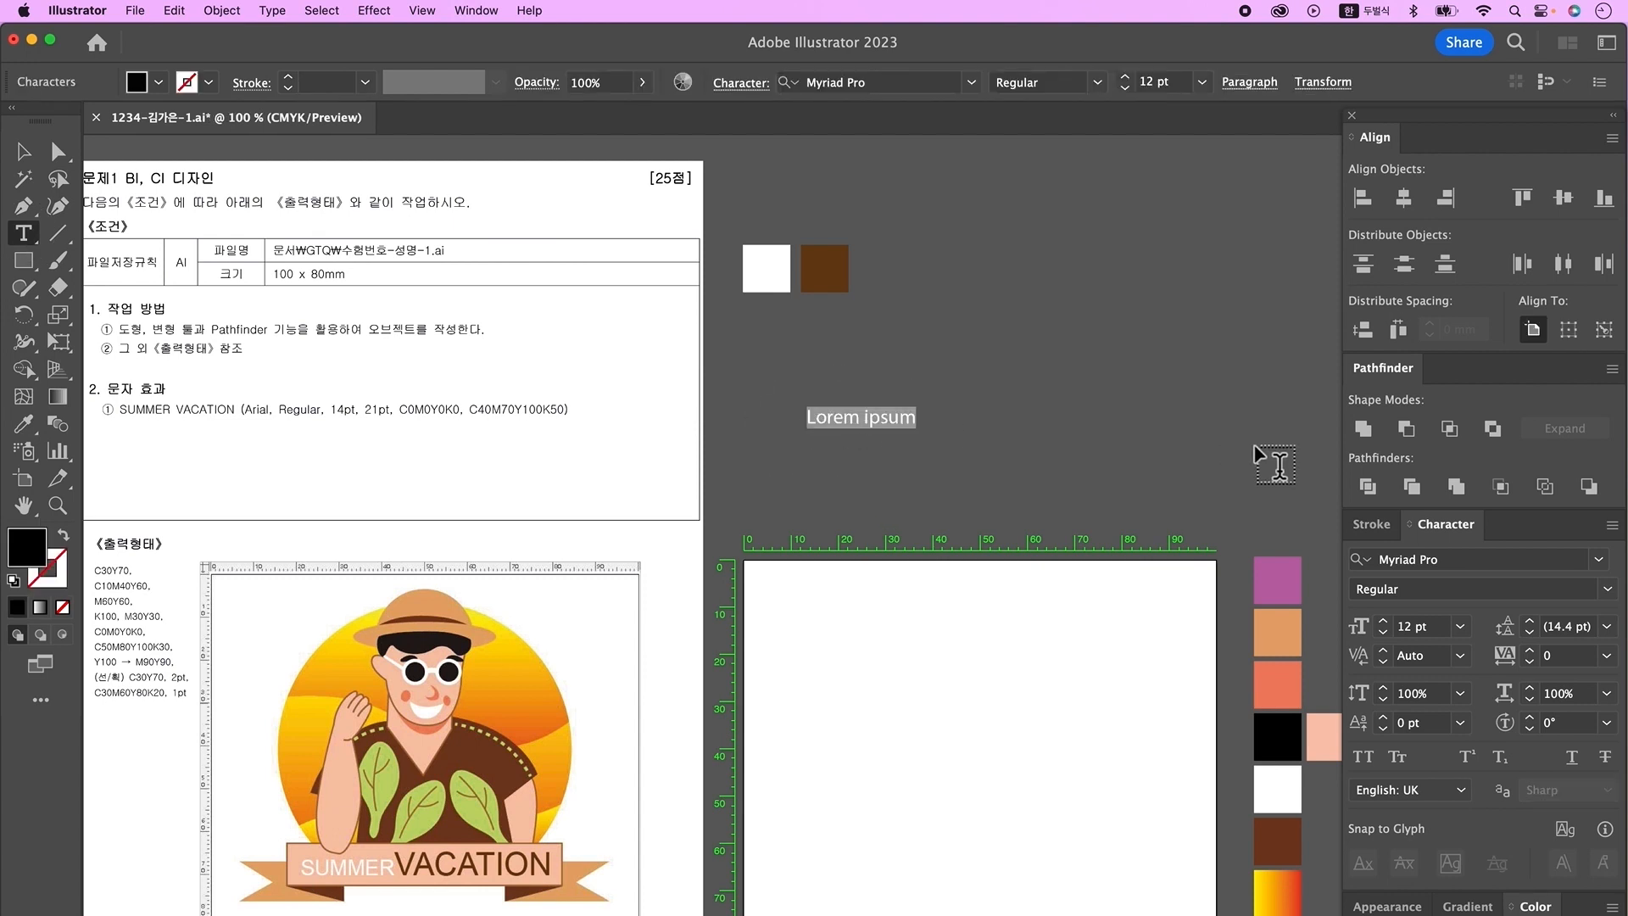
pyautogui.press('BackSpace')
pyautogui.hotkey('ctrl', 'space')
pyautogui.write('SUMMER VACATION')
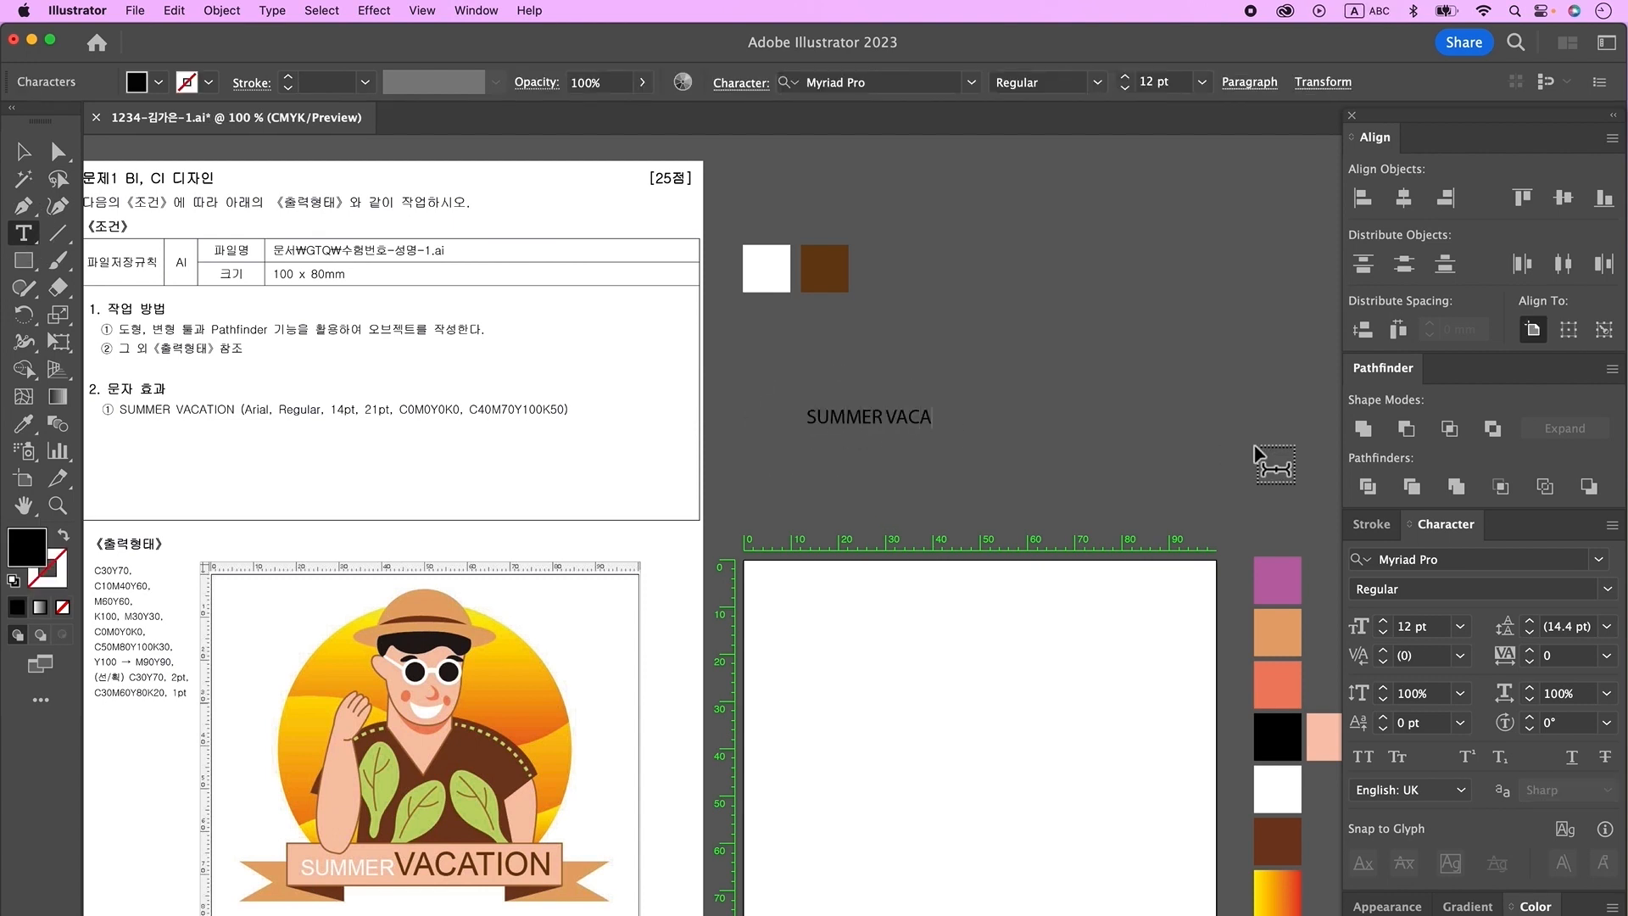
pyautogui.press('Escape')
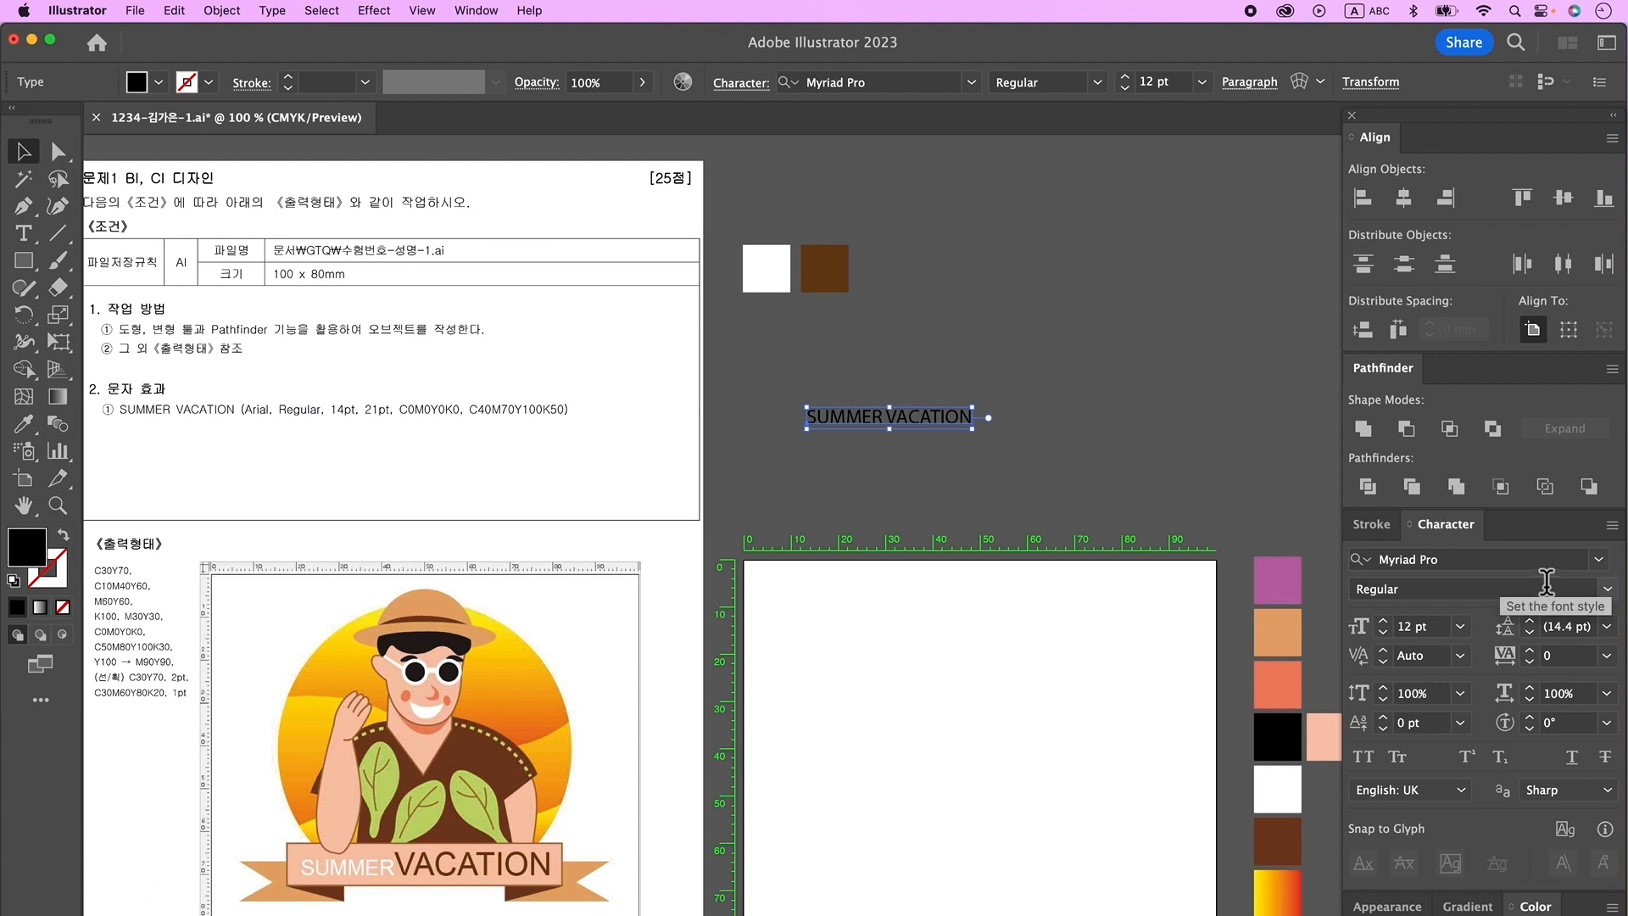
# - Set the SUMMER VACATION text to the Arial font at 14 pt
pyautogui.click(1516, 560)
pyautogui.write('Arial')
pyautogui.press('Return')
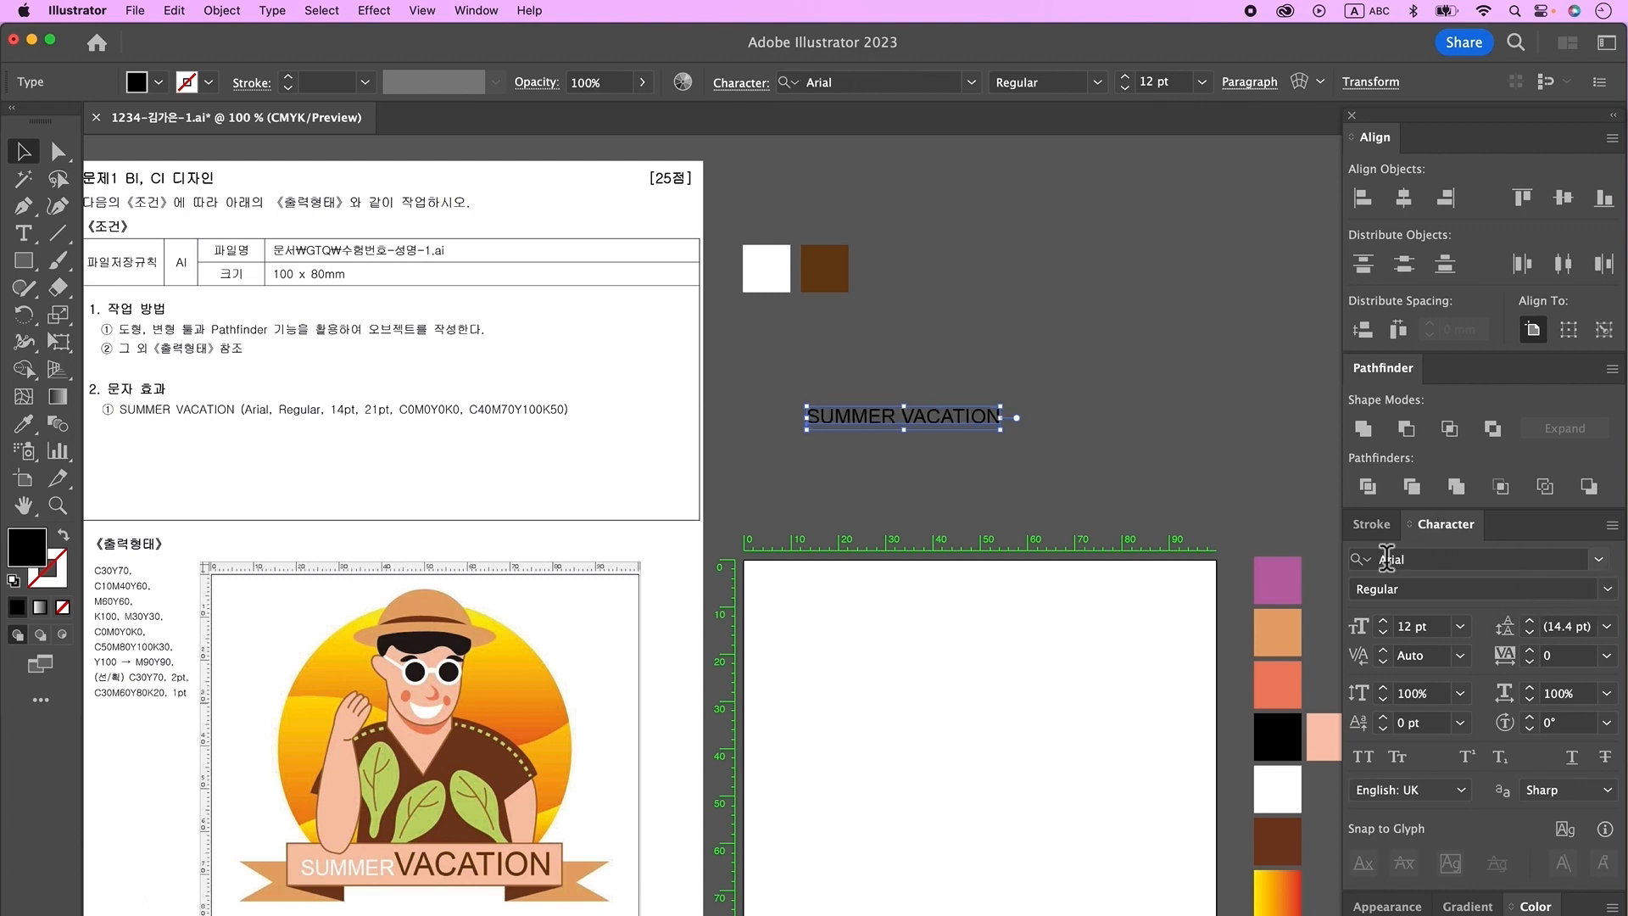
pyautogui.doubleClick(1408, 628)
pyautogui.write('14')
pyautogui.press('Return')
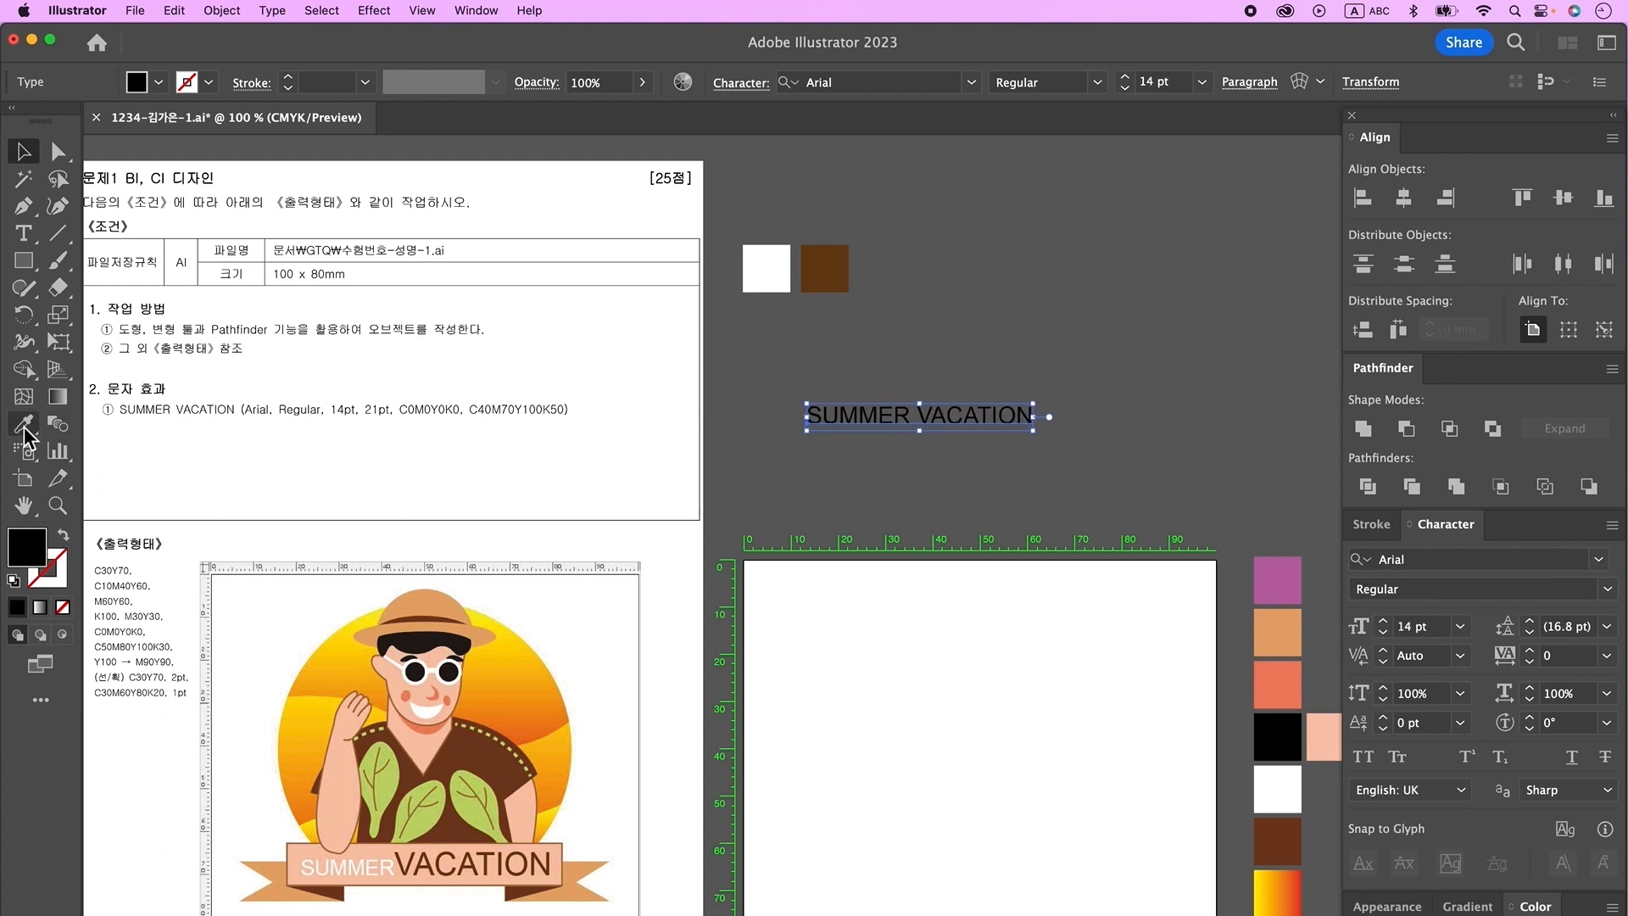
# - Color the SUMMER VACATION text white by sampling the white swatch square with the Eyedropper
pyautogui.click(25, 424)
pyautogui.click(755, 284)
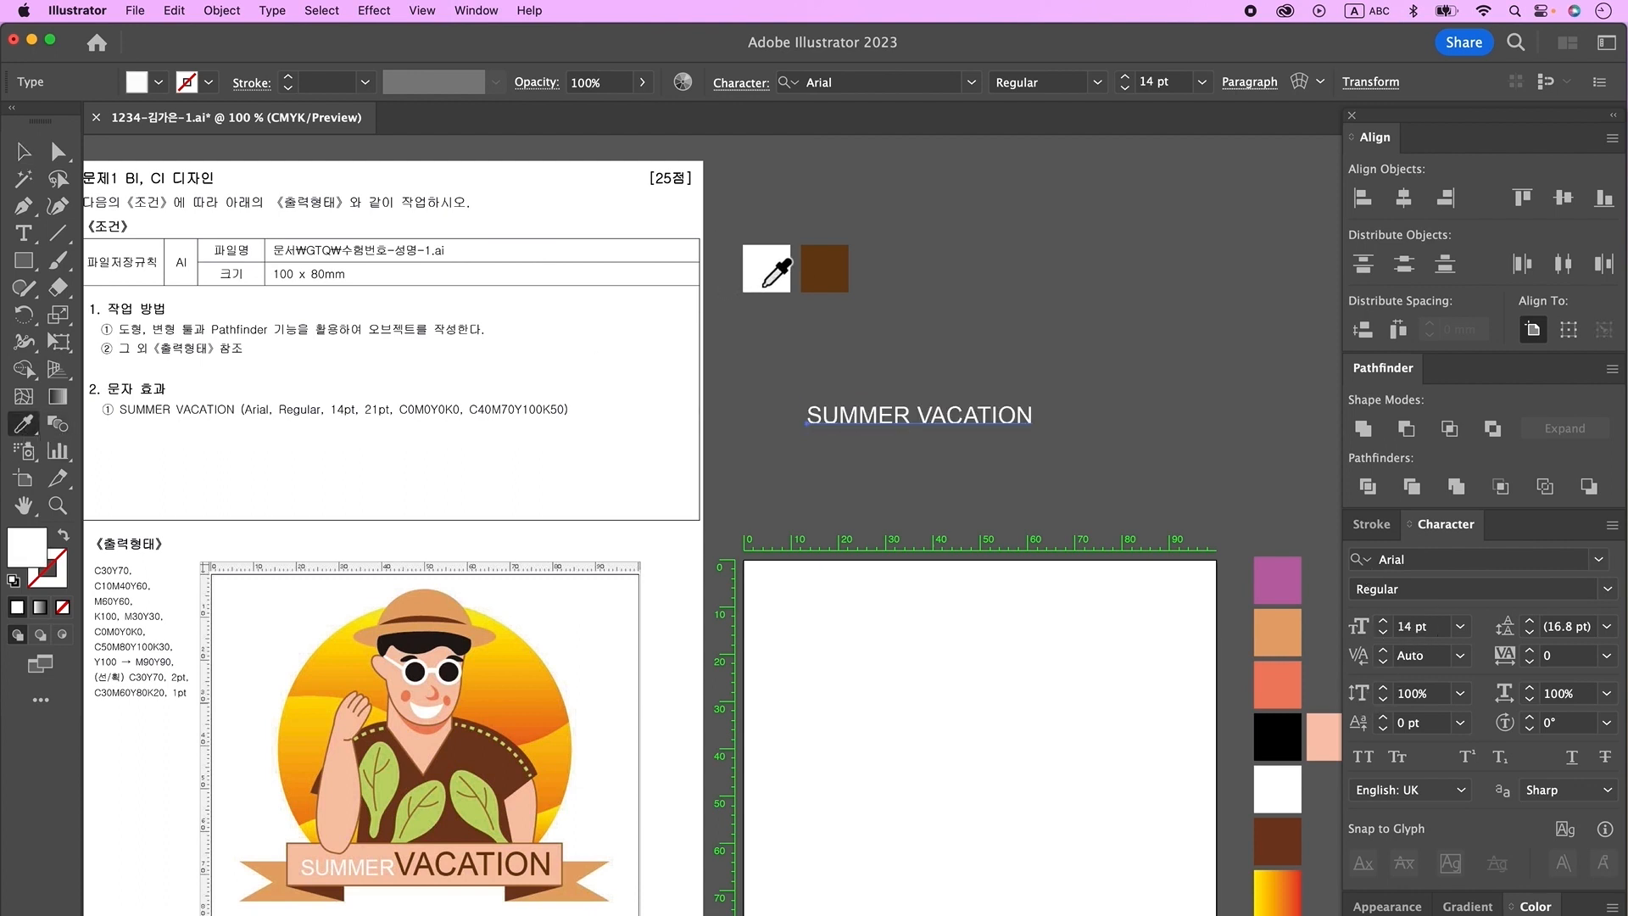
pyautogui.click(25, 152)
# - Set only the word VACATION to 21 pt and color it with the dark brown sampled from the swatch beside the white one
pyautogui.click(24, 234)
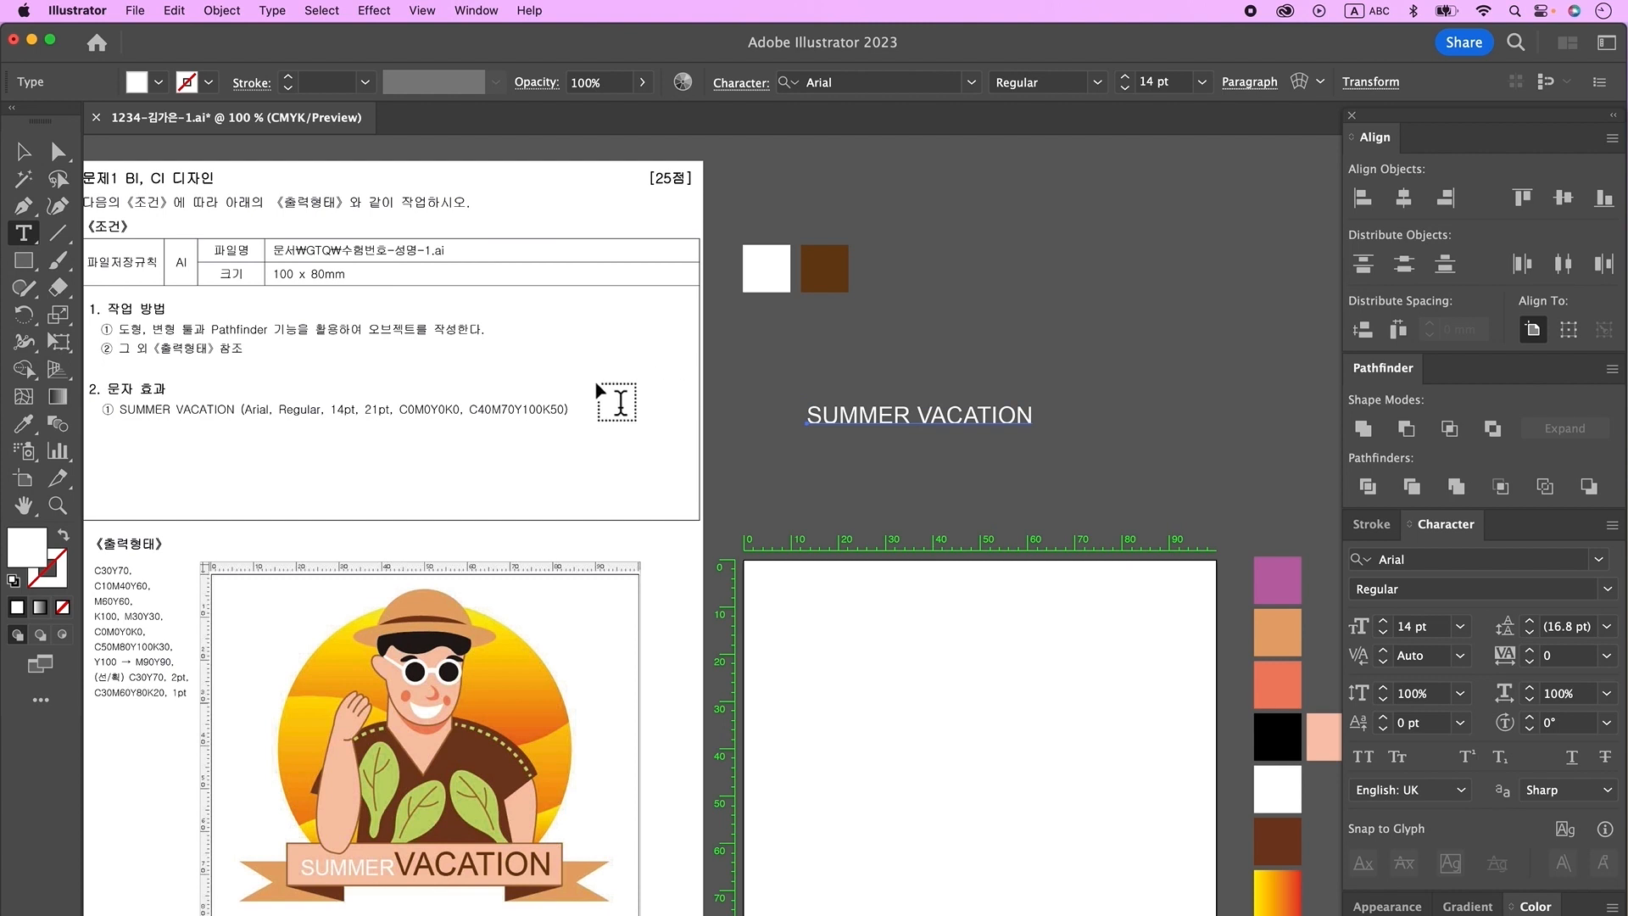
pyautogui.moveTo(923, 420); pyautogui.dragTo(1065, 418)
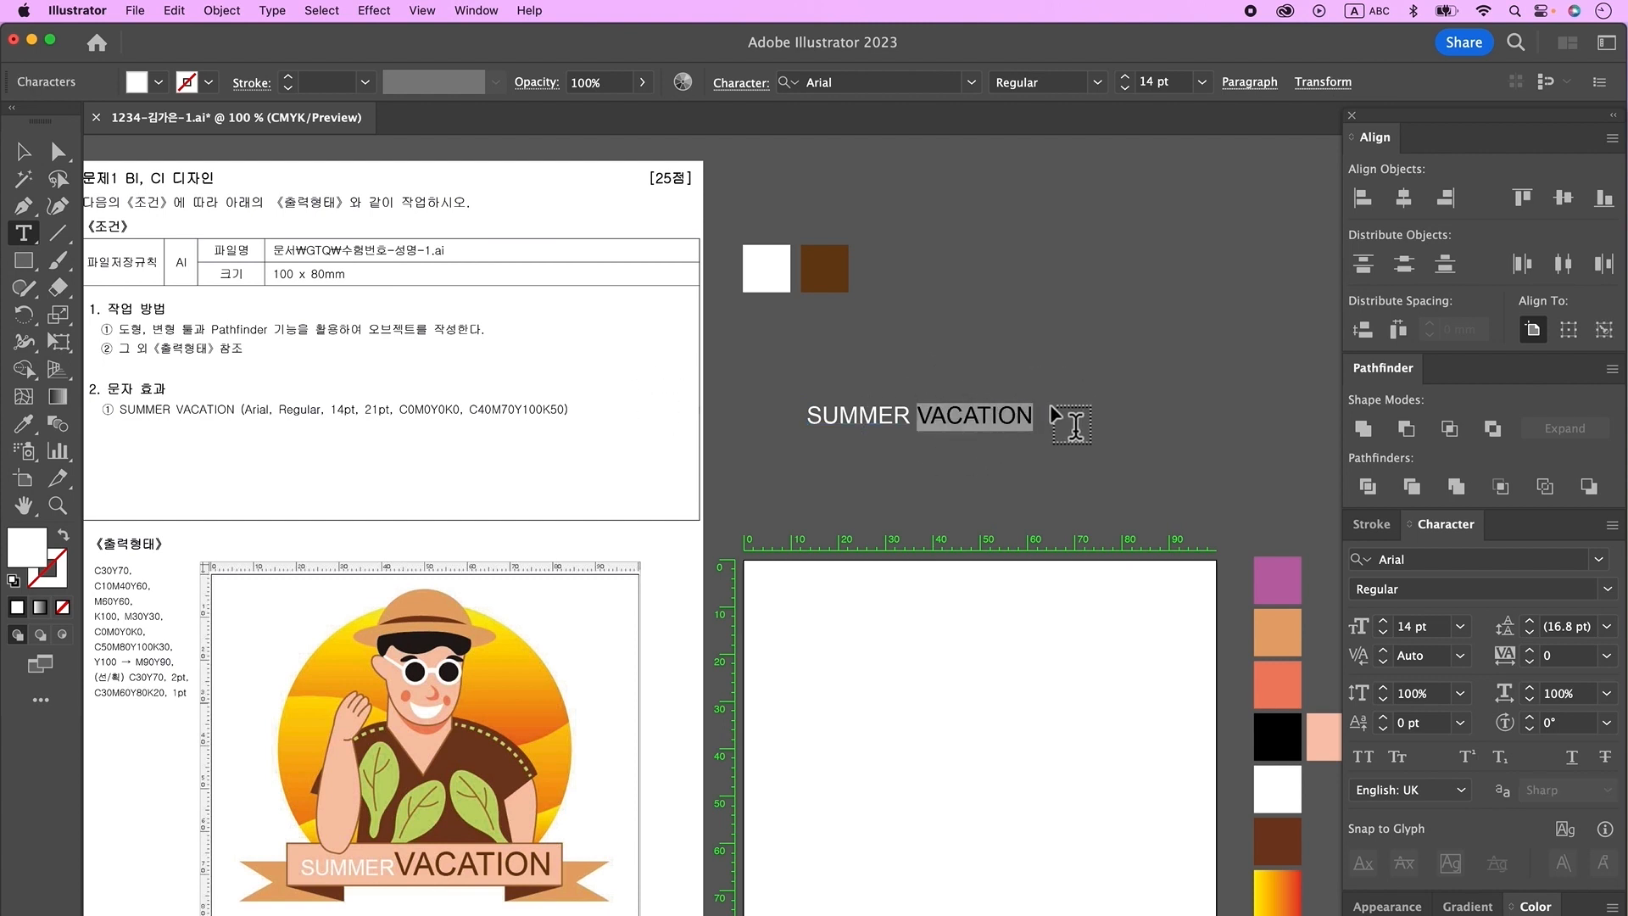
pyautogui.click(1425, 627)
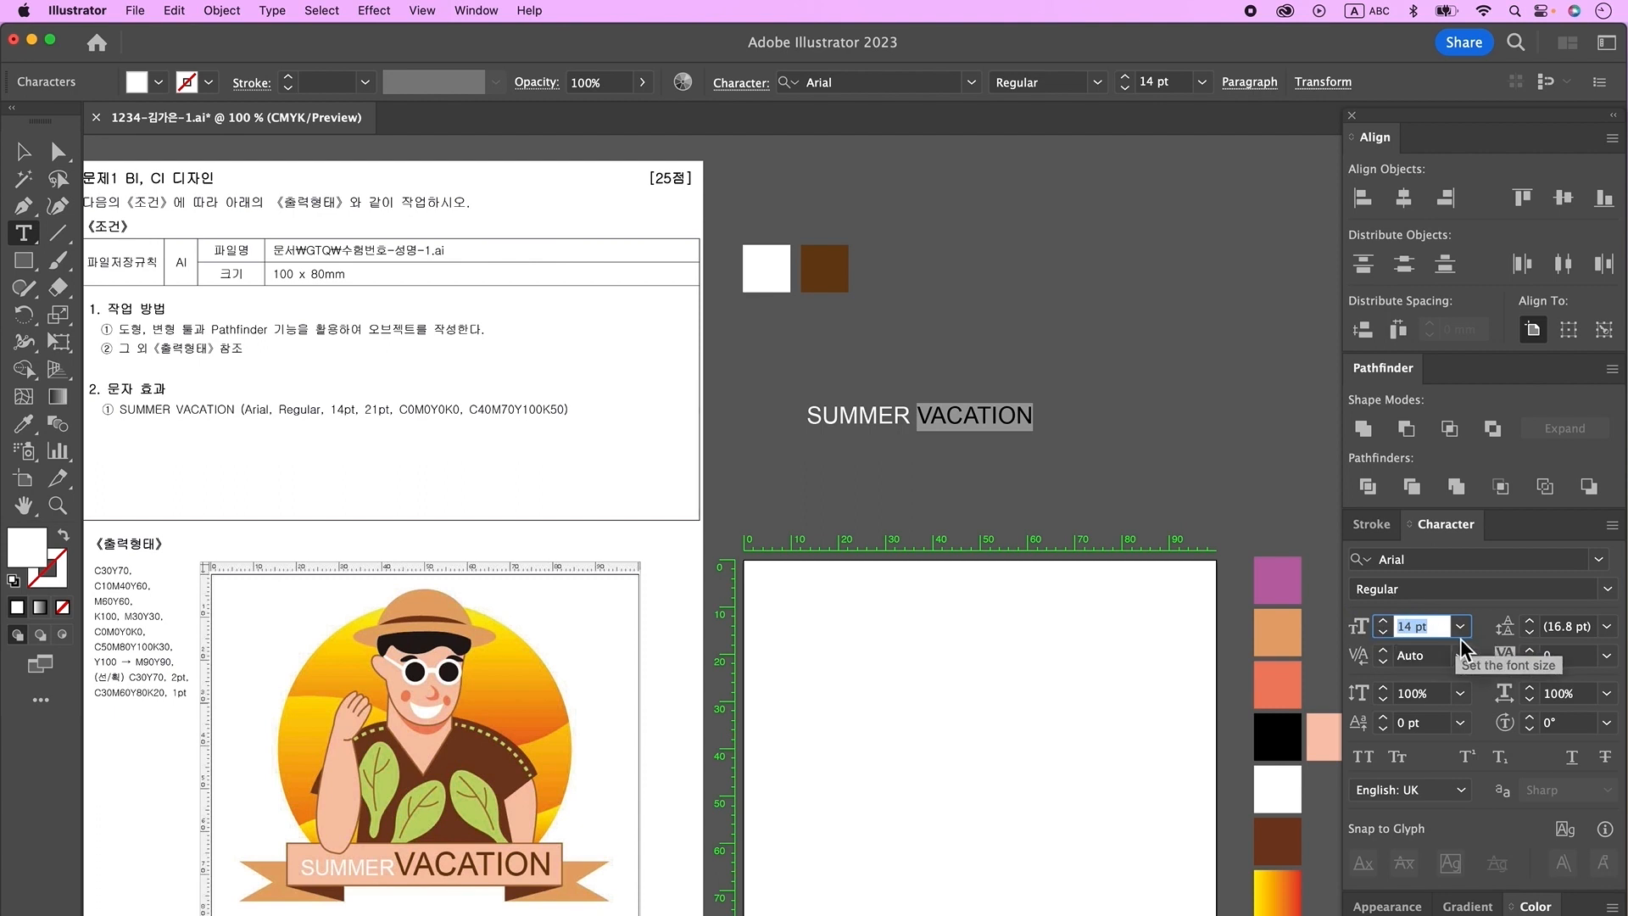
pyautogui.write('21')
pyautogui.press('Return')
pyautogui.click(24, 424)
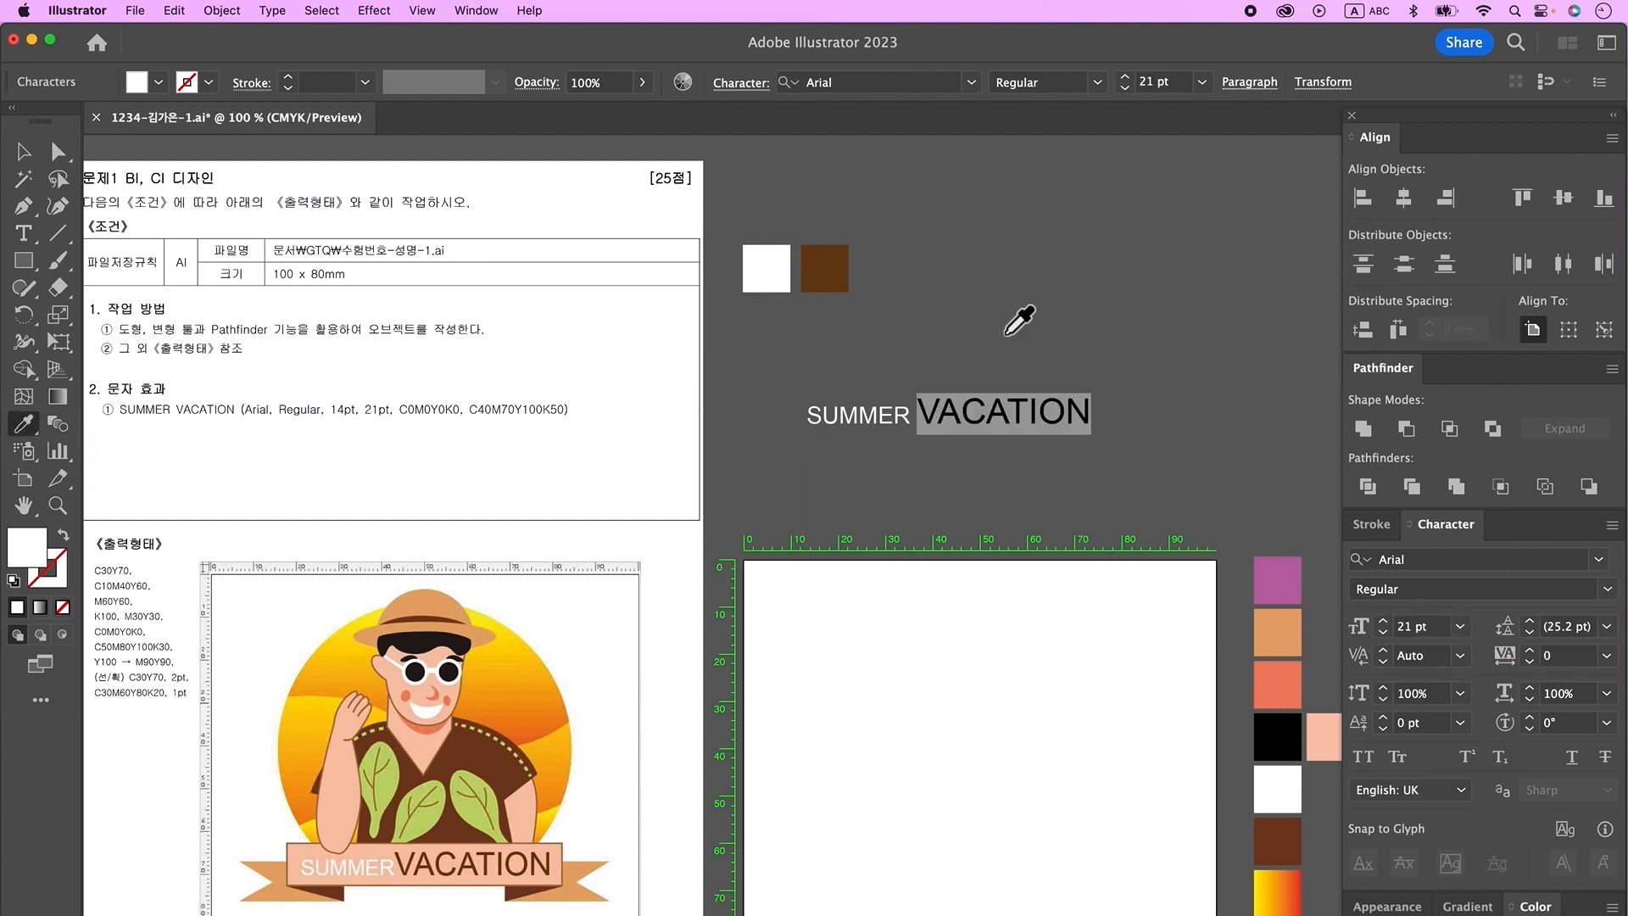
pyautogui.click(829, 291)
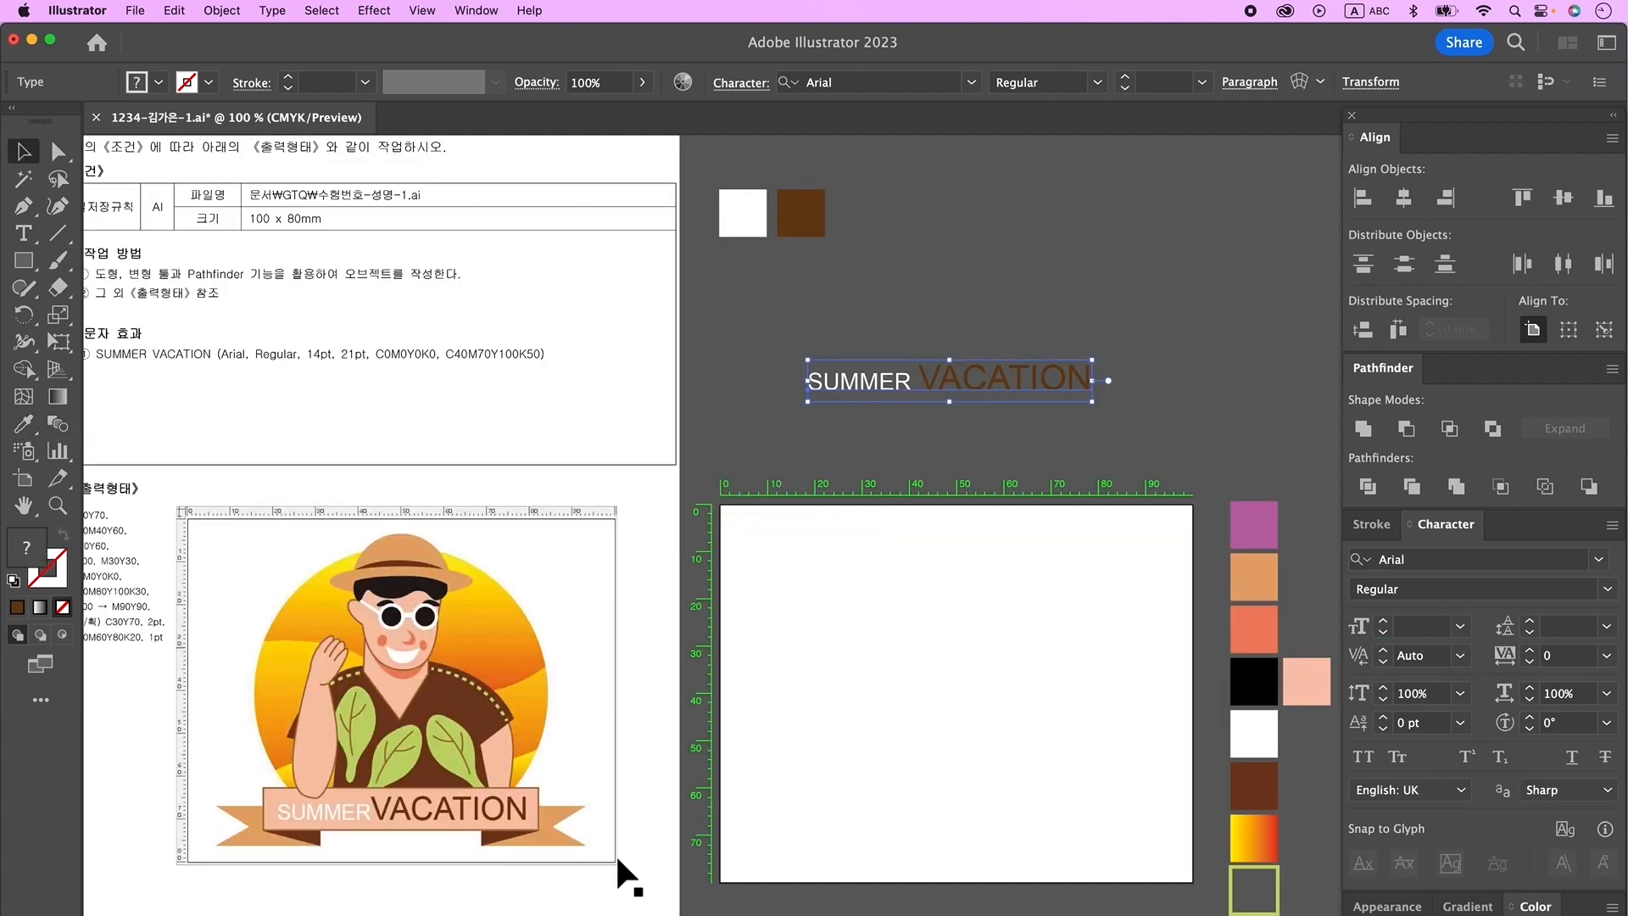
# - Draw a rectangle slightly larger than the SUMMER VACATION text over it and send it to the back
pyautogui.press('m')
pyautogui.press('super+shift+a')
pyautogui.keyDown('super'); pyautogui.click(916, 461); pyautogui.keyUp('super')
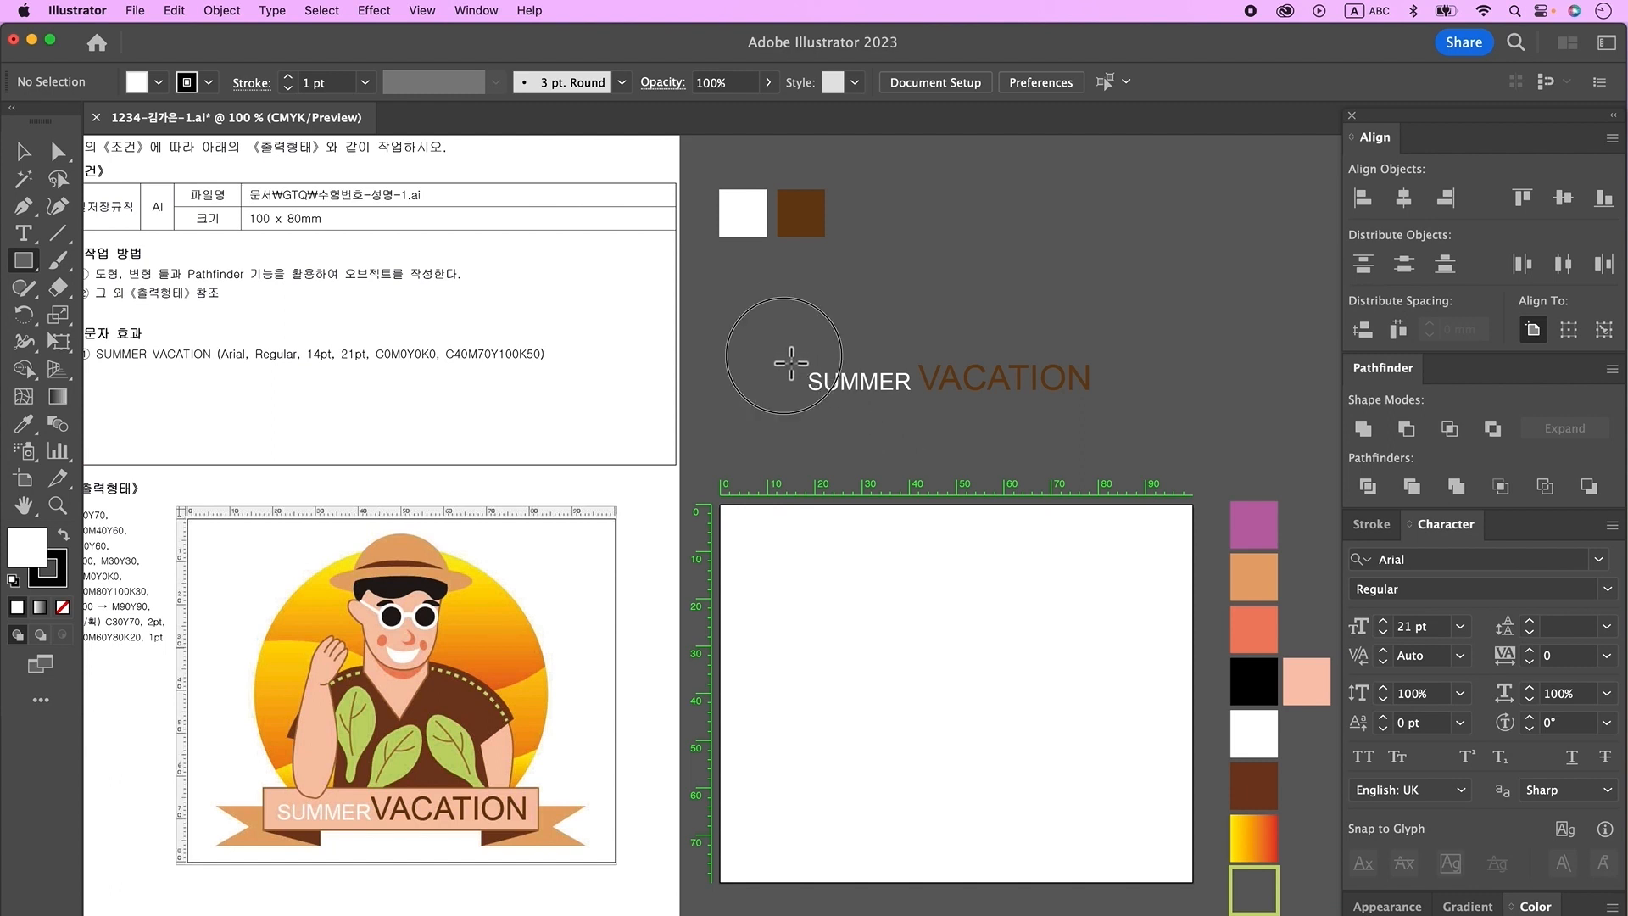
pyautogui.moveTo(784, 355); pyautogui.dragTo(1104, 410)
pyautogui.press('v')
pyautogui.rightClick(989, 376)
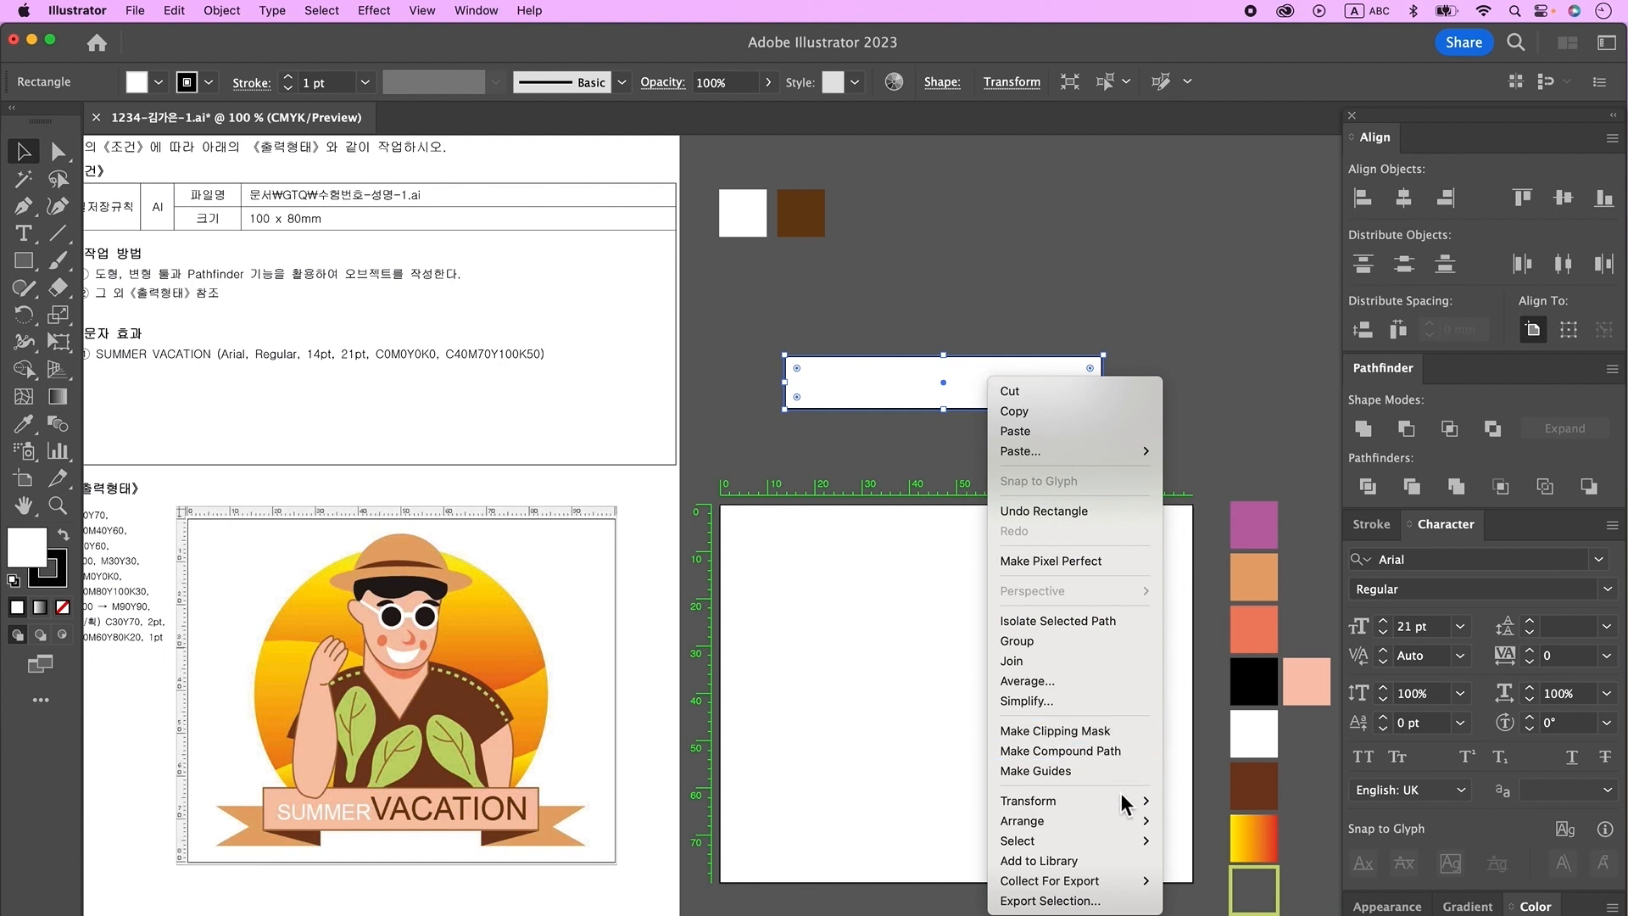
pyautogui.moveTo(1130, 821)
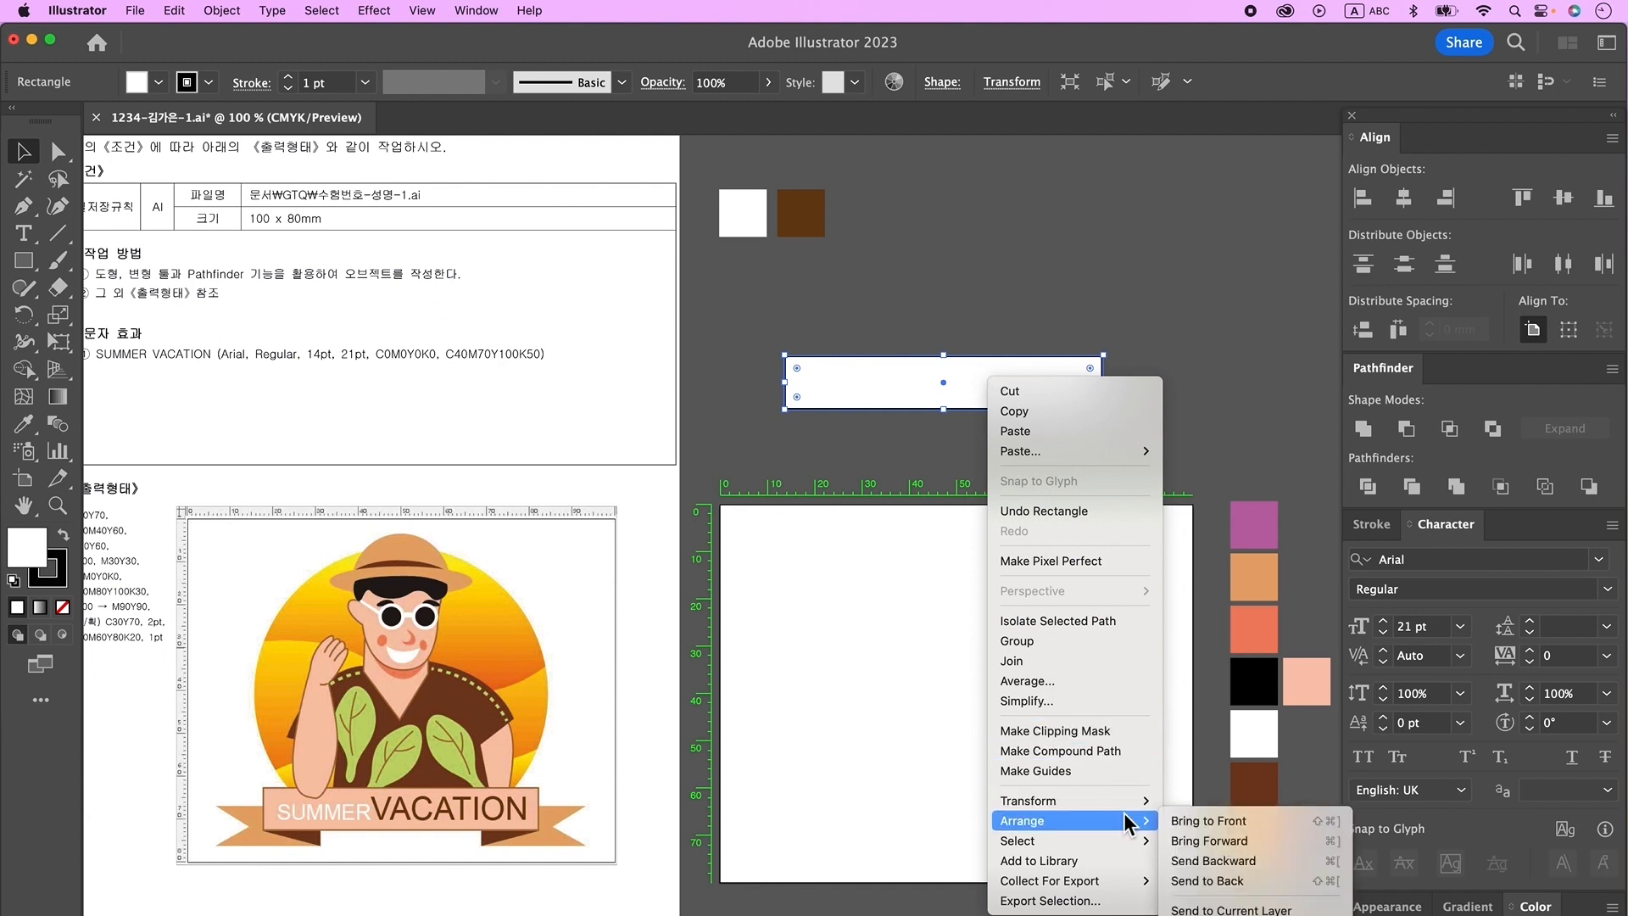
pyautogui.click(1283, 882)
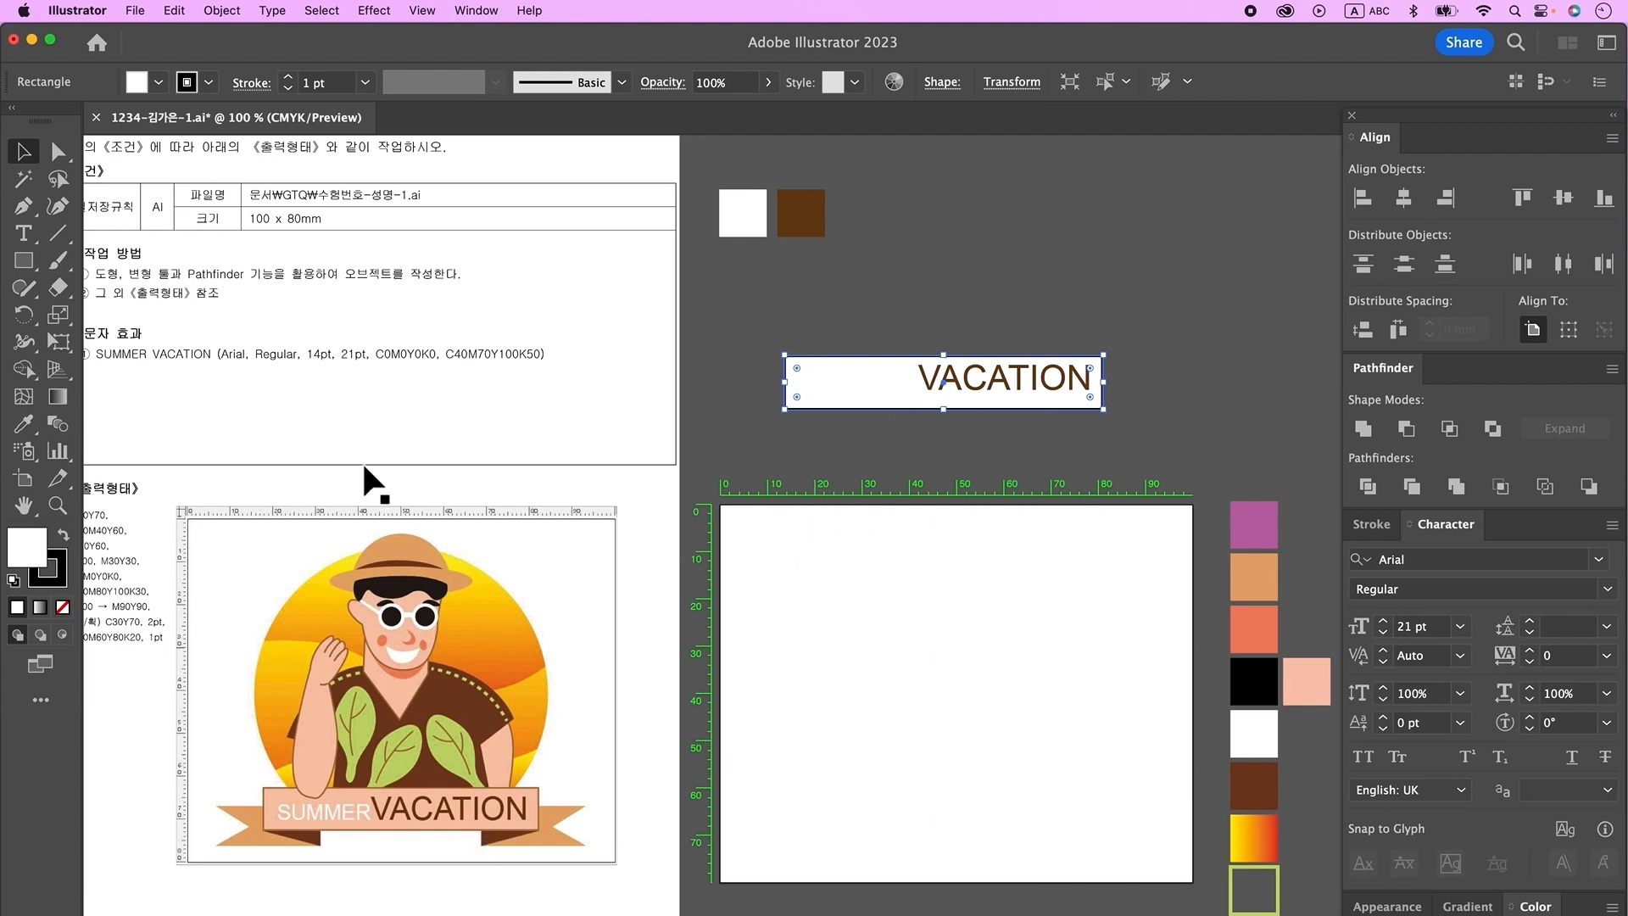
# - Give the banner rectangle the sampled brown 1 pt stroke and peach fill, and fit it more closely around the text
pyautogui.click(24, 423)
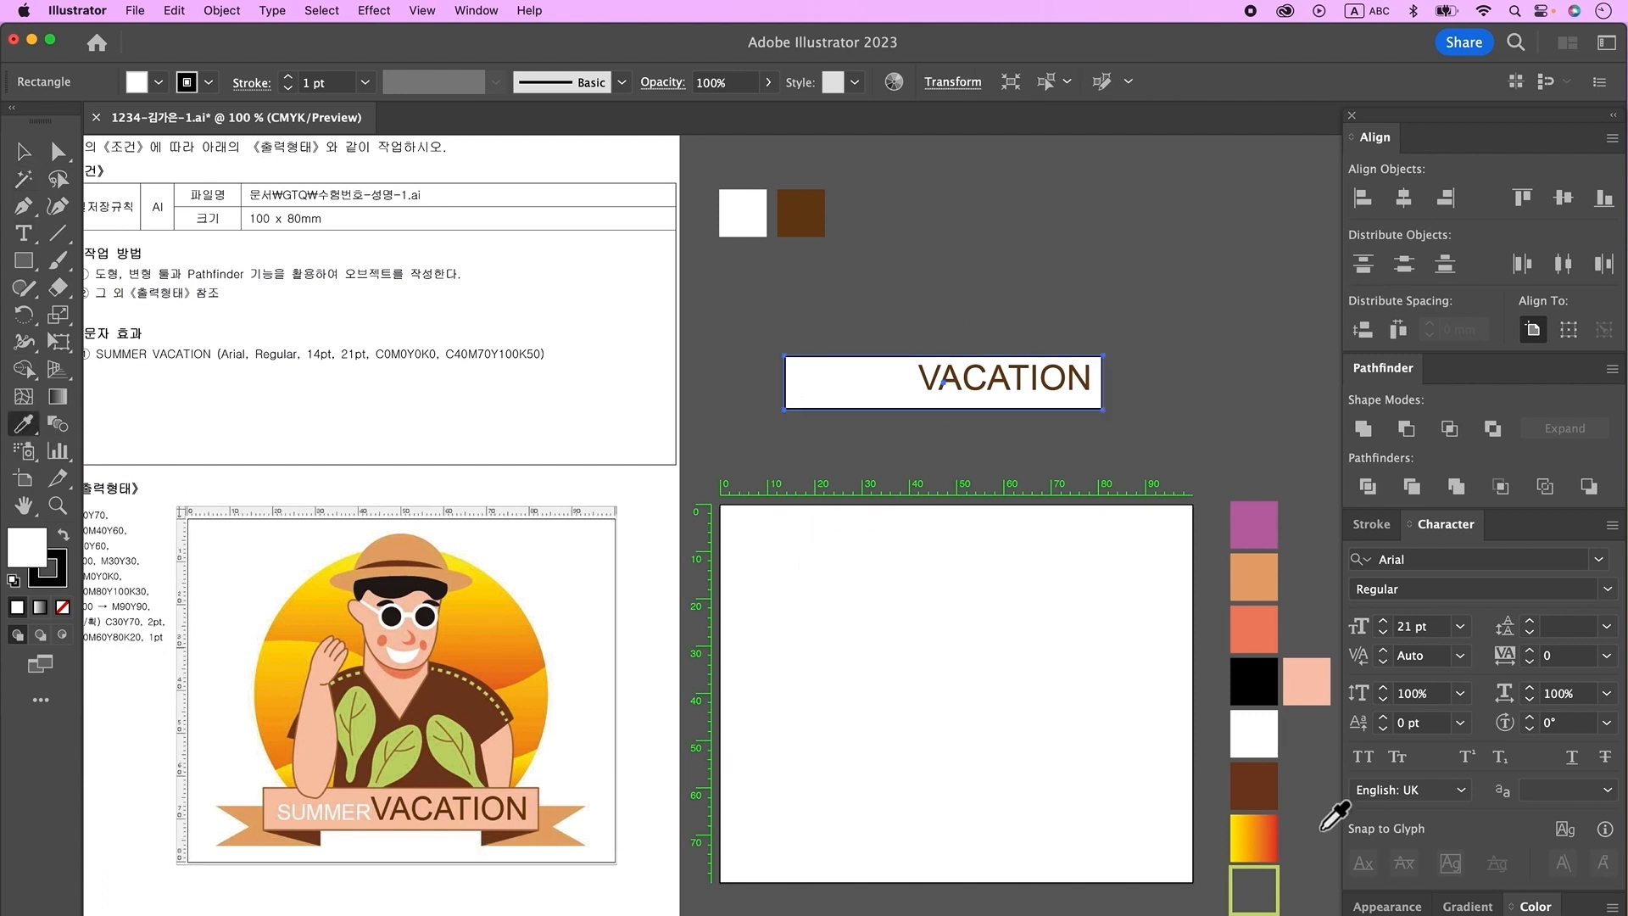
pyautogui.click(1254, 914)
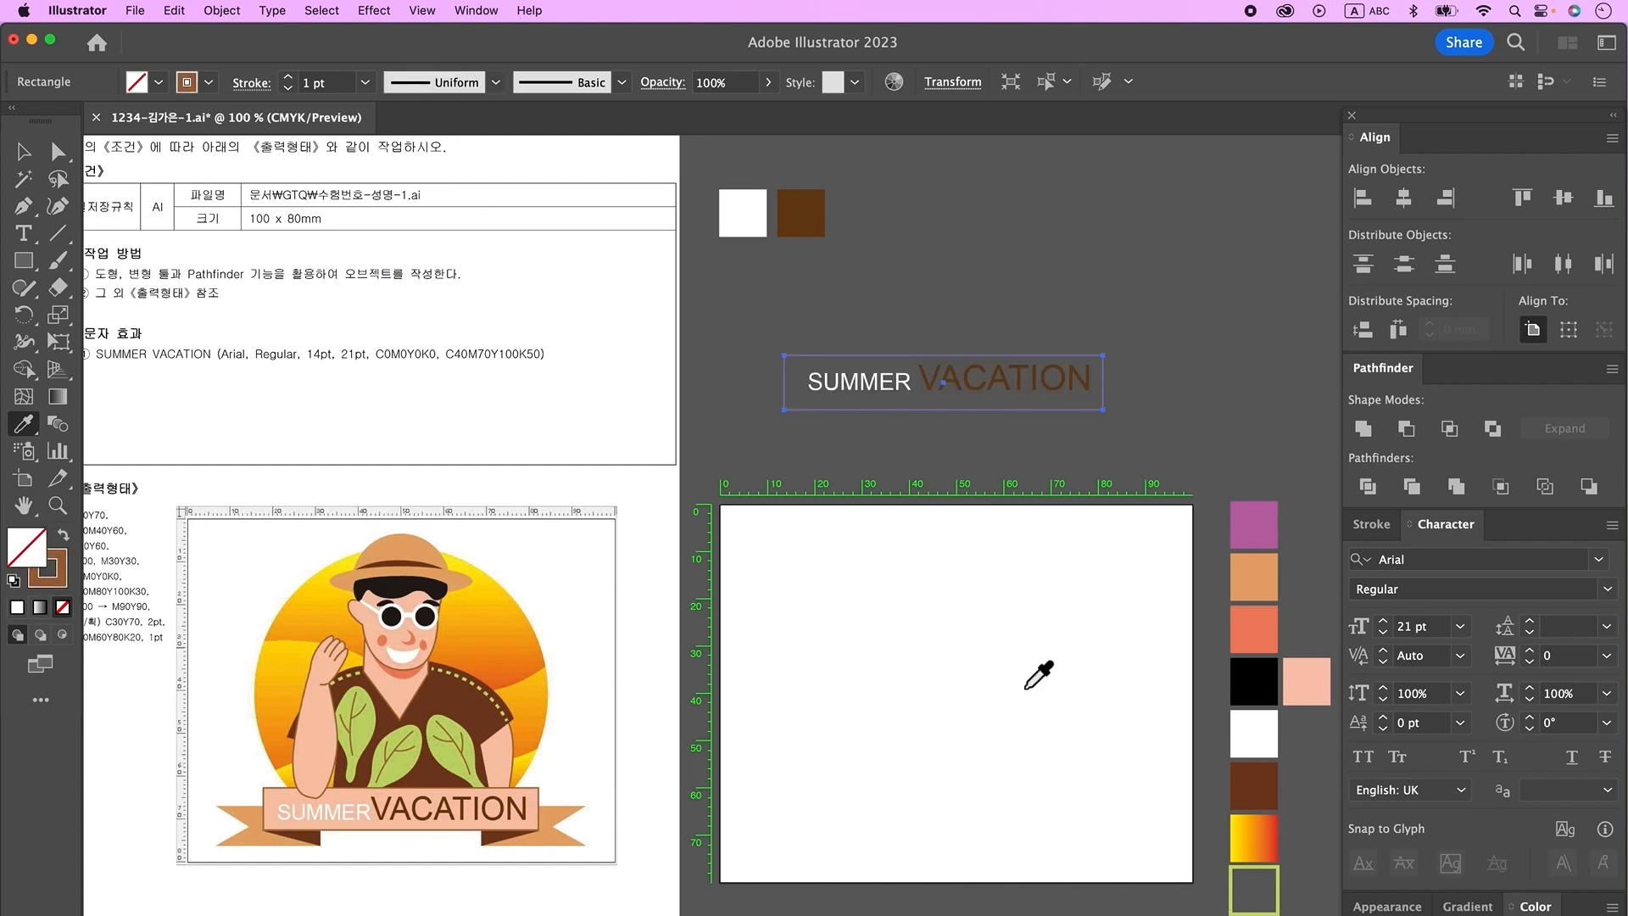
pyautogui.click(1316, 689)
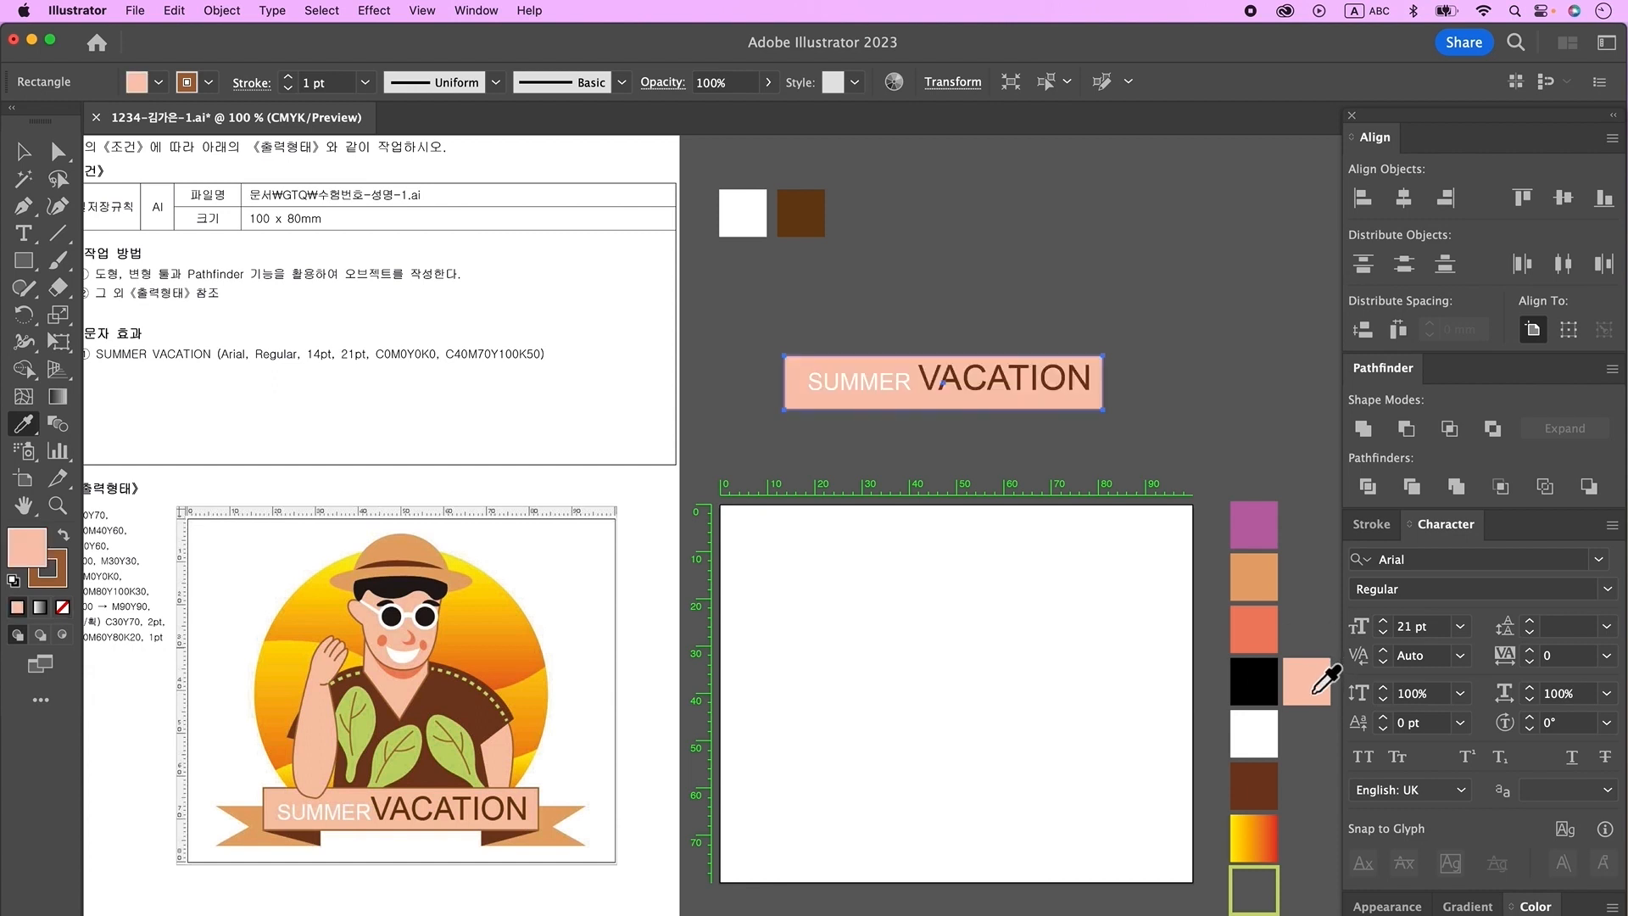
pyautogui.press('v')
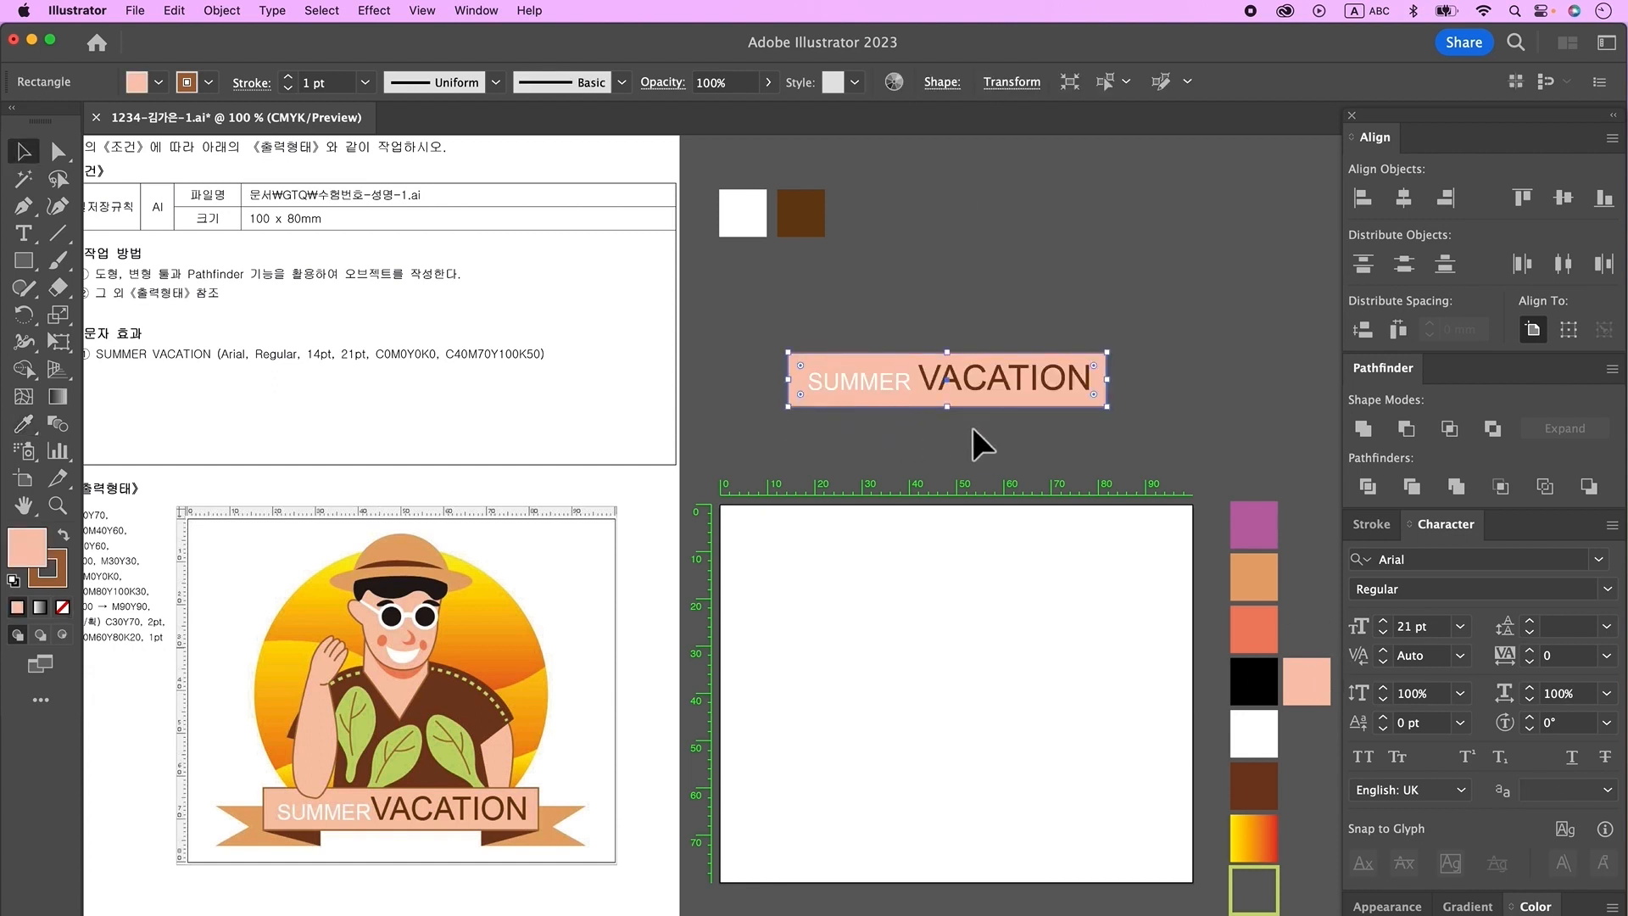
pyautogui.moveTo(951, 408); pyautogui.dragTo(959, 411)
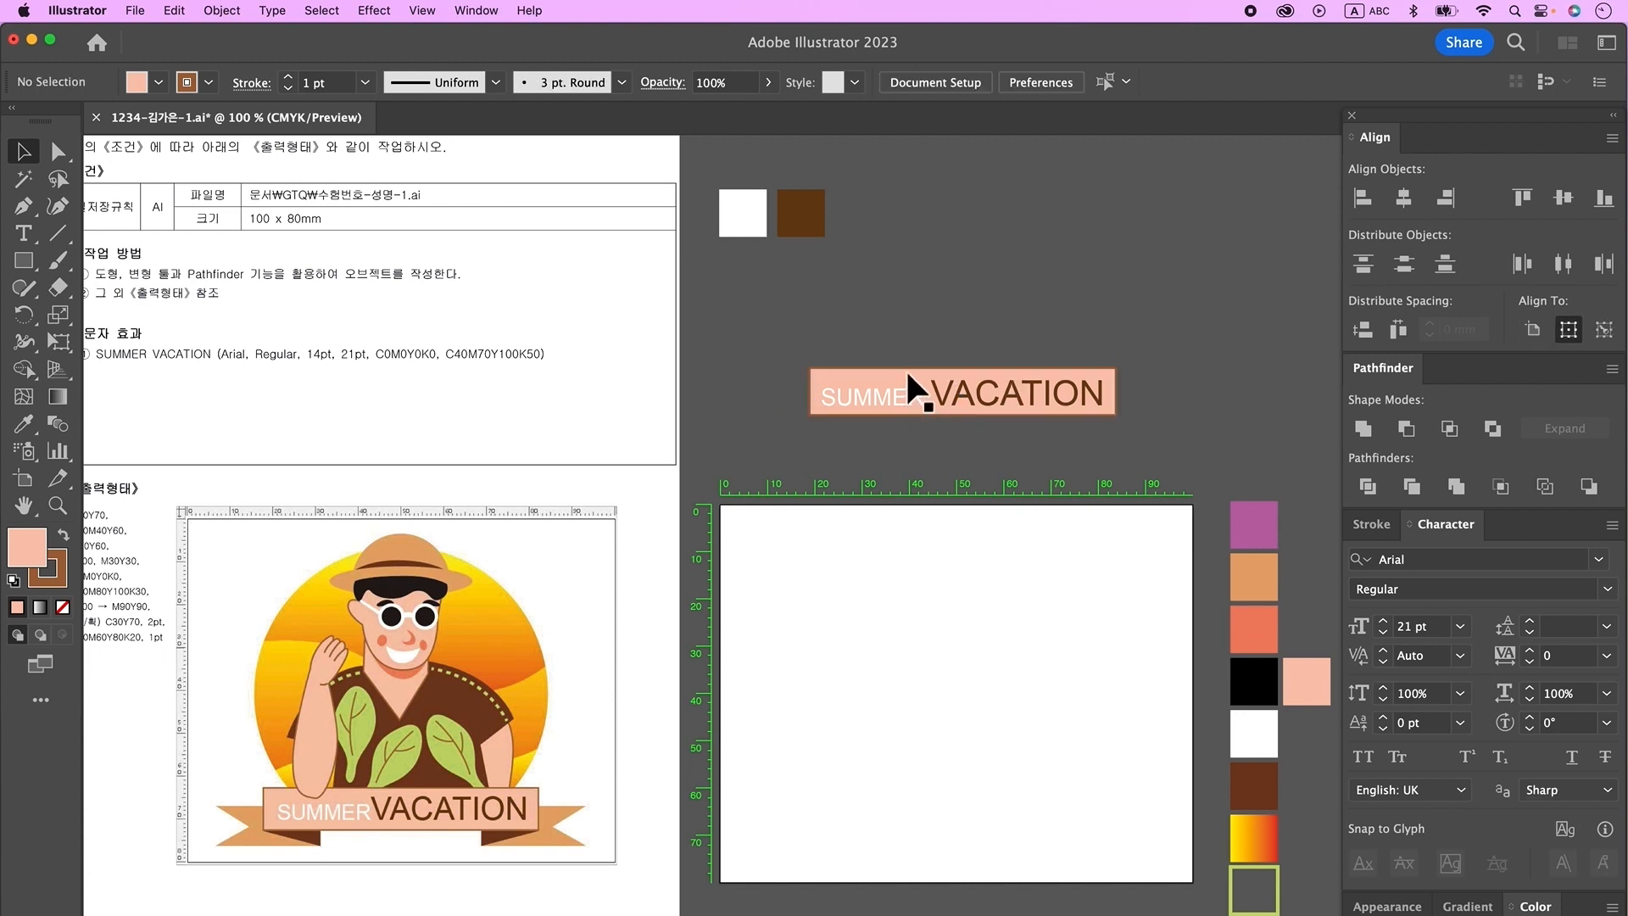
# - Duplicate the banner rectangle directly below the original and narrow the copy to about half its width, keeping its left edge
pyautogui.click(905, 372)
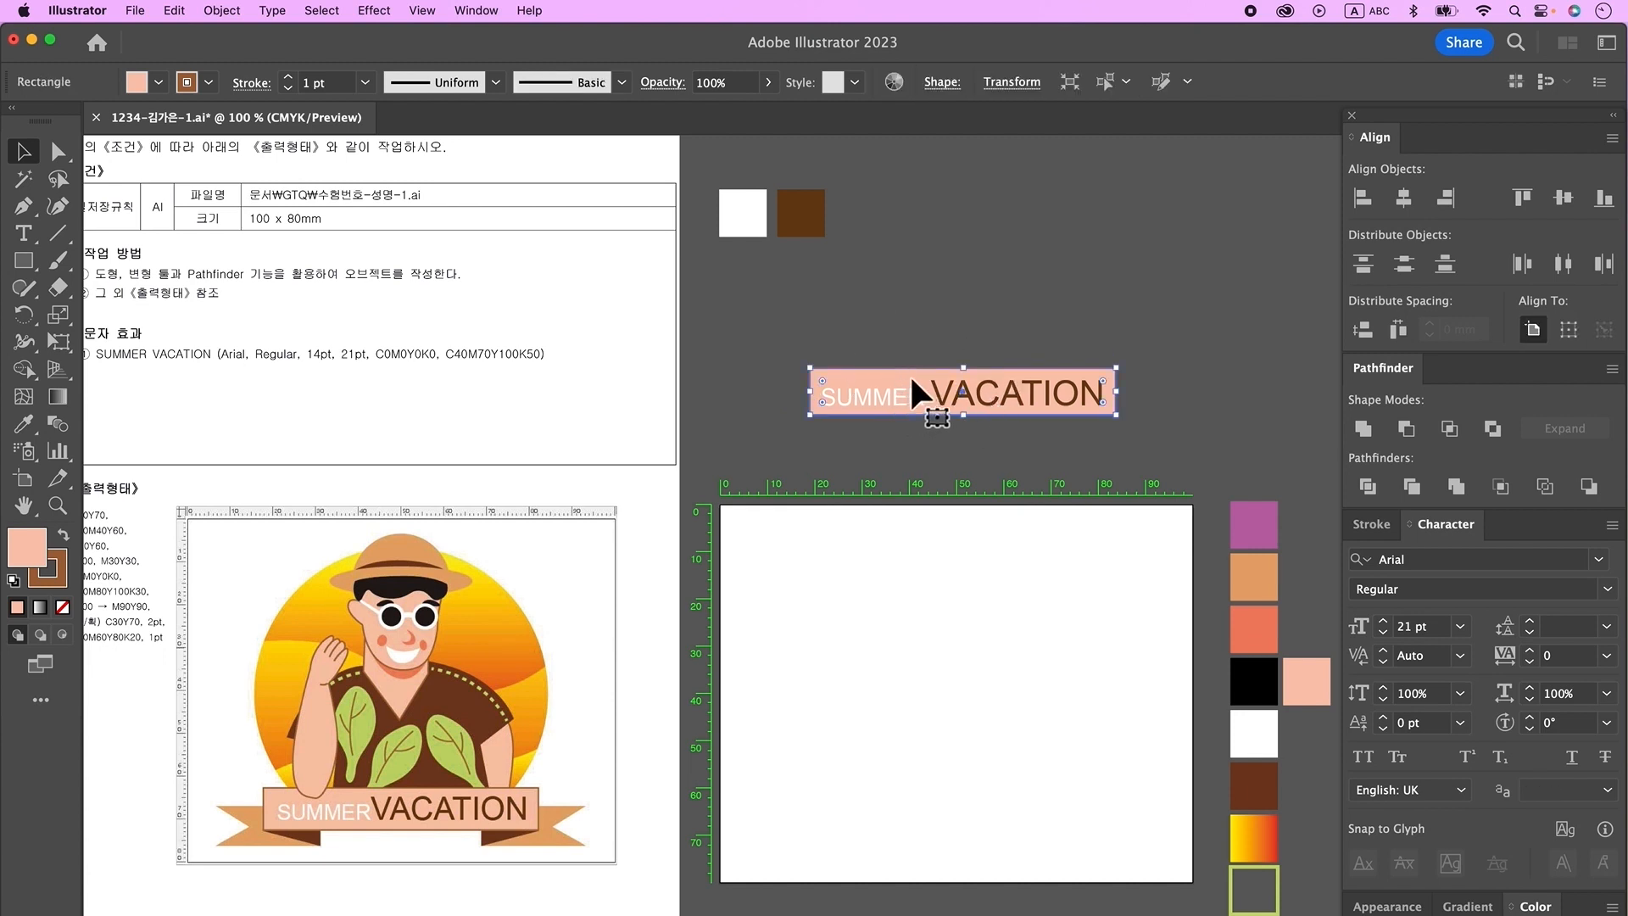
pyautogui.moveTo(912, 389); pyautogui.dragTo(913, 437)
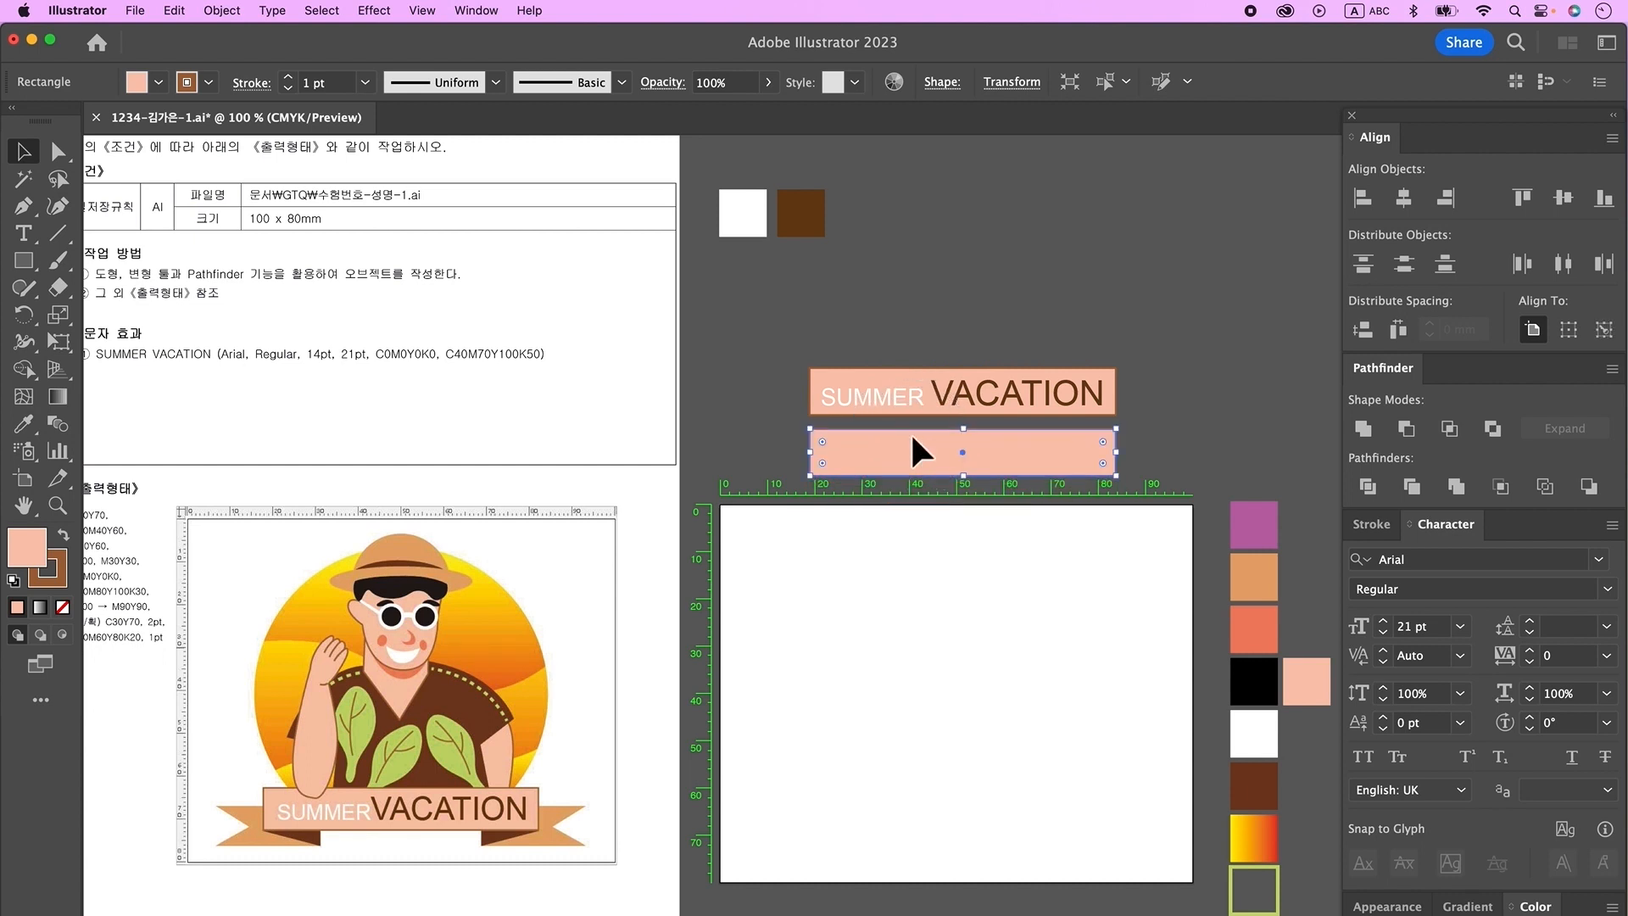
pyautogui.moveTo(1116, 452); pyautogui.dragTo(977, 459)
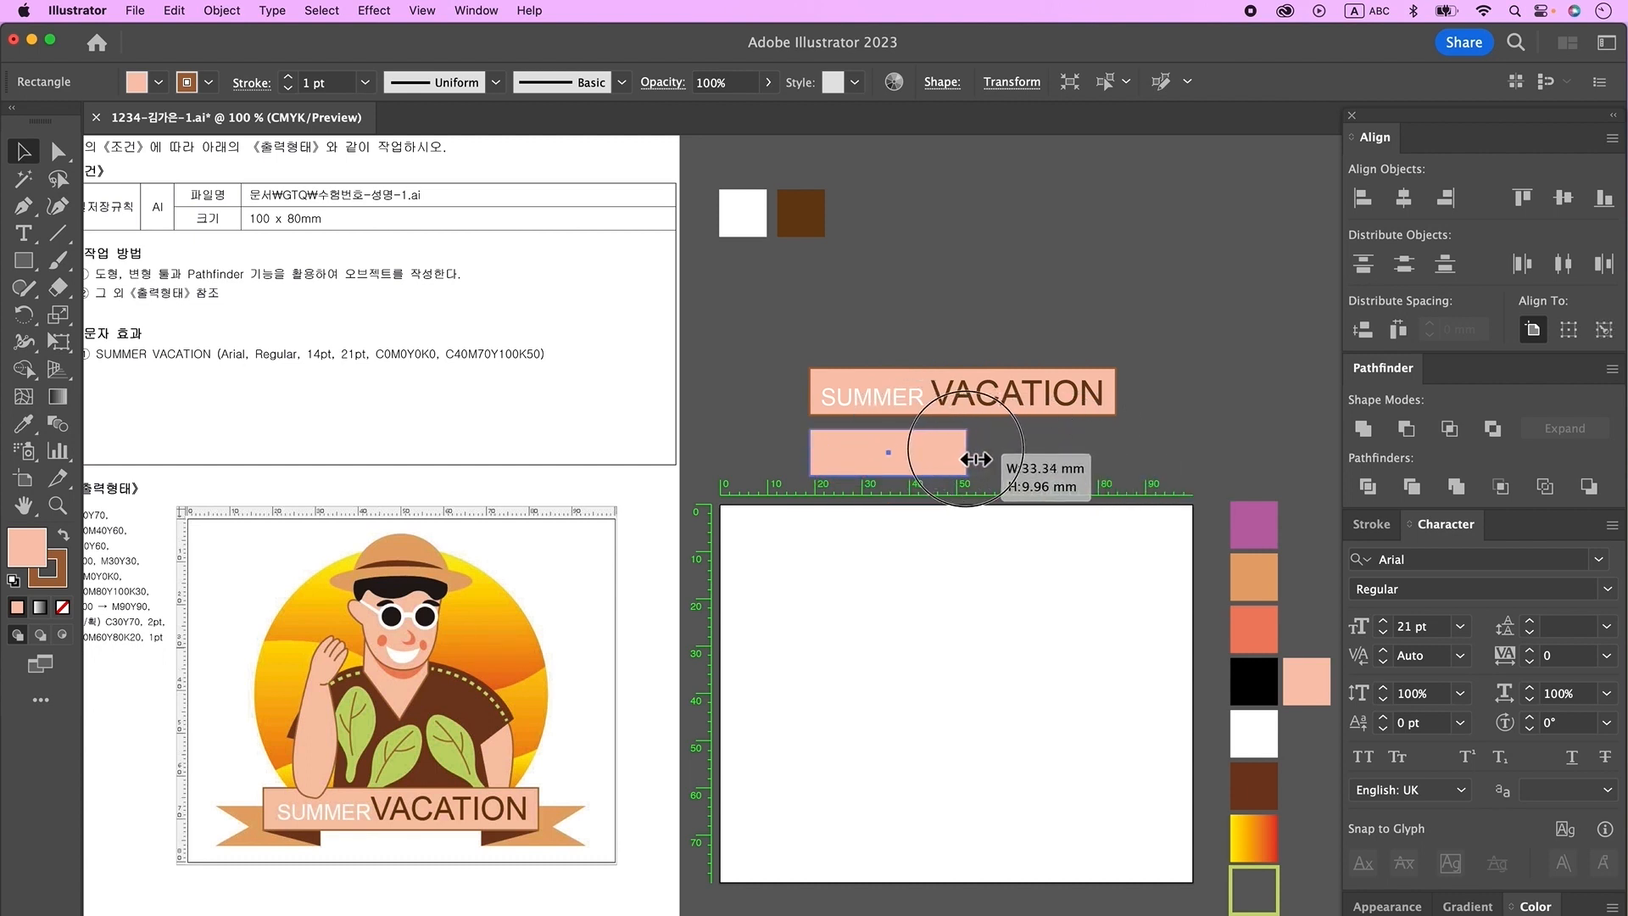
pyautogui.moveTo(977, 459); pyautogui.dragTo(974, 458)
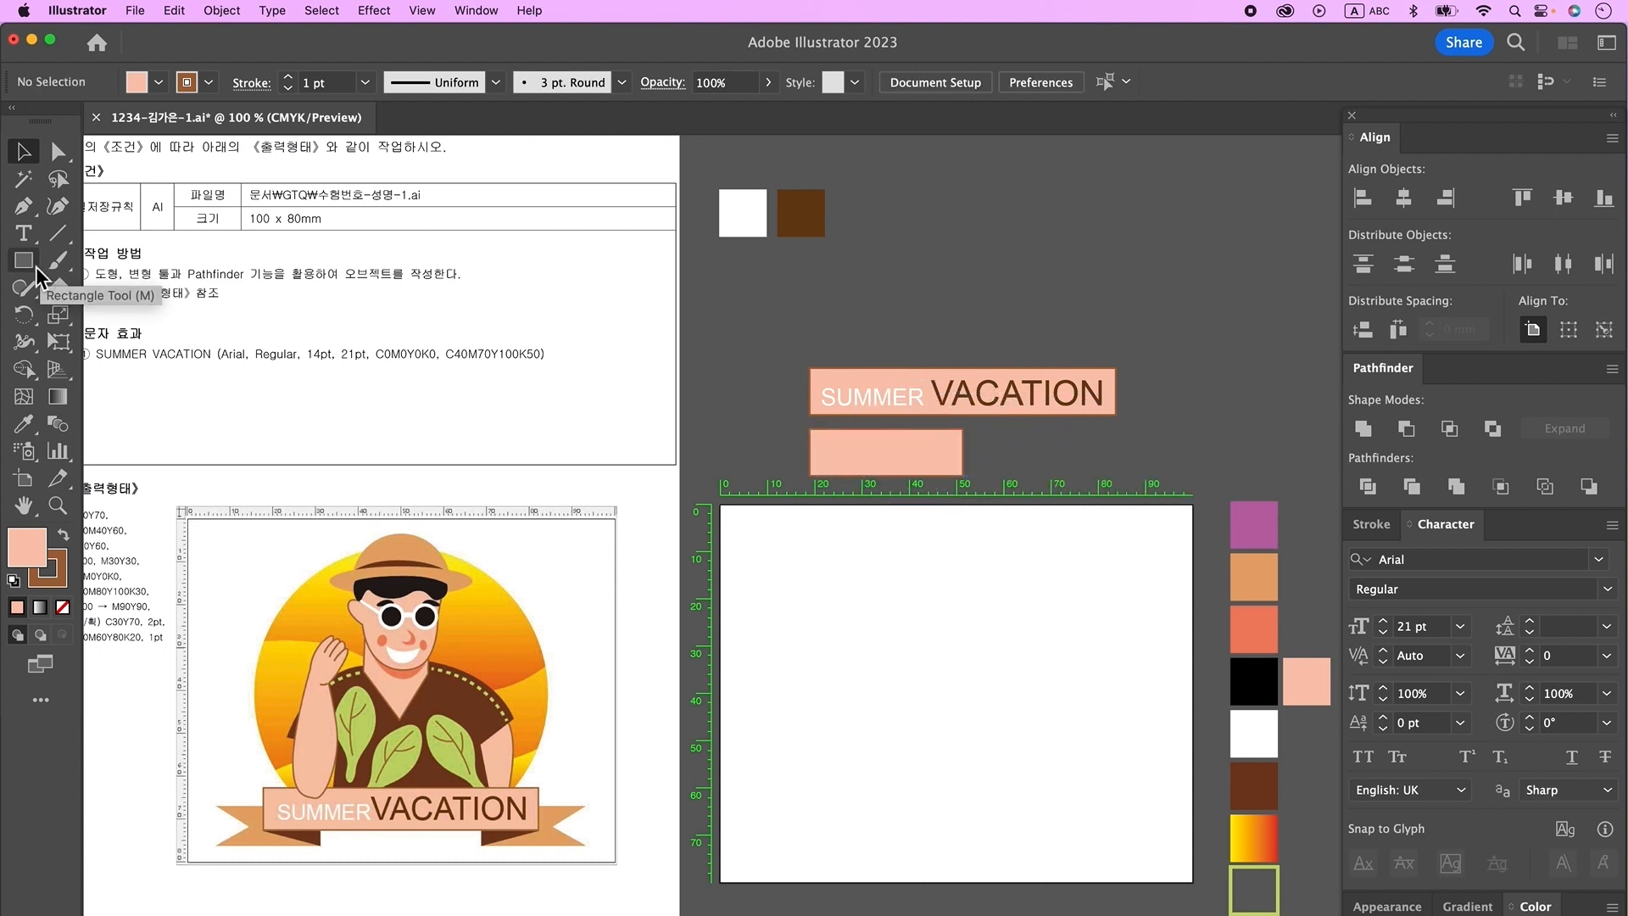
# - Draw a small square beside the short banner rectangle, rotate it 45° into a diamond, and place it over the rectangle's left end
pyautogui.click(32, 265)
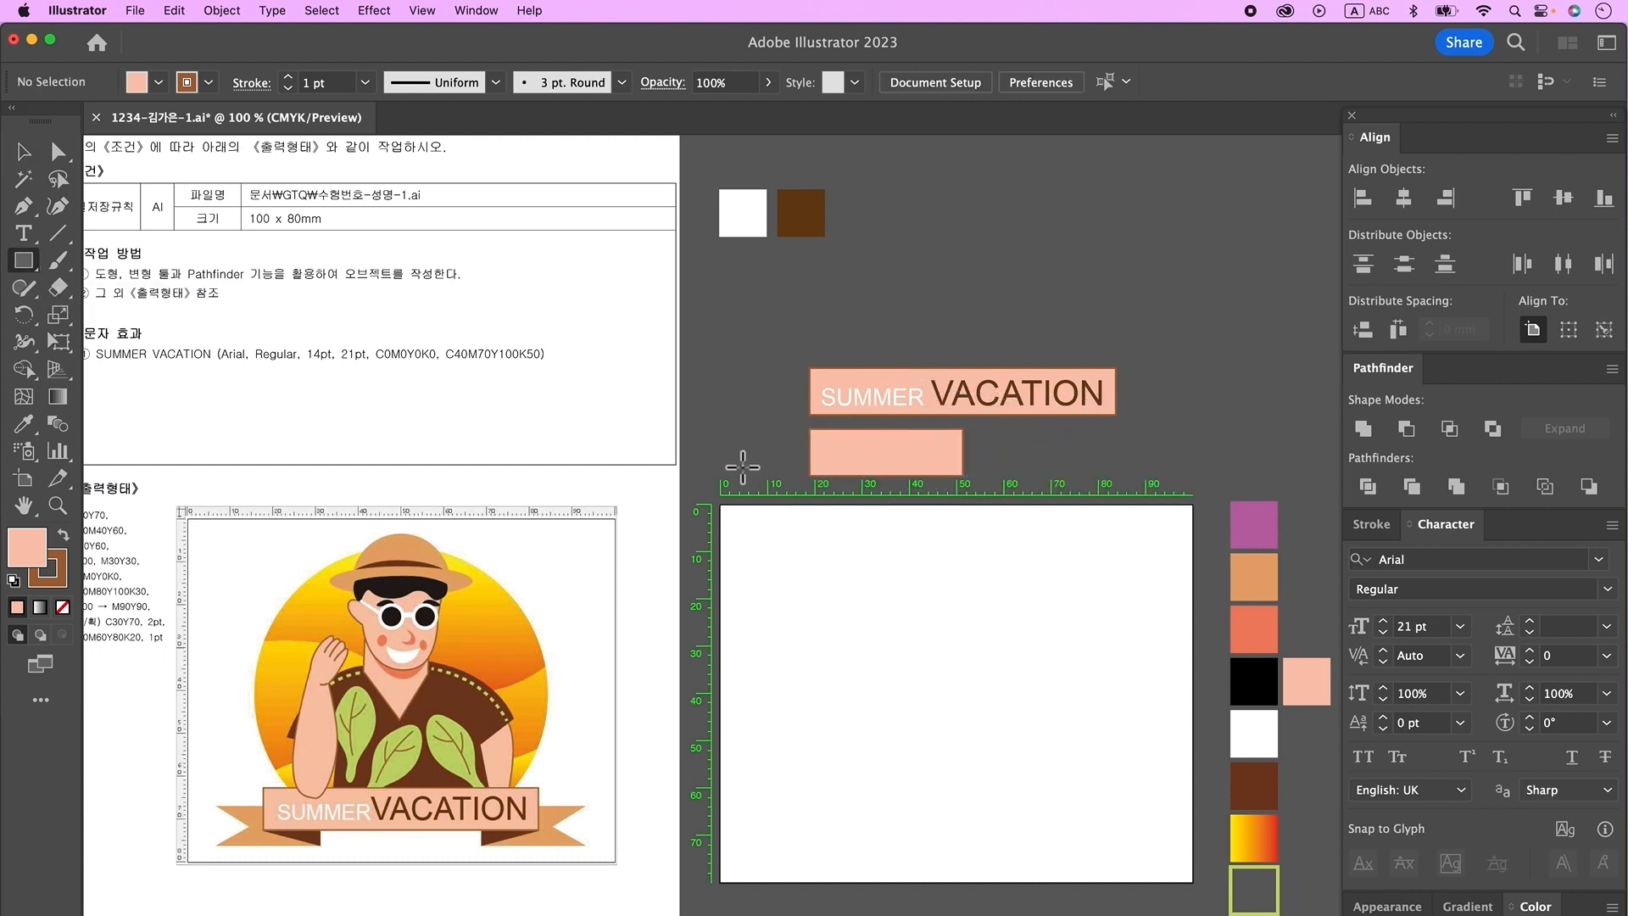
pyautogui.moveTo(726, 418); pyautogui.dragTo(782, 473)
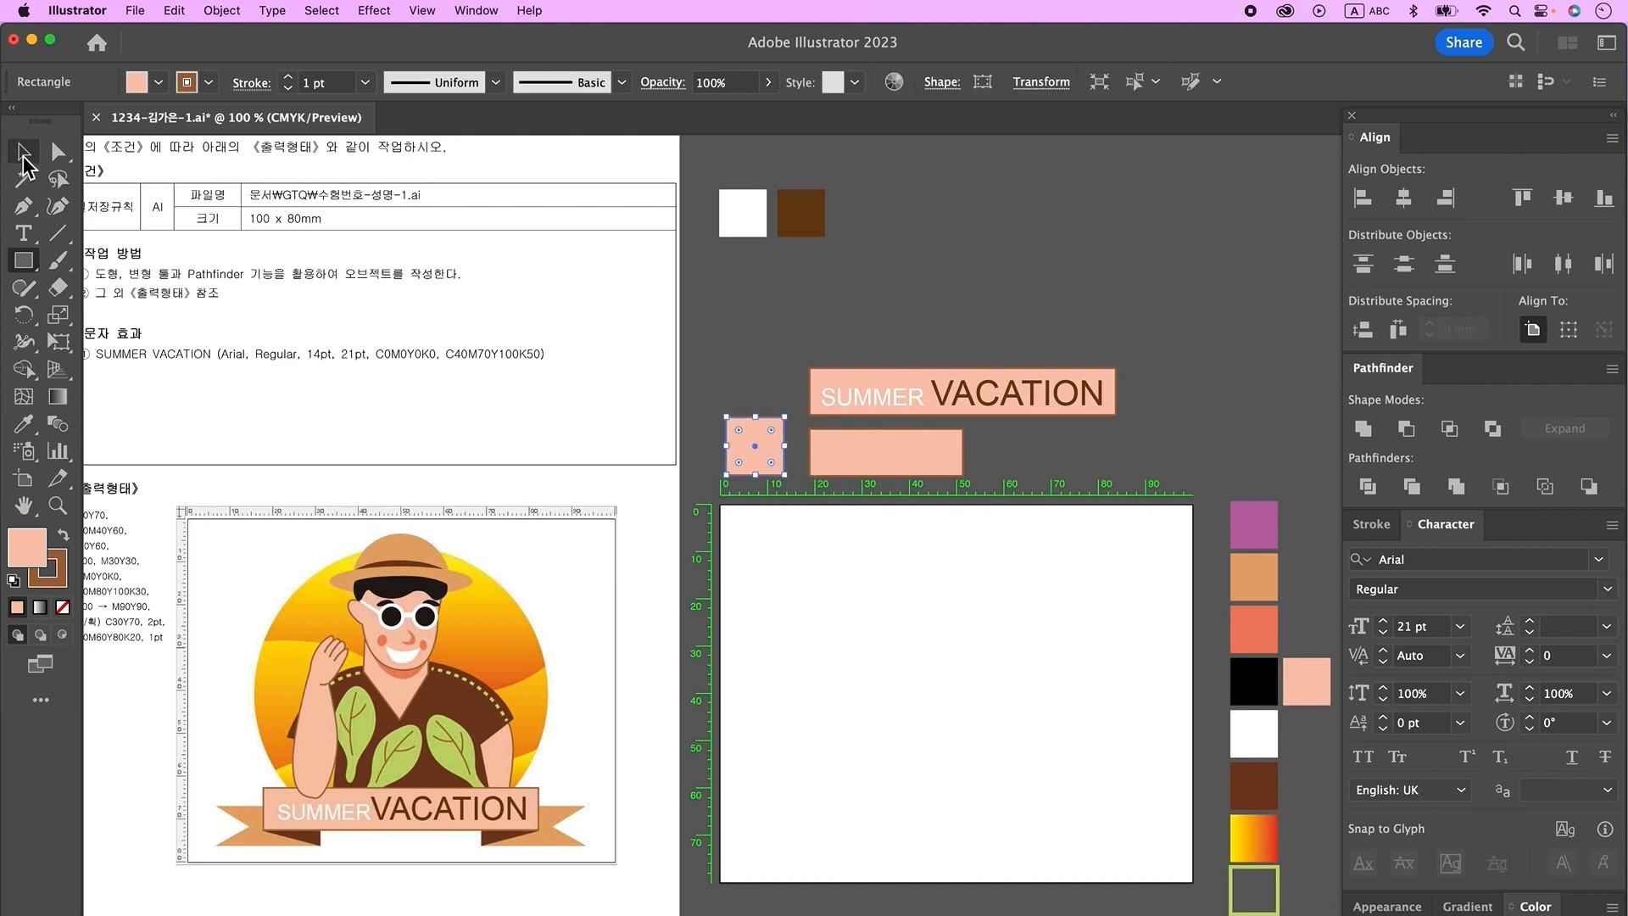
pyautogui.click(23, 153)
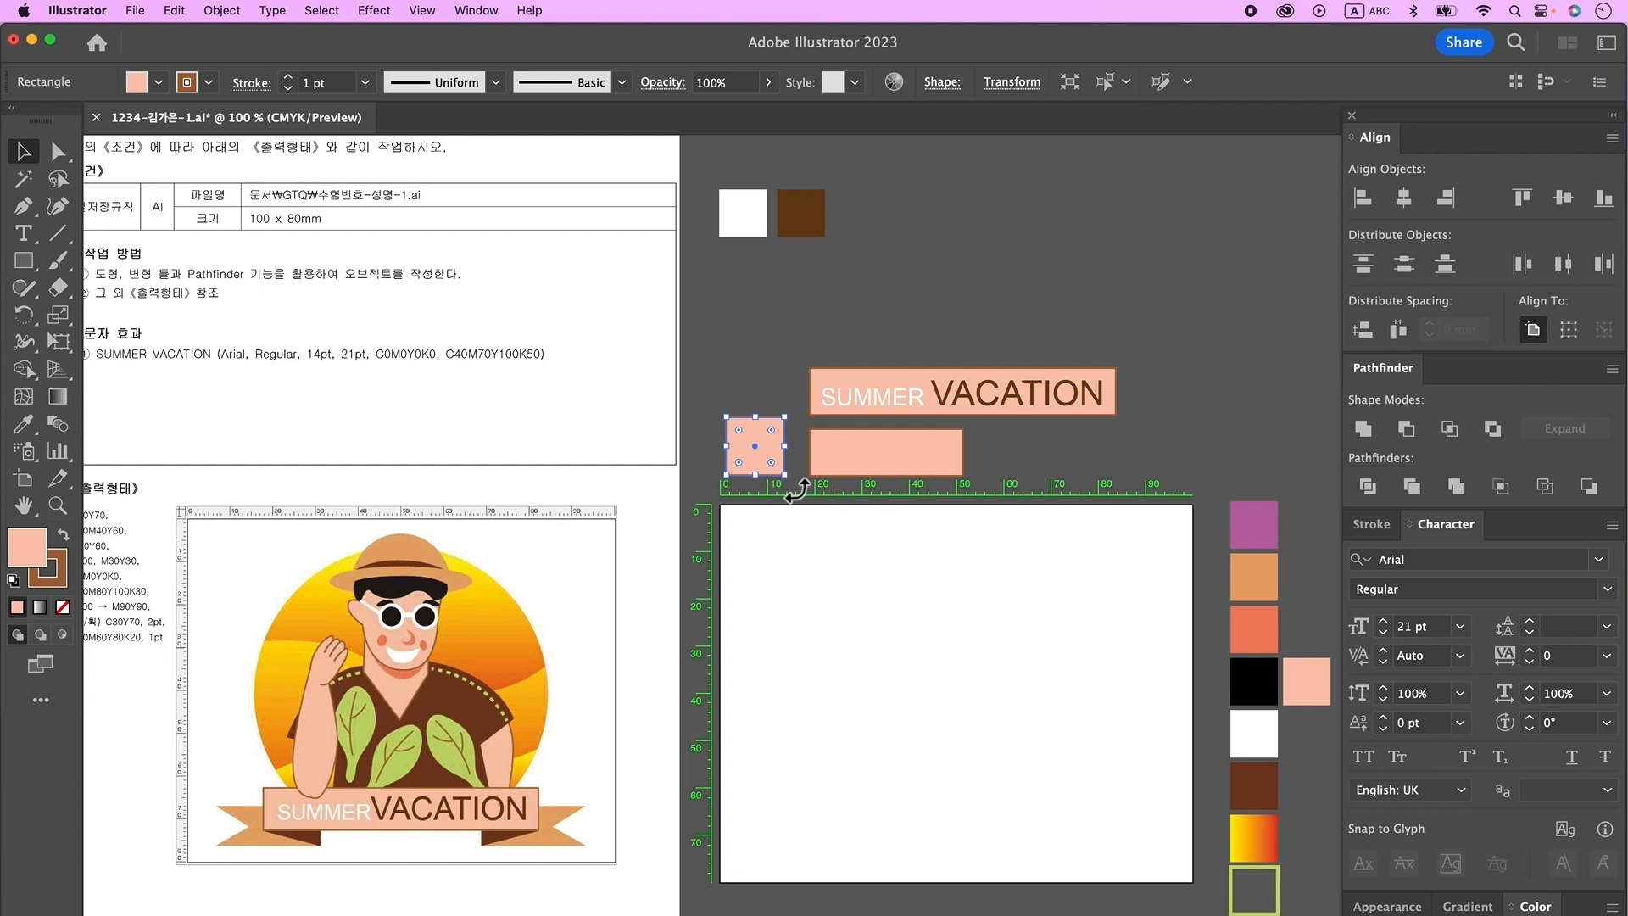
pyautogui.moveTo(797, 490); pyautogui.dragTo(812, 461)
# - Align the diamond and the short rectangle on their vertical centers and split them with Pathfinder Divide
pyautogui.keyDown('shift'); pyautogui.click(861, 469); pyautogui.keyUp('shift')
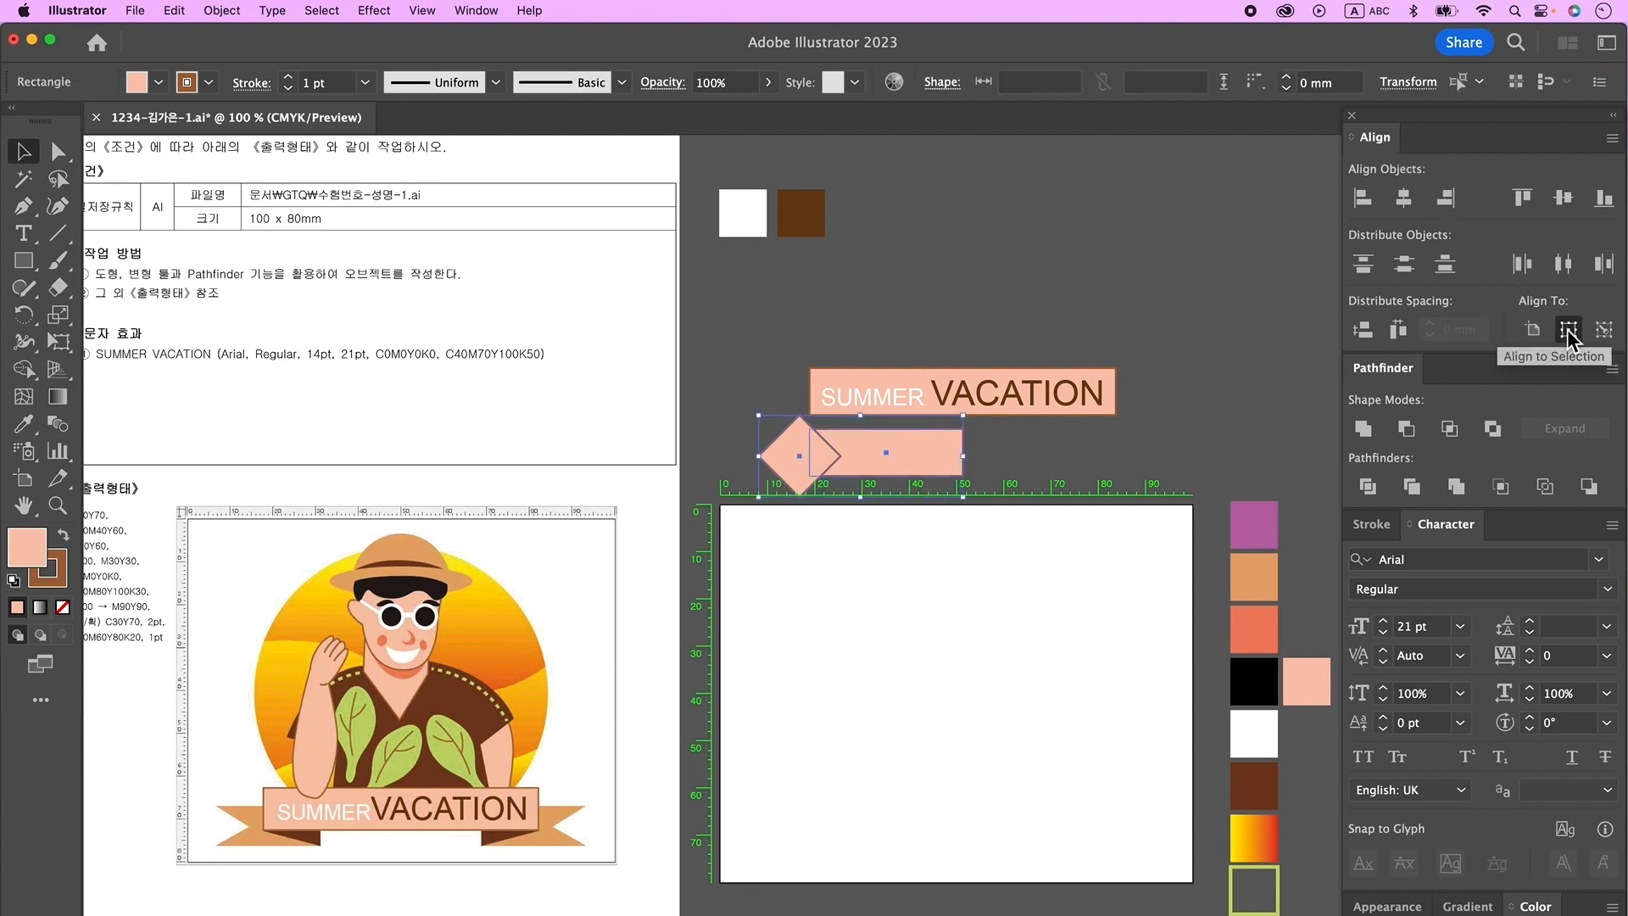
pyautogui.click(1563, 200)
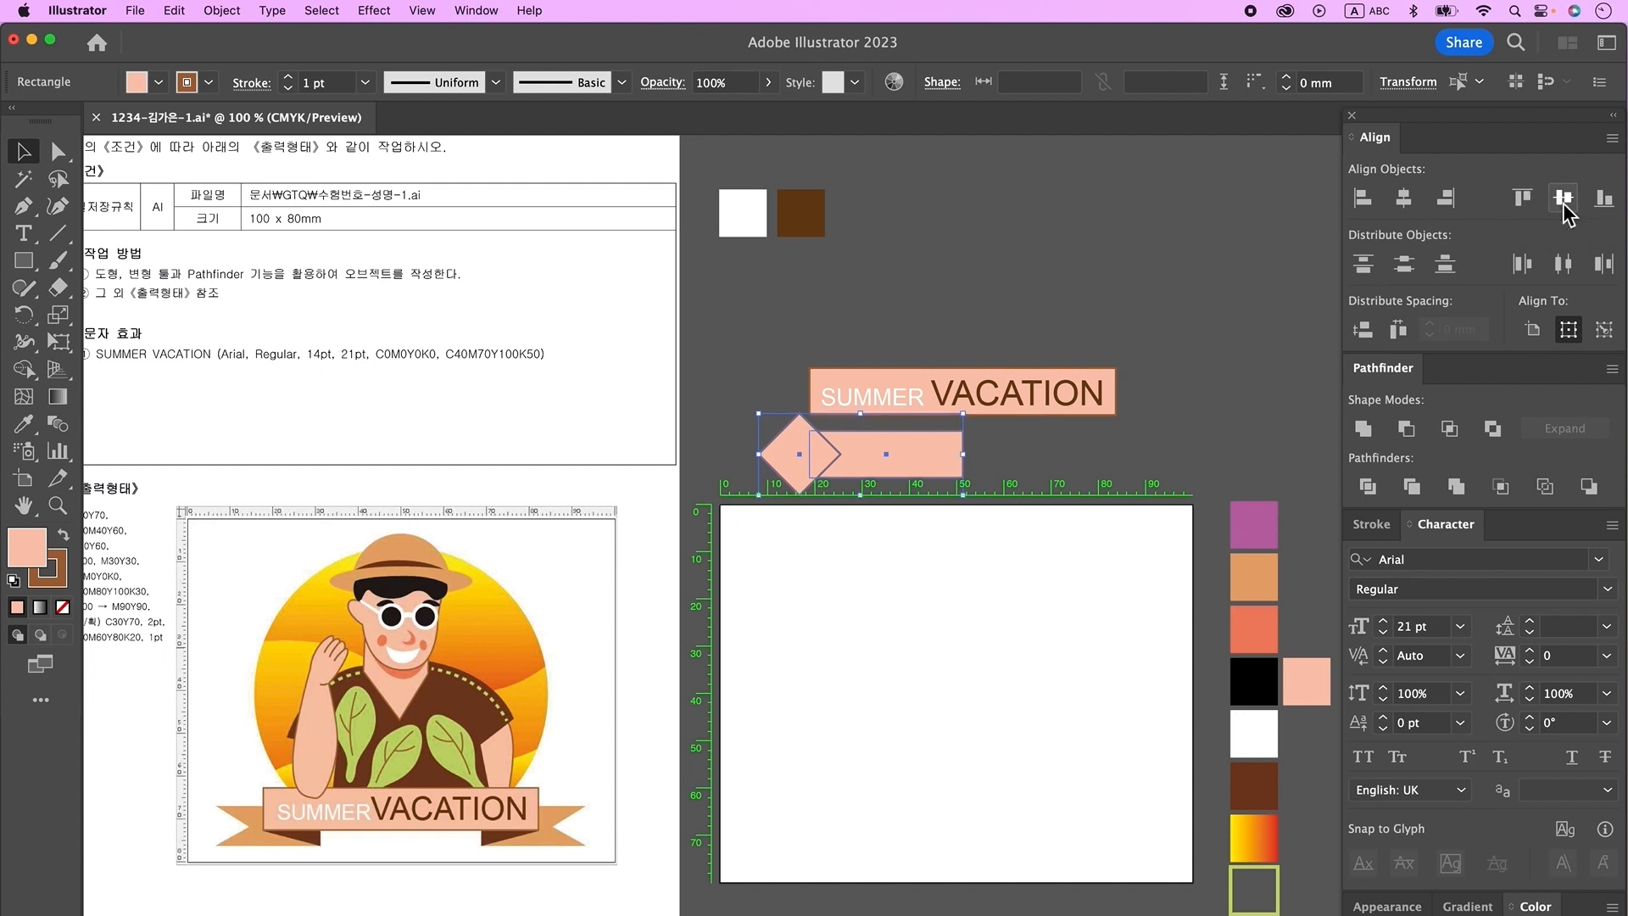
pyautogui.click(1371, 486)
# - Ungroup the divided shapes, delete the diamond pieces, and place the remaining notched piece below the banner's left end
pyautogui.rightClick(845, 447)
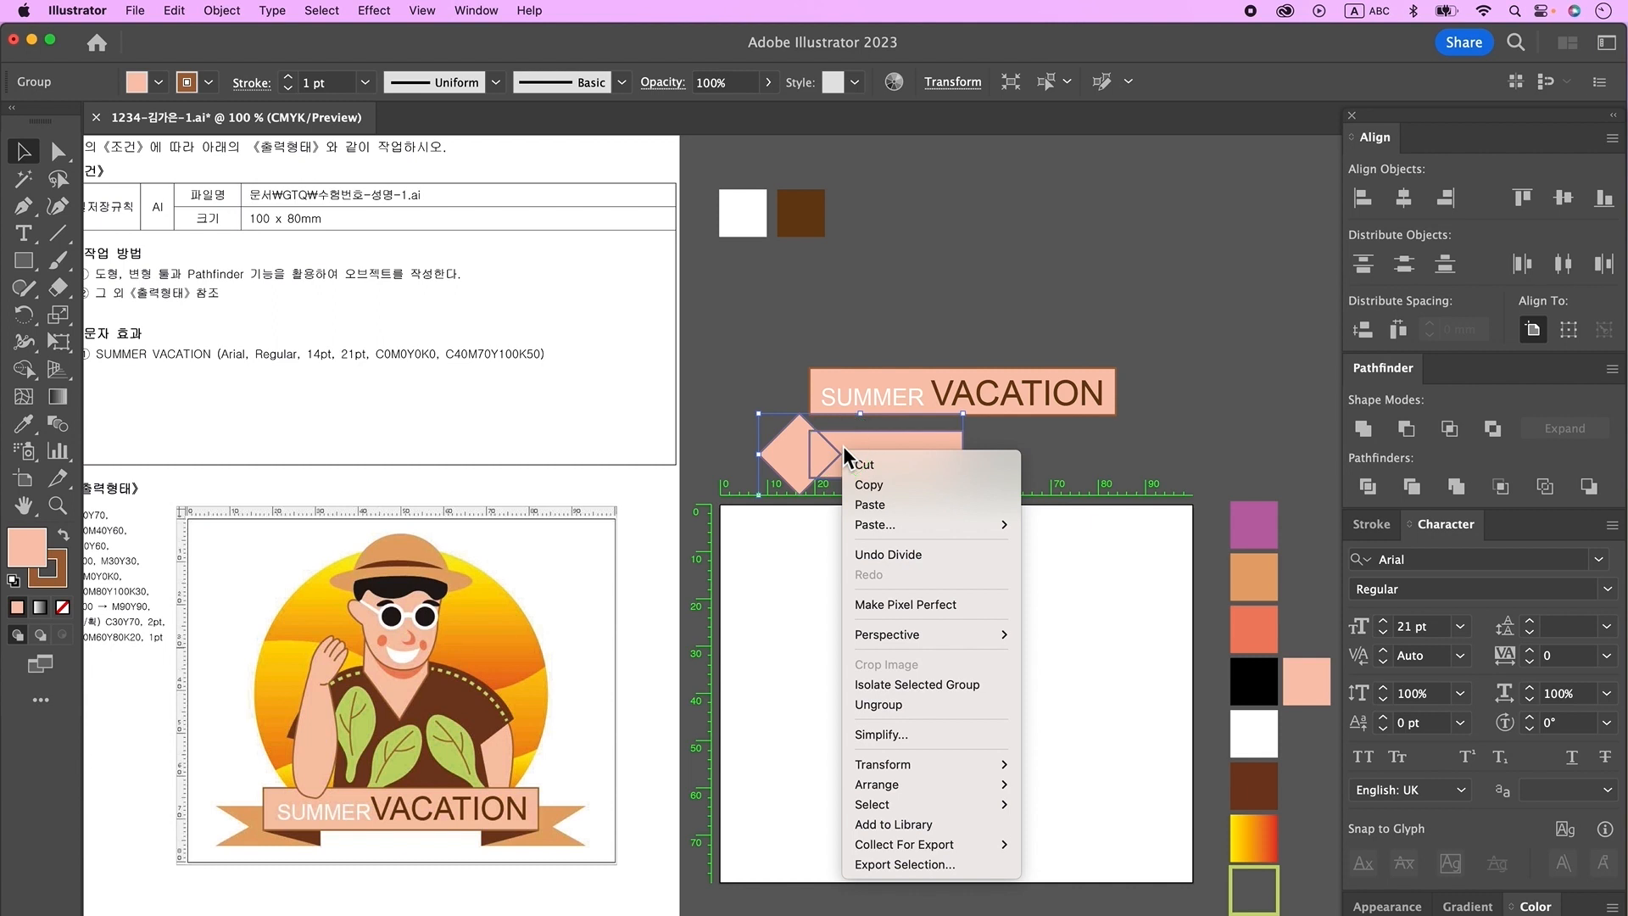
pyautogui.click(935, 709)
pyautogui.click(986, 553)
pyautogui.moveTo(924, 461); pyautogui.dragTo(970, 460)
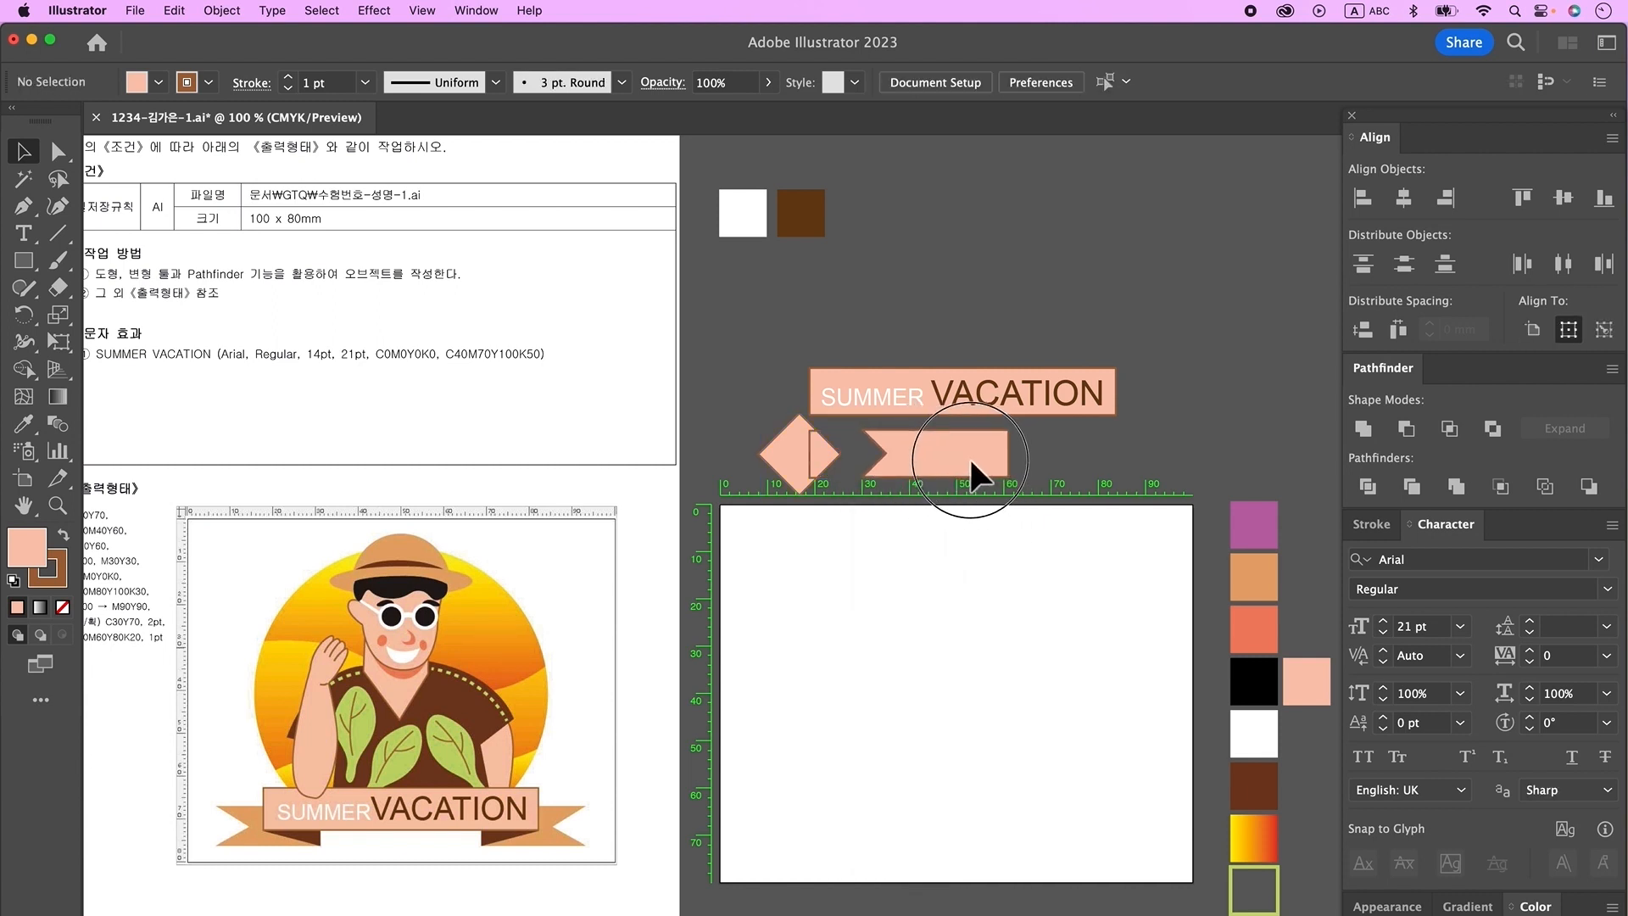
pyautogui.click(837, 475)
pyautogui.press('Delete')
pyautogui.moveTo(904, 446); pyautogui.dragTo(787, 442)
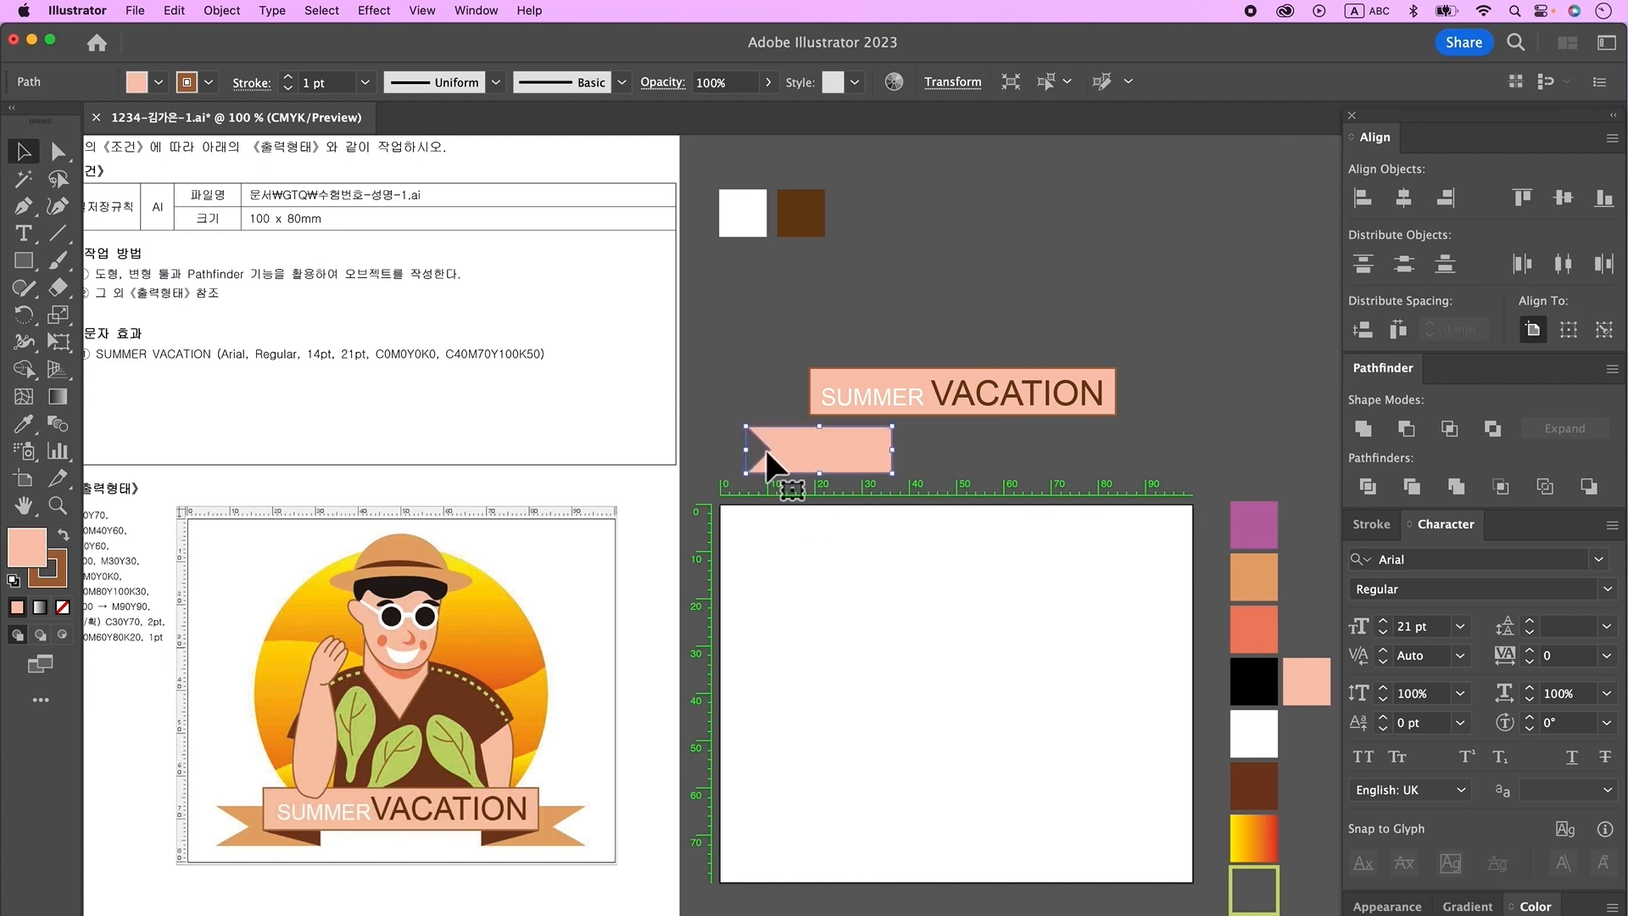
# - Deepen the V-notch of the ribbon tail by nudging its inner anchor point to the right
pyautogui.click(58, 153)
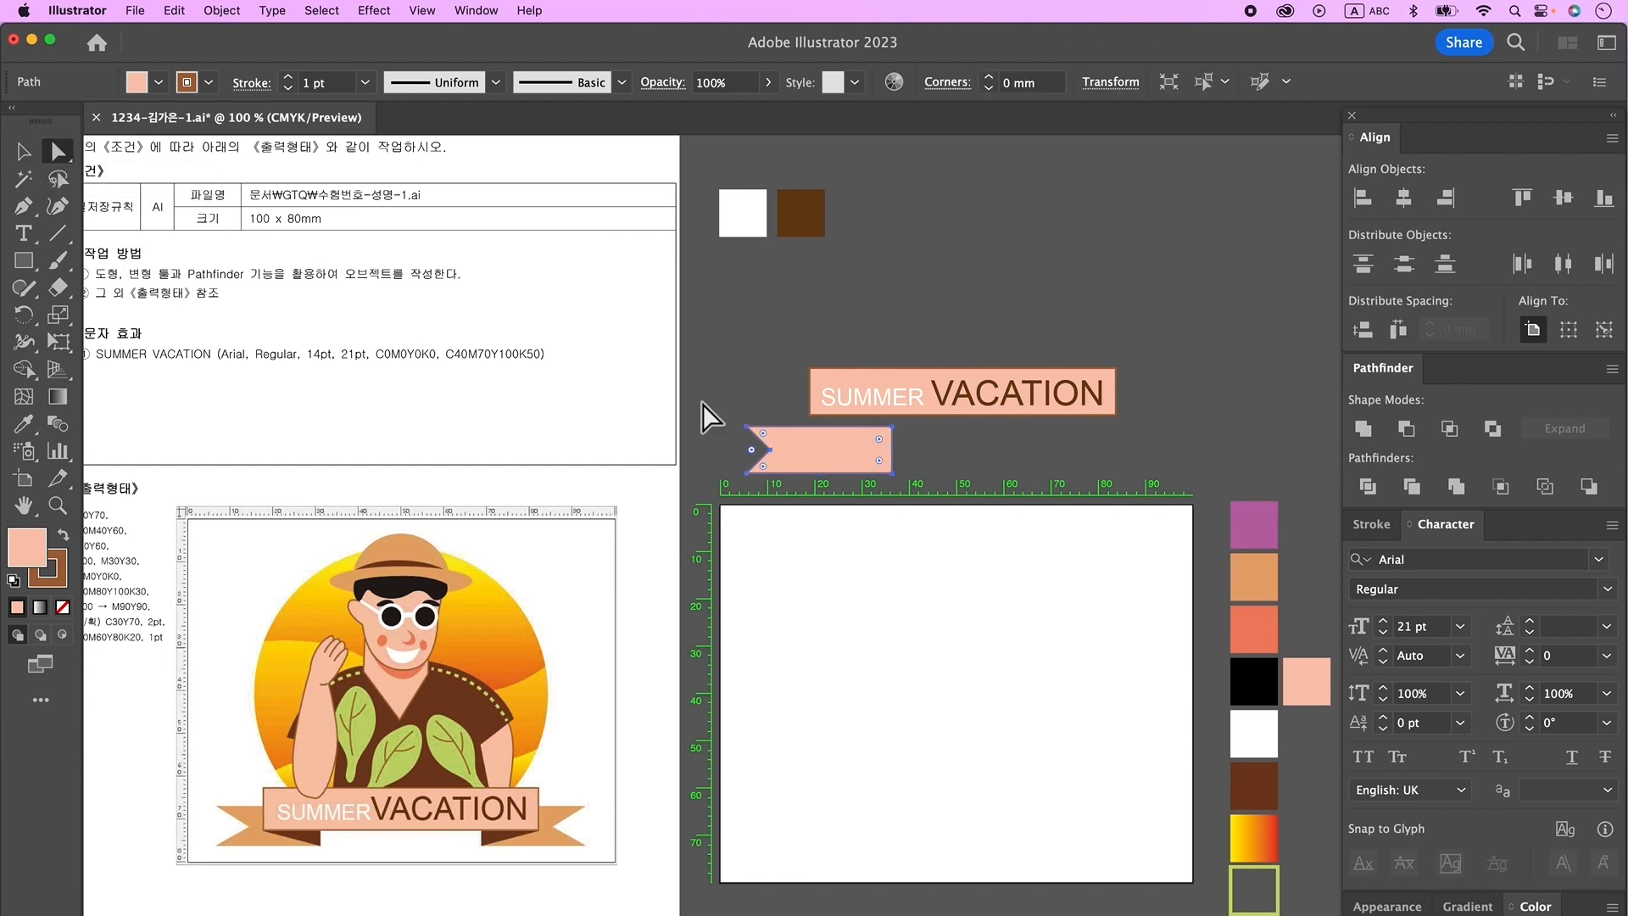
pyautogui.click(738, 446)
pyautogui.moveTo(746, 444); pyautogui.dragTo(781, 464)
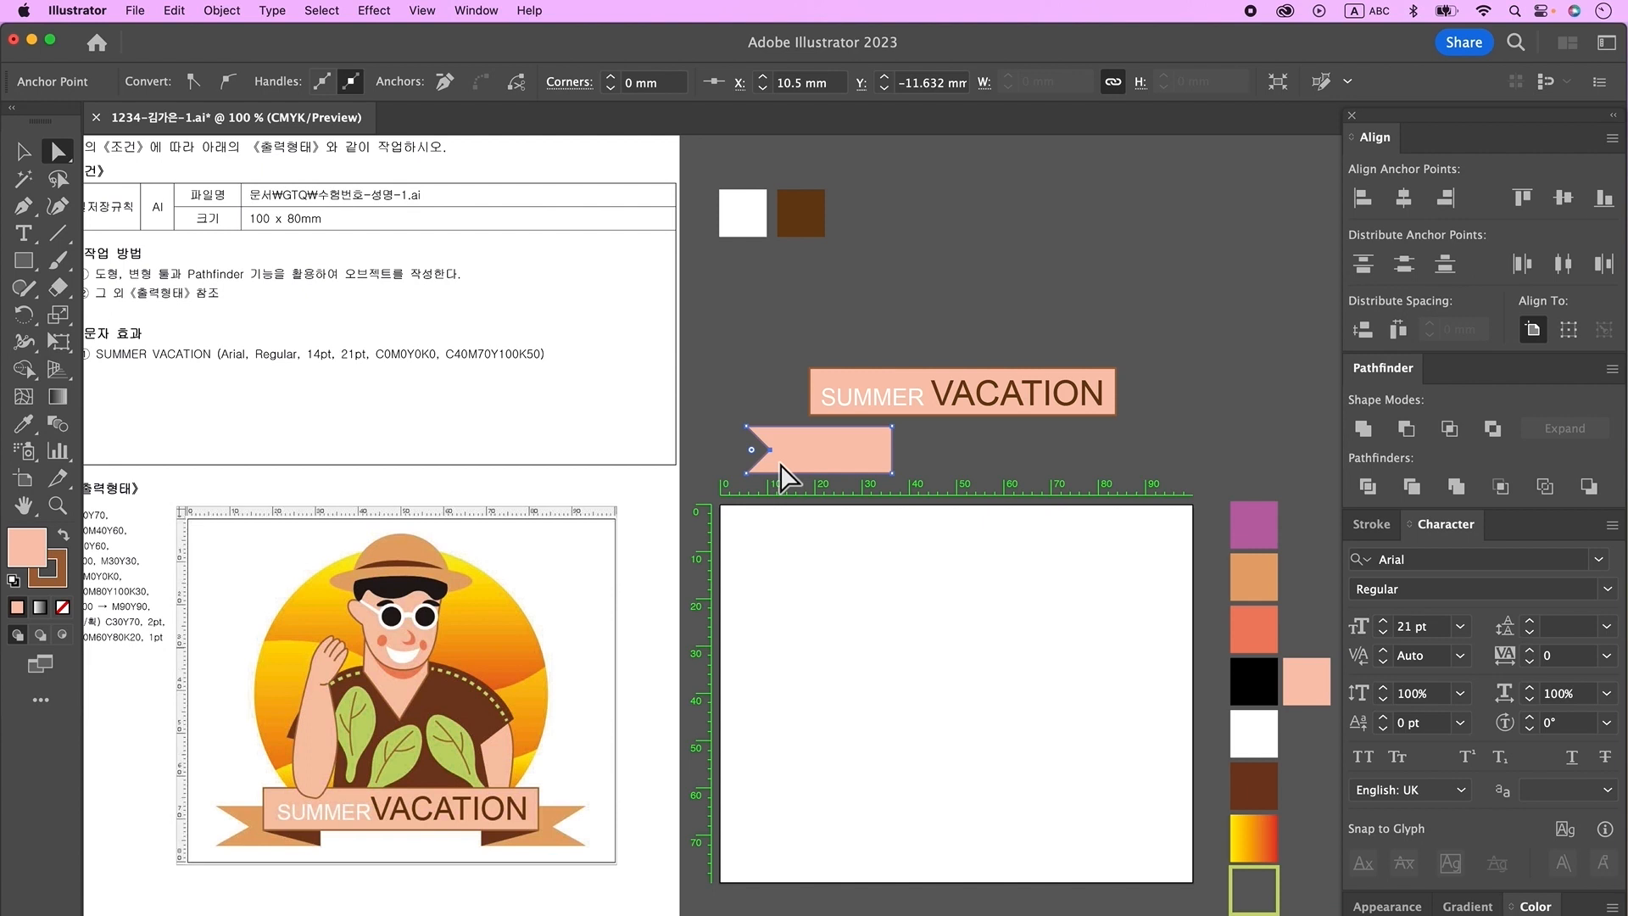
pyautogui.hotkey('shift', 'Right')
pyautogui.press('Right')
pyautogui.press('Right')
pyautogui.press('Right')
# - Send the notched ribbon tail to the back, behind the title banner
pyautogui.press('v')
pyautogui.moveTo(851, 462); pyautogui.dragTo(852, 440)
pyautogui.press('super+shift+bracketleft')
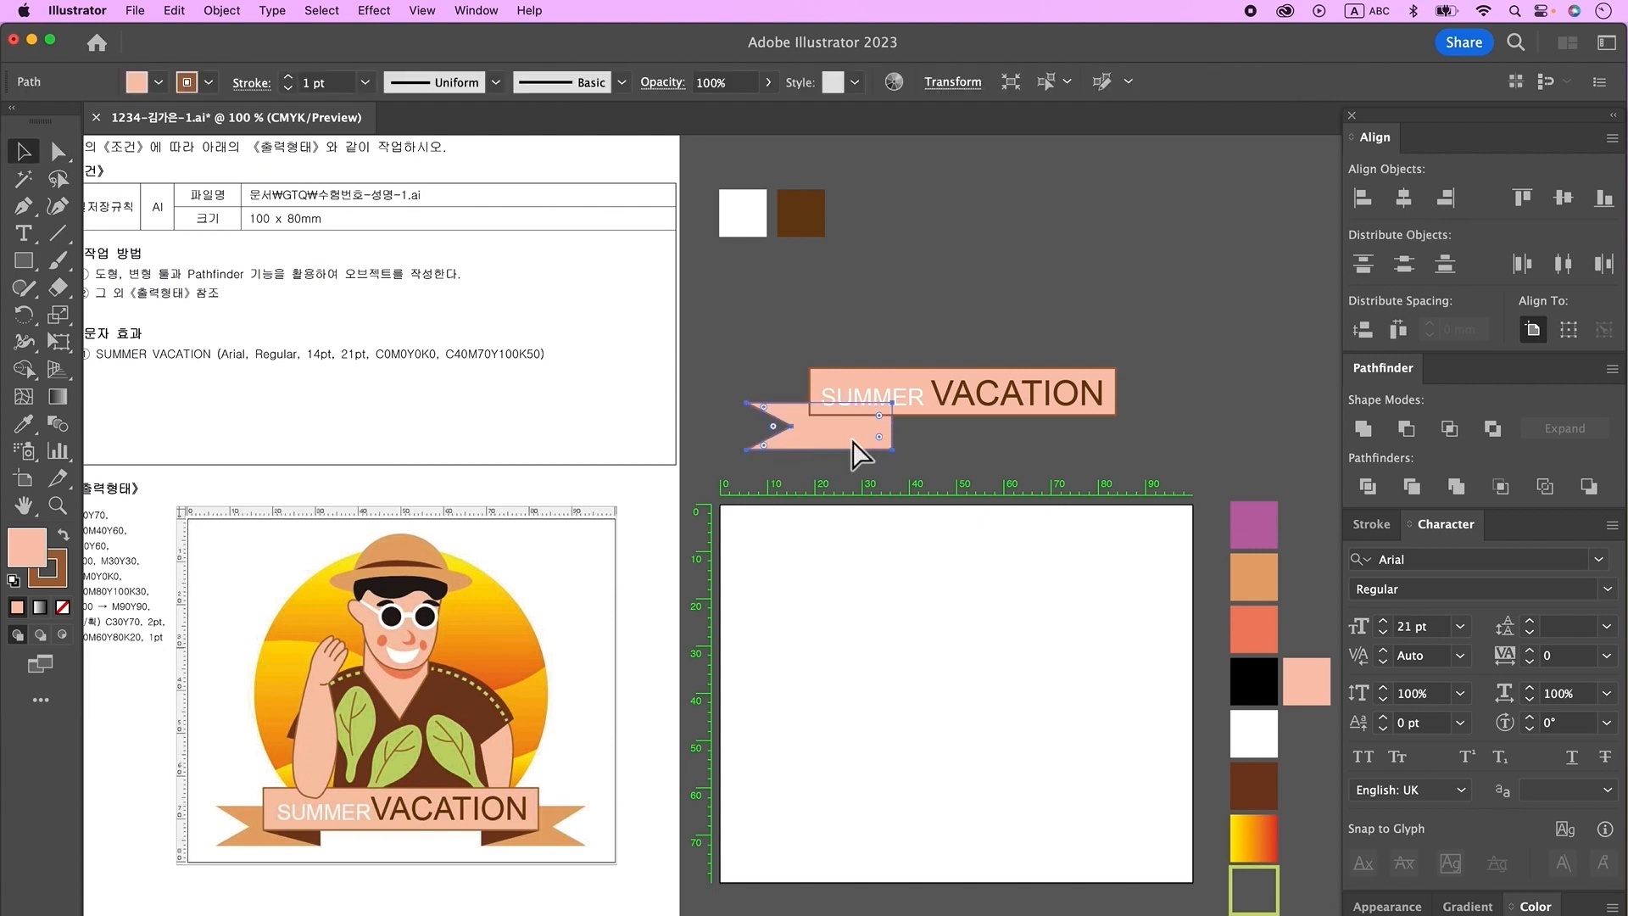
pyautogui.moveTo(851, 436); pyautogui.dragTo(851, 466)
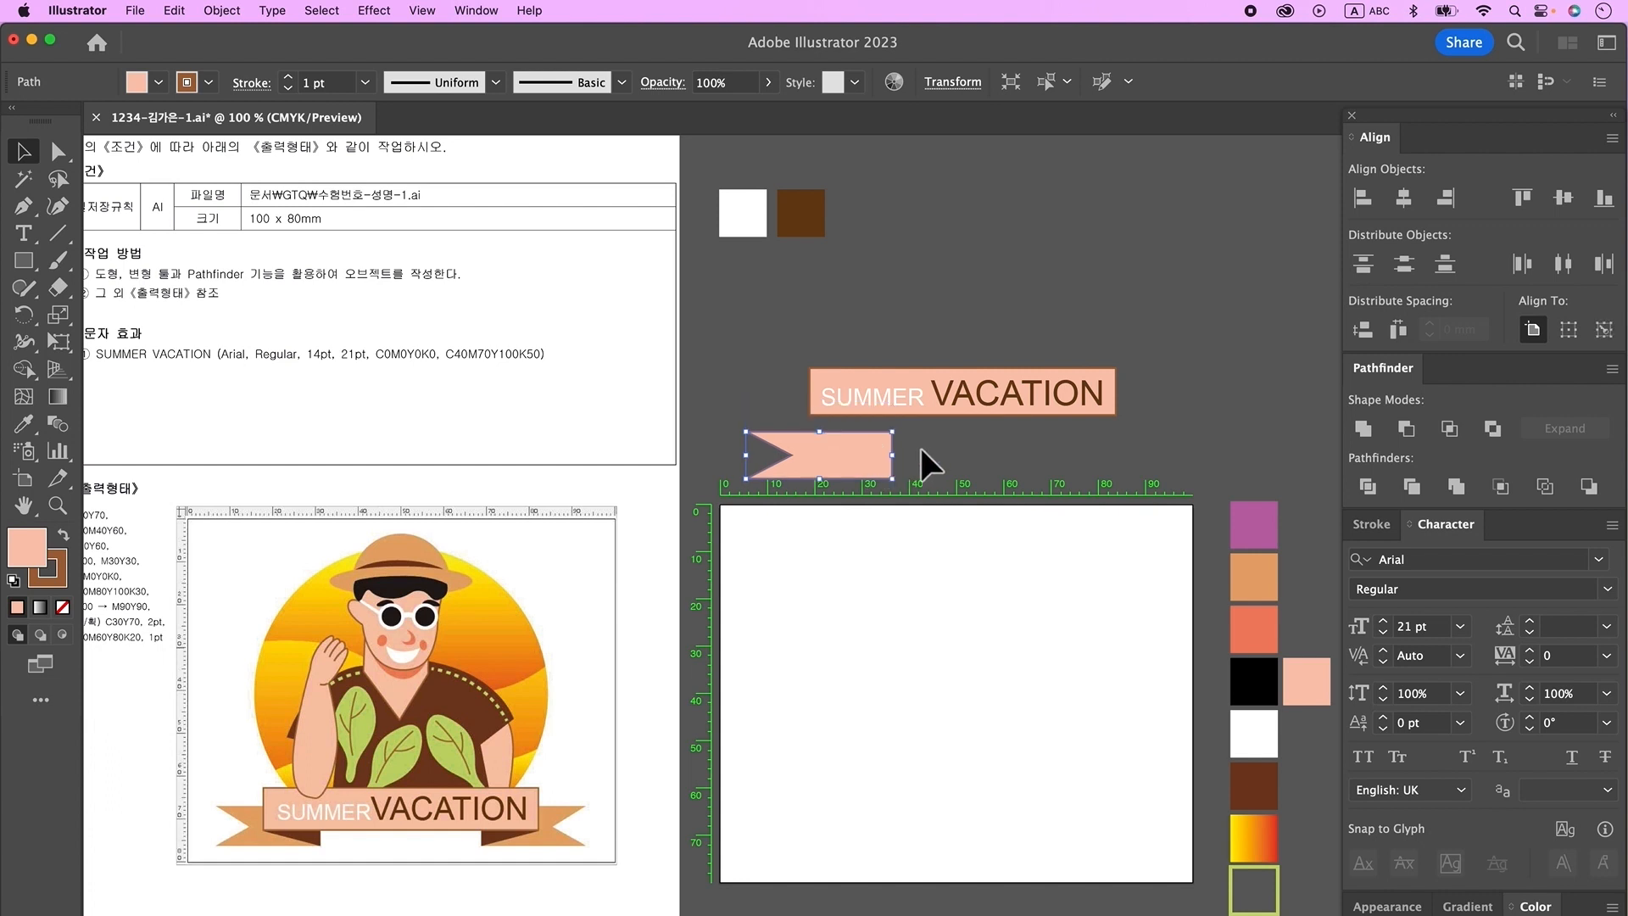
# - Shorten the ribbon tail by nudging its straight right edge left, and tuck it behind the banner's lower-left corner
pyautogui.press('a')
pyautogui.click(893, 469)
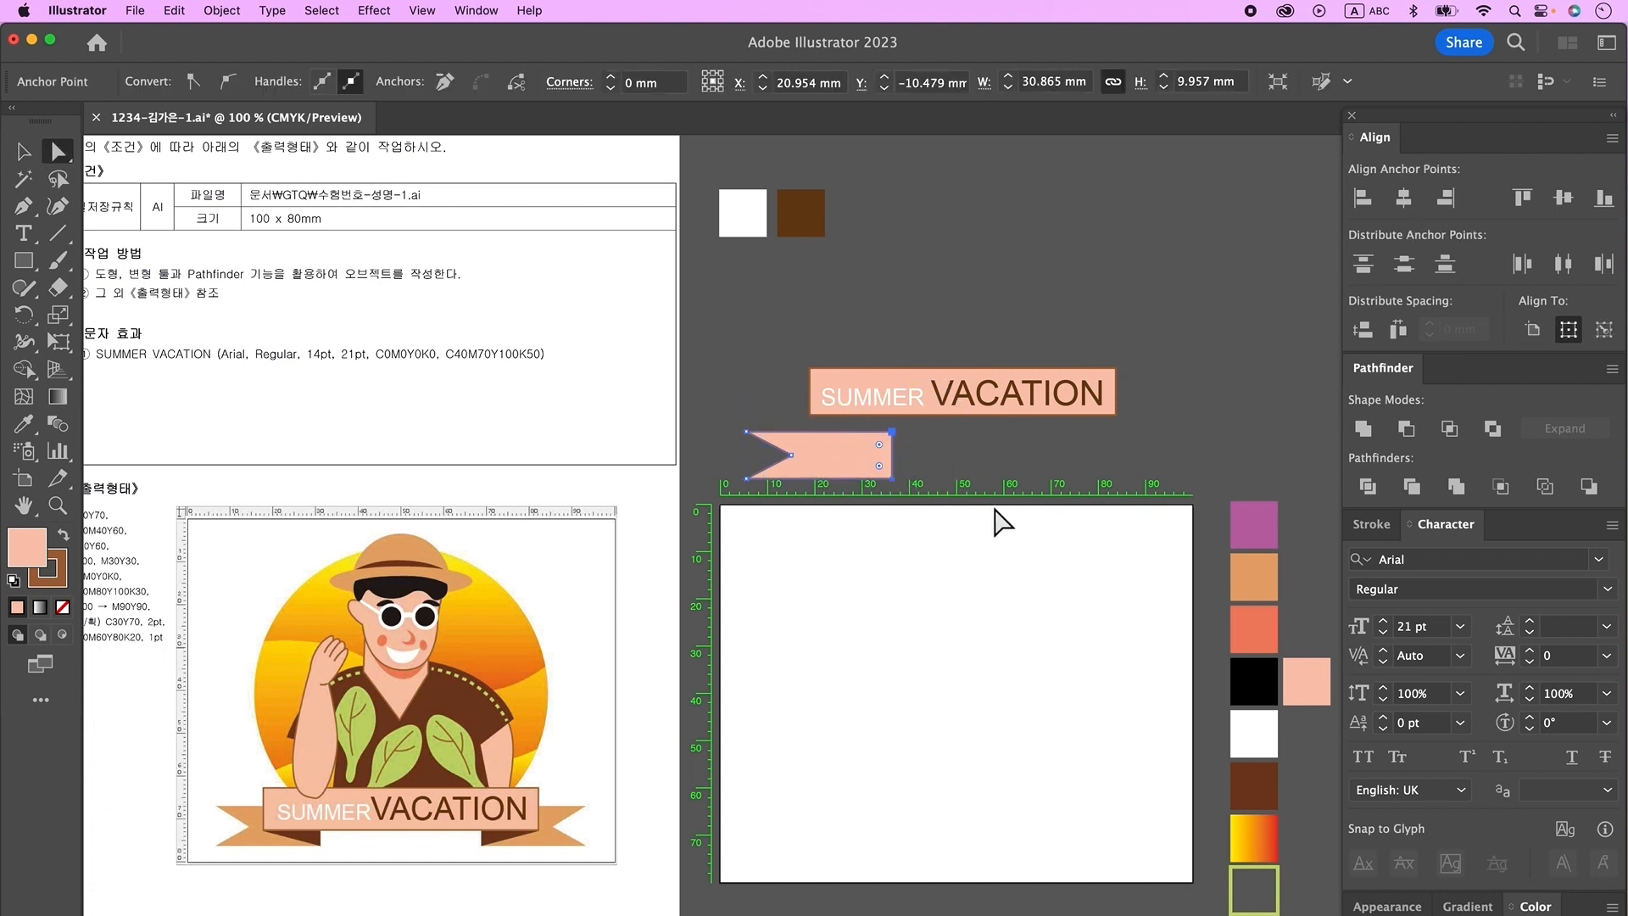
pyautogui.press('Left')
pyautogui.press('Left')
pyautogui.press('Left')
pyautogui.press('Left')
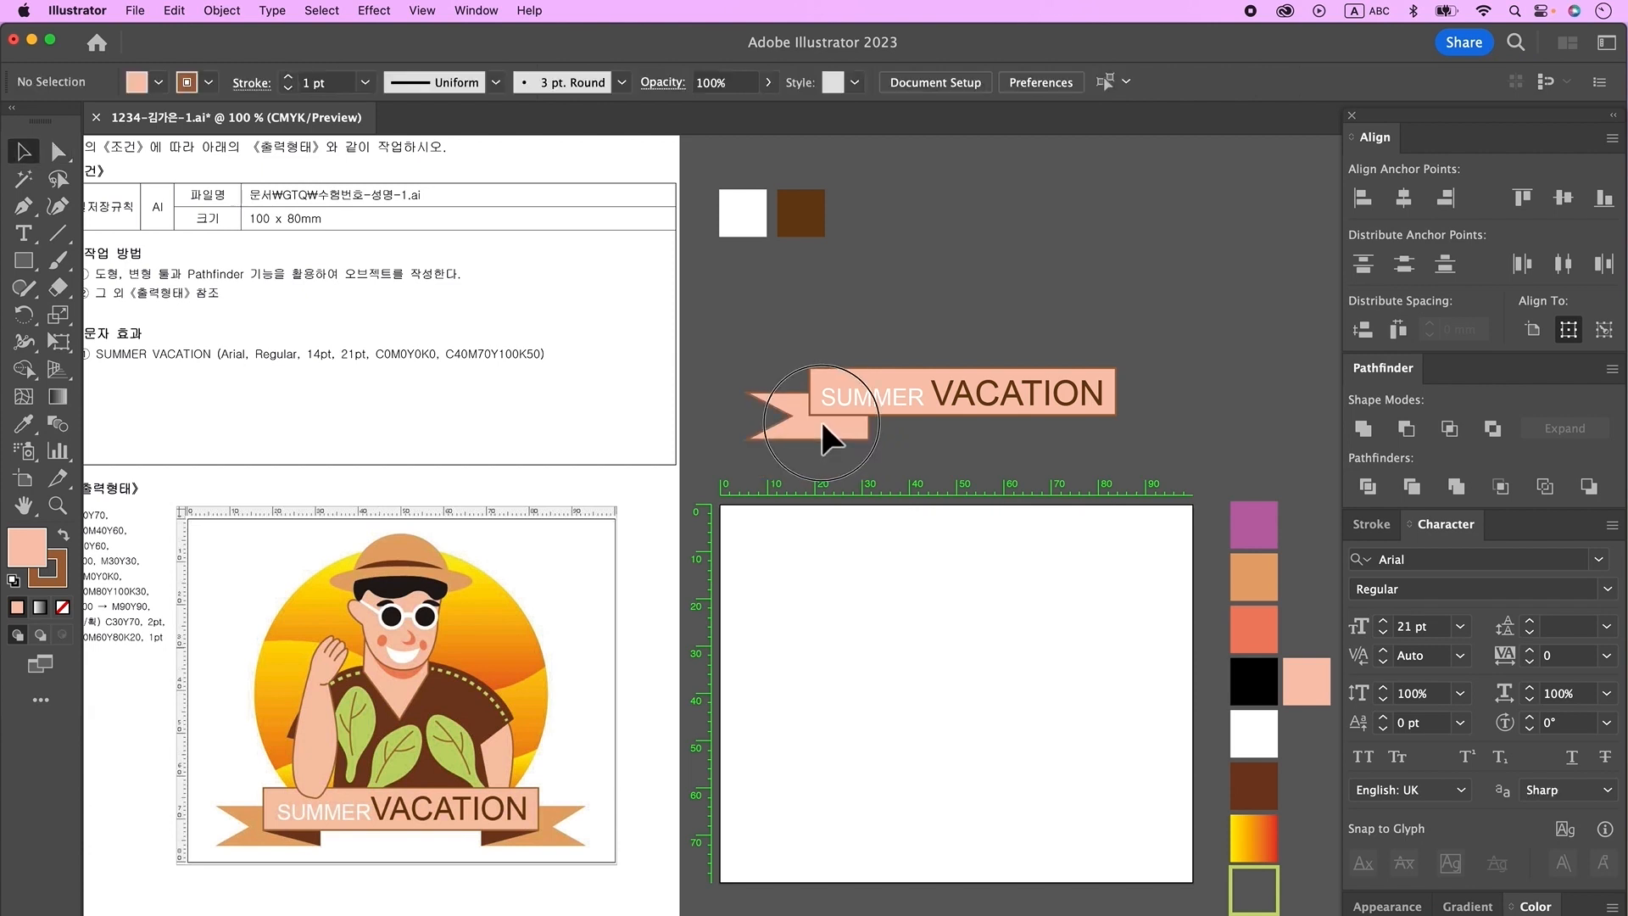
# - Draw a closed triangular fold with the Pen tool between the banner's lower-left corner and the tail's right end
pyautogui.click(58, 151)
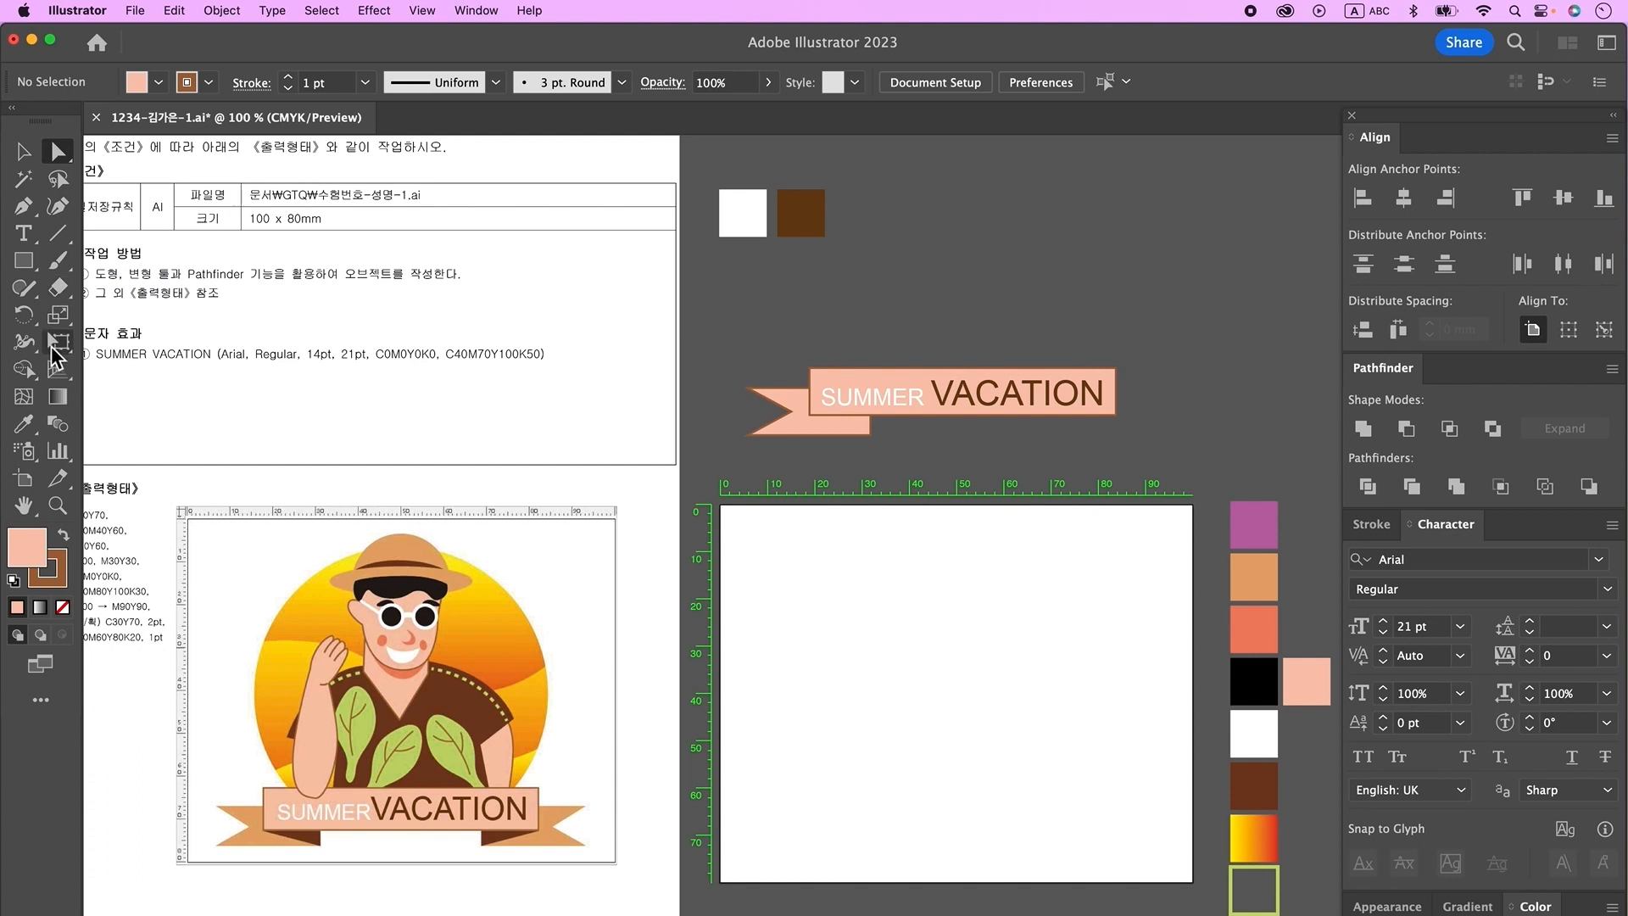
pyautogui.press('p')
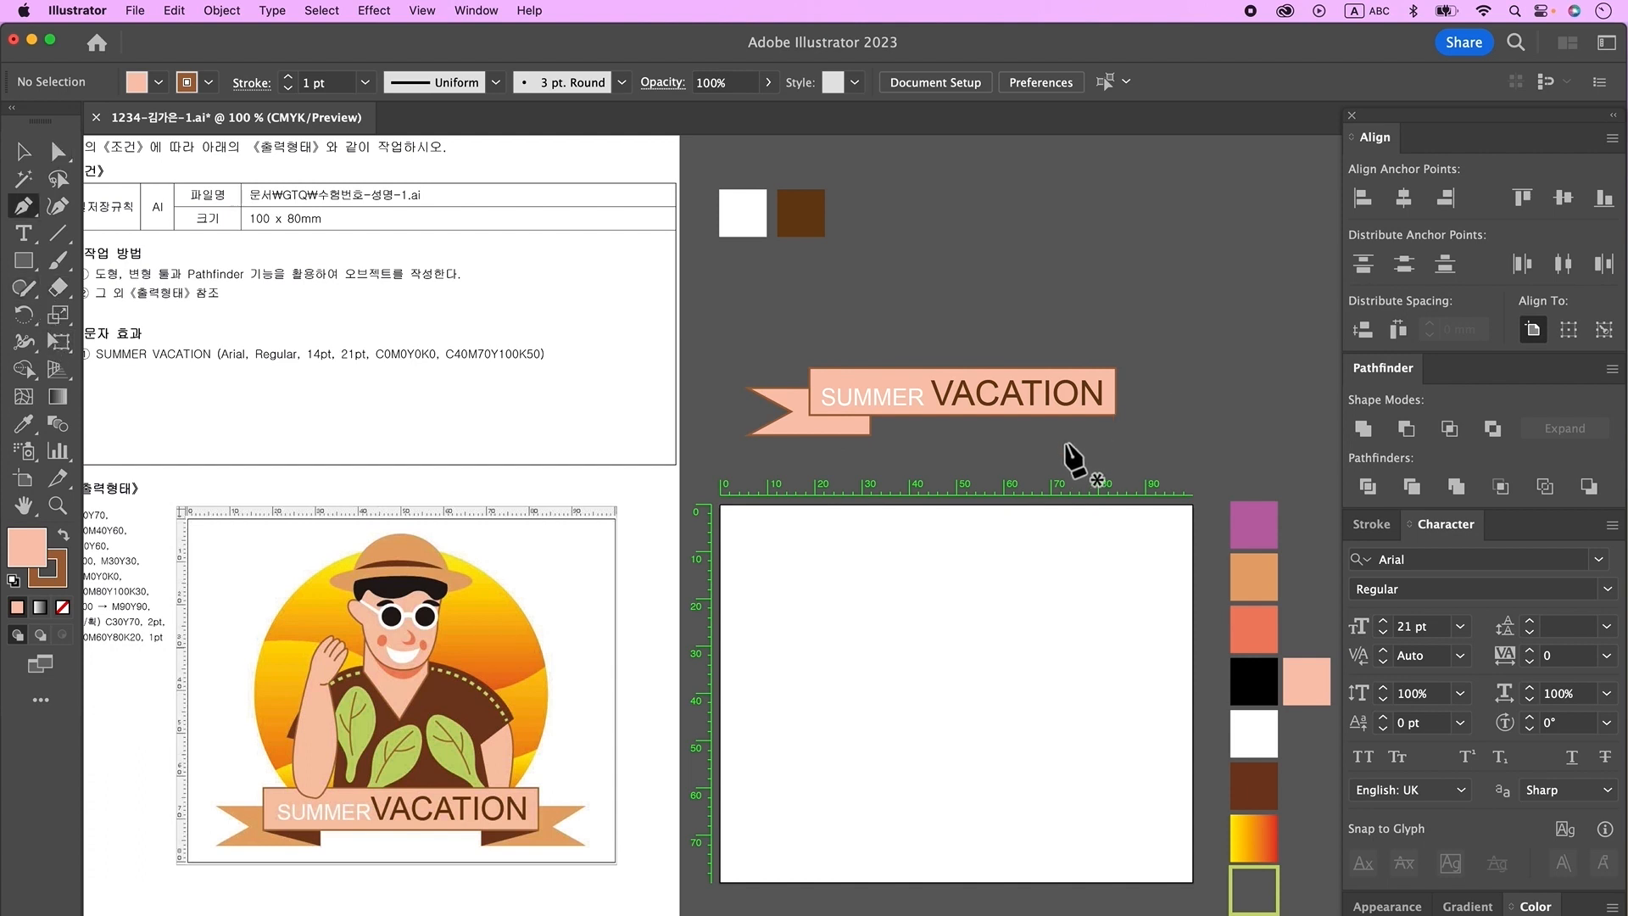
pyautogui.click(810, 416)
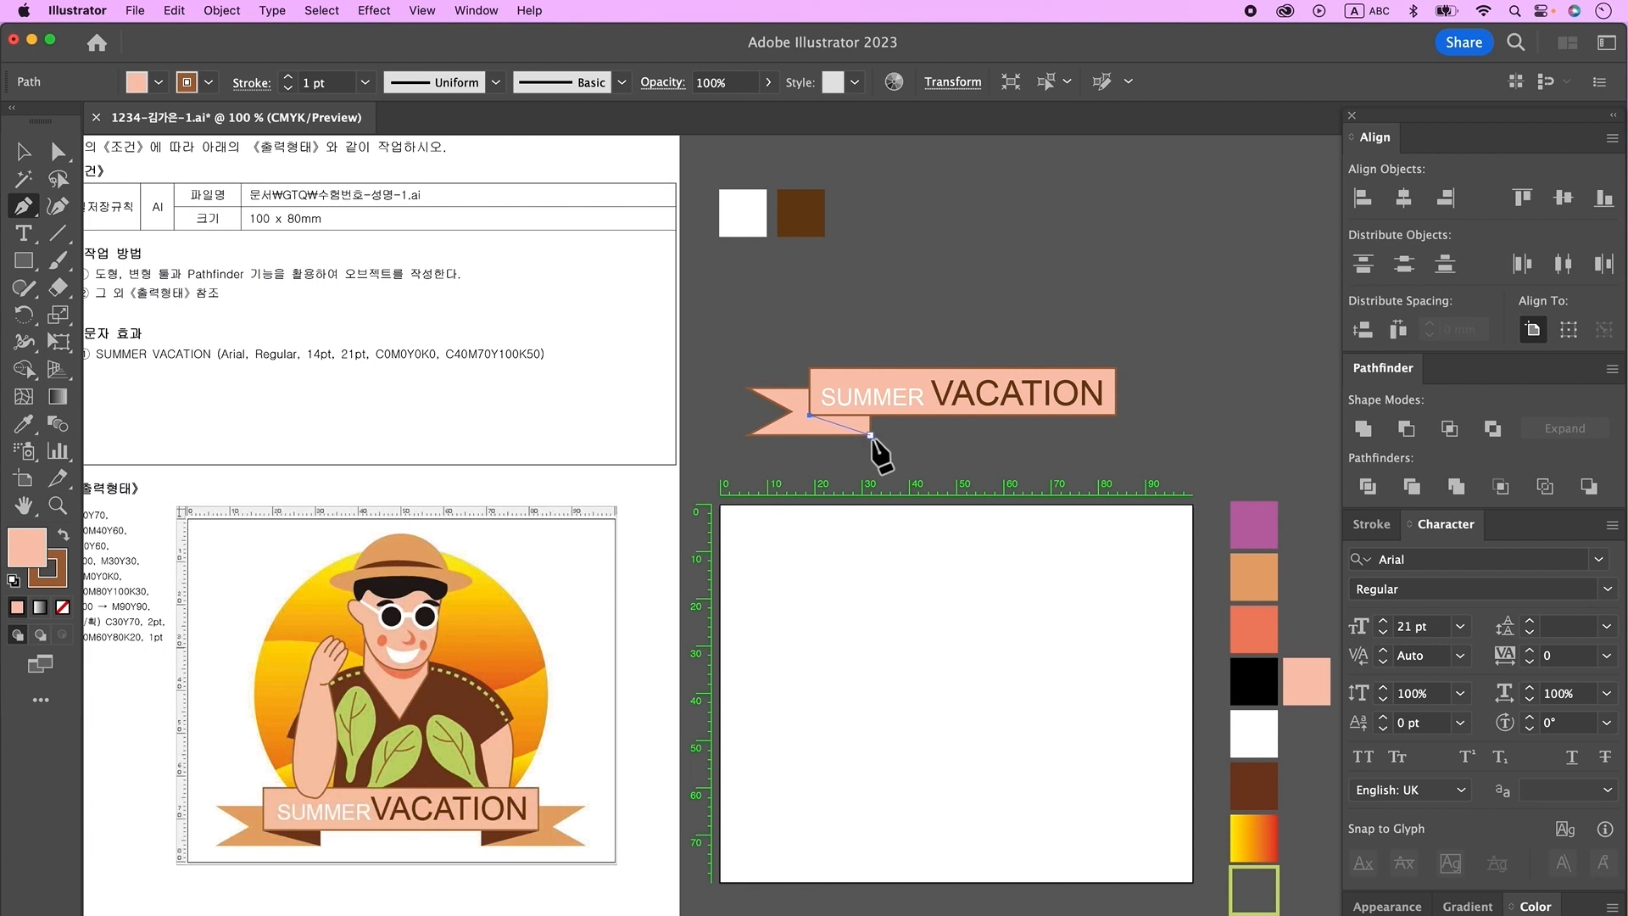
pyautogui.moveTo(871, 435); pyautogui.dragTo(871, 388)
pyautogui.click(811, 415)
pyautogui.press('v')
pyautogui.click(962, 439)
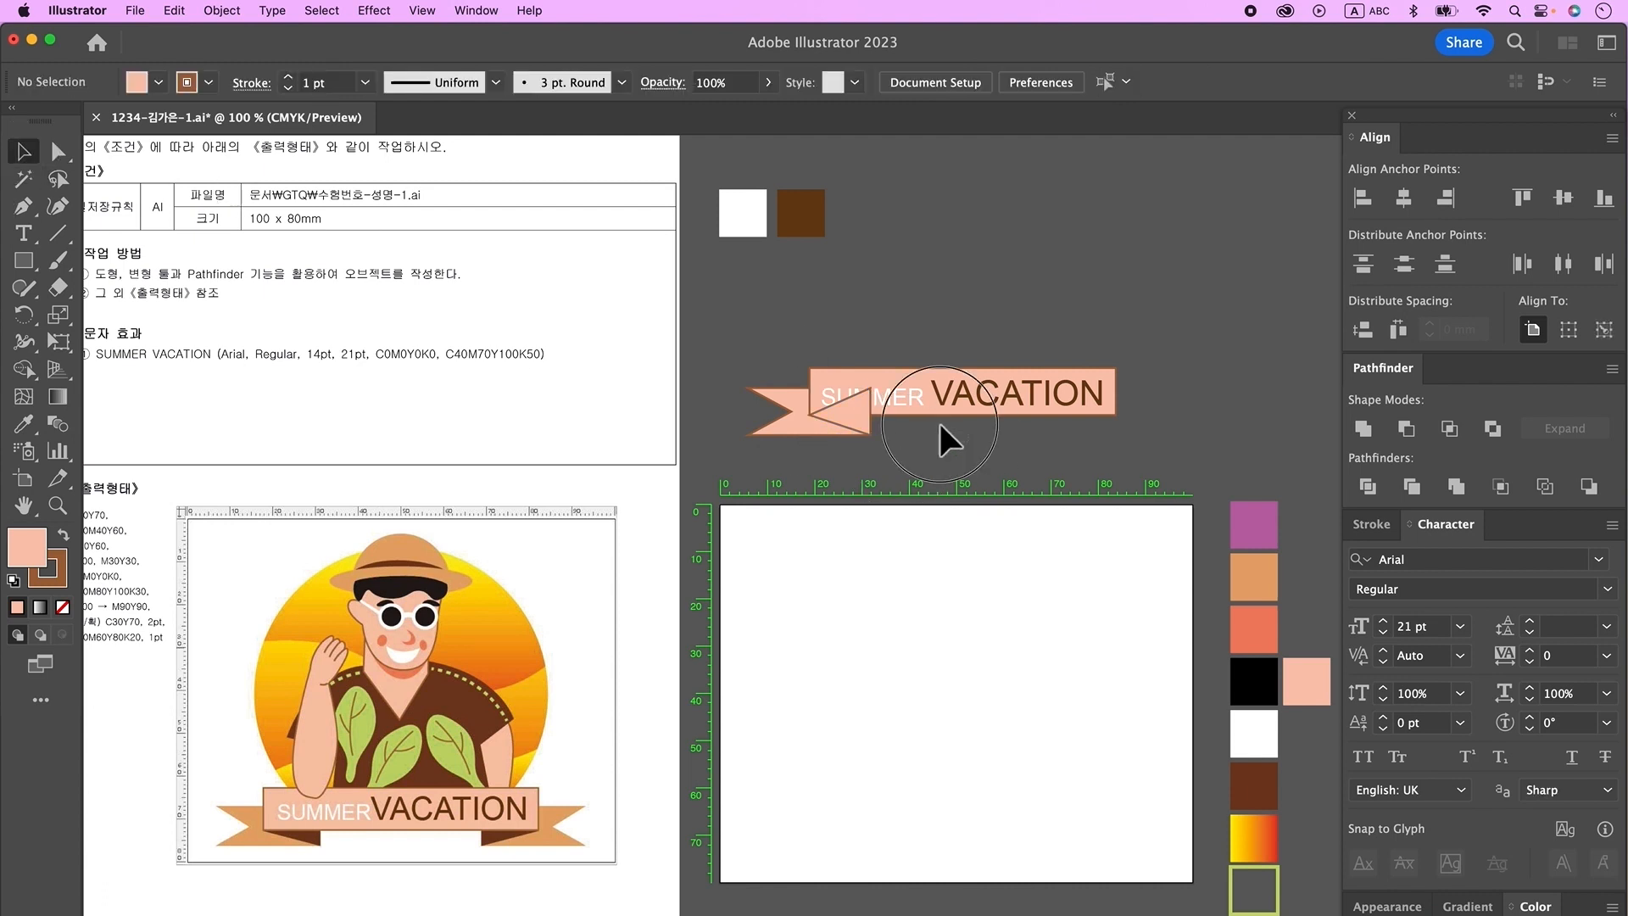
# - Bring the title banner and its text in front of the triangular fold and the tail
pyautogui.moveTo(962, 440); pyautogui.dragTo(896, 359)
pyautogui.press('shift+super+bracketright')
pyautogui.click(896, 360)
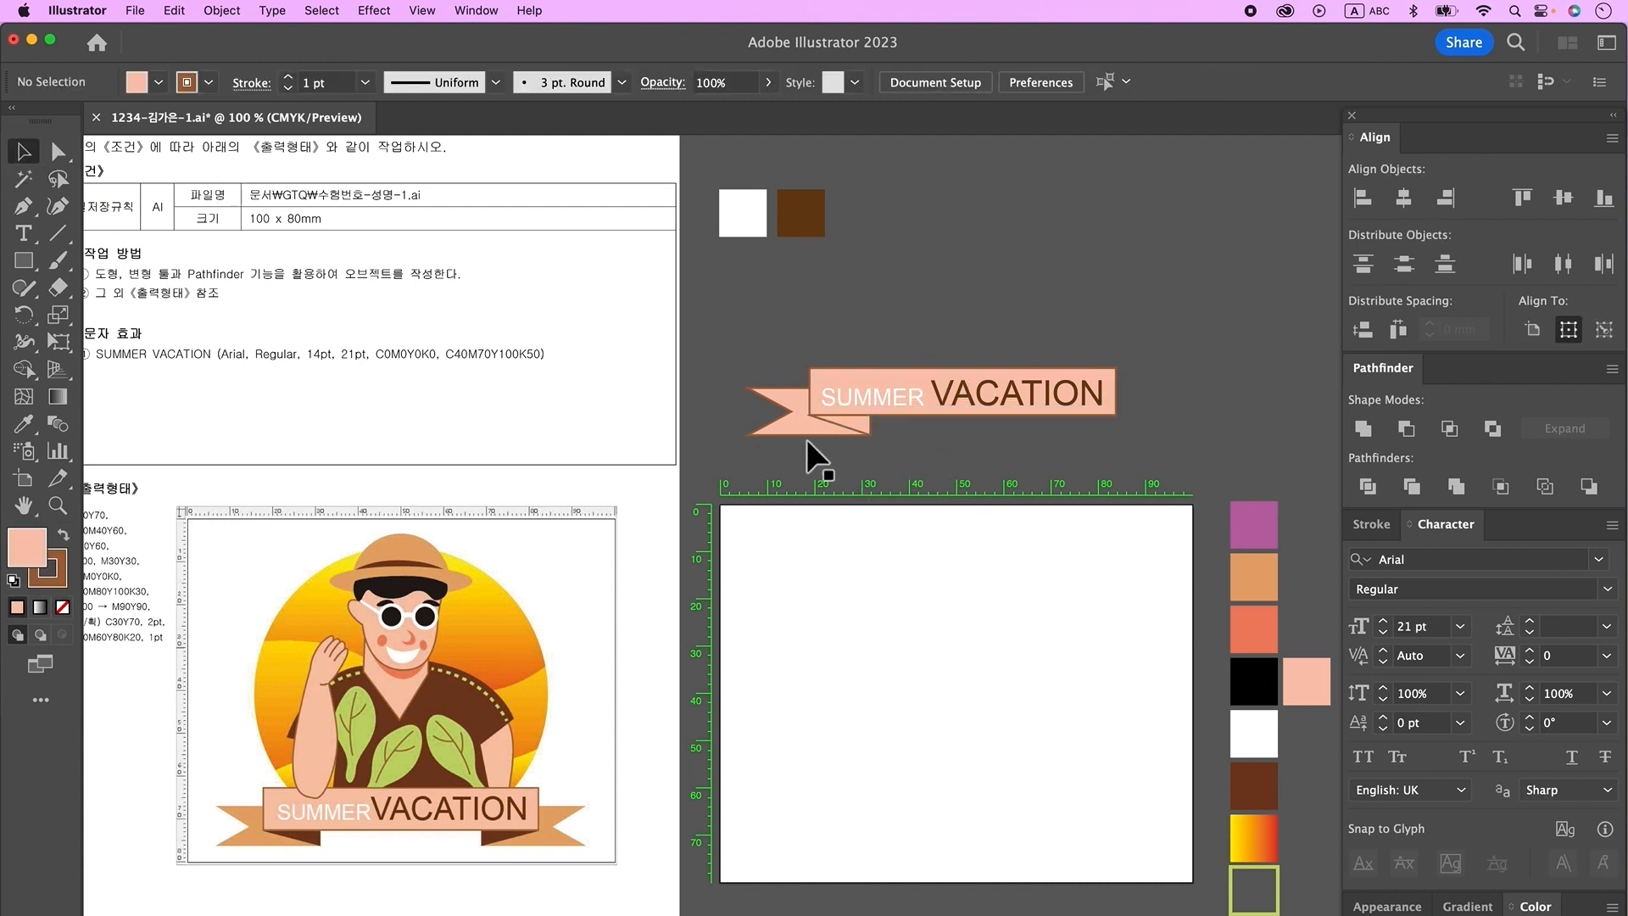
# - Color the ribbon tail with the light orange swatch and the triangular fold with the dark brown swatch using the Eyedropper
pyautogui.click(798, 435)
pyautogui.click(23, 425)
pyautogui.click(1254, 578)
pyautogui.keyDown('super'); pyautogui.click(855, 424); pyautogui.keyUp('super')
pyautogui.click(1255, 786)
pyautogui.press('v')
# - Group the ribbon tail with its triangular fold
pyautogui.moveTo(889, 465); pyautogui.dragTo(828, 425)
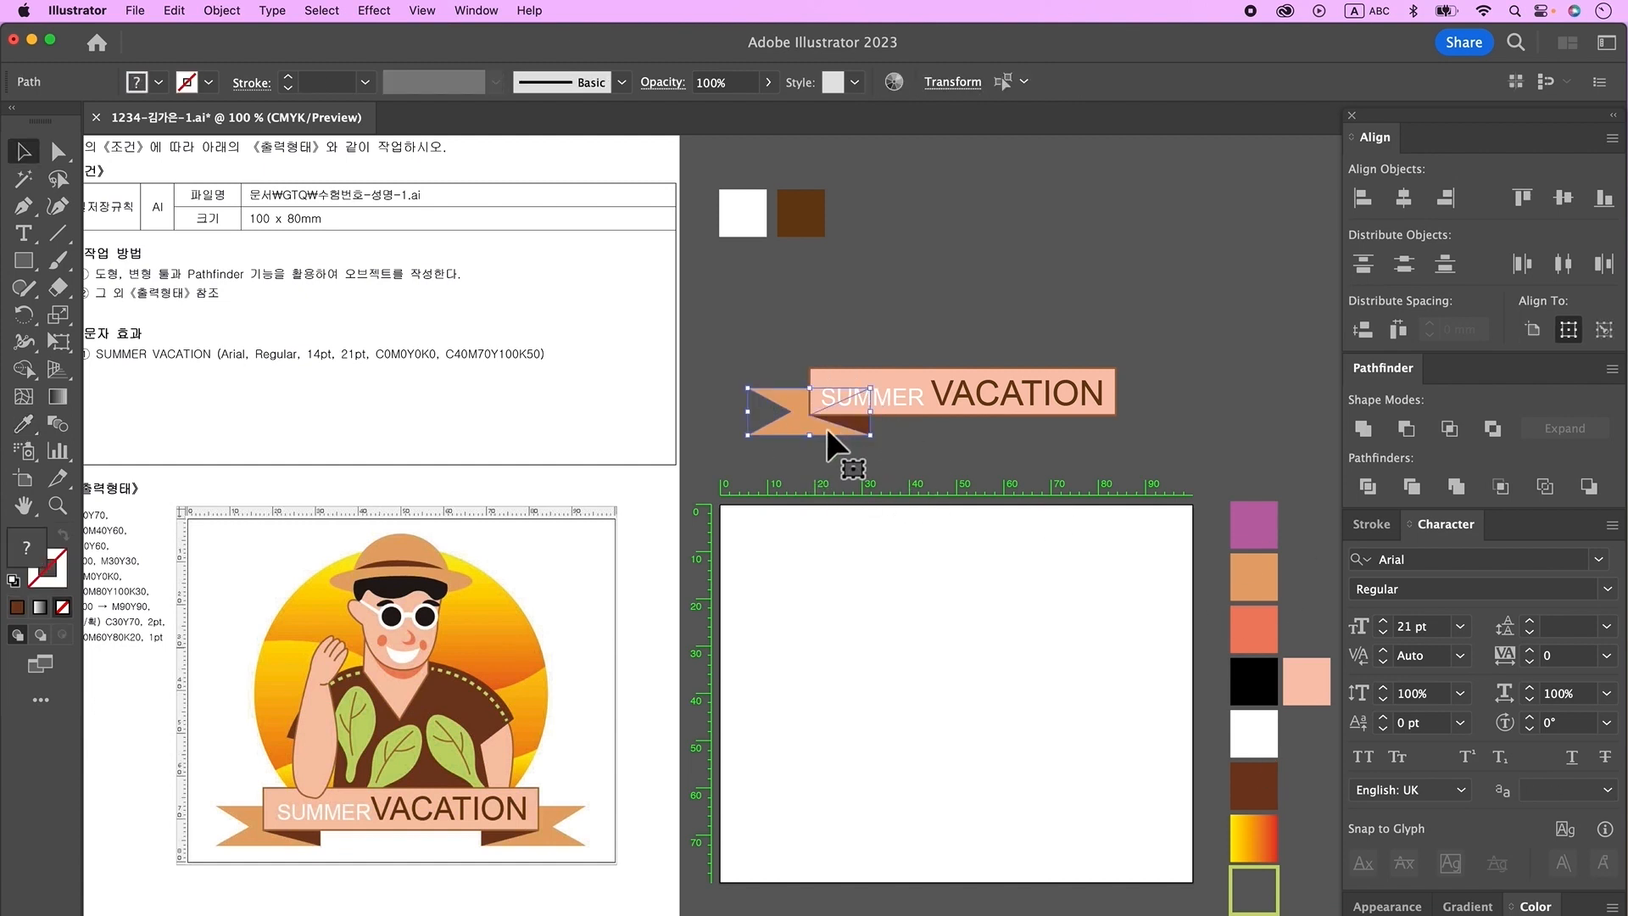
pyautogui.rightClick(828, 429)
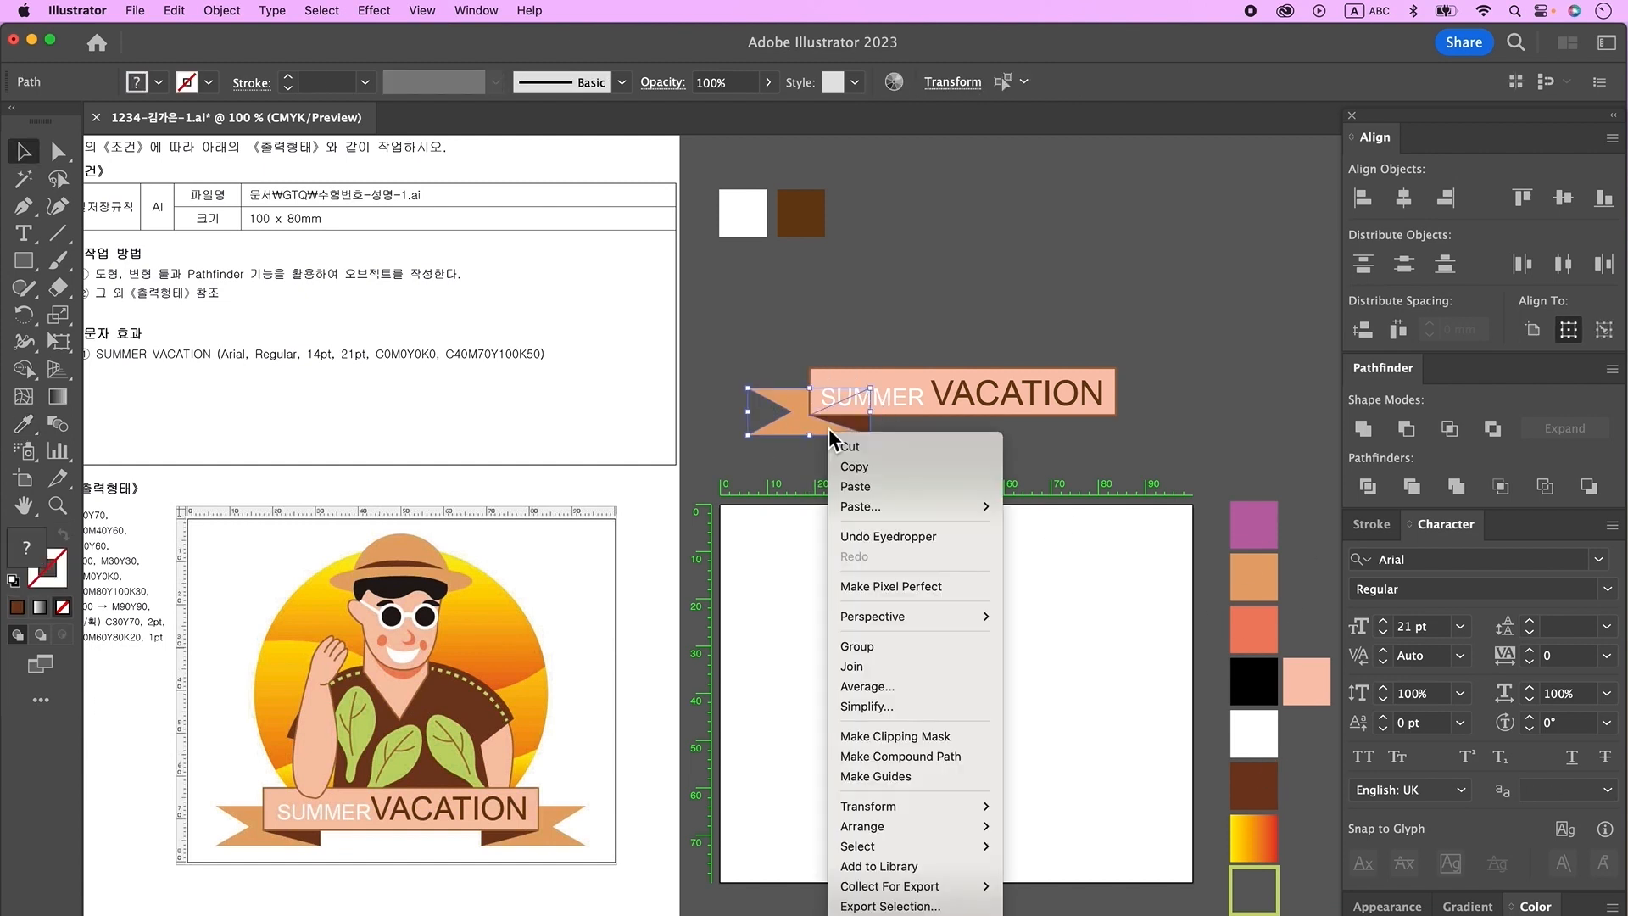
pyautogui.click(899, 653)
# - Reflect a copy of the tail group across the vertical axis and place it at the banner's right end
pyautogui.click(25, 322)
pyautogui.moveTo(26, 323); pyautogui.dragTo(93, 343)
pyautogui.doubleClick(28, 321)
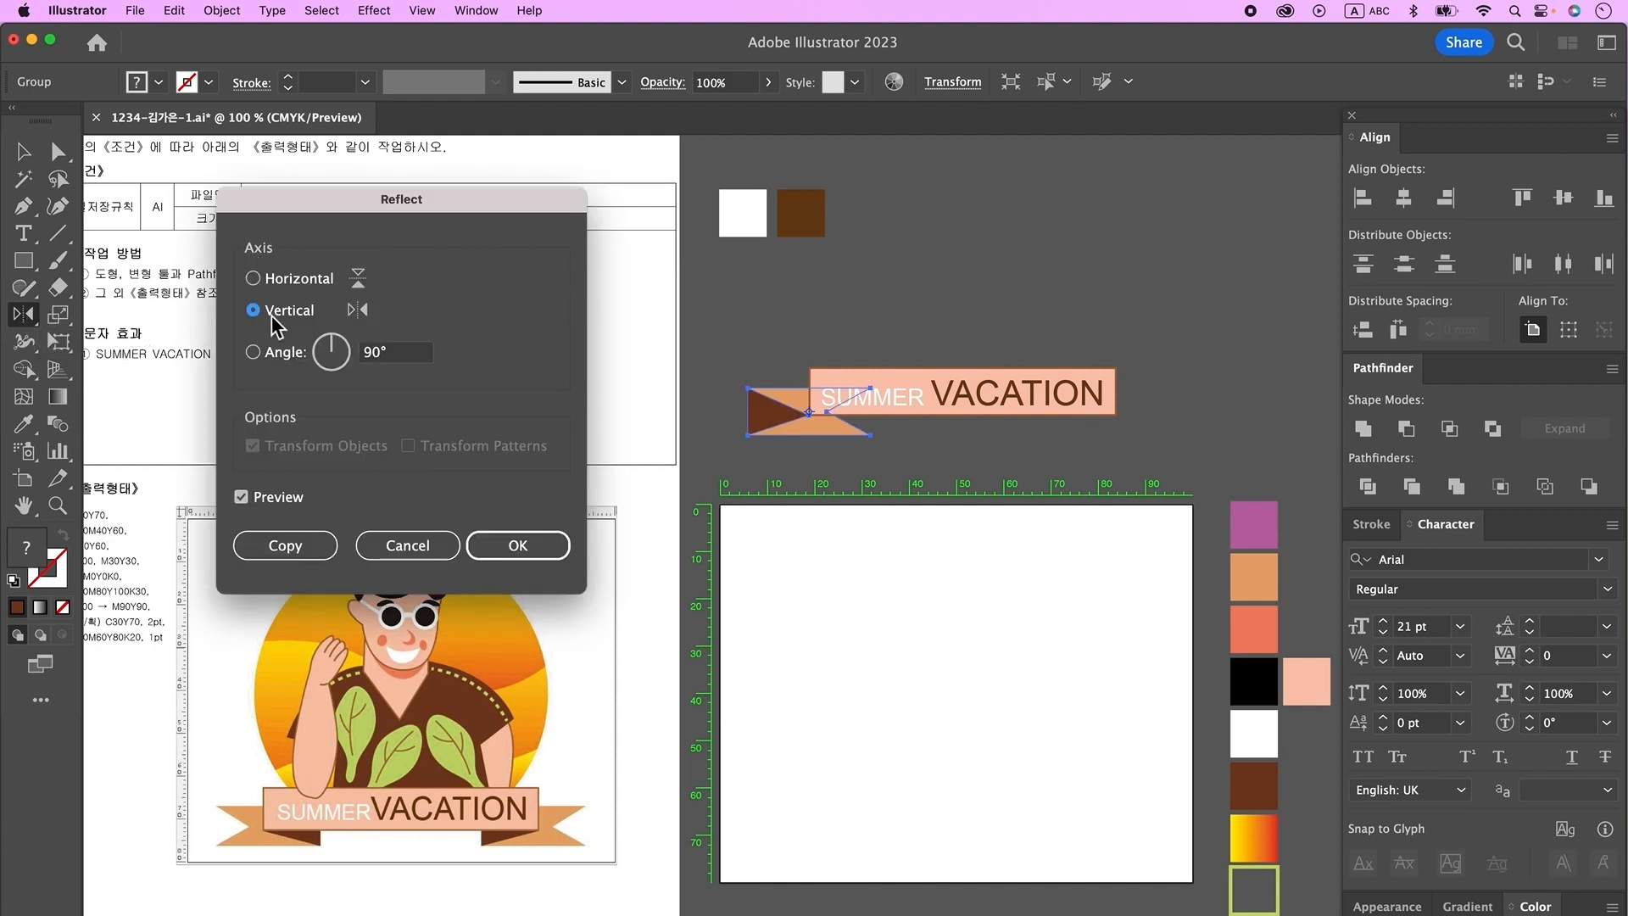
pyautogui.click(285, 546)
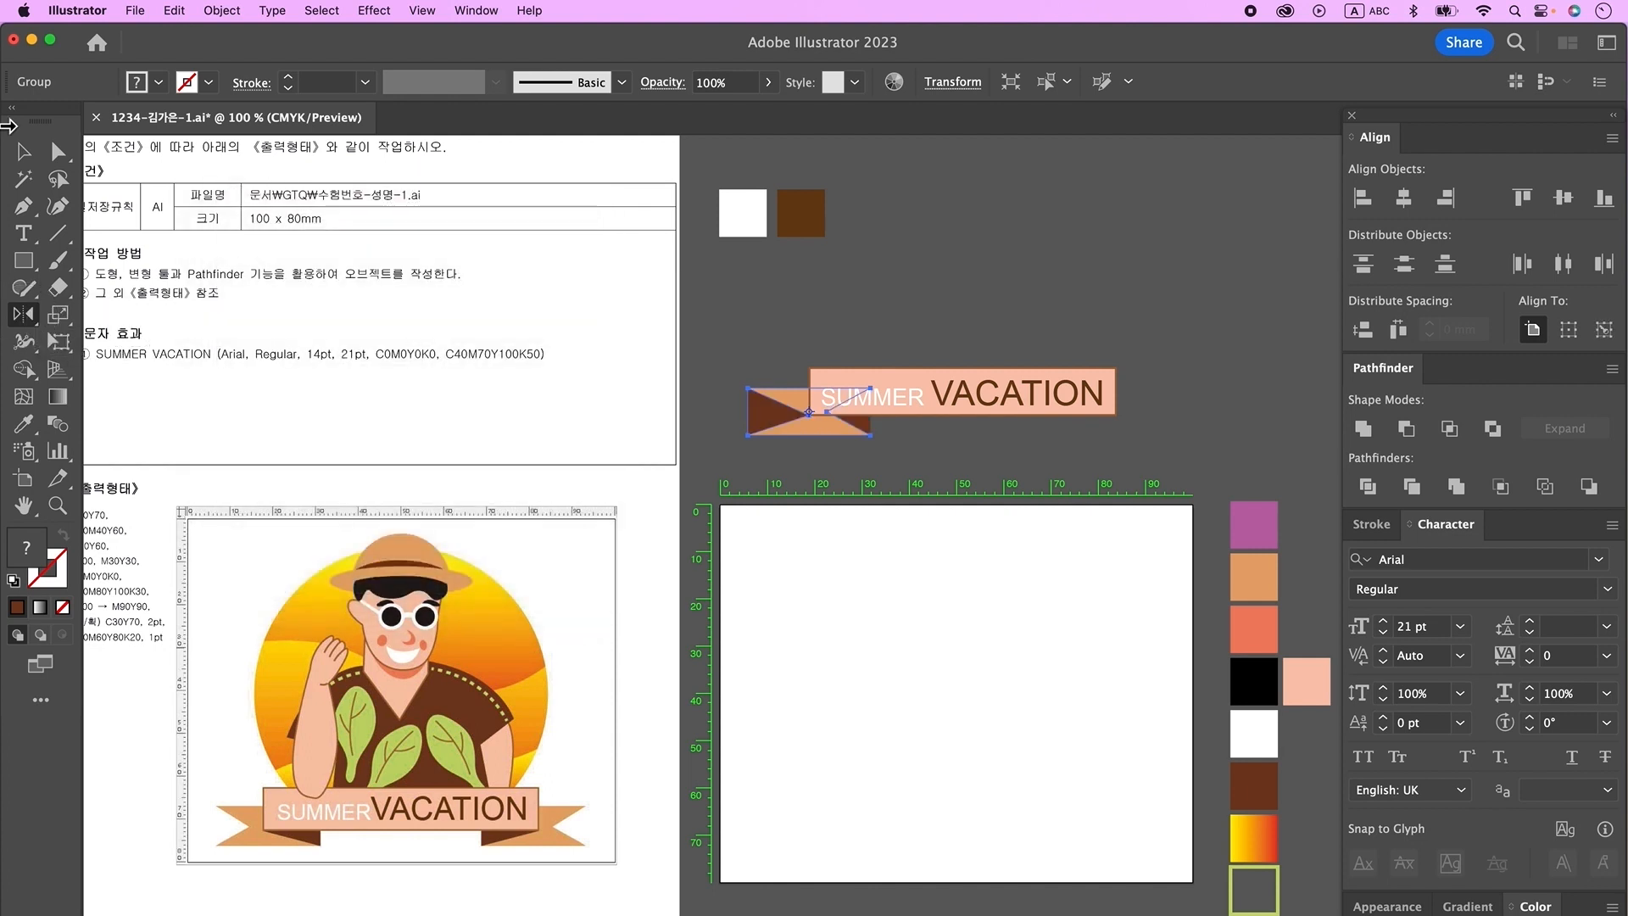
pyautogui.press('v')
pyautogui.moveTo(823, 430); pyautogui.dragTo(1133, 440)
# - Group the title, banner and both tails, and move the group to the lower edge of the artboard
pyautogui.moveTo(774, 324); pyautogui.dragTo(1149, 441)
pyautogui.rightClick(1067, 393)
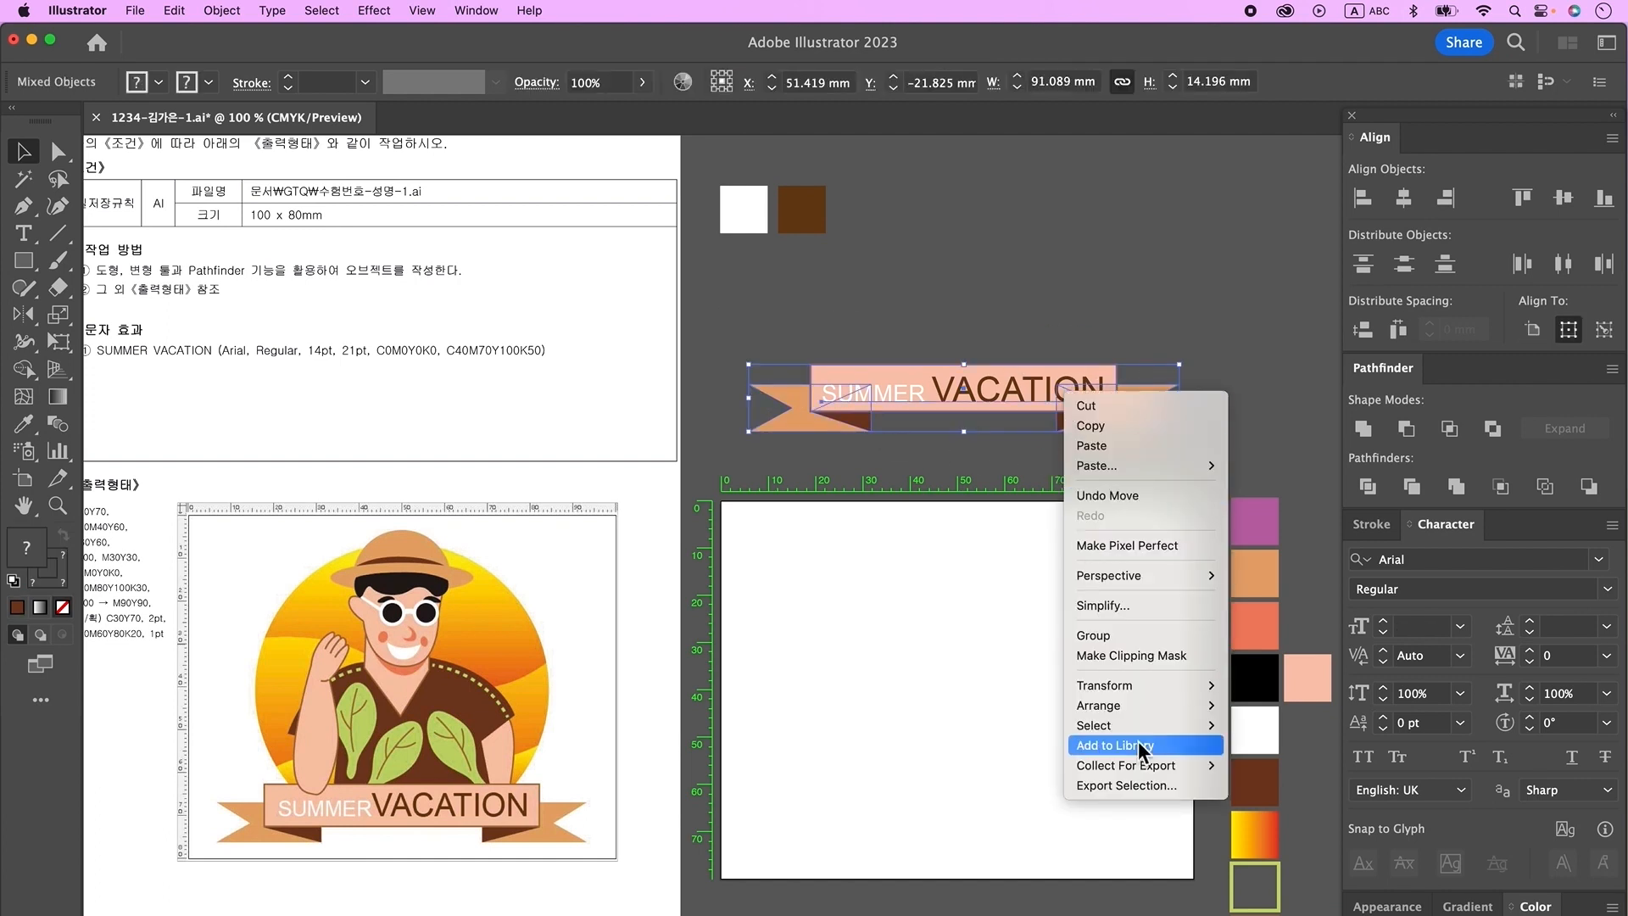
pyautogui.click(1123, 640)
pyautogui.moveTo(976, 388); pyautogui.dragTo(976, 812)
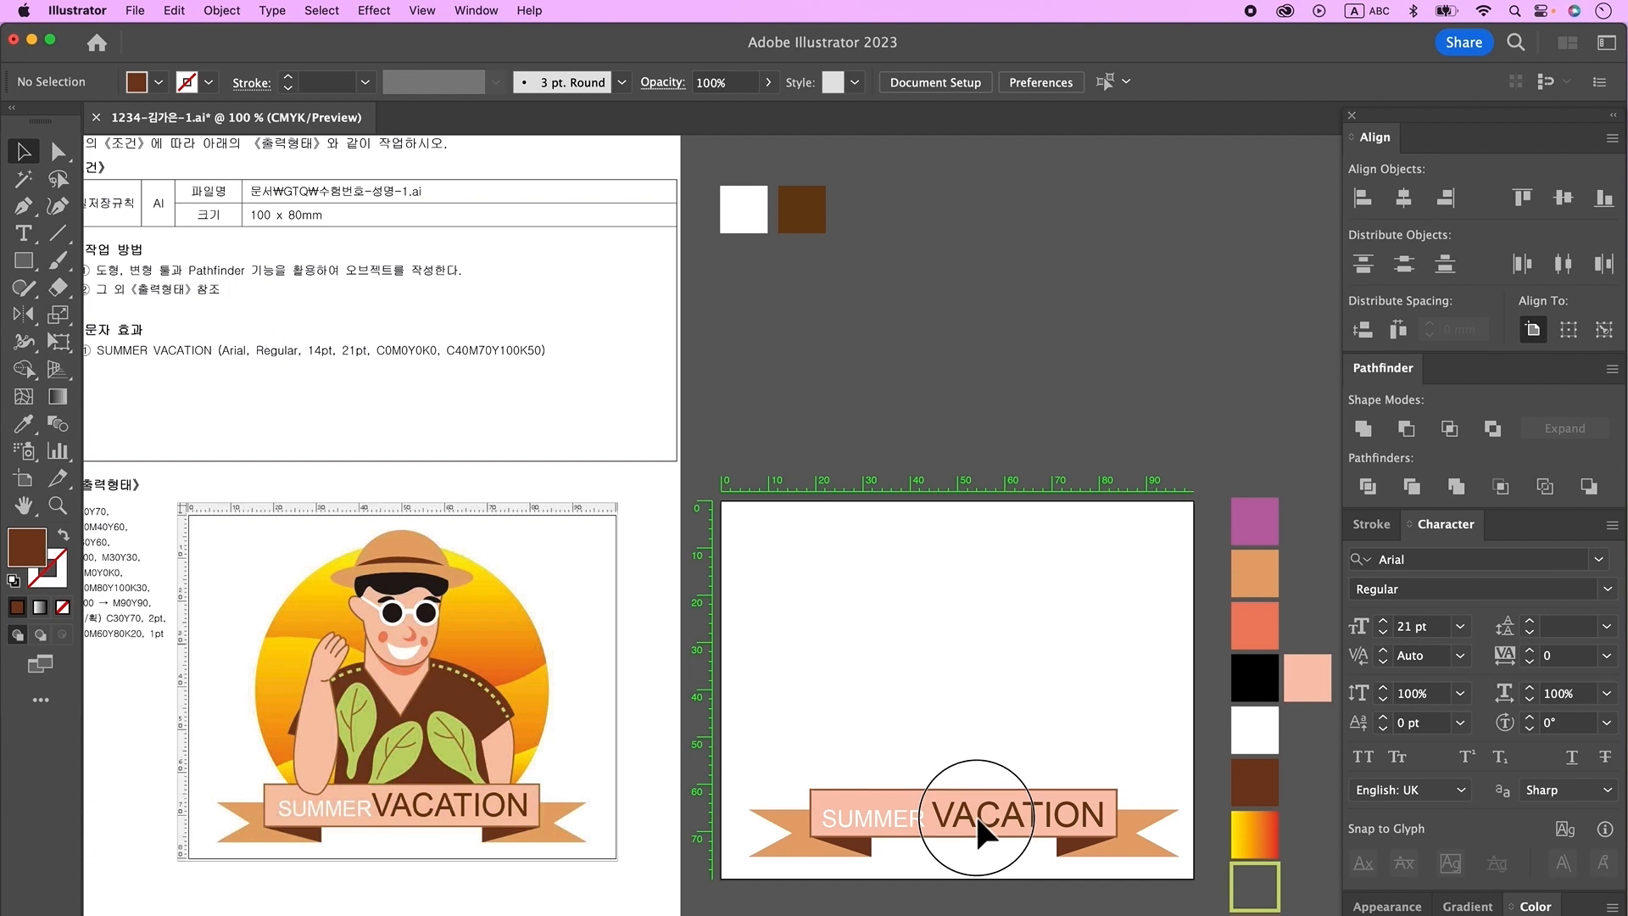
# - Narrow the ribbon slightly by nudging the outer anchor points of both tails inward
pyautogui.press('a')
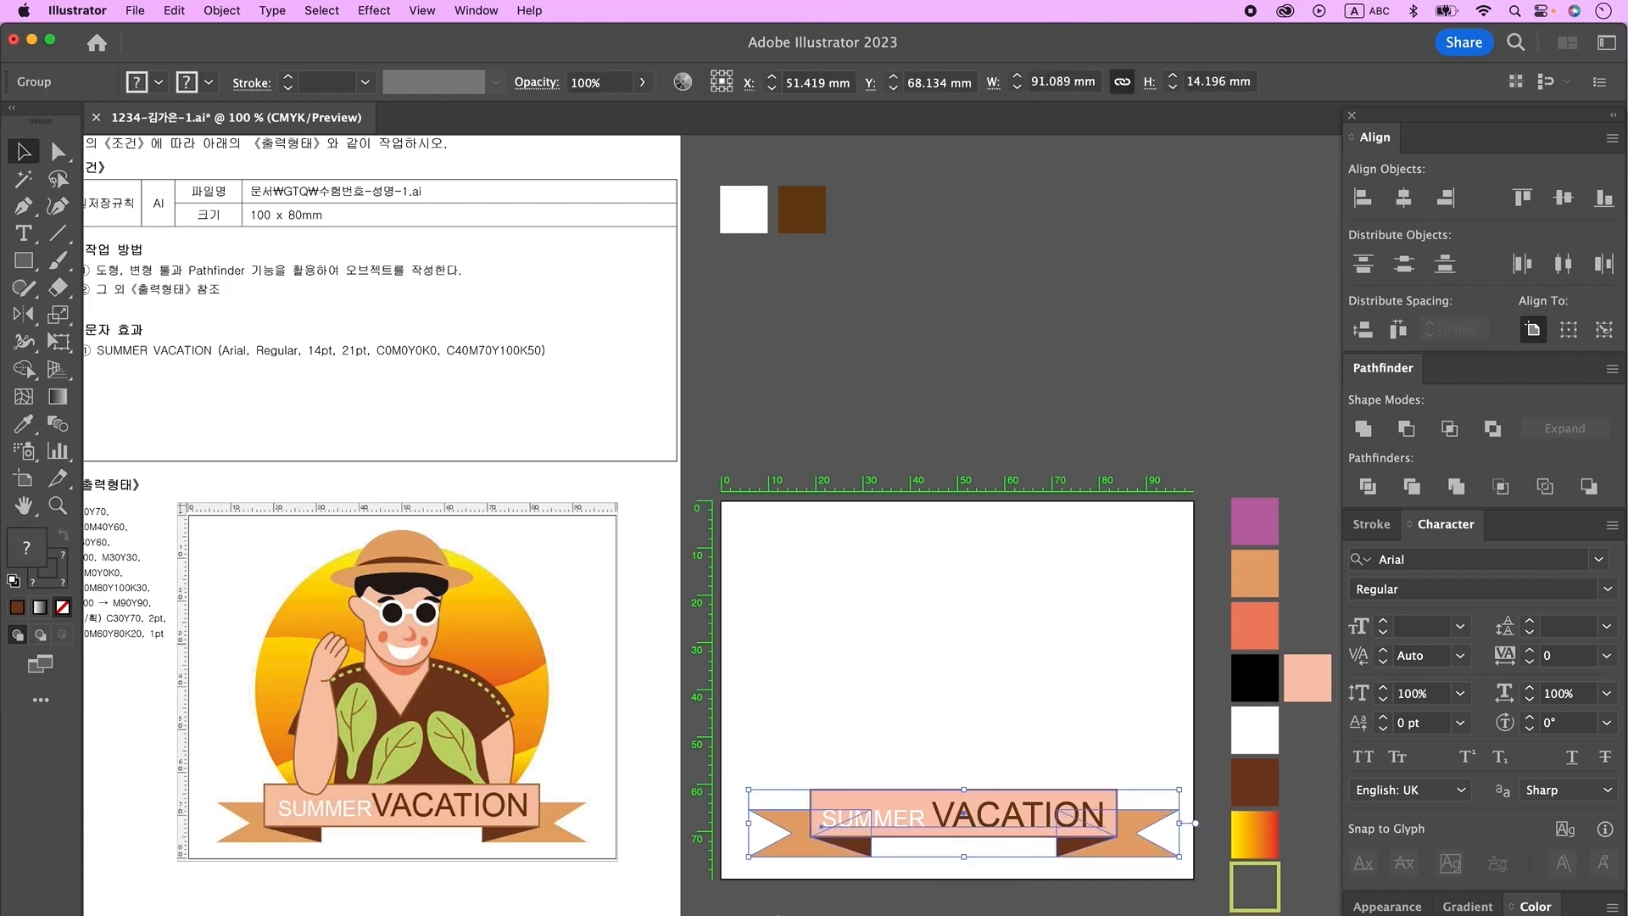
pyautogui.click(932, 898)
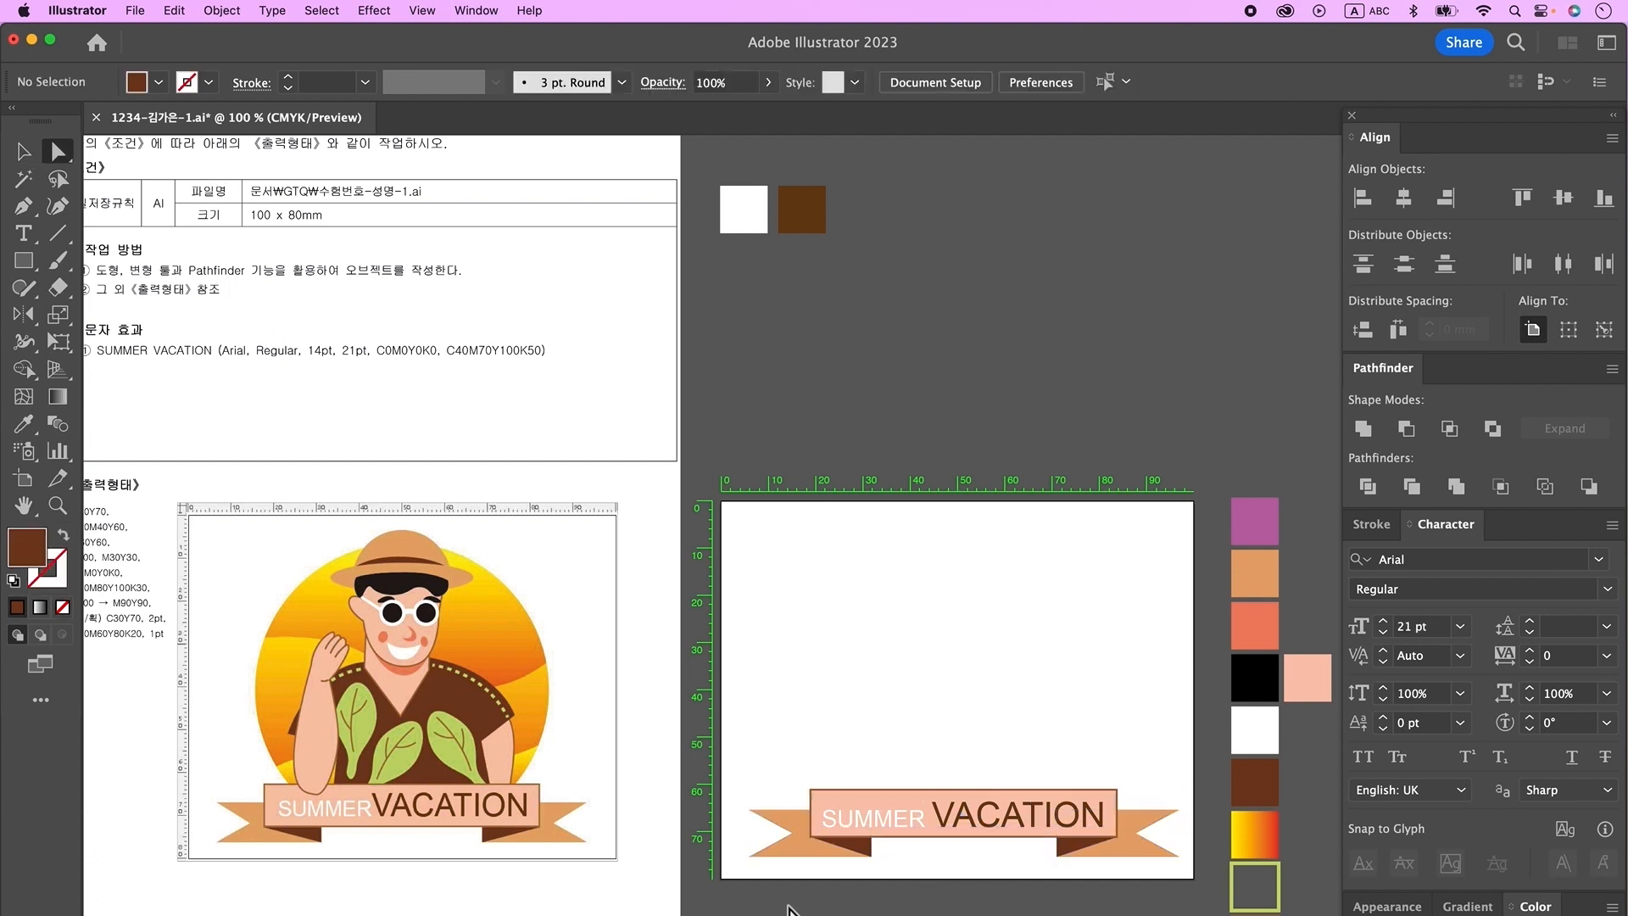
pyautogui.moveTo(720, 787); pyautogui.dragTo(773, 886)
pyautogui.press('Right')
pyautogui.press('Right')
pyautogui.press('Right')
pyautogui.moveTo(1202, 870); pyautogui.dragTo(1157, 775)
pyautogui.press('Left')
pyautogui.press('Left')
pyautogui.press('Left')
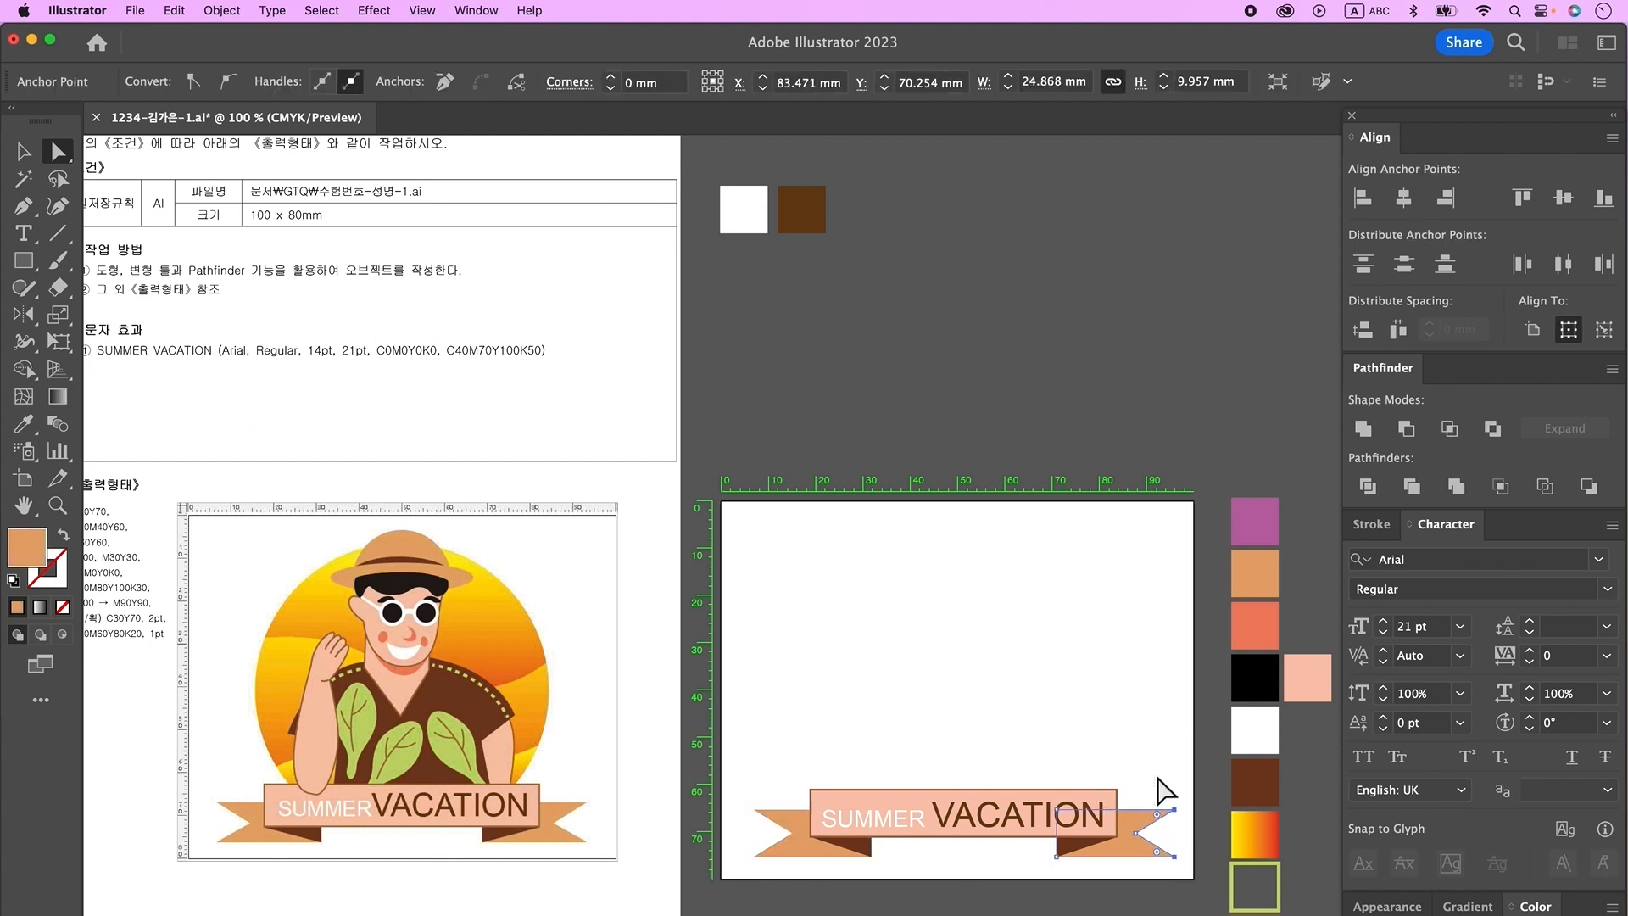
pyautogui.click(1157, 775)
# - Move the finished ribbon below the artboard to clear the drawing area
pyautogui.press('v')
pyautogui.click(1083, 854)
pyautogui.click(1075, 848)
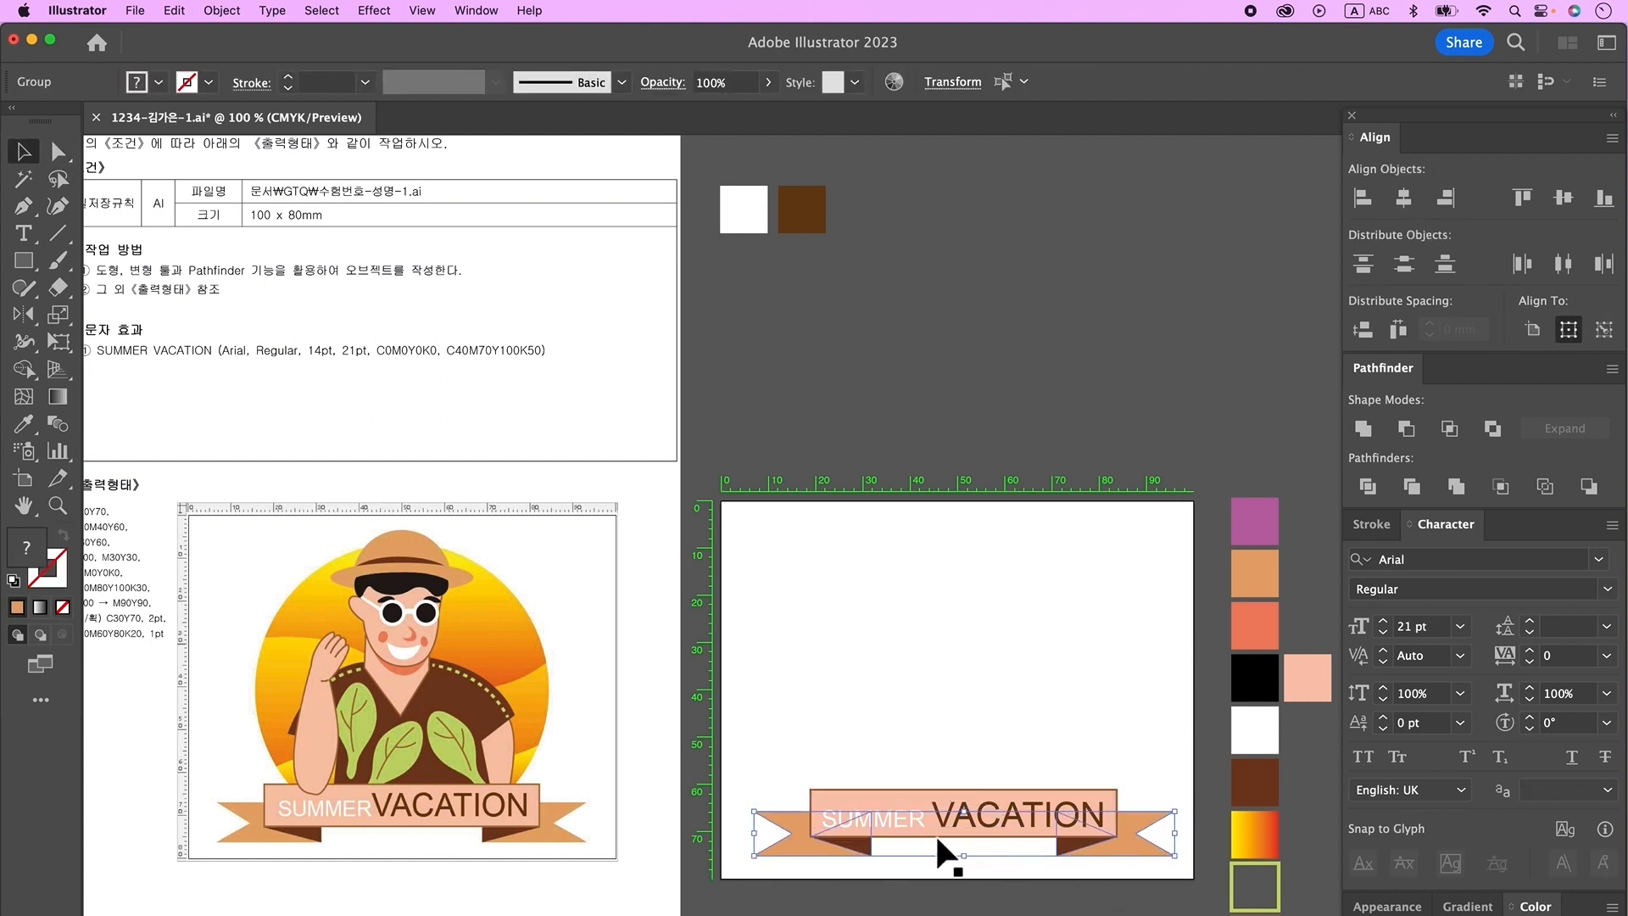
pyautogui.scroll(-2, 956, 773)
pyautogui.click(954, 770)
pyautogui.moveTo(989, 763); pyautogui.dragTo(994, 878)
pyautogui.click(1024, 646)
# - Create a 65 × 65 mm circle and center it horizontally and vertically on the artboard
pyautogui.scroll(-1, 1025, 646)
pyautogui.press('l')
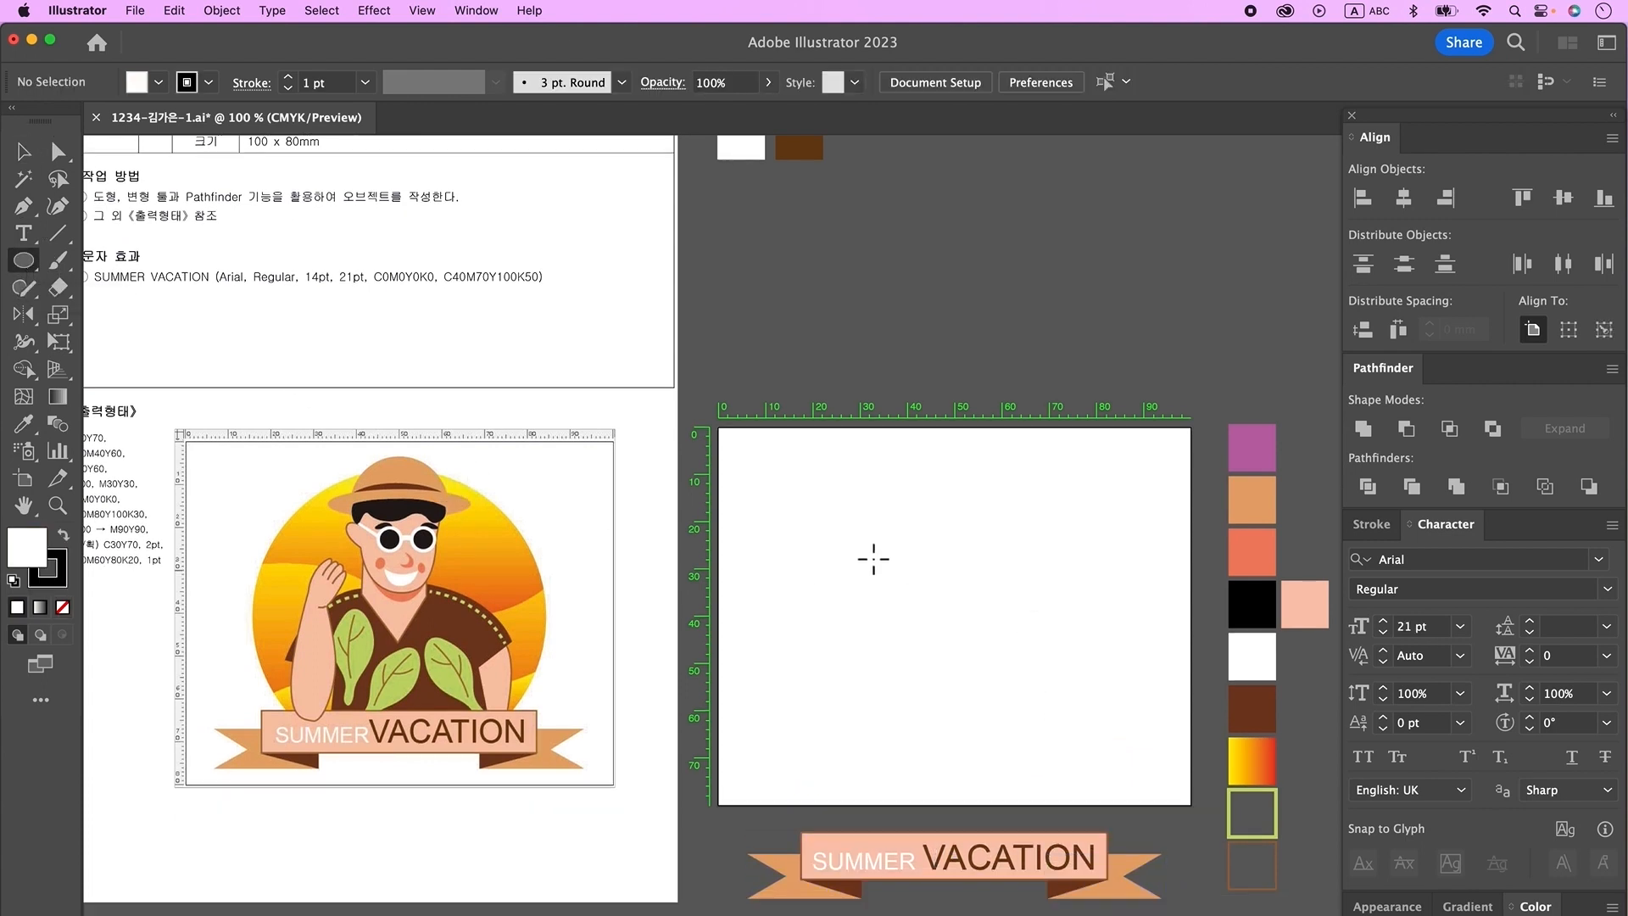
pyautogui.click(874, 559)
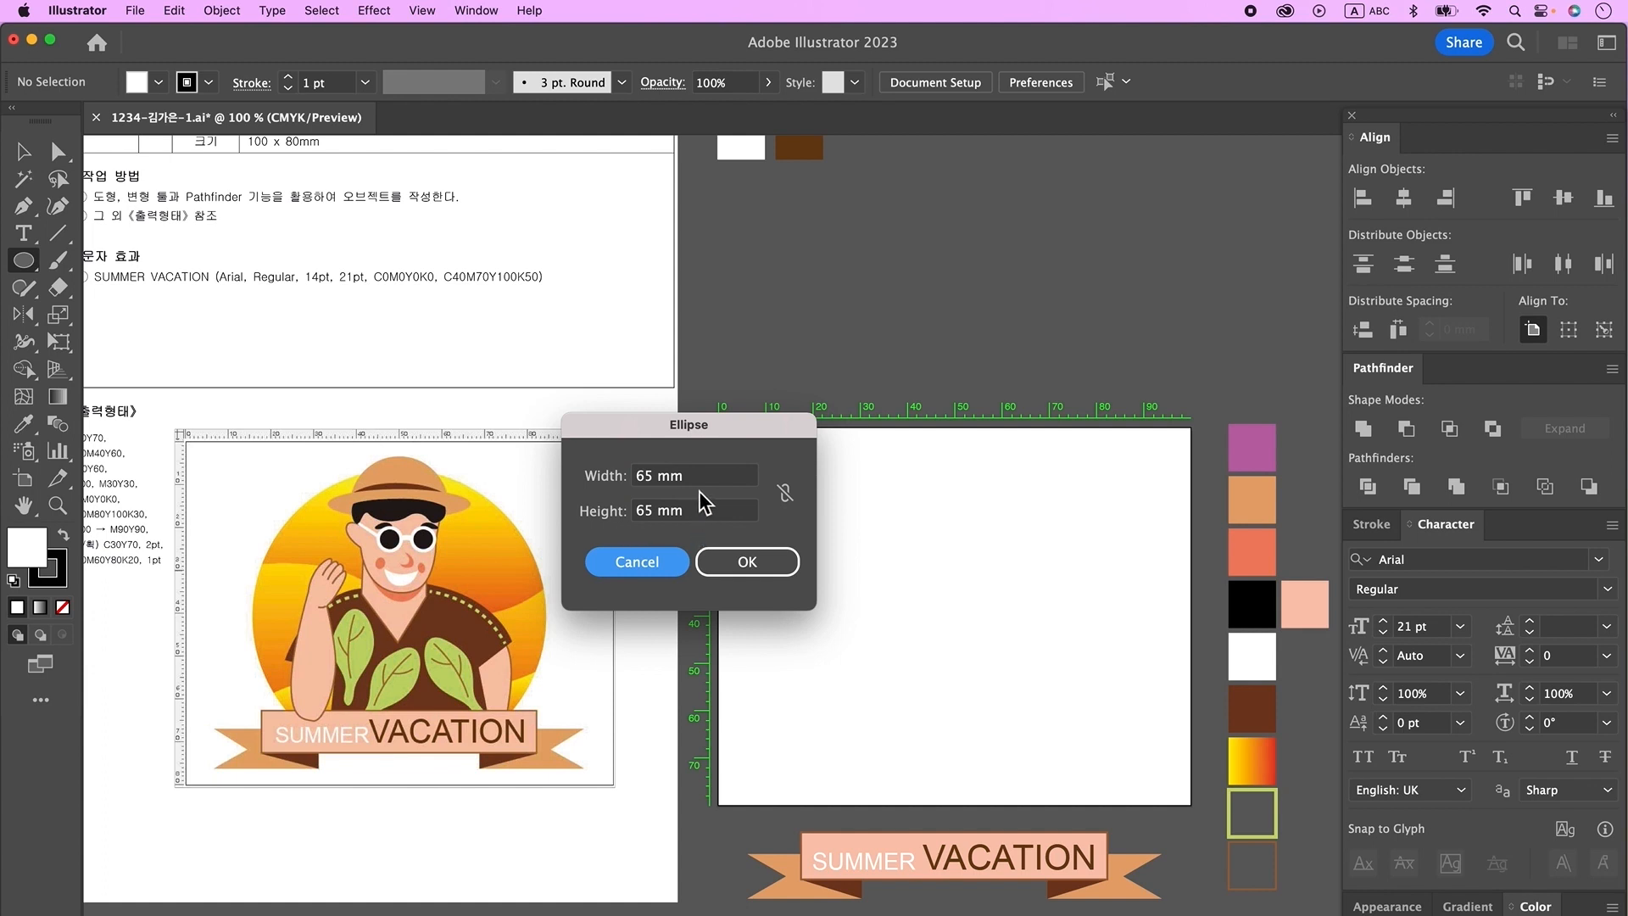
pyautogui.click(751, 564)
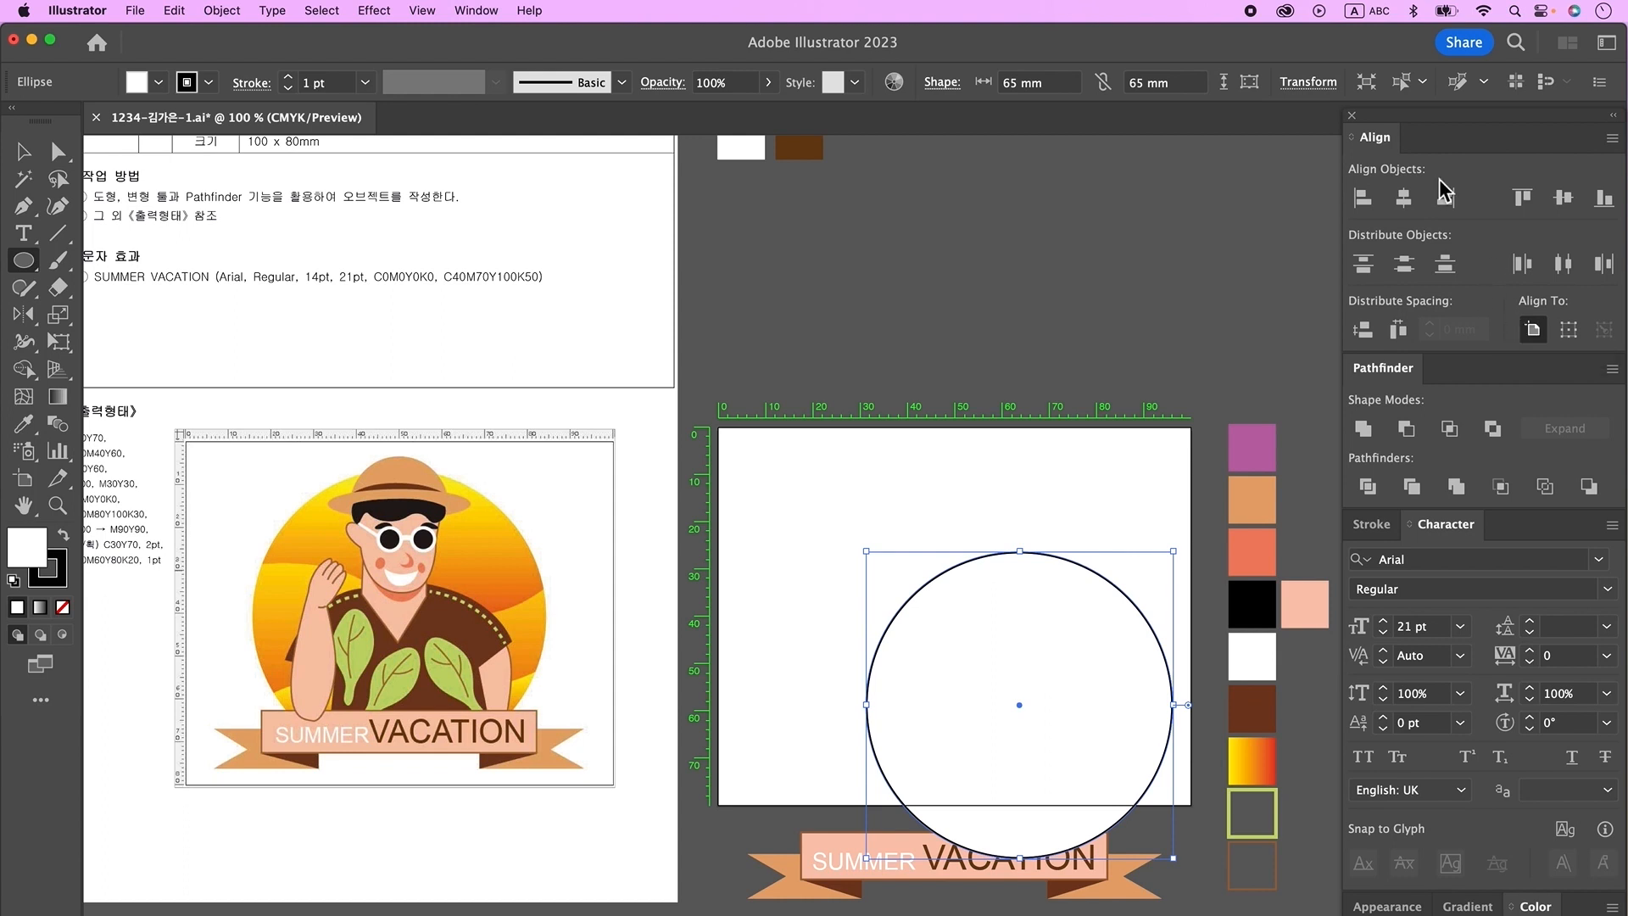
pyautogui.click(1405, 198)
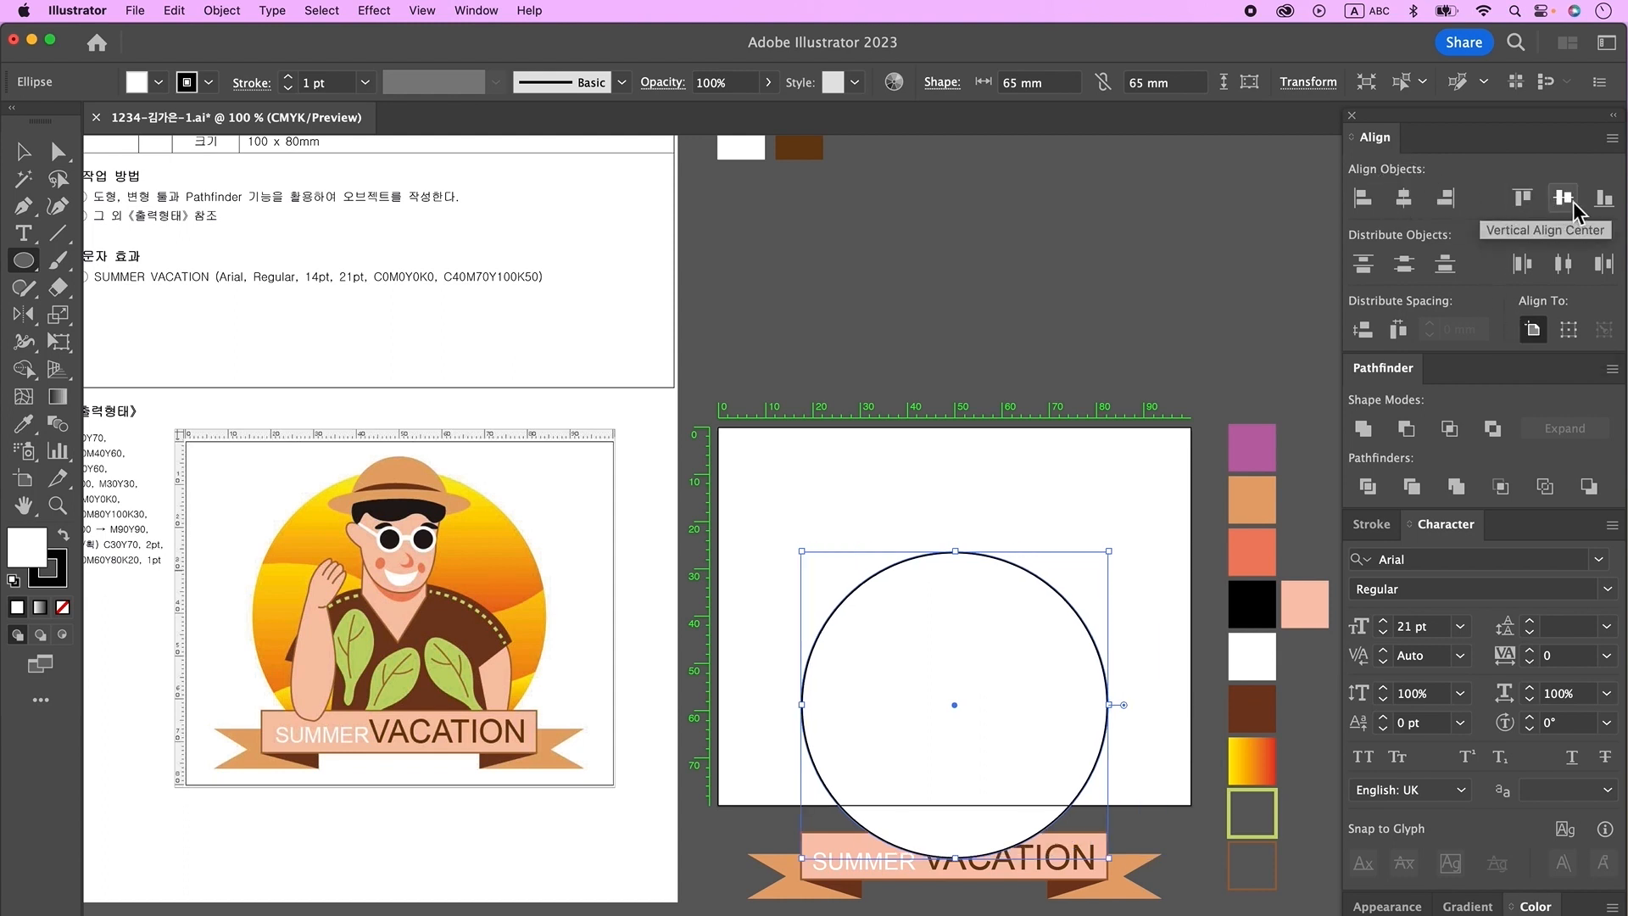
pyautogui.click(1571, 201)
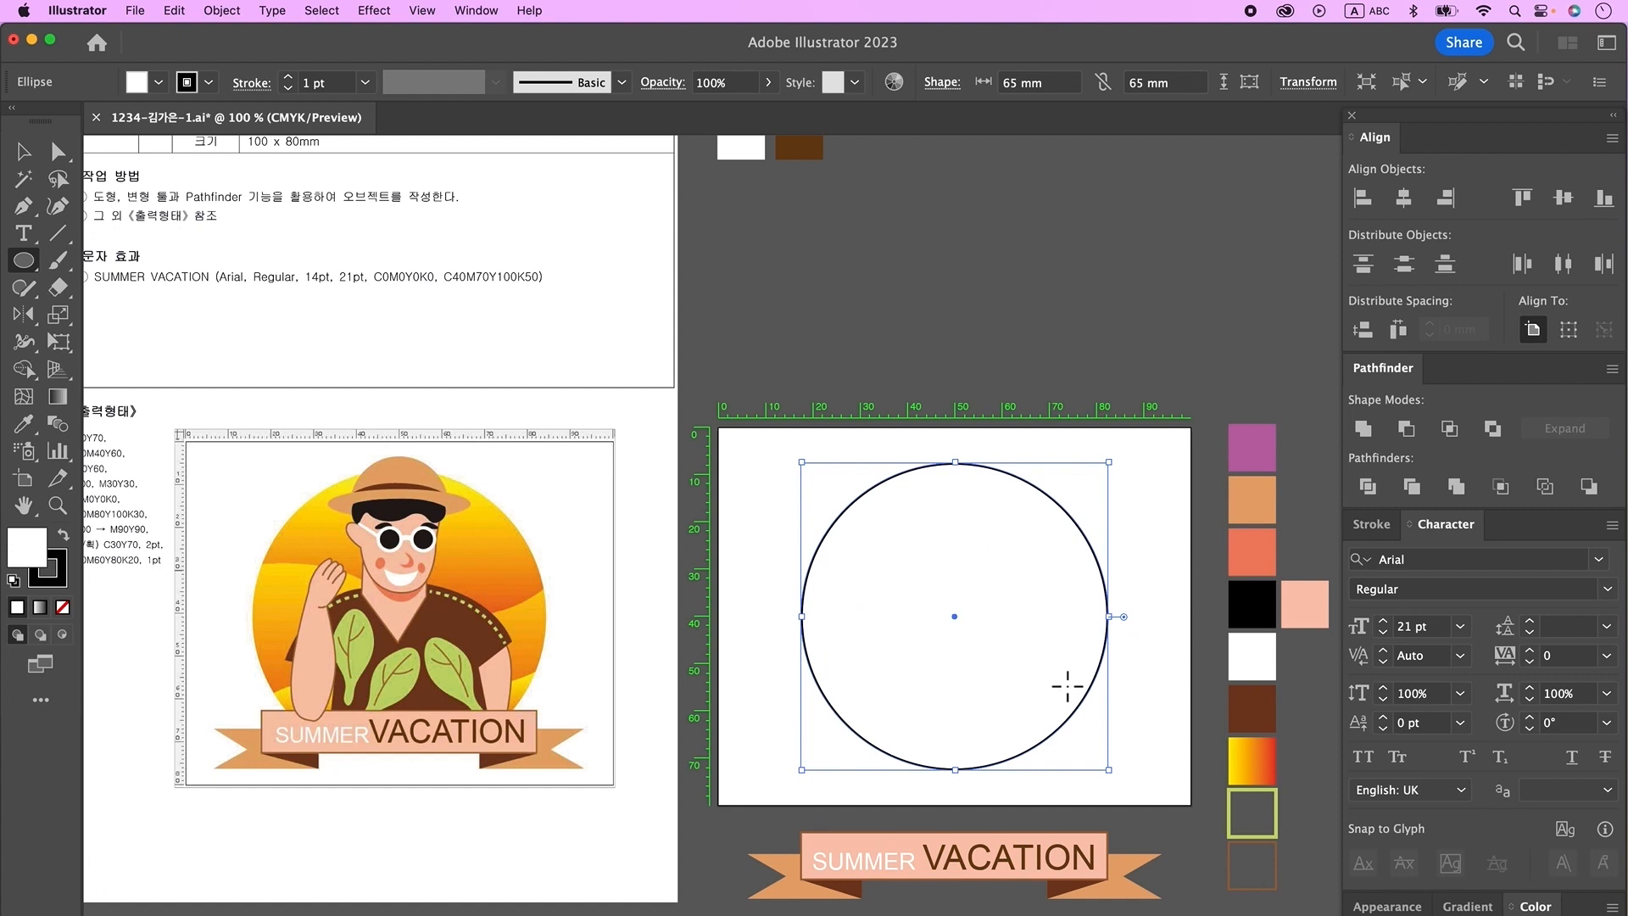
pyautogui.press('super+shift+a')
# - Draw an unfilled wavy line with the Pen tool across the circle's middle, extending past both sides
pyautogui.click(29, 212)
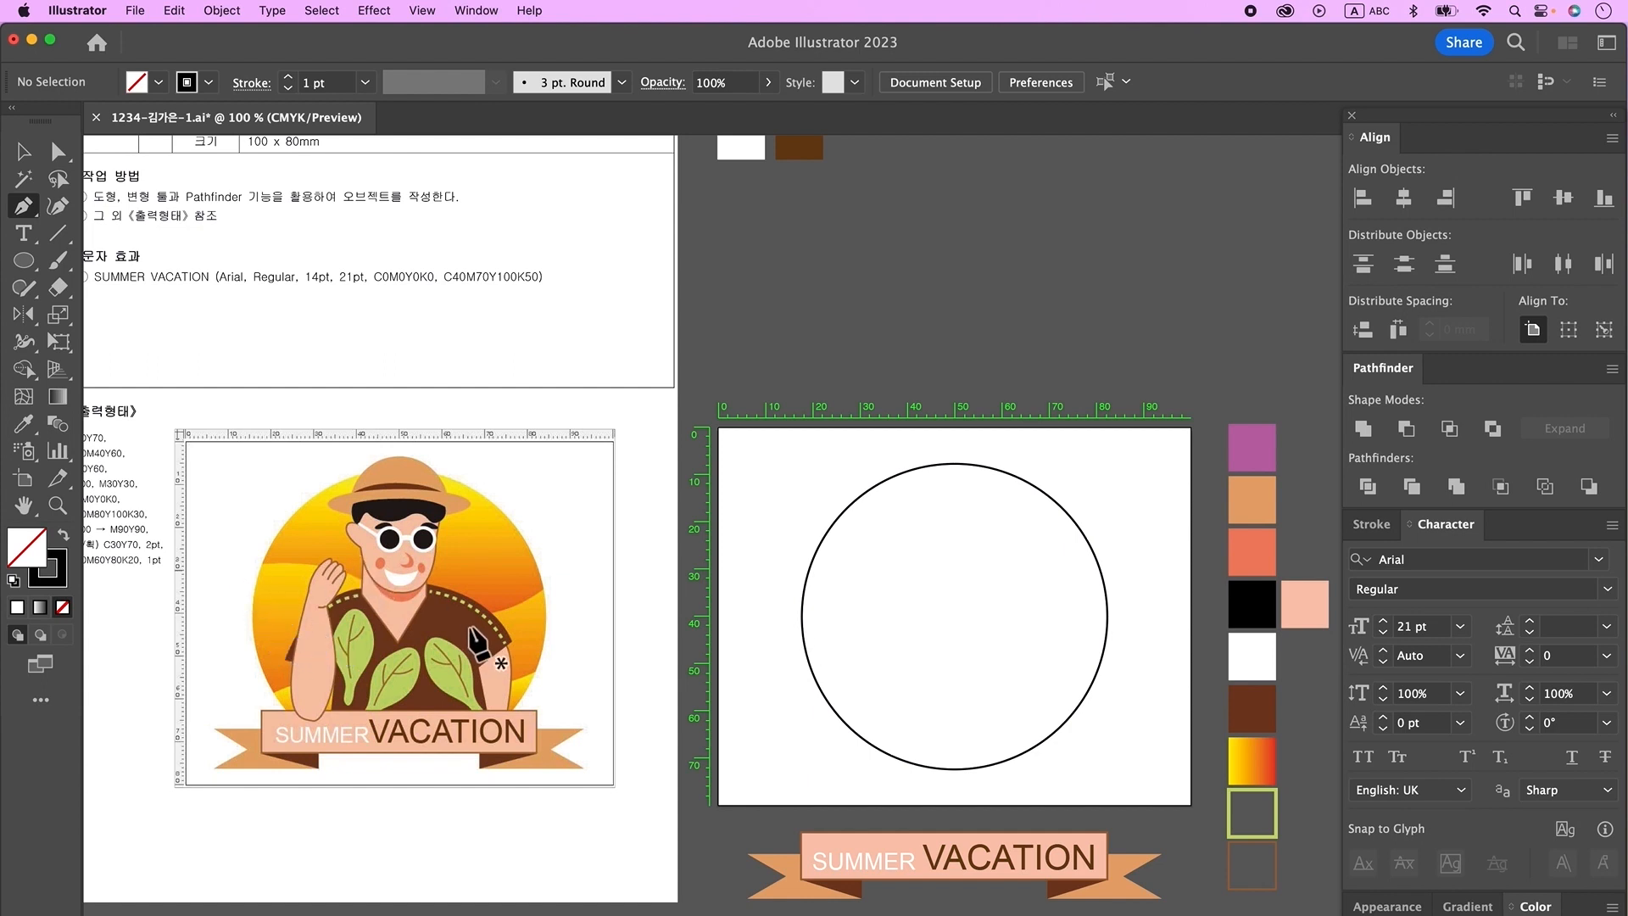
pyautogui.click(771, 558)
pyautogui.click(957, 599)
pyautogui.moveTo(956, 599)
pyautogui.mouseDown()
pyautogui.moveTo(1037, 663)
pyautogui.moveTo(1109, 612)
pyautogui.moveTo(1167, 505)
pyautogui.mouseUp()
pyautogui.click(1045, 622)
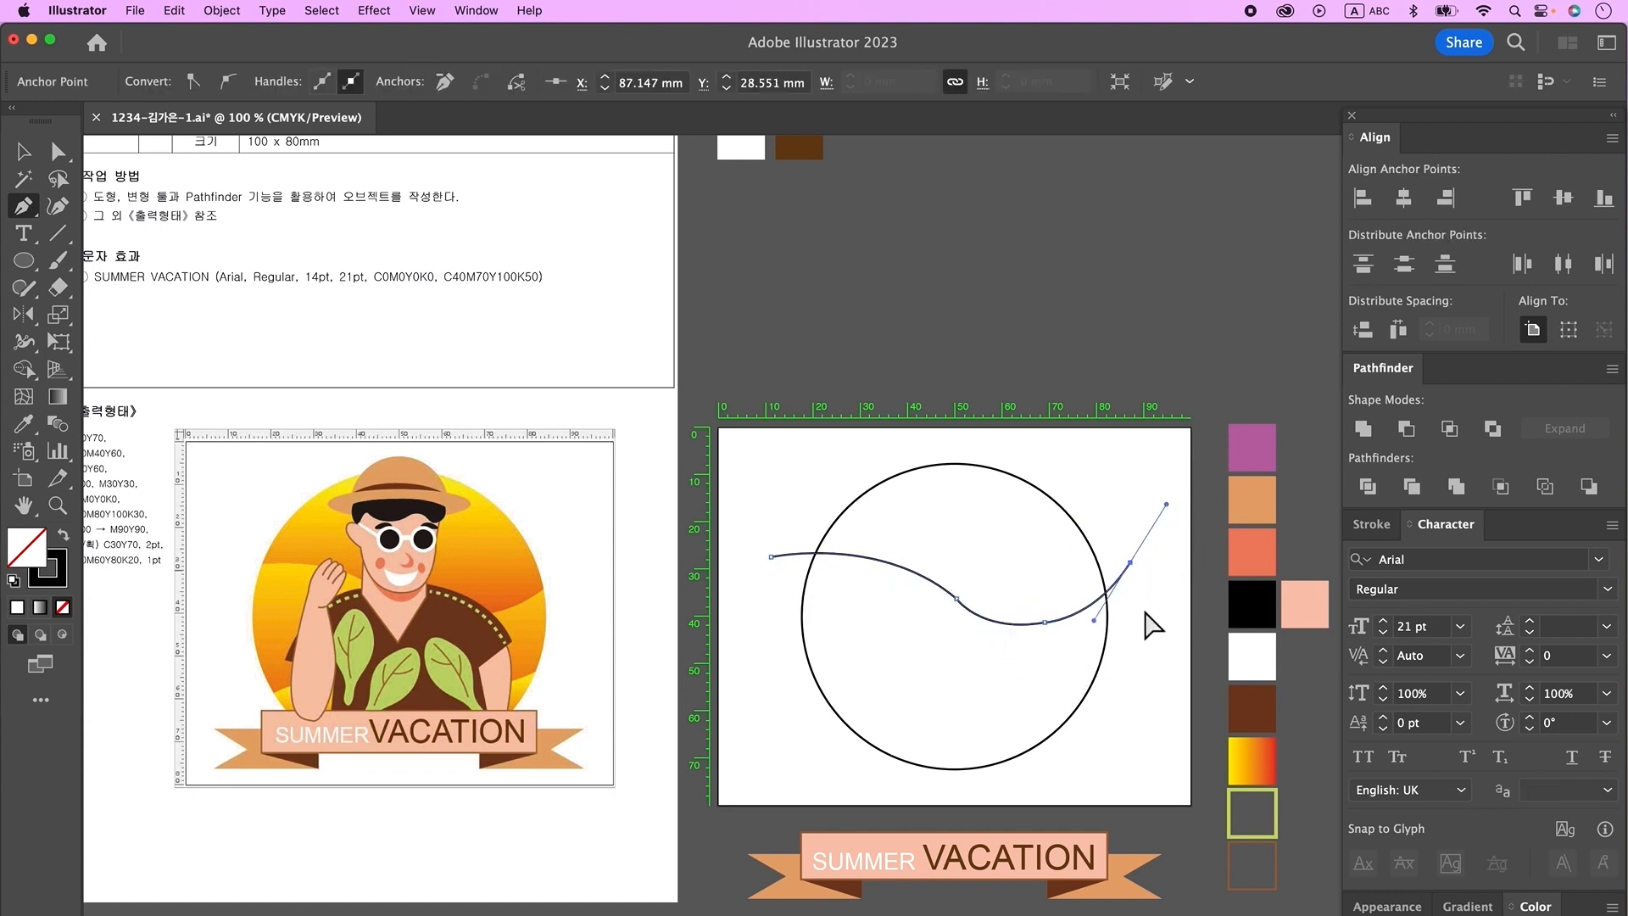
pyautogui.press('Escape')
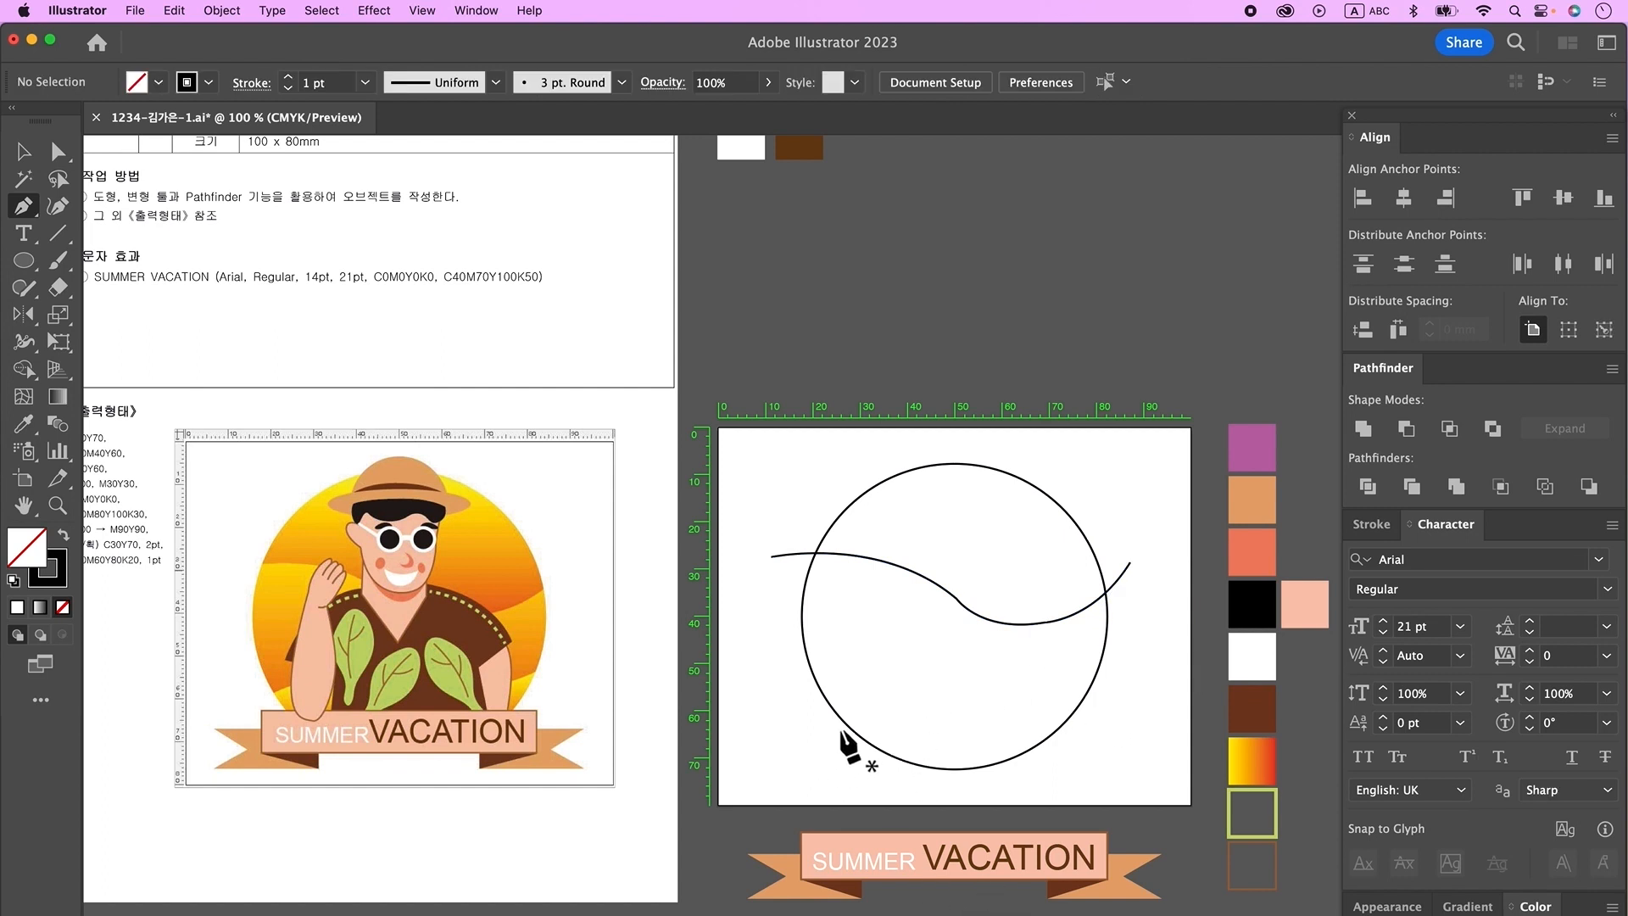
# - Draw a second wavy line with the Pen tool across the lower part of the circle, extending past its edges
pyautogui.click(808, 714)
pyautogui.moveTo(952, 701); pyautogui.dragTo(1052, 727)
pyautogui.moveTo(1141, 660); pyautogui.dragTo(1198, 620)
pyautogui.press('v')
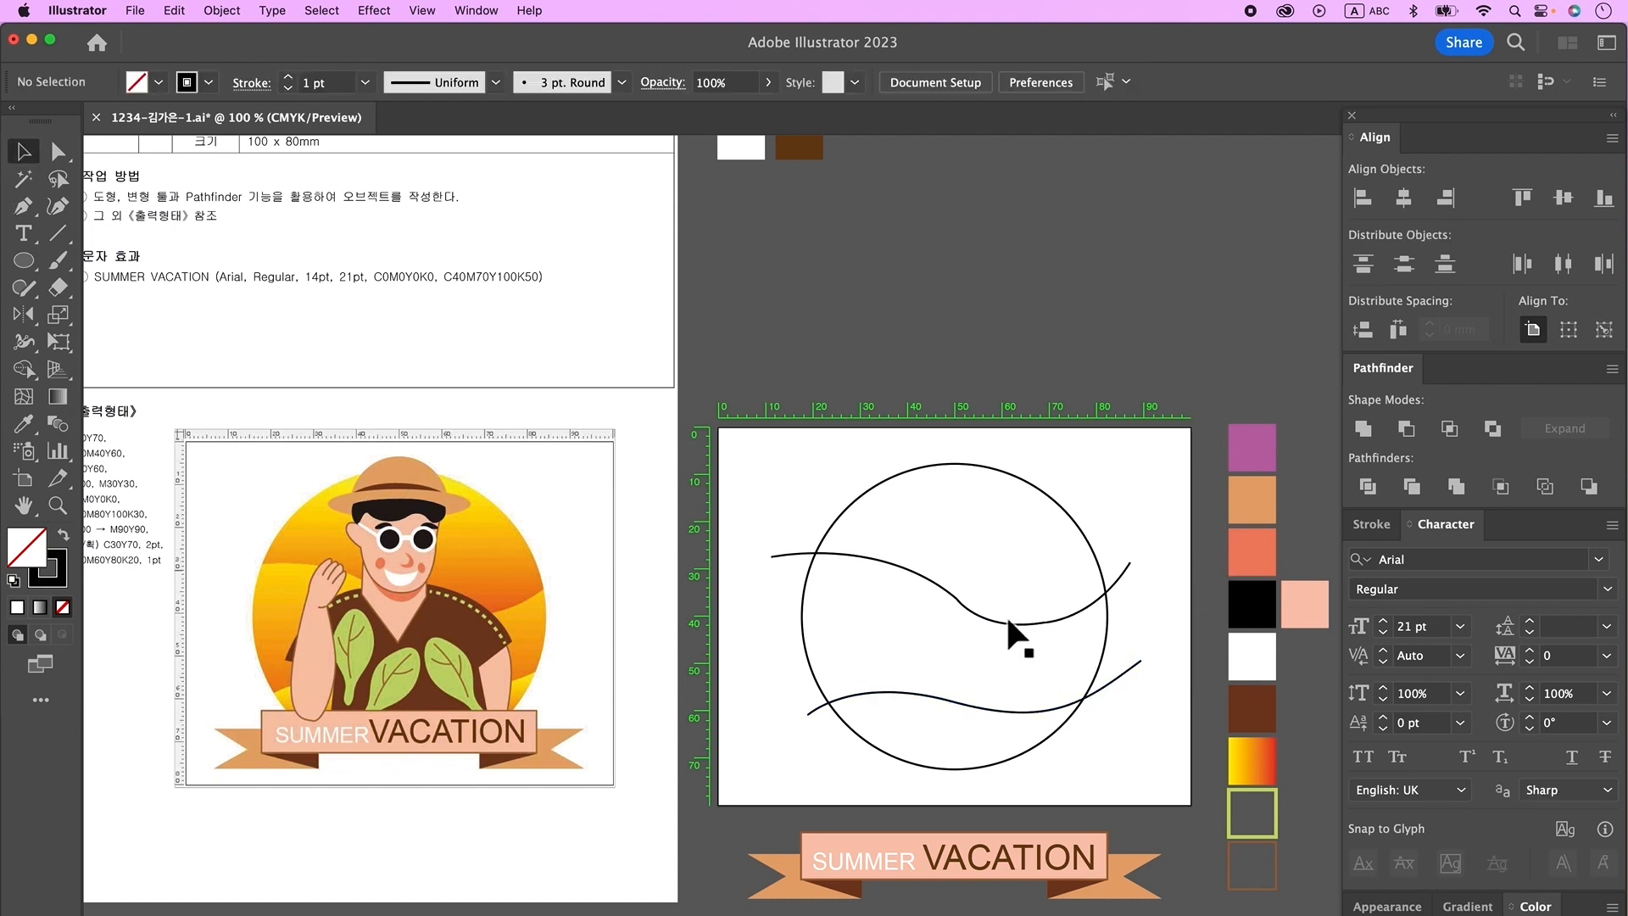
# - Smooth the kink in the wavy line across the circle's middle with the Smooth tool
pyautogui.click(962, 602)
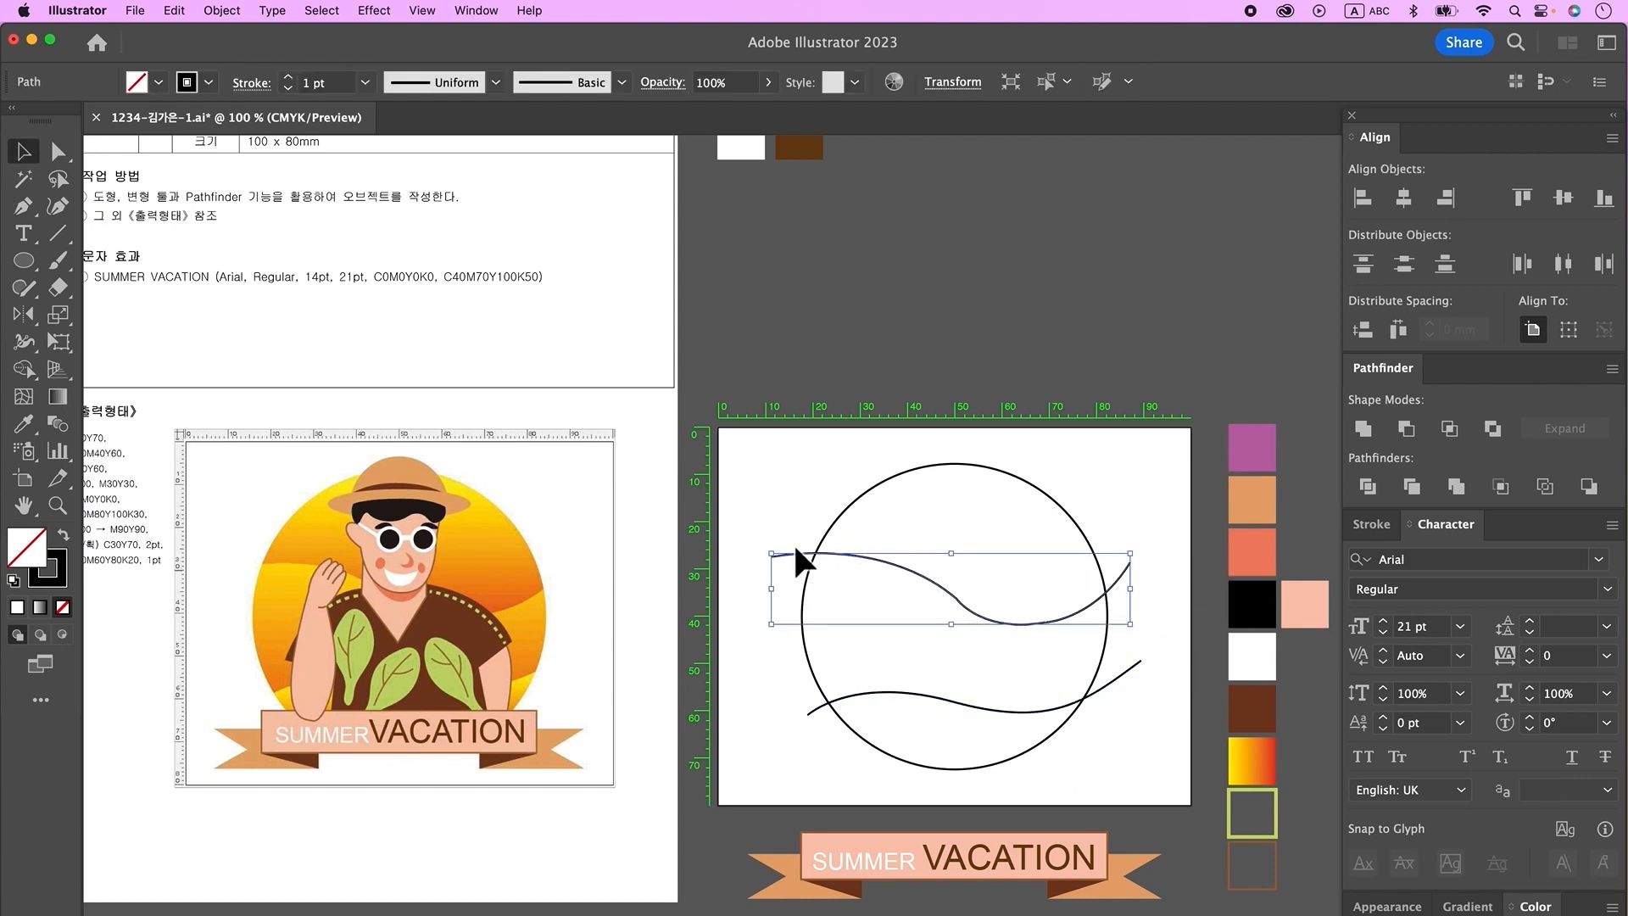
pyautogui.click(26, 290)
pyautogui.moveTo(34, 309); pyautogui.dragTo(127, 314)
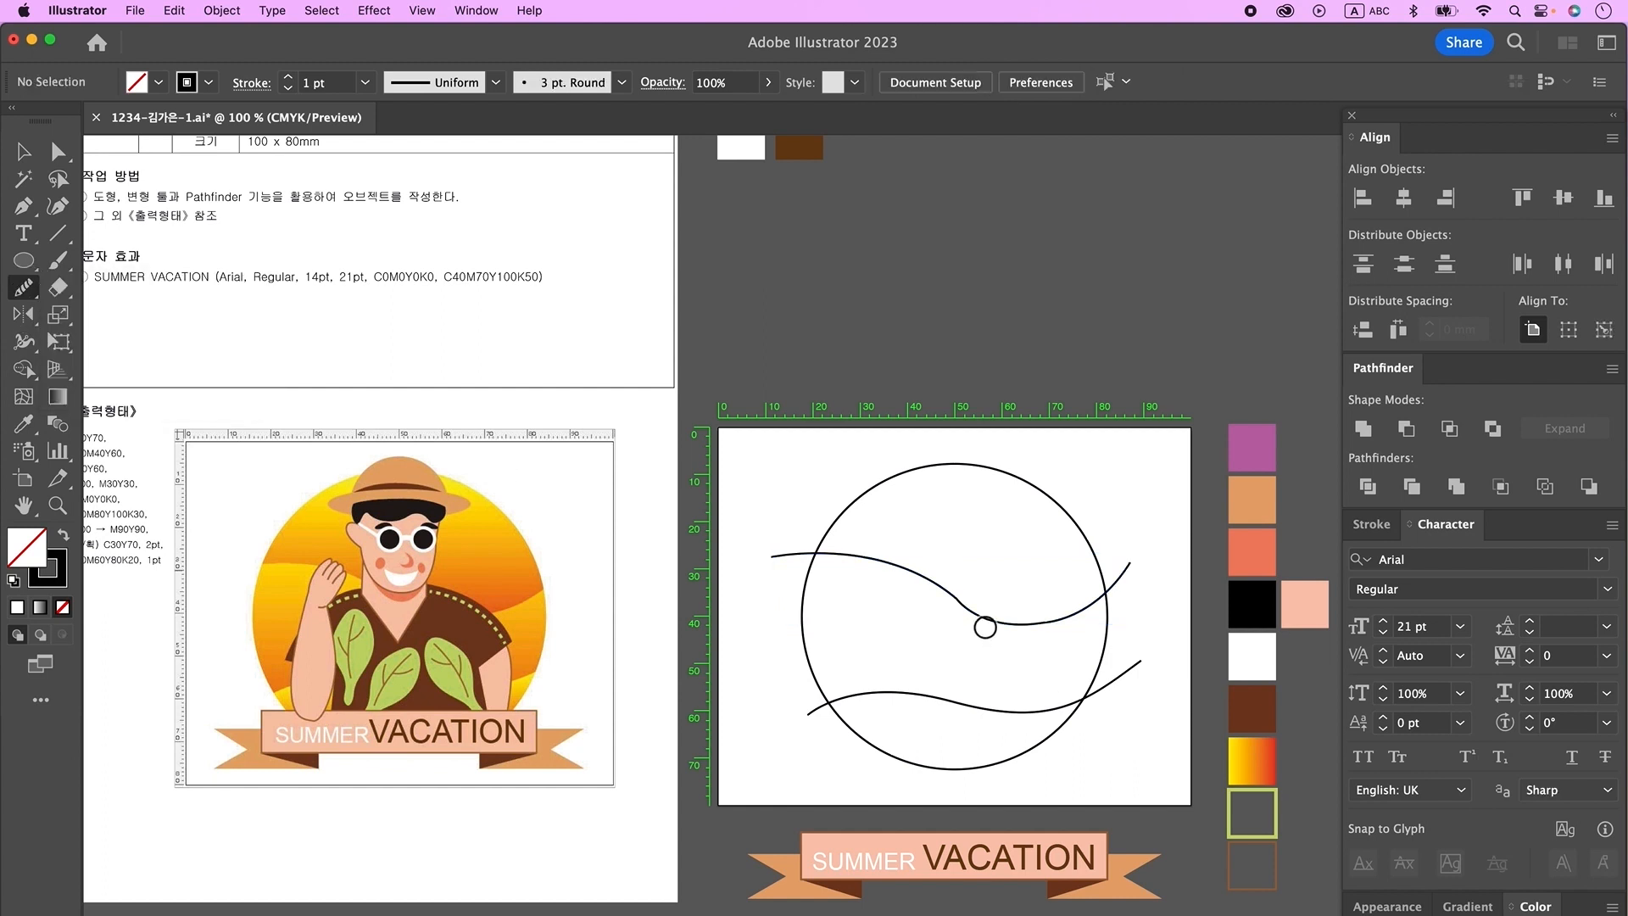
pyautogui.keyDown('super'); pyautogui.click(961, 606); pyautogui.keyUp('super')
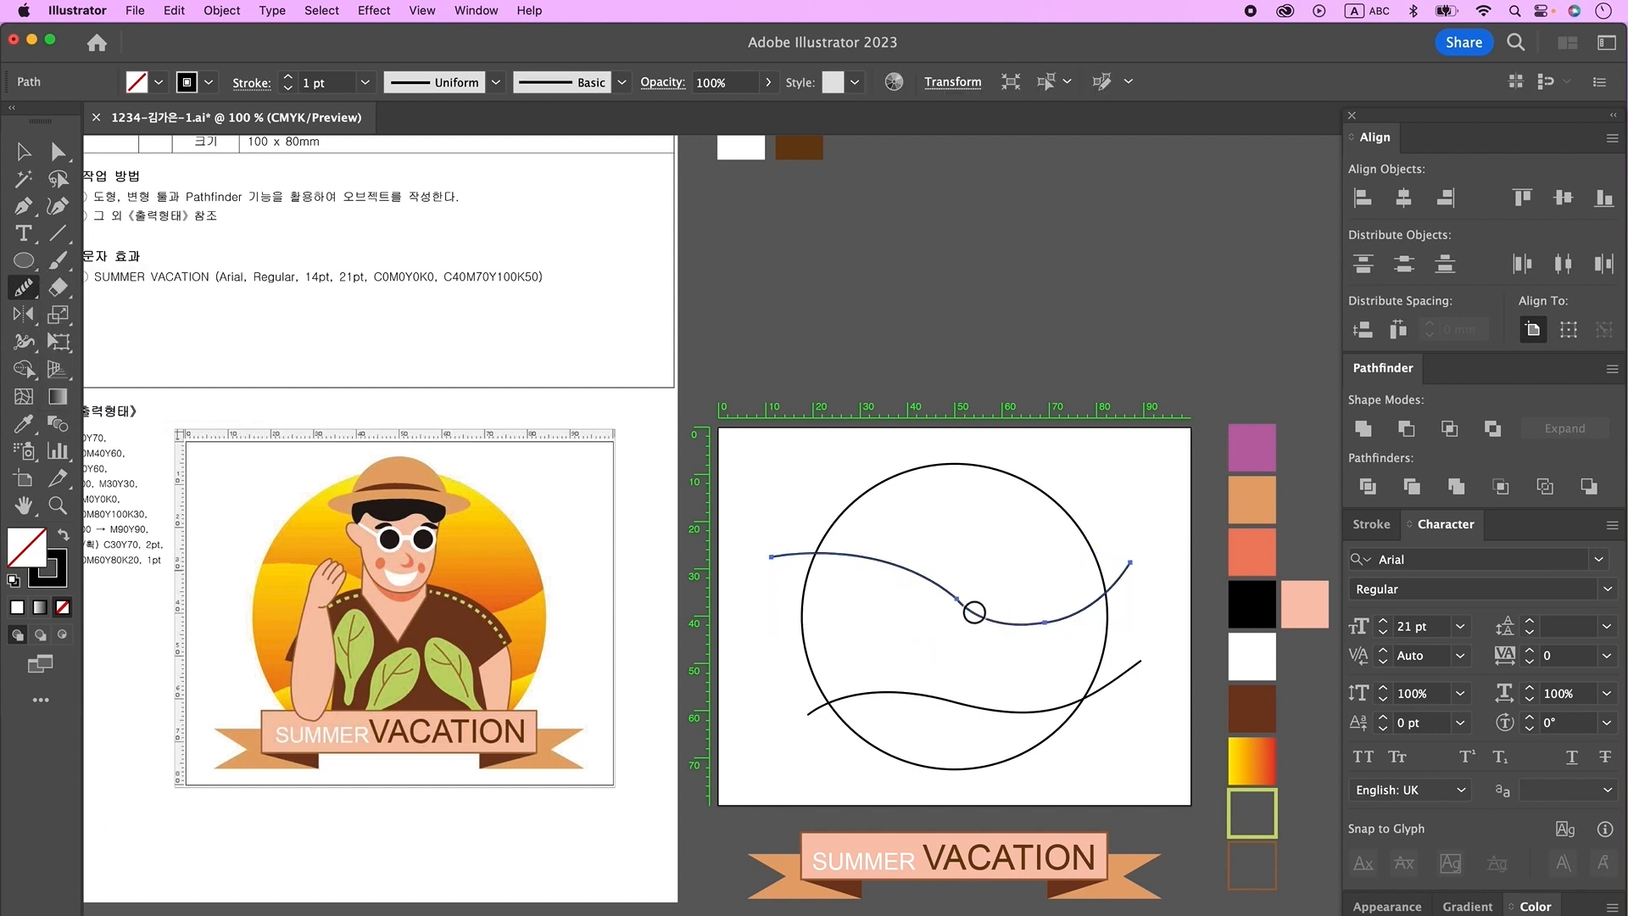
pyautogui.moveTo(1056, 628)
pyautogui.mouseDown()
pyautogui.moveTo(998, 628)
pyautogui.moveTo(930, 583)
pyautogui.moveTo(971, 610)
pyautogui.mouseUp()
pyautogui.moveTo(1052, 631); pyautogui.dragTo(1061, 631)
# - Shift the lower wavy line slightly and divide the circle along both wavy lines with Pathfinder Divide
pyautogui.press('v')
pyautogui.moveTo(1118, 680); pyautogui.dragTo(1111, 679)
pyautogui.moveTo(787, 495); pyautogui.dragTo(1092, 765)
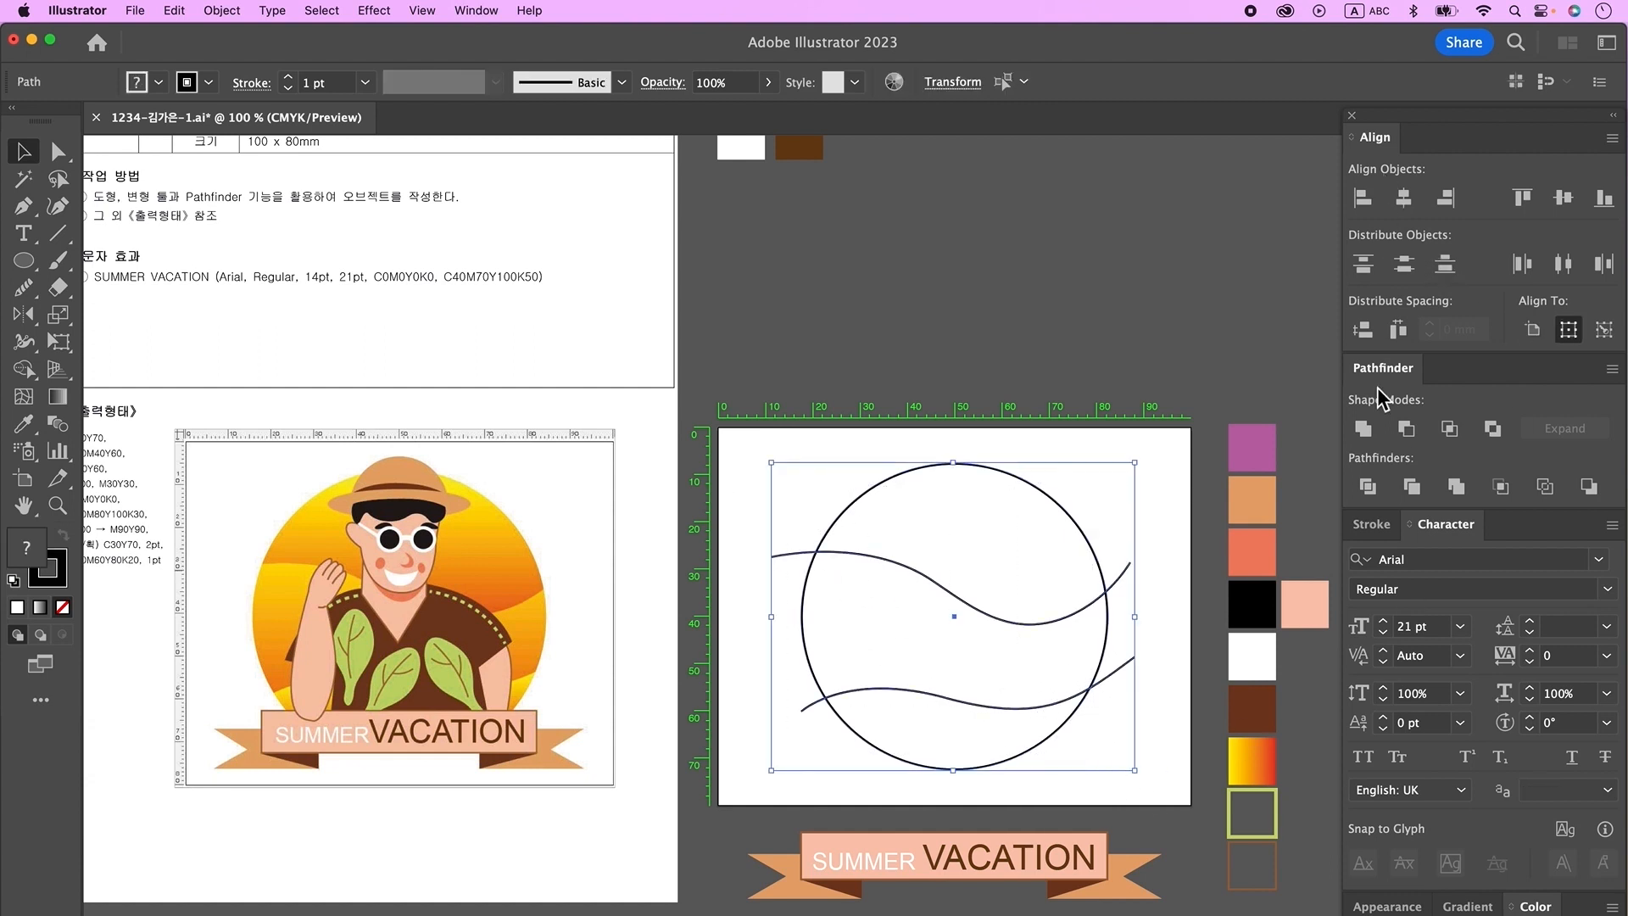
pyautogui.click(1367, 486)
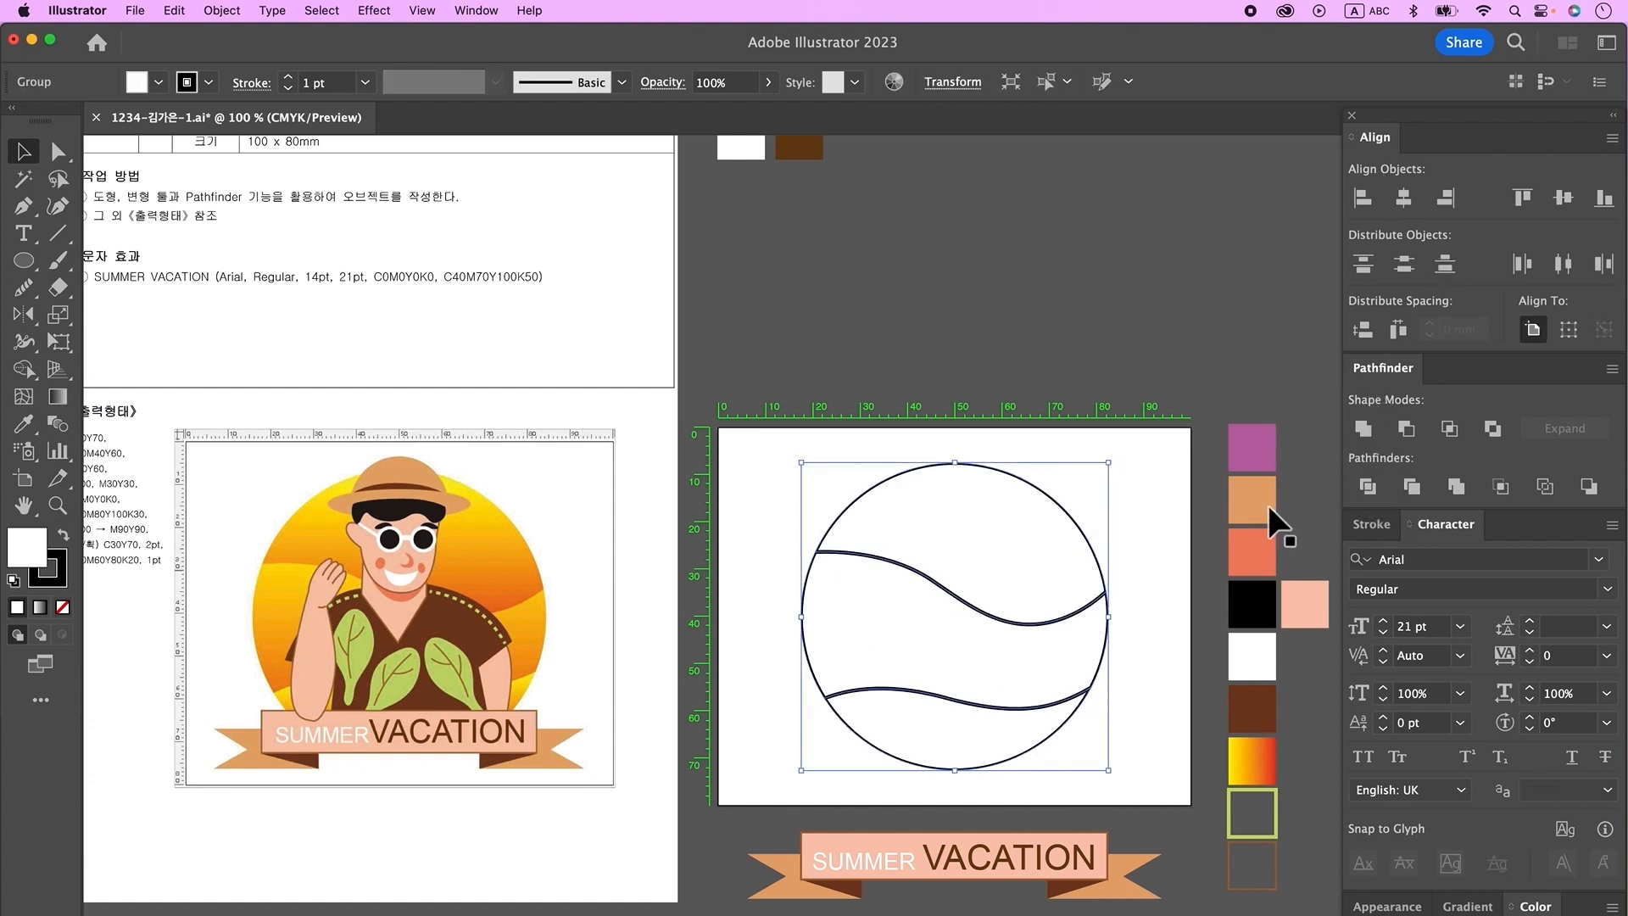
# - Apply the yellow-to-red gradient swatch's appearance to the divided circle and ungroup its pieces
pyautogui.click(24, 423)
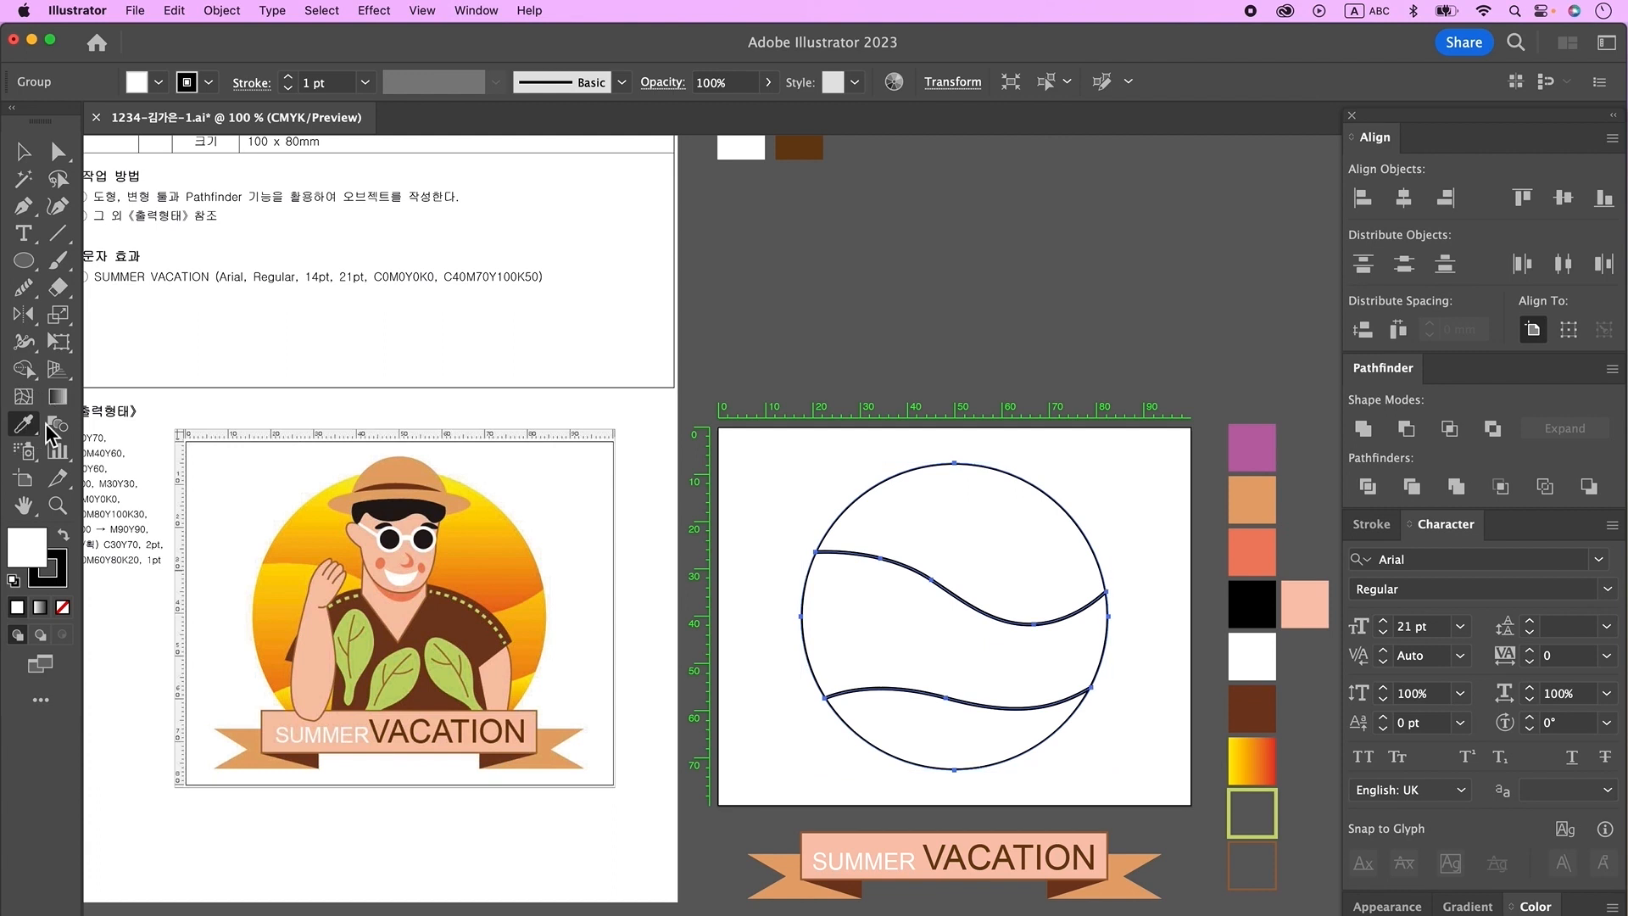
pyautogui.click(1259, 772)
pyautogui.press('v')
pyautogui.rightClick(979, 514)
pyautogui.click(1035, 773)
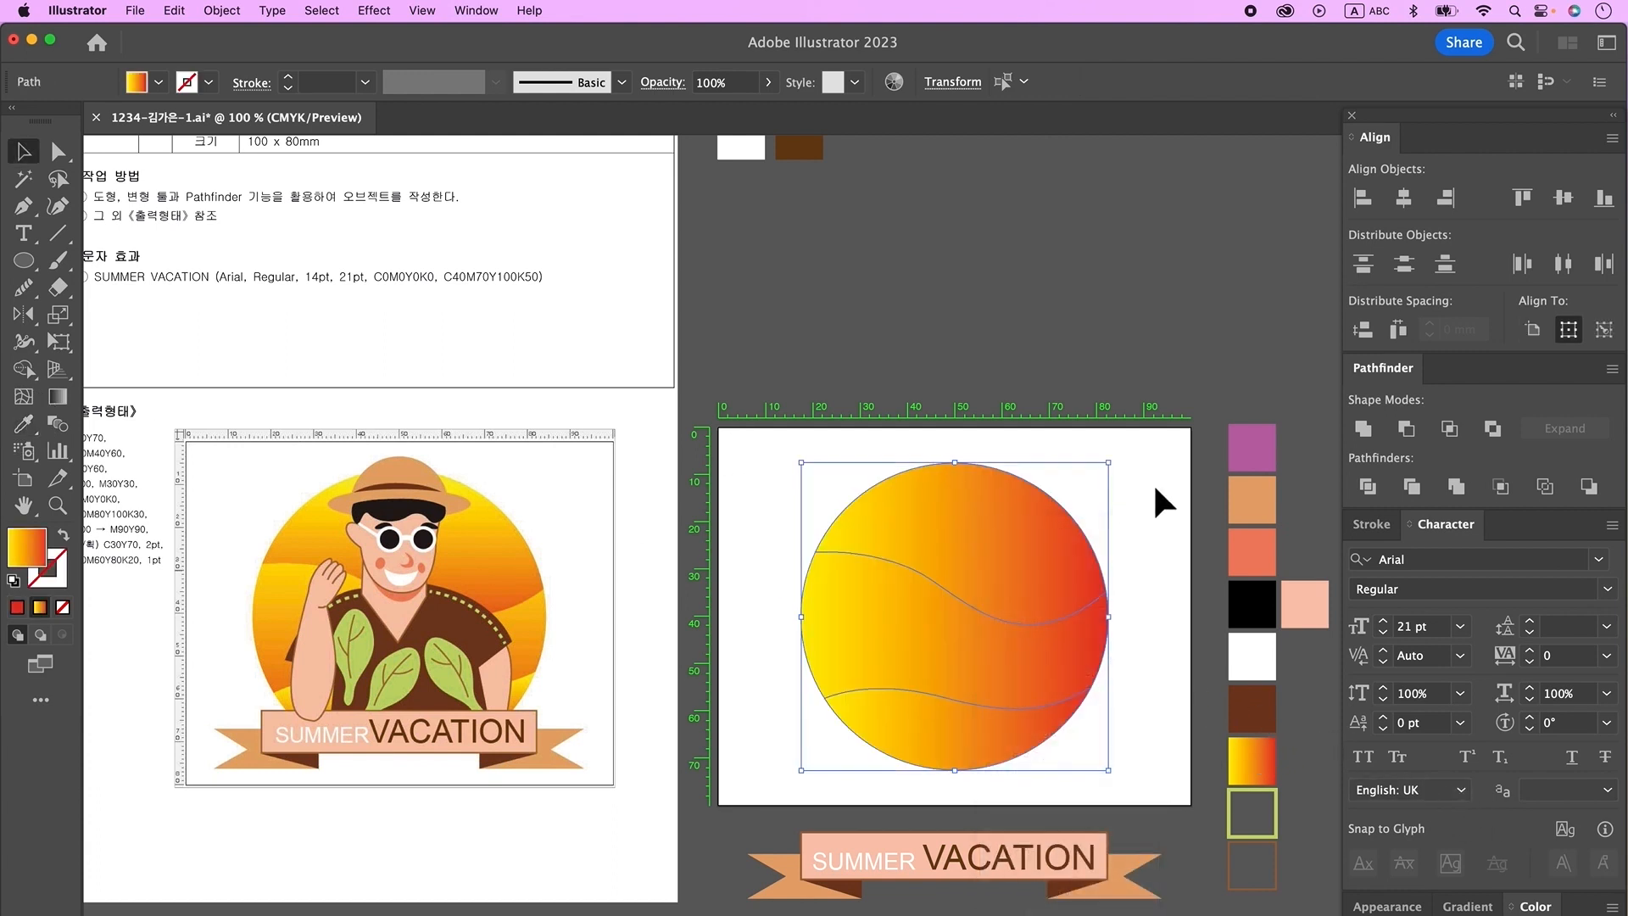
# - Redirect the gradients of the circle's three sections to run vertically, from yellow at the top to red at the bottom
pyautogui.click(1155, 487)
pyautogui.click(1063, 606)
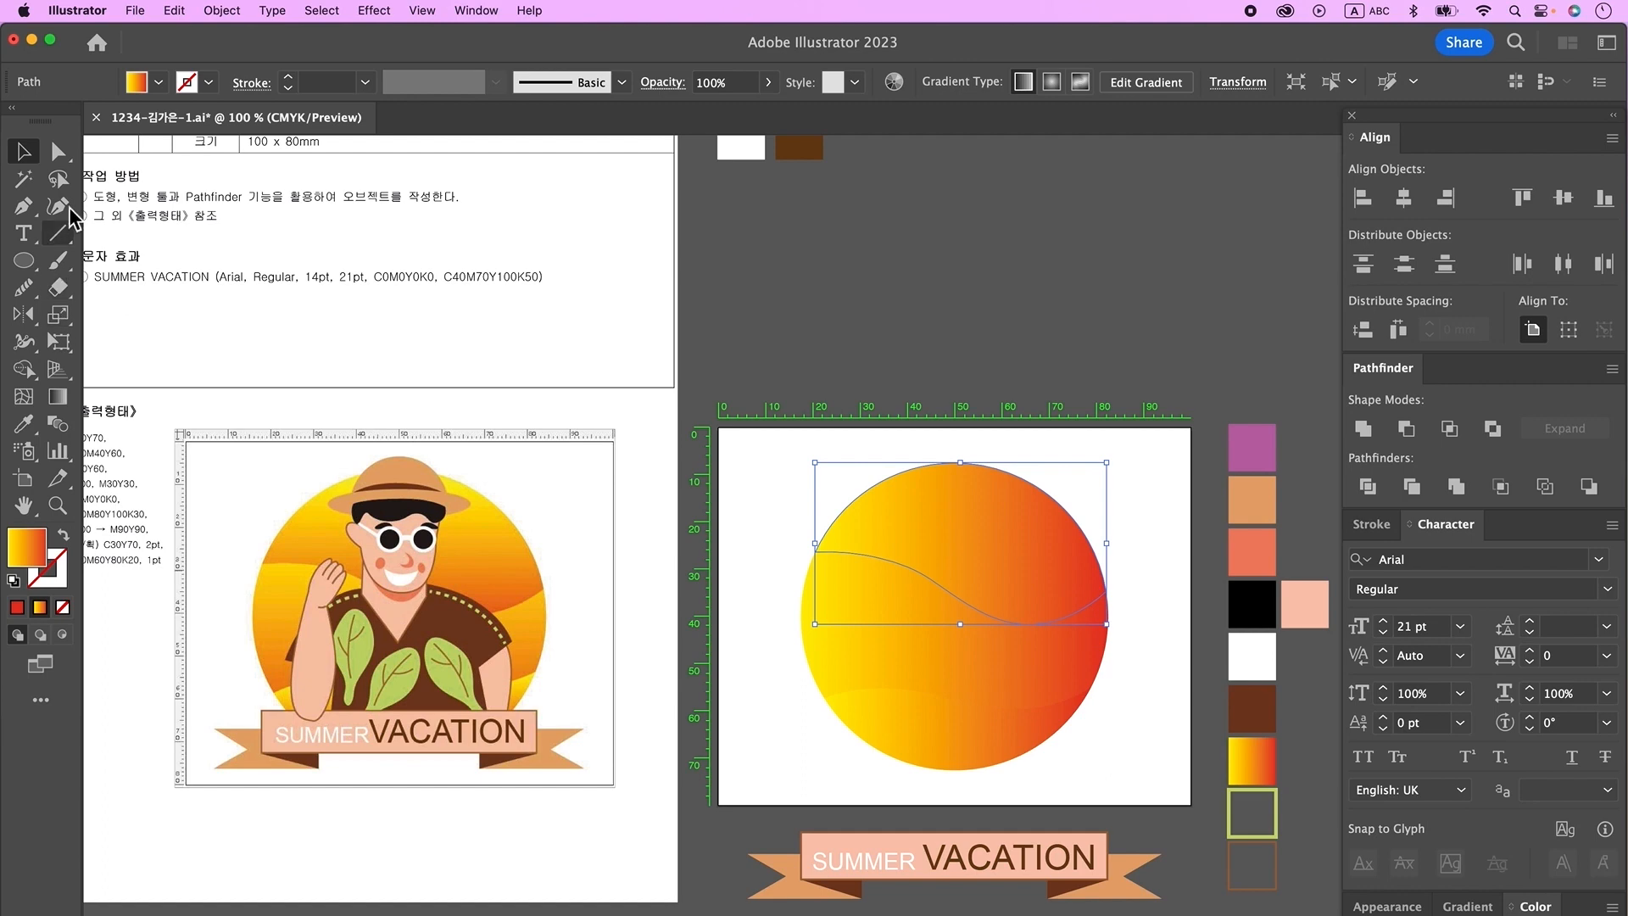
pyautogui.click(58, 399)
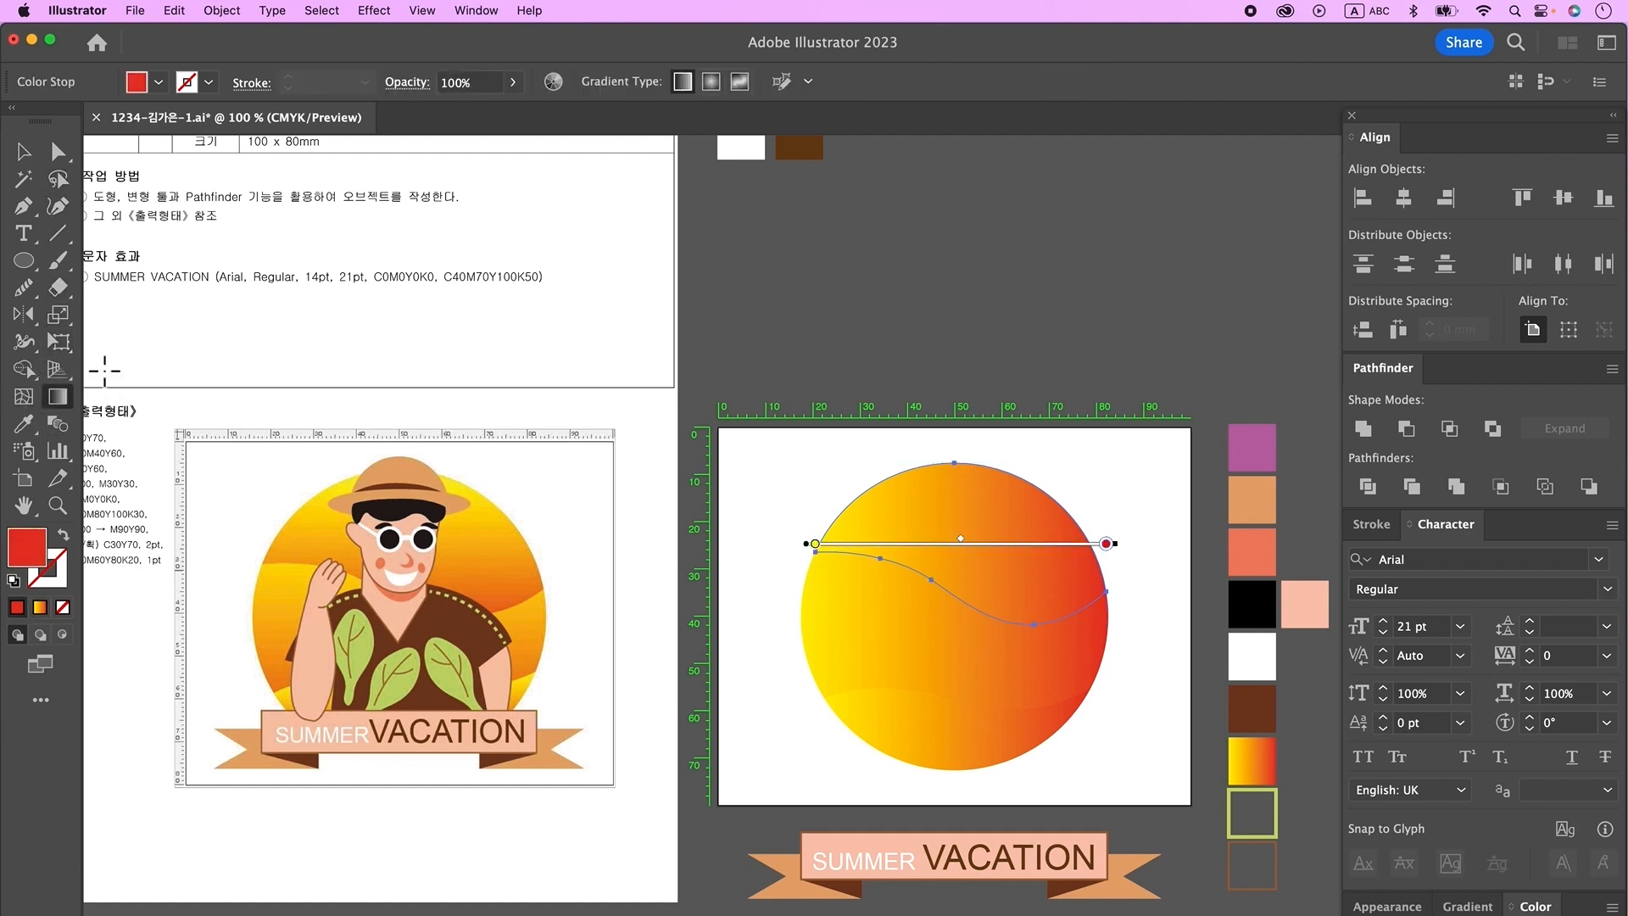
pyautogui.moveTo(978, 469)
pyautogui.mouseDown()
pyautogui.moveTo(963, 466)
pyautogui.moveTo(963, 673)
pyautogui.mouseUp()
pyautogui.click(909, 651)
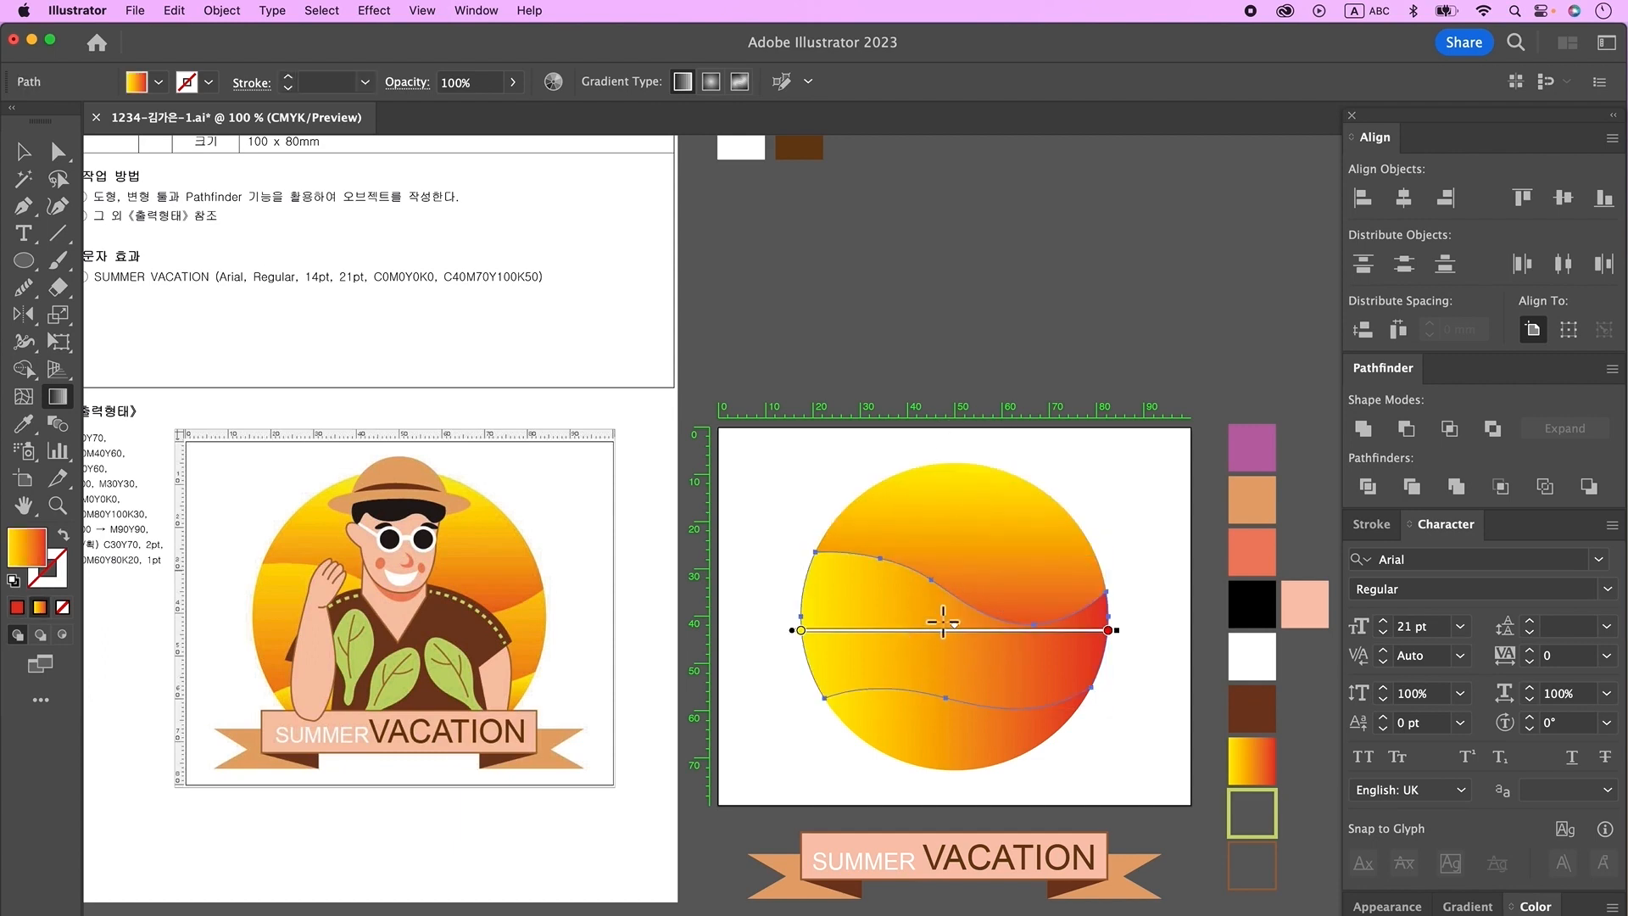
pyautogui.moveTo(950, 594); pyautogui.dragTo(958, 712)
pyautogui.click(973, 706)
pyautogui.moveTo(967, 704); pyautogui.dragTo(956, 800)
pyautogui.click(989, 491)
pyautogui.moveTo(959, 469); pyautogui.dragTo(960, 694)
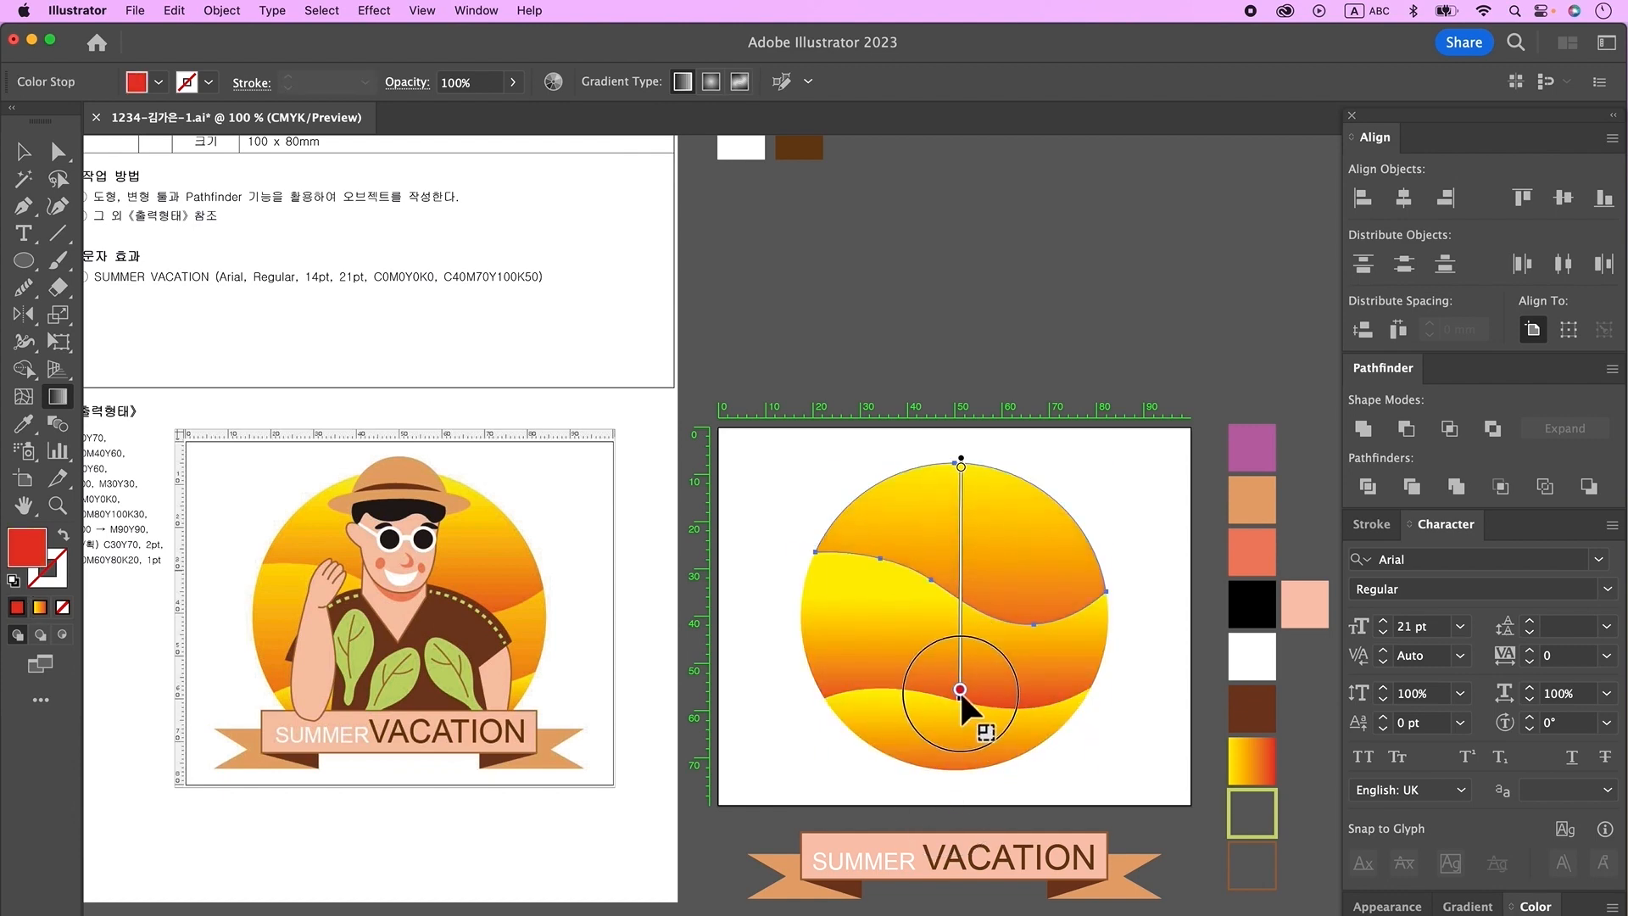
pyautogui.click(955, 676)
# - Group the three gradient sections of the circle and lock the group
pyautogui.press('v')
pyautogui.click(913, 643)
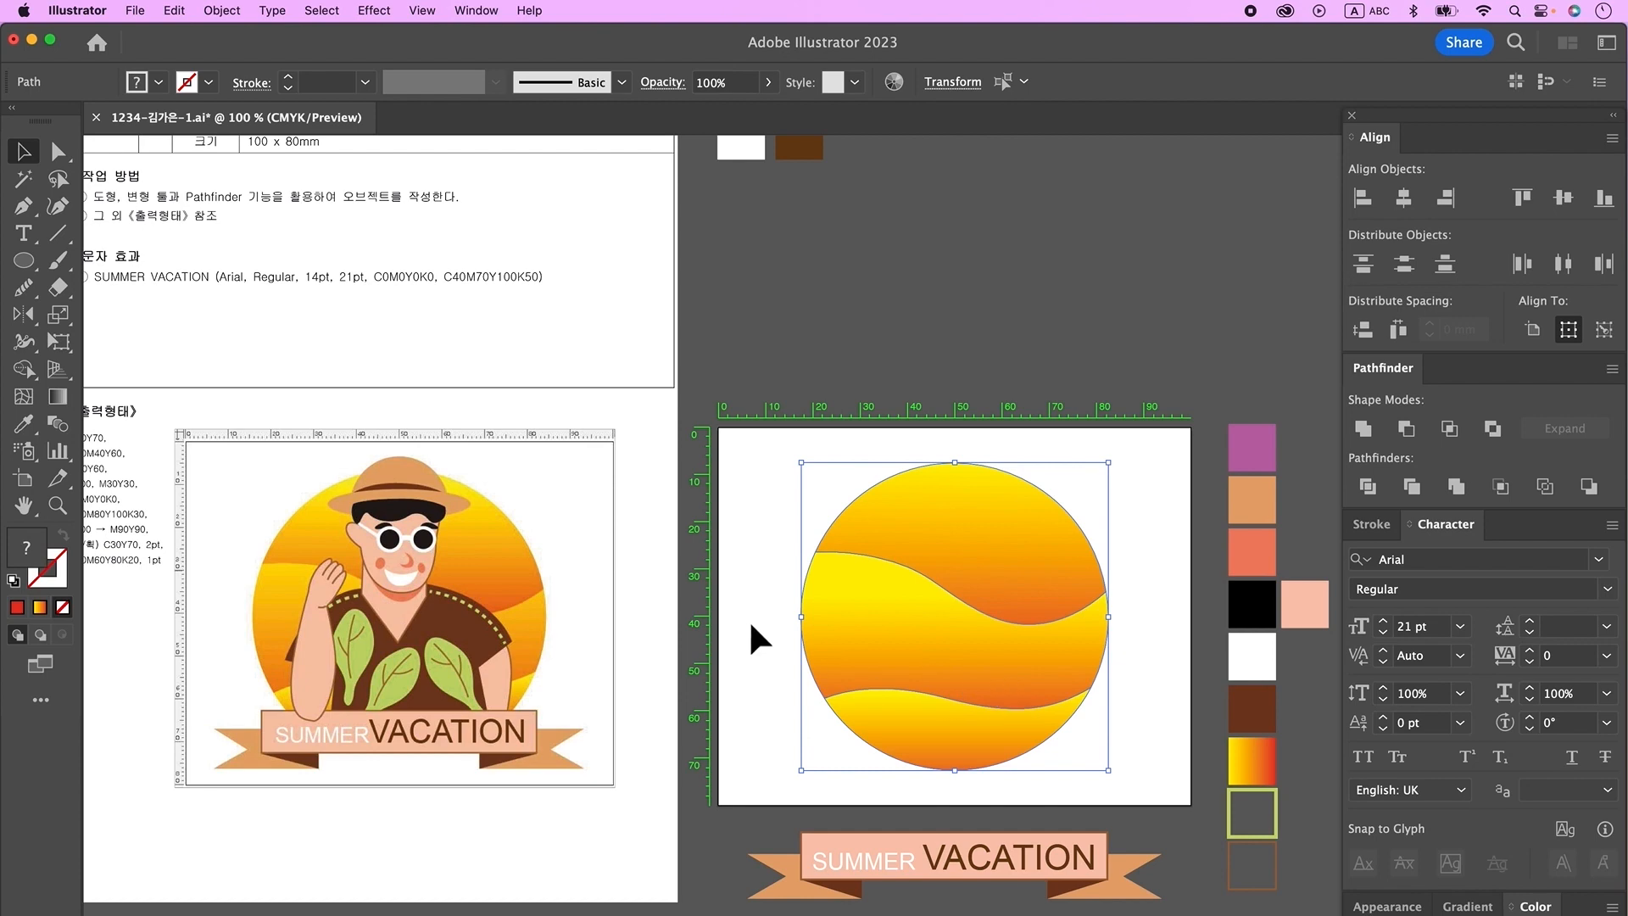
pyautogui.press('super+g')
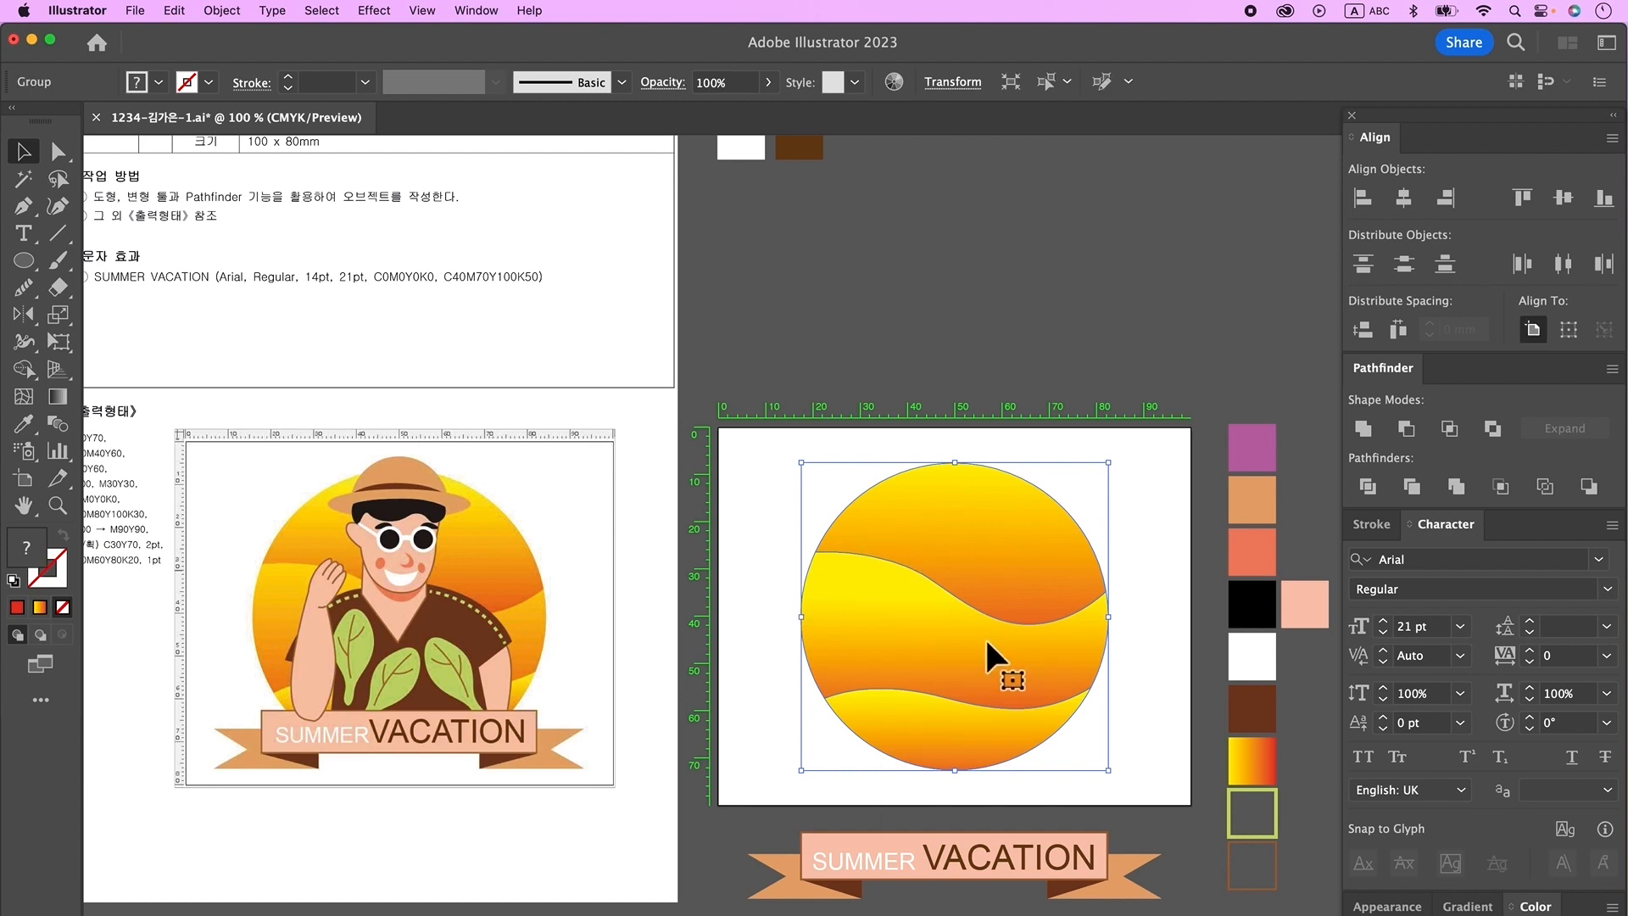
pyautogui.click(220, 12)
pyautogui.moveTo(338, 167)
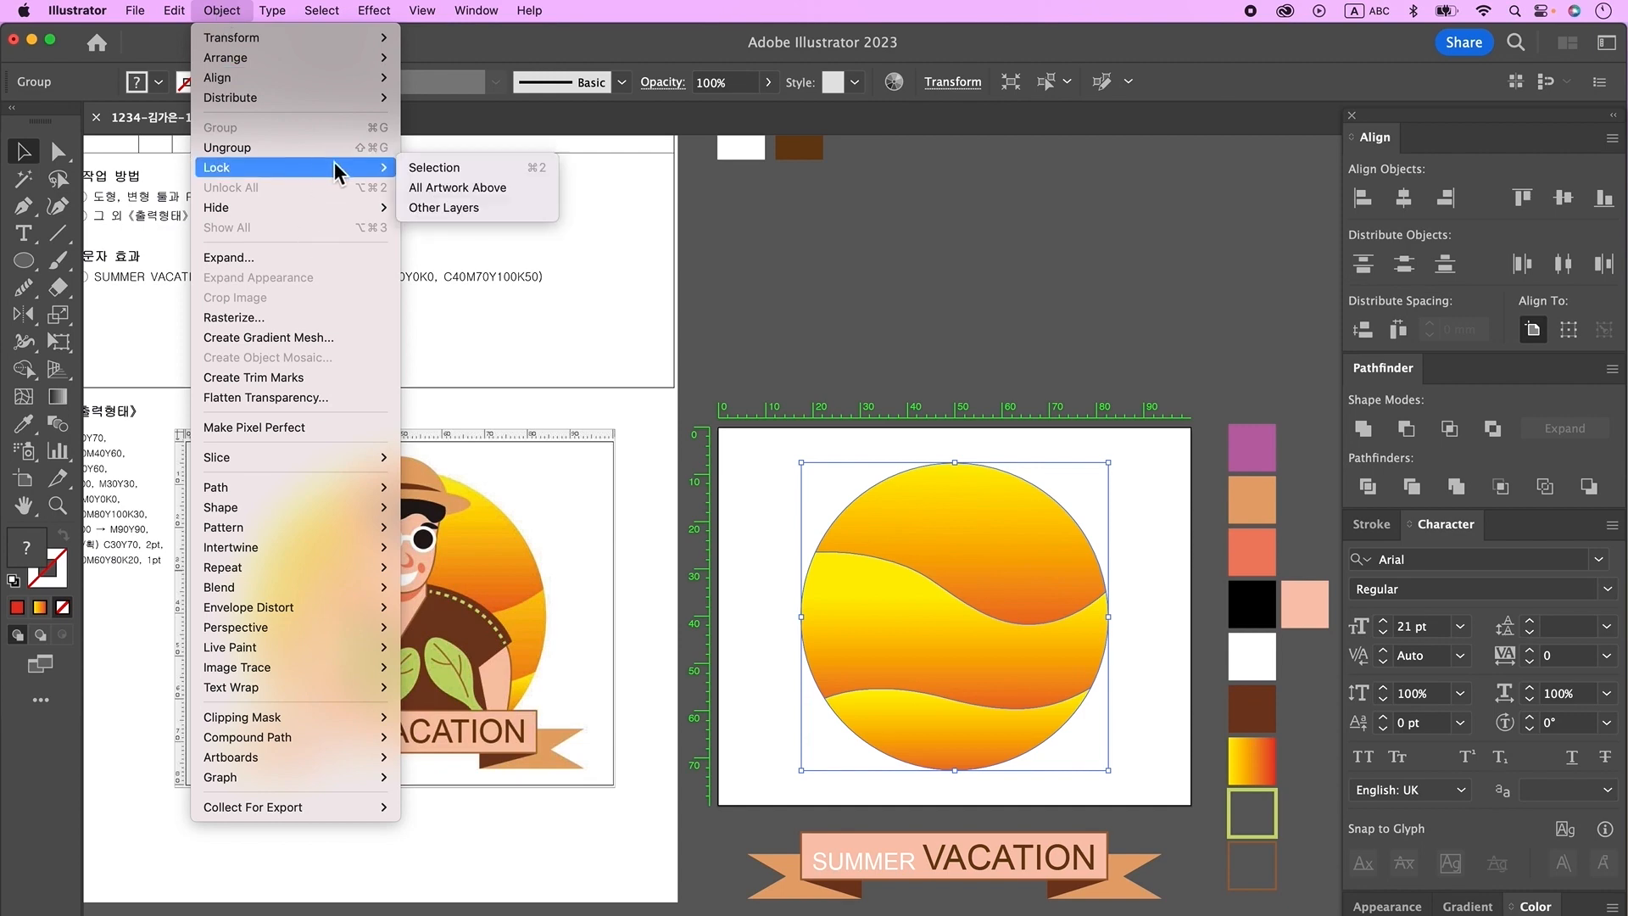
pyautogui.click(439, 167)
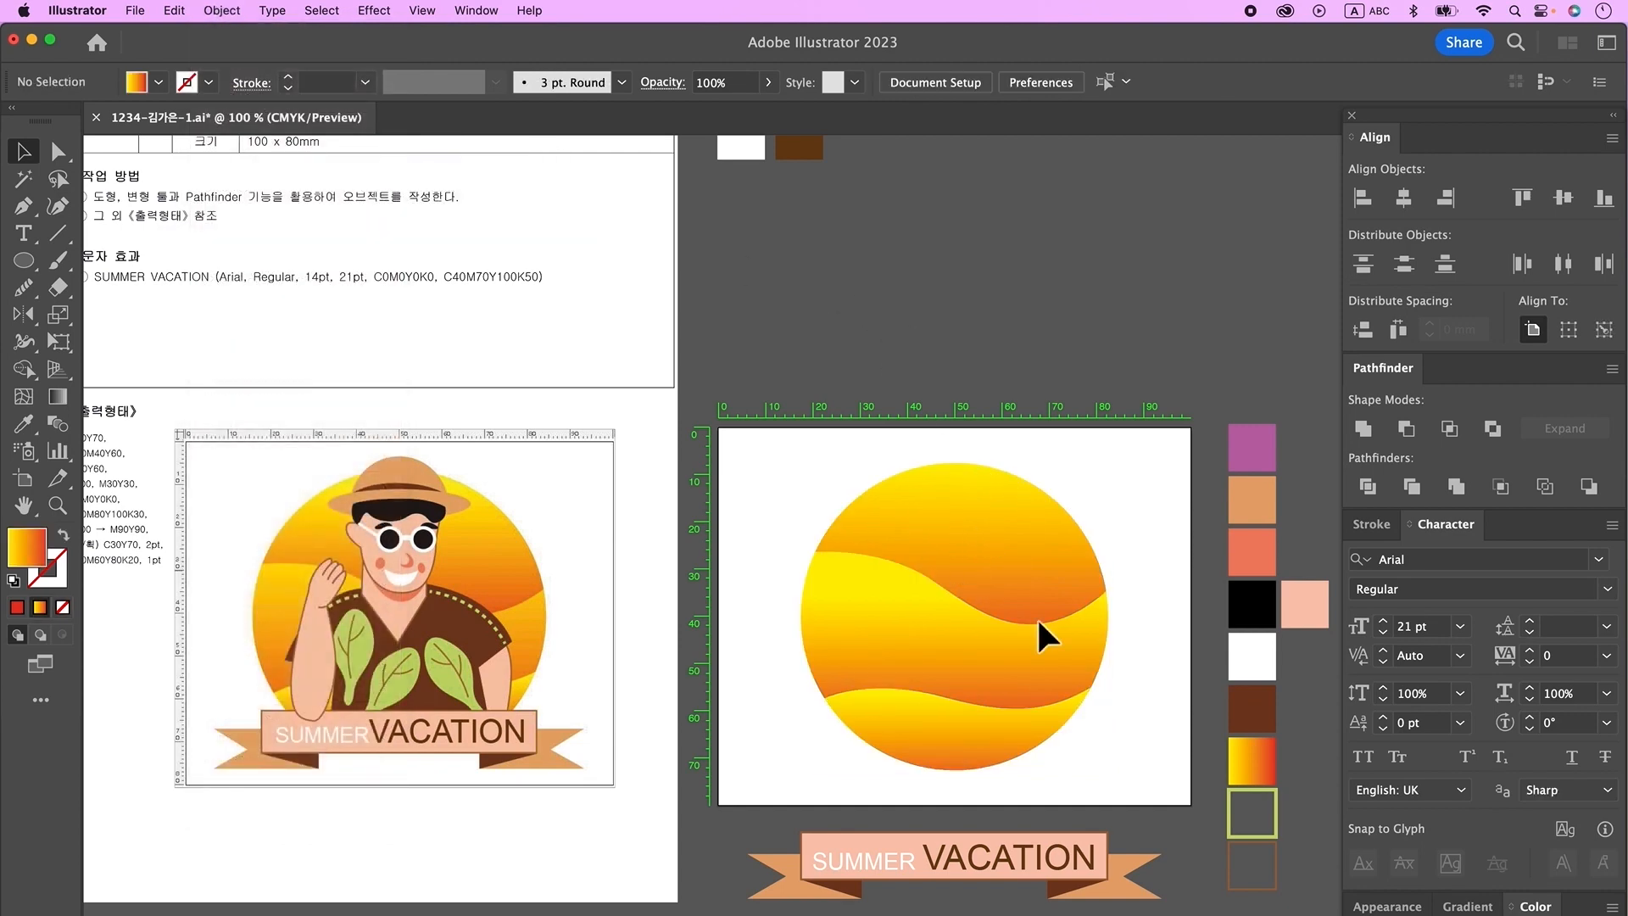
# - Draw a white, black-outlined ellipse near the circle's top, cut it to its upper half and close the path as the hat crown
pyautogui.click(23, 261)
pyautogui.press('d')
pyautogui.moveTo(925, 464)
pyautogui.mouseDown()
pyautogui.moveTo(1022, 526)
pyautogui.moveTo(1035, 557)
pyautogui.moveTo(975, 561)
pyautogui.moveTo(967, 547)
pyautogui.mouseUp()
pyautogui.press('a')
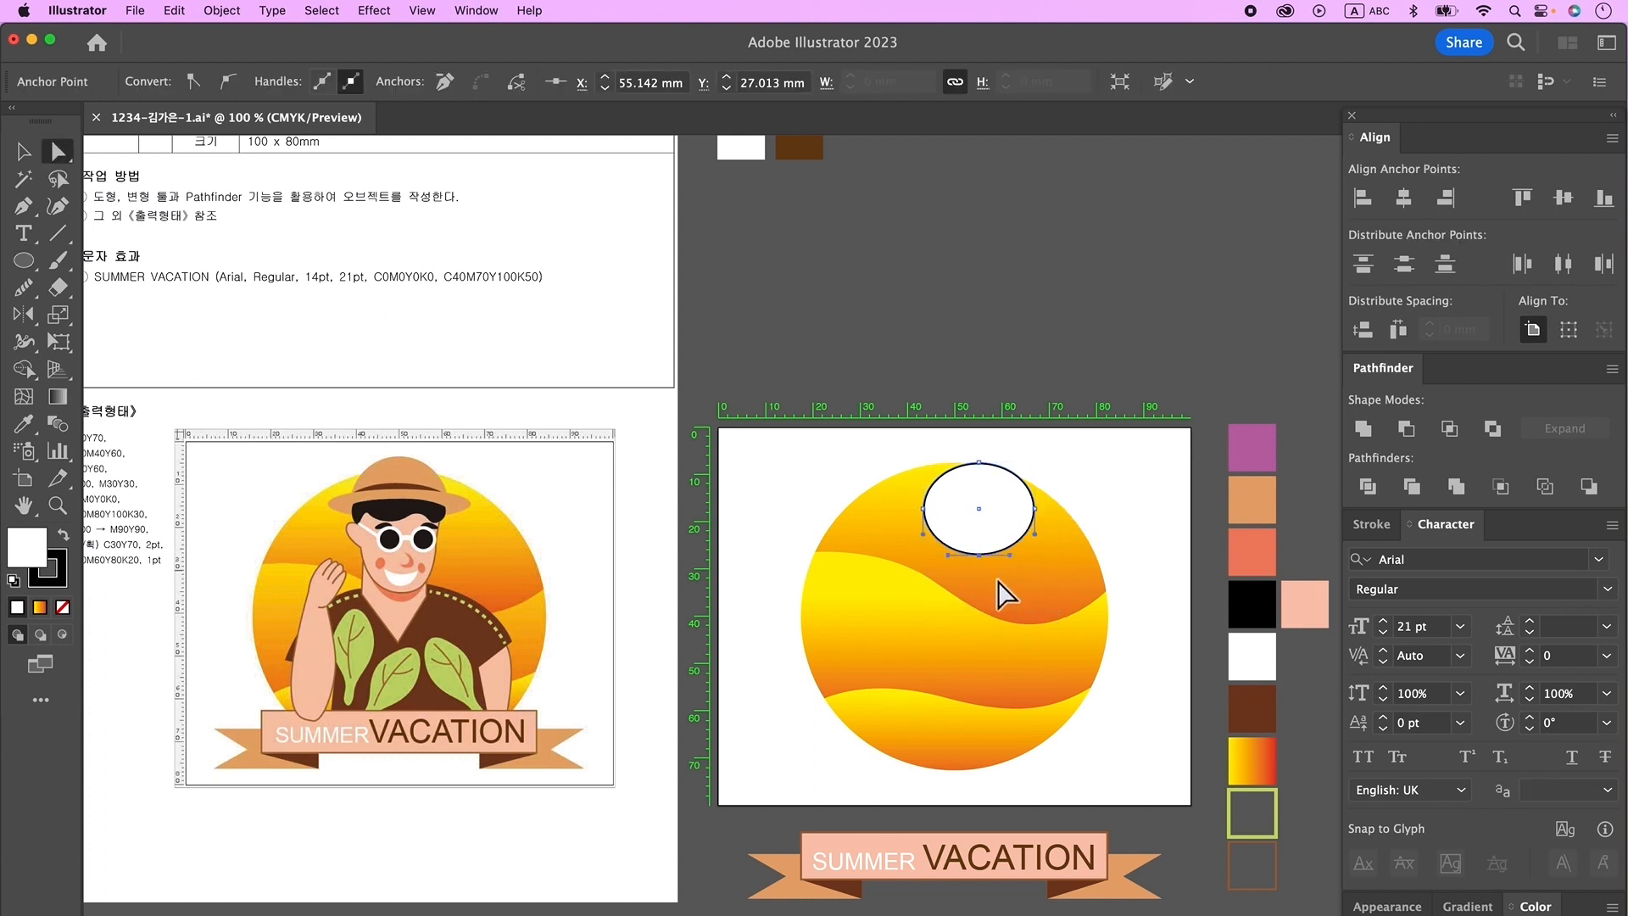
pyautogui.press('Delete')
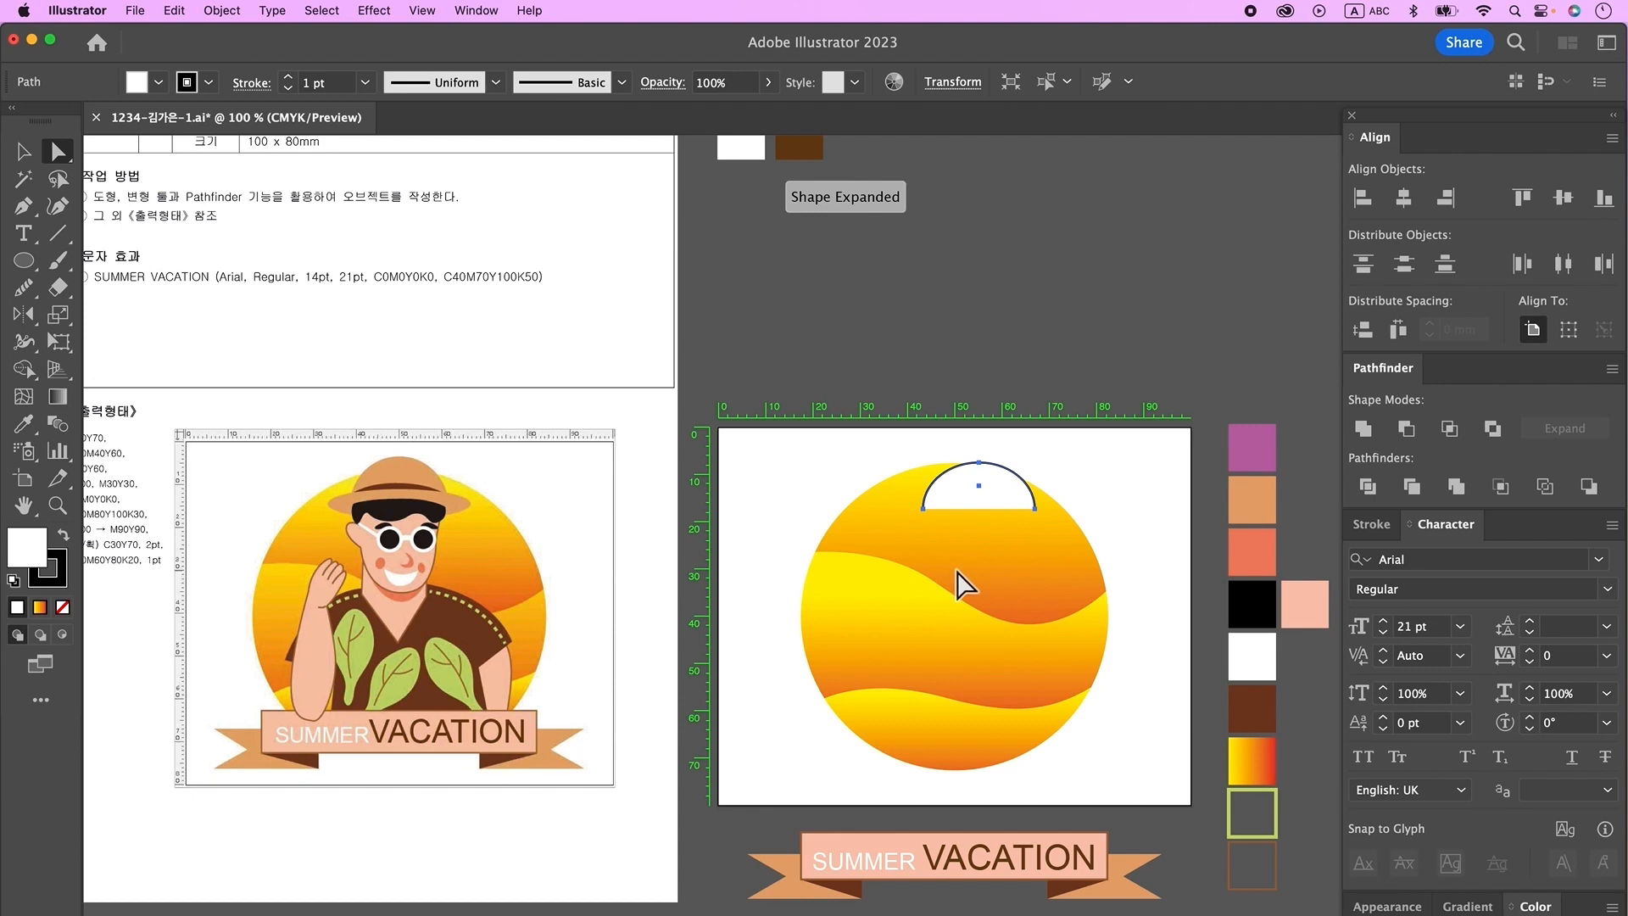
pyautogui.rightClick(975, 486)
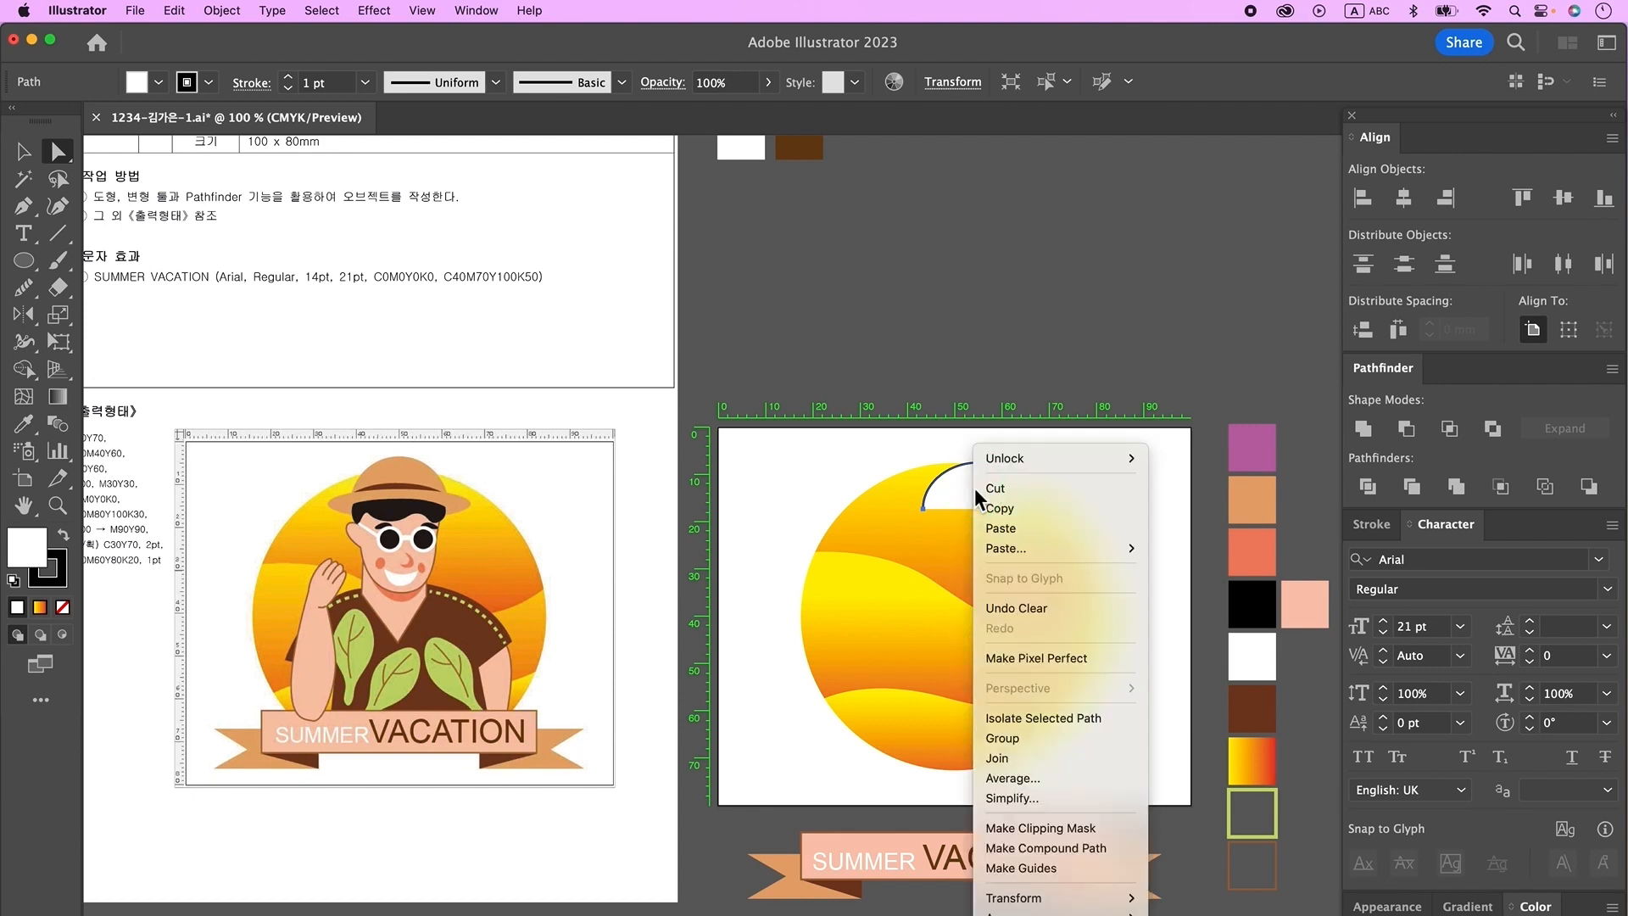
pyautogui.click(1055, 757)
# - Draw a wide, flat ellipse across the crown's base as the hat brim and center both shapes horizontally
pyautogui.press('l')
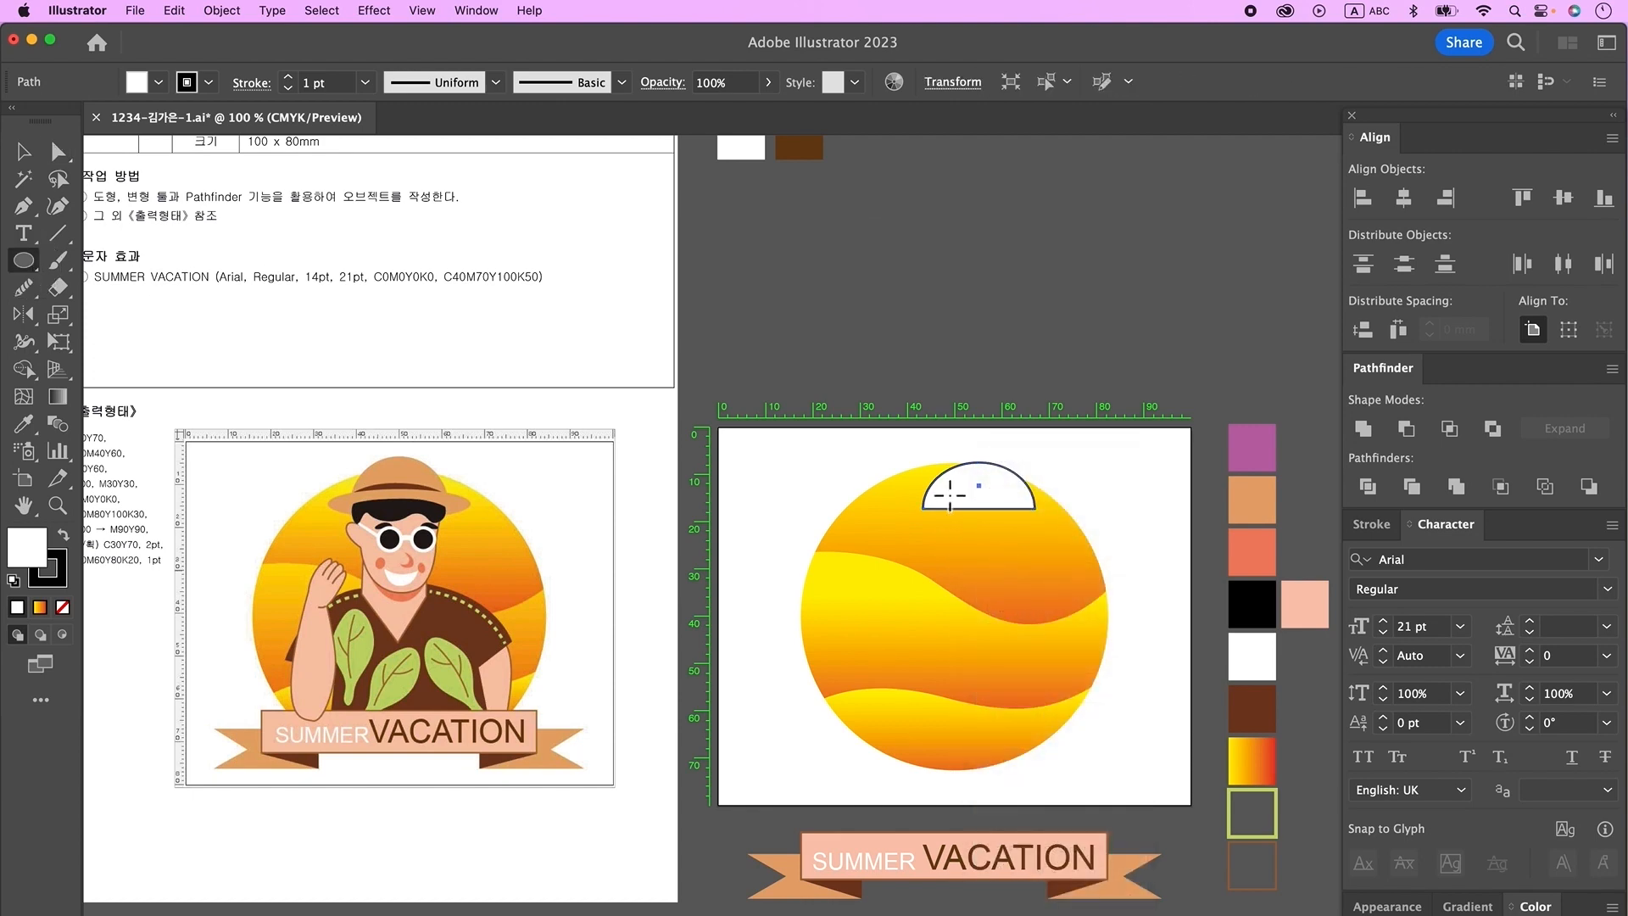
pyautogui.keyDown('super'); pyautogui.click(910, 538); pyautogui.keyUp('super')
pyautogui.moveTo(903, 502); pyautogui.dragTo(1053, 536)
pyautogui.press('v')
pyautogui.keyDown('shift'); pyautogui.click(998, 490); pyautogui.keyUp('shift')
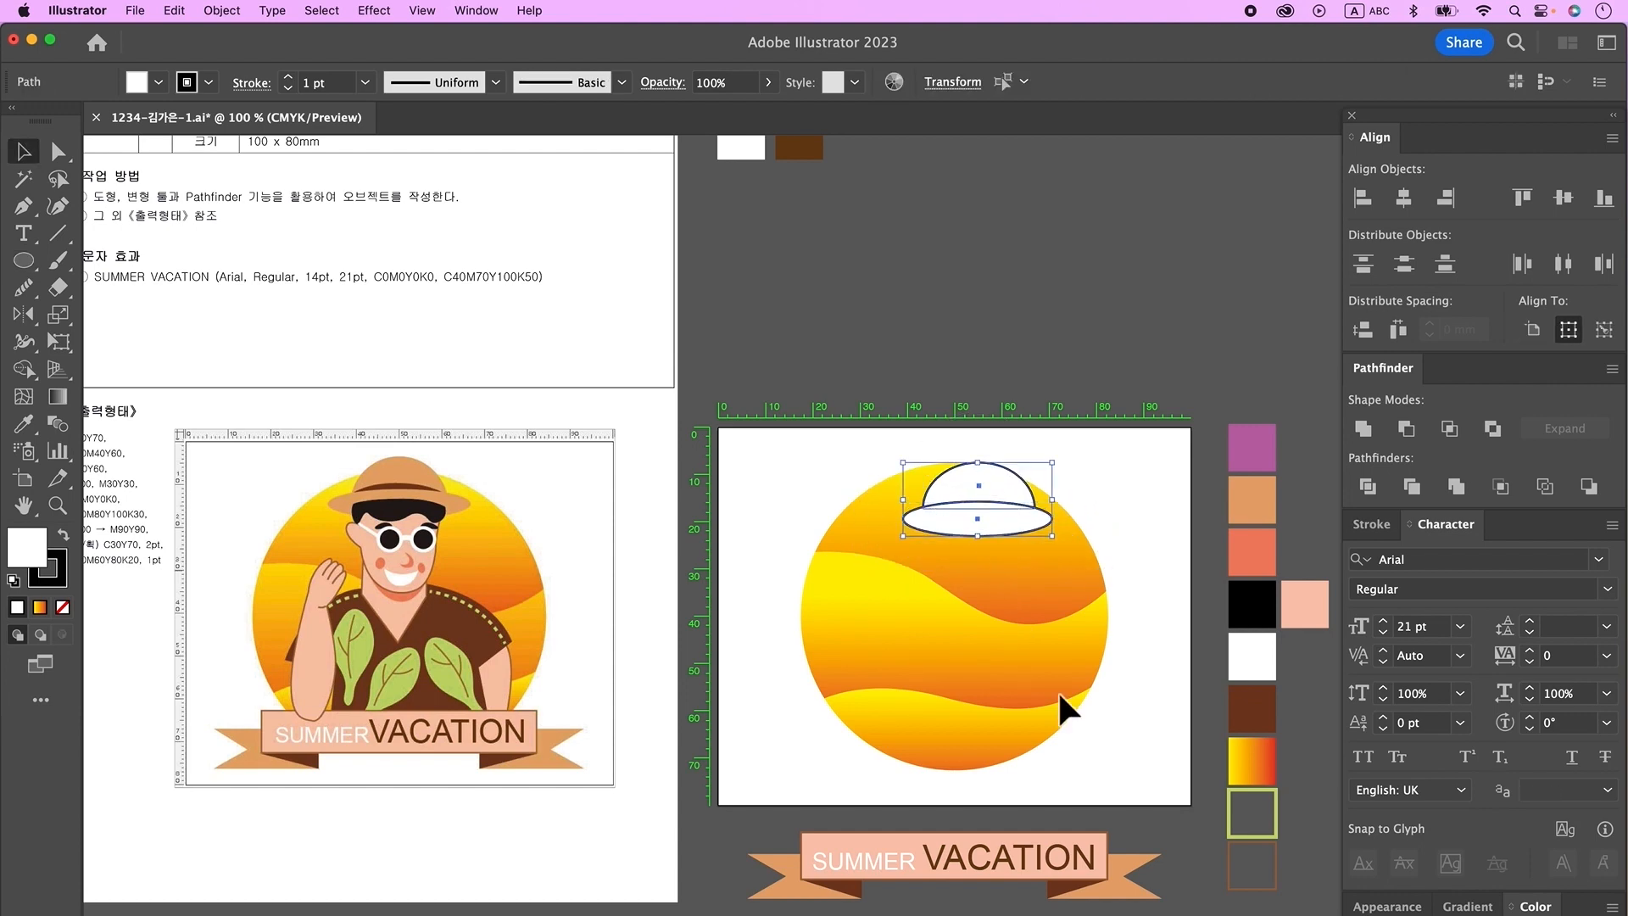
pyautogui.click(1403, 200)
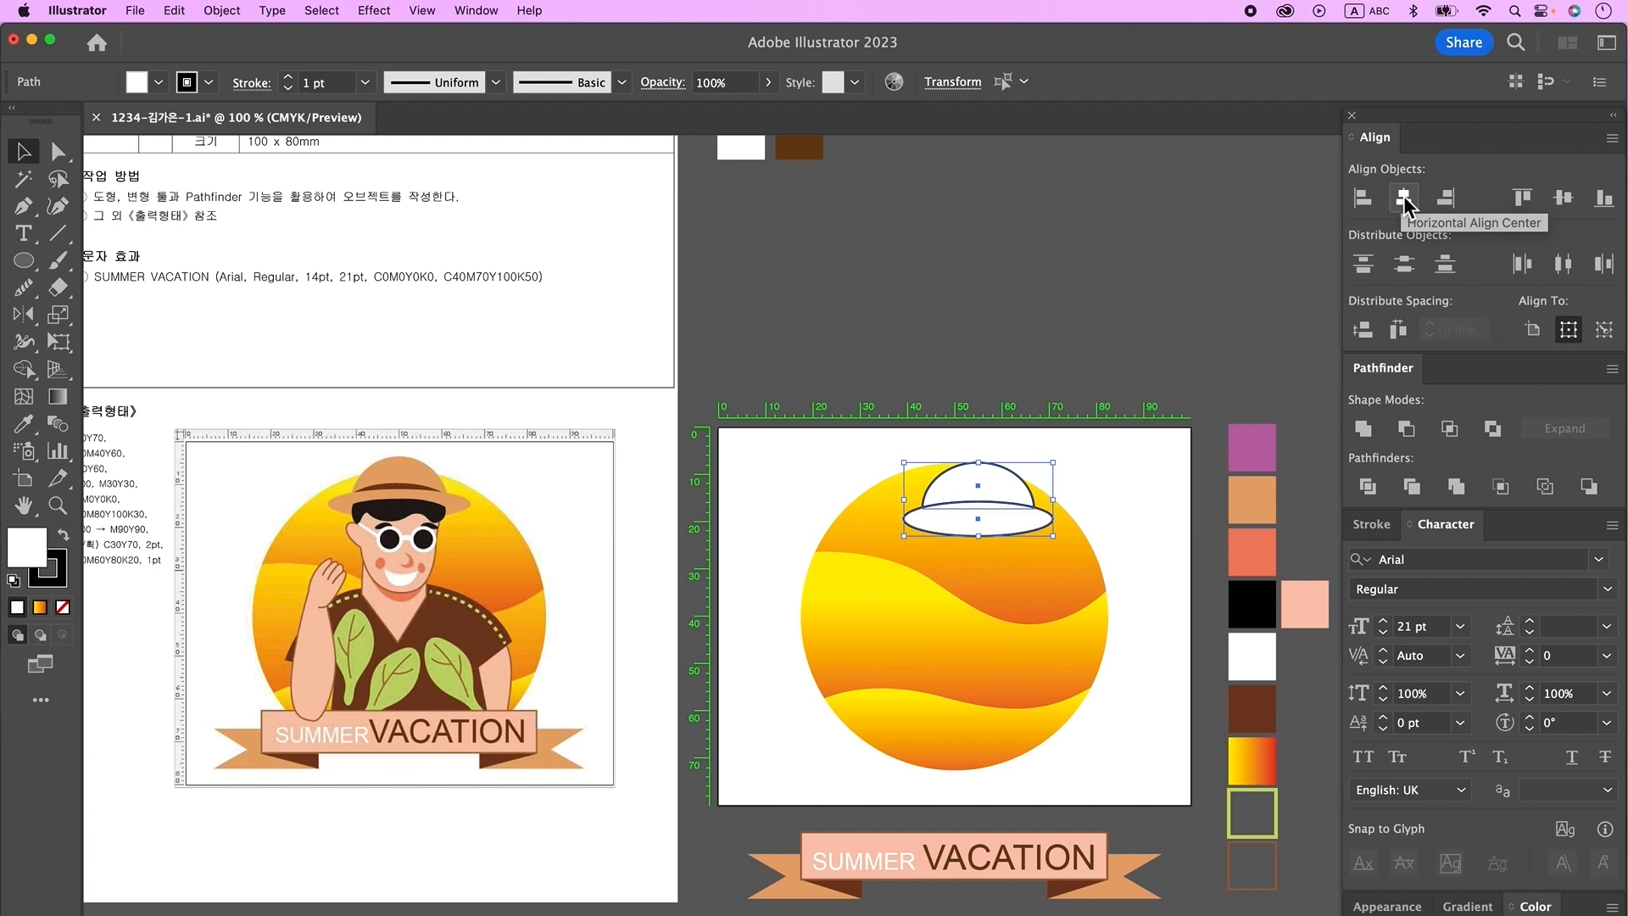
# - Make a curved hat band along the crown's base from an offset copy of the crown
pyautogui.click(970, 476)
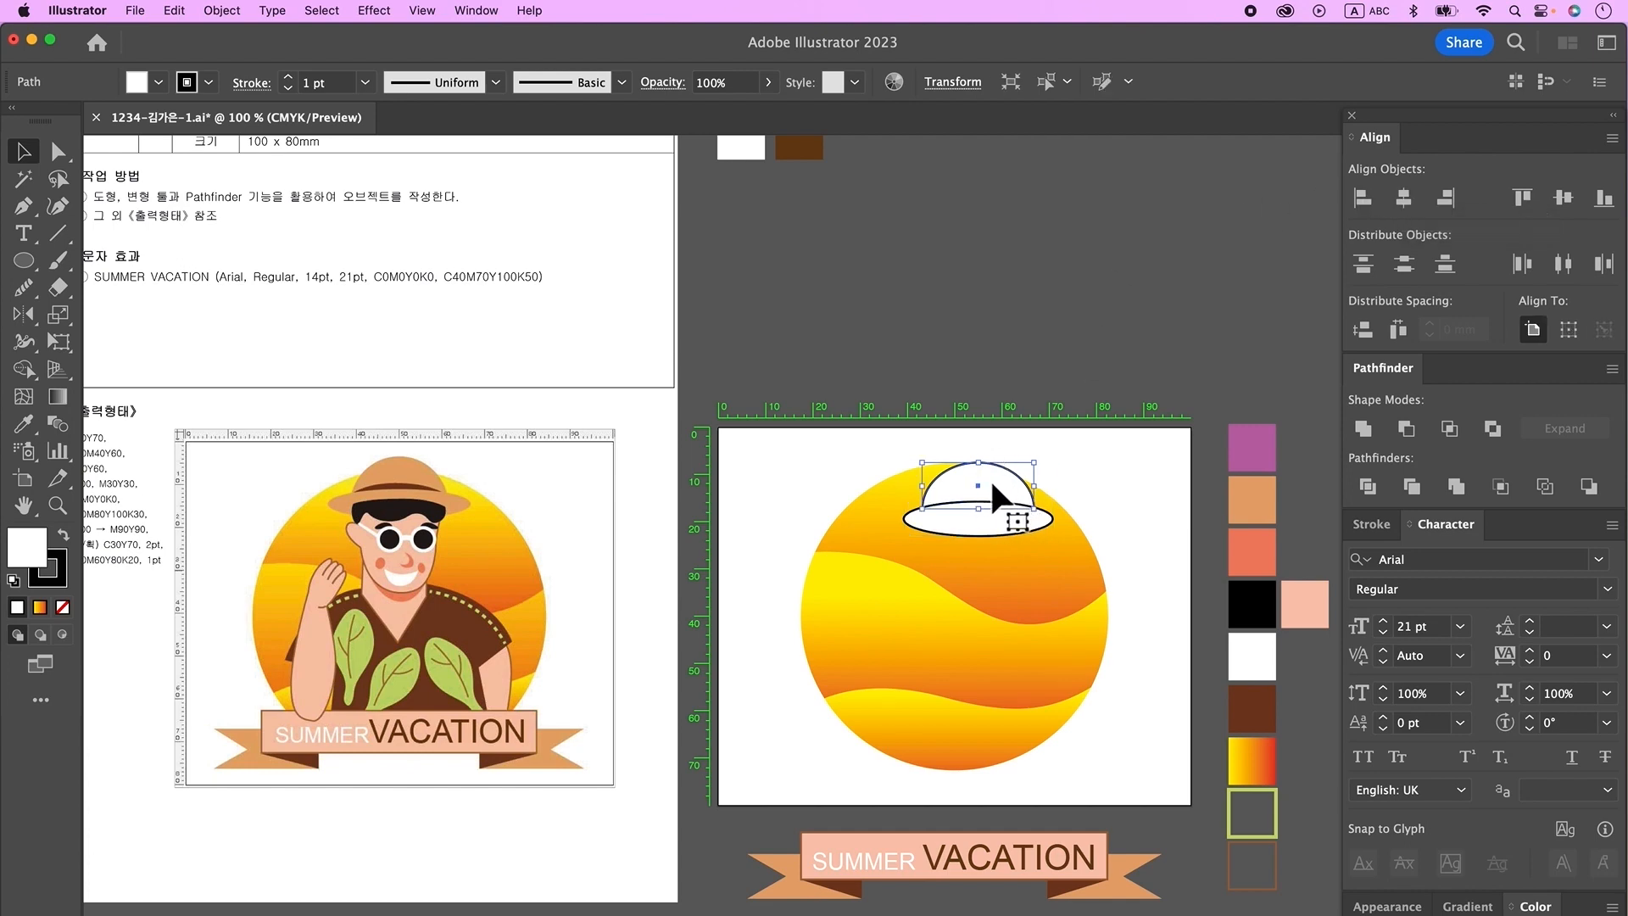
pyautogui.moveTo(990, 483)
pyautogui.keyDown('alt'); pyautogui.mouseDown()
pyautogui.moveTo(987, 572)
pyautogui.moveTo(981, 497)
pyautogui.mouseUp(); pyautogui.keyUp('alt')
pyautogui.press('super+shift+a')
# - Color the hat's brim and crown with the light orange swatch and the hat band with the dark brown swatch
pyautogui.click(1005, 513)
pyautogui.press('i')
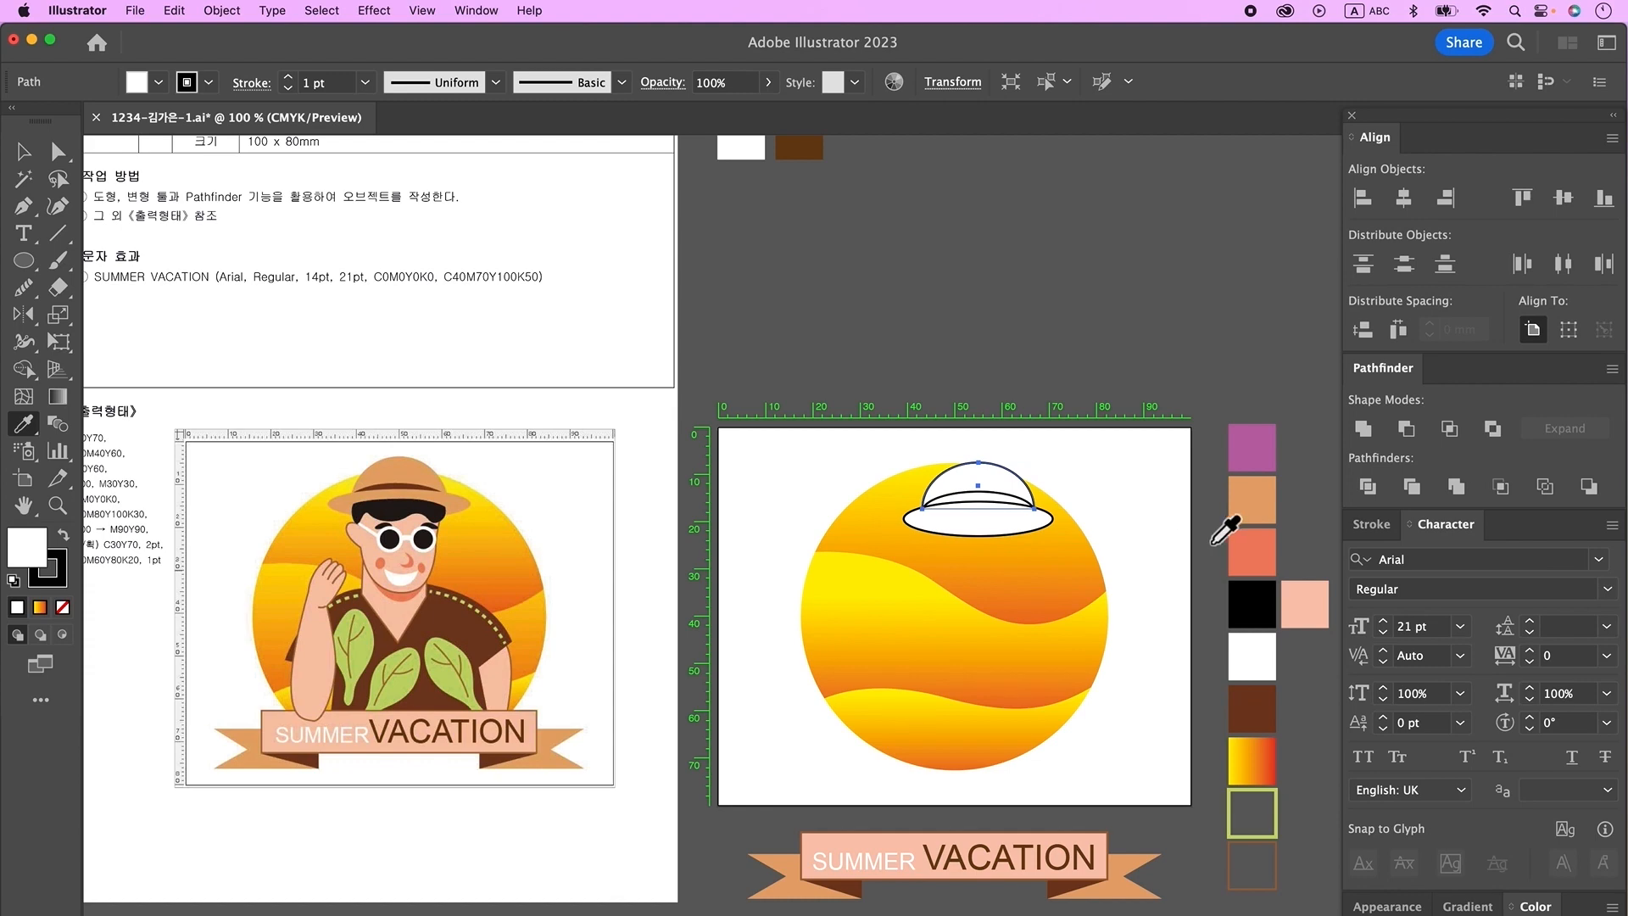
pyautogui.click(1246, 504)
pyautogui.keyDown('super'); pyautogui.click(978, 477); pyautogui.keyUp('super')
pyautogui.click(1248, 502)
pyautogui.keyDown('super'); pyautogui.click(979, 497); pyautogui.keyUp('super')
pyautogui.click(1255, 711)
# - Group the hat parts and move the hat up so its crown rises above the circle's top edge
pyautogui.press('v')
pyautogui.keyDown('shift'); pyautogui.click(984, 519); pyautogui.keyUp('shift')
pyautogui.keyDown('shift'); pyautogui.click(988, 480); pyautogui.keyUp('shift')
pyautogui.moveTo(989, 481); pyautogui.dragTo(991, 480)
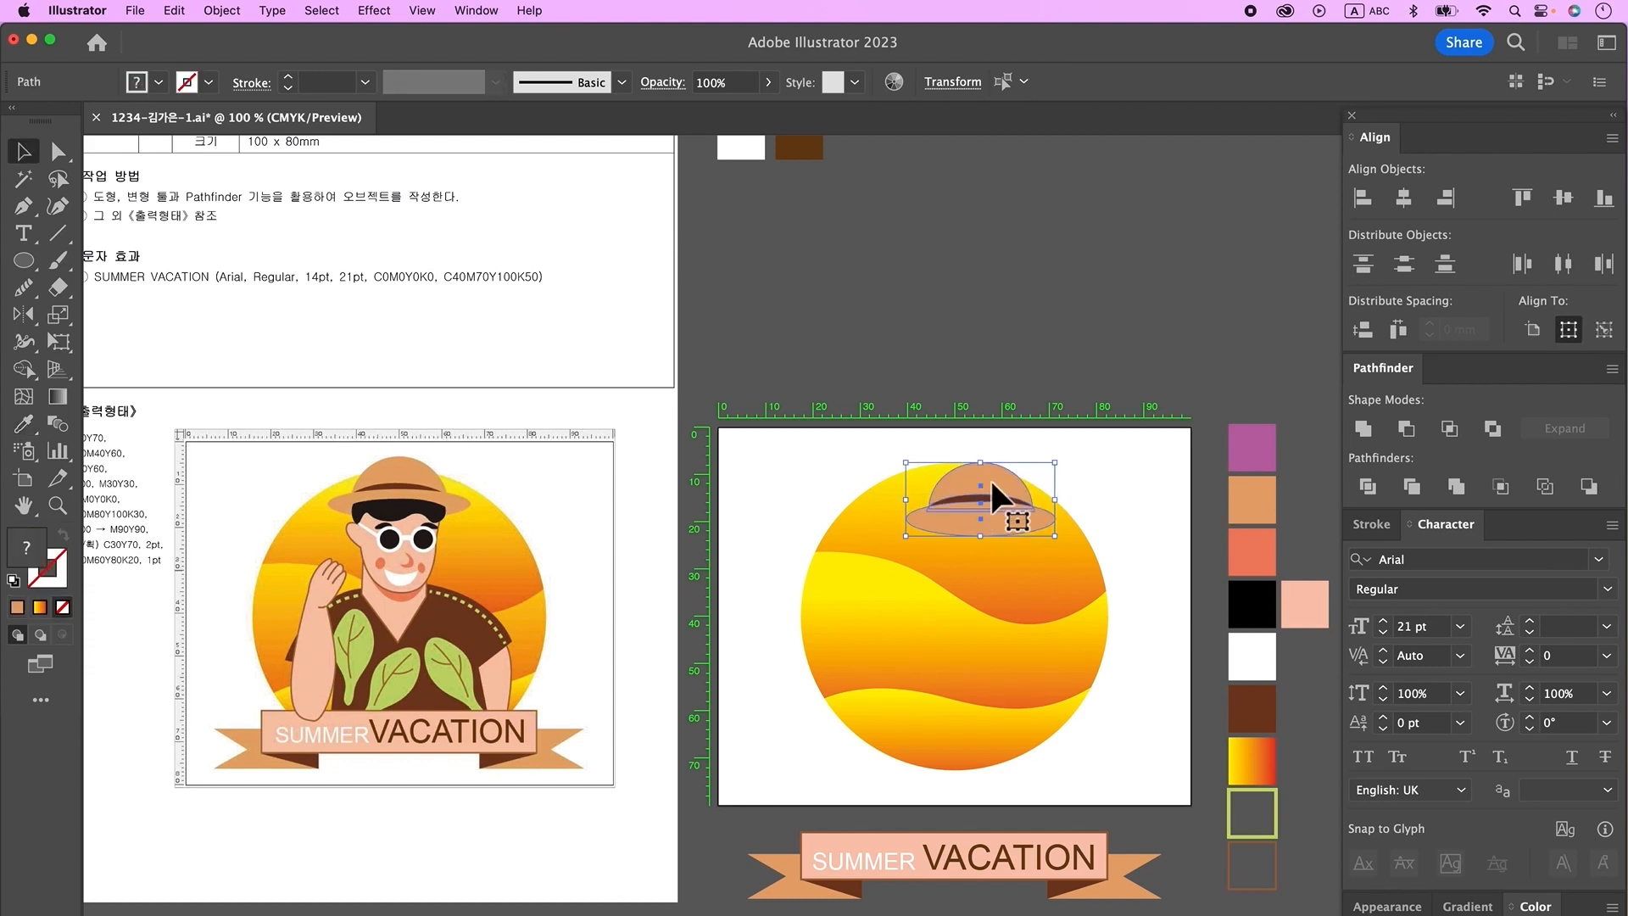
pyautogui.rightClick(991, 481)
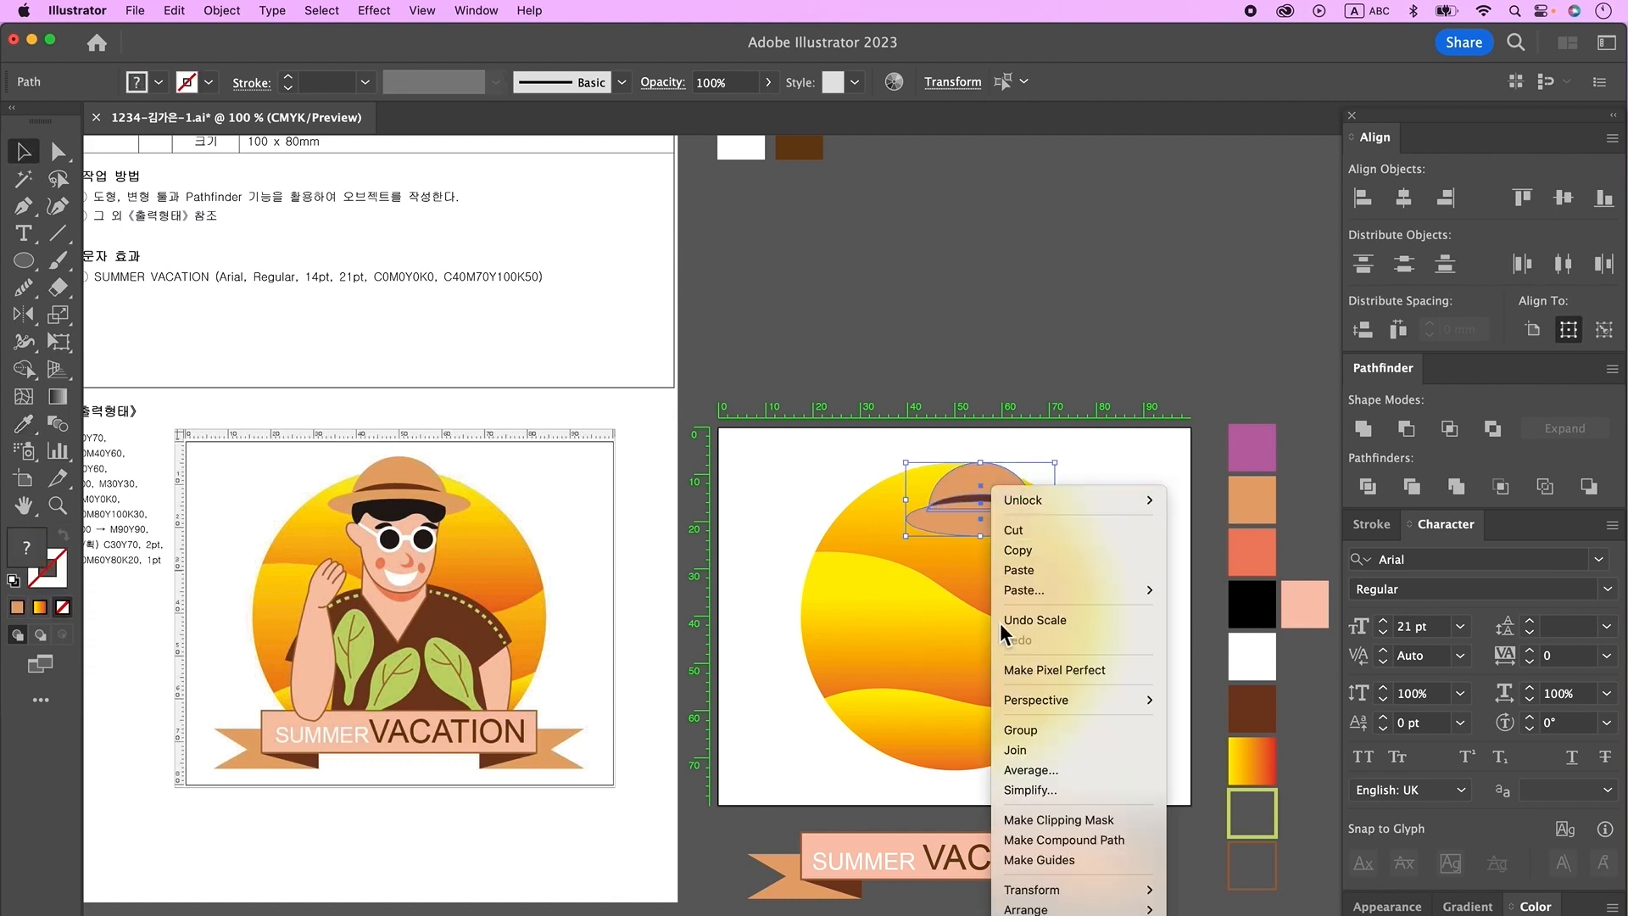
pyautogui.click(1026, 729)
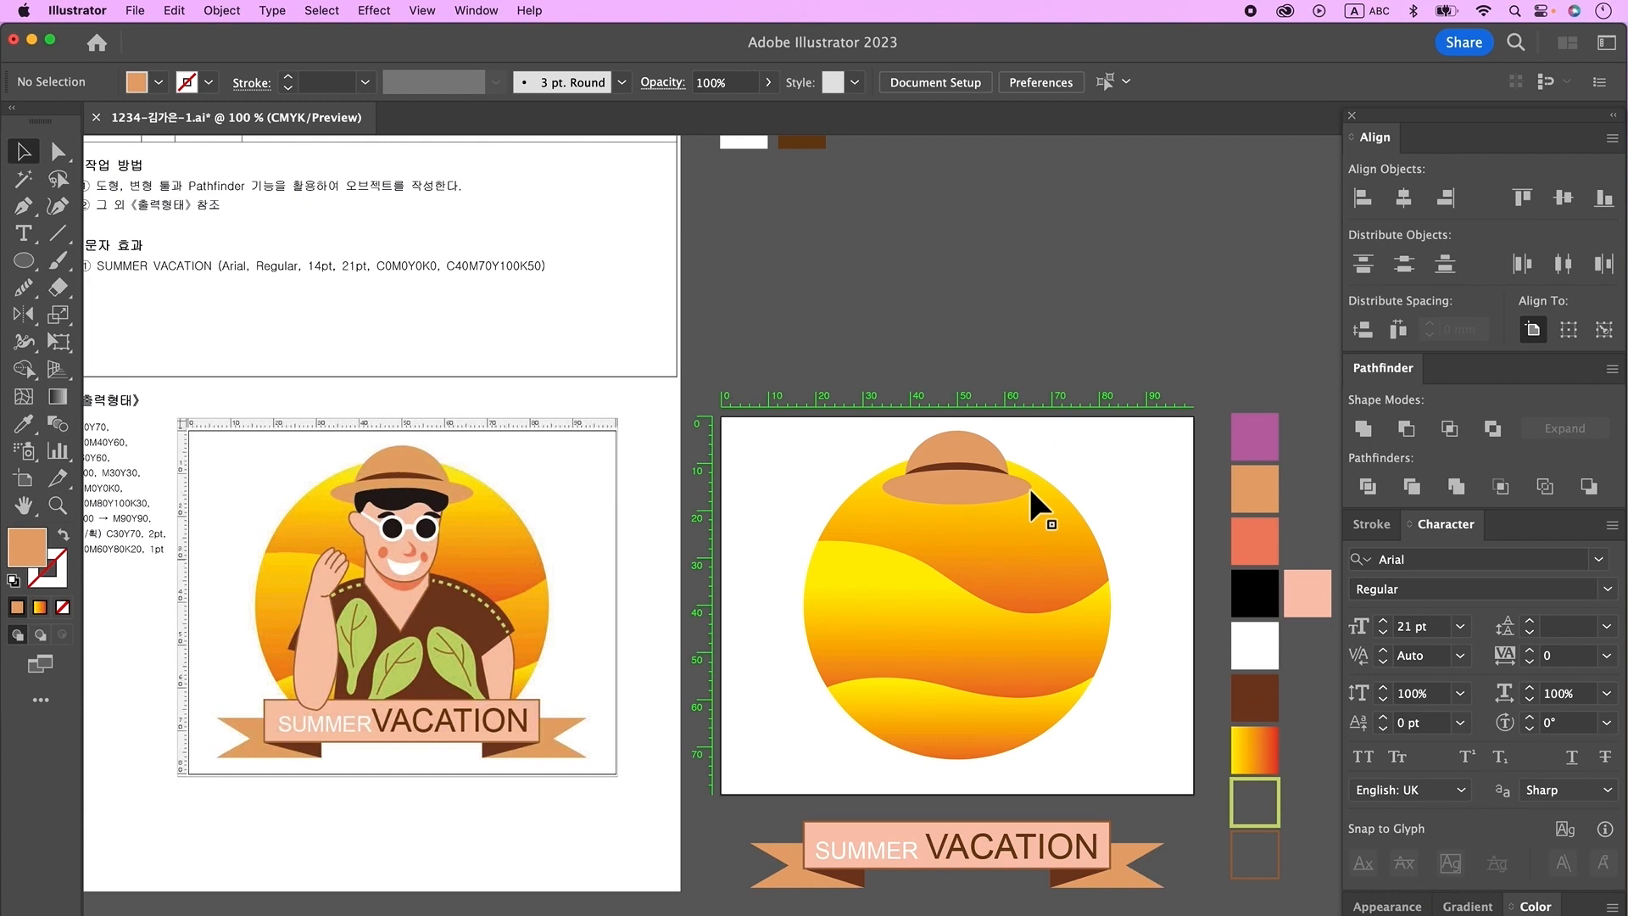
# - Draw a white, black-outlined ellipse about 19 × 24 mm below the hat brim as the face
pyautogui.click(24, 260)
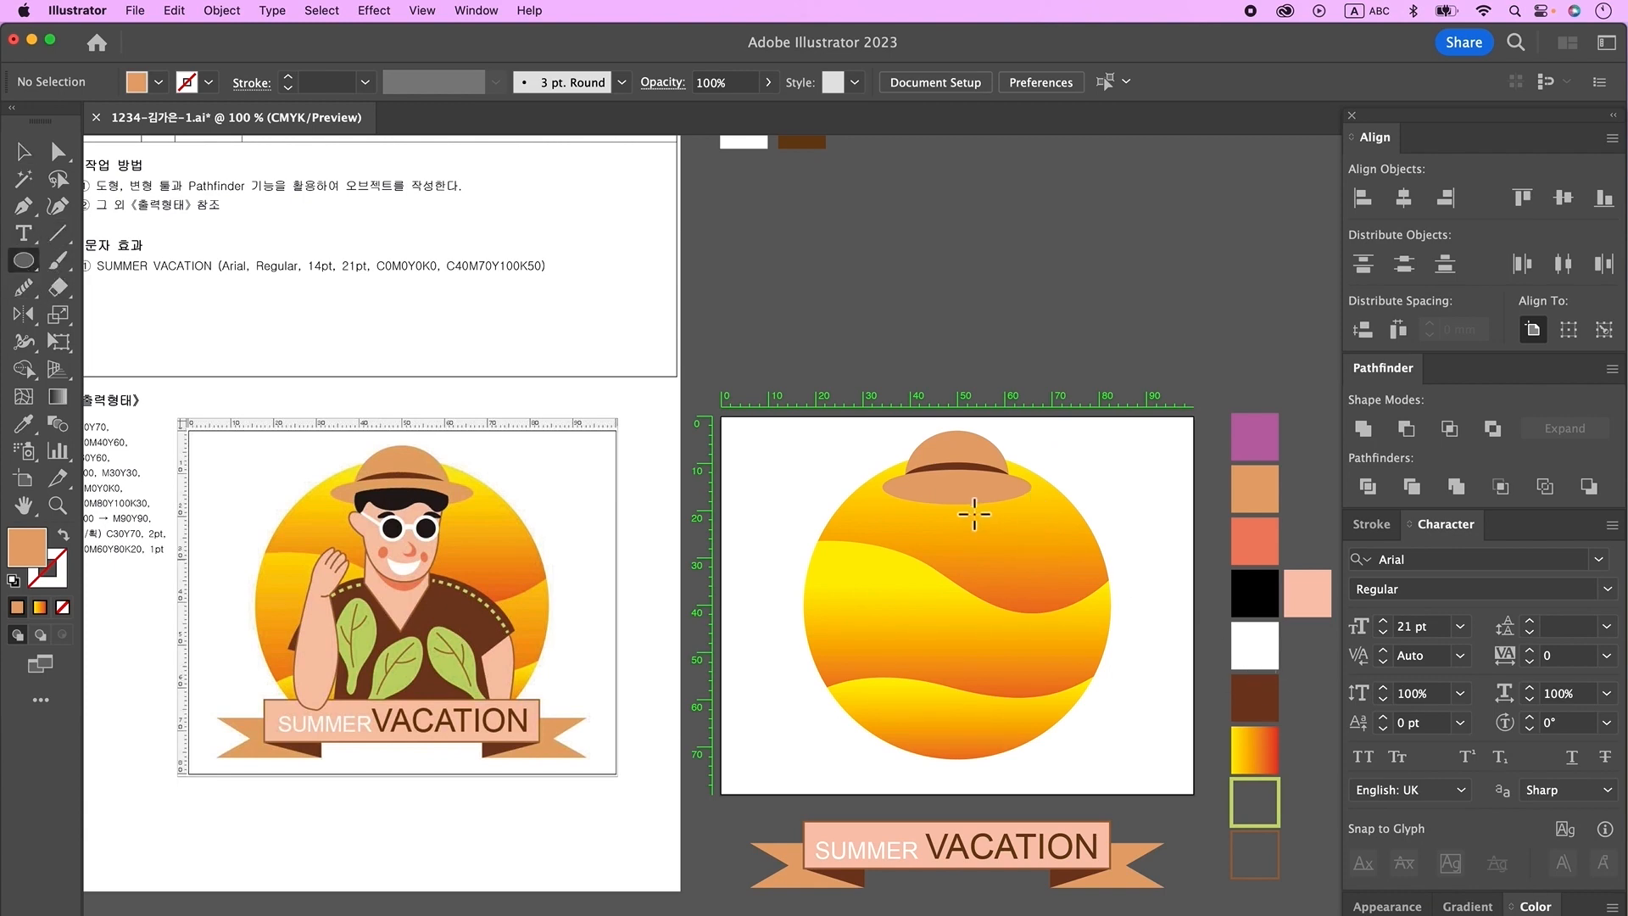
pyautogui.press('d')
pyautogui.moveTo(923, 488); pyautogui.dragTo(1011, 598)
pyautogui.moveTo(988, 564); pyautogui.dragTo(1022, 607)
pyautogui.hotkey('ctrl', 'z')
# - Reshape the face ellipse into a squarer, rounded head by adjusting its top and bottom anchor points and handles
pyautogui.click(57, 151)
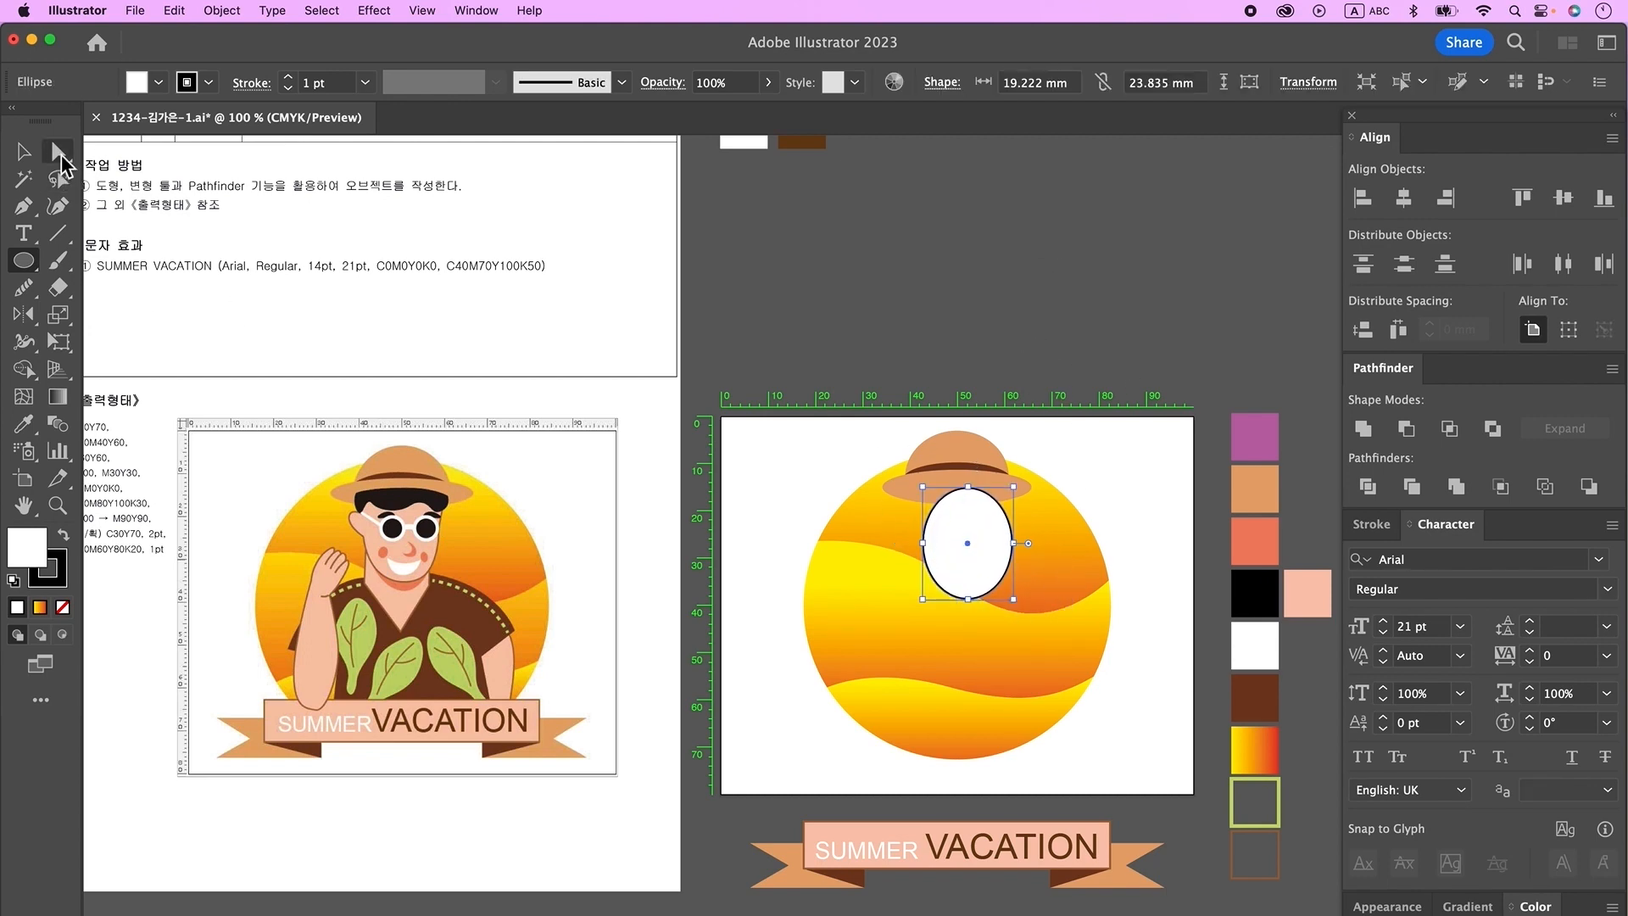
pyautogui.click(968, 600)
pyautogui.moveTo(973, 604); pyautogui.dragTo(972, 594)
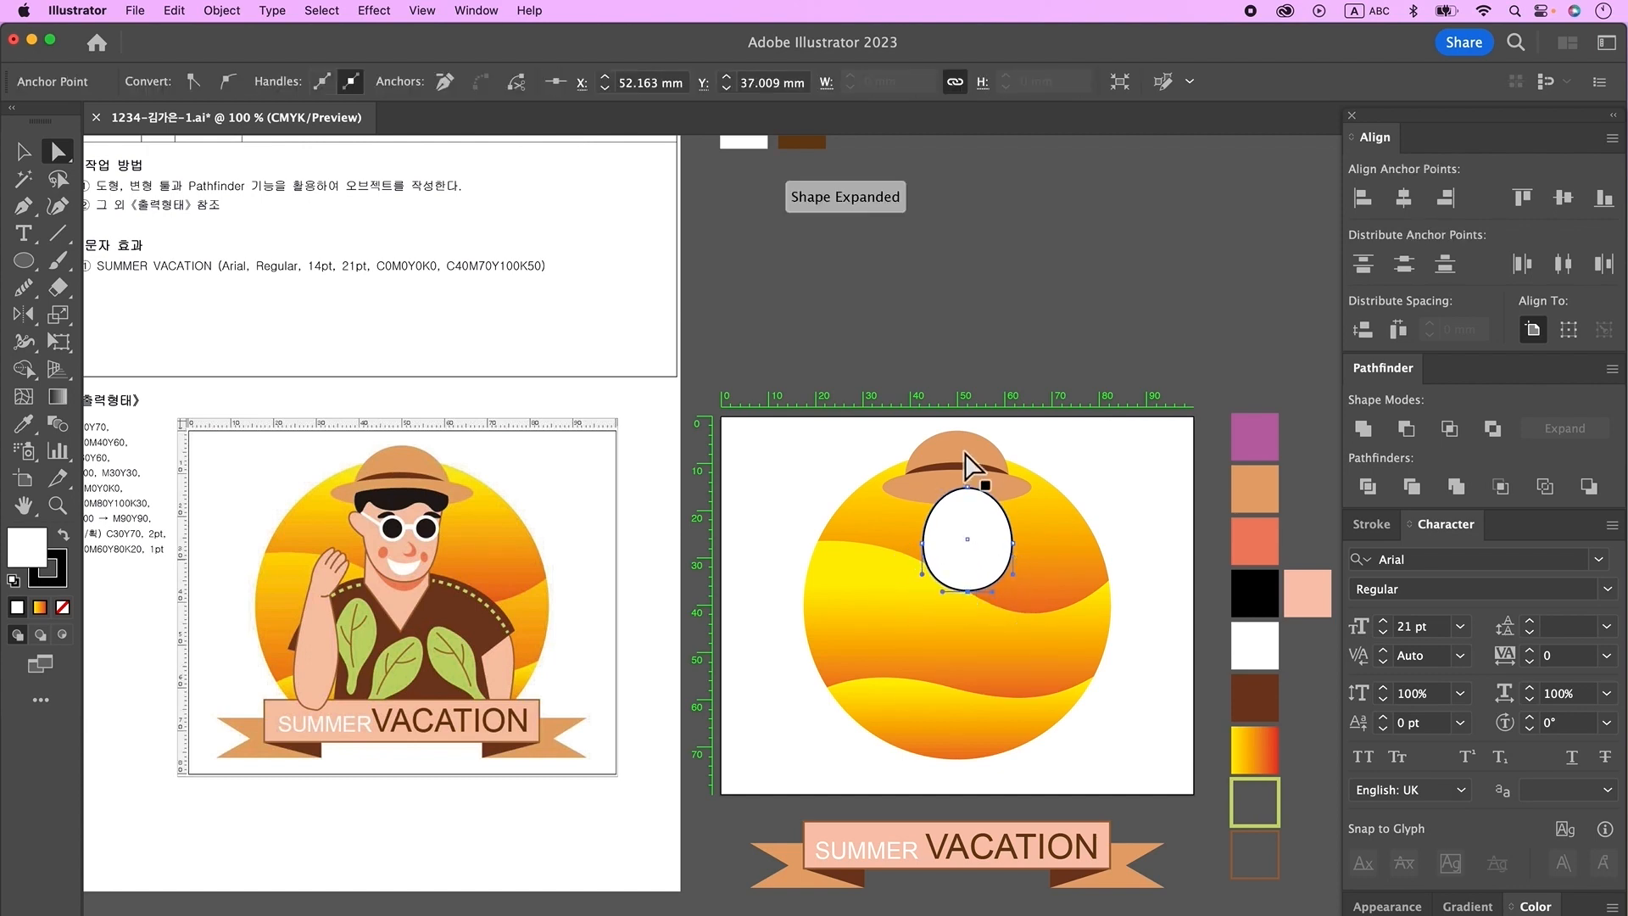
pyautogui.click(965, 489)
pyautogui.moveTo(967, 489); pyautogui.dragTo(1012, 485)
pyautogui.click(968, 592)
pyautogui.moveTo(944, 591); pyautogui.dragTo(995, 585)
pyautogui.click(972, 597)
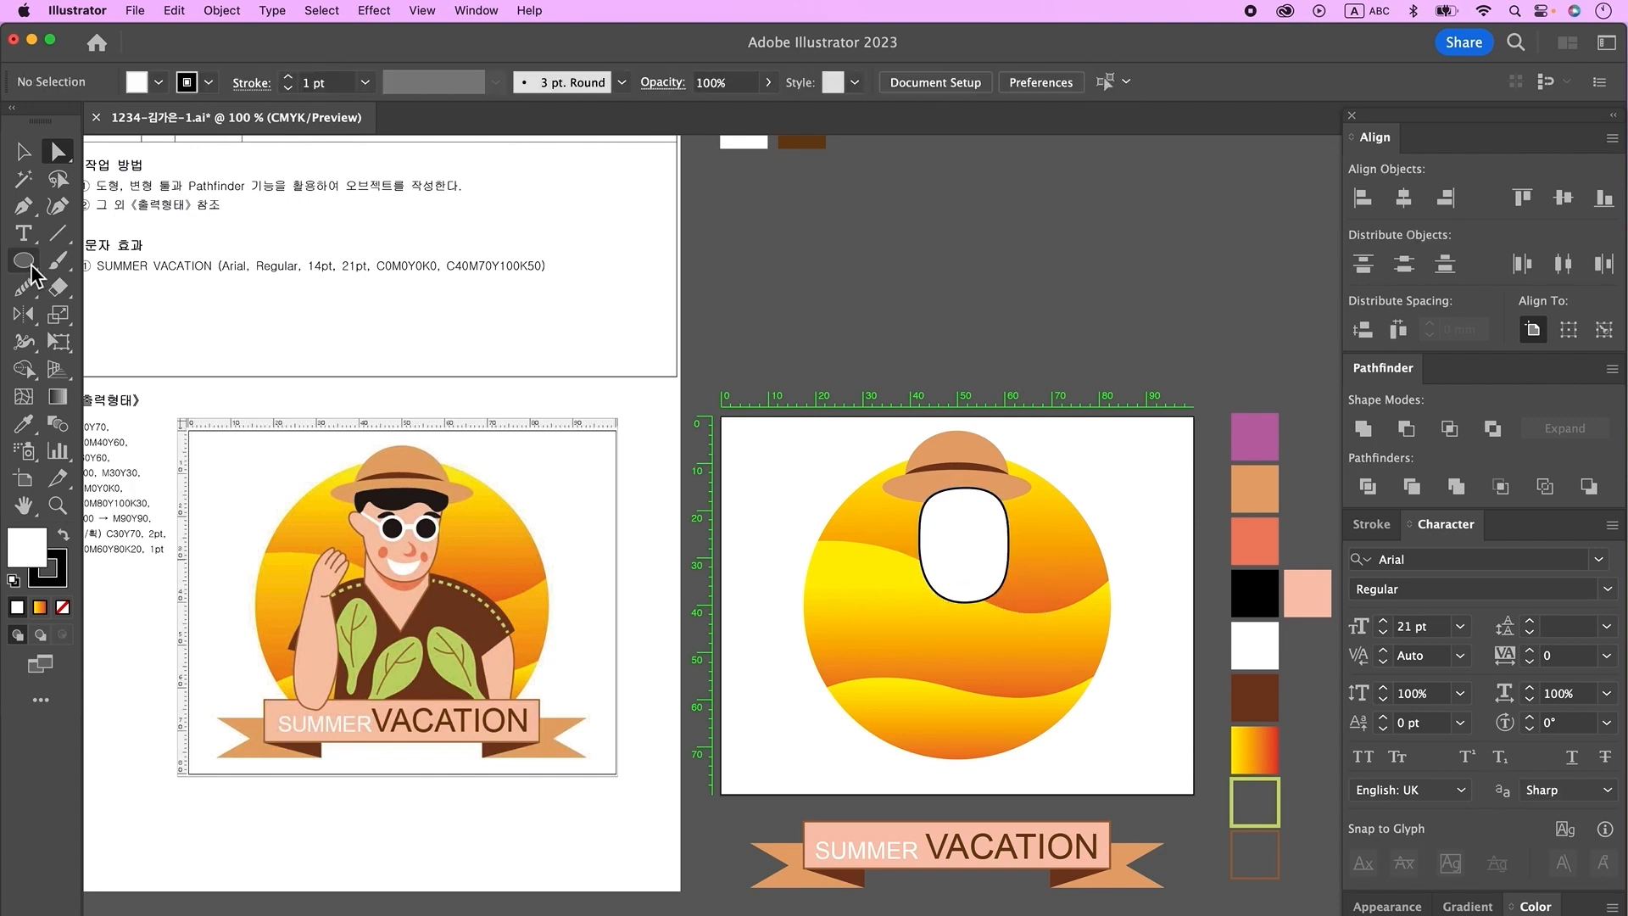
# - Draw a small, slightly tilted ellipse on the left edge of the face as the ear
pyautogui.click(31, 267)
pyautogui.moveTo(908, 521)
pyautogui.mouseDown()
pyautogui.moveTo(950, 565)
pyautogui.moveTo(917, 532)
pyautogui.mouseUp()
pyautogui.press('v')
pyautogui.click(768, 479)
# - Draw a closed hair shape with the Pen tool under the hat brim, with a wavy fringe and a sideburn reaching the ear
pyautogui.moveTo(24, 290); pyautogui.dragTo(117, 315)
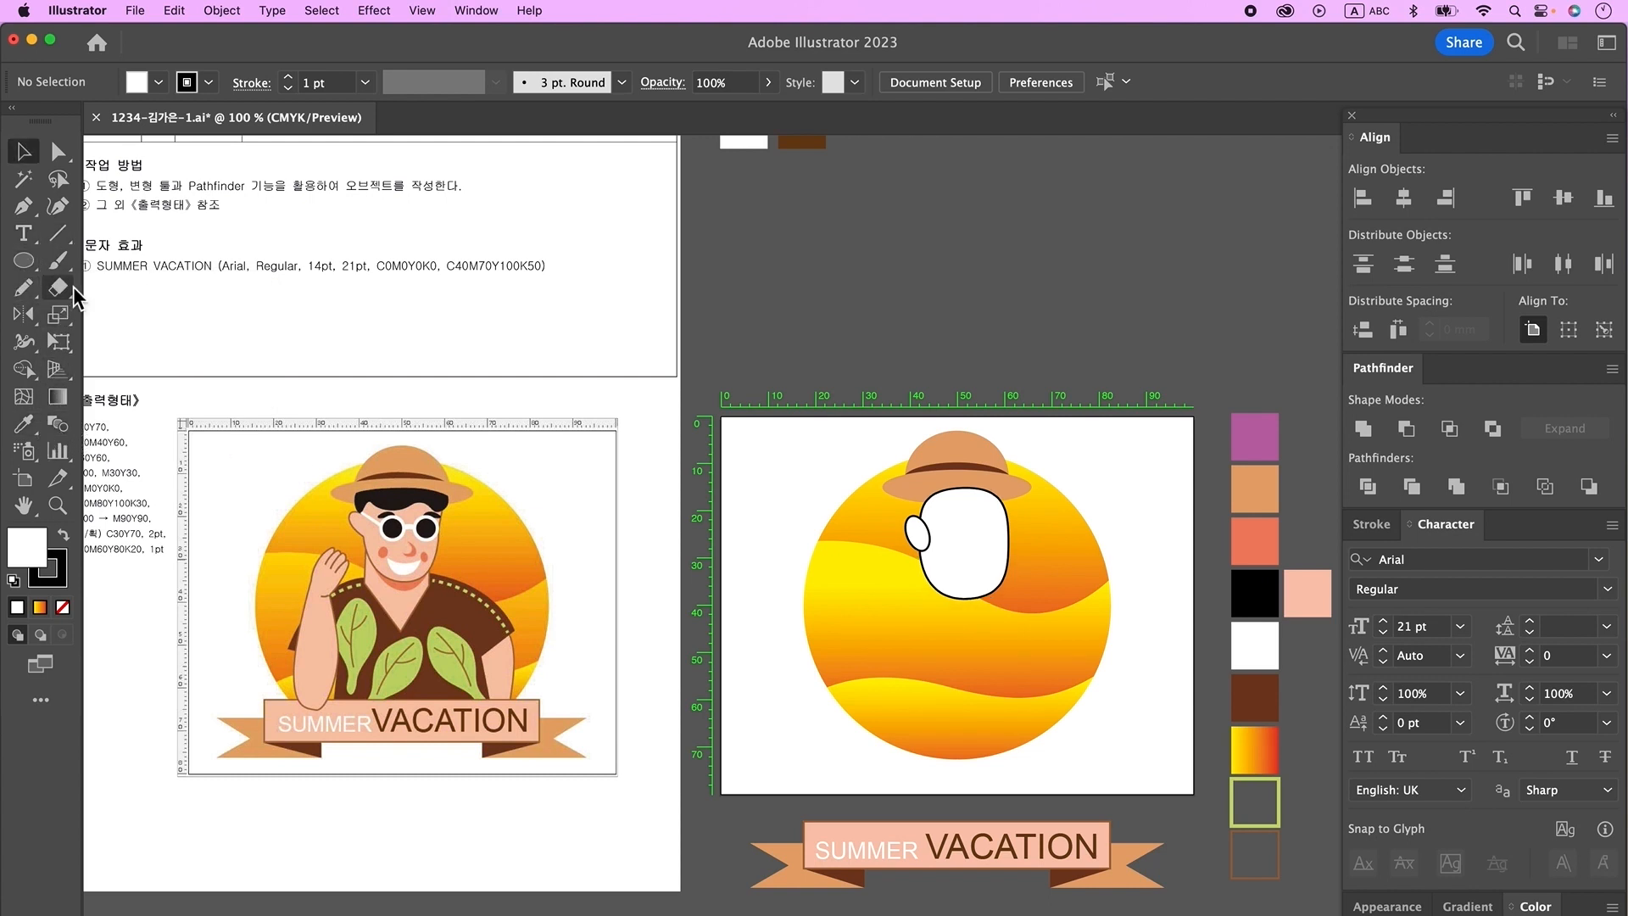
pyautogui.click(24, 206)
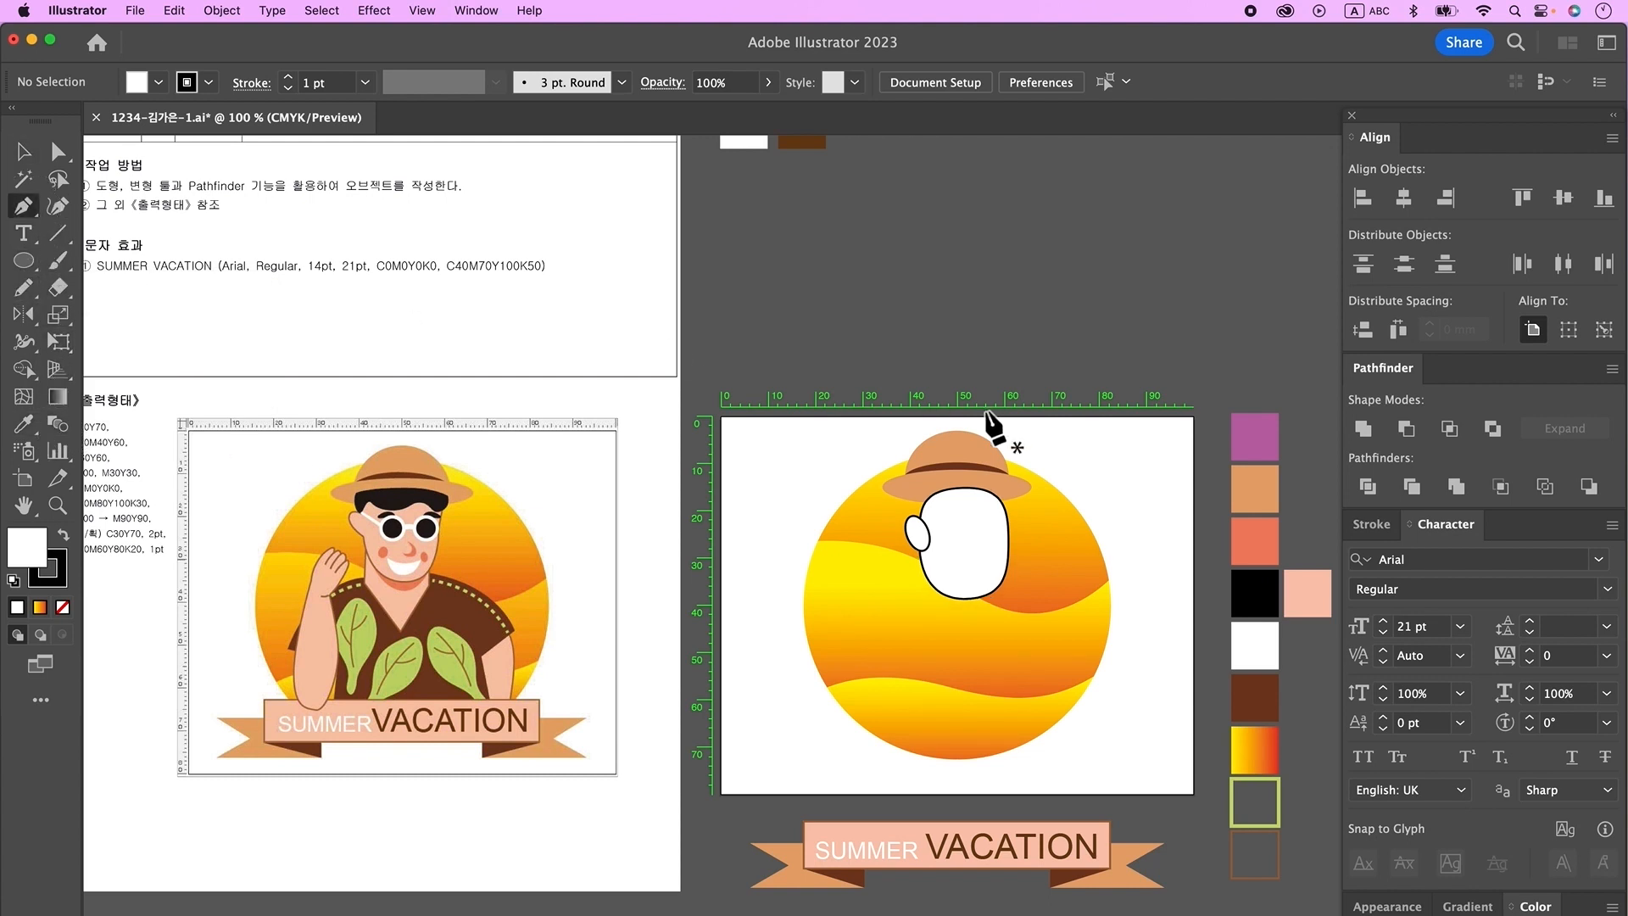
pyautogui.click(910, 489)
pyautogui.moveTo(1008, 491); pyautogui.dragTo(916, 544)
pyautogui.click(1009, 491)
pyautogui.click(965, 507)
pyautogui.click(931, 506)
pyautogui.click(918, 525)
pyautogui.moveTo(910, 490); pyautogui.dragTo(920, 470)
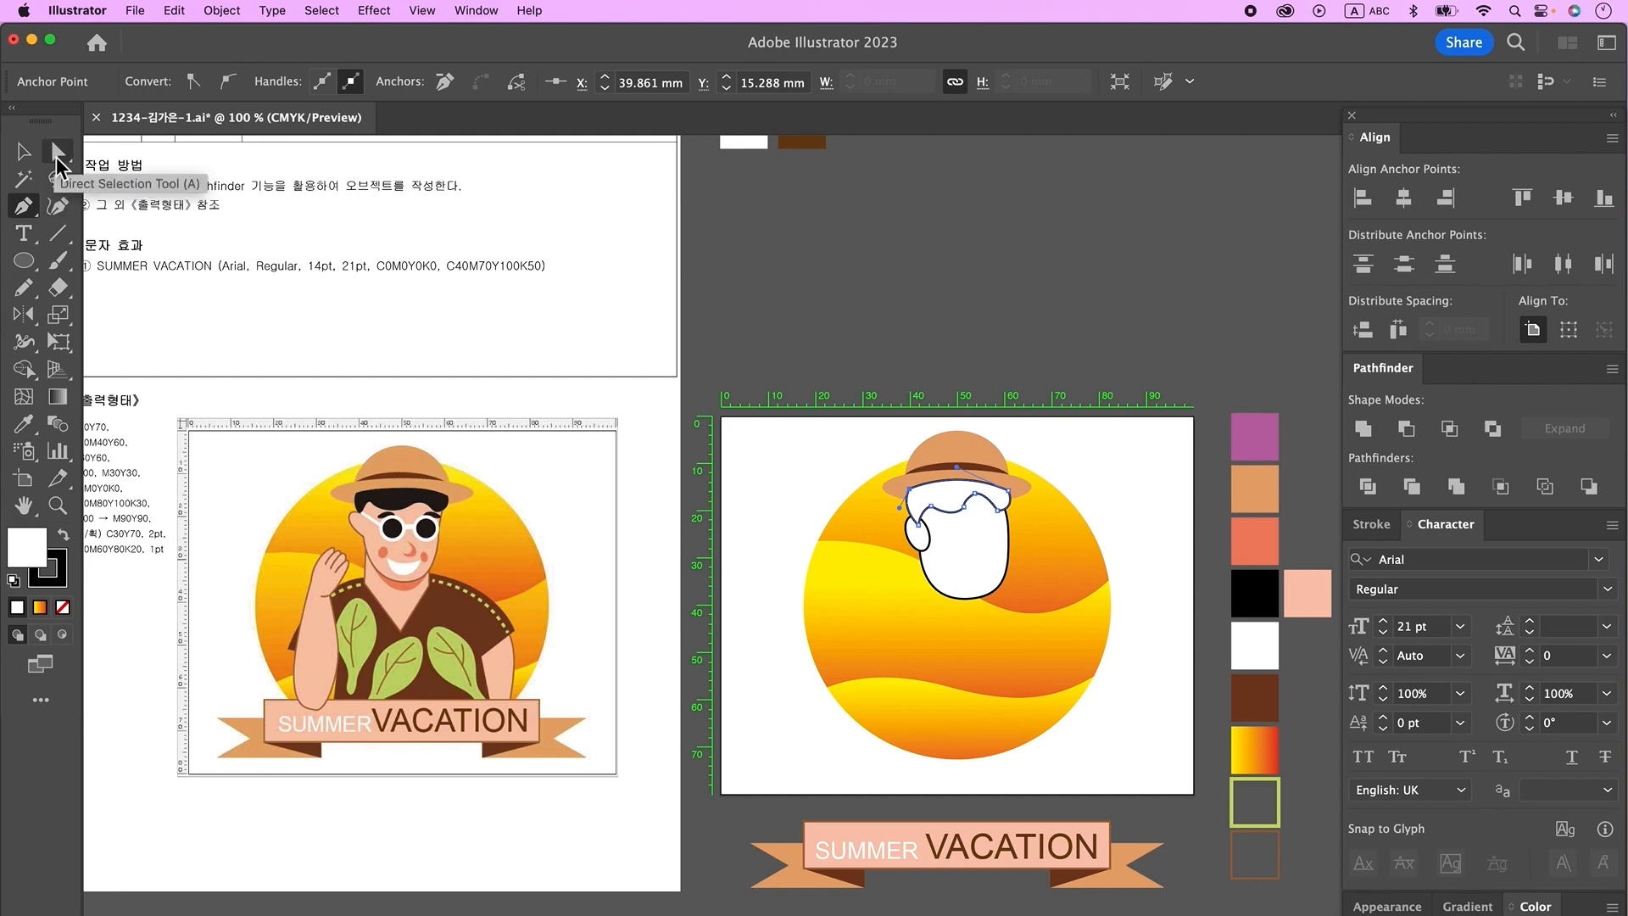
pyautogui.click(56, 156)
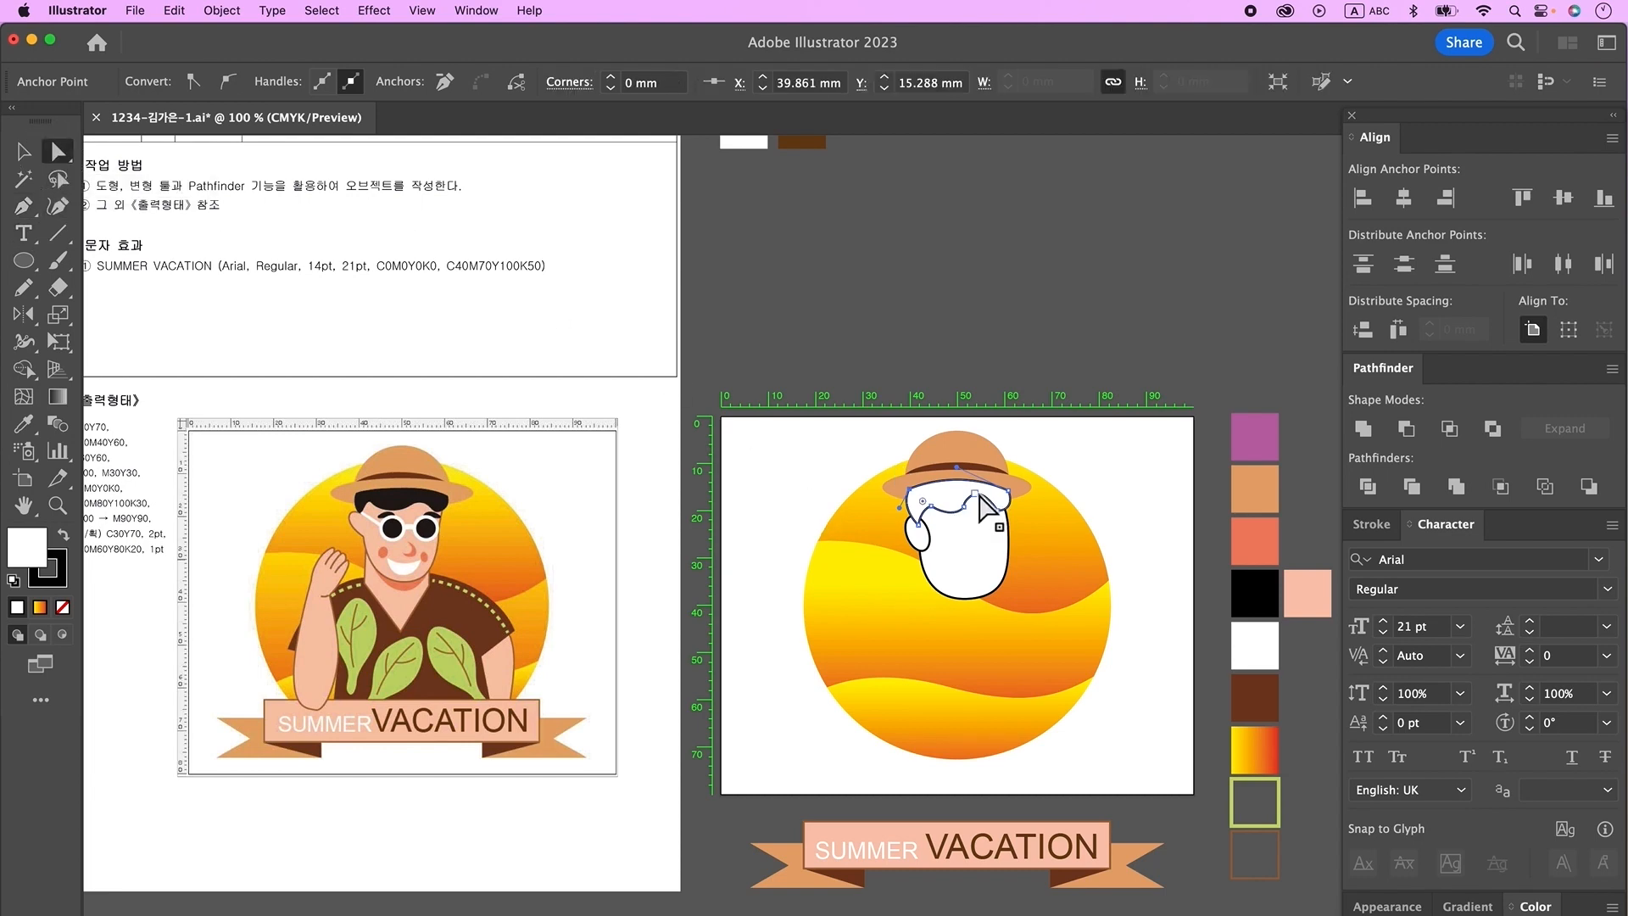
pyautogui.press('n')
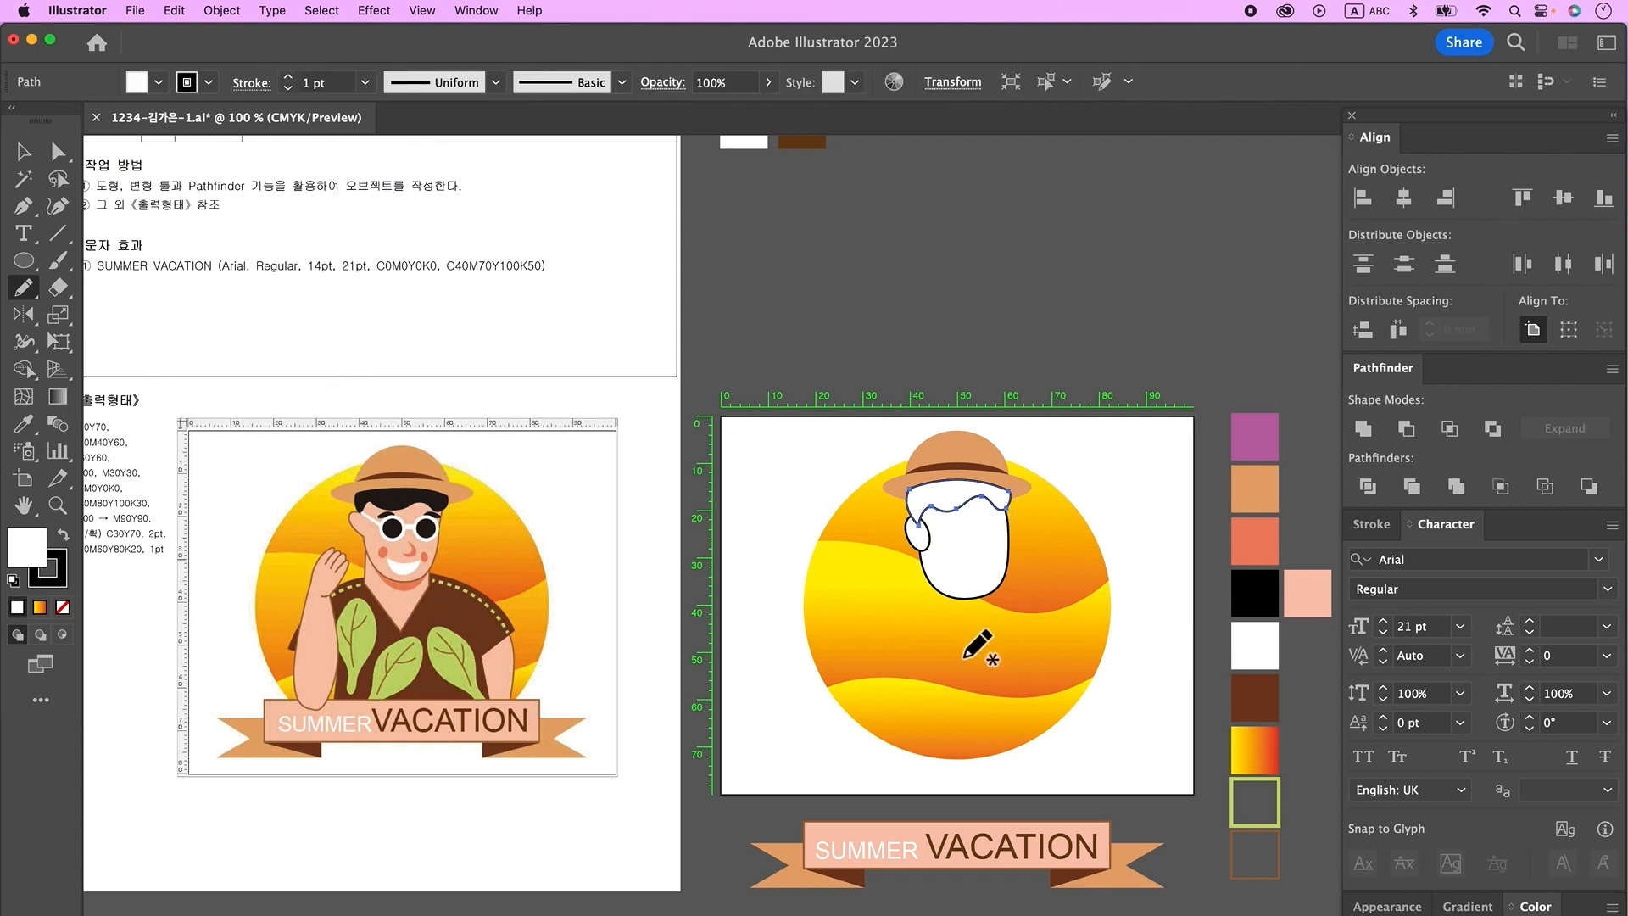
# - Unite the face and ear shapes into a single head outline with Pathfinder
pyautogui.click(24, 153)
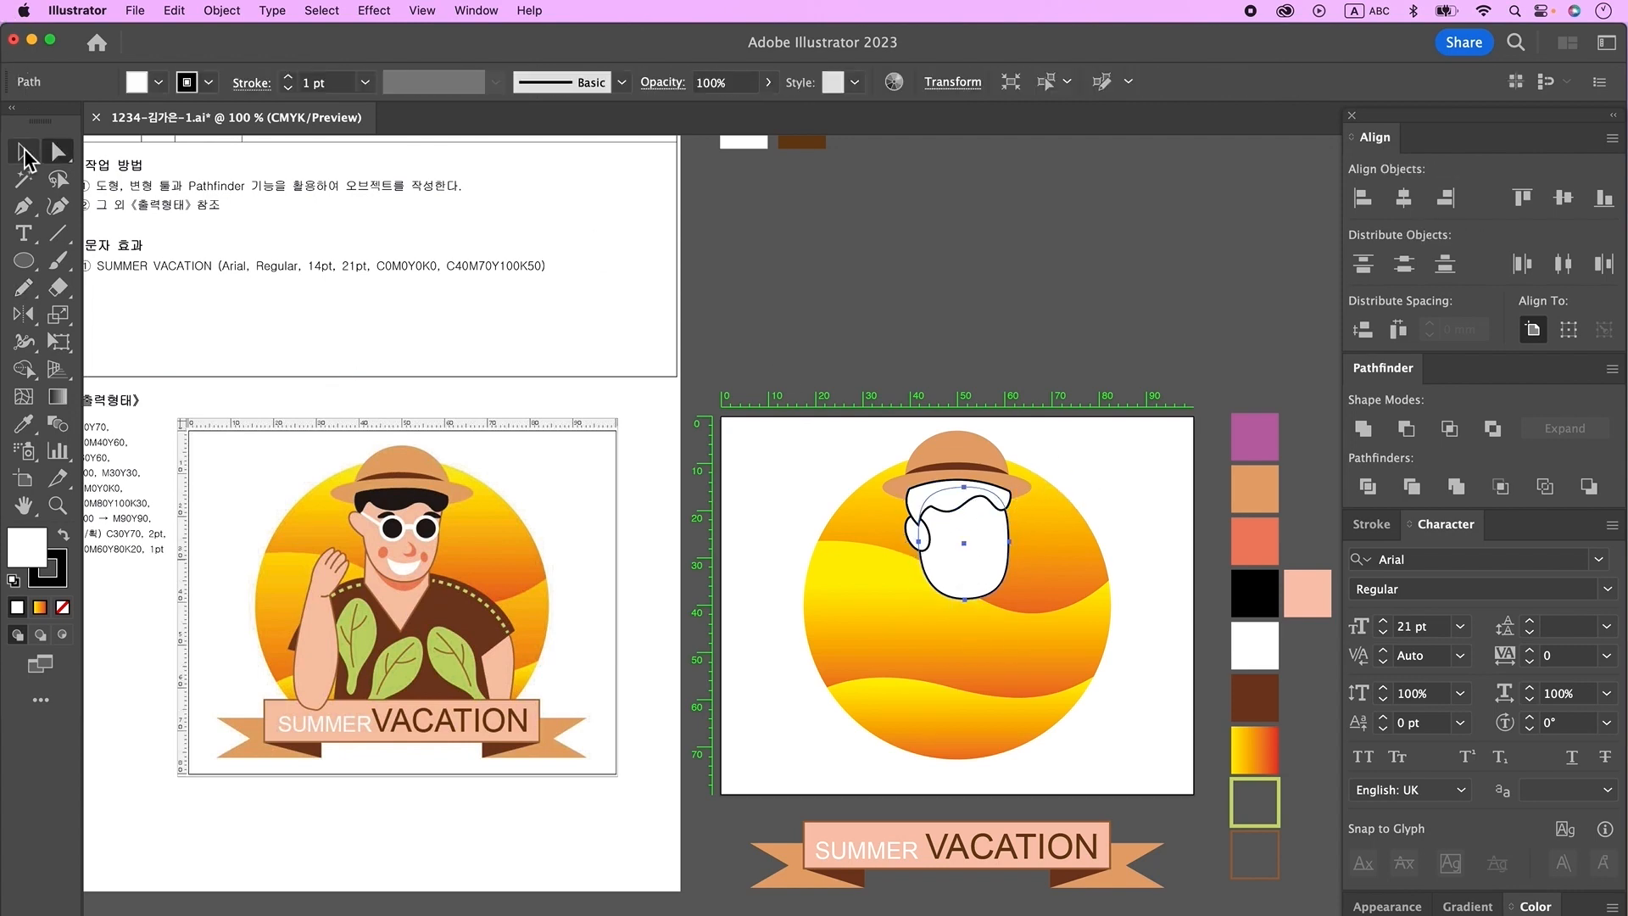
pyautogui.keyDown('shift'); pyautogui.click(906, 528); pyautogui.keyUp('shift')
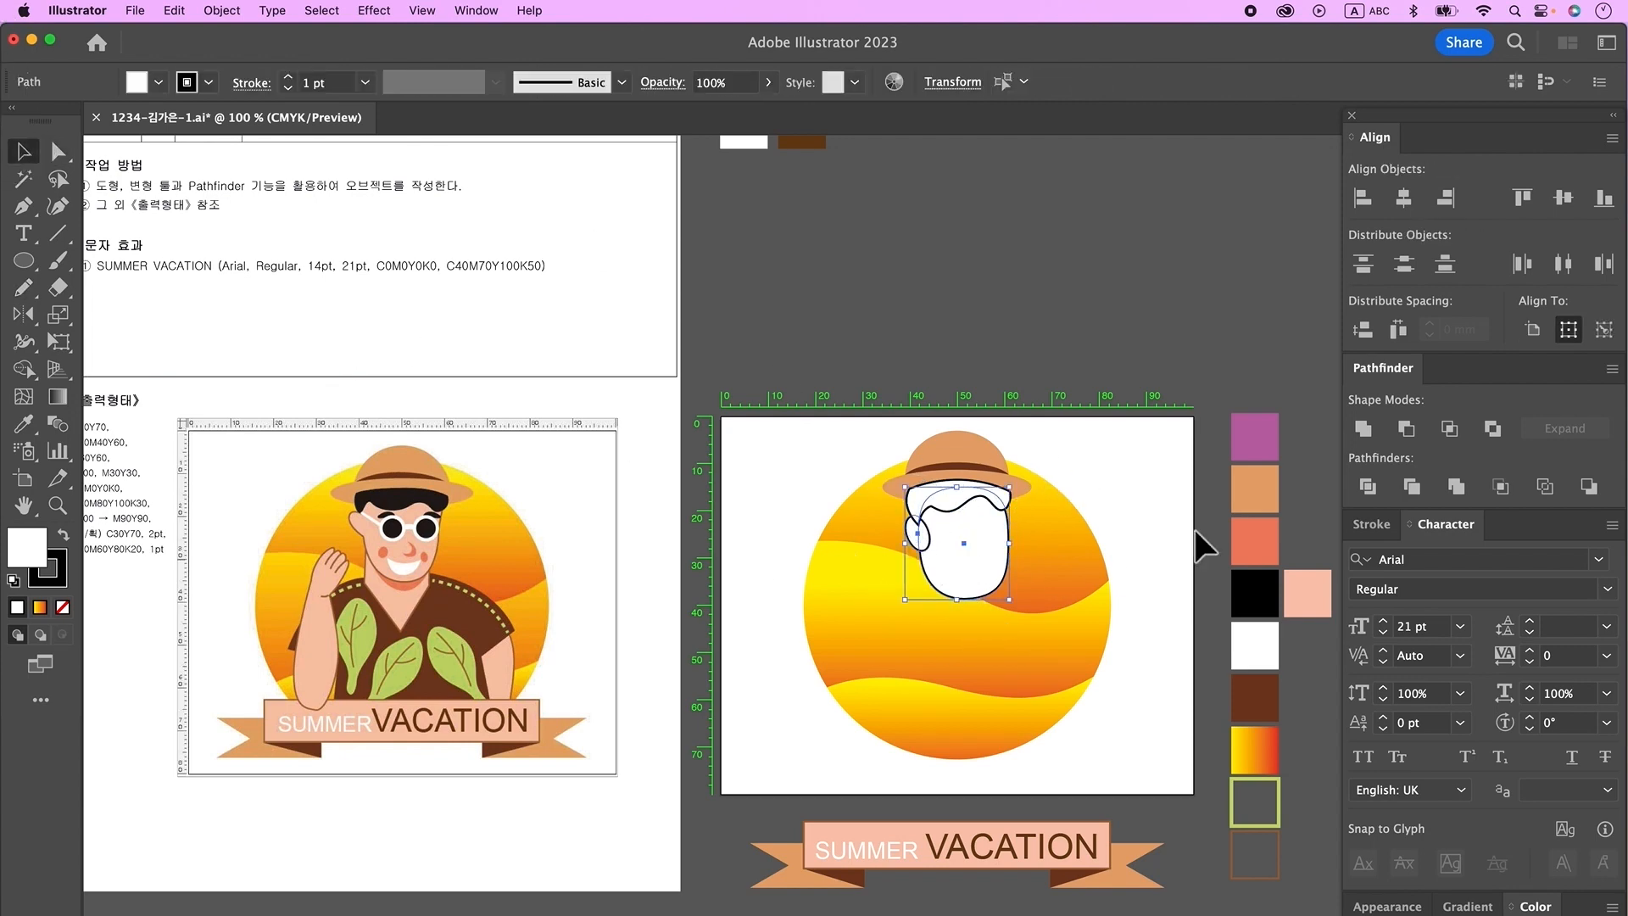
pyautogui.click(1367, 434)
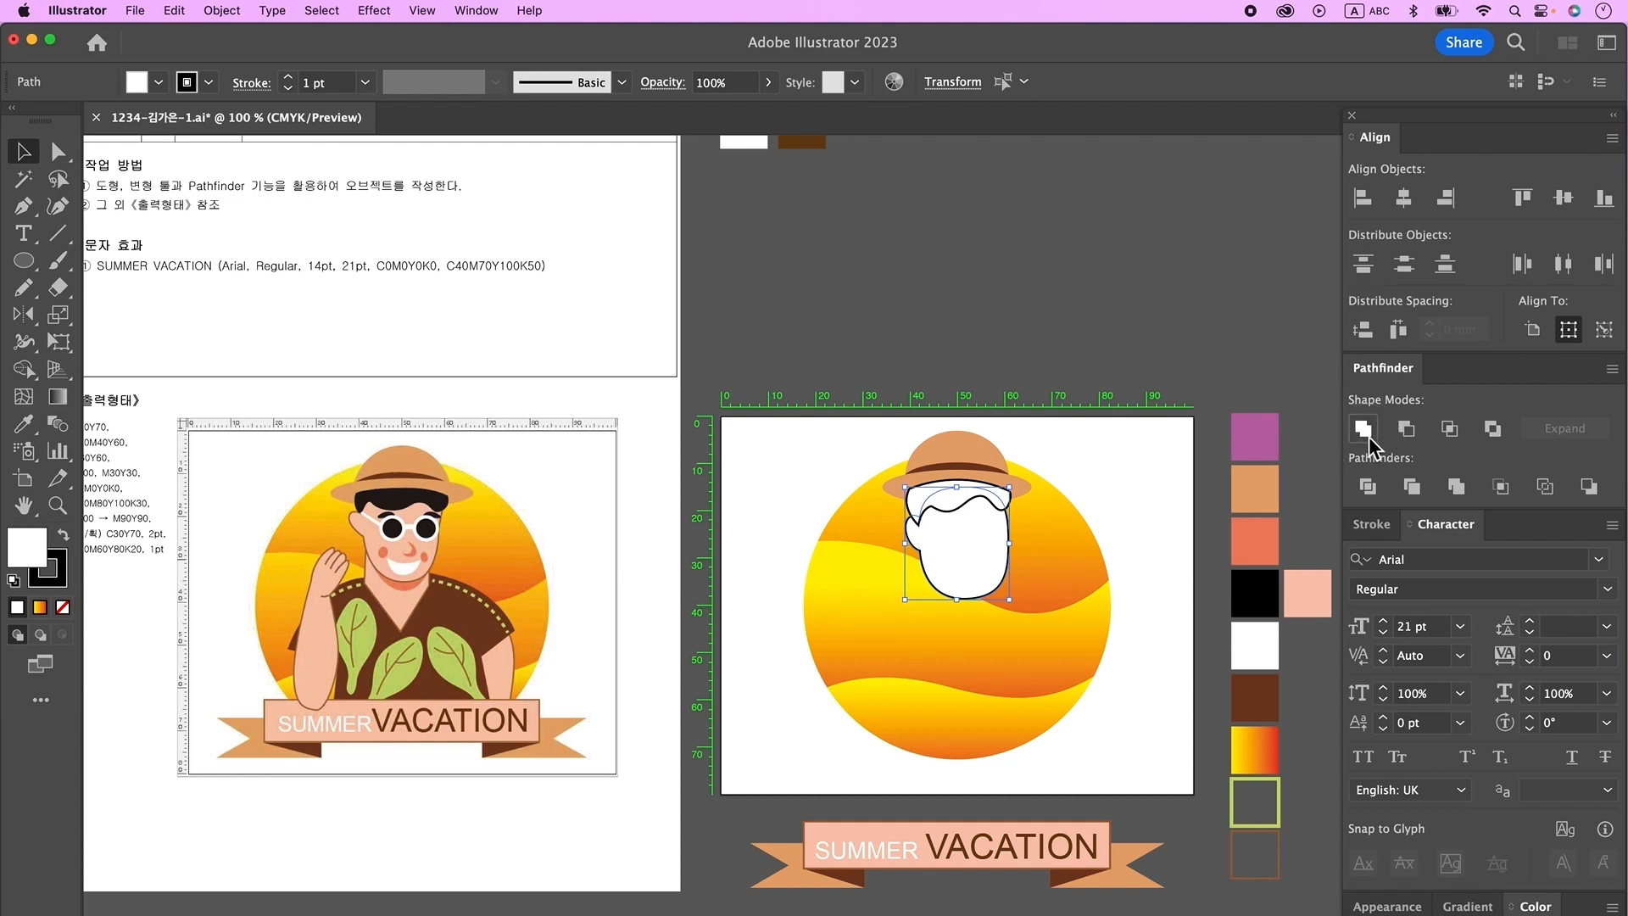
# - Scale the united head down slightly toward the hat and refine the chin curve by adjusting its lower anchor points
pyautogui.click(1025, 604)
pyautogui.click(1000, 560)
pyautogui.moveTo(1009, 600); pyautogui.dragTo(1004, 602)
pyautogui.moveTo(1004, 603); pyautogui.dragTo(1004, 604)
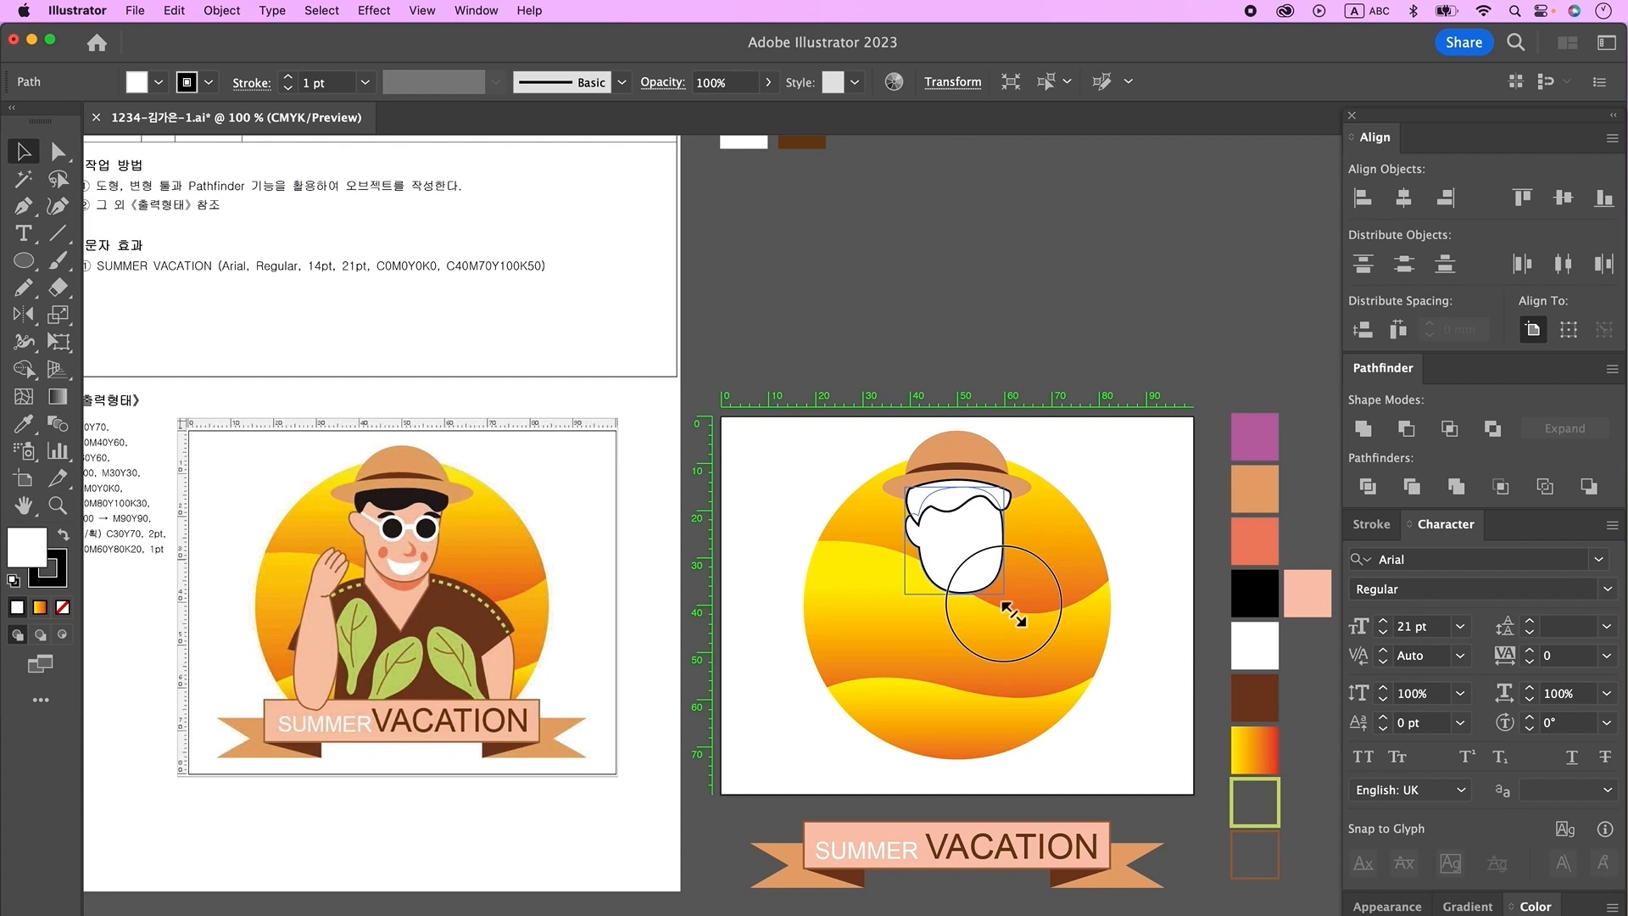
pyautogui.press('a')
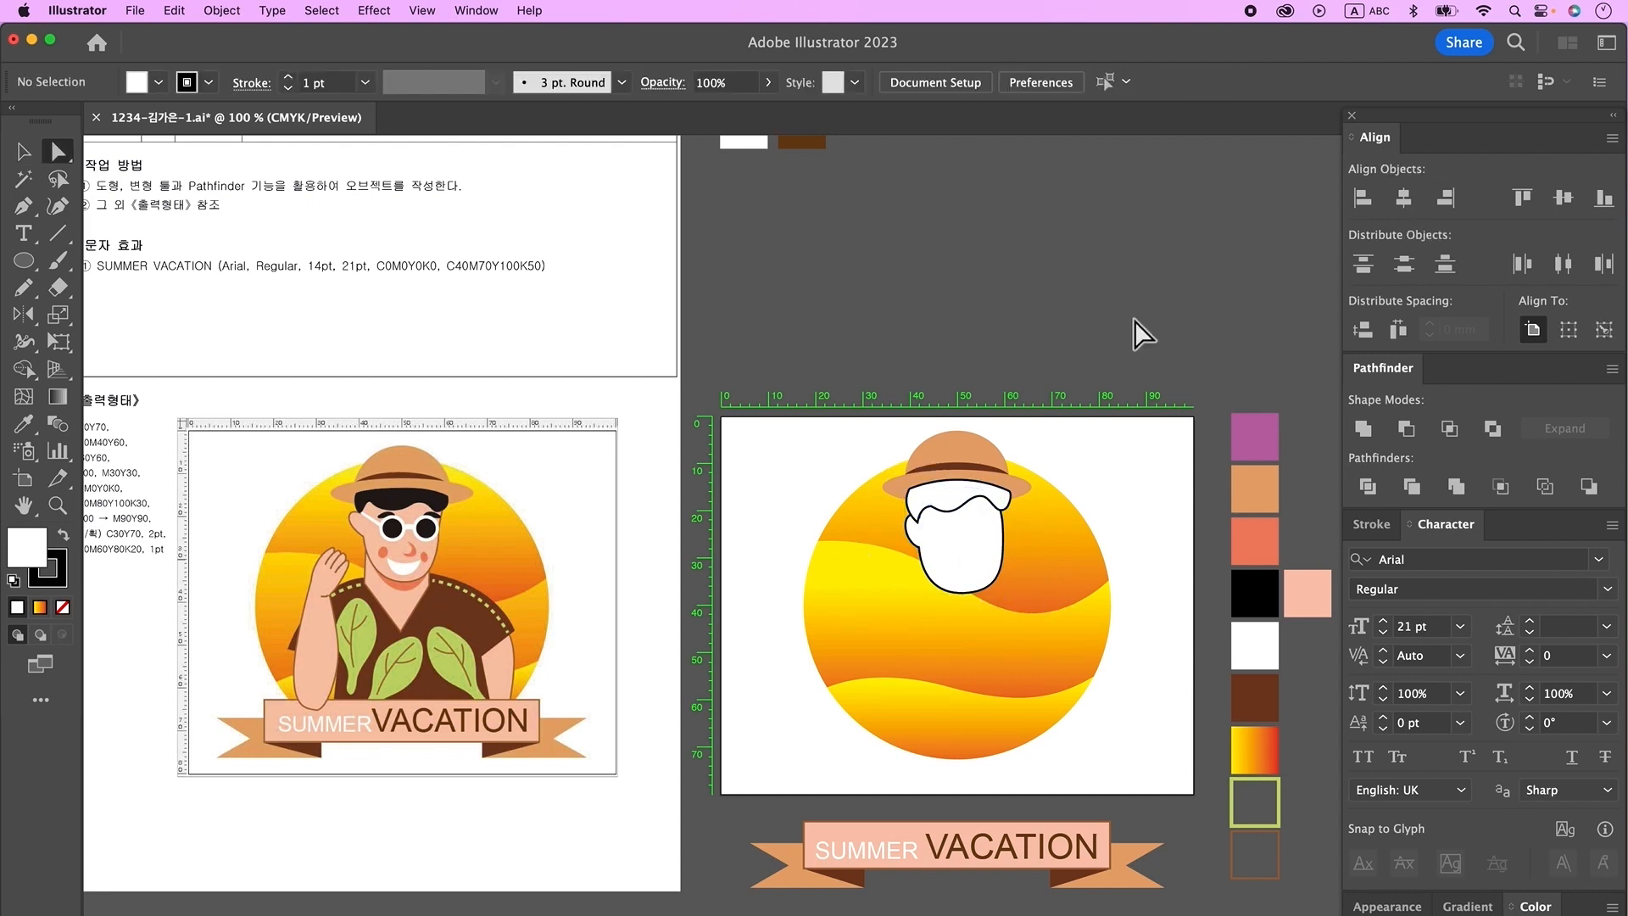
pyautogui.moveTo(962, 599); pyautogui.dragTo(962, 592)
pyautogui.moveTo(988, 592)
pyautogui.mouseDown()
pyautogui.moveTo(999, 573)
pyautogui.moveTo(991, 592)
pyautogui.mouseUp()
pyautogui.click(1170, 523)
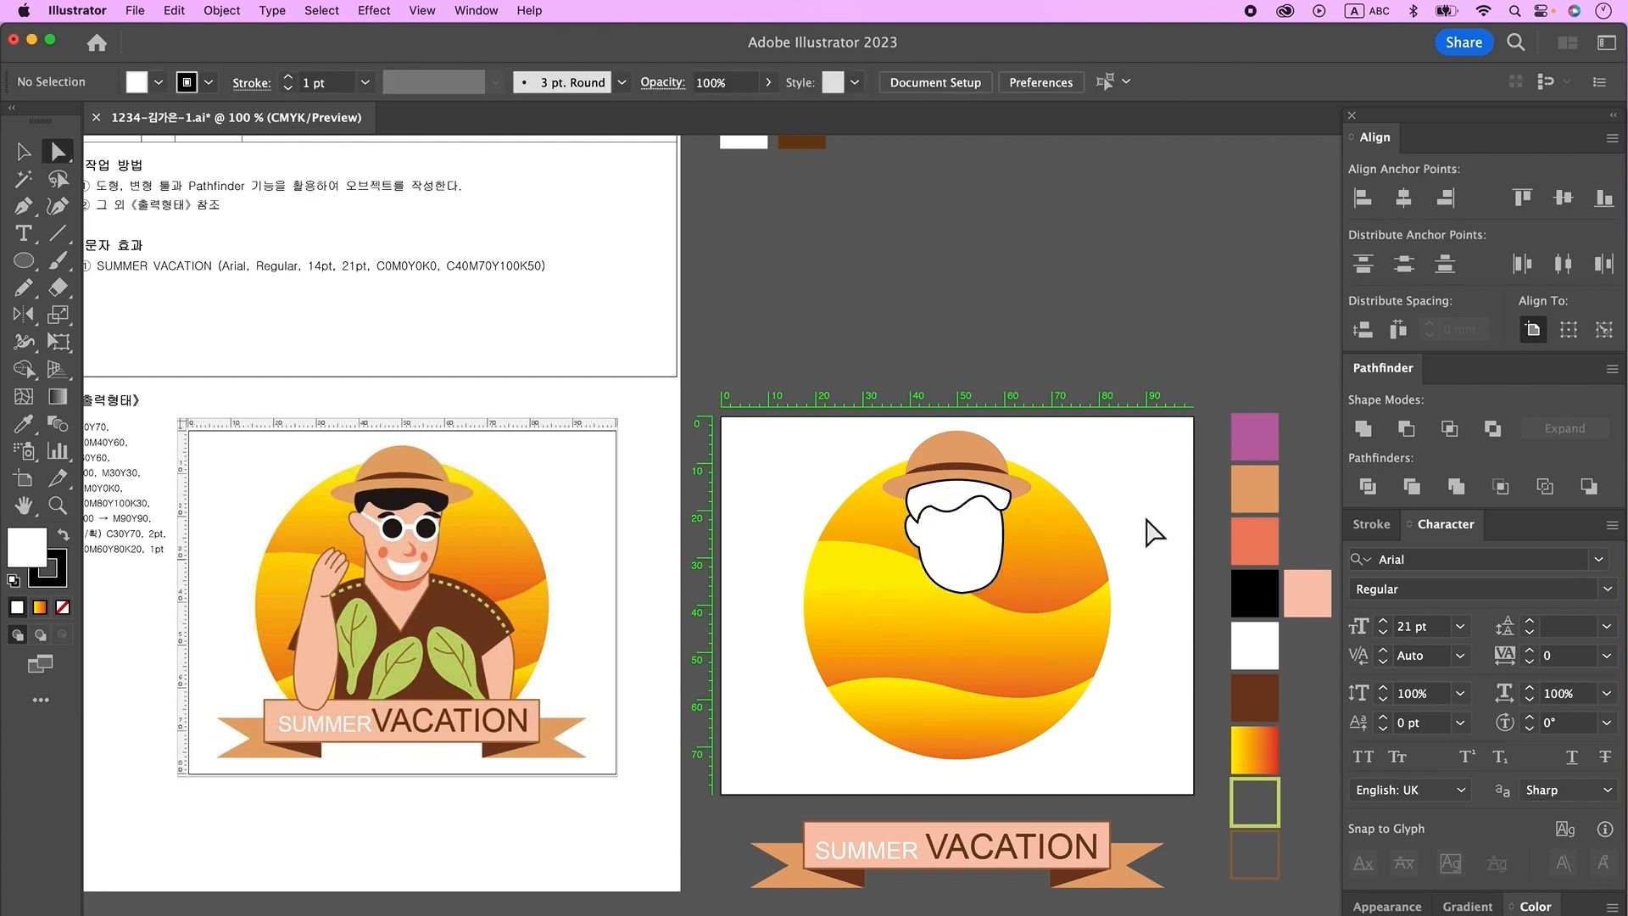
# - Fill the hair shape with the black swatch and no outline
pyautogui.press('v')
pyautogui.click(925, 479)
pyautogui.press('i')
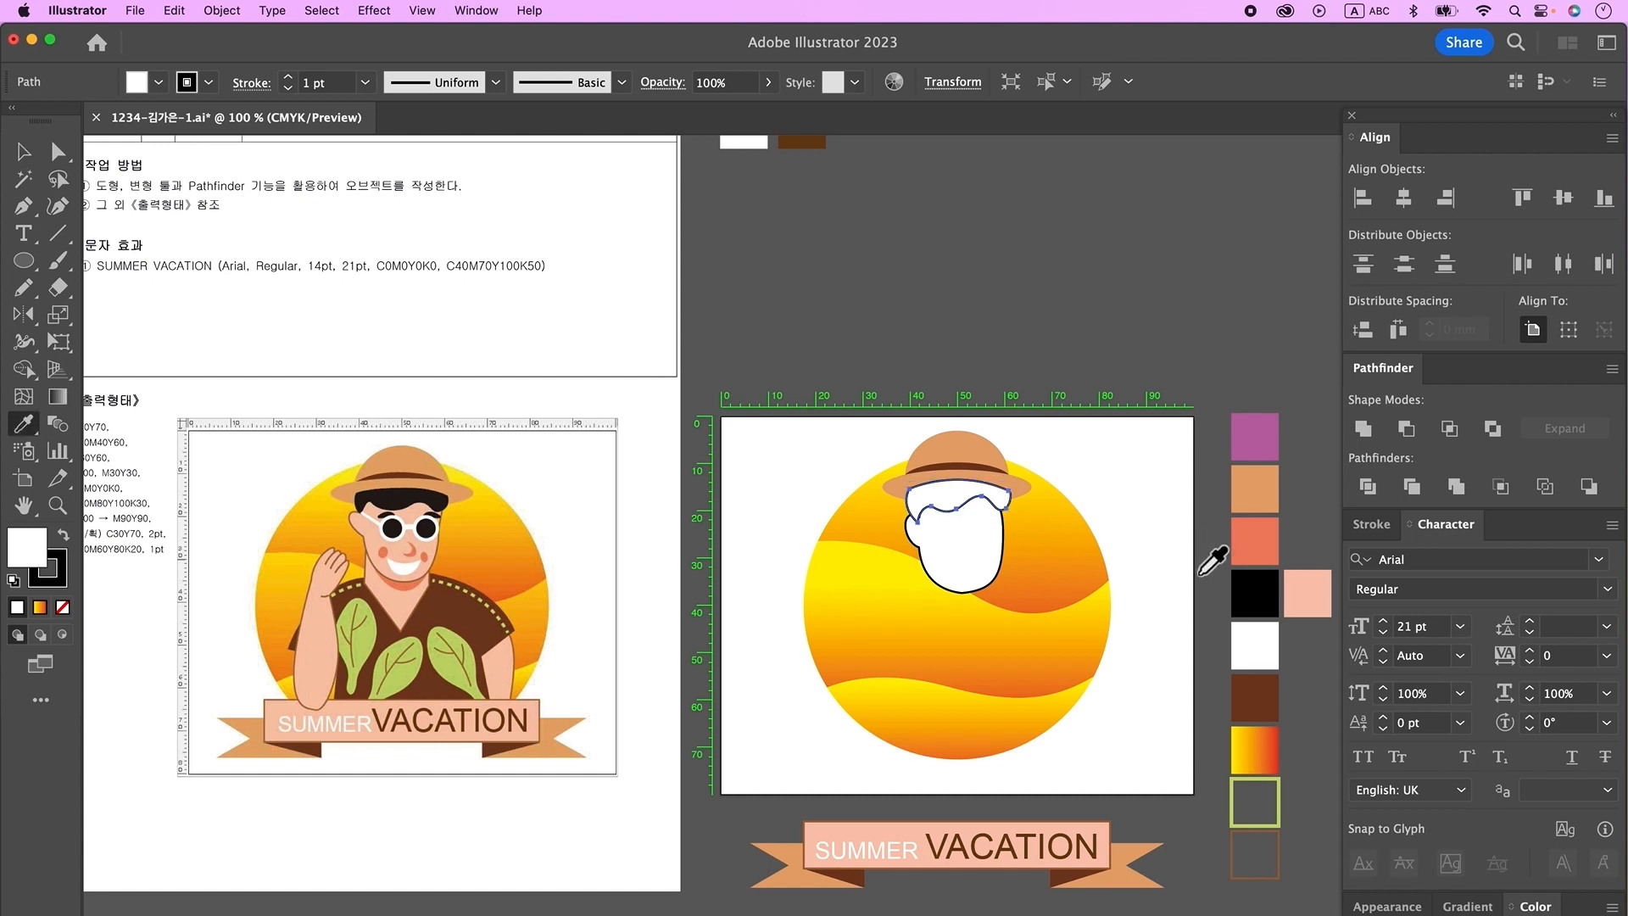
pyautogui.click(1256, 593)
# - Give the head the ribbon's pink fill and brown outline, and nudge it up slightly under the hat
pyautogui.keyDown('super'); pyautogui.click(985, 573); pyautogui.keyUp('super')
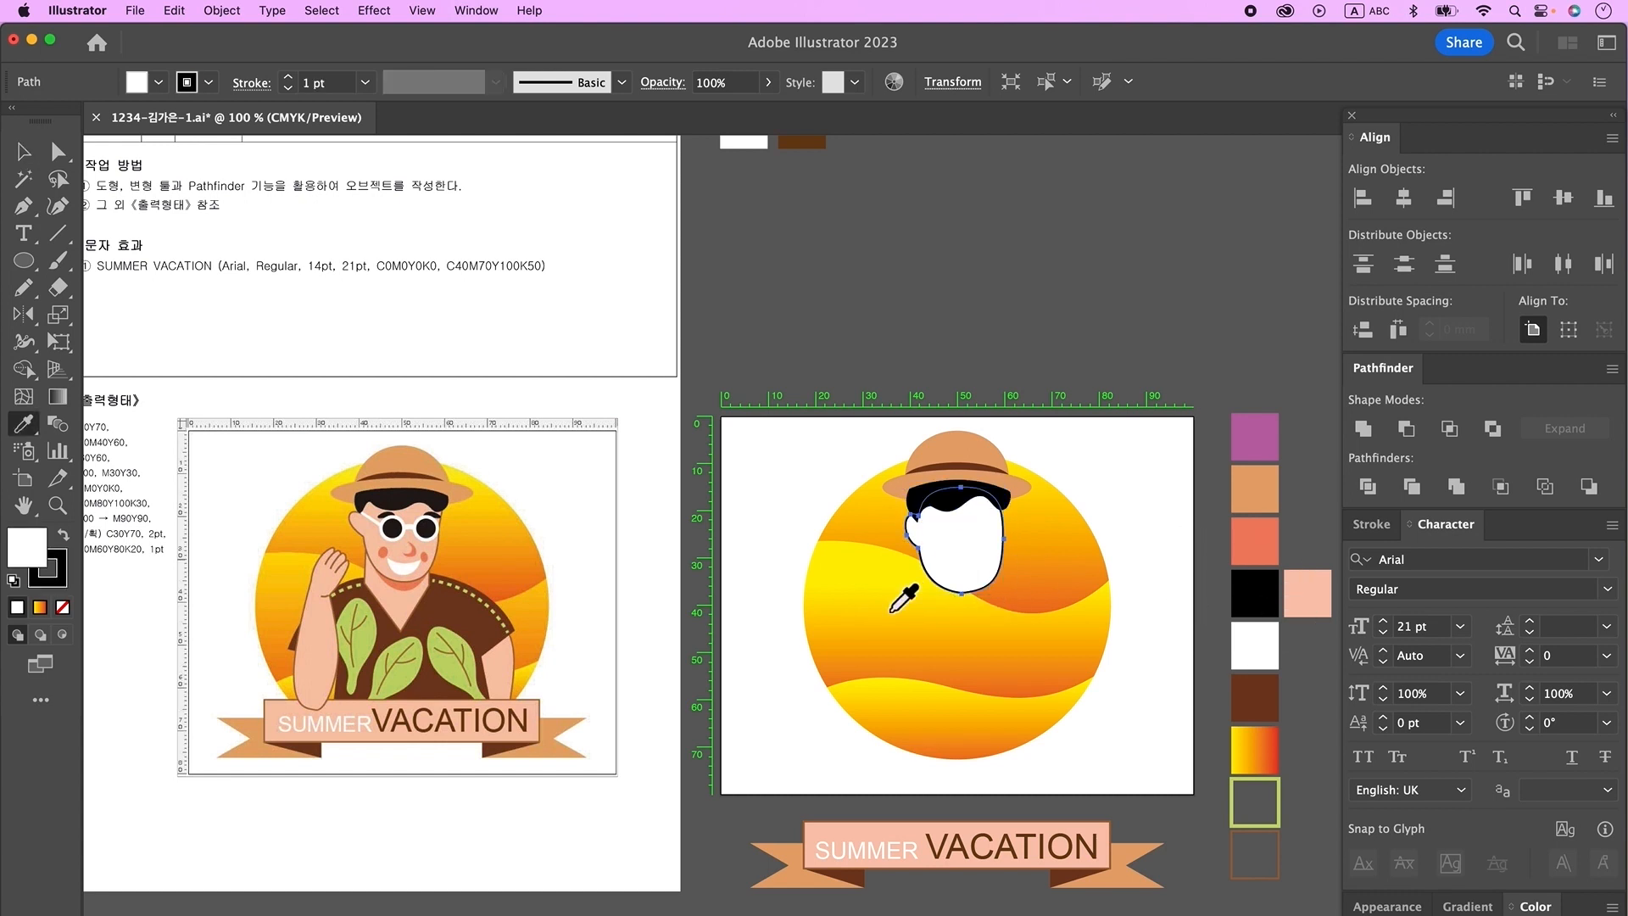
pyautogui.click(875, 841)
pyautogui.press('v')
pyautogui.click(1105, 567)
pyautogui.click(972, 578)
pyautogui.press('Up')
pyautogui.press('Up')
pyautogui.press('Up')
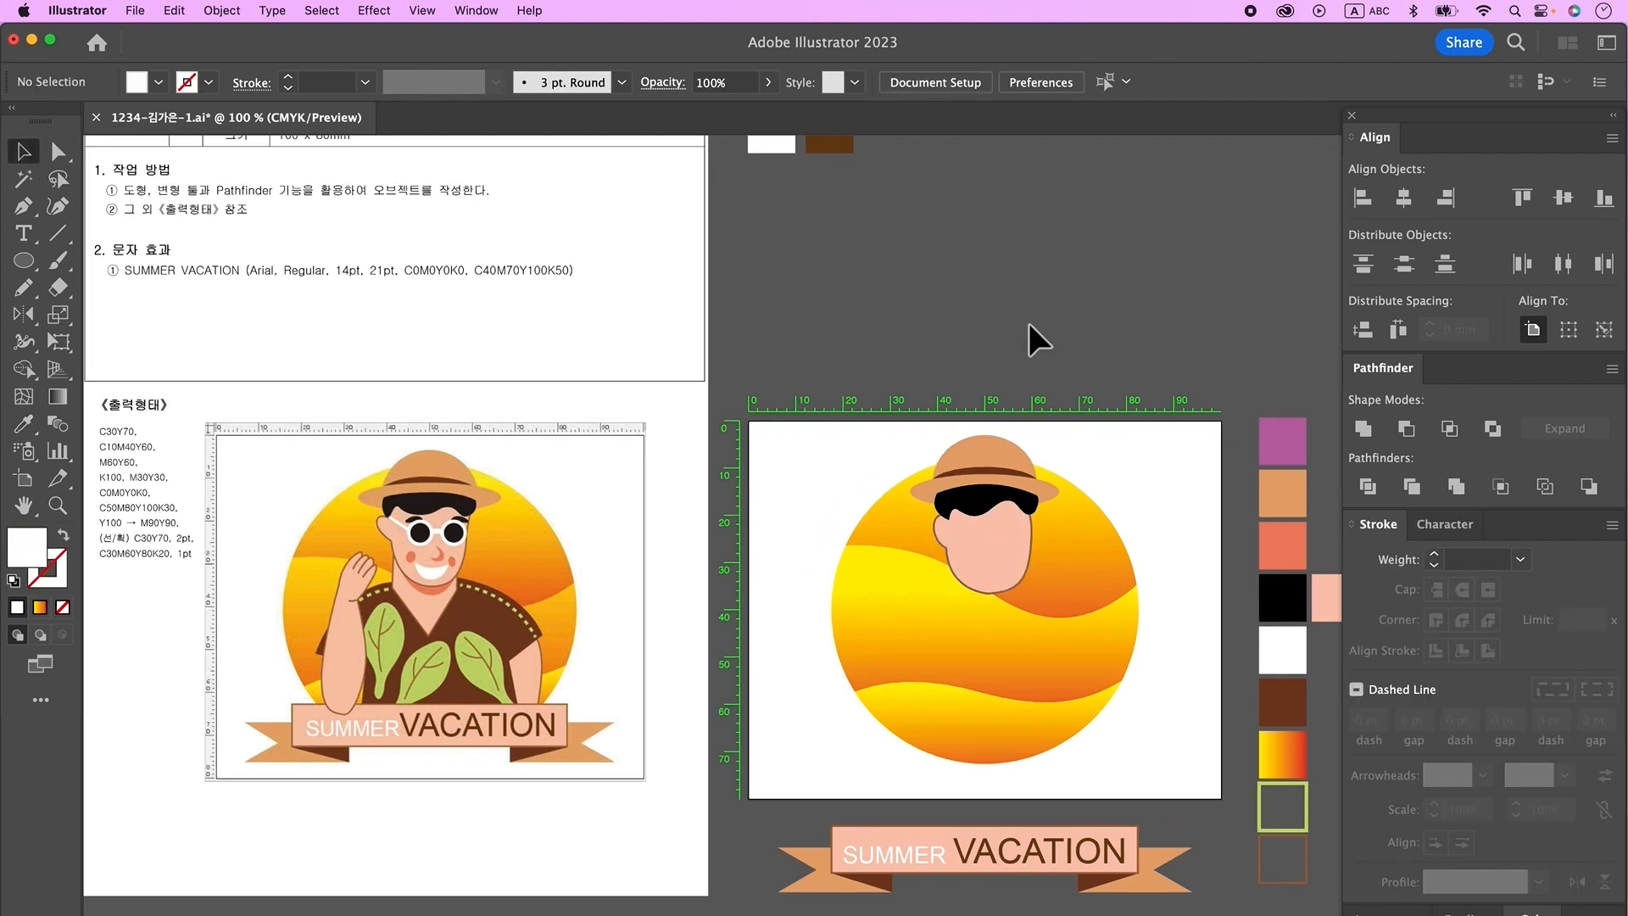
# - Draw a circle about 10 mm across above the artboard and fill it white with no outline
pyautogui.click(23, 261)
pyautogui.press('d')
pyautogui.moveTo(911, 301); pyautogui.dragTo(947, 357)
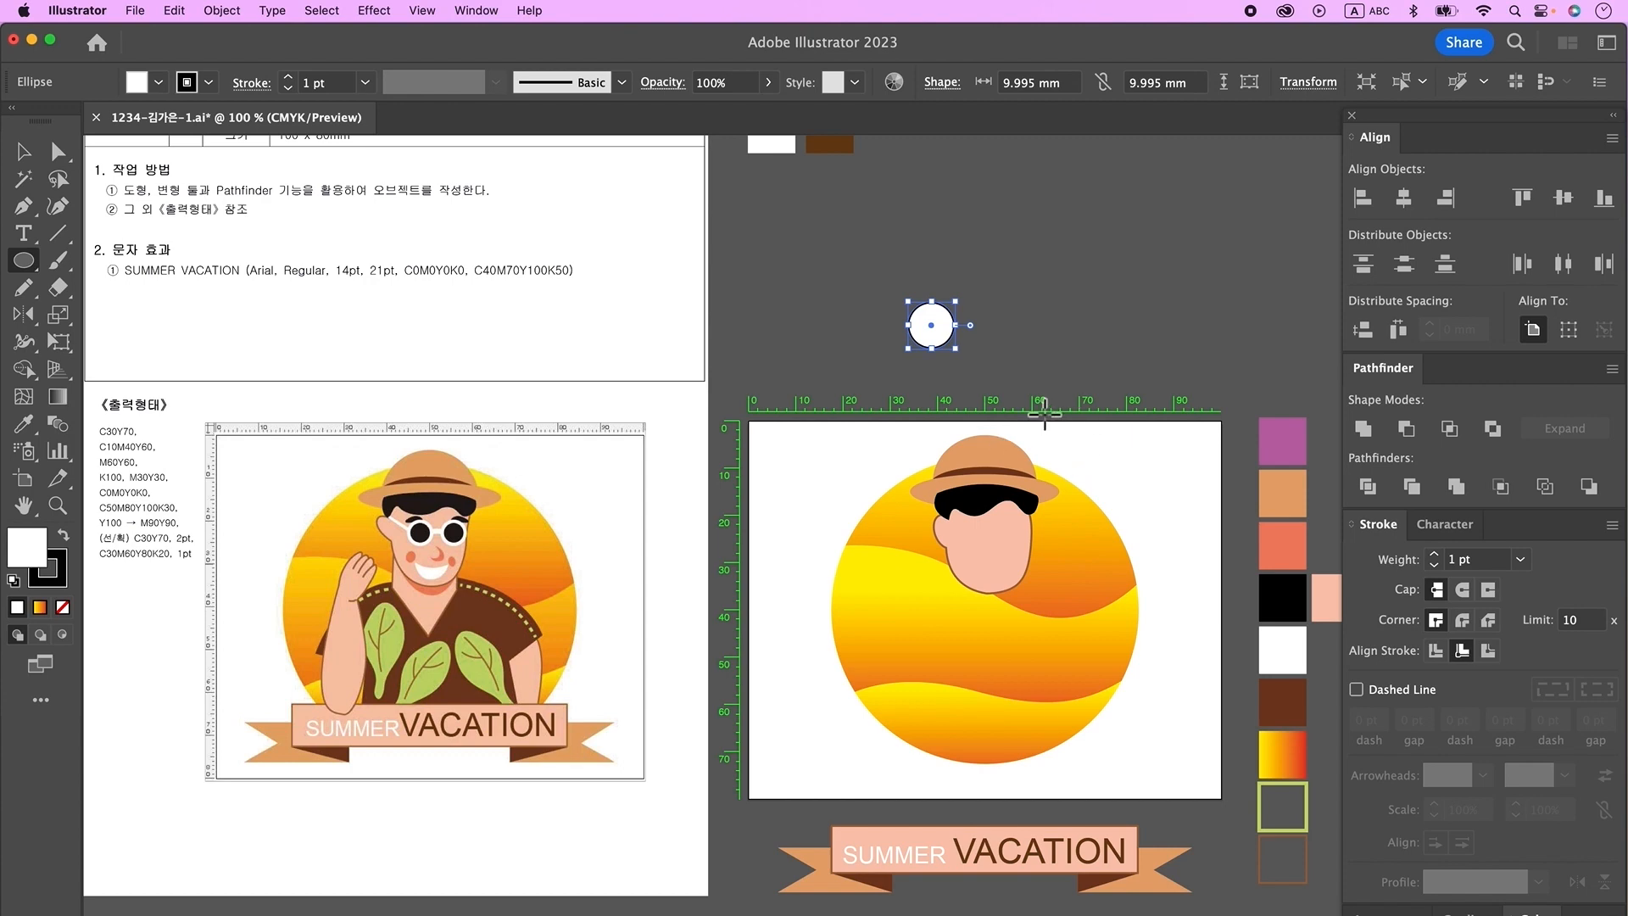
pyautogui.press('i')
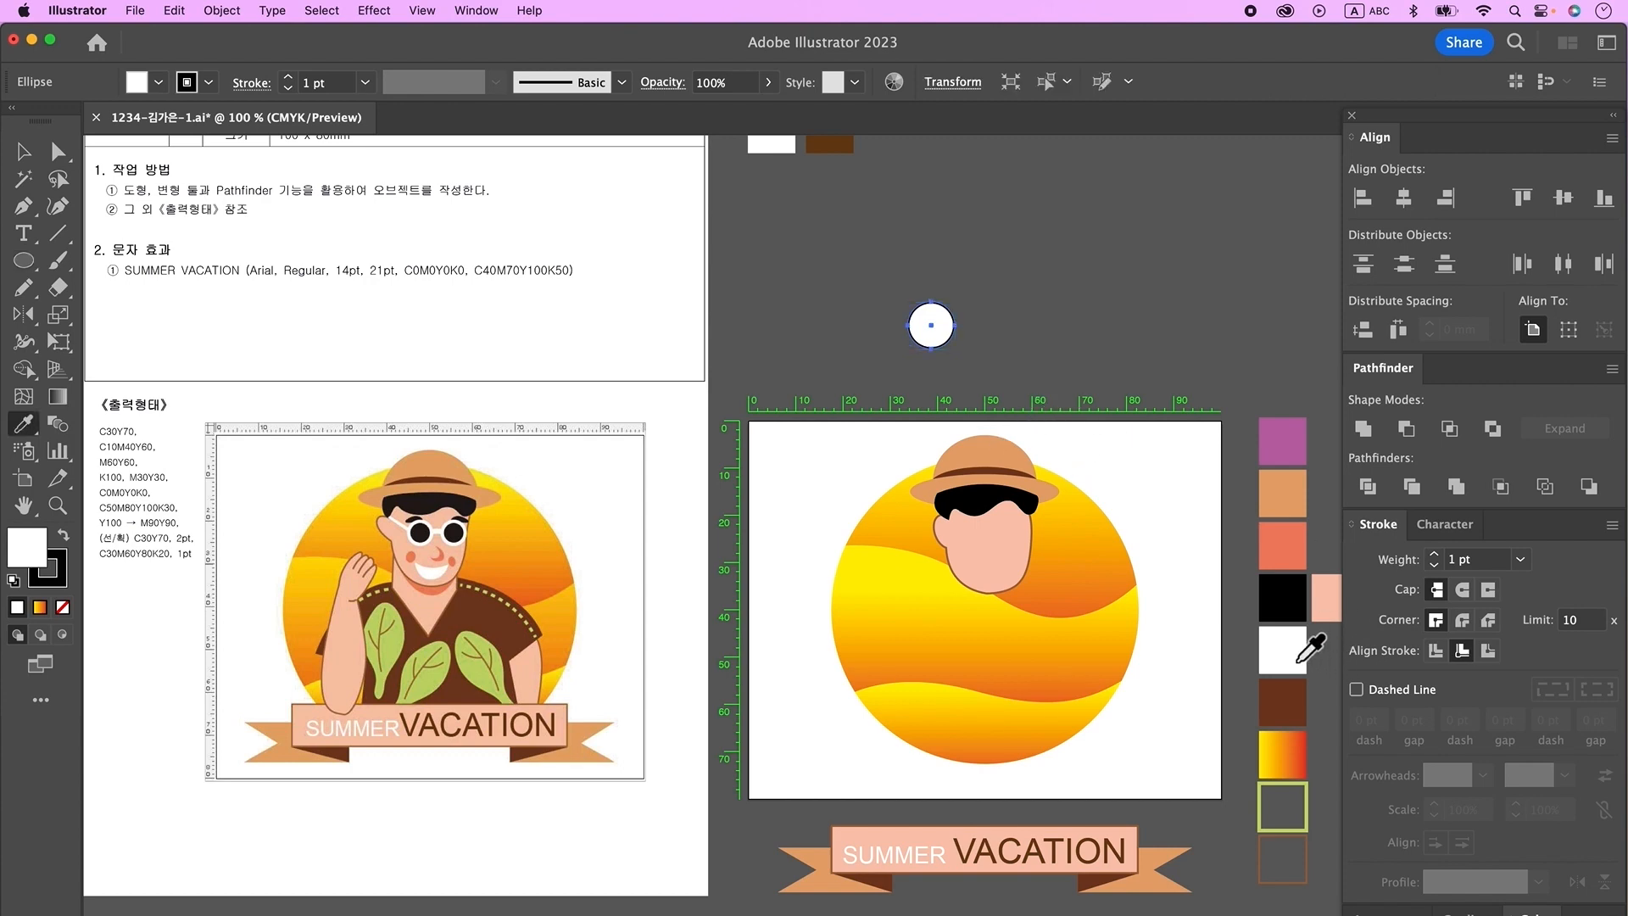
pyautogui.click(1282, 648)
# - Make a smaller concentric copy of the white circle and fill it black for the sunglass lens
pyautogui.click(24, 154)
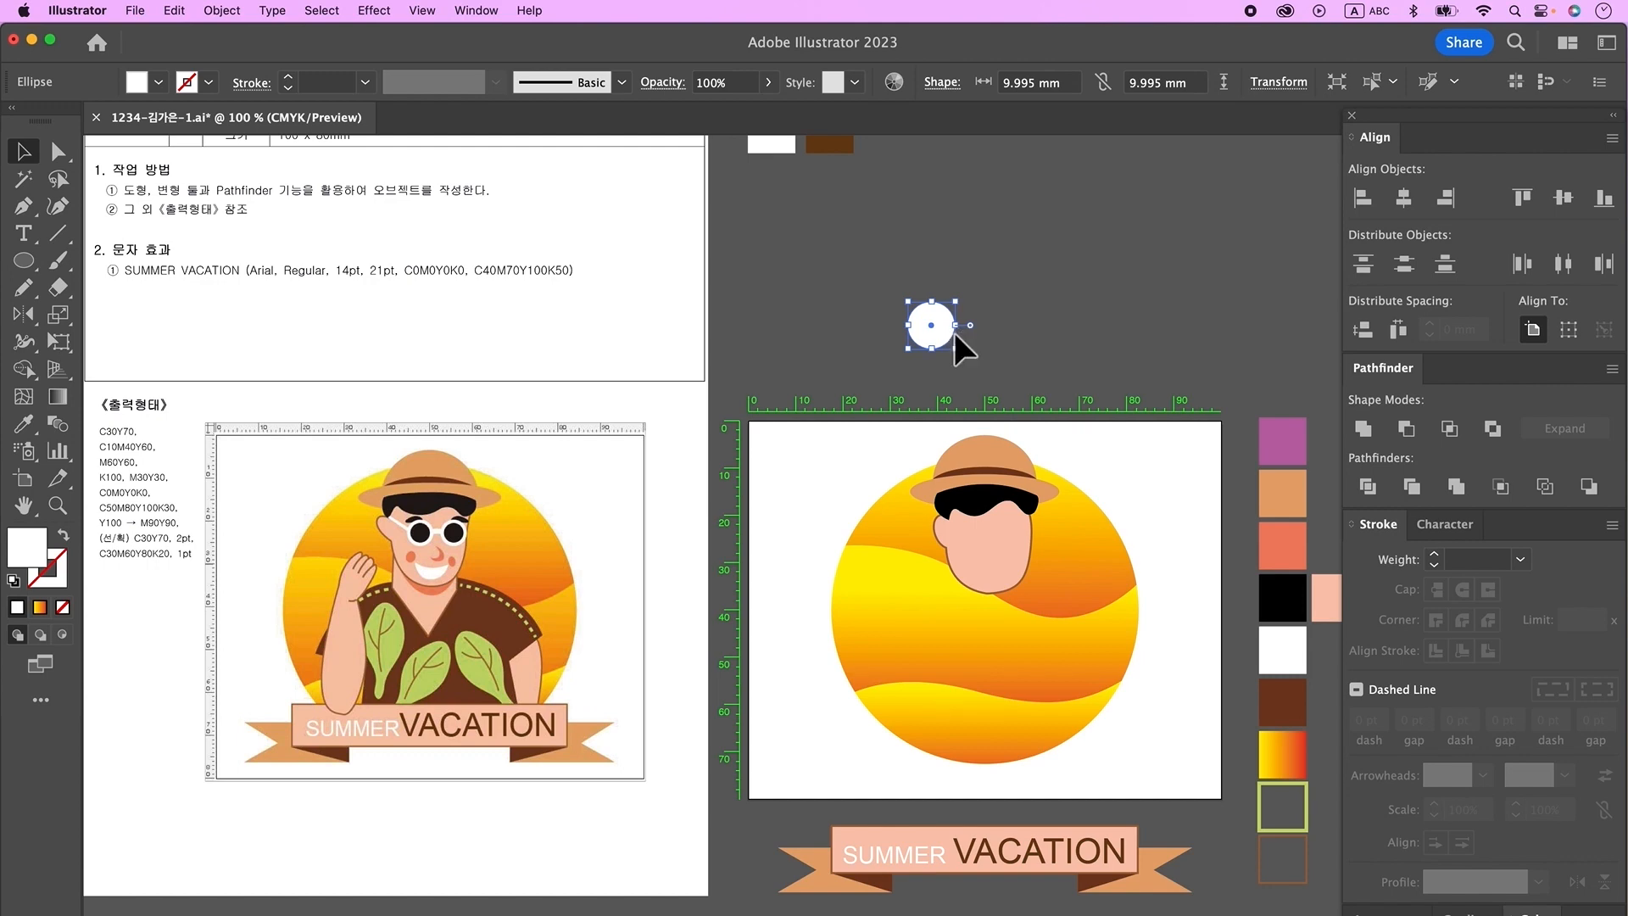
pyautogui.moveTo(967, 337); pyautogui.dragTo(960, 336)
pyautogui.press('i')
pyautogui.click(1282, 598)
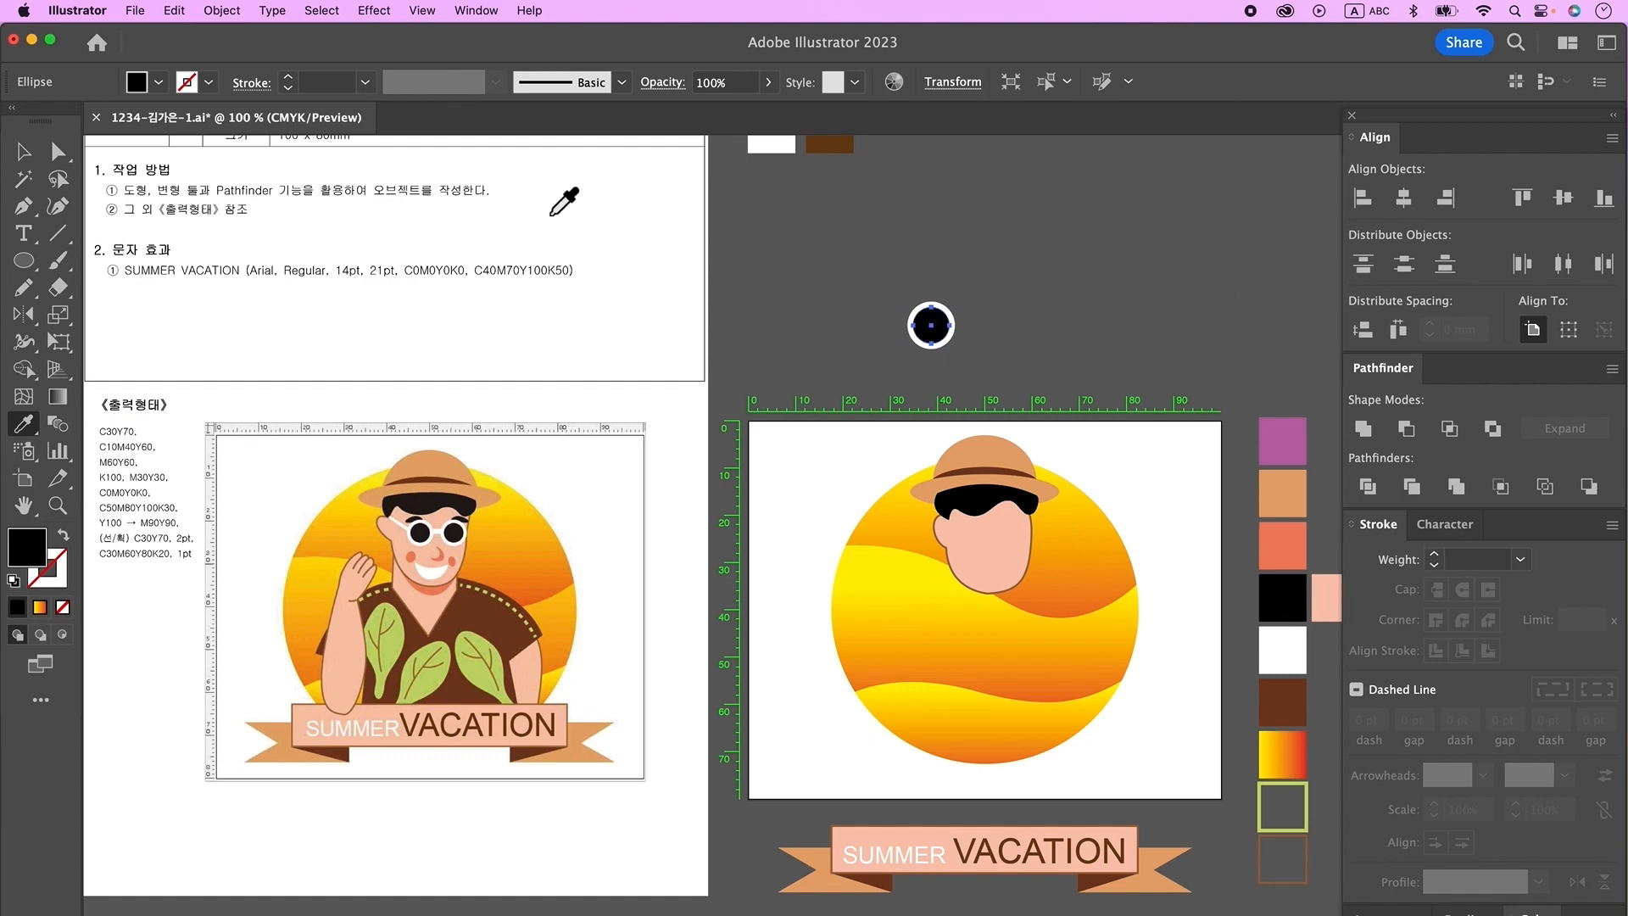
# - Group the white and black circles, place them at reduced size over one eye, and duplicate the lens for the other eye
pyautogui.click(23, 152)
pyautogui.moveTo(882, 281); pyautogui.dragTo(987, 529)
pyautogui.press('super+g')
pyautogui.click(985, 553)
pyautogui.press('super+equal')
pyautogui.moveTo(1048, 572); pyautogui.dragTo(1159, 509)
pyautogui.click(1086, 528)
pyautogui.click(1092, 520)
pyautogui.keyDown('shift'); pyautogui.click(1094, 513); pyautogui.keyUp('shift')
pyautogui.click(1095, 511)
pyautogui.press('super+shift+a')
# - Draw the sunglasses' temple arm and the short bridge between the lenses as unfilled white Pen lines
pyautogui.click(28, 210)
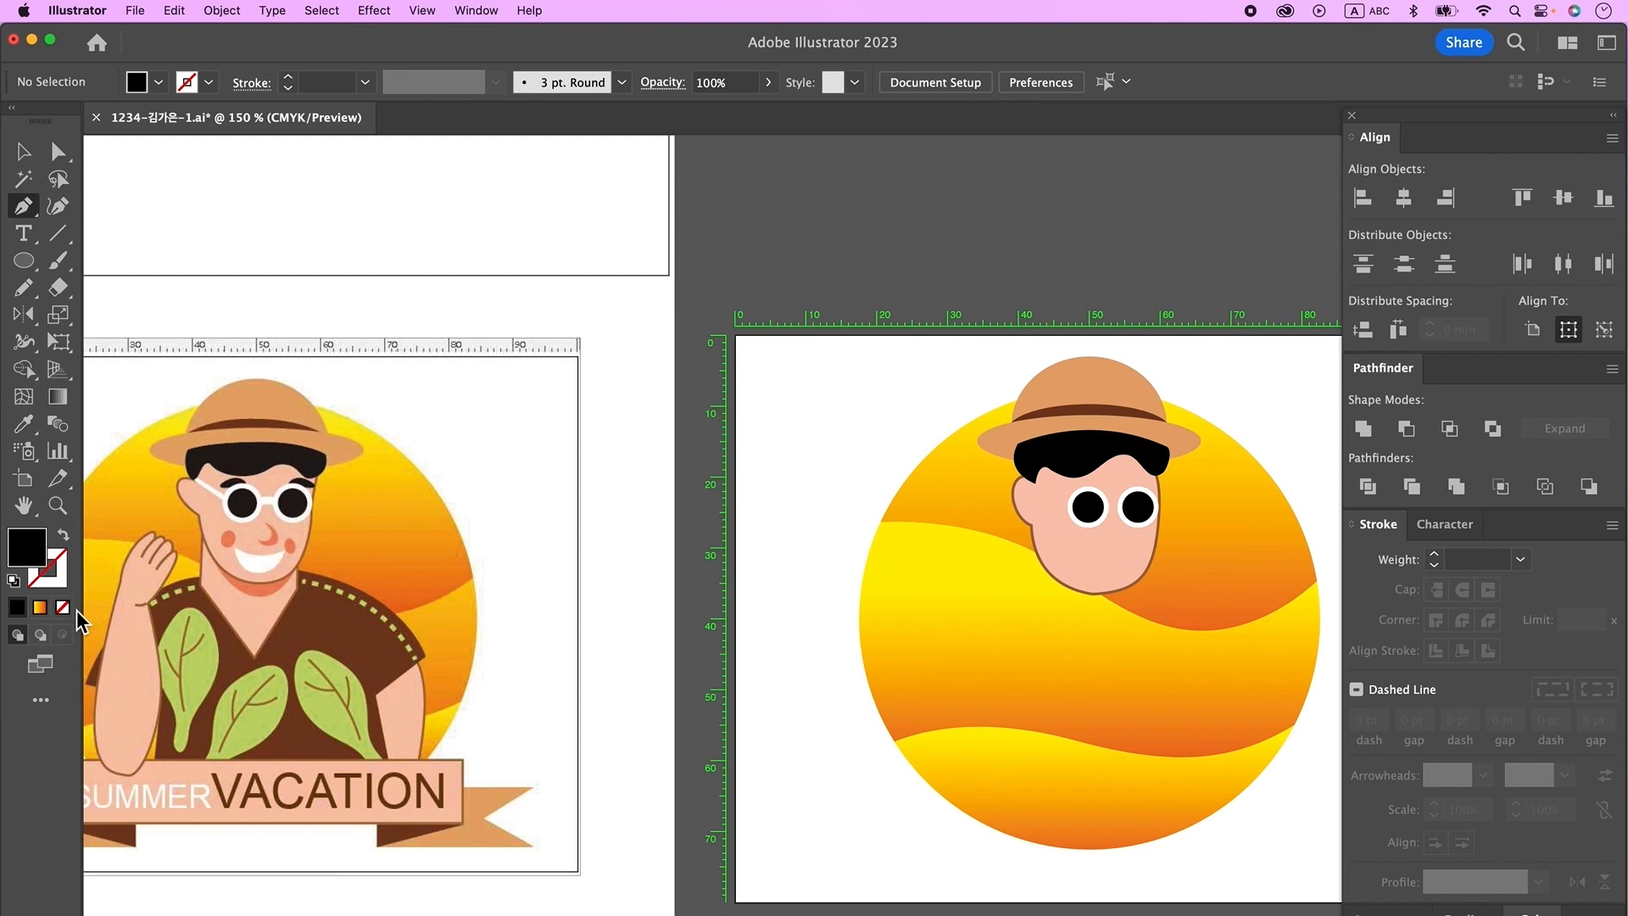
pyautogui.click(63, 610)
pyautogui.click(62, 582)
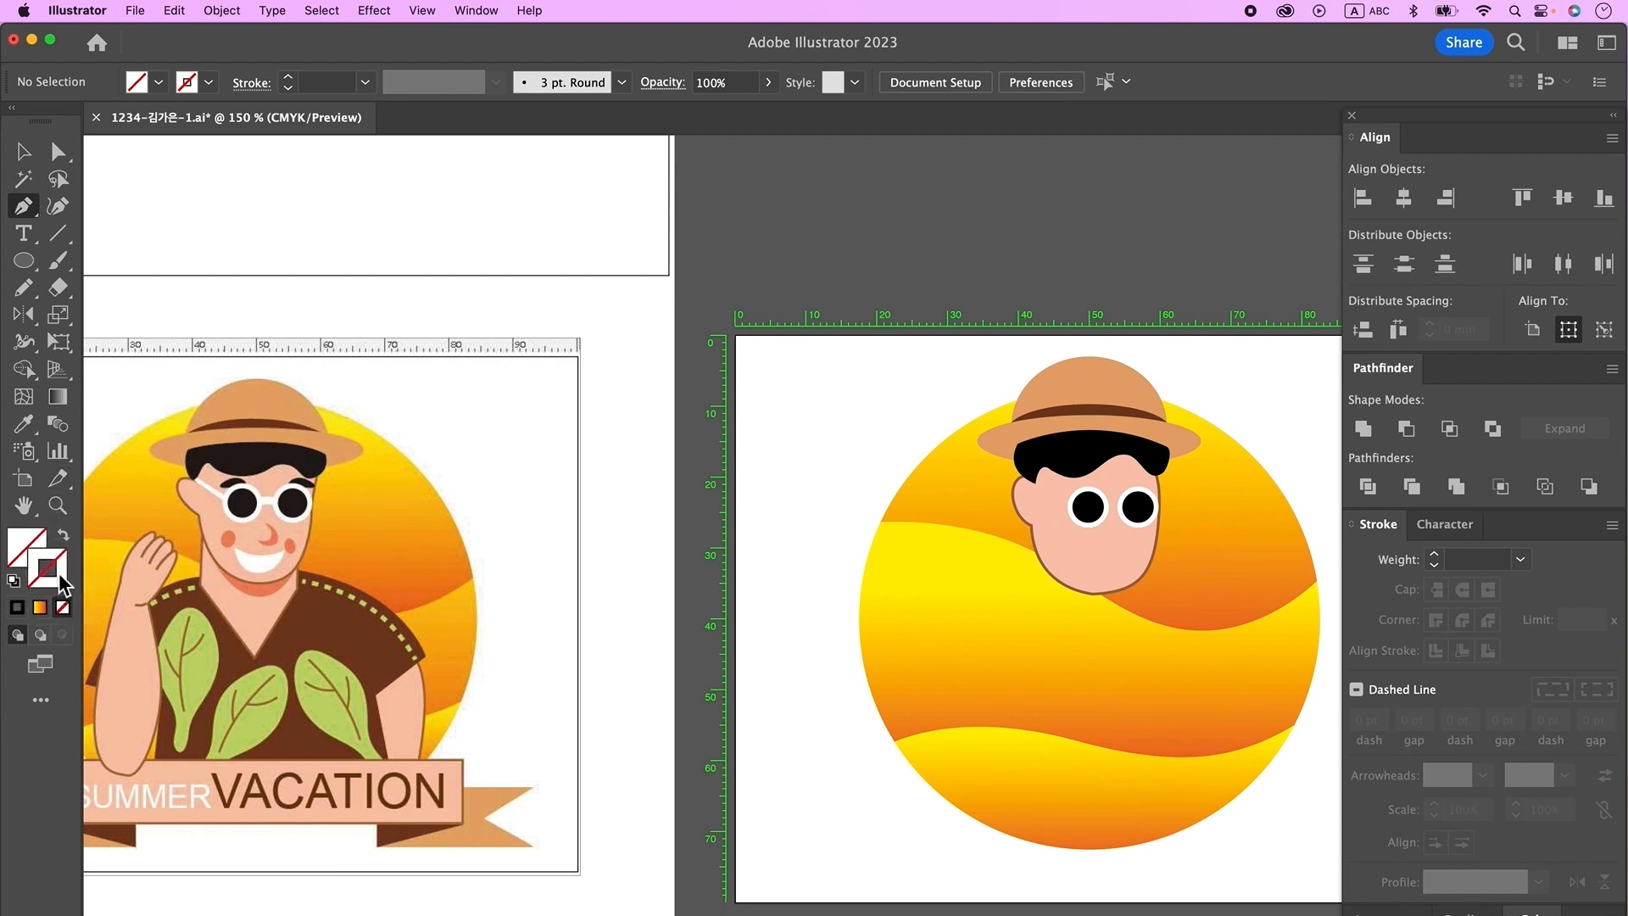
pyautogui.doubleClick(53, 578)
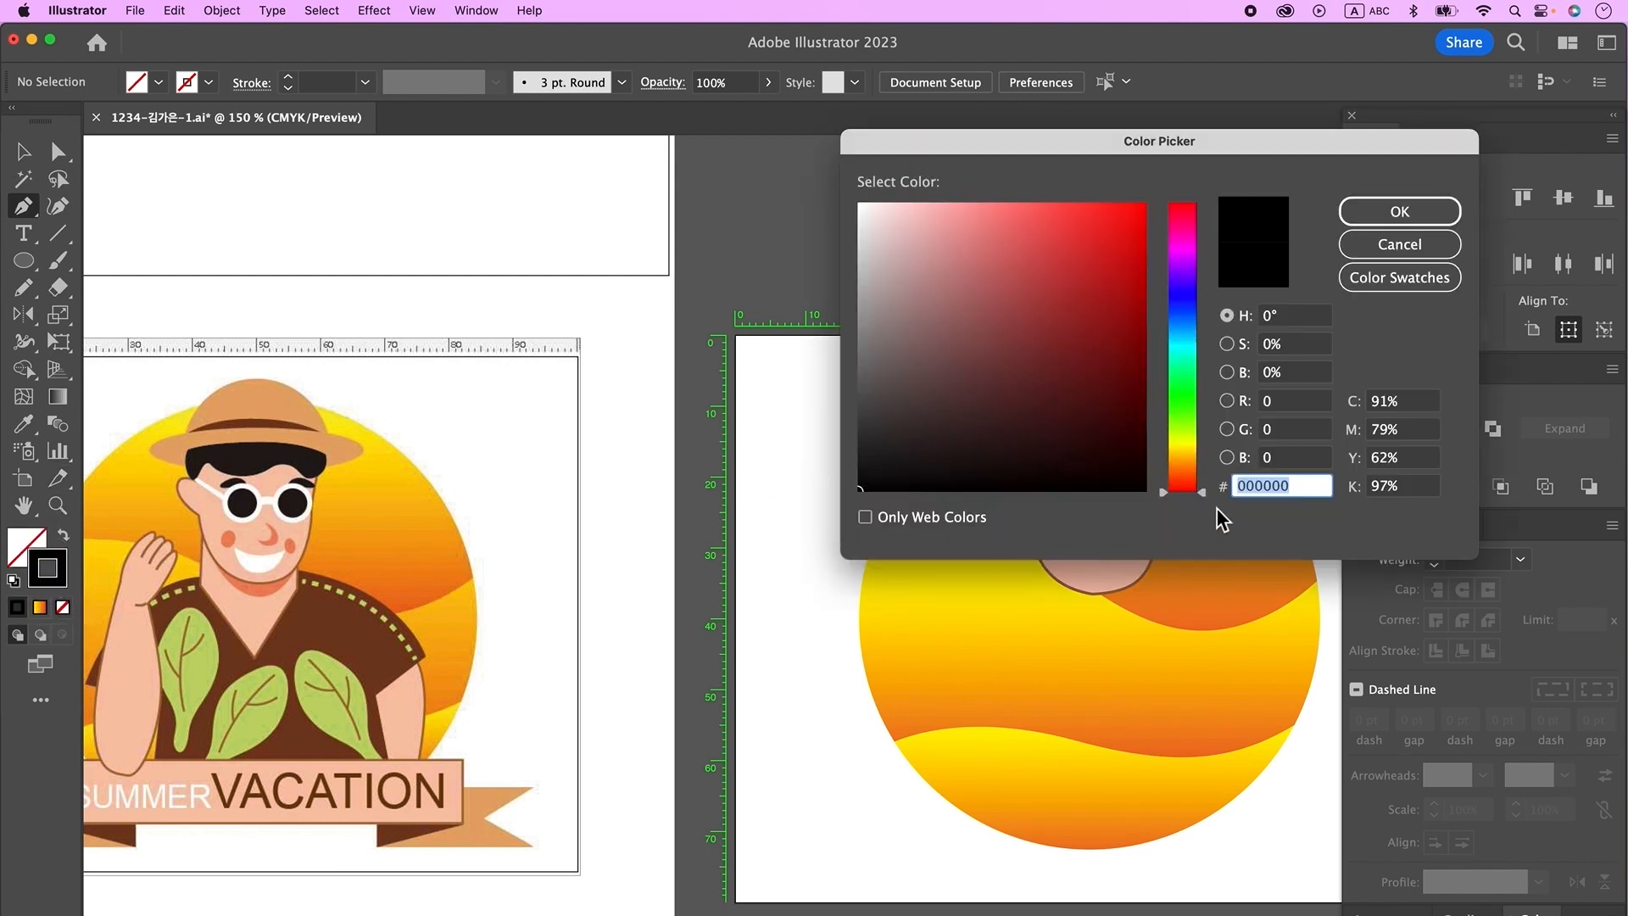
pyautogui.press('Return')
pyautogui.click(1035, 484)
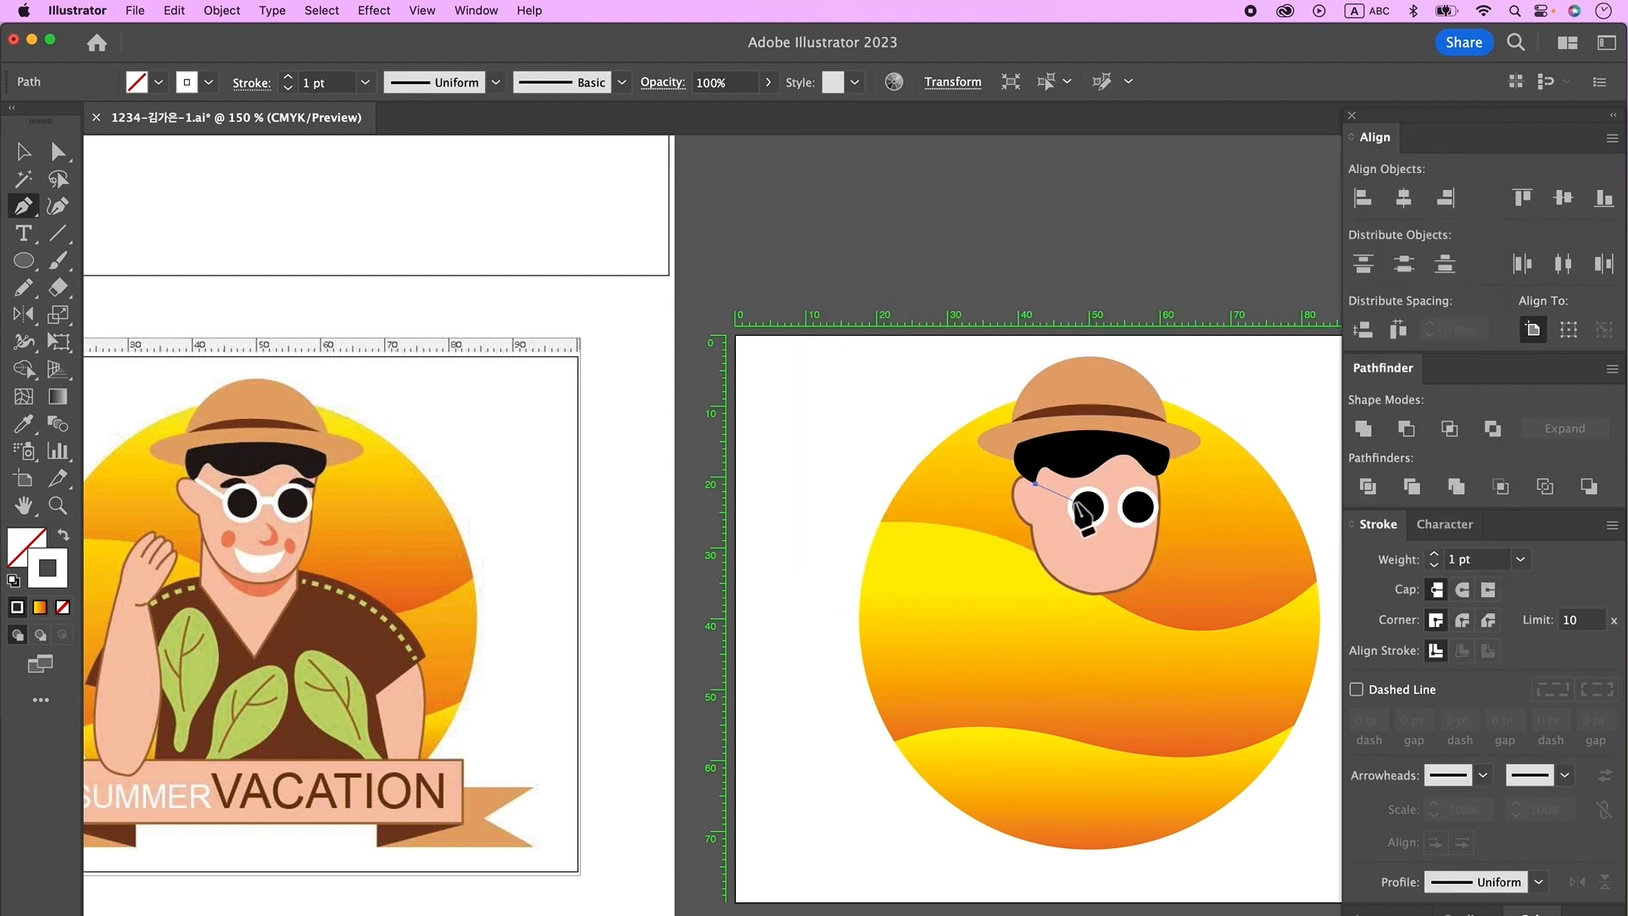
pyautogui.click(1074, 499)
pyautogui.keyDown('super'); pyautogui.click(1120, 296); pyautogui.keyUp('super')
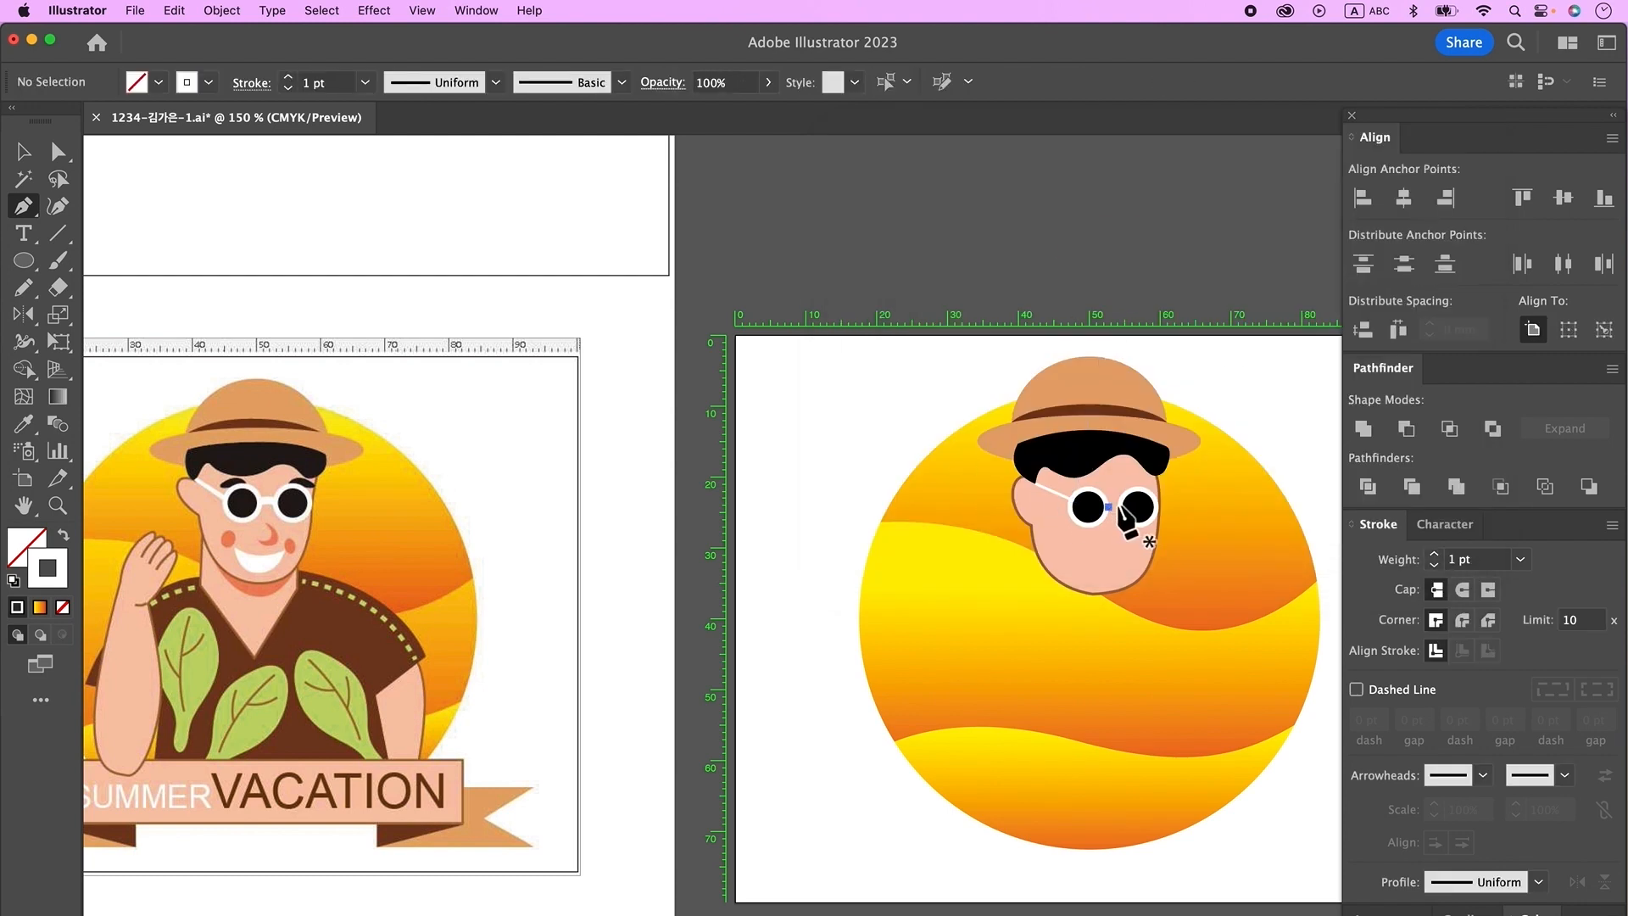
# - Set the sunglasses' arm and bridge strokes to 2 pt and expand them into filled shapes
pyautogui.click(24, 152)
pyautogui.click(1065, 498)
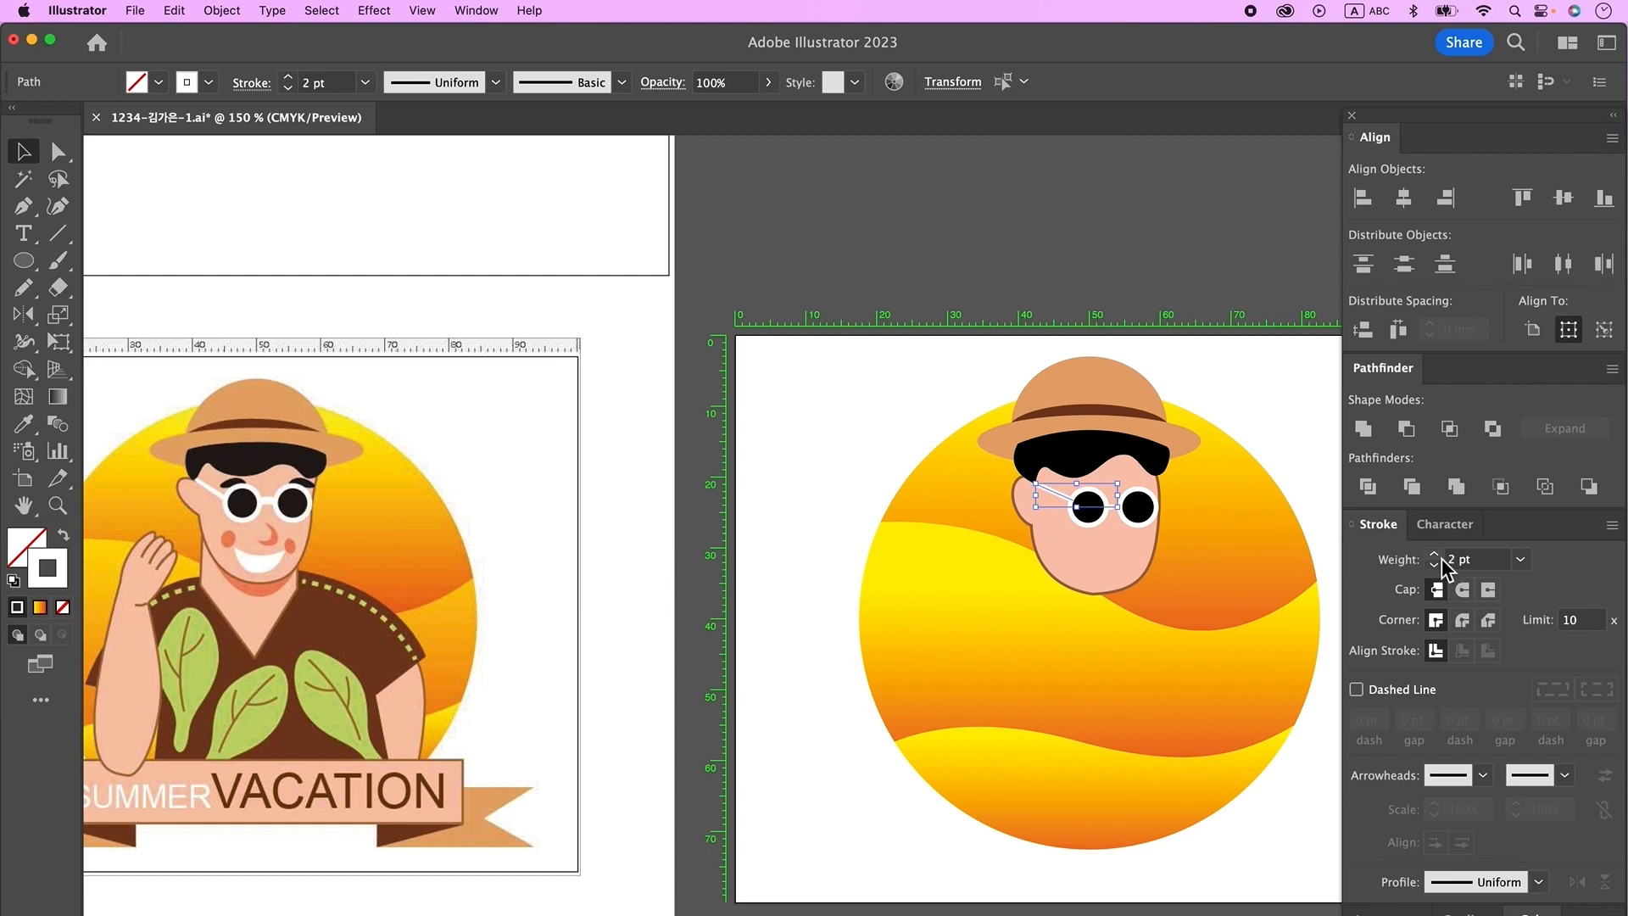
pyautogui.click(239, 15)
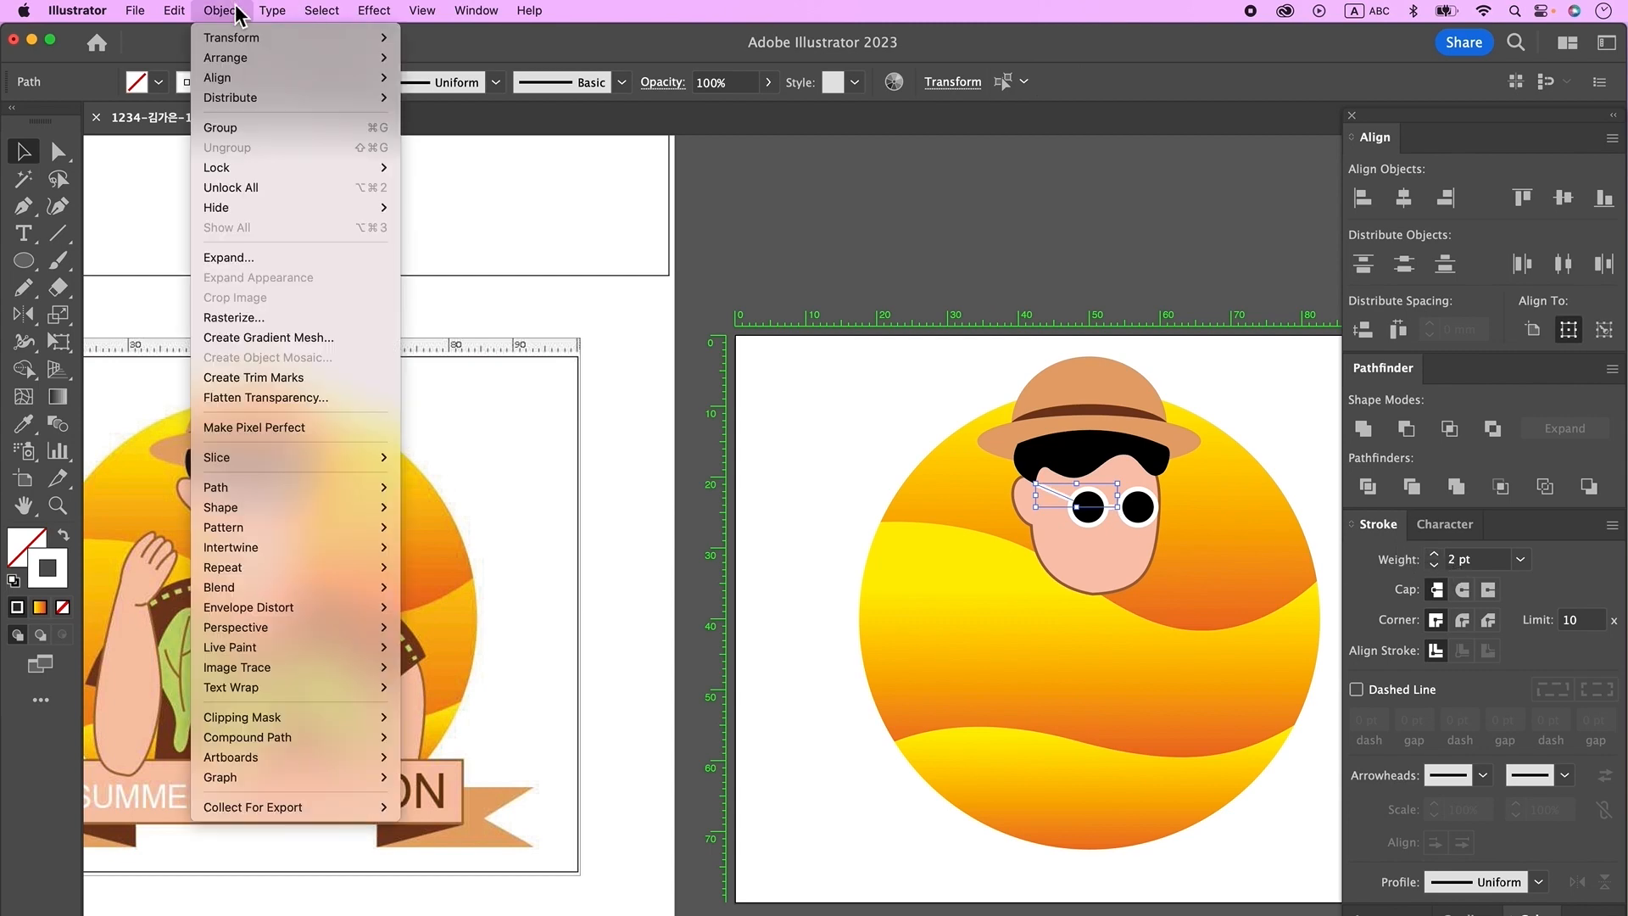
pyautogui.click(260, 266)
pyautogui.click(1027, 744)
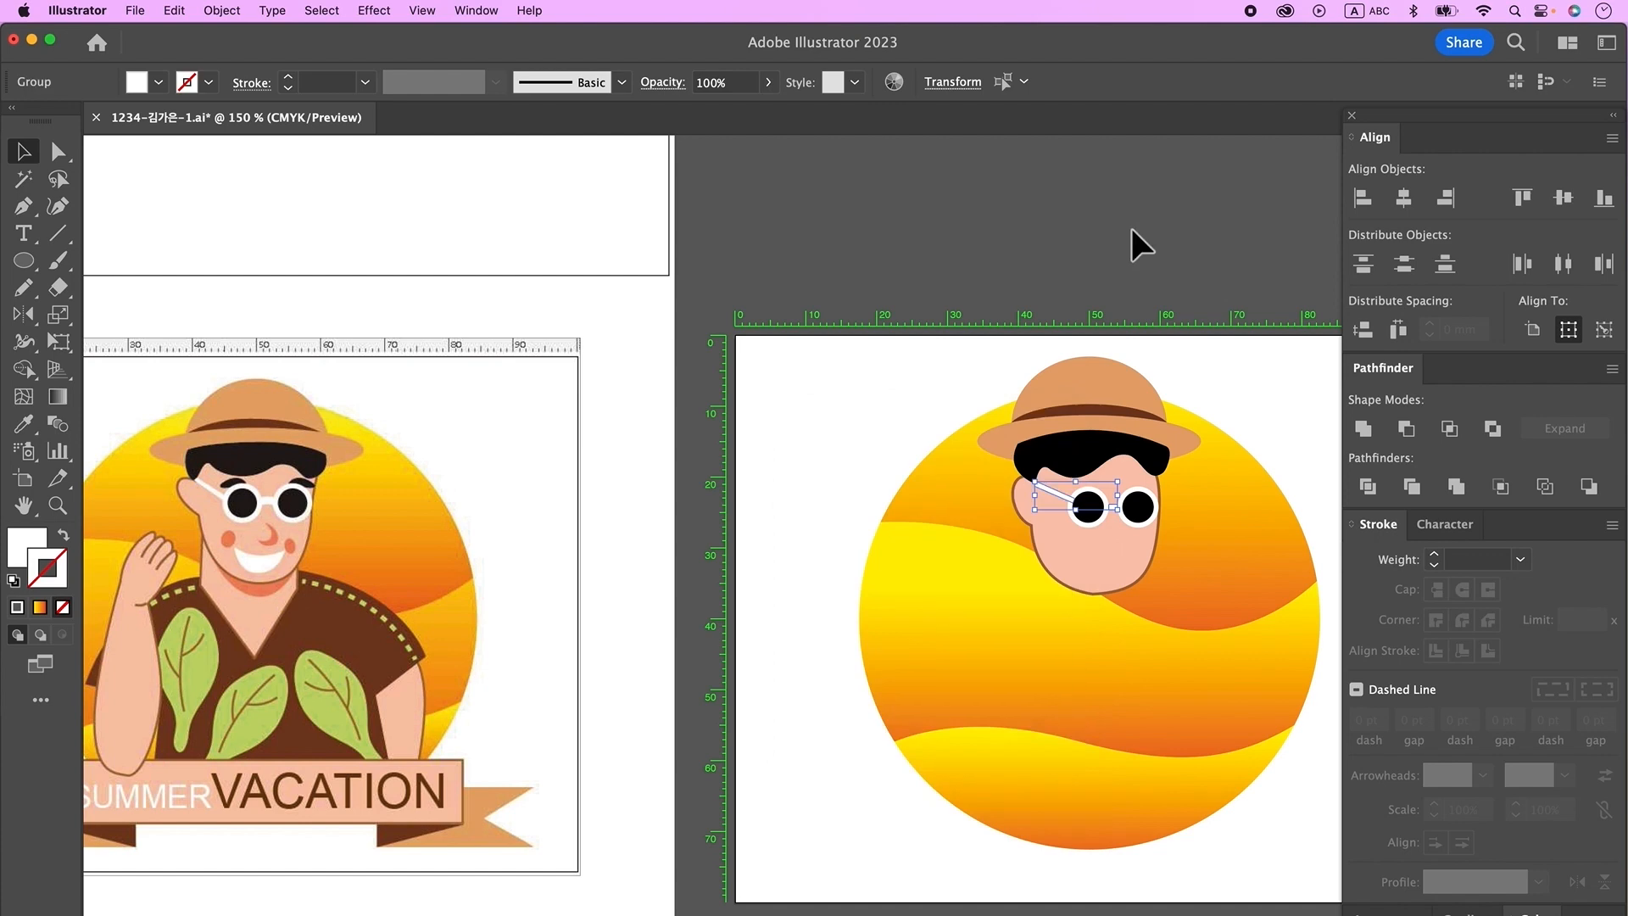
pyautogui.click(1132, 227)
# - Draw a white, outline-free smiling mouth with the Pen tool on the lower face and adjust its curve
pyautogui.click(23, 206)
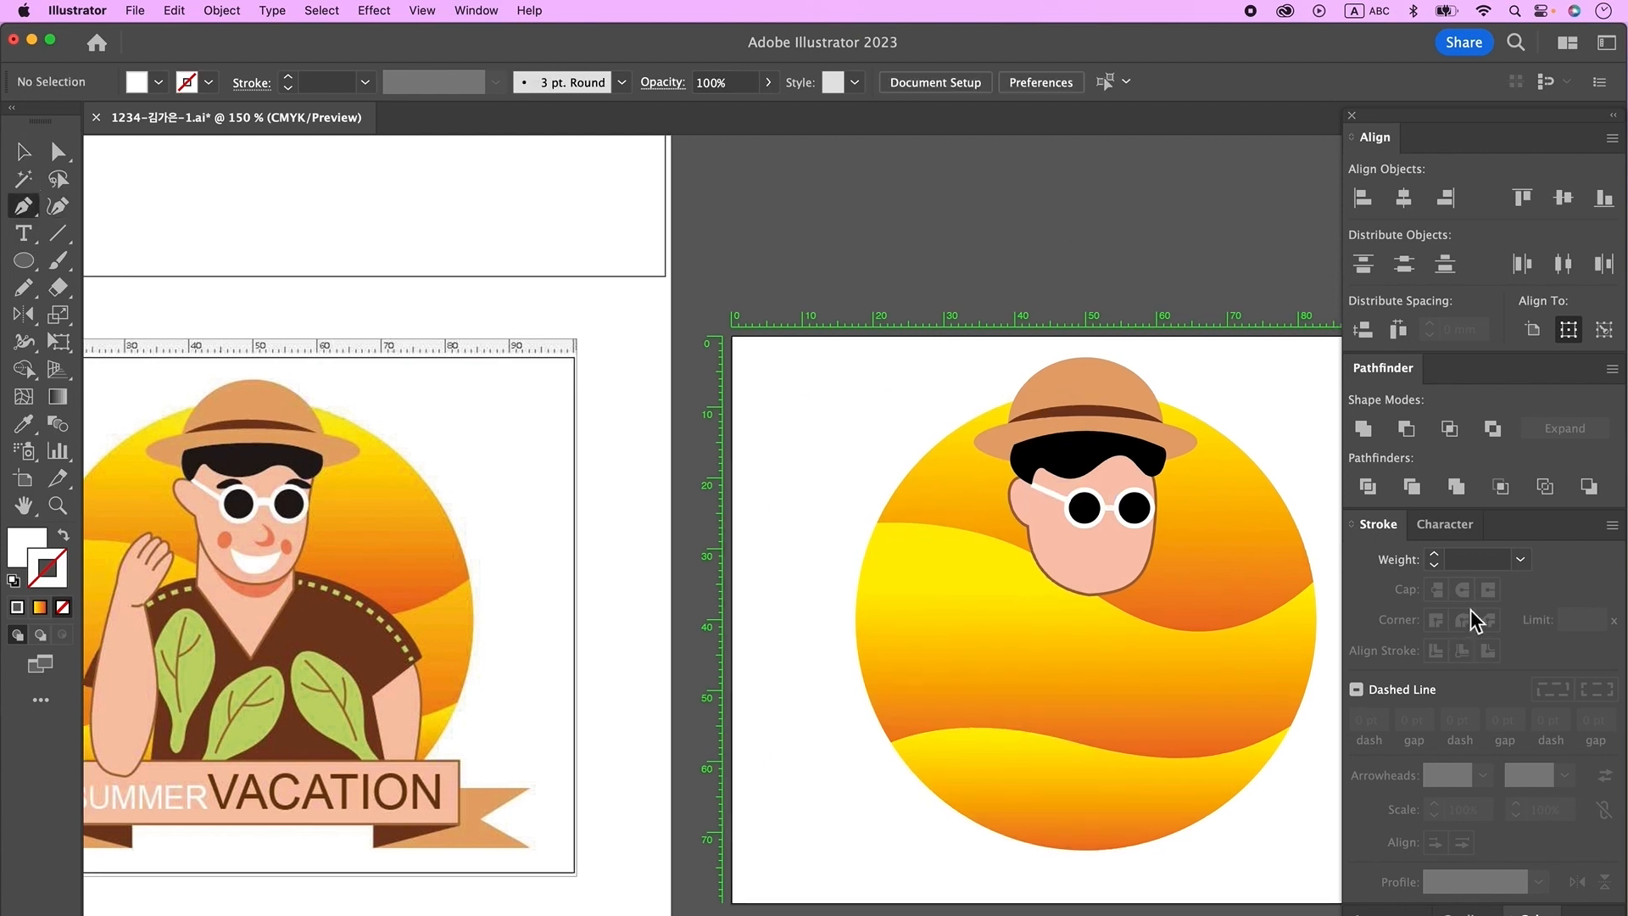
pyautogui.click(1083, 554)
pyautogui.moveTo(1131, 553)
pyautogui.mouseDown()
pyautogui.moveTo(1155, 539)
pyautogui.moveTo(1093, 581)
pyautogui.moveTo(1086, 545)
pyautogui.moveTo(1083, 575)
pyautogui.mouseUp()
pyautogui.click(1130, 553)
pyautogui.press('a')
pyautogui.click(1112, 574)
pyautogui.click(1137, 574)
# - Draw a coral cheek ellipse about 2.2 × 2.8 mm beside the mouth and copy it to the other cheek
pyautogui.press('l')
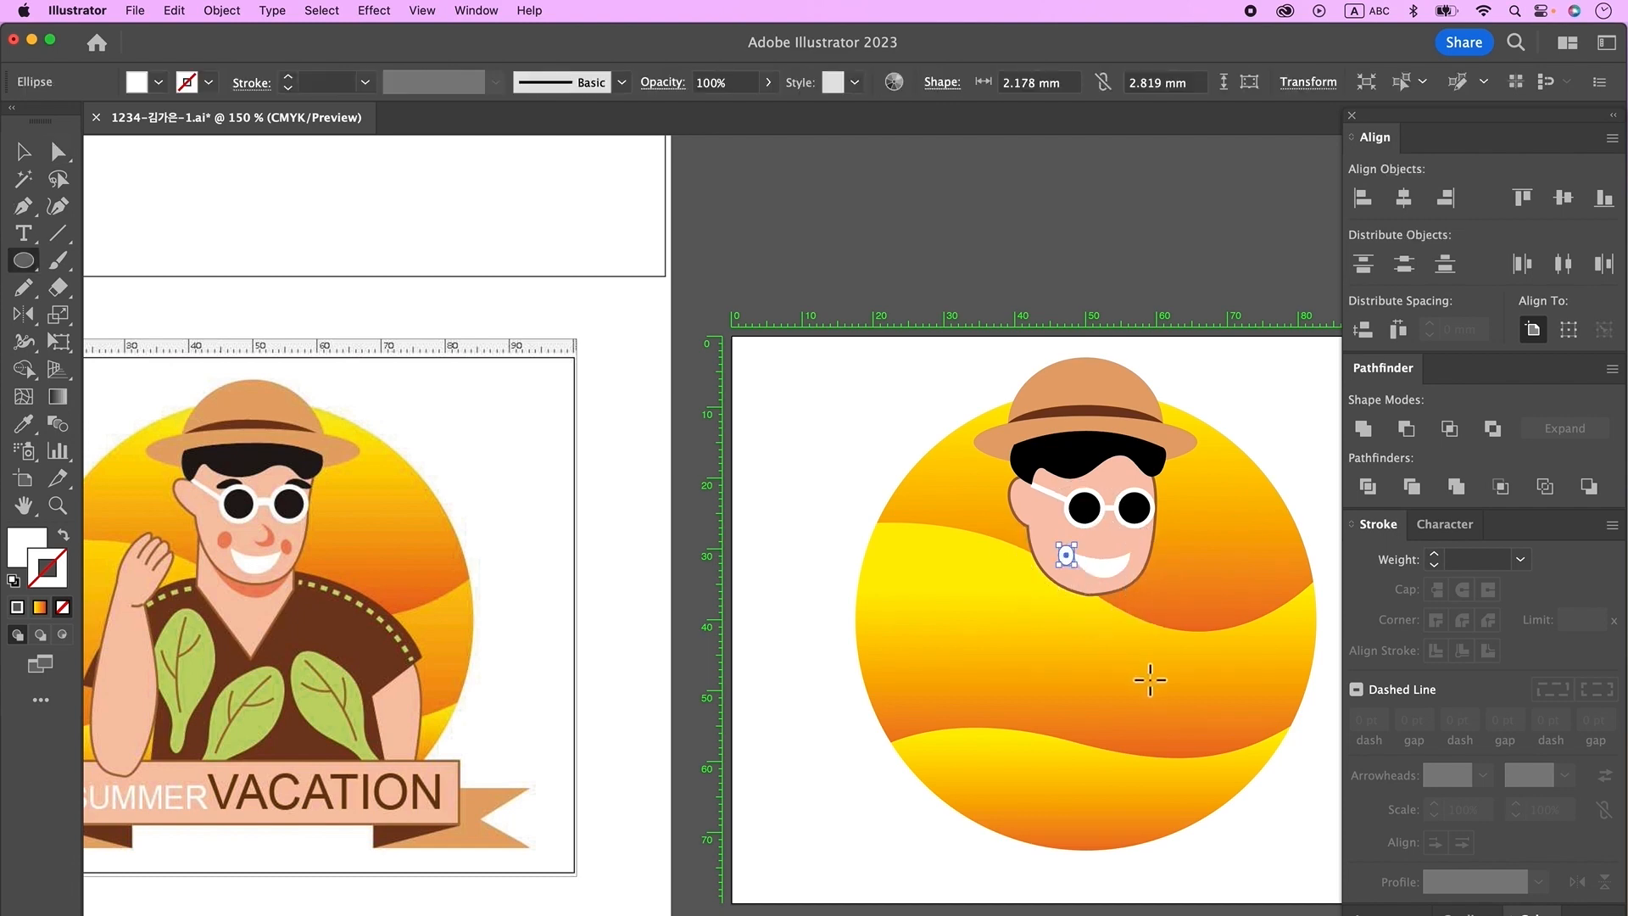
pyautogui.moveTo(1323, 679); pyautogui.dragTo(1088, 647)
pyautogui.press('i')
pyautogui.click(1210, 429)
pyautogui.moveTo(975, 449); pyautogui.dragTo(1262, 468)
pyautogui.press('v')
pyautogui.moveTo(1032, 530); pyautogui.dragTo(1101, 528)
pyautogui.click(1108, 539)
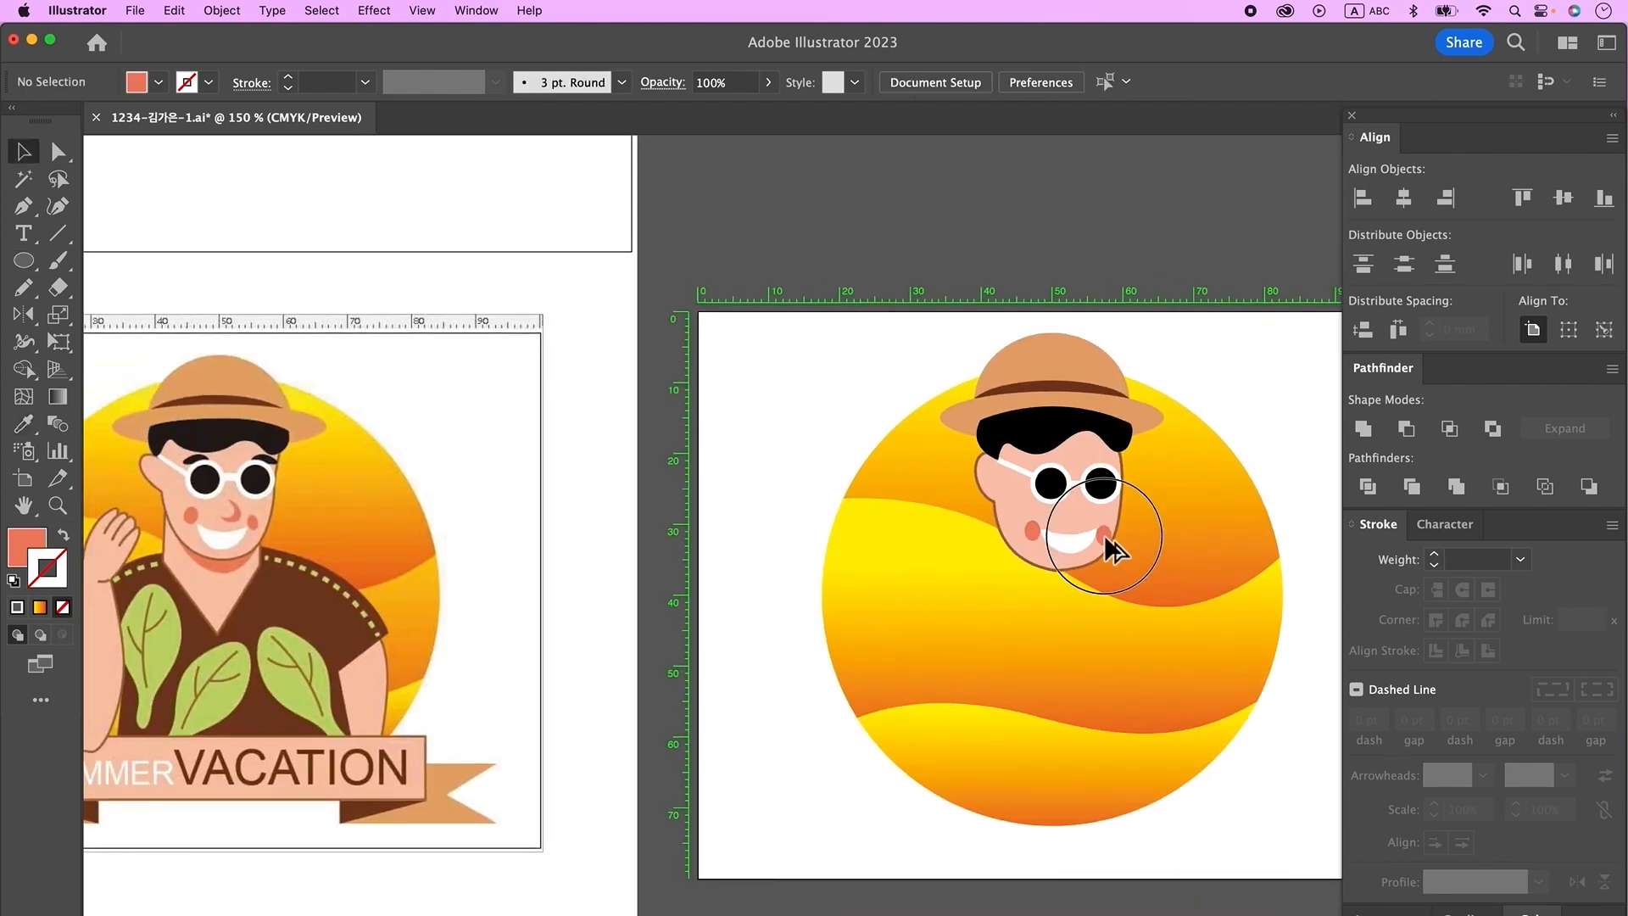
pyautogui.click(1101, 528)
pyautogui.click(1208, 501)
# - Draw a small curved coral nose with the Pen tool above the mouth and adjust its anchor point
pyautogui.press('p')
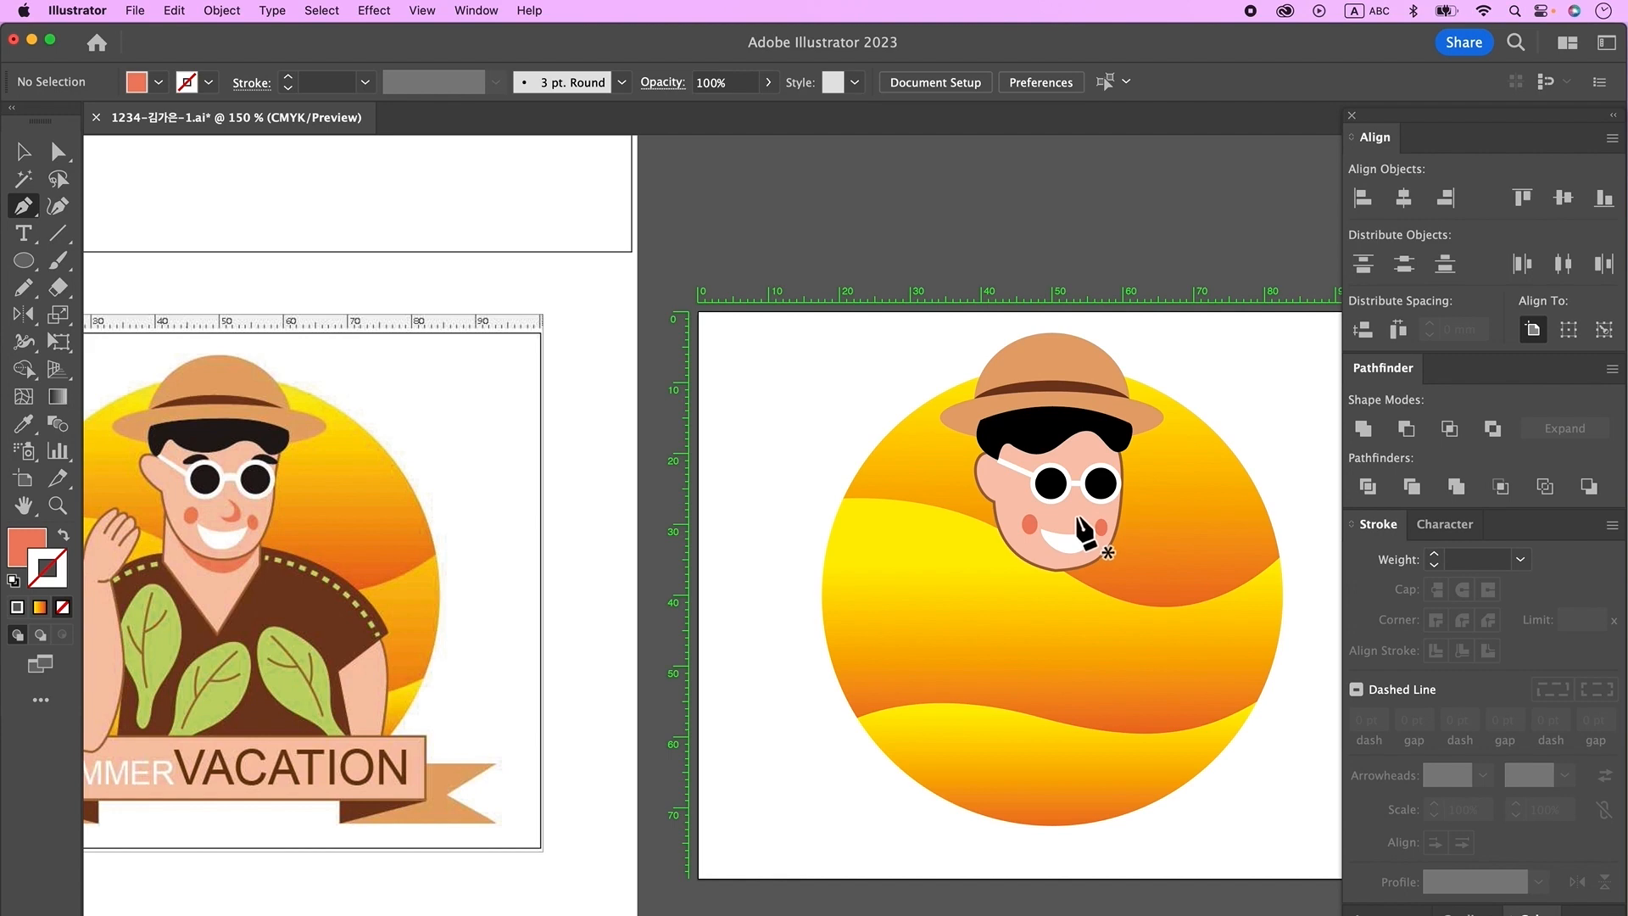
pyautogui.moveTo(1066, 522)
pyautogui.mouseDown()
pyautogui.moveTo(1090, 508)
pyautogui.moveTo(1056, 503)
pyautogui.moveTo(1085, 522)
pyautogui.mouseUp()
pyautogui.keyDown('super'); pyautogui.click(1173, 486); pyautogui.keyUp('super')
pyautogui.press('a')
pyautogui.click(1085, 515)
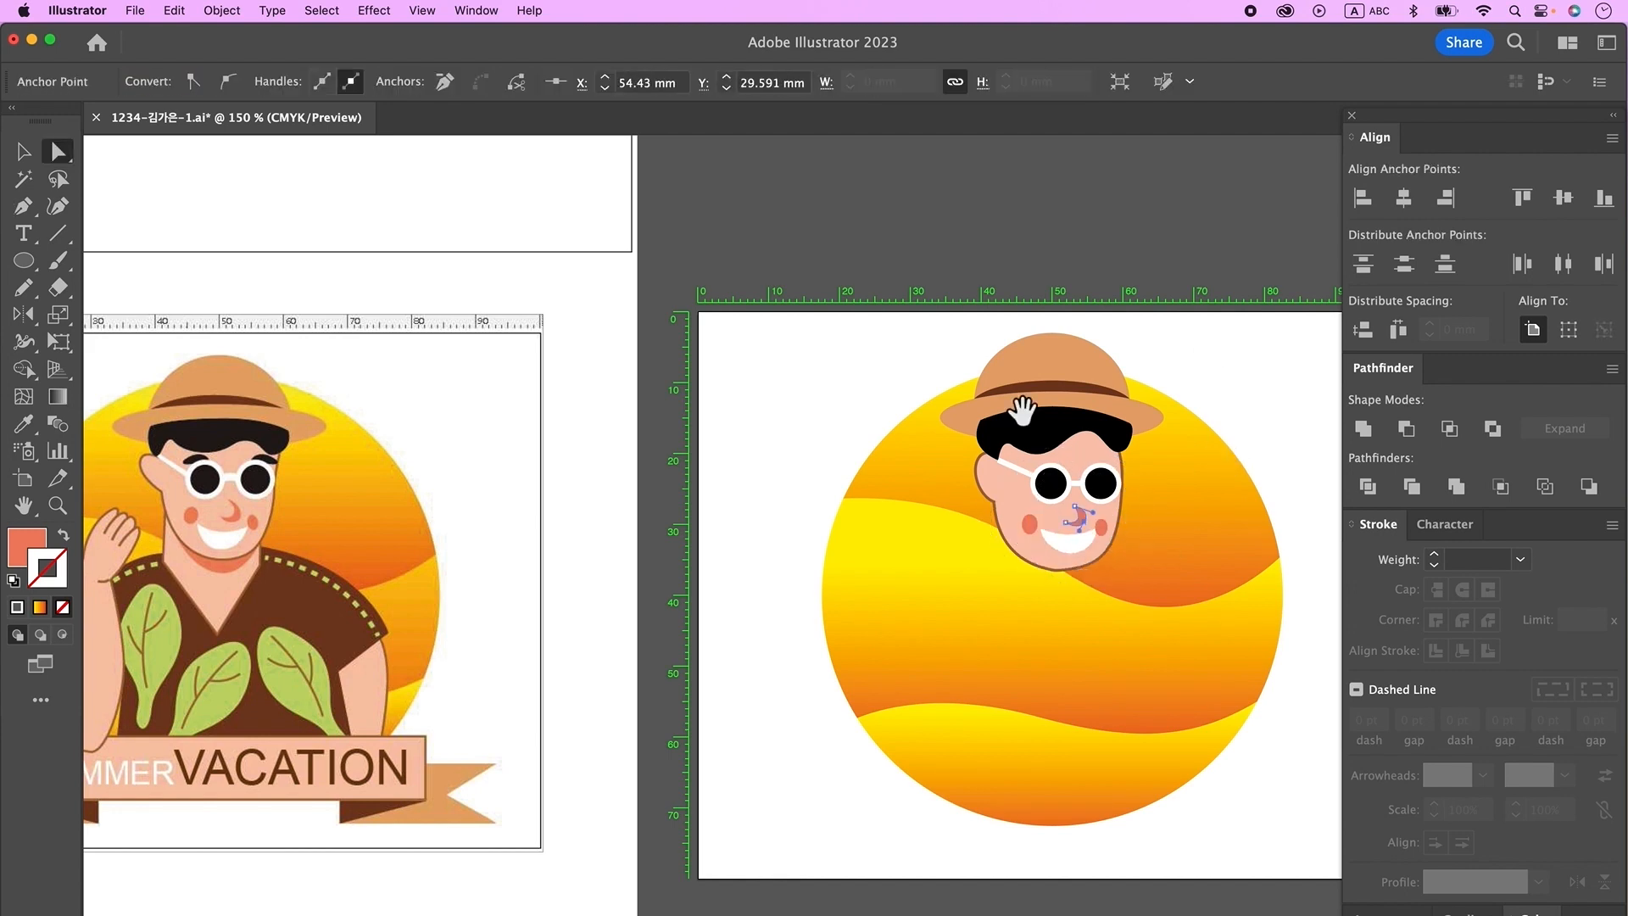
# - Draw the eyebrows above the sunglasses with the Pencil tool
pyautogui.moveTo(1023, 410); pyautogui.dragTo(1040, 641)
pyautogui.press('n')
pyautogui.press('a')
pyautogui.moveTo(1041, 538)
pyautogui.mouseDown()
pyautogui.moveTo(1032, 485)
pyautogui.moveTo(1067, 536)
pyautogui.mouseUp()
pyautogui.press('n')
pyautogui.moveTo(1039, 537); pyautogui.dragTo(1034, 487)
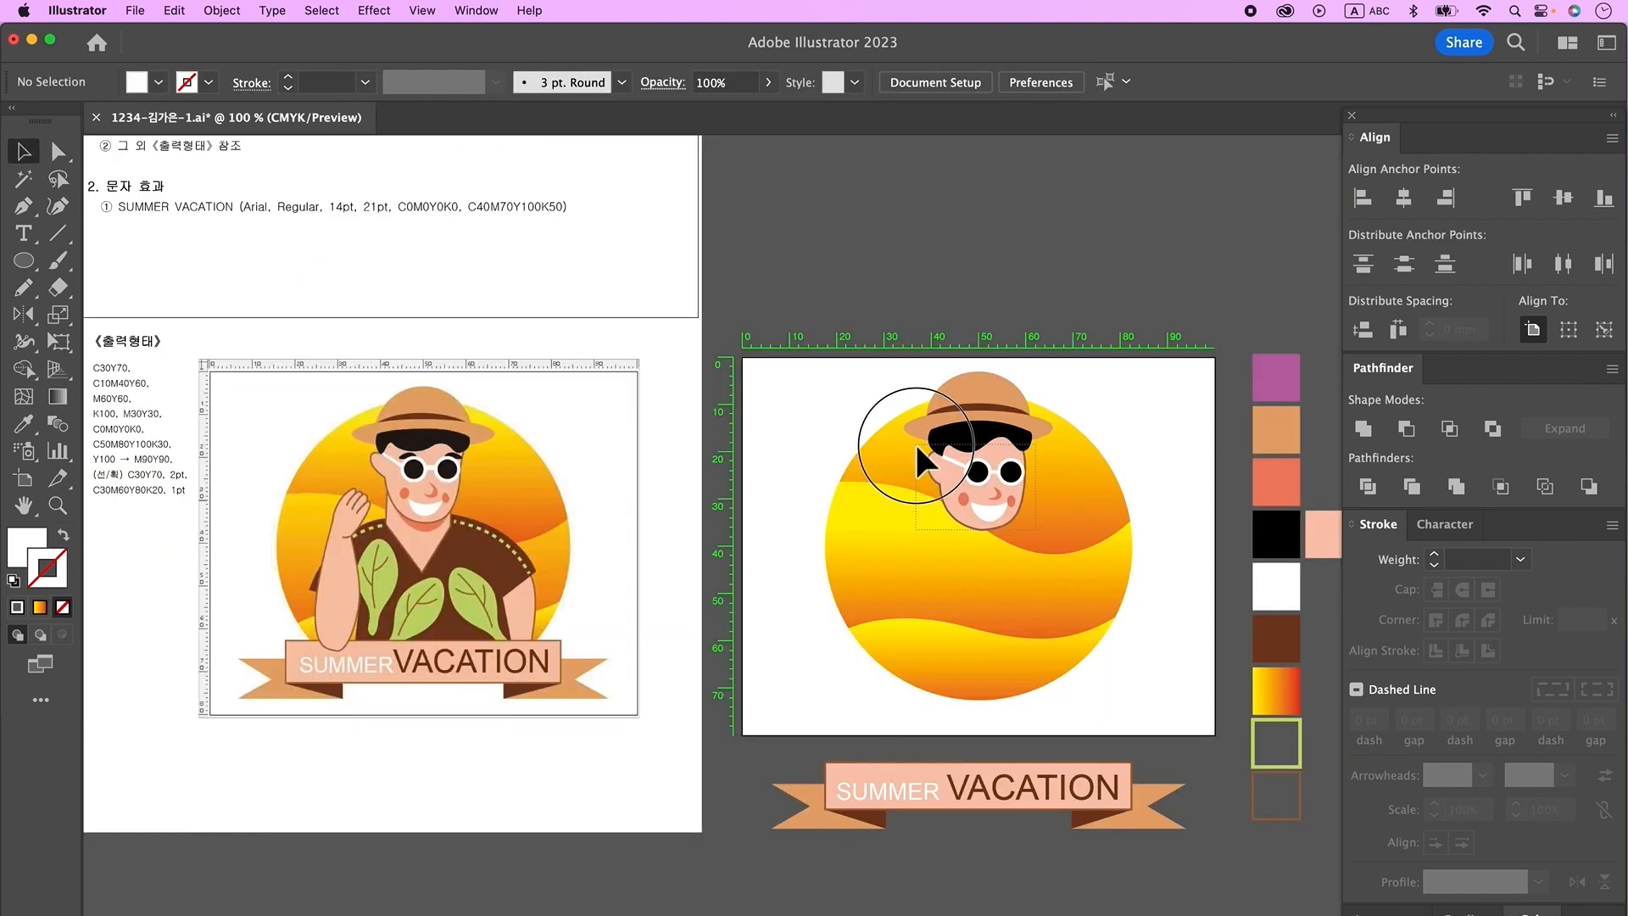
# - Select all face and hair parts, scale them down slightly, nudge them up and to the left, and group them
pyautogui.moveTo(917, 445); pyautogui.dragTo(1017, 472)
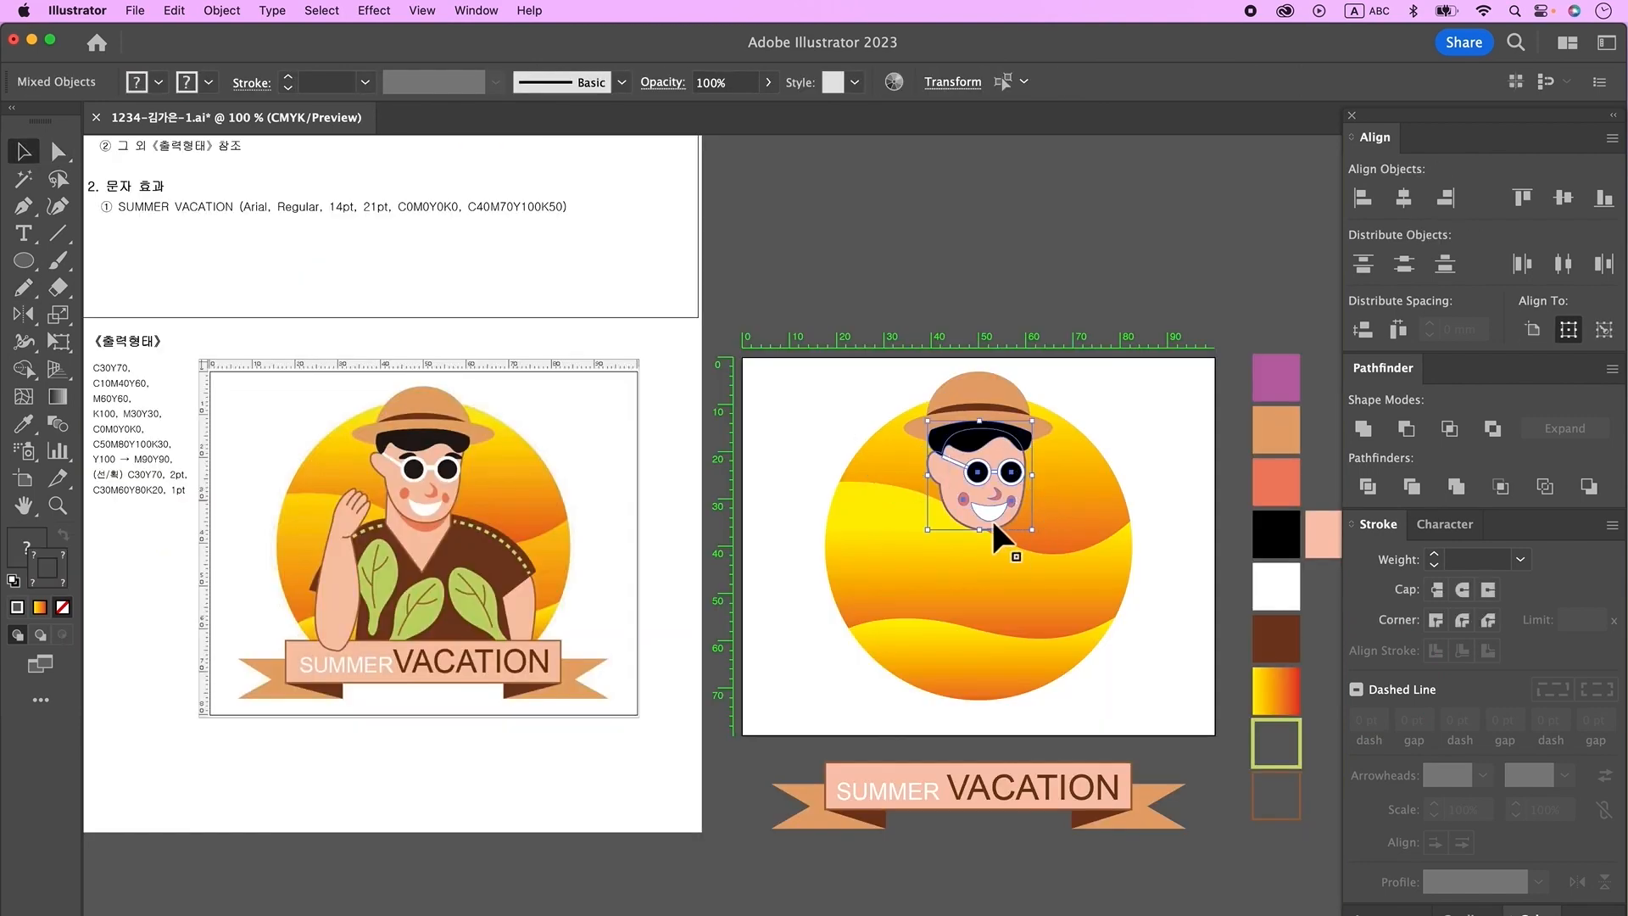
pyautogui.moveTo(980, 531); pyautogui.dragTo(980, 525)
pyautogui.press('Up')
pyautogui.press('Up')
pyautogui.press('Left')
pyautogui.press('super+g')
pyautogui.click(1128, 350)
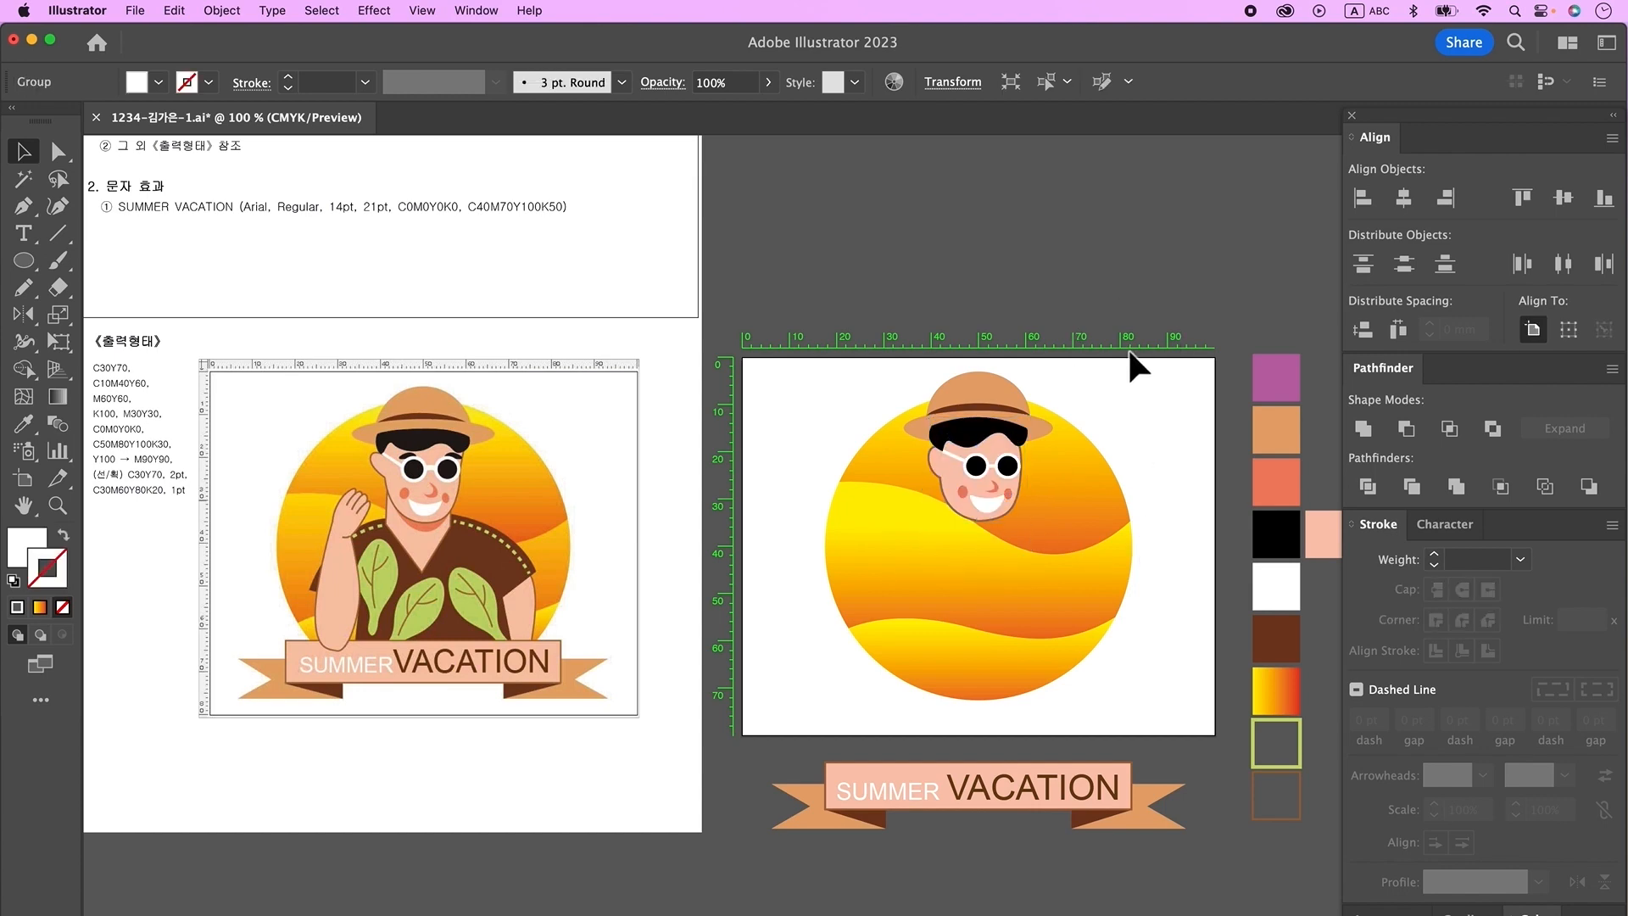
# - Draw a closed neck shape ending in a V below the chin with the Pen tool, using the face's pink fill and 1 pt brown outline
pyautogui.scroll(-1, 1018, 522)
pyautogui.press('a')
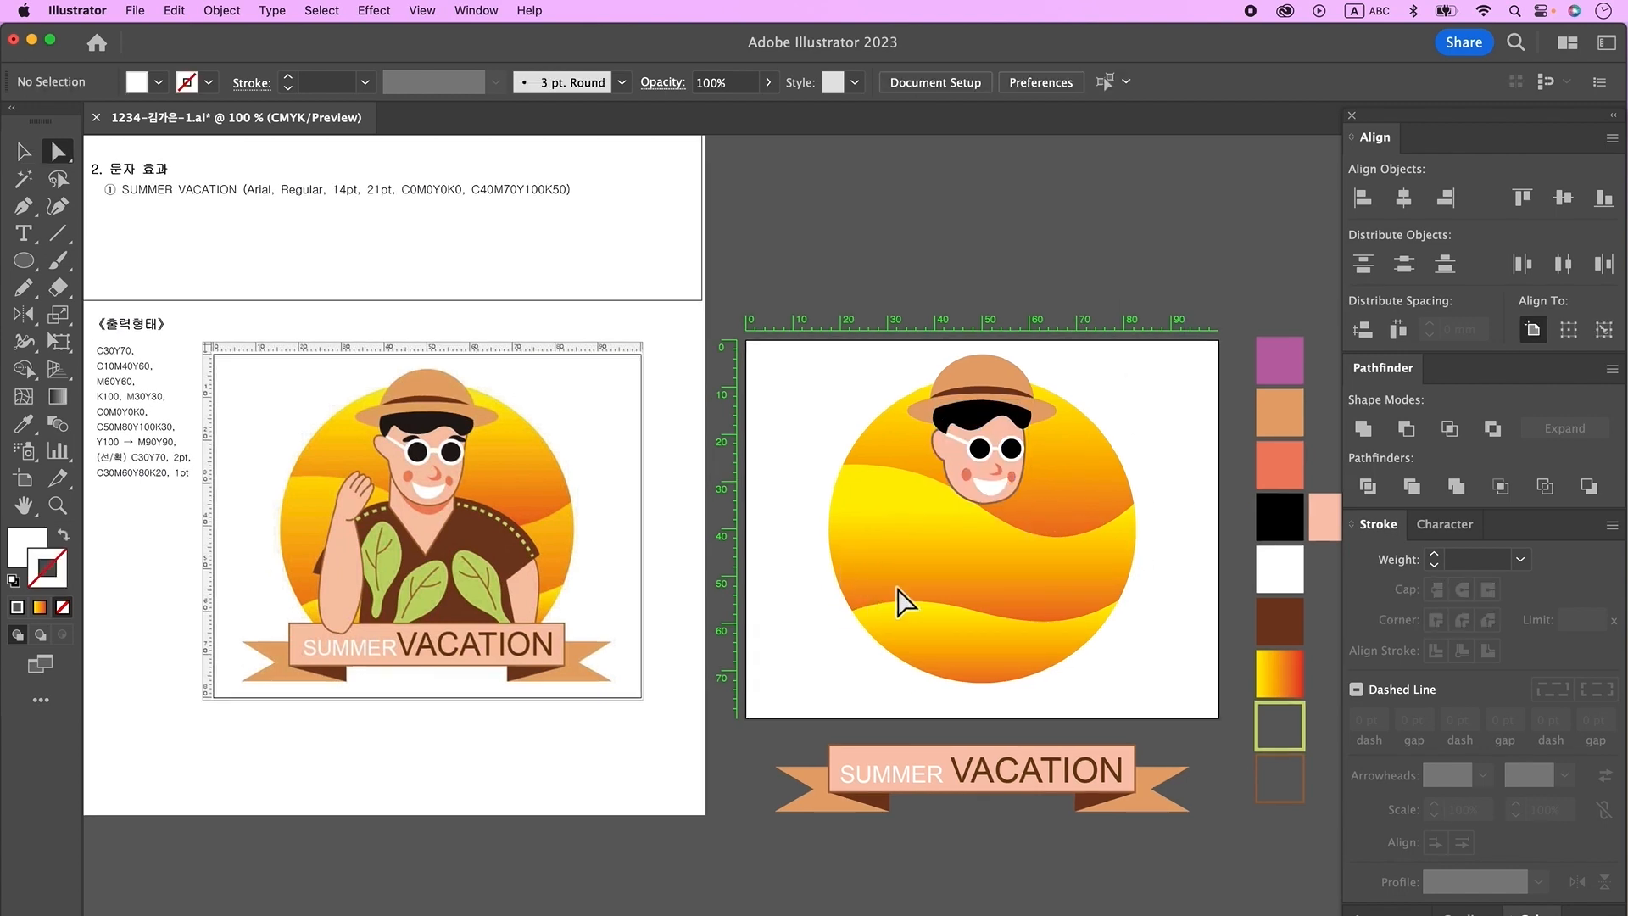
pyautogui.click(23, 206)
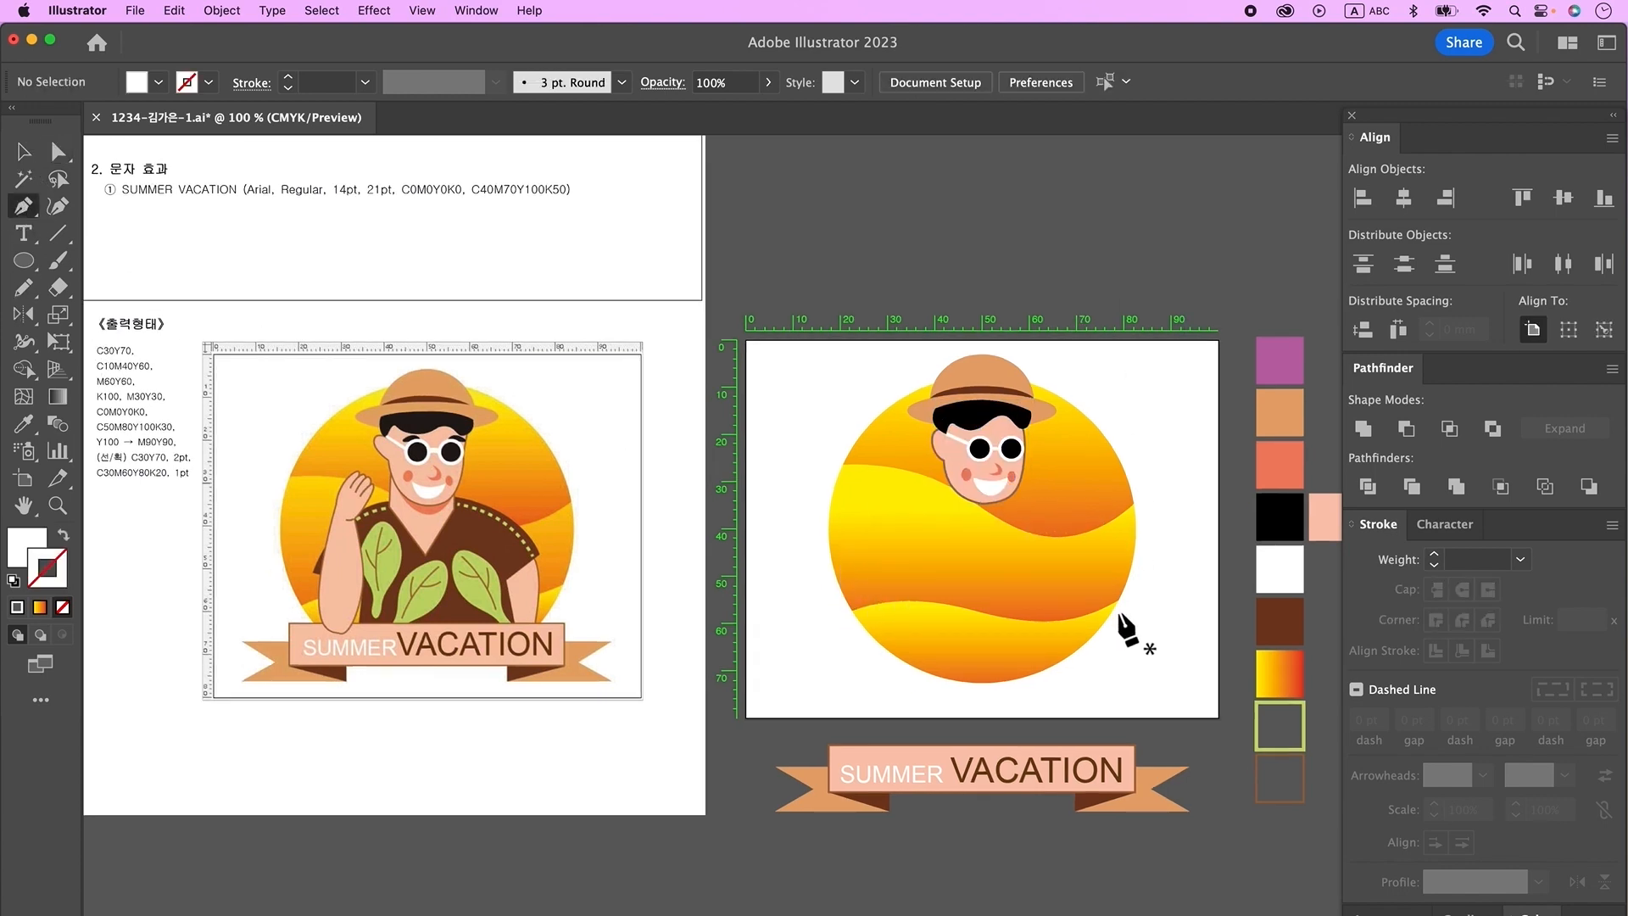
pyautogui.keyDown('super'); pyautogui.click(982, 506); pyautogui.keyUp('super')
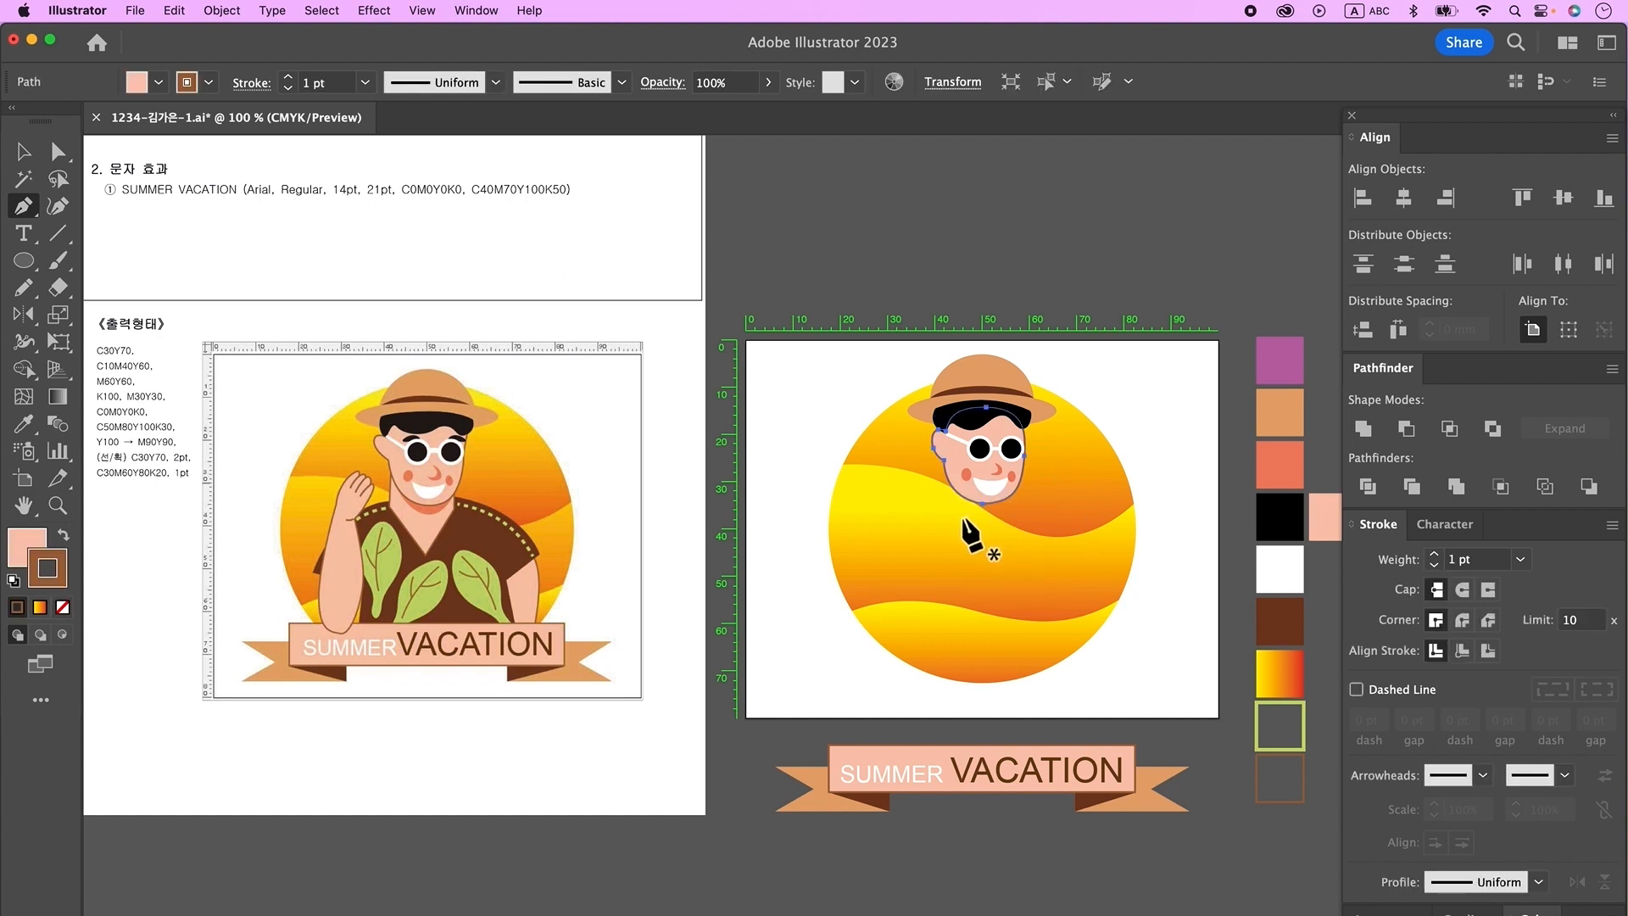
pyautogui.keyDown('super'); pyautogui.click(963, 547); pyautogui.keyUp('super')
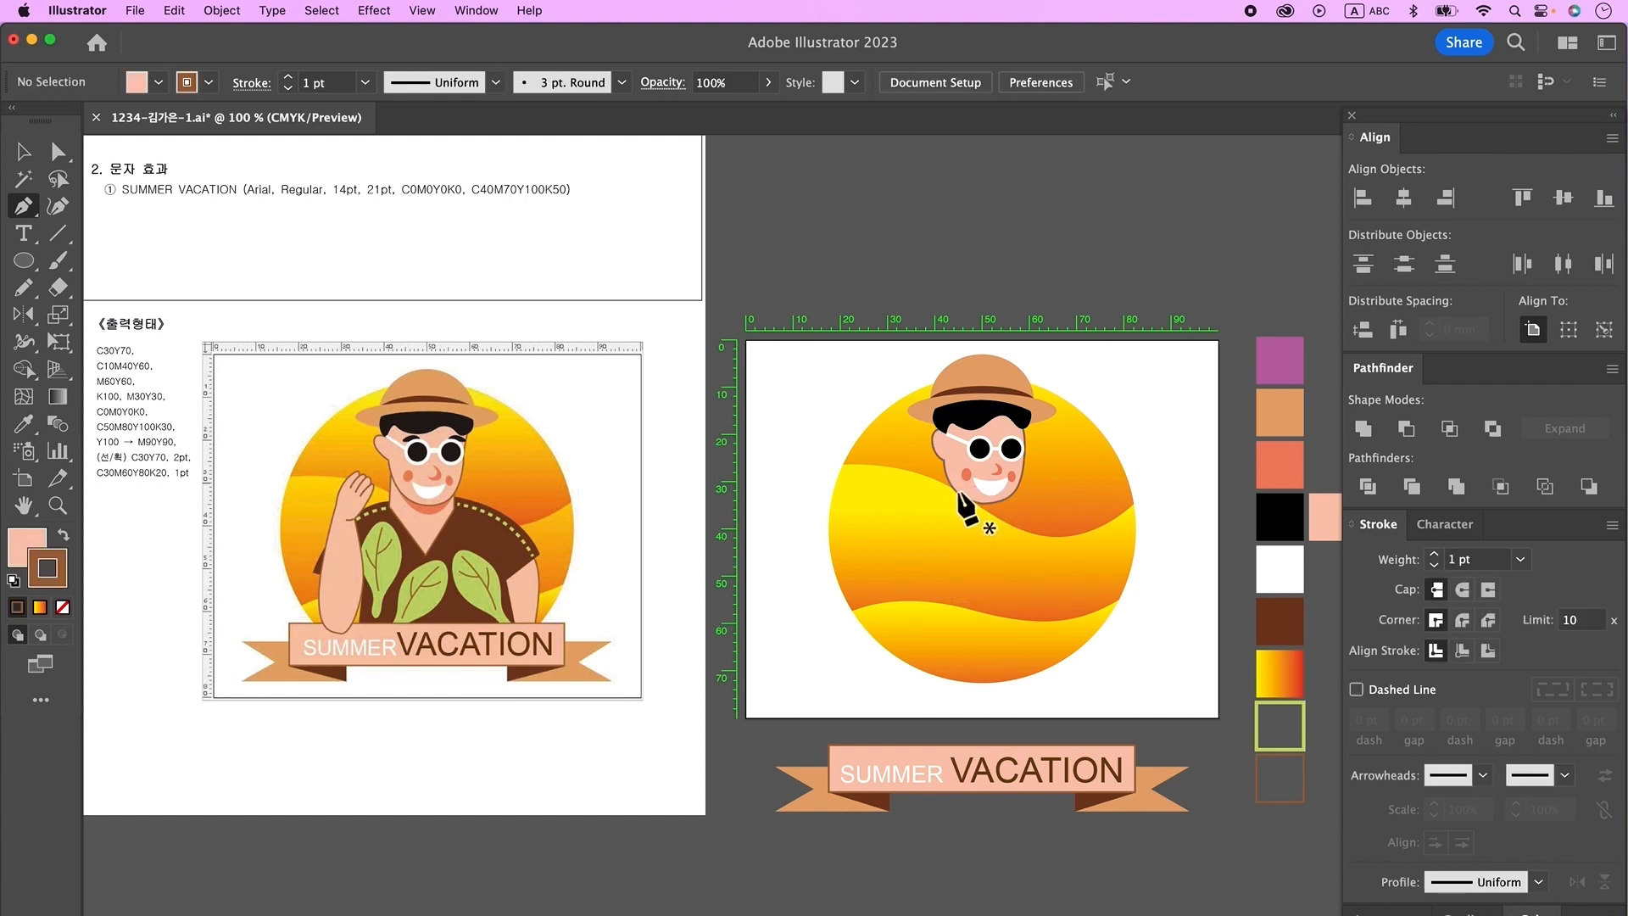
pyautogui.click(952, 487)
pyautogui.click(951, 526)
pyautogui.click(995, 563)
pyautogui.click(1025, 506)
pyautogui.click(1012, 482)
pyautogui.click(952, 487)
# - Bring the hat and head in front of the neck shape
pyautogui.moveTo(925, 330); pyautogui.dragTo(1037, 448)
pyautogui.press('super+shift+]')
pyautogui.keyDown('super'); pyautogui.click(1002, 519); pyautogui.keyUp('super')
pyautogui.scroll(-1, 1073, 481)
pyautogui.keyDown('super'); pyautogui.click(902, 553); pyautogui.keyUp('super')
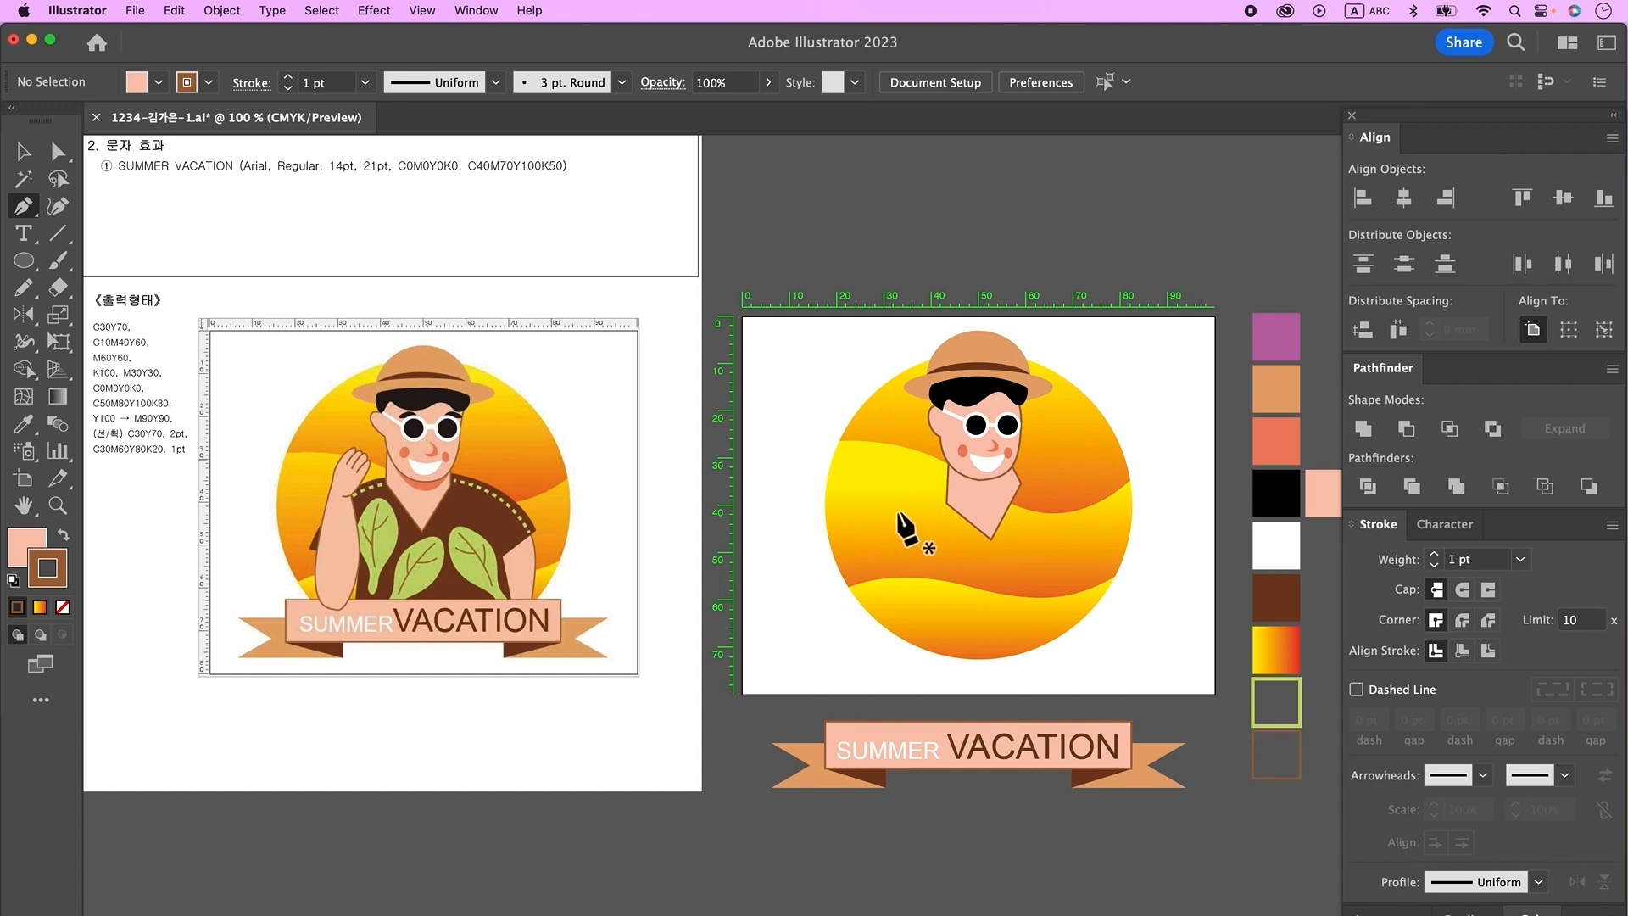
# - Draw a closed short-sleeved shirt shape with curved shoulders over the lower half of the sun circle with the Pen tool
pyautogui.click(875, 527)
pyautogui.moveTo(995, 491); pyautogui.dragTo(1041, 483)
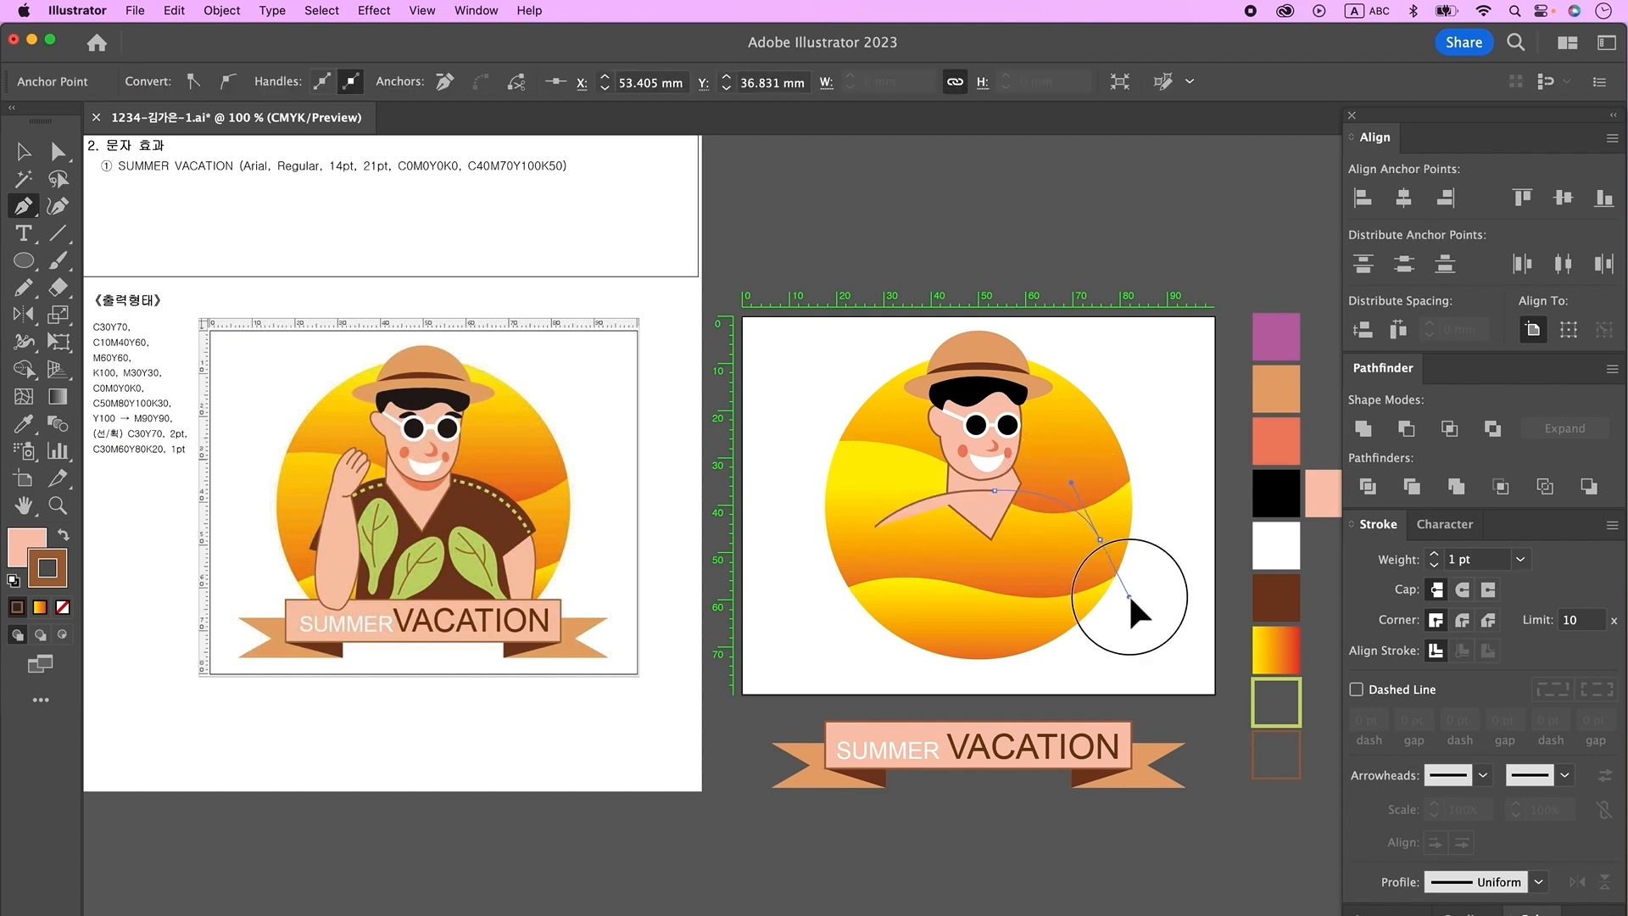
pyautogui.click(1100, 540)
pyautogui.click(1063, 568)
pyautogui.click(1077, 623)
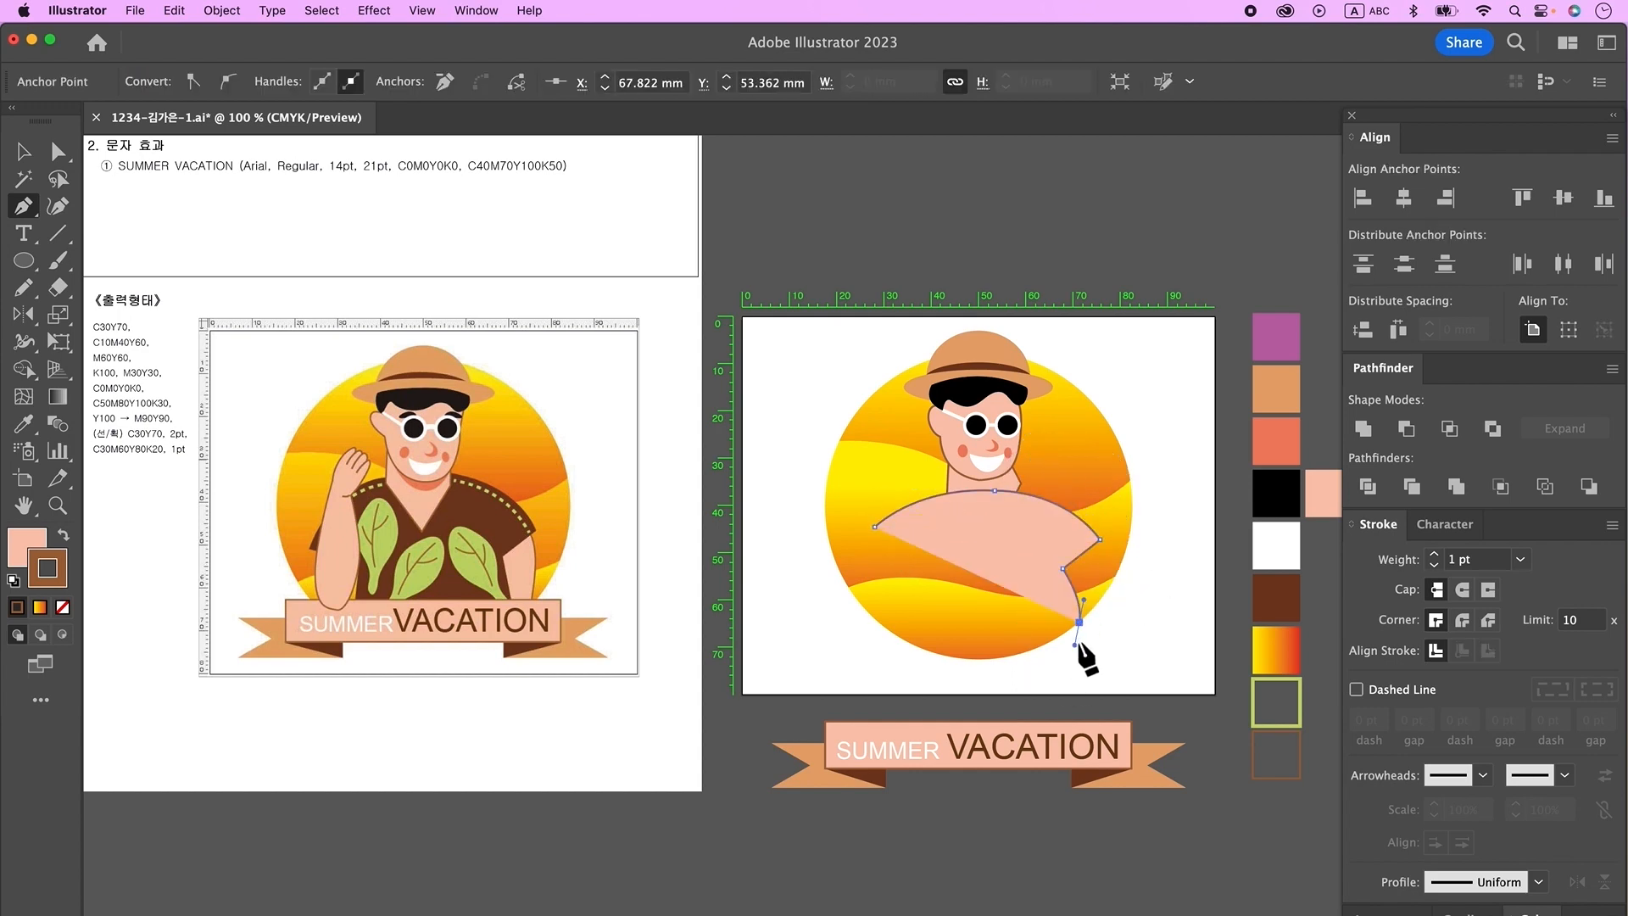
pyautogui.click(1019, 649)
pyautogui.click(918, 644)
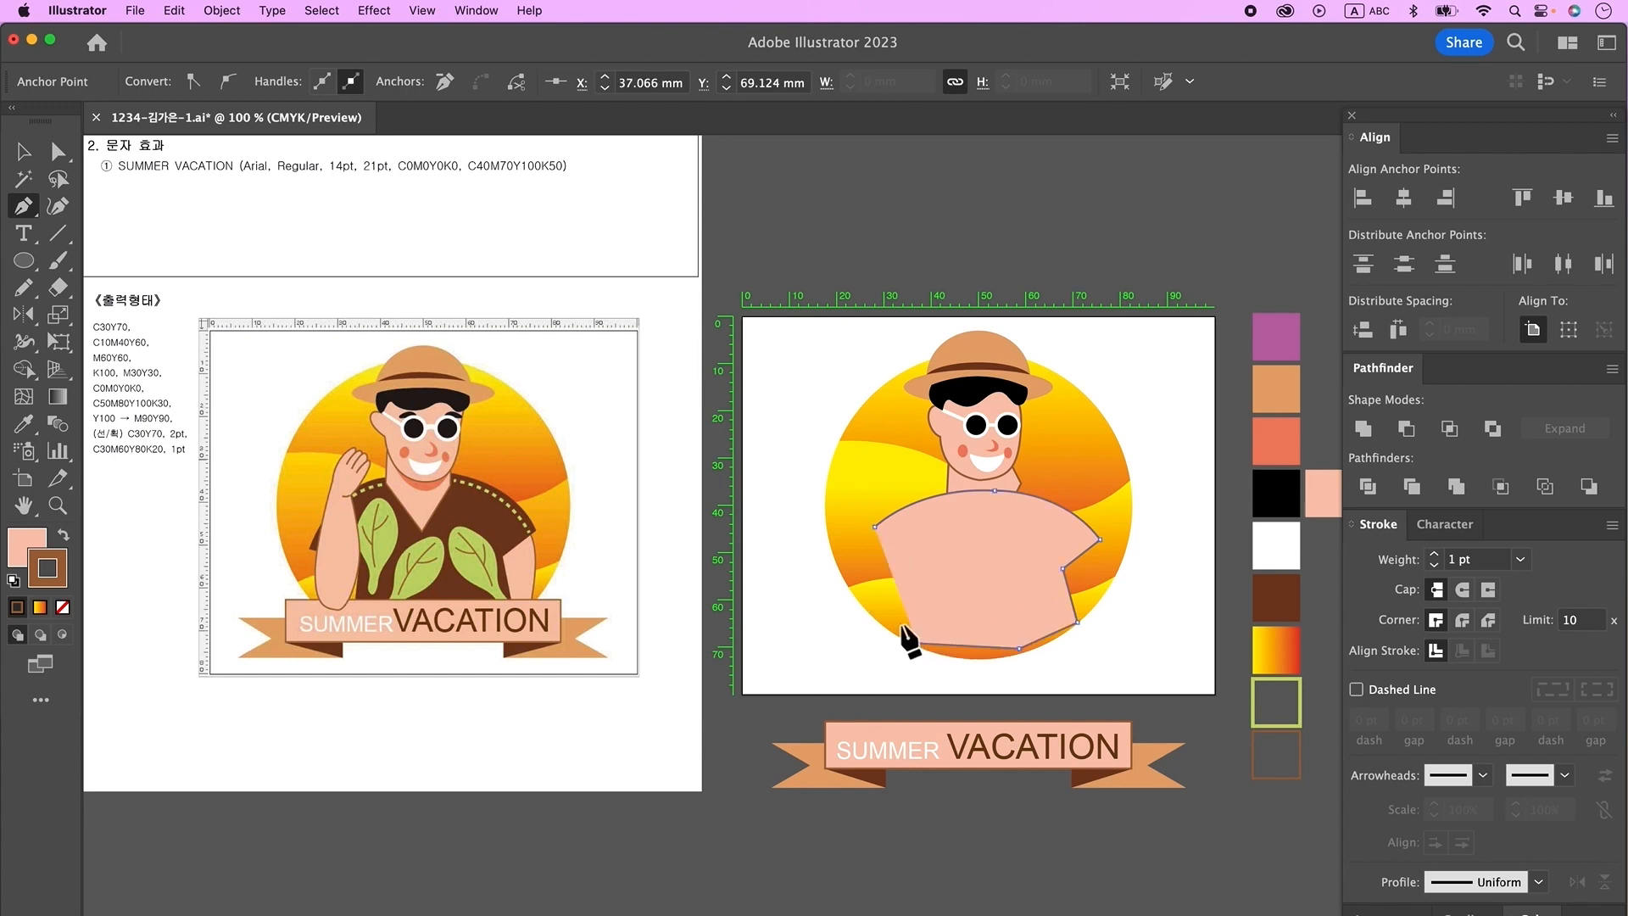
pyautogui.click(903, 579)
pyautogui.click(859, 557)
# - Give the shirt shape the dark brown swatch's fill without an outline and arrange it behind the neck and in front of the sun
pyautogui.press('i')
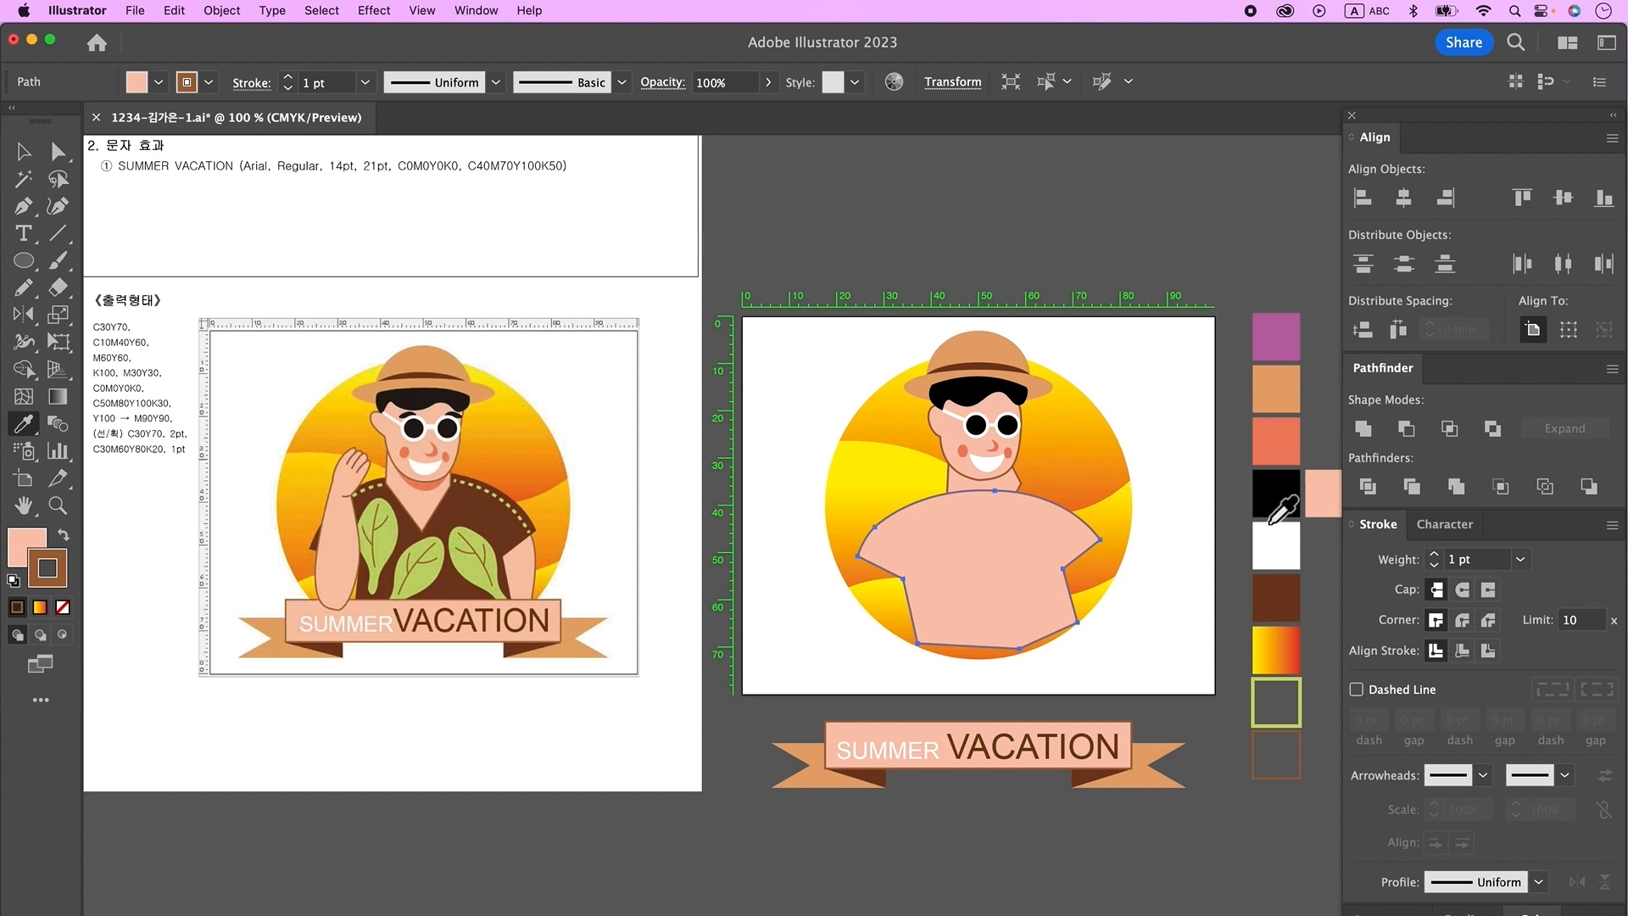
pyautogui.click(1284, 611)
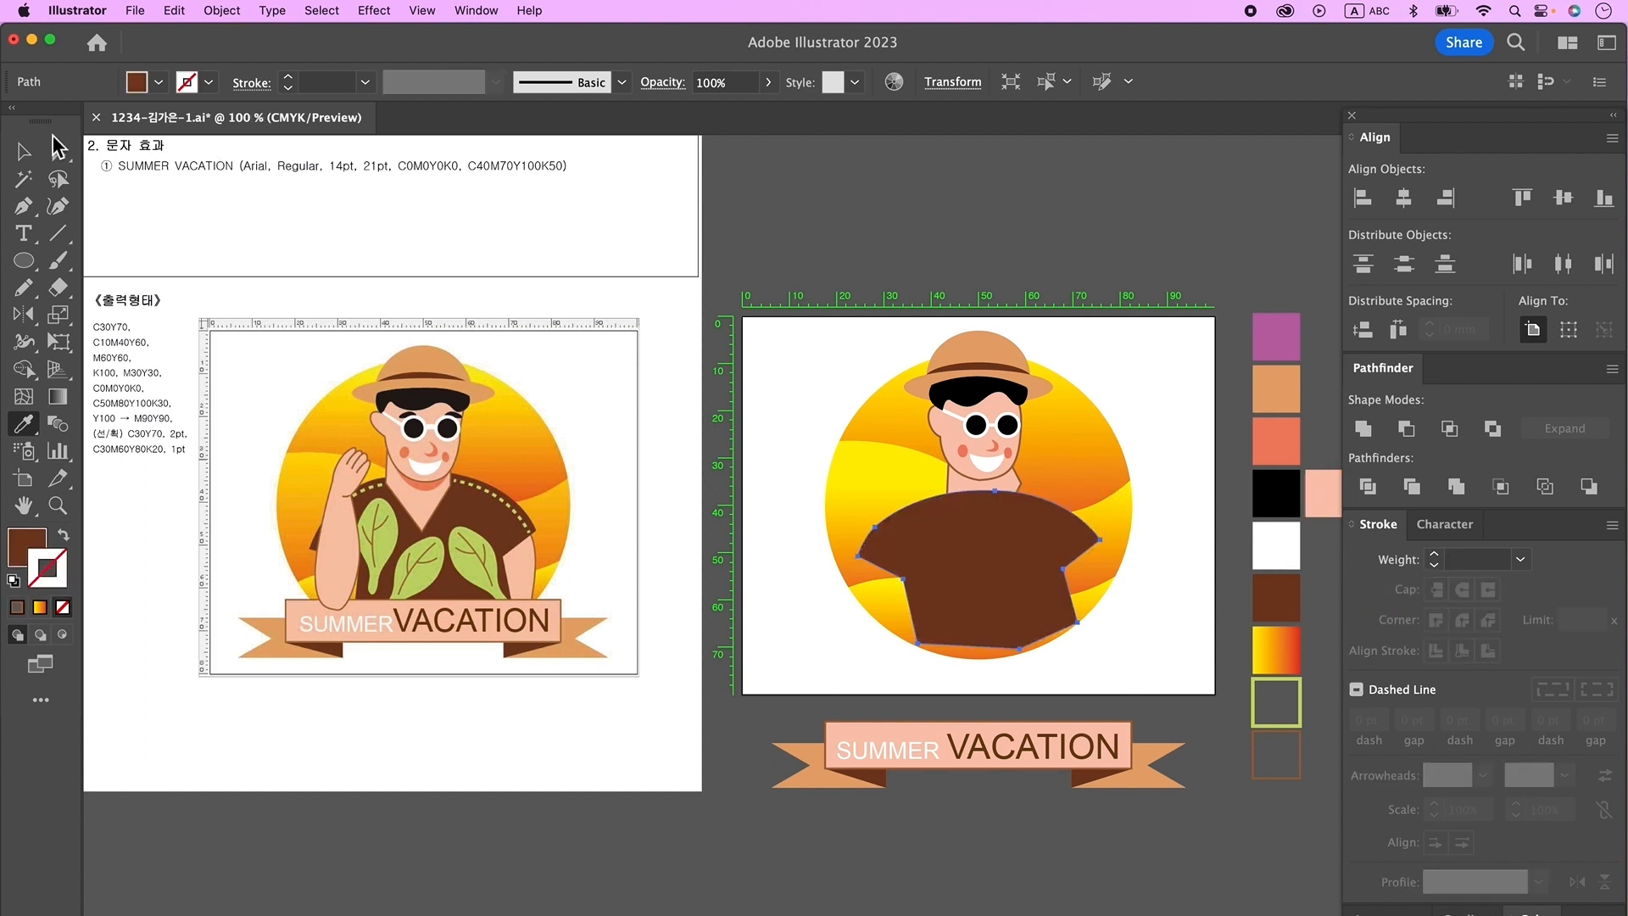
pyautogui.press('v')
pyautogui.press('super+shift+[')
pyautogui.press('super+]')
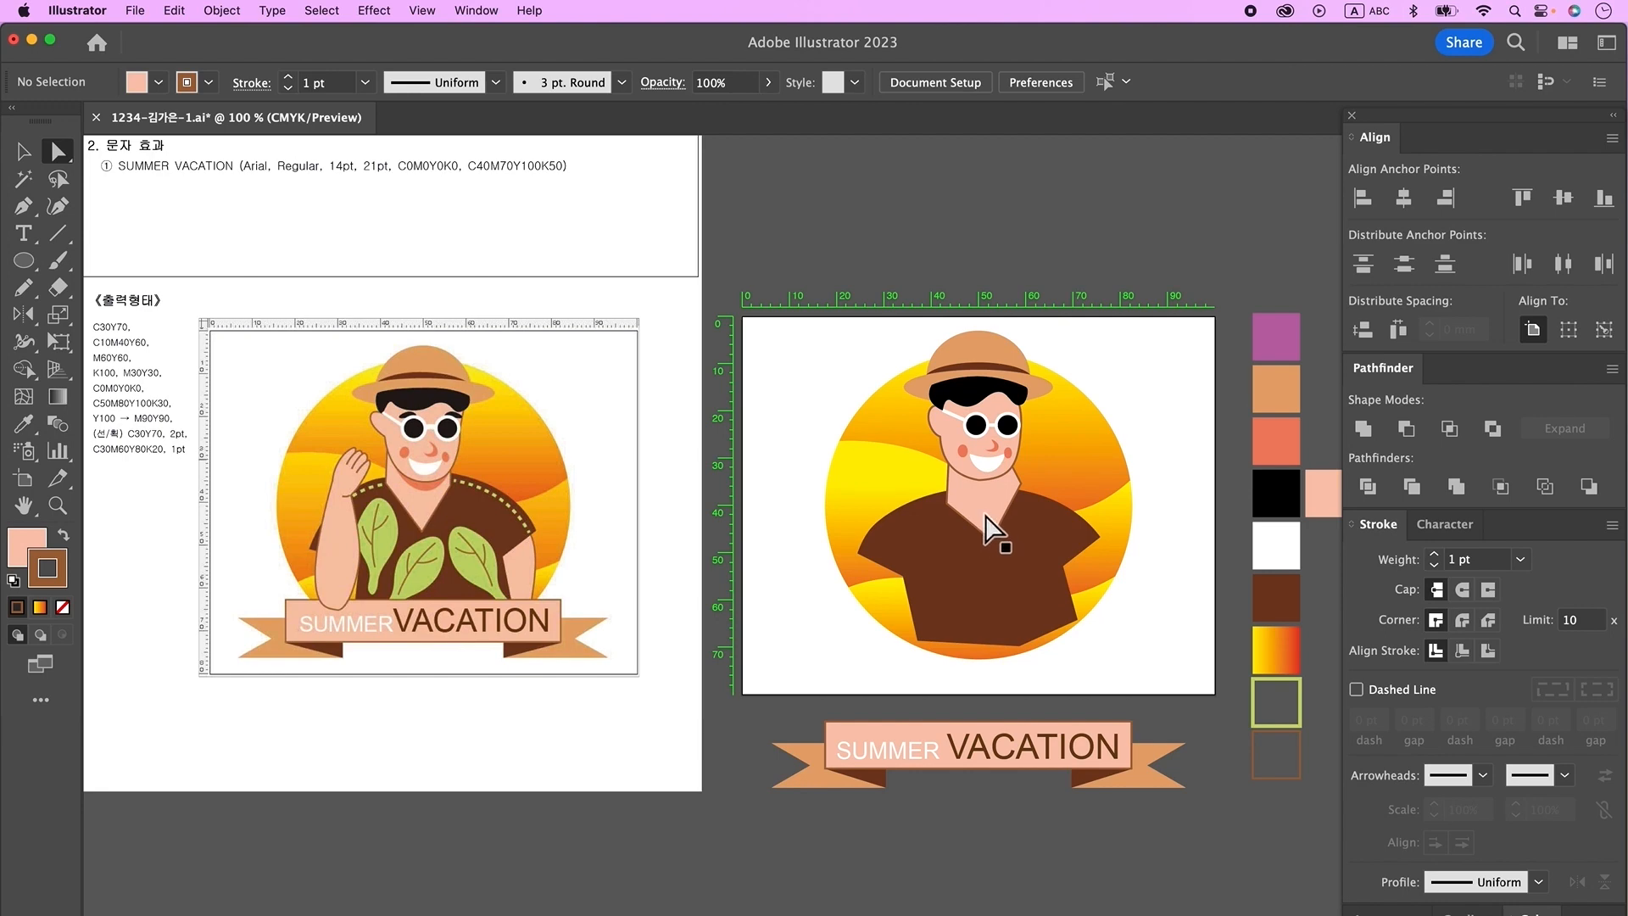
# - Adjust anchor points of the neck and shirt with Direct Selection to refine the V neckline and the shirt's hem
pyautogui.click(987, 526)
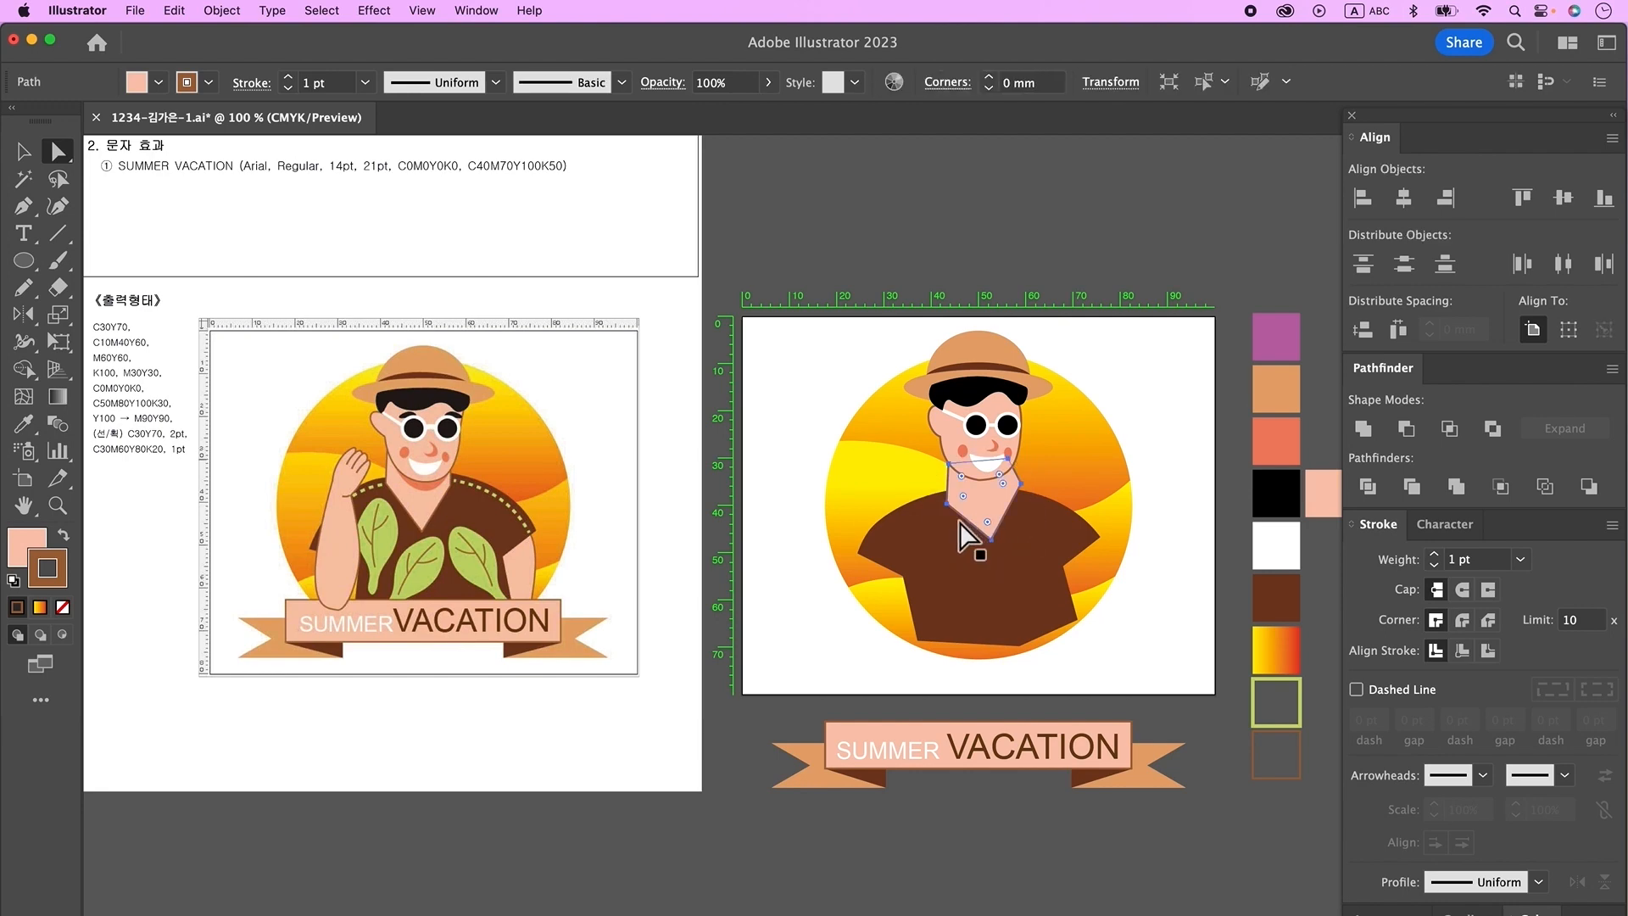
pyautogui.moveTo(947, 503); pyautogui.dragTo(1014, 493)
pyautogui.moveTo(1009, 585); pyautogui.dragTo(1009, 578)
pyautogui.moveTo(1014, 491); pyautogui.dragTo(1011, 488)
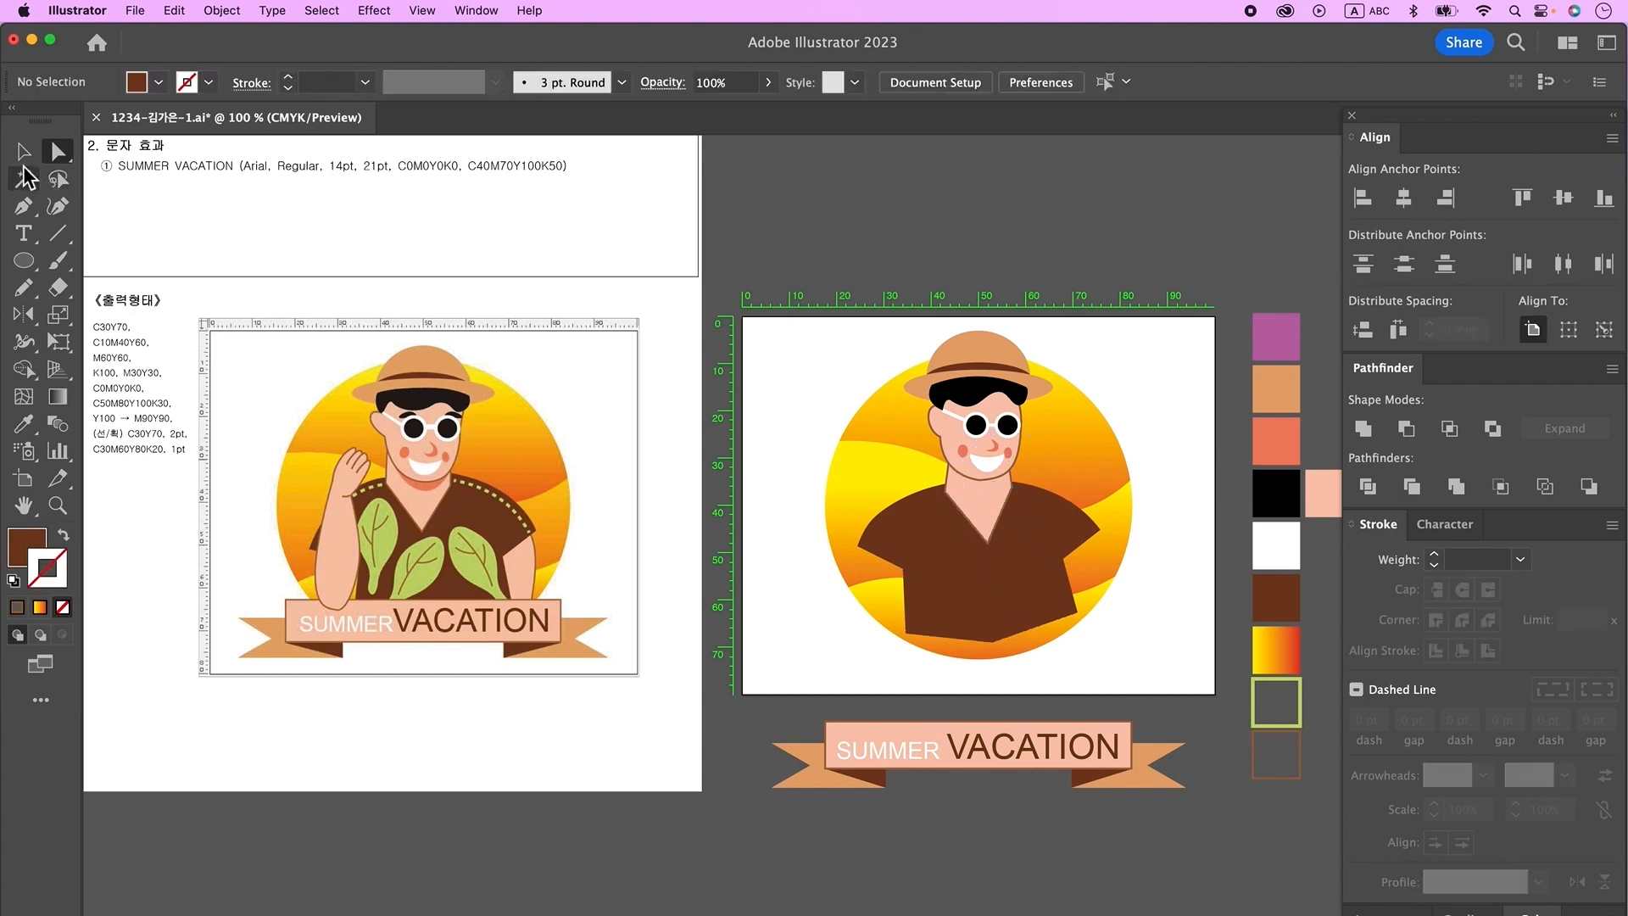
# - Draw the lowered arm under the right sleeve as a closed Pen shape behind the shirt, with the neck's pink fill and brown outline
pyautogui.click(33, 151)
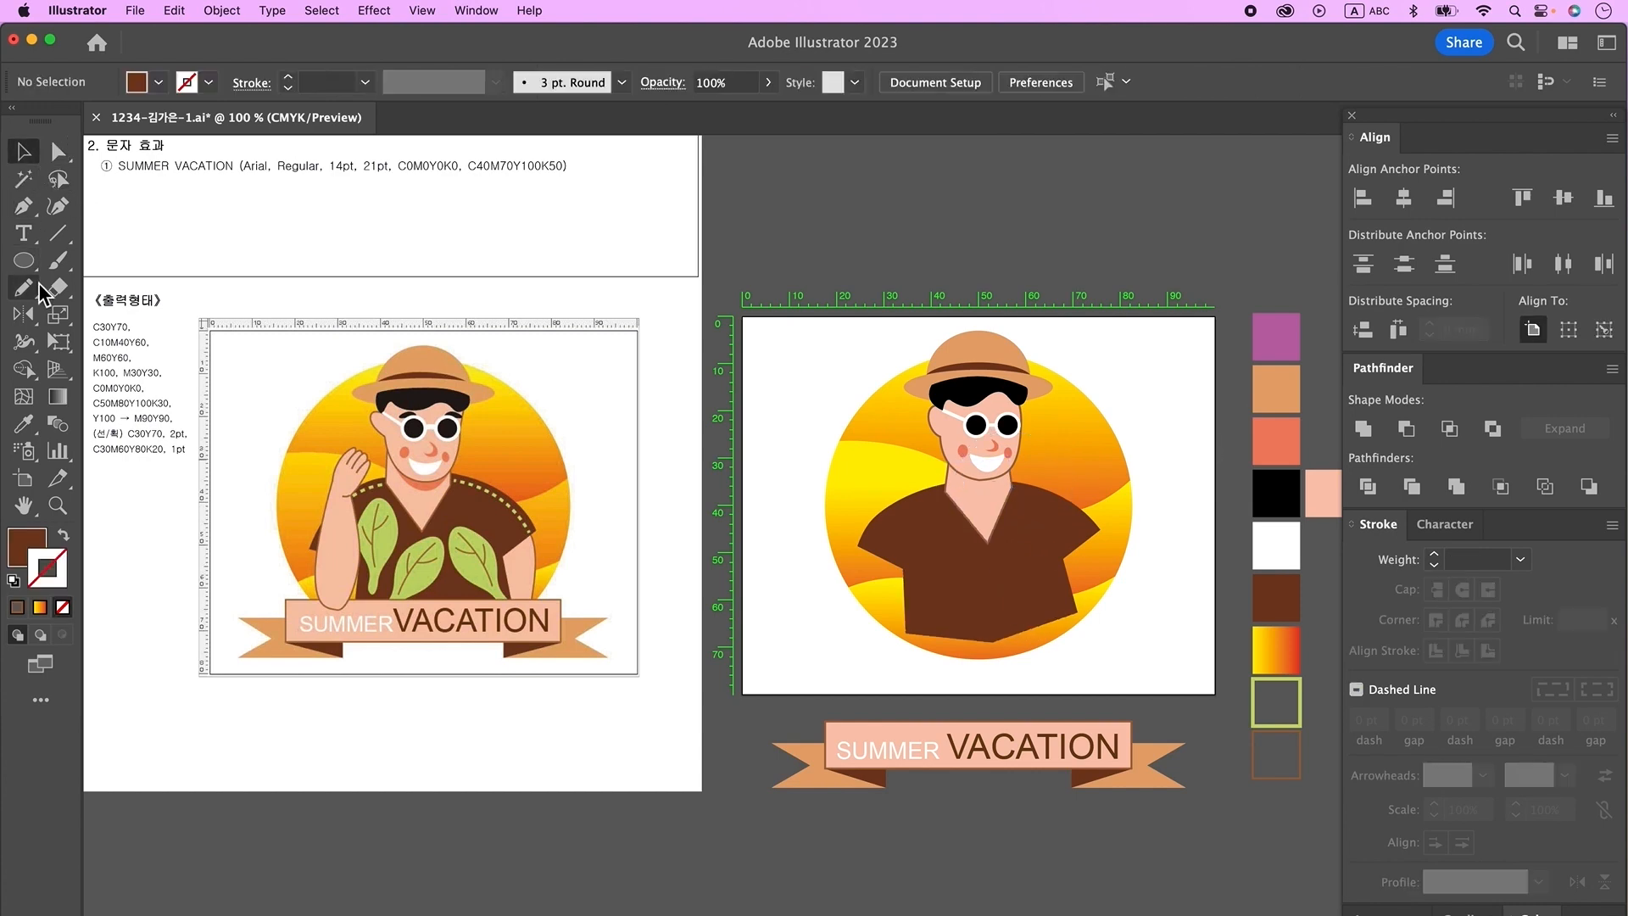
pyautogui.click(23, 205)
pyautogui.click(1080, 529)
pyautogui.click(1092, 605)
pyautogui.click(1084, 633)
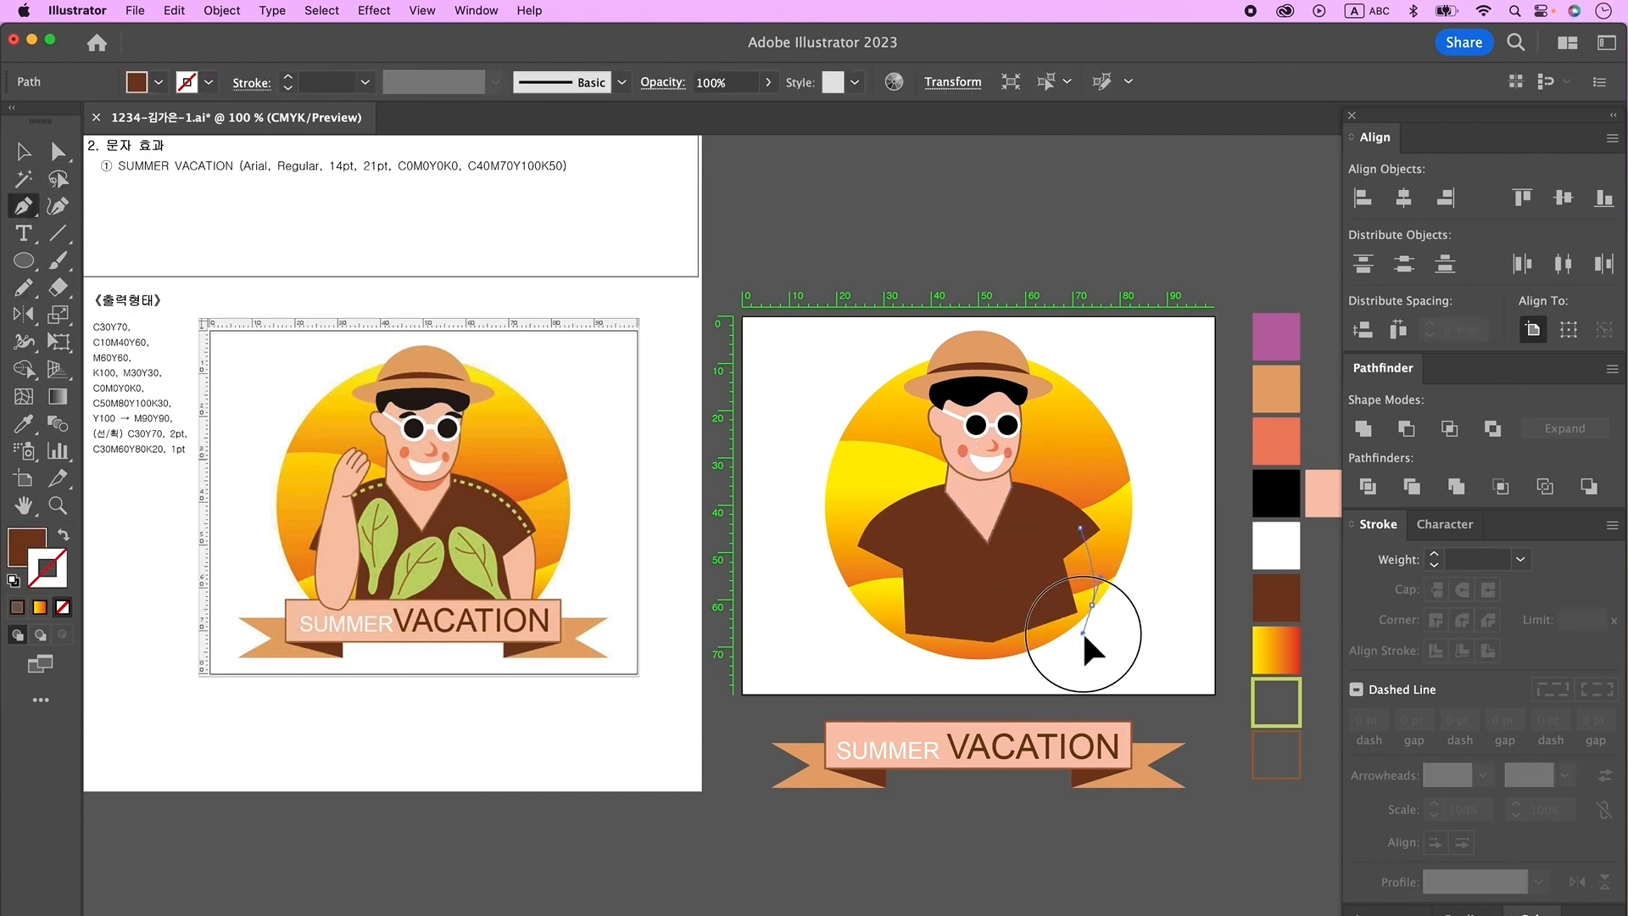
pyautogui.click(1092, 605)
pyautogui.click(1039, 605)
pyautogui.click(1034, 548)
pyautogui.click(1080, 529)
pyautogui.press('i')
pyautogui.click(977, 507)
pyautogui.click(32, 156)
pyautogui.click(1179, 658)
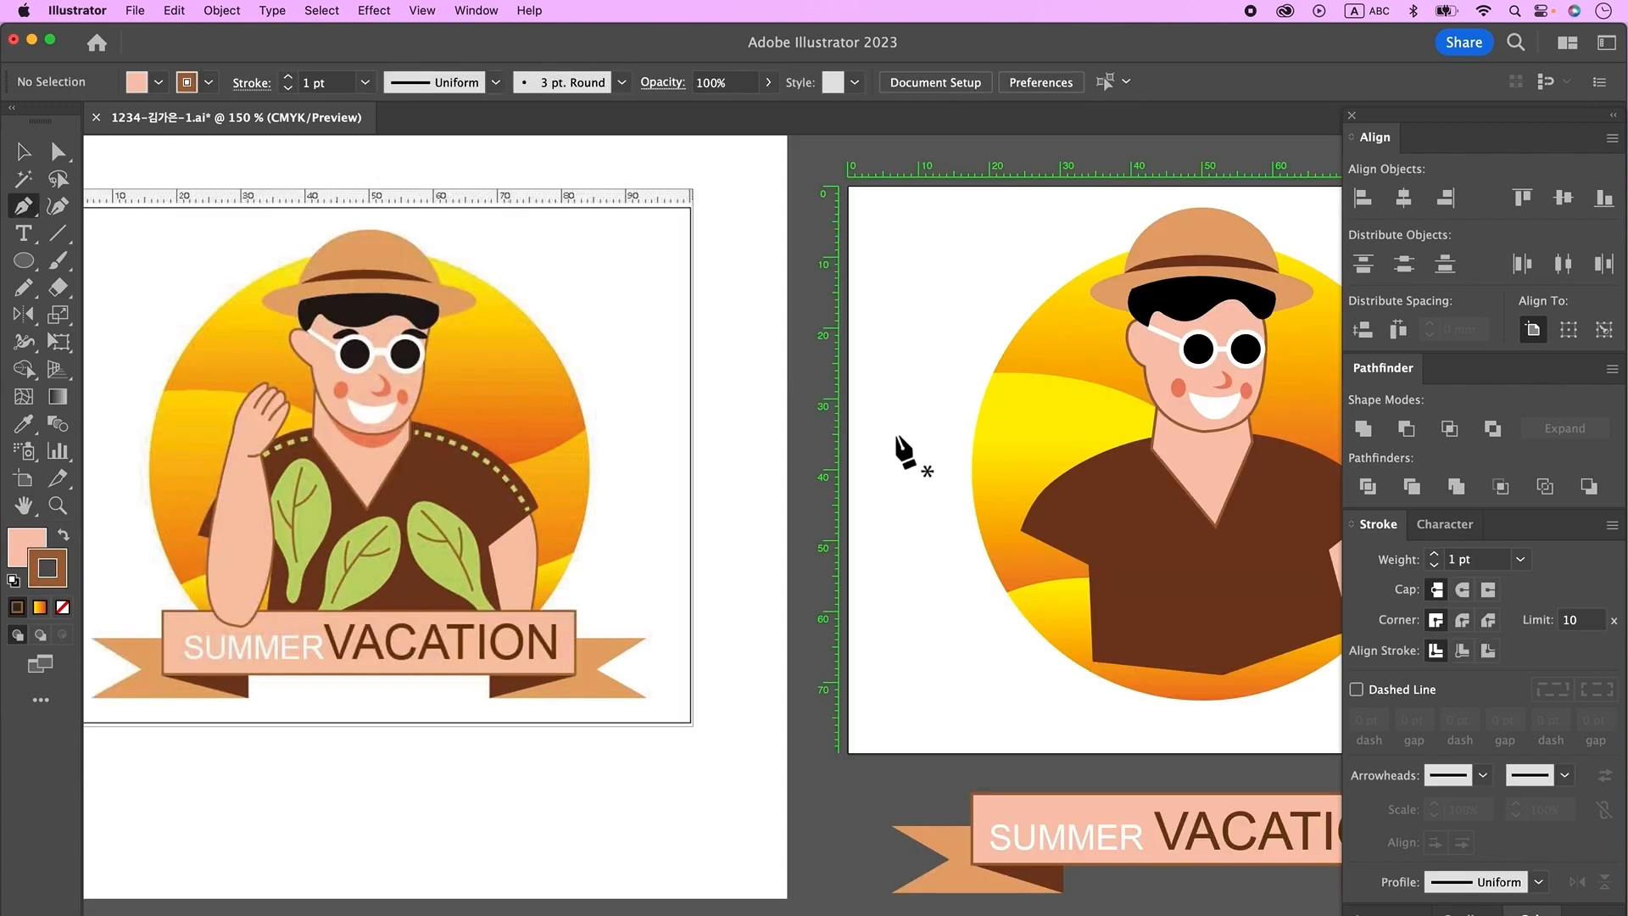
# - Draw a small curved finger as an open Pen path in the white area beside the sun circle
pyautogui.moveTo(1018, 545)
pyautogui.mouseDown()
pyautogui.moveTo(891, 552)
pyautogui.moveTo(1027, 570)
pyautogui.mouseUp()
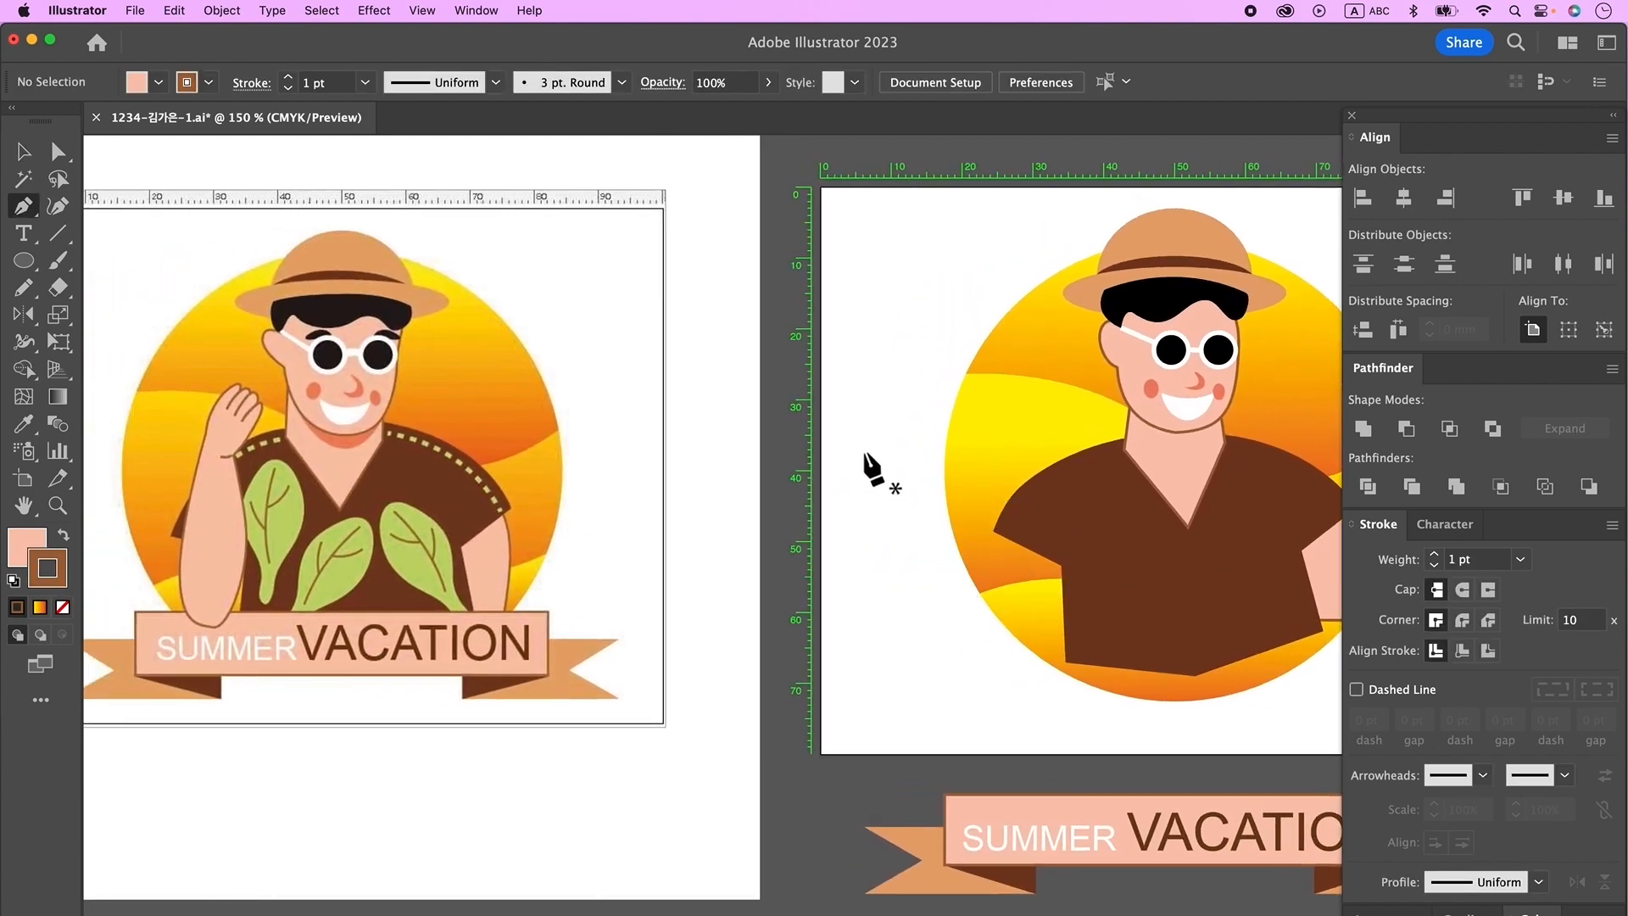
pyautogui.click(881, 444)
pyautogui.moveTo(911, 397); pyautogui.dragTo(937, 395)
pyautogui.click(912, 397)
pyautogui.moveTo(912, 409); pyautogui.dragTo(902, 419)
pyautogui.press('Escape')
pyautogui.click(19, 153)
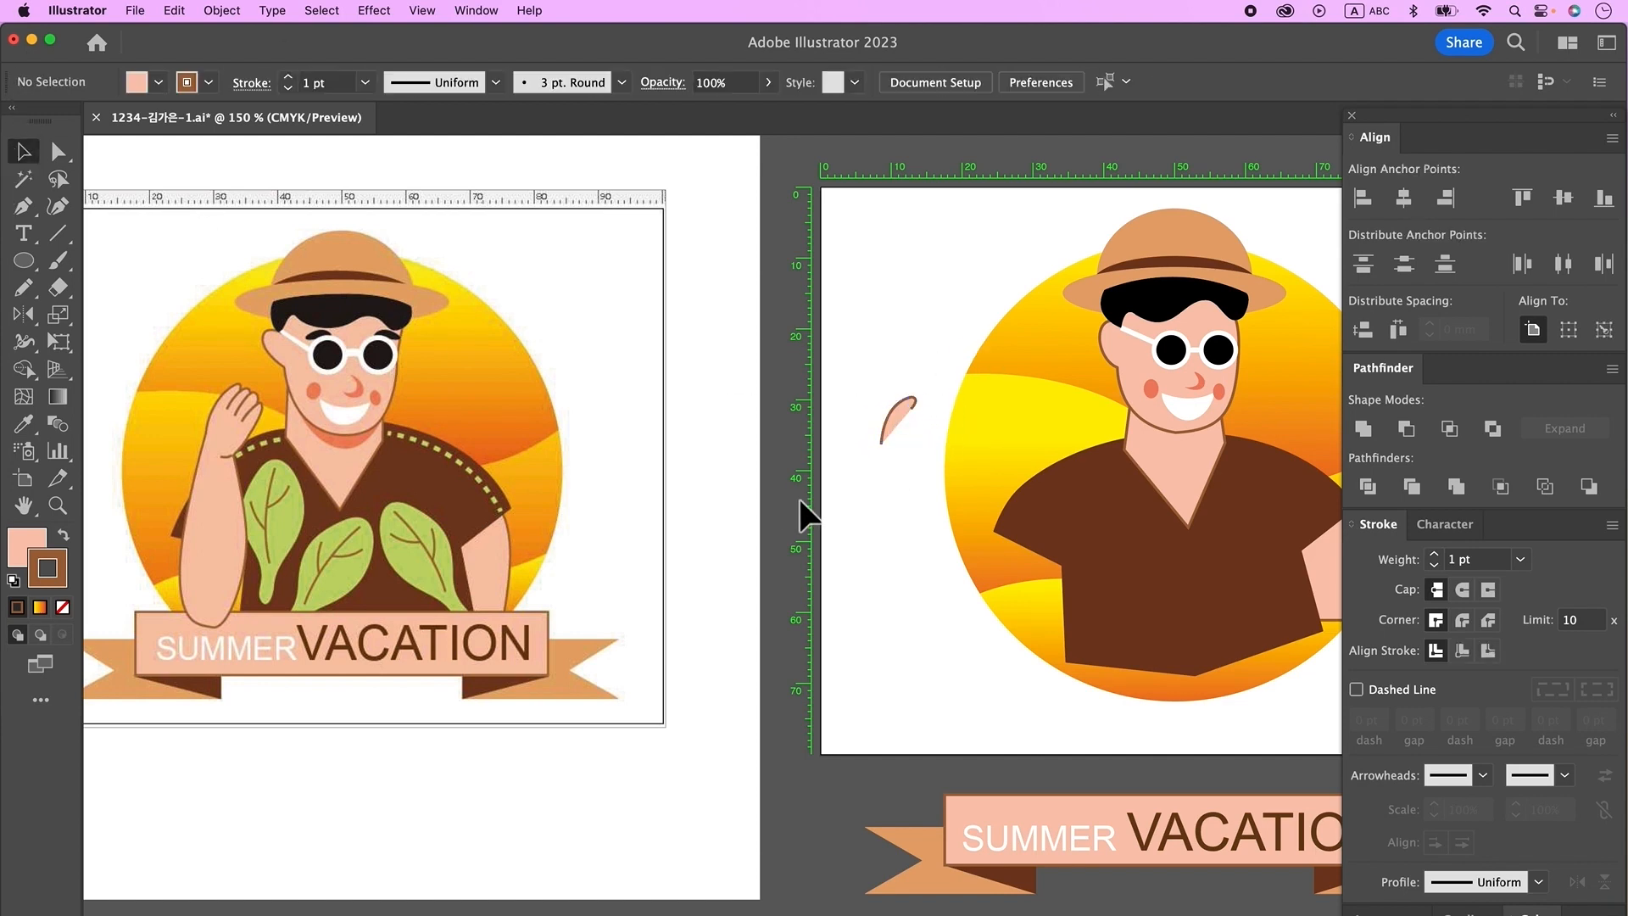
# - Duplicate the finger beside the first one and reshape the copy by moving its lower anchor point
pyautogui.click(902, 415)
pyautogui.click(903, 468)
pyautogui.moveTo(904, 428)
pyautogui.mouseDown()
pyautogui.moveTo(927, 426)
pyautogui.moveTo(915, 414)
pyautogui.mouseUp()
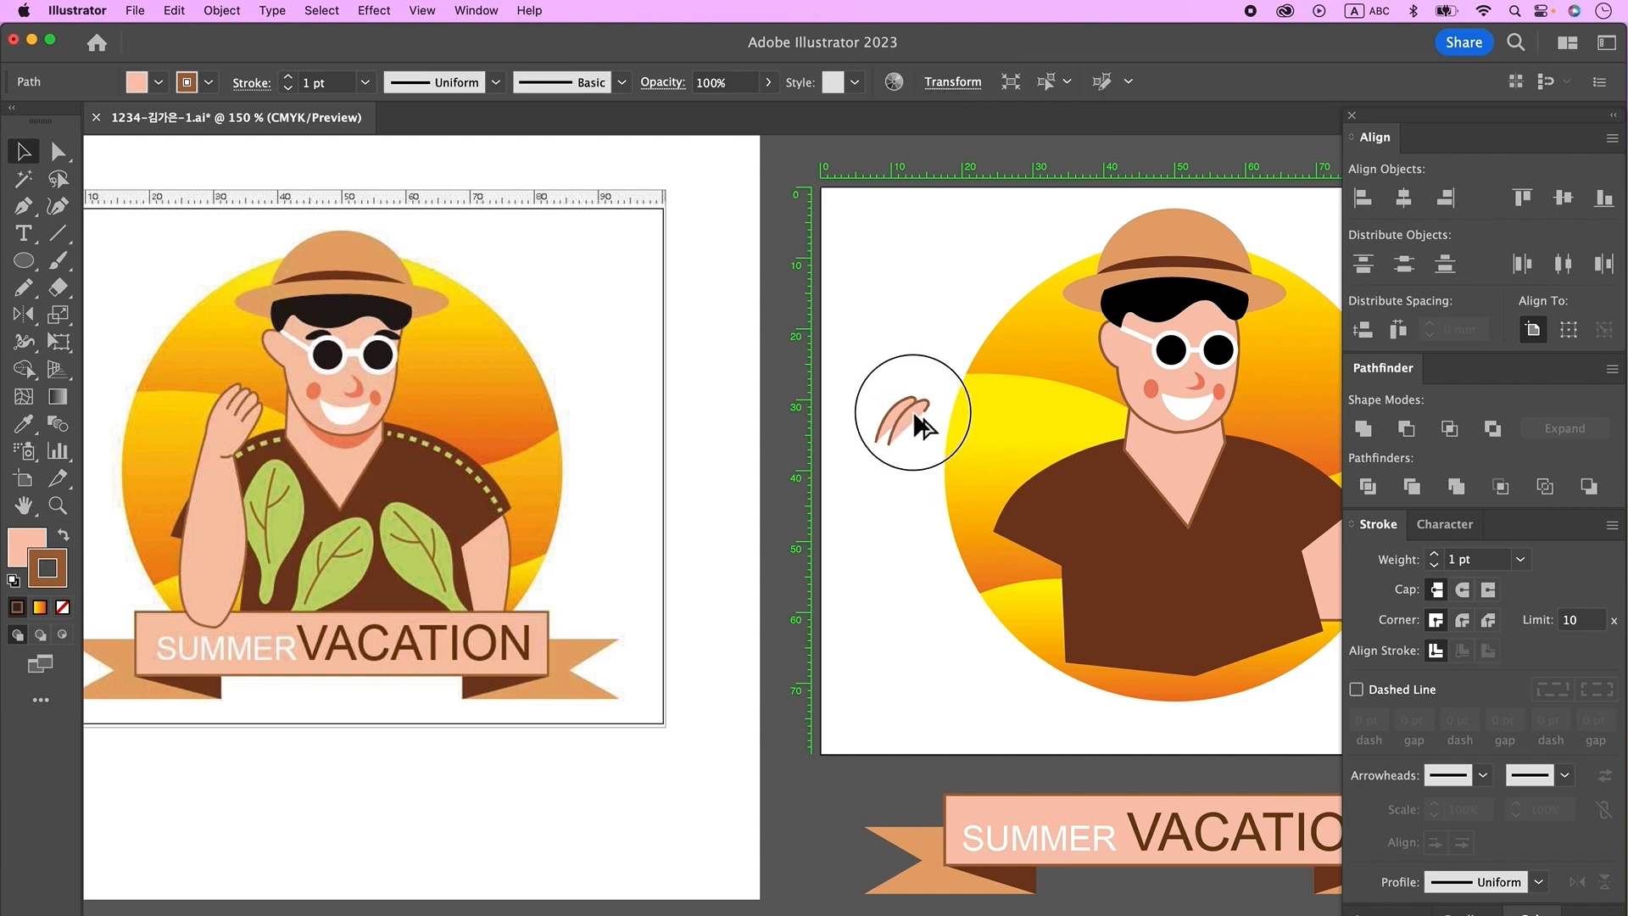
pyautogui.press('a')
pyautogui.click(905, 461)
pyautogui.click(888, 445)
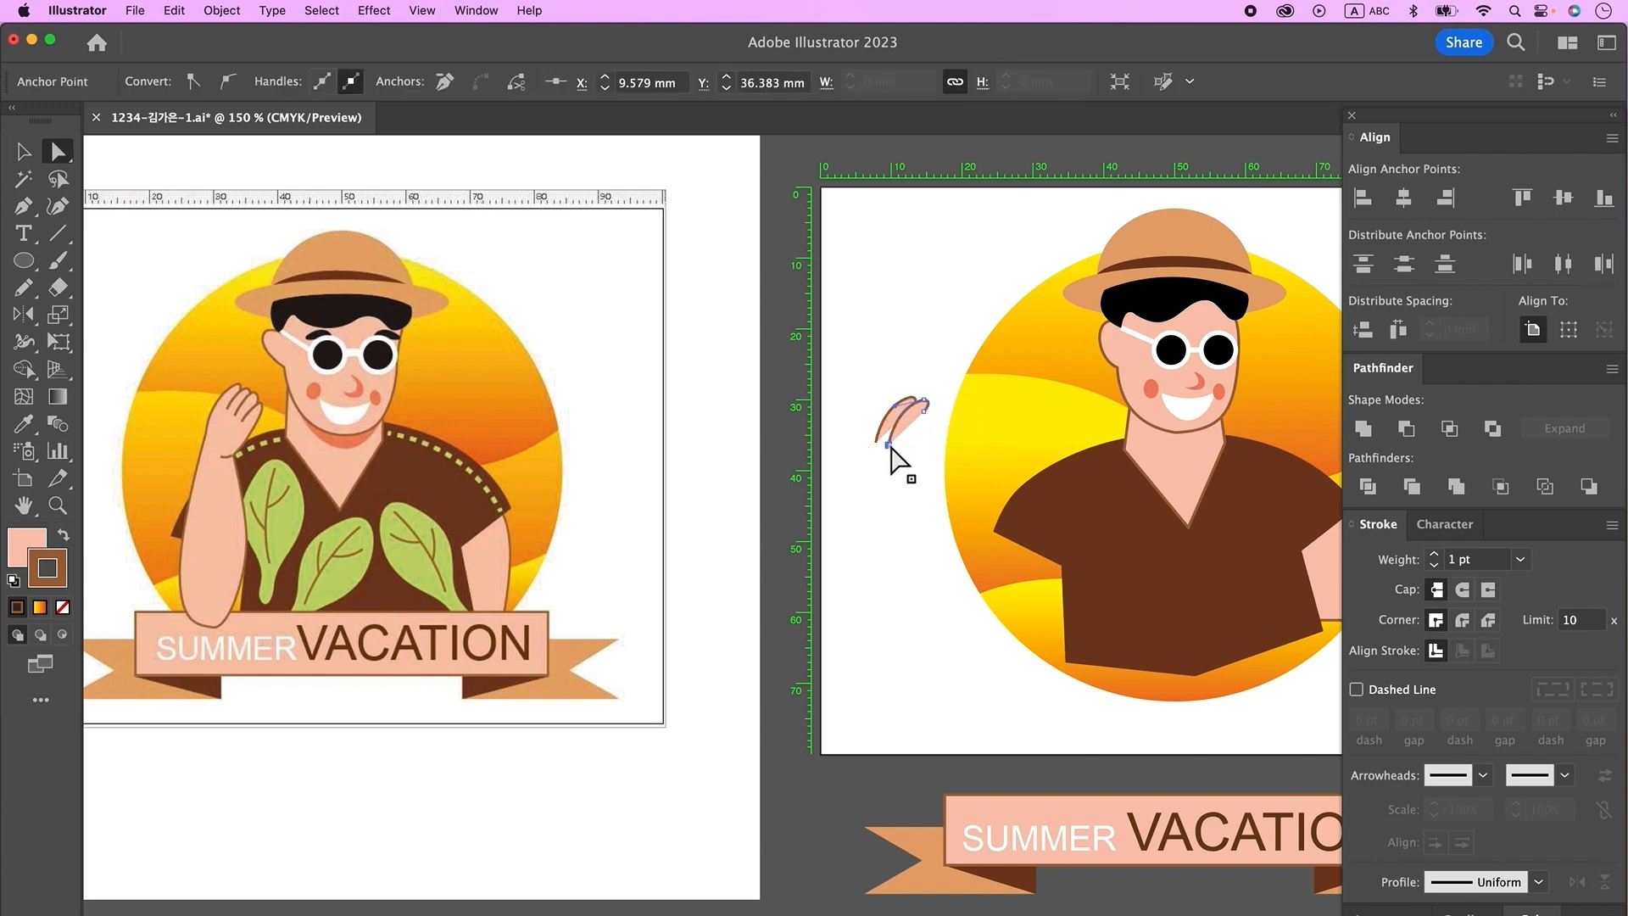
pyautogui.moveTo(889, 448); pyautogui.dragTo(902, 407)
pyautogui.click(852, 391)
# - Add further finger copies beside the others to complete the row of four fingers
pyautogui.click(24, 152)
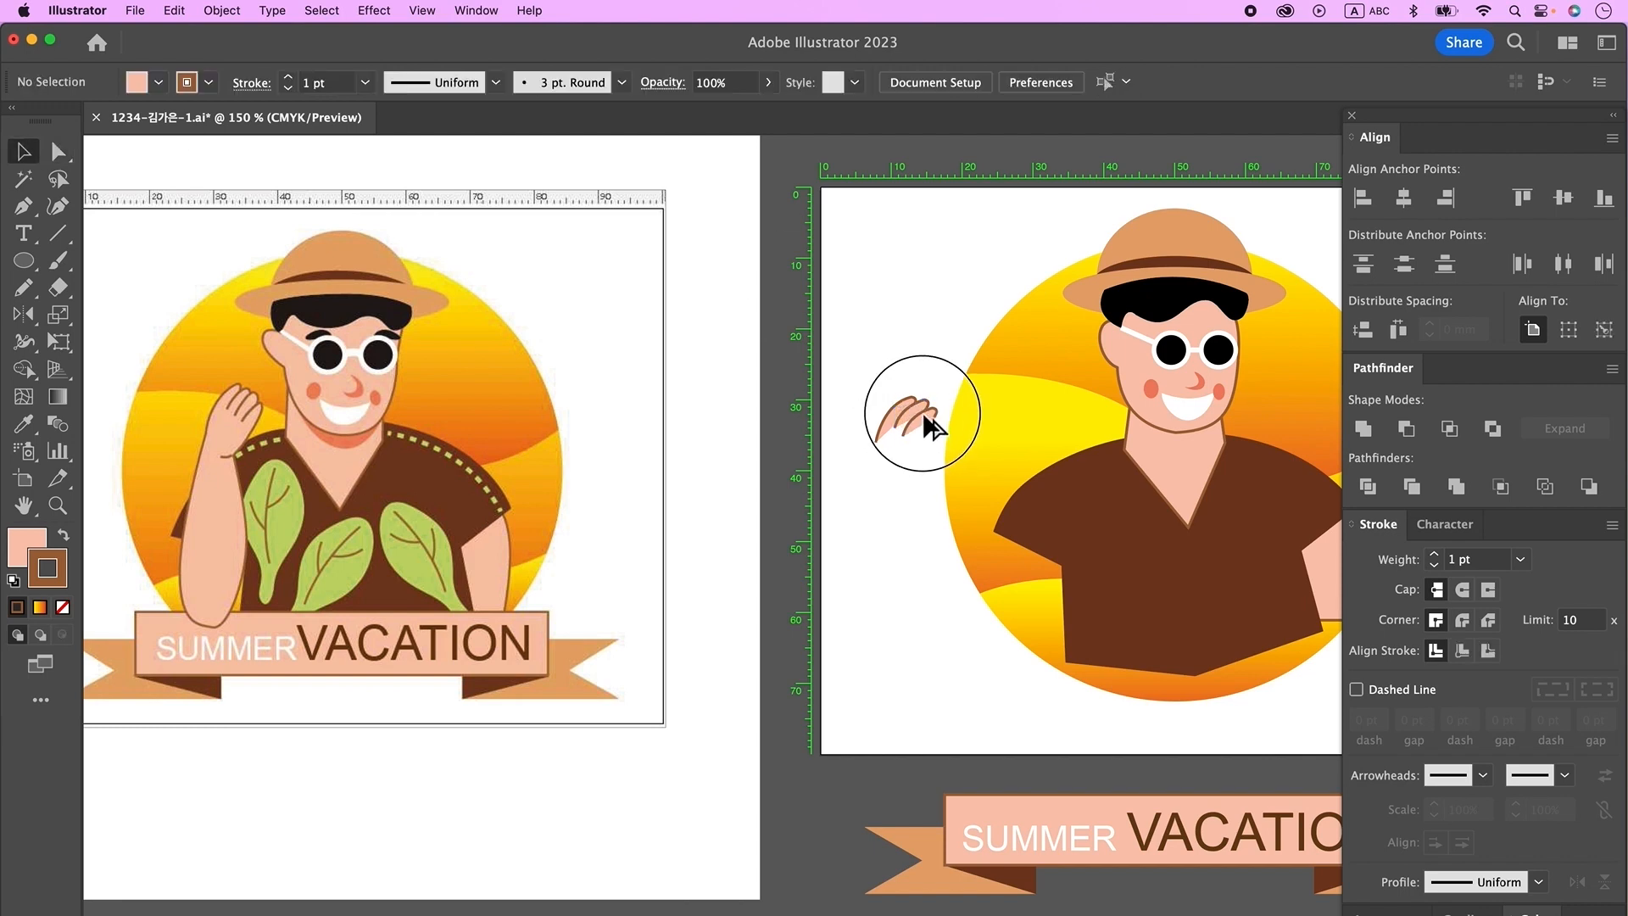
pyautogui.click(931, 423)
pyautogui.click(932, 427)
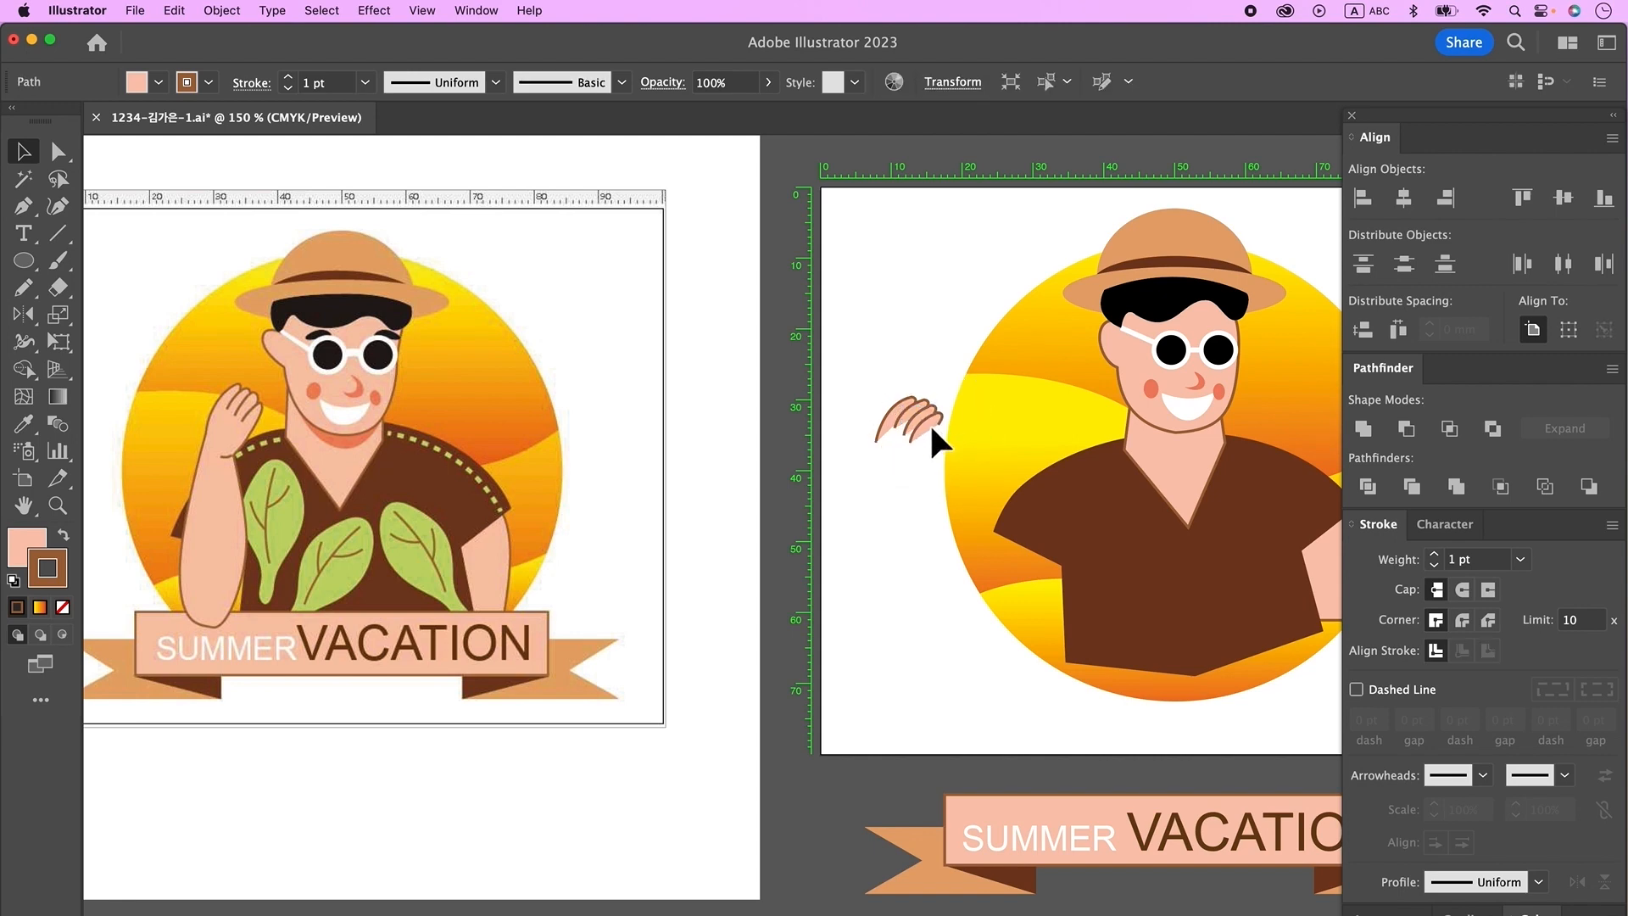
pyautogui.click(858, 392)
# - Draw the palm edge from the last finger's tip down to the wrist with the Pen tool
pyautogui.click(27, 203)
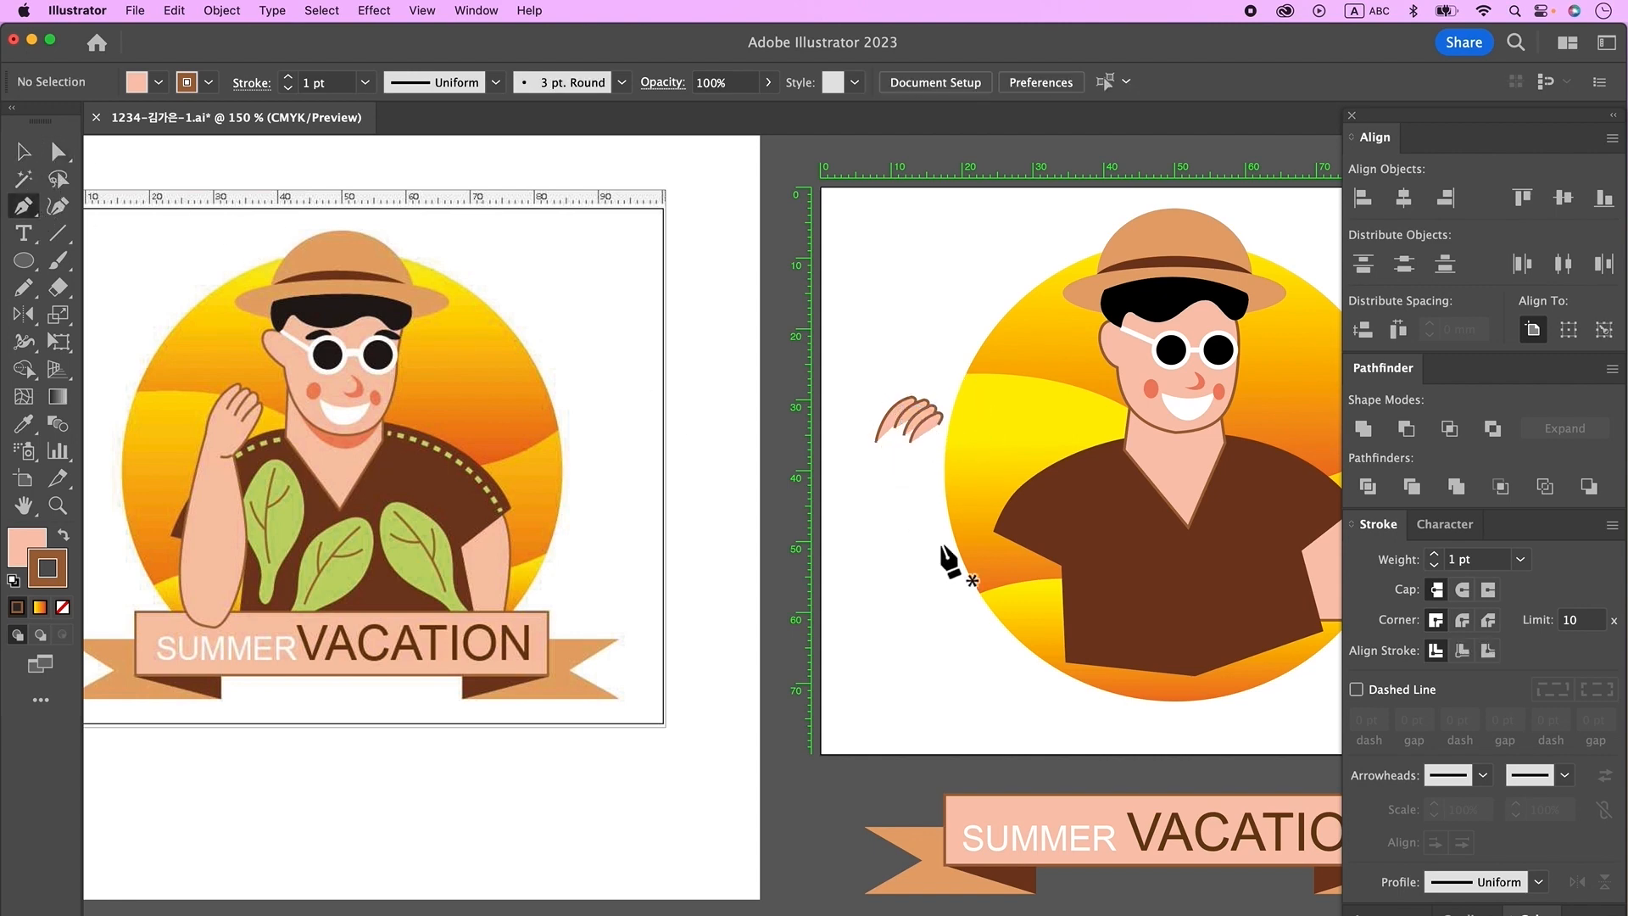
pyautogui.click(939, 423)
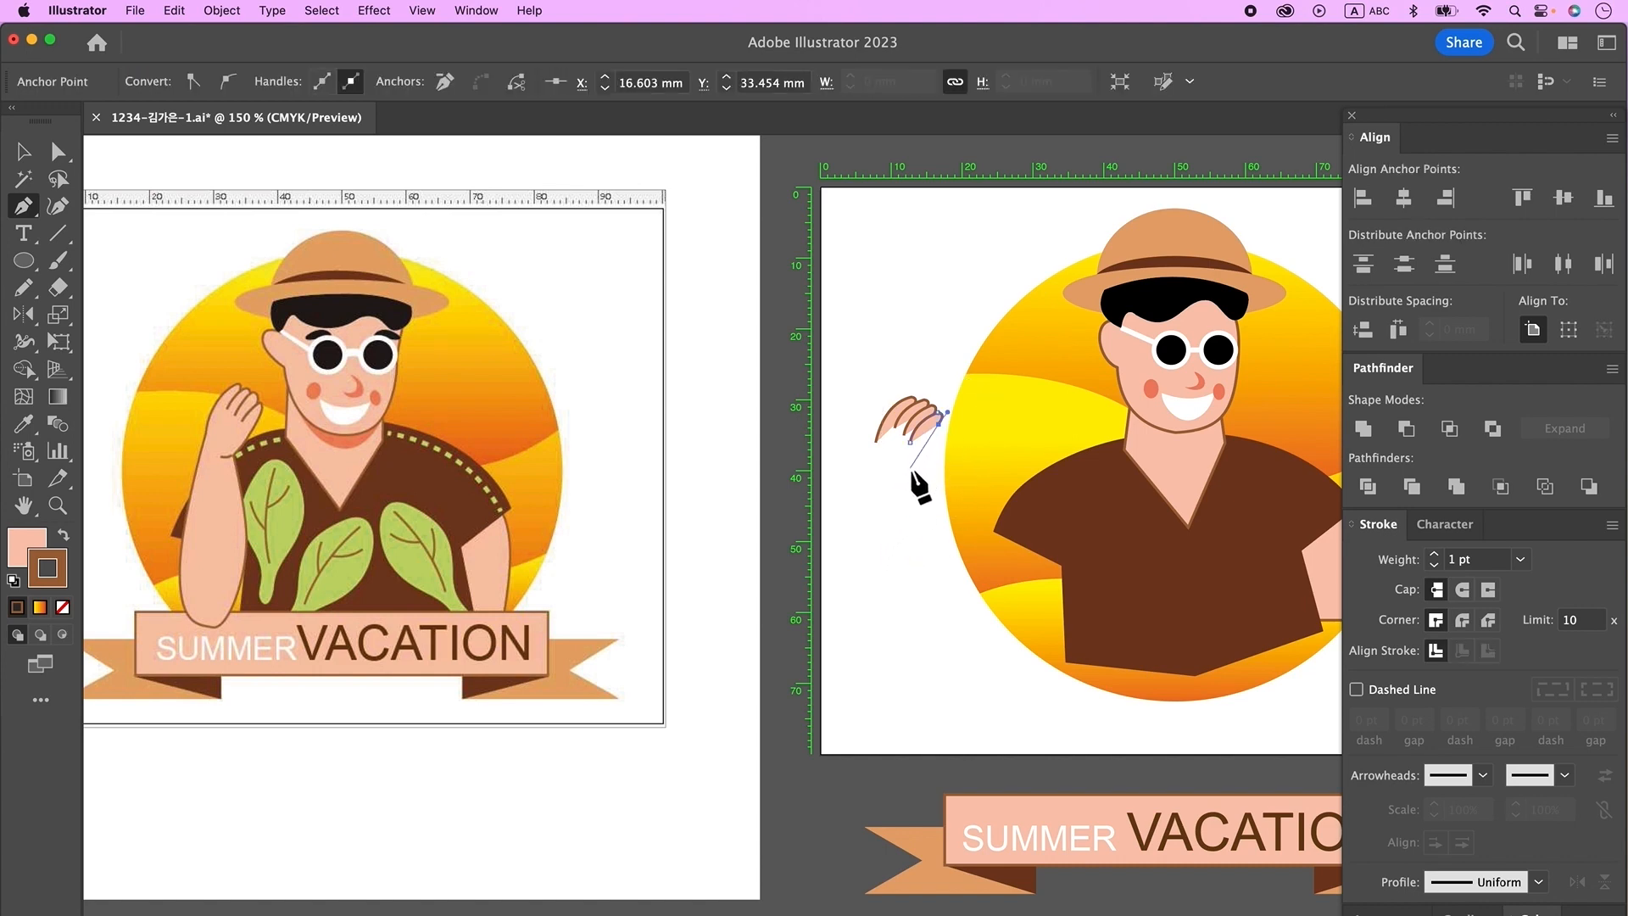
pyautogui.moveTo(896, 480); pyautogui.dragTo(877, 486)
pyautogui.keyDown('super'); pyautogui.click(949, 481); pyautogui.keyUp('super')
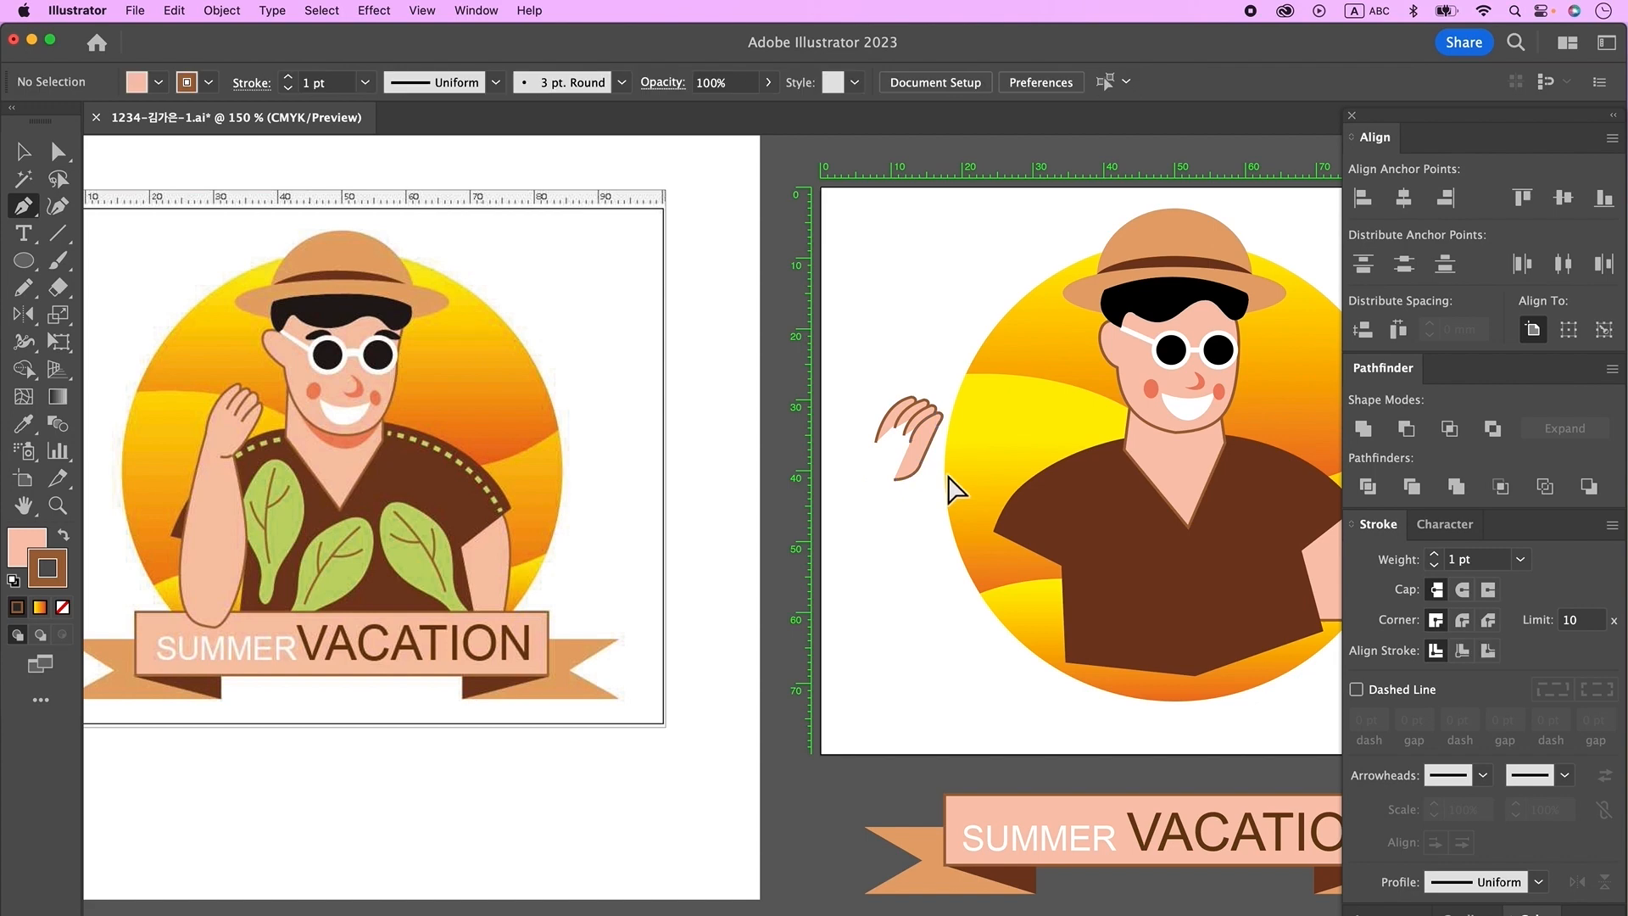
# - Continue the first finger's path with the Pen tool into a forearm outline down to the rounded elbow and back up to the wrist
pyautogui.keyDown('super'); pyautogui.click(877, 443); pyautogui.keyUp('super')
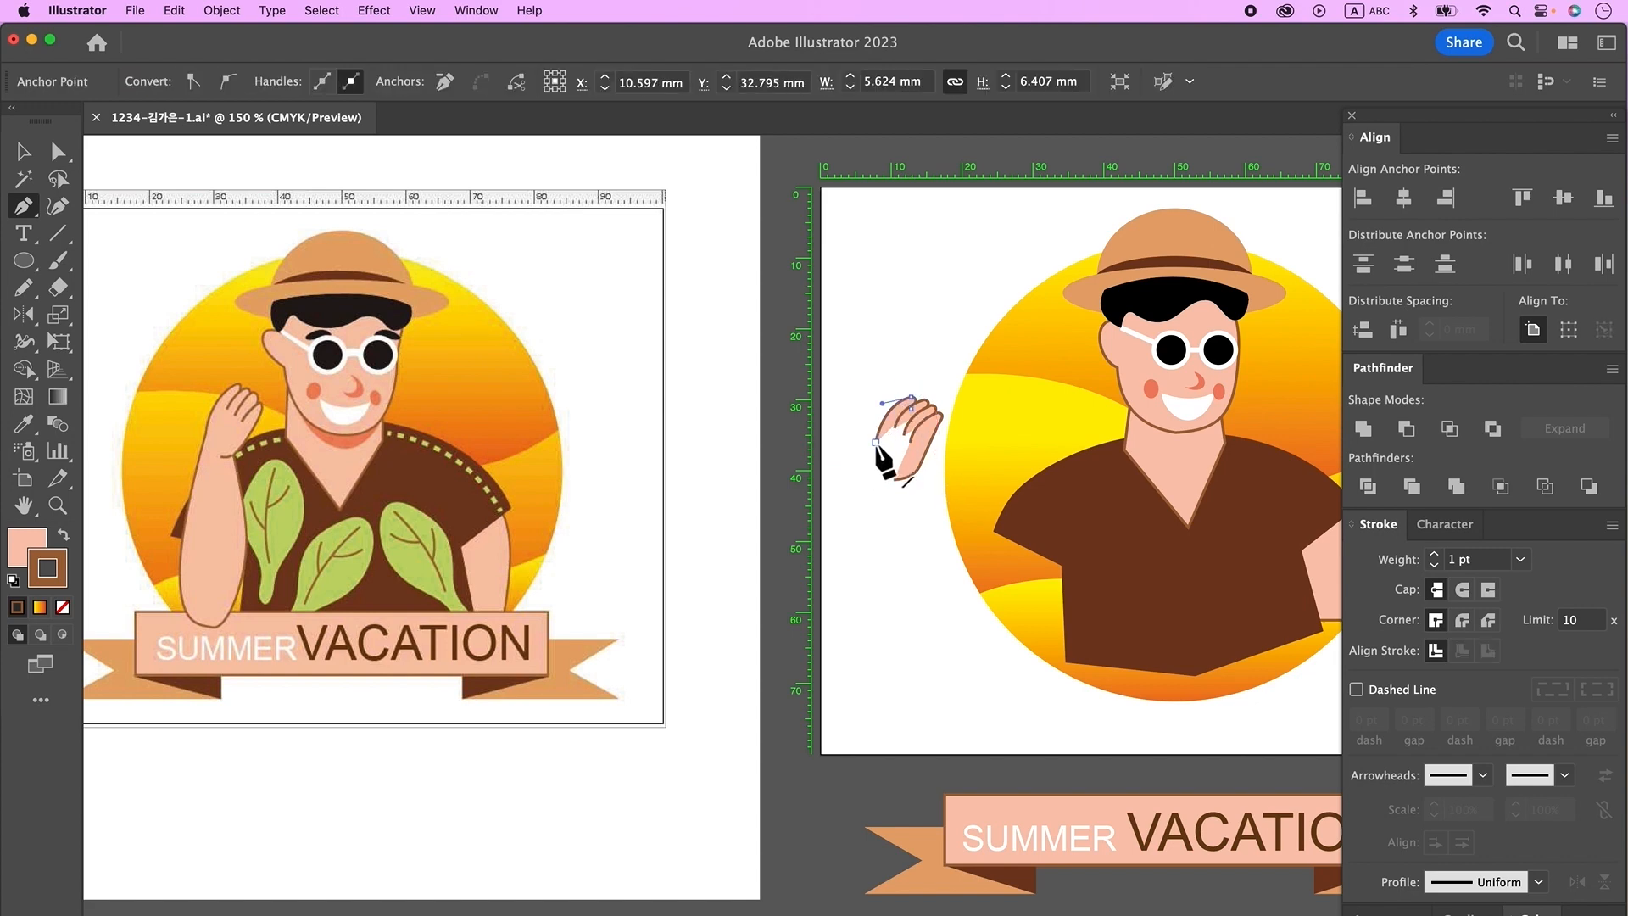
pyautogui.click(876, 443)
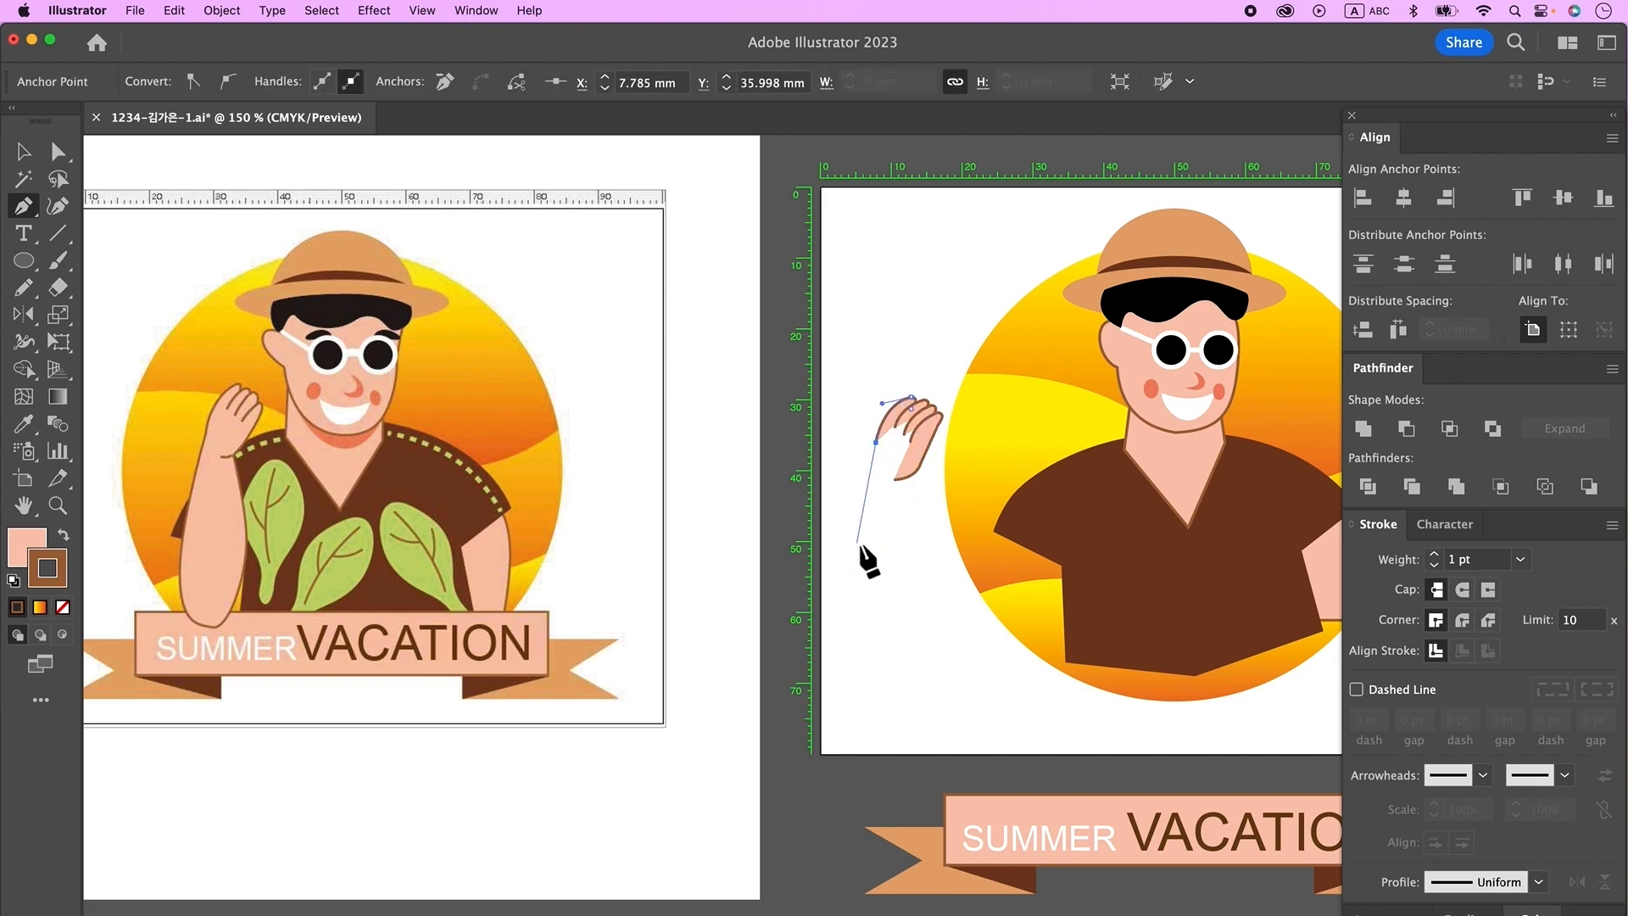
pyautogui.click(870, 475)
pyautogui.click(853, 618)
pyautogui.moveTo(865, 663); pyautogui.dragTo(877, 666)
pyautogui.click(926, 574)
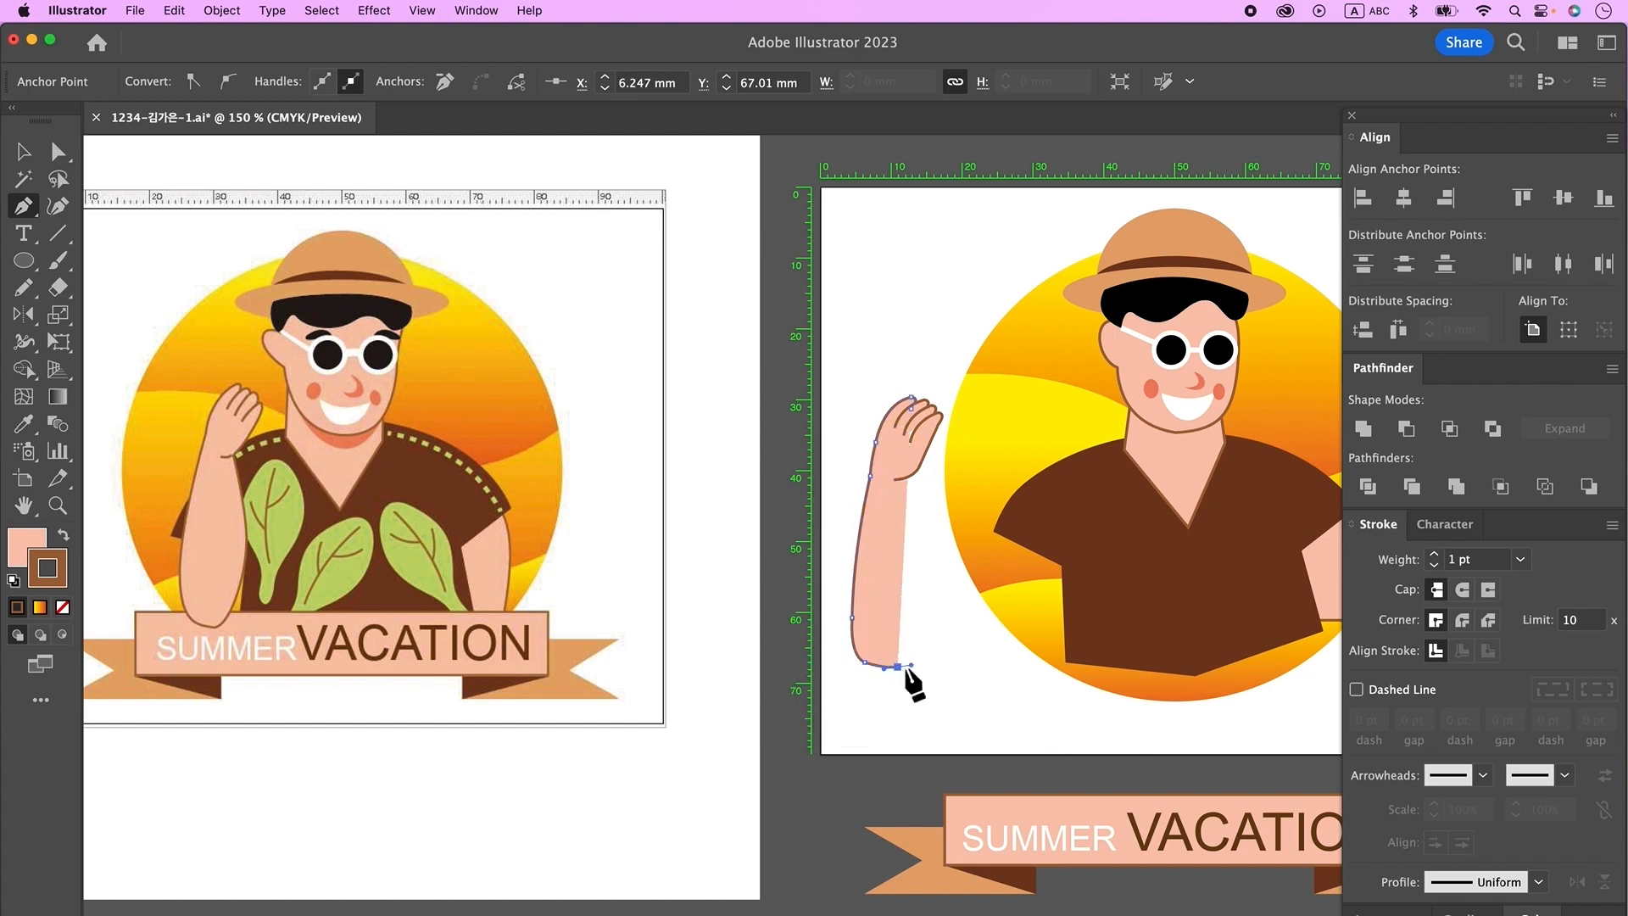
pyautogui.click(918, 482)
pyautogui.moveTo(897, 441); pyautogui.dragTo(898, 443)
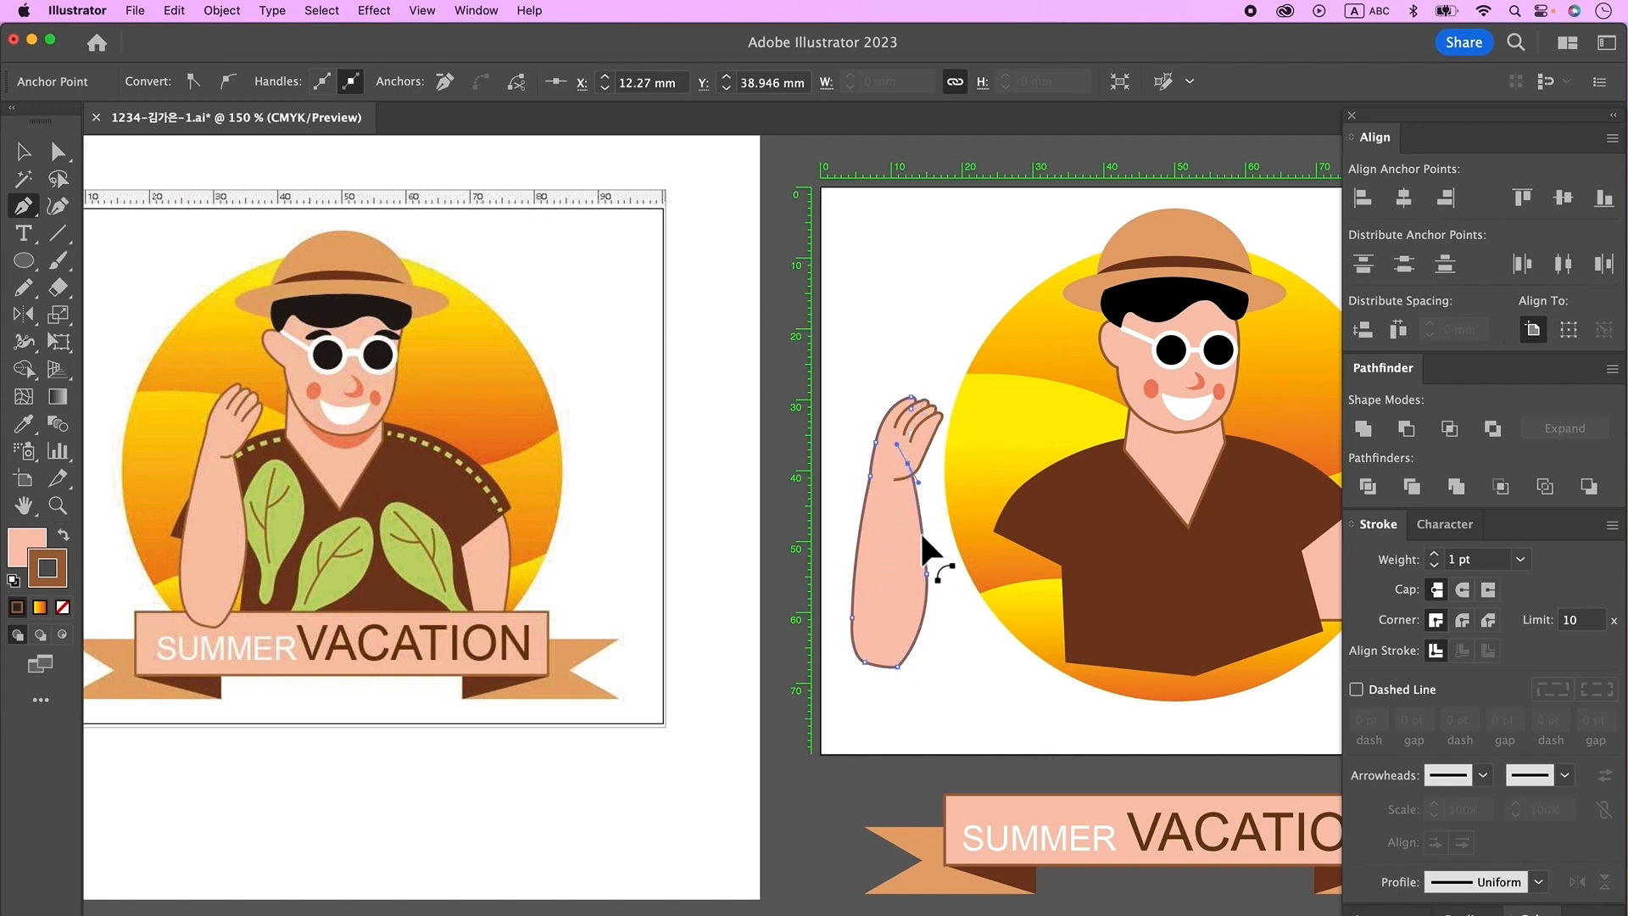
pyautogui.keyDown('super'); pyautogui.click(945, 527); pyautogui.keyUp('super')
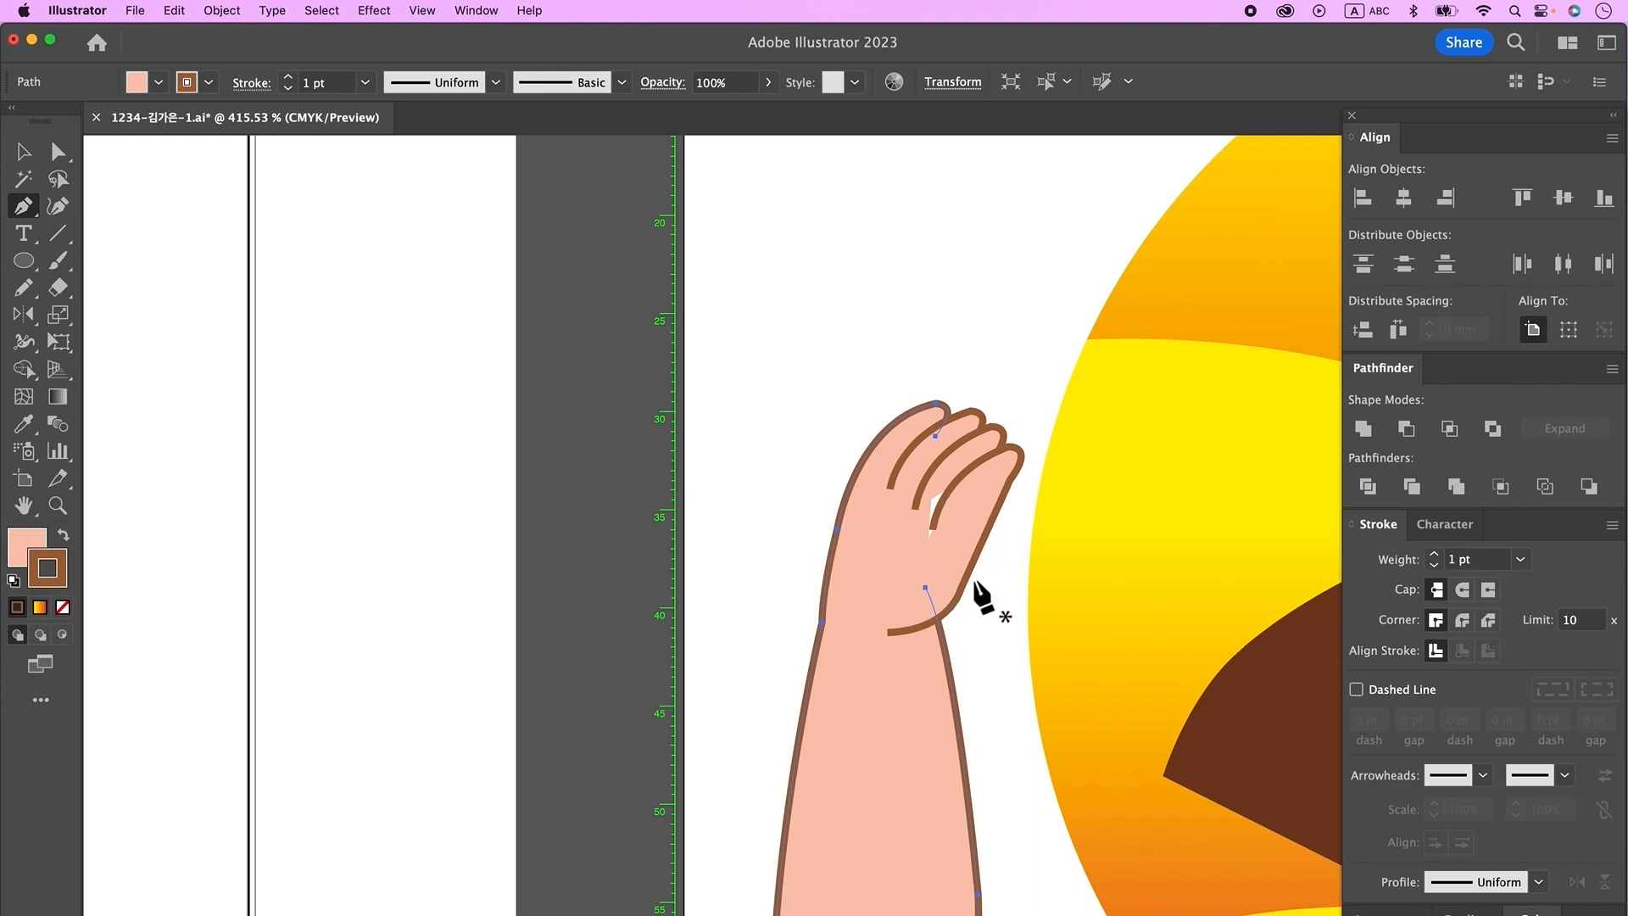
# - Extend the arm's path from the wrist up inside the hand with the Pen tool to fill the white gap between the fingers
pyautogui.click(925, 587)
pyautogui.click(955, 525)
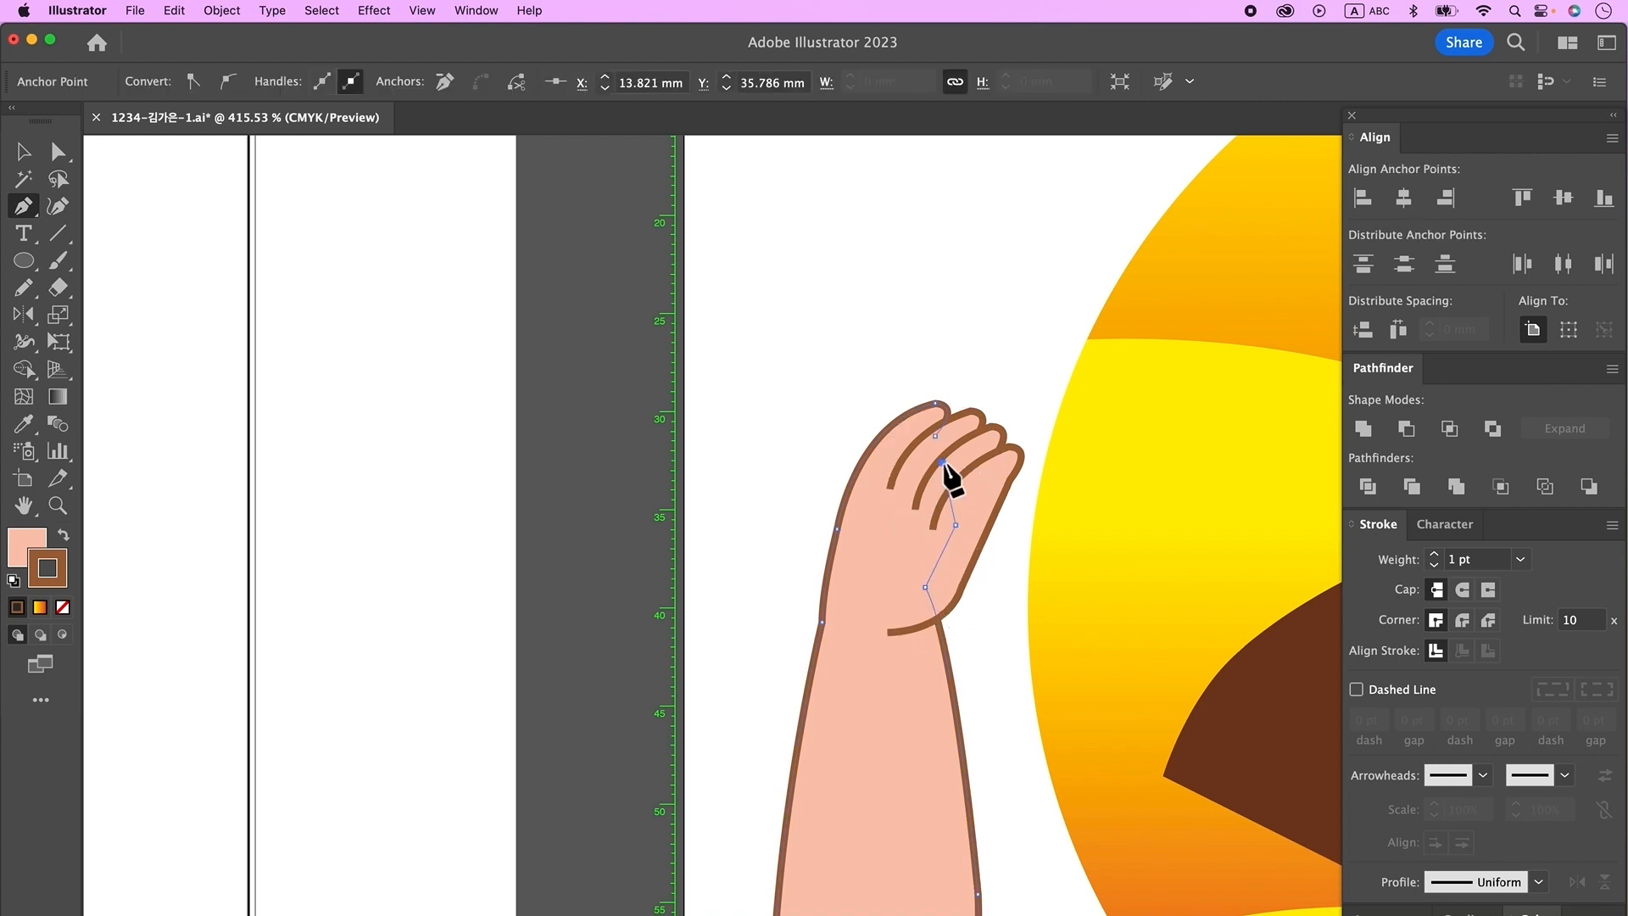
pyautogui.keyDown('super'); pyautogui.click(1005, 622); pyautogui.keyUp('super')
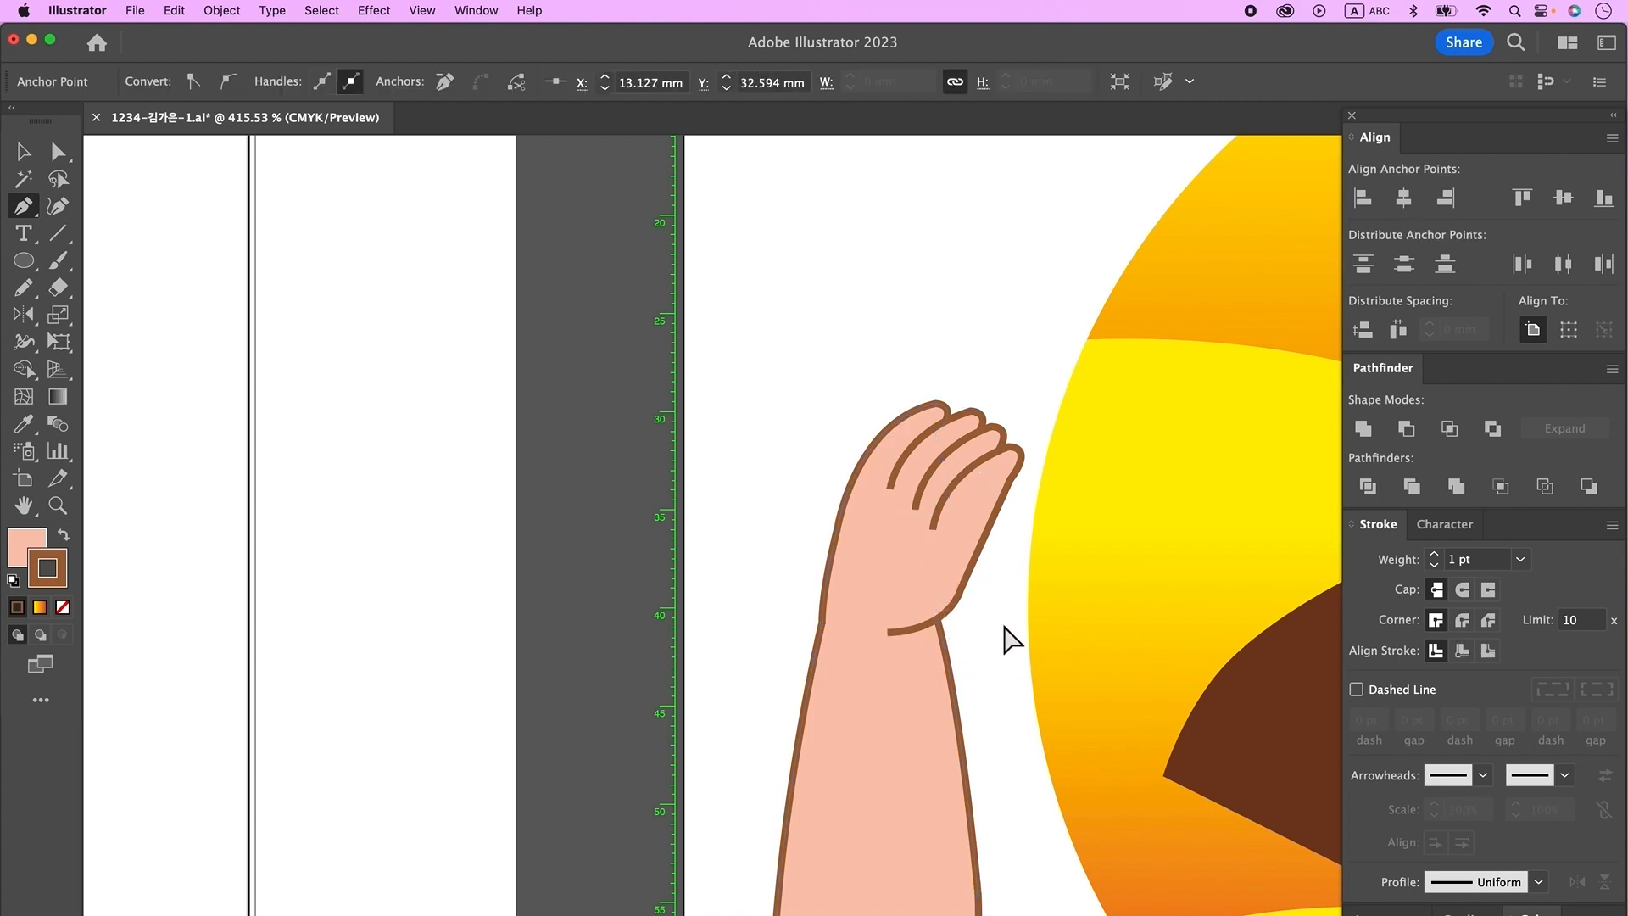
pyautogui.keyDown('alt'); pyautogui.keyDown('super'); pyautogui.click(974, 710); pyautogui.keyUp('super'); pyautogui.keyUp('alt')
pyautogui.keyDown('alt'); pyautogui.keyDown('super'); pyautogui.click(967, 705); pyautogui.keyUp('super'); pyautogui.keyUp('alt')
pyautogui.keyDown('alt'); pyautogui.keyDown('super'); pyautogui.click(858, 690); pyautogui.keyUp('super'); pyautogui.keyUp('alt')
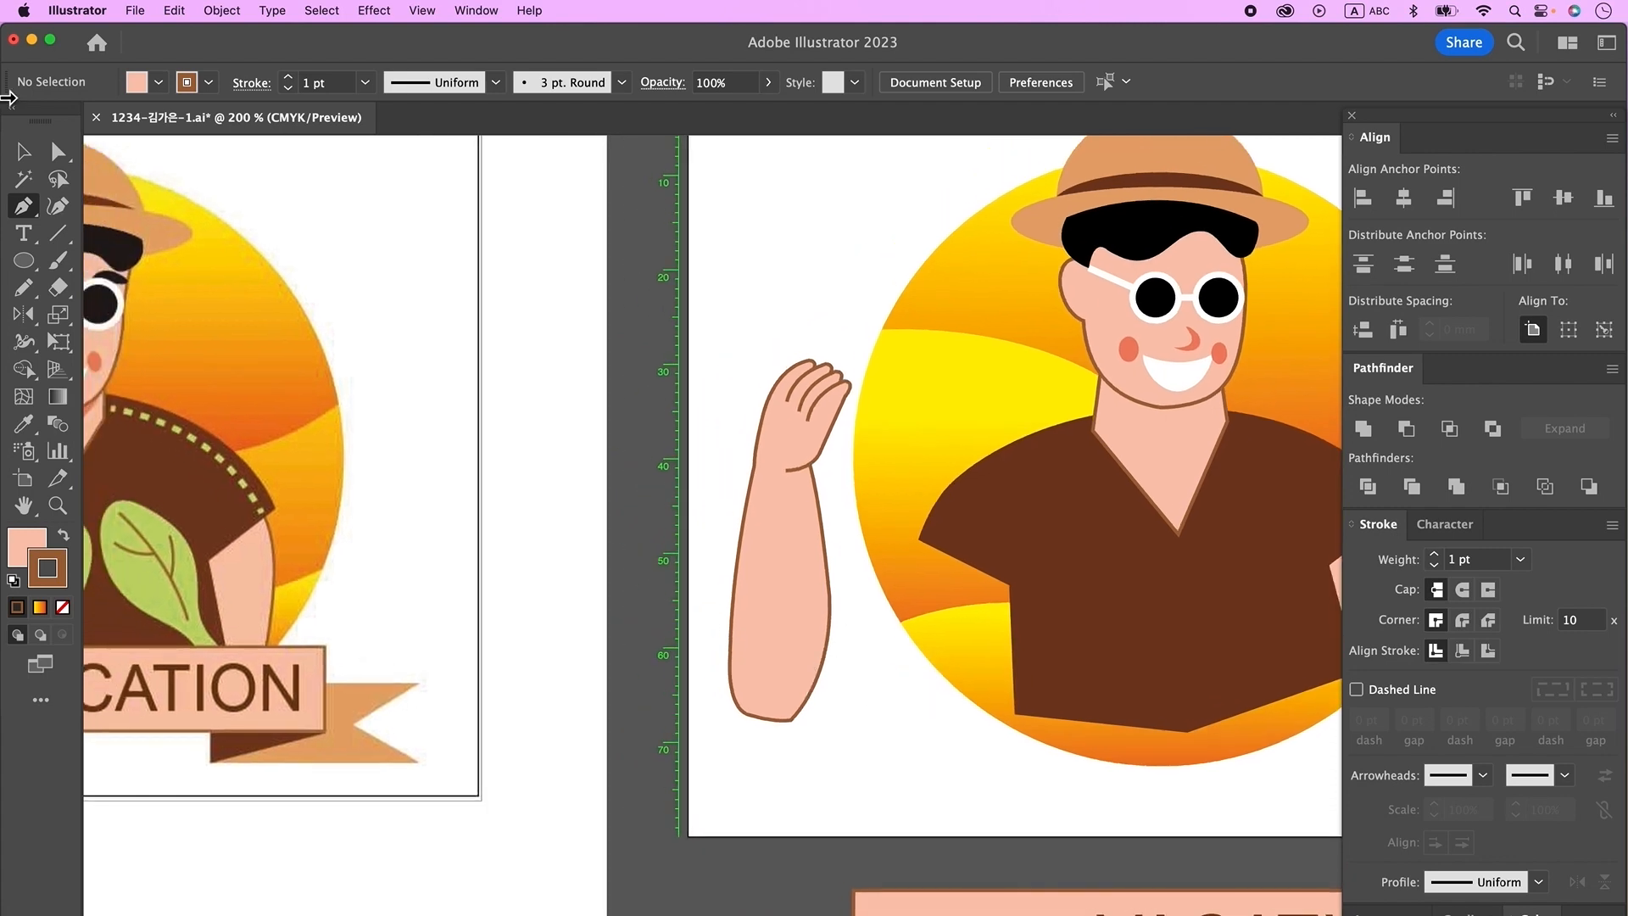
pyautogui.click(23, 152)
pyautogui.moveTo(793, 573); pyautogui.dragTo(727, 569)
pyautogui.press('super+z')
pyautogui.moveTo(807, 501); pyautogui.dragTo(787, 502)
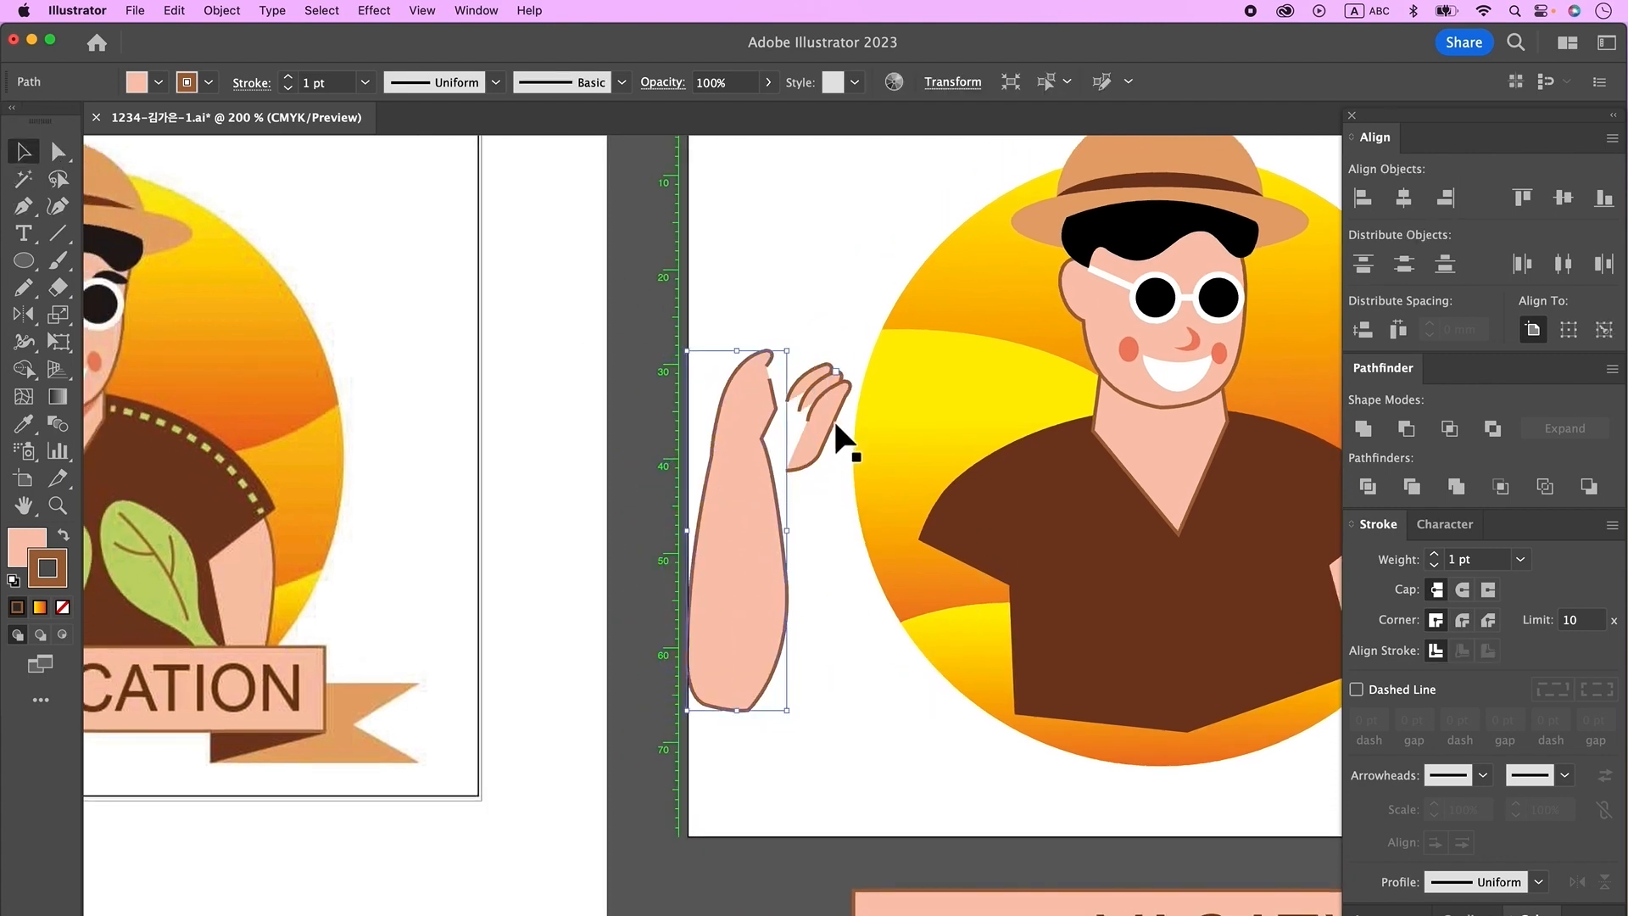
pyautogui.press('super+z')
# - Adjust the lower end anchor of a finger line inside the raised hand with Direct Selection
pyautogui.click(885, 713)
pyautogui.moveTo(882, 749); pyautogui.dragTo(965, 753)
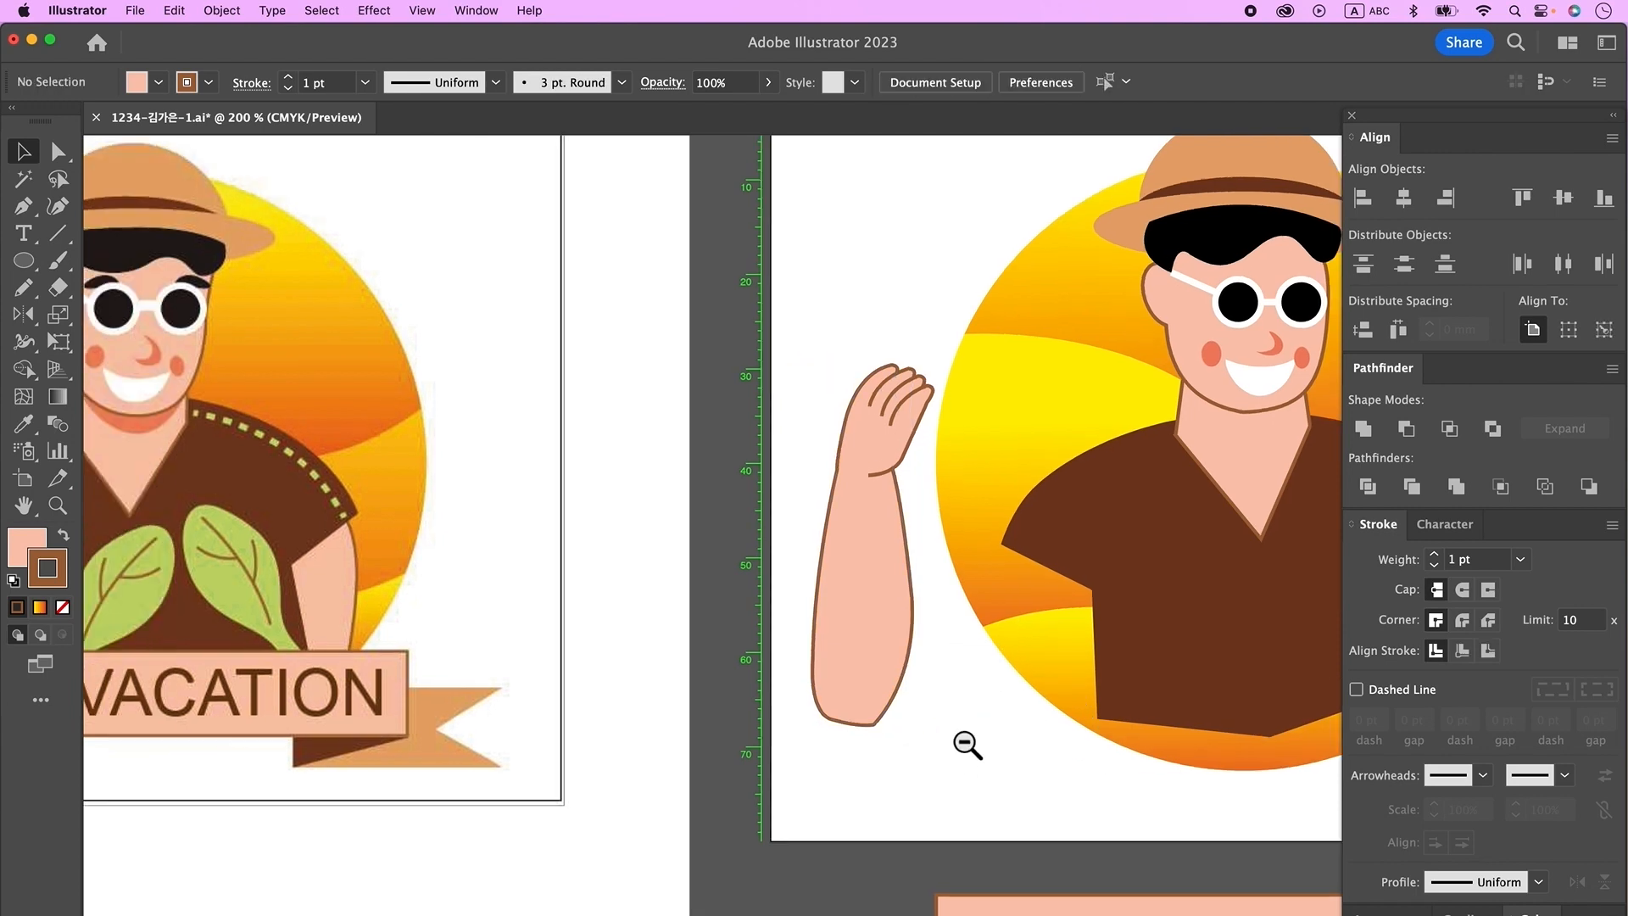
pyautogui.keyDown('alt'); pyautogui.click(962, 729); pyautogui.keyUp('alt')
pyautogui.moveTo(878, 685); pyautogui.dragTo(1003, 803)
pyautogui.press('a')
pyautogui.moveTo(937, 489); pyautogui.dragTo(933, 462)
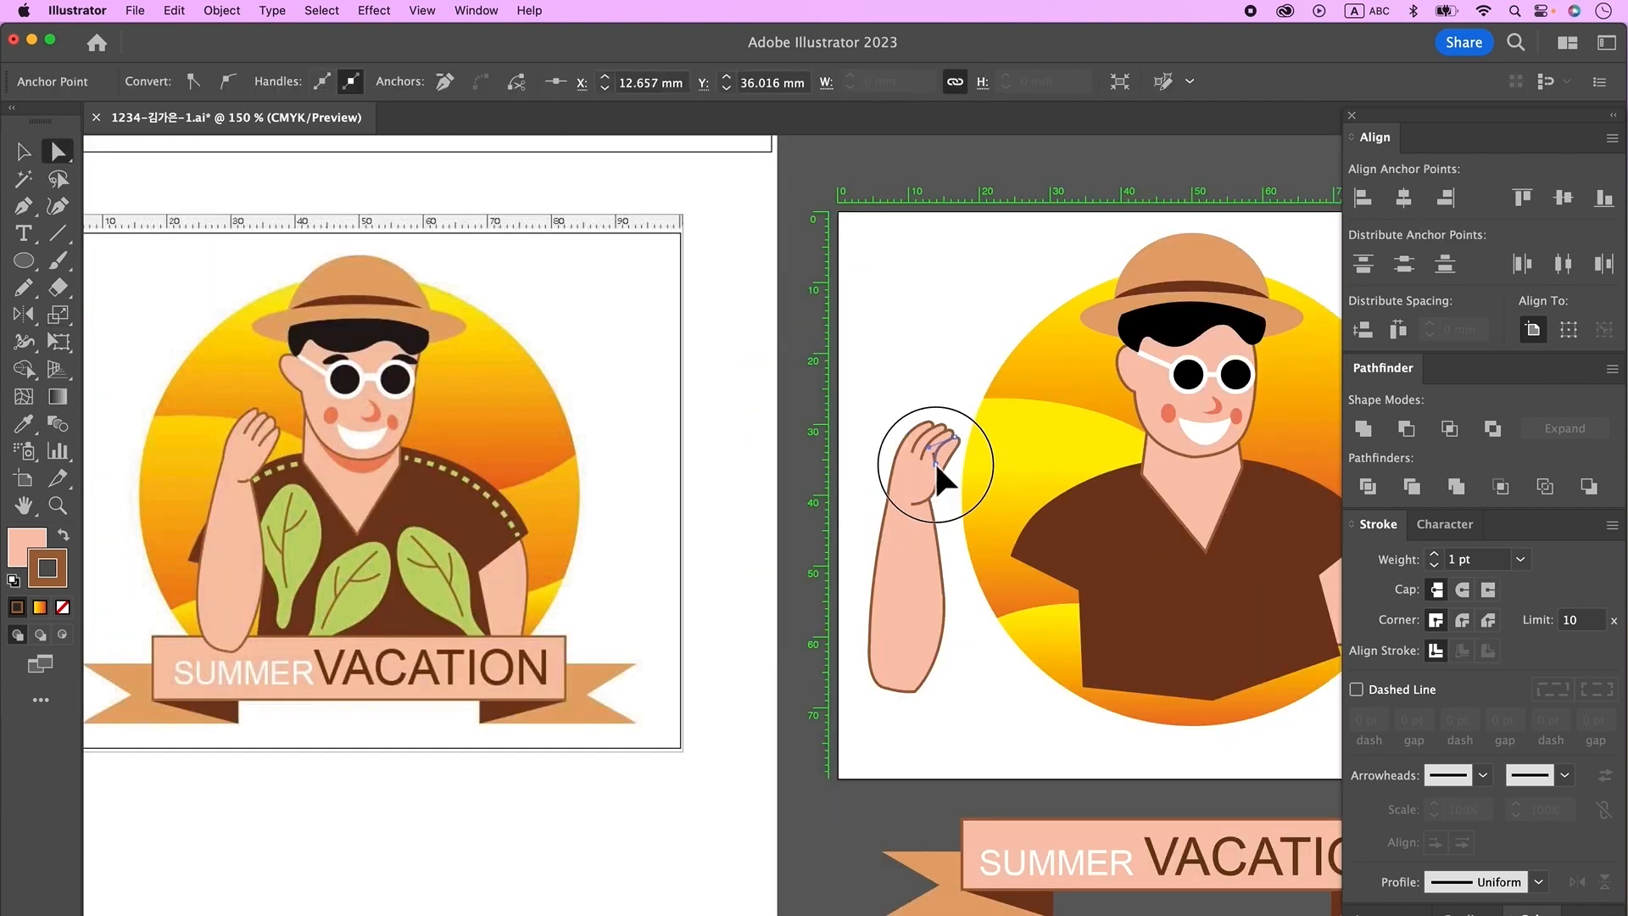
pyautogui.click(991, 635)
pyautogui.moveTo(996, 642); pyautogui.dragTo(939, 588)
# - Group all parts of the raised hand and arm and move the group over the shirt's left sleeve
pyautogui.press('v')
pyautogui.moveTo(799, 348); pyautogui.dragTo(865, 531)
pyautogui.rightClick(868, 536)
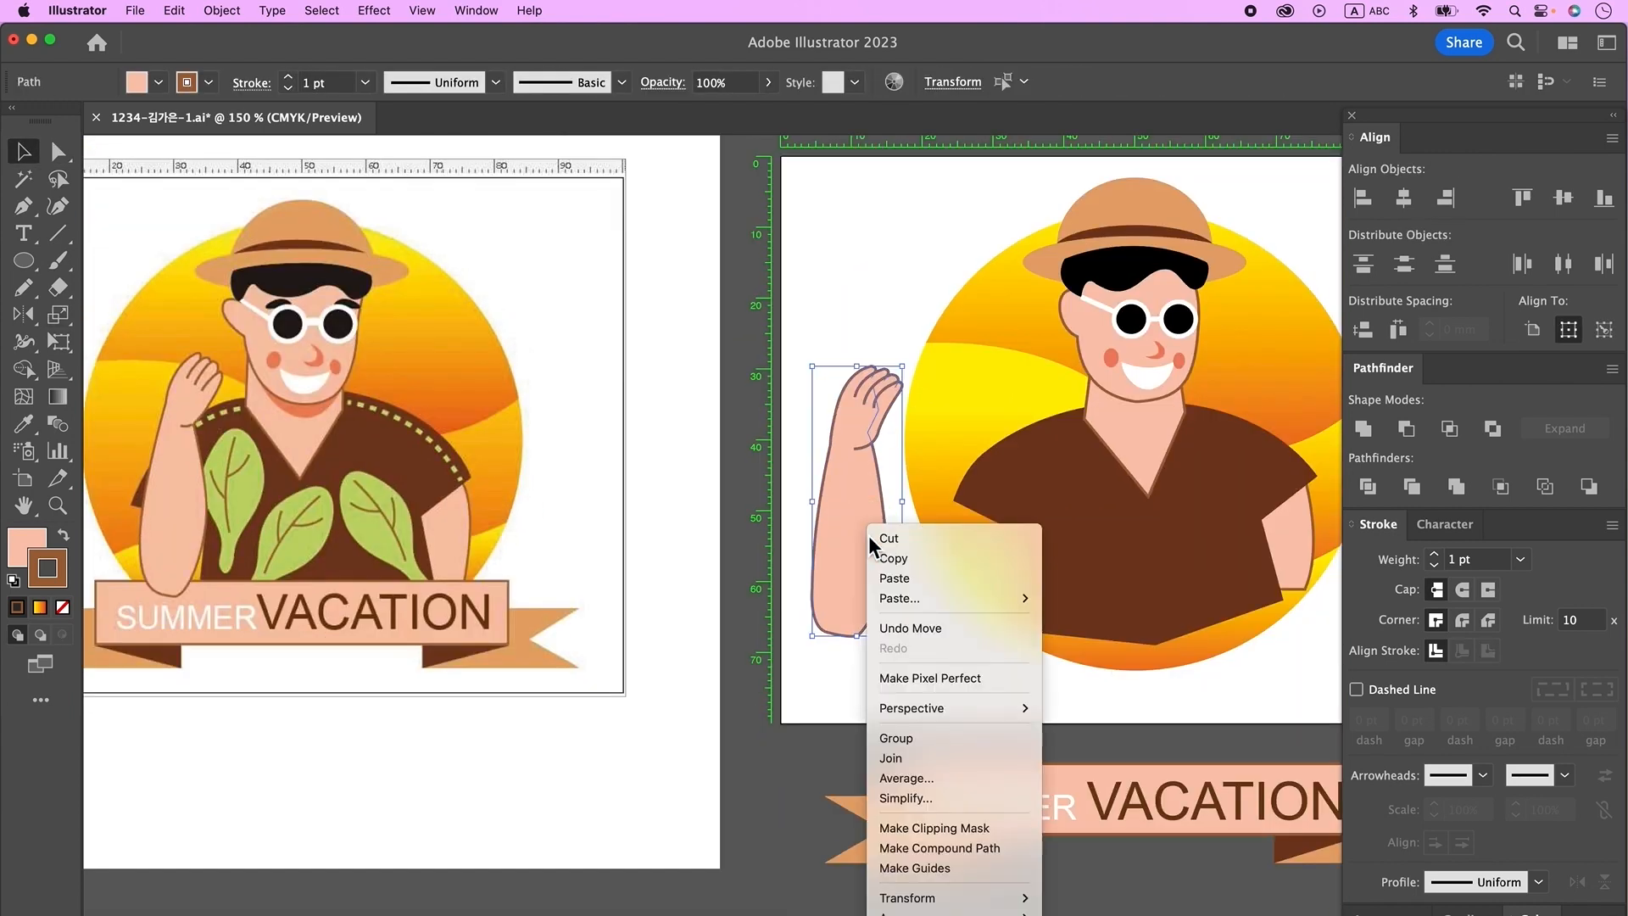
pyautogui.click(897, 738)
pyautogui.moveTo(829, 462); pyautogui.dragTo(978, 462)
pyautogui.click(884, 648)
pyautogui.moveTo(883, 650); pyautogui.dragTo(874, 624)
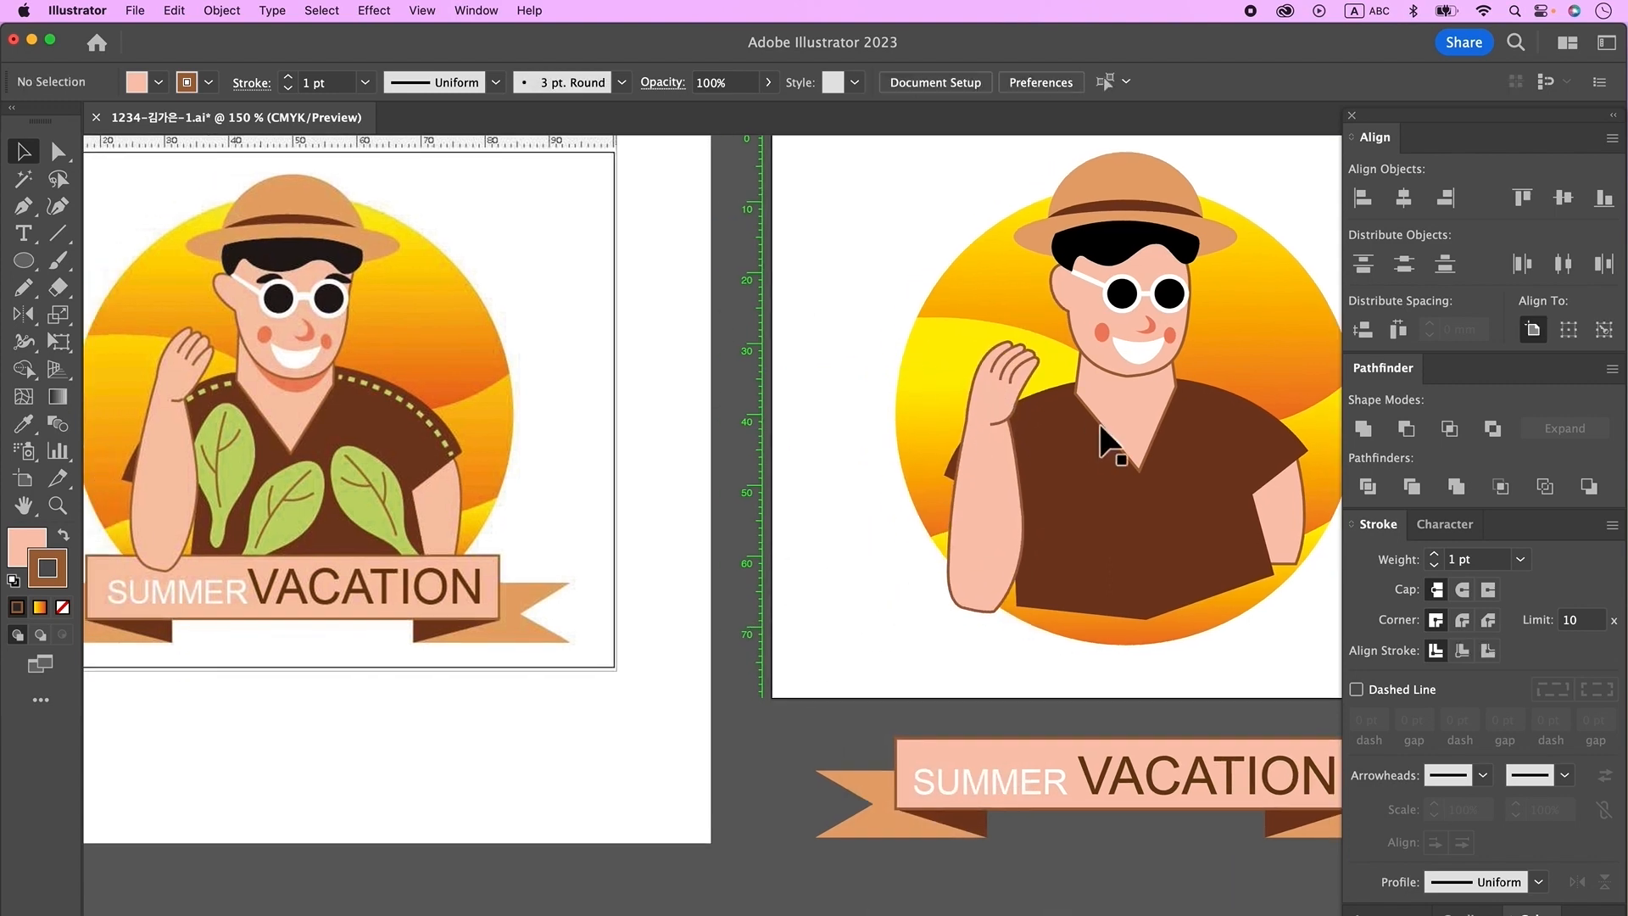
# - Draw a closed leaf shape with a narrow stem in the white area beside the raised arm with the Pen tool
pyautogui.press('p')
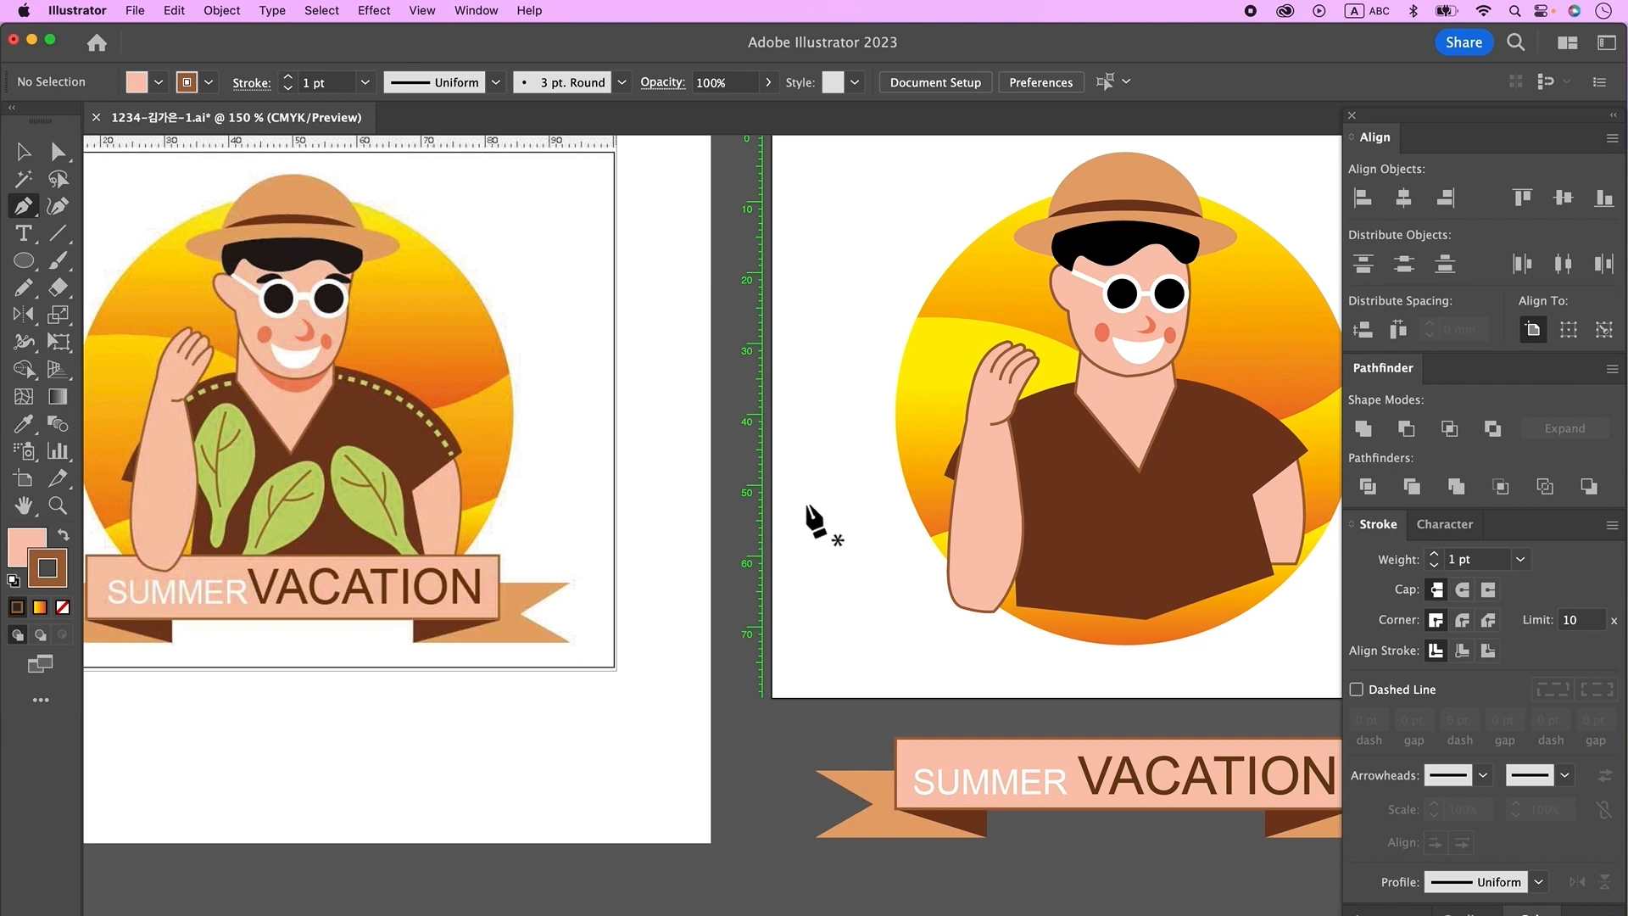
pyautogui.click(834, 552)
pyautogui.moveTo(826, 497); pyautogui.dragTo(818, 475)
pyautogui.moveTo(869, 395); pyautogui.dragTo(927, 381)
pyautogui.click(868, 395)
pyautogui.moveTo(877, 500); pyautogui.dragTo(848, 559)
pyautogui.click(876, 499)
pyautogui.moveTo(838, 579); pyautogui.dragTo(831, 577)
pyautogui.click(834, 552)
# - Smooth the rounded upper end of the leaf outline beside the raised arm with the Pencil tool
pyautogui.press('n')
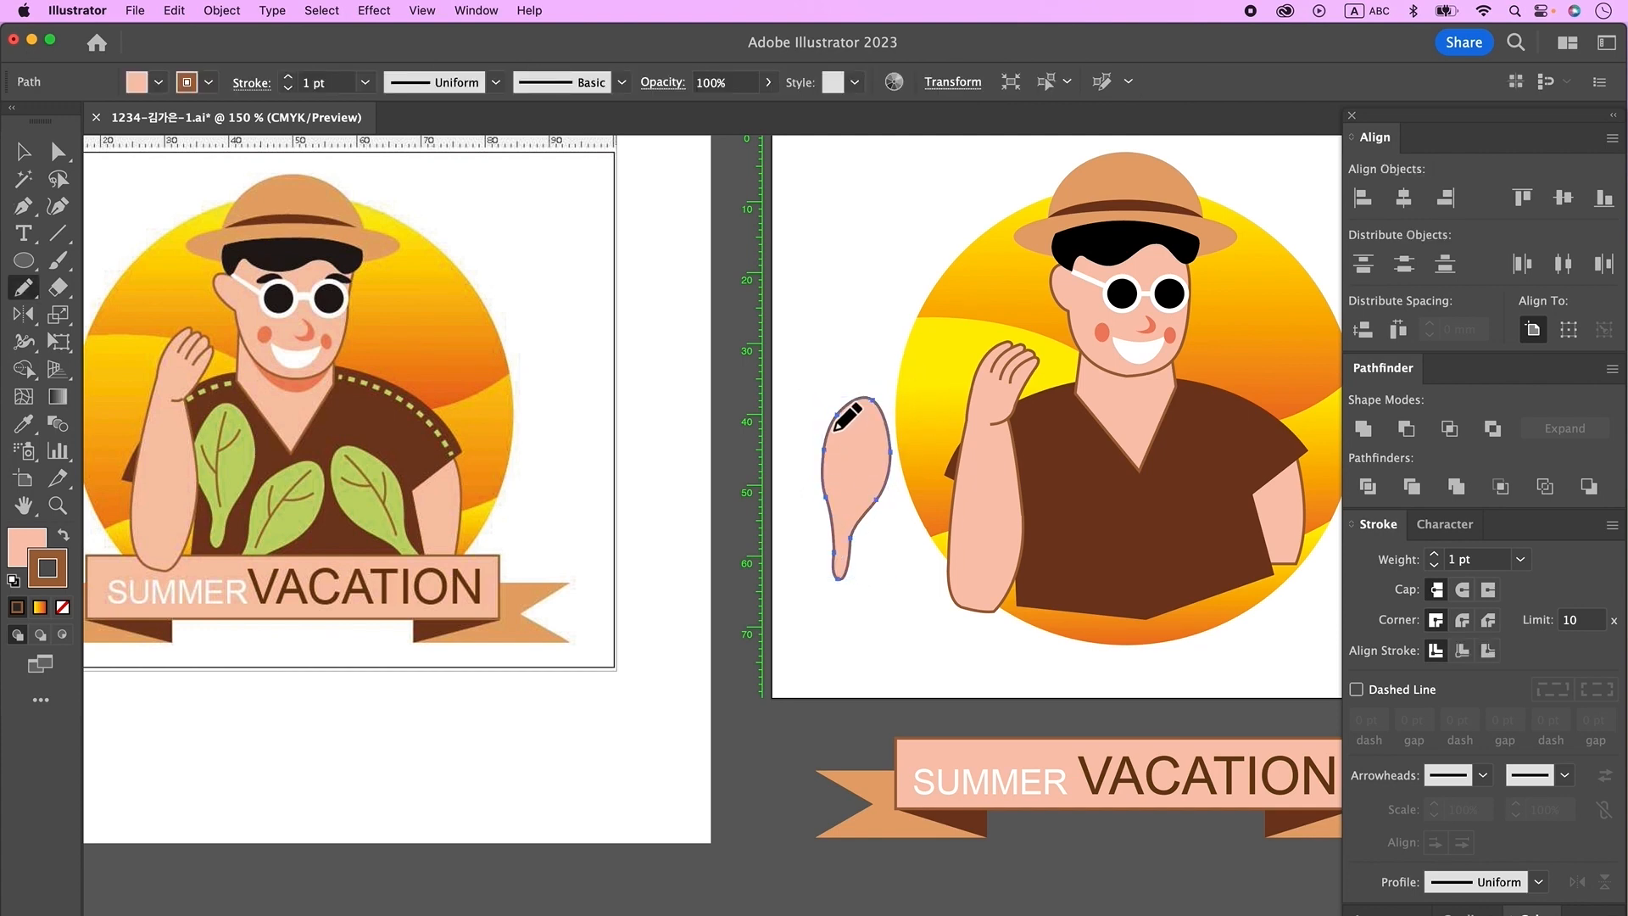
pyautogui.moveTo(844, 406); pyautogui.dragTo(879, 408)
pyautogui.press('v')
# - Change the pink colour swatch beside the artboard to C30 M0 Y70 K0
pyautogui.hscroll(5, 958, 644)
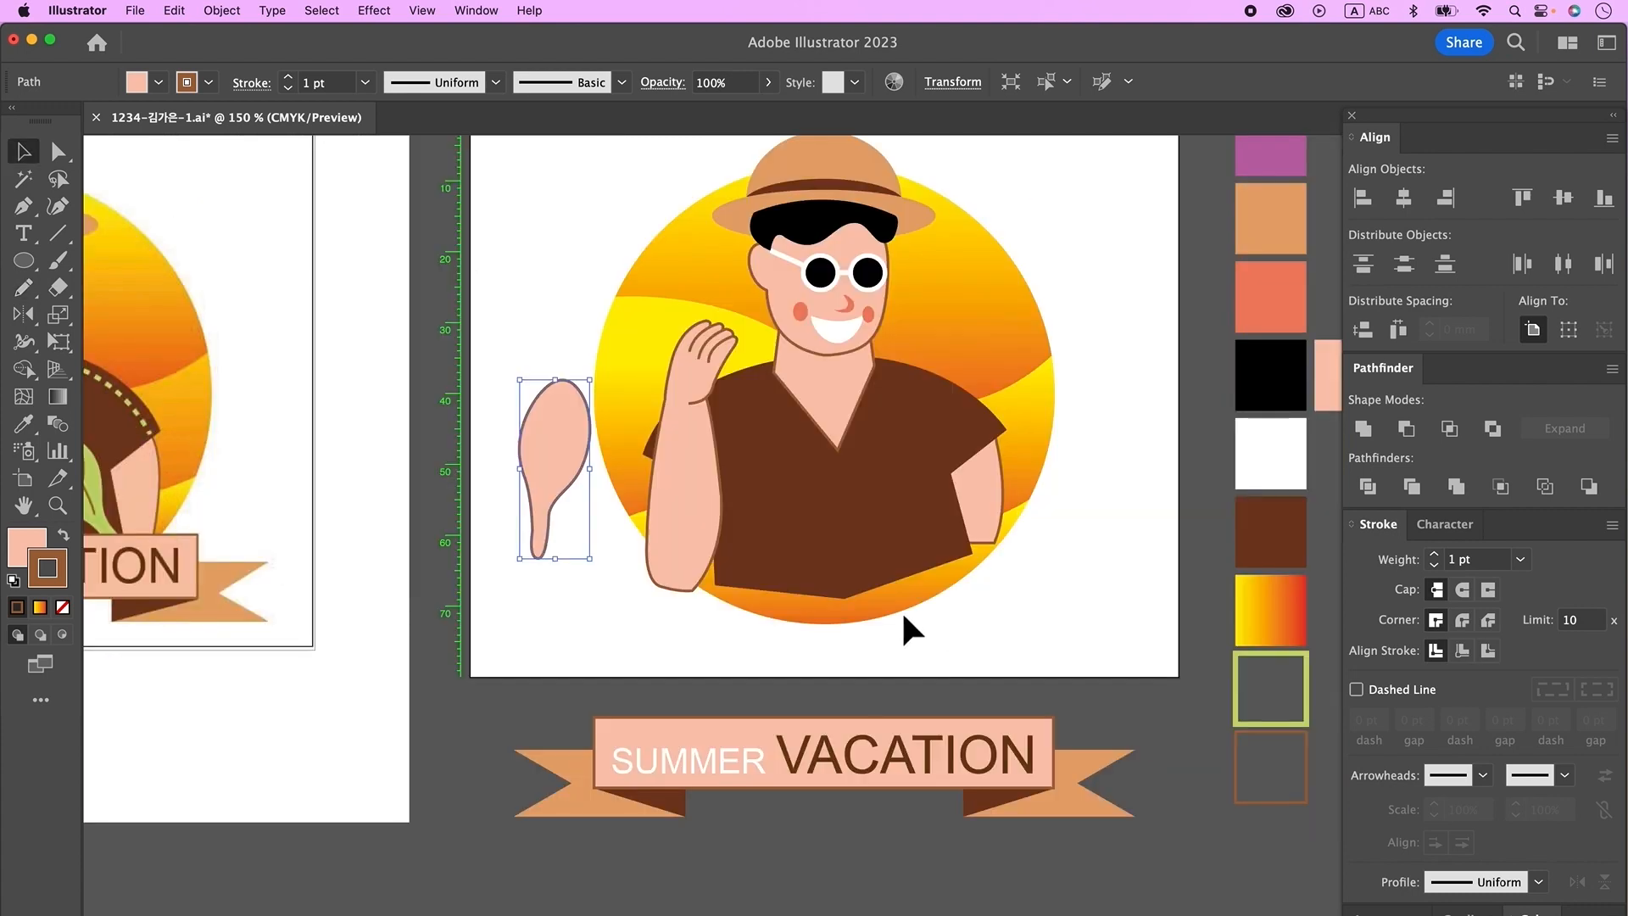
pyautogui.keyDown('alt'); pyautogui.keyDown('super'); pyautogui.click(861, 582); pyautogui.keyUp('super'); pyautogui.keyUp('alt')
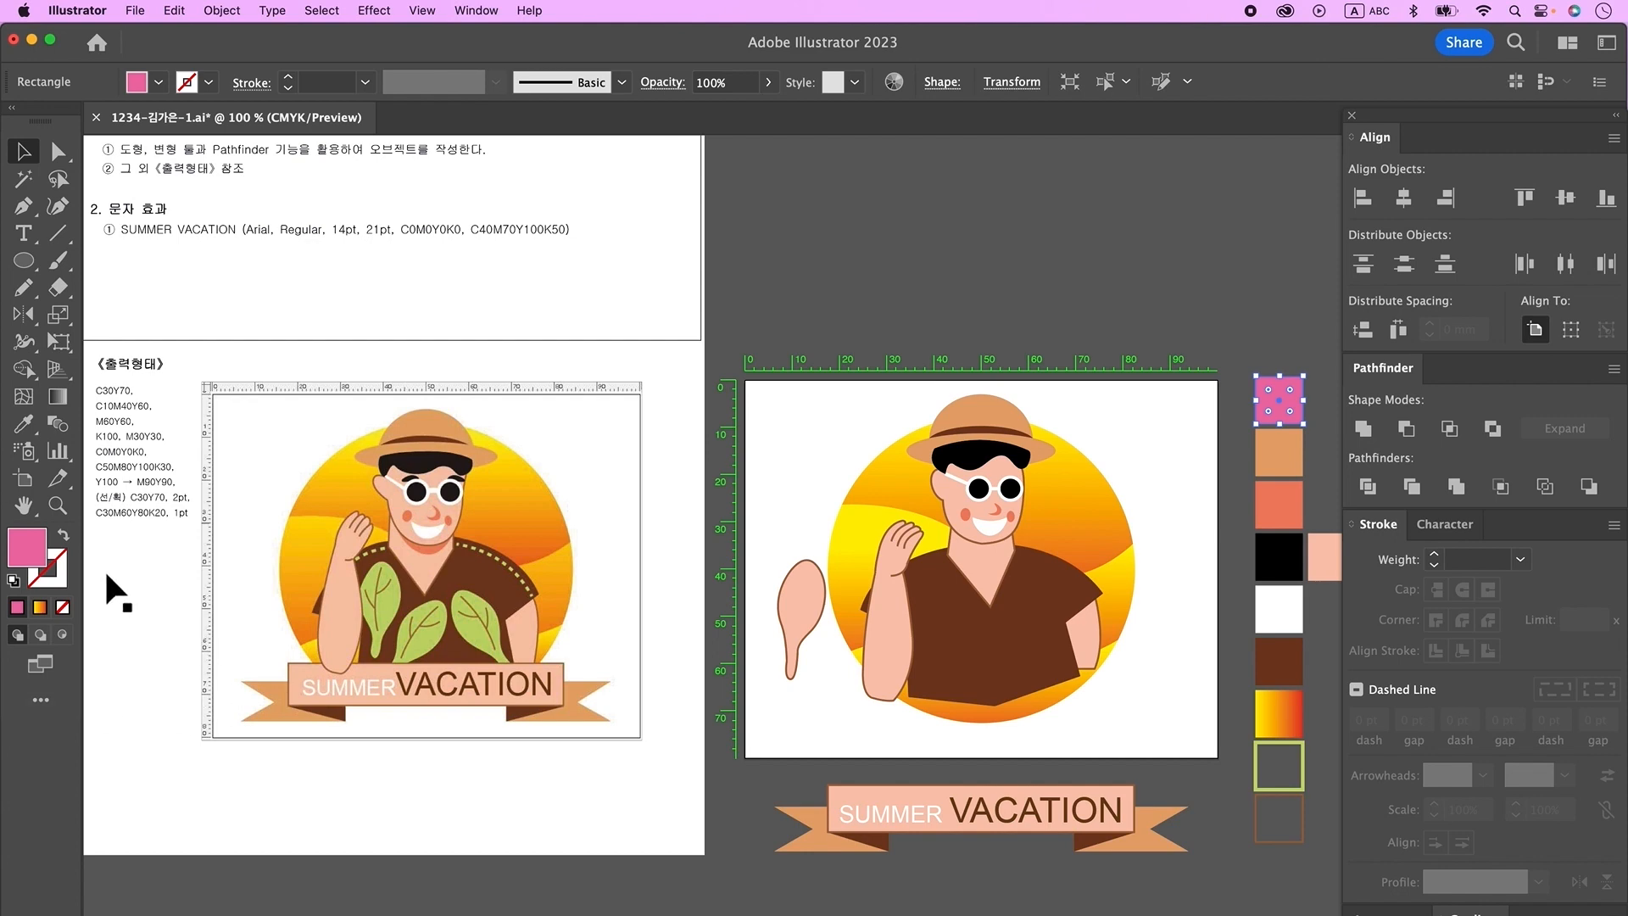
pyautogui.doubleClick(37, 560)
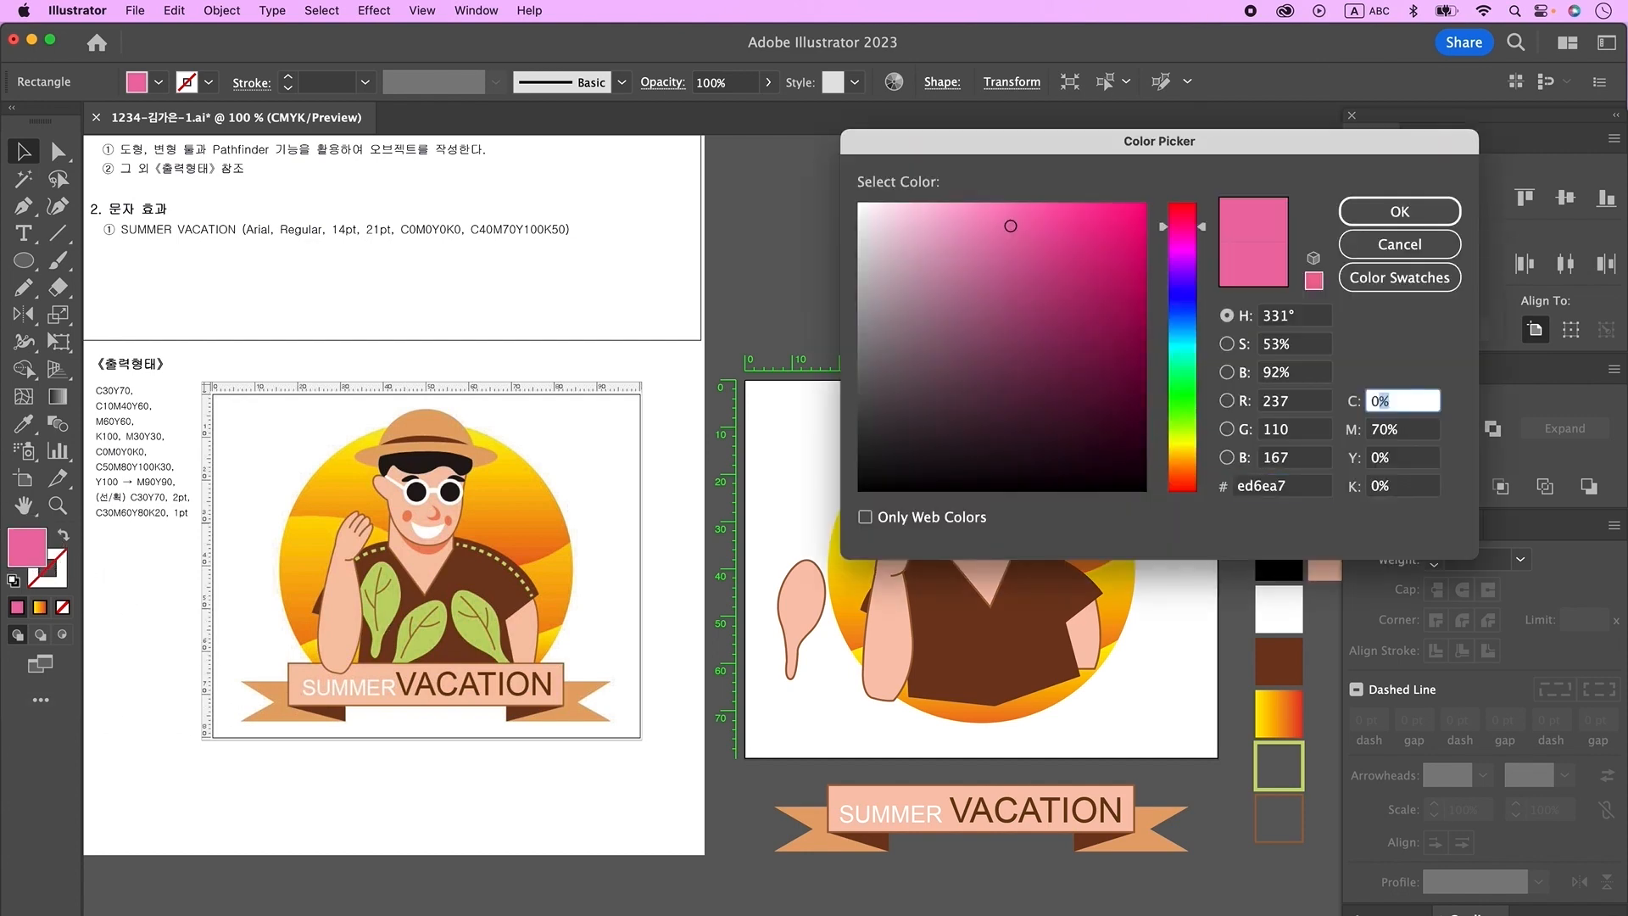
pyautogui.write('30')
pyautogui.press('Tab')
pyautogui.write('0')
pyautogui.press('Tab')
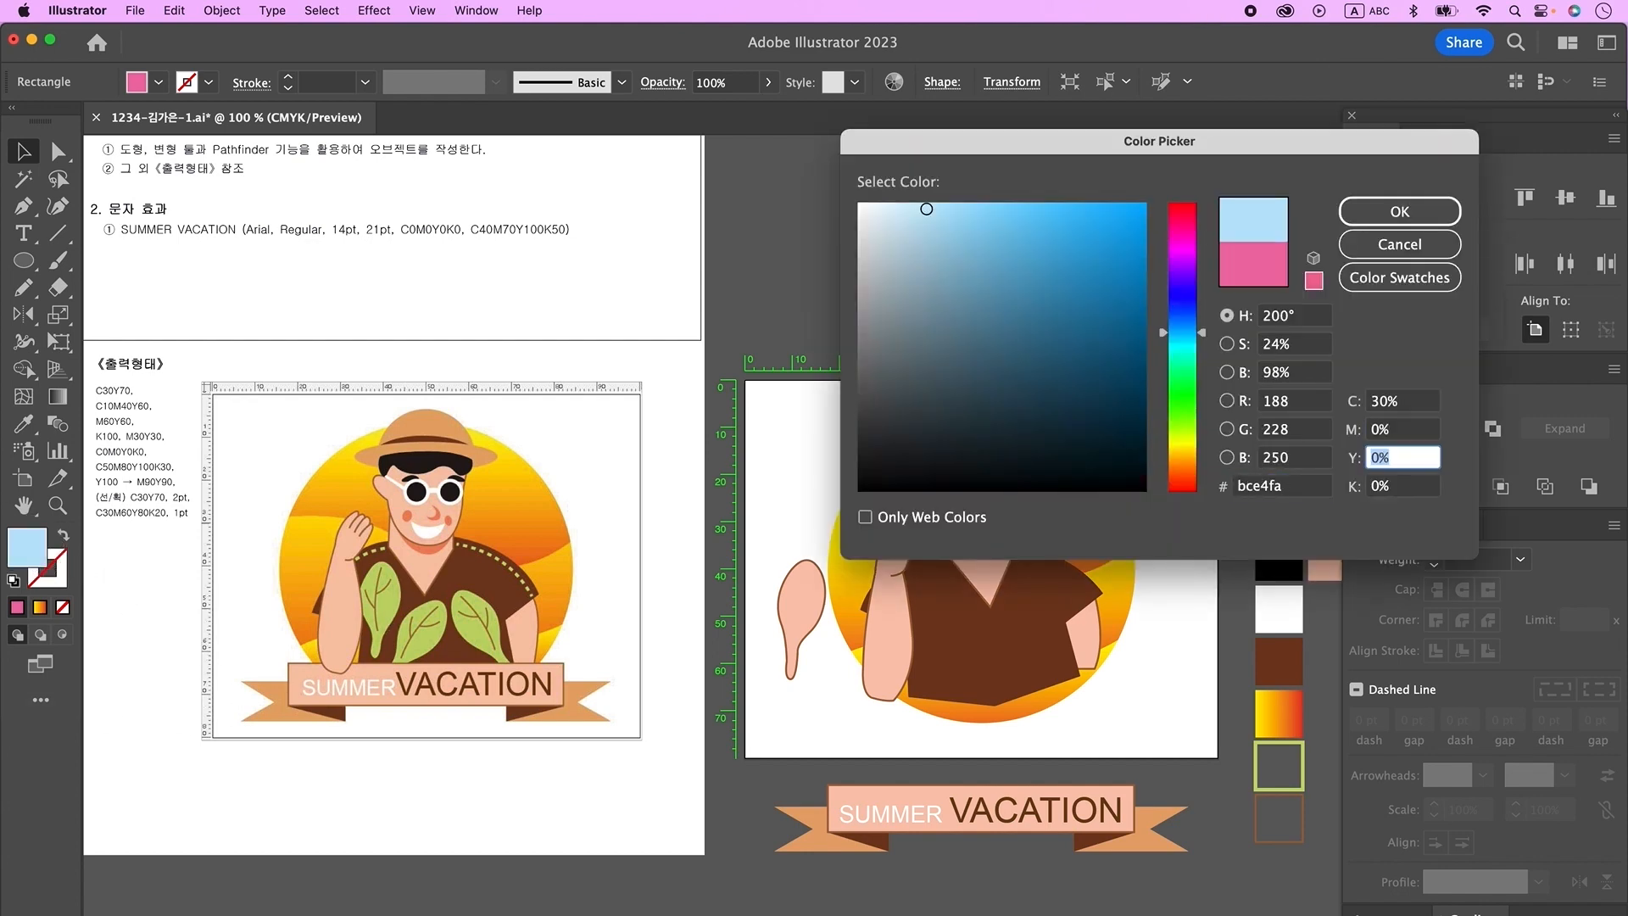
pyautogui.write('70')
pyautogui.press('Tab')
pyautogui.press('Return')
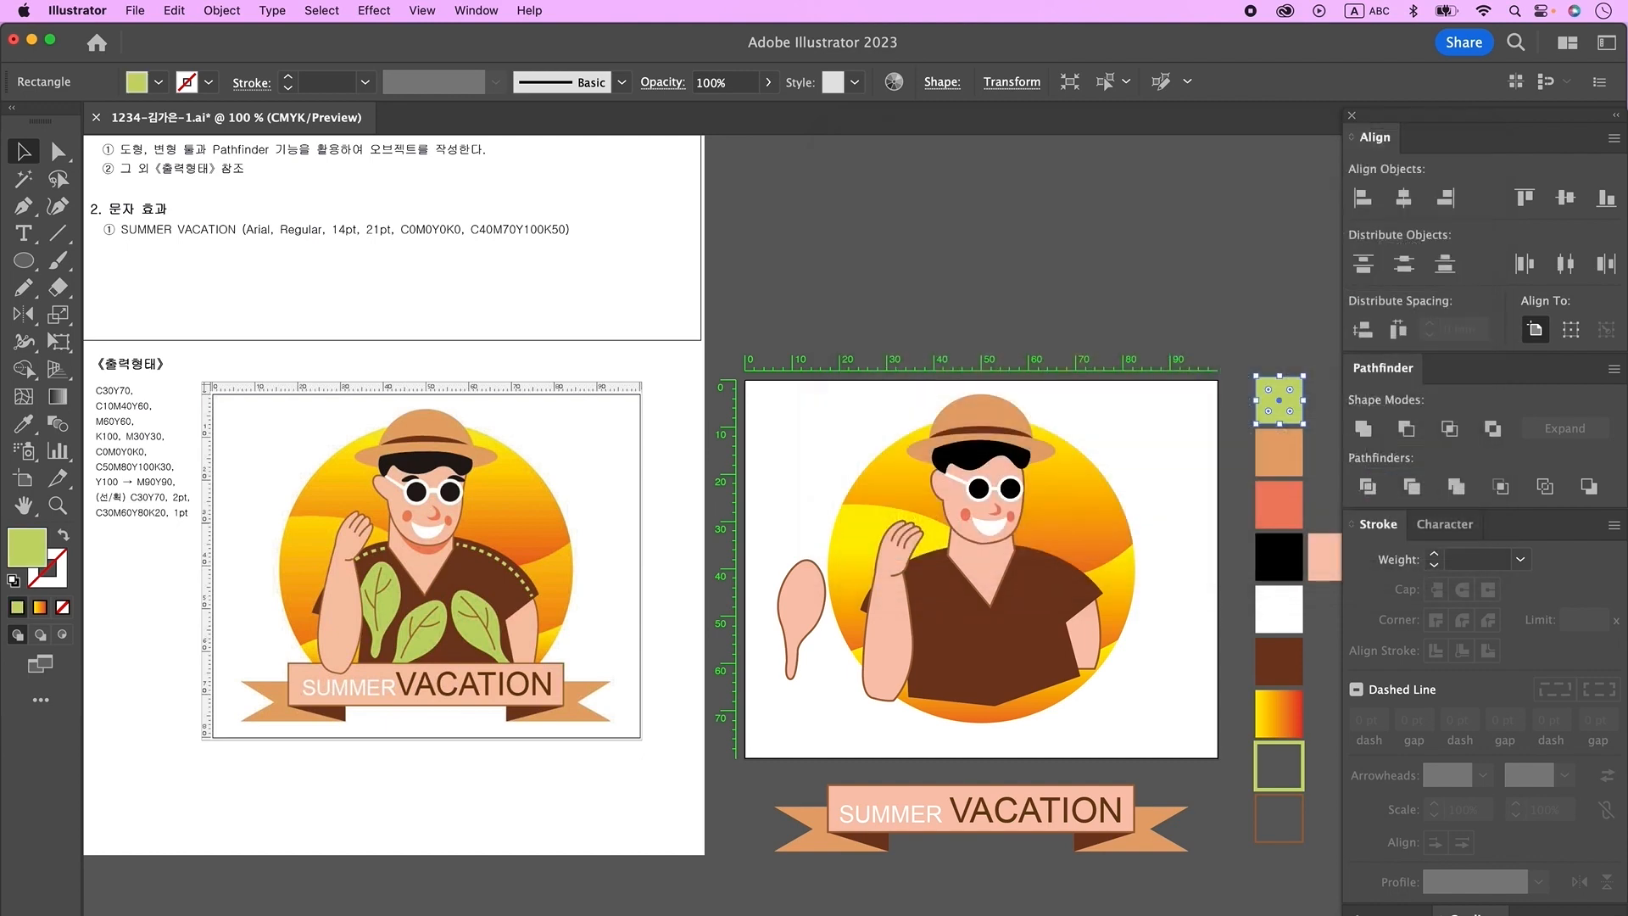
# - Apply the light green C30Y70 swatch to the leaf shape with the Eyedropper
pyautogui.click(816, 598)
pyautogui.click(24, 424)
pyautogui.click(1279, 401)
pyautogui.moveTo(852, 714); pyautogui.dragTo(842, 659)
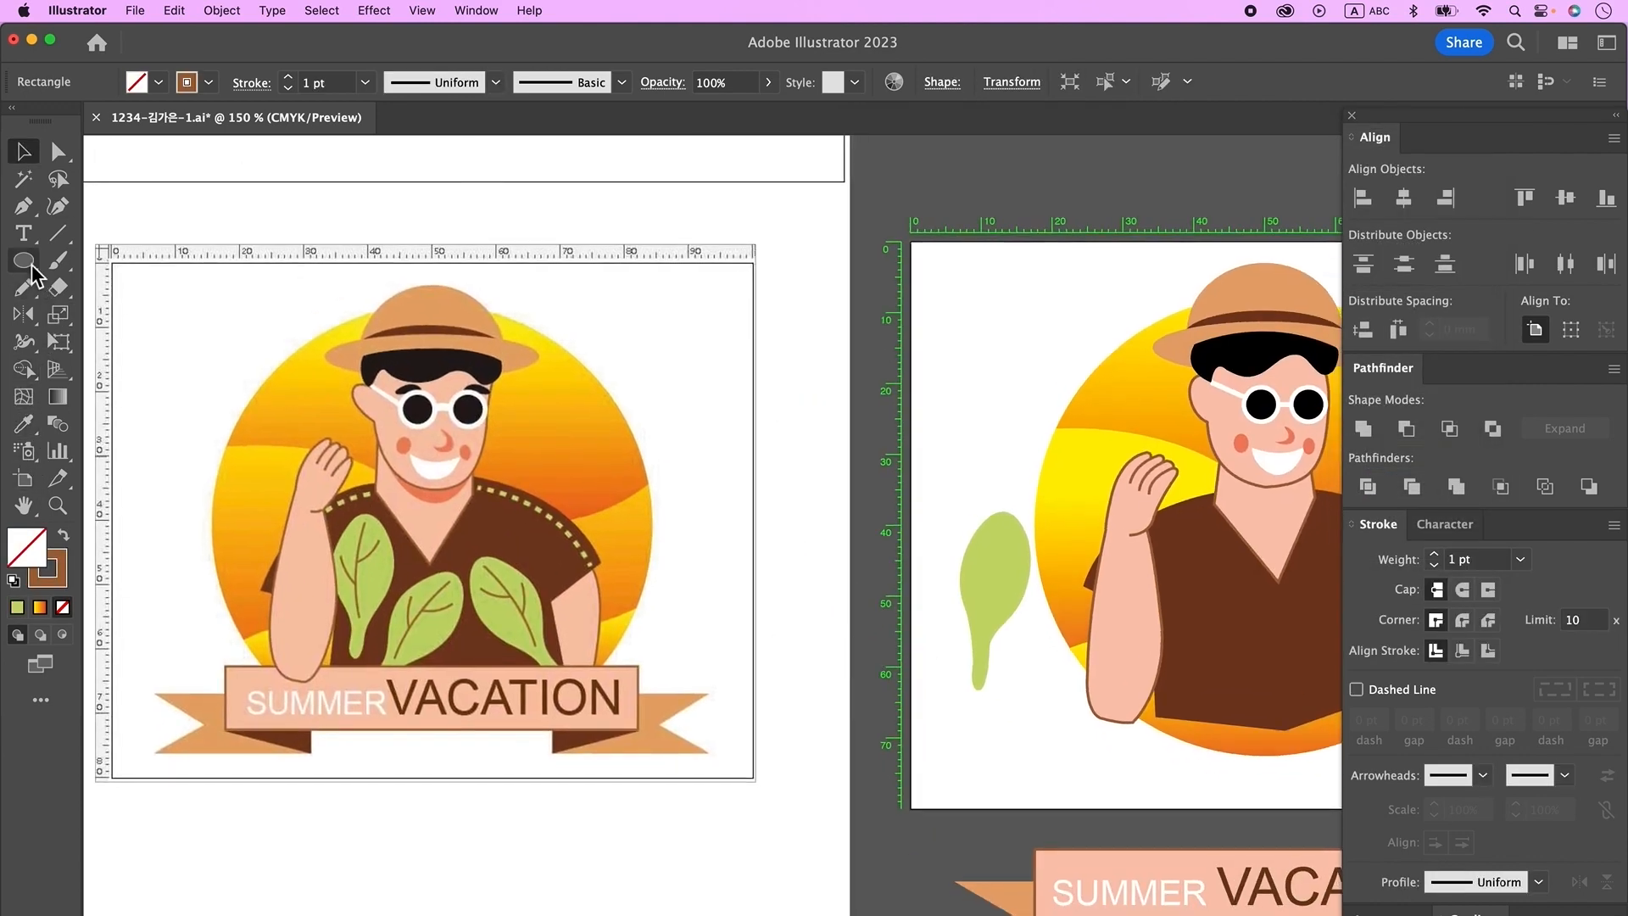
# - Draw a central vein and two side veins on the leaf as unfilled 1 pt brown lines with the Pen tool
pyautogui.click(23, 205)
pyautogui.click(1000, 527)
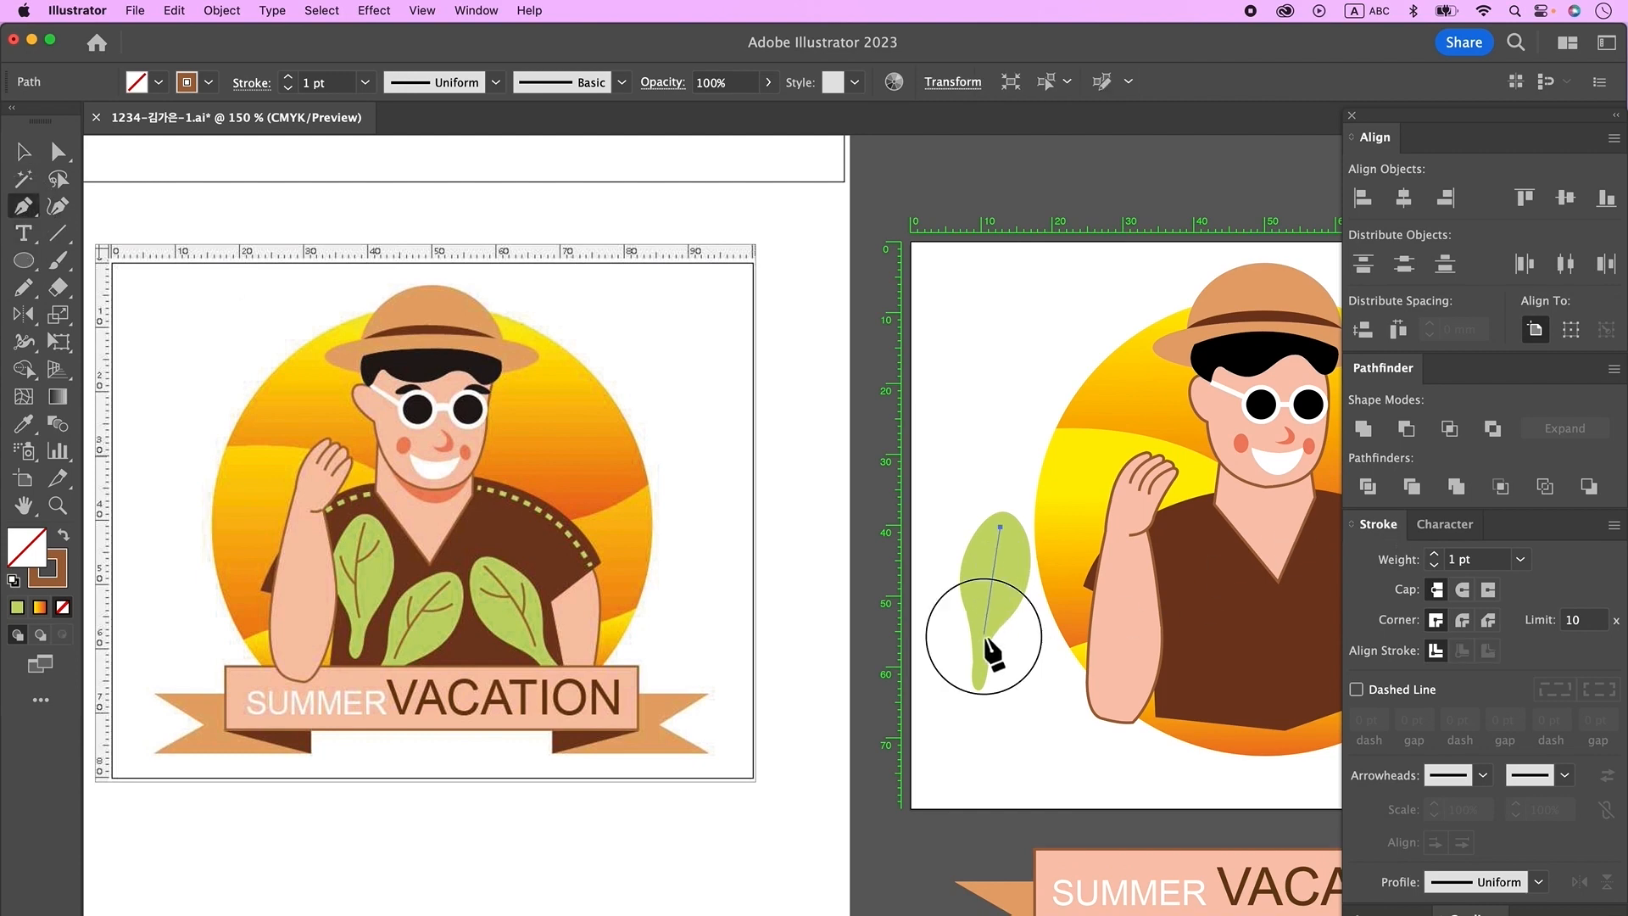
pyautogui.moveTo(984, 633); pyautogui.dragTo(993, 715)
pyautogui.keyDown('super'); pyautogui.click(1024, 659); pyautogui.keyUp('super')
pyautogui.click(1011, 547)
pyautogui.keyDown('super'); pyautogui.click(1020, 632); pyautogui.keyUp('super')
pyautogui.moveTo(985, 569)
pyautogui.mouseDown()
pyautogui.moveTo(969, 569)
pyautogui.moveTo(991, 599)
pyautogui.moveTo(1031, 583)
pyautogui.mouseUp()
pyautogui.click(968, 565)
pyautogui.keyDown('super'); pyautogui.click(1035, 582); pyautogui.keyUp('super')
# - Group the leaf with its veins and place it on the shirt beside the raised arm
pyautogui.press('v')
pyautogui.moveTo(960, 495); pyautogui.dragTo(996, 637)
pyautogui.rightClick(979, 553)
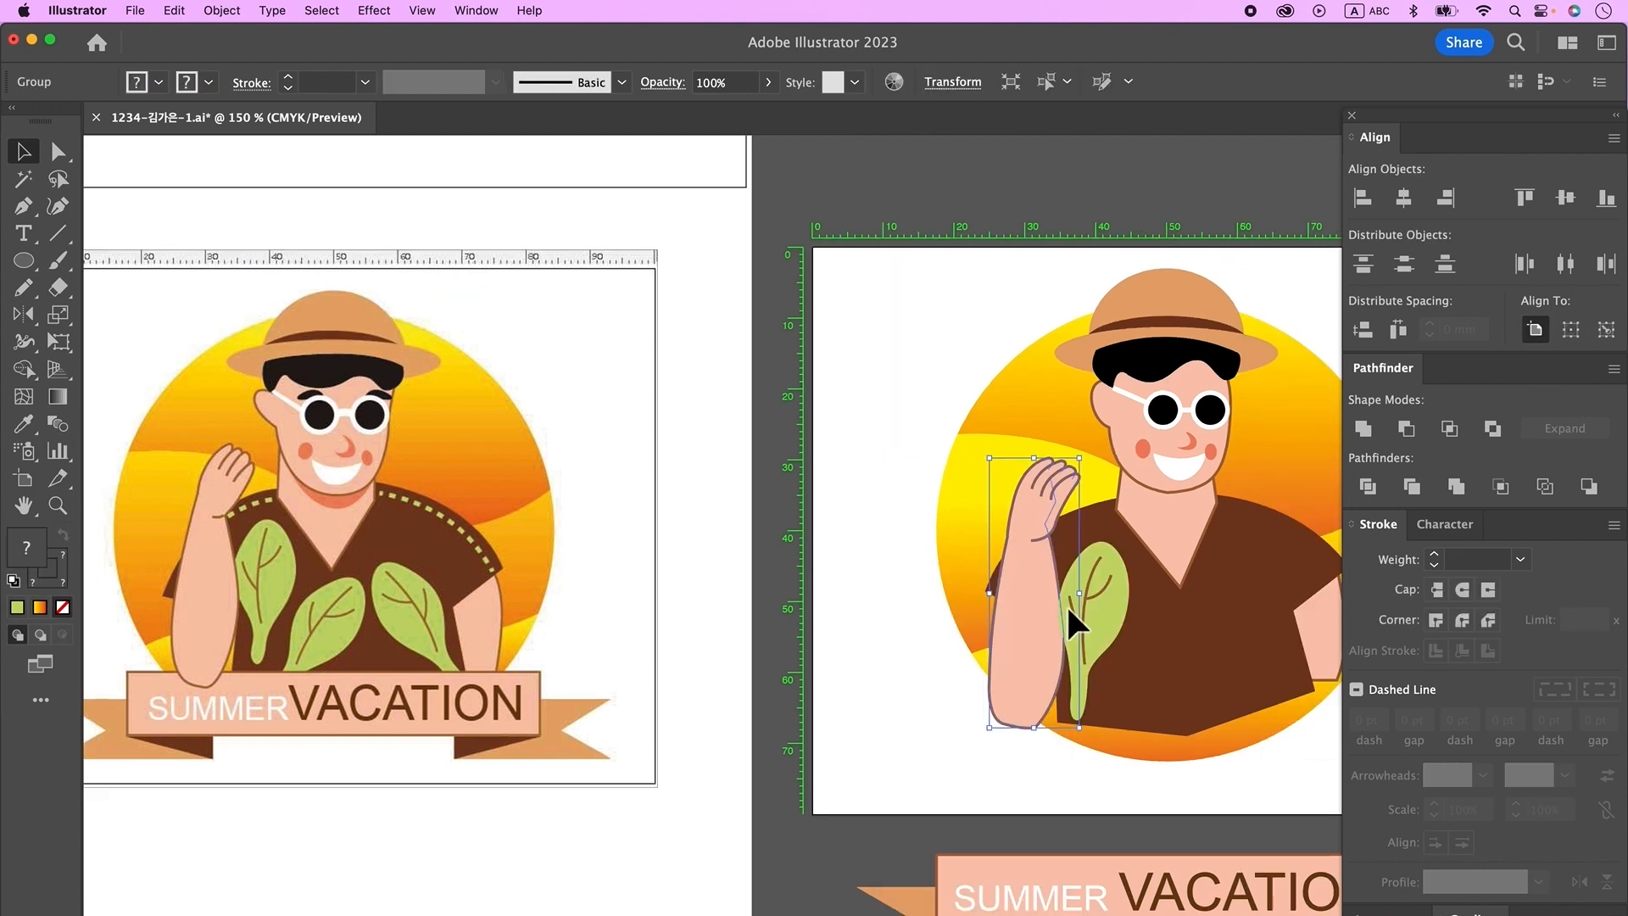
pyautogui.click(1066, 606)
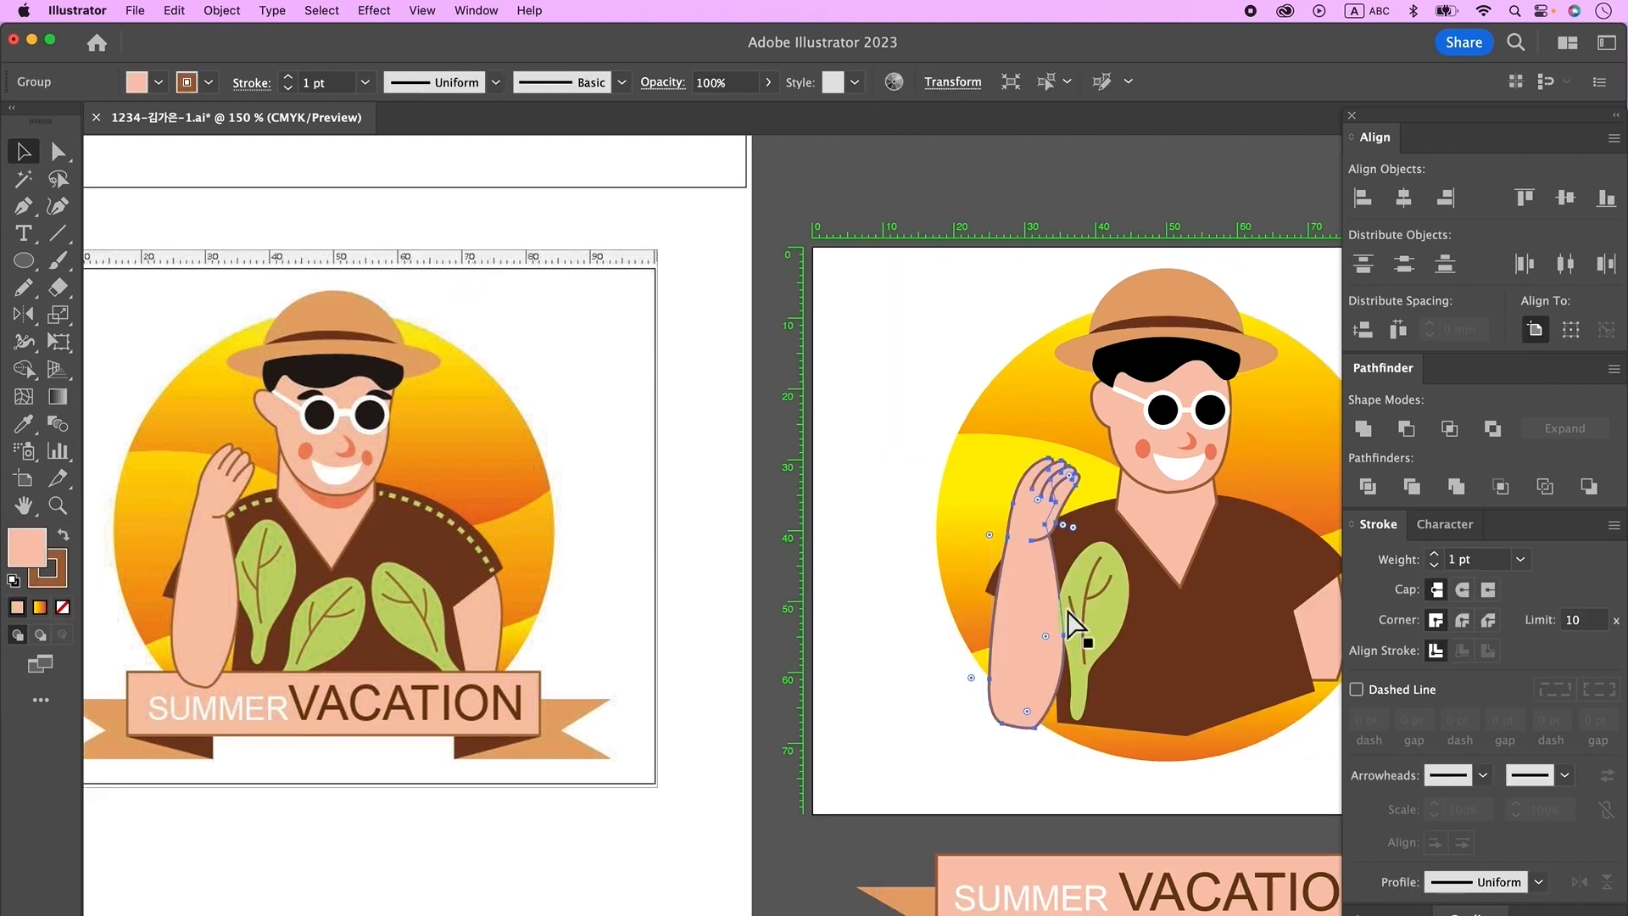
pyautogui.click(859, 653)
pyautogui.moveTo(979, 814); pyautogui.dragTo(920, 789)
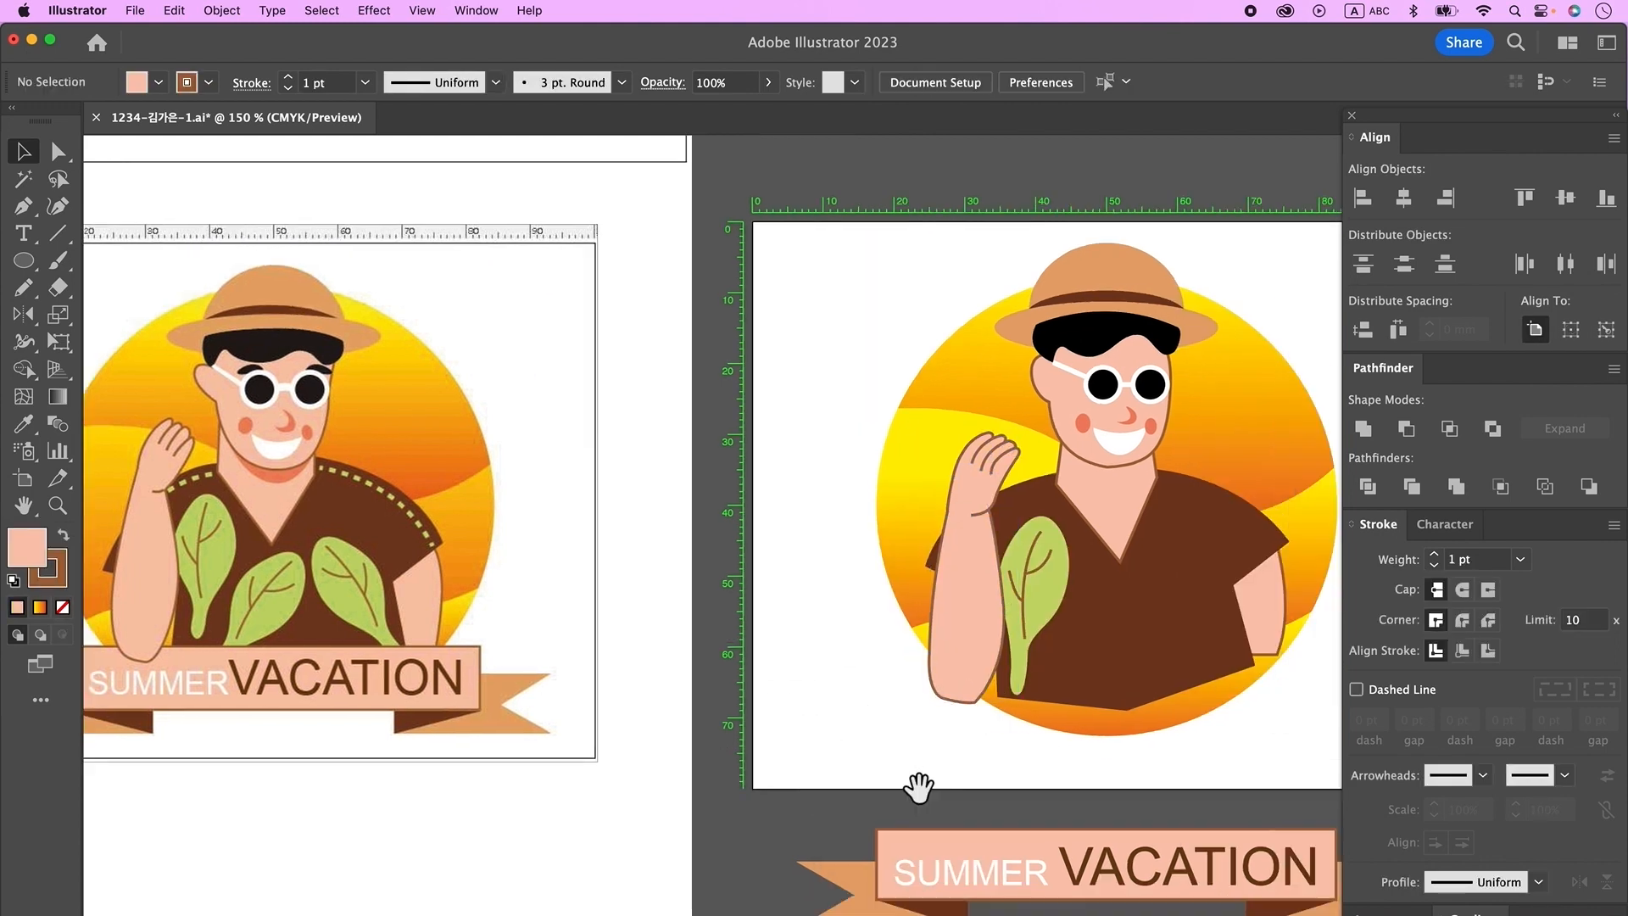
# - Duplicate the leaf onto the middle of the shirt, tilt the copy, and duplicate the tilted leaf toward the other arm
pyautogui.click(1043, 619)
pyautogui.keyDown('alt'); pyautogui.moveTo(1043, 619); pyautogui.dragTo(1111, 656); pyautogui.keyUp('alt')
pyautogui.moveTo(1148, 548); pyautogui.dragTo(1175, 569)
pyautogui.moveTo(1129, 604); pyautogui.dragTo(1123, 641)
pyautogui.keyDown('alt'); pyautogui.moveTo(1123, 642); pyautogui.dragTo(1209, 643); pyautogui.keyUp('alt')
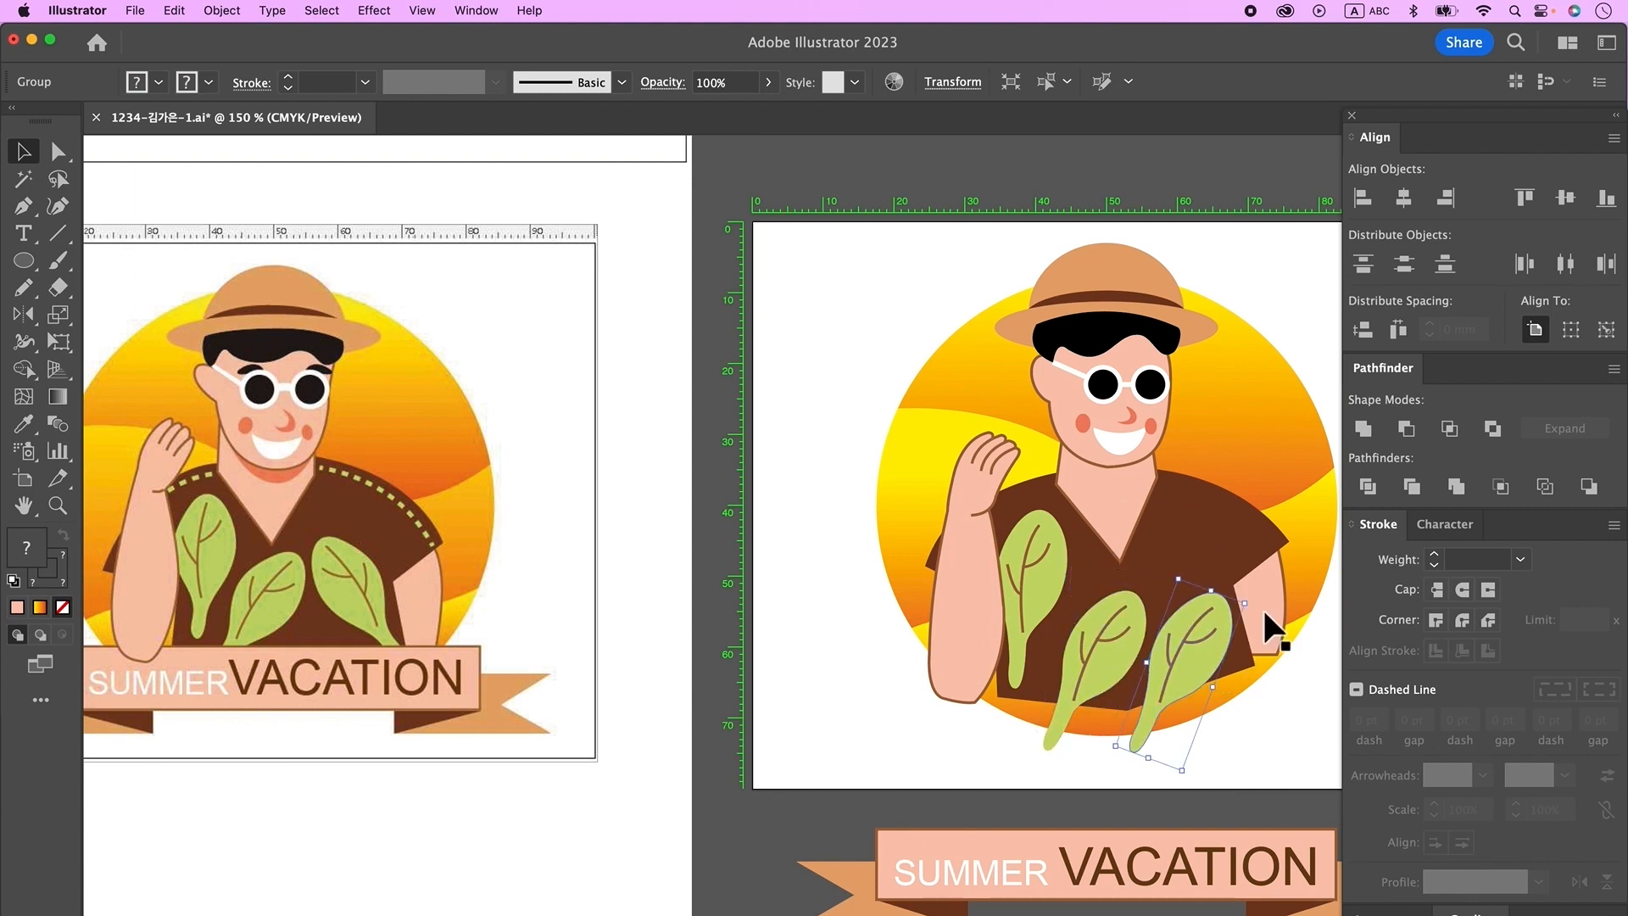
# - Reflect the newest leaf copy across the vertical axis and position it on the shirt near the lowered arm
pyautogui.click(33, 318)
pyautogui.doubleClick(33, 319)
pyautogui.click(517, 545)
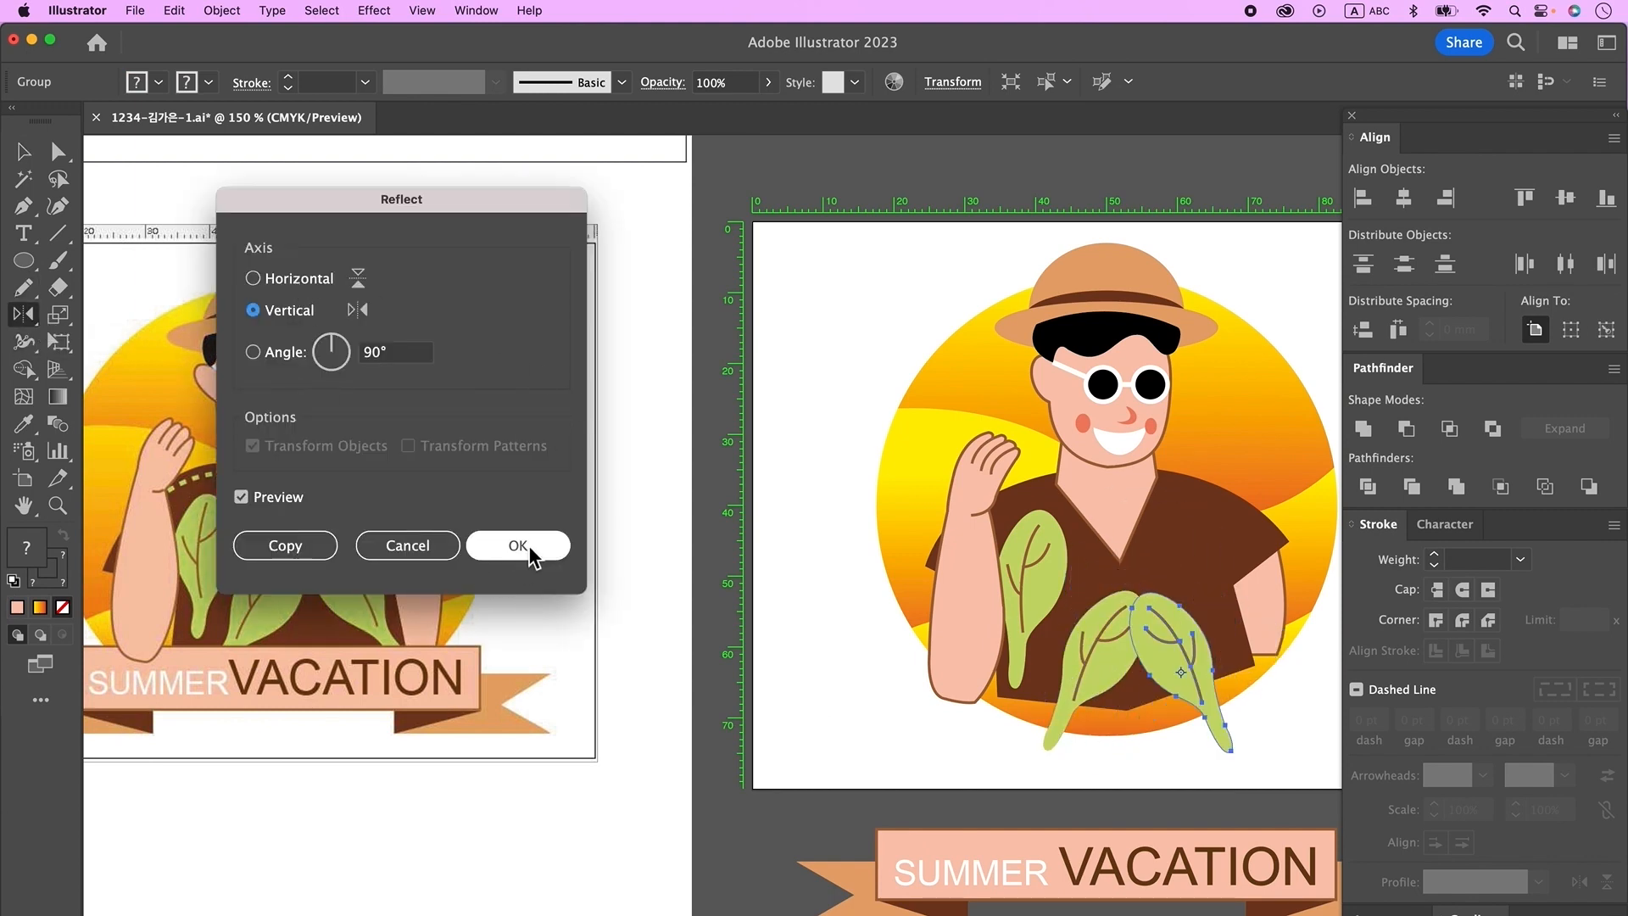
pyautogui.click(23, 151)
pyautogui.click(1185, 634)
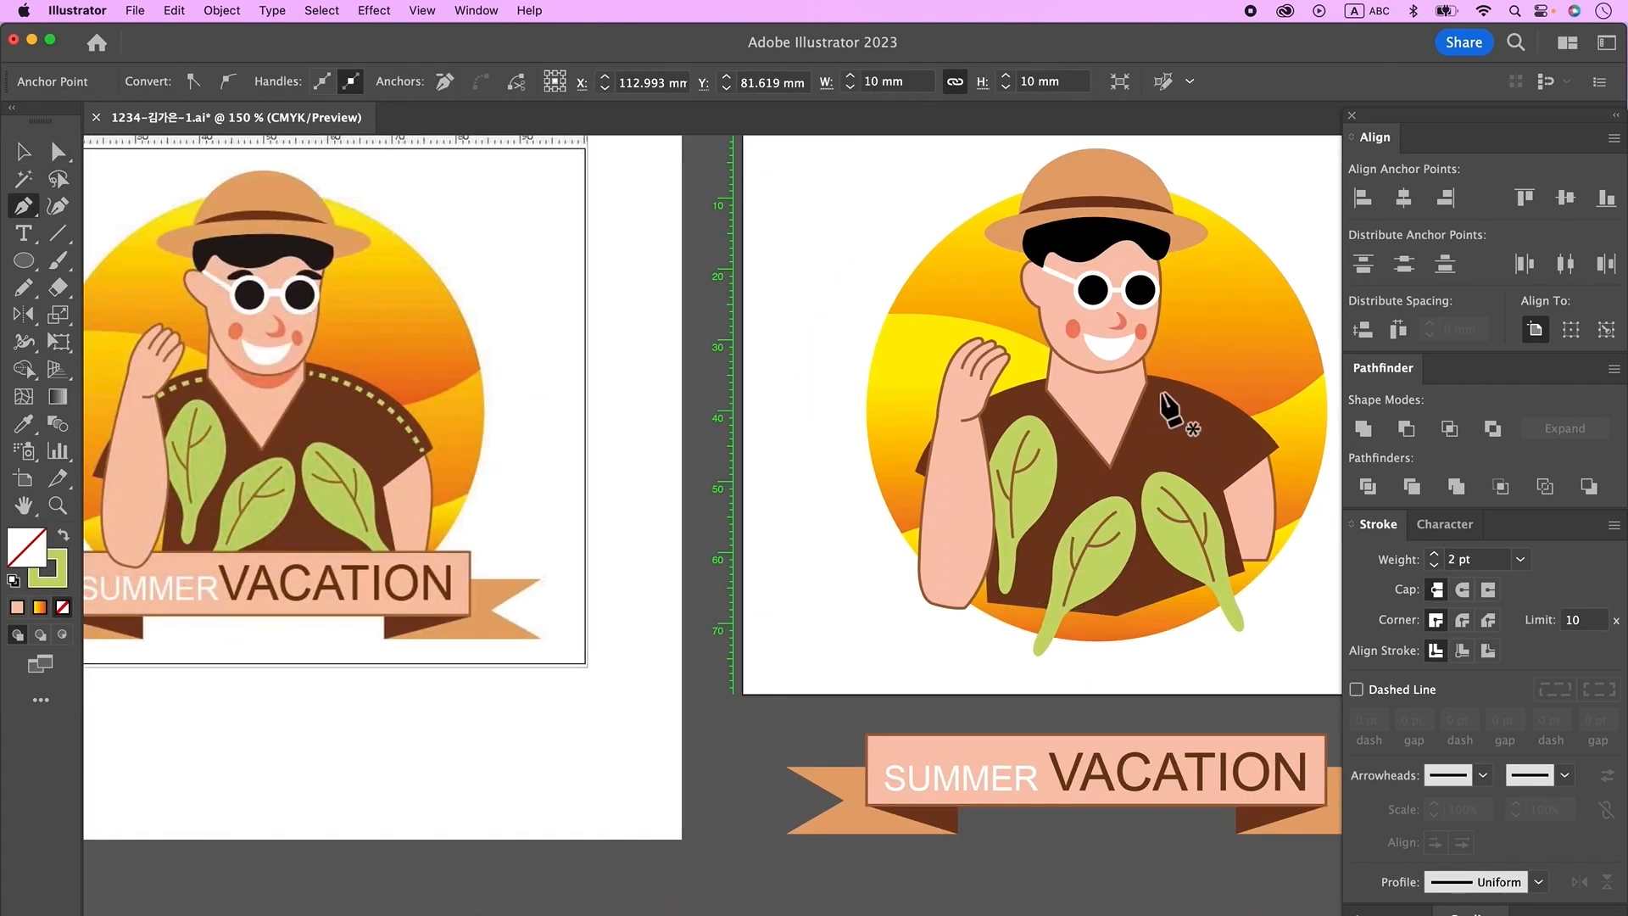
# - Draw an unfilled 2 pt light green curve across the shirt from shoulder to shoulder with the Pen tool
pyautogui.click(991, 407)
pyautogui.moveTo(1264, 441); pyautogui.dragTo(1382, 547)
pyautogui.press('v')
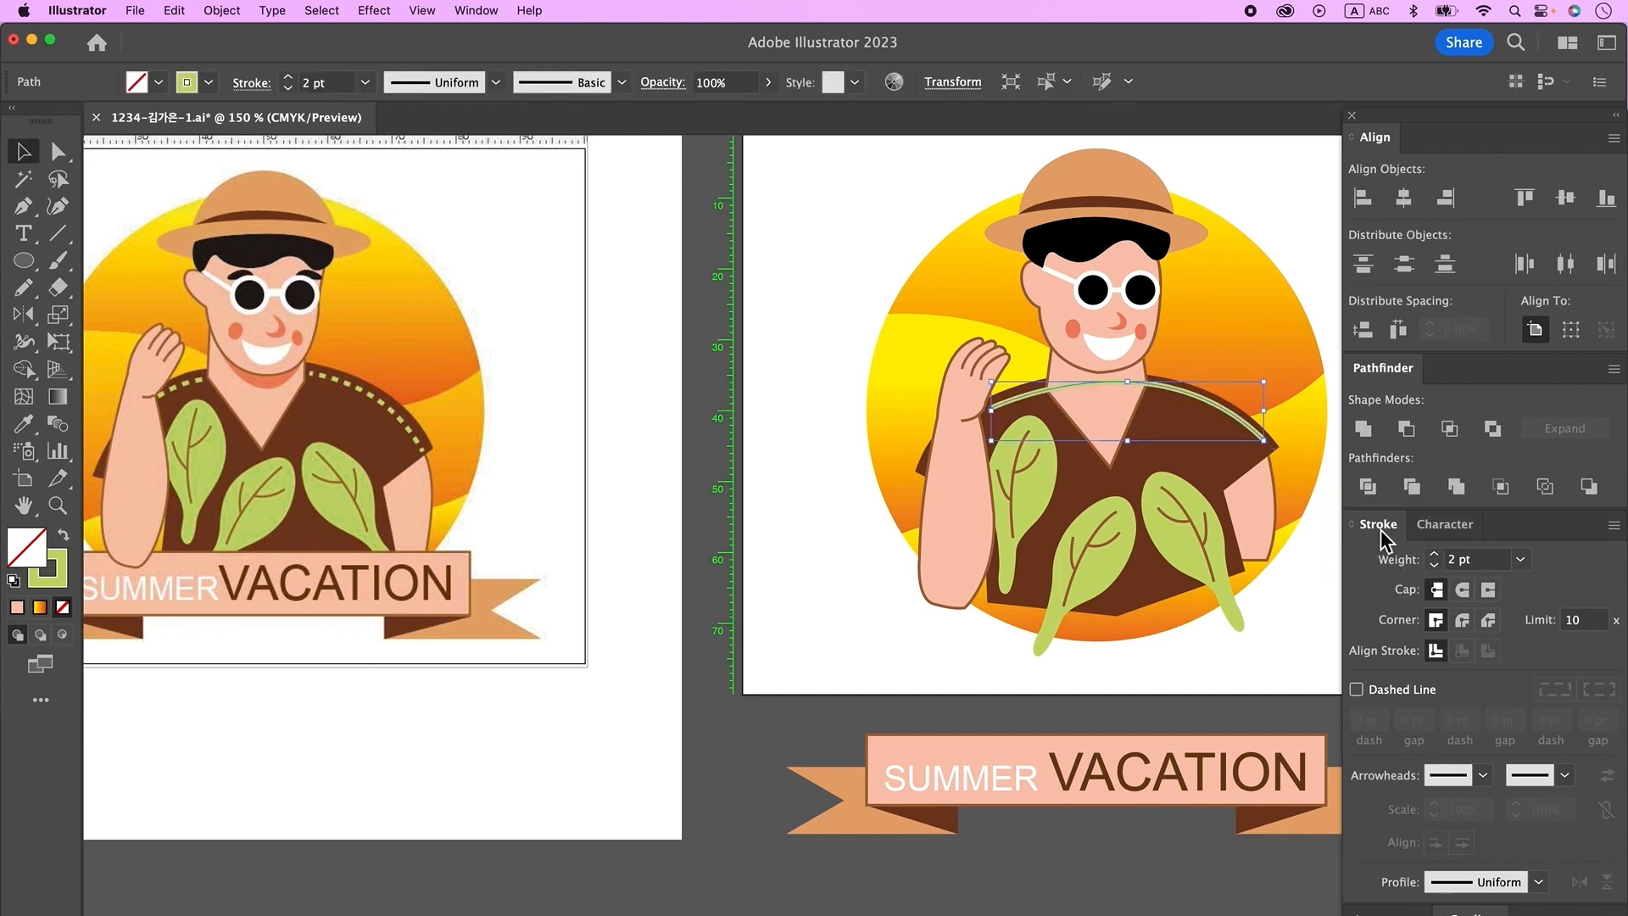
# - Turn the green shoulder curve into a dashed line with 3 pt dashes
pyautogui.click(1357, 690)
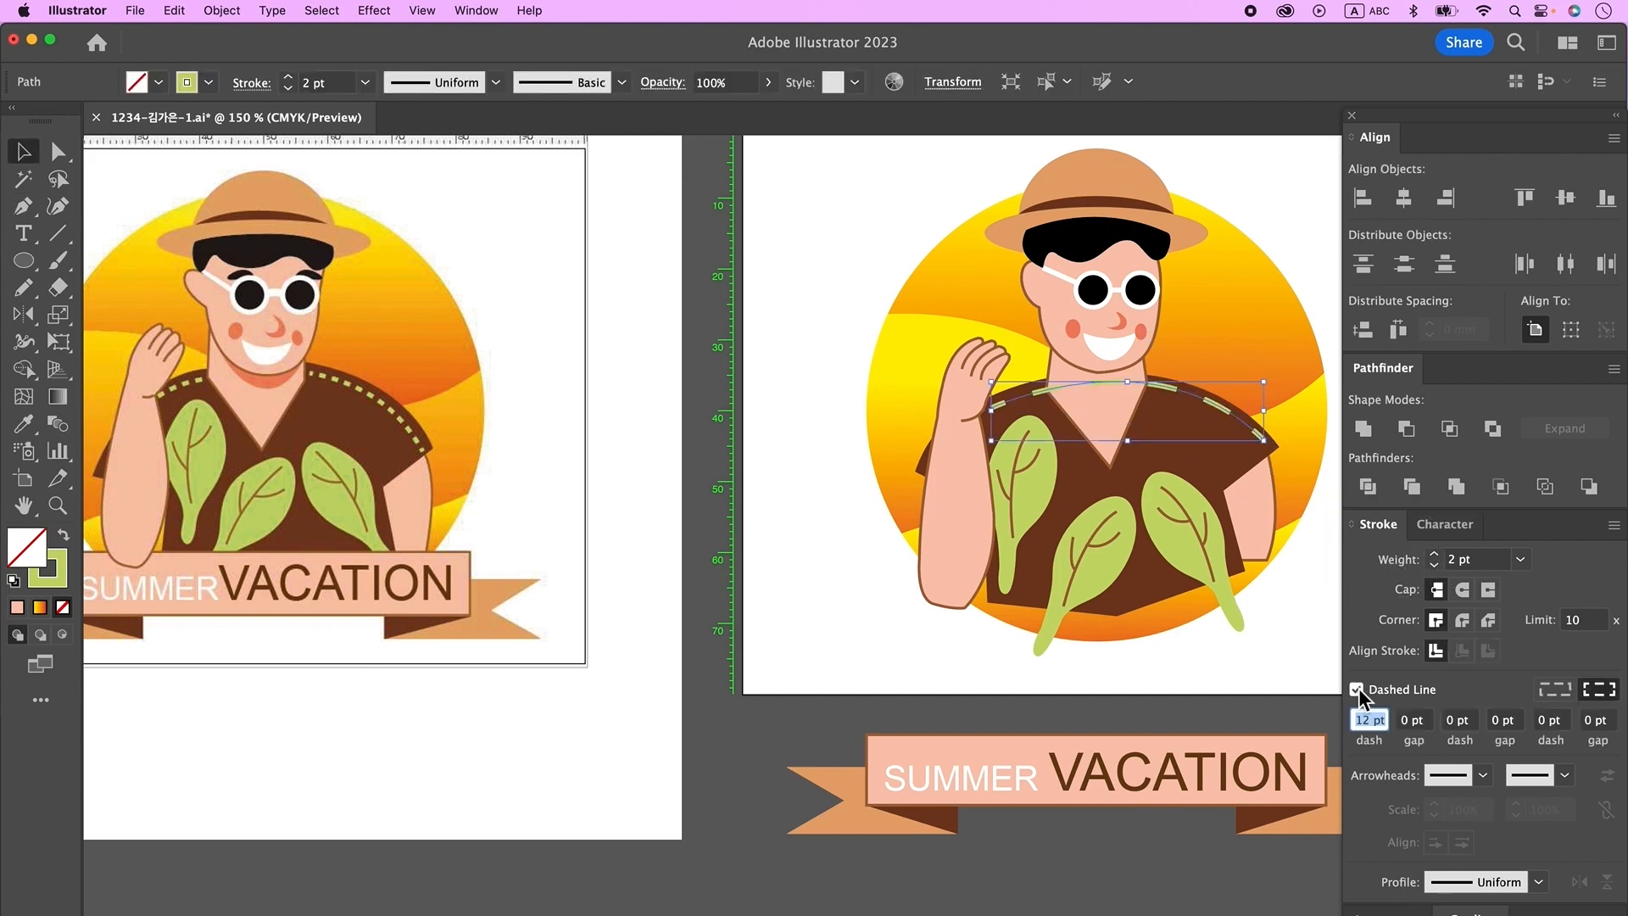
pyautogui.write('3')
pyautogui.press('Tab')
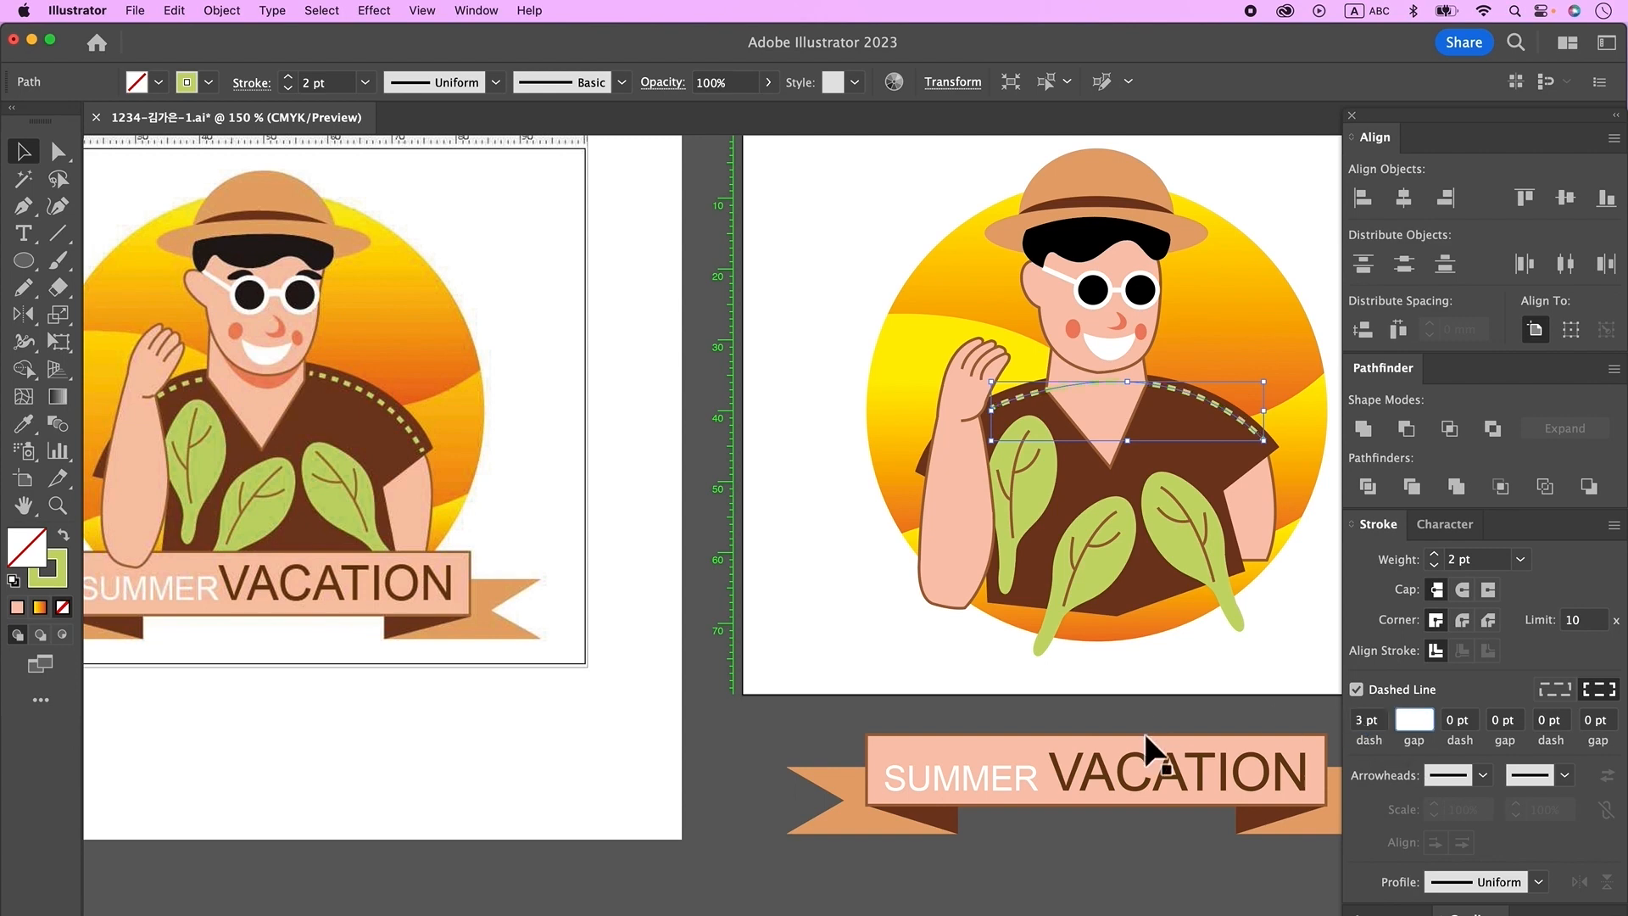
pyautogui.click(1261, 651)
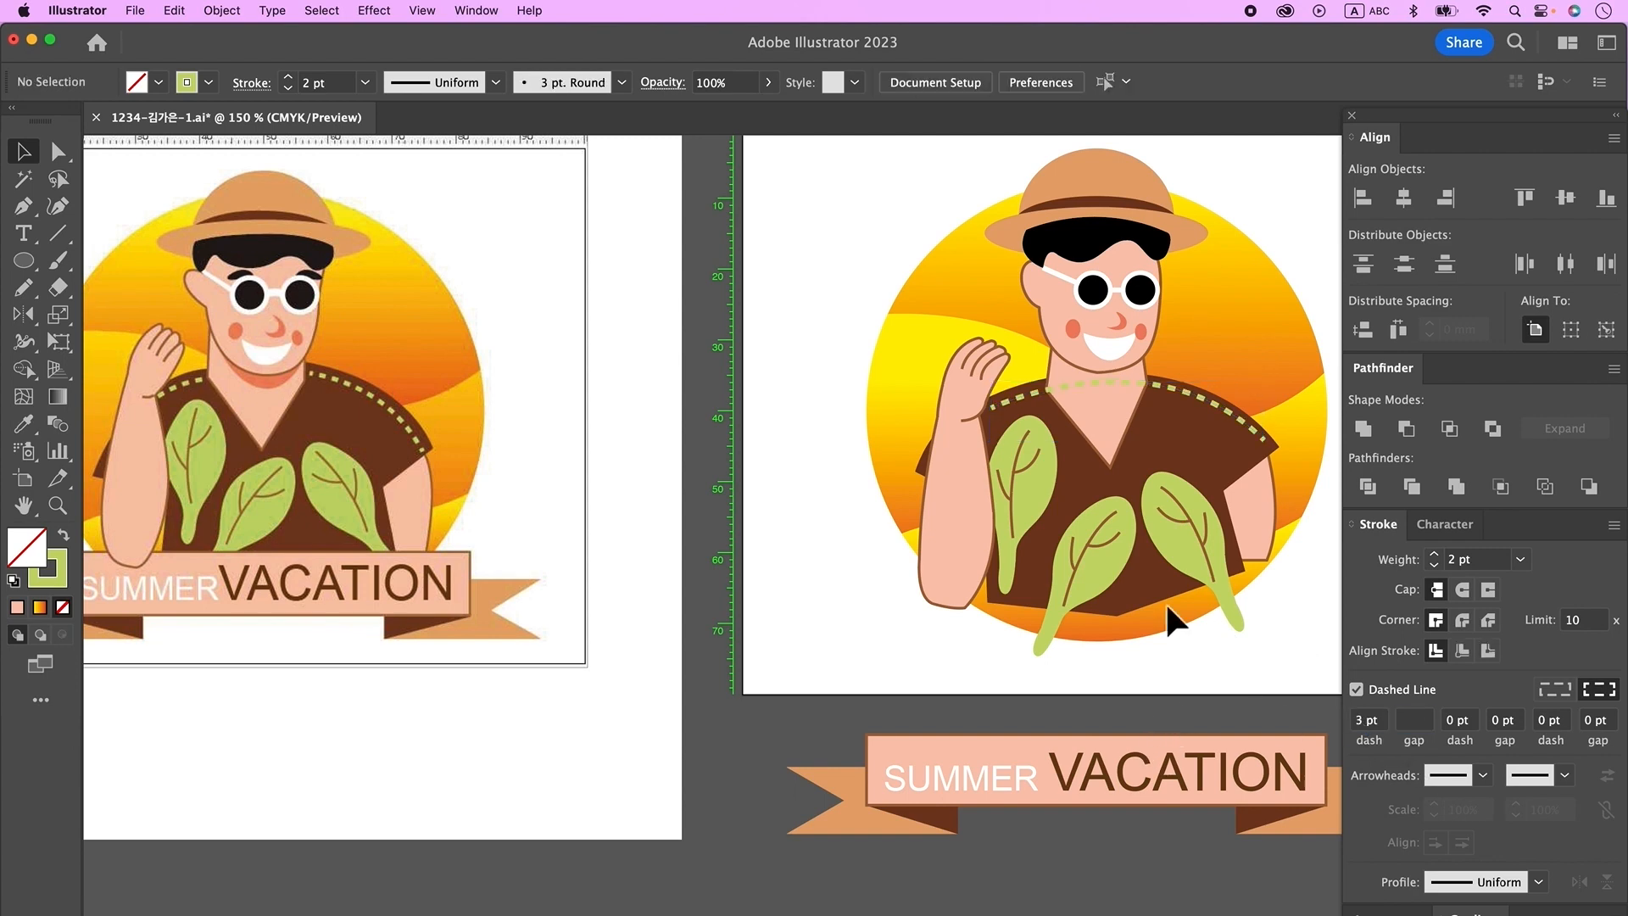
# - Hide the stretch of the dashed shoulder line that crosses the neck
pyautogui.keyDown('alt'); pyautogui.keyDown('super'); pyautogui.click(1055, 462); pyautogui.keyUp('super'); pyautogui.keyUp('alt')
pyautogui.moveTo(1039, 512); pyautogui.dragTo(1086, 453)
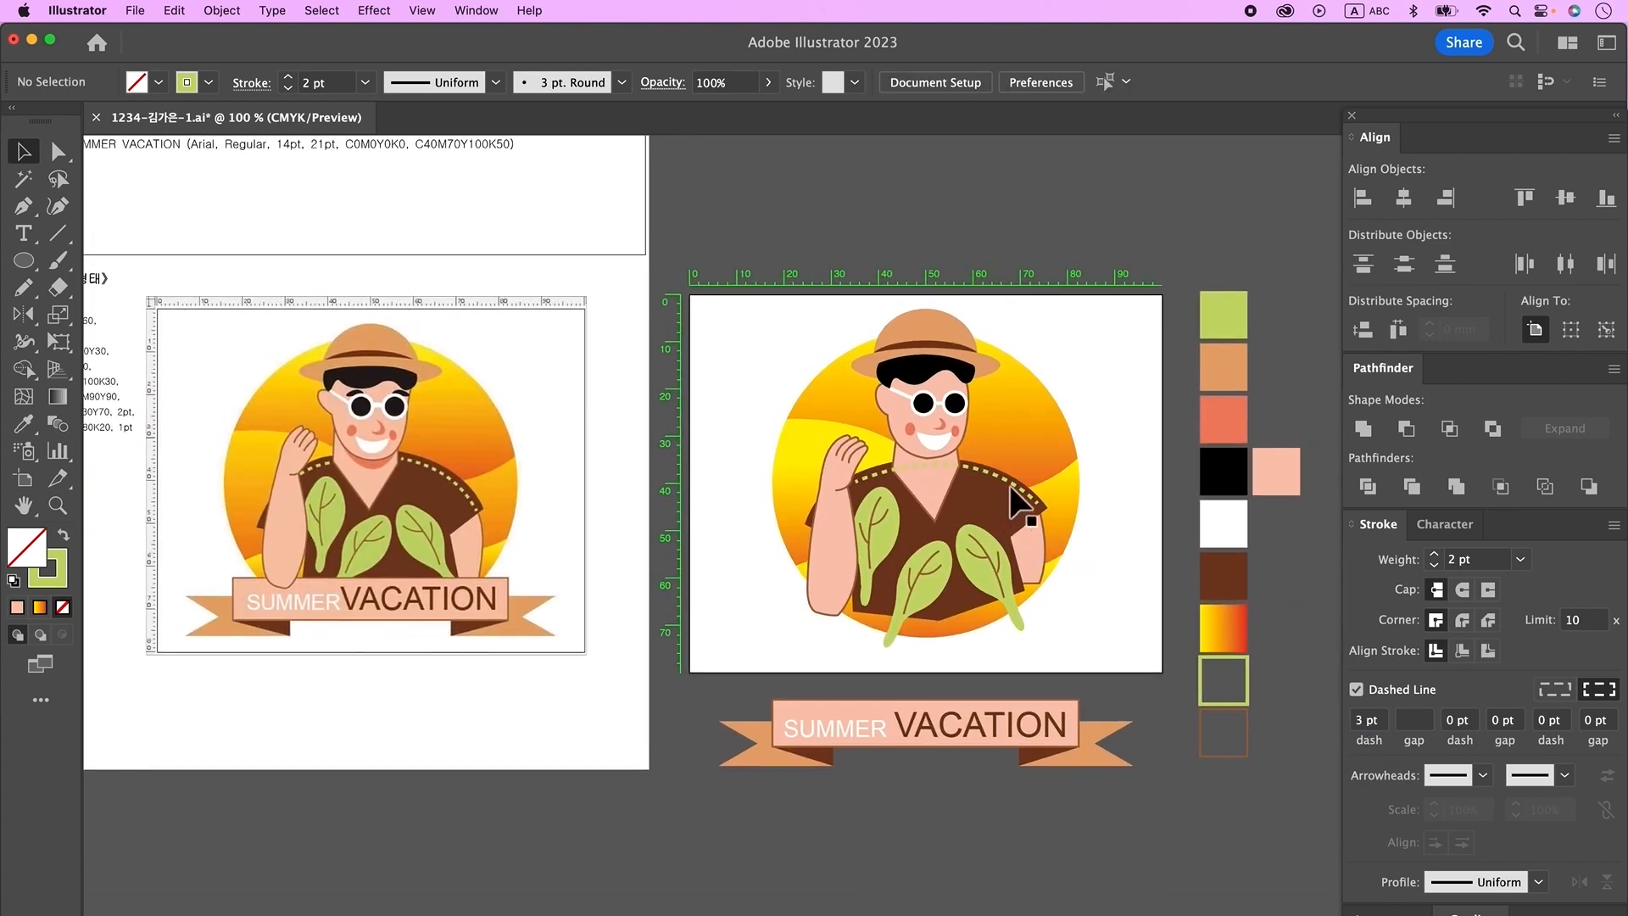
pyautogui.click(1016, 490)
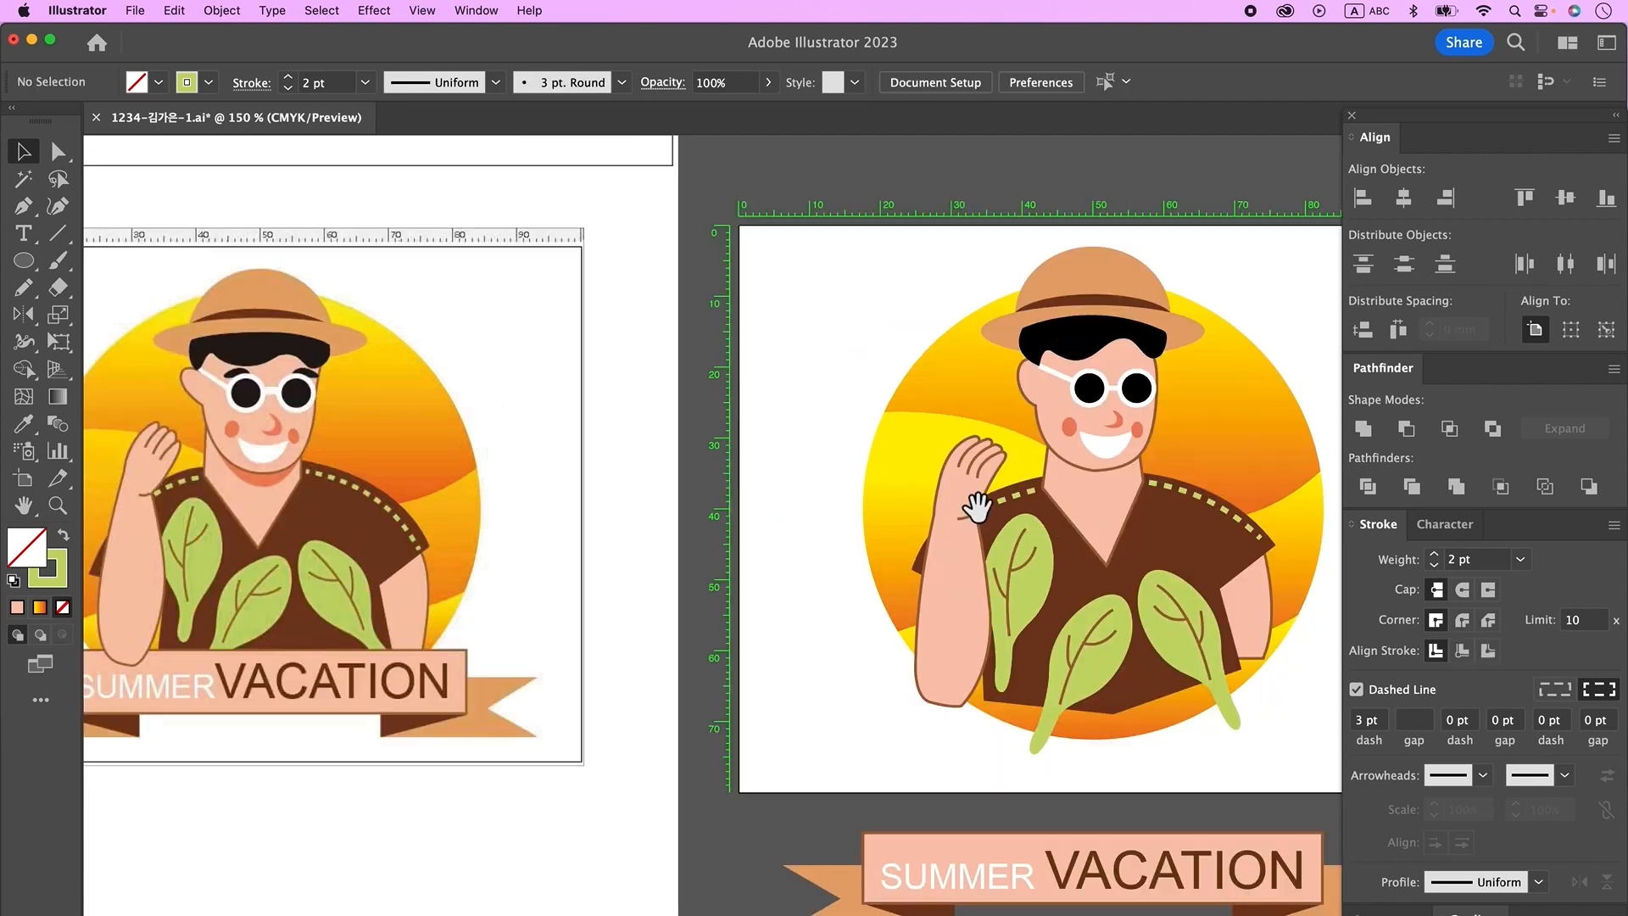
pyautogui.moveTo(1091, 418); pyautogui.dragTo(1059, 428)
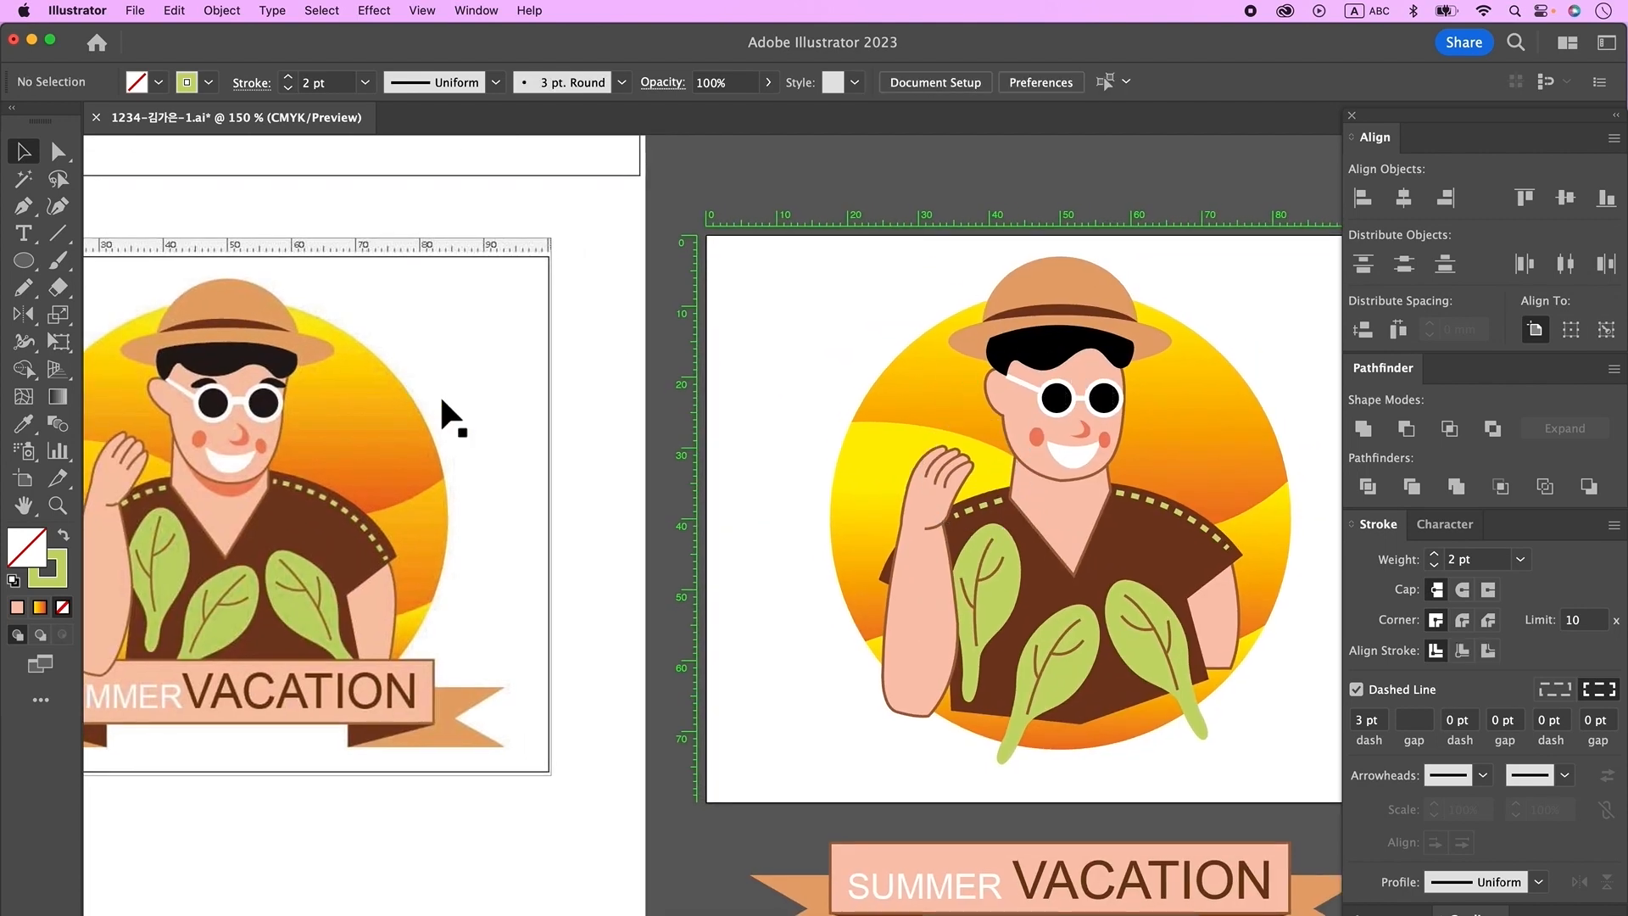
# - Draw a small closed, arched eyebrow shape in the white area beside the emblem with the Pen tool
pyautogui.click(23, 206)
pyautogui.click(751, 387)
pyautogui.moveTo(790, 379); pyautogui.dragTo(816, 390)
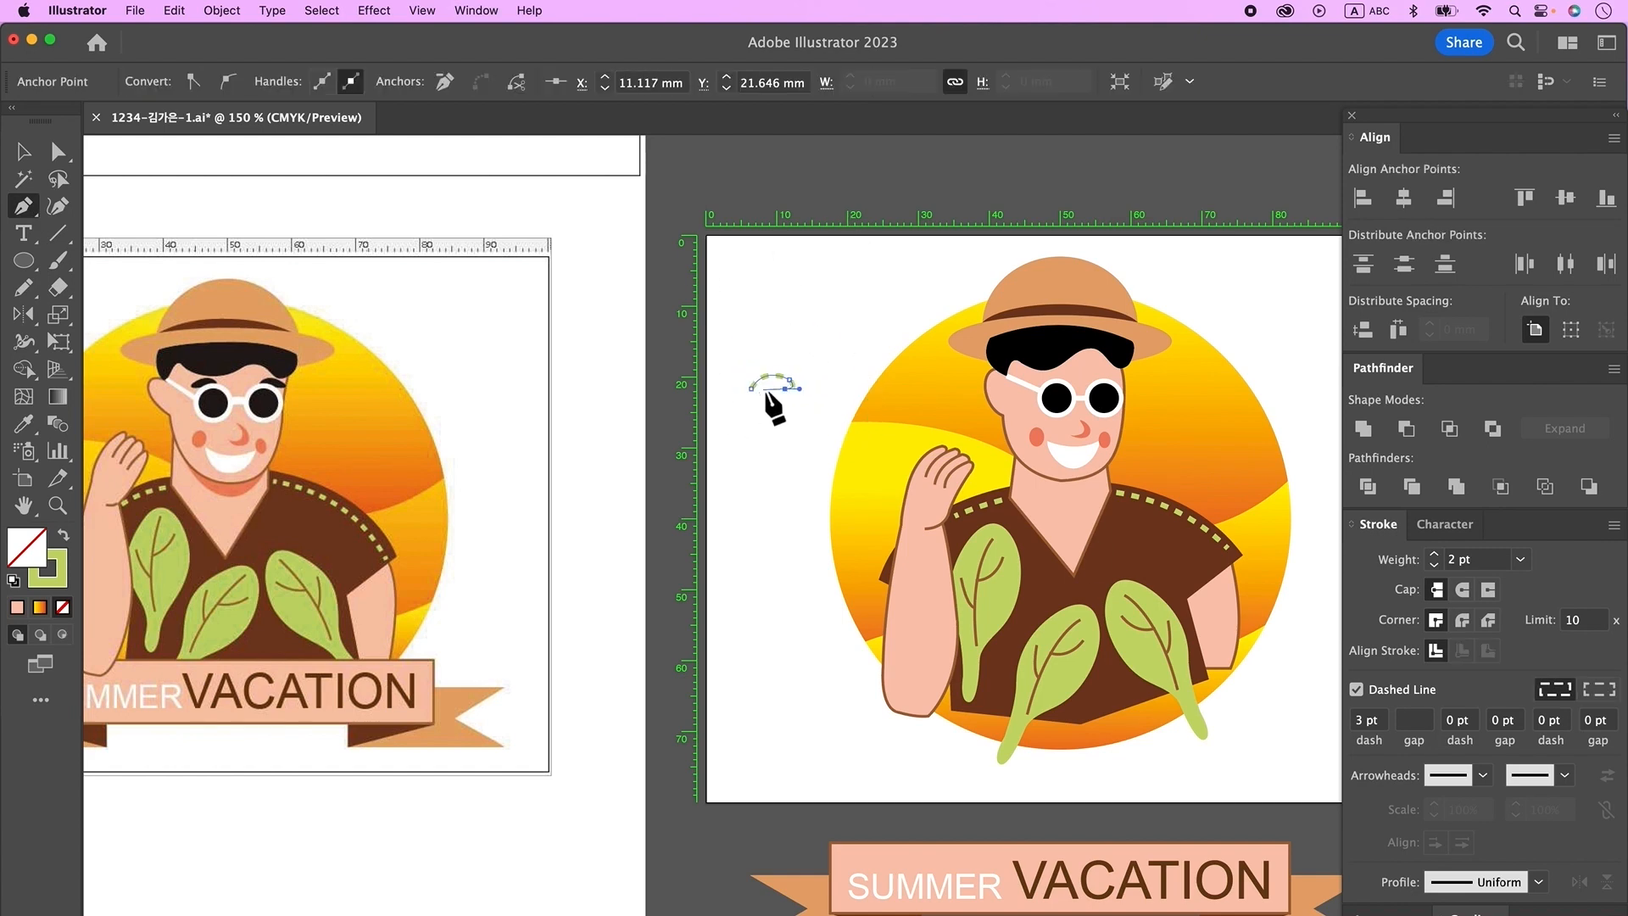
pyautogui.keyDown('super'); pyautogui.click(786, 392); pyautogui.keyUp('super')
pyautogui.keyDown('super'); pyautogui.click(787, 390); pyautogui.keyUp('super')
# - Fill the eyebrow black, move it above the sunglasses, and refine its shape with Direct Selection
pyautogui.press('v')
pyautogui.moveTo(779, 381); pyautogui.dragTo(1057, 375)
pyautogui.moveTo(1028, 384); pyautogui.dragTo(1108, 468)
pyautogui.press('a')
pyautogui.moveTo(1090, 478); pyautogui.dragTo(1063, 465)
# - Duplicate the eyebrow above the other lens and reflect the copy to form a pair
pyautogui.keyDown('alt'); pyautogui.keyDown('super'); pyautogui.click(938, 483); pyautogui.keyUp('super'); pyautogui.keyUp('alt')
pyautogui.keyDown('alt'); pyautogui.keyDown('super'); pyautogui.click(938, 483); pyautogui.keyUp('super'); pyautogui.keyUp('alt')
pyautogui.keyDown('alt'); pyautogui.keyDown('super'); pyautogui.click(938, 483); pyautogui.keyUp('super'); pyautogui.keyUp('alt')
pyautogui.moveTo(938, 482); pyautogui.dragTo(1118, 314)
pyautogui.click(27, 156)
pyautogui.click(1052, 317)
pyautogui.doubleClick(26, 316)
pyautogui.click(519, 545)
pyautogui.press('v')
pyautogui.keyDown('alt'); pyautogui.keyDown('super'); pyautogui.click(945, 713); pyautogui.keyUp('super'); pyautogui.keyUp('alt')
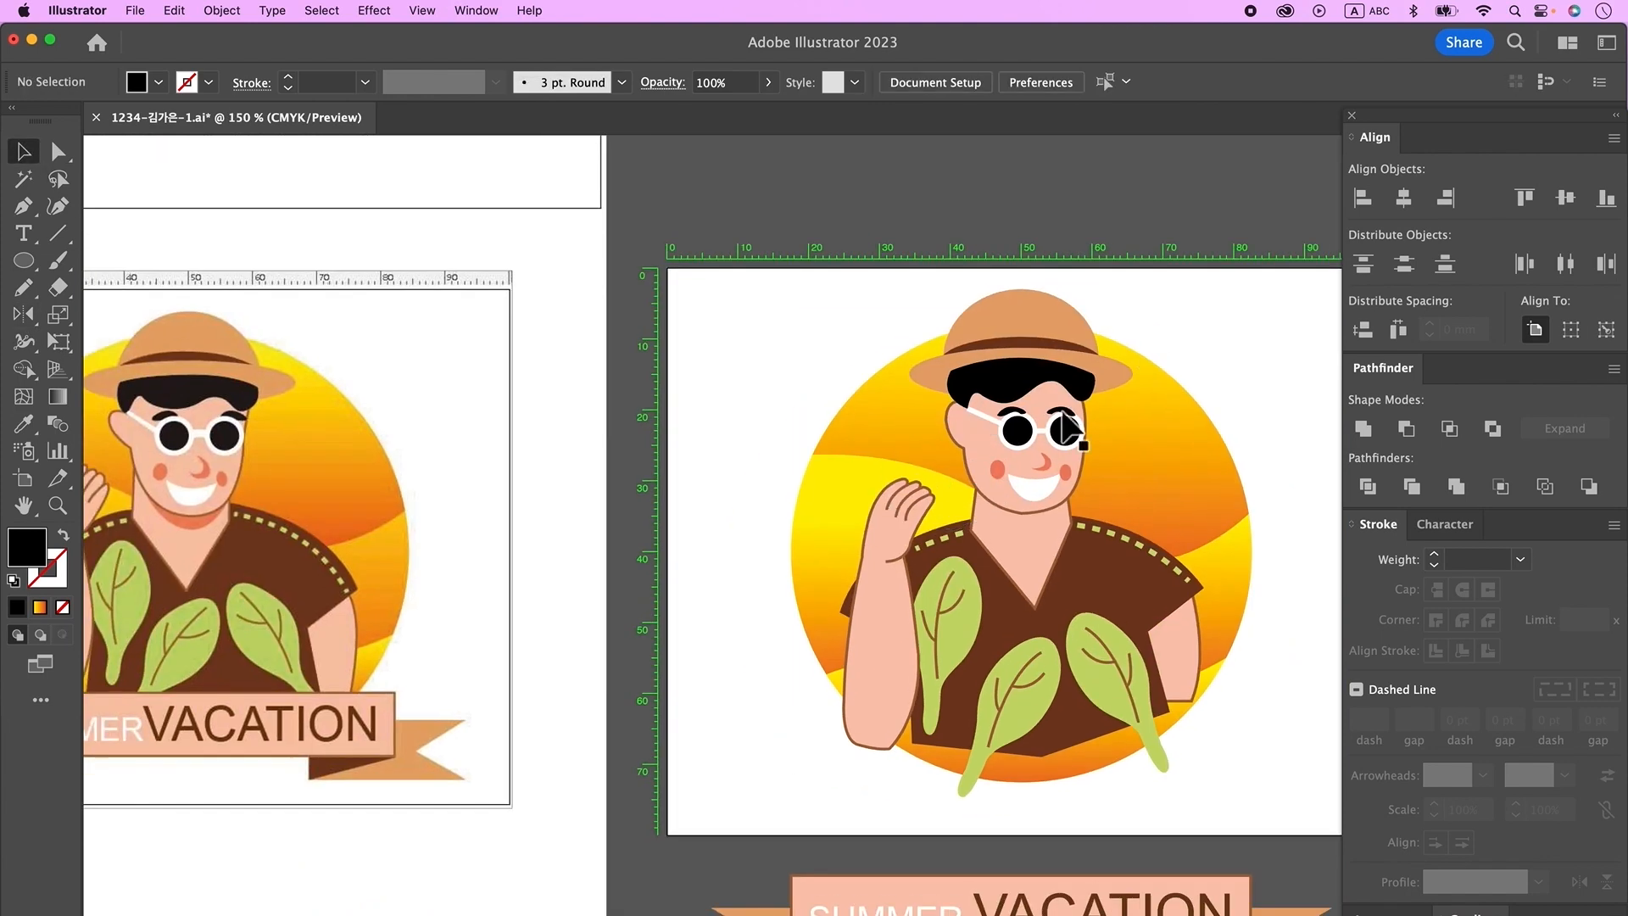
# - Fine-tune the position of the eyebrow above the lens nearest the face's outer edge
pyautogui.keyDown('shift'); pyautogui.click(1076, 421); pyautogui.keyUp('shift')
pyautogui.click(691, 423)
pyautogui.click(1075, 437)
pyautogui.press('super+shift+a')
pyautogui.click(1082, 413)
pyautogui.moveTo(1017, 401); pyautogui.dragTo(1167, 430)
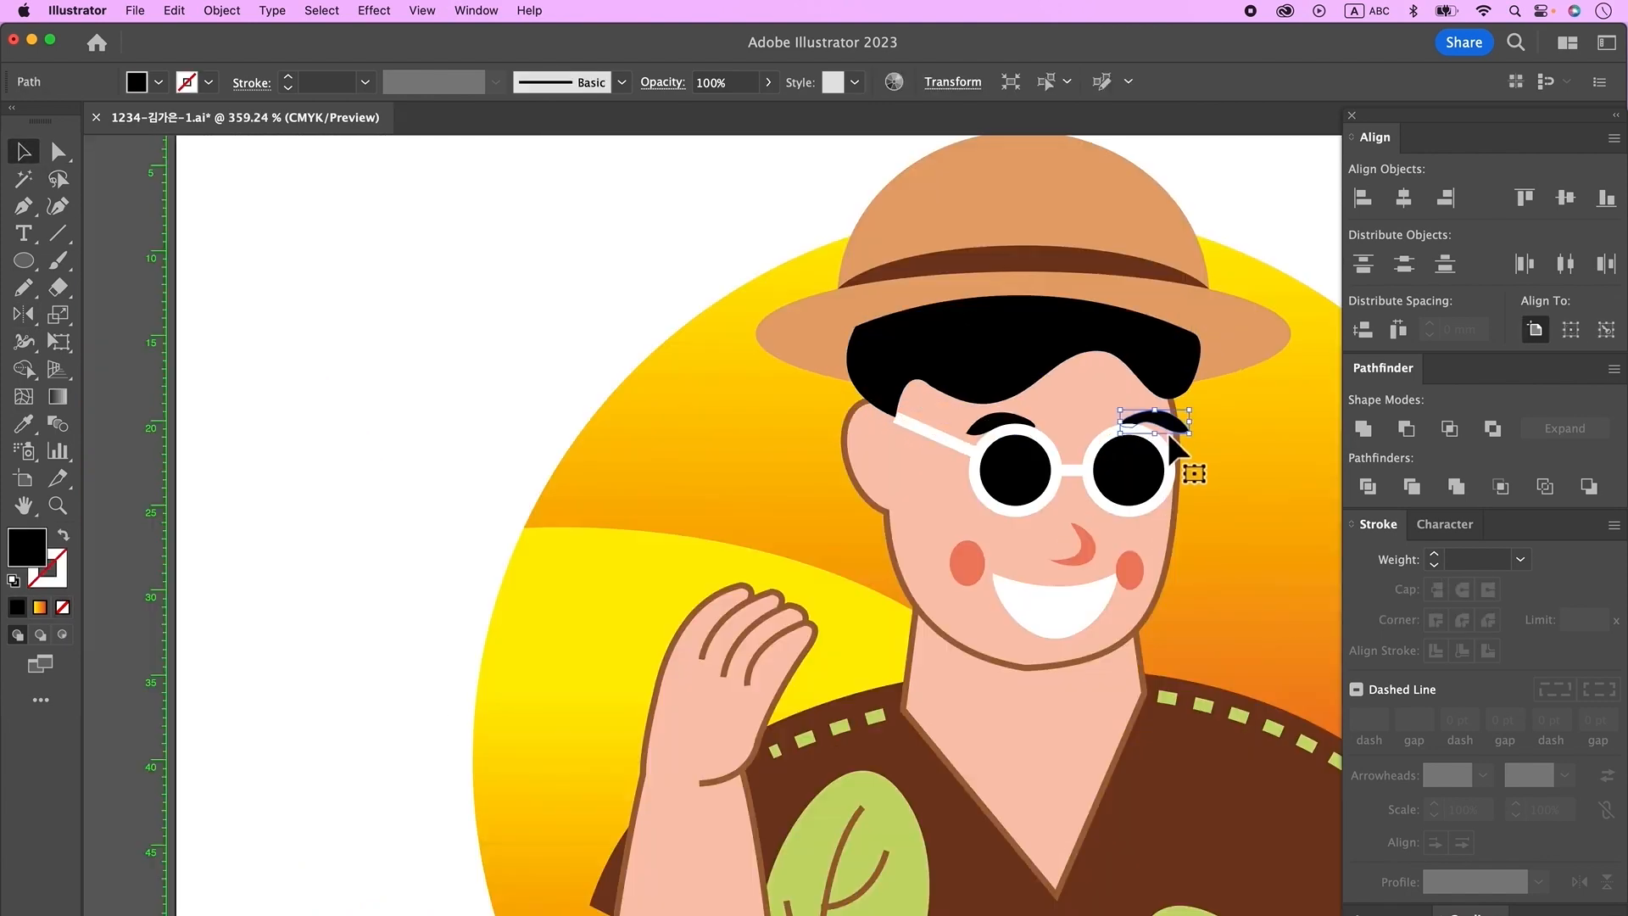
pyautogui.press('a')
pyautogui.press('super+shift+a')
pyautogui.moveTo(996, 331); pyautogui.dragTo(899, 339)
pyautogui.press('s')
pyautogui.press('a')
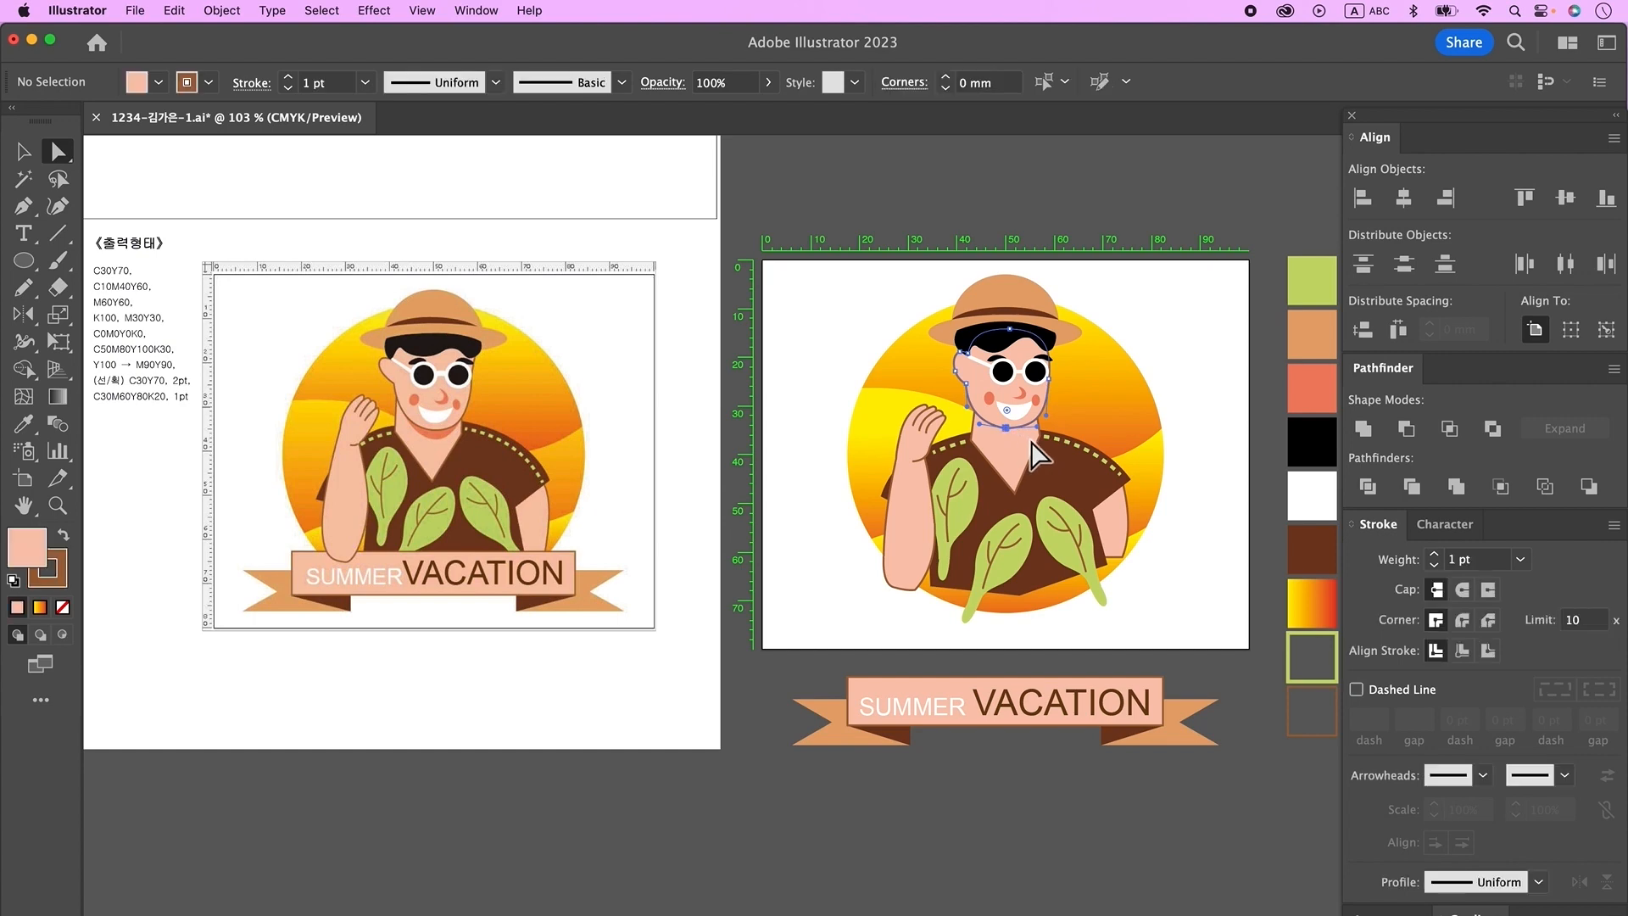
# - Draw a circle about 8.4 mm wide over the chin and fill it with the coral swatch, without a stroke
pyautogui.press('n')
pyautogui.press('super+shift+a')
pyautogui.press('a')
pyautogui.press('l')
pyautogui.moveTo(984, 408); pyautogui.dragTo(1022, 447)
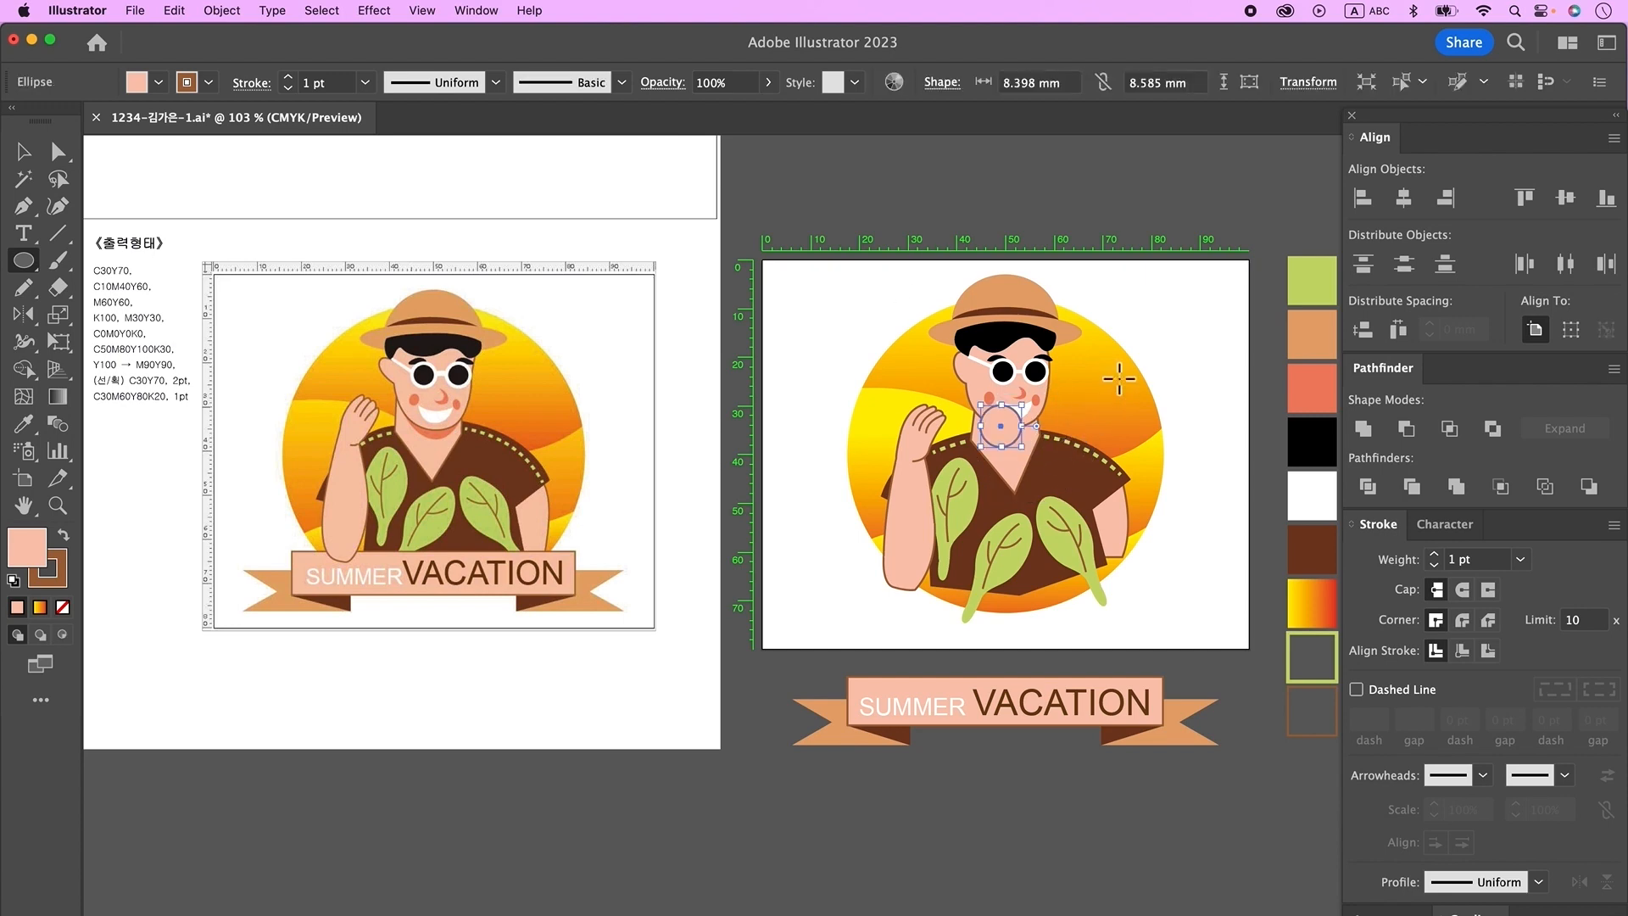
pyautogui.press('i')
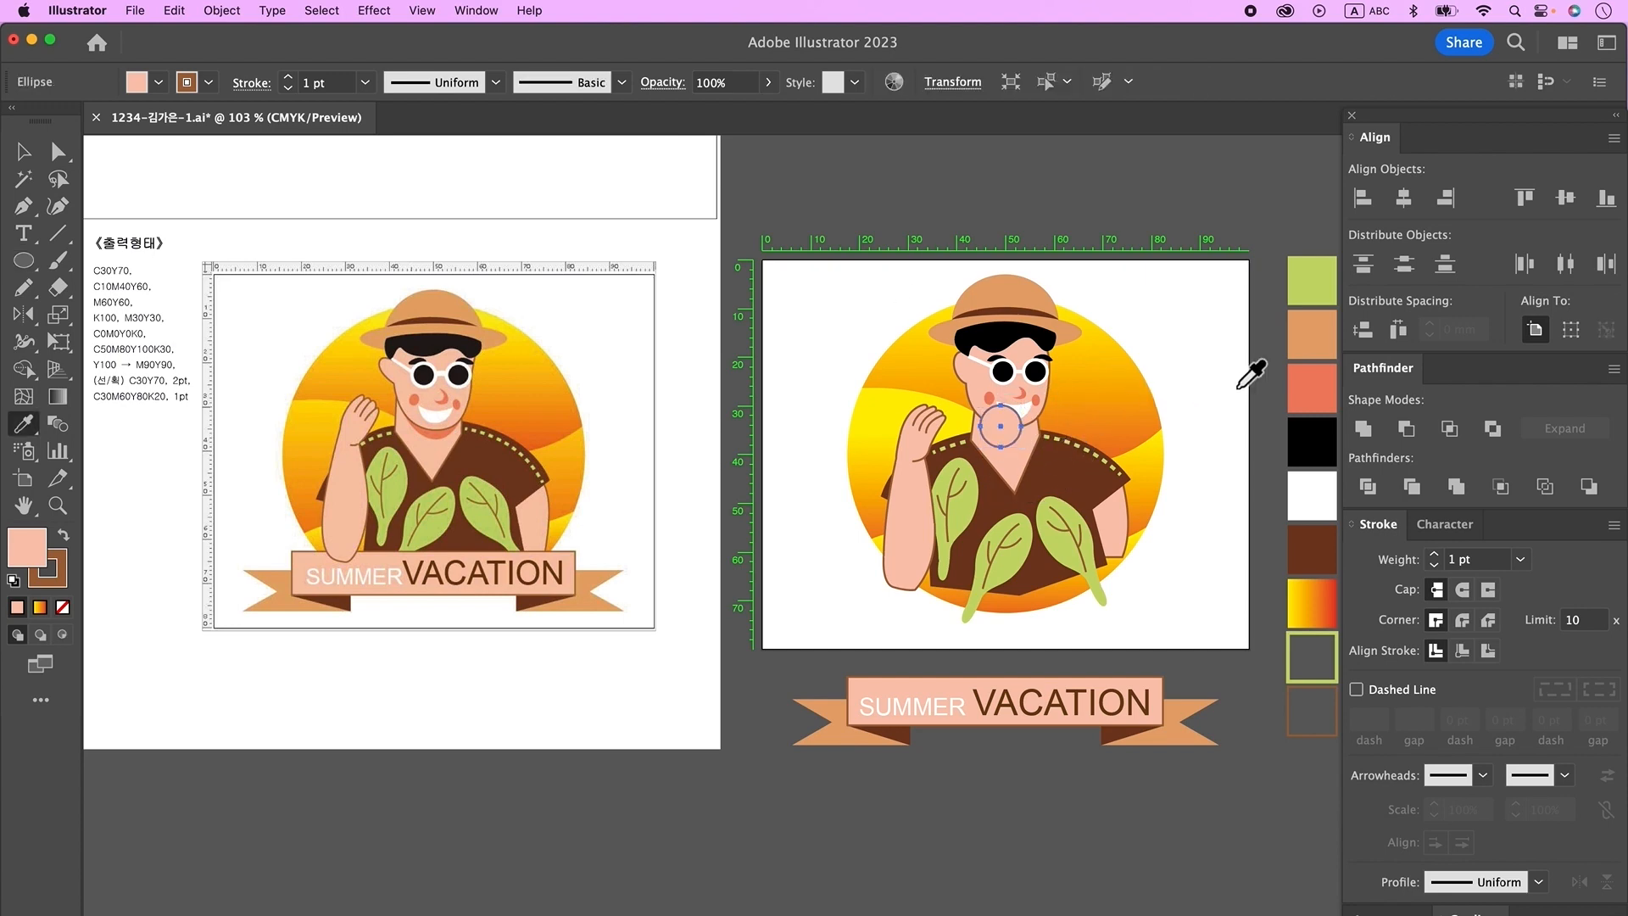
pyautogui.click(1315, 399)
# - Bring the head group to the front and move the coral circle beneath the chin as a neck shadow
pyautogui.click(23, 152)
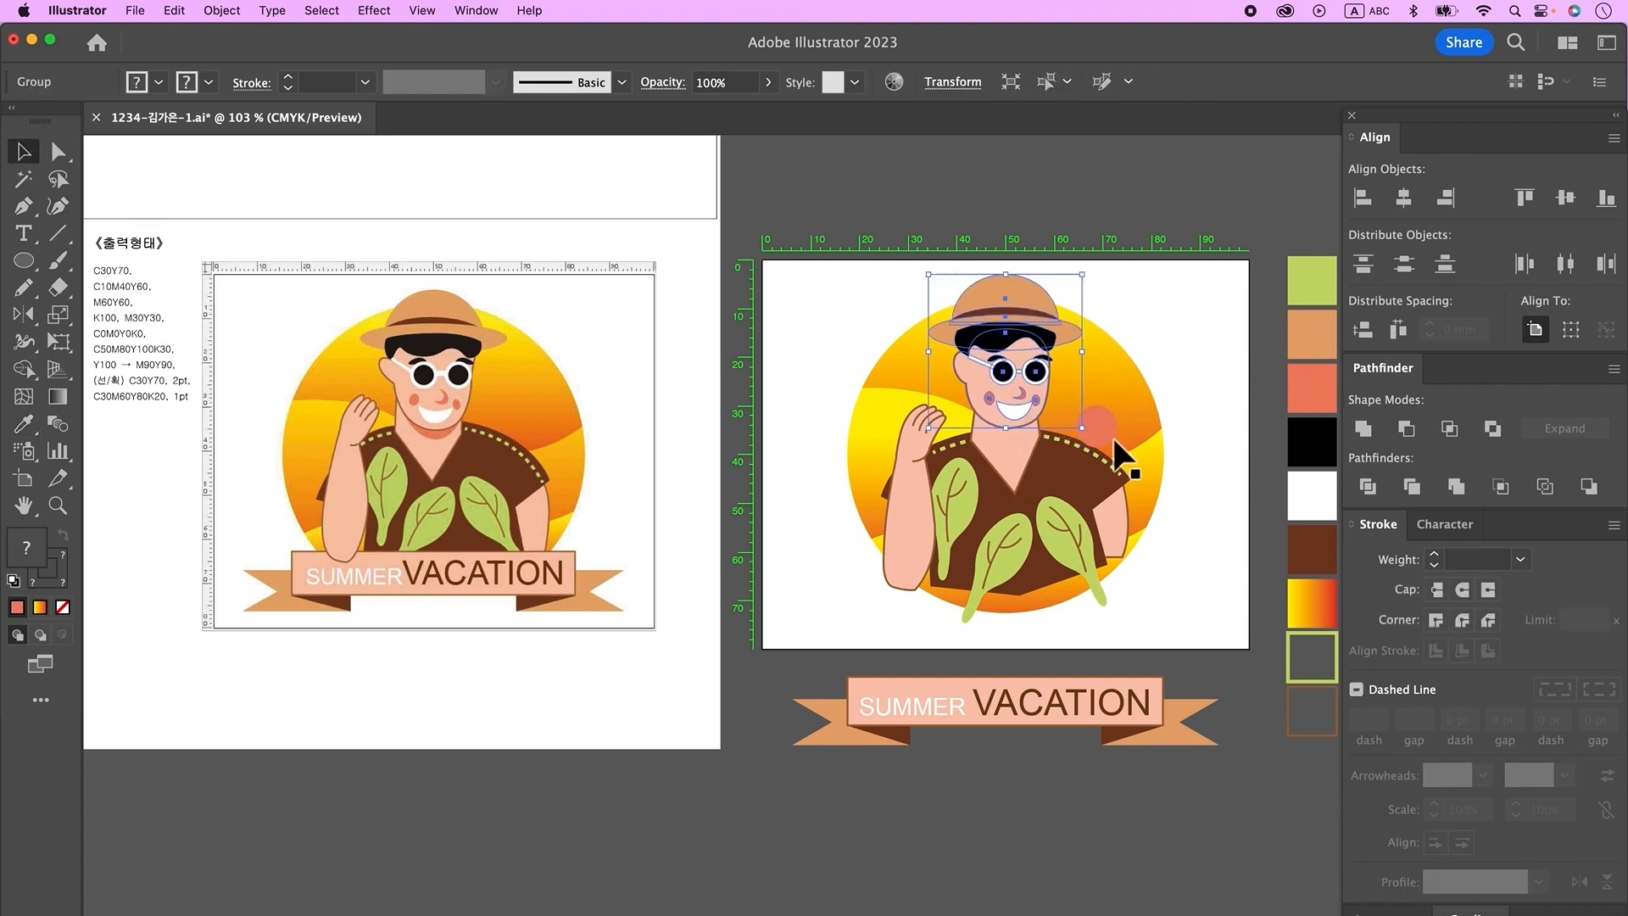
pyautogui.press('super+shift+bracketright')
pyautogui.moveTo(1111, 431); pyautogui.dragTo(1015, 425)
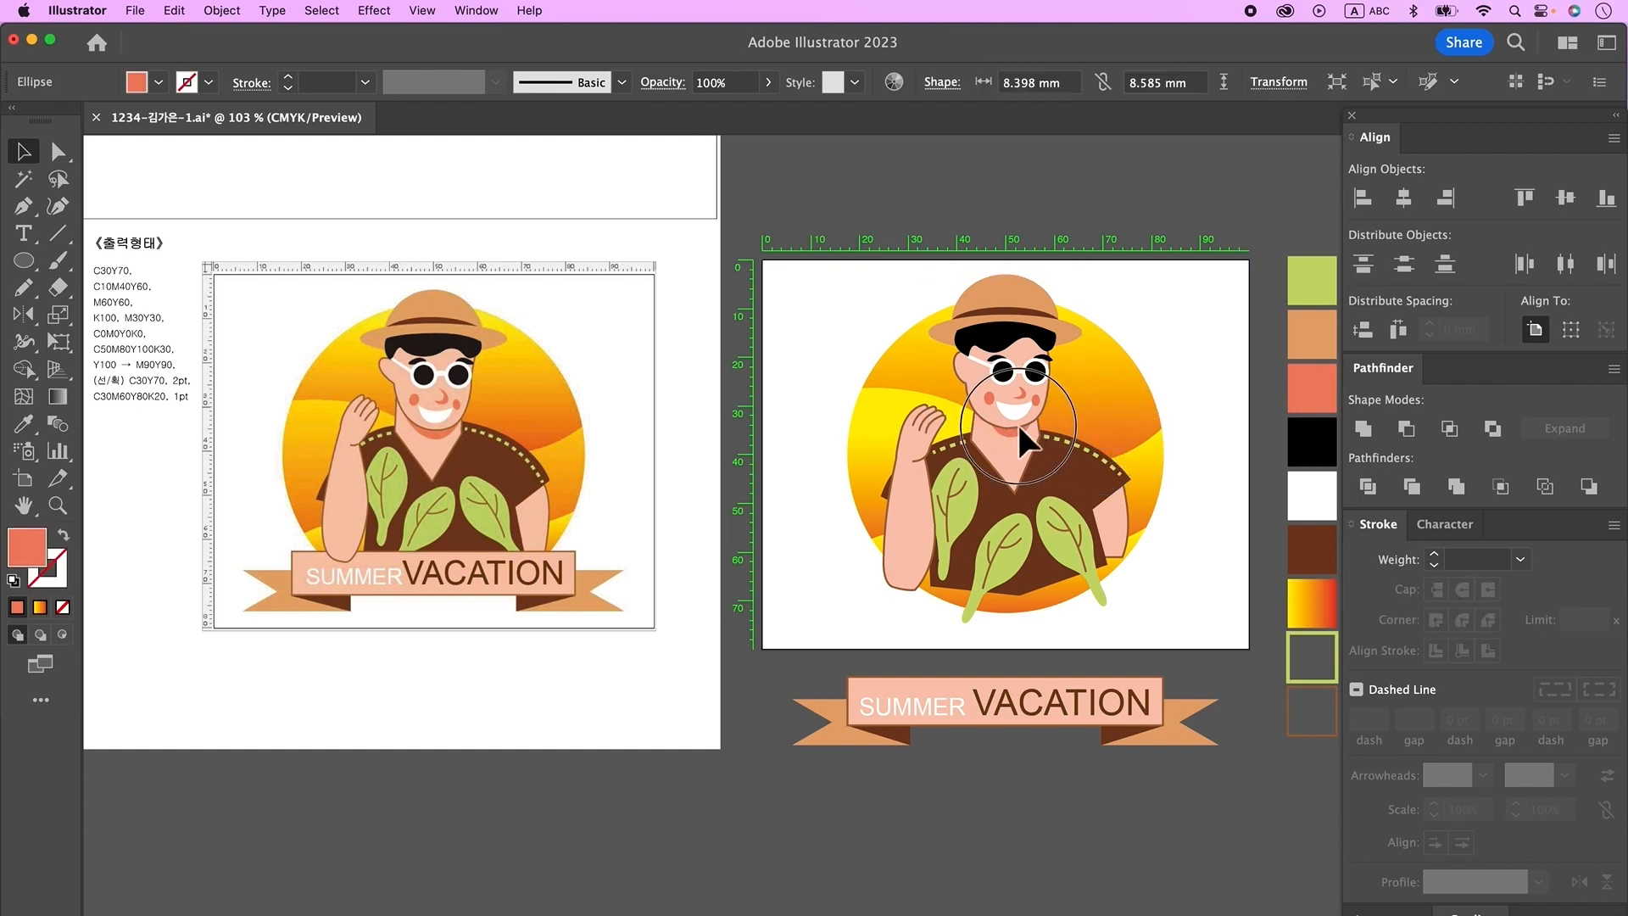
# - Reshape the coral neck shadow by adjusting its lower and side anchors to fit between the neck edges
pyautogui.press('a')
pyautogui.click(1015, 443)
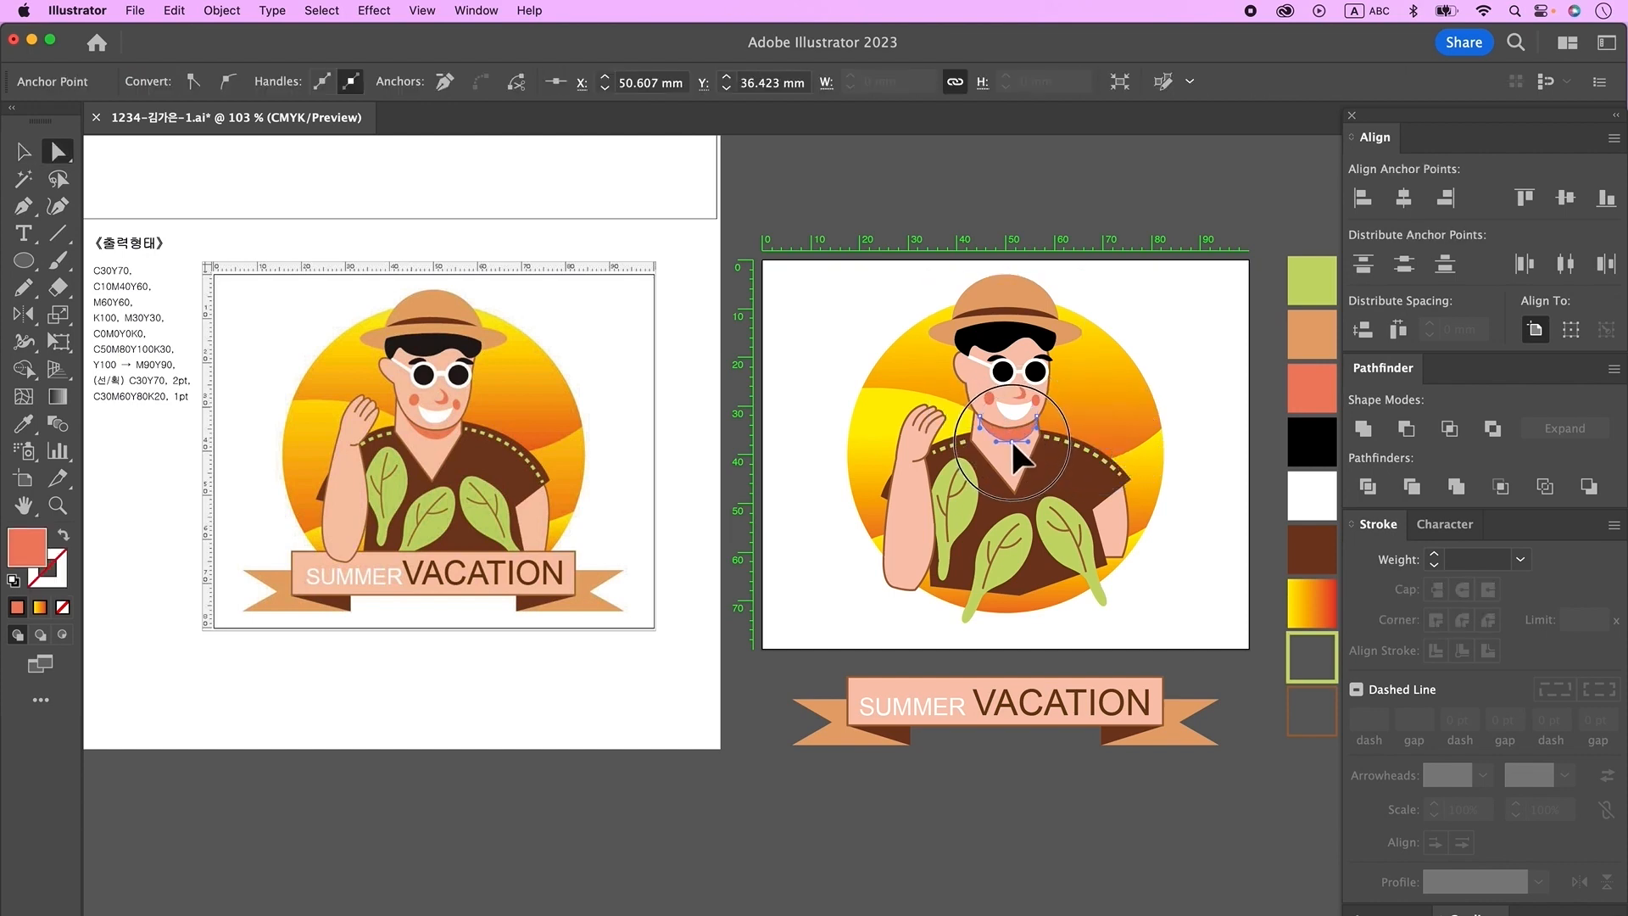
pyautogui.click(1107, 381)
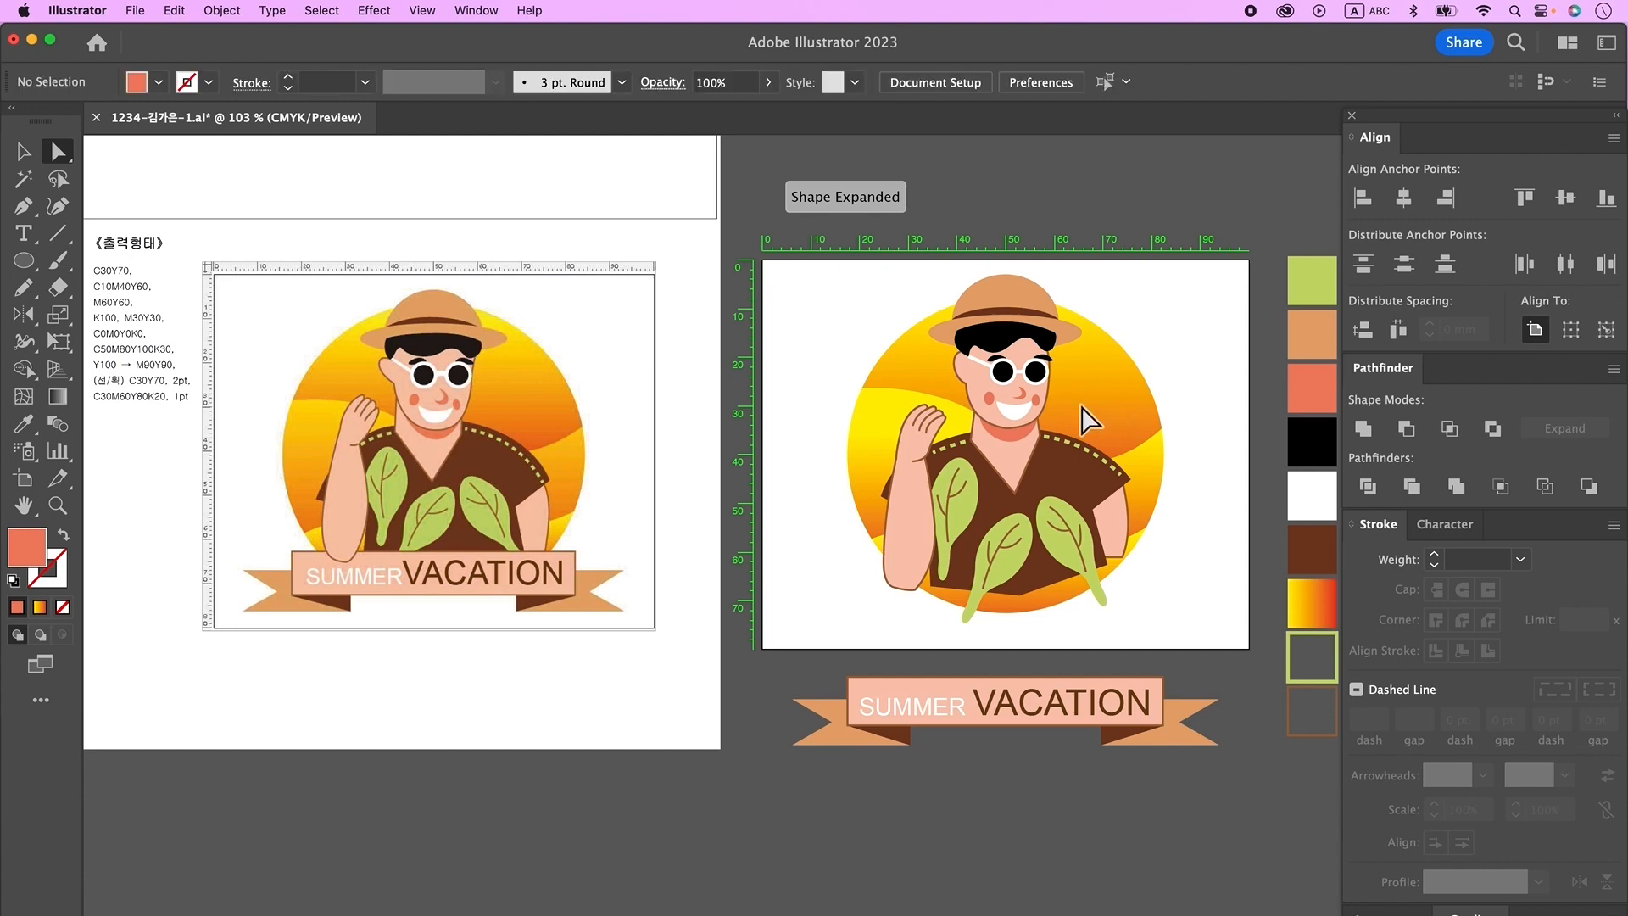
pyautogui.click(1037, 427)
pyautogui.click(1014, 439)
pyautogui.click(999, 435)
pyautogui.click(1013, 439)
pyautogui.moveTo(1015, 439); pyautogui.dragTo(999, 436)
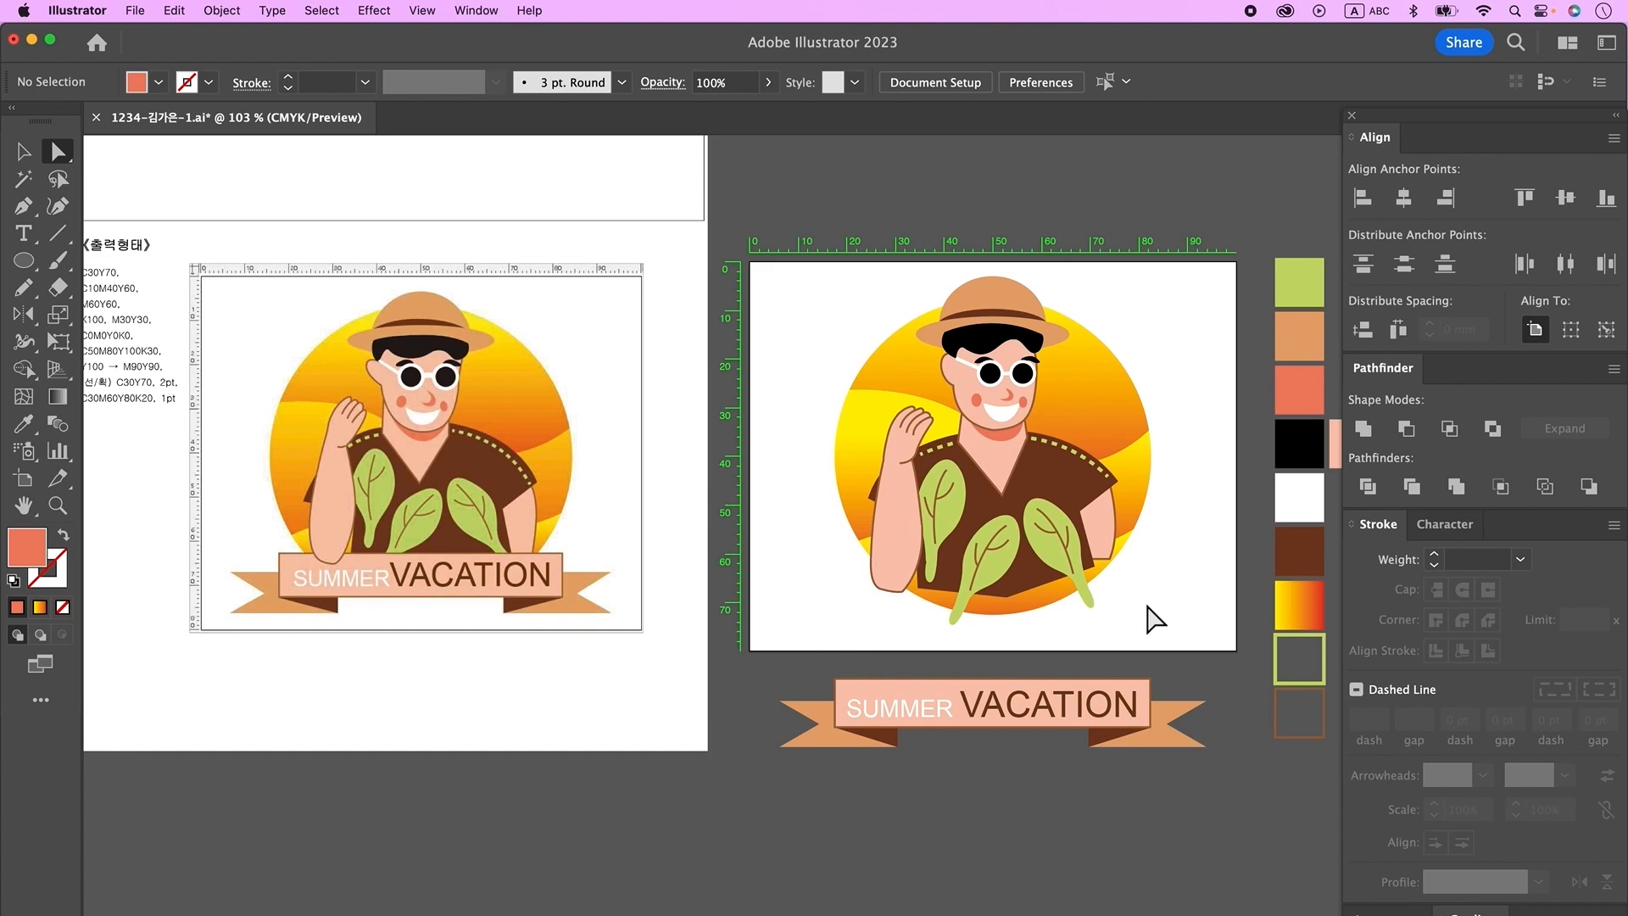
# - Move the SUMMER VACATION banner onto the emblem's lower part and adjust the middle leaf so its stem hides behind it
pyautogui.press('v')
pyautogui.click(1013, 695)
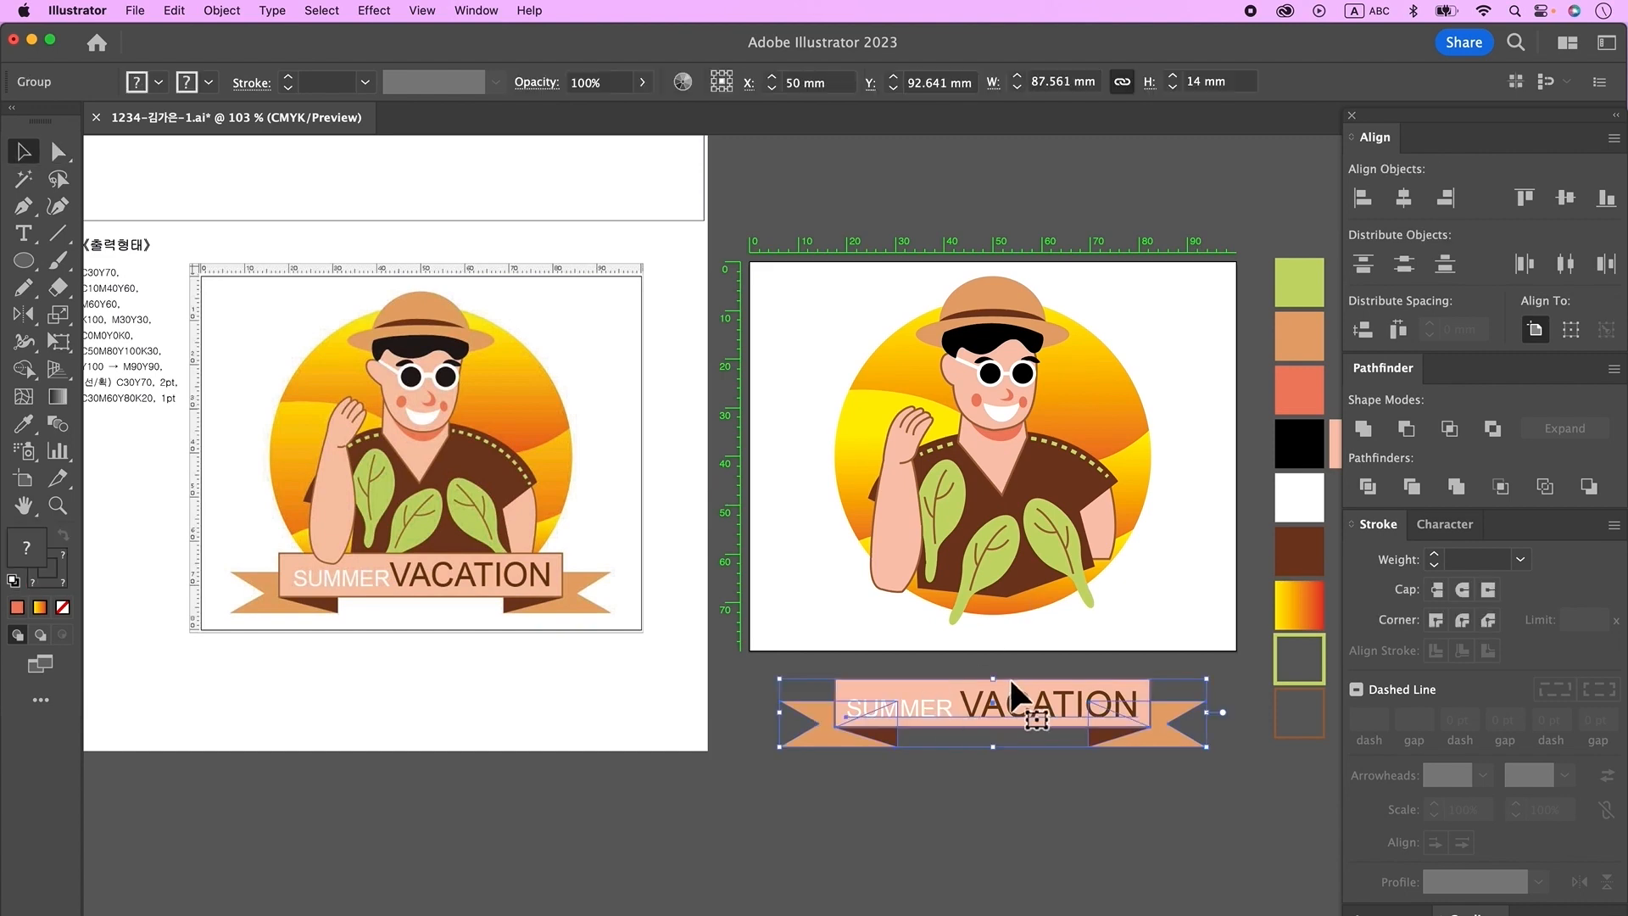
pyautogui.moveTo(1012, 703); pyautogui.dragTo(1023, 584)
pyautogui.click(1020, 679)
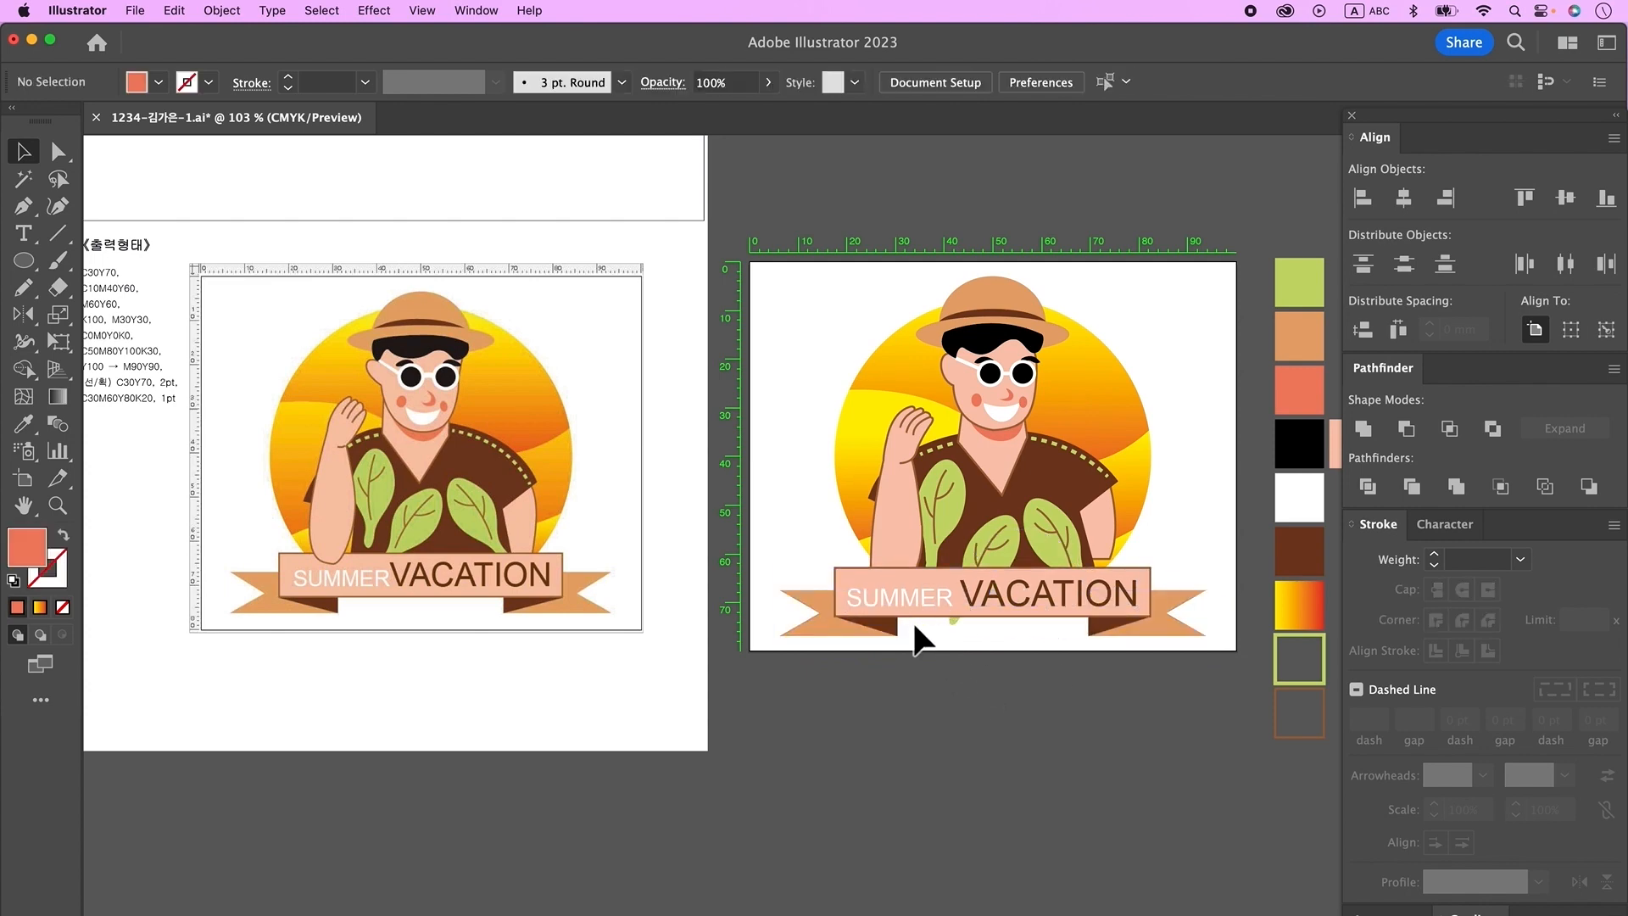
pyautogui.click(1002, 551)
pyautogui.moveTo(967, 630); pyautogui.dragTo(972, 621)
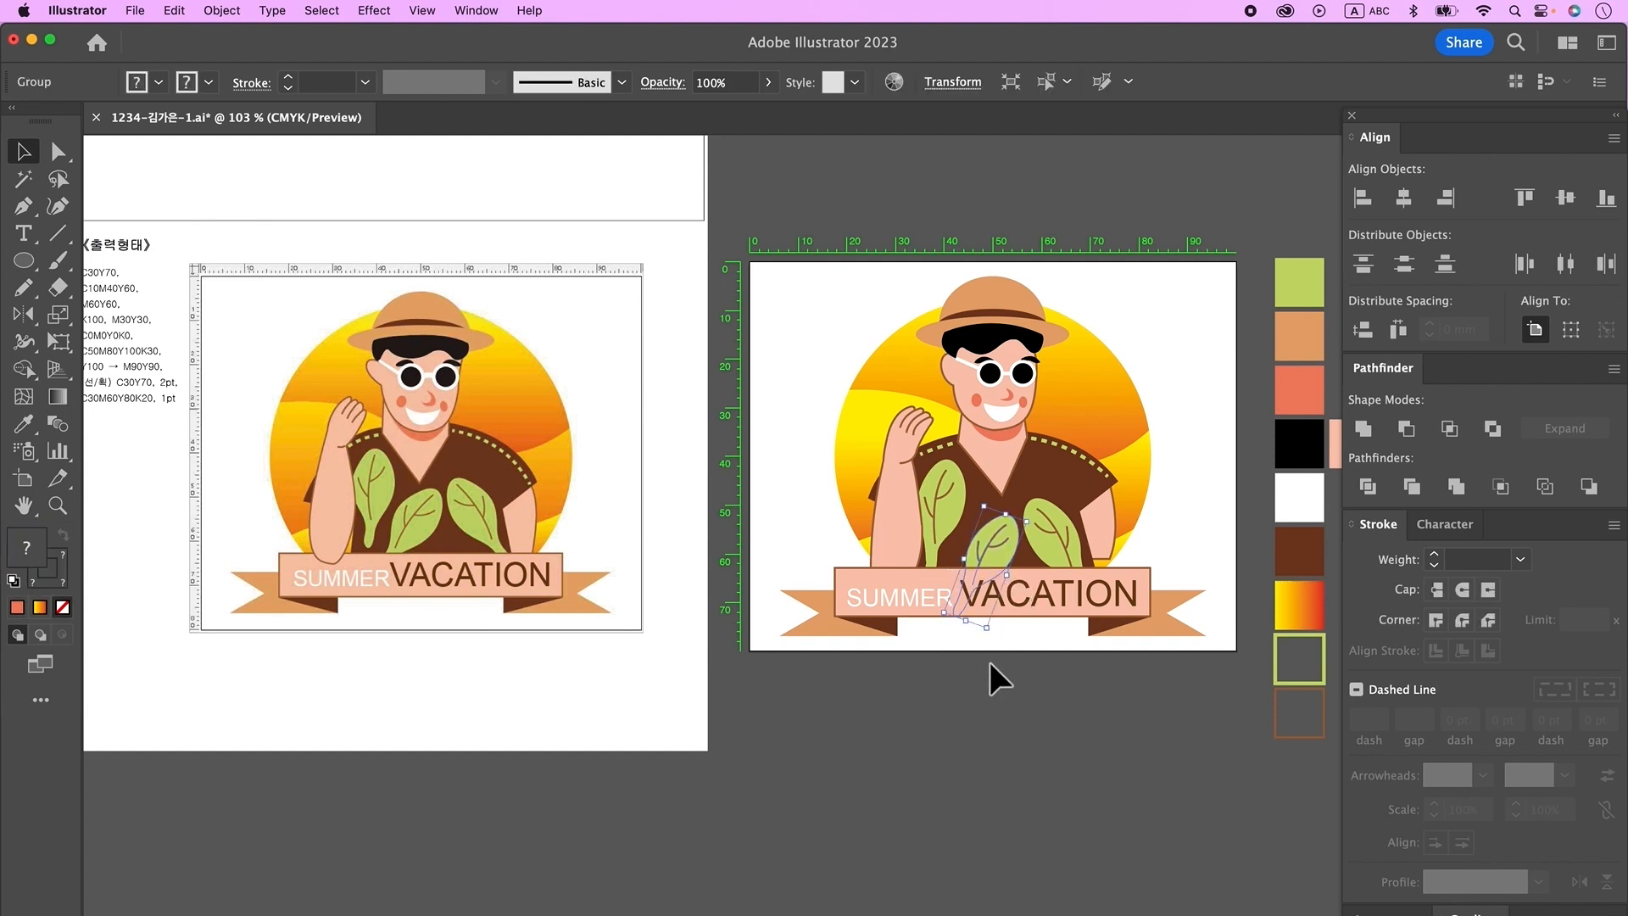
# - Fine-tune the positions of the middle and right leaves on the shirt above the banner
pyautogui.moveTo(997, 539); pyautogui.dragTo(993, 535)
pyautogui.click(1051, 539)
pyautogui.moveTo(1081, 611); pyautogui.dragTo(1080, 603)
pyautogui.moveTo(1108, 602); pyautogui.dragTo(1110, 604)
pyautogui.keyDown('shift'); pyautogui.click(996, 527); pyautogui.keyUp('shift')
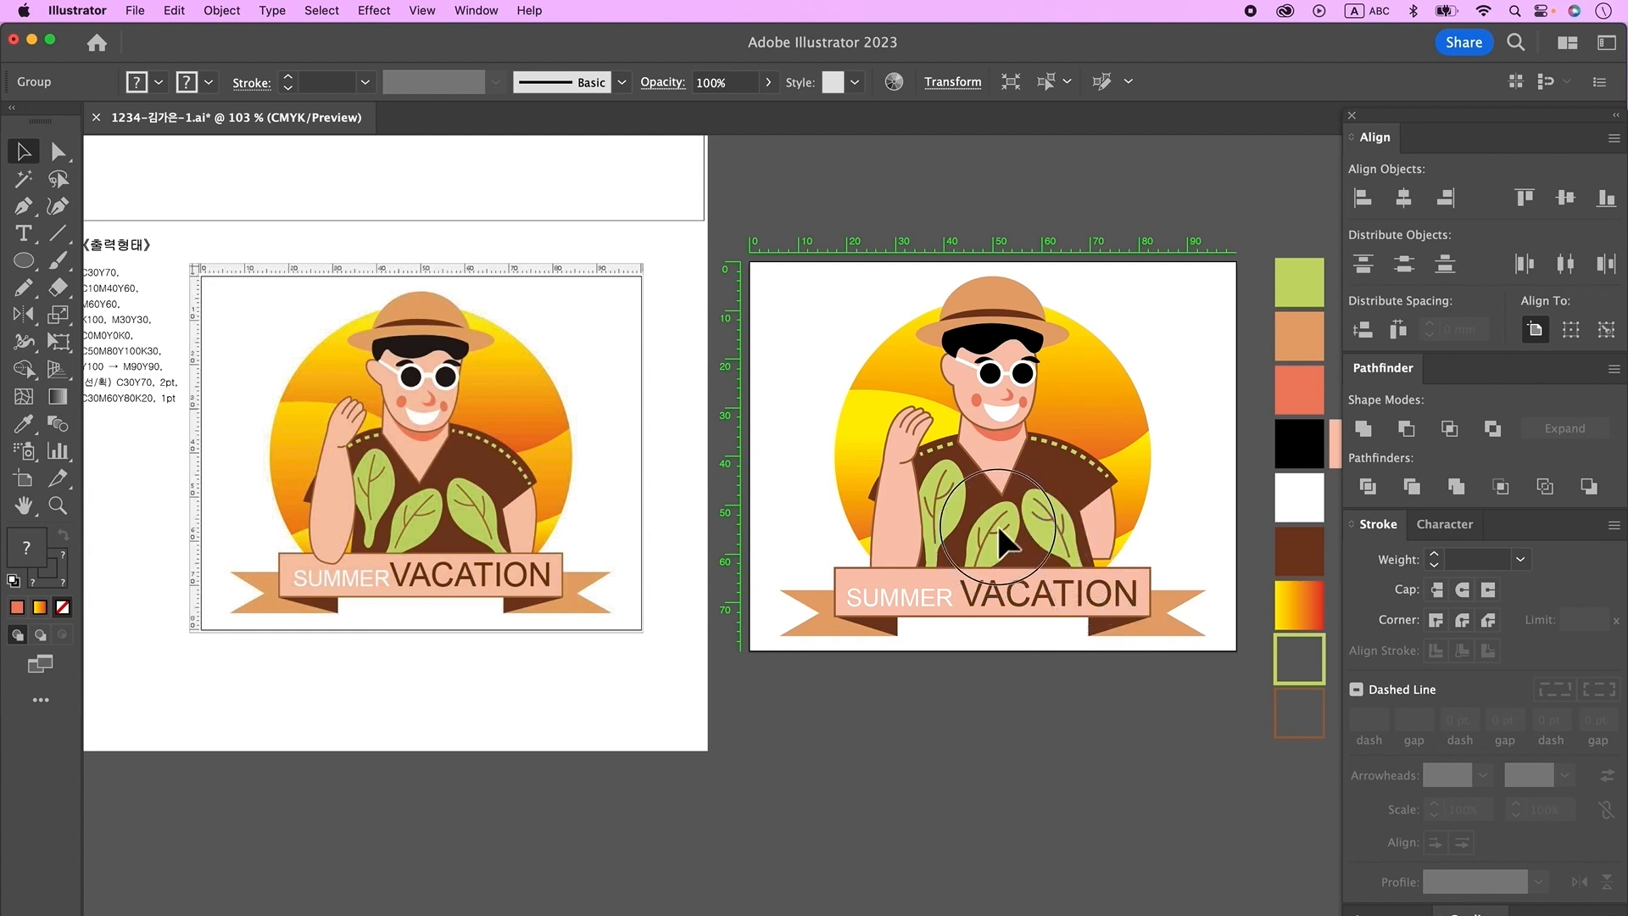
pyautogui.moveTo(846, 457); pyautogui.dragTo(921, 902)
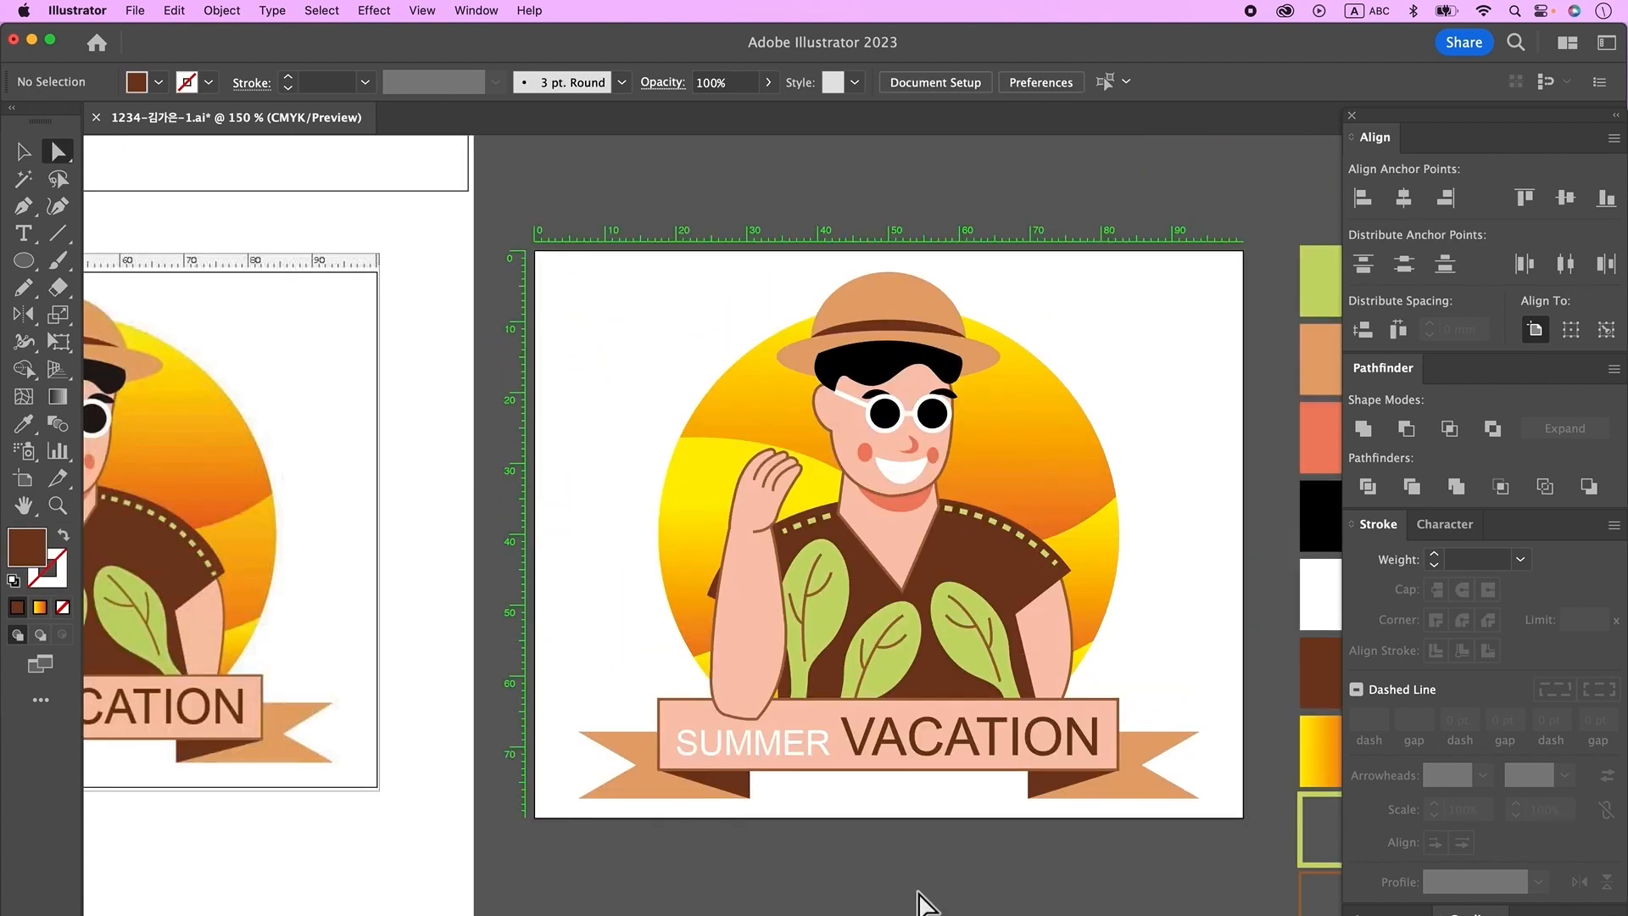
# - Remove the exam sheet and colour swatches around the artboard and save the finished emblem document
pyautogui.keyDown('alt'); pyautogui.keyDown('super'); pyautogui.click(904, 749); pyautogui.keyUp('super'); pyautogui.keyUp('alt')
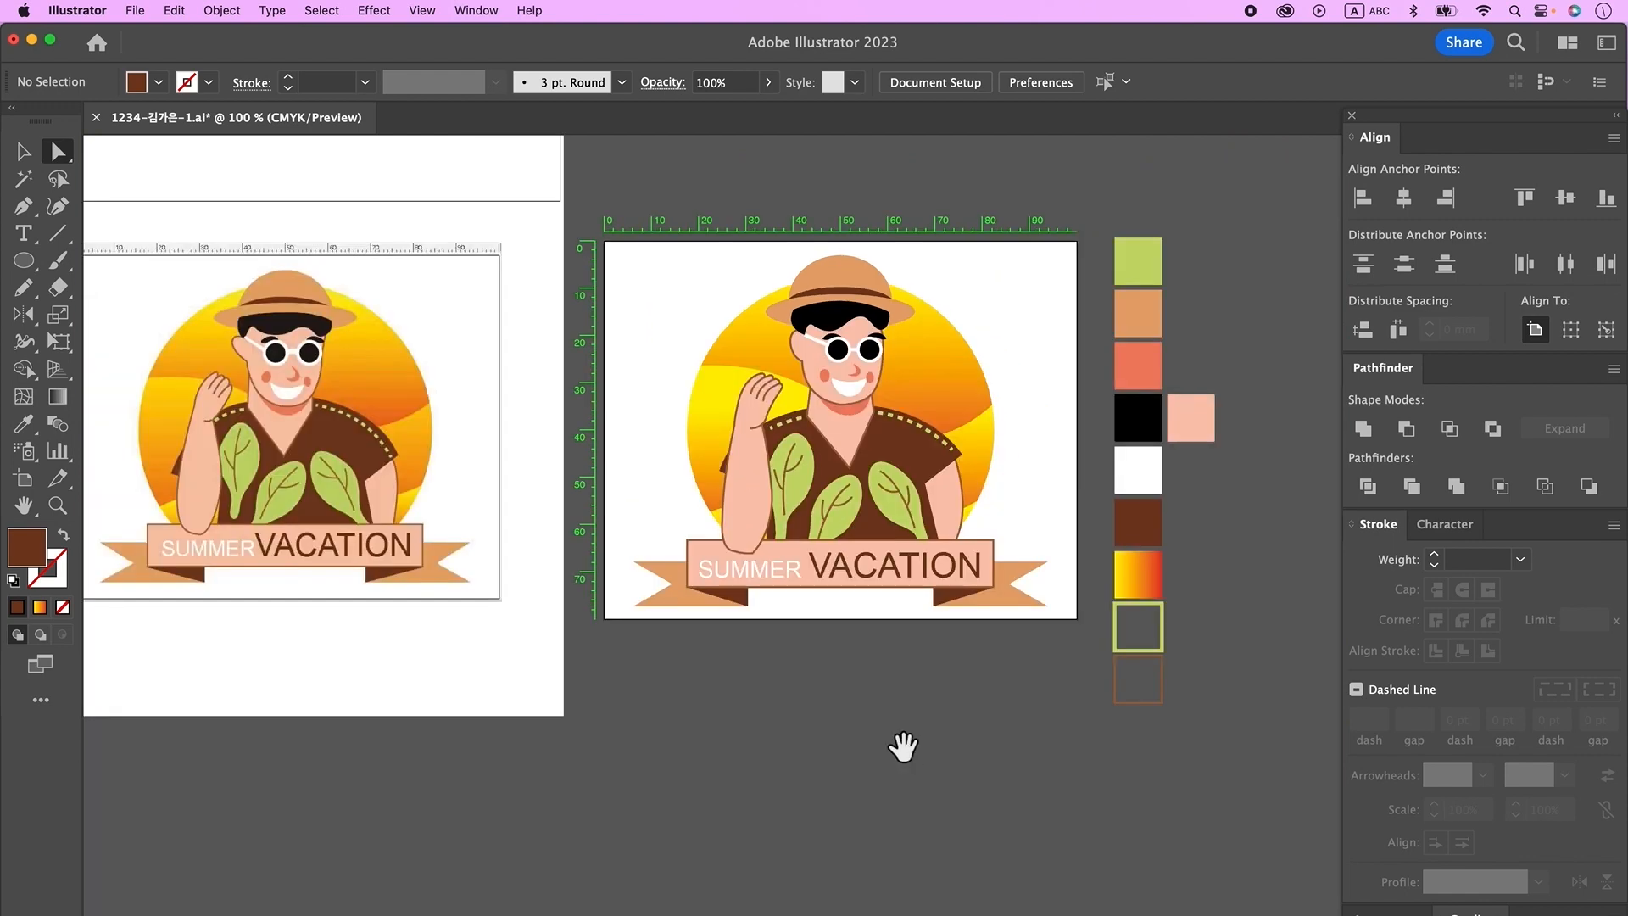
pyautogui.keyDown('alt'); pyautogui.keyDown('super'); pyautogui.click(891, 821); pyautogui.keyUp('super'); pyautogui.keyUp('alt')
pyautogui.keyDown('alt'); pyautogui.keyDown('super'); pyautogui.click(891, 821); pyautogui.keyUp('super'); pyautogui.keyUp('alt')
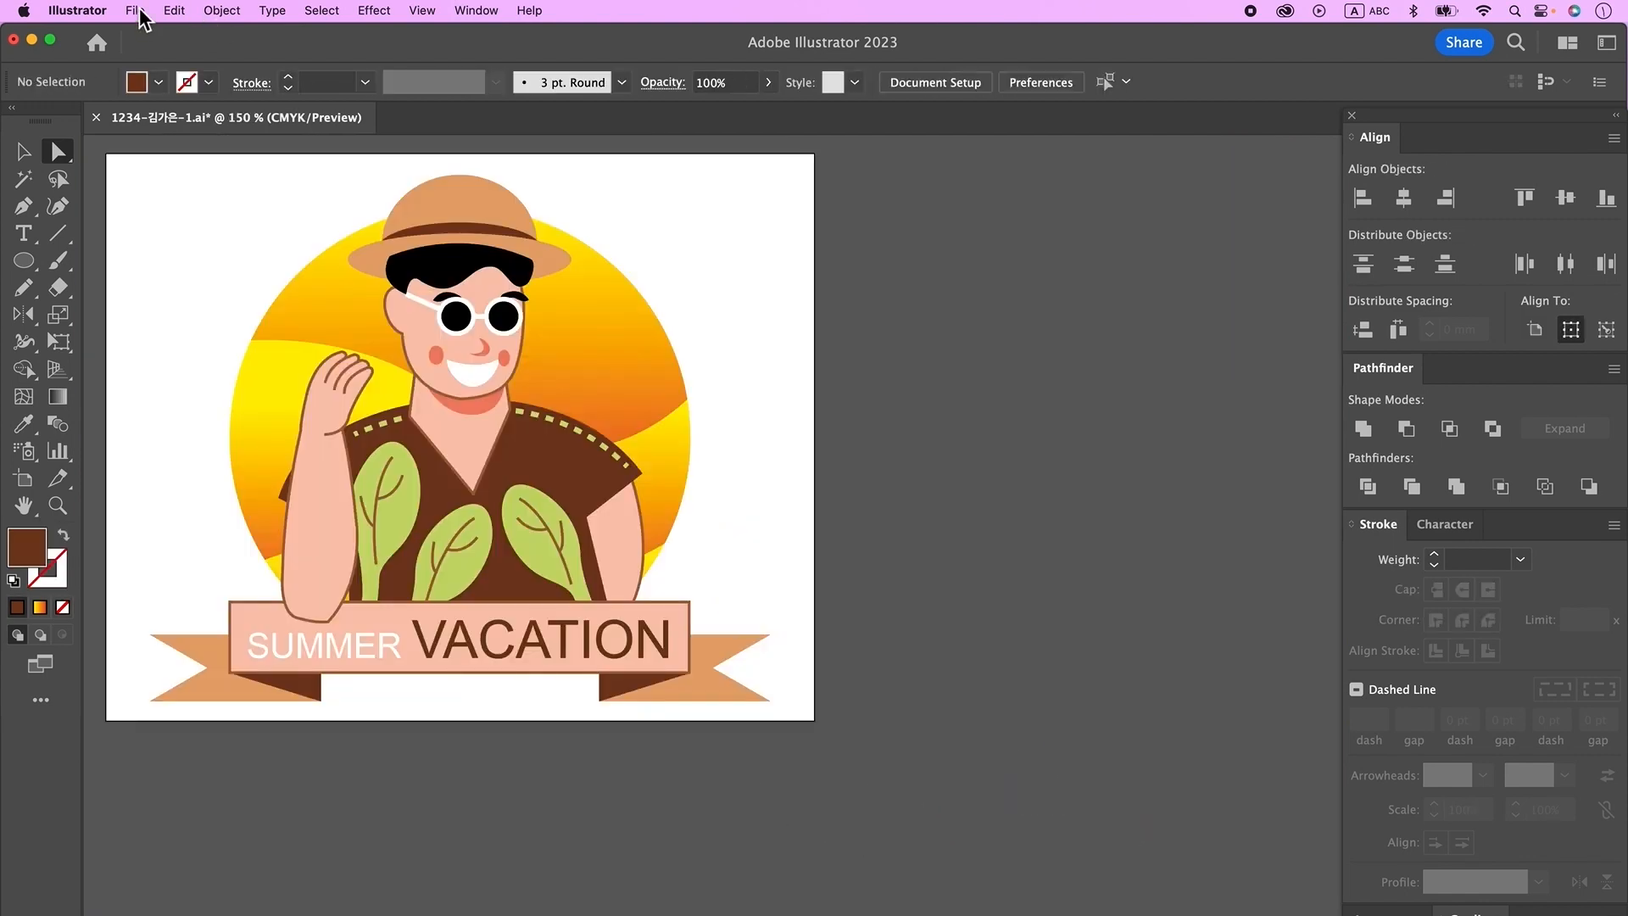
pyautogui.click(140, 17)
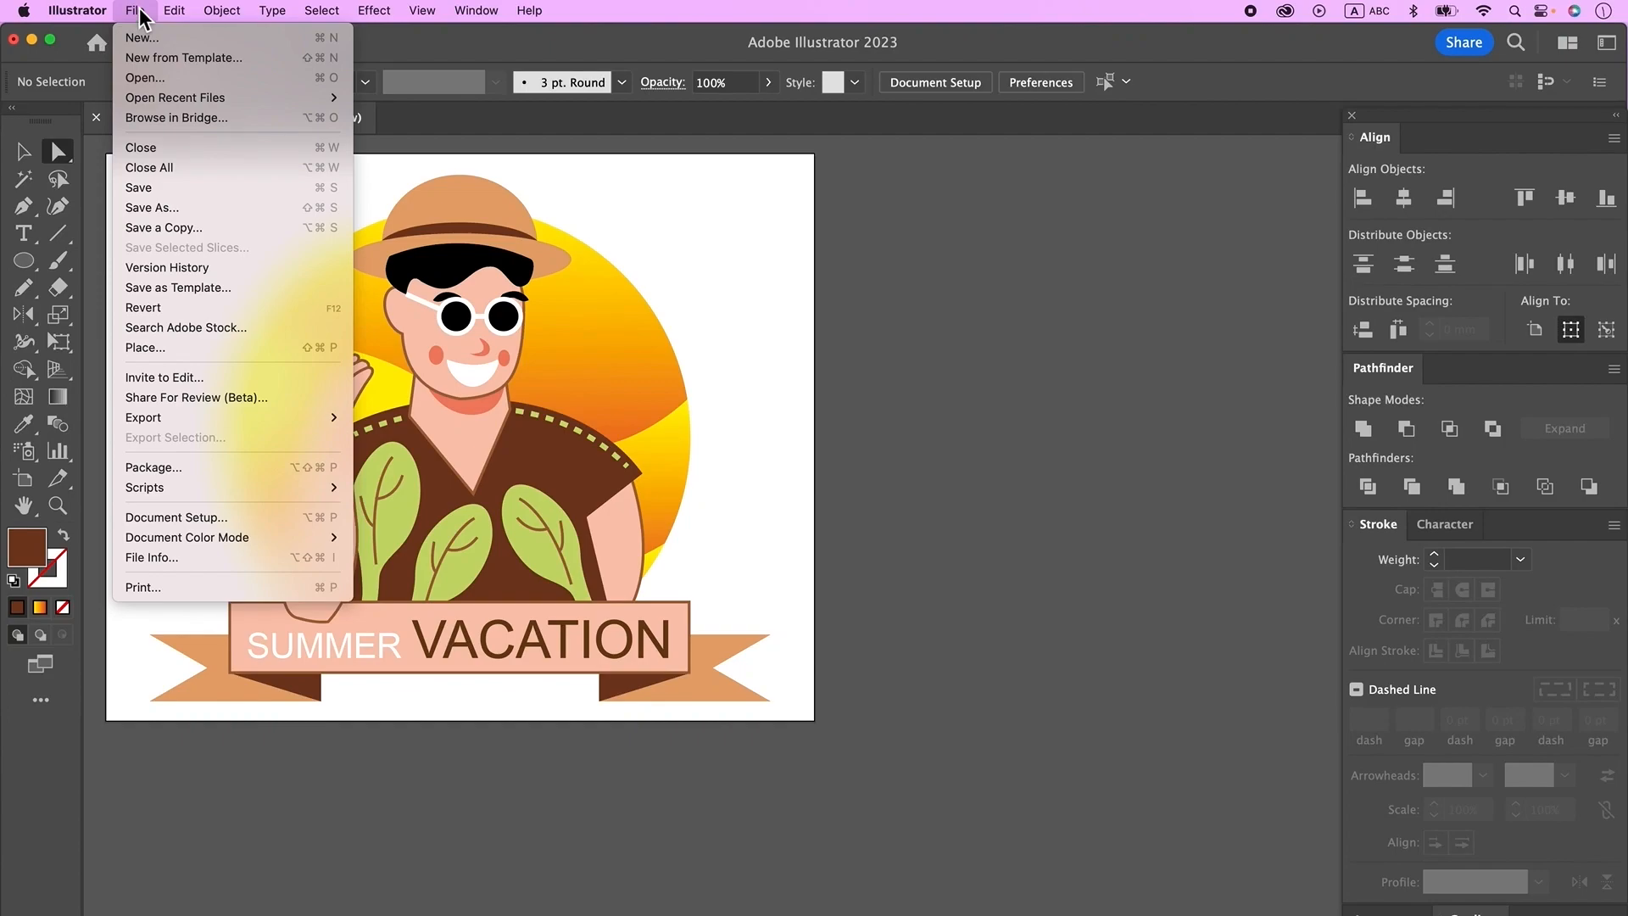
pyautogui.click(145, 186)
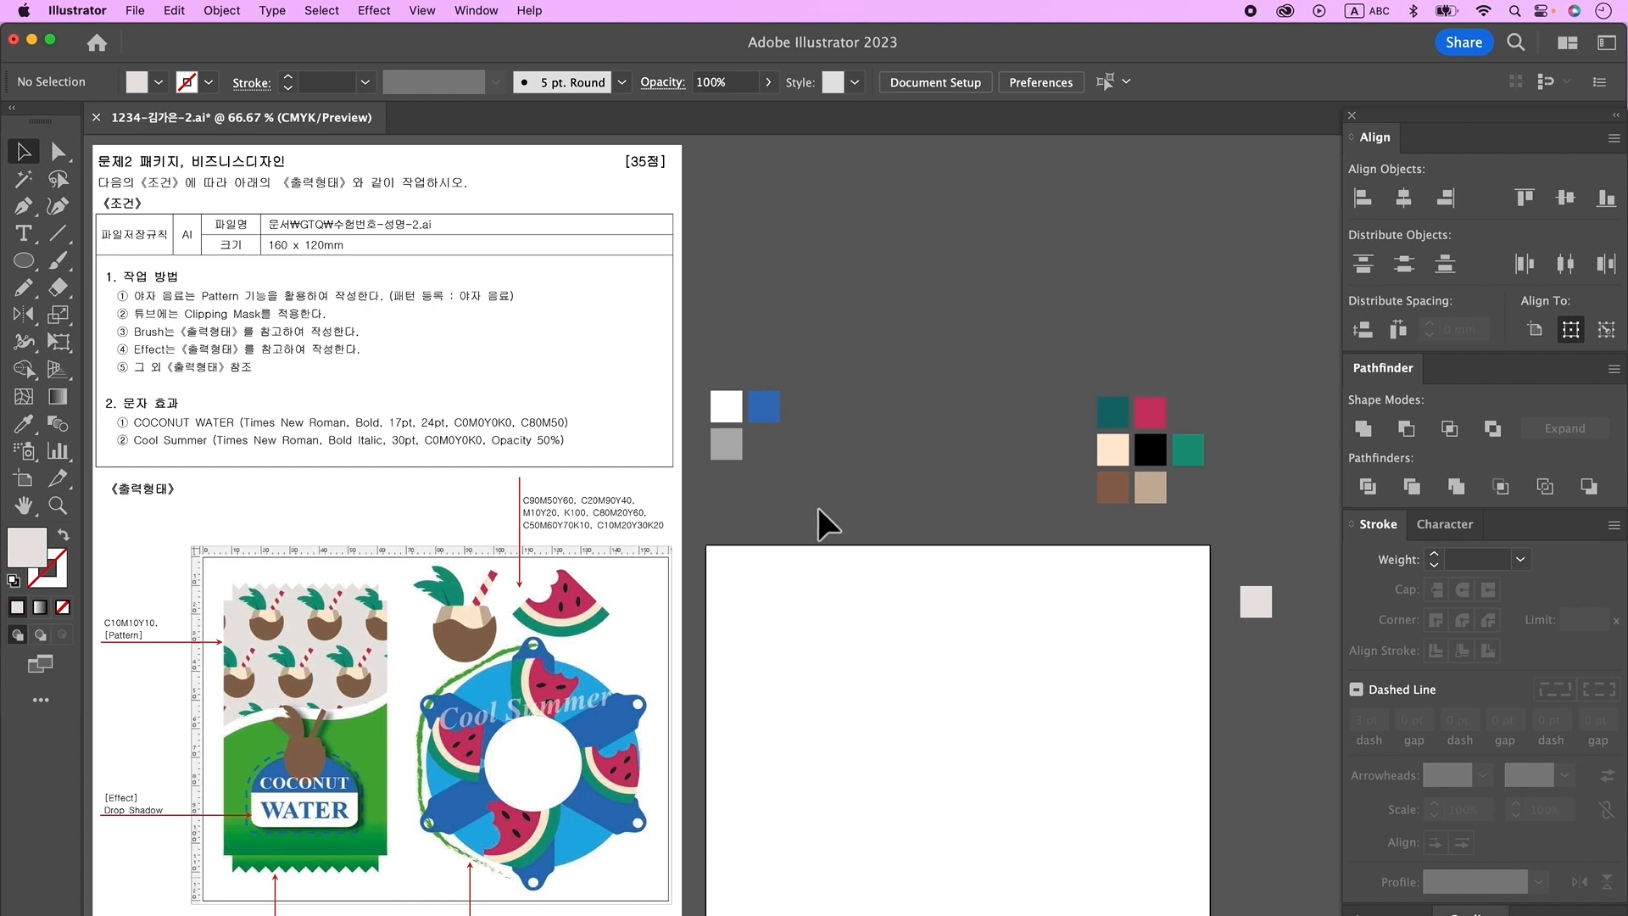
# - Show the video rulers around the blank artboard of the second exam document
pyautogui.click(419, 11)
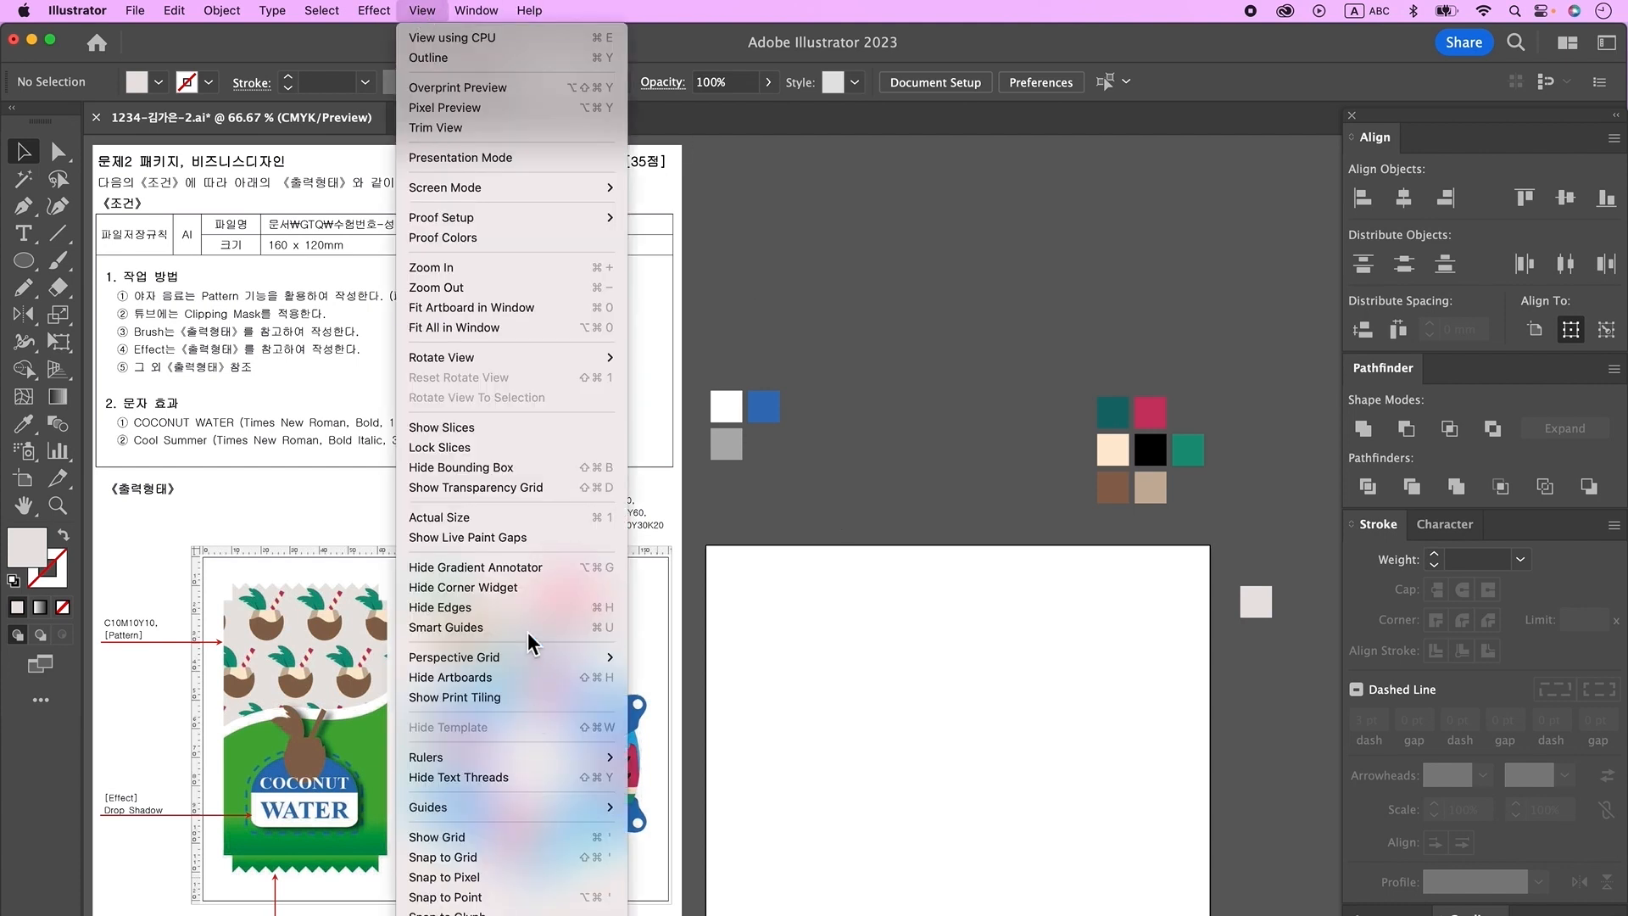
pyautogui.moveTo(547, 760)
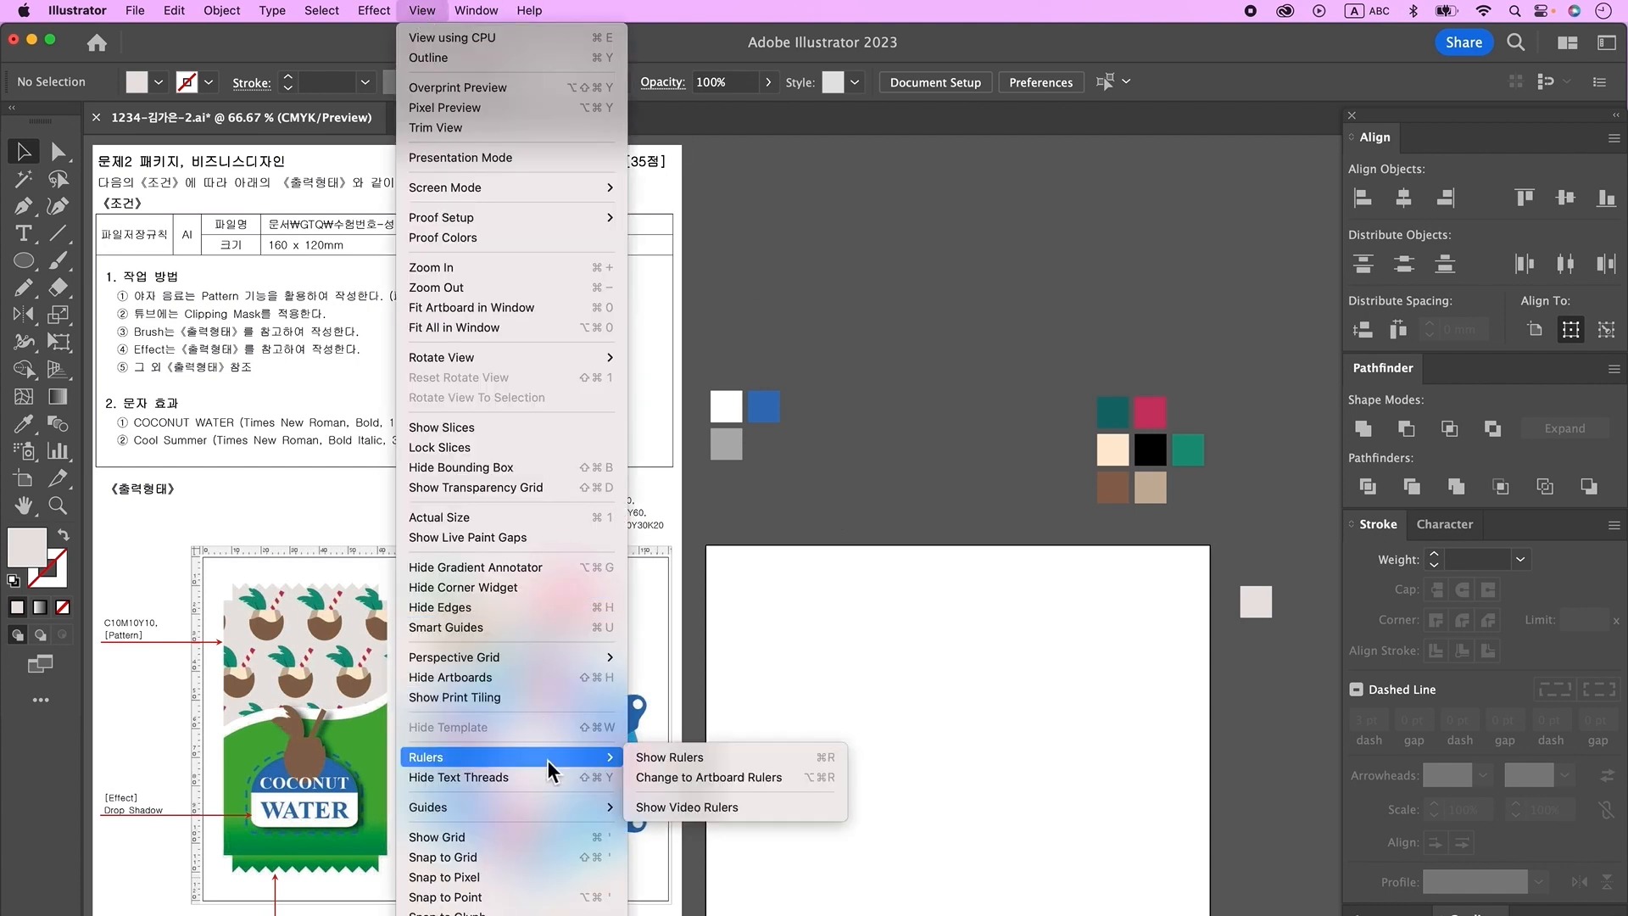
pyautogui.click(678, 805)
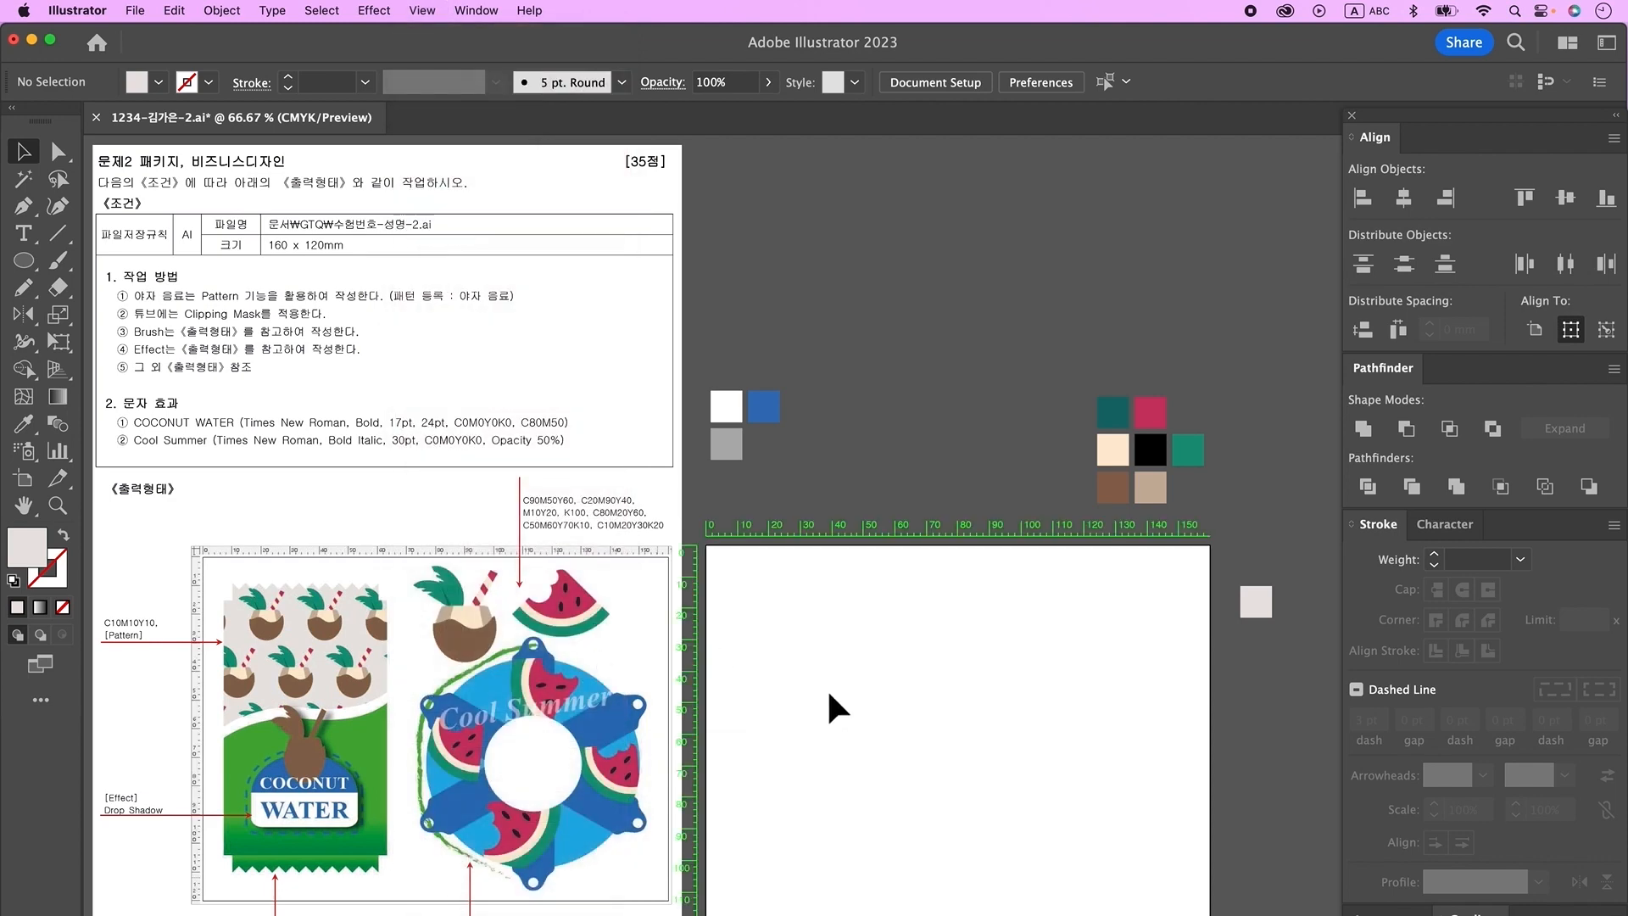
# - Add the two-line text "COCONUT" and "WATER" above the white and blue swatches and centre its lines
pyautogui.press('t')
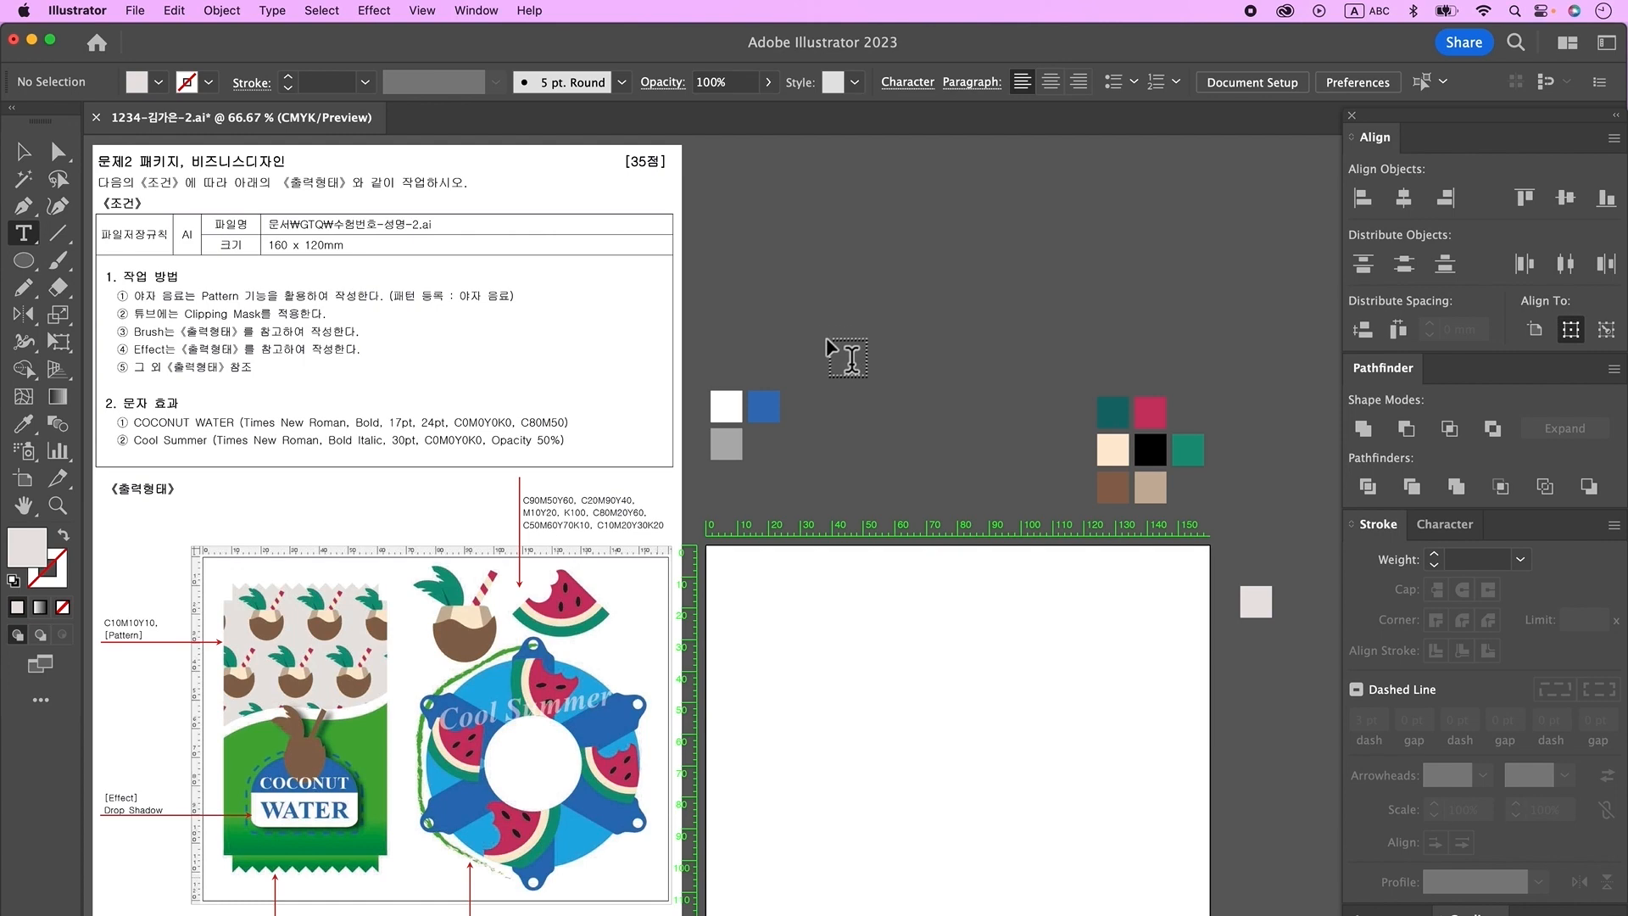
pyautogui.click(827, 320)
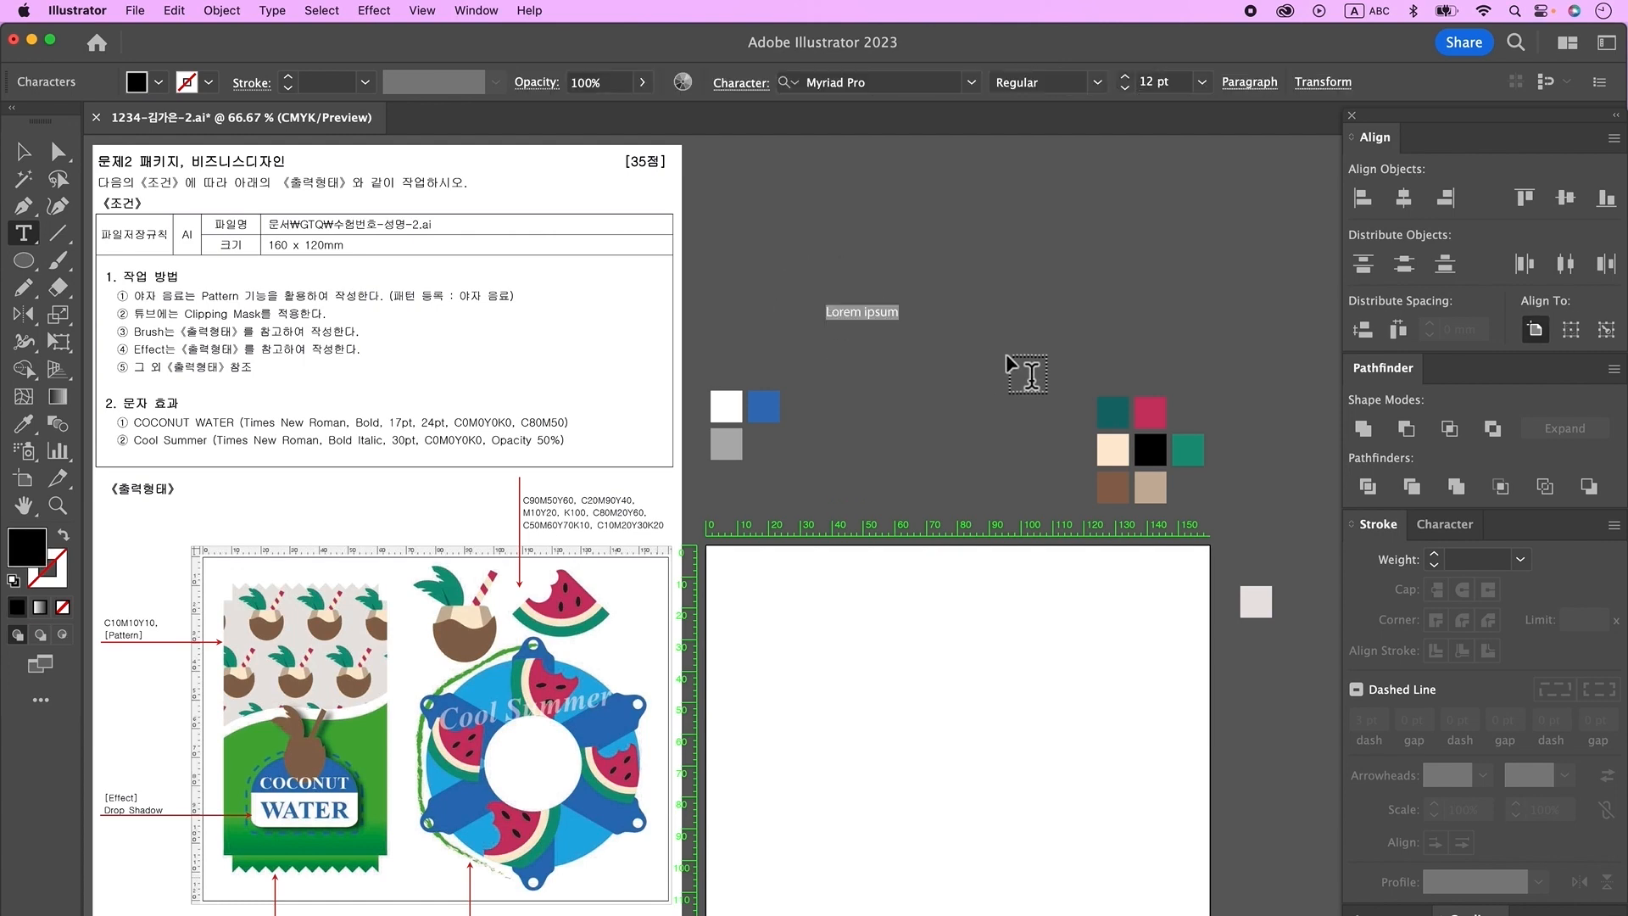
pyautogui.write('COCONUT')
pyautogui.press('Return')
pyautogui.write('WATER')
pyautogui.press('Escape')
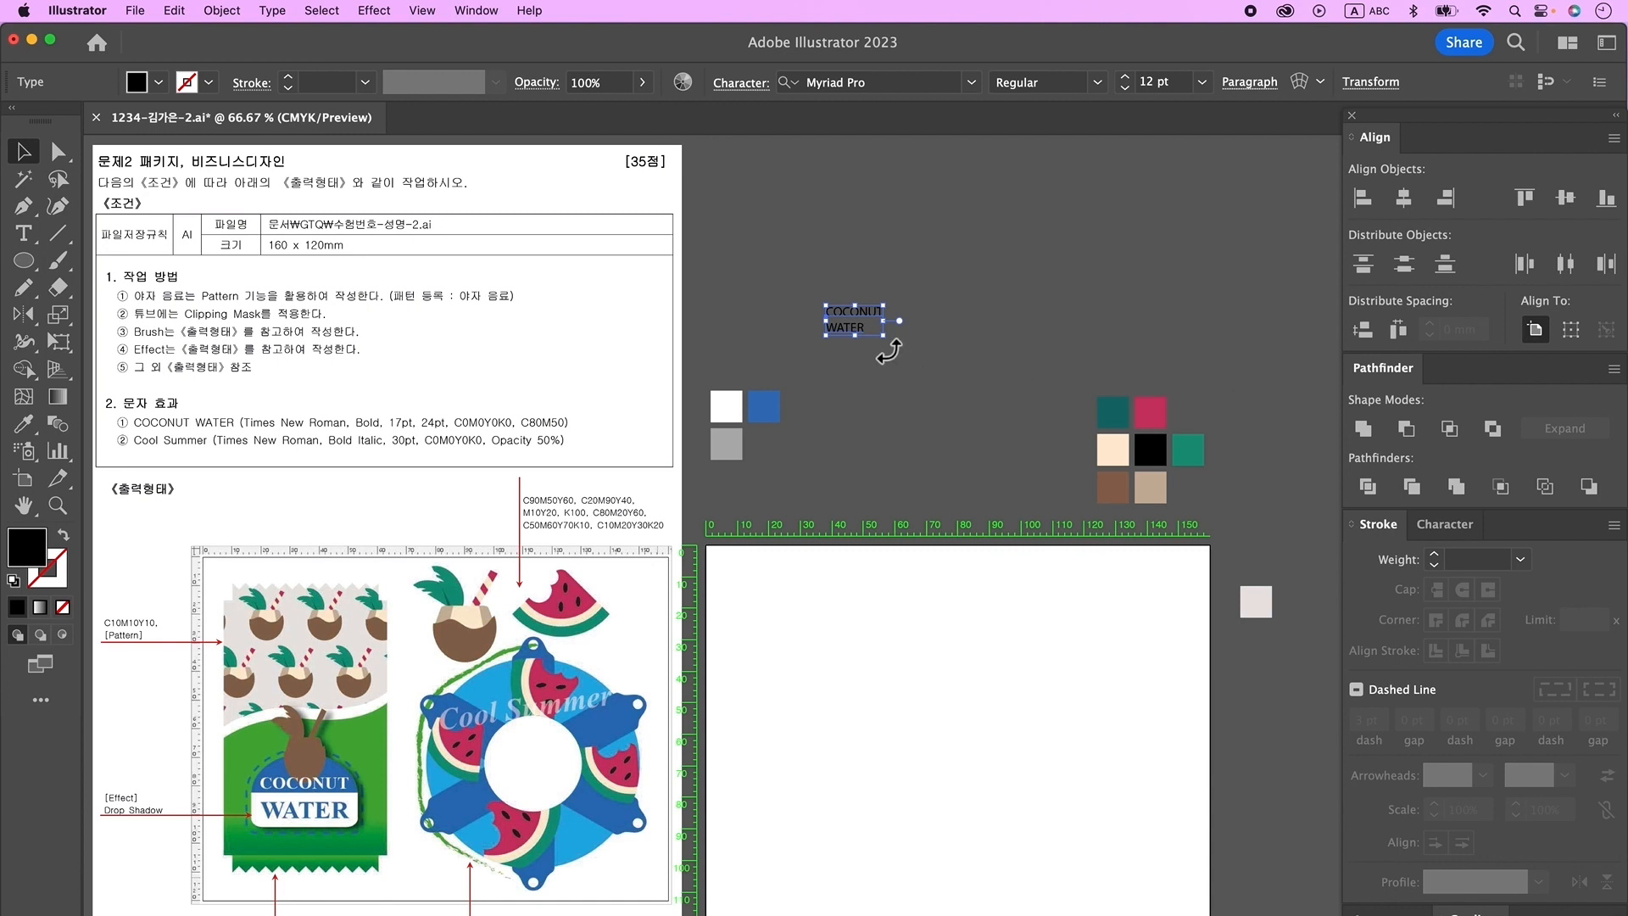
pyautogui.click(1253, 83)
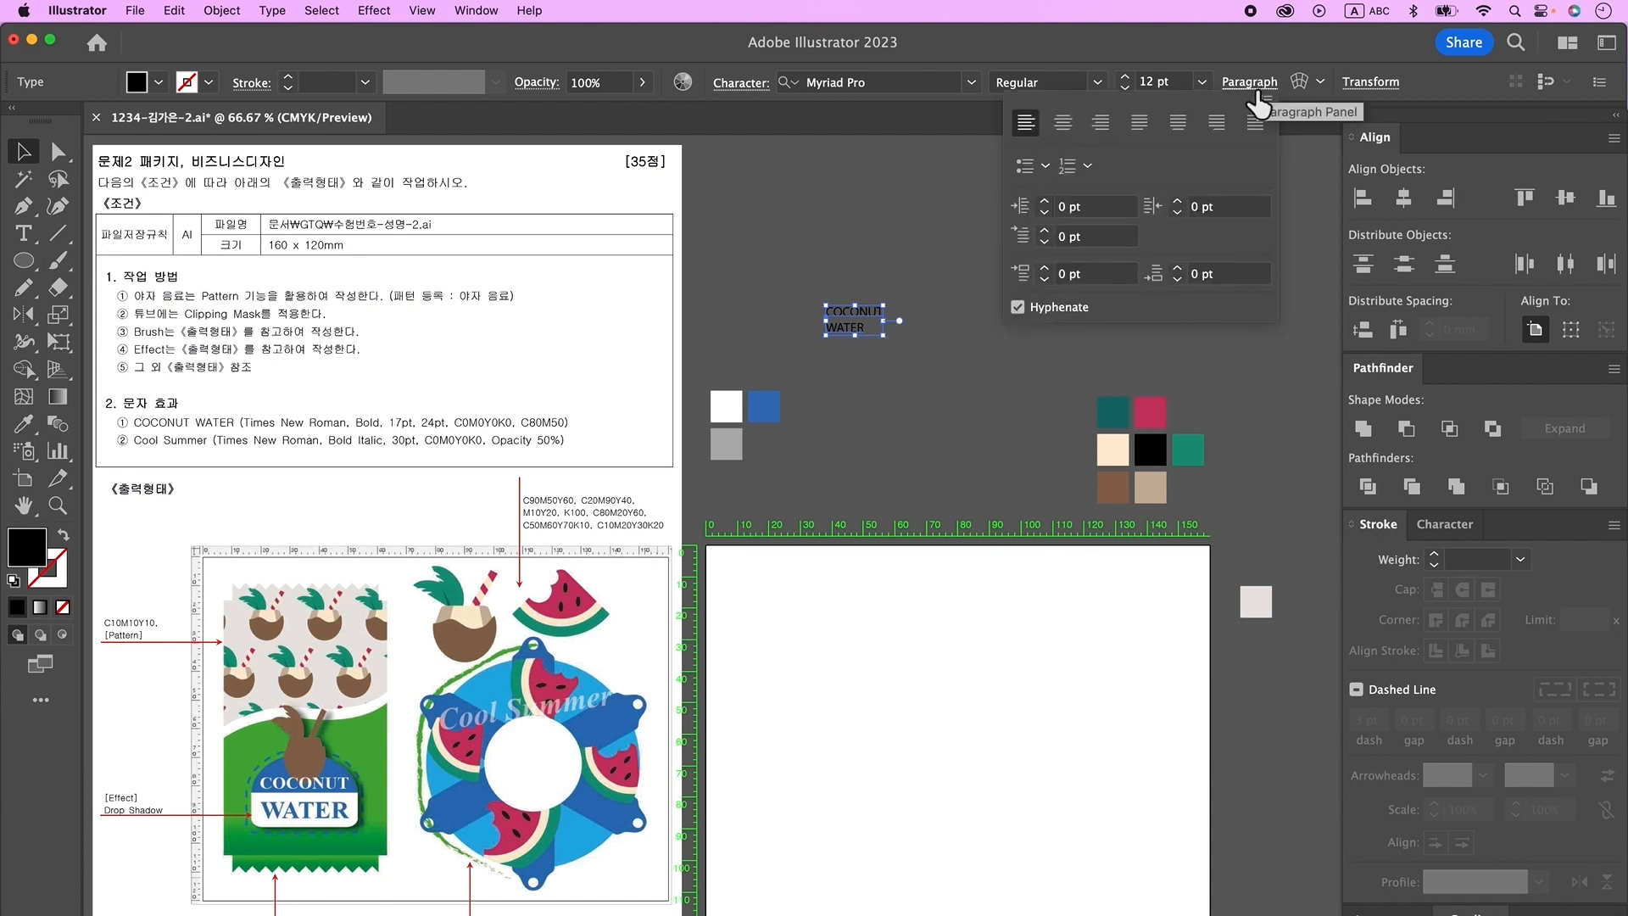
pyautogui.click(1063, 122)
# - Set the COCONUT WATER text to Times New Roman Bold, 17 pt, with the word WATER at 24 pt
pyautogui.click(1465, 537)
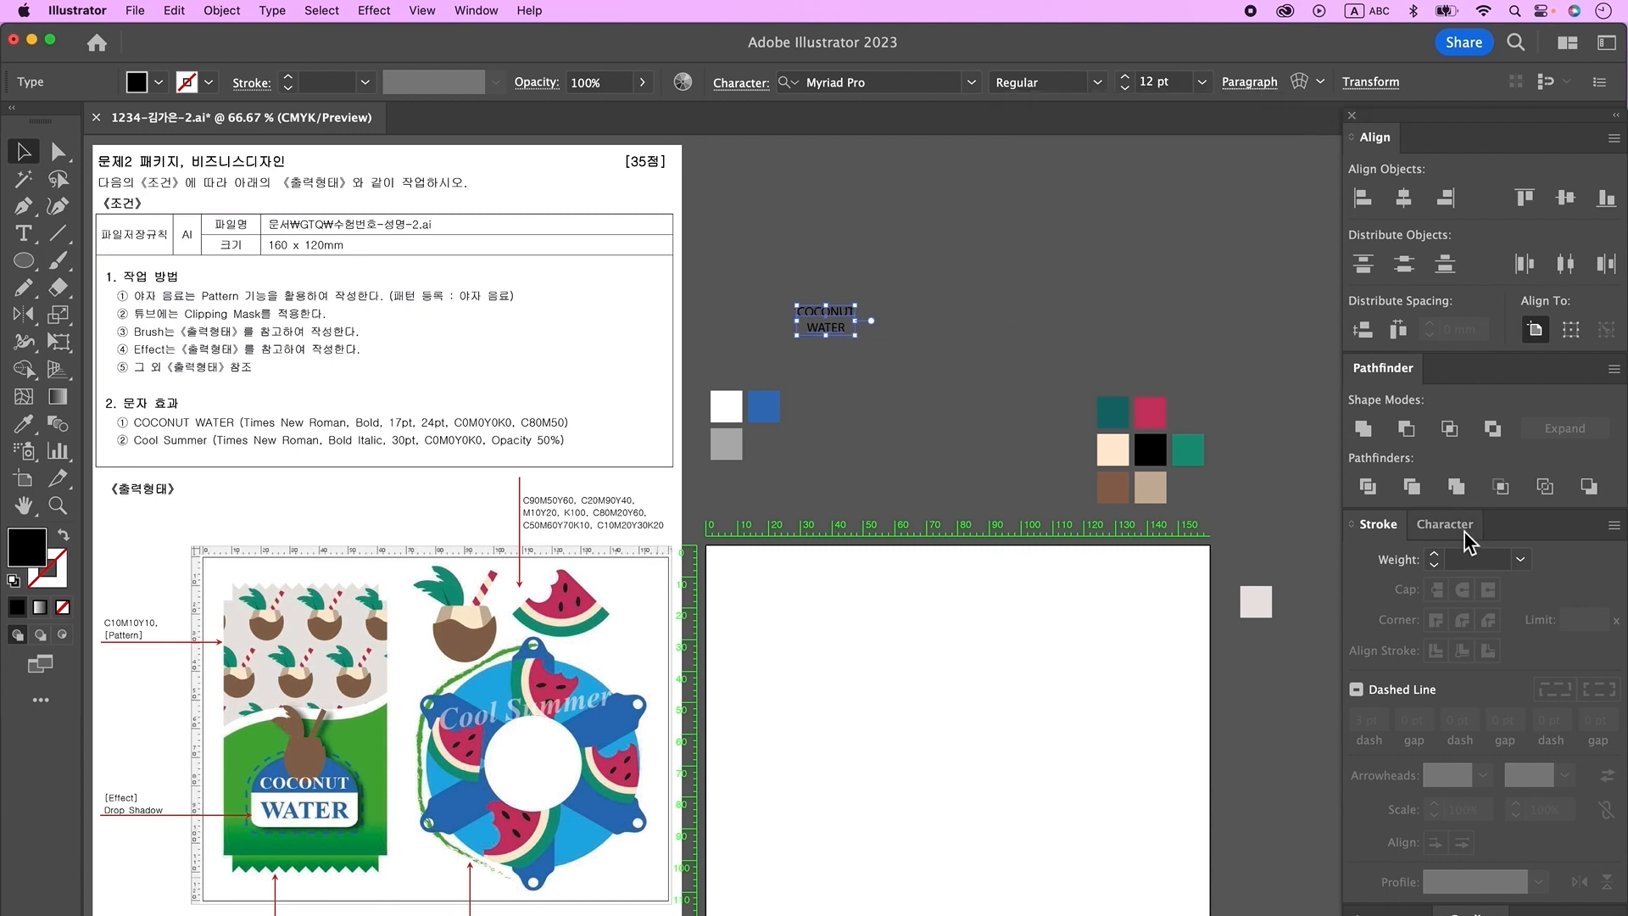
pyautogui.click(1467, 537)
pyautogui.click(1463, 559)
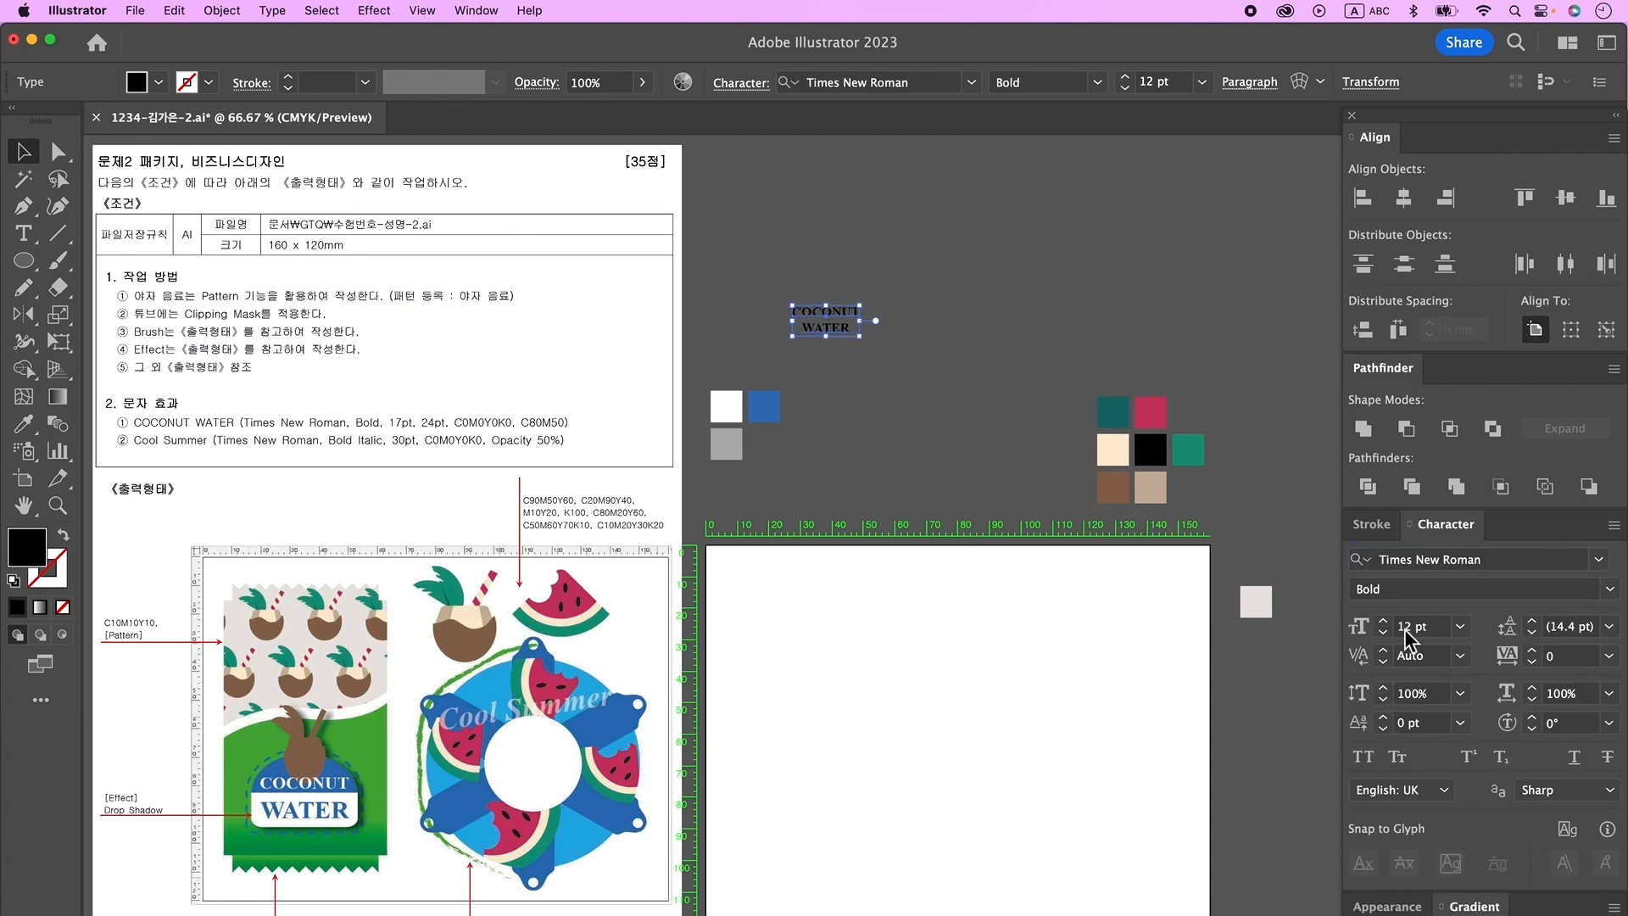
pyautogui.click(1406, 627)
pyautogui.write('17')
pyautogui.press('Return')
pyautogui.press('t')
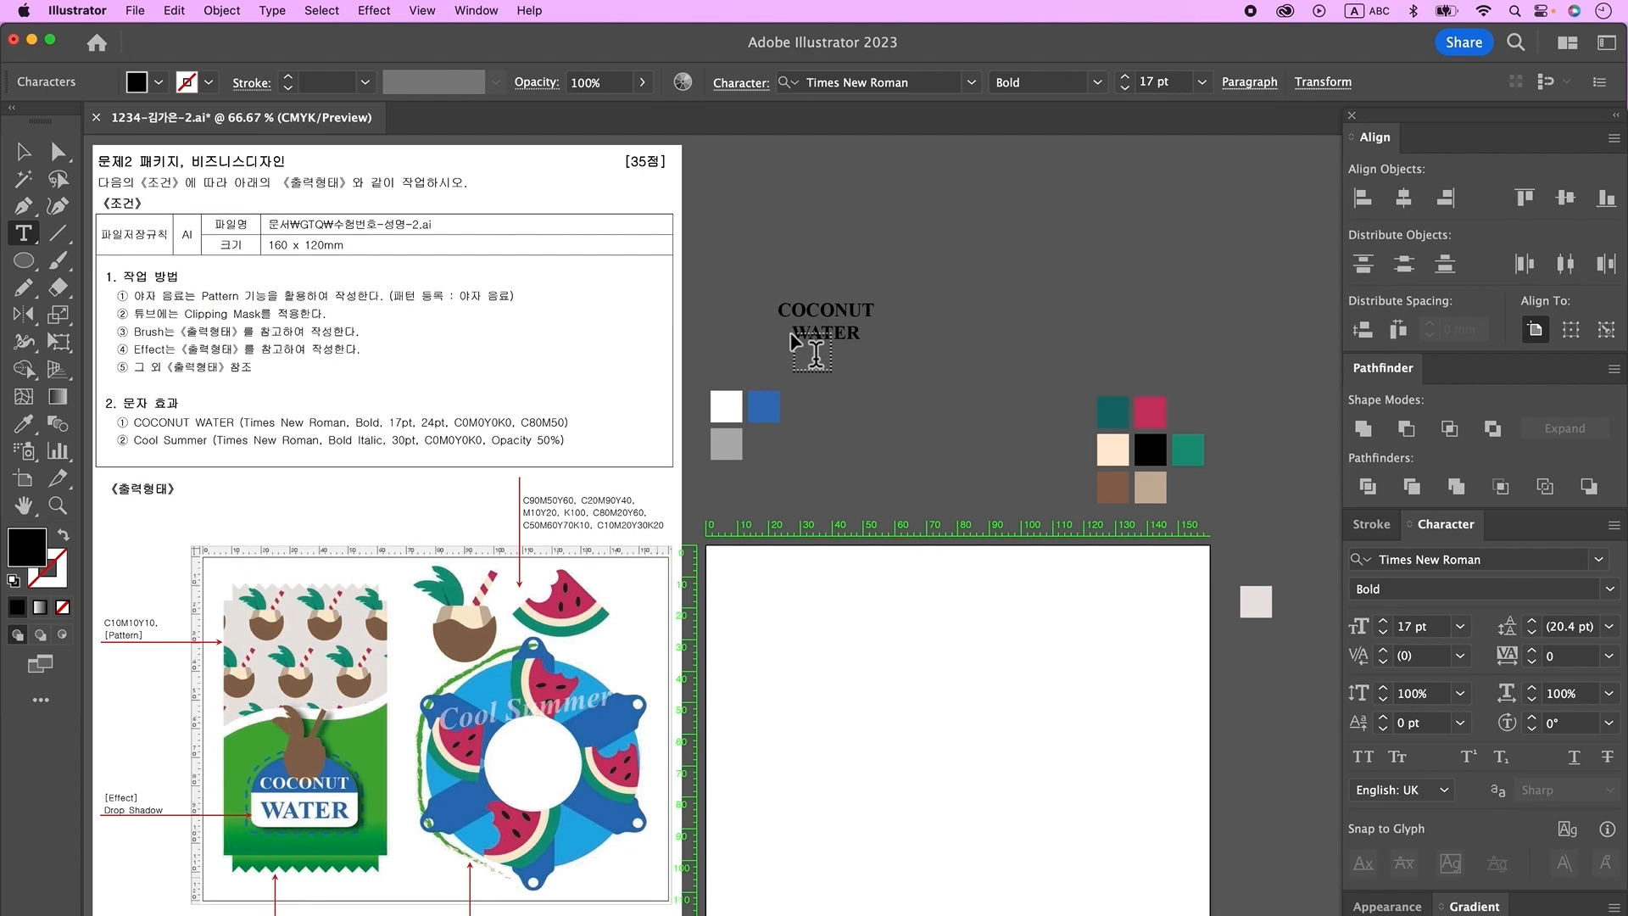
pyautogui.moveTo(795, 334); pyautogui.dragTo(862, 334)
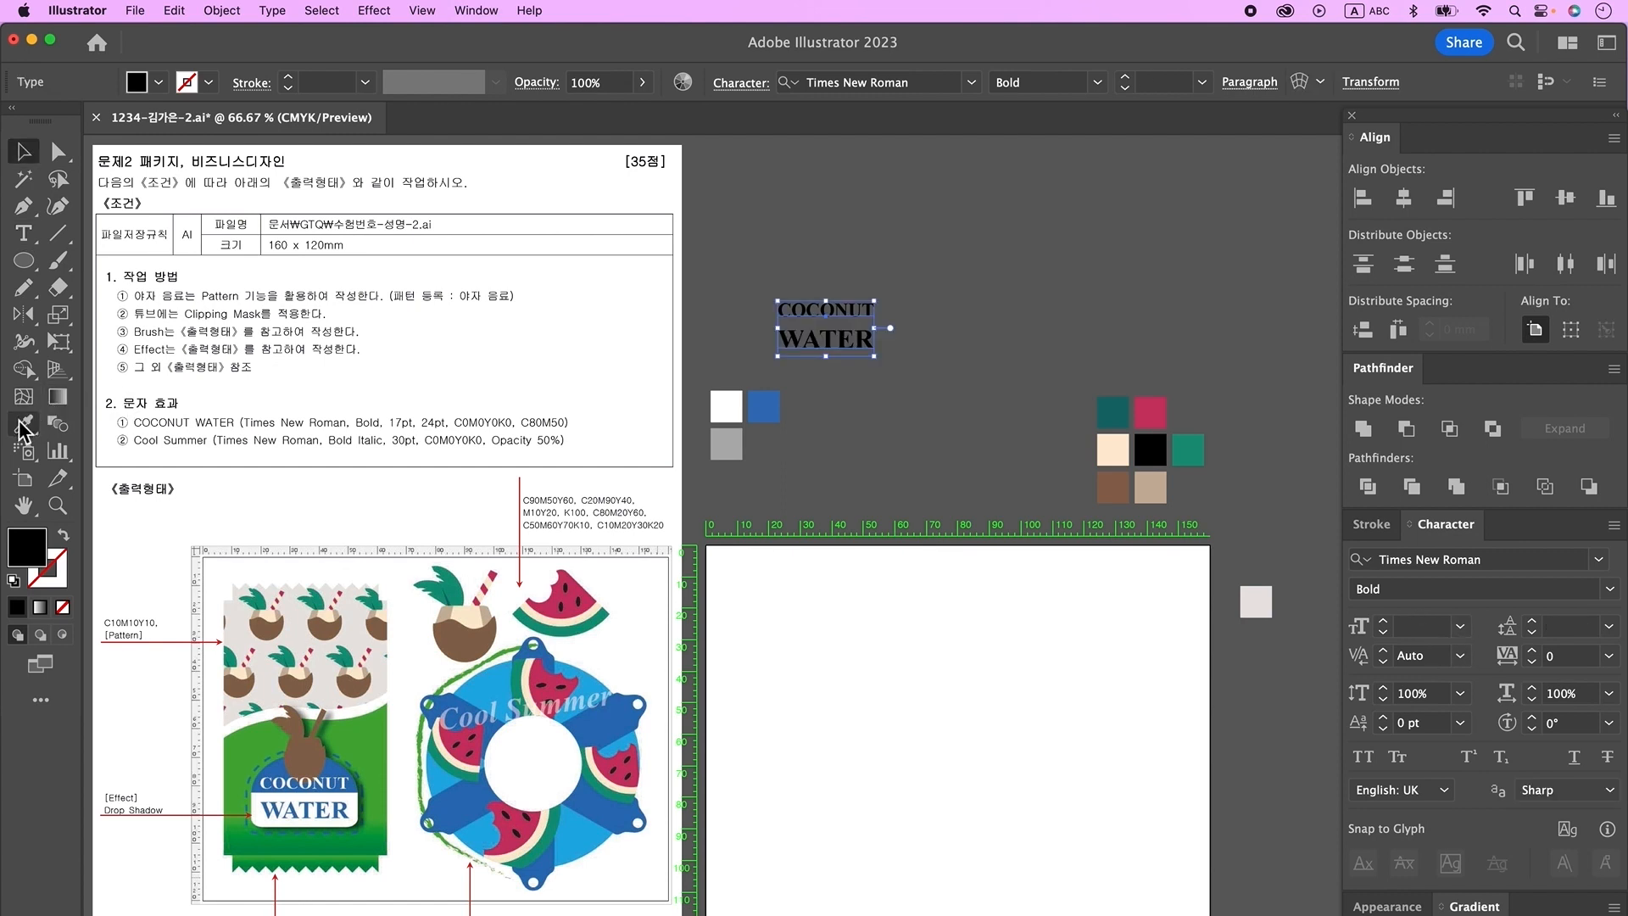
# - Colour the COCONUT WATER text with the white swatch and the word WATER with the blue swatch
pyautogui.click(24, 426)
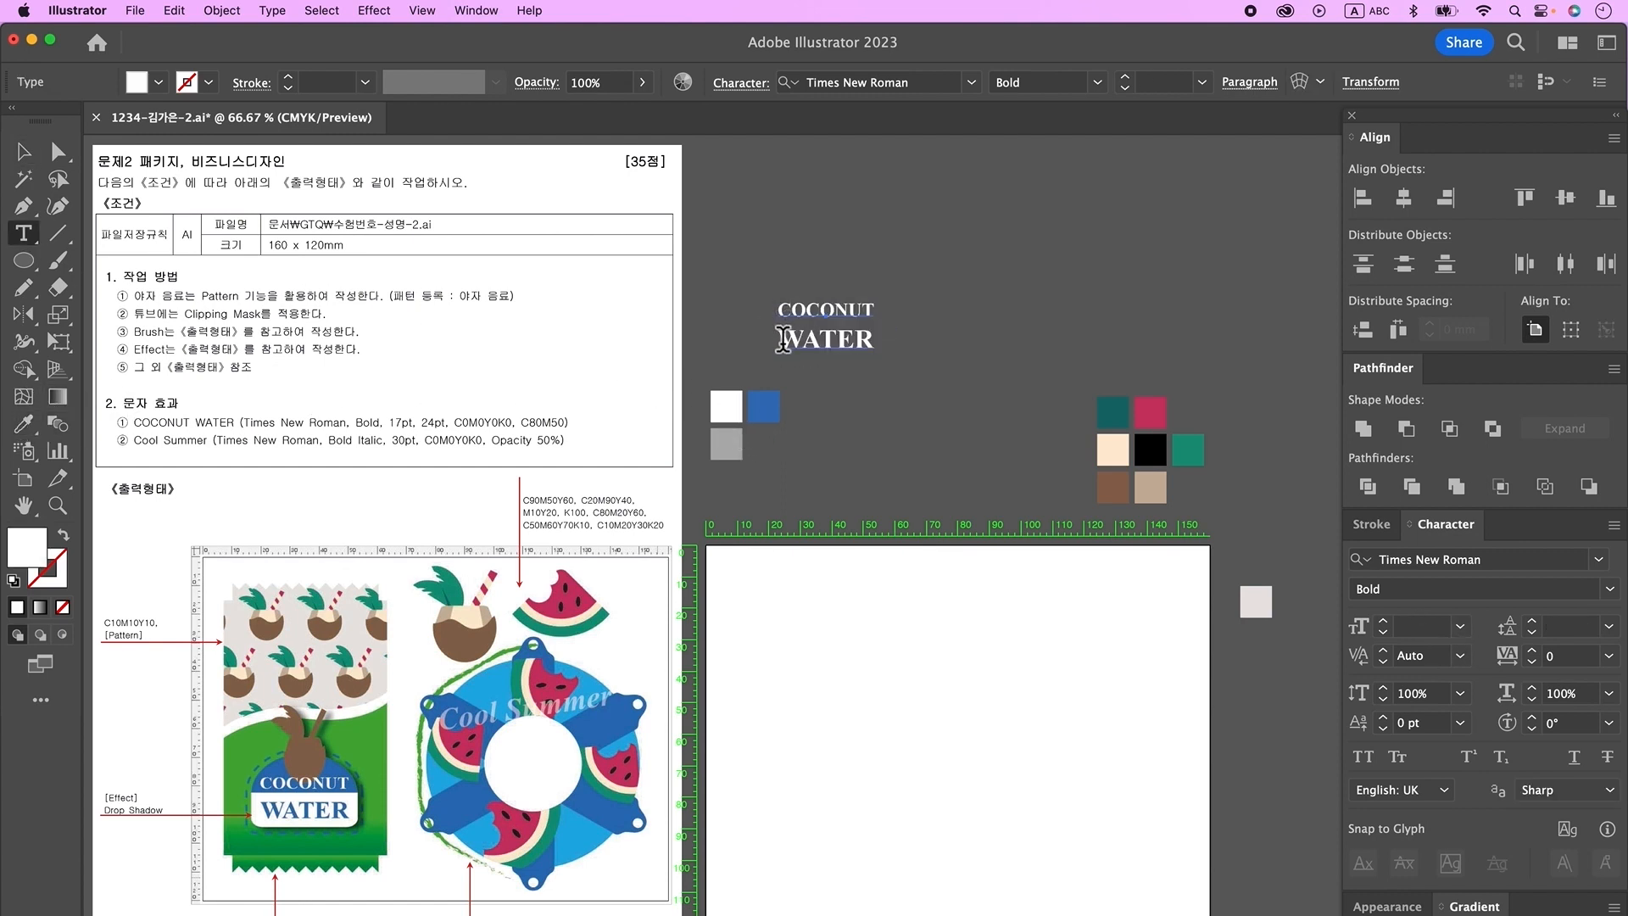
pyautogui.moveTo(781, 339); pyautogui.dragTo(890, 348)
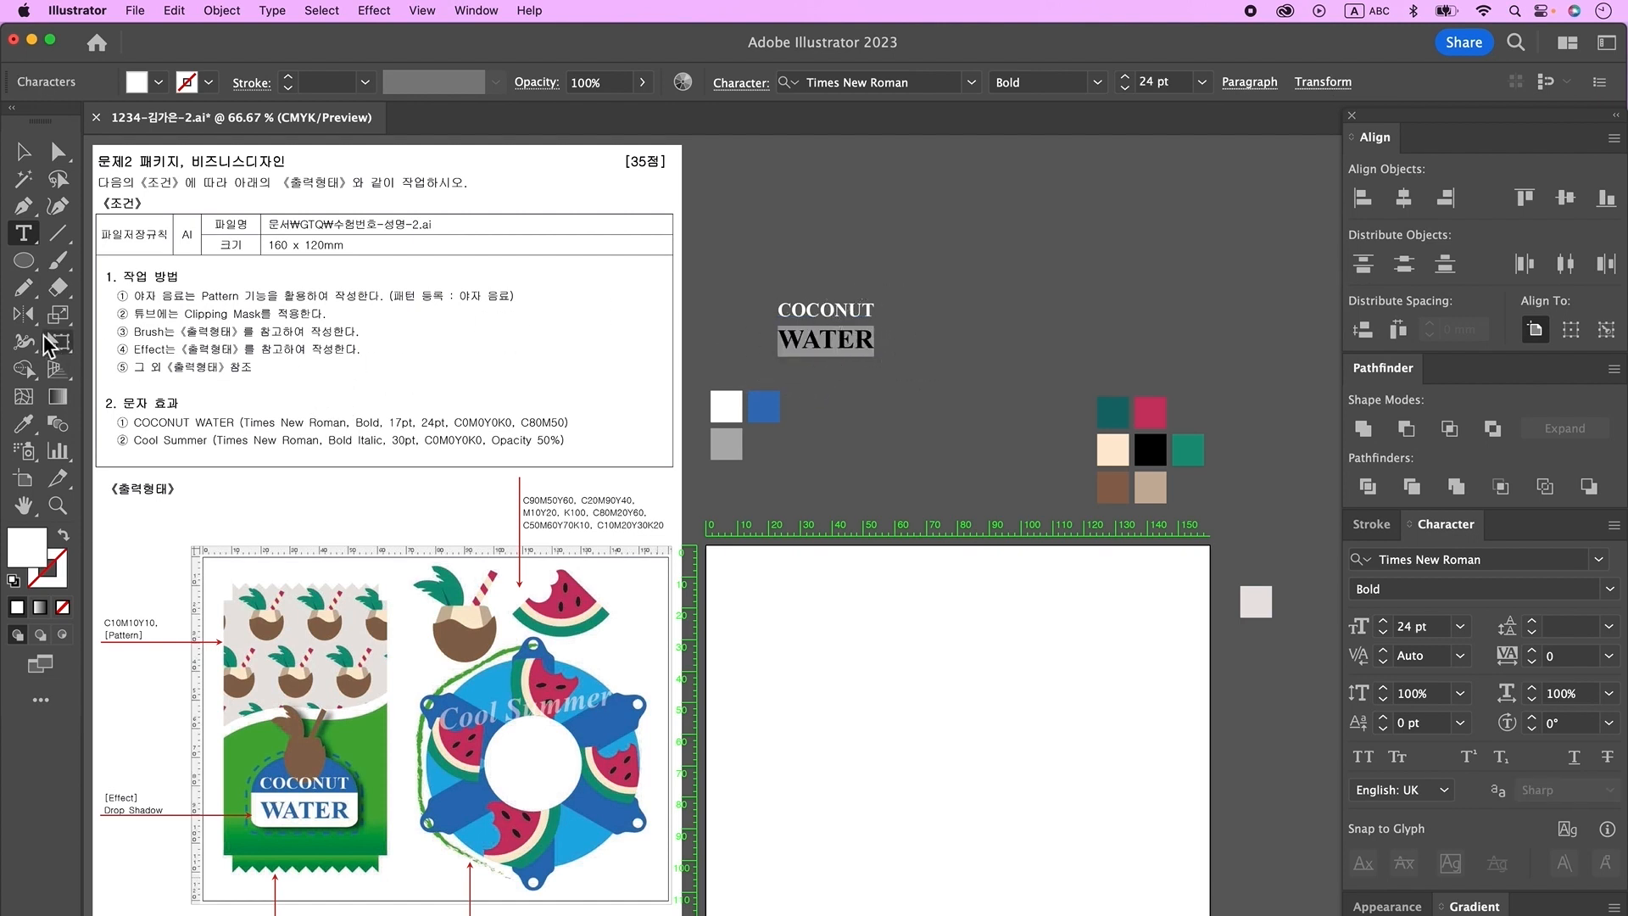
pyautogui.click(23, 424)
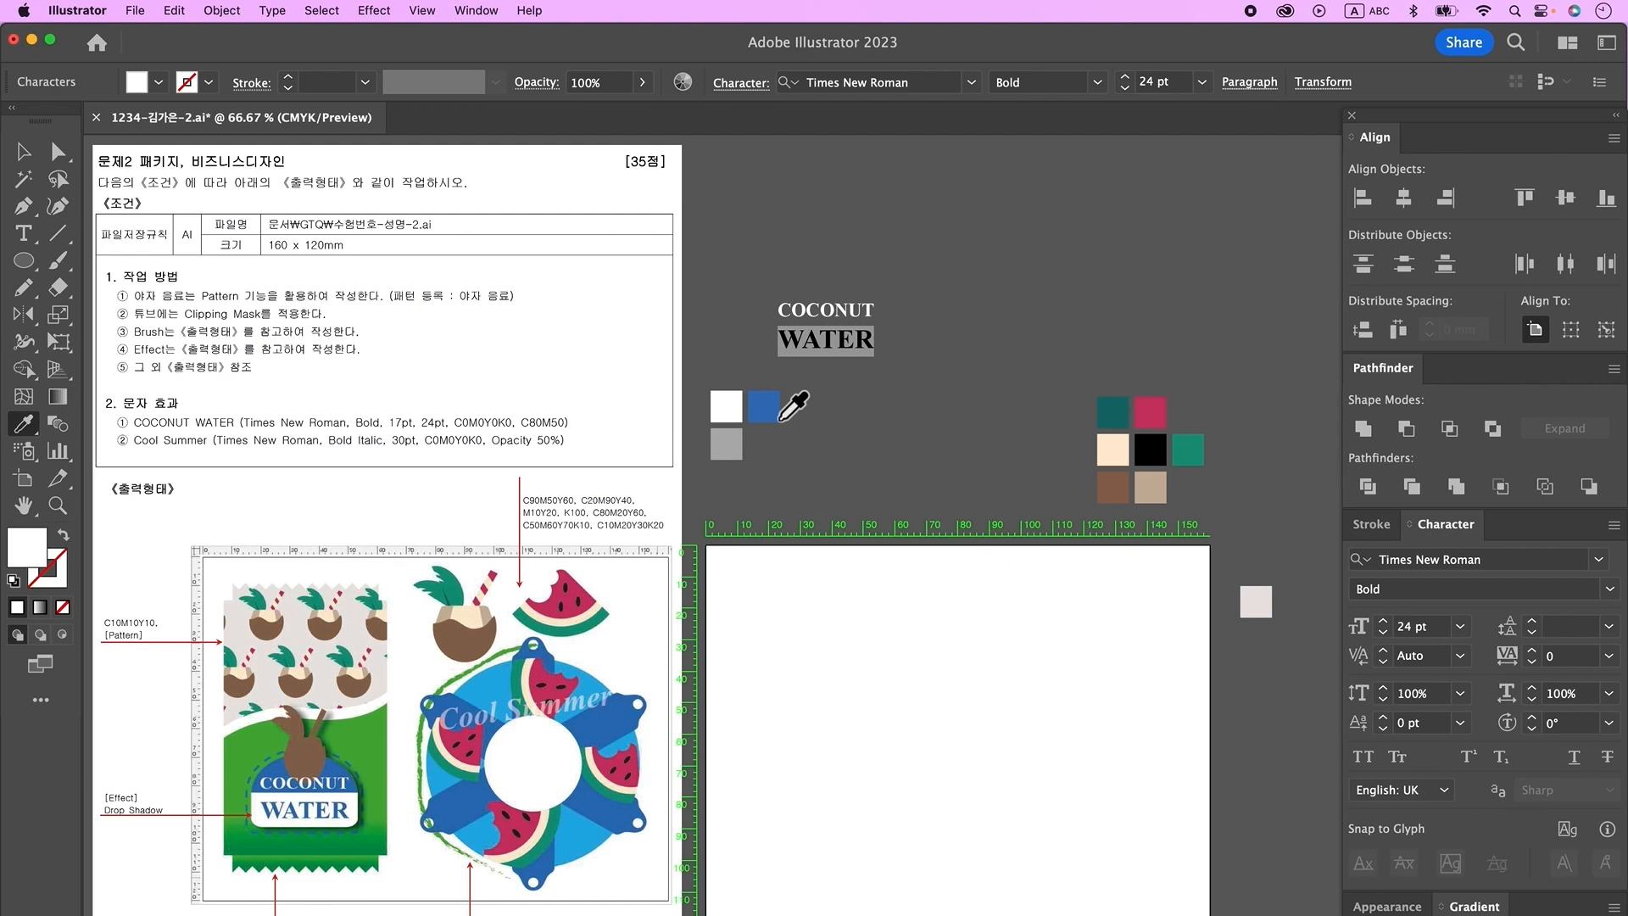
pyautogui.click(780, 419)
pyautogui.click(24, 151)
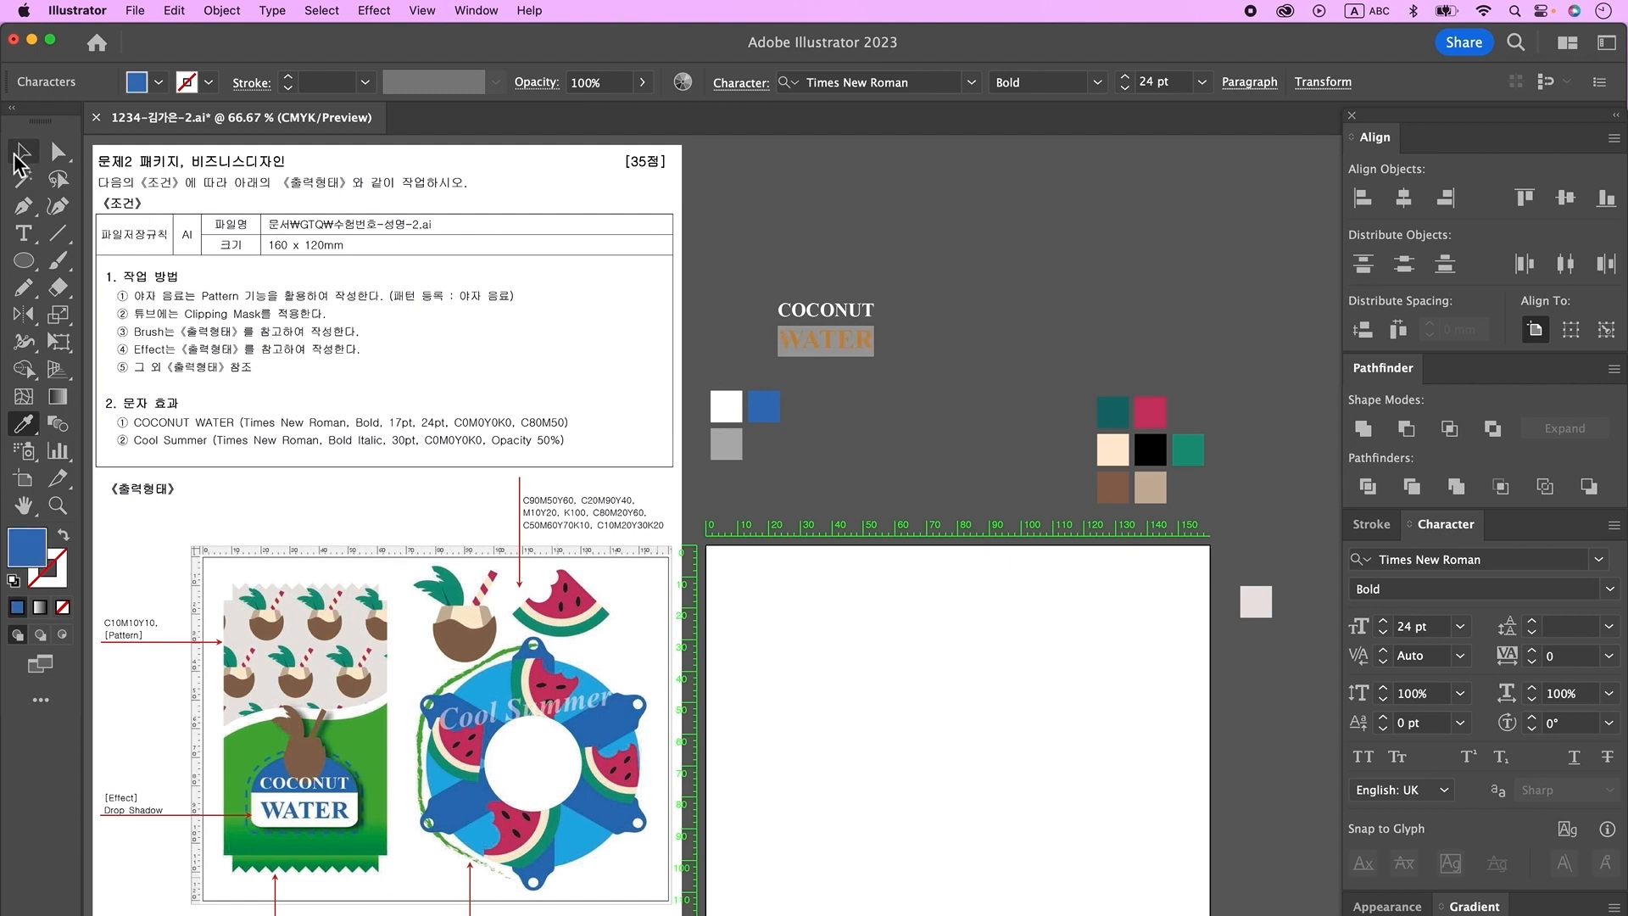
# - Add the text "Cool Summer" below WATER and set it to Times New Roman Bold Italic, 30 pt
pyautogui.click(24, 234)
pyautogui.click(824, 383)
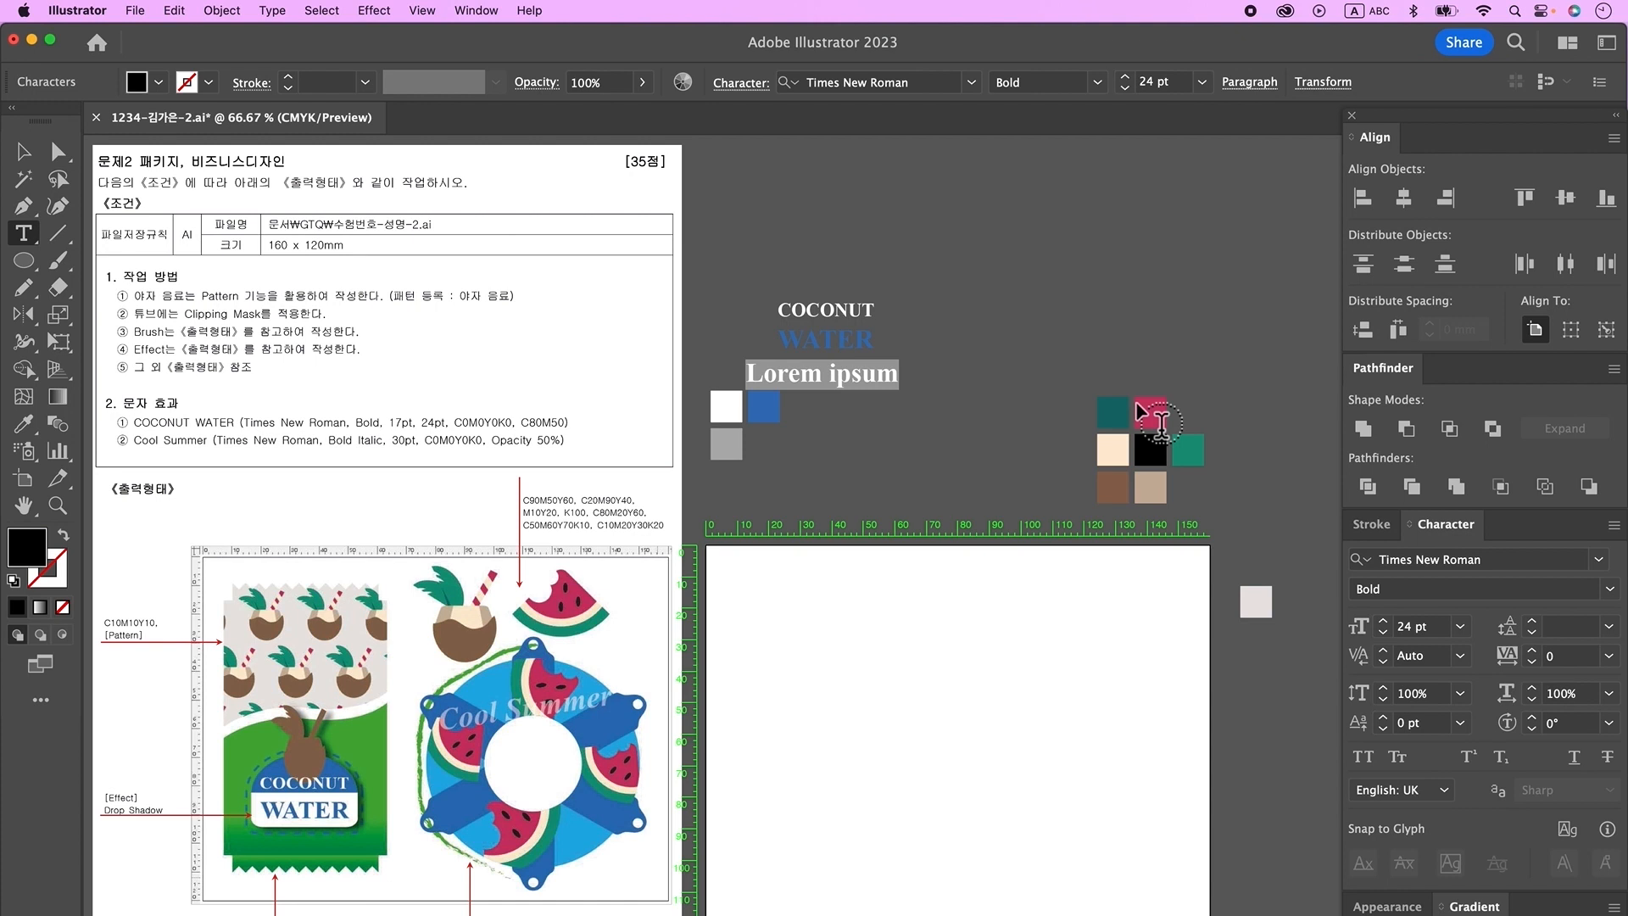
pyautogui.write('Cool Summer')
pyautogui.press('Escape')
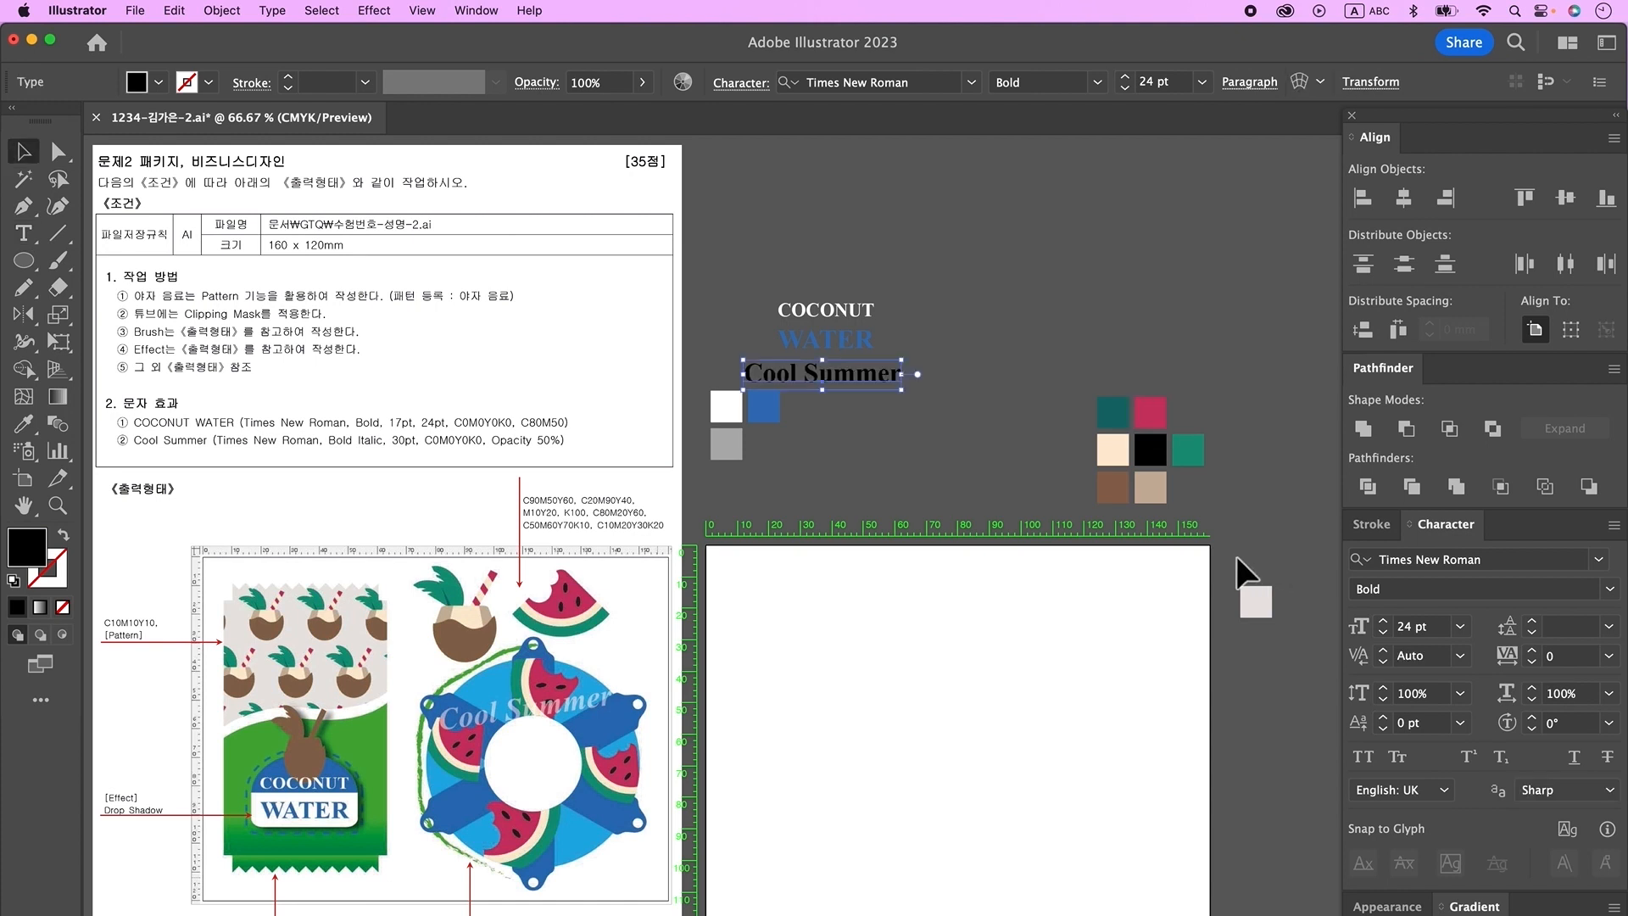
pyautogui.click(1430, 592)
pyautogui.click(1486, 607)
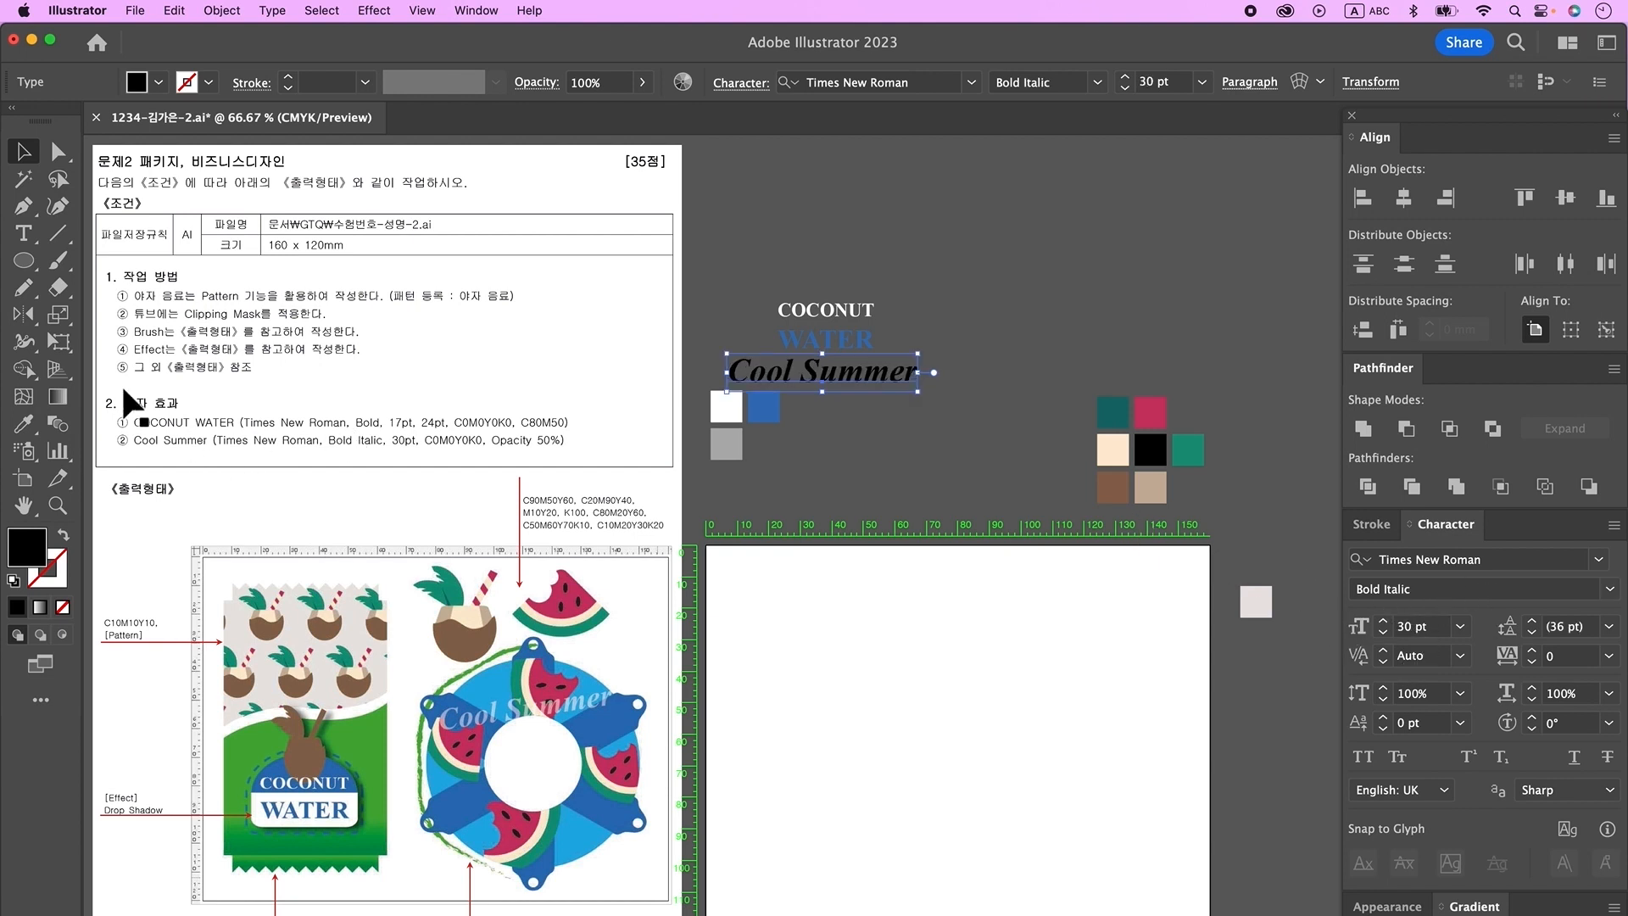
# - Make the Cool Summer text white at 50% opacity and shift it clear of the swatches
pyautogui.click(24, 424)
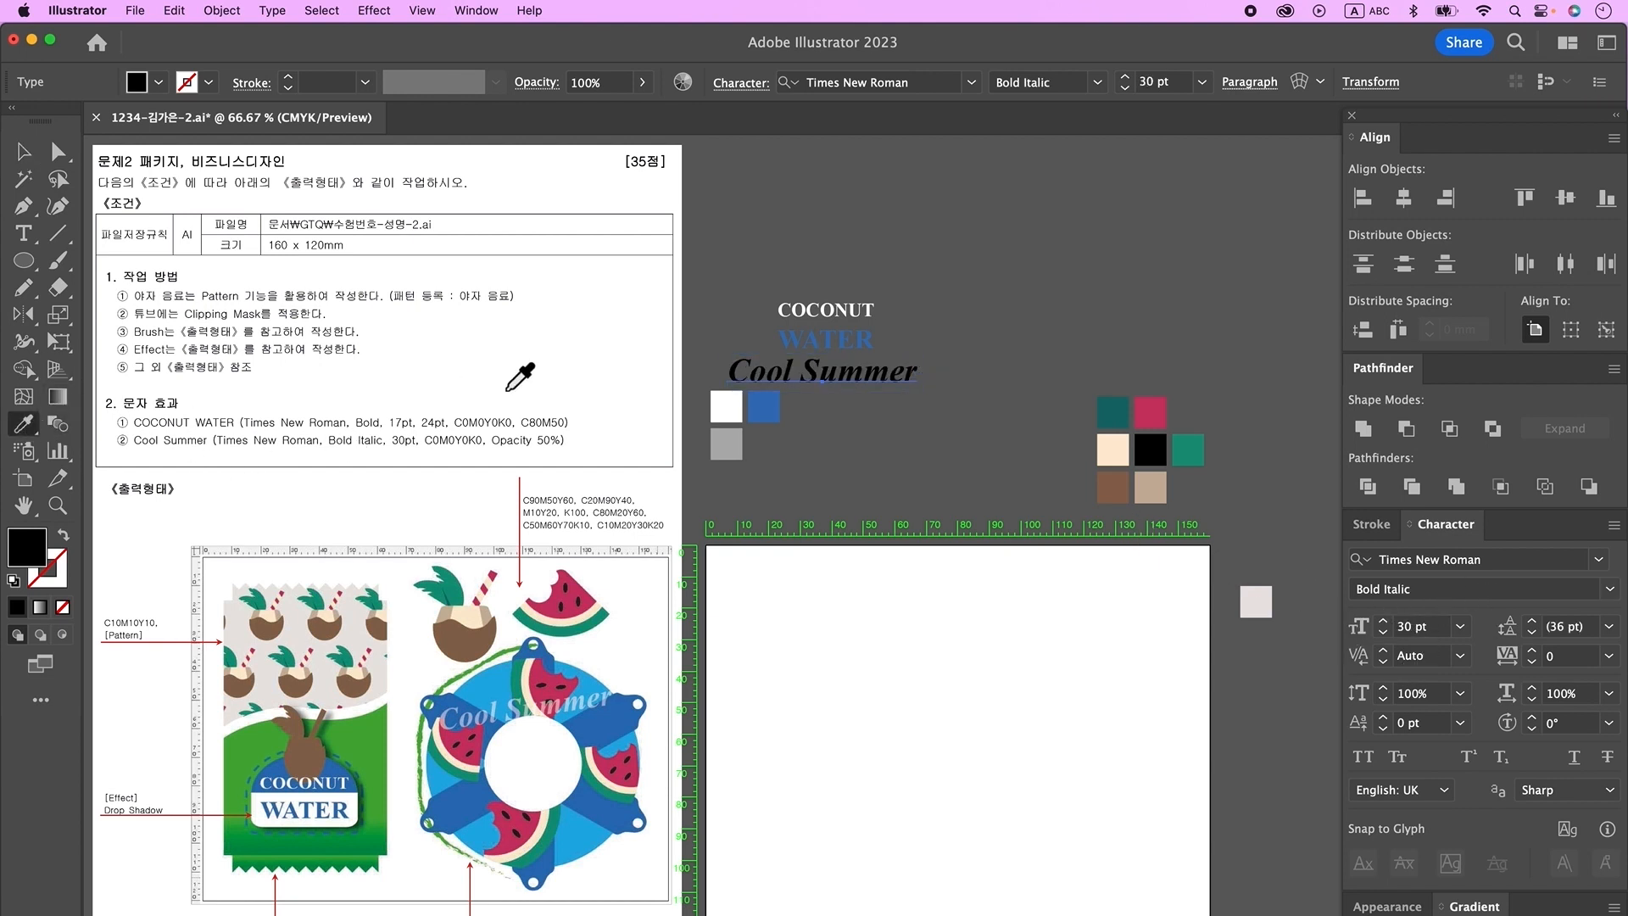
pyautogui.click(731, 443)
pyautogui.press('v')
pyautogui.moveTo(827, 400); pyautogui.dragTo(882, 407)
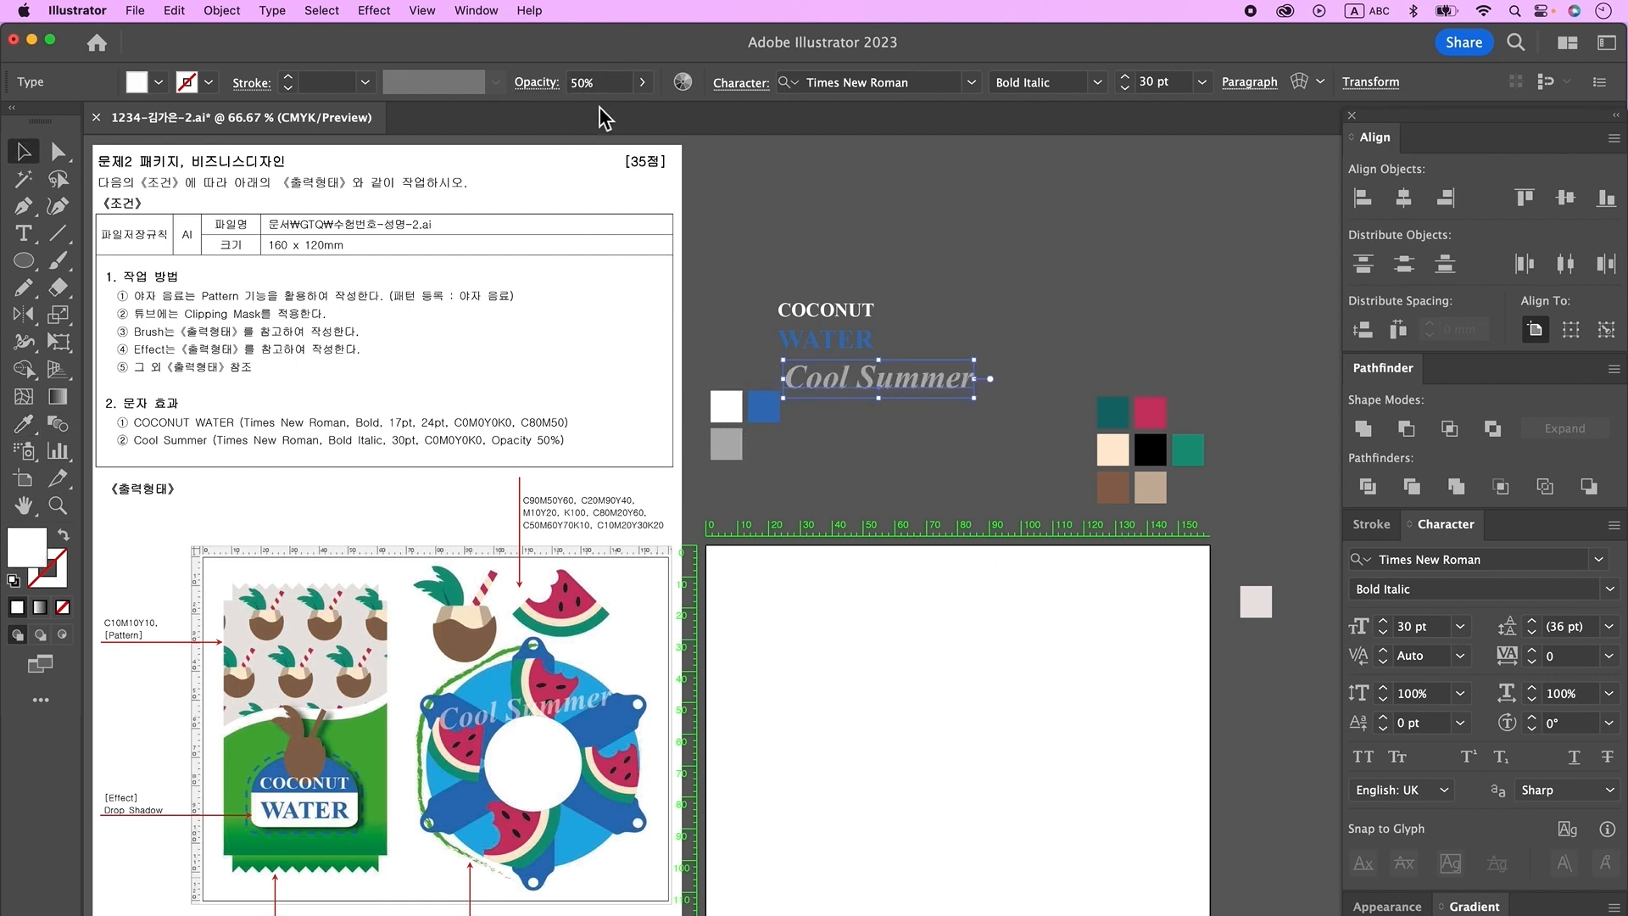
pyautogui.click(1035, 270)
# - Create a 3-sided polygon with a 17.639 mm radius on the artboard and fill it with the crimson swatch
pyautogui.scroll(-2, 1018, 339)
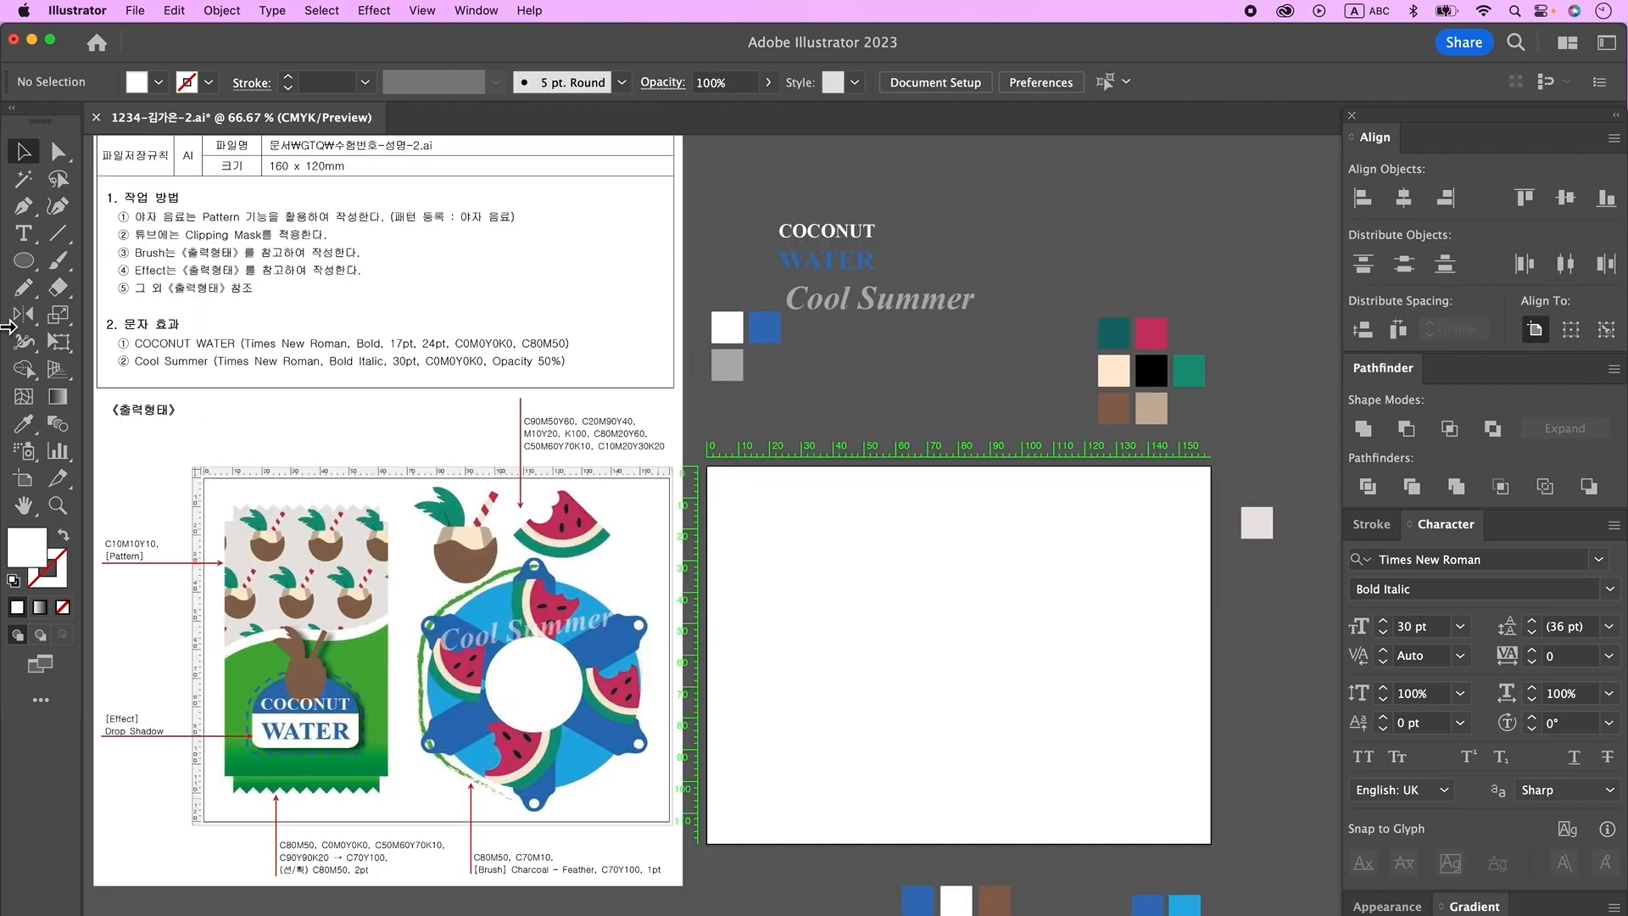
pyautogui.moveTo(24, 260); pyautogui.dragTo(135, 342)
pyautogui.click(852, 577)
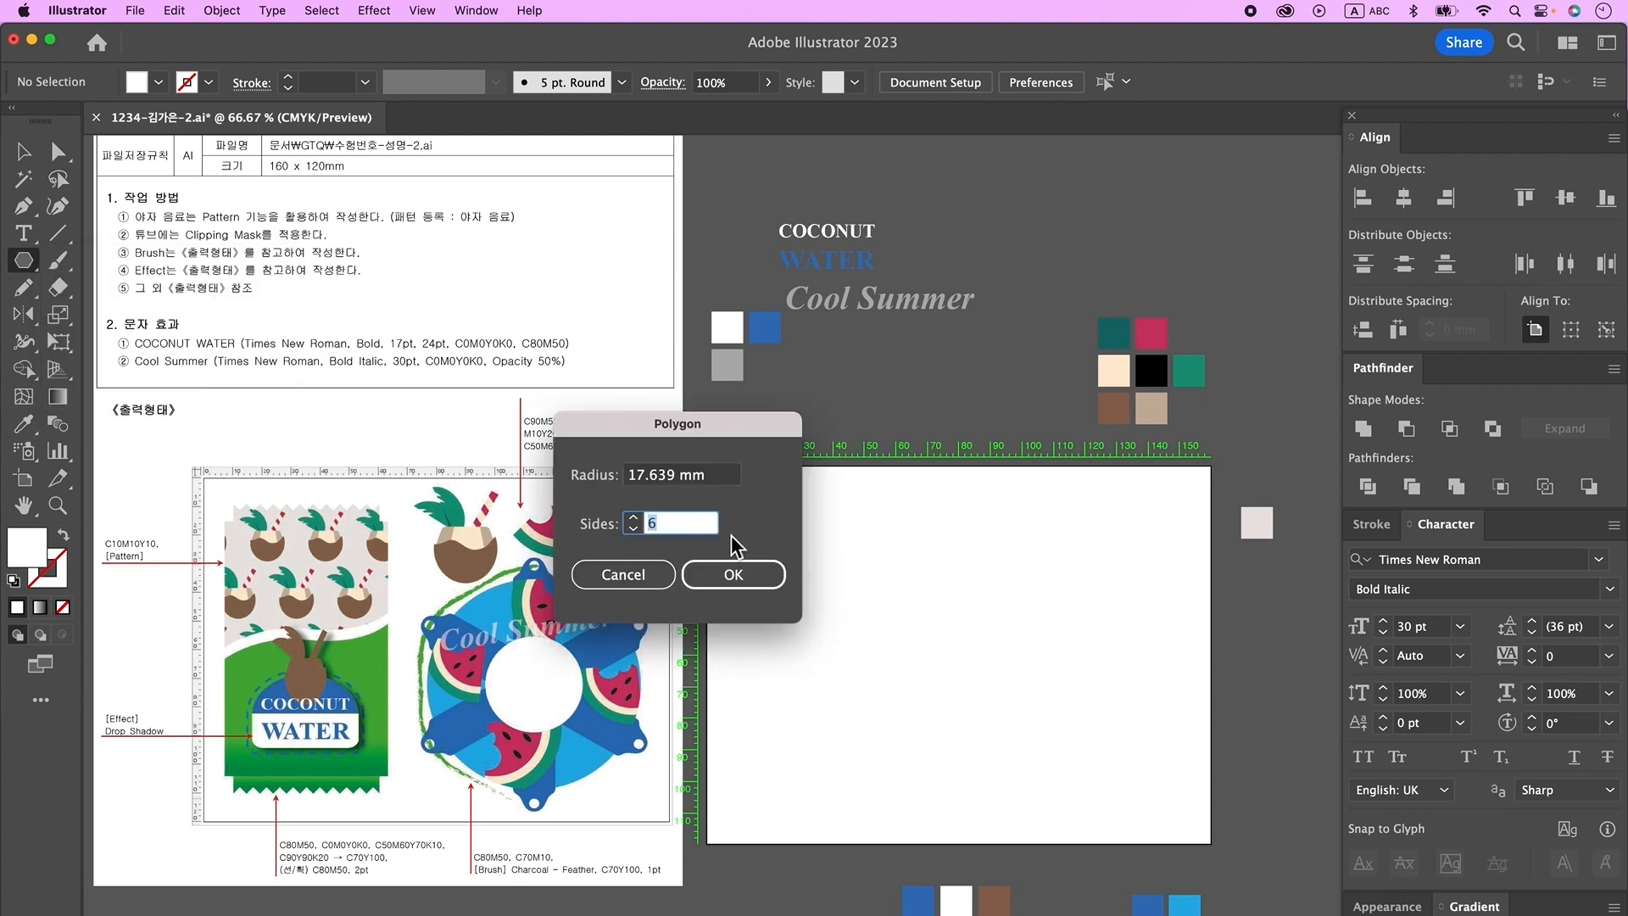
pyautogui.click(734, 580)
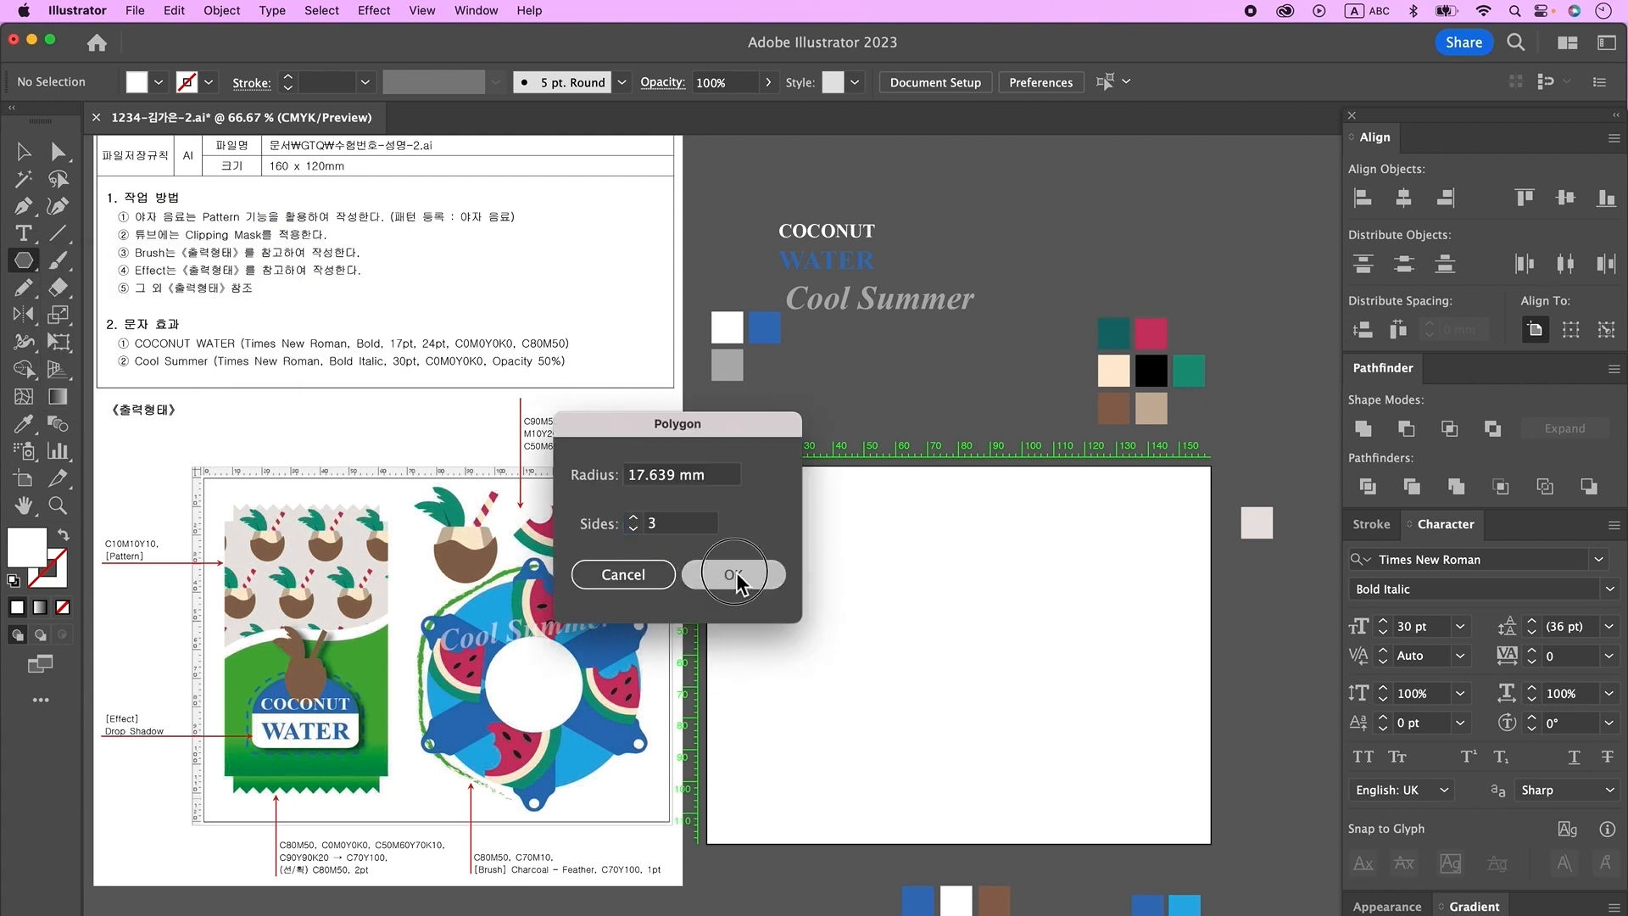
pyautogui.press('i')
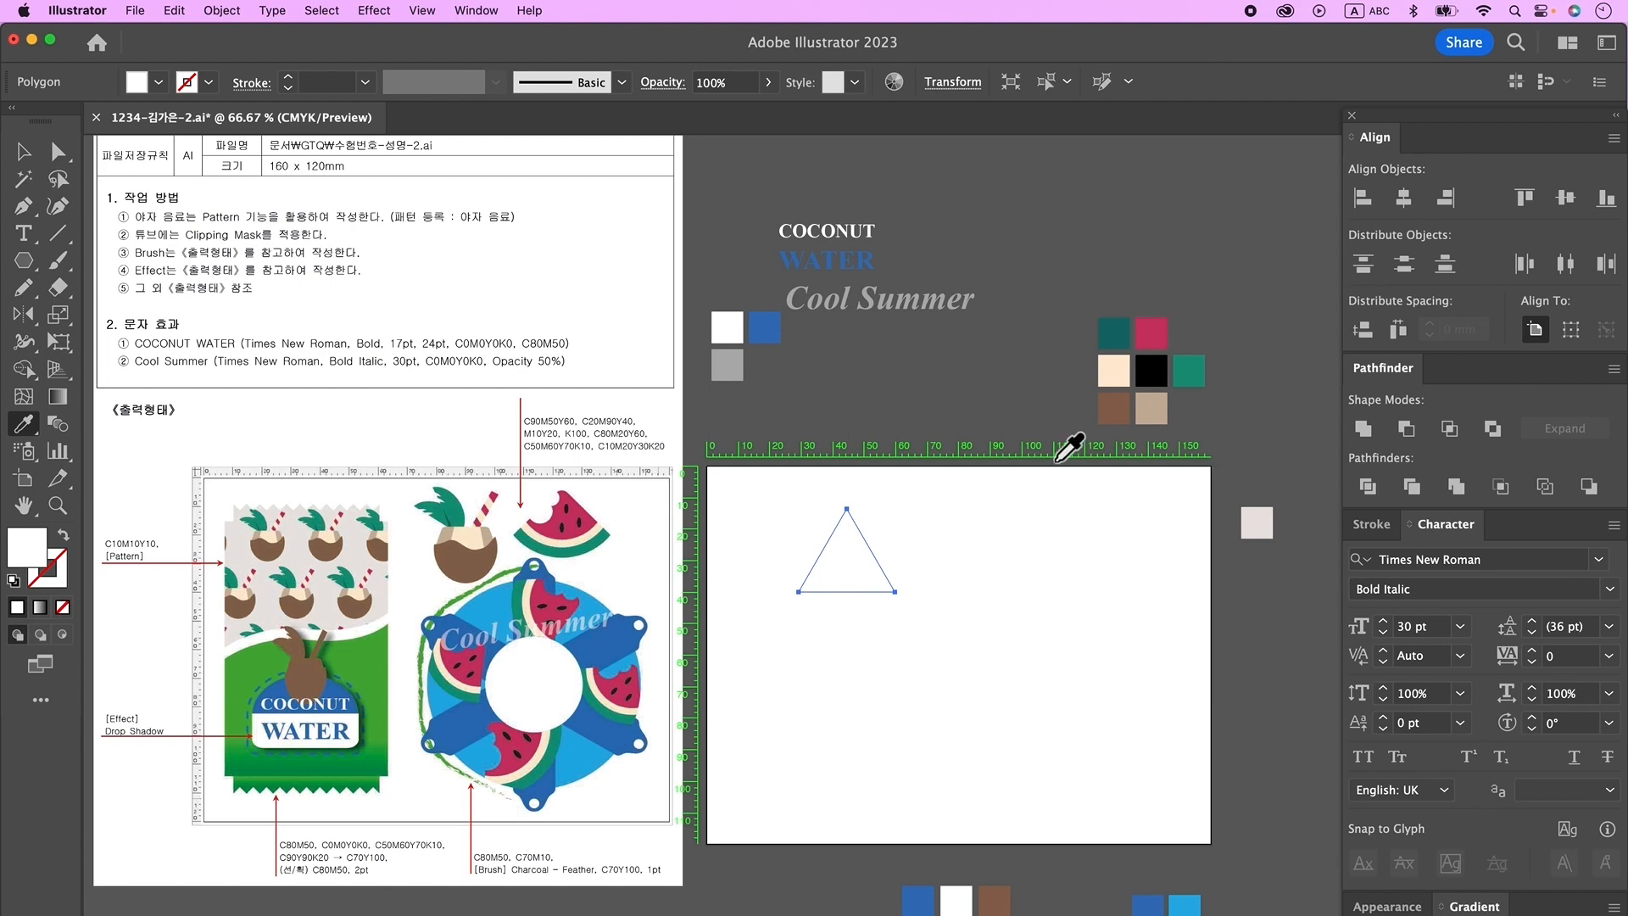
pyautogui.click(1162, 344)
# - Widen the crimson triangle to about 42 mm and round its top corner
pyautogui.press('v')
pyautogui.moveTo(847, 591)
pyautogui.mouseDown()
pyautogui.moveTo(864, 581)
pyautogui.moveTo(865, 604)
pyautogui.mouseUp()
pyautogui.press('a')
pyautogui.press('super+equal')
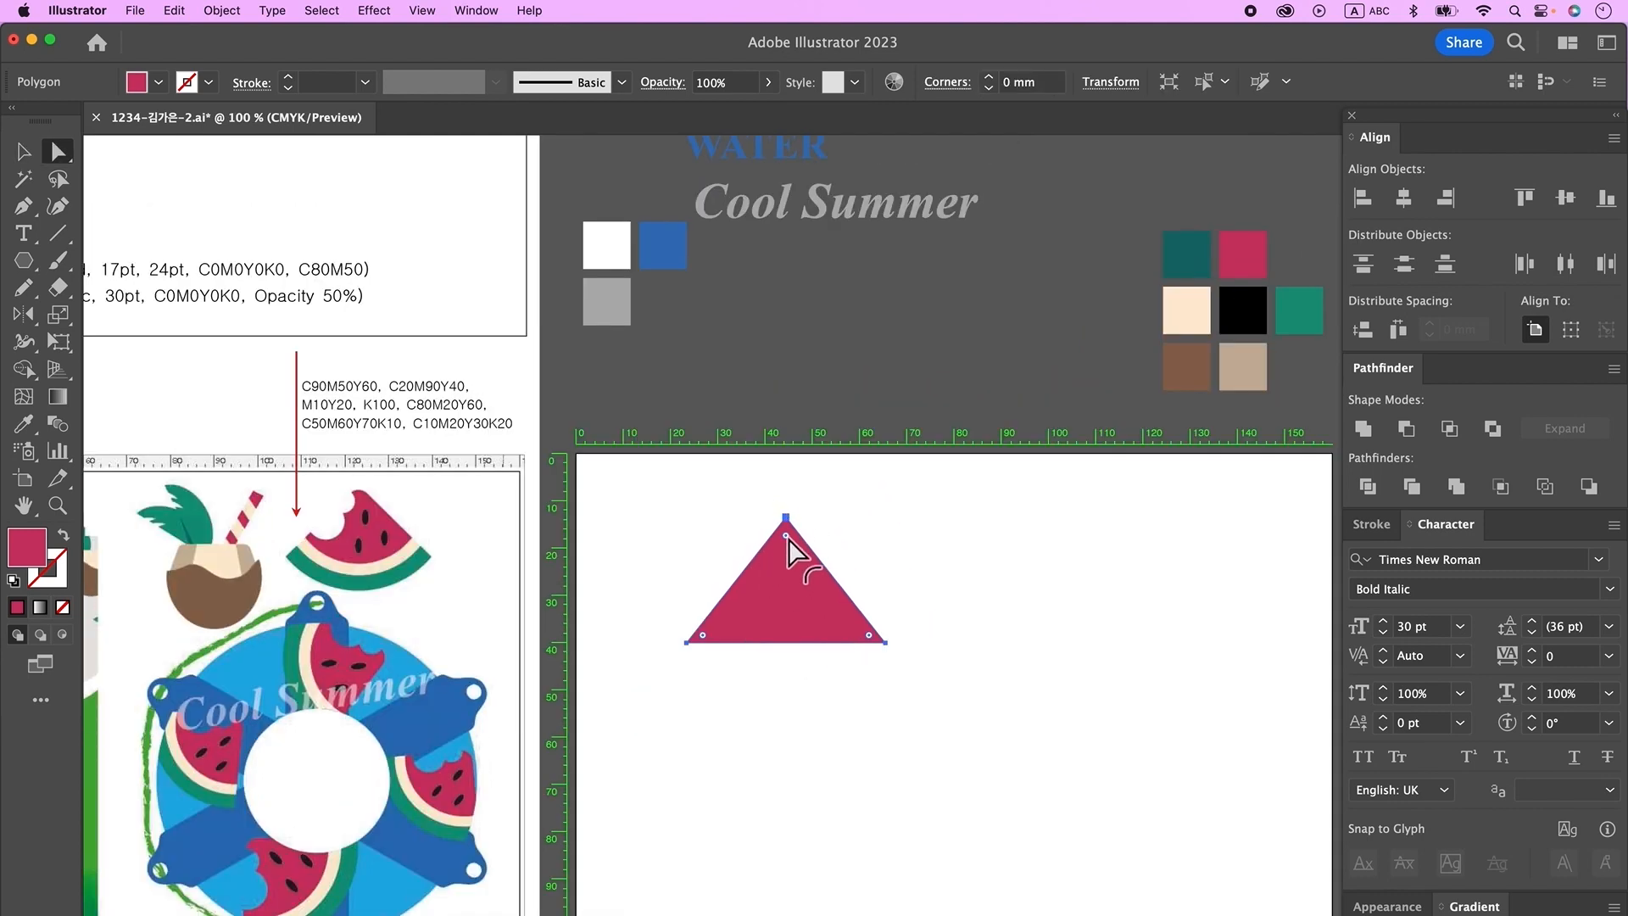
pyautogui.moveTo(787, 537); pyautogui.dragTo(787, 542)
# - Draw a circle about 32 mm wide beside the triangle, with a 1 pt black stroke and no fill
pyautogui.click(24, 259)
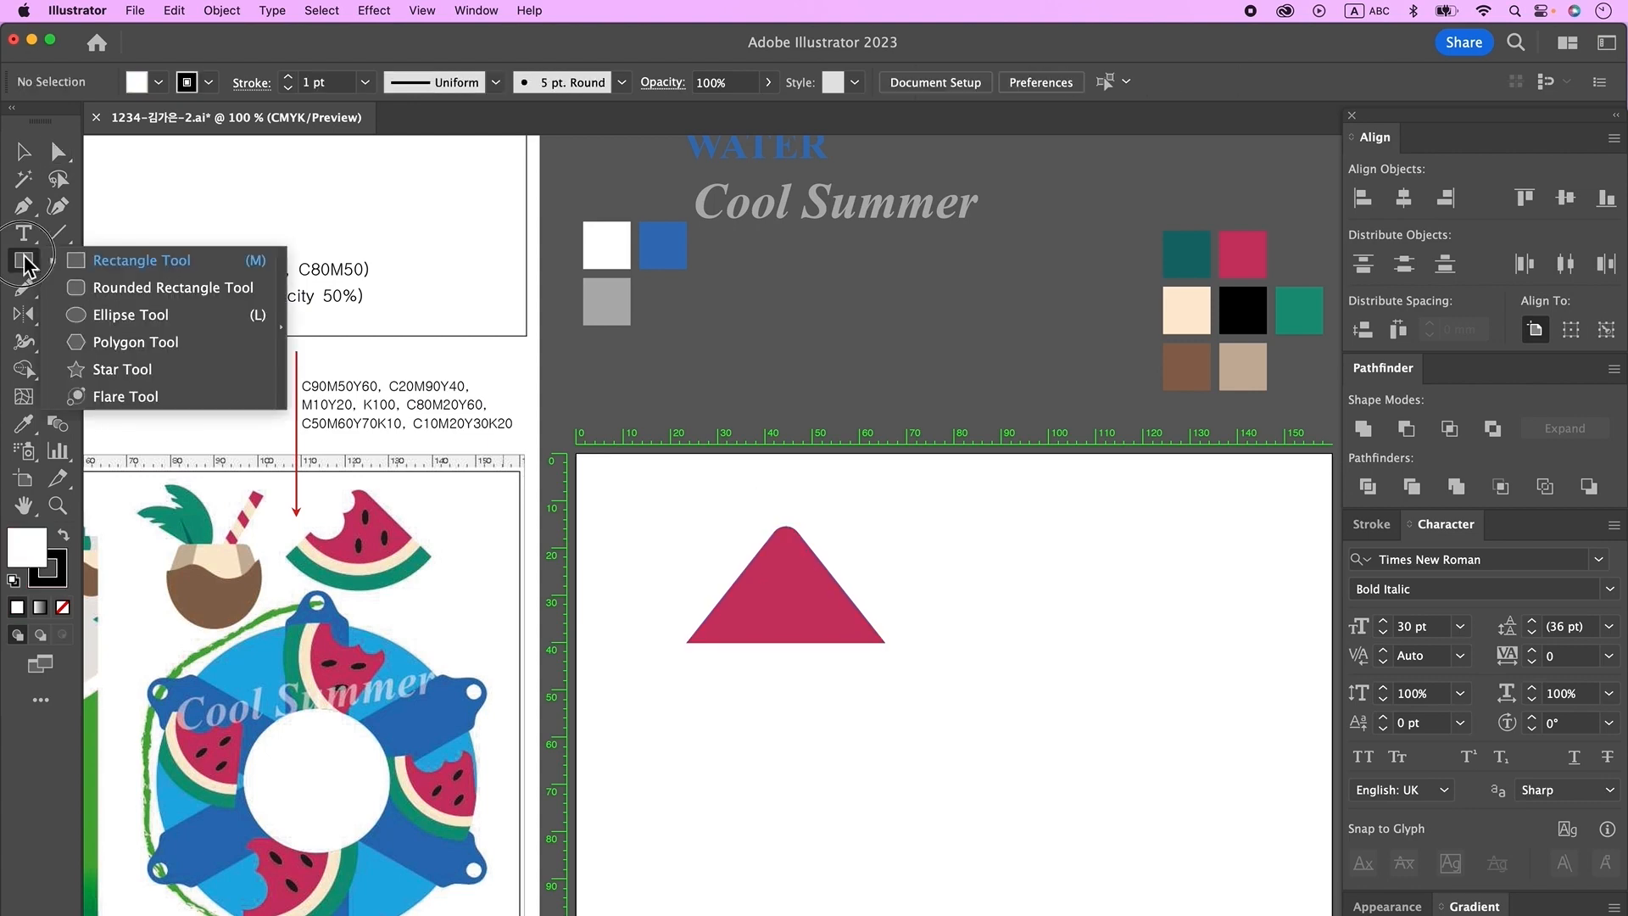
pyautogui.click(127, 315)
pyautogui.moveTo(916, 518); pyautogui.dragTo(1061, 657)
pyautogui.click(63, 607)
# - Delete the circle's top anchor point and move the remaining lower half arc over the crimson triangle
pyautogui.click(57, 153)
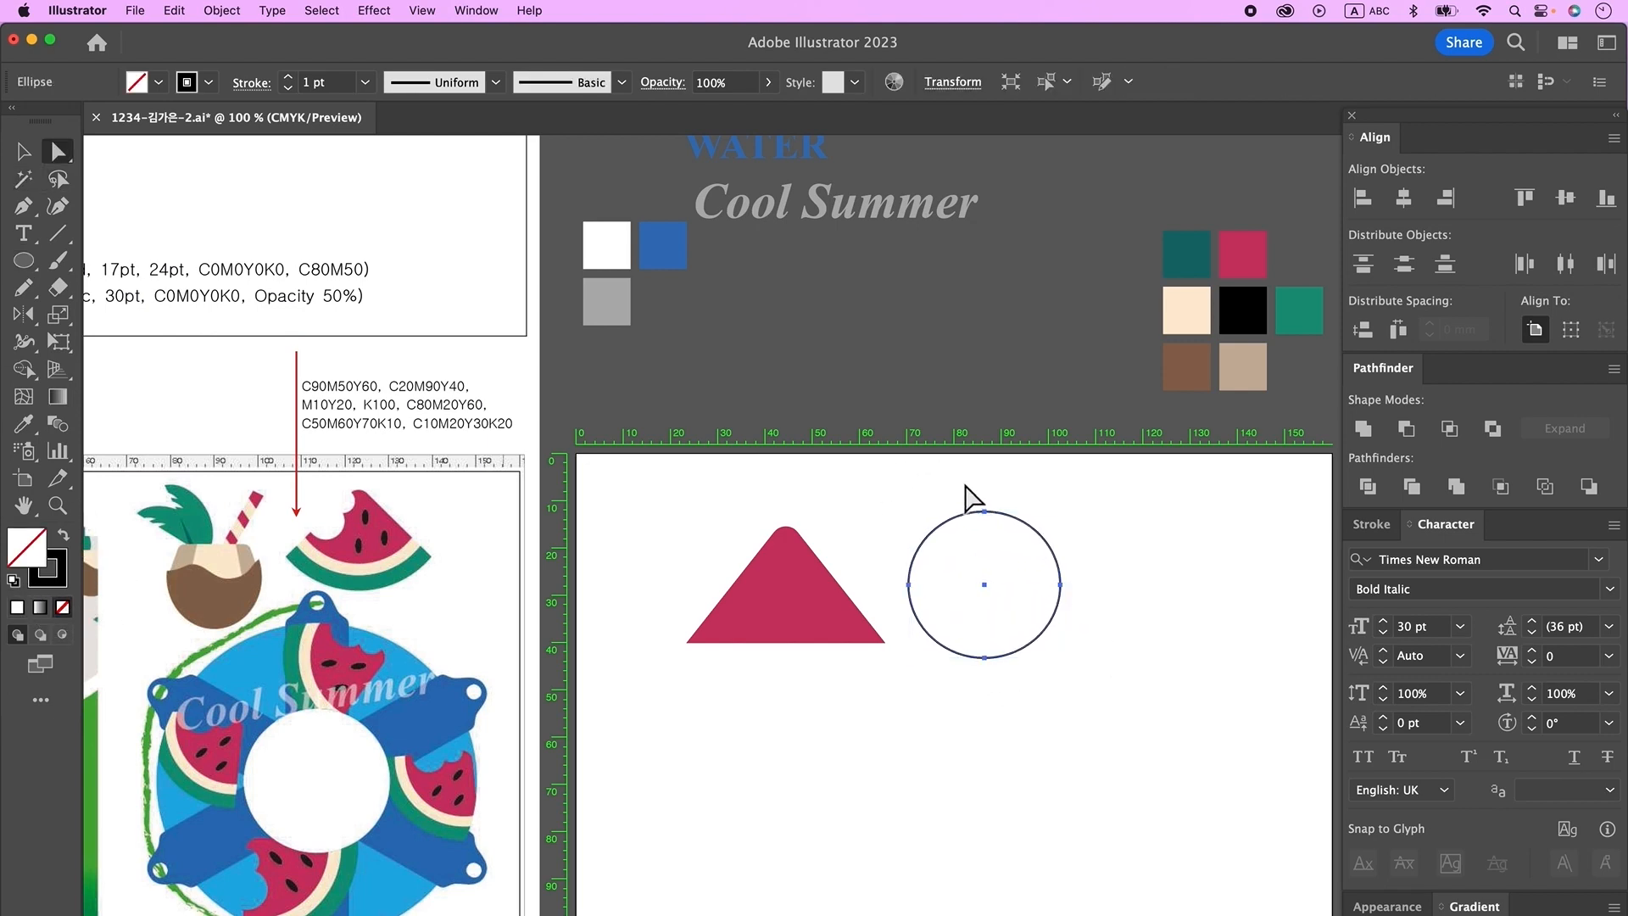
pyautogui.click(983, 512)
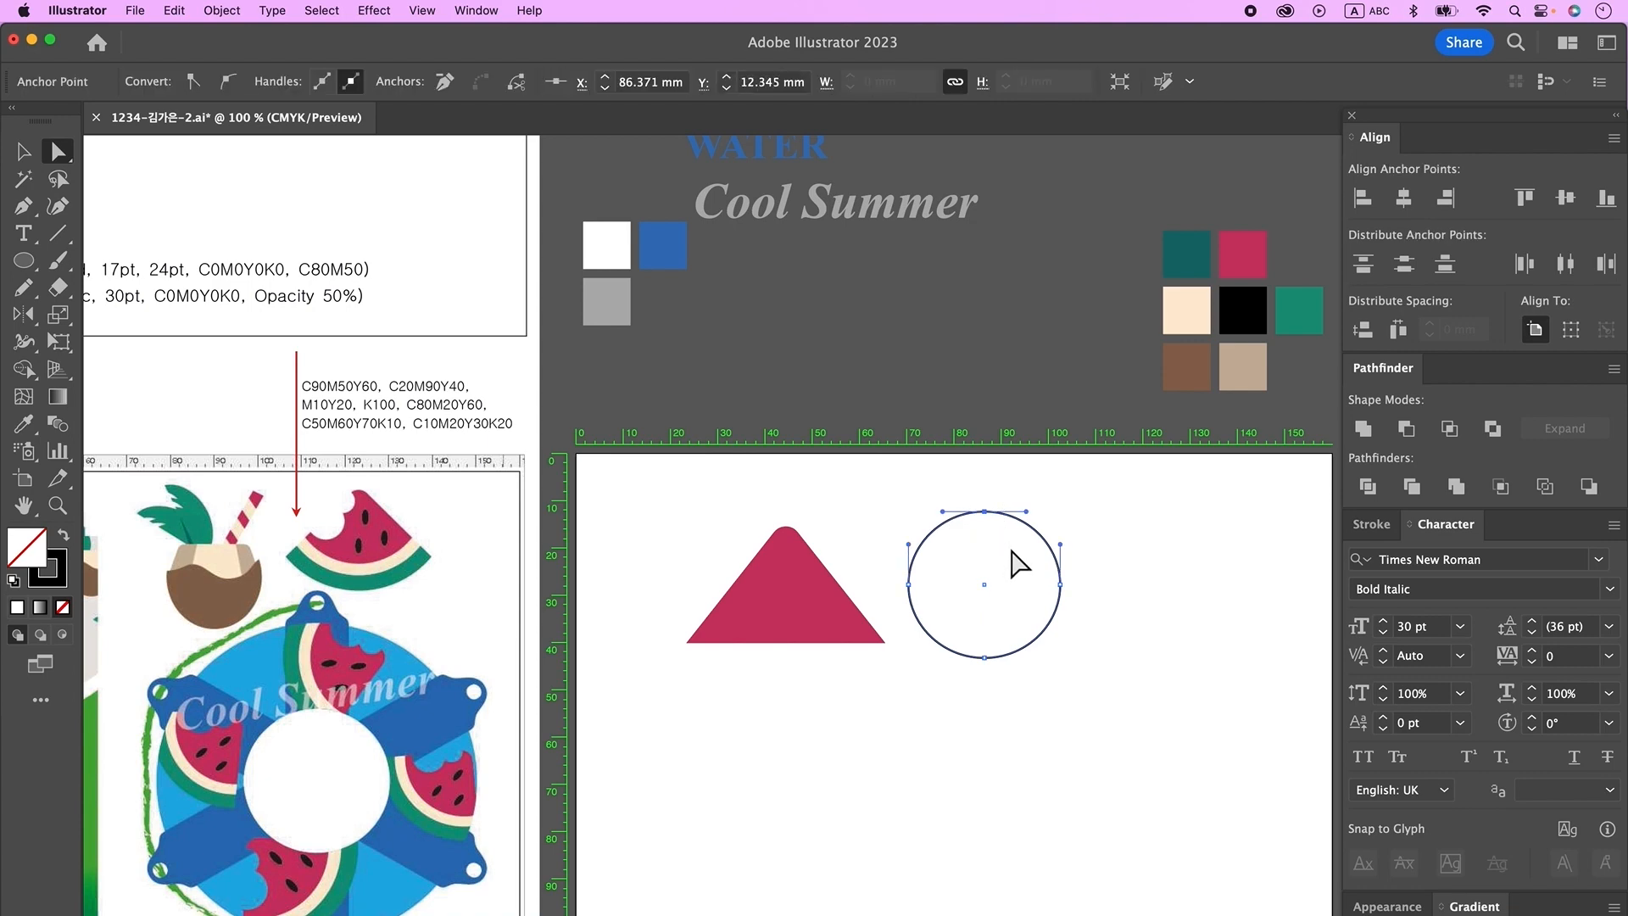
pyautogui.press('Delete')
pyautogui.click(24, 152)
pyautogui.moveTo(1038, 636); pyautogui.dragTo(797, 545)
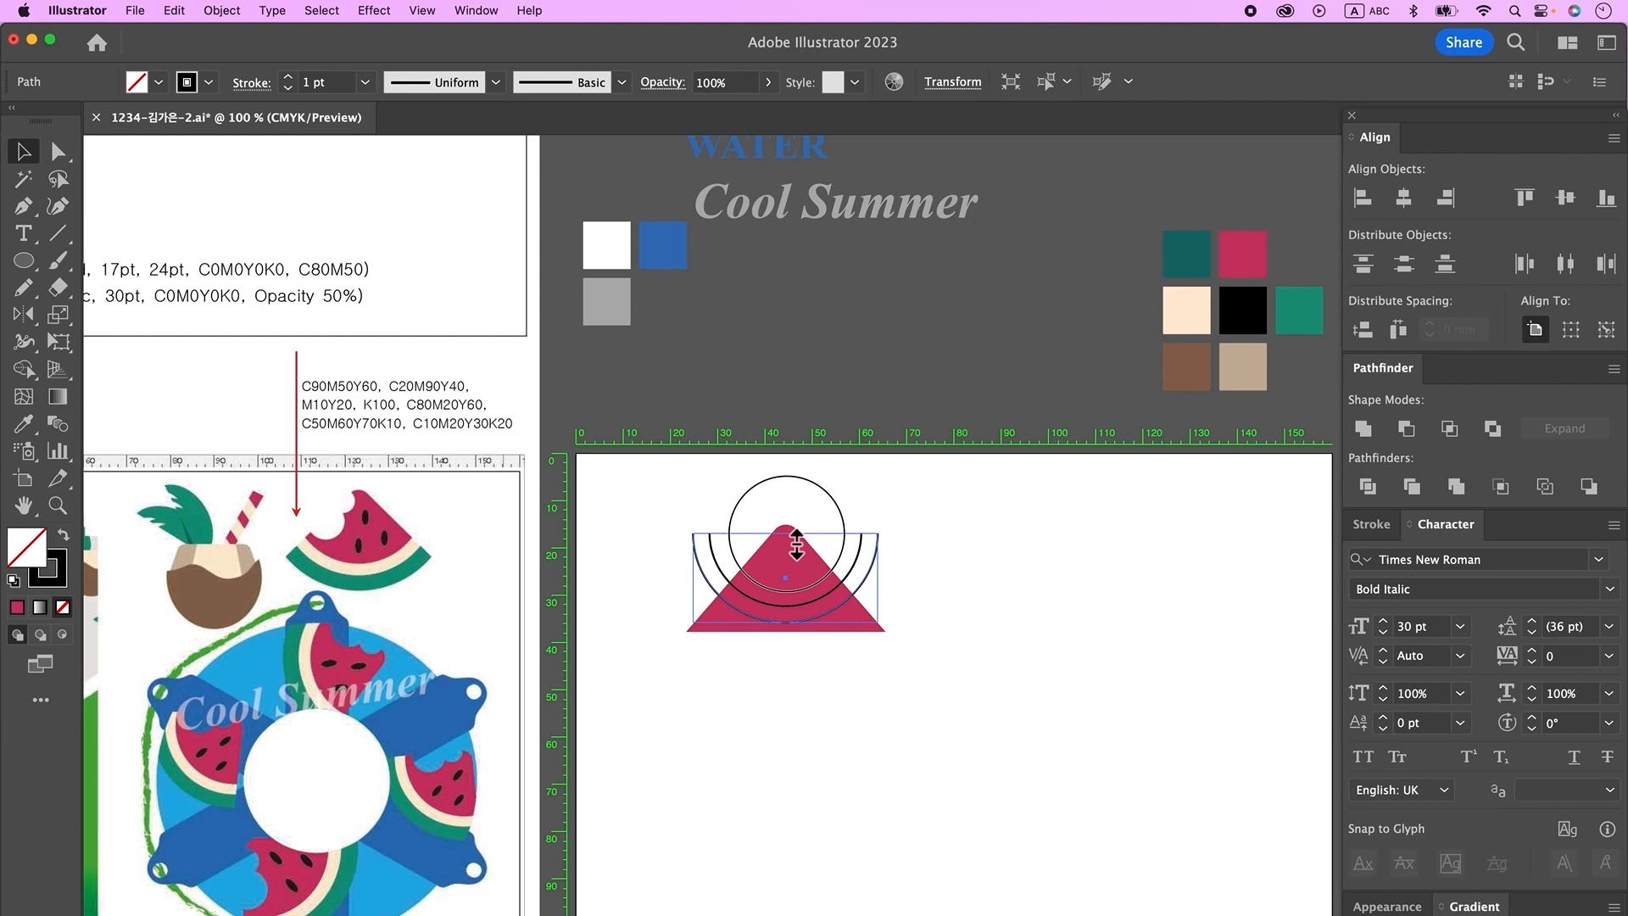
# - Scale and position the copied arcs as three nested curves crossing the lower part of the crimson triangle
pyautogui.moveTo(797, 545); pyautogui.dragTo(797, 545)
pyautogui.moveTo(861, 590); pyautogui.dragTo(864, 597)
pyautogui.moveTo(787, 540); pyautogui.dragTo(787, 520)
pyautogui.click(807, 623)
# - Center the triangle and arcs horizontally, divide the triangle along the arcs, and ungroup the pieces
pyautogui.moveTo(914, 716); pyautogui.dragTo(751, 508)
pyautogui.click(1405, 199)
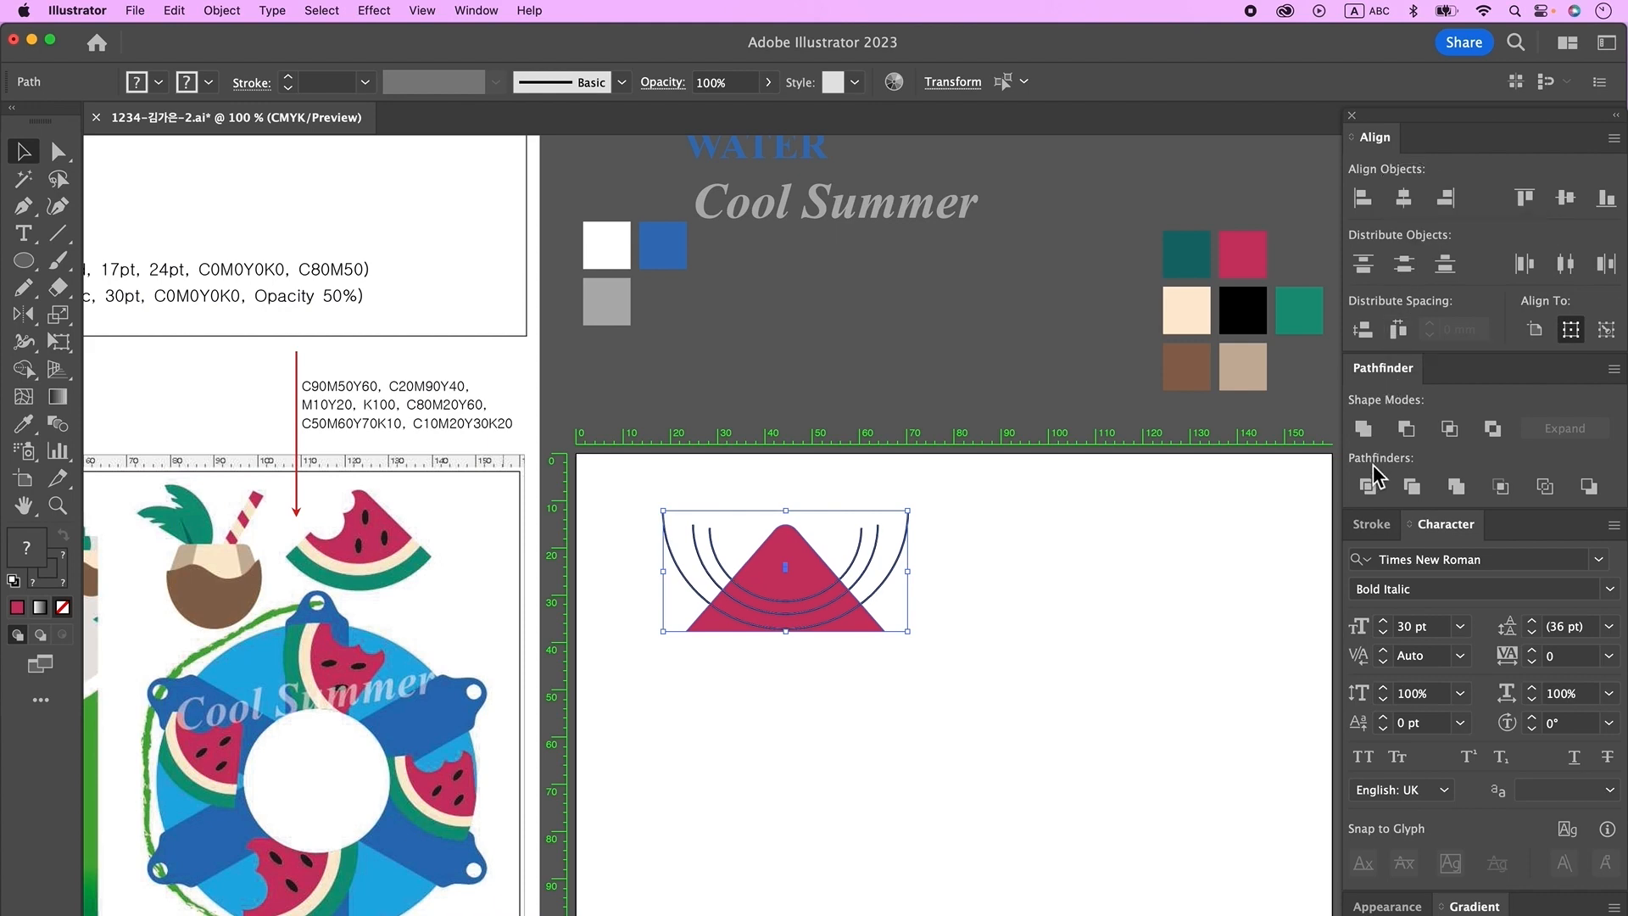
pyautogui.click(1372, 483)
pyautogui.rightClick(799, 585)
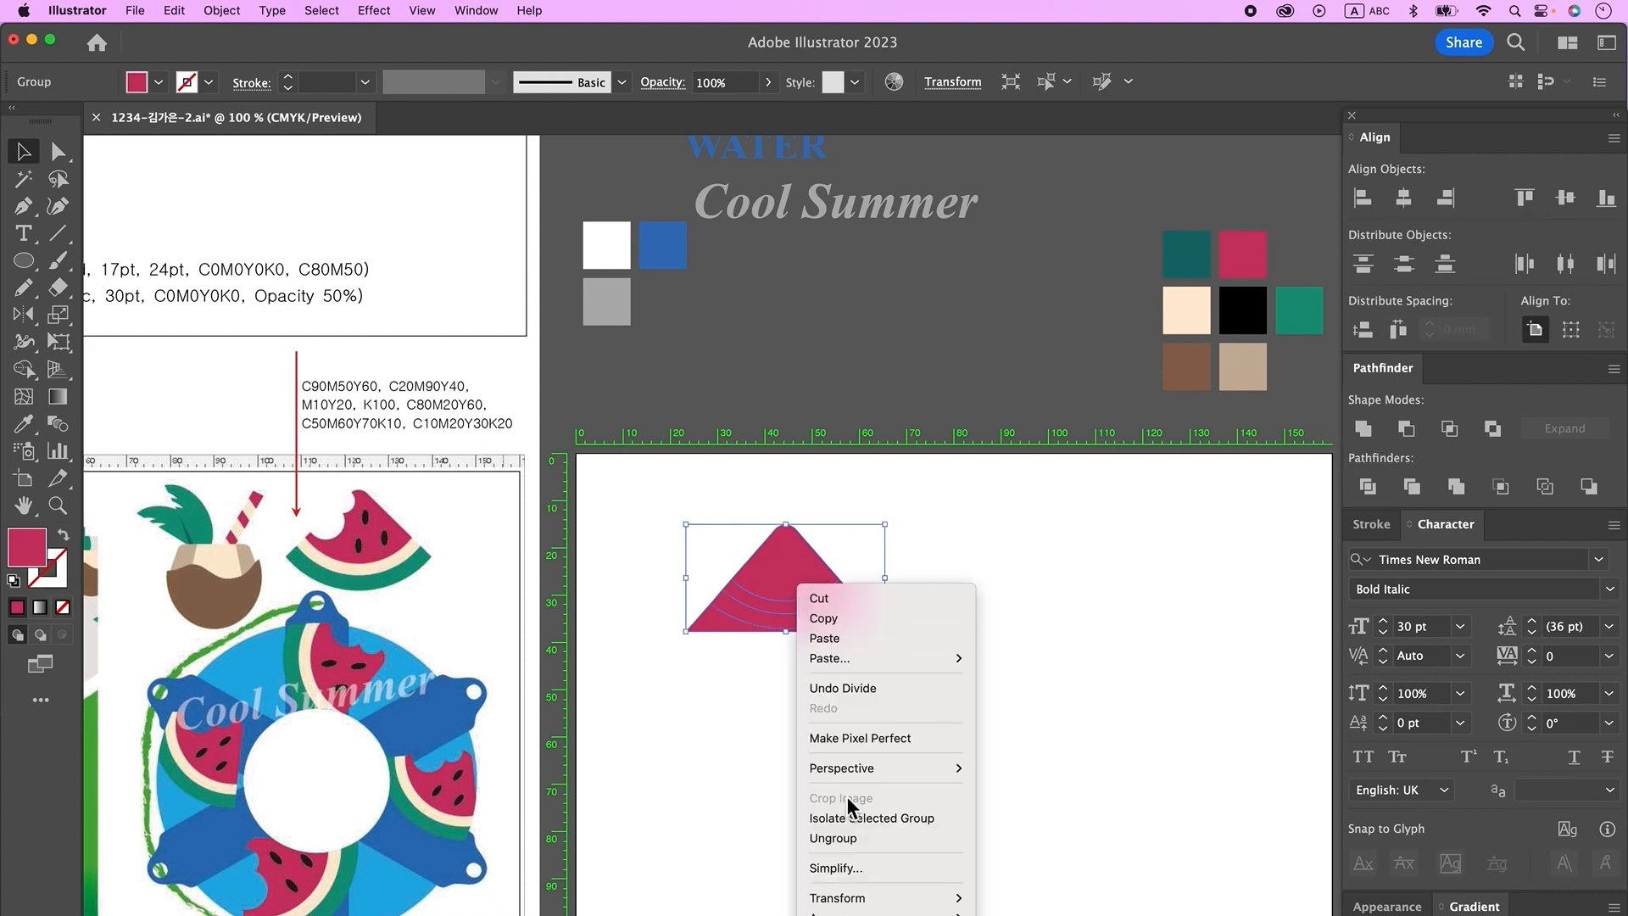
pyautogui.click(848, 839)
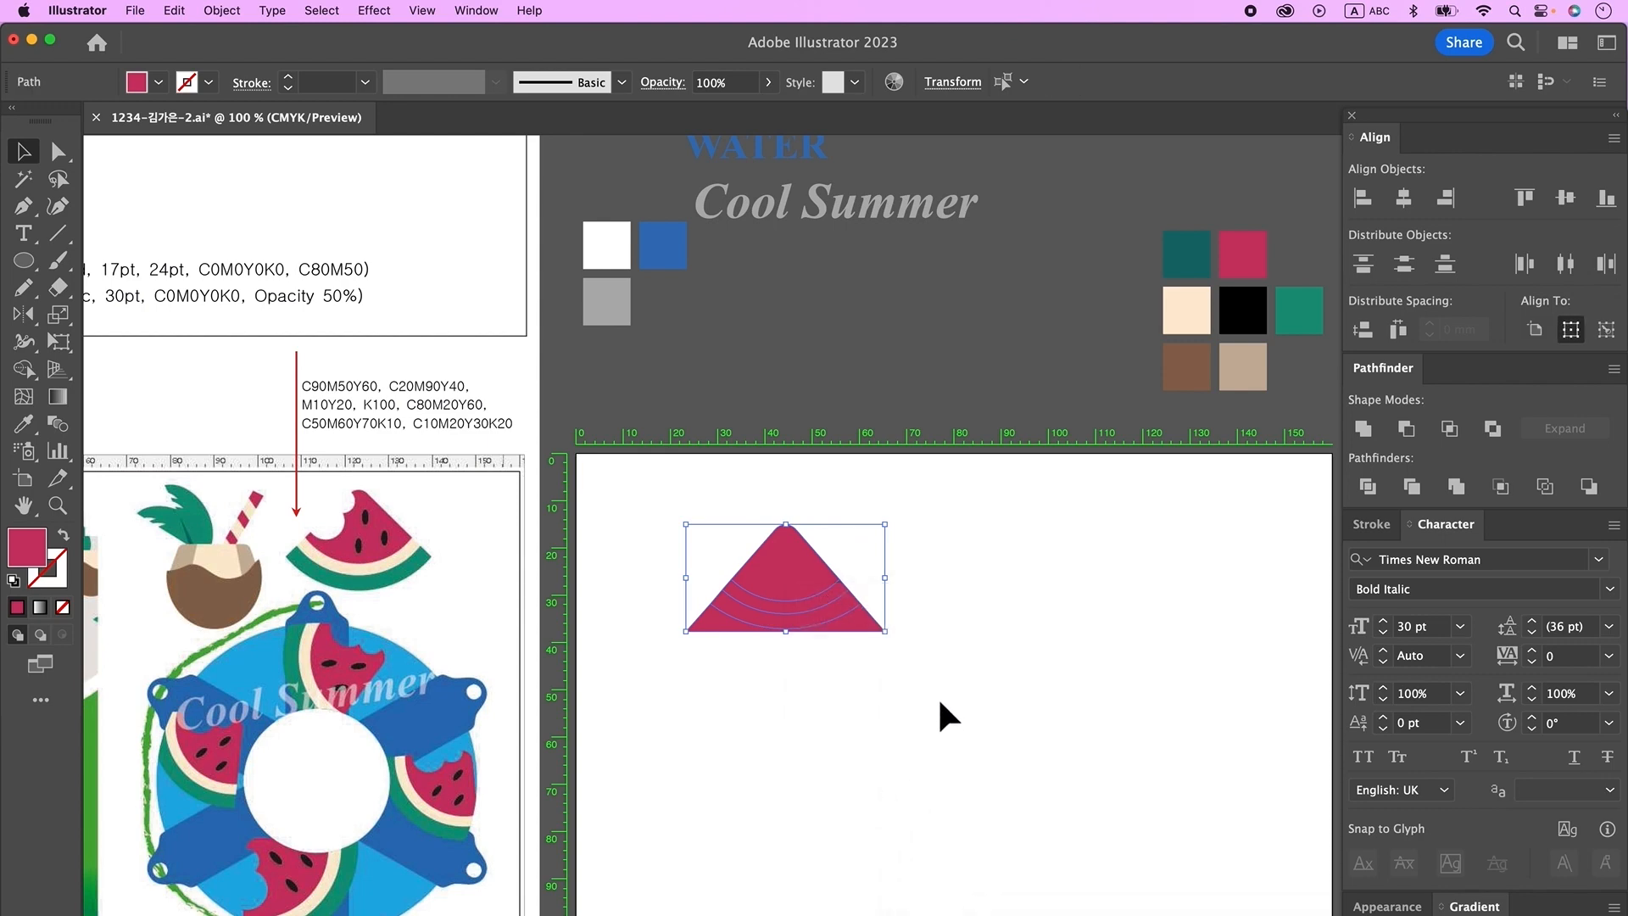
# - Move the curved slice pieces up off the triangle's base and delete the leftover bottom piece
pyautogui.click(784, 504)
pyautogui.click(806, 618)
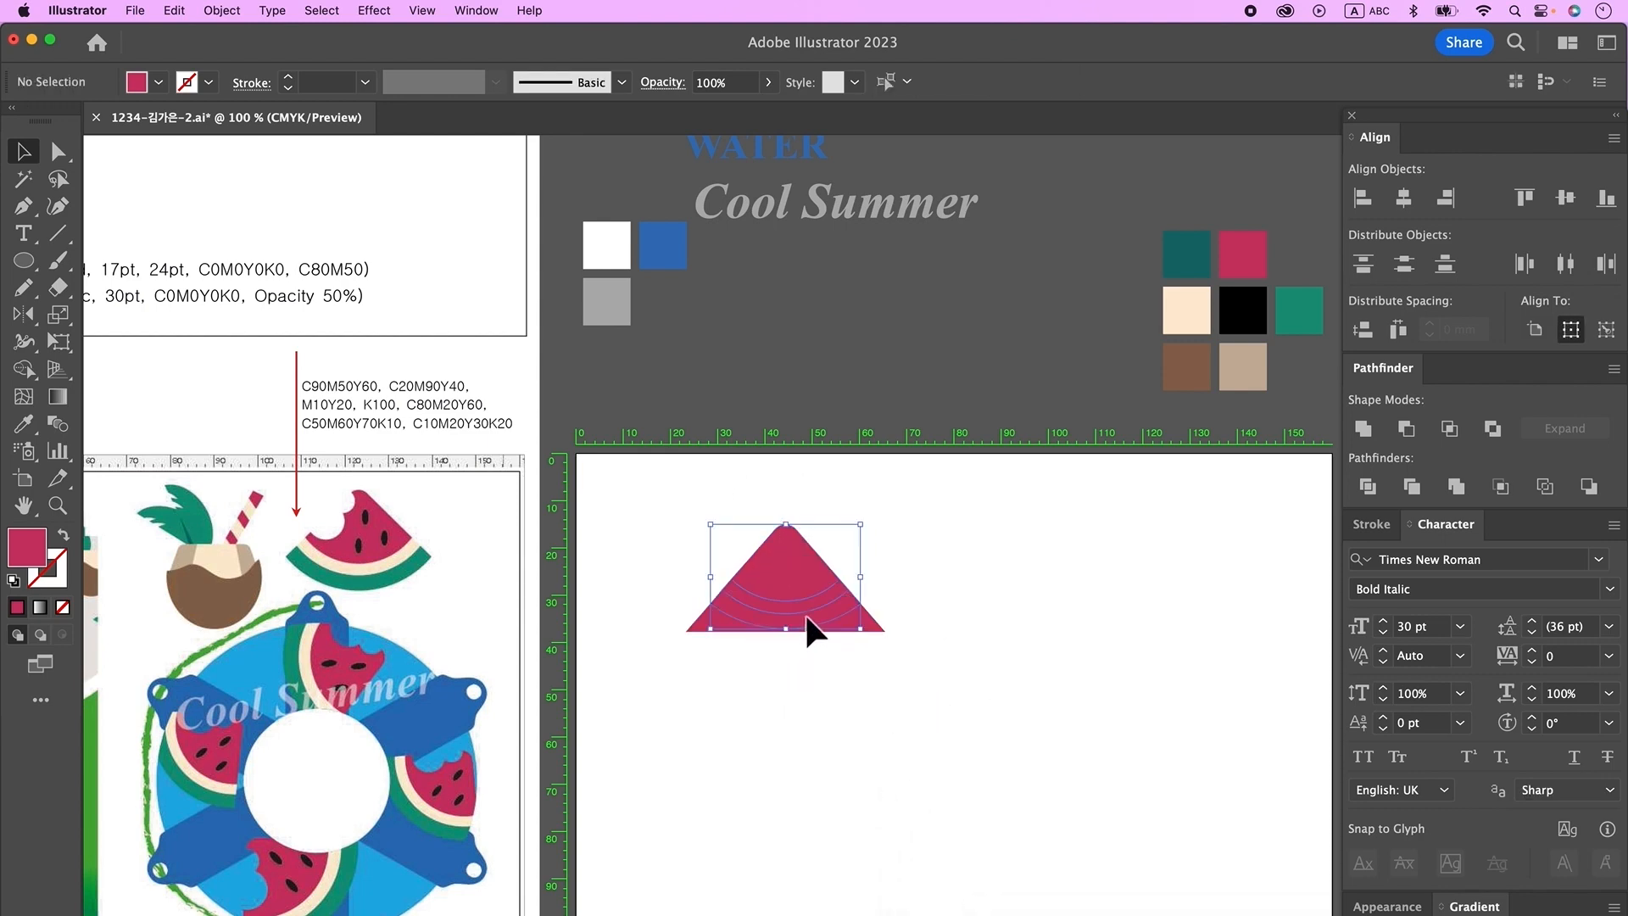
pyautogui.moveTo(806, 619); pyautogui.dragTo(802, 570)
pyautogui.click(703, 624)
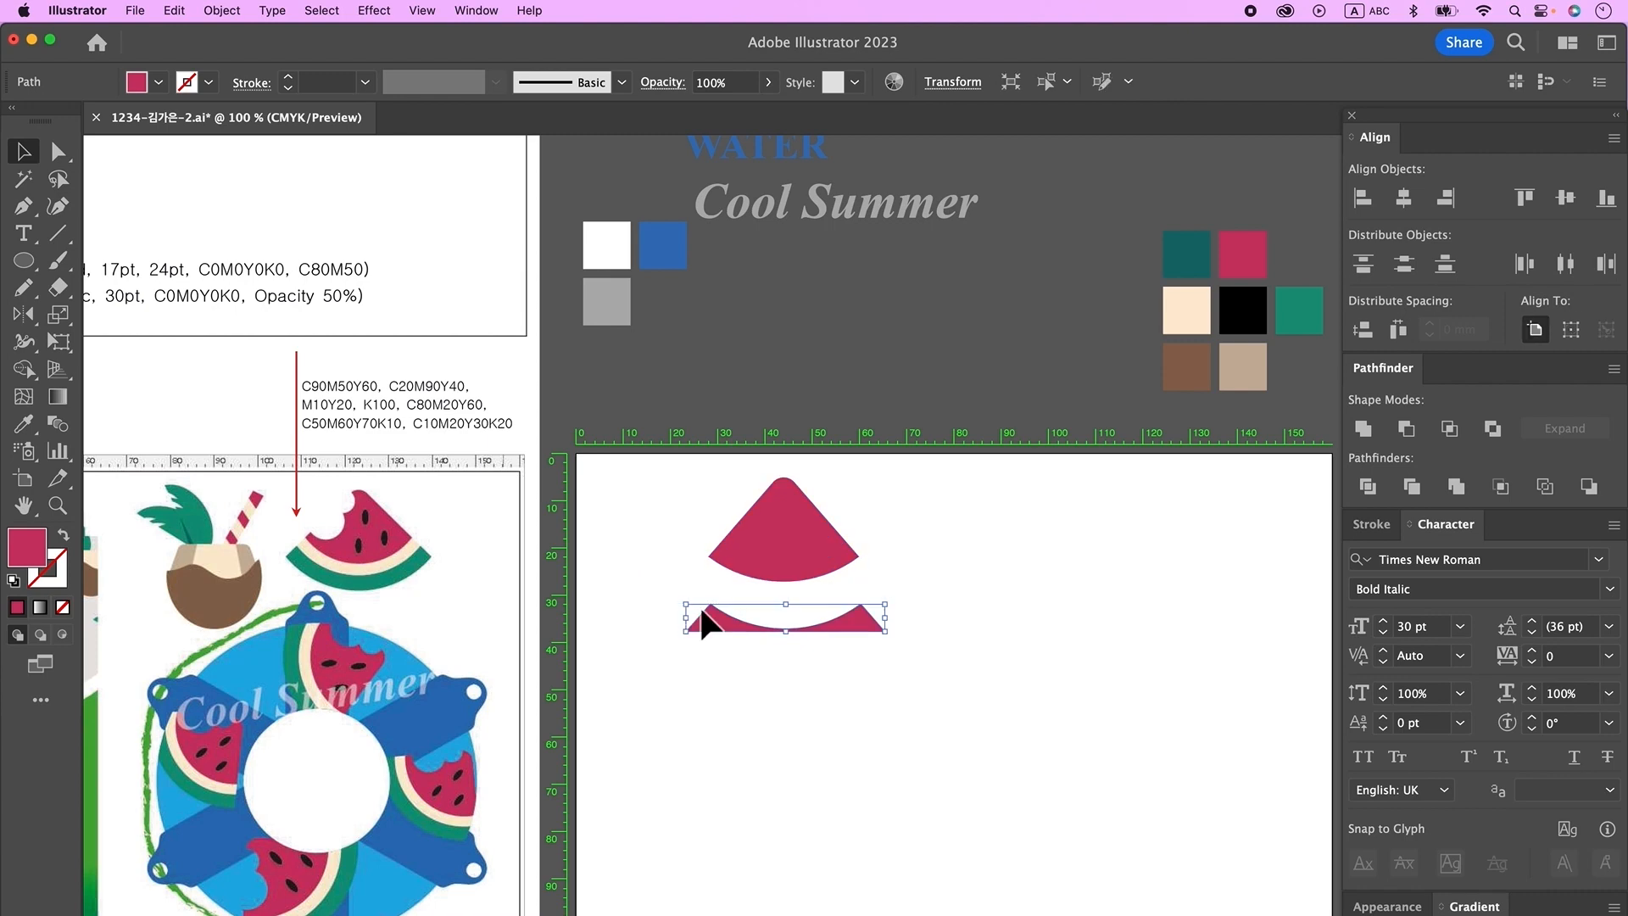
pyautogui.press('Delete')
# - Color the slice's middle band with the cream swatch and its outer rind with the green swatch
pyautogui.click(806, 572)
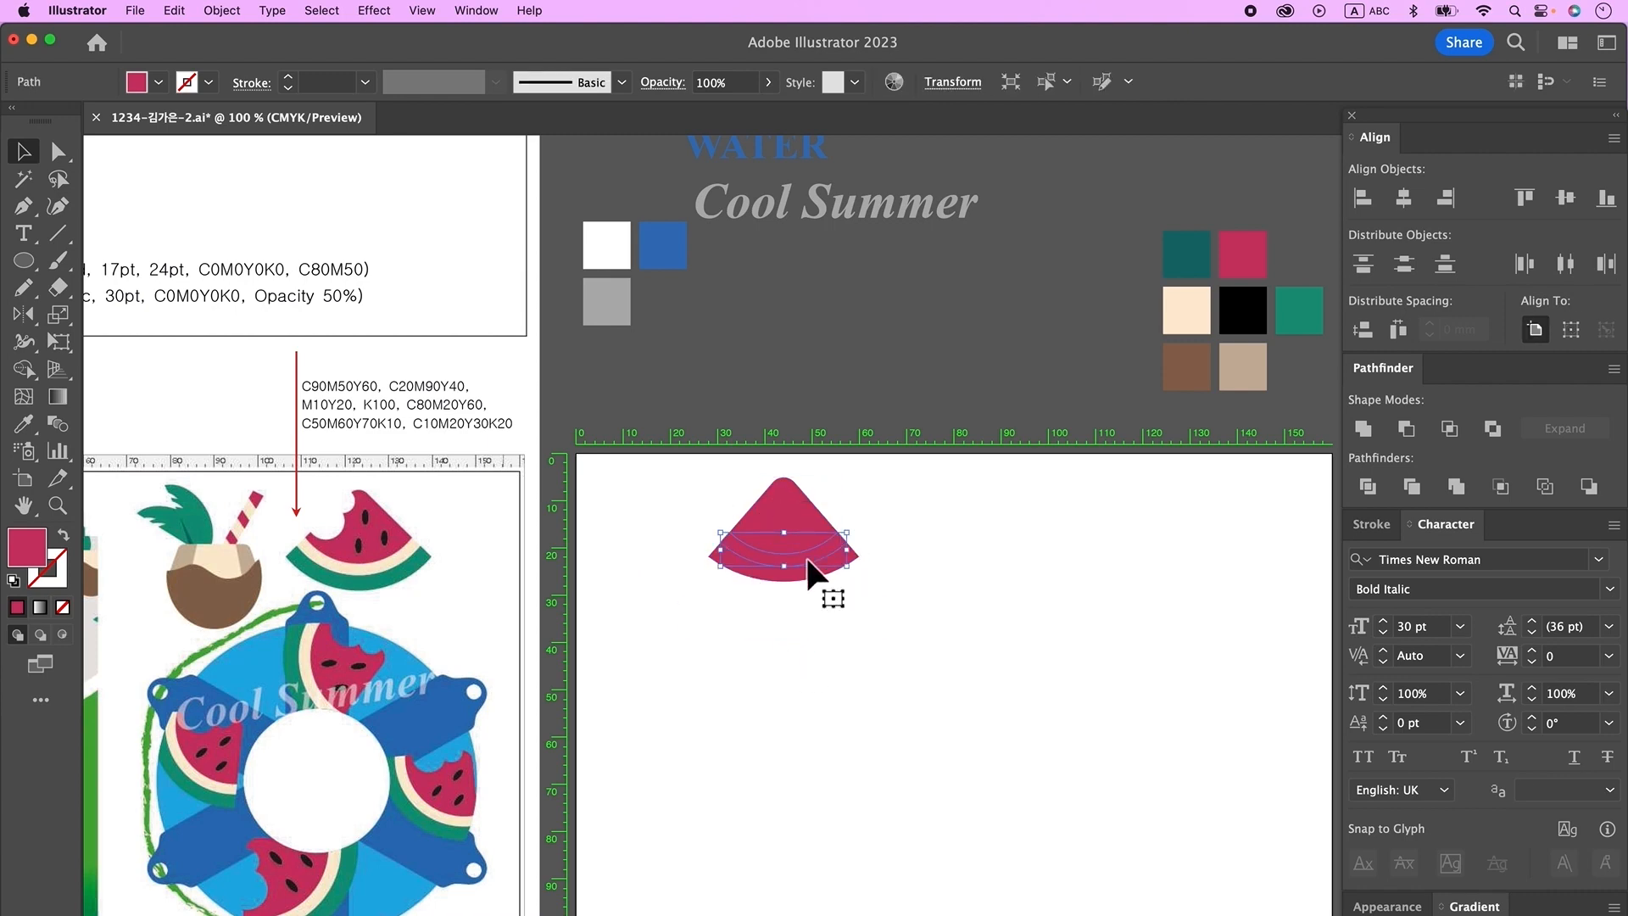
pyautogui.press('i')
pyautogui.click(1195, 317)
pyautogui.keyDown('super'); pyautogui.click(808, 575); pyautogui.keyUp('super')
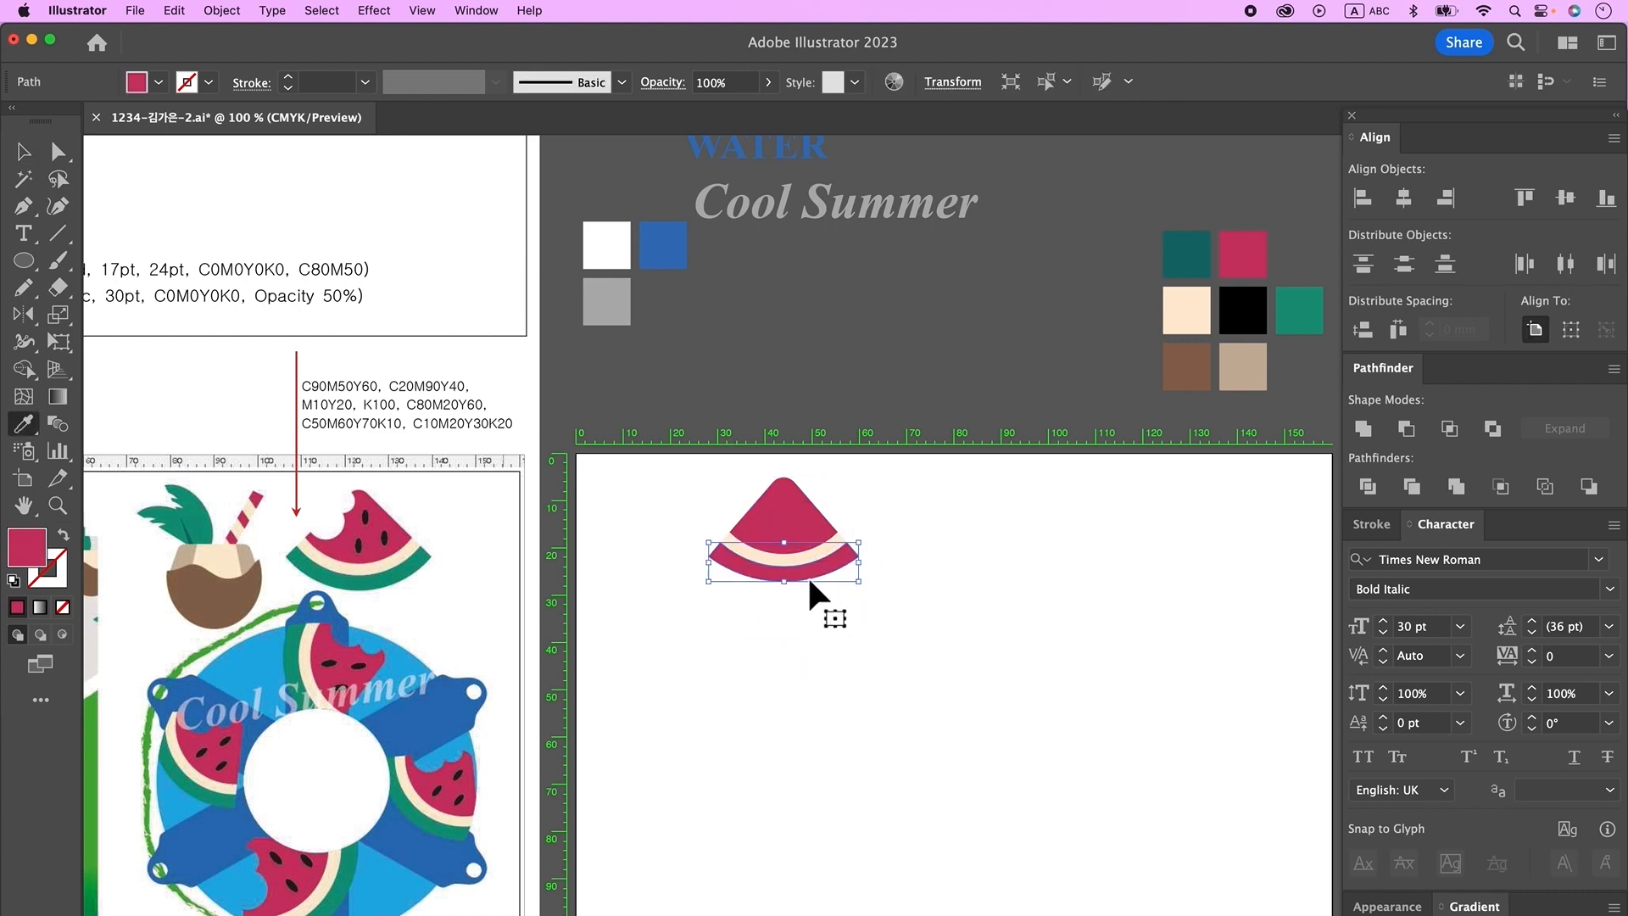
pyautogui.click(1290, 320)
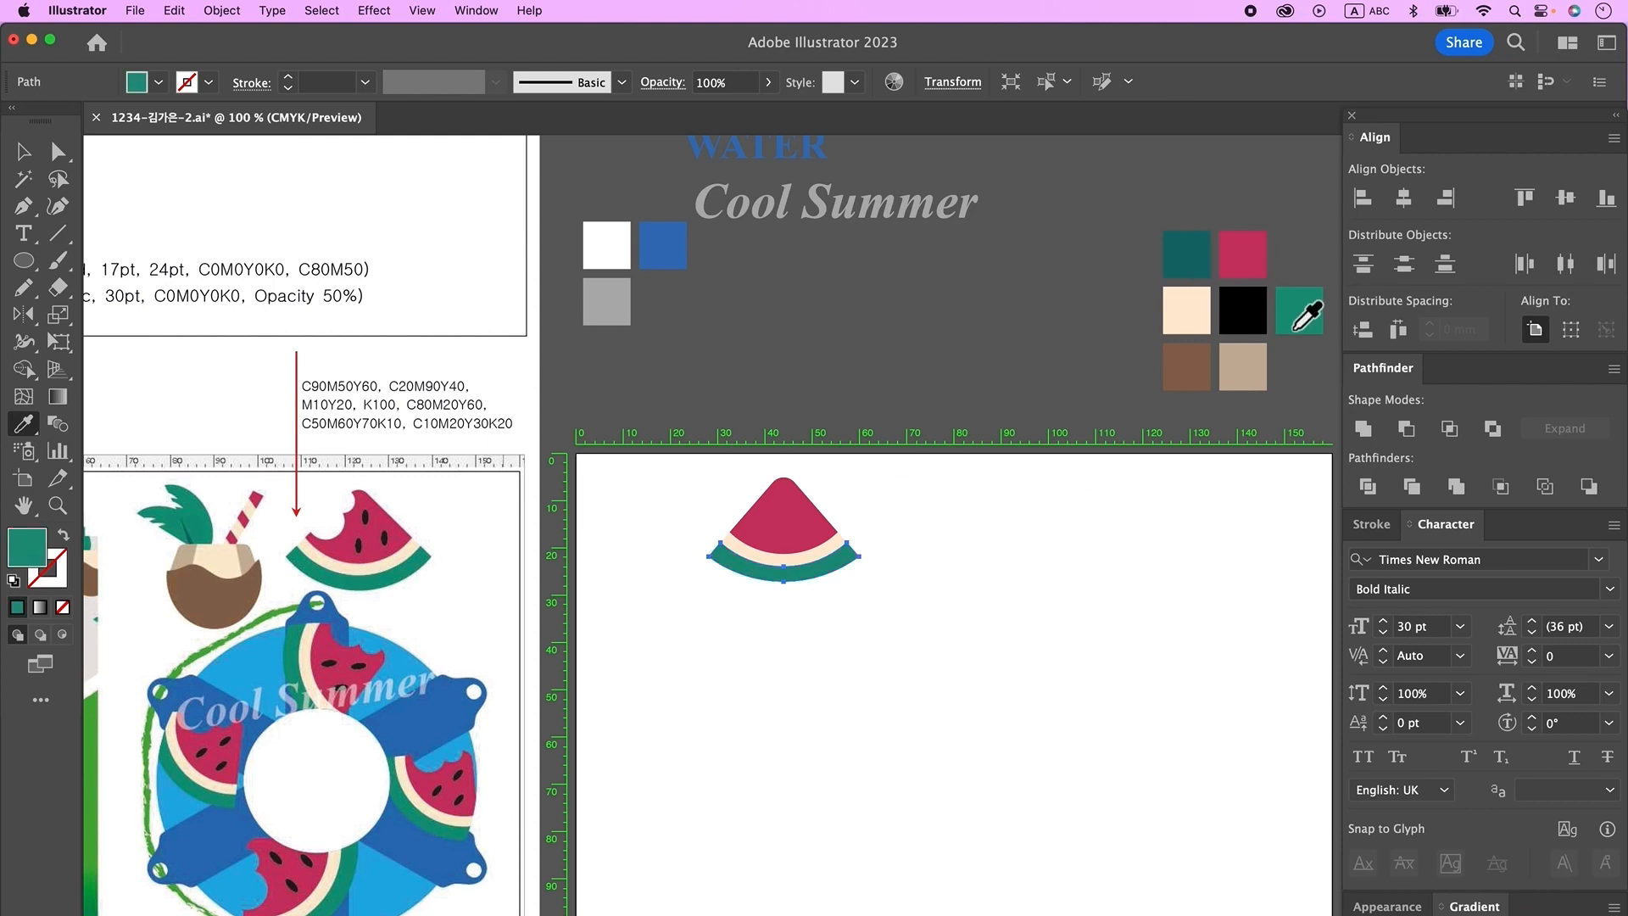
pyautogui.press('super+shift+a')
# - Place two touching circles, about 5 mm and 9 mm wide, over the slice's upper left edge as a bite shape
pyautogui.click(23, 260)
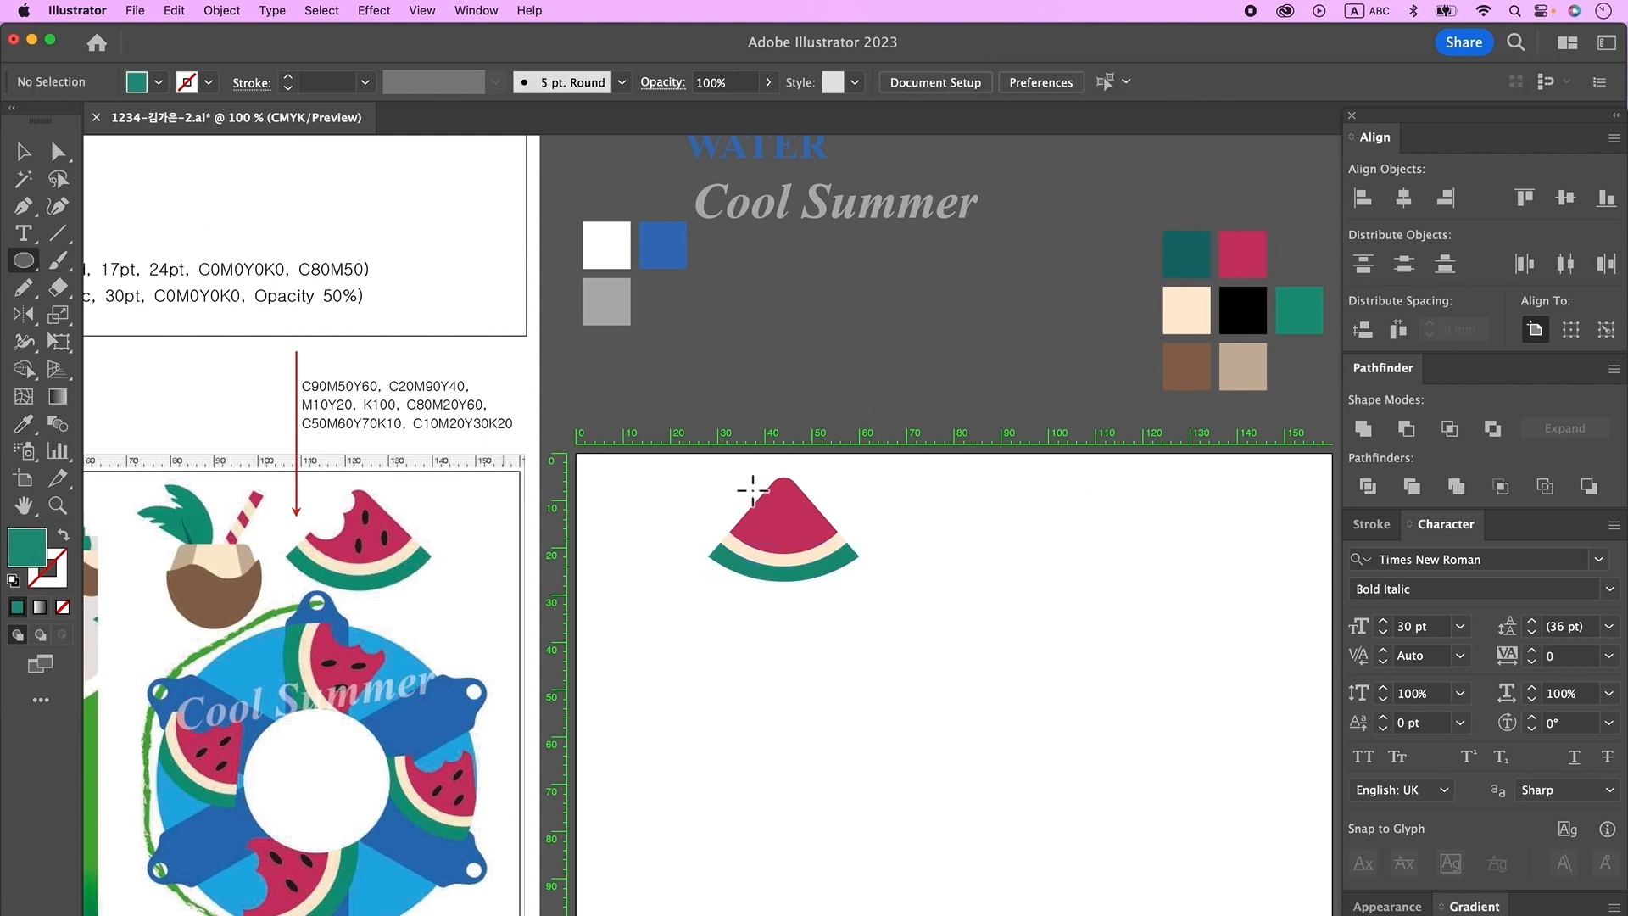
pyautogui.press('d')
pyautogui.moveTo(759, 488)
pyautogui.mouseDown()
pyautogui.moveTo(798, 517)
pyautogui.moveTo(752, 509)
pyautogui.mouseUp()
pyautogui.click(25, 152)
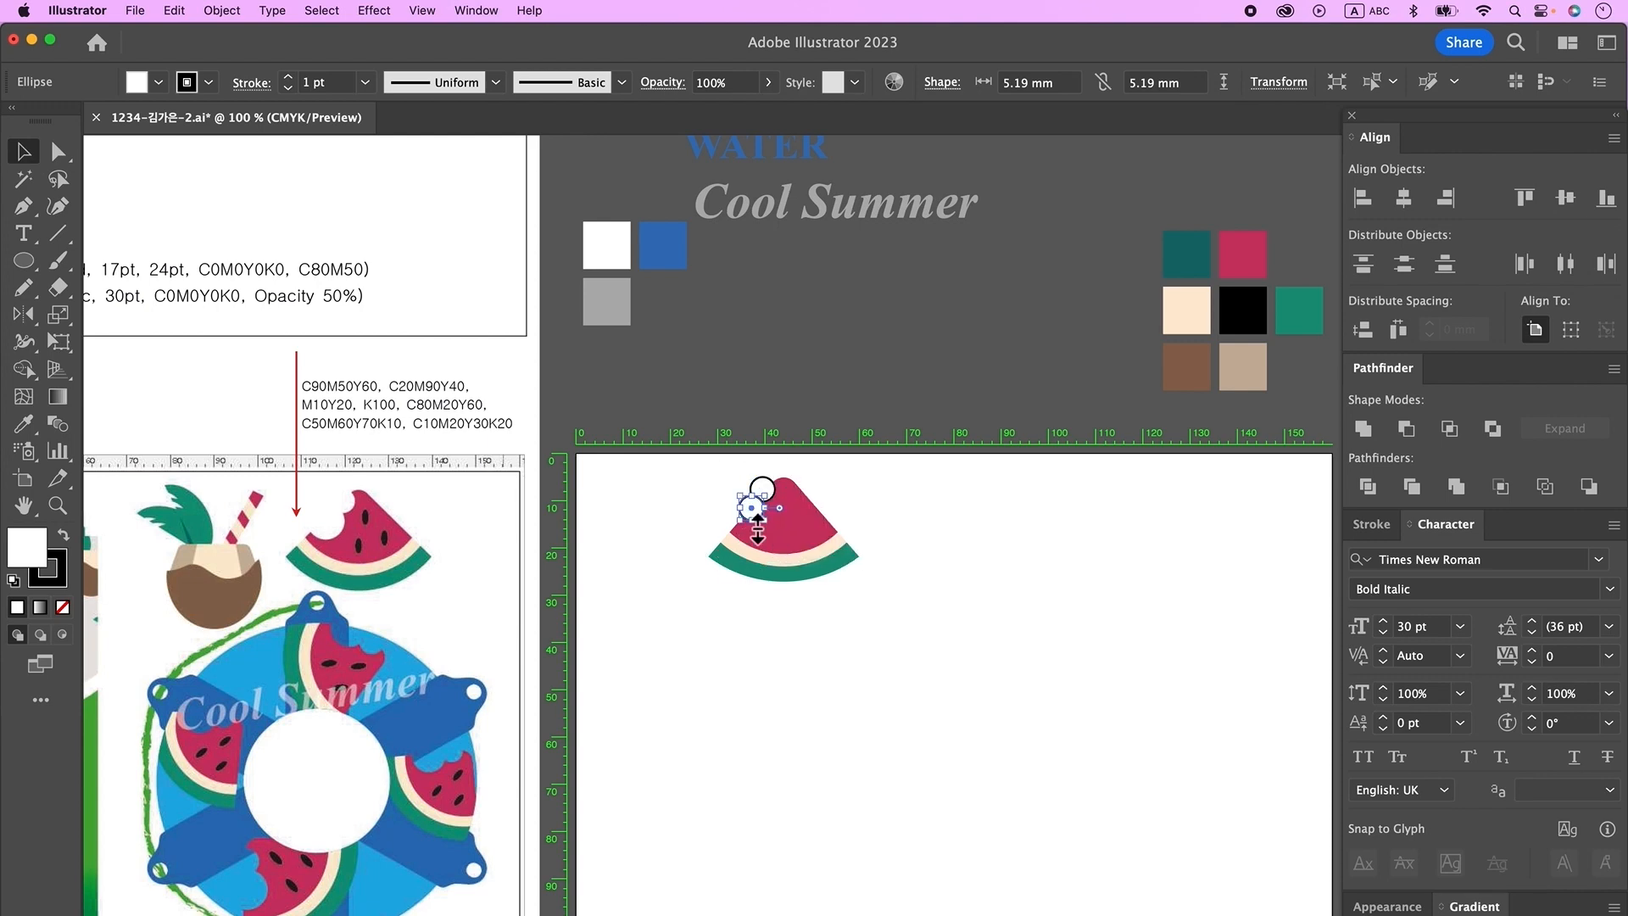
pyautogui.moveTo(758, 528); pyautogui.dragTo(758, 546)
pyautogui.click(808, 649)
pyautogui.click(753, 510)
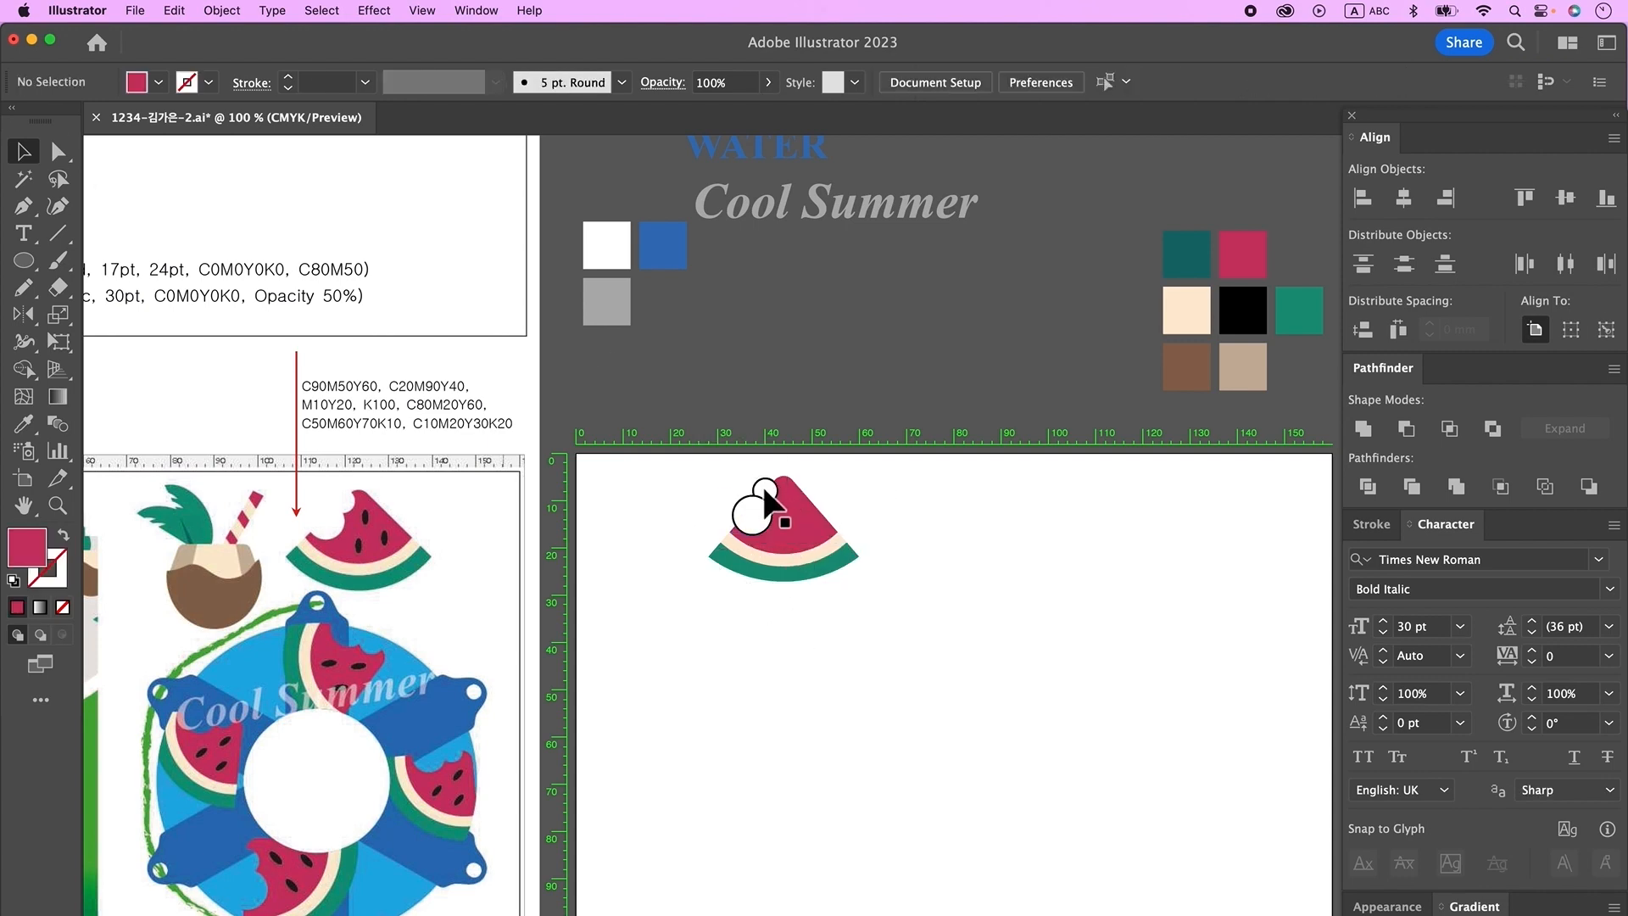
pyautogui.click(766, 489)
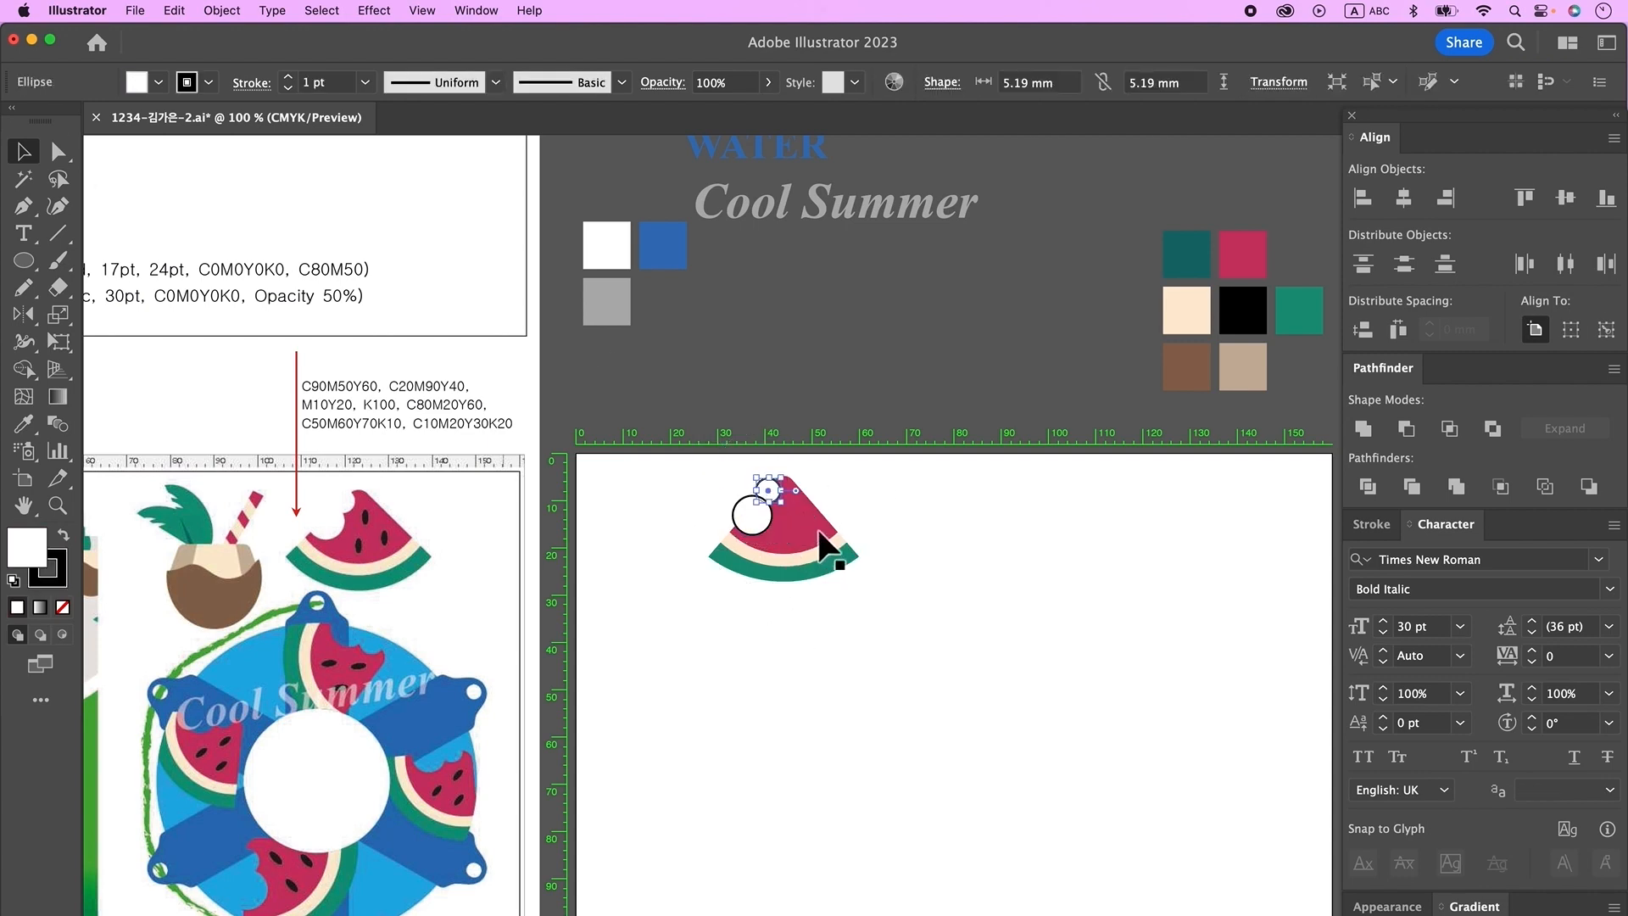
# - Divide the slice with the two circles, ungroup the result, and delete the circle pieces to leave a bite
pyautogui.moveTo(728, 462); pyautogui.dragTo(824, 553)
pyautogui.click(1374, 491)
pyautogui.rightClick(780, 510)
pyautogui.click(813, 767)
pyautogui.moveTo(707, 476); pyautogui.dragTo(765, 509)
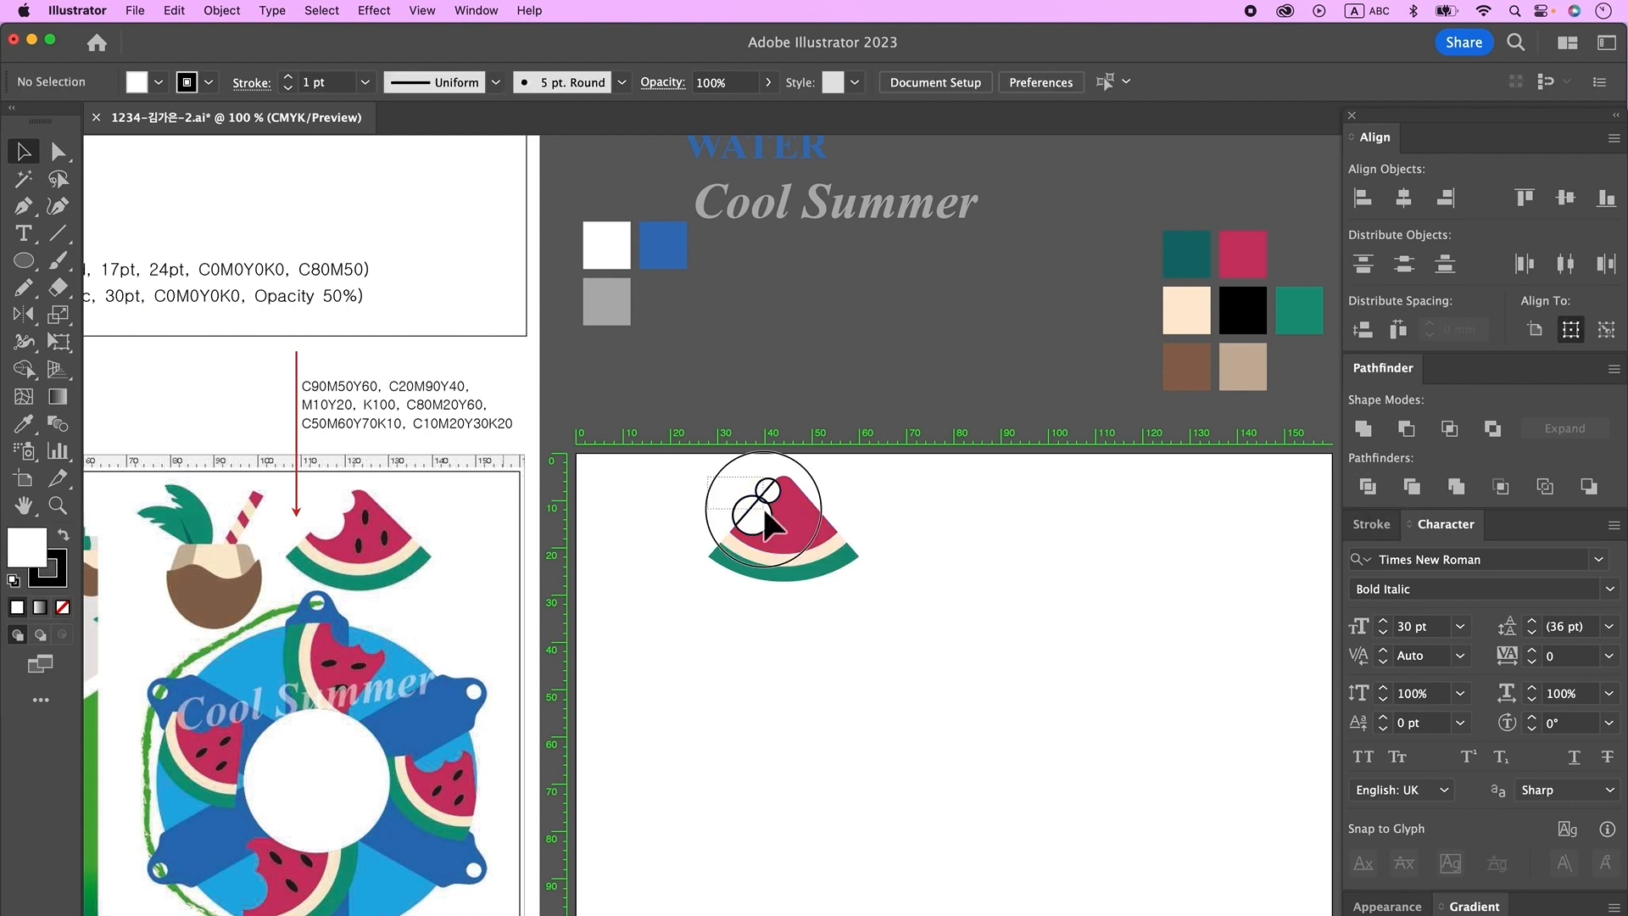
pyautogui.press('Delete')
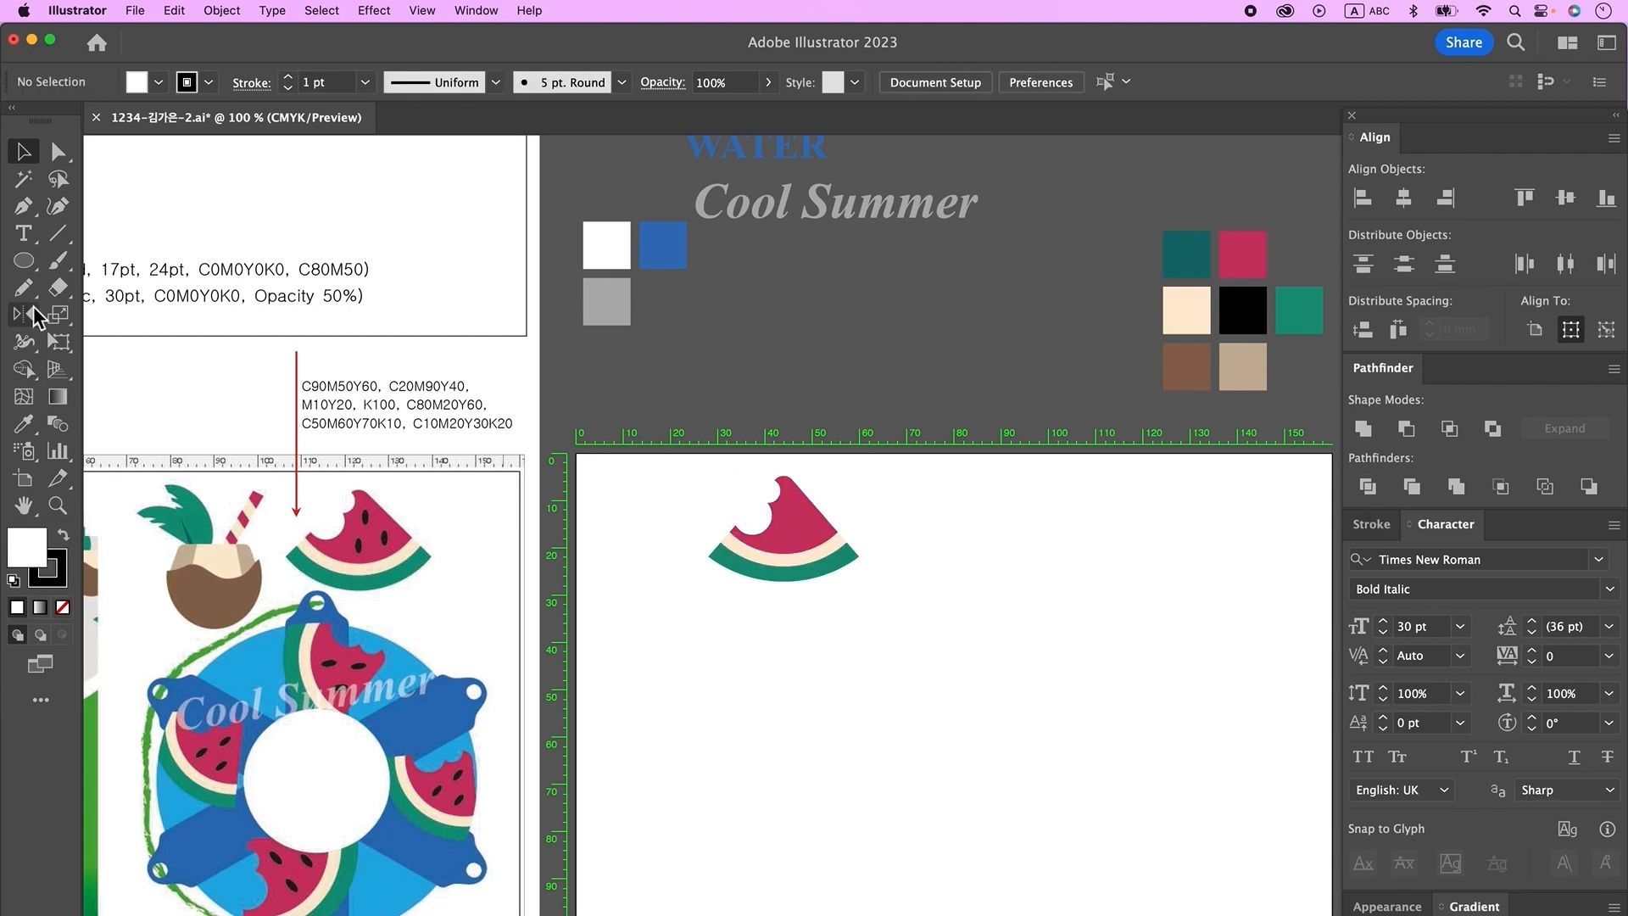
# - Draw a small black oval seed on the crimson flesh and copy it twice for three seeds
pyautogui.click(24, 260)
pyautogui.moveTo(788, 503); pyautogui.dragTo(794, 517)
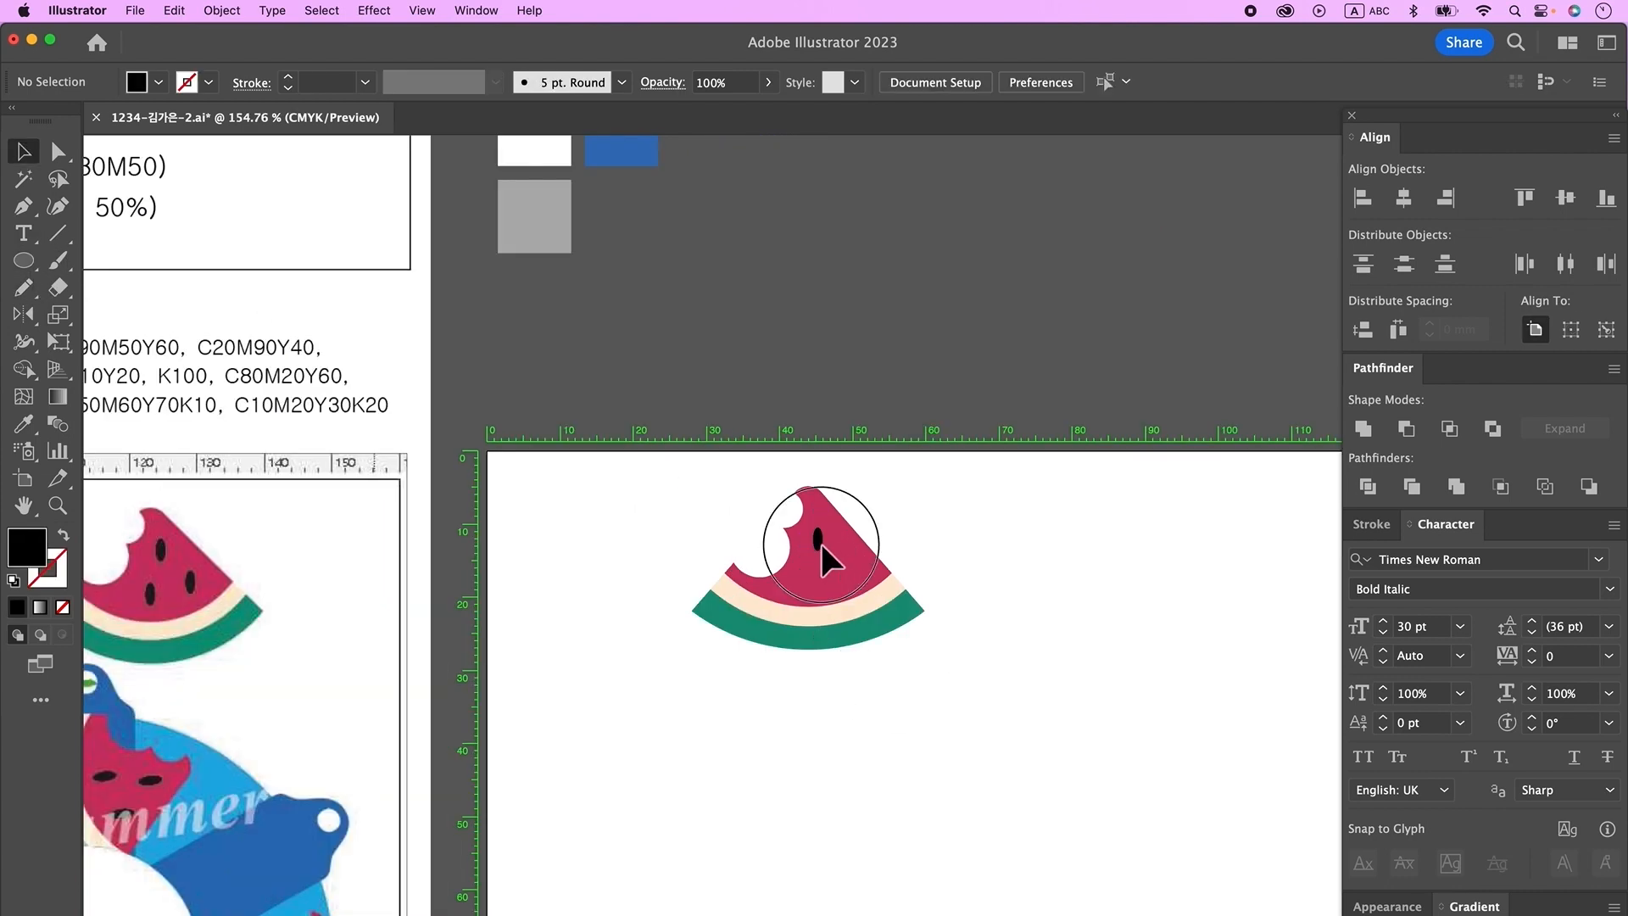
pyautogui.moveTo(821, 543); pyautogui.dragTo(851, 569)
pyautogui.moveTo(848, 567); pyautogui.dragTo(815, 584)
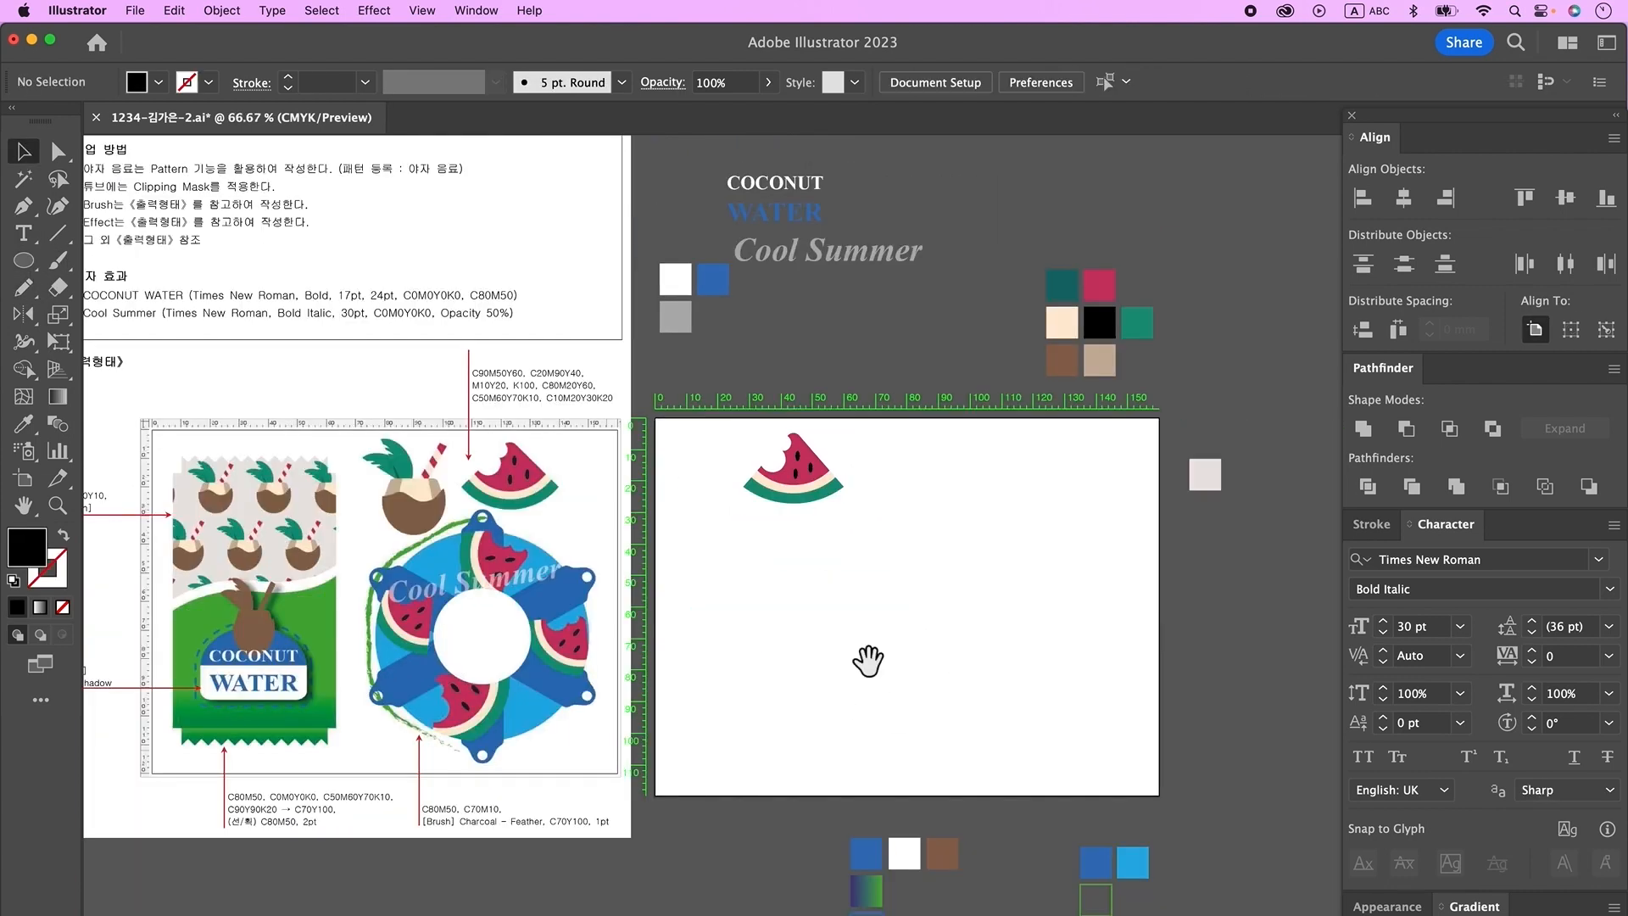
# - Select the whole watermelon slice with its seeds and move it to the artboard's upper right area
pyautogui.scroll(1, 767, 626)
pyautogui.moveTo(725, 461); pyautogui.dragTo(857, 600)
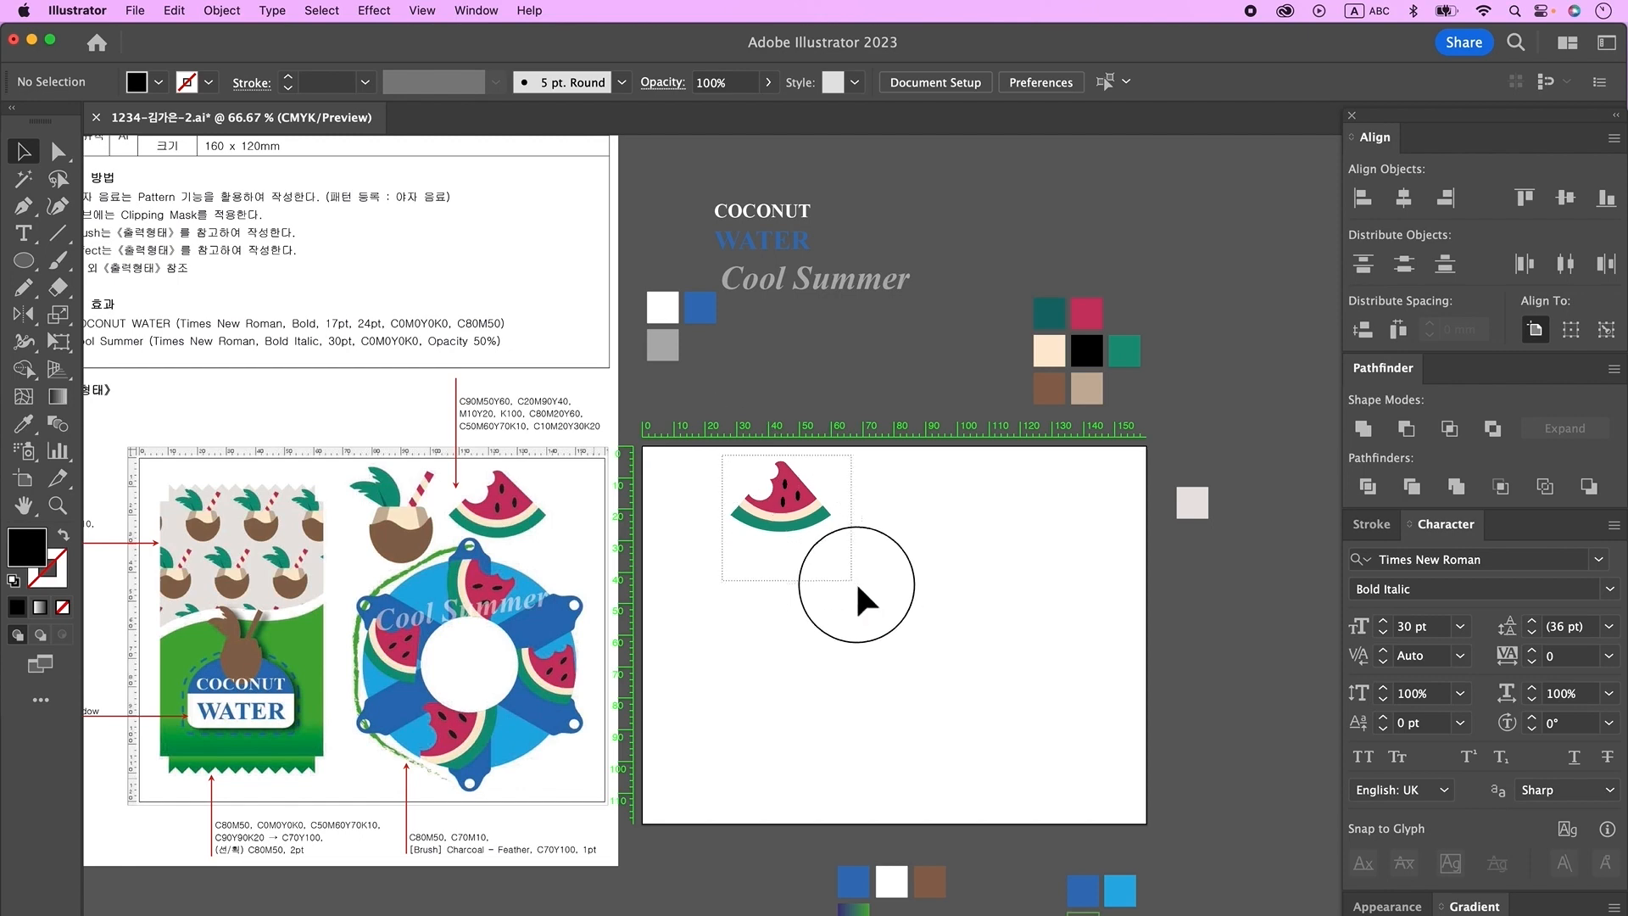
pyautogui.rightClick(787, 502)
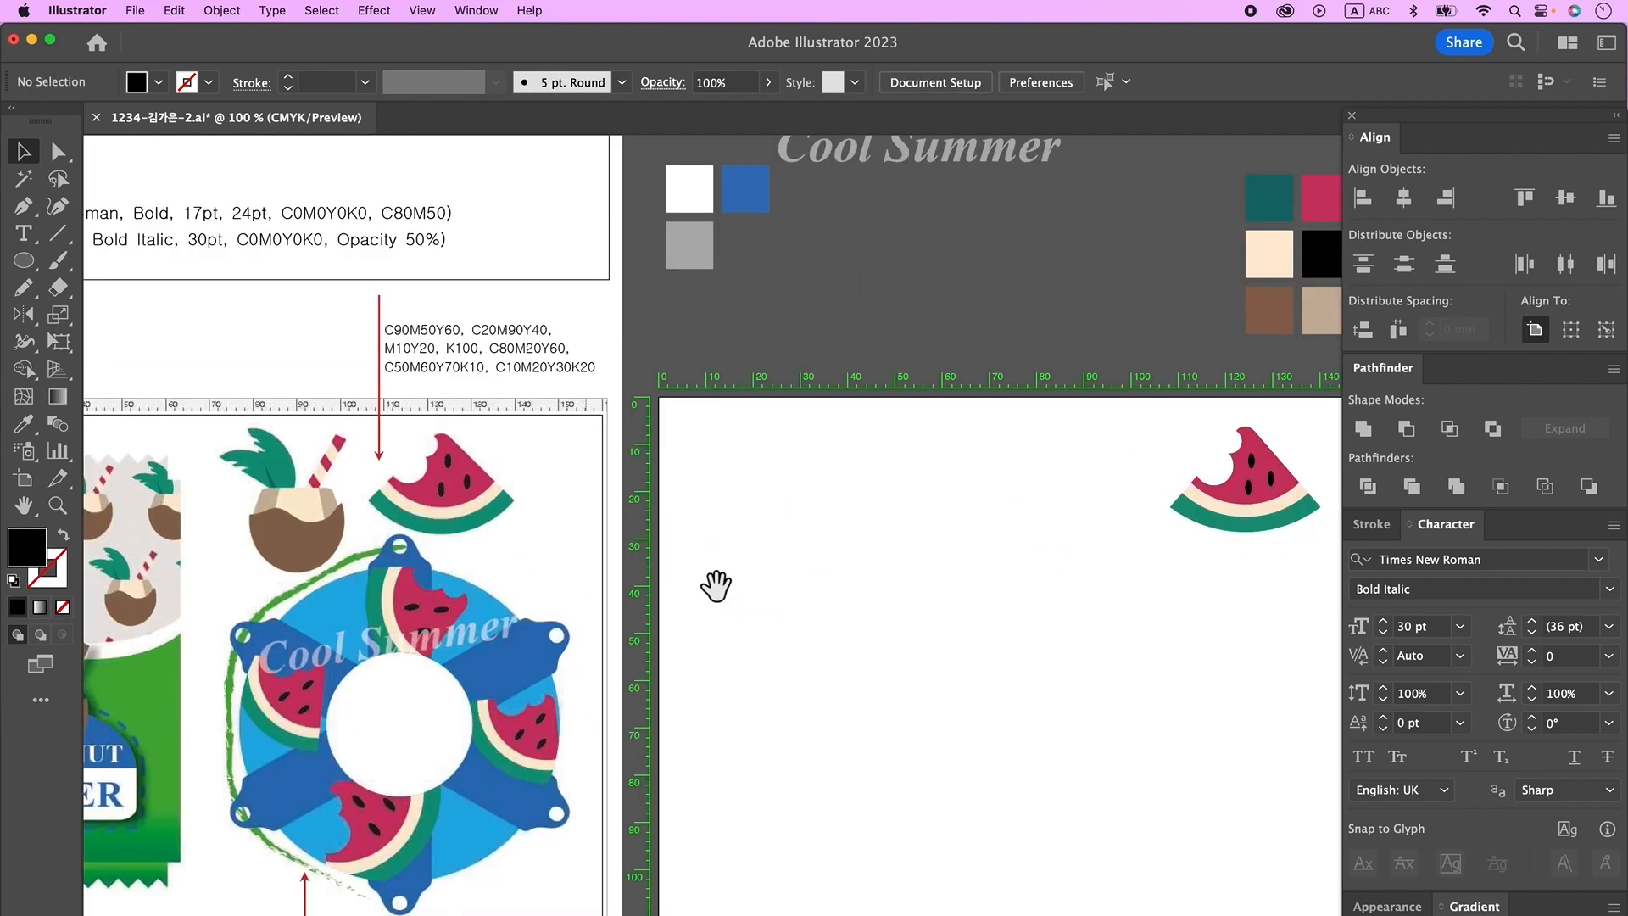
pyautogui.moveTo(664, 630)
pyautogui.mouseDown()
pyautogui.moveTo(722, 630)
pyautogui.moveTo(693, 630)
pyautogui.mouseUp()
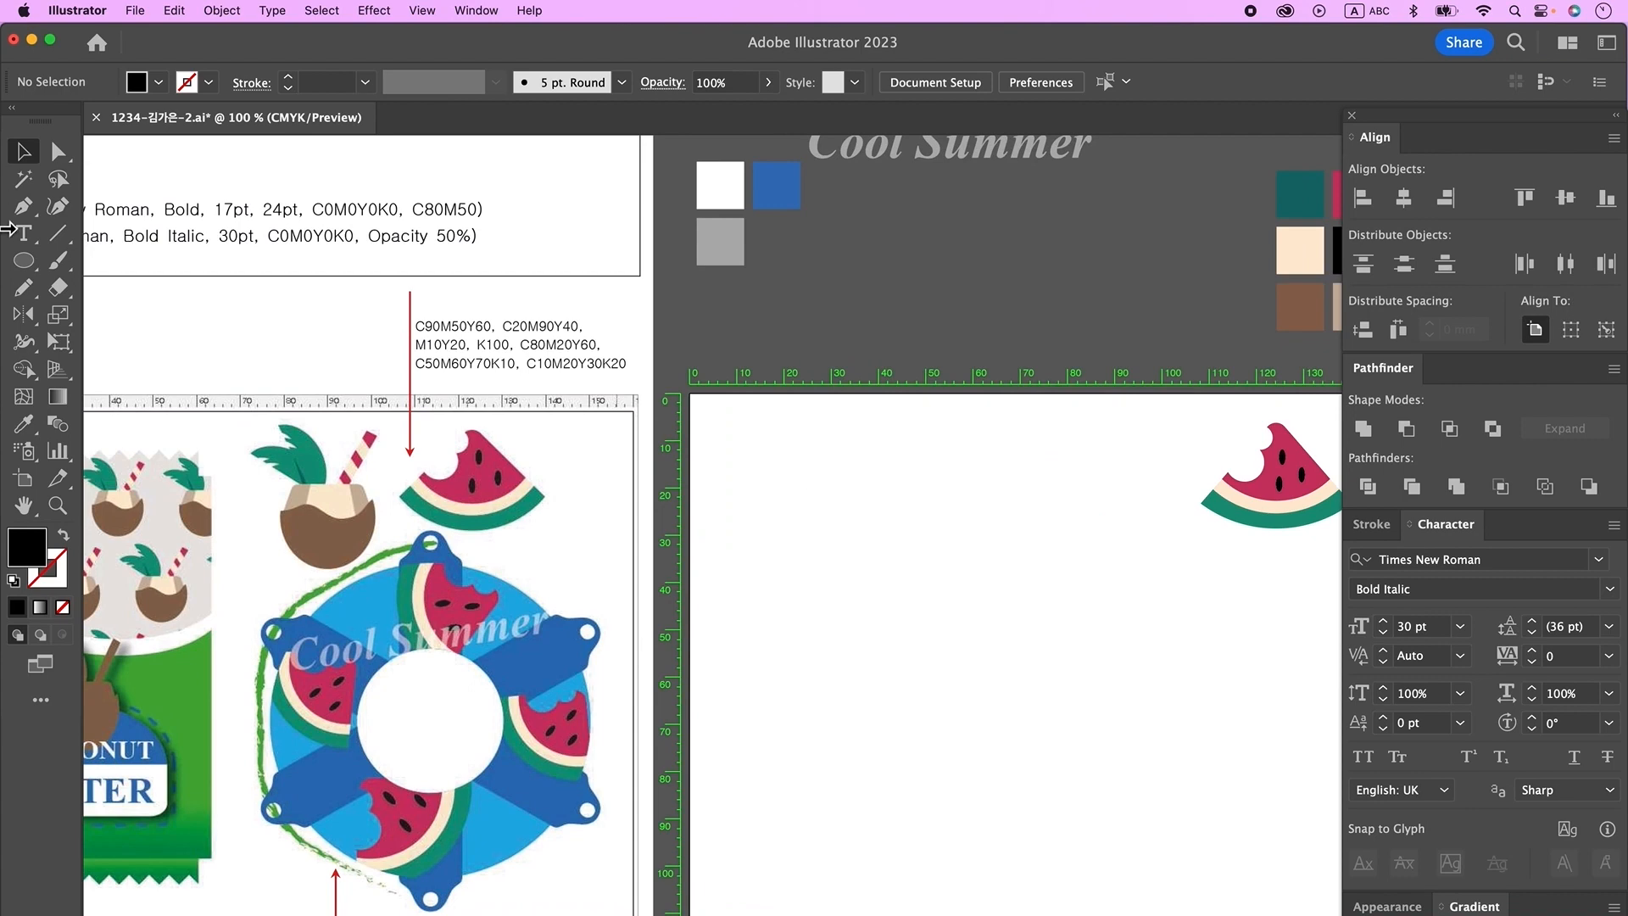
# - Draw a rectangle about 15 mm wide and 10 mm high and spread its bottom corners outward into a trapezoid
pyautogui.moveTo(24, 261); pyautogui.dragTo(108, 270)
pyautogui.press('d')
pyautogui.moveTo(839, 471)
pyautogui.mouseDown()
pyautogui.moveTo(874, 528)
pyautogui.moveTo(923, 533)
pyautogui.moveTo(910, 520)
pyautogui.mouseUp()
pyautogui.press('a')
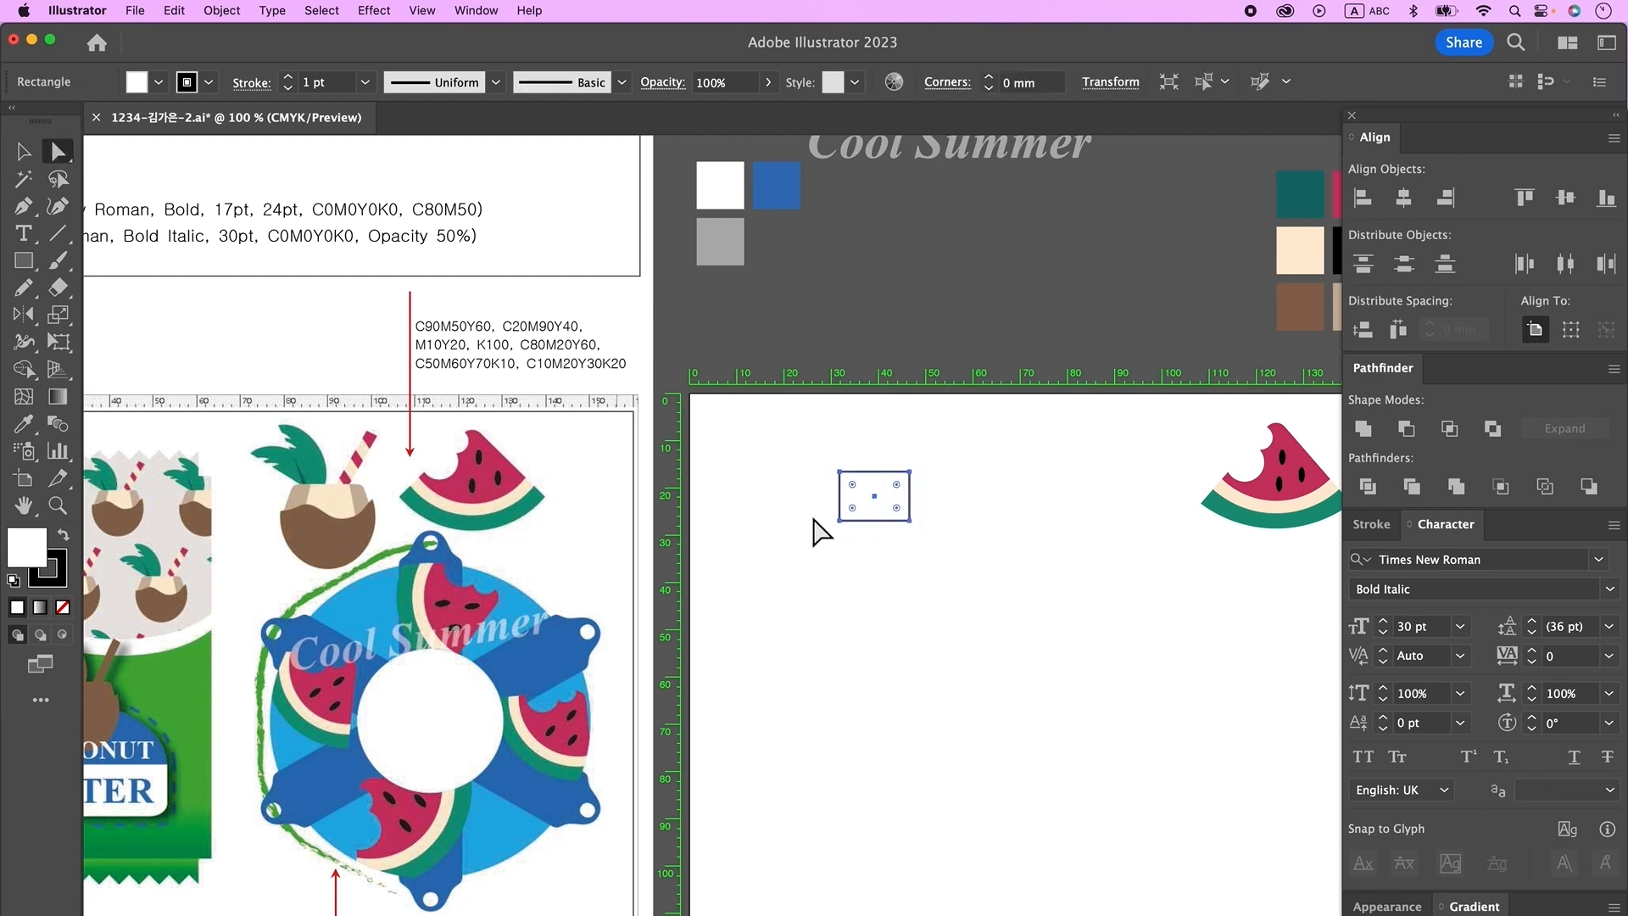
pyautogui.click(839, 521)
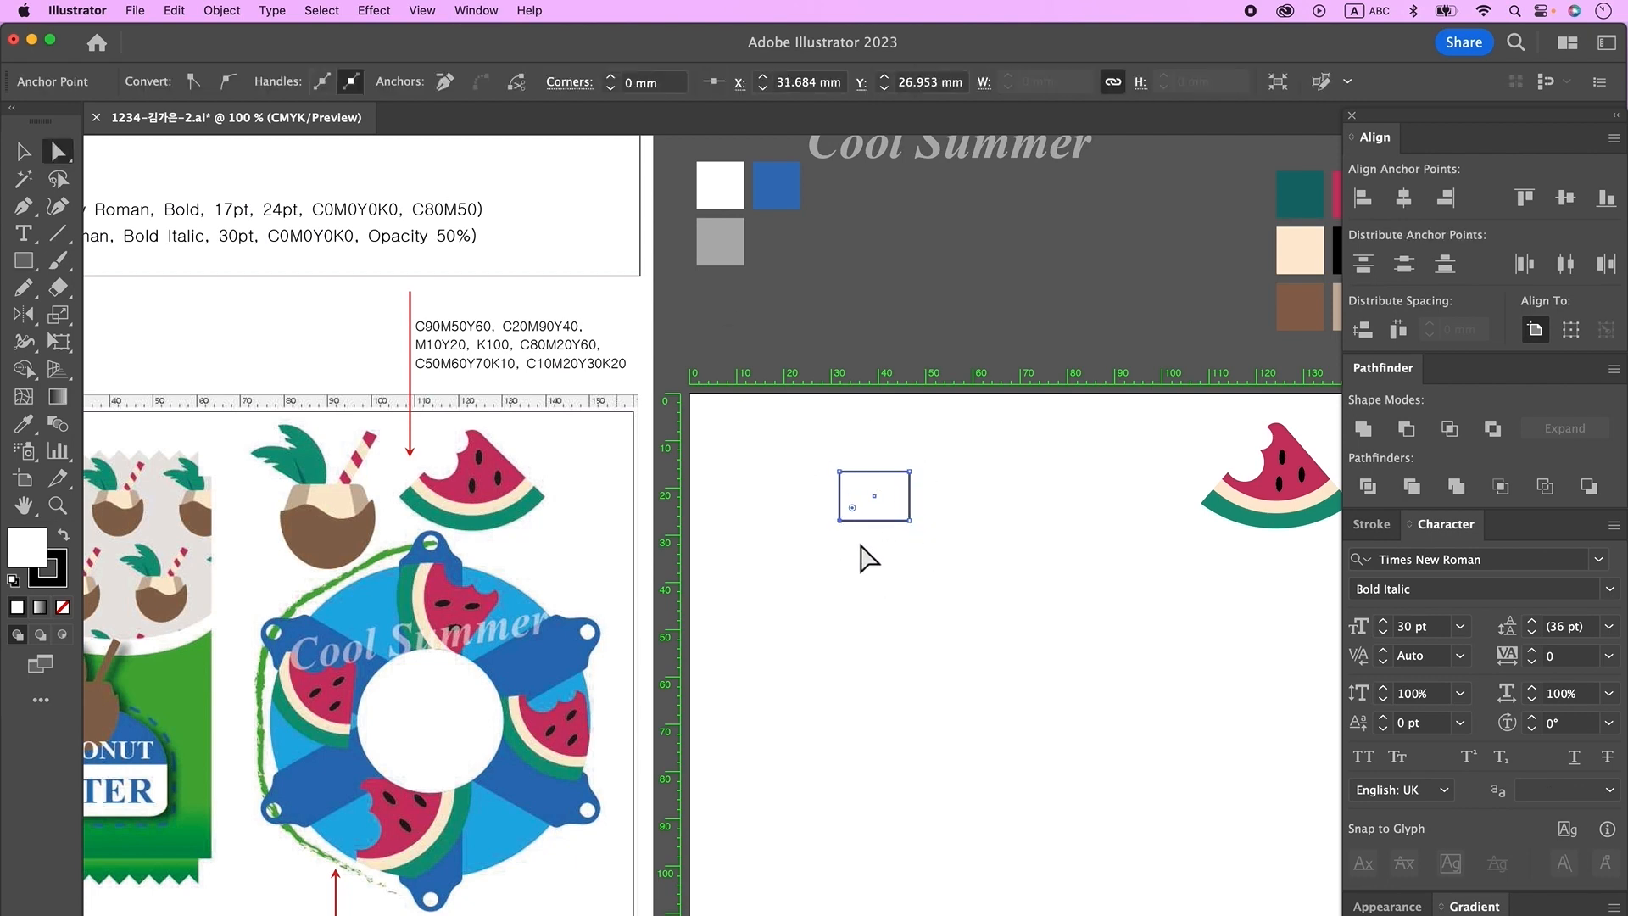
pyautogui.hotkey('shift', 'Left')
pyautogui.click(900, 521)
pyautogui.click(925, 564)
# - Round the trapezoid's two top corners and shift the shape slightly up and left
pyautogui.click(874, 499)
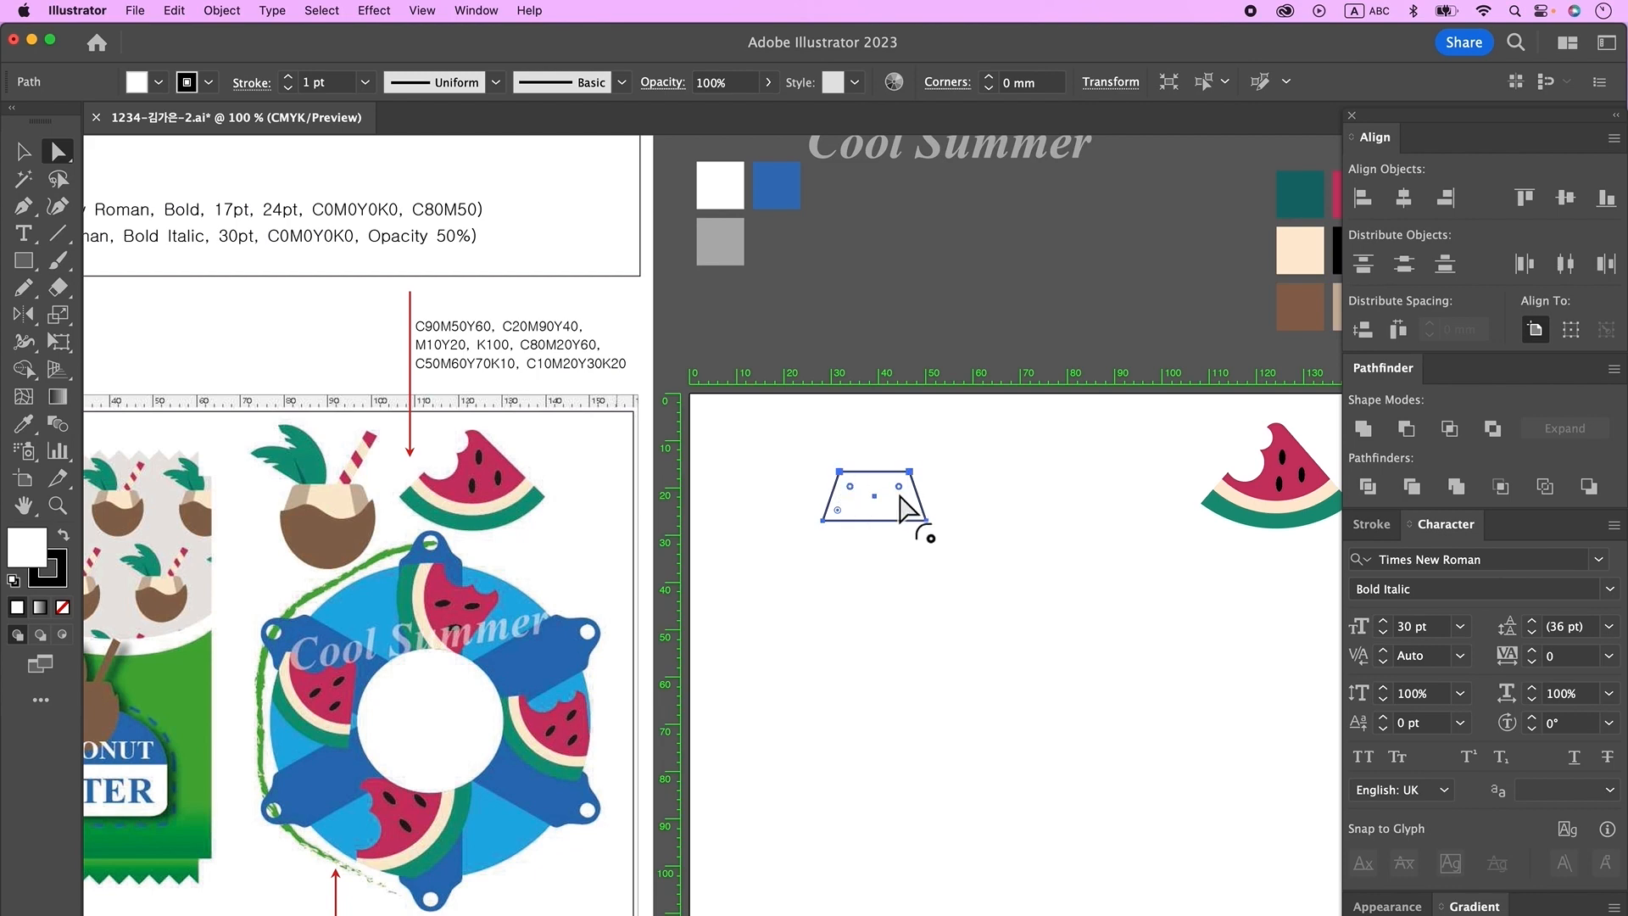
pyautogui.moveTo(899, 485); pyautogui.dragTo(917, 496)
pyautogui.press('v')
pyautogui.moveTo(866, 479); pyautogui.dragTo(856, 454)
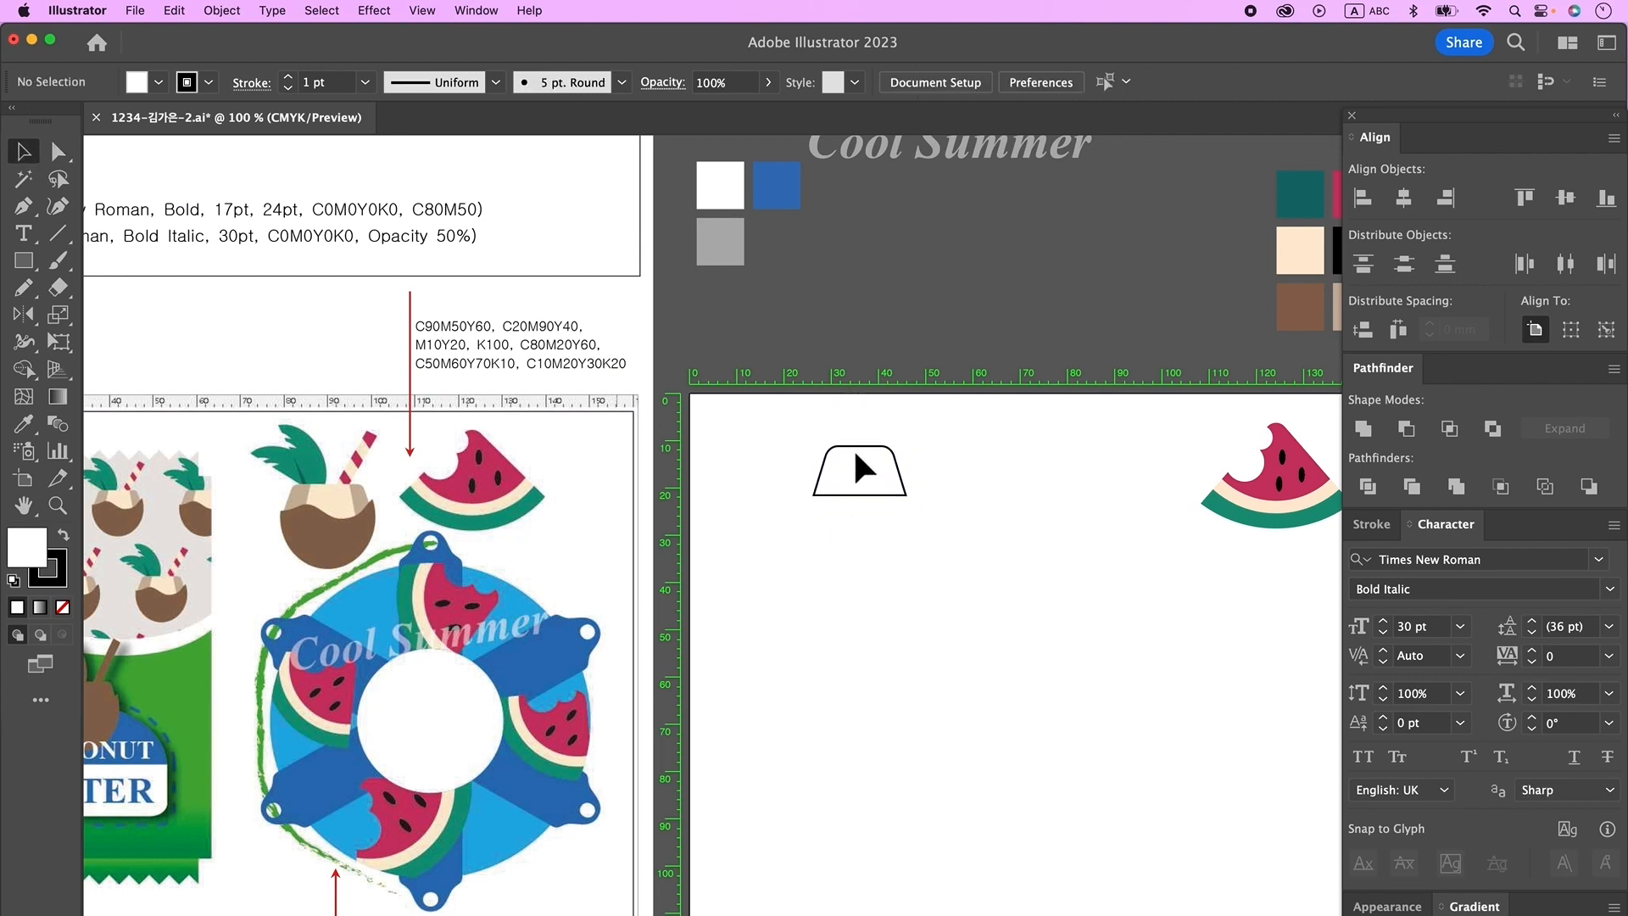
# - Draw an ellipse about 23 mm wide and 28 mm high below the trapezoid and nudge its side anchor points down
pyautogui.press('l')
pyautogui.moveTo(826, 578); pyautogui.dragTo(913, 683)
pyautogui.click(61, 159)
pyautogui.moveTo(789, 609); pyautogui.dragTo(957, 629)
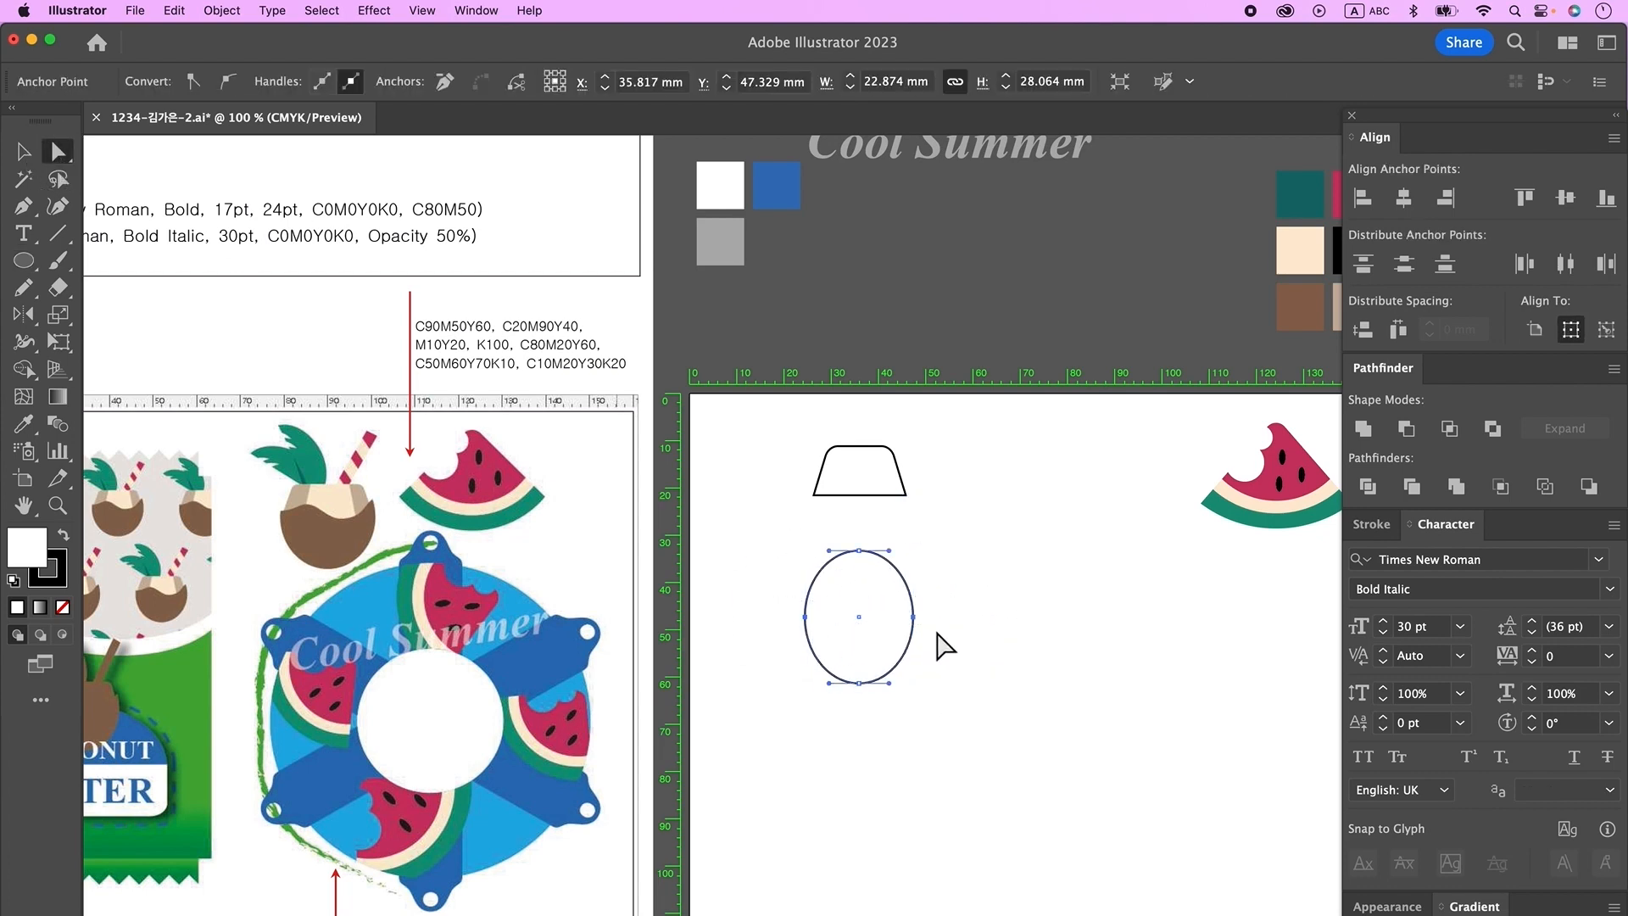
pyautogui.press('Down')
pyautogui.press('Down')
pyautogui.press('Down')
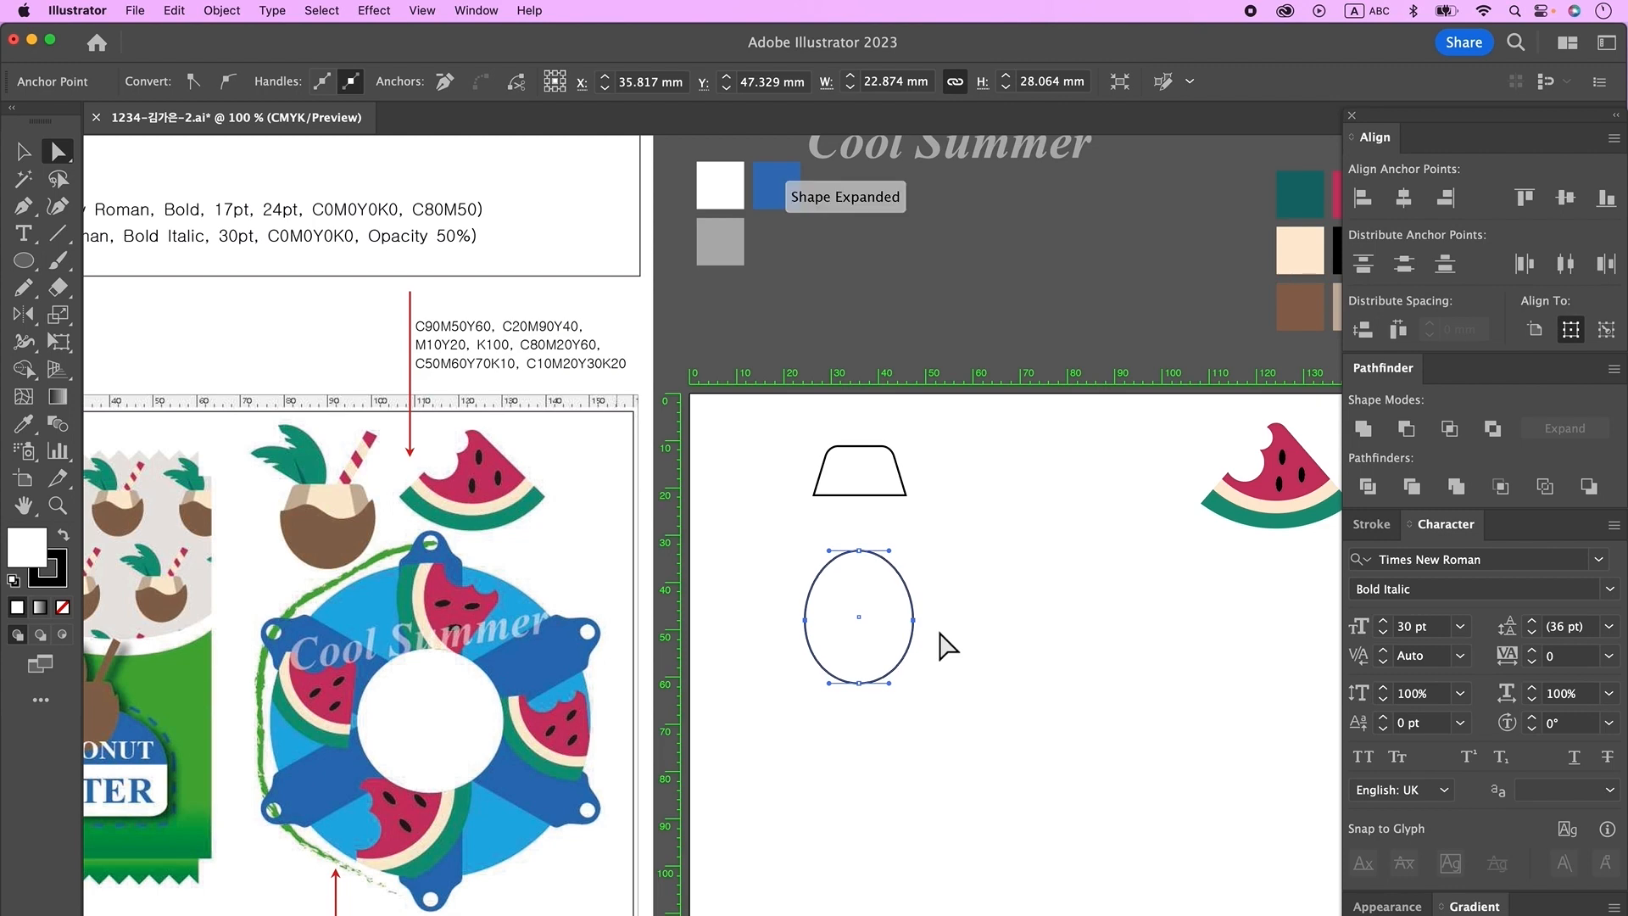
pyautogui.click(948, 647)
# - Draw a wavy unfilled path across the ellipse with the Pen tool and ready the Smooth tool for it
pyautogui.click(23, 205)
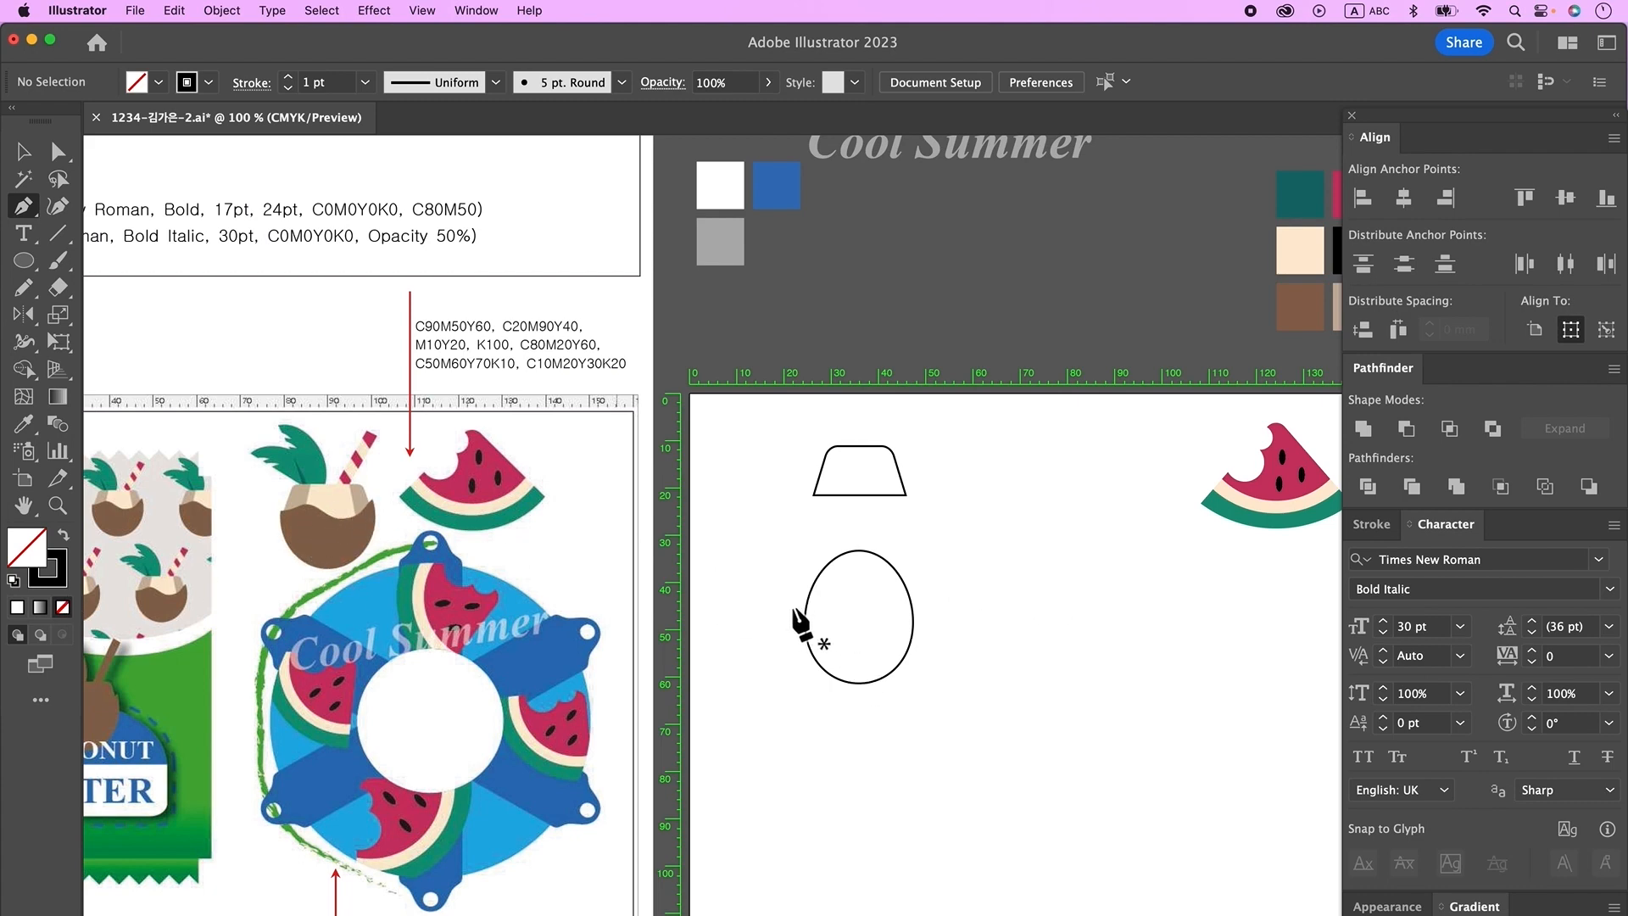
pyautogui.moveTo(826, 598)
pyautogui.mouseDown()
pyautogui.moveTo(843, 587)
pyautogui.moveTo(866, 626)
pyautogui.moveTo(915, 600)
pyautogui.moveTo(919, 571)
pyautogui.mouseUp()
pyautogui.click(893, 616)
pyautogui.keyDown('super'); pyautogui.click(1011, 619); pyautogui.keyUp('super')
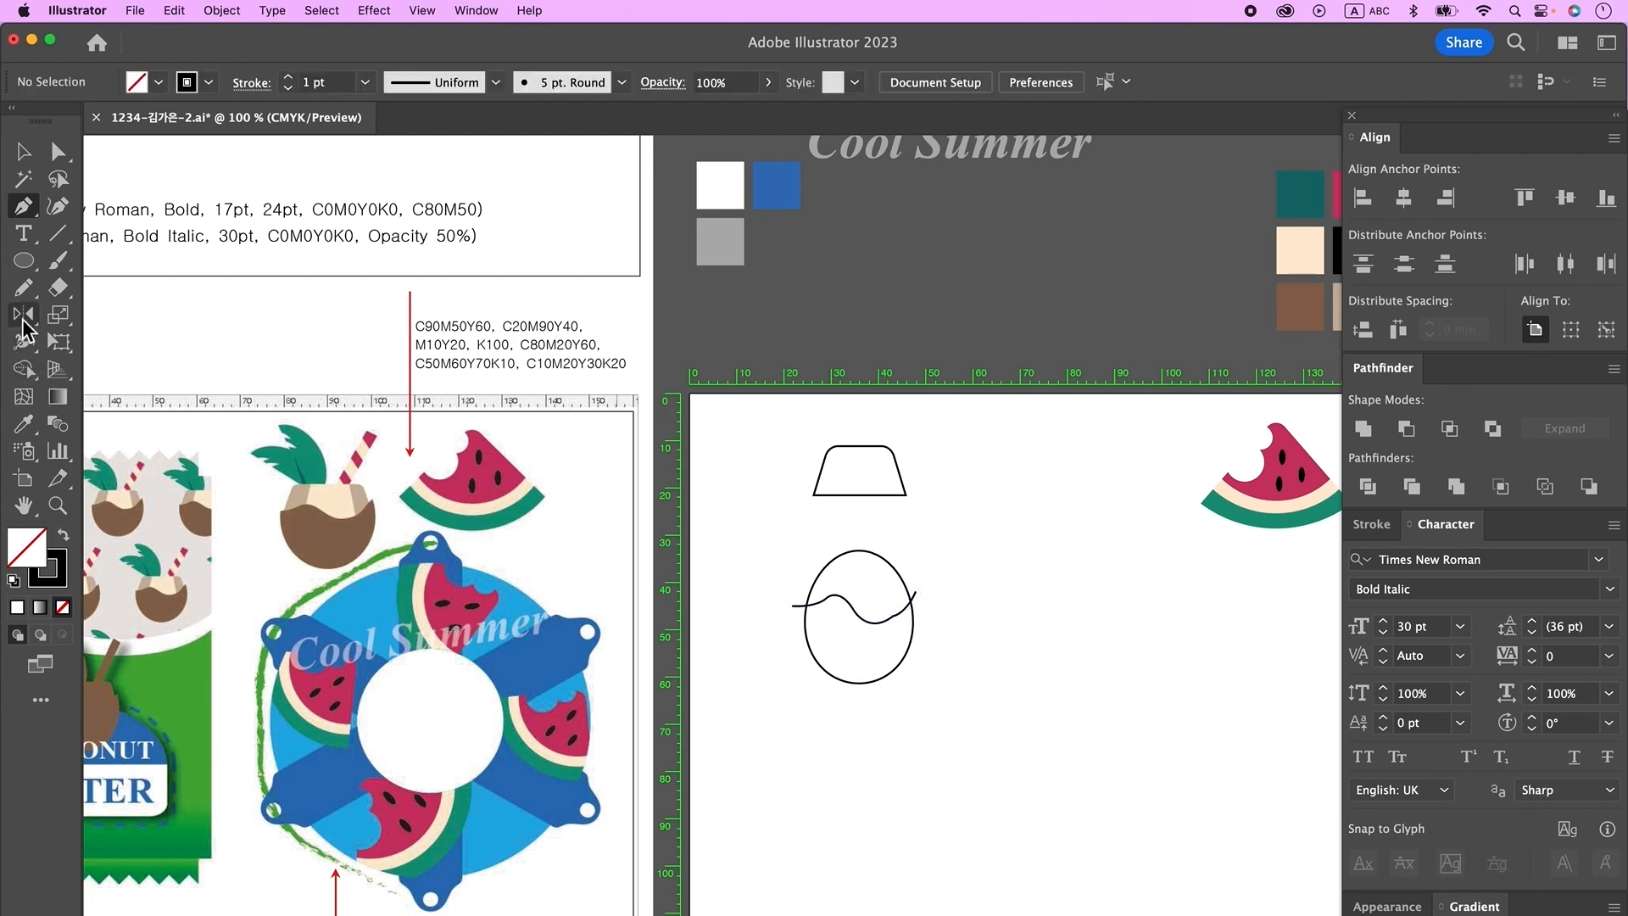
pyautogui.press('super+z')
pyautogui.click(33, 295)
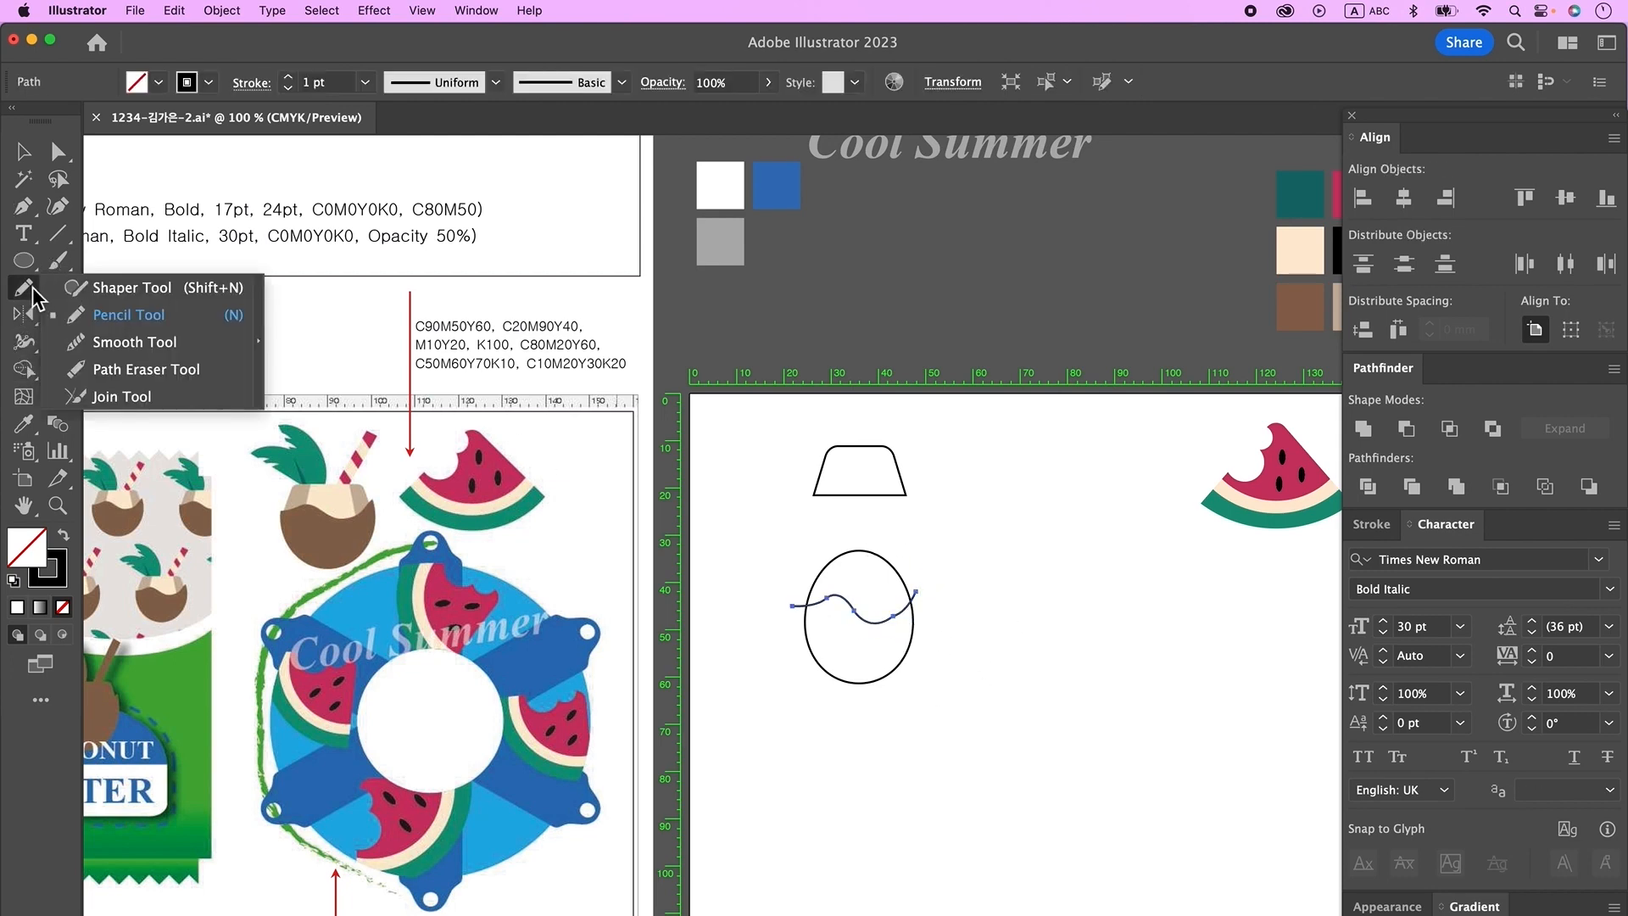
pyautogui.click(137, 342)
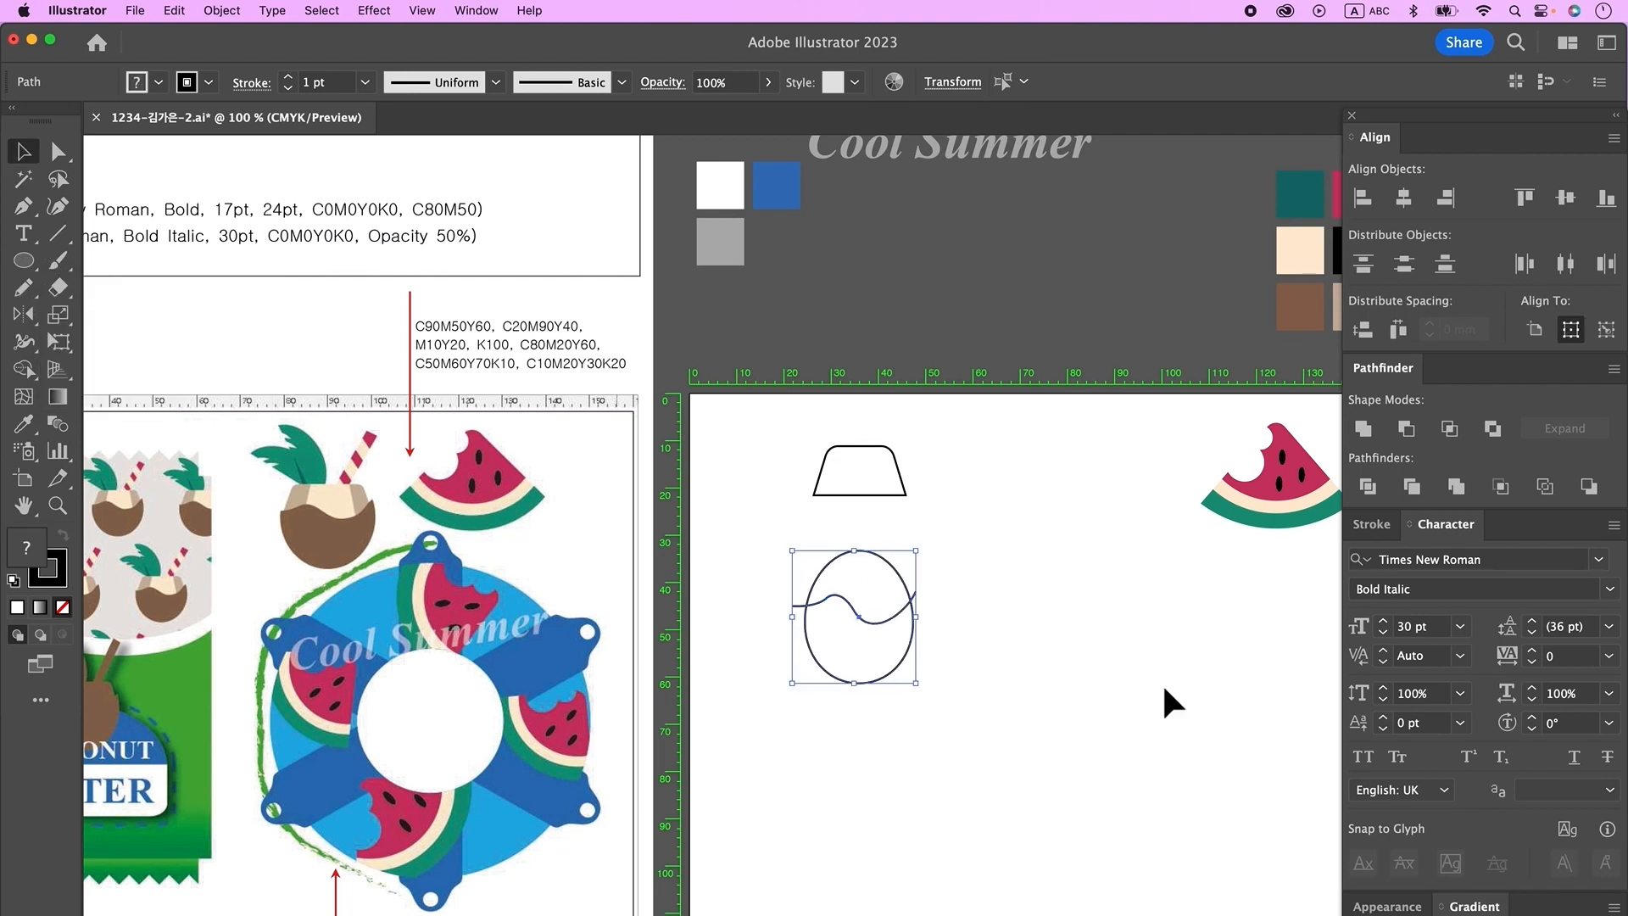
# - Divide the ellipse along the wavy line, ungroup the parts, and delete the upper part
pyautogui.click(1368, 487)
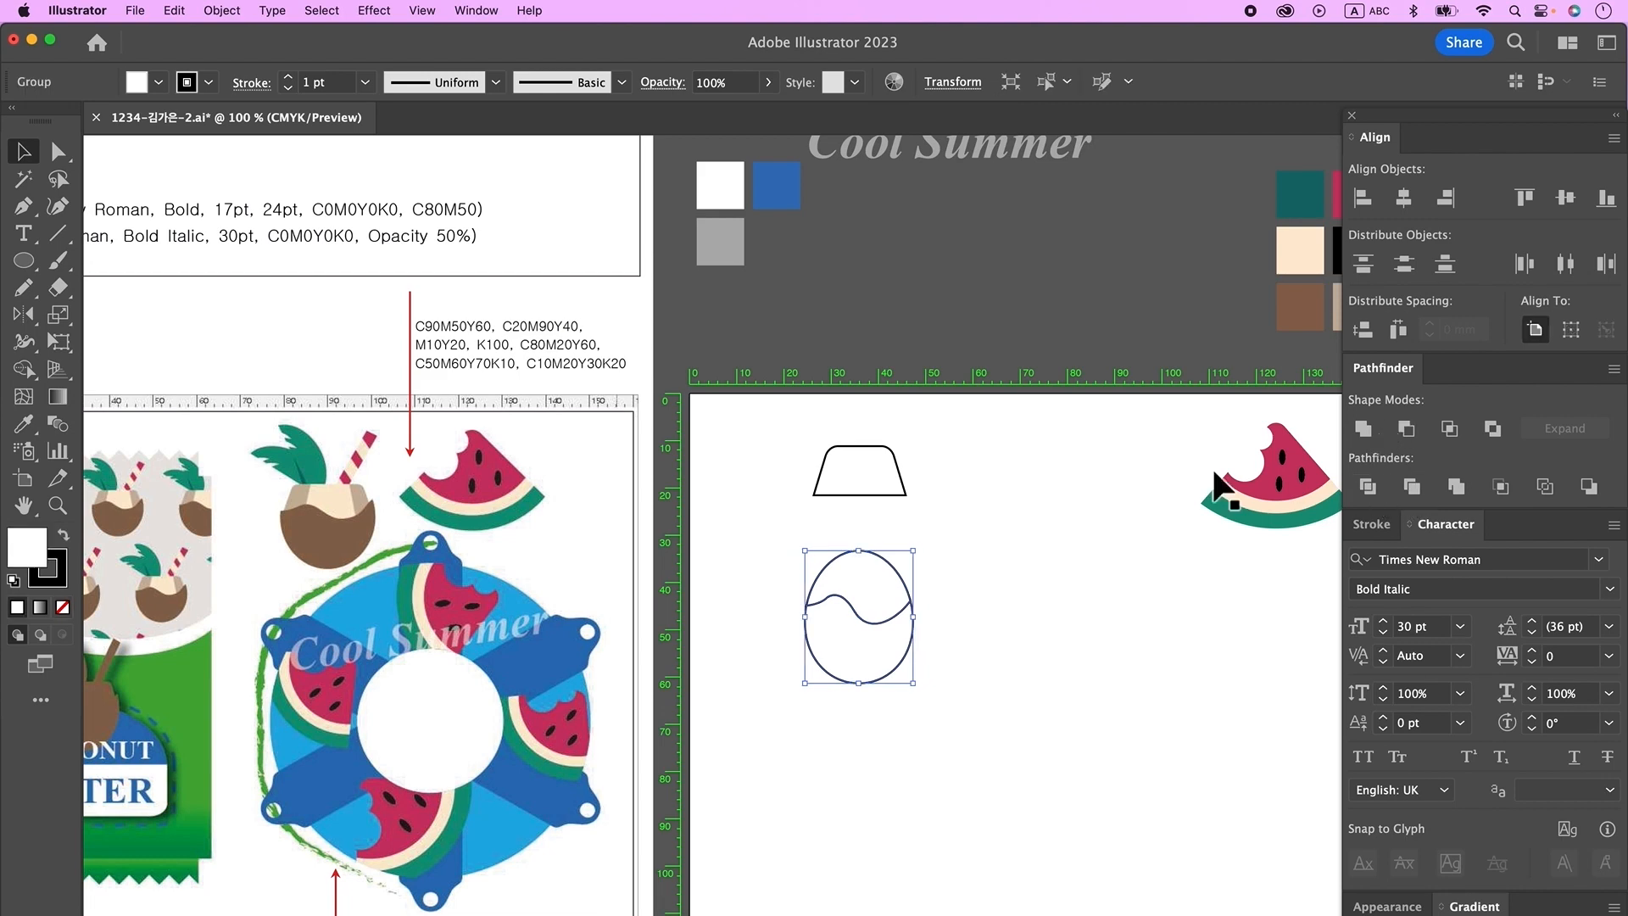
pyautogui.rightClick(874, 587)
pyautogui.click(919, 838)
pyautogui.click(1079, 654)
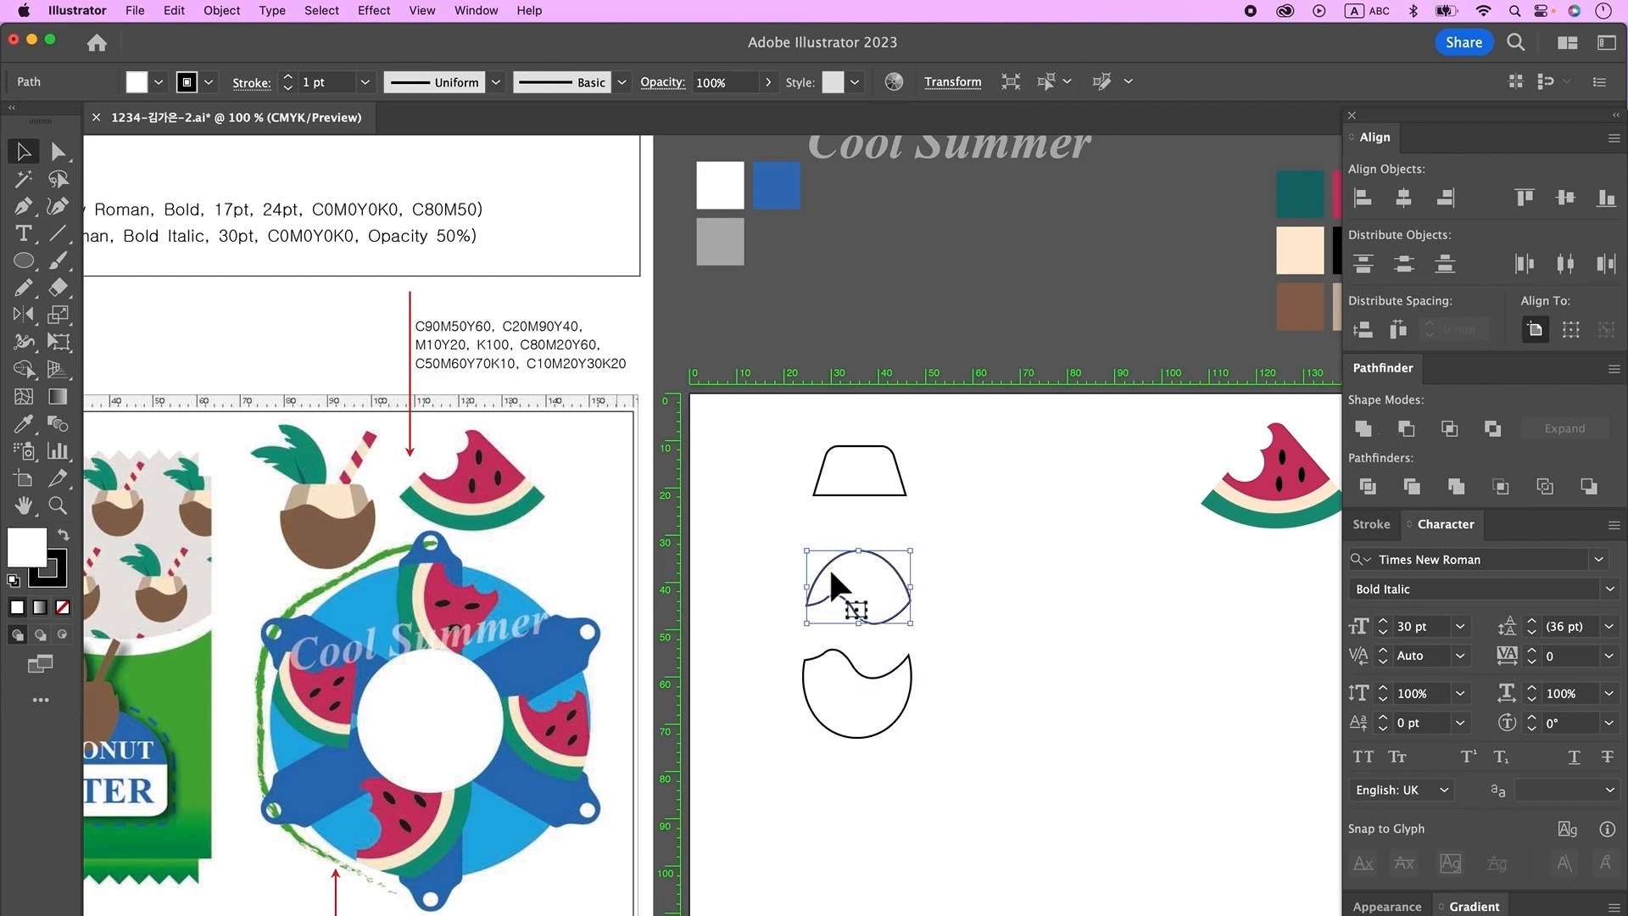
pyautogui.press('Delete')
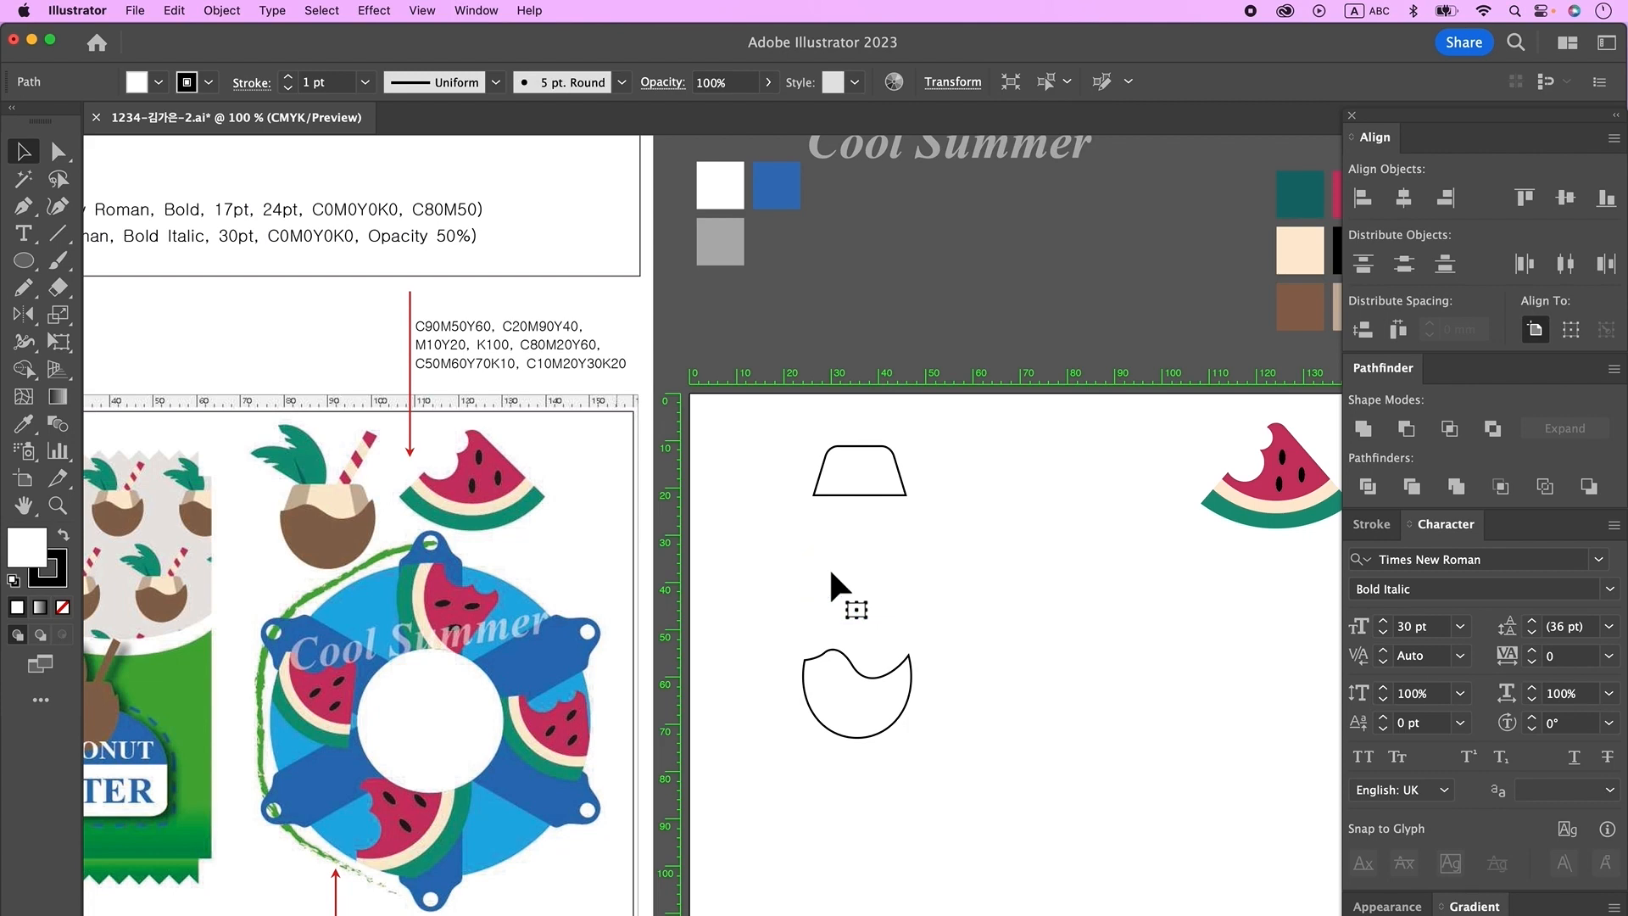
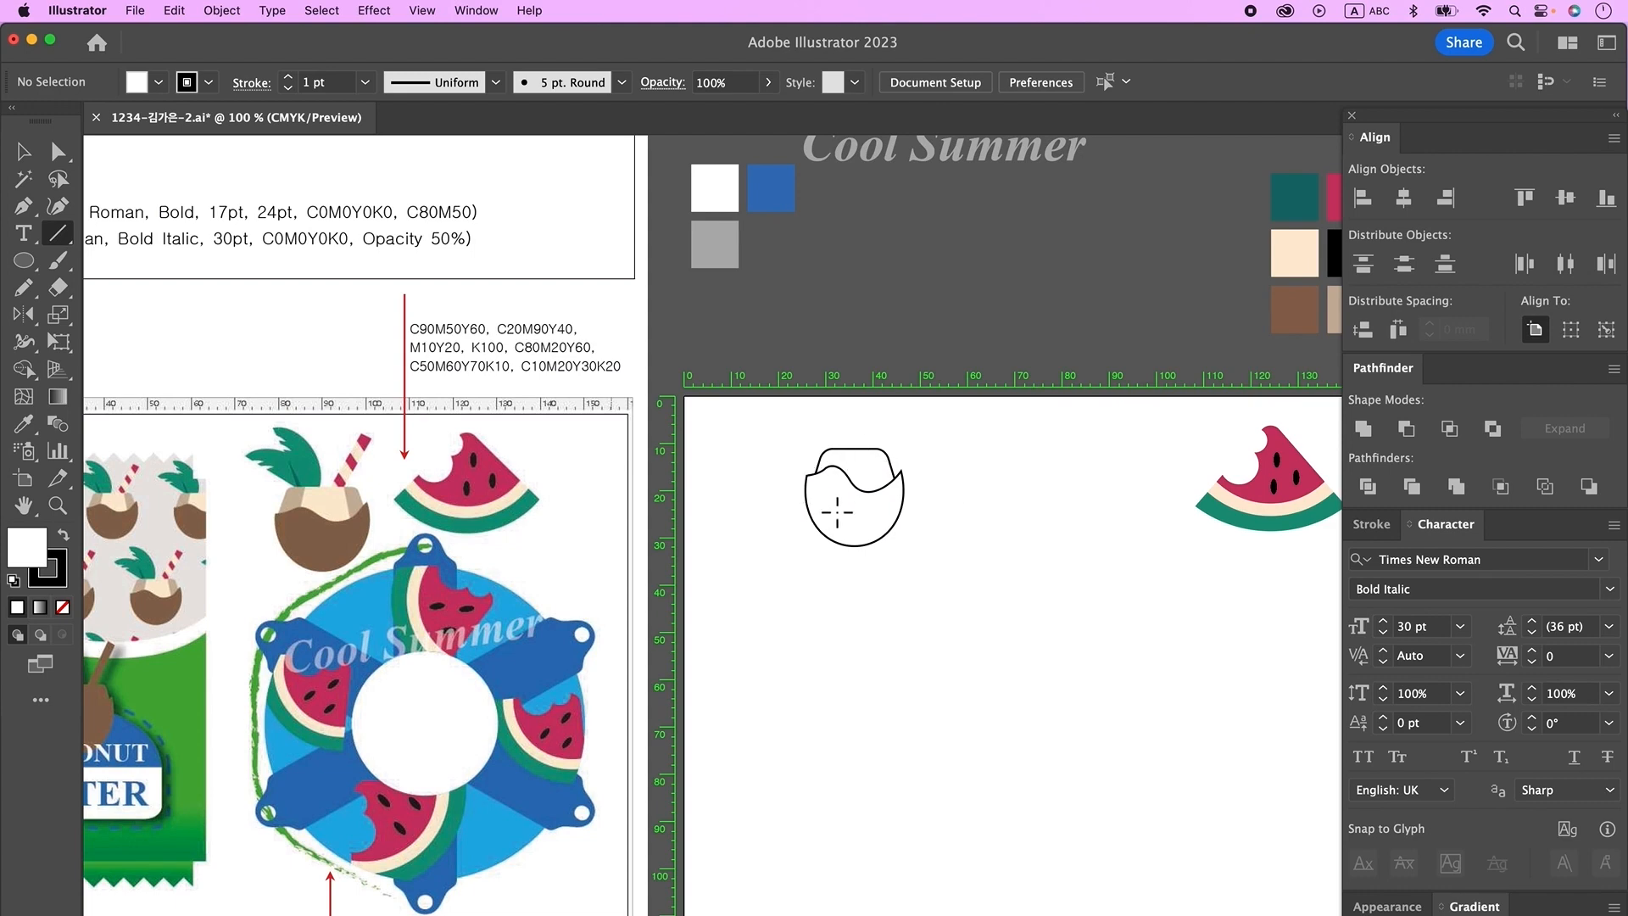
# - Draw two slanted lines across the coconut's flesh shape and divide the shape along them
pyautogui.moveTo(845, 434)
pyautogui.mouseDown()
pyautogui.moveTo(825, 538)
pyautogui.moveTo(883, 534)
pyautogui.mouseUp()
pyautogui.press('v')
pyautogui.click(1025, 544)
pyautogui.hotkey('shift', 'b')
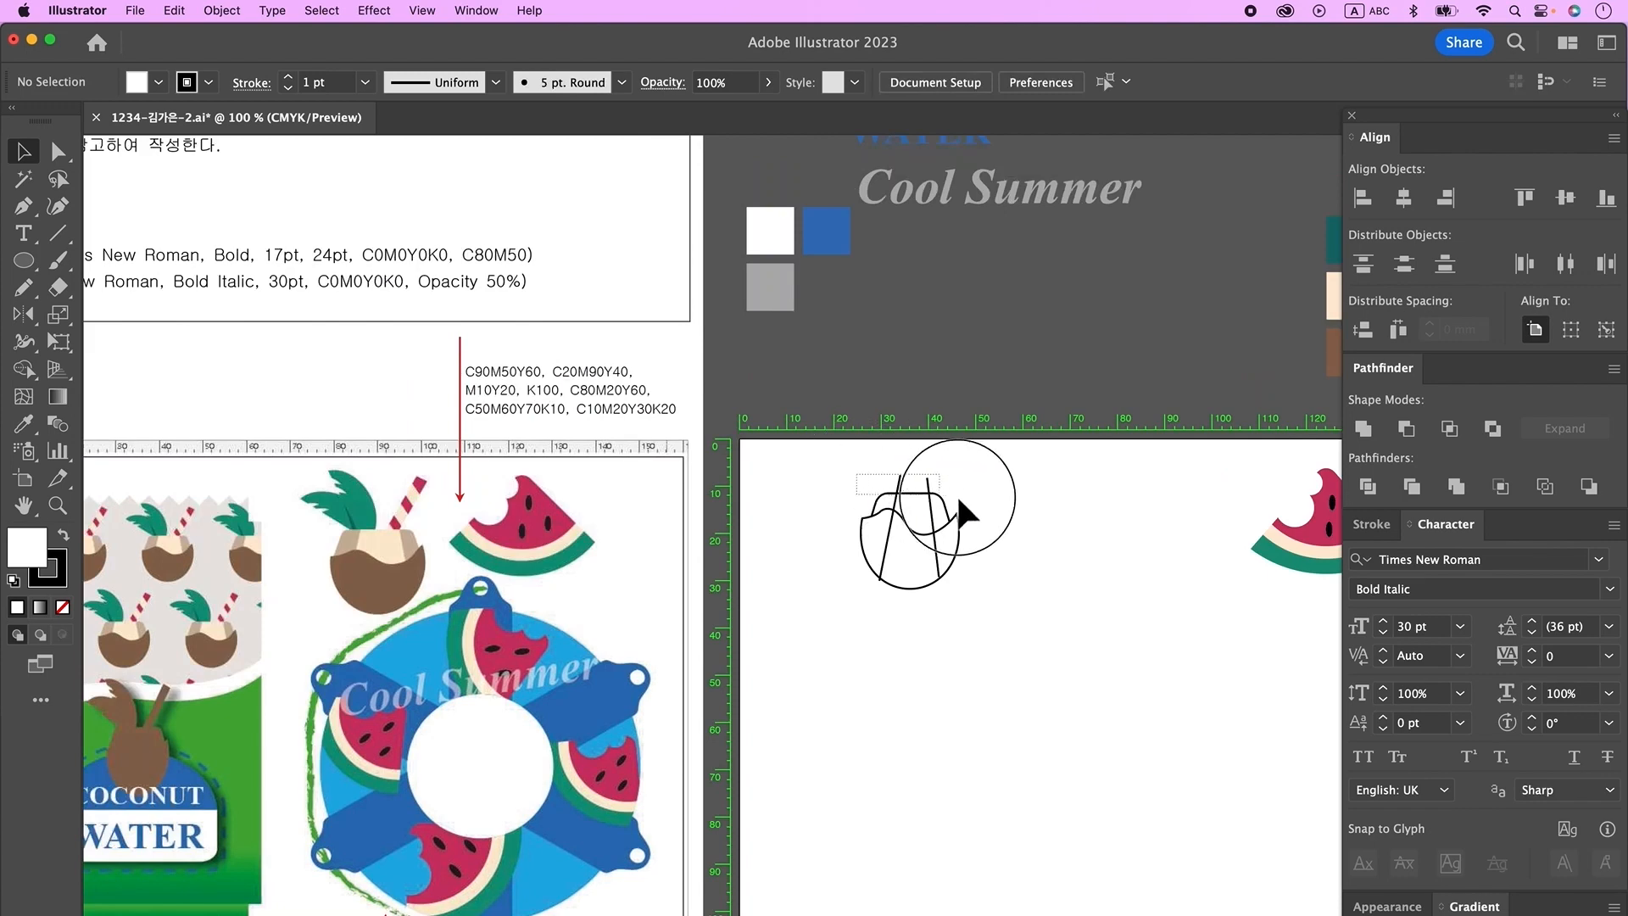
pyautogui.moveTo(958, 497); pyautogui.dragTo(933, 473)
pyautogui.press('cmd+z')
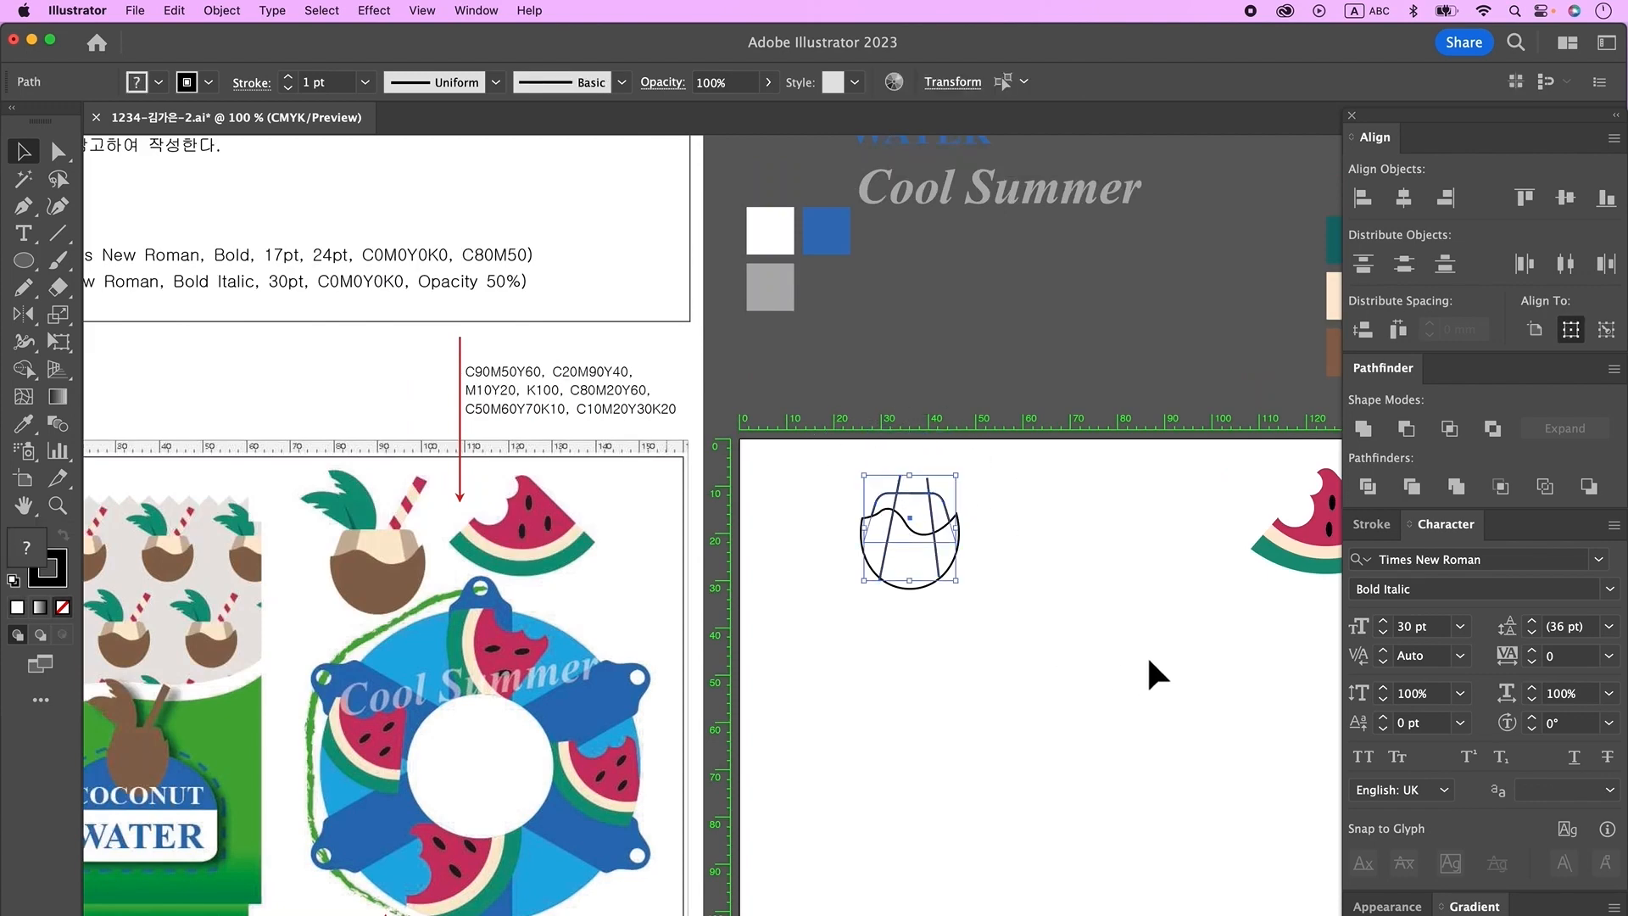
pyautogui.click(1370, 497)
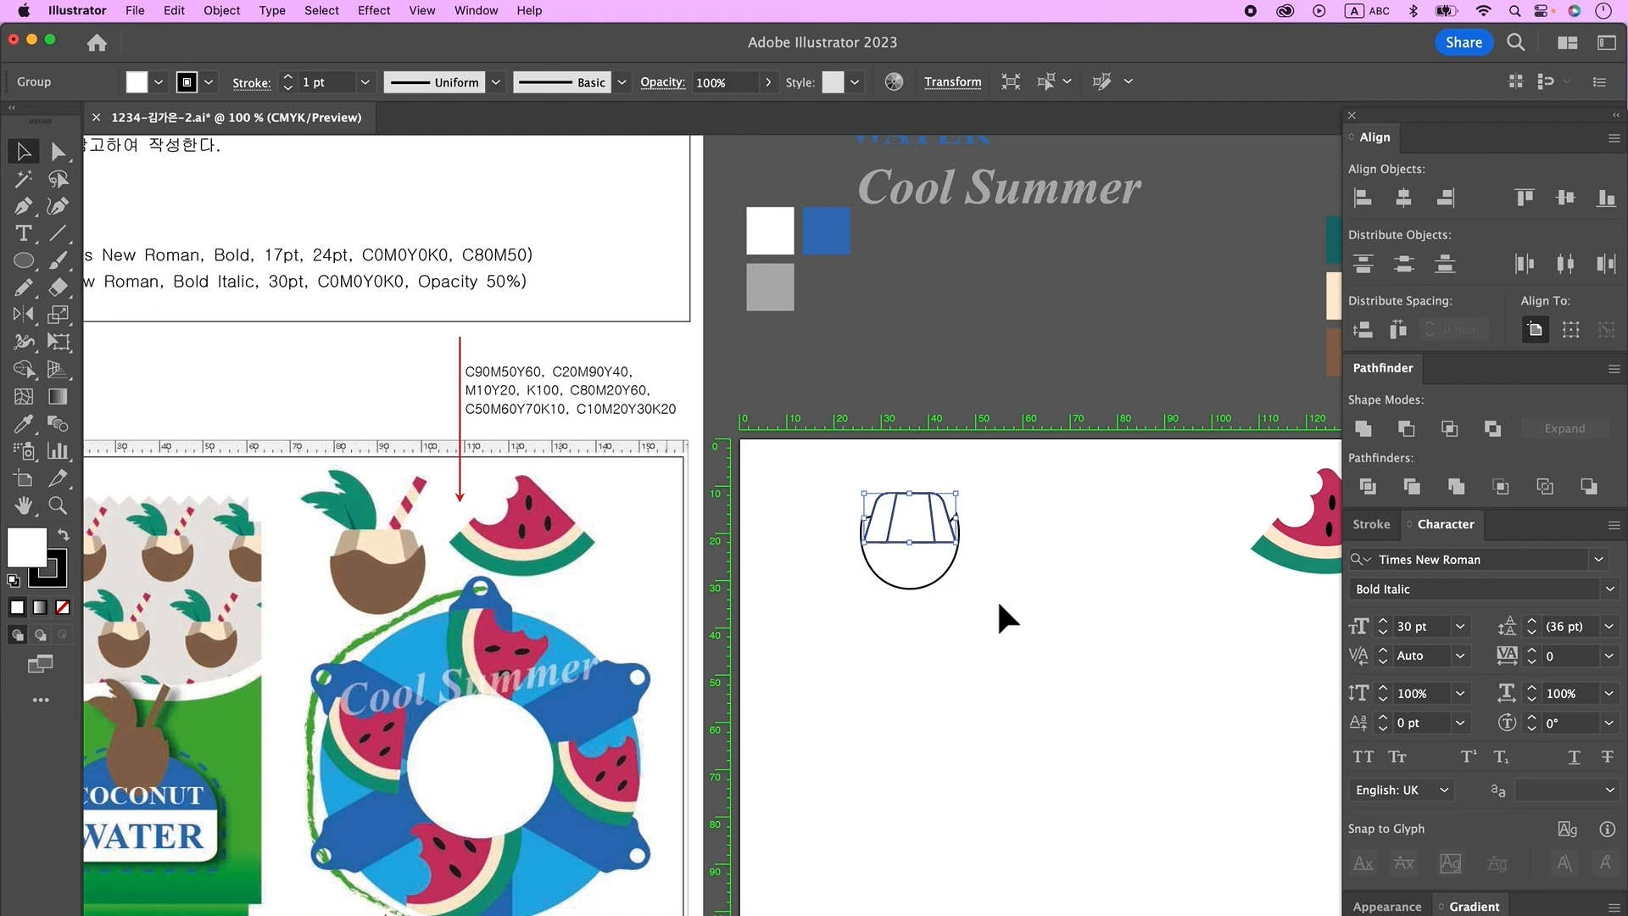
# - Ungroup the divided flesh pieces and arrange them behind the wavy coconut shell
pyautogui.click(900, 504)
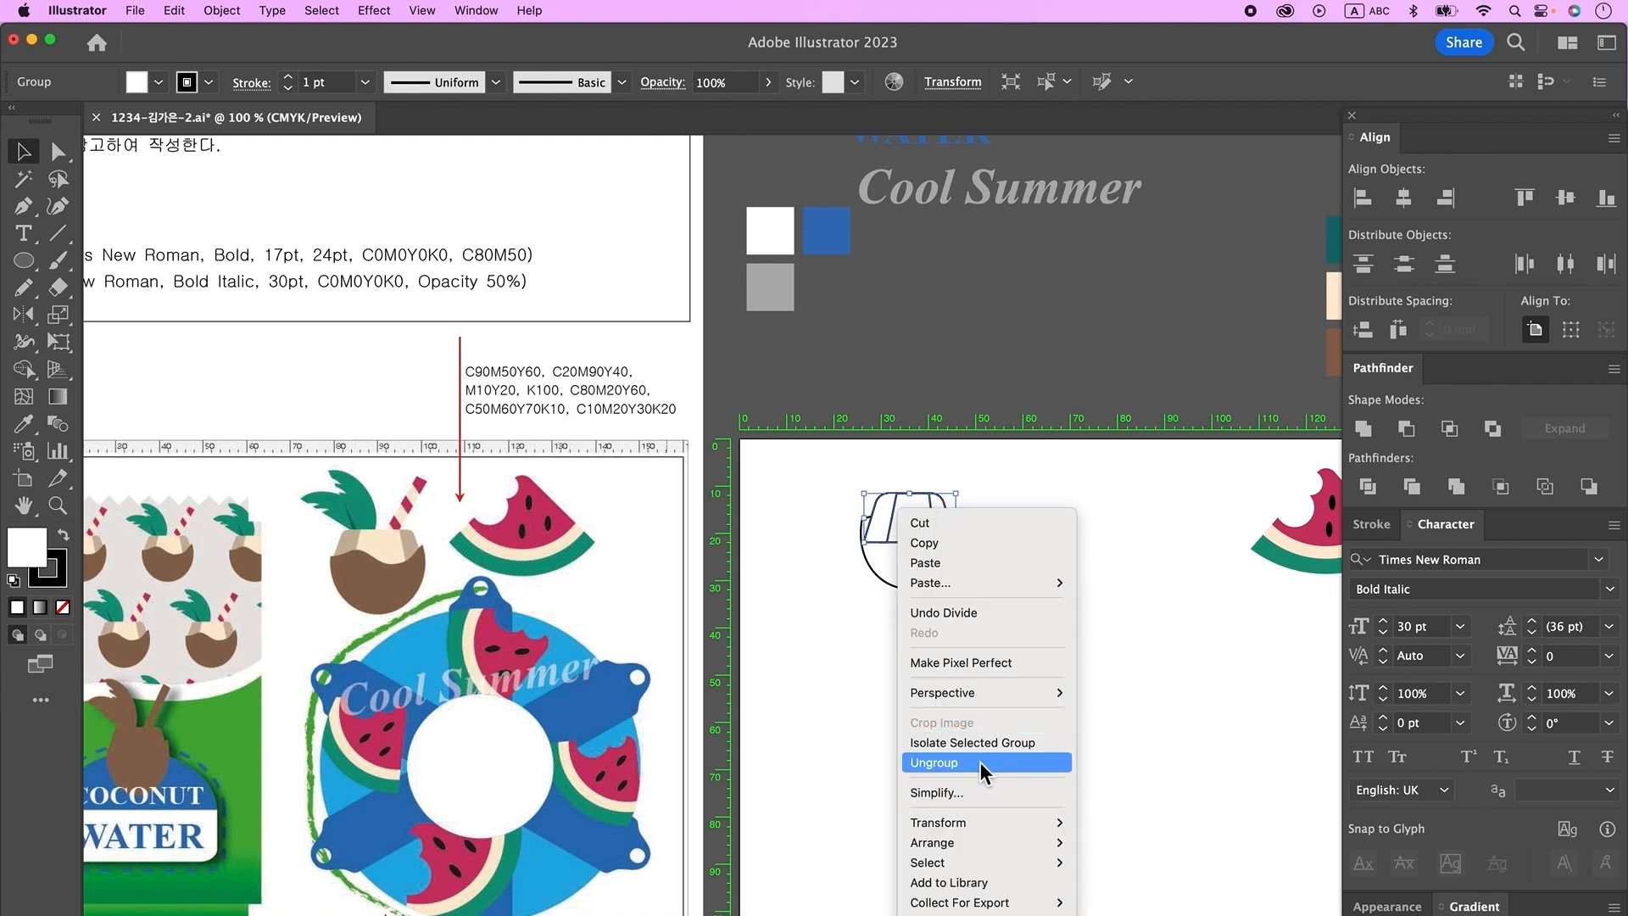
pyautogui.click(979, 761)
pyautogui.click(965, 658)
pyautogui.moveTo(963, 698); pyautogui.dragTo(1024, 655)
# - Draw a narrow rectangle for the straw, tilt it to the right and place it on the coconut's opening
pyautogui.click(24, 261)
pyautogui.click(137, 267)
pyautogui.moveTo(884, 568); pyautogui.dragTo(899, 658)
pyautogui.press('v')
pyautogui.moveTo(906, 566); pyautogui.dragTo(1004, 439)
pyautogui.click(1060, 685)
pyautogui.click(1048, 460)
# - Draw diagonal stripe lines across the straw and divide the straw along them
pyautogui.press('\\')
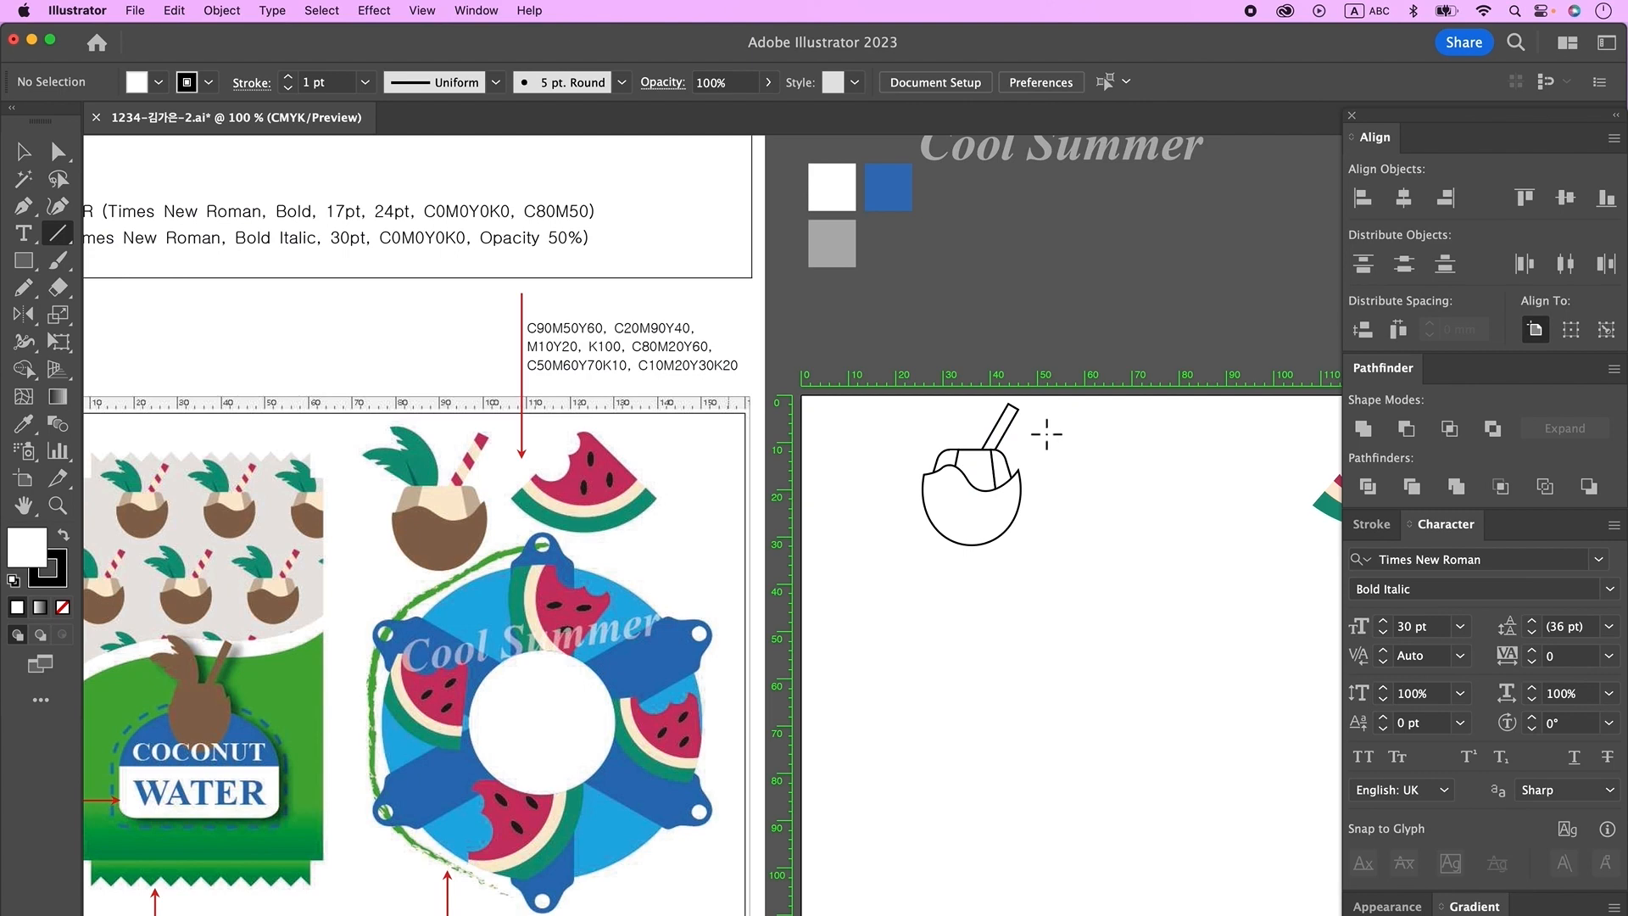
pyautogui.moveTo(997, 401); pyautogui.dragTo(998, 451)
pyautogui.press('v')
pyautogui.keyDown('shift'); pyautogui.click(1014, 435); pyautogui.keyUp('shift')
pyautogui.moveTo(976, 416); pyautogui.dragTo(1033, 438)
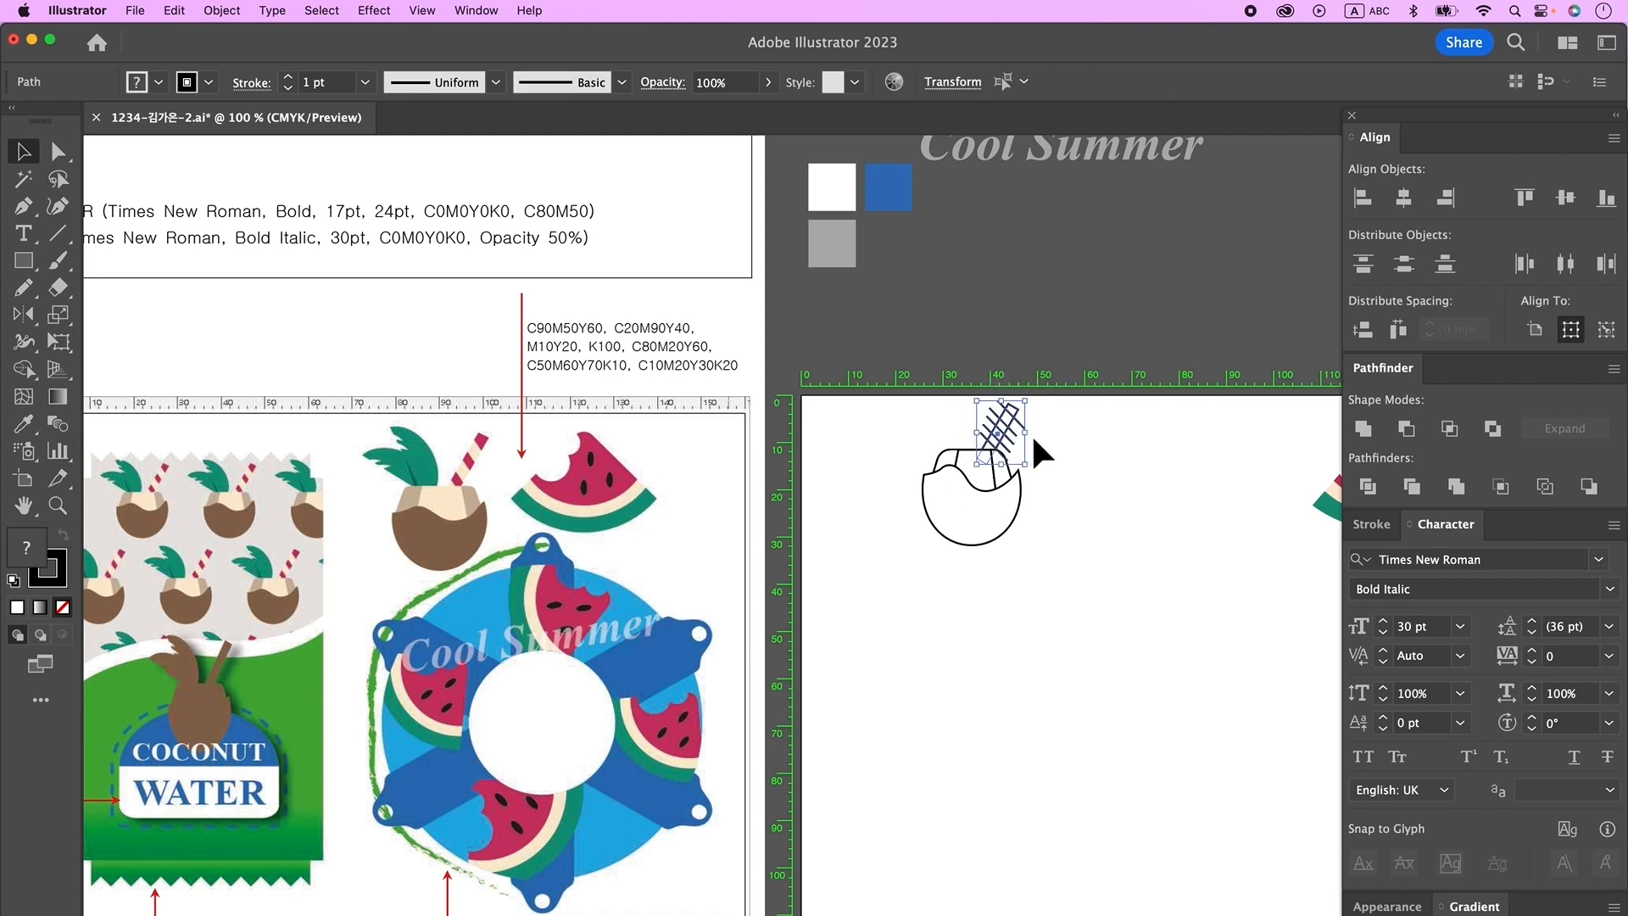
pyautogui.click(1377, 498)
pyautogui.click(978, 629)
pyautogui.moveTo(1052, 642)
pyautogui.mouseDown()
pyautogui.moveTo(1068, 647)
pyautogui.moveTo(1071, 624)
pyautogui.mouseUp()
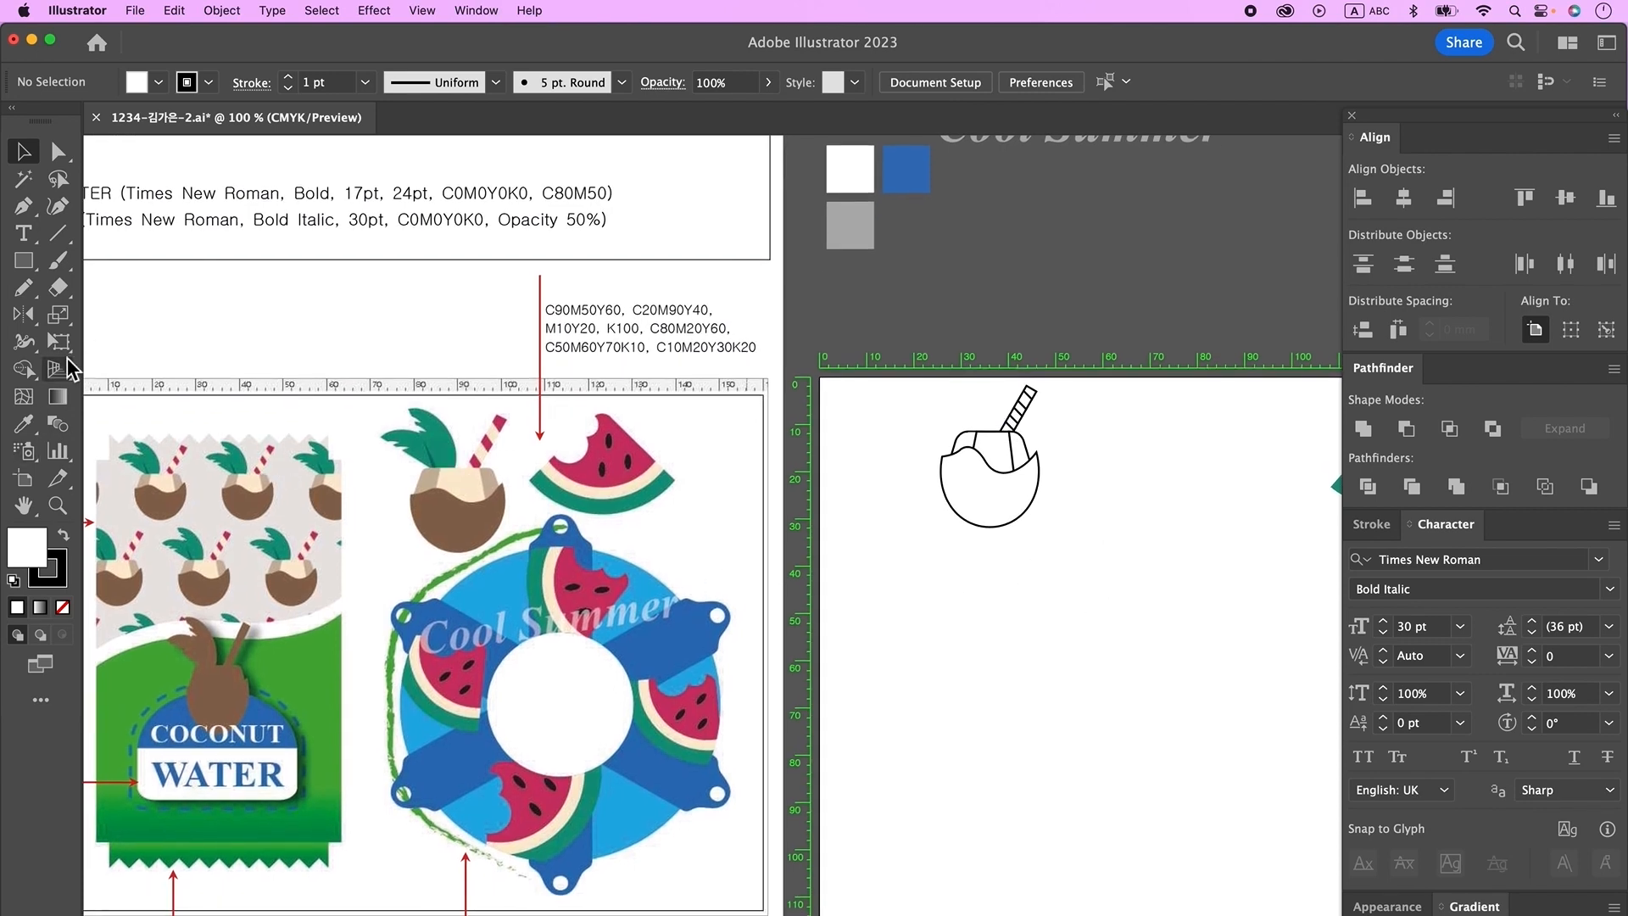
# - Draw an ellipse about 24 mm wide and 22 mm high below the coconut and delete its bottom anchor point
pyautogui.moveTo(23, 260); pyautogui.dragTo(154, 348)
pyautogui.moveTo(153, 343); pyautogui.dragTo(147, 317)
pyautogui.moveTo(932, 583)
pyautogui.mouseDown()
pyautogui.moveTo(1048, 690)
pyautogui.moveTo(953, 676)
pyautogui.mouseUp()
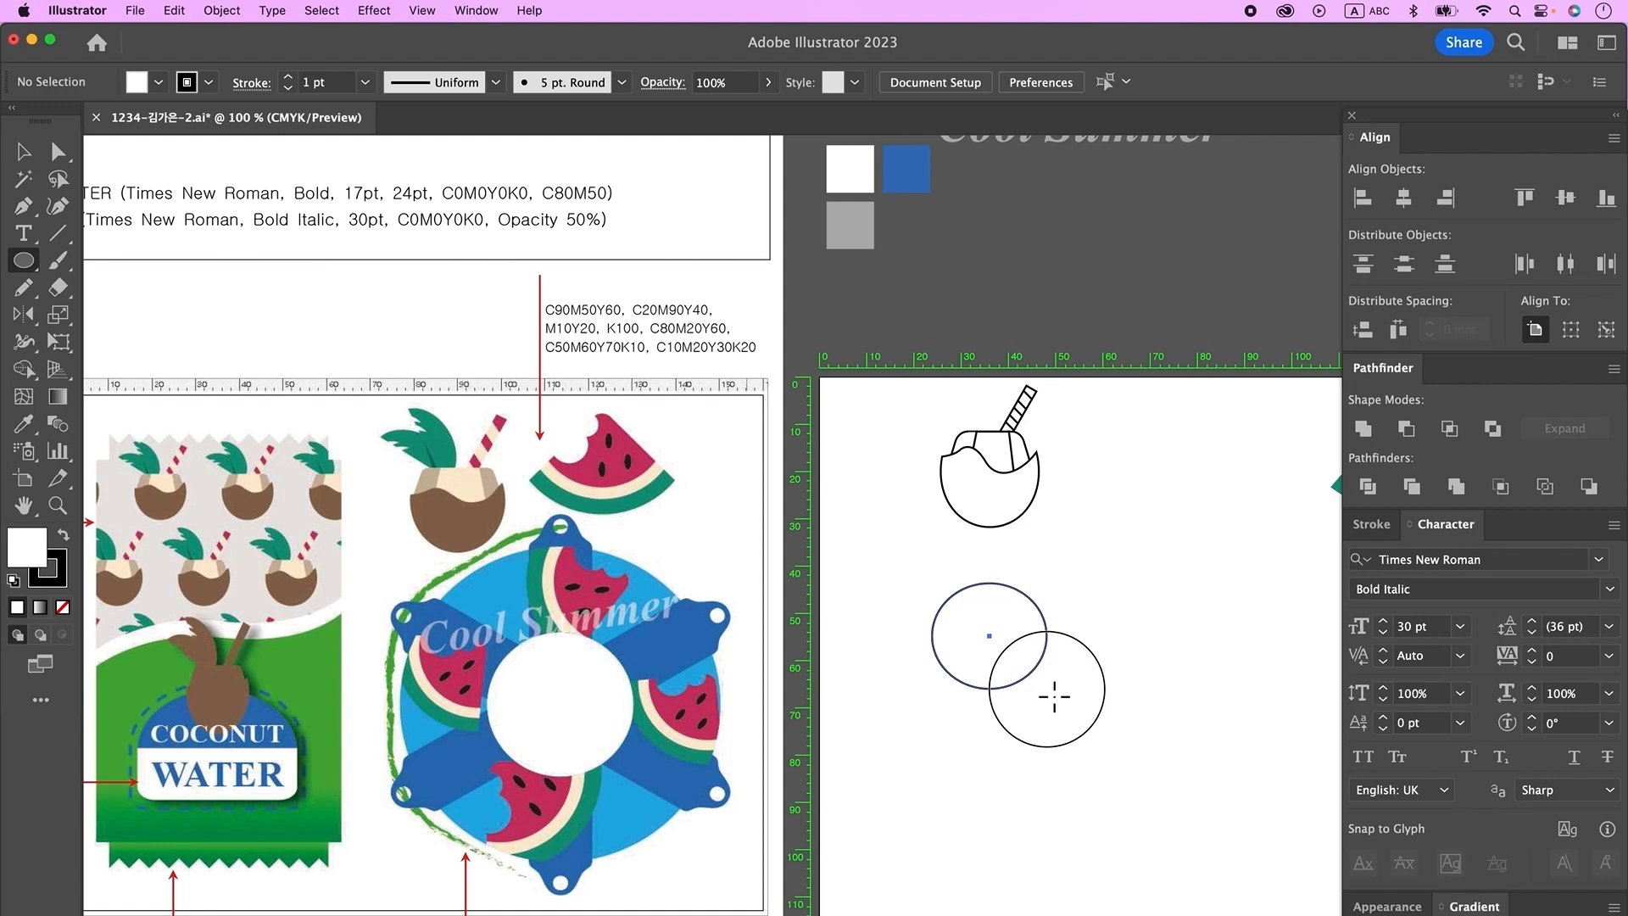
pyautogui.press('a')
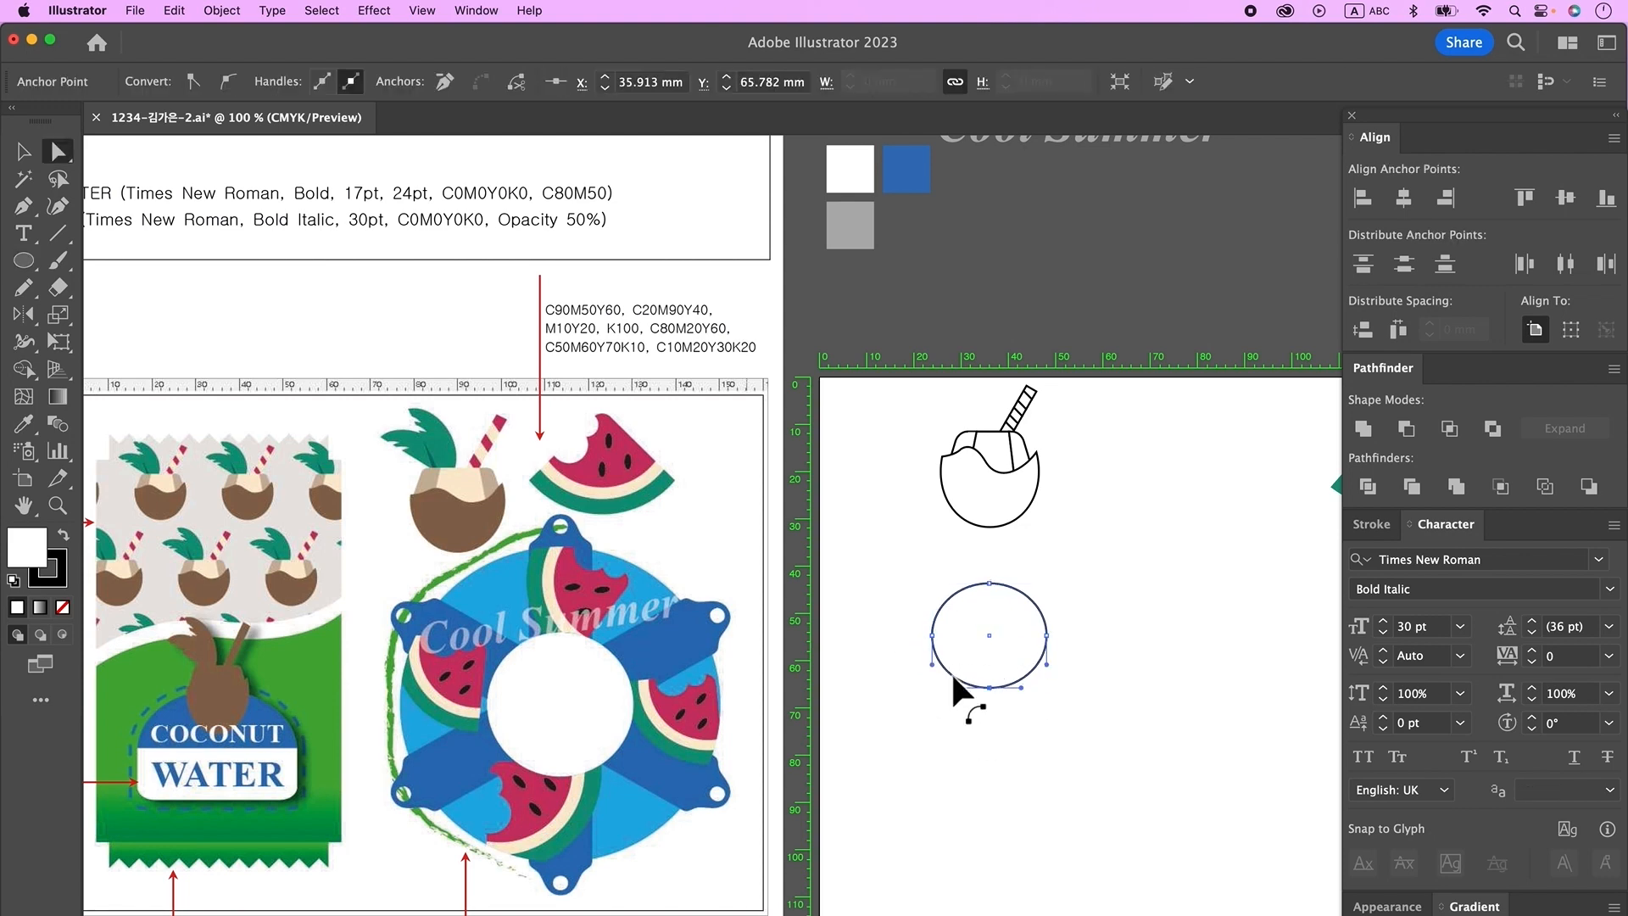
pyautogui.press('Delete')
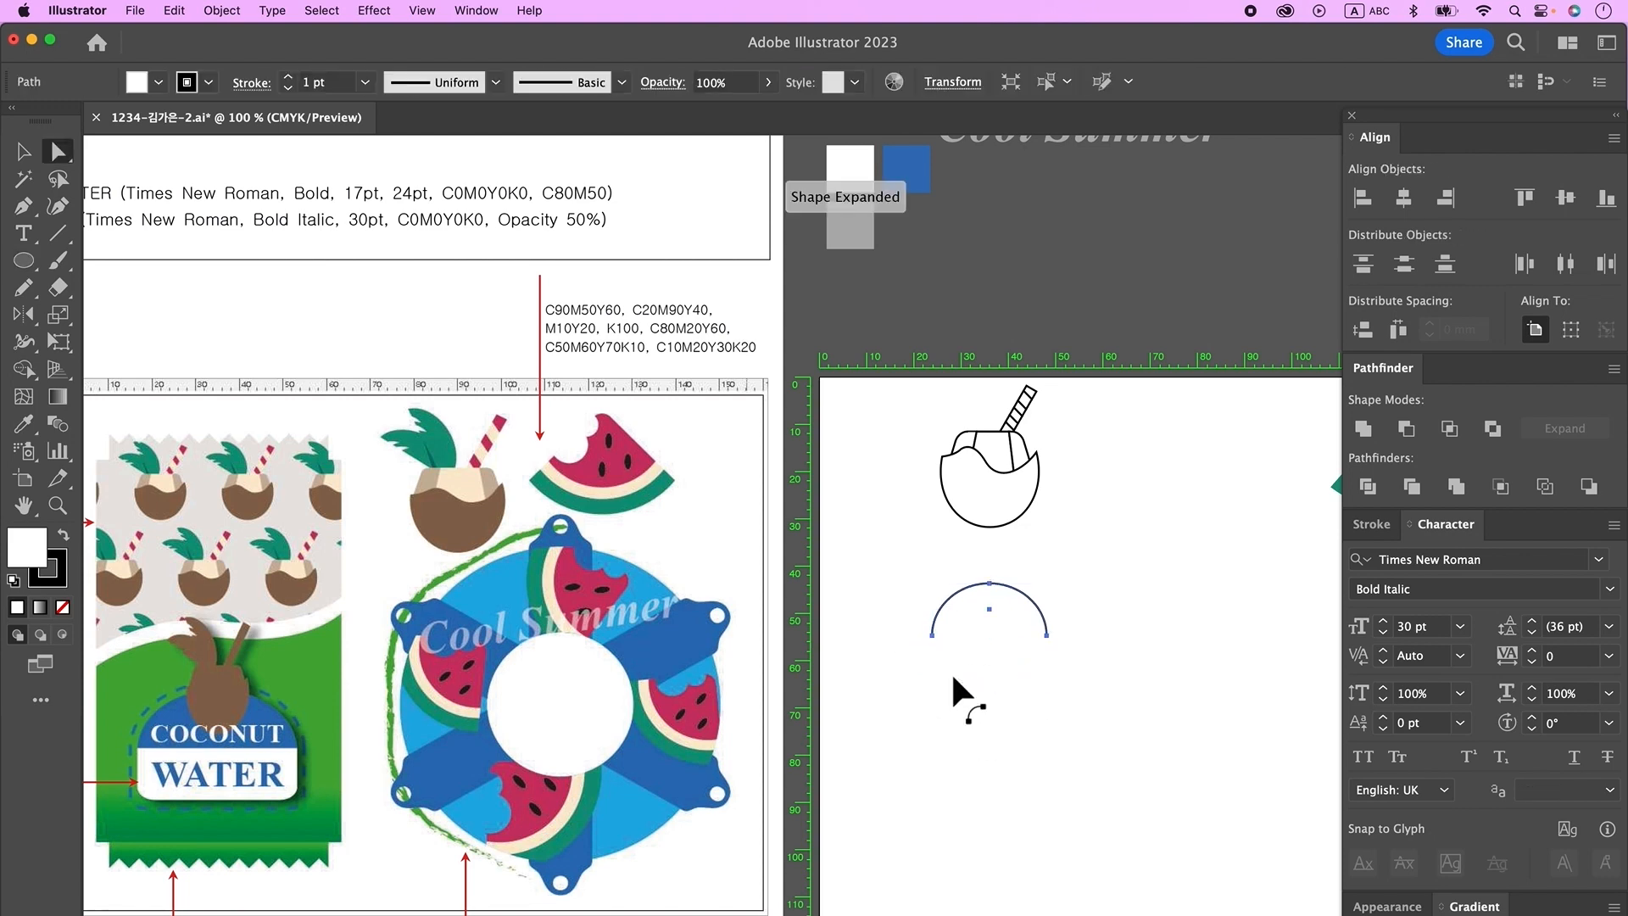
# - Join the open ends of the arc into a closed half-ellipse and flatten it slightly
pyautogui.rightClick(938, 632)
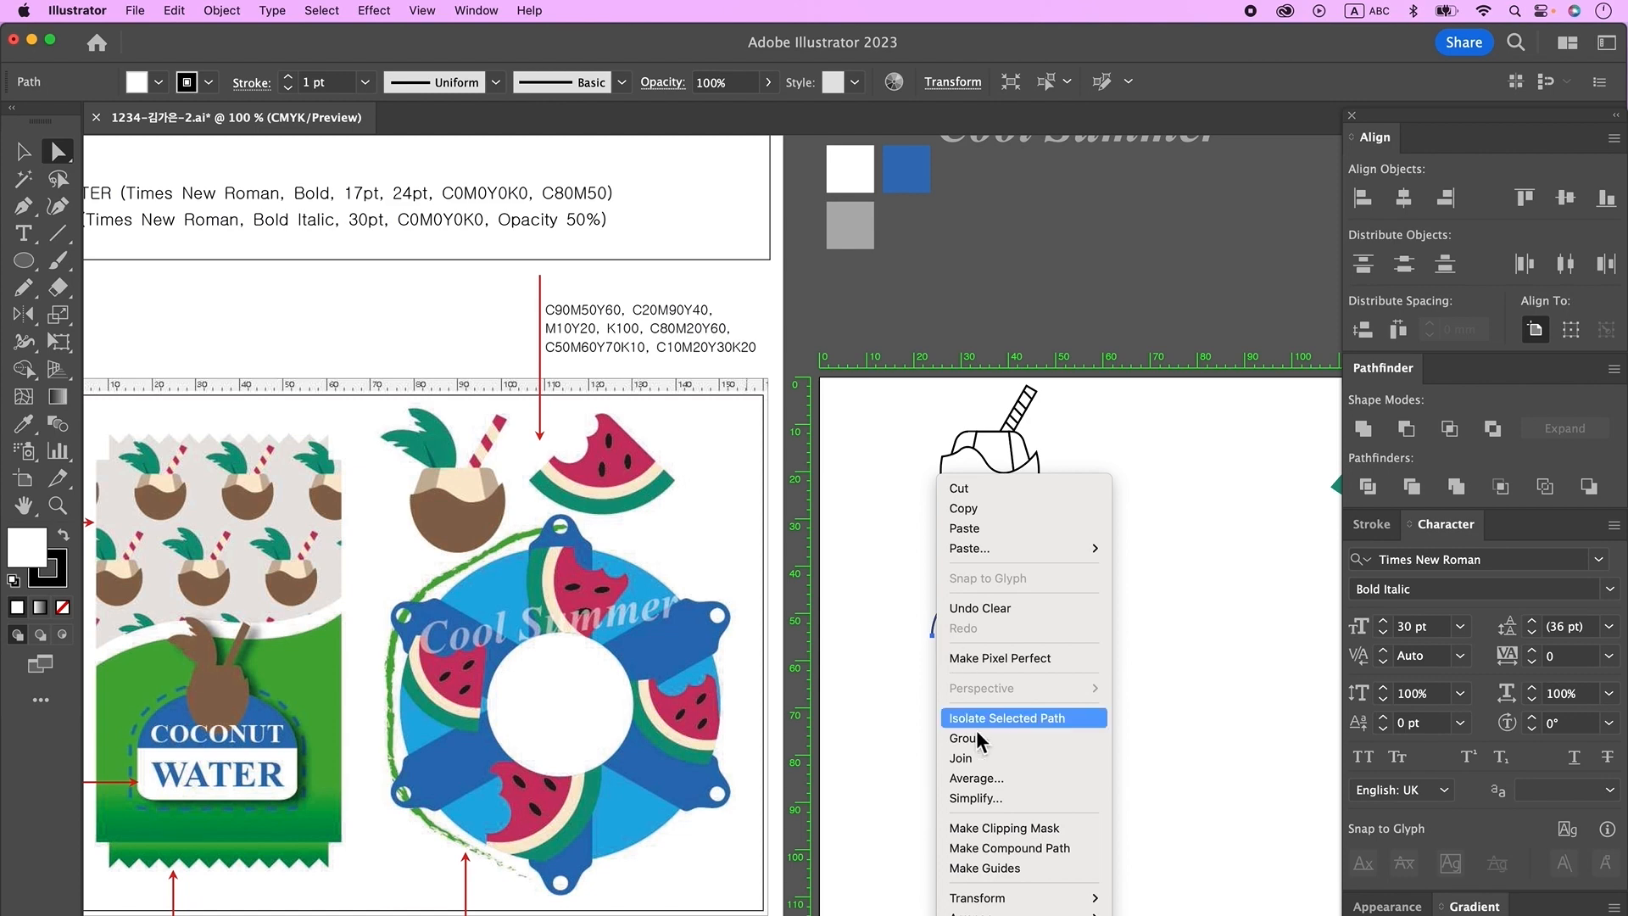
pyautogui.click(967, 759)
pyautogui.click(23, 152)
pyautogui.moveTo(989, 583); pyautogui.dragTo(990, 594)
pyautogui.click(1077, 664)
pyautogui.press('super+equal')
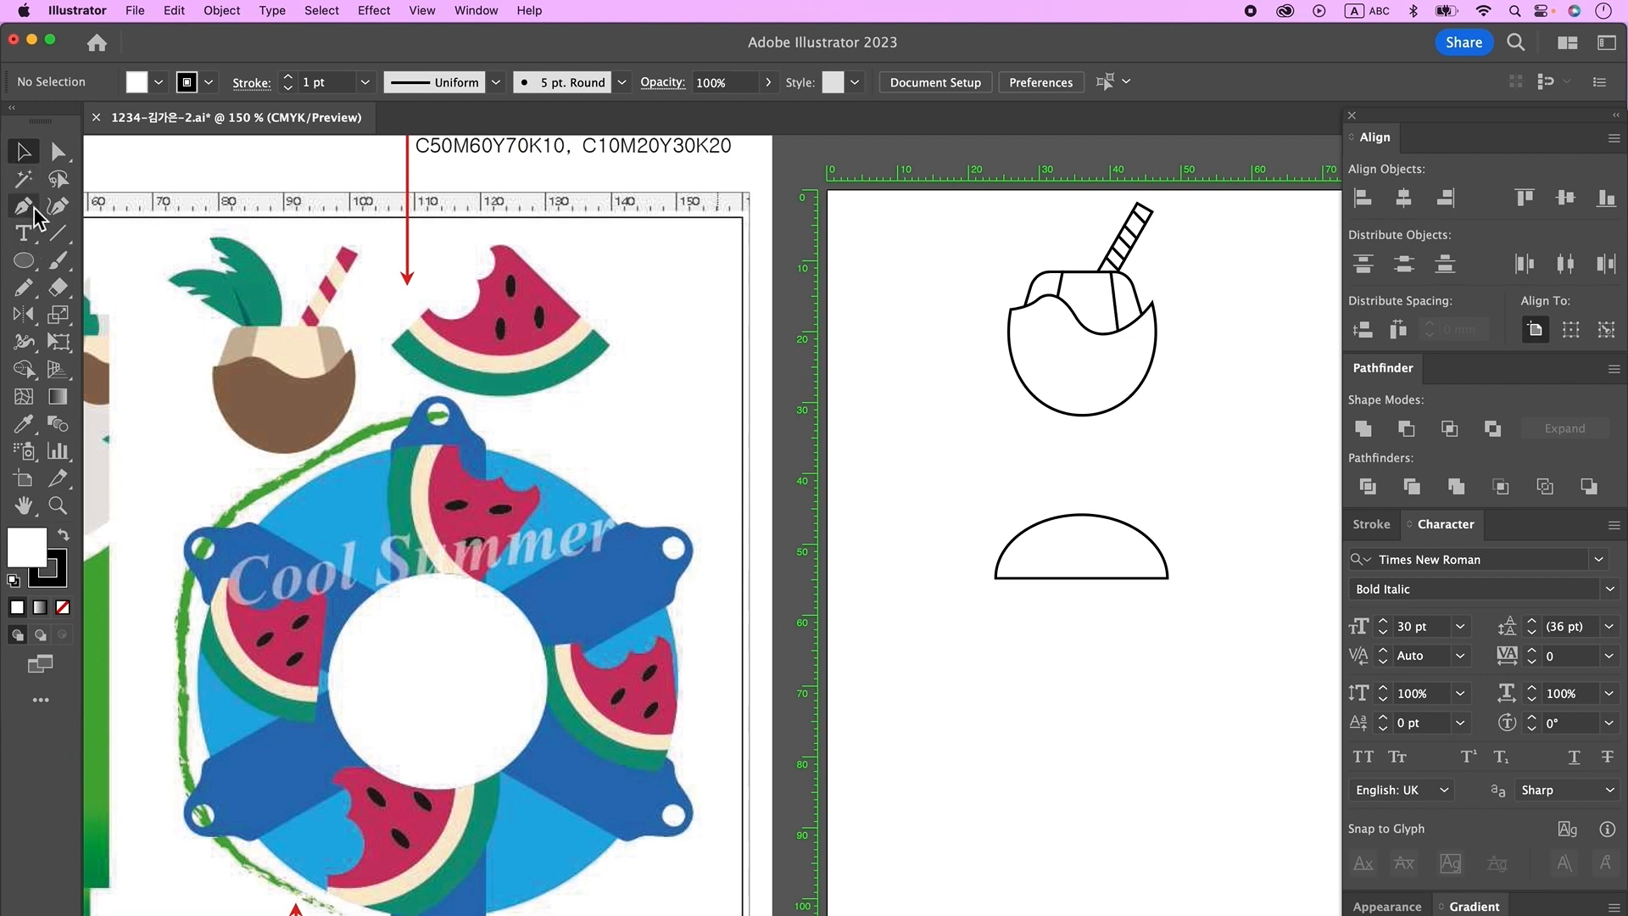
# - Draw two pointed, curved notch paths with the Pen tool across the base of the half-ellipse
pyautogui.press('p')
pyautogui.click(1009, 579)
pyautogui.click(1042, 557)
pyautogui.moveTo(1042, 557); pyautogui.dragTo(1075, 558)
pyautogui.click(1026, 589)
pyautogui.press('Escape')
pyautogui.click(1039, 580)
pyautogui.click(1062, 559)
pyautogui.click(1045, 591)
pyautogui.press('Escape')
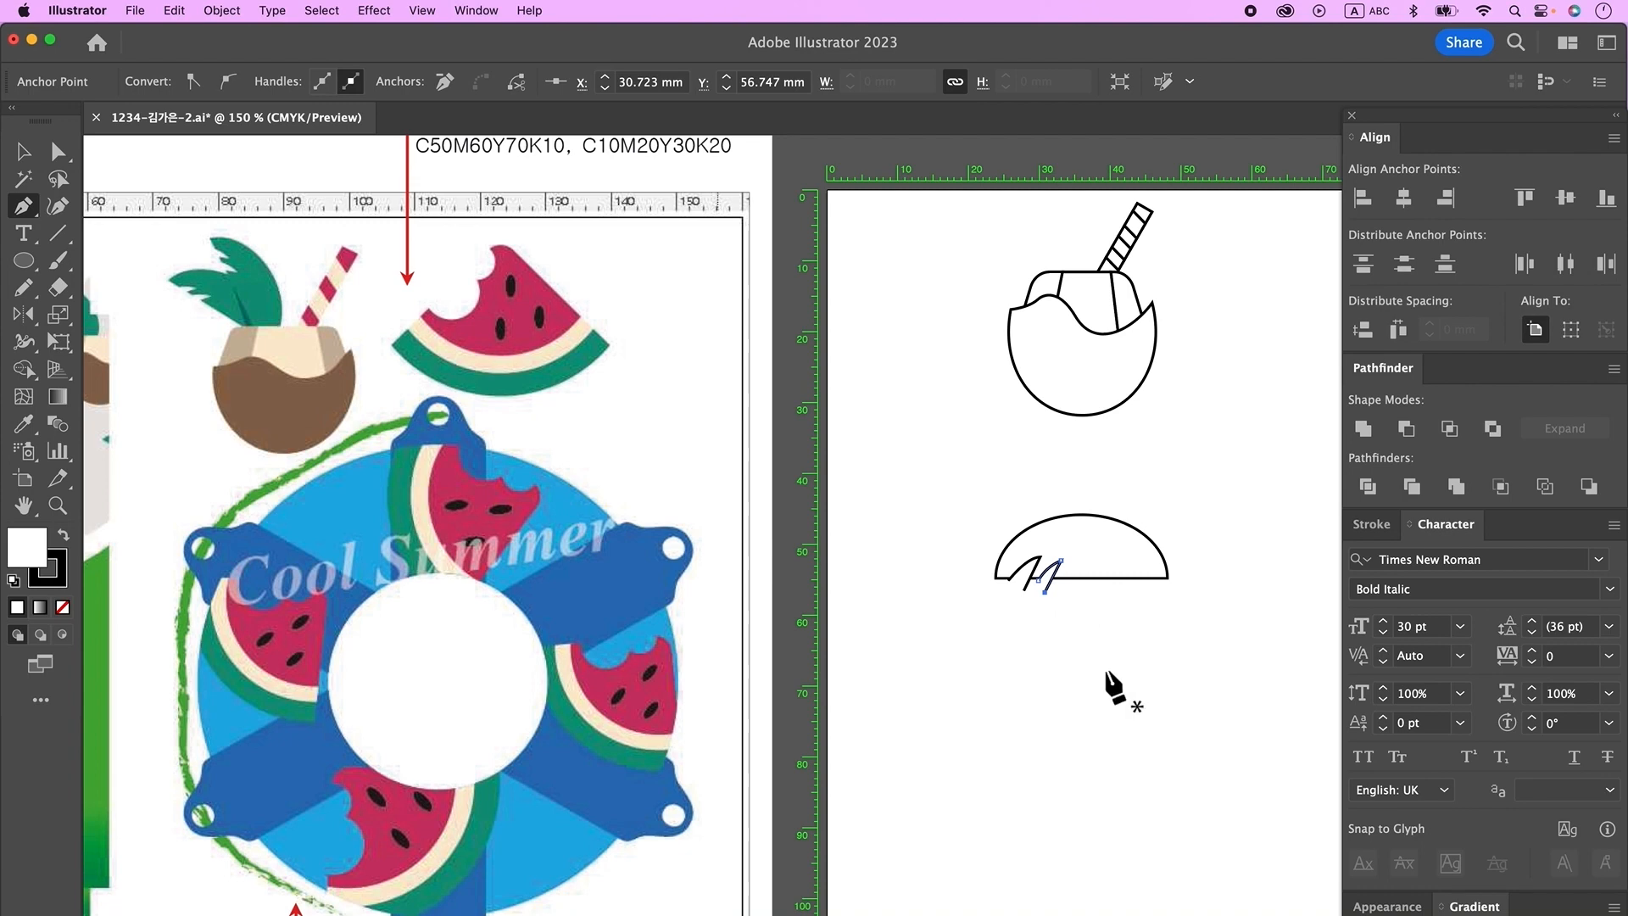
# - Shrink the half-ellipse slightly and divide it along the two notch paths
pyautogui.press('v')
pyautogui.click(1114, 541)
pyautogui.moveTo(1169, 514); pyautogui.dragTo(1160, 525)
pyautogui.moveTo(984, 488); pyautogui.dragTo(1170, 652)
pyautogui.click(1367, 493)
# - Ungroup the divided leaf and delete the leftover notch pieces
pyautogui.rightClick(1079, 560)
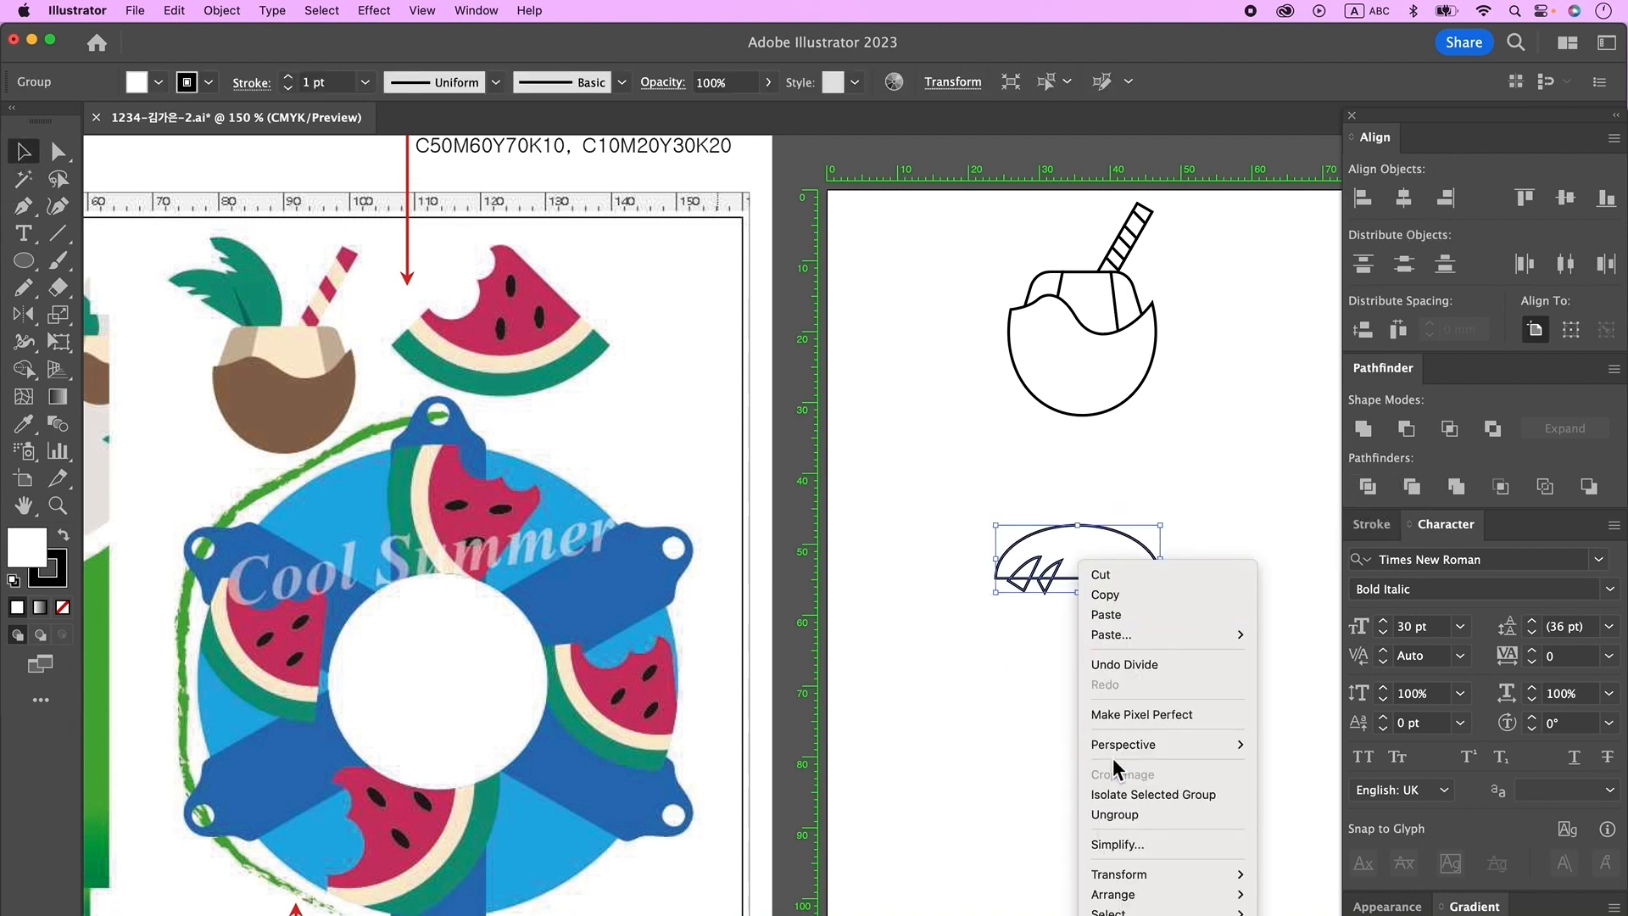
pyautogui.click(1116, 815)
pyautogui.moveTo(1102, 551); pyautogui.dragTo(1007, 491)
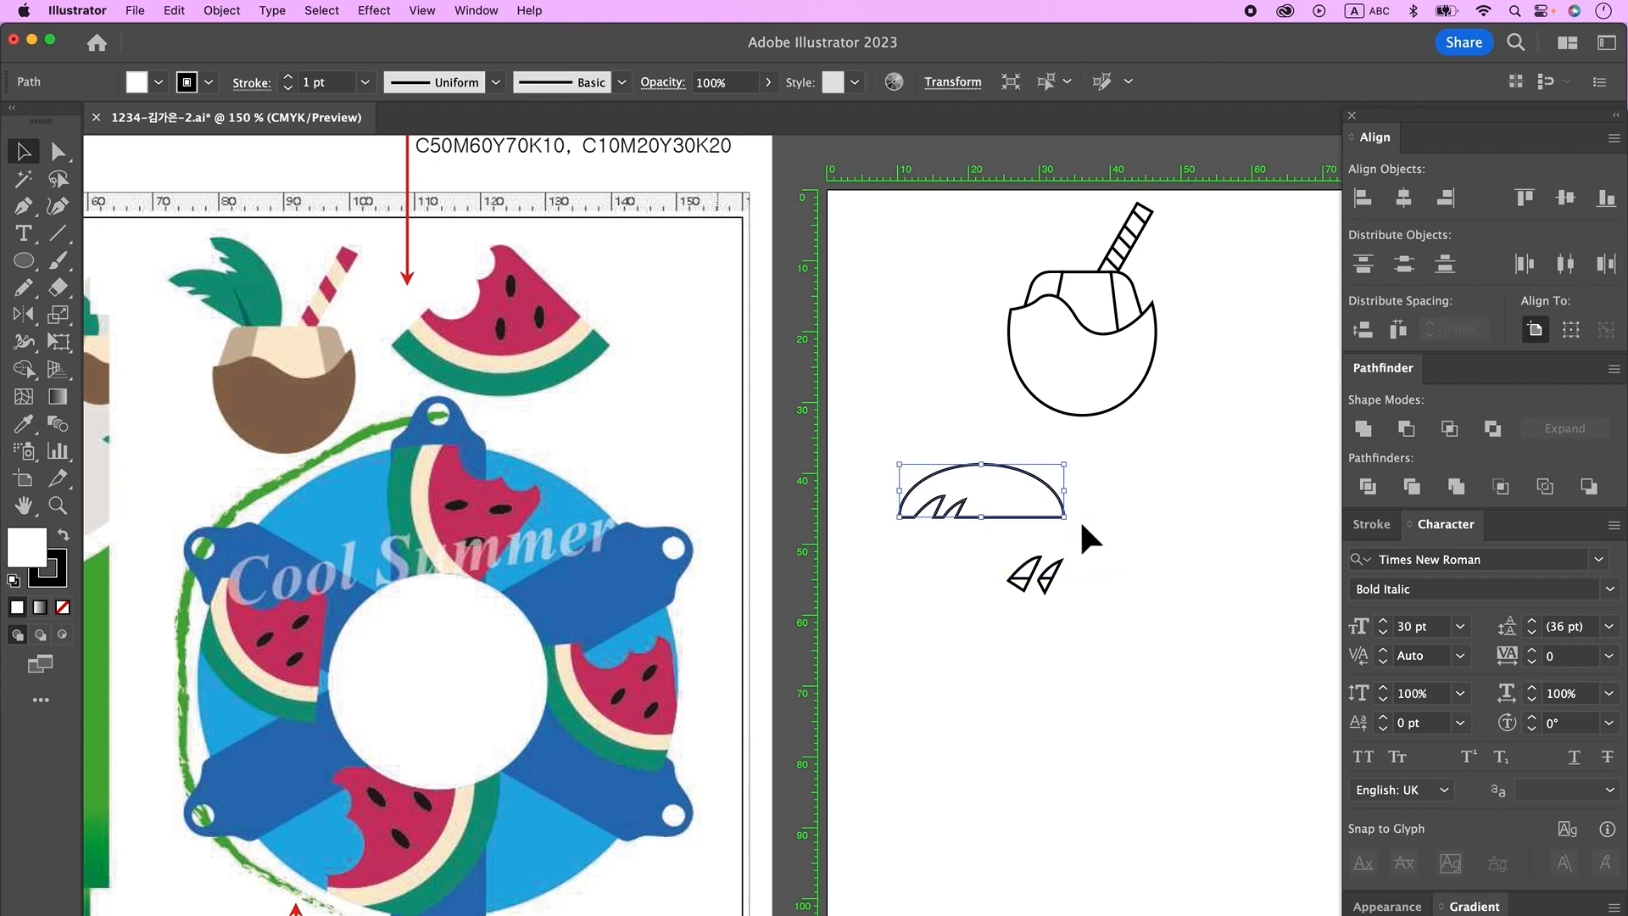
pyautogui.moveTo(1131, 587); pyautogui.dragTo(986, 552)
pyautogui.press('Delete')
# - Rotate the notched leaf, place it on the coconut's opening and refine its outer curve
pyautogui.click(994, 494)
pyautogui.moveTo(1072, 522); pyautogui.dragTo(1079, 284)
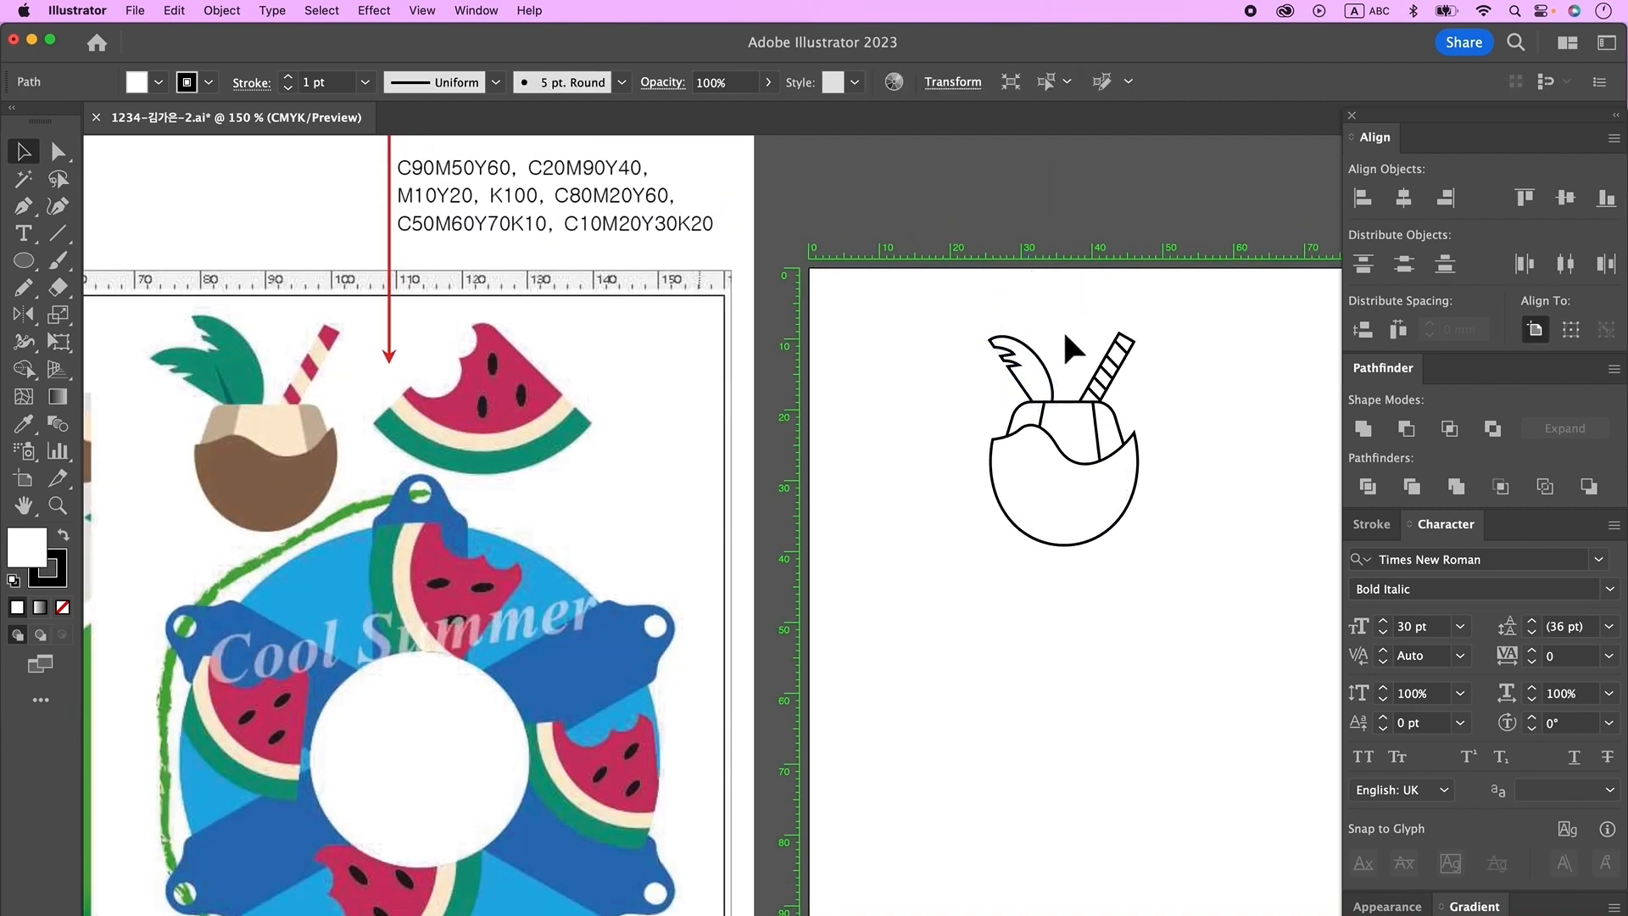
pyautogui.click(1045, 358)
pyautogui.moveTo(1046, 362); pyautogui.dragTo(1052, 358)
pyautogui.click(1046, 306)
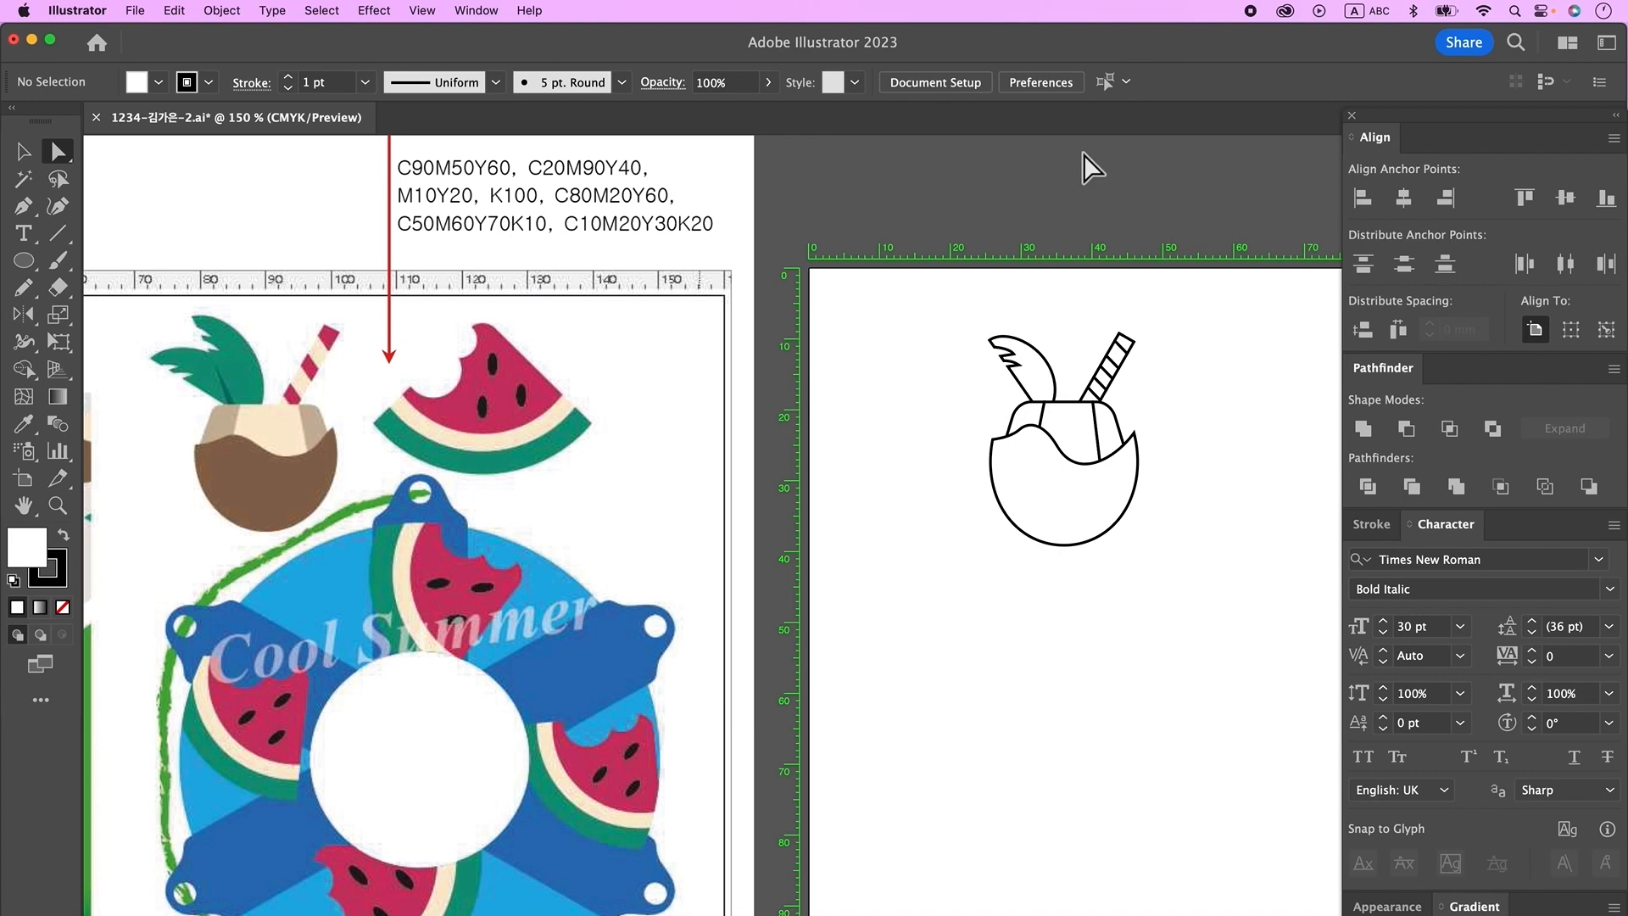
# - Add a second leaf as a tilted copy of the first and send it behind the other coconut shapes
pyautogui.press('v')
pyautogui.click(1050, 369)
pyautogui.moveTo(1015, 321); pyautogui.dragTo(1008, 303)
pyautogui.moveTo(1045, 373); pyautogui.dragTo(1047, 443)
pyautogui.press('super+shift+[')
pyautogui.keyDown('shift'); pyautogui.click(1022, 383); pyautogui.keyUp('shift')
pyautogui.moveTo(994, 382); pyautogui.dragTo(1004, 376)
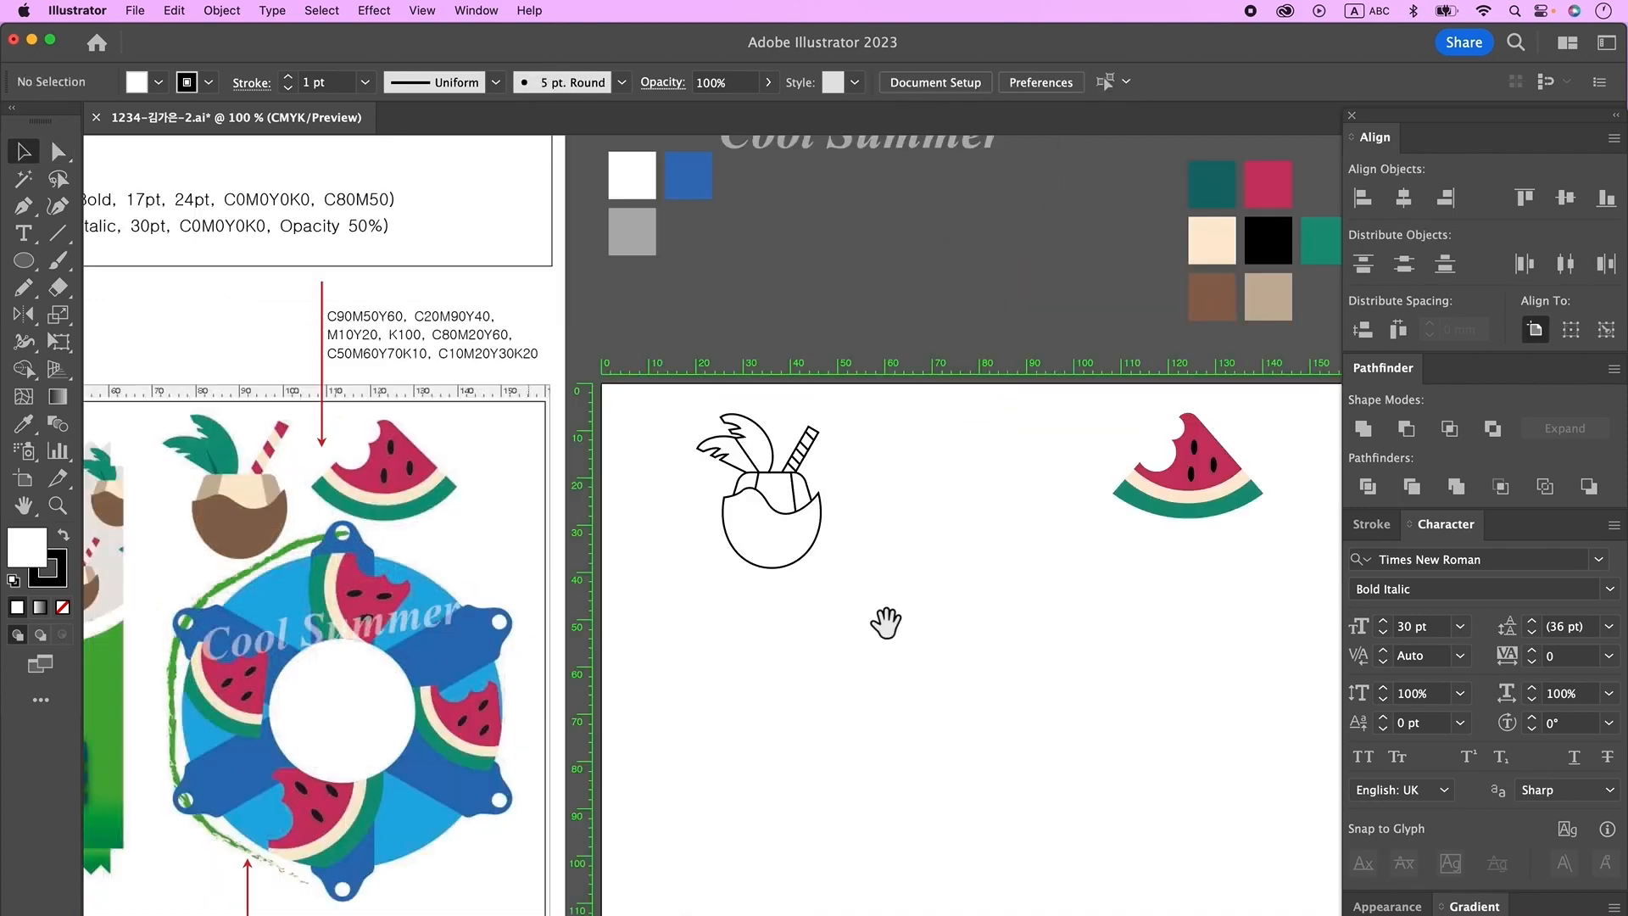
# - Place the fruit swatches beside the coconut and sample them to fill the flesh cream and tan and the shell brown
pyautogui.moveTo(858, 599); pyautogui.dragTo(916, 575)
pyautogui.scroll(2, 1096, 325)
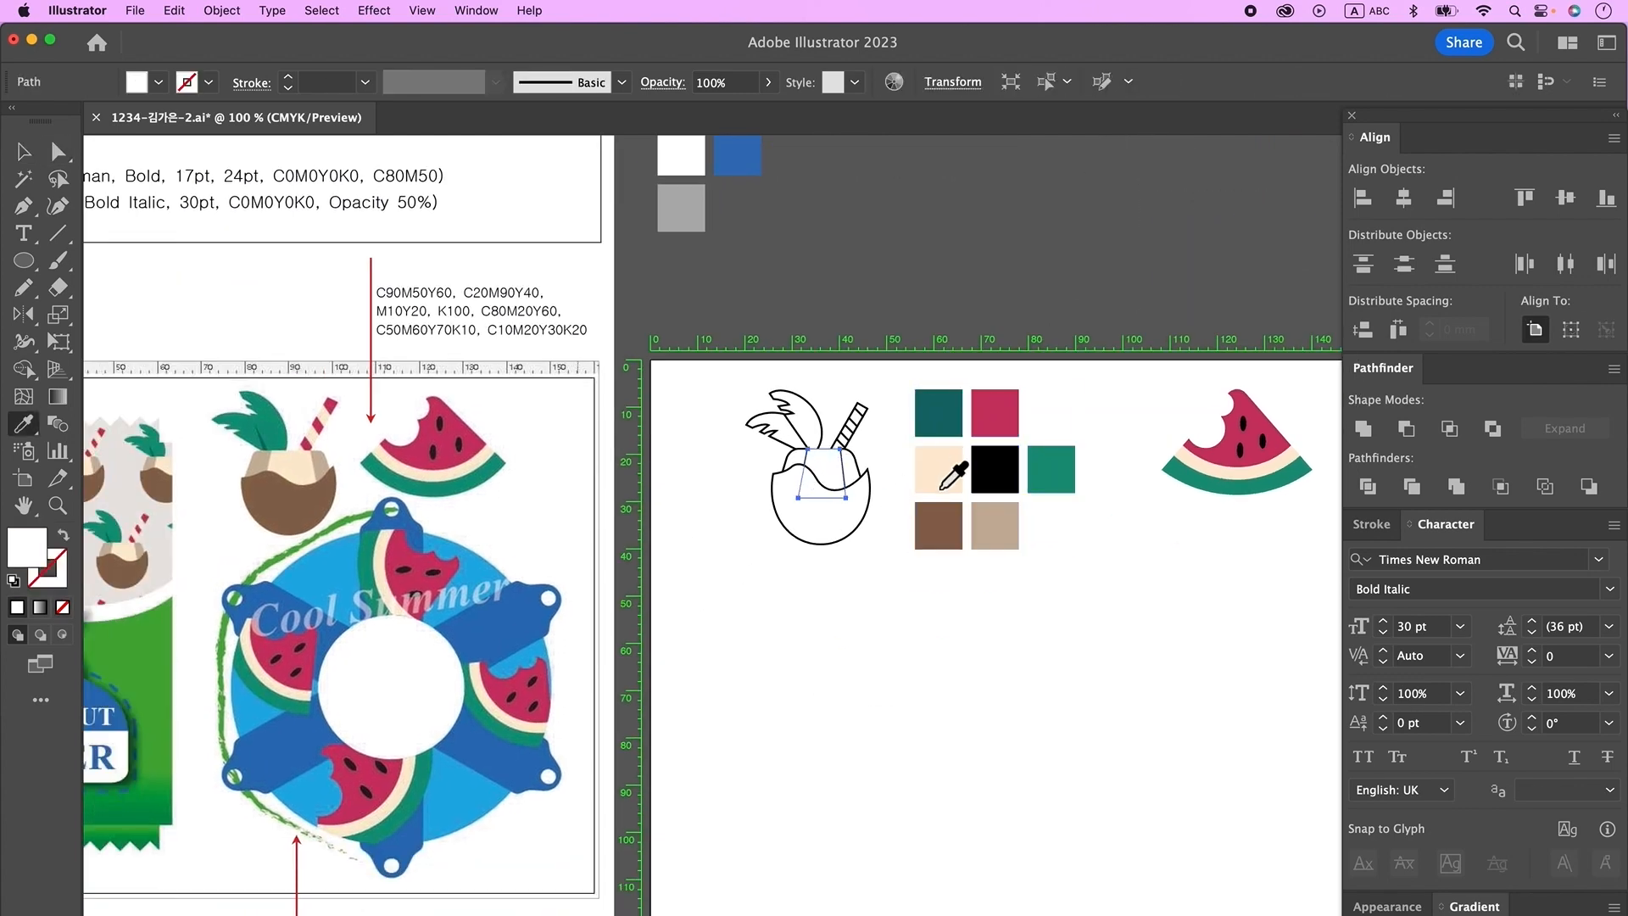
pyautogui.click(848, 500)
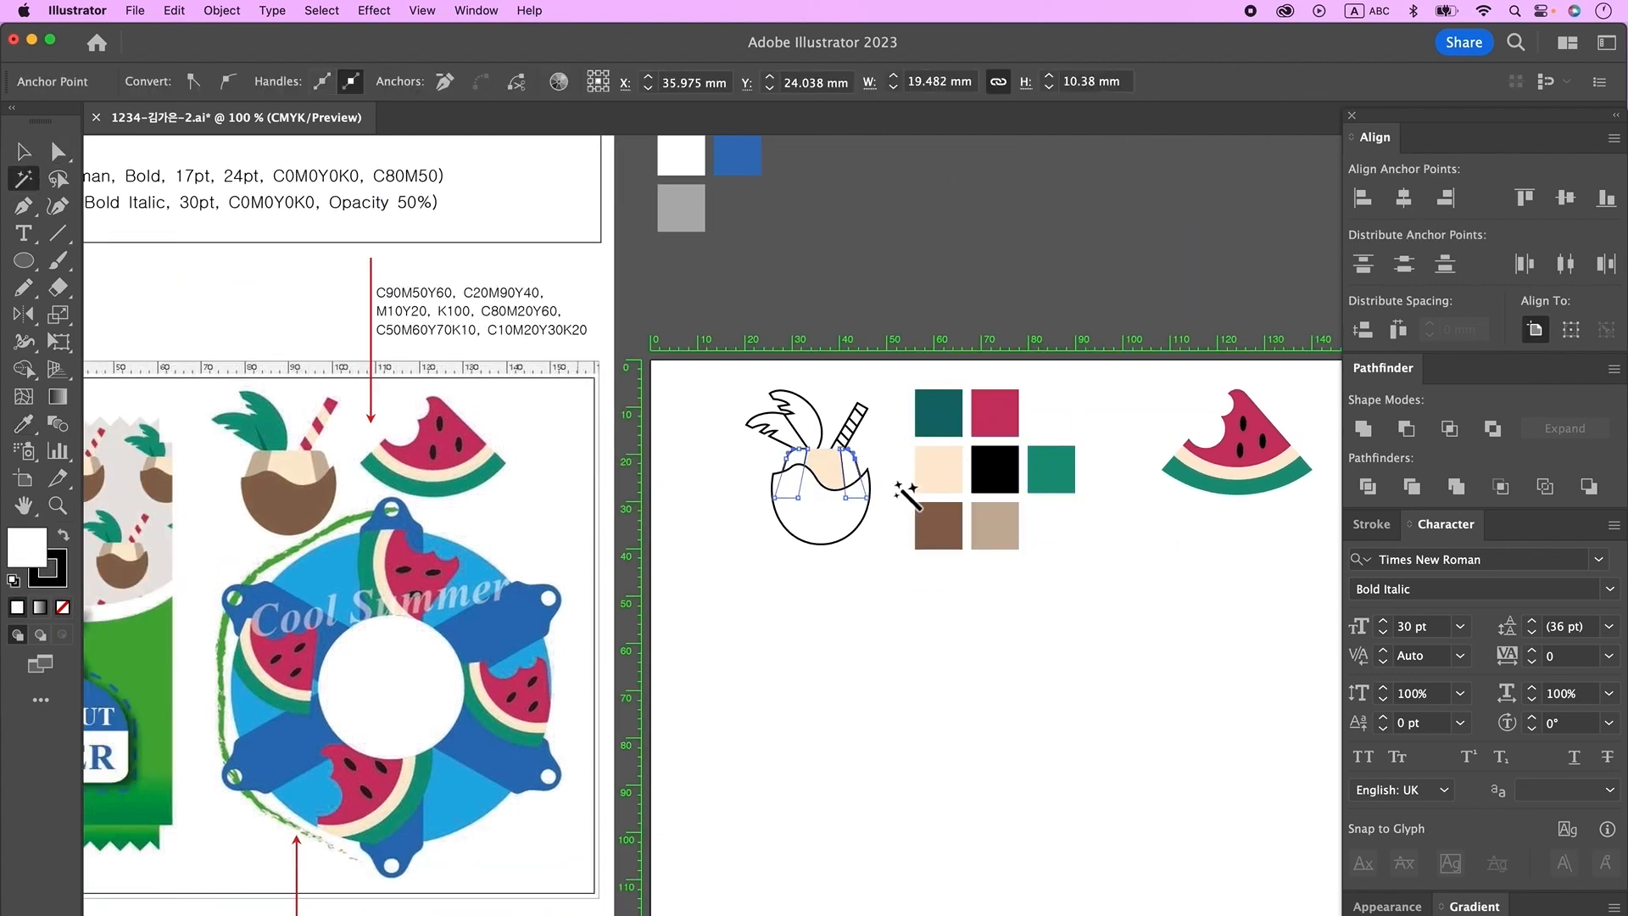
pyautogui.press('i')
pyautogui.click(948, 541)
pyautogui.moveTo(814, 390); pyautogui.dragTo(890, 398)
# - Fill the straw's stripes alternately with the cream and crimson swatches
pyautogui.click(883, 455)
pyautogui.press('i')
pyautogui.click(1041, 547)
pyautogui.click(901, 425)
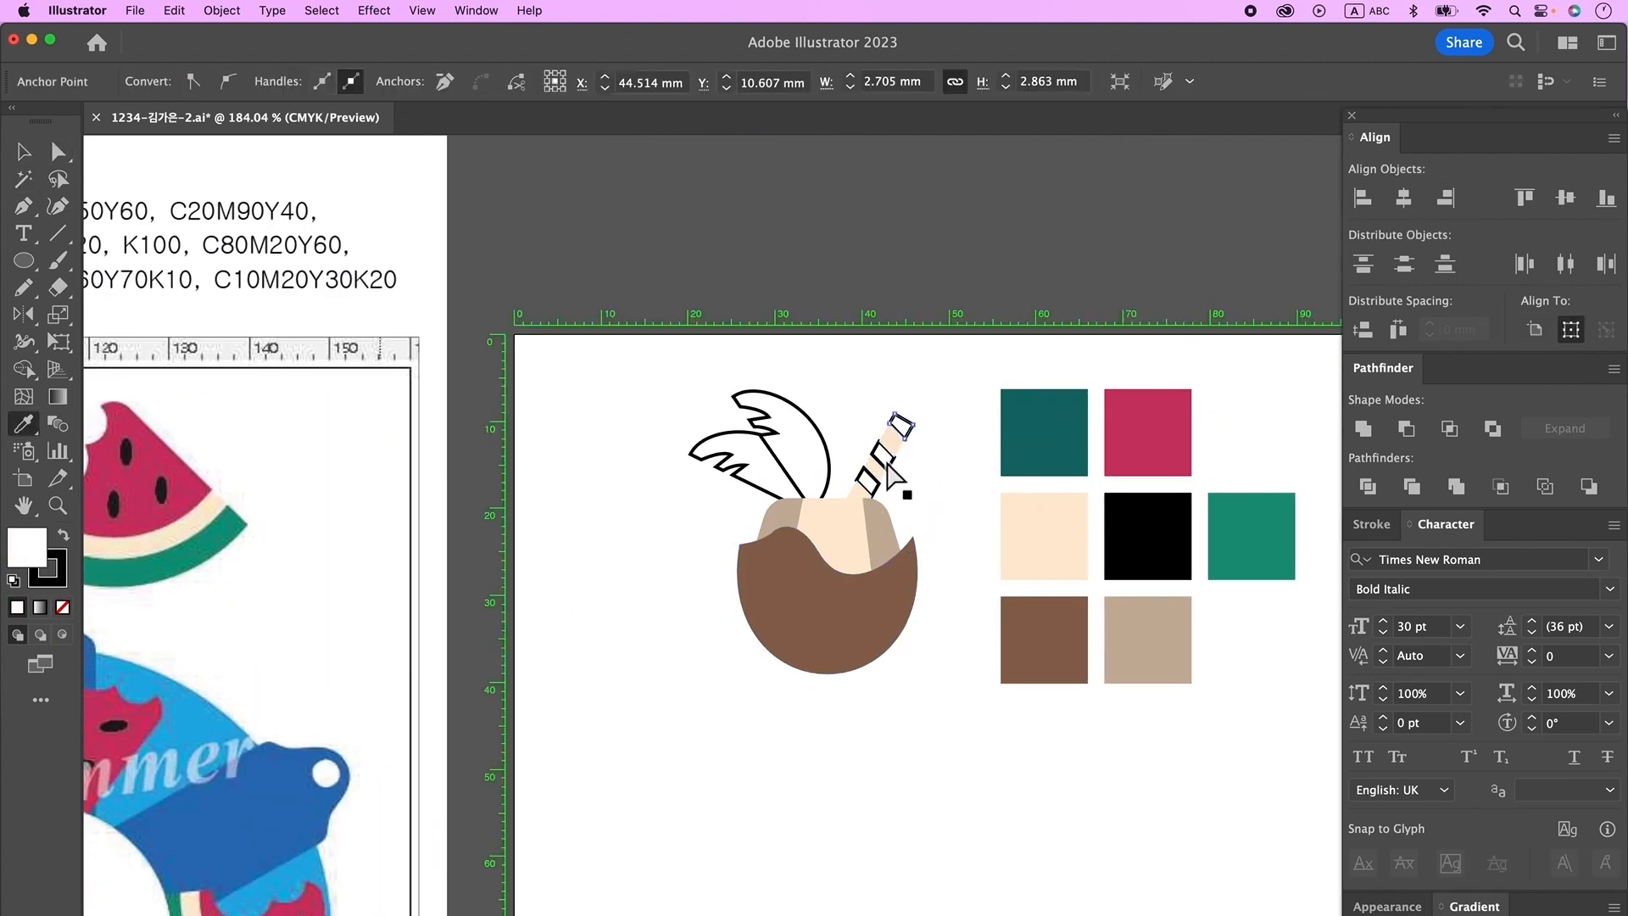
pyautogui.keyDown('shift'); pyautogui.click(883, 455); pyautogui.keyUp('shift')
pyautogui.keyDown('shift'); pyautogui.click(868, 481); pyautogui.keyUp('shift')
pyautogui.click(1135, 459)
# - Fill both leaves with the green swatch
pyautogui.press('super+minus')
pyautogui.keyDown('super'); pyautogui.click(975, 399); pyautogui.keyUp('super')
pyautogui.keyDown('shift'); pyautogui.keyDown('super'); pyautogui.click(941, 414); pyautogui.keyUp('super'); pyautogui.keyUp('shift')
pyautogui.click(1326, 477)
# - Reset the left leaf to the default white fill and black stroke
pyautogui.press('s')
pyautogui.press('d')
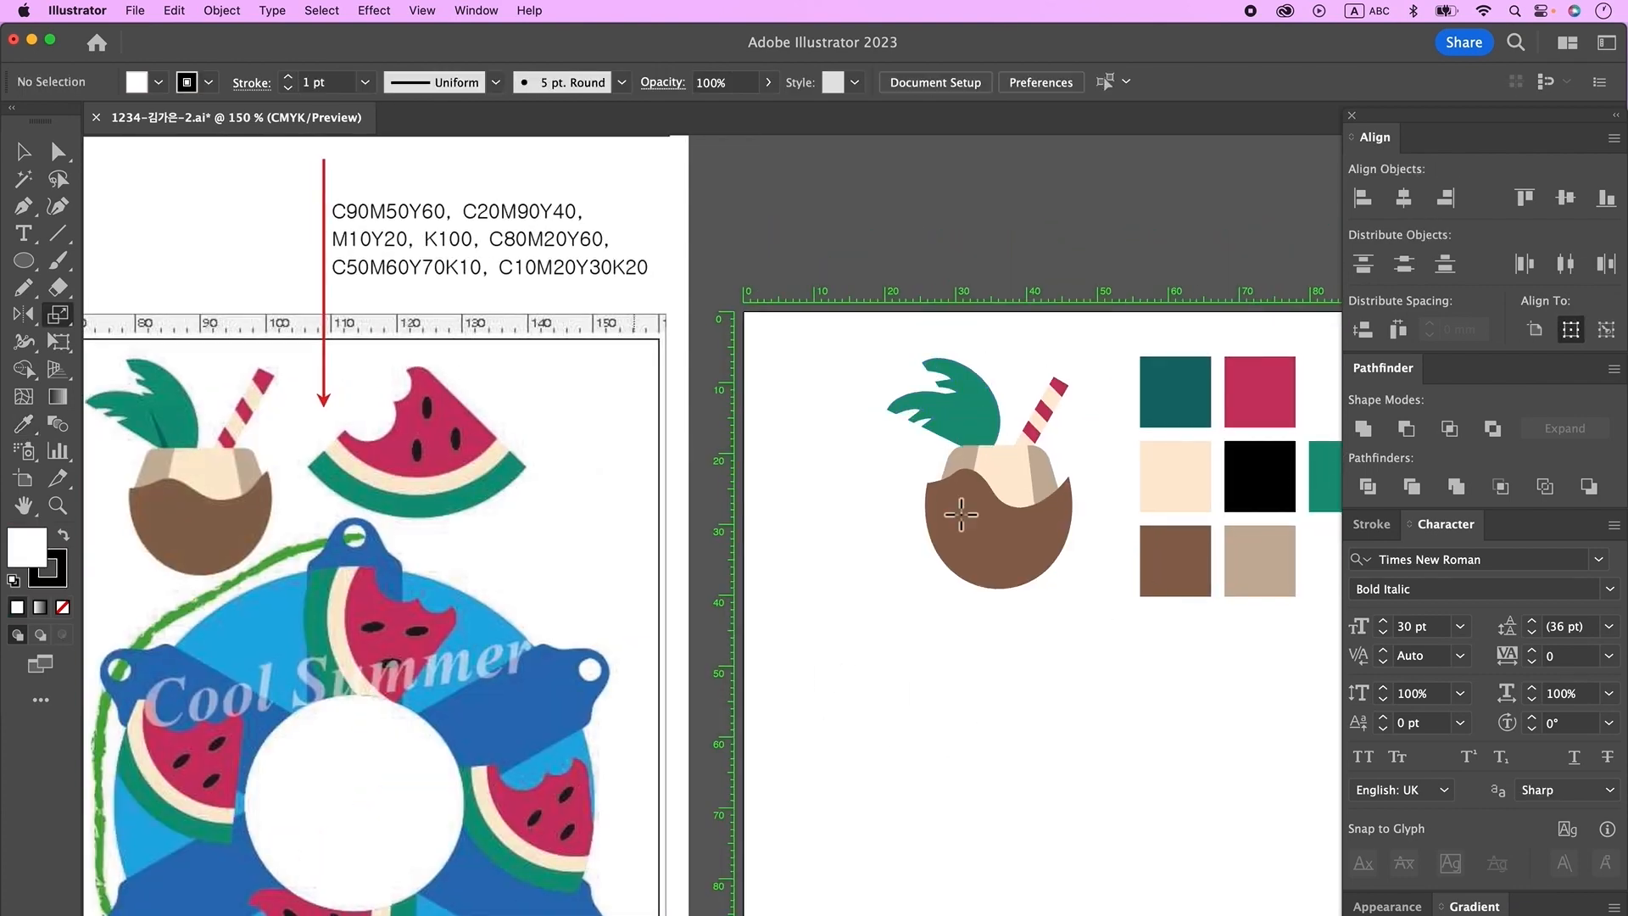
pyautogui.press('v')
pyautogui.click(950, 416)
pyautogui.press('d')
pyautogui.click(1051, 638)
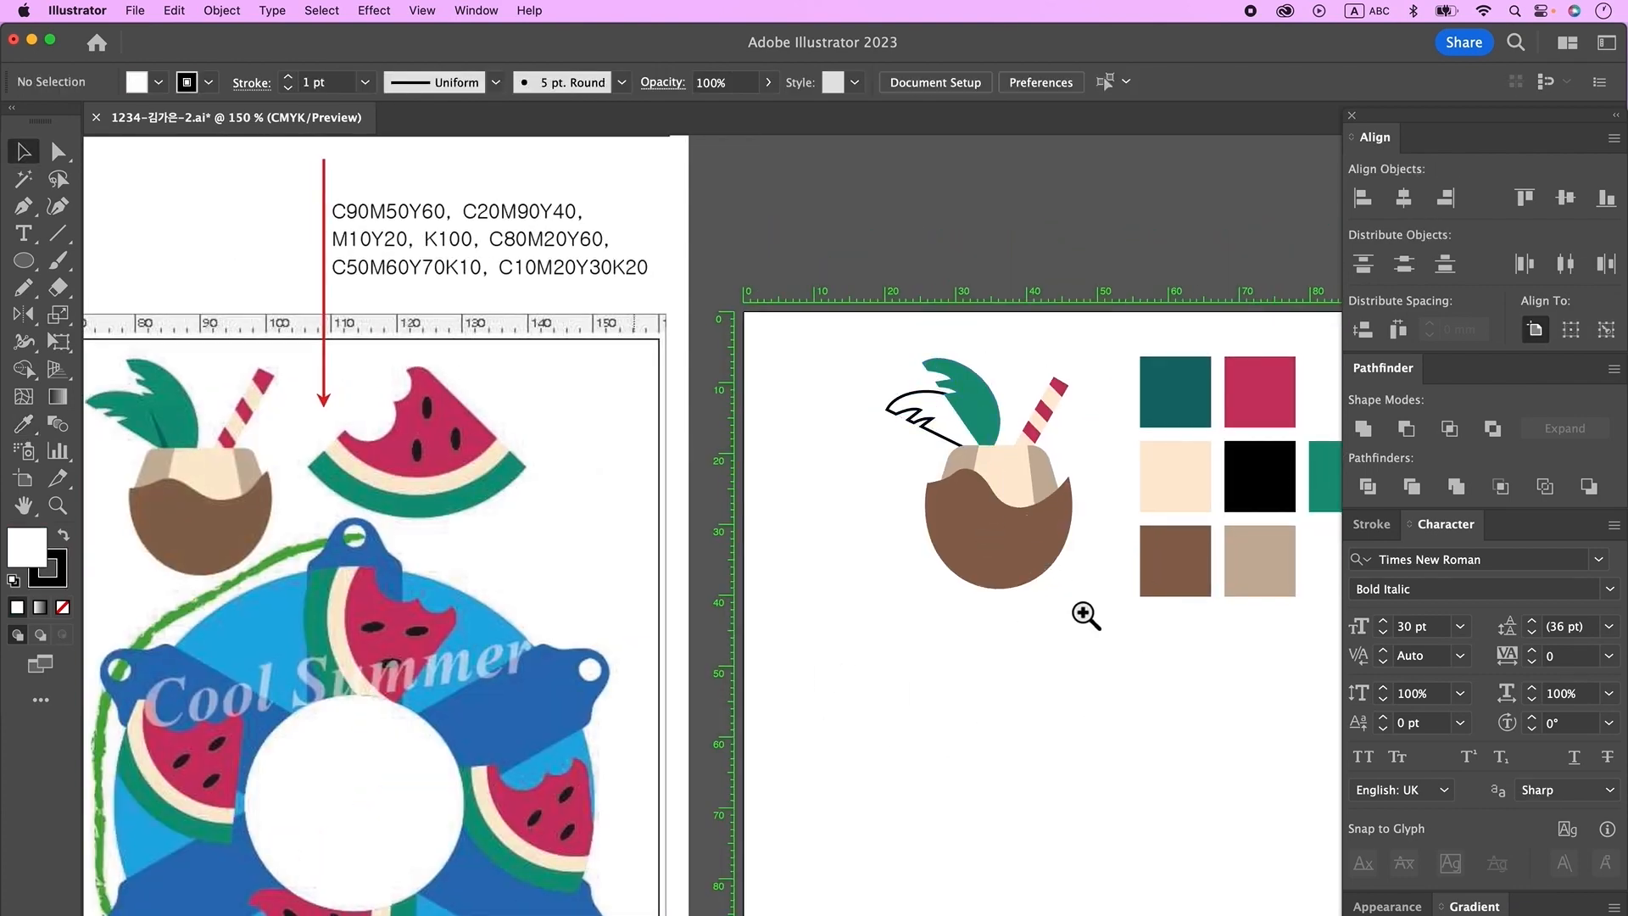
# - Draw a thin triangular shadow between the two leaves with the Pen tool and fill it with the dark teal swatch
pyautogui.moveTo(1083, 612); pyautogui.dragTo(1102, 612)
pyautogui.moveTo(972, 346); pyautogui.dragTo(1122, 353)
pyautogui.press('p')
pyautogui.click(1106, 438)
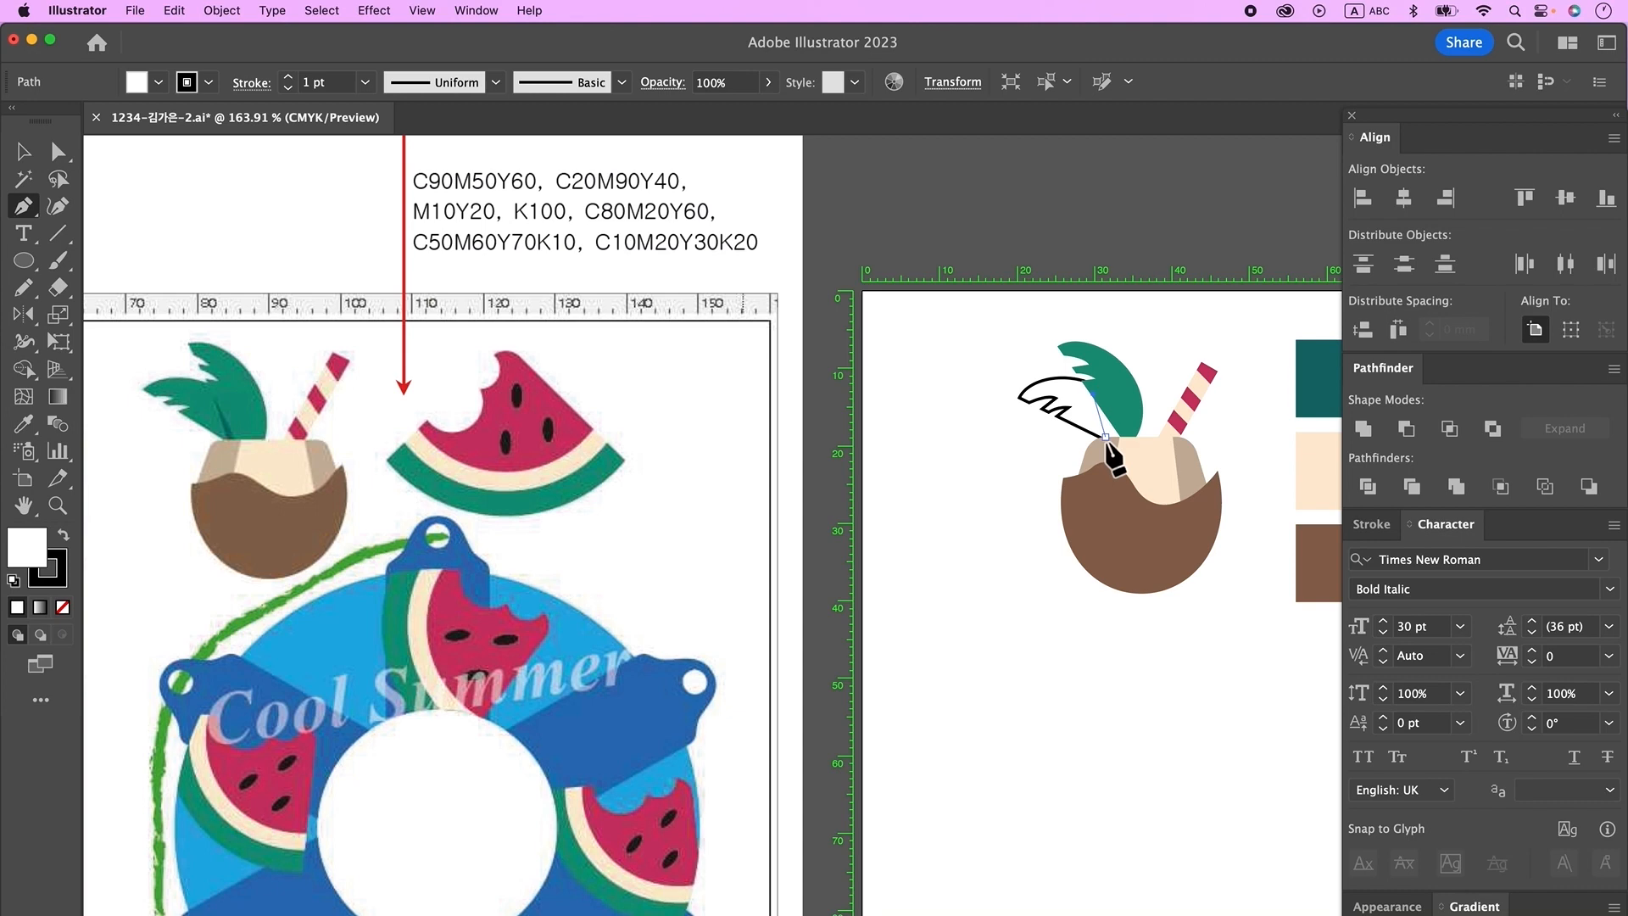
pyautogui.click(1107, 439)
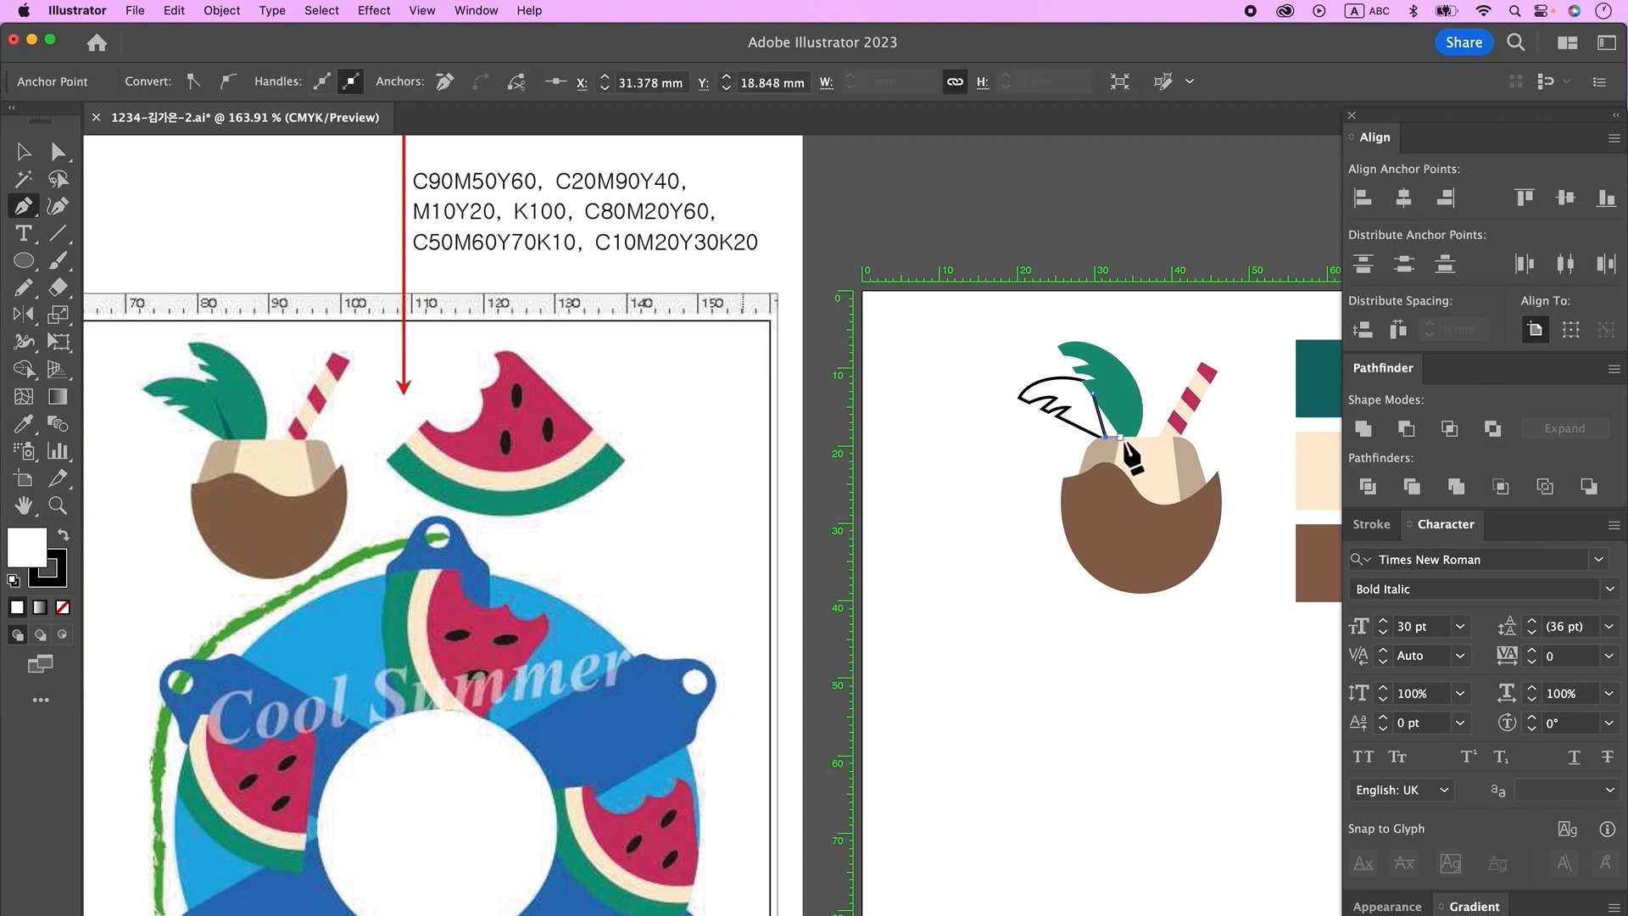
pyautogui.click(1094, 394)
pyautogui.press('i')
pyautogui.click(1319, 378)
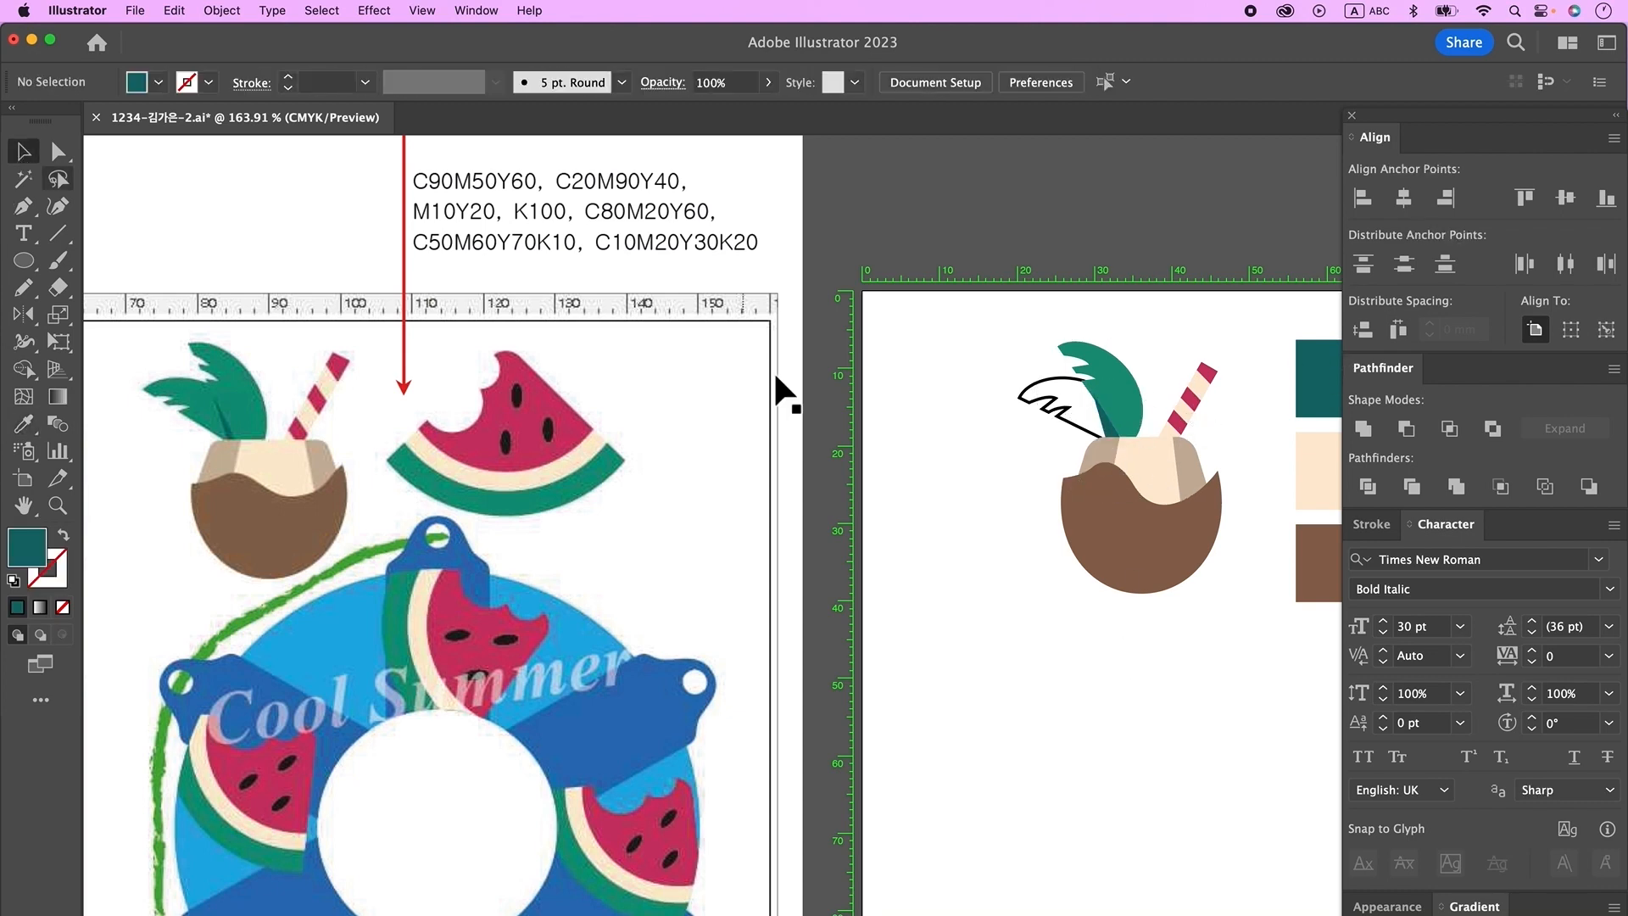
# - Fill the left leaf green again by sampling the right leaf
pyautogui.click(24, 151)
pyautogui.click(1067, 395)
pyautogui.press('i')
pyautogui.click(1121, 394)
pyautogui.press('v')
# - Fine-tune the lower-left anchor point of the dark teal shadow between the leaves
pyautogui.click(1137, 639)
pyautogui.keyDown('alt'); pyautogui.keyDown('super'); pyautogui.click(1137, 639); pyautogui.keyUp('super'); pyautogui.keyUp('alt')
pyautogui.moveTo(1137, 640); pyautogui.dragTo(1227, 657)
pyautogui.press('a')
pyautogui.click(913, 403)
pyautogui.click(913, 408)
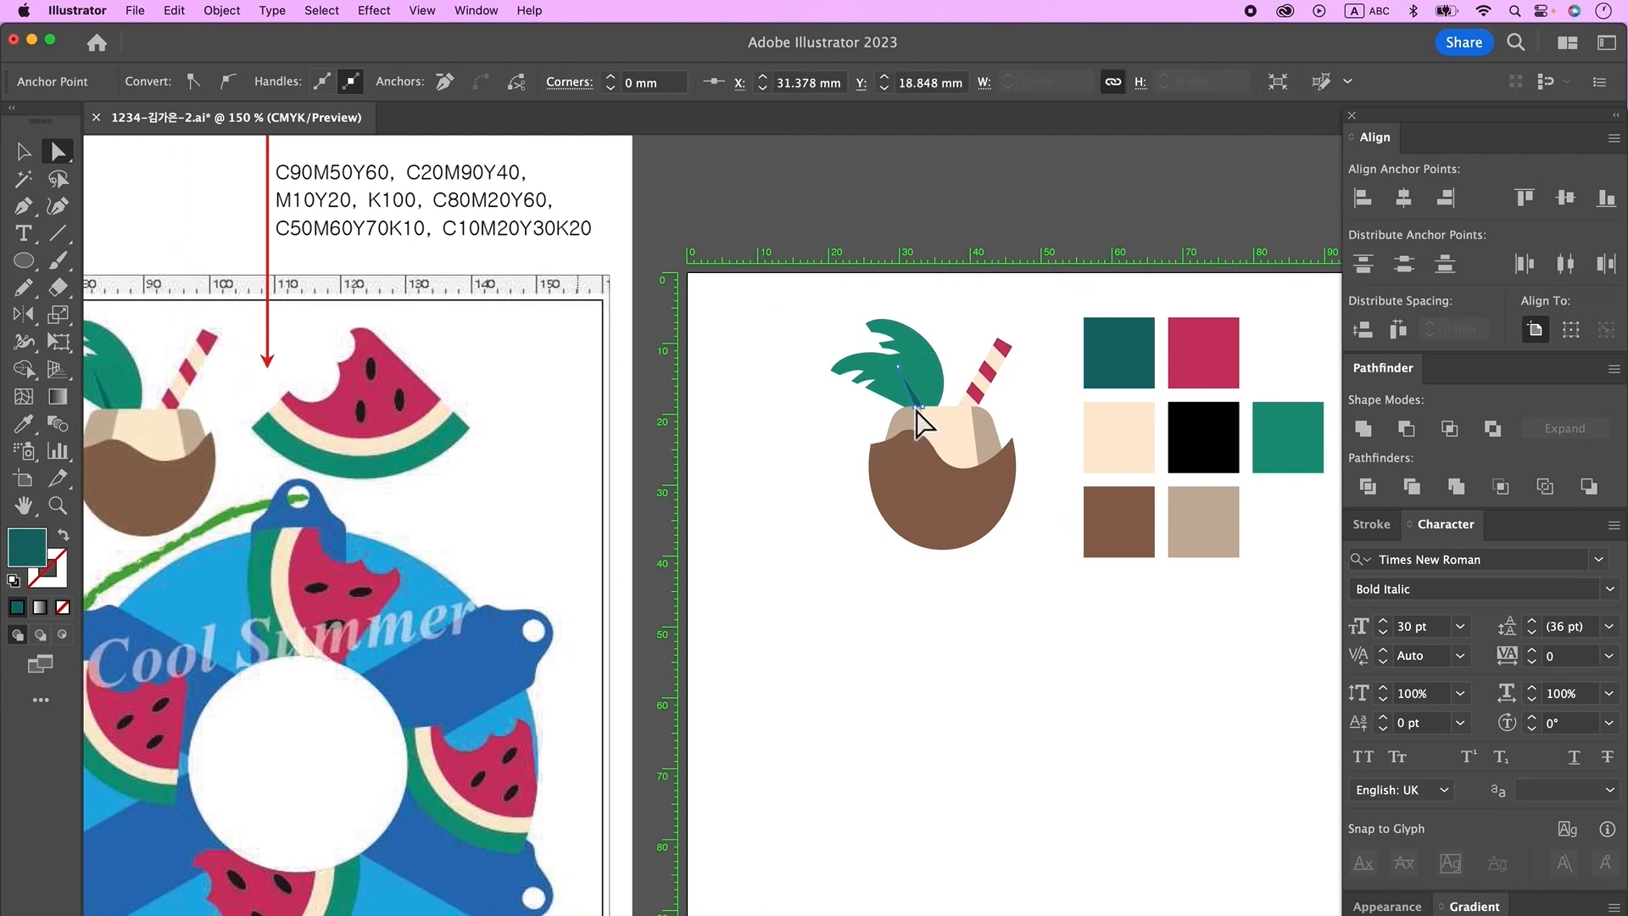
# - Flatten the coconut's shell and flesh slightly and group the whole coconut drink
pyautogui.keyDown('super'); pyautogui.click(1032, 475); pyautogui.keyUp('super')
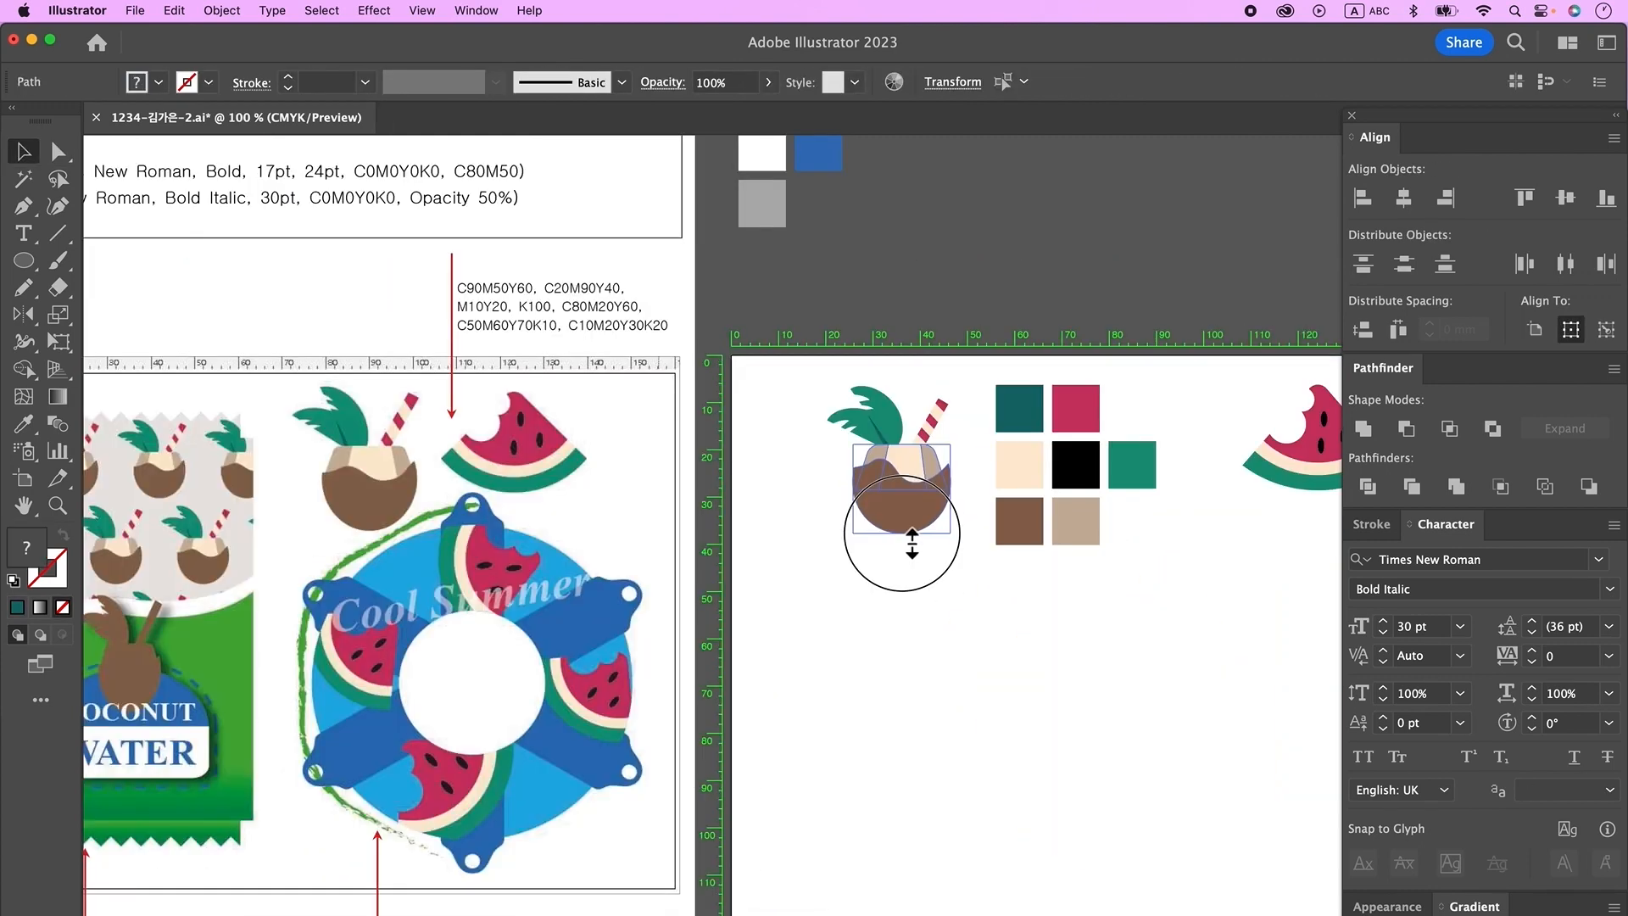
pyautogui.moveTo(902, 533); pyautogui.dragTo(904, 531)
pyautogui.moveTo(809, 360); pyautogui.dragTo(970, 553)
pyautogui.rightClick(914, 483)
pyautogui.click(957, 695)
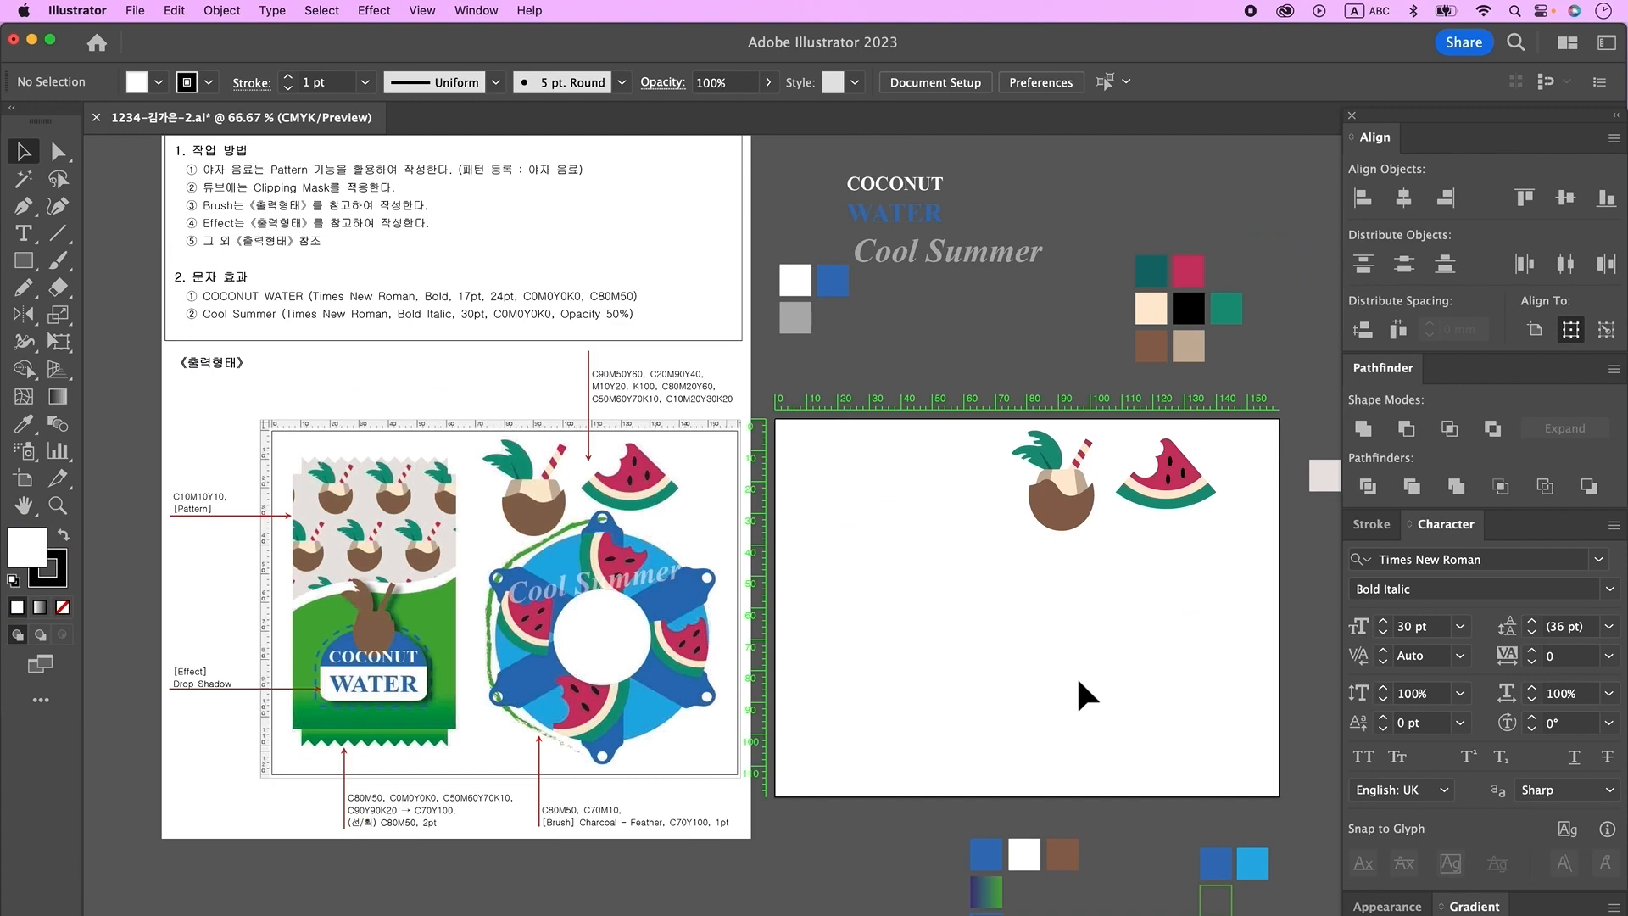
# - Draw a package rectangle about 55 by 87 mm and reduce a copy to a 50 by 12.5 mm strip across its top edge
pyautogui.click(23, 260)
pyautogui.moveTo(806, 471); pyautogui.dragTo(980, 754)
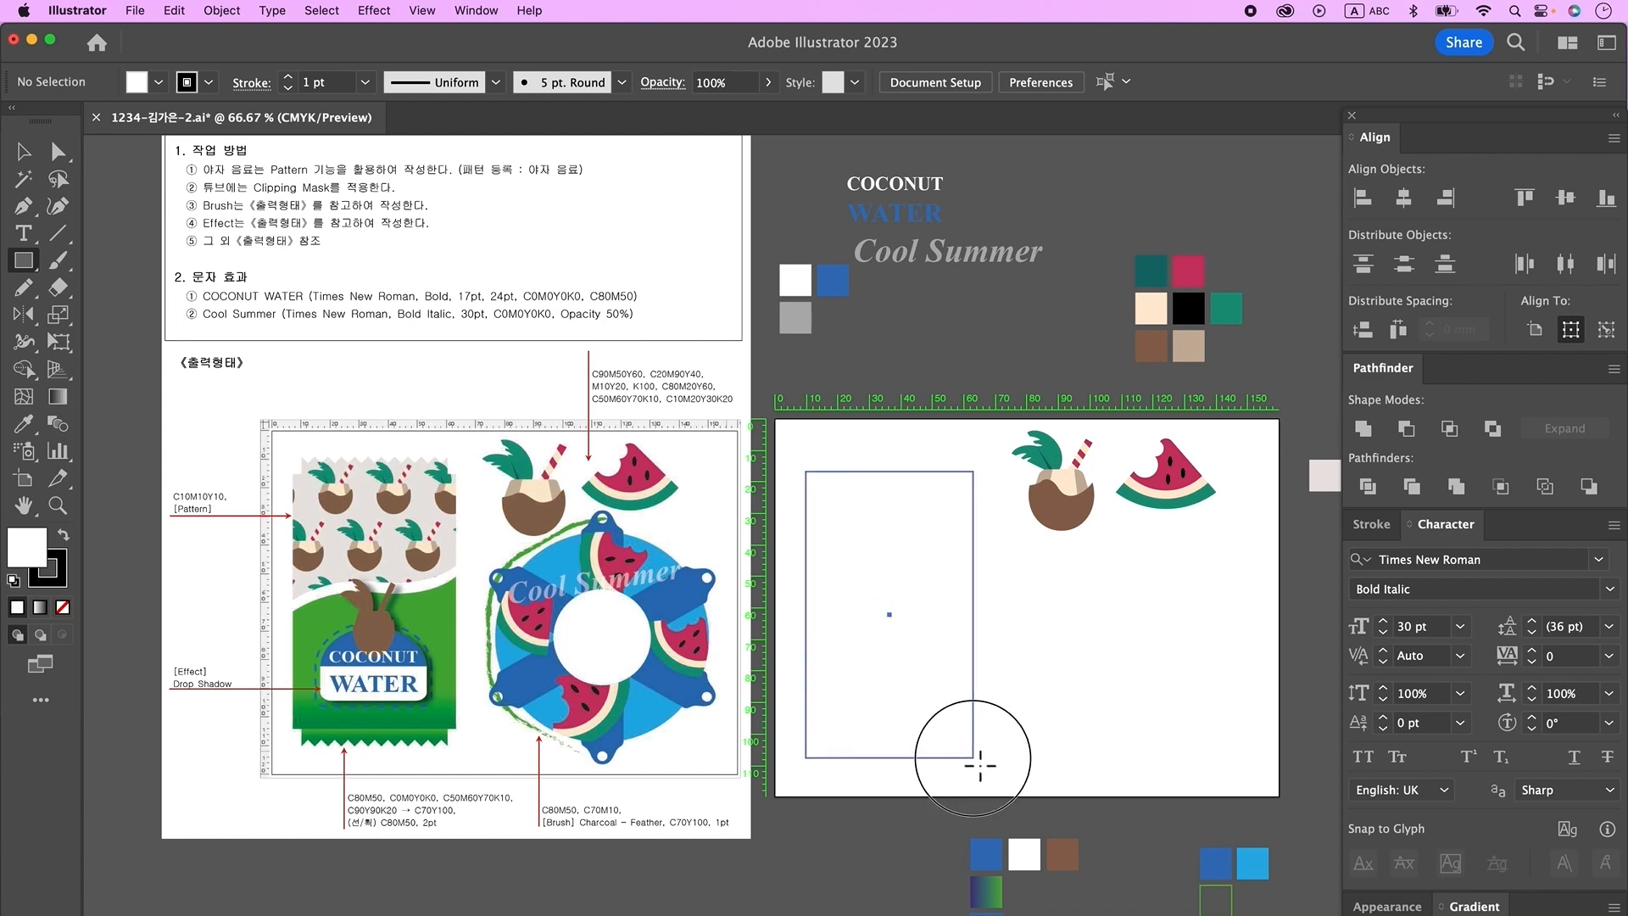
pyautogui.press('v')
pyautogui.moveTo(919, 659); pyautogui.dragTo(919, 636)
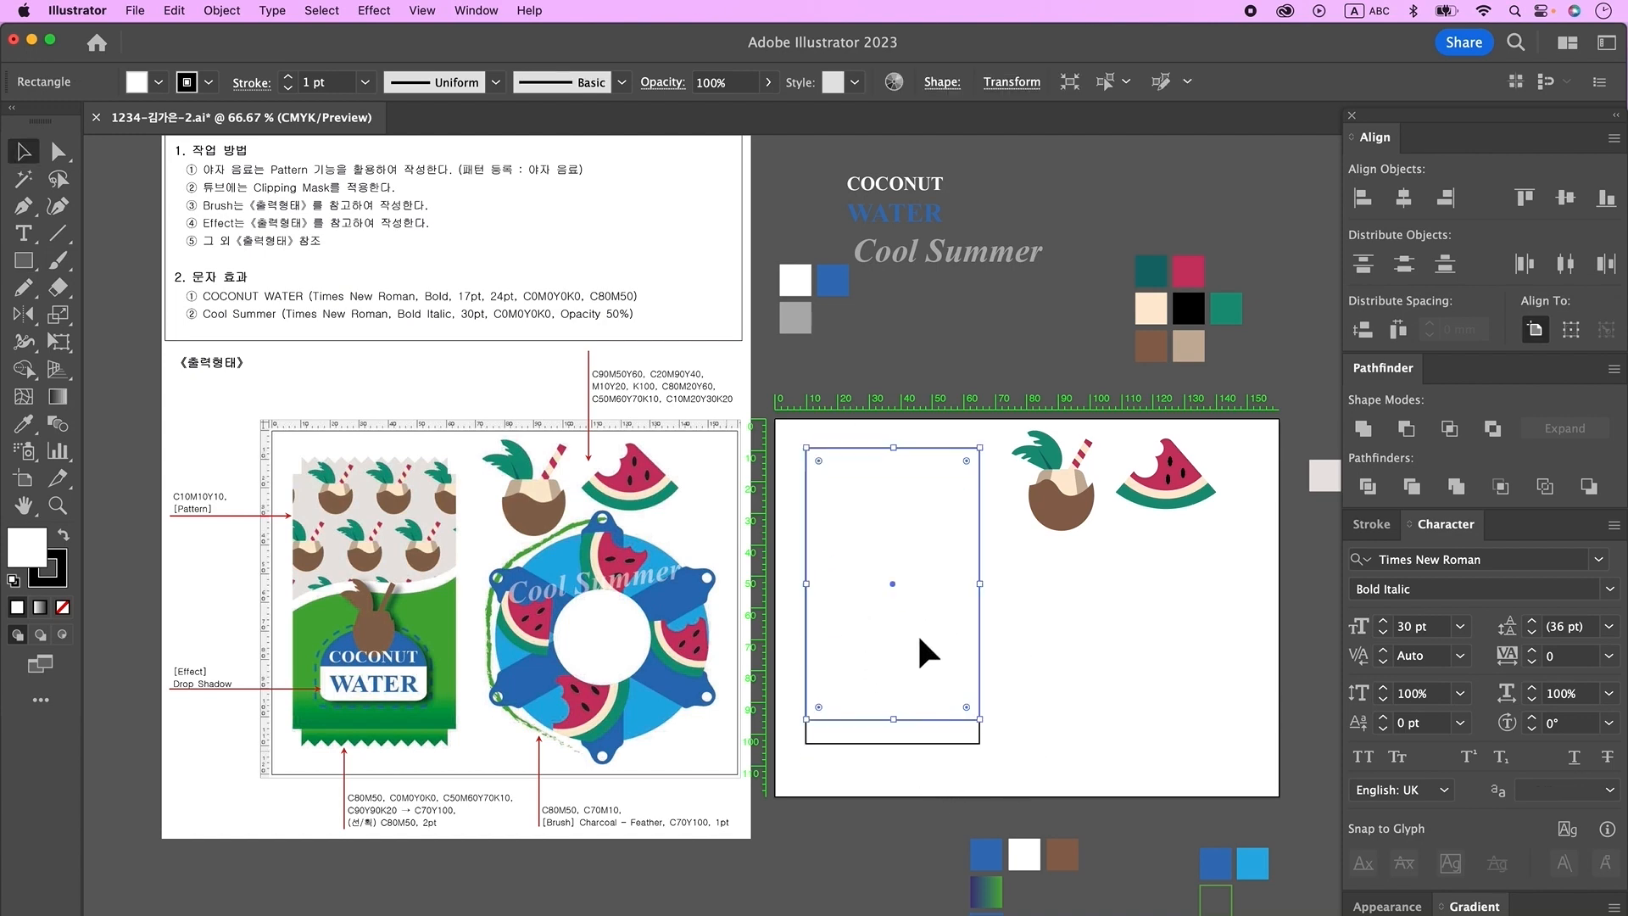
pyautogui.moveTo(902, 729); pyautogui.dragTo(935, 497)
pyautogui.click(1096, 574)
# - Draw a horizontal line about 83 mm long and apply a corner-point Zig Zag effect with 2 mm size and about 30 ridges per segment
pyautogui.click(68, 234)
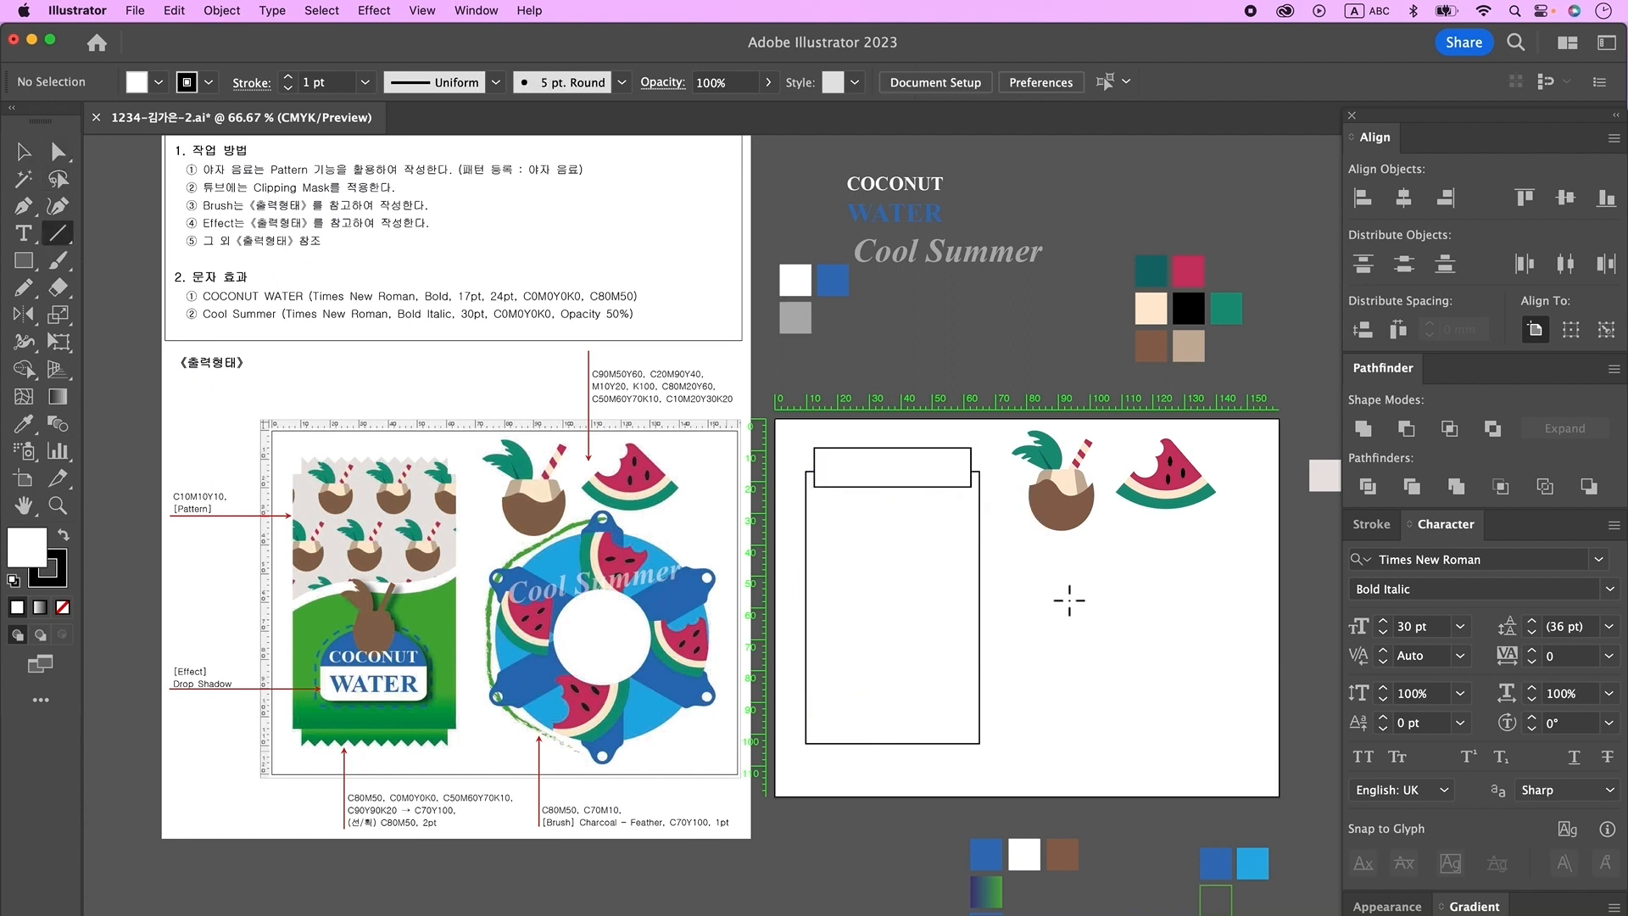
pyautogui.moveTo(1017, 623); pyautogui.dragTo(1279, 623)
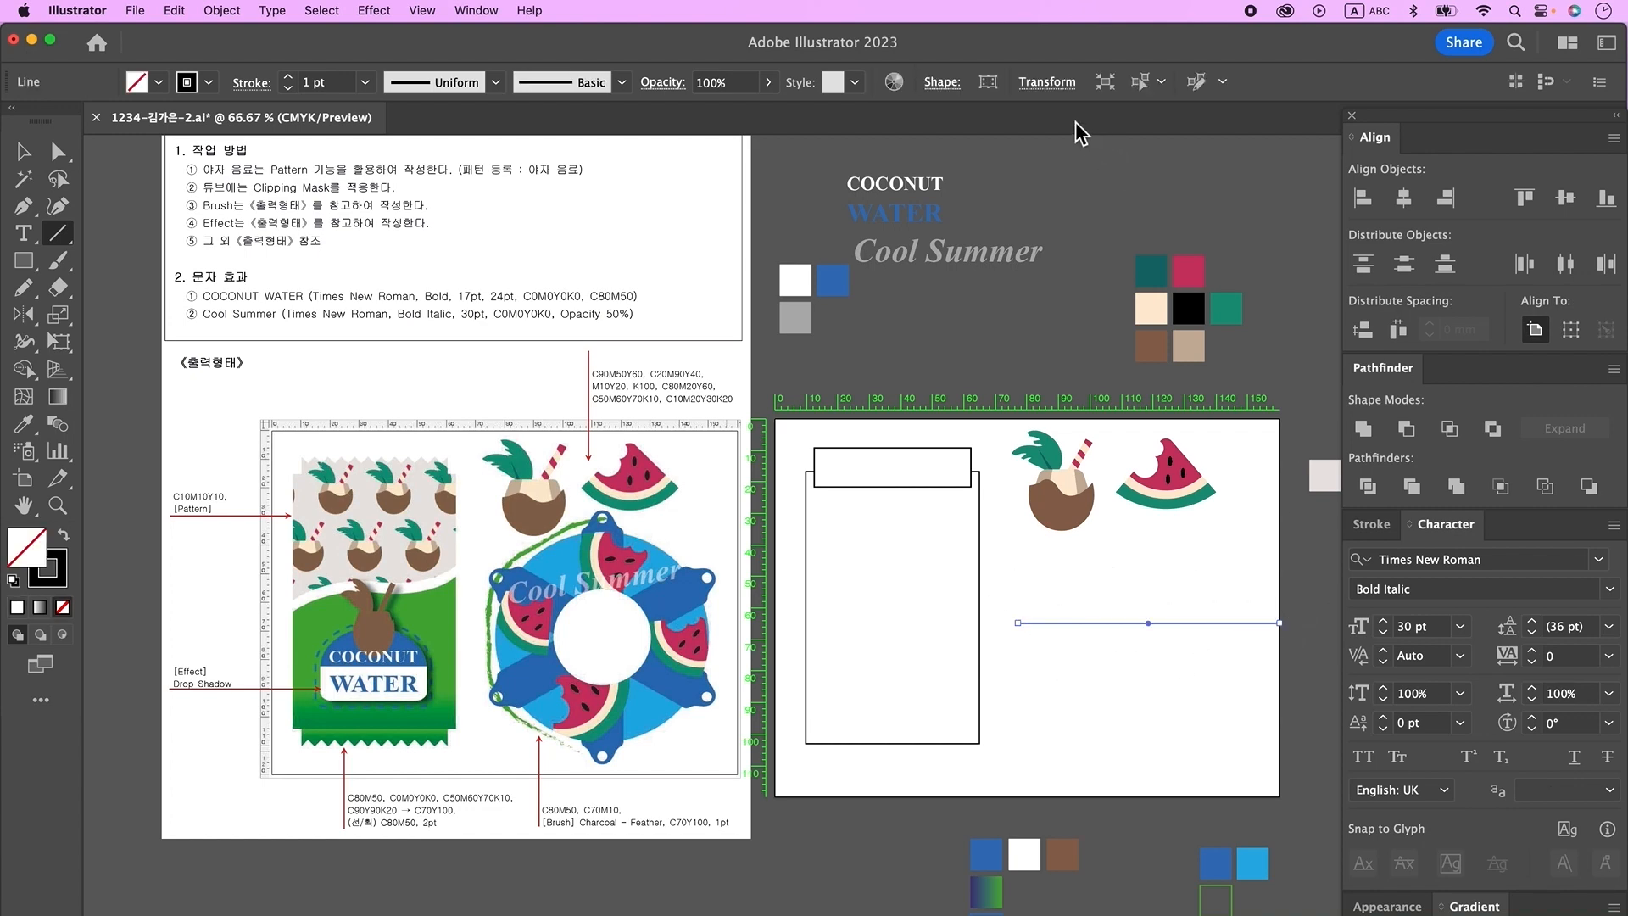
pyautogui.click(370, 11)
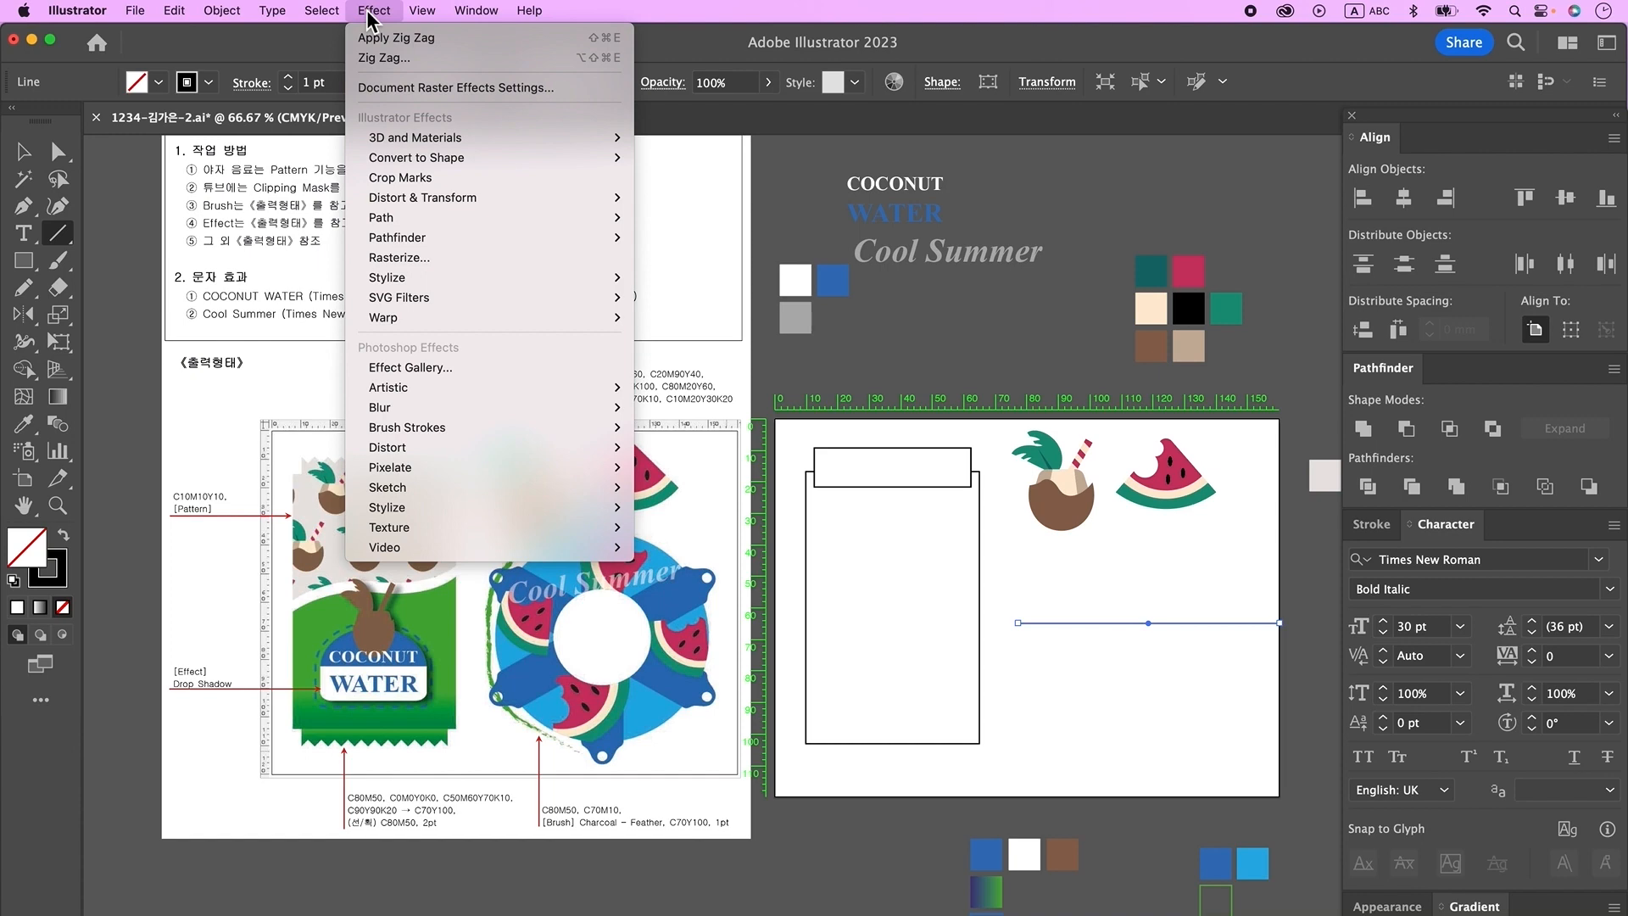
pyautogui.moveTo(483, 192)
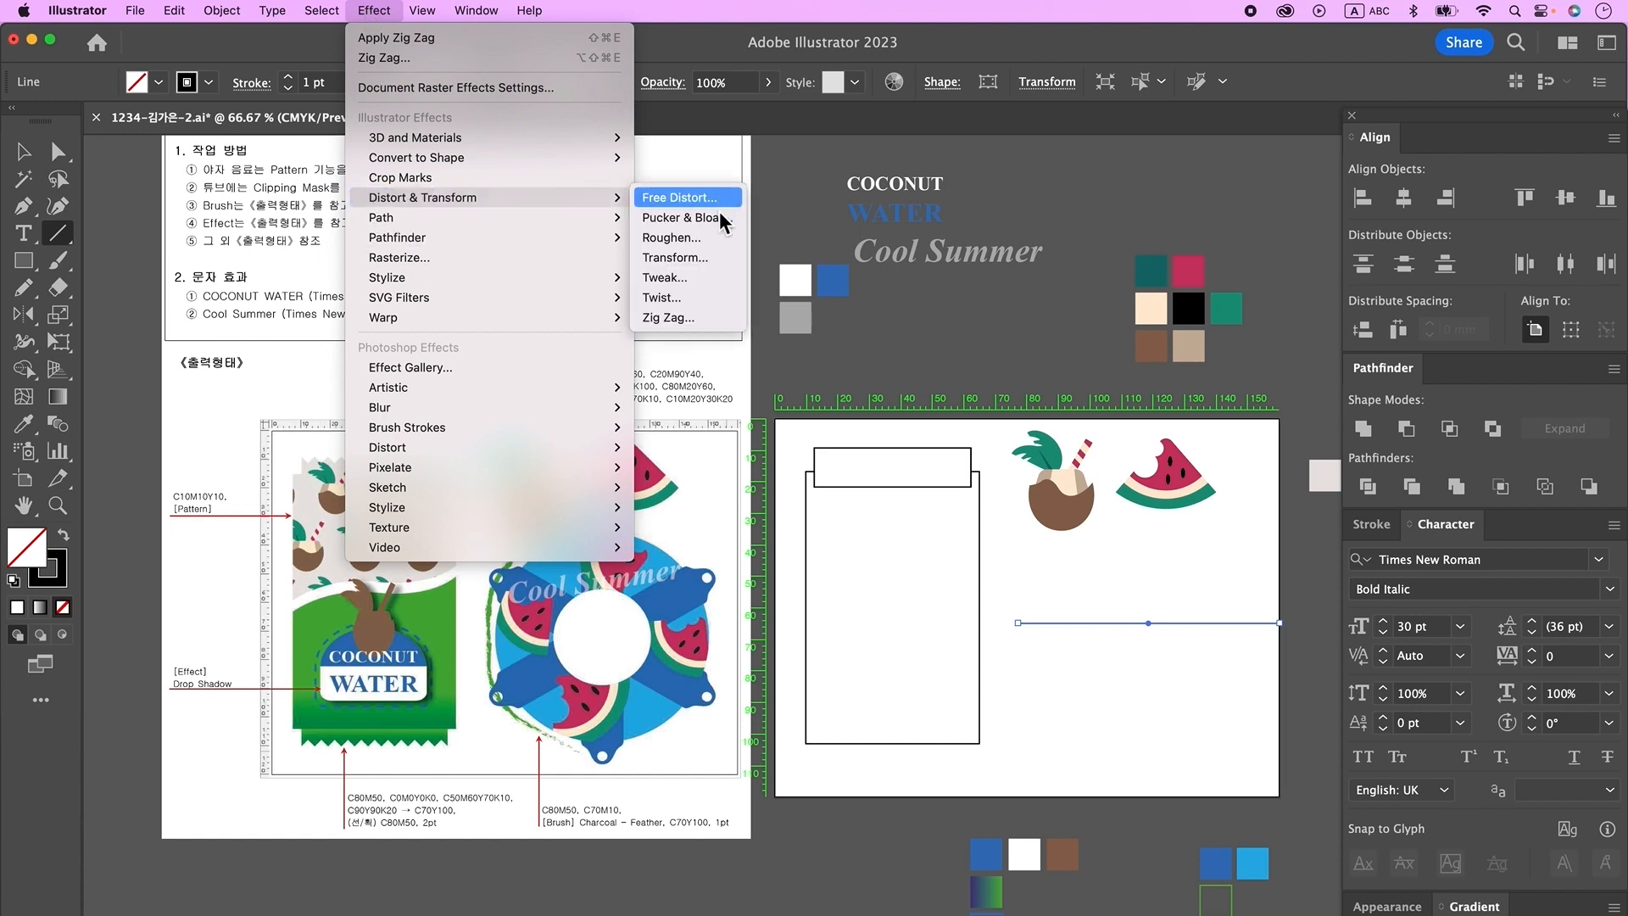
pyautogui.click(674, 317)
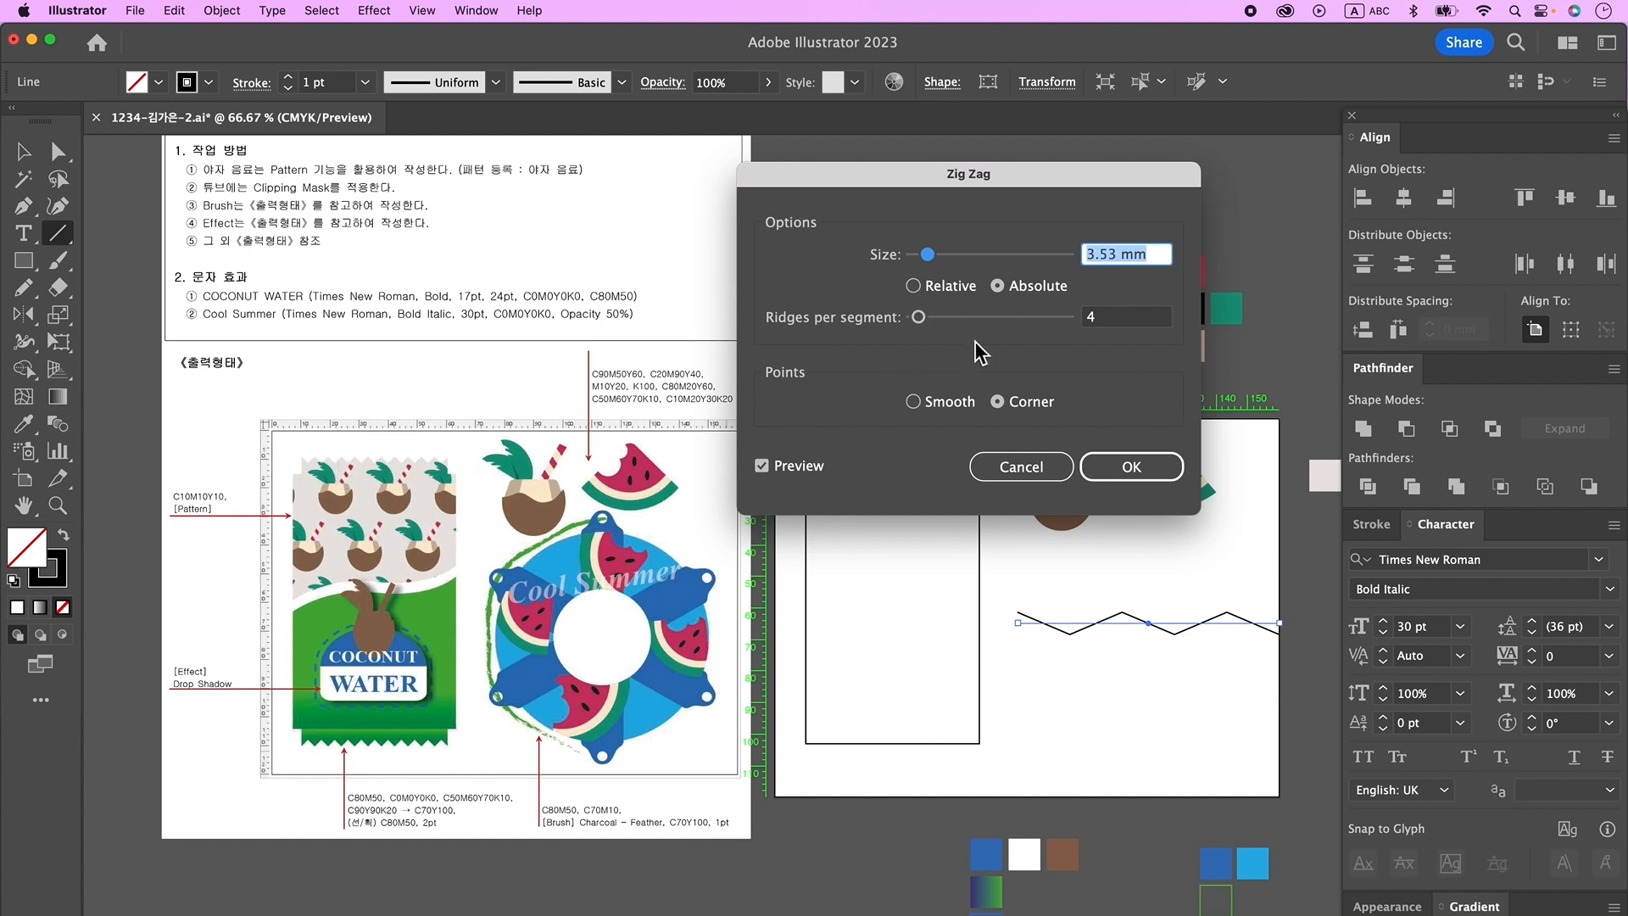
pyautogui.doubleClick(1128, 318)
pyautogui.write('30')
pyautogui.press('Down')
pyautogui.doubleClick(1122, 256)
pyautogui.write('2')
pyautogui.doubleClick(1125, 319)
pyautogui.press('Up')
pyautogui.press('Up')
pyautogui.click(1131, 467)
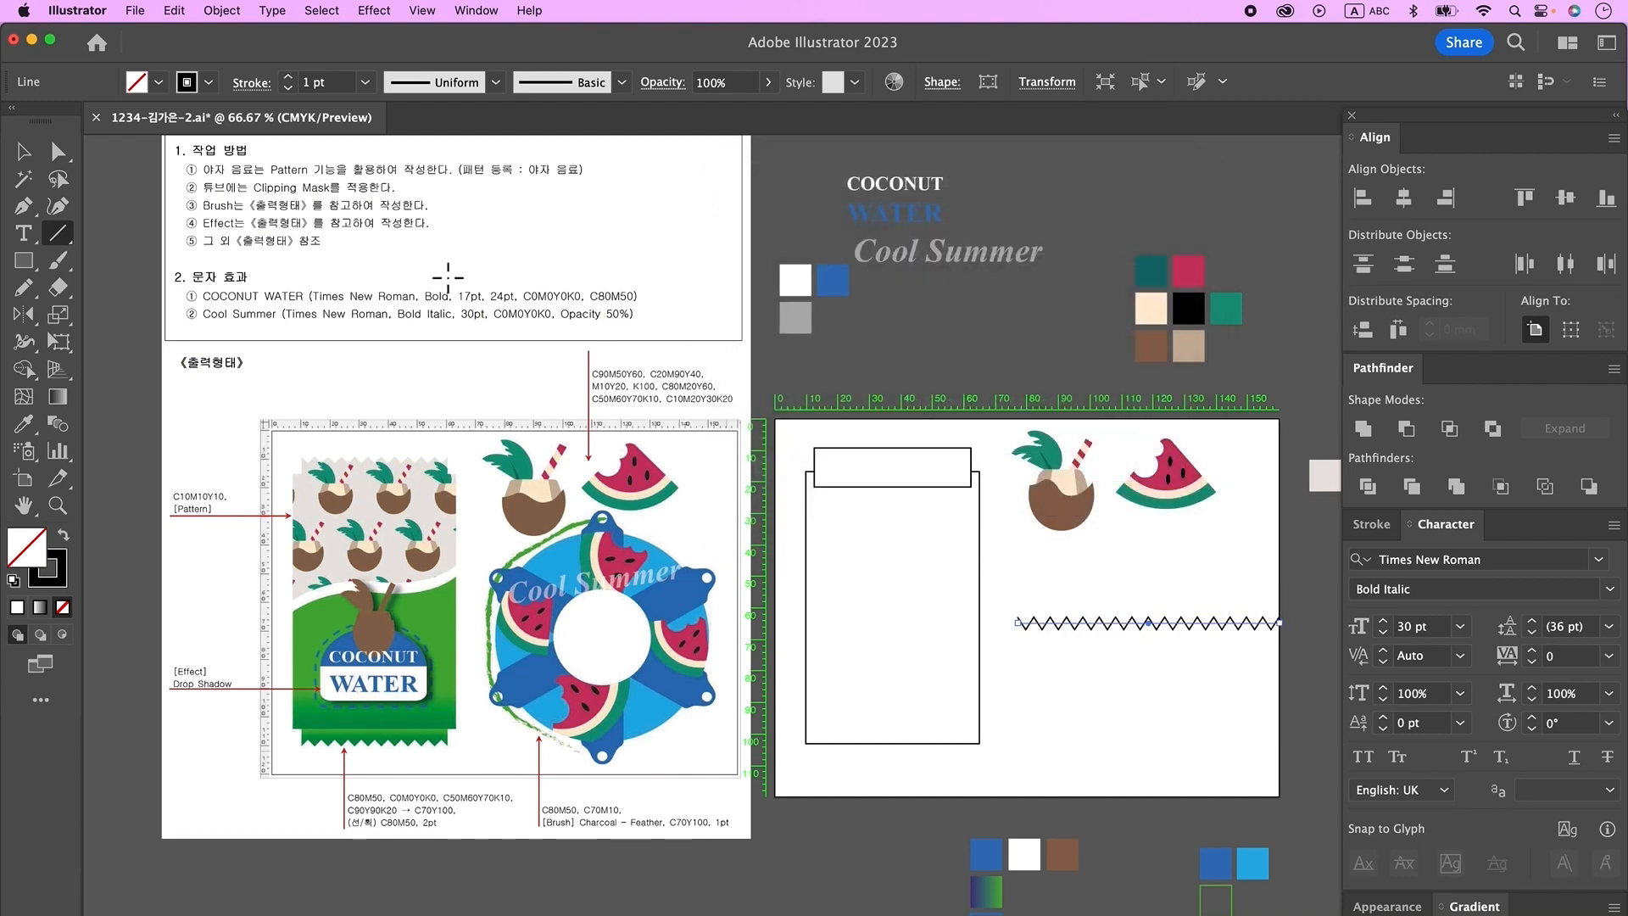
# - Expand the zigzag line's appearance and fit it across the upper part of the package's top strip, narrowed to about 62 mm
pyautogui.click(222, 11)
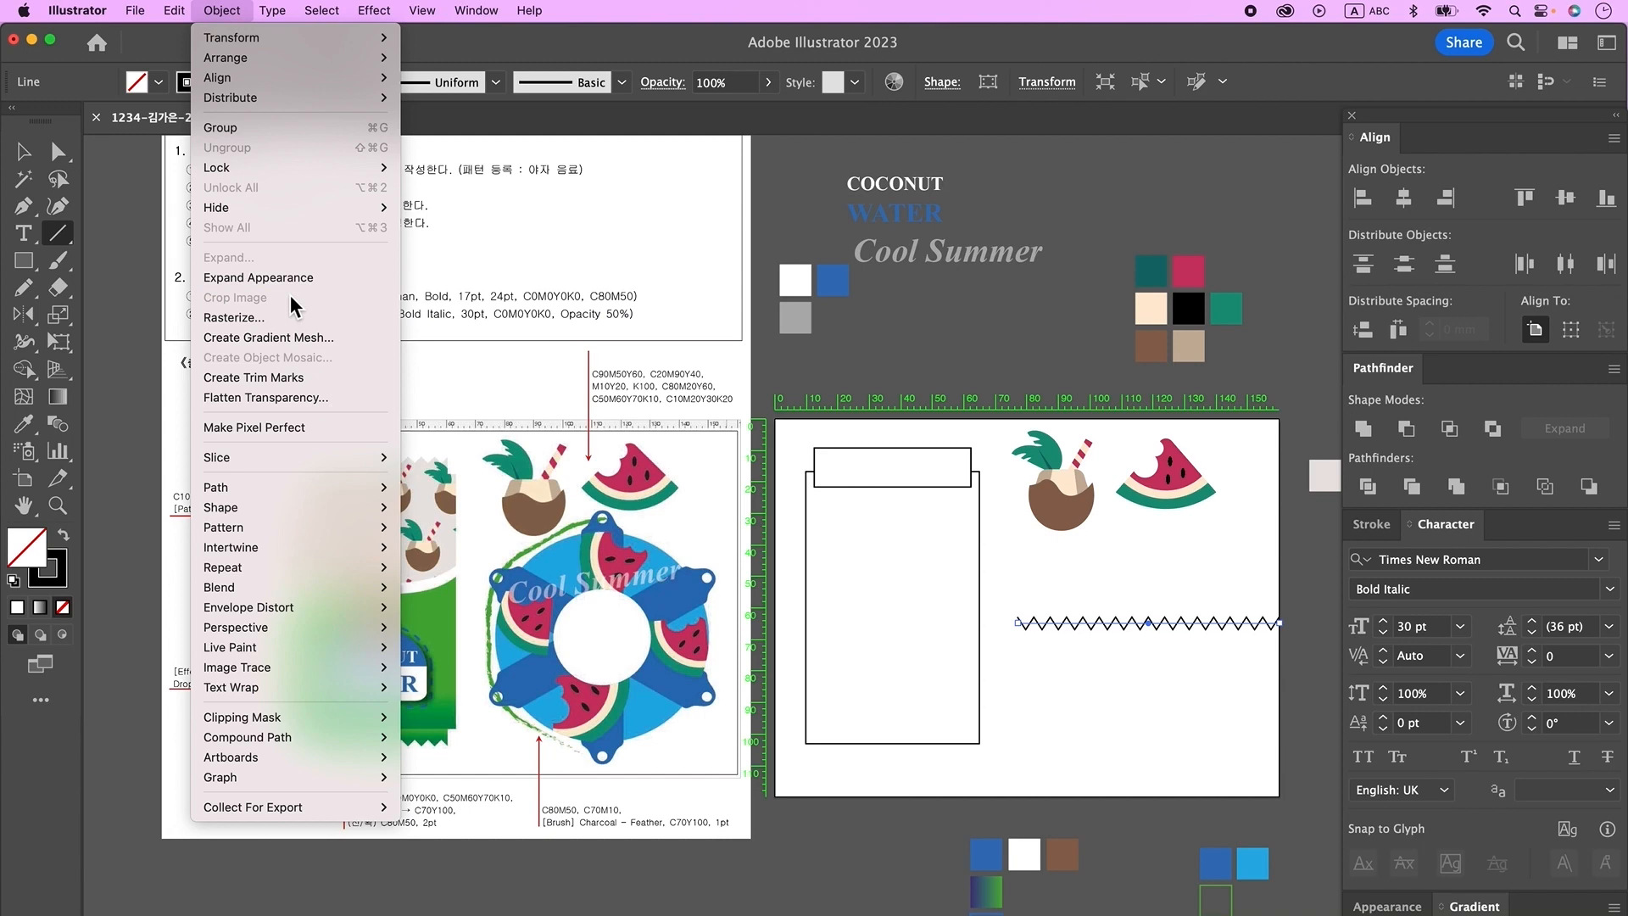
pyautogui.click(307, 278)
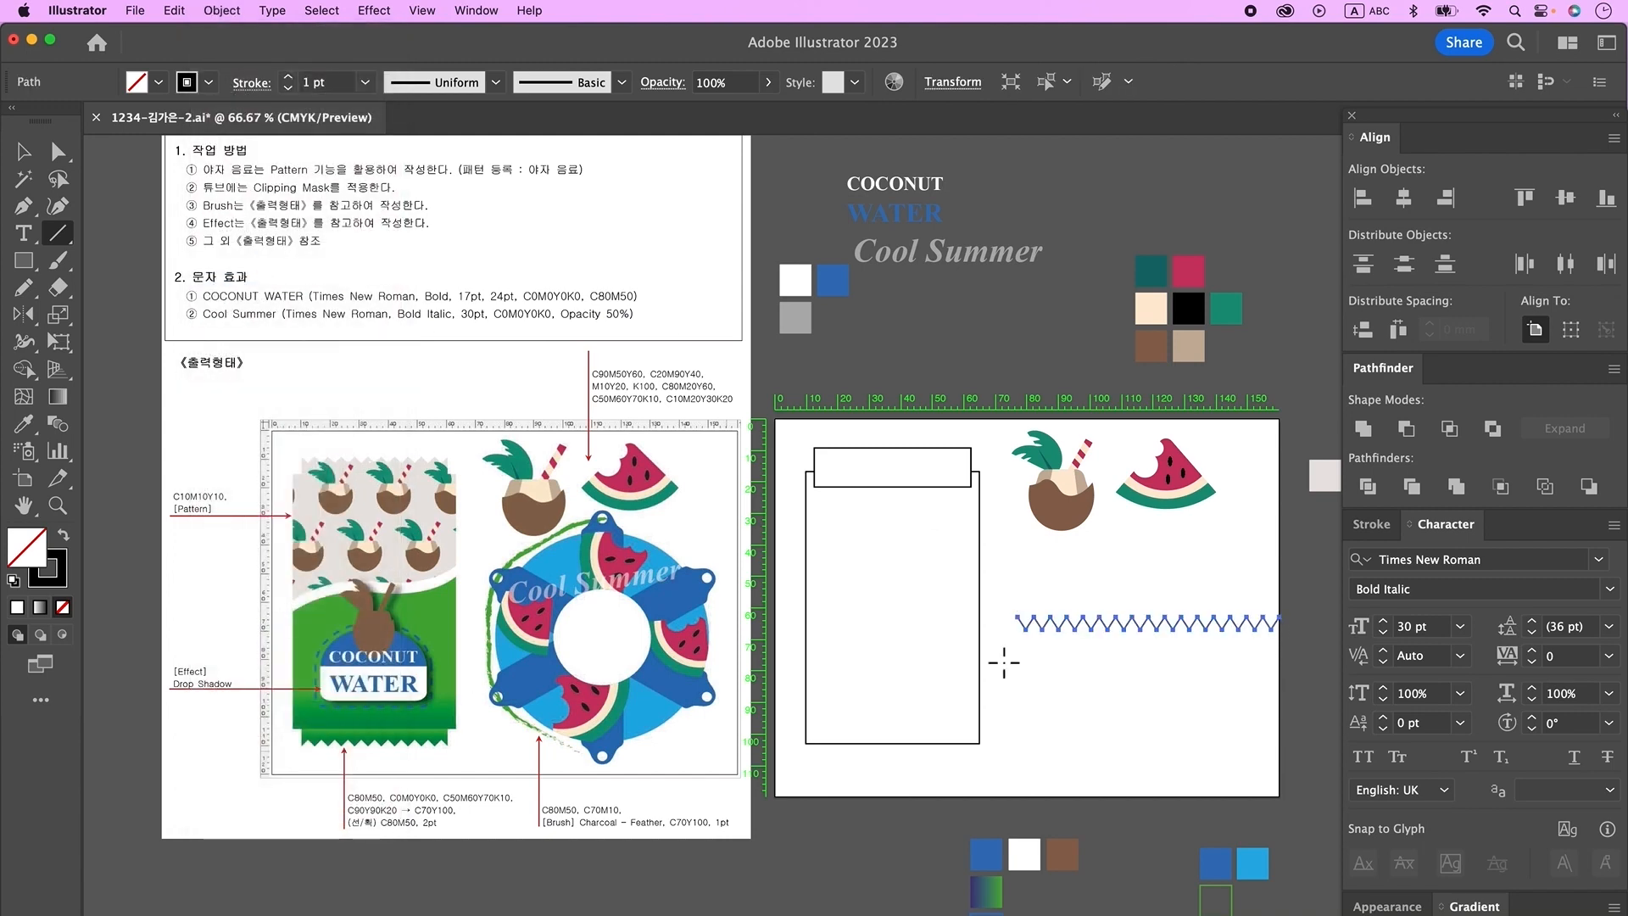
pyautogui.press('v')
pyautogui.moveTo(1137, 624); pyautogui.dragTo(904, 453)
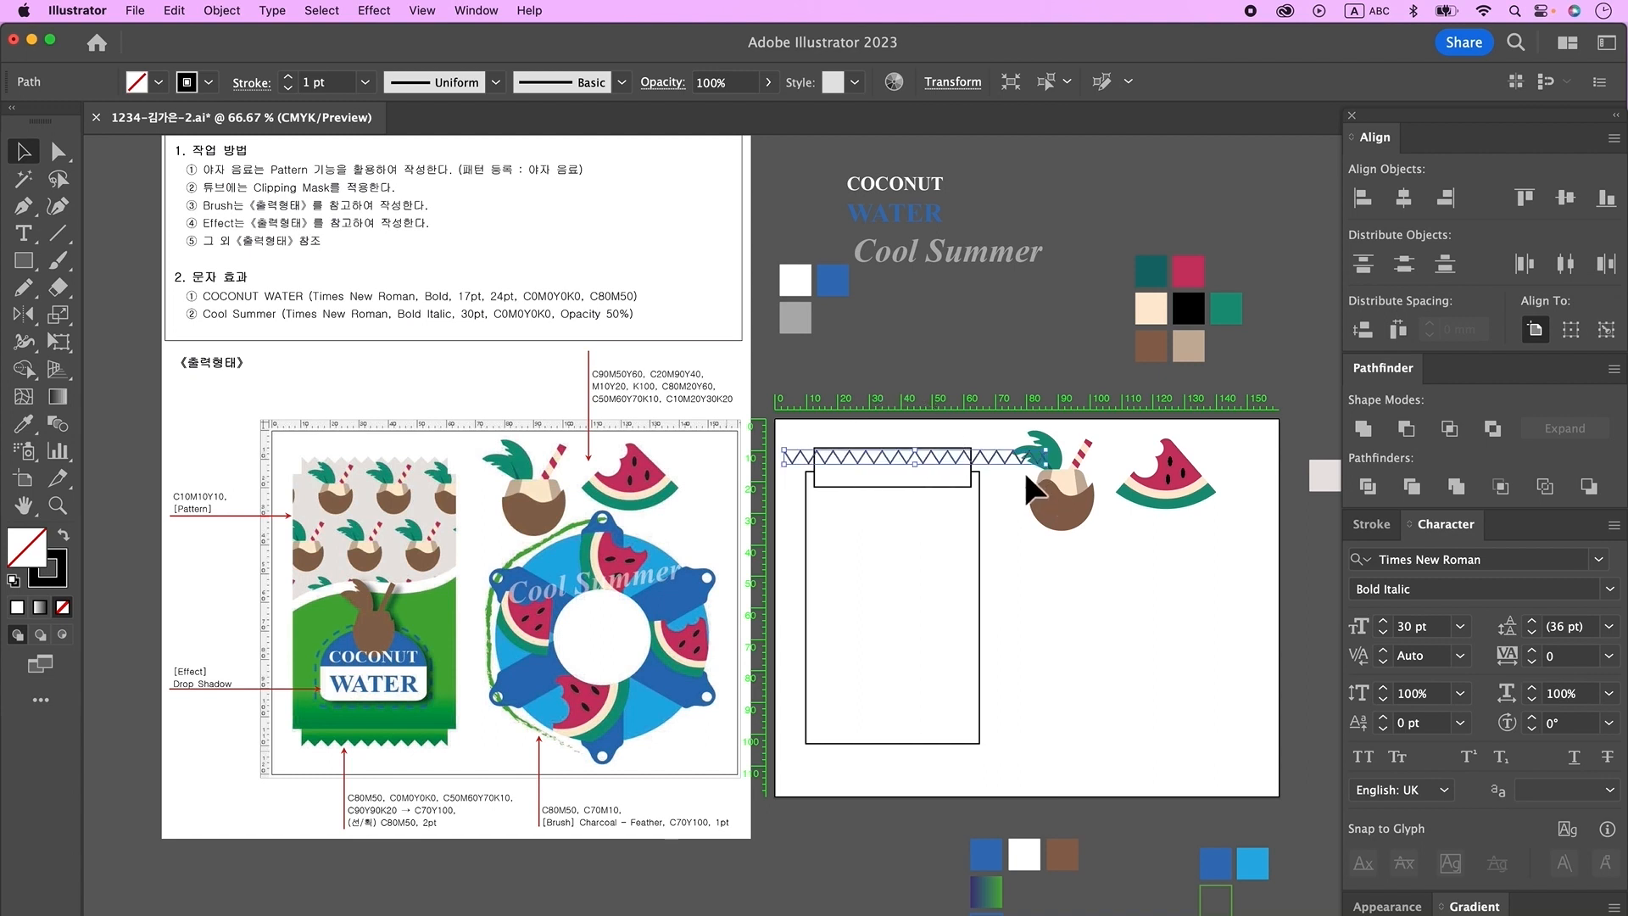
pyautogui.moveTo(1045, 465); pyautogui.dragTo(984, 460)
pyautogui.click(799, 453)
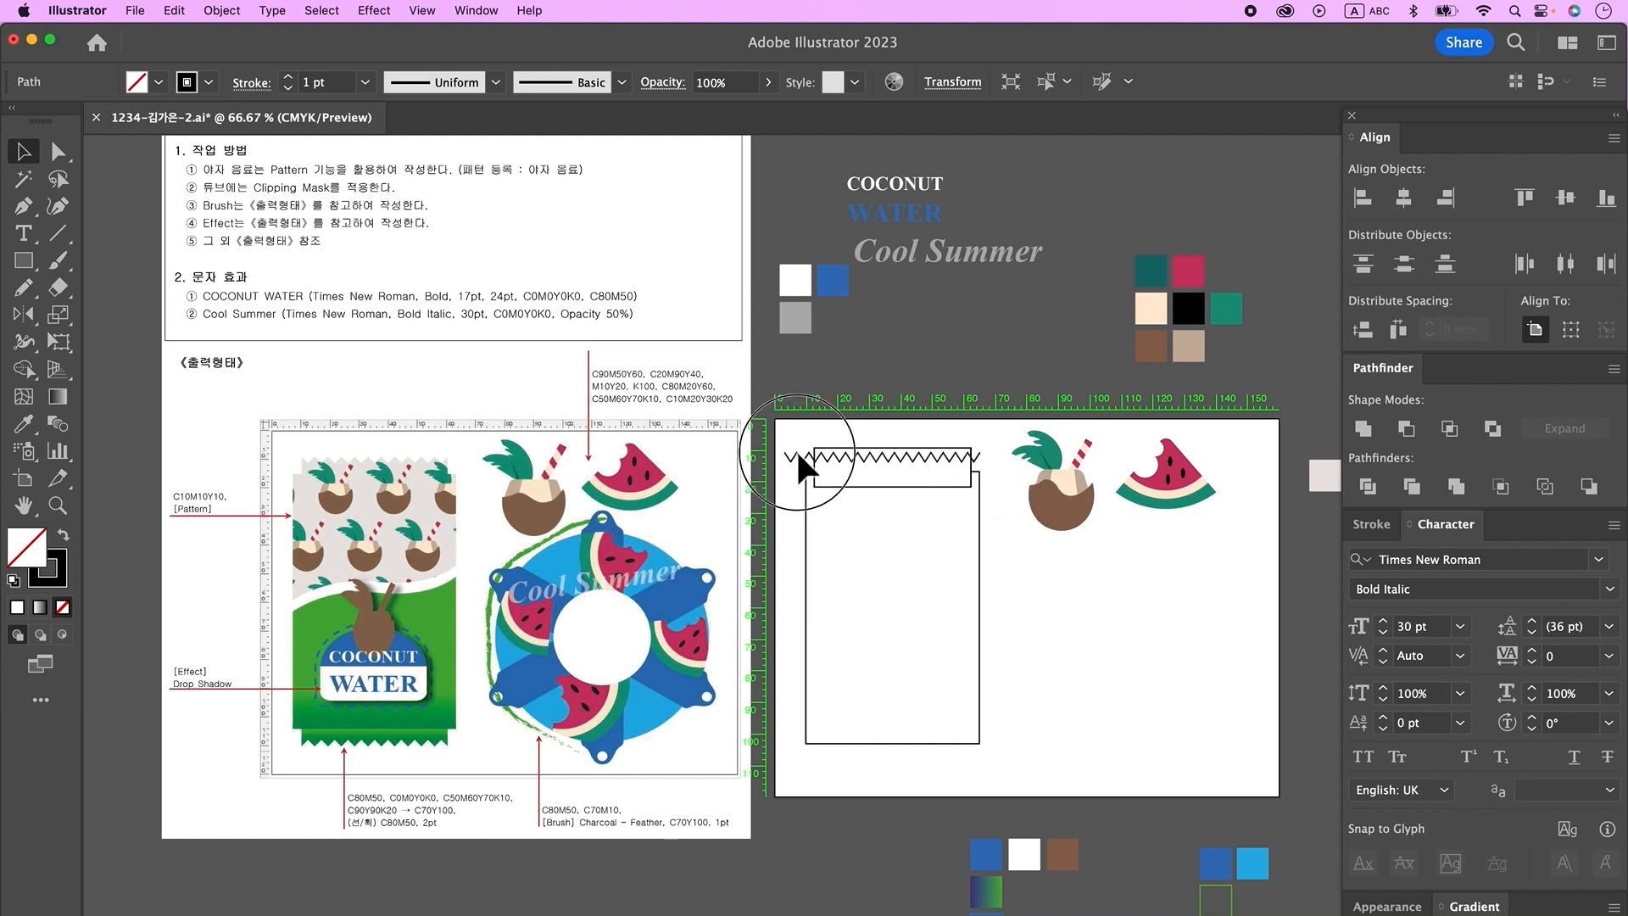
# - Divide the top strip along the zigzag line, ungroup the pieces and remove the parts above and beside the jagged edge
pyautogui.moveTo(836, 426); pyautogui.dragTo(899, 454)
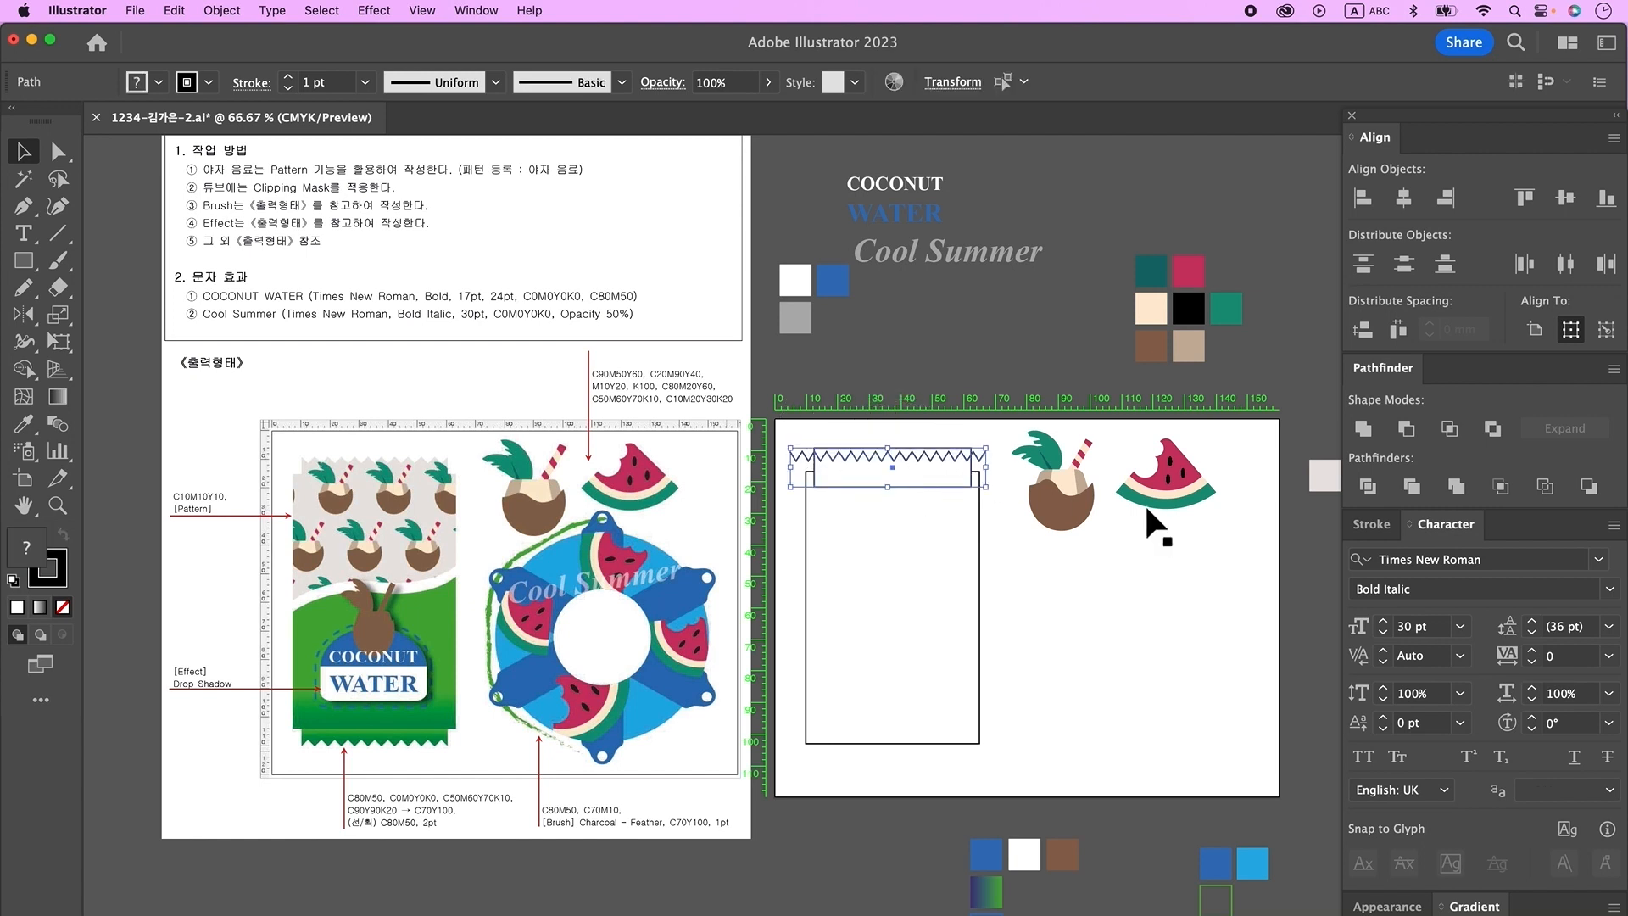
pyautogui.click(1375, 490)
pyautogui.rightClick(888, 448)
pyautogui.click(947, 709)
pyautogui.moveTo(1210, 702); pyautogui.dragTo(932, 440)
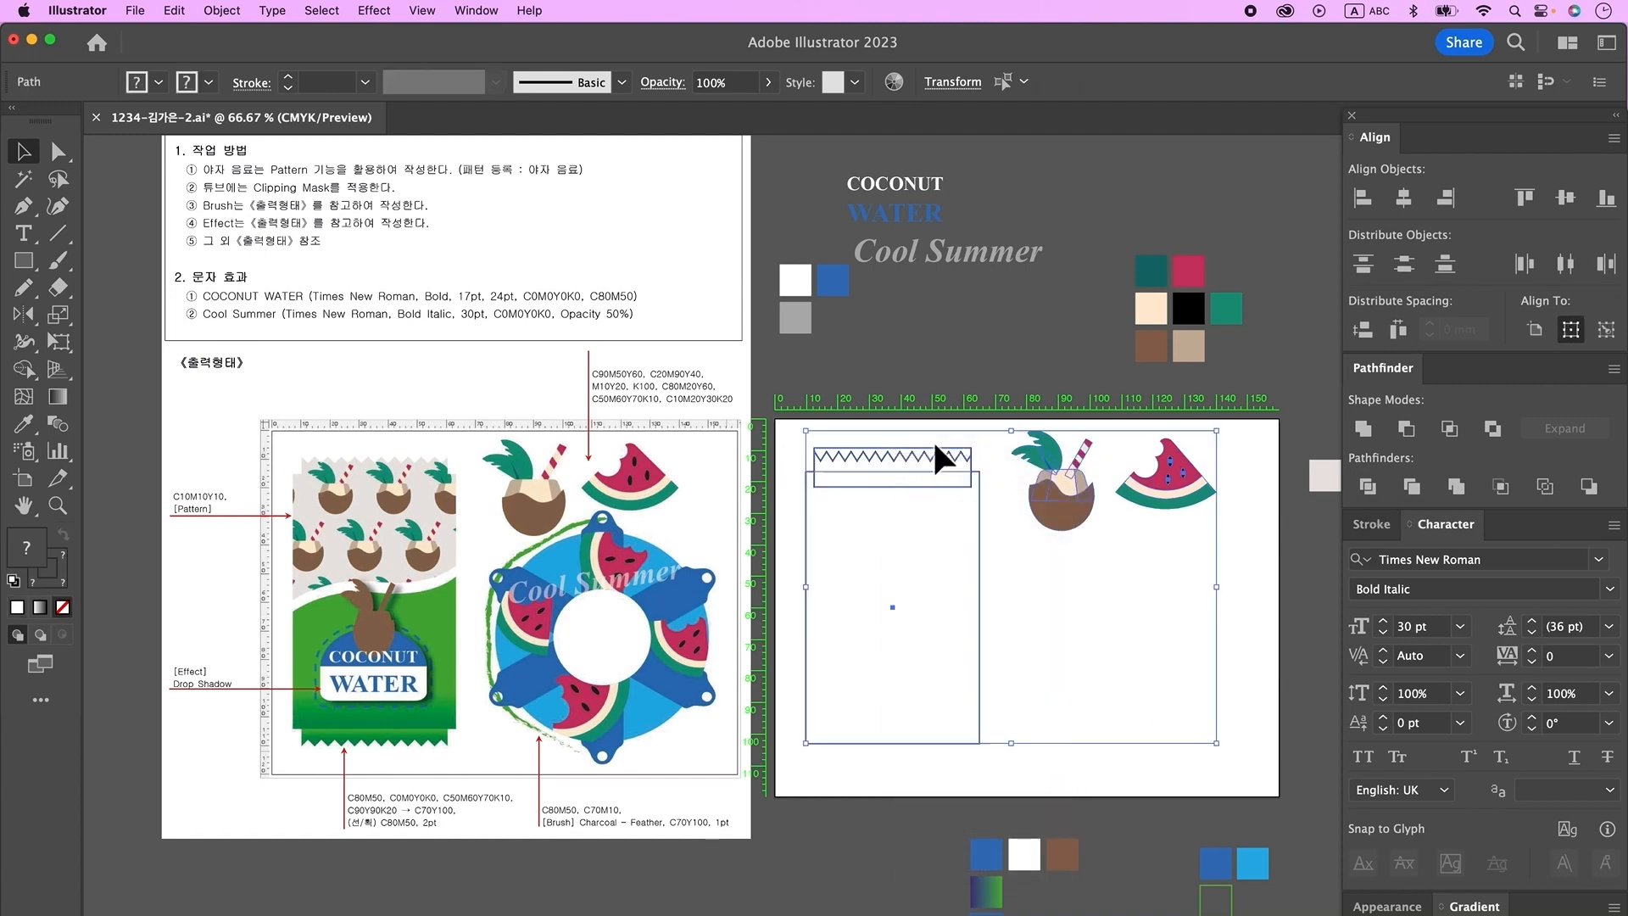
pyautogui.click(993, 502)
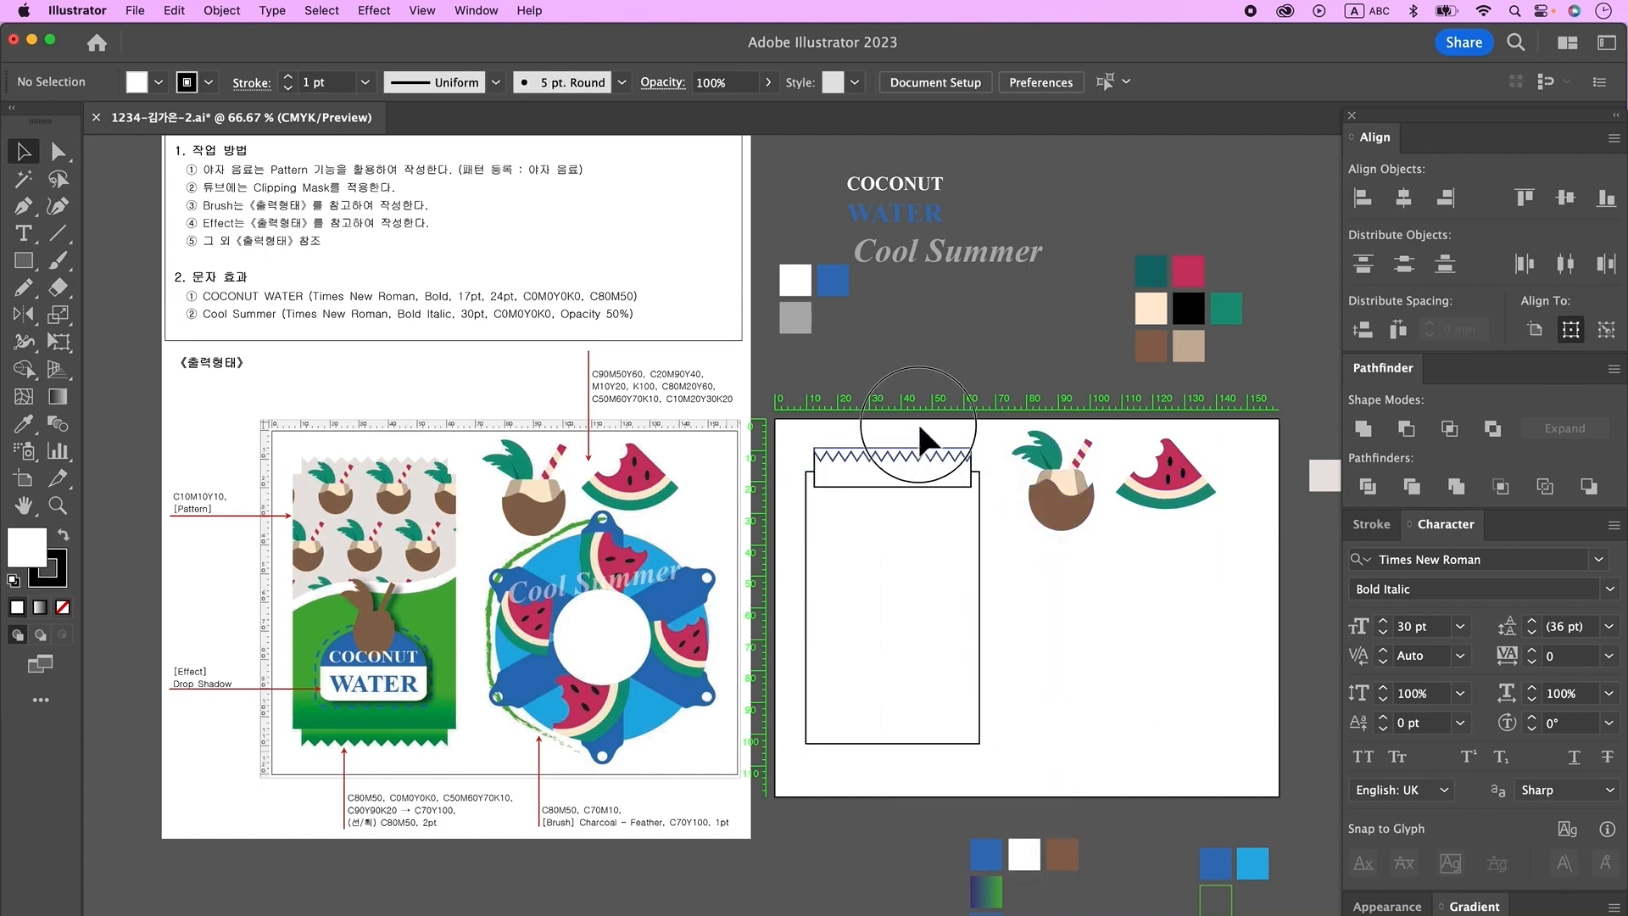
pyautogui.click(895, 459)
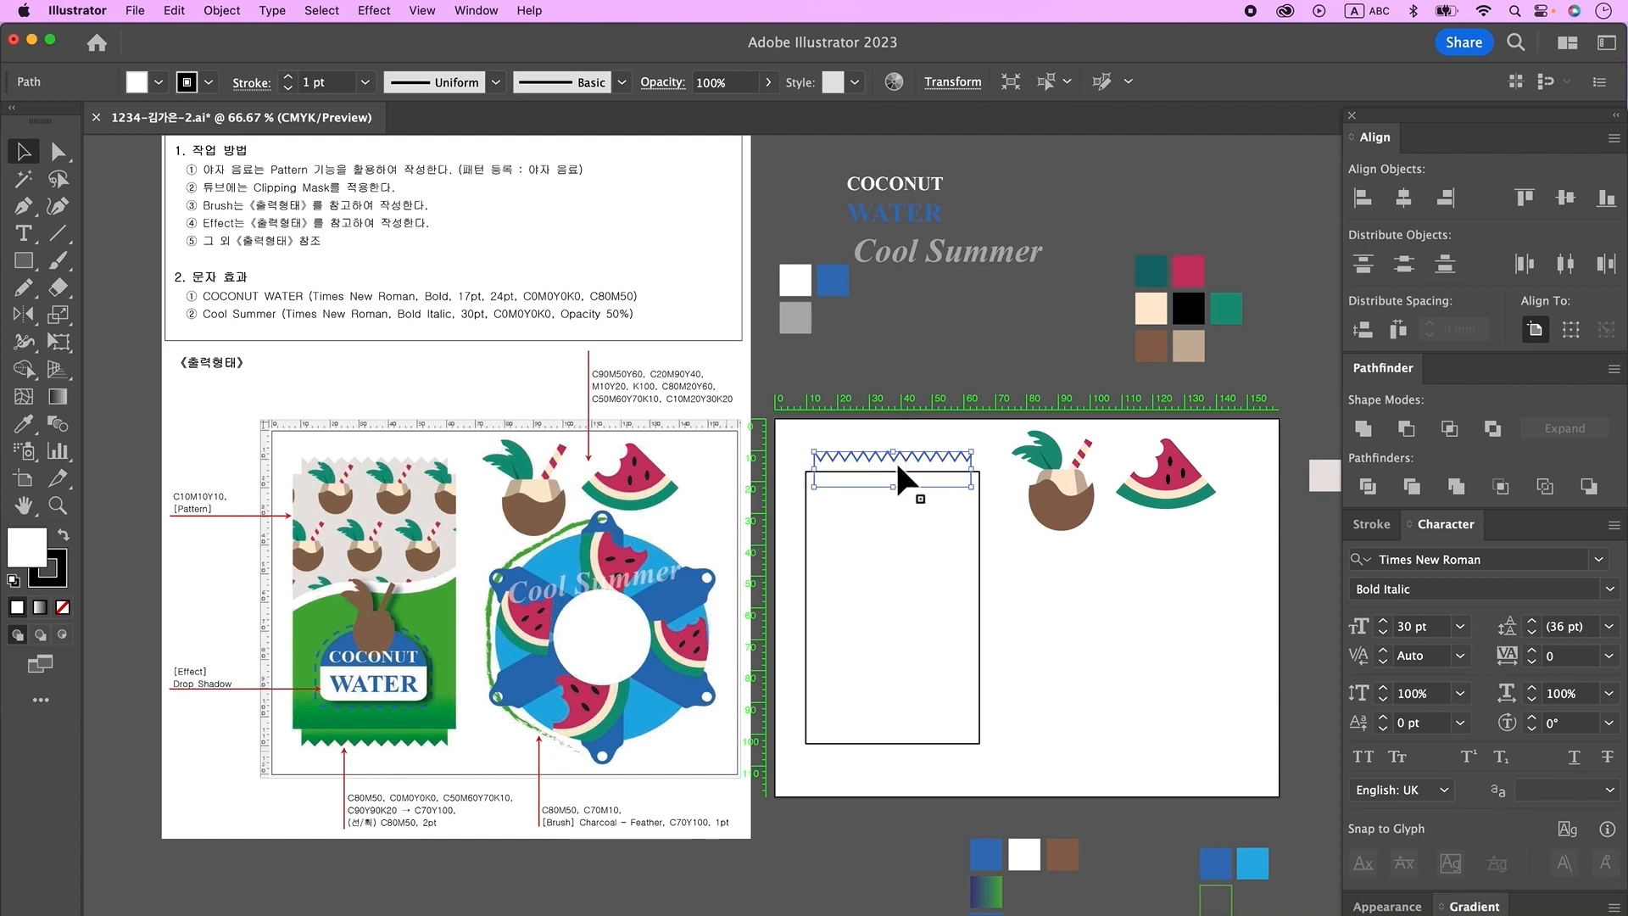
pyautogui.click(1055, 615)
# - Copy the jagged strip to the package's lower end, reflect it across the horizontal axis and set it against the bottom edge
pyautogui.moveTo(931, 466); pyautogui.dragTo(917, 776)
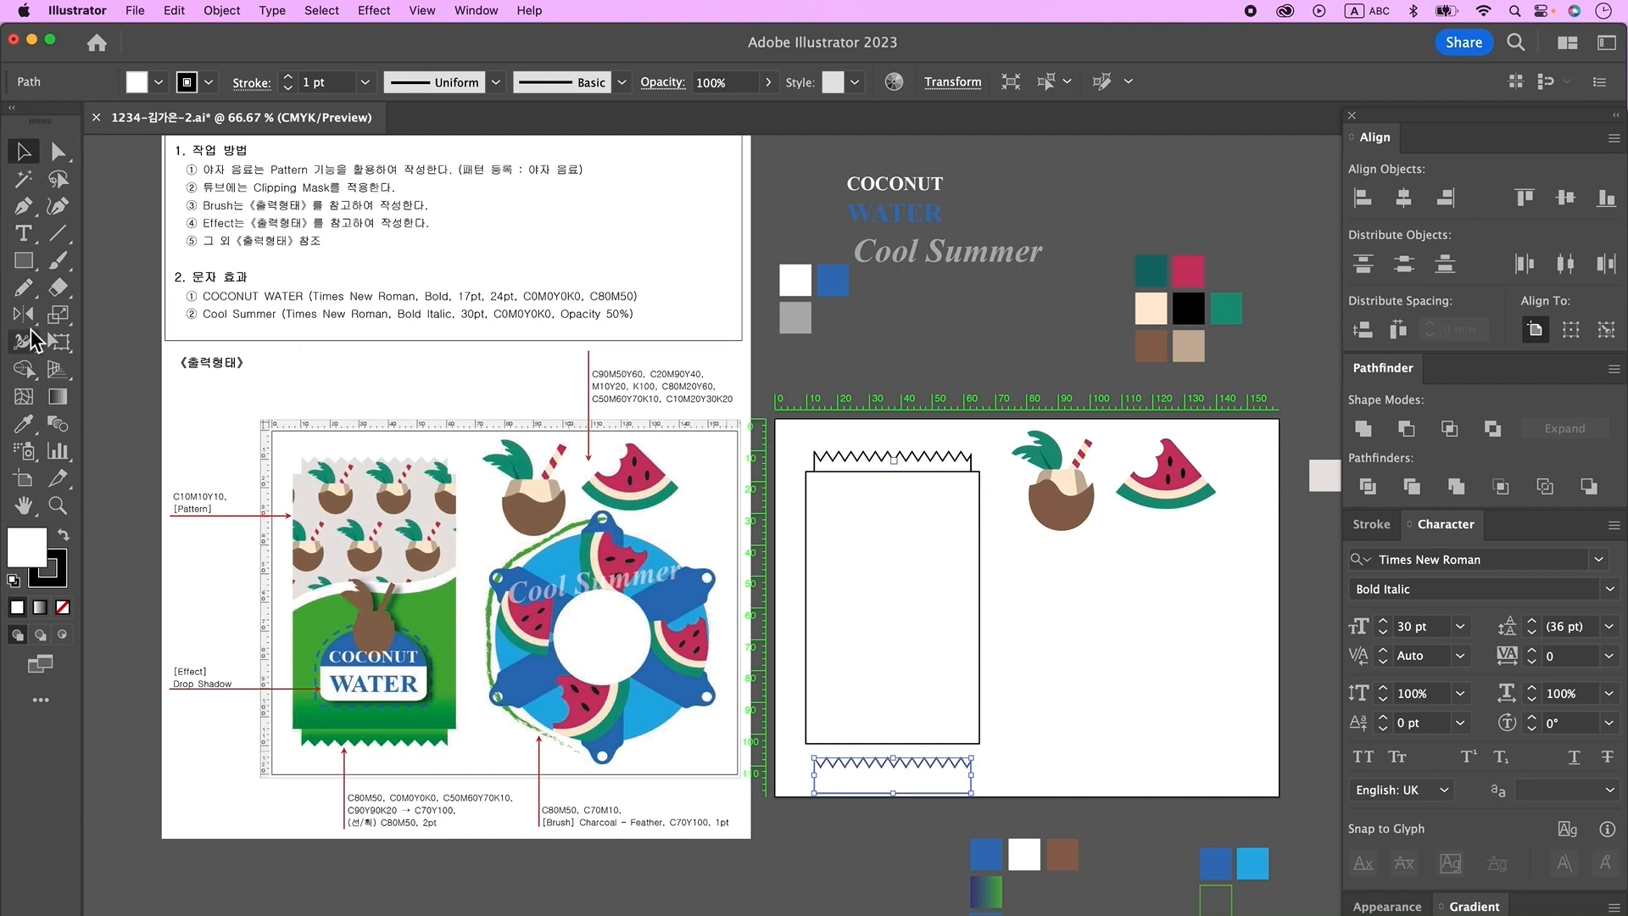
pyautogui.doubleClick(30, 321)
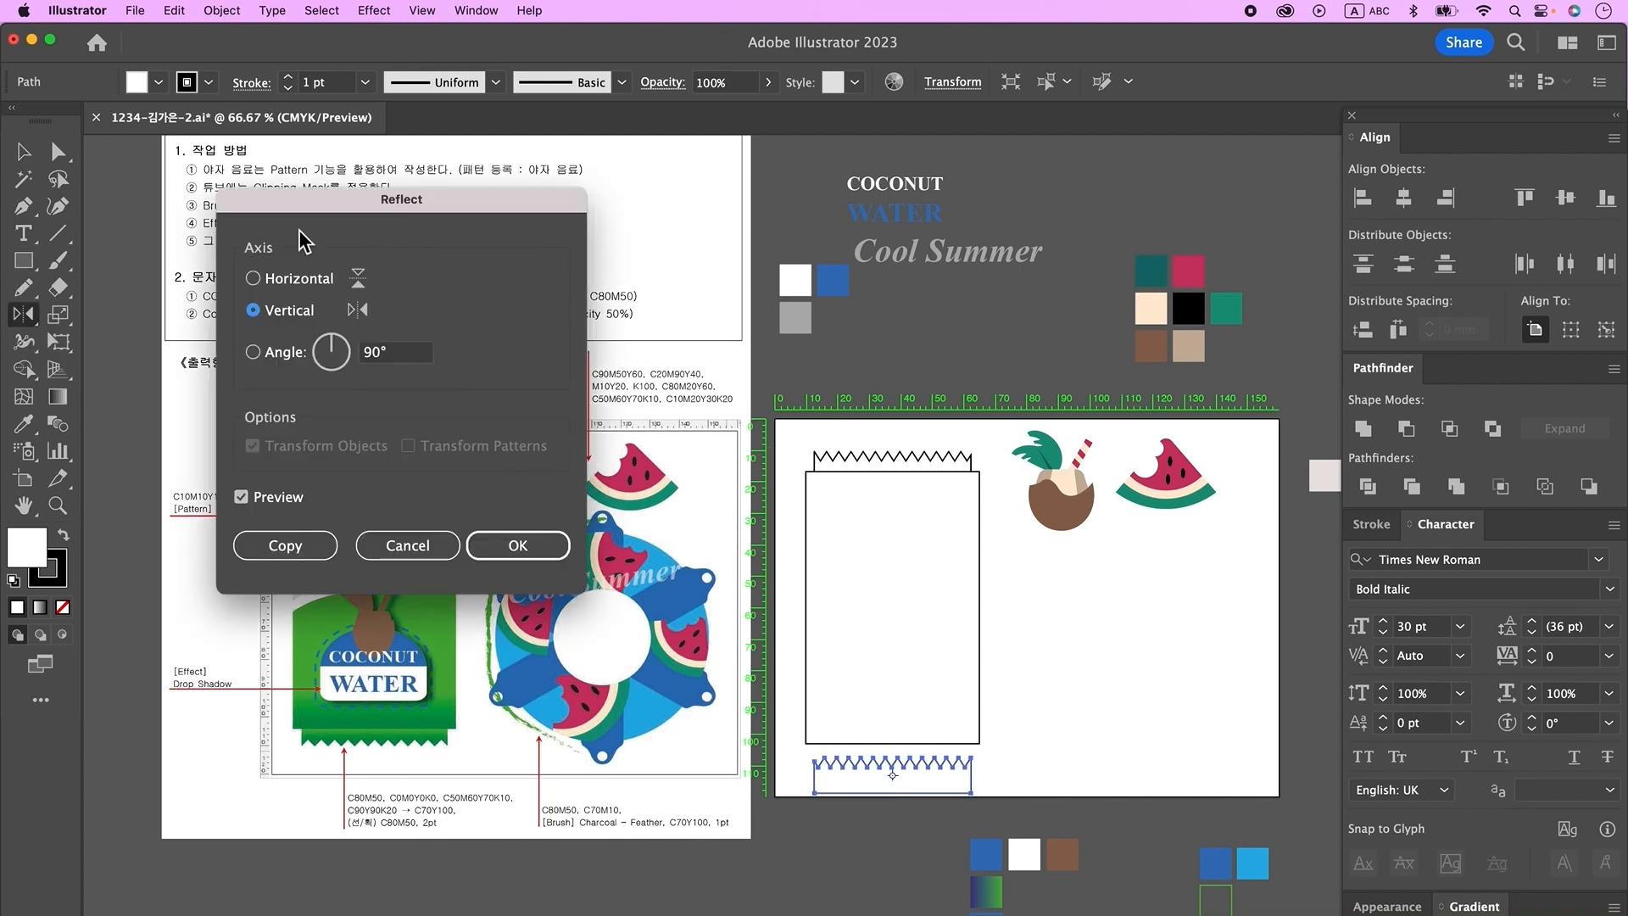
pyautogui.click(253, 278)
pyautogui.click(517, 546)
pyautogui.press('v')
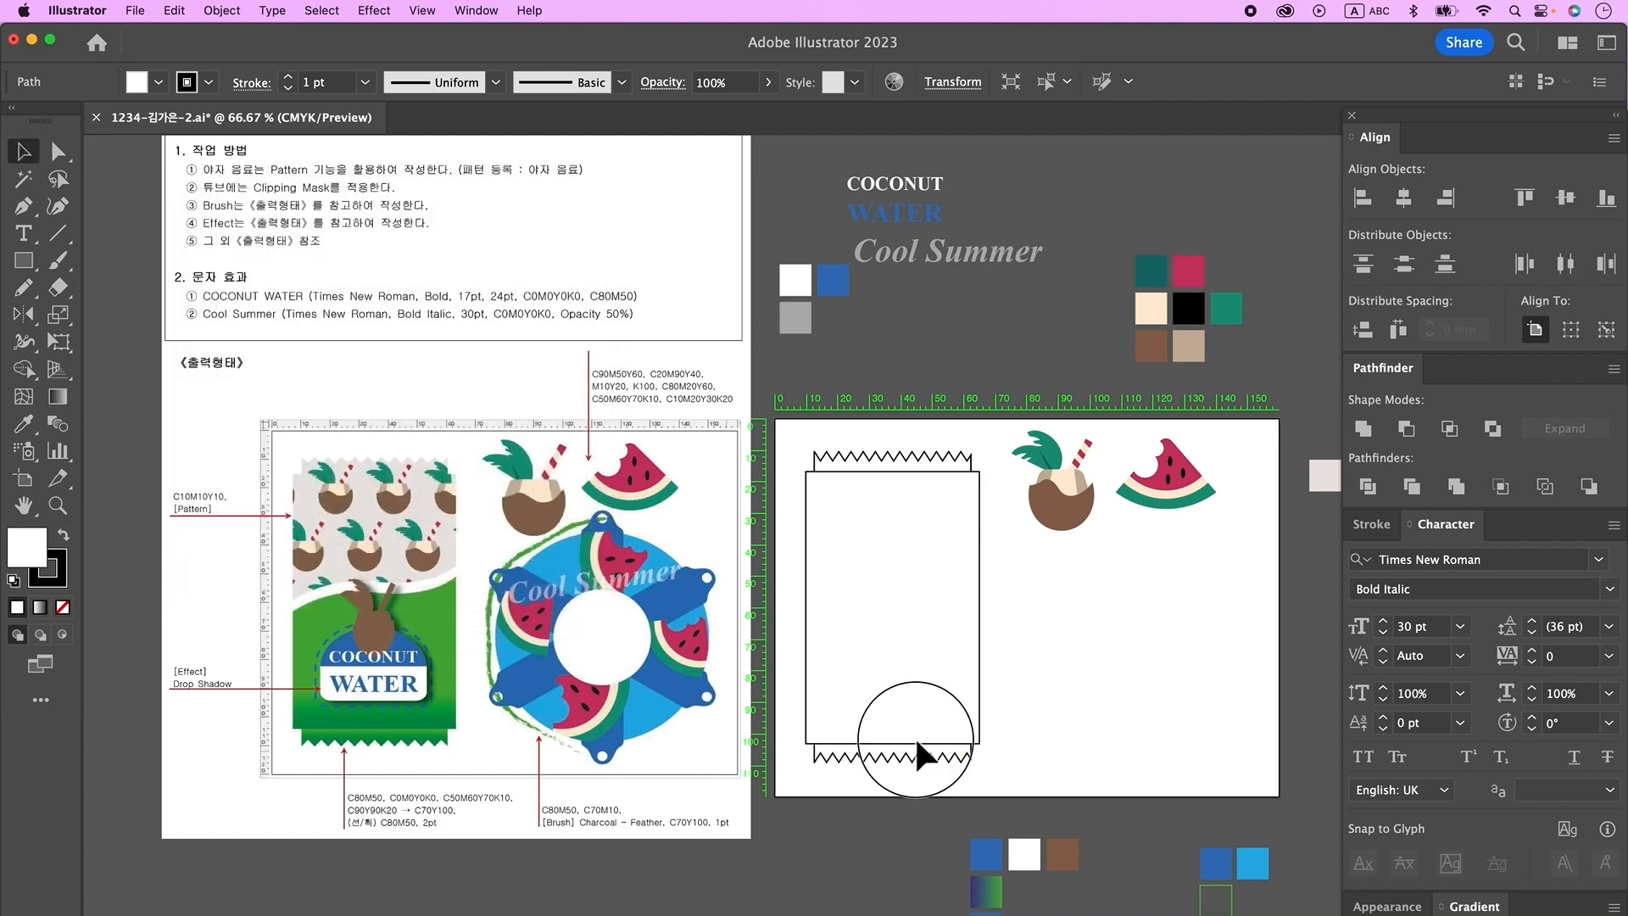
pyautogui.click(1018, 511)
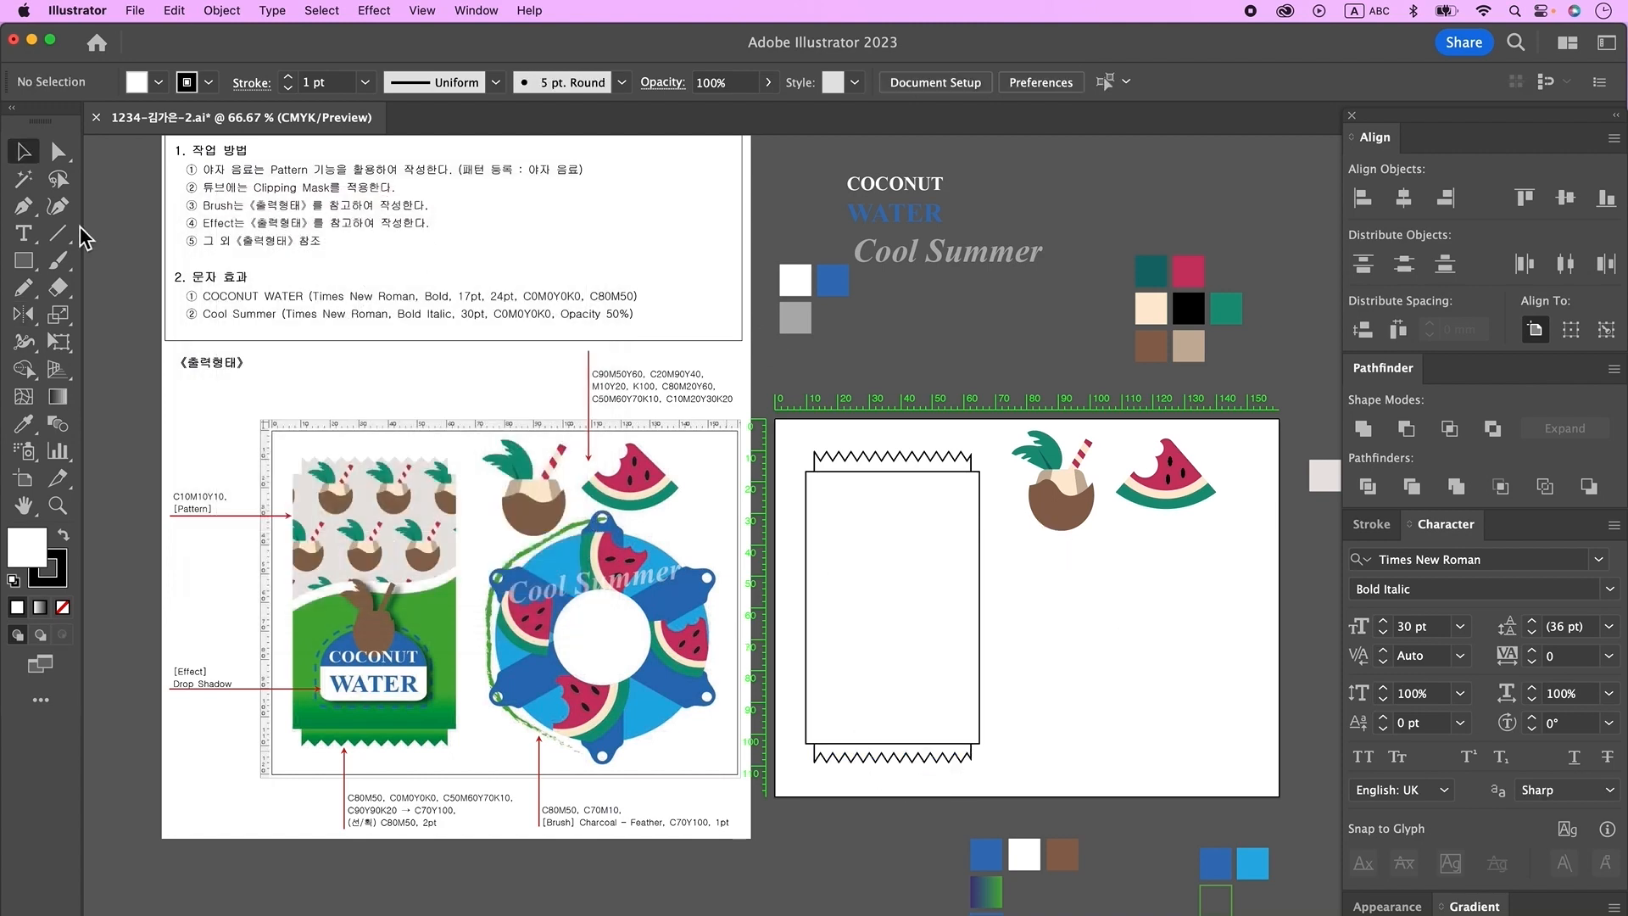
# - Draw an unfilled wavy curve about 70 mm wide across the middle of the package, extending past both sides
pyautogui.click(24, 206)
pyautogui.click(63, 607)
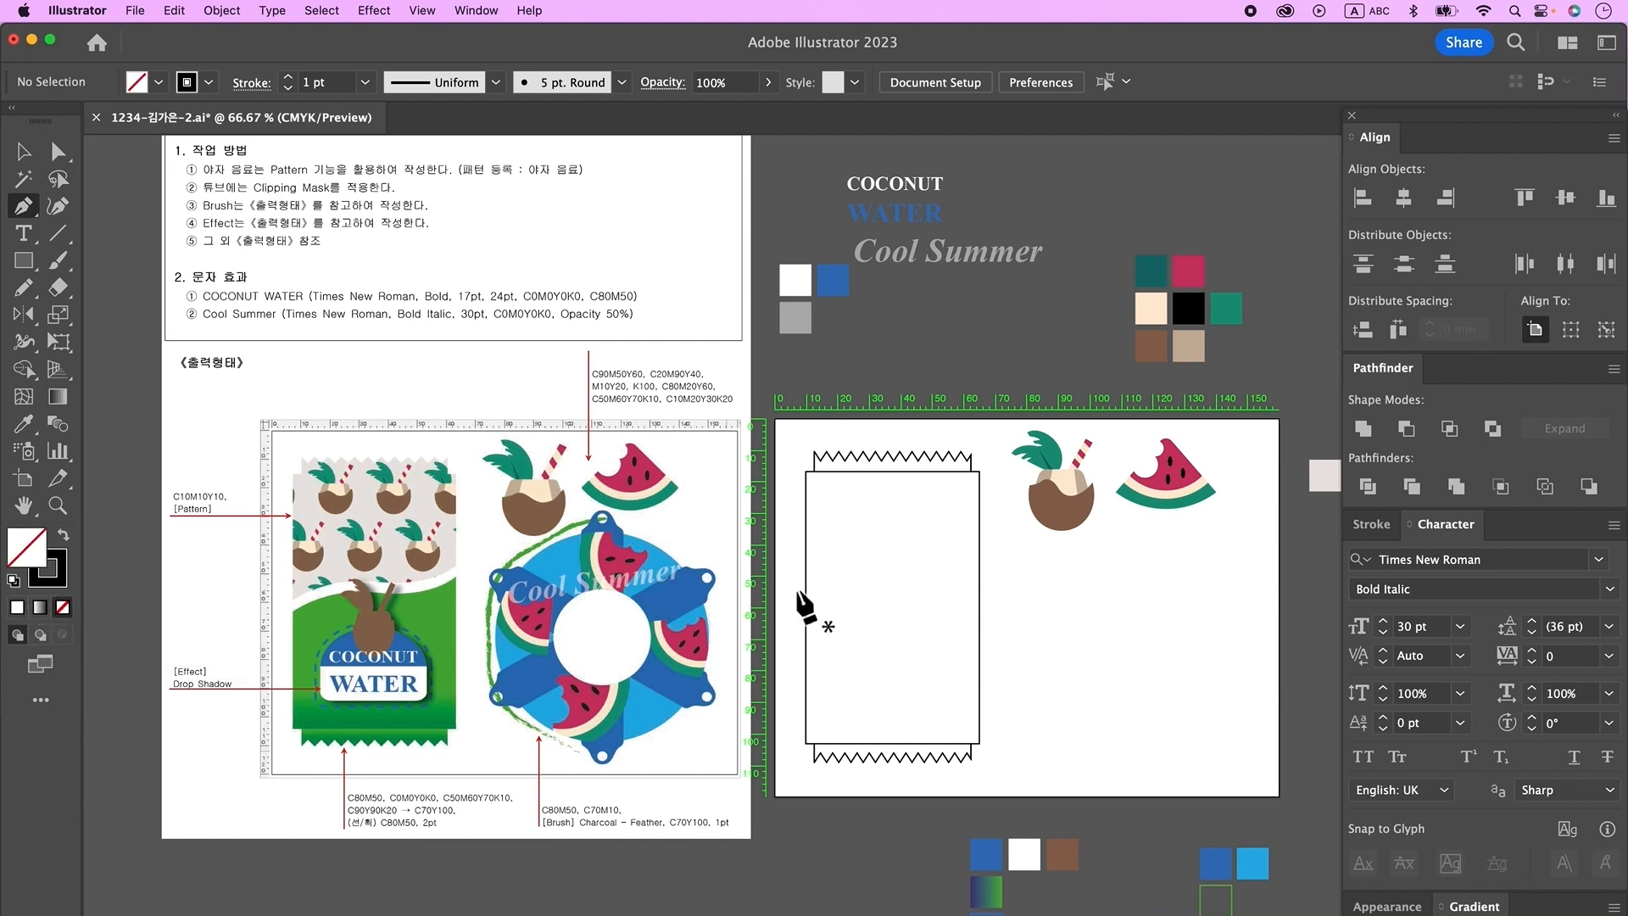
pyautogui.click(784, 600)
pyautogui.moveTo(880, 573); pyautogui.dragTo(931, 588)
pyautogui.moveTo(1003, 551); pyautogui.dragTo(1023, 519)
pyautogui.press('Escape')
# - Duplicate the wavy curve slightly below the original so that the two form a narrow band across the package
pyautogui.click(24, 152)
pyautogui.click(925, 581)
pyautogui.moveTo(924, 577); pyautogui.dragTo(926, 609)
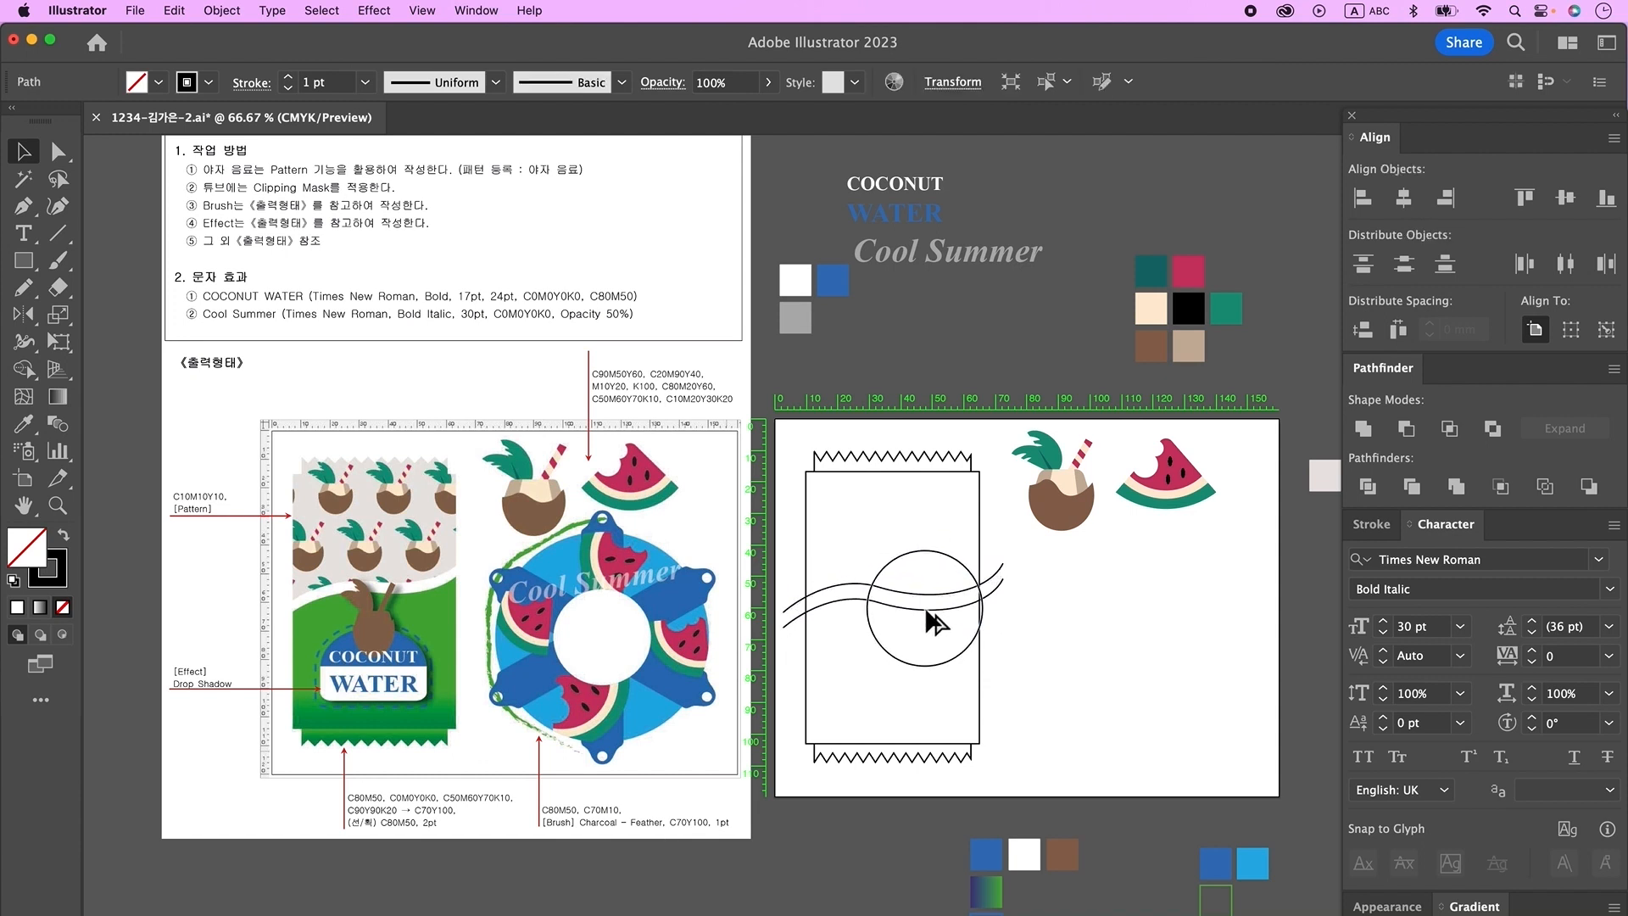
pyautogui.keyDown('alt'); pyautogui.moveTo(926, 609); pyautogui.dragTo(926, 607); pyautogui.keyUp('alt')
pyautogui.click(921, 609)
pyautogui.keyDown('shift'); pyautogui.click(921, 607); pyautogui.keyUp('shift')
# - Divide the package rectangle along both wavy curves and ungroup the resulting pieces
pyautogui.click(796, 579)
pyautogui.moveTo(792, 573); pyautogui.dragTo(846, 609)
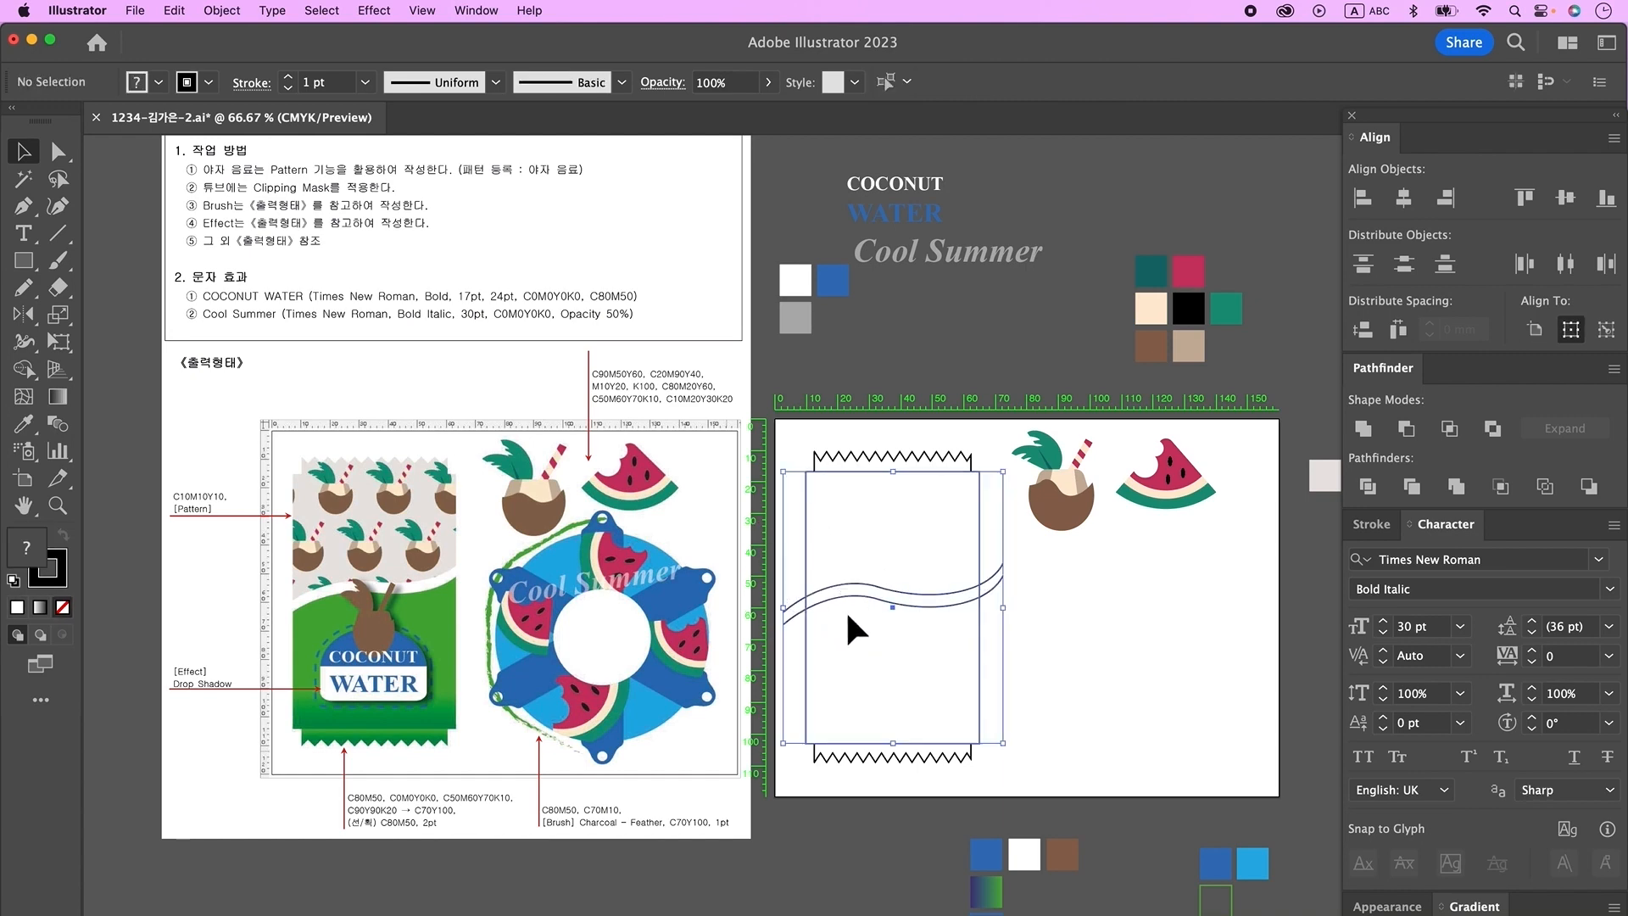
pyautogui.click(1367, 486)
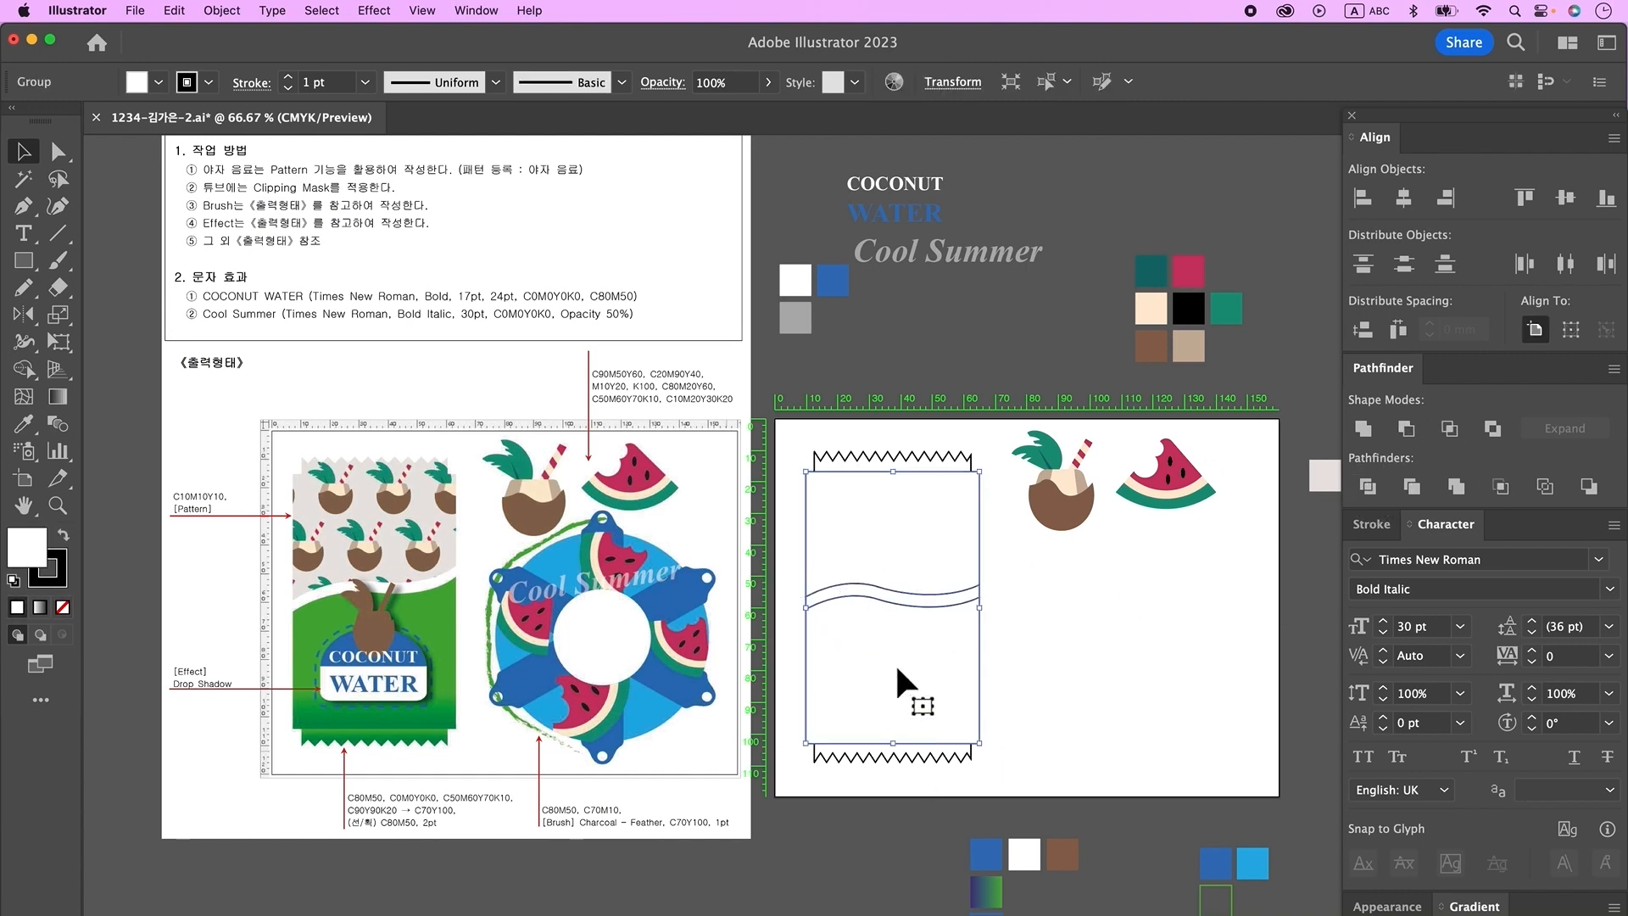
pyautogui.rightClick(905, 713)
pyautogui.click(843, 443)
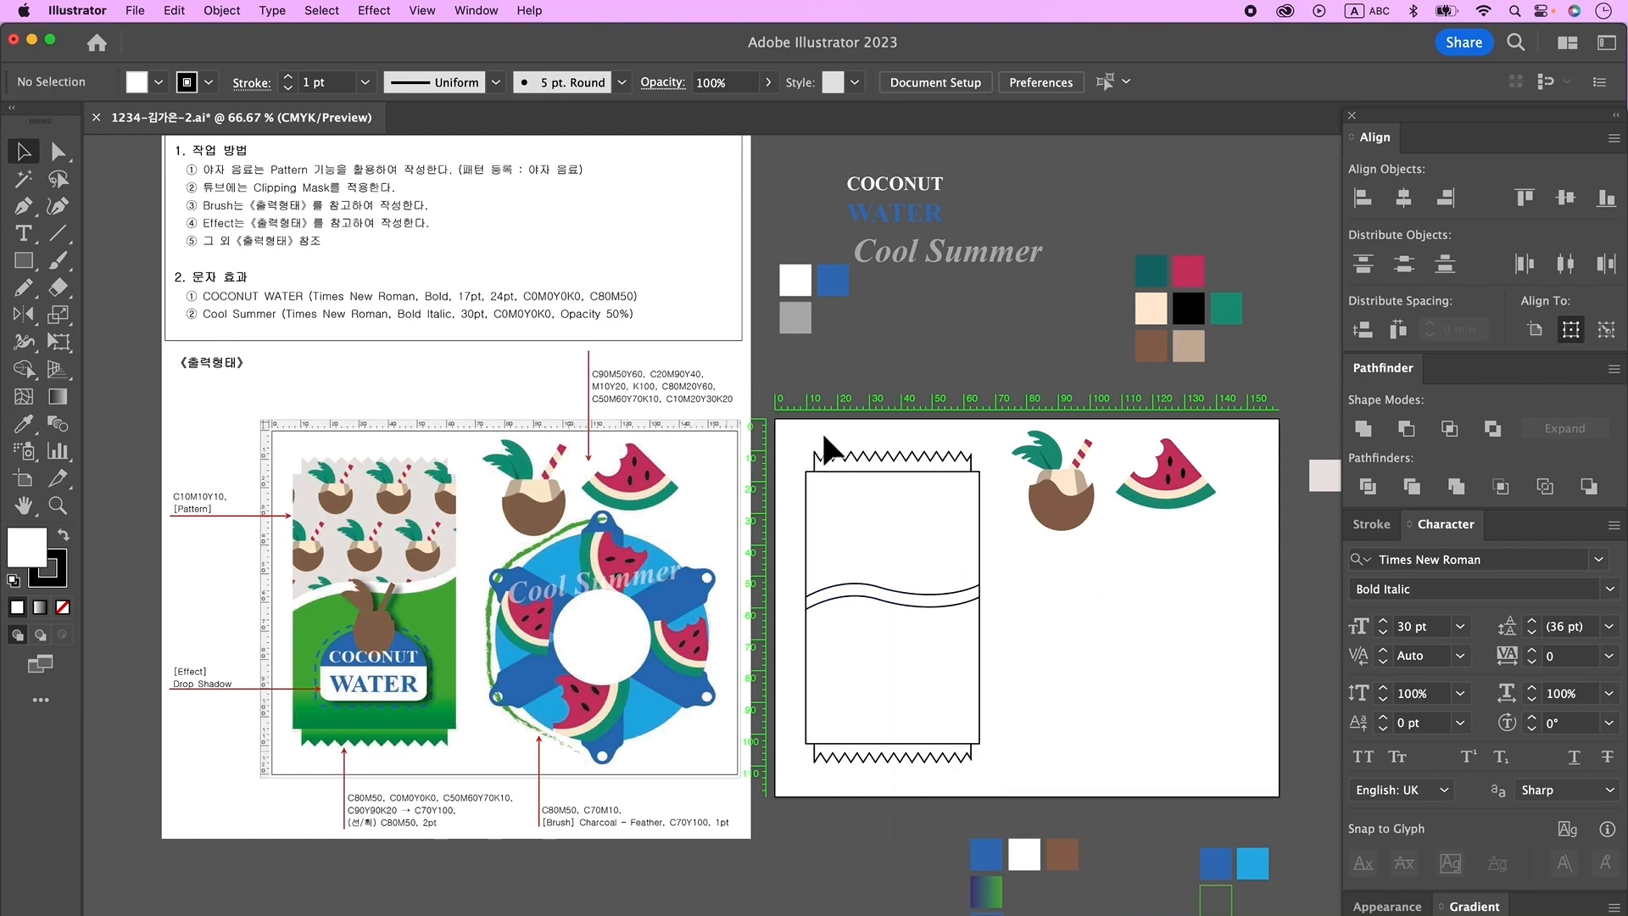
# - Unite the package's upper section with the jagged top strip into one shape
pyautogui.click(882, 507)
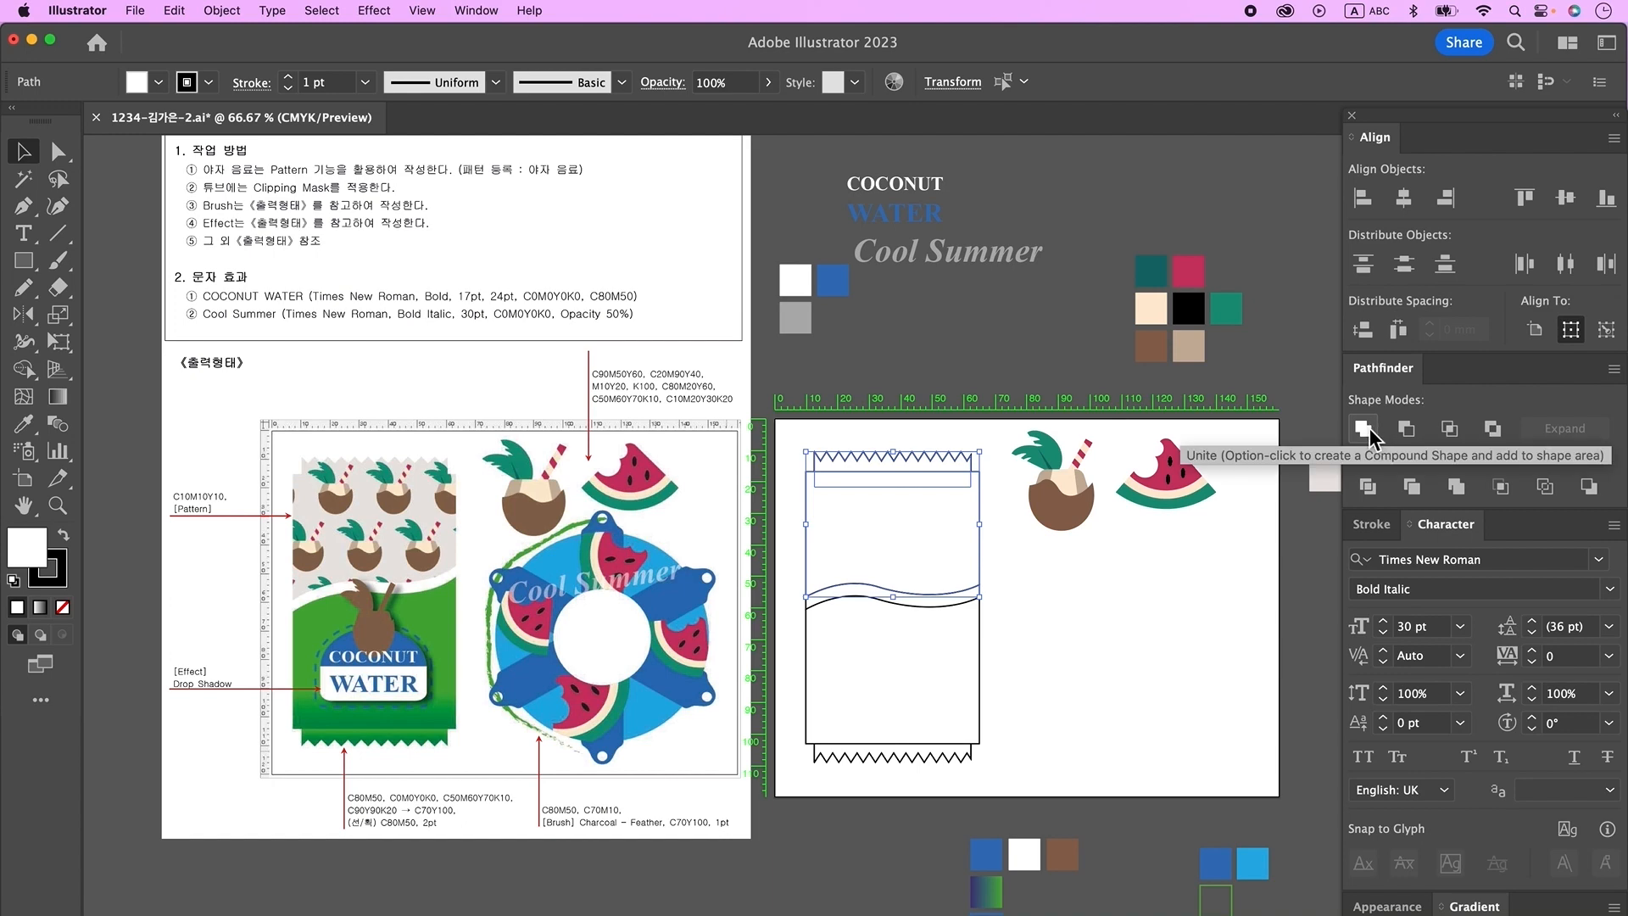
pyautogui.click(1363, 429)
pyautogui.click(1188, 661)
# - Show the swatches and place a reduced copy of the coconut drink, about 16 by 19 mm, below the original
pyautogui.hscroll(2, 1094, 614)
pyautogui.scroll(-1, 1094, 615)
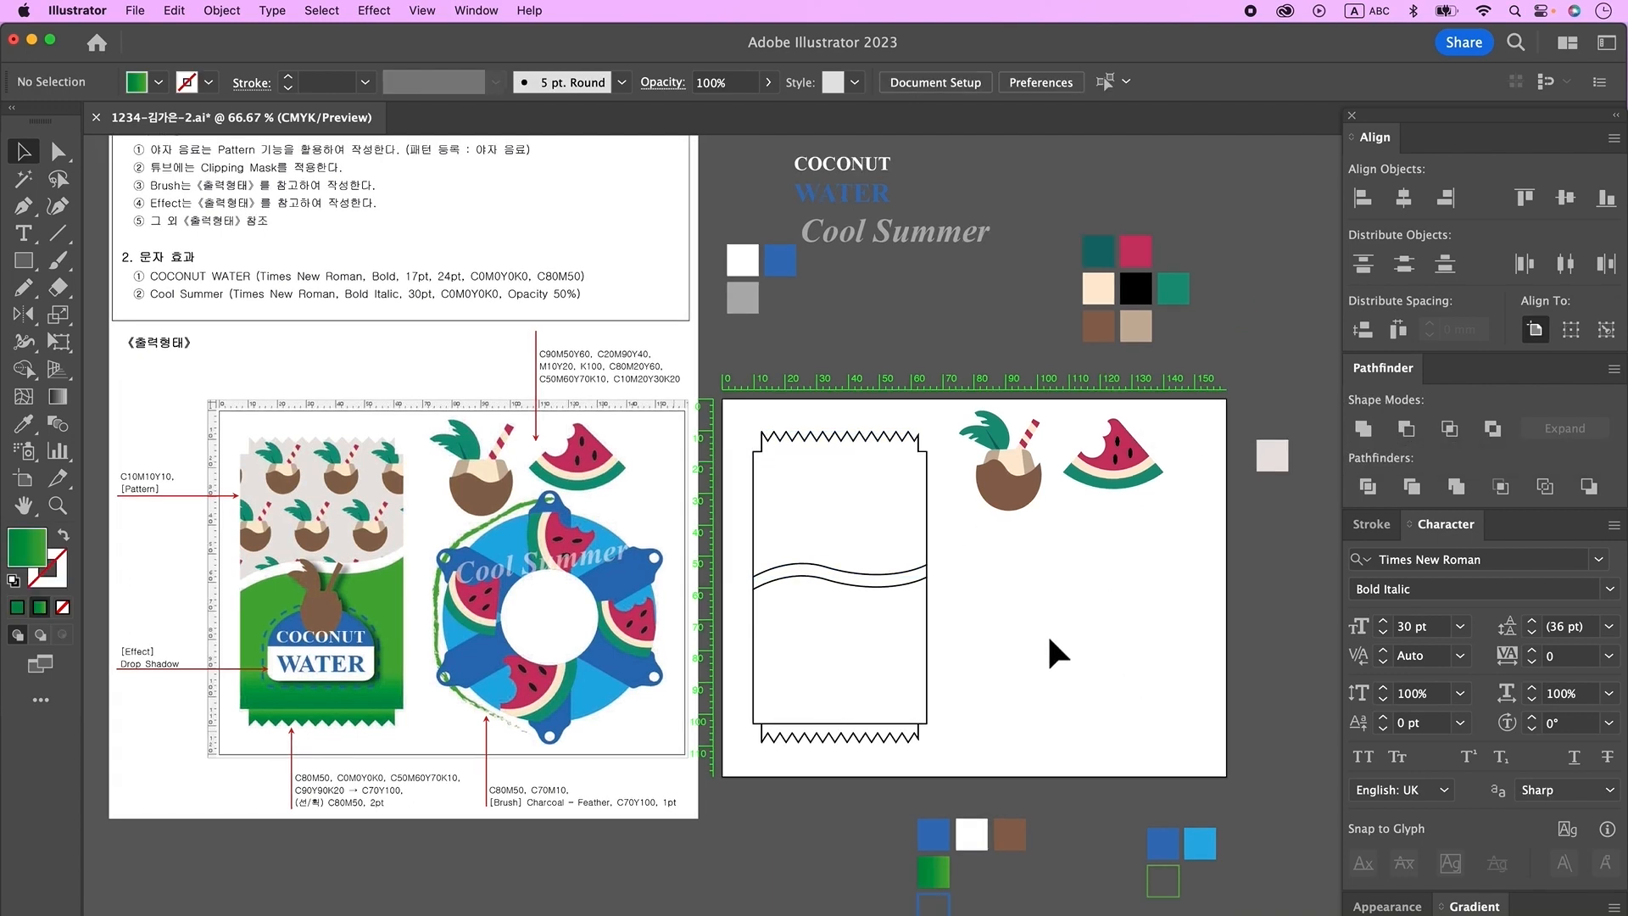
pyautogui.click(473, 11)
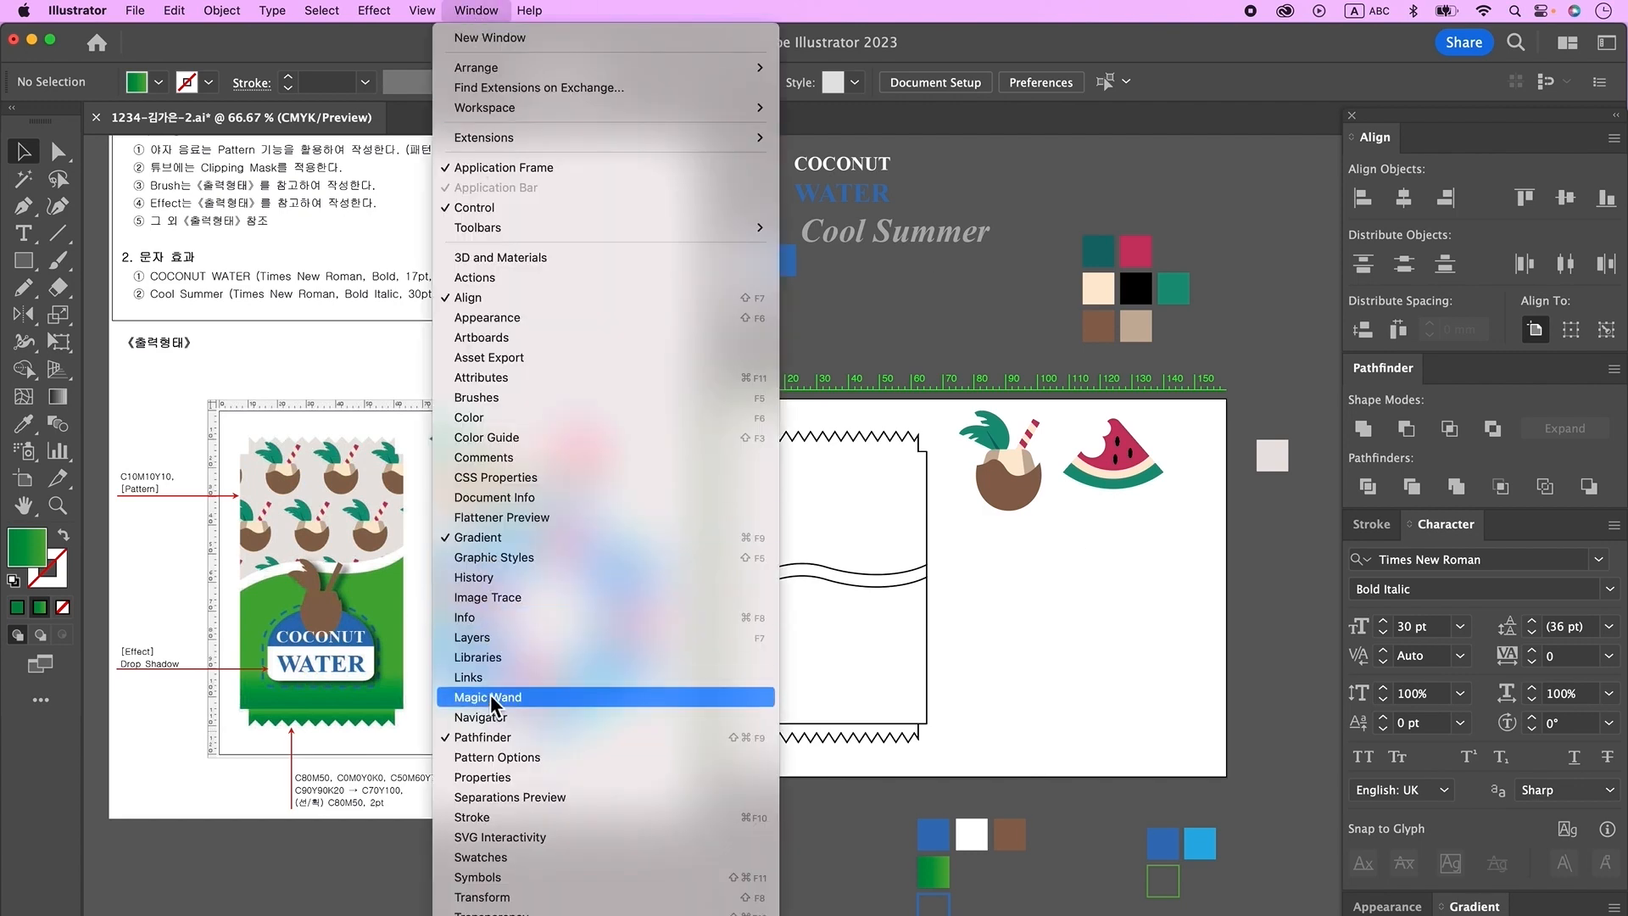
pyautogui.click(488, 857)
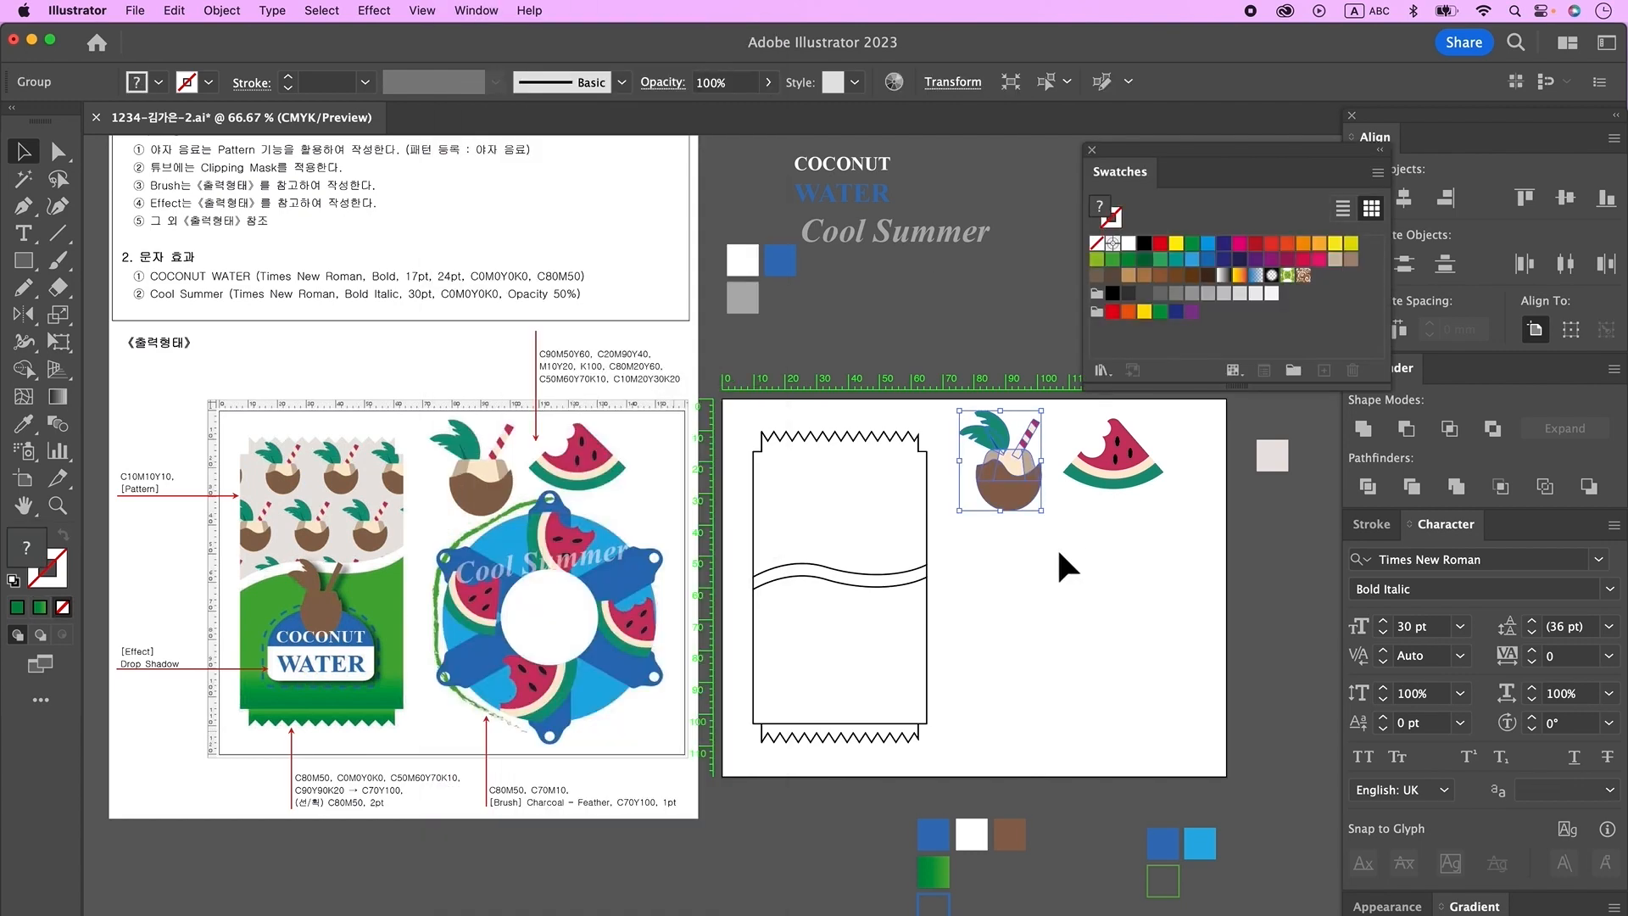
pyautogui.click(1010, 525)
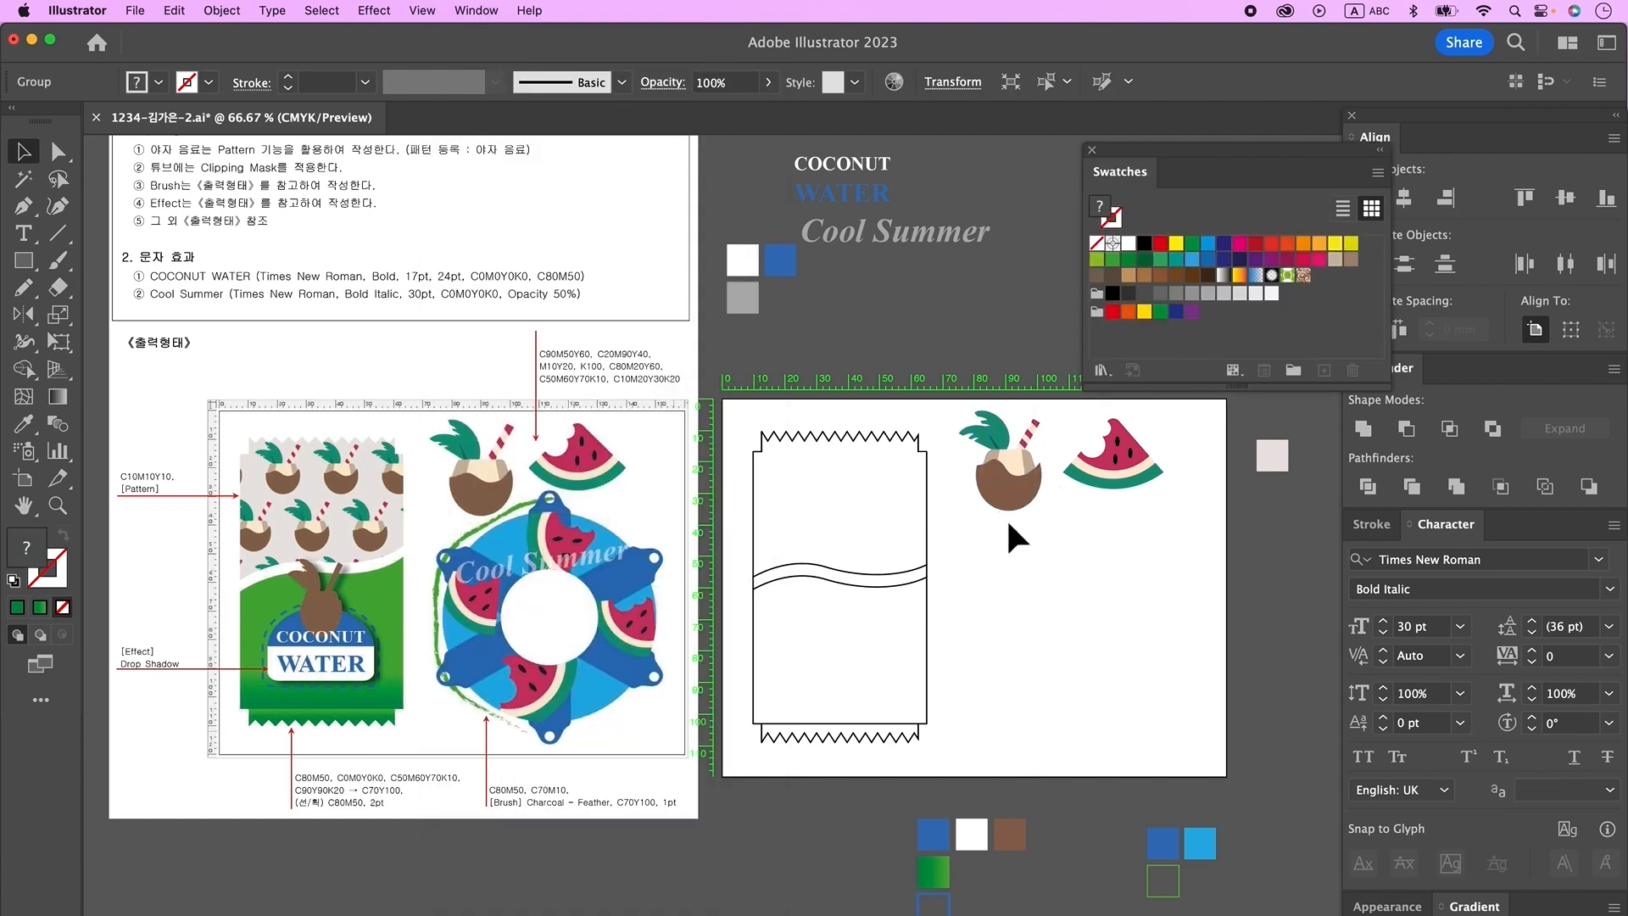
pyautogui.click(1011, 492)
pyautogui.moveTo(1012, 485); pyautogui.dragTo(1011, 607)
pyautogui.moveTo(1009, 549); pyautogui.dragTo(1009, 580)
pyautogui.moveTo(1016, 593); pyautogui.dragTo(1030, 624)
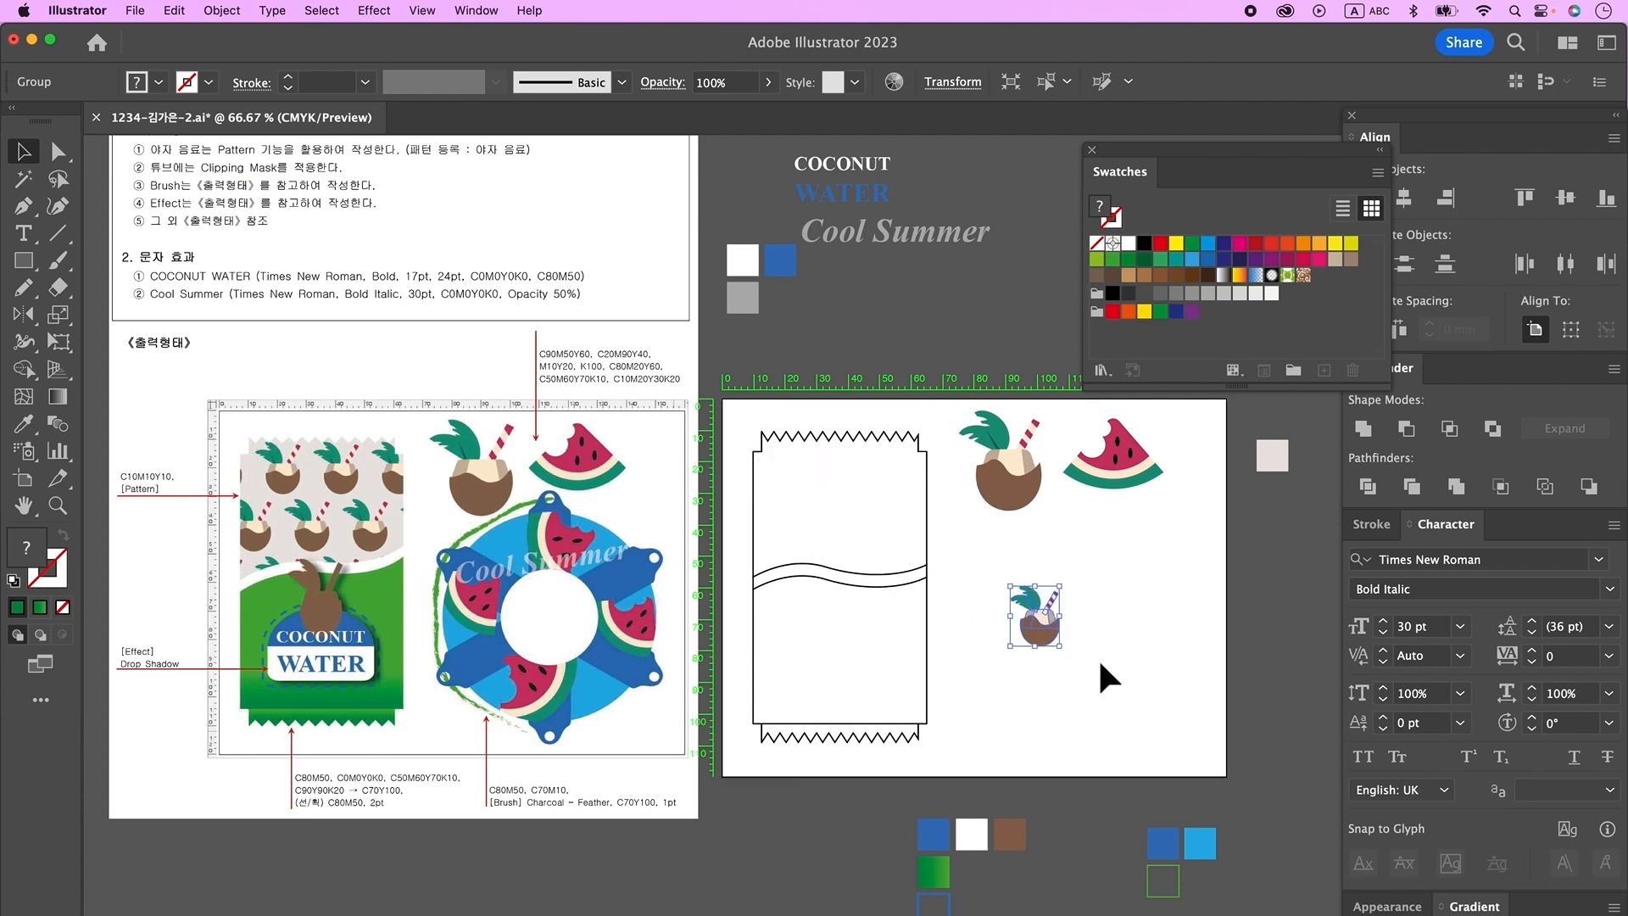
pyautogui.click(1069, 649)
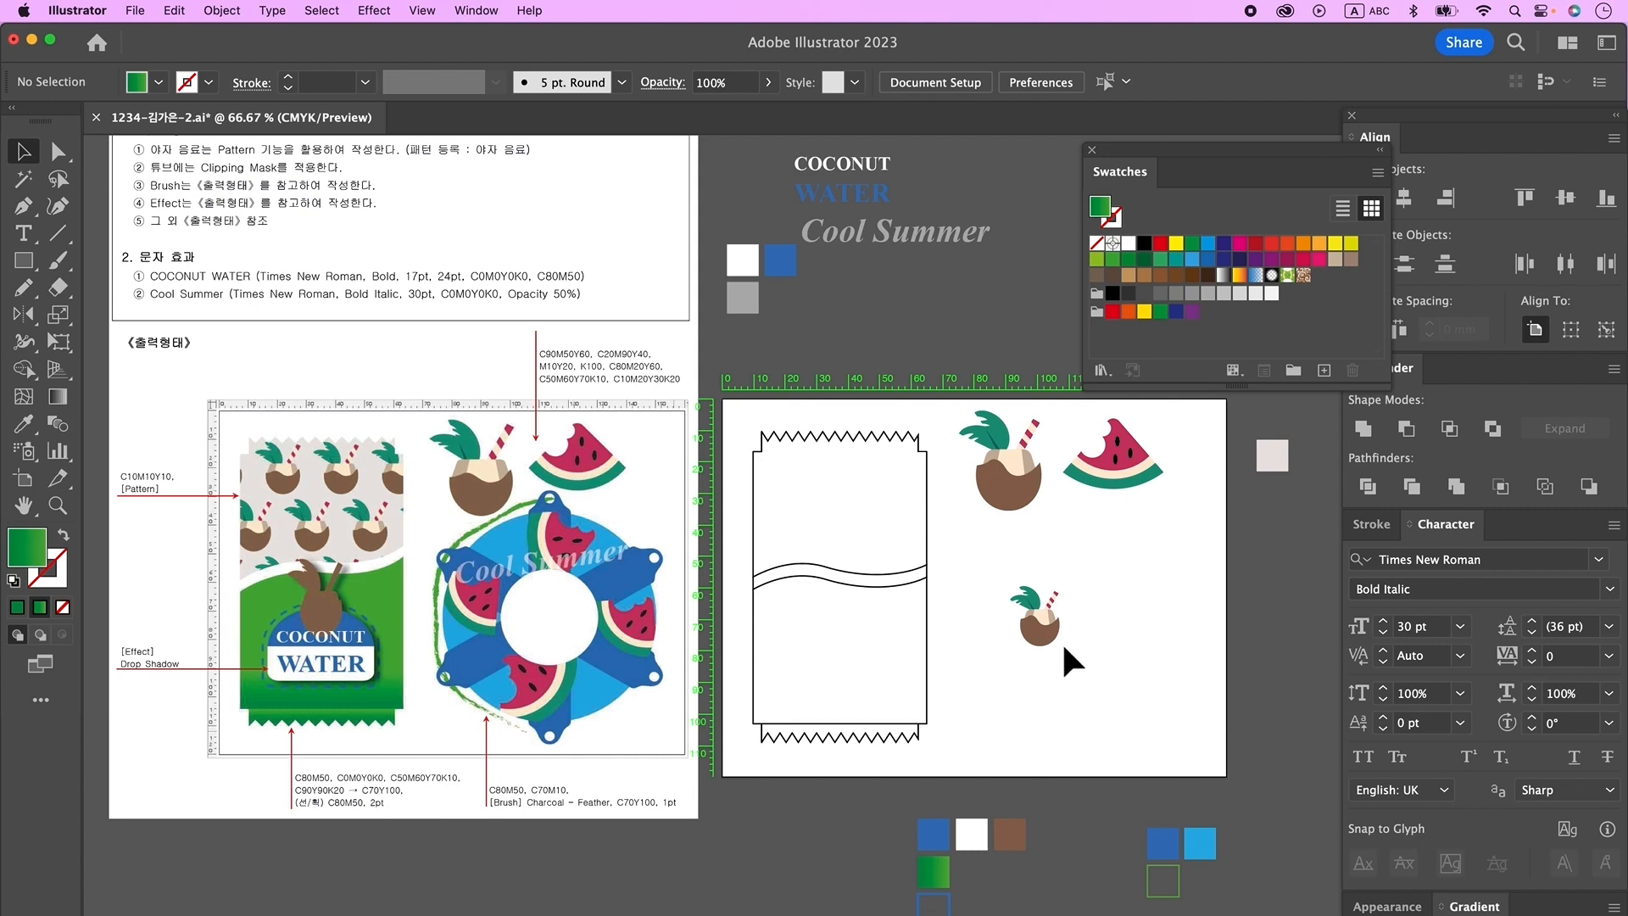
# - Register the small coconut drink as a pattern swatch and delete the small copy from the artboard
pyautogui.moveTo(1036, 623); pyautogui.dragTo(1259, 324)
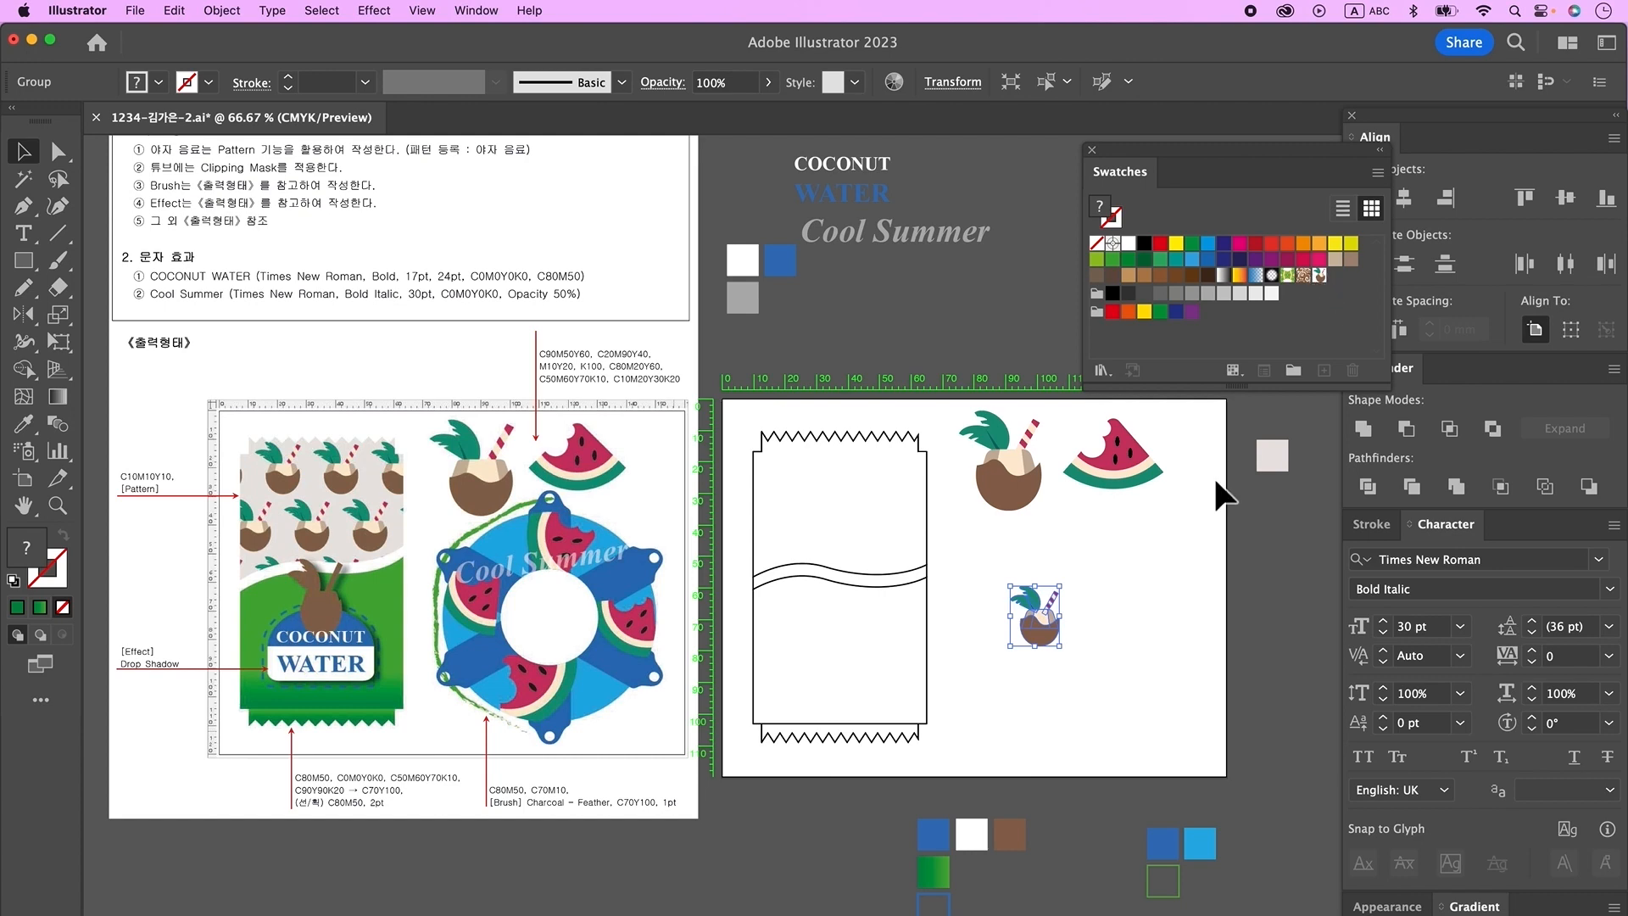
pyautogui.click(1107, 663)
pyautogui.moveTo(1071, 662); pyautogui.dragTo(967, 572)
pyautogui.press('Delete')
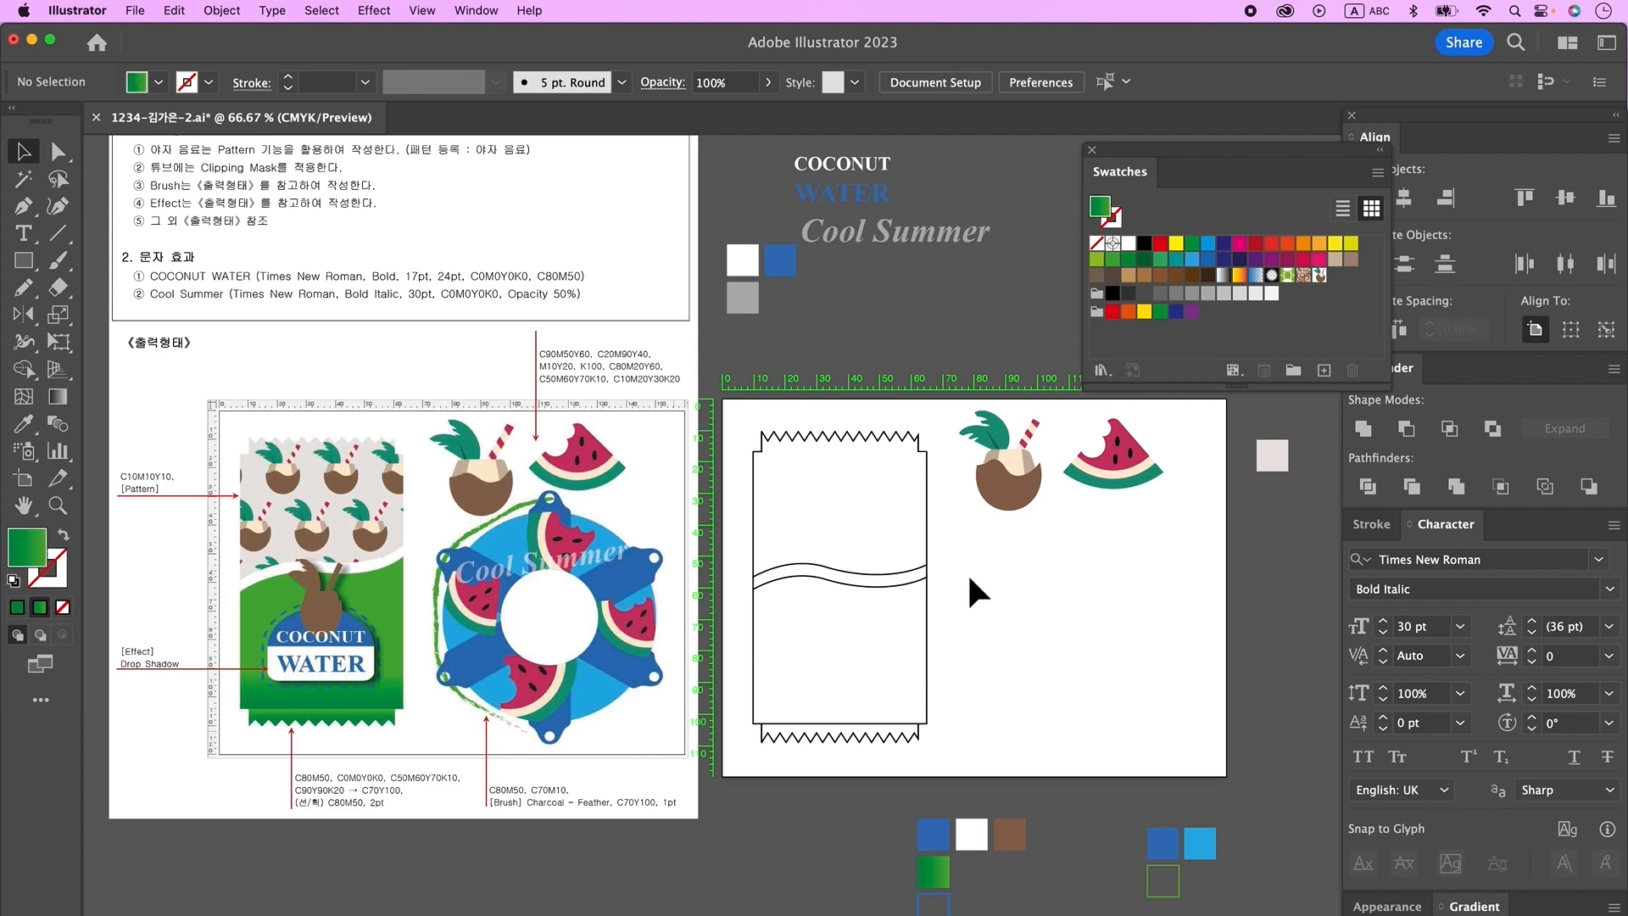
# - Open the small coconut pattern swatch for editing, name it 야자 음료 and size its tile to the art
pyautogui.doubleClick(1320, 277)
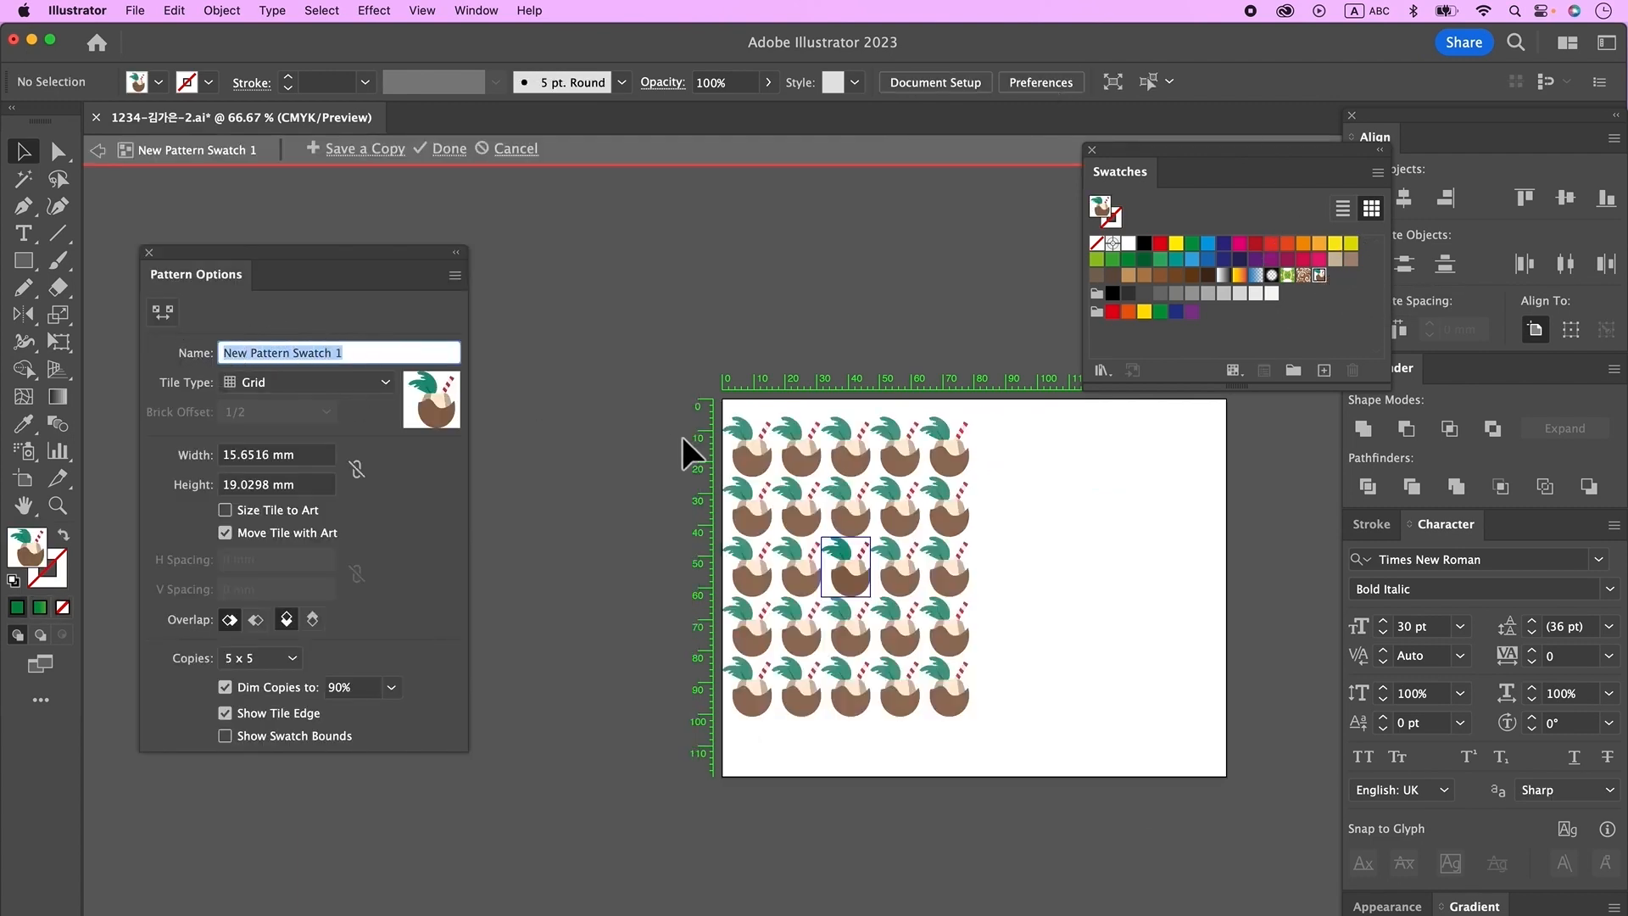
pyautogui.write('야자 음료')
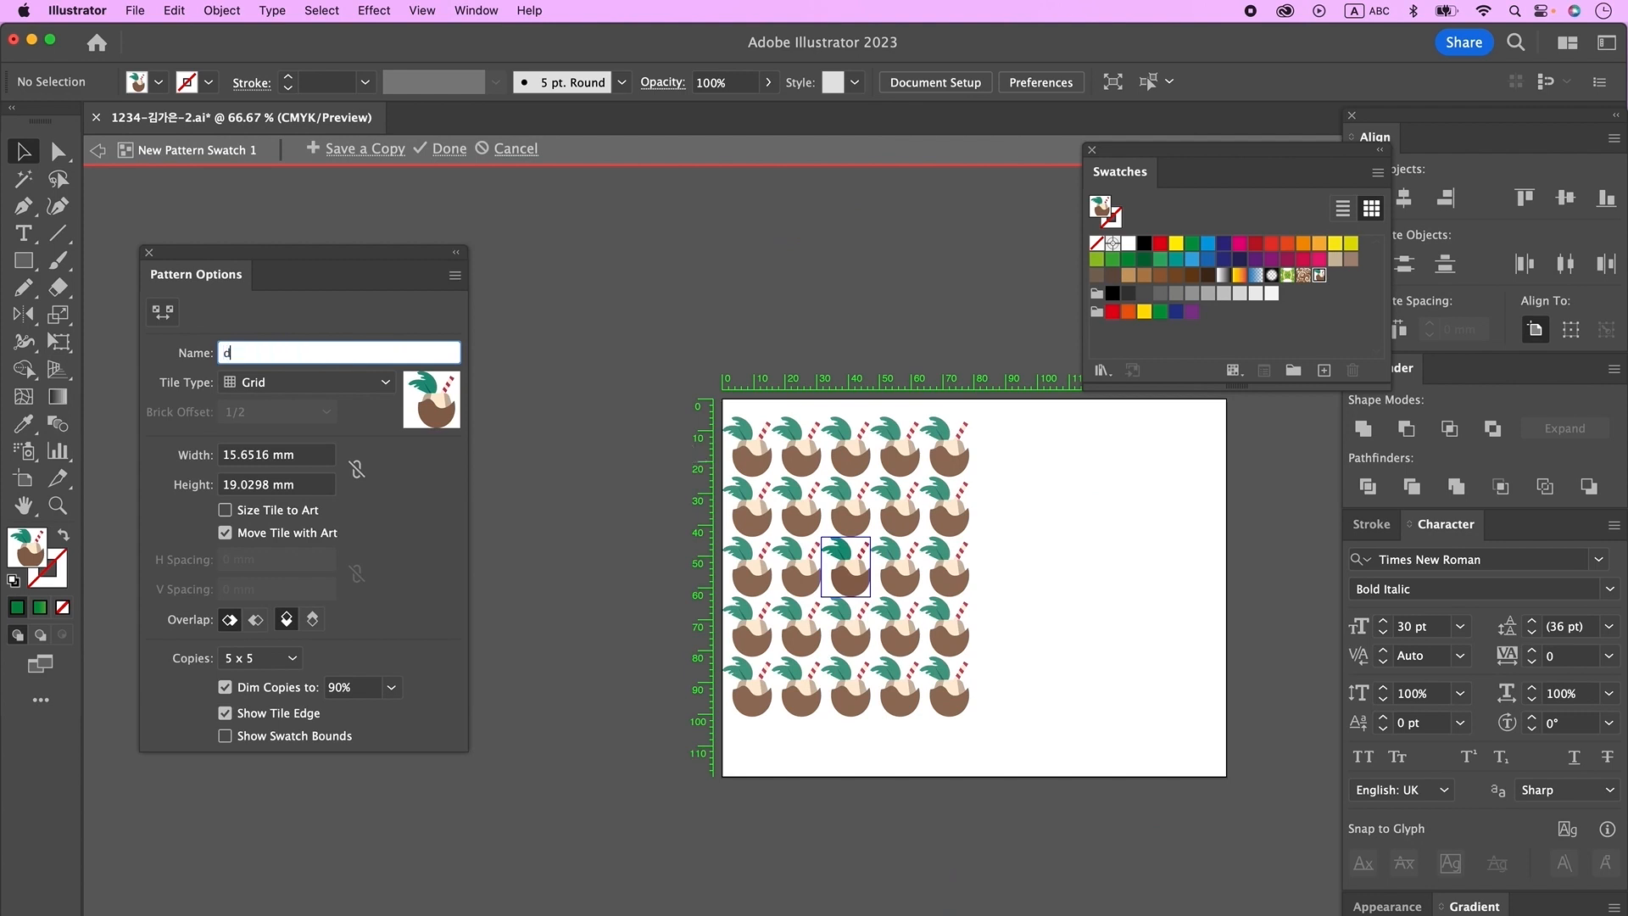
pyautogui.press('Return')
pyautogui.click(261, 511)
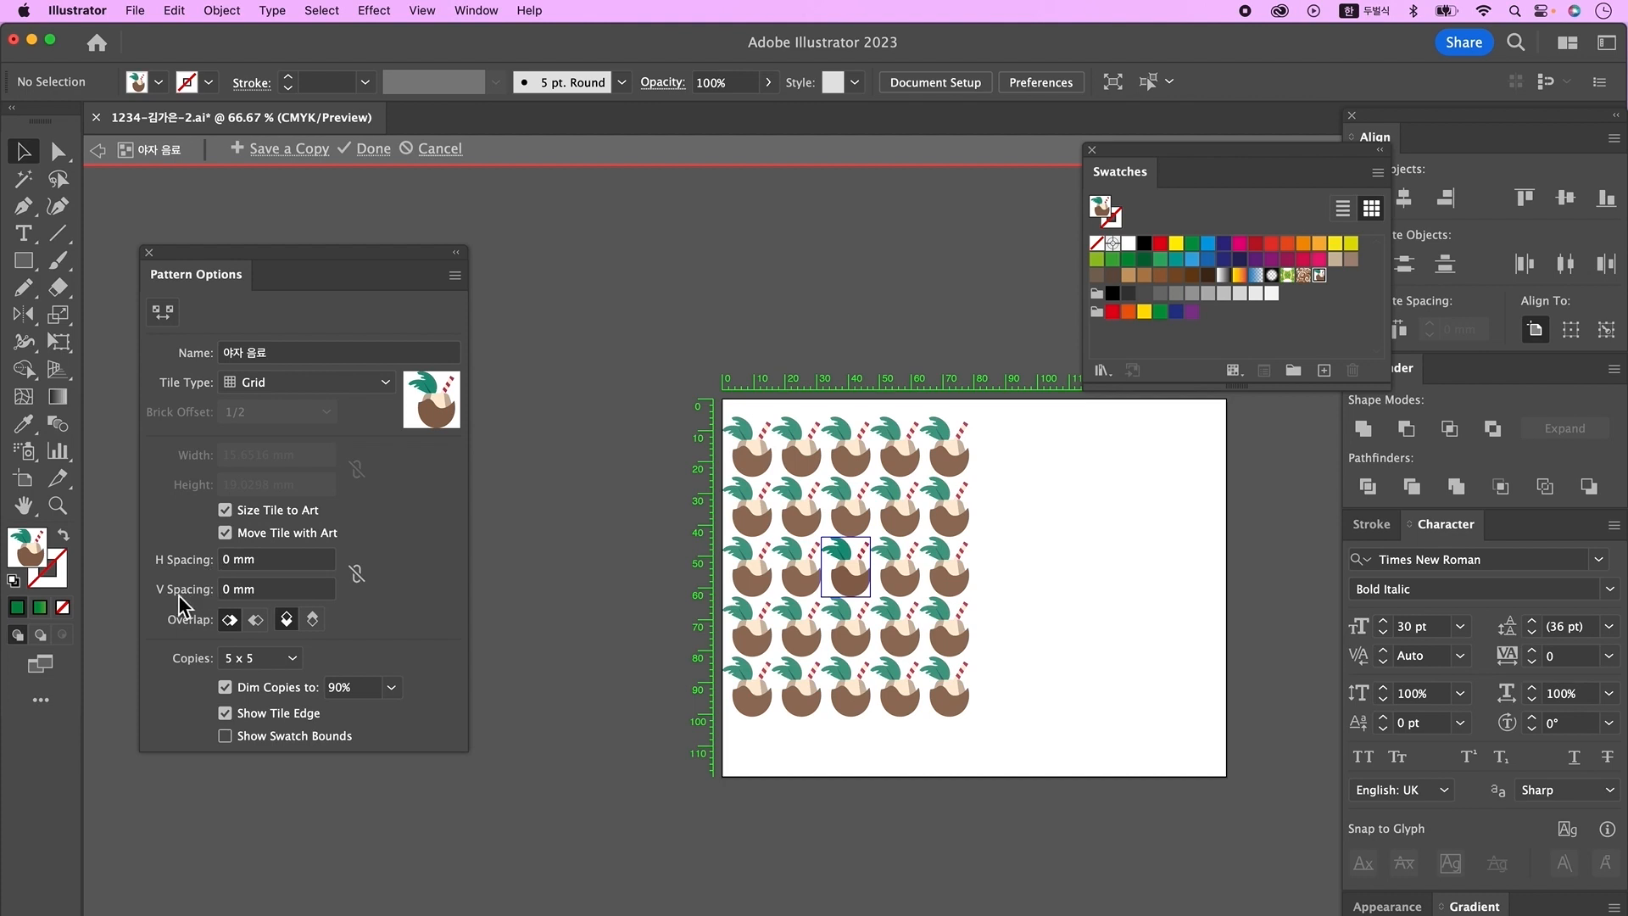
# - Set the coconut pattern's horizontal and vertical tile spacing to 4 mm each
pyautogui.click(274, 563)
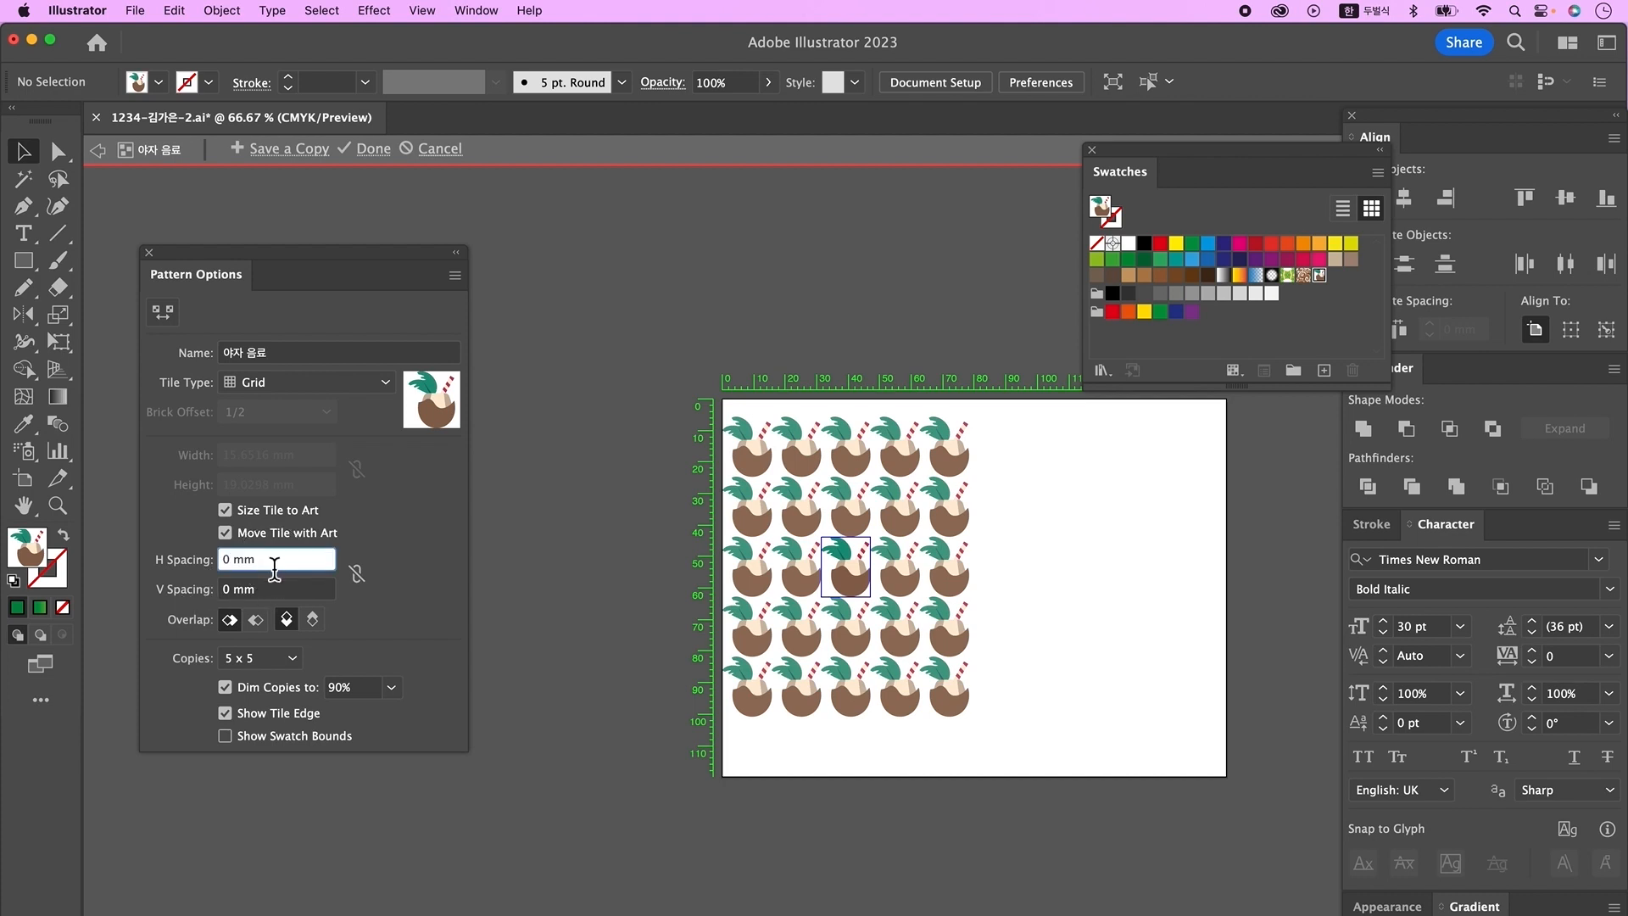
pyautogui.press('Up')
pyautogui.press('Up')
pyautogui.press('Up')
pyautogui.press('Up')
pyautogui.click(267, 592)
pyautogui.press('Up')
pyautogui.press('Up')
pyautogui.press('Up')
pyautogui.press('Up')
# - Change the coconut pattern's tile type to Brick by Row and leave pattern editing mode
pyautogui.click(332, 383)
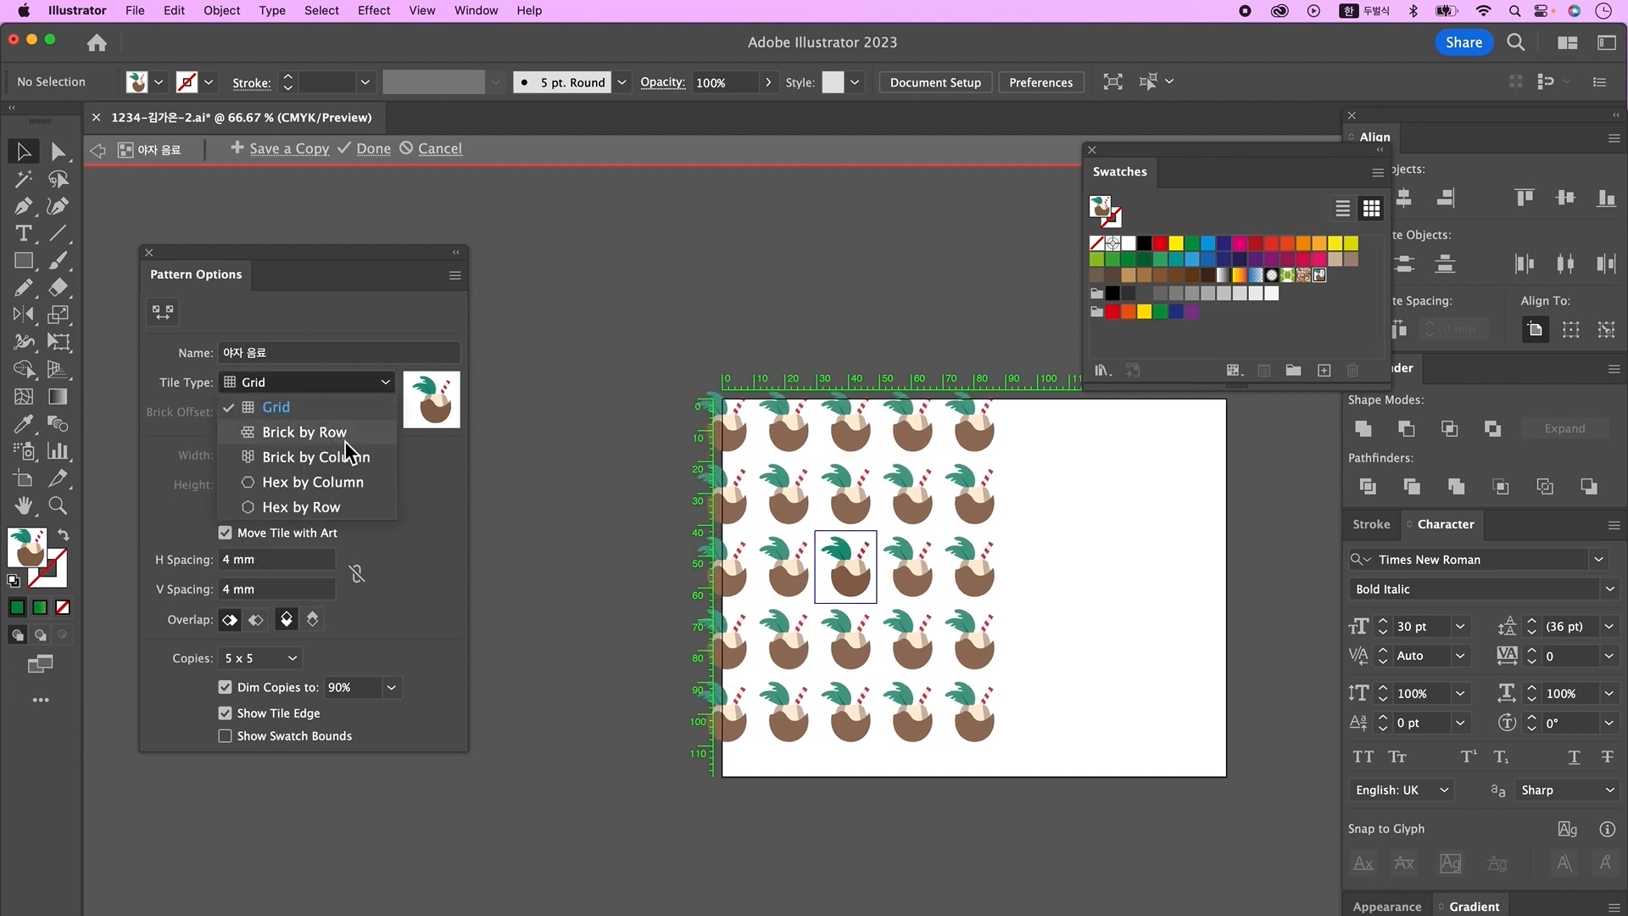
pyautogui.click(344, 433)
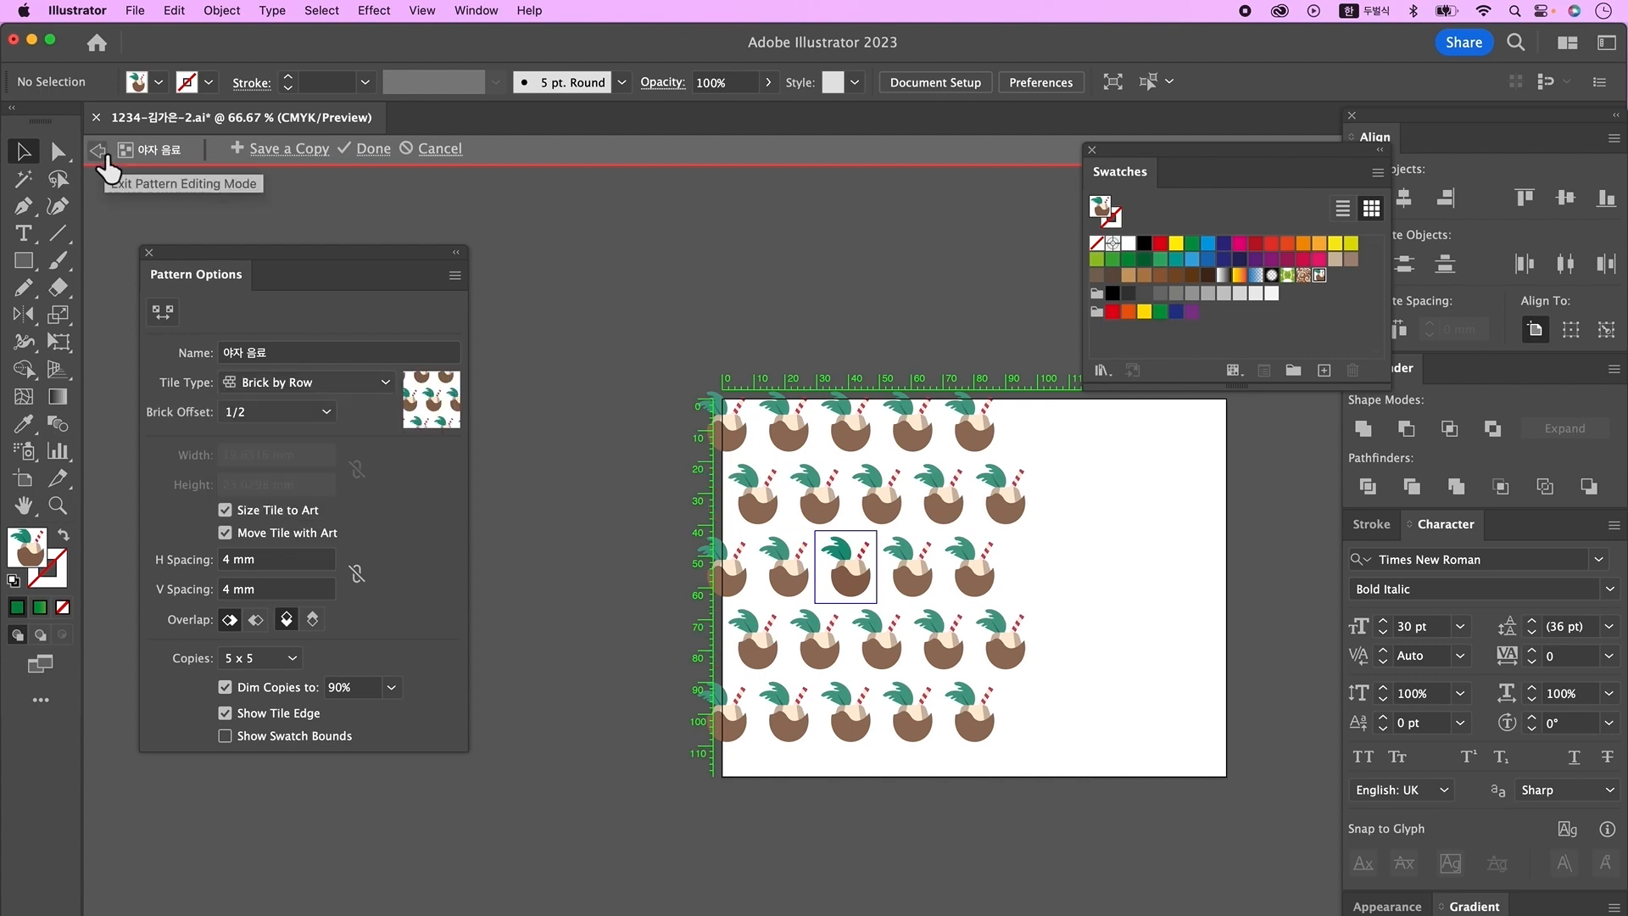
pyautogui.click(100, 153)
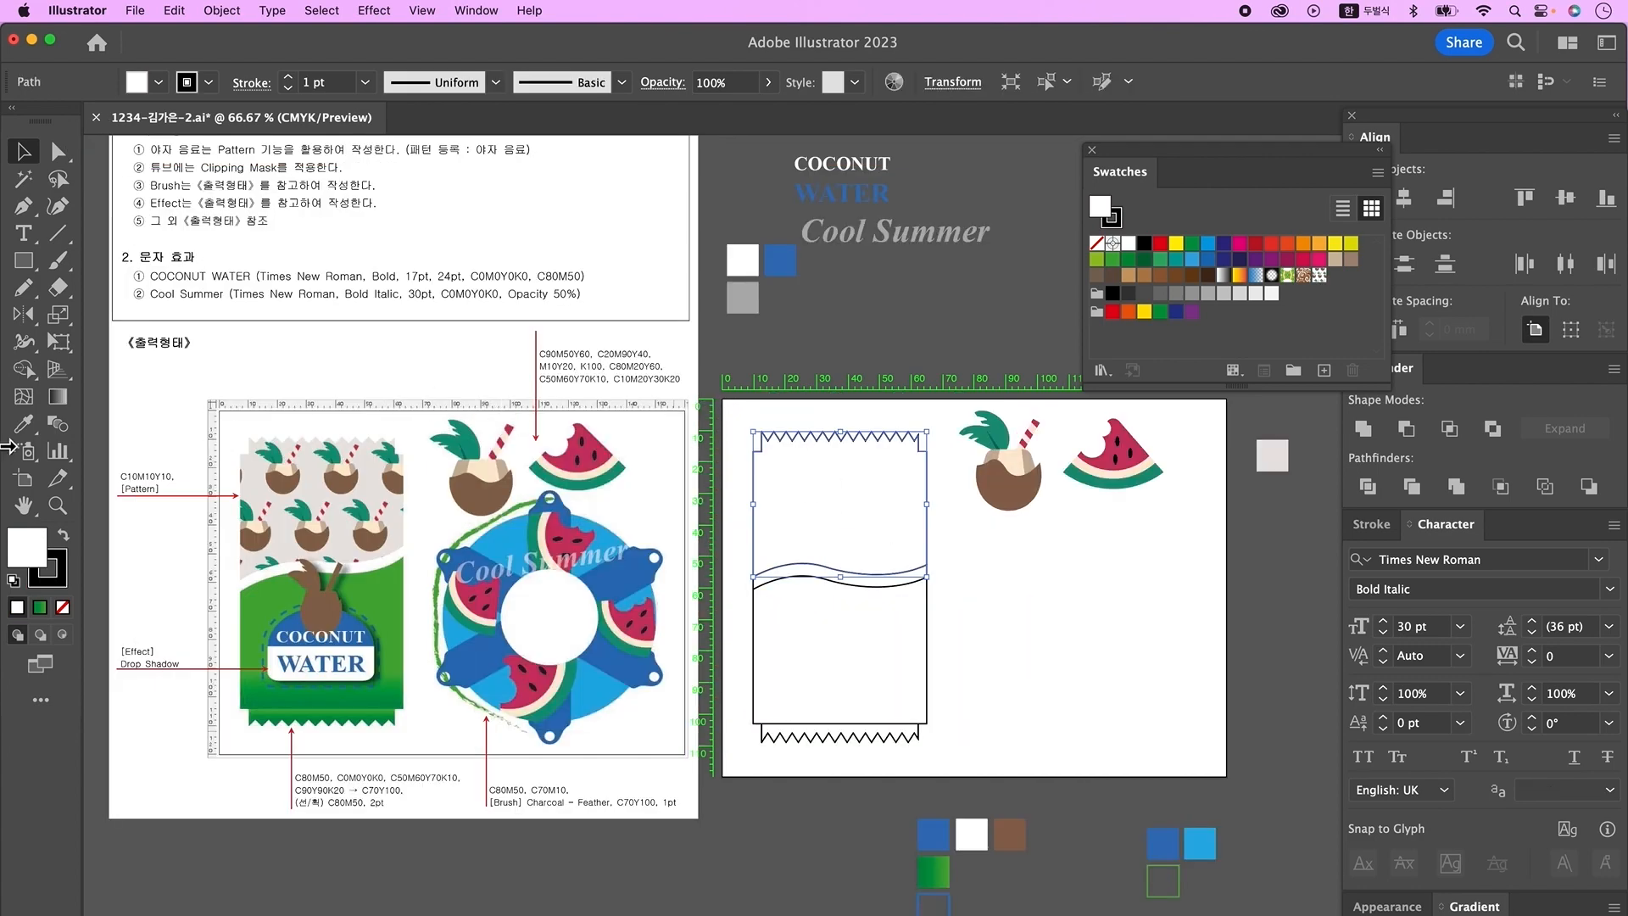
# - Fill the package's upper section with the light C10M10Y10 sample and overlay an in-place copy filled with the 야자 음료 pattern
pyautogui.click(24, 423)
pyautogui.click(1279, 472)
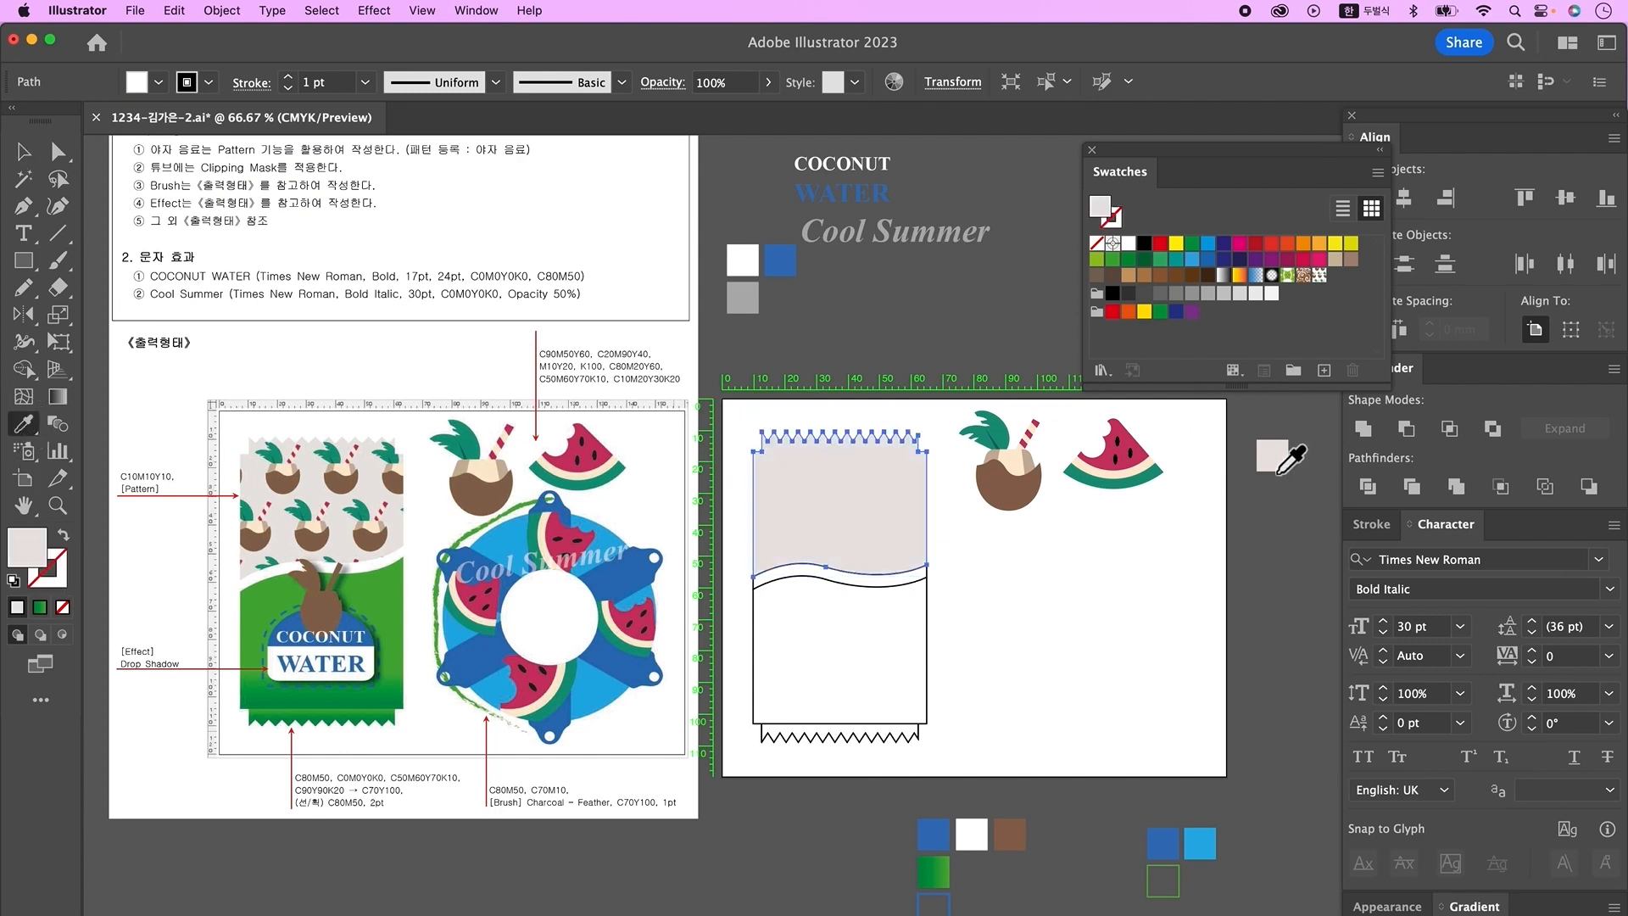
pyautogui.press('v')
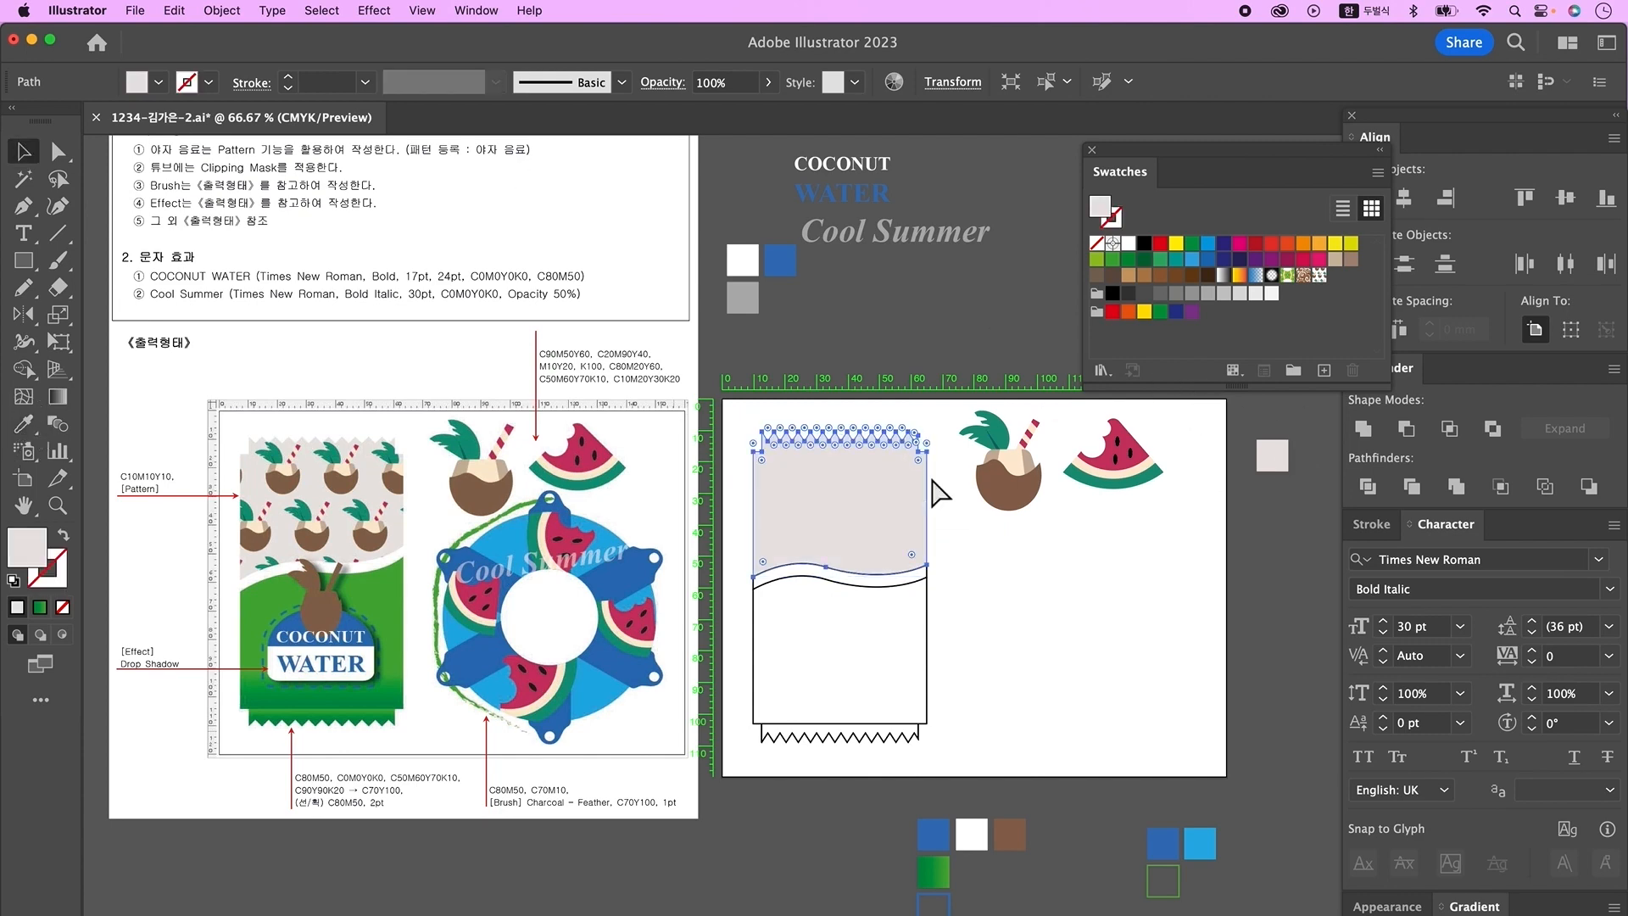
pyautogui.press('super+f')
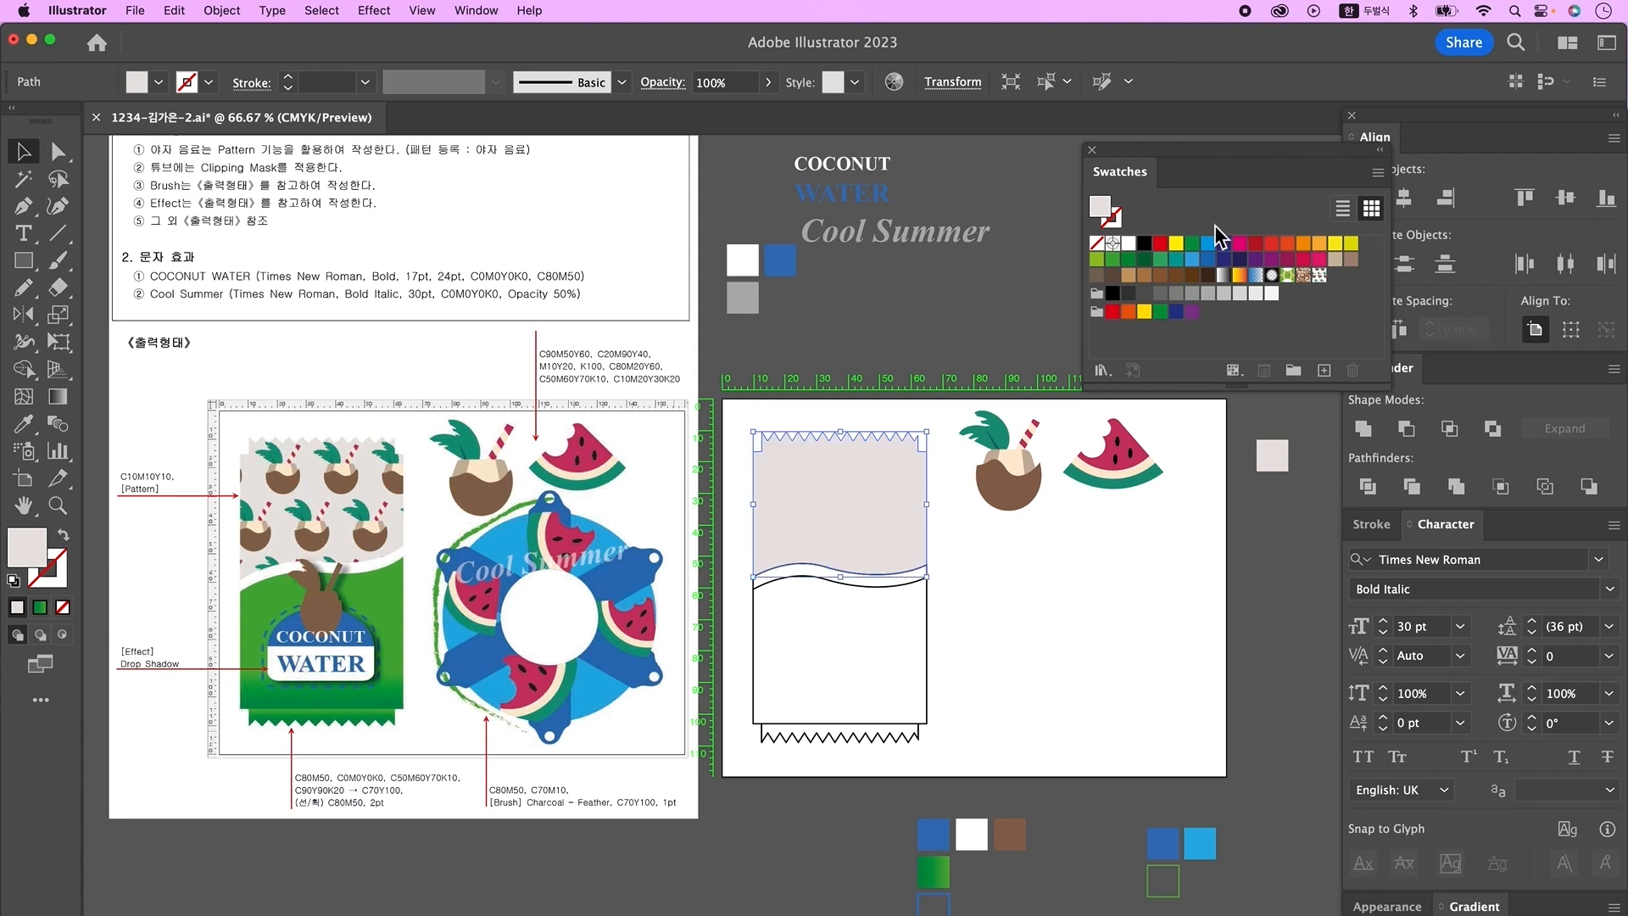
pyautogui.click(1320, 276)
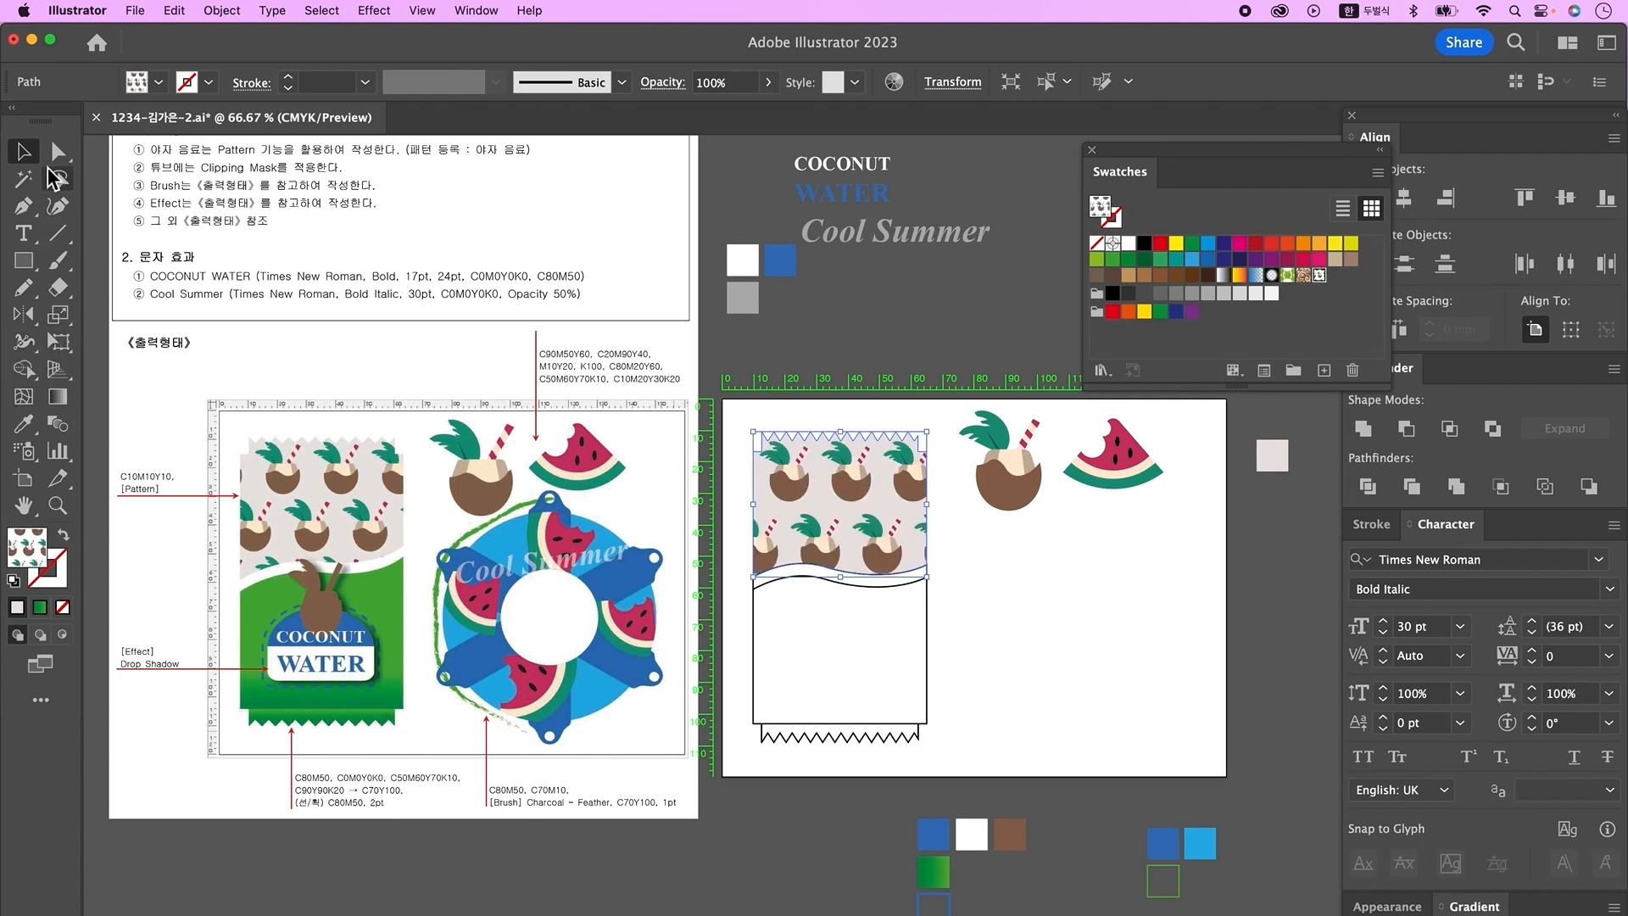
# - Scale only the coconut pattern in the package's upper section uniformly to 90%, leaving Transform Objects off
pyautogui.doubleClick(59, 316)
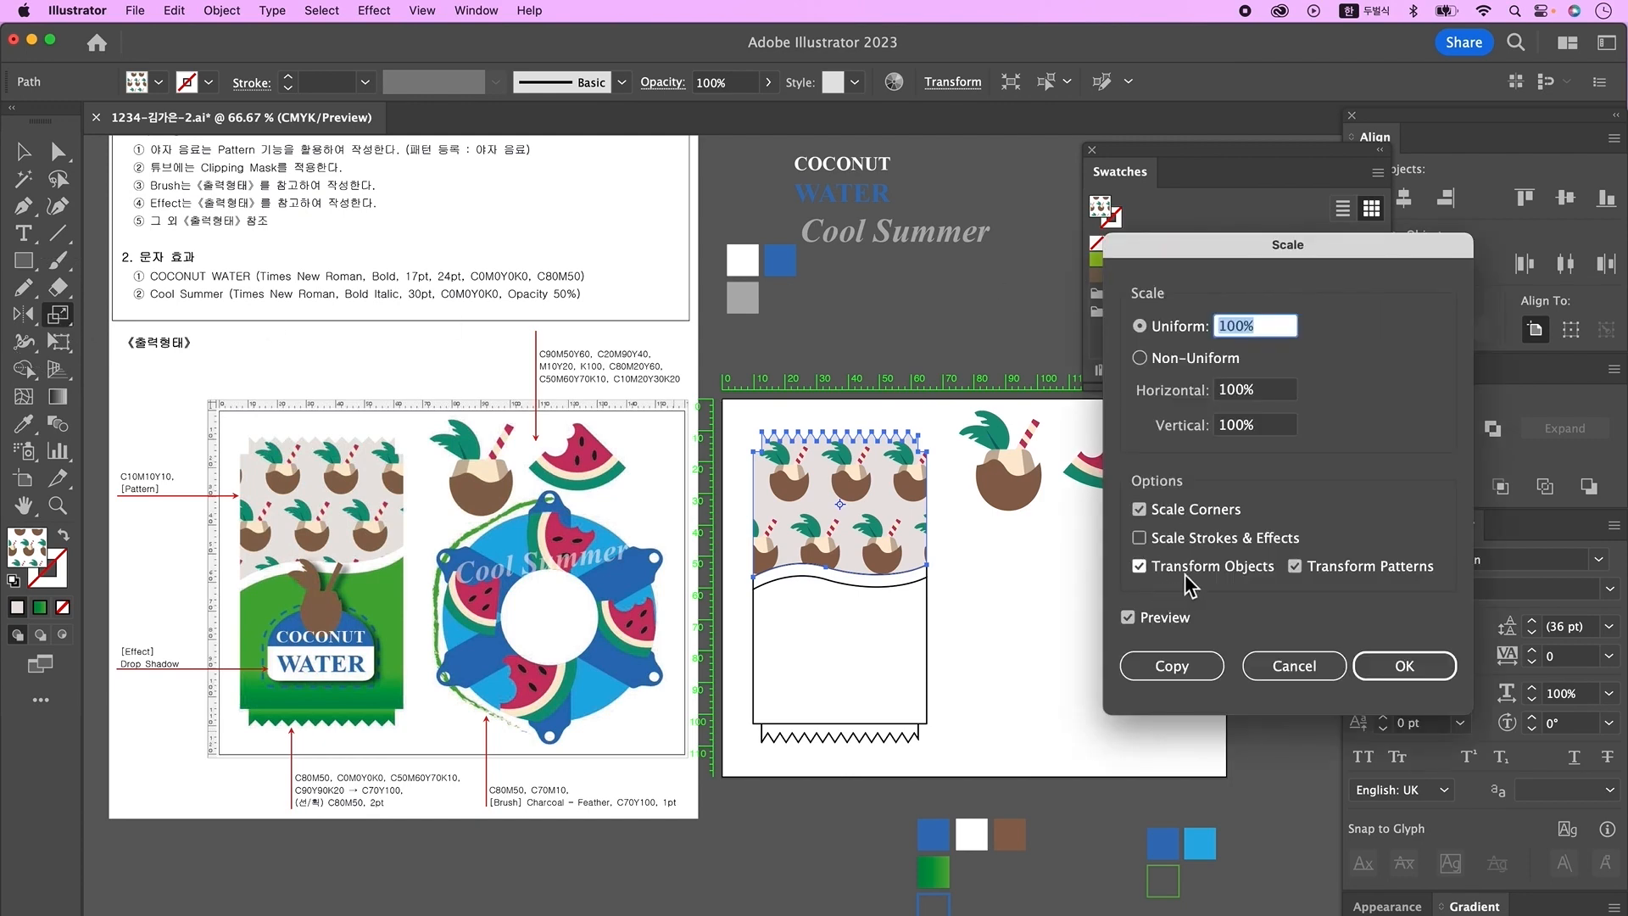
pyautogui.click(1169, 577)
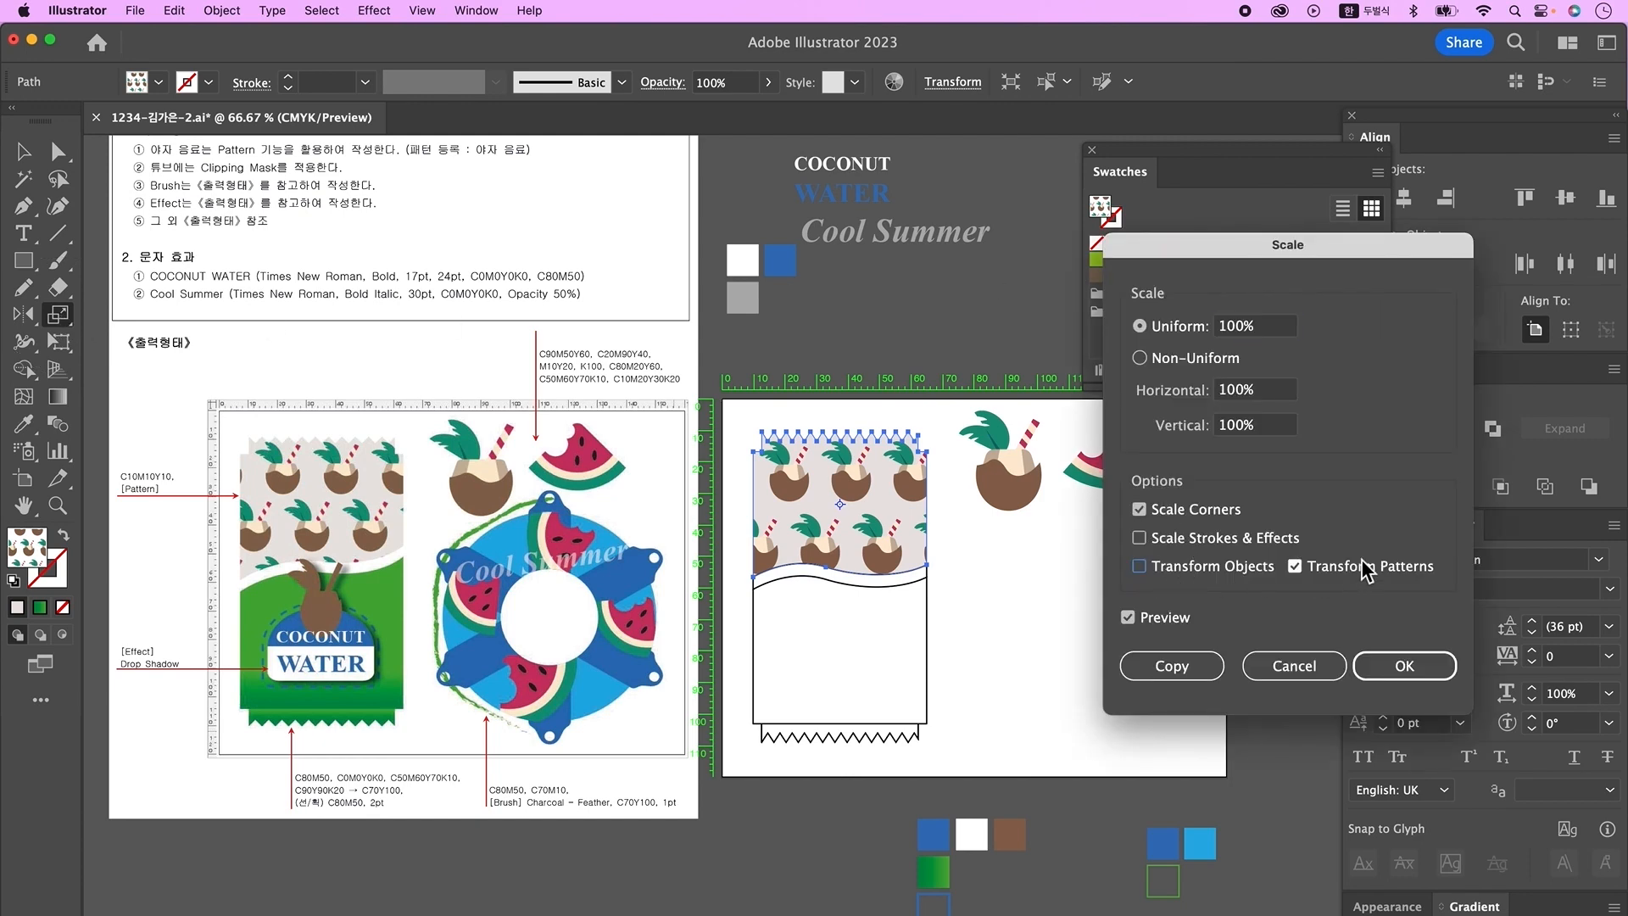
pyautogui.click(1266, 329)
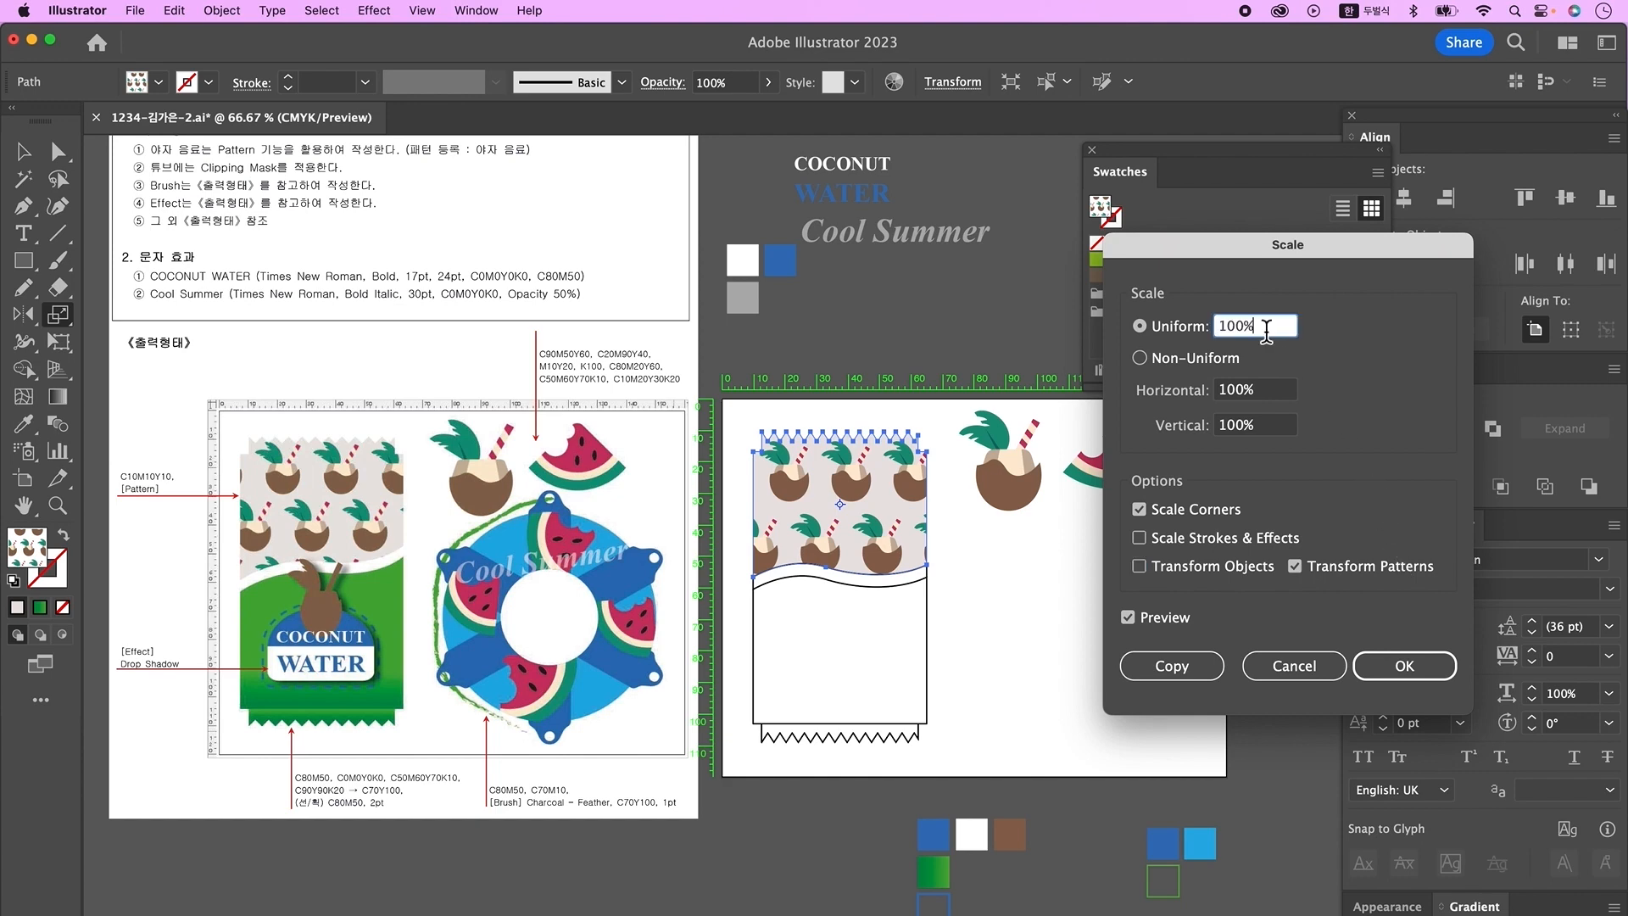
pyautogui.press('Down')
pyautogui.press('Down')
pyautogui.press('Down')
pyautogui.press('Down')
pyautogui.press('Down')
pyautogui.press('Down')
pyautogui.press('Down')
pyautogui.press('Down')
pyautogui.press('Down')
pyautogui.press('Down')
pyautogui.press('Return')
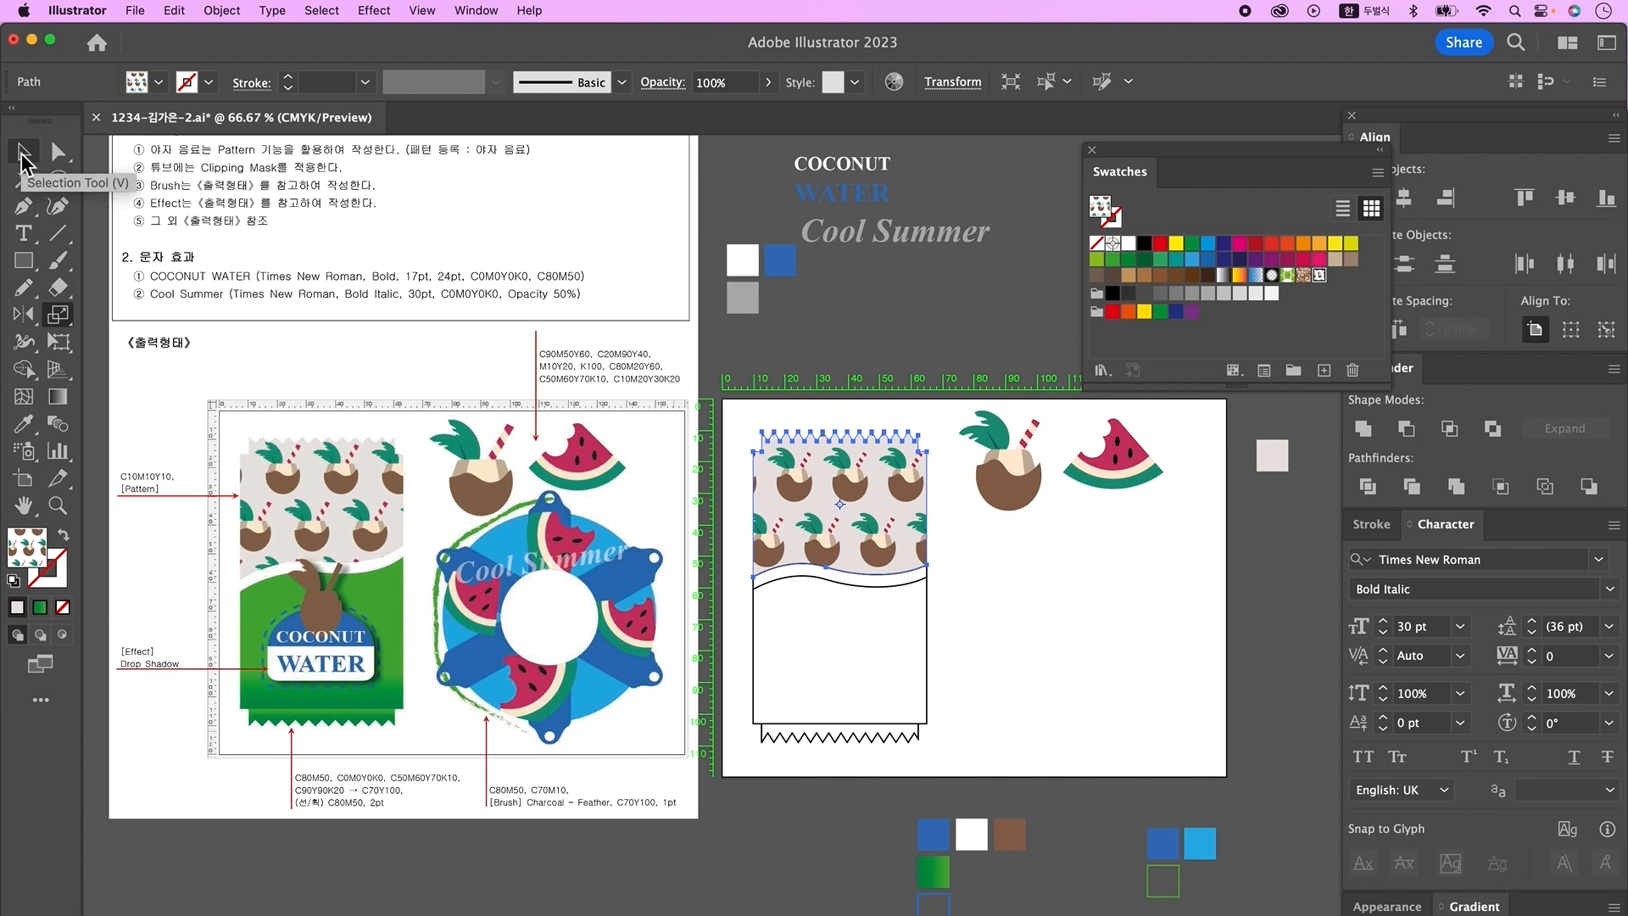
# - Move only the coconut pattern inside its shape, zeroing the offsets and setting the vertical shift to -5 mm
pyautogui.doubleClick(23, 159)
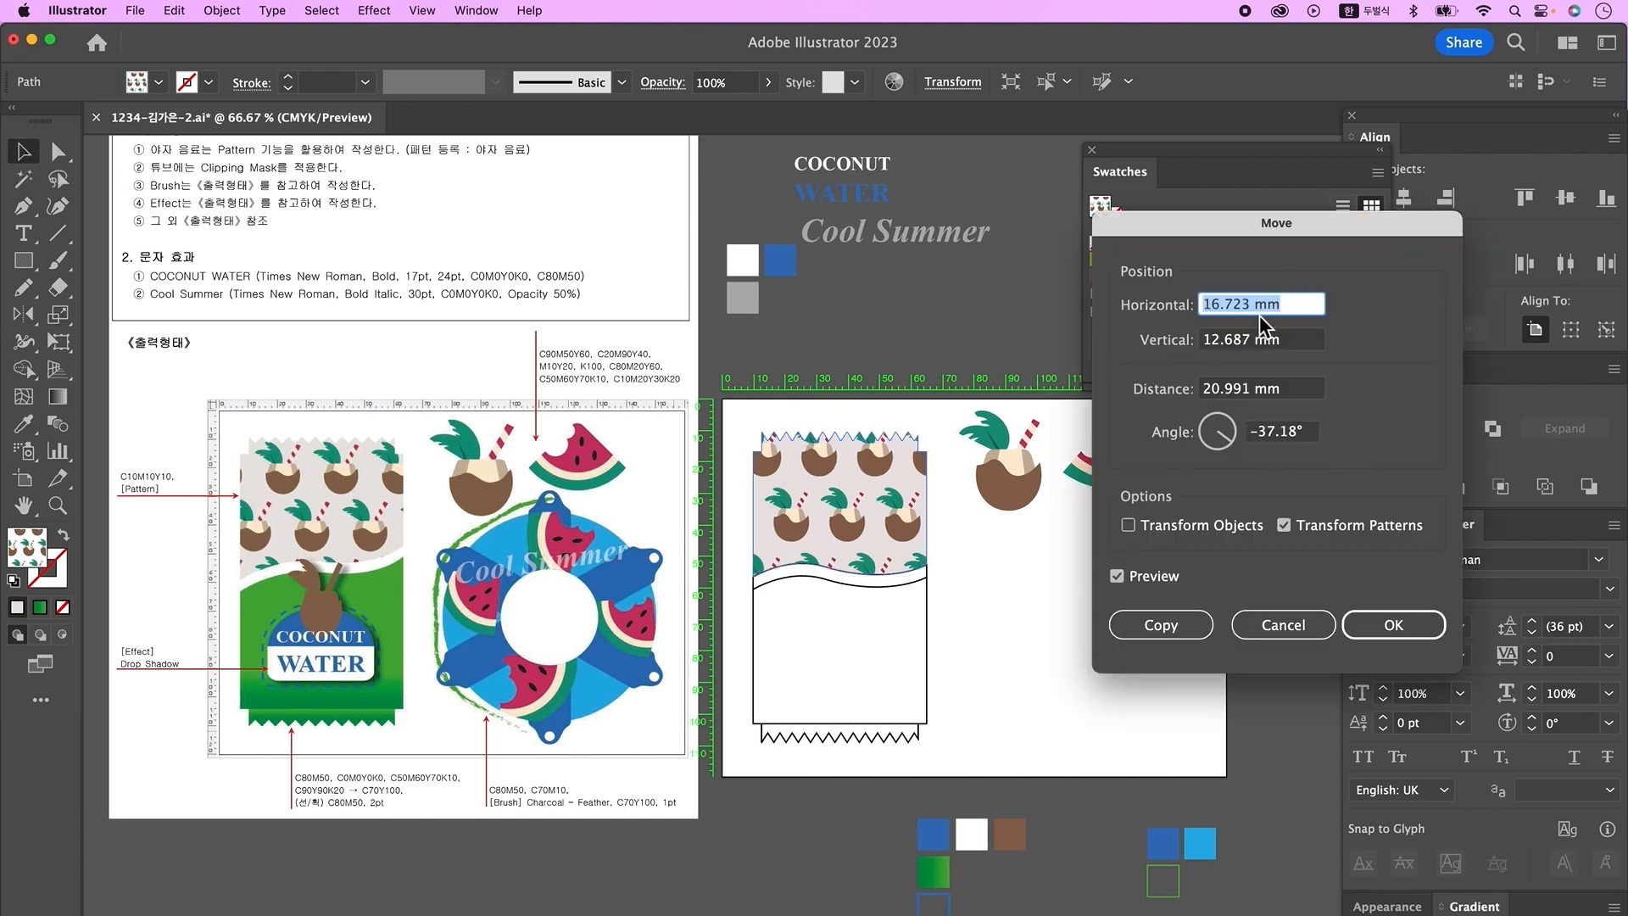
pyautogui.write('0')
pyautogui.press('Tab')
pyautogui.write('0')
pyautogui.press('Tab')
pyautogui.press('Tab')
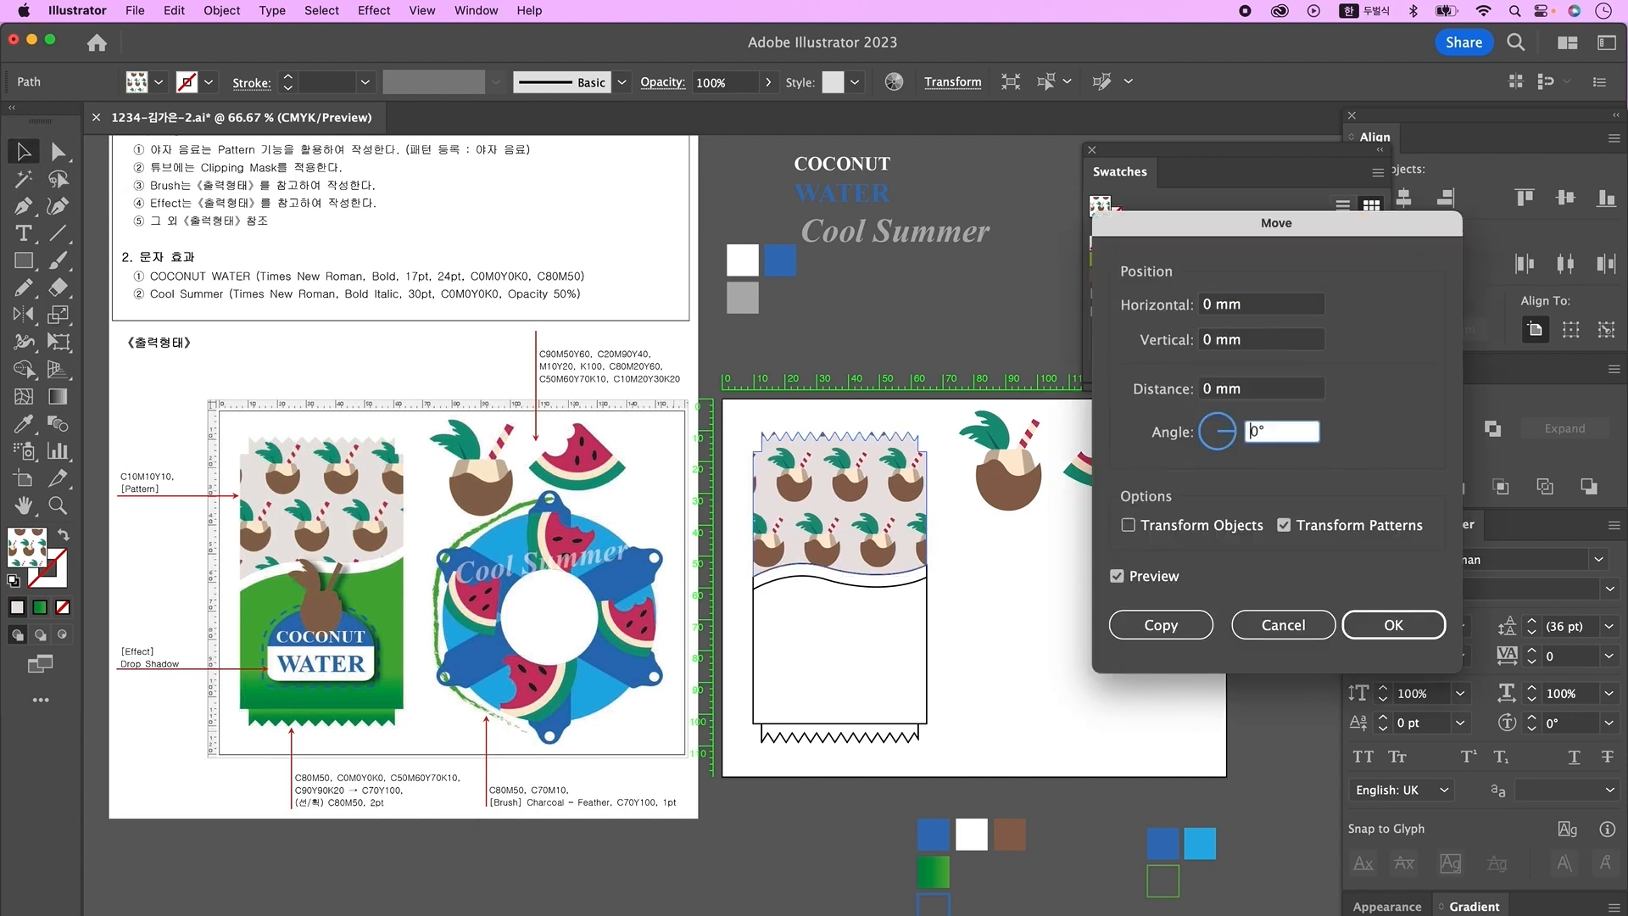
pyautogui.click(1262, 344)
pyautogui.press('Up')
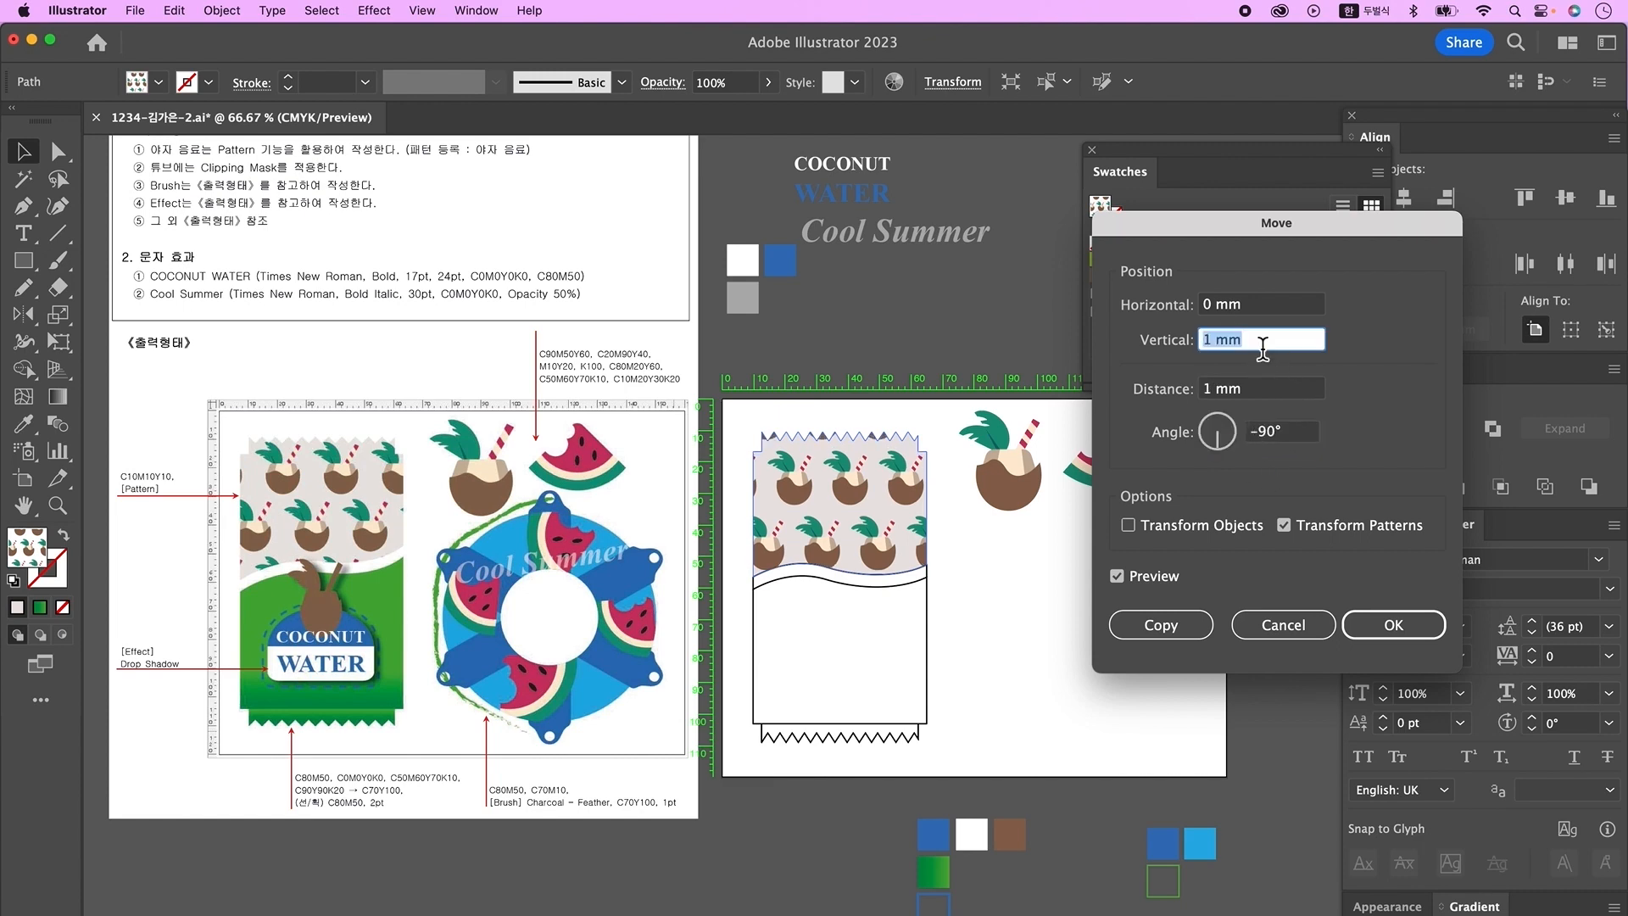
pyautogui.press('Down')
pyautogui.press('Down')
pyautogui.press('Down')
pyautogui.press('Down')
pyautogui.press('Down')
pyautogui.press('Down')
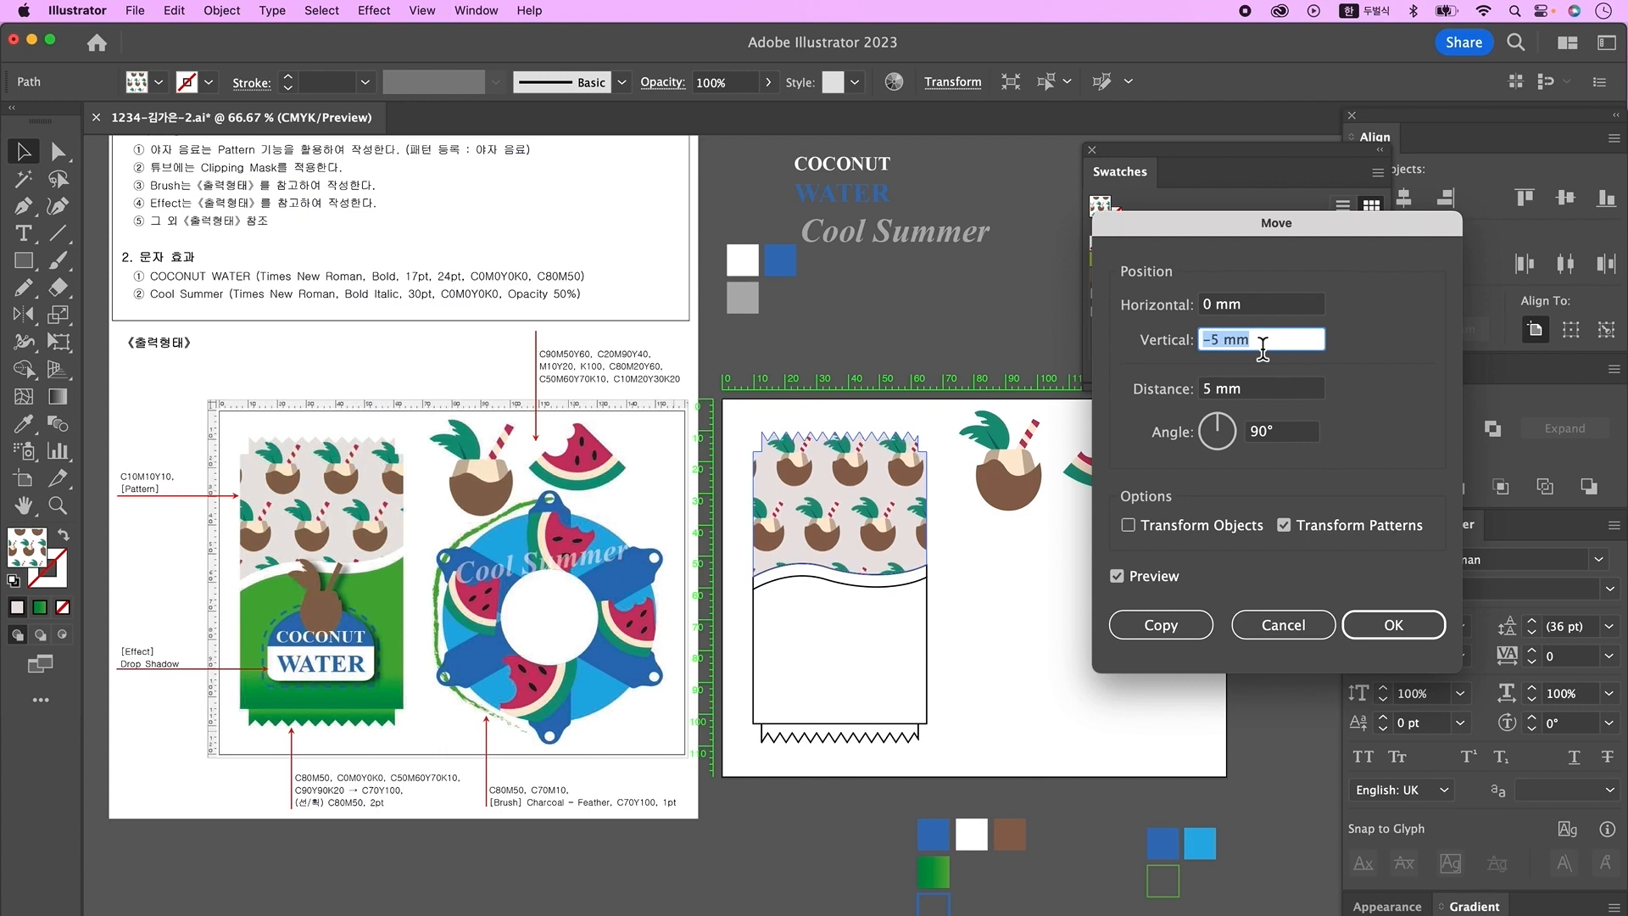
# - Set the coconut pattern's horizontal shift to 3 mm and apply the move
pyautogui.click(1270, 314)
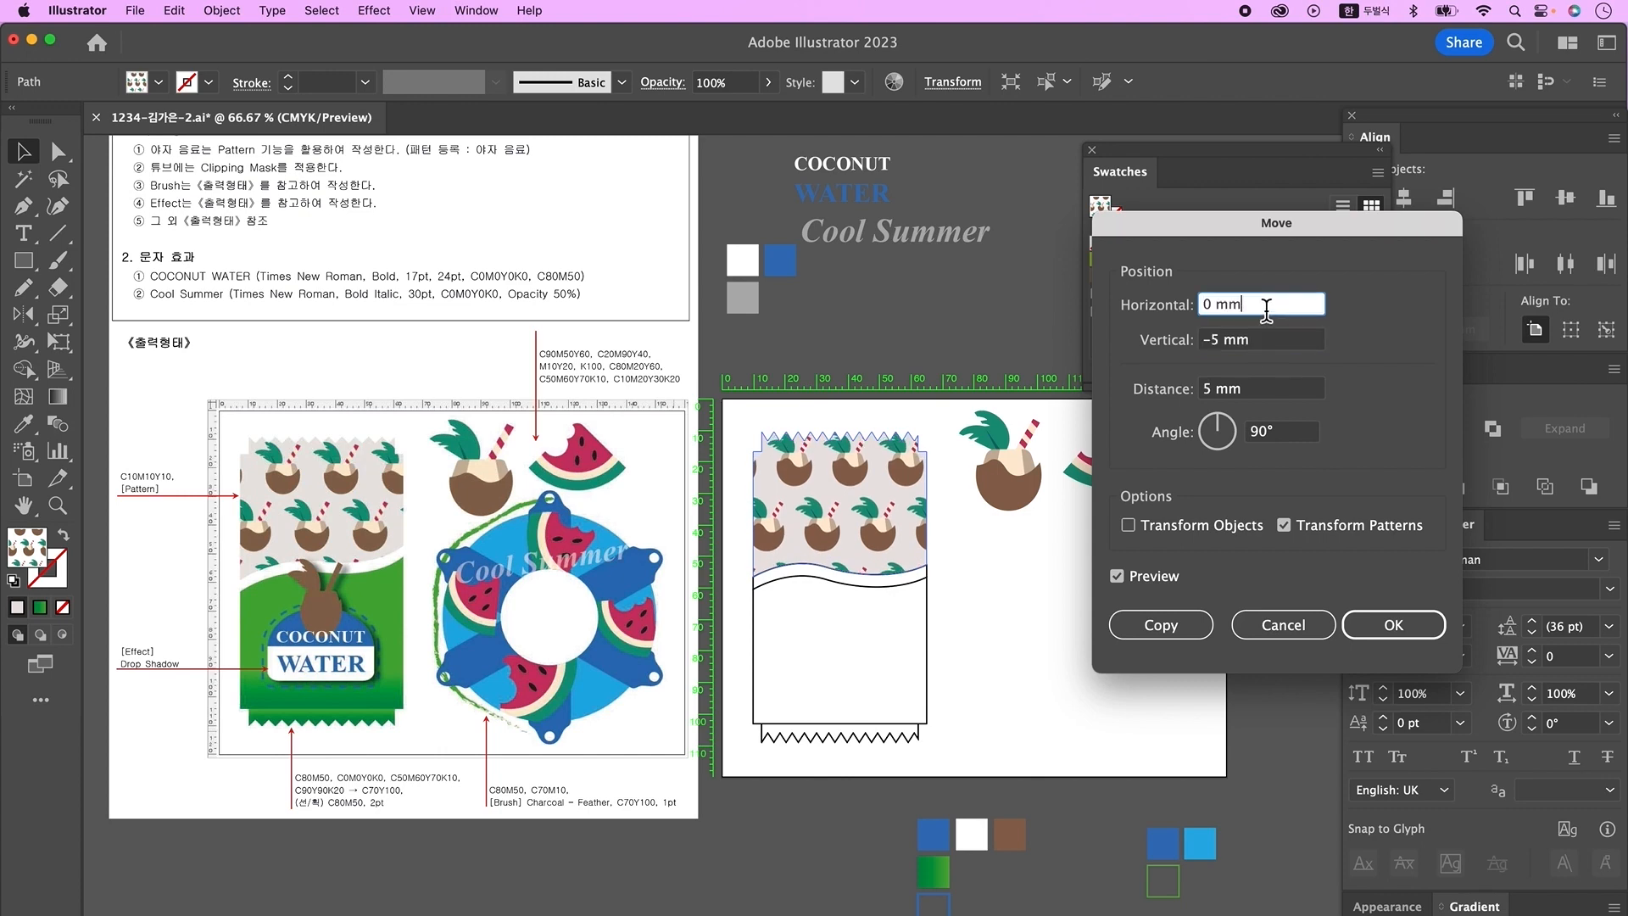
pyautogui.press('Down')
pyautogui.press('Up')
pyautogui.press('Up')
pyautogui.press('Up')
pyautogui.press('Up')
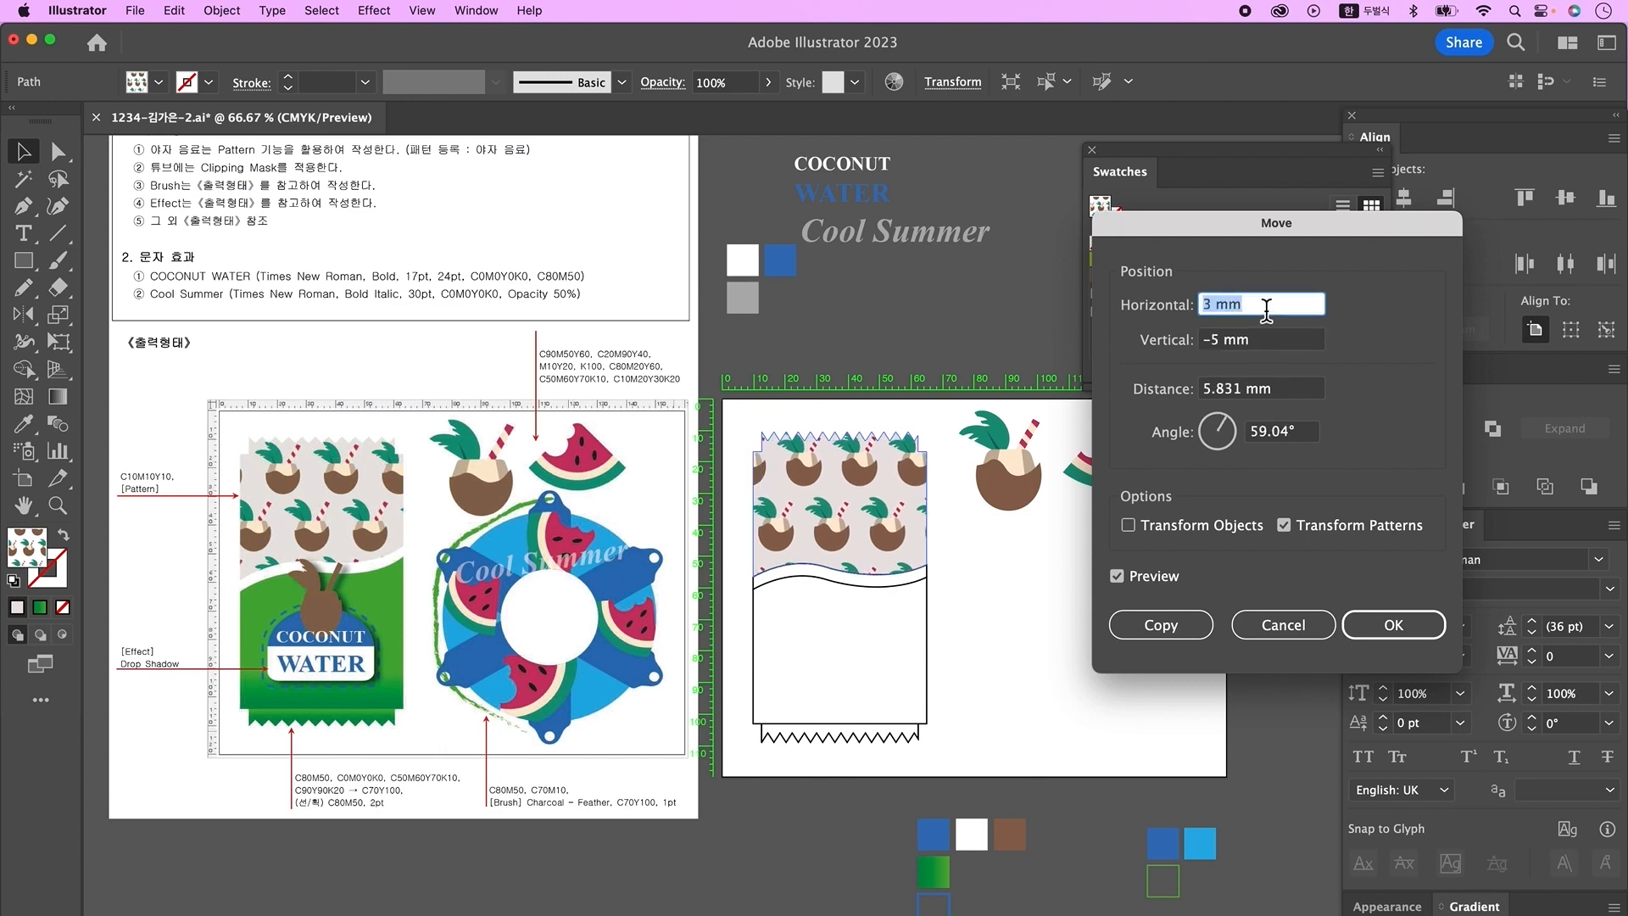
# - Fill the package's lower section with the green gradient sample and run it vertically, dark green at the base
pyautogui.click(849, 574)
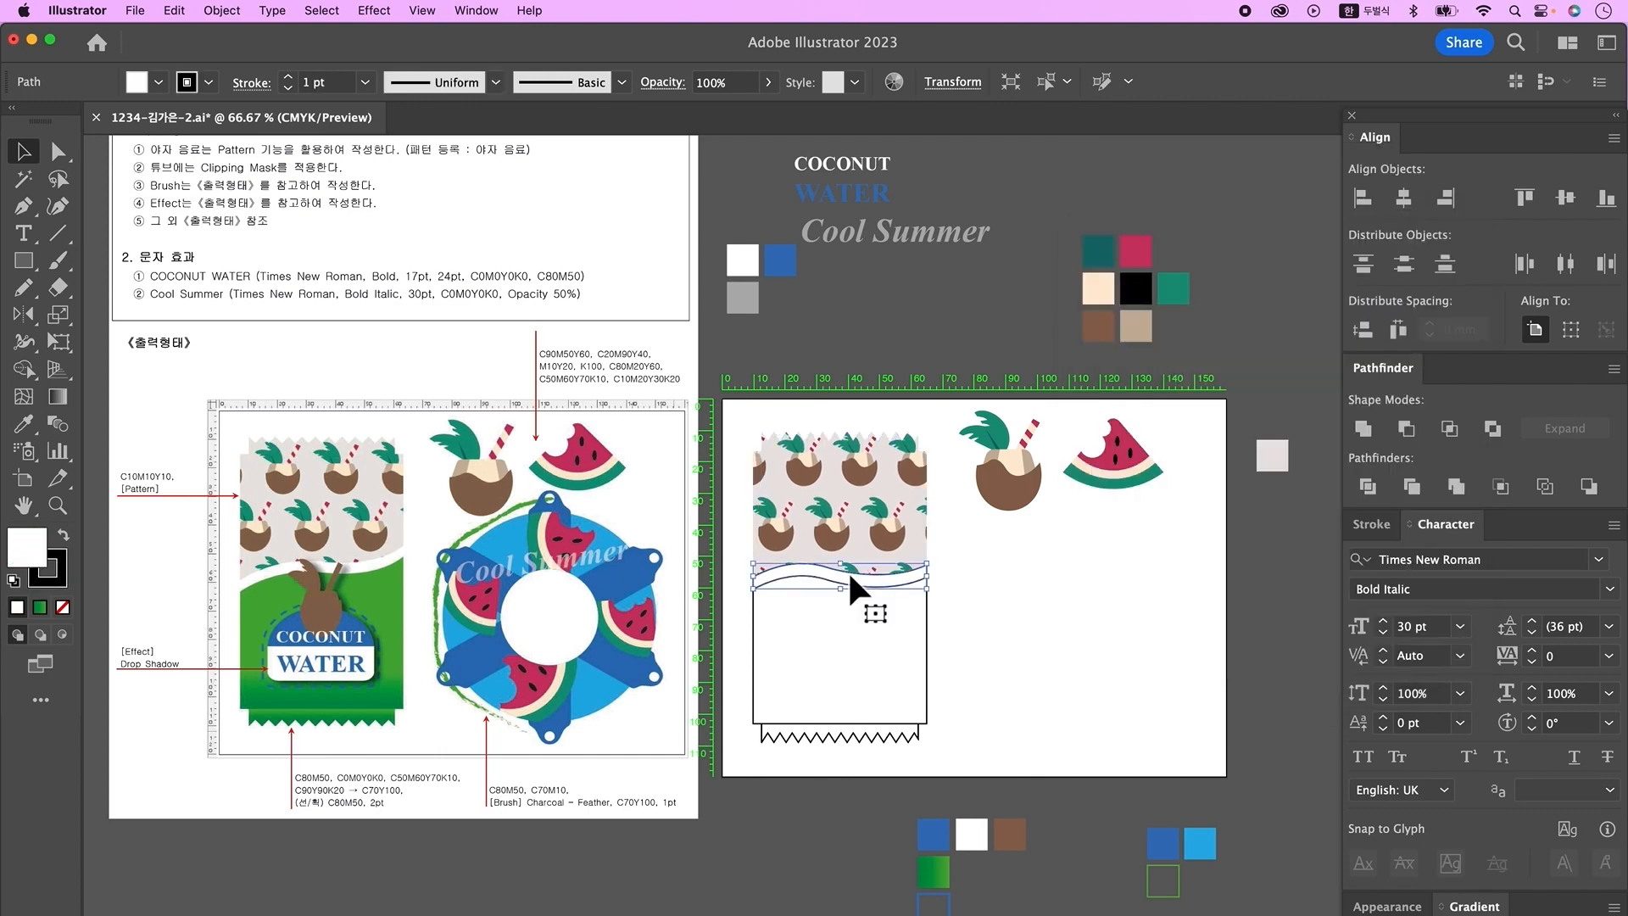
pyautogui.press('i')
pyautogui.click(933, 871)
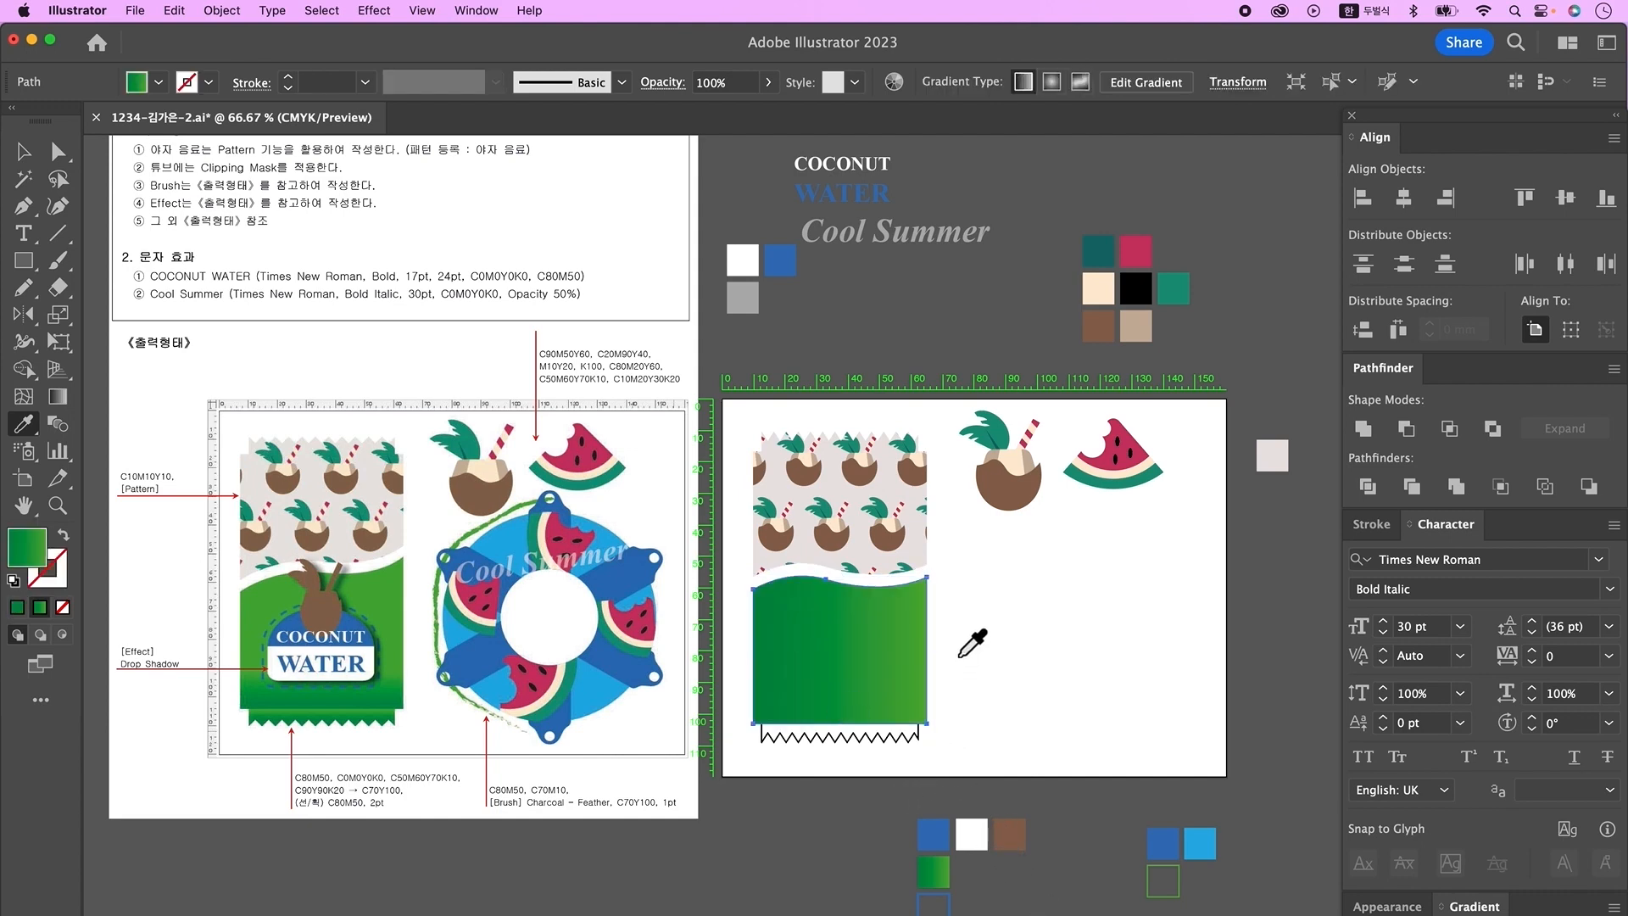
pyautogui.click(57, 396)
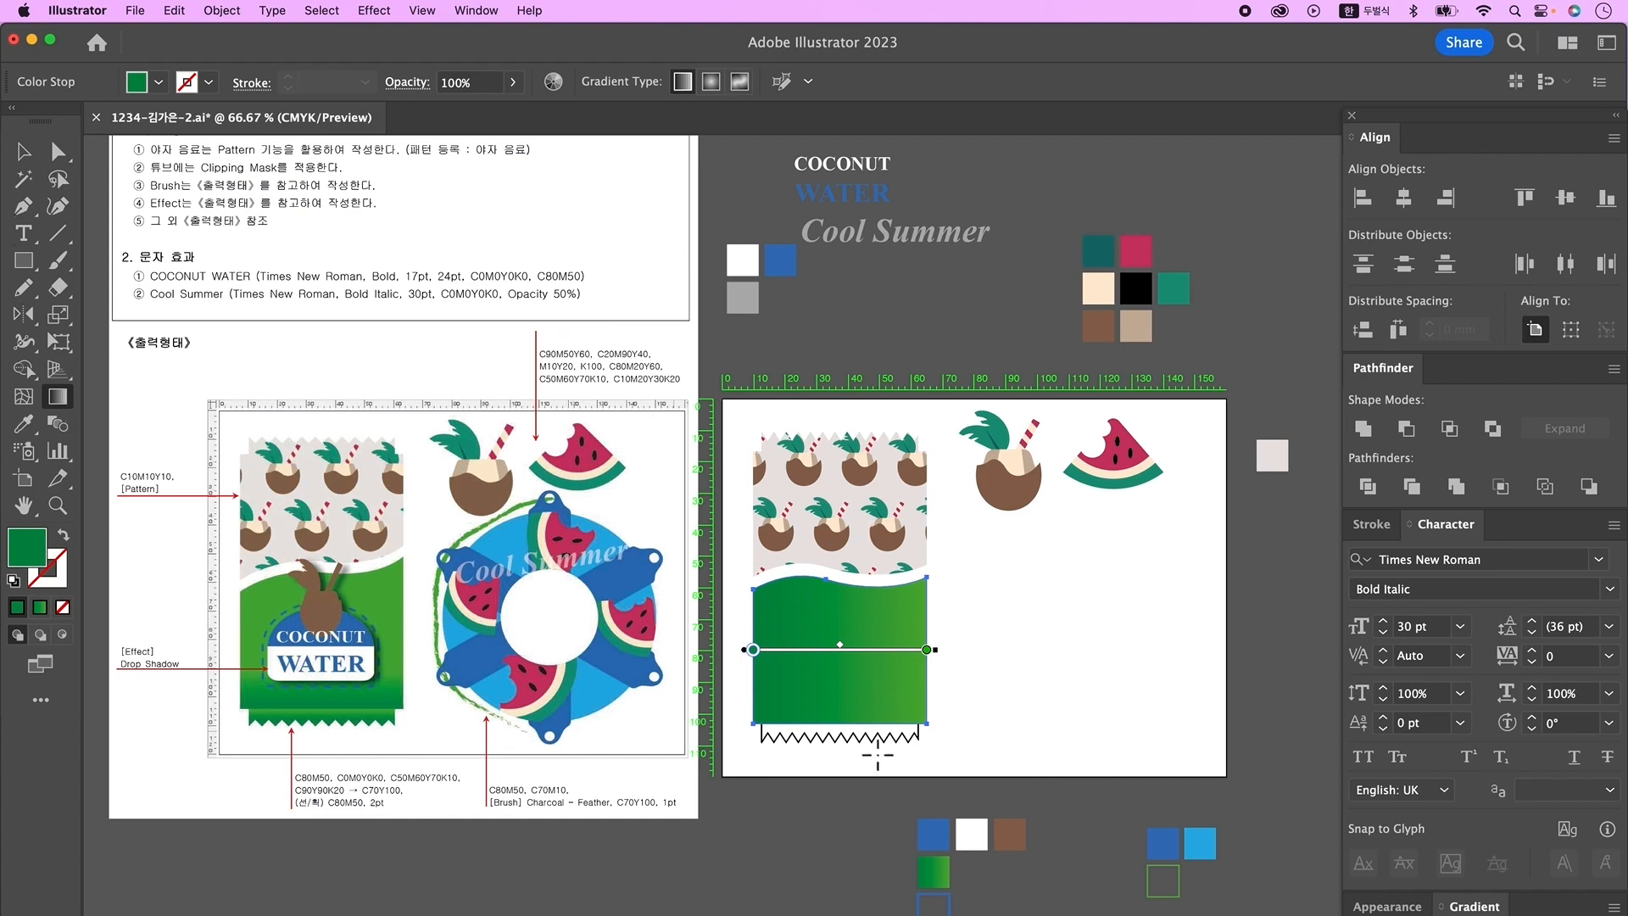
pyautogui.moveTo(855, 715)
pyautogui.mouseDown()
pyautogui.moveTo(848, 593)
pyautogui.moveTo(850, 624)
pyautogui.moveTo(857, 609)
pyautogui.mouseUp()
# - Give the jagged bottom strip the same green gradient, redirect it vertically, and group all the package pieces
pyautogui.keyDown('super'); pyautogui.click(833, 741); pyautogui.keyUp('super')
pyautogui.press('i')
pyautogui.click(835, 712)
pyautogui.press('g')
pyautogui.moveTo(846, 752)
pyautogui.mouseDown()
pyautogui.moveTo(876, 734)
pyautogui.moveTo(840, 761)
pyautogui.mouseUp()
pyautogui.moveTo(728, 413); pyautogui.dragTo(938, 770)
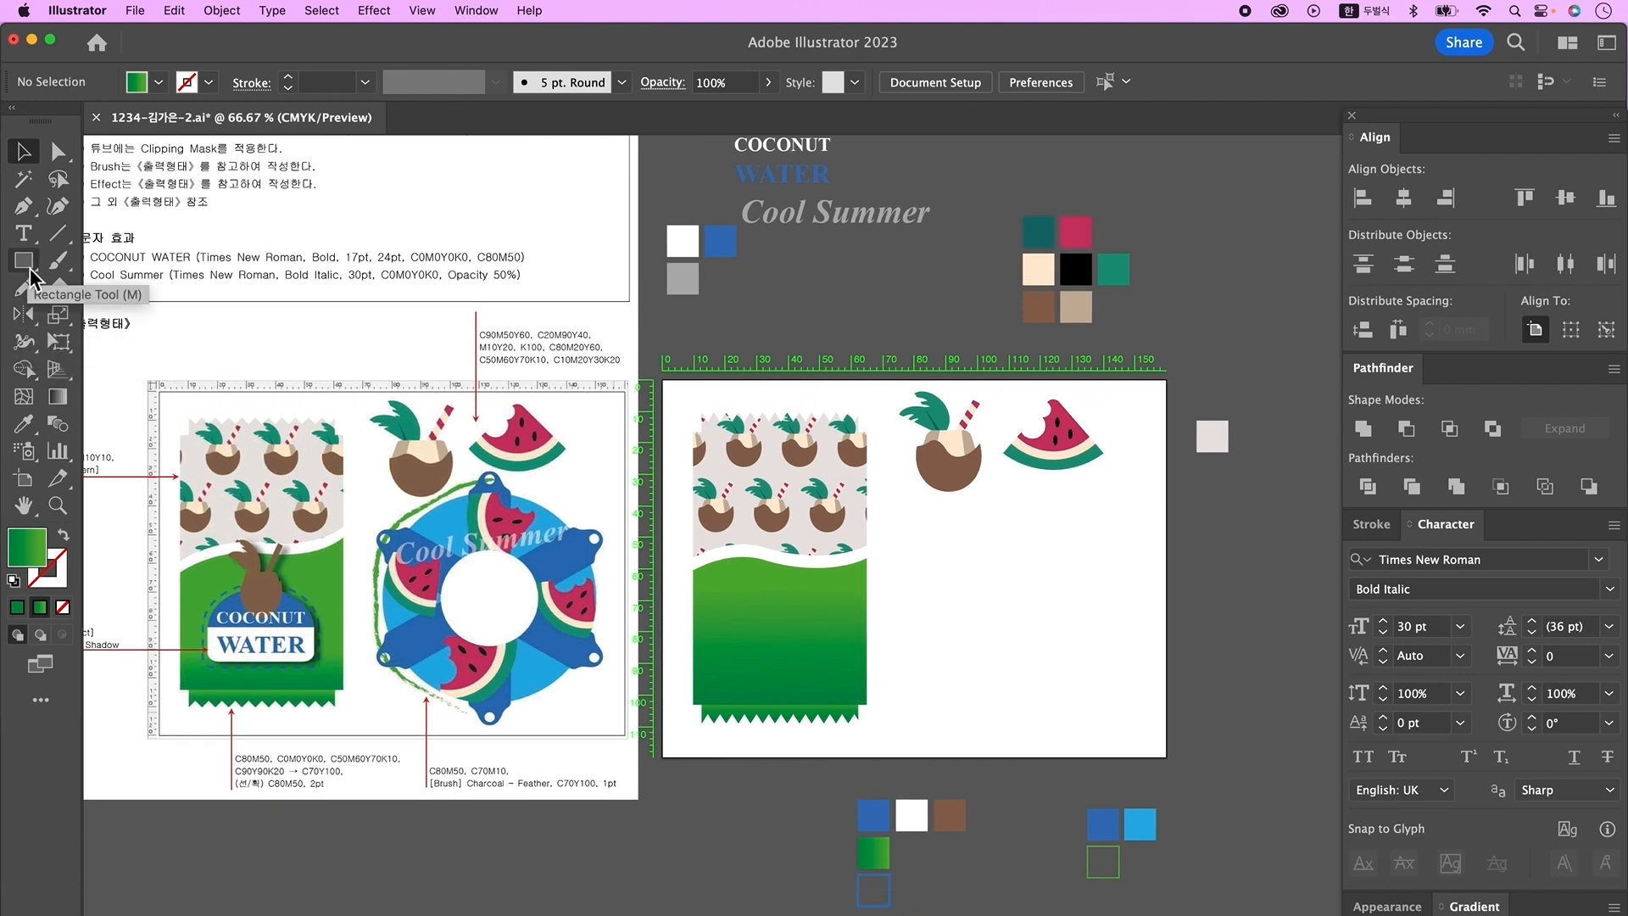
# - Draw a white, black-outlined rectangle on the package's green section, centre it horizontally with the package and widen it slightly
pyautogui.click(23, 261)
pyautogui.press('d')
pyautogui.moveTo(732, 590); pyautogui.dragTo(845, 676)
pyautogui.press('v')
pyautogui.keyDown('shift'); pyautogui.click(858, 660); pyautogui.keyUp('shift')
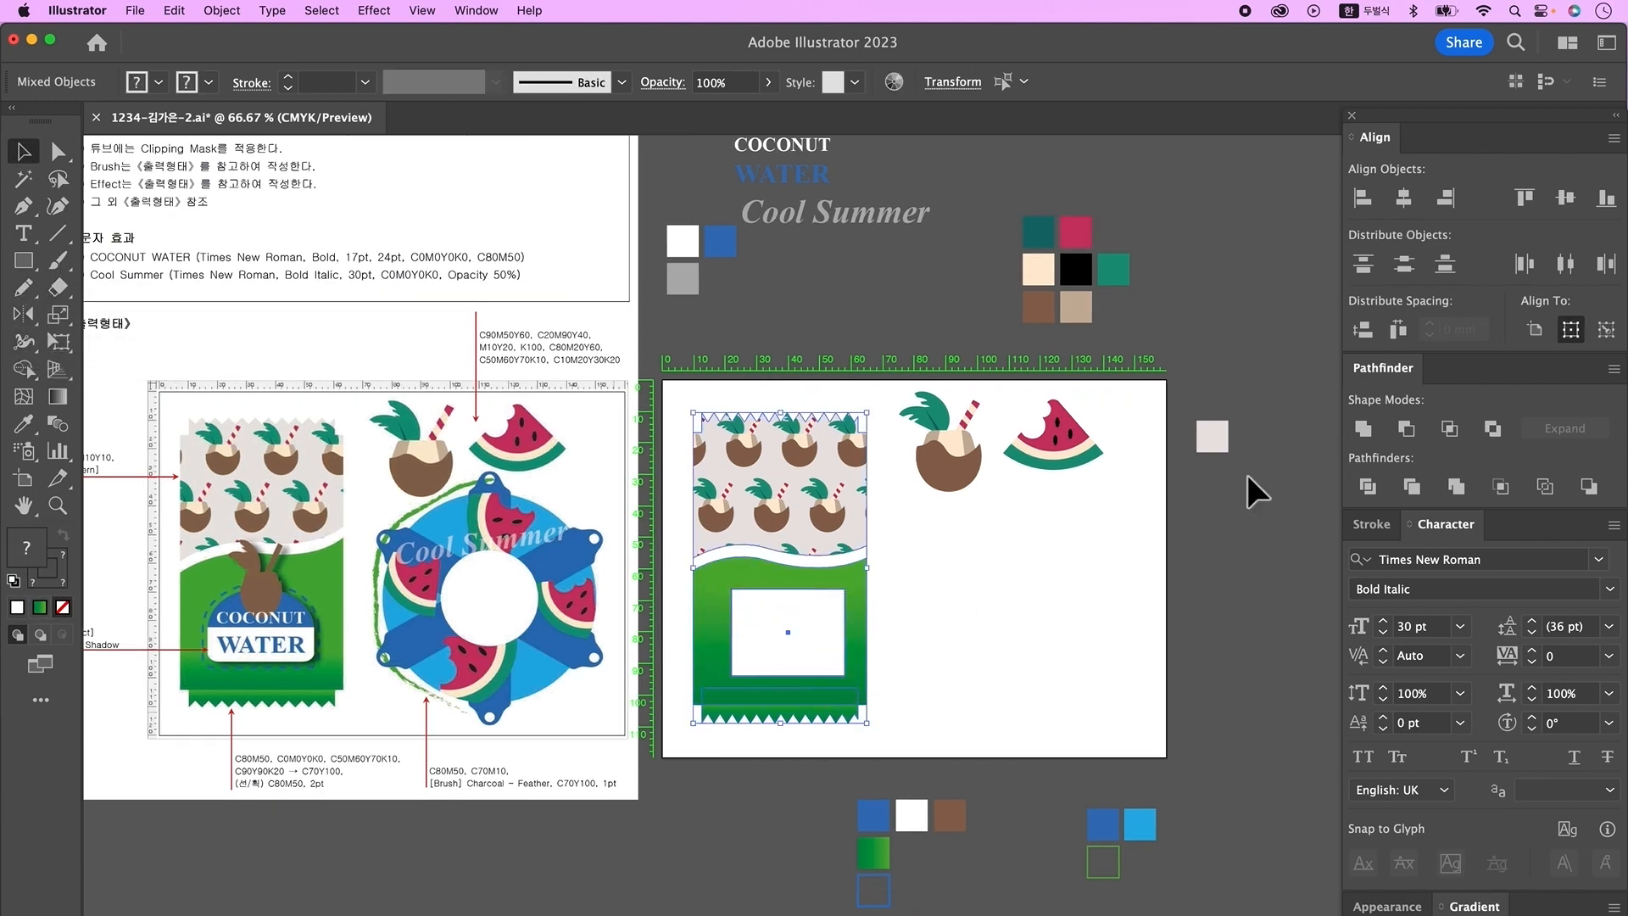
pyautogui.click(1406, 200)
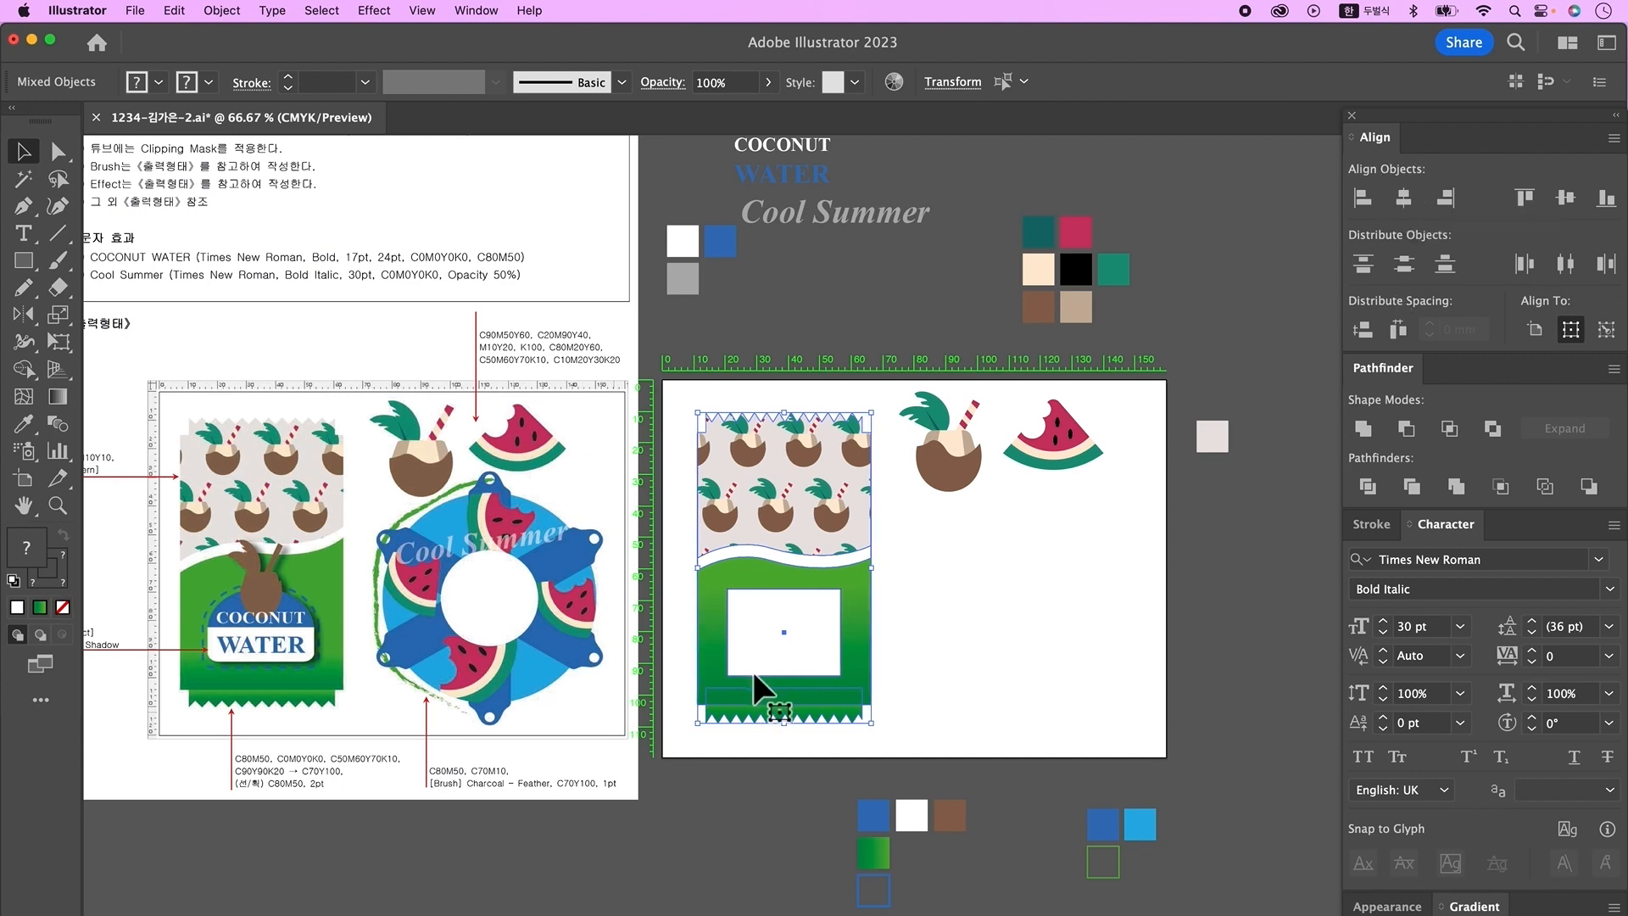
pyautogui.moveTo(765, 647); pyautogui.dragTo(831, 644)
# - Round the label rectangle's top corners fully into a dome and slightly round its two bottom corners
pyautogui.click(766, 596)
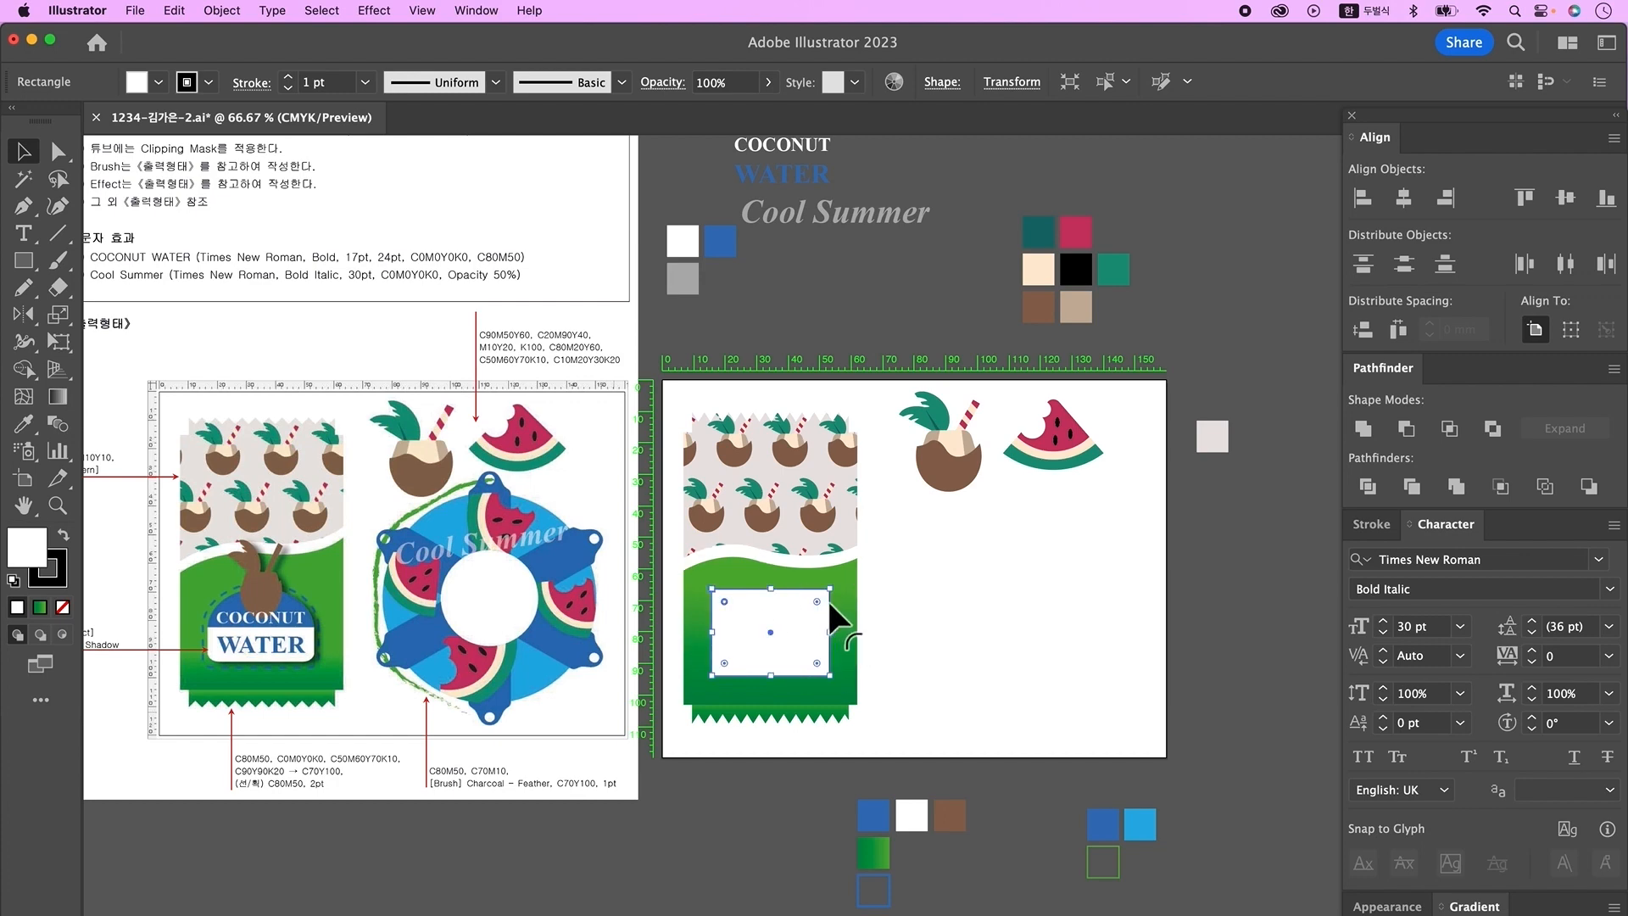
pyautogui.moveTo(819, 597); pyautogui.dragTo(737, 674)
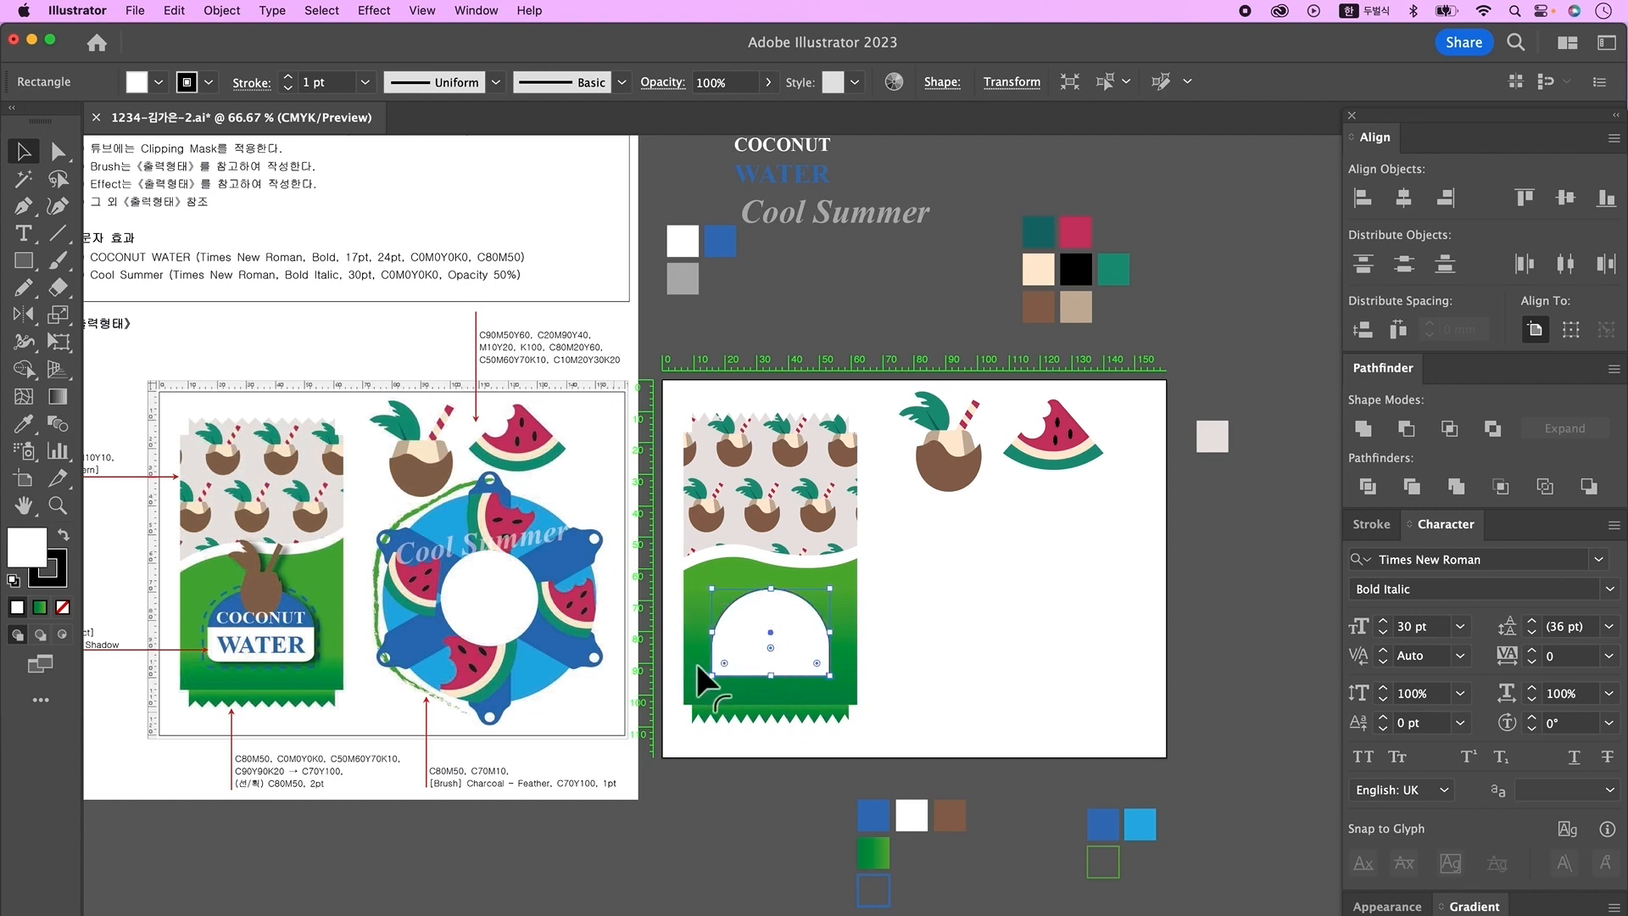
pyautogui.moveTo(820, 663); pyautogui.dragTo(818, 655)
# - Adjust the anchor point at the top centre of the domed label
pyautogui.press('a')
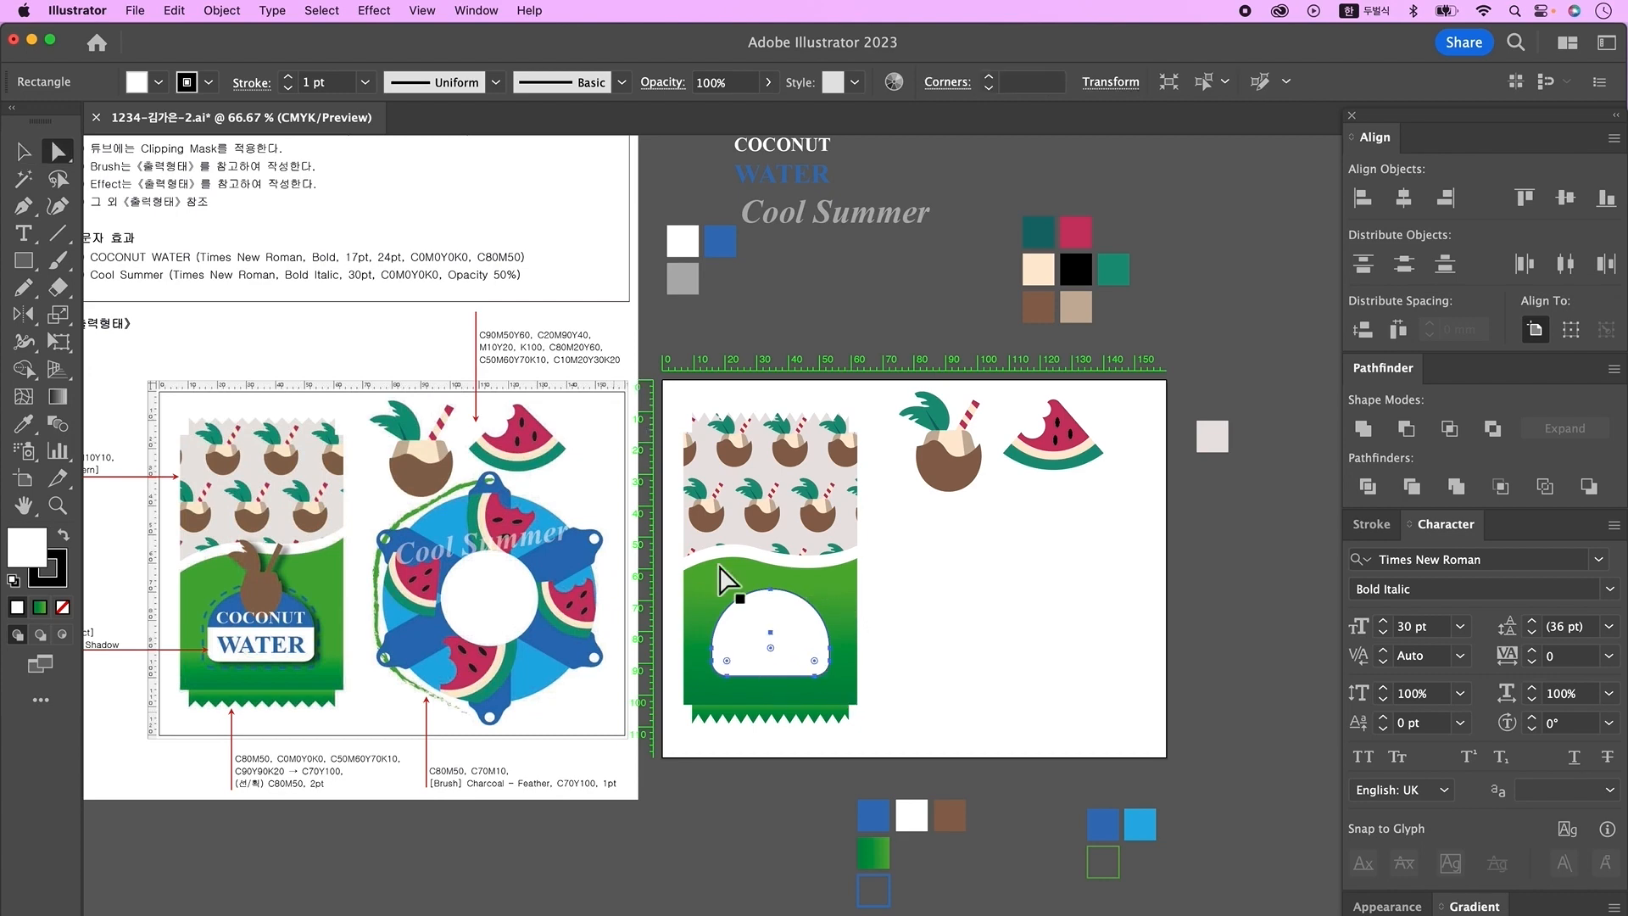
pyautogui.click(770, 588)
pyautogui.moveTo(770, 589); pyautogui.dragTo(770, 589)
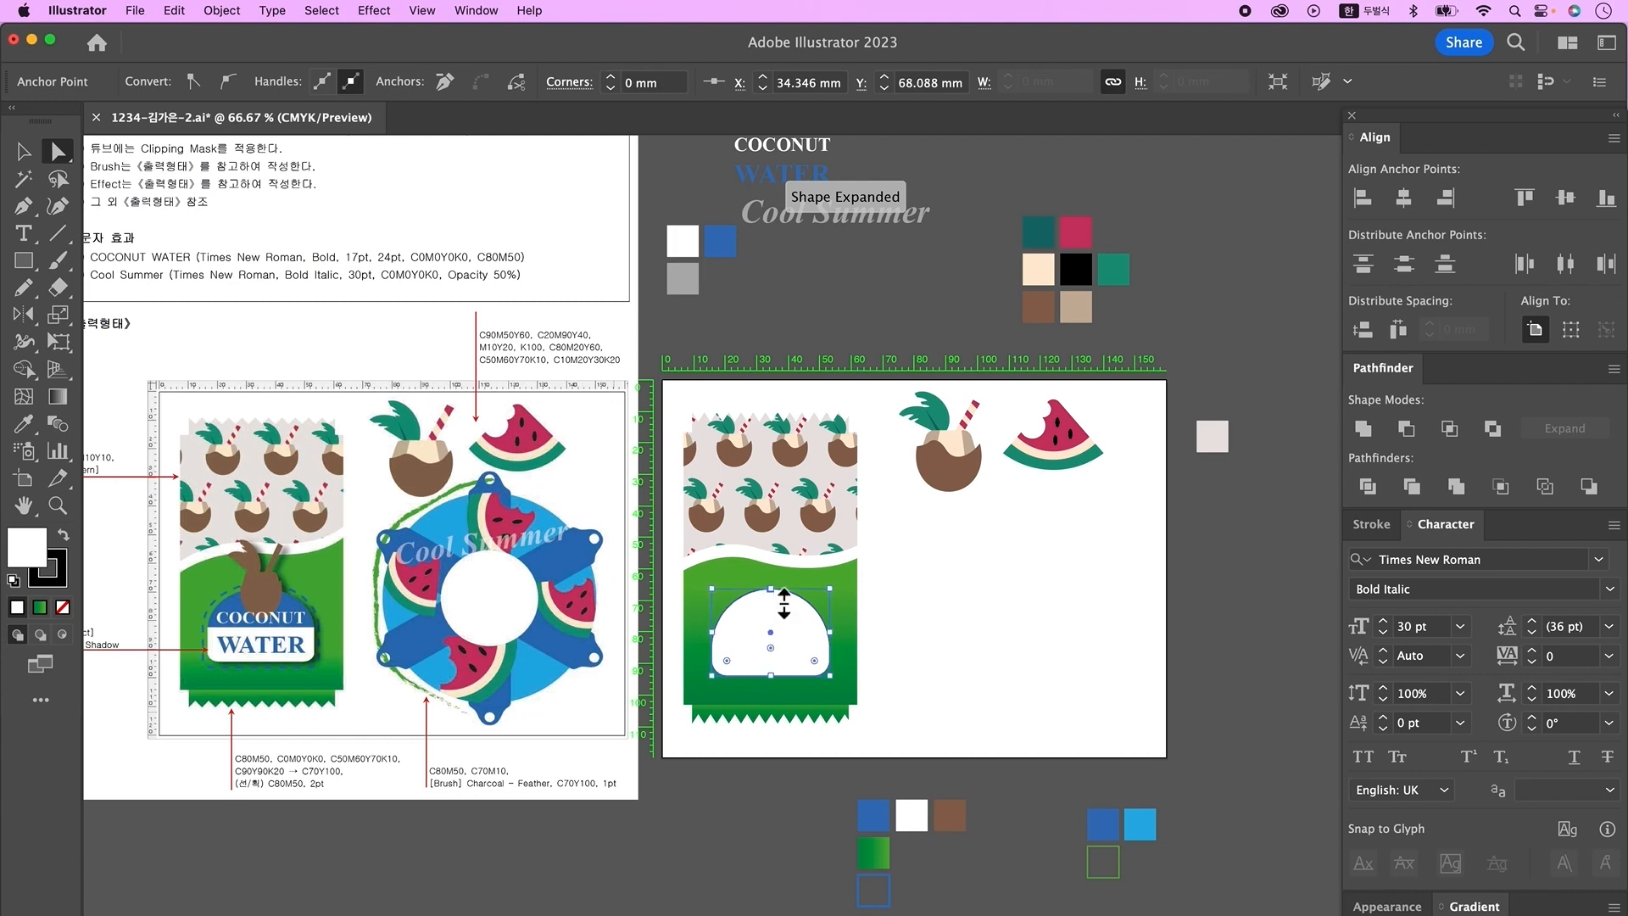
pyautogui.press('v')
# - Select the package group without the domed label and lock it
pyautogui.click(806, 507)
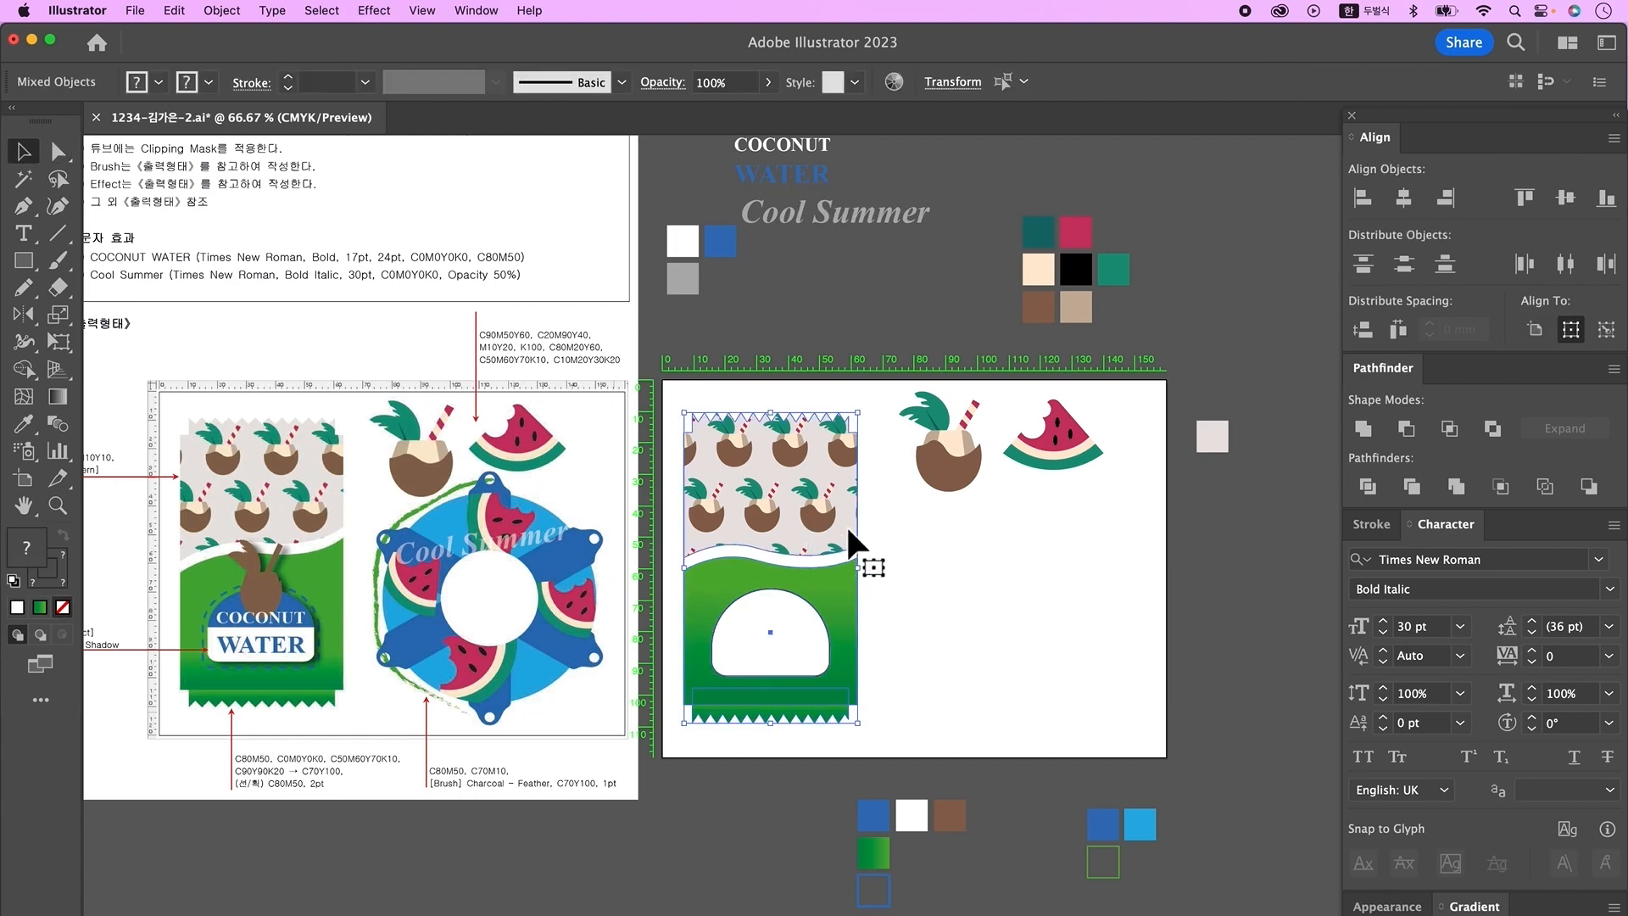
pyautogui.click(846, 575)
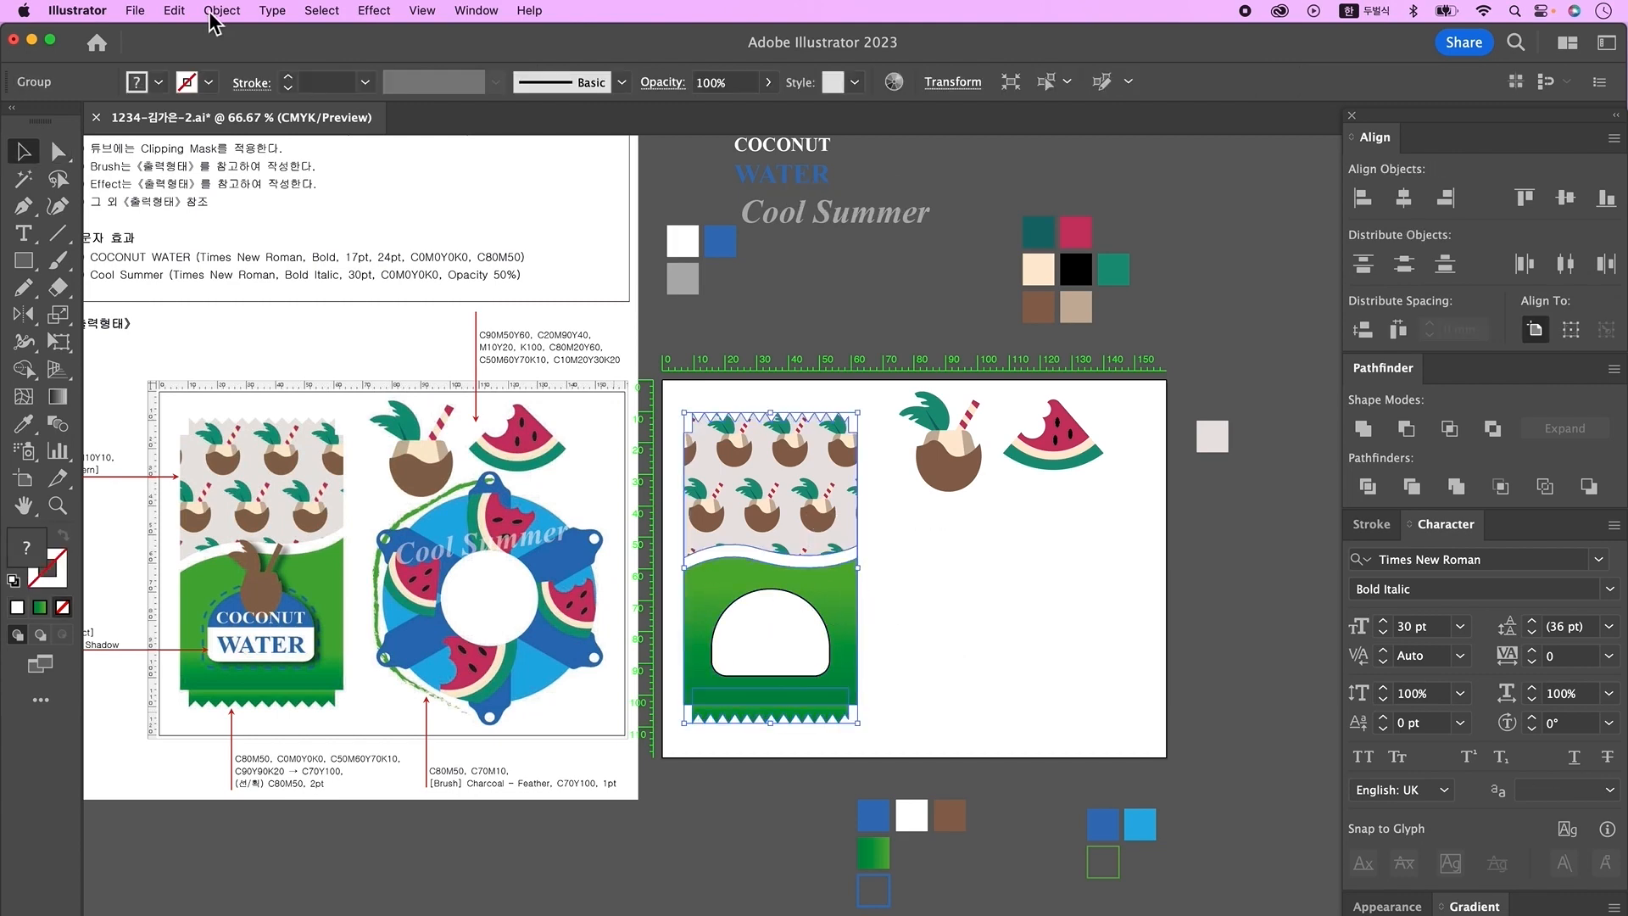
pyautogui.click(219, 11)
pyautogui.moveTo(280, 170)
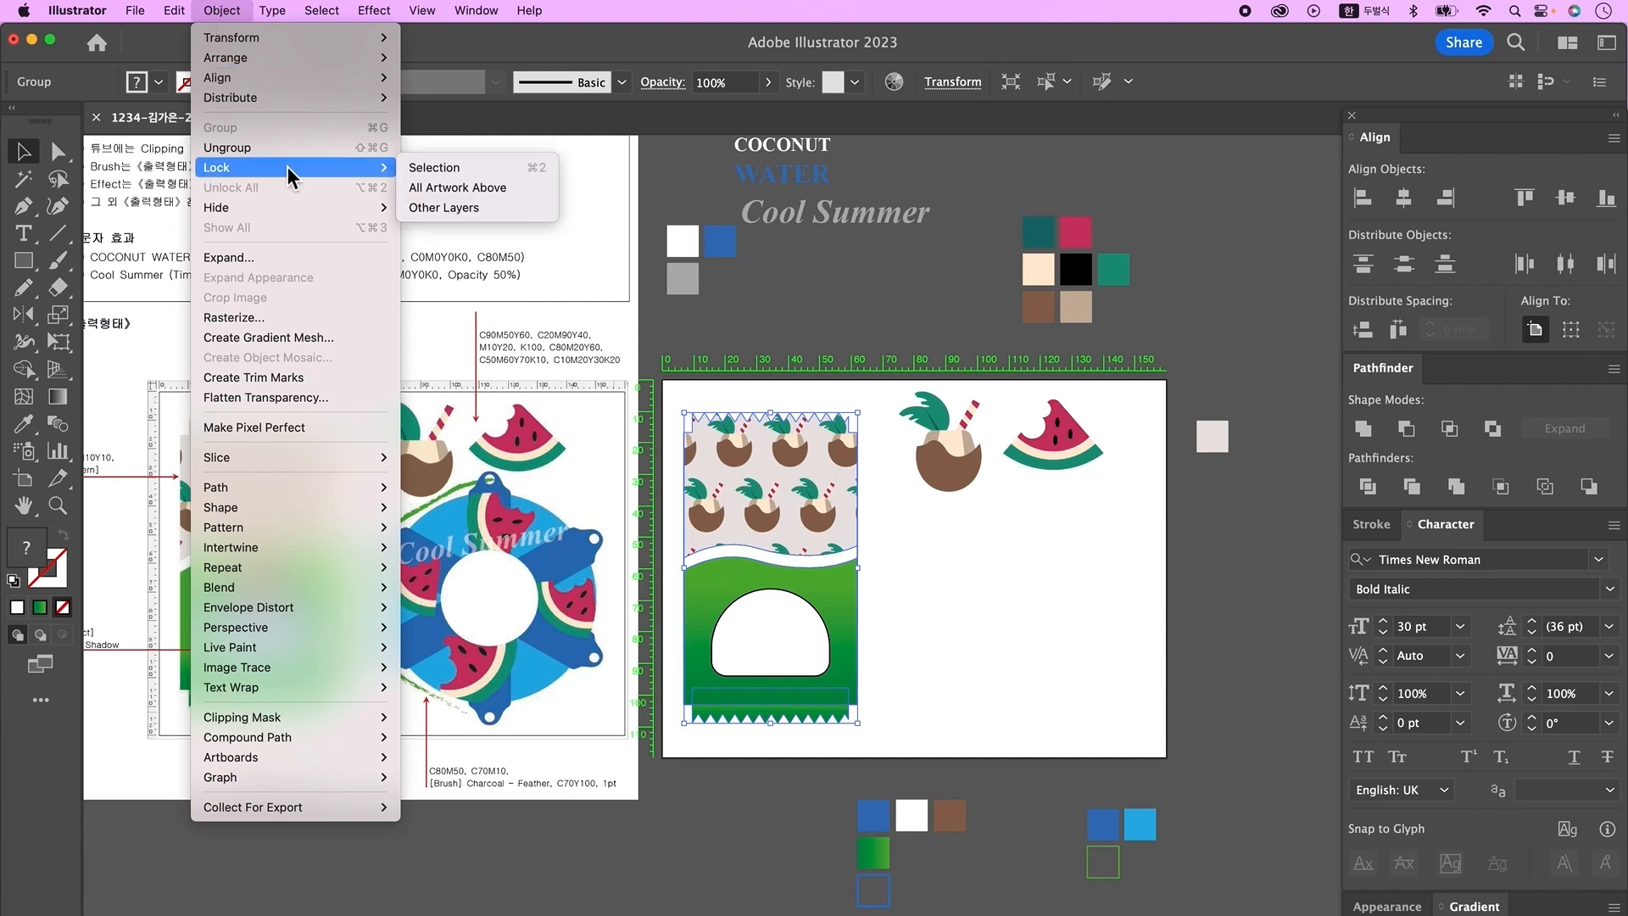
pyautogui.click(456, 176)
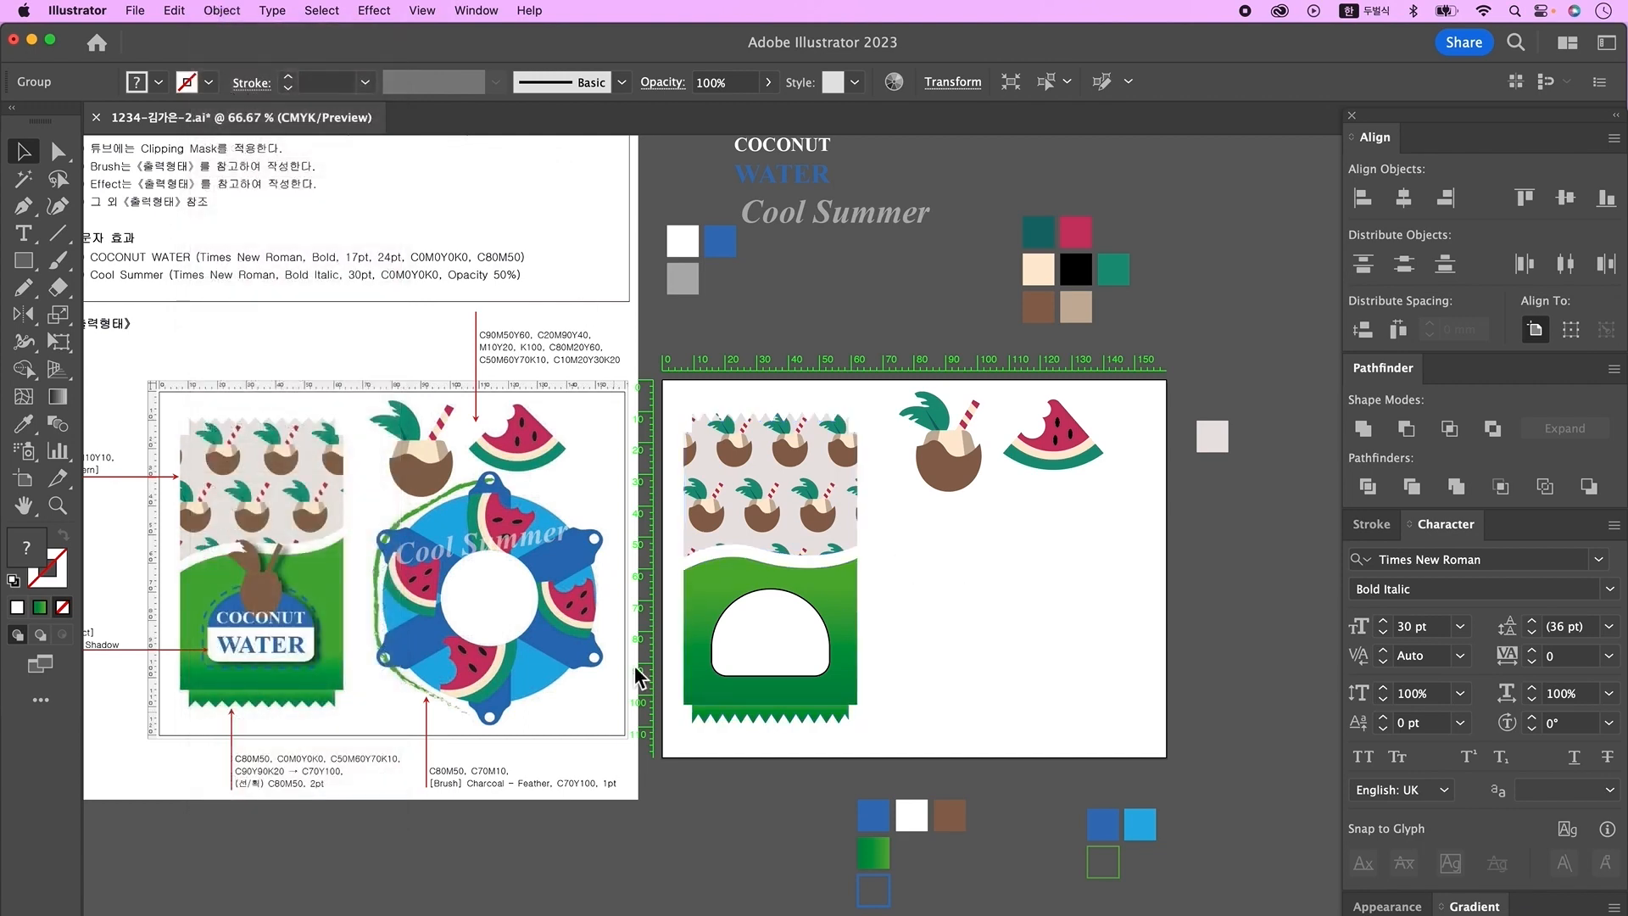
# - Lower the domed label's top anchor point slightly to flatten the dome
pyautogui.press('a')
pyautogui.moveTo(752, 577); pyautogui.dragTo(787, 604)
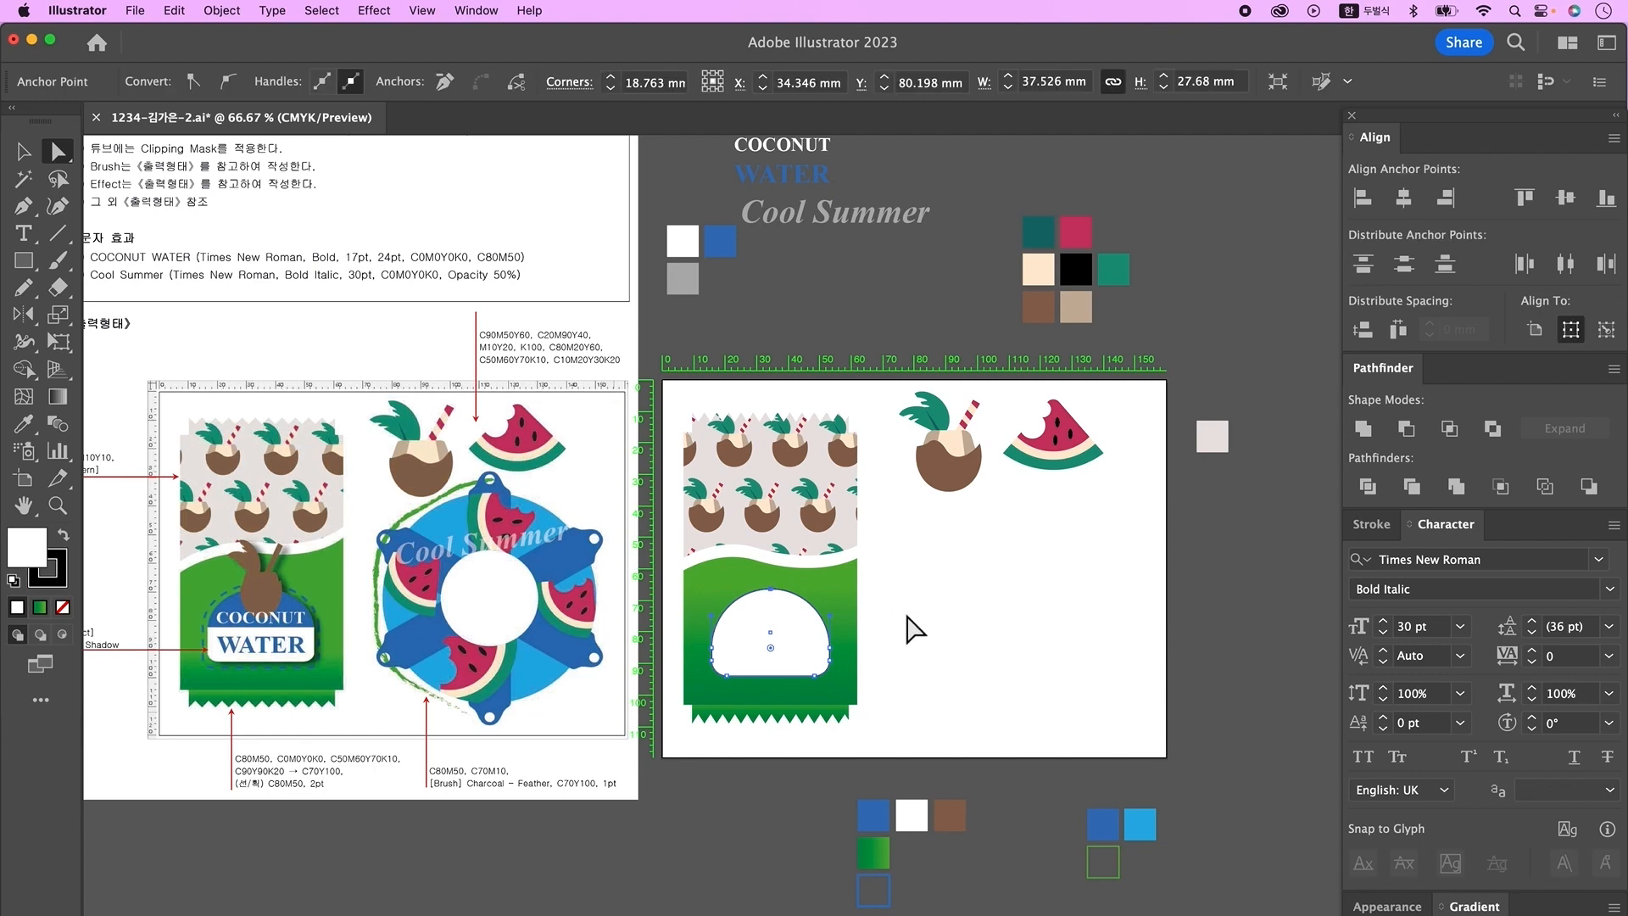
pyautogui.press('Down')
pyautogui.press('Down')
pyautogui.press('Down')
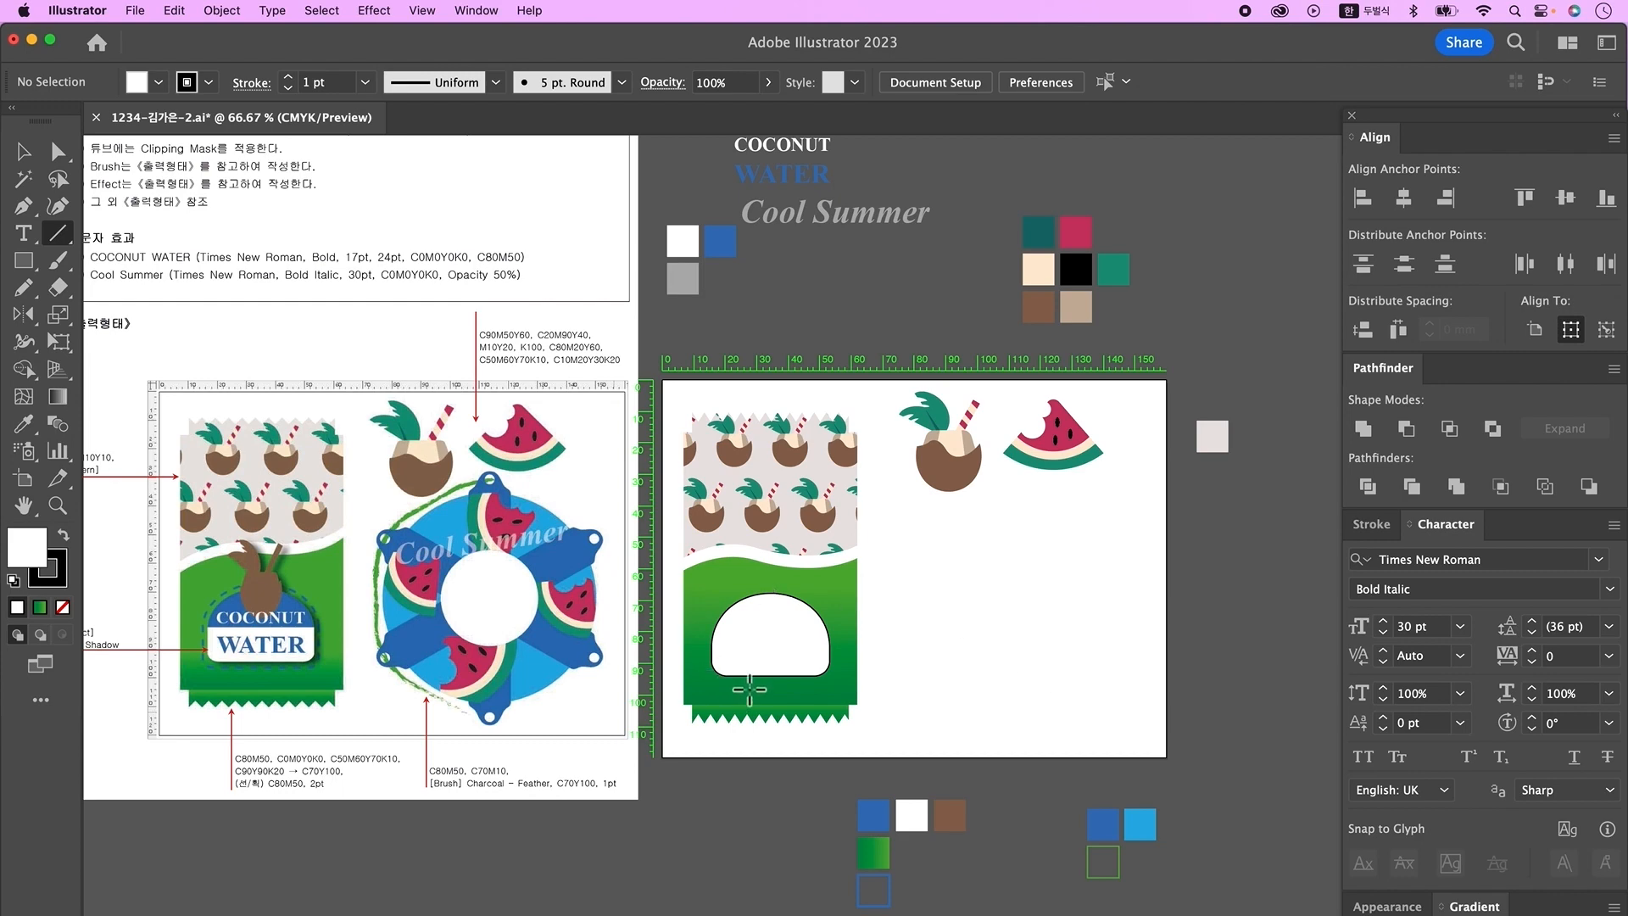
# - Draw a horizontal line across the middle of the domed label, divide the label along it and ungroup the pieces
pyautogui.moveTo(694, 636); pyautogui.dragTo(878, 636)
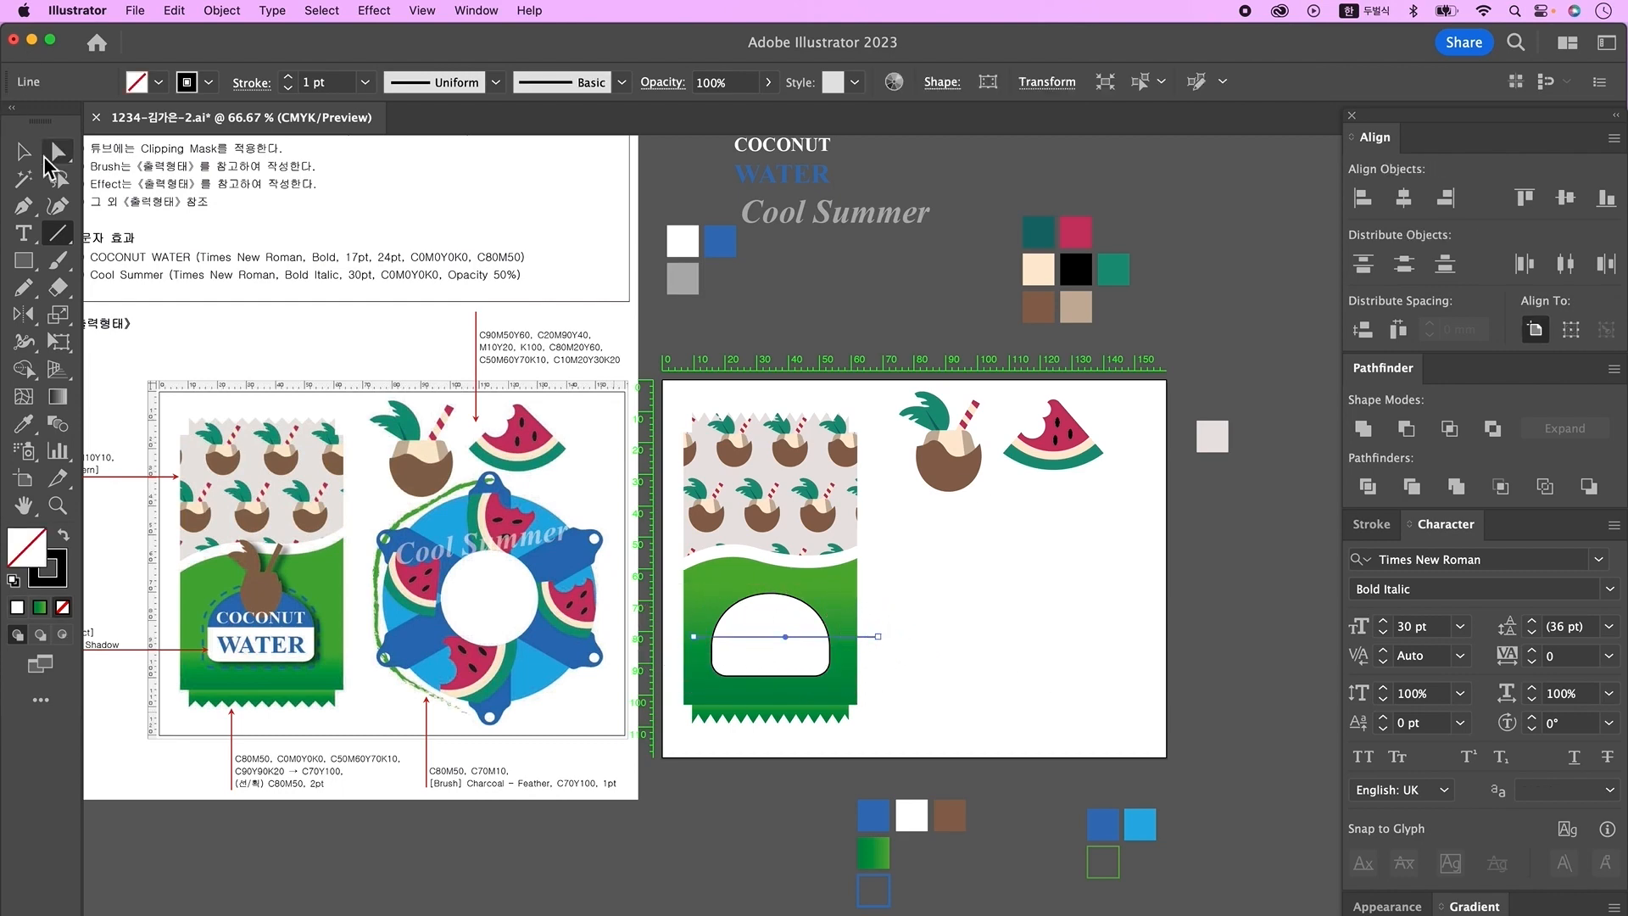
pyautogui.click(24, 152)
pyautogui.moveTo(992, 622); pyautogui.dragTo(780, 661)
pyautogui.click(1375, 492)
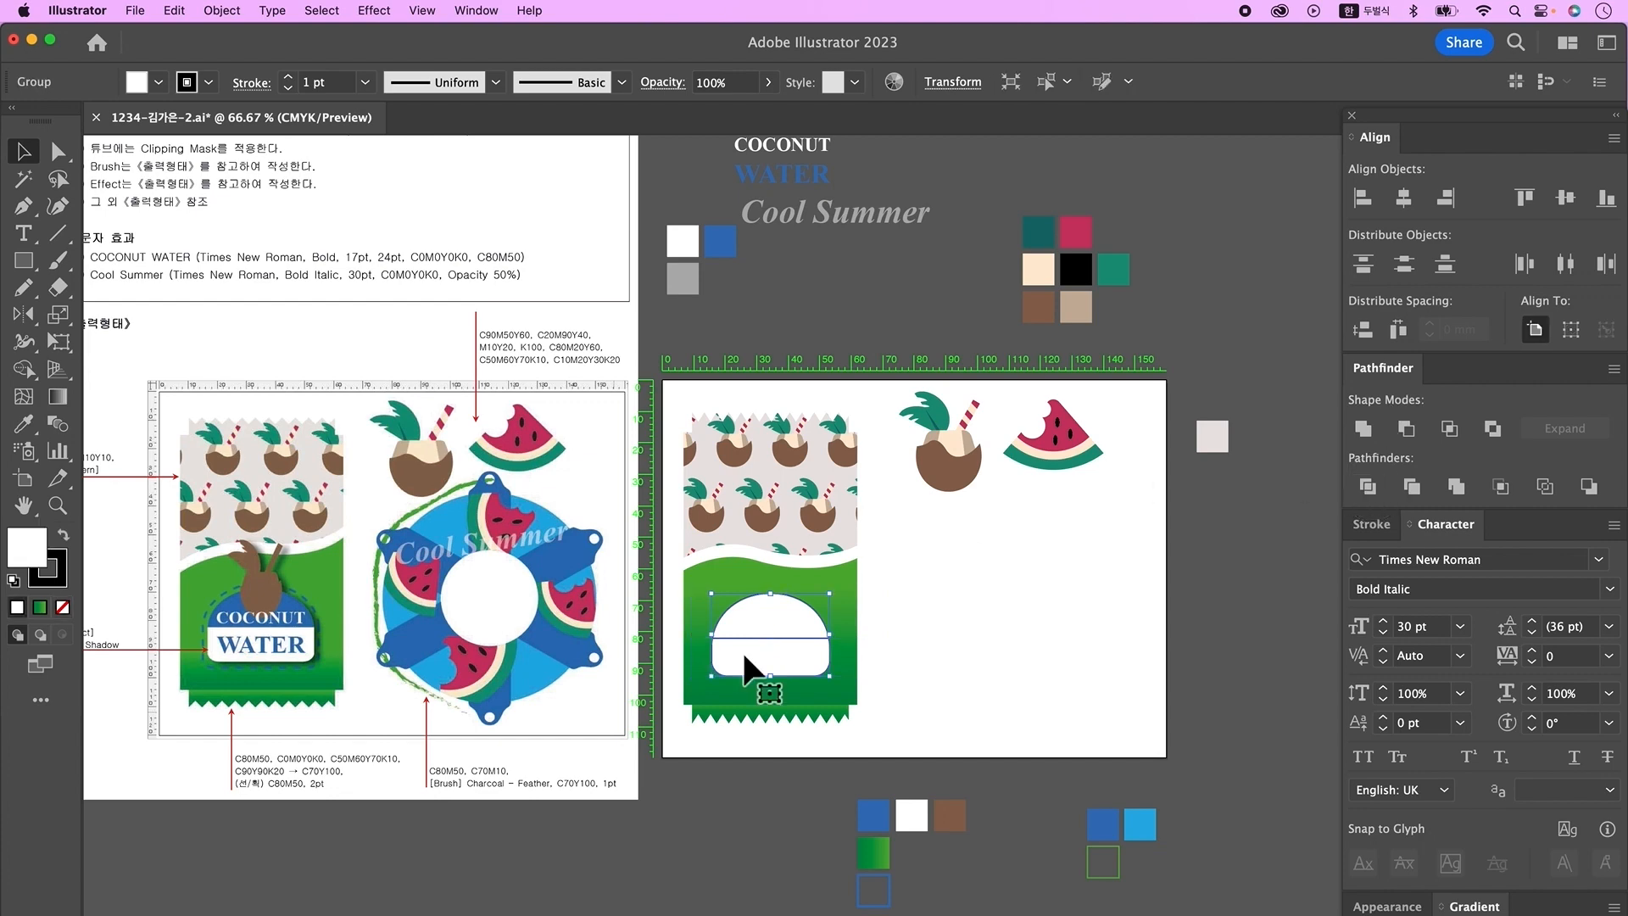
pyautogui.press('super+shift+g')
# - Fill the label's upper half with the blue swatch and its lower half with the white swatch, without outlines
pyautogui.click(771, 619)
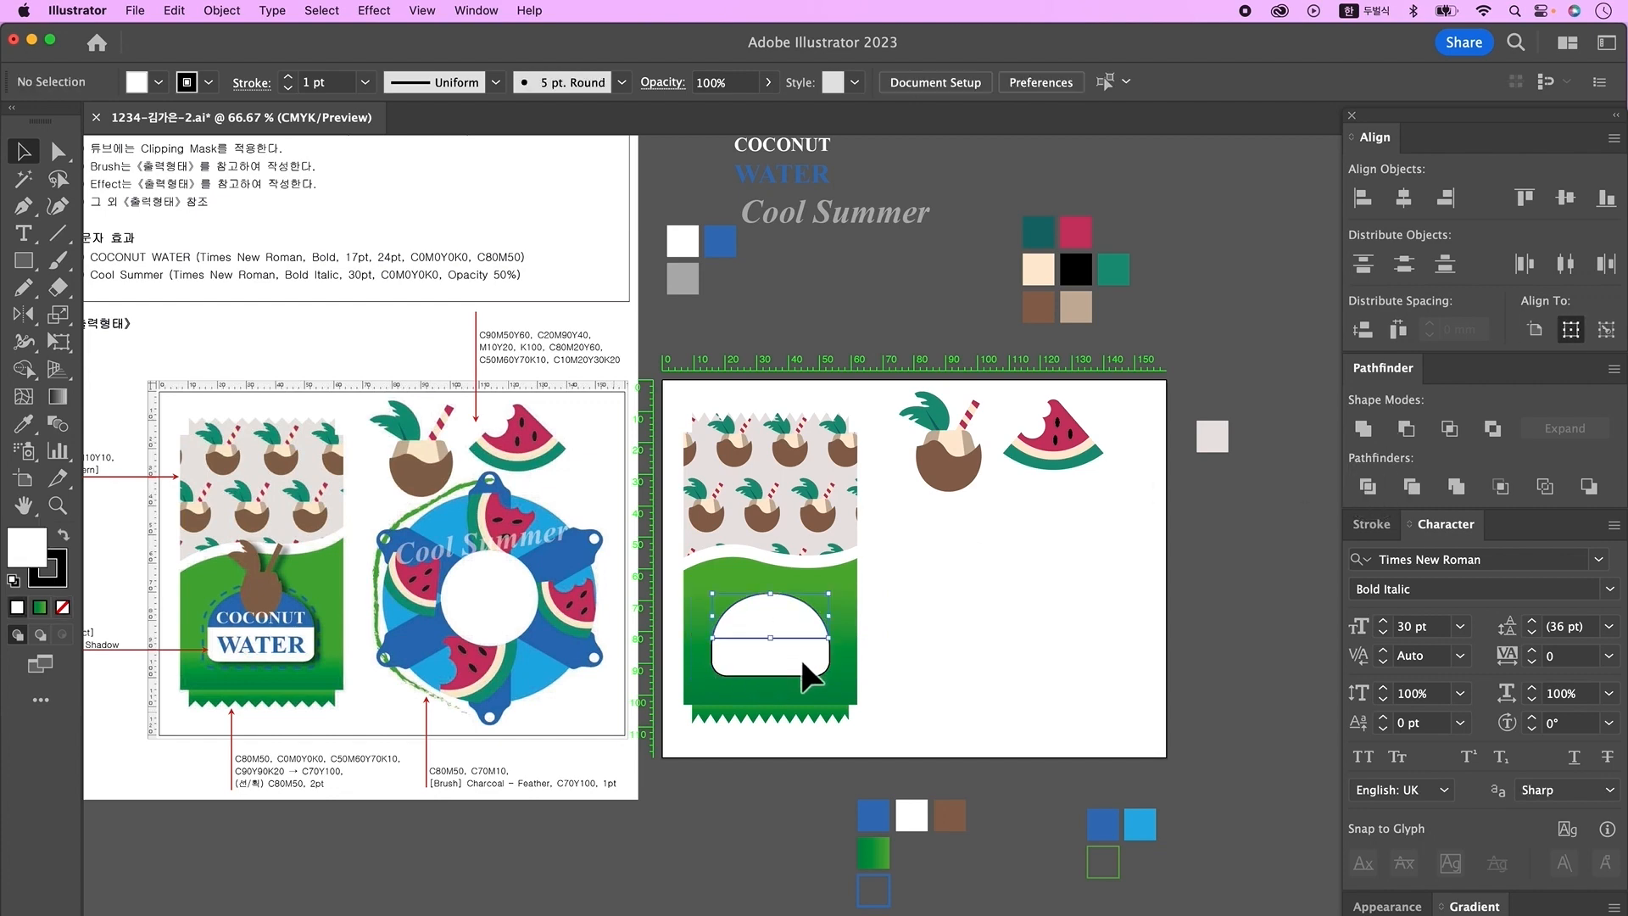
pyautogui.press('i')
pyautogui.click(877, 818)
pyautogui.keyDown('super'); pyautogui.click(801, 661); pyautogui.keyUp('super')
pyautogui.click(910, 818)
pyautogui.keyDown('super'); pyautogui.click(958, 662); pyautogui.keyUp('super')
# - Duplicate both label halves beside the package and unite the copy into a single dome shape
pyautogui.press('v')
pyautogui.click(804, 655)
pyautogui.keyDown('shift'); pyautogui.click(795, 626); pyautogui.keyUp('shift')
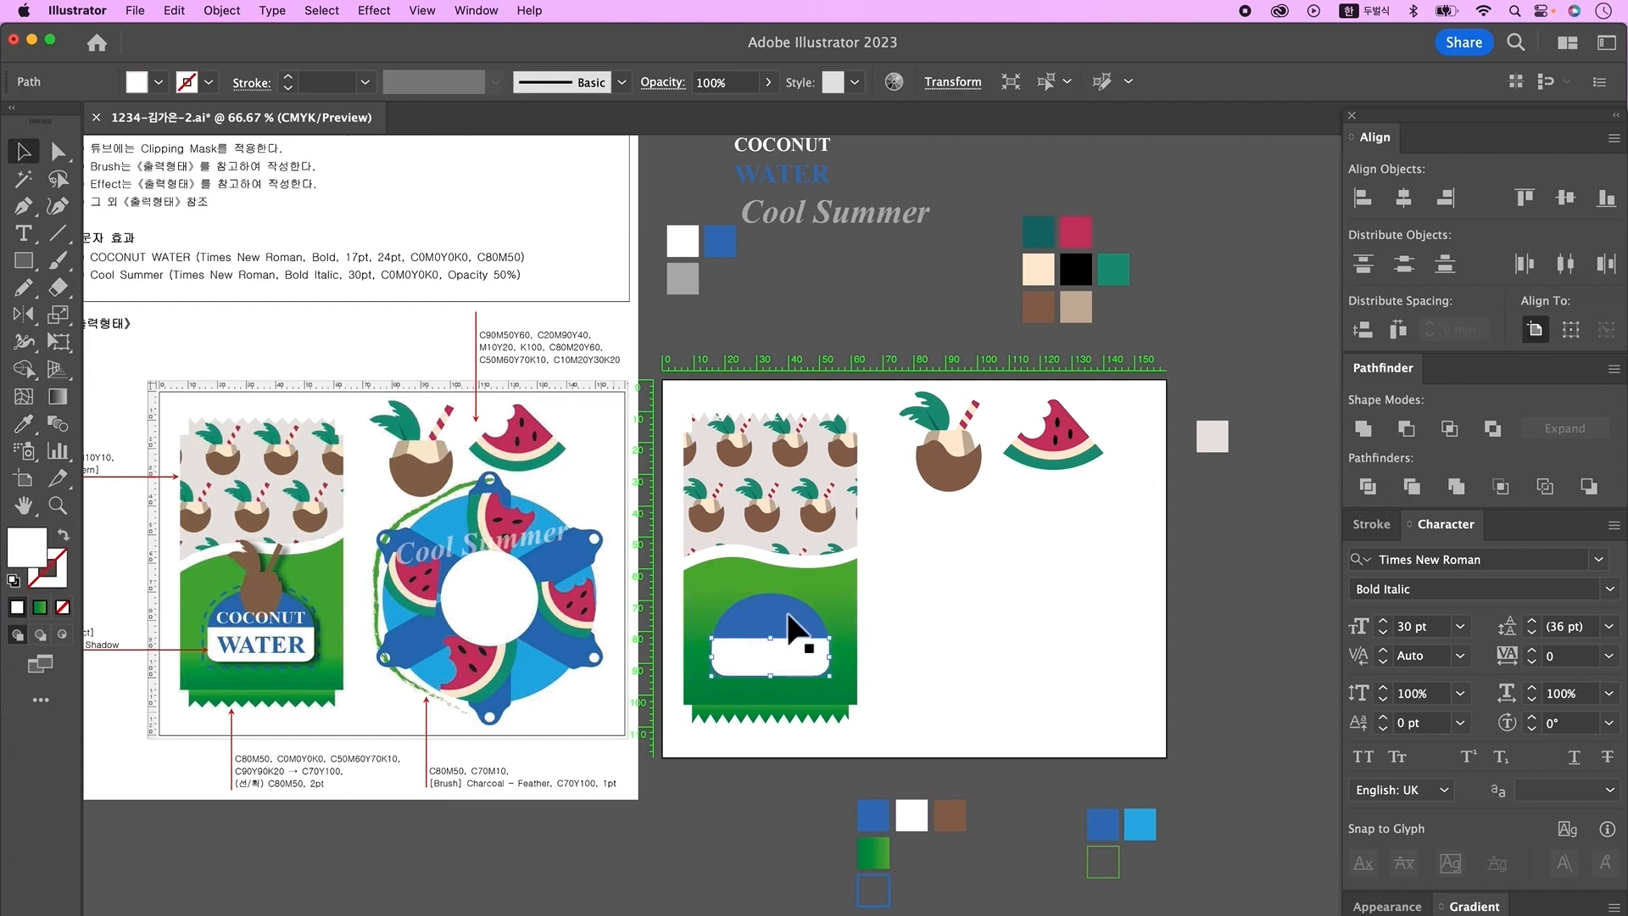
pyautogui.moveTo(791, 647); pyautogui.dragTo(927, 647)
pyautogui.click(1362, 429)
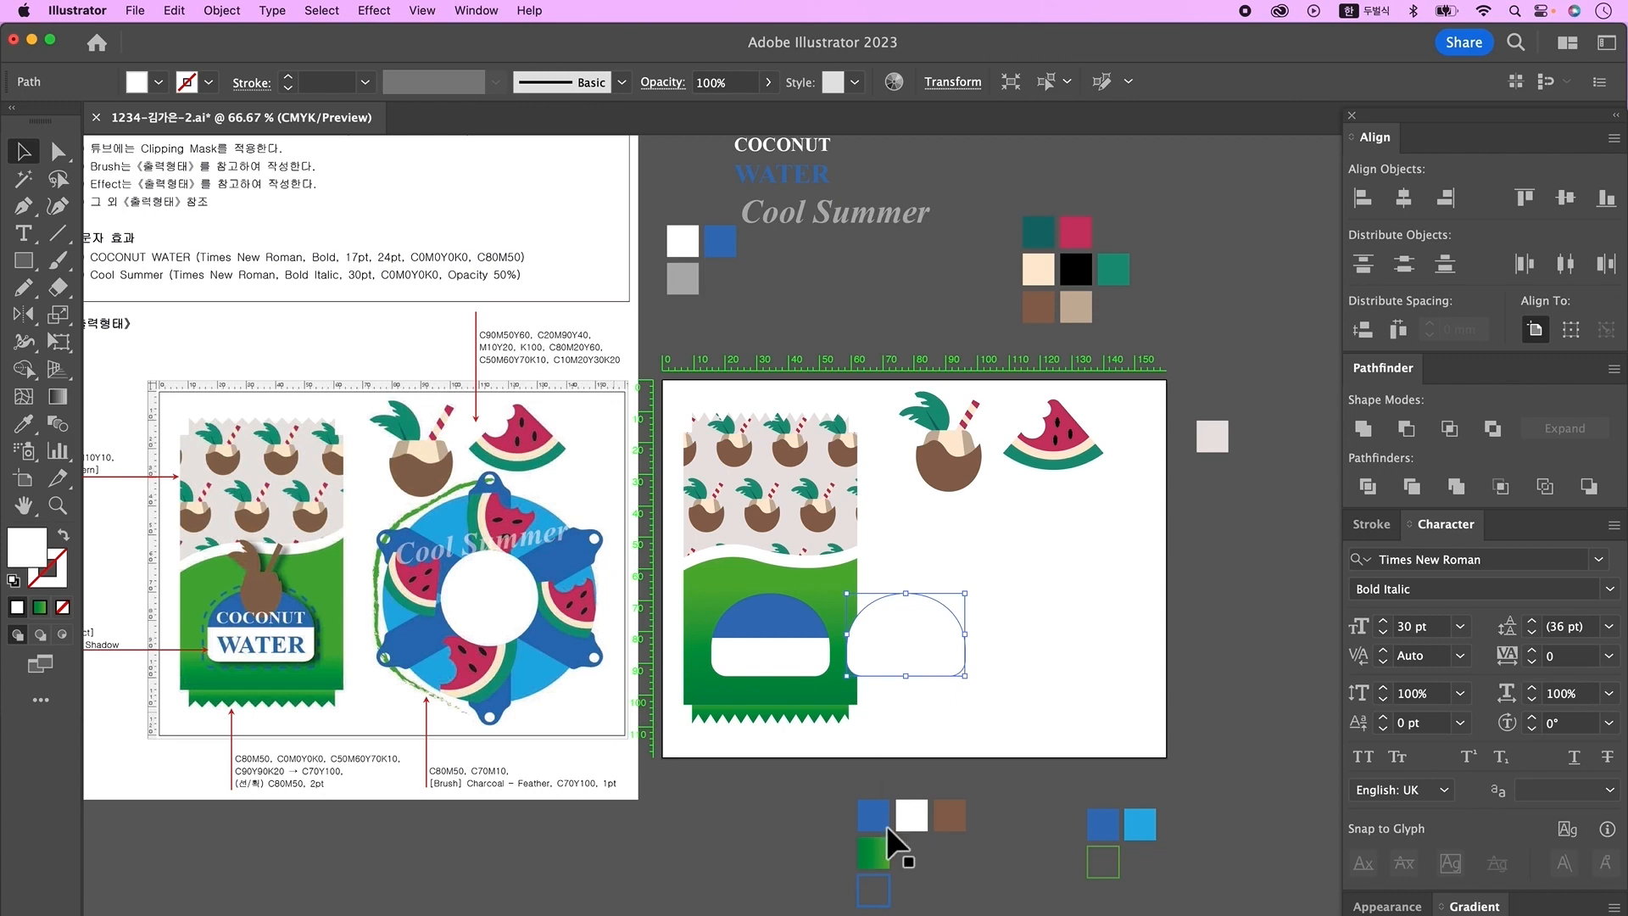
# - Give the dome copy the unfilled blue 2 pt outline style, place it over the label and enlarge it slightly around it
pyautogui.press('i')
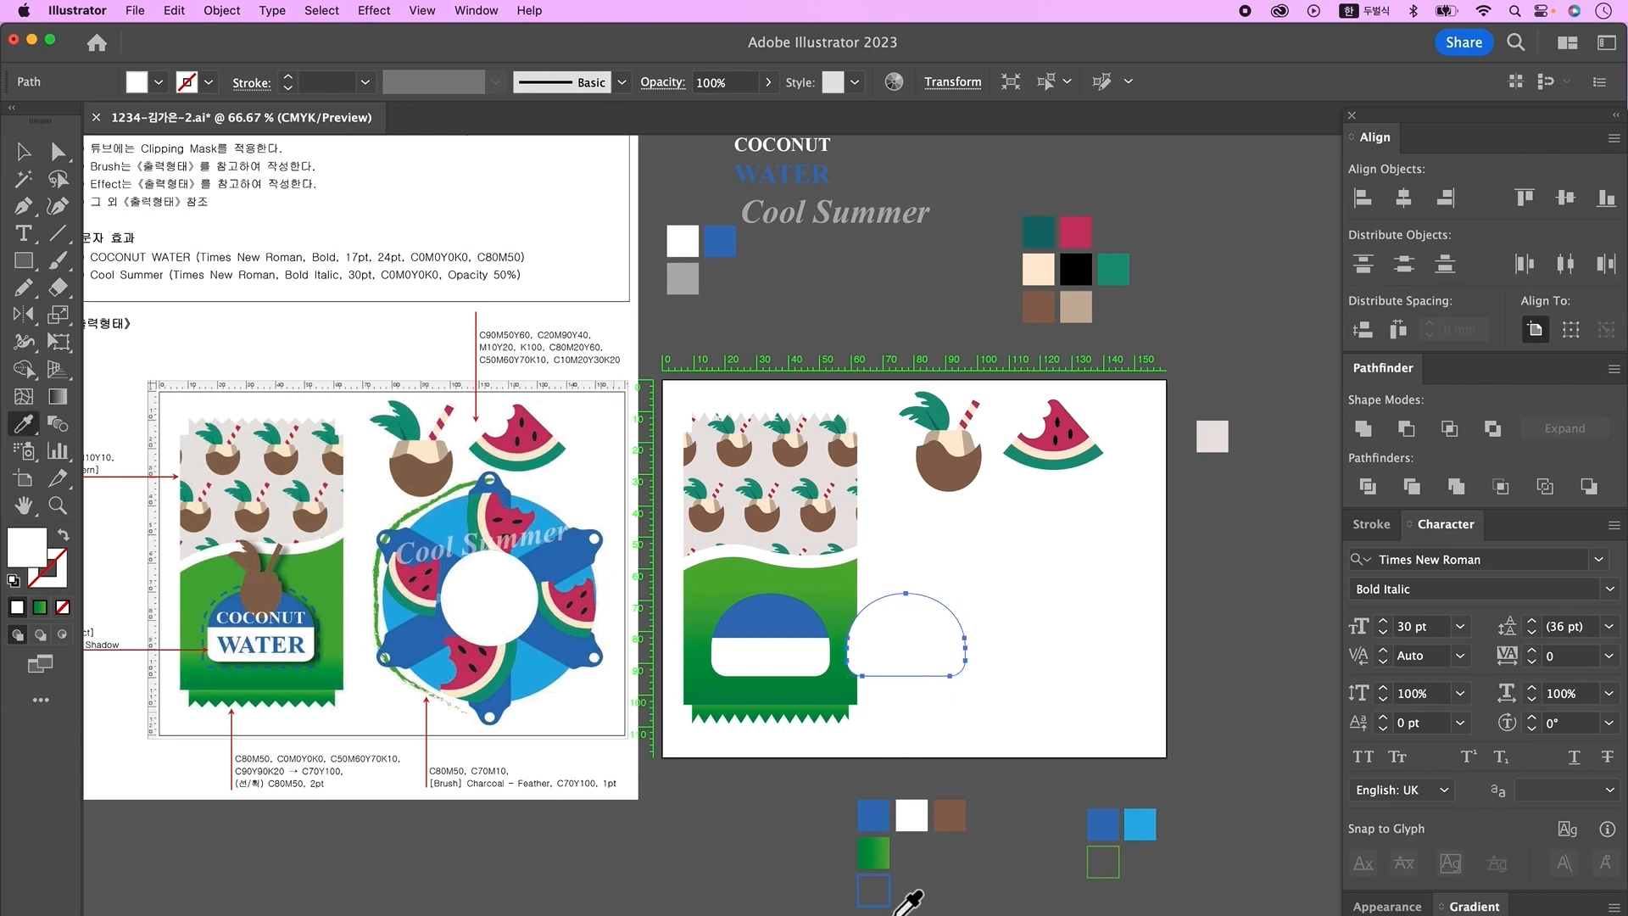
pyautogui.click(874, 876)
pyautogui.click(23, 152)
pyautogui.moveTo(925, 676); pyautogui.dragTo(789, 655)
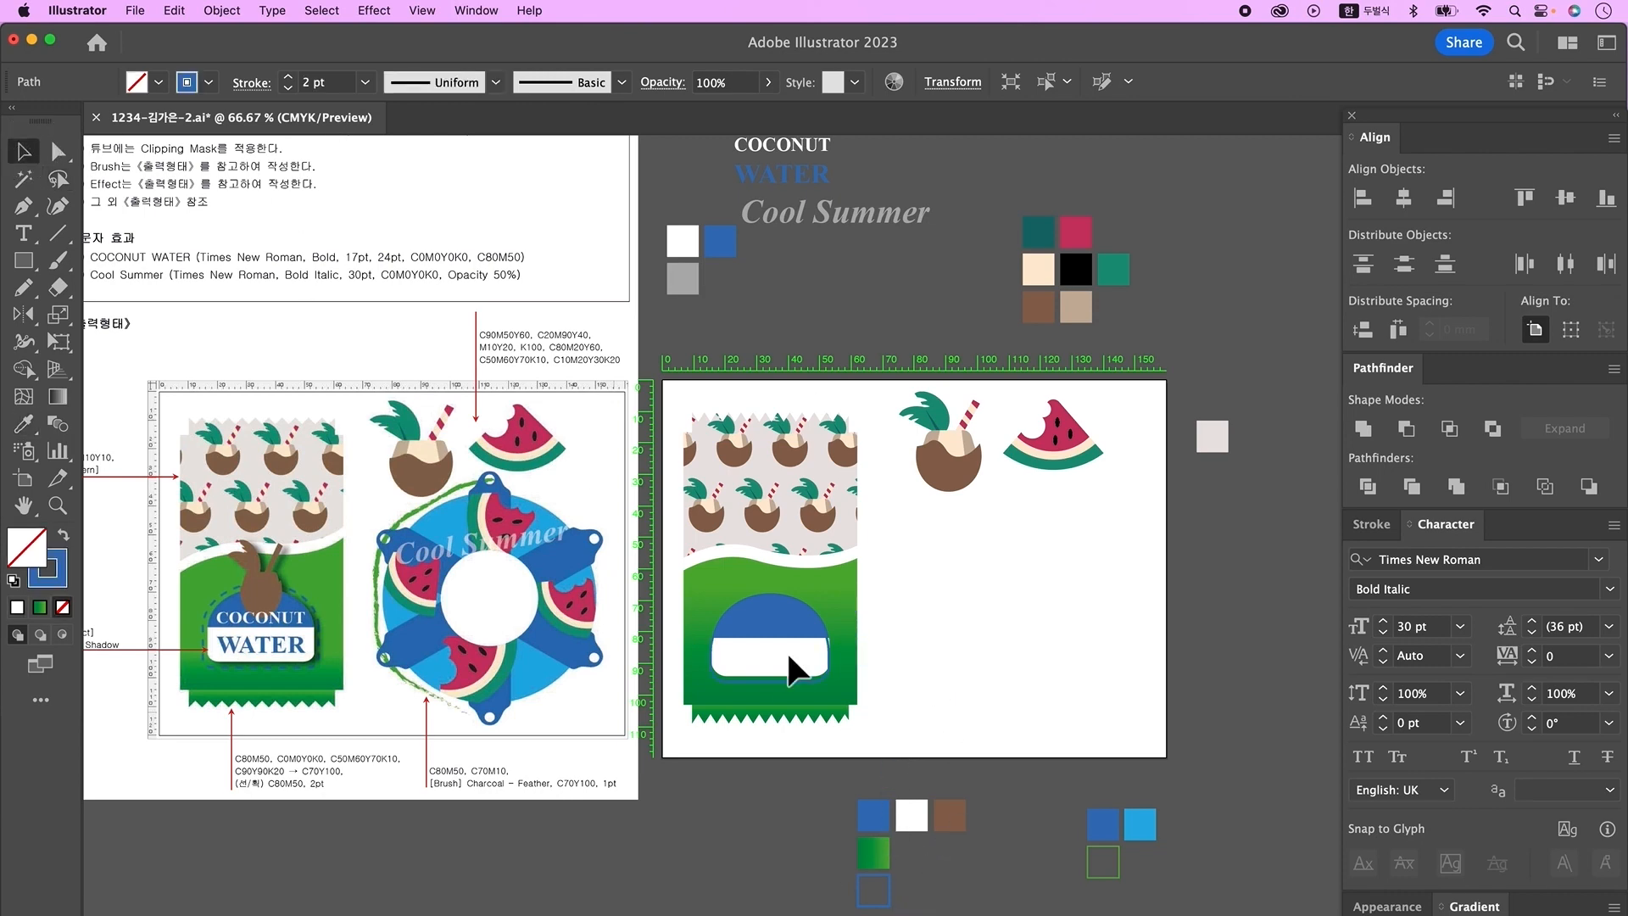
pyautogui.moveTo(770, 597); pyautogui.dragTo(787, 596)
# - Turn the label's surrounding outline into a dashed line with 8 pt dashes and narrow it slightly
pyautogui.click(1373, 524)
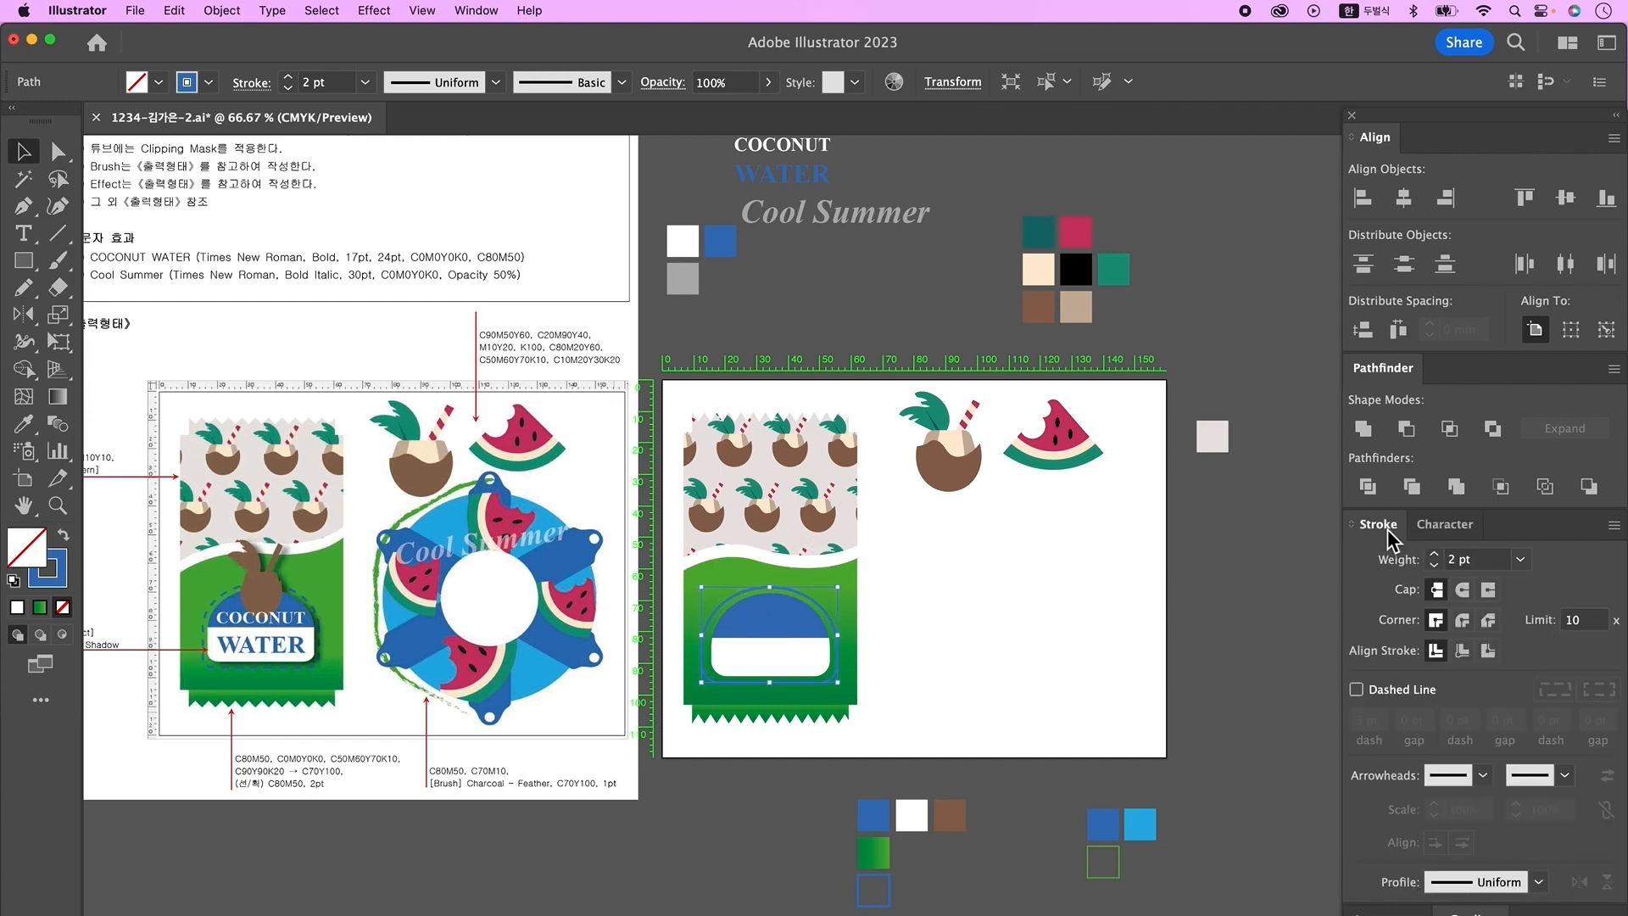
pyautogui.click(1357, 689)
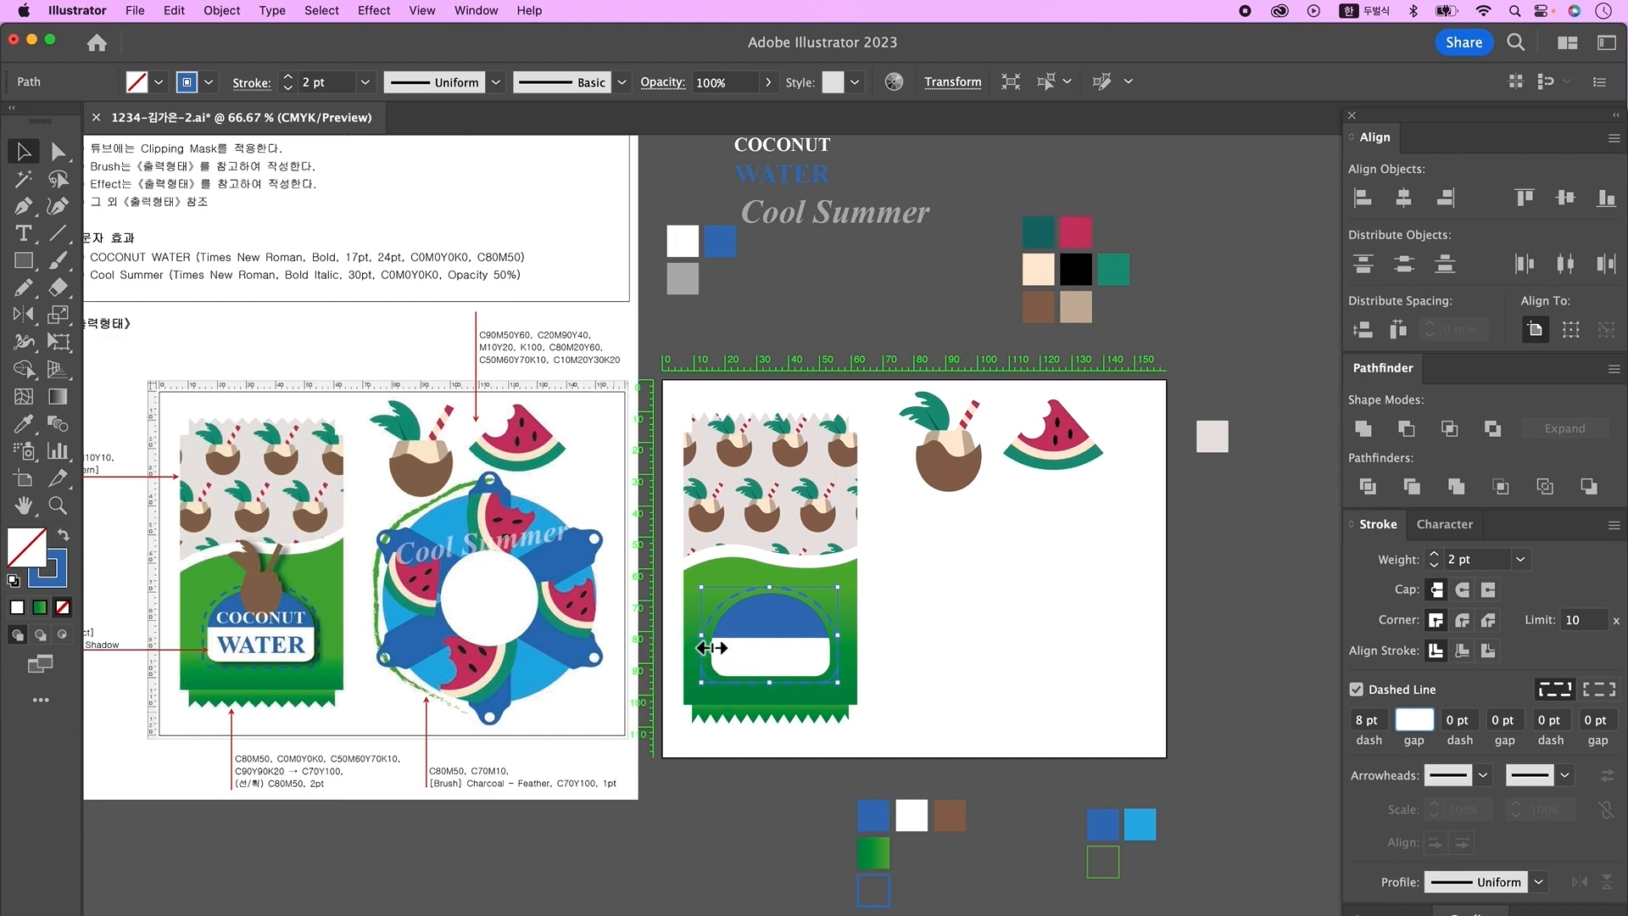
pyautogui.moveTo(702, 635); pyautogui.dragTo(706, 635)
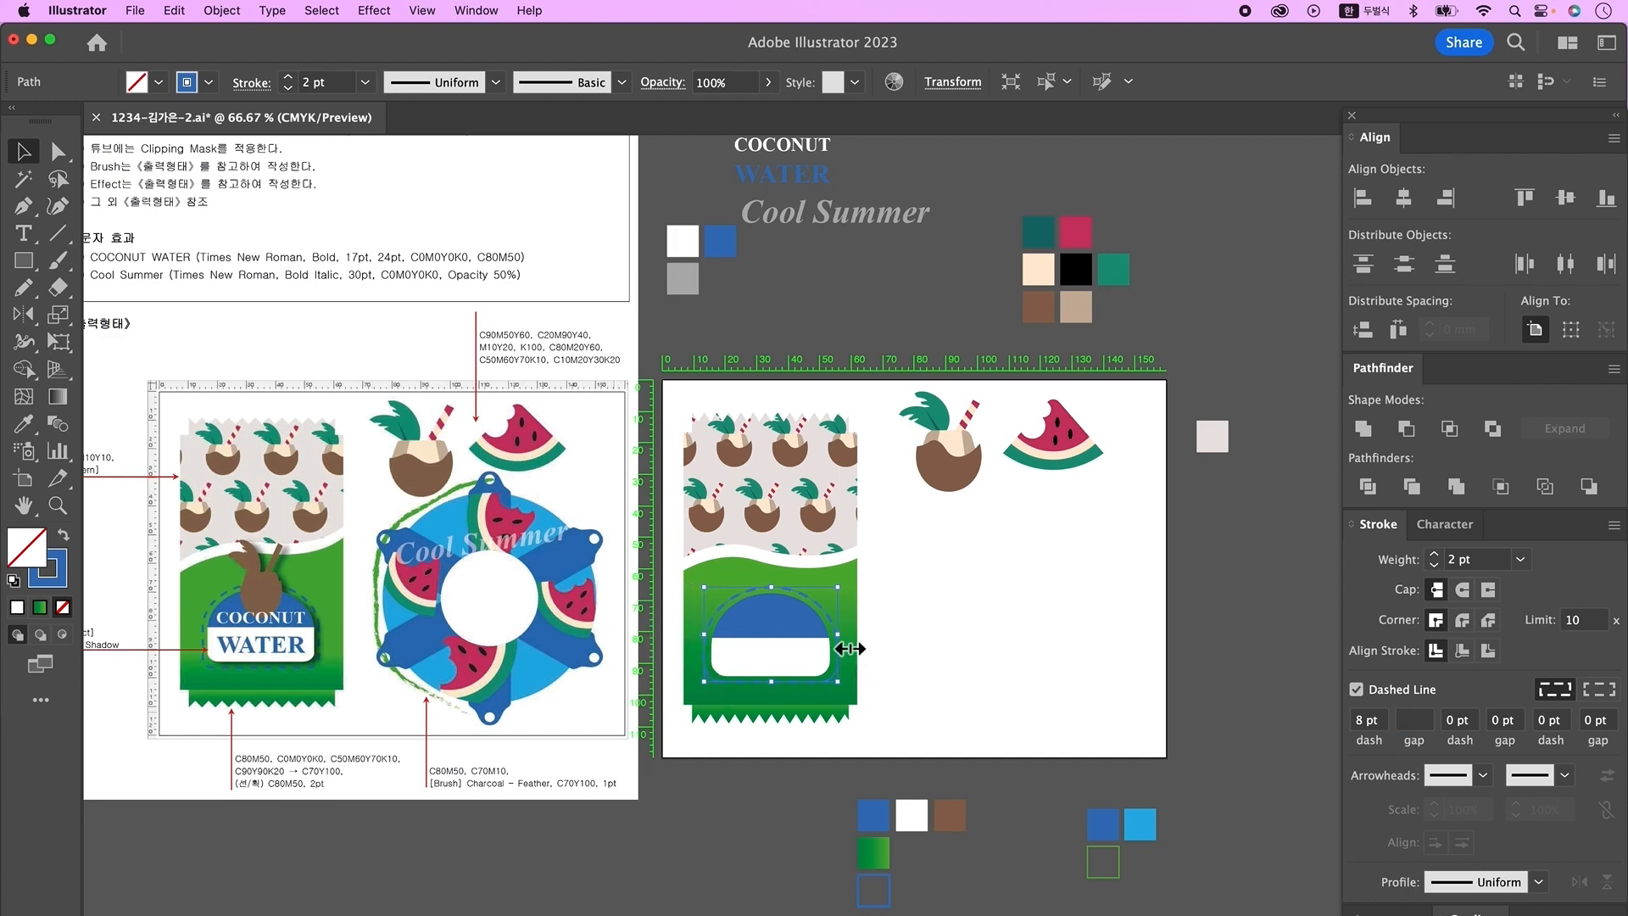
# - Place the COCONUT and WATER text on the label's blue and white halves
pyautogui.moveTo(788, 176); pyautogui.dragTo(940, 631)
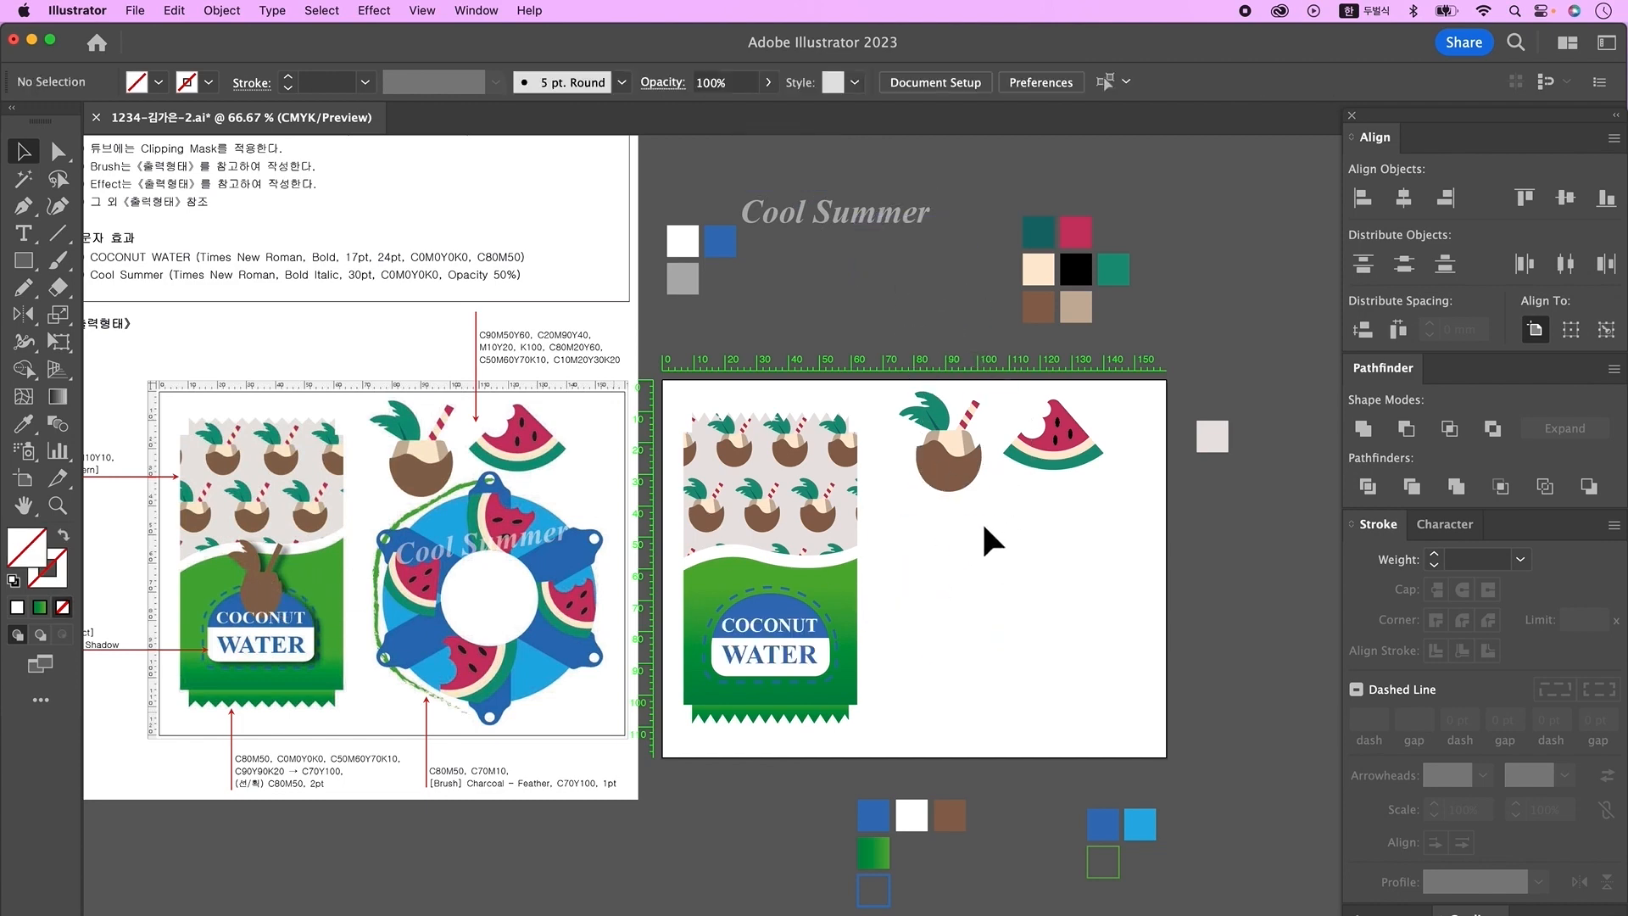
# - Duplicate the coconut drink below the original, unite the copy into one silhouette and fill it with the brown swatch
pyautogui.click(967, 482)
pyautogui.moveTo(952, 458); pyautogui.dragTo(958, 598)
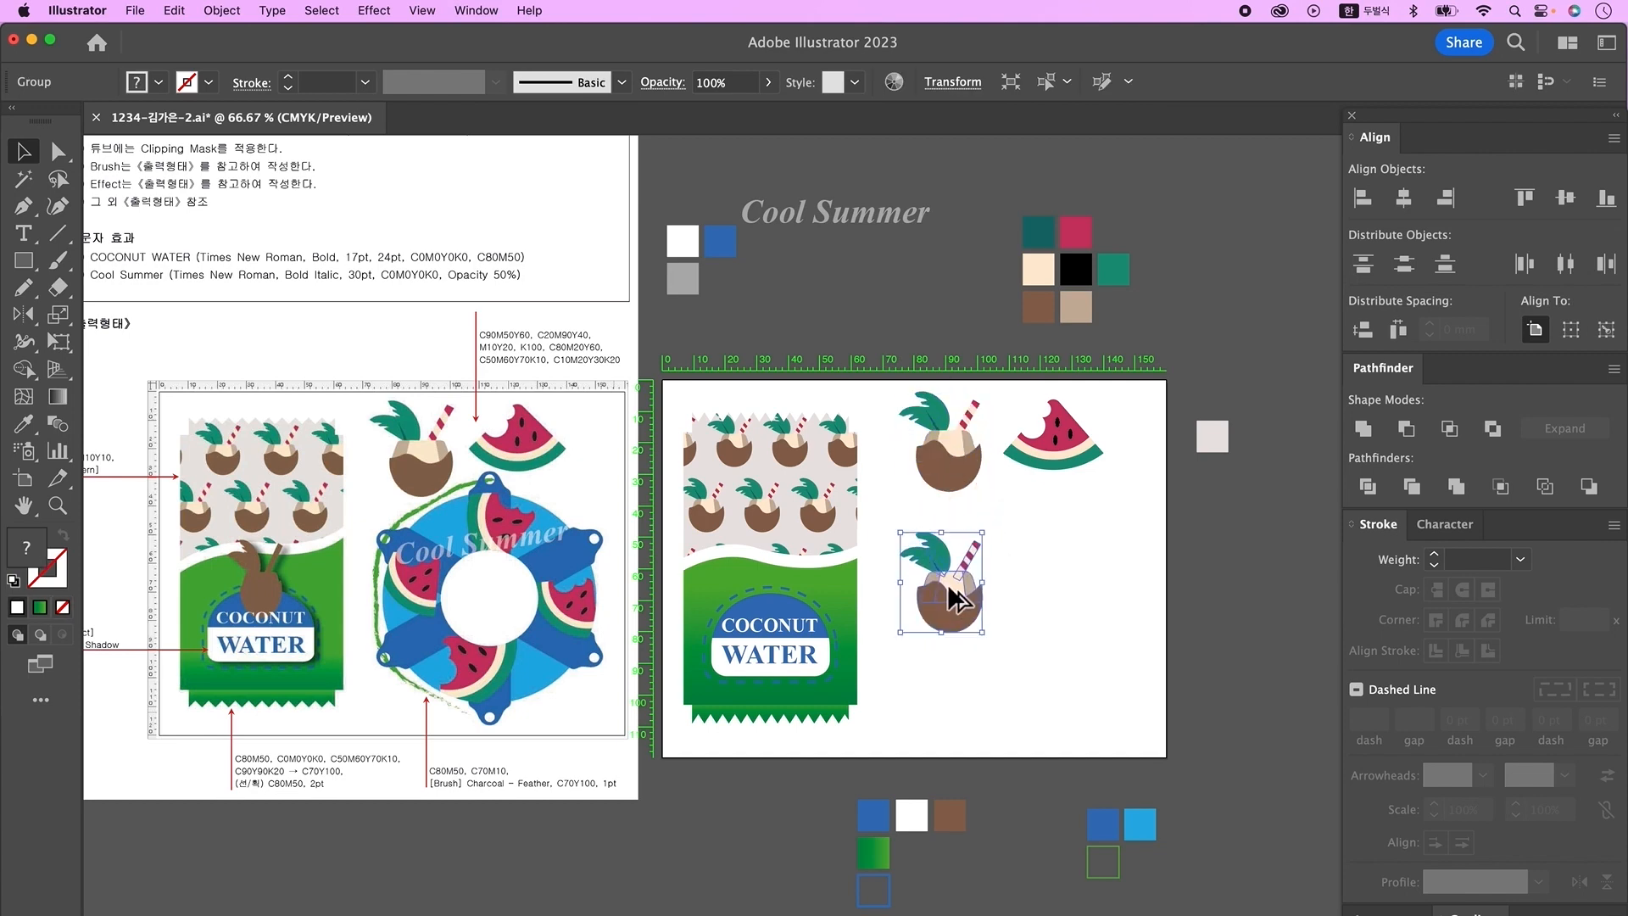
pyautogui.click(1372, 435)
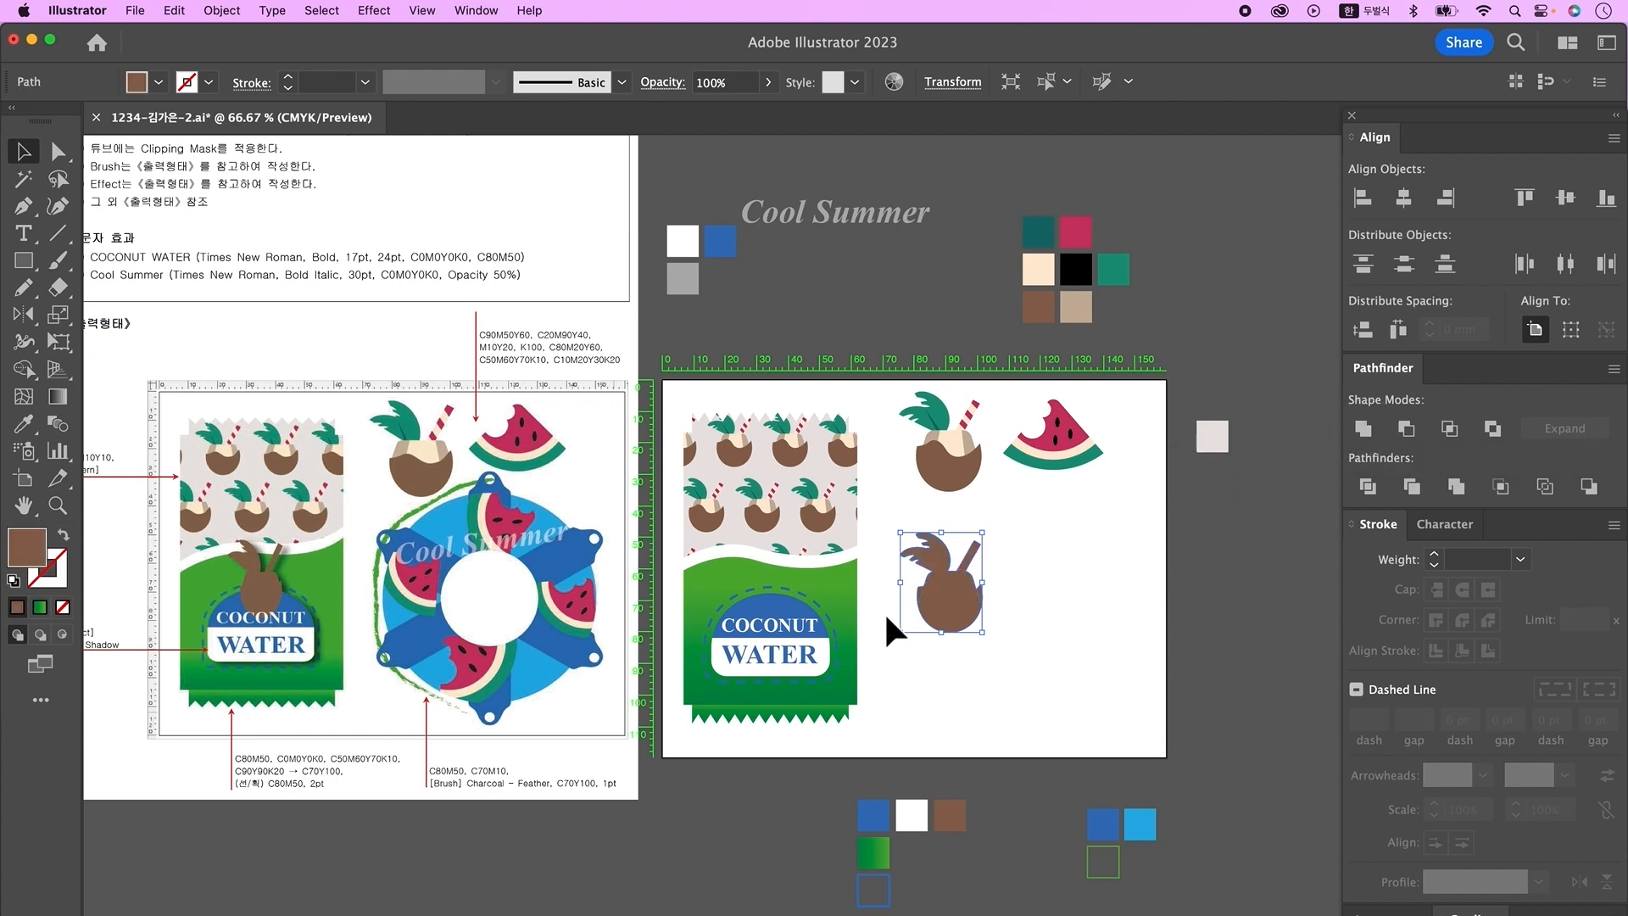
pyautogui.press('i')
pyautogui.click(951, 828)
# - Place the brown coconut silhouette at the top of the label behind the COCONUT text and scale it down
pyautogui.press('v')
pyautogui.moveTo(990, 591); pyautogui.dragTo(788, 594)
pyautogui.click(795, 631)
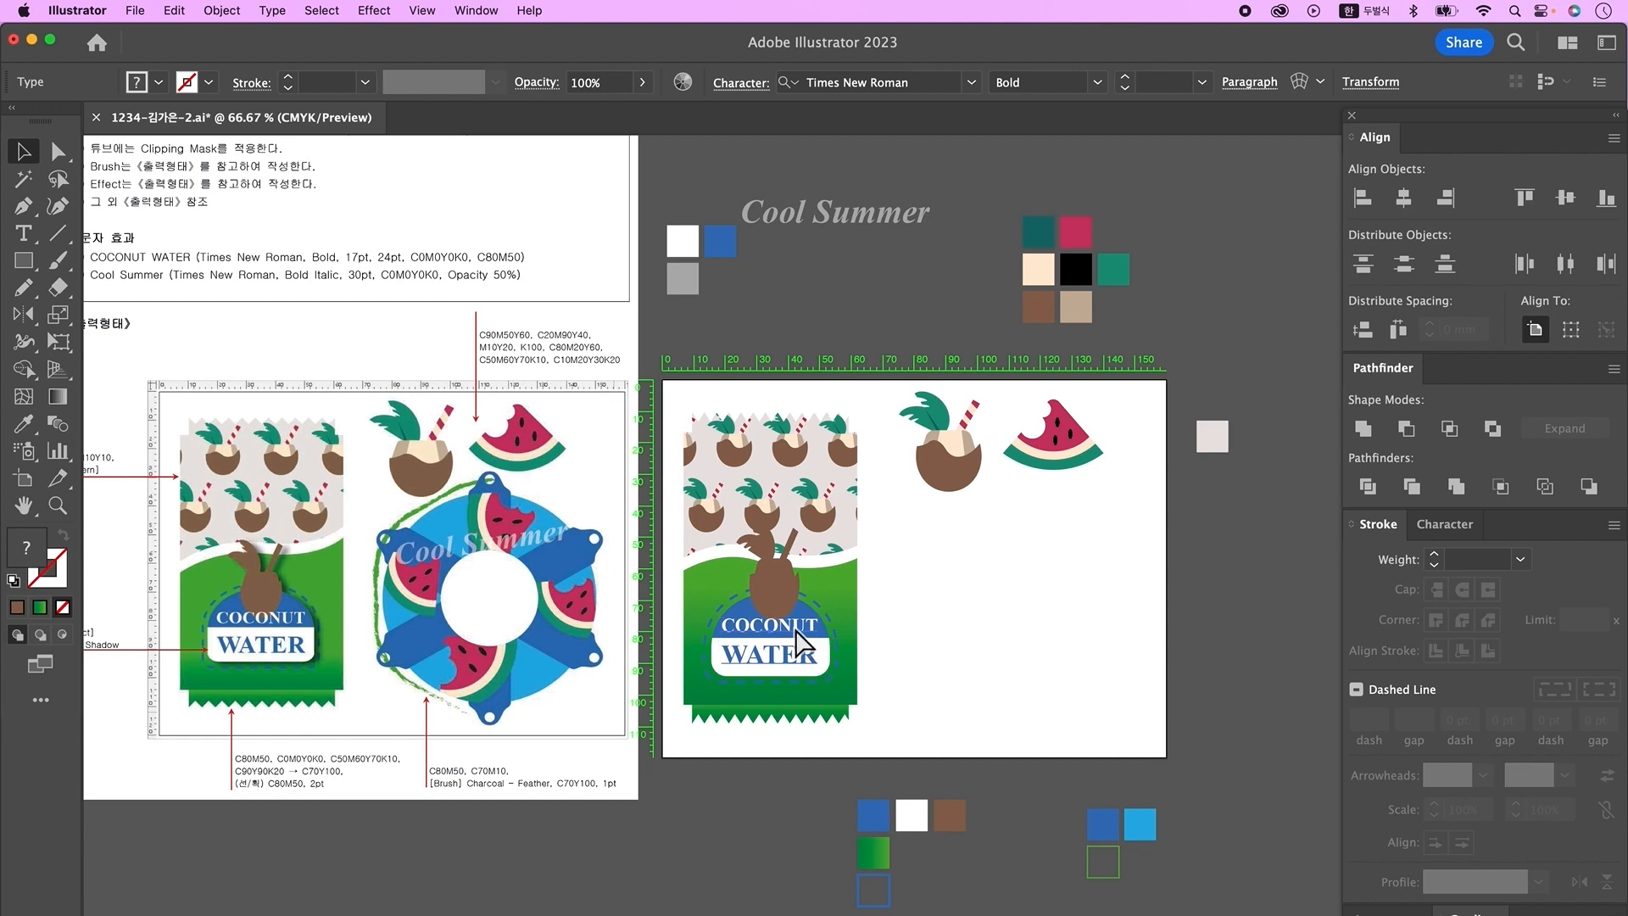
pyautogui.click(1004, 628)
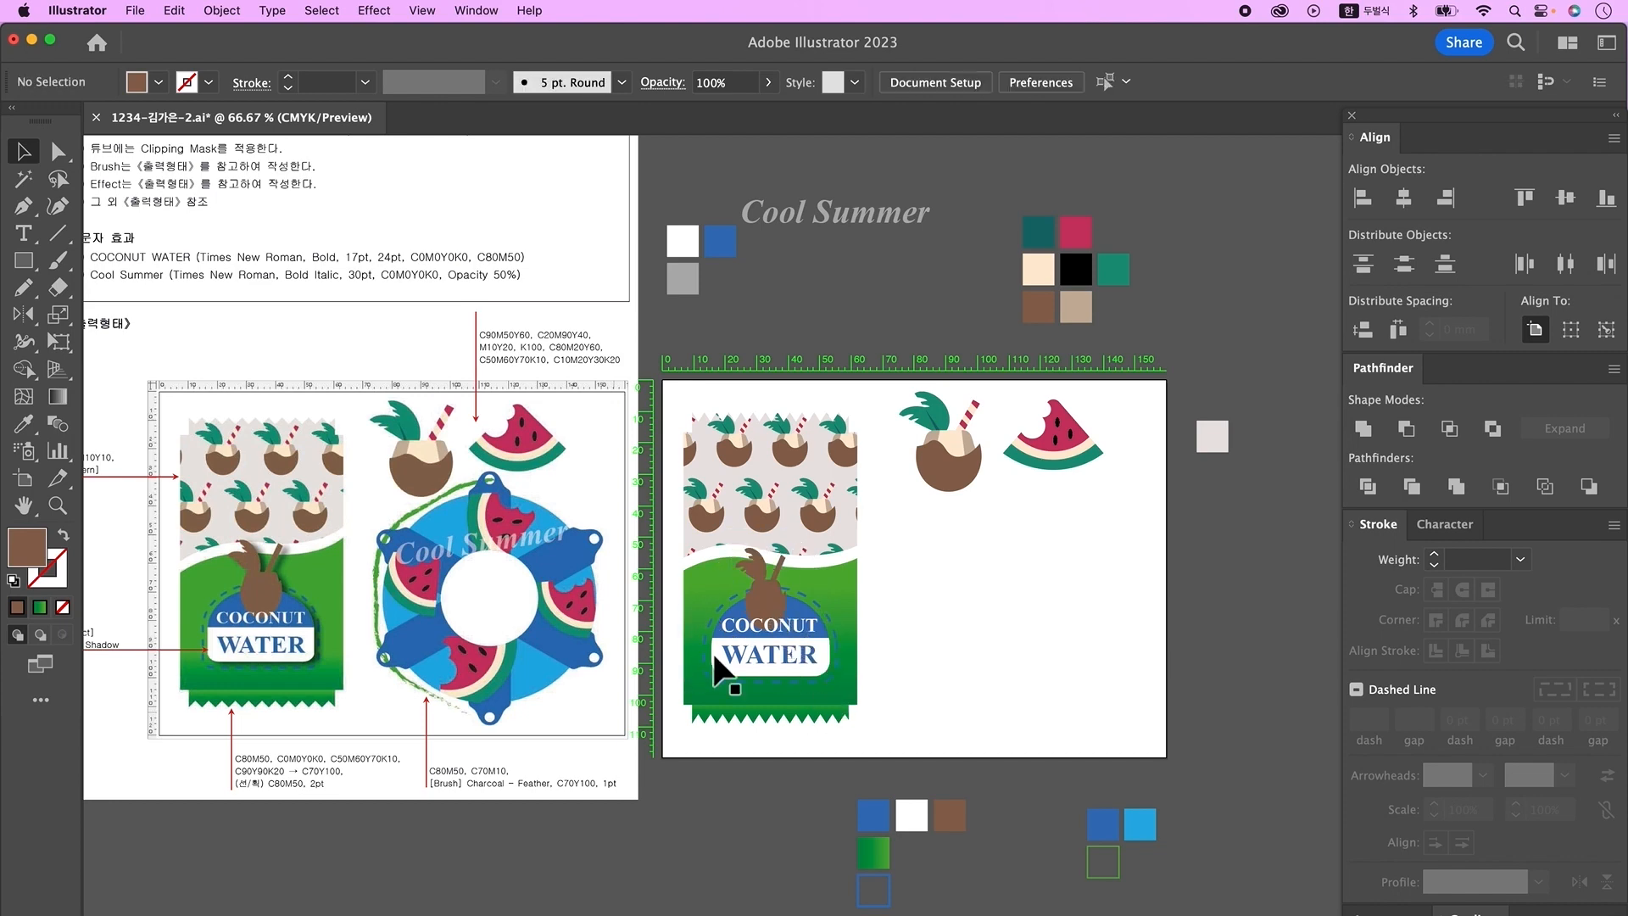
# - Group the two label halves, the text and the brown silhouette, leaving out the dashed outline
pyautogui.click(734, 635)
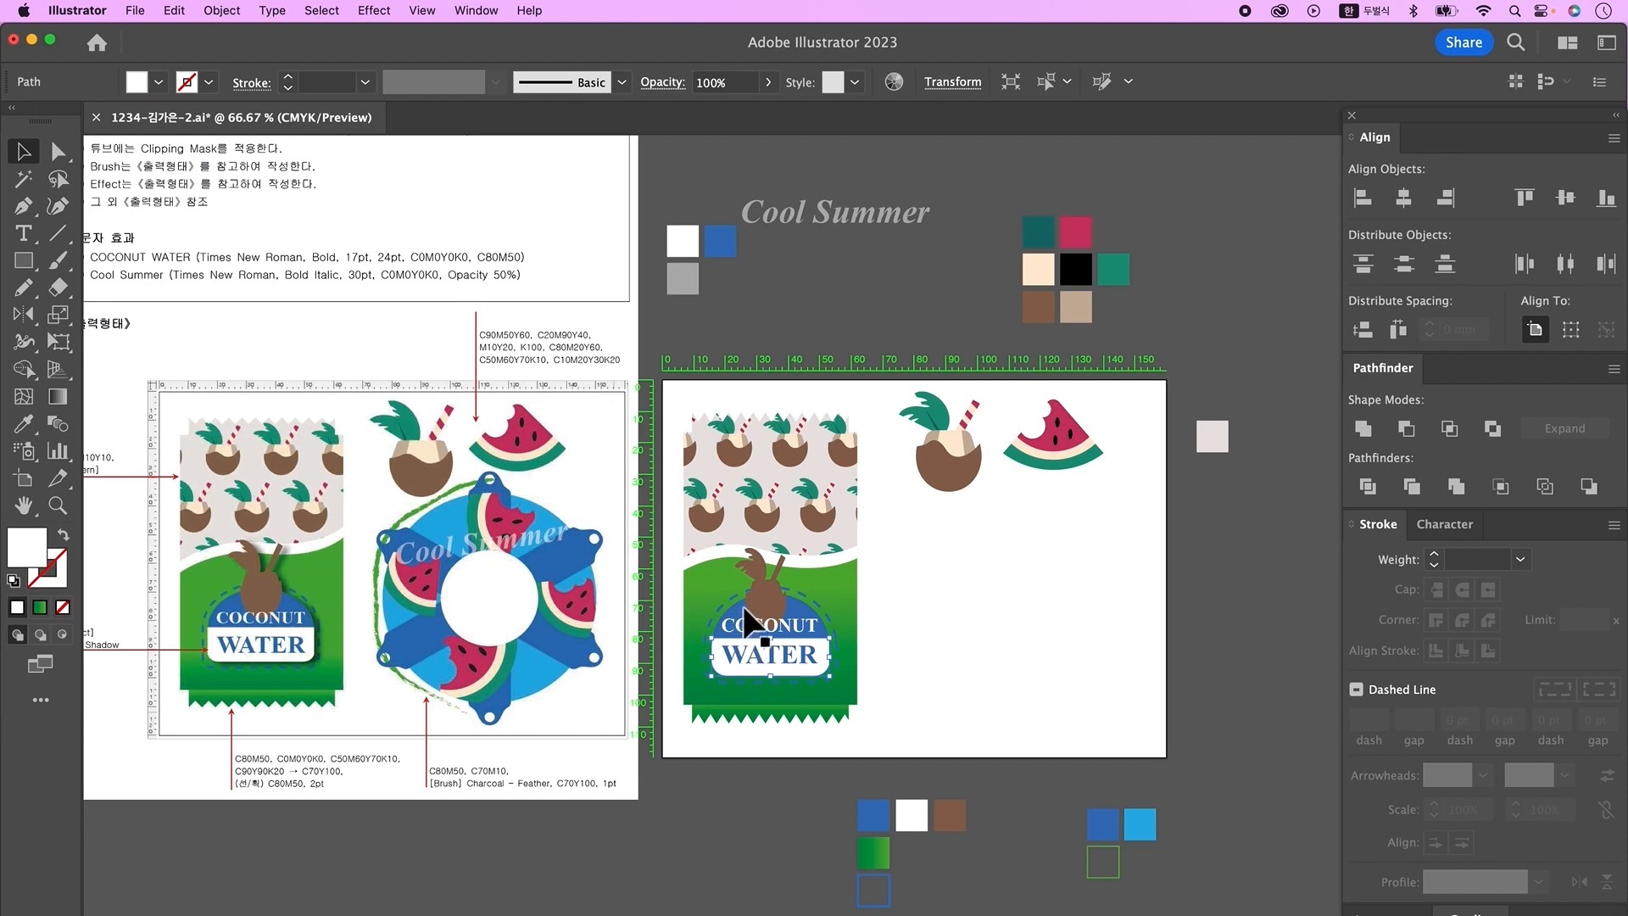
pyautogui.rightClick(894, 694)
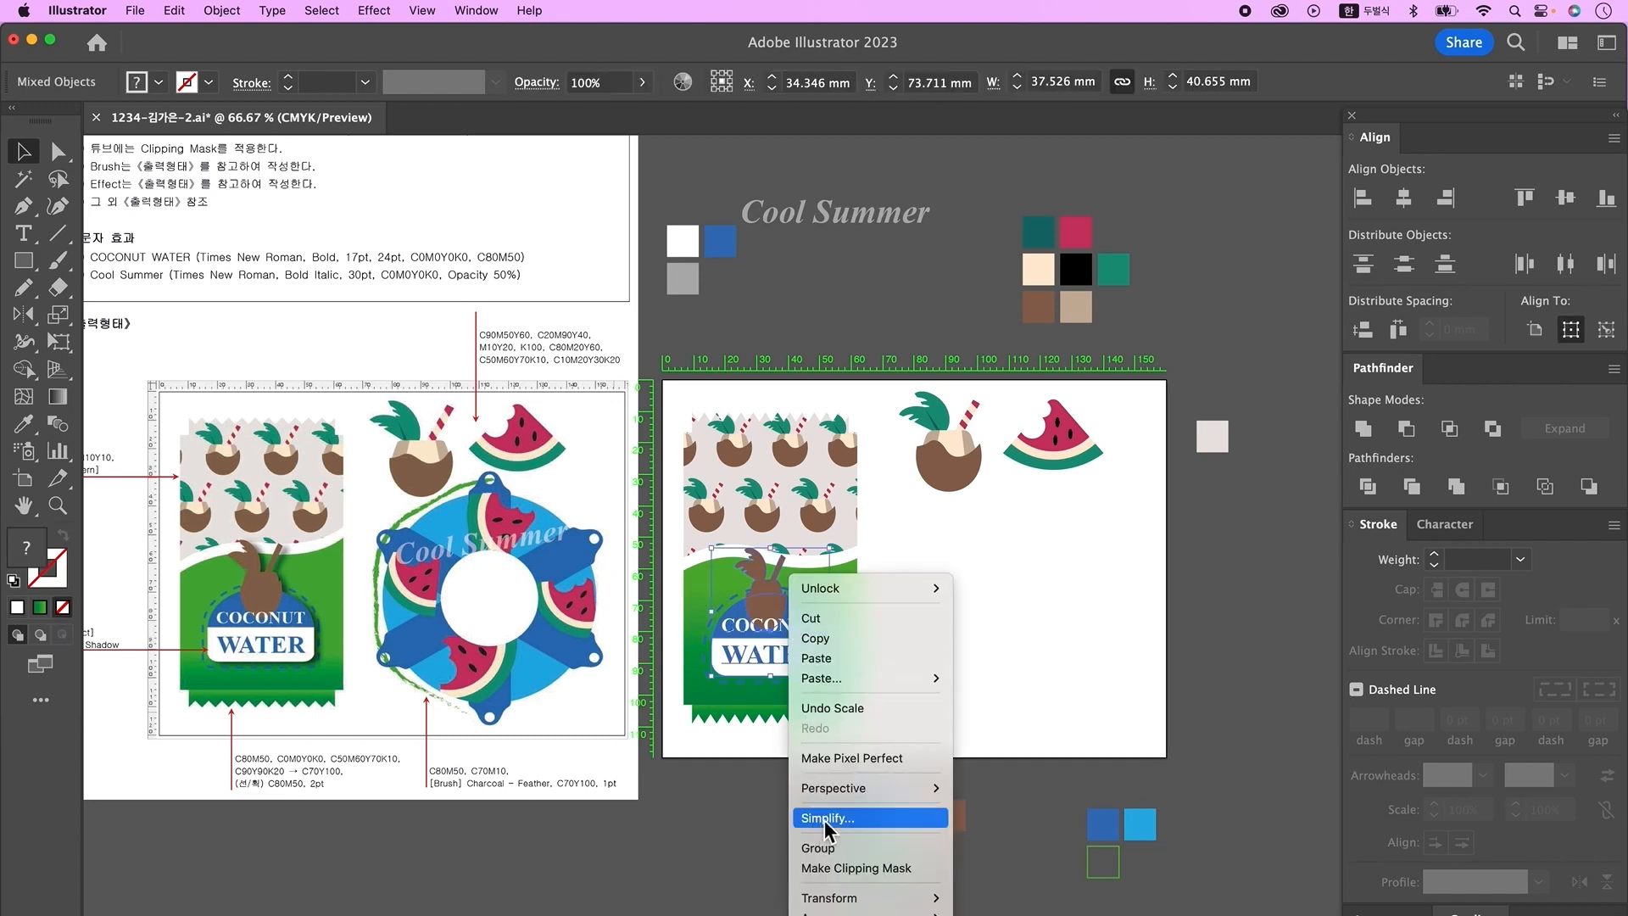
pyautogui.click(836, 844)
pyautogui.moveTo(900, 670); pyautogui.dragTo(721, 583)
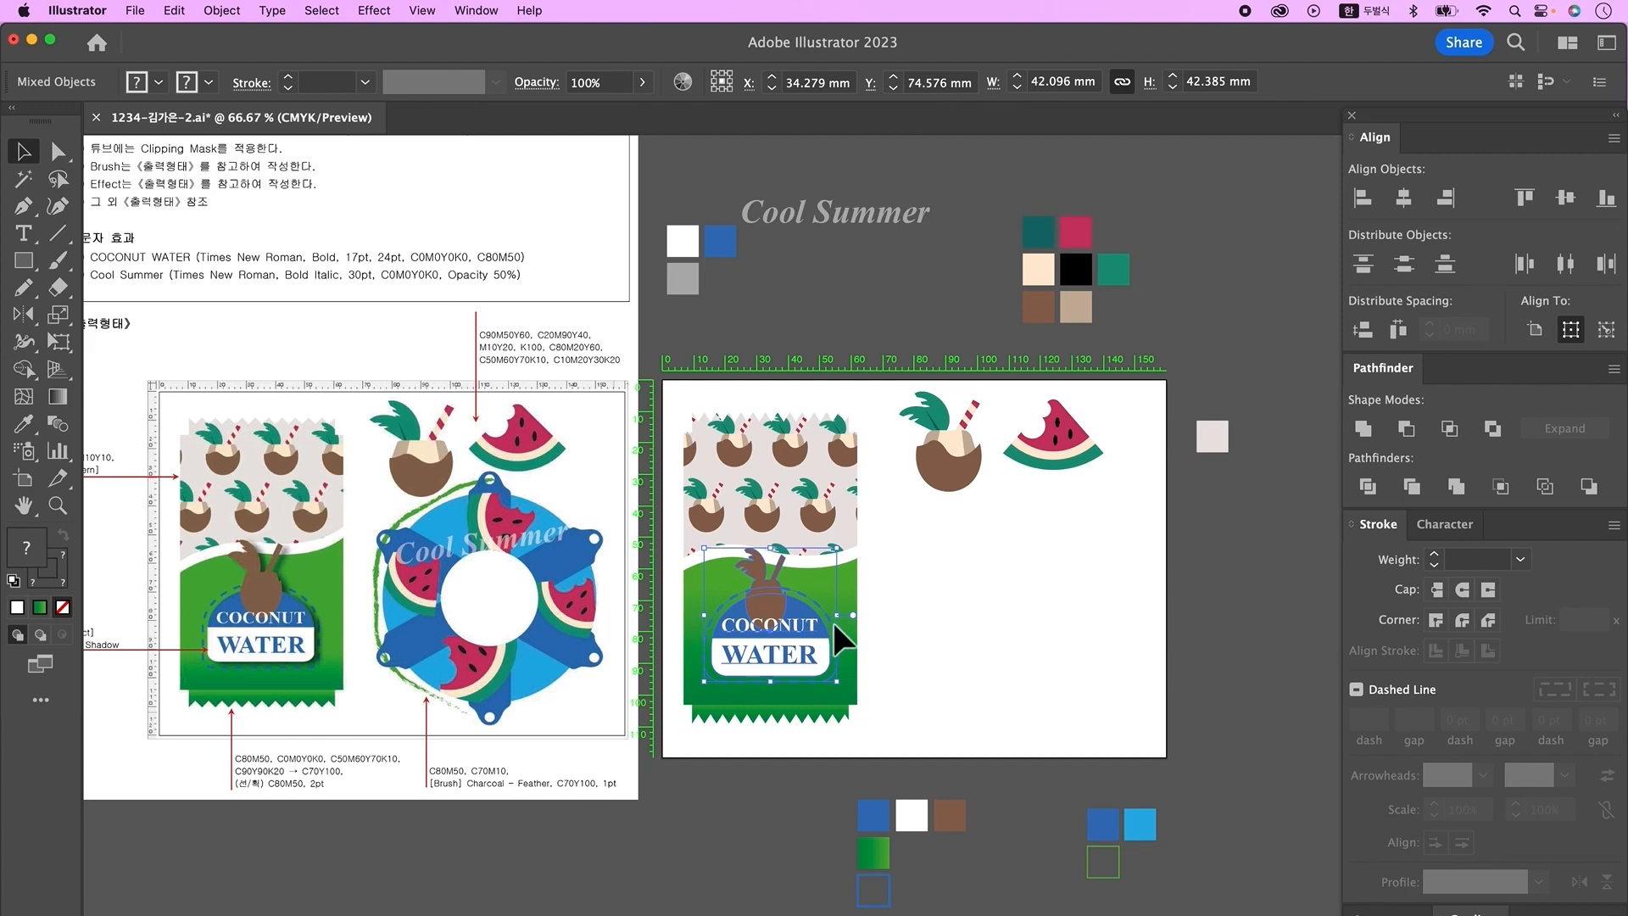
pyautogui.press('super+g')
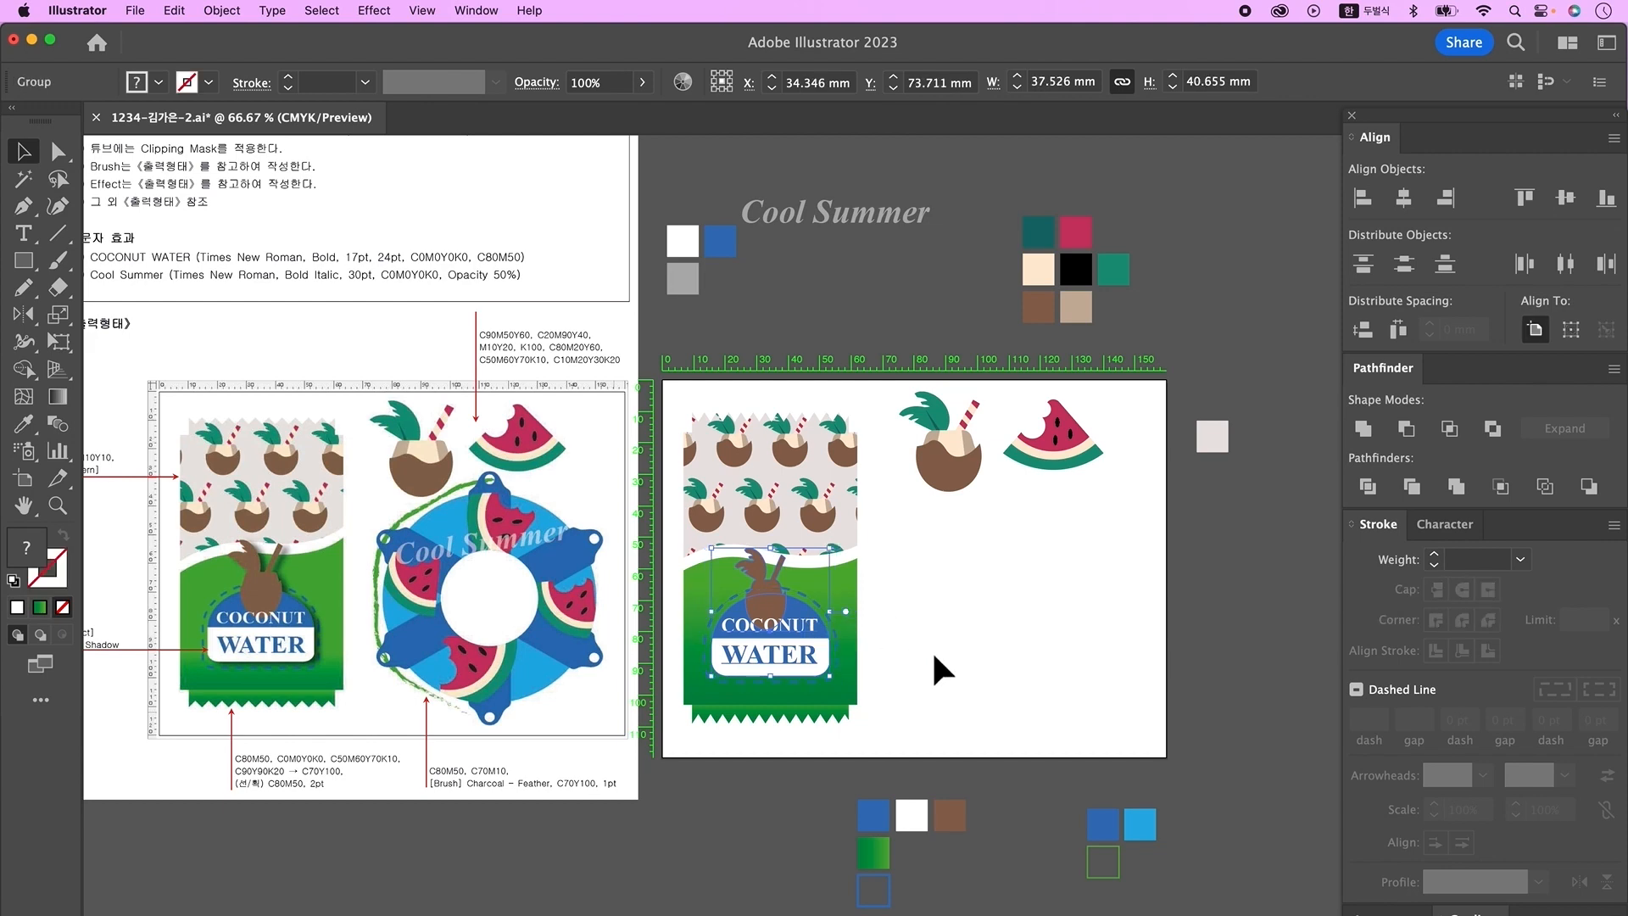
# - Apply a Drop Shadow effect to the label group with reduced X offset, Y offset and blur
pyautogui.hscroll(-2, 933, 650)
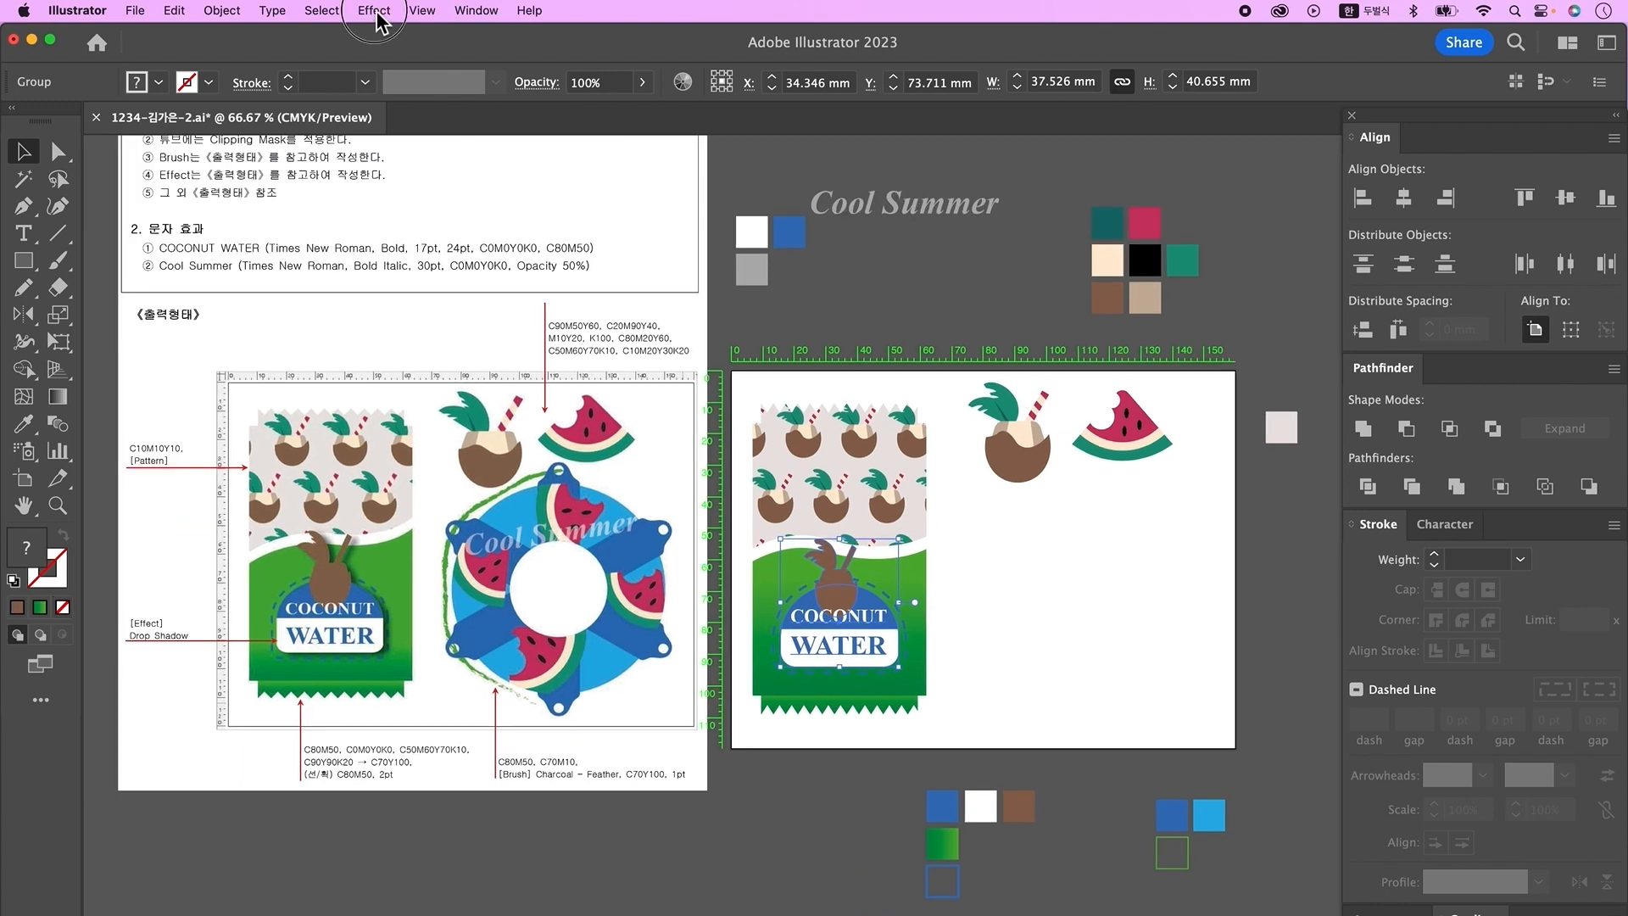
pyautogui.click(374, 11)
pyautogui.moveTo(390, 277)
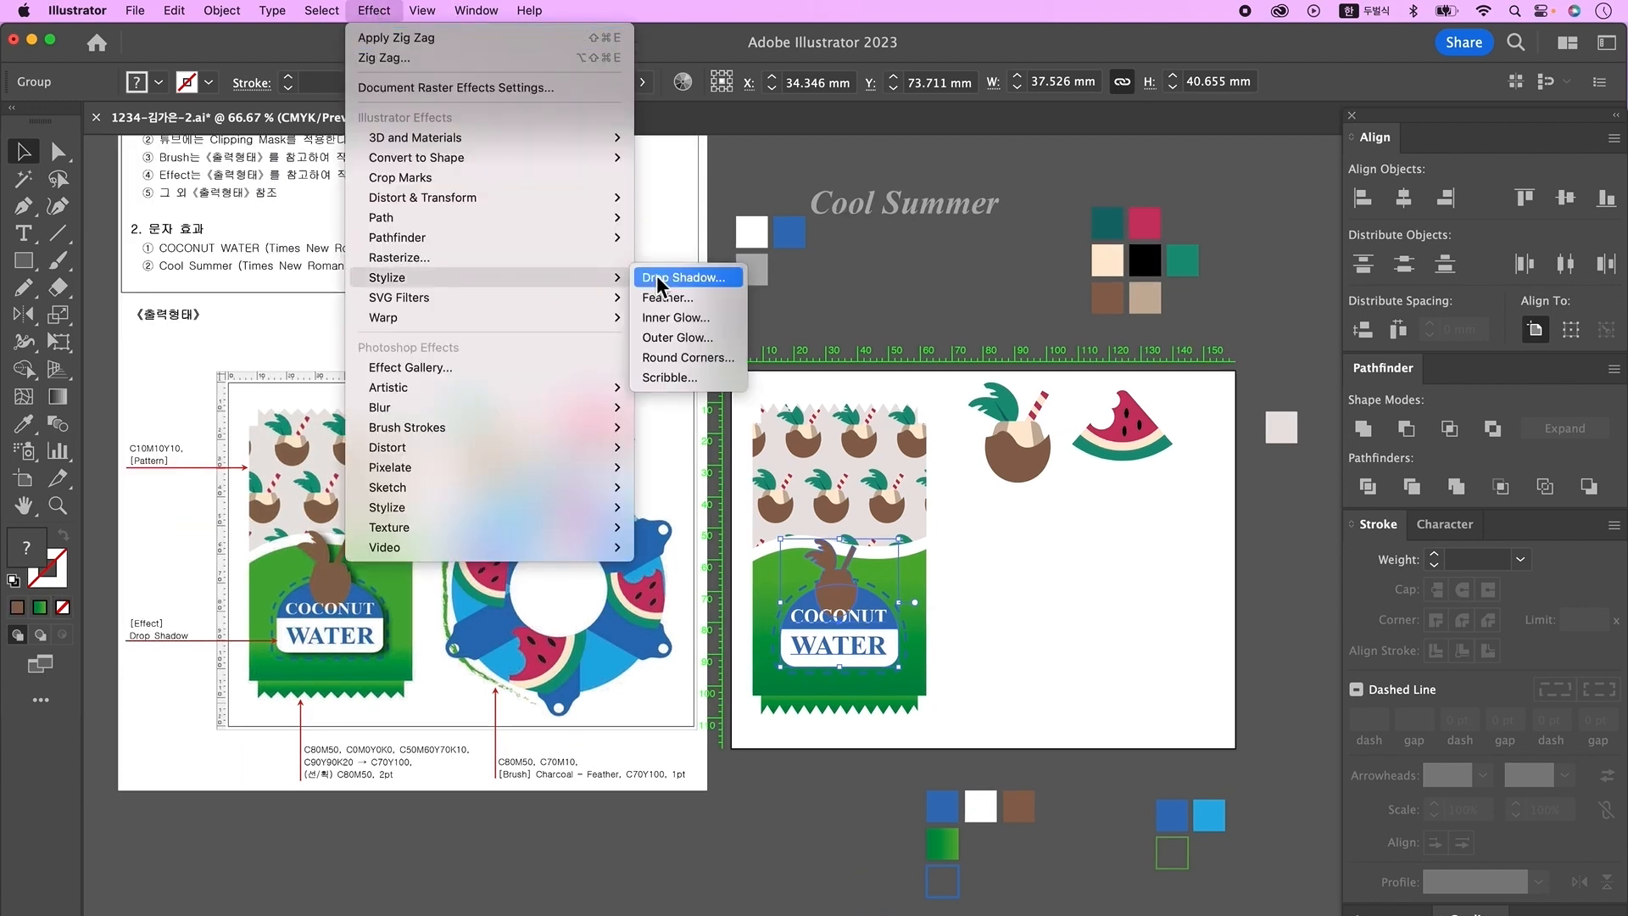
pyautogui.click(656, 275)
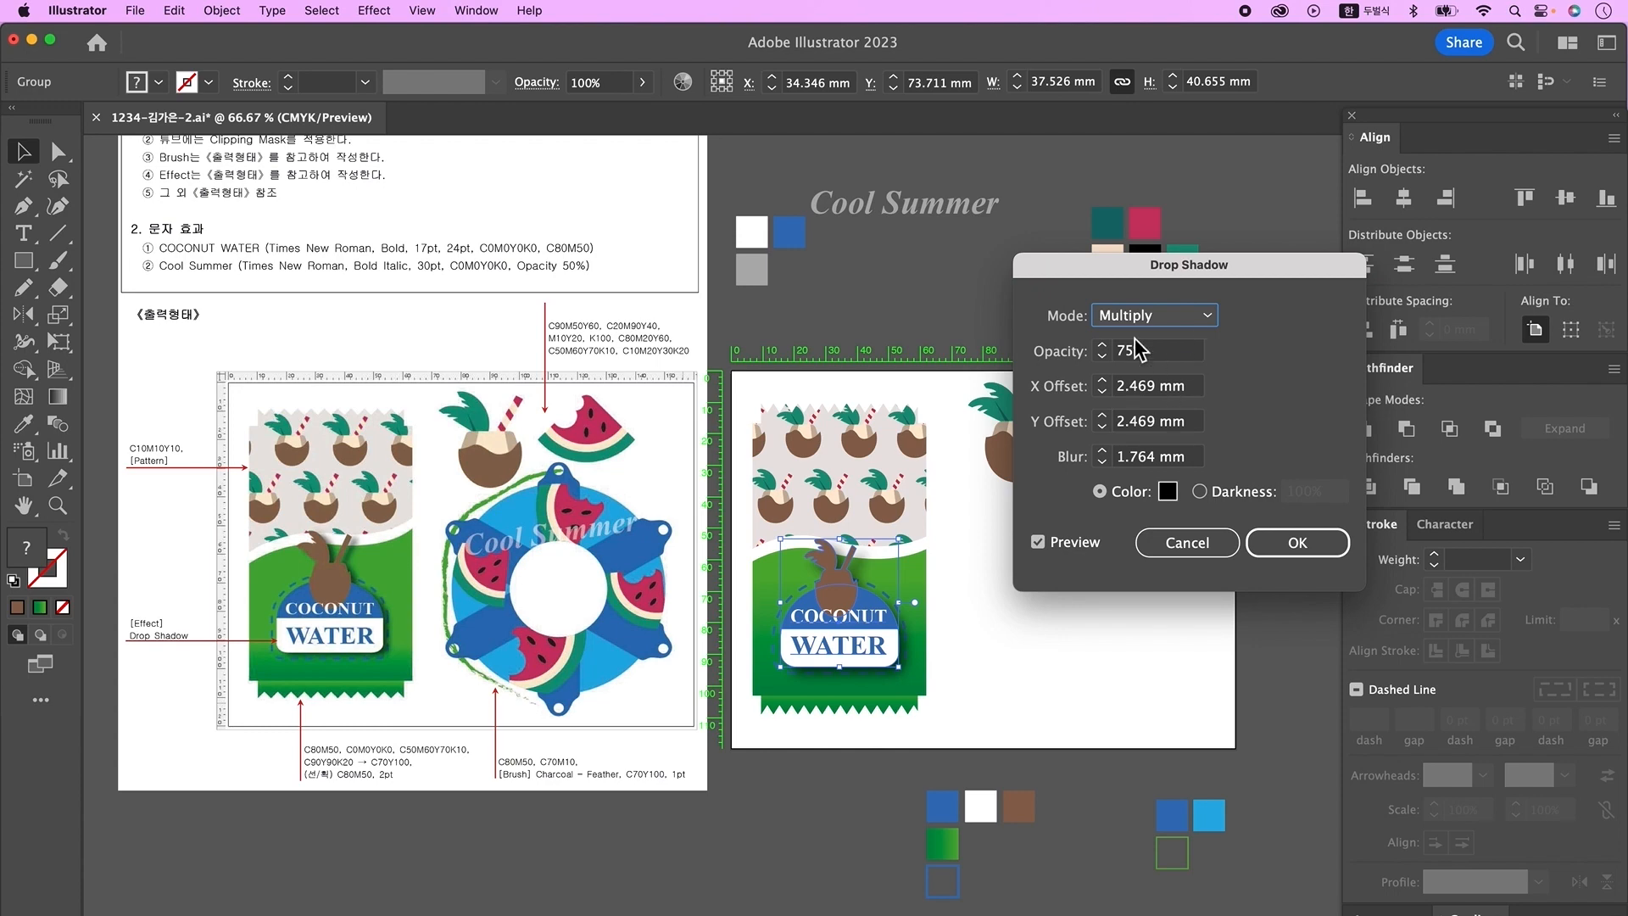
pyautogui.doubleClick(1103, 391)
pyautogui.doubleClick(1103, 426)
pyautogui.click(1103, 462)
pyautogui.press('Return')
pyautogui.click(1093, 614)
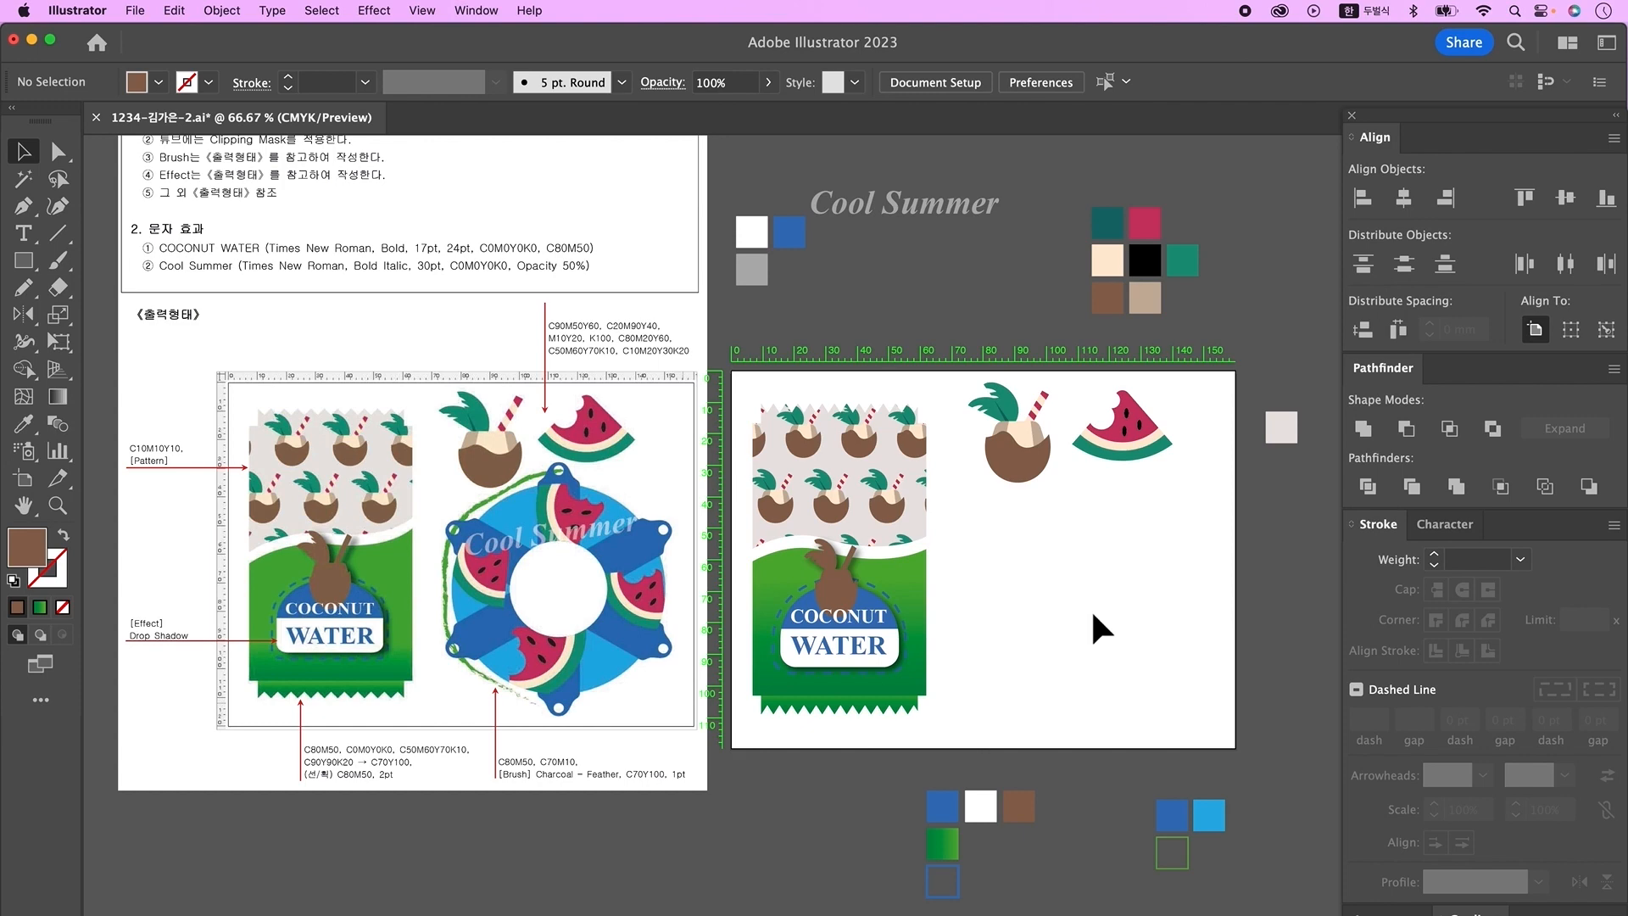
# - Create a circle 70 mm wide and 70 mm high with the Ellipse tool for the swim tube
pyautogui.moveTo(24, 261); pyautogui.dragTo(118, 312)
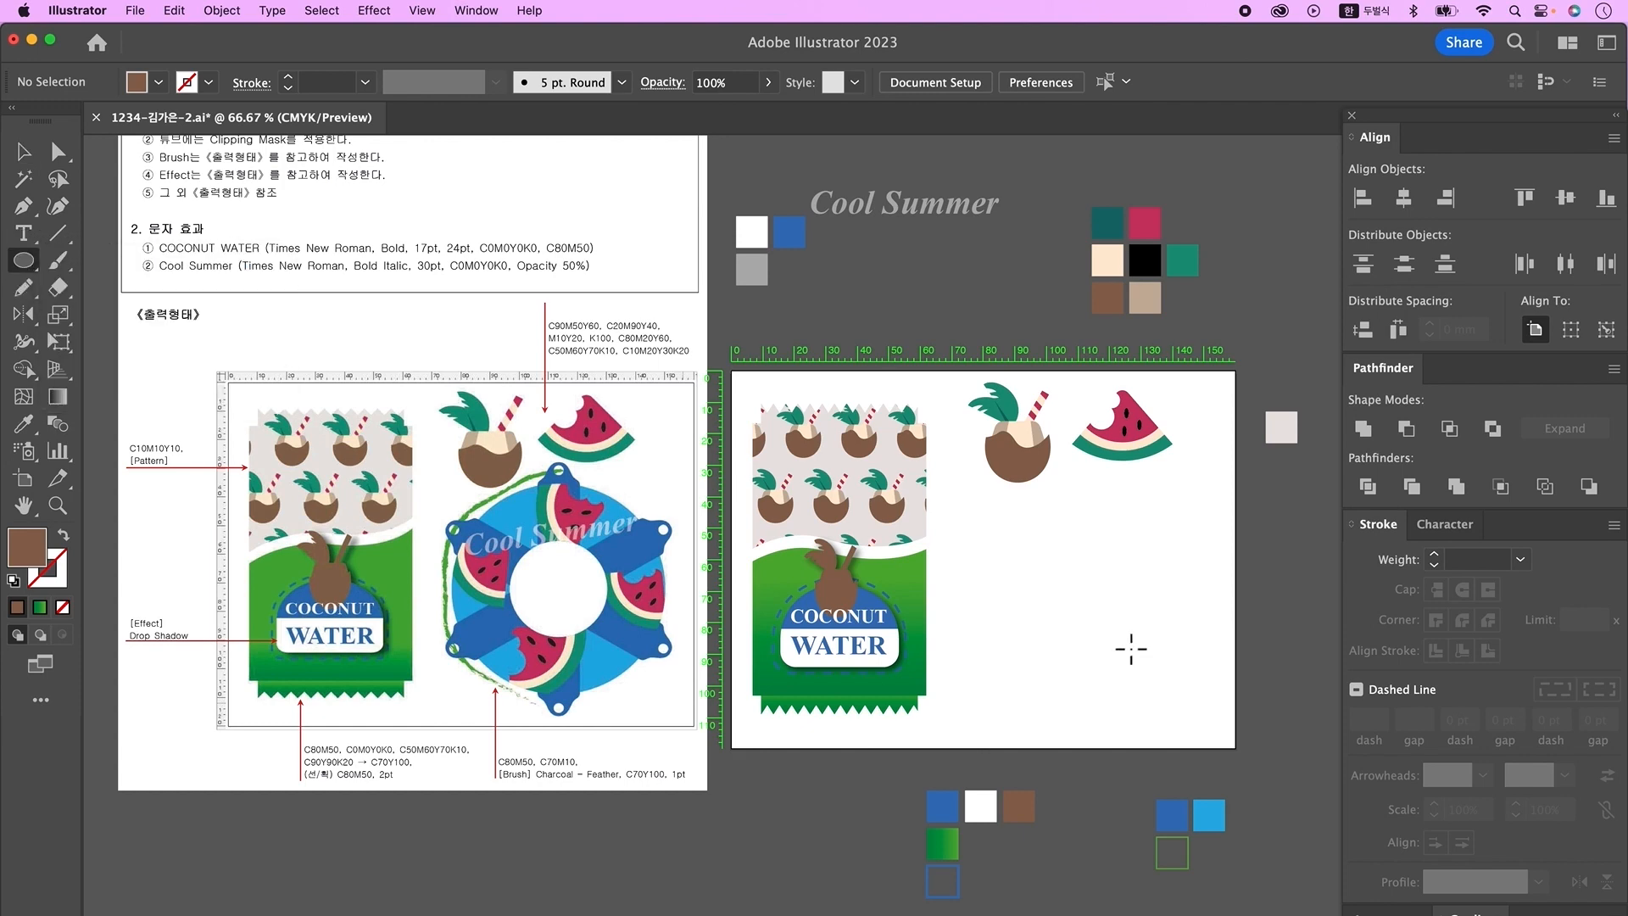
pyautogui.click(1050, 563)
pyautogui.write('7')
pyautogui.press('Tab')
pyautogui.write('70')
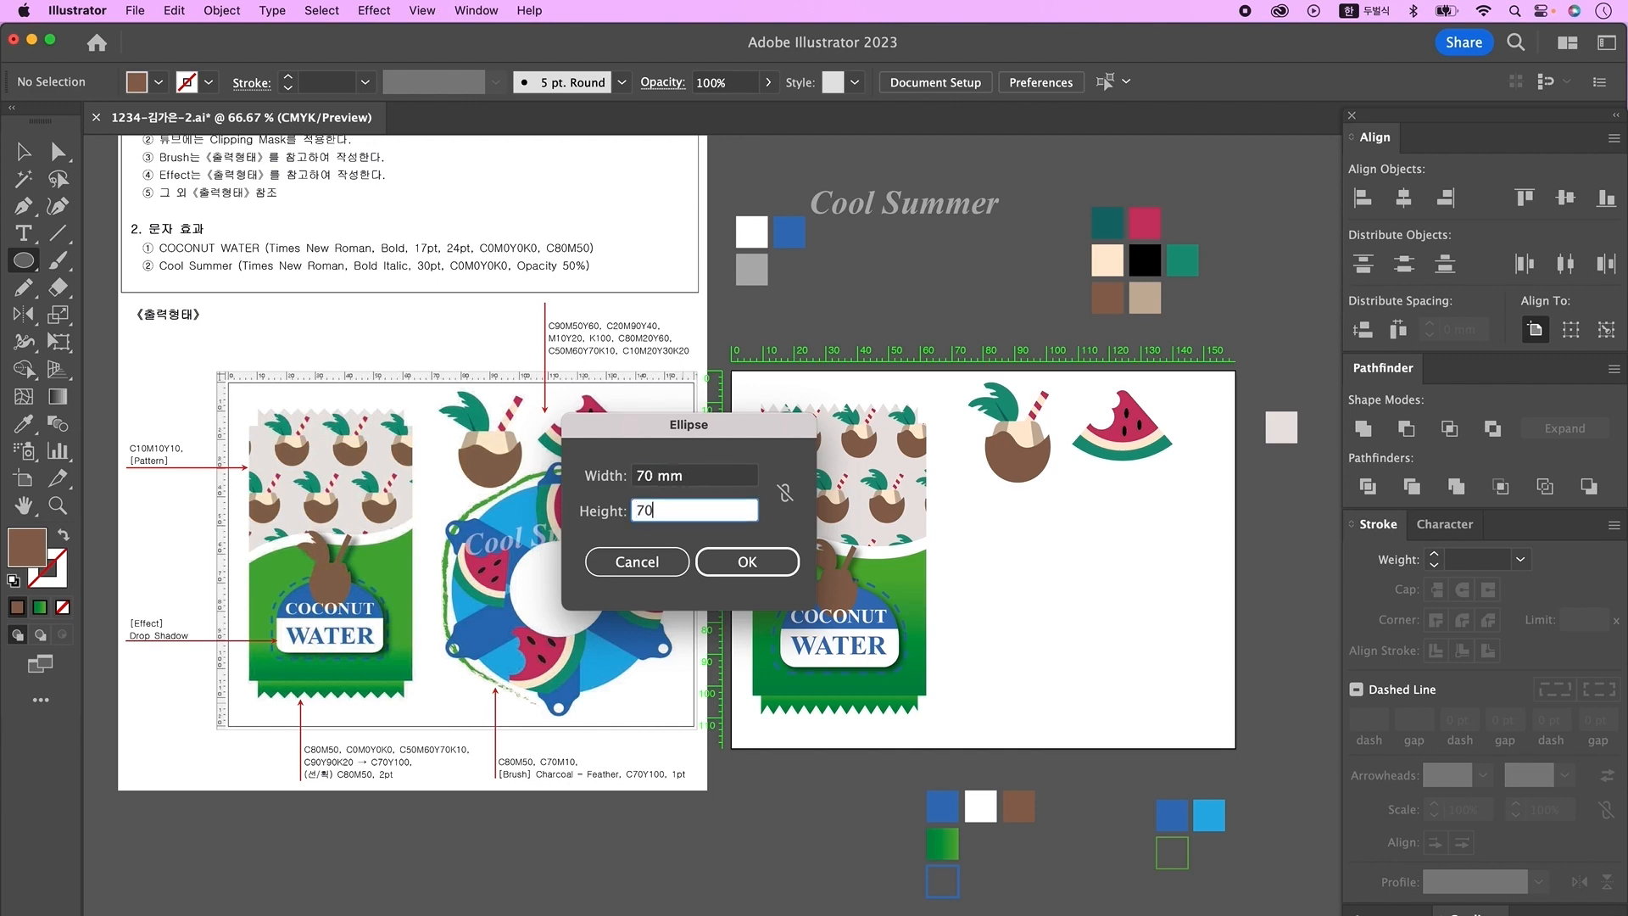
pyautogui.press('Tab')
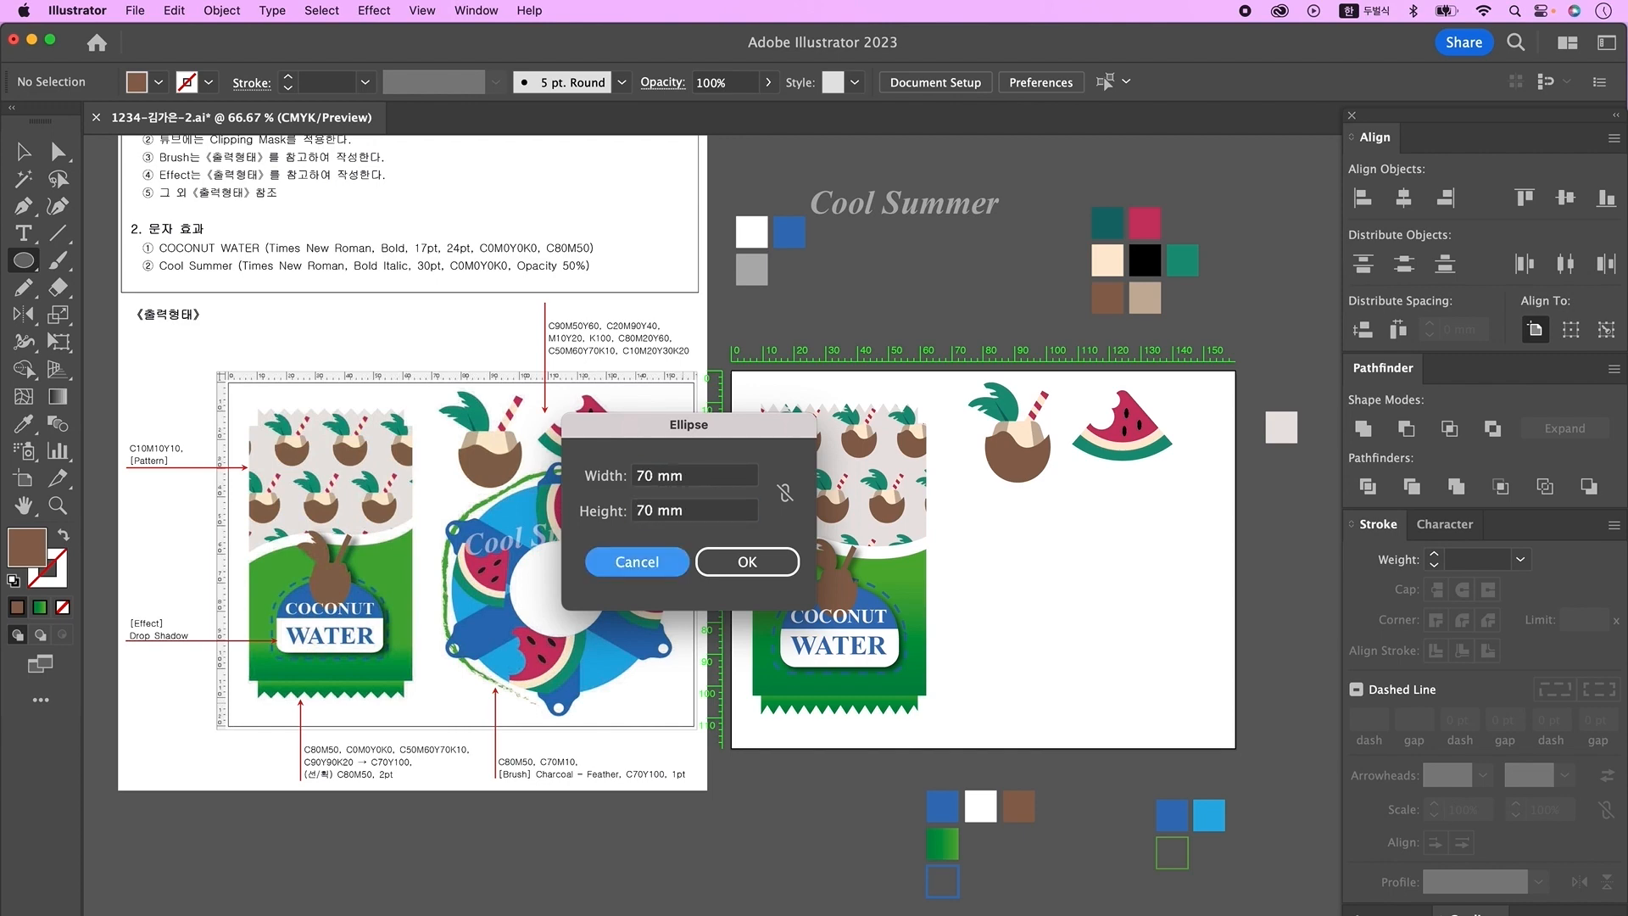
pyautogui.press('Return')
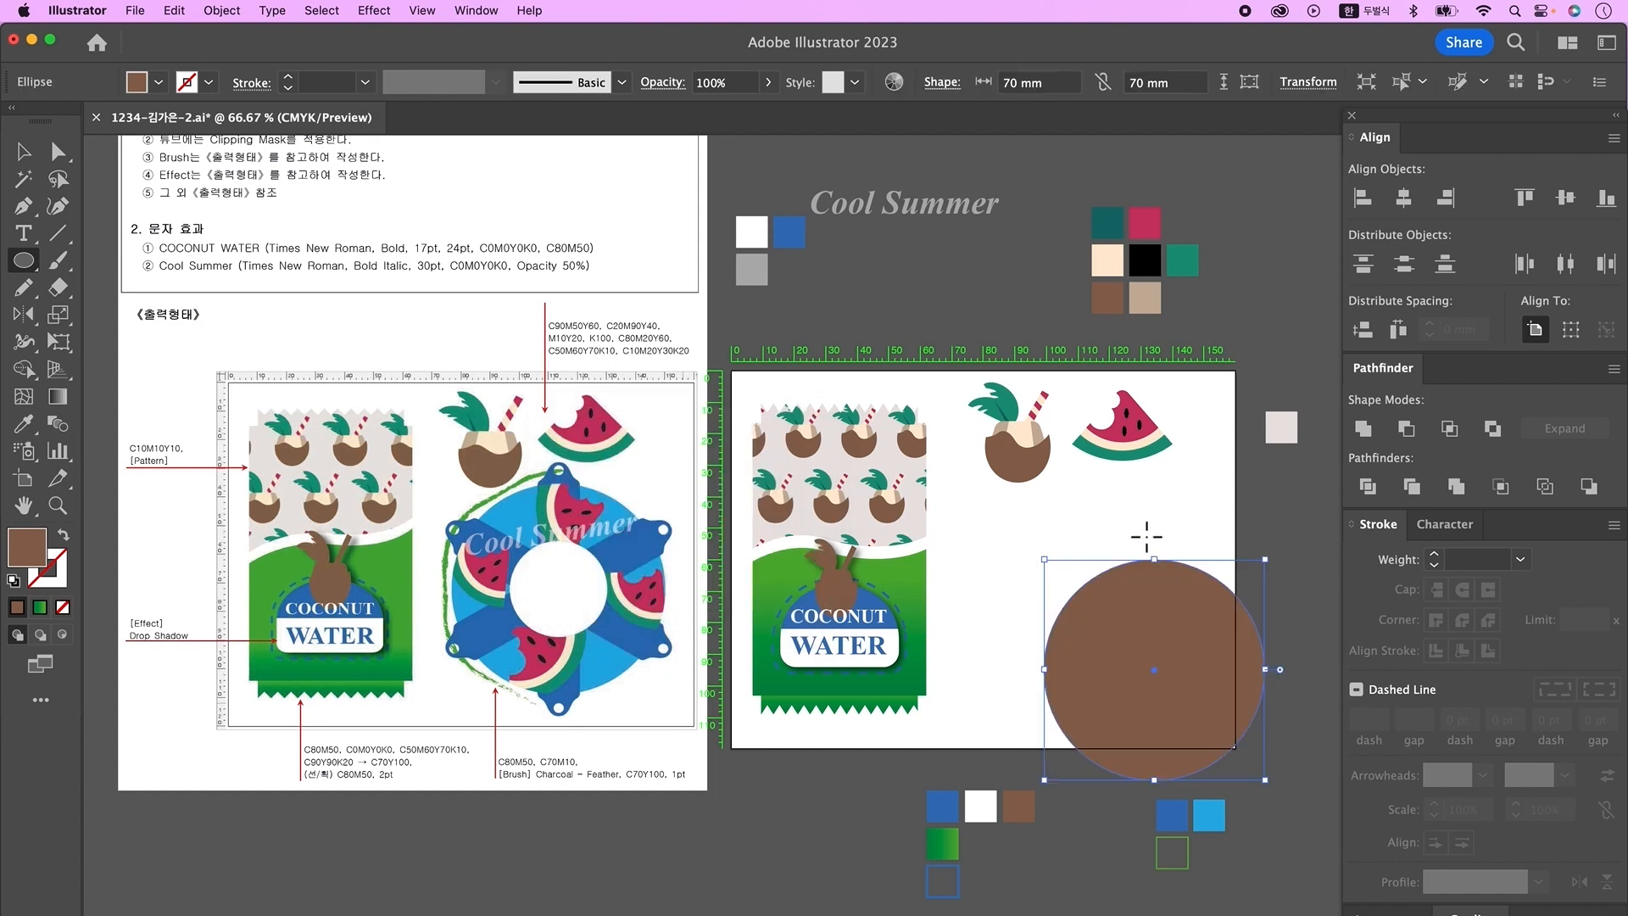
# - Fill the circle with the light-blue swatch and position it below the coconut drink and watermelon slice
pyautogui.press('i')
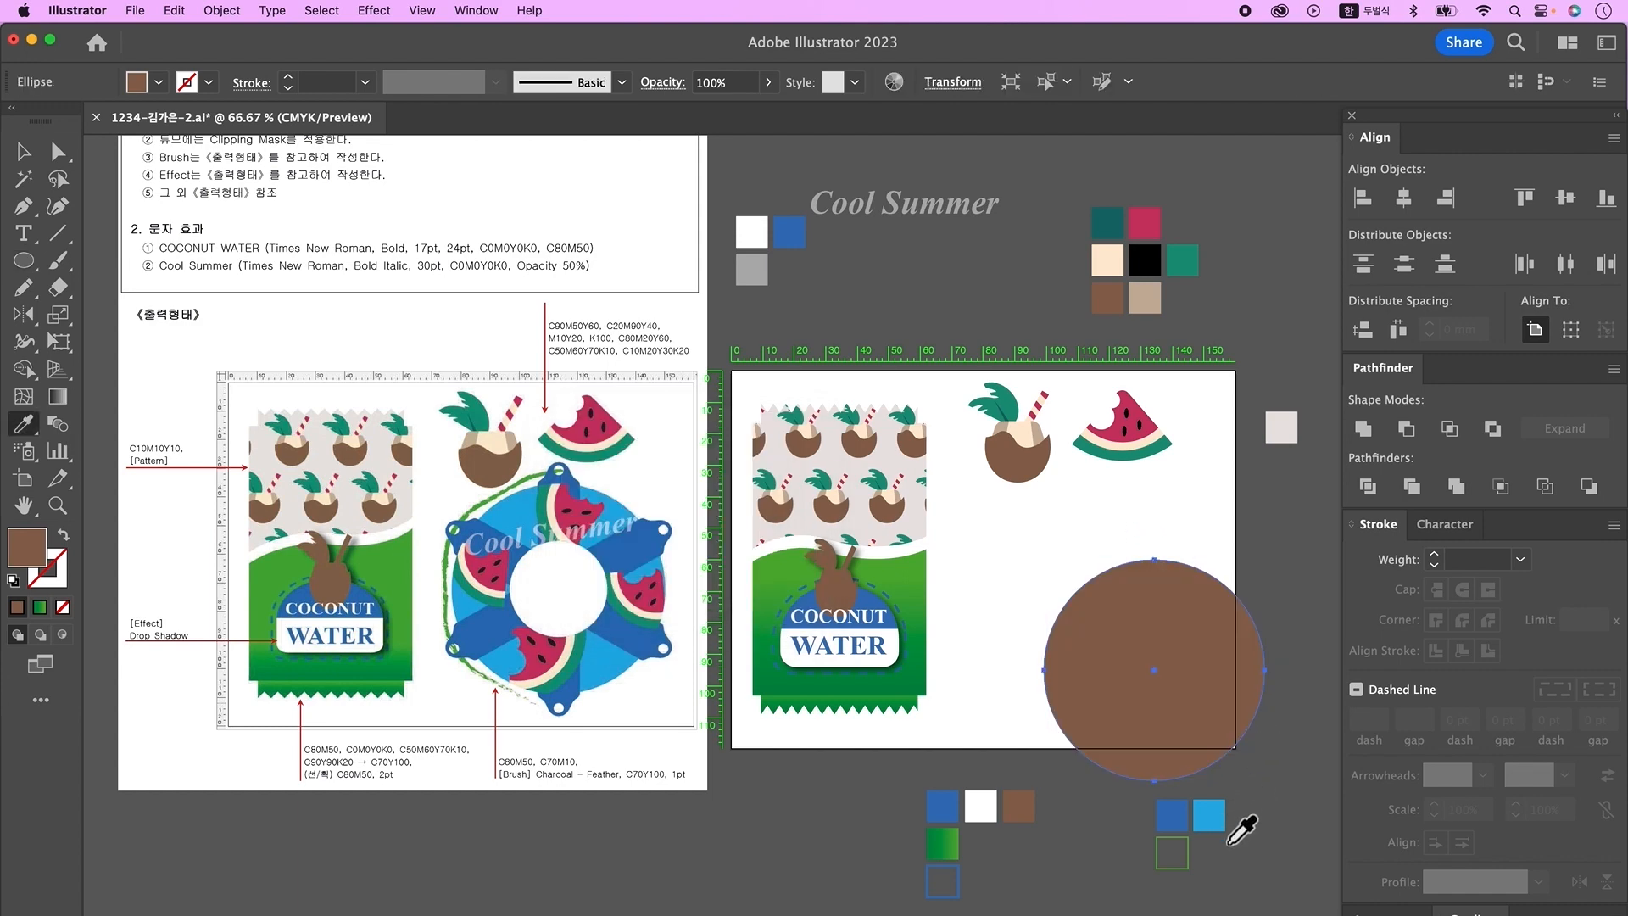
pyautogui.click(1217, 821)
pyautogui.click(23, 151)
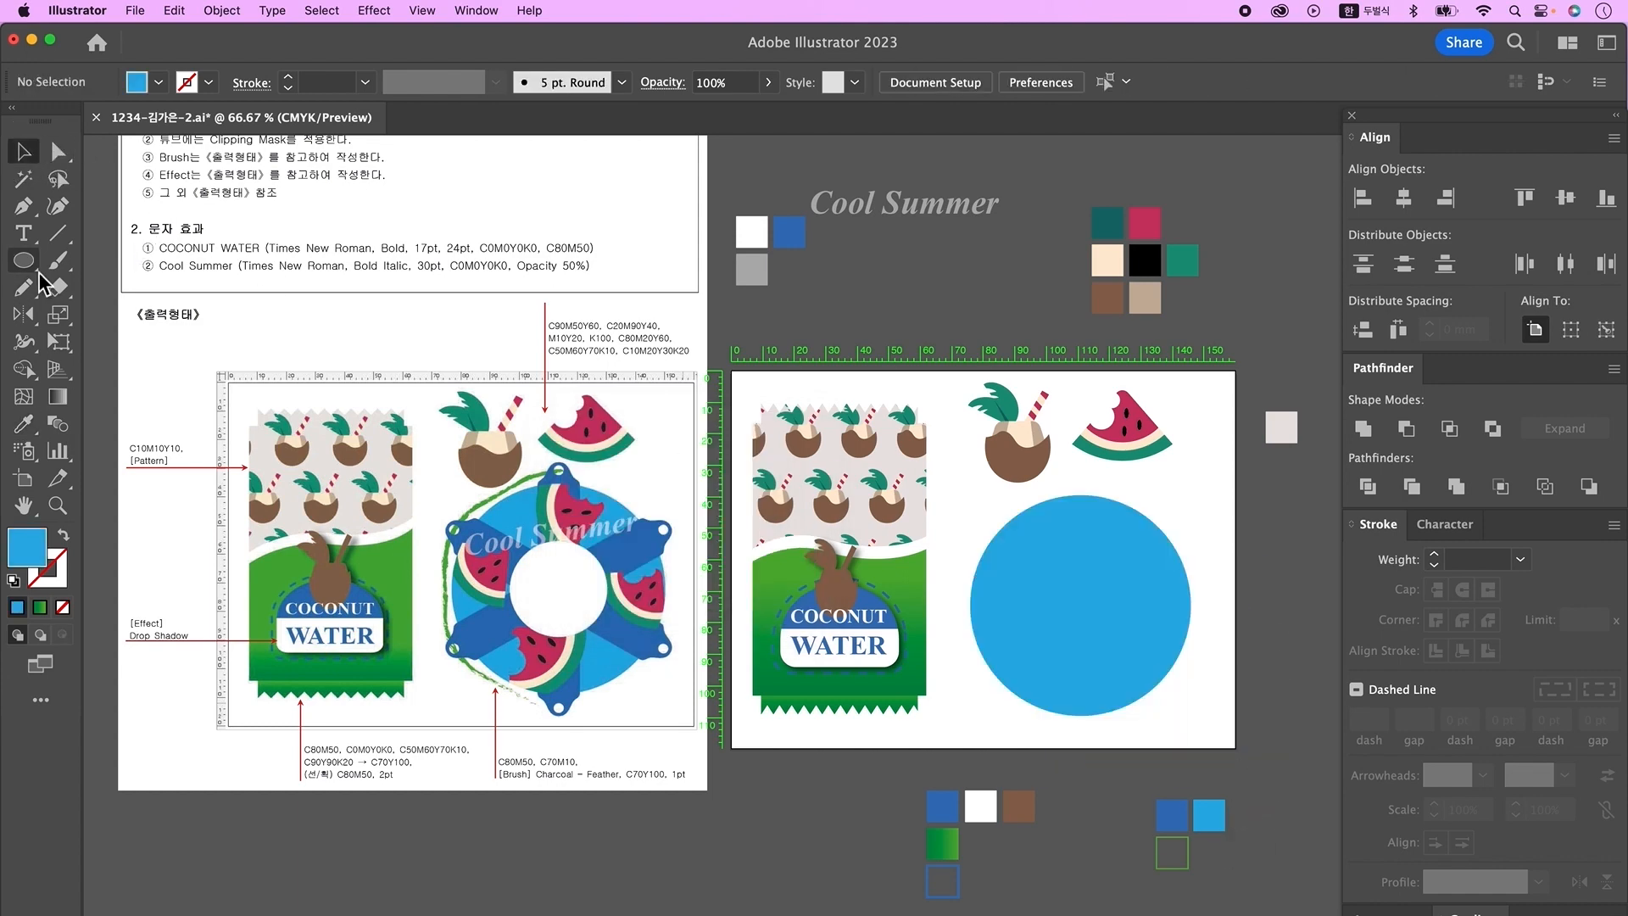
# - Draw a narrow vertical rectangle over the circle's upper edge, fill it with the dark-blue swatch and shift it towards the circle's centre line
pyautogui.click(23, 261)
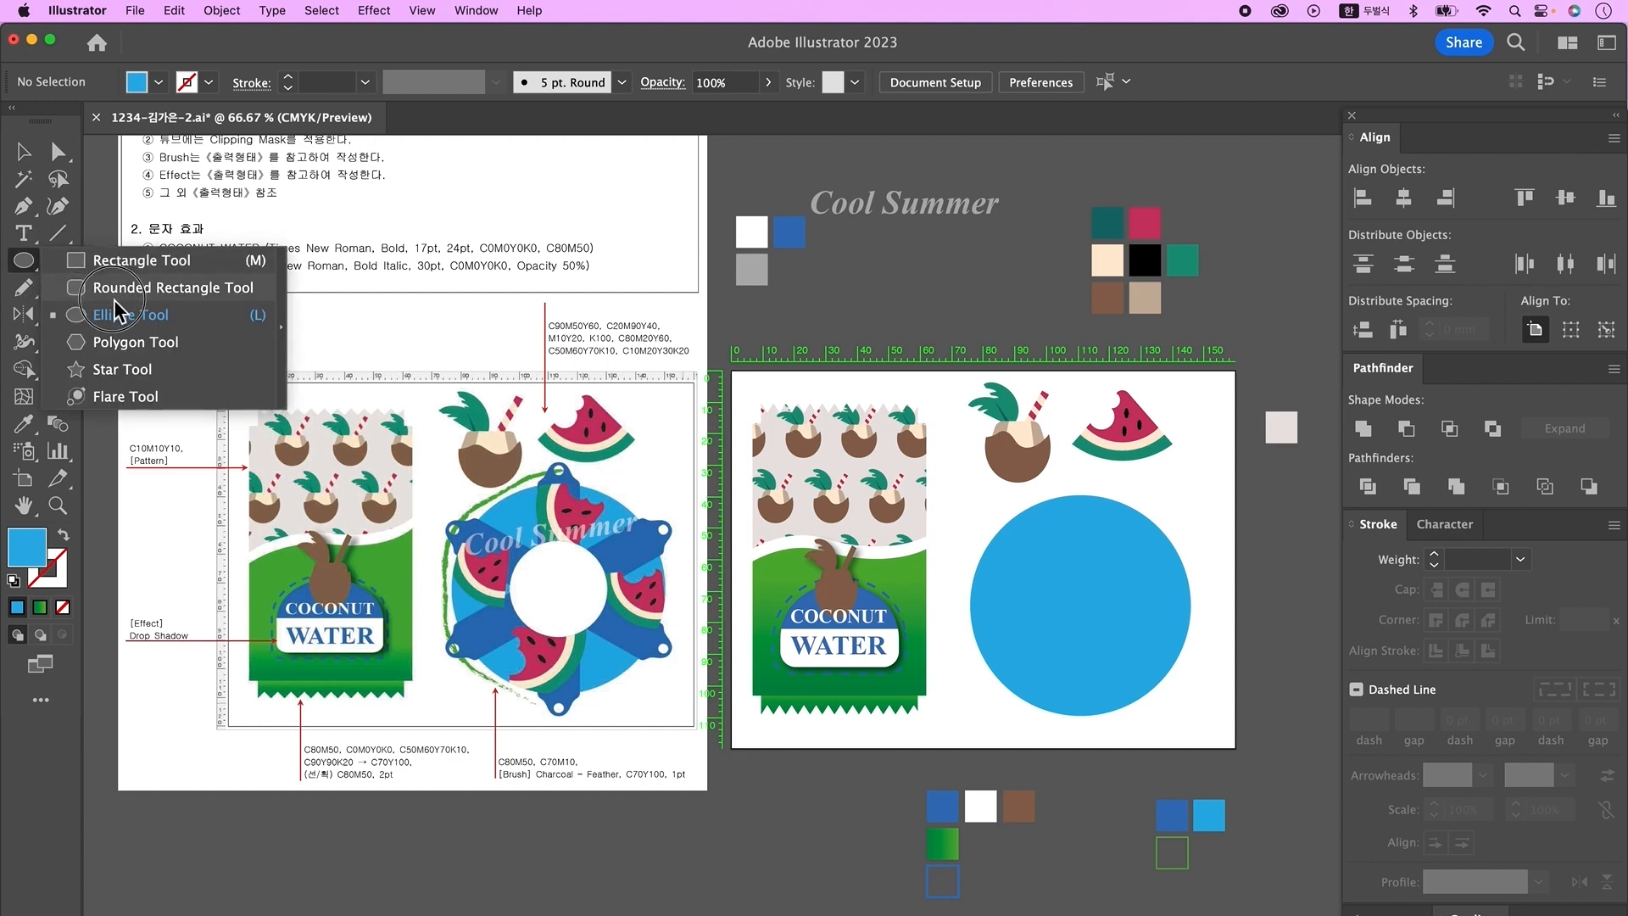
pyautogui.click(127, 260)
pyautogui.moveTo(1072, 487); pyautogui.dragTo(1117, 590)
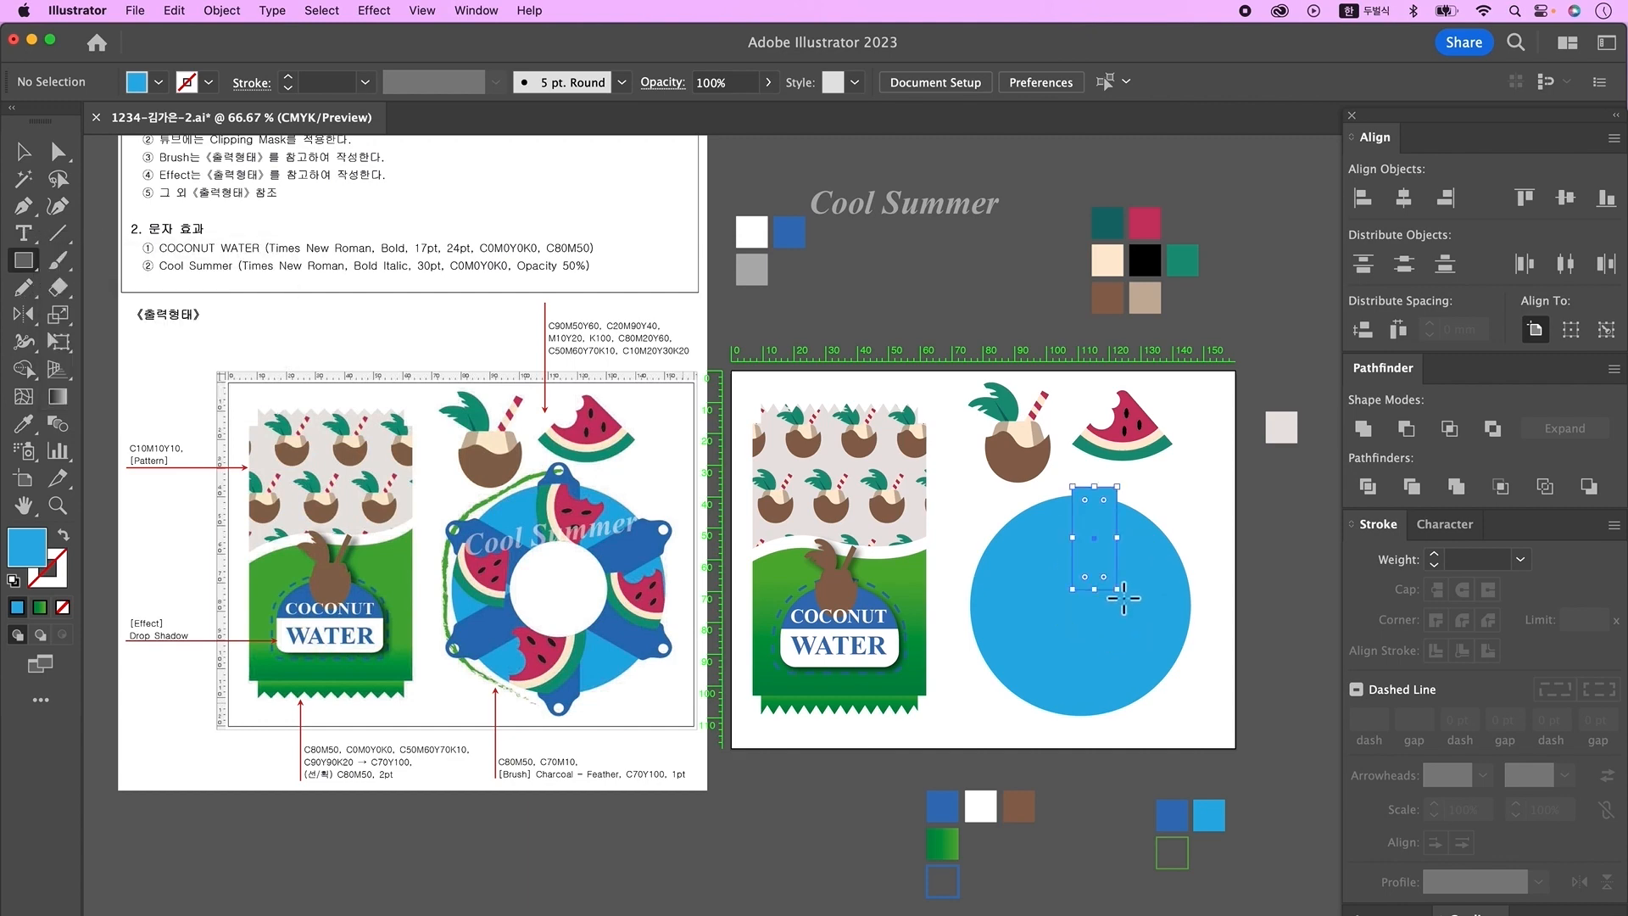
pyautogui.press('i')
pyautogui.click(1167, 829)
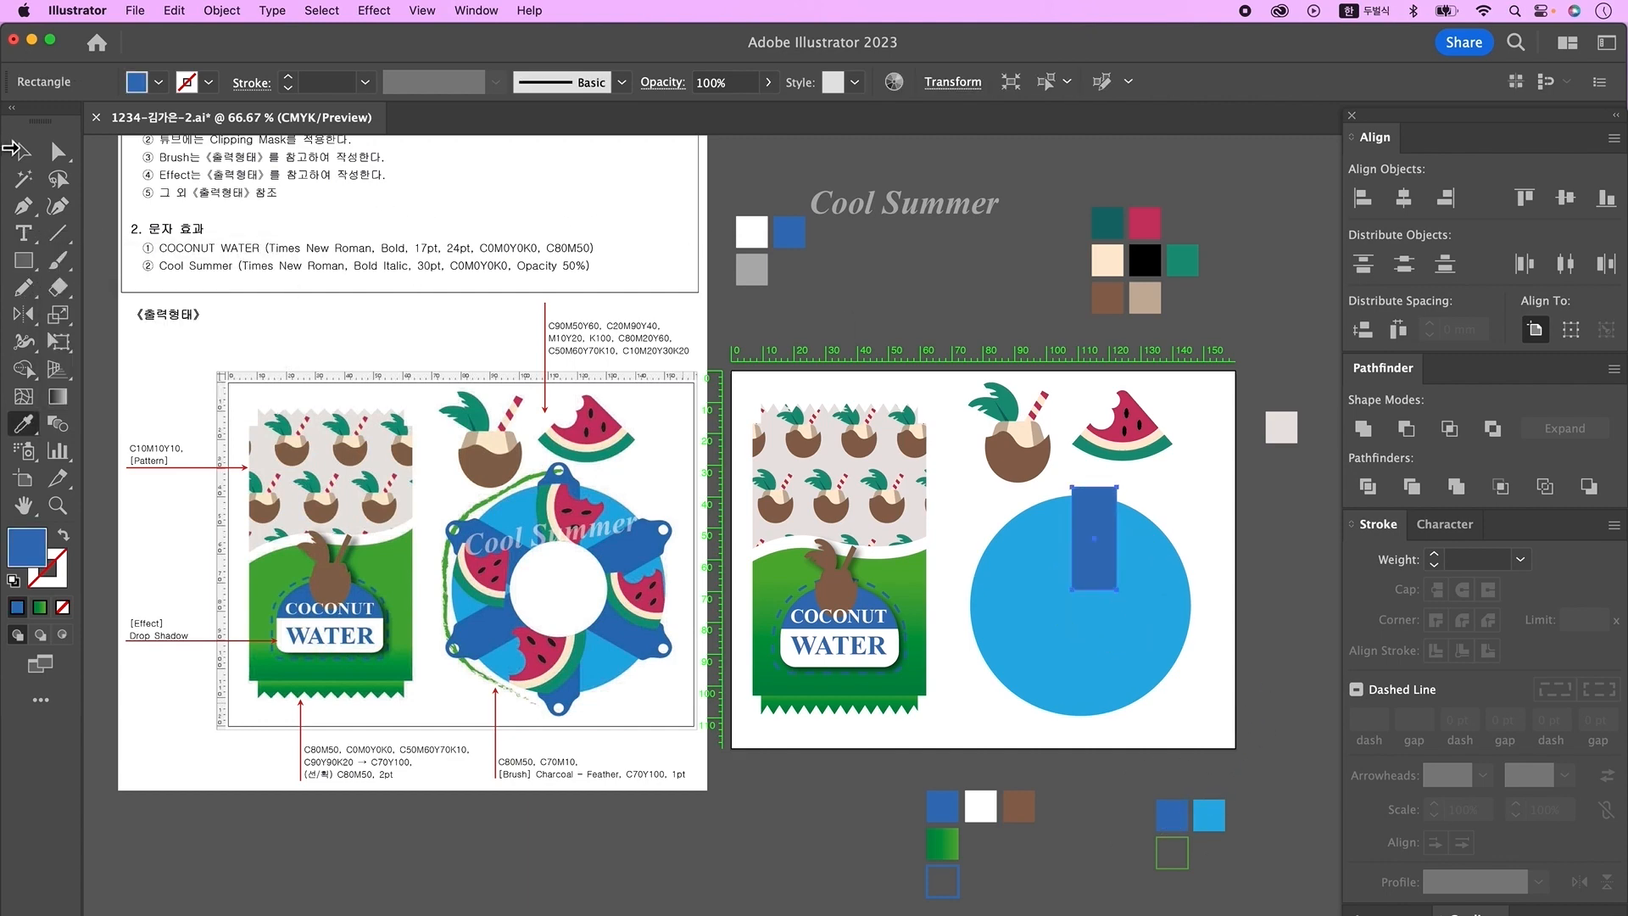
pyautogui.click(23, 151)
pyautogui.moveTo(1082, 514); pyautogui.dragTo(1067, 510)
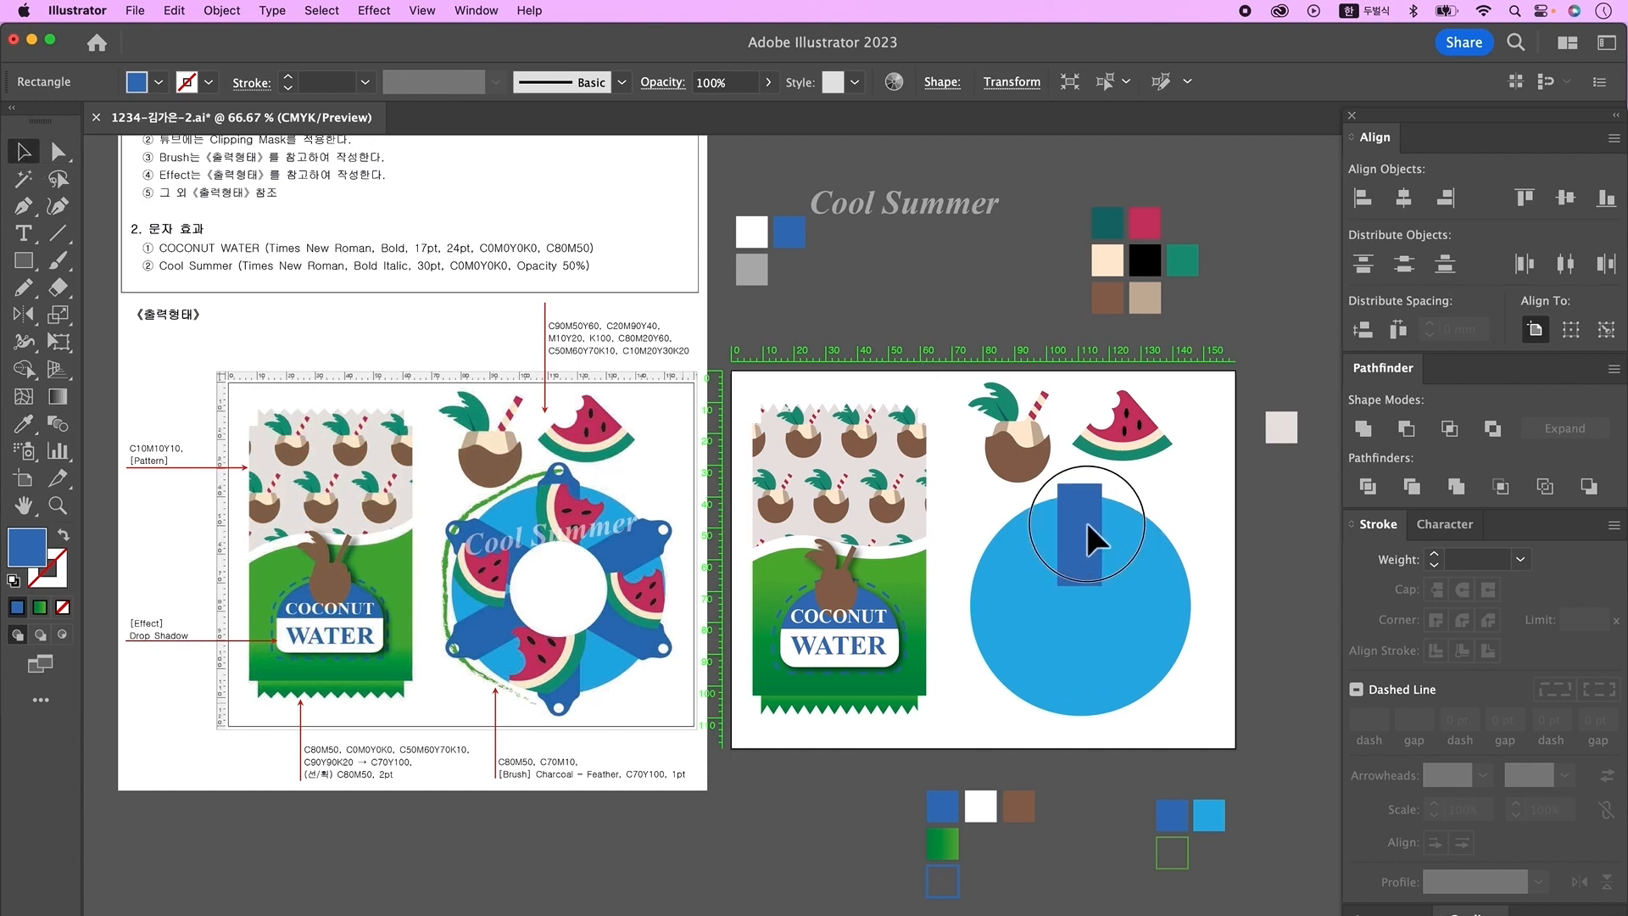
# - Draw a dark-blue ellipse about 9.2 mm wide and 11 mm high over the vertical rectangle's upper edge and centre the two horizontally
pyautogui.click(23, 260)
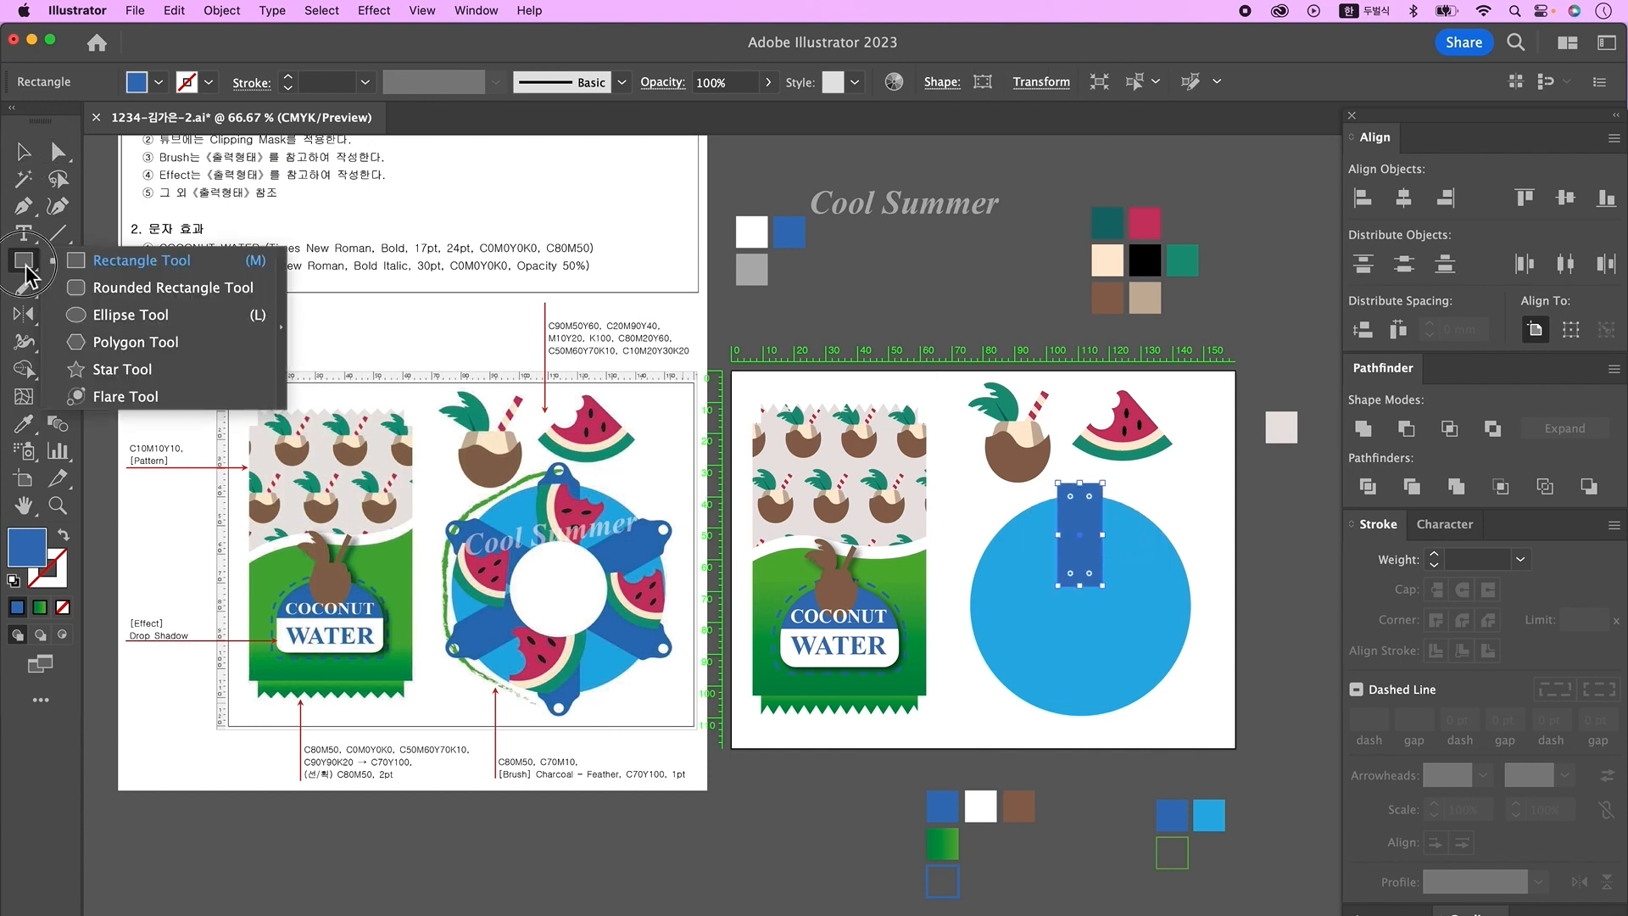
pyautogui.click(113, 319)
pyautogui.moveTo(1079, 477); pyautogui.dragTo(1092, 491)
pyautogui.moveTo(1141, 566); pyautogui.dragTo(1146, 574)
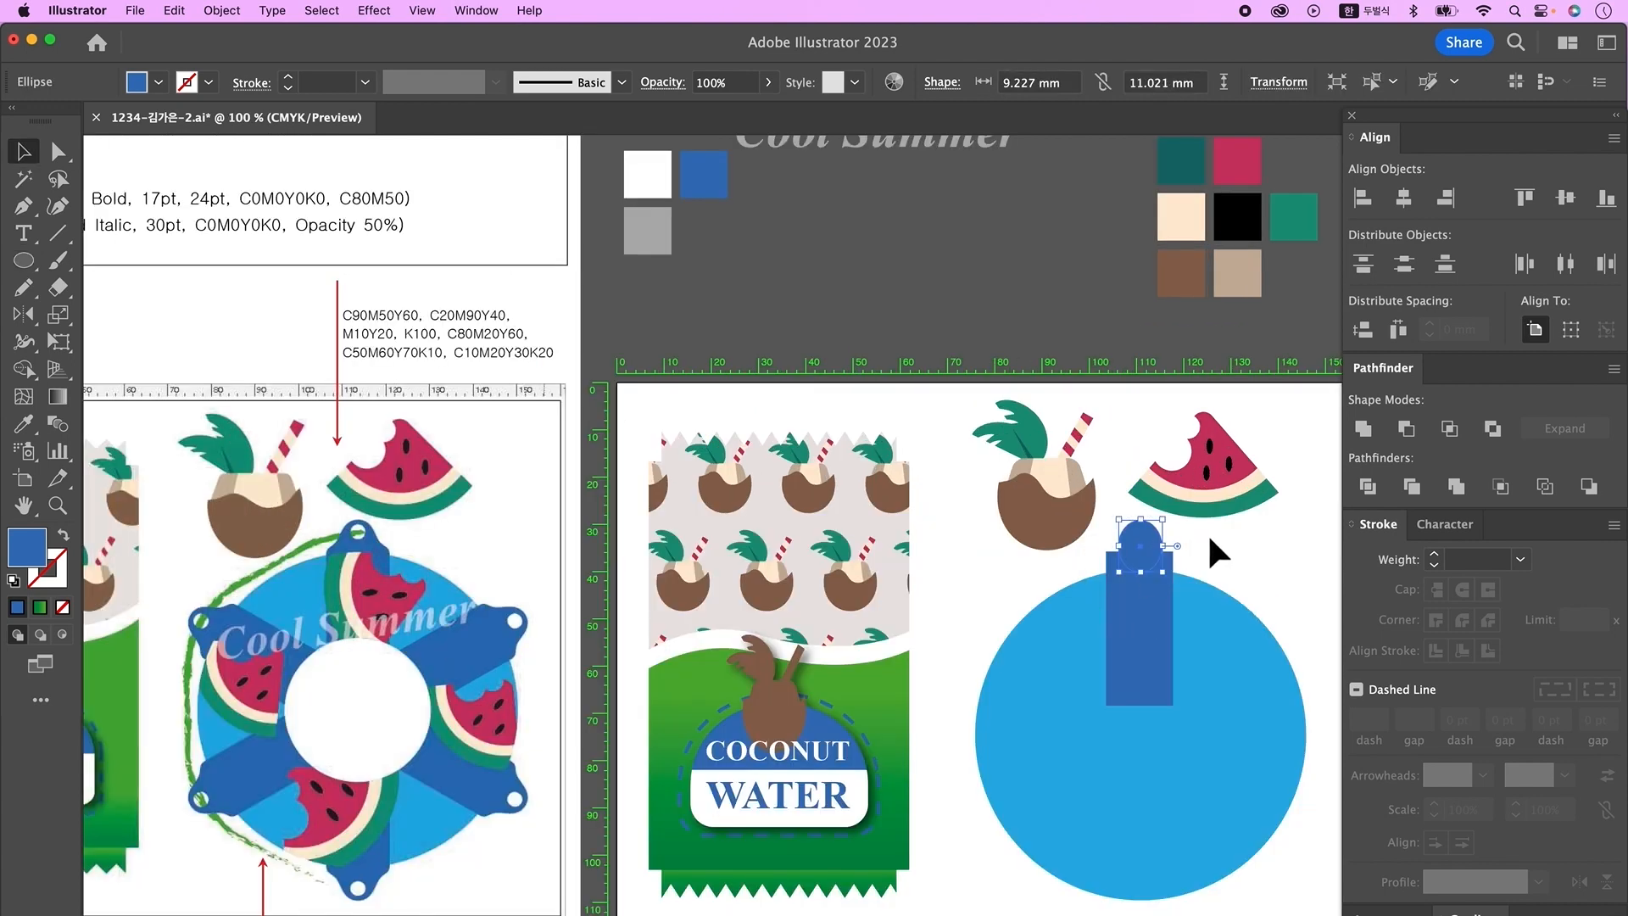
pyautogui.click(1245, 551)
pyautogui.moveTo(1146, 535); pyautogui.dragTo(1141, 540)
pyautogui.keyDown('shift'); pyautogui.click(1152, 600); pyautogui.keyUp('shift')
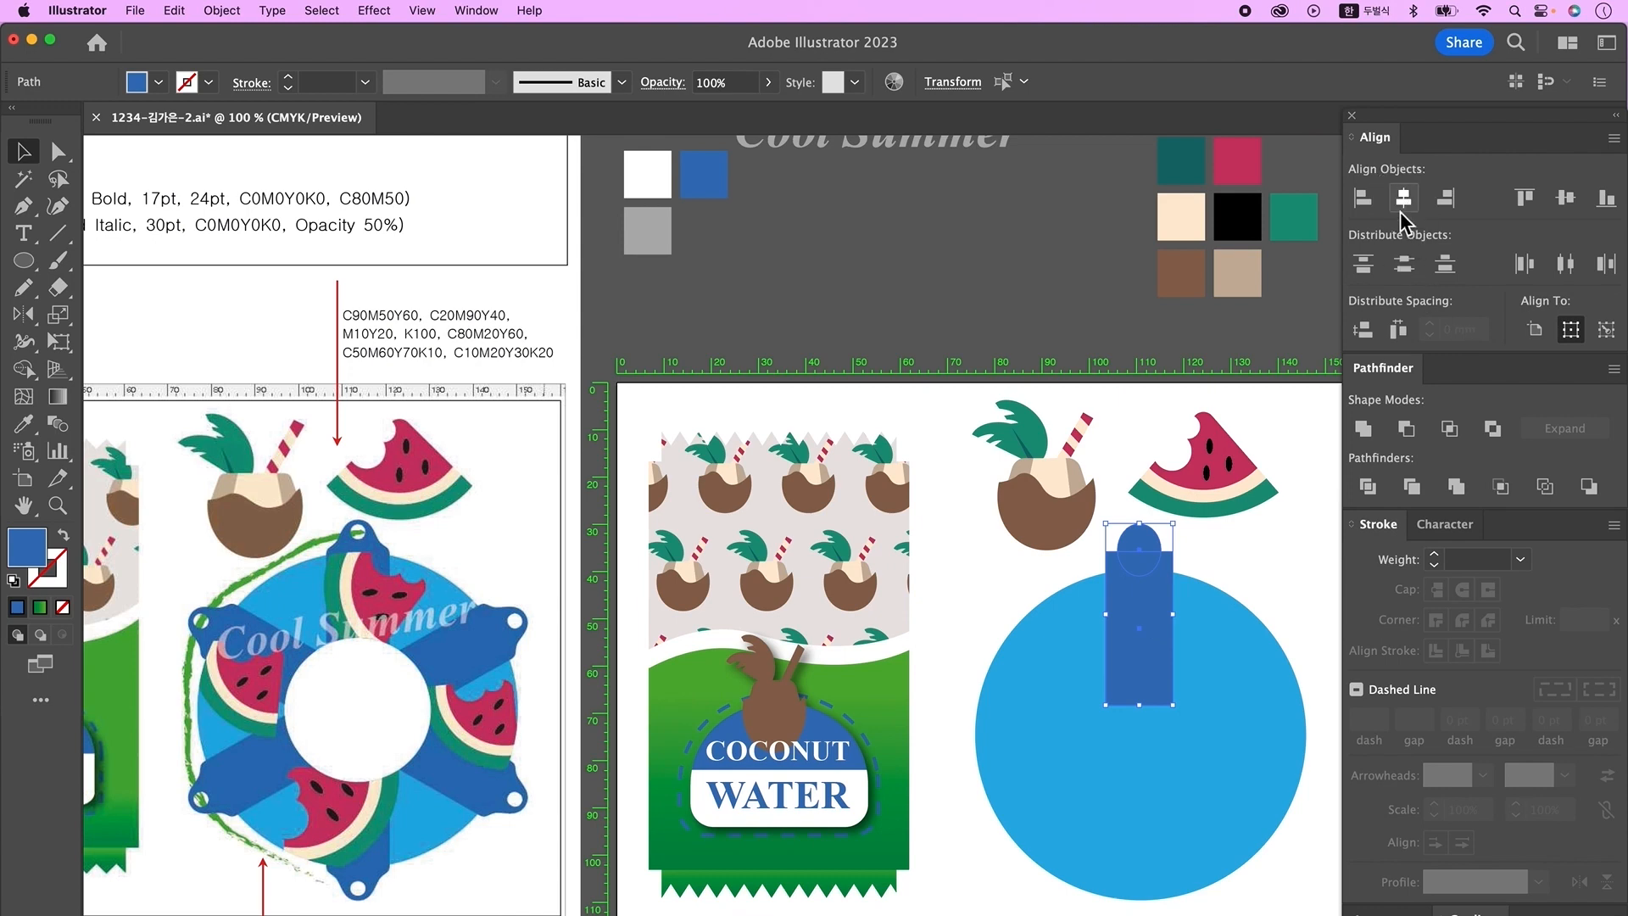
pyautogui.click(1254, 548)
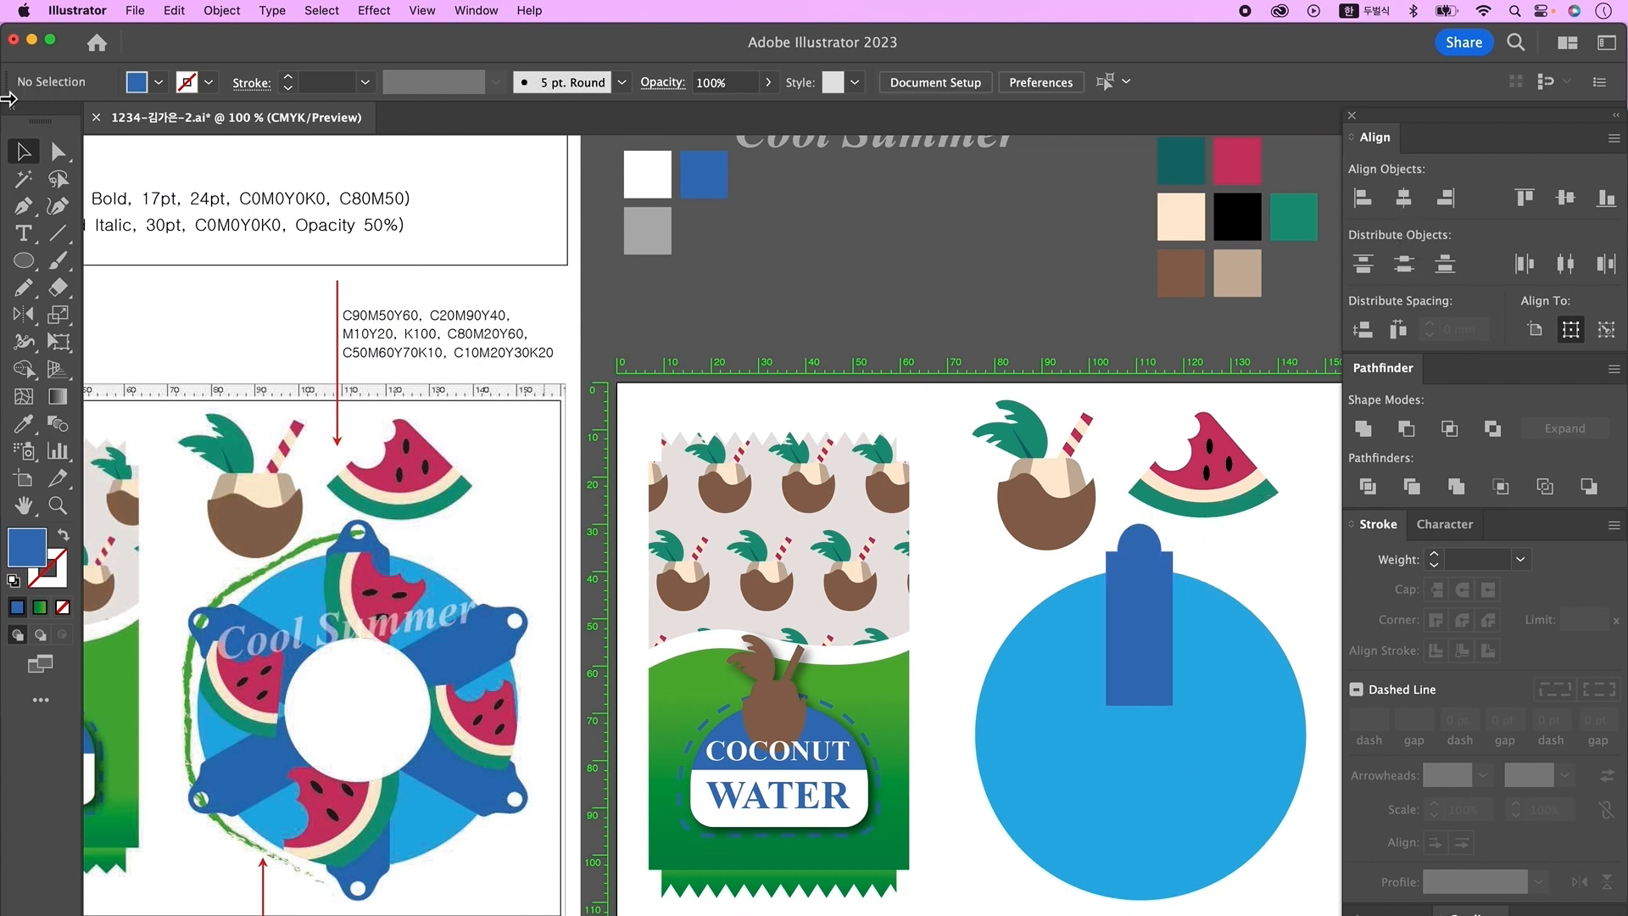
# - Draw a small dark-blue shape with the Pen tool to form sloping shoulders between the rectangle's upper corners and the ellipse
pyautogui.click(25, 209)
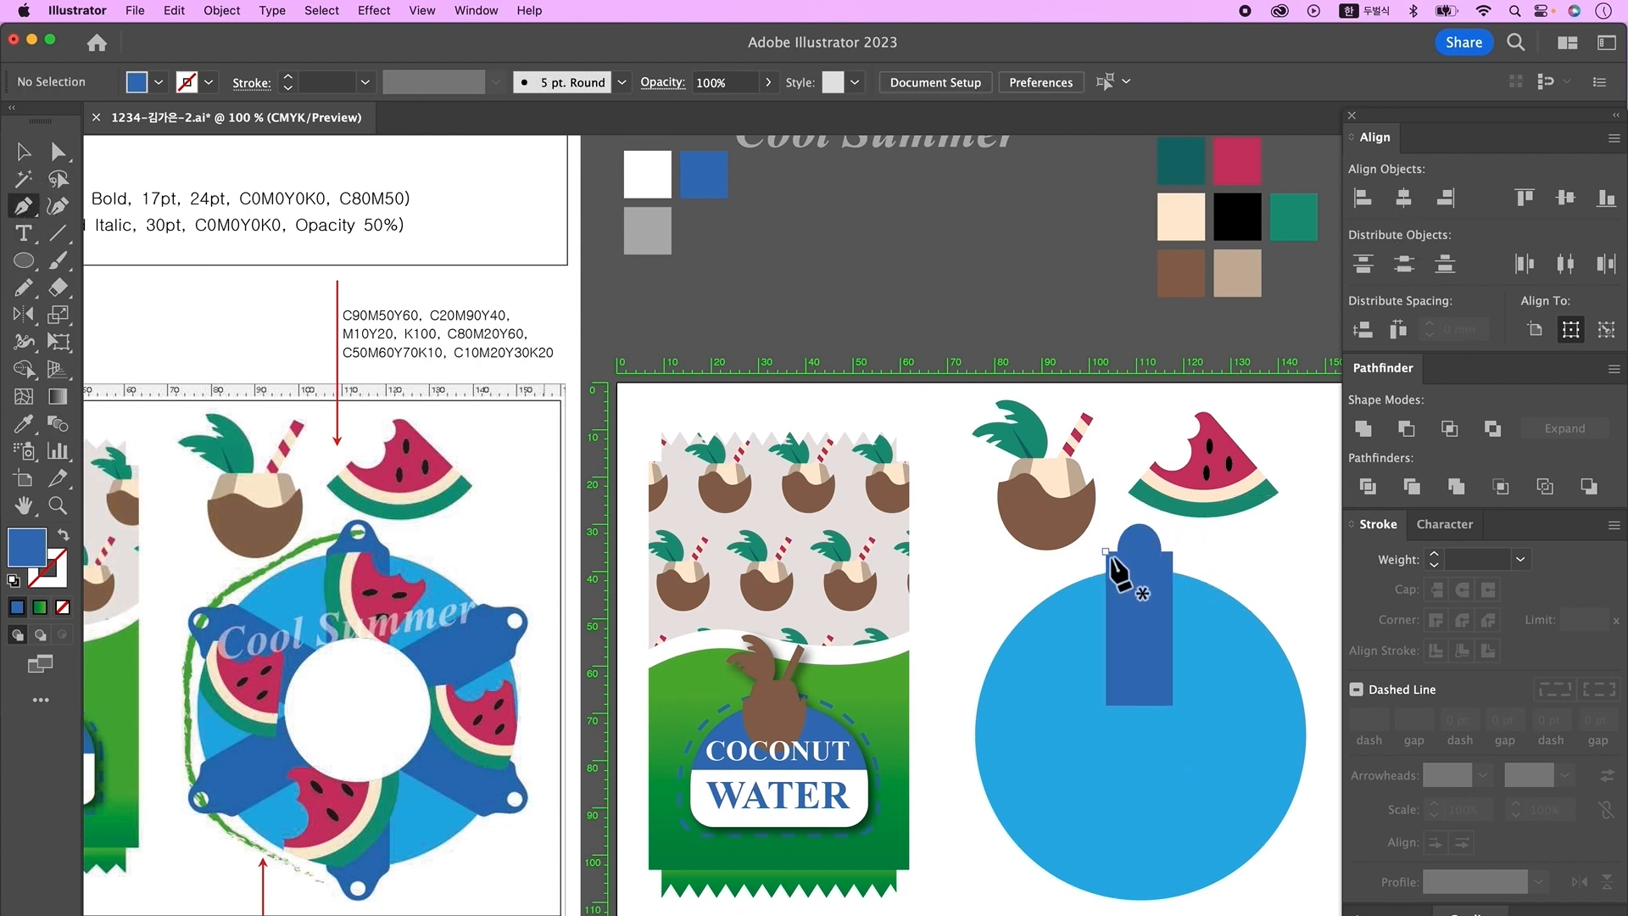
pyautogui.click(1129, 545)
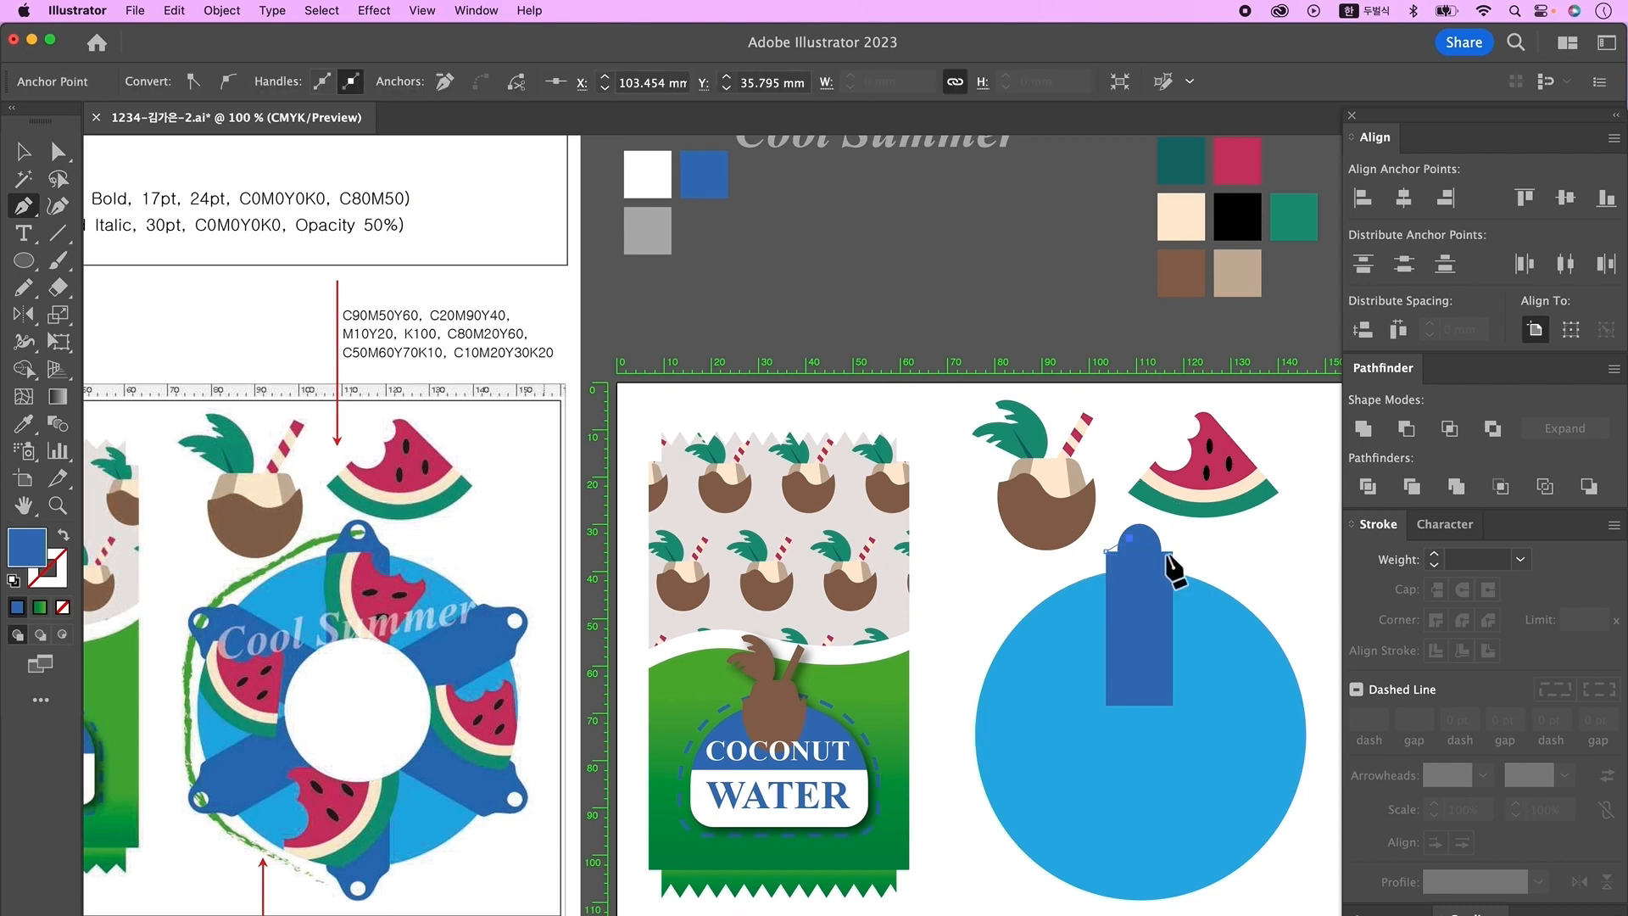
pyautogui.press('Escape')
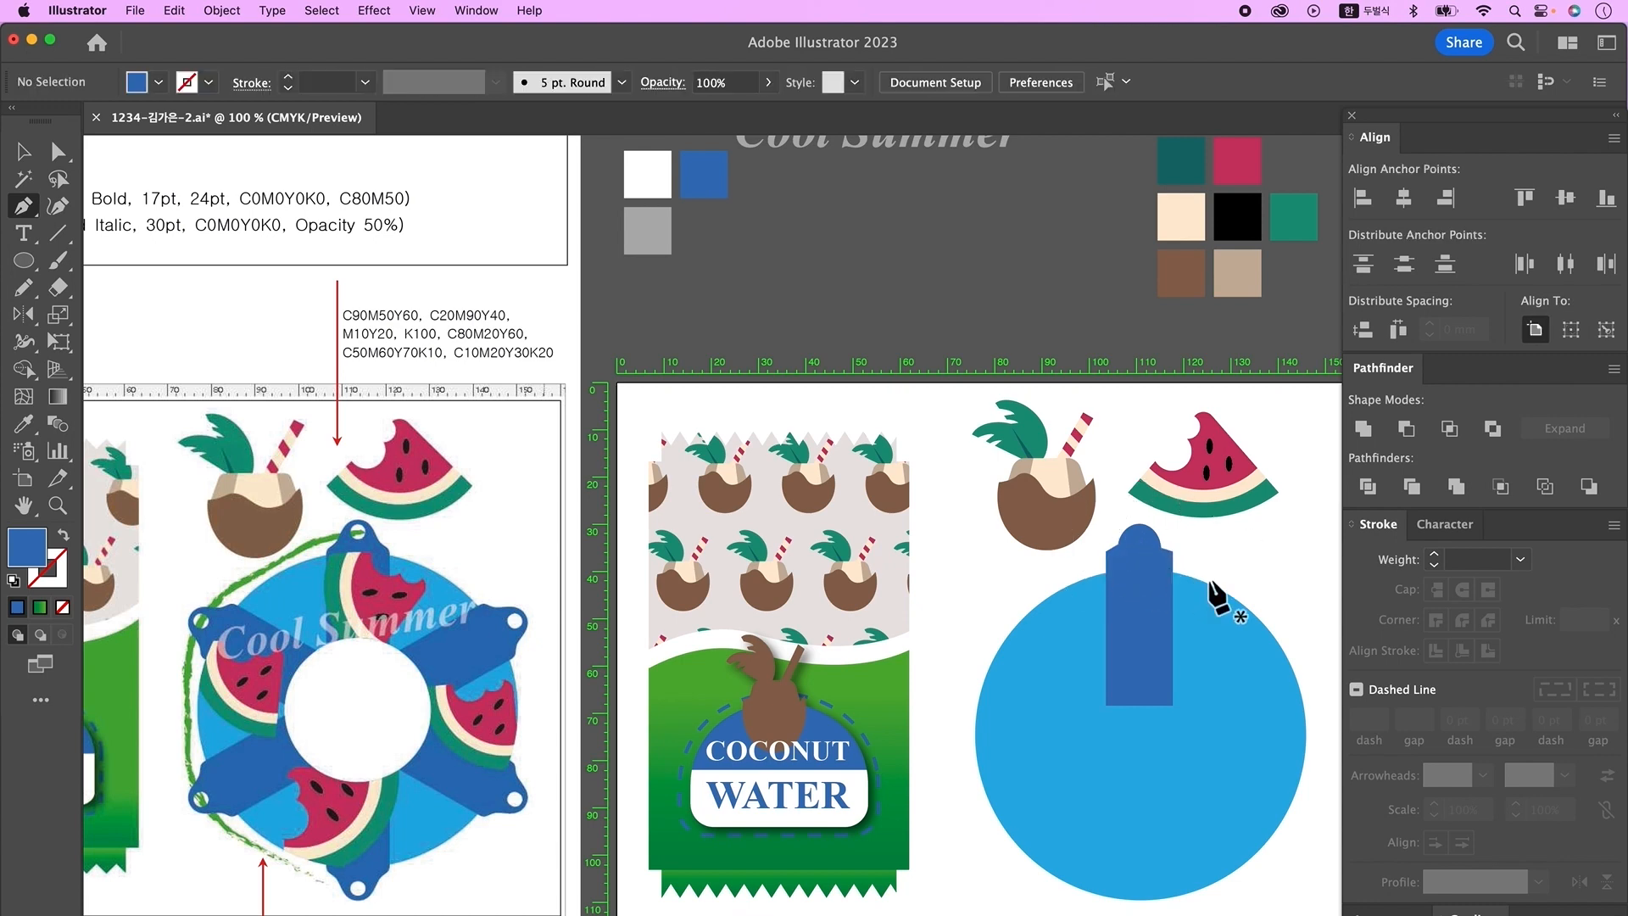
pyautogui.press('a')
pyautogui.click(1140, 539)
pyautogui.click(1231, 547)
# - Unite the rectangle, ellipse and shoulder shape into a single tab
pyautogui.press('v')
pyautogui.moveTo(1231, 547); pyautogui.dragTo(1150, 565)
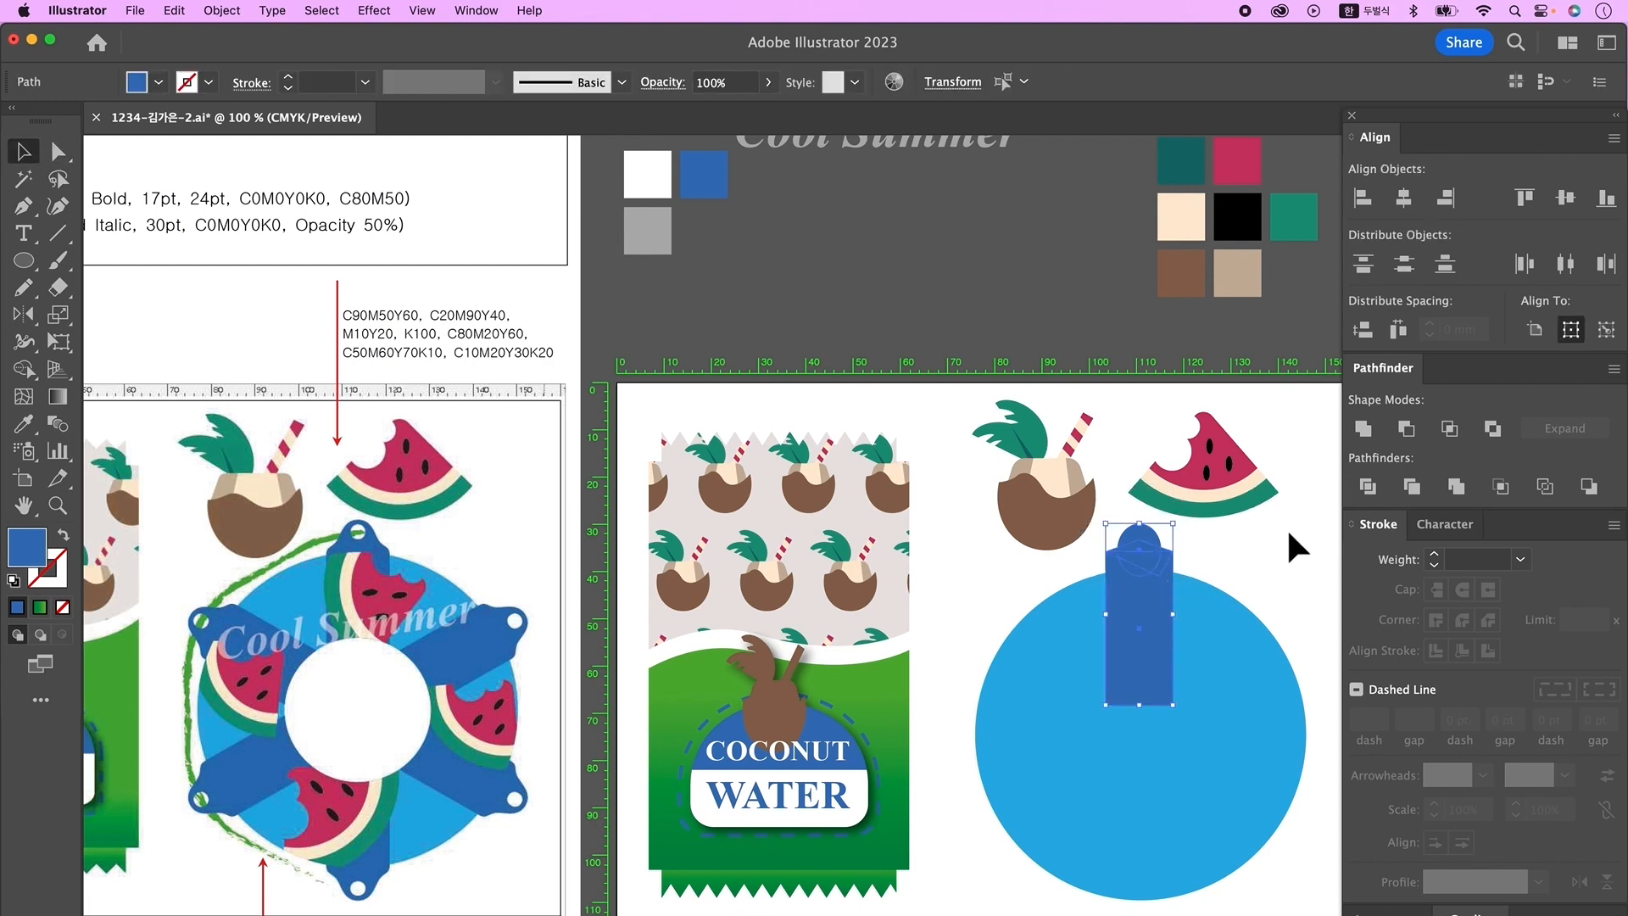
pyautogui.click(1370, 438)
pyautogui.click(1264, 560)
# - Draw a circle about 4.8 mm wide in the tab's rounded end, apply the default fill and stroke, and centre it horizontally on the tab
pyautogui.press('l')
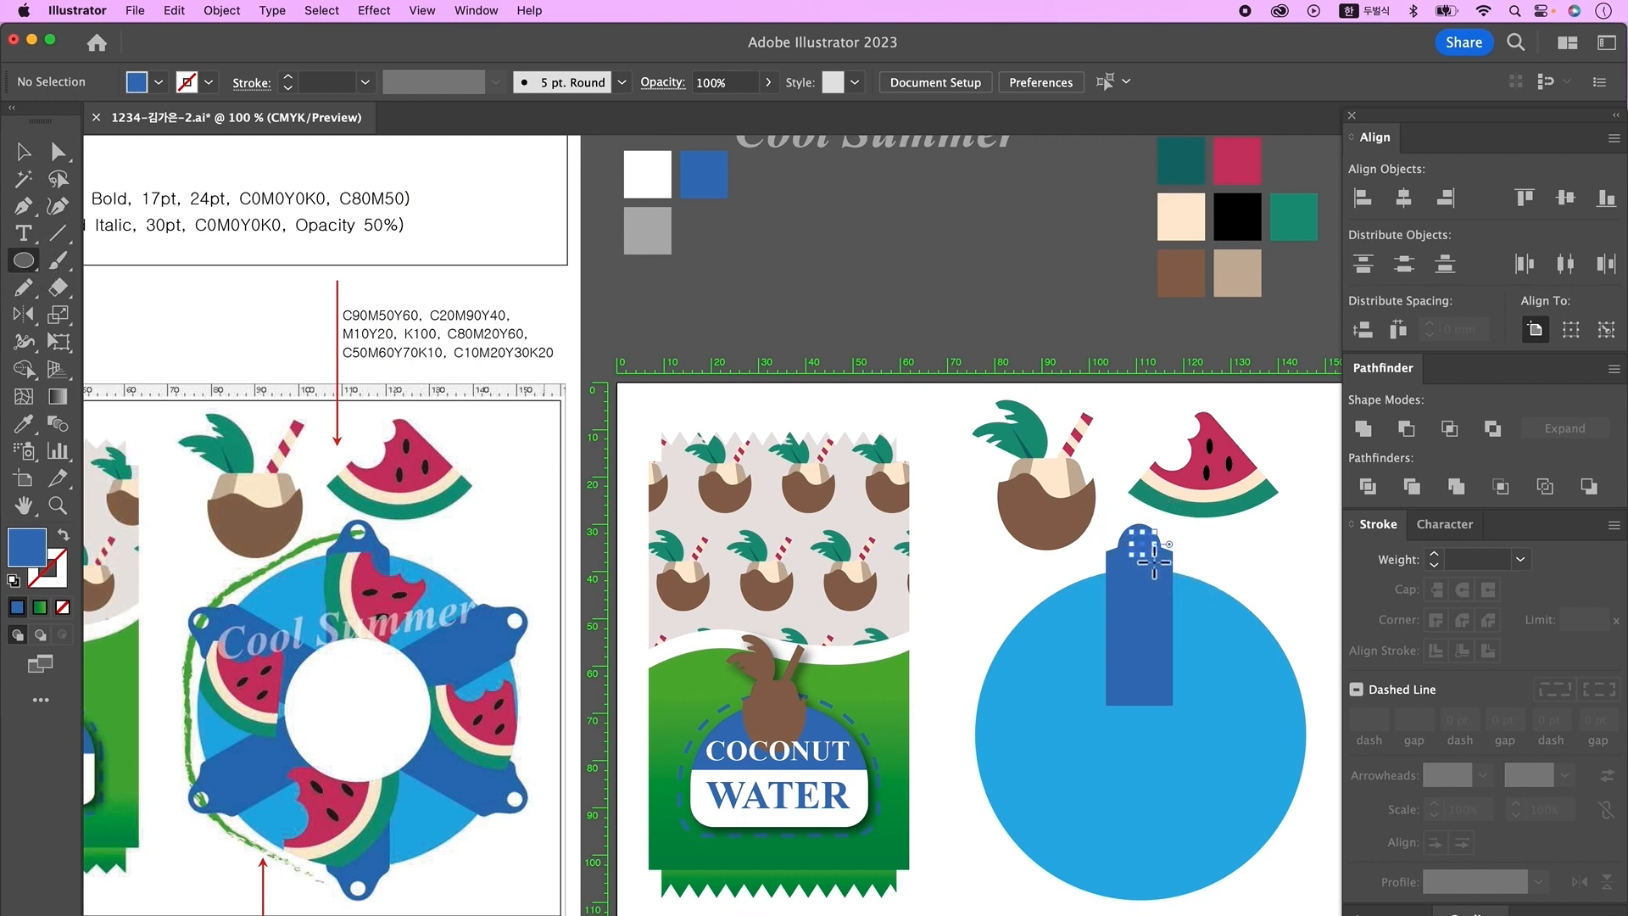
pyautogui.moveTo(1153, 556); pyautogui.dragTo(1132, 533)
pyautogui.press('d')
pyautogui.press('v')
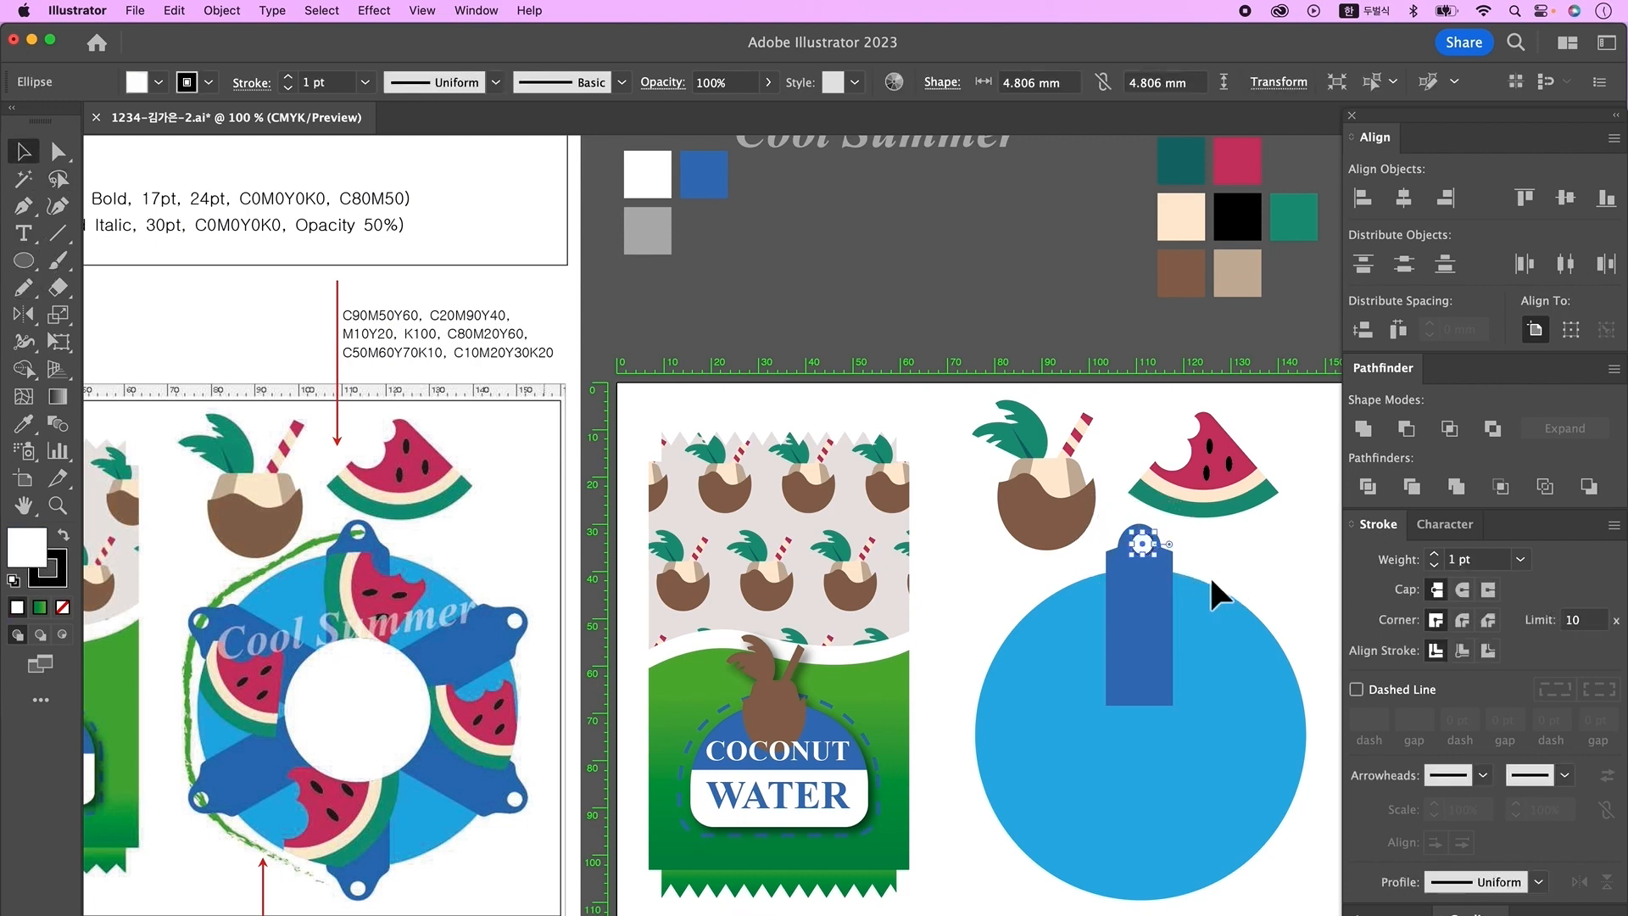
pyautogui.keyDown('shift'); pyautogui.click(1138, 573); pyautogui.keyUp('shift')
pyautogui.click(1404, 197)
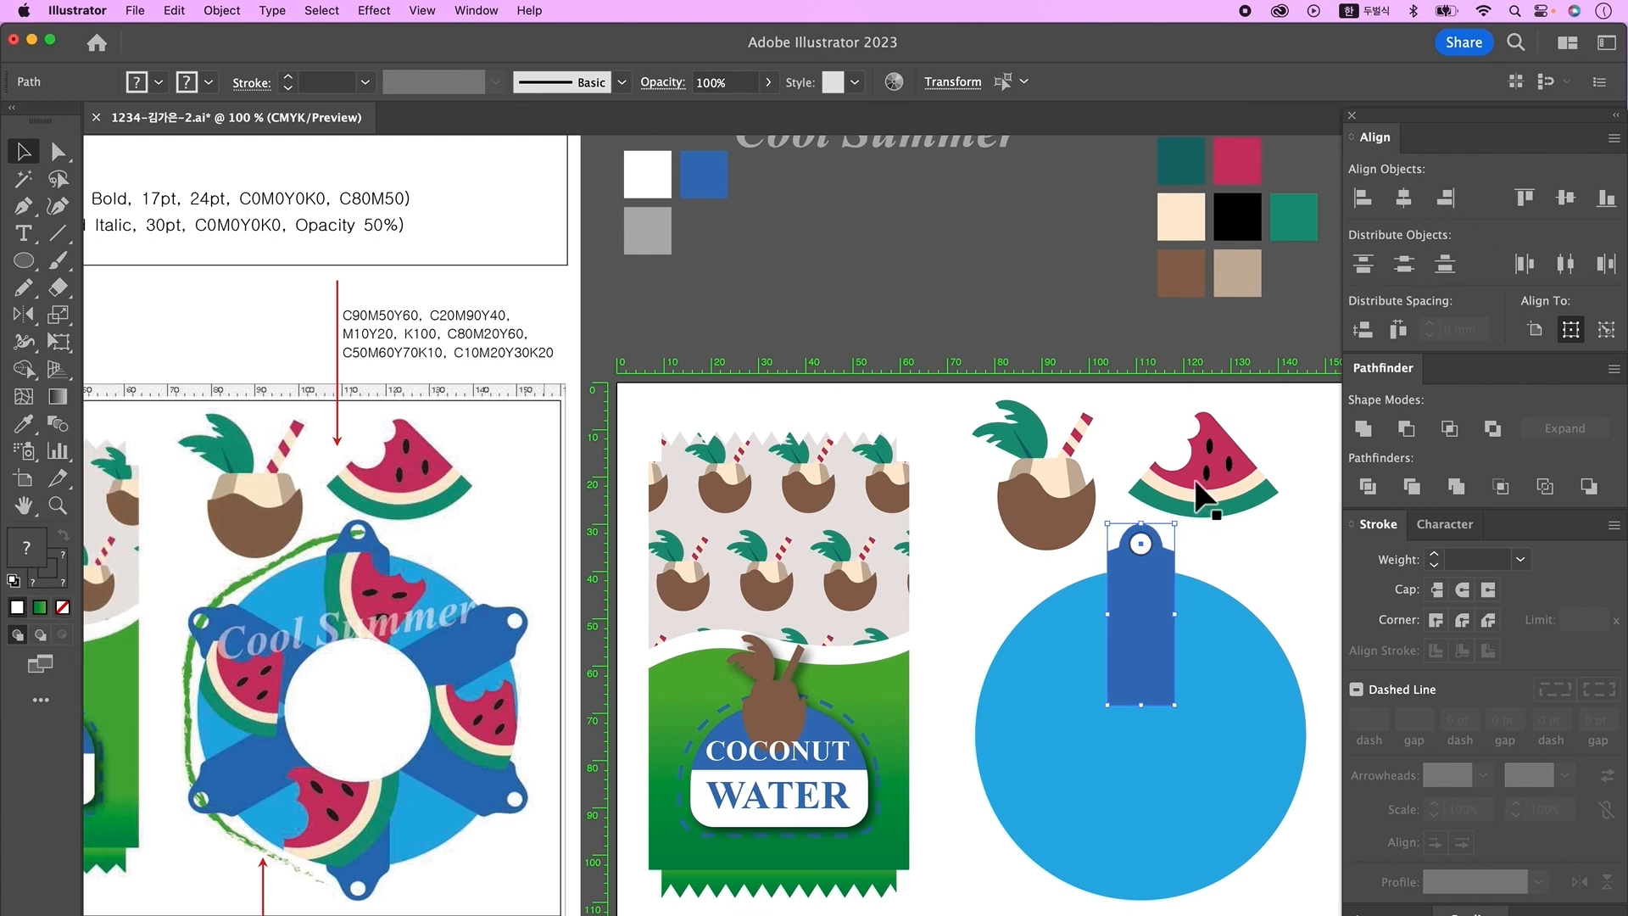
# - Divide the tab with the small circle, ungroup the result and delete the circle piece to leave a hole
pyautogui.click(1141, 544)
pyautogui.moveTo(1142, 556); pyautogui.dragTo(1152, 561)
pyautogui.keyDown('shift'); pyautogui.click(1138, 632); pyautogui.keyUp('shift')
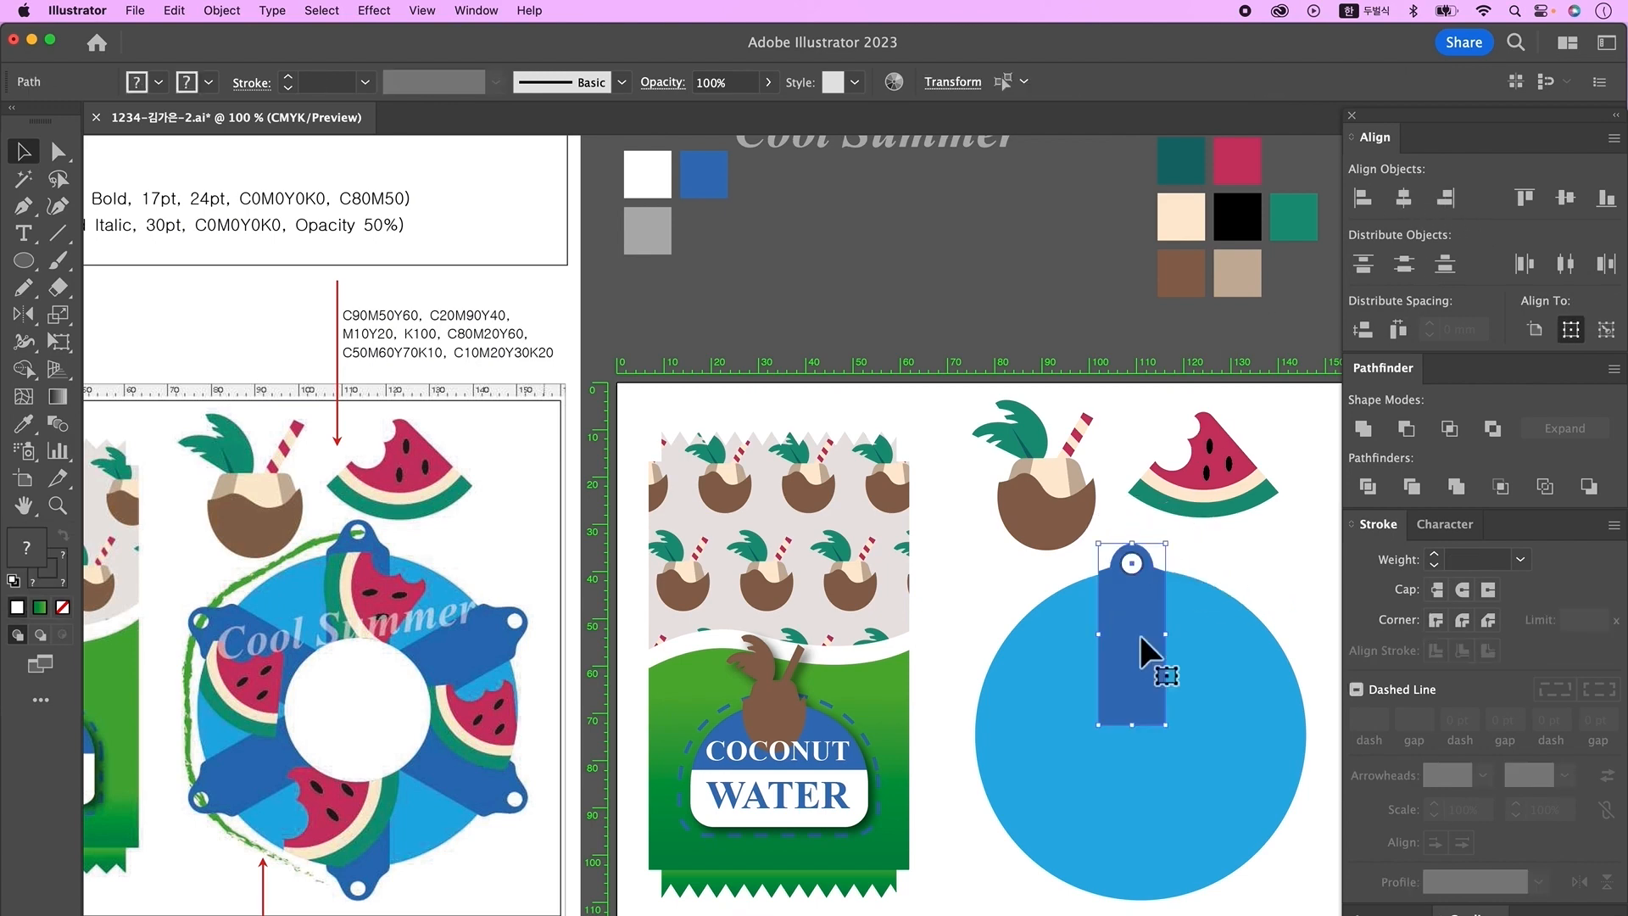
pyautogui.click(1368, 486)
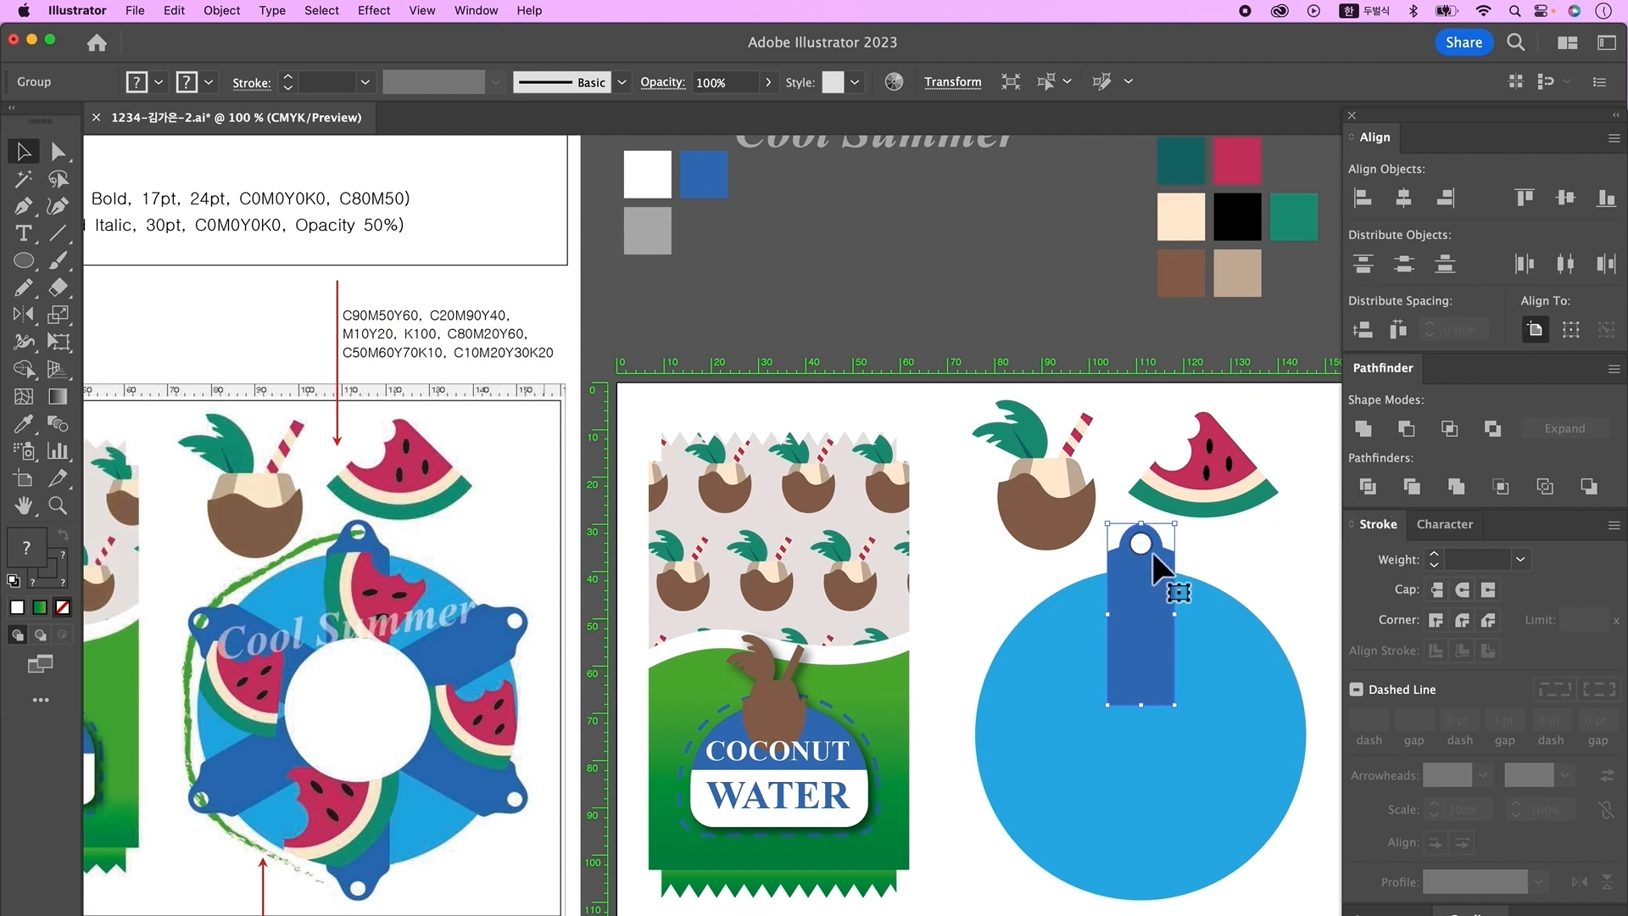
pyautogui.rightClick(1153, 551)
pyautogui.click(1189, 812)
pyautogui.click(1145, 547)
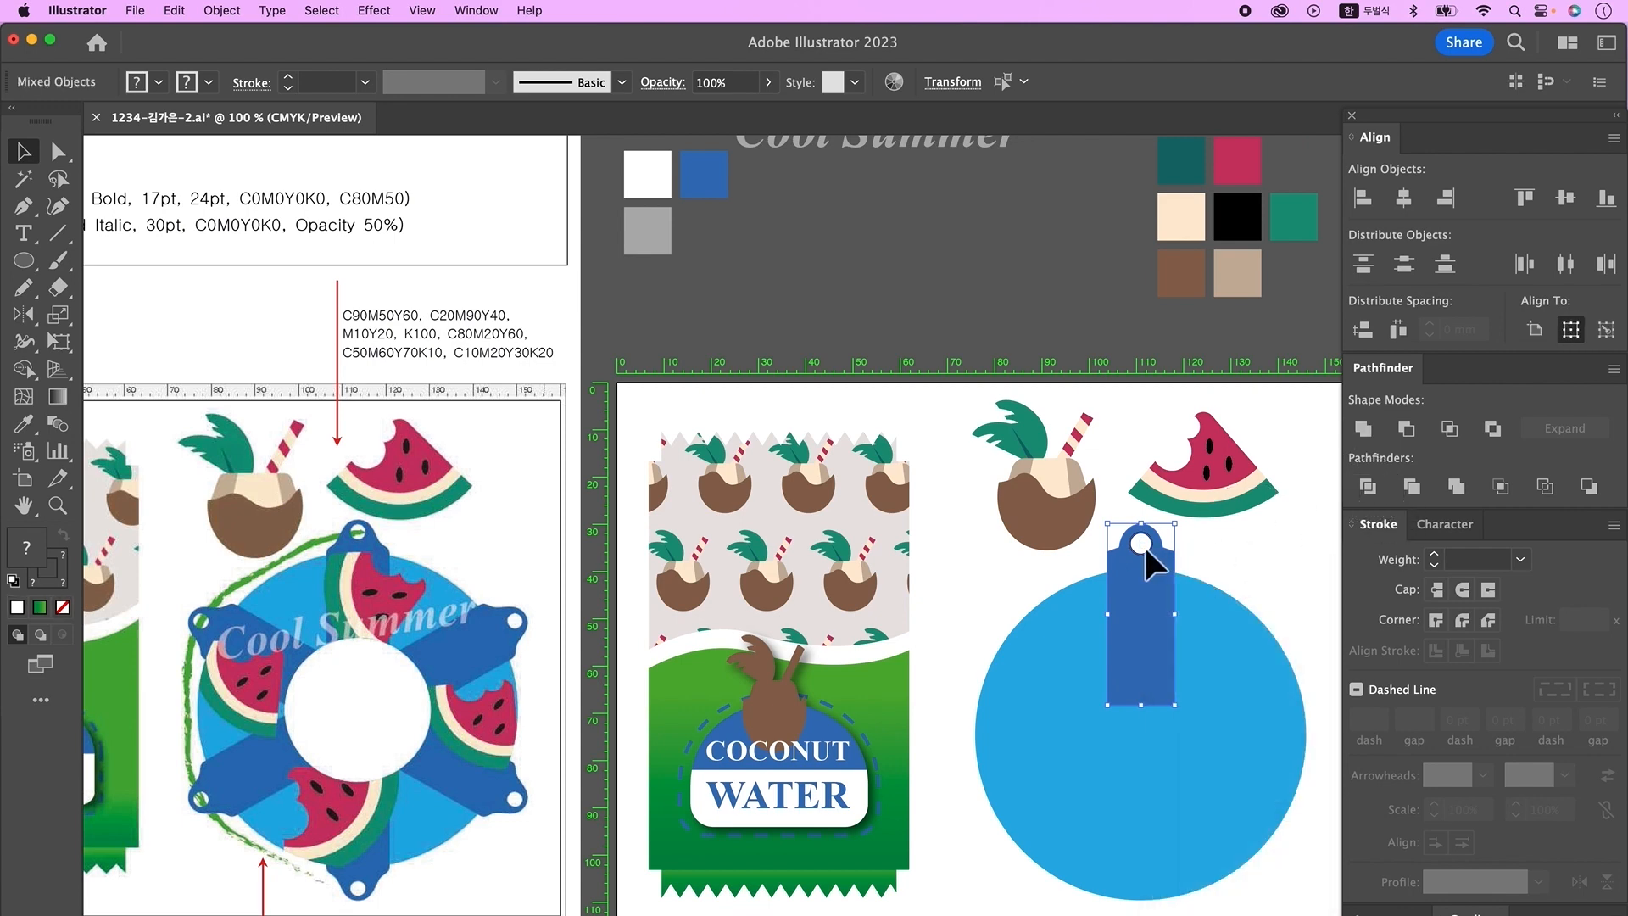
pyautogui.click(1148, 540)
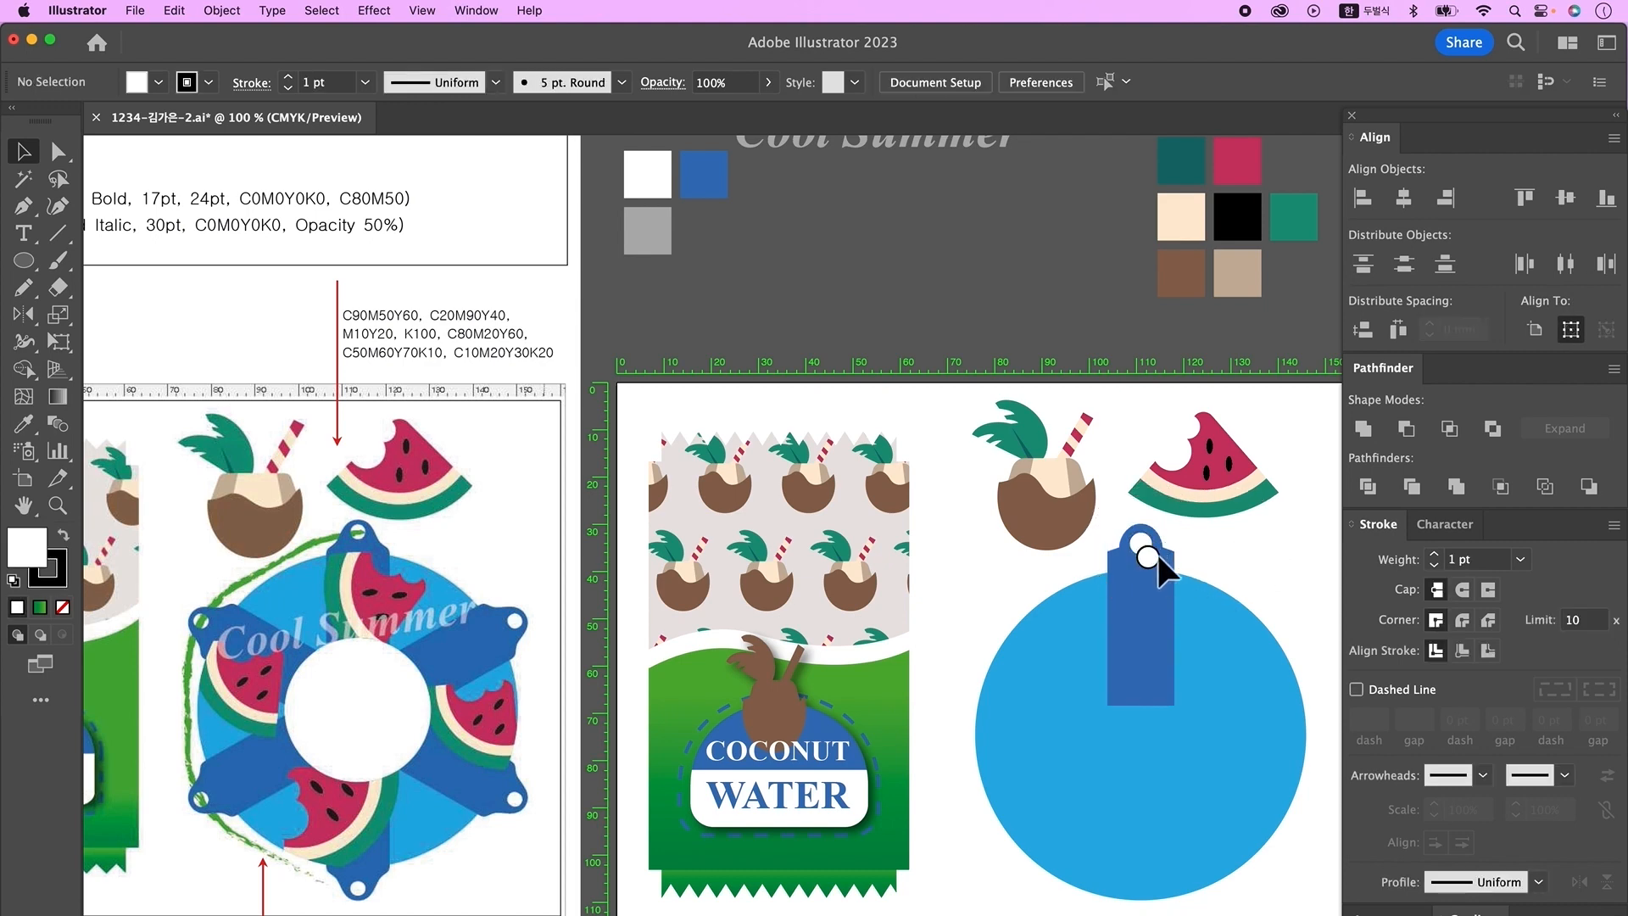
pyautogui.press('Delete')
pyautogui.click(1172, 592)
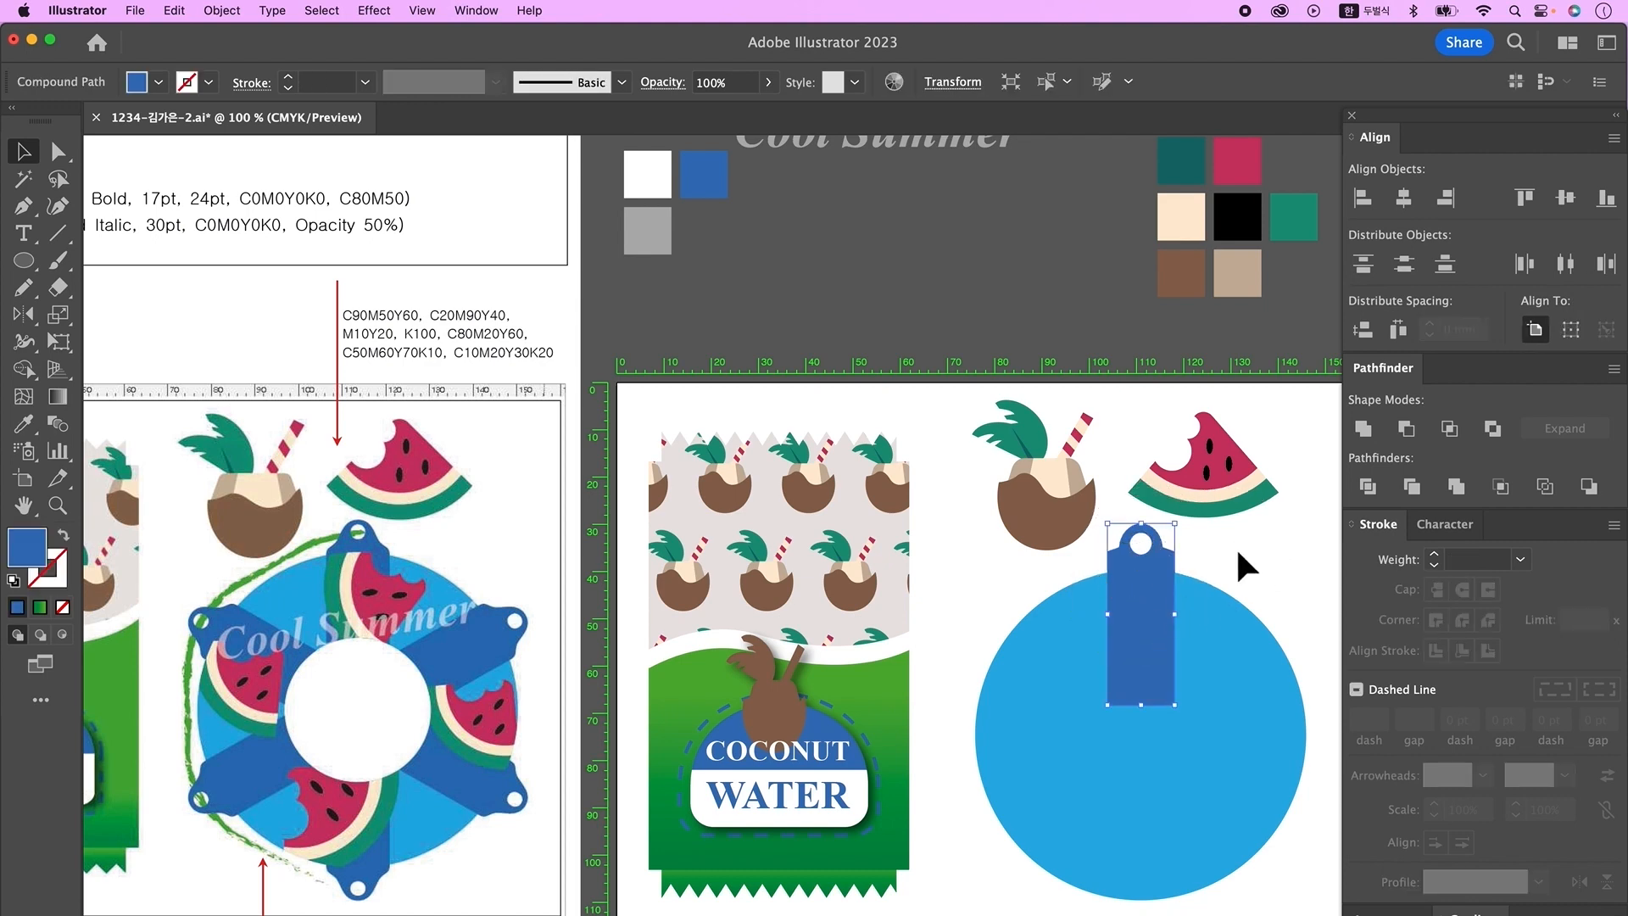
# - Centre the tab horizontally on the light-blue circle
pyautogui.press('super+minus')
pyautogui.keyDown('shift'); pyautogui.click(968, 614); pyautogui.keyUp('shift')
pyautogui.click(1404, 200)
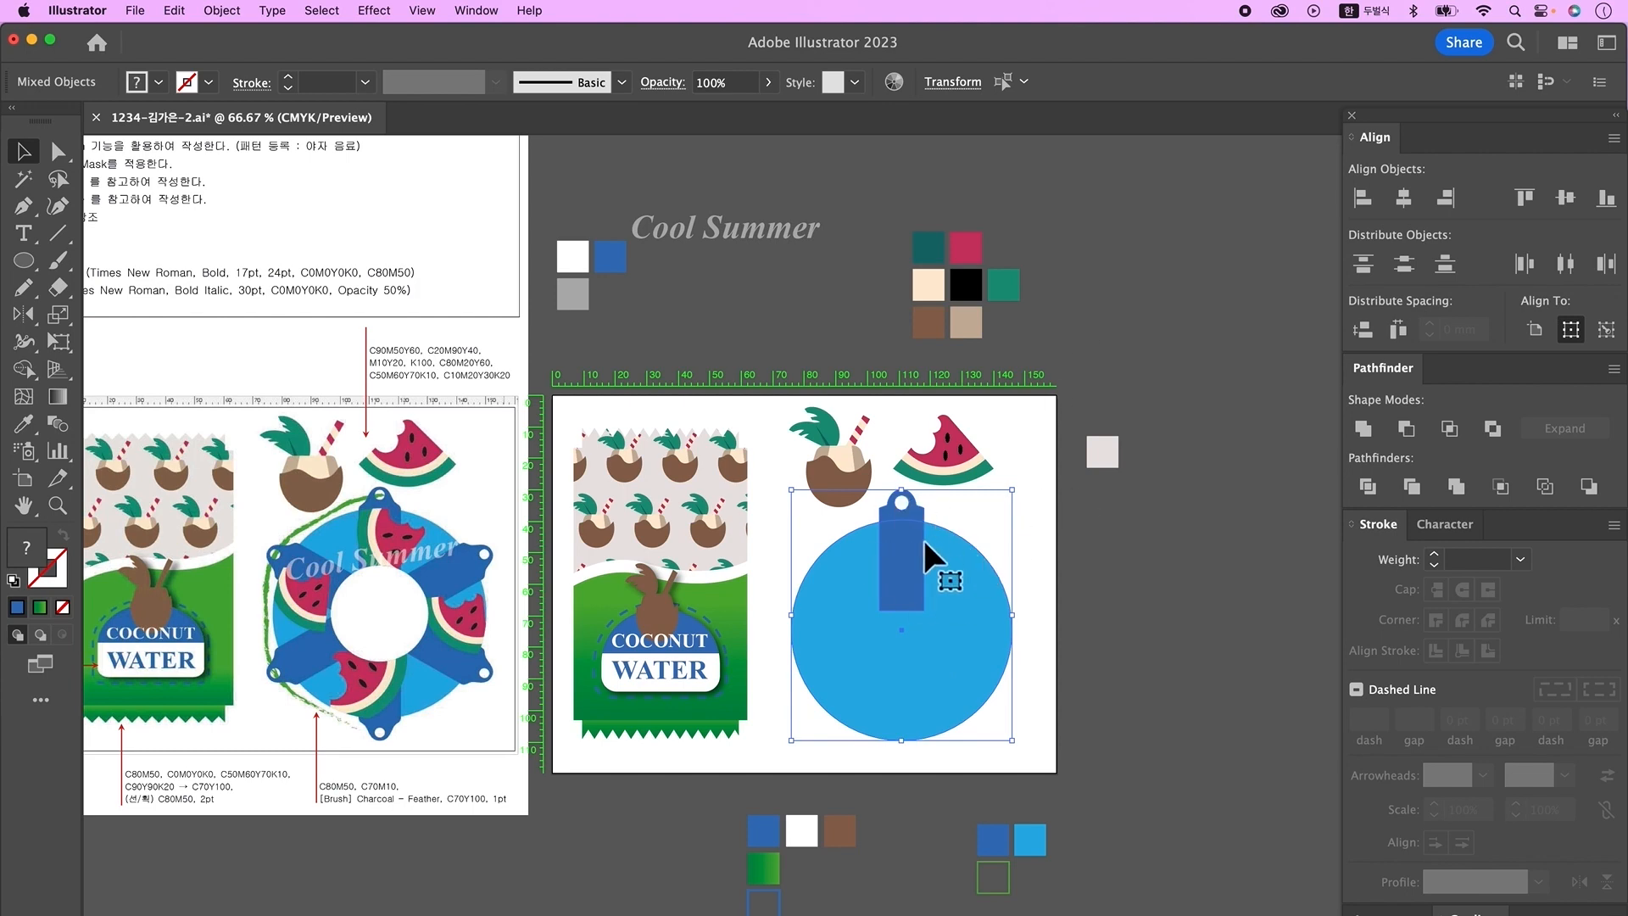
pyautogui.click(1107, 543)
# - Slightly round the tab's two outer shoulder corners with the Direct Selection tool
pyautogui.moveTo(766, 545); pyautogui.dragTo(1147, 646)
pyautogui.moveTo(1017, 714); pyautogui.dragTo(413, 675)
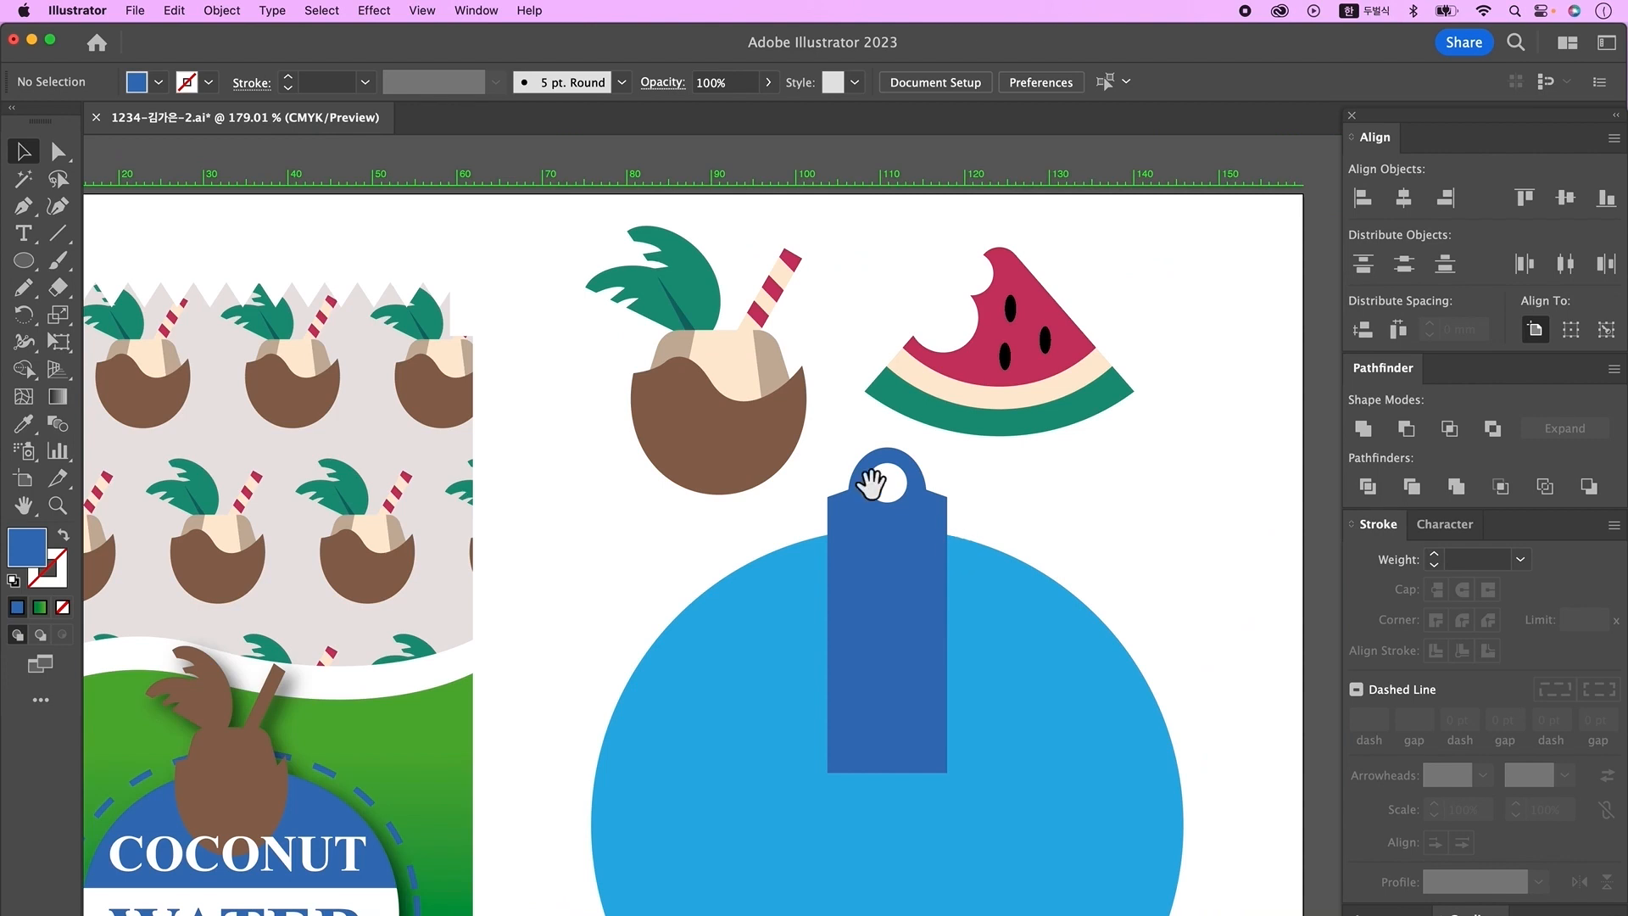
pyautogui.press('a')
pyautogui.click(894, 531)
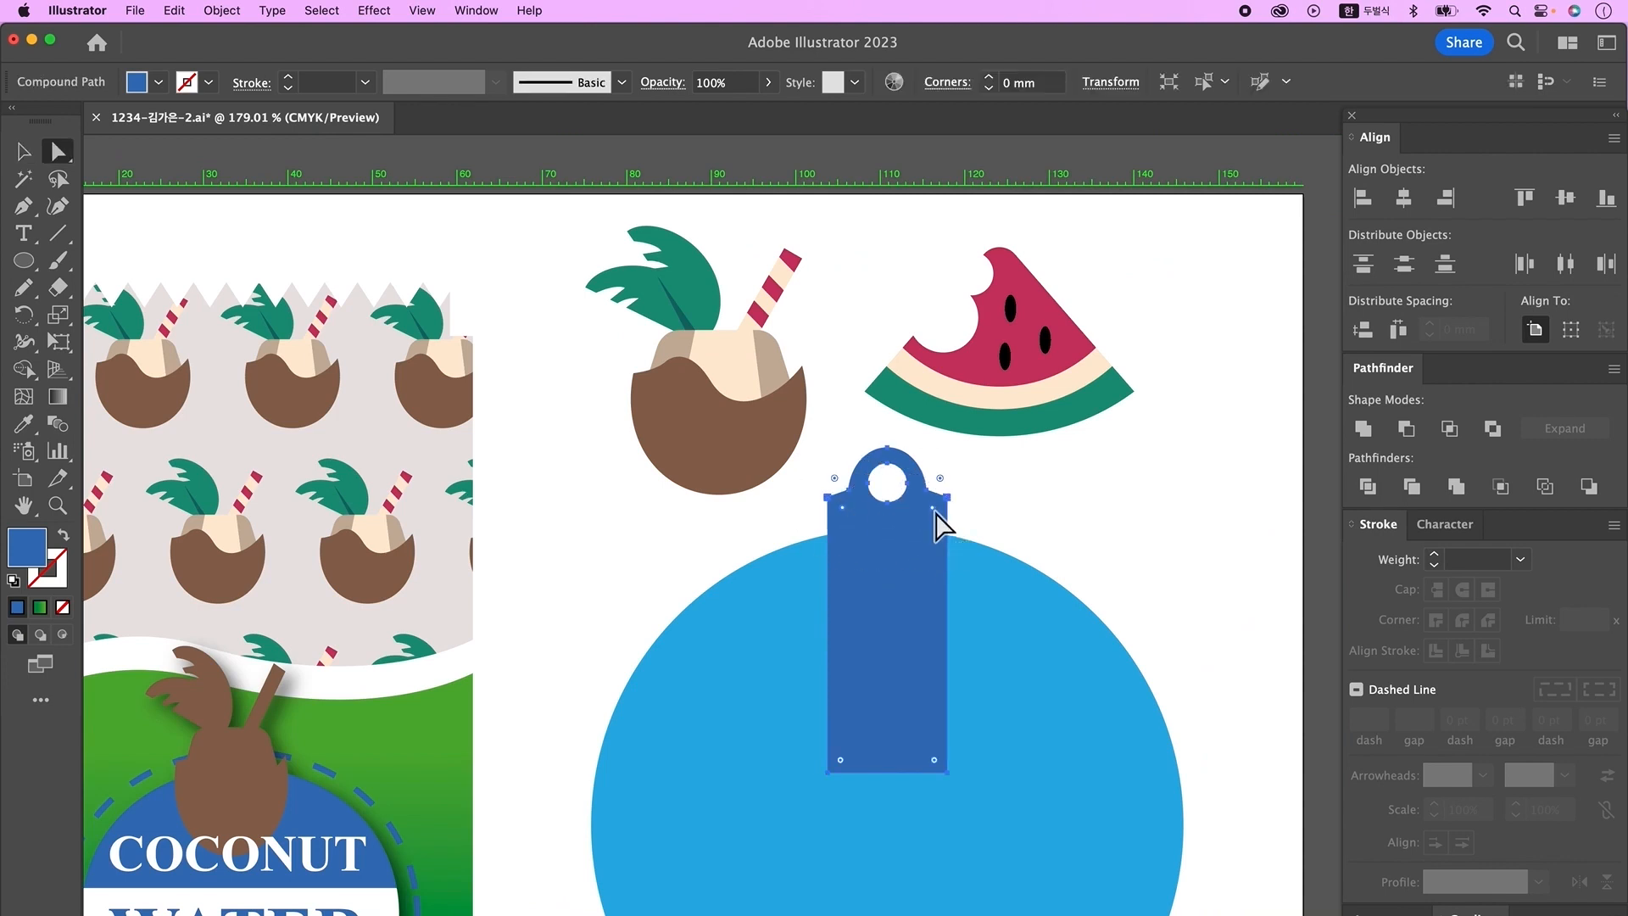
pyautogui.moveTo(936, 512); pyautogui.dragTo(941, 510)
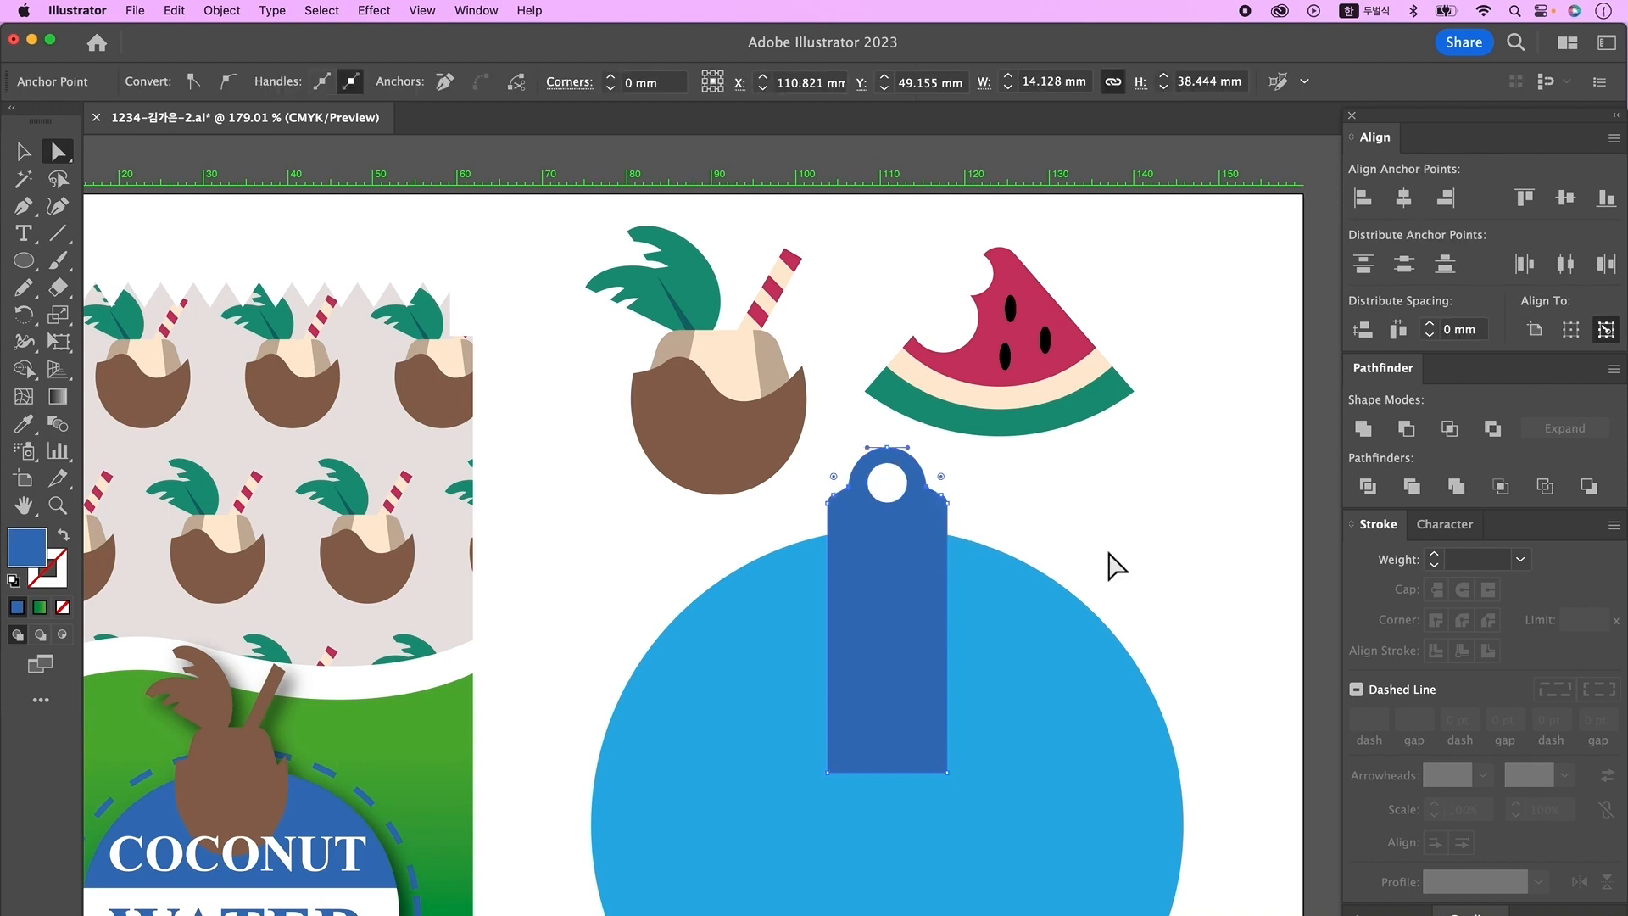
pyautogui.click(1116, 565)
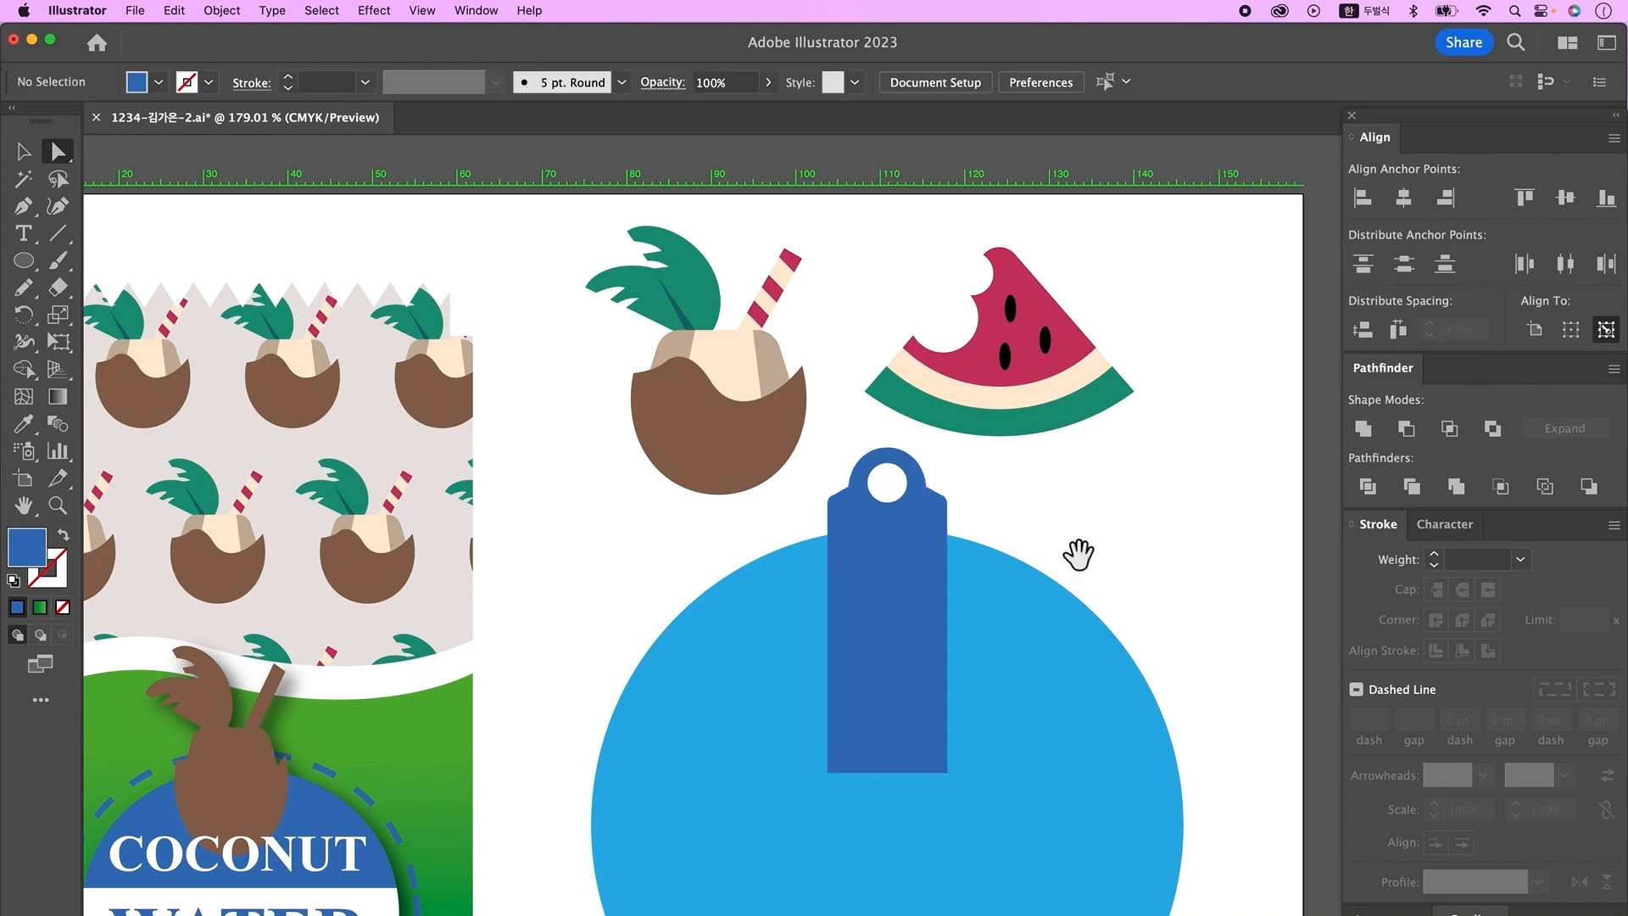
pyautogui.scroll(-3, 1081, 552)
pyautogui.click(807, 539)
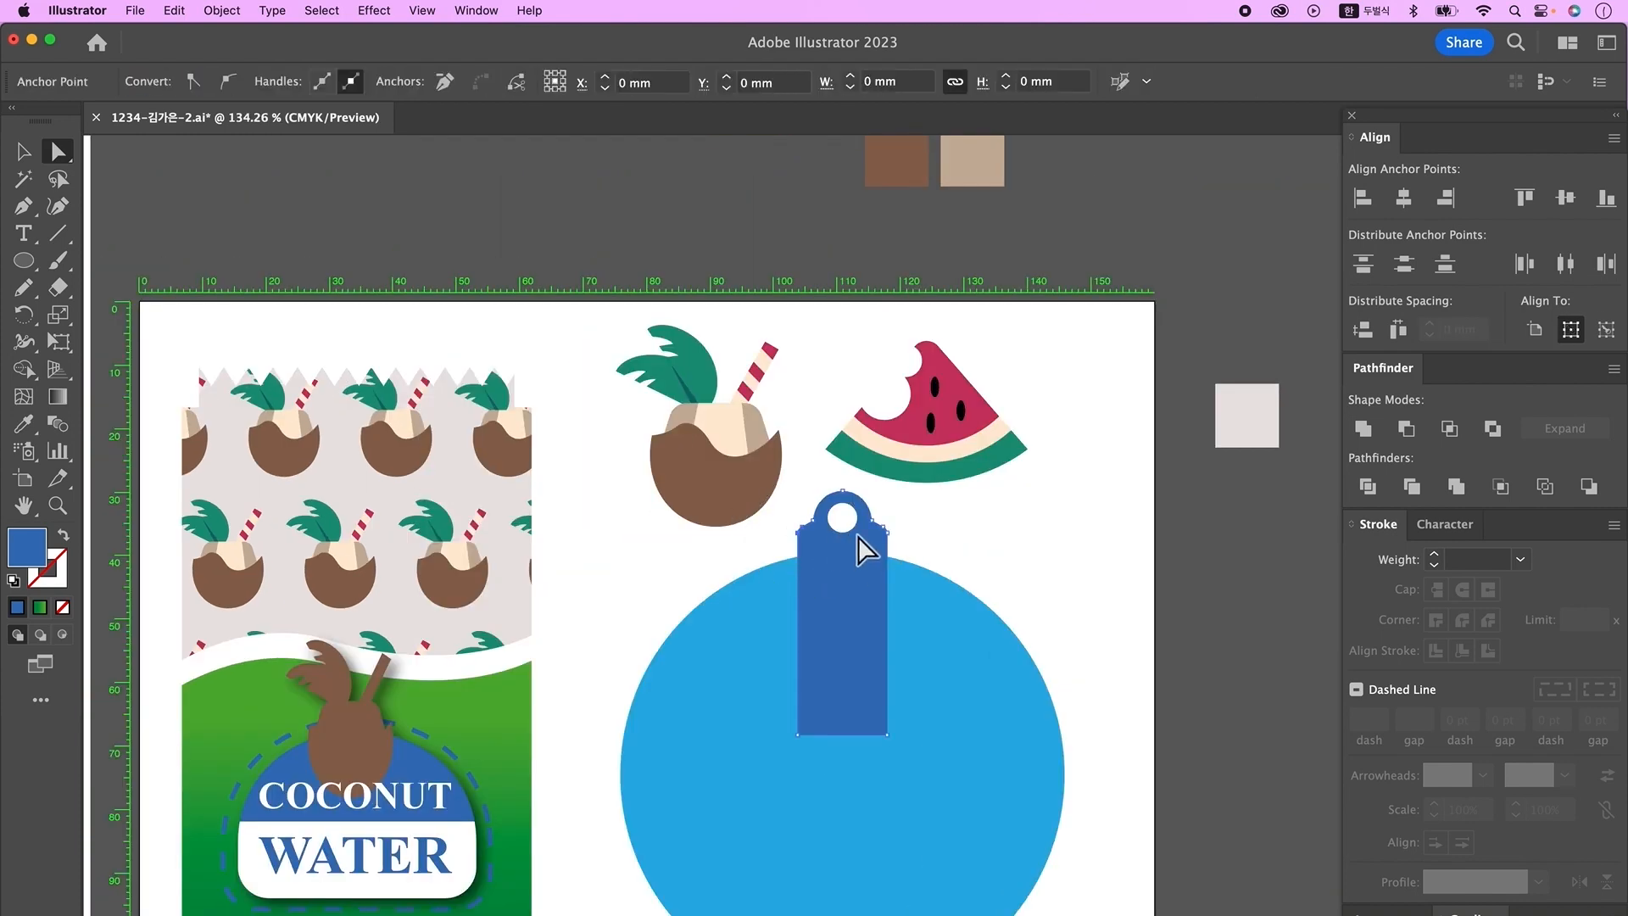
pyautogui.click(1032, 560)
# - Make a copy of the tab rotated by 360/6 degrees around the light-blue circle's centre, using Outline view to locate it
pyautogui.keyDown('alt'); pyautogui.keyDown('super'); pyautogui.click(956, 611); pyautogui.keyUp('super'); pyautogui.keyUp('alt')
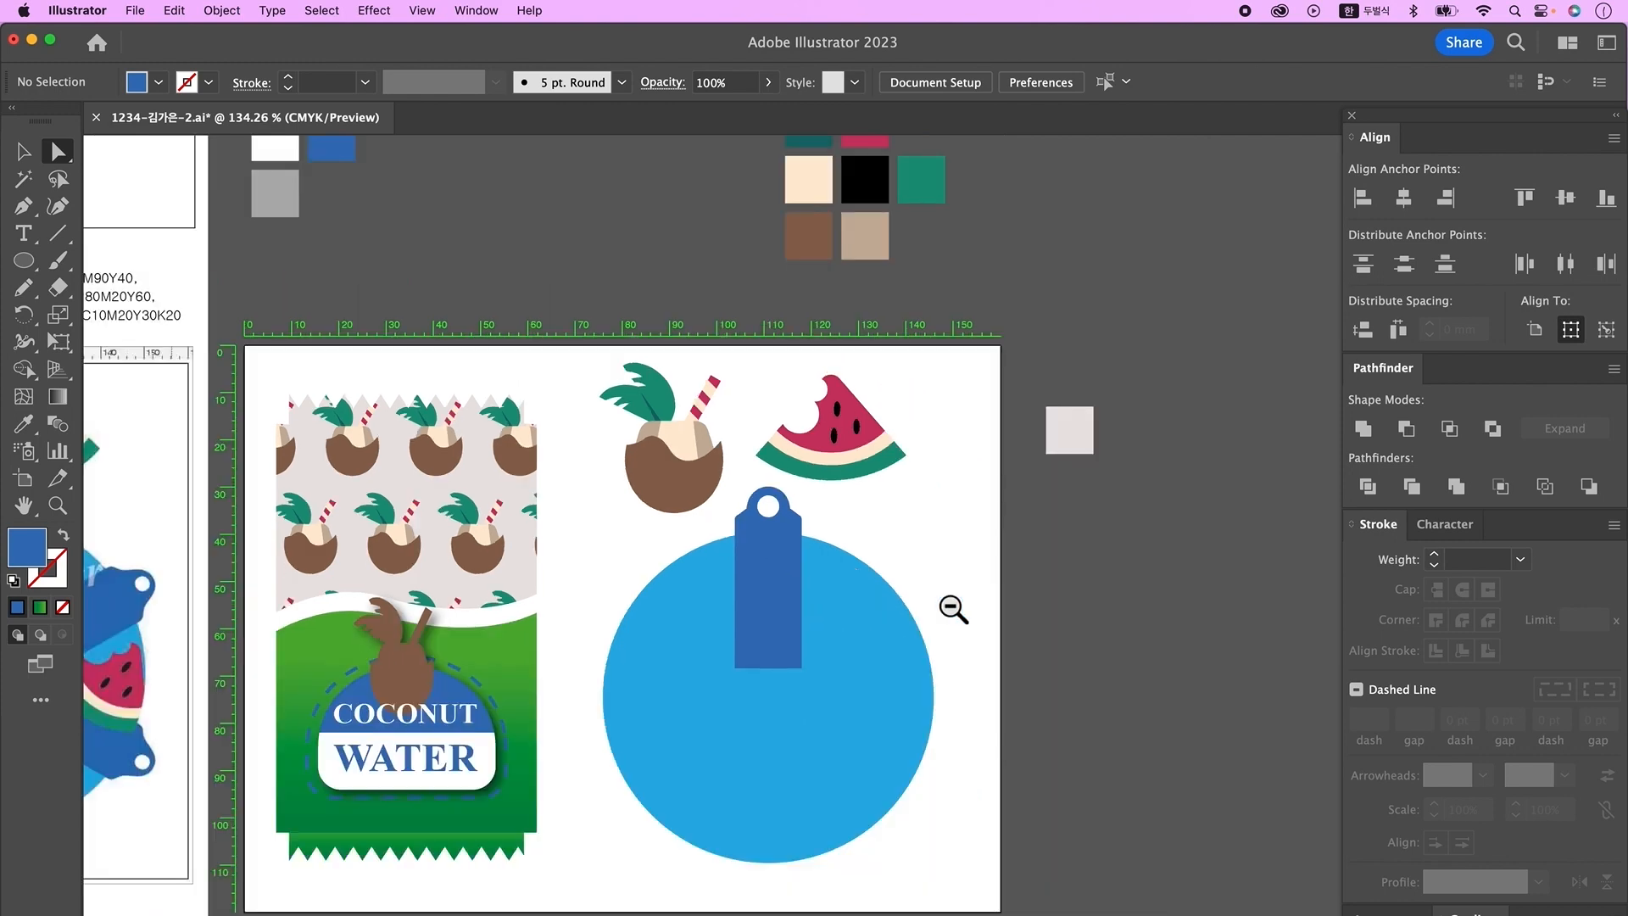
pyautogui.keyDown('alt'); pyautogui.keyDown('super'); pyautogui.click(956, 611); pyautogui.keyUp('super'); pyautogui.keyUp('alt')
pyautogui.moveTo(778, 656); pyautogui.dragTo(947, 654)
pyautogui.press('v')
pyautogui.click(919, 572)
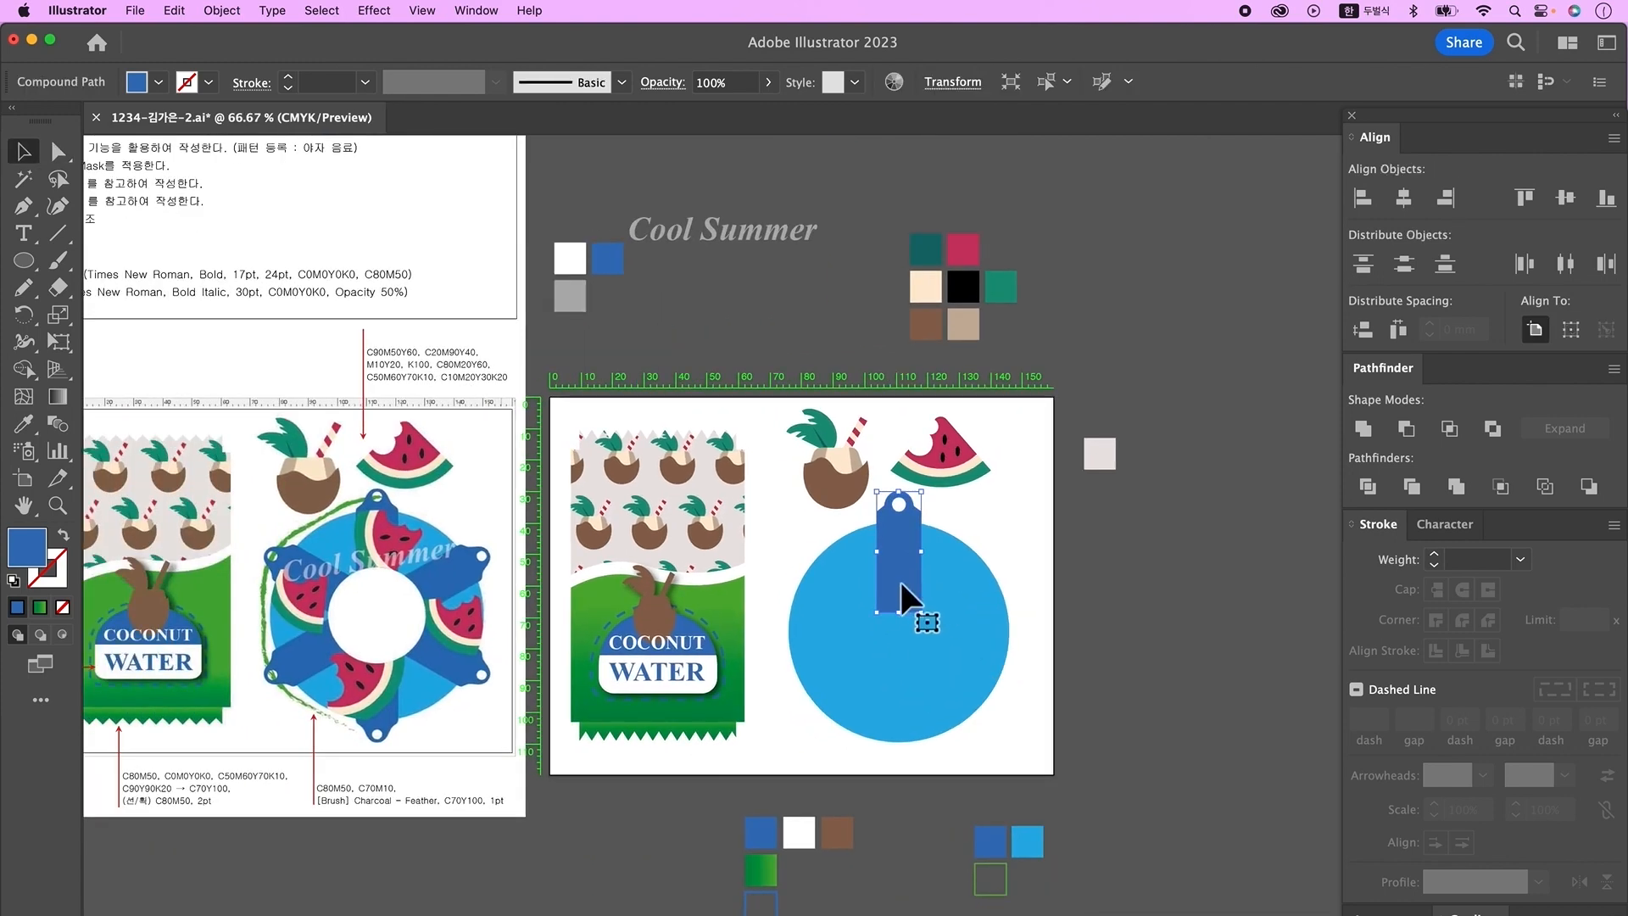
pyautogui.click(25, 316)
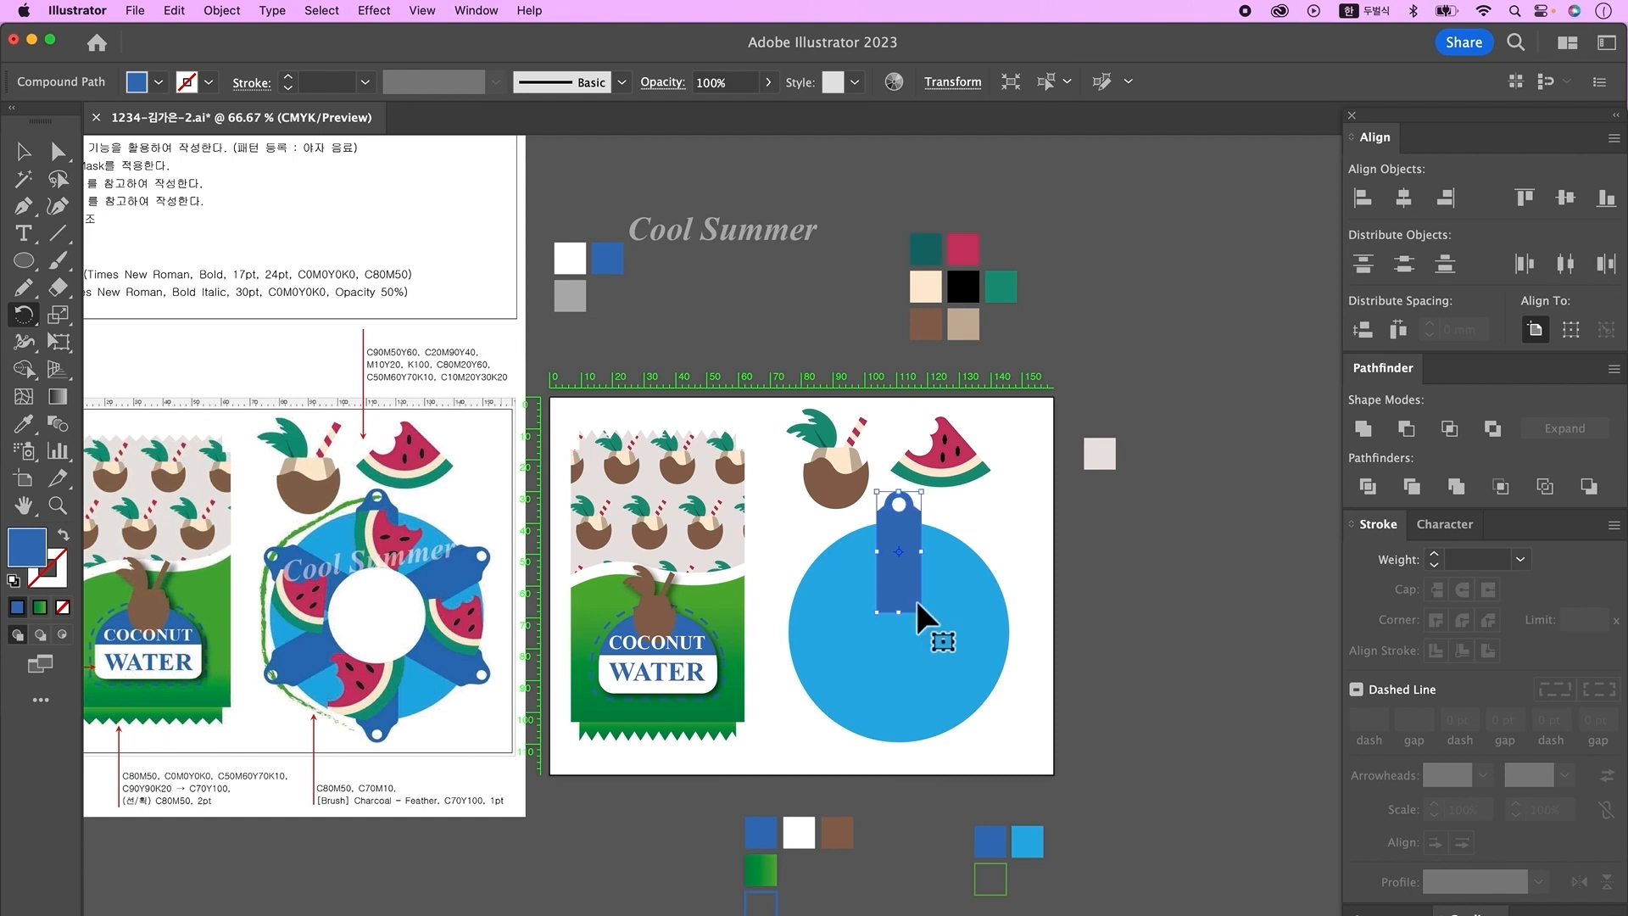
pyautogui.press('super+y')
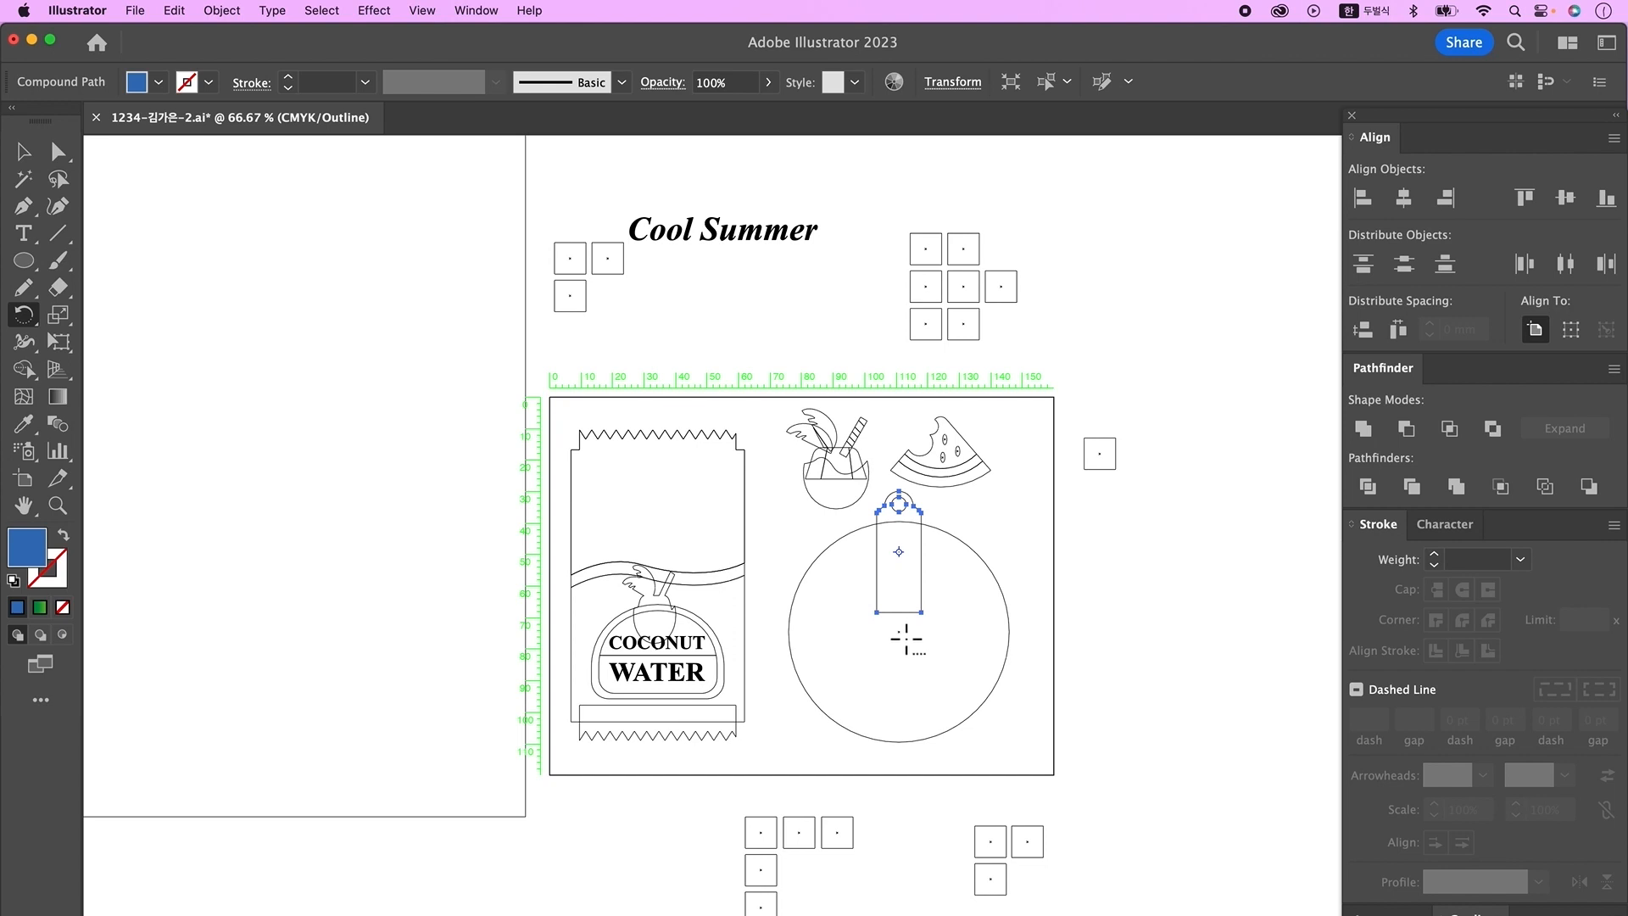
pyautogui.keyDown('alt'); pyautogui.click(899, 632); pyautogui.keyUp('alt')
pyautogui.write('360/6')
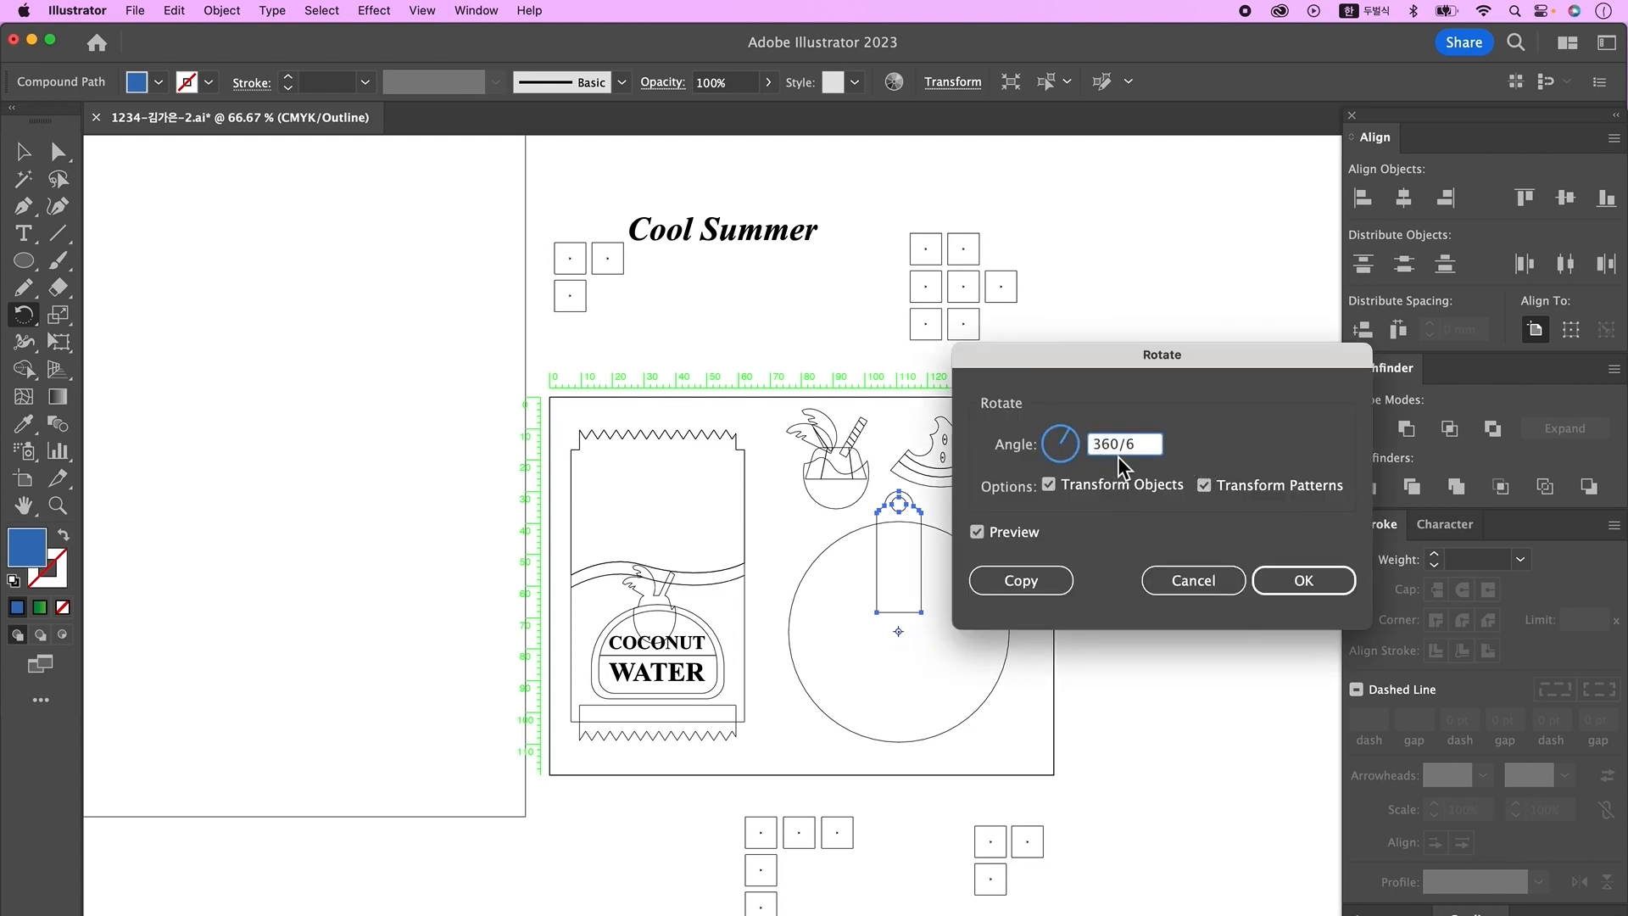
pyautogui.click(1044, 587)
pyautogui.click(1044, 587)
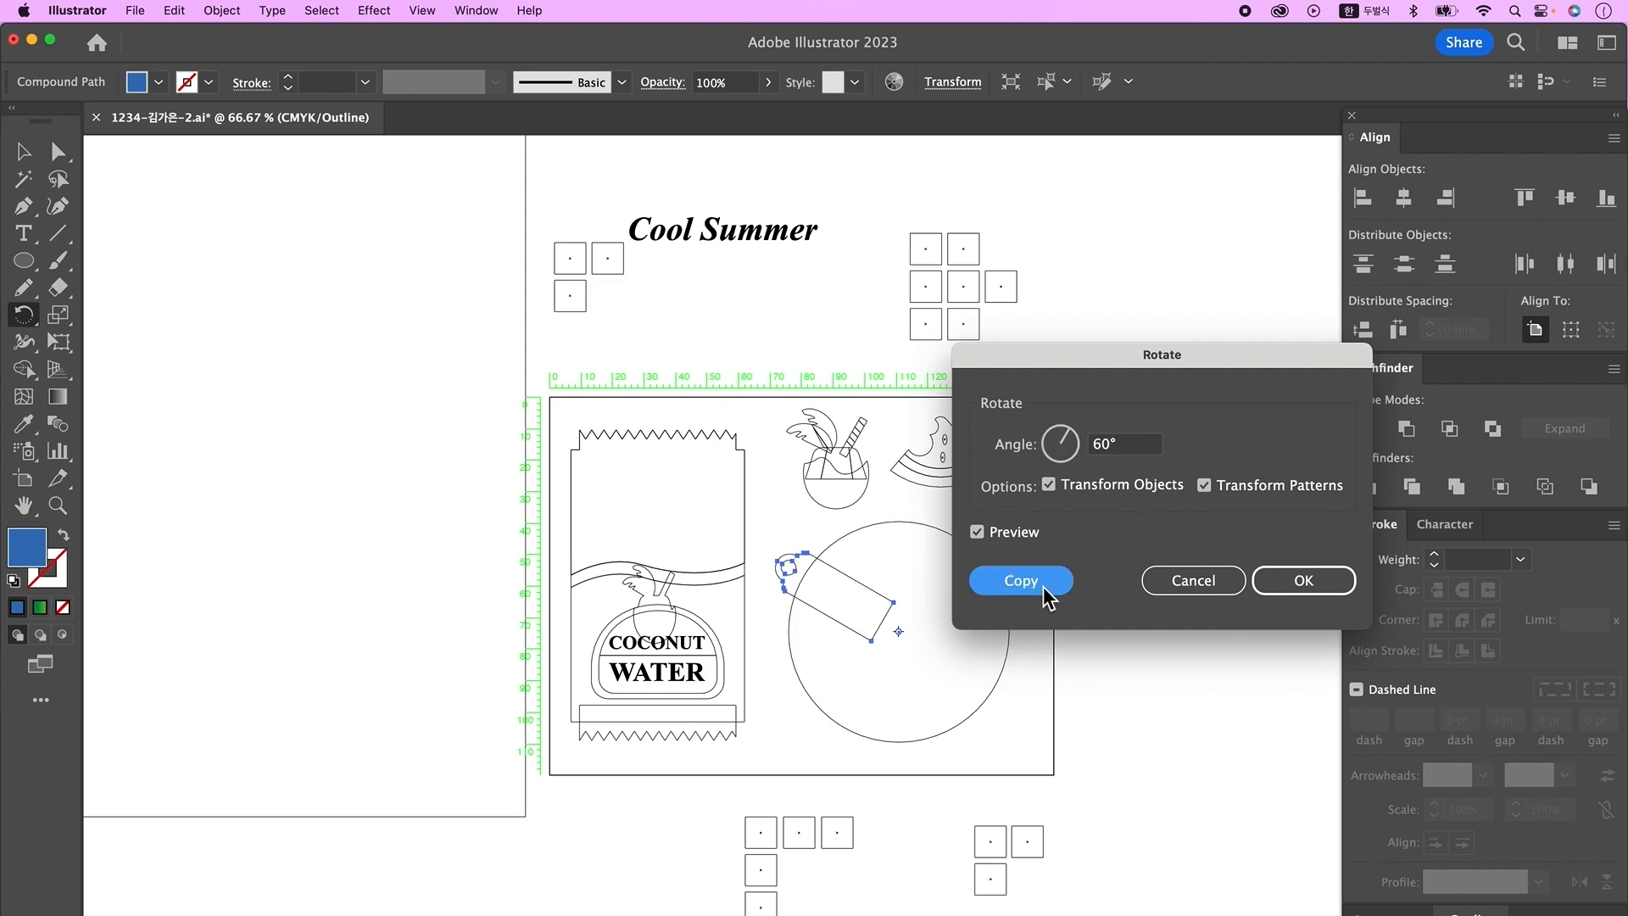
# - Repeat the rotated copy four more times to complete six tabs around the circle, and return to Preview view
pyautogui.press('super+d')
pyautogui.press('super+d')
pyautogui.press('super+d')
pyautogui.press('super+d')
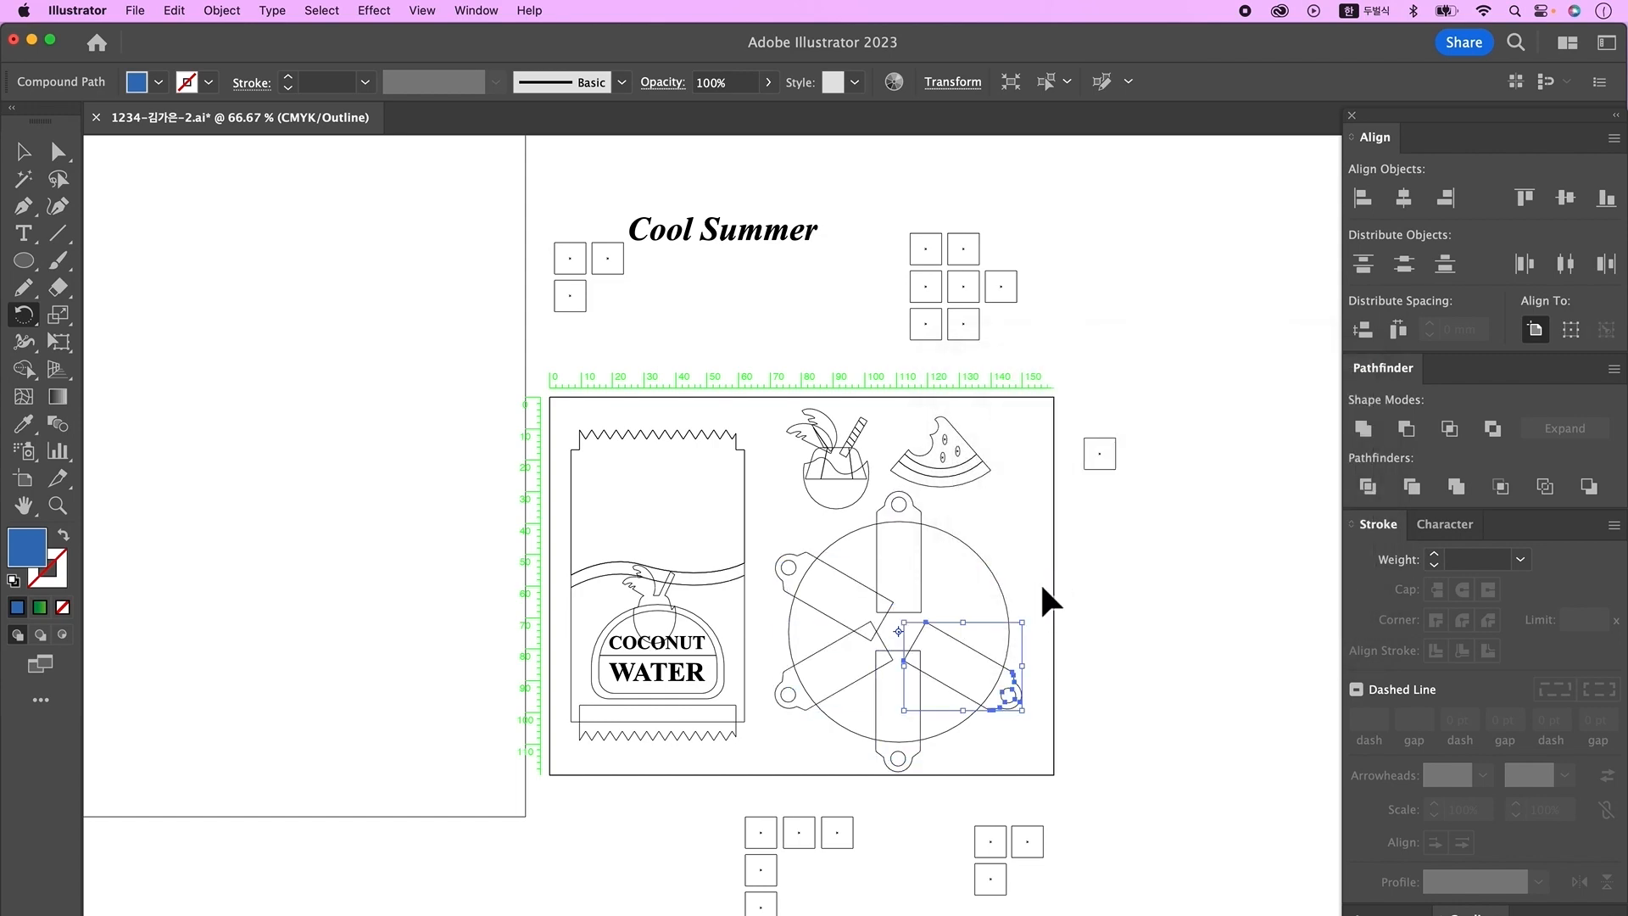
pyautogui.press('super+y')
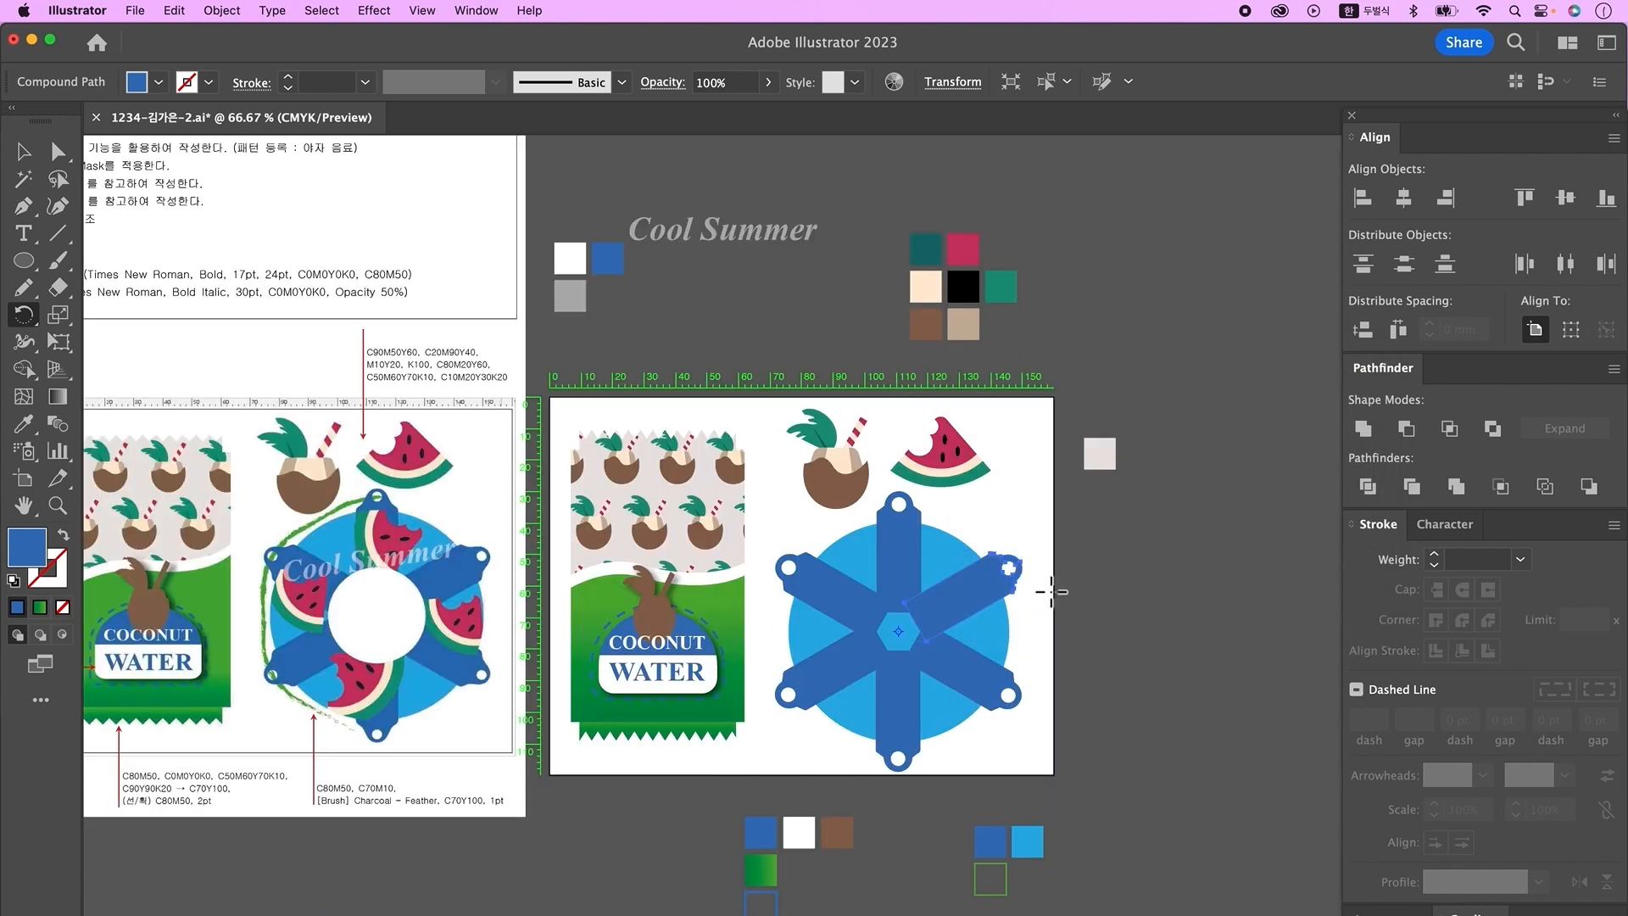
# - Select the swim tube's light-blue circle and toggle the bounding box display until it is hidden
pyautogui.scroll(-1, 1102, 589)
pyautogui.hscroll(-1, 1103, 588)
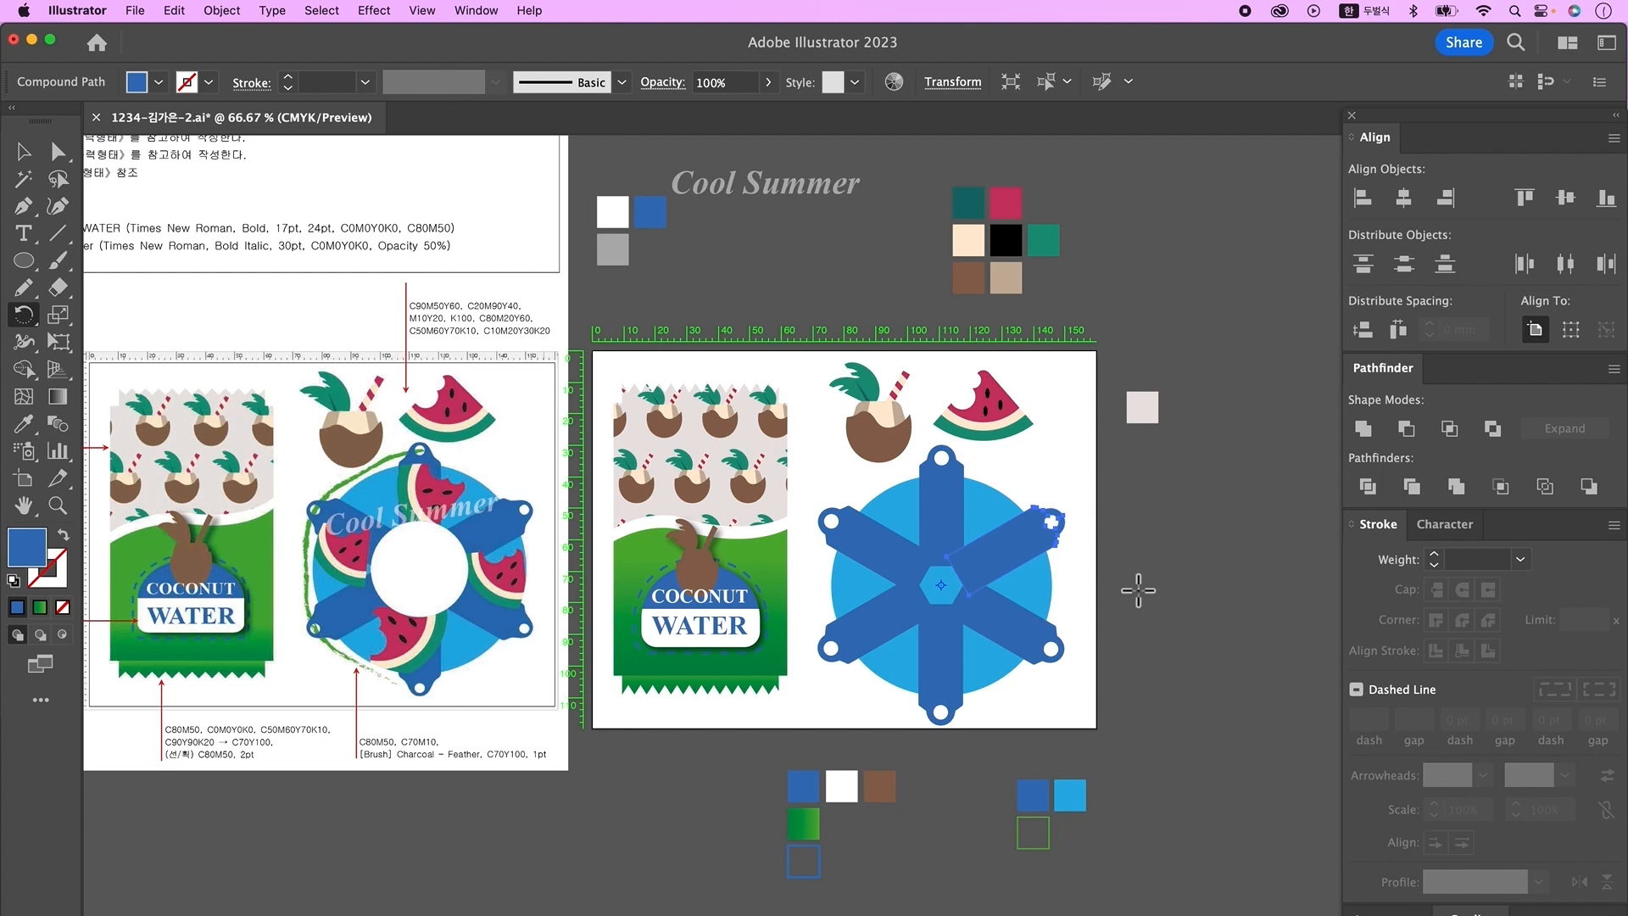
pyautogui.press('v')
pyautogui.click(1049, 592)
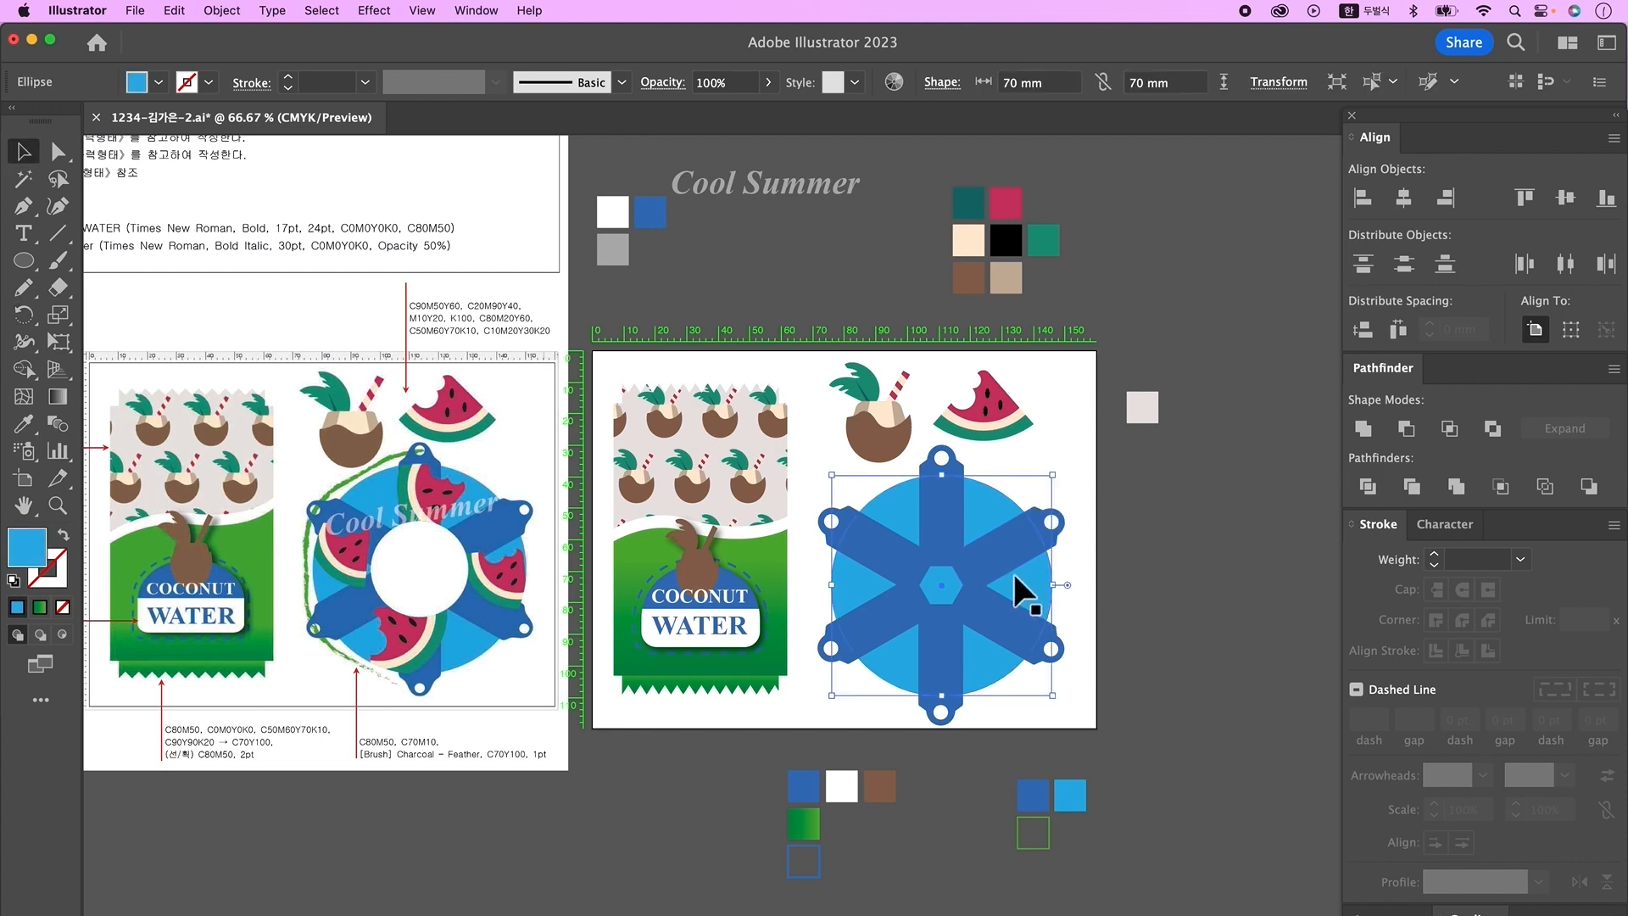
pyautogui.press('shift+super+b')
pyautogui.press('shift+super+b')
pyautogui.press('shift+super+b')
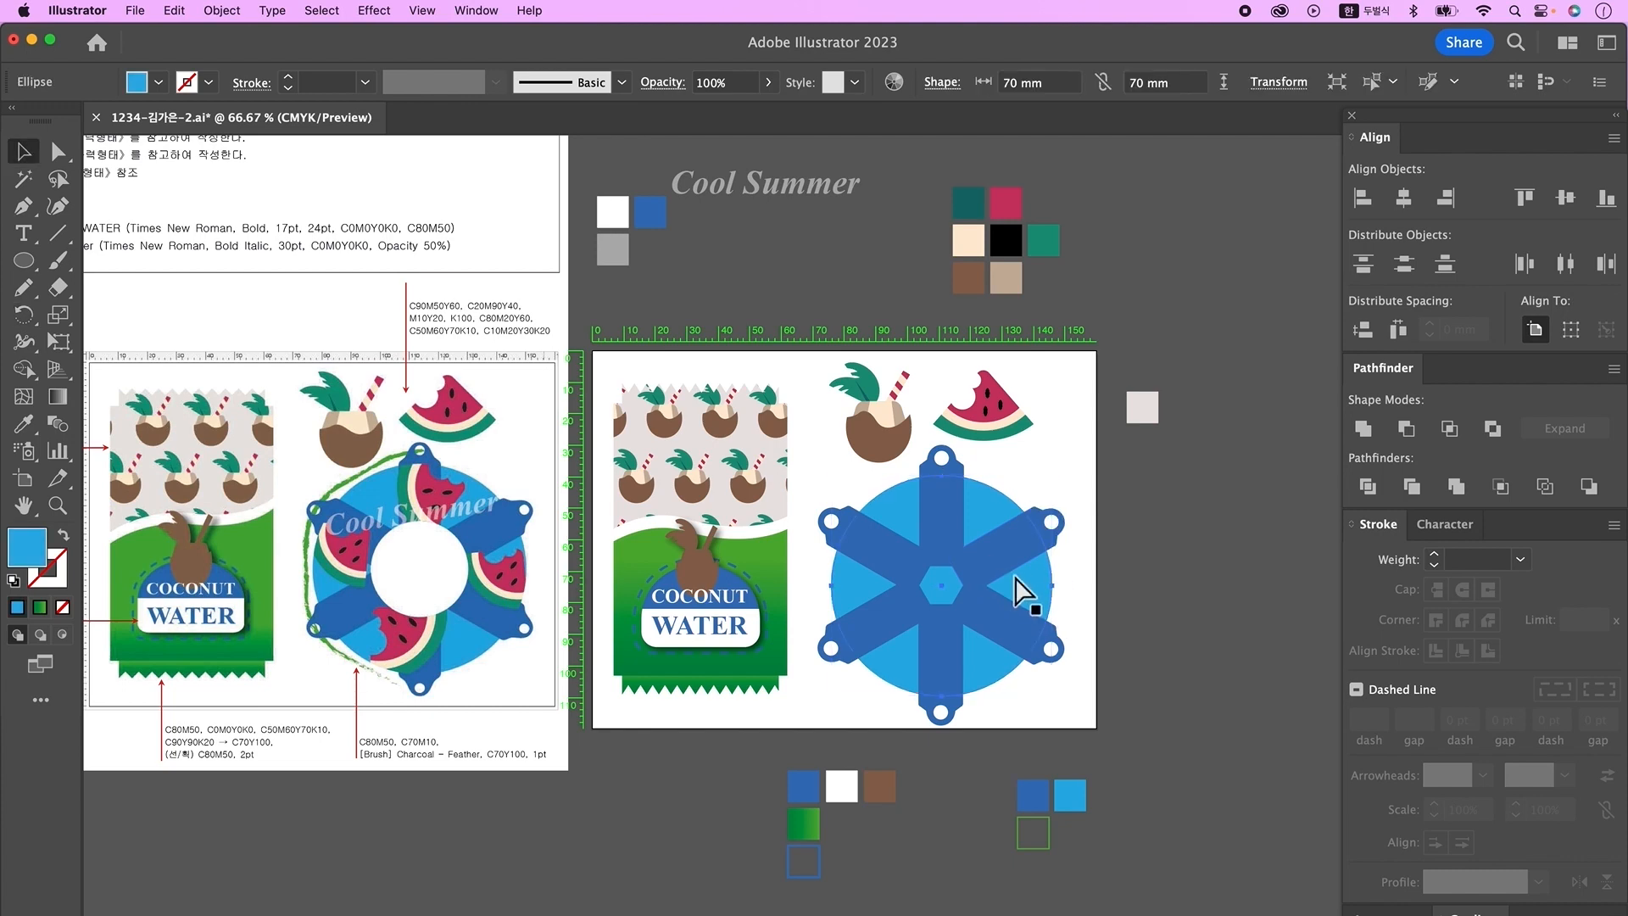
pyautogui.press('shift+super+b')
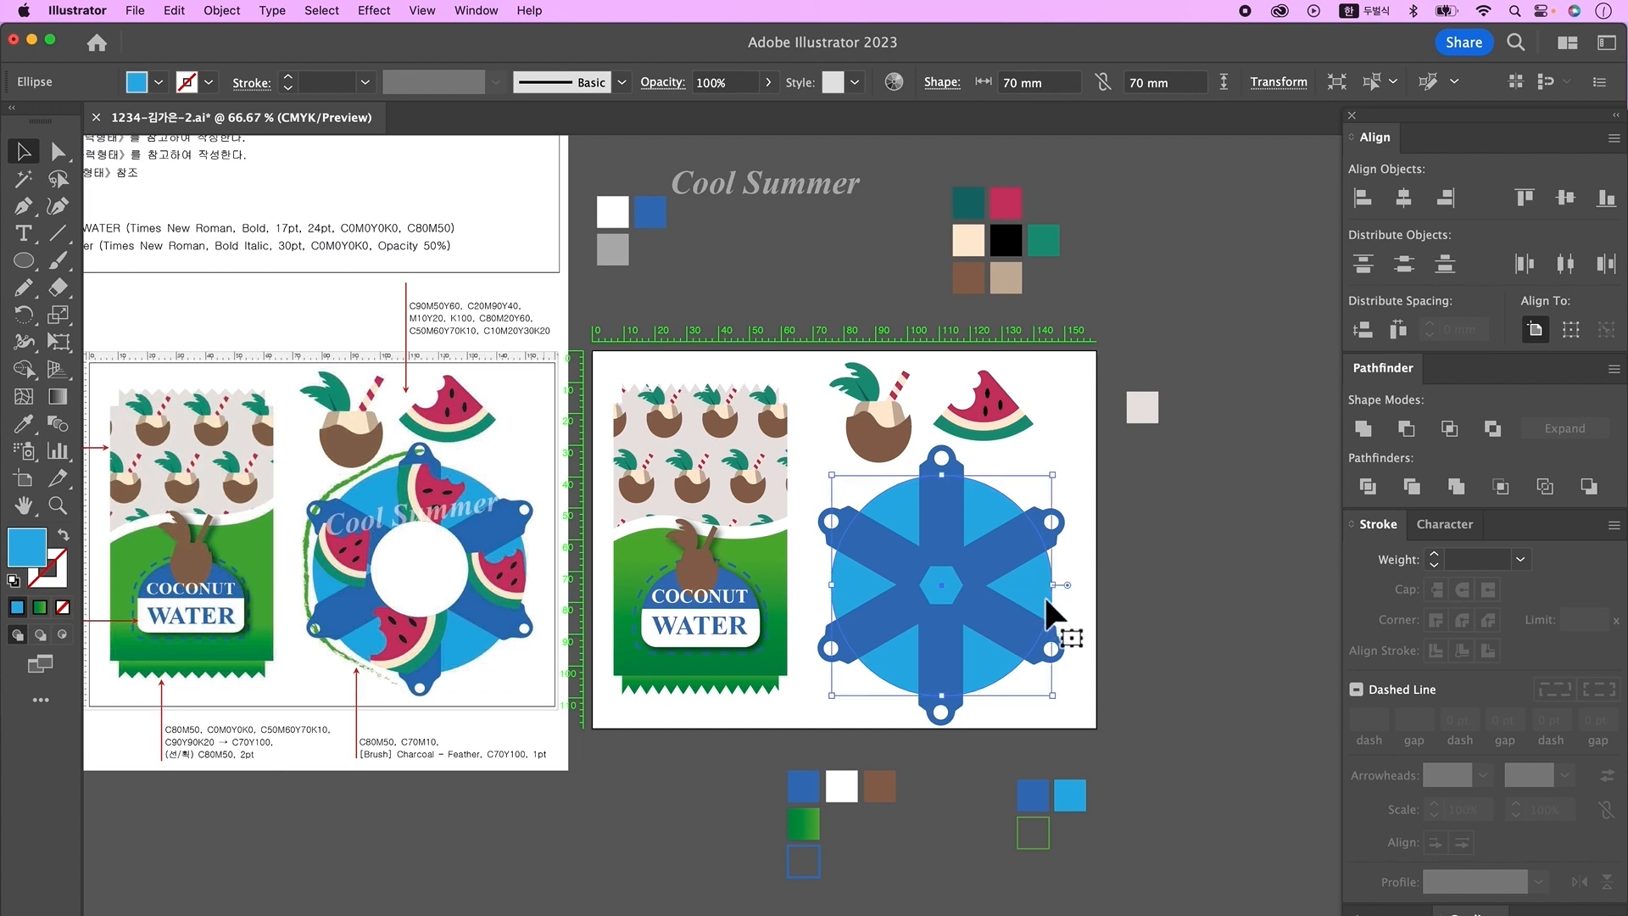
pyautogui.press('shift+super+b')
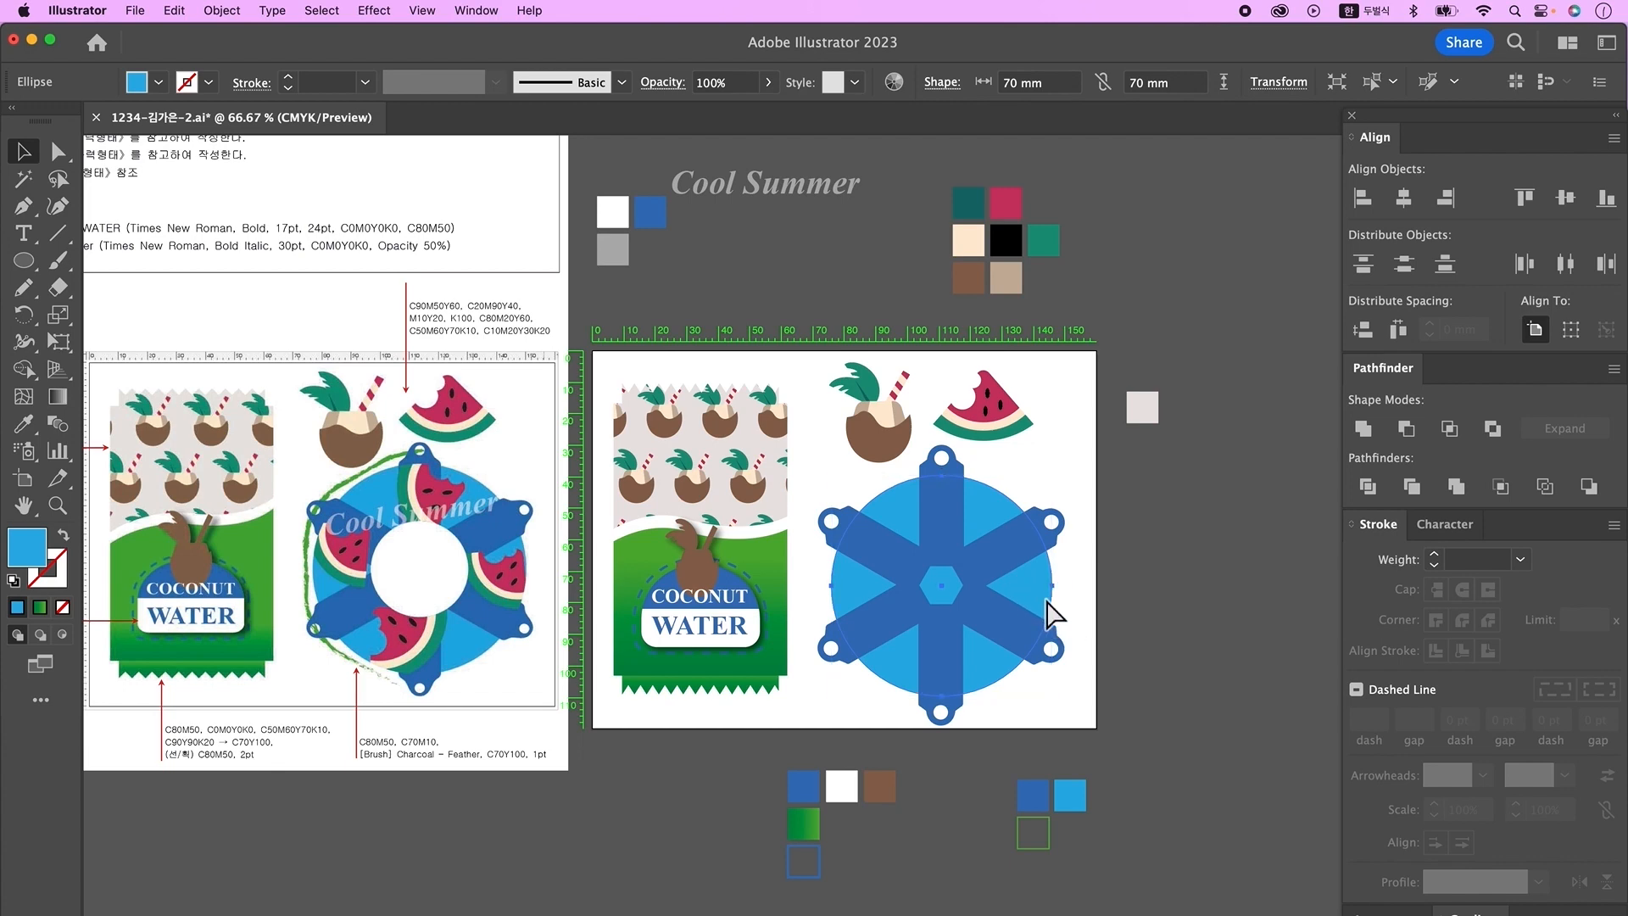
# - Bring the light-blue circle copy to the front, shrink it to about 35 mm around its centre and fill it white
pyautogui.press('shift+super+bracketright')
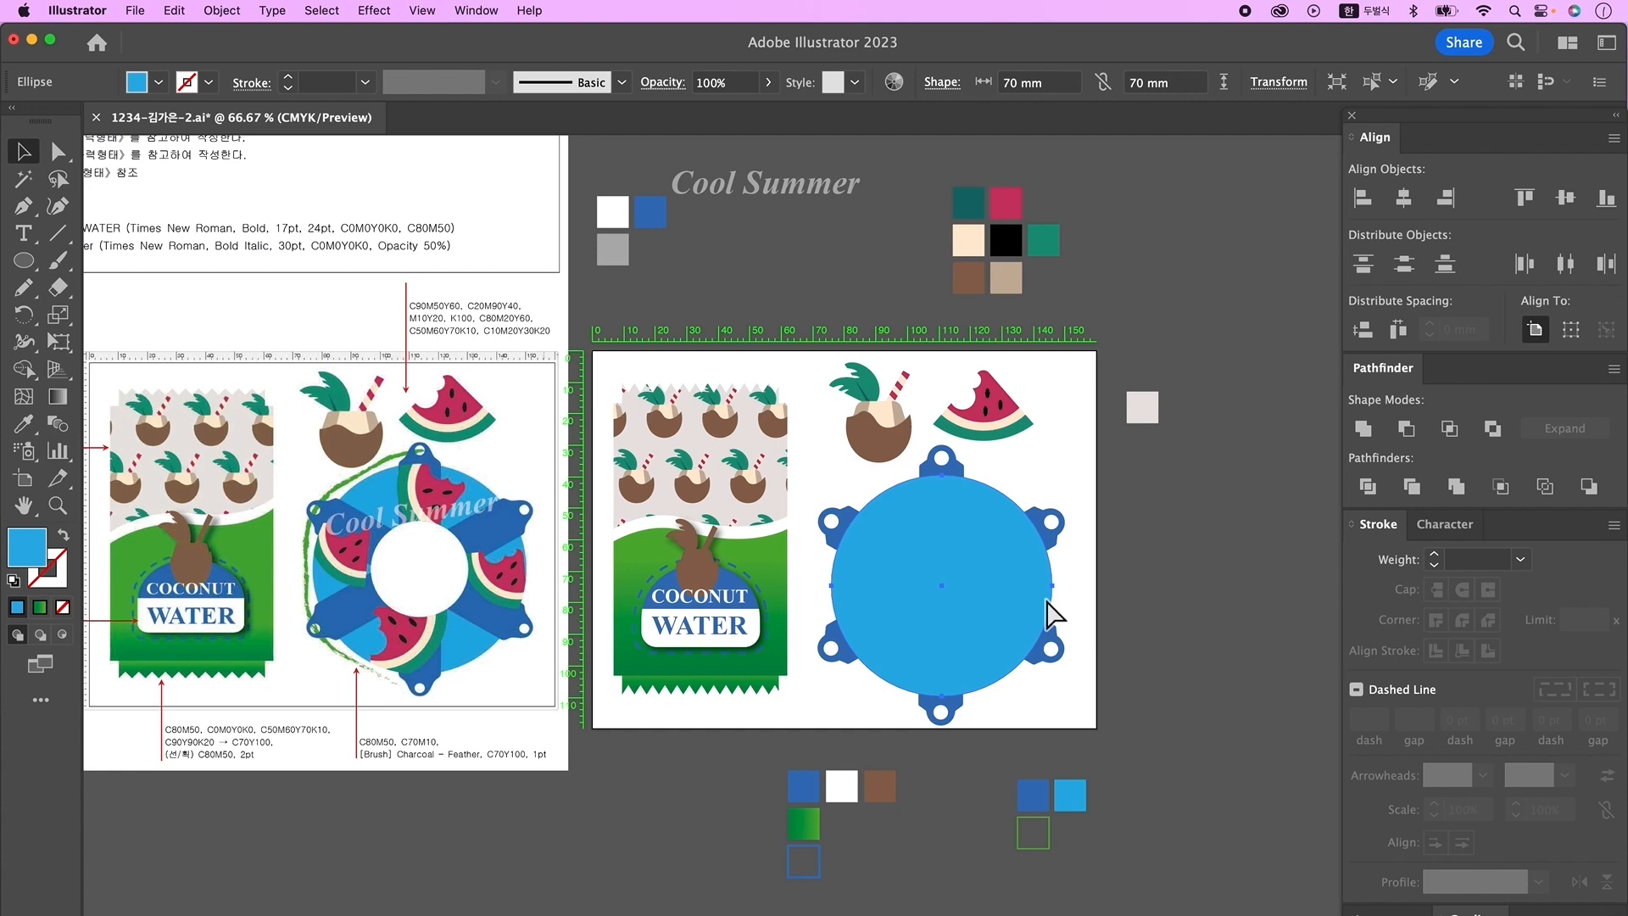
pyautogui.press('shift+super+b')
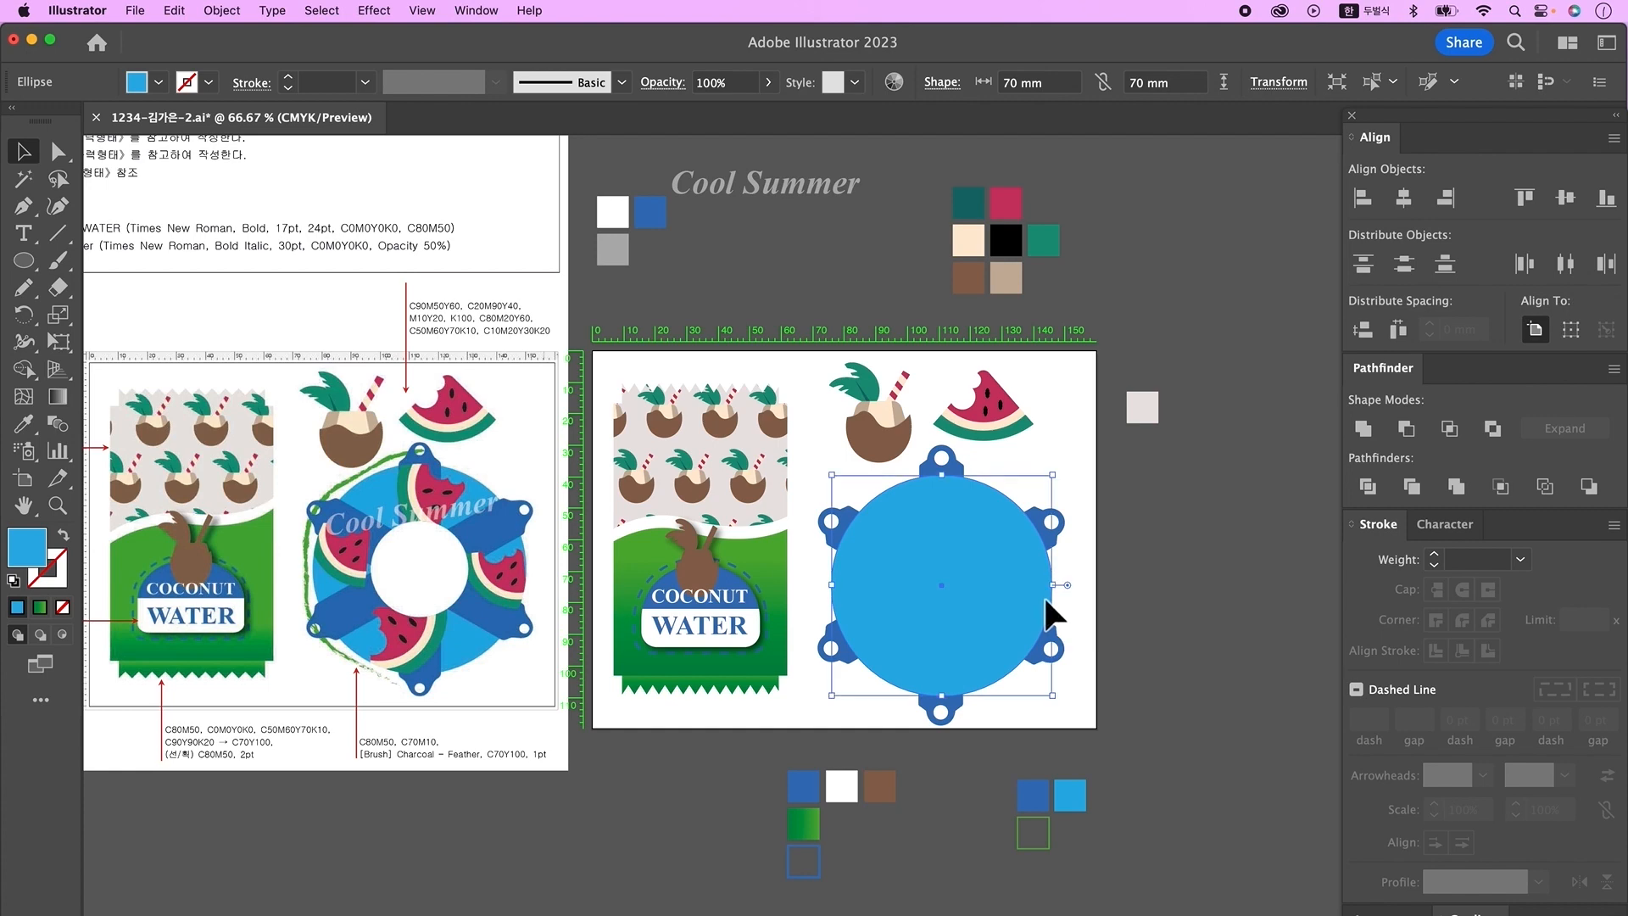
pyautogui.moveTo(1053, 585); pyautogui.dragTo(1006, 595)
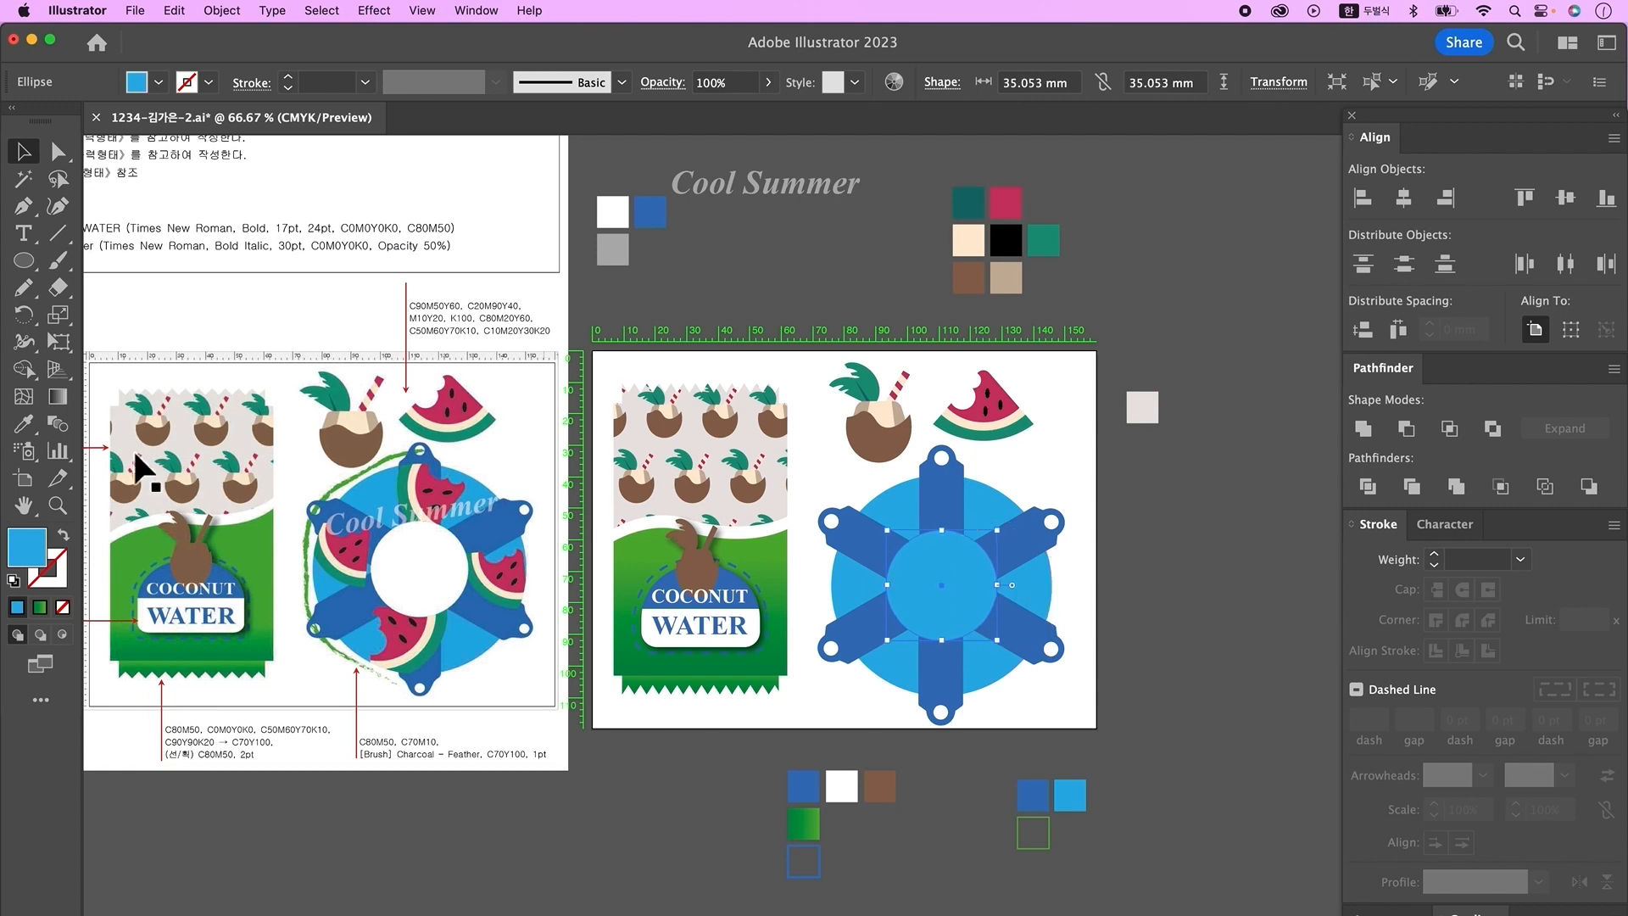
pyautogui.click(15, 428)
pyautogui.click(850, 798)
pyautogui.press('v')
pyautogui.click(1036, 425)
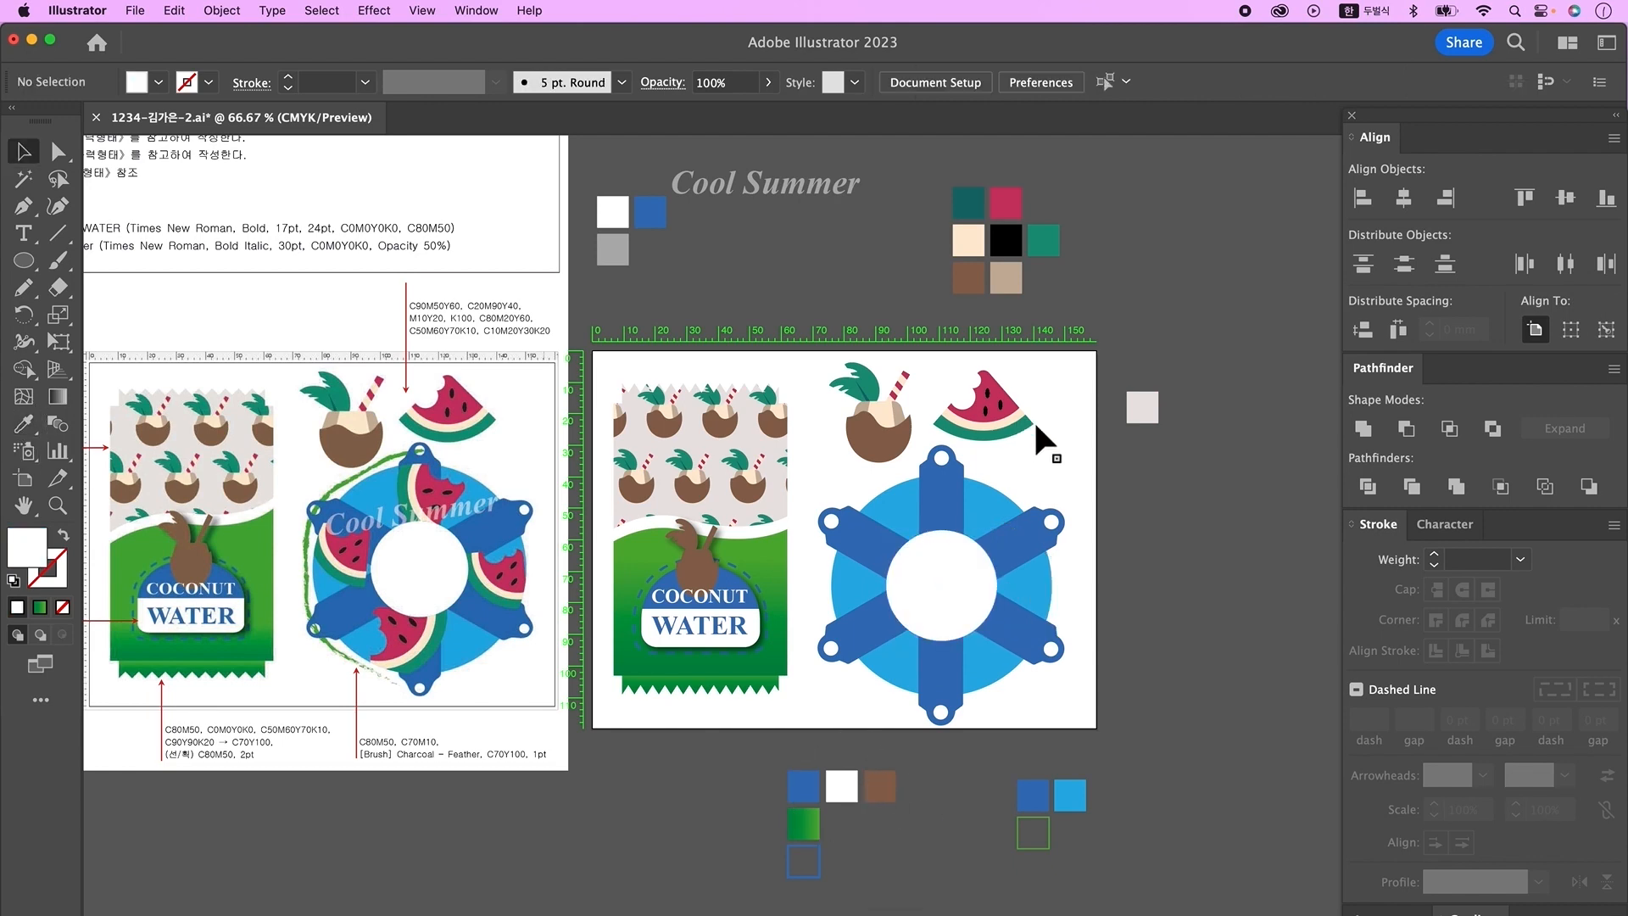
# - Copy the watermelon slice onto the swim tube's left side and rotate it to follow the ring
pyautogui.click(993, 410)
pyautogui.moveTo(992, 411); pyautogui.dragTo(1142, 564)
pyautogui.moveTo(1107, 519); pyautogui.dragTo(853, 577)
pyautogui.click(1031, 475)
pyautogui.moveTo(889, 623); pyautogui.dragTo(915, 574)
pyautogui.click(874, 642)
pyautogui.click(874, 610)
pyautogui.moveTo(875, 641); pyautogui.dragTo(871, 644)
# - Place rotated copies of the slice around the rest of the ring, four in all, and fine-tune their angles and positions
pyautogui.moveTo(836, 566); pyautogui.dragTo(947, 697)
pyautogui.moveTo(964, 736); pyautogui.dragTo(999, 661)
pyautogui.click(1006, 681)
pyautogui.moveTo(943, 692); pyautogui.dragTo(1036, 620)
pyautogui.click(1023, 705)
pyautogui.click(932, 664)
pyautogui.moveTo(956, 652); pyautogui.dragTo(961, 654)
pyautogui.moveTo(847, 680); pyautogui.dragTo(840, 666)
pyautogui.click(1092, 691)
pyautogui.click(939, 657)
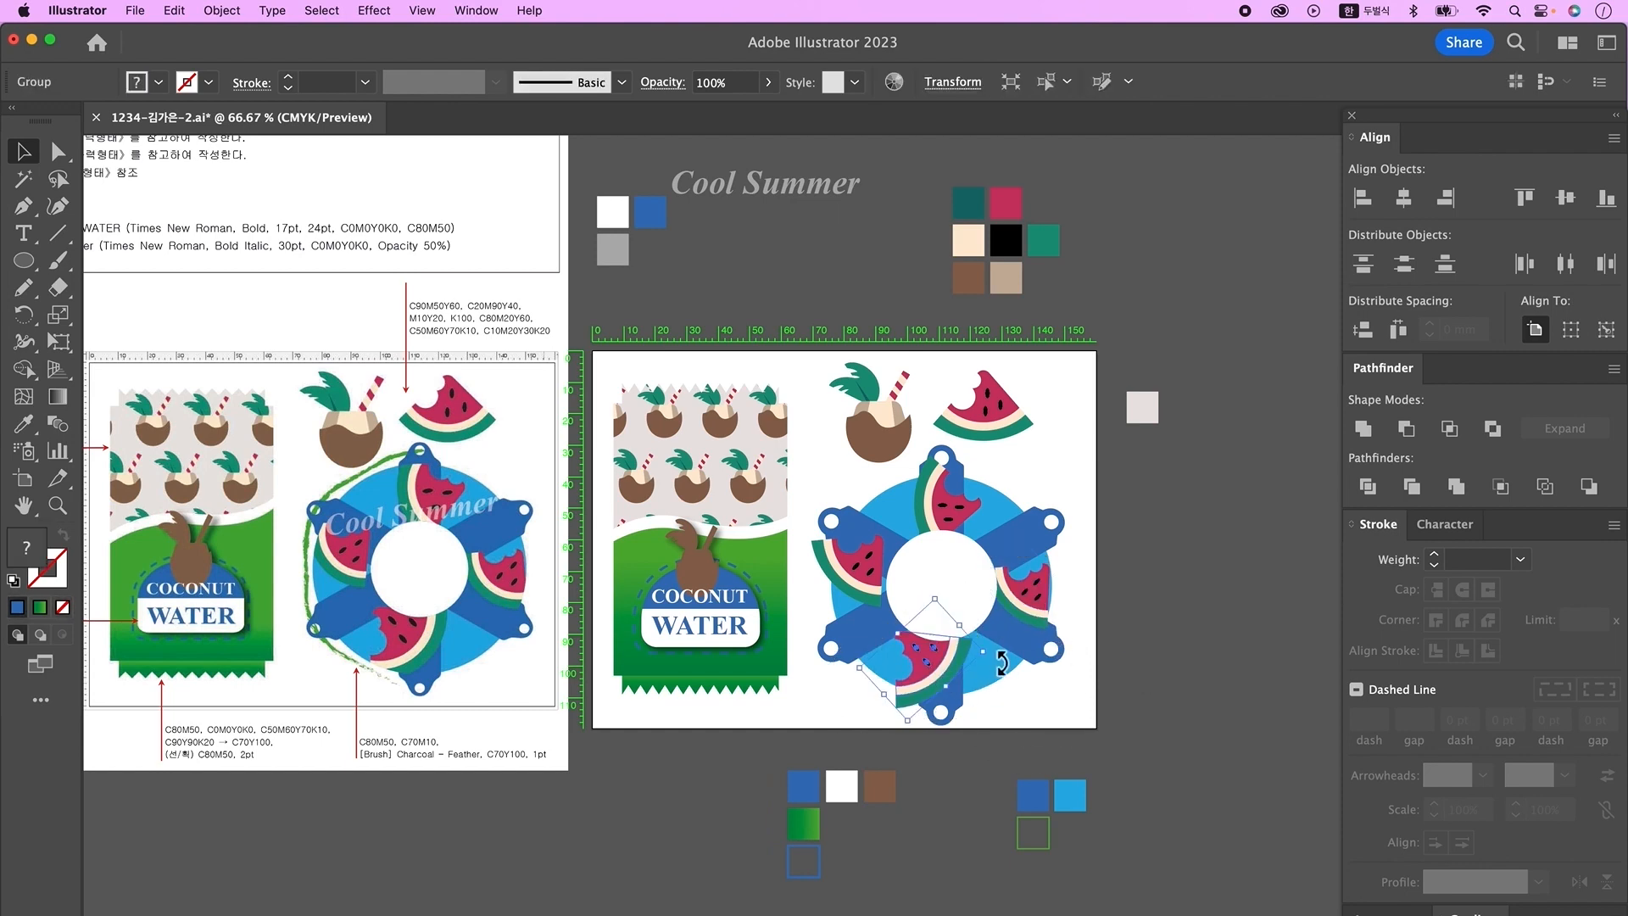
pyautogui.moveTo(908, 729); pyautogui.dragTo(921, 733)
pyautogui.moveTo(947, 653); pyautogui.dragTo(945, 653)
# - Select the four watermelon slices on the swim tube and group them
pyautogui.keyDown('shift'); pyautogui.click(1044, 600); pyautogui.keyUp('shift')
pyautogui.keyDown('shift'); pyautogui.click(869, 556); pyautogui.keyUp('shift')
pyautogui.keyDown('shift'); pyautogui.click(937, 516); pyautogui.keyUp('shift')
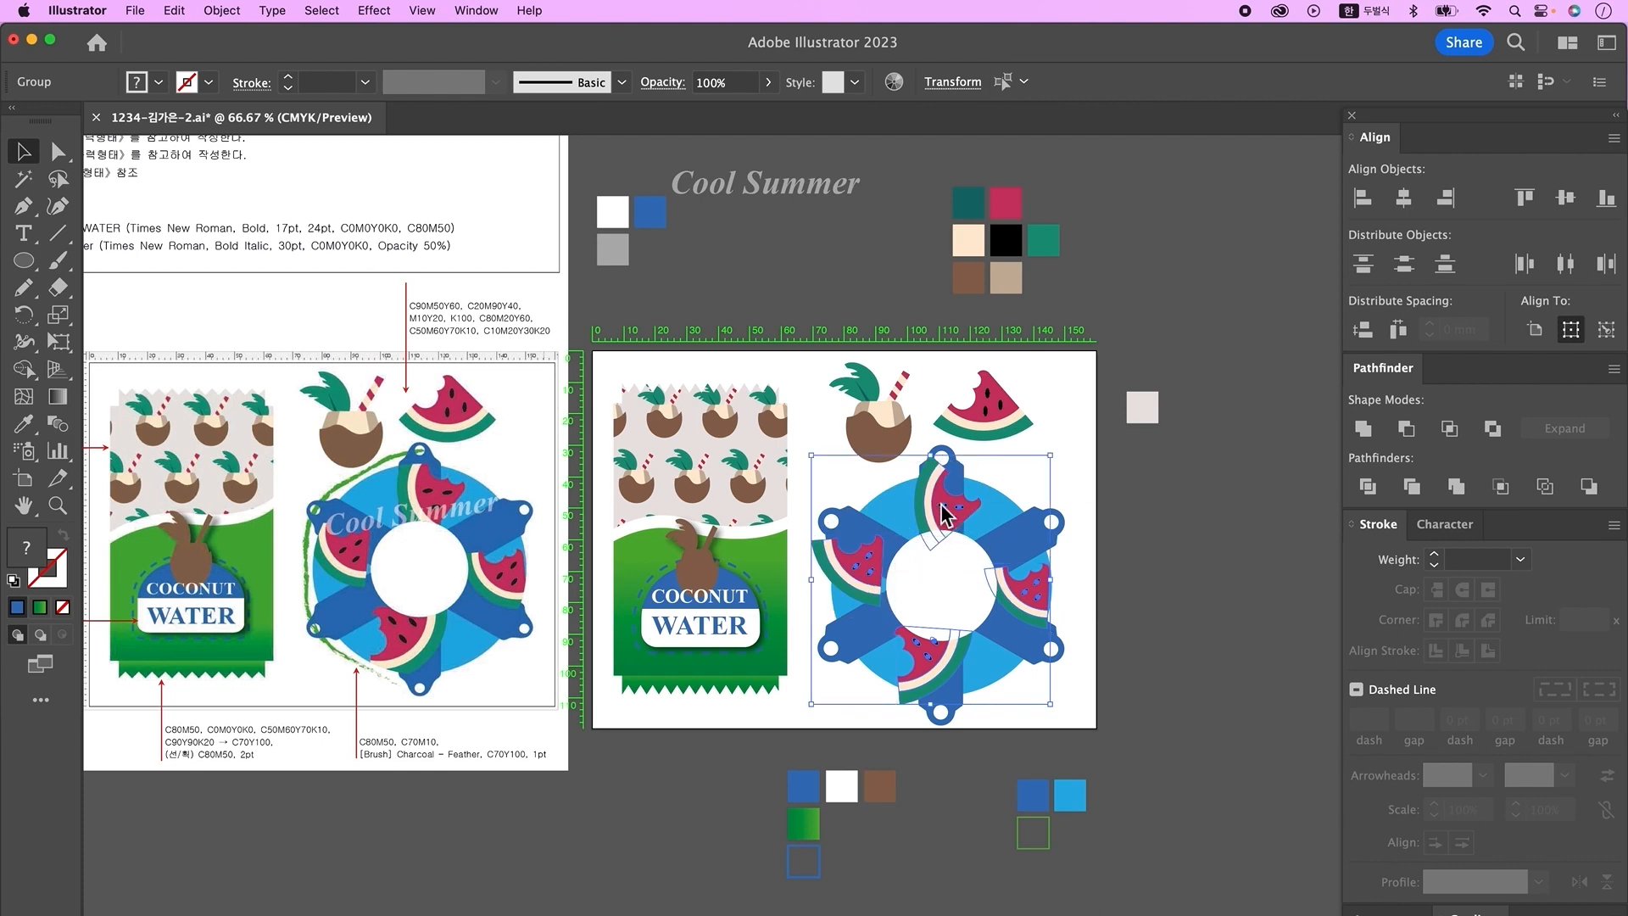
pyautogui.rightClick(942, 509)
pyautogui.click(984, 751)
# - Clip the grouped slices with a front-pasted copy of the light-blue circle, and bring the white centre circle to the front
pyautogui.click(1004, 675)
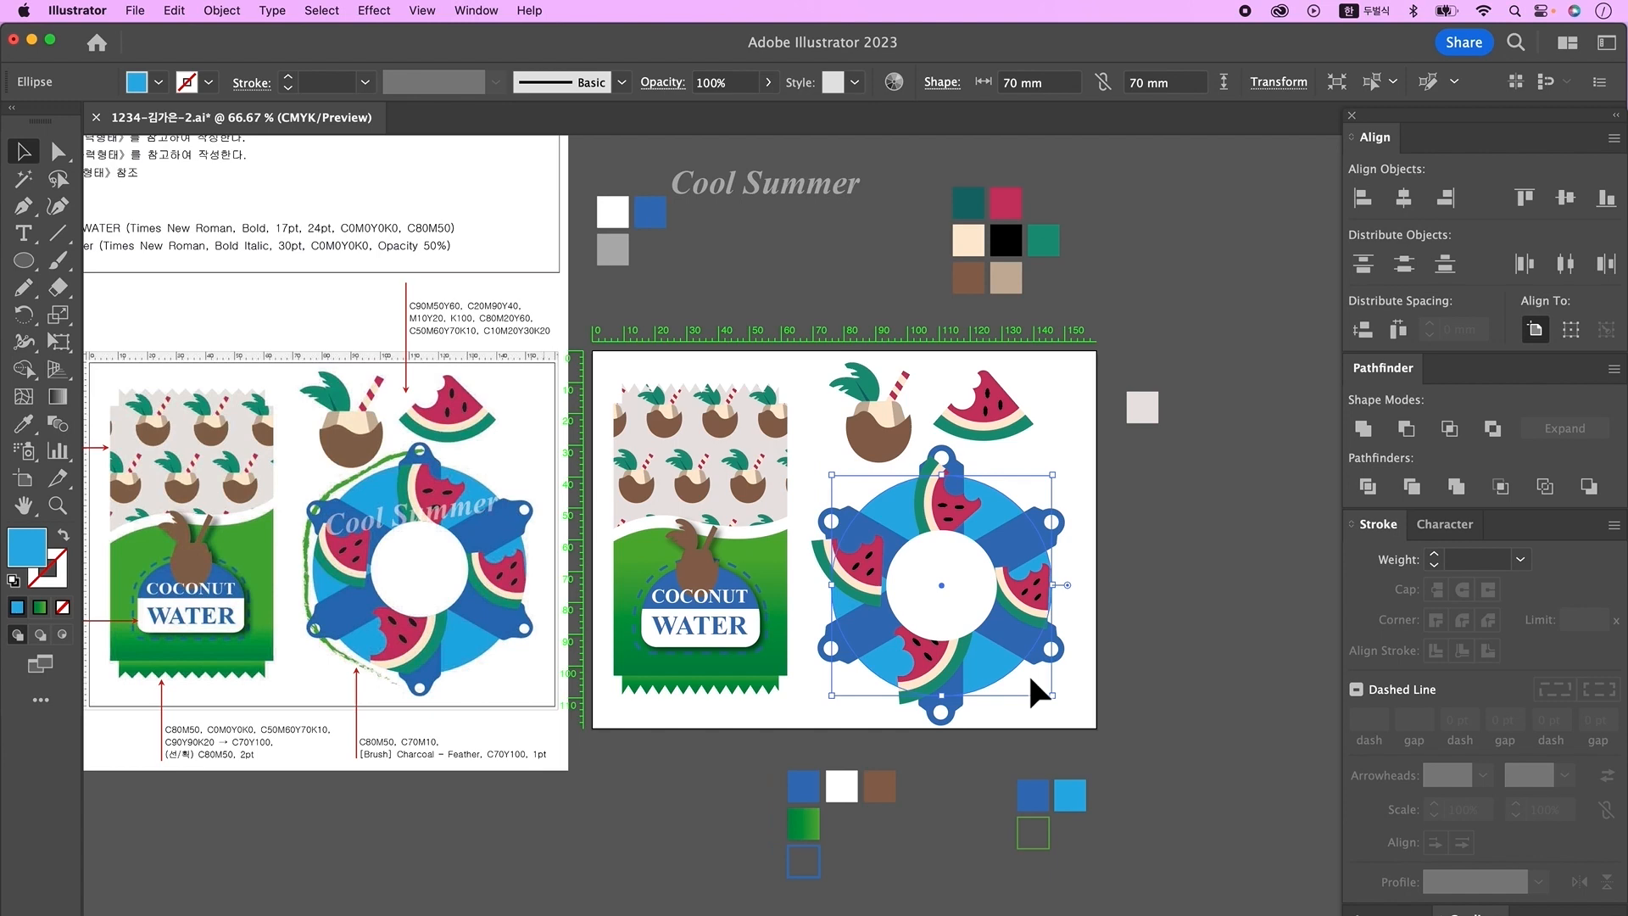
pyautogui.press('super+c')
pyautogui.press('super+f')
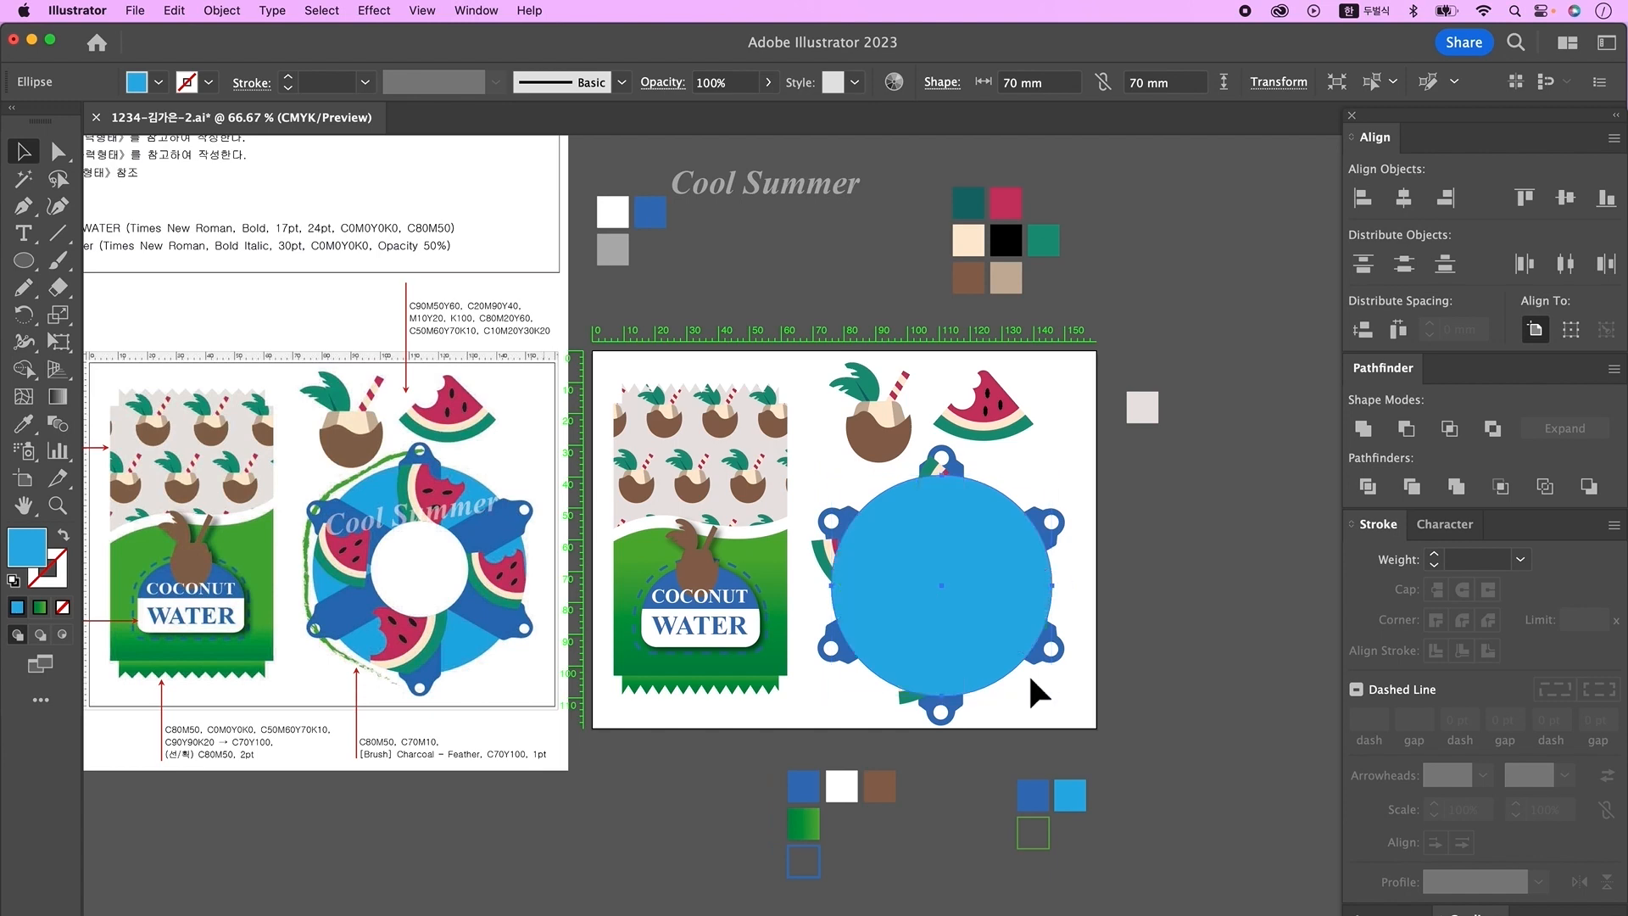
pyautogui.keyDown('shift'); pyautogui.click(816, 543); pyautogui.keyUp('shift')
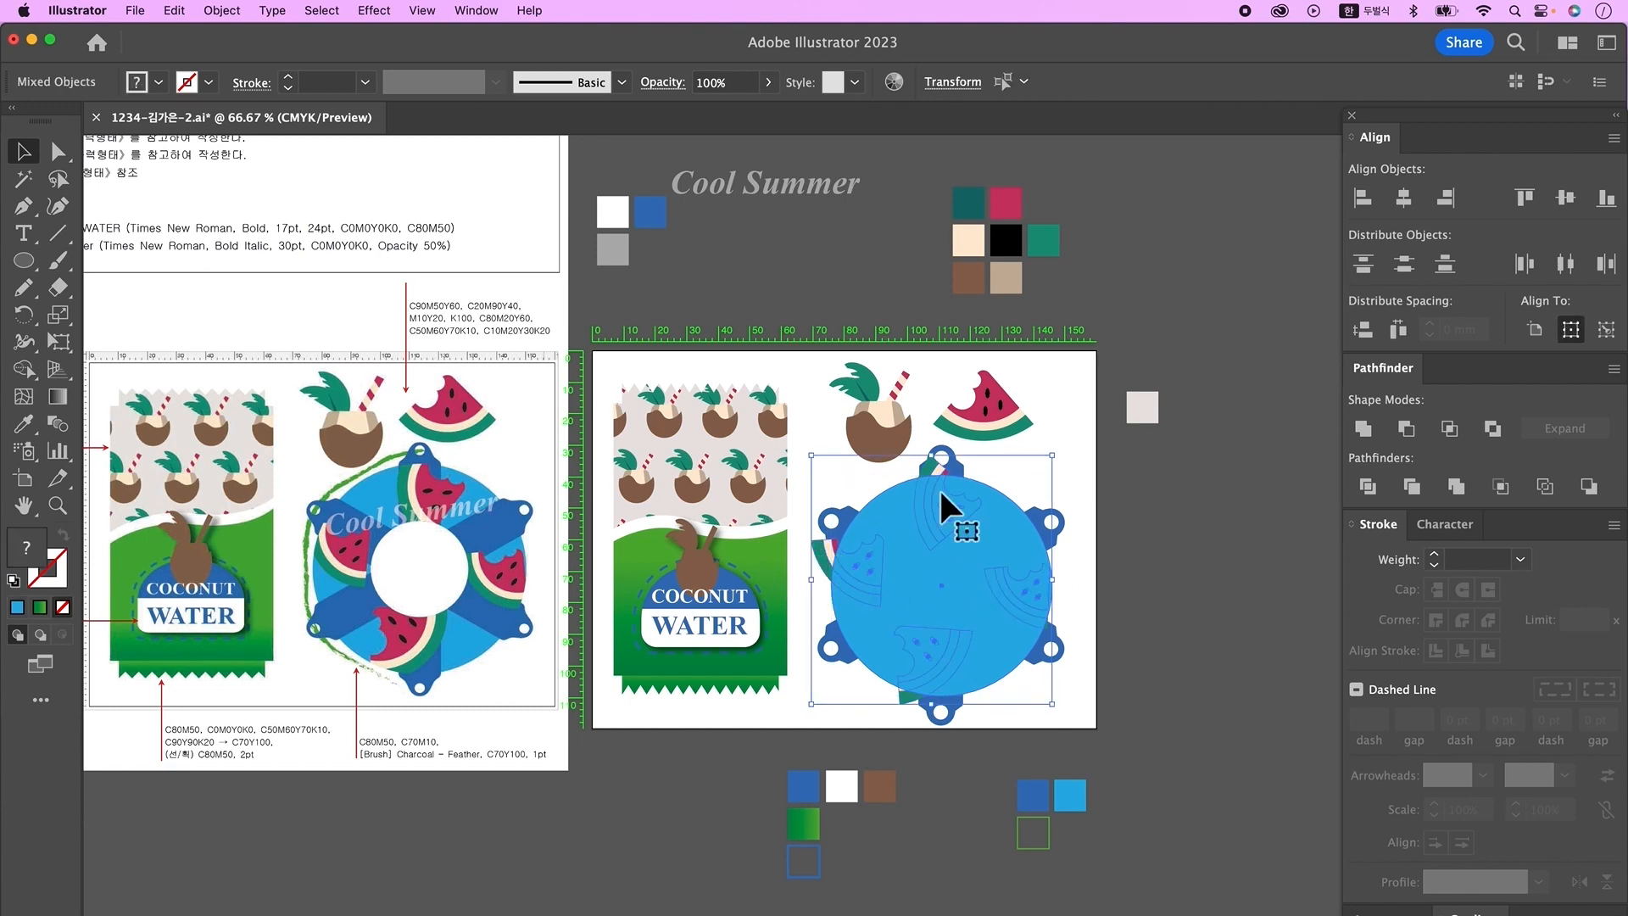
pyautogui.rightClick(971, 505)
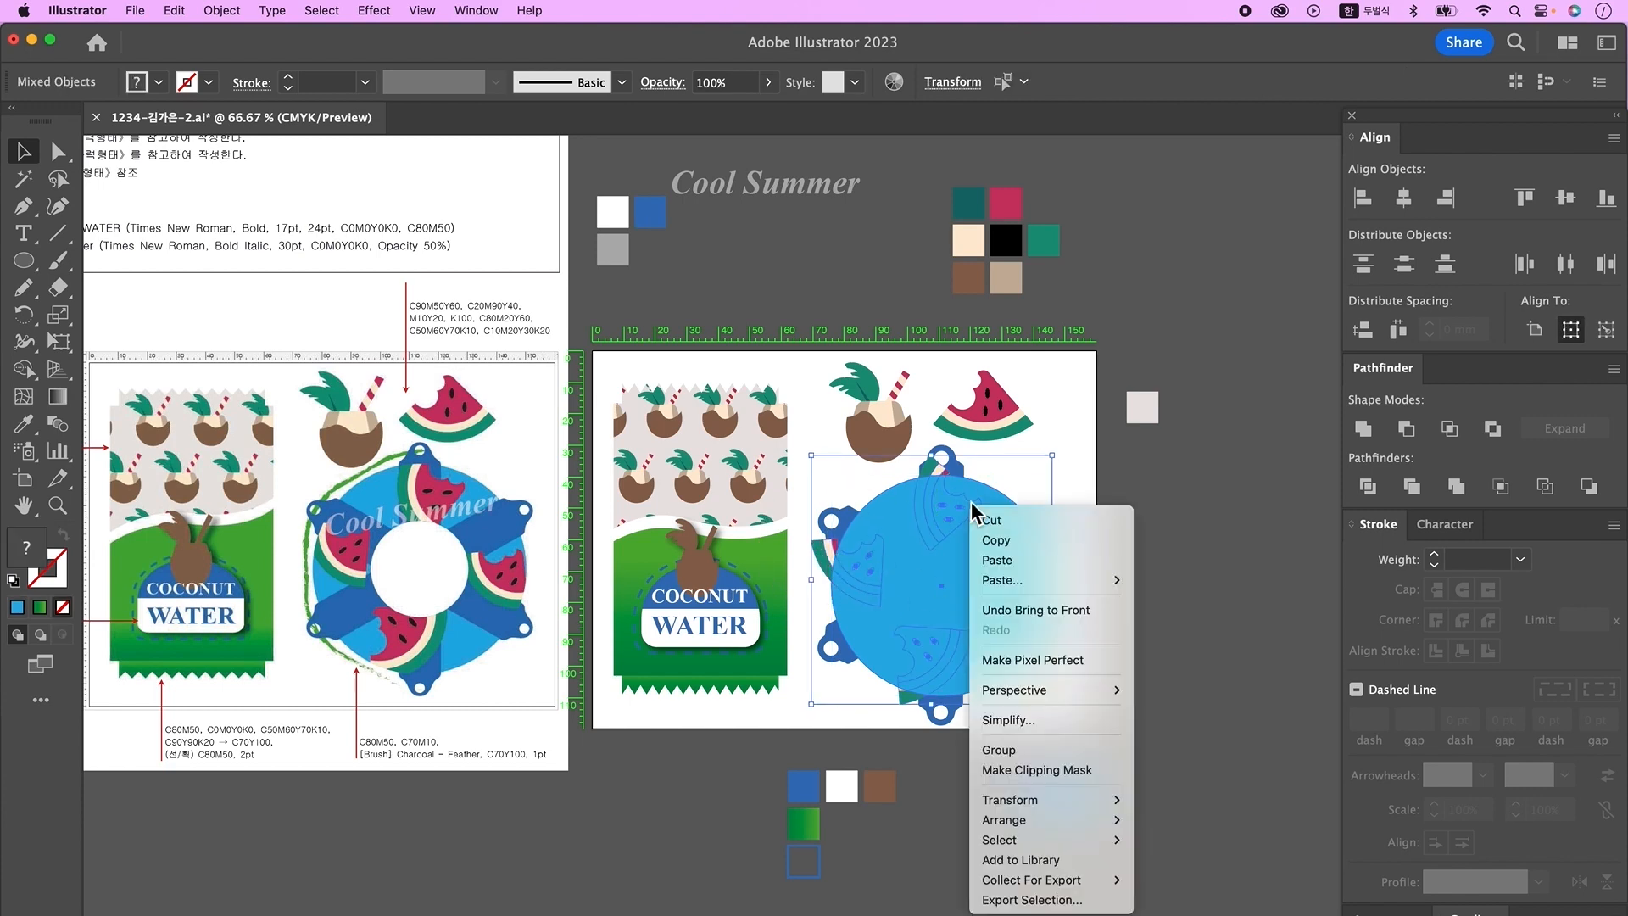
pyautogui.click(1050, 770)
pyautogui.click(974, 577)
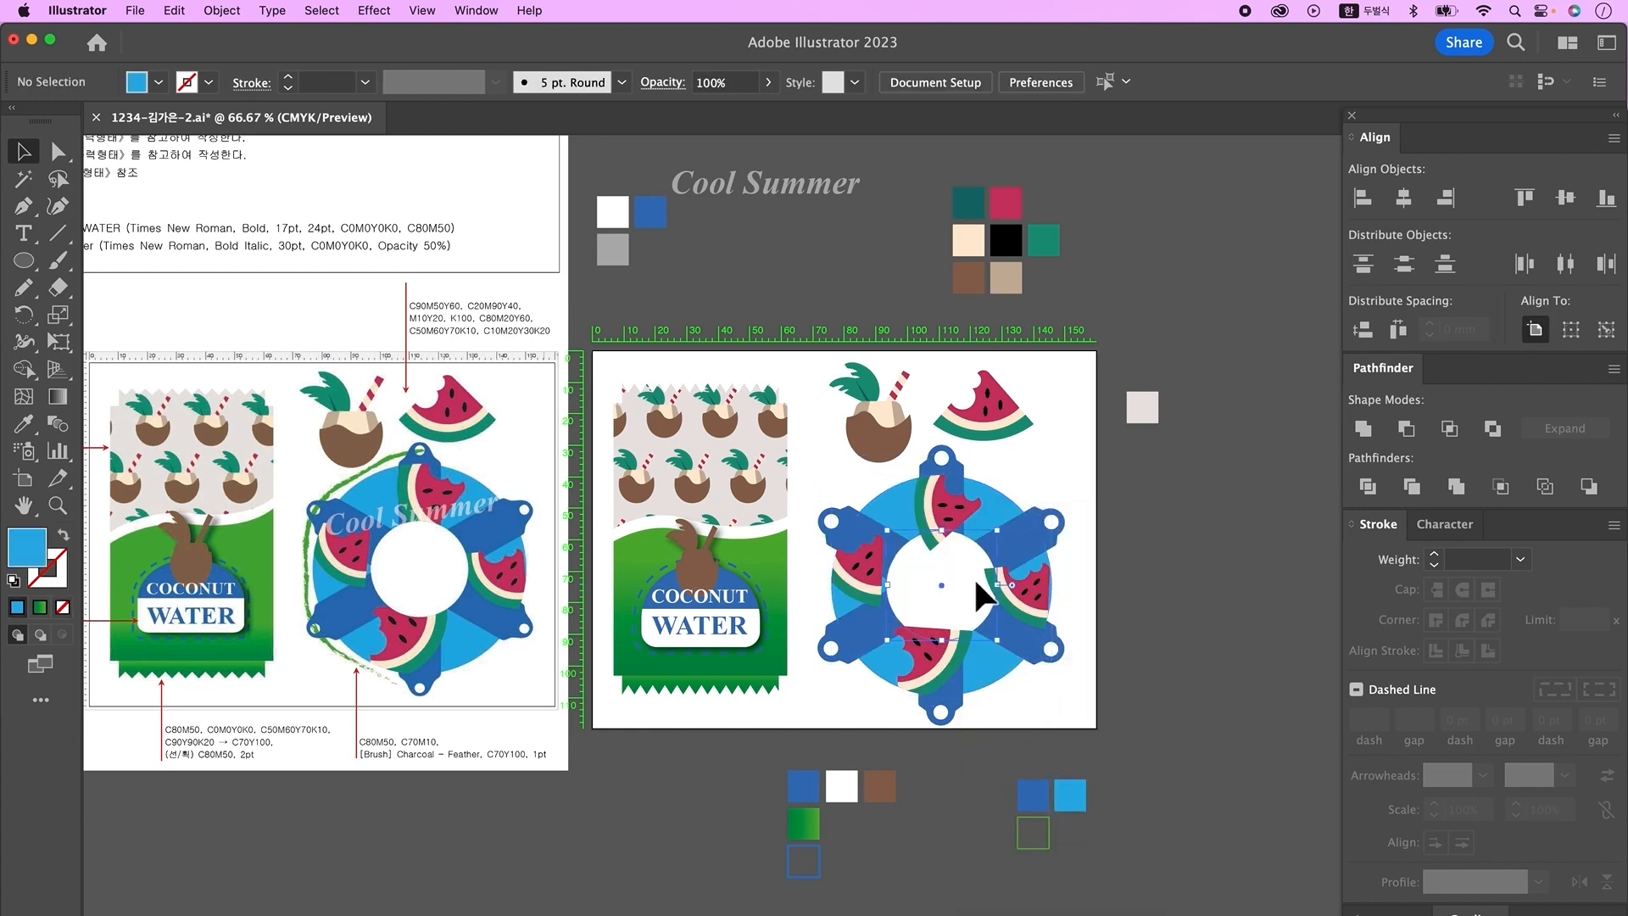
pyautogui.press('shift+super+]')
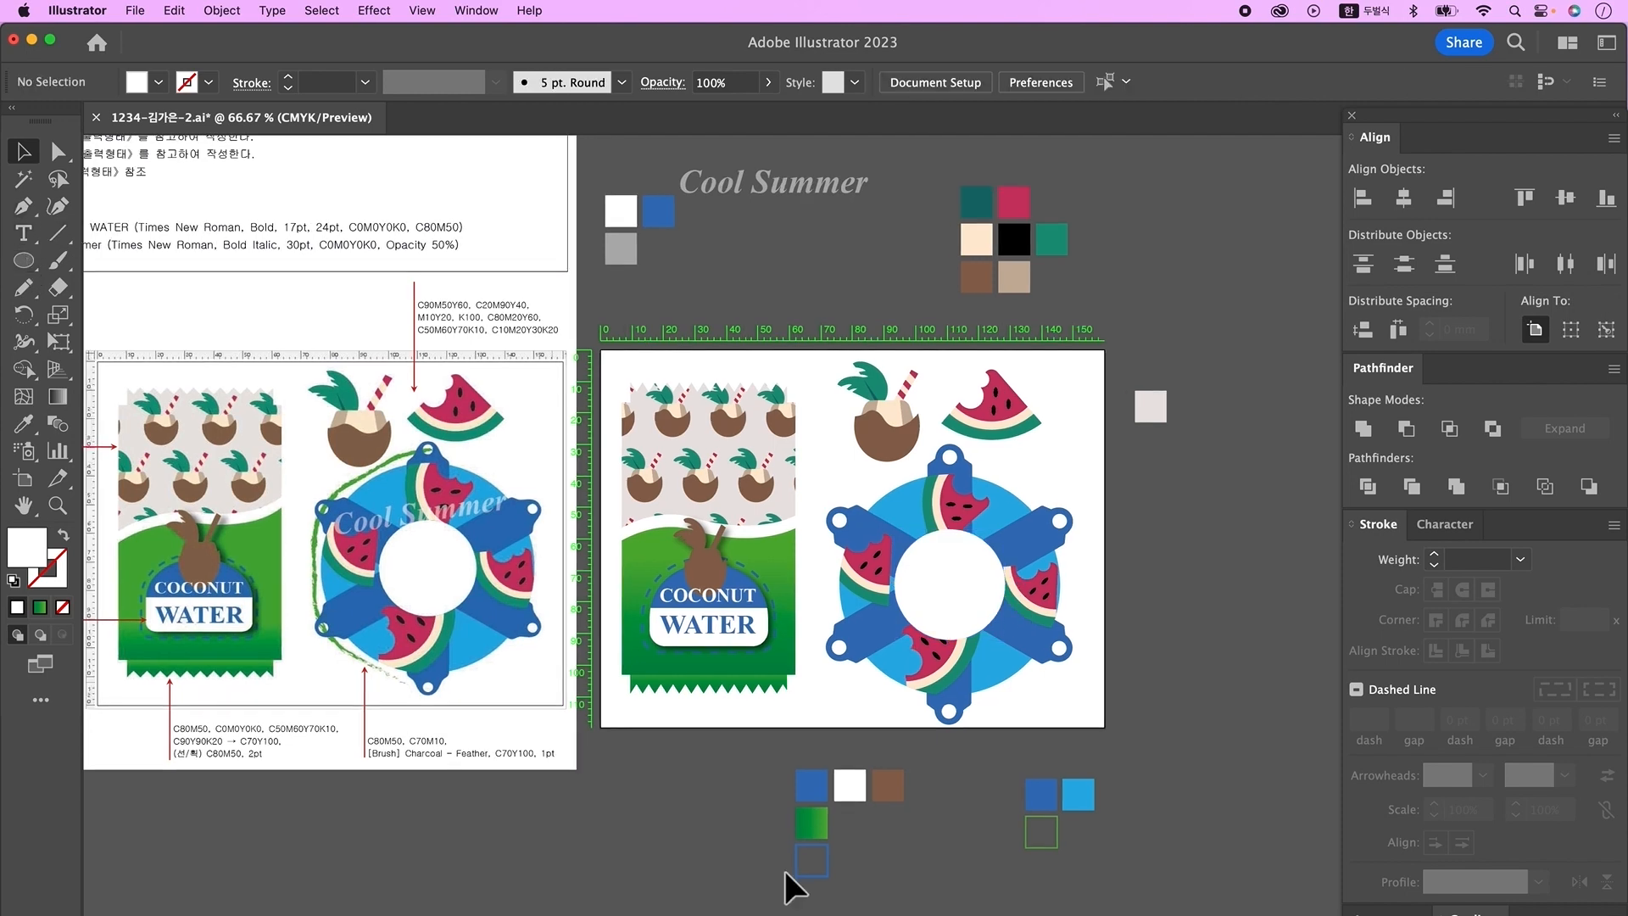
# - With the Pen tool, draw an open 1 pt green curve from the top tab's hole around the tube's left side to the bottom
pyautogui.click(1057, 832)
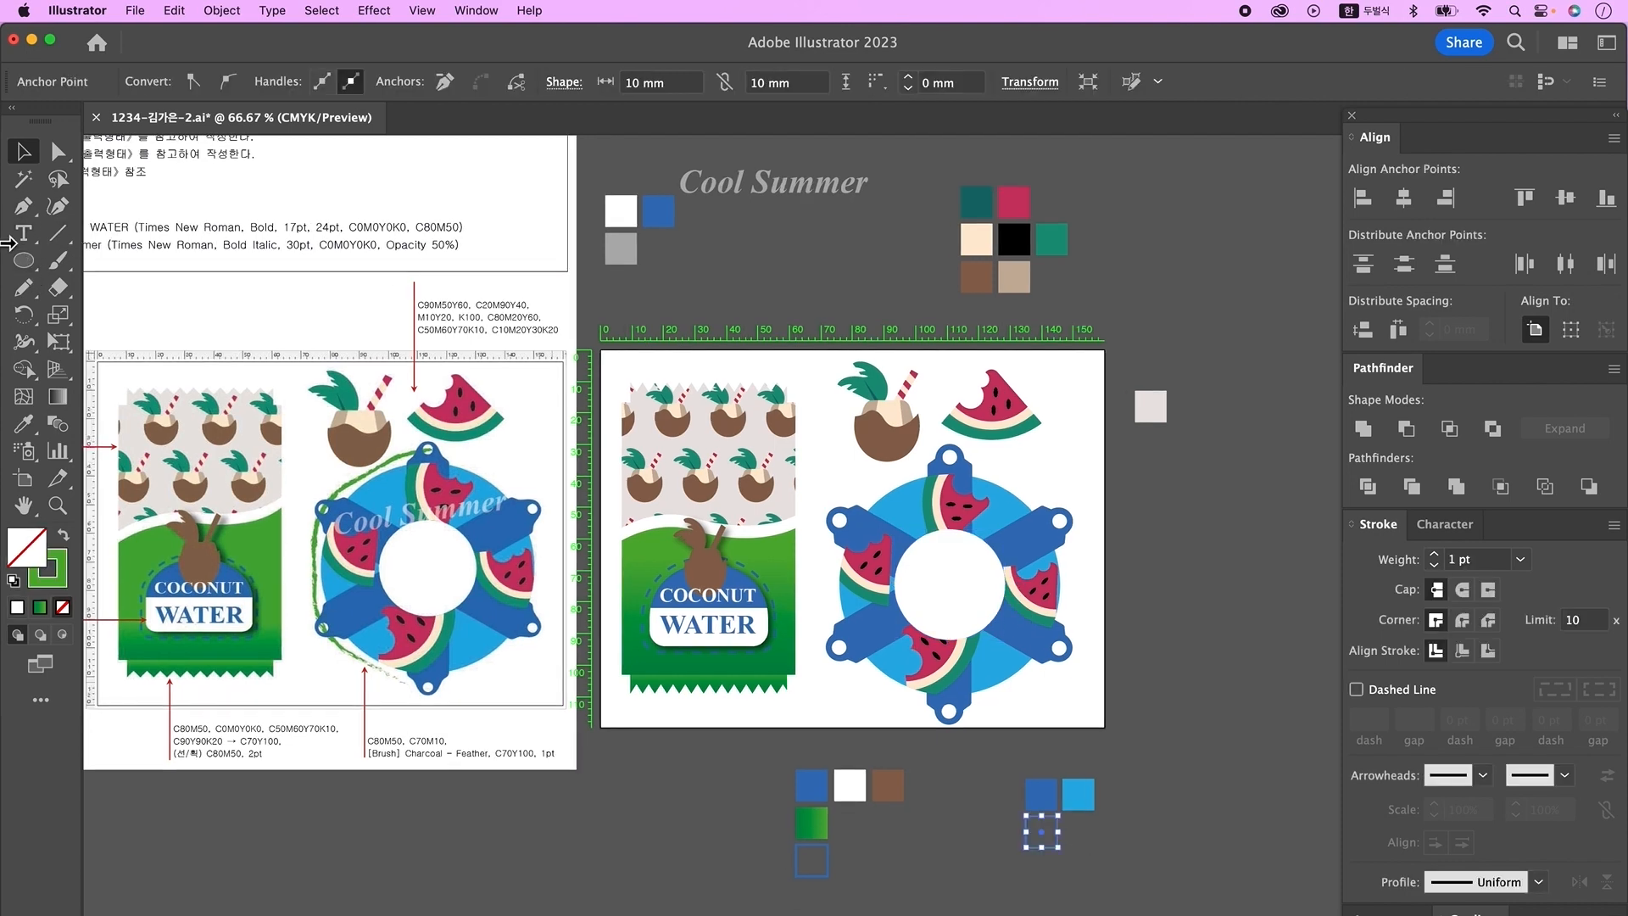
pyautogui.click(949, 458)
pyautogui.moveTo(839, 521); pyautogui.dragTo(807, 564)
pyautogui.click(839, 521)
pyautogui.click(842, 647)
pyautogui.moveTo(842, 648); pyautogui.dragTo(940, 712)
pyautogui.keyDown('super'); pyautogui.click(1060, 429); pyautogui.keyUp('super')
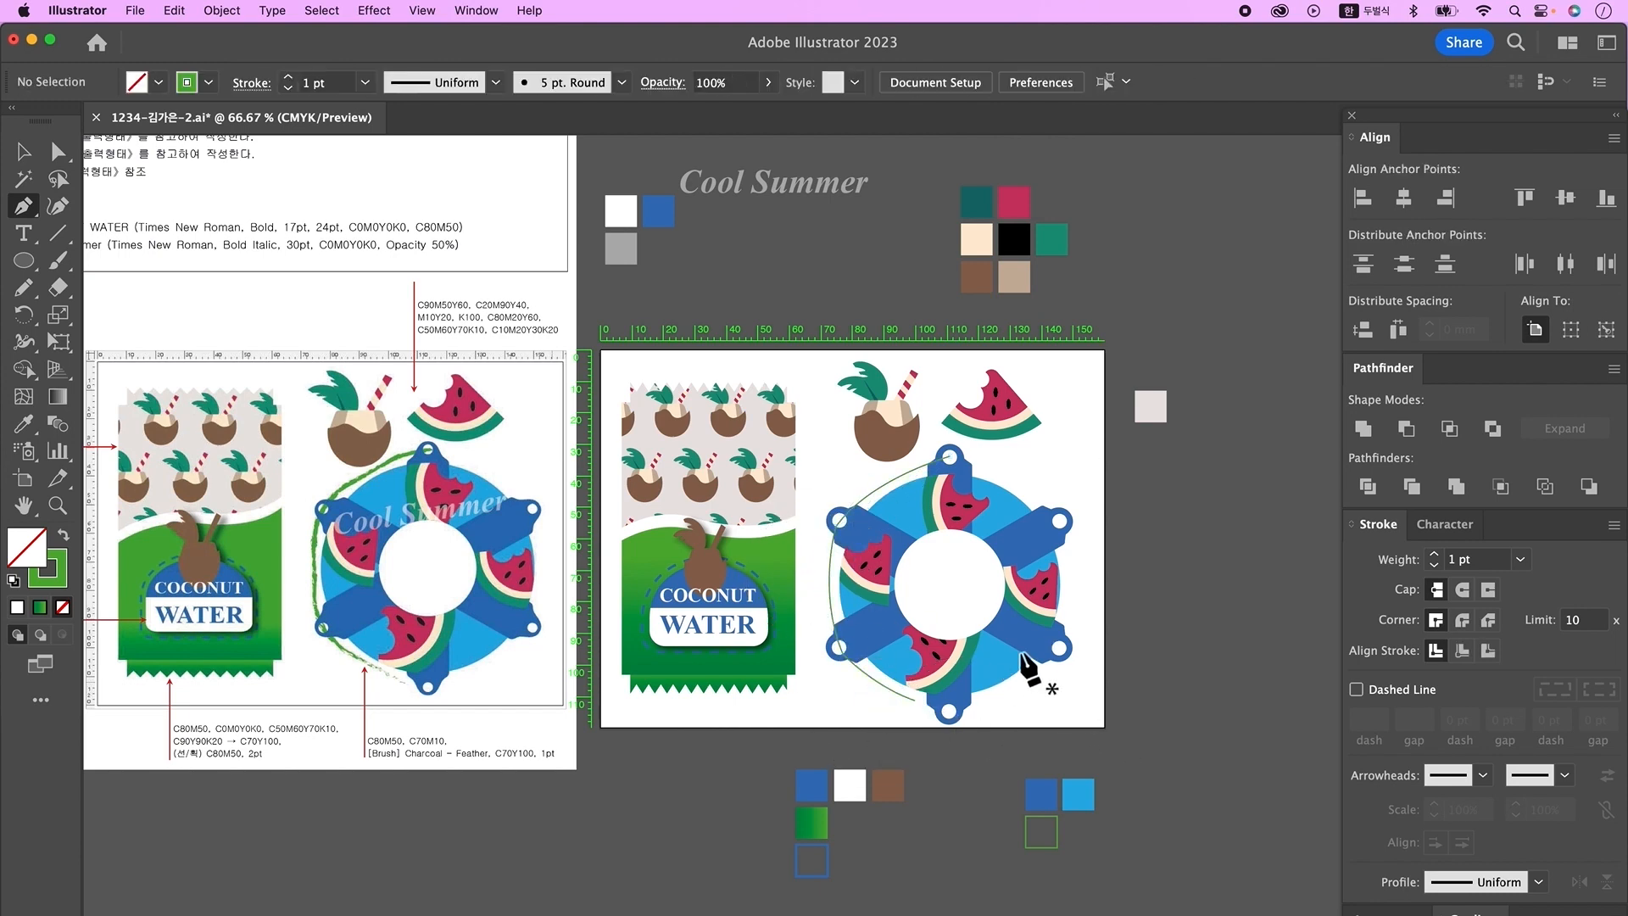
# - Apply the Charcoal - Feather brush from the Artistic_ChalkCharcoalPencil library to the green curve
pyautogui.click(23, 151)
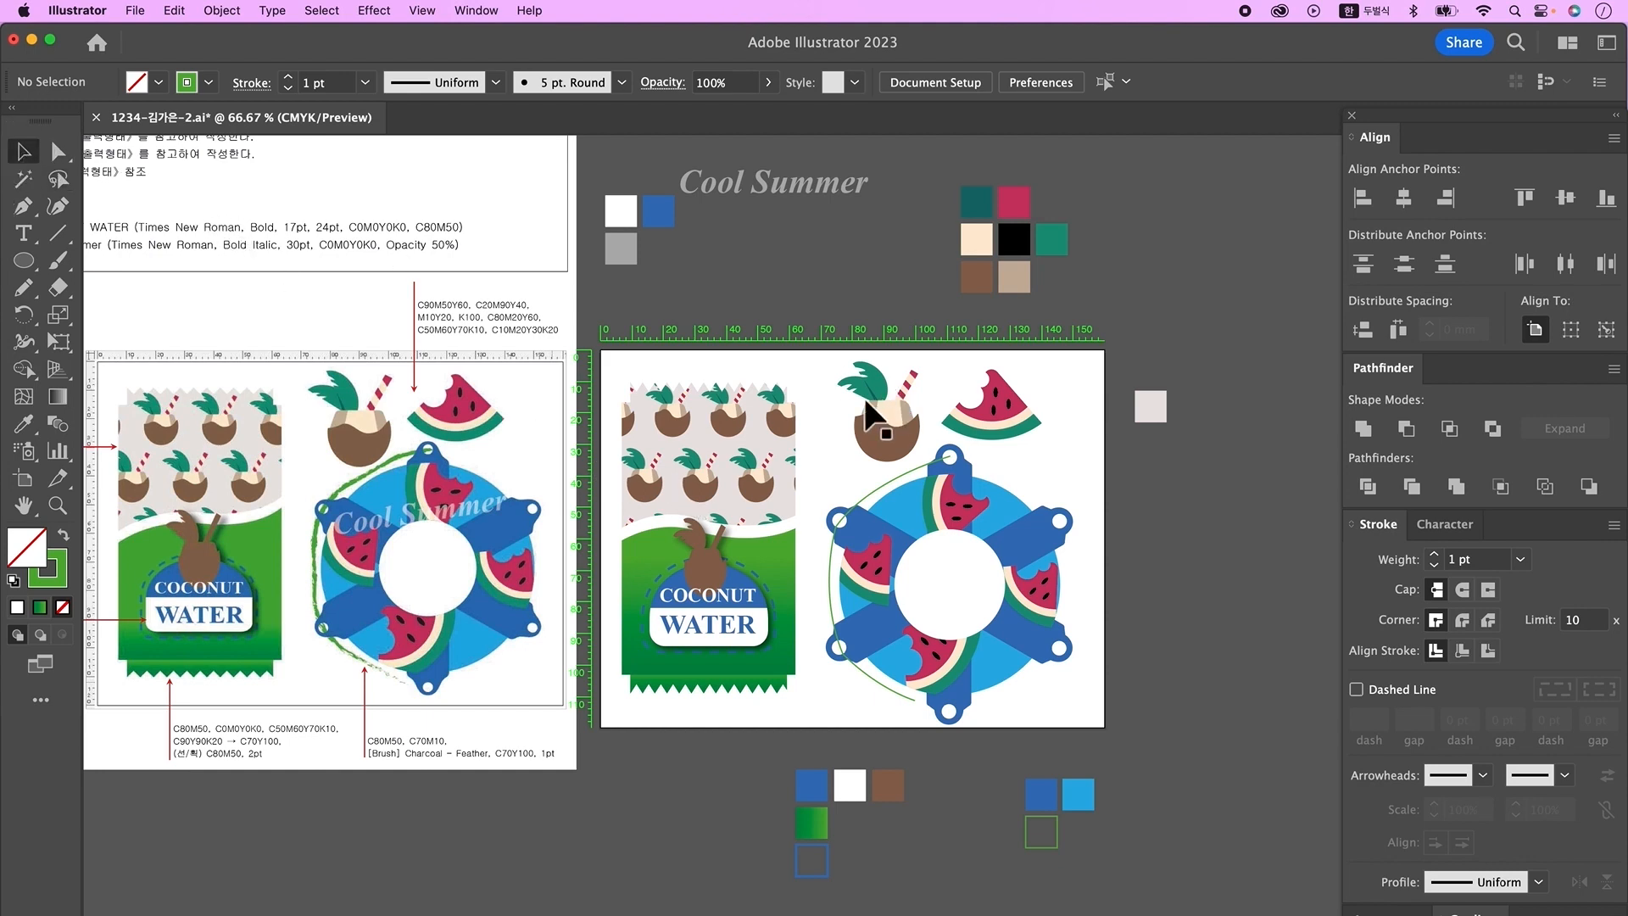
pyautogui.click(901, 473)
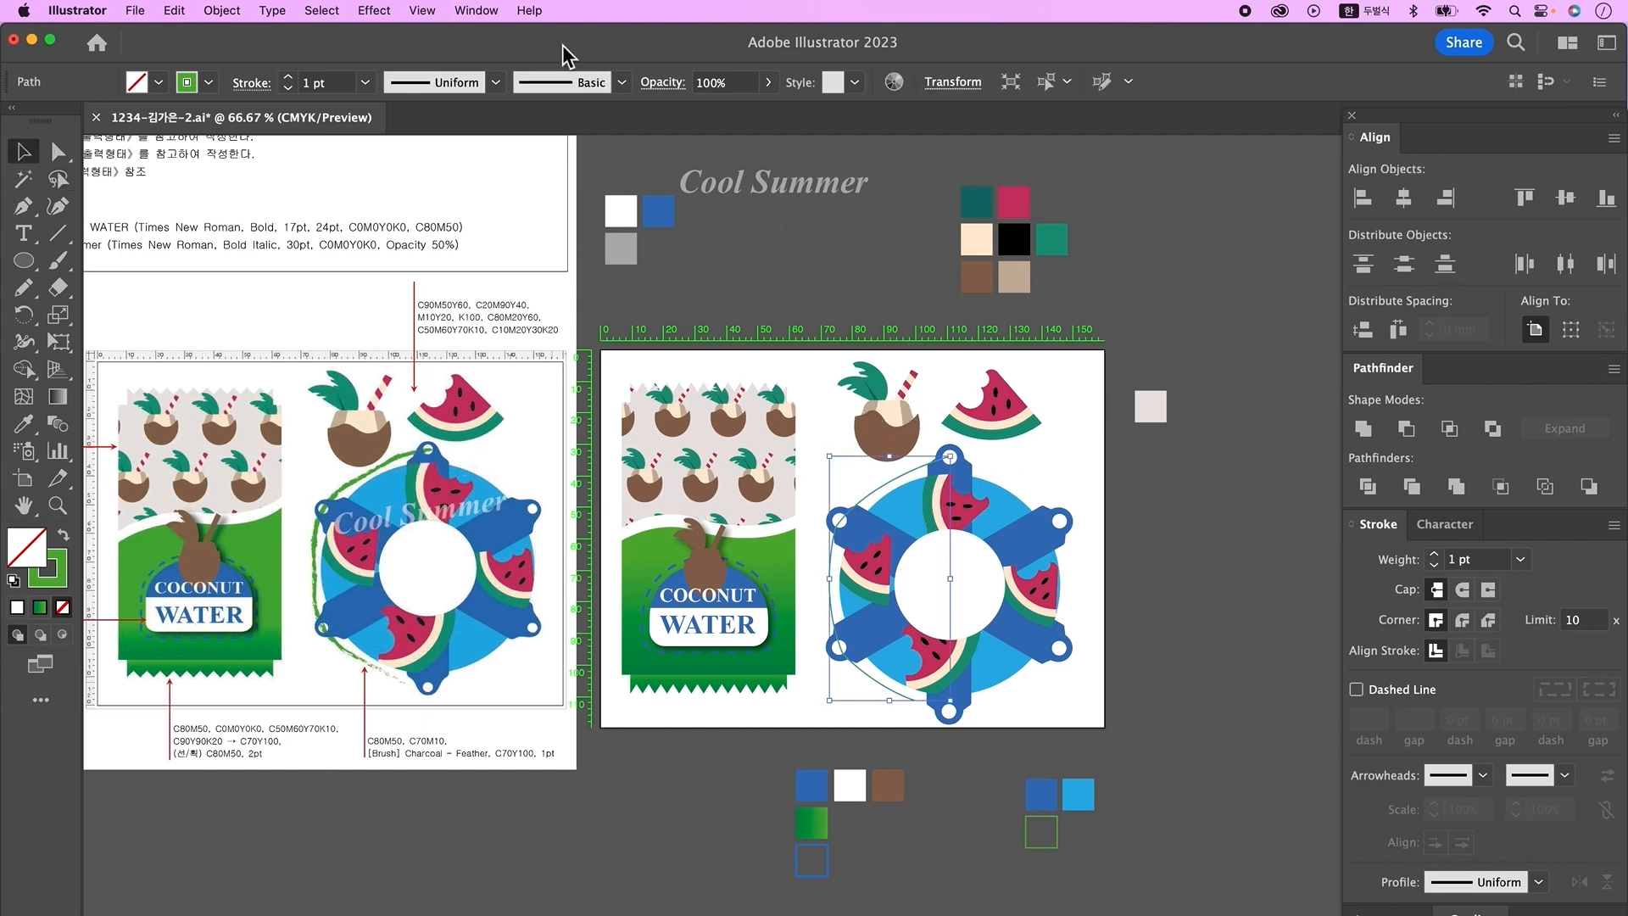
pyautogui.click(469, 11)
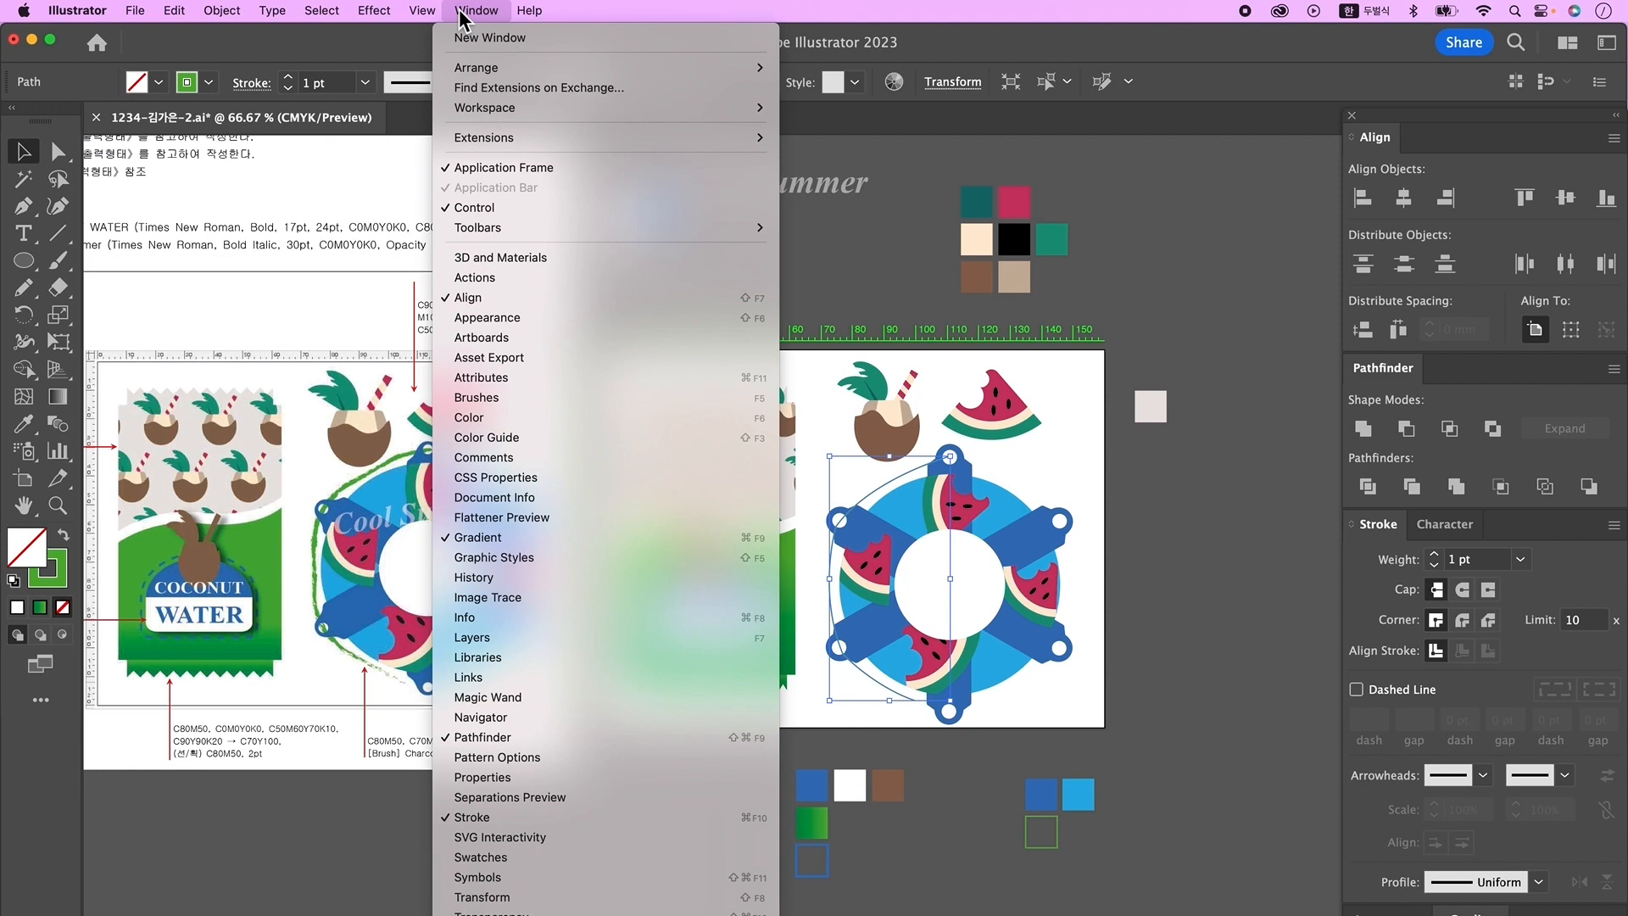
pyautogui.click(478, 398)
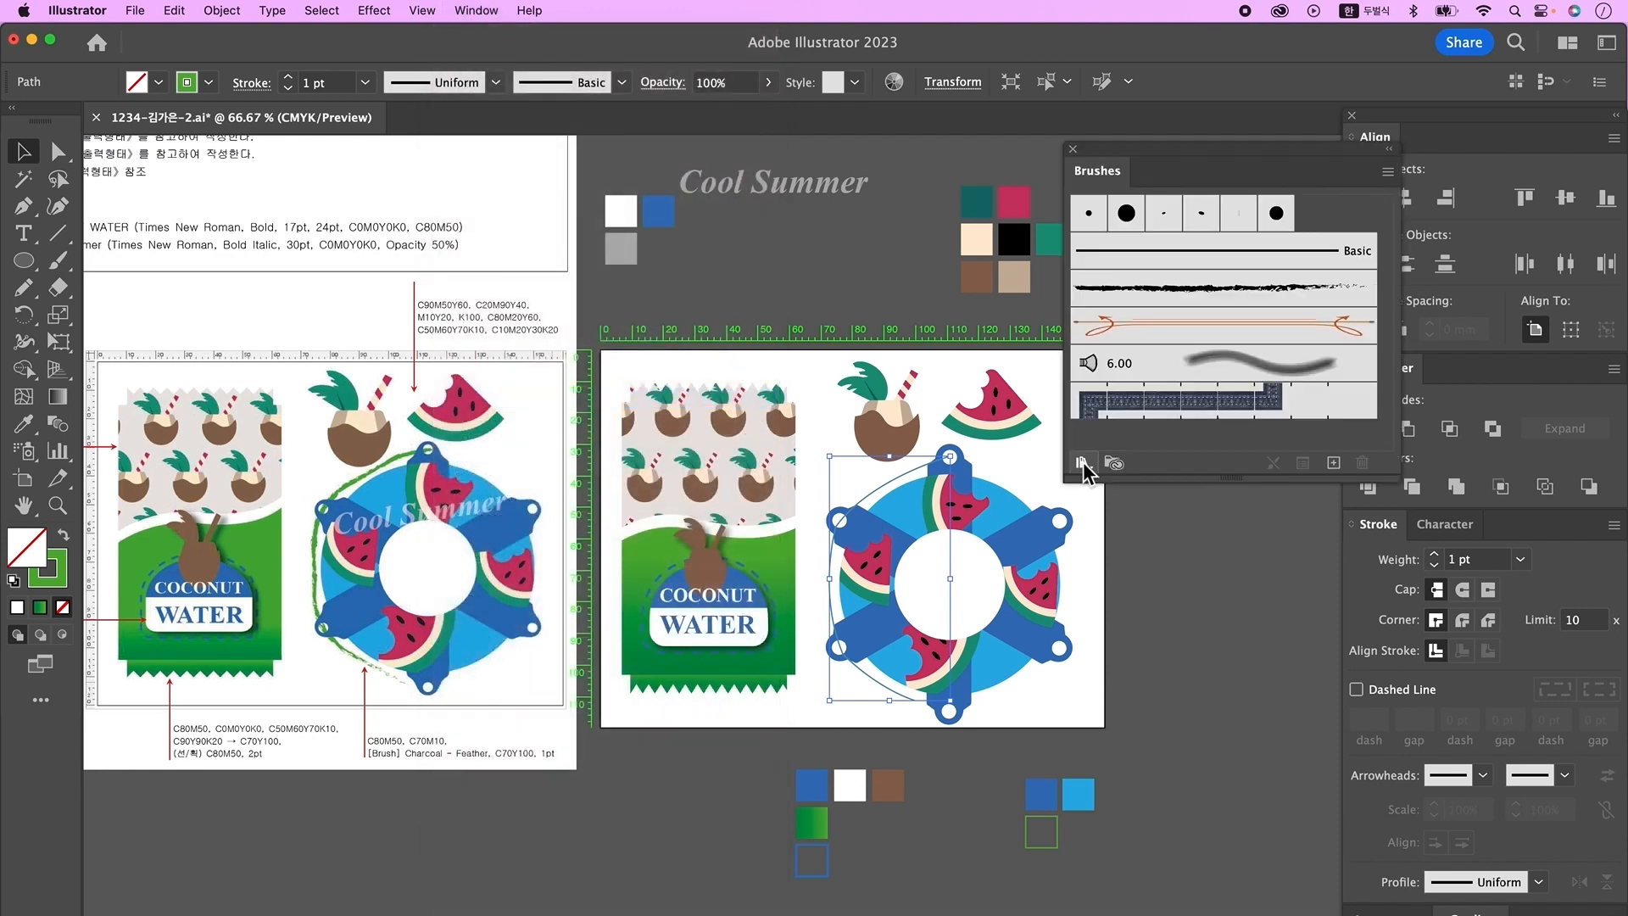
pyautogui.click(1084, 465)
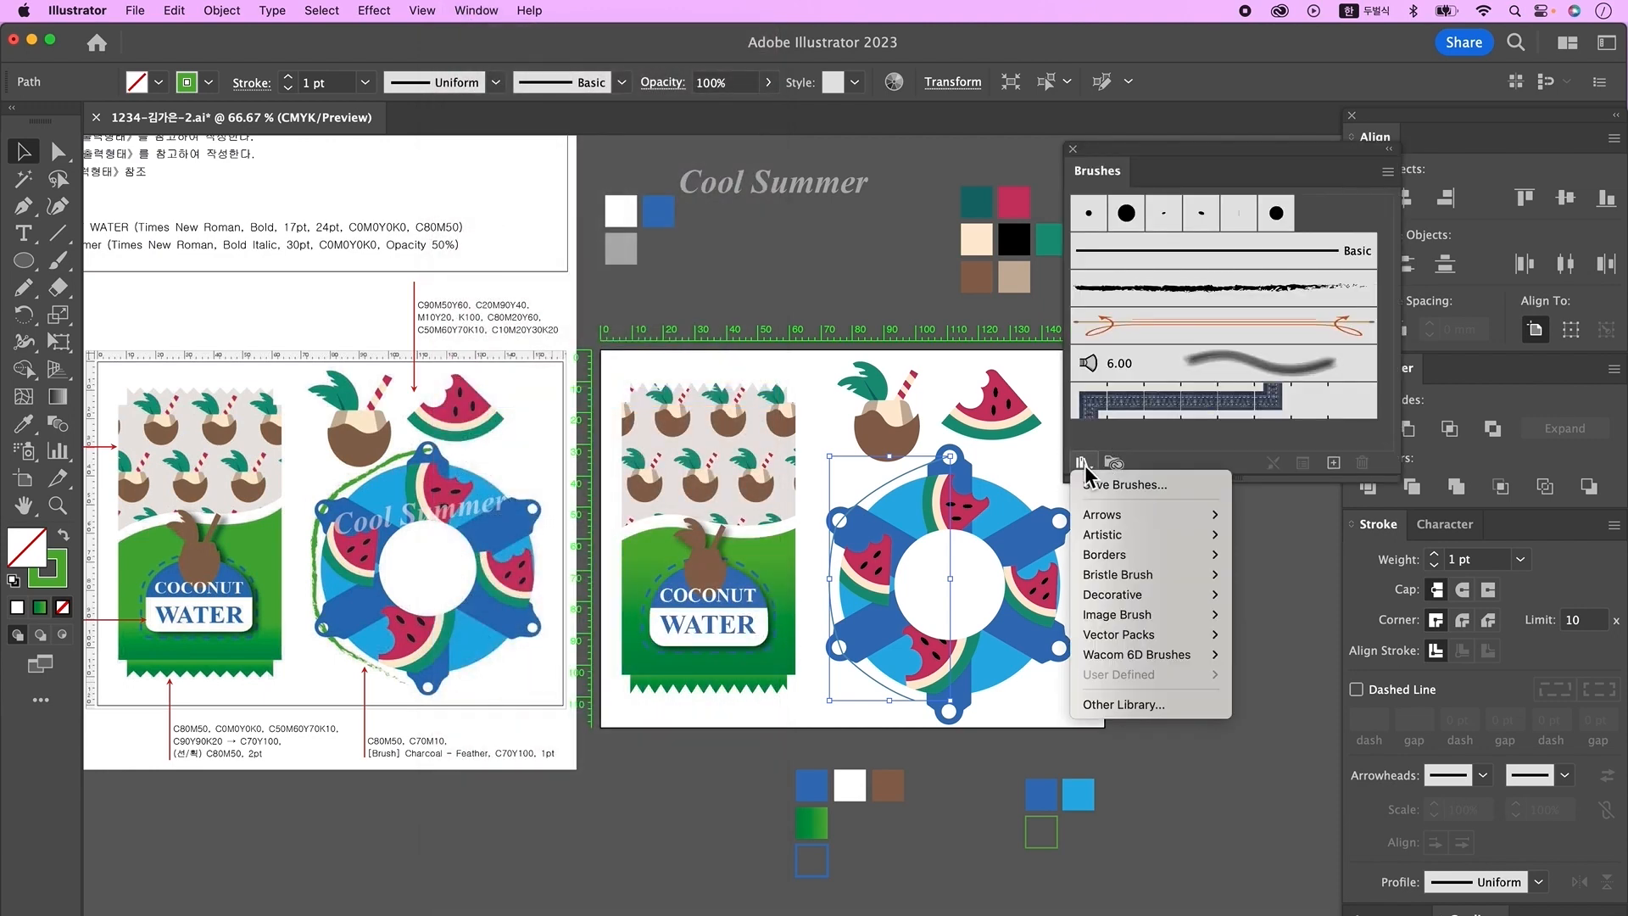
pyautogui.moveTo(1124, 534)
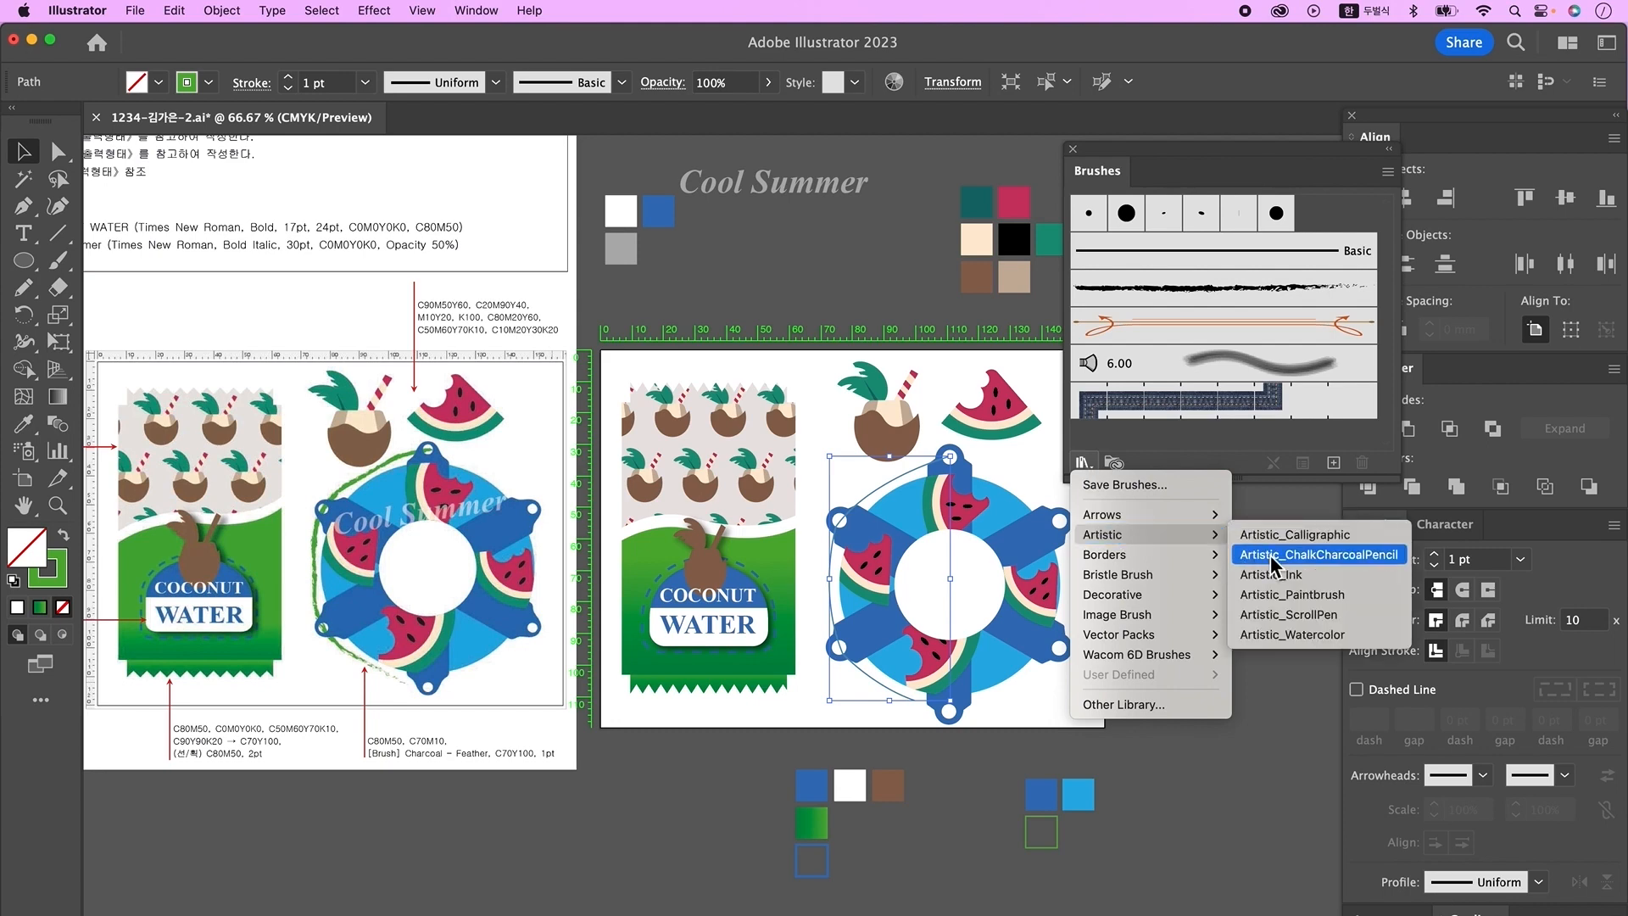
pyautogui.click(1272, 559)
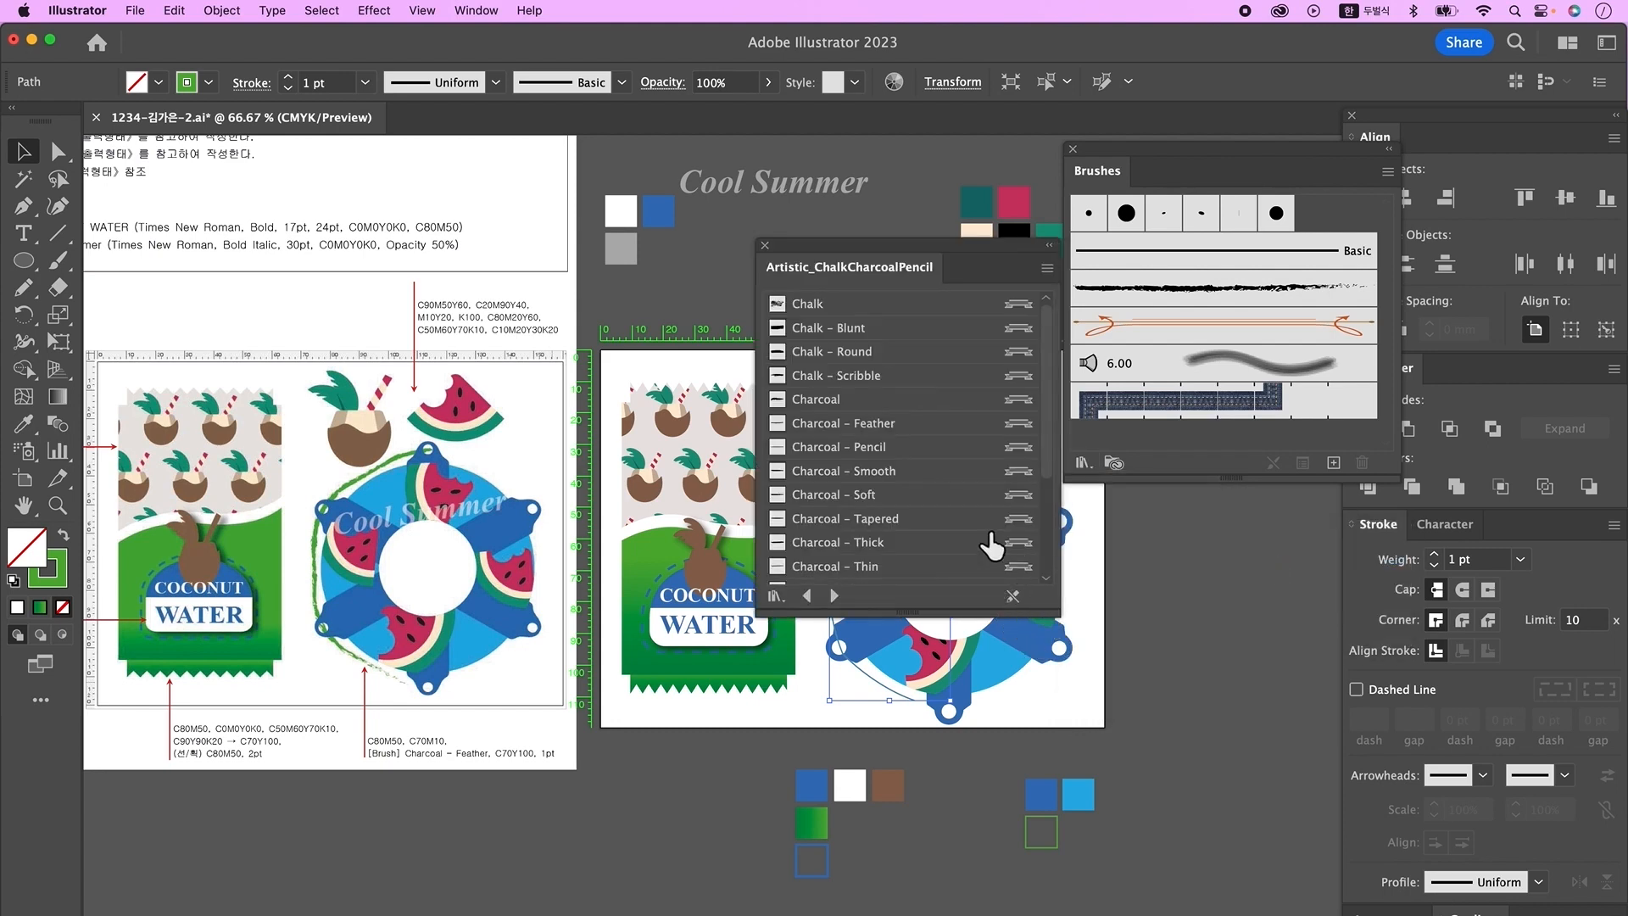
pyautogui.click(886, 424)
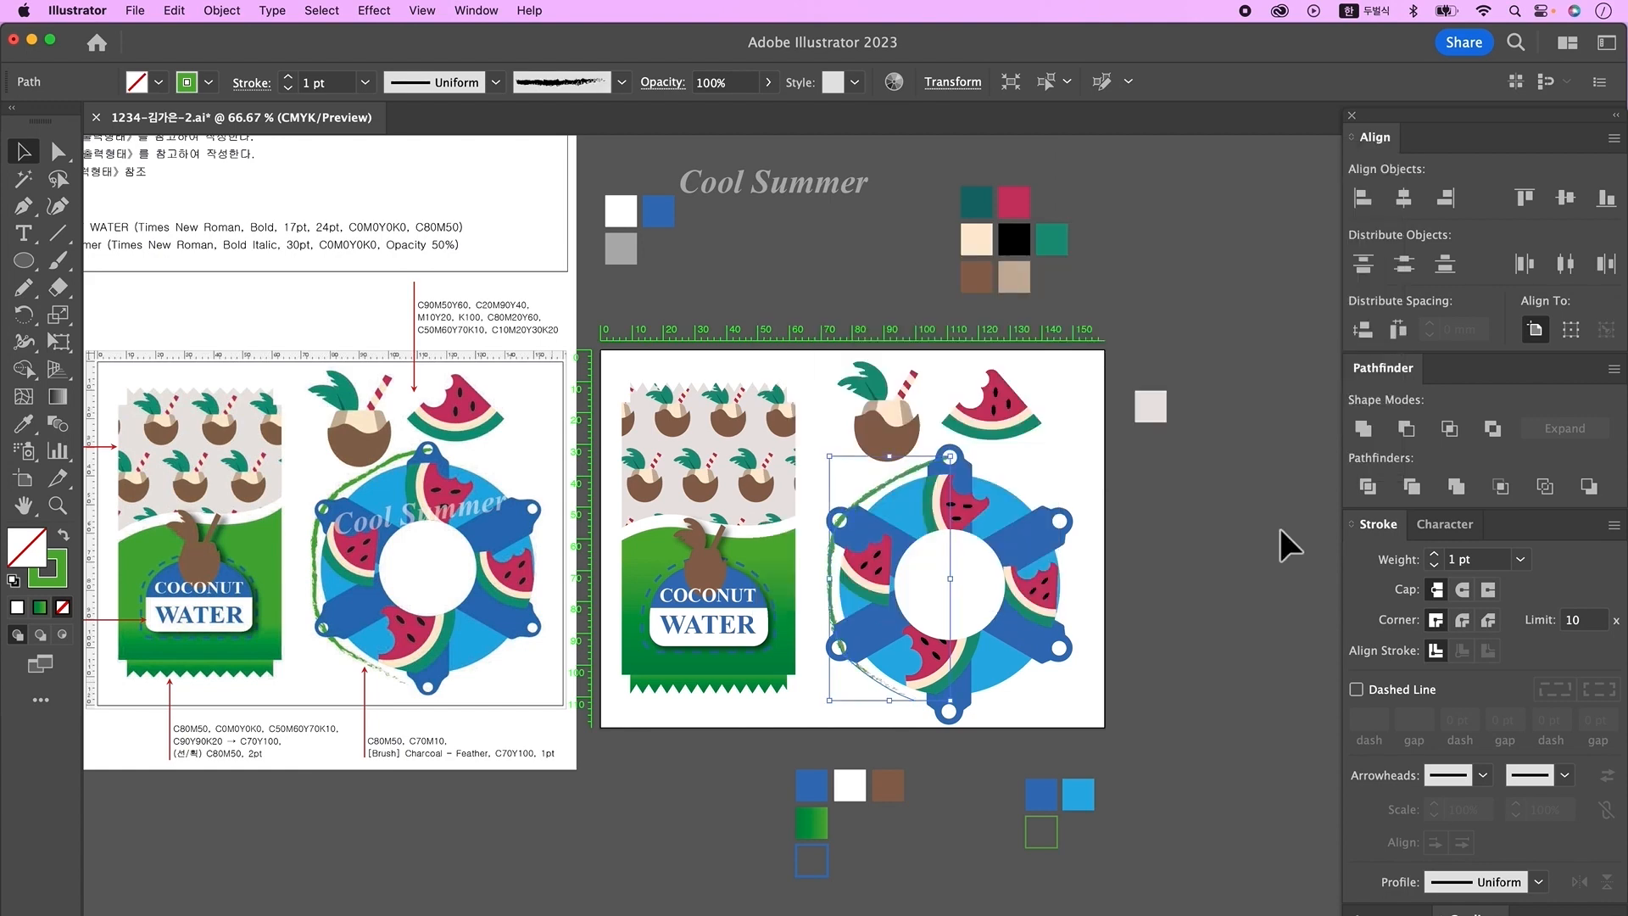
# - Move the "Cool Summer" text onto the upper part of the swim tube and rotate it to slope upward to the right
pyautogui.scroll(3, 1280, 542)
pyautogui.click(787, 331)
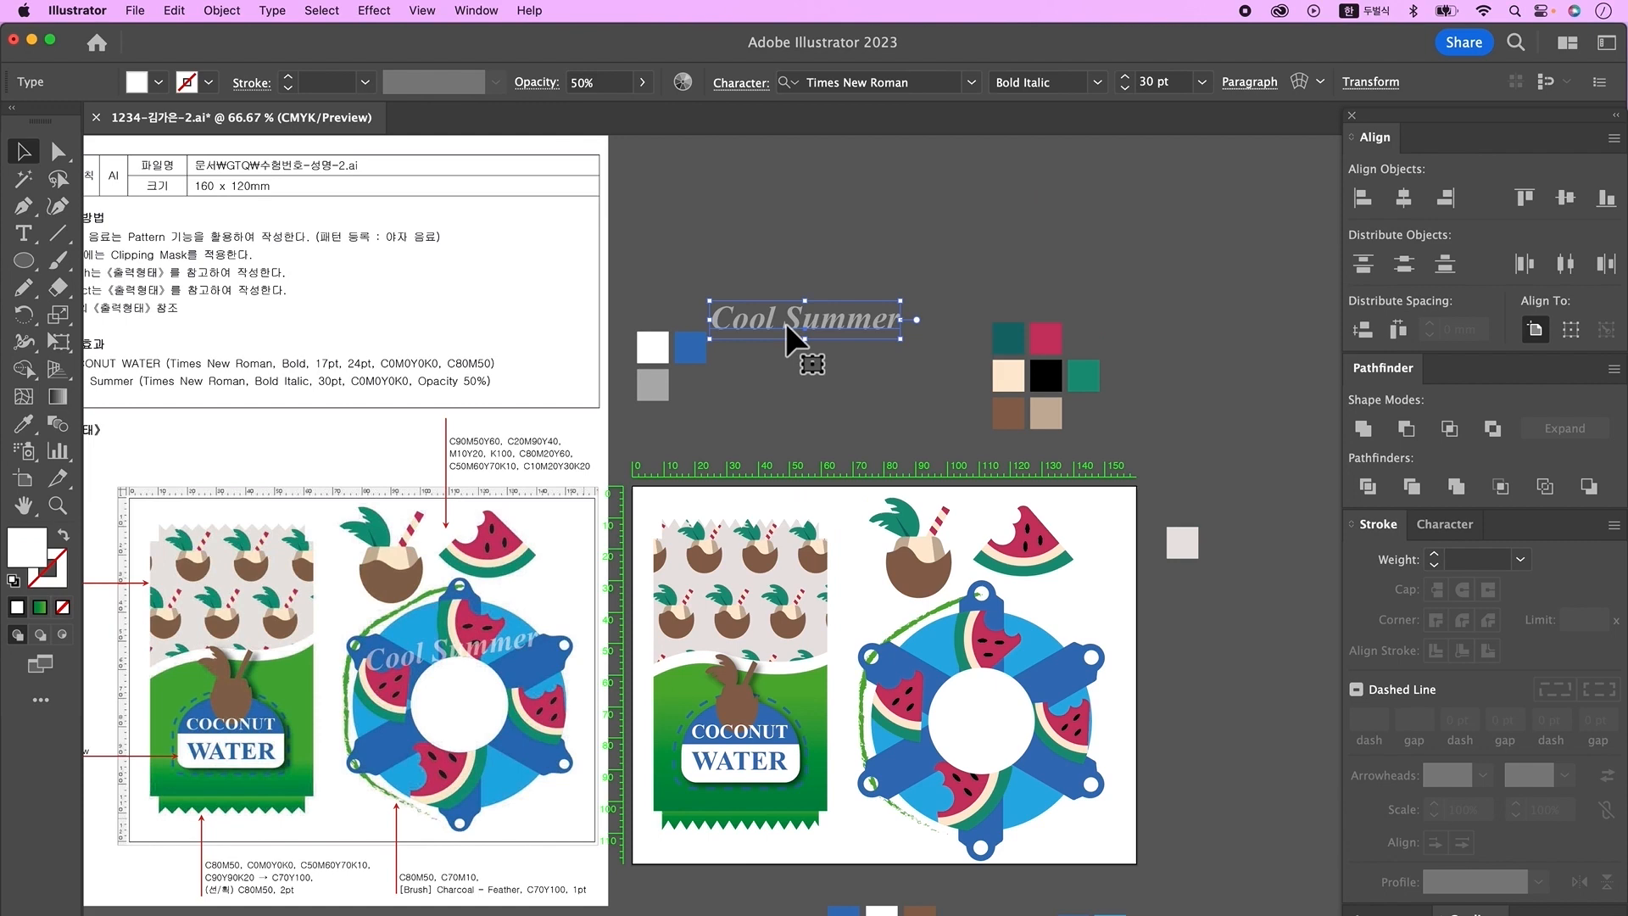
pyautogui.moveTo(787, 332); pyautogui.dragTo(959, 691)
pyautogui.moveTo(1088, 711); pyautogui.dragTo(1011, 647)
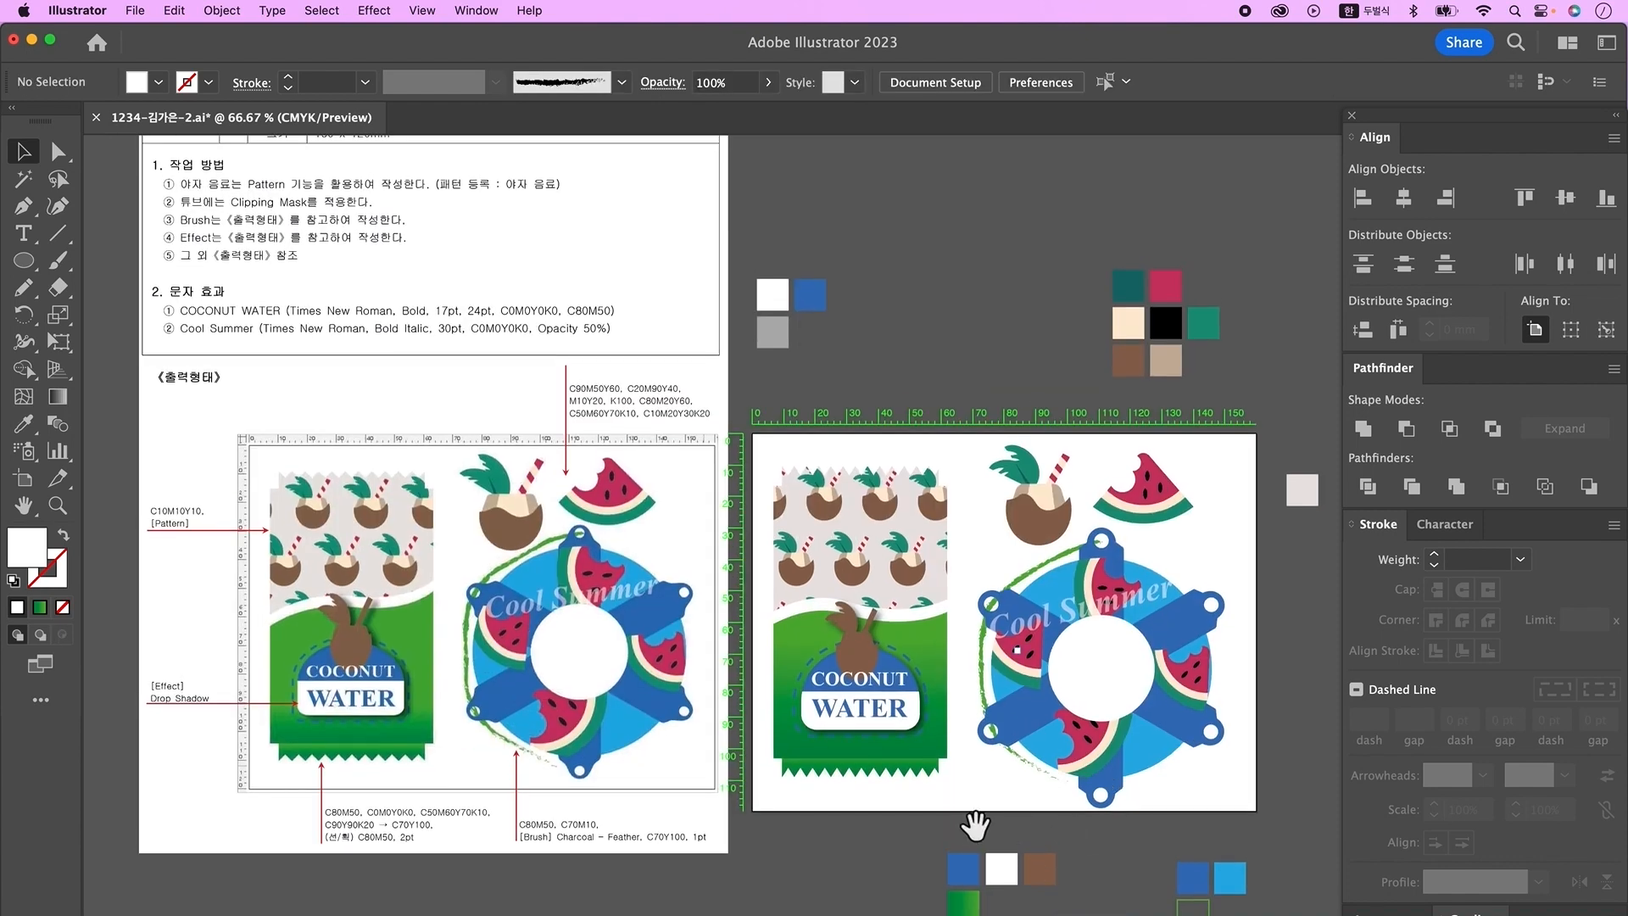
# - Unlock all objects and shift the Coconut Water package slightly to the left
pyautogui.moveTo(998, 827); pyautogui.dragTo(1021, 828)
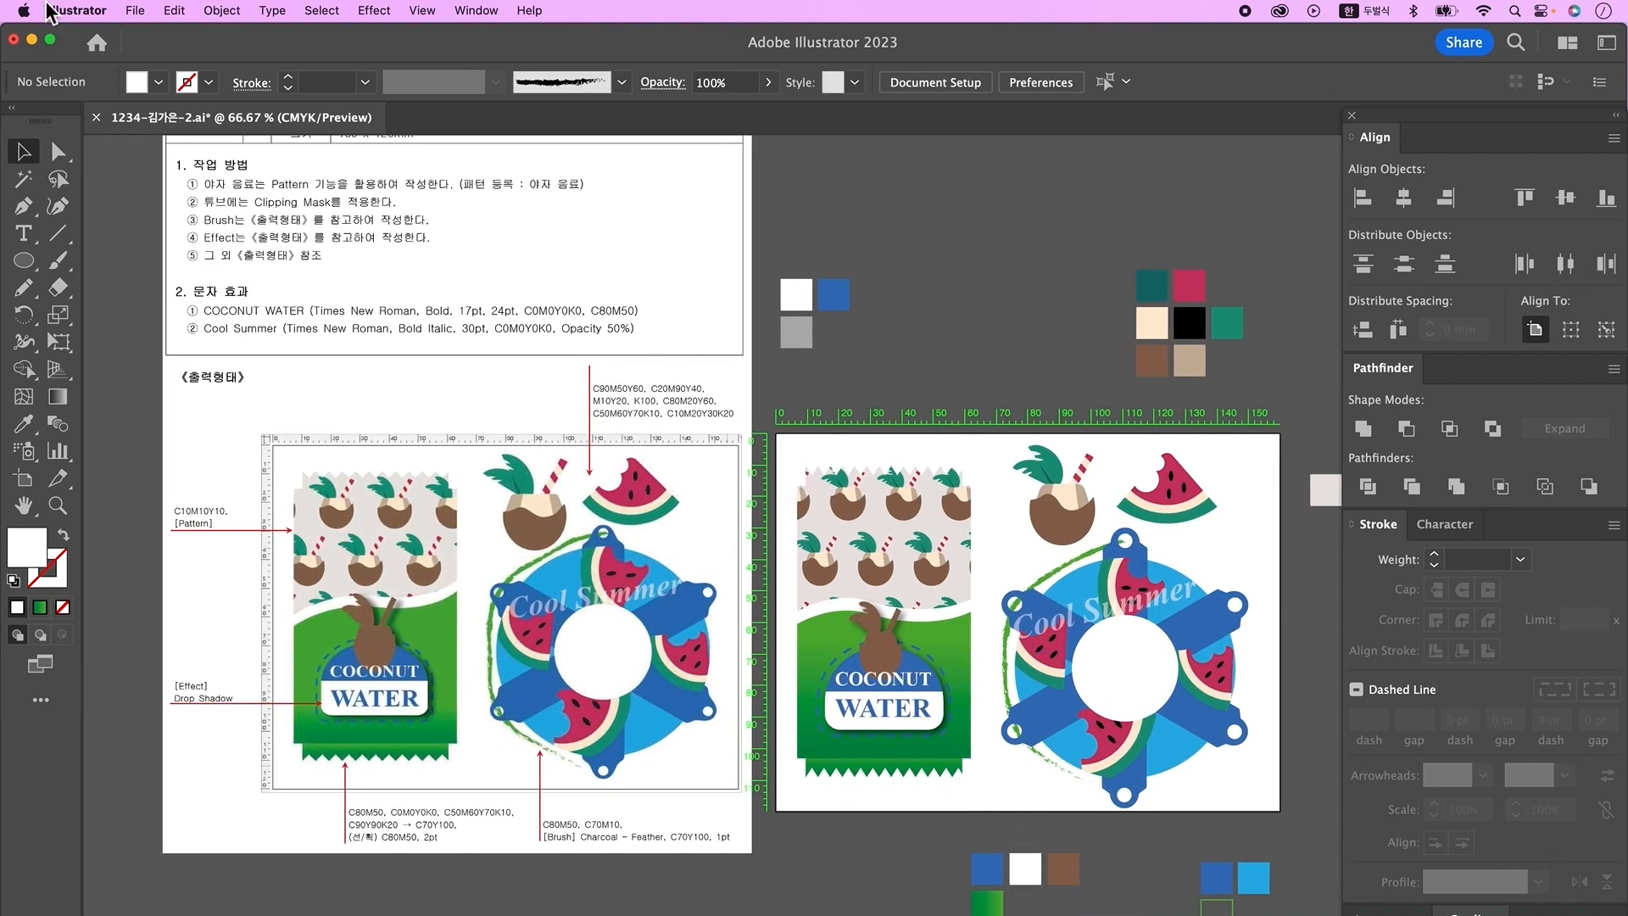
pyautogui.click(218, 11)
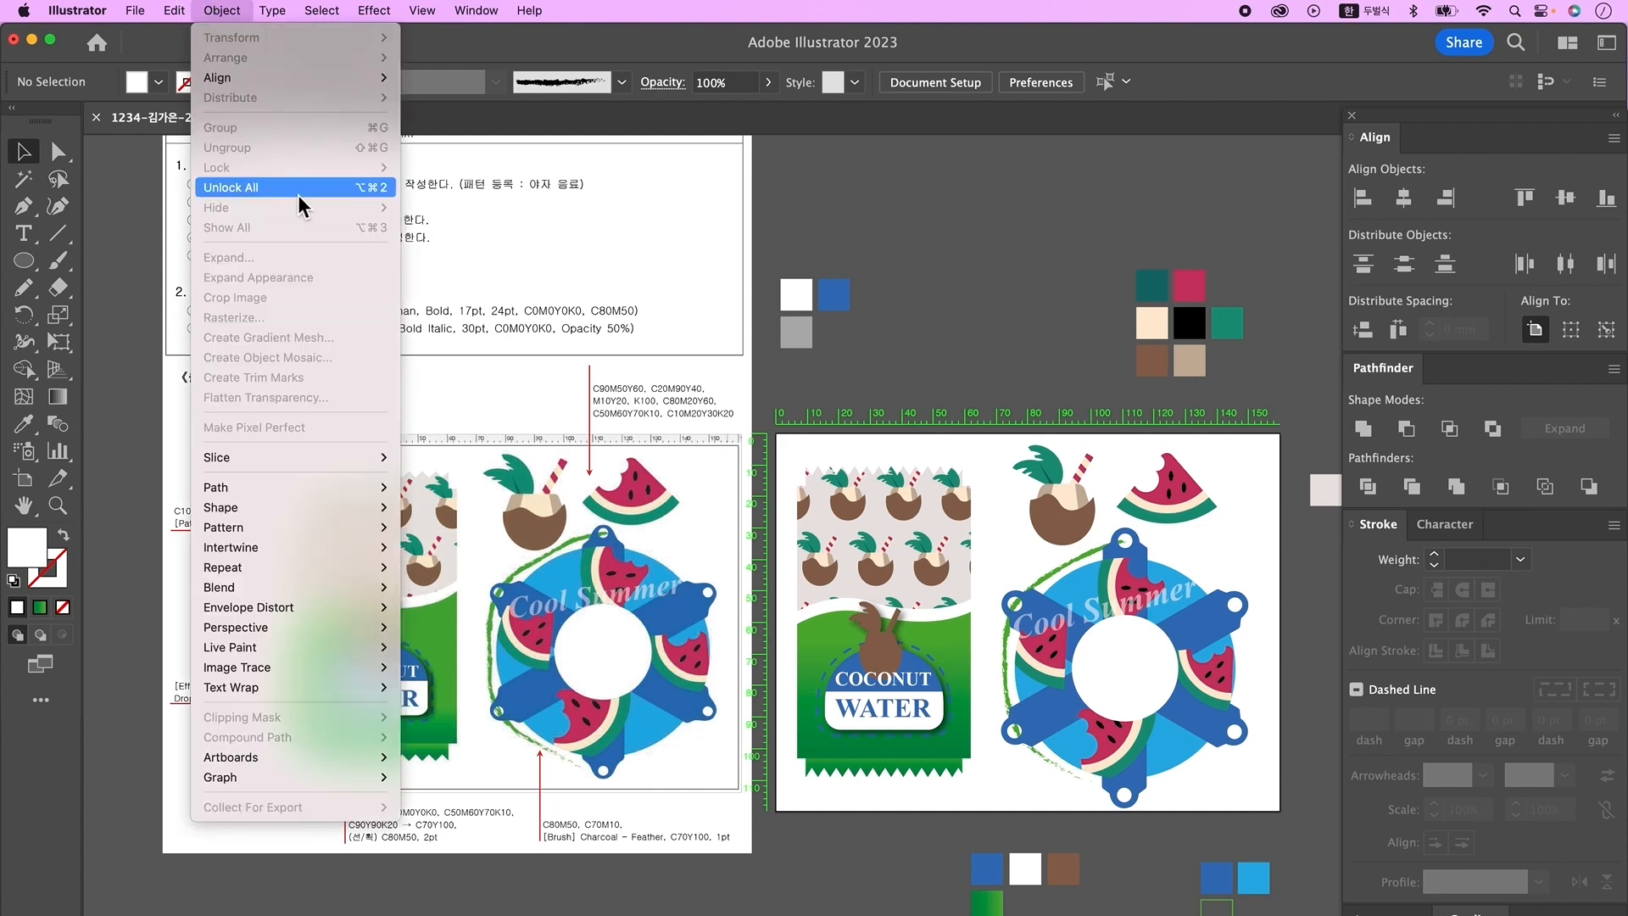
pyautogui.click(297, 187)
pyautogui.moveTo(789, 461); pyautogui.dragTo(942, 730)
pyautogui.moveTo(915, 754); pyautogui.dragTo(912, 755)
# - Select the package's lower section with the Direct Selection tool, and nudge the package down three steps
pyautogui.press('a')
pyautogui.moveTo(775, 742); pyautogui.dragTo(982, 798)
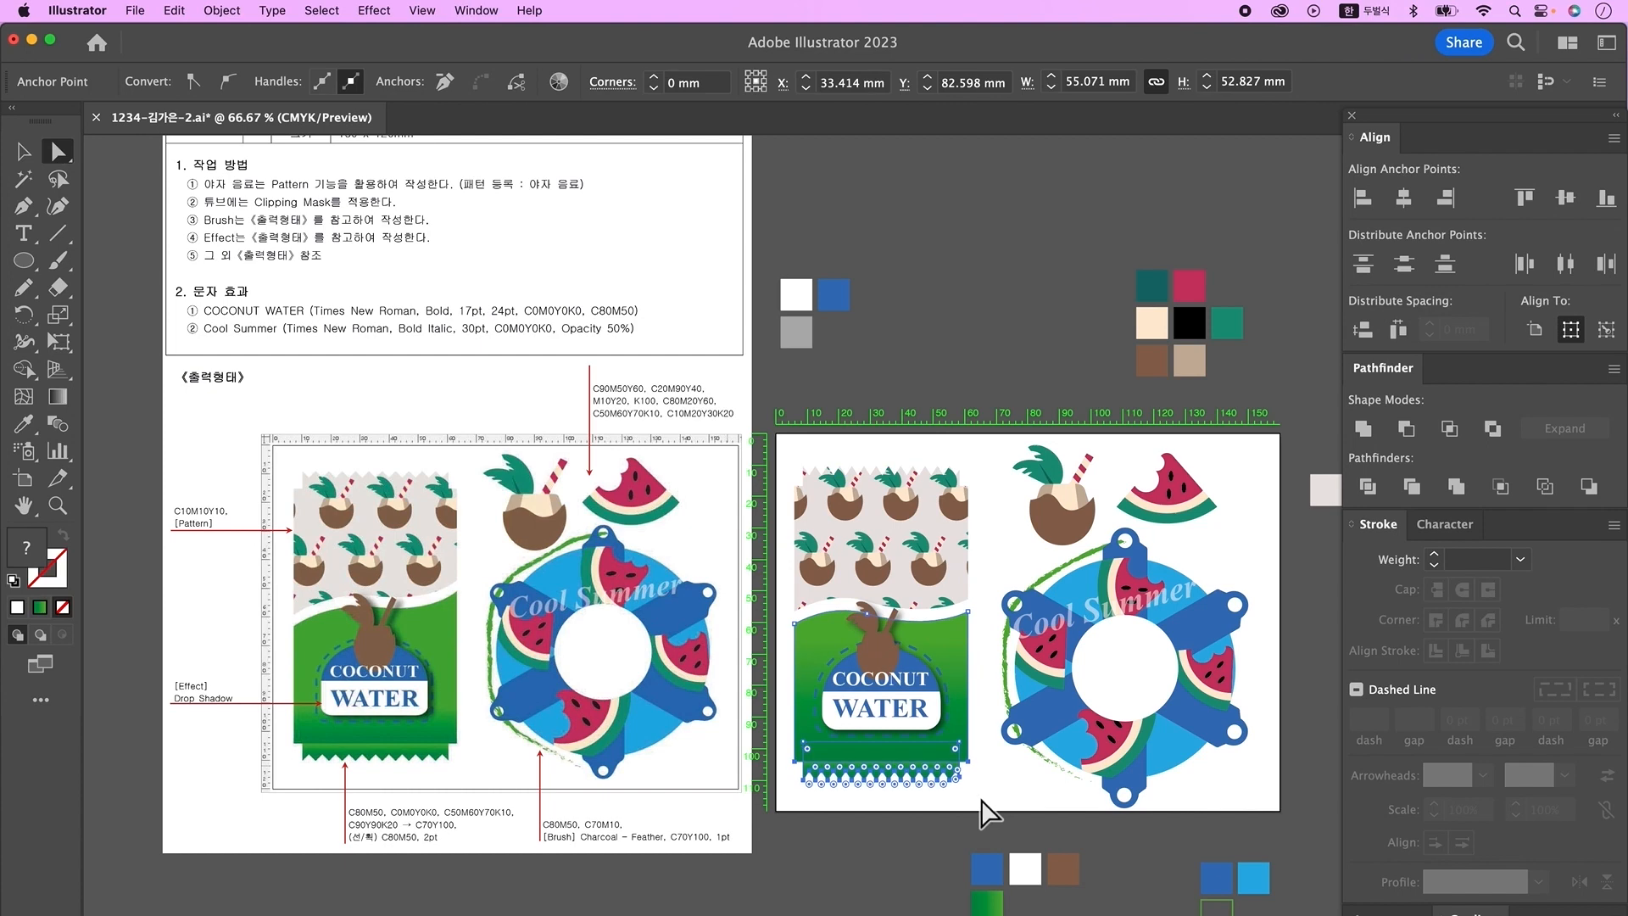
pyautogui.press('super+2')
pyautogui.hscroll(1, 981, 798)
pyautogui.press('v')
pyautogui.moveTo(762, 651); pyautogui.dragTo(944, 727)
pyautogui.press('Down')
pyautogui.press('Down')
pyautogui.press('Down')
# - Shift the watermelon slice beside the coconut drink slightly to fine-tune its placement
pyautogui.click(1049, 514)
pyautogui.click(1160, 498)
pyautogui.moveTo(1197, 520); pyautogui.dragTo(1194, 517)
pyautogui.click(1043, 515)
# - Group the swim tube's parts and nudge the group four steps up and three steps to the right
pyautogui.moveTo(966, 545); pyautogui.dragTo(1181, 732)
pyautogui.press('super+g')
pyautogui.press('Up')
pyautogui.press('Up')
pyautogui.press('Up')
pyautogui.press('Up')
pyautogui.press('Right')
pyautogui.press('Right')
pyautogui.press('Right')
# - Clear the exam reference sheet and colour swatches from around the artboard, and display the finished artwork at 100%
pyautogui.press('super+minus')
pyautogui.moveTo(1221, 449); pyautogui.dragTo(1053, 793)
pyautogui.click(1026, 800)
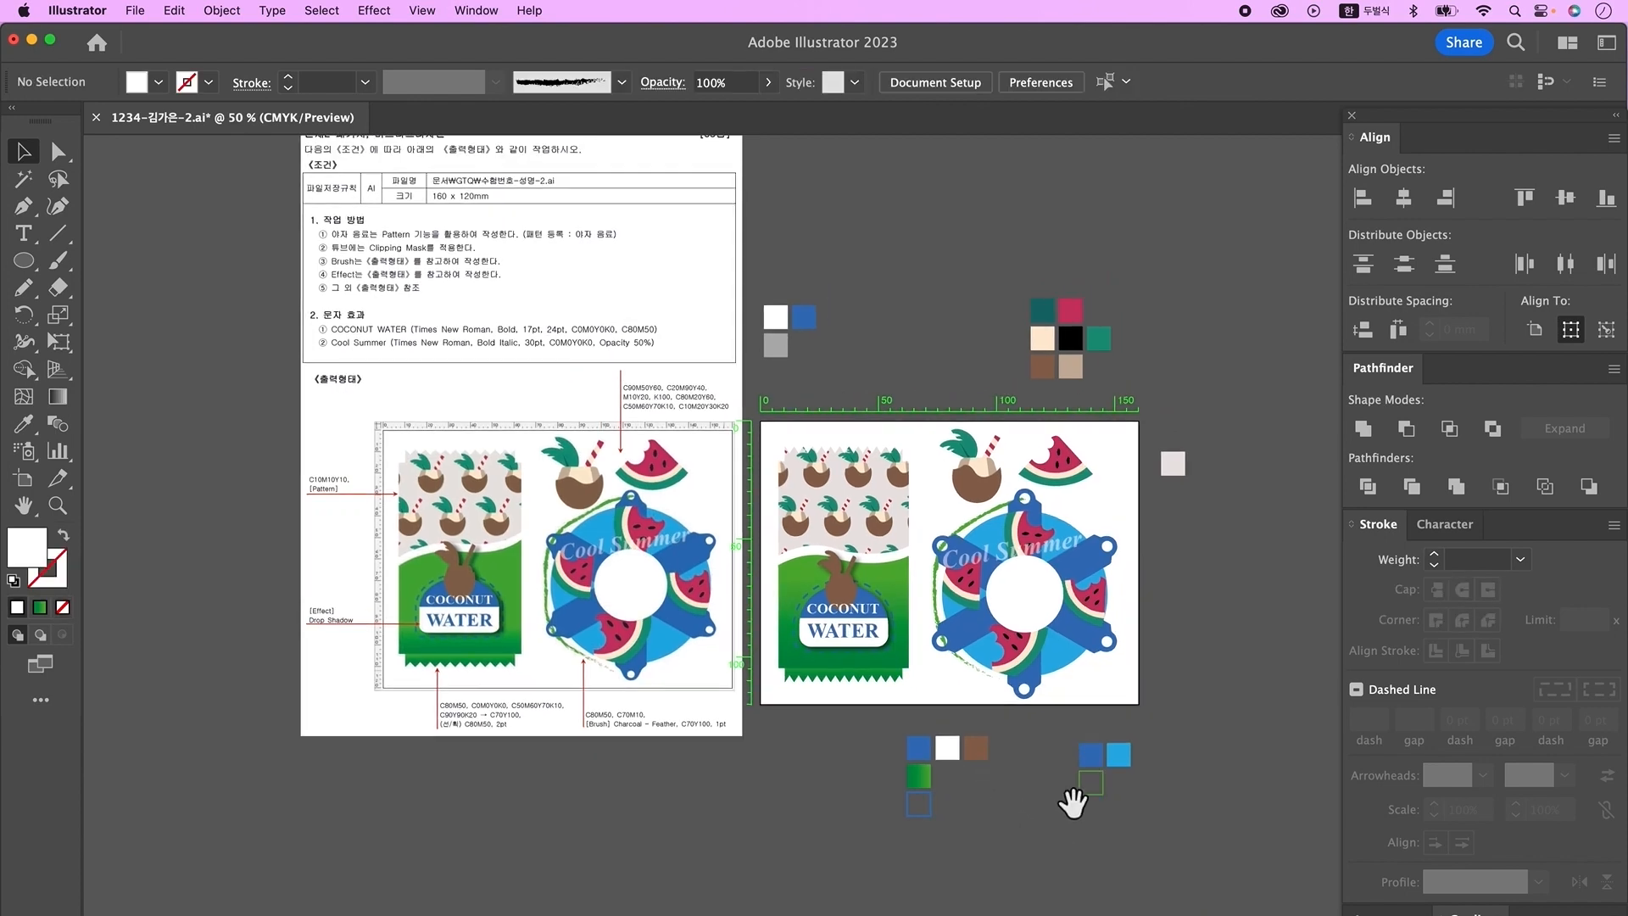
pyautogui.click(685, 354)
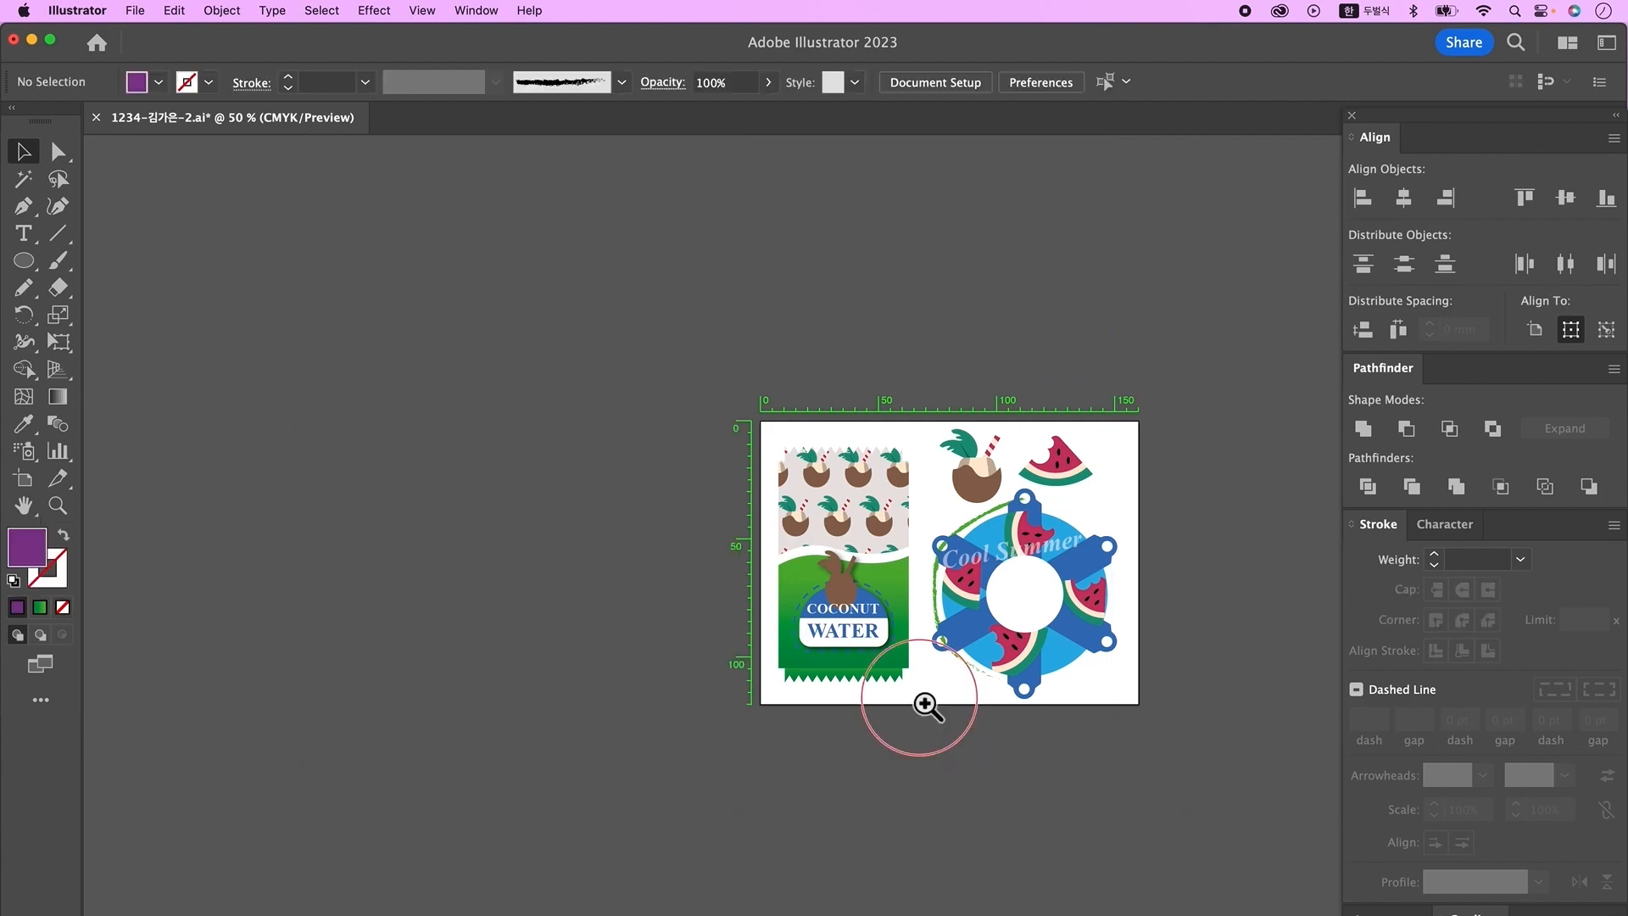
pyautogui.press('super+1')
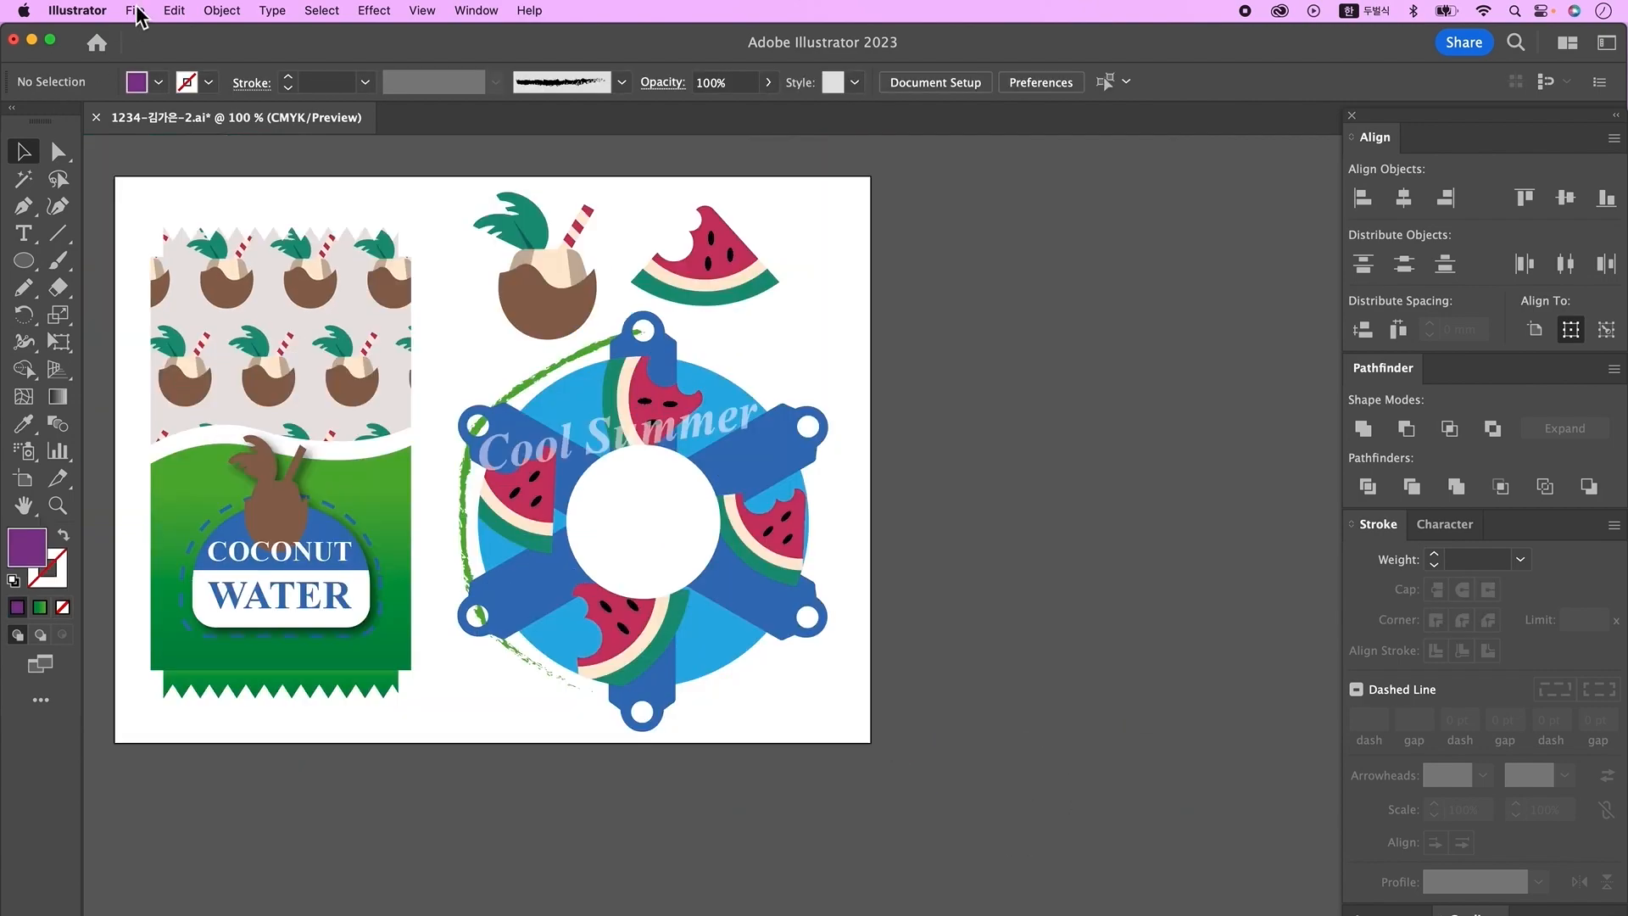
pyautogui.click(136, 11)
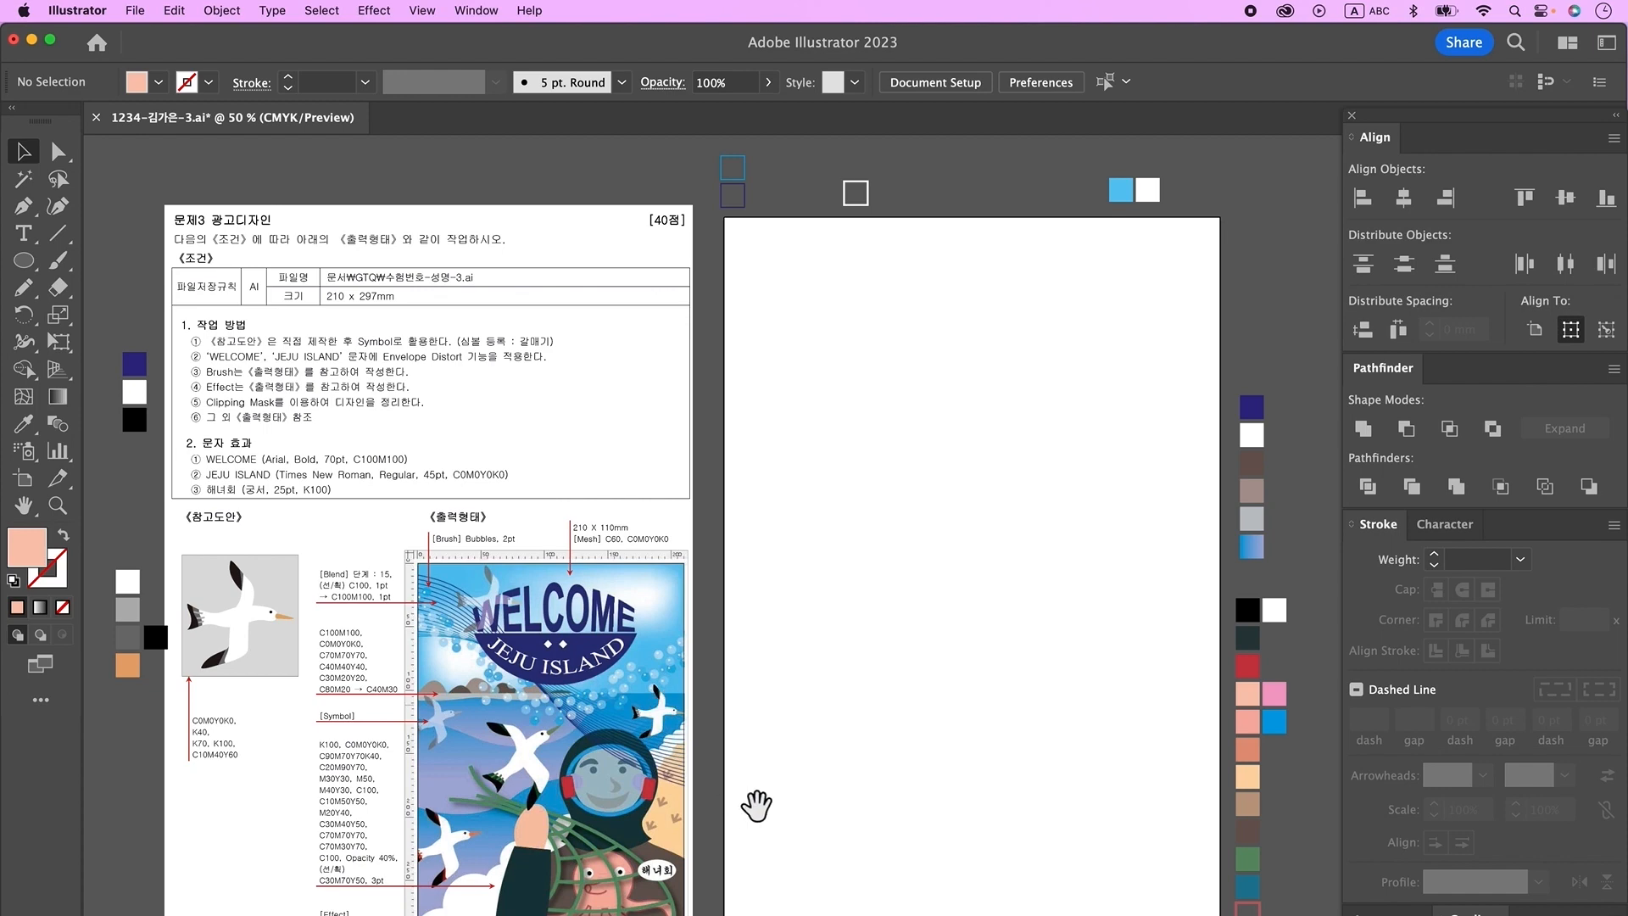
# - Show the video rulers around the empty artboard of the third exam question's advertisement document
pyautogui.moveTo(932, 824); pyautogui.dragTo(763, 828)
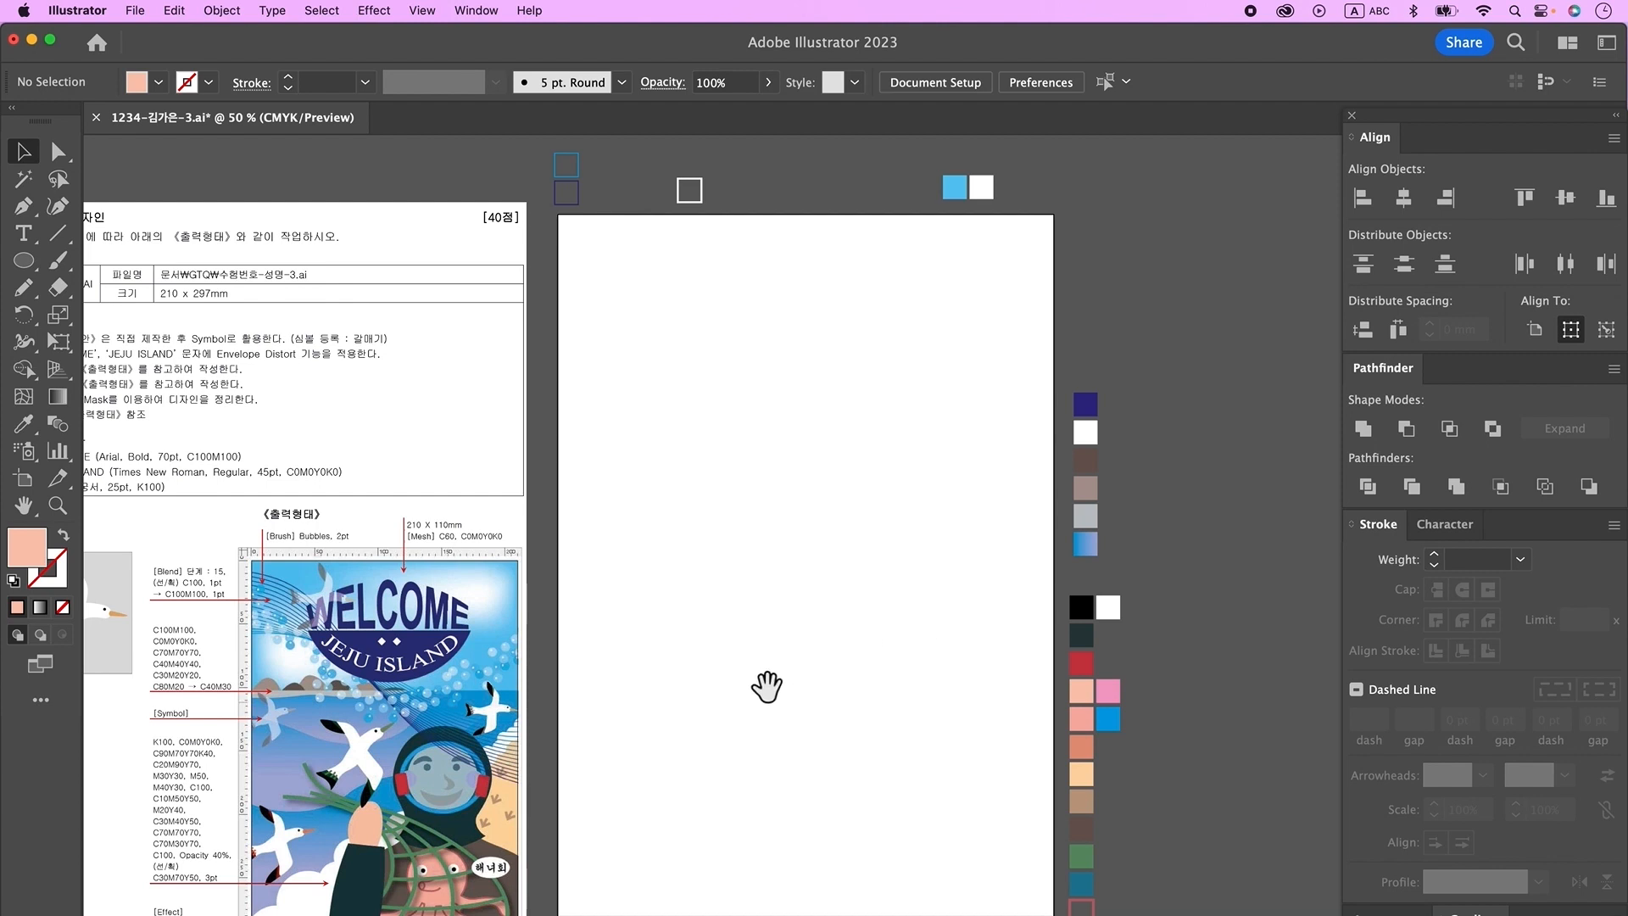
pyautogui.click(427, 12)
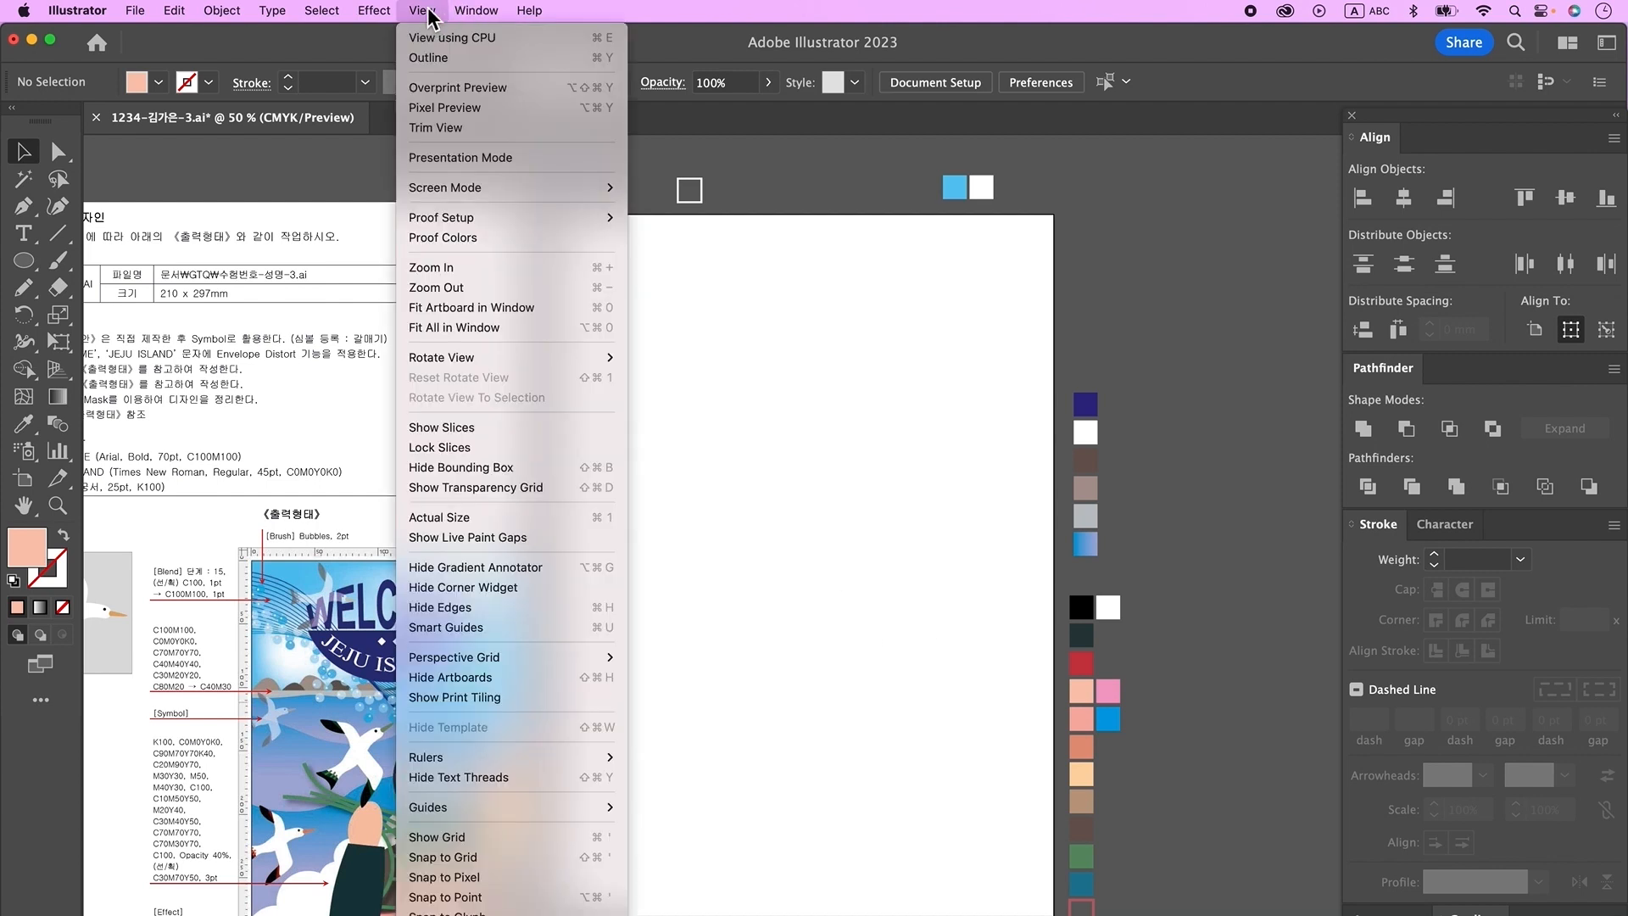
pyautogui.moveTo(609, 759)
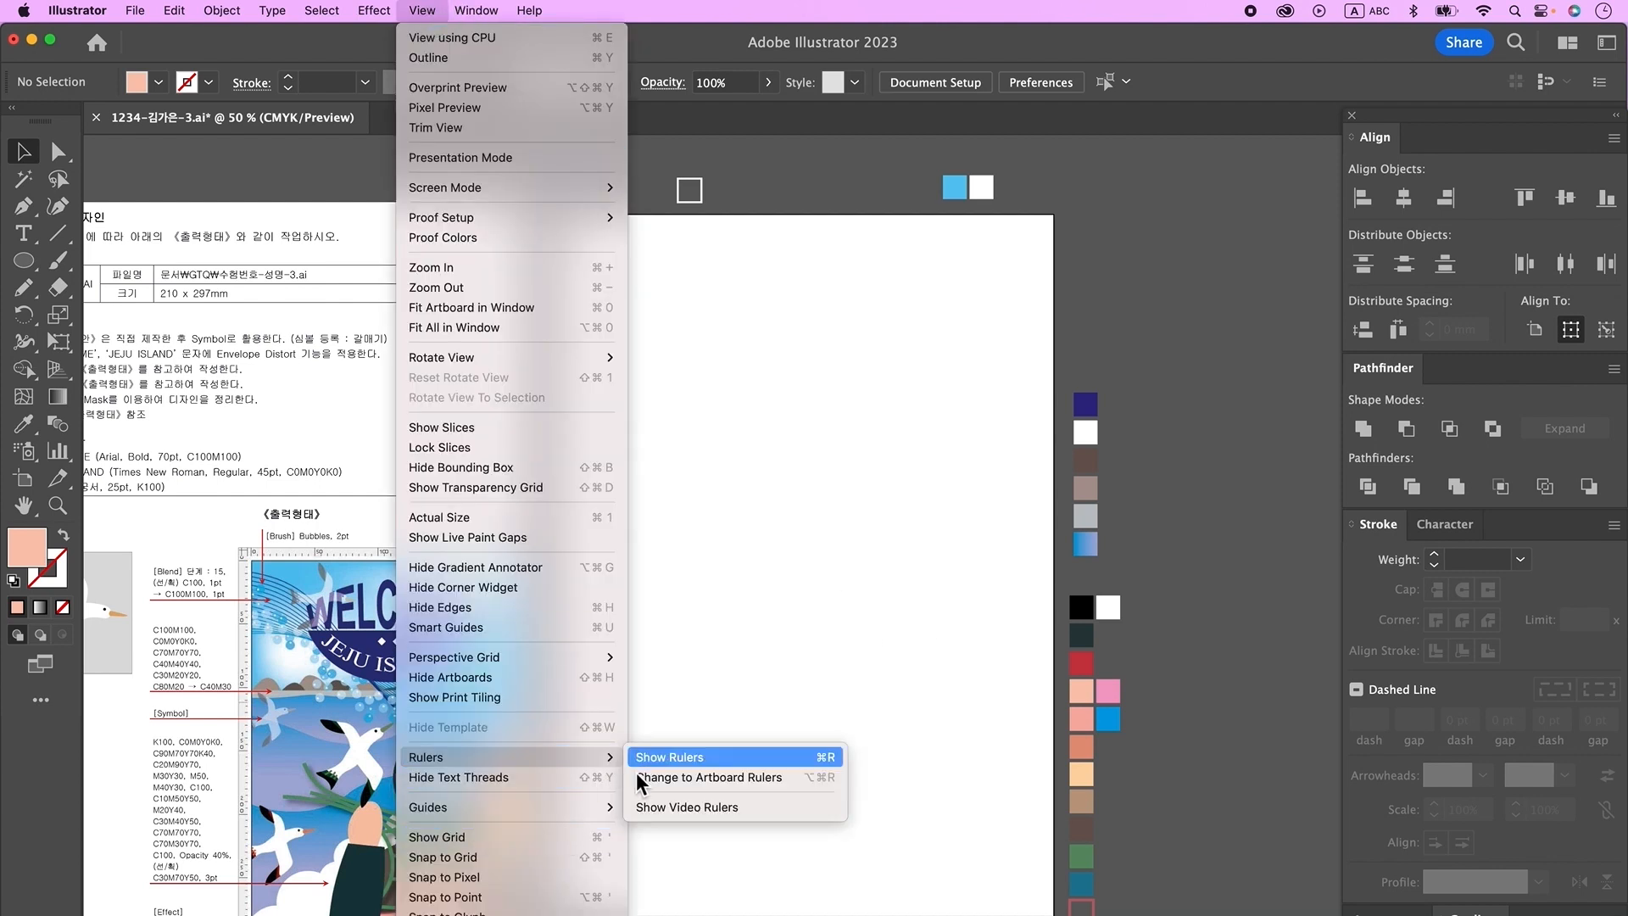
pyautogui.click(663, 807)
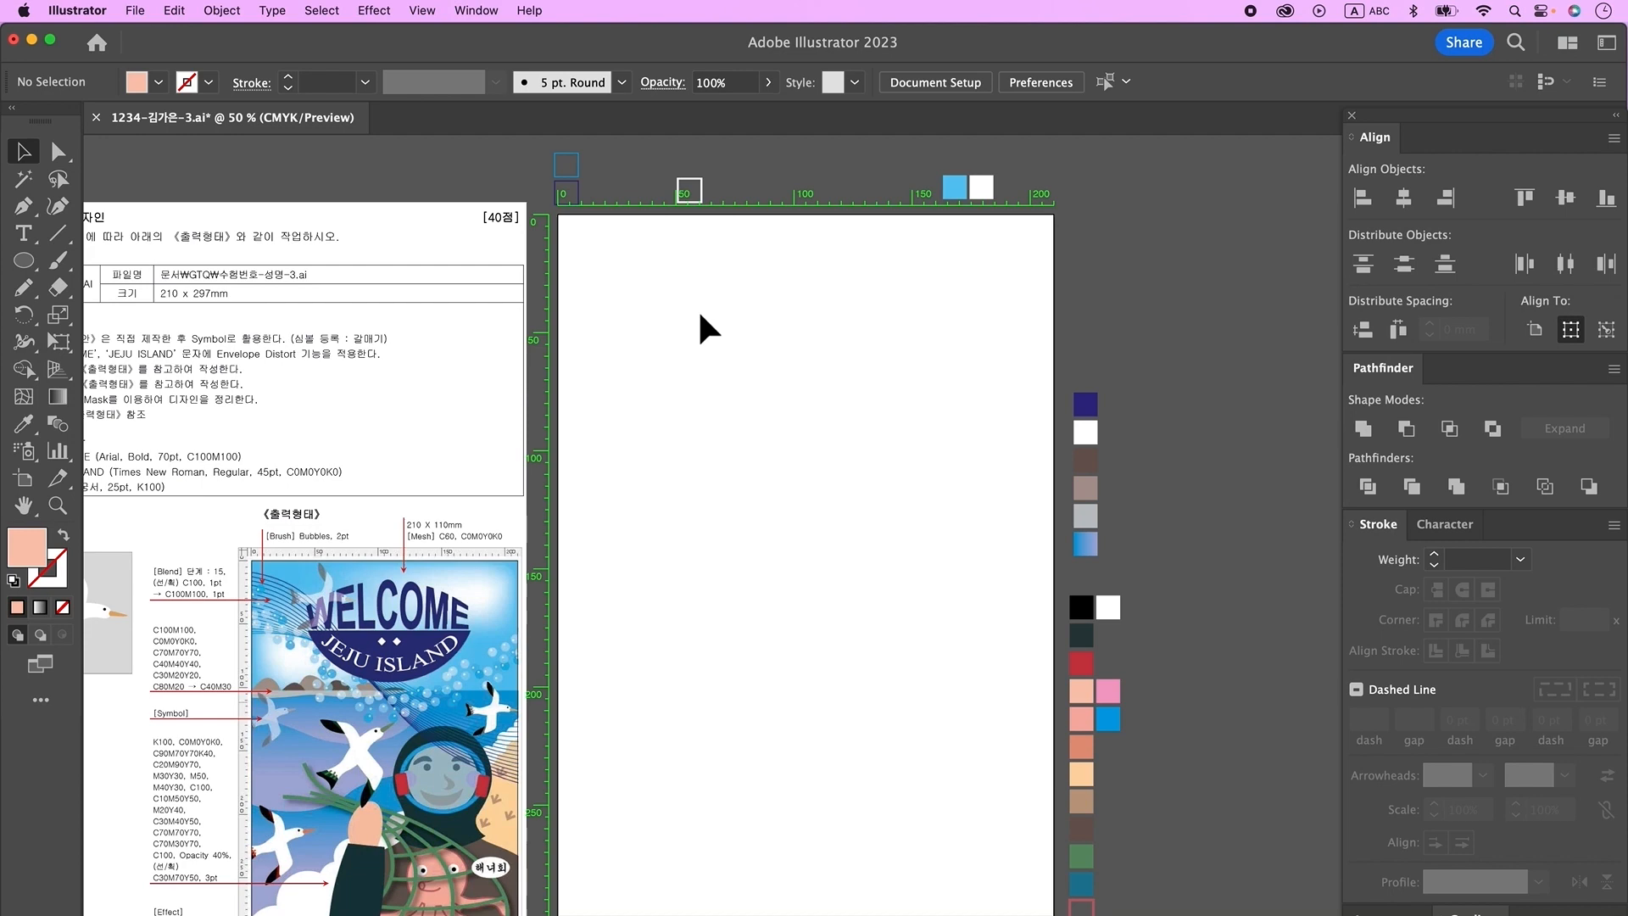
# - Add the point text WELCOME on the empty pasteboard beside the exam reference sheet
pyautogui.hscroll(-5, 159, 376)
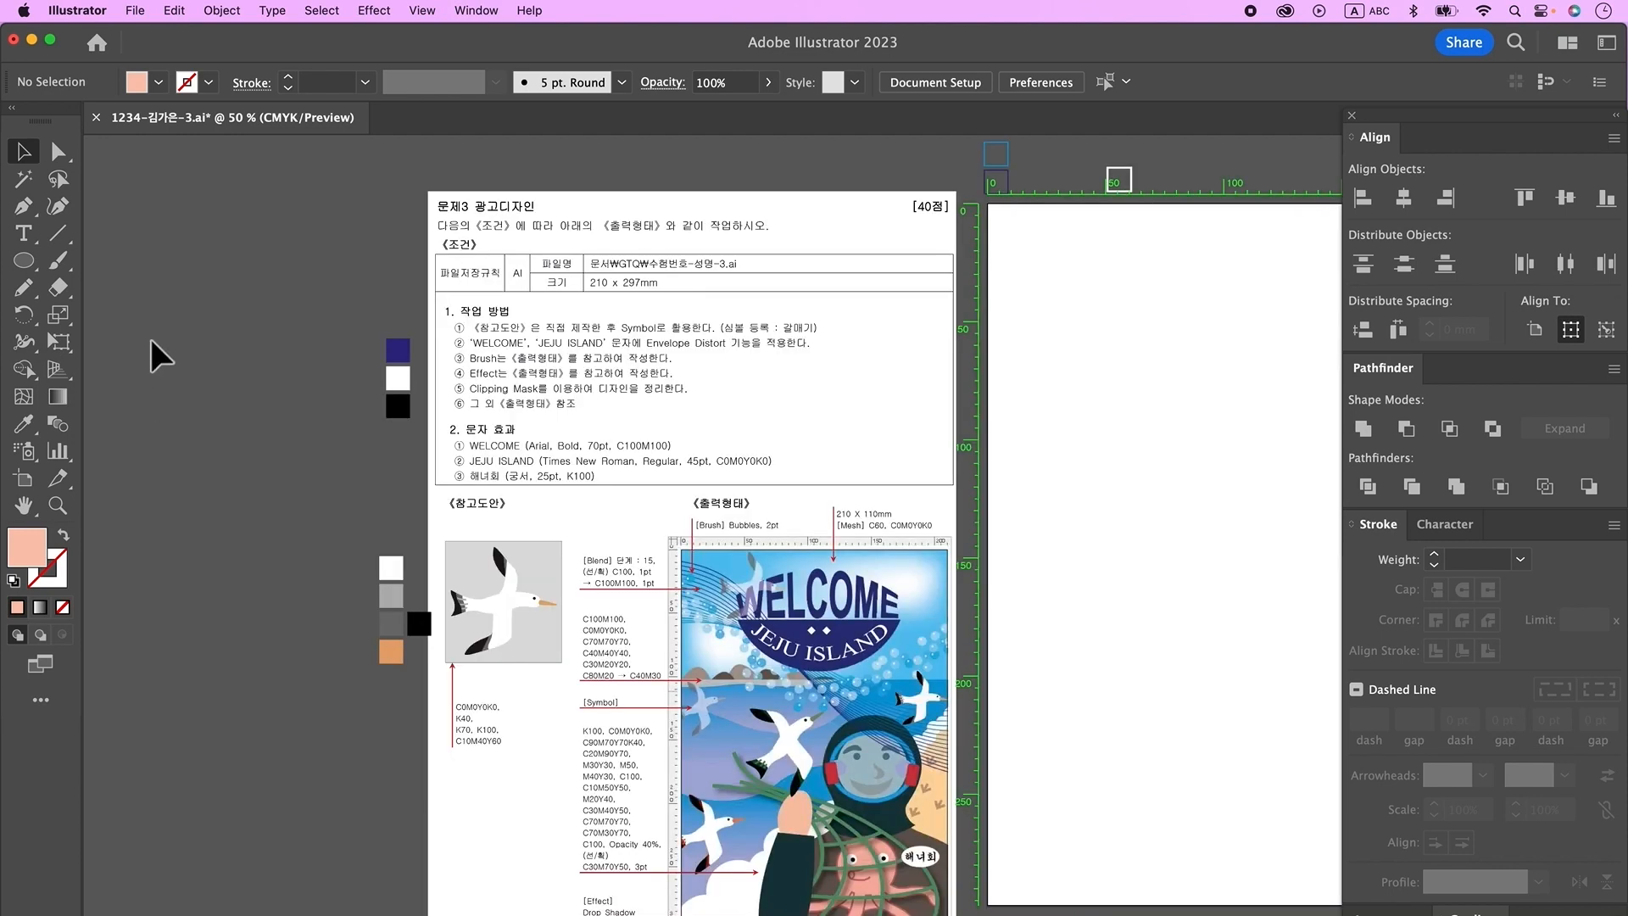
pyautogui.hscroll(-2, 499, 492)
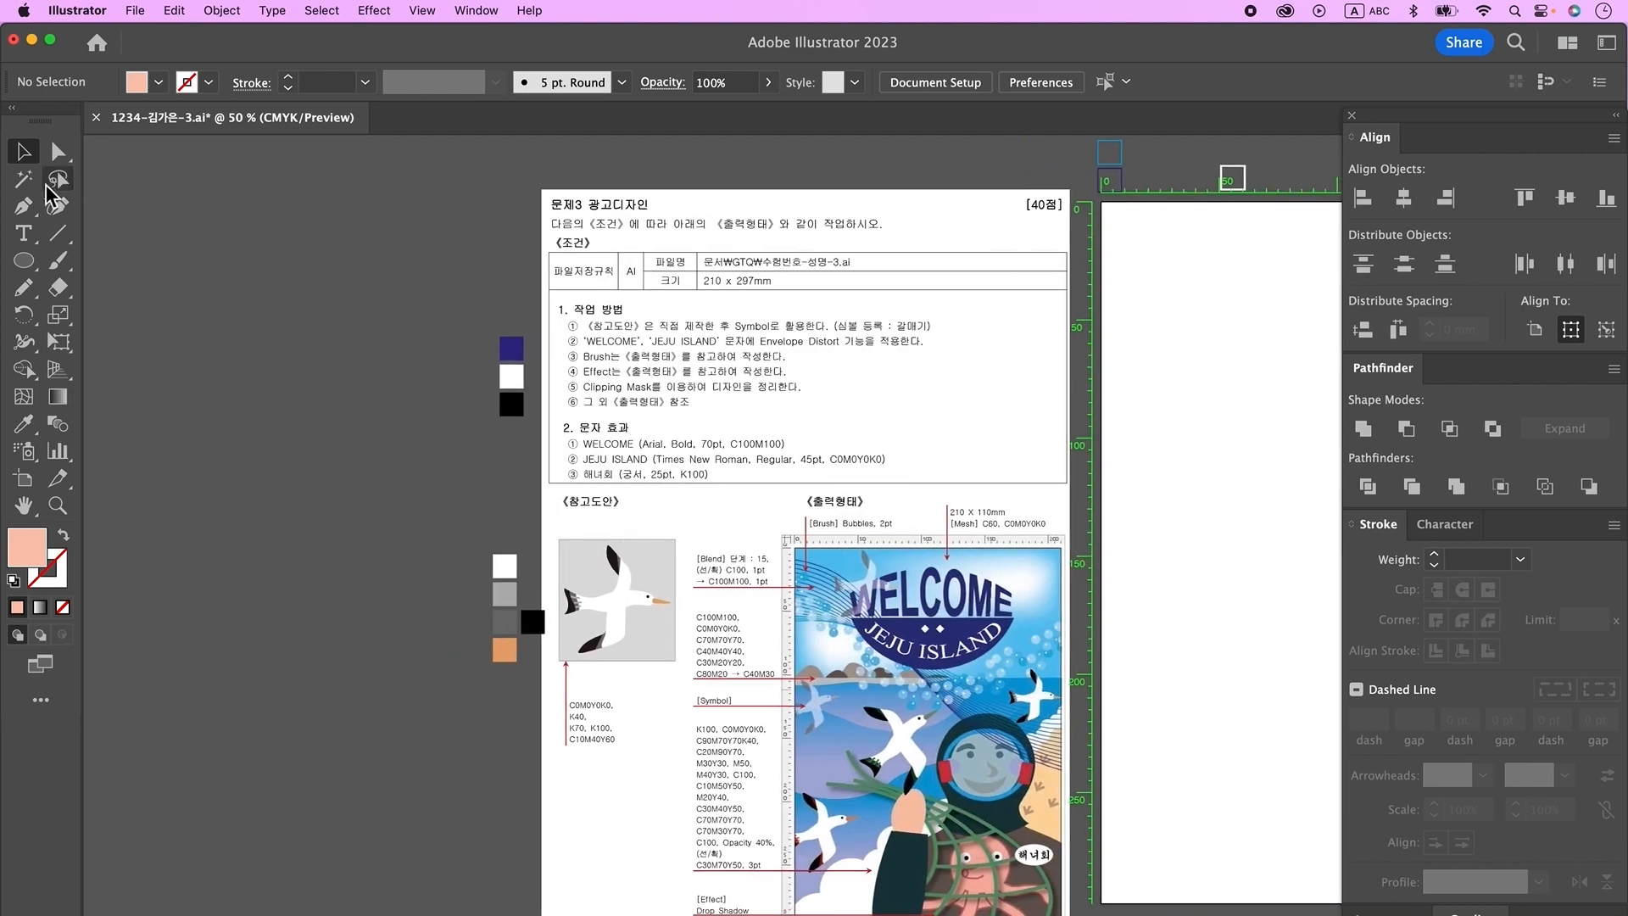
pyautogui.click(24, 233)
pyautogui.click(208, 346)
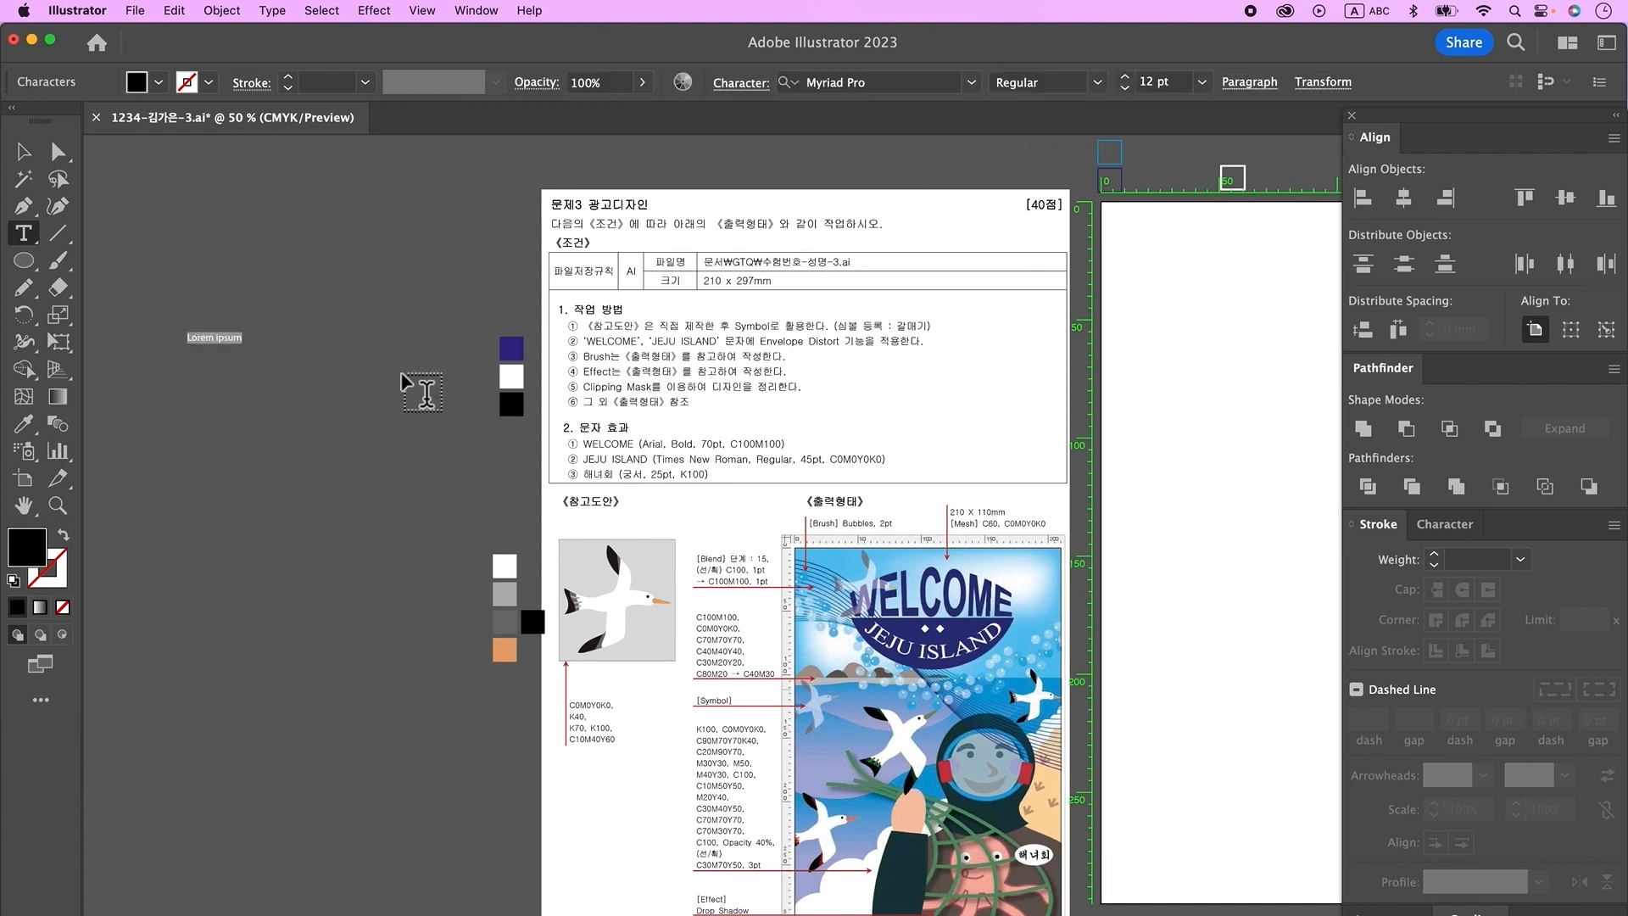
pyautogui.press('super+v')
pyautogui.press('Escape')
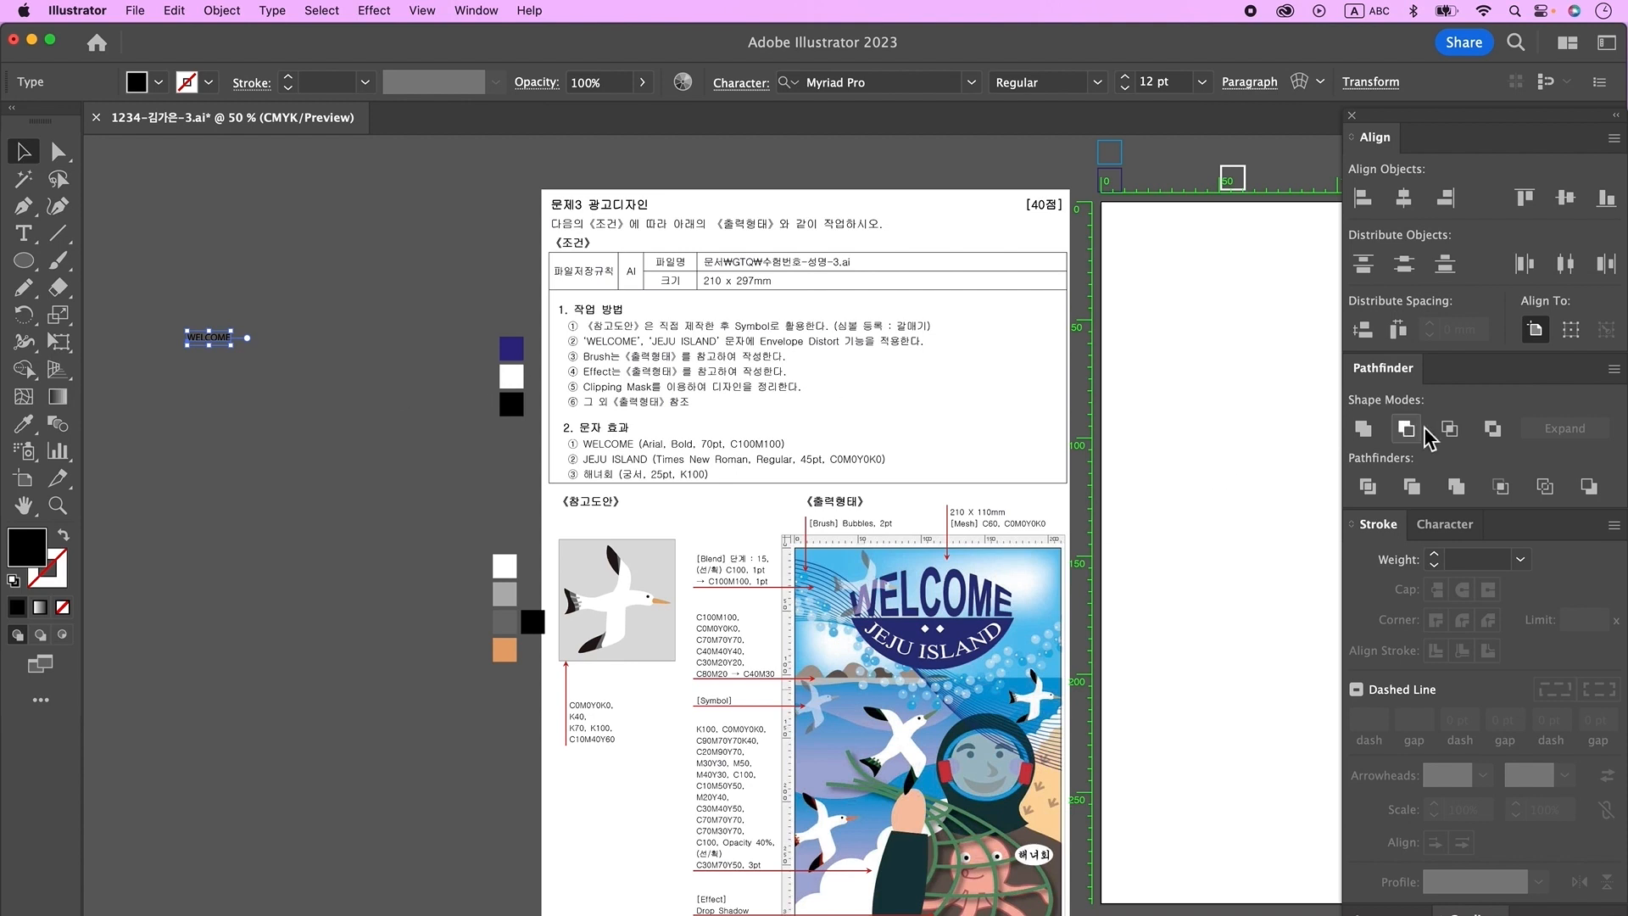
# - Format the WELCOME text in Arial Bold at 70 pt and fill it with the dark blue sample colour
pyautogui.click(1464, 526)
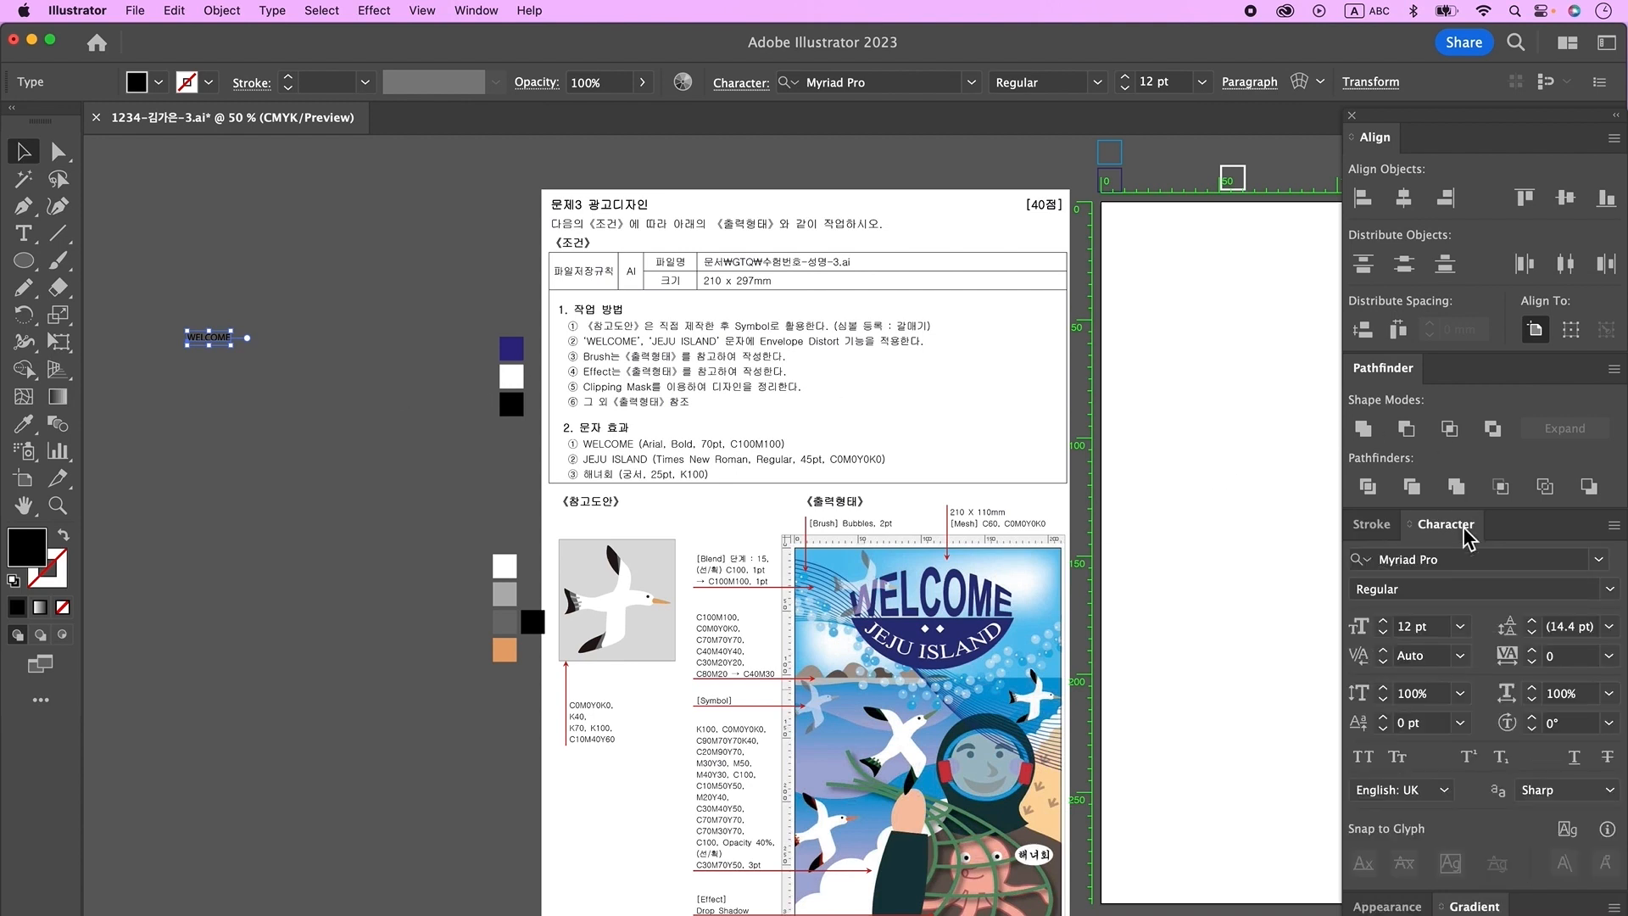
pyautogui.click(1468, 562)
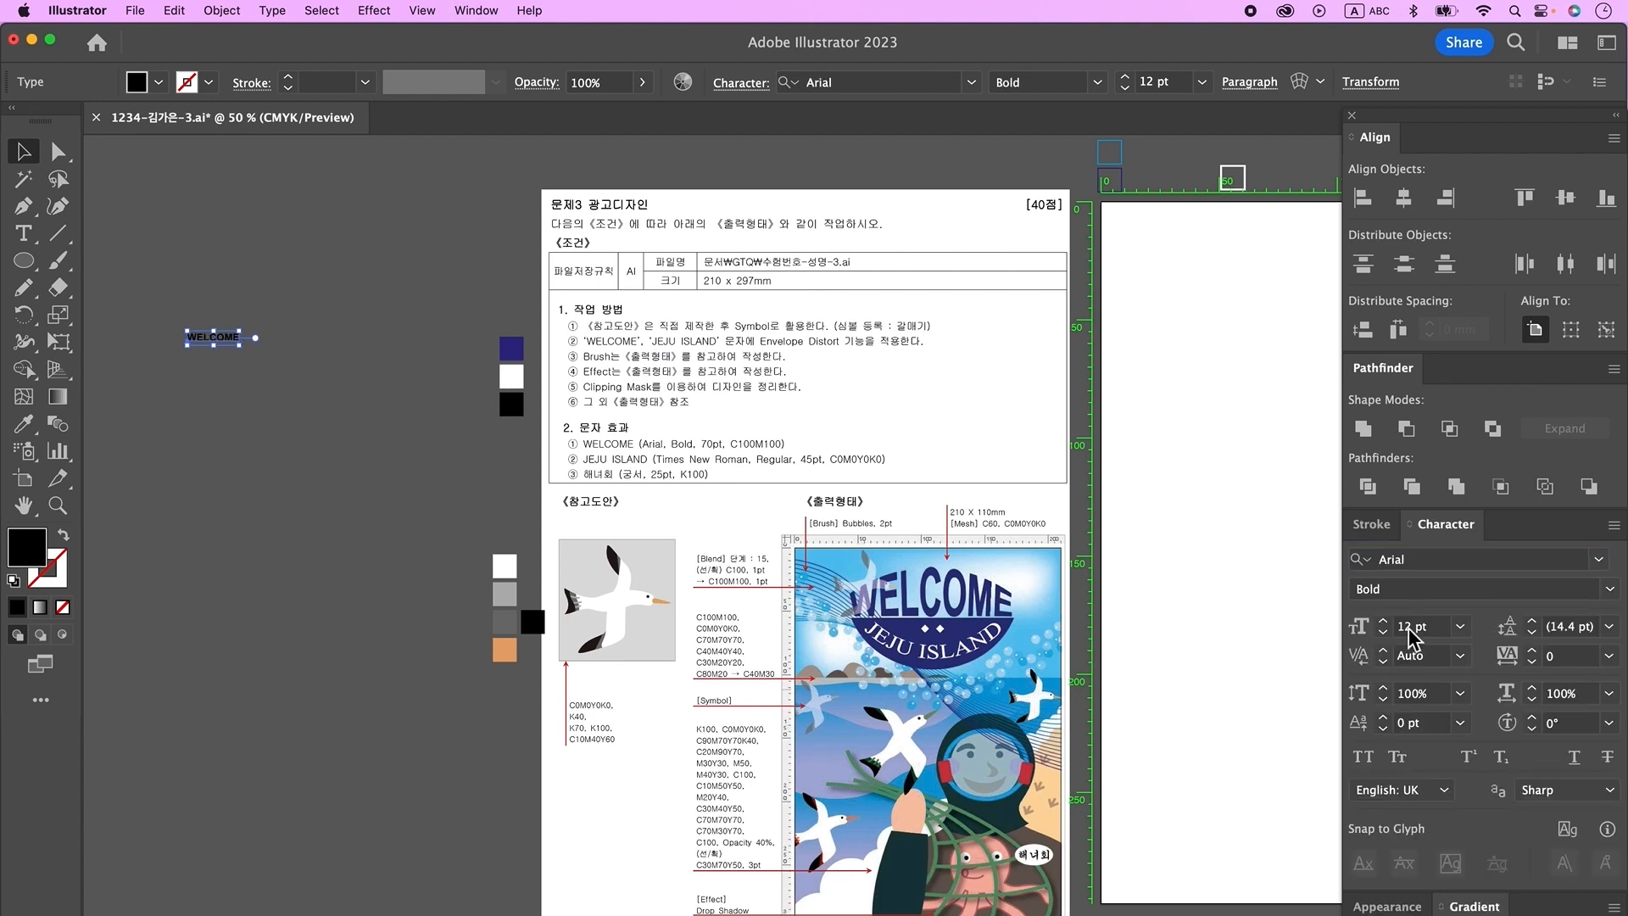
pyautogui.doubleClick(1410, 629)
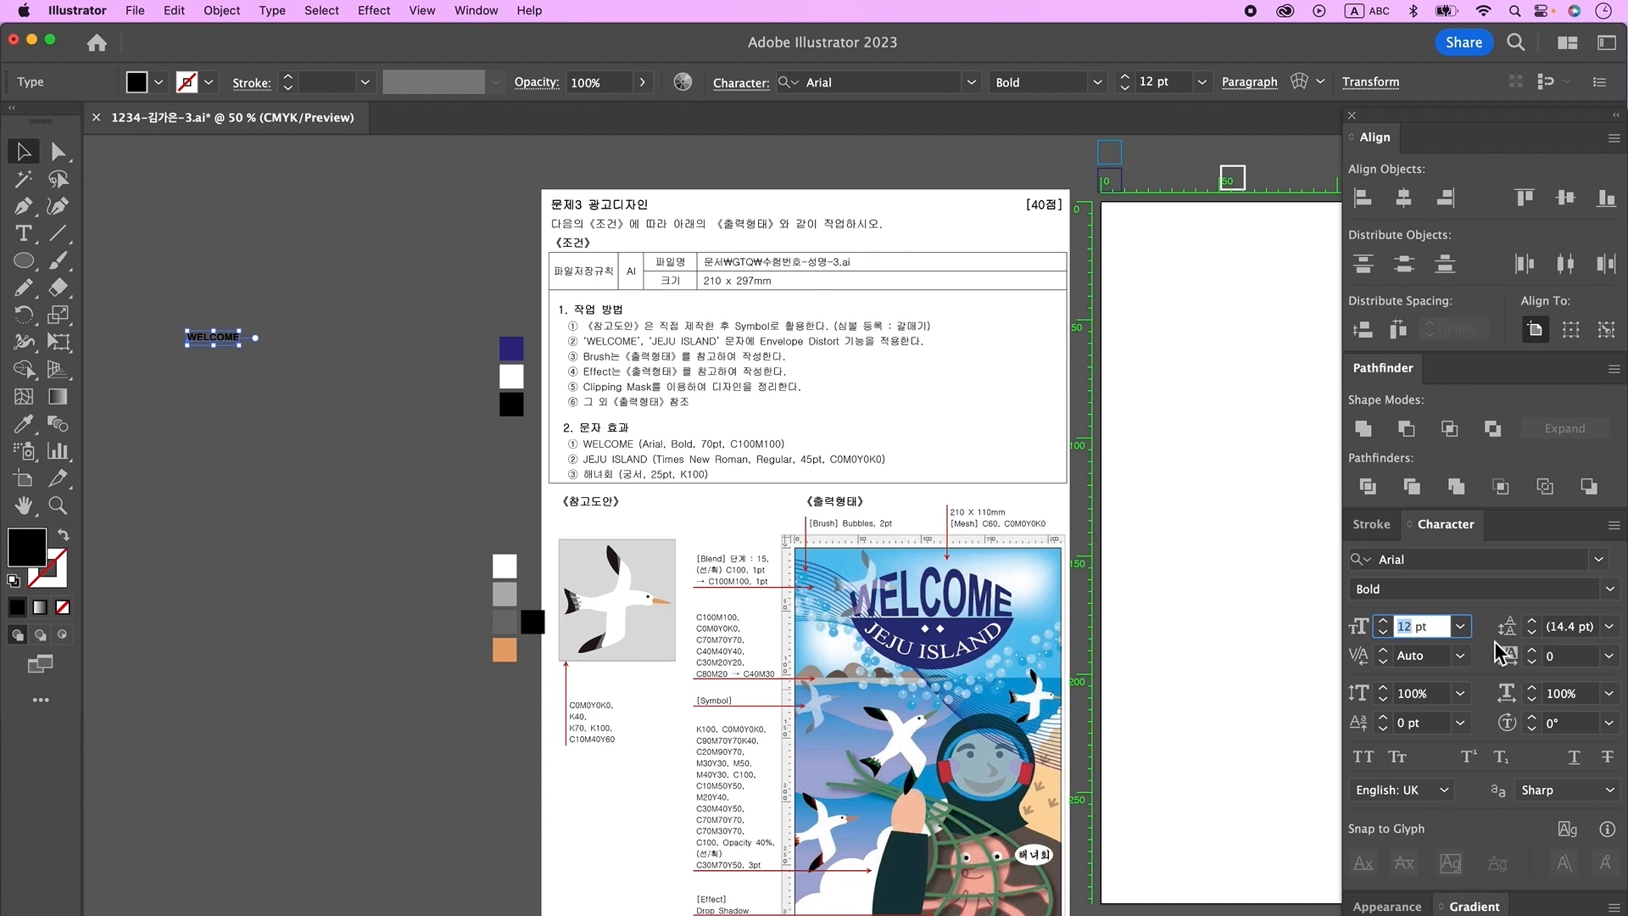
pyautogui.write('70')
pyautogui.press('Return')
pyautogui.click(23, 424)
pyautogui.click(524, 360)
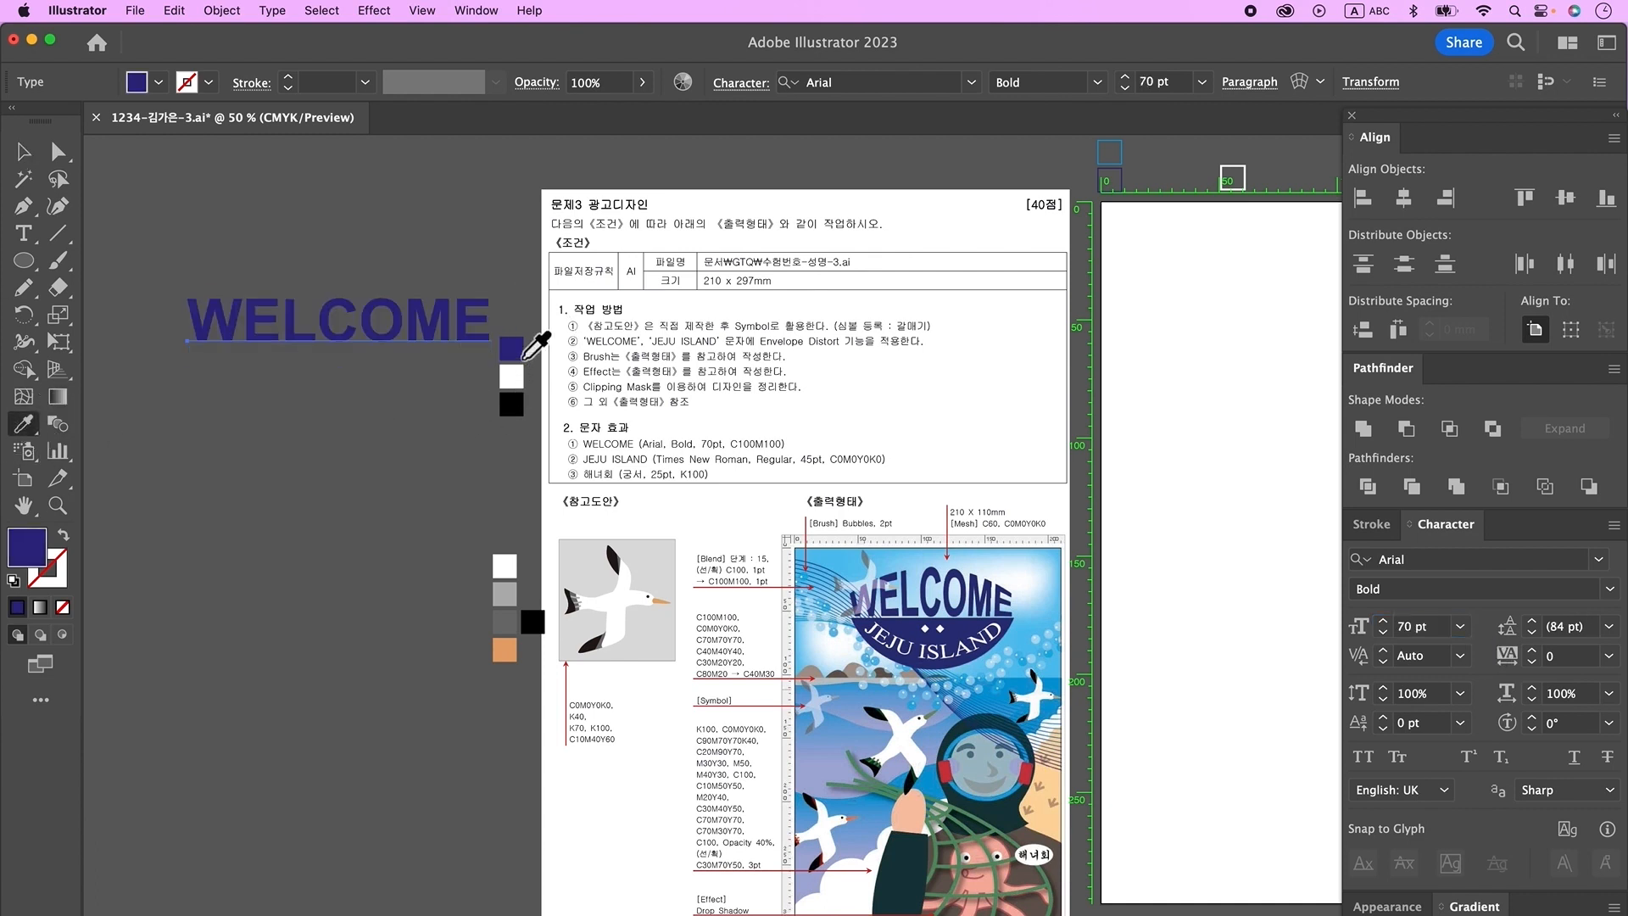
pyautogui.press('v')
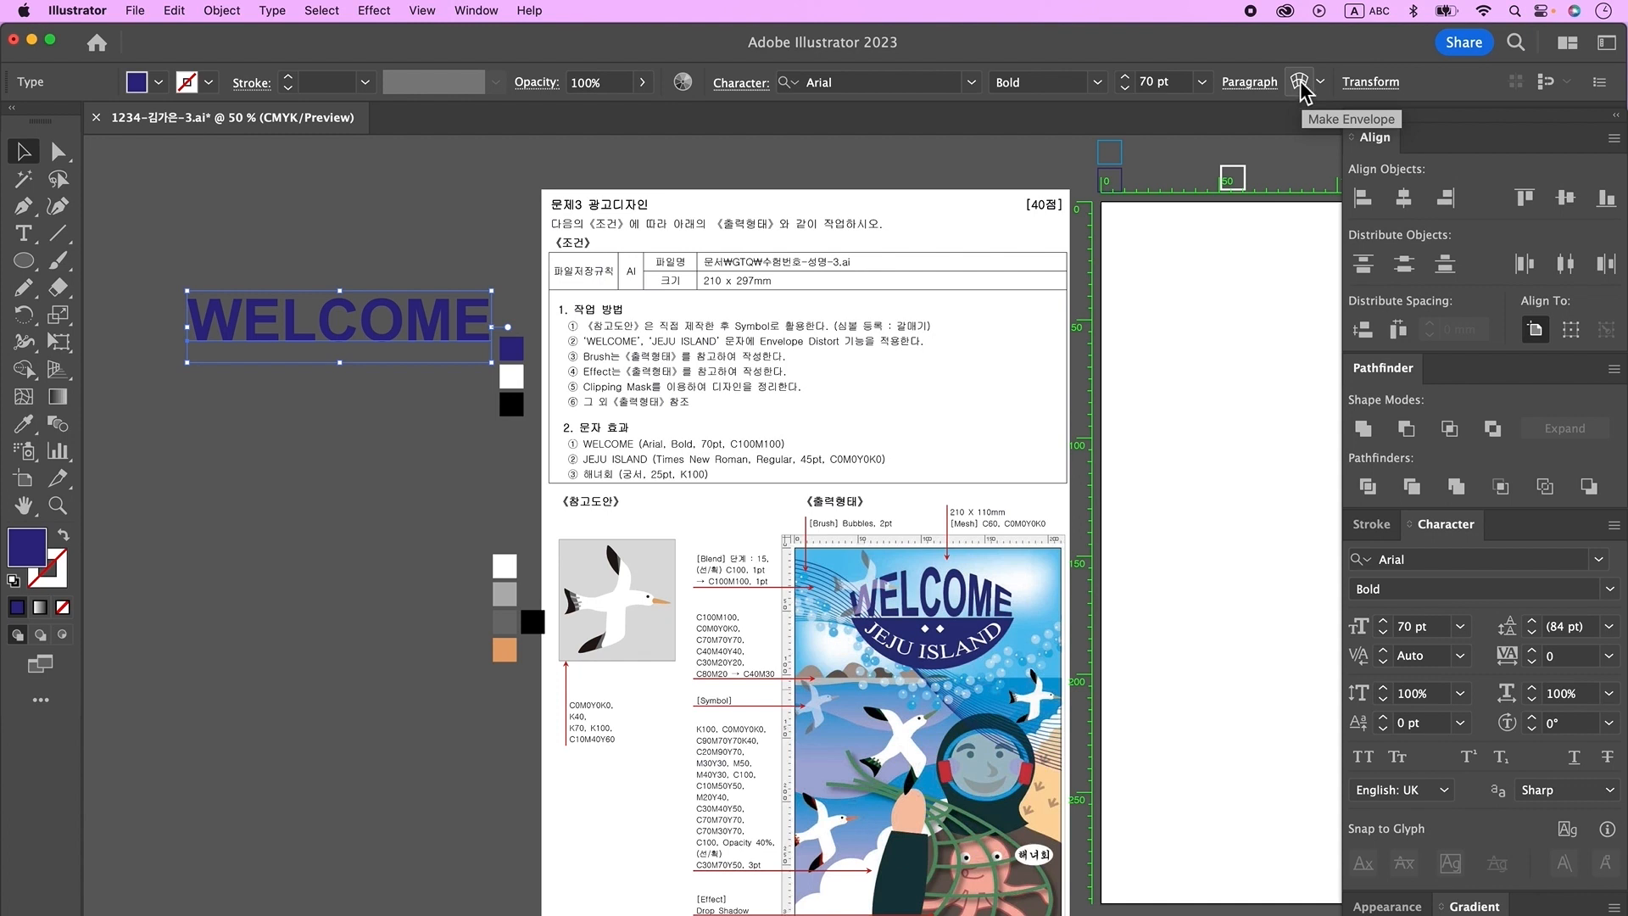
# - Warp the WELCOME text with a horizontal Arc Upper envelope at 50% bend
pyautogui.click(1299, 82)
pyautogui.click(846, 245)
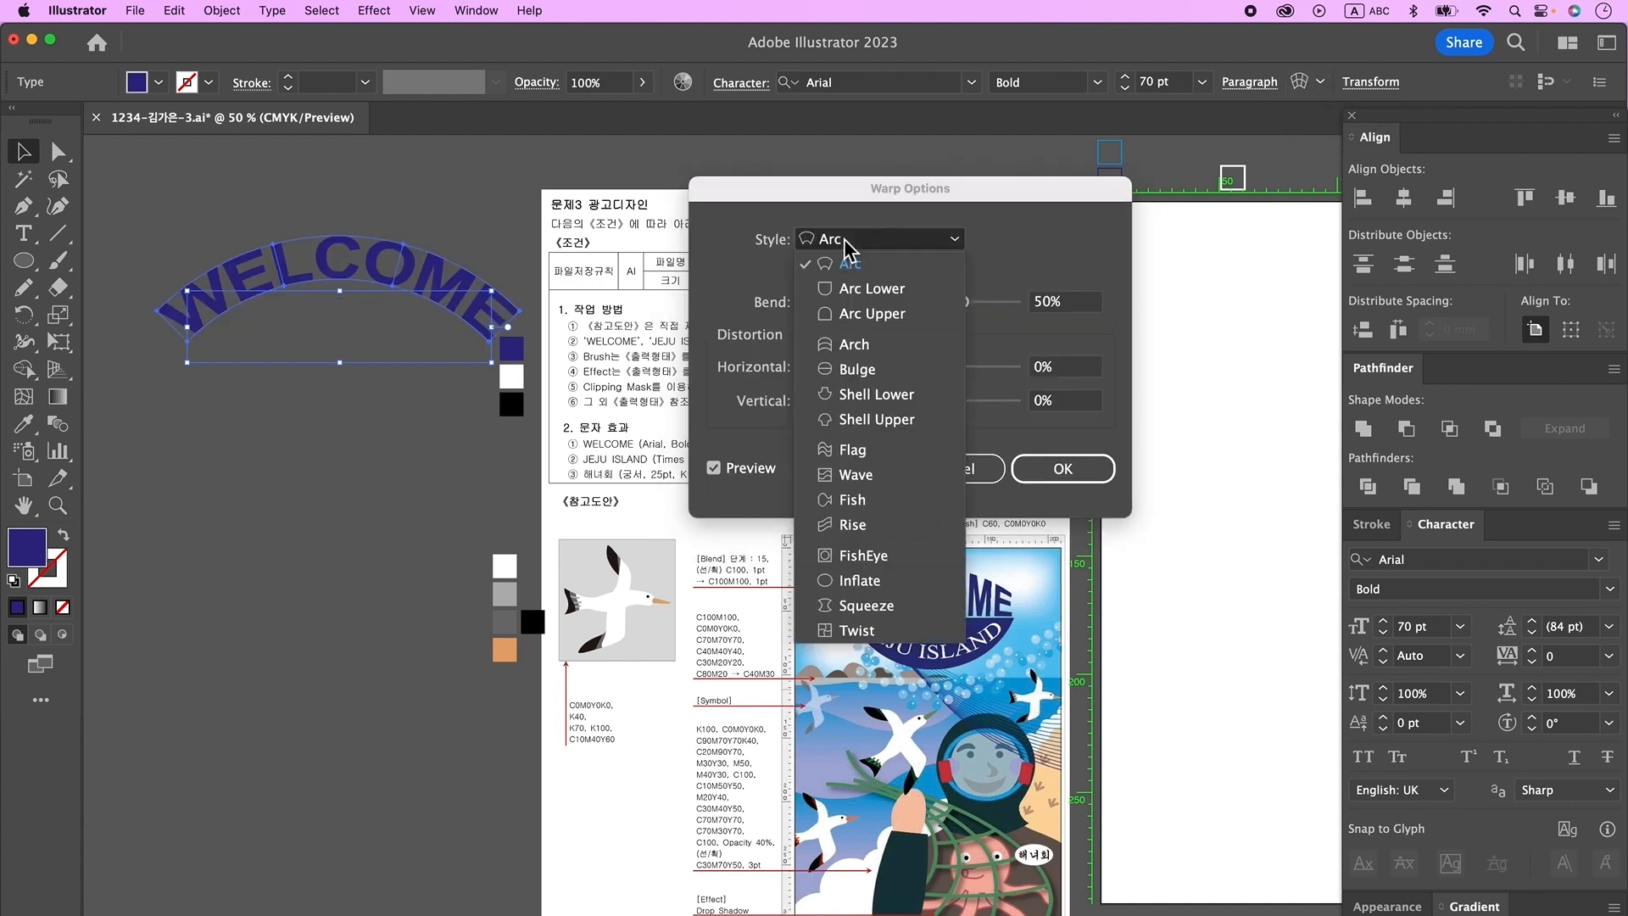
pyautogui.click(855, 322)
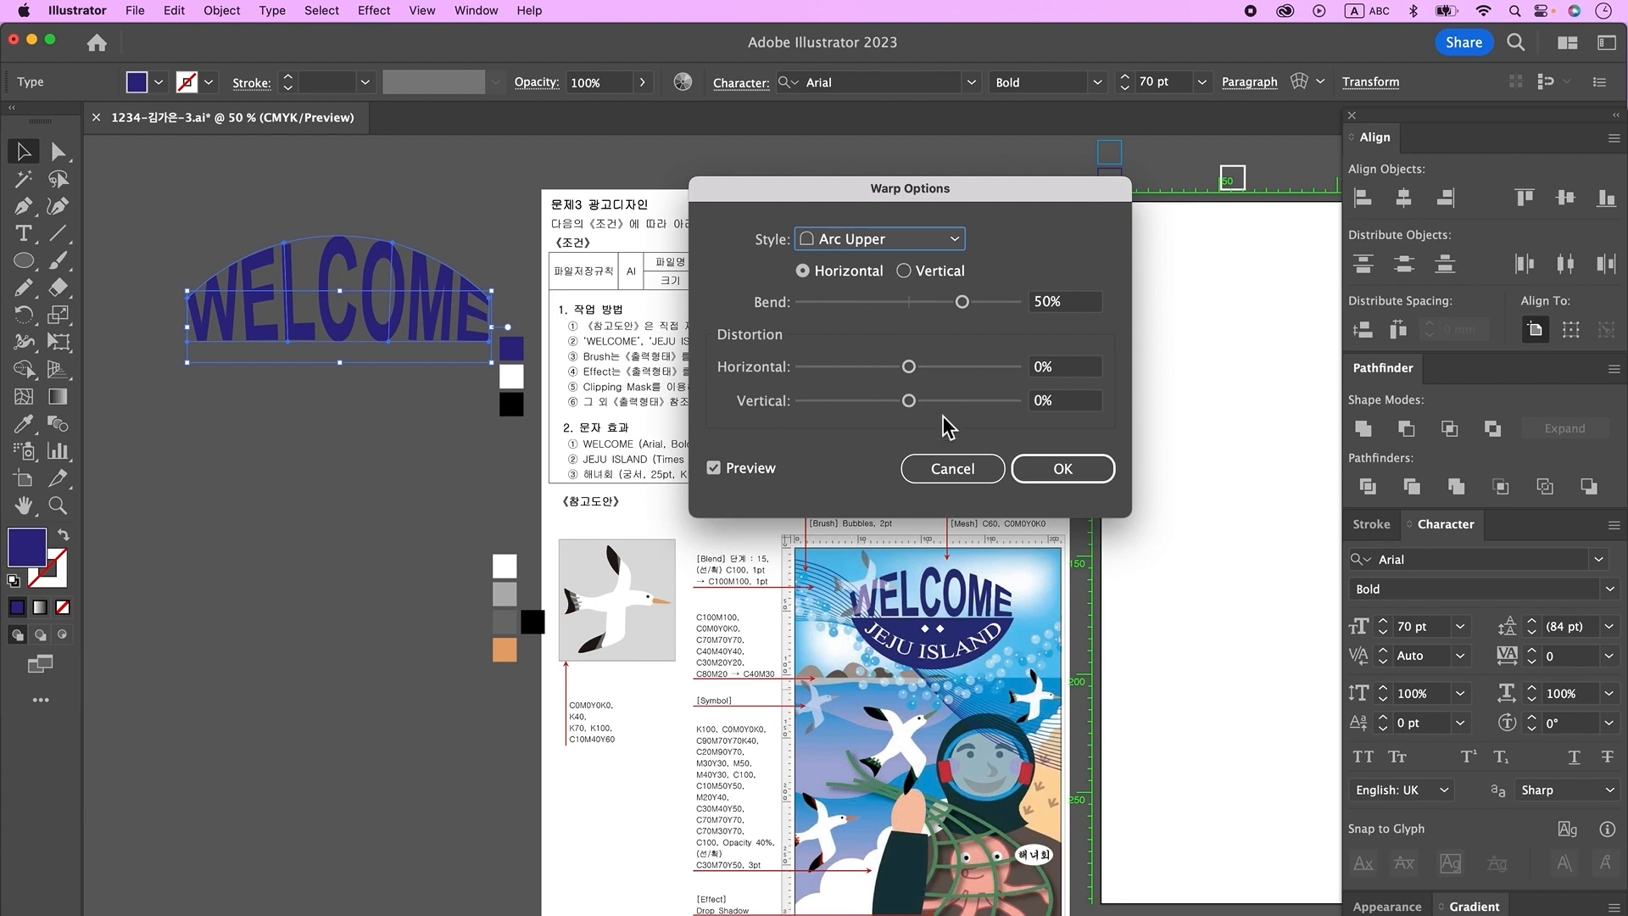
pyautogui.click(1064, 469)
# - Add the point text JEJU ISLAND below the warped WELCOME lettering
pyautogui.click(24, 233)
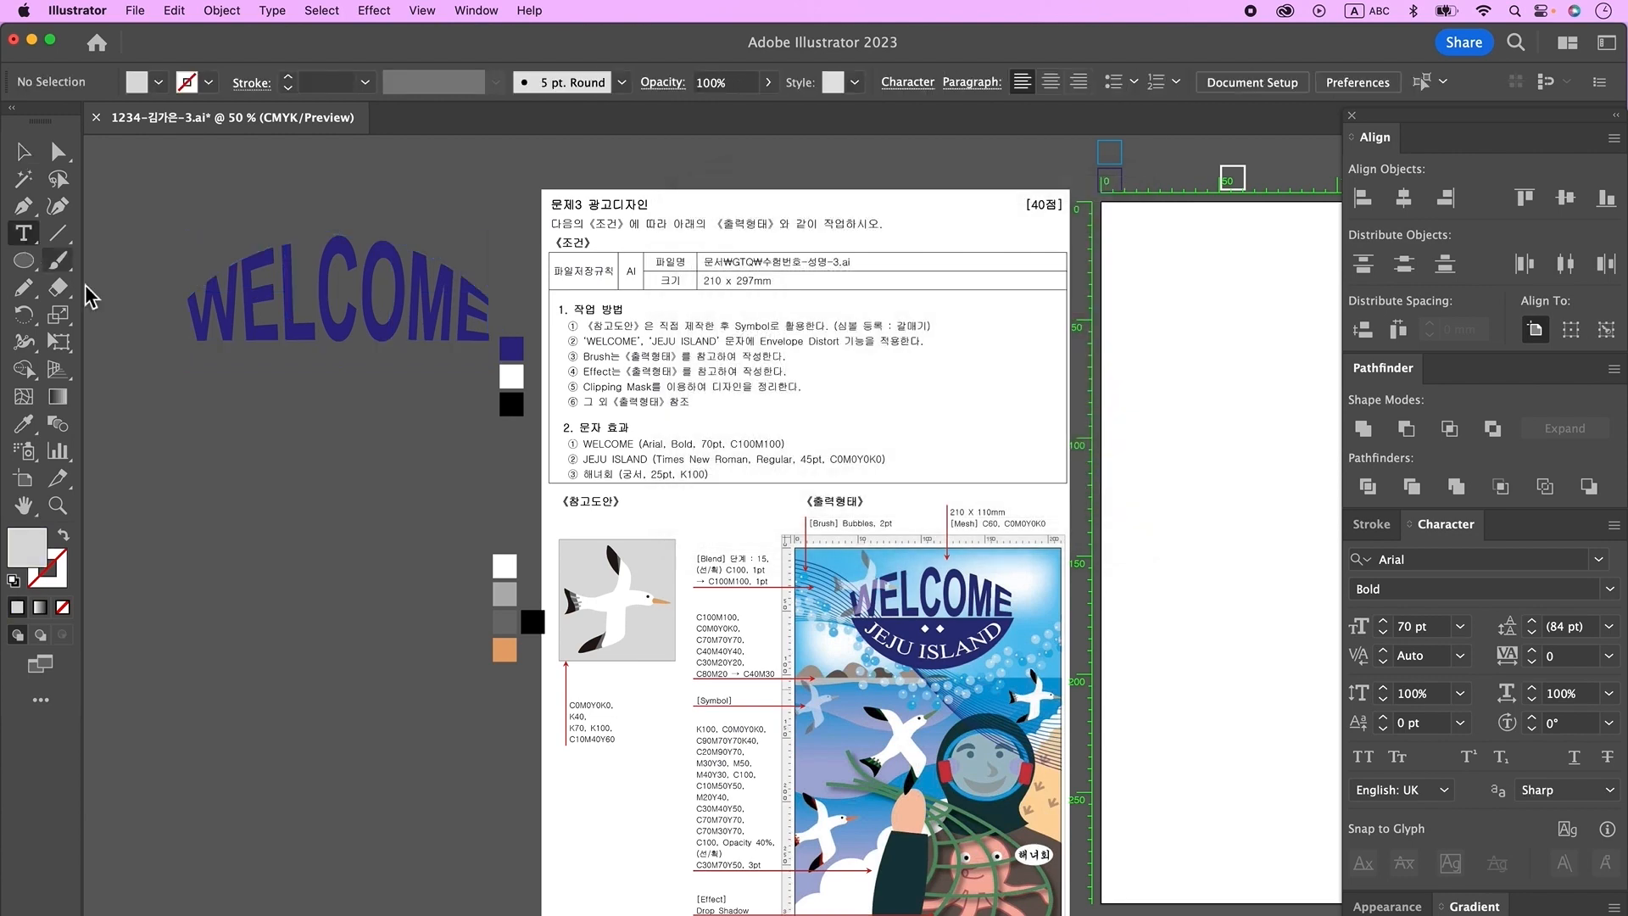
pyautogui.click(208, 411)
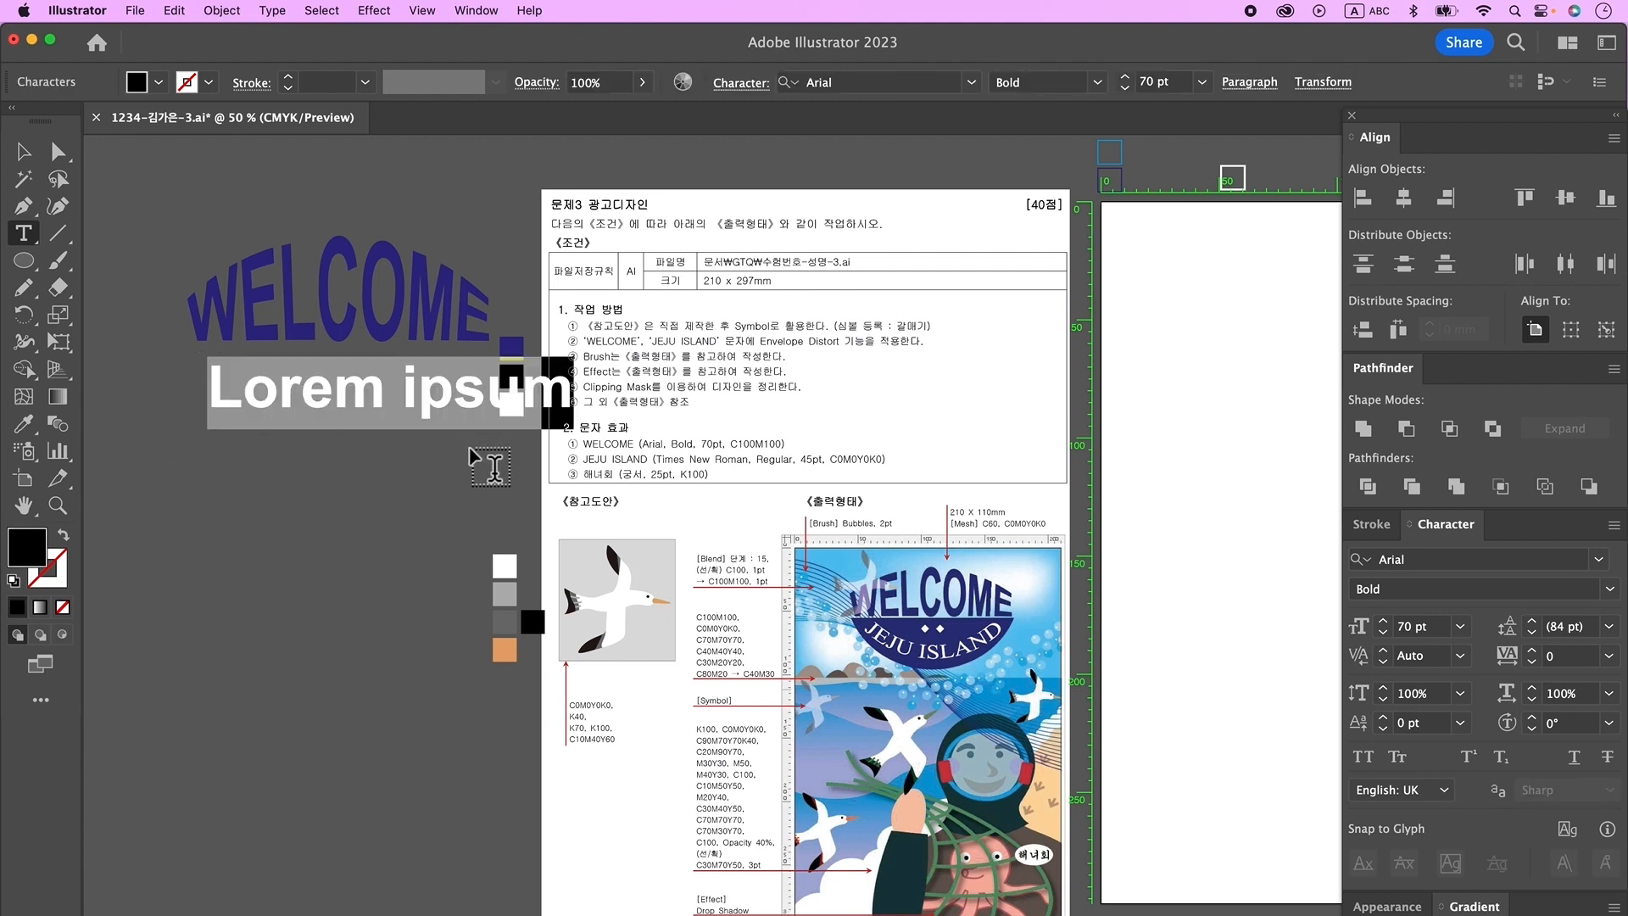
pyautogui.write('JEJU ISLAND')
pyautogui.press('Escape')
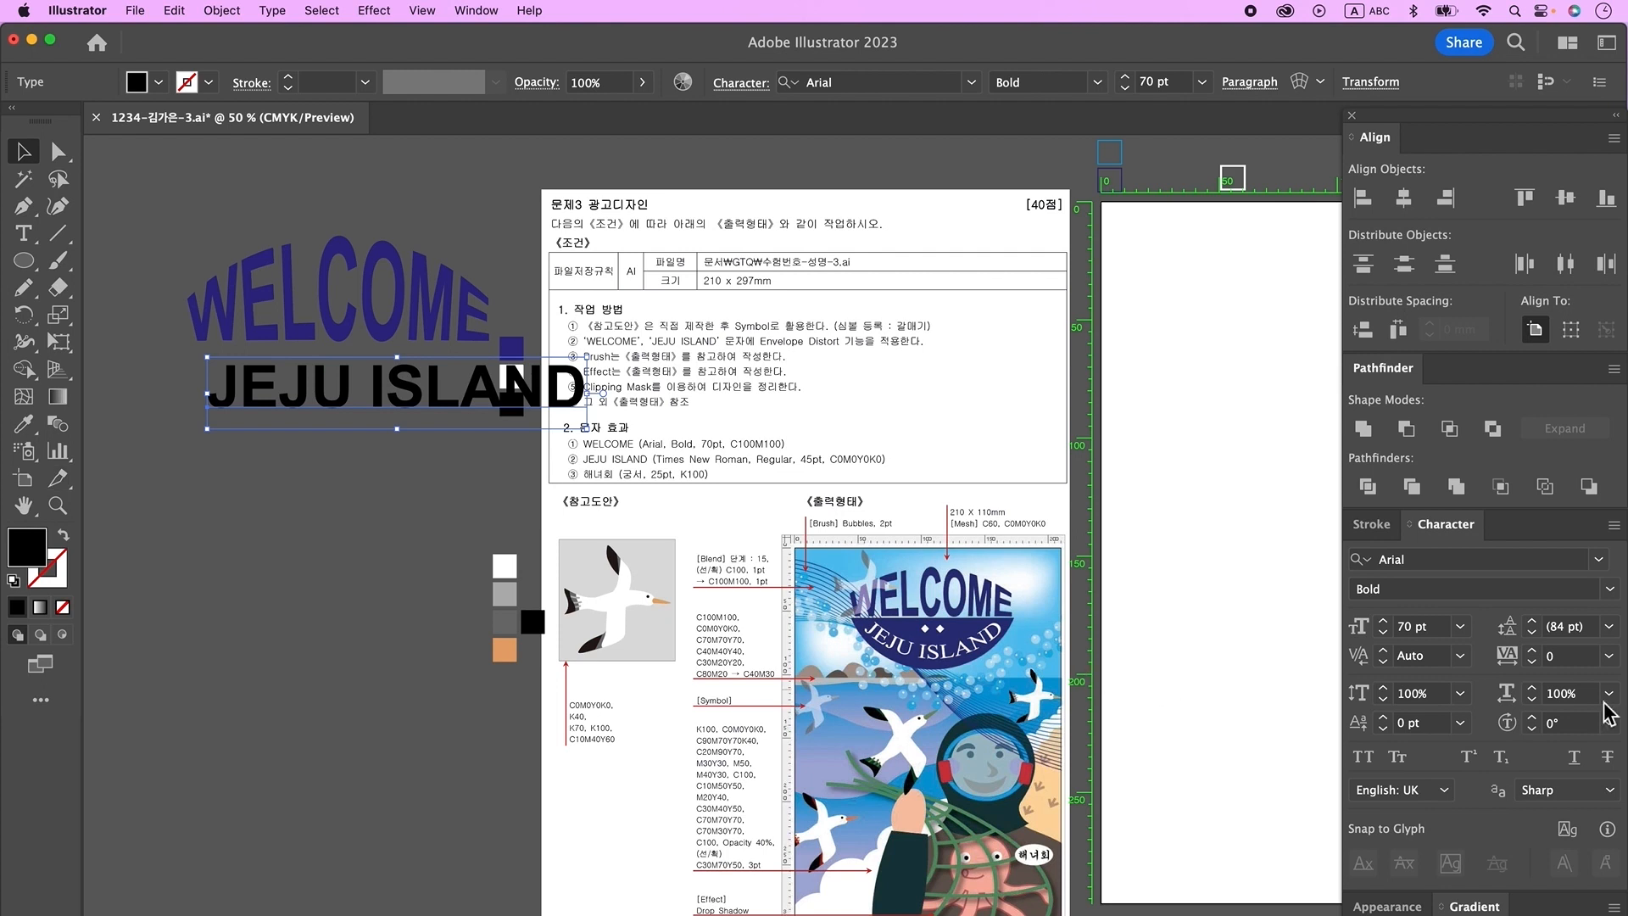
# - Format the JEJU ISLAND text in Times New Roman Regular at 45 pt and colour it with the white sample
pyautogui.click(1434, 561)
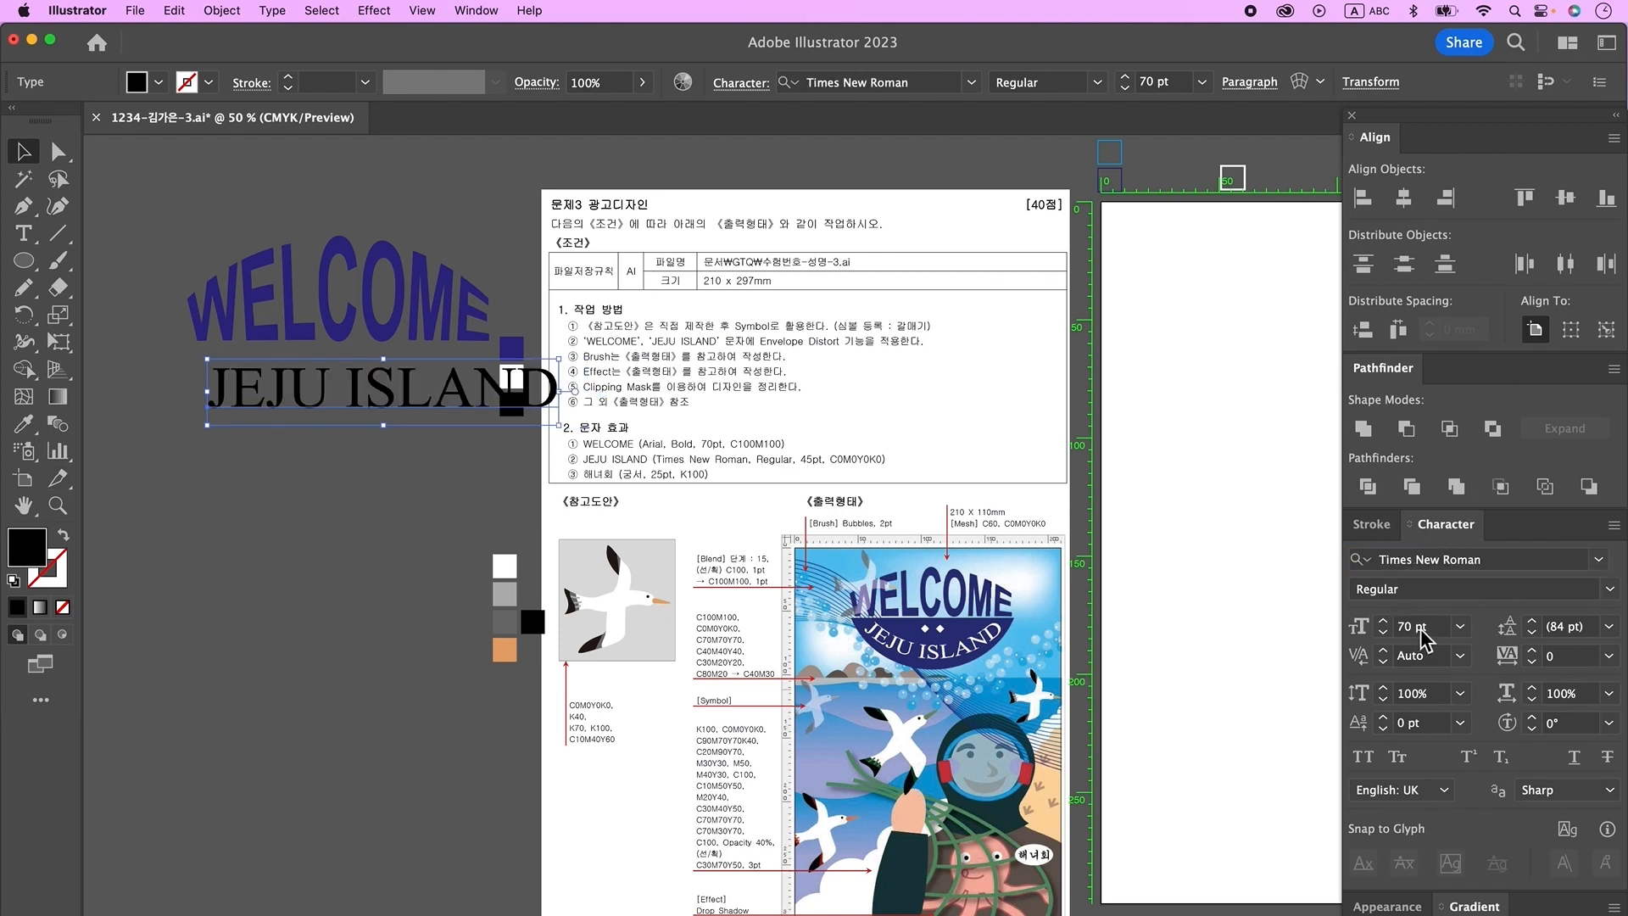
pyautogui.moveTo(1423, 630); pyautogui.dragTo(1354, 599)
pyautogui.write('45')
pyautogui.press('Return')
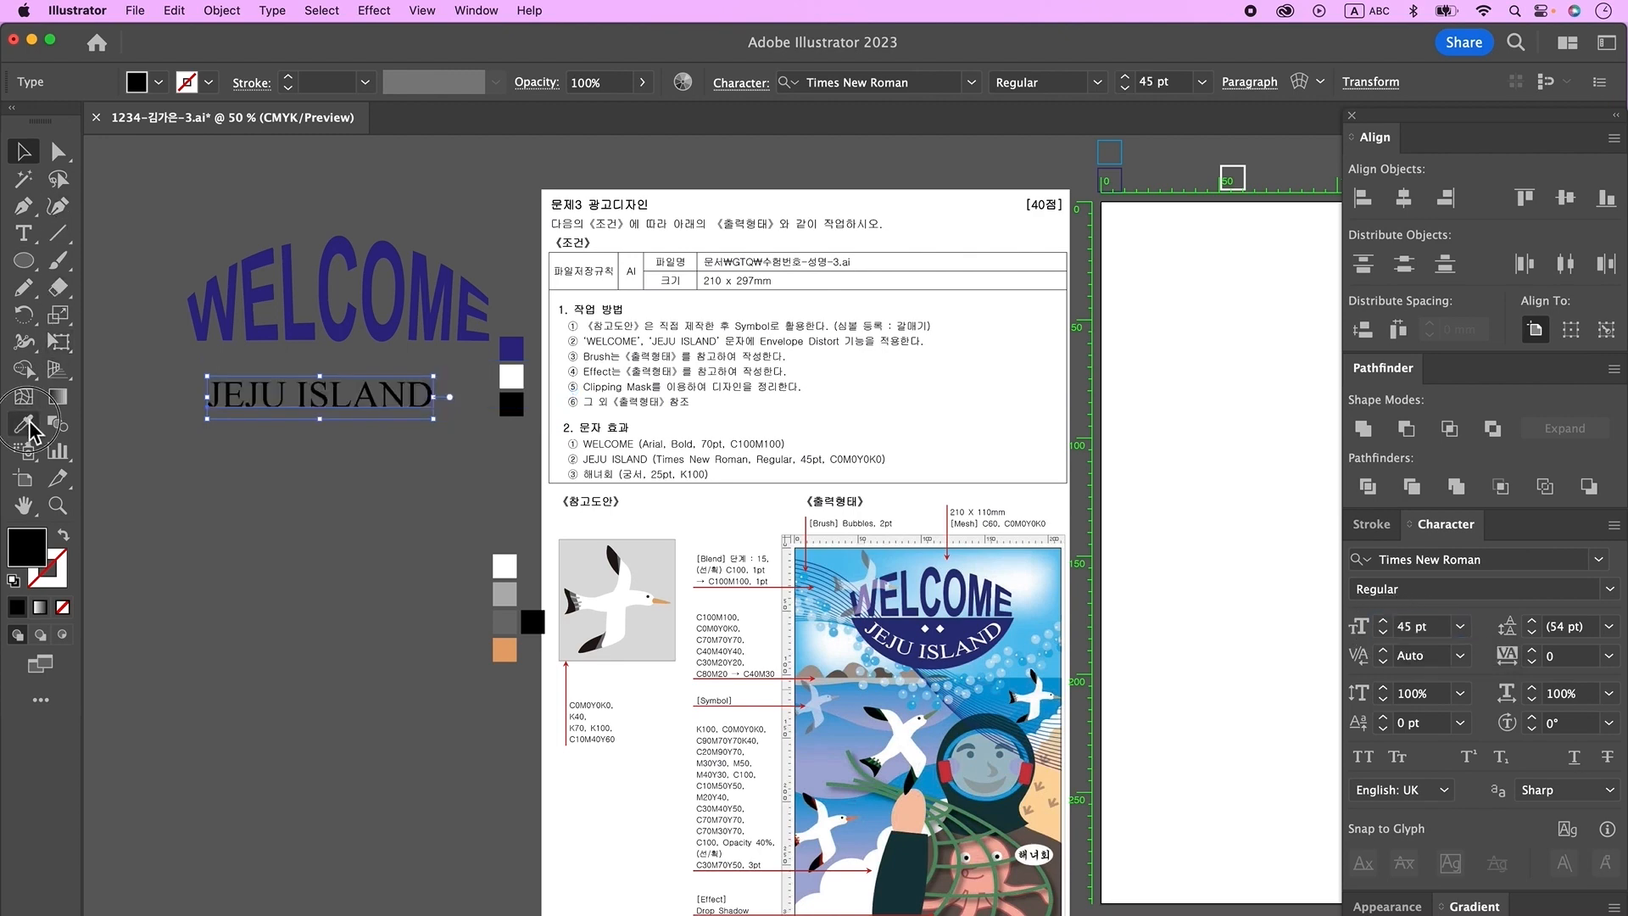
pyautogui.click(514, 376)
pyautogui.press('super+shift+a')
# - Draw a circle about 135.5 mm wide below WELCOME and a straight horizontal line crossing its lower part, with default fill and stroke
pyautogui.press('super+minus')
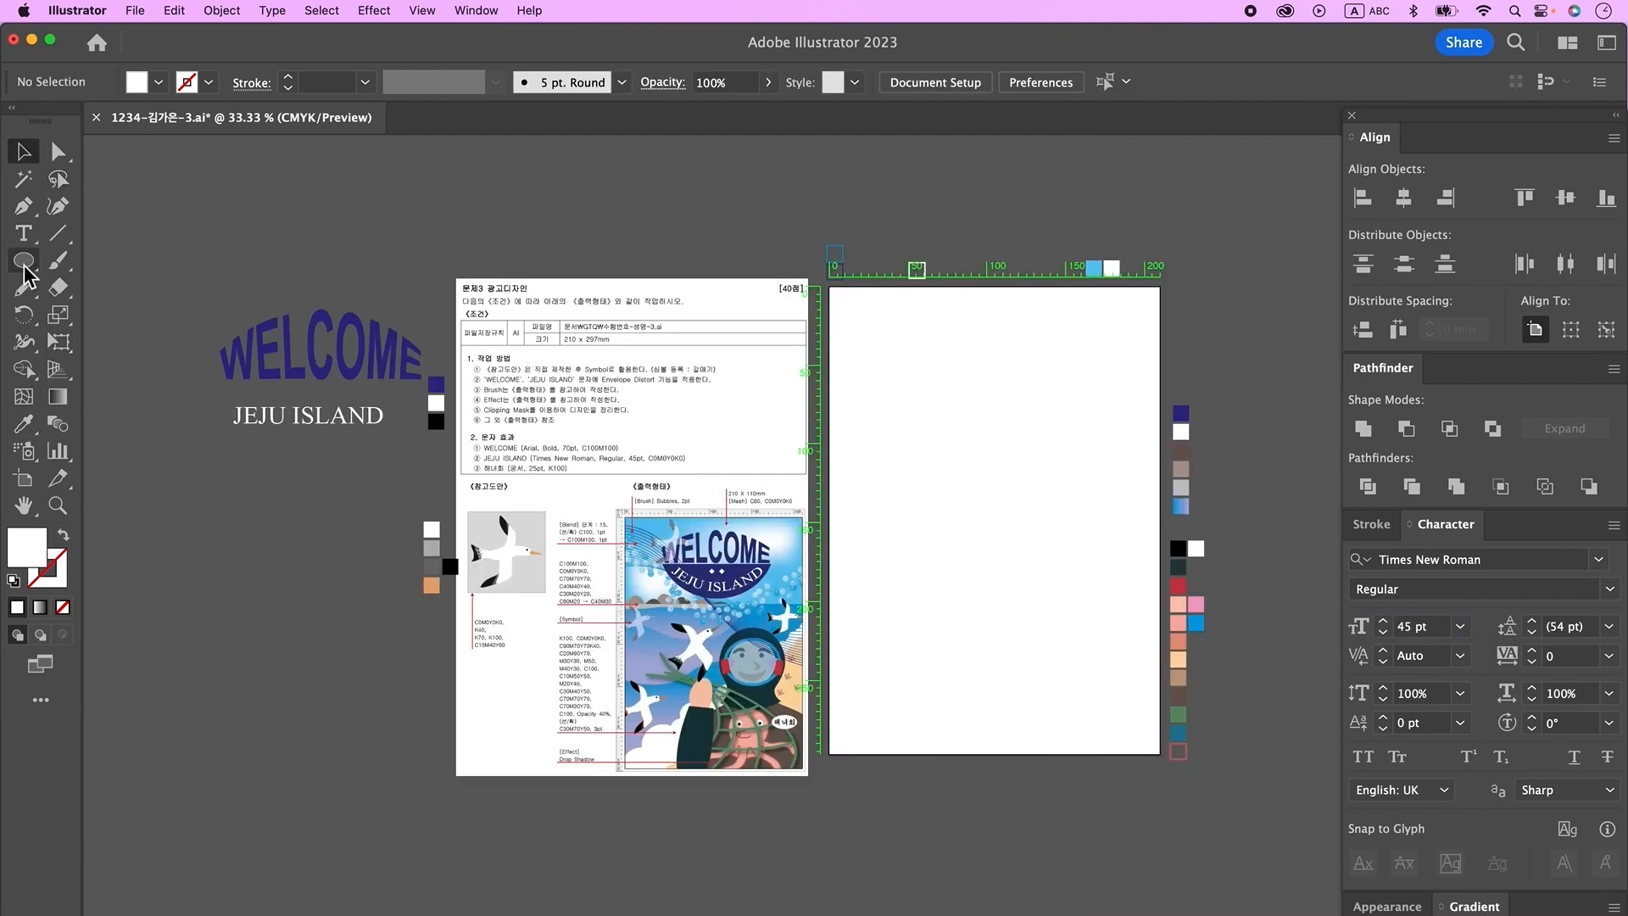
pyautogui.click(26, 263)
pyautogui.press('d')
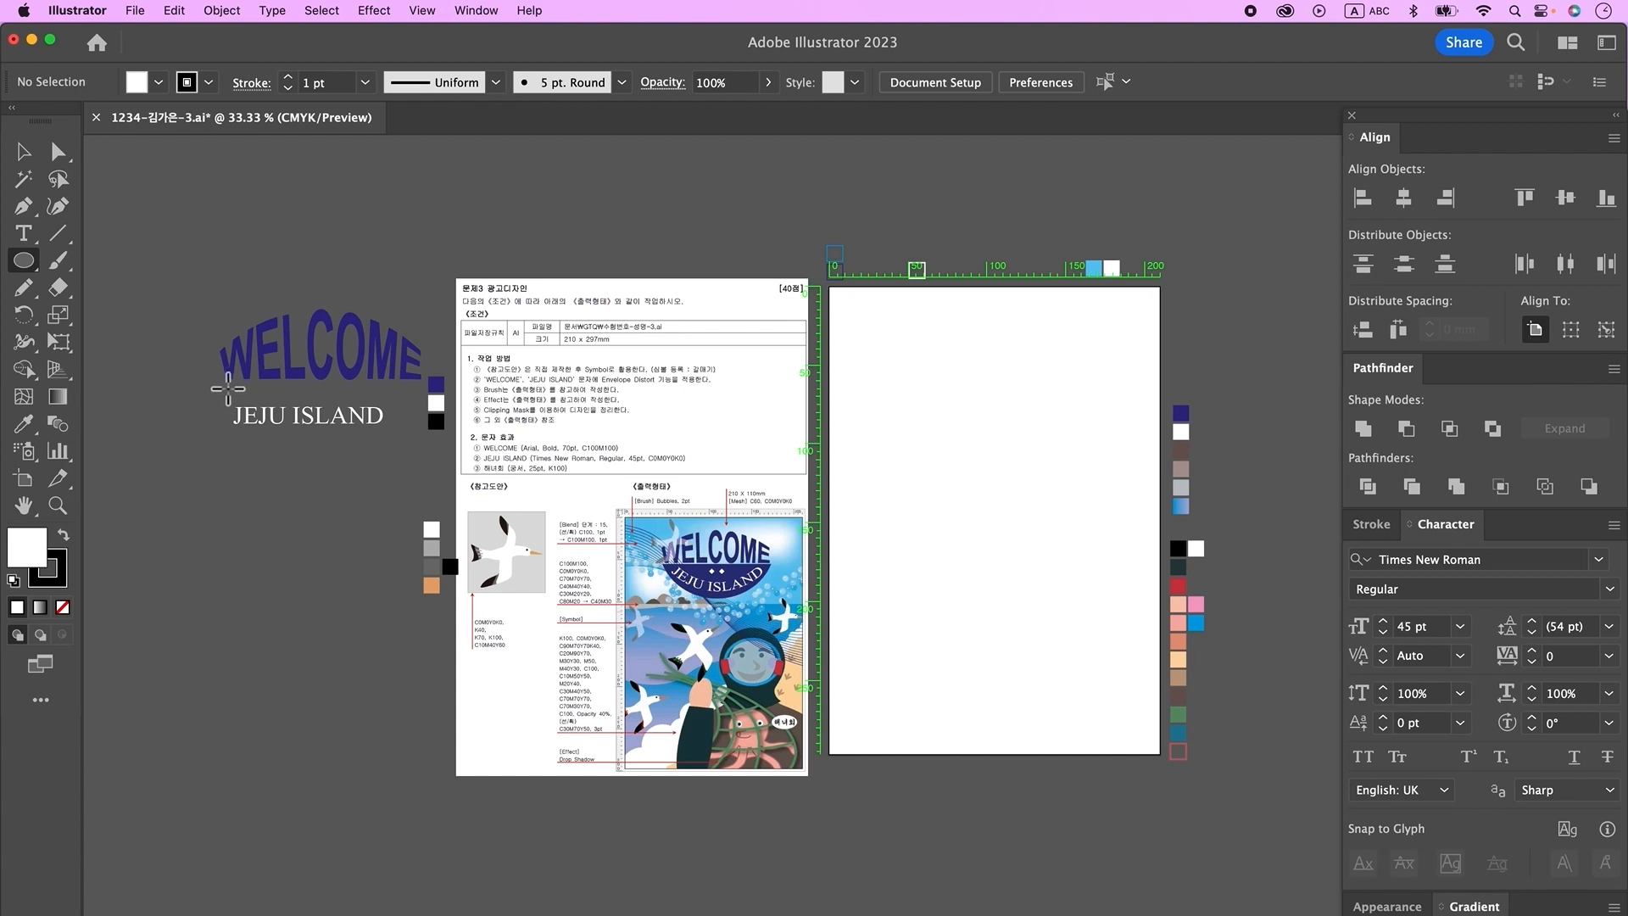
pyautogui.moveTo(225, 367); pyautogui.dragTo(428, 575)
pyautogui.click(56, 241)
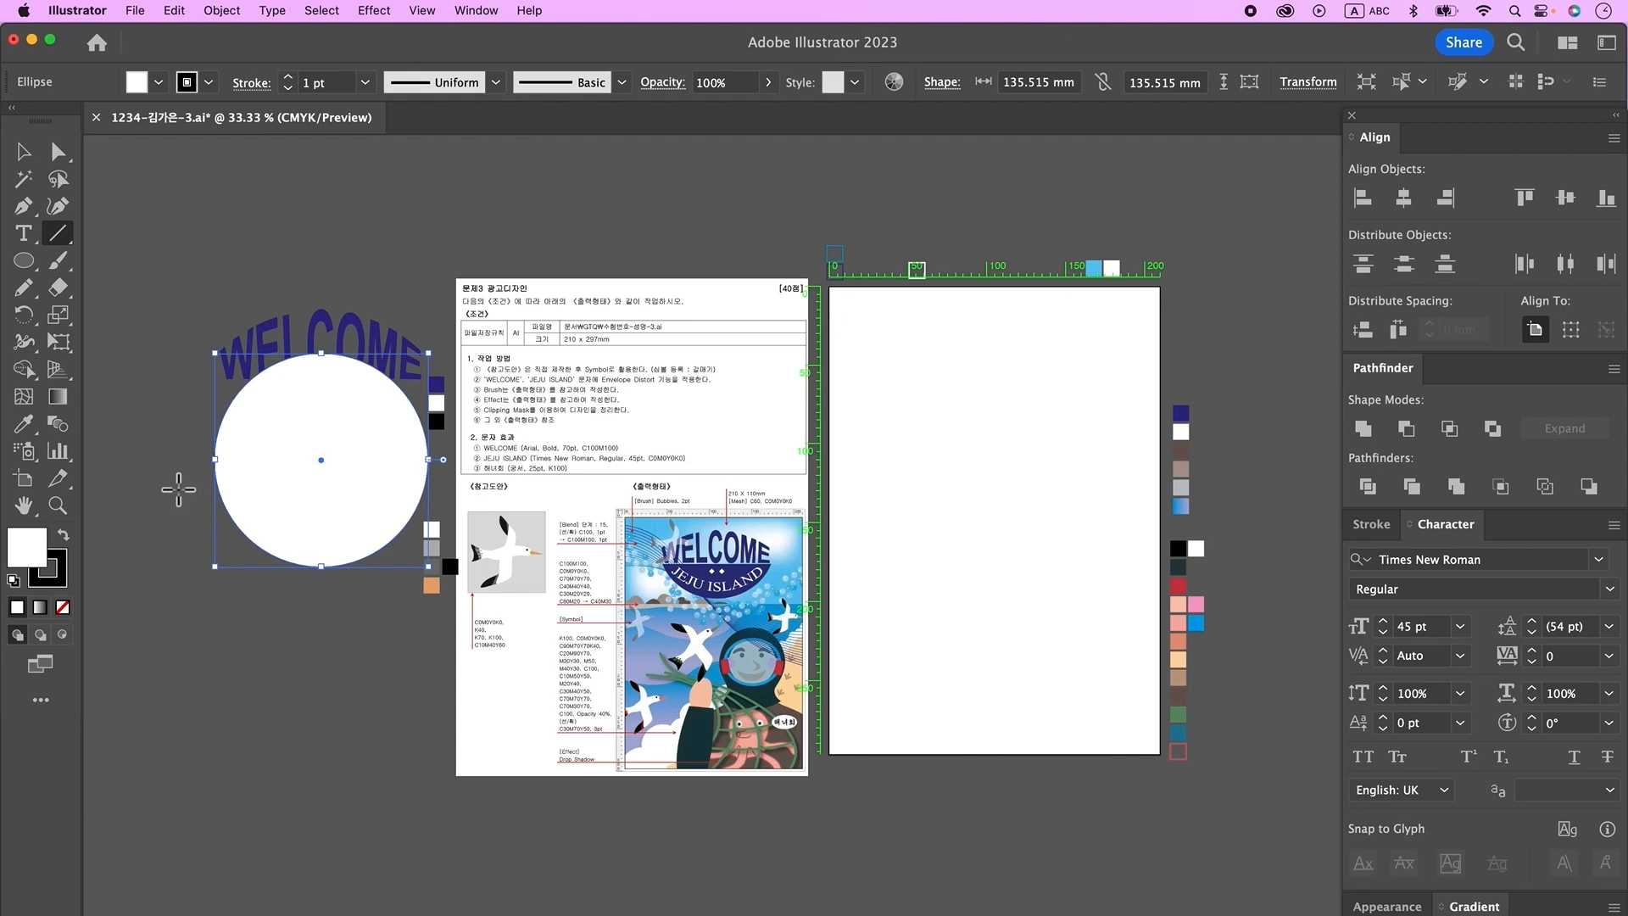
pyautogui.moveTo(173, 477)
pyautogui.mouseDown()
pyautogui.moveTo(520, 476)
pyautogui.moveTo(448, 497)
pyautogui.mouseUp()
# - Divide the circle along the horizontal line, ungroup the pieces and delete the larger upper one
pyautogui.click(19, 154)
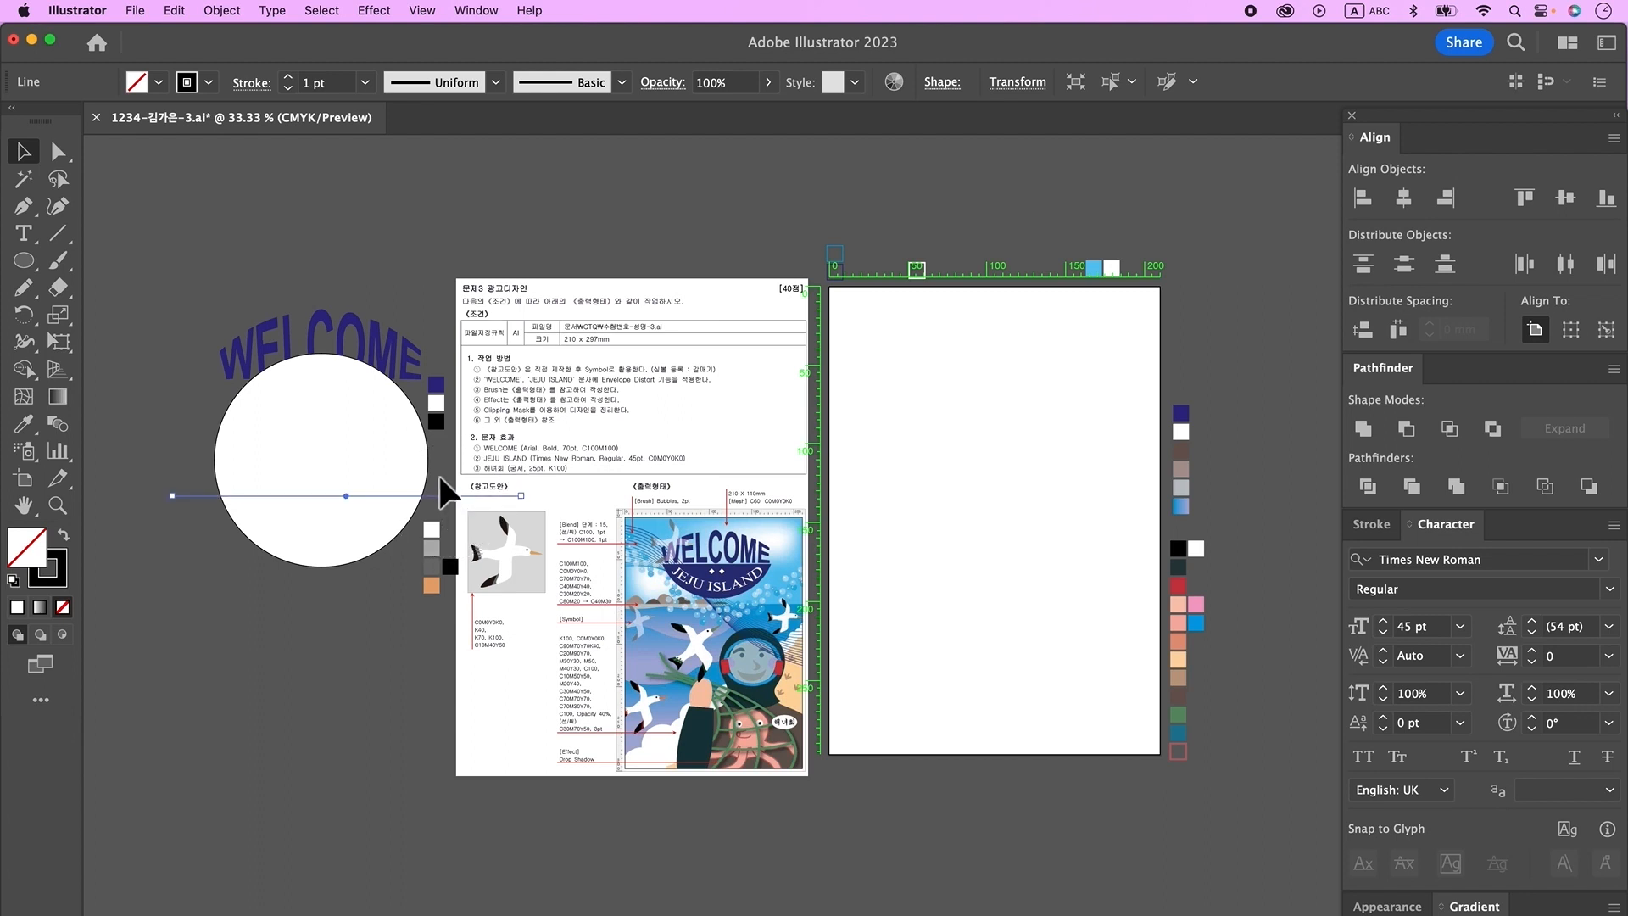
pyautogui.keyDown('shift'); pyautogui.click(329, 565); pyautogui.keyUp('shift')
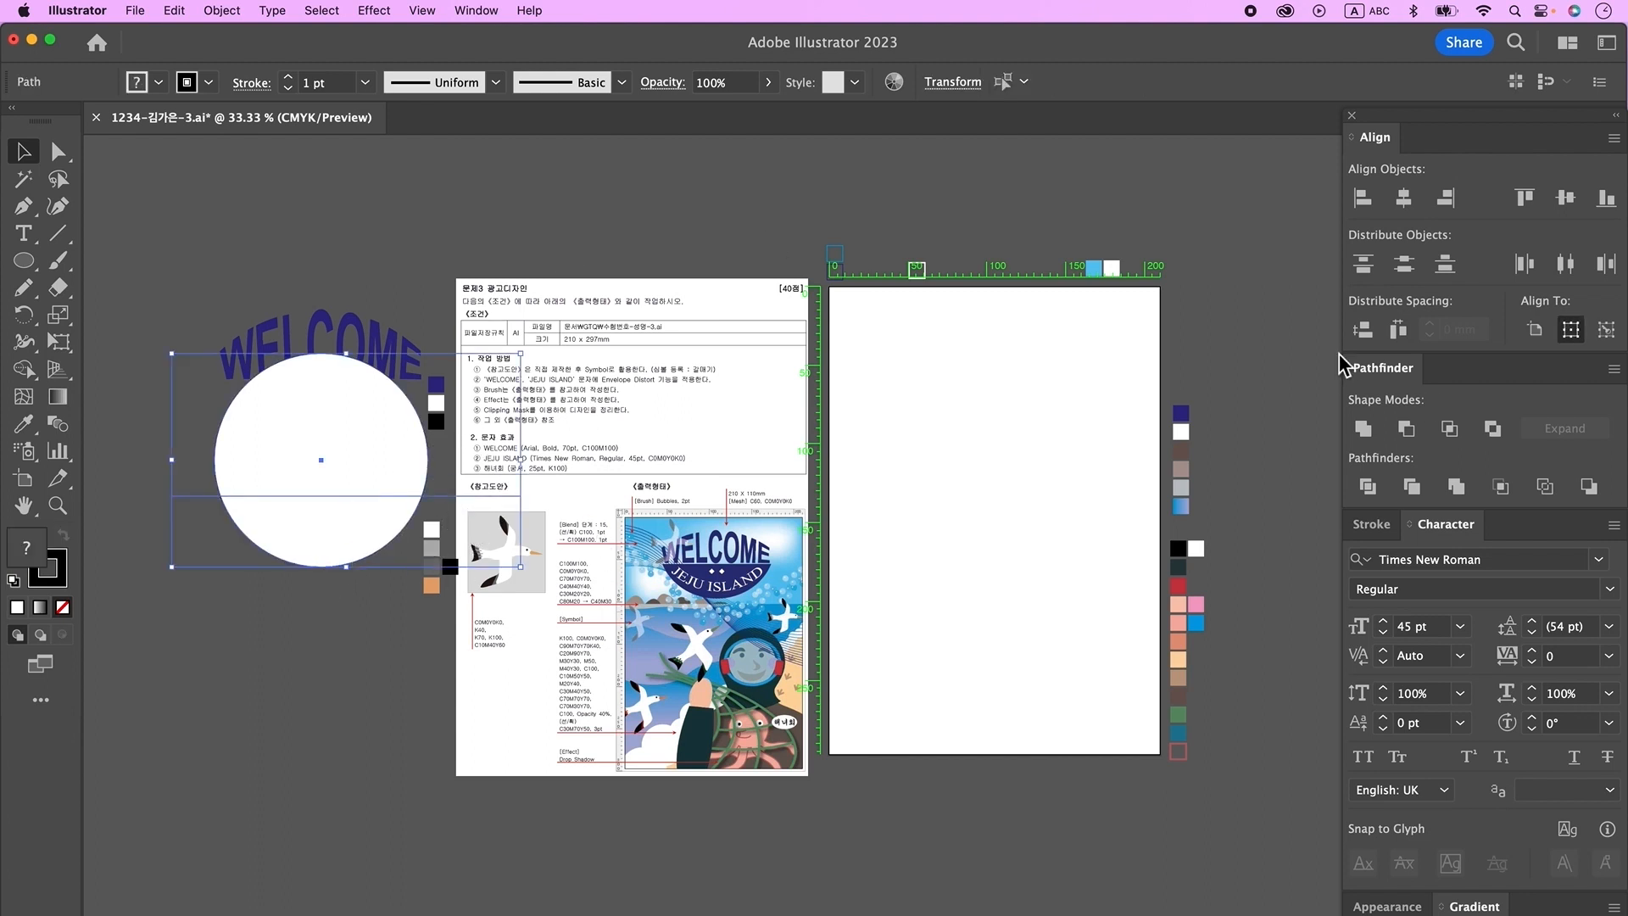
pyautogui.click(1367, 486)
pyautogui.rightClick(289, 502)
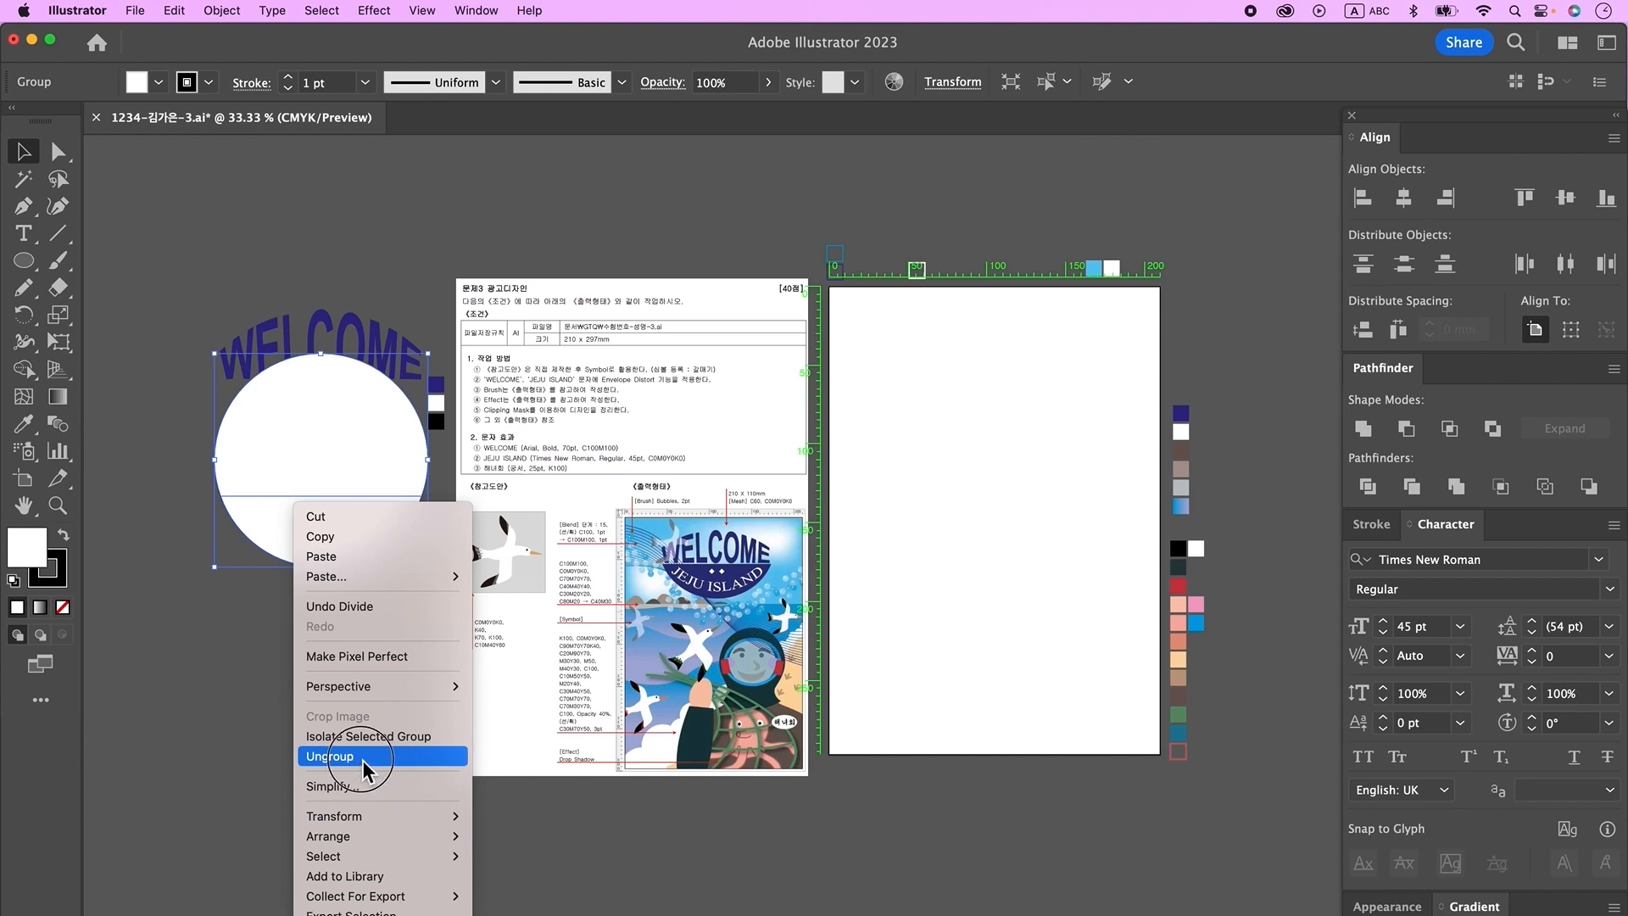
pyautogui.click(363, 757)
pyautogui.click(322, 663)
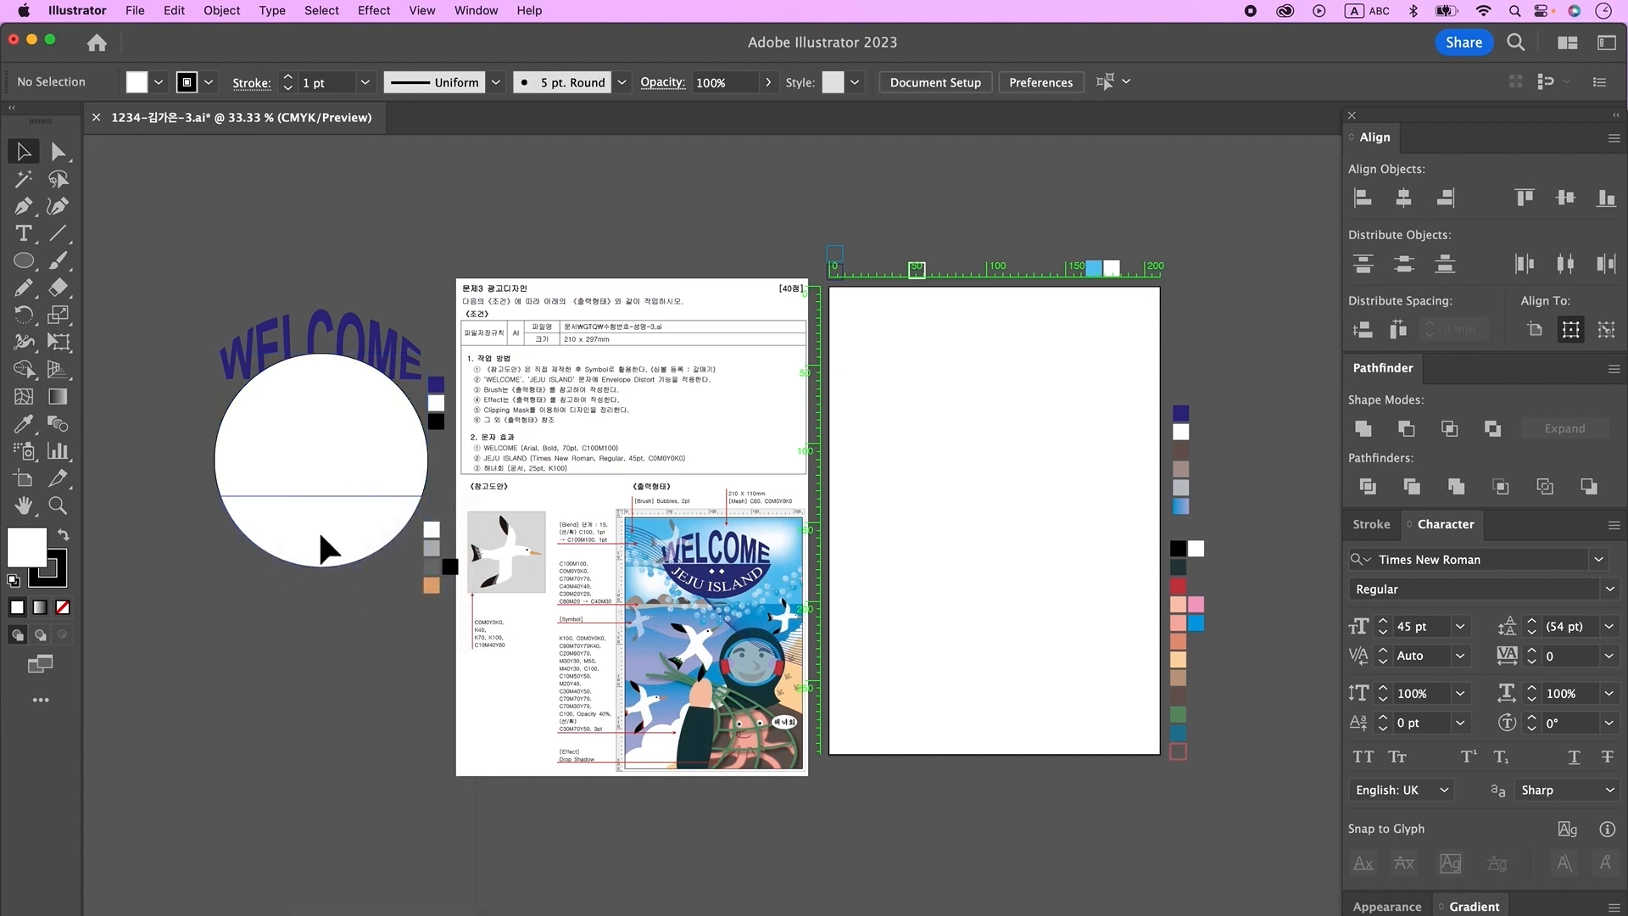
pyautogui.click(318, 528)
pyautogui.click(340, 431)
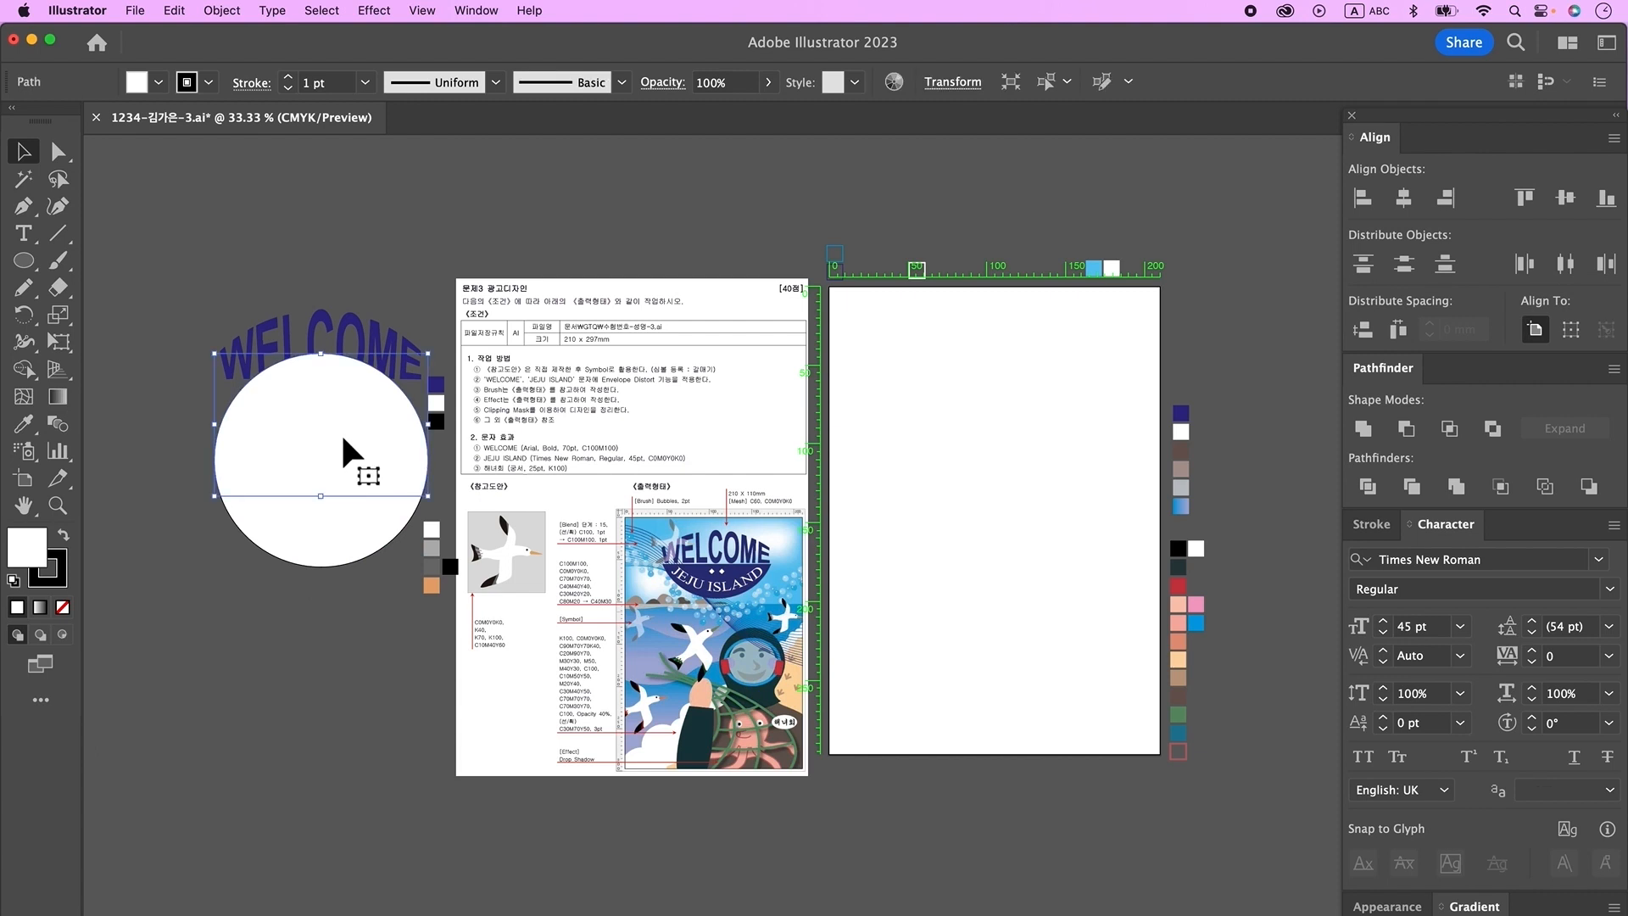
pyautogui.press('Delete')
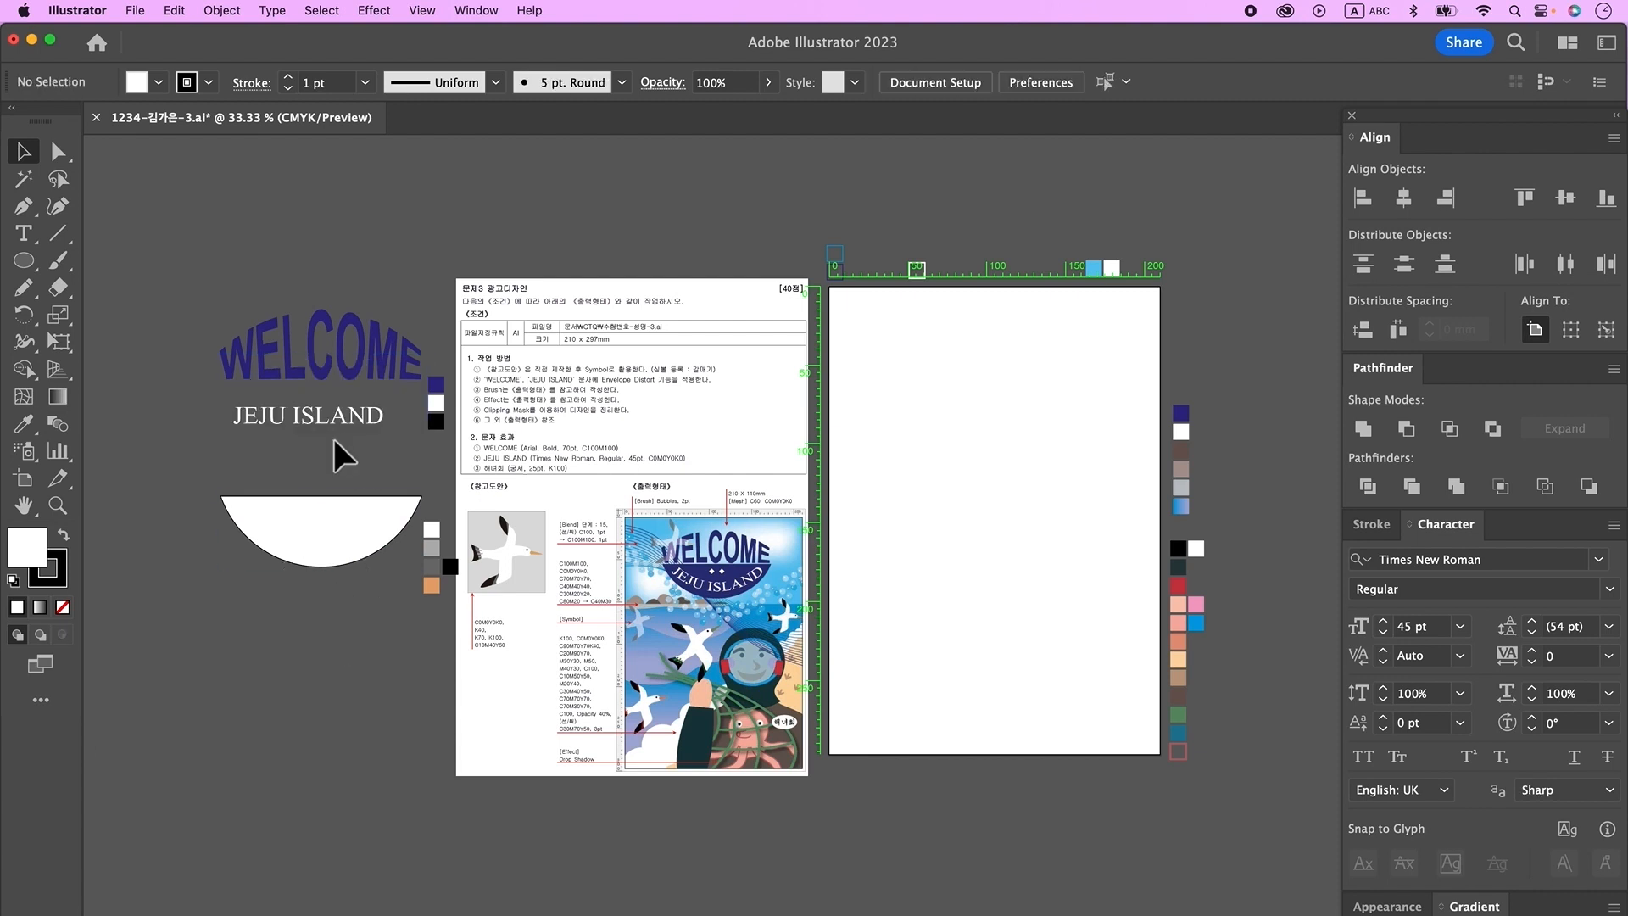
# - Fill the remaining circle segment with the dark blue sample colour, without a stroke
pyautogui.click(326, 521)
pyautogui.click(39, 428)
pyautogui.click(1181, 414)
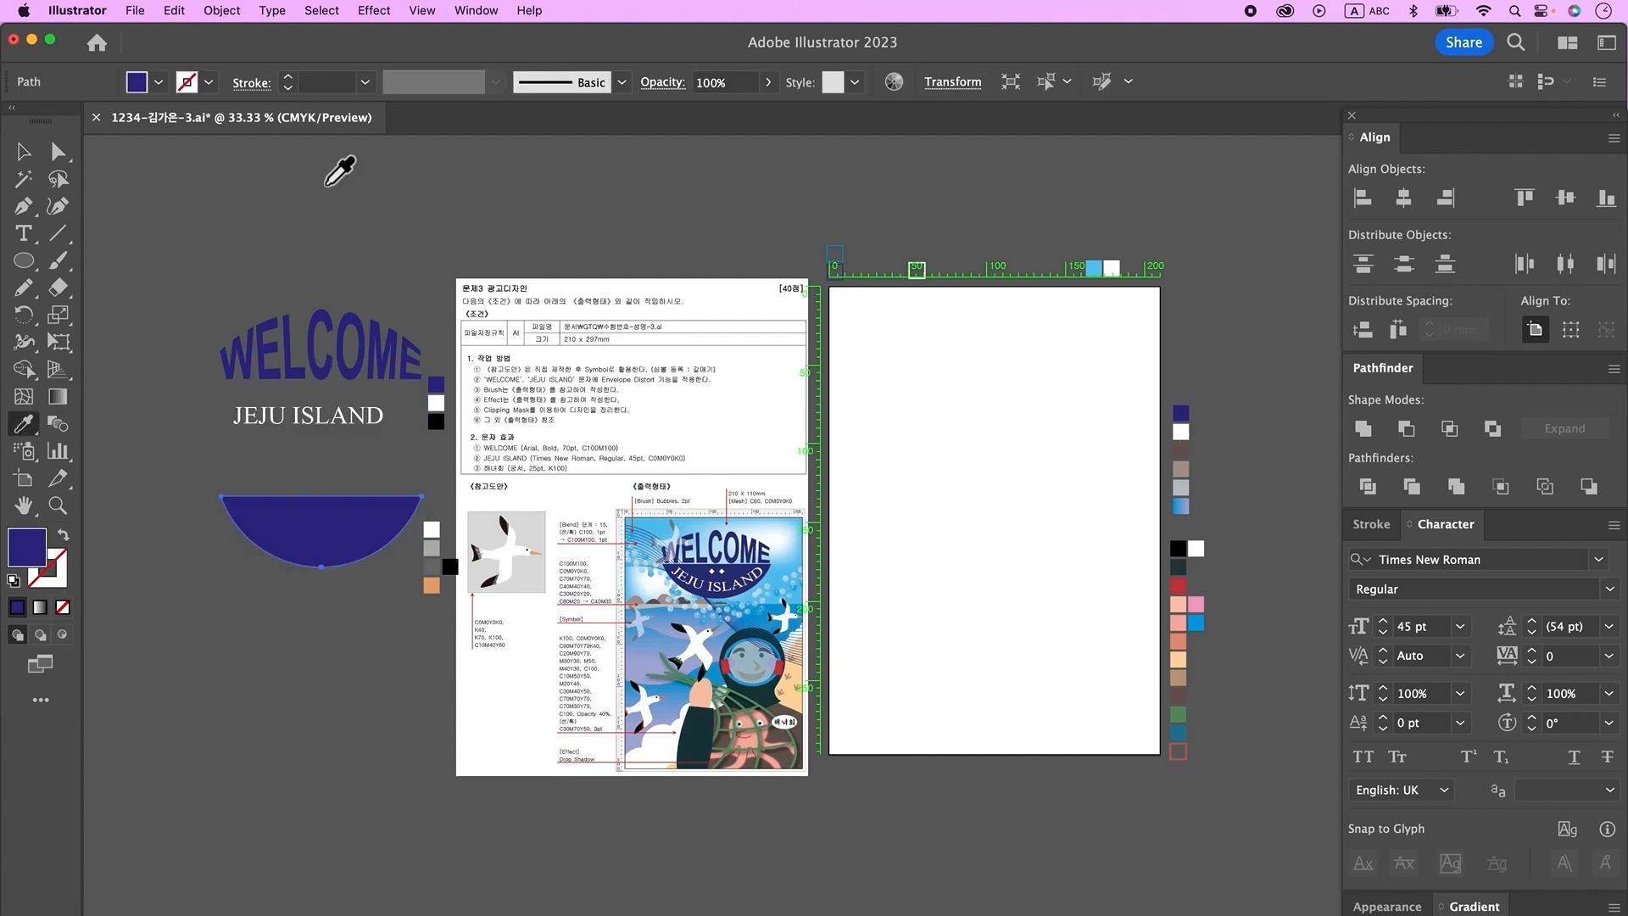
pyautogui.click(22, 148)
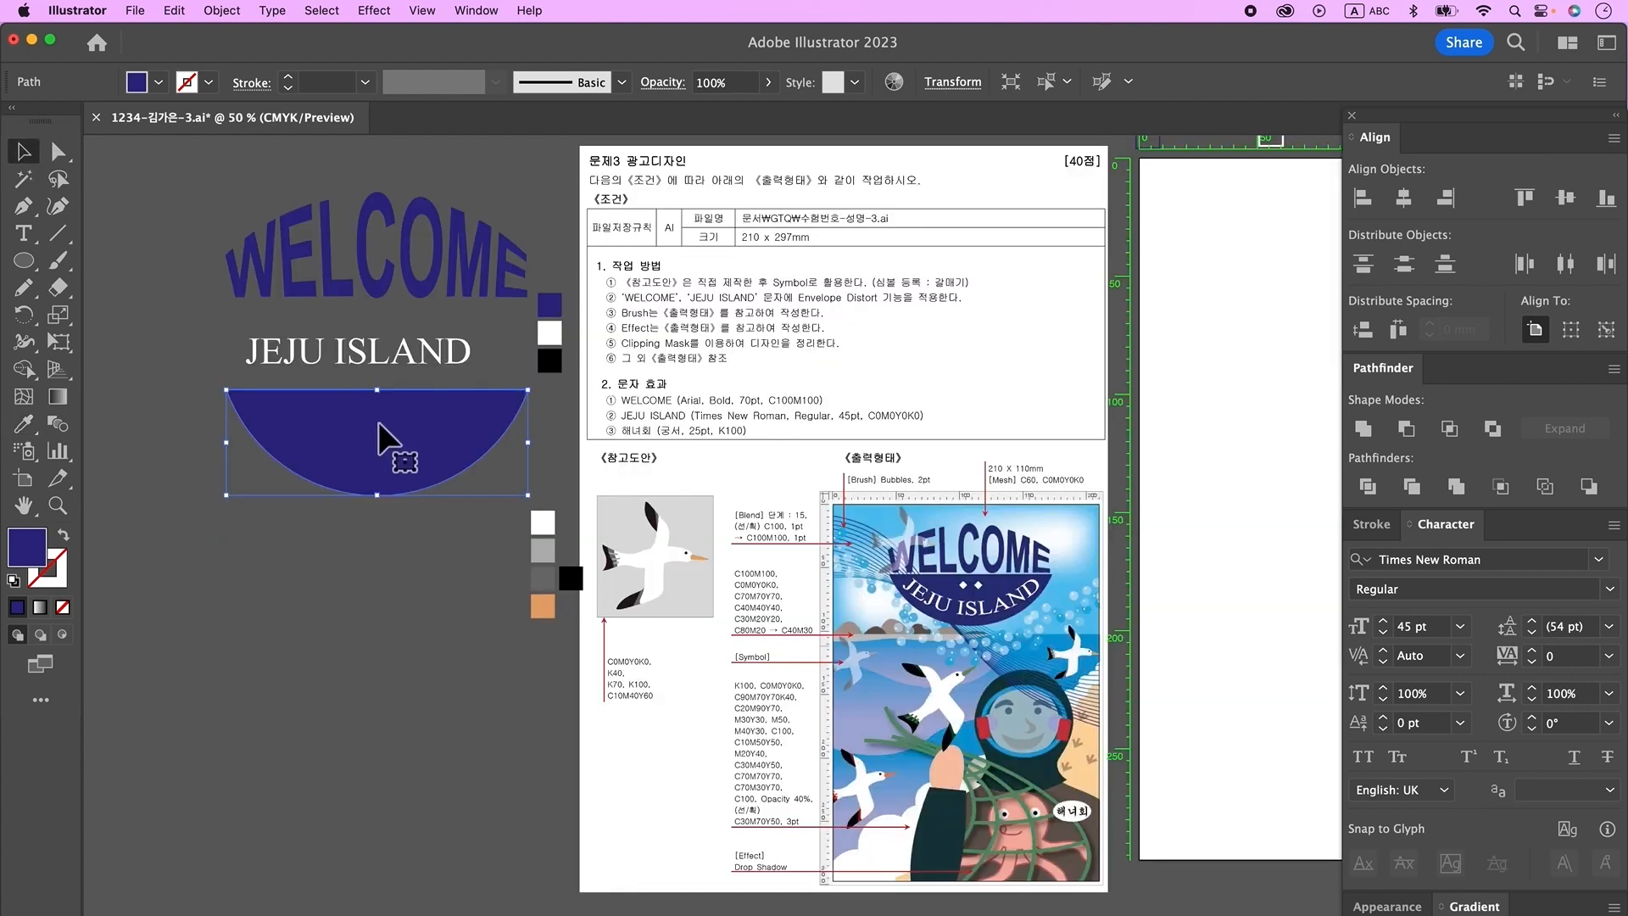
# - Send the dark blue segment to the back and place it right beneath WELCOME, with JEJU ISLAND centred on it
pyautogui.rightClick(384, 418)
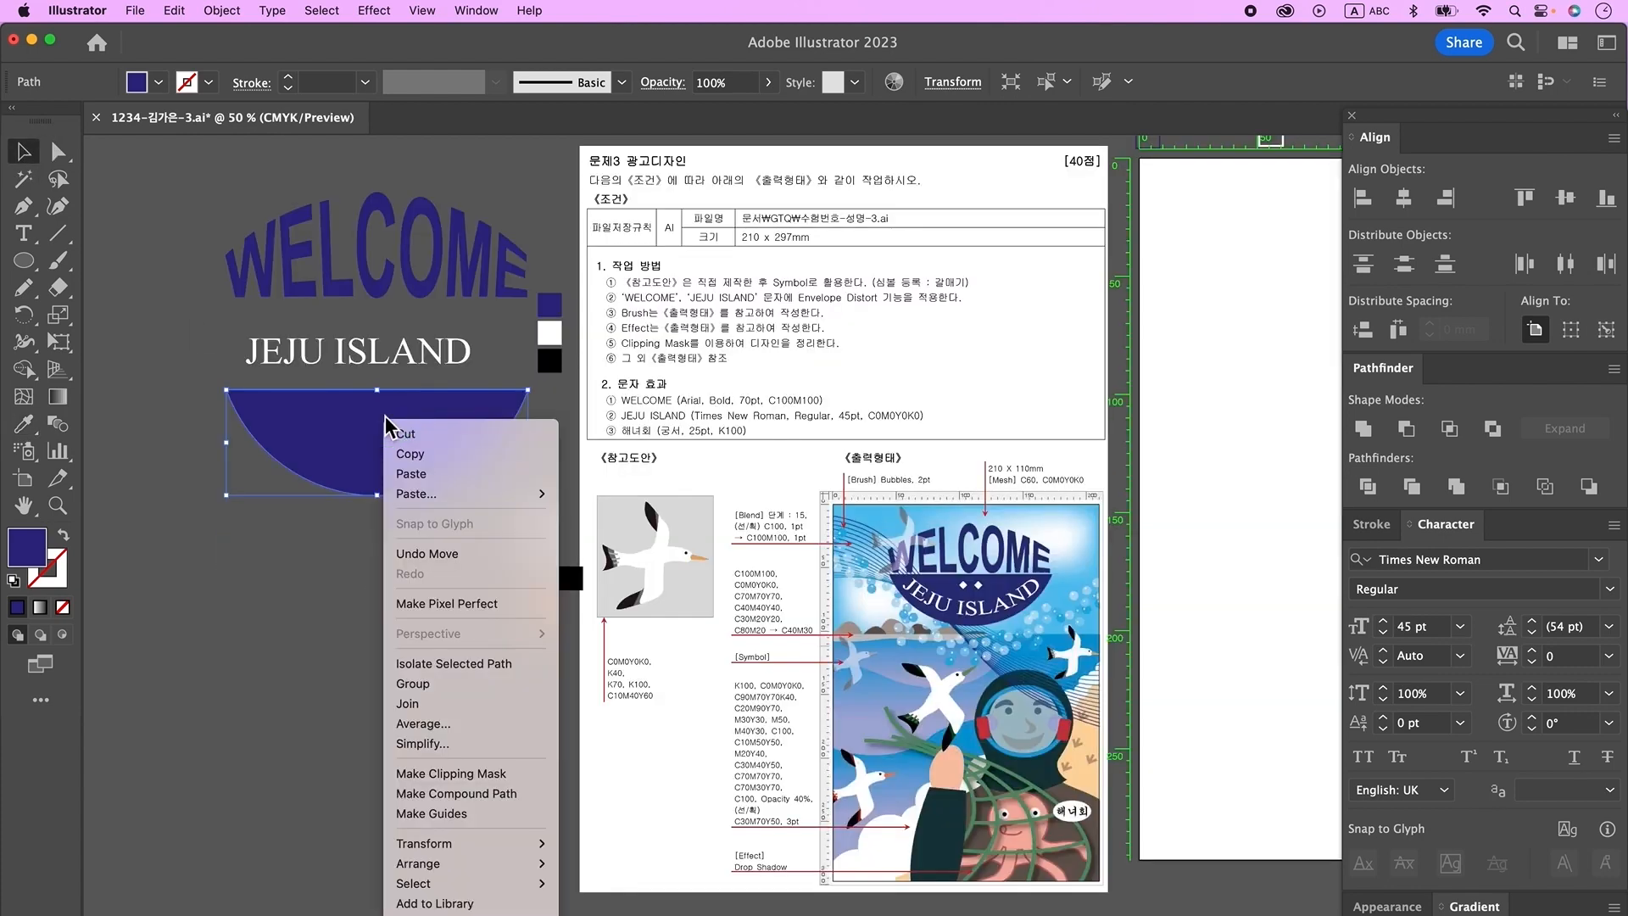
pyautogui.moveTo(530, 871)
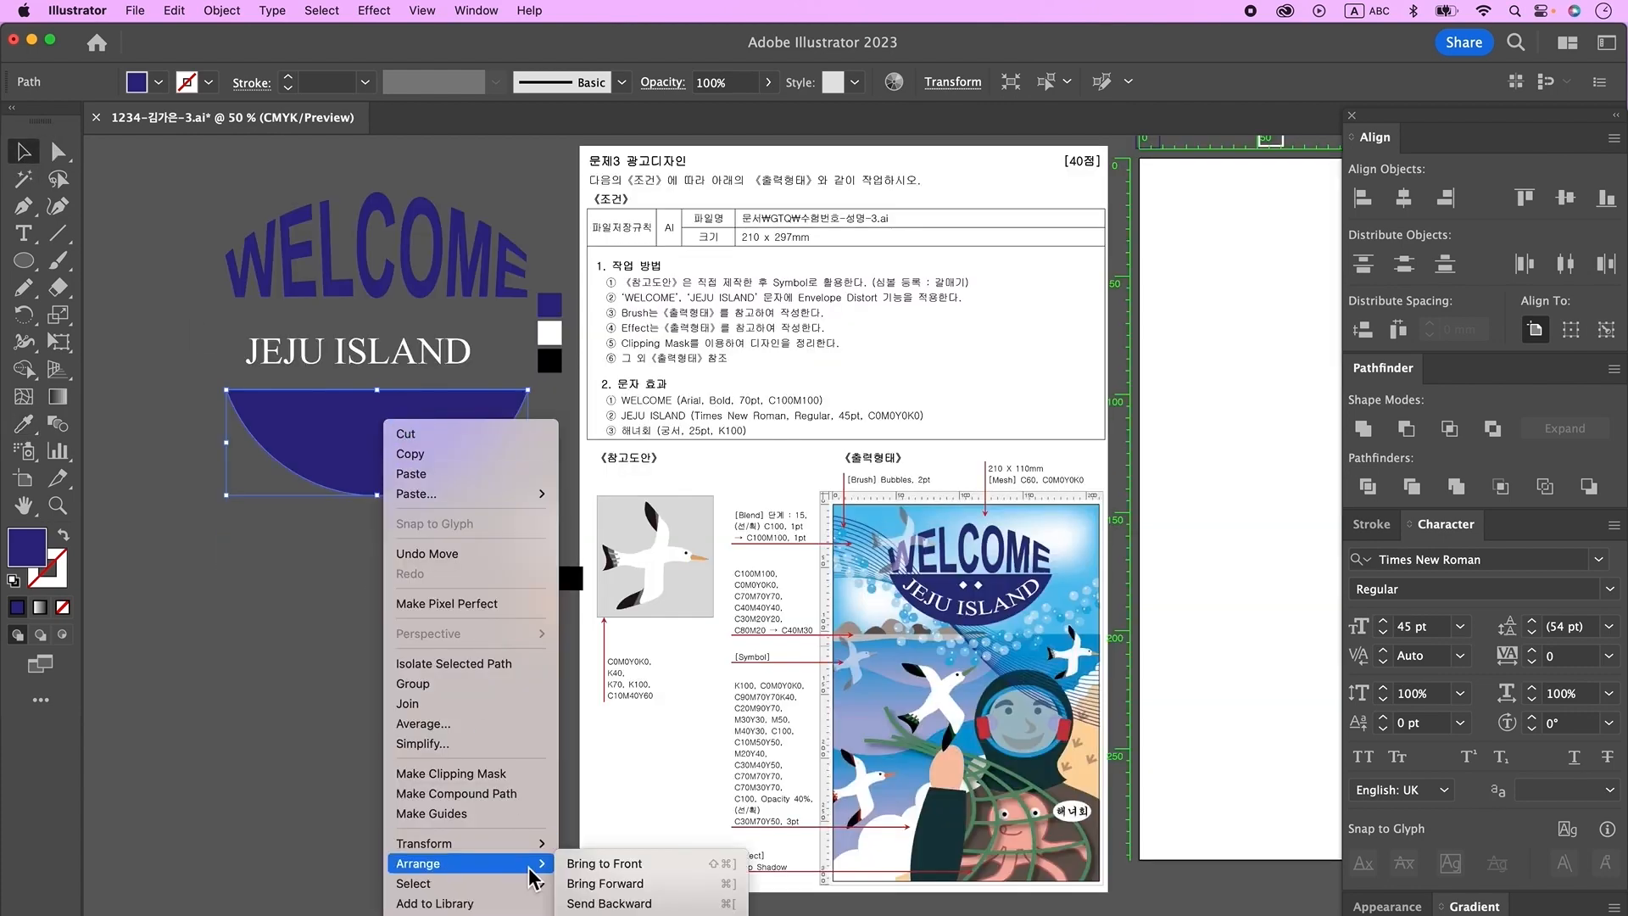
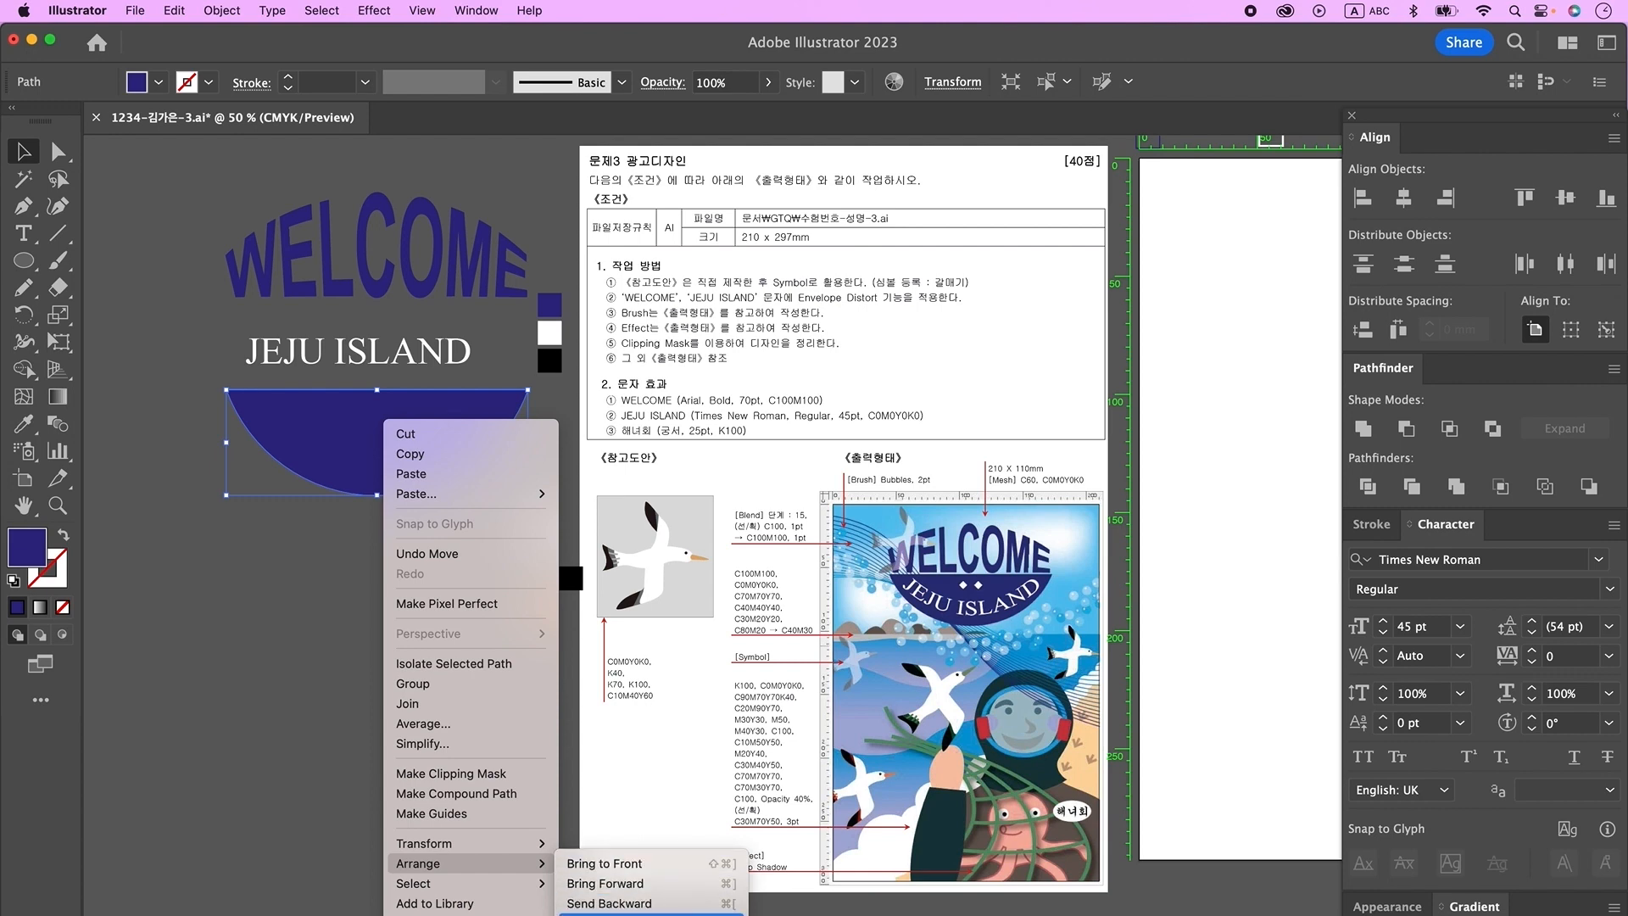
pyautogui.click(709, 913)
pyautogui.moveTo(371, 468); pyautogui.dragTo(363, 346)
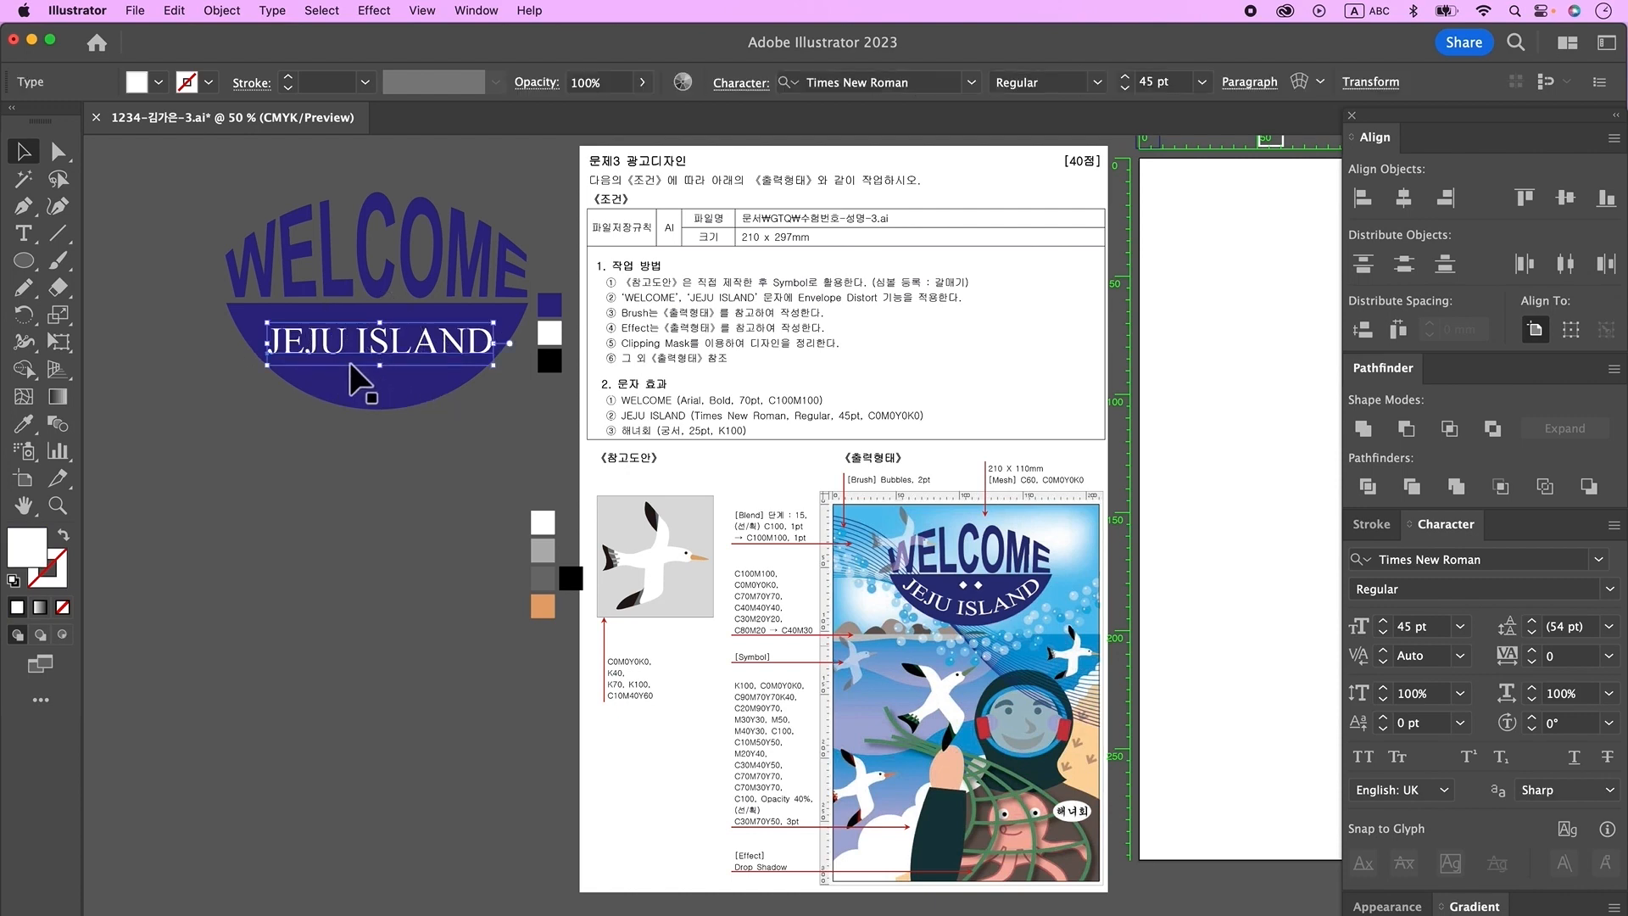
# - Warp the JEJU ISLAND text with a horizontal Arc envelope at -50% bend, then deselect it
pyautogui.click(1304, 84)
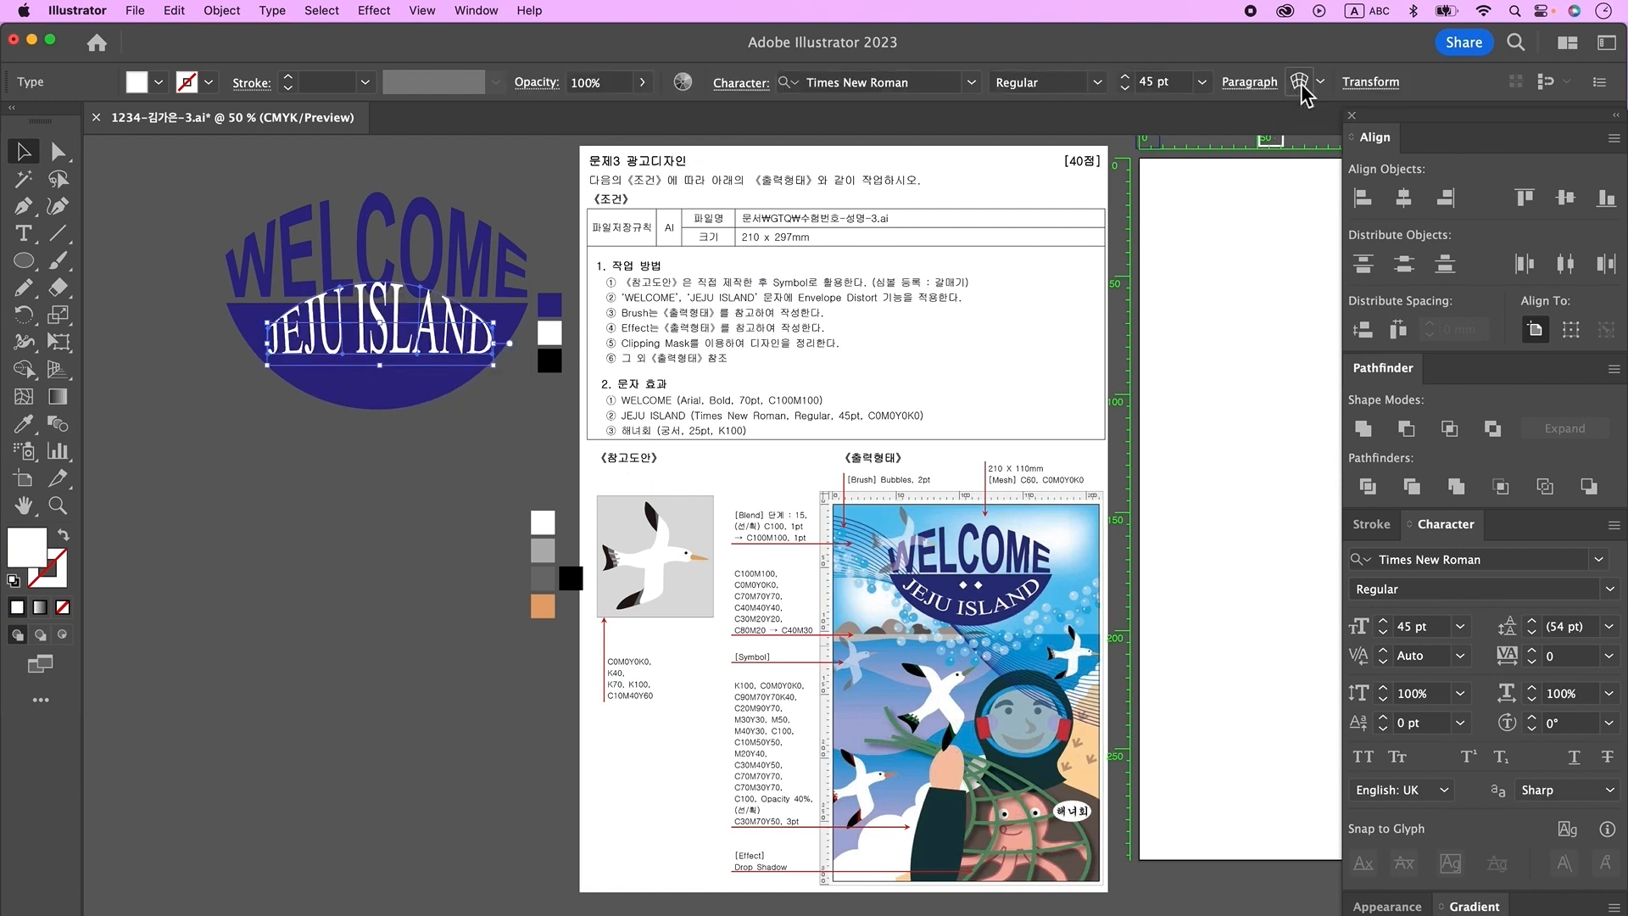
pyautogui.click(882, 239)
pyautogui.click(851, 264)
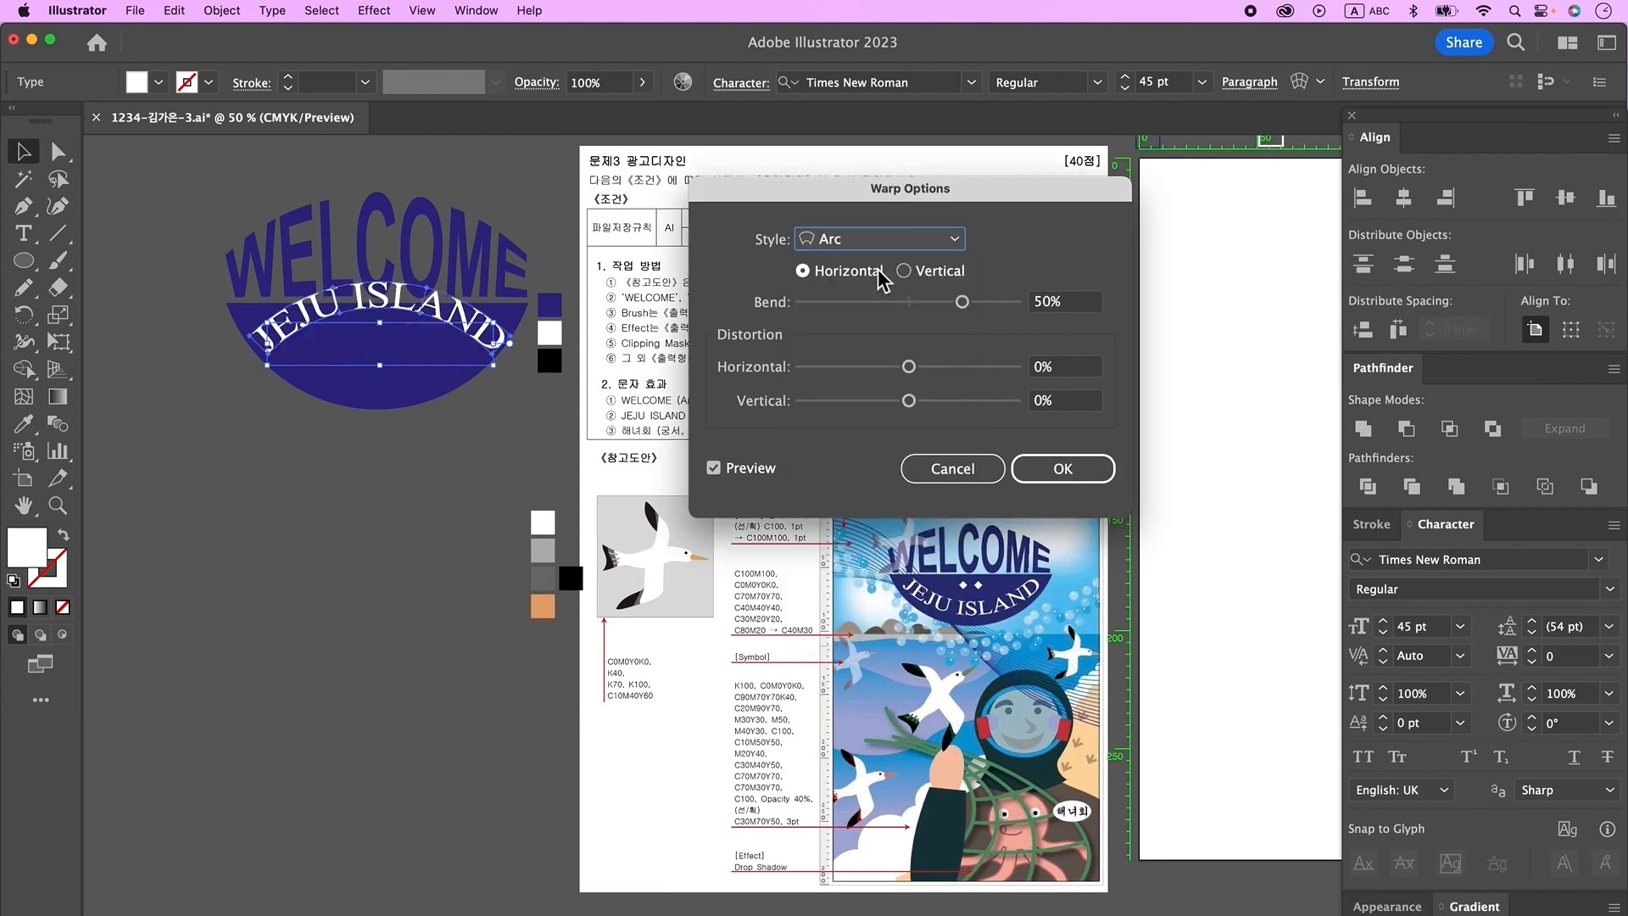
pyautogui.press('Tab')
pyautogui.write('-50')
pyautogui.press('Tab')
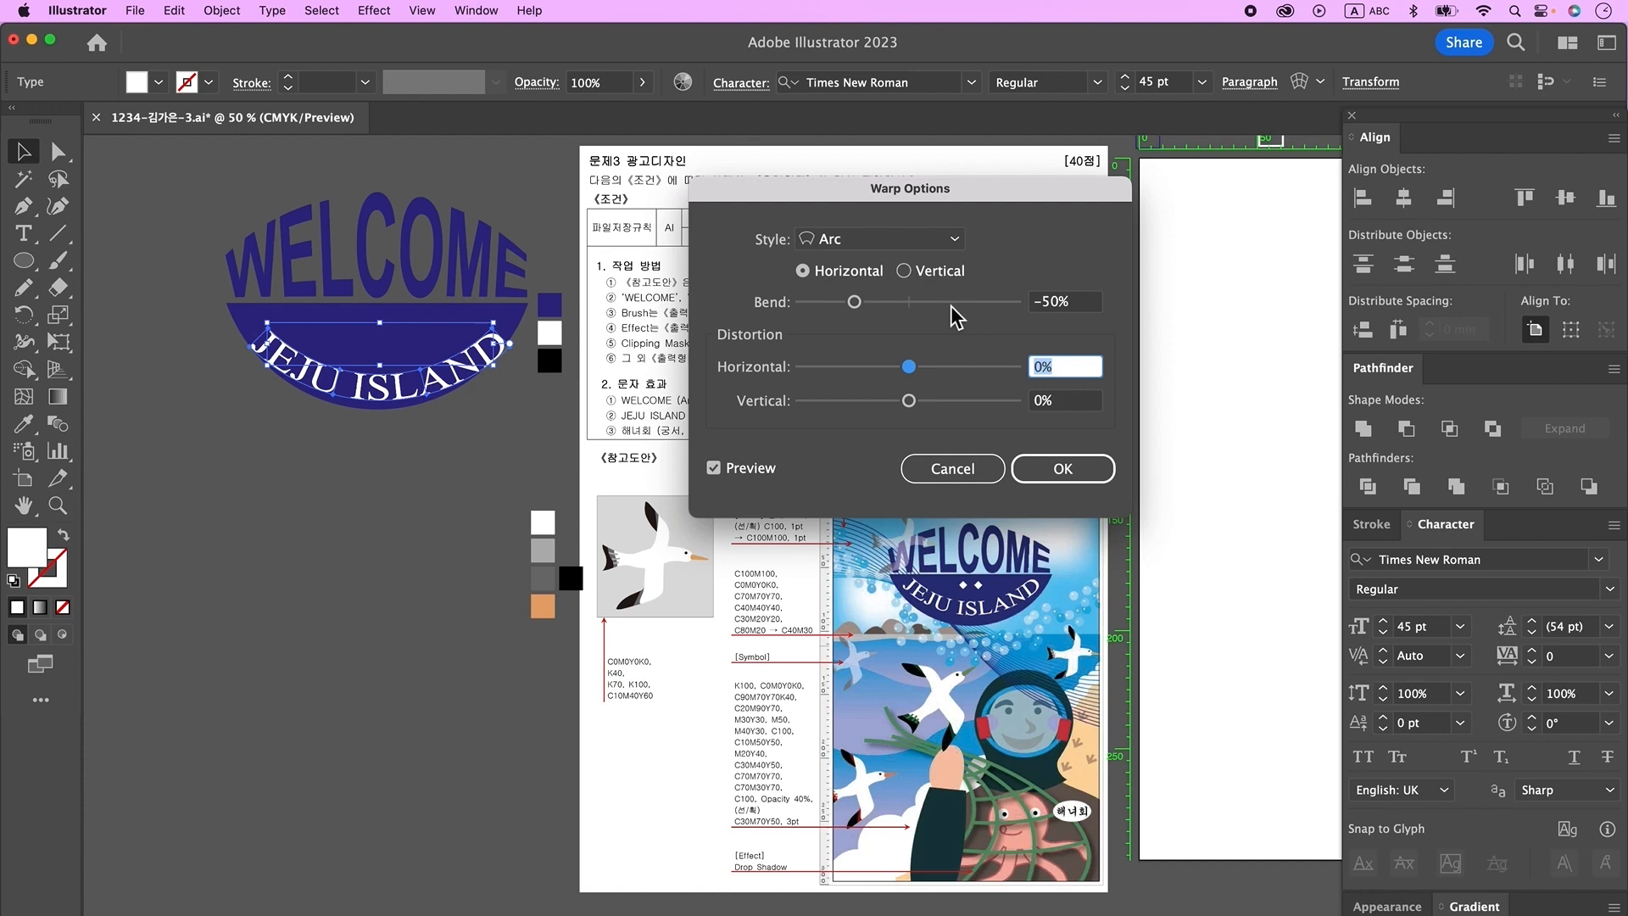
pyautogui.click(1063, 468)
pyautogui.click(396, 368)
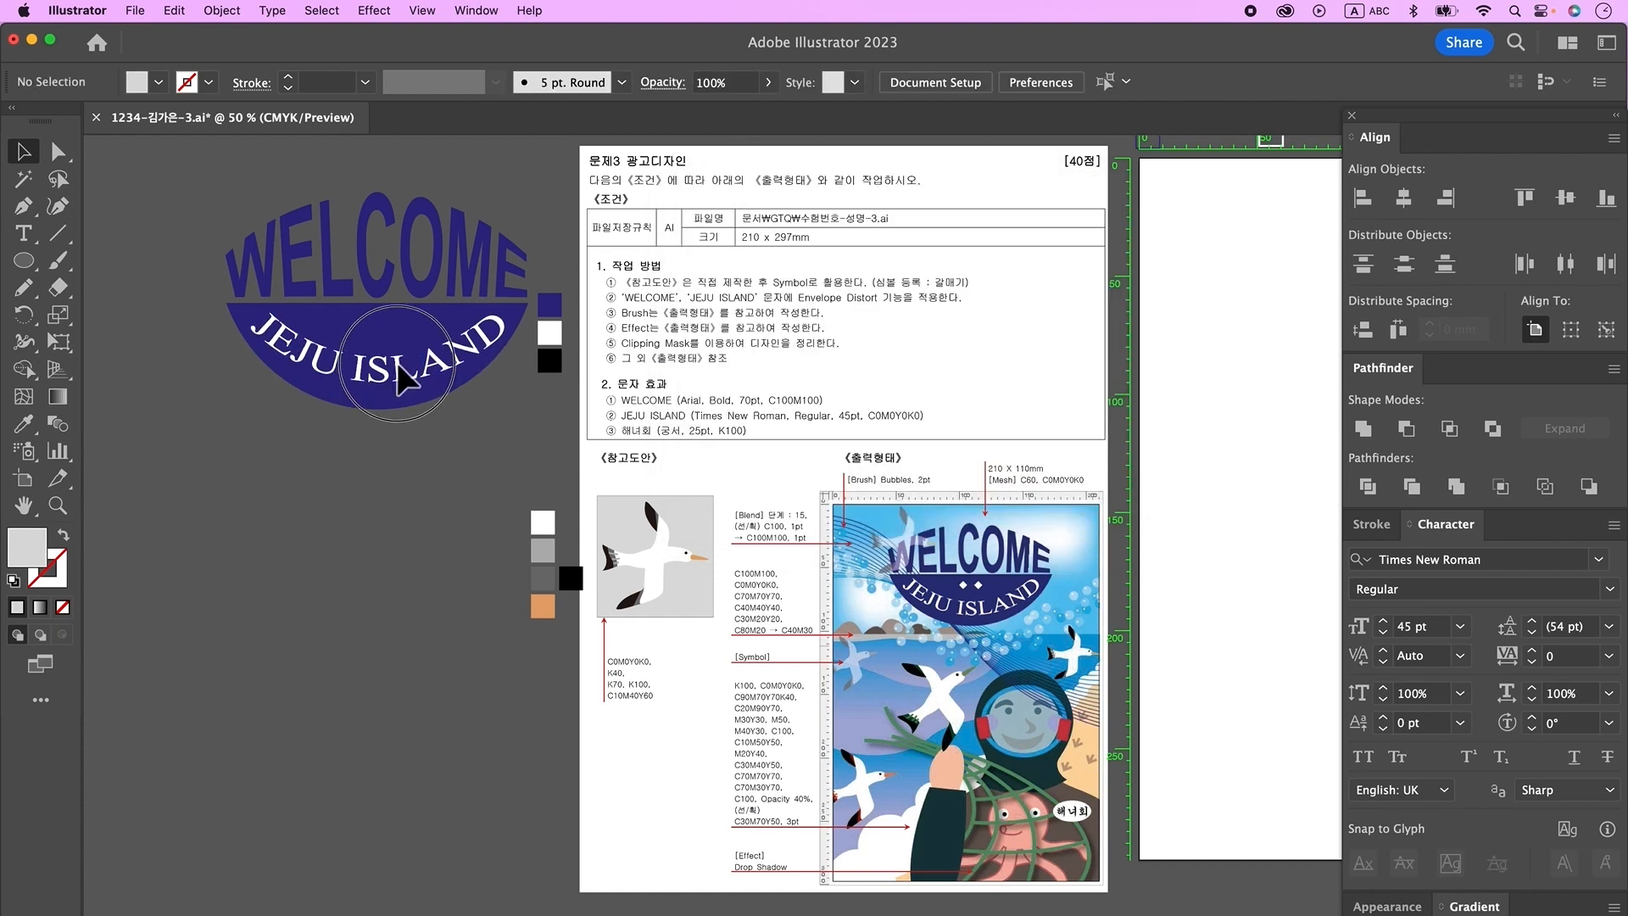
# - Draw a small square beside the emblem and fill it with the white sample colour
pyautogui.moveTo(23, 261); pyautogui.dragTo(106, 271)
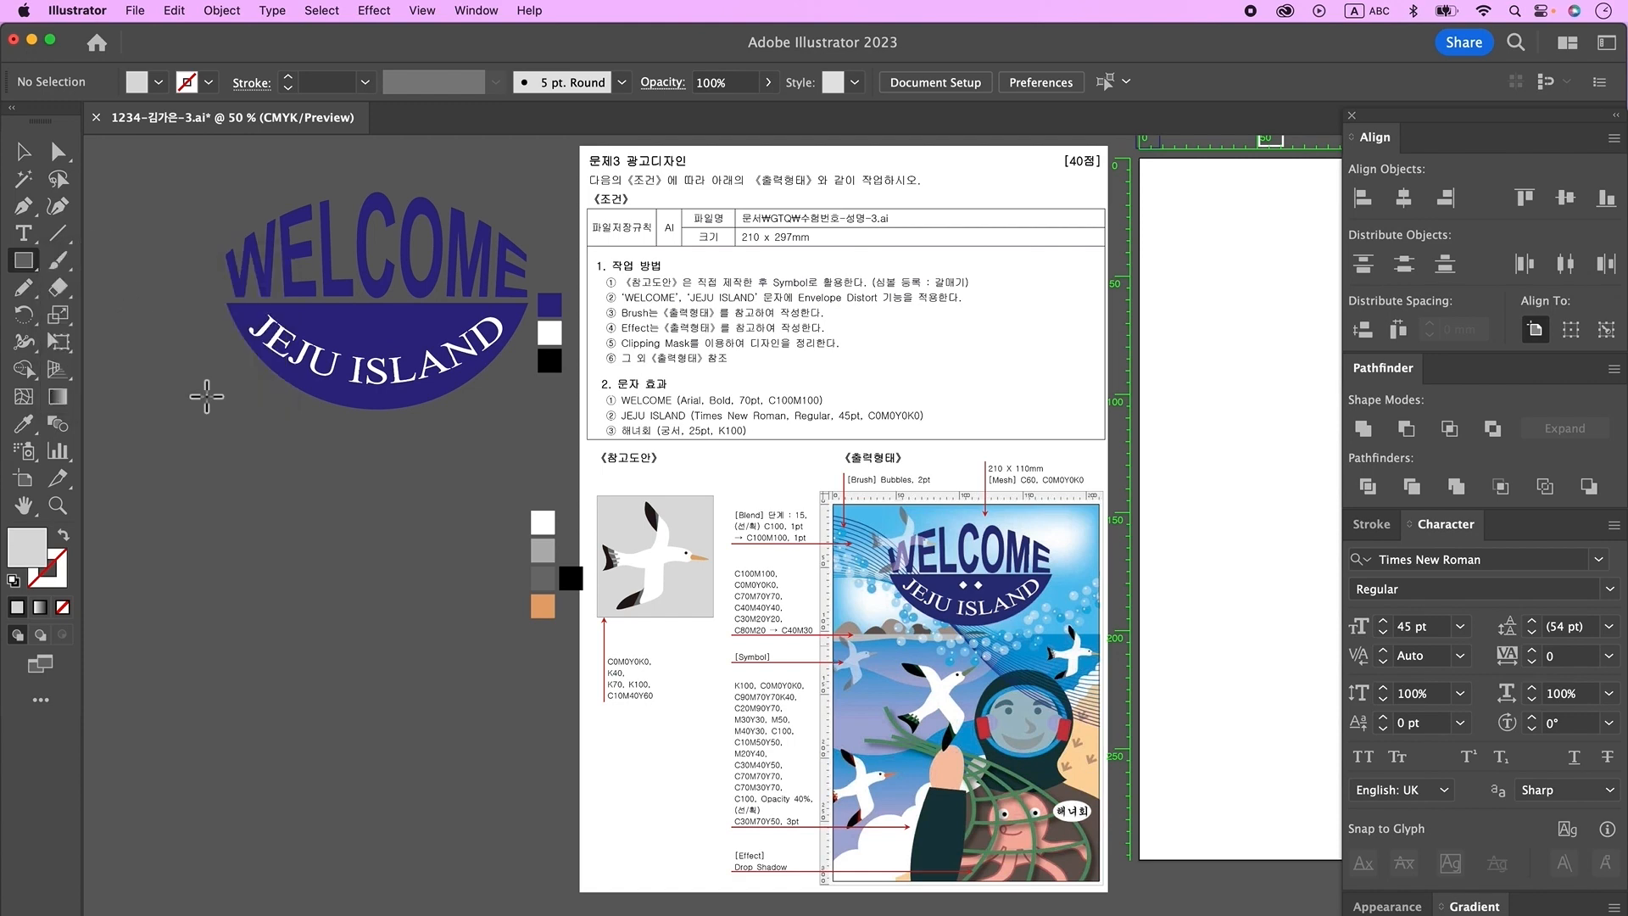
pyautogui.moveTo(180, 385); pyautogui.dragTo(211, 415)
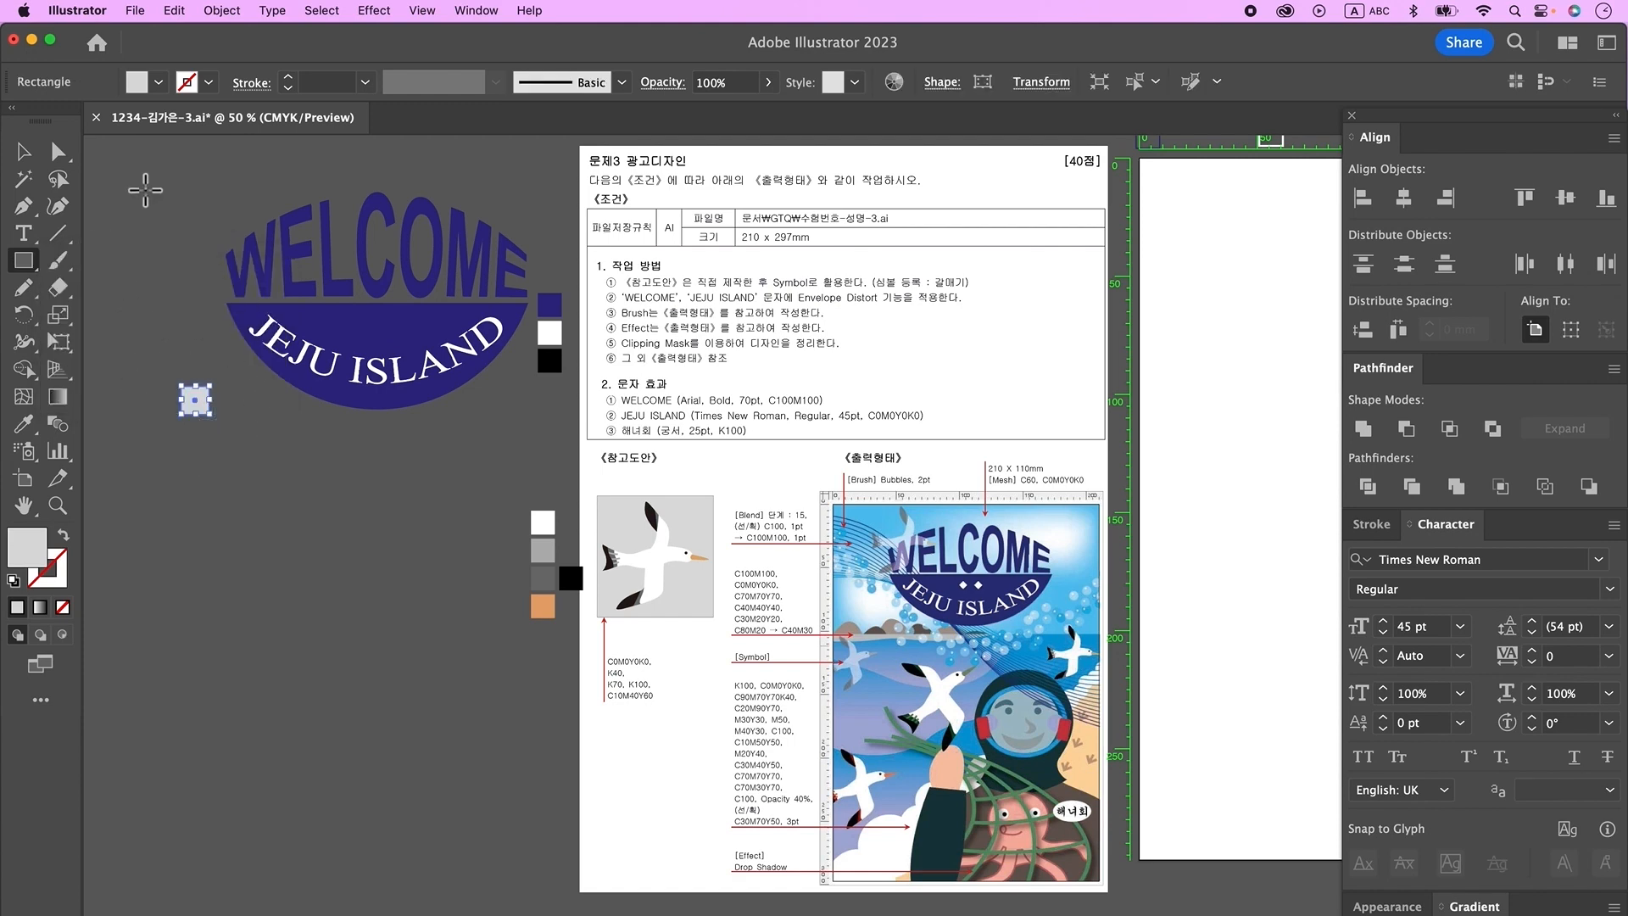
pyautogui.click(24, 423)
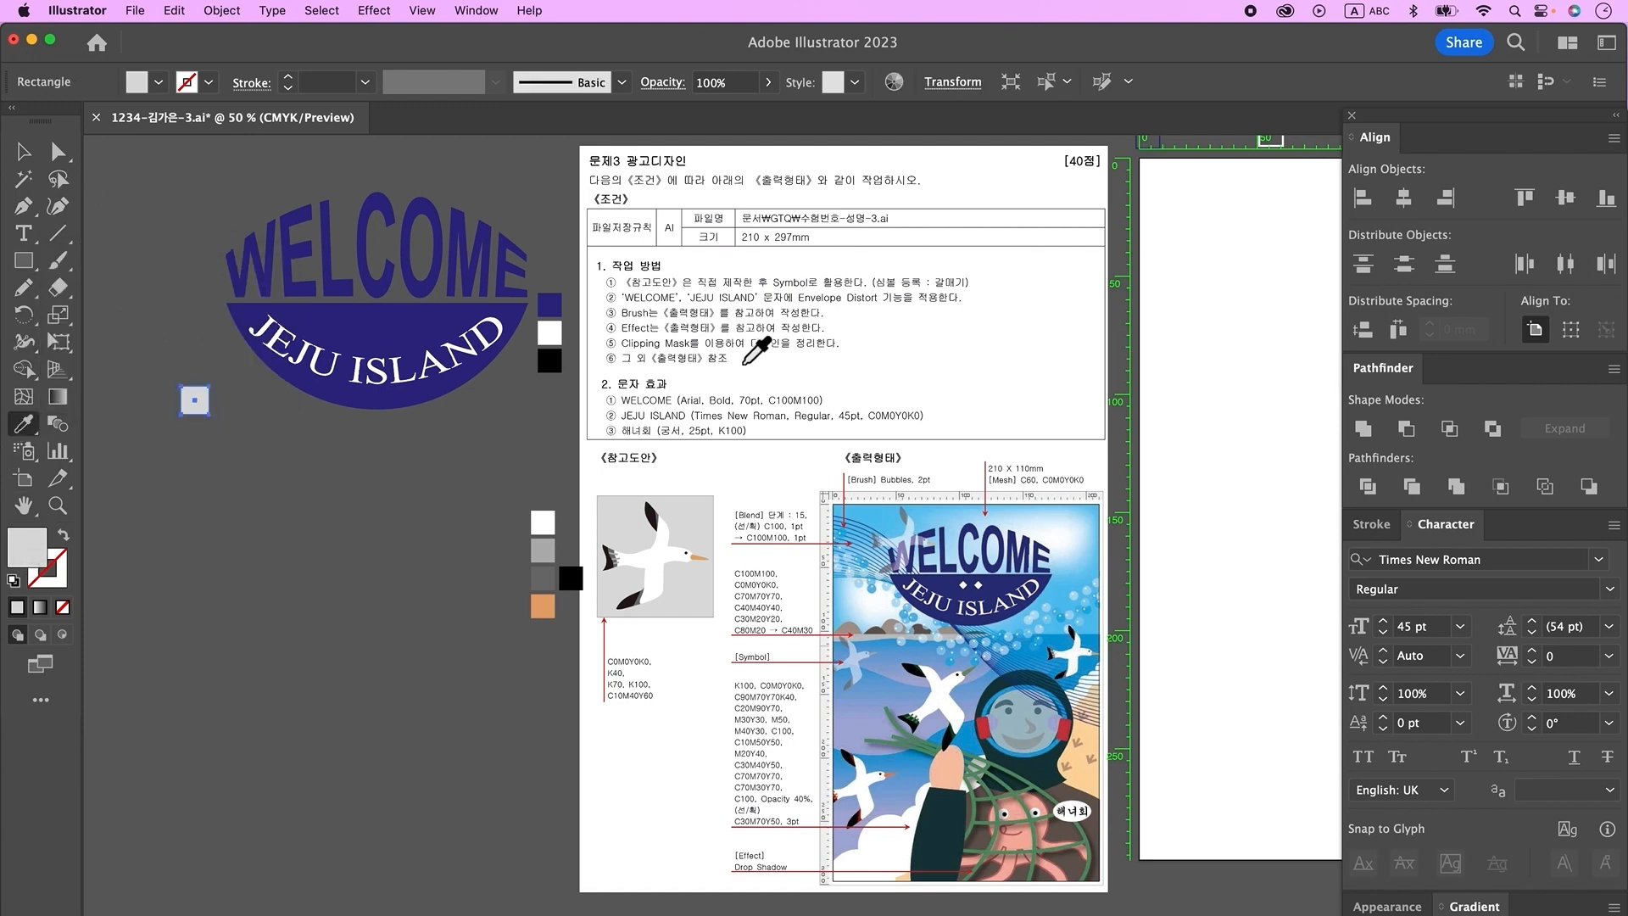
pyautogui.click(556, 342)
pyautogui.click(26, 153)
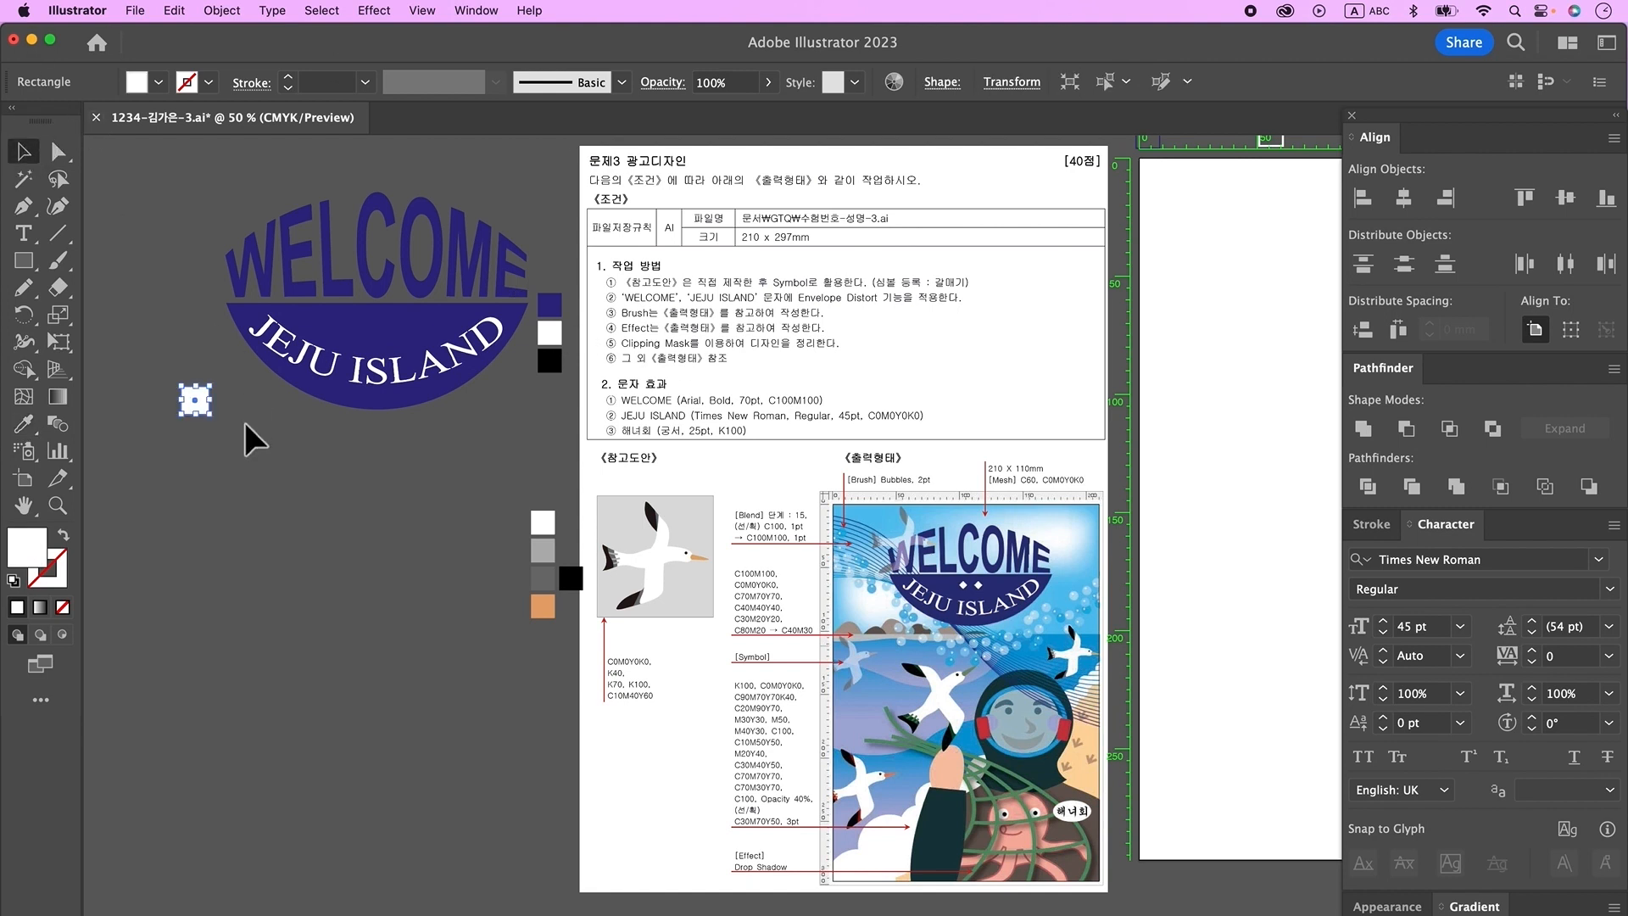
# - Rotate the white square 45° into a diamond, centre it above JEJU ISLAND and place a copy beside it
pyautogui.moveTo(222, 429); pyautogui.dragTo(251, 402)
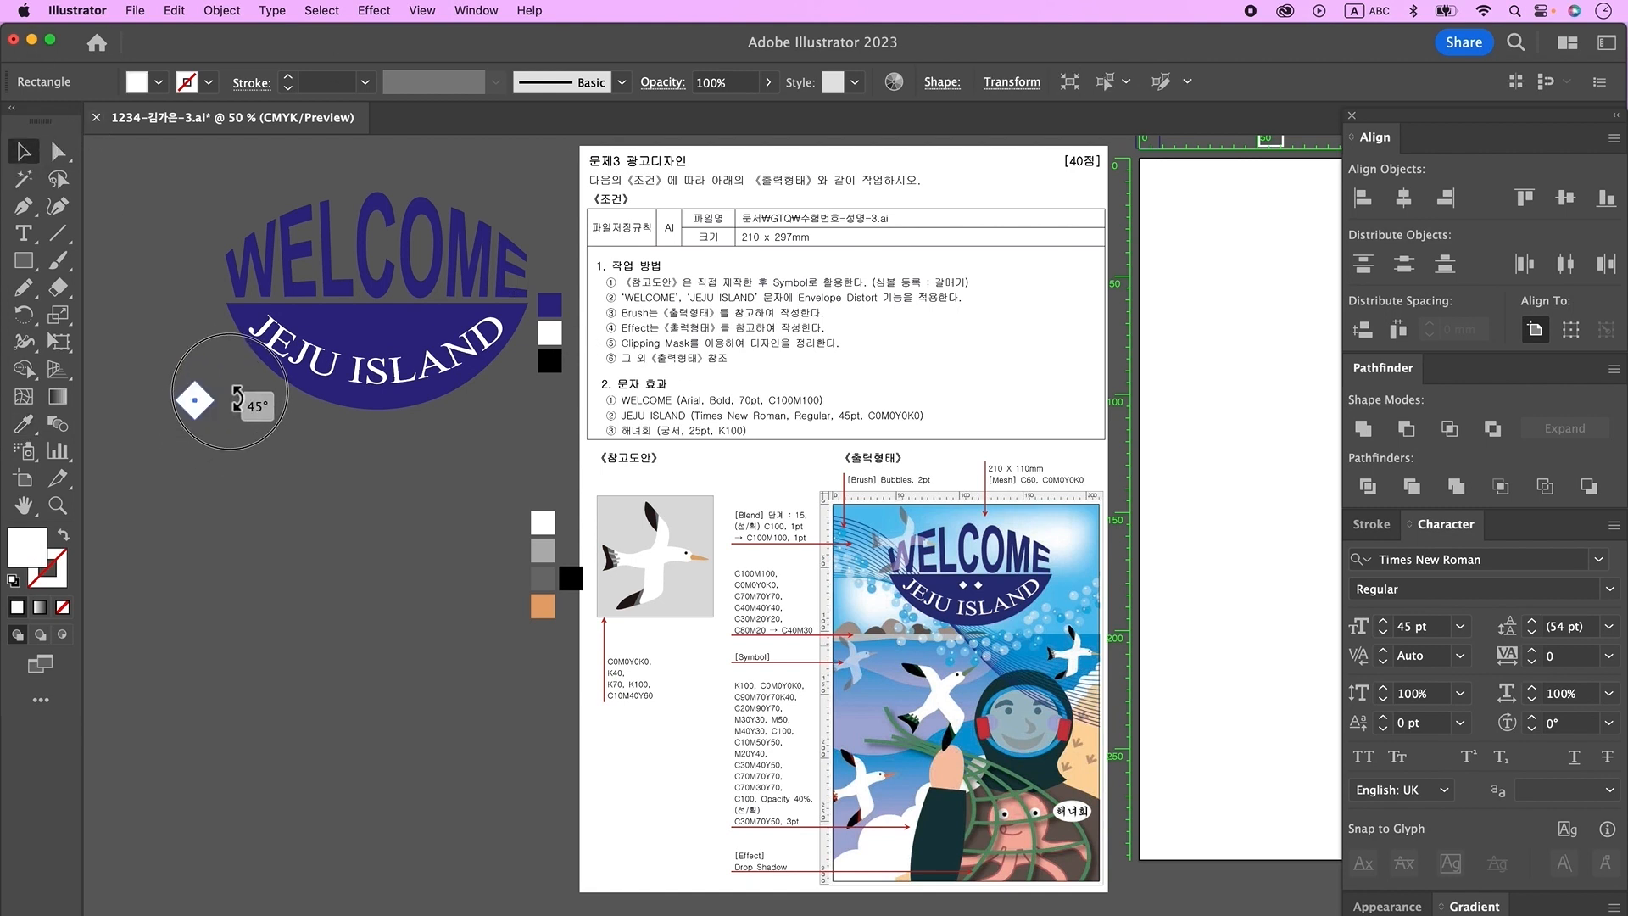
pyautogui.click(252, 461)
pyautogui.moveTo(199, 406); pyautogui.dragTo(361, 325)
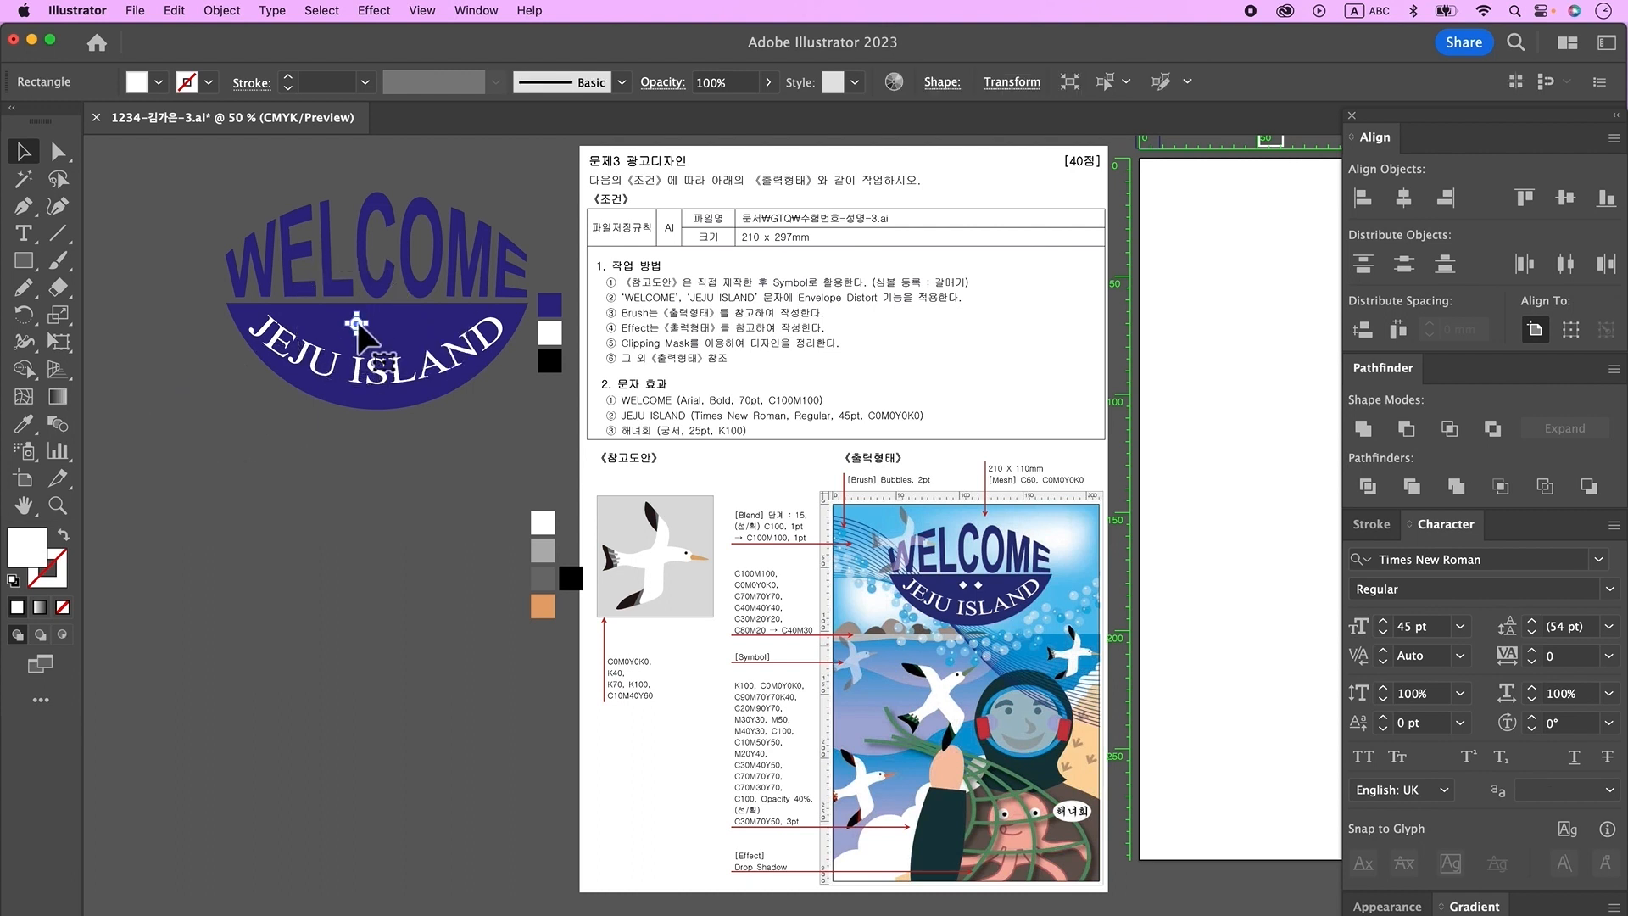
pyautogui.moveTo(357, 325); pyautogui.dragTo(389, 324)
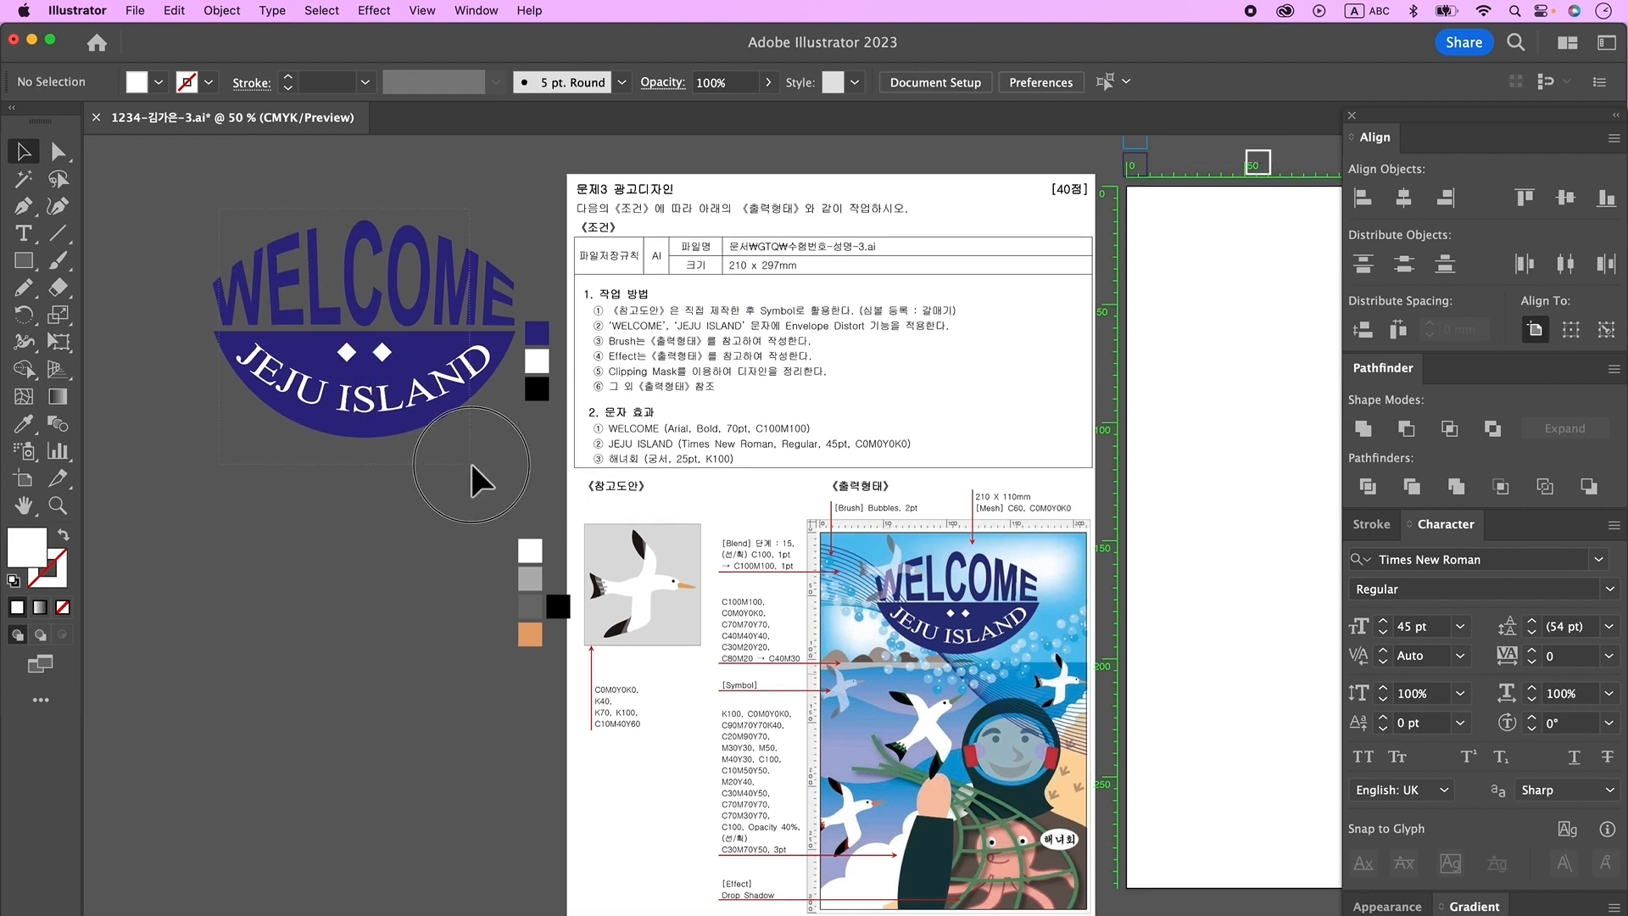
# - Group the WELCOME and JEJU ISLAND emblem together with its two diamonds
pyautogui.moveTo(473, 472); pyautogui.dragTo(407, 293)
pyautogui.rightClick(403, 307)
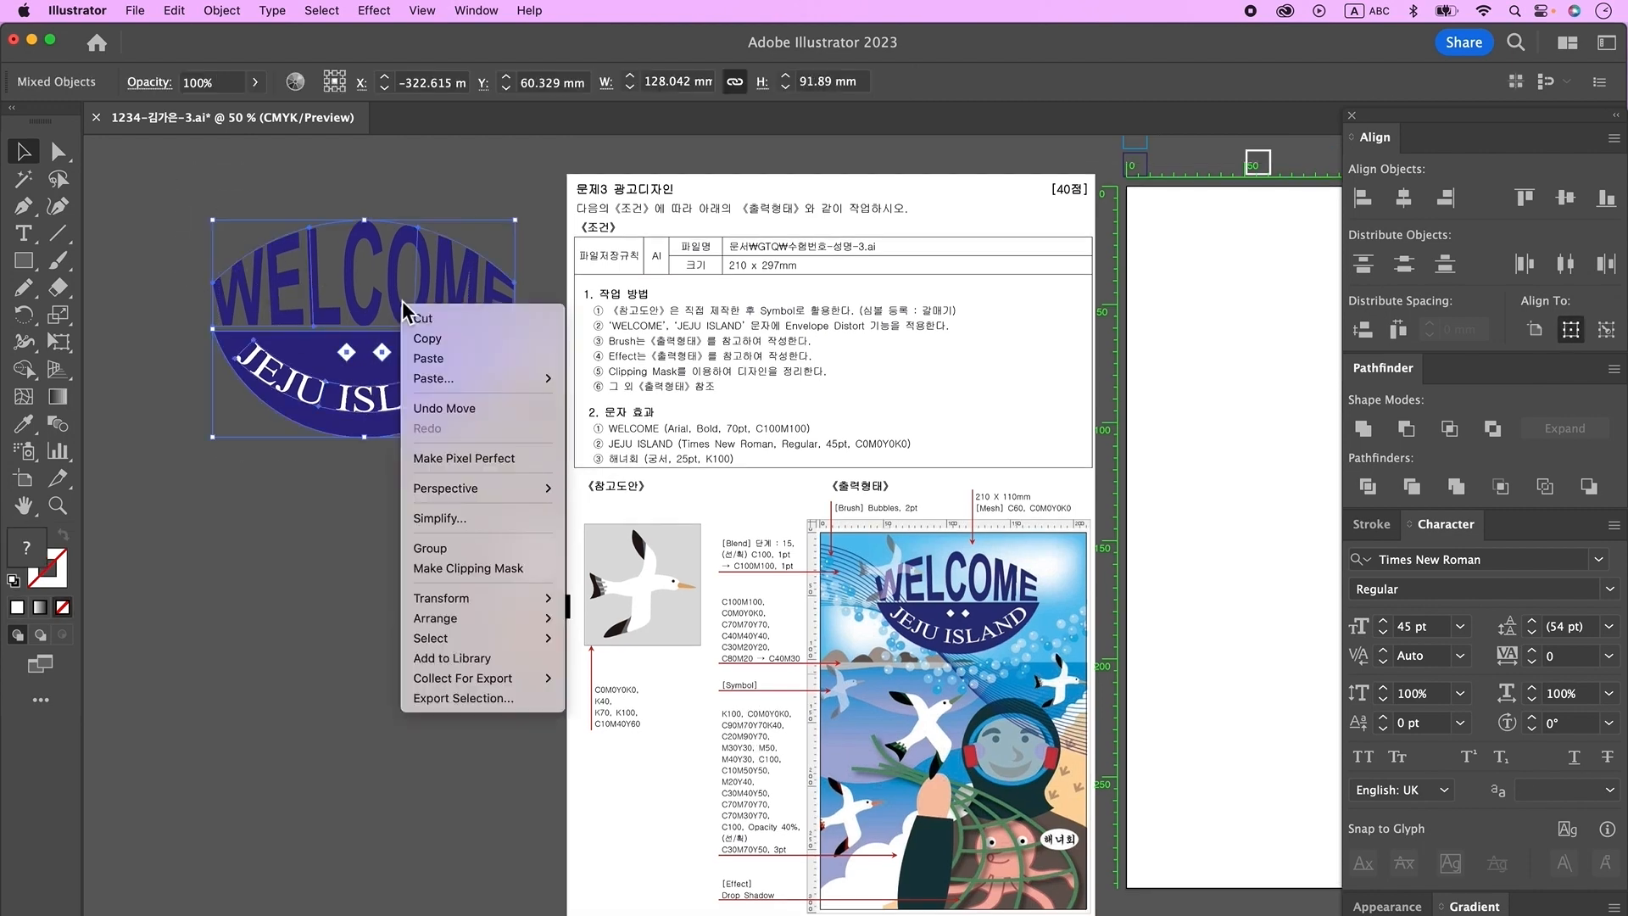
pyautogui.click(455, 547)
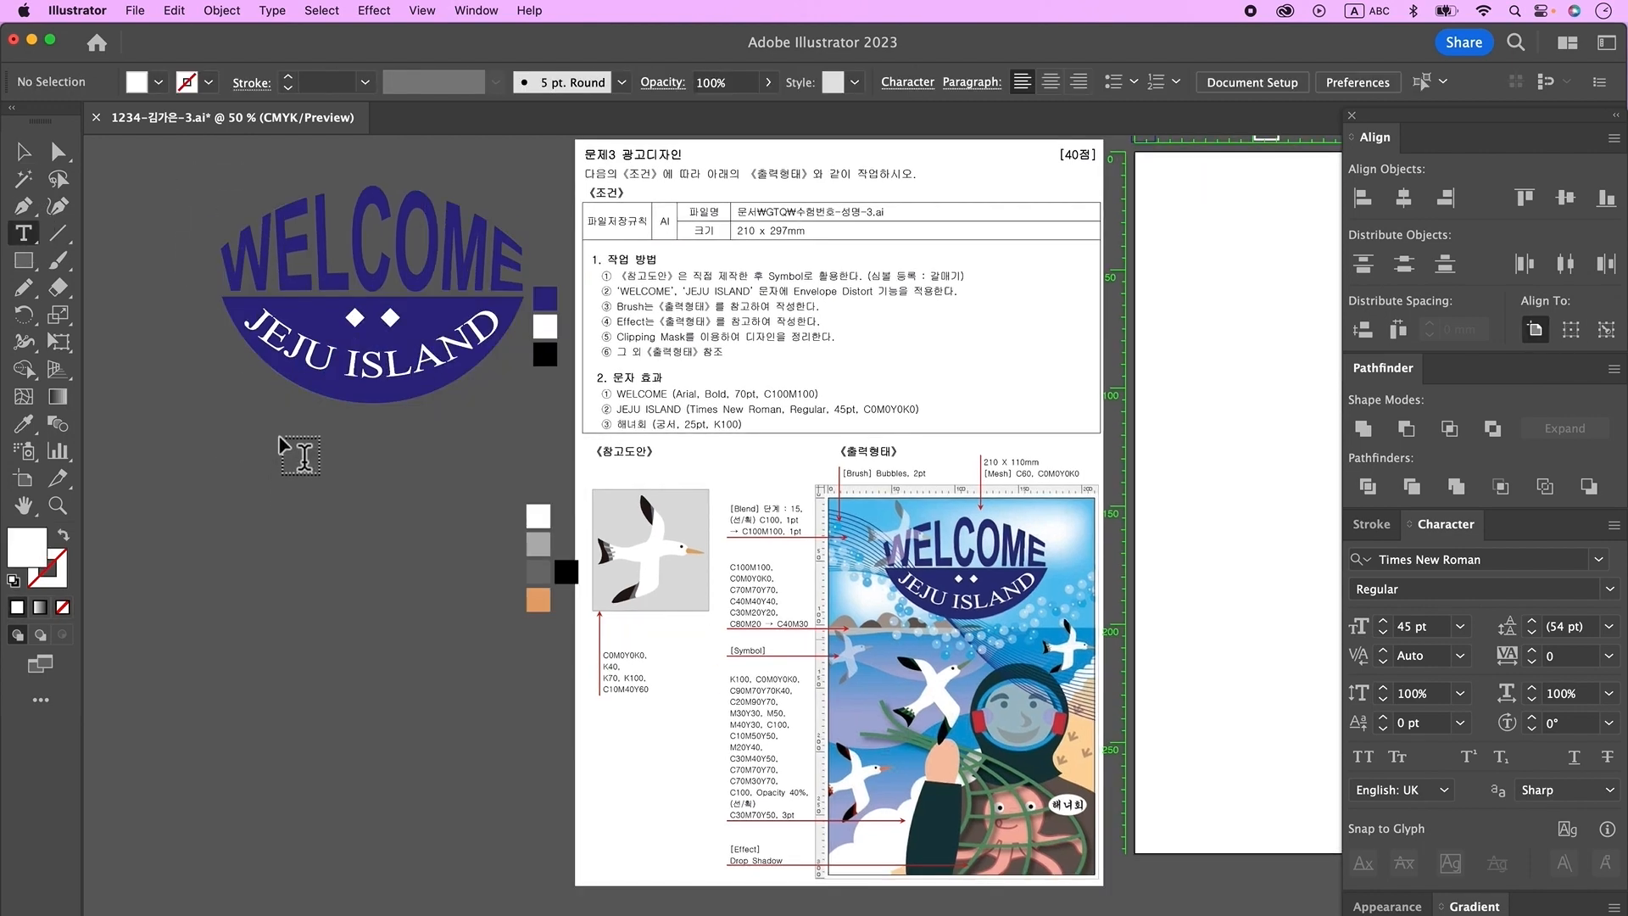
# - Add the text 해녀회 below the emblem in the 조선궁서체 font
pyautogui.click(279, 438)
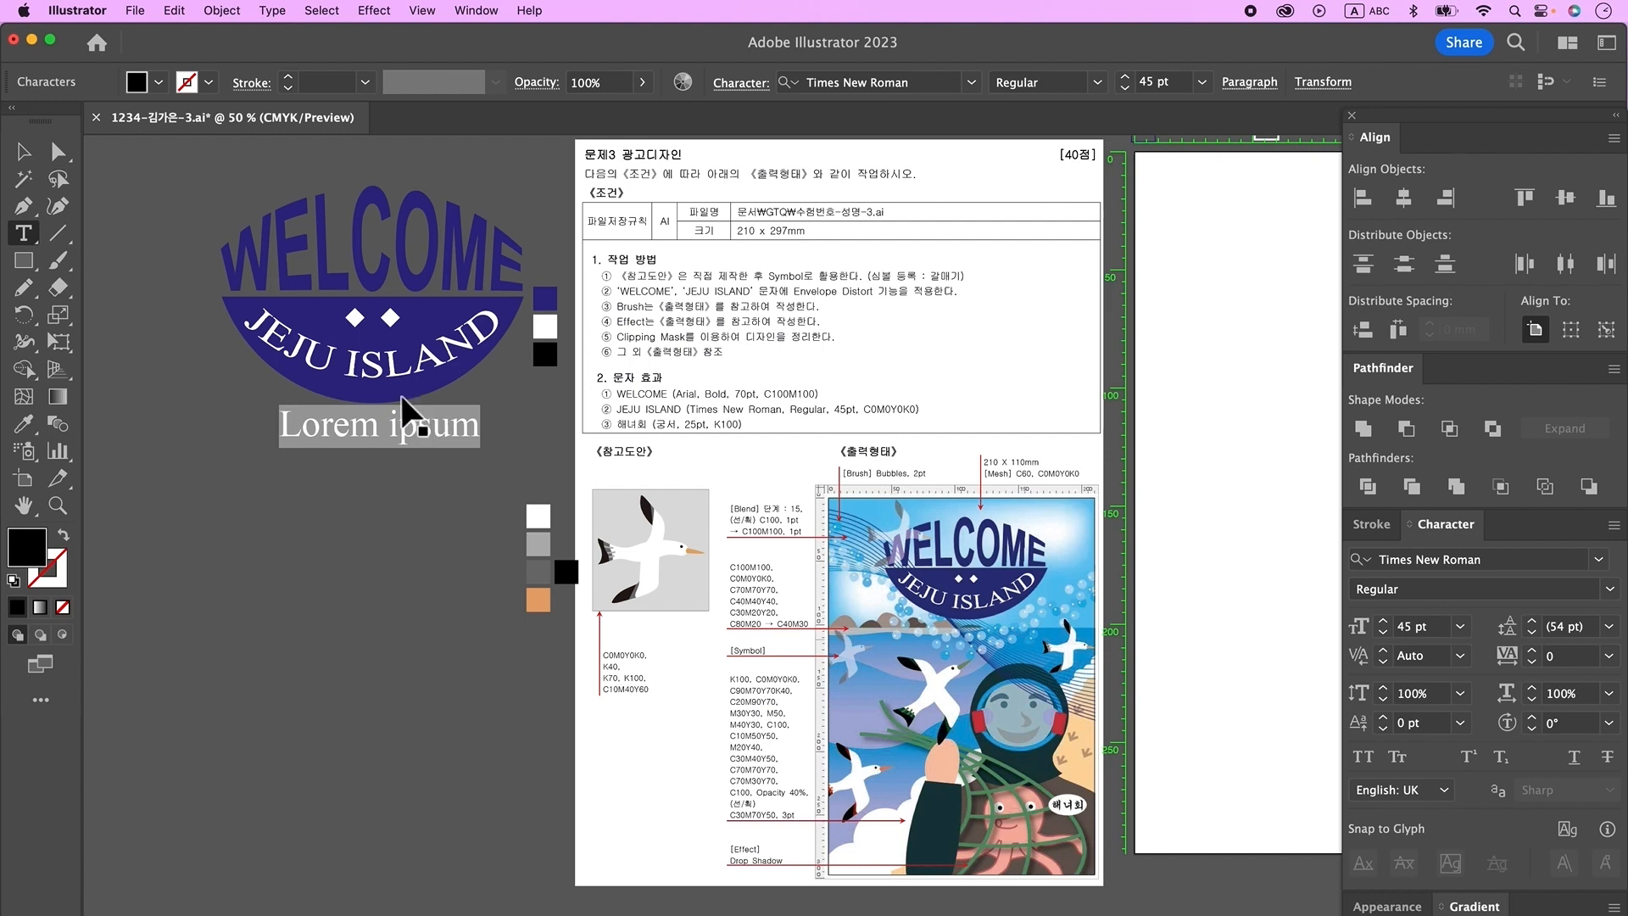
pyautogui.hotkey('ctrl', 'space')
pyautogui.write('해녀회')
pyautogui.press('Escape')
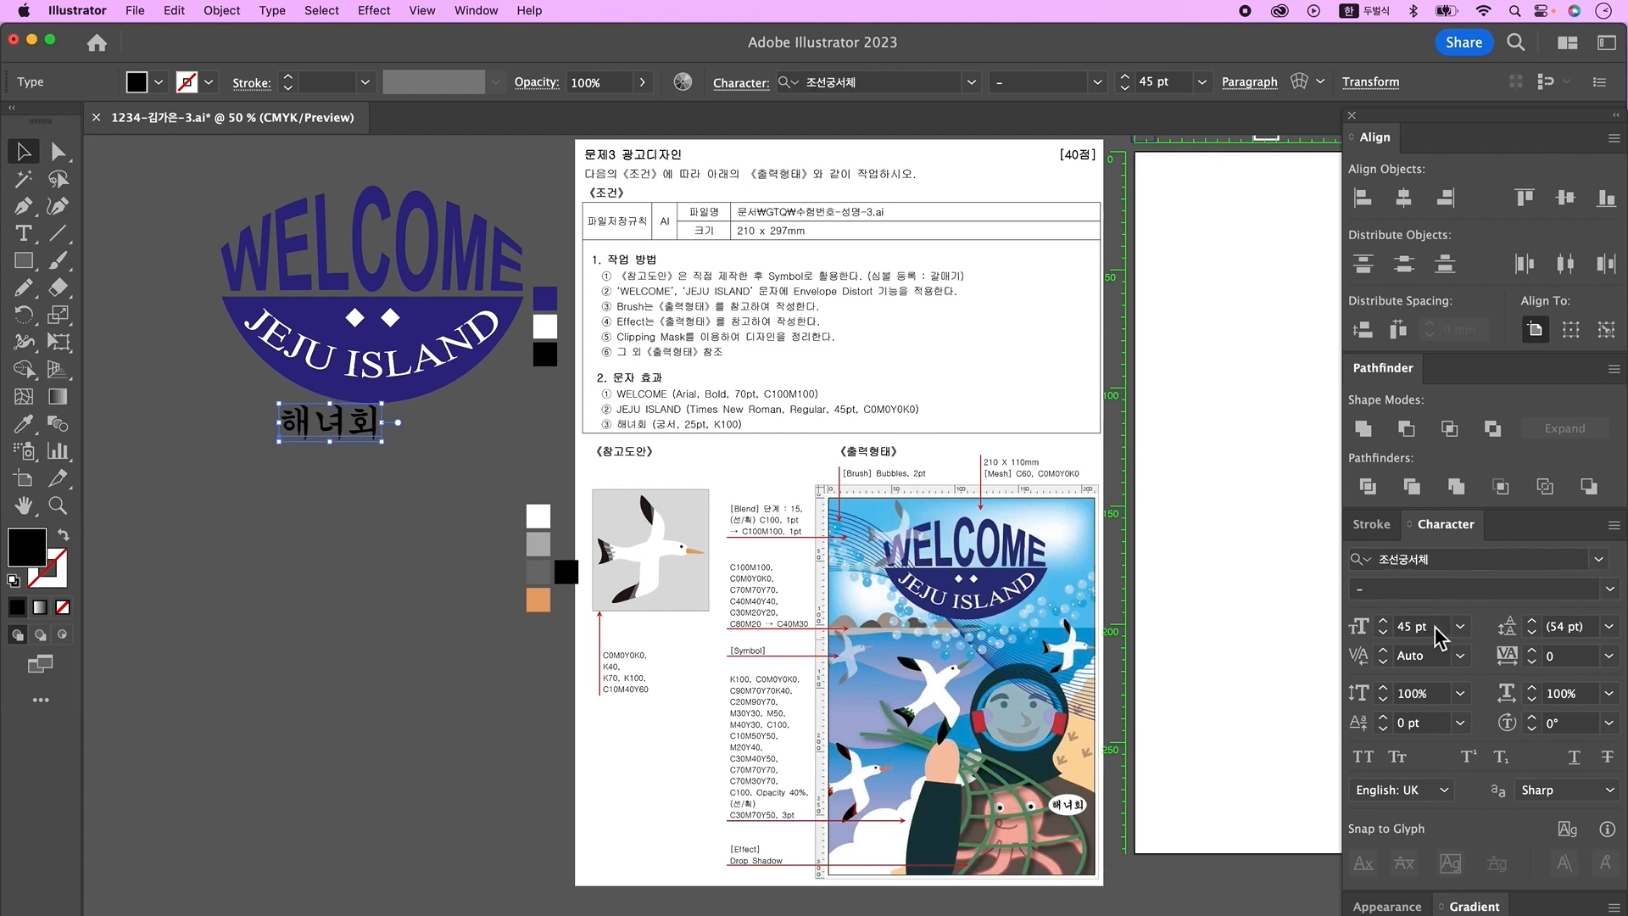
# - Set the 해녀회 text to 25 pt in black and move it into the empty space below the emblem
pyautogui.click(1434, 628)
pyautogui.write('25')
pyautogui.press('Return')
pyautogui.press('i')
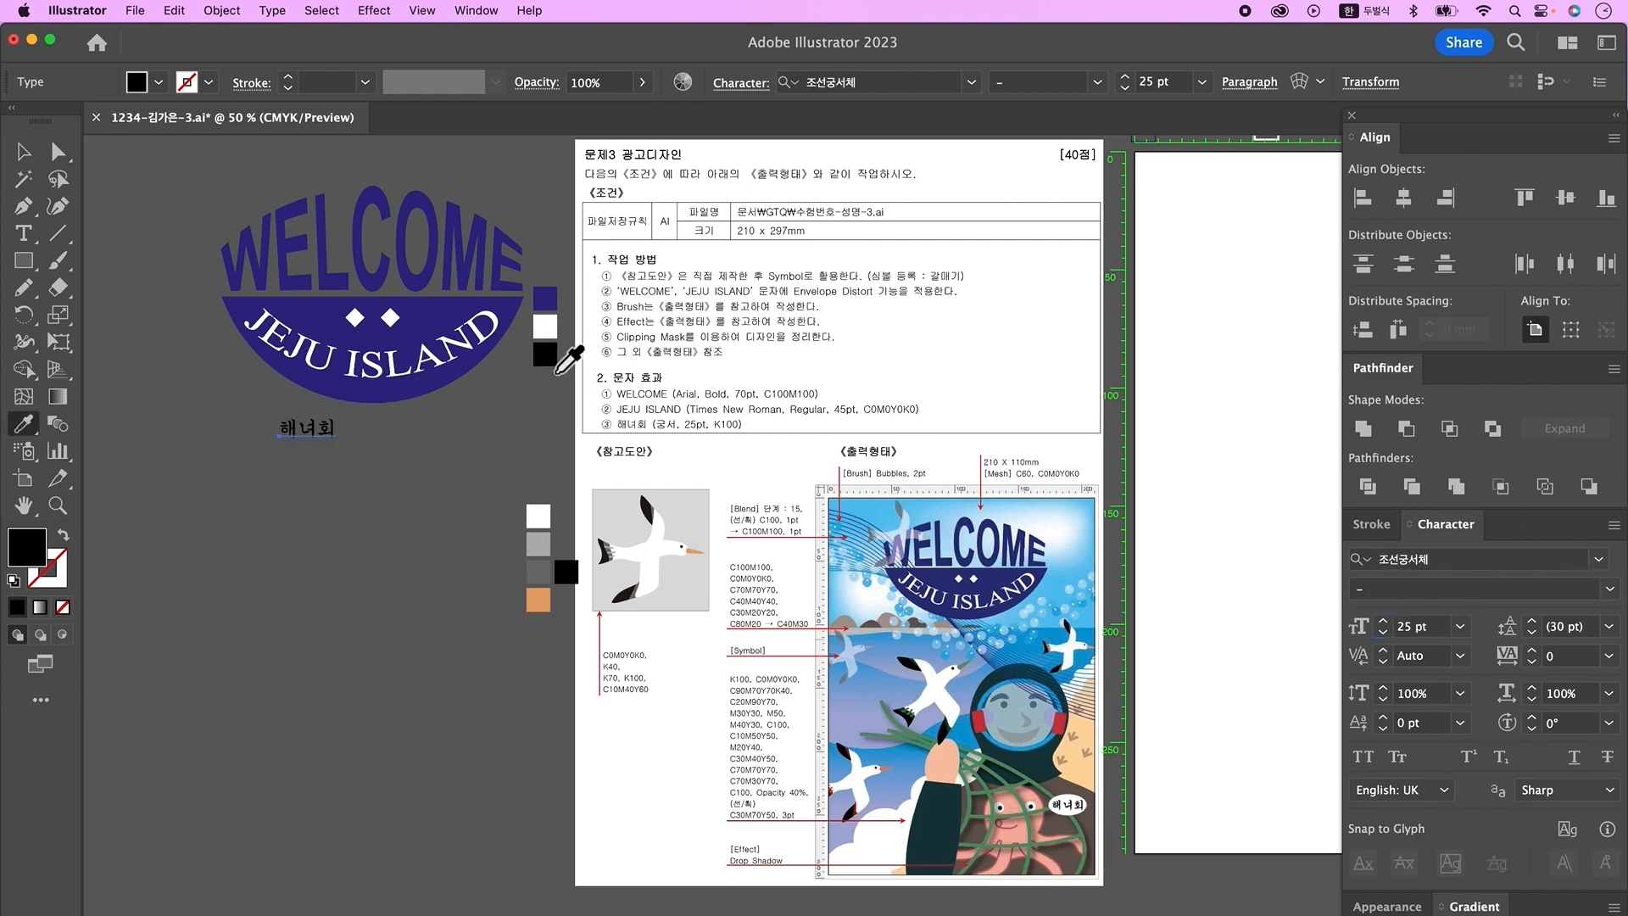
pyautogui.click(24, 153)
pyautogui.moveTo(291, 438); pyautogui.dragTo(331, 481)
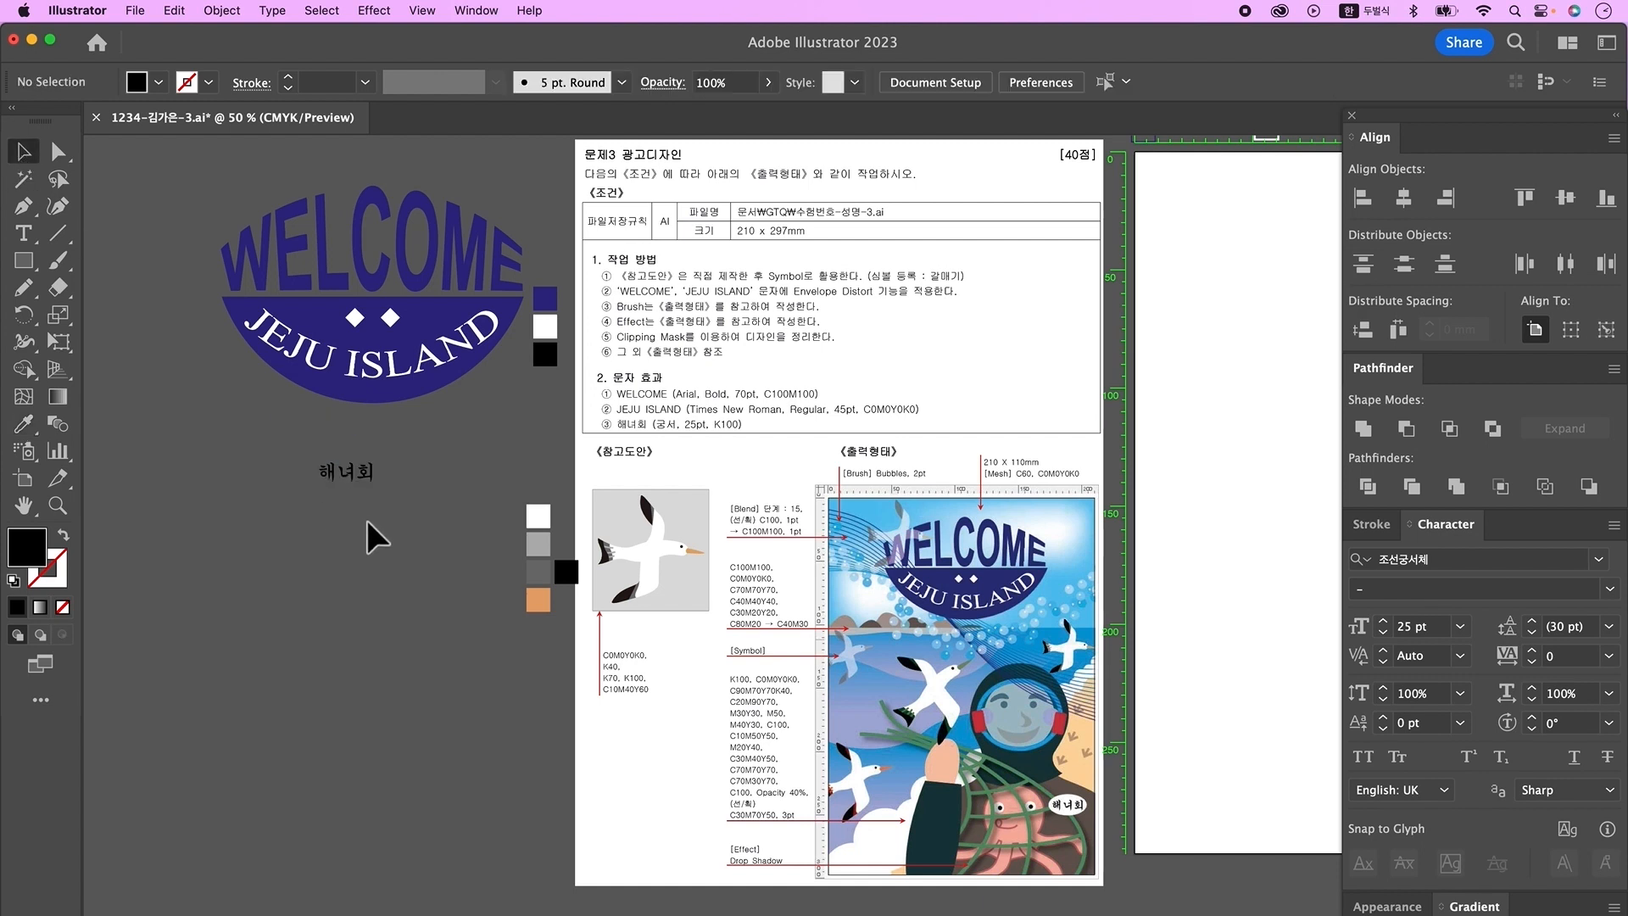
# - Draw an ellipse around the 해녀회 text, fill it with the white sample colour and place it behind the text
pyautogui.click(24, 261)
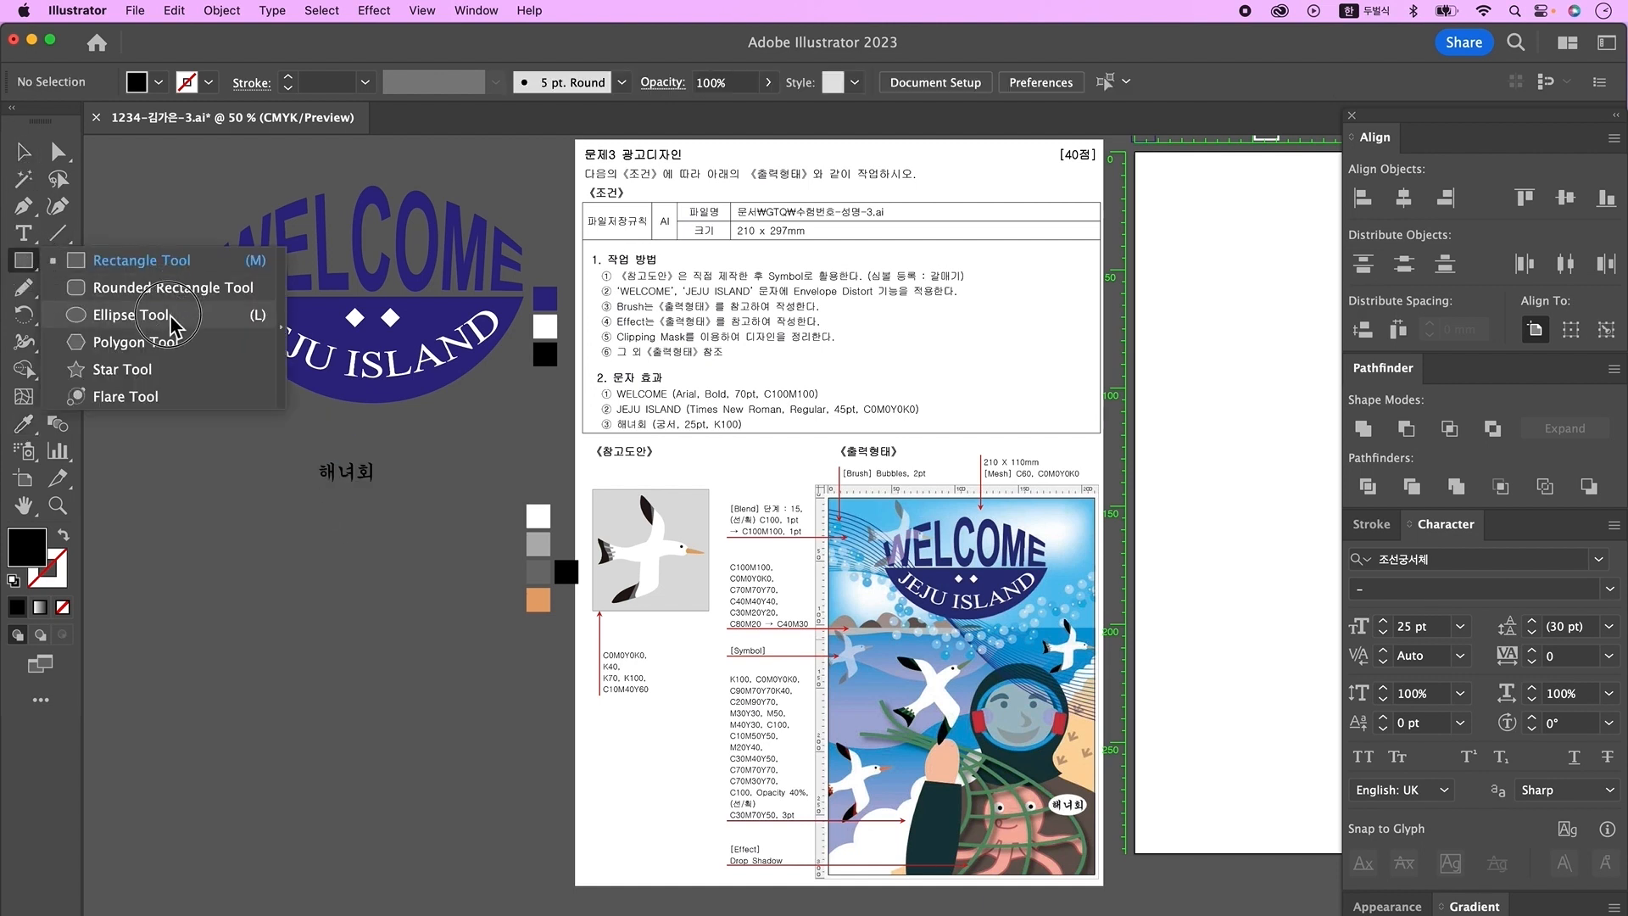
pyautogui.click(170, 317)
pyautogui.moveTo(309, 455); pyautogui.dragTo(384, 492)
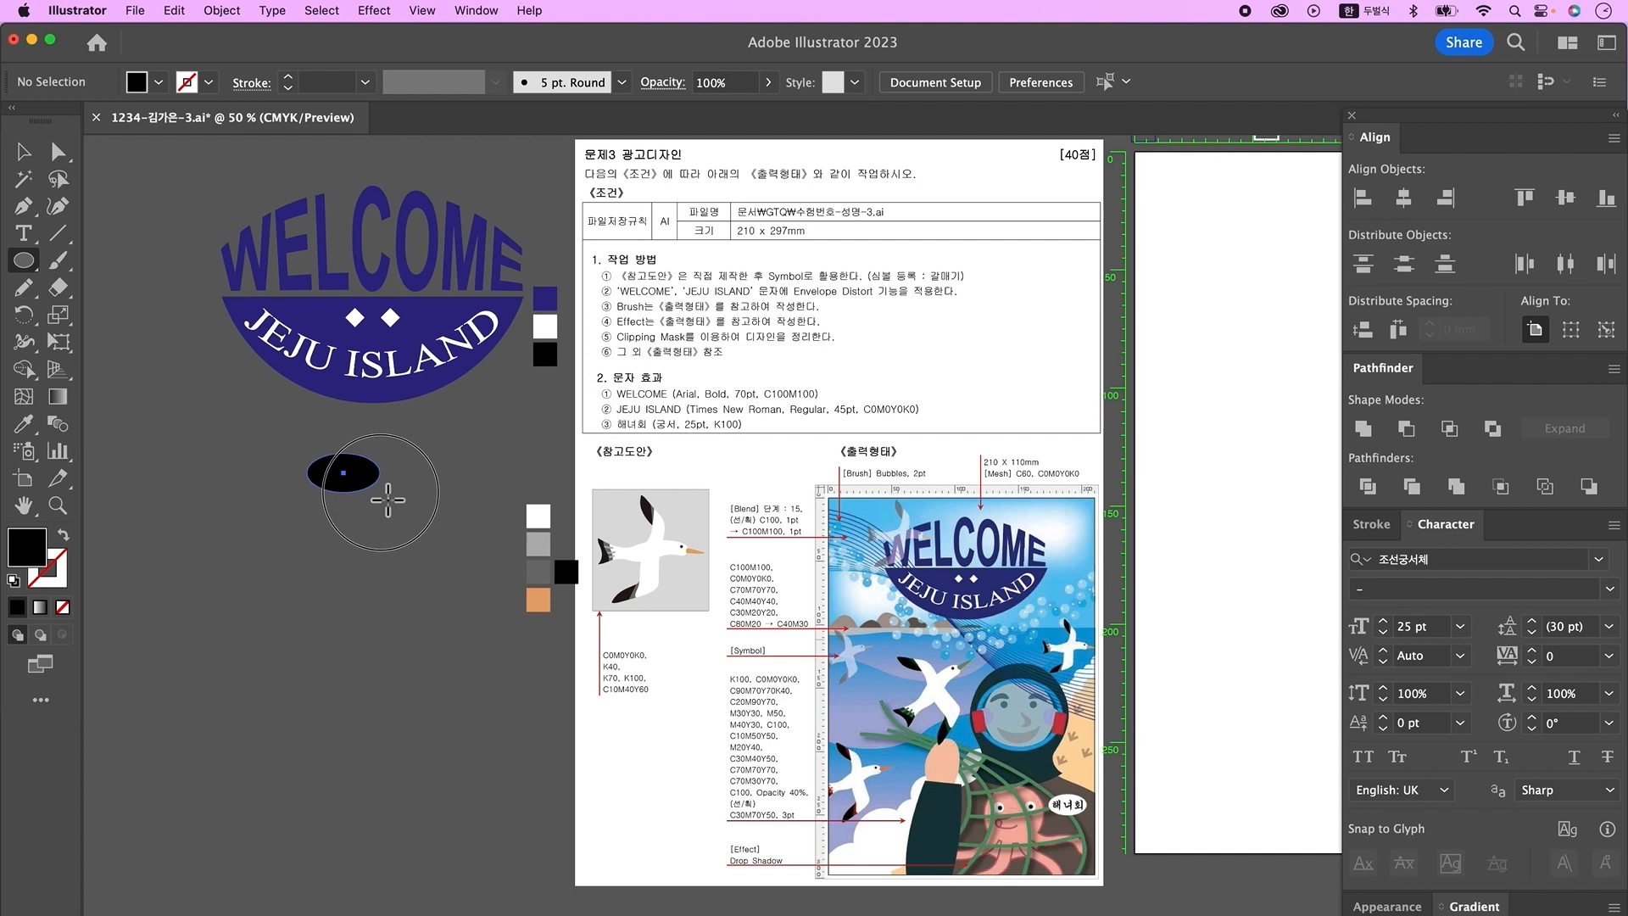
pyautogui.press('i')
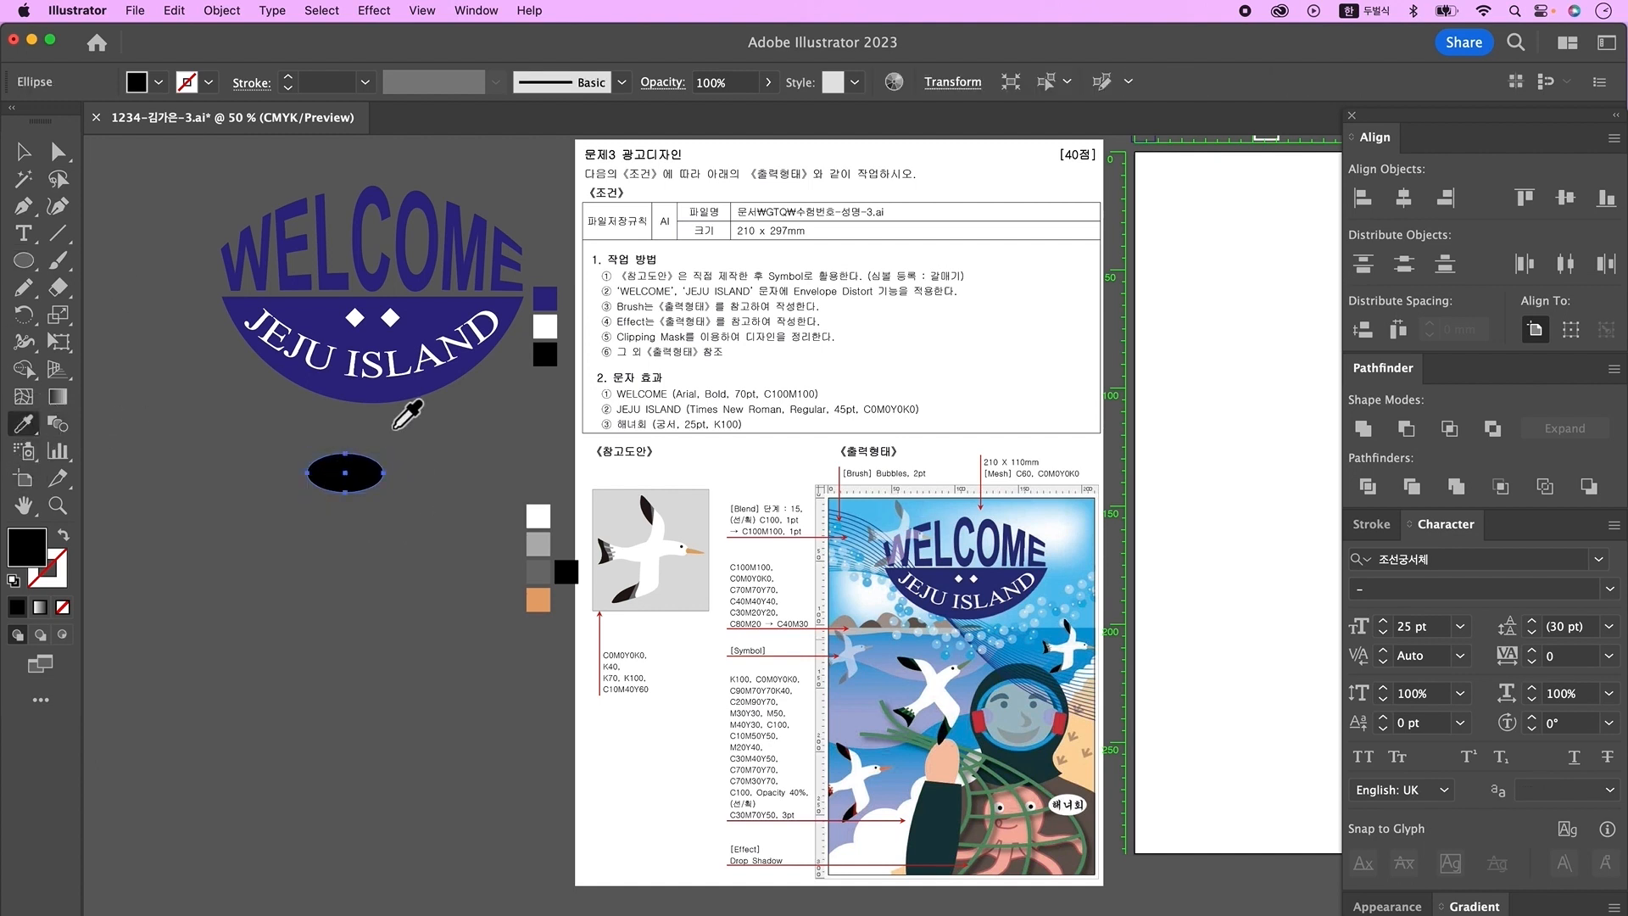
pyautogui.click(541, 336)
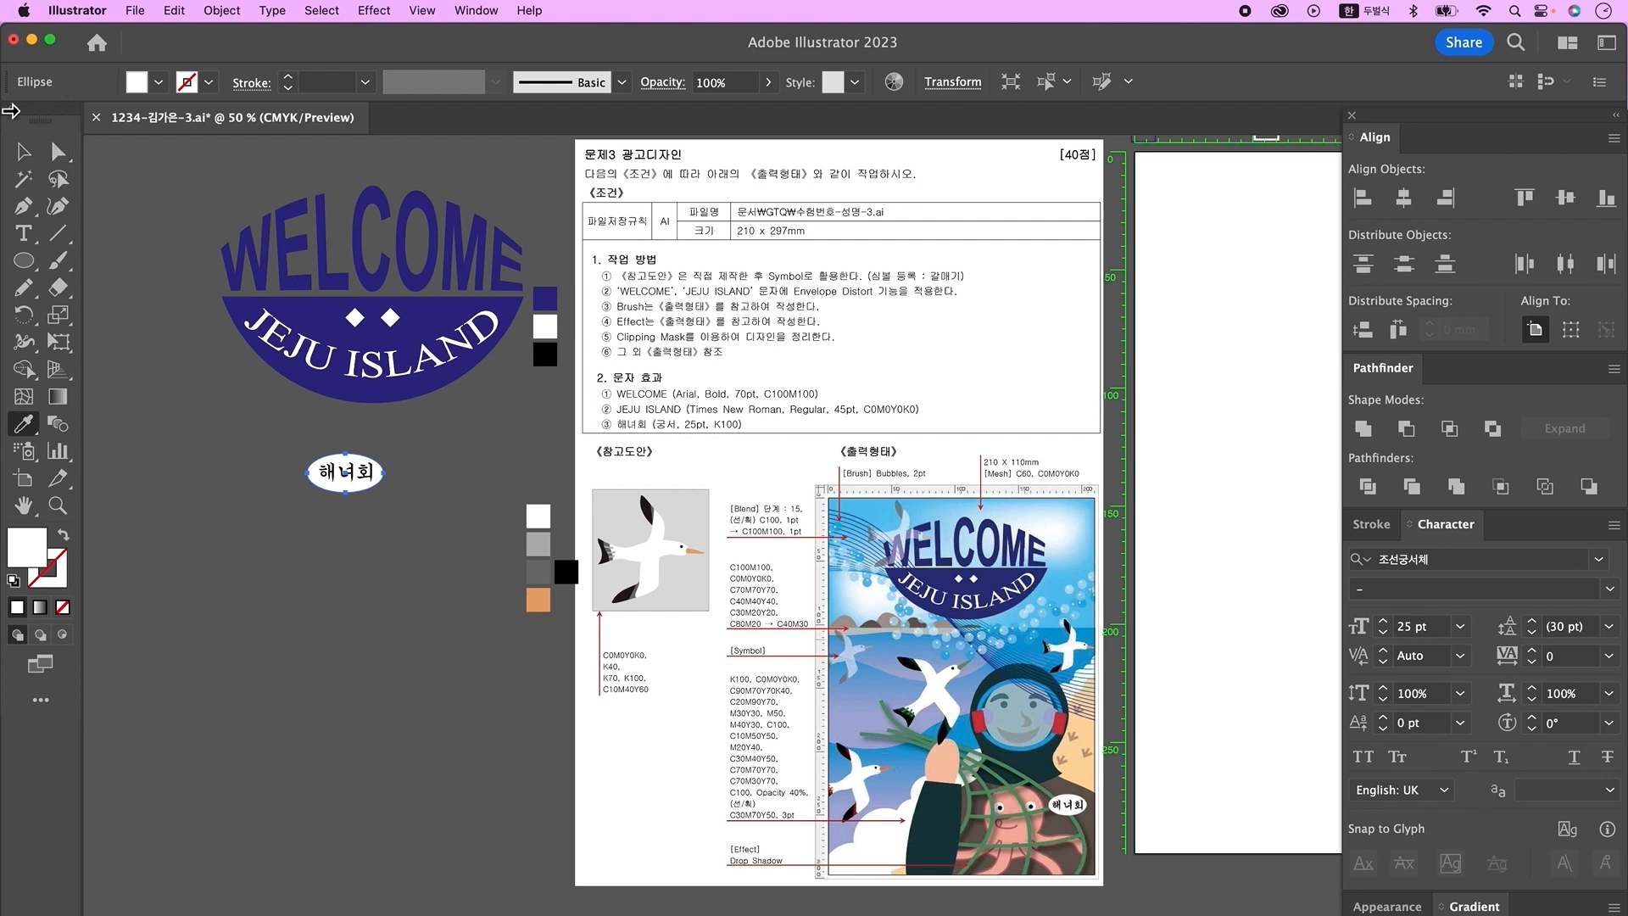
# - Narrow the white ellipse to about 30 mm, group it with the 해녀회 text and deselect the group
pyautogui.click(24, 153)
pyautogui.click(326, 486)
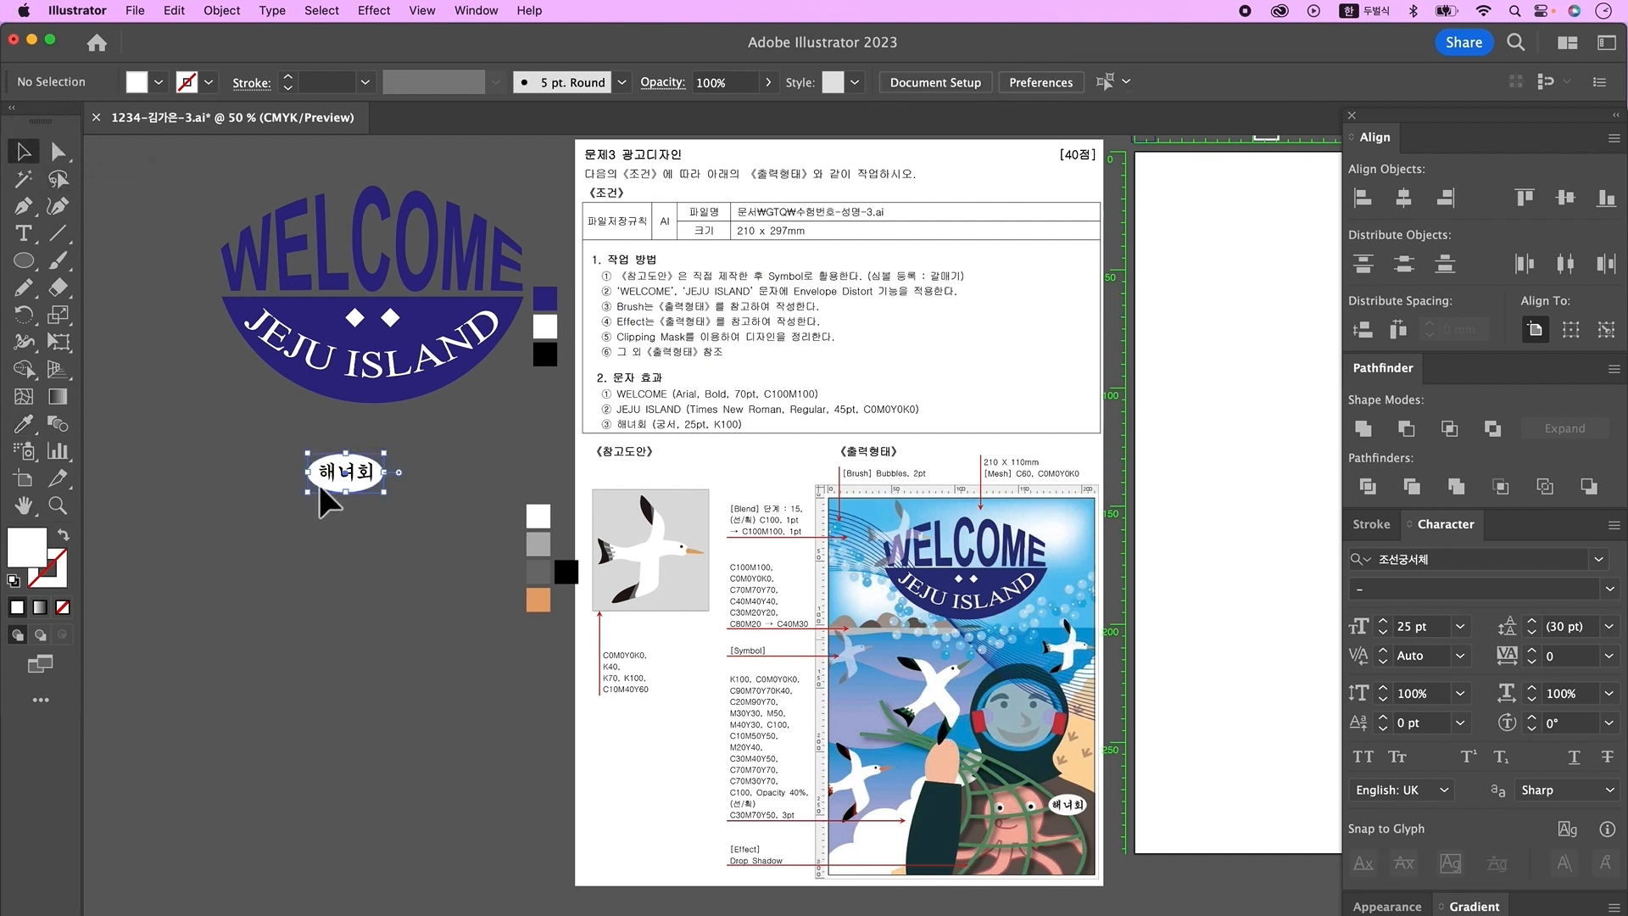
pyautogui.moveTo(307, 492); pyautogui.dragTo(311, 489)
pyautogui.moveTo(269, 439); pyautogui.dragTo(403, 531)
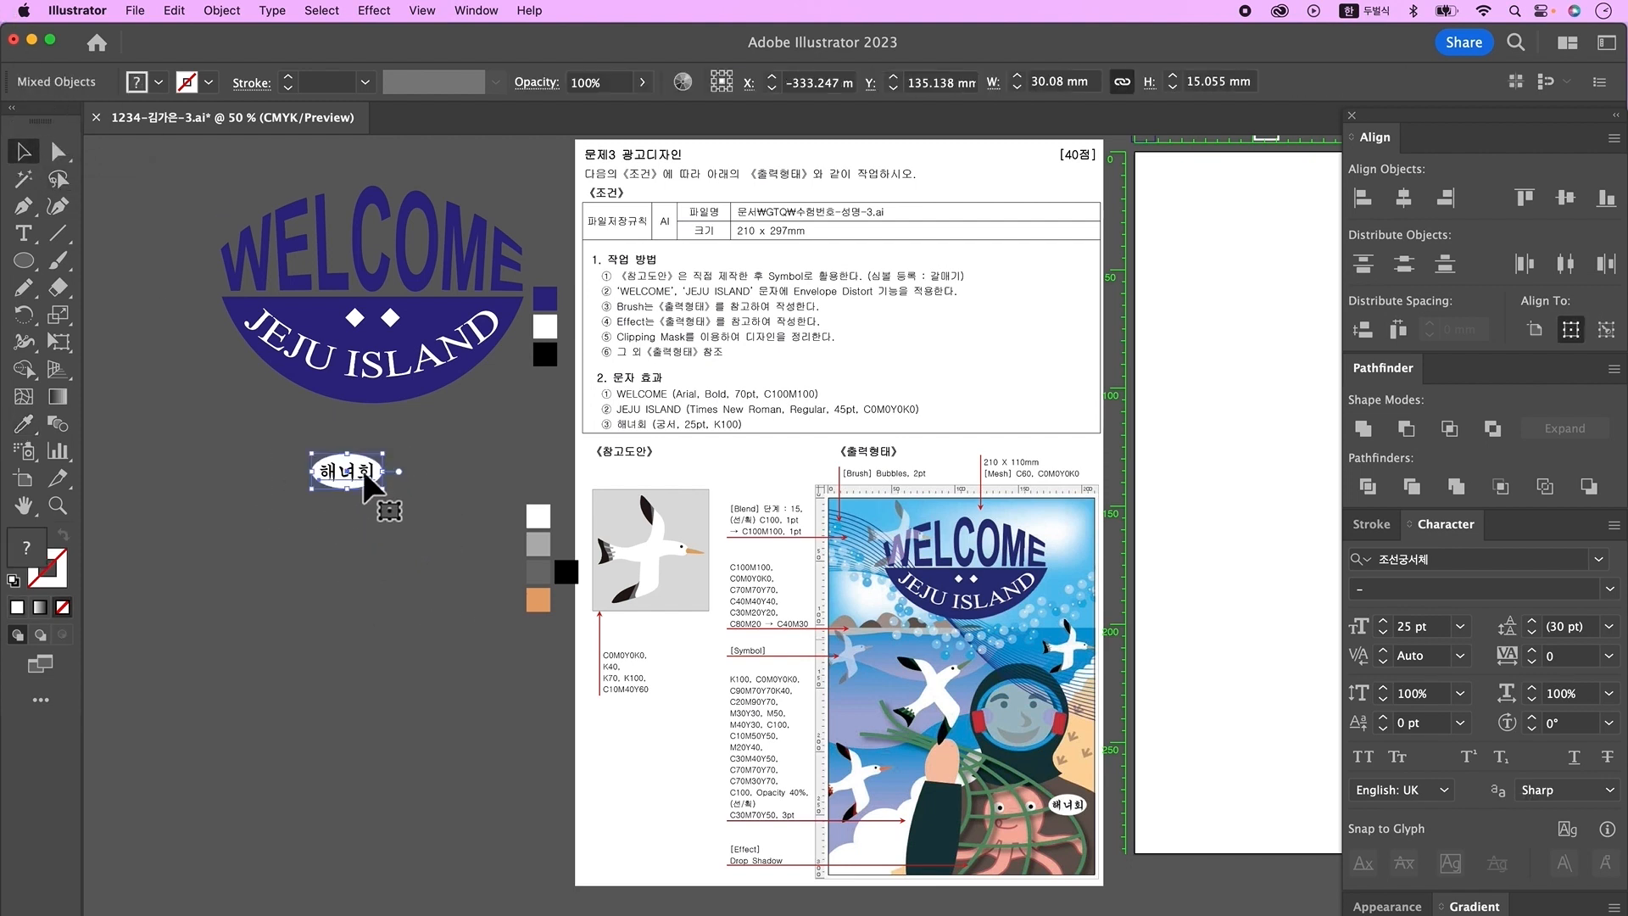
pyautogui.rightClick(366, 475)
pyautogui.click(392, 720)
pyautogui.click(343, 710)
pyautogui.moveTo(363, 474); pyautogui.dragTo(384, 447)
pyautogui.click(415, 557)
# - Draw the seagull's curved body with a forked tail using the Pen tool, with white fill and a 1 pt black stroke
pyautogui.keyDown('alt'); pyautogui.keyDown('super'); pyautogui.click(975, 433); pyautogui.keyUp('super'); pyautogui.keyUp('alt')
pyautogui.moveTo(947, 682); pyautogui.dragTo(729, 696)
pyautogui.click(255, 564)
pyautogui.moveTo(245, 550); pyautogui.dragTo(903, 297)
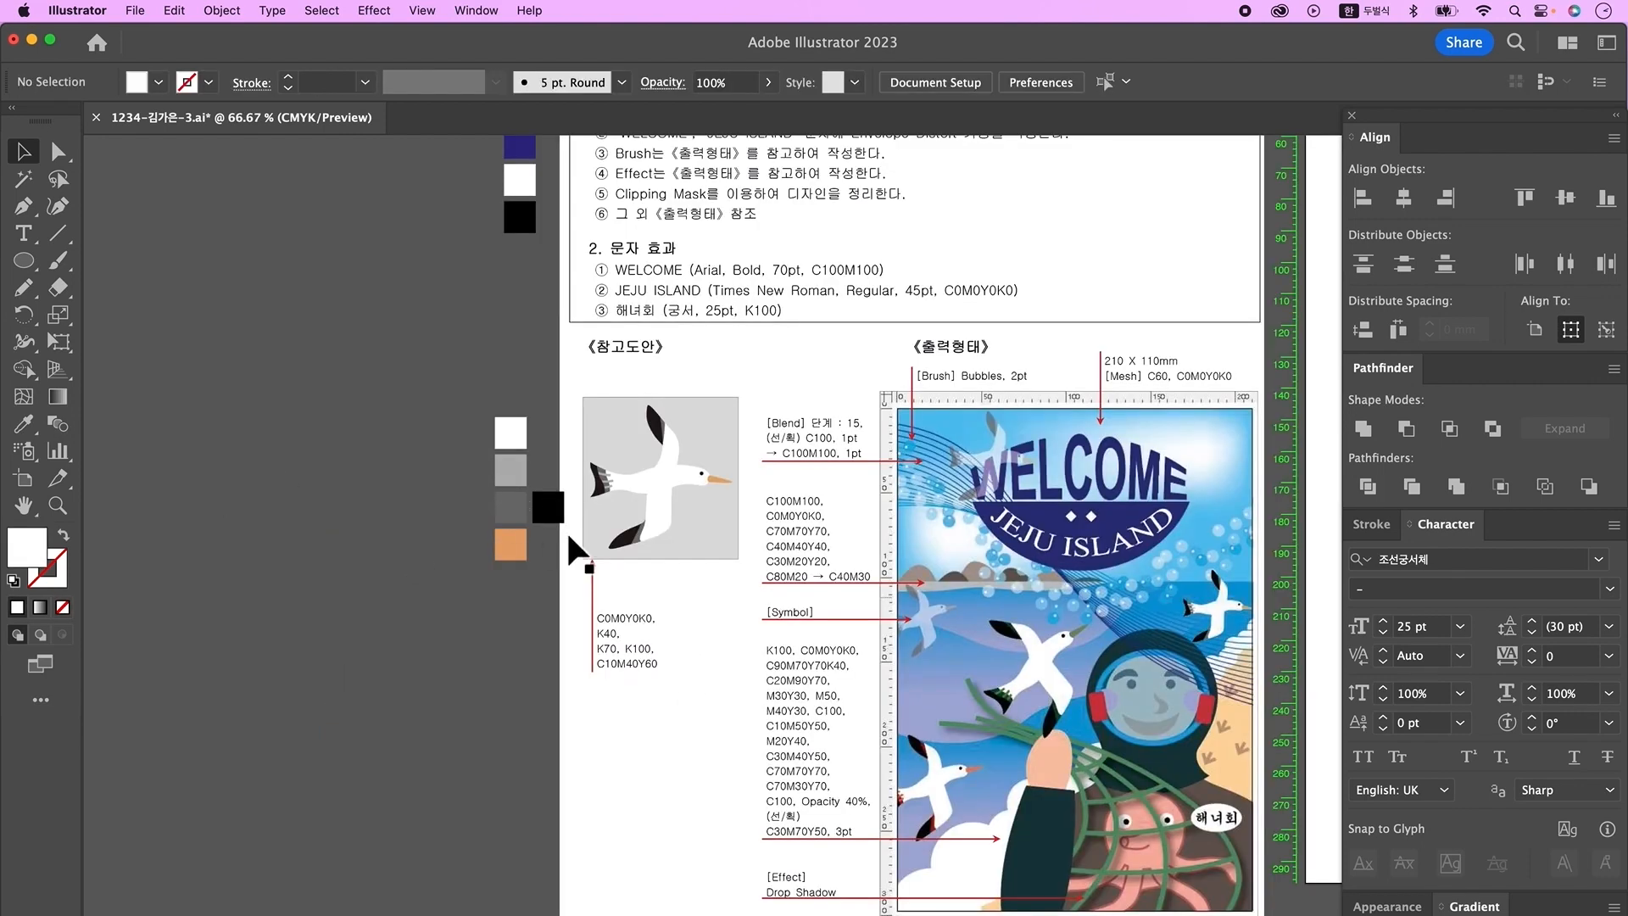
pyautogui.moveTo(804, 516); pyautogui.dragTo(806, 590)
pyautogui.keyDown('super'); pyautogui.click(652, 573); pyautogui.keyUp('super')
pyautogui.click(24, 206)
pyautogui.press('d')
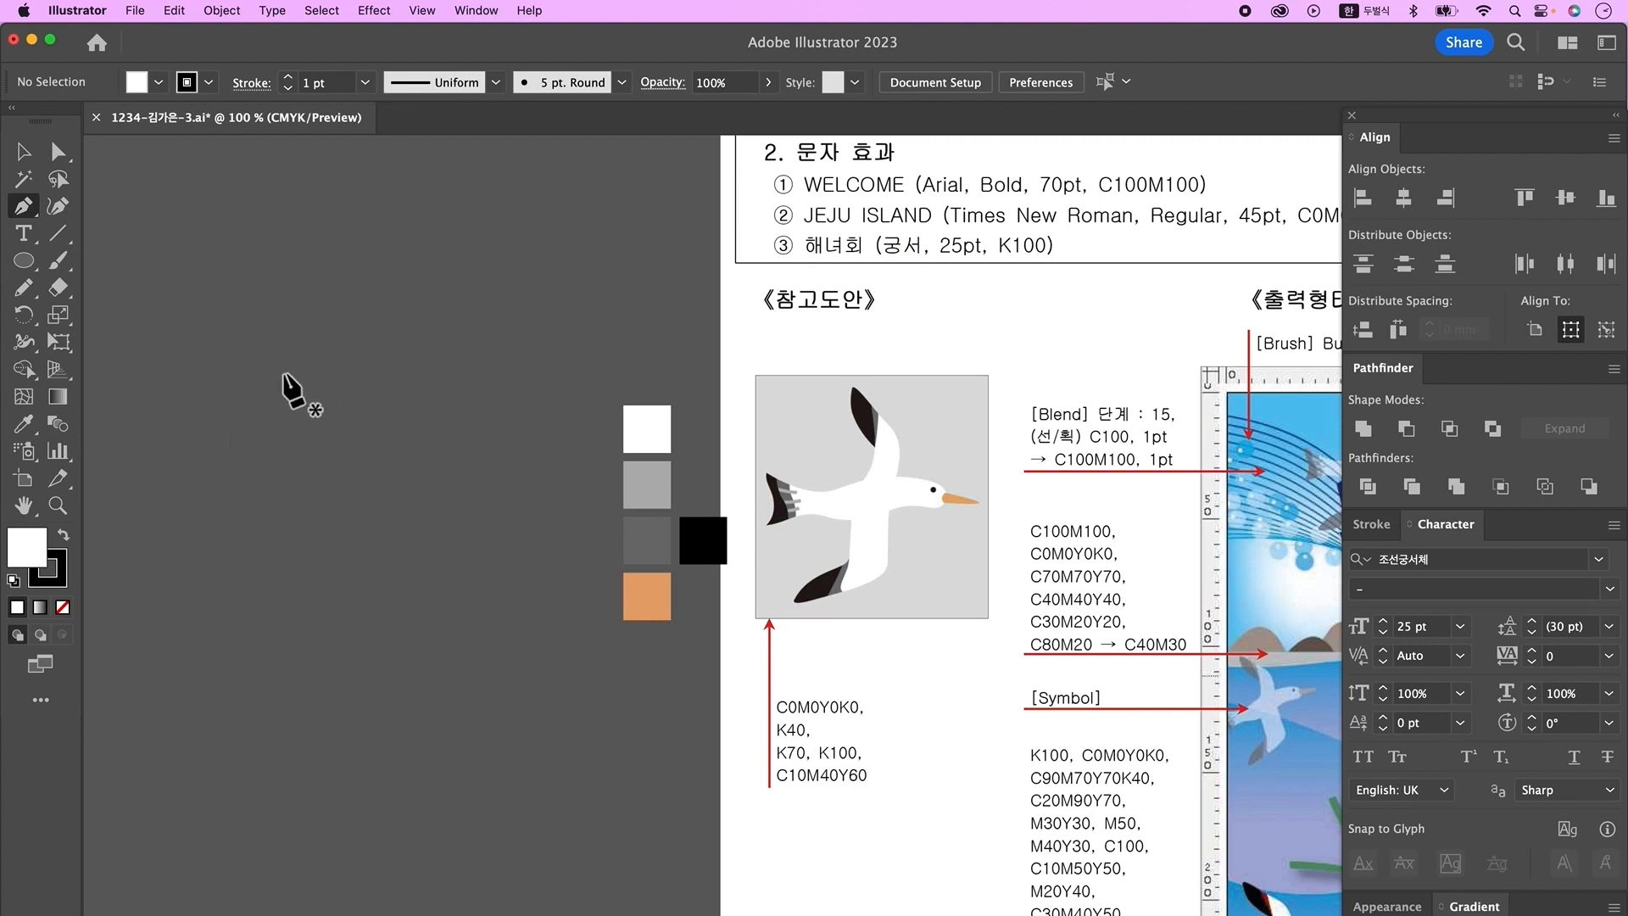
pyautogui.click(221, 399)
pyautogui.moveTo(296, 419); pyautogui.dragTo(422, 420)
pyautogui.moveTo(410, 445)
pyautogui.mouseDown()
pyautogui.moveTo(316, 459)
pyautogui.moveTo(179, 429)
pyautogui.moveTo(198, 467)
pyautogui.moveTo(185, 407)
pyautogui.moveTo(218, 382)
pyautogui.mouseUp()
pyautogui.click(373, 444)
pyautogui.click(229, 447)
pyautogui.click(198, 469)
pyautogui.press('super+z')
pyautogui.click(190, 469)
pyautogui.press('super+z')
pyautogui.click(221, 399)
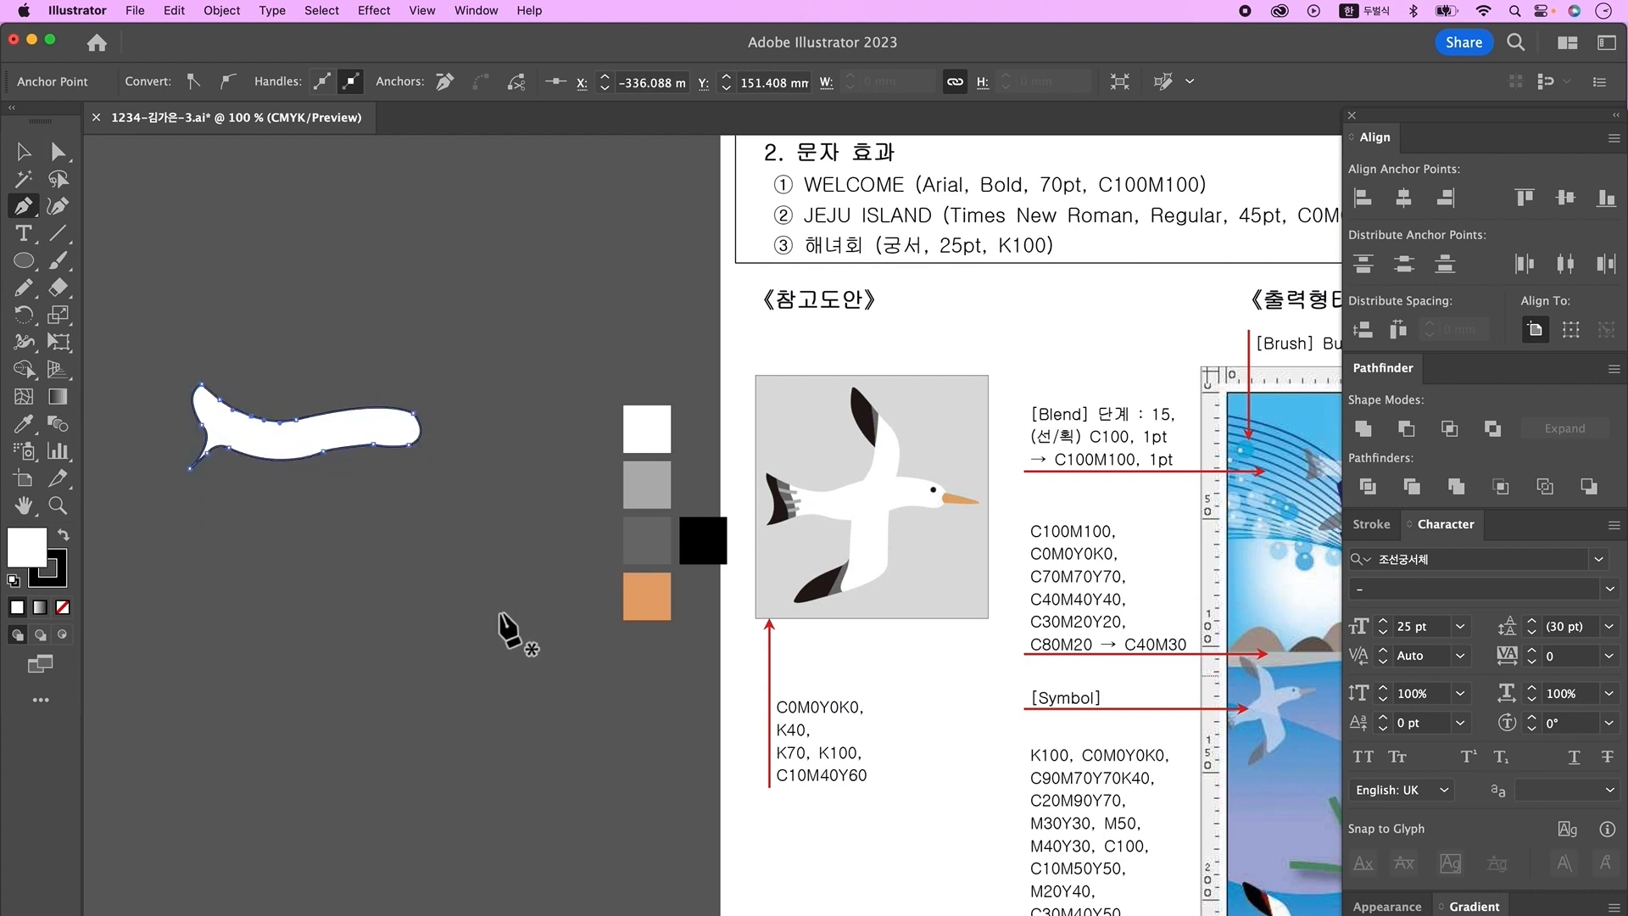
# - Shorten the seagull's body, move it nearer the colour samples and reshape its tail by adjusting anchor points
pyautogui.click(57, 152)
pyautogui.click(476, 543)
pyautogui.moveTo(490, 567); pyautogui.dragTo(311, 360)
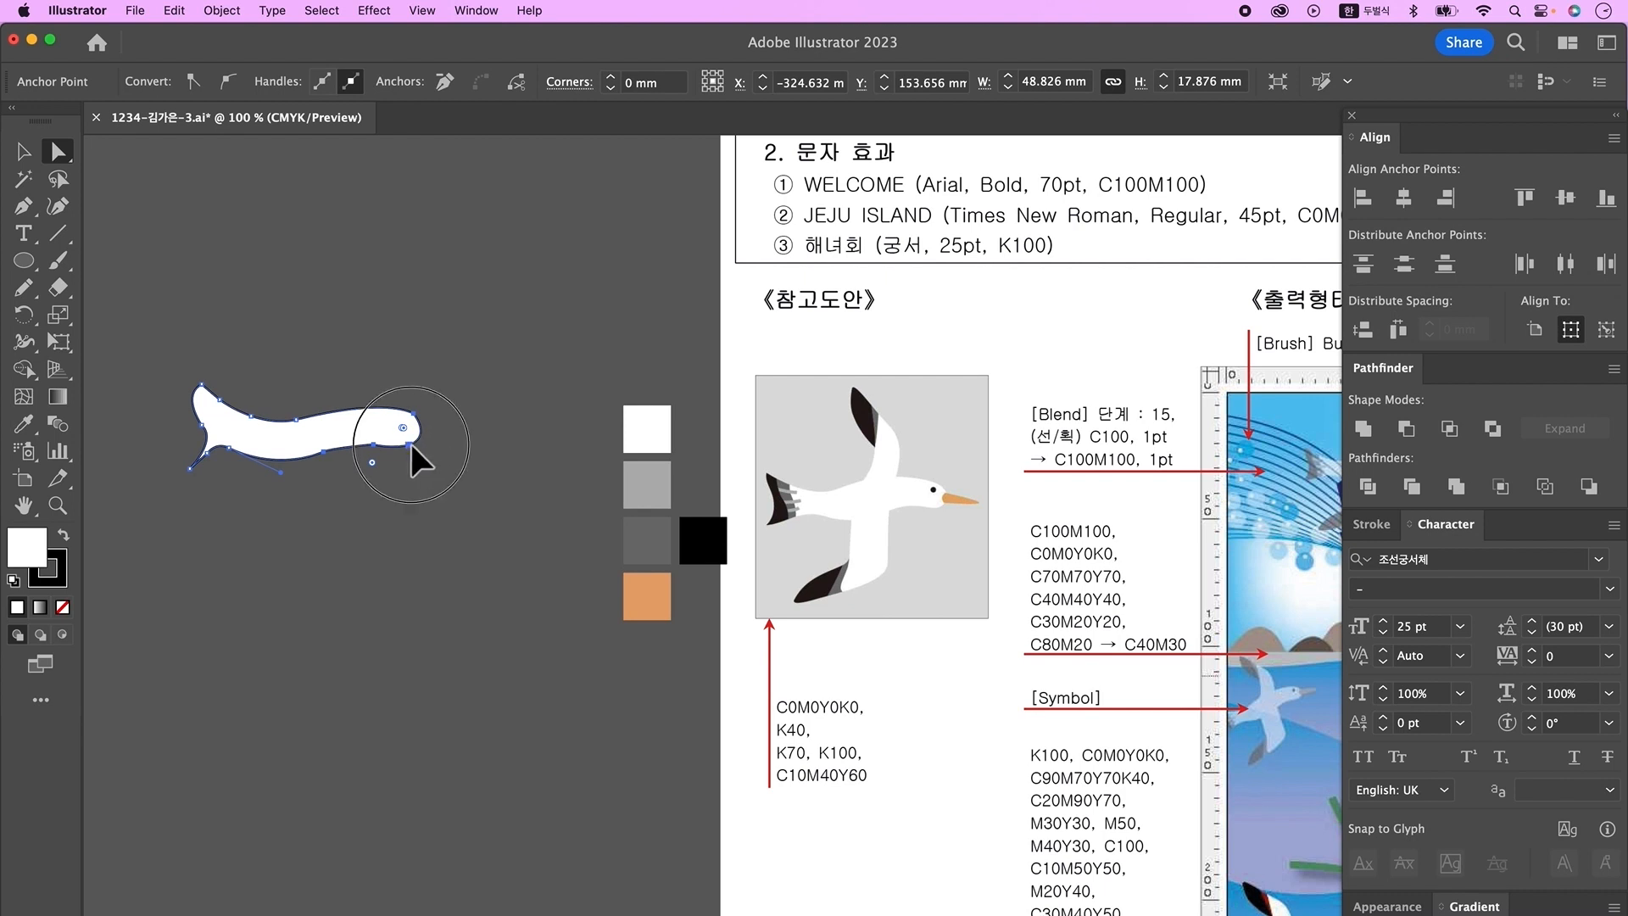
pyautogui.press('super+z')
pyautogui.press('super+z')
pyautogui.click(299, 497)
pyautogui.moveTo(240, 423); pyautogui.dragTo(352, 426)
pyautogui.moveTo(314, 427)
pyautogui.mouseDown()
pyautogui.moveTo(376, 430)
pyautogui.moveTo(405, 410)
pyautogui.moveTo(313, 426)
pyautogui.mouseUp()
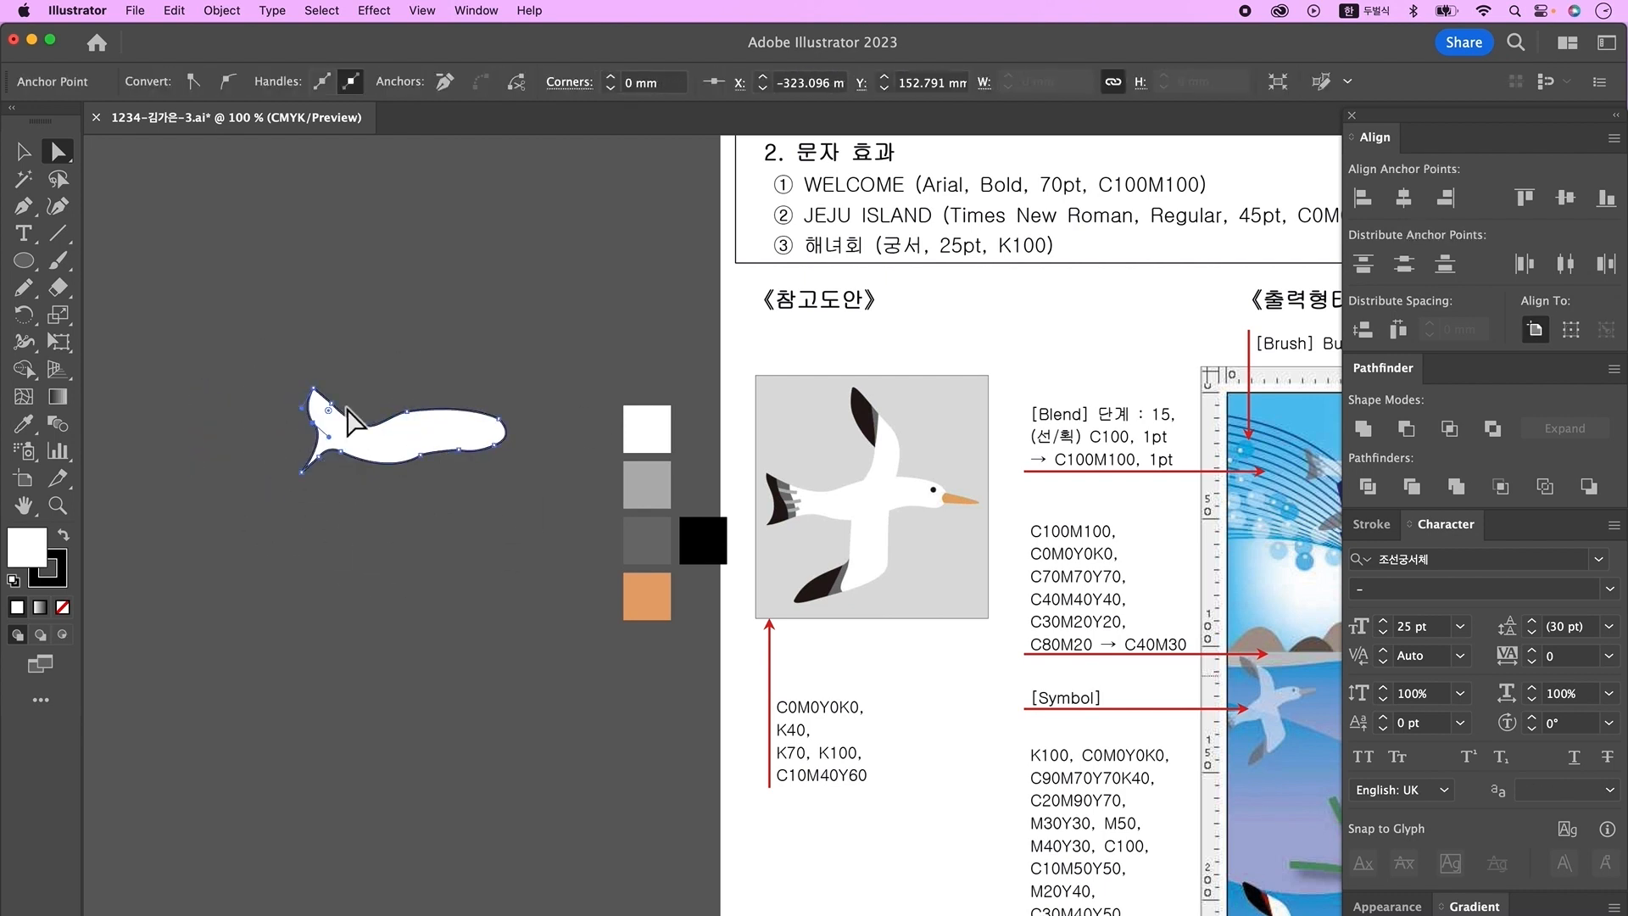
pyautogui.click(389, 438)
# - Smooth the outline of the seagull's body and tail with the Smooth tool
pyautogui.click(25, 289)
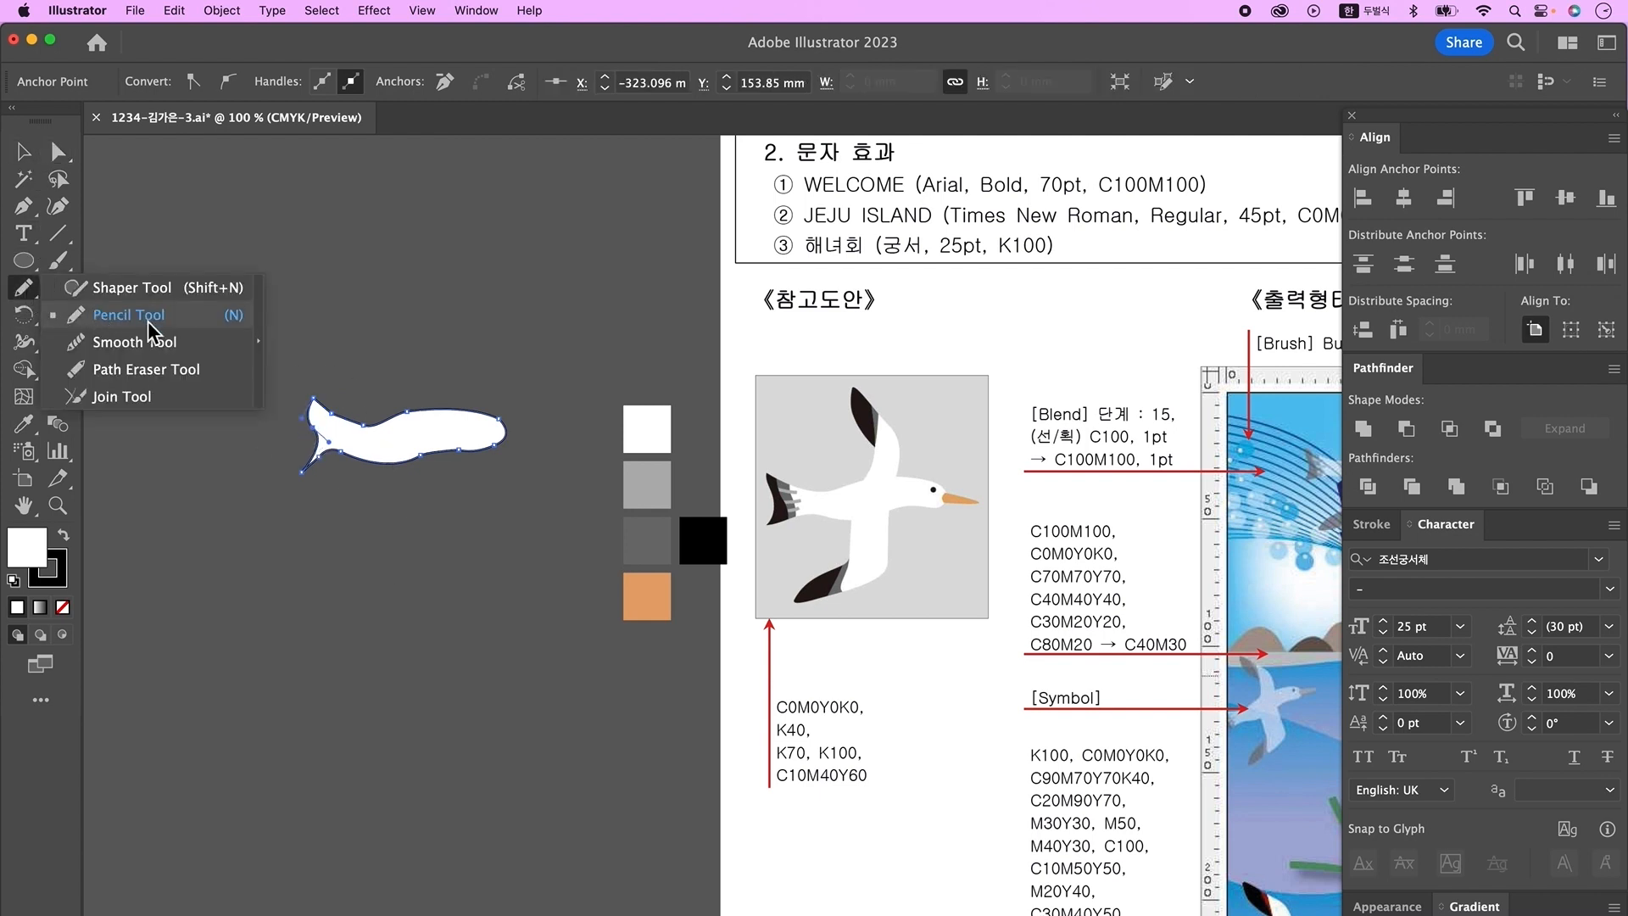
pyautogui.click(149, 326)
pyautogui.moveTo(389, 418)
pyautogui.mouseDown()
pyautogui.moveTo(417, 478)
pyautogui.moveTo(465, 451)
pyautogui.mouseUp()
pyautogui.moveTo(356, 426); pyautogui.dragTo(314, 403)
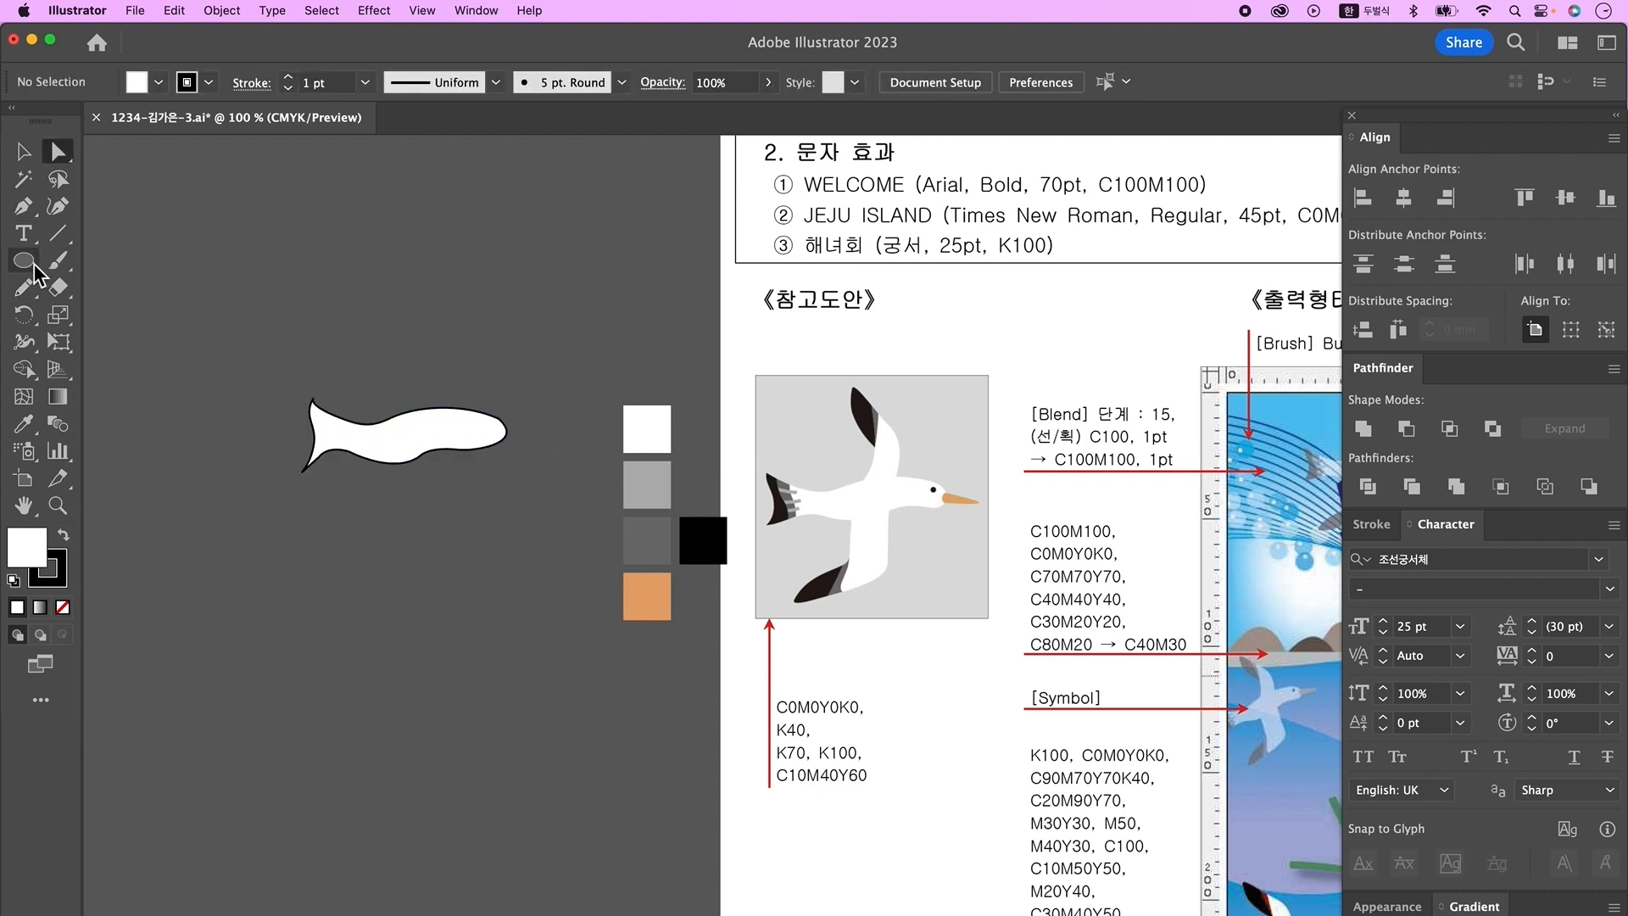
# - Draw a circle about 5 mm across above the seagull's head and stretch its right anchor into a long pointed beak
pyautogui.click(24, 261)
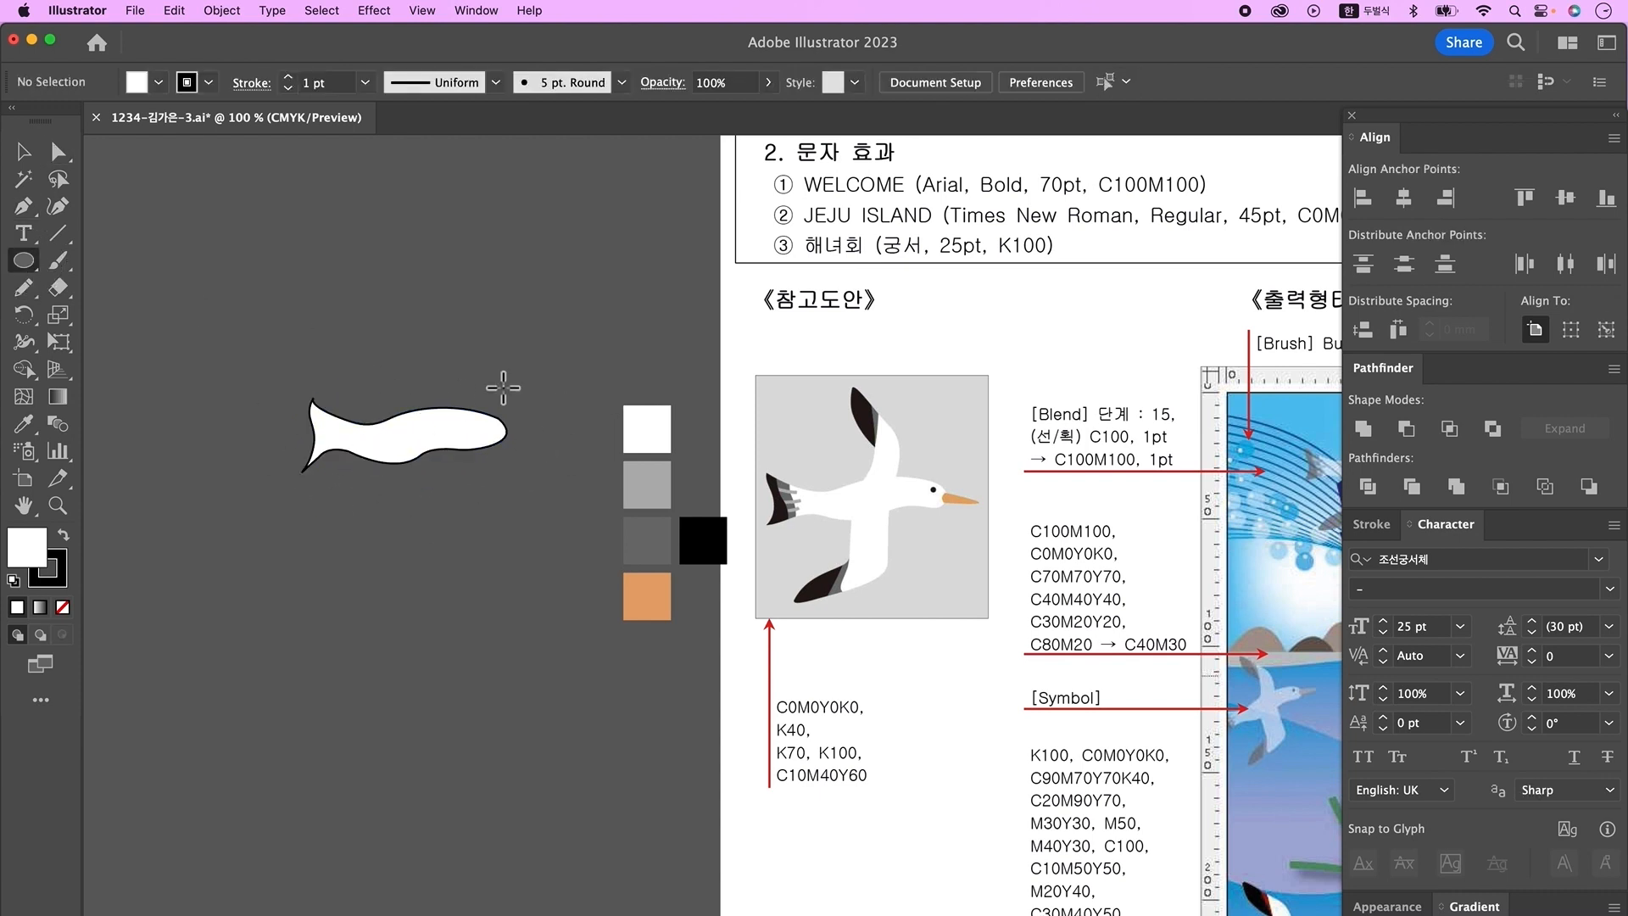
pyautogui.moveTo(474, 343); pyautogui.dragTo(493, 357)
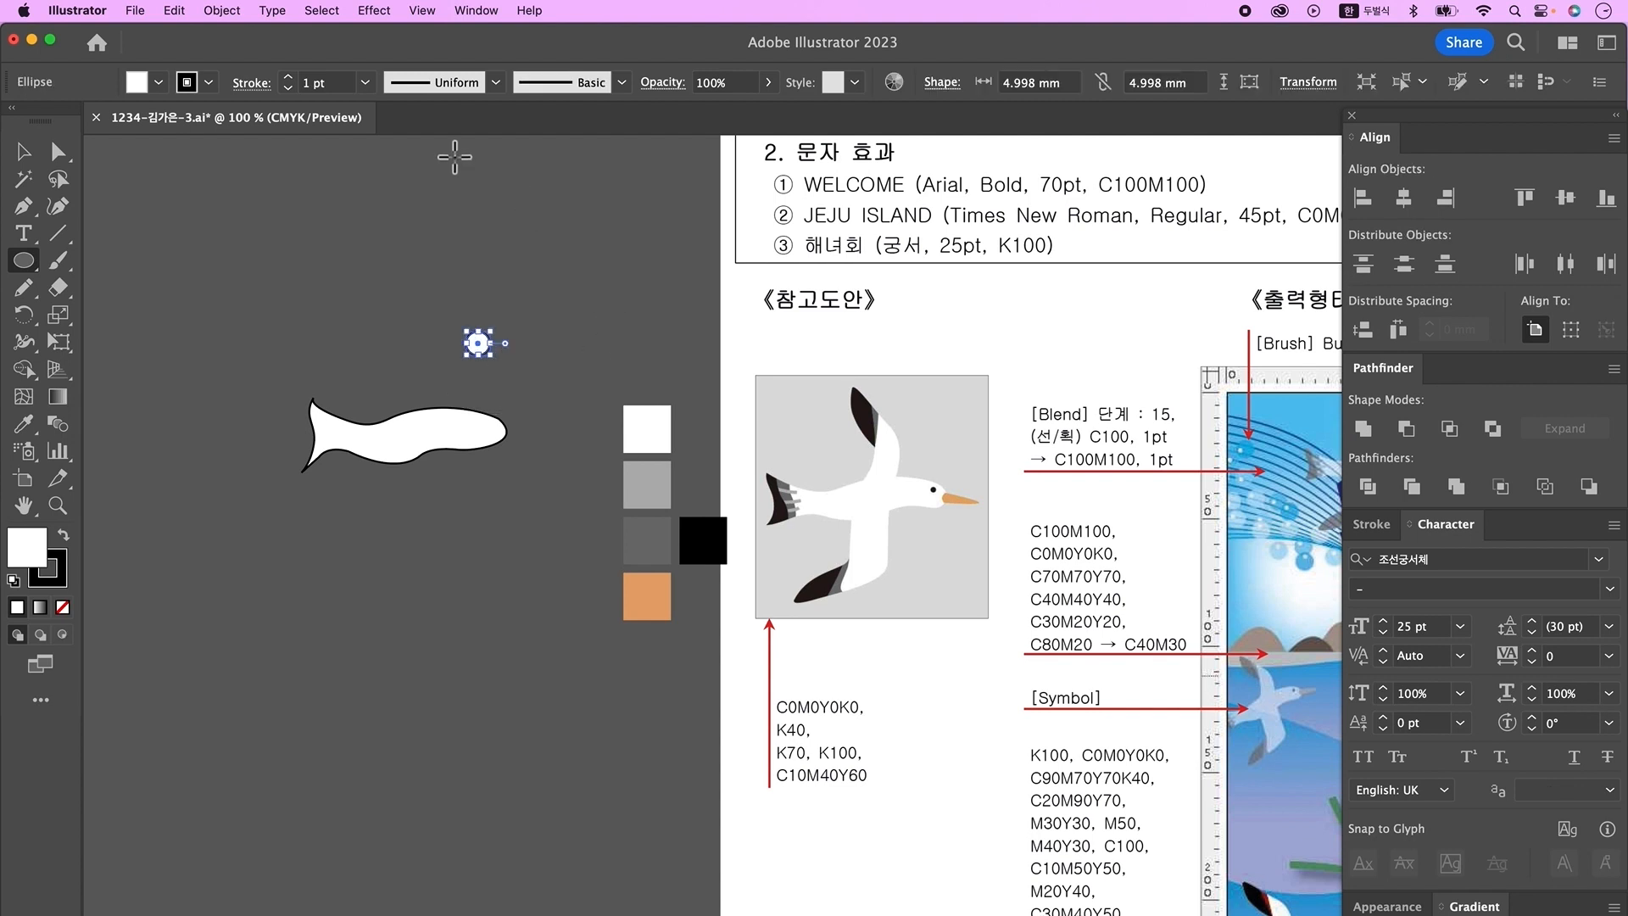
pyautogui.click(58, 151)
pyautogui.click(511, 355)
pyautogui.click(487, 340)
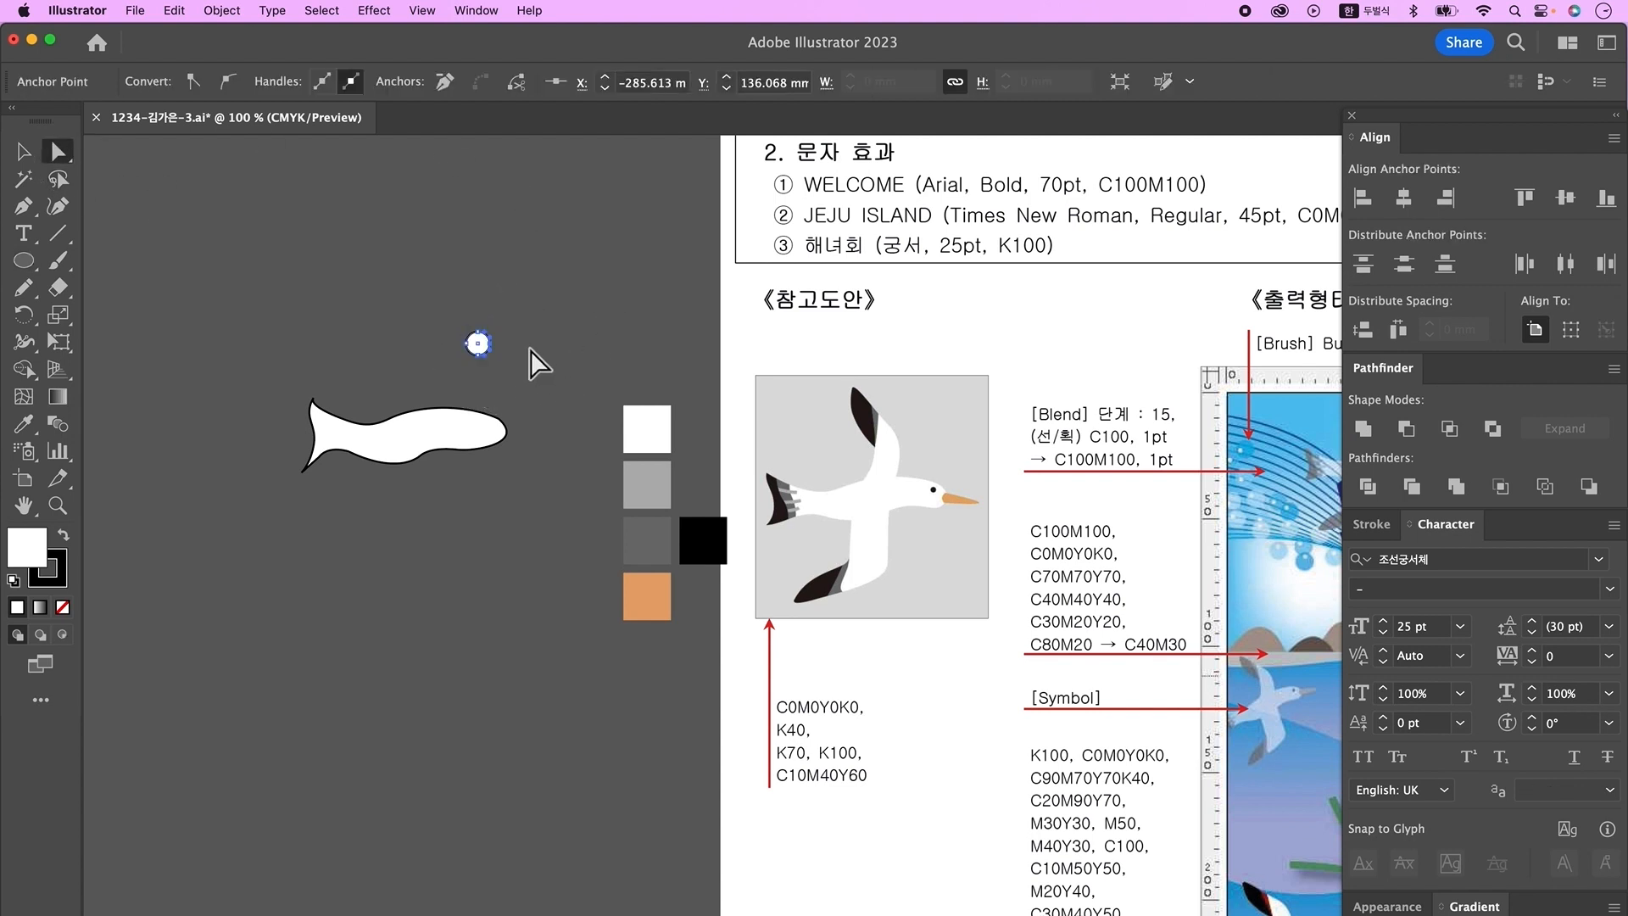
pyautogui.moveTo(541, 342); pyautogui.dragTo(539, 342)
# - Fill the beak with the orange sample colour, scale it down and attach it to the front of the seagull's head
pyautogui.press('i')
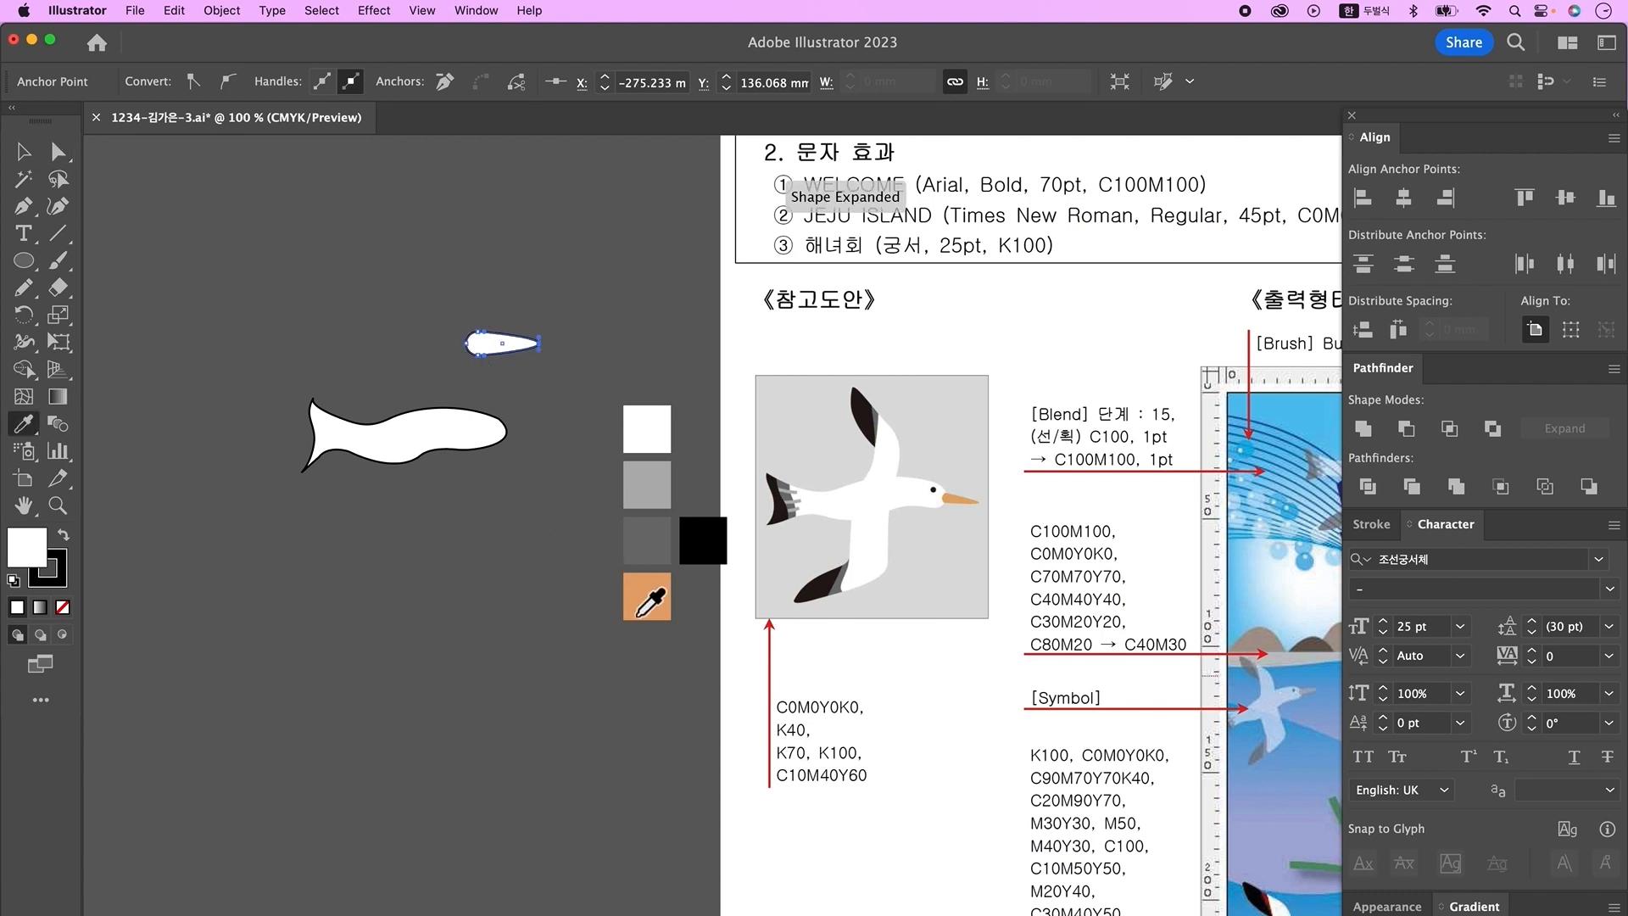
pyautogui.moveTo(661, 605); pyautogui.dragTo(111, 132)
pyautogui.click(528, 421)
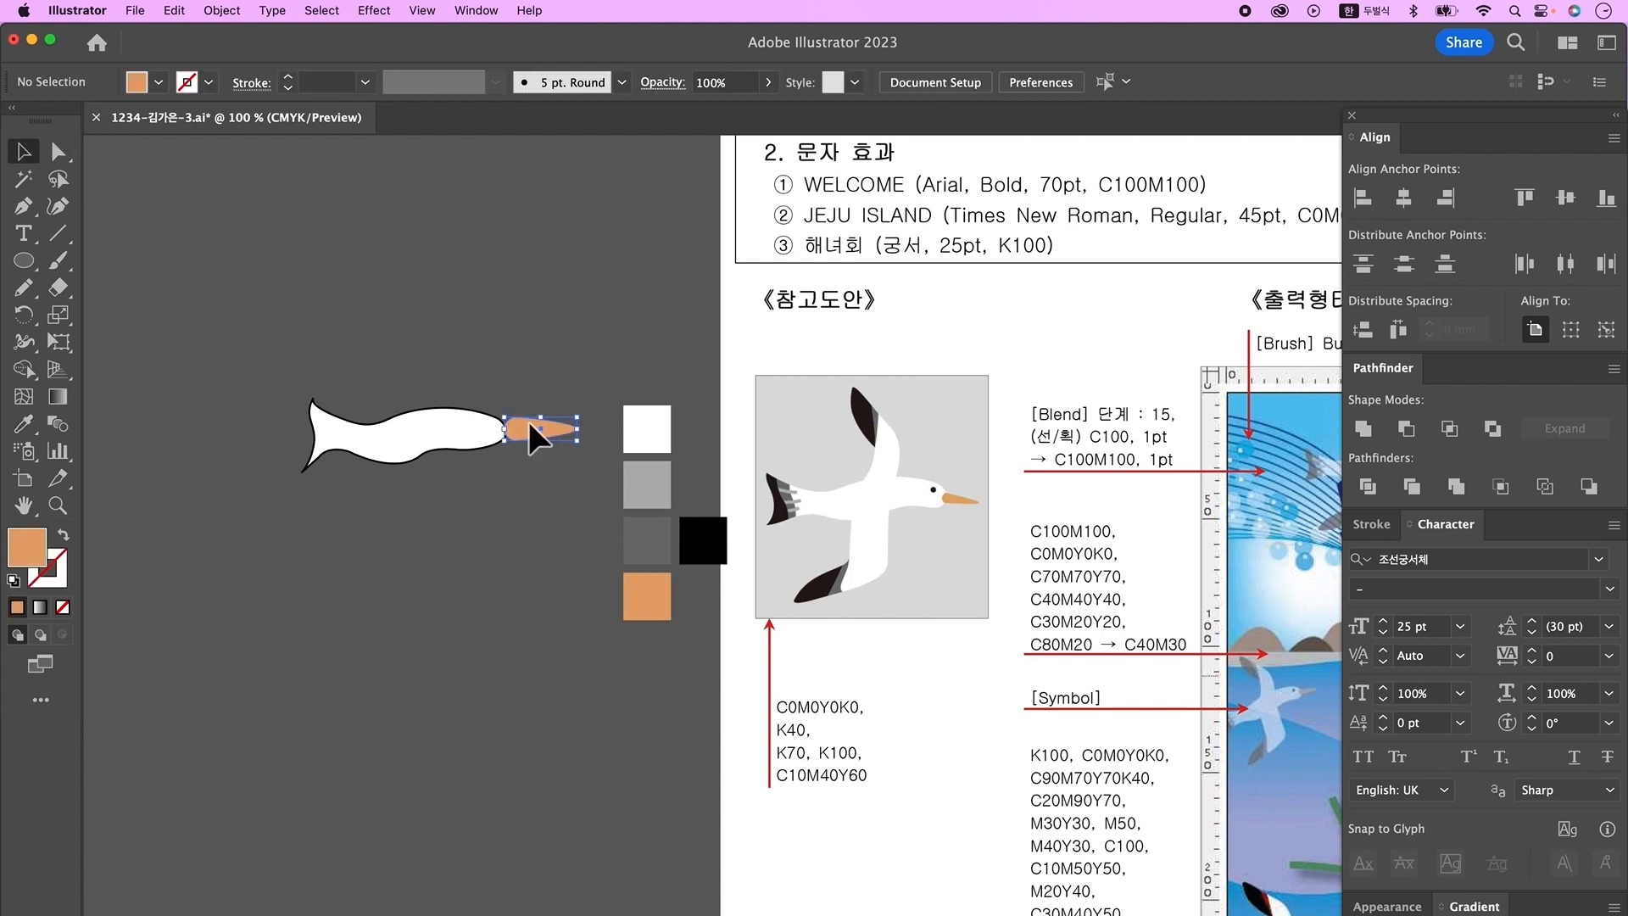
pyautogui.moveTo(542, 419); pyautogui.dragTo(551, 434)
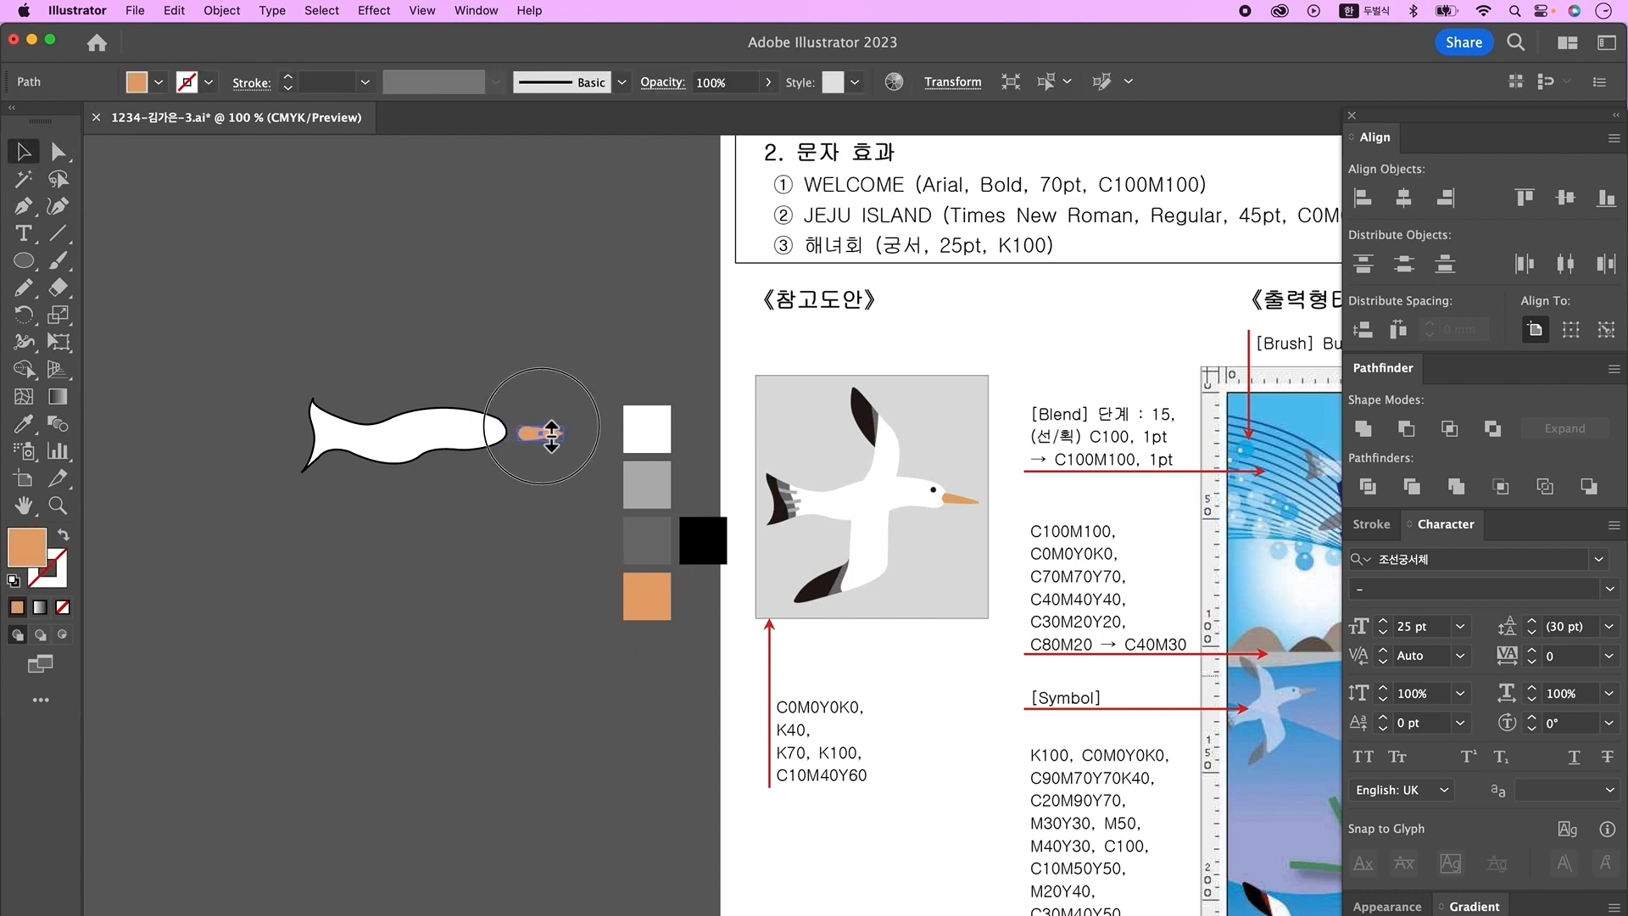
pyautogui.click(563, 480)
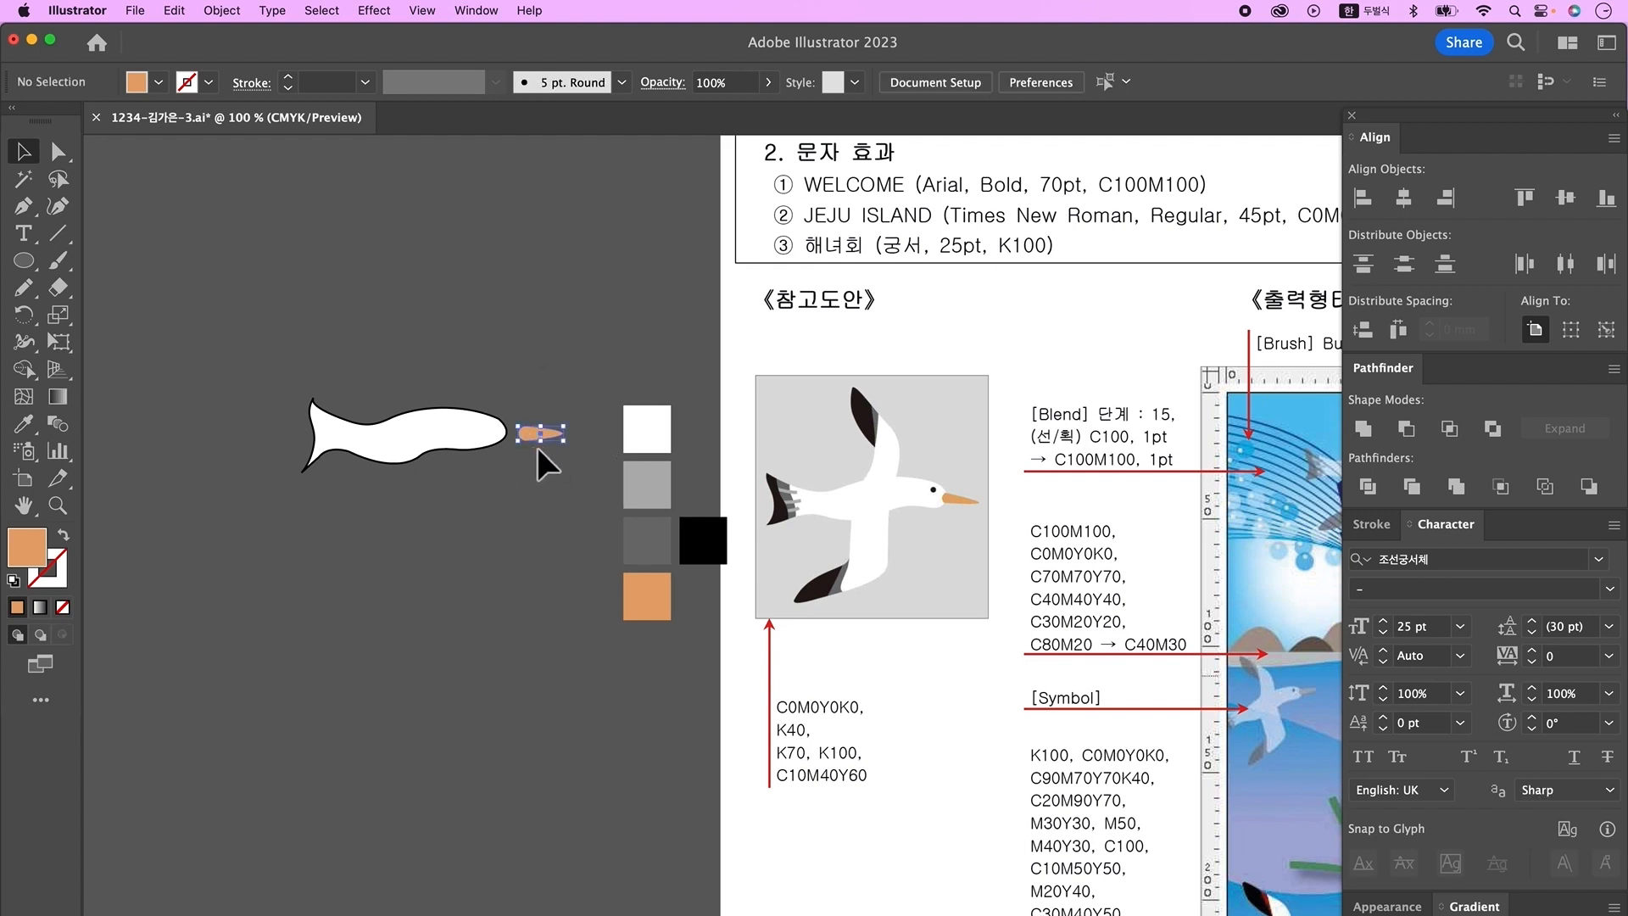
pyautogui.moveTo(528, 435); pyautogui.dragTo(503, 433)
# - Draw the seagull's bent upper wing above its body with the Pen tool, matching the body's white fill and black stroke
pyautogui.click(23, 205)
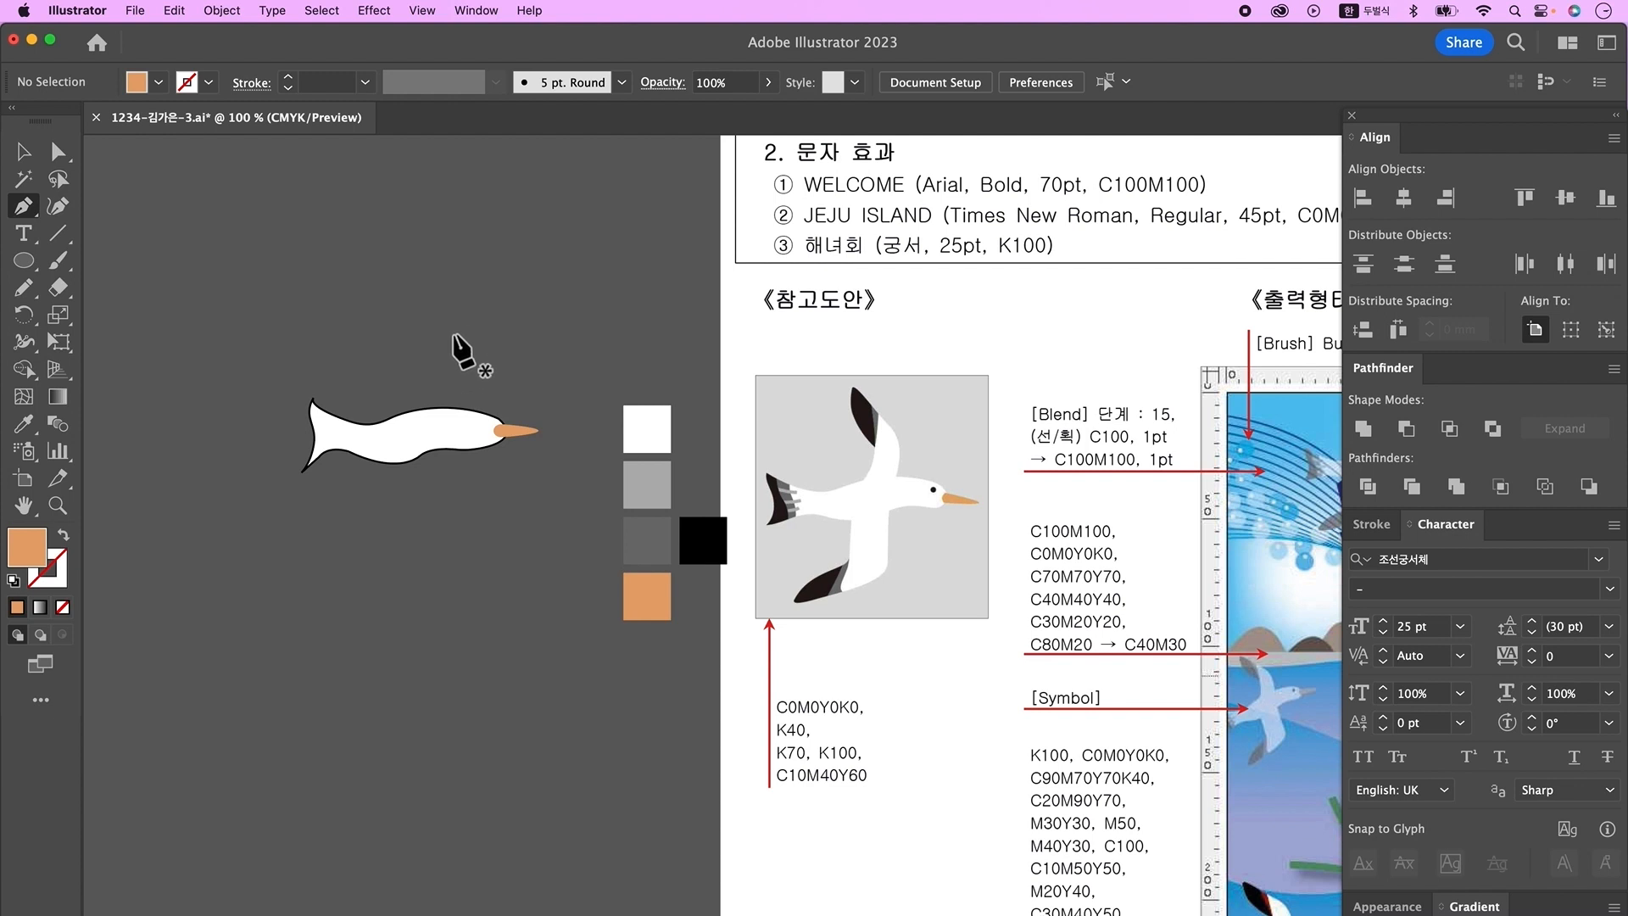
pyautogui.click(429, 319)
pyautogui.moveTo(464, 372); pyautogui.dragTo(459, 419)
pyautogui.click(458, 414)
pyautogui.click(420, 413)
pyautogui.click(432, 371)
pyautogui.moveTo(387, 307)
pyautogui.mouseDown()
pyautogui.moveTo(389, 282)
pyautogui.moveTo(406, 298)
pyautogui.mouseUp()
pyautogui.click(429, 320)
pyautogui.press('i')
pyautogui.click(407, 437)
# - Refine the curve of the upper wing's bend by adjusting its anchor points
pyautogui.click(27, 156)
pyautogui.click(58, 153)
pyautogui.scroll(-1, 437, 365)
pyautogui.moveTo(442, 362); pyautogui.dragTo(414, 366)
# - Duplicate the upper wing straight down over the seagull's body as the lower wing
pyautogui.press('v')
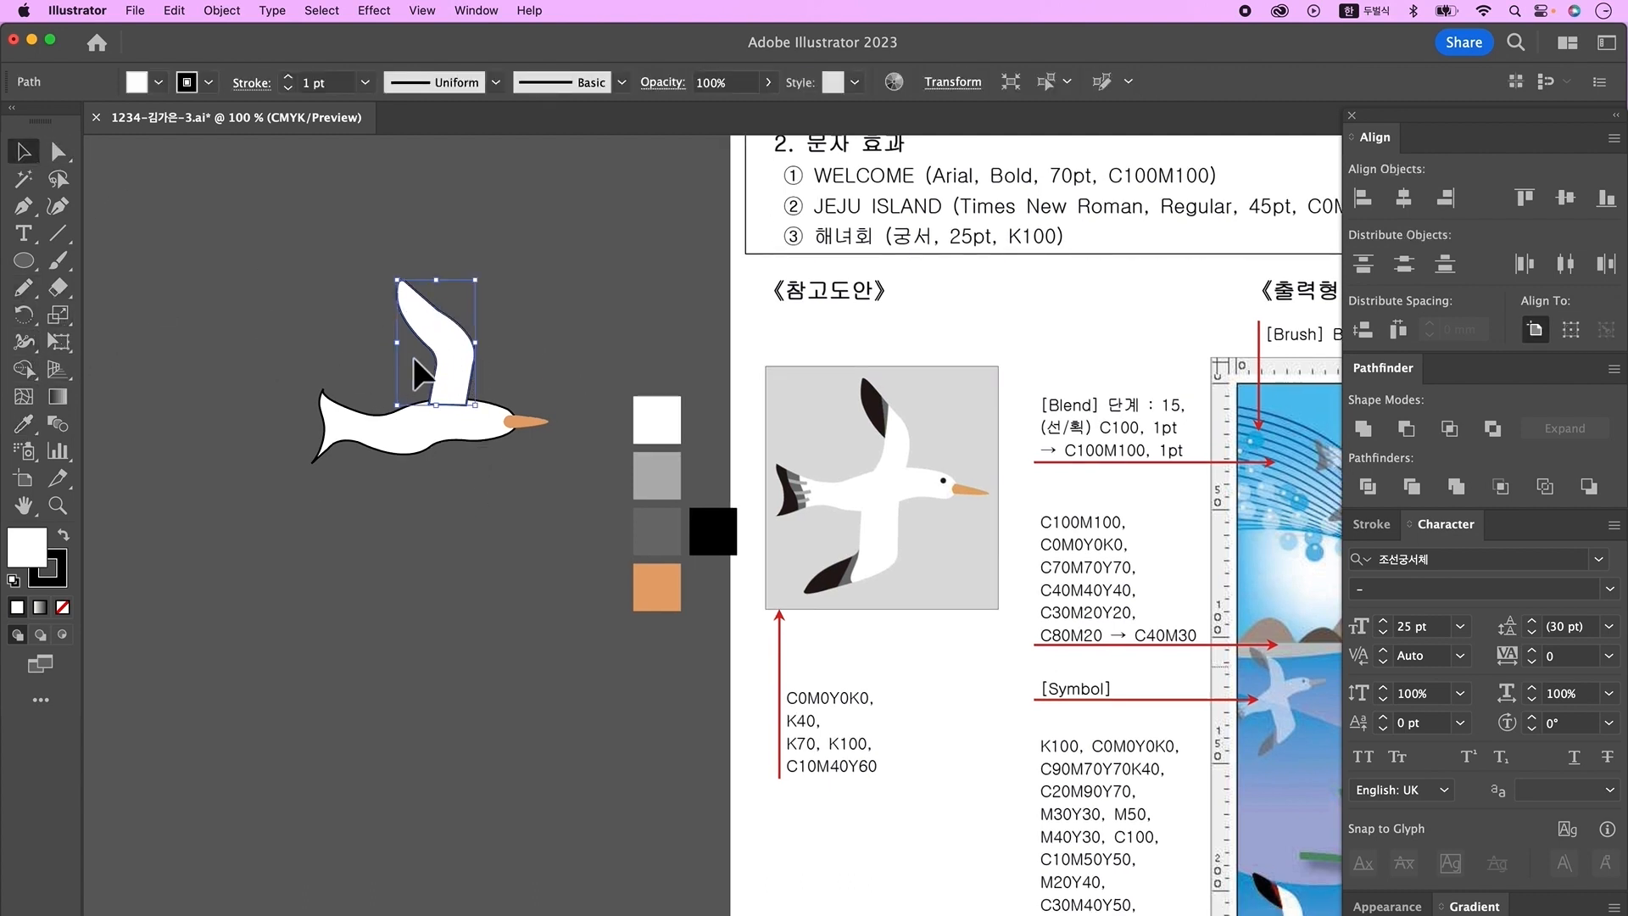
pyautogui.moveTo(458, 396); pyautogui.dragTo(458, 500)
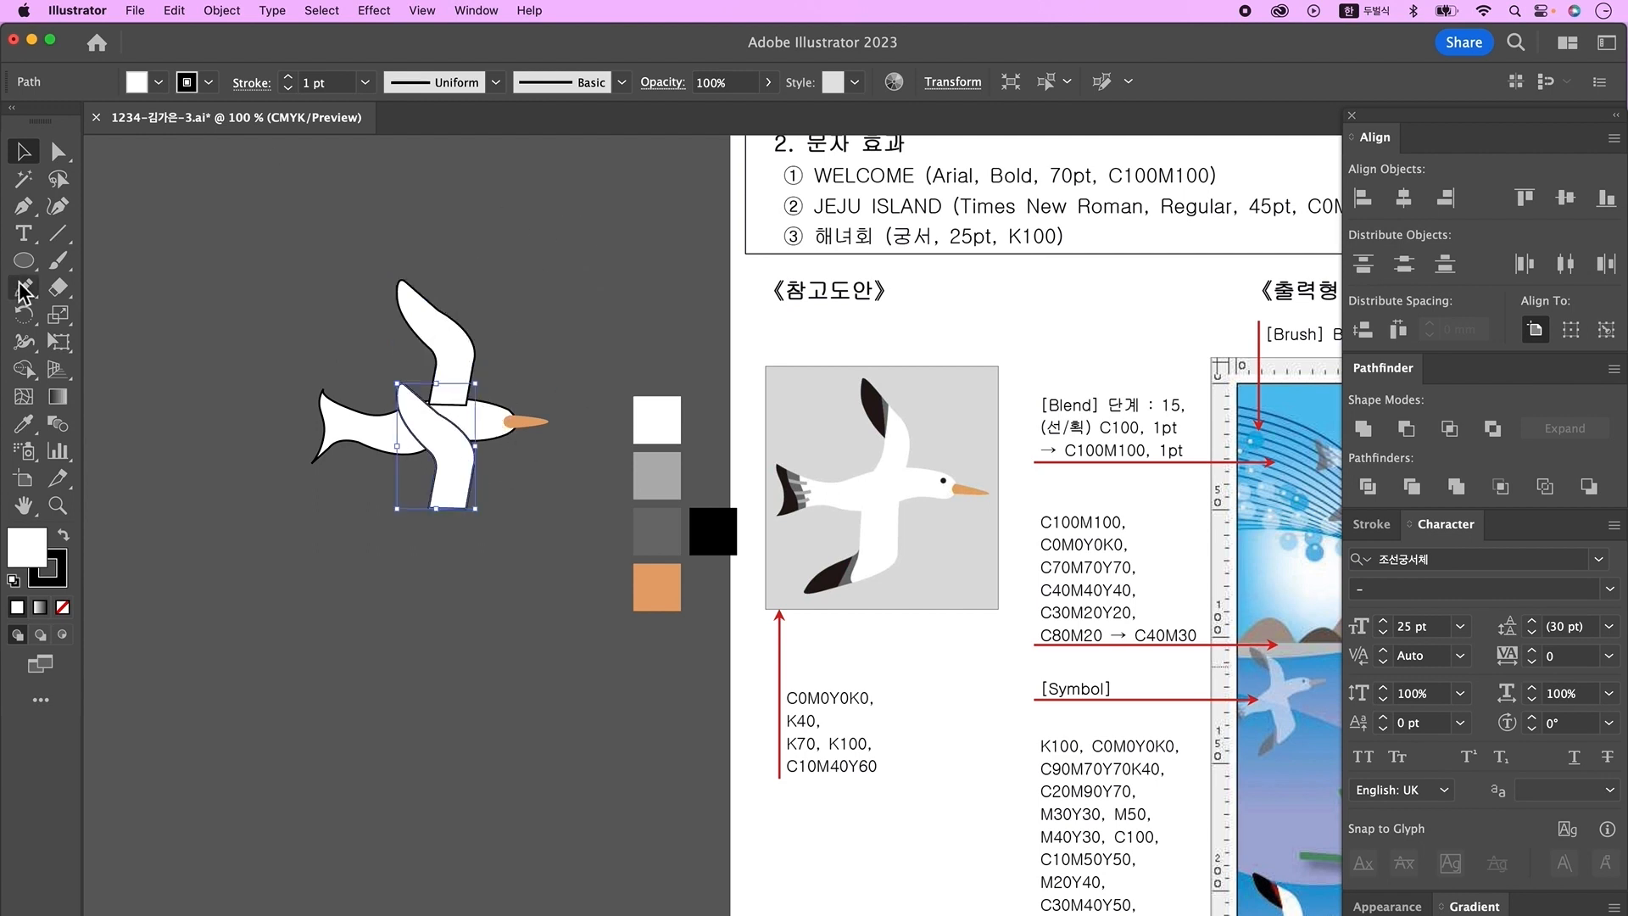
# - Reflect the copied wing across the horizontal axis, then position and tilt it below the body as the lower wing
pyautogui.moveTo(25, 316); pyautogui.dragTo(102, 338)
pyautogui.doubleClick(26, 321)
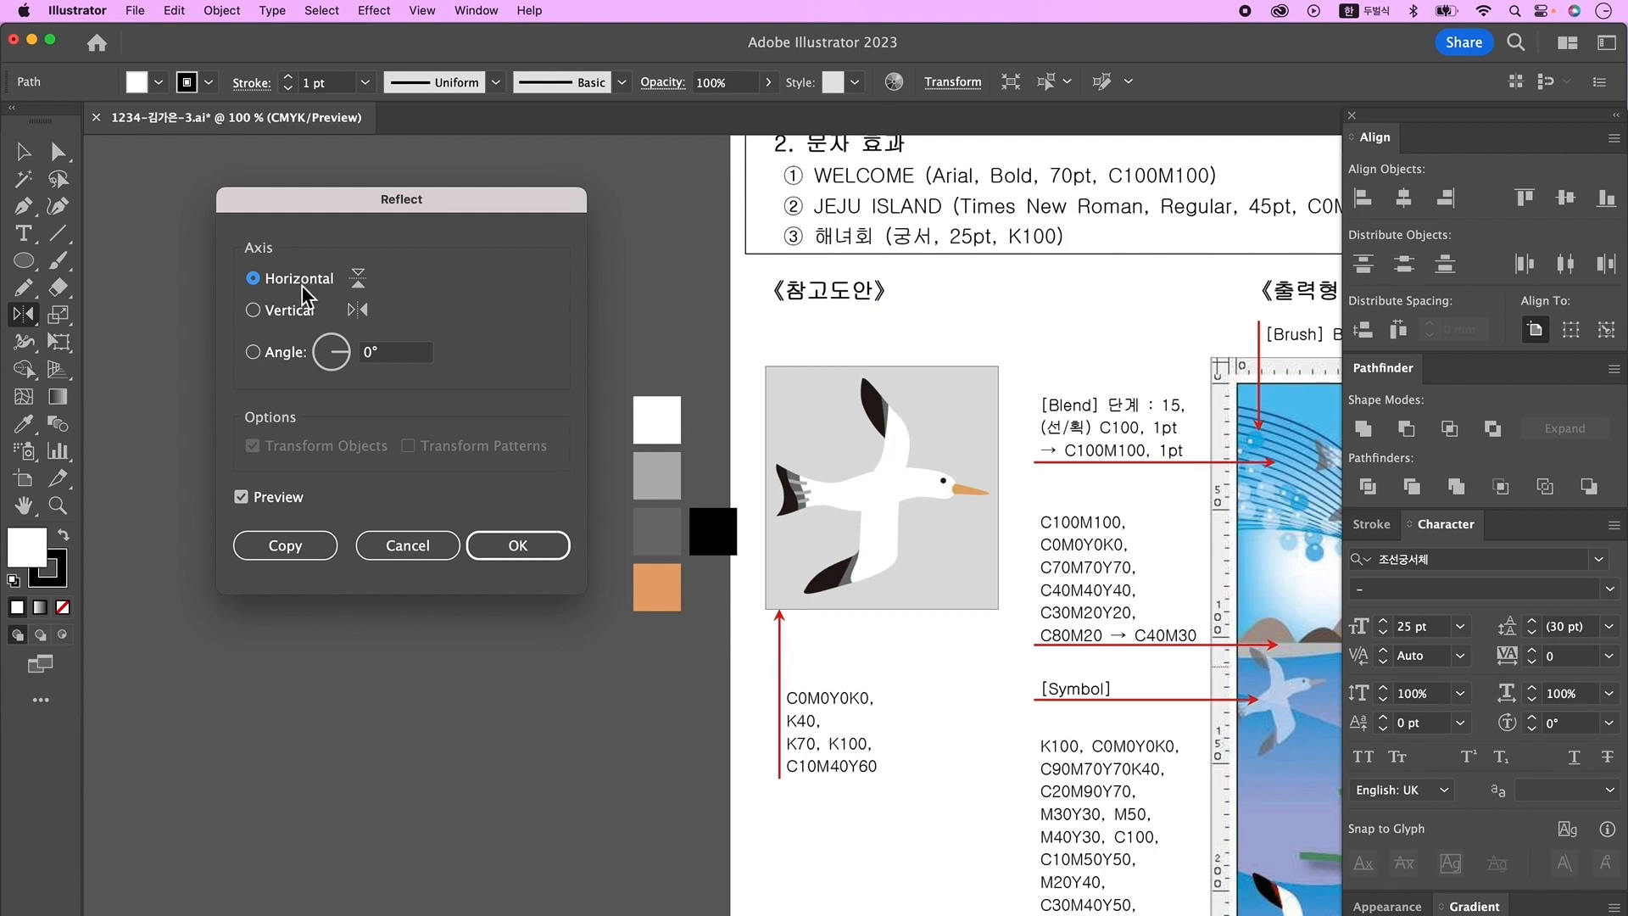
pyautogui.click(517, 548)
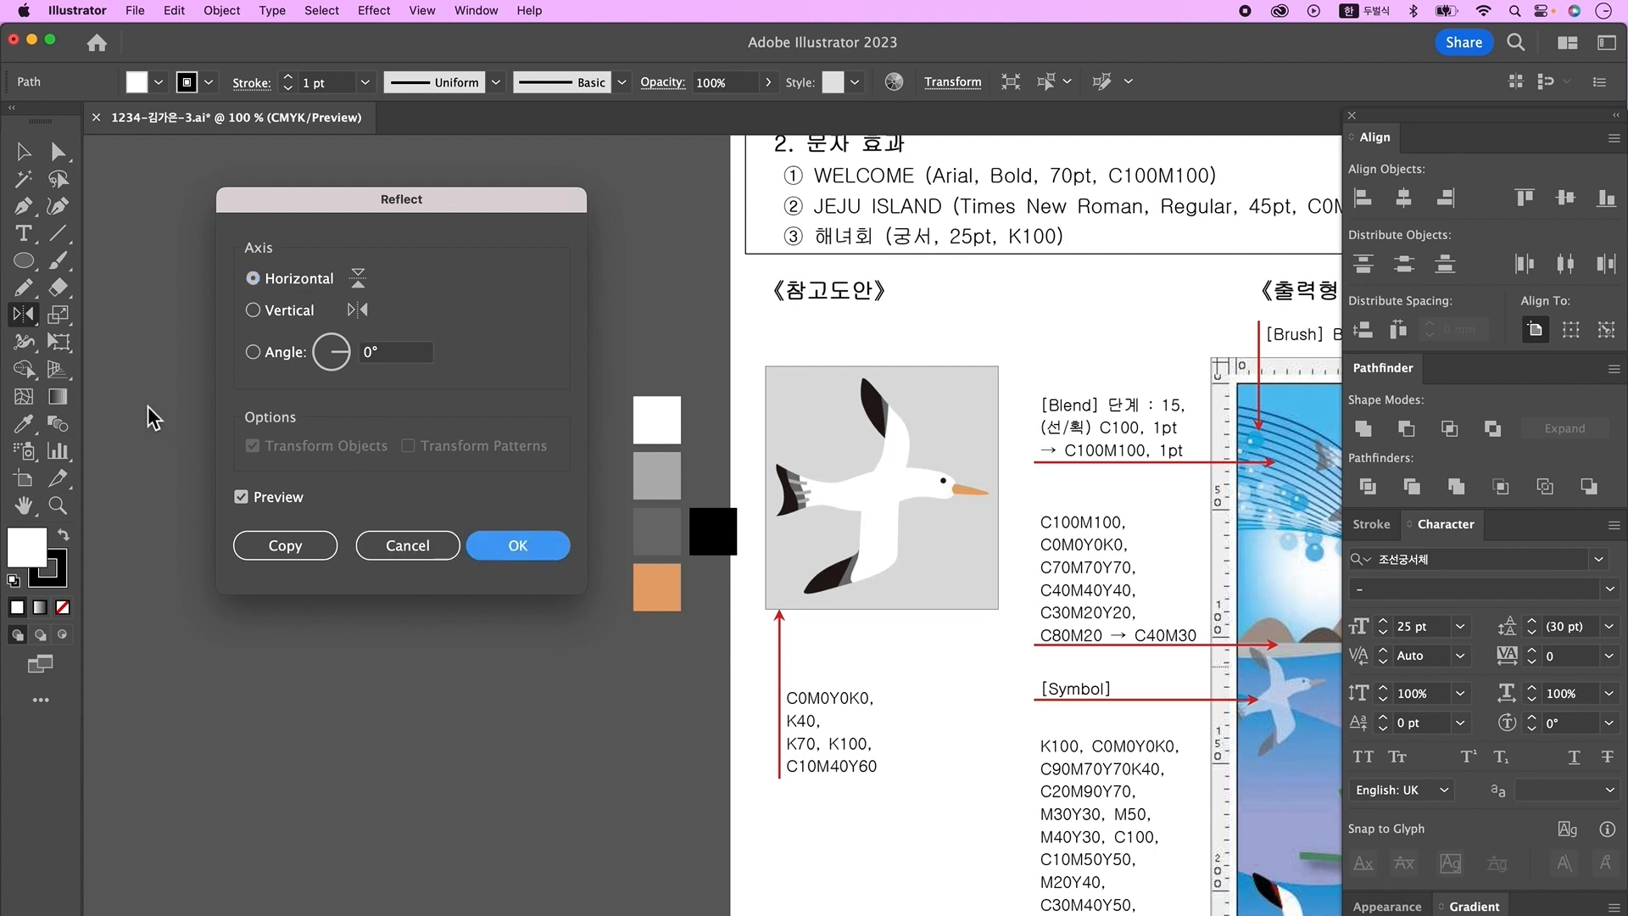
pyautogui.click(23, 152)
pyautogui.moveTo(449, 420); pyautogui.dragTo(458, 506)
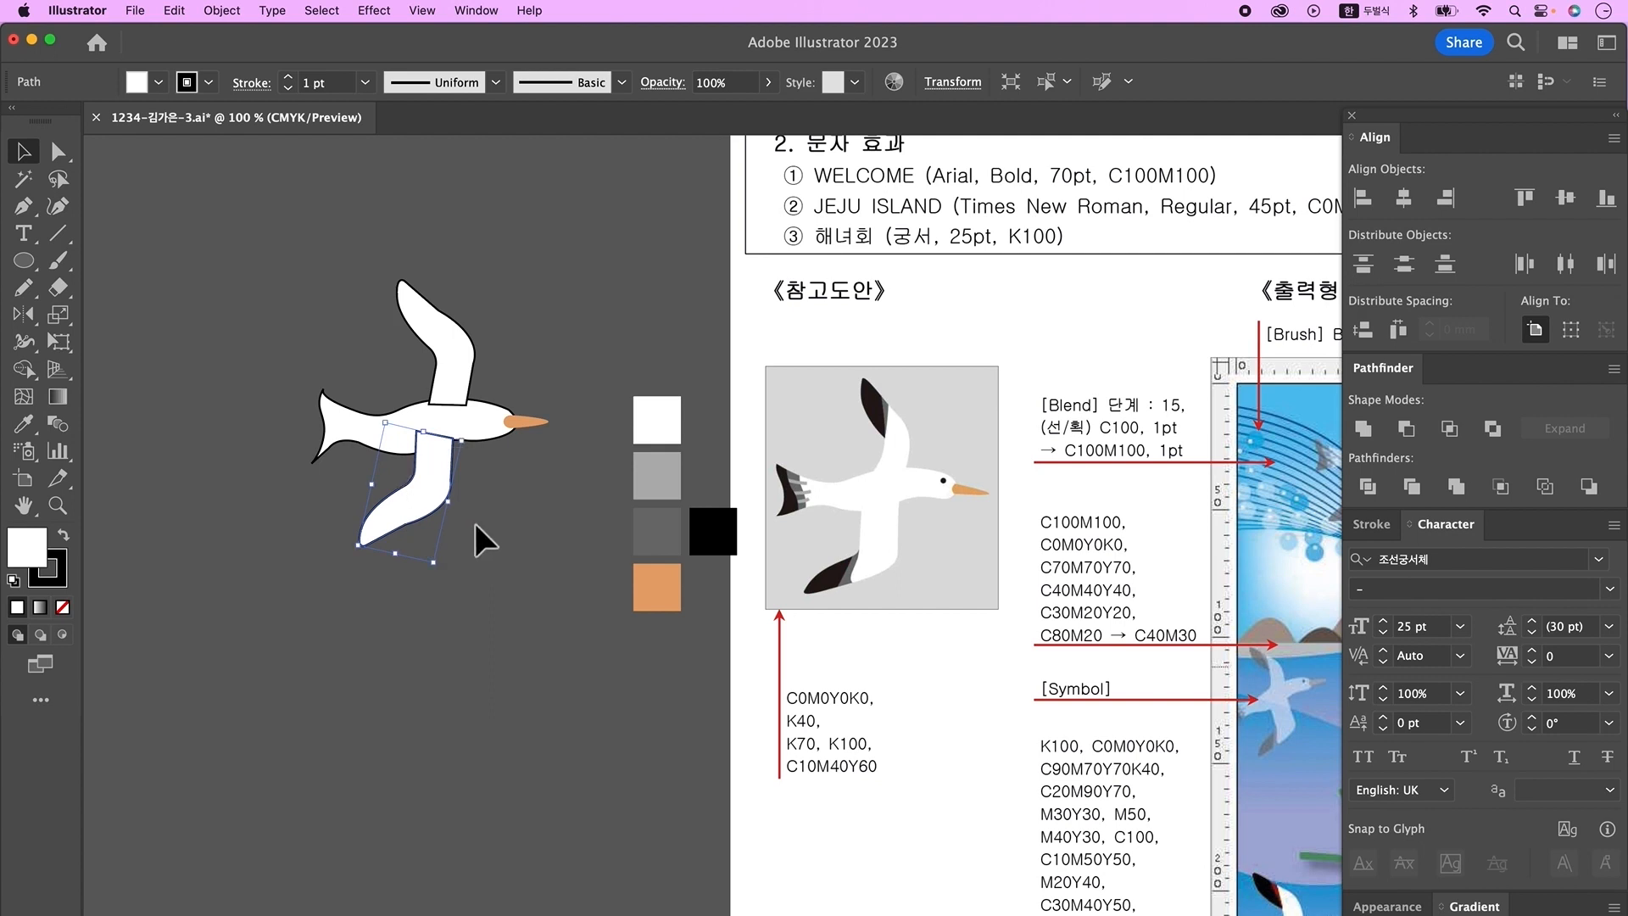
# - Scale the upper wing down slightly and unite the body and both wings into one shape
pyautogui.click(417, 291)
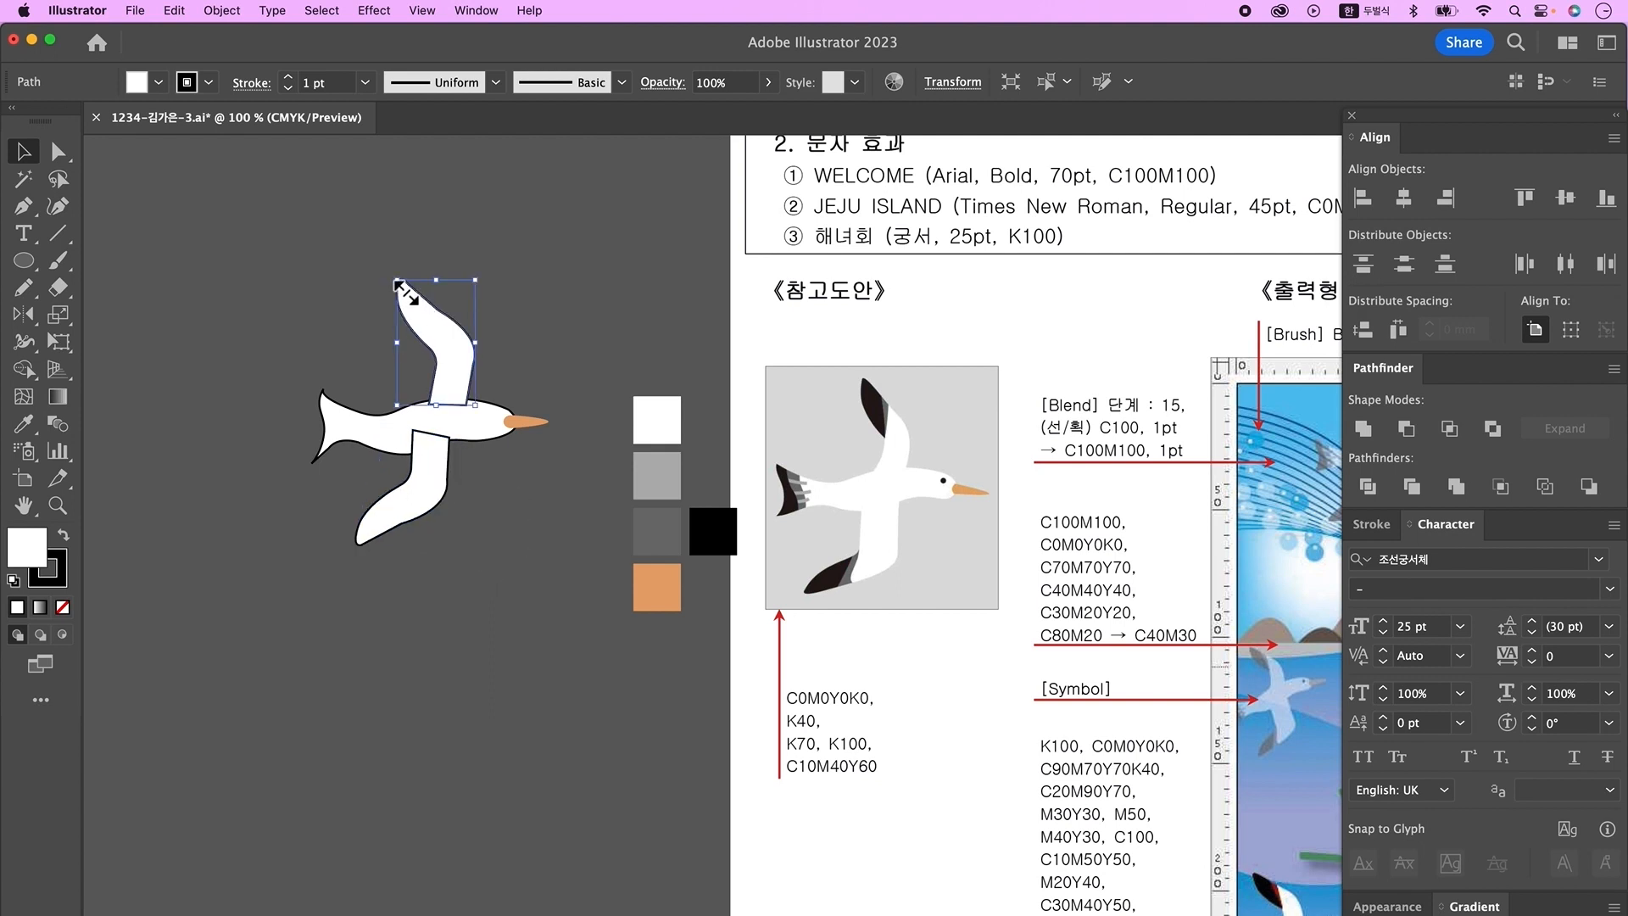
pyautogui.moveTo(397, 281); pyautogui.dragTo(432, 514)
pyautogui.click(480, 610)
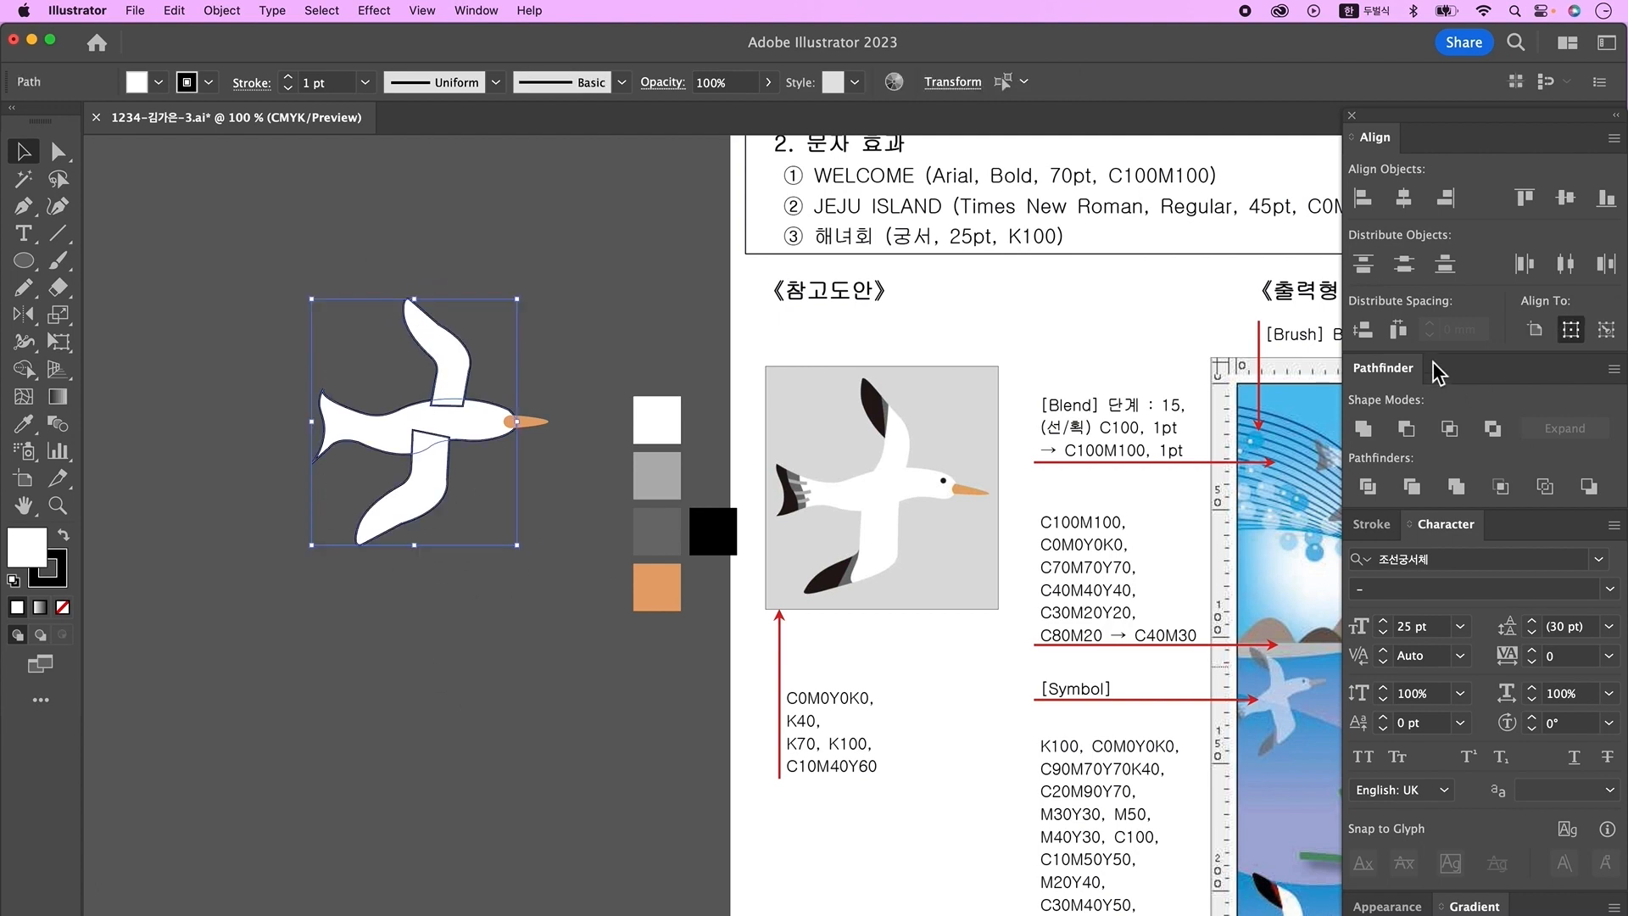
pyautogui.click(1363, 428)
pyautogui.press('a')
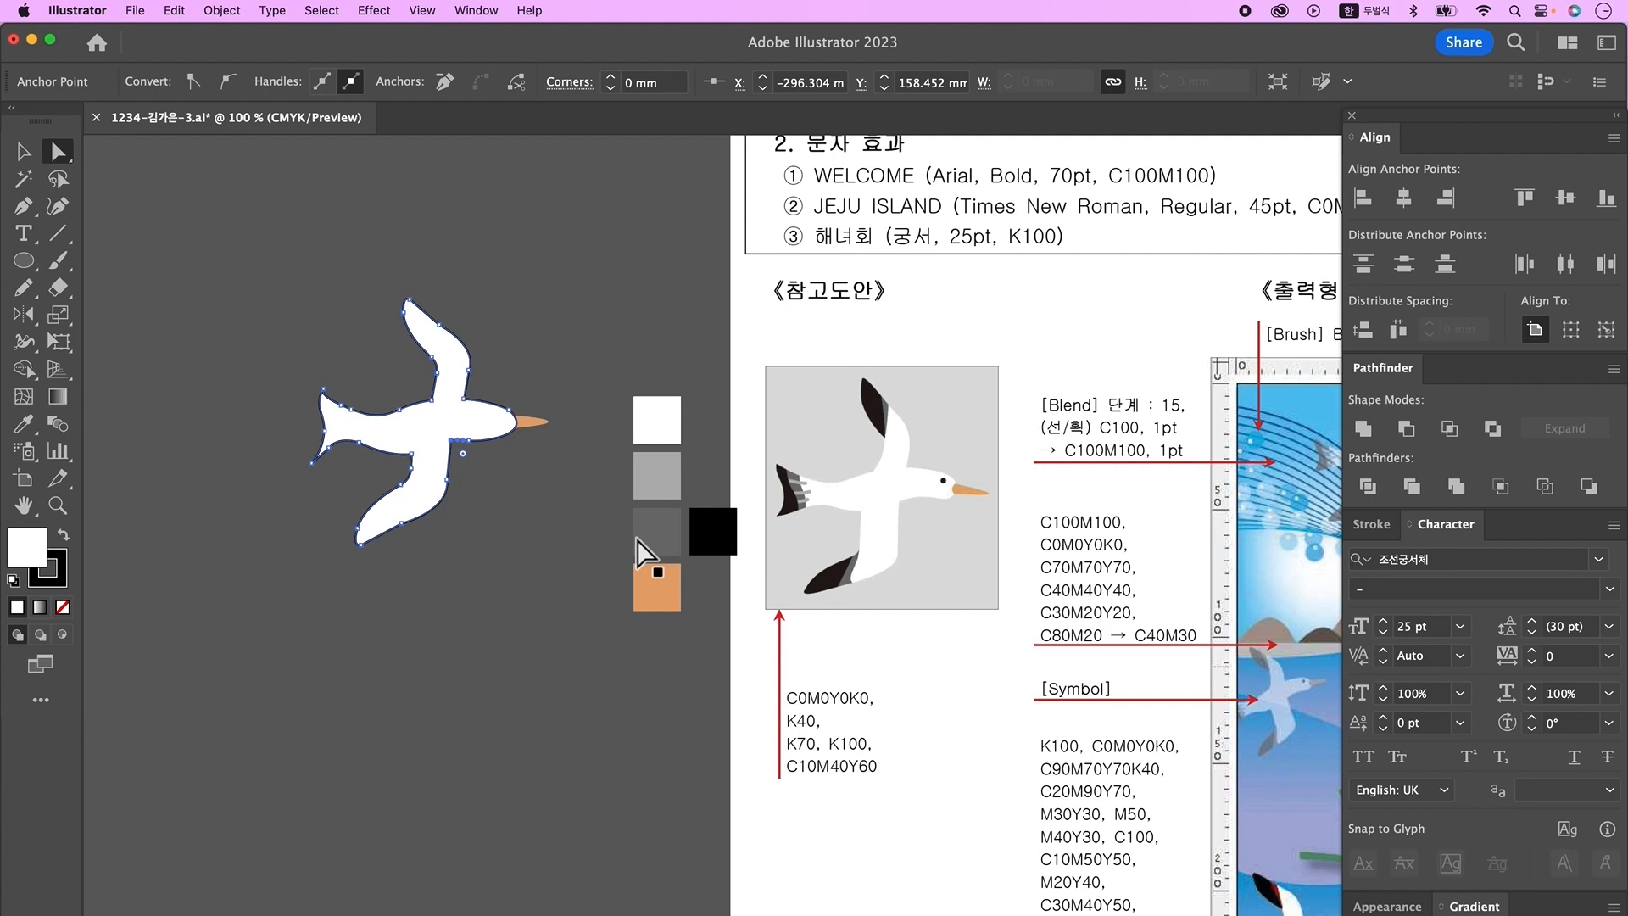
pyautogui.click(514, 591)
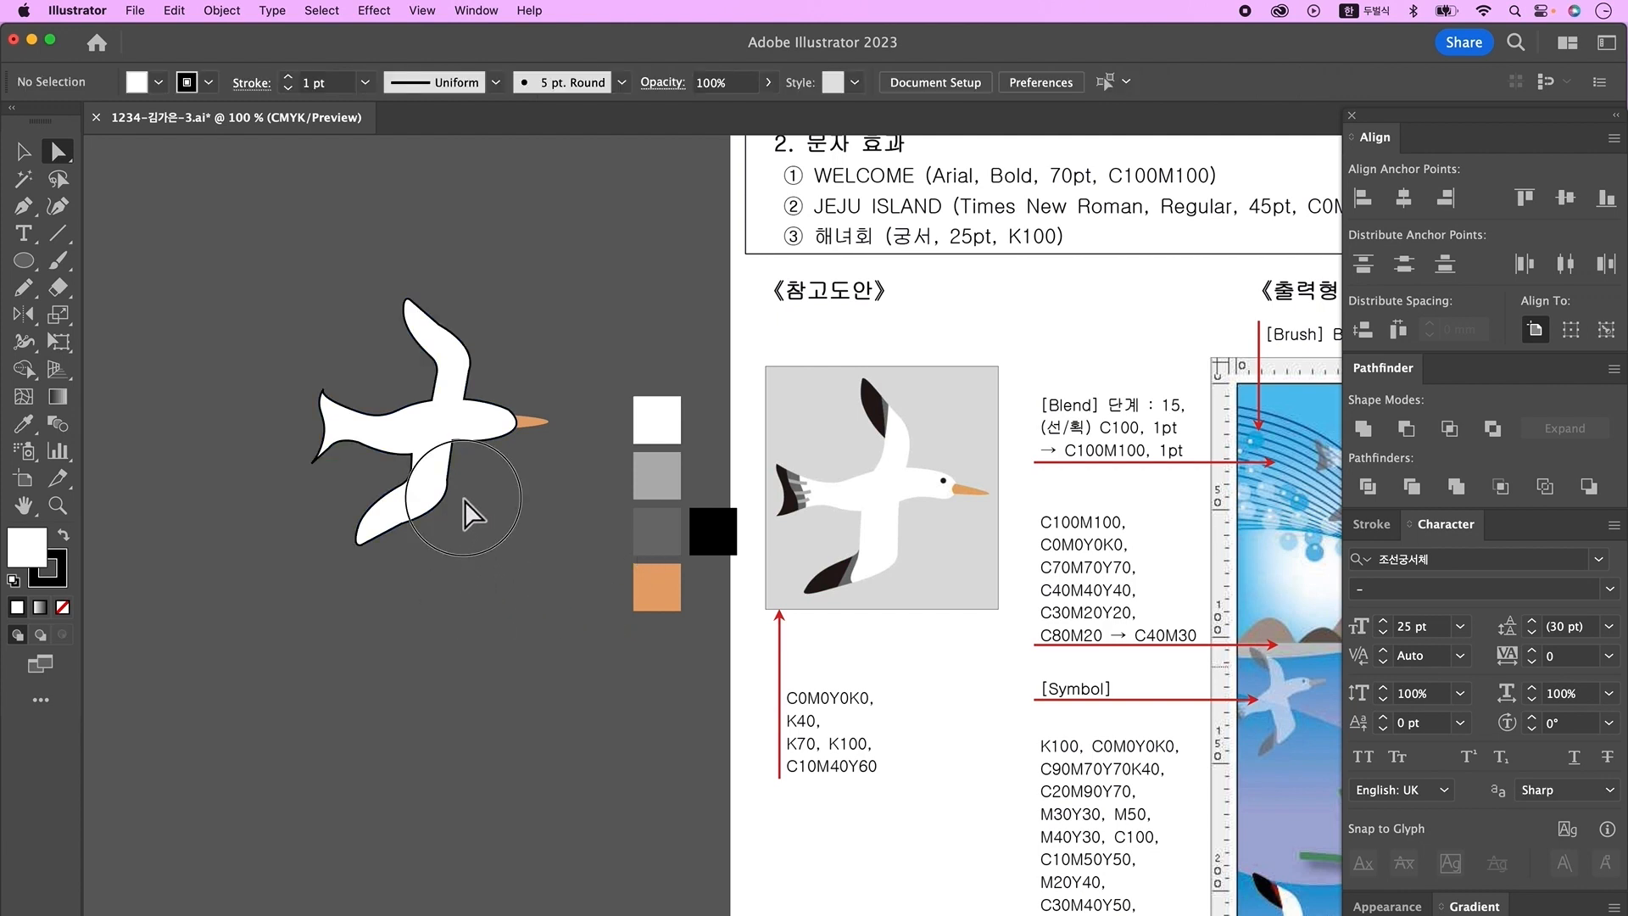
# - Draw two dividing lines with no fill across the upper wing near its tip using the Pen tool
pyautogui.press('n')
pyautogui.click(32, 209)
pyautogui.click(64, 607)
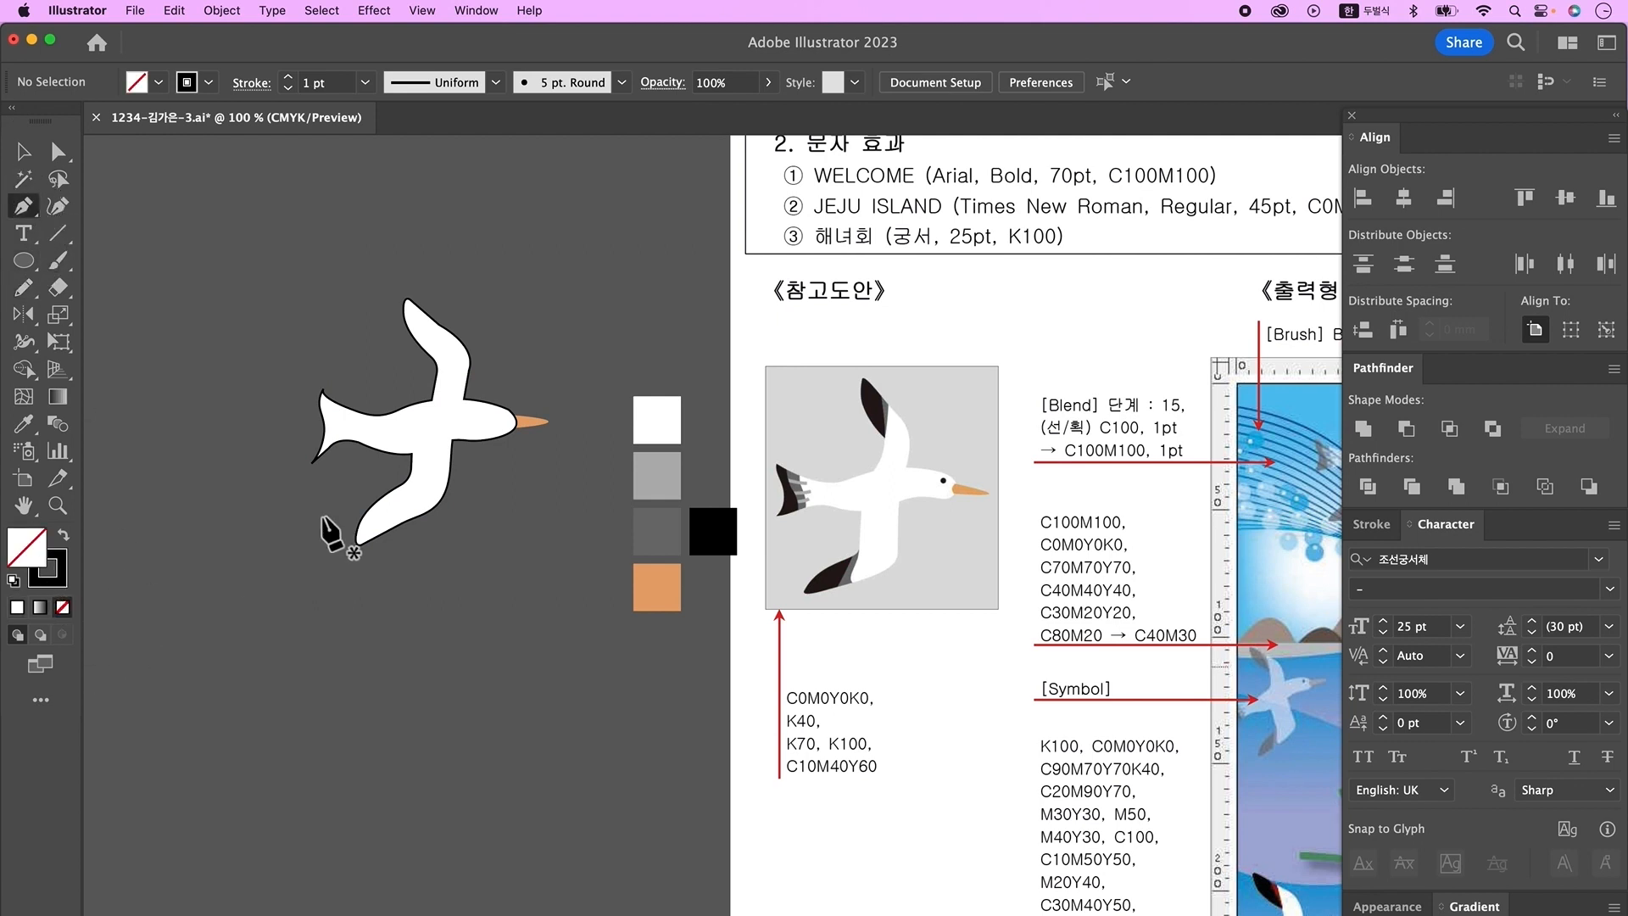
pyautogui.click(433, 302)
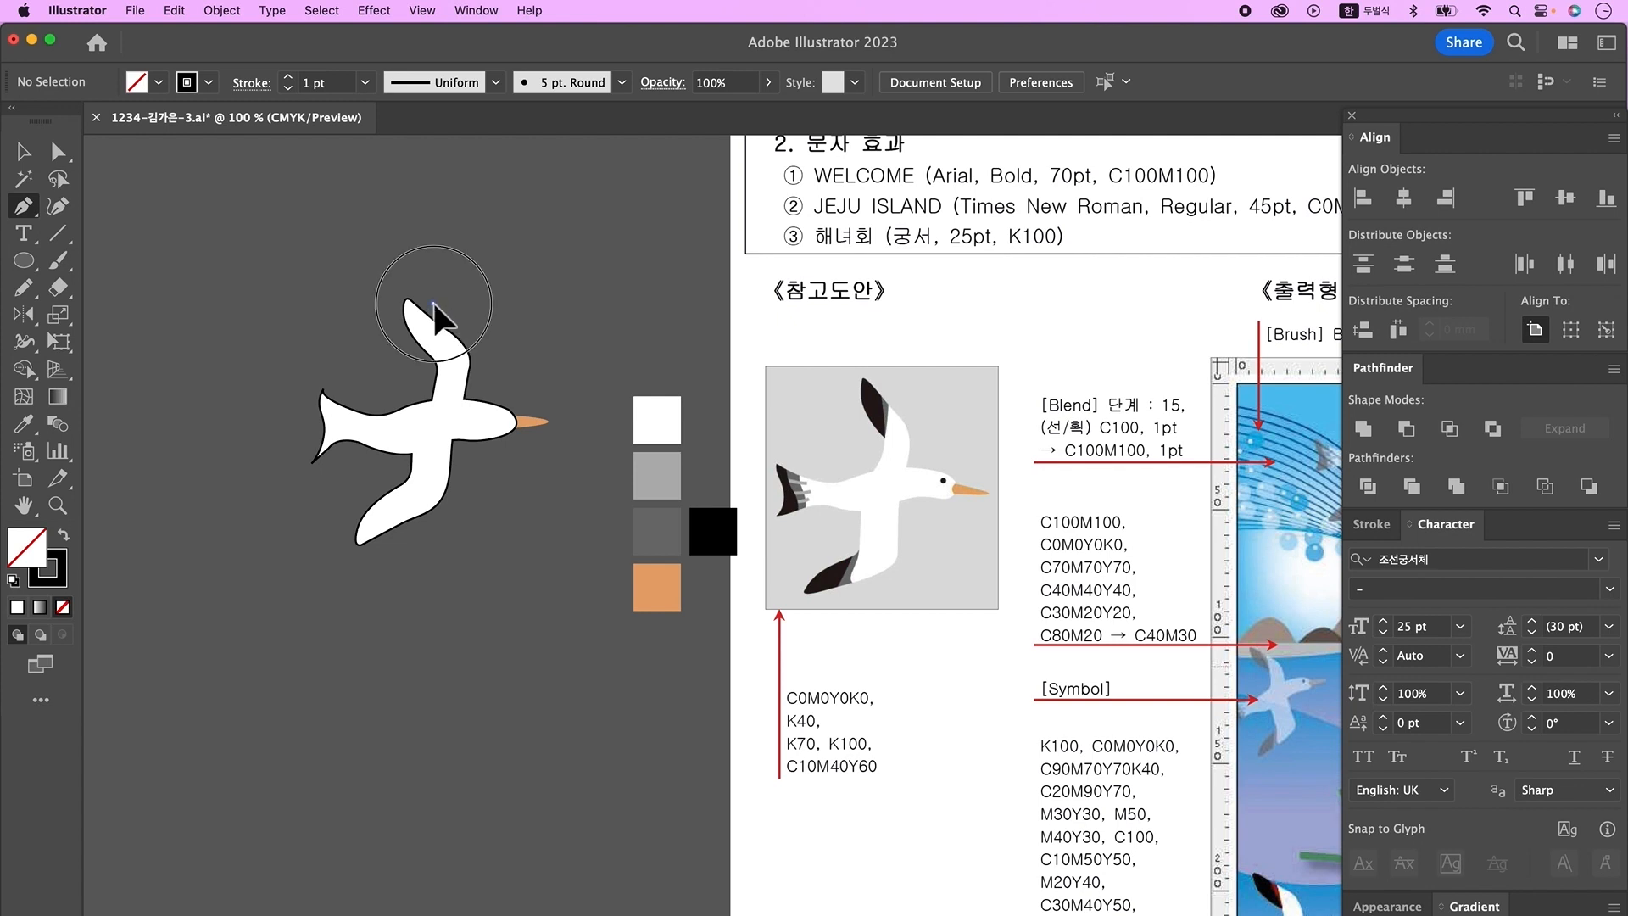
pyautogui.moveTo(425, 372); pyautogui.dragTo(425, 388)
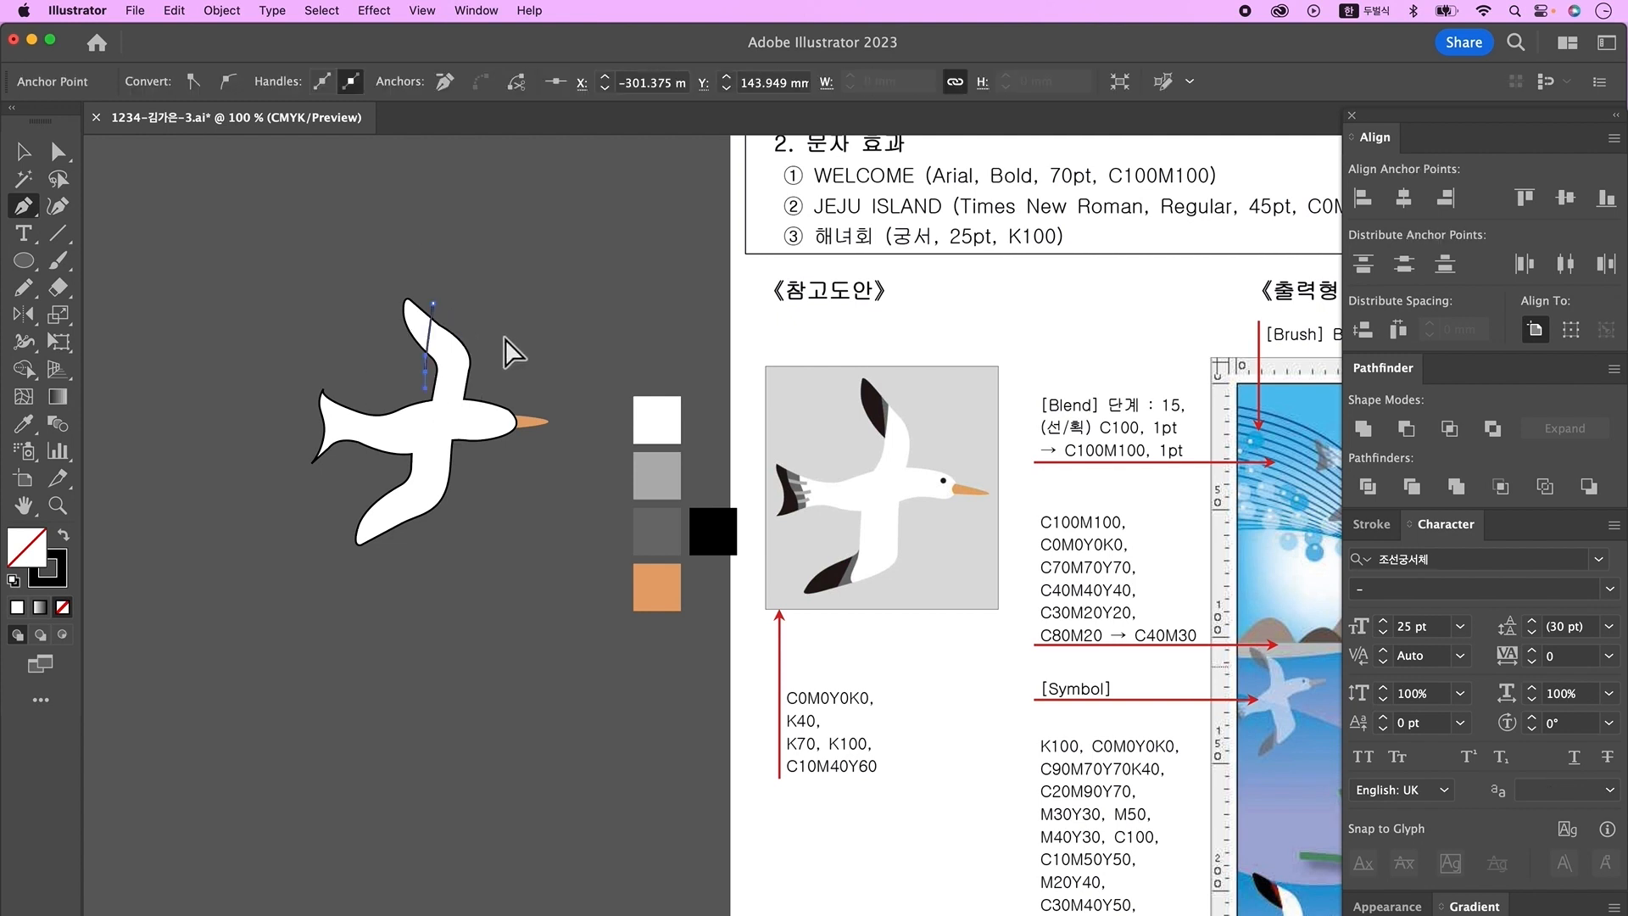
pyautogui.keyDown('super'); pyautogui.click(506, 332); pyautogui.keyUp('super')
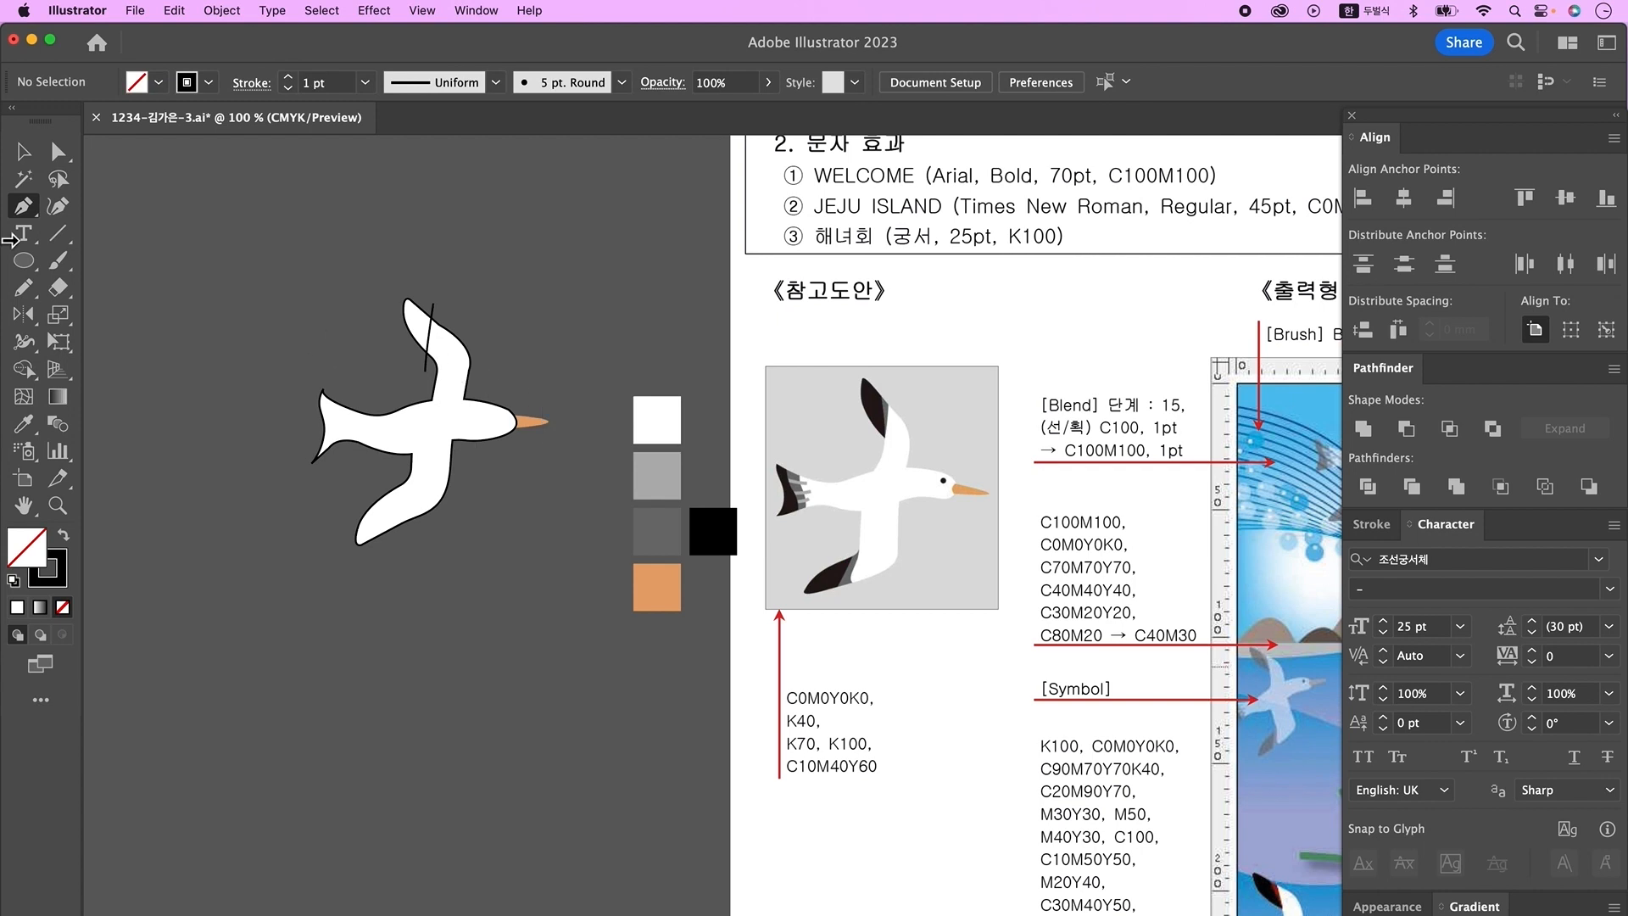
pyautogui.click(58, 150)
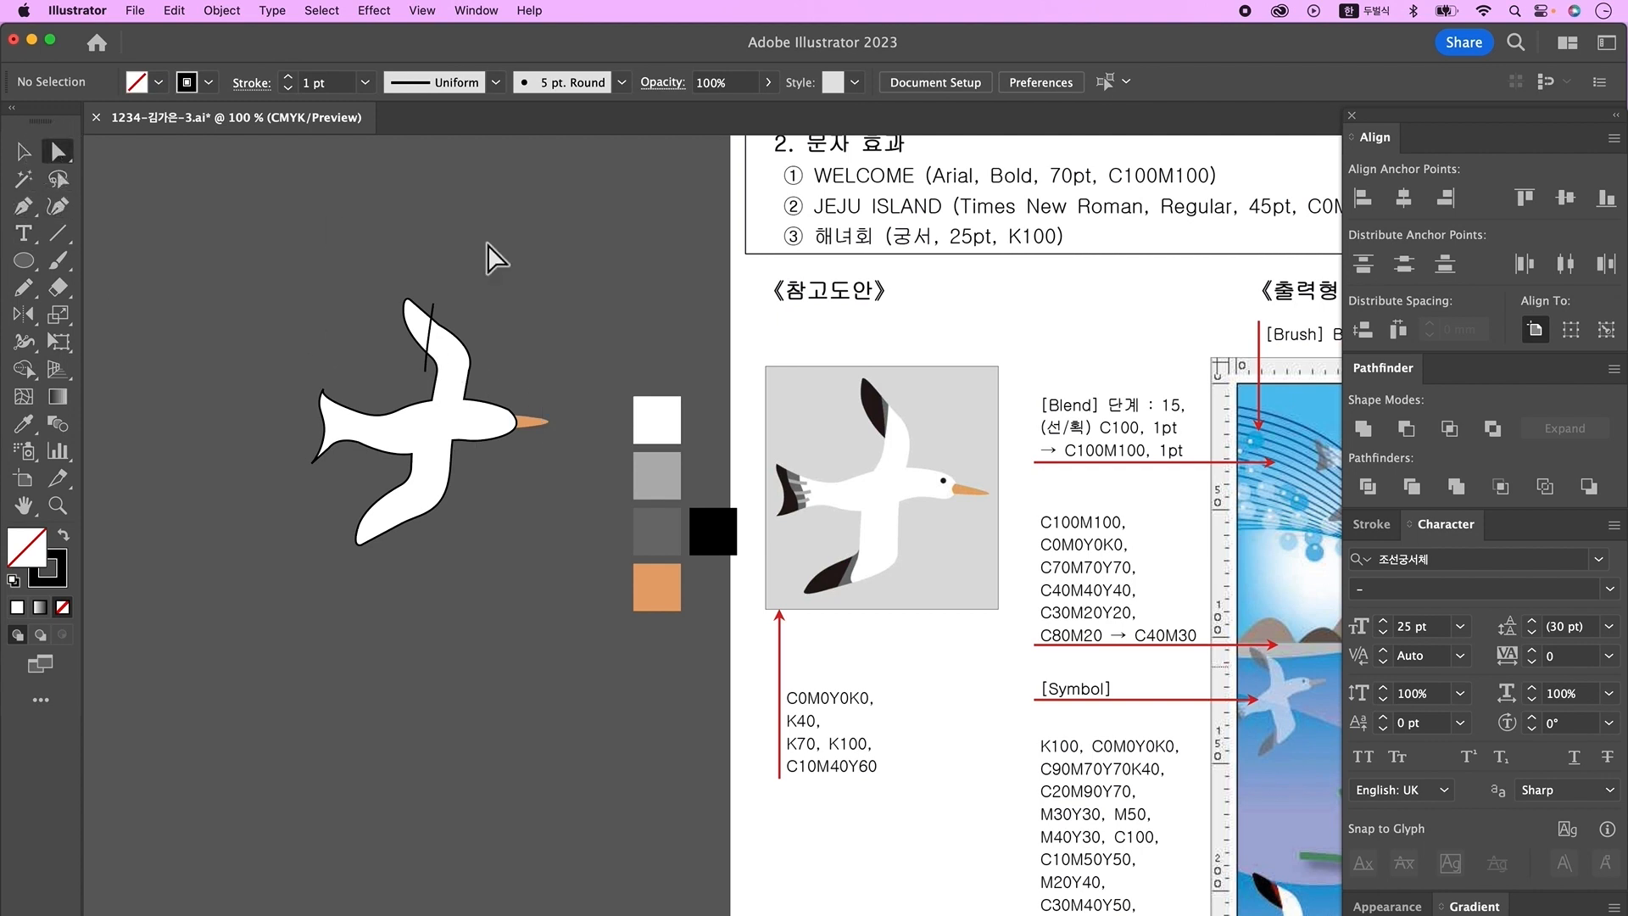
pyautogui.click(426, 372)
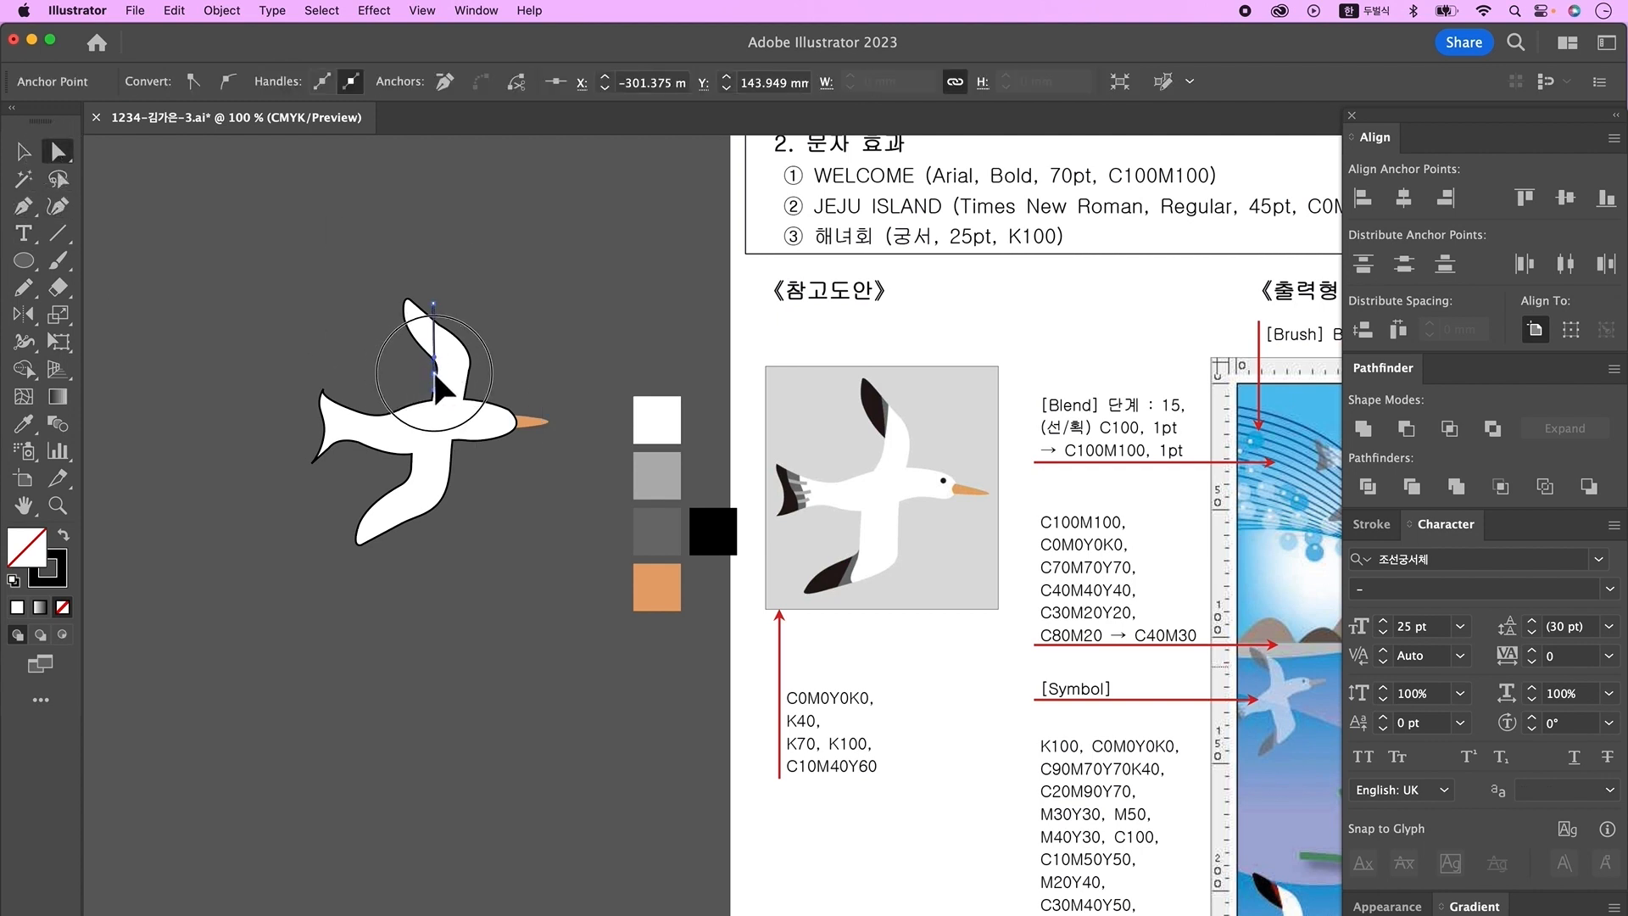
pyautogui.press('p')
pyautogui.click(435, 373)
pyautogui.keyDown('super'); pyautogui.click(447, 551); pyautogui.keyUp('super')
# - Draw two curved dividing lines across the lower wing with the Pen tool
pyautogui.click(395, 482)
pyautogui.click(392, 539)
pyautogui.keyDown('super'); pyautogui.click(443, 547); pyautogui.keyUp('super')
pyautogui.click(402, 467)
pyautogui.moveTo(406, 499); pyautogui.dragTo(396, 520)
pyautogui.click(409, 522)
pyautogui.keyDown('super'); pyautogui.click(434, 555); pyautogui.keyUp('super')
pyautogui.keyDown('super'); pyautogui.click(447, 578); pyautogui.keyUp('super')
pyautogui.click(23, 157)
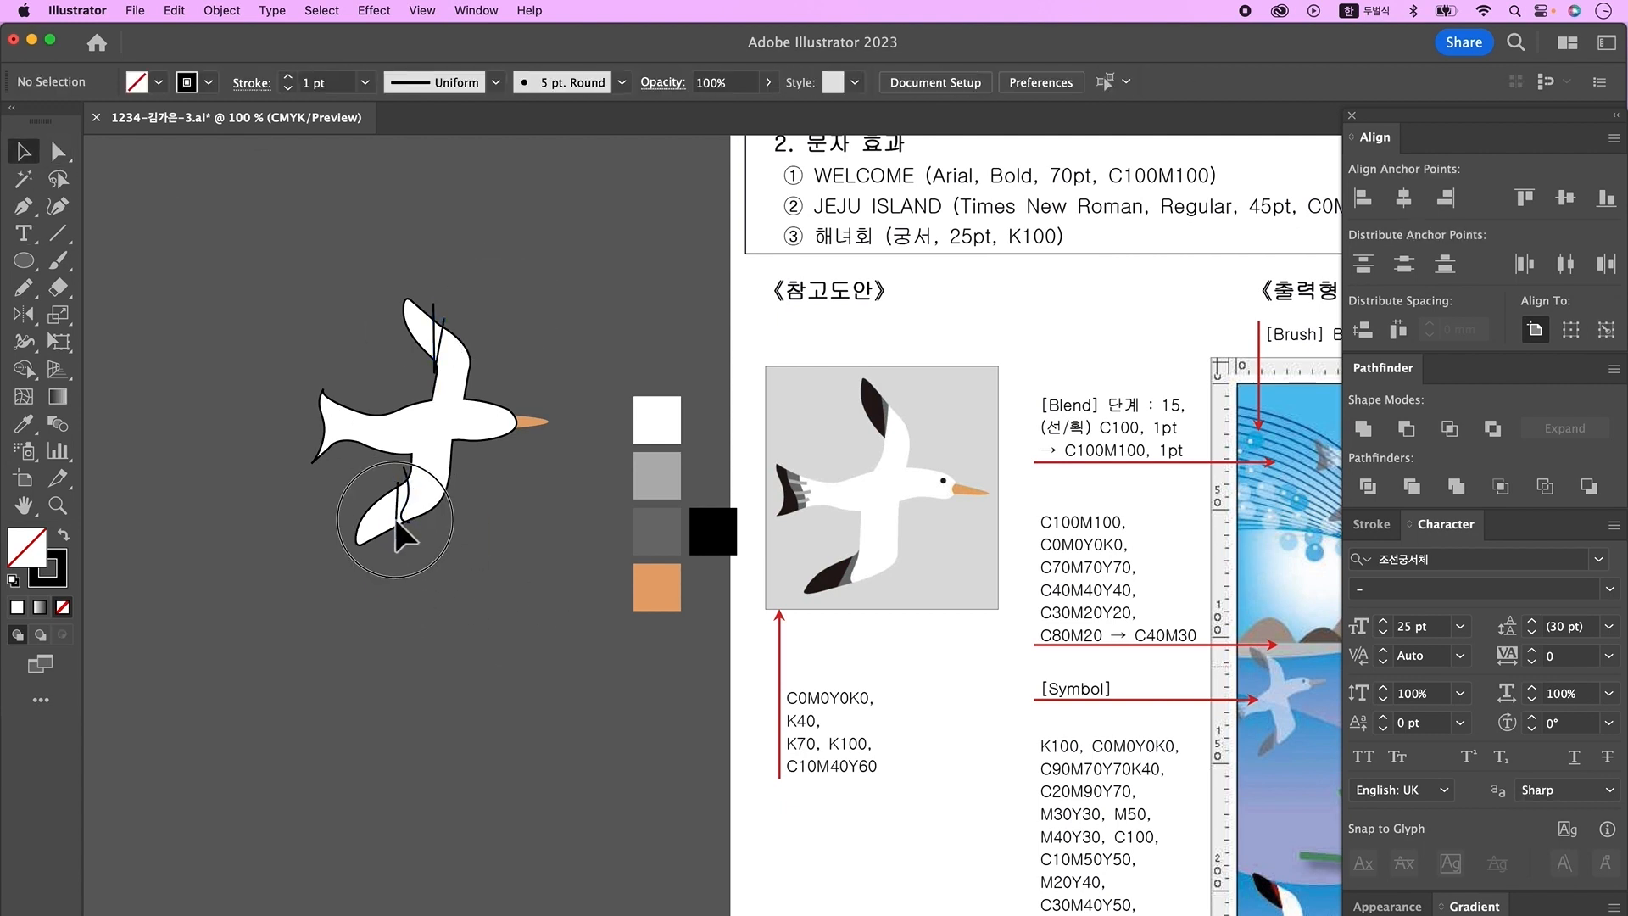
# - Draw two wavy dividing lines across the base of the gull's tail
pyautogui.press('p')
pyautogui.click(341, 396)
pyautogui.moveTo(337, 419); pyautogui.dragTo(347, 484)
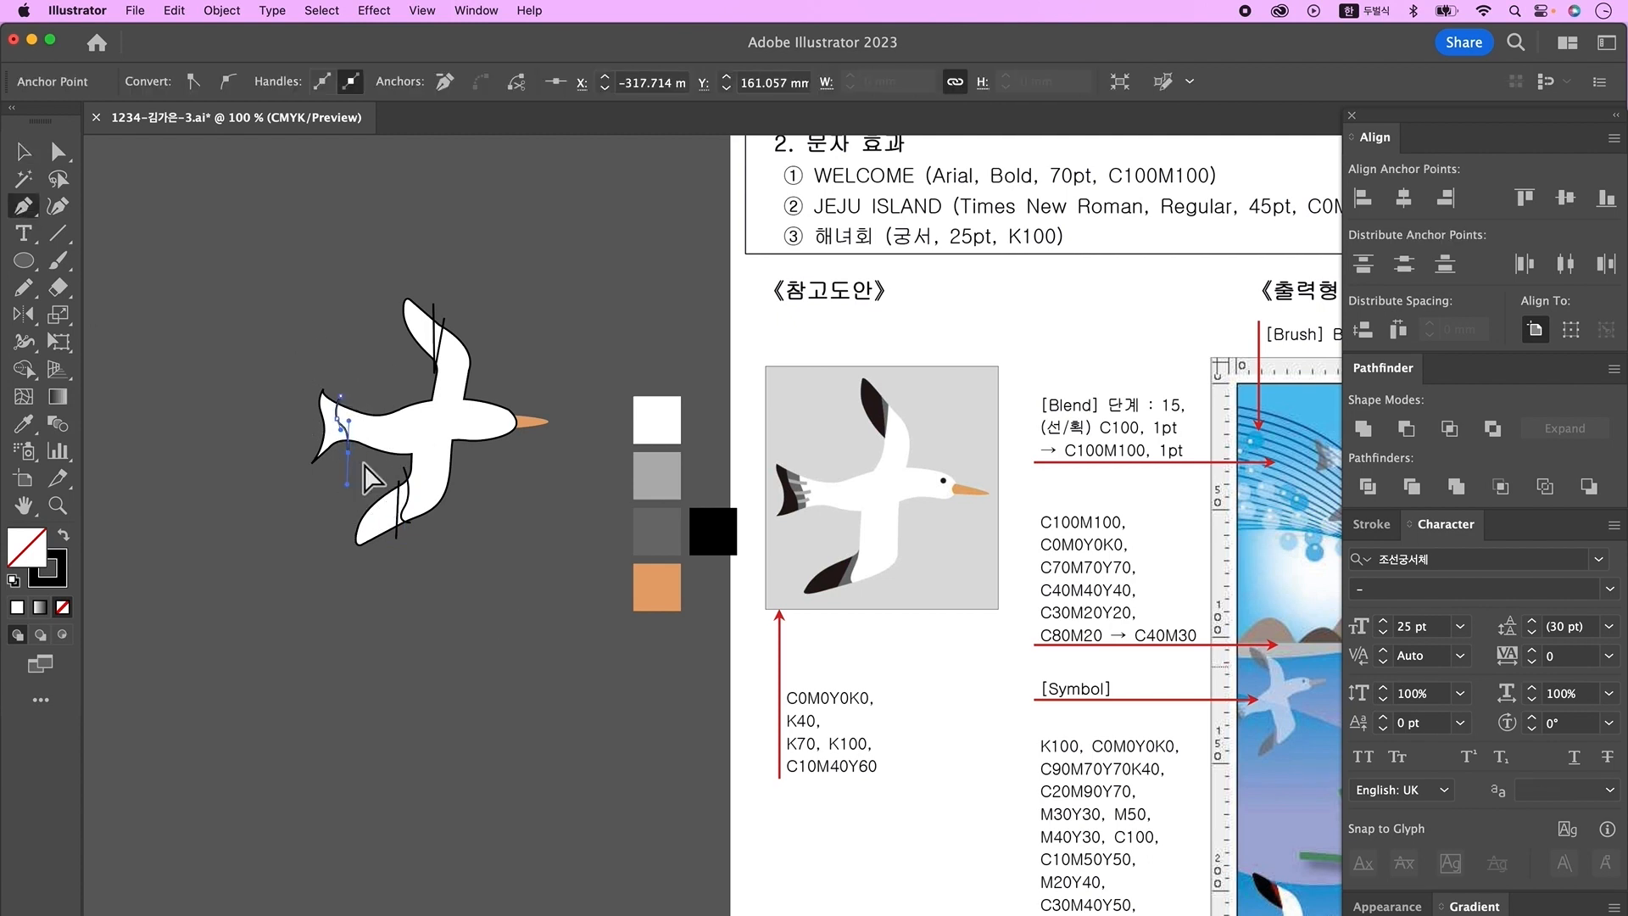
pyautogui.press('v')
pyautogui.click(25, 289)
pyautogui.moveTo(353, 443); pyautogui.dragTo(366, 404)
pyautogui.click(25, 151)
pyautogui.click(260, 278)
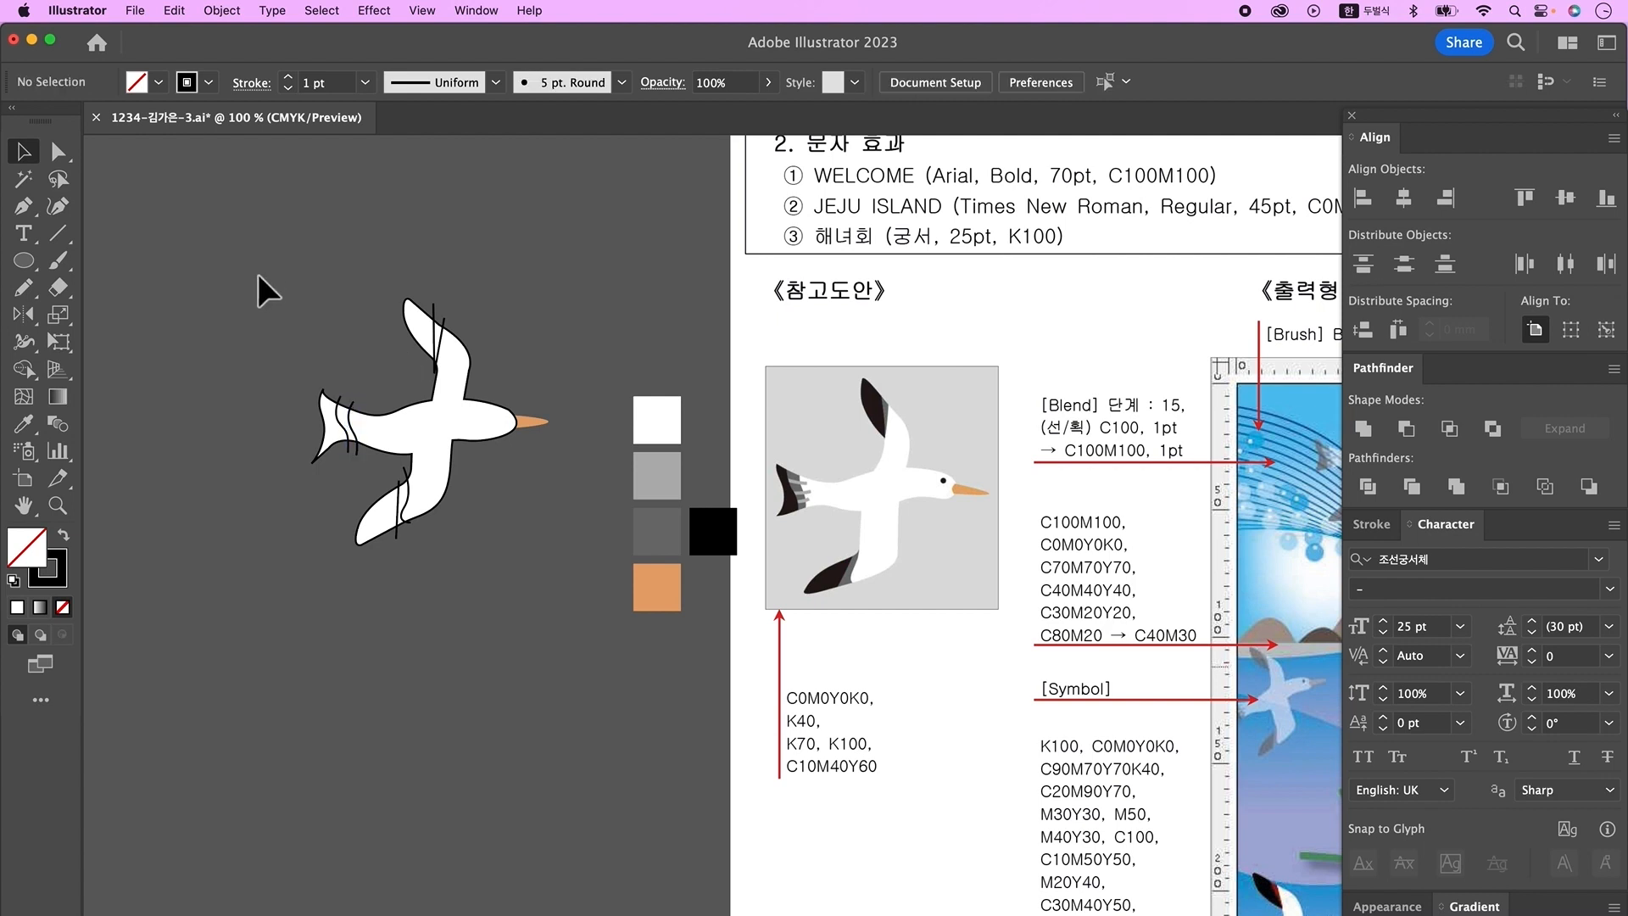
# - Divide the gull's body along the drawn lines with Pathfinder and ungroup the resulting pieces
pyautogui.moveTo(469, 628); pyautogui.dragTo(468, 628)
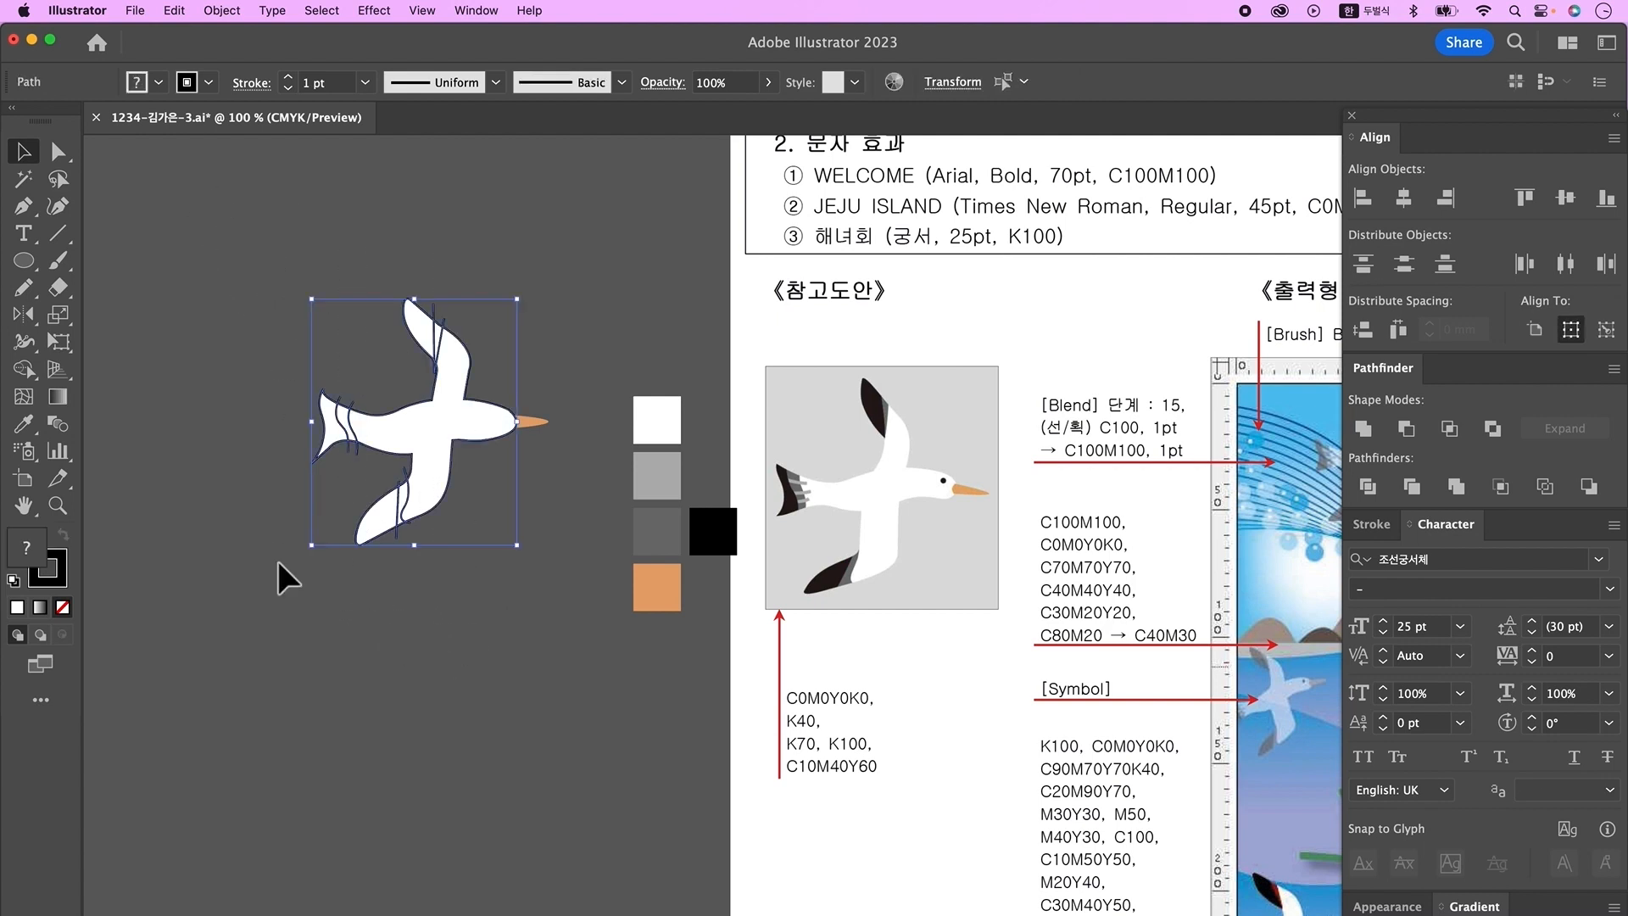
pyautogui.click(1379, 492)
pyautogui.rightClick(420, 478)
pyautogui.click(454, 731)
pyautogui.click(373, 335)
pyautogui.moveTo(392, 332); pyautogui.dragTo(806, 604)
pyautogui.moveTo(556, 465); pyautogui.dragTo(591, 528)
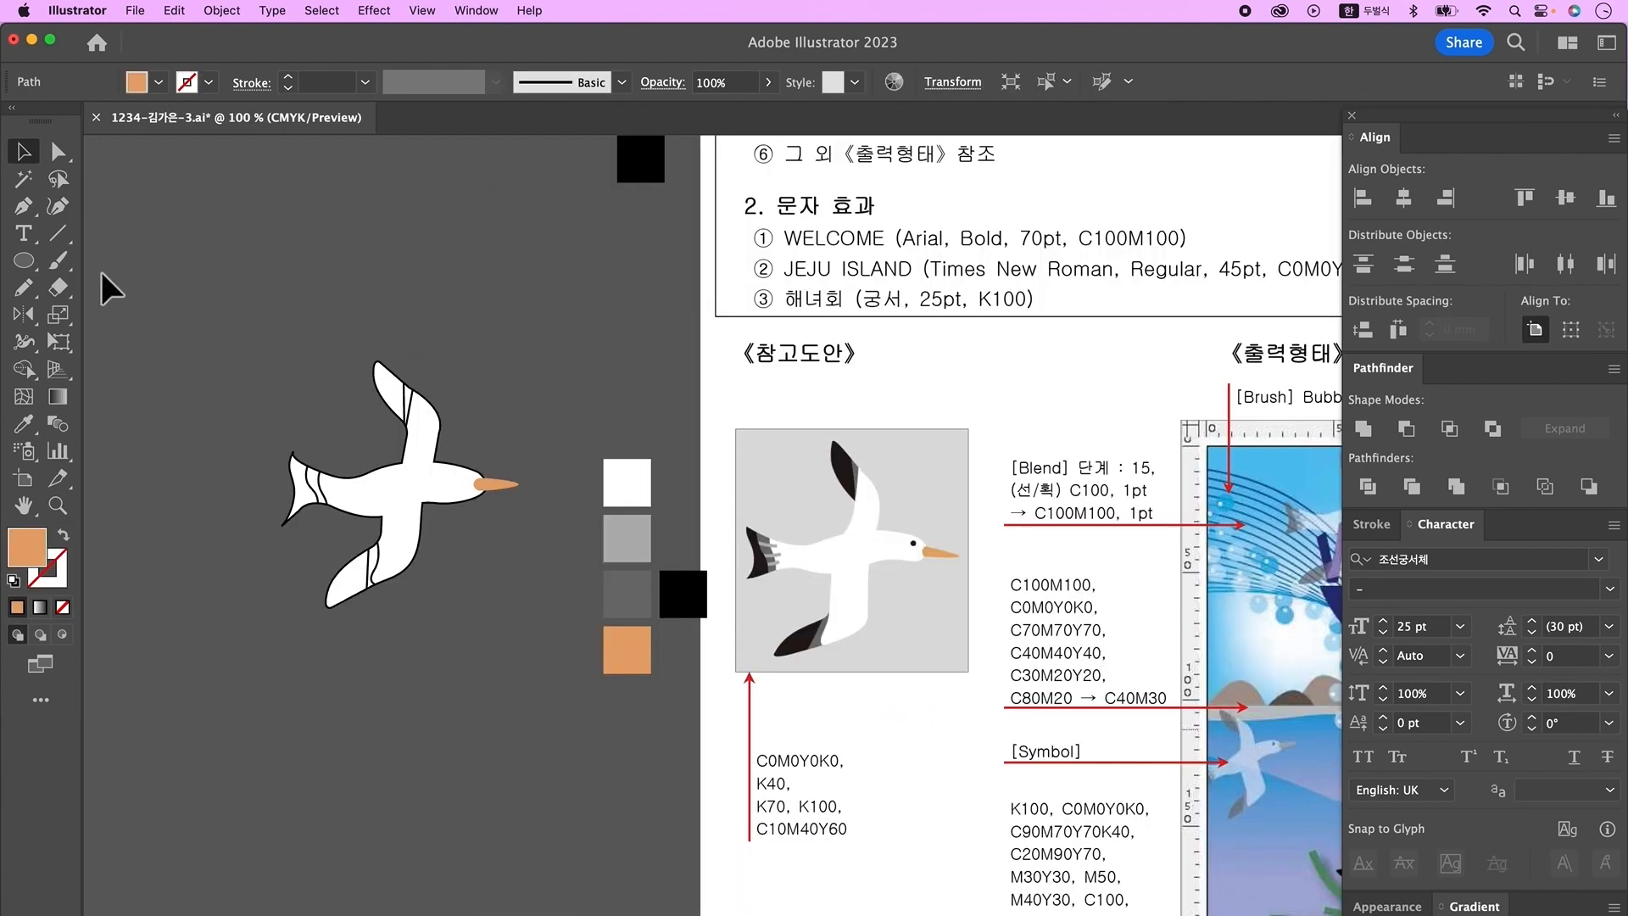
# - Draw a circle about 1.3 mm wide on the head as the eye and fill it with the black swatch's color
pyautogui.click(102, 283)
pyautogui.click(25, 261)
pyautogui.moveTo(469, 486); pyautogui.dragTo(465, 482)
pyautogui.press('v')
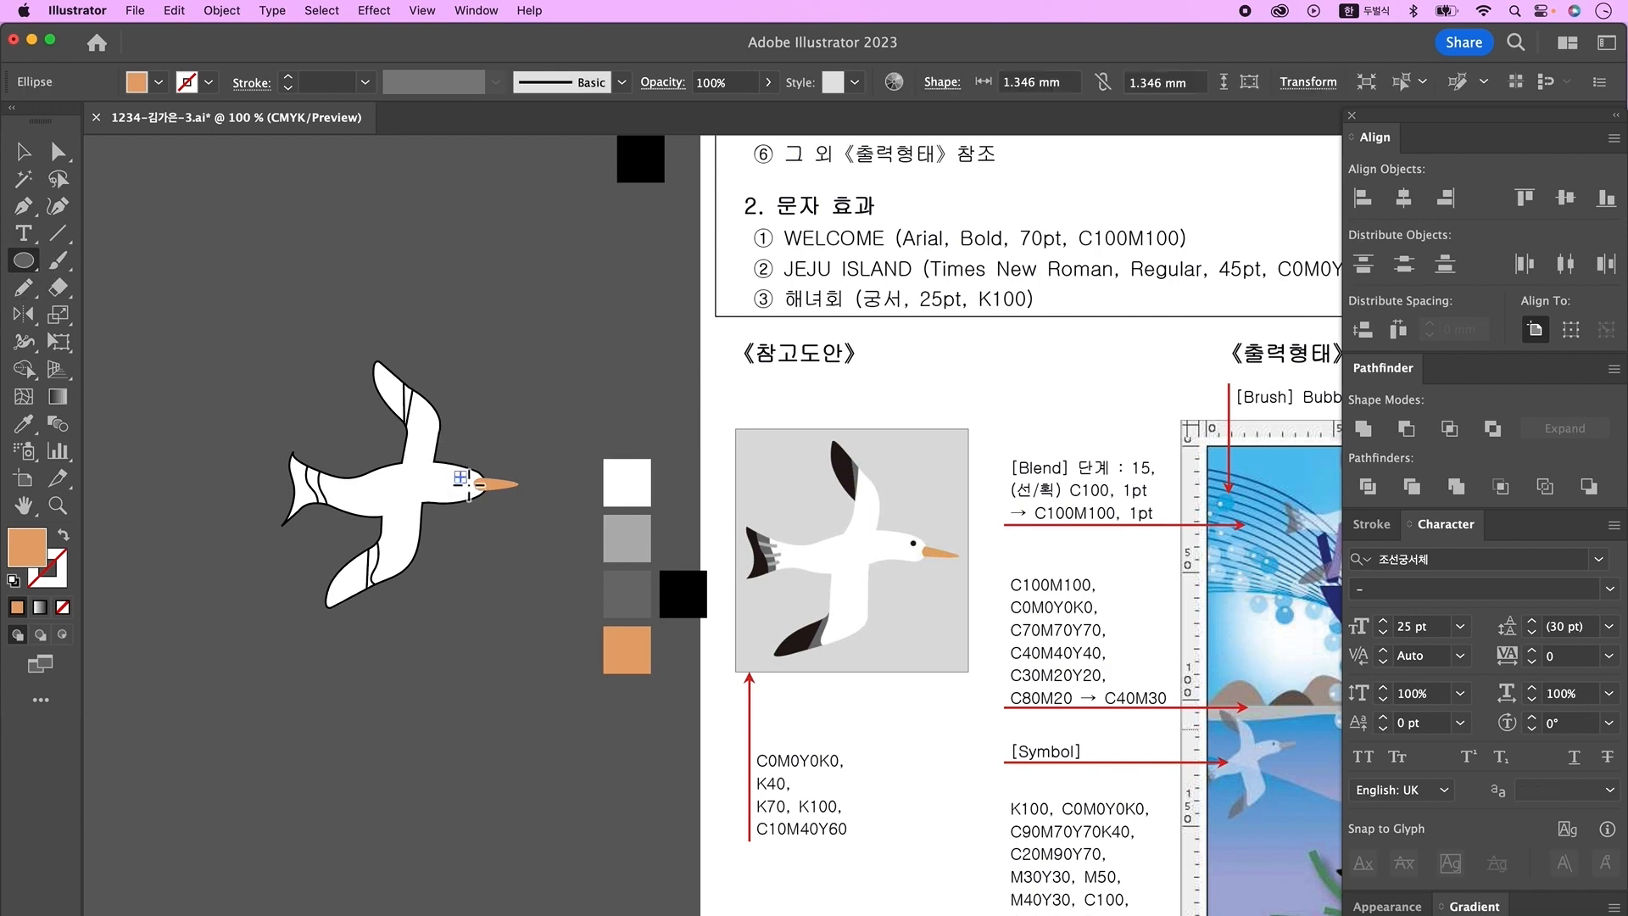
pyautogui.press('i')
pyautogui.click(684, 594)
pyautogui.press('v')
pyautogui.click(381, 288)
# - Fill both wing tips and the tail end with the black swatch's color and no stroke
pyautogui.moveTo(279, 705); pyautogui.dragTo(436, 644)
pyautogui.moveTo(671, 627); pyautogui.dragTo(579, 653)
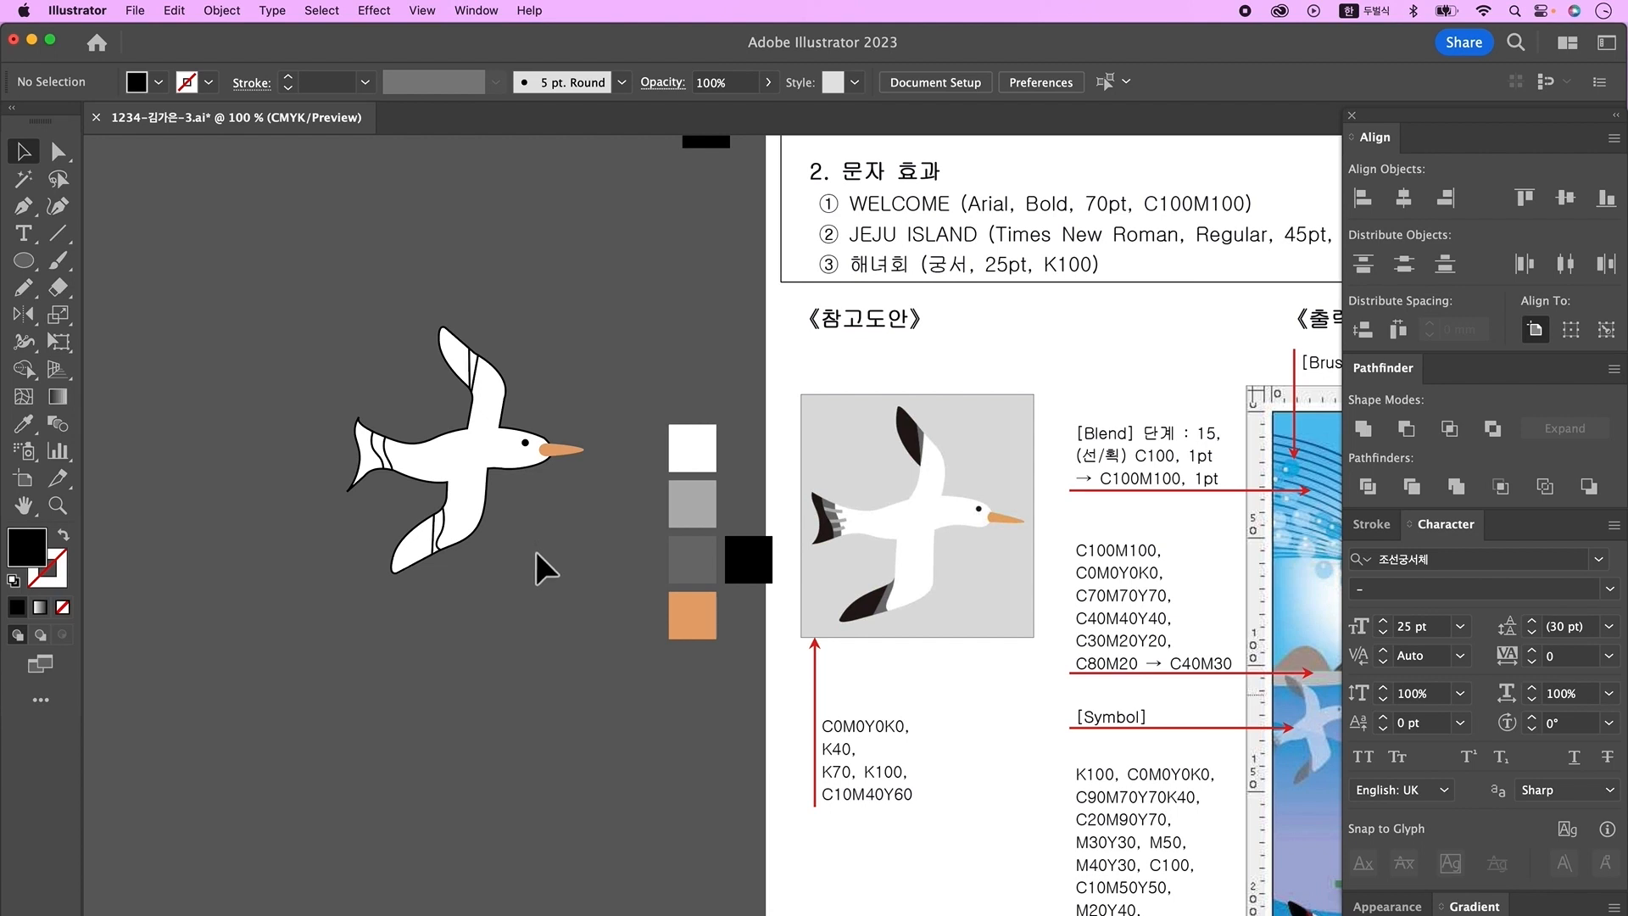
pyautogui.click(450, 360)
pyautogui.keyDown('shift'); pyautogui.click(415, 543); pyautogui.keyUp('shift')
pyautogui.keyDown('shift'); pyautogui.click(367, 459); pyautogui.keyUp('shift')
pyautogui.press('i')
pyautogui.click(746, 556)
pyautogui.press('v')
pyautogui.click(614, 534)
# - Fill the narrow bands on the wings and tail with the dark gray swatch's color and the main body with white
pyautogui.click(382, 451)
pyautogui.keyDown('shift'); pyautogui.click(438, 533); pyautogui.keyUp('shift')
pyautogui.keyDown('shift'); pyautogui.click(472, 374); pyautogui.keyUp('shift')
pyautogui.press('i')
pyautogui.click(684, 575)
pyautogui.keyDown('super'); pyautogui.click(475, 456); pyautogui.keyUp('super')
pyautogui.click(686, 454)
pyautogui.keyDown('super'); pyautogui.click(591, 589); pyautogui.keyUp('super')
# - Draw short light gray stroke lines with no fill across the gull's tail band using the Pen tool
pyautogui.click(23, 206)
pyautogui.keyDown('super'); pyautogui.click(713, 507); pyautogui.keyUp('super')
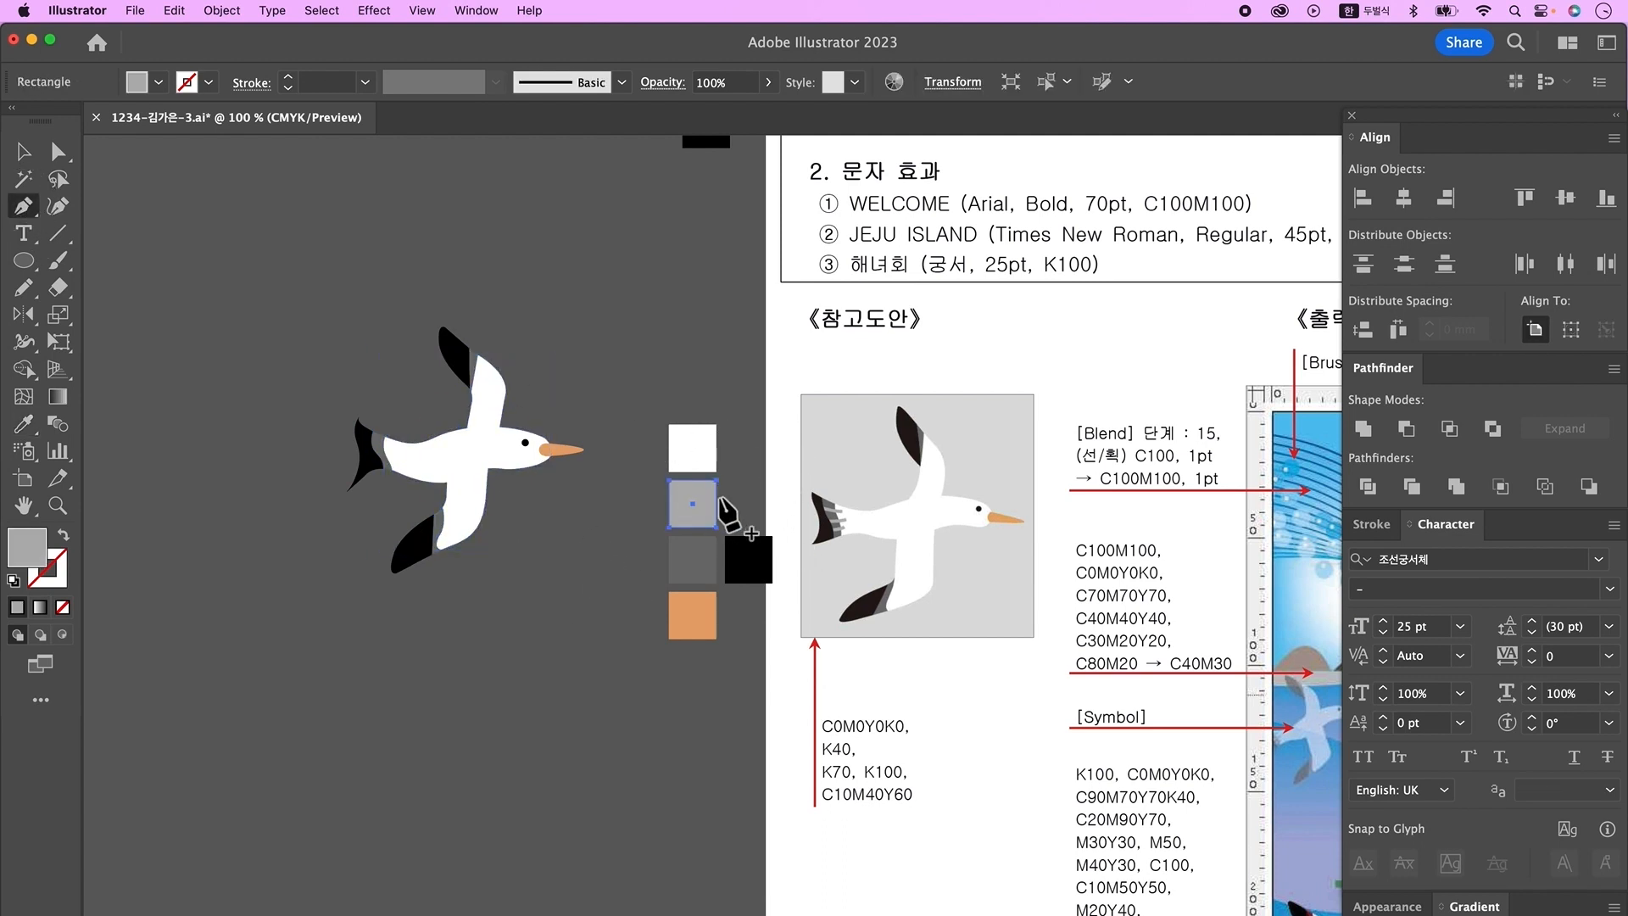
pyautogui.keyDown('super'); pyautogui.click(144, 547); pyautogui.keyUp('super')
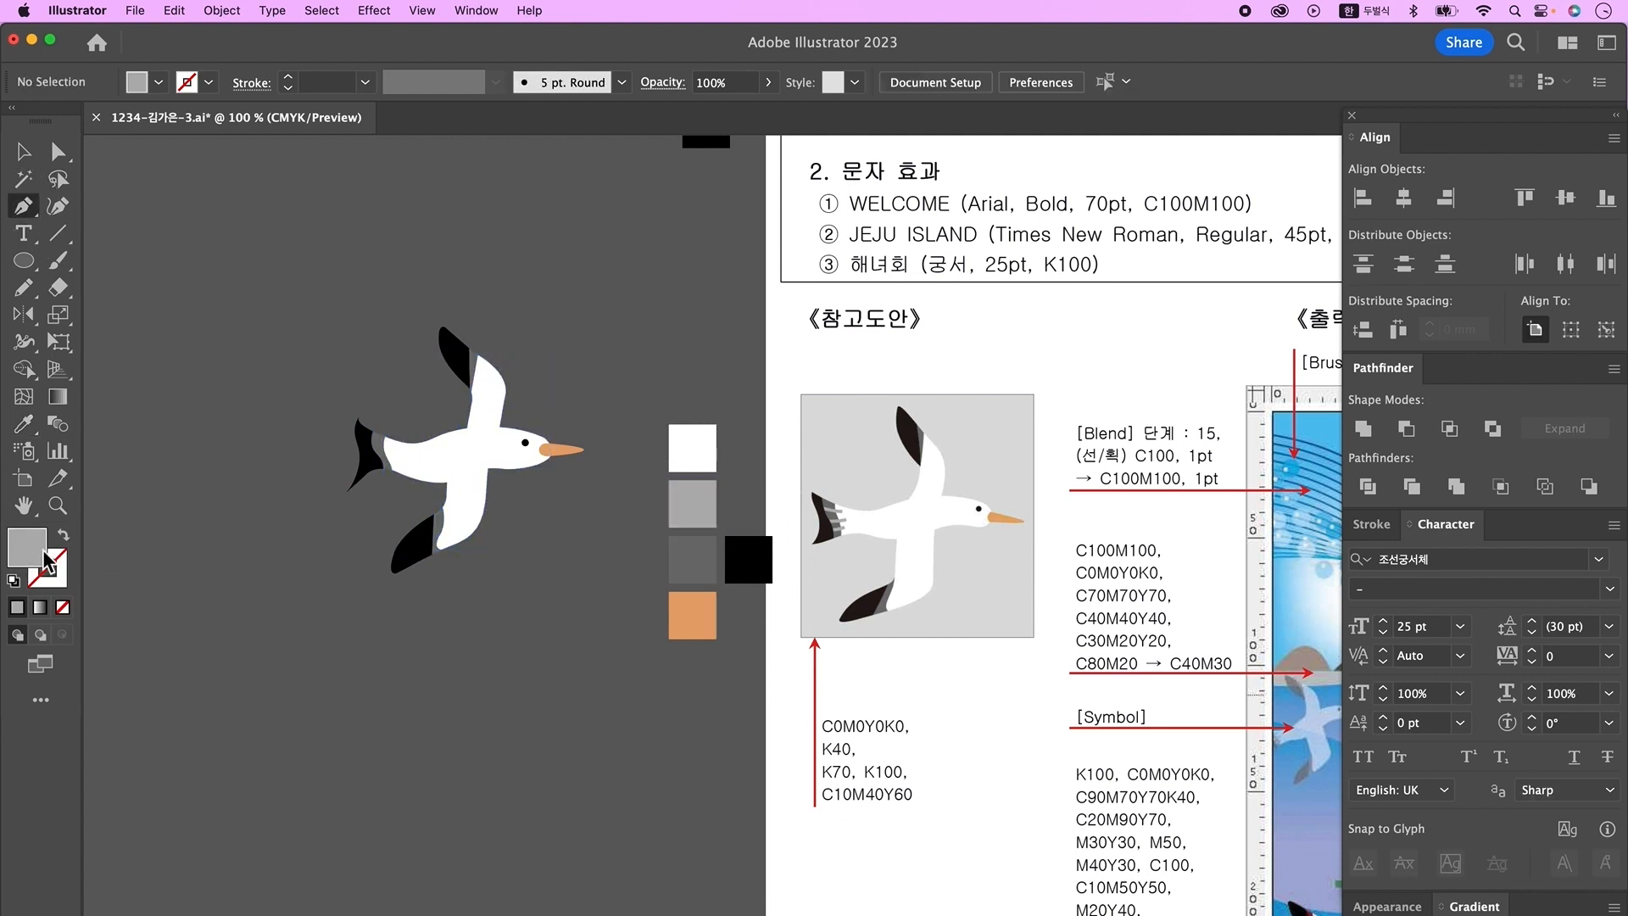
pyautogui.click(64, 535)
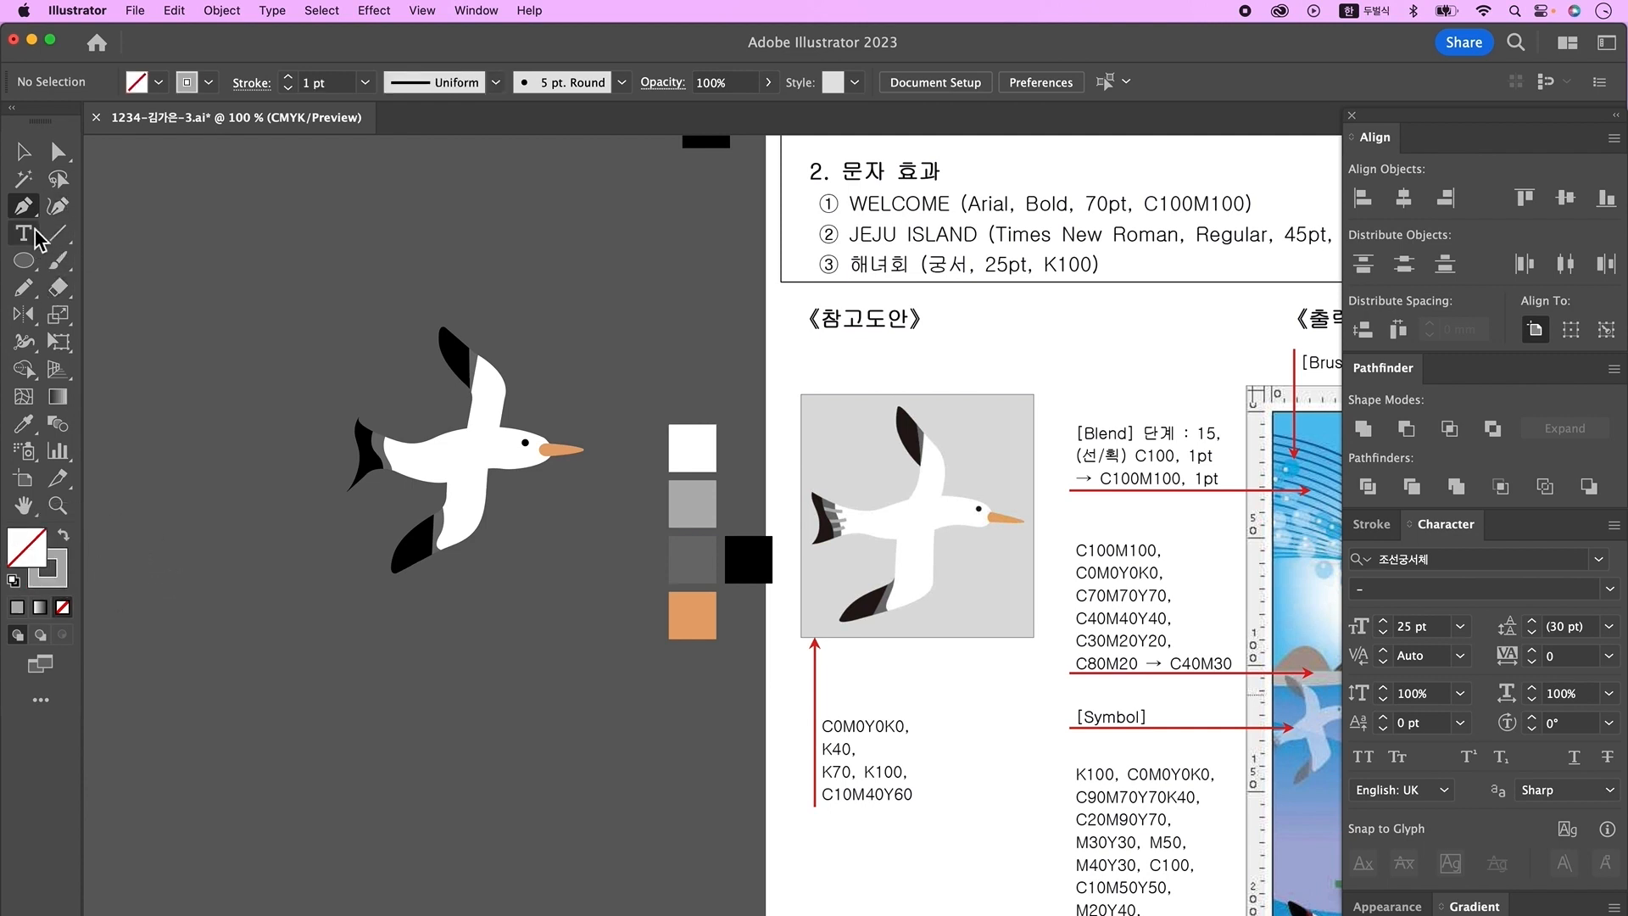
pyautogui.keyDown('super'); pyautogui.click(452, 448); pyautogui.keyUp('super')
pyautogui.moveTo(772, 553); pyautogui.dragTo(373, 477)
pyautogui.click(314, 463)
pyautogui.keyDown('super'); pyautogui.click(372, 459); pyautogui.keyUp('super')
pyautogui.click(315, 482)
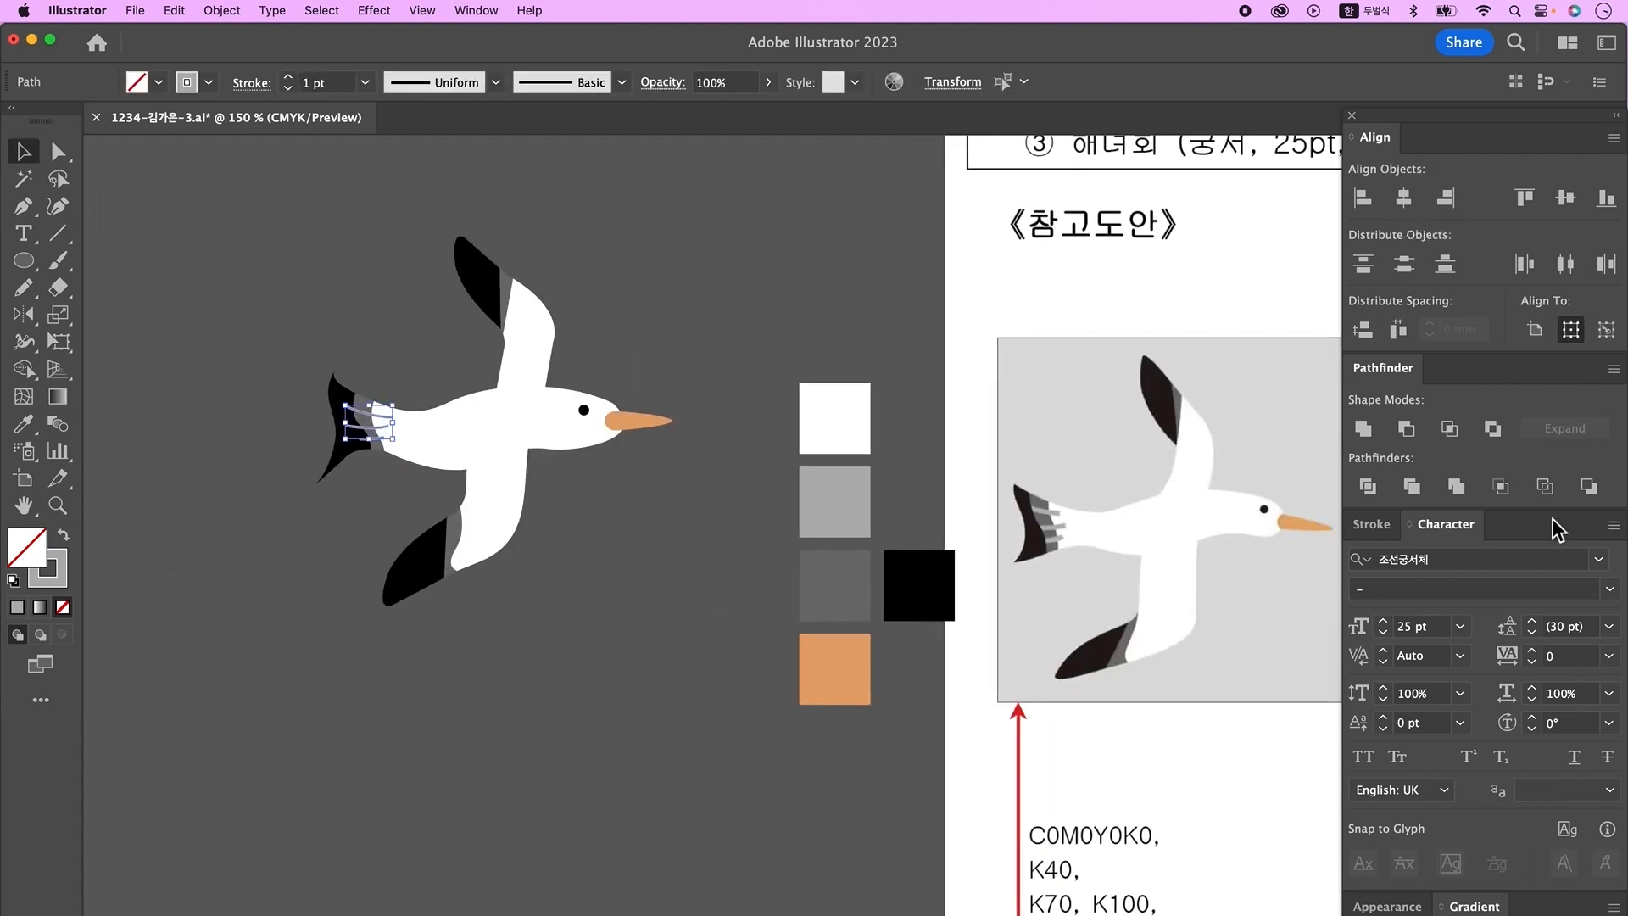
# - Set the gray tail lines' stroke weight to 2 pt and expand them into filled shapes
pyautogui.click(1374, 524)
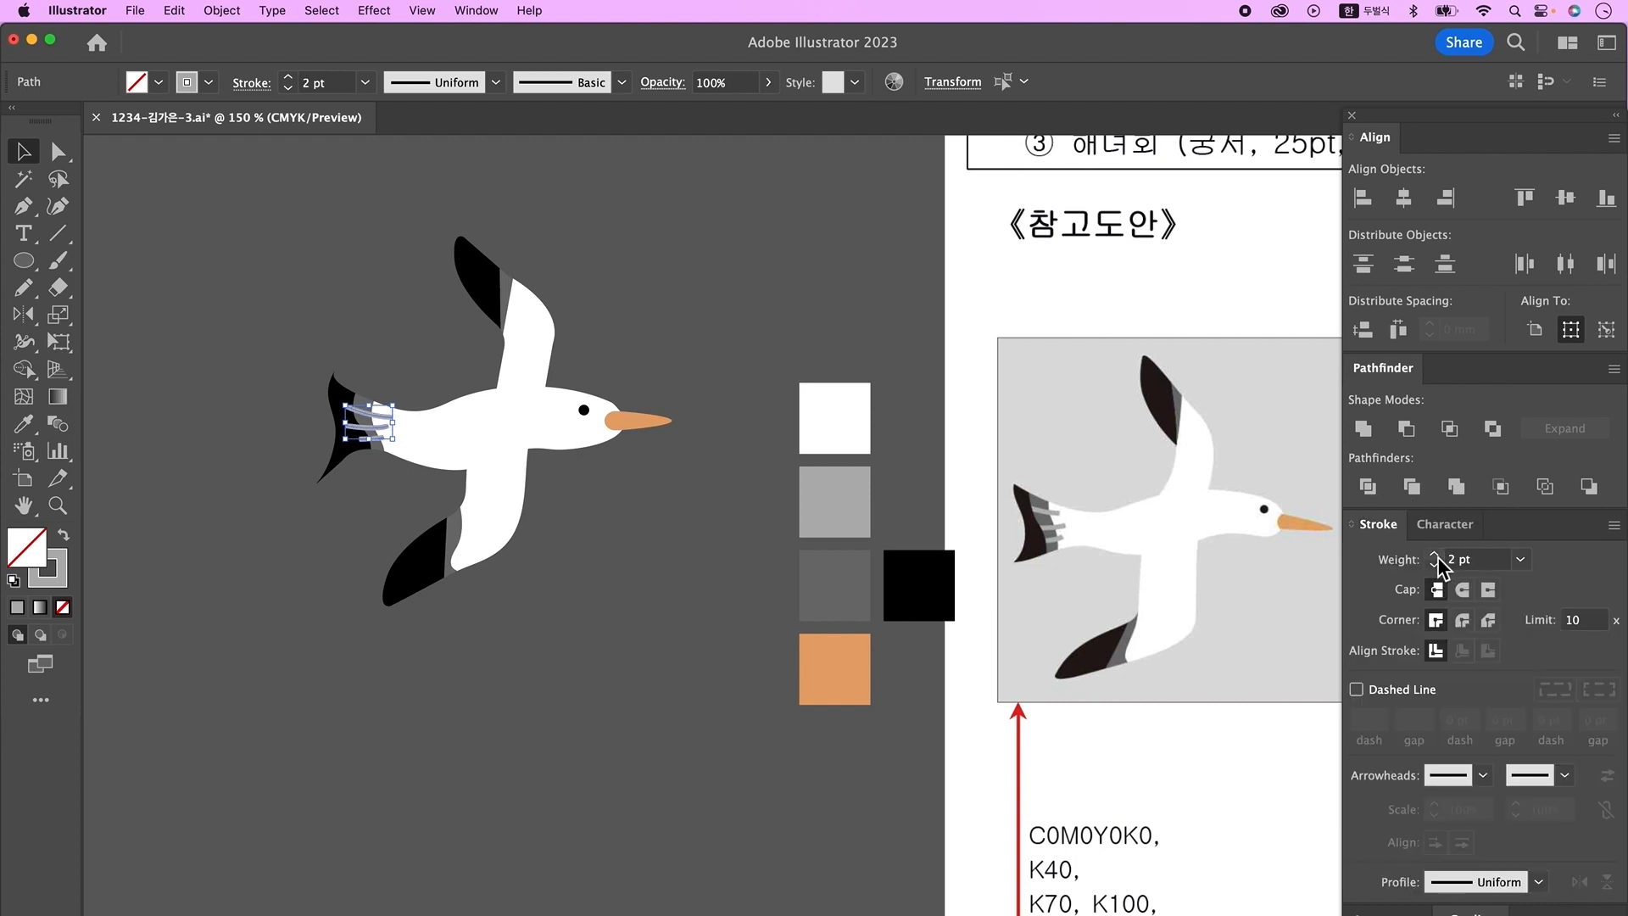
pyautogui.click(221, 11)
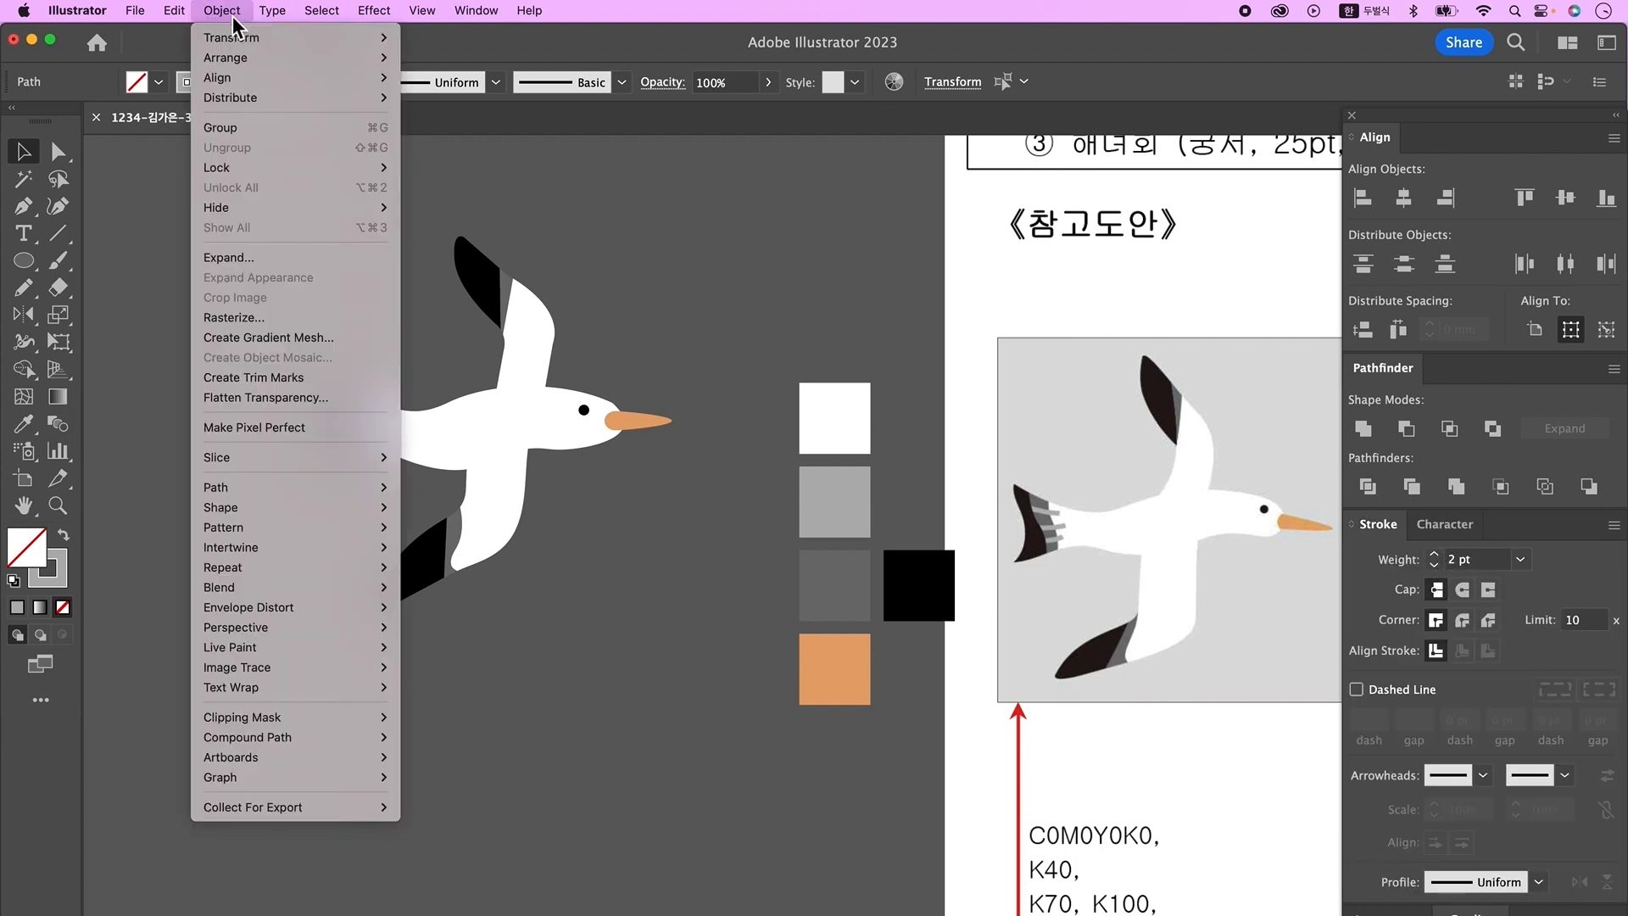
pyautogui.click(229, 257)
pyautogui.click(1005, 737)
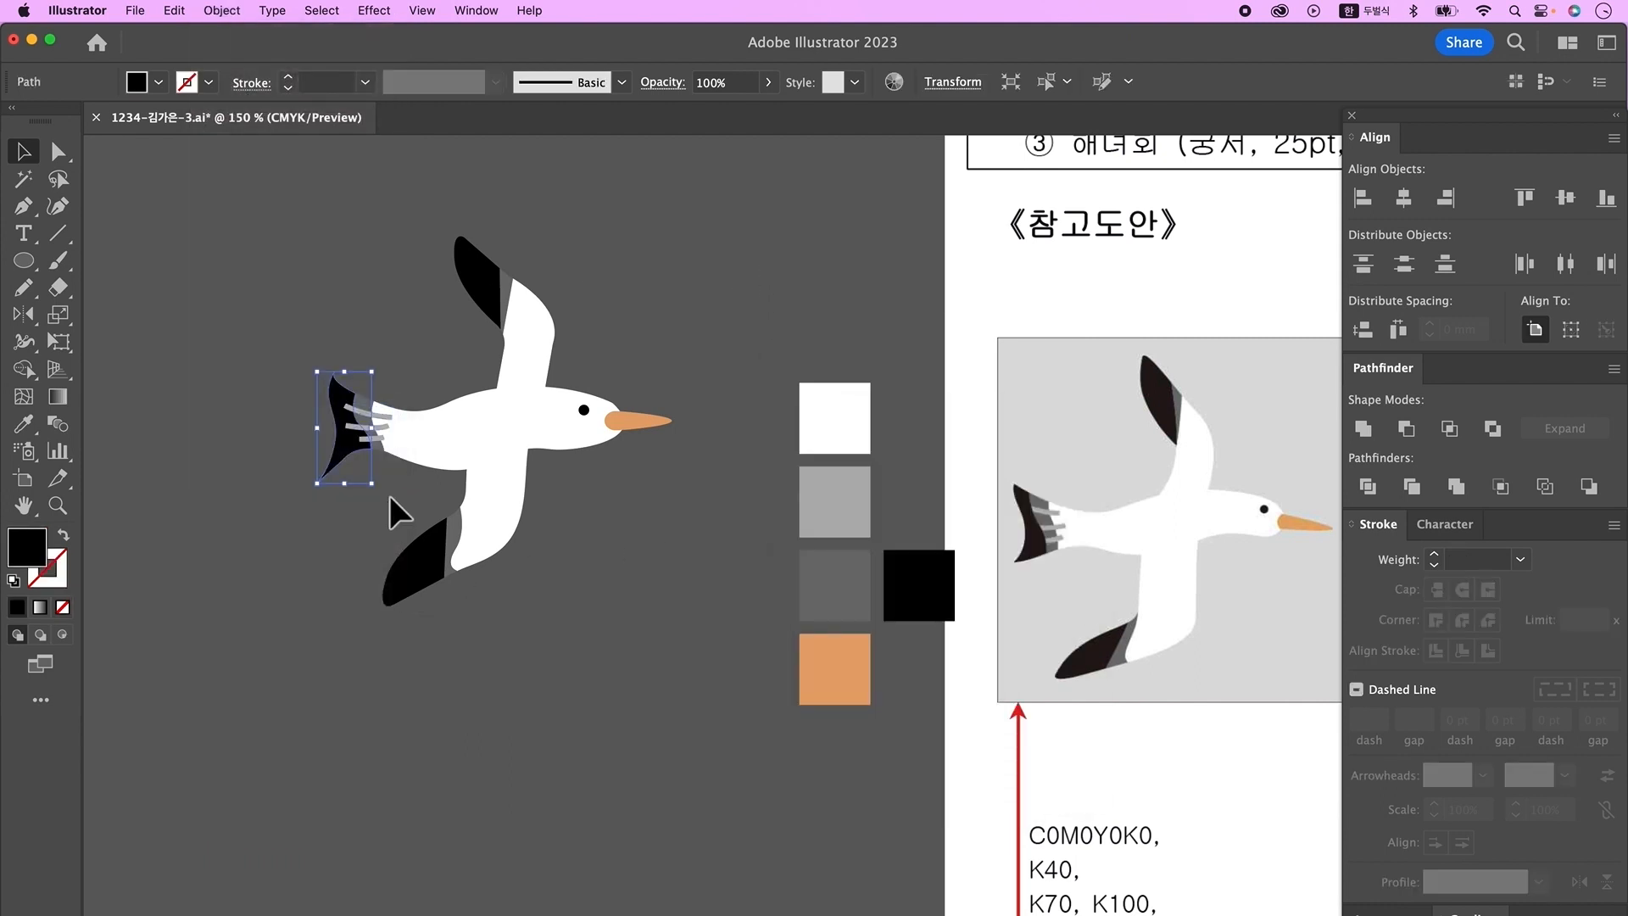
# - Bring the black tail end in front of the gray stripes
pyautogui.press('super+shift+bracketright')
pyautogui.click(616, 706)
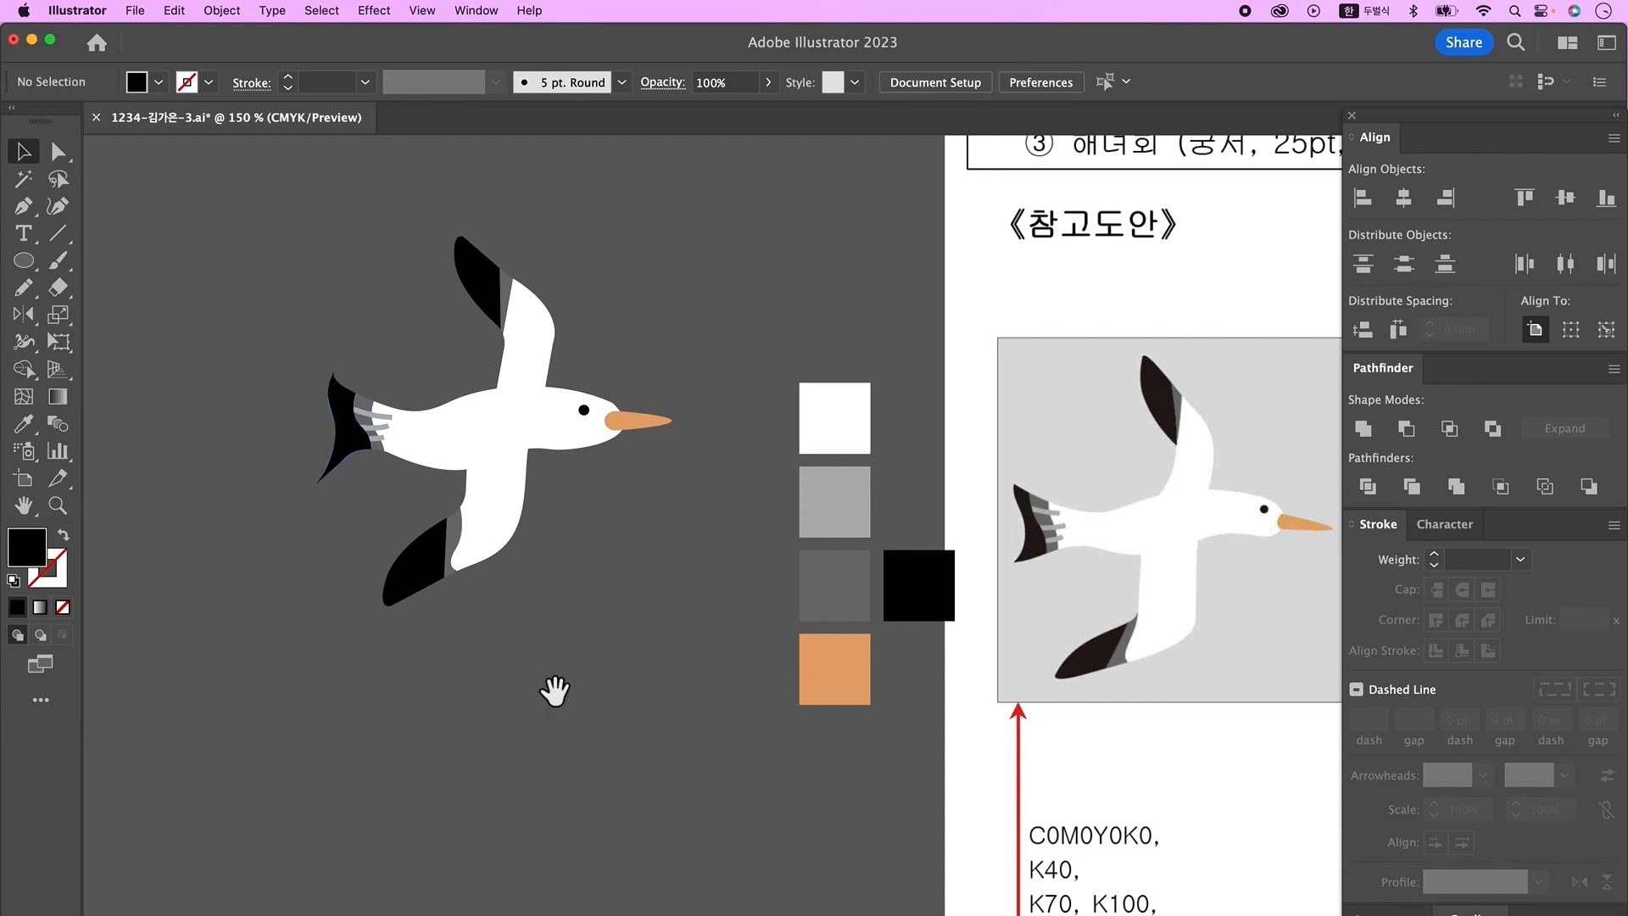
pyautogui.keyDown('alt'); pyautogui.keyDown('super'); pyautogui.click(606, 675); pyautogui.keyUp('super'); pyautogui.keyUp('alt')
pyautogui.moveTo(836, 455); pyautogui.dragTo(654, 570)
pyautogui.click(398, 482)
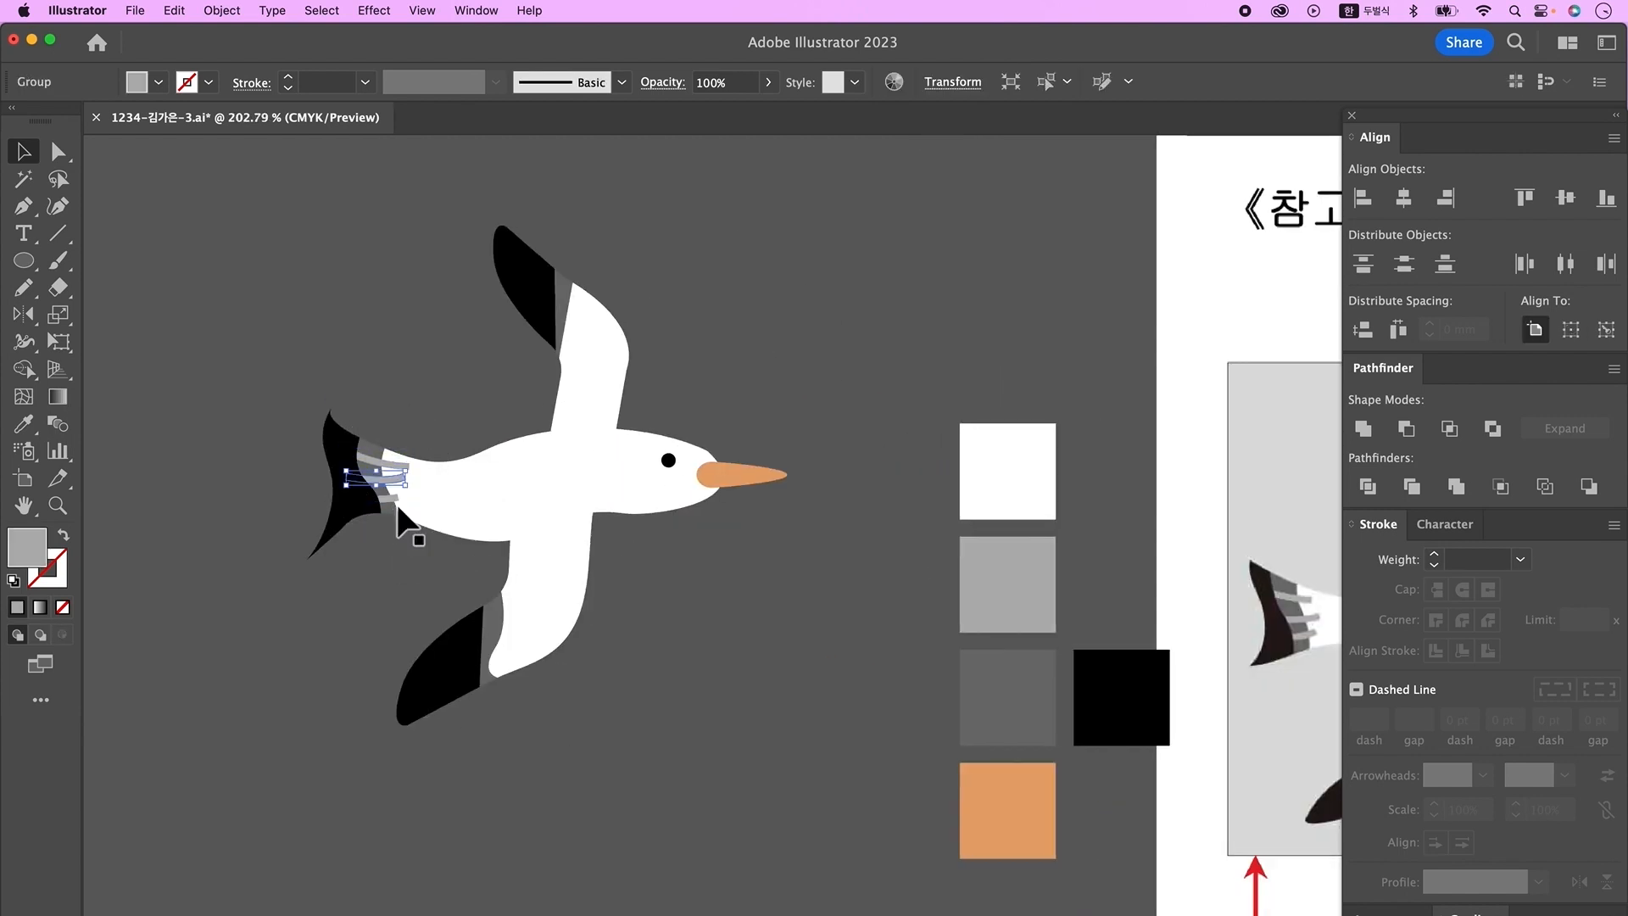
pyautogui.click(406, 534)
pyautogui.keyDown('alt'); pyautogui.keyDown('super'); pyautogui.click(718, 577); pyautogui.keyUp('super'); pyautogui.keyUp('alt')
pyautogui.keyDown('alt'); pyautogui.keyDown('super'); pyautogui.click(718, 577); pyautogui.keyUp('super'); pyautogui.keyUp('alt')
pyautogui.keyDown('alt'); pyautogui.keyDown('super'); pyautogui.click(789, 599); pyautogui.keyUp('super'); pyautogui.keyUp('alt')
pyautogui.moveTo(864, 598); pyautogui.dragTo(642, 600)
# - Refine the body outline's anchor point where the lower wing meets the body
pyautogui.moveTo(581, 384); pyautogui.dragTo(773, 659)
pyautogui.rightClick(669, 519)
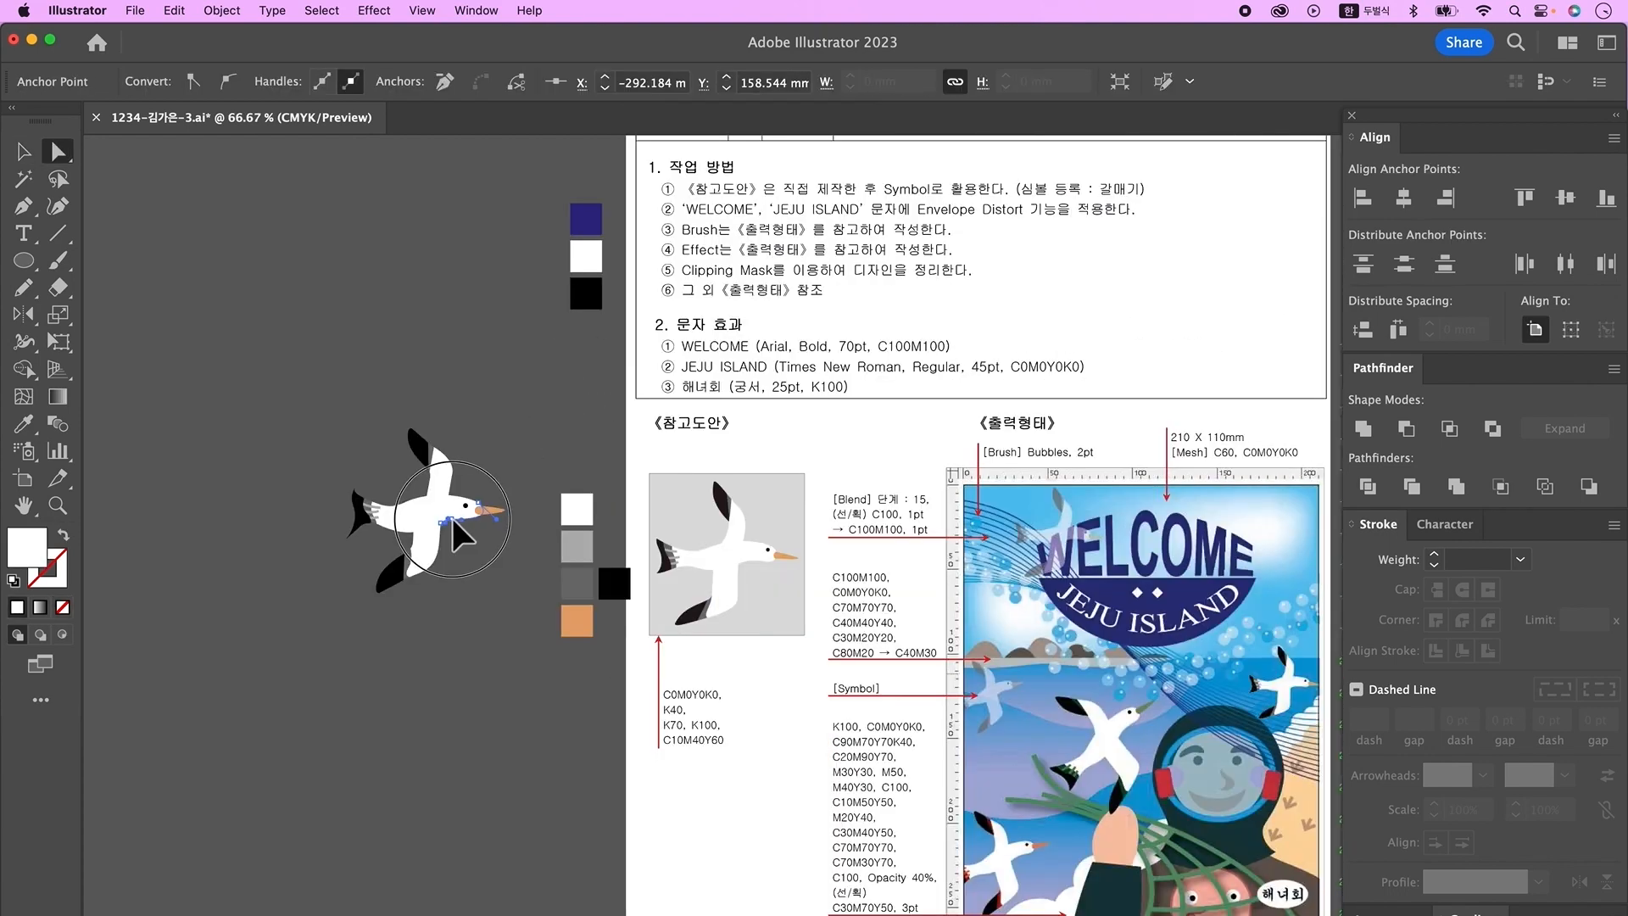
pyautogui.click(475, 549)
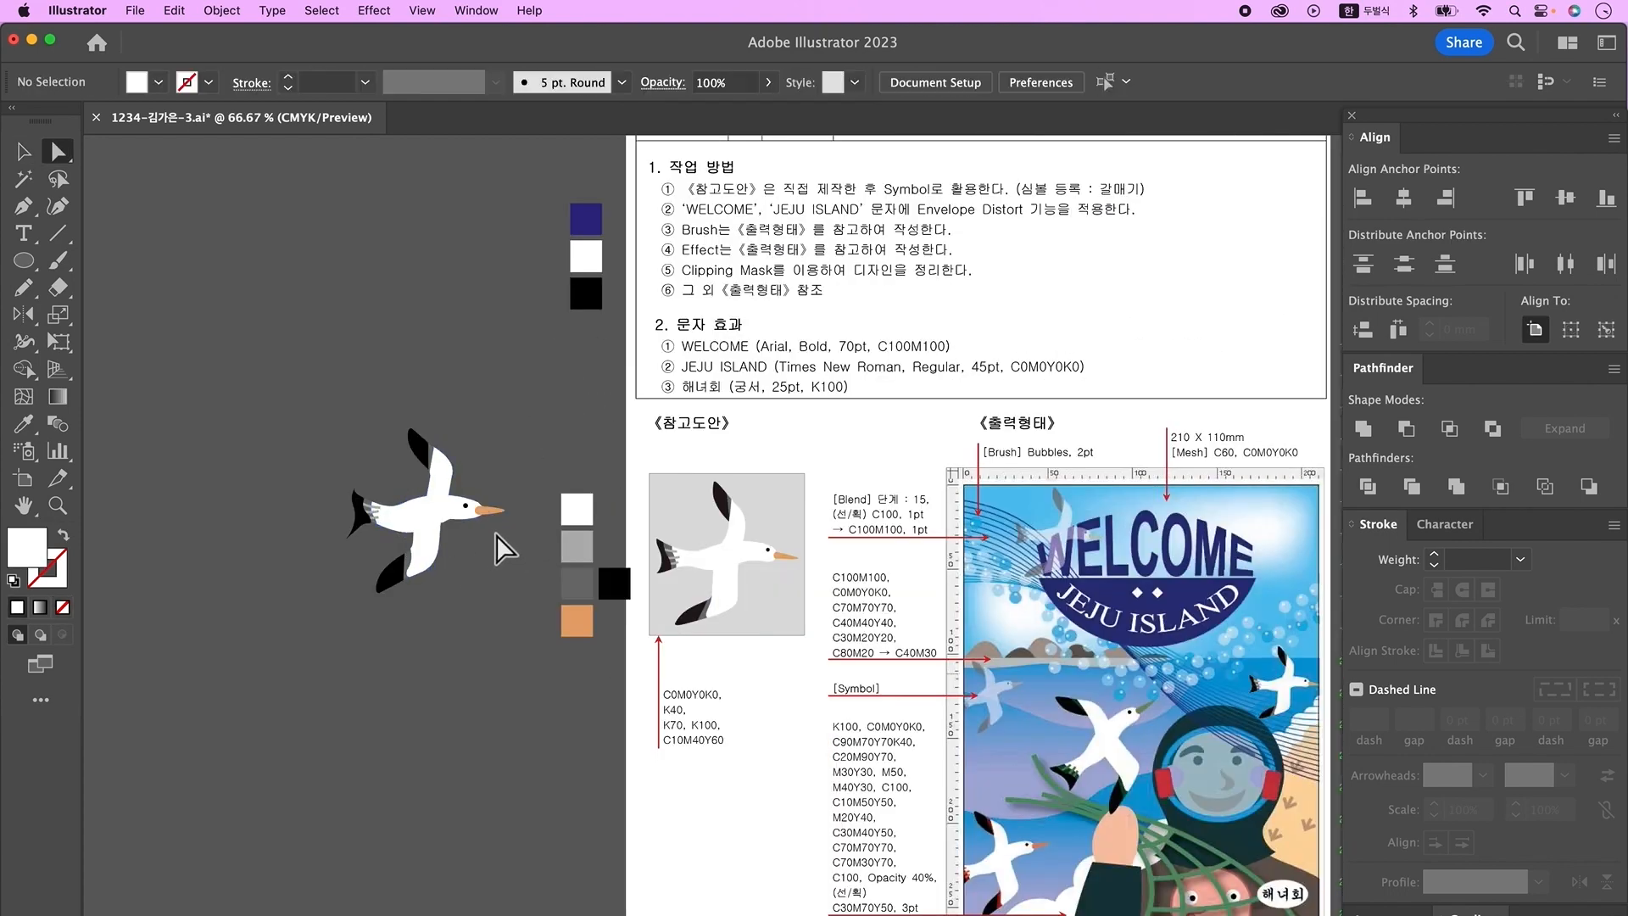
pyautogui.keyDown('super'); pyautogui.click(488, 527); pyautogui.keyUp('super')
pyautogui.moveTo(746, 585); pyautogui.dragTo(386, 570)
pyautogui.click(479, 559)
pyautogui.click(533, 623)
pyautogui.click(467, 553)
pyautogui.press('n')
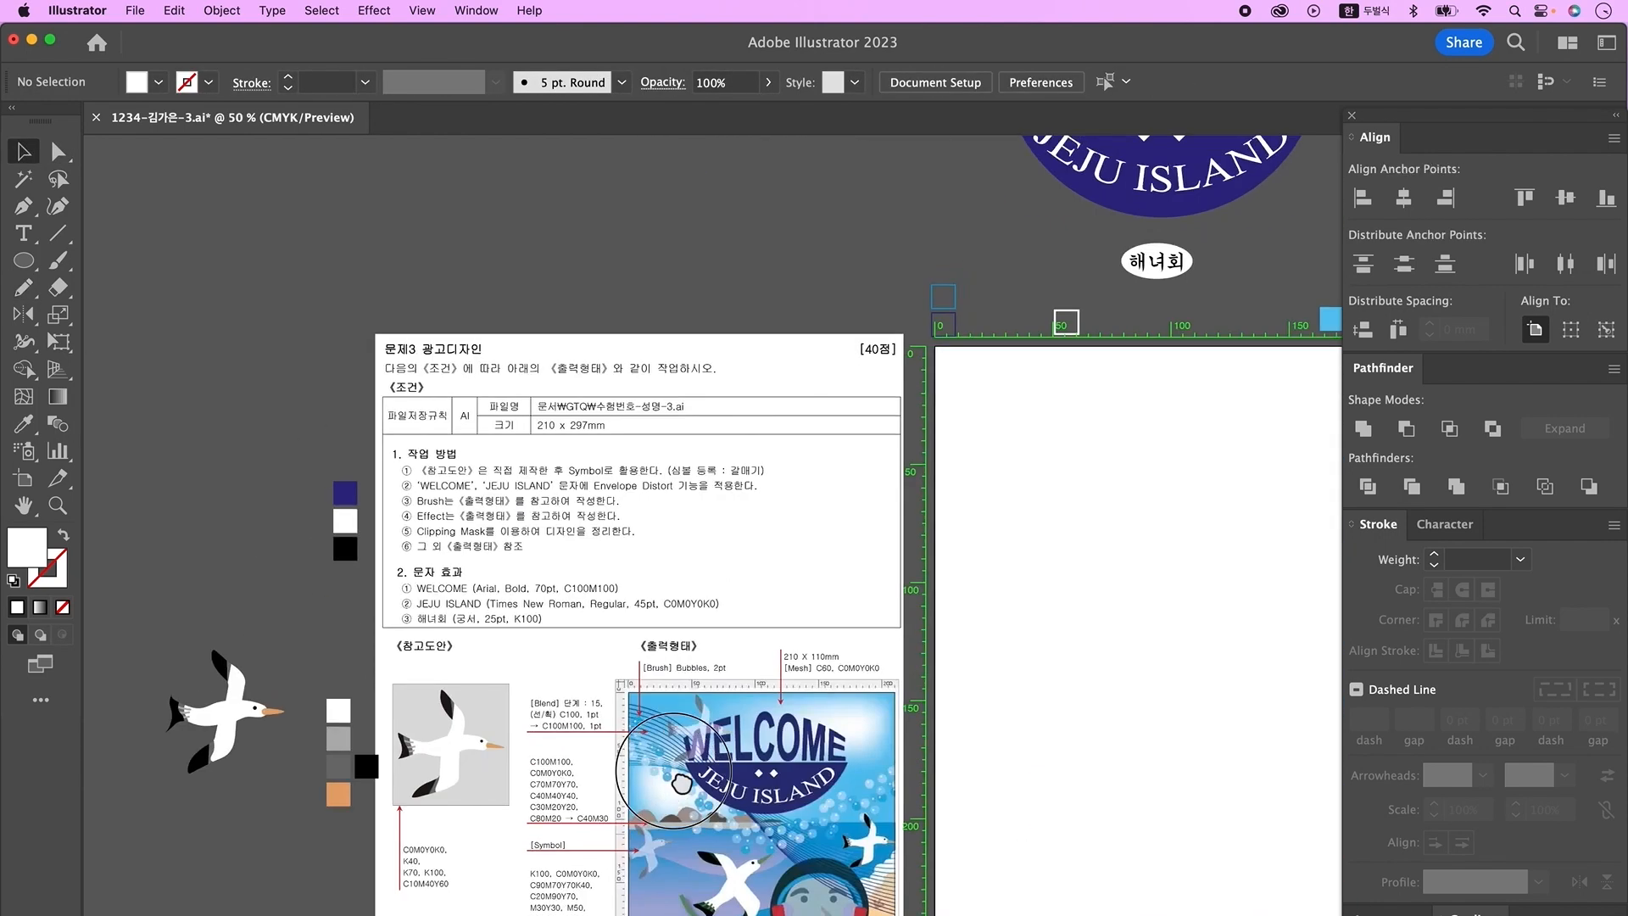
# - Move the finished gull to the upper right edge of the blank artboard, above the color swatches
pyautogui.scroll(-1, 678, 526)
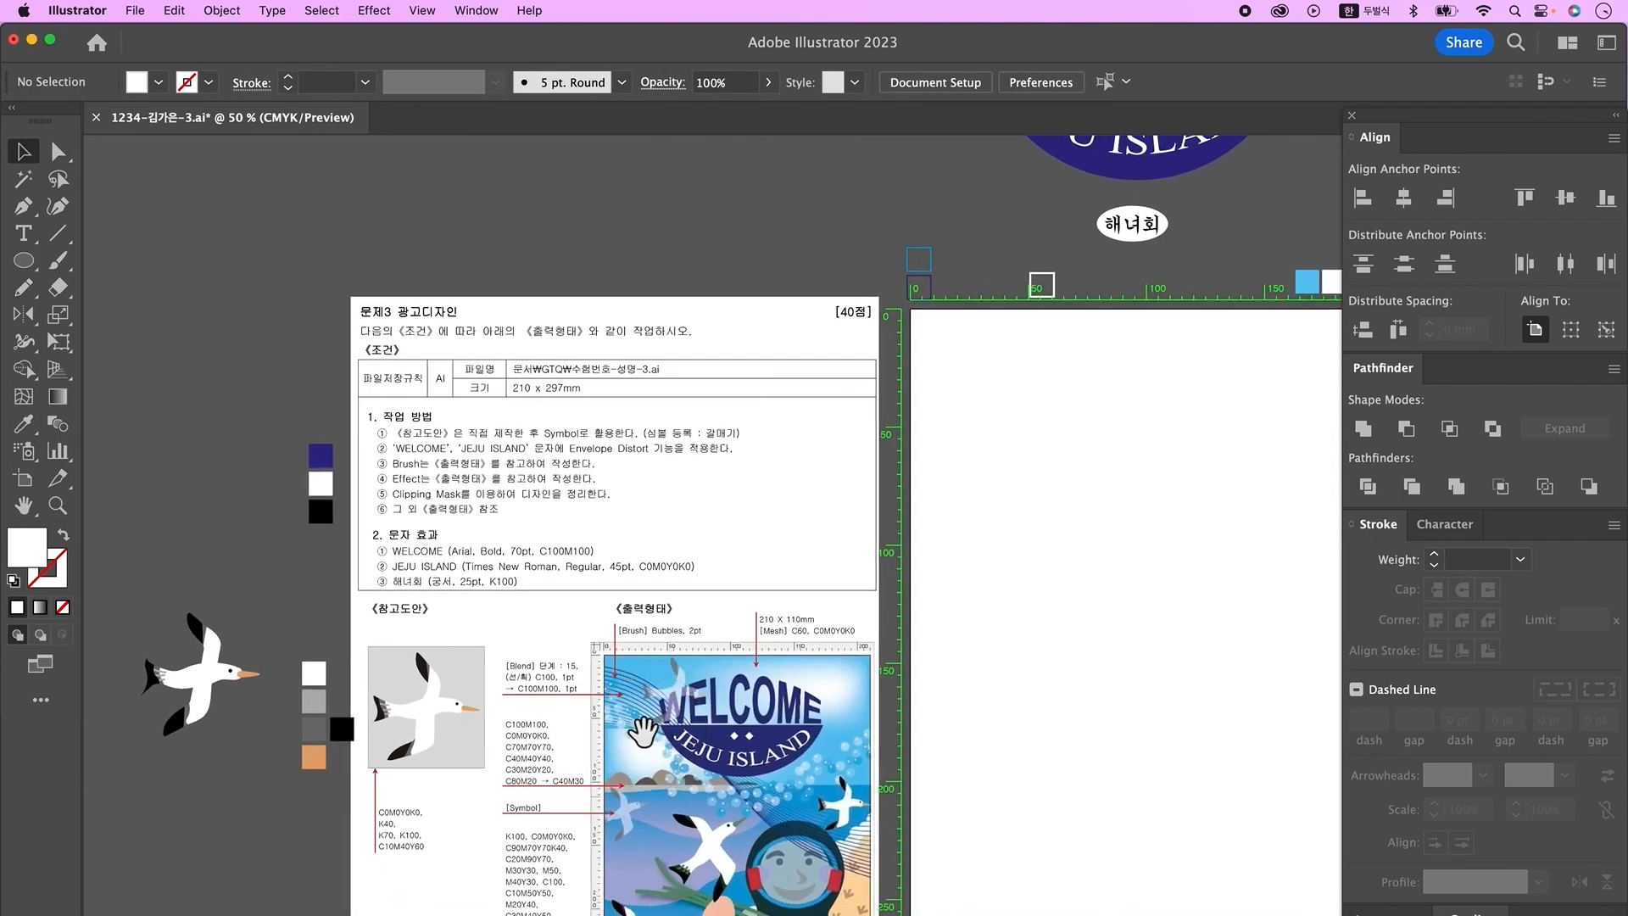
pyautogui.moveTo(205, 682); pyautogui.dragTo(985, 736)
pyautogui.moveTo(960, 635); pyautogui.dragTo(936, 584)
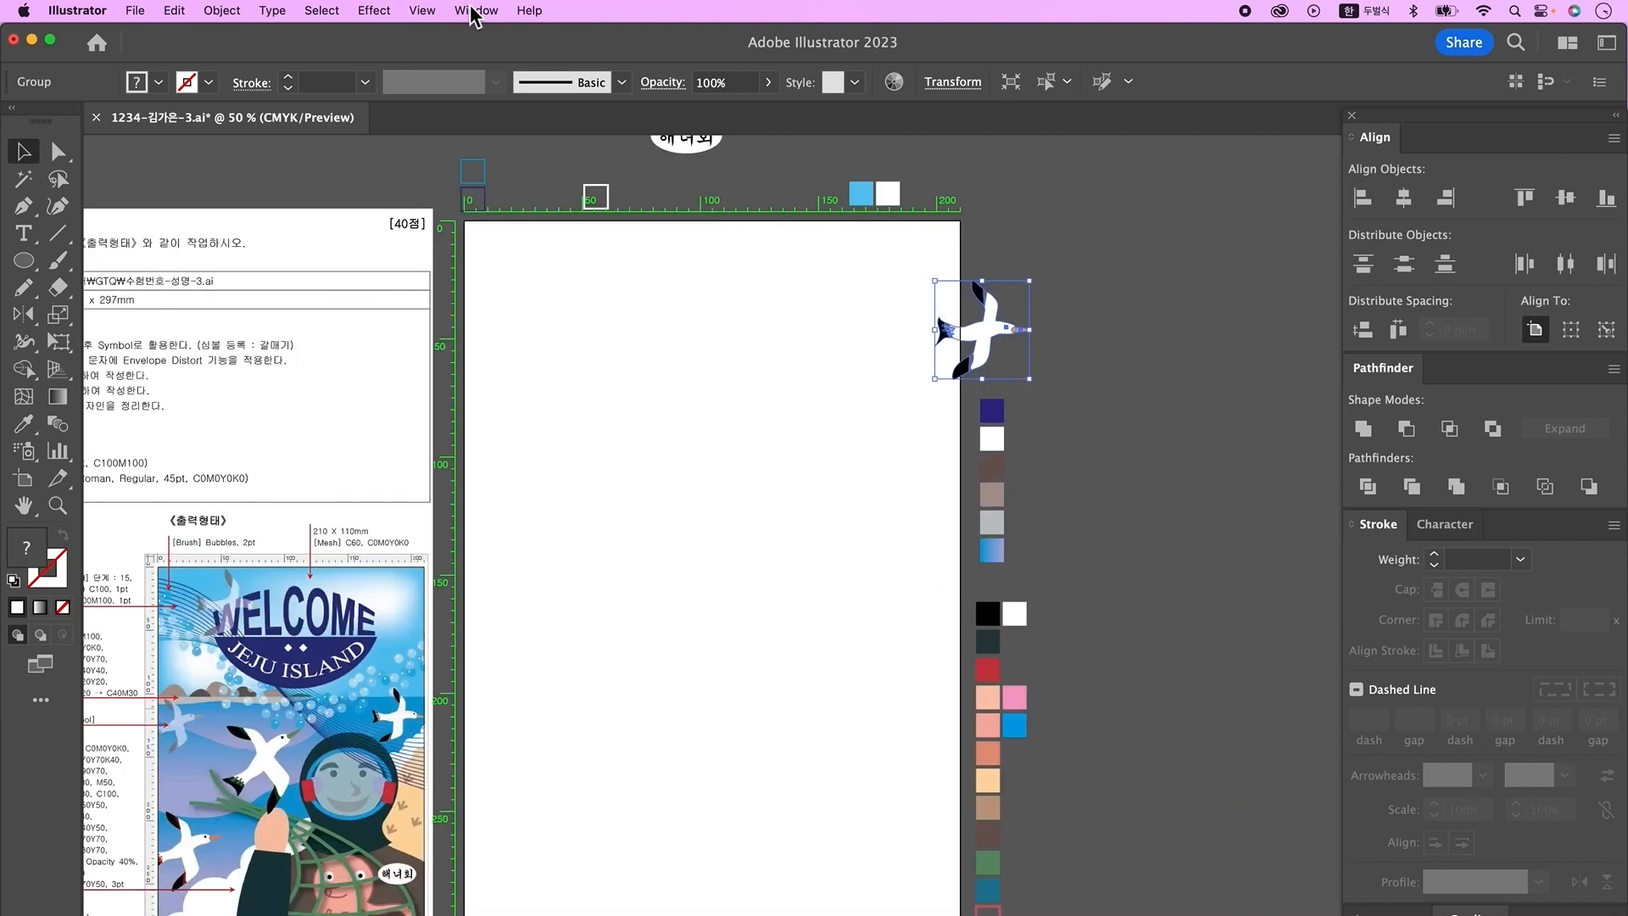
# - Register the finished gull as a symbol named 갈매기 with the Graphic export type
pyautogui.click(476, 10)
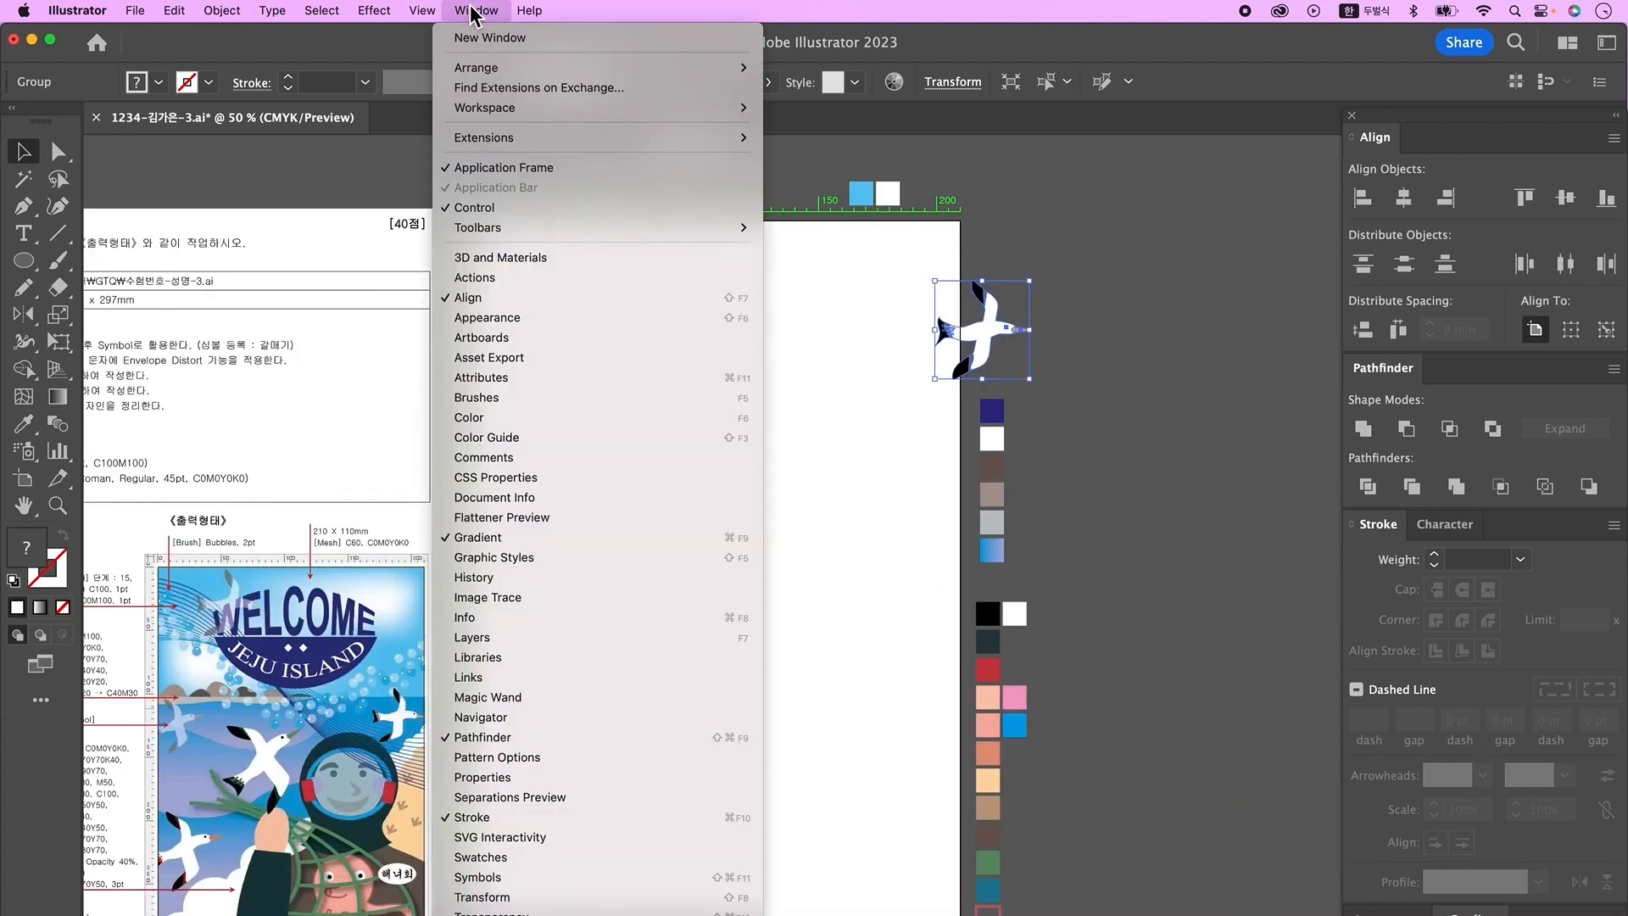
pyautogui.click(478, 877)
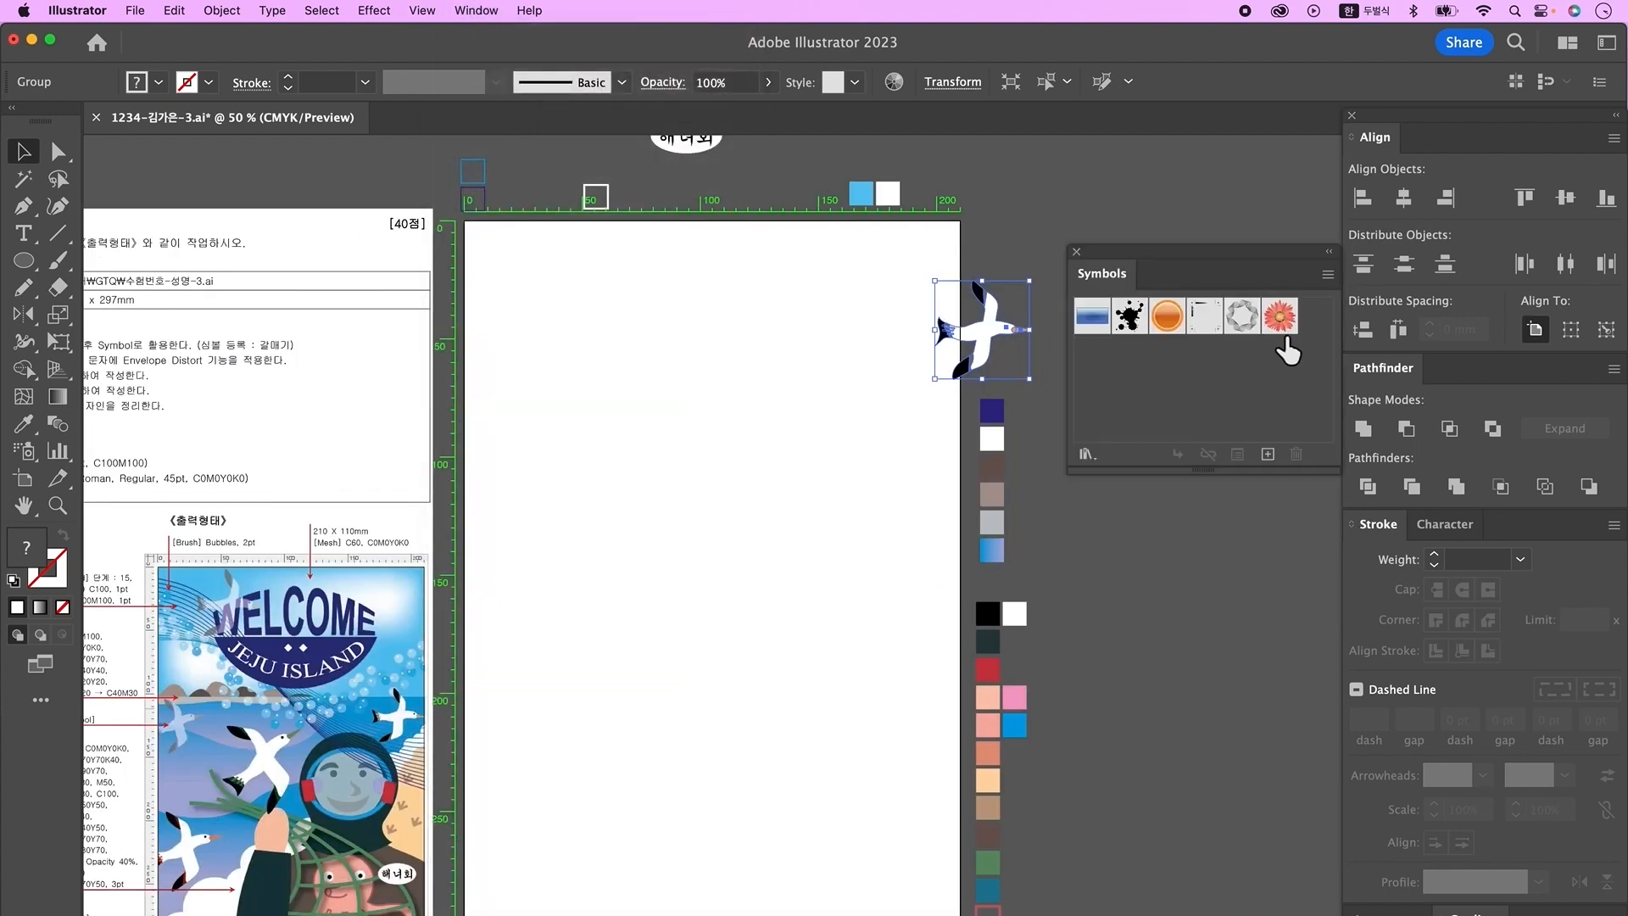
pyautogui.moveTo(998, 324); pyautogui.dragTo(1096, 393)
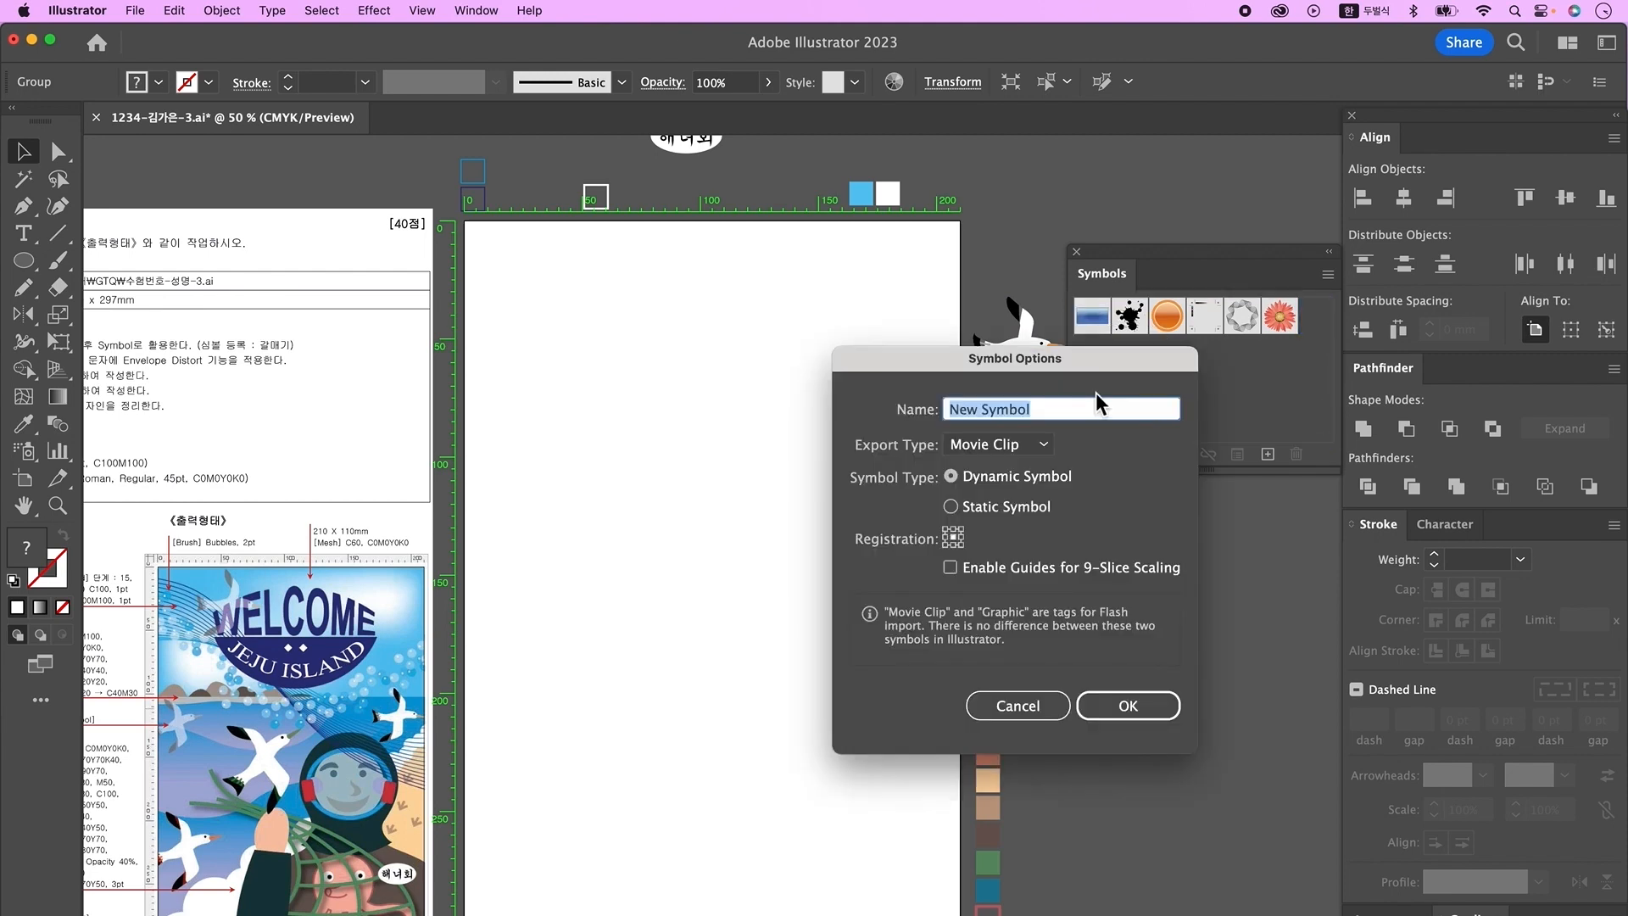
pyautogui.write('갈매기')
pyautogui.click(999, 444)
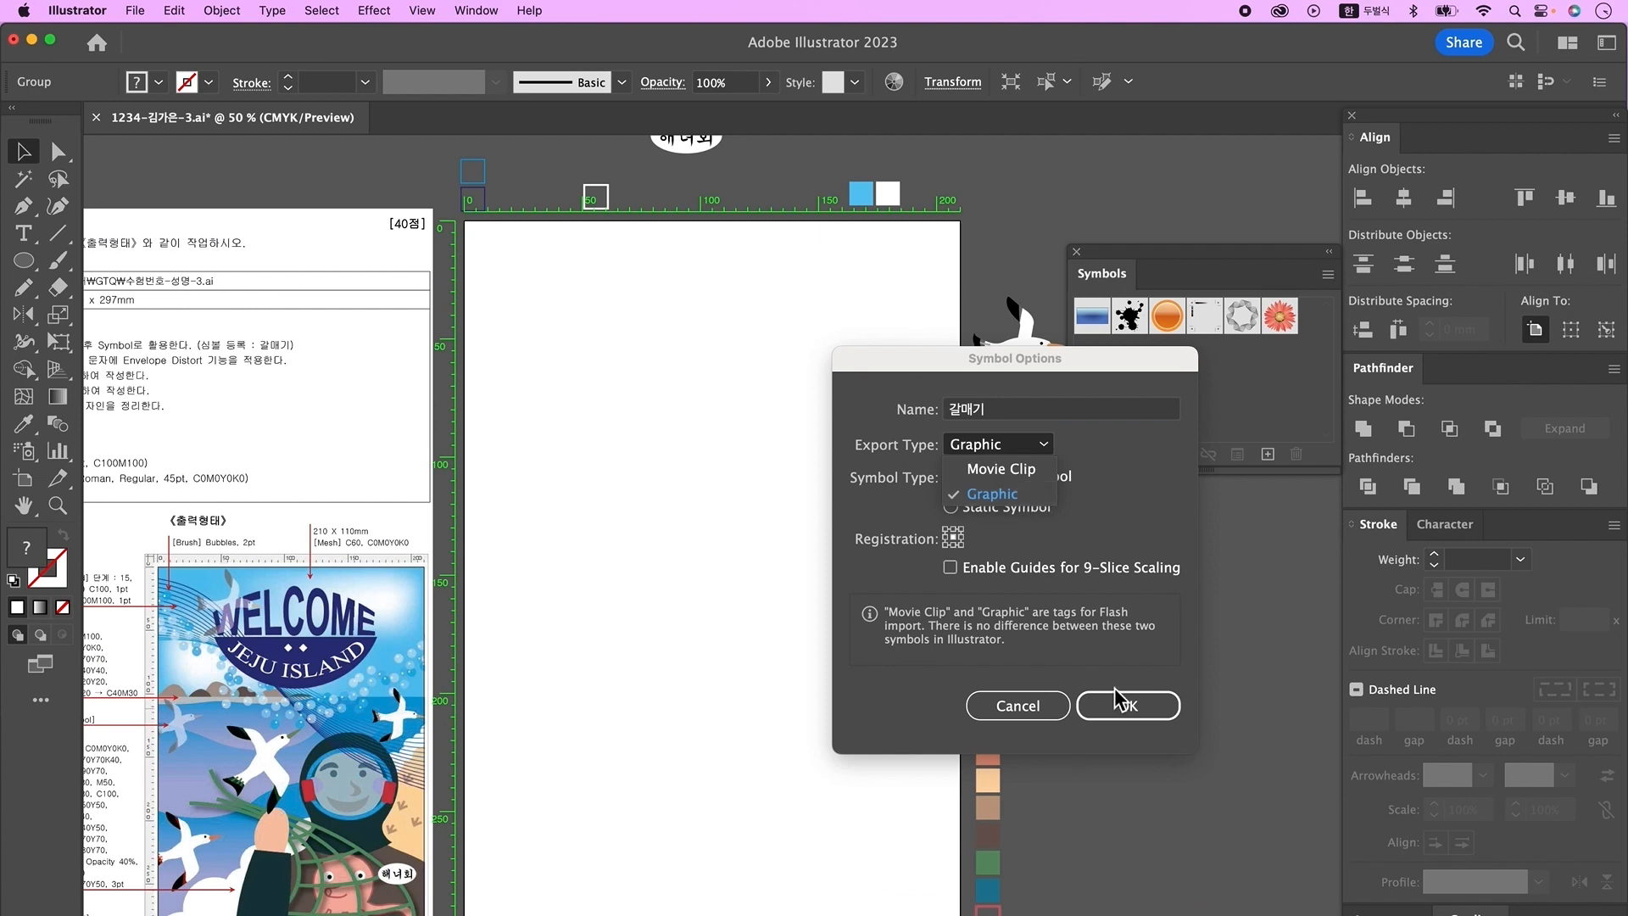
pyautogui.click(1140, 722)
pyautogui.click(1139, 722)
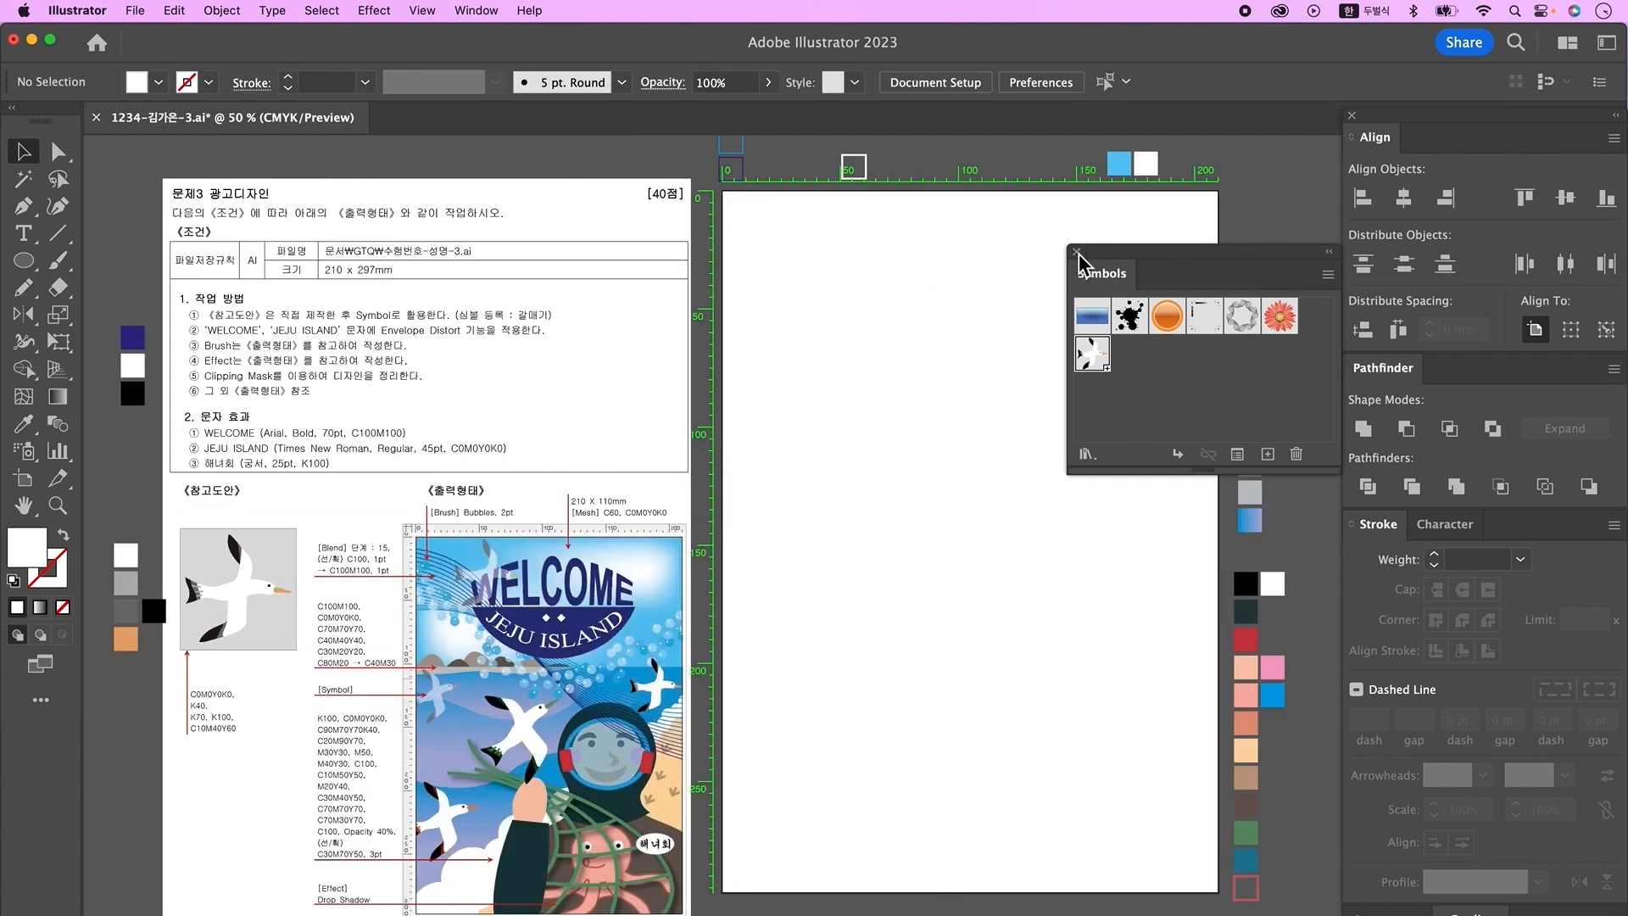
pyautogui.click(1077, 251)
# - Create a 210 × 110 mm rectangle on the blank artboard for the sky
pyautogui.hscroll(2, 907, 459)
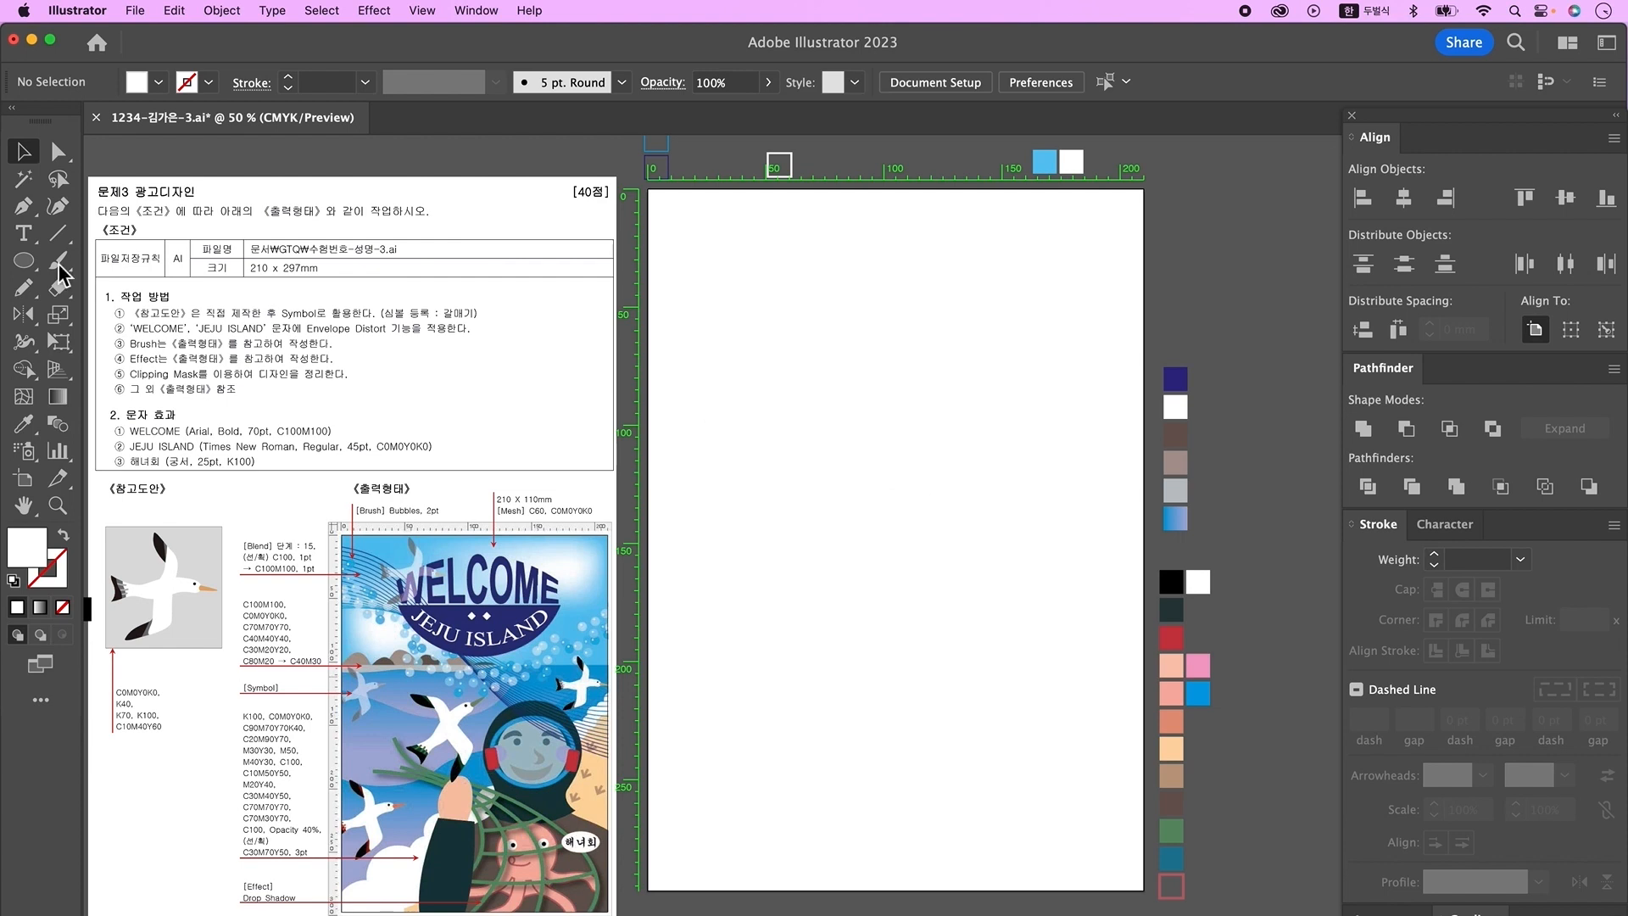
pyautogui.click(23, 262)
pyautogui.moveTo(23, 268); pyautogui.dragTo(127, 262)
pyautogui.click(788, 273)
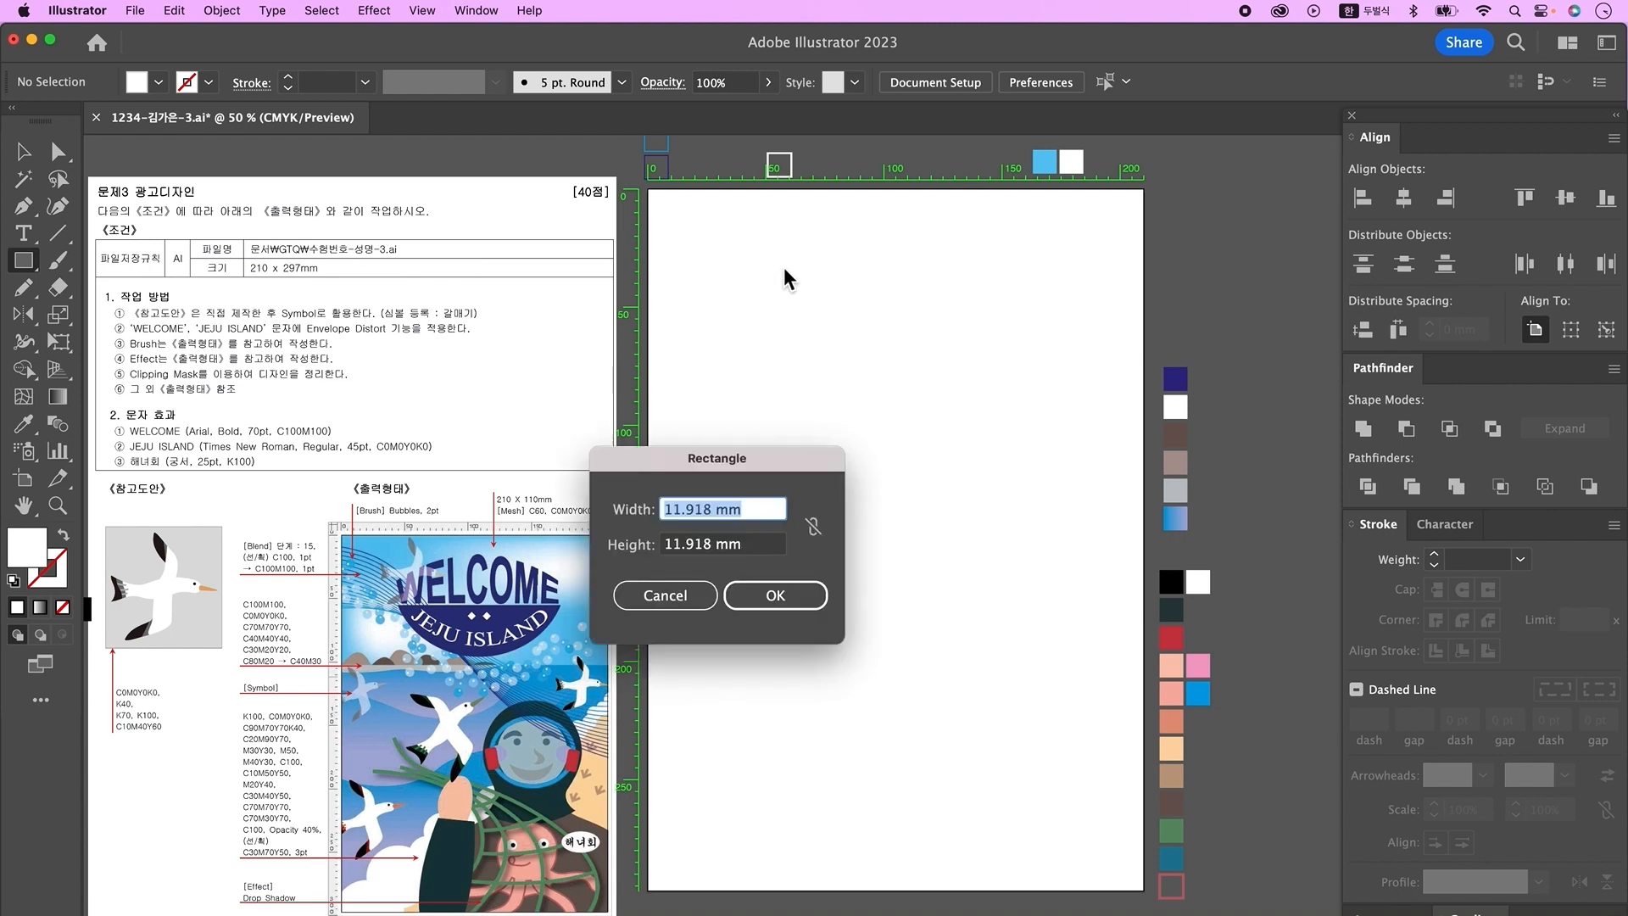
pyautogui.write('210')
pyautogui.press('Tab')
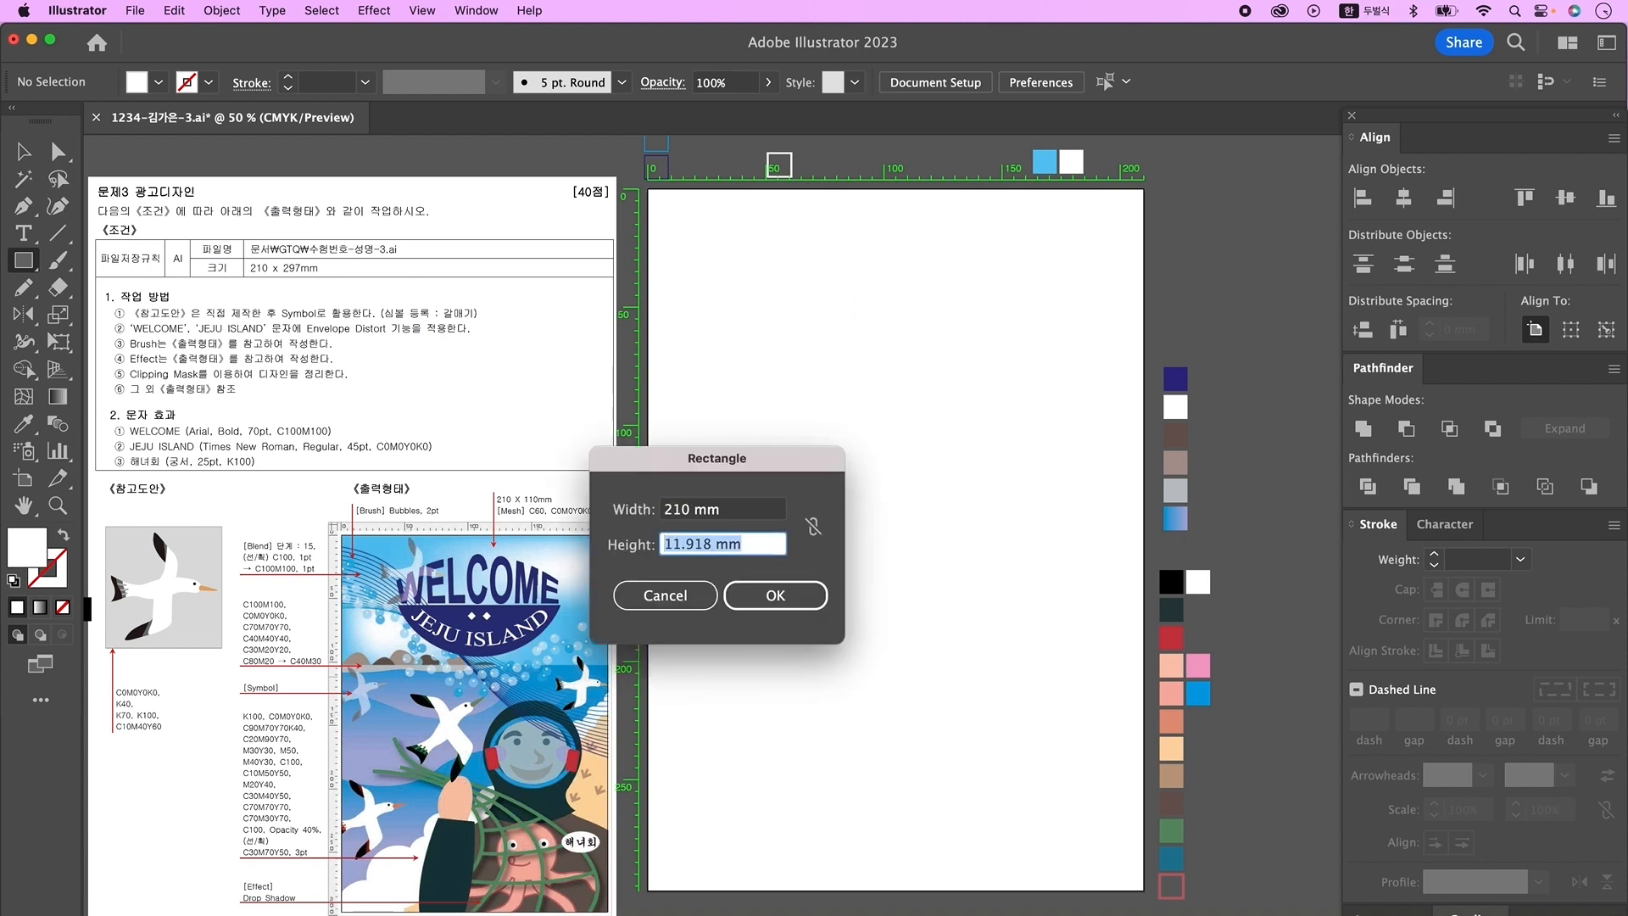
pyautogui.write('110')
pyautogui.press('Return')
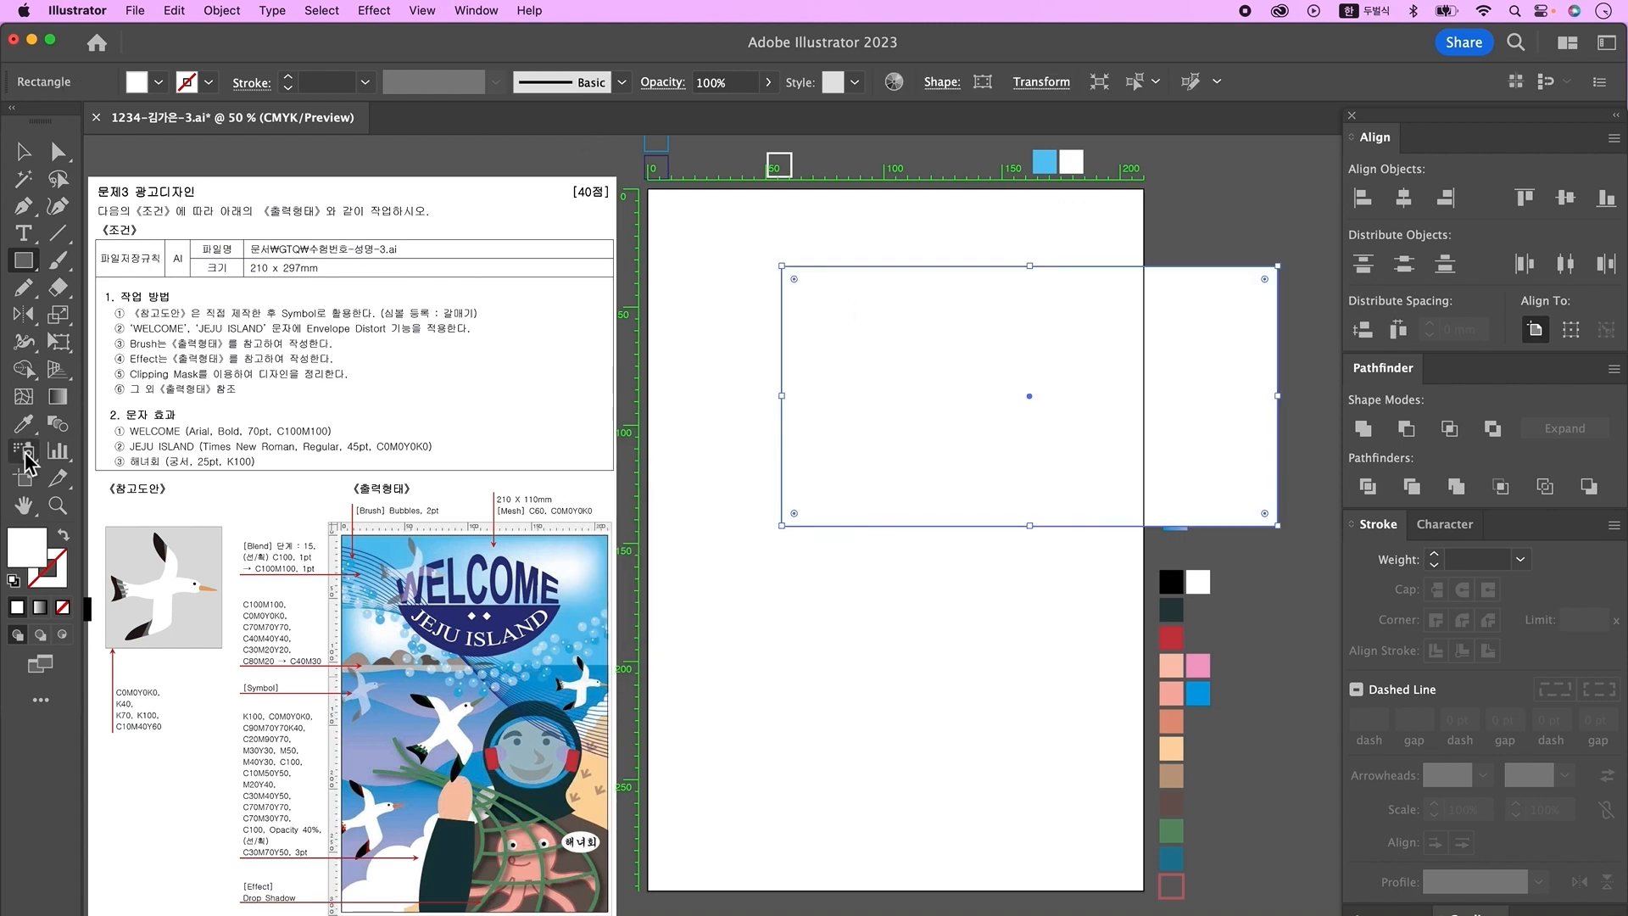
# - Fill the sky rectangle with the light blue swatch above the artboard and align it to the artboard's upper-left corner
pyautogui.click(24, 423)
pyautogui.click(1045, 161)
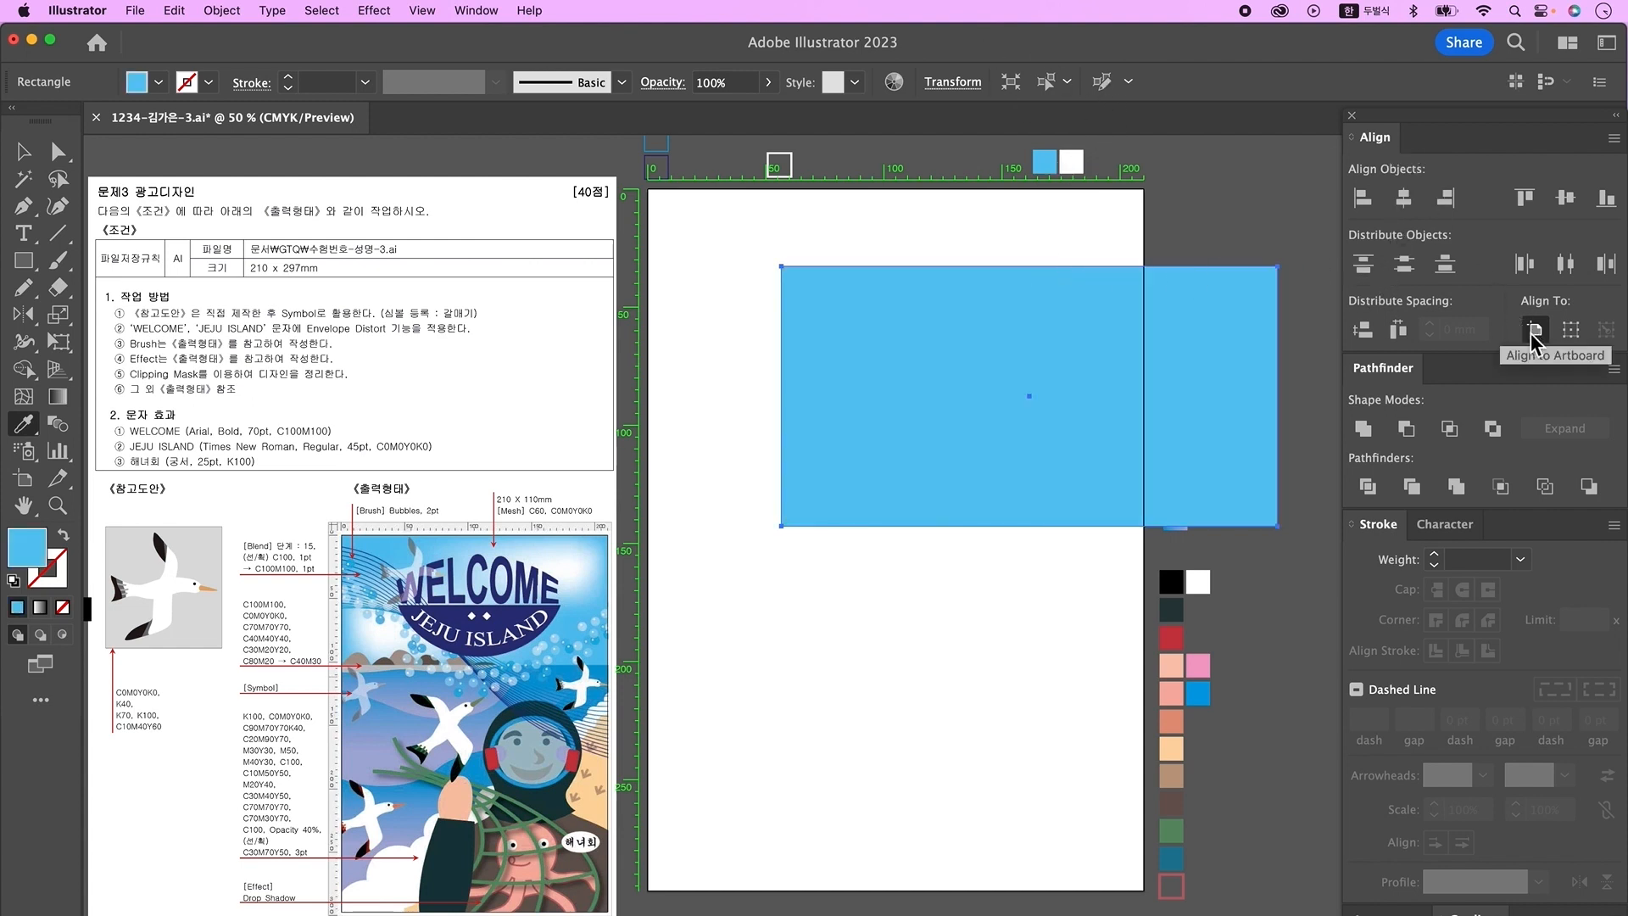
pyautogui.click(1363, 197)
pyautogui.click(1524, 198)
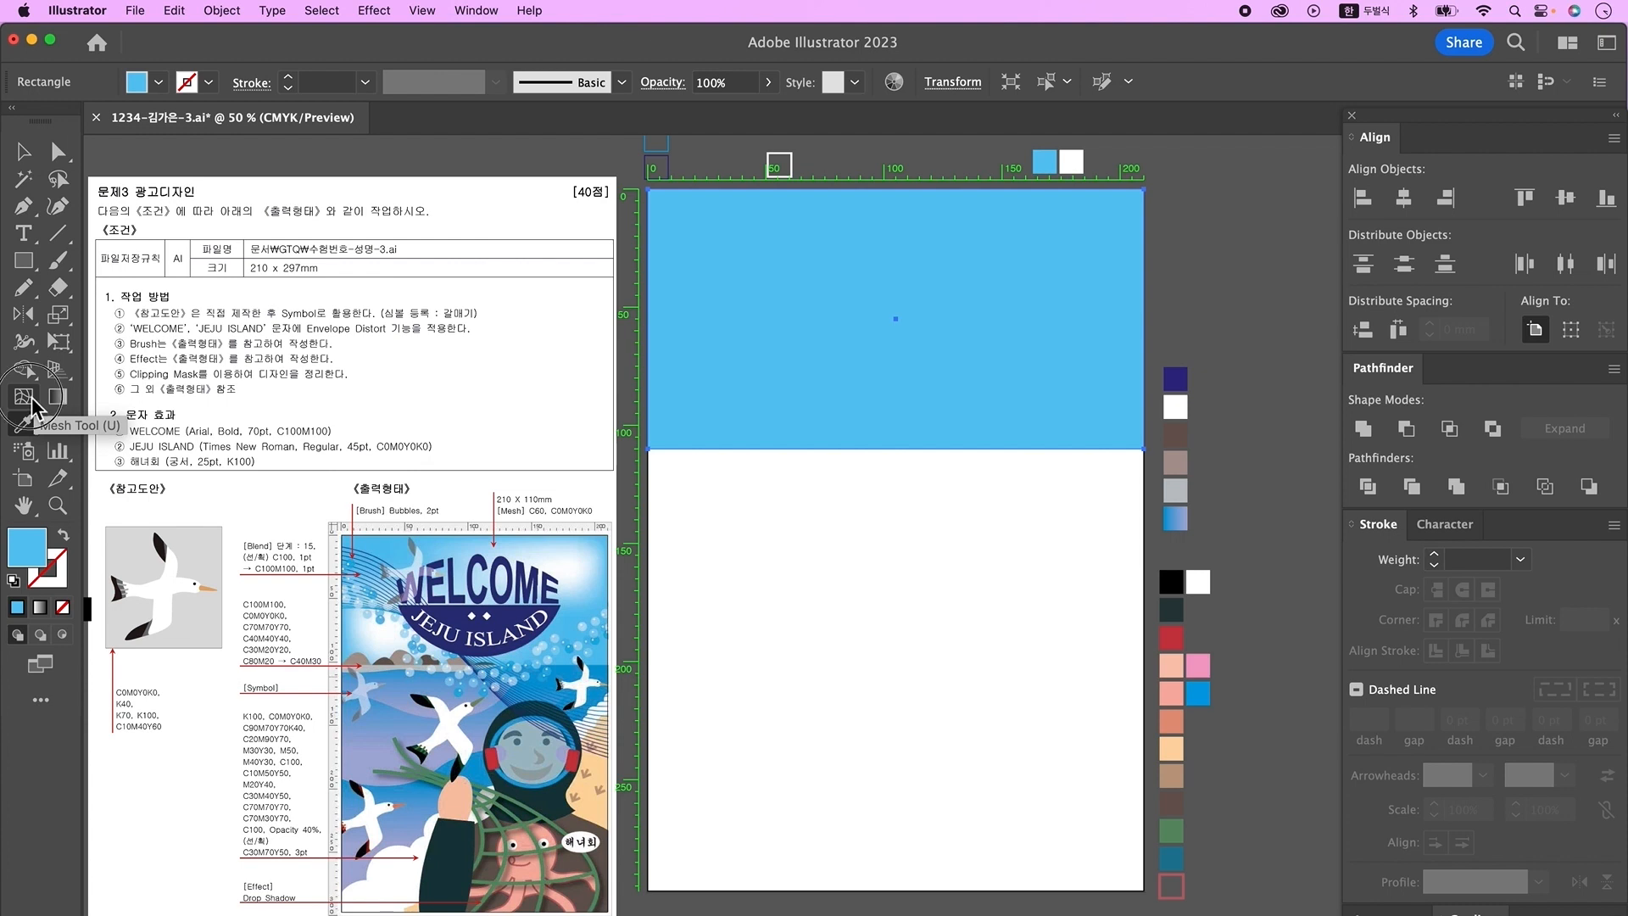
# - Add mesh points in the sky's upper right and lower left areas and color them white
pyautogui.click(31, 399)
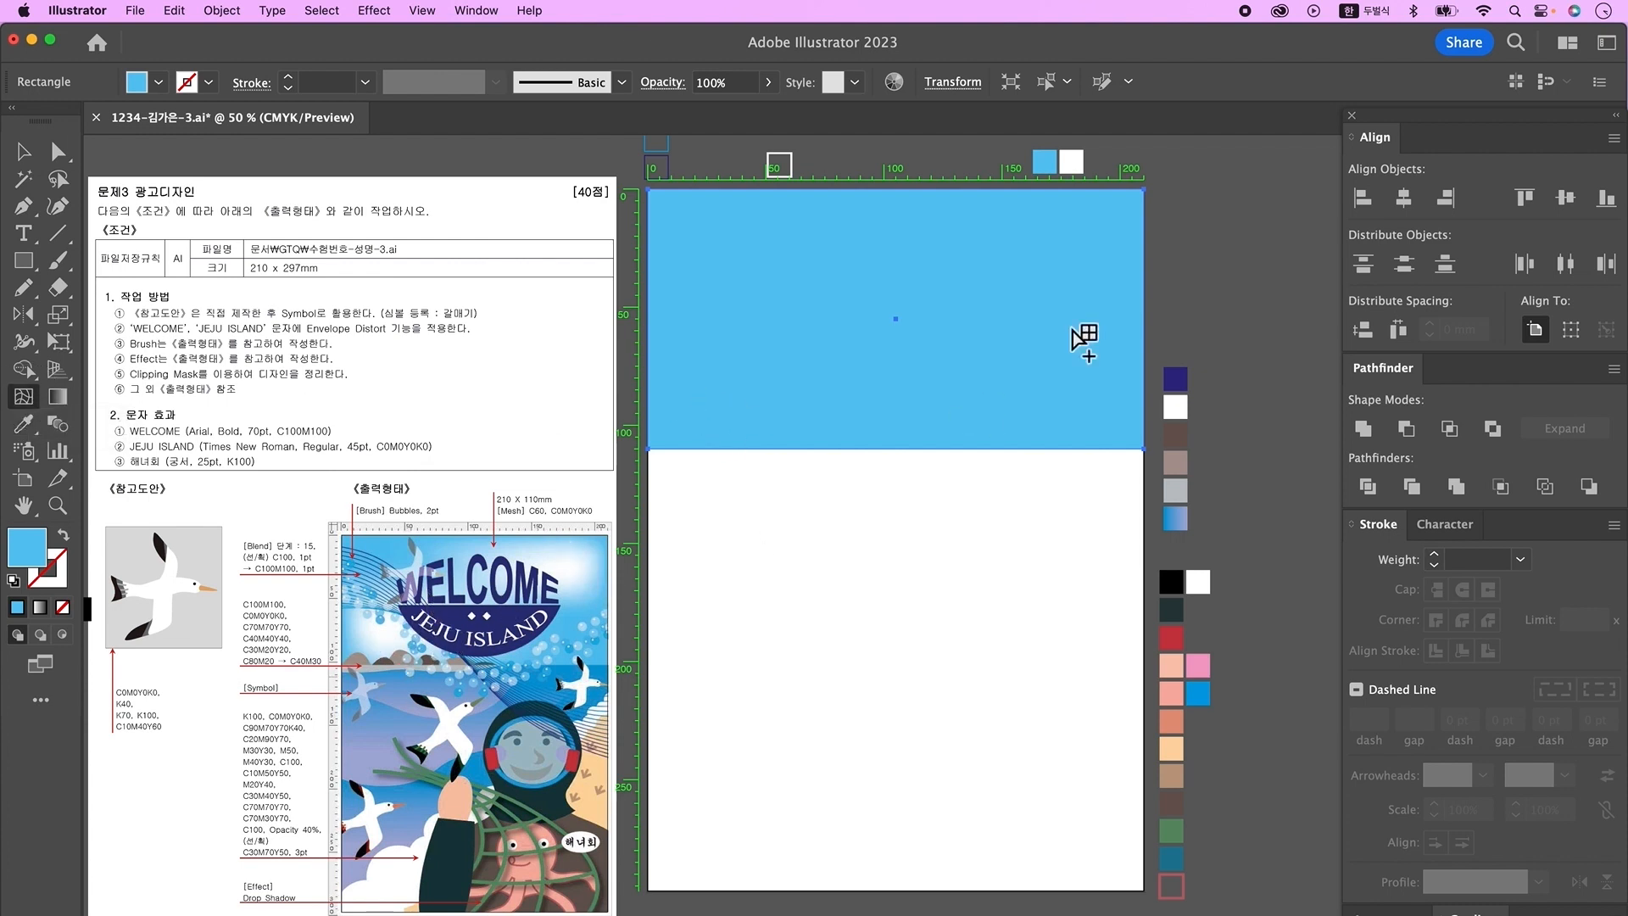
pyautogui.click(1033, 249)
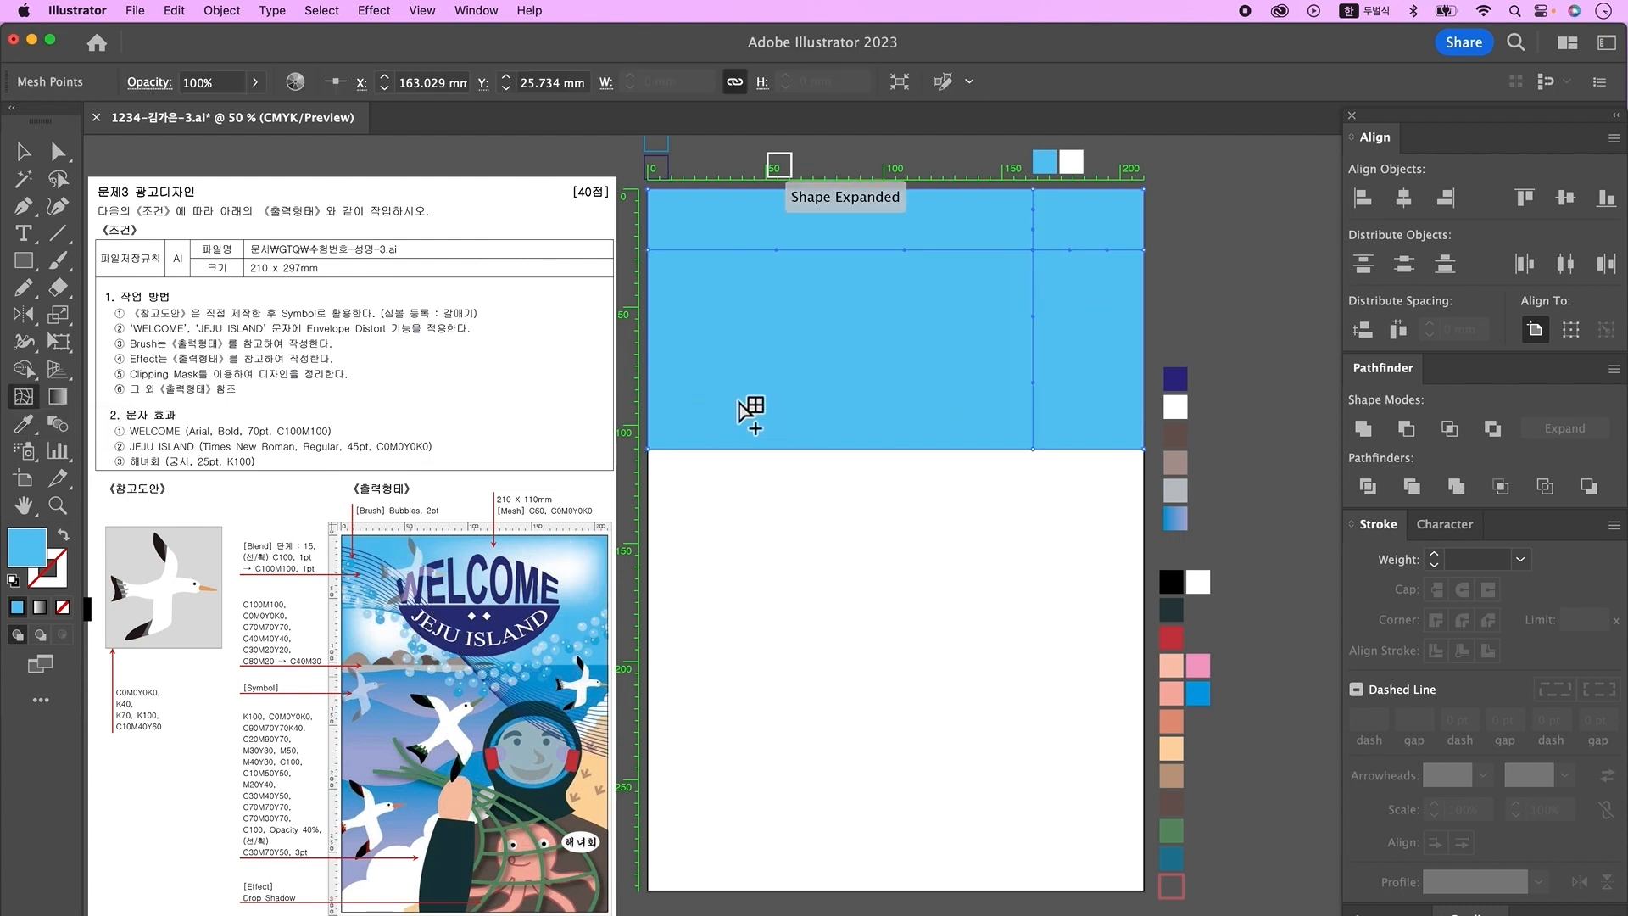
pyautogui.click(720, 382)
pyautogui.press('a')
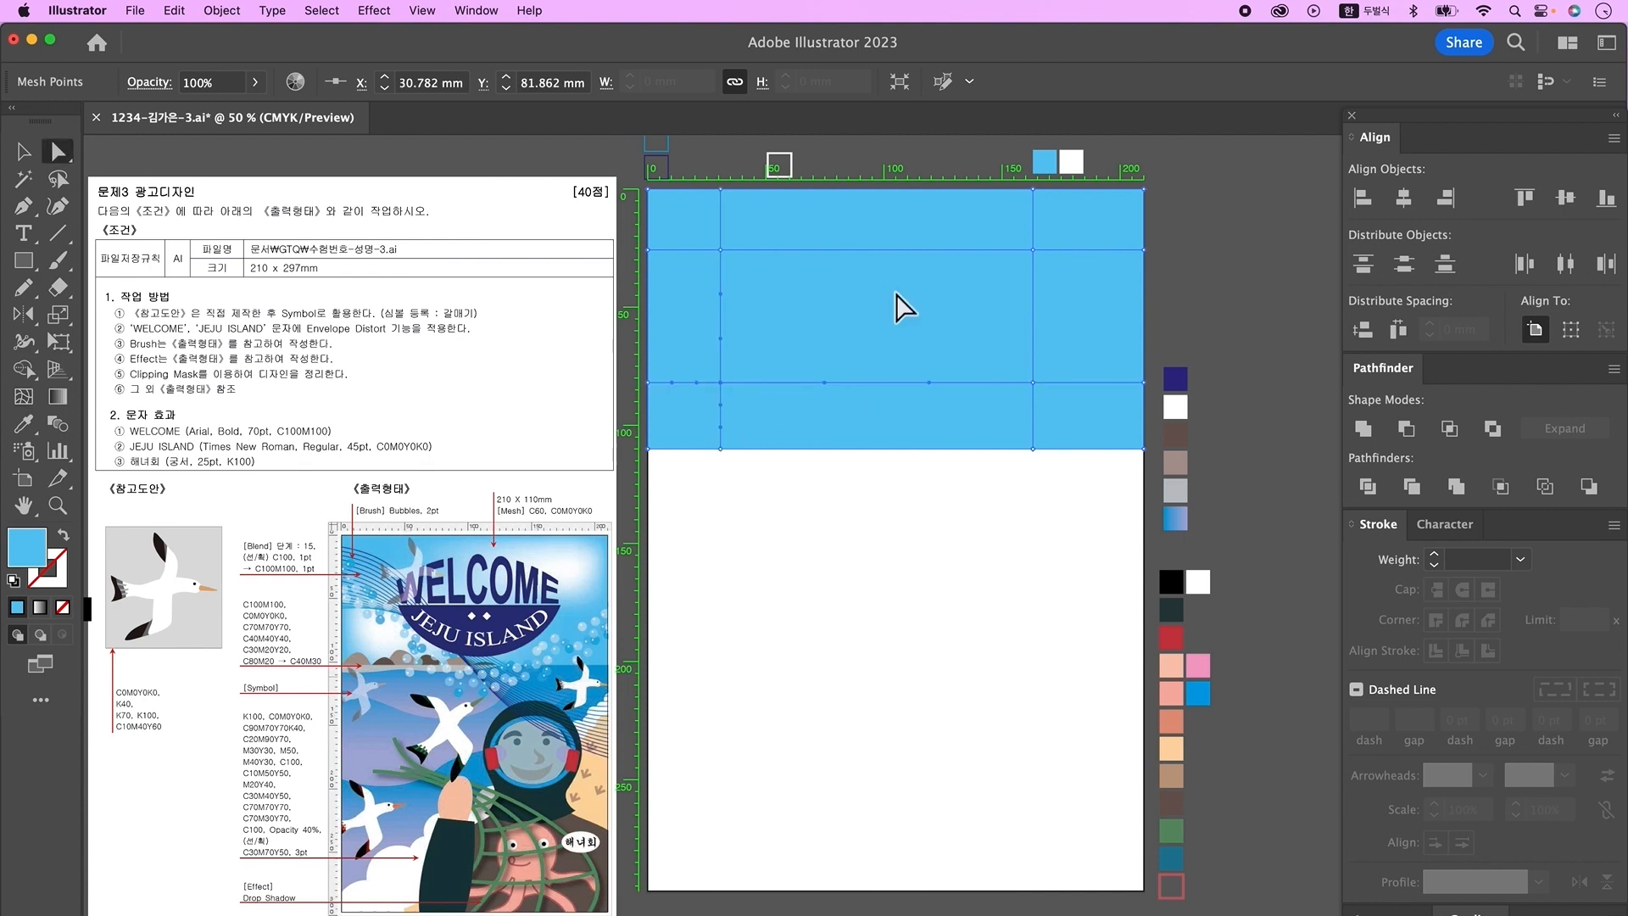
pyautogui.click(720, 383)
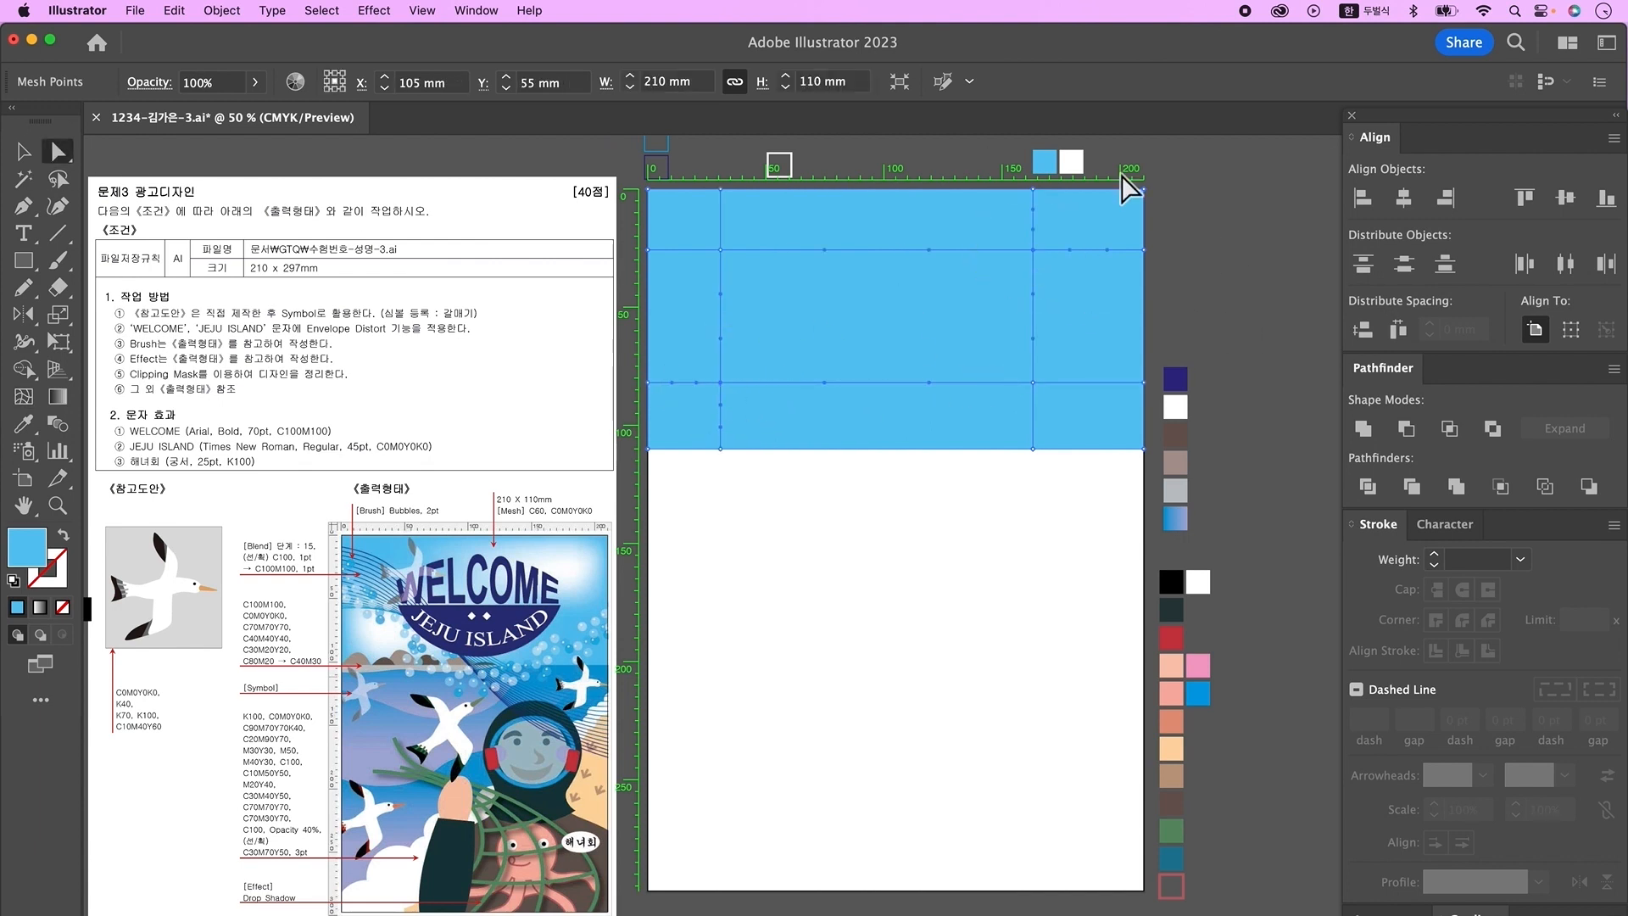
pyautogui.click(25, 424)
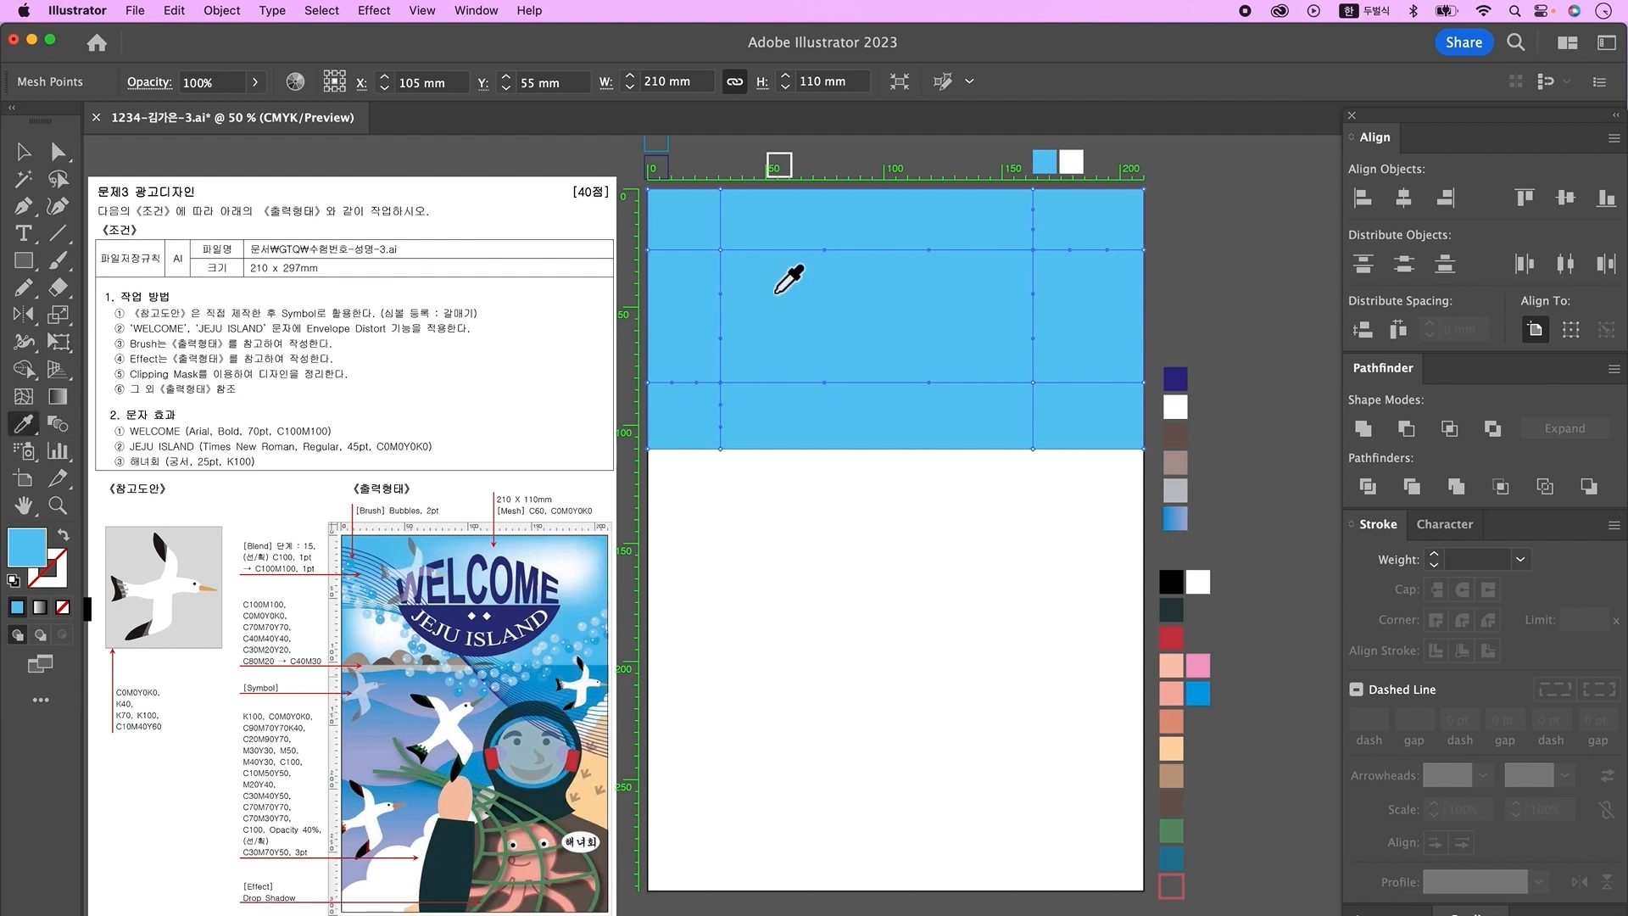
pyautogui.click(1080, 174)
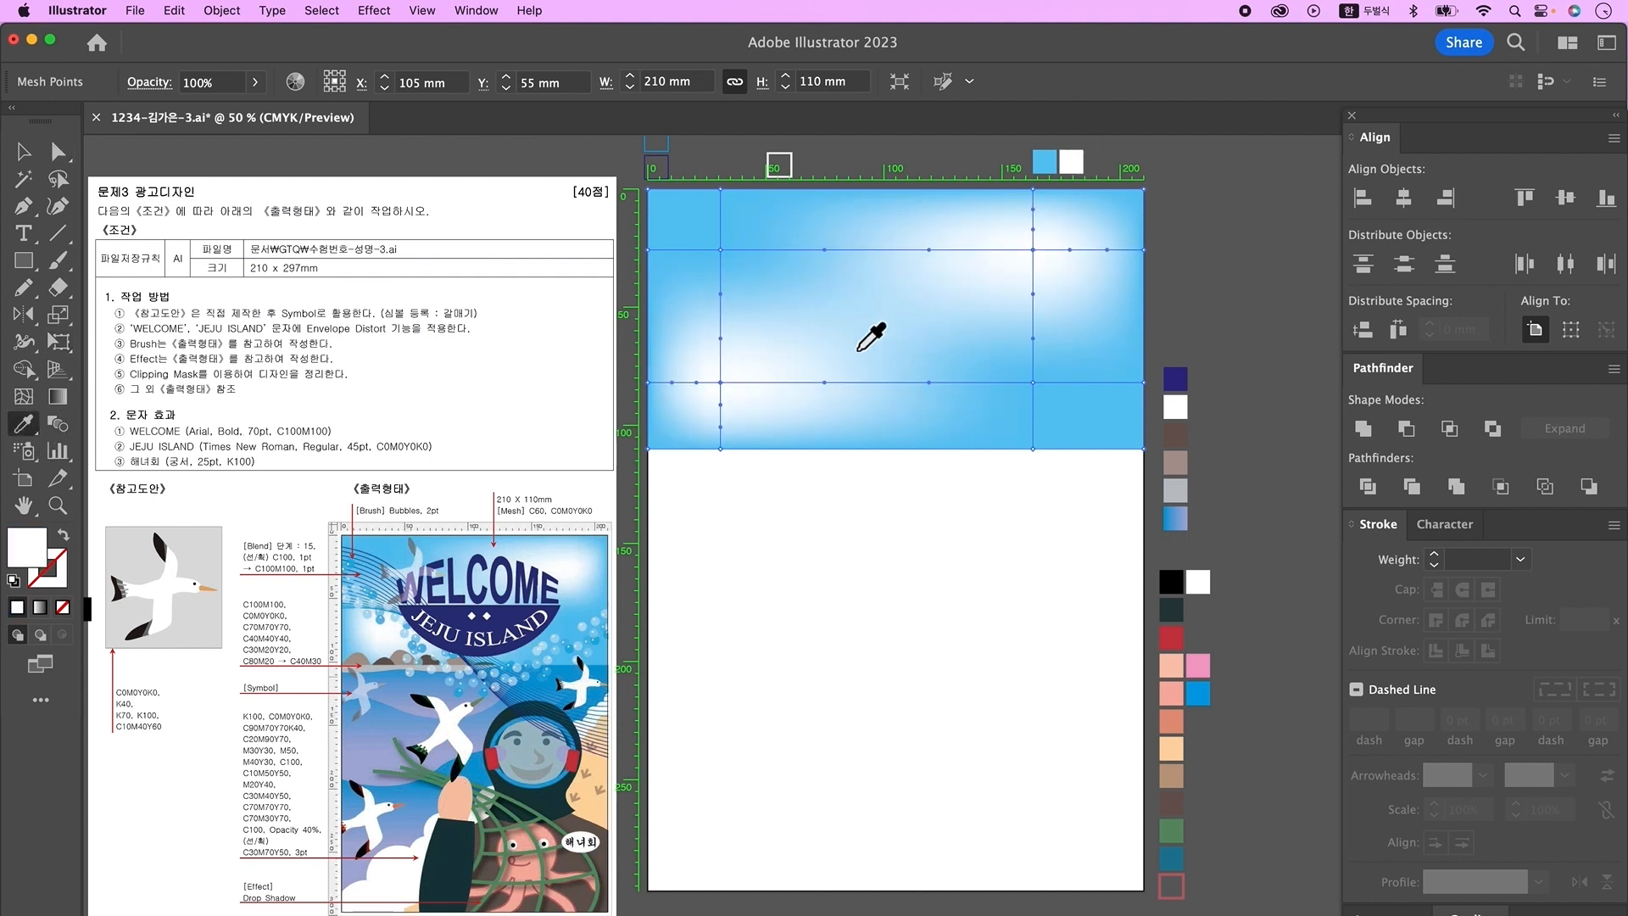
# - Lock the finished mesh sky
pyautogui.click(227, 12)
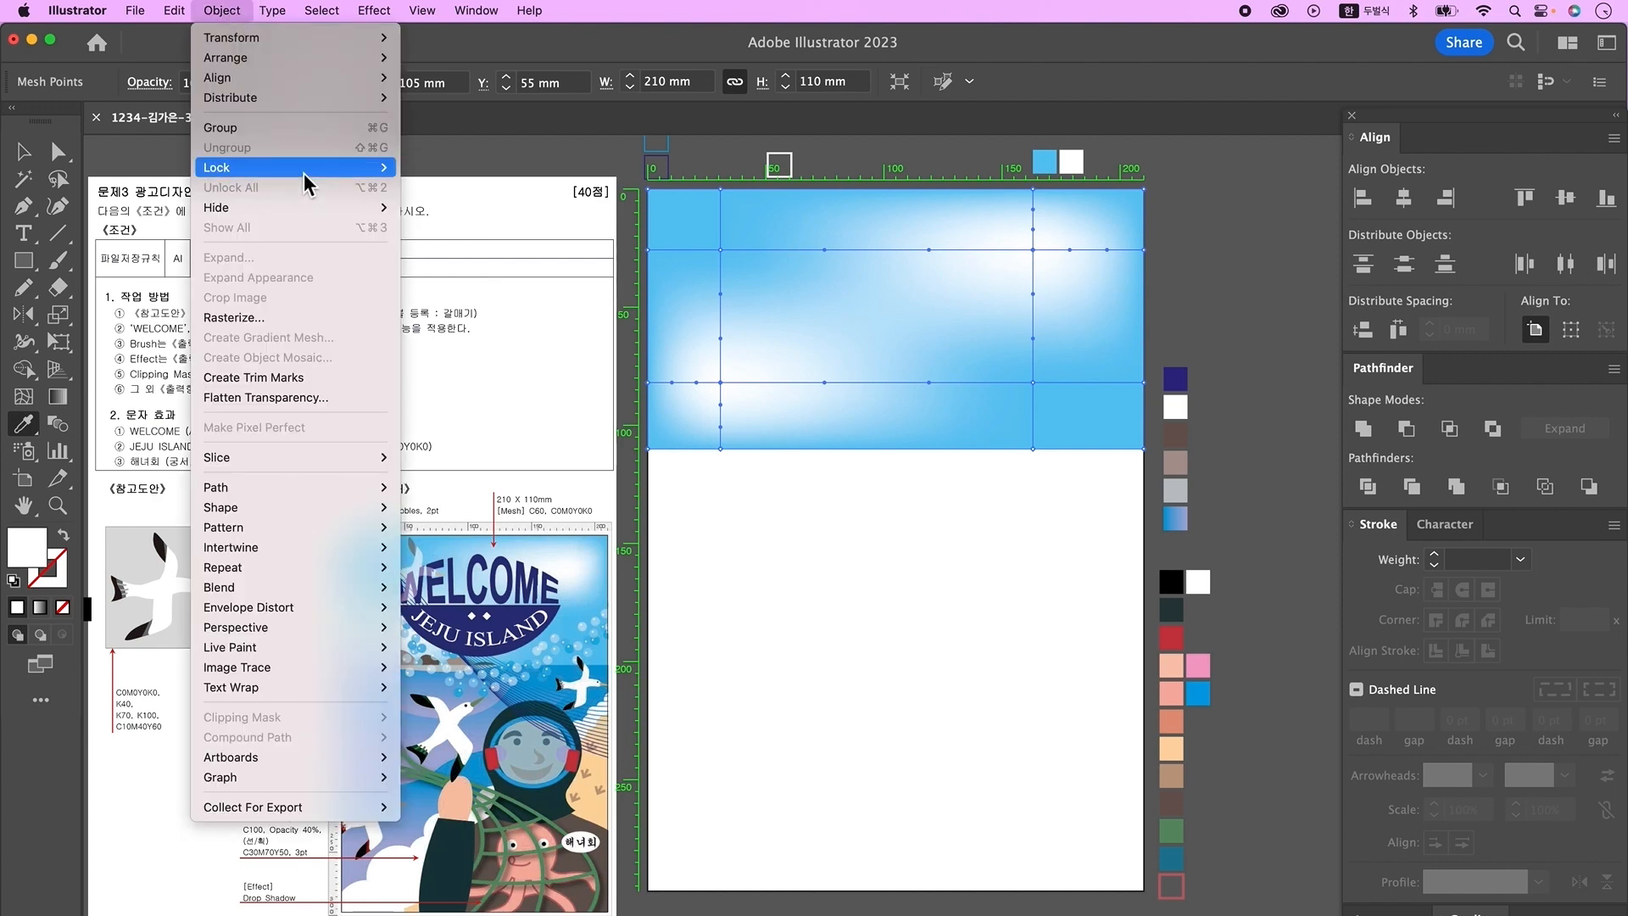
pyautogui.moveTo(305, 167)
pyautogui.click(477, 173)
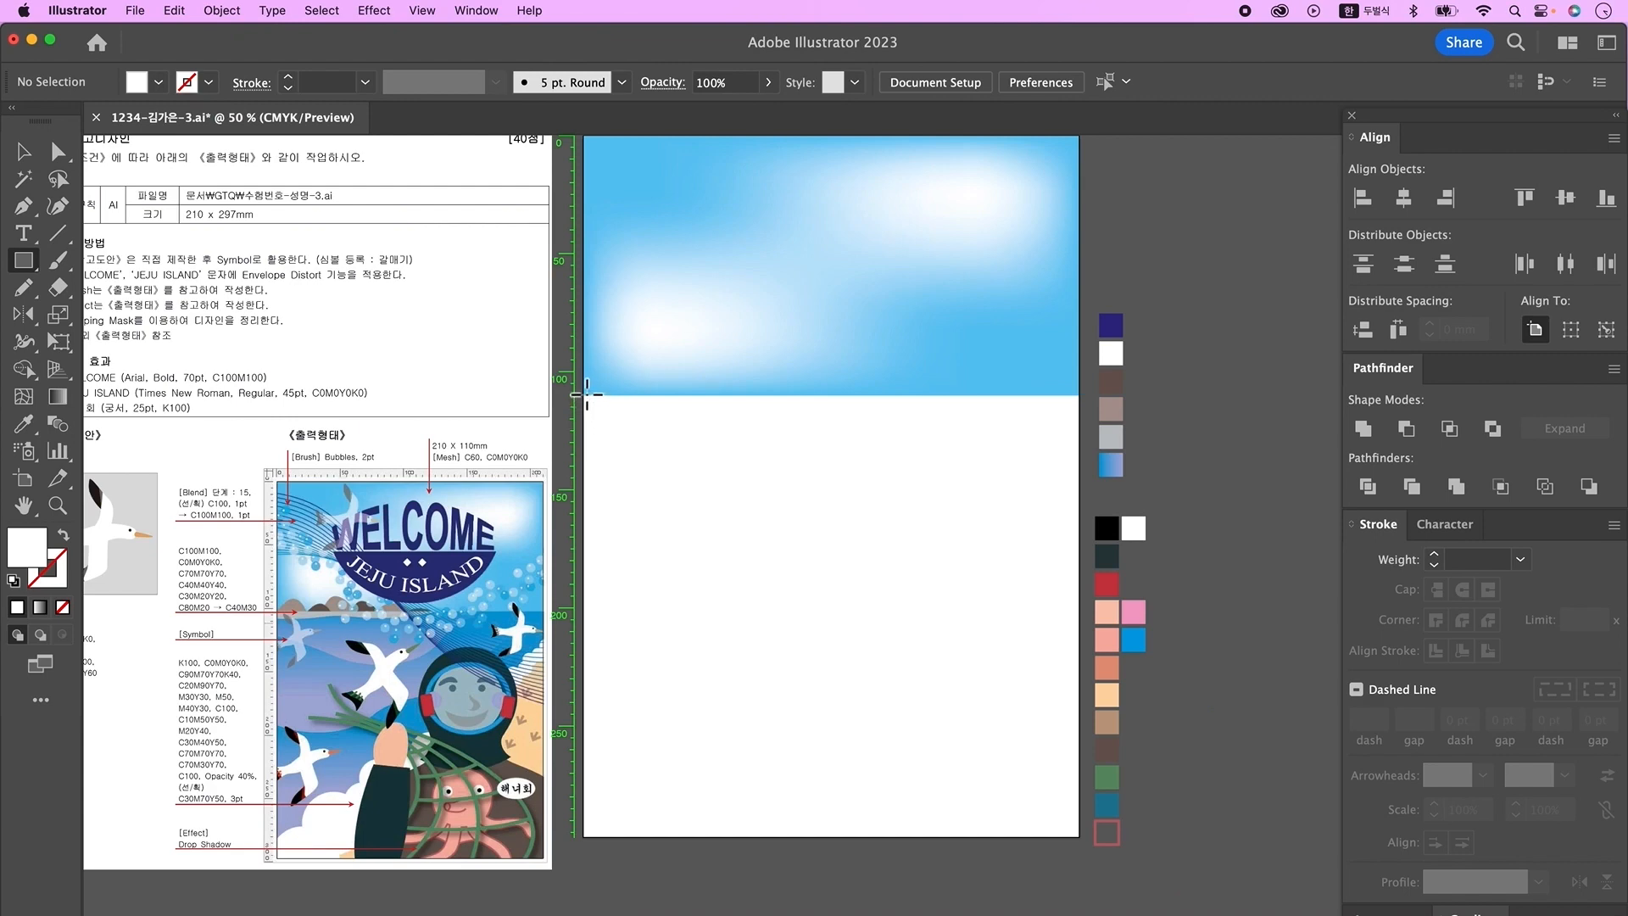
# - Draw a white rectangle covering the artboard below the sky and a diagonal line crossing its lower right part
pyautogui.moveTo(583, 390); pyautogui.dragTo(1088, 846)
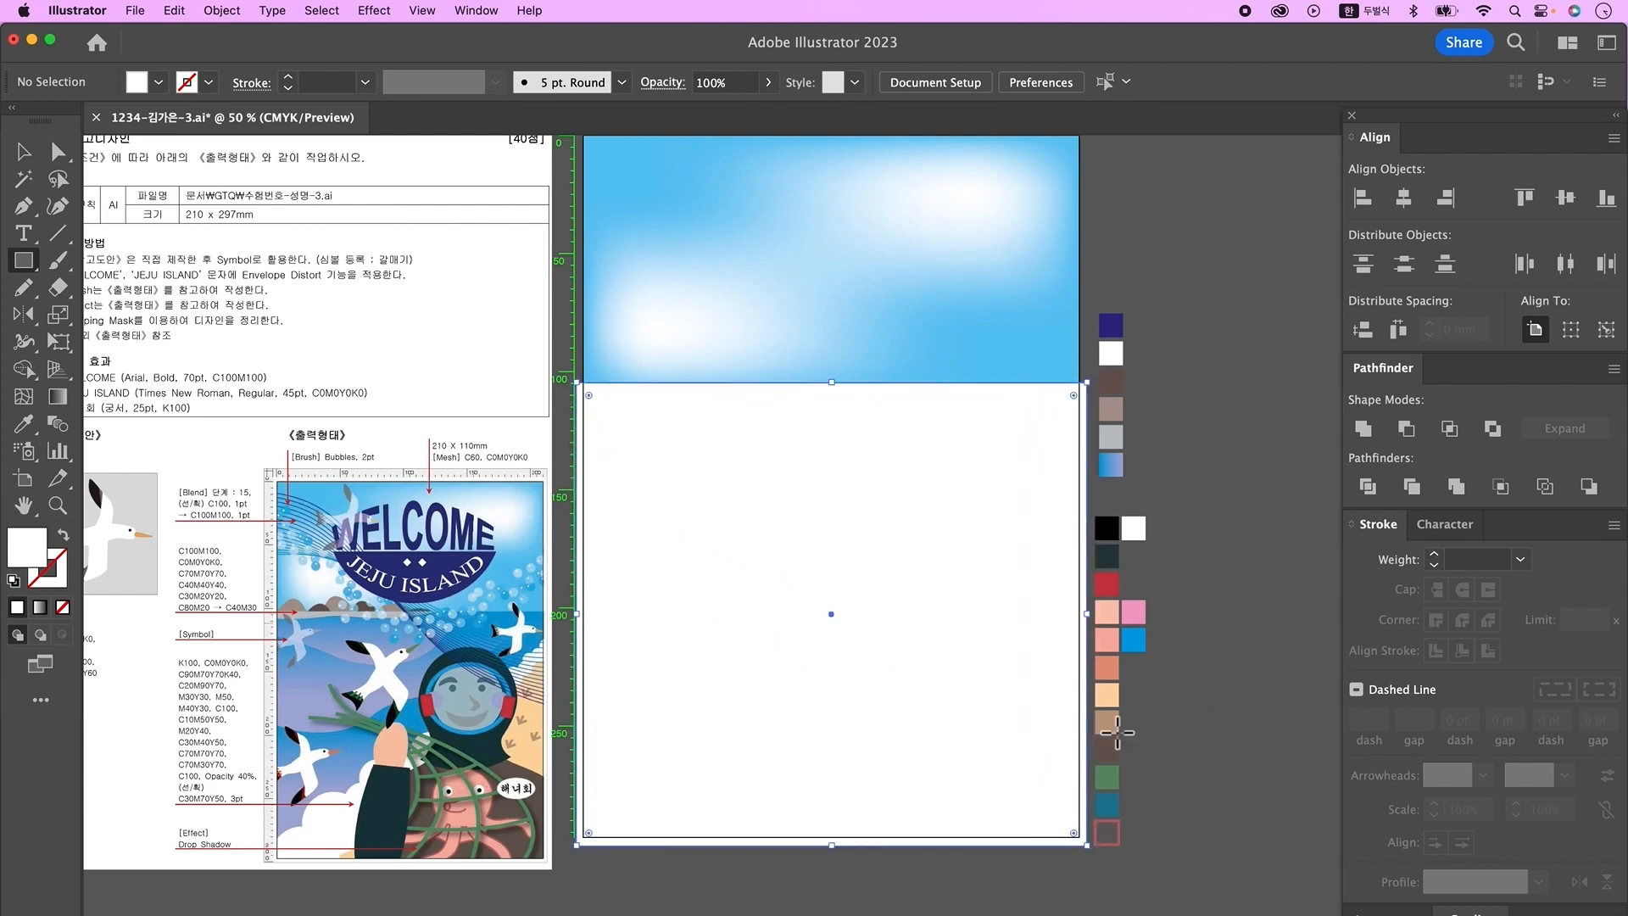
pyautogui.press('v')
pyautogui.click(57, 233)
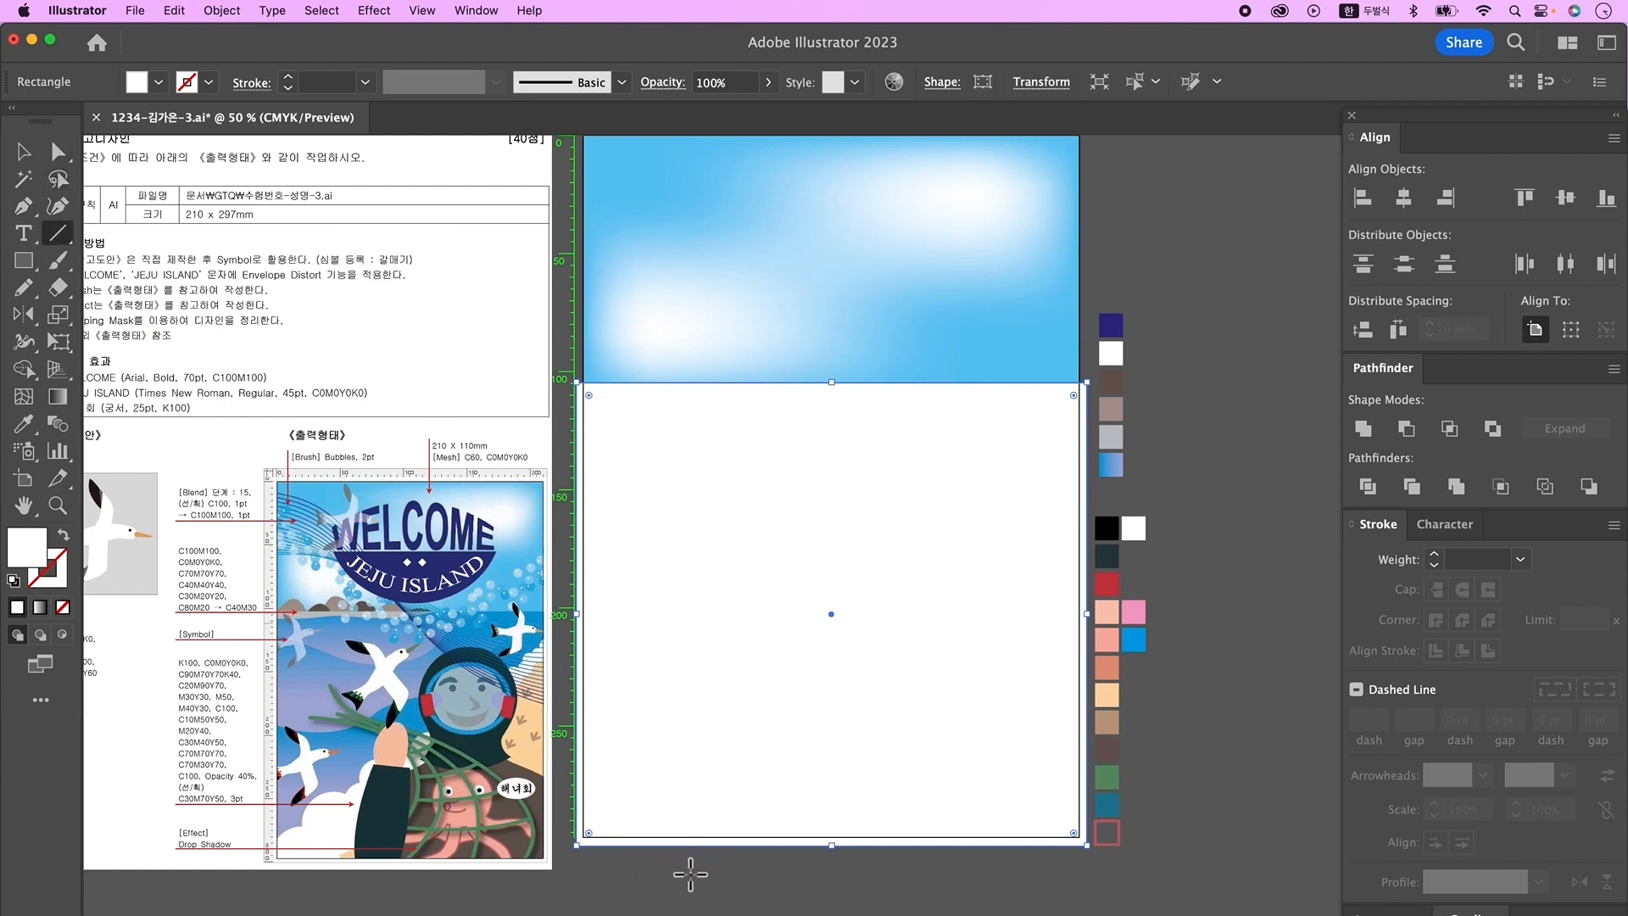
pyautogui.moveTo(671, 882); pyautogui.dragTo(1116, 407)
pyautogui.press('v')
pyautogui.press('a')
pyautogui.click(1126, 423)
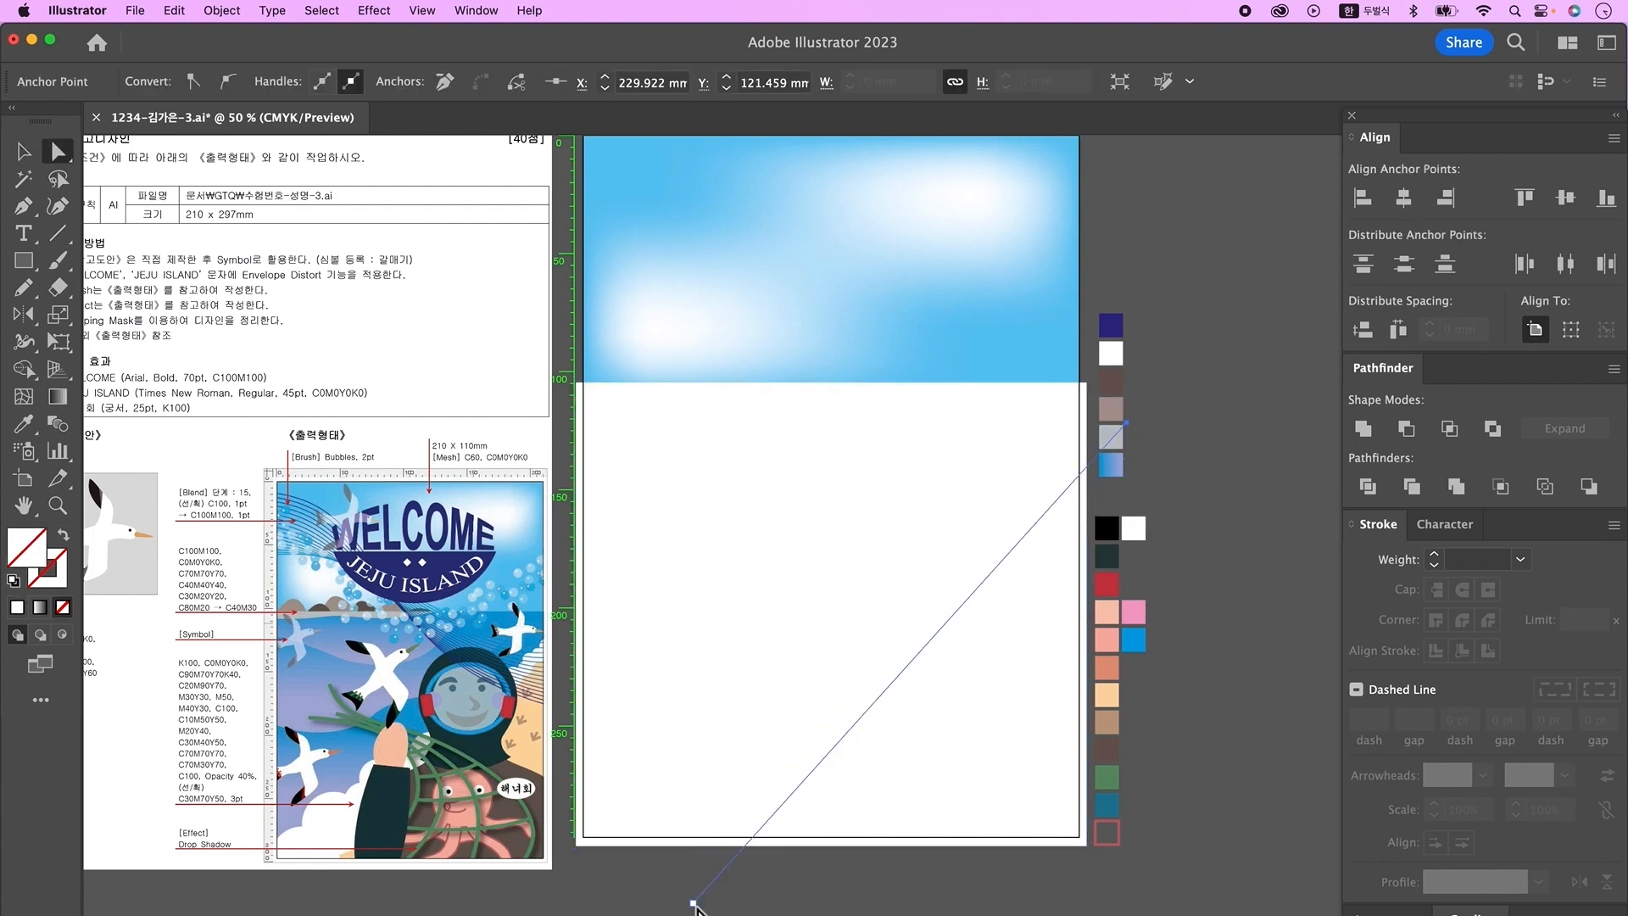
pyautogui.click(676, 883)
# - Divide the white rectangle along the diagonal line and ungroup the resulting pieces
pyautogui.press('v')
pyautogui.keyDown('shift'); pyautogui.click(820, 484); pyautogui.keyUp('shift')
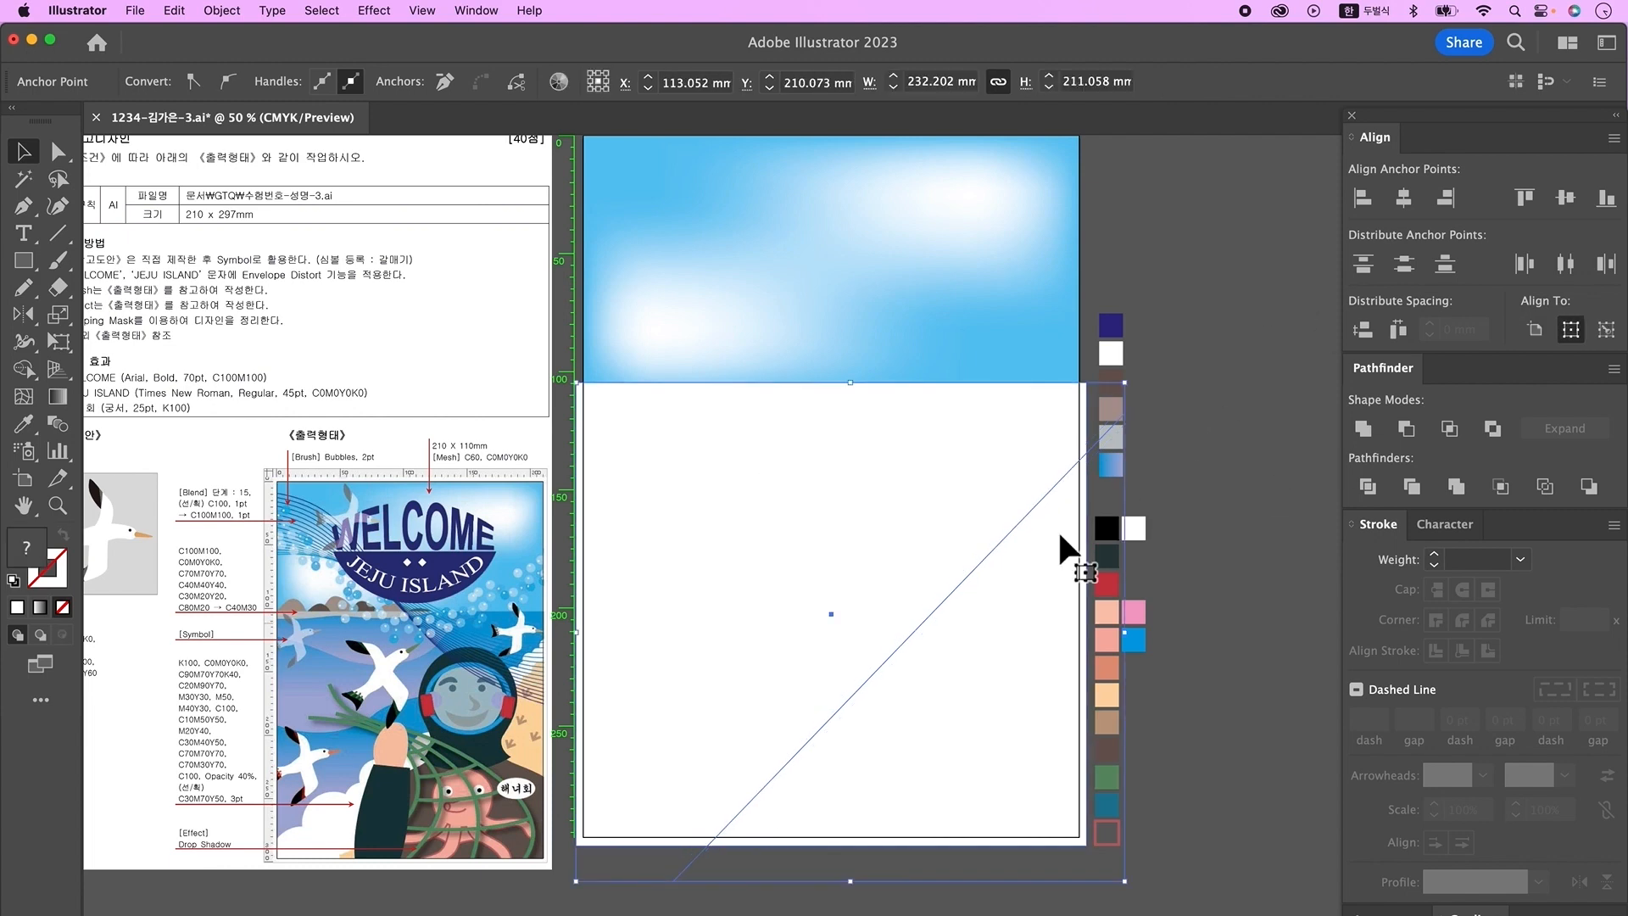
pyautogui.click(1368, 486)
pyautogui.rightClick(895, 585)
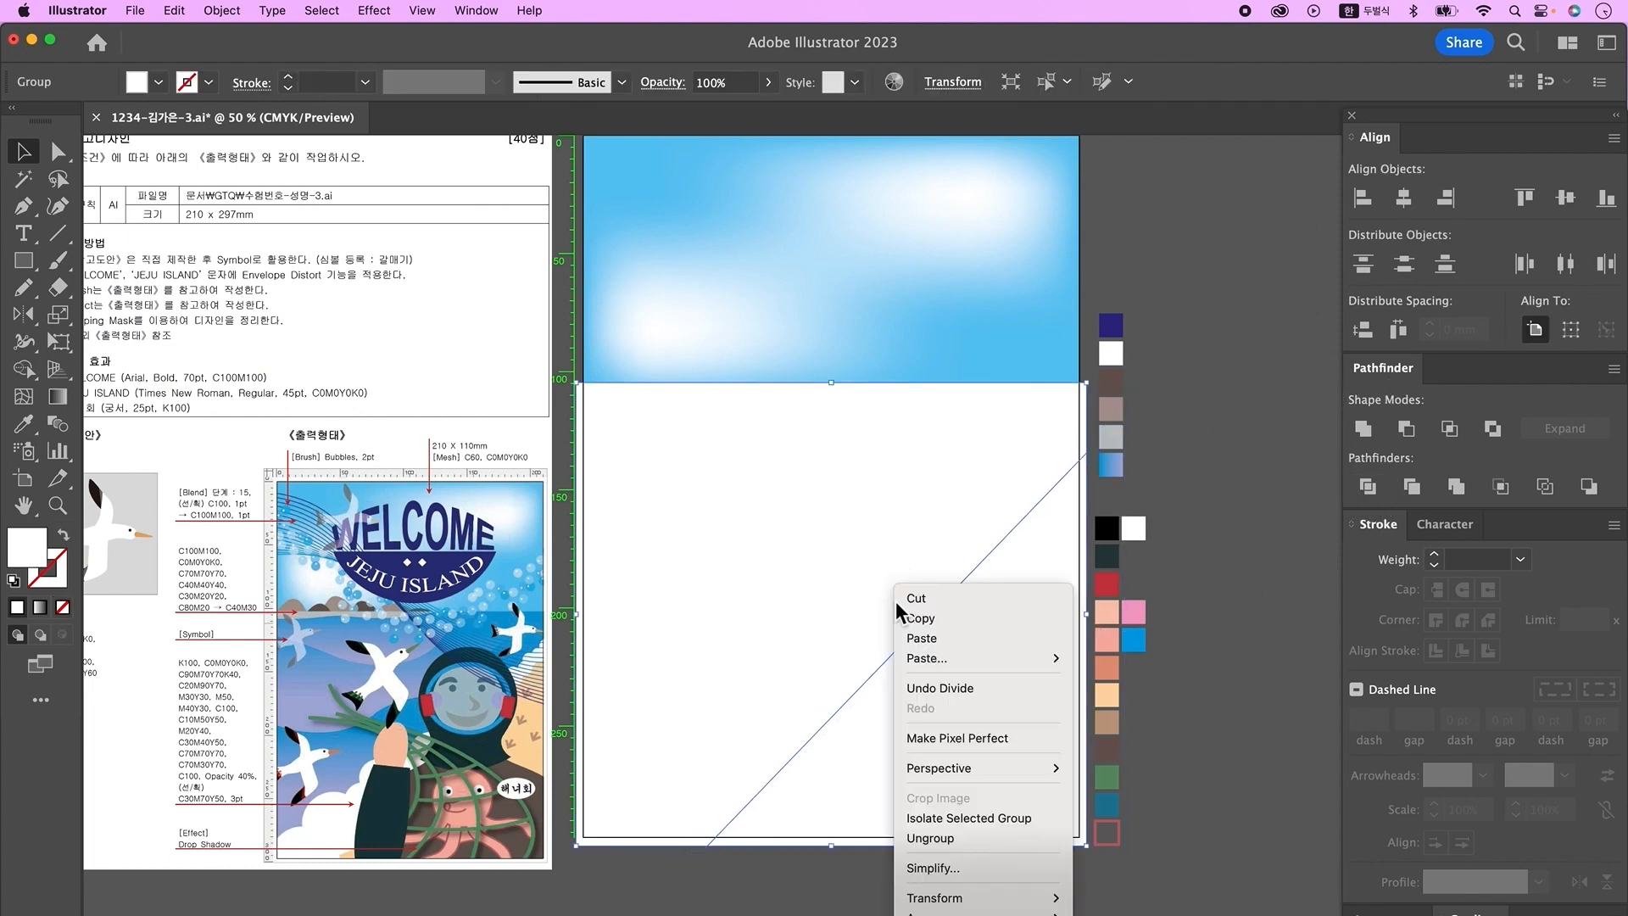
pyautogui.click(985, 840)
# - Fill the lower right triangle with the light peach sand swatch
pyautogui.click(912, 809)
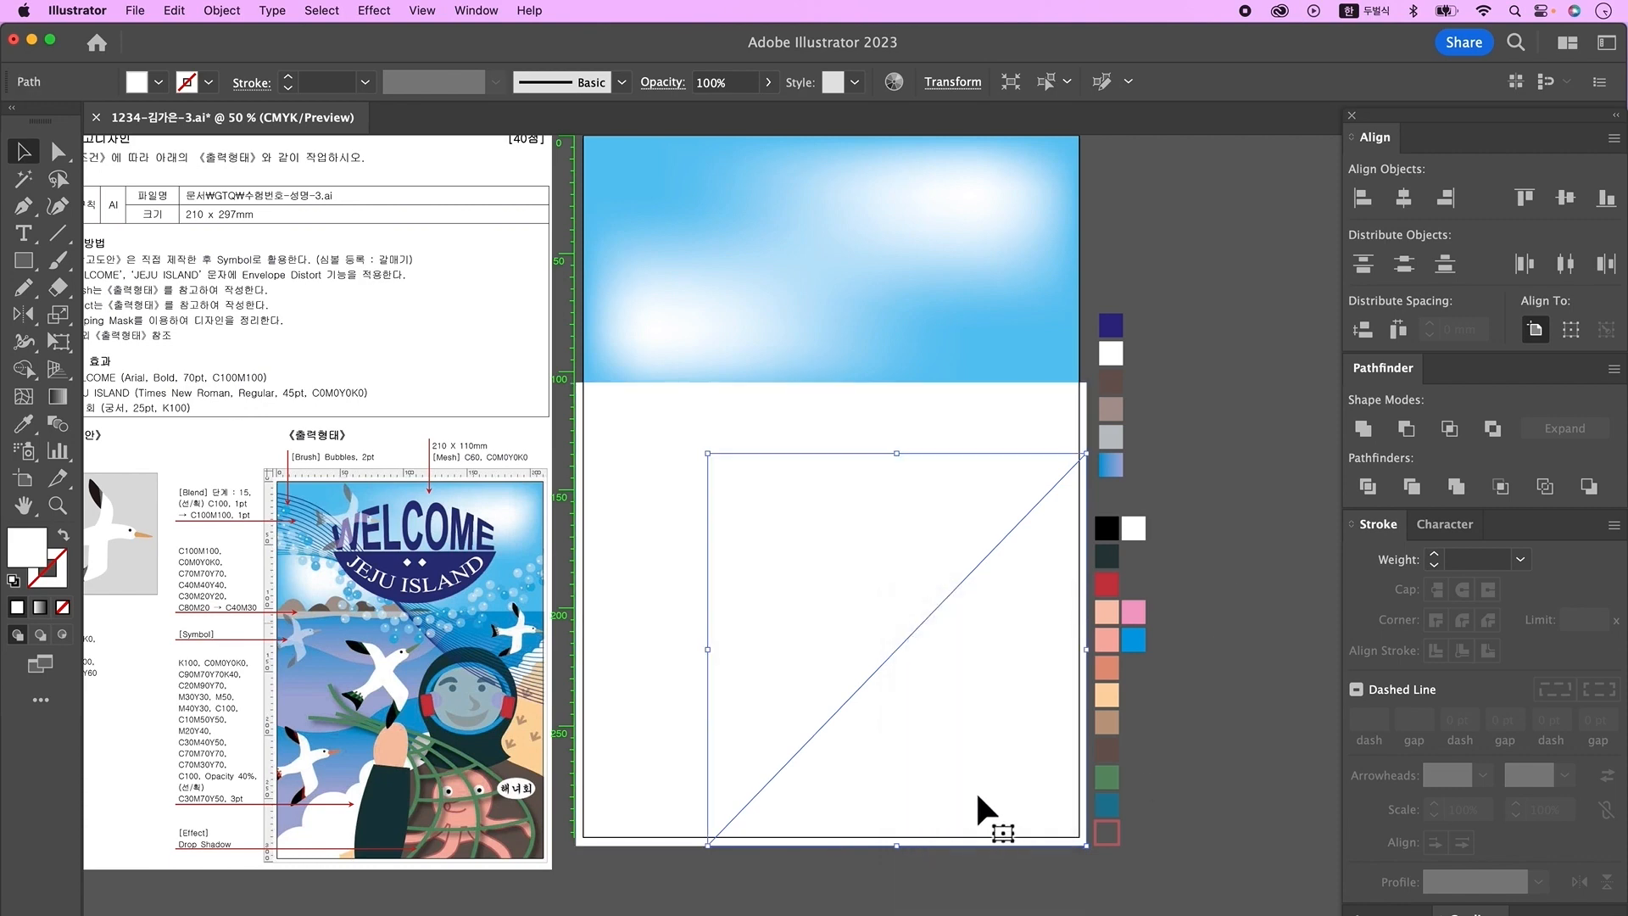
pyautogui.press('i')
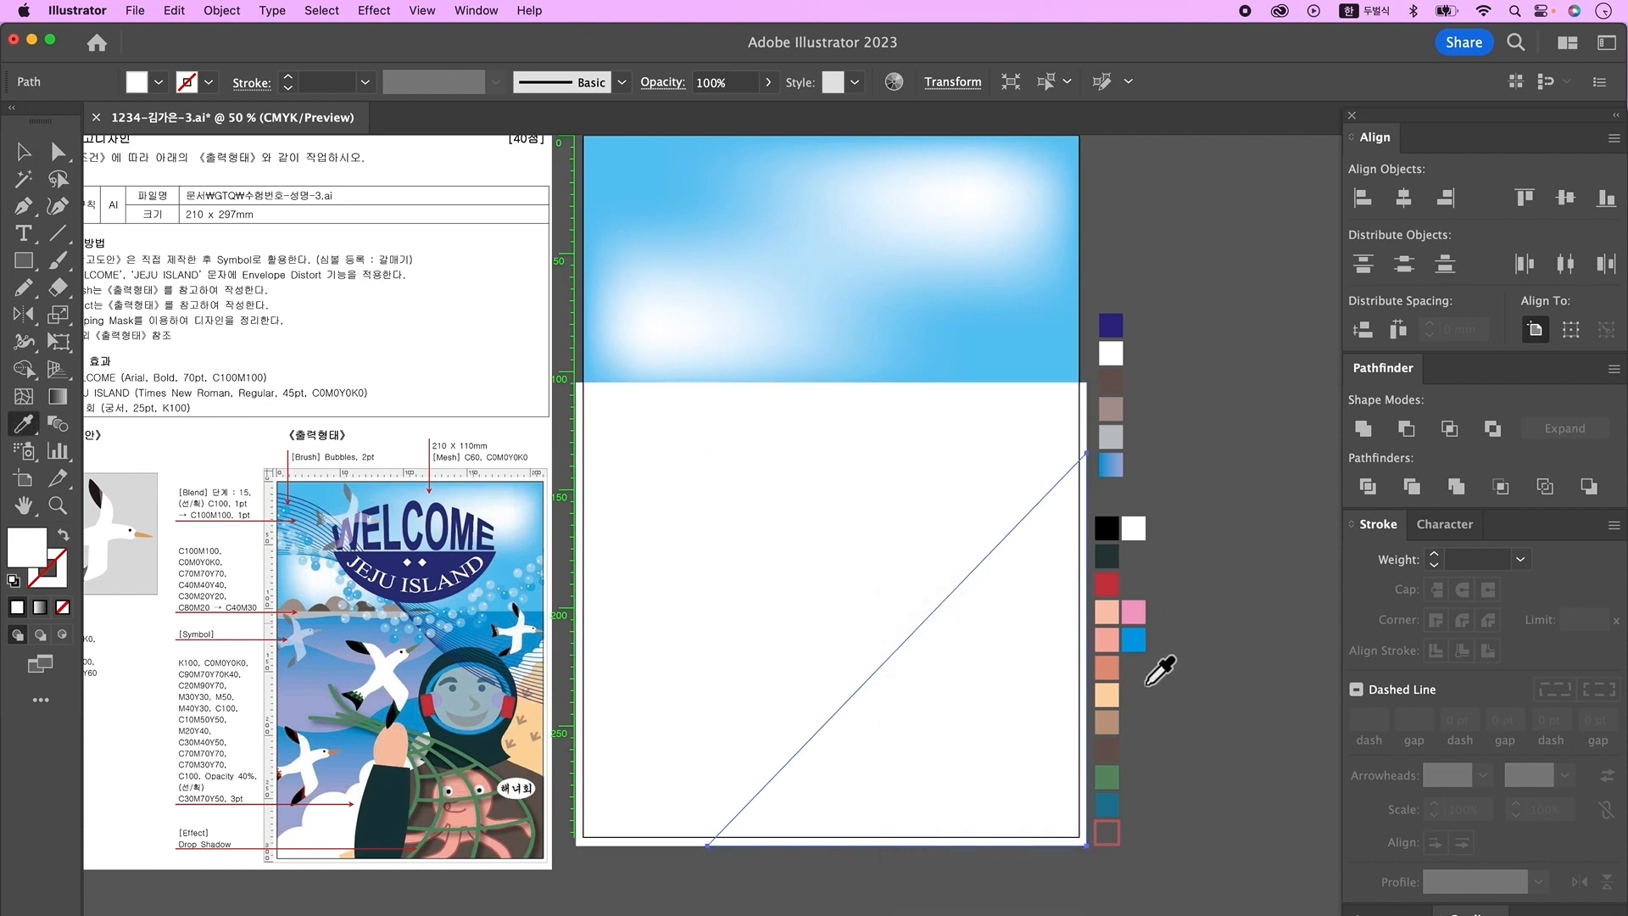
pyautogui.click(1107, 696)
pyautogui.press('super+shift+a')
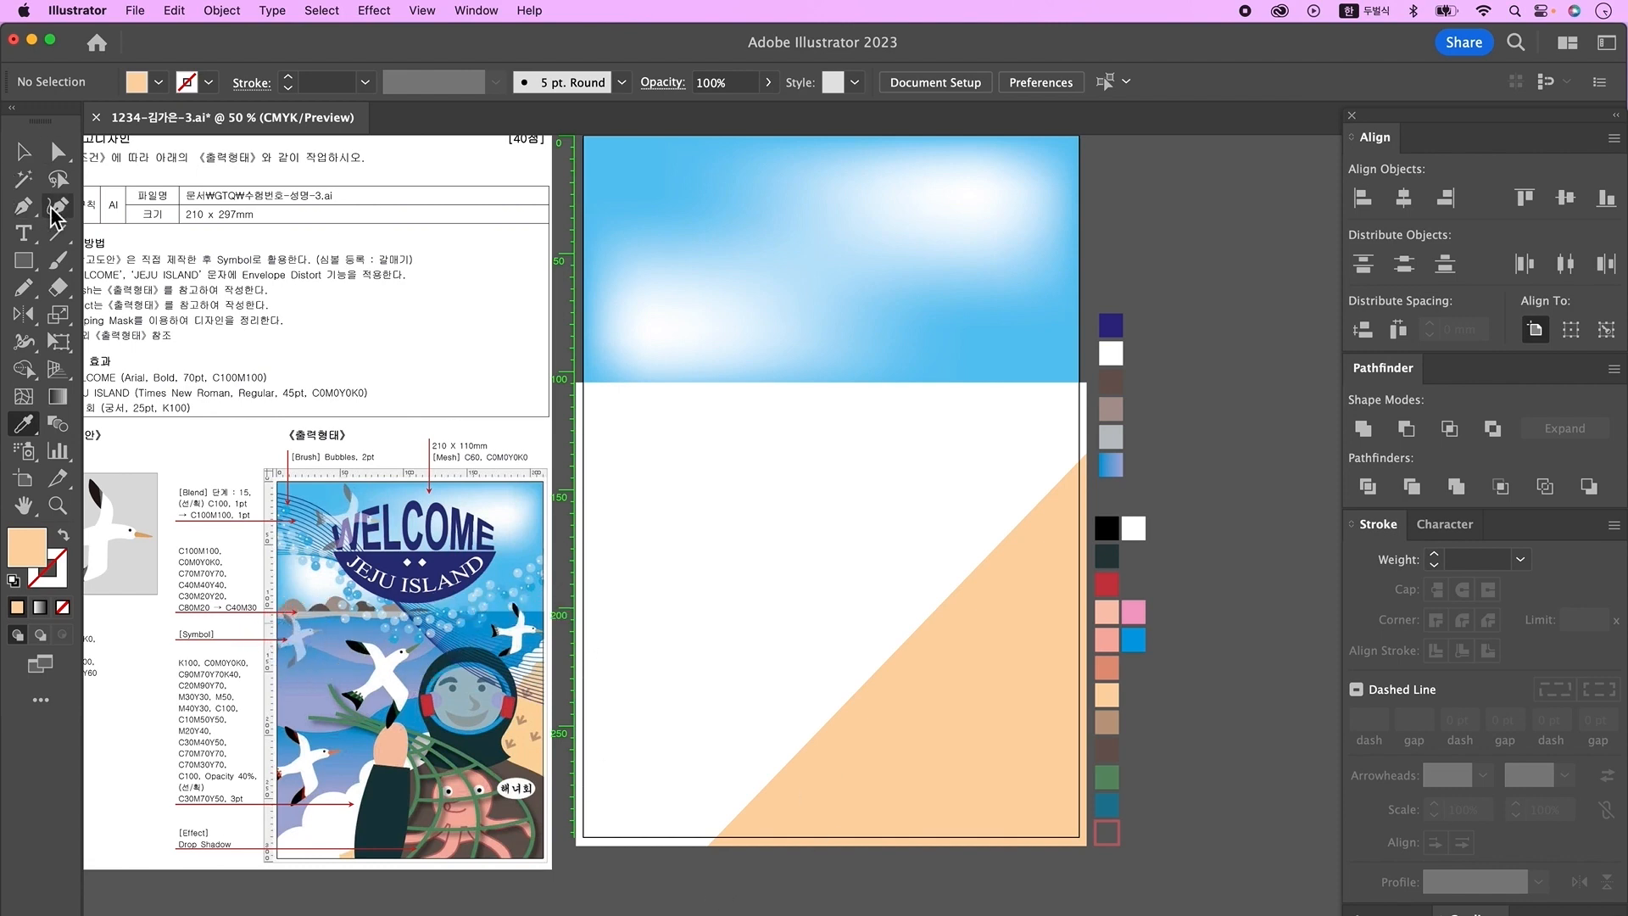
# - Draw an open wavy curve with a black 1 pt stroke and no fill from the artboard's left edge up to the sky
pyautogui.click(24, 207)
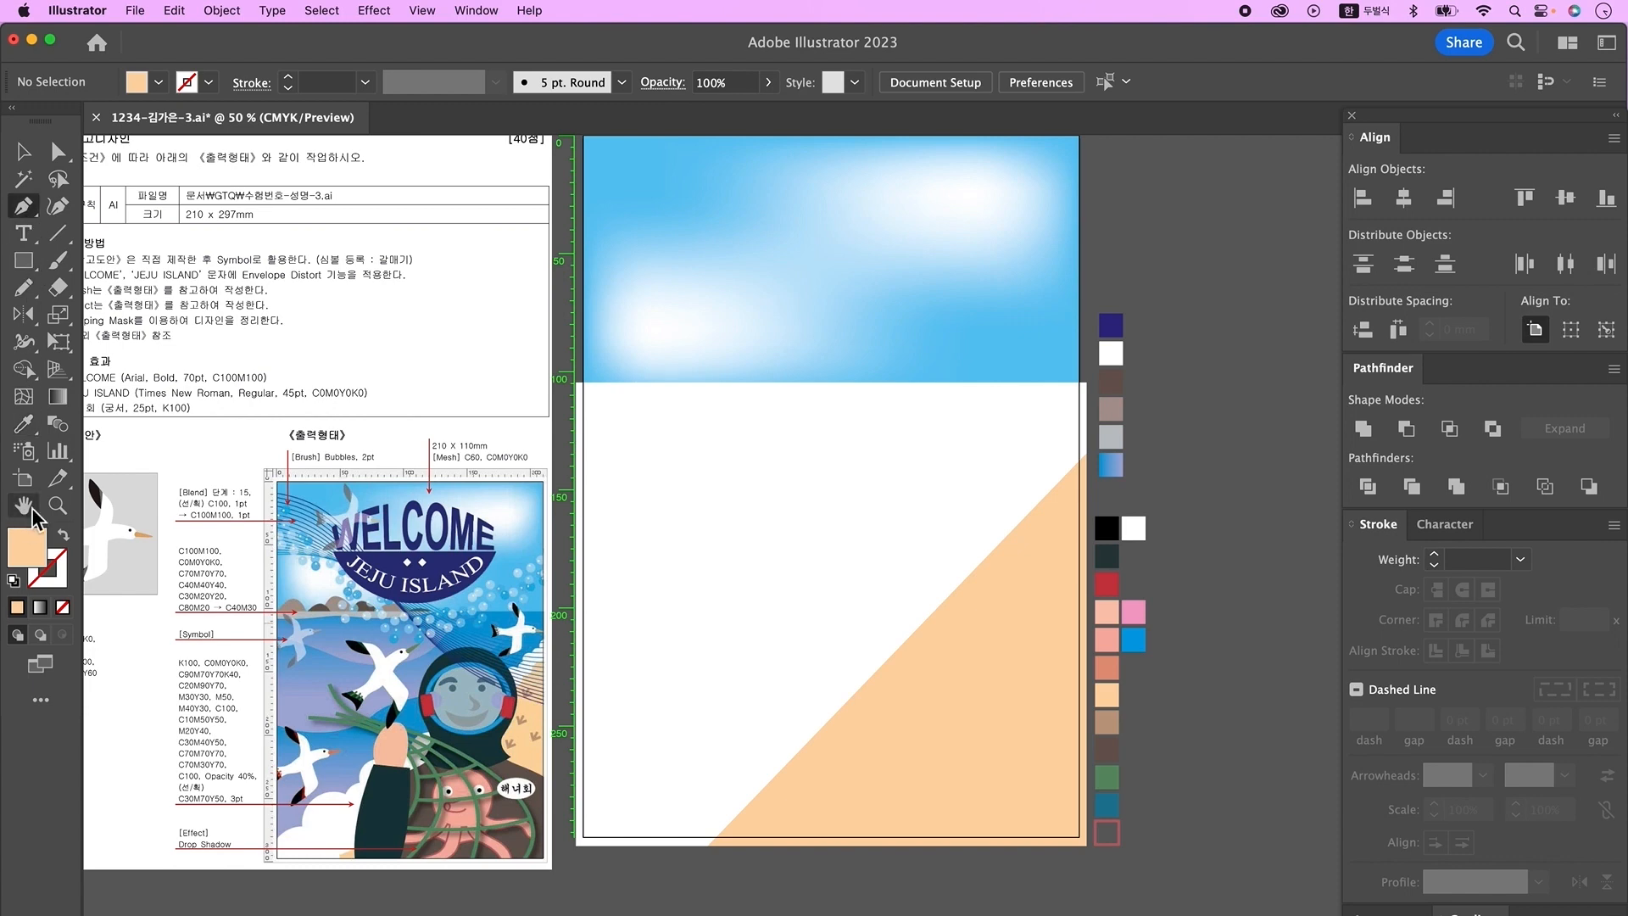
pyautogui.click(64, 536)
pyautogui.doubleClick(48, 568)
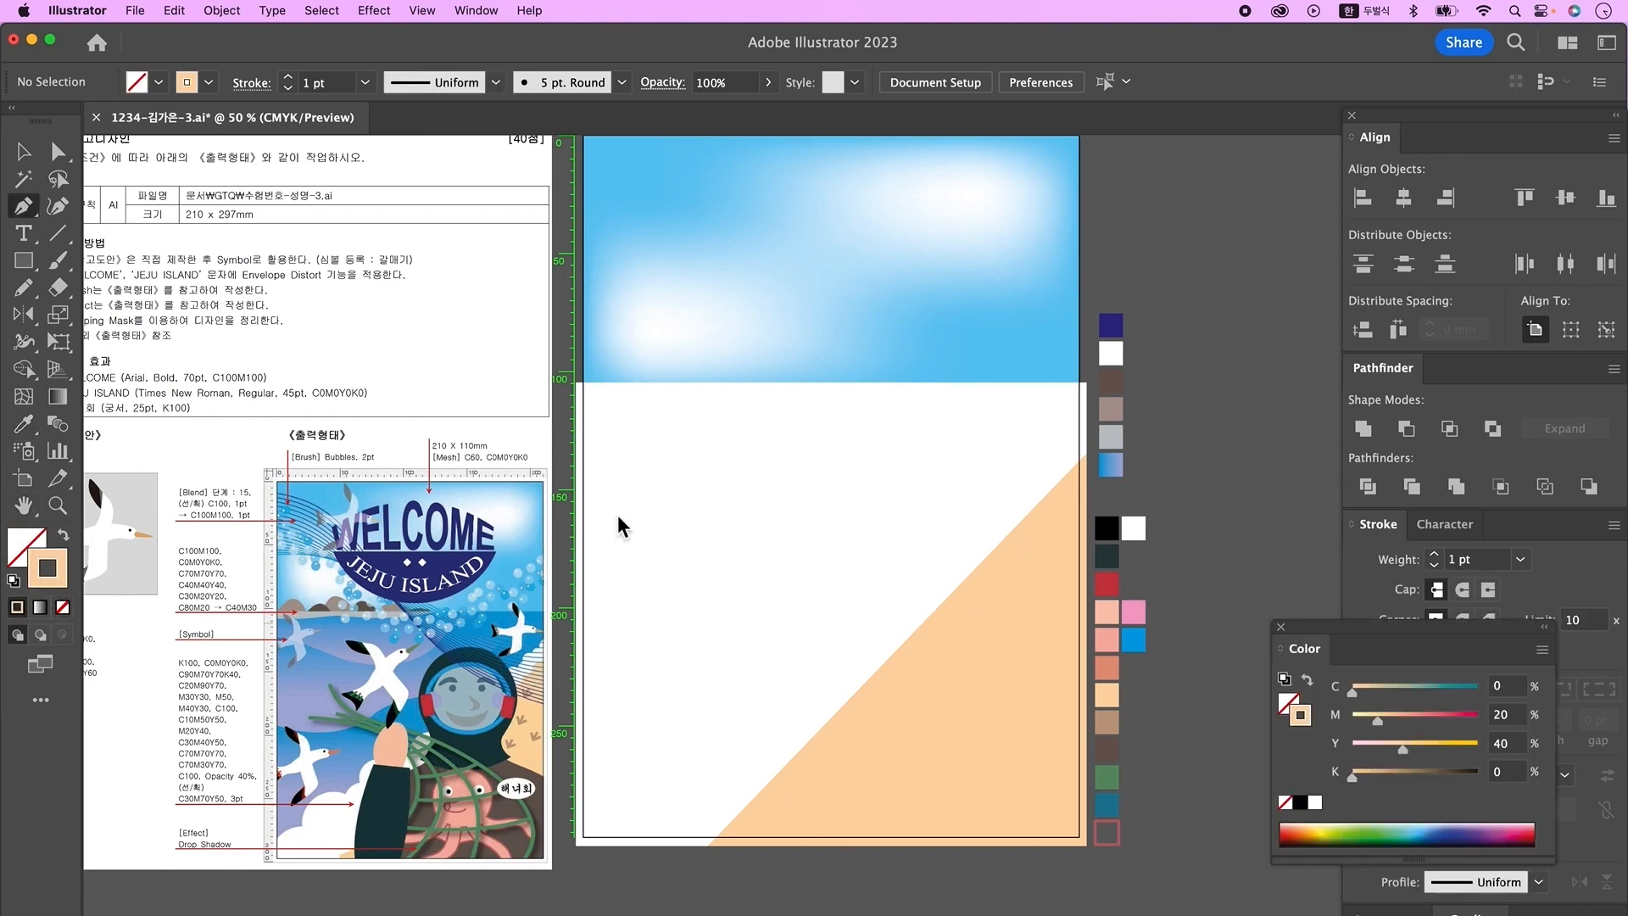
pyautogui.moveTo(1072, 388); pyautogui.dragTo(1109, 452)
pyautogui.click(1415, 213)
pyautogui.moveTo(556, 447); pyautogui.dragTo(628, 437)
pyautogui.moveTo(796, 484); pyautogui.dragTo(848, 477)
pyautogui.moveTo(906, 376); pyautogui.dragTo(918, 287)
pyautogui.keyDown('super'); pyautogui.click(580, 703); pyautogui.keyUp('super')
# - Draw a second open wavy curve below the first, from the artboard's left edge to the peach triangle
pyautogui.click(566, 615)
pyautogui.moveTo(733, 623)
pyautogui.mouseDown()
pyautogui.moveTo(795, 575)
pyautogui.moveTo(793, 551)
pyautogui.moveTo(915, 563)
pyautogui.mouseUp()
pyautogui.click(776, 580)
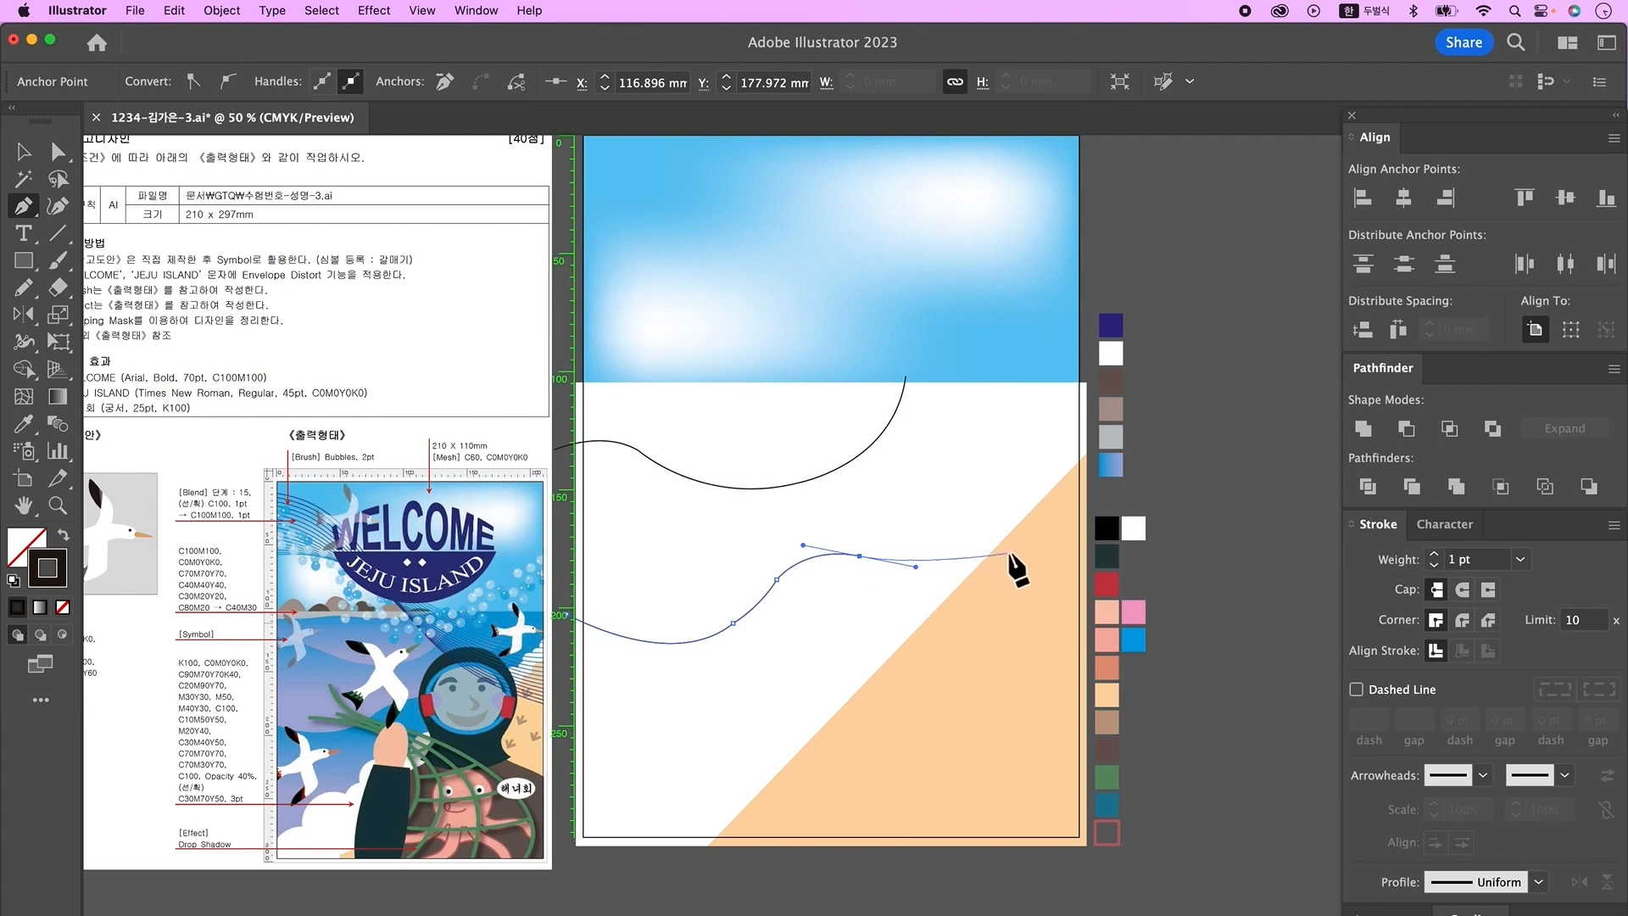
pyautogui.moveTo(1008, 545); pyautogui.dragTo(1026, 532)
pyautogui.keyDown('super'); pyautogui.click(1033, 553); pyautogui.keyUp('super')
# - Smooth the bends of both wavy curves with the Smooth tool
pyautogui.press('v')
pyautogui.click(670, 466)
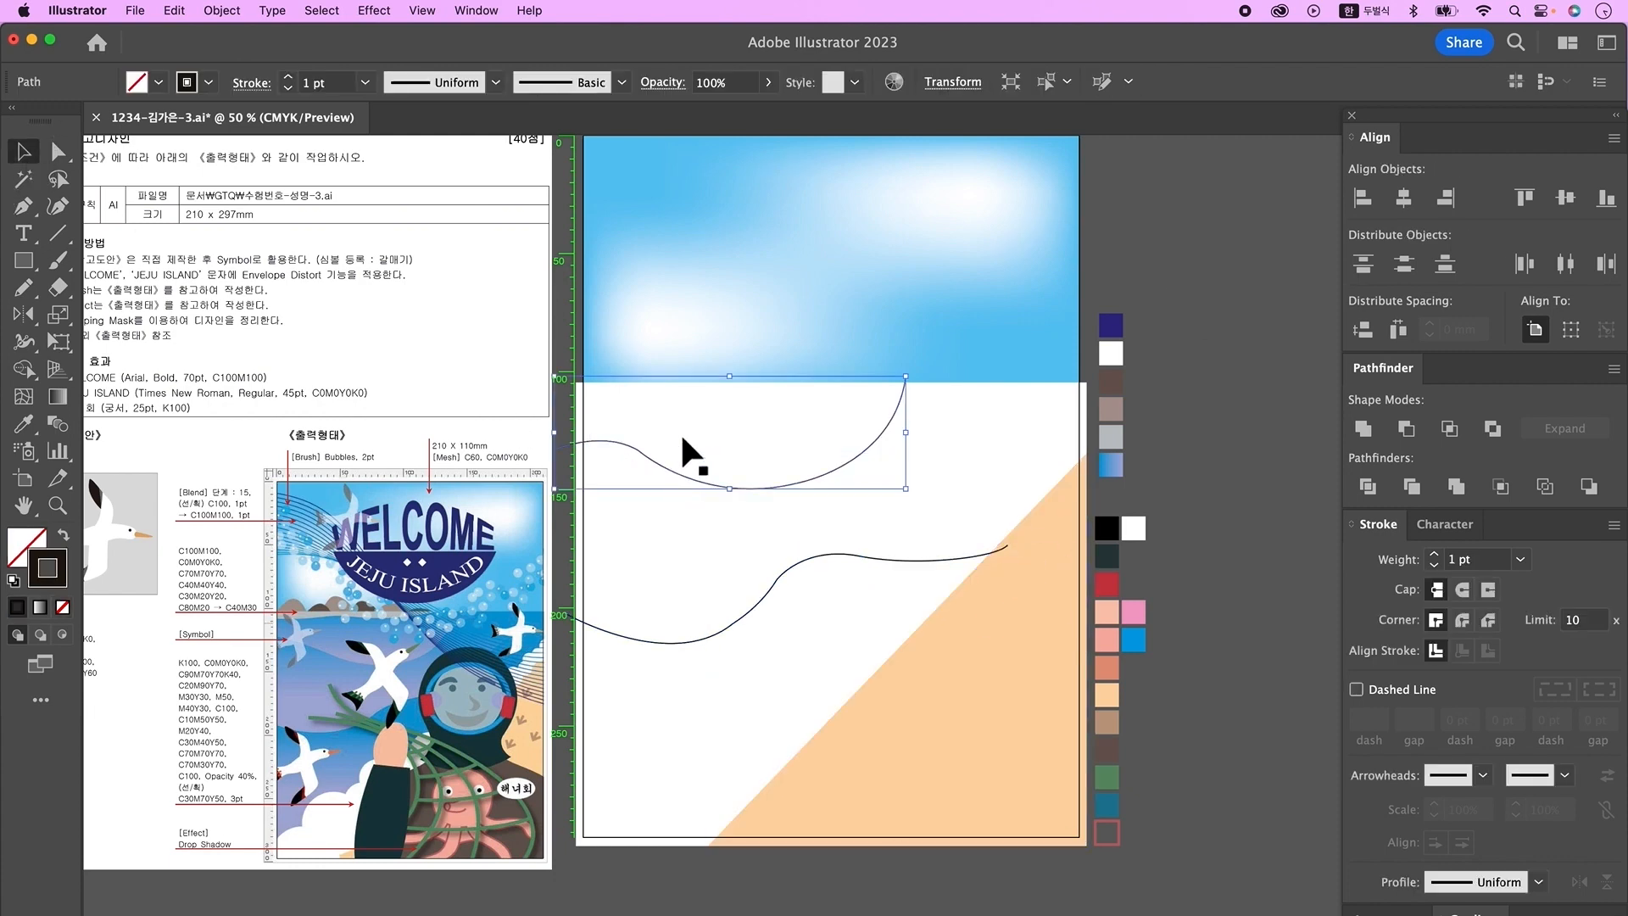
pyautogui.click(25, 290)
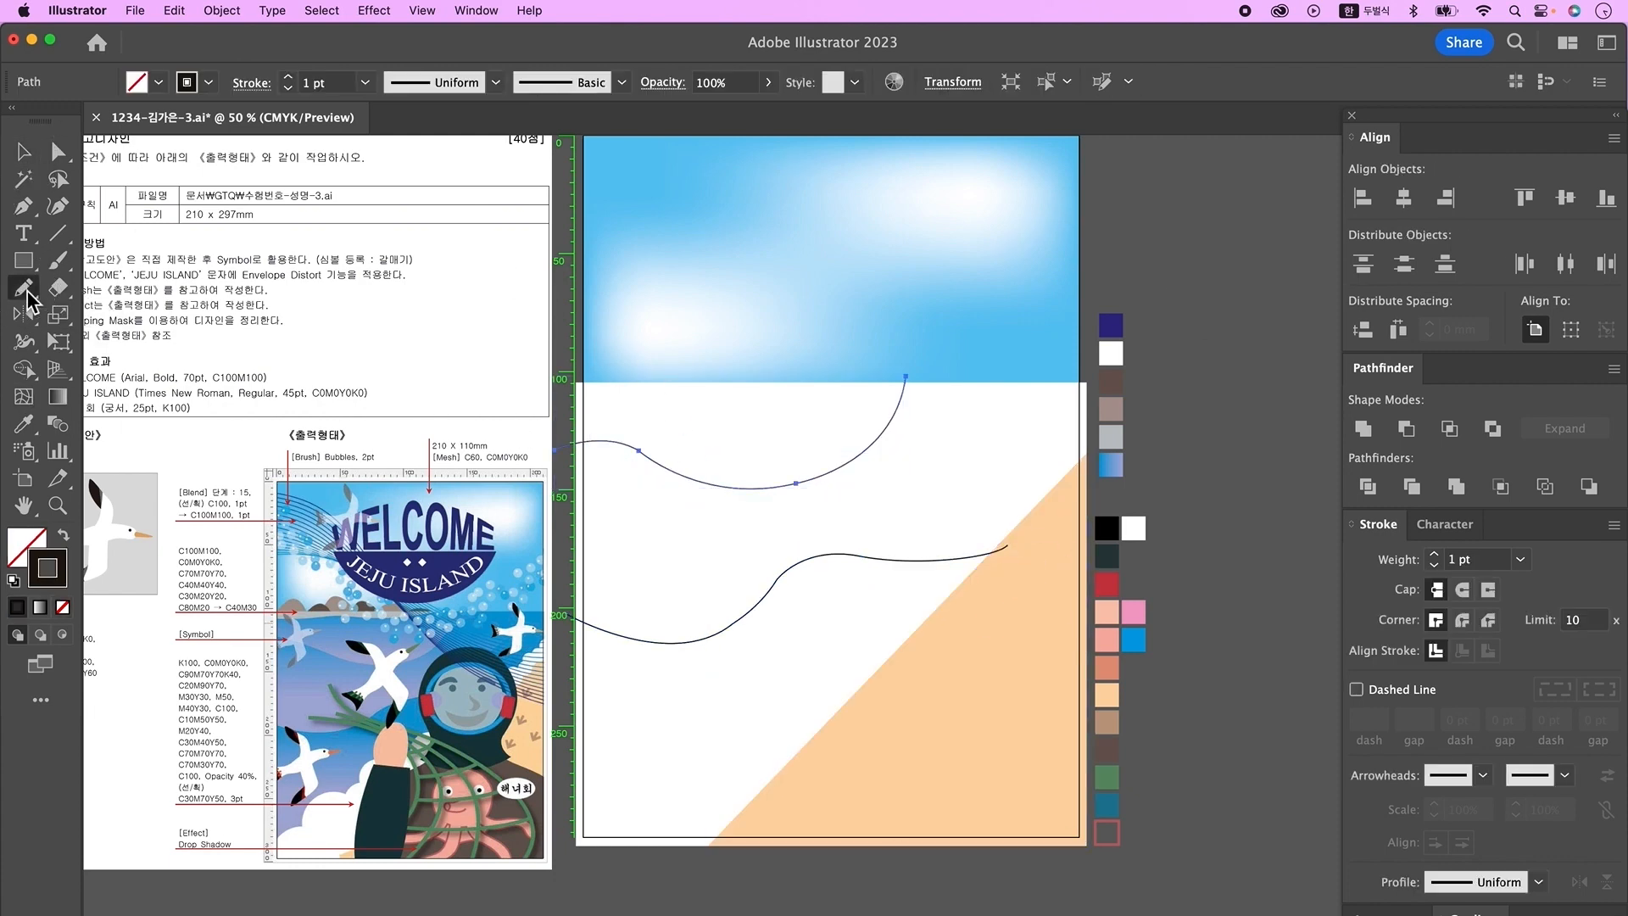
pyautogui.moveTo(25, 290); pyautogui.dragTo(102, 344)
pyautogui.moveTo(819, 482); pyautogui.dragTo(632, 448)
pyautogui.keyDown('super'); pyautogui.click(785, 573); pyautogui.keyUp('super')
pyautogui.moveTo(787, 572); pyautogui.dragTo(734, 628)
pyautogui.moveTo(922, 563); pyautogui.dragTo(838, 555)
# - Divide the area below the sky along the two wavy curves
pyautogui.press('v')
pyautogui.moveTo(739, 317); pyautogui.dragTo(839, 650)
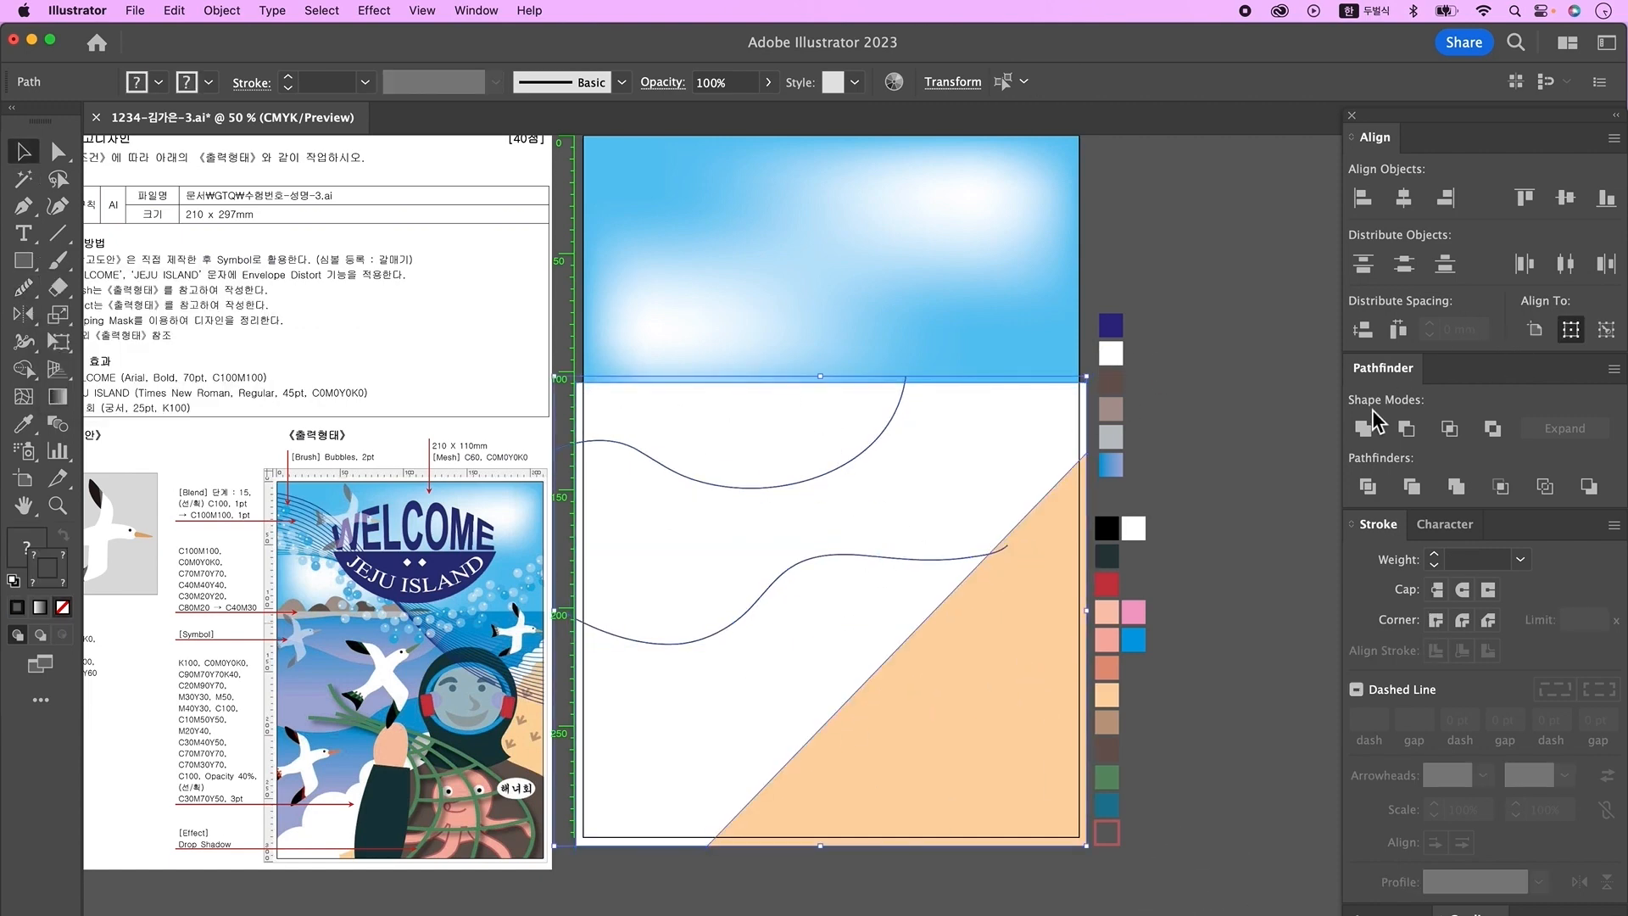
pyautogui.click(1368, 487)
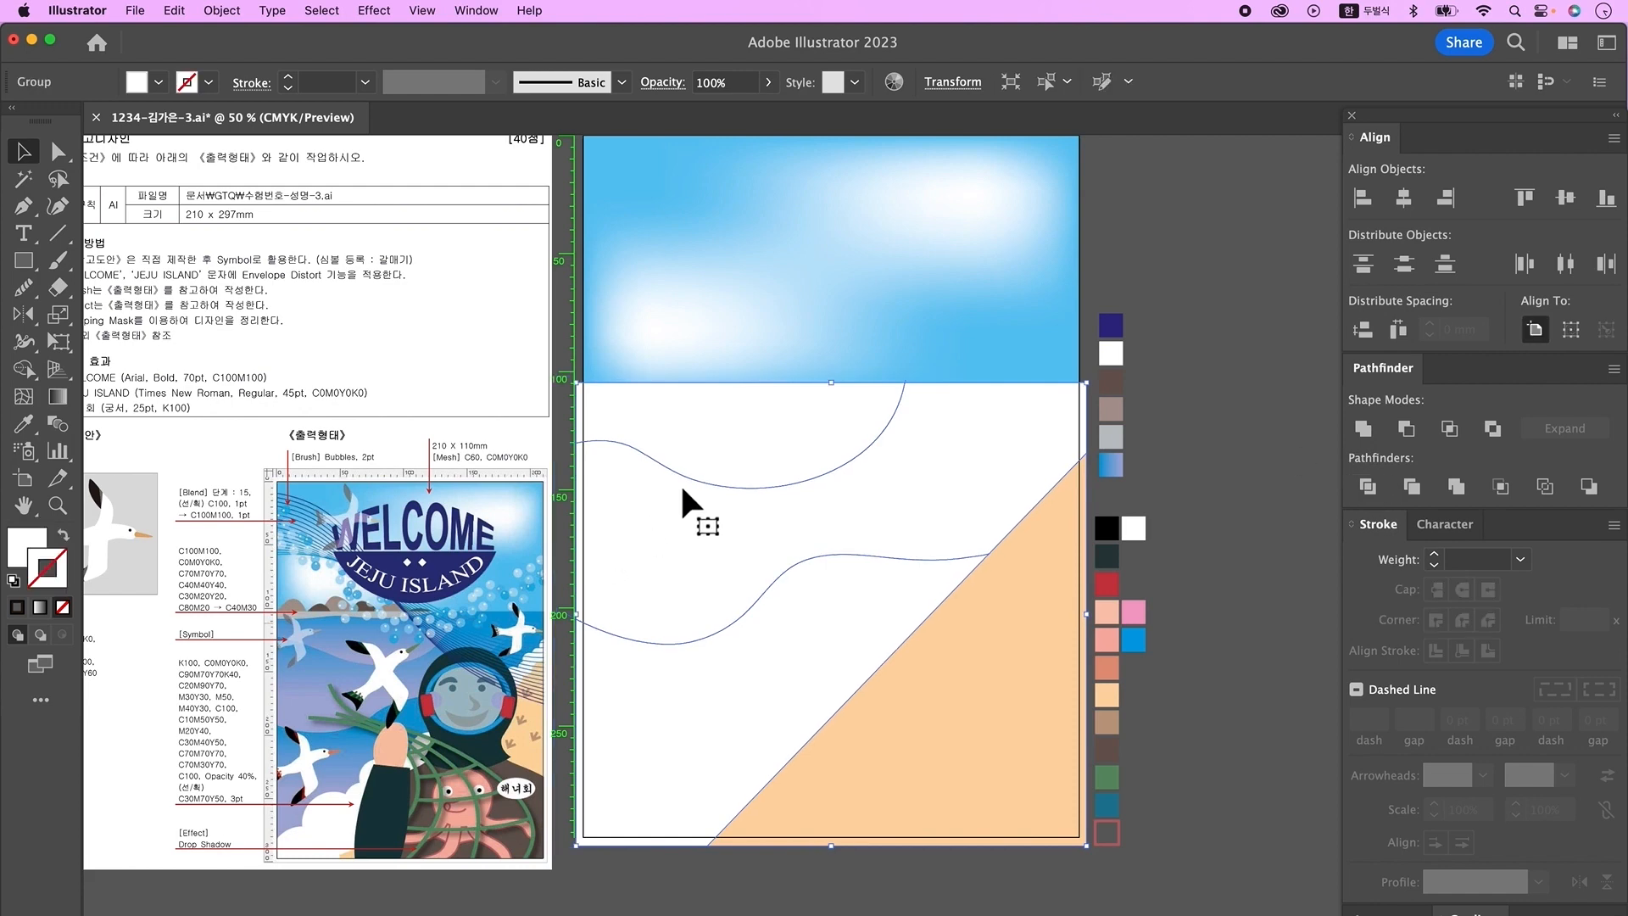
# - Fill the divided sea layers with the blue-to-lavender gradient from the palette and redirect it vertically in each layer
pyautogui.press('i')
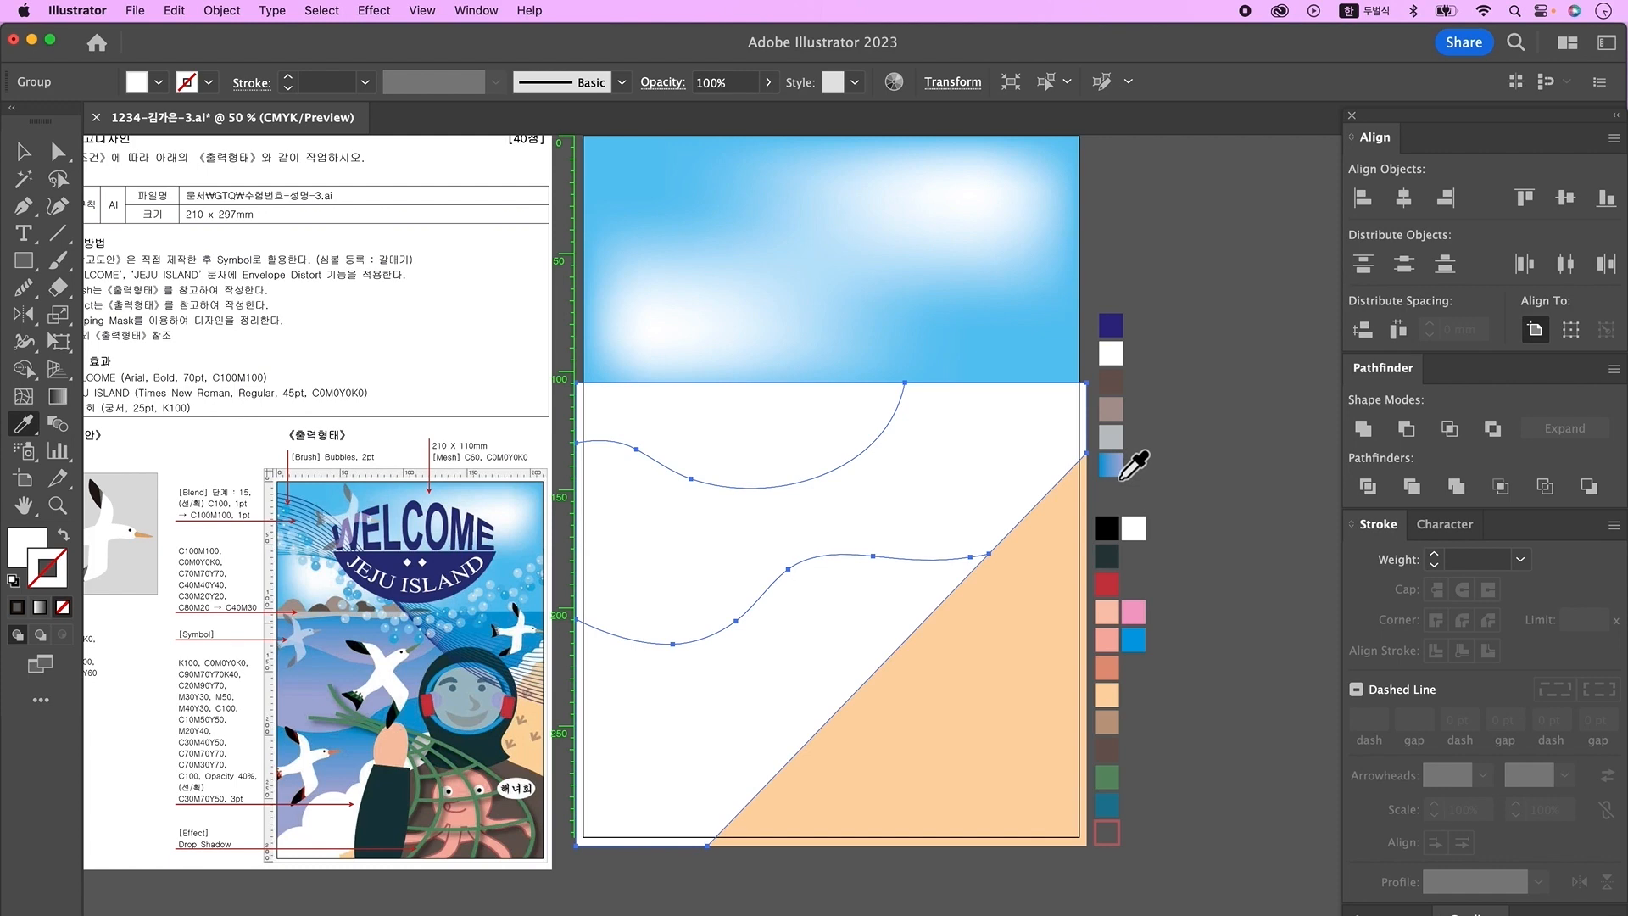
pyautogui.click(1122, 477)
pyautogui.press('v')
pyautogui.click(789, 411)
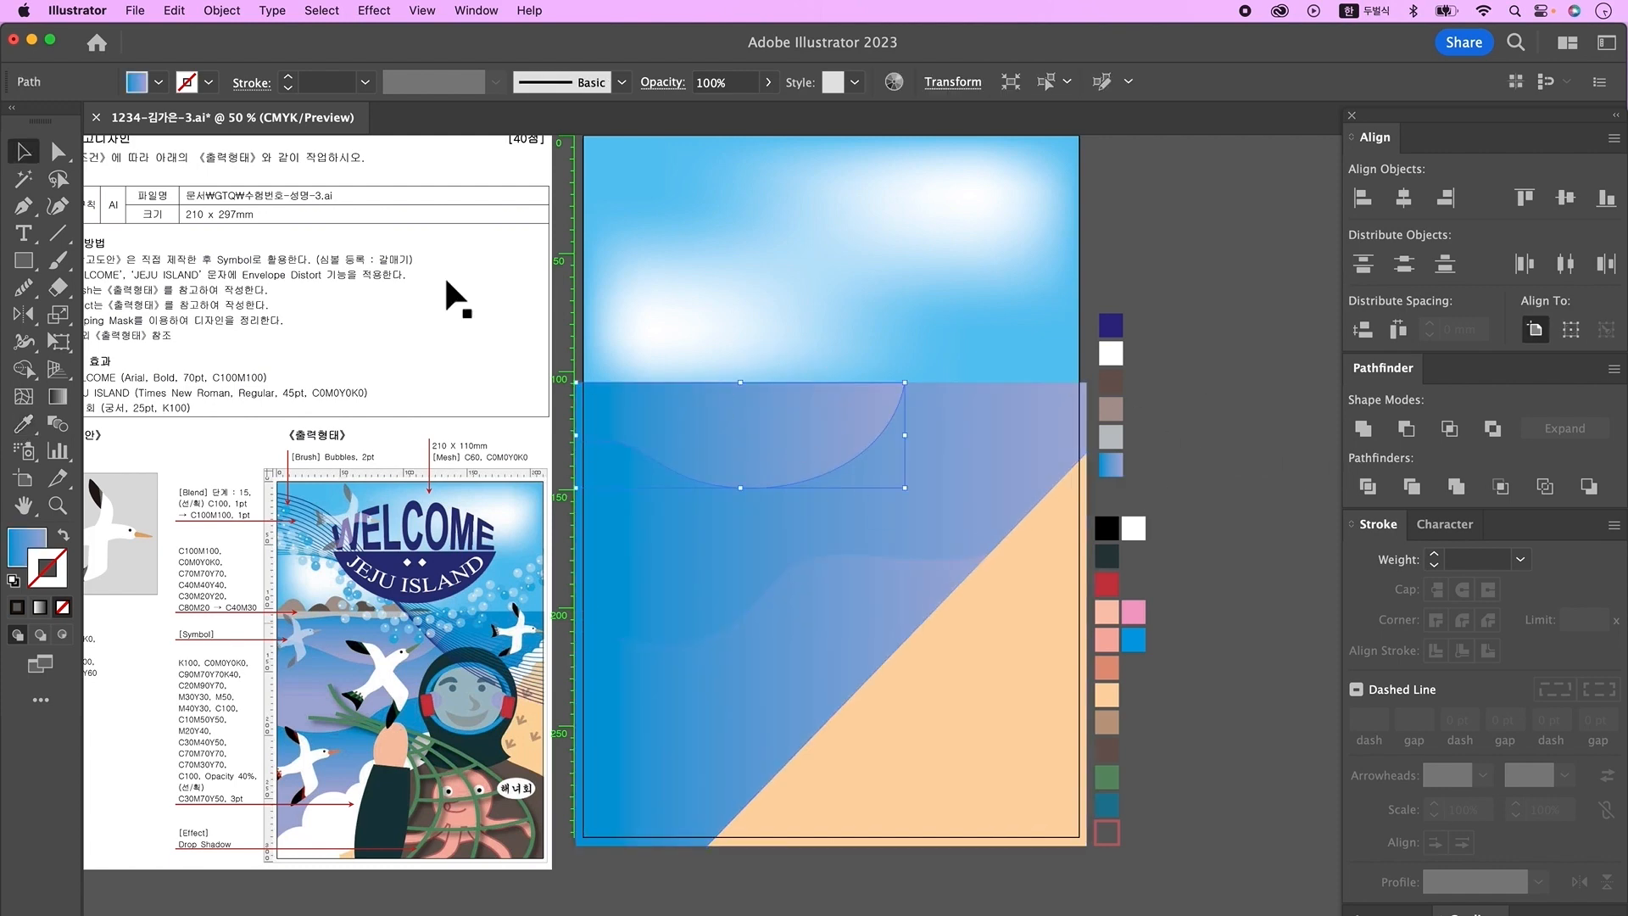
pyautogui.click(63, 399)
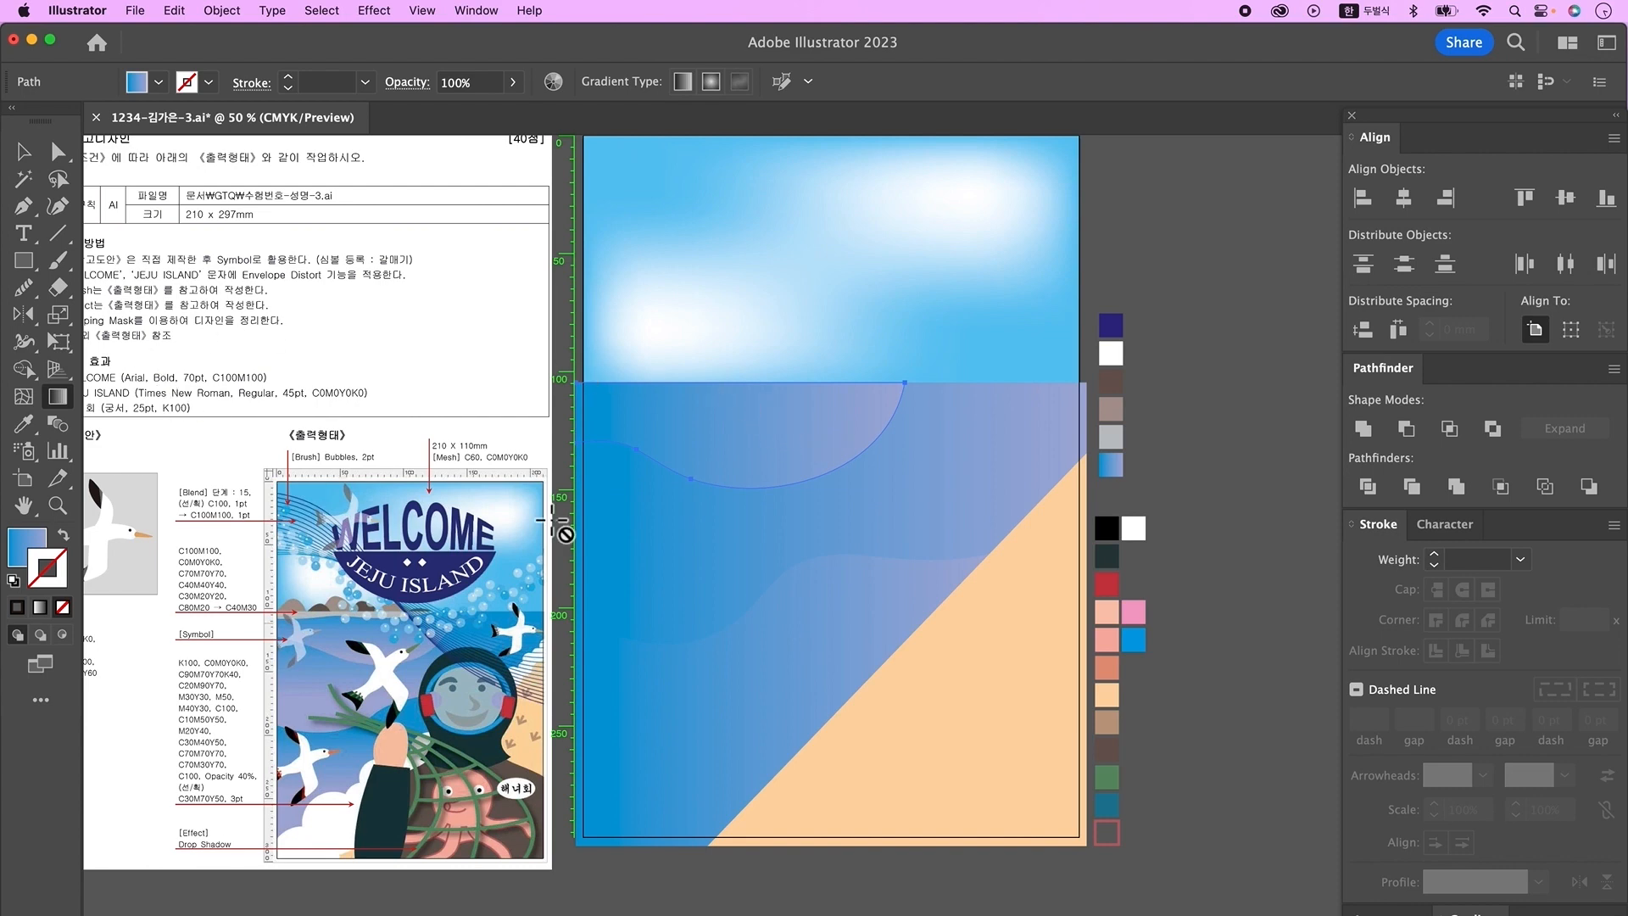
pyautogui.click(27, 544)
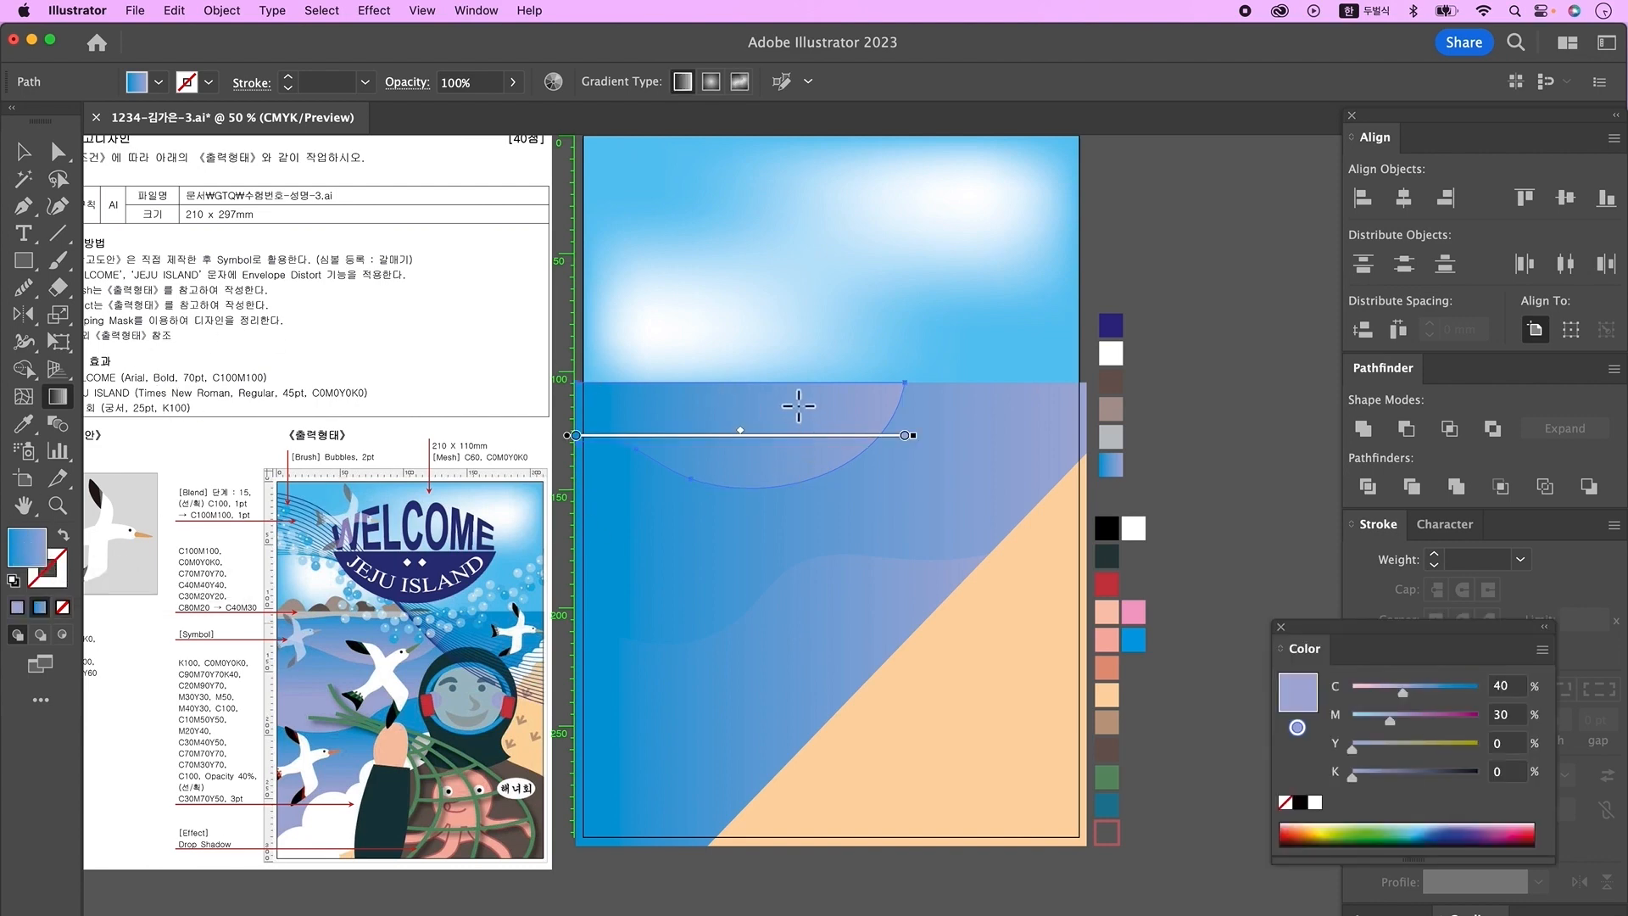
pyautogui.moveTo(767, 380); pyautogui.dragTo(773, 595)
pyautogui.keyDown('super'); pyautogui.click(749, 489); pyautogui.keyUp('super')
pyautogui.moveTo(672, 441); pyautogui.dragTo(725, 797)
pyautogui.keyDown('super'); pyautogui.click(726, 648); pyautogui.keyUp('super')
# - Lower the top edge of the sea group slightly so it meets the bottom of the sky
pyautogui.press('v')
pyautogui.click(793, 570)
pyautogui.hscroll(1, 793, 570)
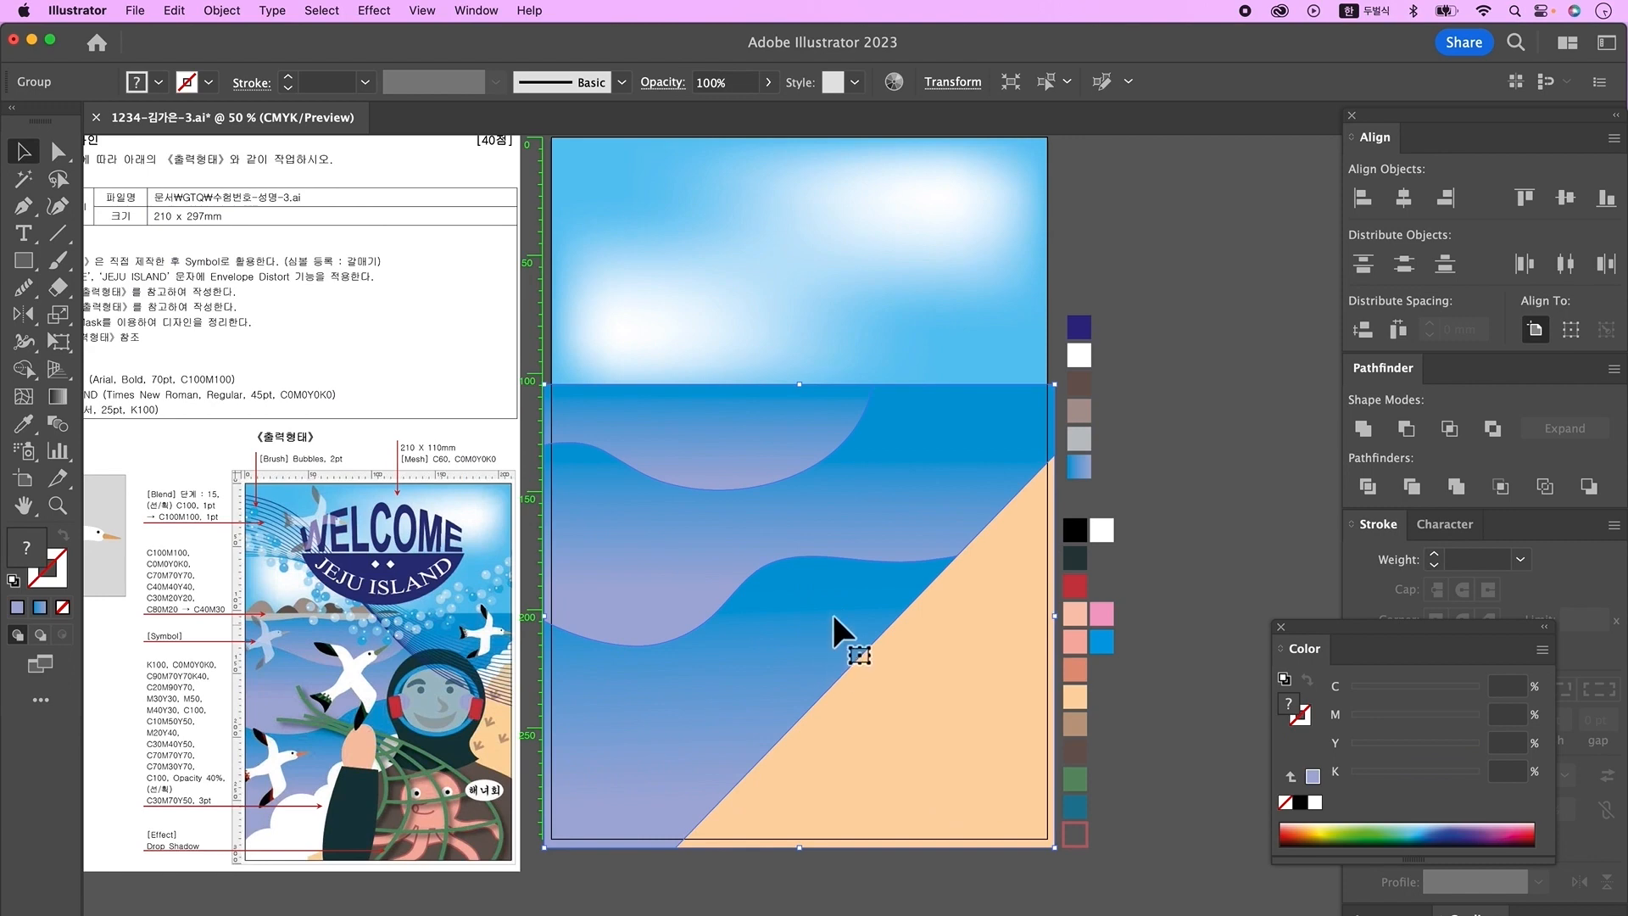
pyautogui.moveTo(799, 385); pyautogui.dragTo(799, 396)
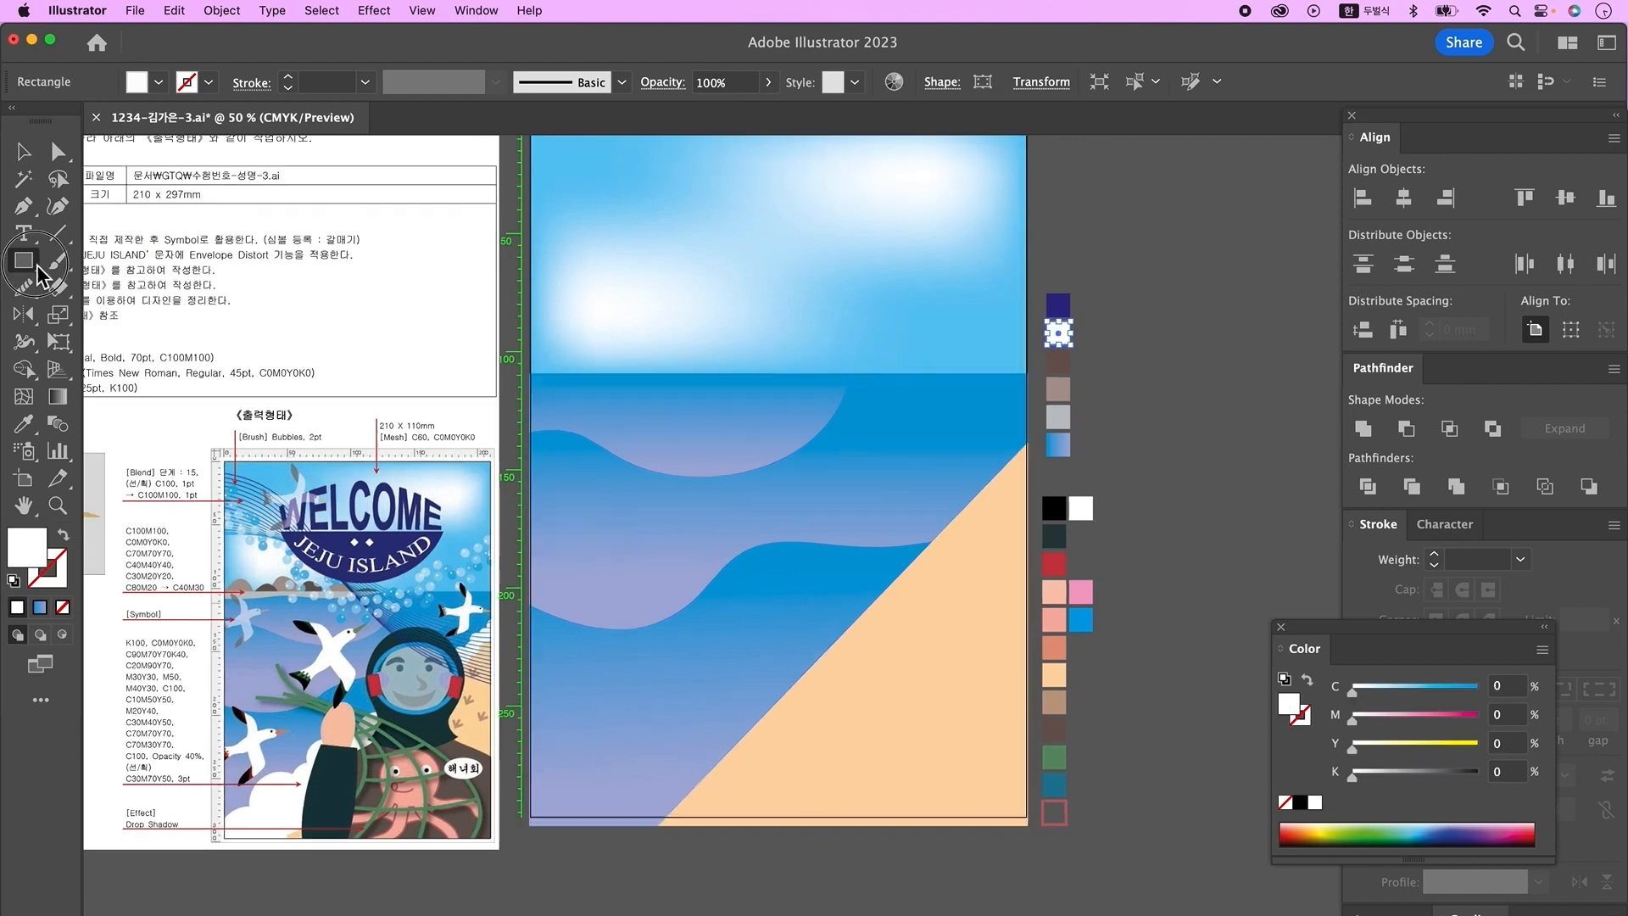
# - Draw a small white circle at the sand edge's upper end and copy it down the diagonal, enlarging copies to about 20 mm
pyautogui.moveTo(29, 264); pyautogui.dragTo(95, 315)
pyautogui.moveTo(1018, 451); pyautogui.dragTo(1037, 468)
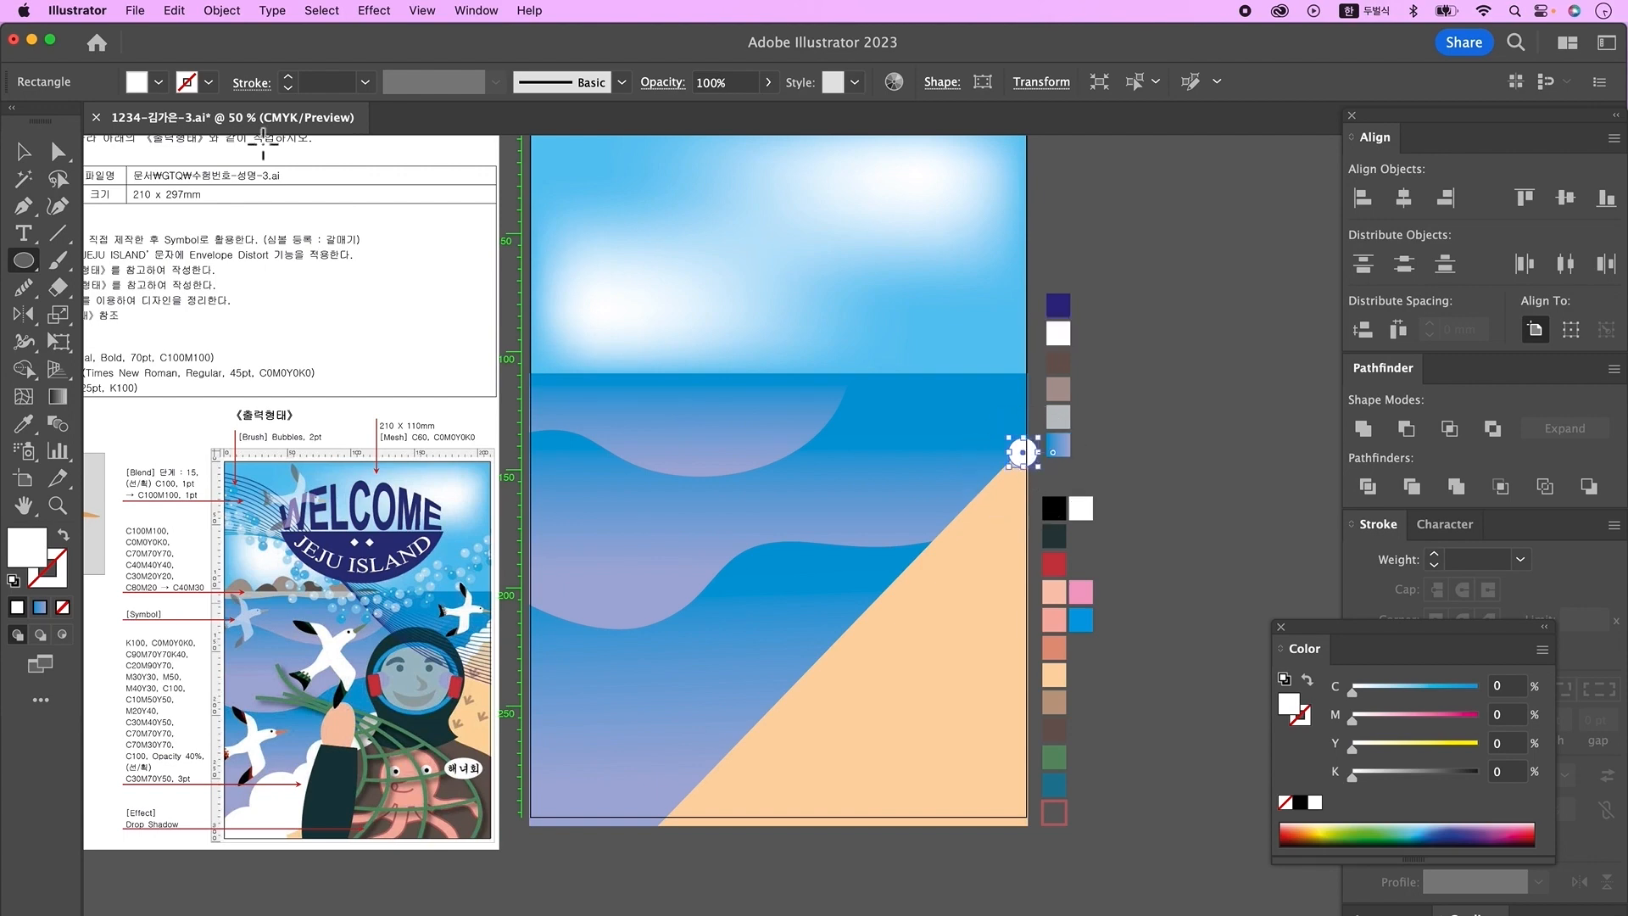
pyautogui.click(23, 159)
pyautogui.moveTo(1025, 465); pyautogui.dragTo(1012, 473)
pyautogui.moveTo(999, 461); pyautogui.dragTo(1015, 472)
pyautogui.moveTo(1015, 472); pyautogui.dragTo(990, 481)
pyautogui.moveTo(989, 482); pyautogui.dragTo(975, 496)
pyautogui.moveTo(989, 508); pyautogui.dragTo(950, 500)
pyautogui.moveTo(955, 517); pyautogui.dragTo(957, 517)
pyautogui.moveTo(957, 518); pyautogui.dragTo(911, 562)
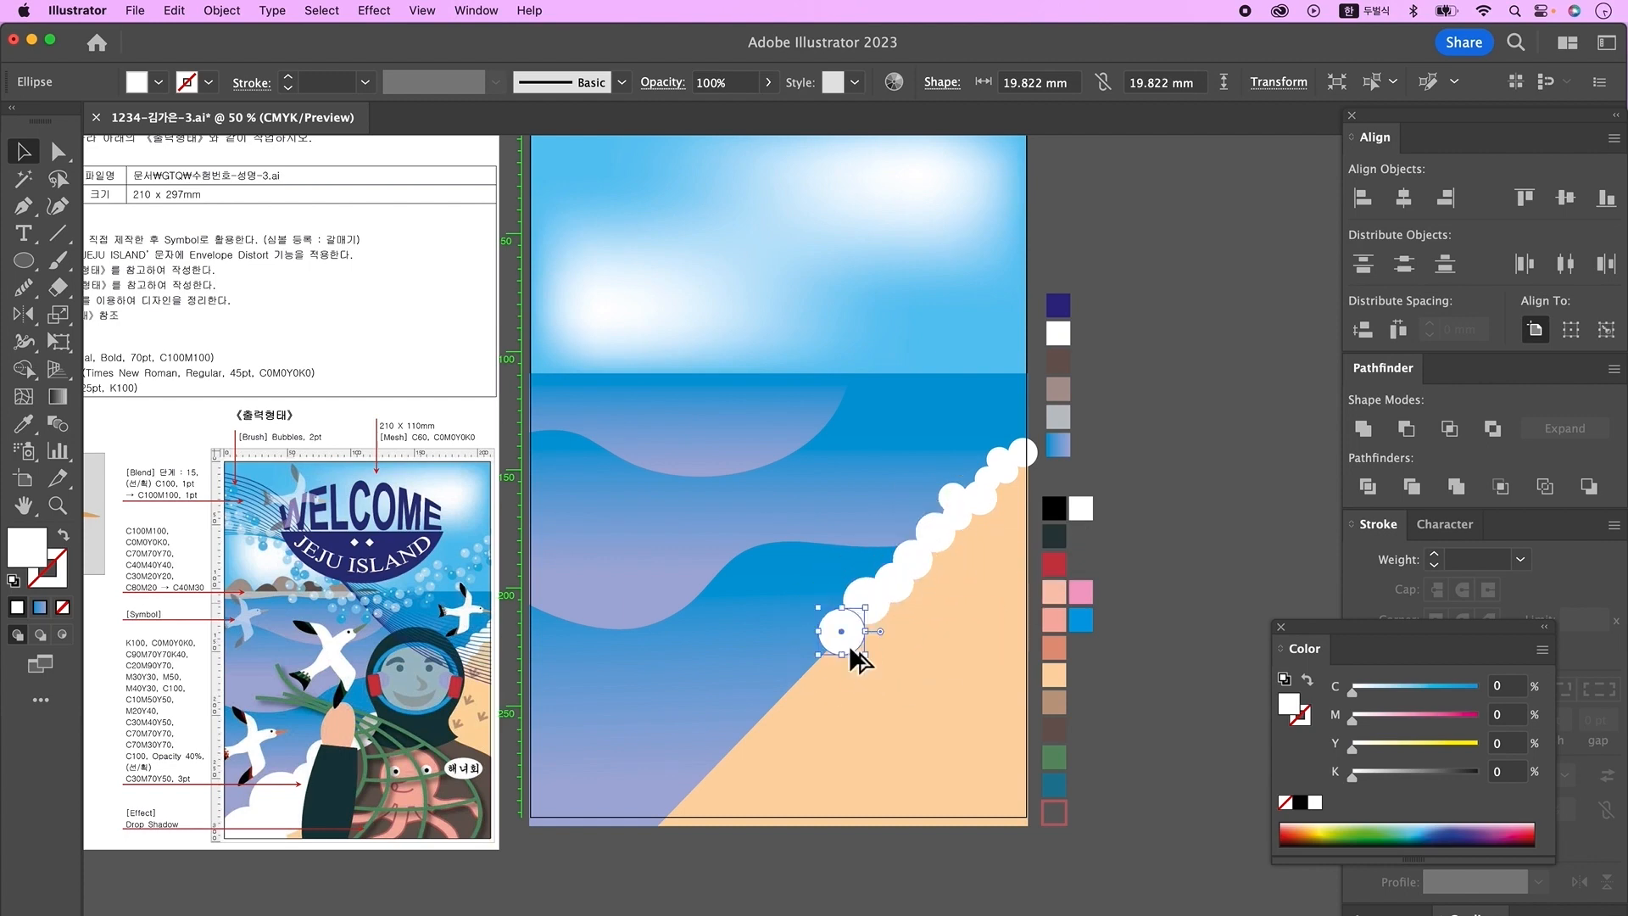
# - Continue the white foam with increasingly larger circle copies along the sand edge, reaching past the artboard's lower-left corner
pyautogui.moveTo(843, 656); pyautogui.dragTo(842, 675)
pyautogui.moveTo(841, 654); pyautogui.dragTo(795, 672)
pyautogui.moveTo(795, 671); pyautogui.dragTo(803, 713)
pyautogui.moveTo(789, 707); pyautogui.dragTo(688, 717)
pyautogui.moveTo(712, 723); pyautogui.dragTo(556, 799)
pyautogui.moveTo(610, 787)
pyautogui.mouseDown()
pyautogui.moveTo(653, 801)
pyautogui.moveTo(593, 810)
pyautogui.mouseUp()
pyautogui.moveTo(593, 810); pyautogui.dragTo(643, 815)
pyautogui.moveTo(734, 724); pyautogui.dragTo(759, 681)
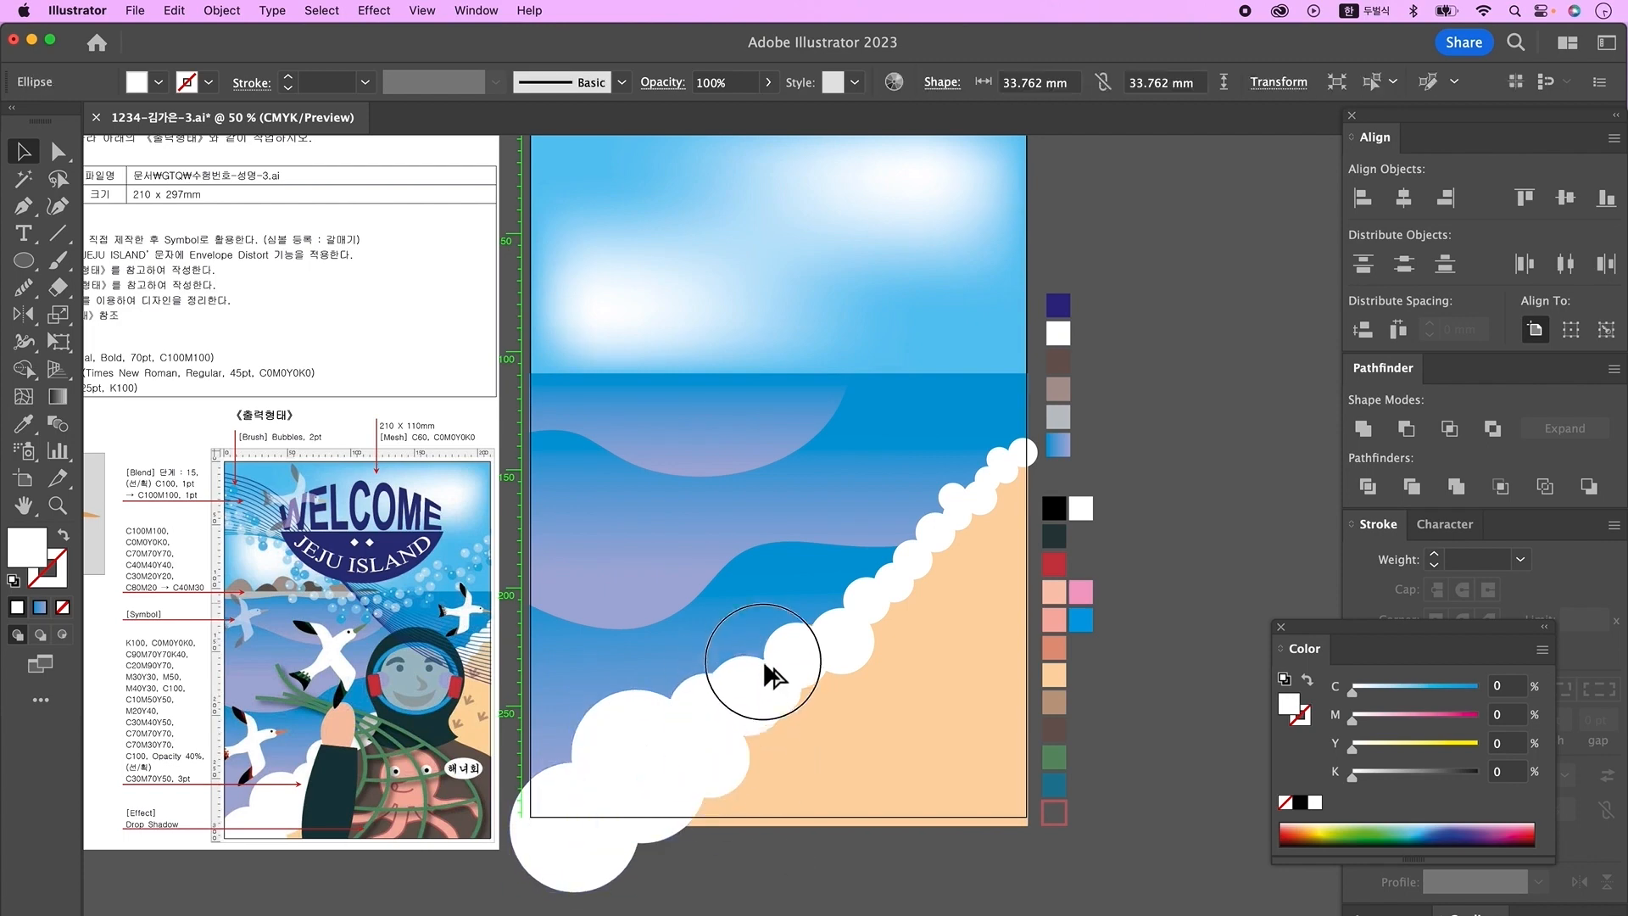
# - Adjust the middle foam circles so they overlap evenly along the shoreline
pyautogui.click(771, 714)
pyautogui.click(867, 605)
pyautogui.moveTo(839, 633); pyautogui.dragTo(826, 620)
pyautogui.click(871, 733)
# - Draw a circle about 53 mm in diameter over the sea with the default white fill and 1 pt black stroke
pyautogui.press('super+minus')
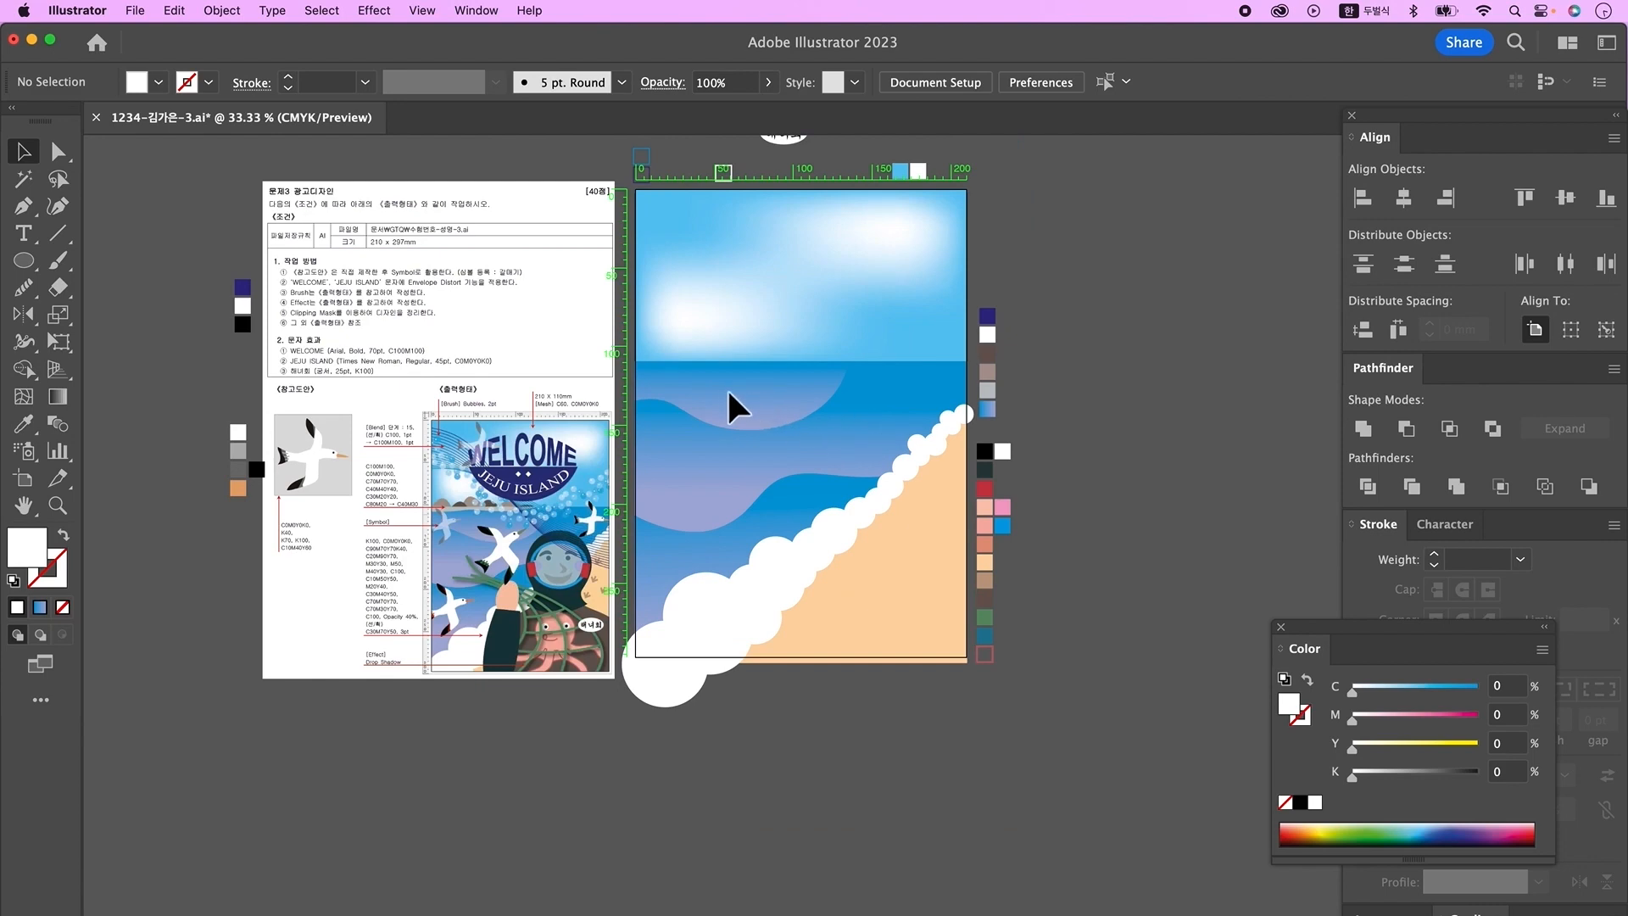
pyautogui.moveTo(749, 482); pyautogui.dragTo(935, 666)
pyautogui.press('super+equal')
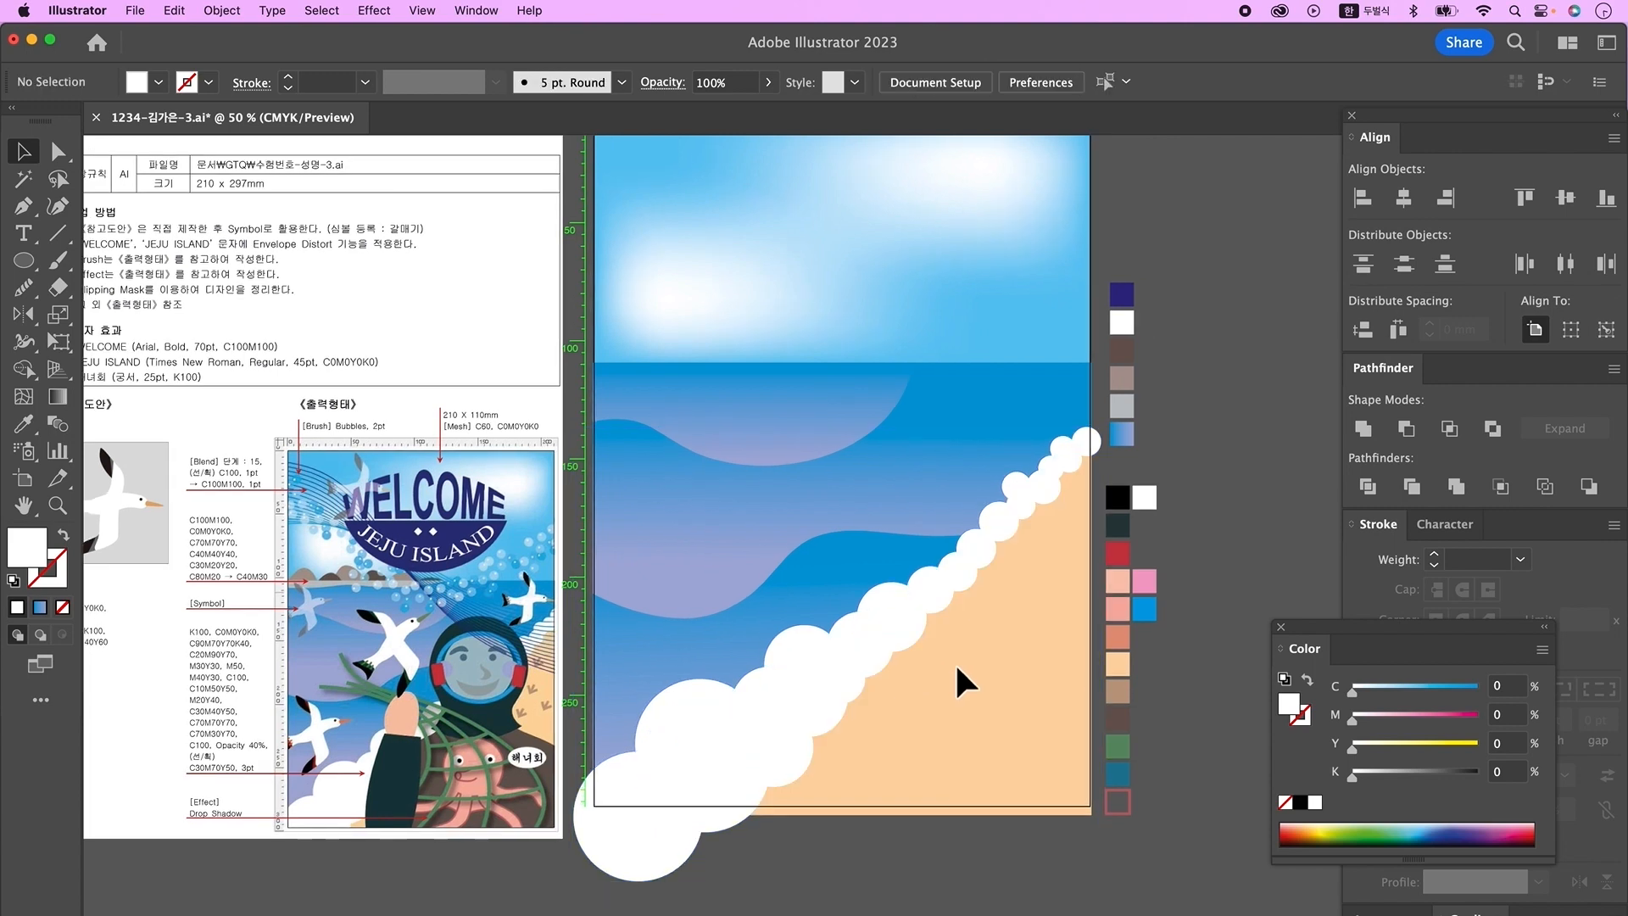
pyautogui.moveTo(951, 657); pyautogui.dragTo(933, 667)
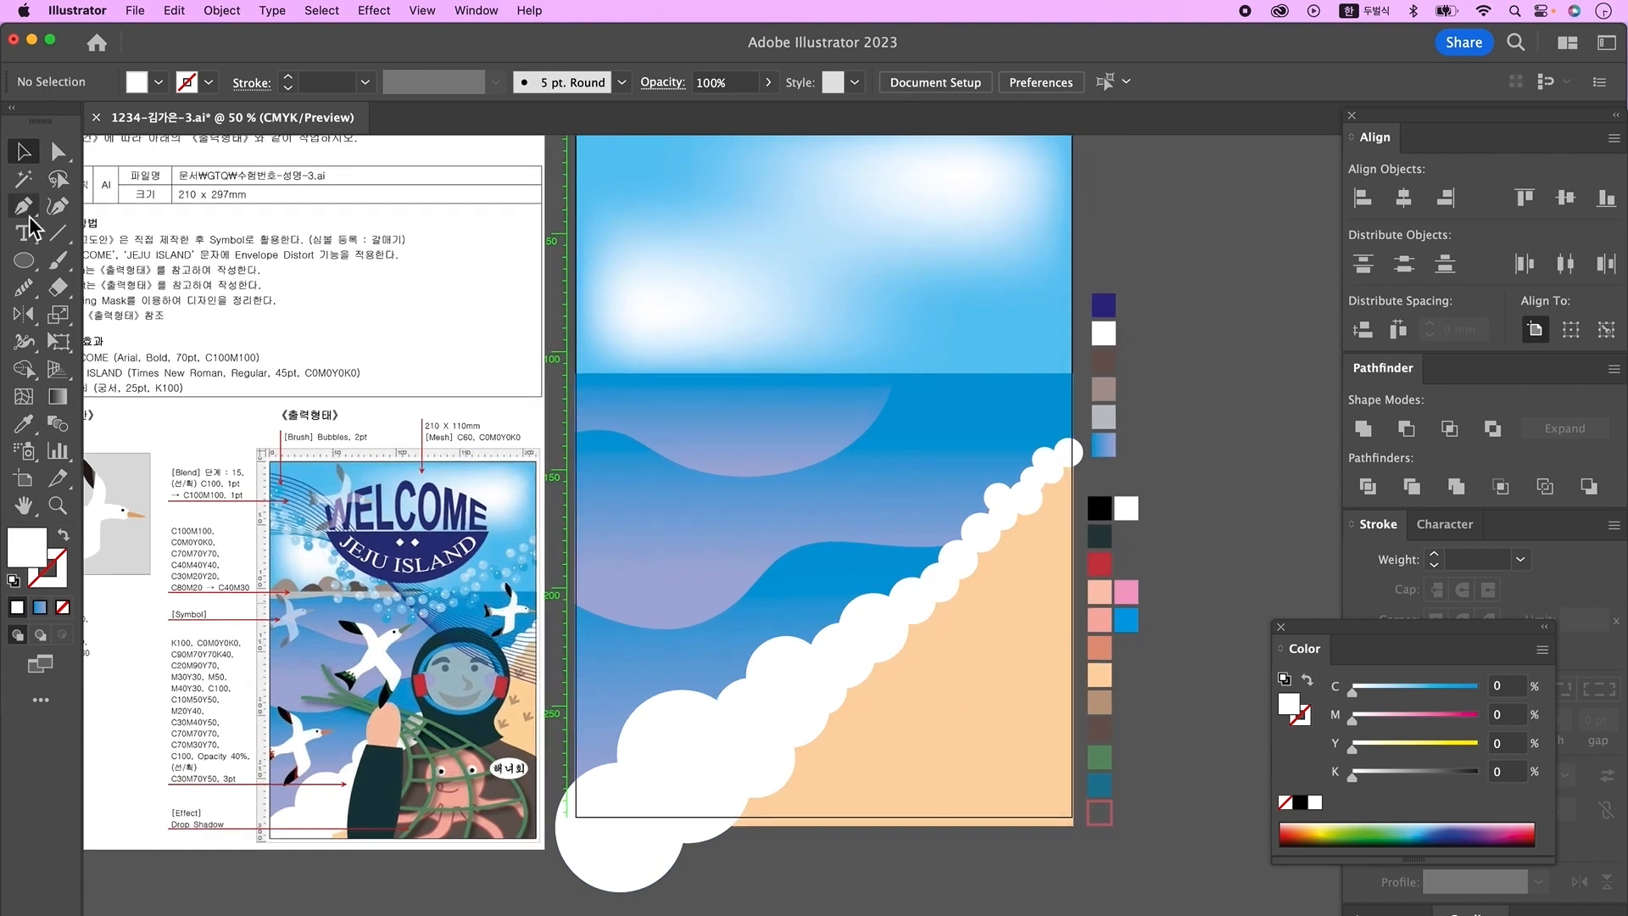
pyautogui.click(25, 268)
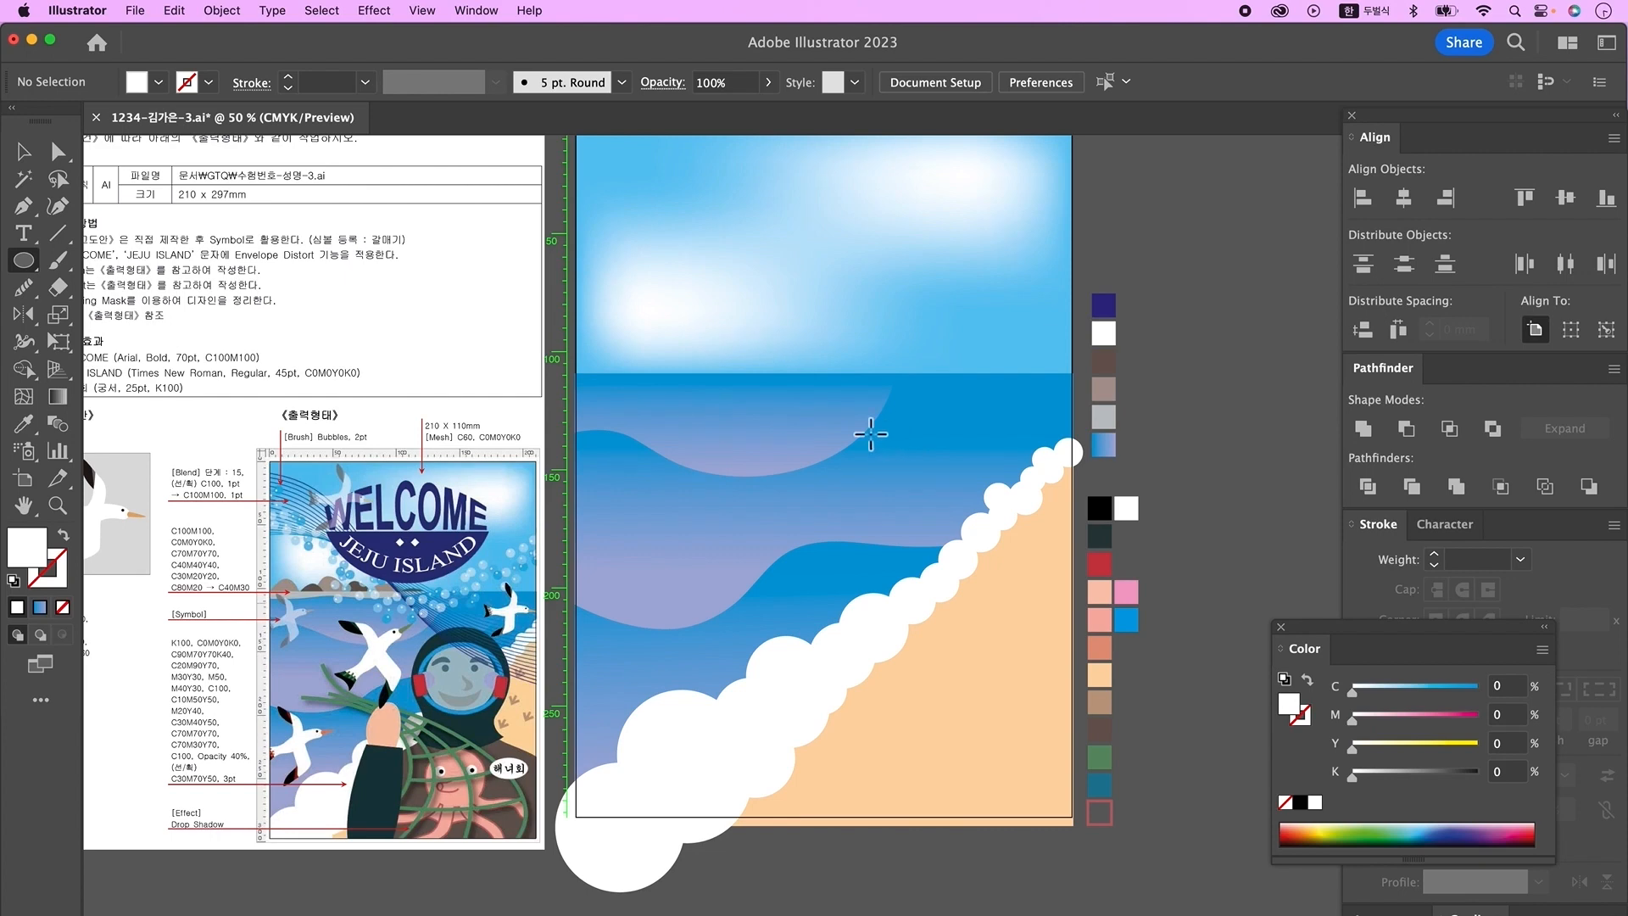
pyautogui.press('d')
pyautogui.moveTo(833, 395)
pyautogui.mouseDown()
pyautogui.moveTo(975, 551)
pyautogui.moveTo(958, 519)
pyautogui.mouseUp()
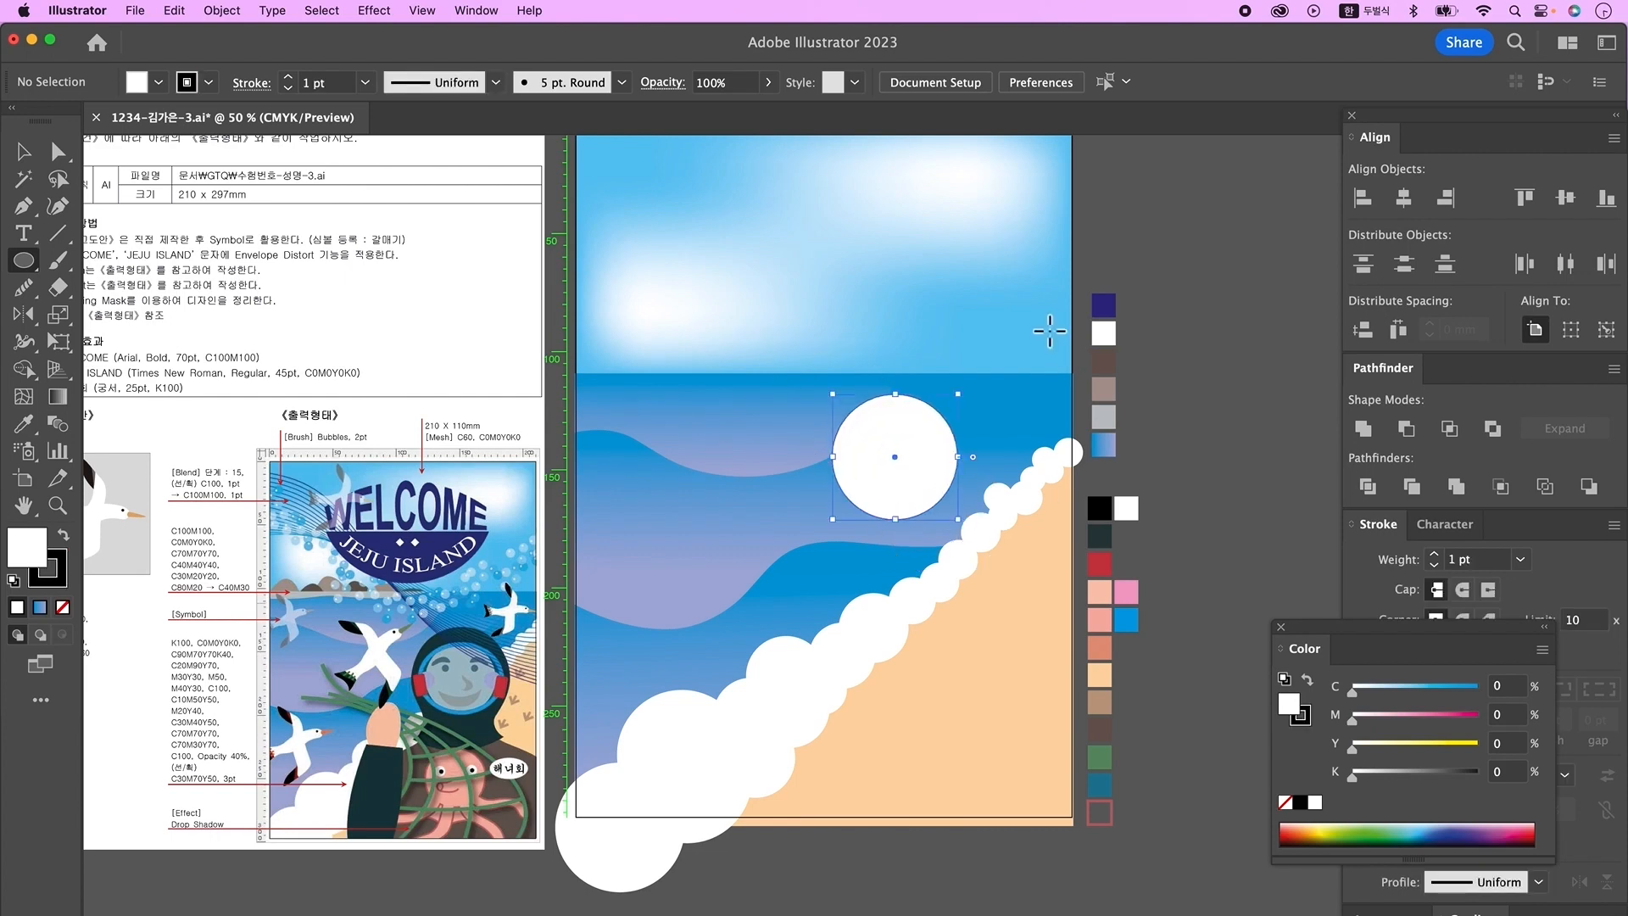
# - Create a 3-sided polygon with a 17.639 mm radius and enlarge it beneath the circle, with its tip at the circle's centre
pyautogui.click(25, 261)
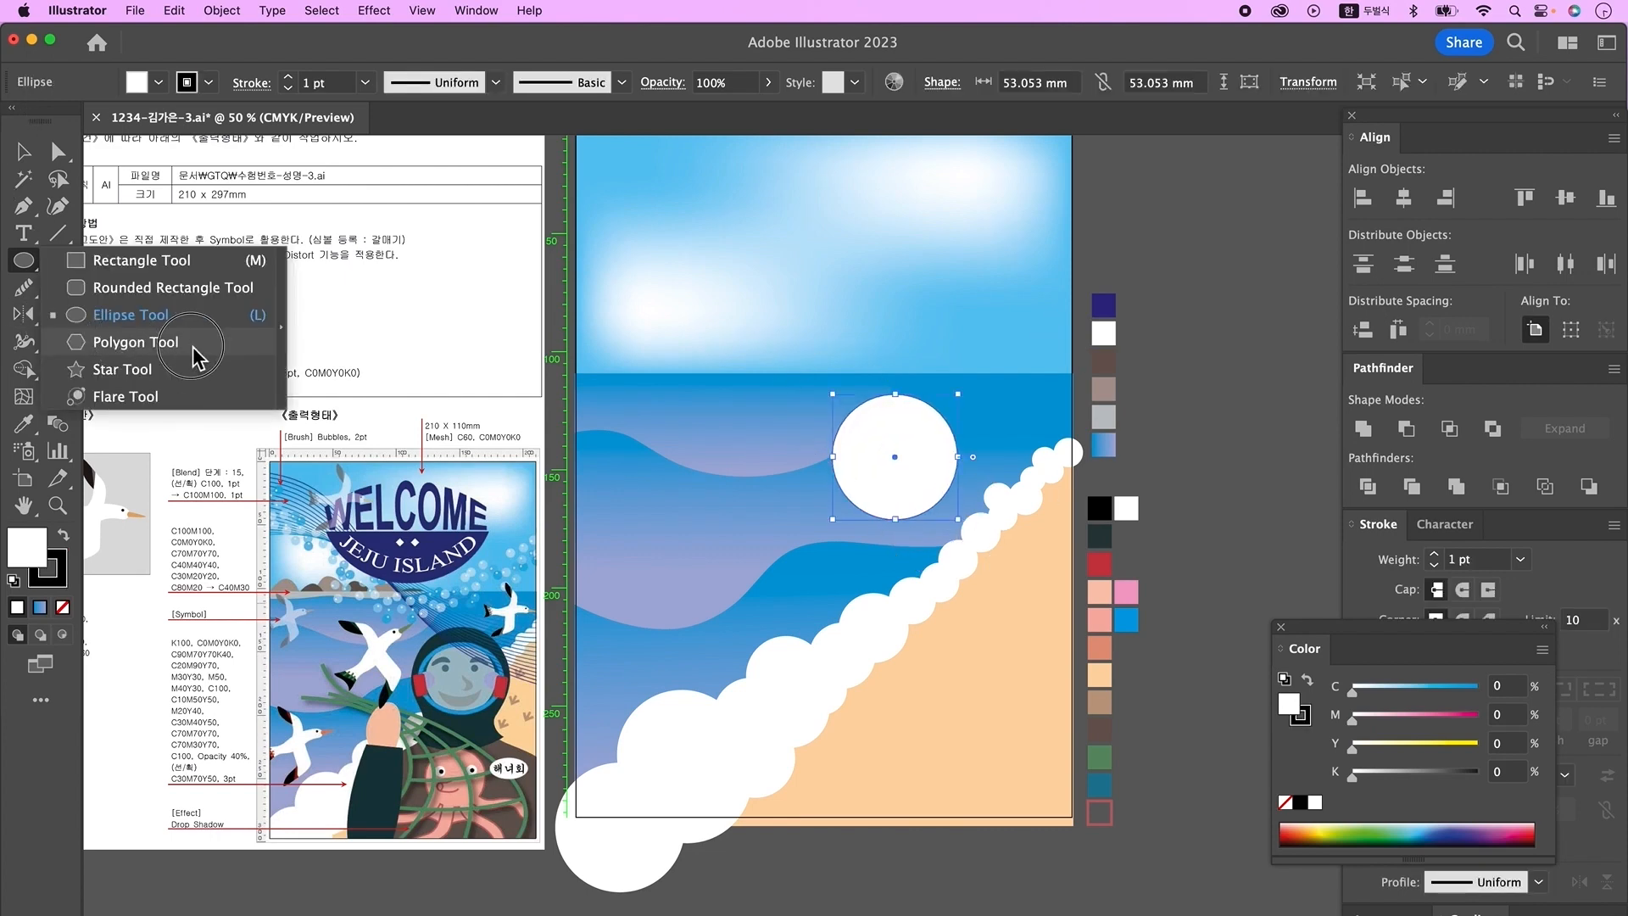
pyautogui.click(135, 341)
pyautogui.click(930, 486)
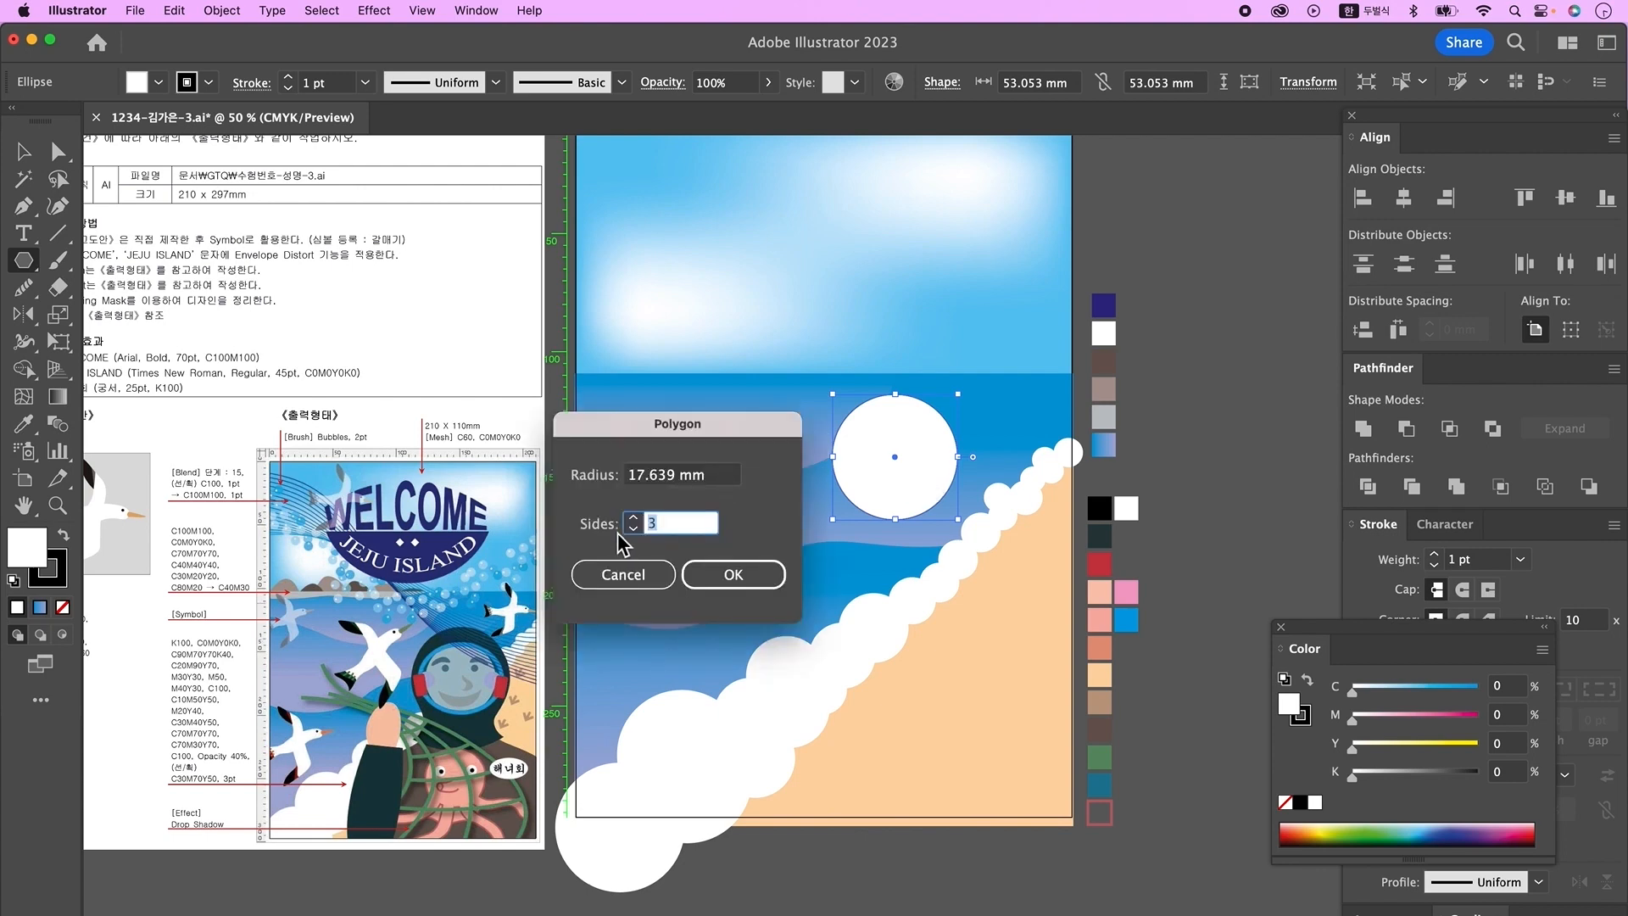
pyautogui.click(732, 574)
pyautogui.press('v')
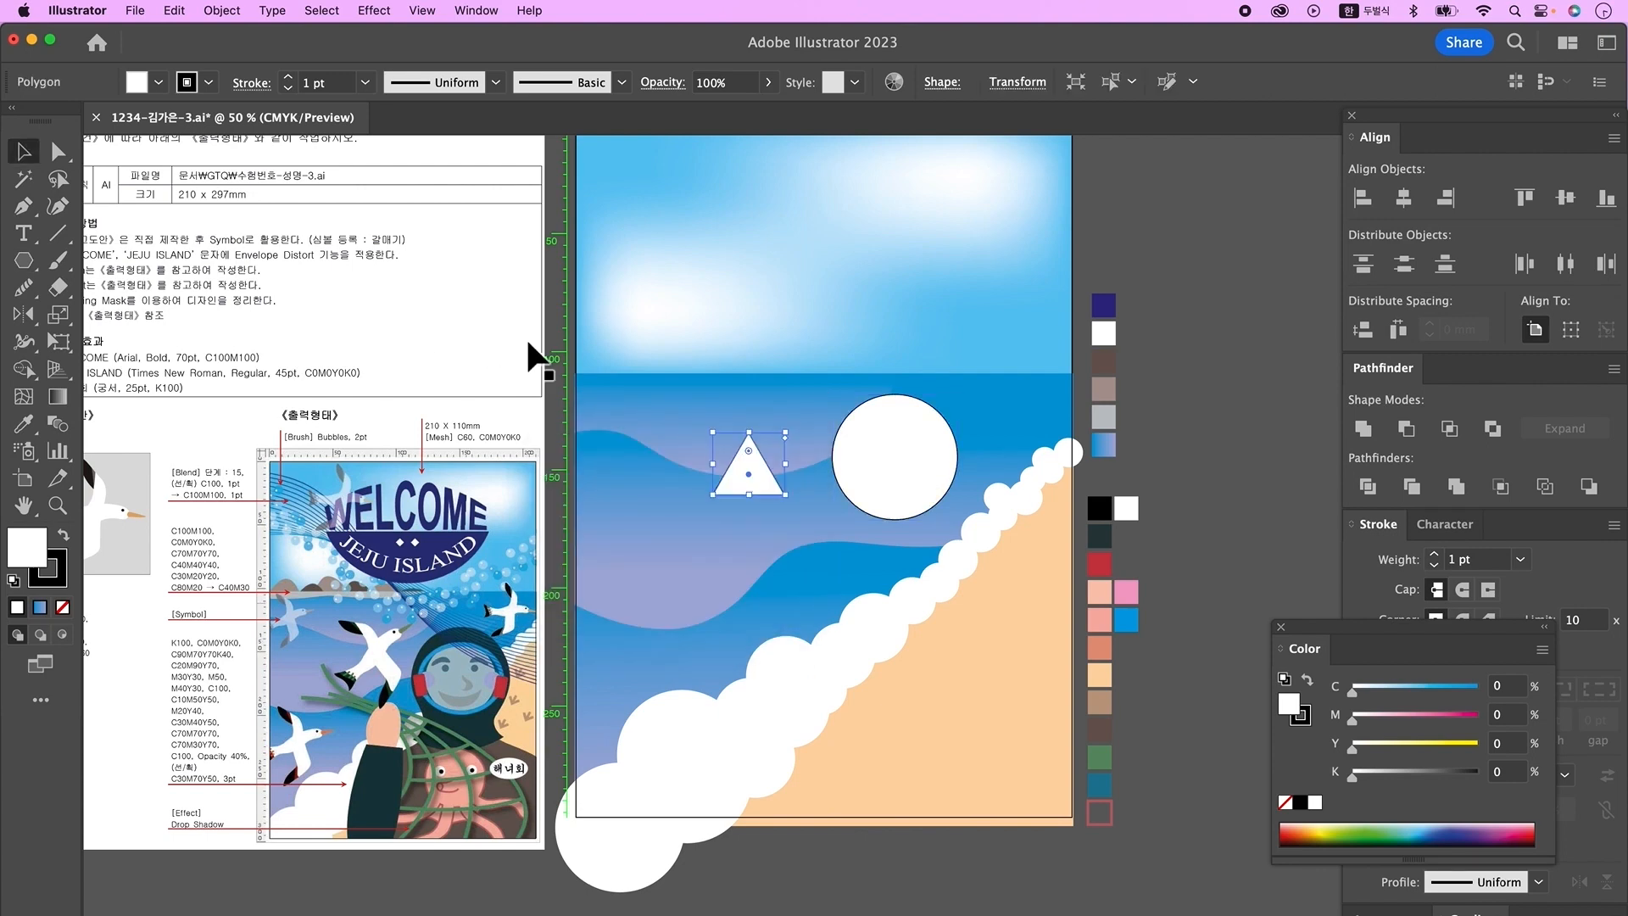
pyautogui.moveTo(788, 500); pyautogui.dragTo(879, 511)
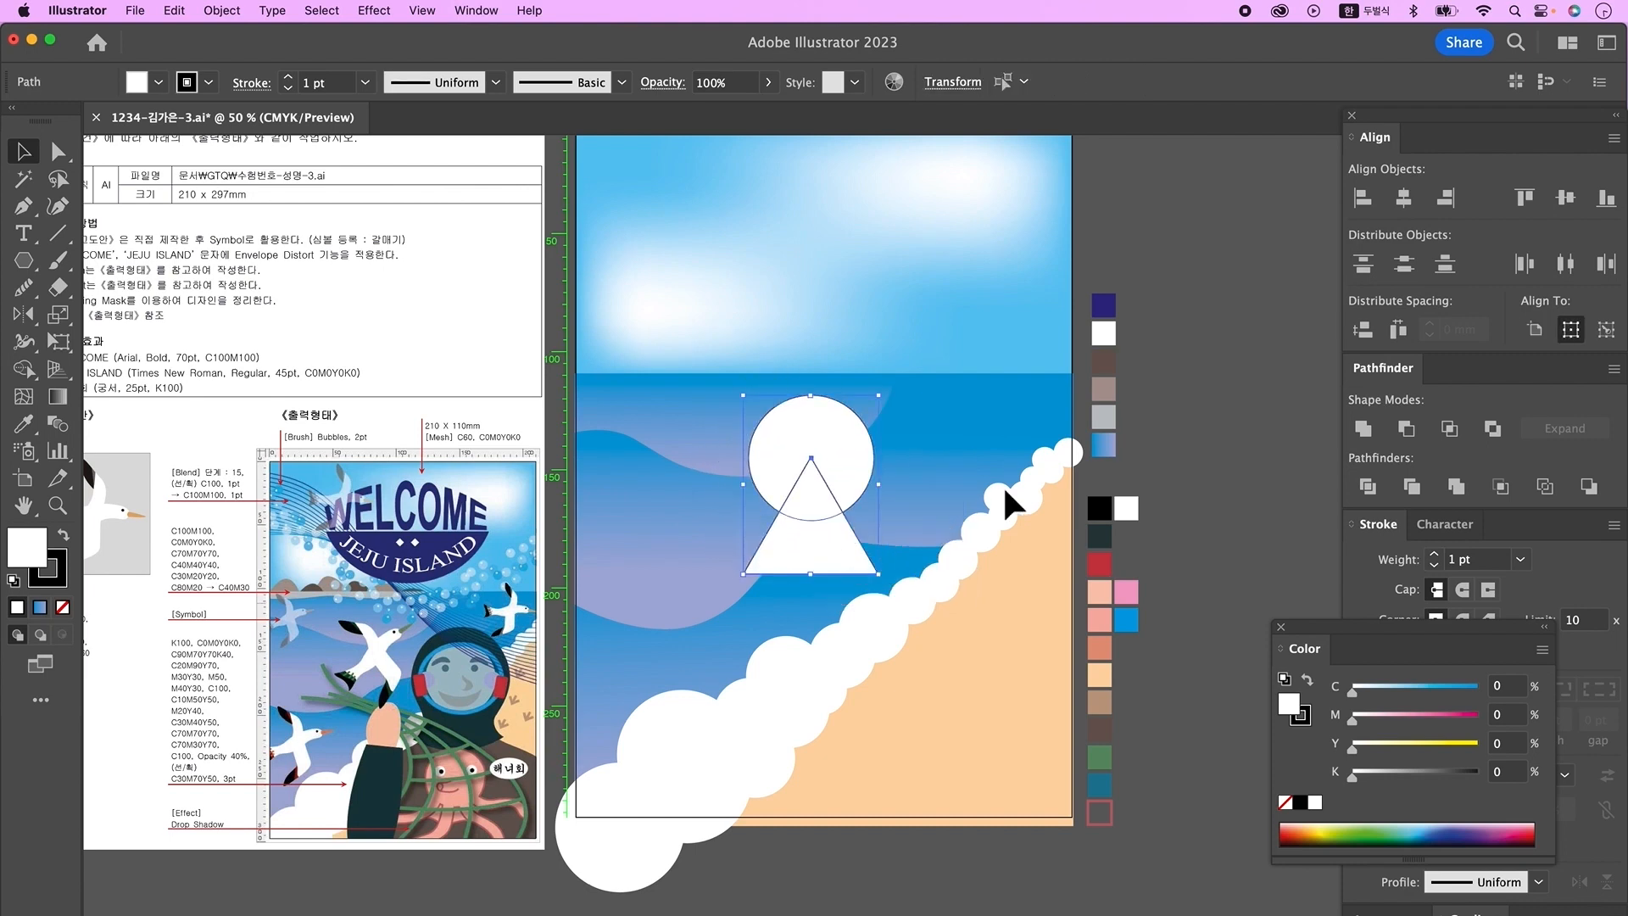
# - Unite the horizontally centred circle and triangle into one head-and-neck shape and round its two neck corners
pyautogui.click(1403, 204)
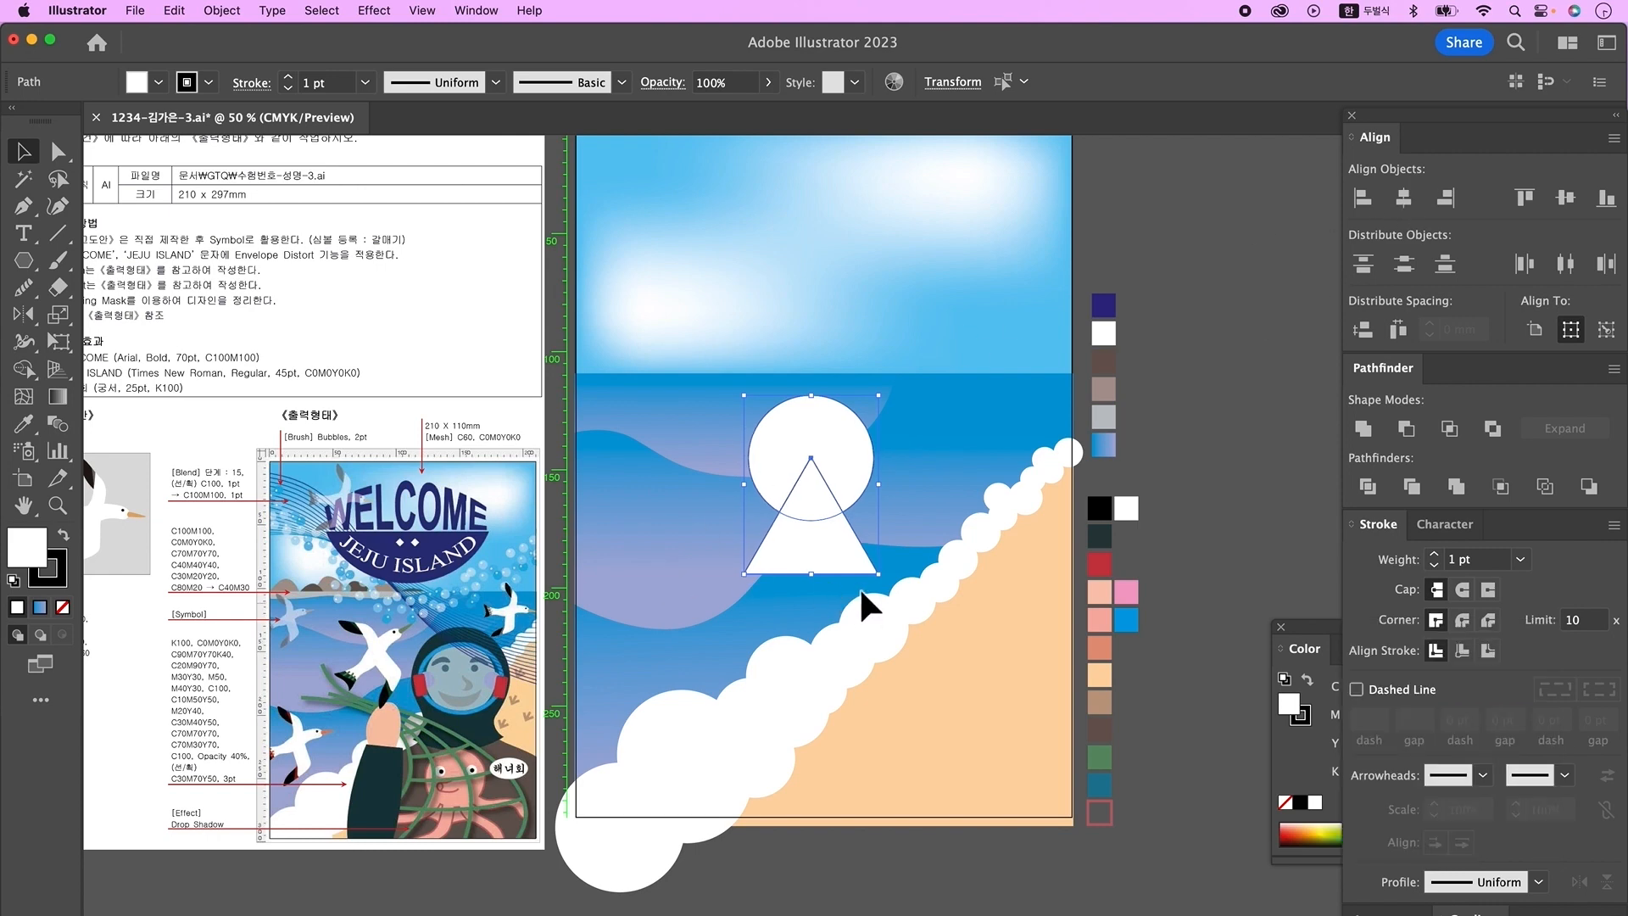
pyautogui.click(1363, 428)
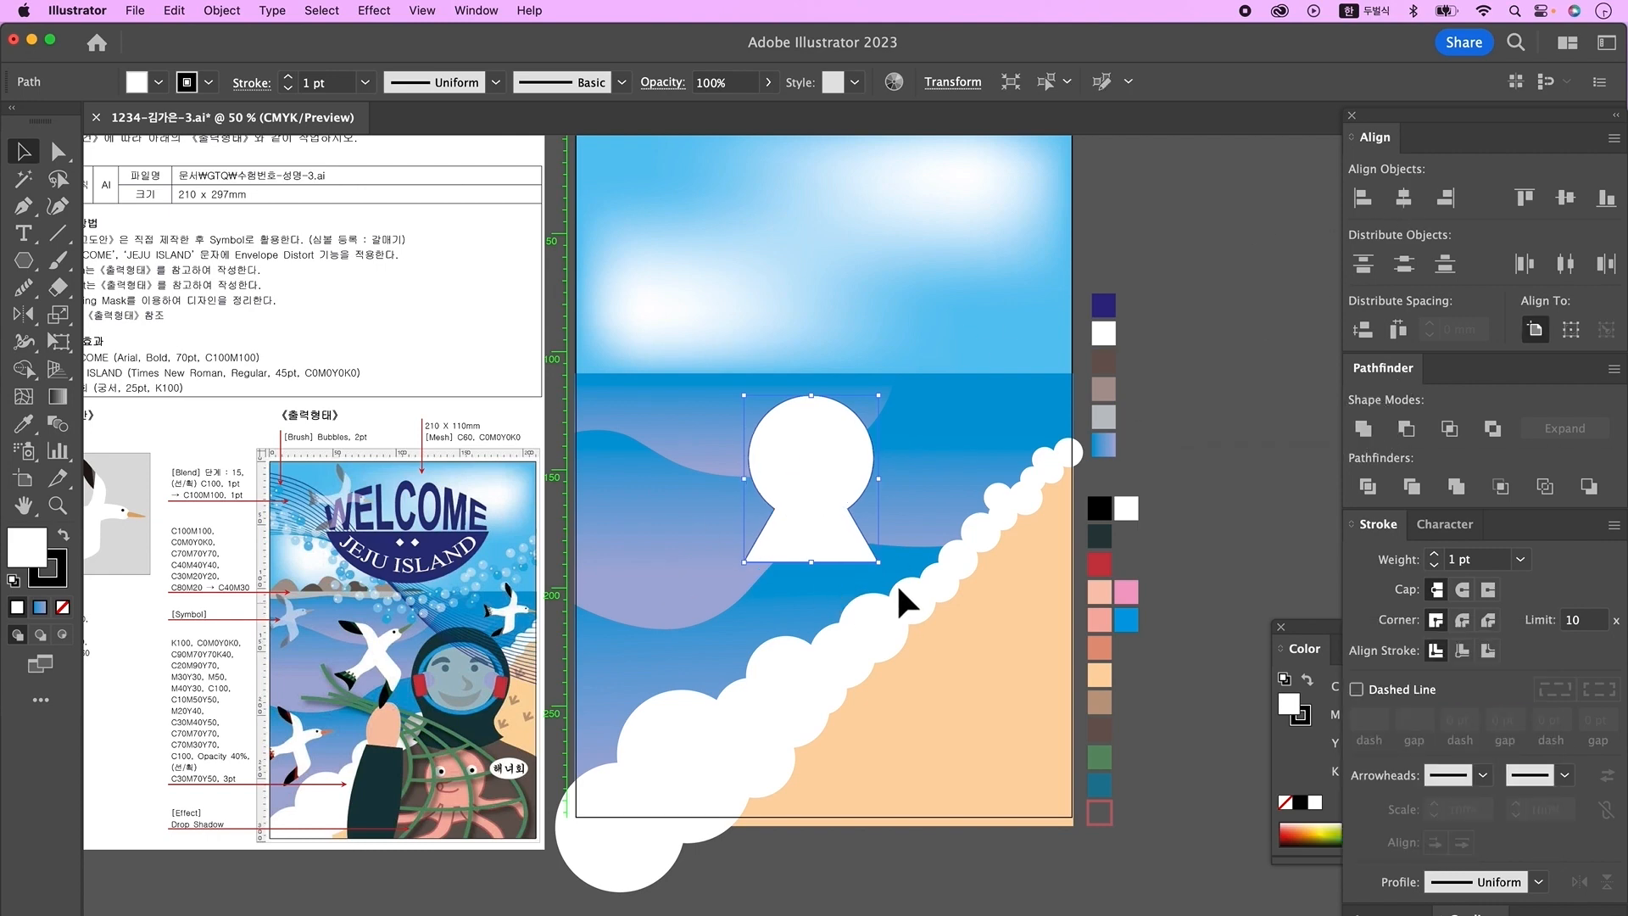
pyautogui.click(59, 153)
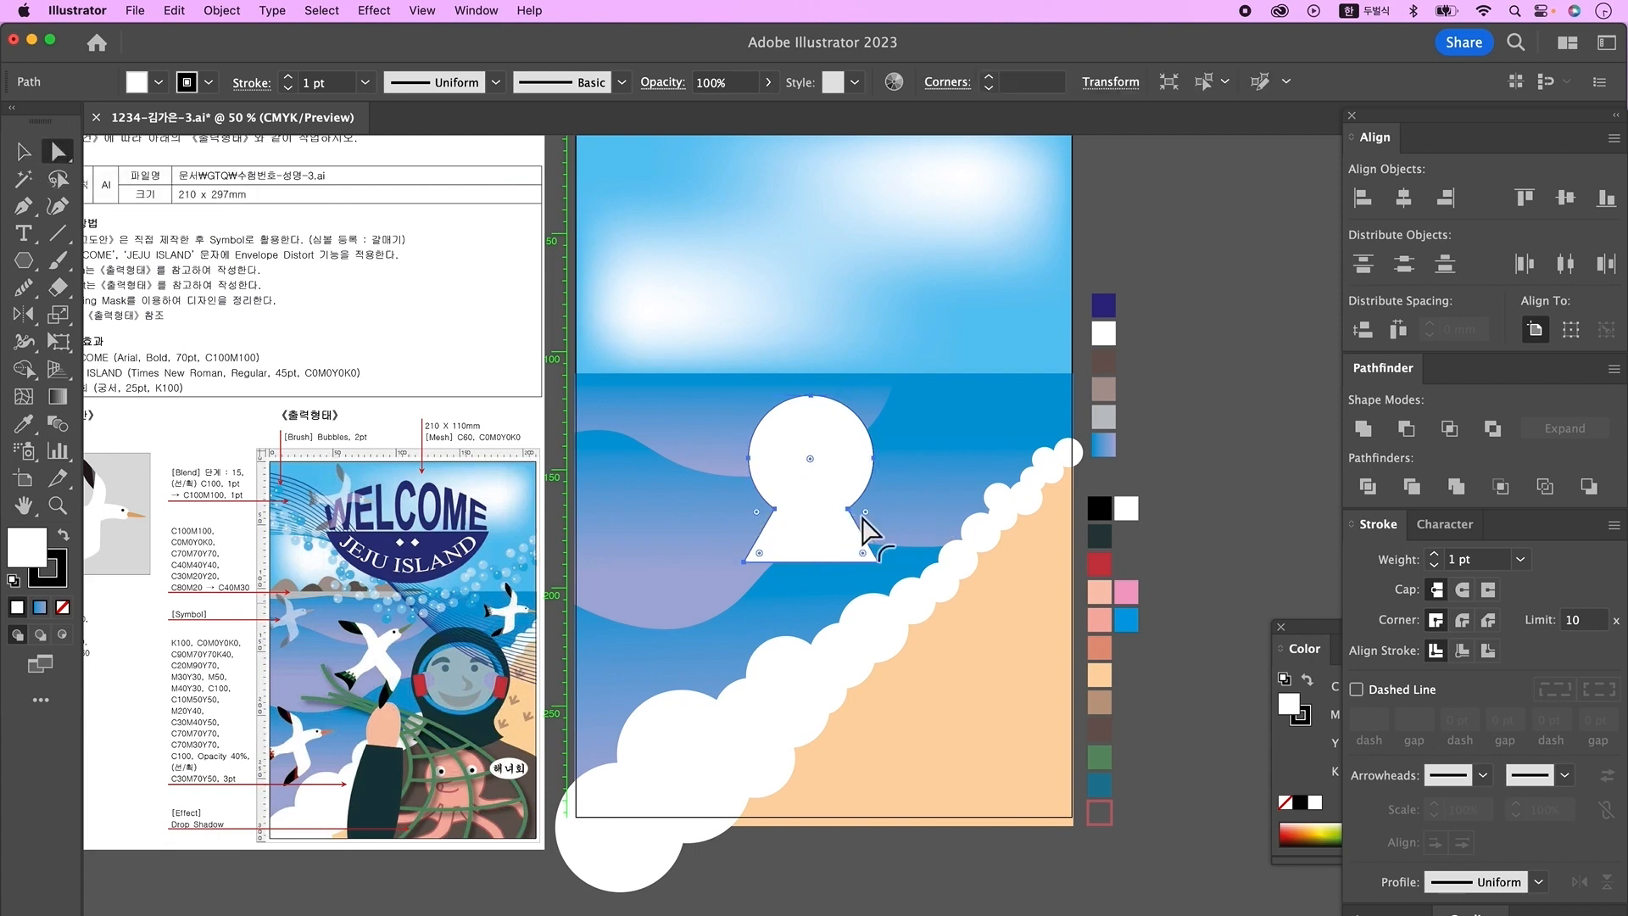
pyautogui.moveTo(869, 514); pyautogui.dragTo(875, 516)
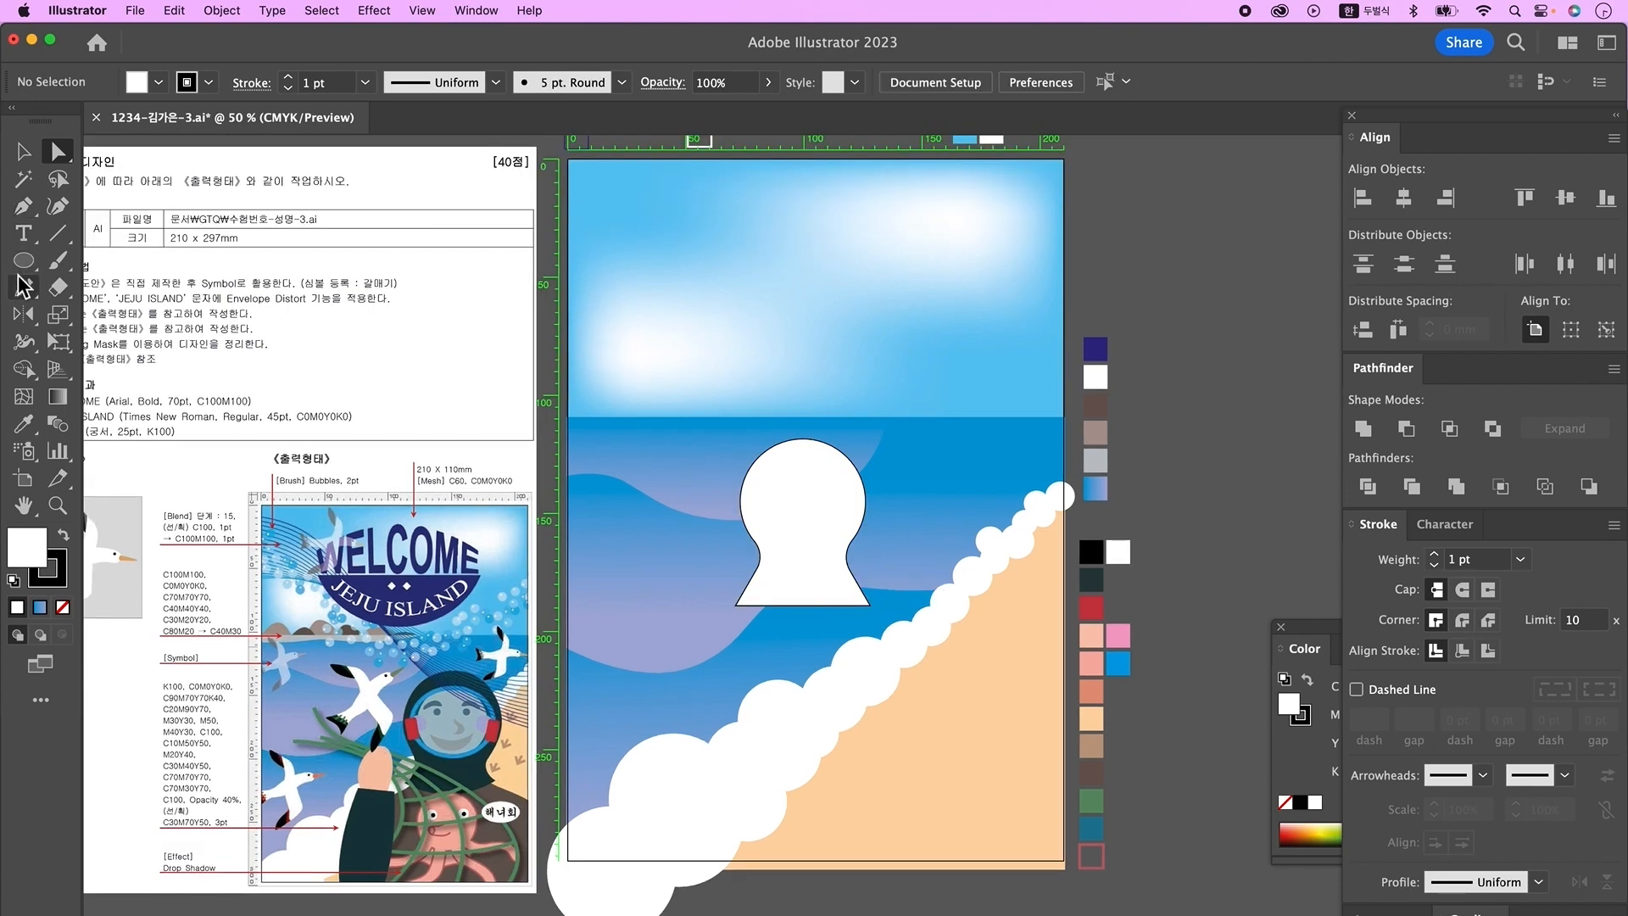
# - Draw a circle about 67 mm wide in the sky, delete its top anchor point and remove the fill from the remaining arc
pyautogui.click(23, 261)
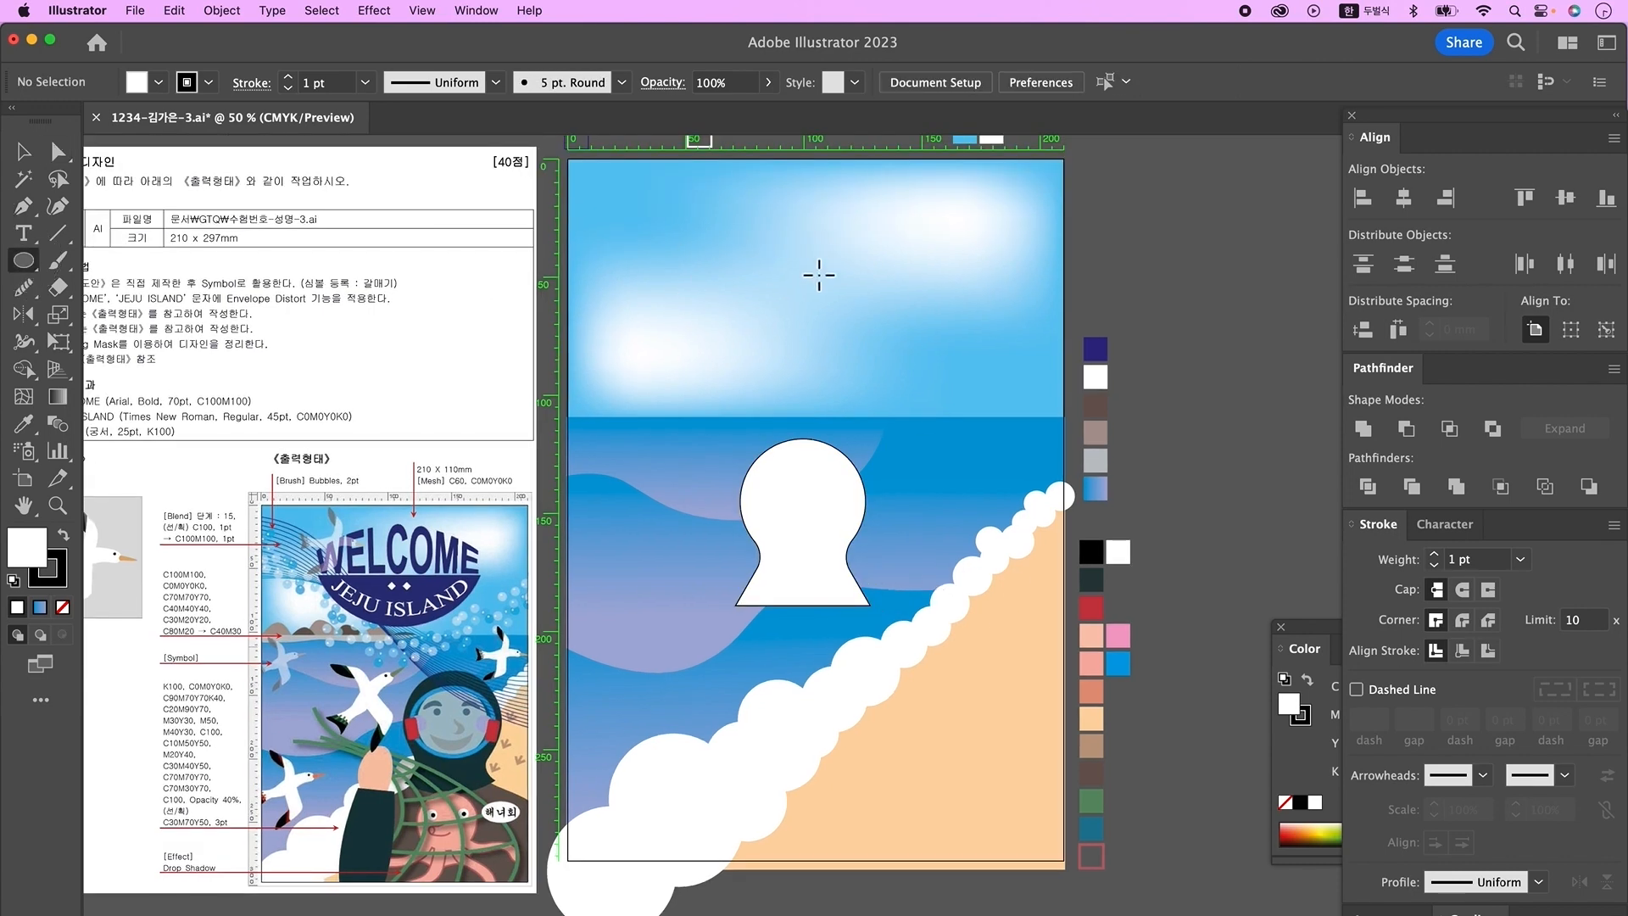
pyautogui.moveTo(703, 237); pyautogui.dragTo(853, 383)
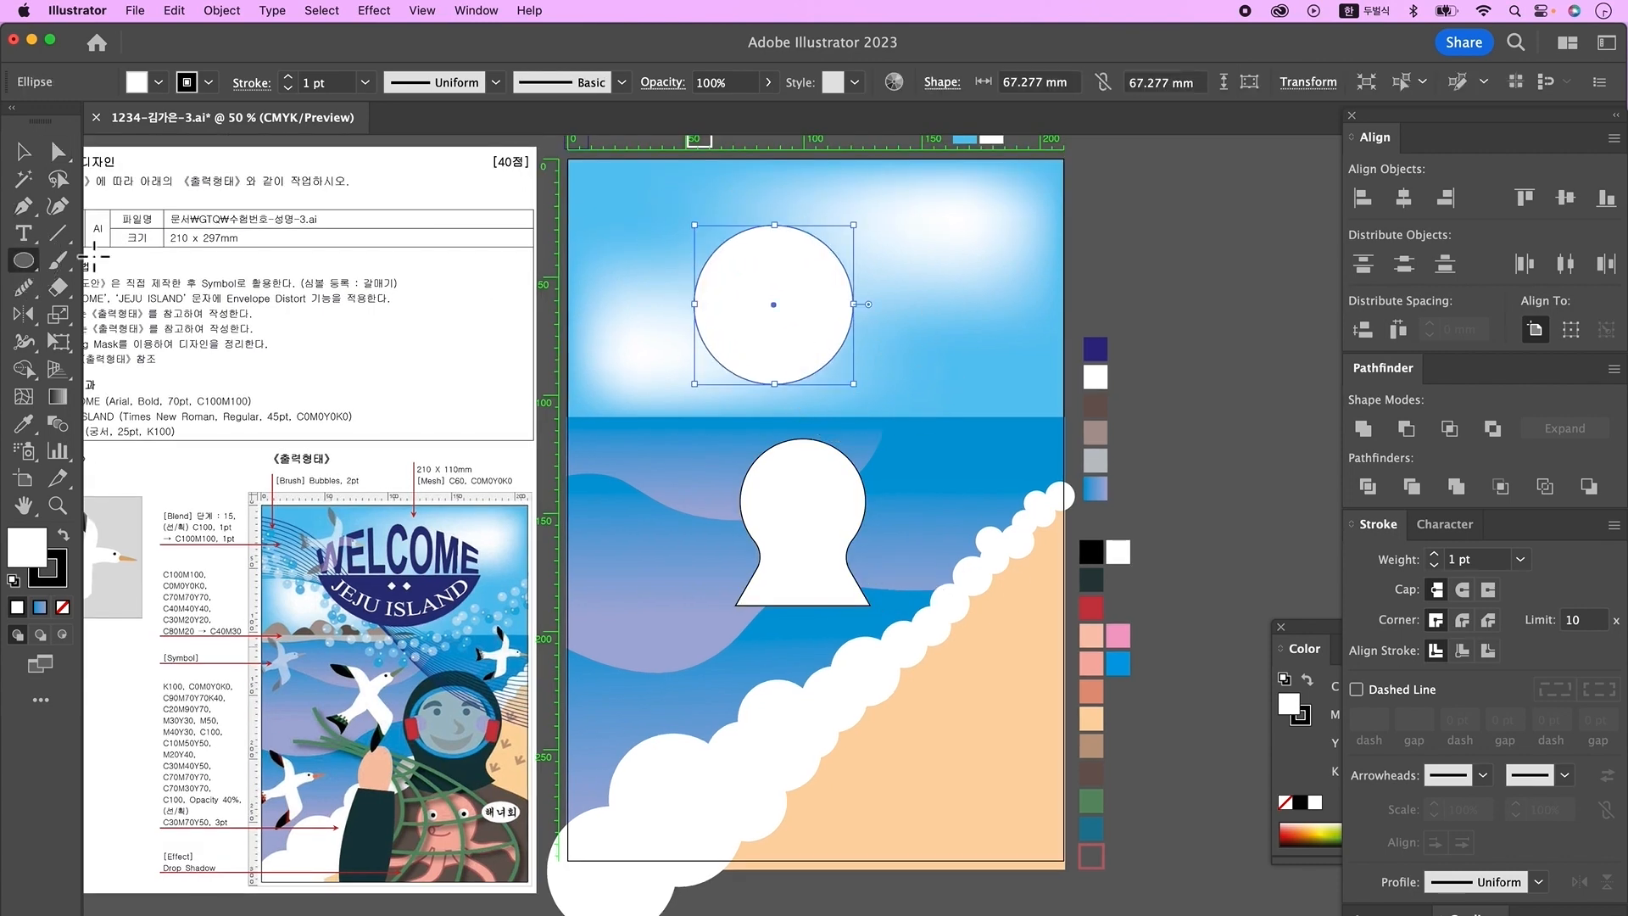
pyautogui.click(61, 154)
pyautogui.moveTo(745, 203); pyautogui.dragTo(811, 276)
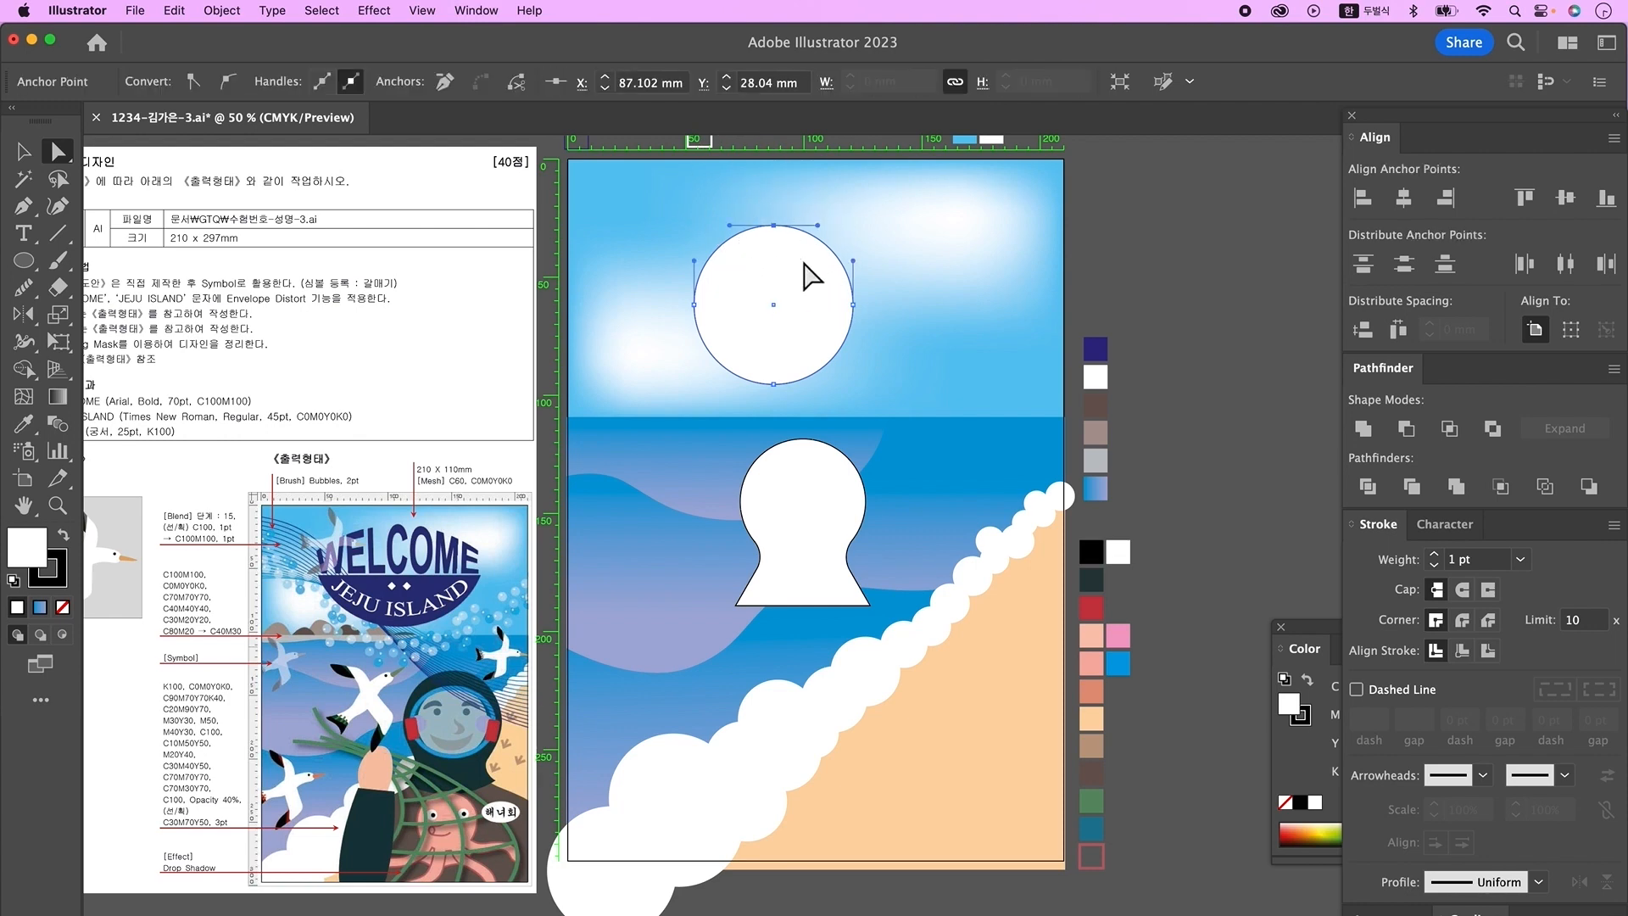
pyautogui.press('Delete')
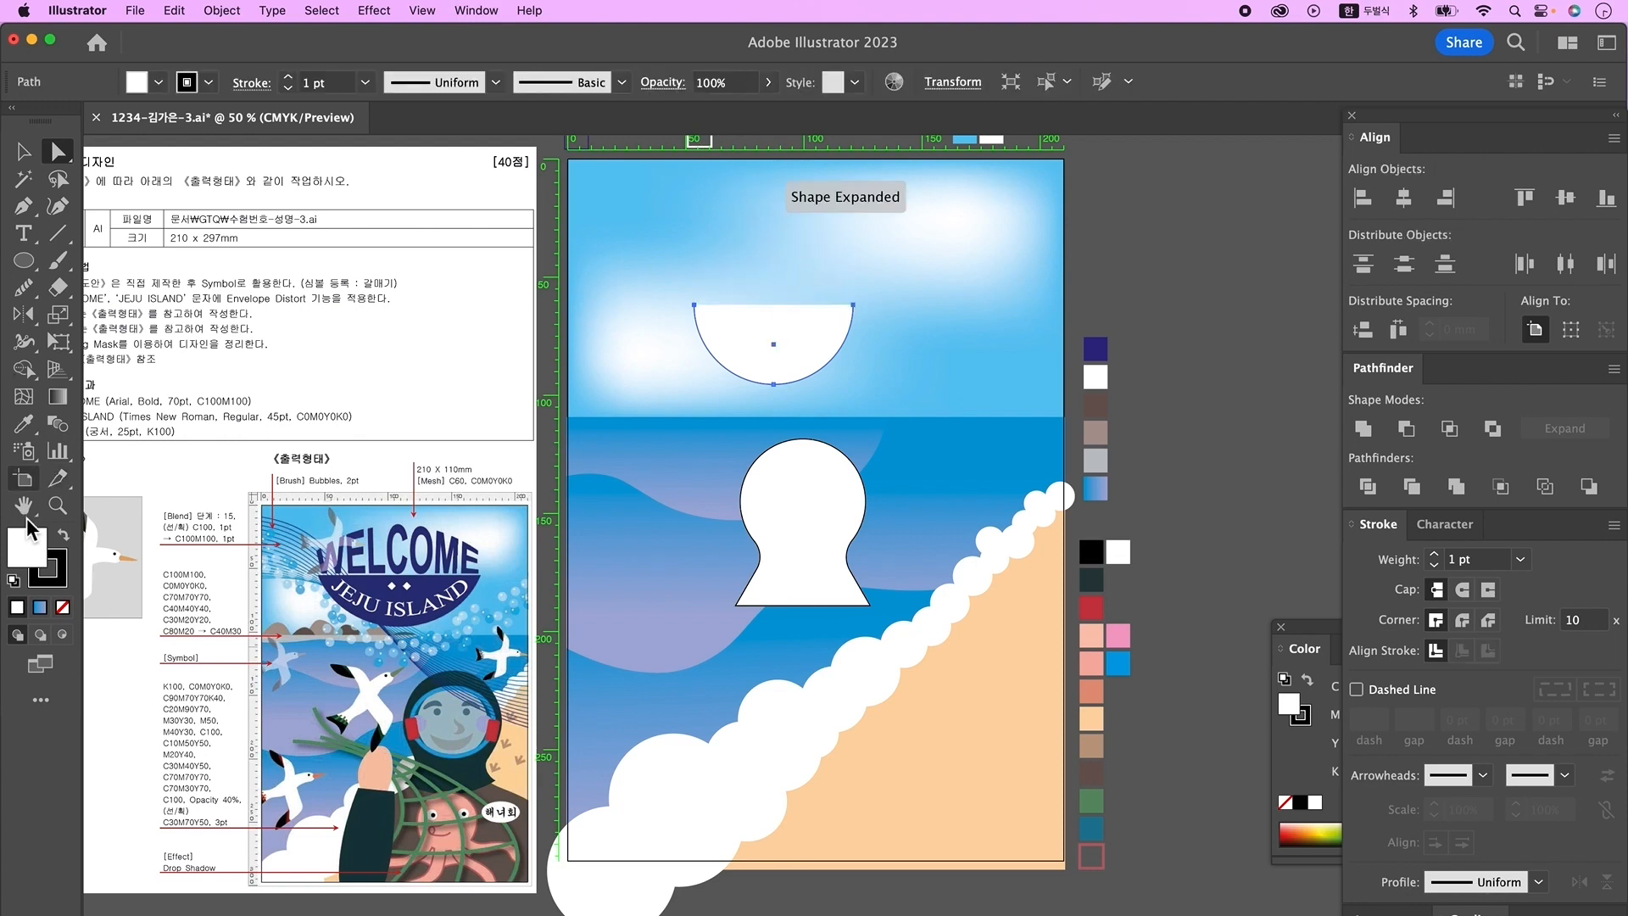
pyautogui.click(62, 608)
# - Enlarge the arc, place it across the base of the neck and centre it horizontally with the head shape
pyautogui.click(25, 152)
pyautogui.moveTo(830, 360); pyautogui.dragTo(876, 569)
pyautogui.moveTo(814, 622); pyautogui.dragTo(762, 575)
pyautogui.click(1405, 200)
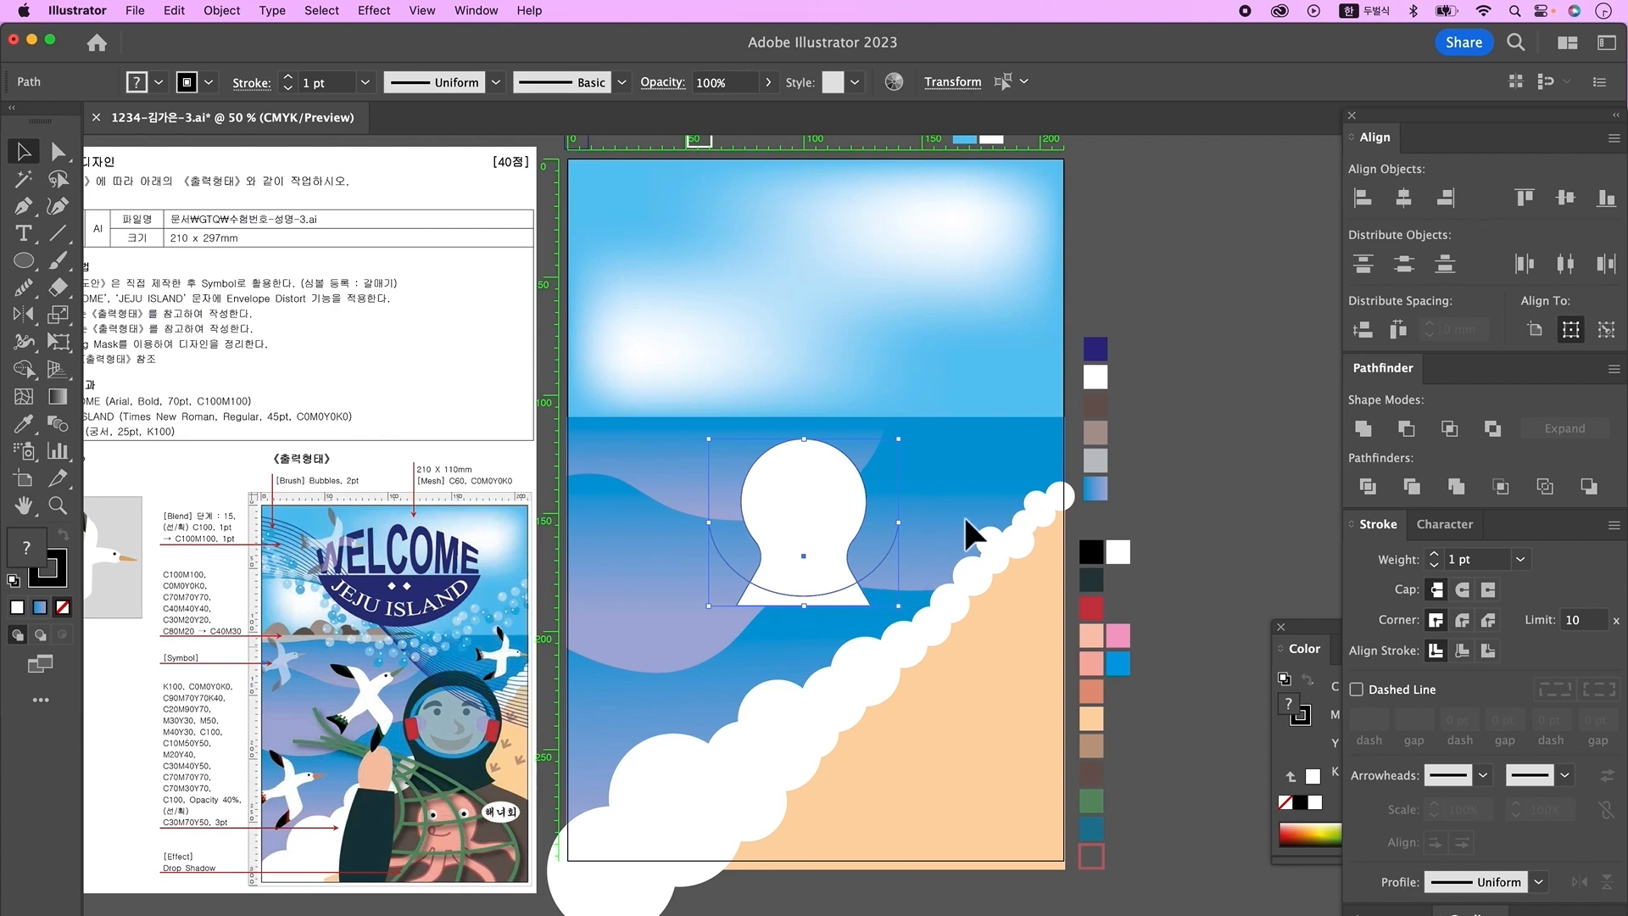
# - Divide the head shape along the arc, ungroup the result and remove the piece below the curve
pyautogui.click(1368, 485)
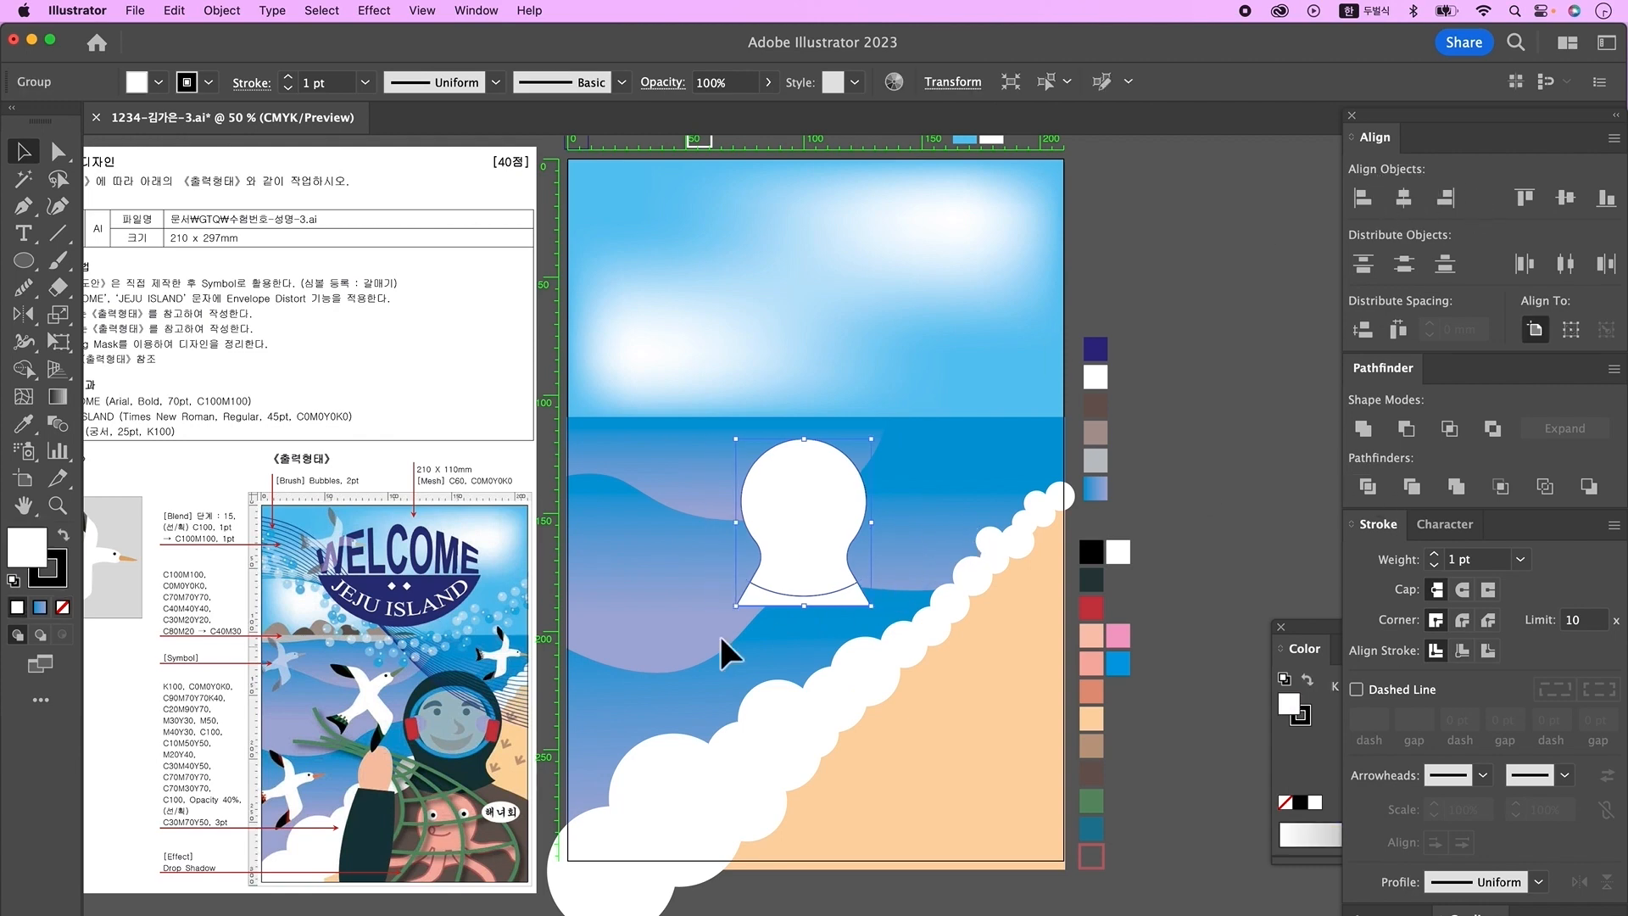
pyautogui.rightClick(796, 513)
pyautogui.click(831, 799)
pyautogui.click(743, 601)
pyautogui.click(730, 655)
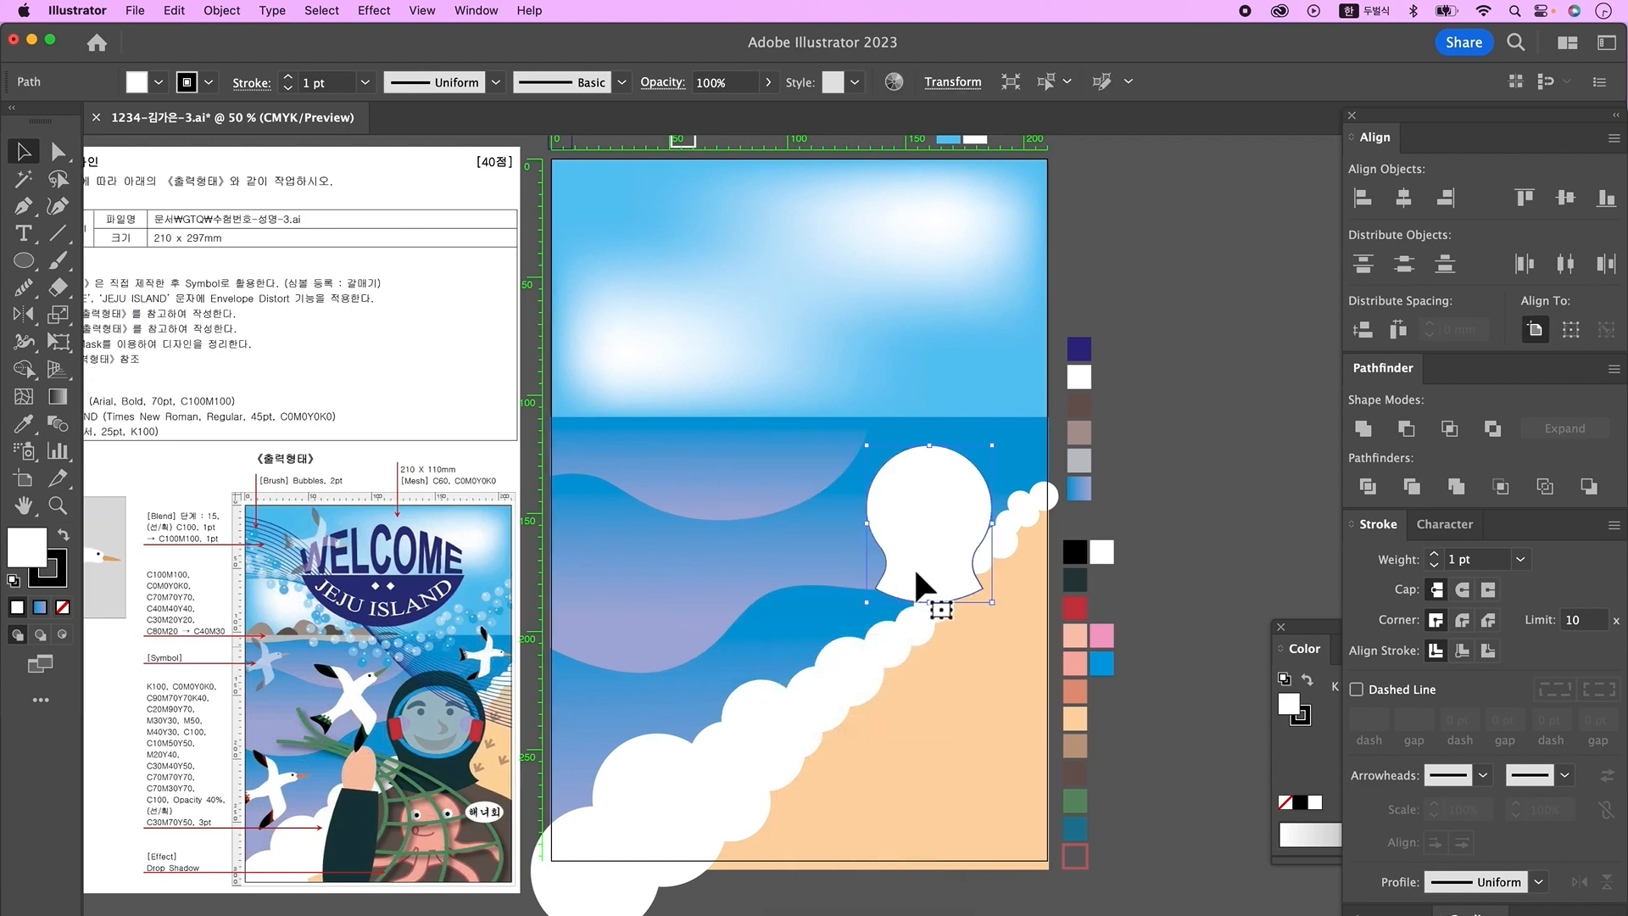
# - Draw an ellipse about 52 × 39 mm inside the head for the mask and centre it horizontally
pyautogui.press('l')
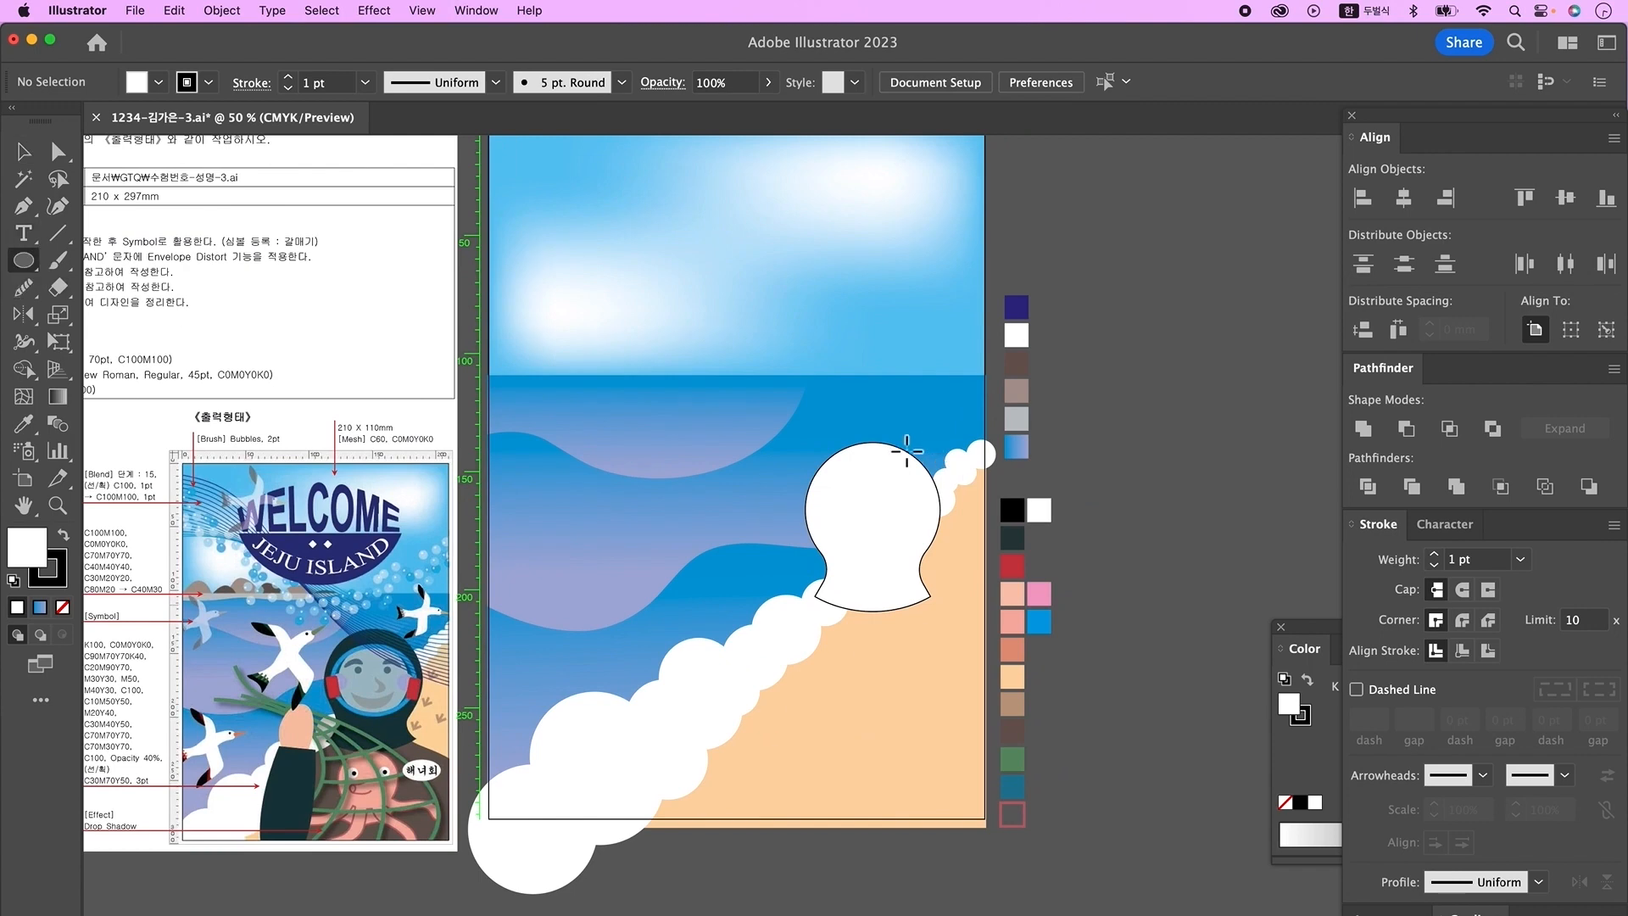
pyautogui.moveTo(821, 486); pyautogui.dragTo(924, 501)
pyautogui.moveTo(924, 501); pyautogui.dragTo(936, 557)
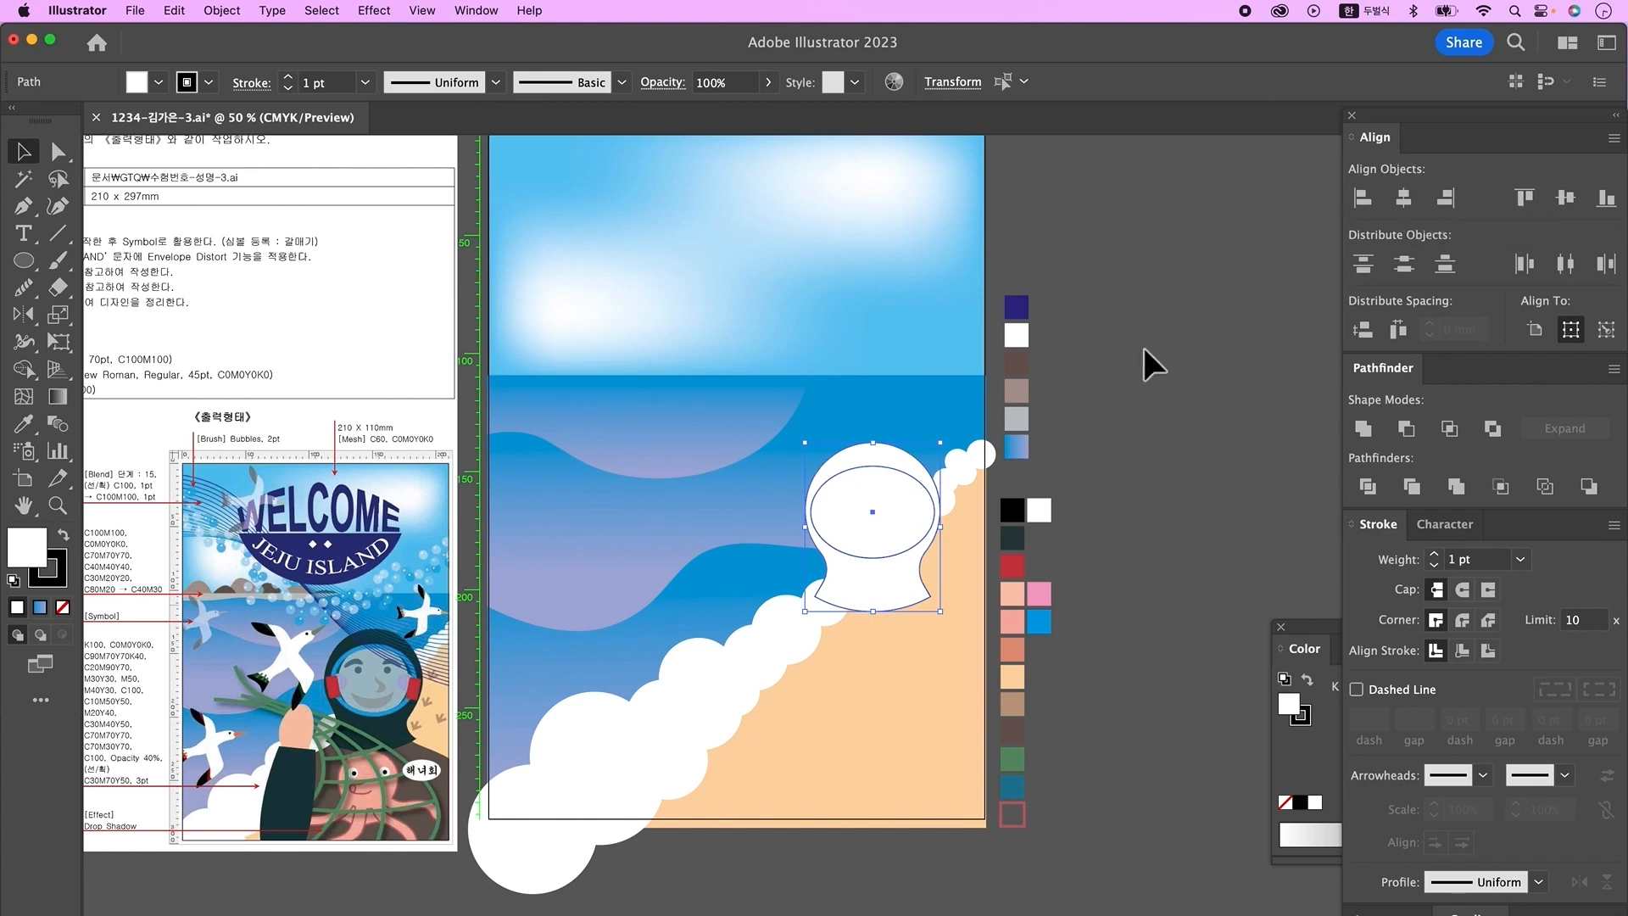
pyautogui.click(965, 477)
# - Duplicate the mask ellipse in place and scale the copy down to about 47 × 35 mm as the inner rim
pyautogui.click(890, 512)
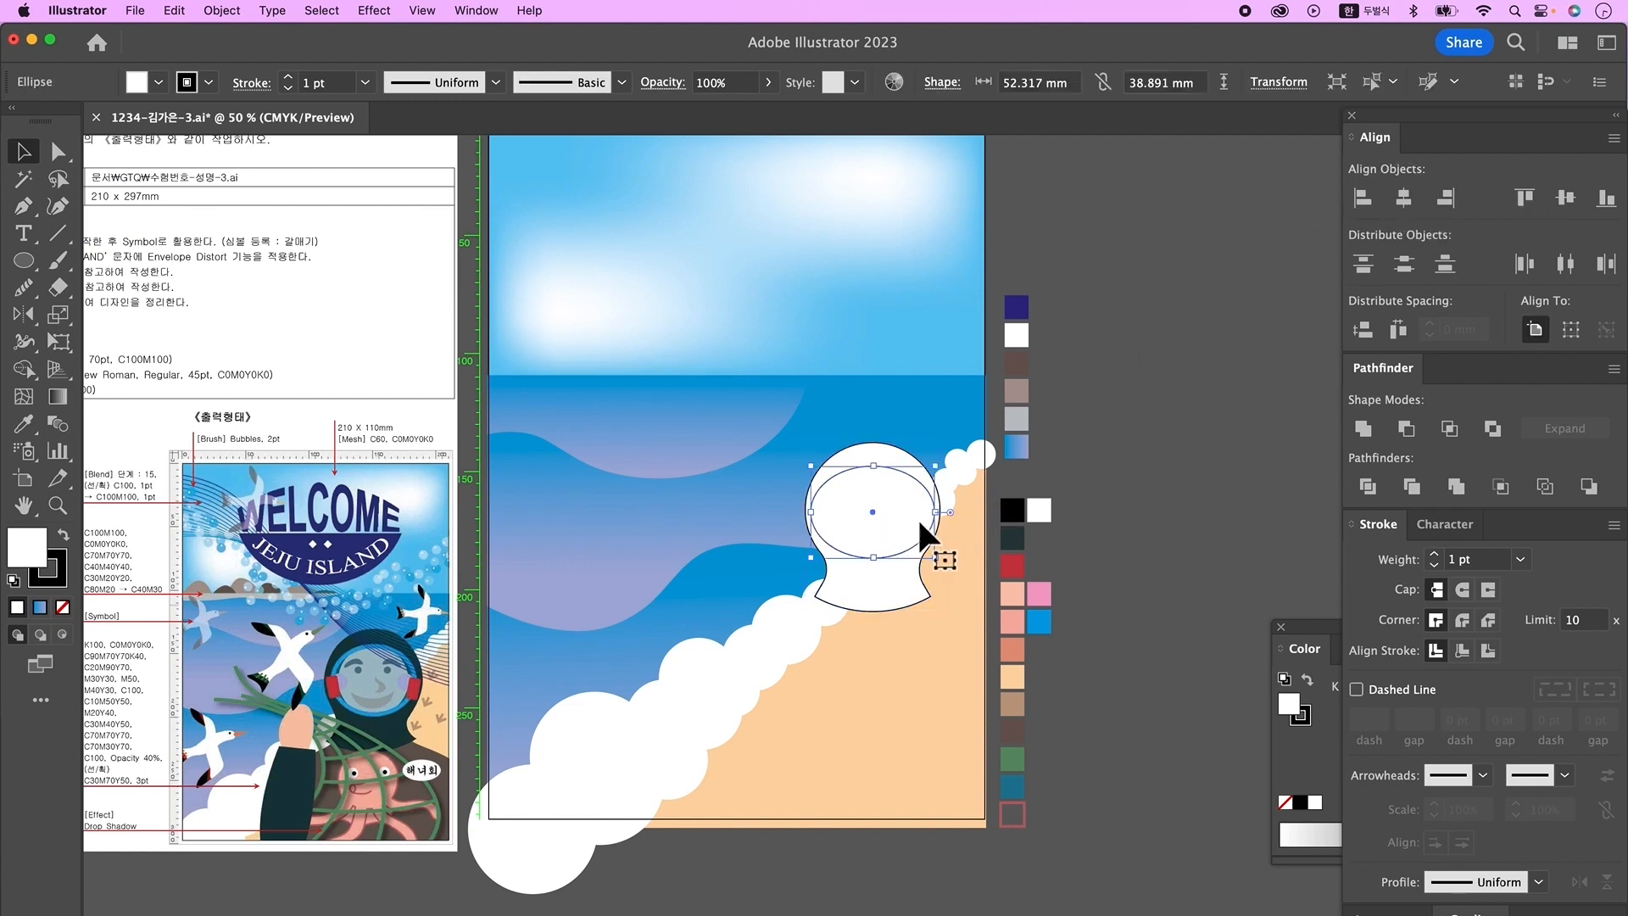
pyautogui.press('a')
pyautogui.press('v')
pyautogui.moveTo(946, 520); pyautogui.dragTo(938, 520)
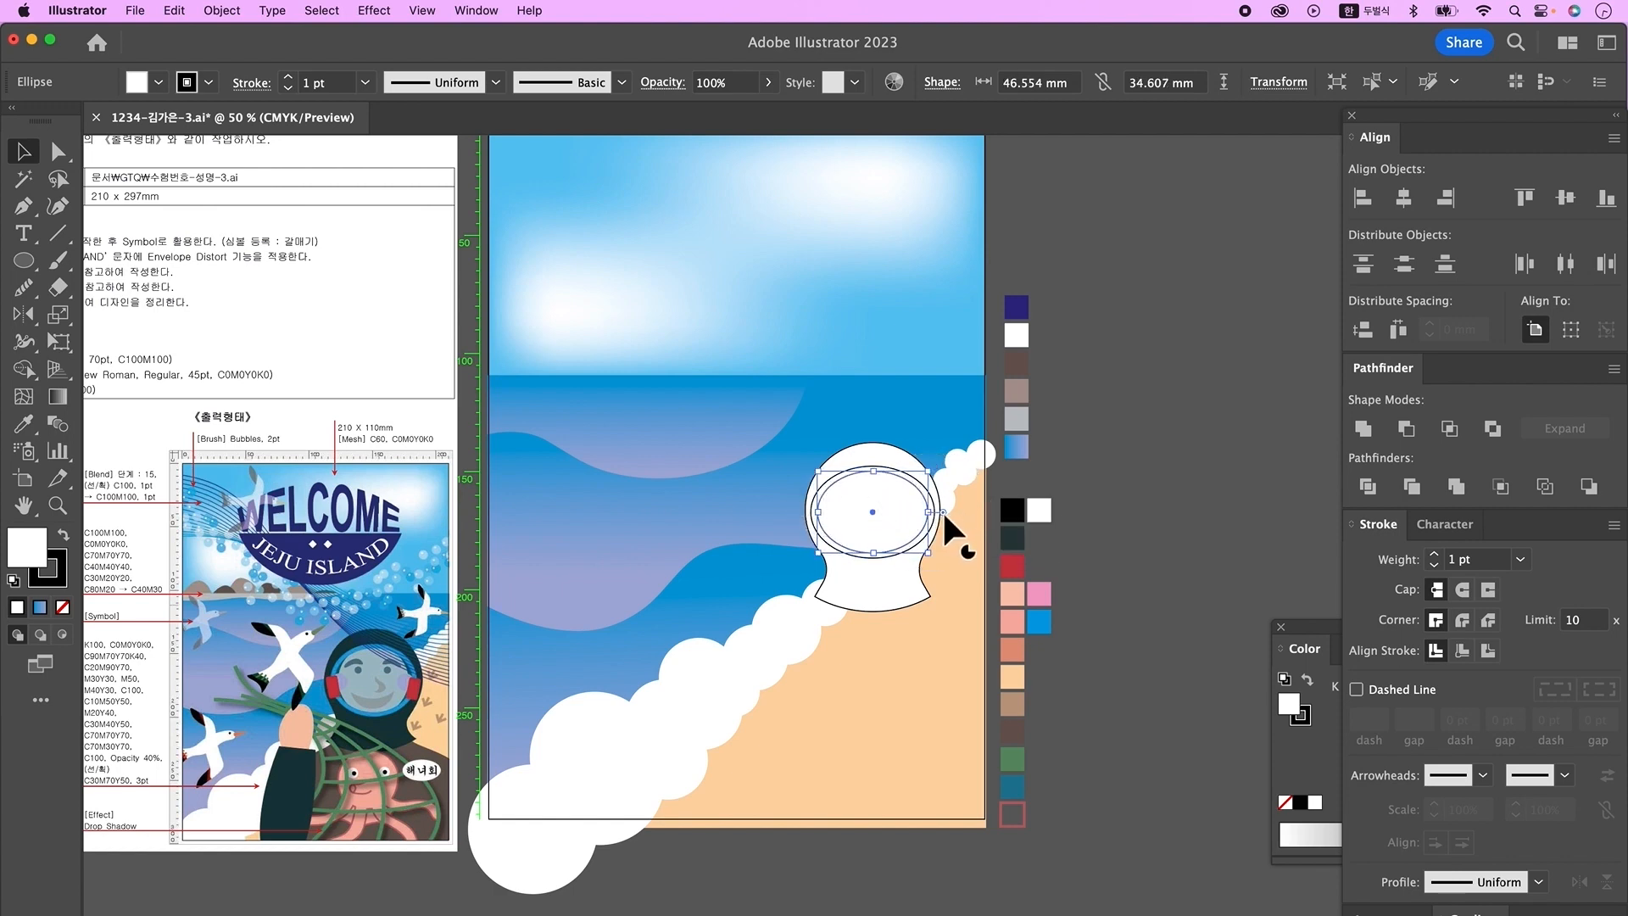
pyautogui.moveTo(936, 522); pyautogui.dragTo(938, 523)
# - Divide the head shape and both mask ellipses into separate pieces
pyautogui.click(970, 587)
pyautogui.press('super+a')
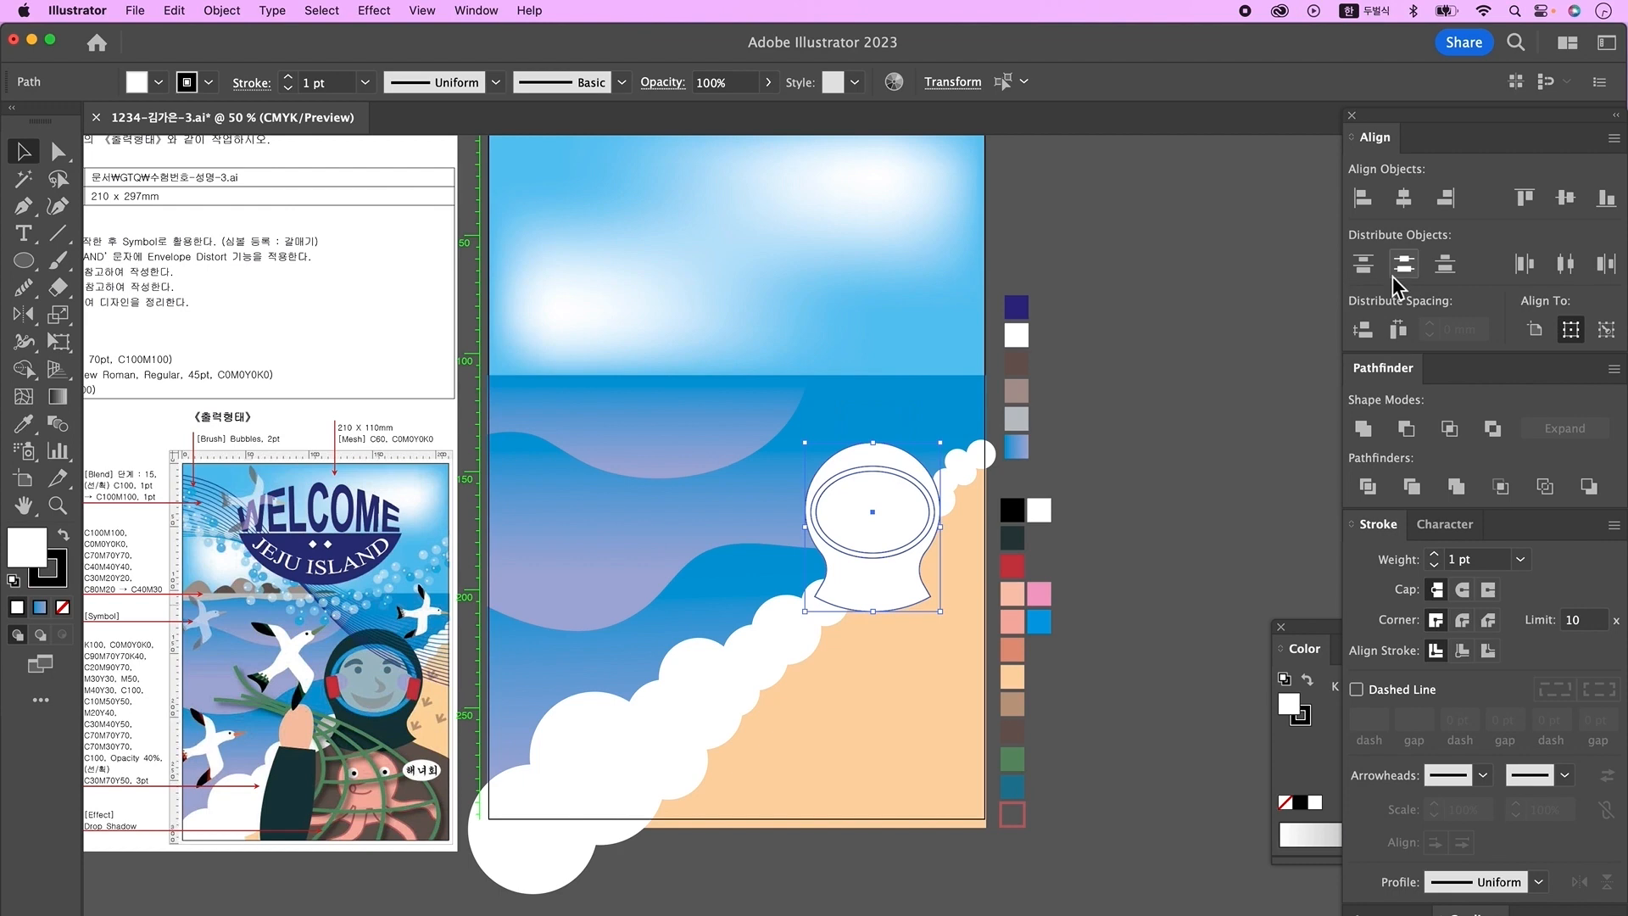
pyautogui.click(1378, 496)
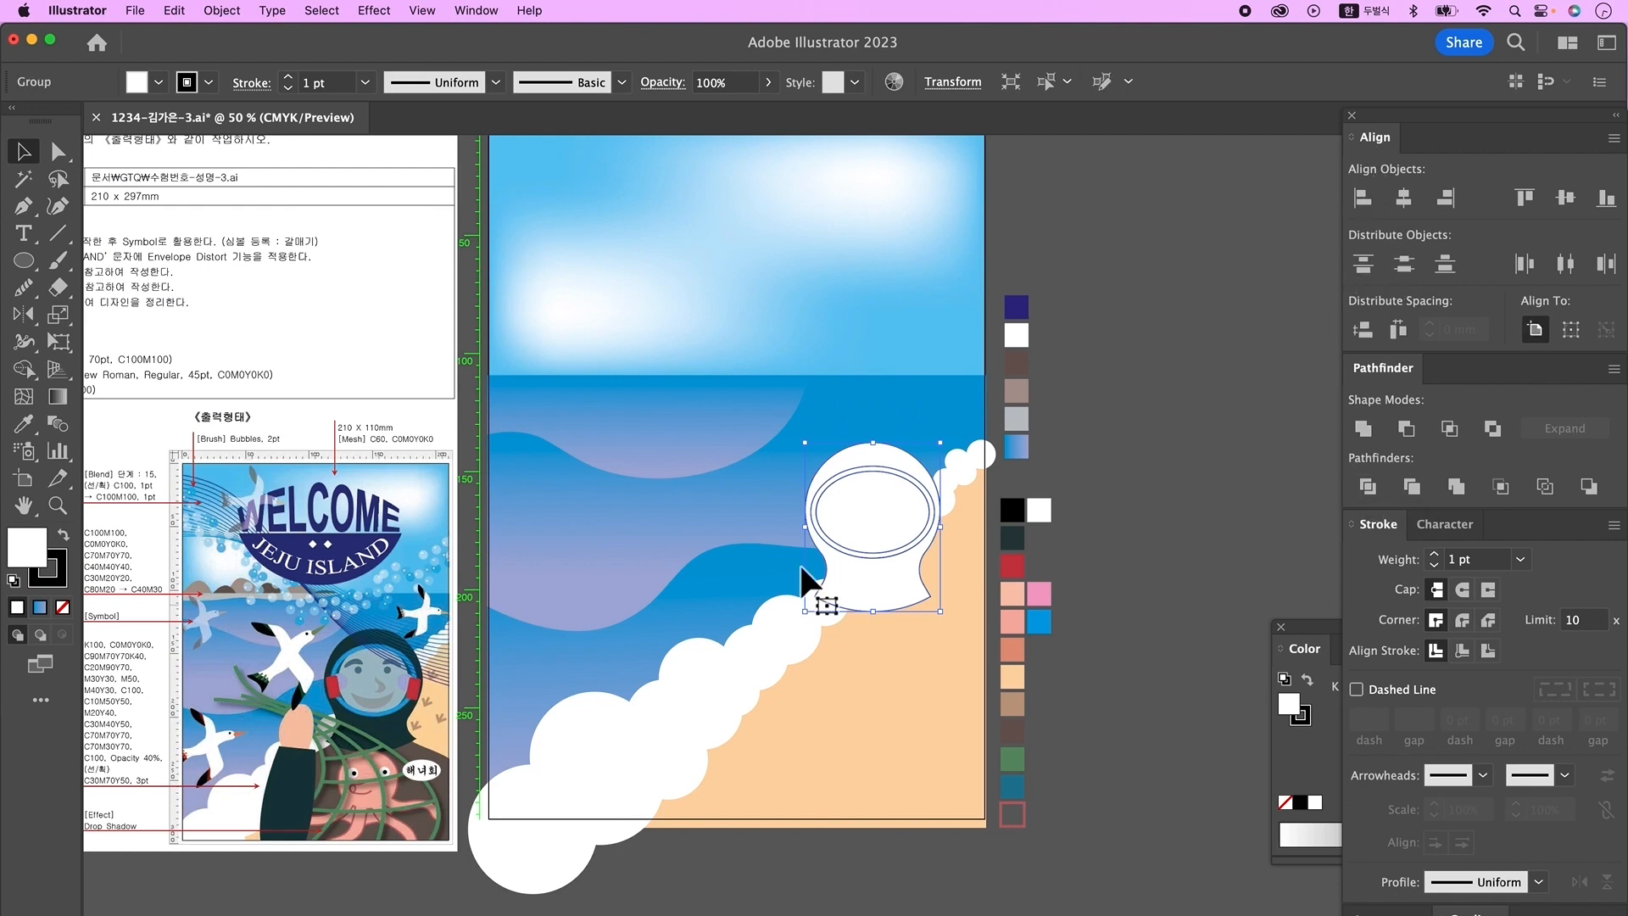
# - Ungroup the divided head and mask pieces
pyautogui.rightClick(882, 503)
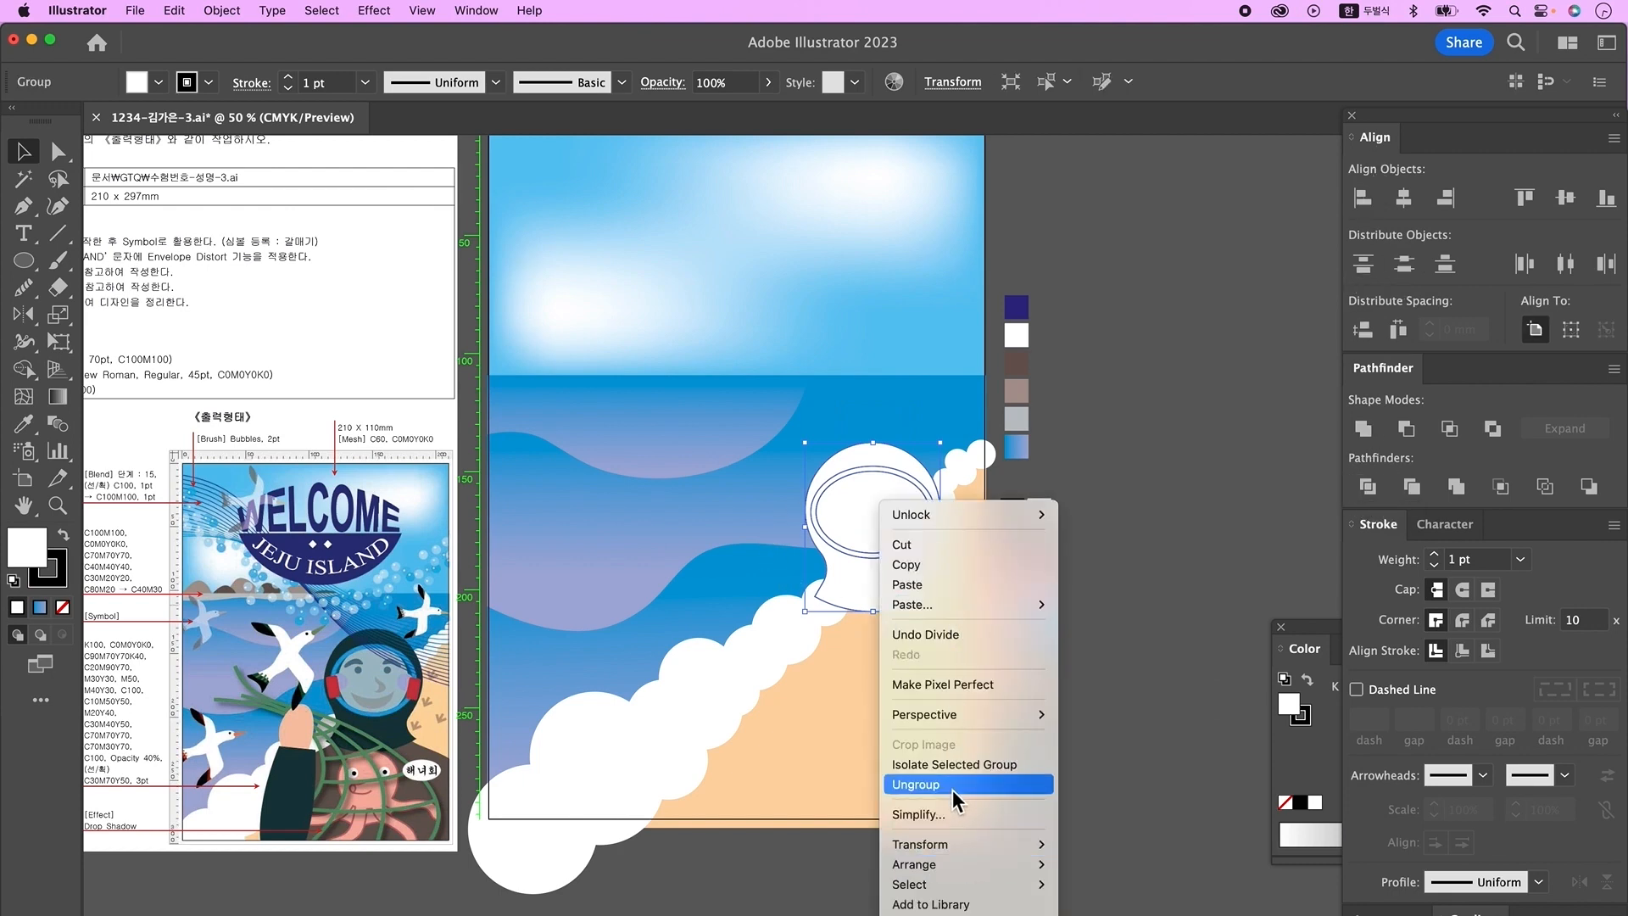
pyautogui.click(956, 801)
pyautogui.click(919, 726)
pyautogui.scroll(-1, 918, 726)
# - Draw a tilted rounded rectangle over one side of the mask and place an oppositely tilted copy on the other side
pyautogui.moveTo(24, 260); pyautogui.dragTo(103, 266)
pyautogui.keyDown('super'); pyautogui.click(808, 487); pyautogui.keyUp('super')
pyautogui.moveTo(850, 553)
pyautogui.mouseDown()
pyautogui.moveTo(871, 550)
pyautogui.moveTo(870, 529)
pyautogui.moveTo(891, 571)
pyautogui.mouseUp()
pyautogui.moveTo(871, 534); pyautogui.dragTo(1043, 587)
pyautogui.press('v')
pyautogui.moveTo(905, 601); pyautogui.dragTo(928, 618)
pyautogui.moveTo(1135, 629); pyautogui.dragTo(1160, 642)
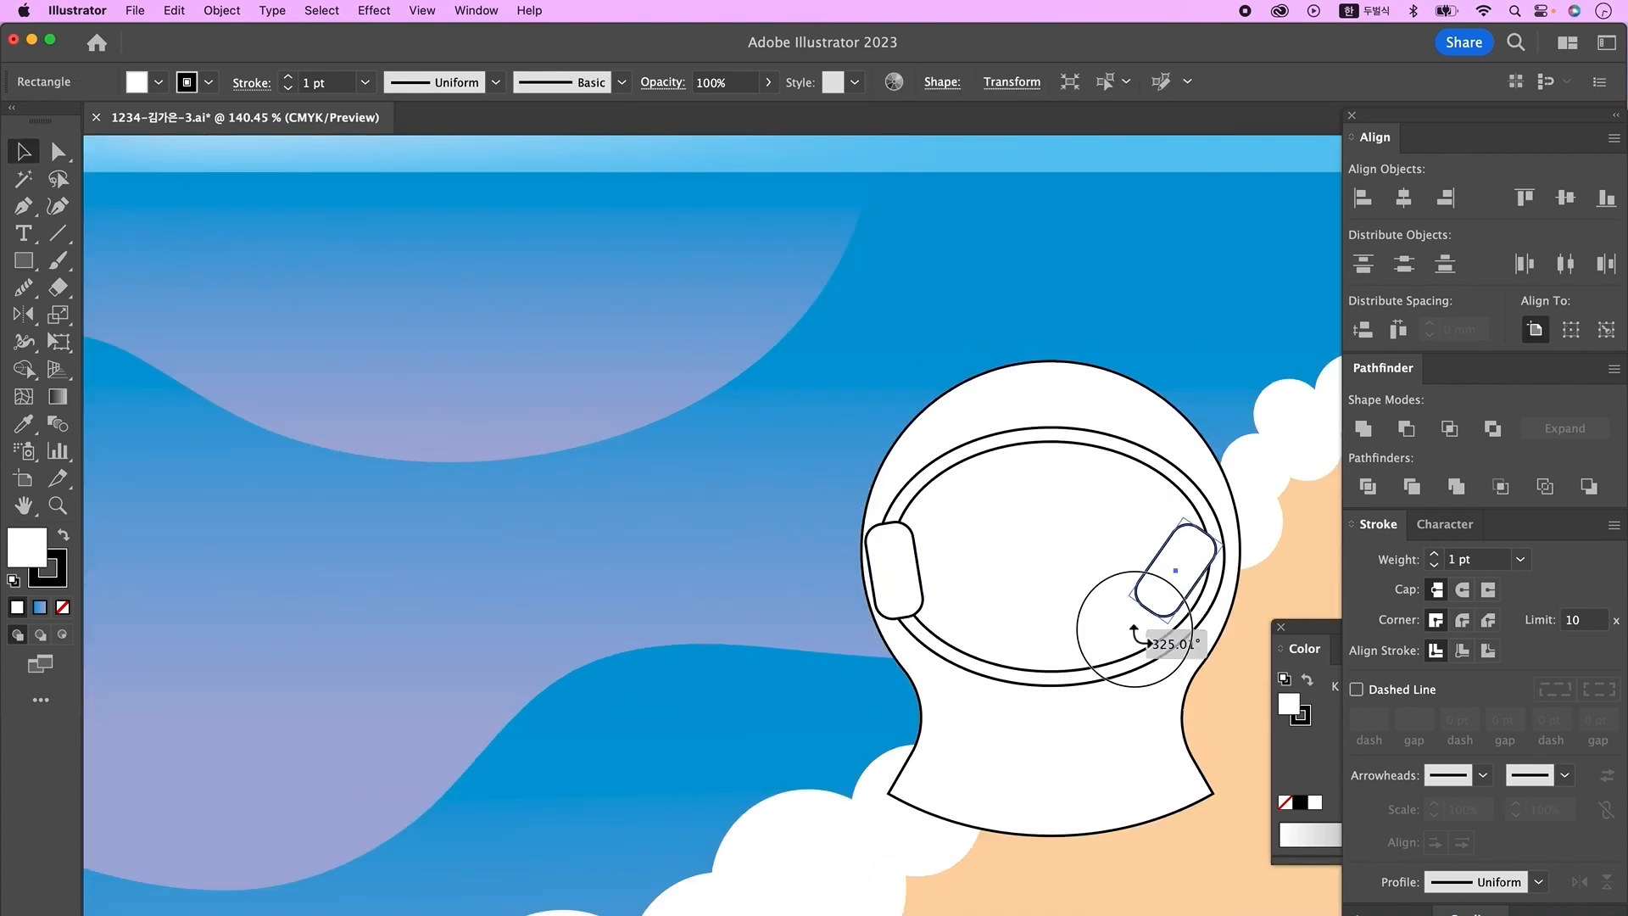
pyautogui.moveTo(1186, 586); pyautogui.dragTo(1215, 583)
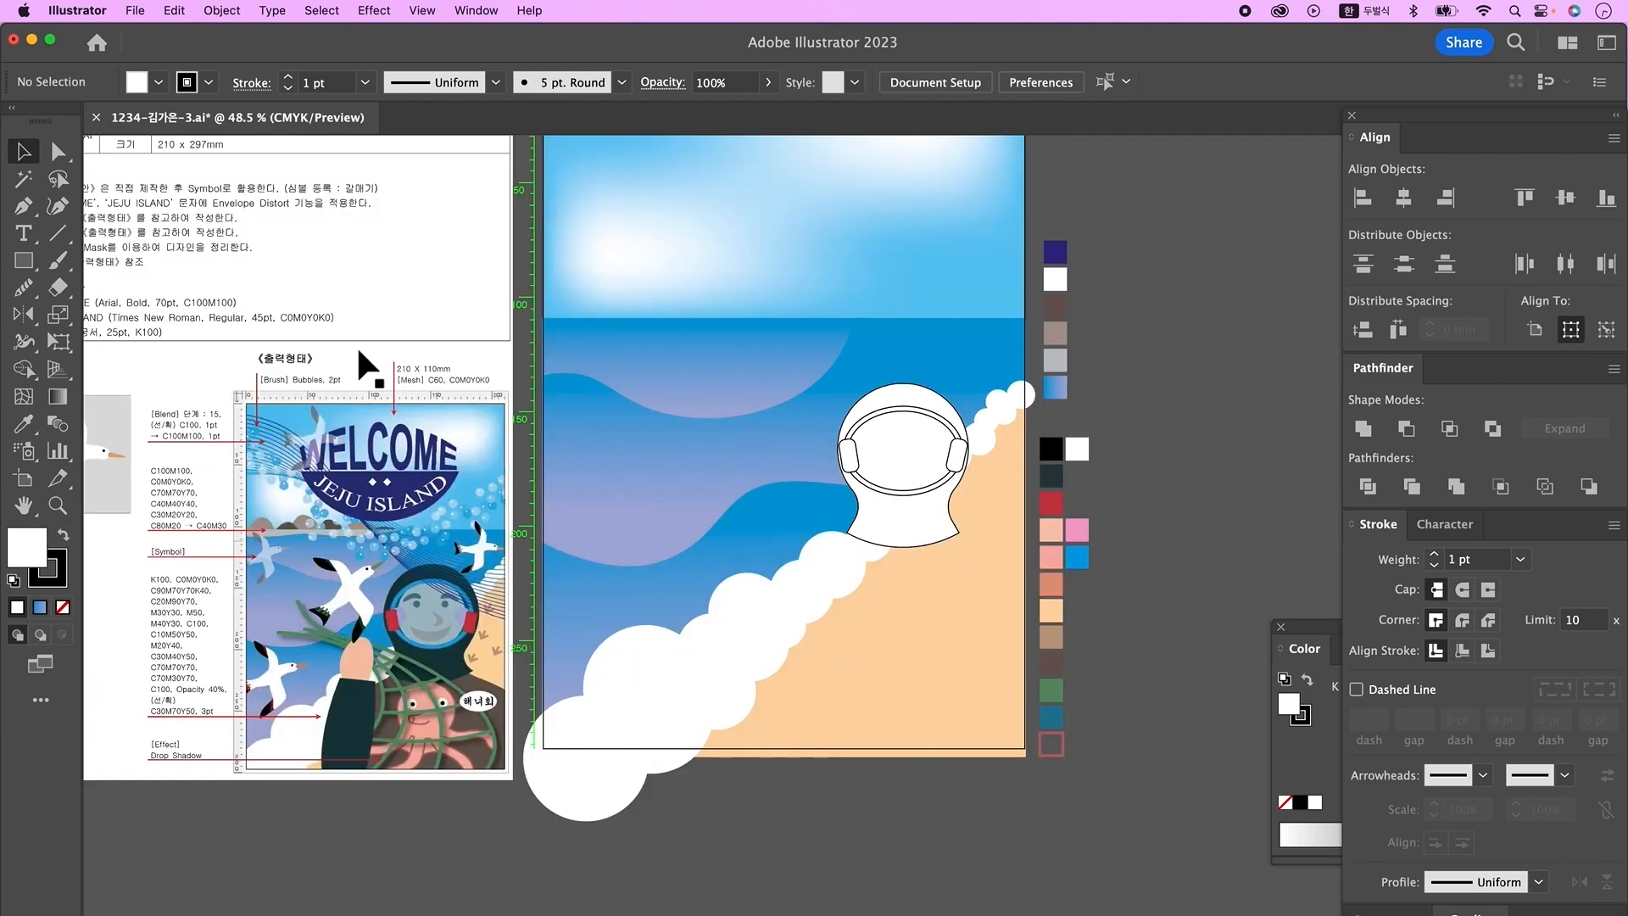
# - Draw the diver's body below the head with the Pen tool, with curved shoulders and a flat base past the artboard's lower edge
pyautogui.click(24, 206)
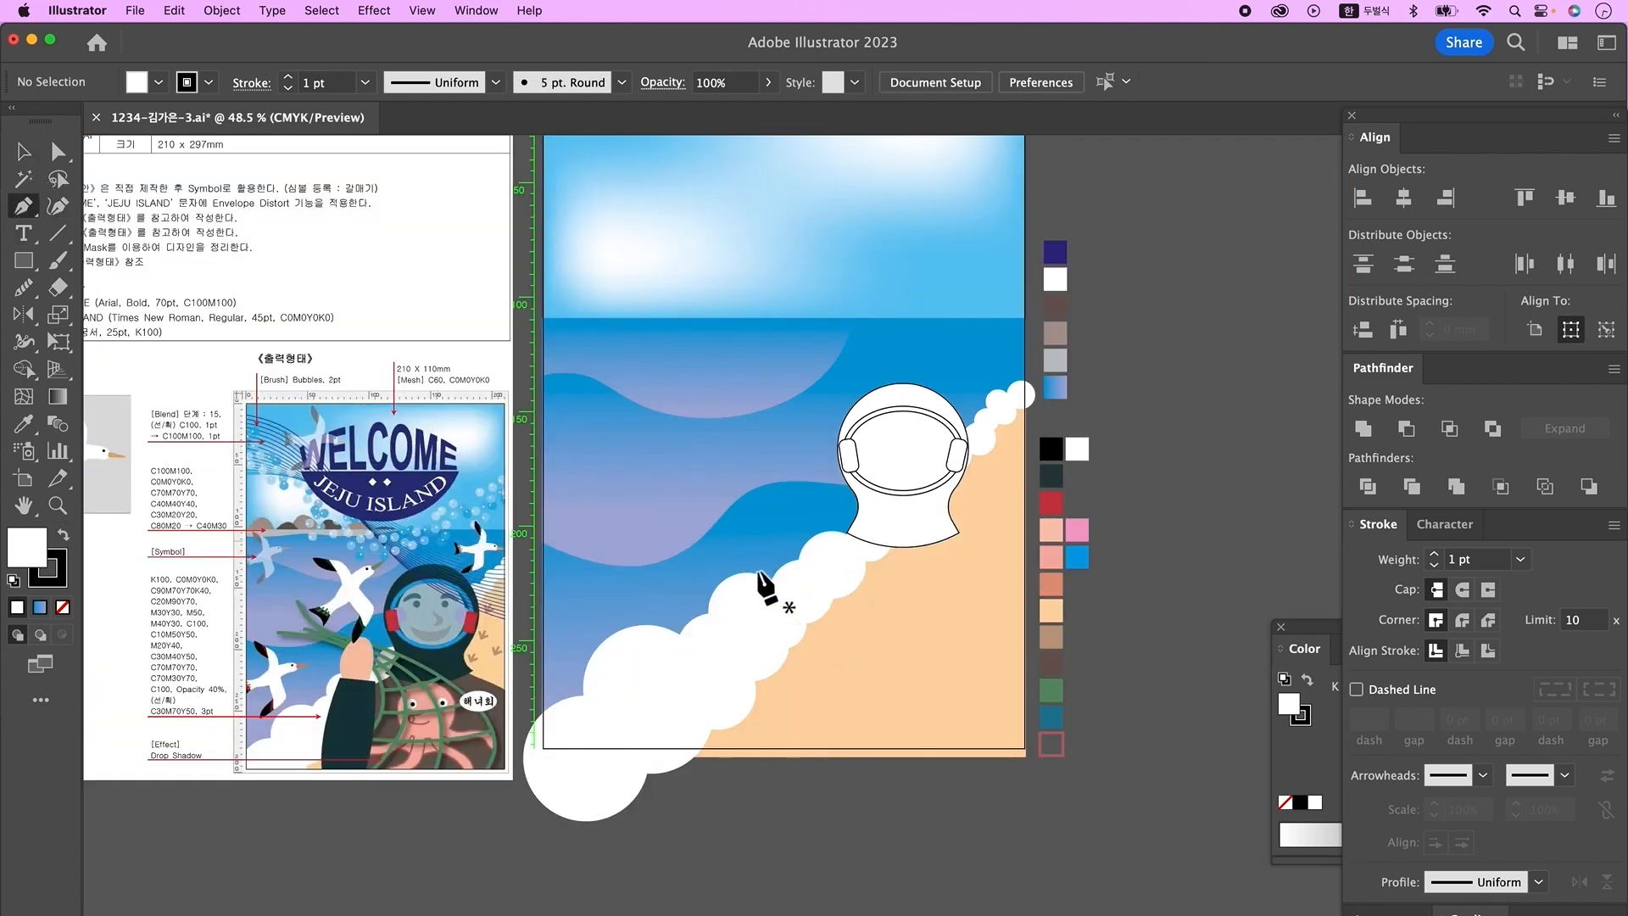
pyautogui.click(820, 561)
pyautogui.moveTo(888, 527); pyautogui.dragTo(931, 520)
pyautogui.click(888, 527)
pyautogui.click(946, 531)
pyautogui.moveTo(1029, 593); pyautogui.dragTo(1060, 640)
pyautogui.click(1029, 593)
pyautogui.keyDown('shift'); pyautogui.click(1029, 764); pyautogui.keyUp('shift')
pyautogui.keyDown('shift'); pyautogui.click(786, 765); pyautogui.keyUp('shift')
pyautogui.click(820, 562)
pyautogui.keyDown('super'); pyautogui.click(1014, 796); pyautogui.keyUp('super')
pyautogui.press('v')
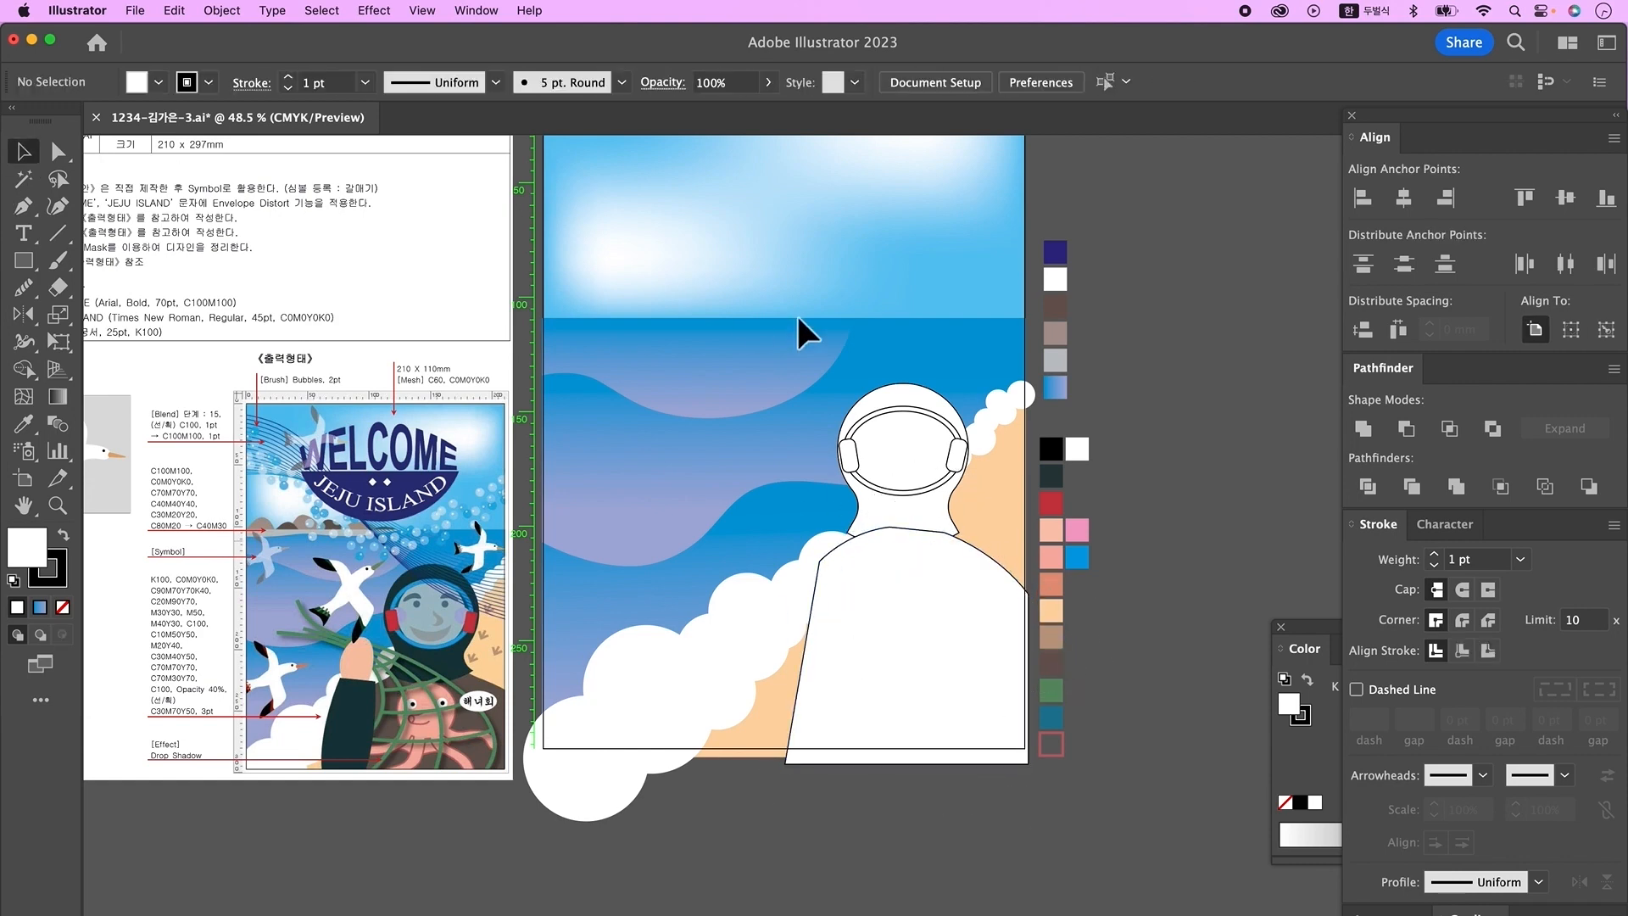
# - Bring the diver's head and mask pieces in front of the body
pyautogui.moveTo(899, 447); pyautogui.dragTo(977, 497)
pyautogui.press('super+shift+bracketright')
pyautogui.click(977, 497)
pyautogui.click(907, 667)
pyautogui.click(835, 788)
# - Enlarge the head slightly, then shorten the body a little and widen it evenly on both sides
pyautogui.moveTo(757, 781); pyautogui.dragTo(752, 850)
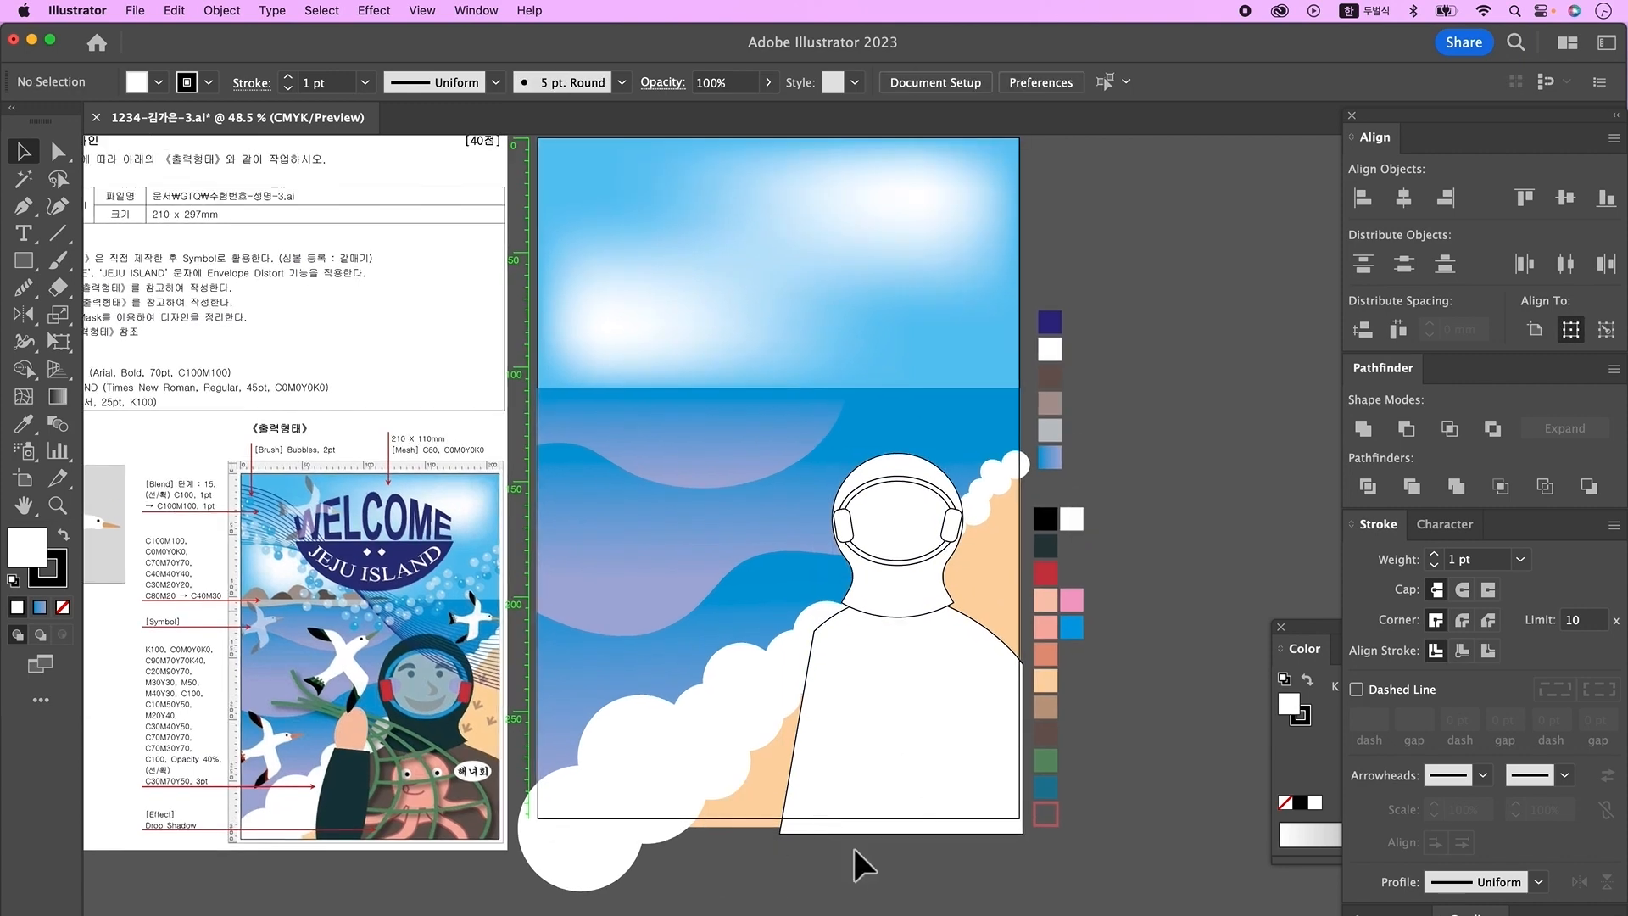
pyautogui.scroll(-1, 848, 844)
pyautogui.click(961, 897)
pyautogui.click(897, 612)
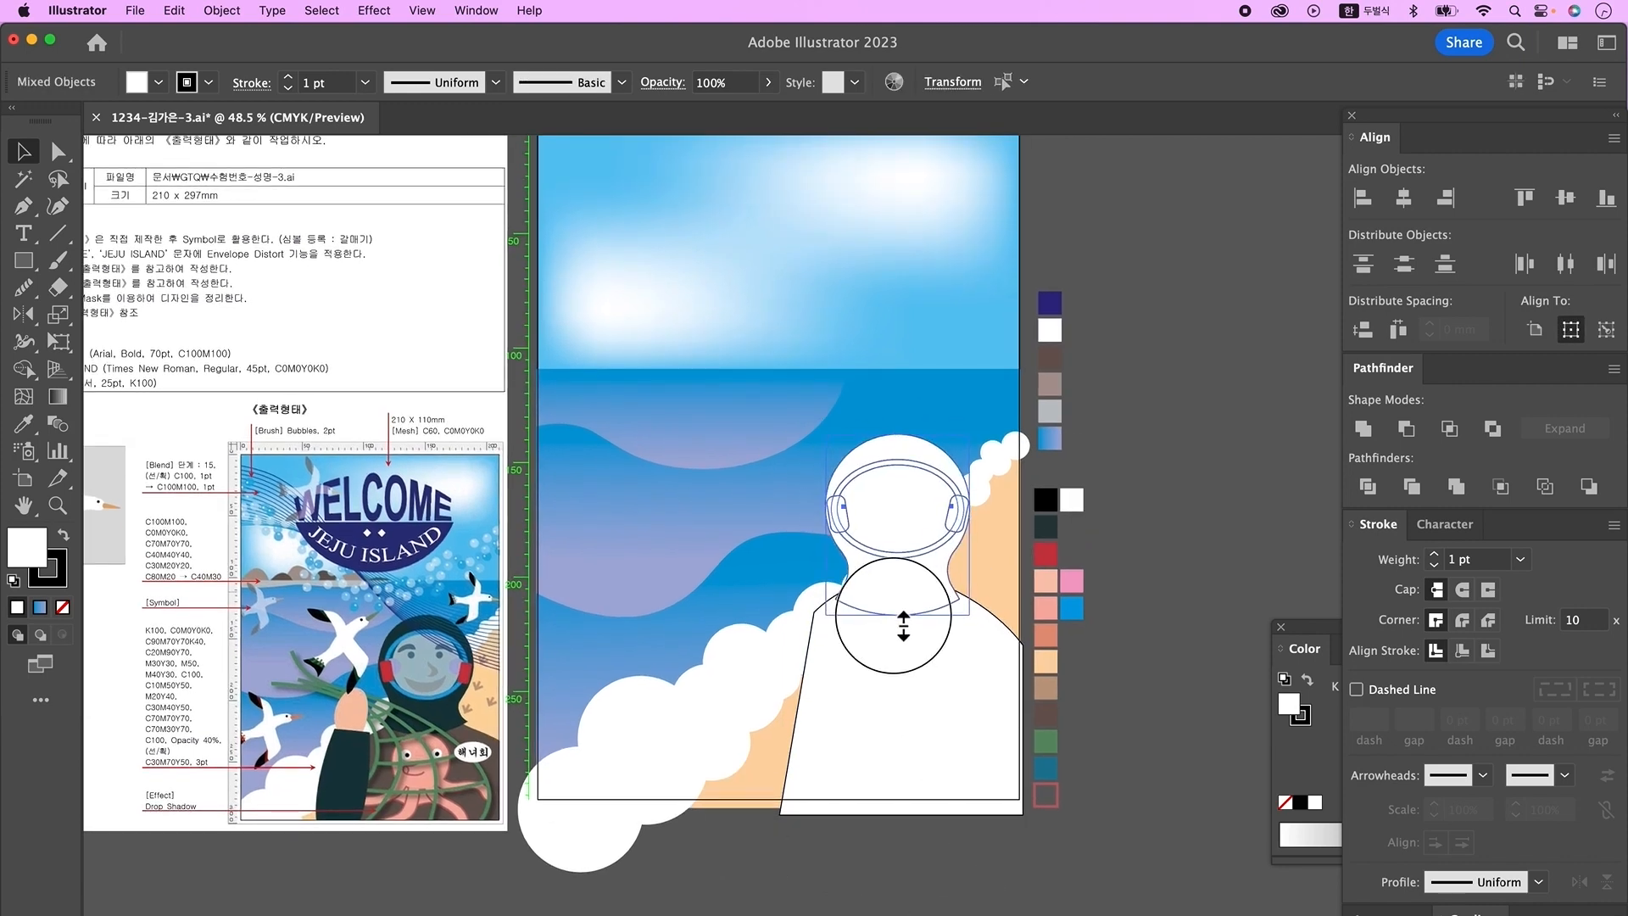
pyautogui.click(900, 697)
pyautogui.moveTo(902, 816); pyautogui.dragTo(896, 807)
pyautogui.moveTo(1023, 701); pyautogui.dragTo(1042, 701)
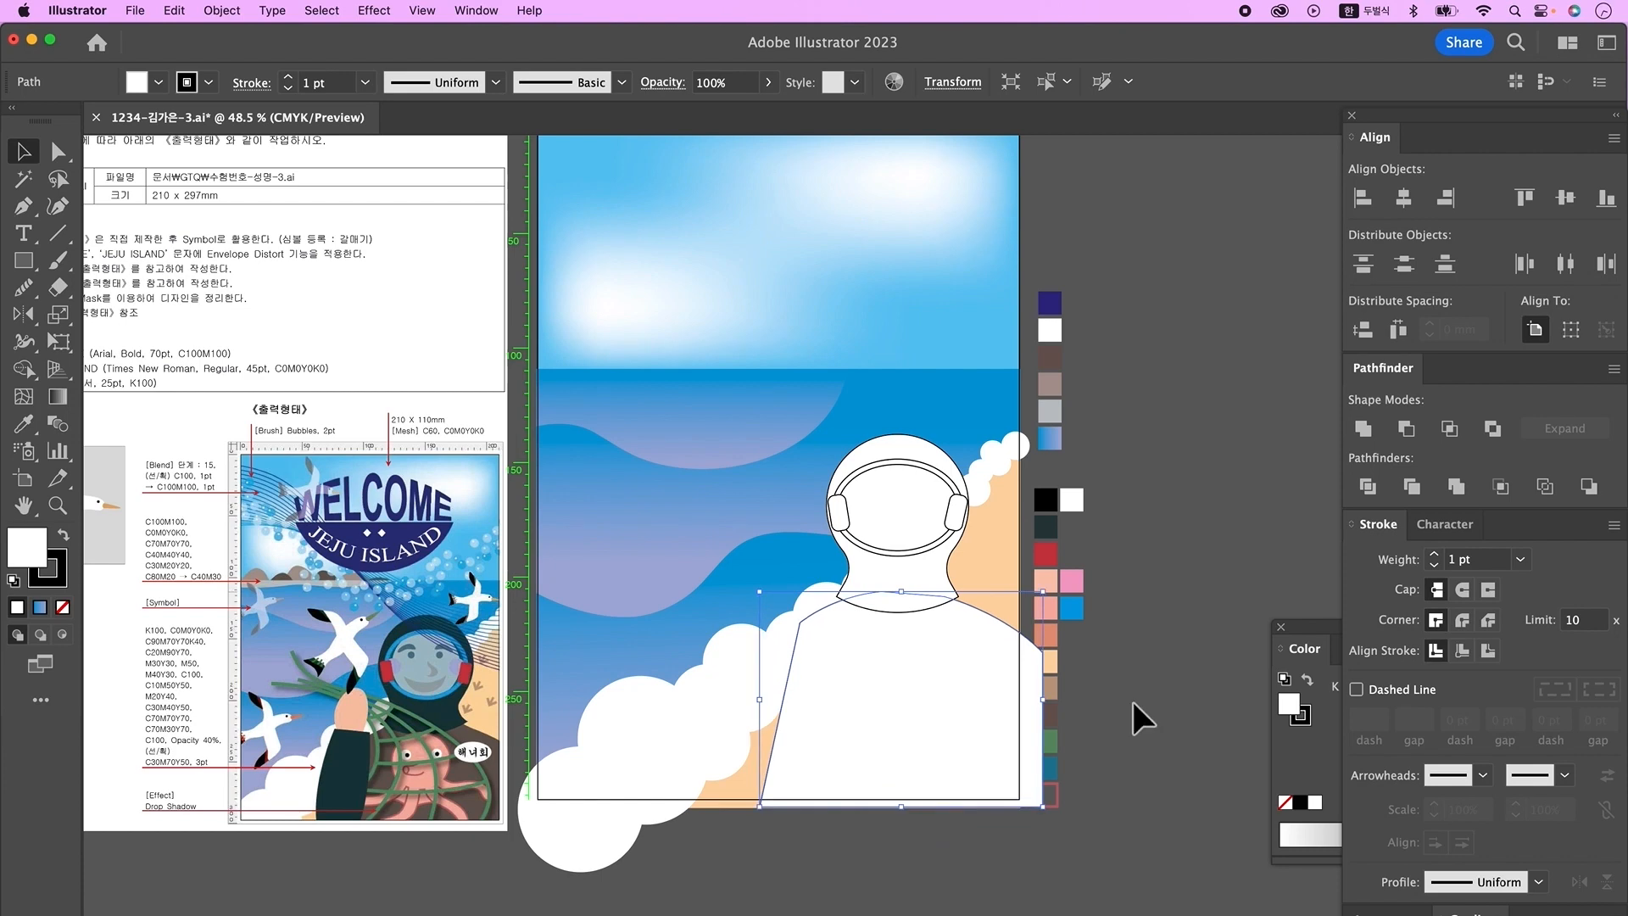
pyautogui.click(1134, 711)
# - Draw the raised forearm sleeve over the body's left edge as a closed curved shape with the Pen tool
pyautogui.scroll(-1, 848, 848)
pyautogui.scroll(-1, 807, 855)
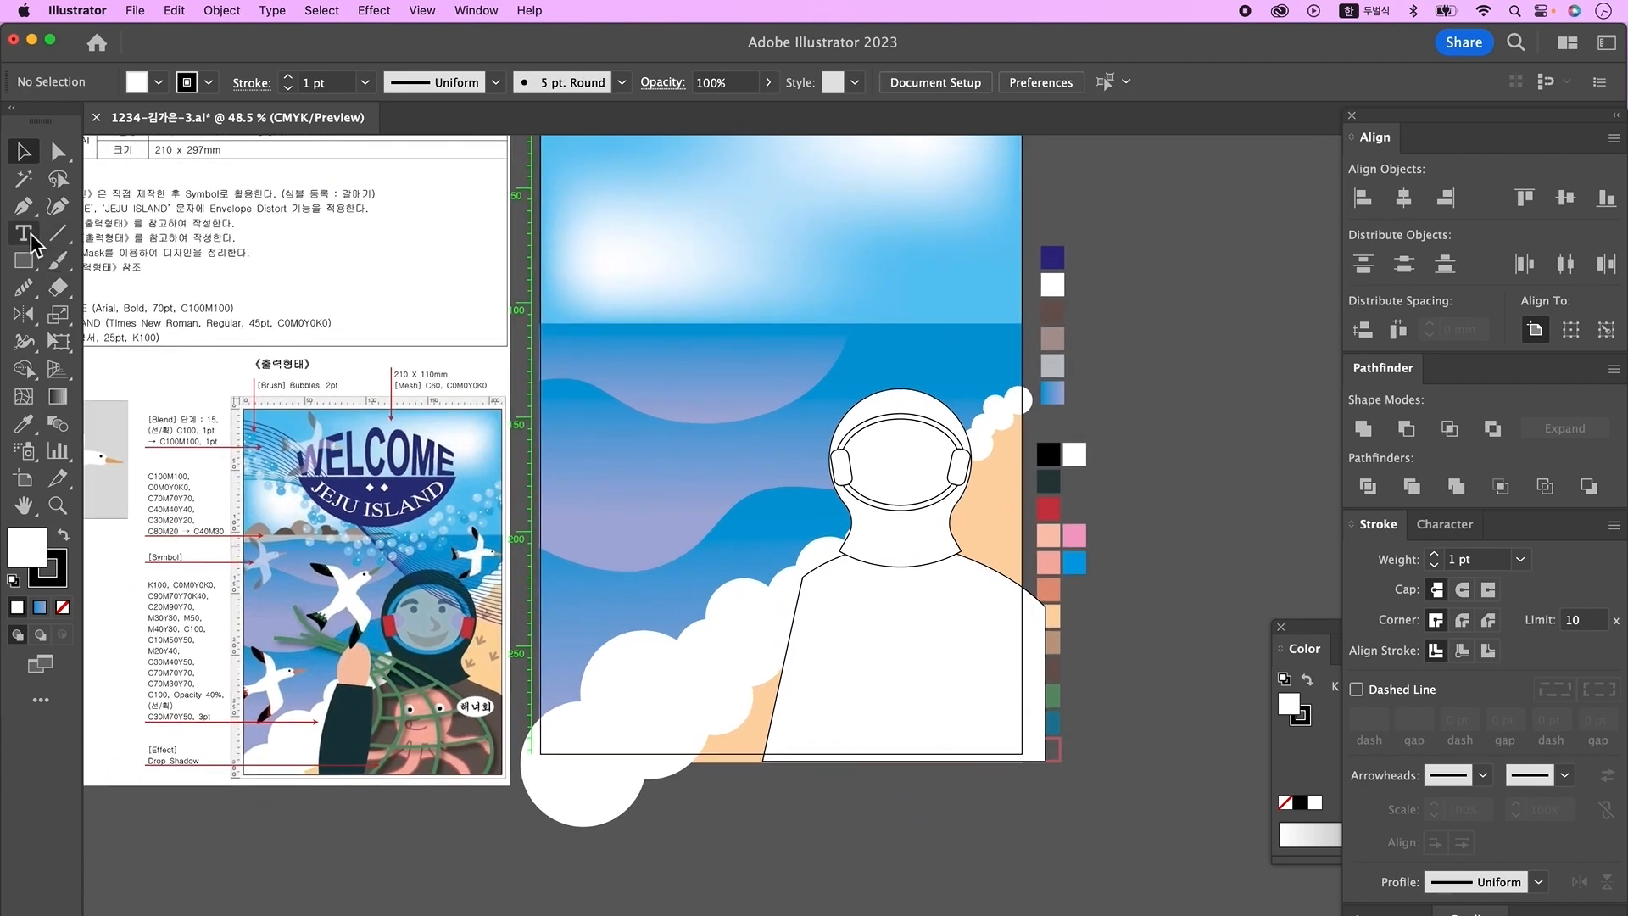
pyautogui.click(24, 205)
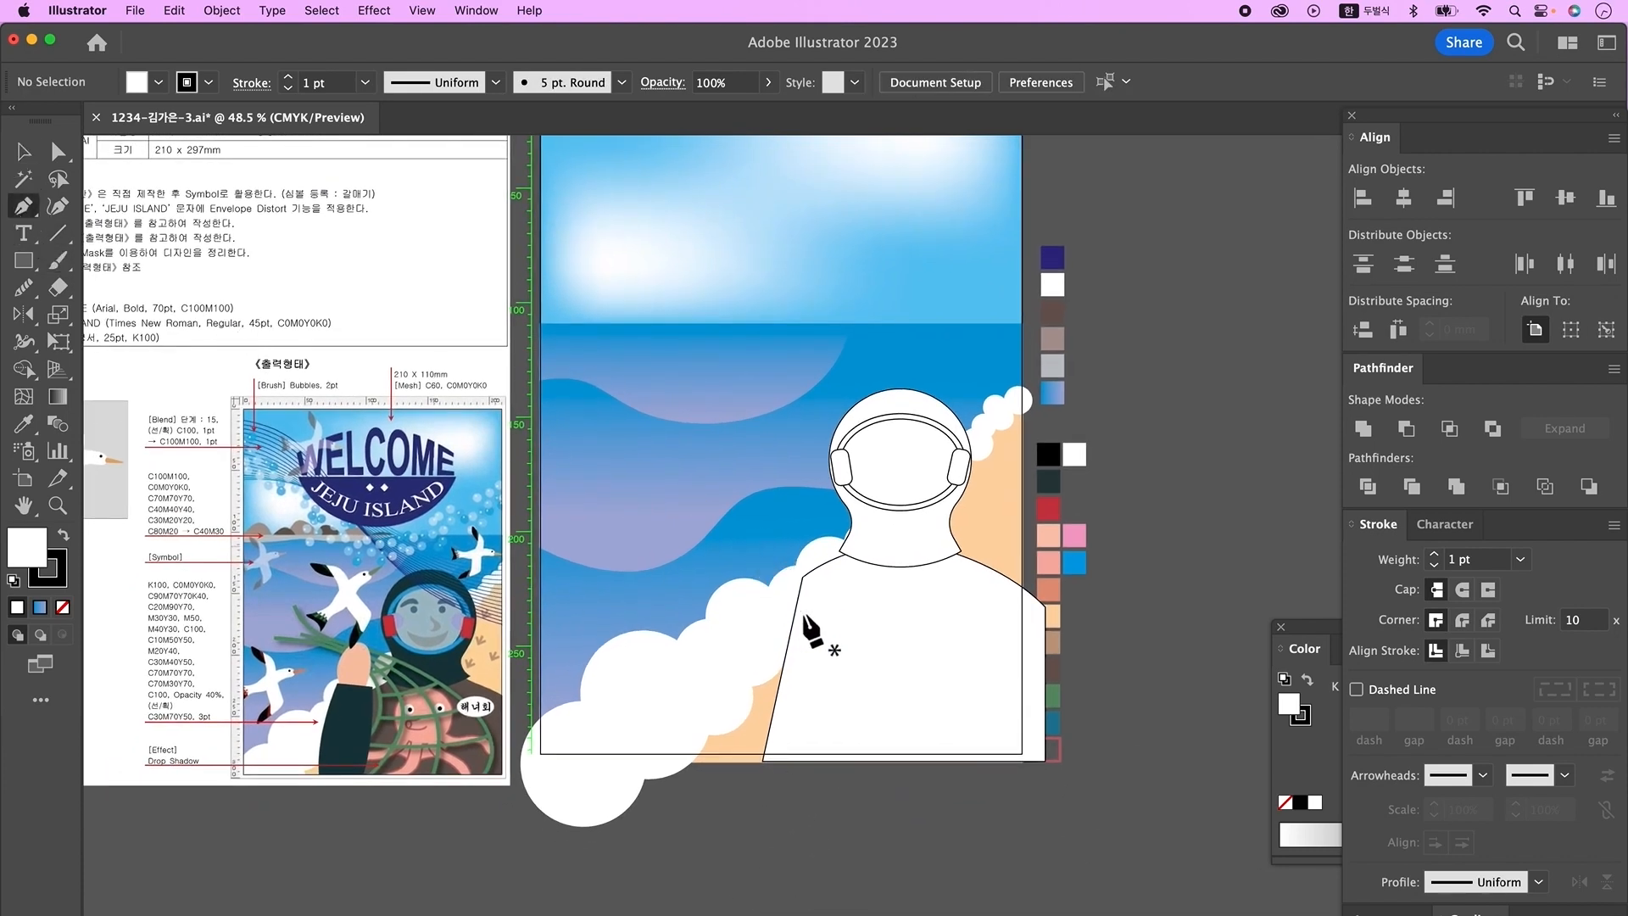
pyautogui.click(765, 576)
pyautogui.click(813, 582)
pyautogui.moveTo(782, 760); pyautogui.dragTo(744, 839)
pyautogui.click(783, 760)
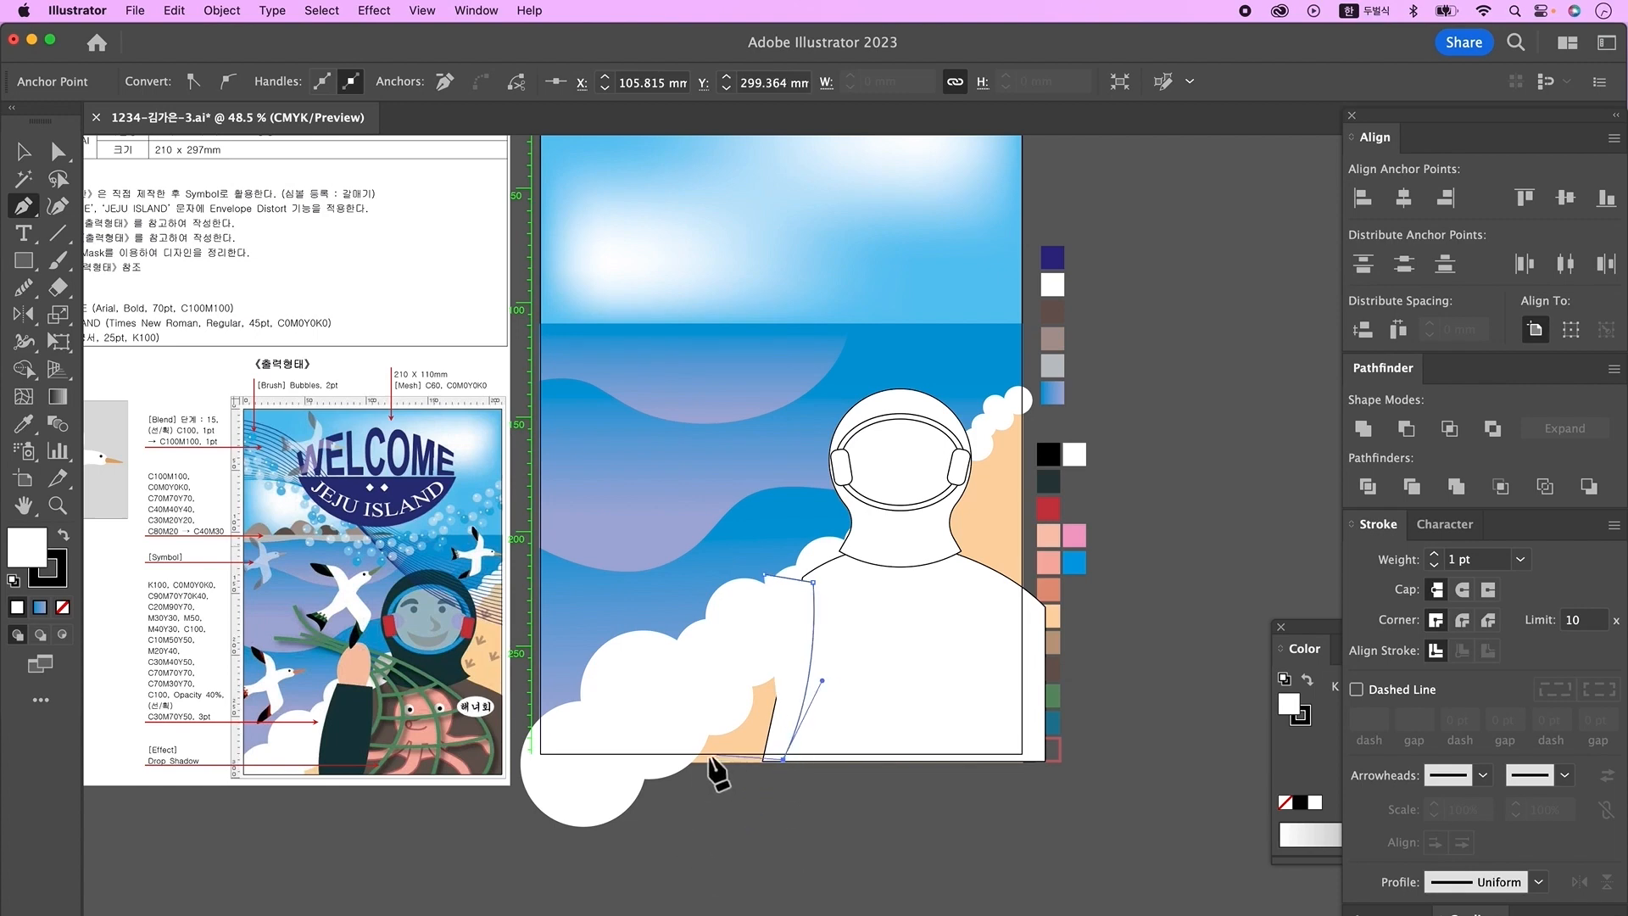
pyautogui.click(723, 757)
pyautogui.moveTo(765, 576); pyautogui.dragTo(796, 486)
pyautogui.press('super+shift+a')
pyautogui.press('a')
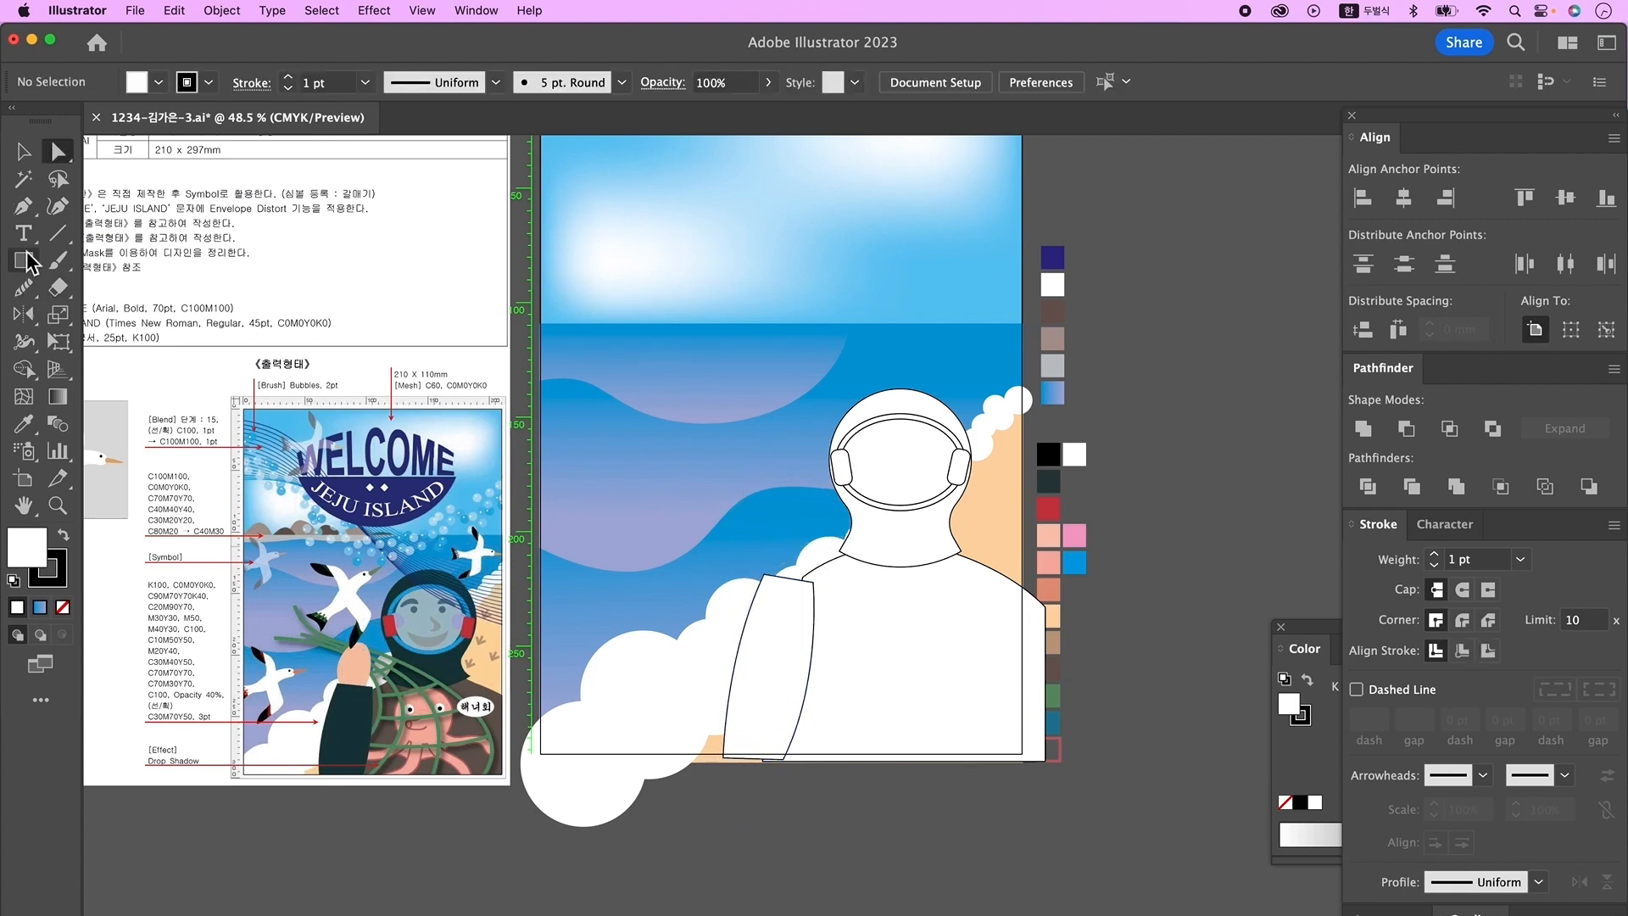
# - Draw a narrow upright ellipse for the hand at the sleeve's upper end and bring the sleeve in front of it
pyautogui.moveTo(26, 262); pyautogui.dragTo(113, 320)
pyautogui.moveTo(769, 518); pyautogui.dragTo(810, 595)
pyautogui.press('v')
pyautogui.click(783, 654)
pyautogui.press('super+shift+]')
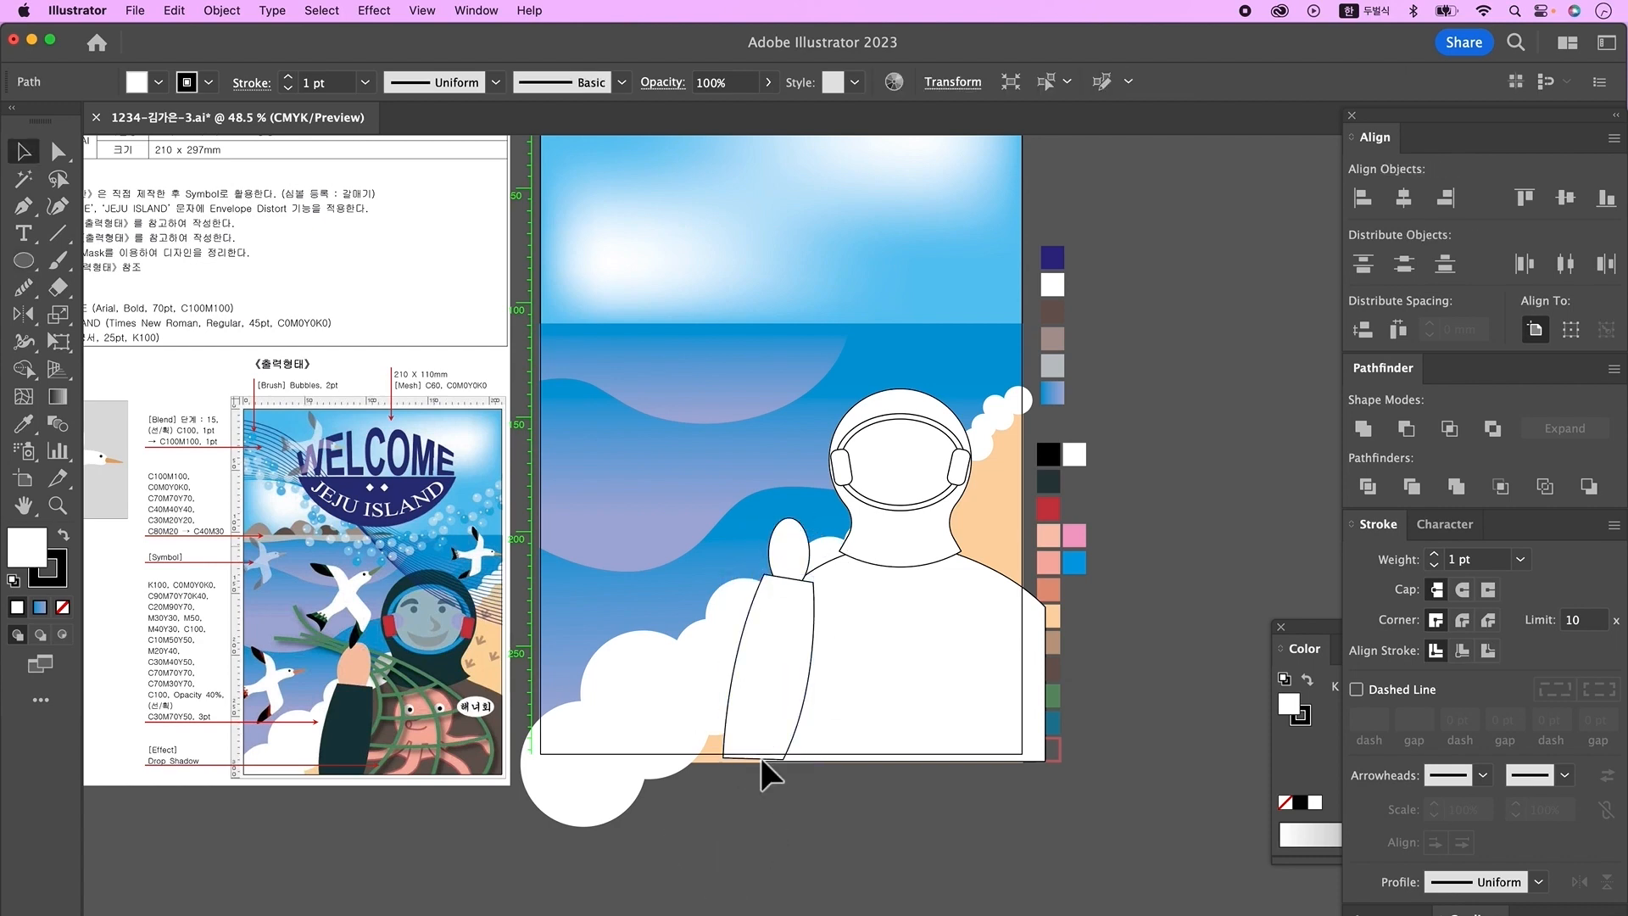
# - Tilt the hand ellipse slightly clockwise to follow the sleeve
pyautogui.click(761, 758)
pyautogui.click(787, 537)
pyautogui.moveTo(816, 521); pyautogui.dragTo(822, 525)
pyautogui.click(919, 811)
pyautogui.scroll(-1, 919, 810)
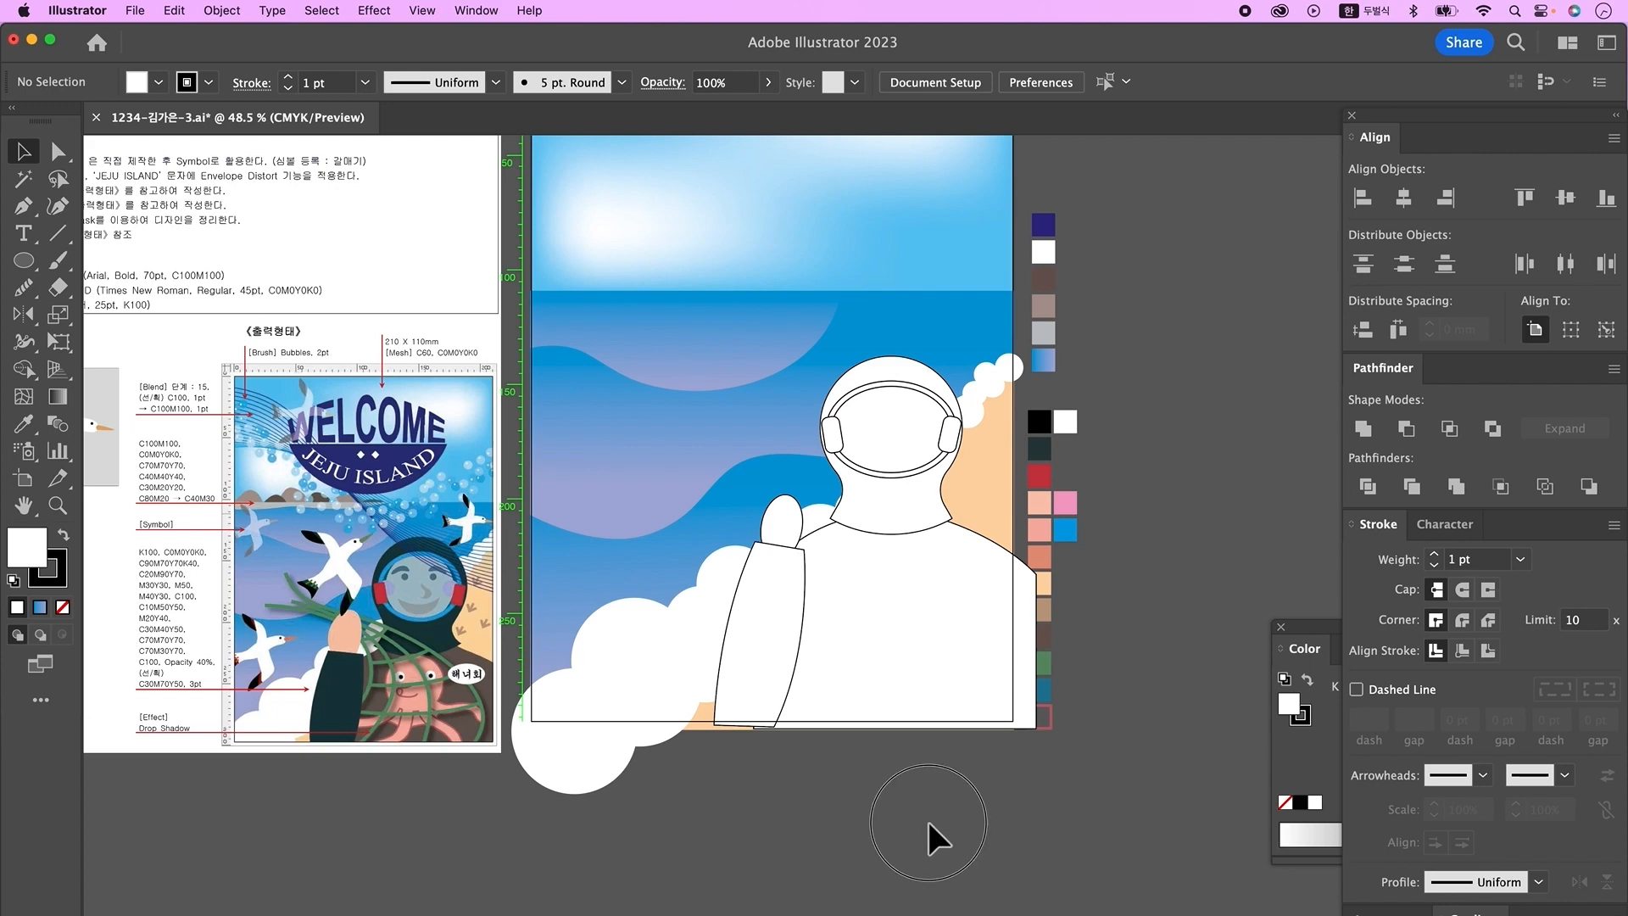
# - Draw a circle on the diver's chest for the octopus head and outline its first curved tentacle towards the sleeve
pyautogui.press('l')
pyautogui.moveTo(860, 580); pyautogui.dragTo(931, 659)
pyautogui.click(24, 206)
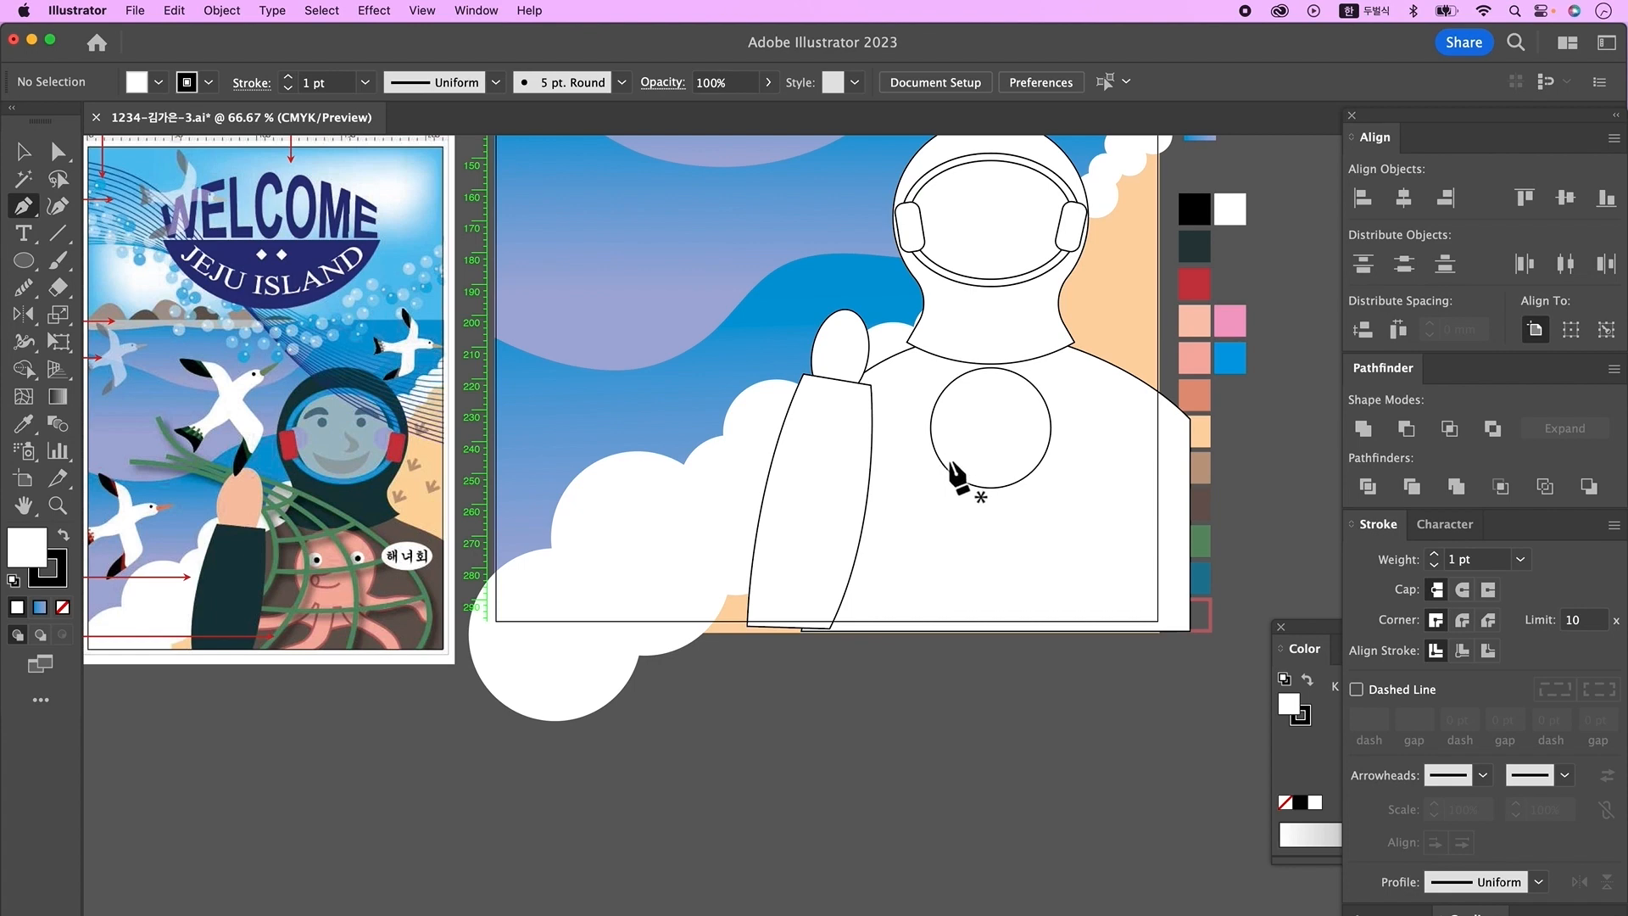
pyautogui.click(834, 574)
pyautogui.moveTo(961, 473); pyautogui.dragTo(992, 367)
pyautogui.click(971, 477)
pyautogui.moveTo(949, 574); pyautogui.dragTo(1003, 544)
pyautogui.click(865, 621)
pyautogui.click(865, 633)
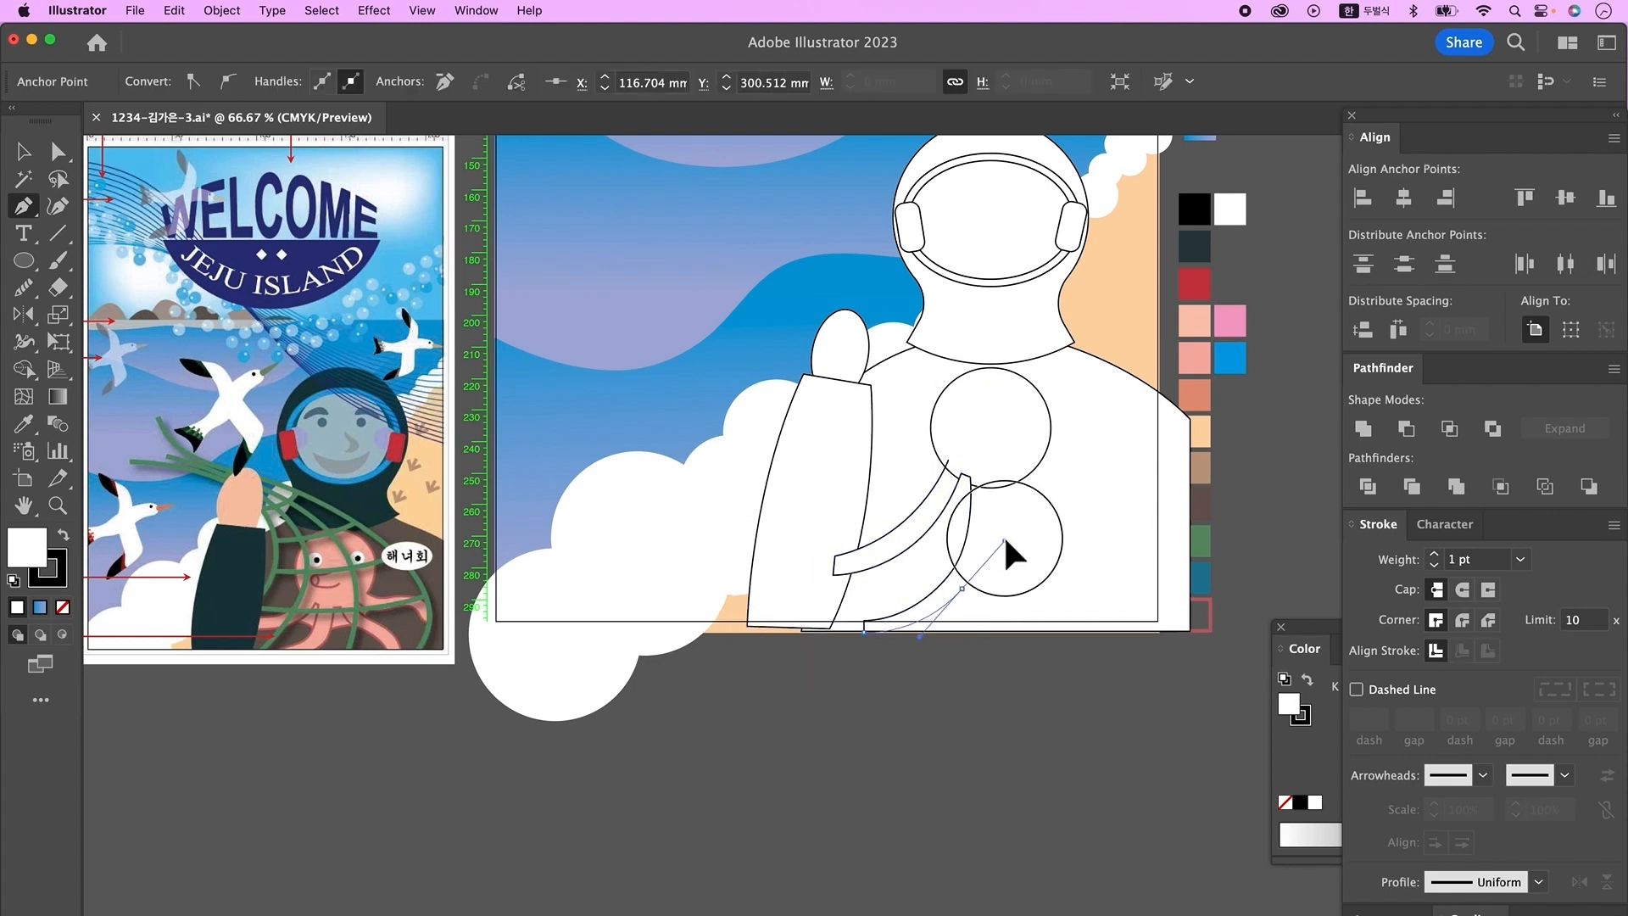
# - Complete the second left tentacle and outline the middle one running down past the artboard's lower edge
pyautogui.moveTo(995, 482); pyautogui.dragTo(991, 414)
pyautogui.click(994, 482)
pyautogui.click(1013, 477)
pyautogui.moveTo(1024, 552); pyautogui.dragTo(1047, 580)
pyautogui.moveTo(1084, 646); pyautogui.dragTo(1079, 688)
pyautogui.click(1084, 646)
pyautogui.click(1108, 644)
# - Outline the octopus's right tentacle with a curled end and adjust its upper points near the head
pyautogui.moveTo(1040, 544); pyautogui.dragTo(975, 514)
pyautogui.click(1041, 545)
pyautogui.moveTo(1030, 467); pyautogui.dragTo(1043, 398)
pyautogui.click(1041, 456)
pyautogui.moveTo(1078, 508); pyautogui.dragTo(1140, 511)
pyautogui.press('super+z')
pyautogui.click(1097, 493)
pyautogui.click(1046, 442)
pyautogui.press('a')
pyautogui.moveTo(1047, 429)
pyautogui.mouseDown()
pyautogui.moveTo(1044, 408)
pyautogui.moveTo(1050, 438)
pyautogui.mouseUp()
pyautogui.click(1078, 509)
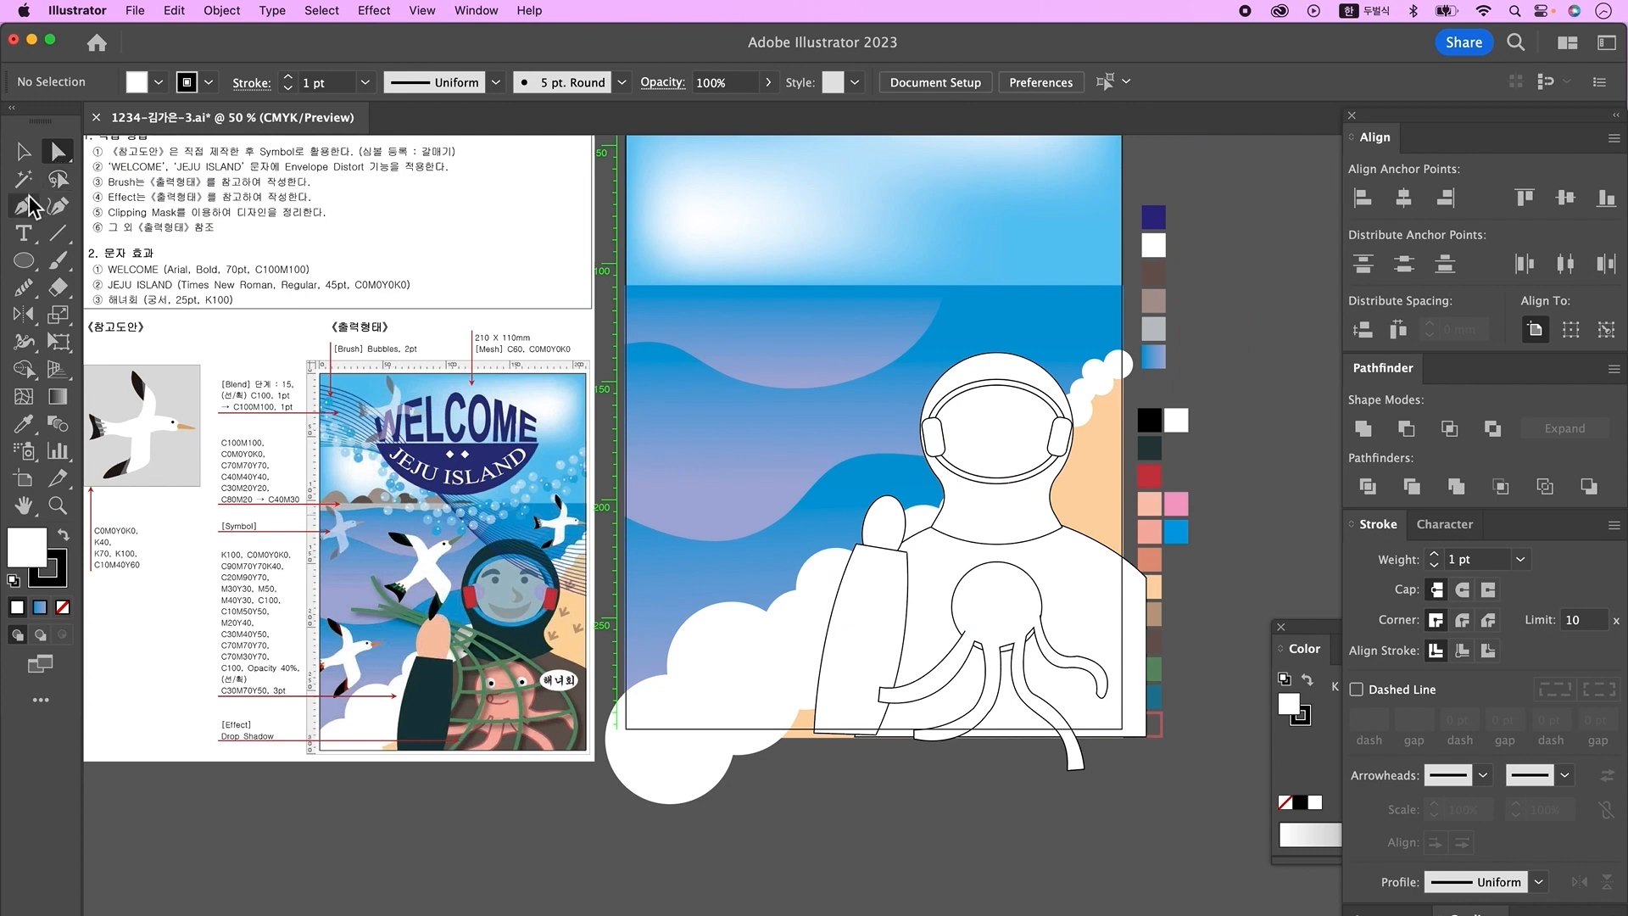
# - Draw a closed shape joining the tentacle bases beneath the octopus head with the Pen tool
pyautogui.click(26, 205)
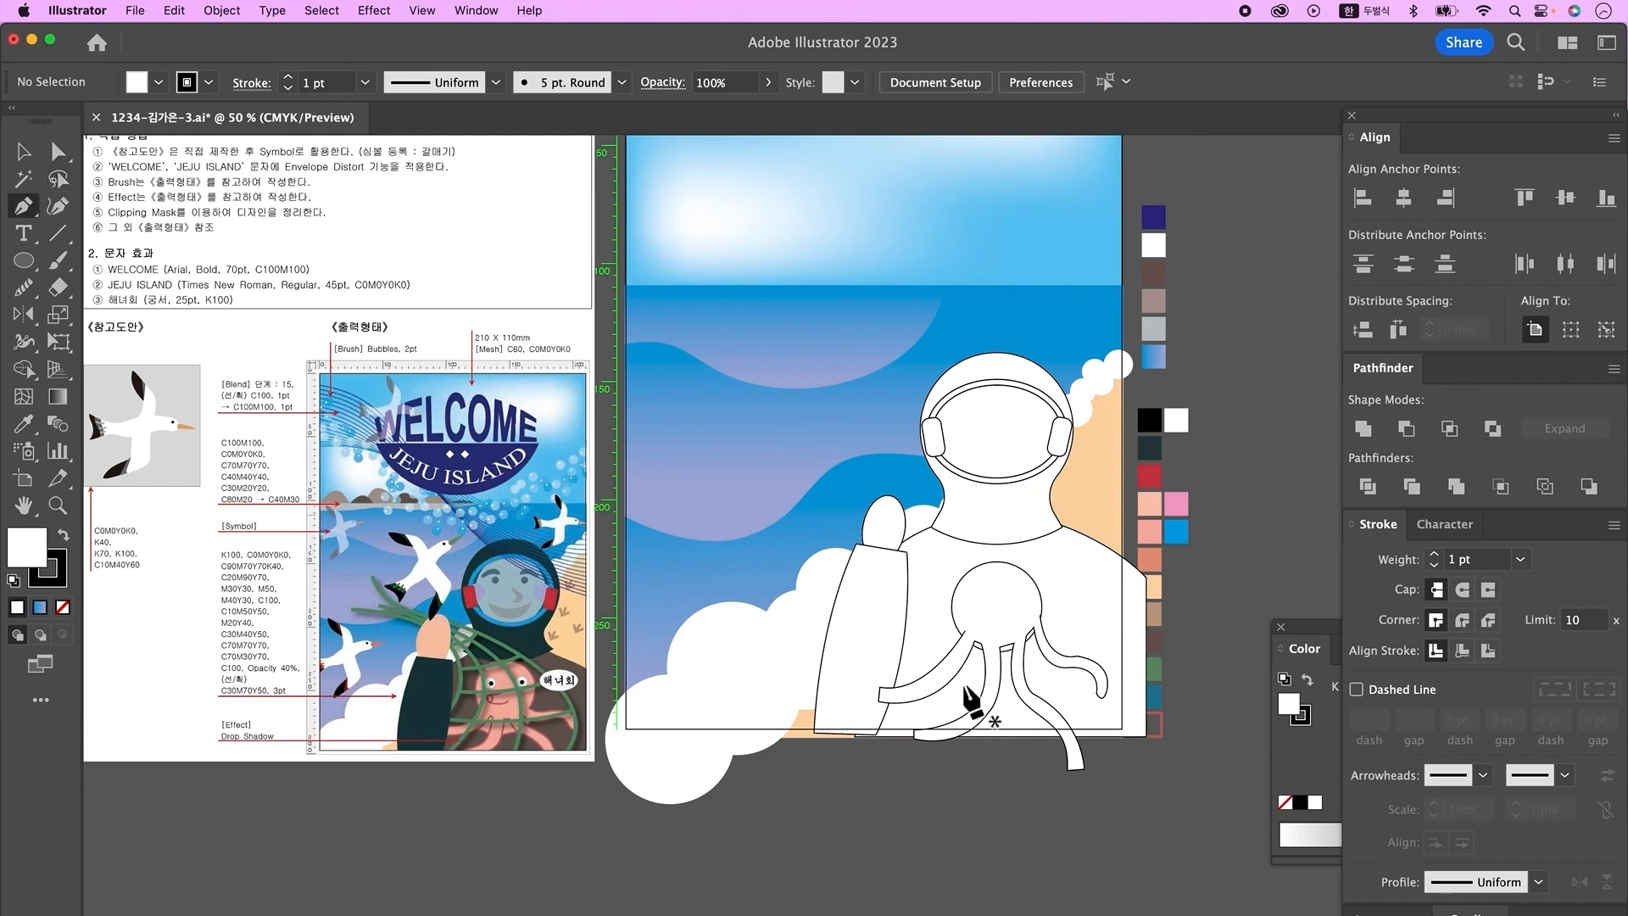
pyautogui.moveTo(994, 673); pyautogui.dragTo(1061, 648)
pyautogui.click(994, 672)
pyautogui.click(1018, 671)
pyautogui.click(1043, 642)
pyautogui.click(1032, 605)
pyautogui.click(990, 617)
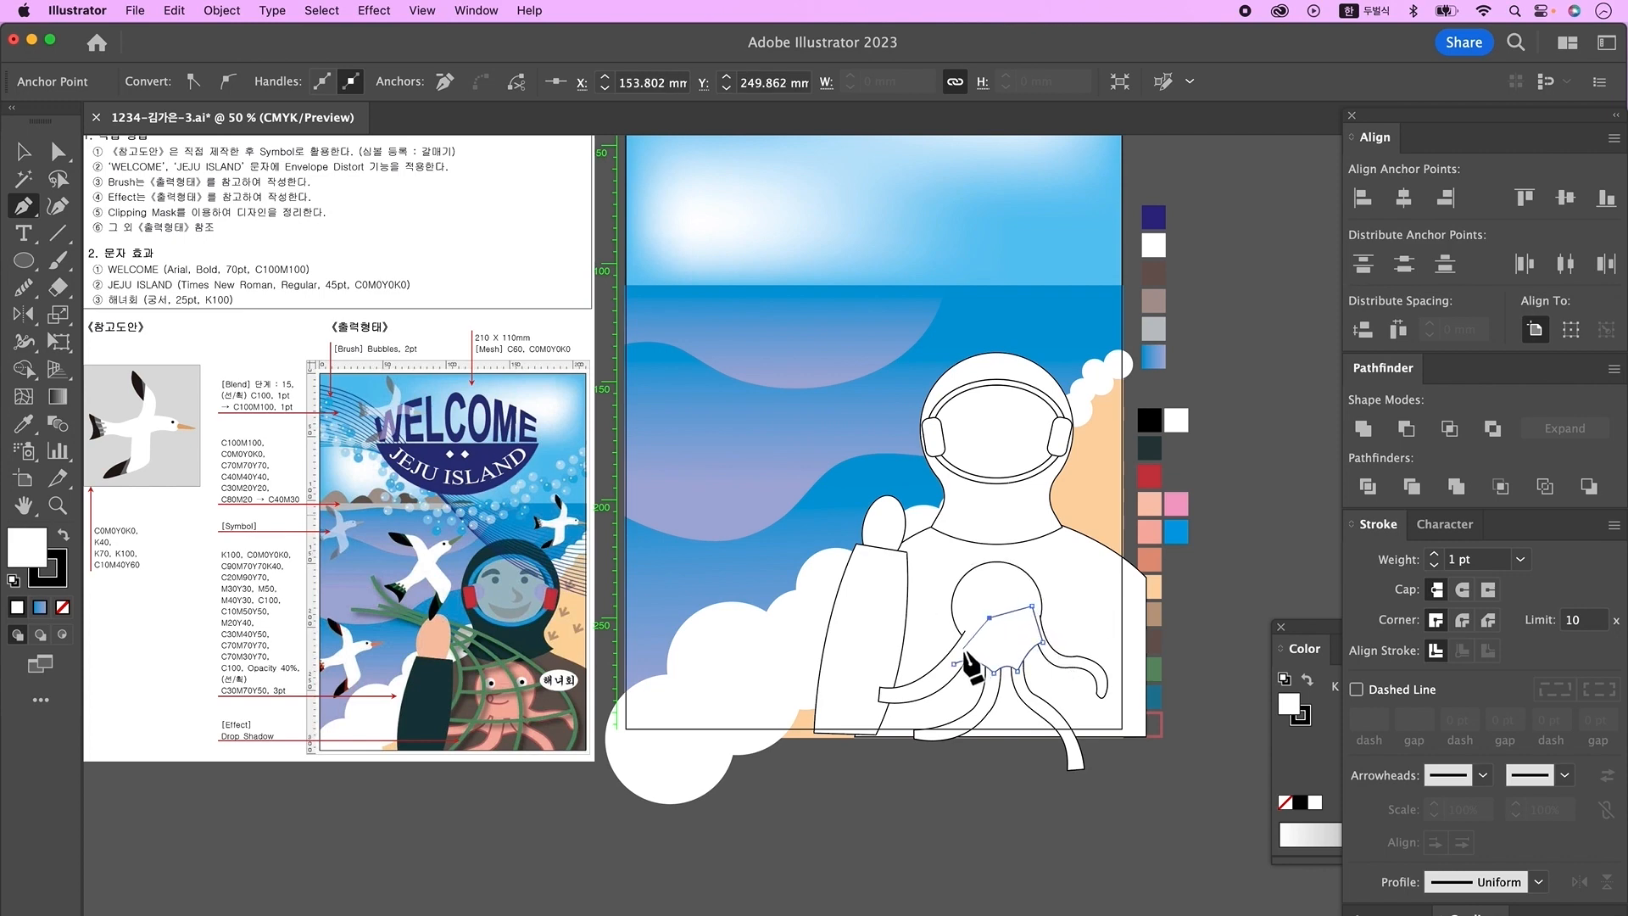
pyautogui.click(955, 666)
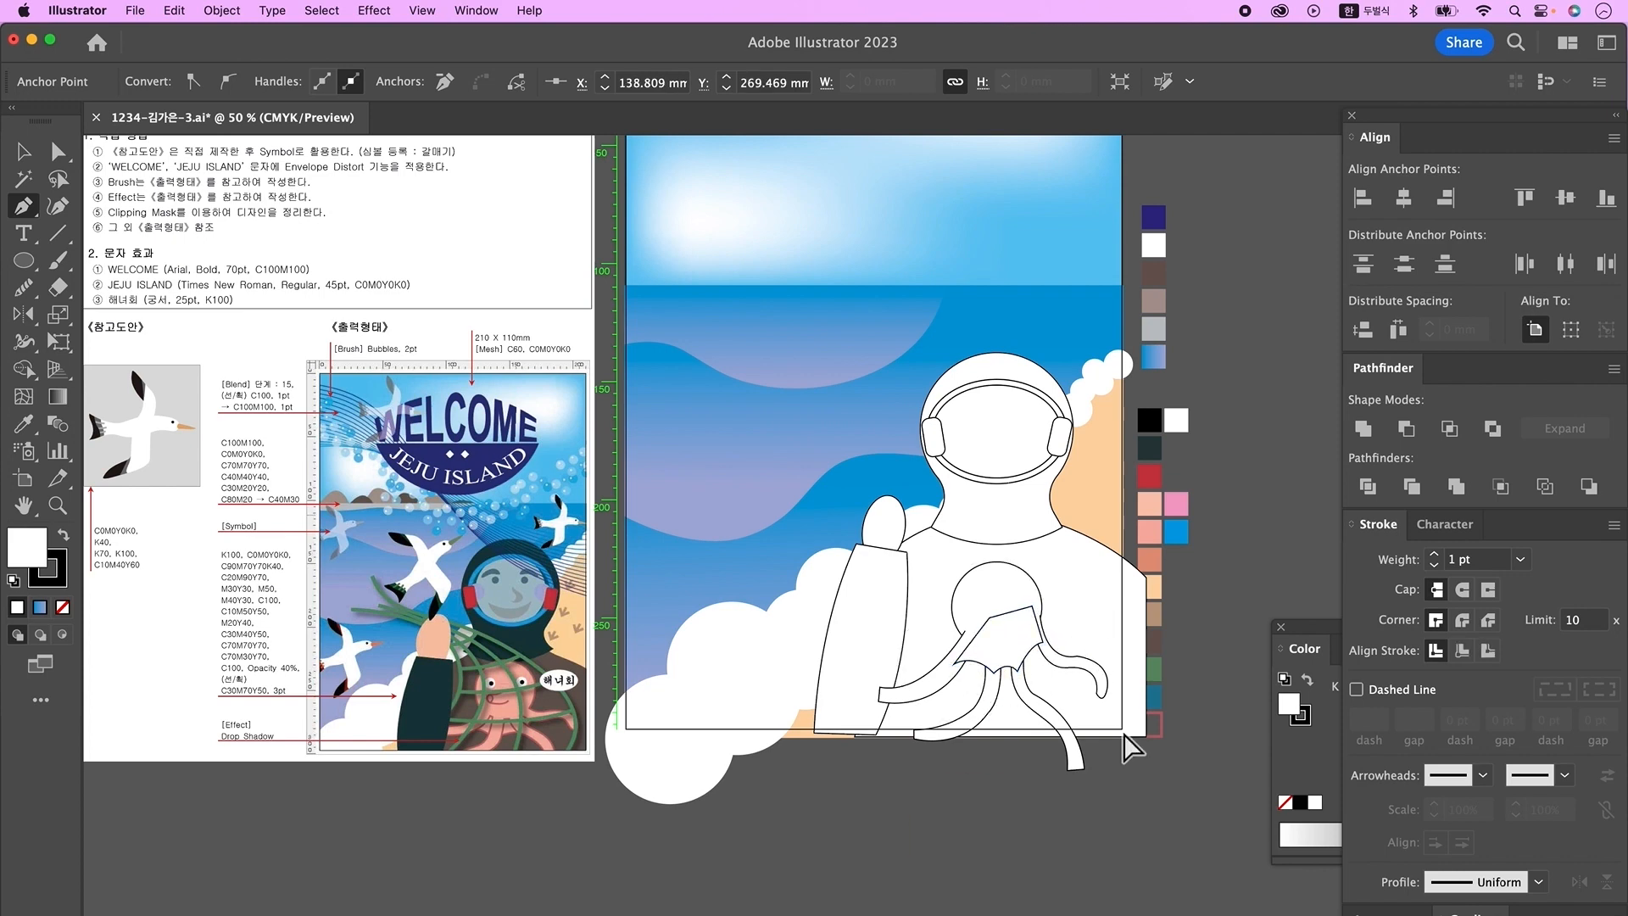
pyautogui.press('super+shift+a')
# - Move the upper right corner point of the joining shape slightly lower within the octopus head
pyautogui.click(22, 152)
pyautogui.click(1074, 758)
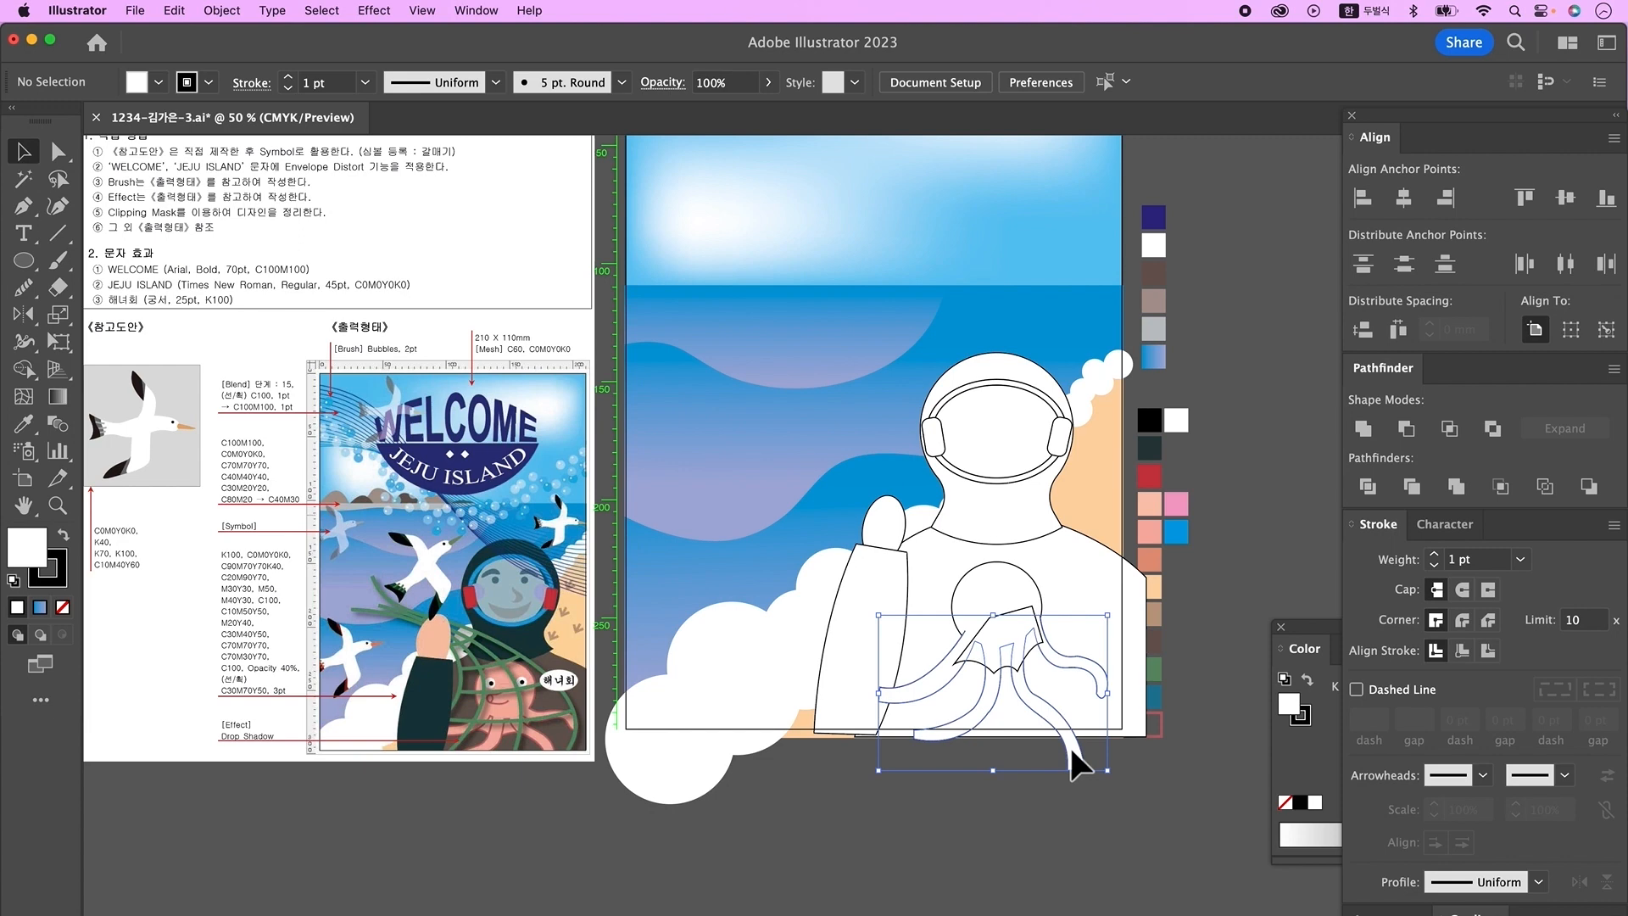
pyautogui.press('a')
pyautogui.click(1041, 618)
pyautogui.click(1033, 606)
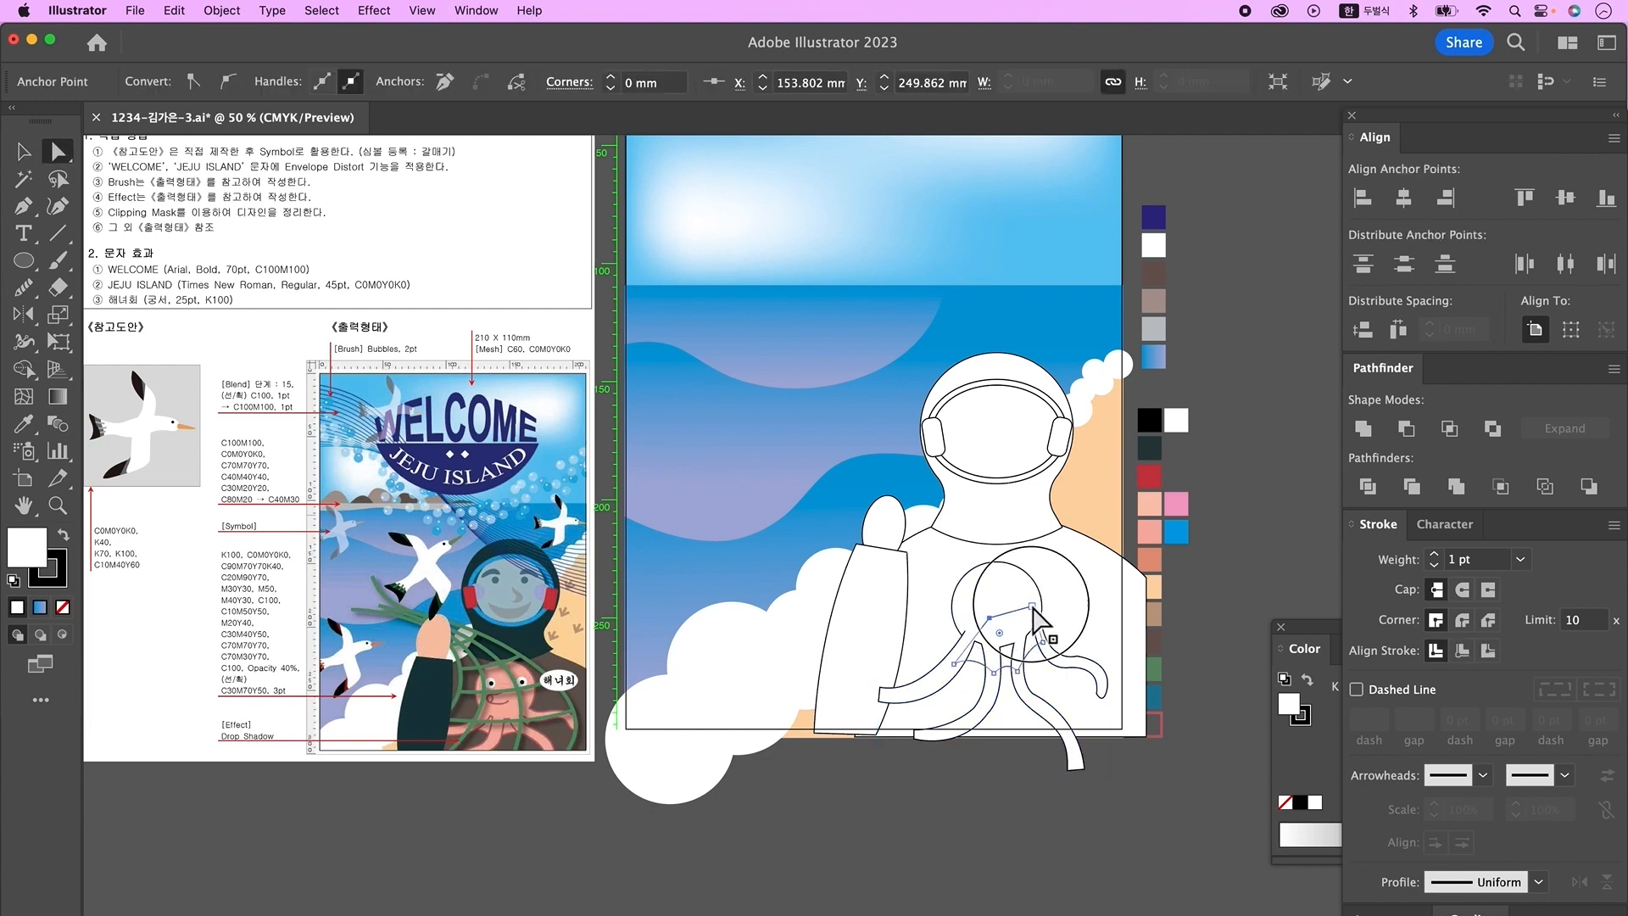
pyautogui.click(1032, 608)
pyautogui.moveTo(1033, 609); pyautogui.dragTo(1030, 628)
pyautogui.click(1062, 732)
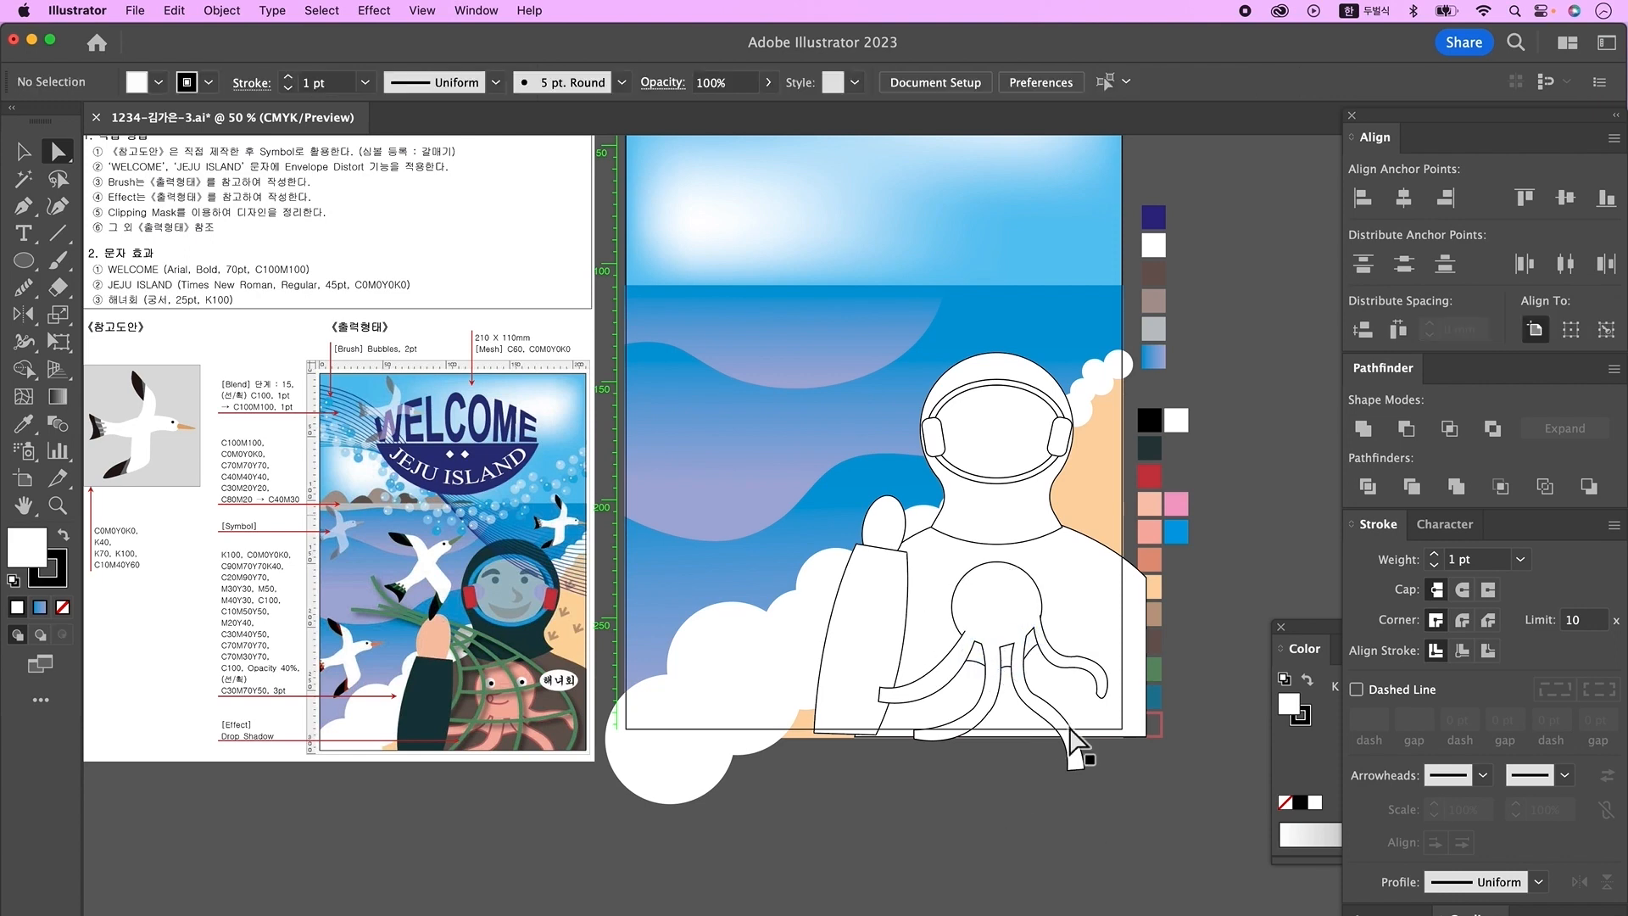
# - Stretch the diver's head and mask slightly downward
pyautogui.click(23, 152)
pyautogui.click(876, 708)
pyautogui.click(1077, 845)
pyautogui.click(1002, 521)
pyautogui.keyDown('shift'); pyautogui.click(1056, 445); pyautogui.keyUp('shift')
pyautogui.moveTo(999, 545); pyautogui.dragTo(1001, 551)
pyautogui.click(1031, 564)
pyautogui.moveTo(997, 515); pyautogui.dragTo(997, 525)
pyautogui.click(1012, 791)
pyautogui.scroll(1, 972, 754)
pyautogui.hscroll(1, 972, 754)
# - Colour the diver's head and sleeve with the dark teal swatch and the hand with the peach swatch
pyautogui.click(831, 679)
pyautogui.keyDown('shift'); pyautogui.click(963, 545); pyautogui.keyUp('shift')
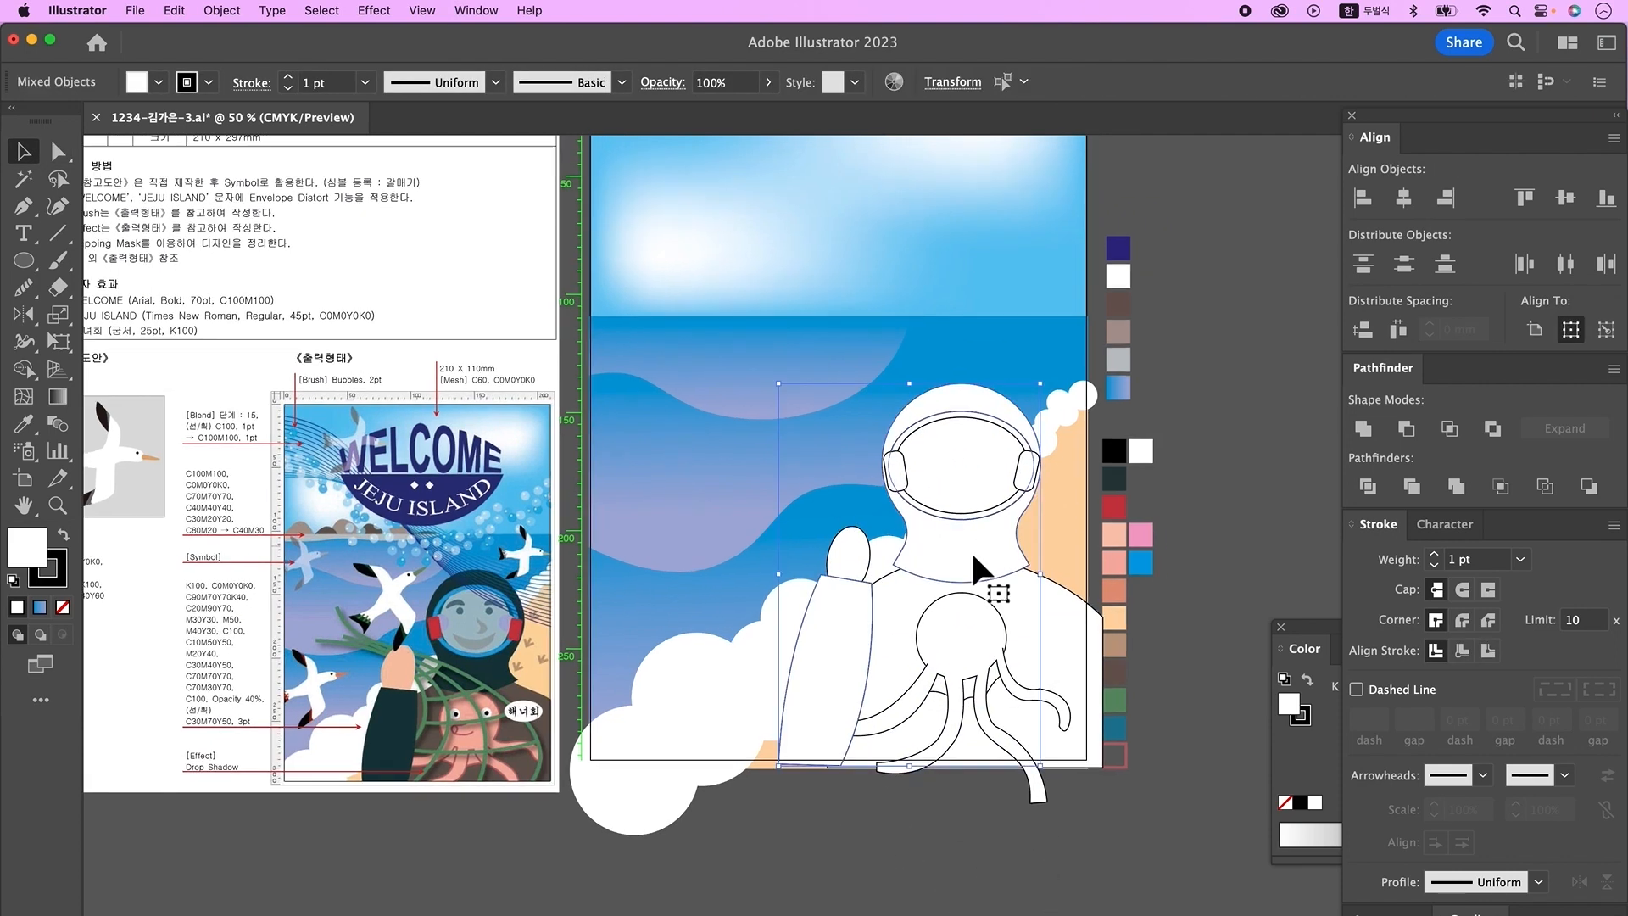
pyautogui.press('i')
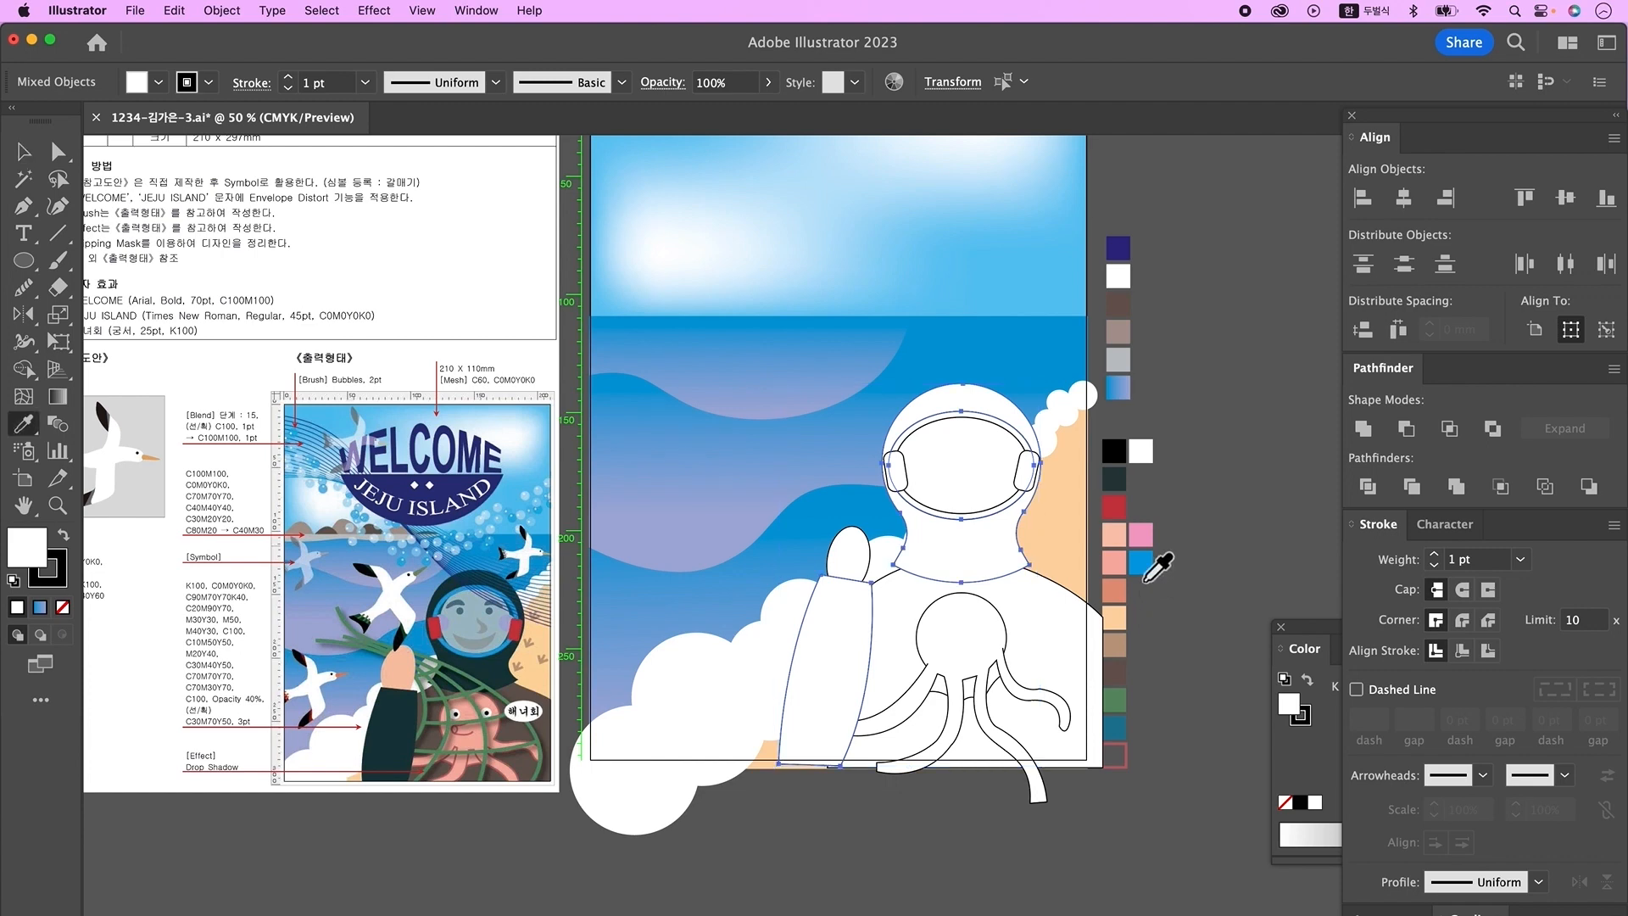
pyautogui.click(1113, 482)
pyautogui.keyDown('super'); pyautogui.click(849, 555); pyautogui.keyUp('super')
pyautogui.click(1116, 541)
# - Give the octopus head and tentacles the 3 pt dusty red outline and the salmon pink fill from the swatches
pyautogui.keyDown('super'); pyautogui.click(975, 632); pyautogui.keyUp('super')
pyautogui.keyDown('shift'); pyautogui.keyDown('super'); pyautogui.click(1026, 689); pyautogui.keyUp('super'); pyautogui.keyUp('shift')
pyautogui.click(1119, 766)
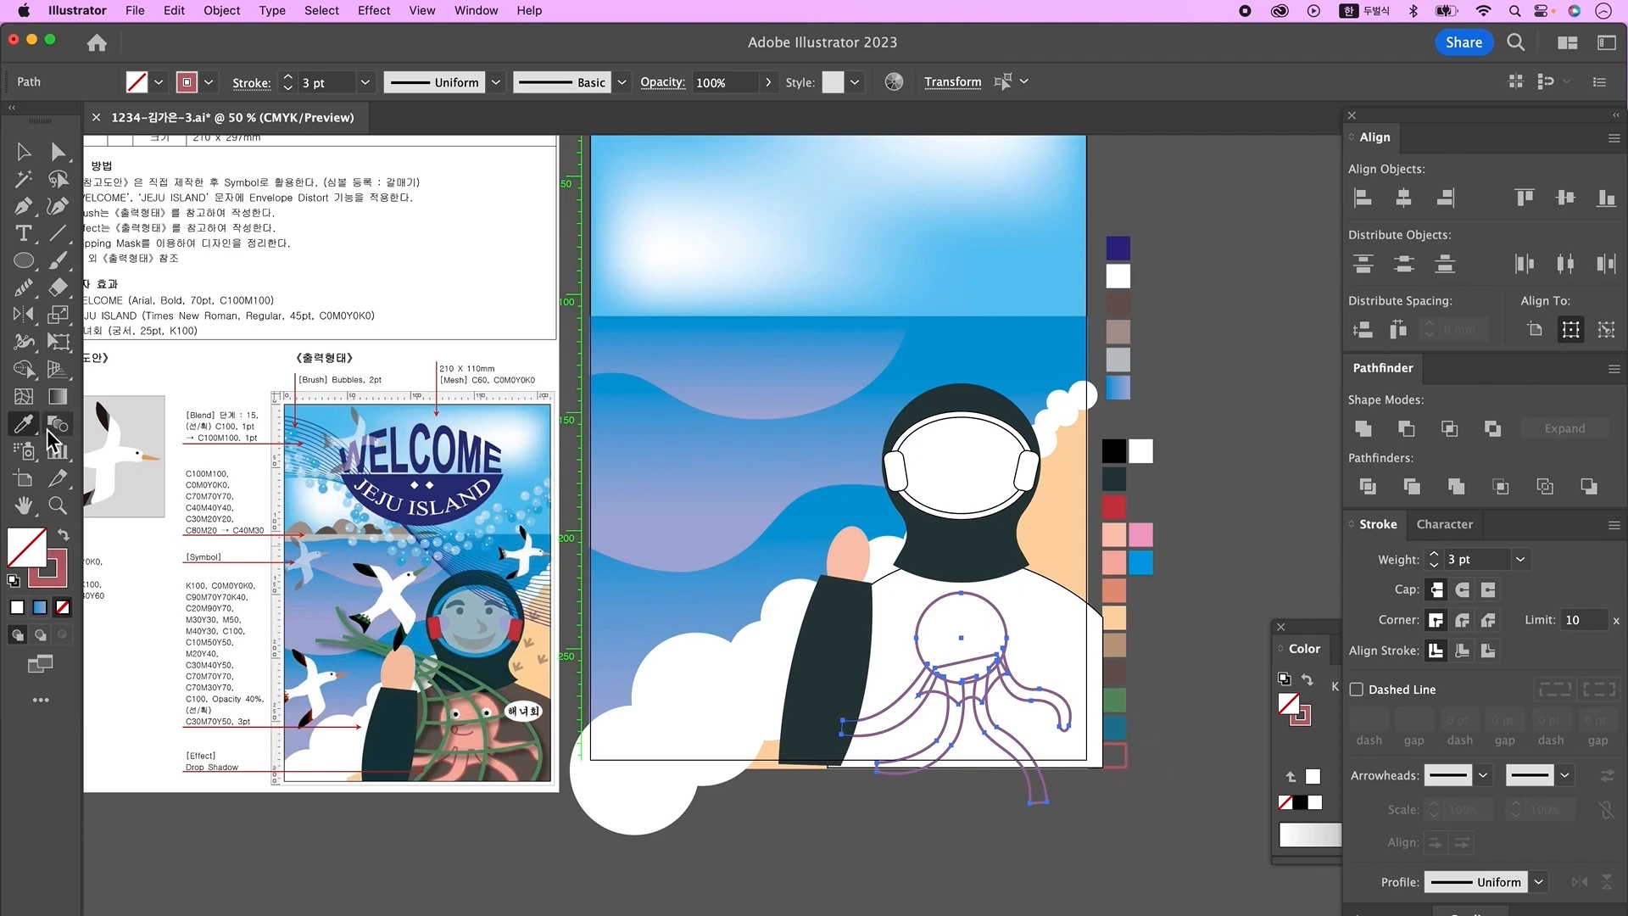
pyautogui.click(1122, 573)
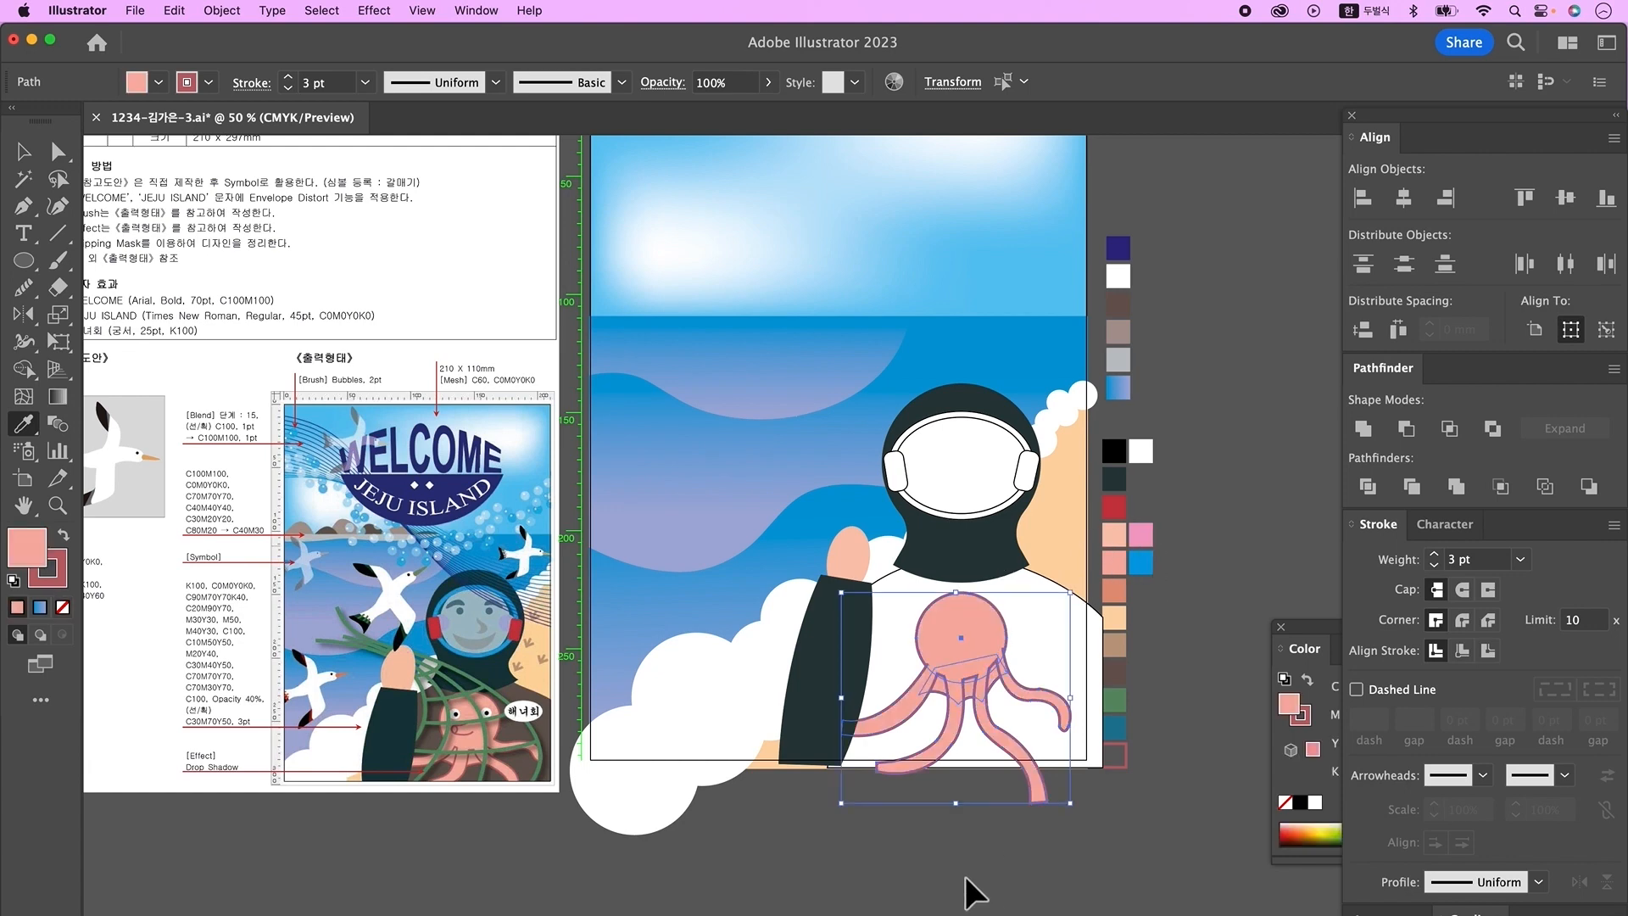
pyautogui.press('super+shift+a')
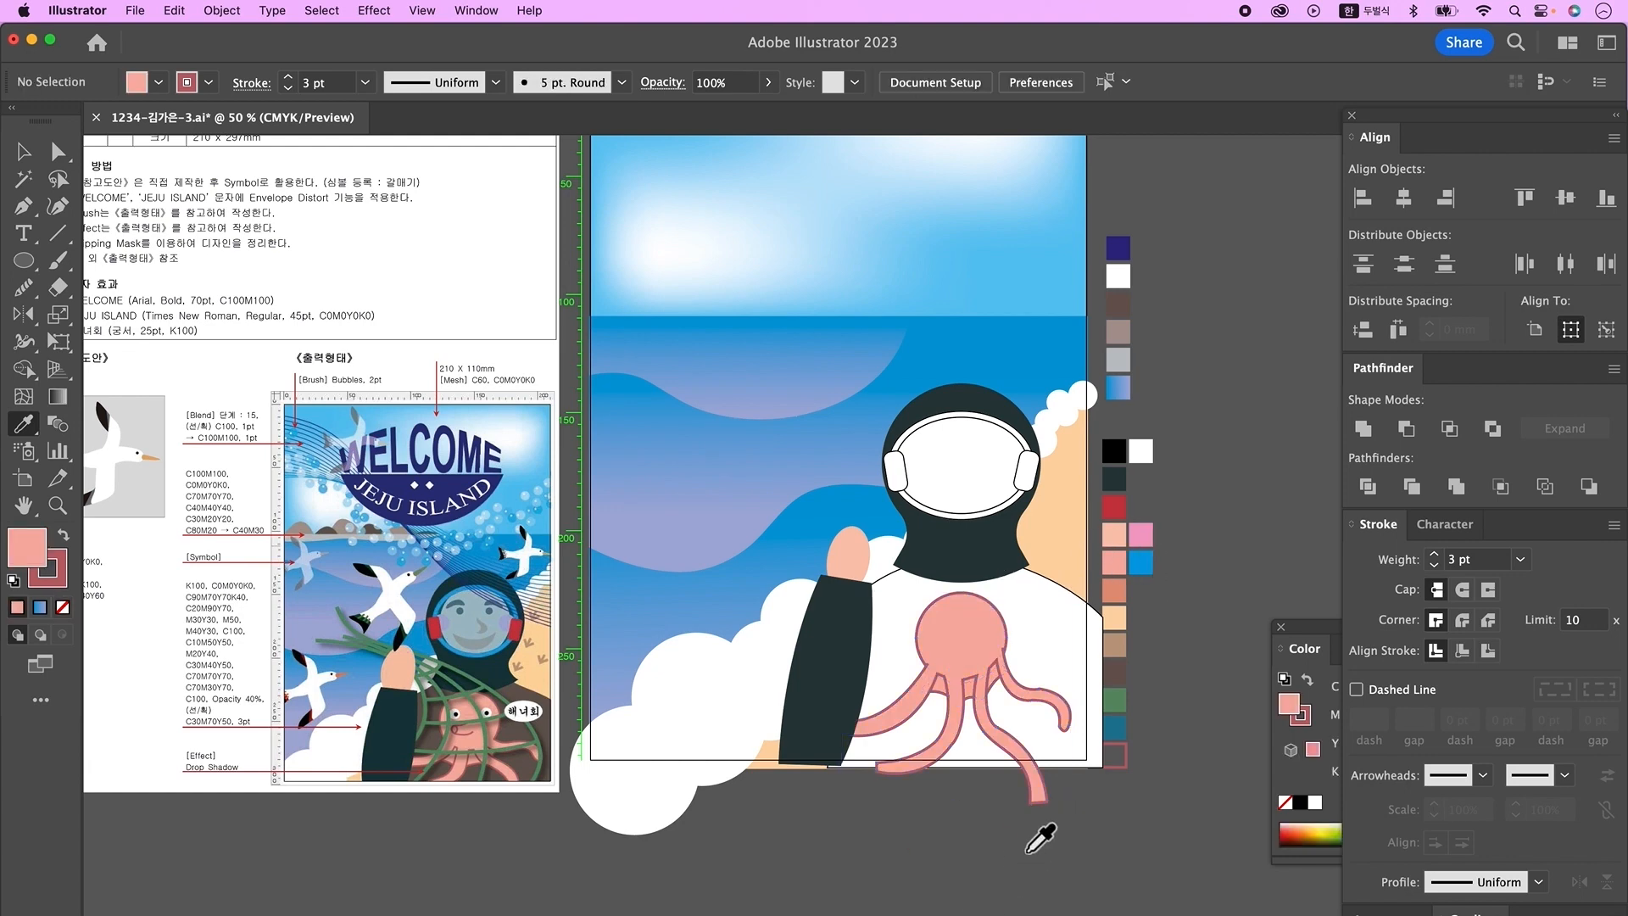
# - Fill the diver's body with the dark brown swatch
pyautogui.keyDown('super'); pyautogui.click(1075, 739); pyautogui.keyUp('super')
pyautogui.click(1115, 673)
pyautogui.keyDown('super'); pyautogui.click(1000, 860); pyautogui.keyUp('super')
# - Colour the mask rim solid blue, its glass translucent blue and the two side pieces red
pyautogui.keyDown('super'); pyautogui.click(989, 467); pyautogui.keyUp('super')
pyautogui.click(1141, 564)
pyautogui.keyDown('super'); pyautogui.click(962, 516); pyautogui.keyUp('super')
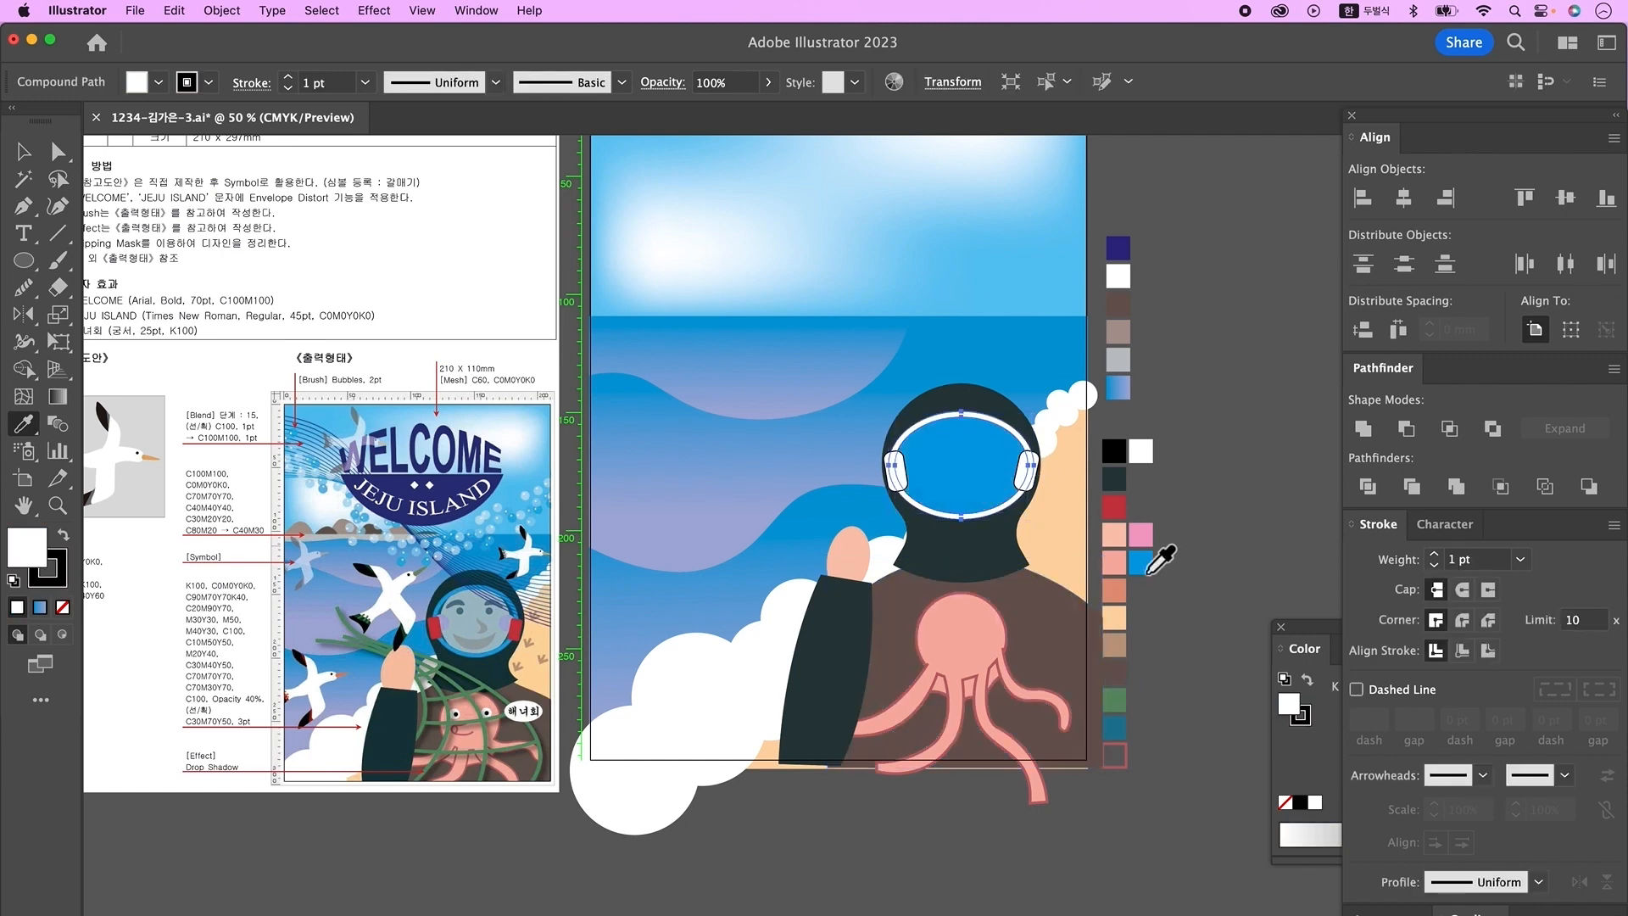
pyautogui.click(1141, 563)
pyautogui.keyDown('super'); pyautogui.click(989, 473); pyautogui.keyUp('super')
pyautogui.keyDown('super'); pyautogui.click(1217, 526); pyautogui.keyUp('super')
pyautogui.press('v')
pyautogui.press('v')
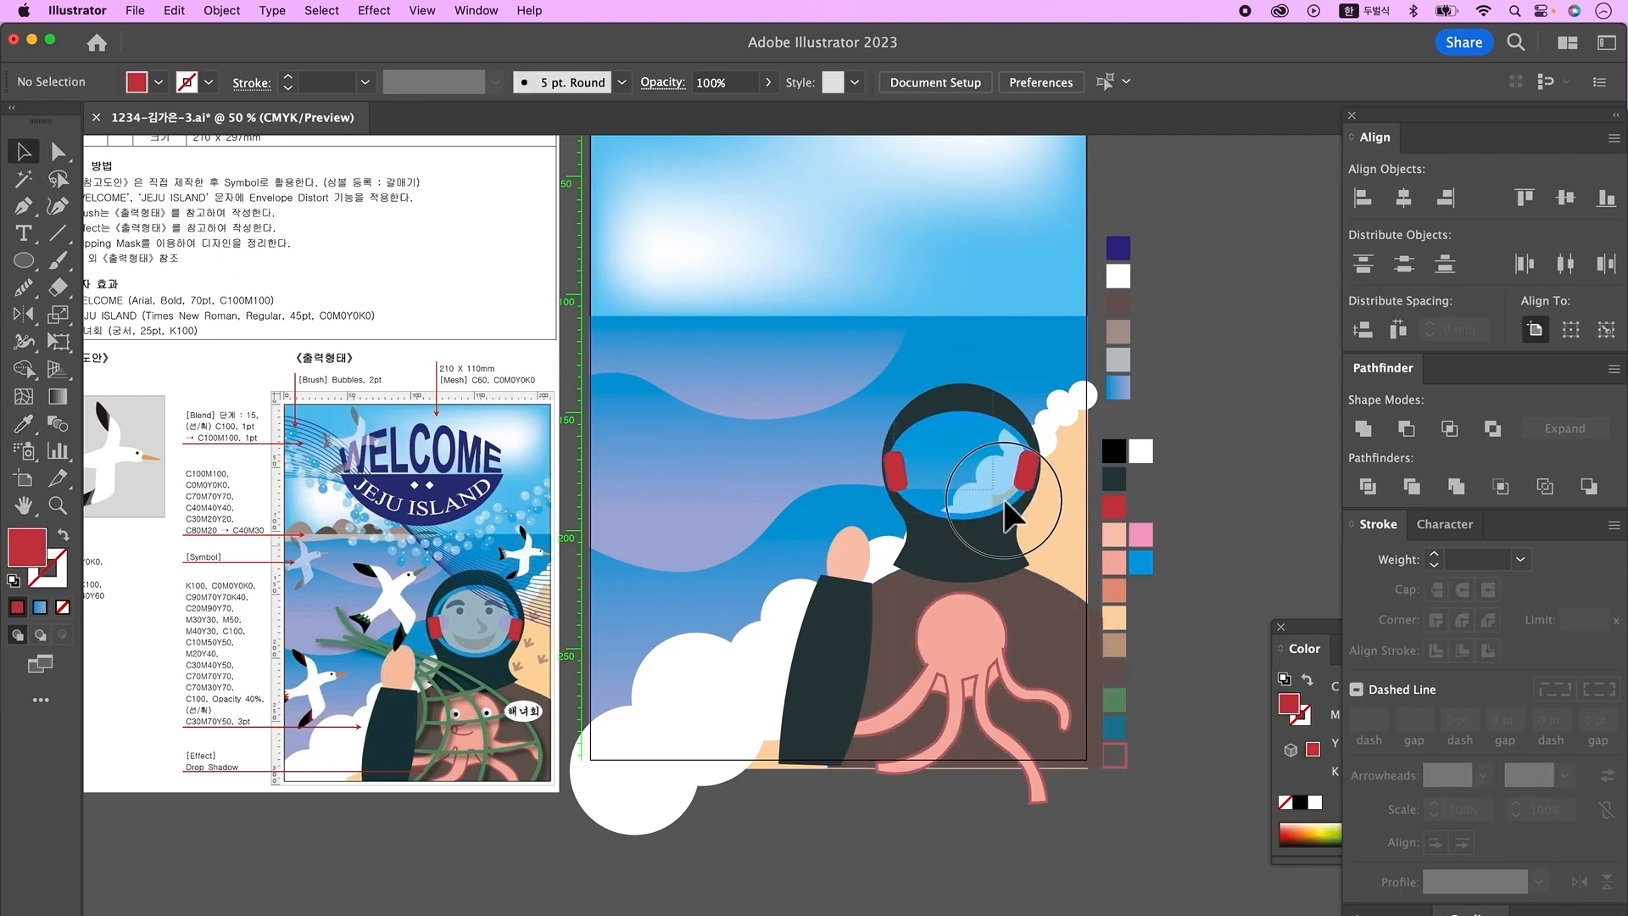
# - Shorten the octopus tentacles slightly from their lower end
pyautogui.click(954, 653)
pyautogui.moveTo(956, 803); pyautogui.dragTo(956, 790)
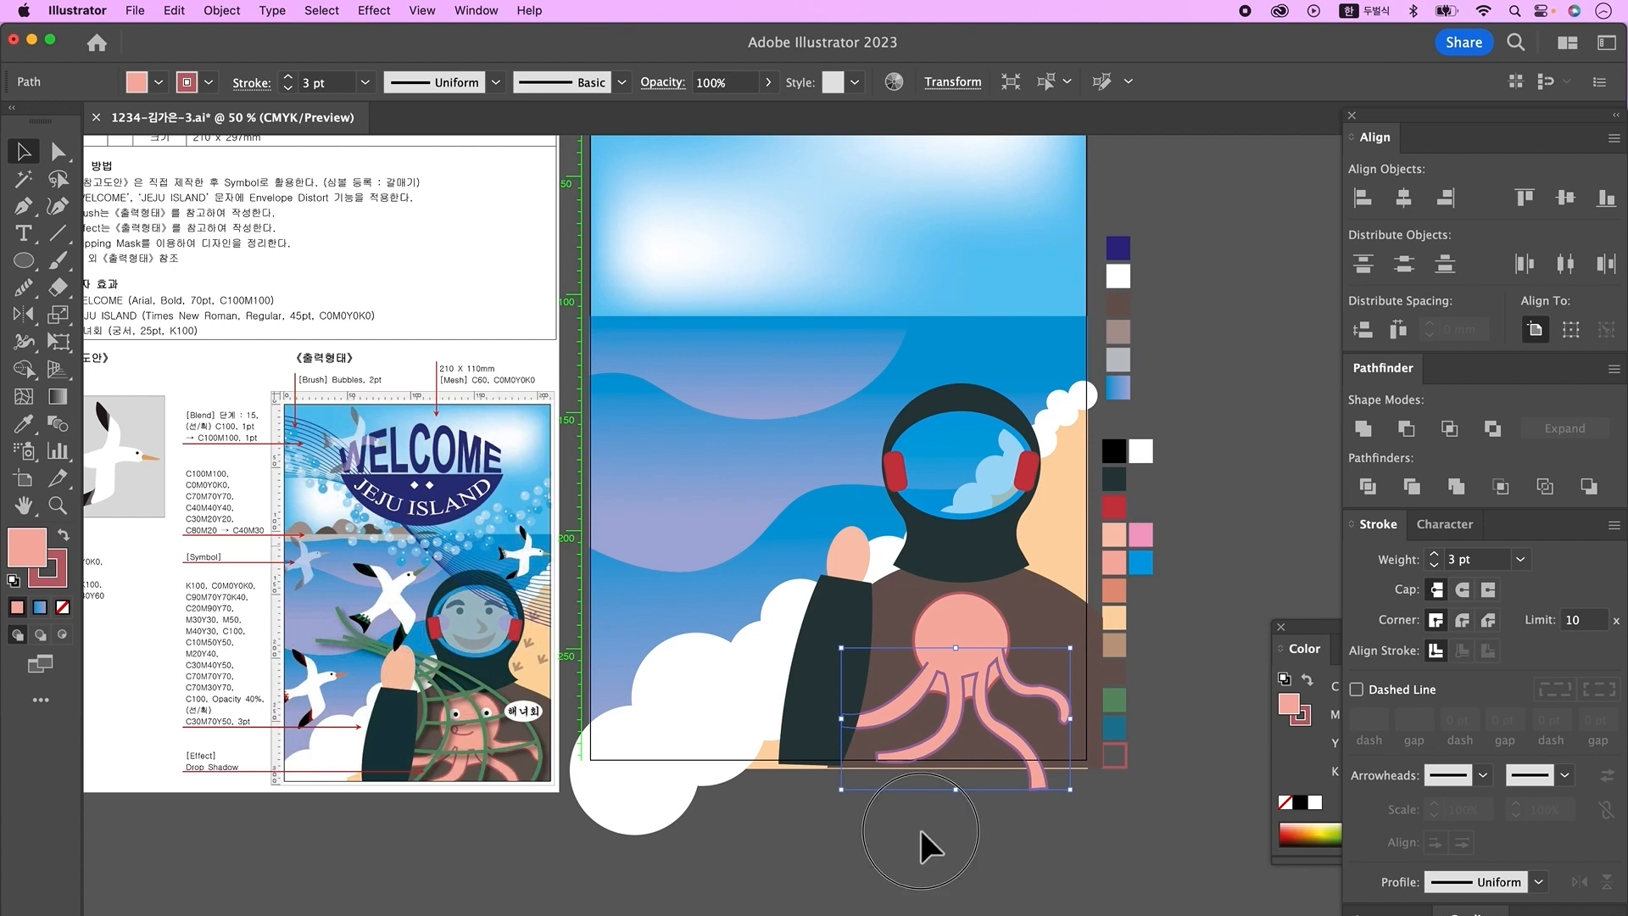
pyautogui.press('a')
pyautogui.click(934, 787)
pyautogui.press('v')
pyautogui.moveTo(1053, 849); pyautogui.dragTo(1022, 850)
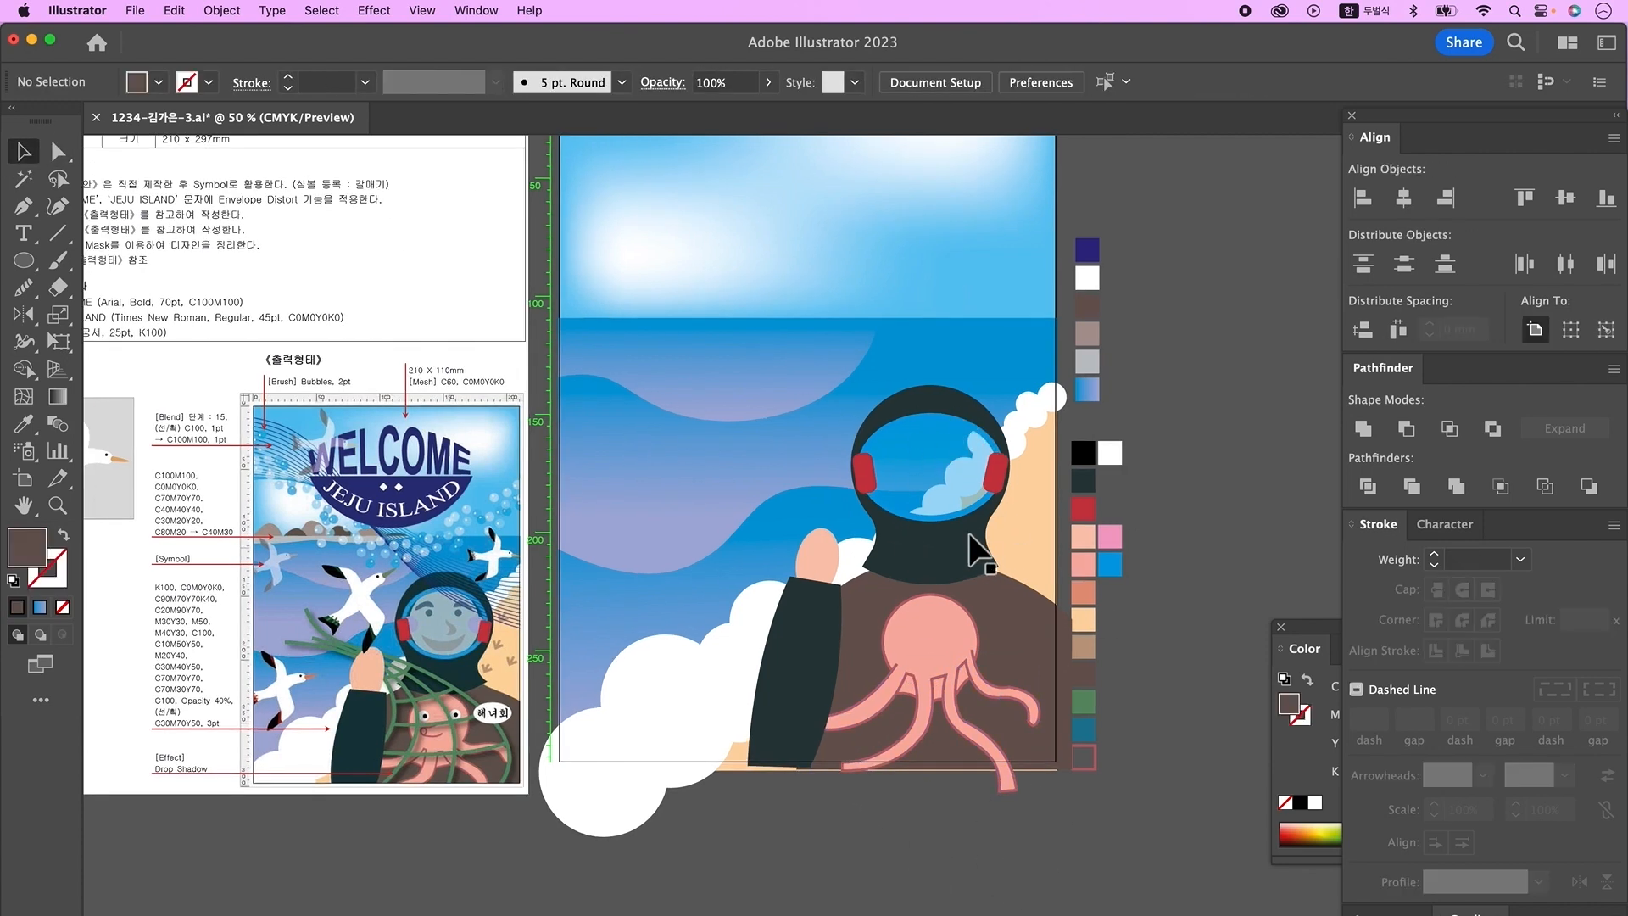
# - Draw a peach circle without an outline inside the mask for the diver's face
pyautogui.press('l')
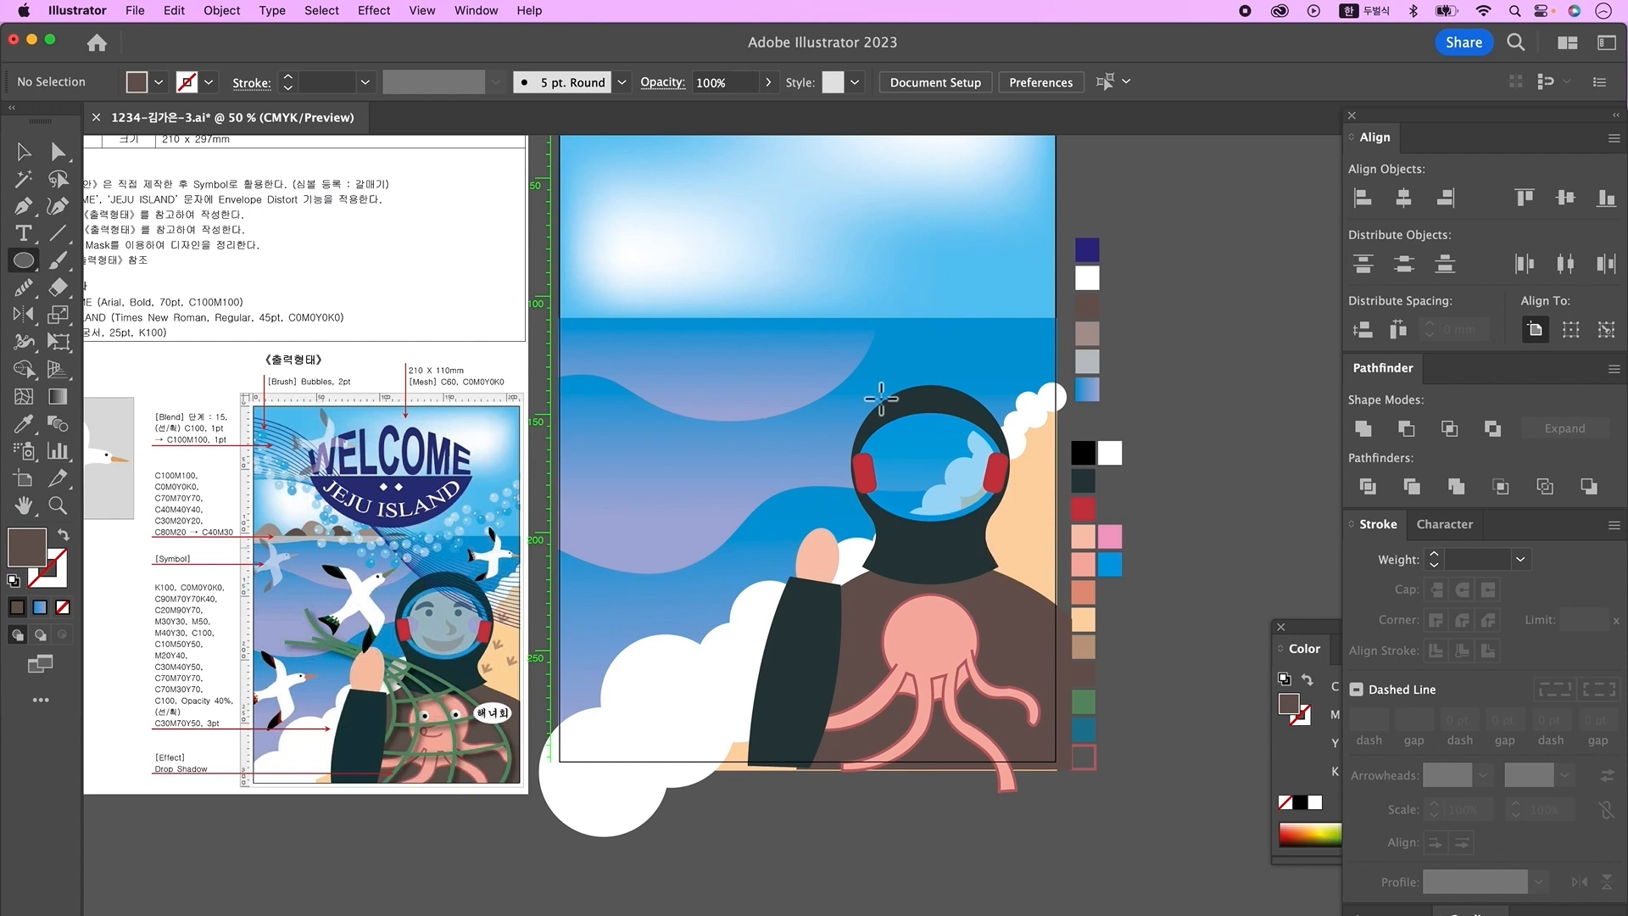
pyautogui.press('i')
pyautogui.click(1085, 538)
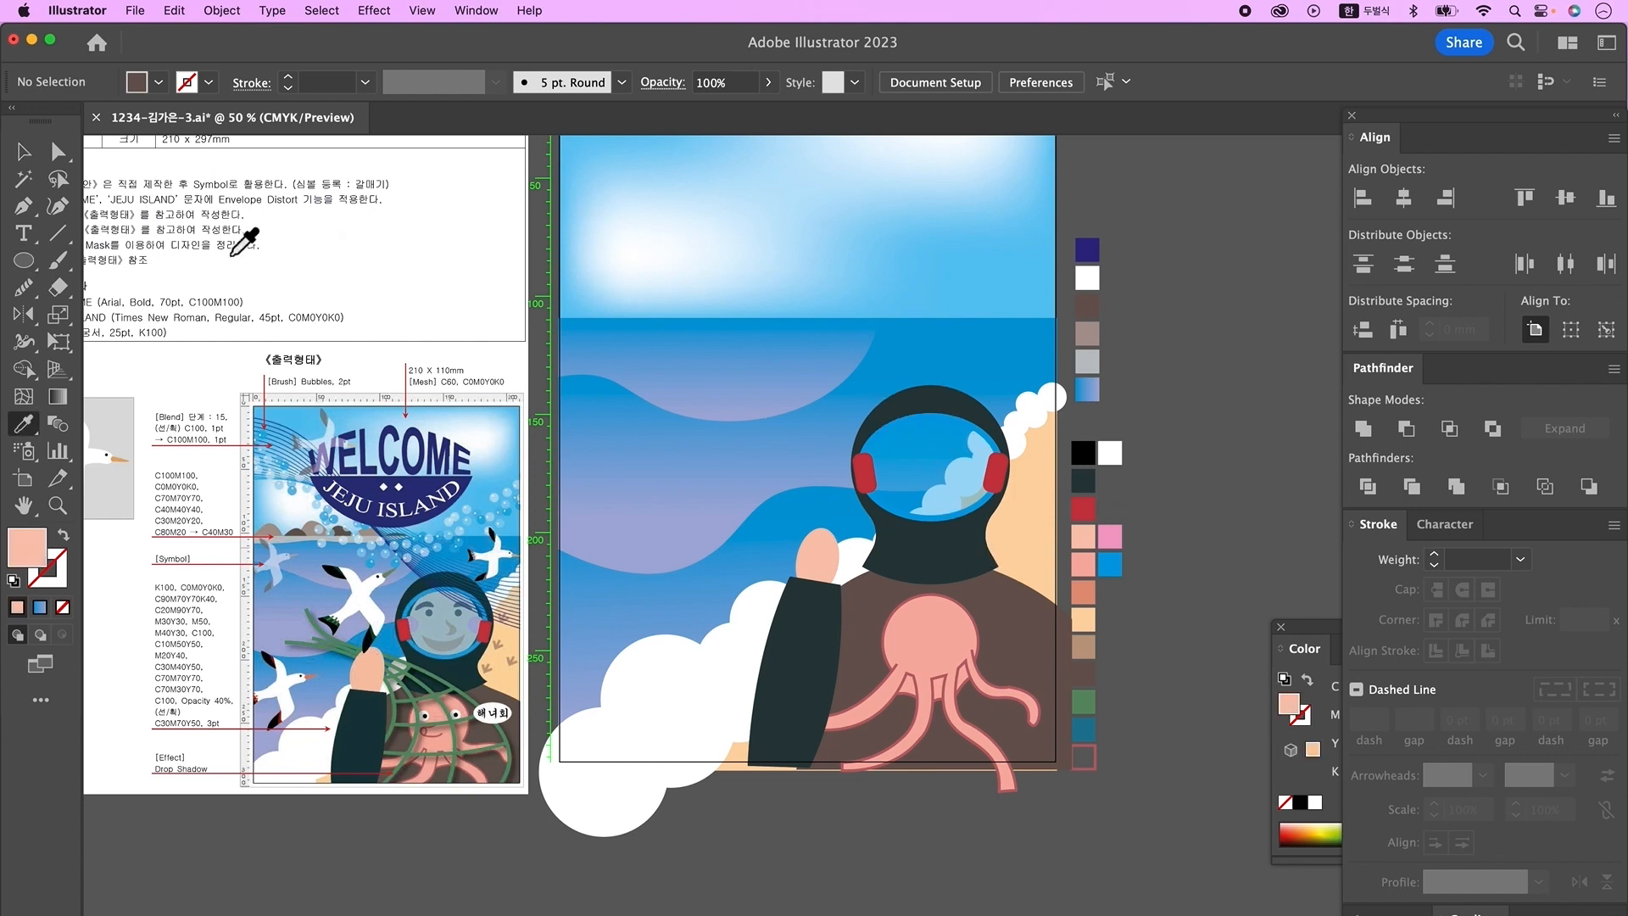
pyautogui.click(13, 270)
pyautogui.press('v')
pyautogui.moveTo(1007, 413)
pyautogui.mouseDown()
pyautogui.moveTo(922, 523)
pyautogui.moveTo(944, 534)
pyautogui.moveTo(940, 480)
pyautogui.moveTo(905, 496)
pyautogui.mouseUp()
pyautogui.press('super+shift+a')
pyautogui.press('super+plus')
pyautogui.press('p')
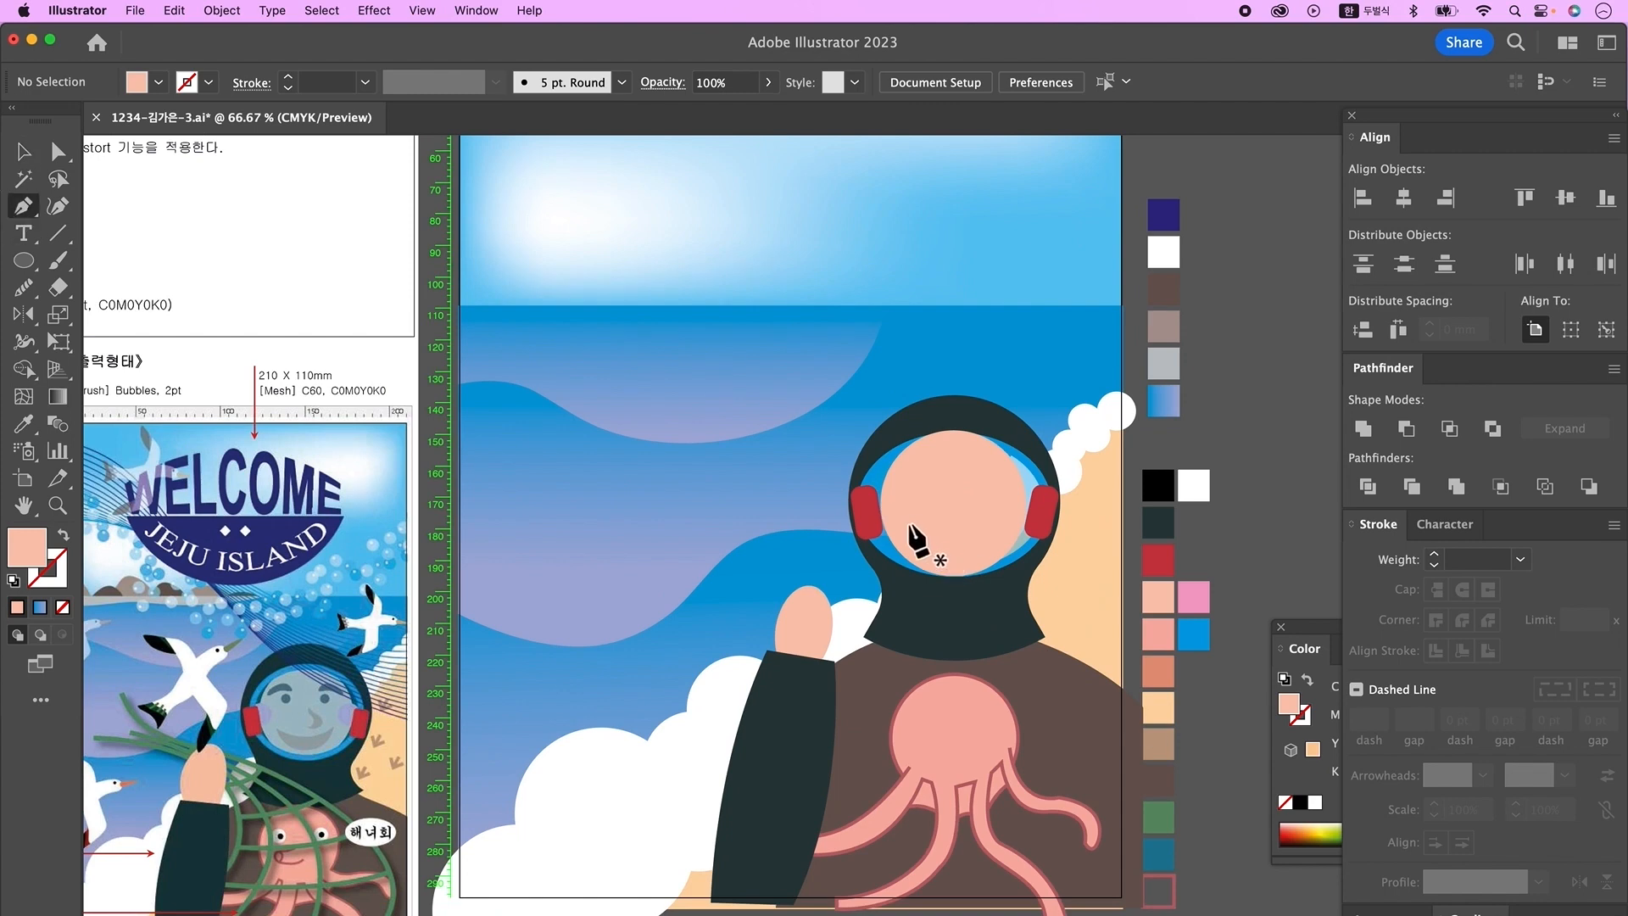
# - Draw a closed, curved smiling mouth with white fill and black outline in the lower part of the diver's face
pyautogui.click(909, 528)
pyautogui.moveTo(995, 526); pyautogui.dragTo(1033, 507)
pyautogui.click(995, 527)
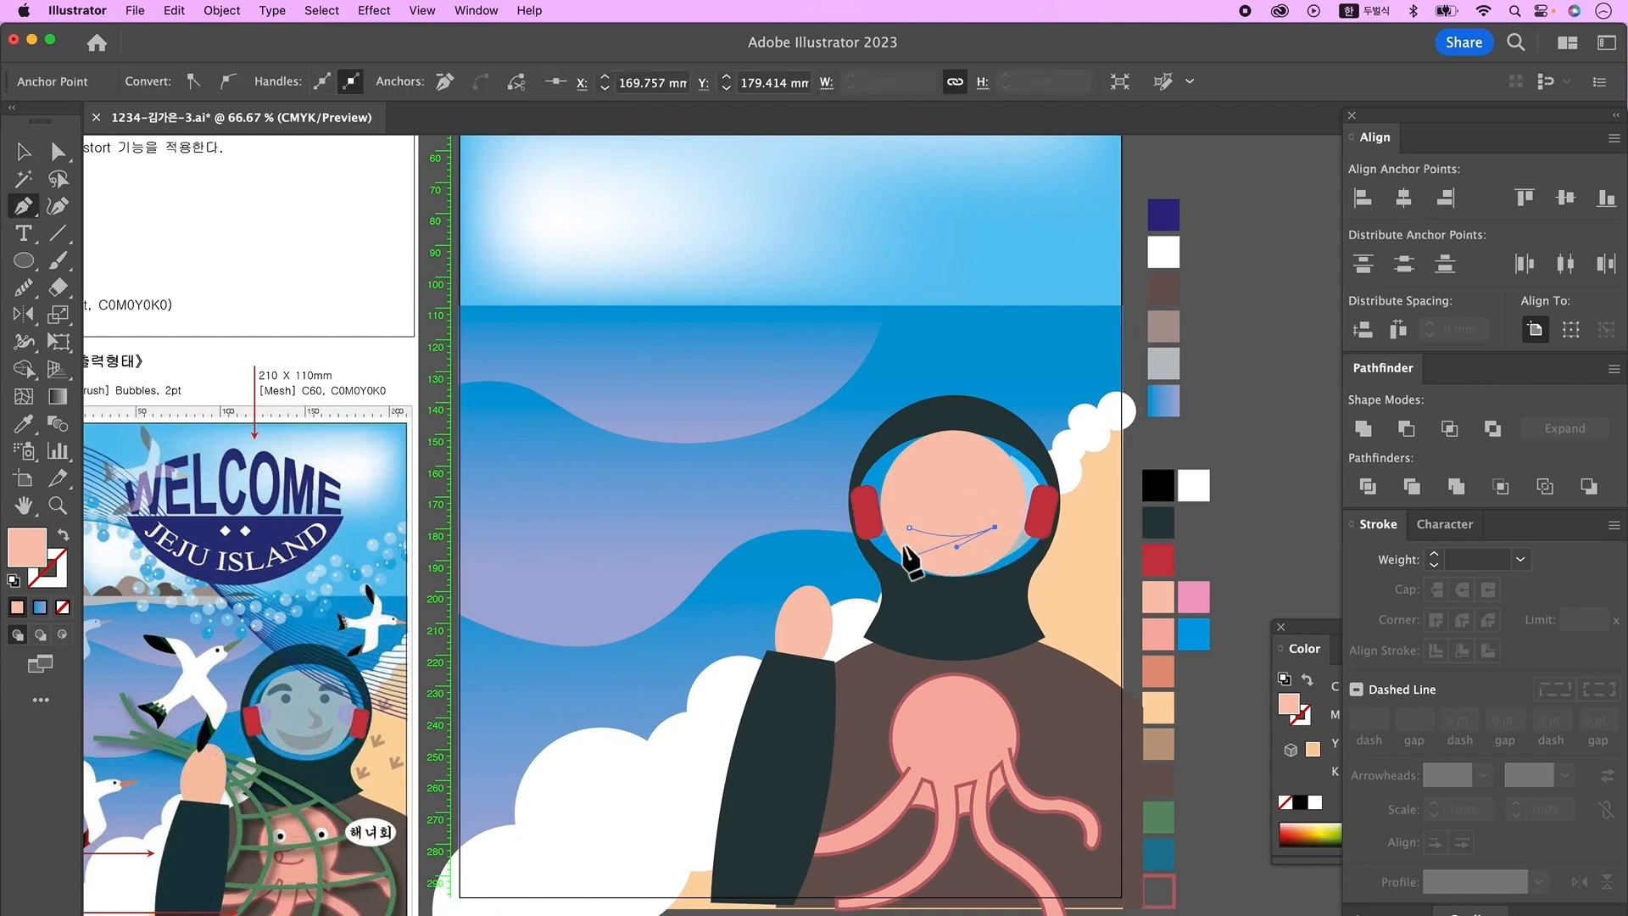
pyautogui.click(963, 557)
pyautogui.press('d')
pyautogui.moveTo(909, 527); pyautogui.dragTo(904, 494)
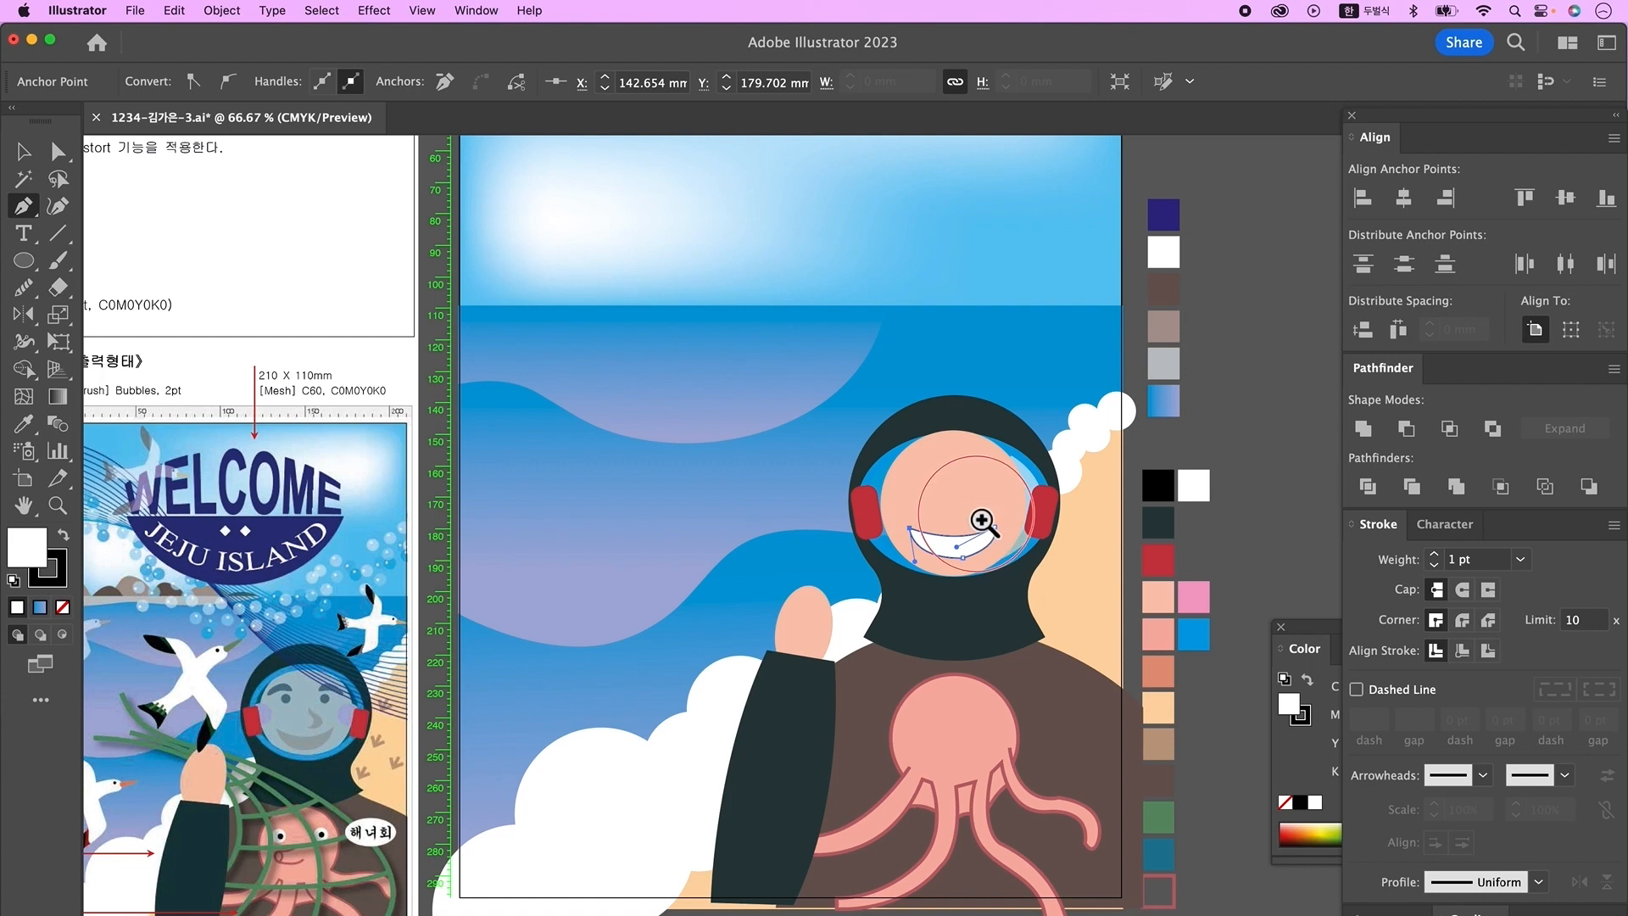
pyautogui.moveTo(990, 528); pyautogui.dragTo(1044, 498)
# - Draw a small curved nose shape with white fill and black outline above the diver's mouth
pyautogui.press('super+plus')
pyautogui.click(1164, 432)
pyautogui.click(1171, 455)
pyautogui.moveTo(1161, 471); pyautogui.dragTo(1145, 474)
pyautogui.keyDown('super'); pyautogui.click(1154, 413); pyautogui.keyUp('super')
pyautogui.press('a')
pyautogui.click(1164, 432)
pyautogui.click(1179, 447)
pyautogui.press('n')
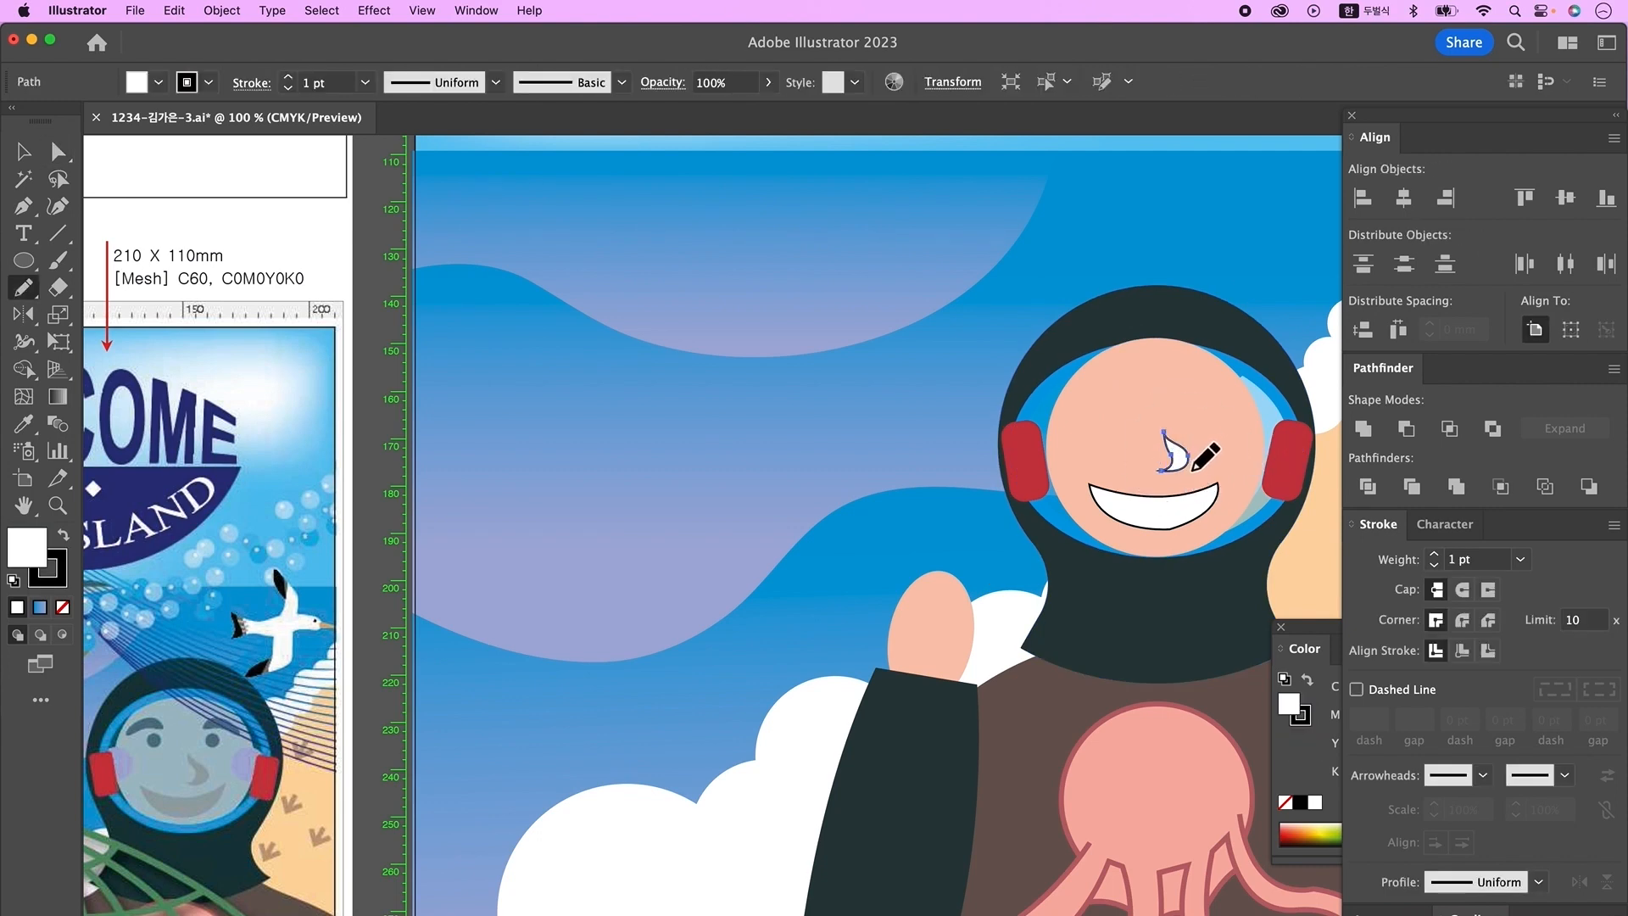
pyautogui.keyDown('super'); pyautogui.click(1181, 534); pyautogui.keyUp('super')
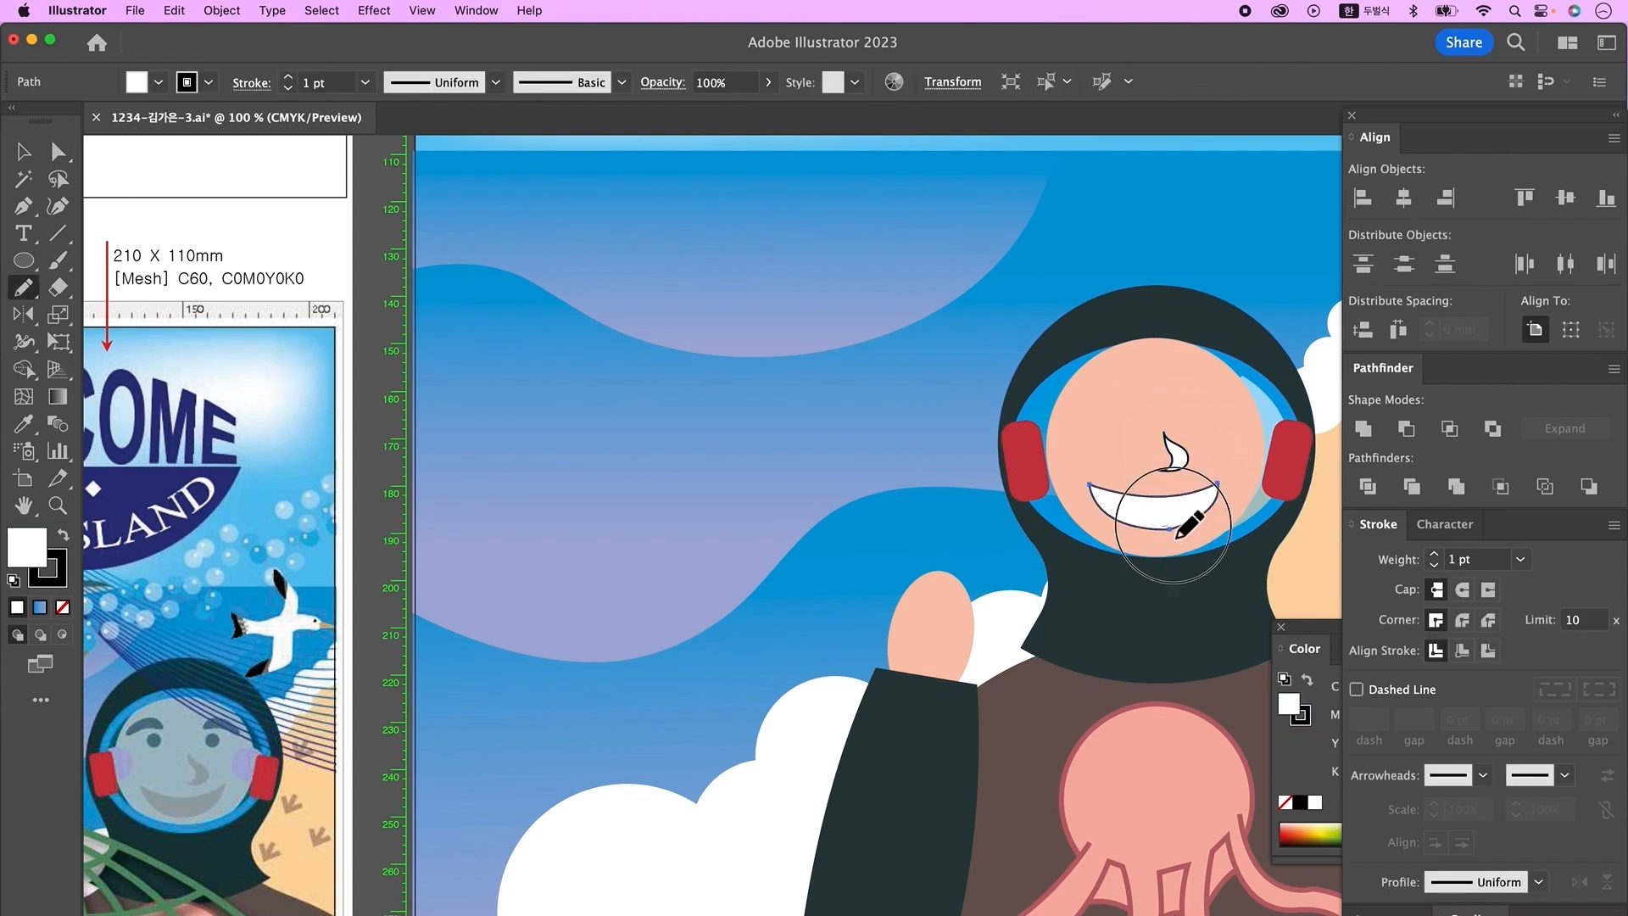
pyautogui.scroll(1, 1217, 537)
# - Draw a curved left eyebrow on the diver's face with a small round eye beneath it
pyautogui.press('p')
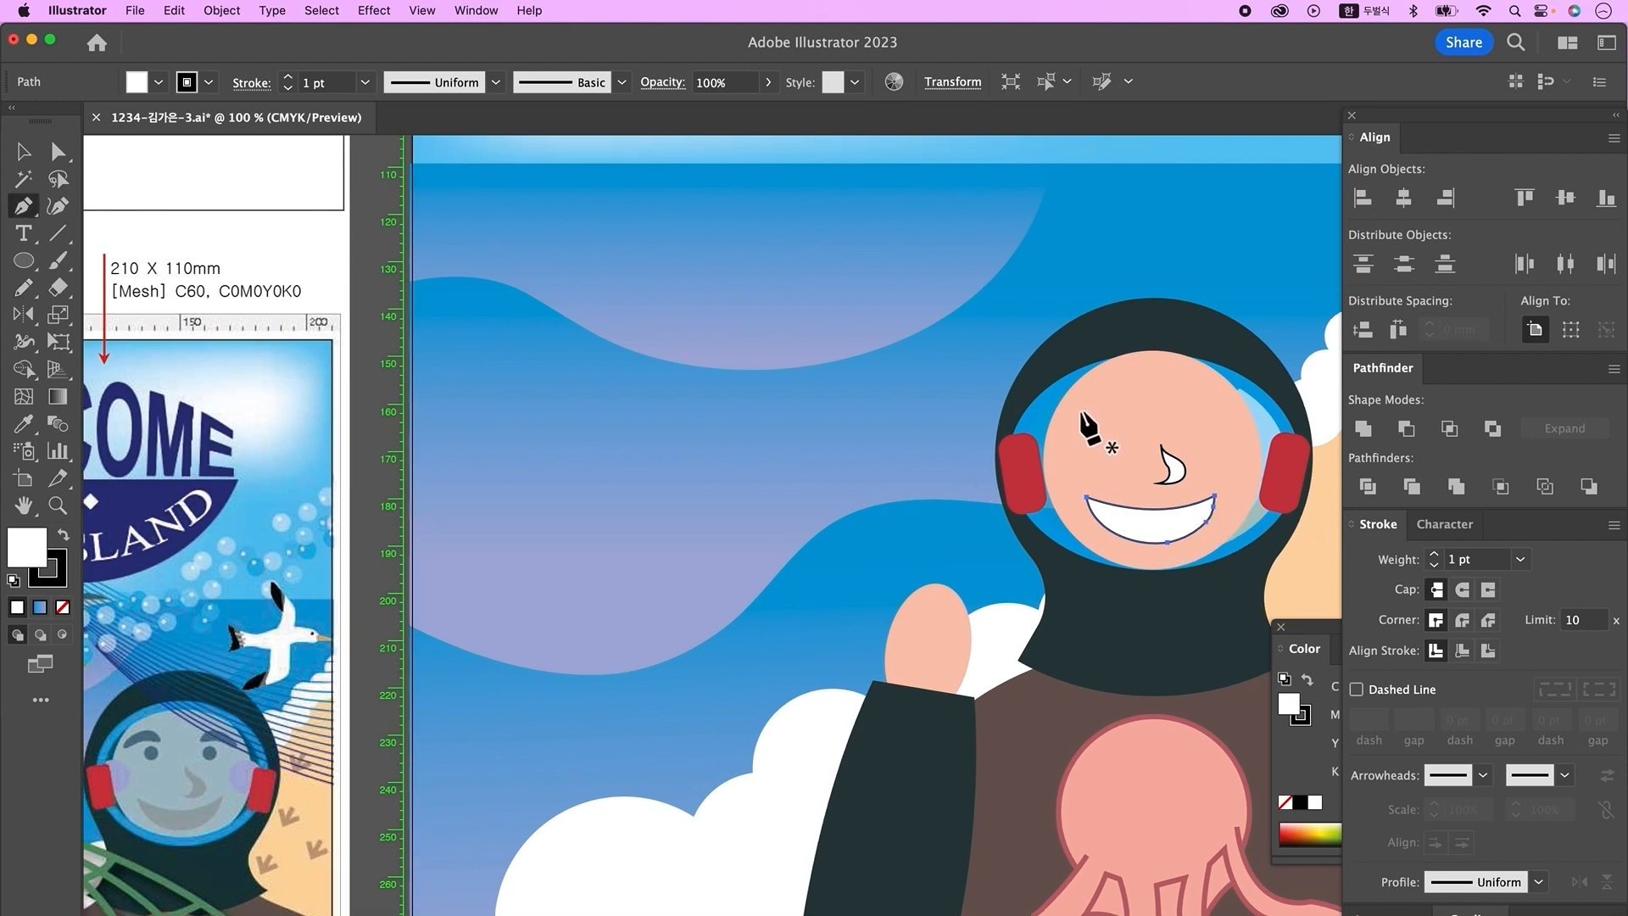
pyautogui.click(1092, 417)
pyautogui.moveTo(1127, 390)
pyautogui.mouseDown()
pyautogui.moveTo(1129, 413)
pyautogui.moveTo(1104, 411)
pyautogui.mouseUp()
pyautogui.click(1086, 418)
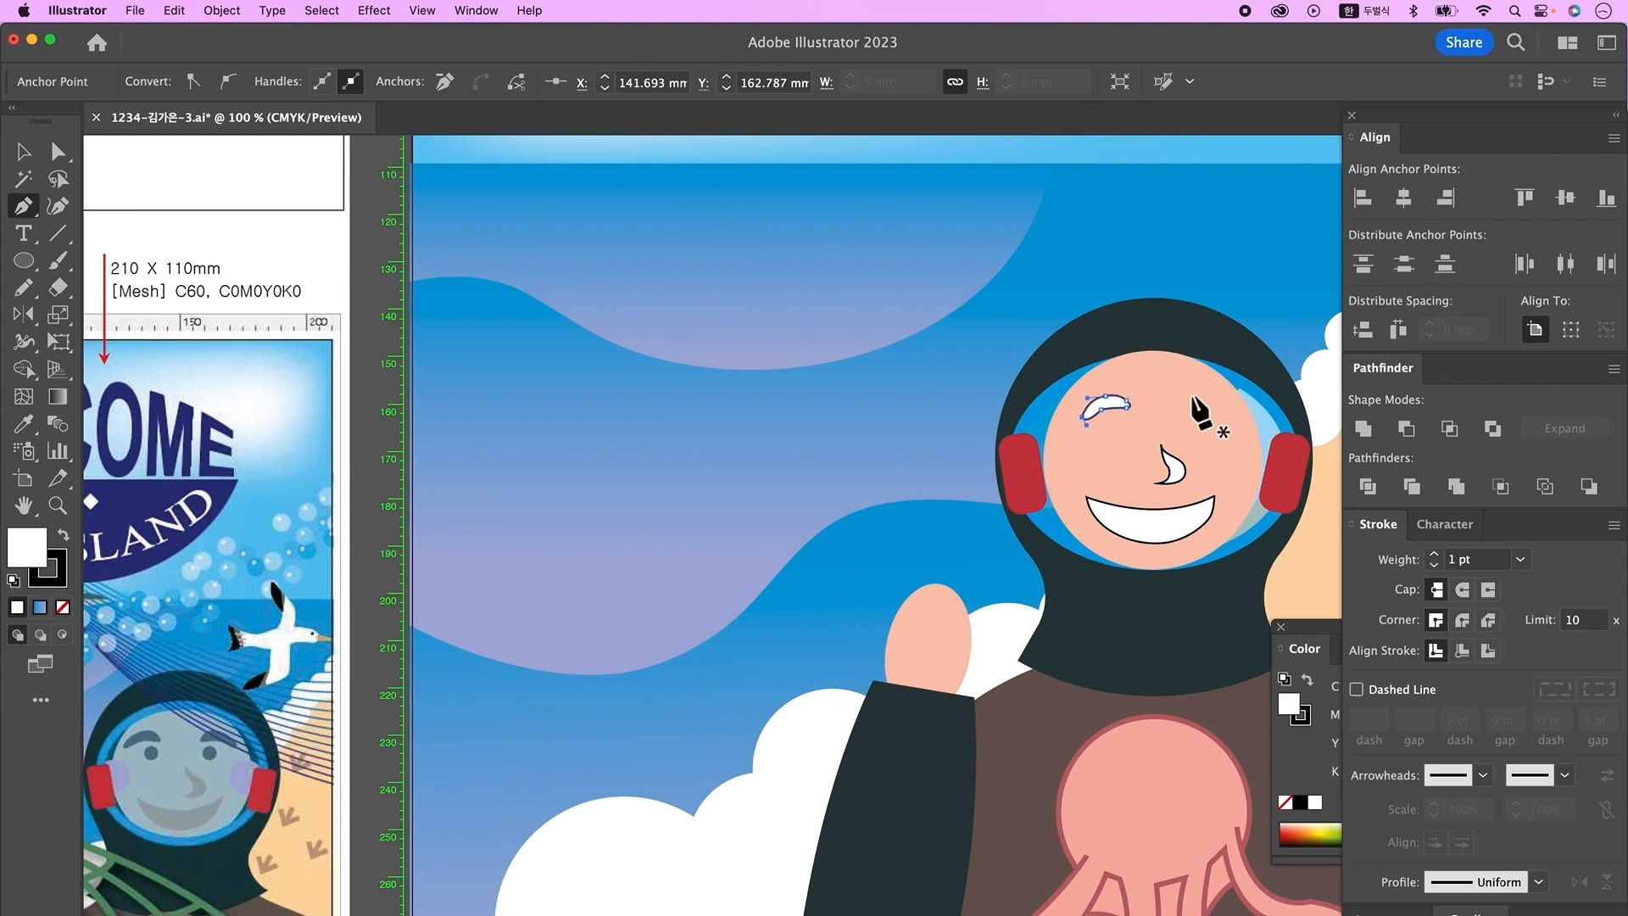
pyautogui.press('l')
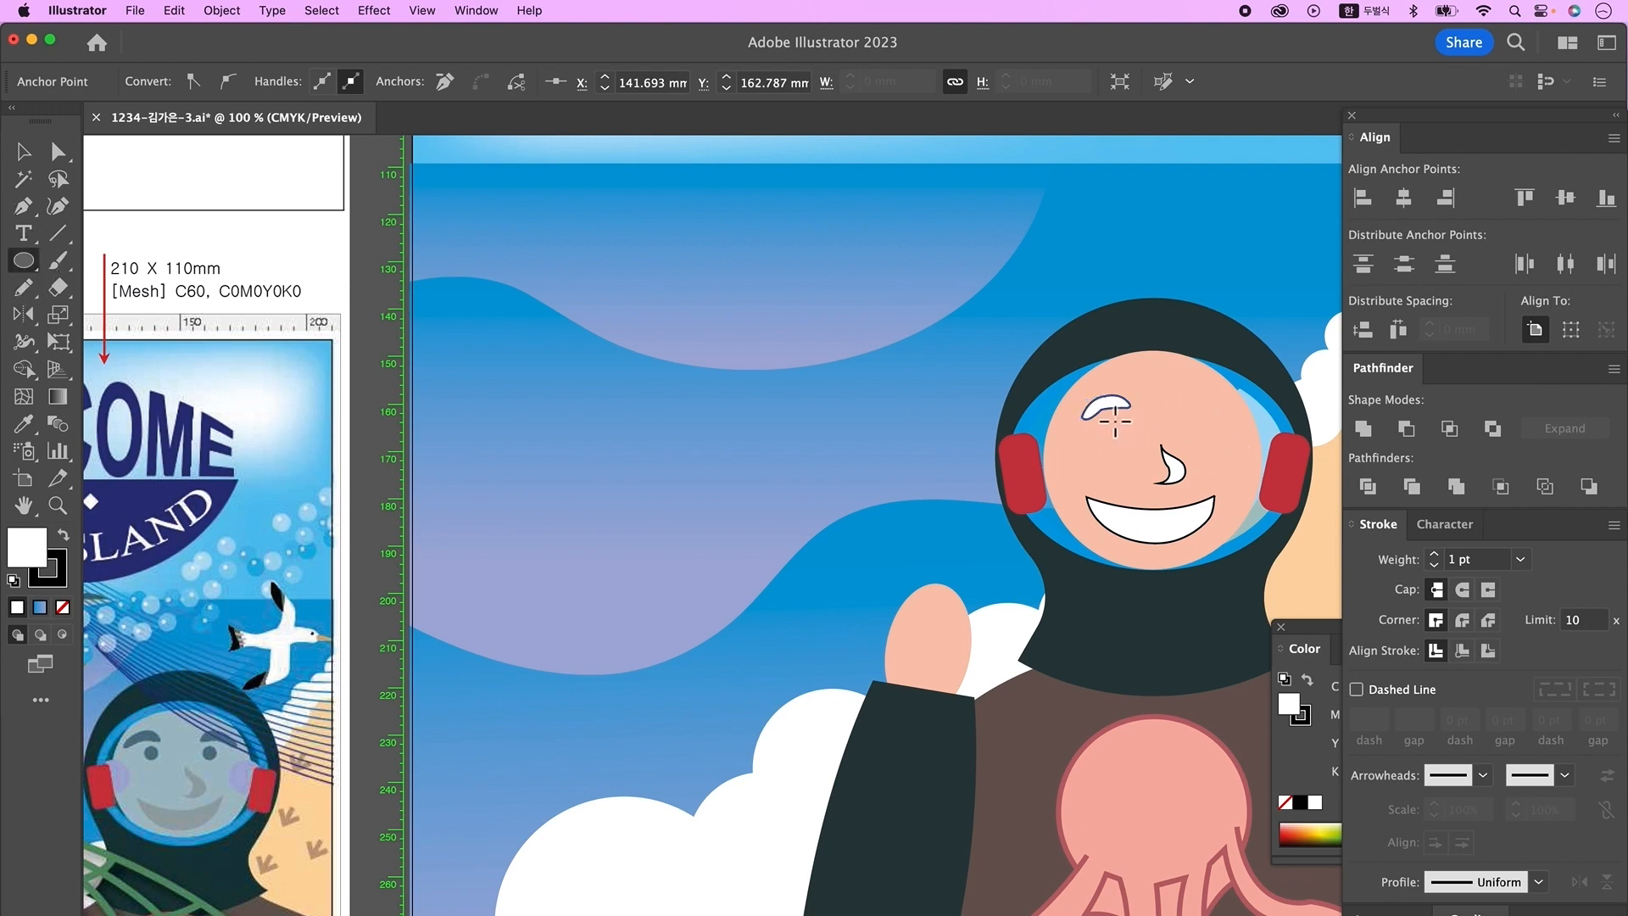
pyautogui.moveTo(1129, 423); pyautogui.dragTo(1174, 419)
# - Duplicate the left eyebrow and eye to the right side, reflect the copy vertically, and move the copied eye outward under its brow
pyautogui.press('v')
pyautogui.hscroll(1, 1091, 399)
pyautogui.click(1090, 399)
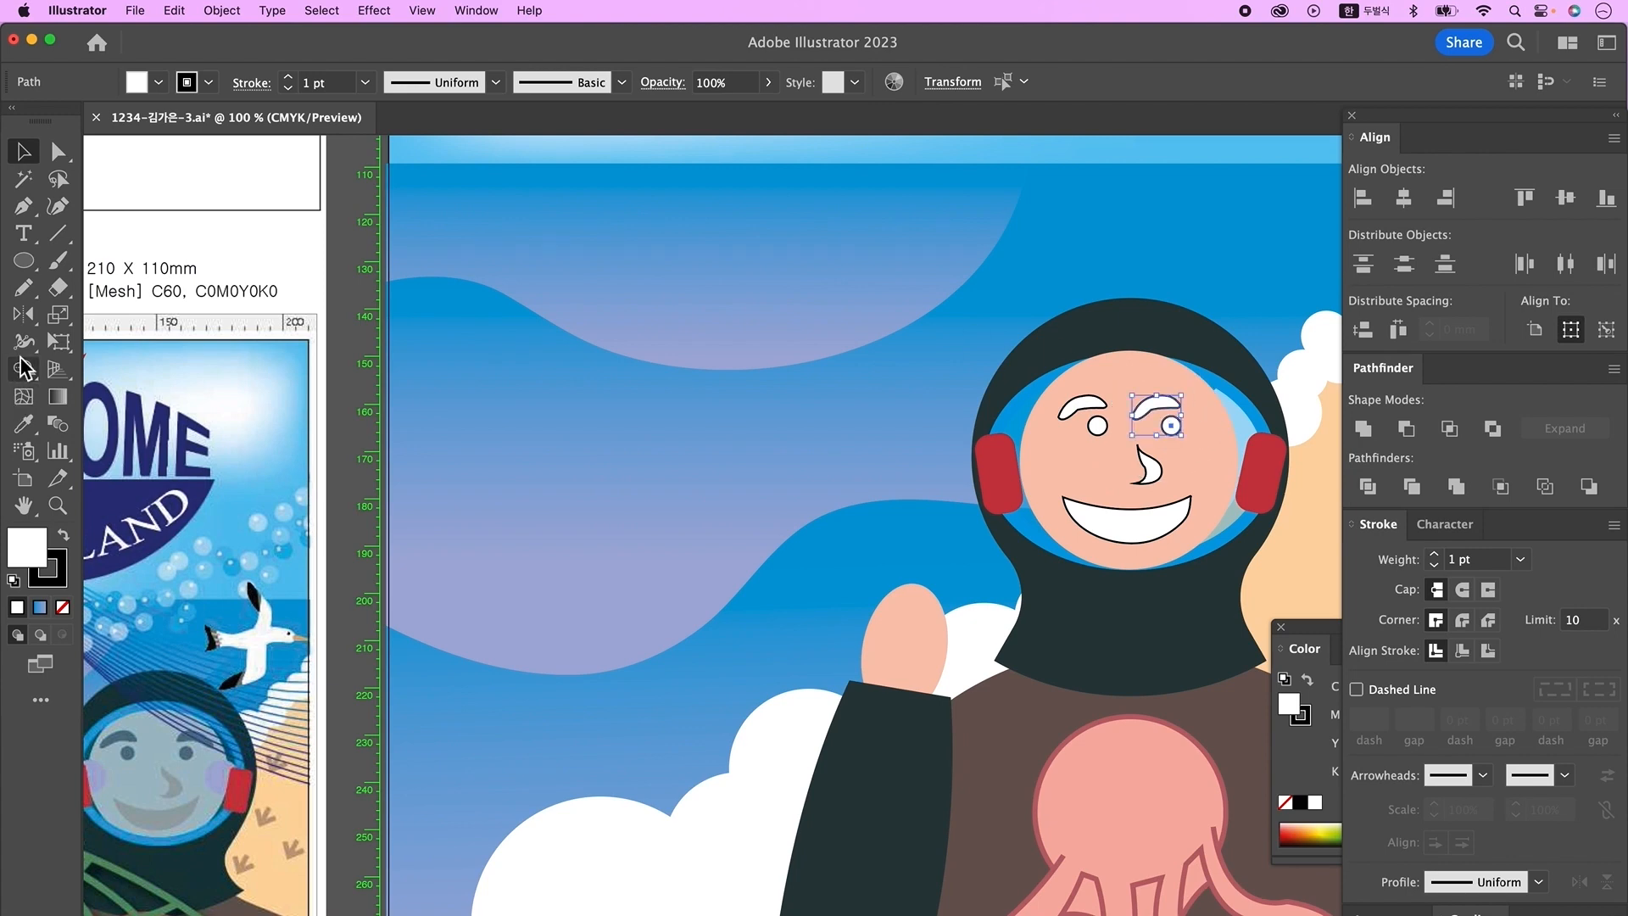
pyautogui.click(25, 321)
pyautogui.doubleClick(25, 320)
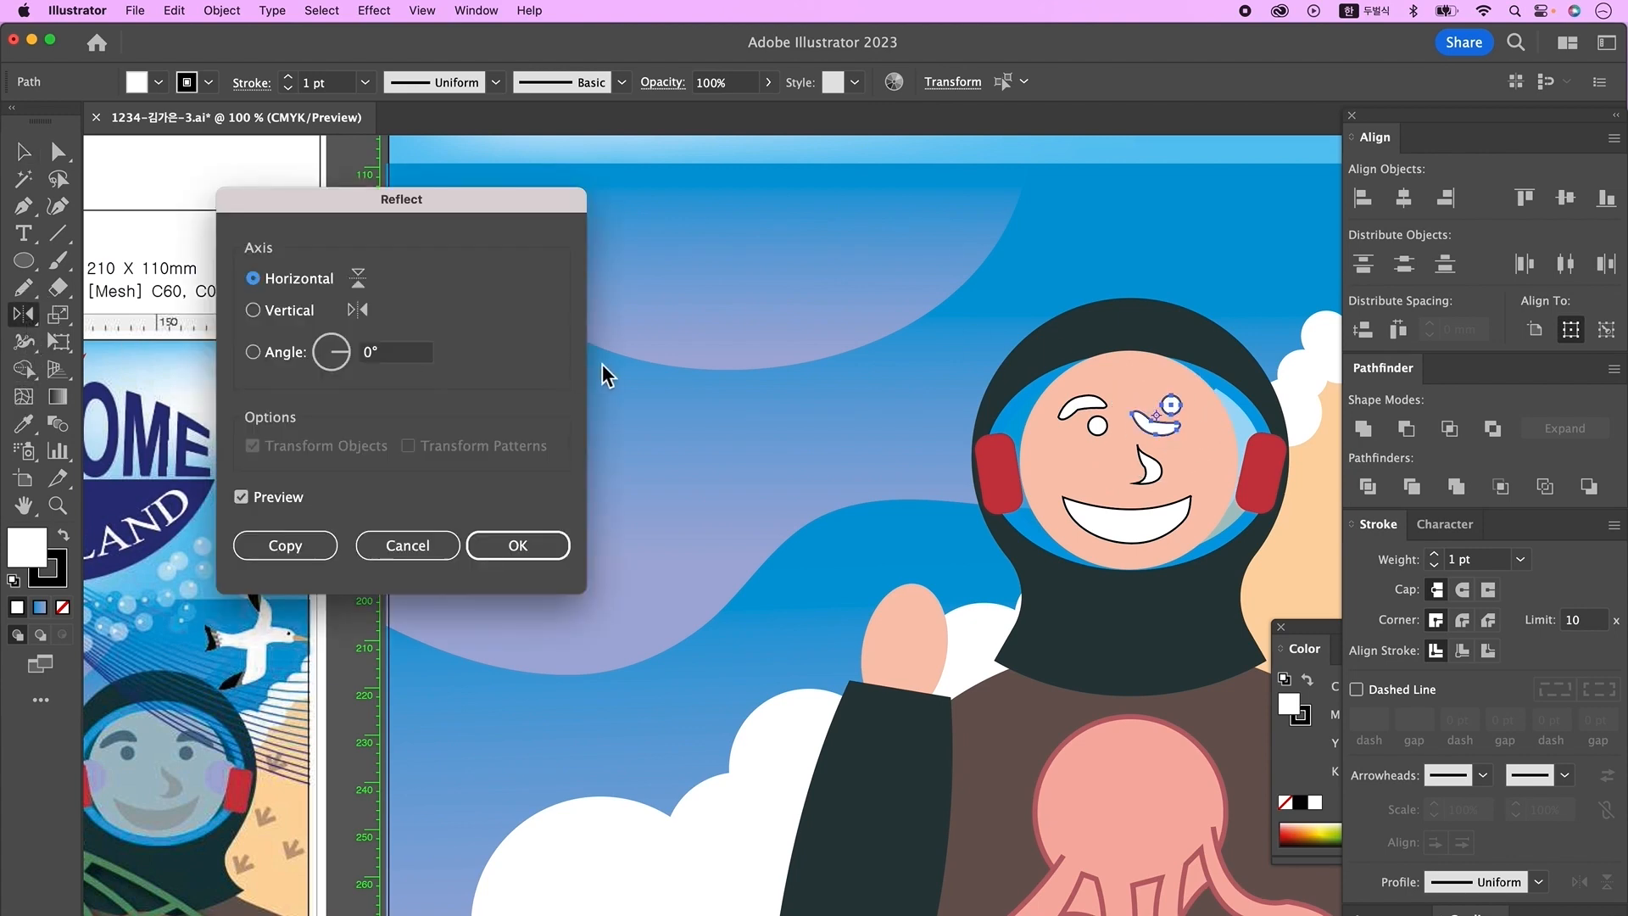
pyautogui.click(287, 314)
pyautogui.click(517, 545)
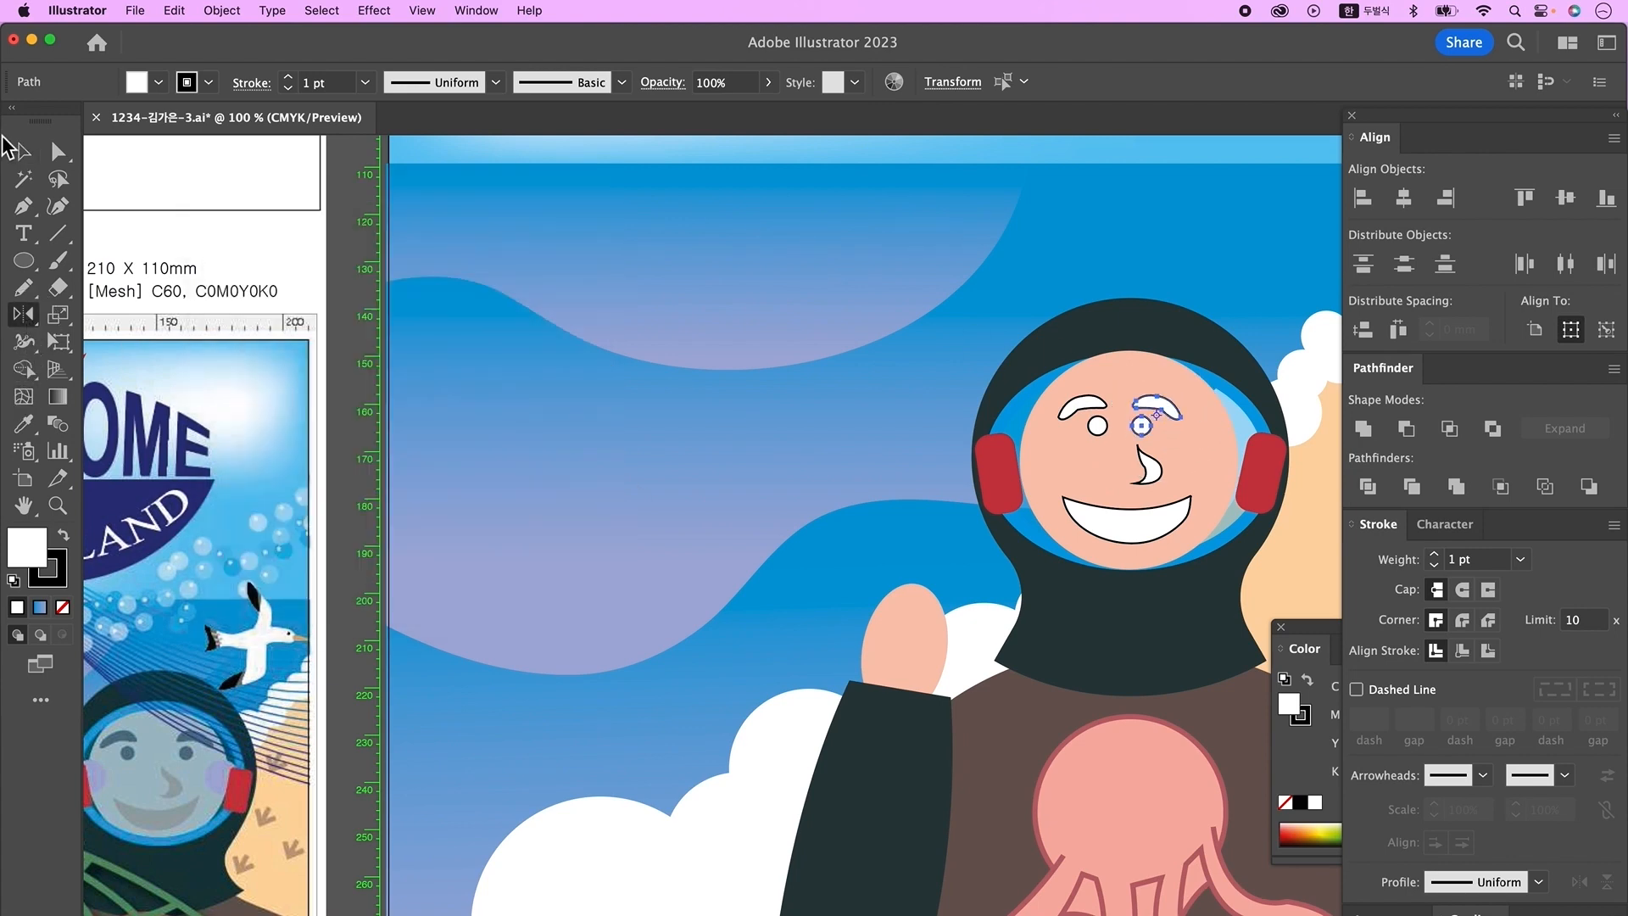
pyautogui.click(22, 152)
pyautogui.moveTo(1145, 425); pyautogui.dragTo(1172, 425)
# - Draw a round cheek on the left side of the diver's face and duplicate it to the right side
pyautogui.moveTo(1018, 554); pyautogui.dragTo(1042, 554)
pyautogui.click(23, 261)
pyautogui.moveTo(1050, 439)
pyautogui.mouseDown()
pyautogui.moveTo(1090, 482)
pyautogui.moveTo(1061, 458)
pyautogui.moveTo(1077, 456)
pyautogui.mouseUp()
pyautogui.click(23, 152)
pyautogui.moveTo(1061, 461); pyautogui.dragTo(1253, 460)
# - Nudge the diver's two eyes slightly apart
pyautogui.click(1122, 426)
pyautogui.press('Left')
pyautogui.press('Left')
pyautogui.click(1195, 421)
pyautogui.press('Right')
pyautogui.press('Right')
# - Fill both of the diver's cheeks with the pink swatch, without an outline
pyautogui.keyDown('alt'); pyautogui.keyDown('super'); pyautogui.click(1129, 534); pyautogui.keyUp('super'); pyautogui.keyUp('alt')
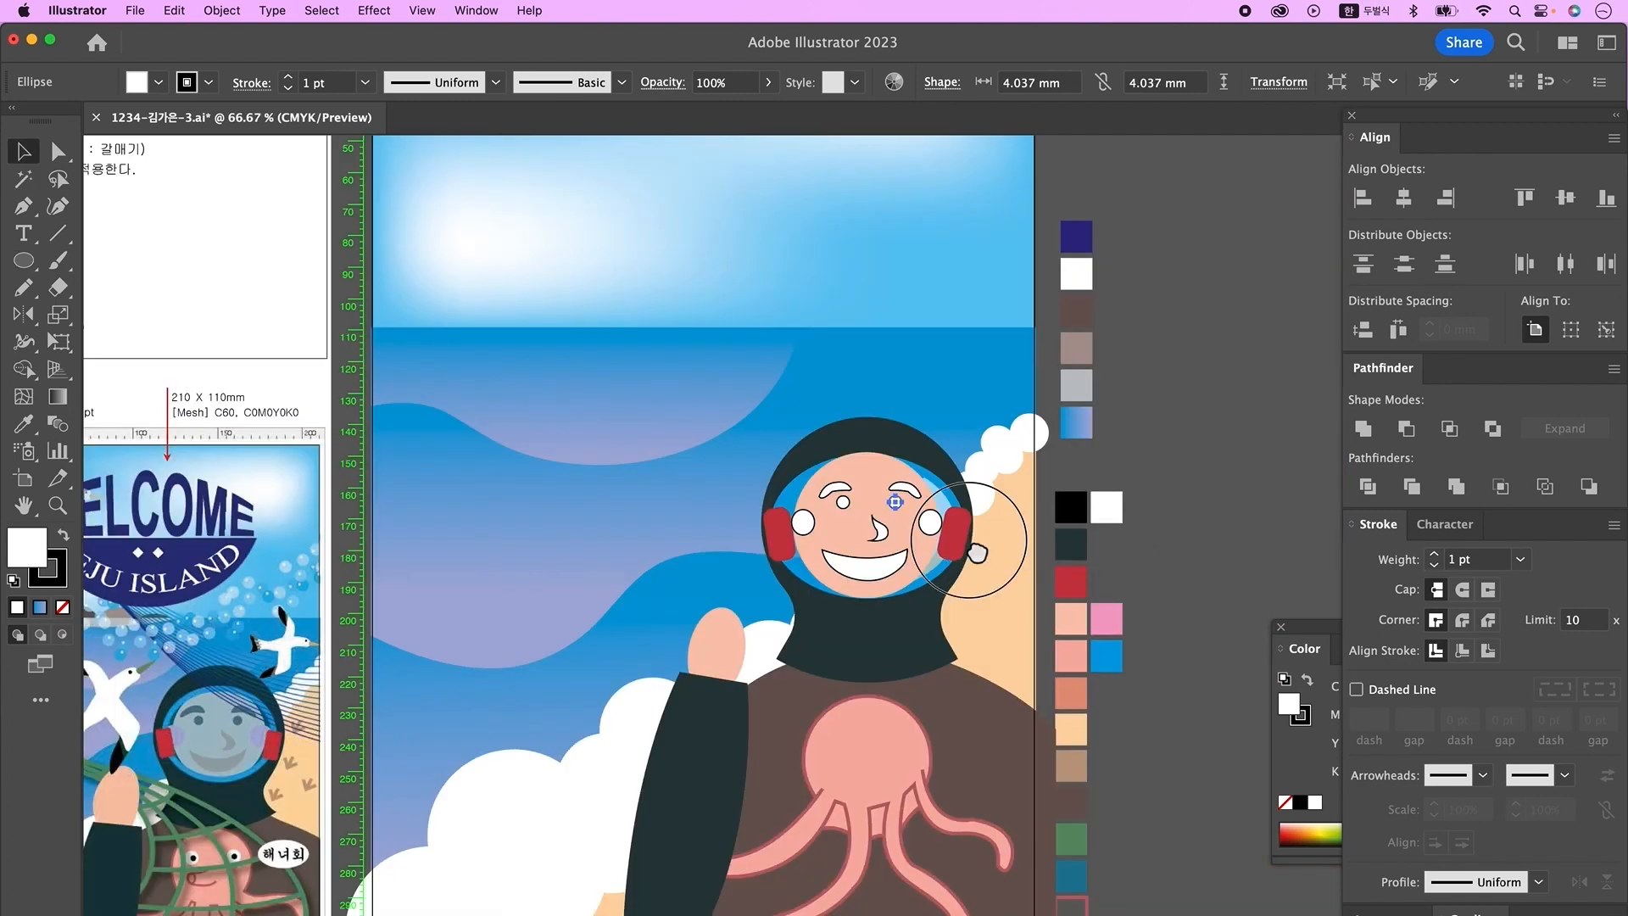
pyautogui.keyDown('shift'); pyautogui.click(807, 521); pyautogui.keyUp('shift')
pyautogui.keyDown('shift'); pyautogui.click(936, 524); pyautogui.keyUp('shift')
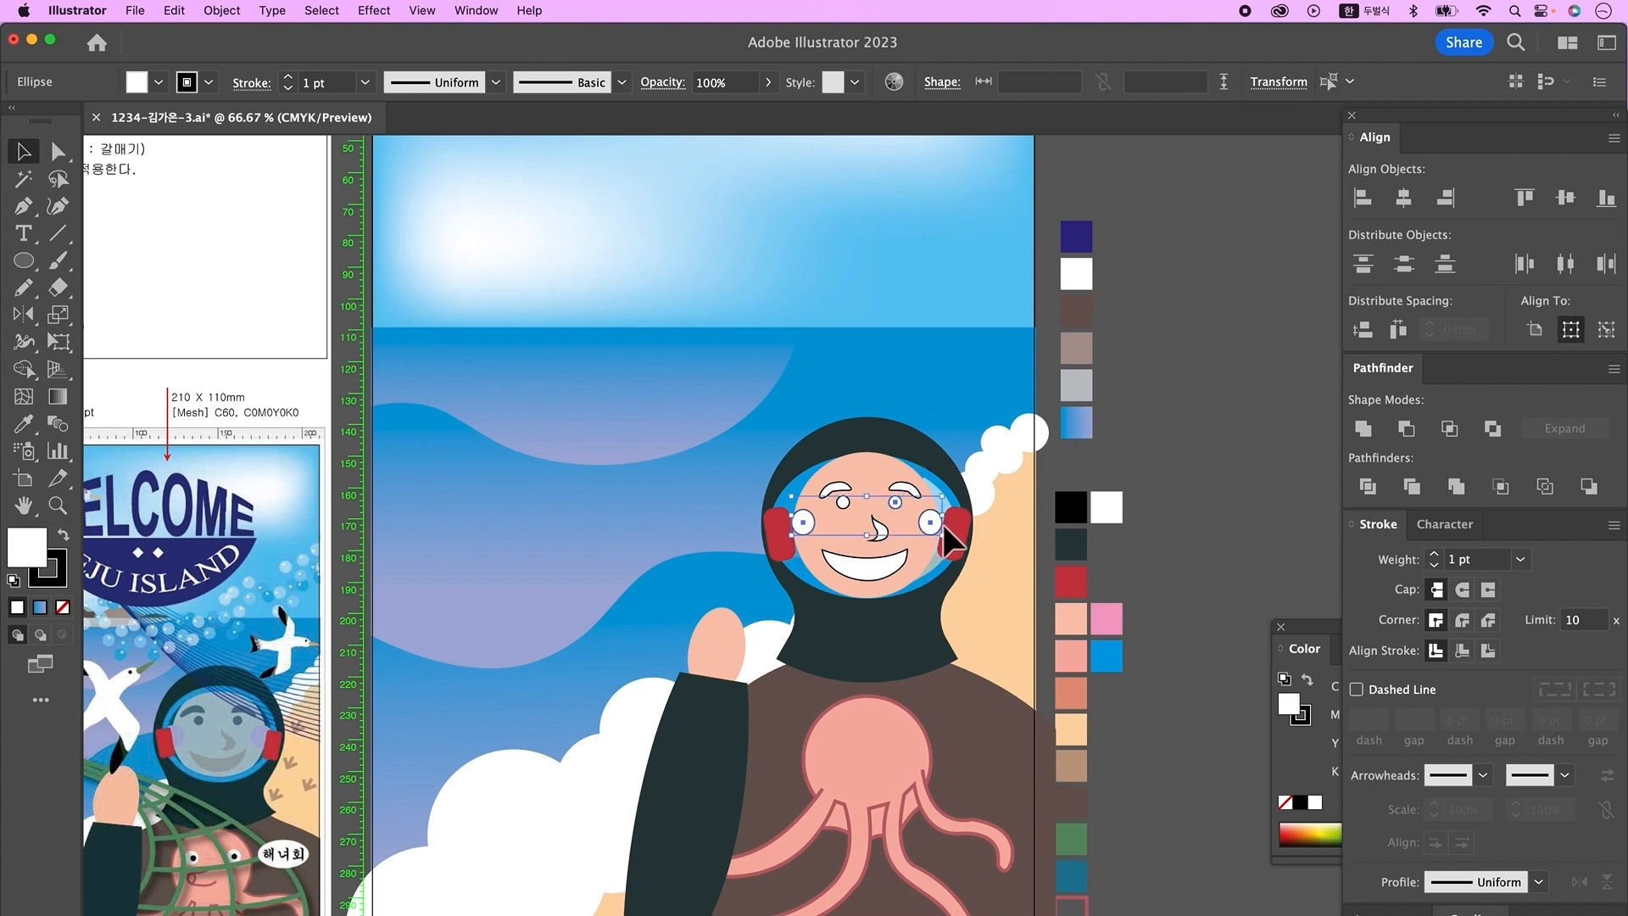
pyautogui.press('i')
pyautogui.click(1107, 619)
# - Fill the diver's eyes and eyebrows with the black swatch
pyautogui.press('v')
pyautogui.click(894, 502)
pyautogui.keyDown('shift'); pyautogui.click(843, 502); pyautogui.keyUp('shift')
pyautogui.press('i')
pyautogui.click(1070, 507)
pyautogui.click(835, 489)
pyautogui.keyDown('shift'); pyautogui.click(905, 489); pyautogui.keyUp('shift')
pyautogui.click(1070, 507)
# - Fill the diver's nose and mouth with the dark salmon swatch, without an outline
pyautogui.click(880, 530)
pyautogui.click(1070, 693)
pyautogui.press('v')
pyautogui.press('super+shift+a')
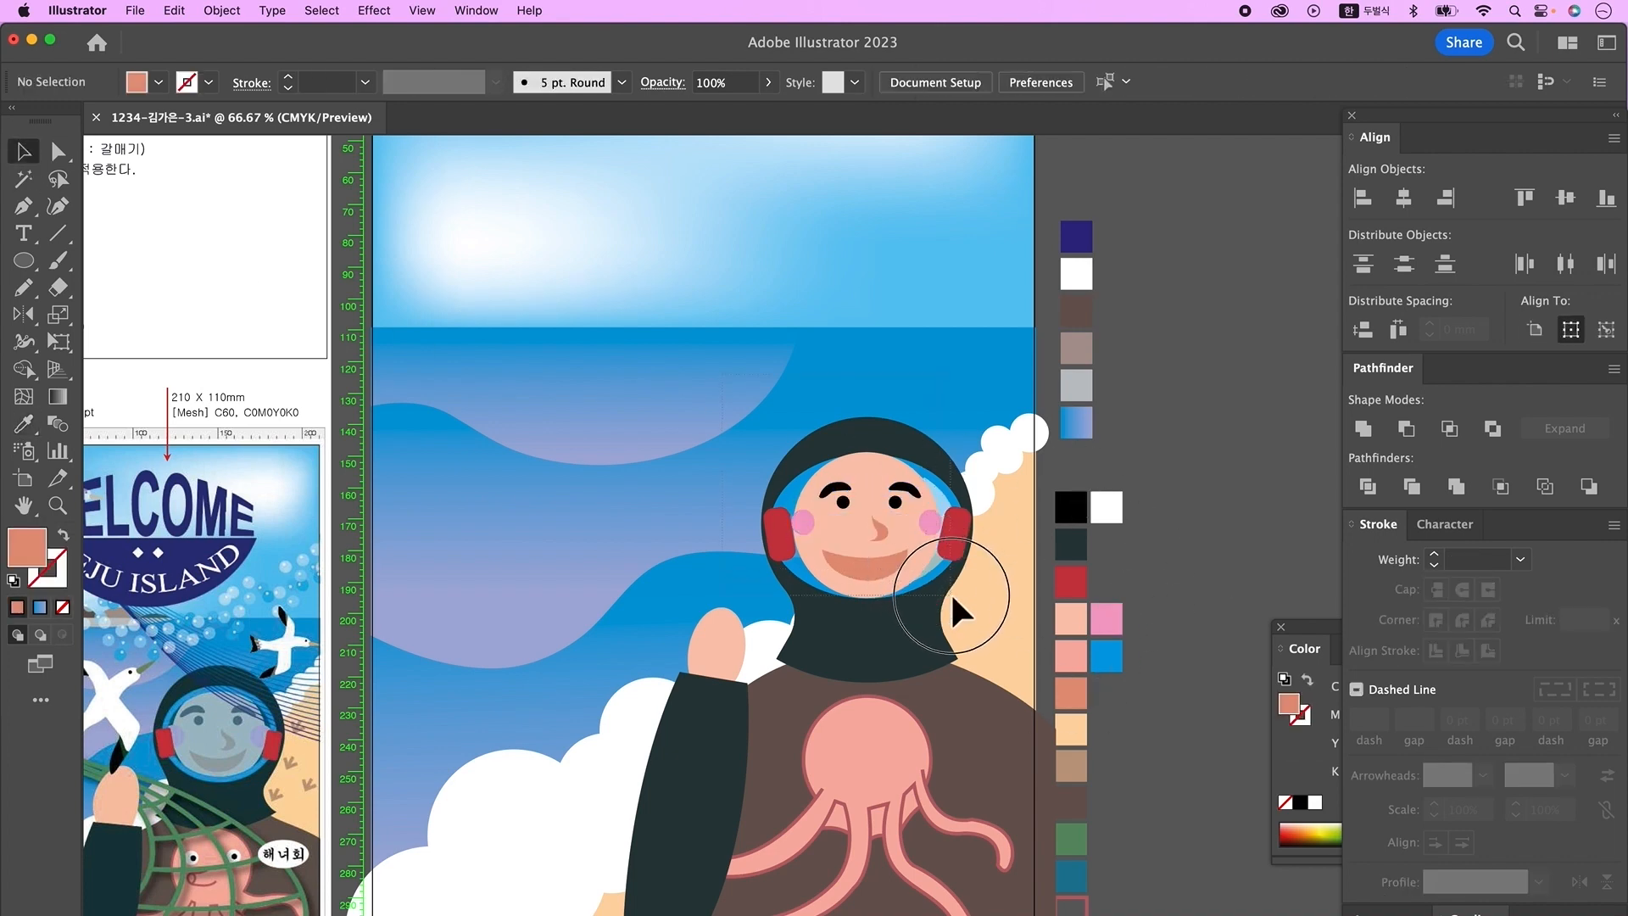
# - Group the diver's face parts and bring the translucent mask glass to the front over them
pyautogui.click(950, 592)
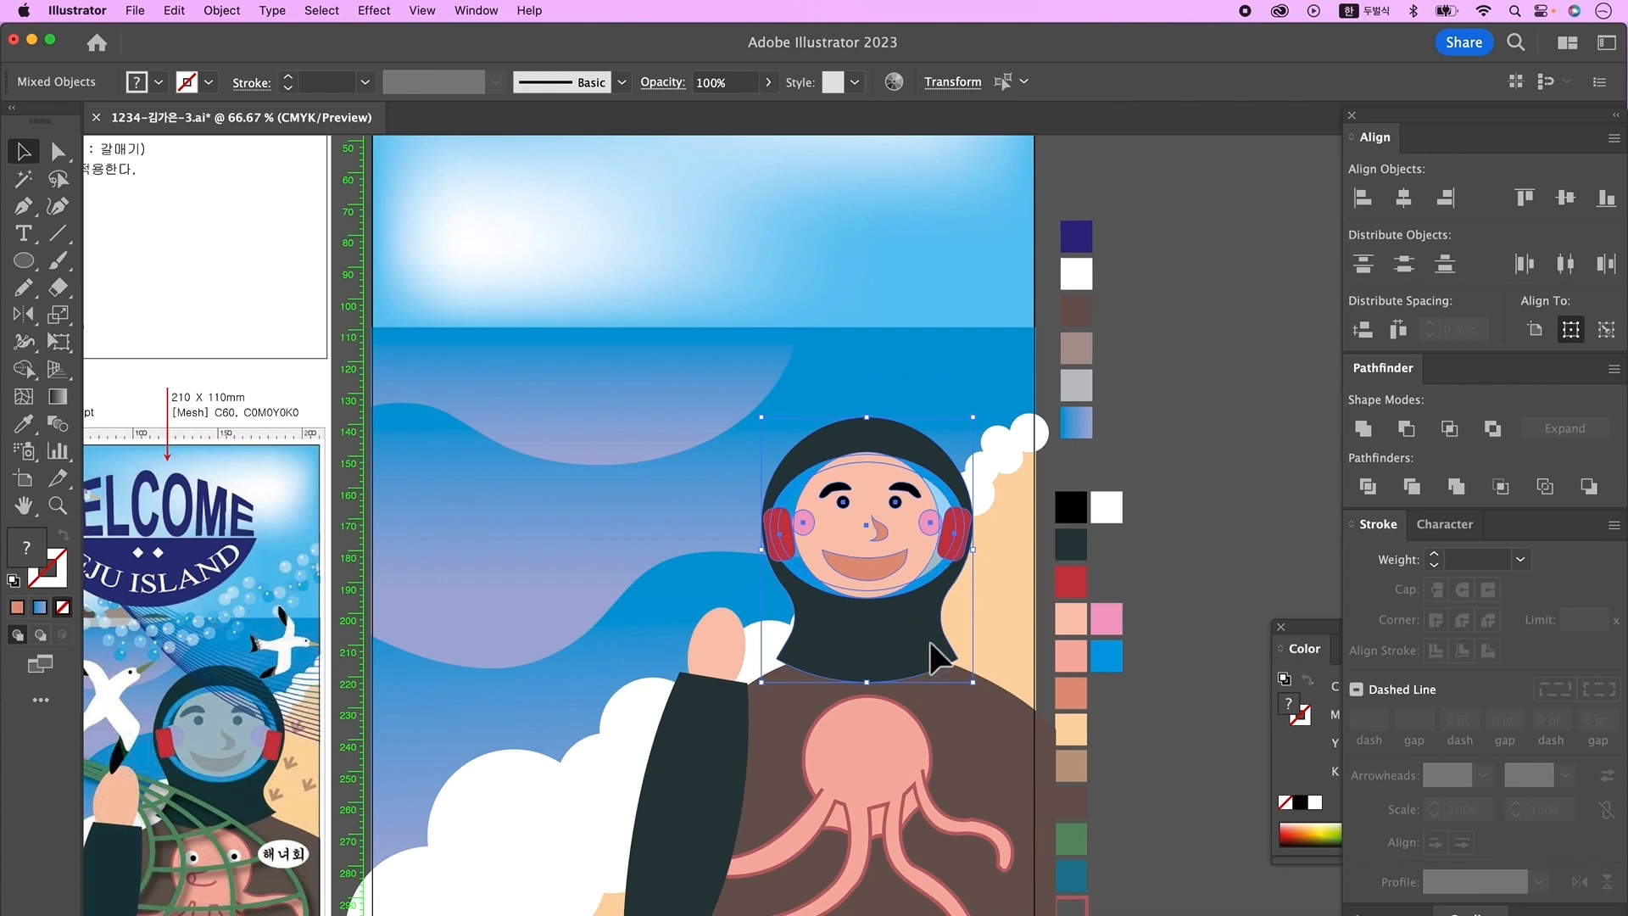
pyautogui.keyDown('shift'); pyautogui.click(909, 626); pyautogui.keyUp('shift')
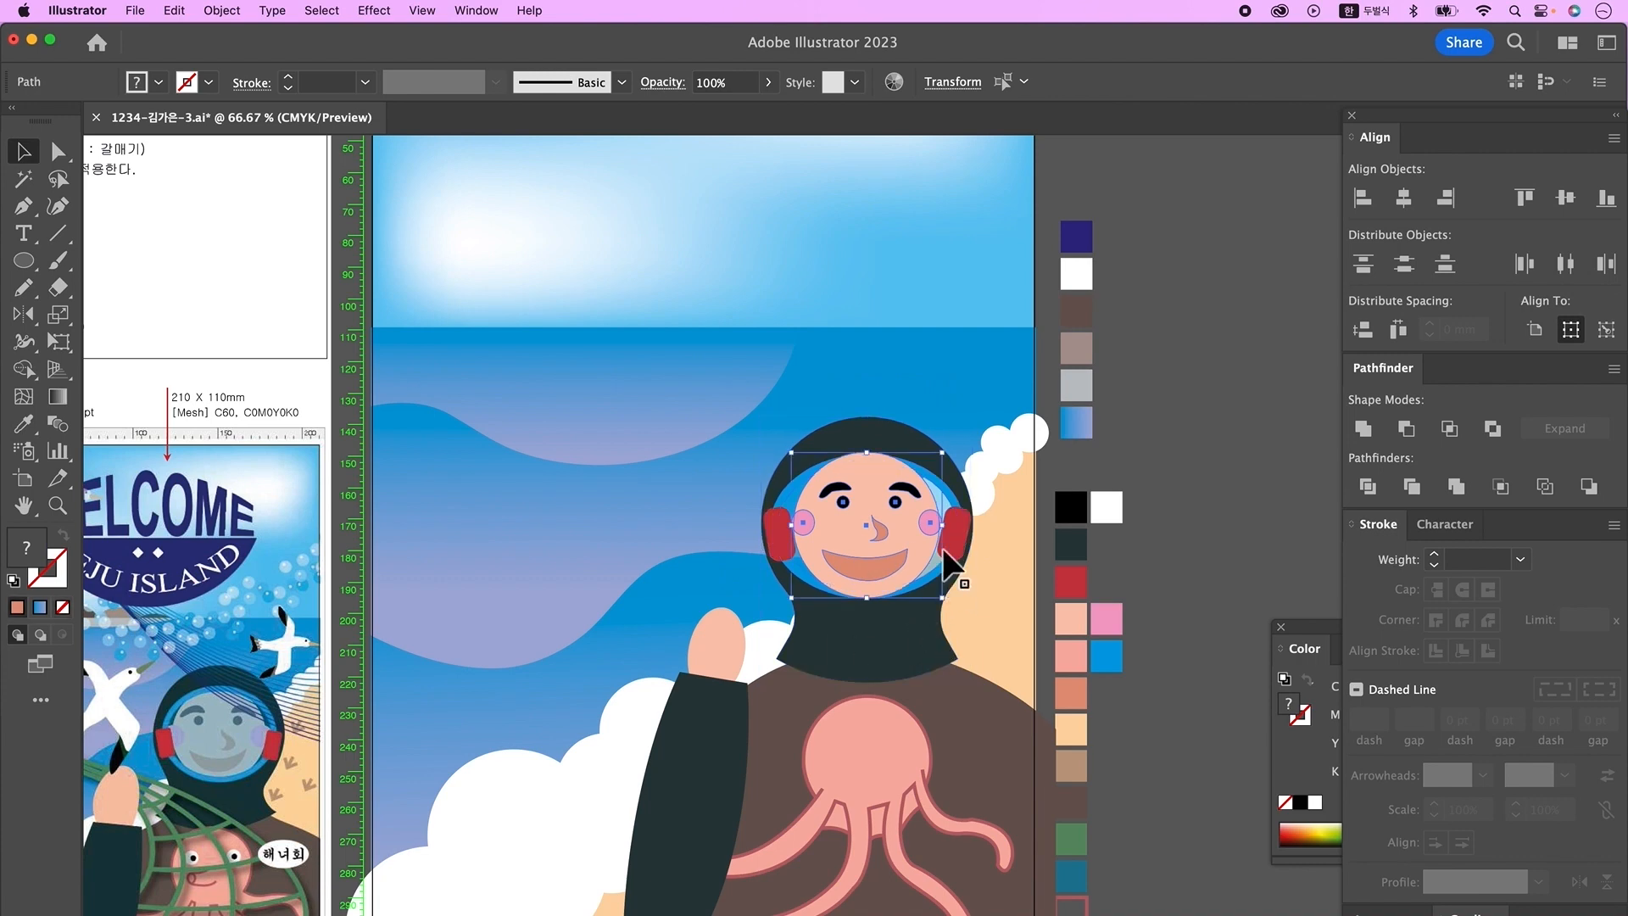
pyautogui.rightClick(850, 532)
pyautogui.click(892, 738)
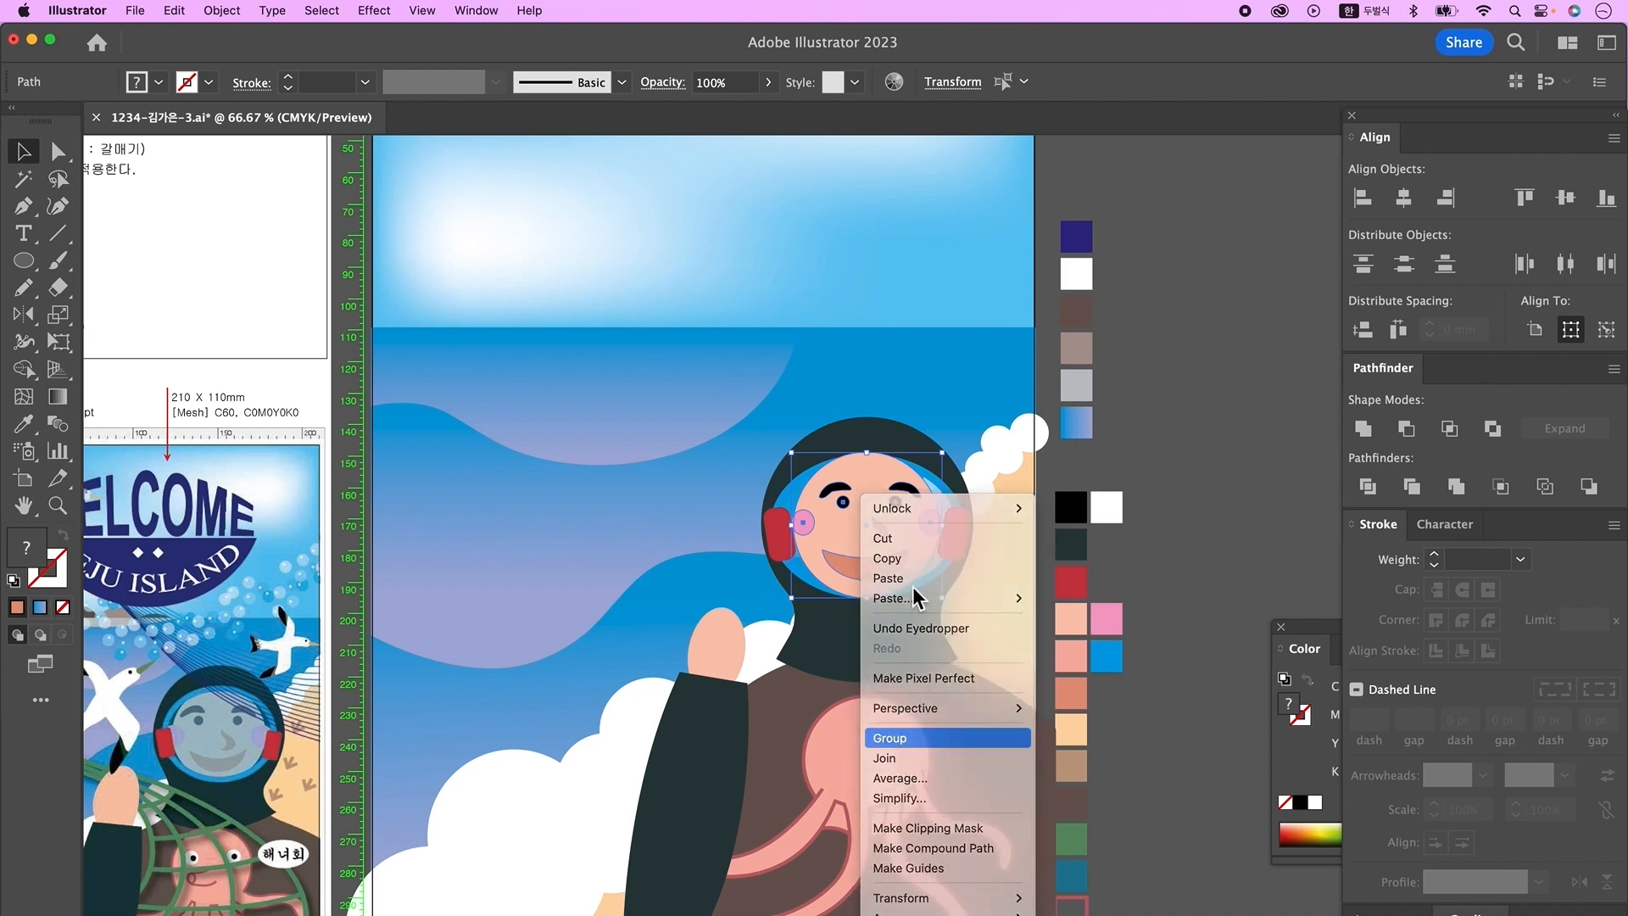
pyautogui.press('super+shift+a')
pyautogui.click(926, 435)
pyautogui.press('super+shift+]')
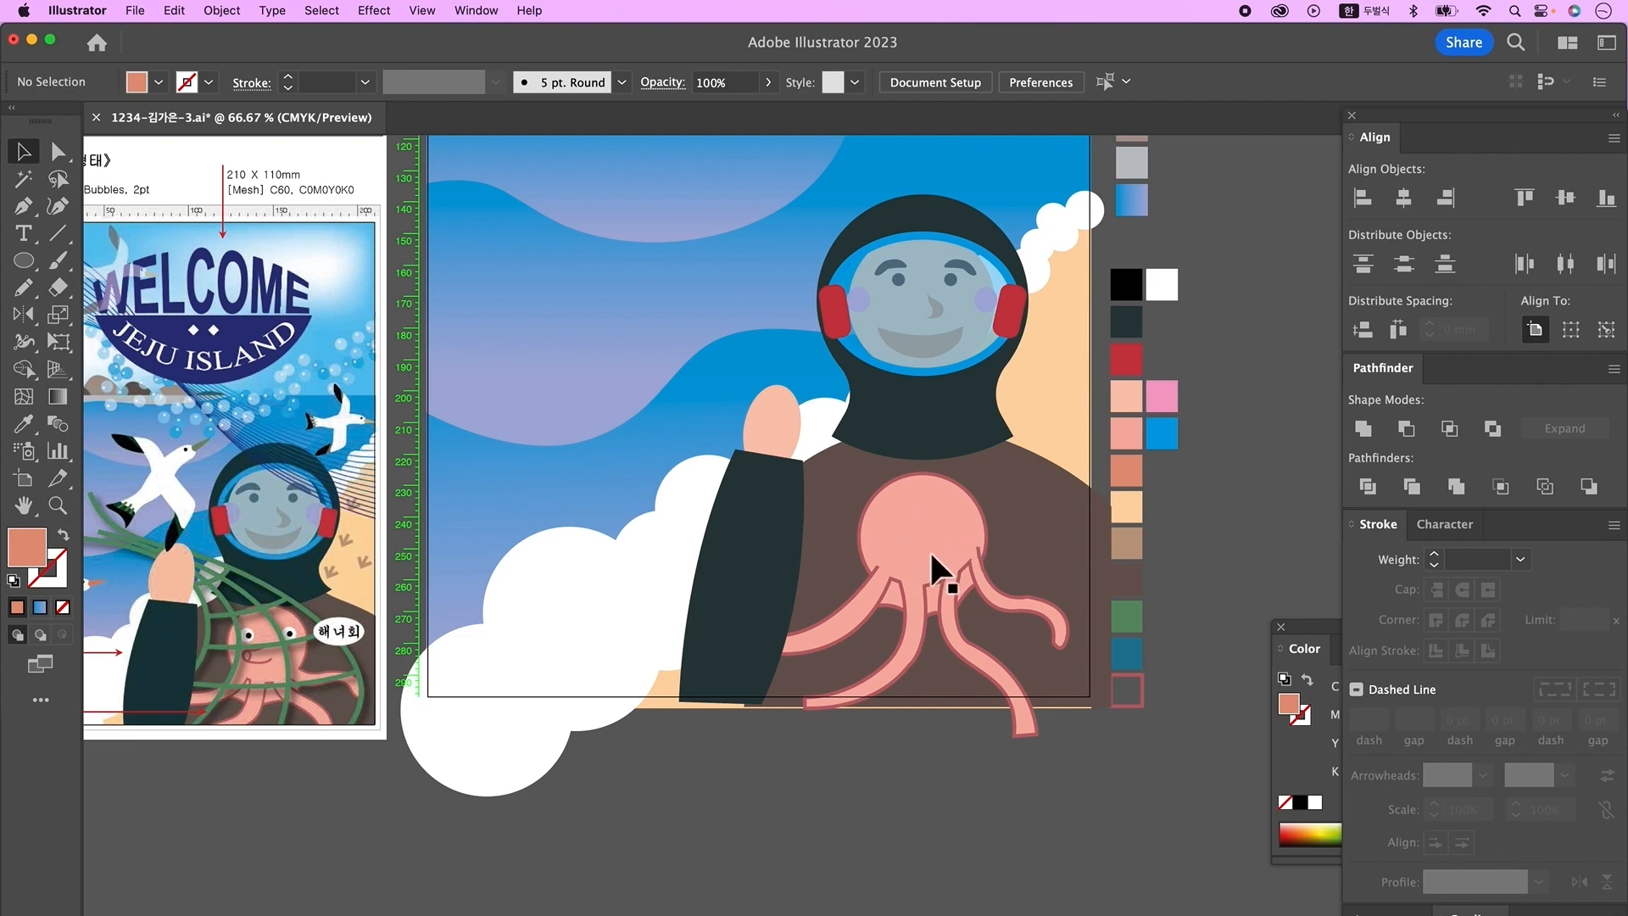
# - Draw a small white circle without an outline on the left of the octopus's head for its eye
pyautogui.press('l')
pyautogui.press('d')
pyautogui.moveTo(896, 521); pyautogui.dragTo(914, 528)
pyautogui.press('v')
pyautogui.press('x')
pyautogui.press('/')
pyautogui.press('x')
# - Paste a copy of the eye circle in front, fill it black and shrink it to a pupil about 2.8 mm wide
pyautogui.scroll(3, 916, 536)
pyautogui.press('super+c')
pyautogui.press('super+f')
pyautogui.press('i')
pyautogui.click(1210, 230)
pyautogui.press('v')
pyautogui.moveTo(872, 852); pyautogui.dragTo(944, 854)
pyautogui.click(944, 853)
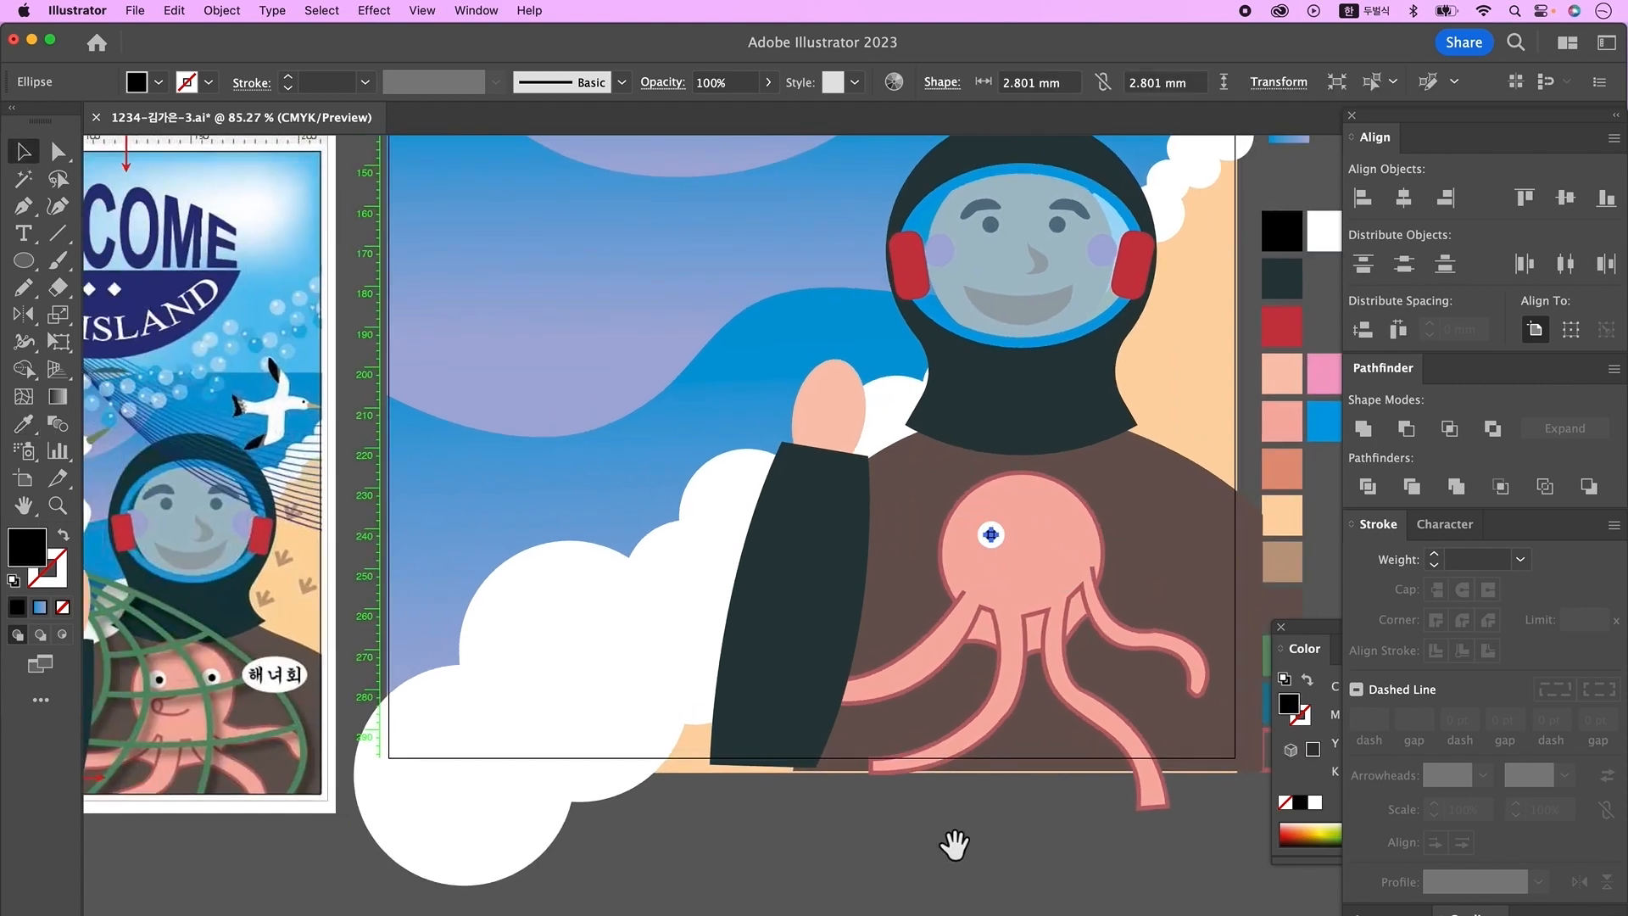
# - Duplicate the octopus's eye and pupil to the right side of its head and group them
pyautogui.keyDown('shift'); pyautogui.click(984, 540); pyautogui.keyUp('shift')
pyautogui.moveTo(991, 532); pyautogui.dragTo(1062, 536)
pyautogui.press('super+g')
# - Draw a small circle for the octopus's mouth below its left eye, using the tentacles' fill and 3 pt outline
pyautogui.click(911, 795)
pyautogui.click(1156, 768)
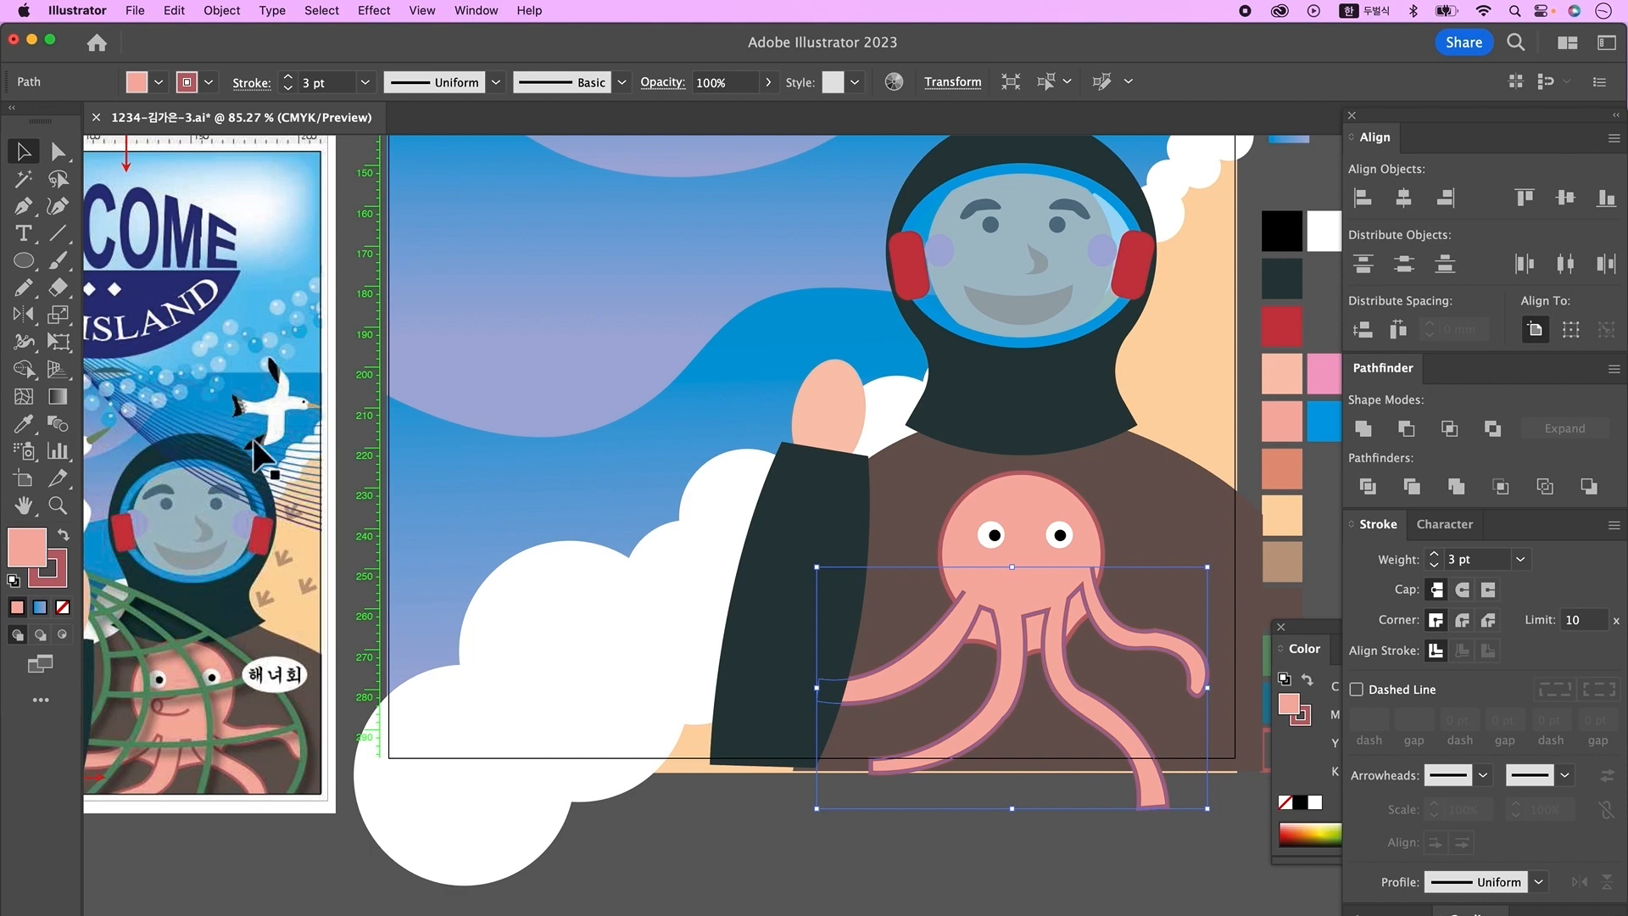
pyautogui.click(24, 260)
pyautogui.moveTo(996, 566); pyautogui.dragTo(1009, 581)
# - Draw curved mouth lines extending right from the octopus's small mouth circle and group them with it
pyautogui.press('p')
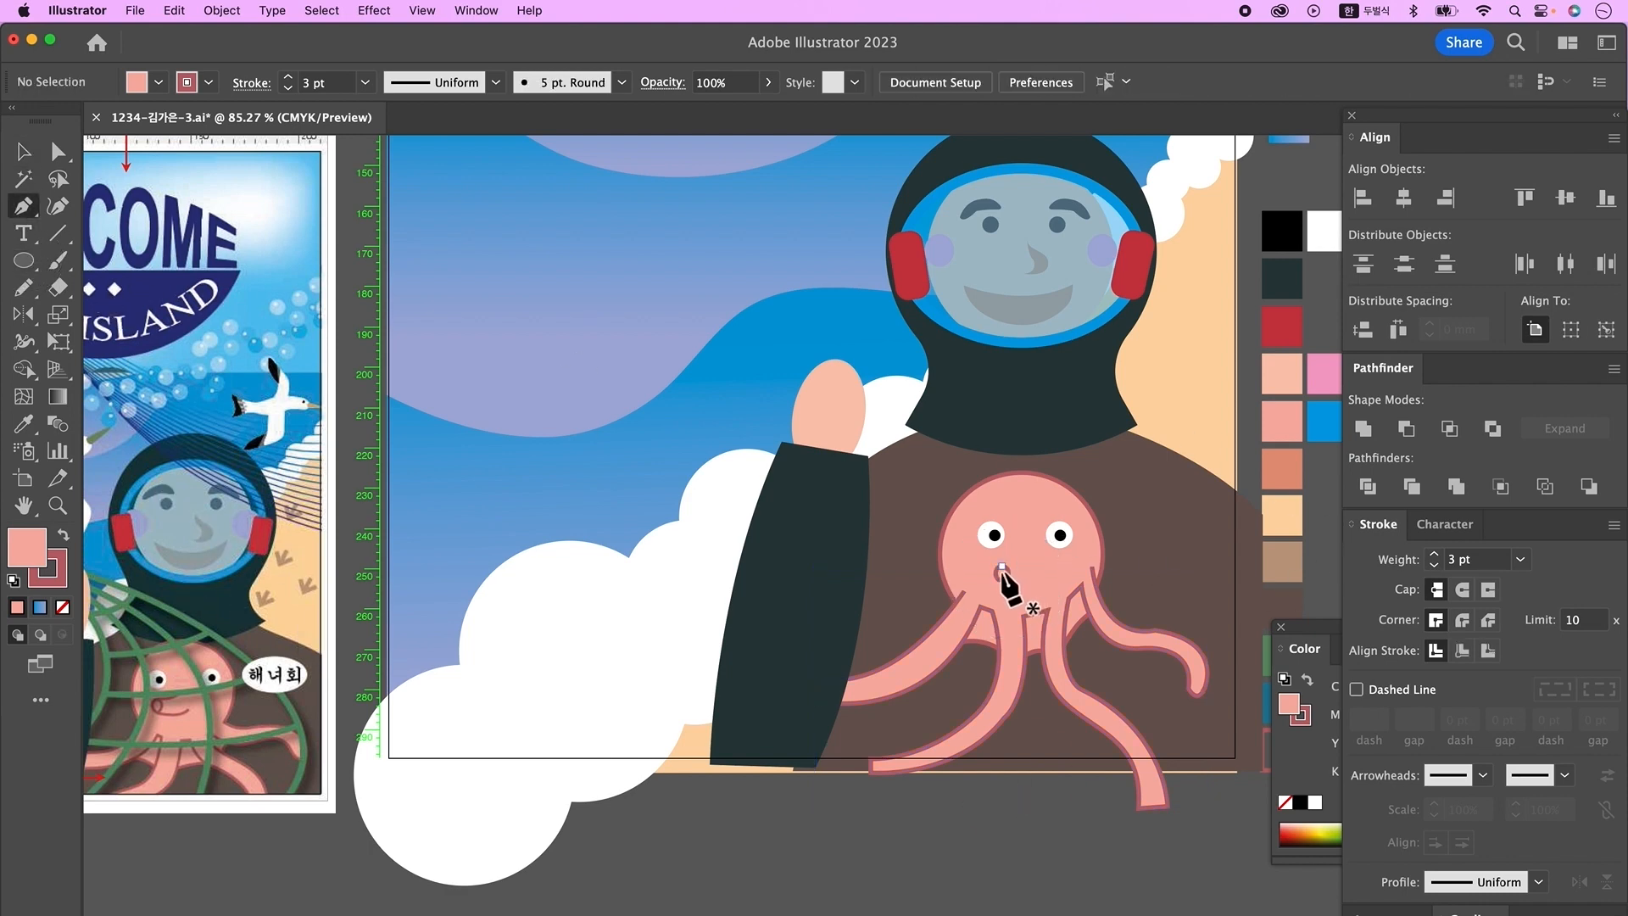
pyautogui.click(1002, 567)
pyautogui.keyDown('super'); pyautogui.click(1029, 599); pyautogui.keyUp('super')
pyautogui.click(1005, 581)
pyautogui.moveTo(1038, 573); pyautogui.dragTo(1049, 567)
pyautogui.press('v')
pyautogui.moveTo(1145, 484); pyautogui.dragTo(903, 670)
pyautogui.press('super+g')
pyautogui.click(791, 634)
pyautogui.keyDown('shift'); pyautogui.click(818, 397); pyautogui.keyUp('shift')
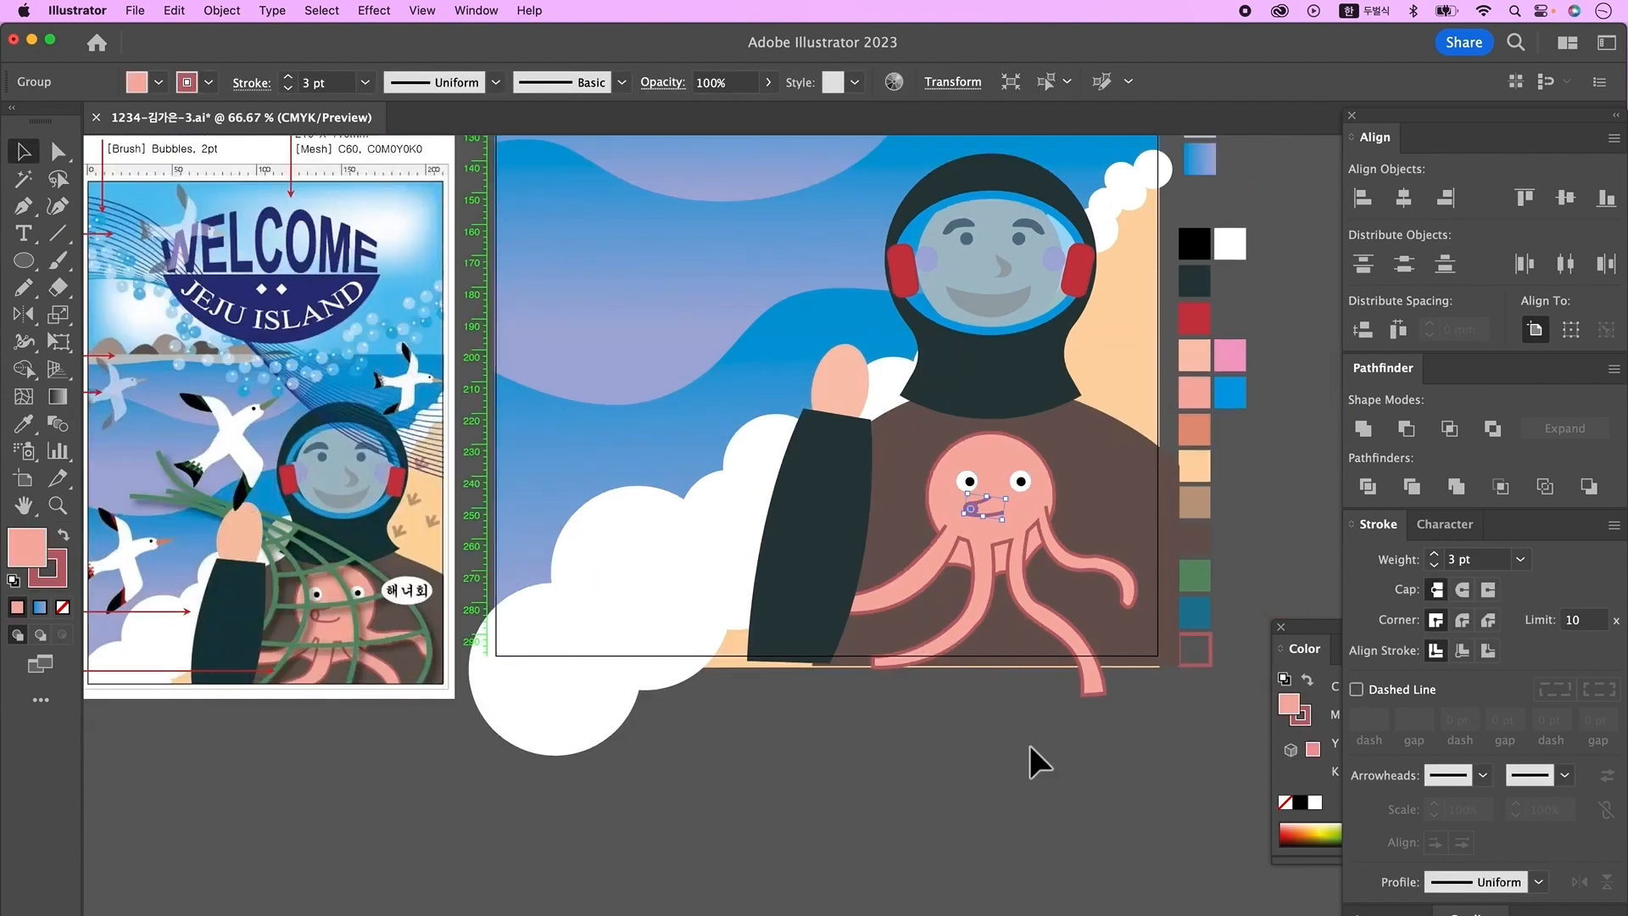
pyautogui.click(1035, 742)
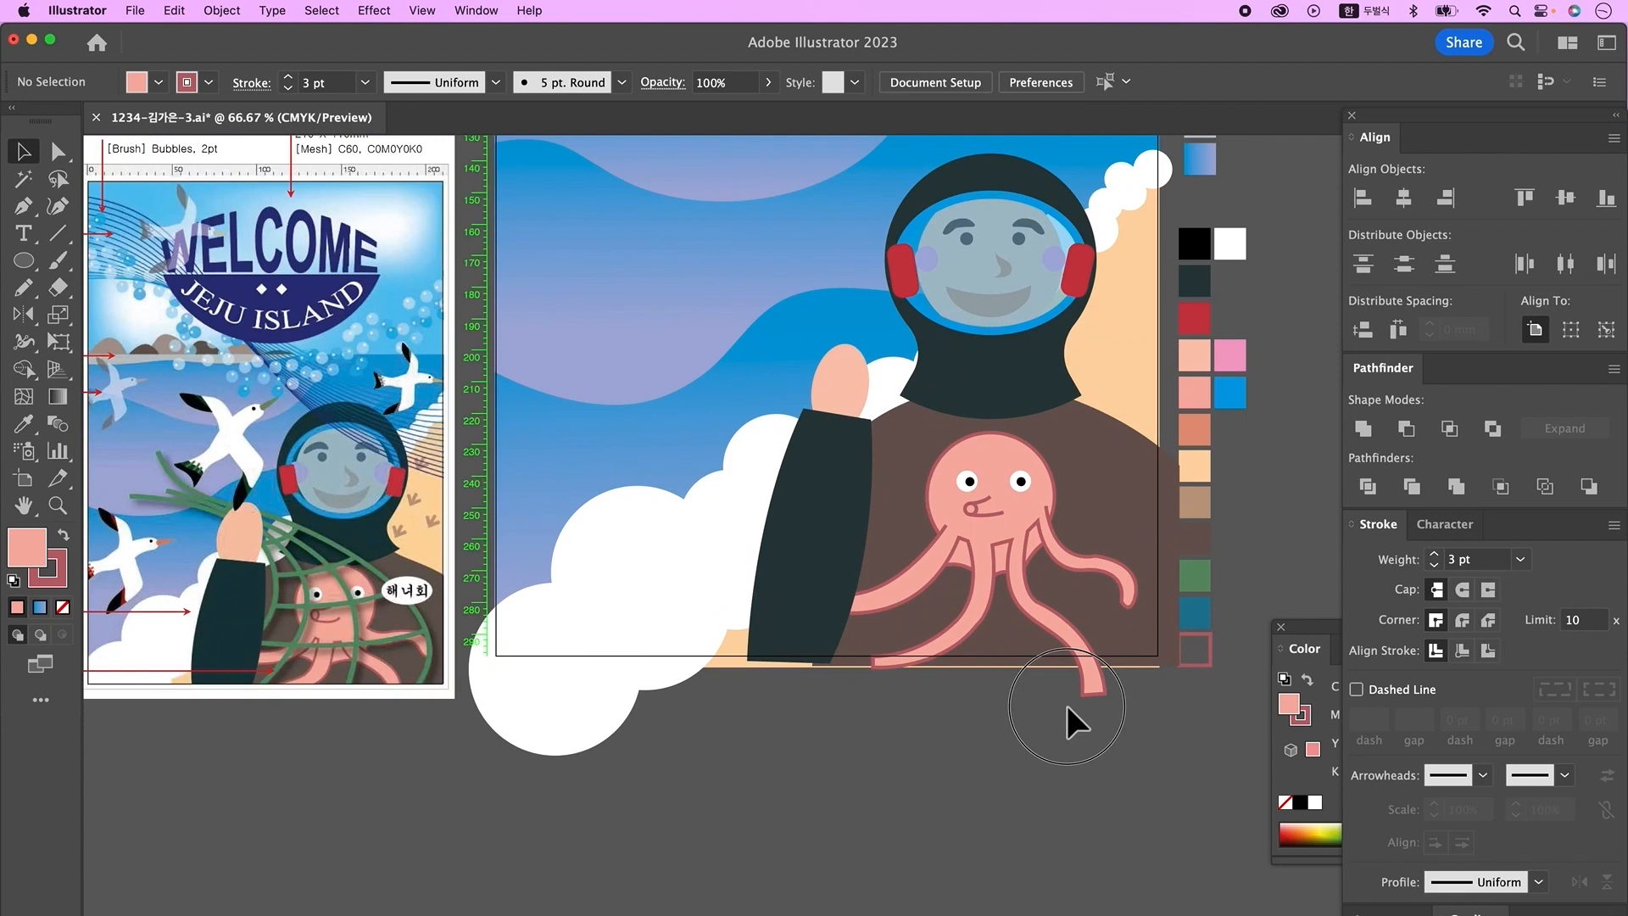
# - Group the octopus's head, tentacles, eyes and mouth
pyautogui.click(1086, 476)
pyautogui.keyDown('shift'); pyautogui.click(1101, 478); pyautogui.keyUp('shift')
pyautogui.press('super+g')
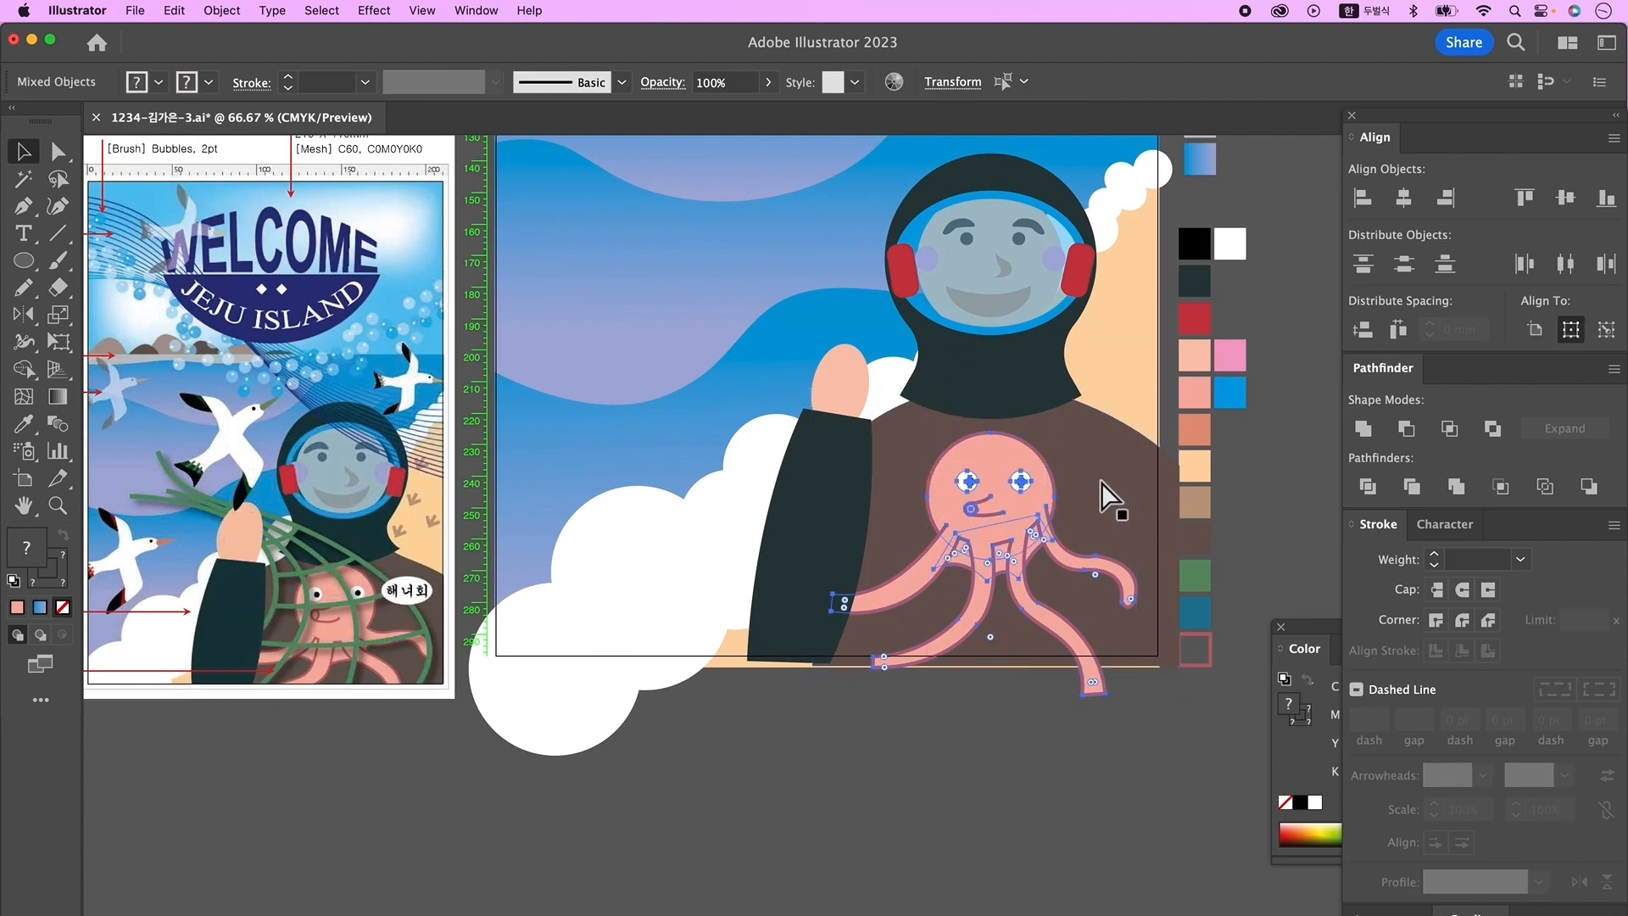
# - Draw an unfilled green rope curve from above the diver's hand around the octopus's right side to below the artboard
pyautogui.click(1169, 606)
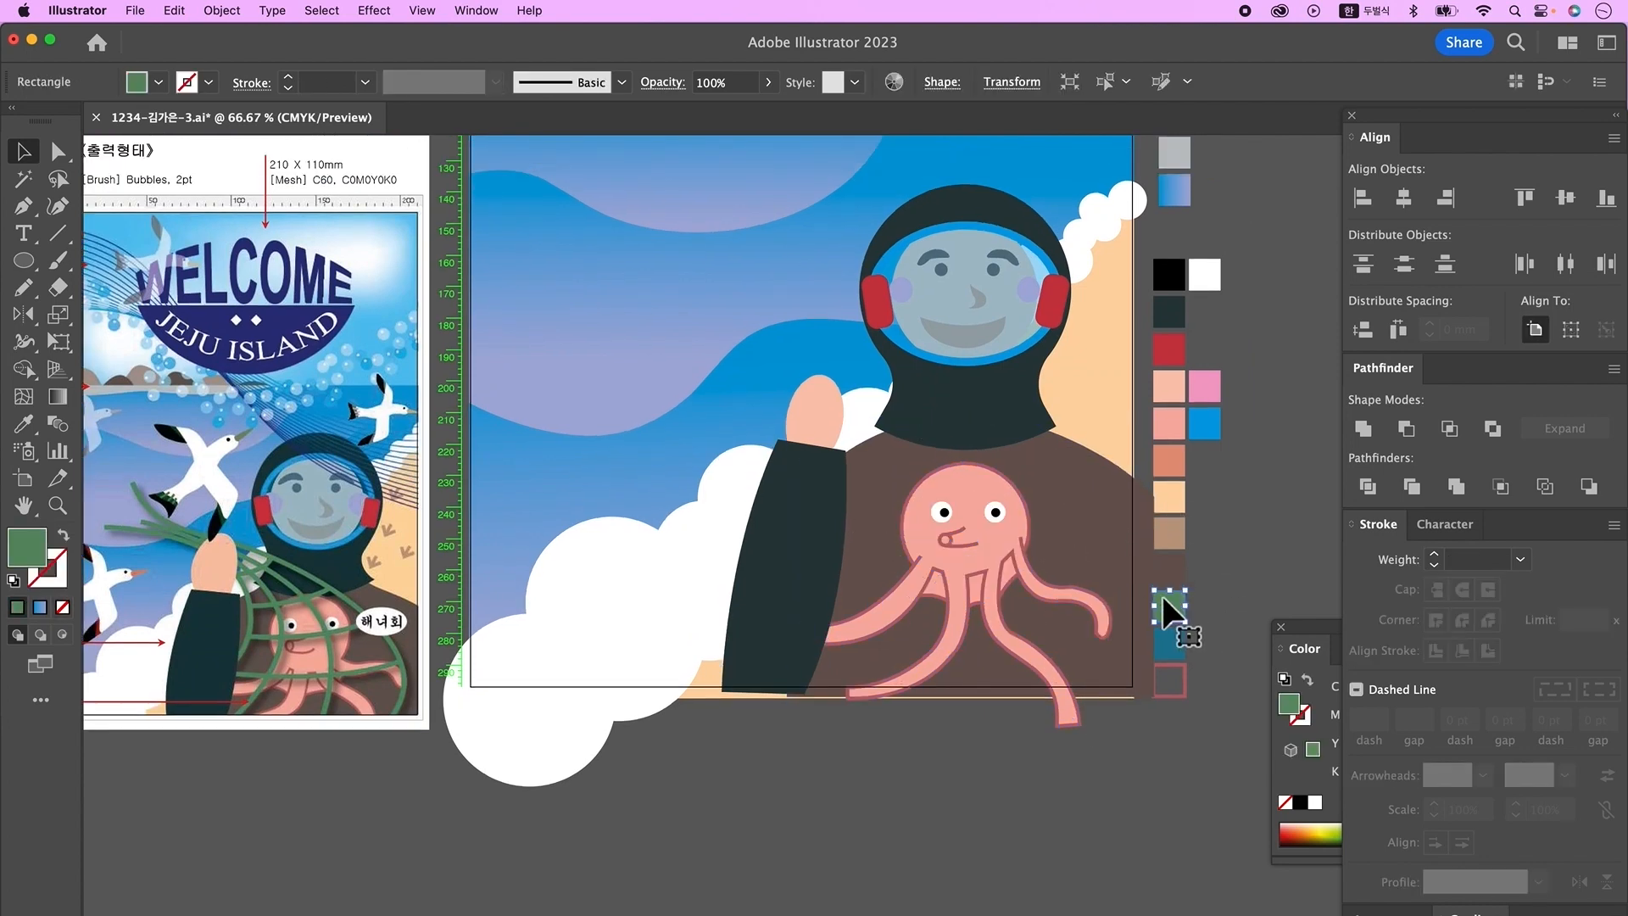
pyautogui.click(982, 749)
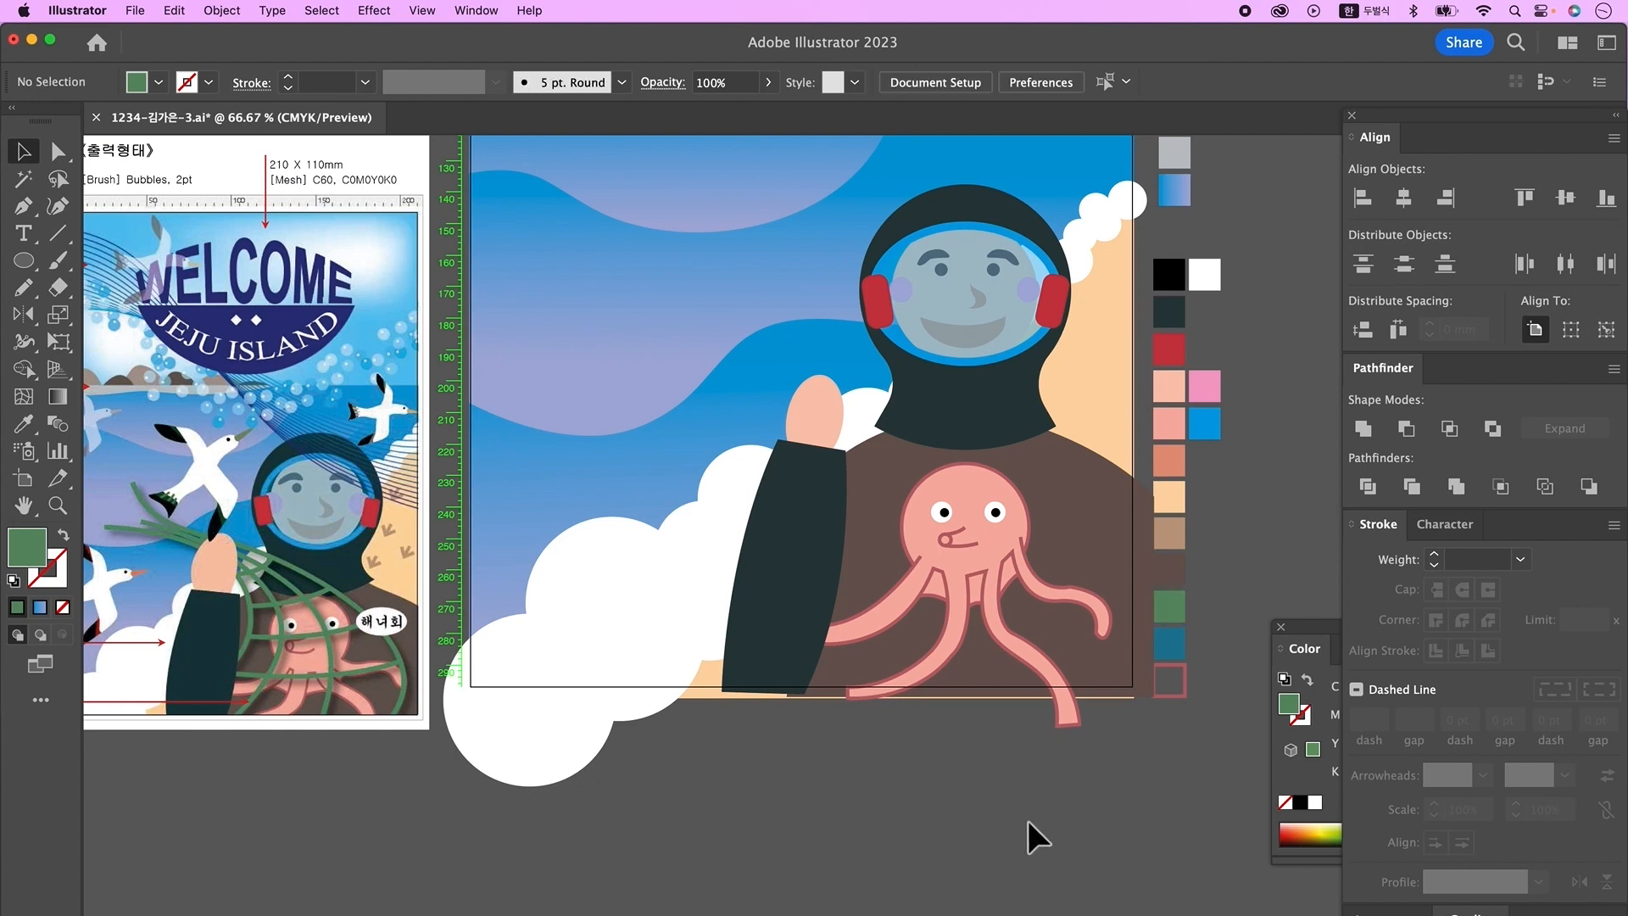
pyautogui.click(73, 539)
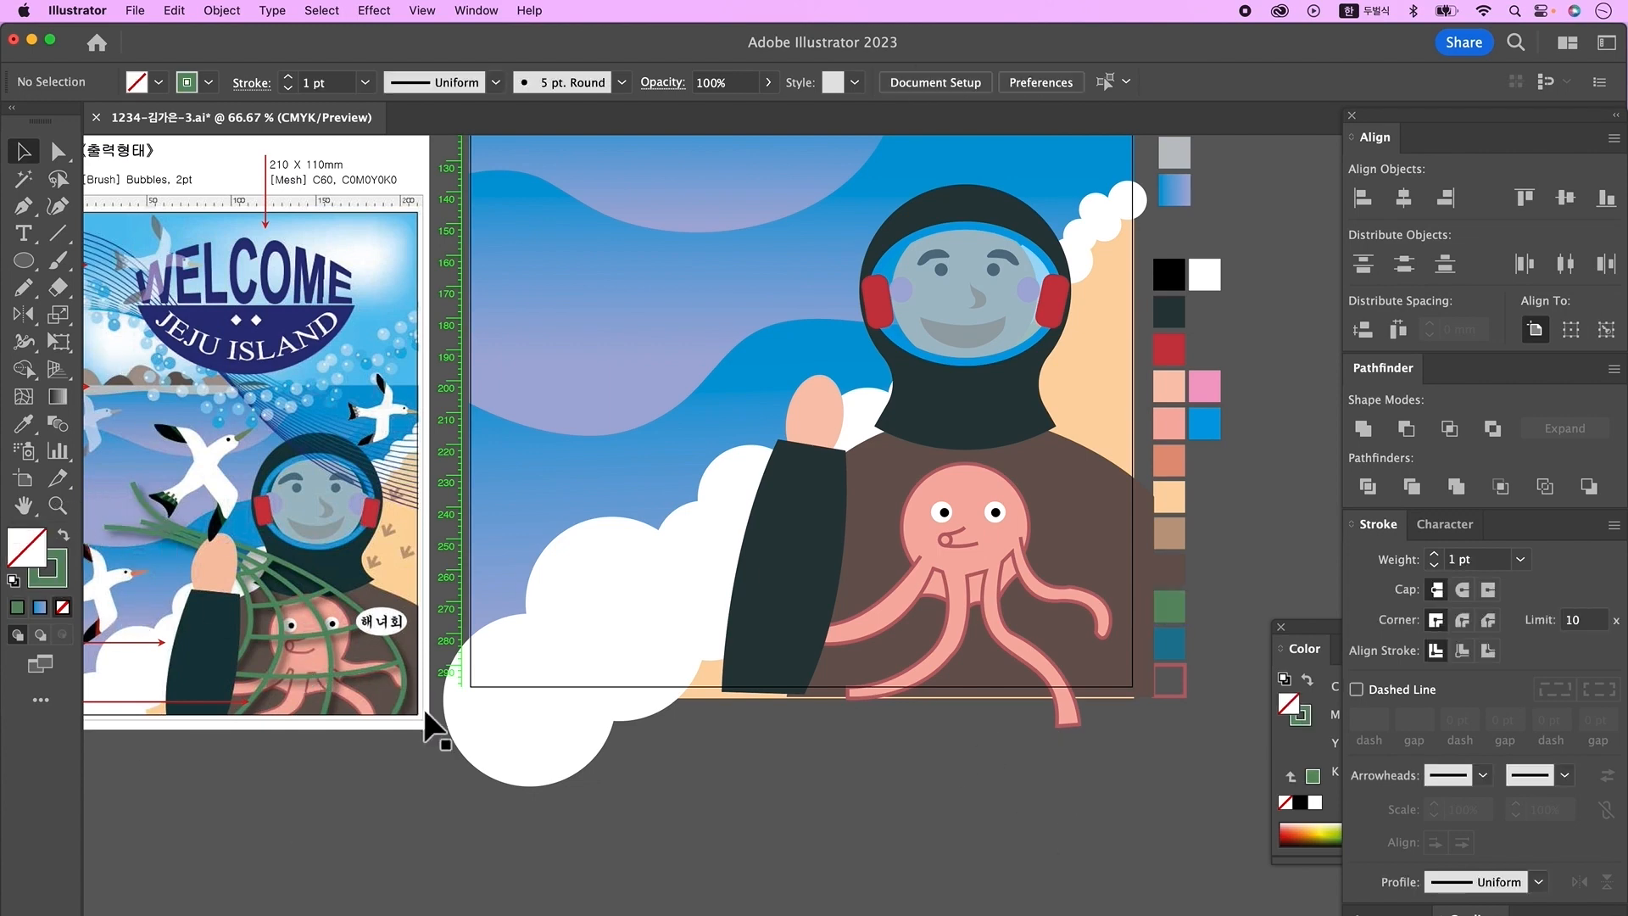
pyautogui.press('p')
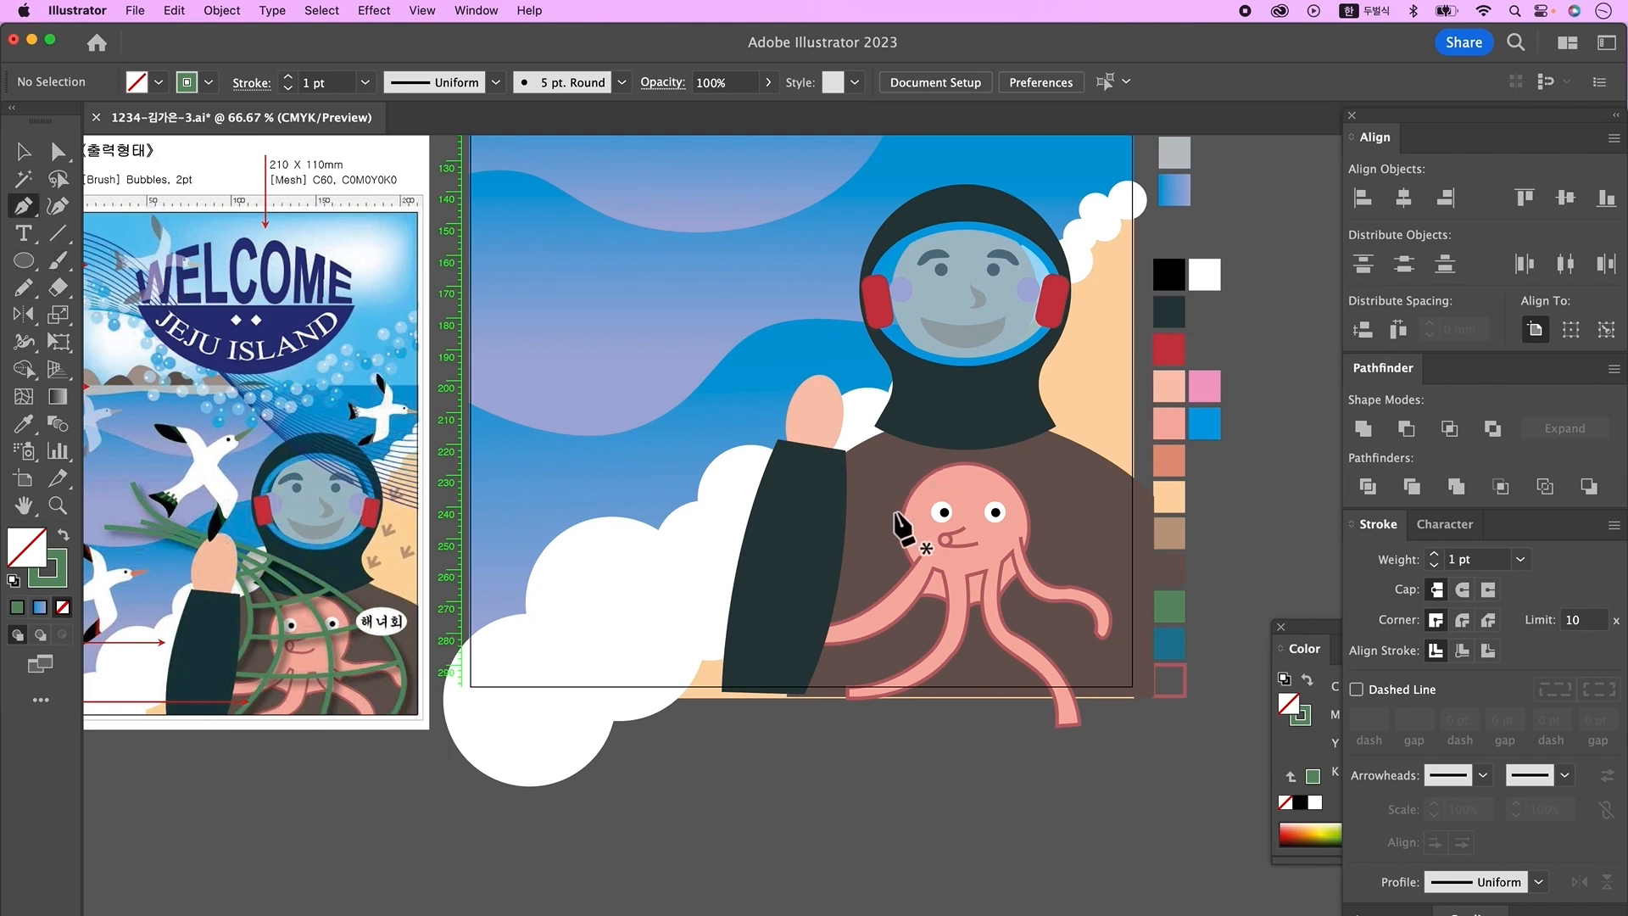
pyautogui.click(765, 321)
pyautogui.moveTo(863, 419); pyautogui.dragTo(976, 480)
pyautogui.click(863, 420)
pyautogui.moveTo(1103, 653); pyautogui.dragTo(997, 811)
pyautogui.moveTo(1041, 724); pyautogui.dragTo(1003, 751)
pyautogui.keyDown('super'); pyautogui.click(1247, 618); pyautogui.keyUp('super')
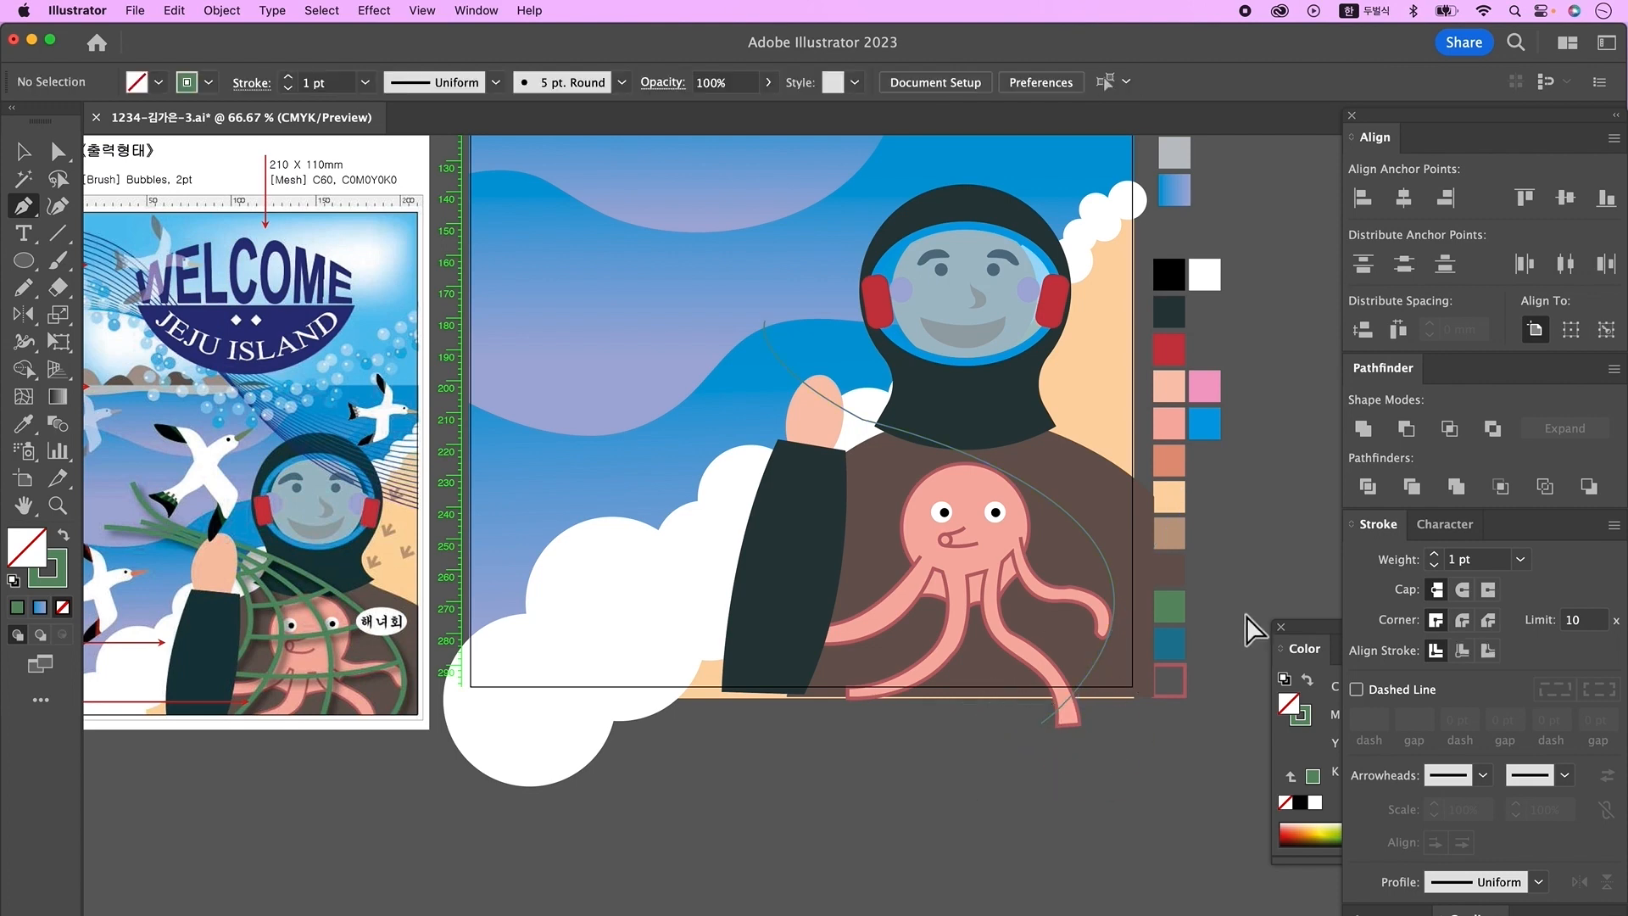
# - Set the green rope's stroke weight to 5 pt
pyautogui.keyDown('super'); pyautogui.click(1117, 603); pyautogui.keyUp('super')
pyautogui.click(1434, 557)
pyautogui.click(1434, 557)
pyautogui.click(1434, 557)
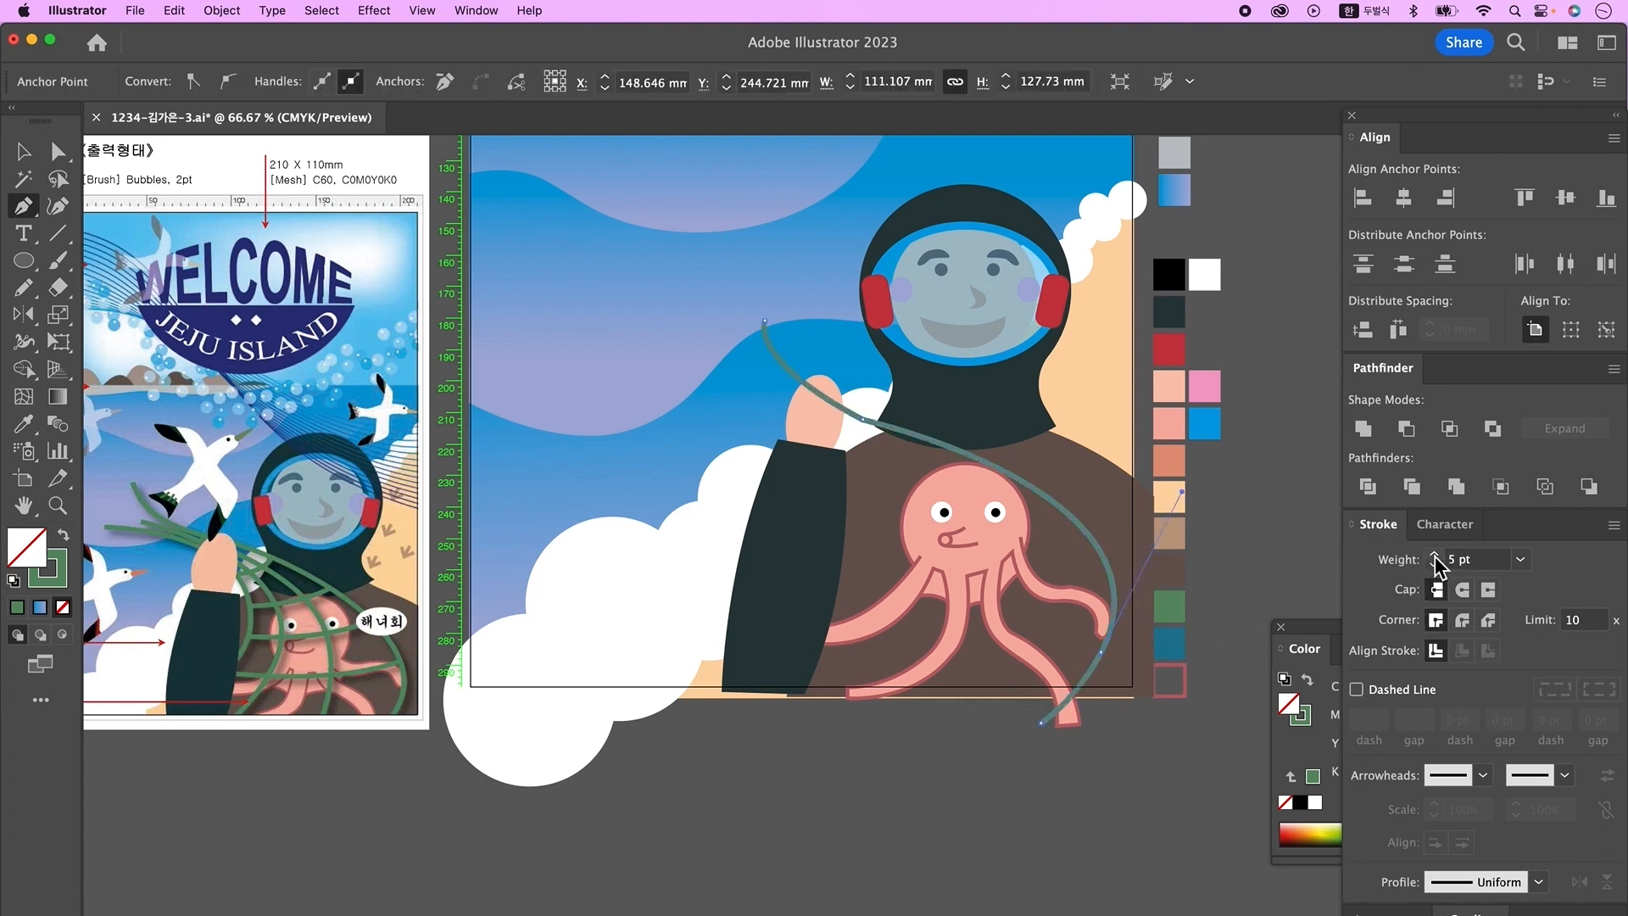
# - Draw a second curved green rope from the diver's hand over the octopus, inside the first one
pyautogui.click(756, 368)
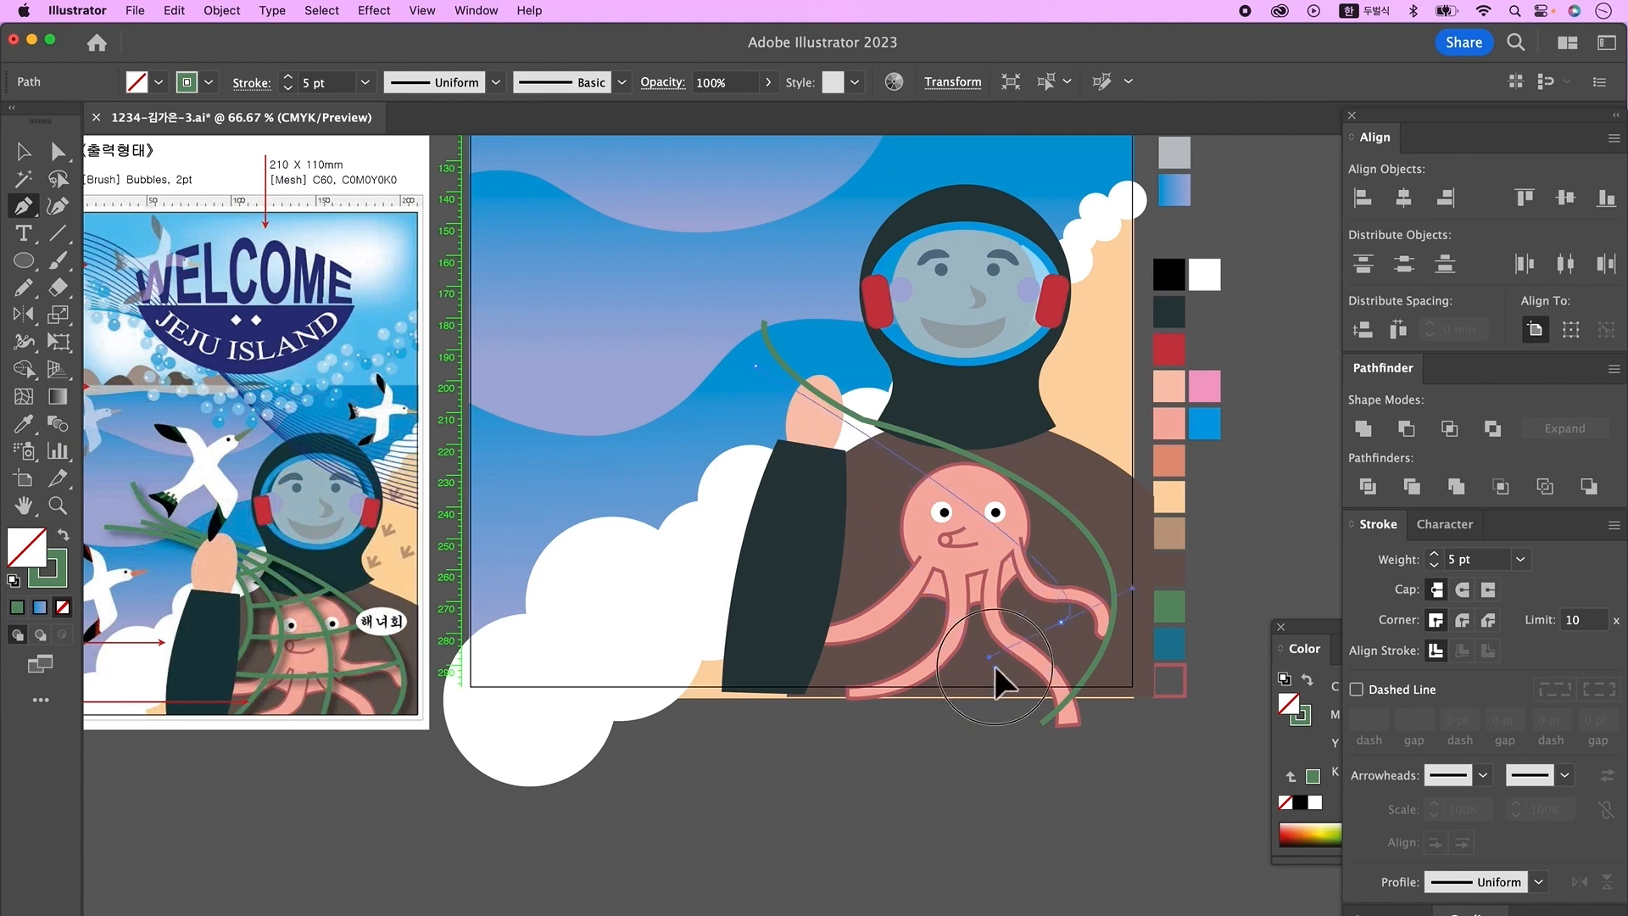
pyautogui.click(859, 439)
pyautogui.moveTo(1006, 719)
pyautogui.mouseDown()
pyautogui.moveTo(909, 912)
pyautogui.moveTo(998, 719)
pyautogui.mouseUp()
pyautogui.moveTo(1098, 526); pyautogui.dragTo(1115, 526)
pyautogui.press('super+shift+a')
# - Draw two more curved green ropes from the diver's hand, one across the octopus's left side and one left of it
pyautogui.press('p')
pyautogui.click(818, 420)
pyautogui.moveTo(890, 714); pyautogui.dragTo(762, 826)
pyautogui.press('super+shift+a')
pyautogui.click(735, 393)
pyautogui.moveTo(877, 584); pyautogui.dragTo(836, 666)
pyautogui.click(777, 667)
pyautogui.keyDown('super'); pyautogui.click(874, 767); pyautogui.keyUp('super')
pyautogui.press('n')
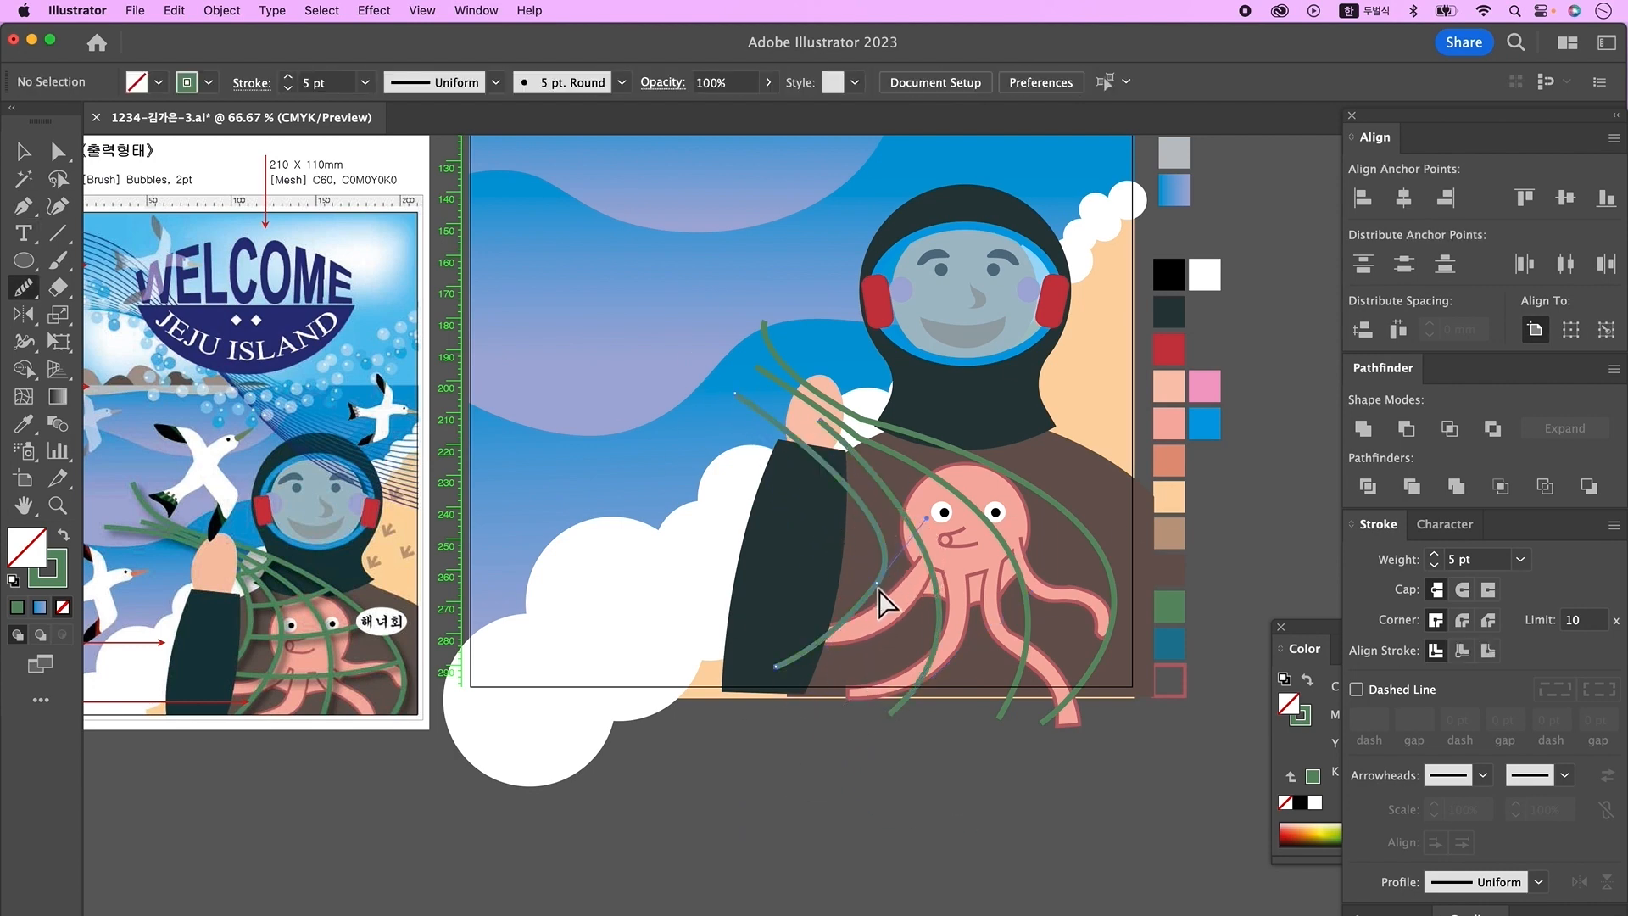
# - Smooth the curves of the four green net ropes with the Smooth tool
pyautogui.keyDown('super'); pyautogui.click(879, 586); pyautogui.keyUp('super')
pyautogui.moveTo(875, 600); pyautogui.dragTo(851, 611)
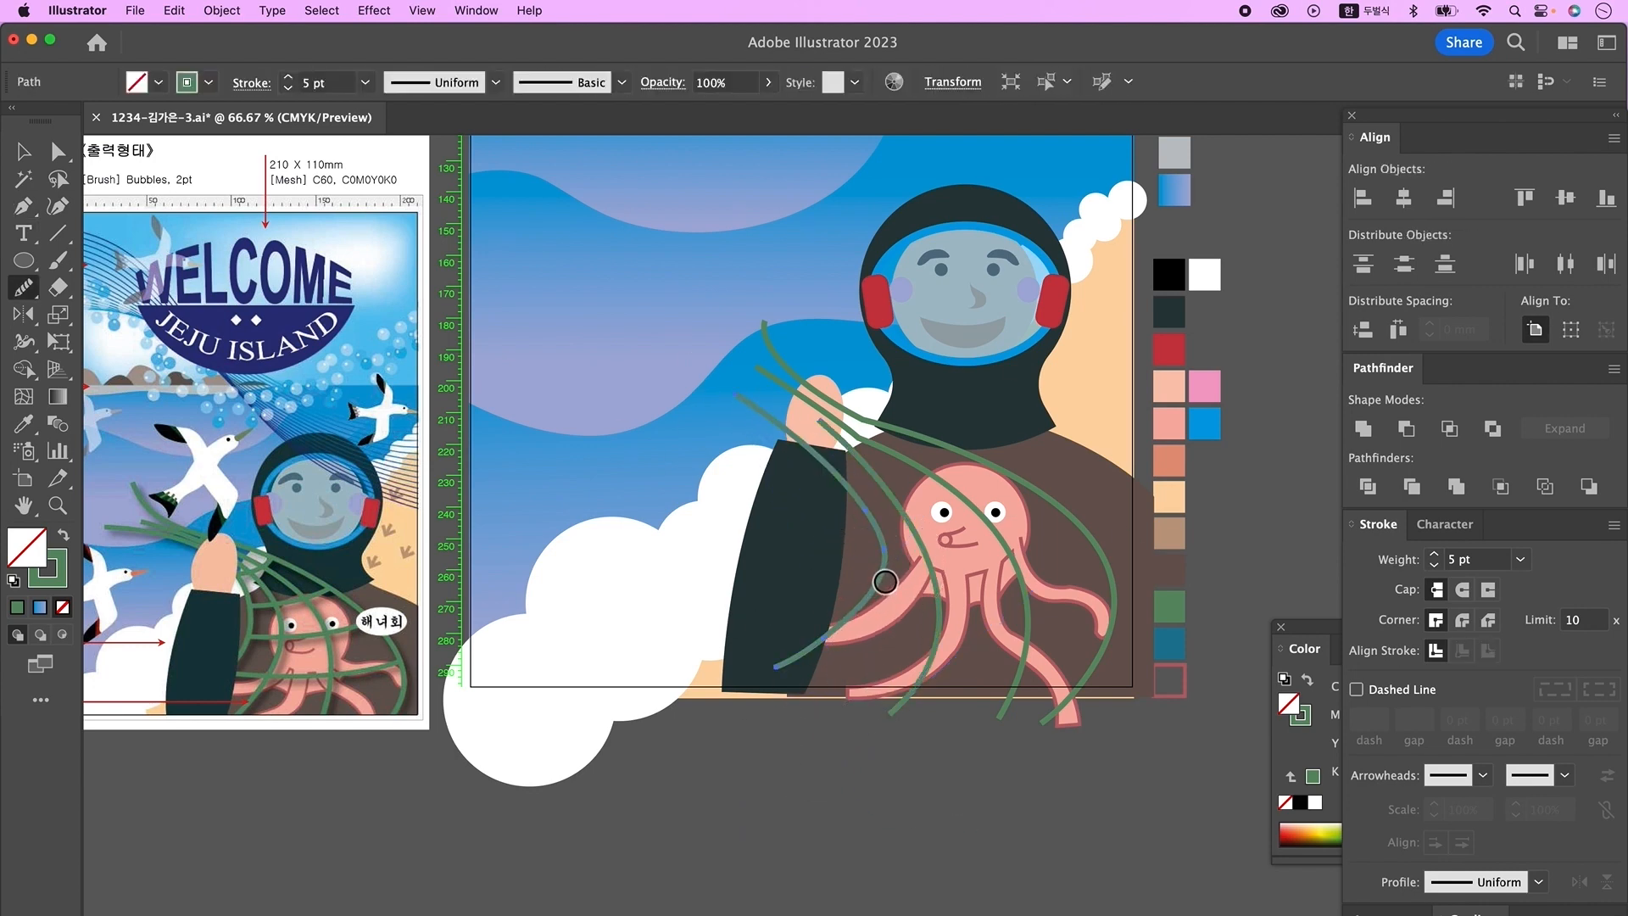
pyautogui.keyDown('super'); pyautogui.click(919, 547); pyautogui.keyUp('super')
pyautogui.moveTo(852, 451); pyautogui.dragTo(940, 606)
pyautogui.keyDown('super'); pyautogui.click(1027, 583); pyautogui.keyUp('super')
pyautogui.moveTo(882, 466); pyautogui.dragTo(1032, 584)
pyautogui.keyDown('super'); pyautogui.click(1014, 483); pyautogui.keyUp('super')
pyautogui.moveTo(869, 422); pyautogui.dragTo(1113, 682)
pyautogui.keyDown('super'); pyautogui.click(1094, 790); pyautogui.keyUp('super')
# - Adjust the leftmost rope's curve and shift the green ropes so their upper ends gather closer at the diver's hand
pyautogui.press('a')
pyautogui.moveTo(885, 553); pyautogui.dragTo(887, 556)
pyautogui.click(851, 814)
pyautogui.press('p')
pyautogui.press('a')
pyautogui.click(872, 543)
pyautogui.press('v')
pyautogui.moveTo(899, 673); pyautogui.dragTo(882, 682)
pyautogui.moveTo(888, 560); pyautogui.dragTo(882, 548)
pyautogui.moveTo(909, 519); pyautogui.dragTo(914, 510)
pyautogui.moveTo(940, 441); pyautogui.dragTo(883, 467)
pyautogui.click(1055, 749)
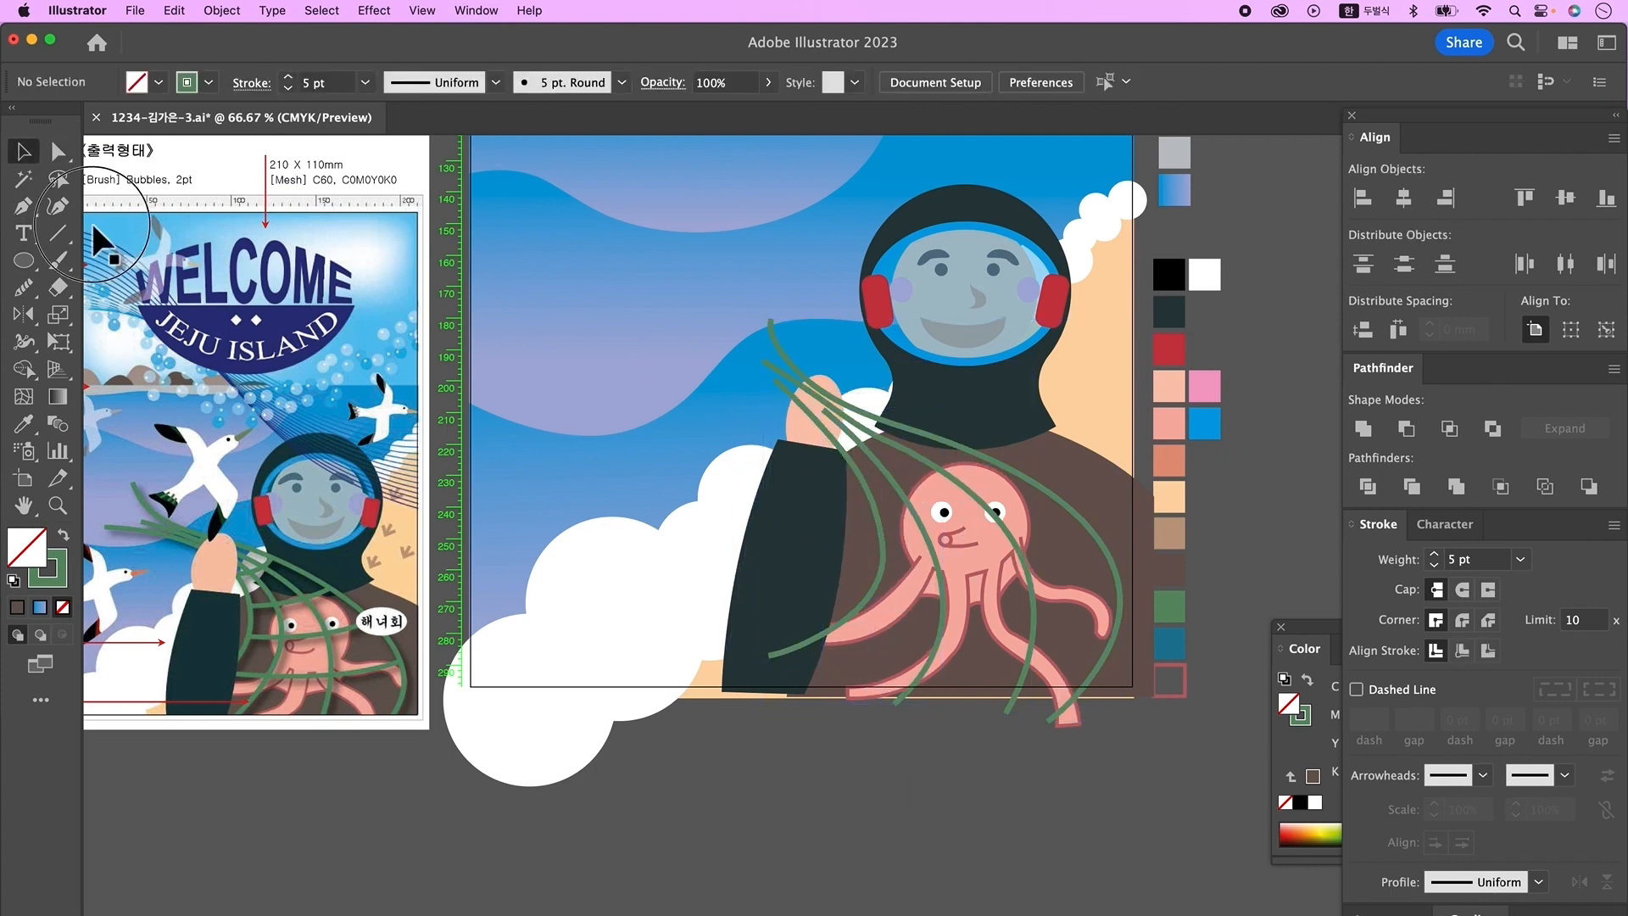
# - Draw two curved green cross strands over the upper part of the net ropes with the Pen tool
pyautogui.click(25, 206)
pyautogui.keyDown('super'); pyautogui.click(254, 288); pyautogui.keyUp('super')
pyautogui.click(847, 458)
pyautogui.keyDown('shift'); pyautogui.keyDown('super'); pyautogui.click(919, 400); pyautogui.keyUp('super'); pyautogui.keyUp('shift')
pyautogui.keyDown('super'); pyautogui.click(879, 789); pyautogui.keyUp('super')
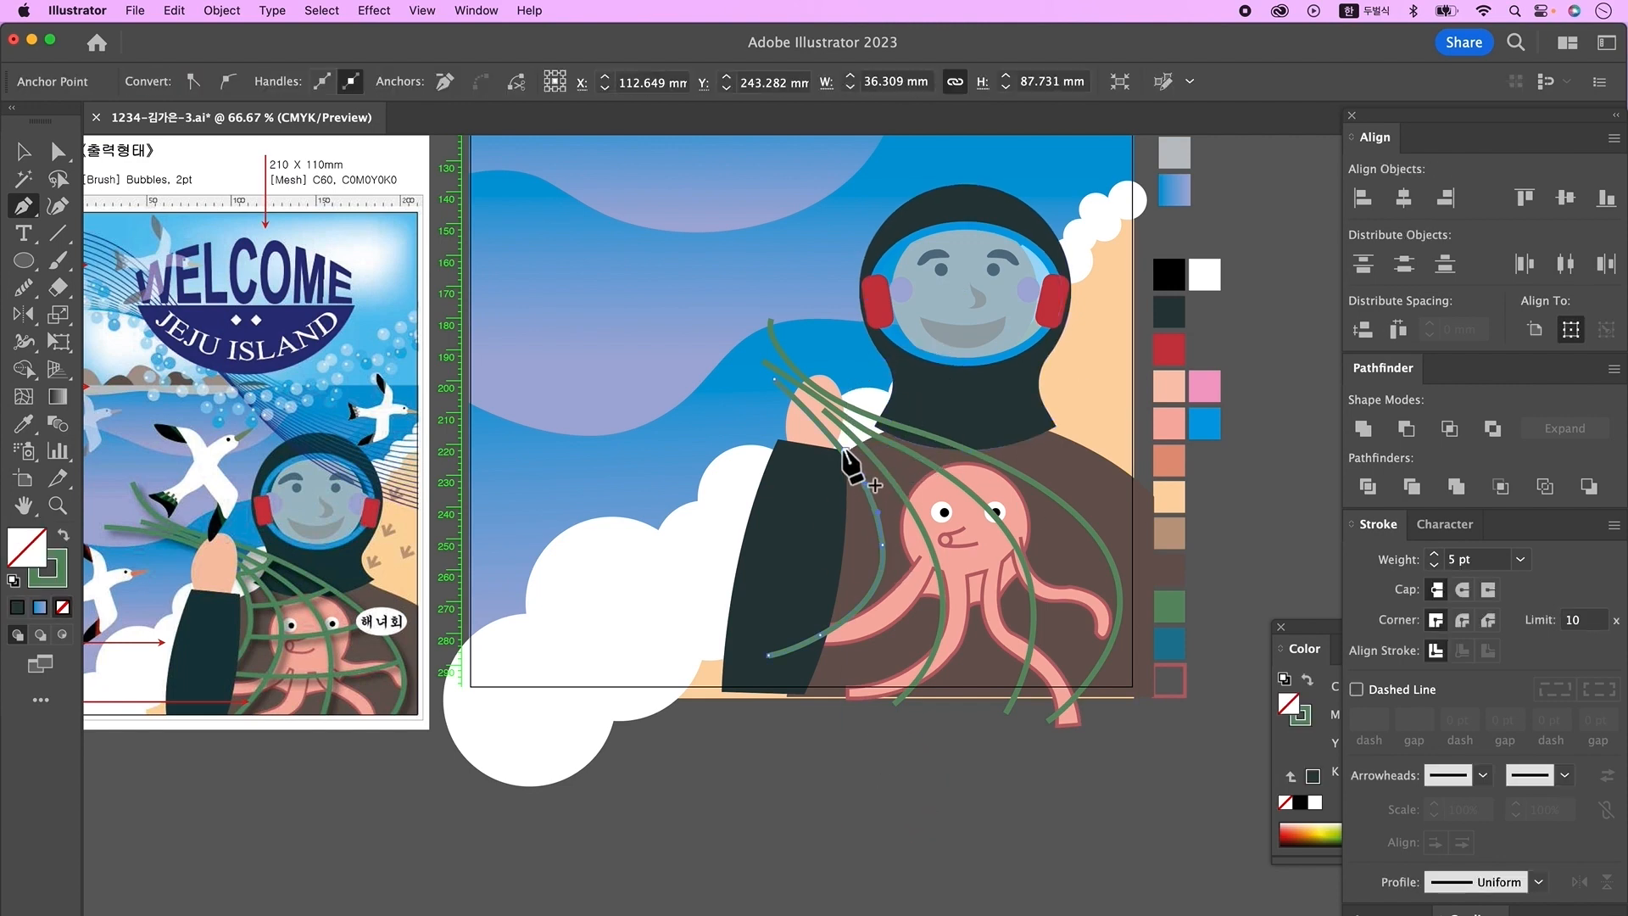
pyautogui.click(877, 505)
pyautogui.moveTo(966, 455); pyautogui.dragTo(991, 408)
pyautogui.keyDown('super'); pyautogui.click(925, 789); pyautogui.keyUp('super')
# - Draw a third curved green cross strand over the octopus's face and adjust it to span the ropes
pyautogui.click(882, 558)
pyautogui.moveTo(1079, 519); pyautogui.dragTo(1160, 476)
pyautogui.keyDown('super'); pyautogui.click(959, 776); pyautogui.keyUp('super')
pyautogui.press('v')
pyautogui.moveTo(1032, 538); pyautogui.dragTo(1066, 507)
# - Nudge an anchor point of the net slightly left so the cross strand fits the ropes
pyautogui.press('a')
pyautogui.click(934, 755)
pyautogui.click(1009, 536)
pyautogui.press('Left')
pyautogui.press('Left')
pyautogui.press('Left')
pyautogui.press('Left')
pyautogui.press('Left')
pyautogui.press('Left')
pyautogui.press('Left')
pyautogui.click(1018, 763)
# - Draw another curved green cross strand across the octopus's tentacles, below the previous strands
pyautogui.click(24, 206)
pyautogui.click(863, 607)
pyautogui.moveTo(1113, 570); pyautogui.dragTo(1170, 523)
pyautogui.press('v')
pyautogui.click(1117, 618)
pyautogui.scroll(1, 1087, 662)
# - Select all net strands by their shared green stroke color and group them
pyautogui.click(1086, 663)
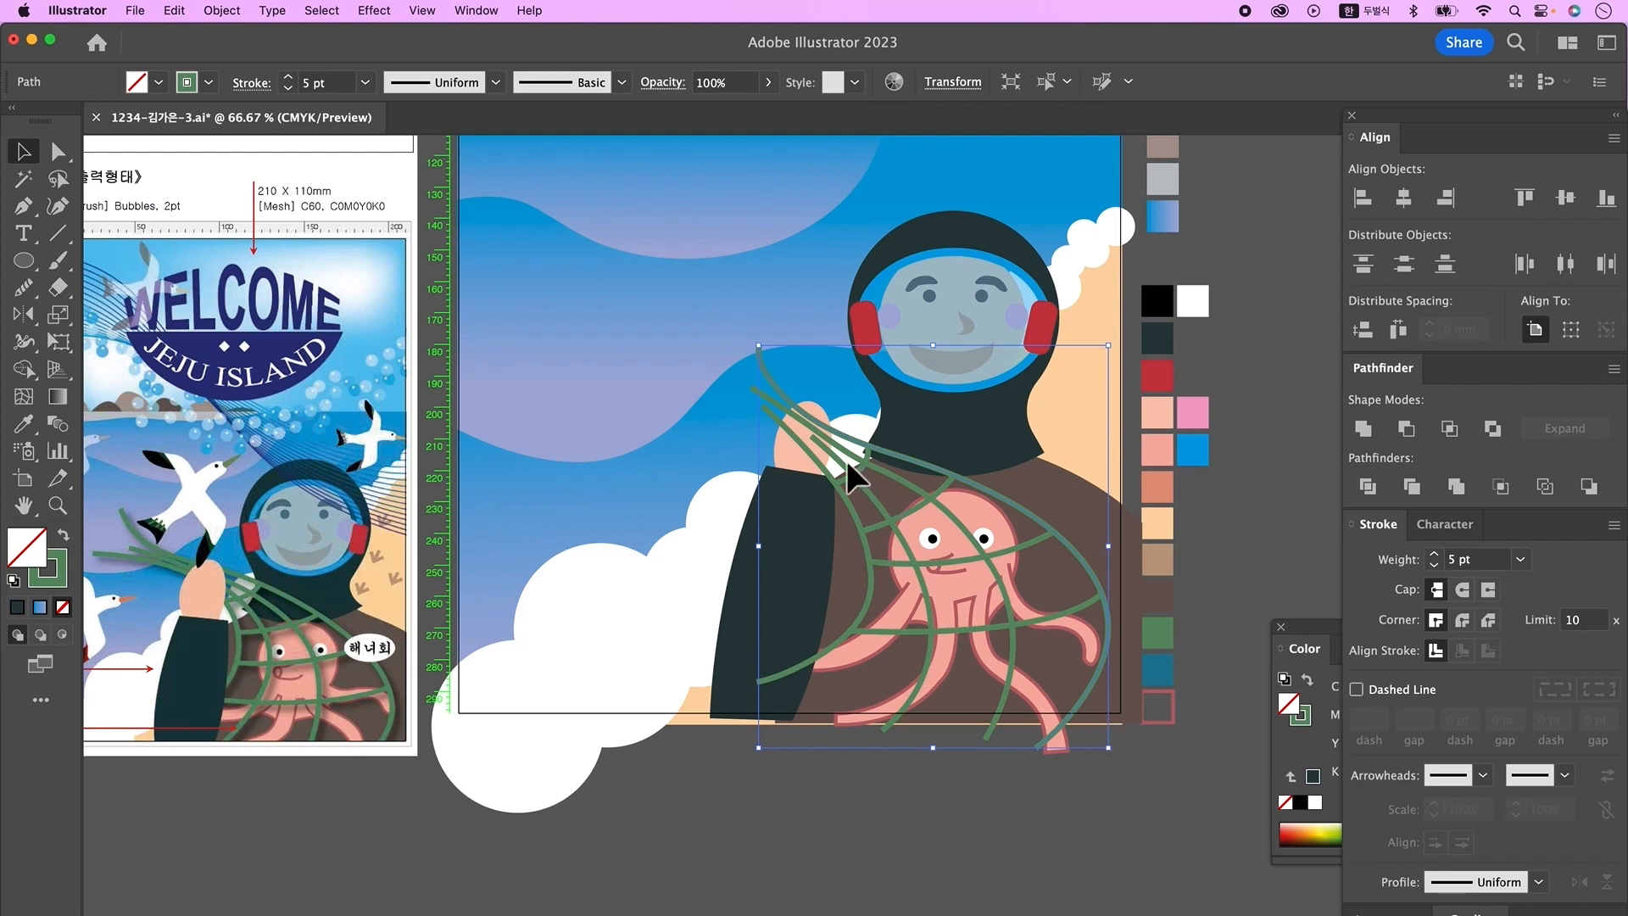
pyautogui.click(322, 11)
pyautogui.moveTo(436, 198)
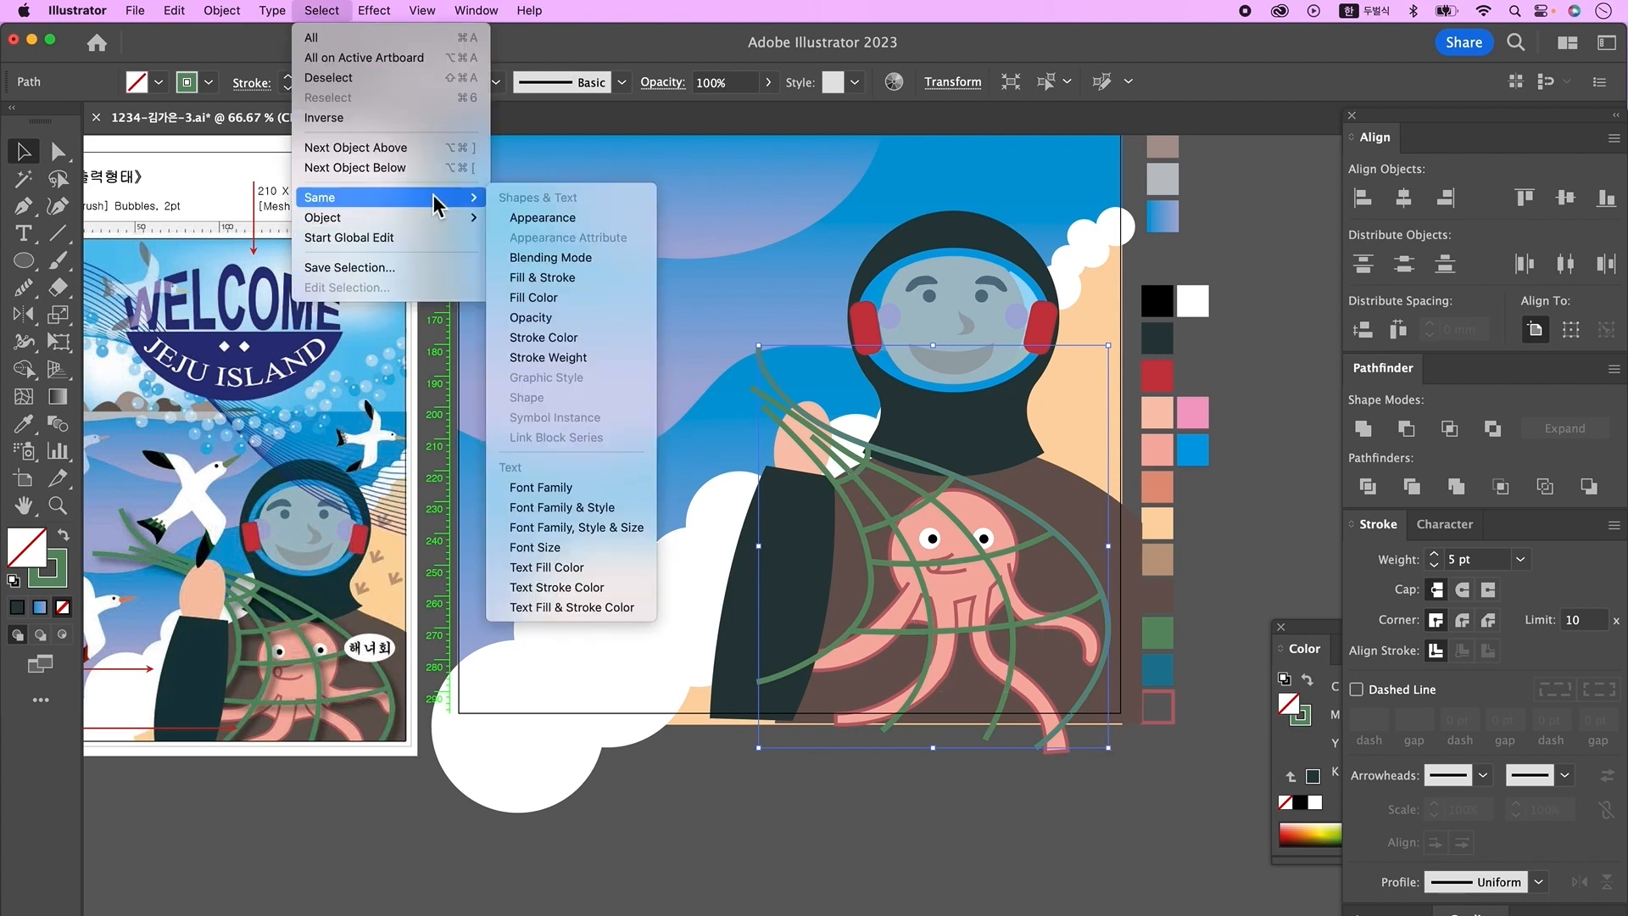
pyautogui.click(587, 338)
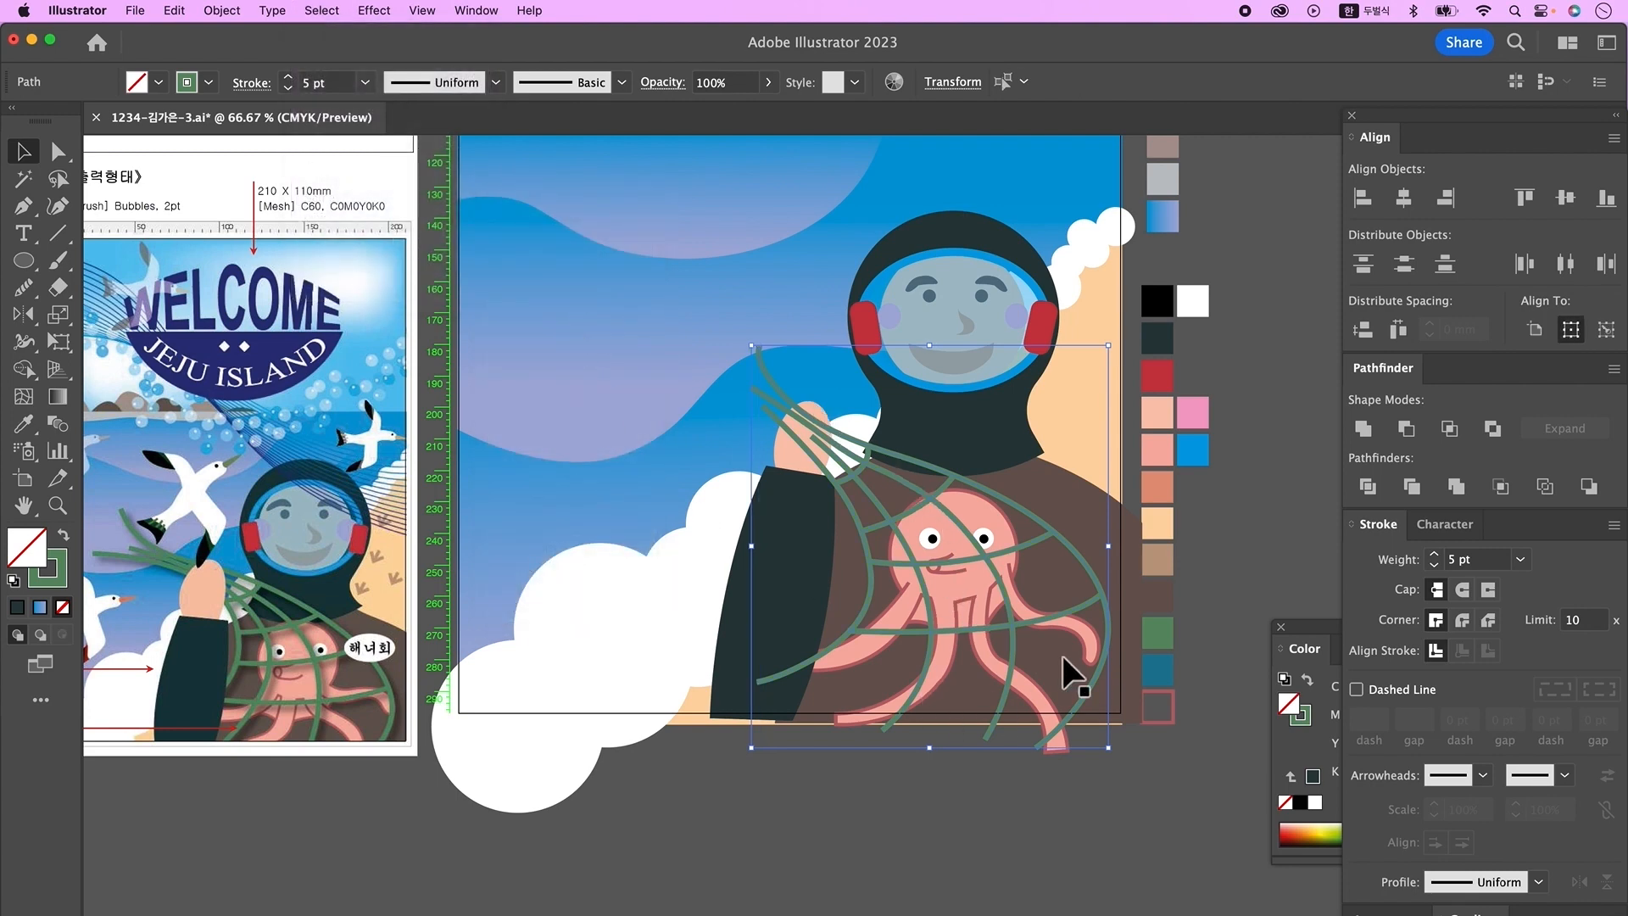
pyautogui.rightClick(955, 564)
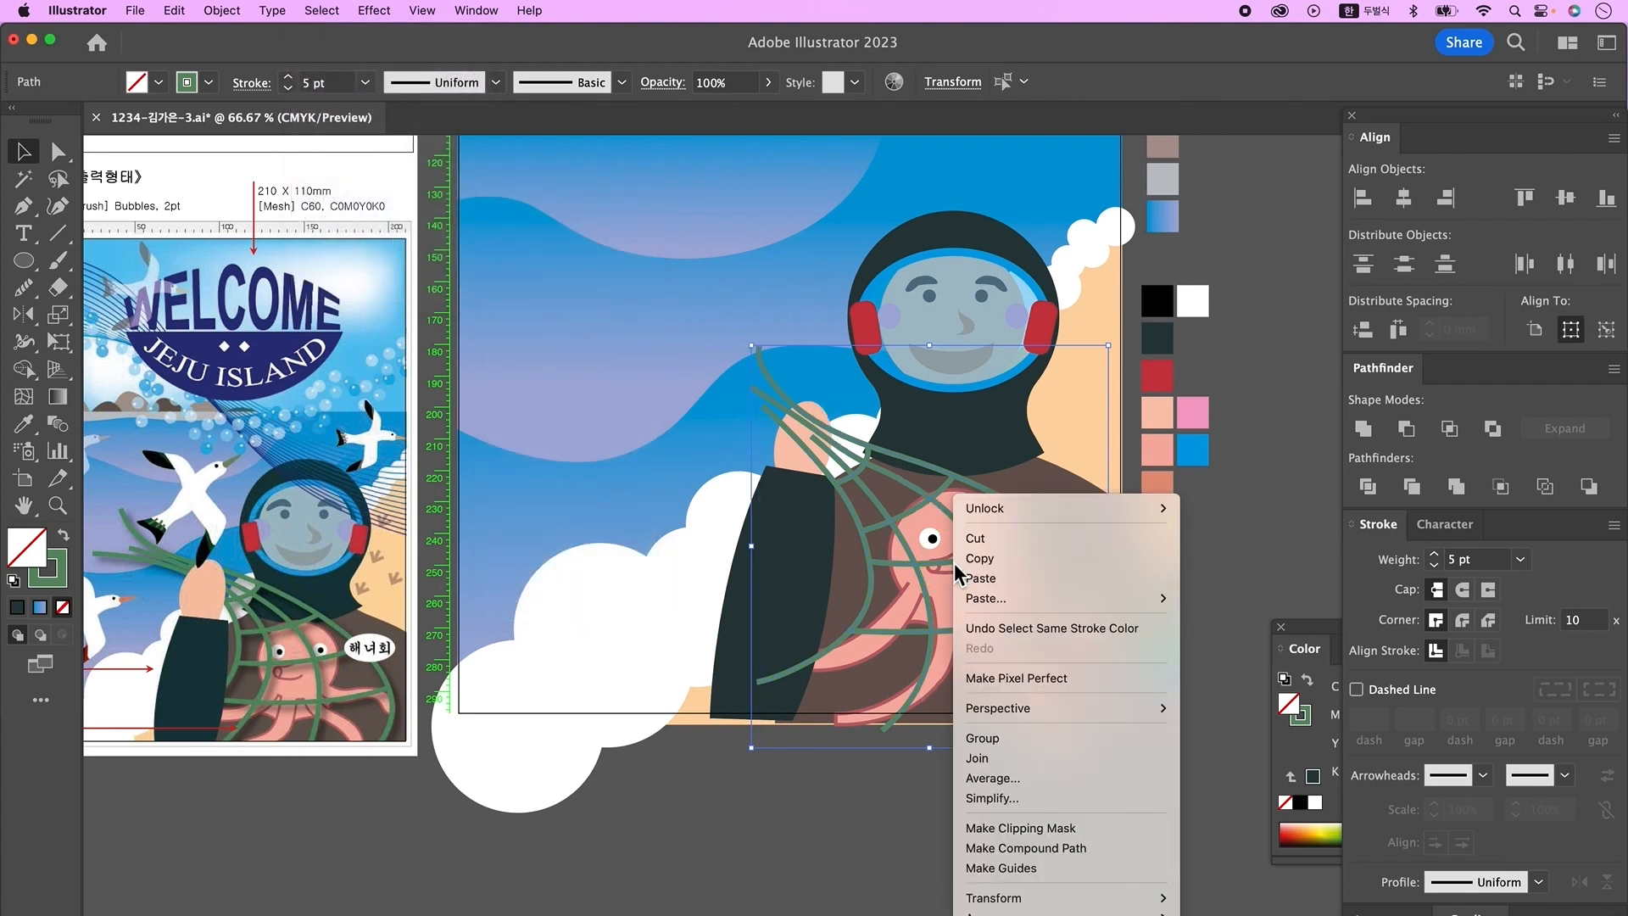
pyautogui.click(1024, 740)
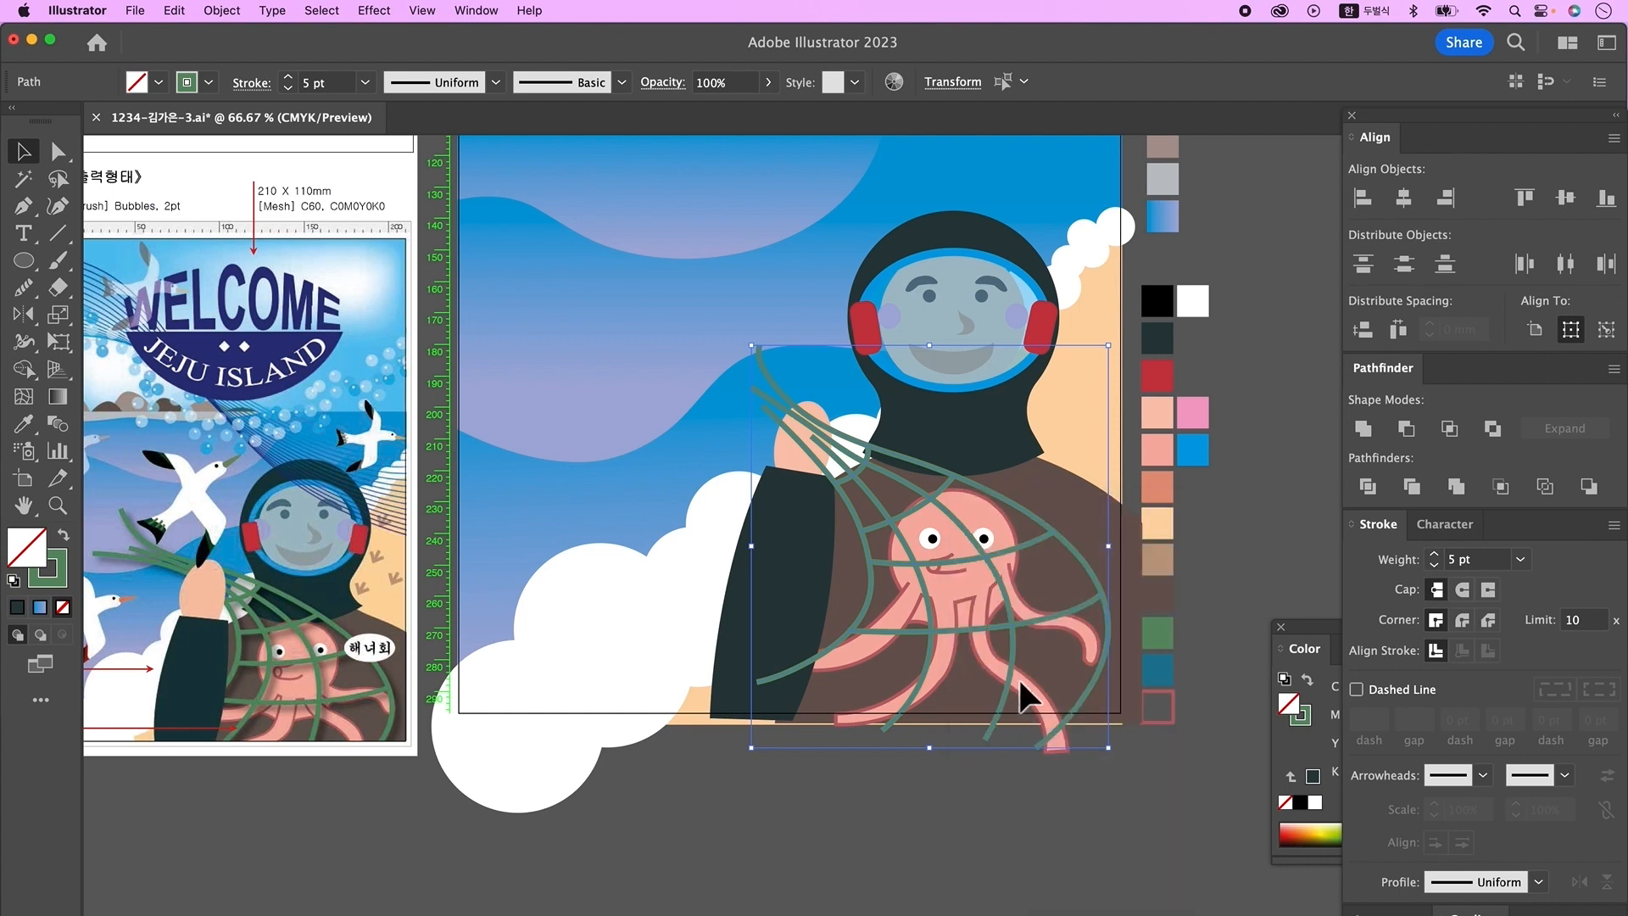
# - Apply a Drop Shadow to the net group in Multiply mode with 75% opacity, 2 mm X and Y offsets and 1 mm blur
pyautogui.click(372, 11)
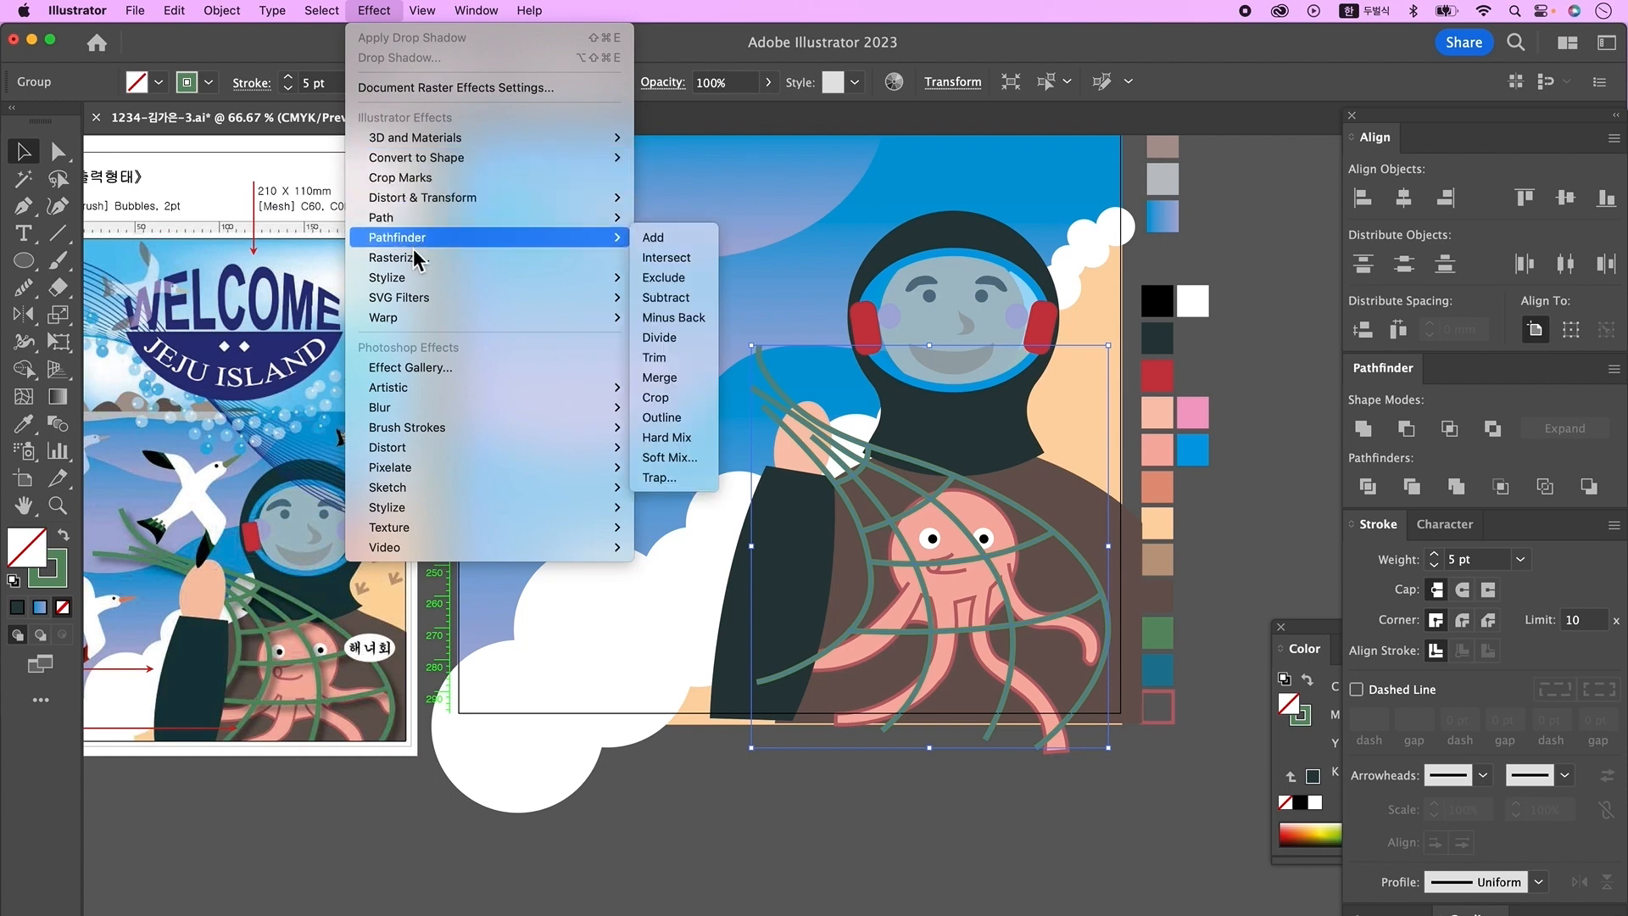
pyautogui.moveTo(415, 273)
pyautogui.click(648, 271)
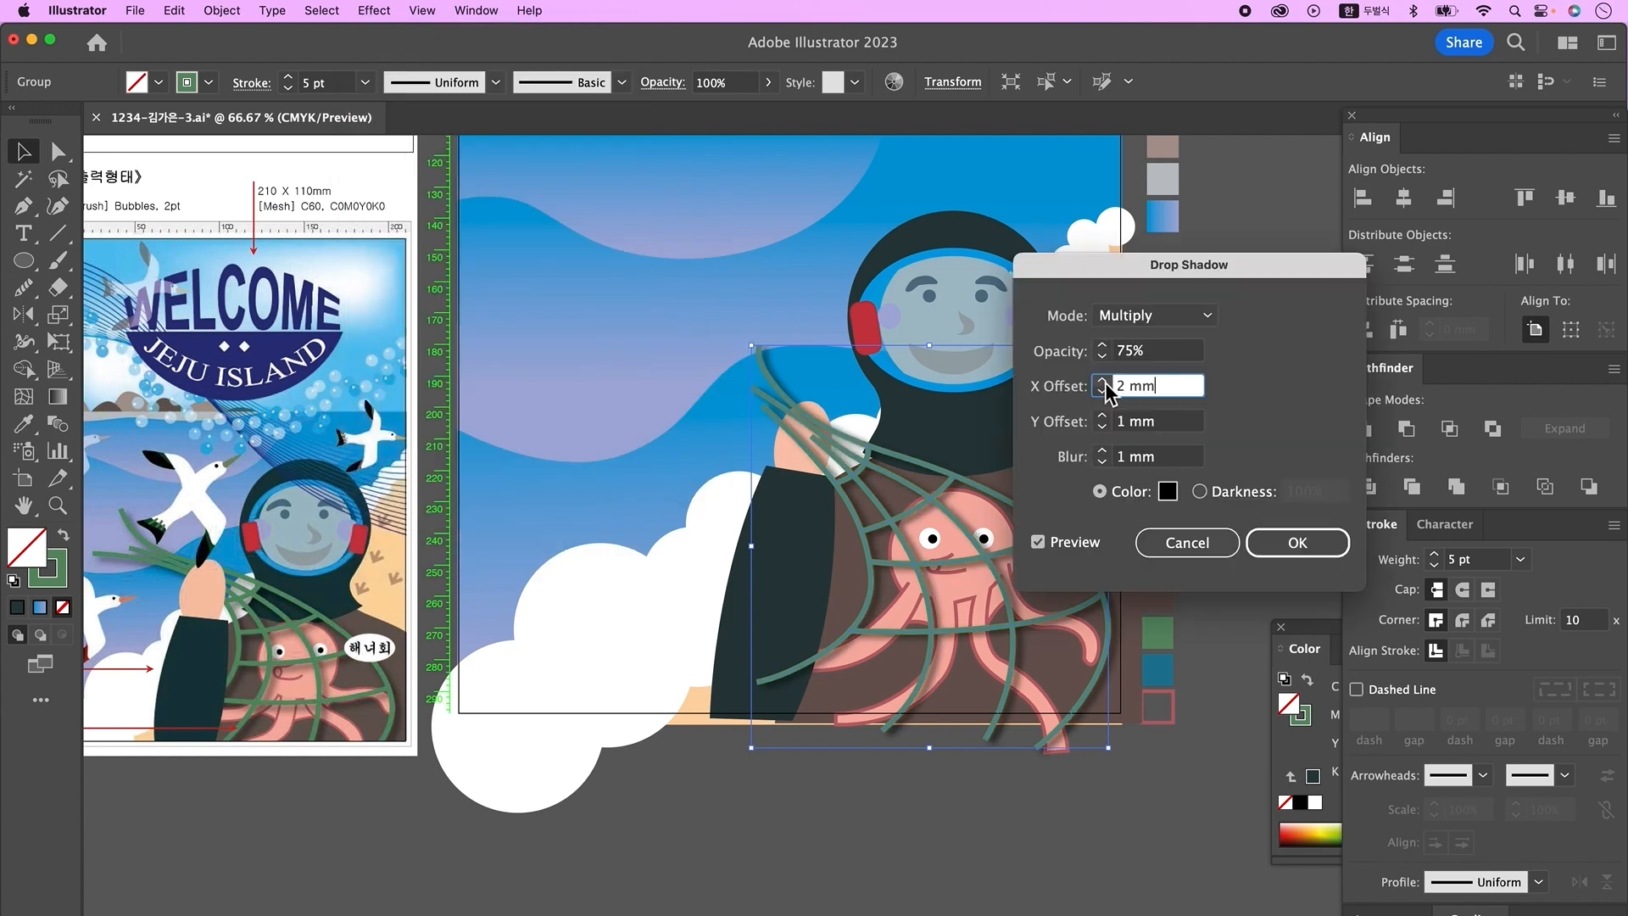
pyautogui.click(1111, 419)
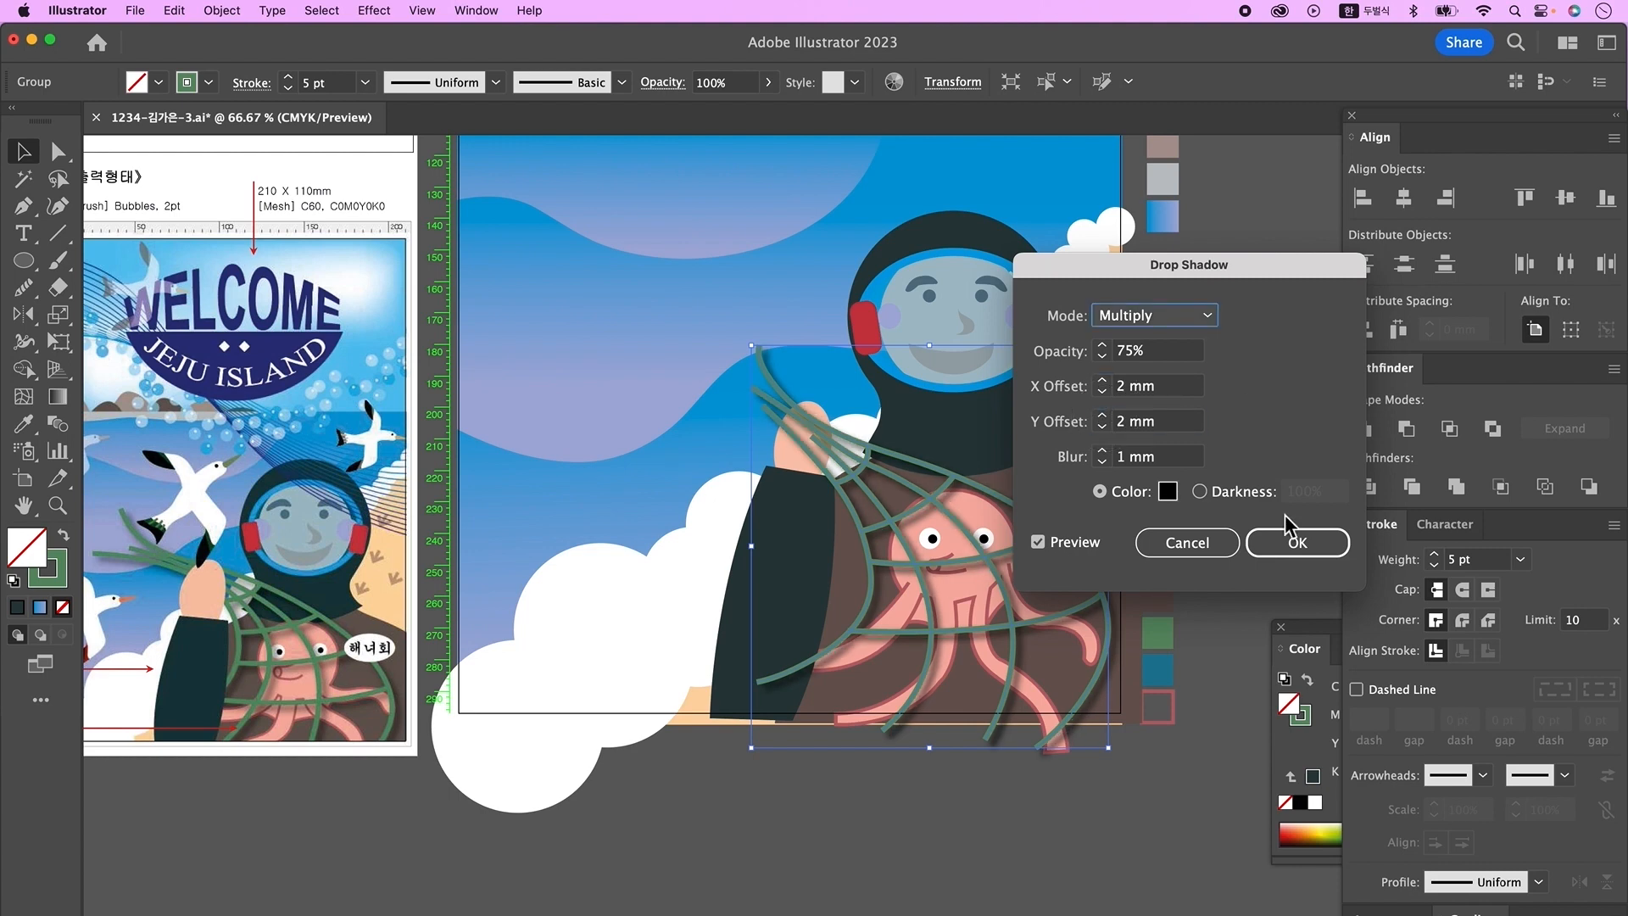
pyautogui.click(1297, 543)
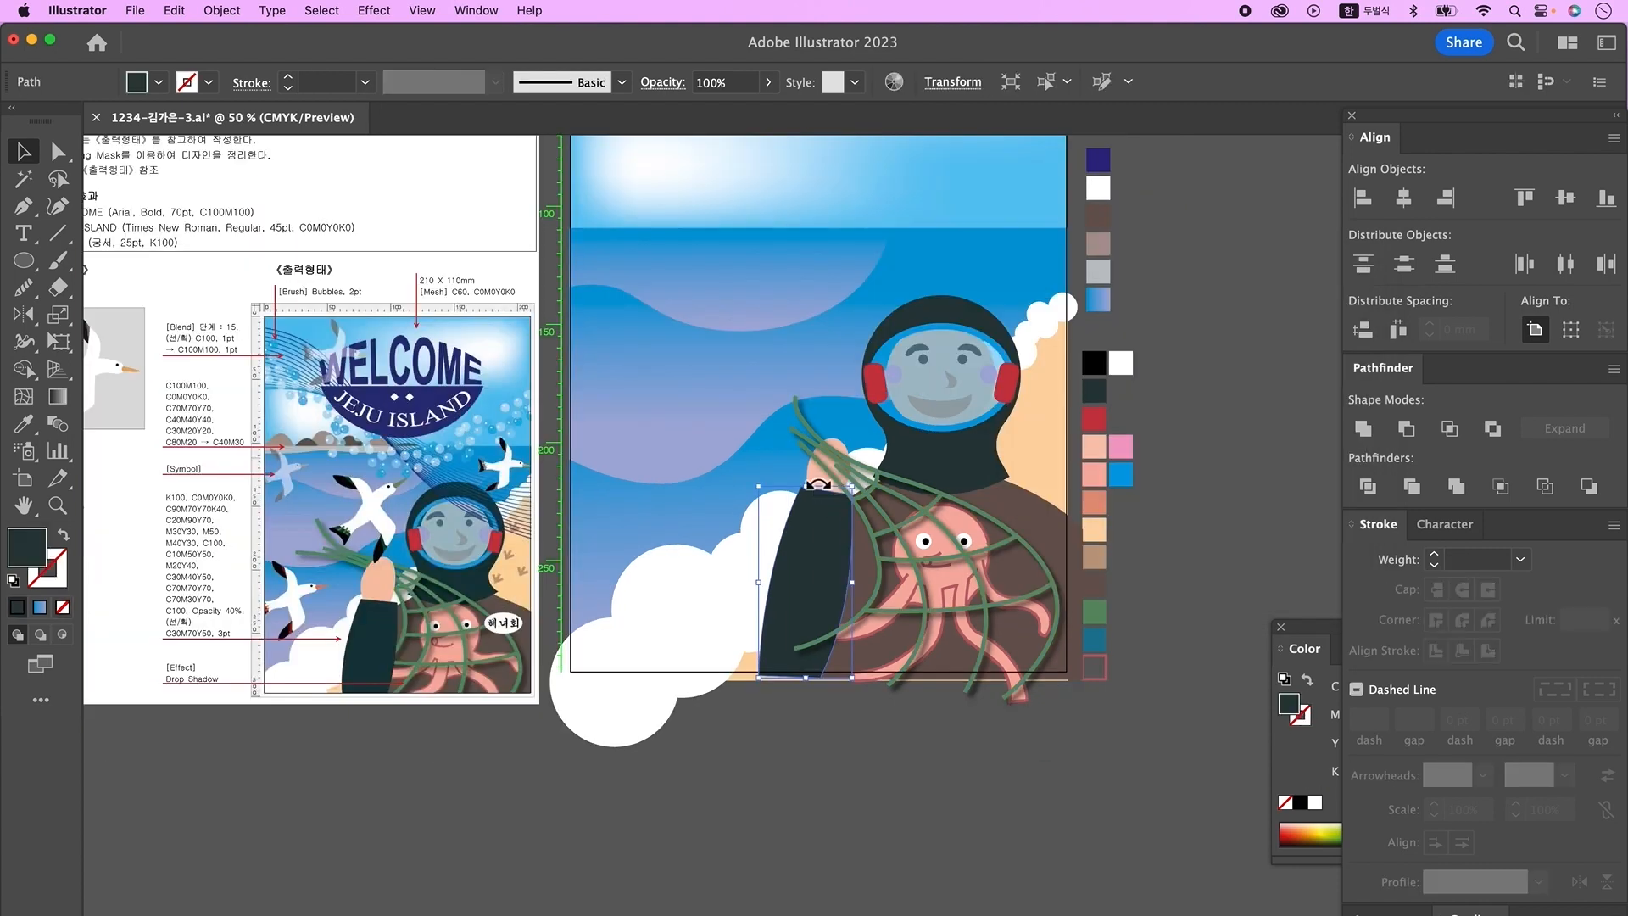
# - Bring the diver's sleeve and hand in front of the net and pull the ropes' upper ends farther left
pyautogui.keyDown('shift'); pyautogui.click(813, 475); pyautogui.keyUp('shift')
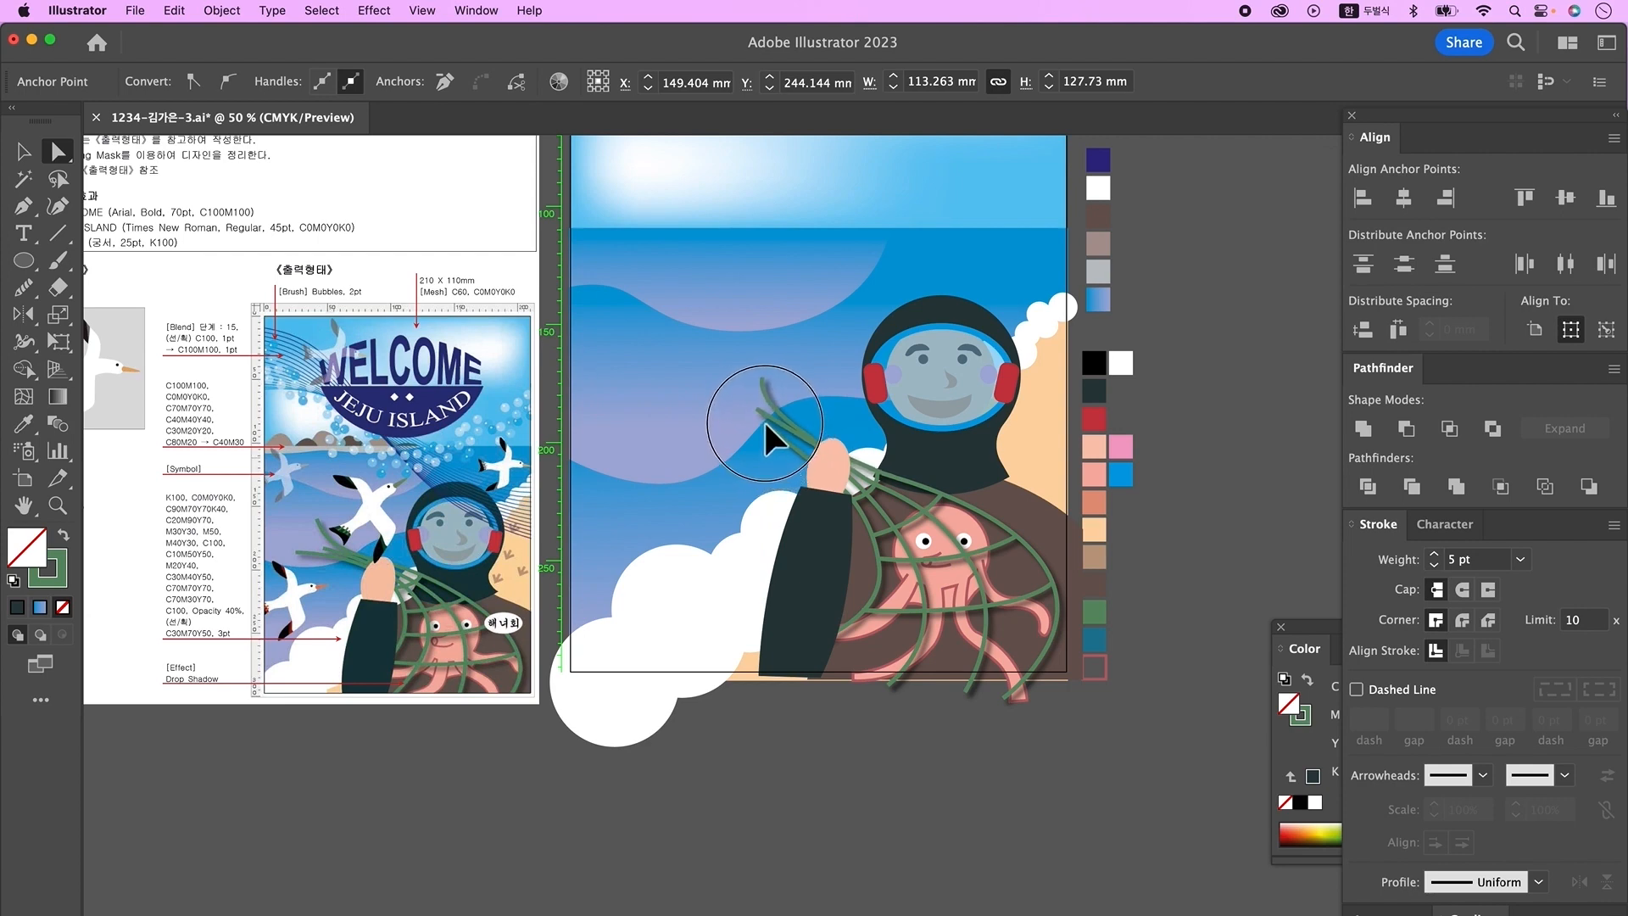
pyautogui.click(732, 423)
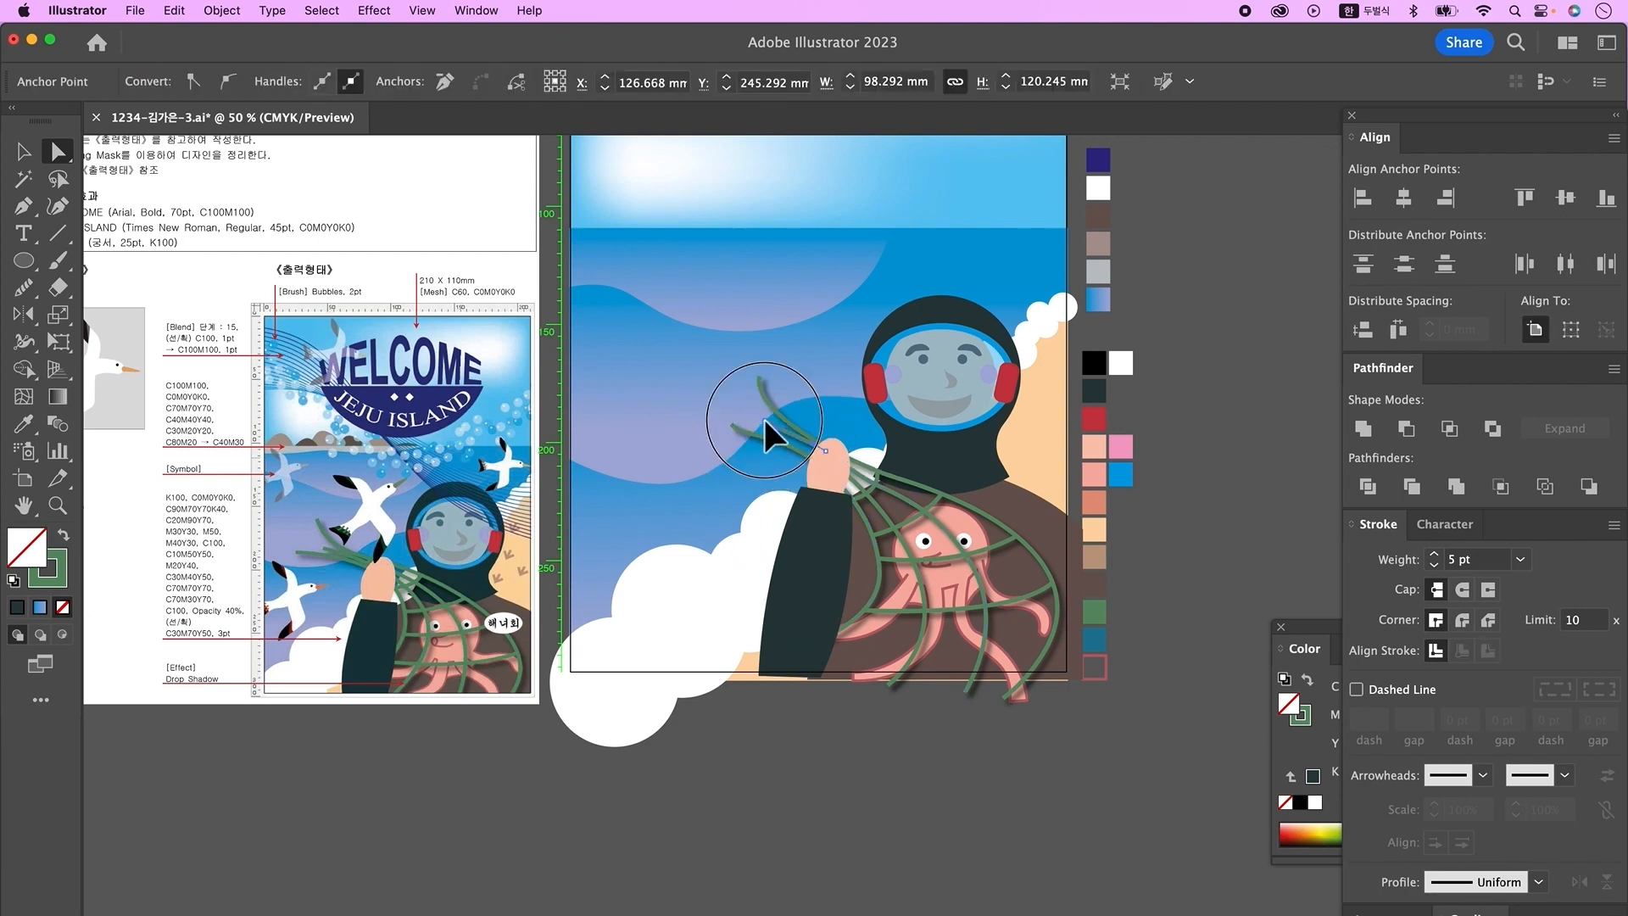
pyautogui.moveTo(761, 419); pyautogui.dragTo(698, 429)
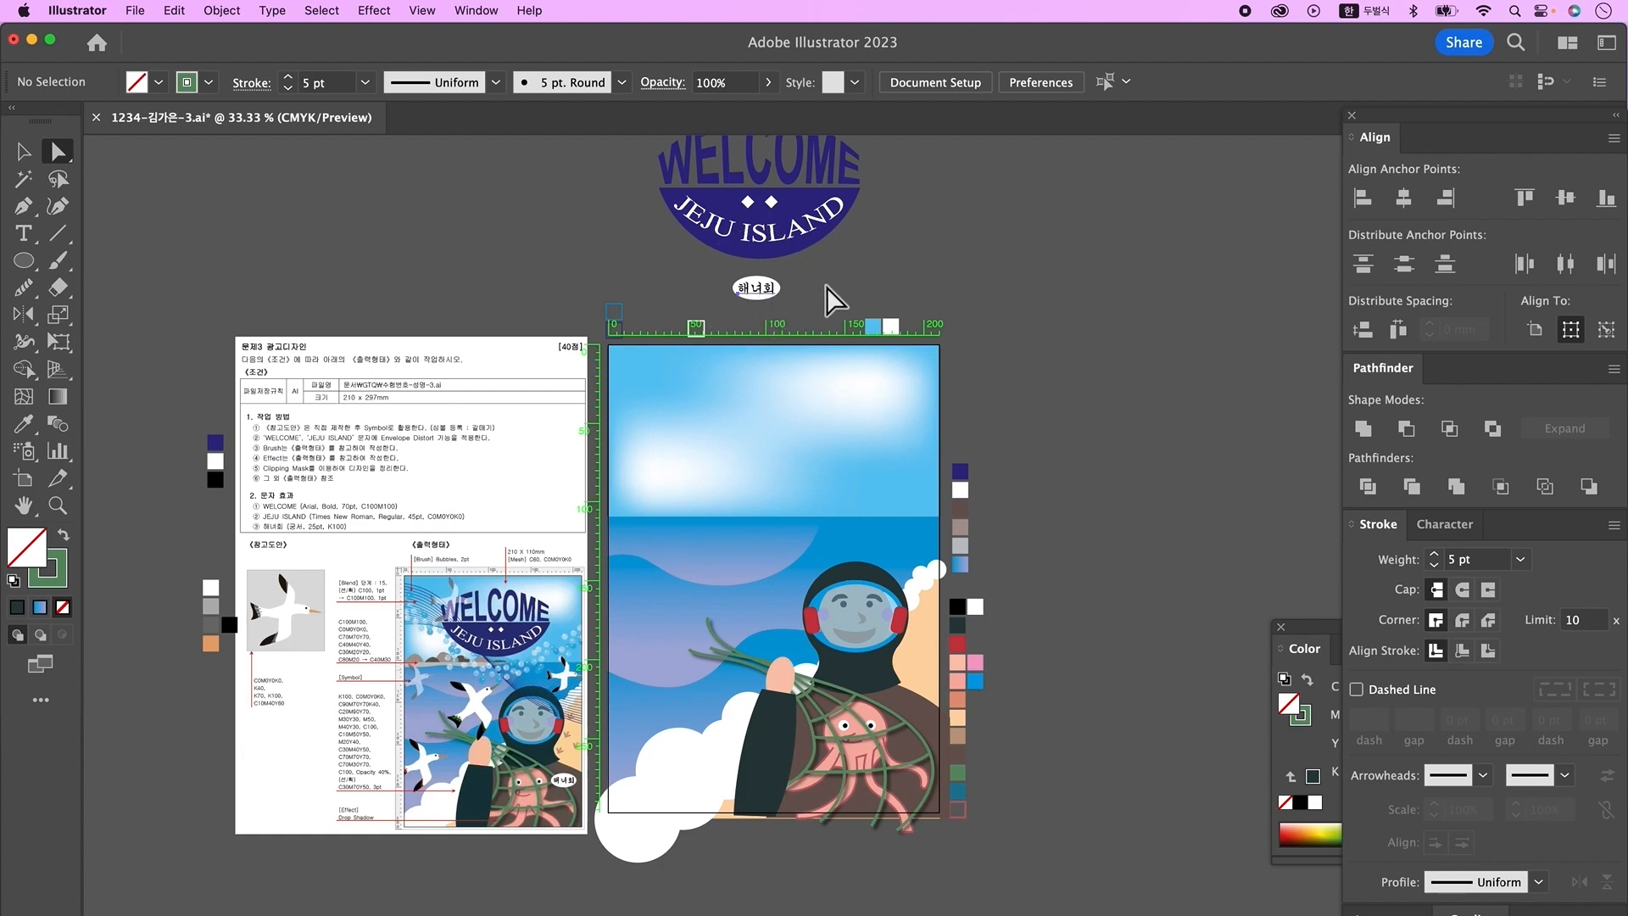
# - Move the 해녀회 label onto the diver's body beside the octopus and nudge it slightly left
pyautogui.click(826, 288)
pyautogui.click(217, 223)
pyautogui.press('v')
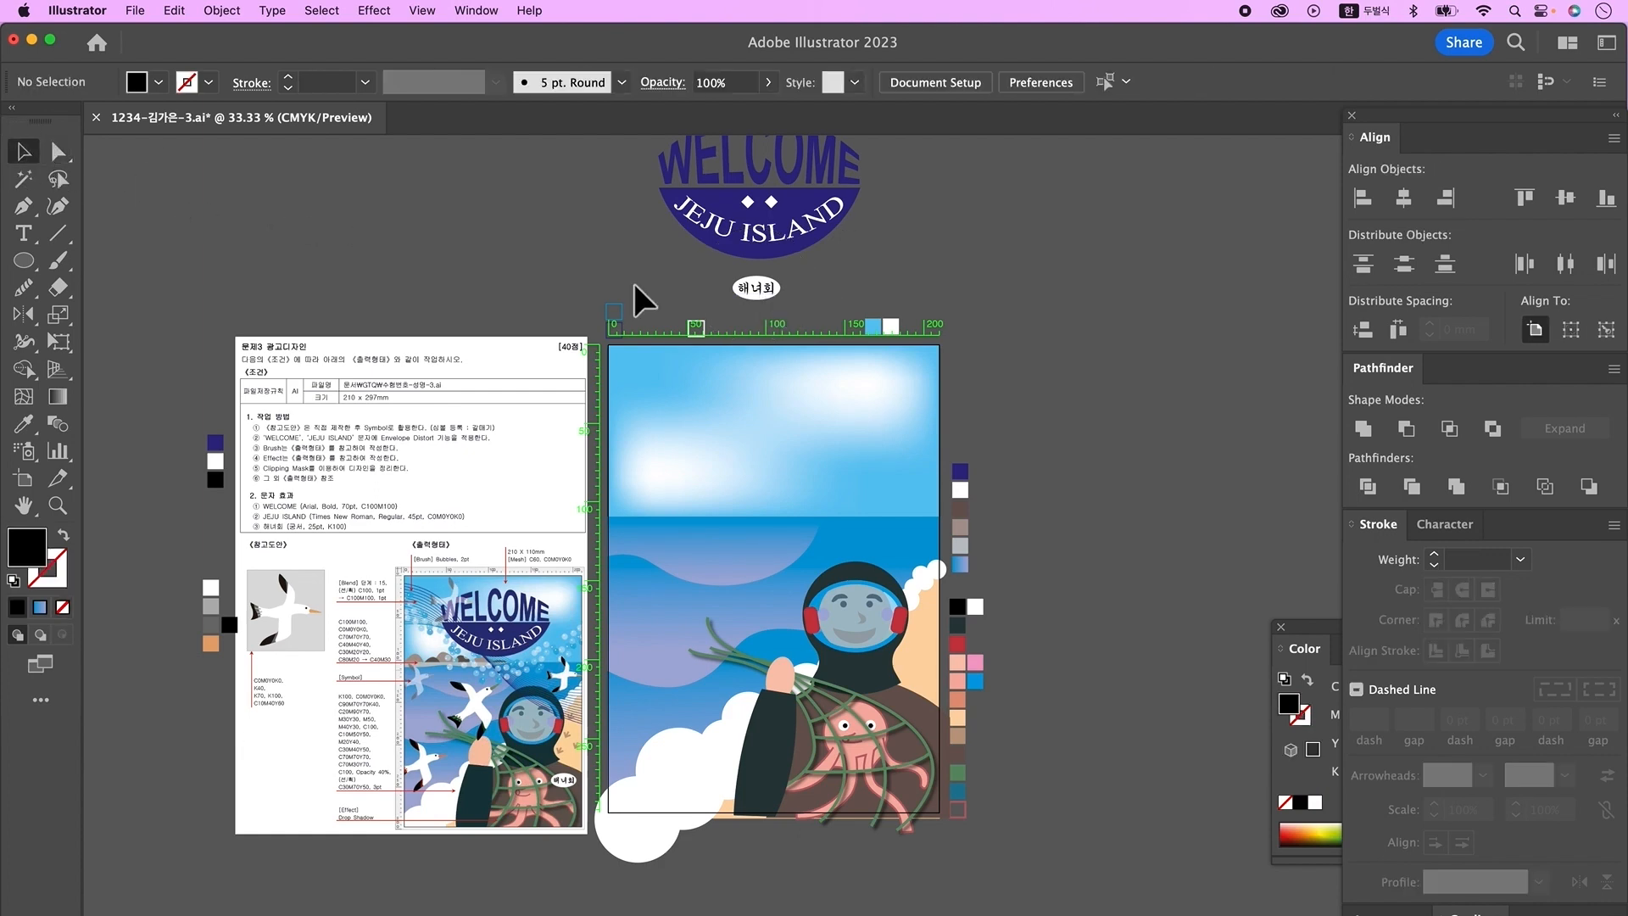
pyautogui.click(763, 293)
pyautogui.moveTo(778, 299); pyautogui.dragTo(909, 722)
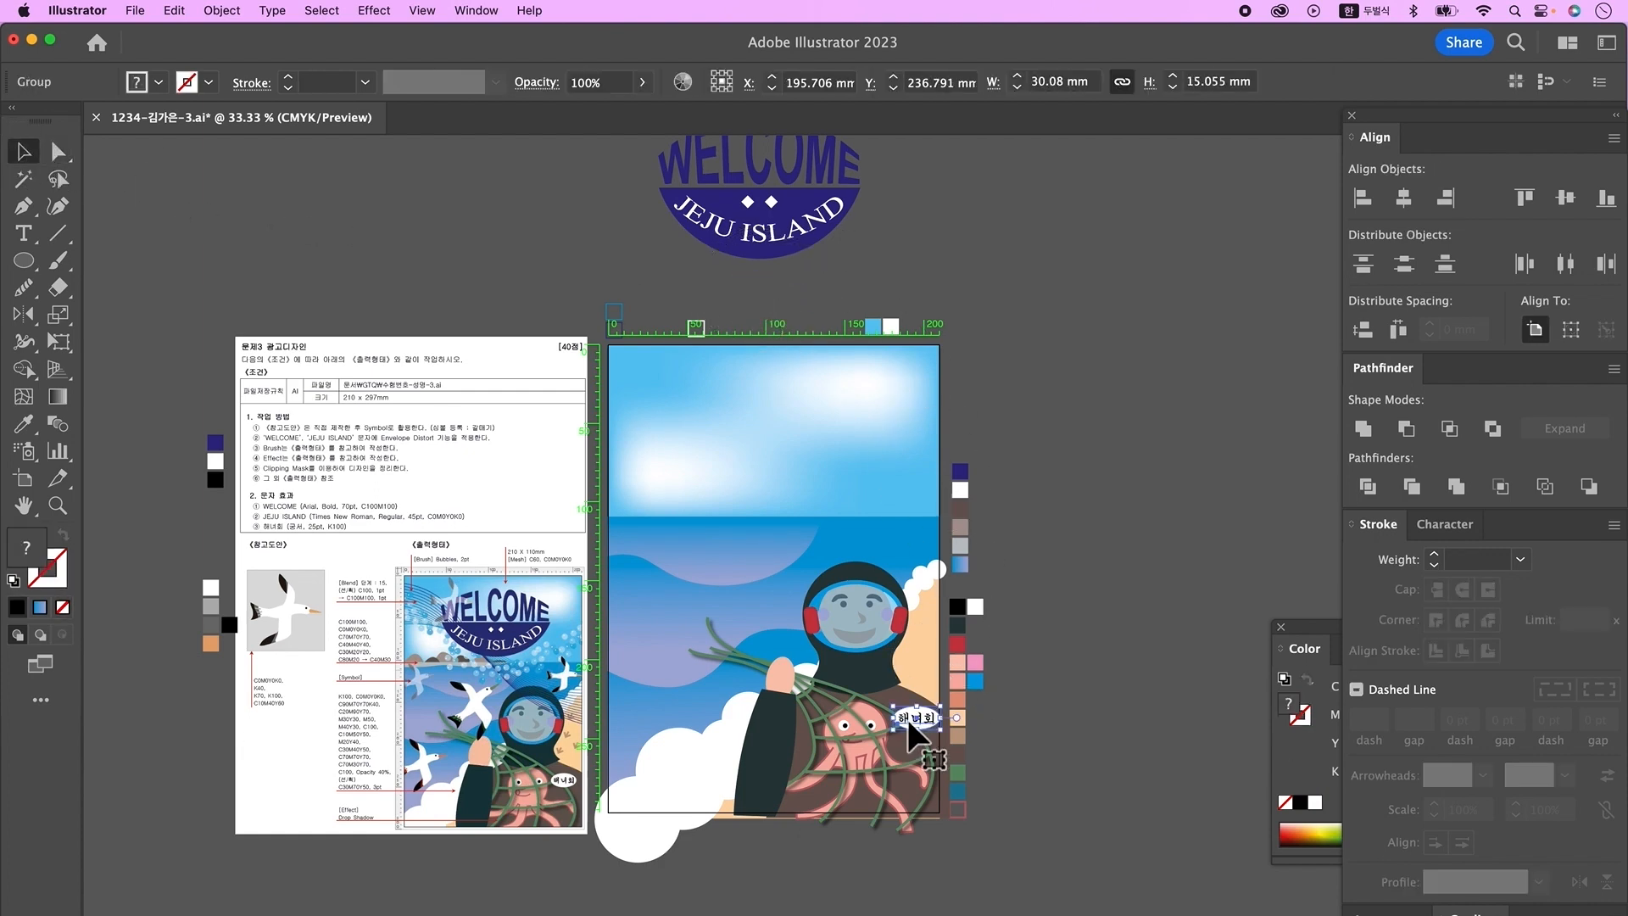
pyautogui.press('Left')
pyautogui.press('Left')
pyautogui.press('Left')
pyautogui.press('Left')
pyautogui.press('super+equal')
pyautogui.click(1067, 736)
pyautogui.click(1028, 721)
pyautogui.click(1067, 736)
pyautogui.click(1062, 561)
pyautogui.click(887, 729)
# - Draw a thin closed shoreline shape with a wavy lower edge along the left part of the horizon, using default white fill
pyautogui.moveTo(717, 393); pyautogui.dragTo(767, 498)
pyautogui.keyDown('super'); pyautogui.click(767, 498); pyautogui.keyUp('super')
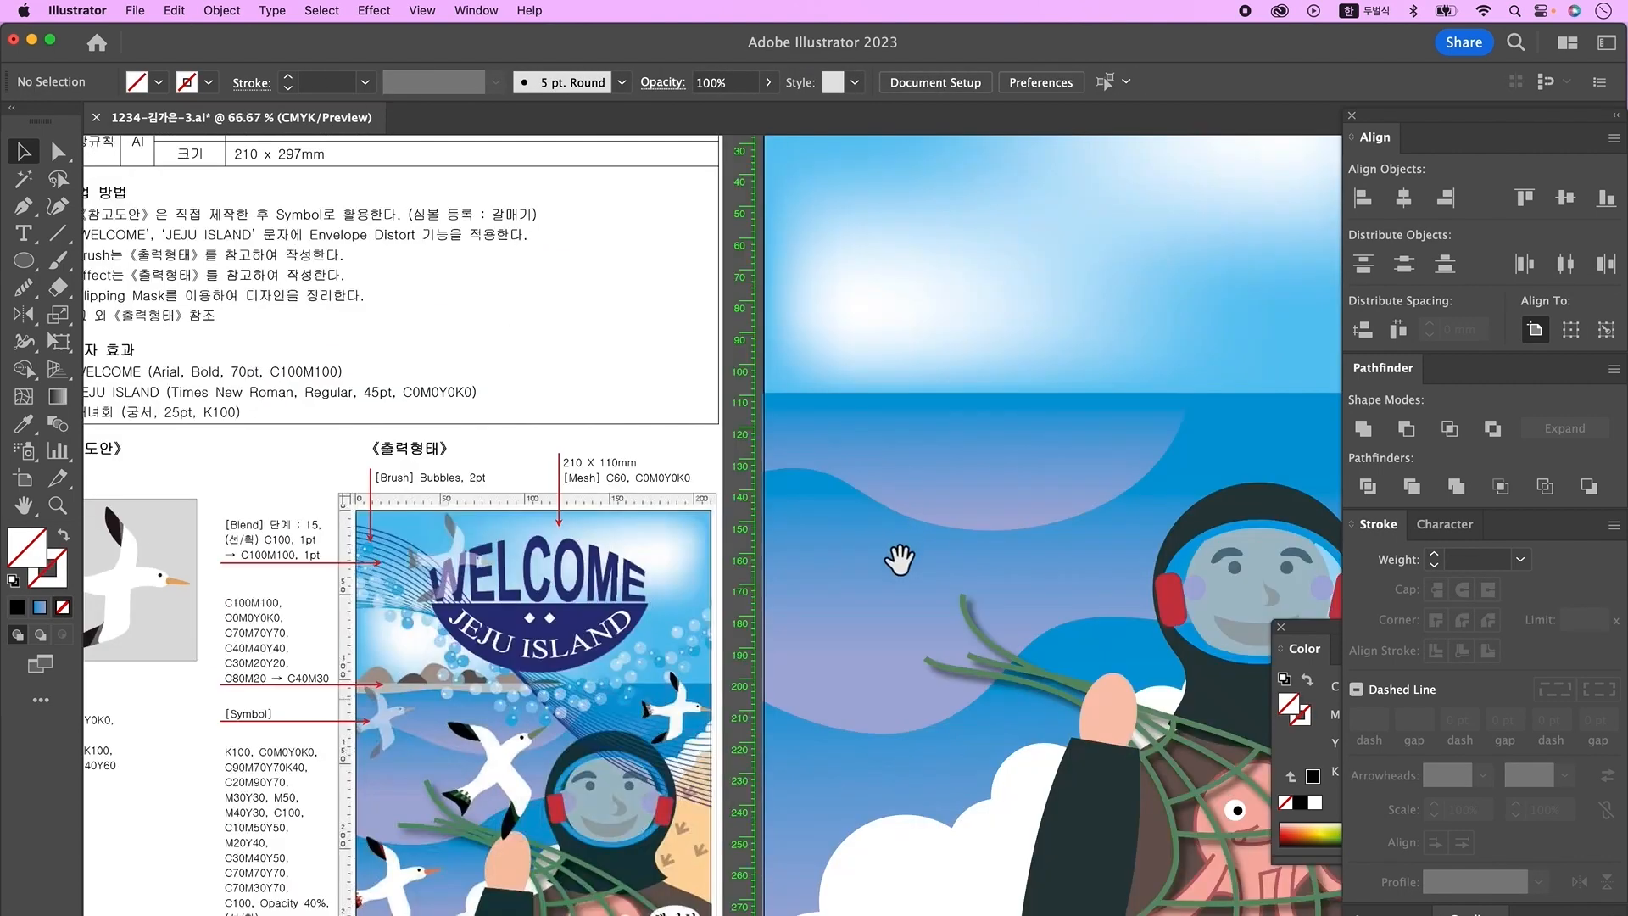
pyautogui.moveTo(898, 557); pyautogui.dragTo(822, 562)
pyautogui.hscroll(3, 752, 684)
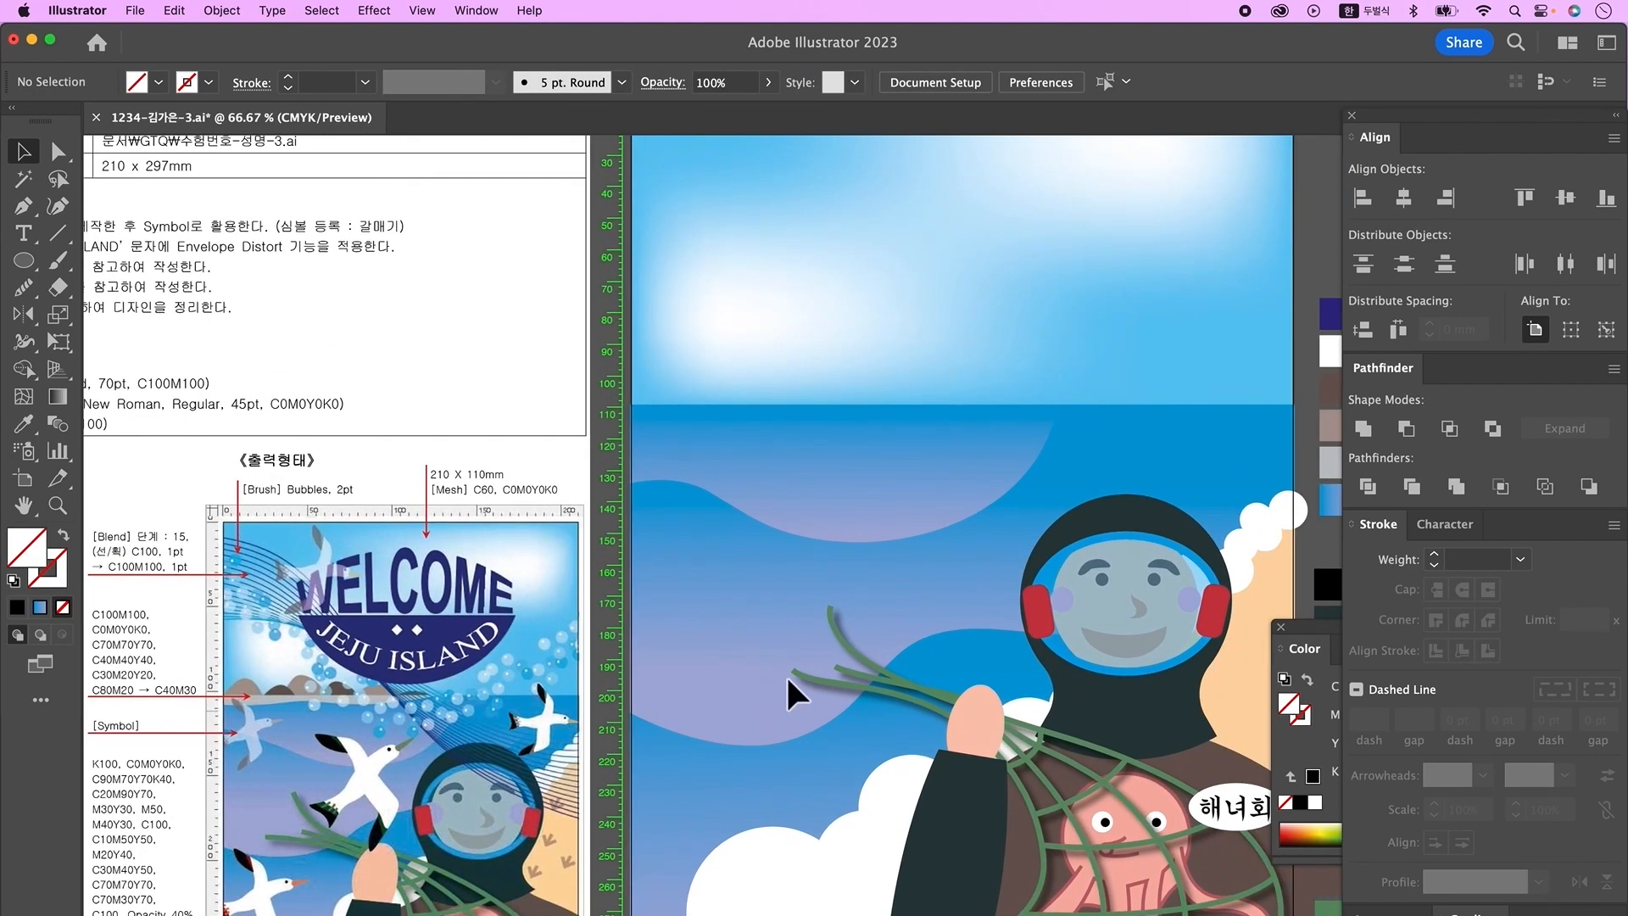
pyautogui.click(24, 206)
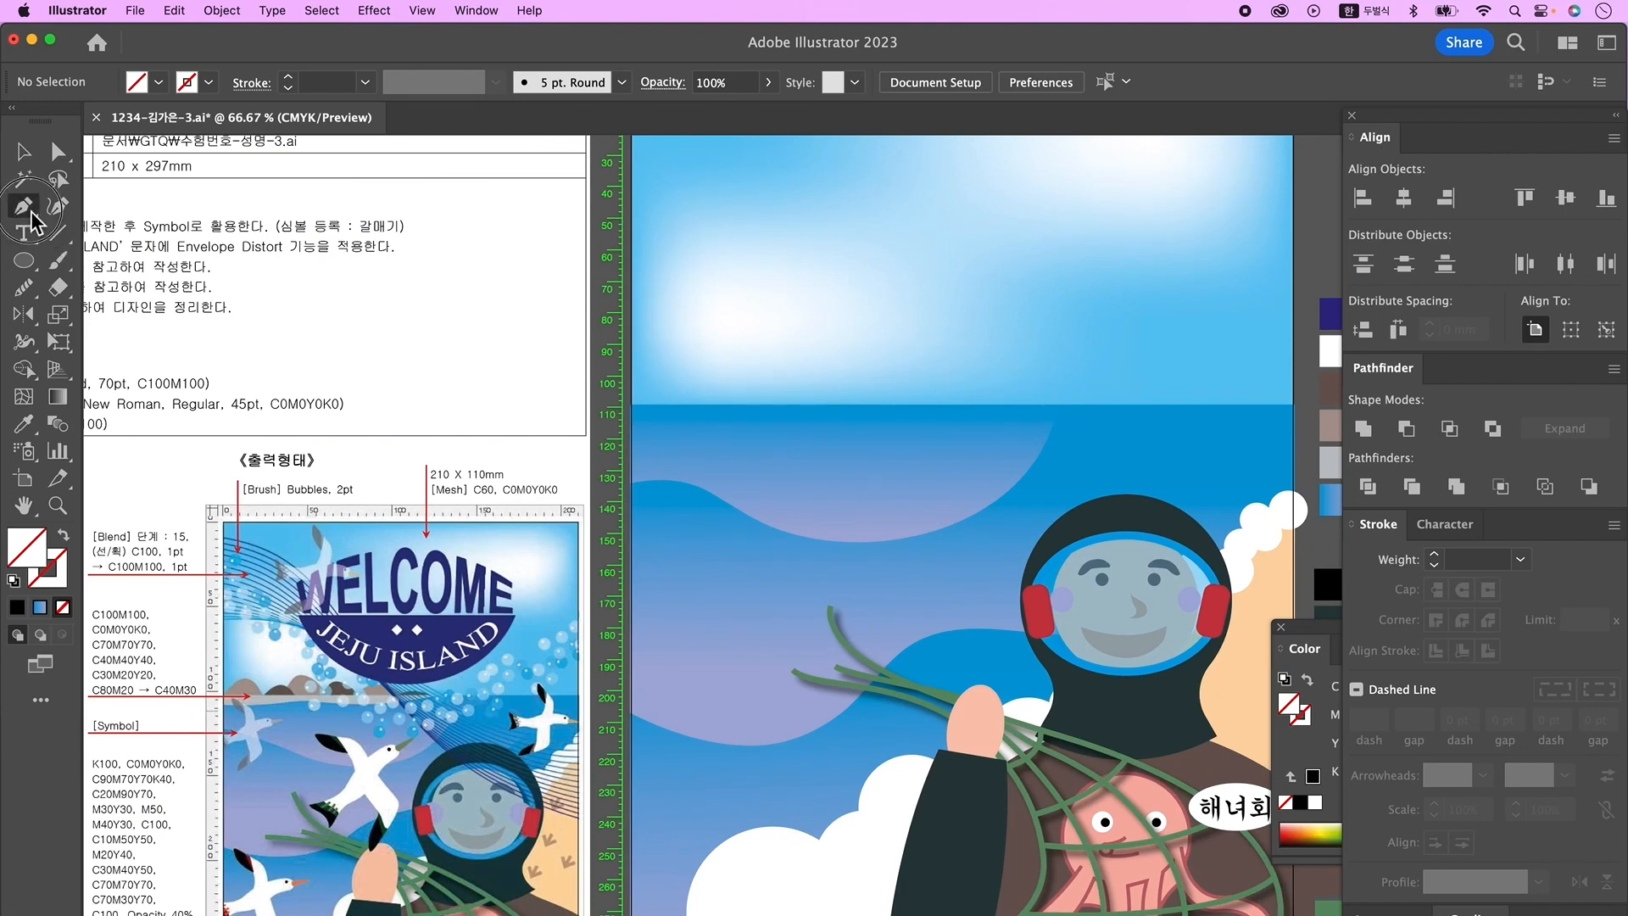
pyautogui.click(628, 400)
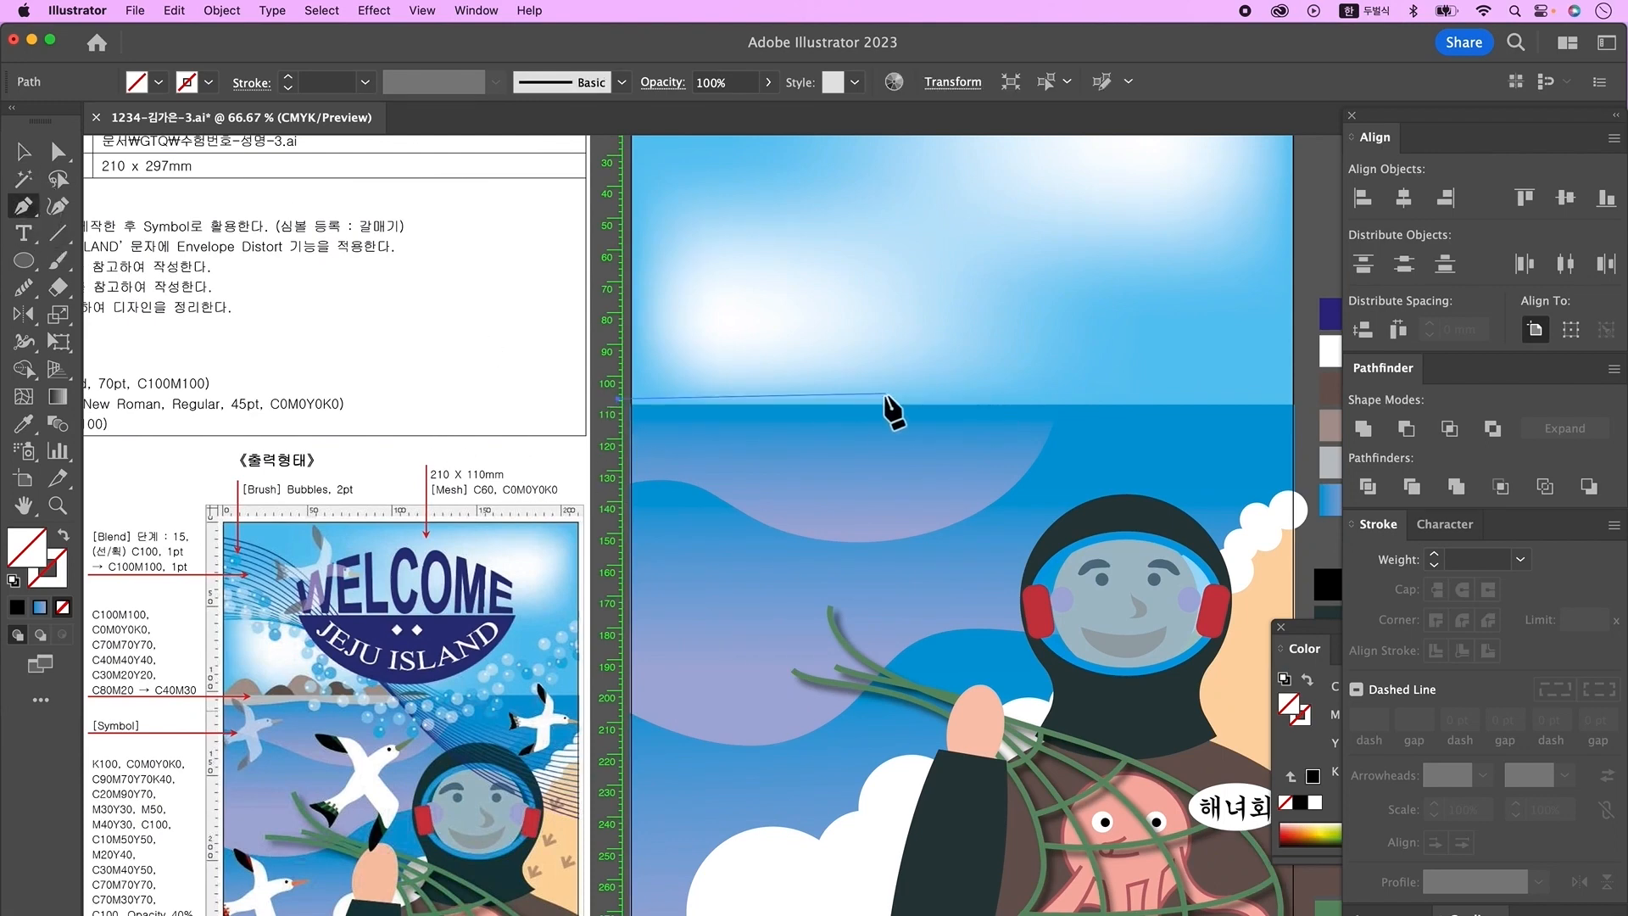
pyautogui.click(895, 397)
pyautogui.moveTo(1010, 415); pyautogui.dragTo(986, 426)
pyautogui.click(1010, 414)
pyautogui.press('d')
pyautogui.moveTo(801, 410)
pyautogui.mouseDown()
pyautogui.moveTo(667, 391)
pyautogui.moveTo(670, 425)
pyautogui.moveTo(538, 419)
pyautogui.mouseUp()
pyautogui.click(802, 411)
pyautogui.click(727, 414)
pyautogui.click(605, 424)
pyautogui.click(619, 398)
# - Smooth the shoreline's wavy lower edge and fill the shape with the light grey swatch color, without a stroke
pyautogui.hscroll(1, 934, 464)
pyautogui.click(28, 289)
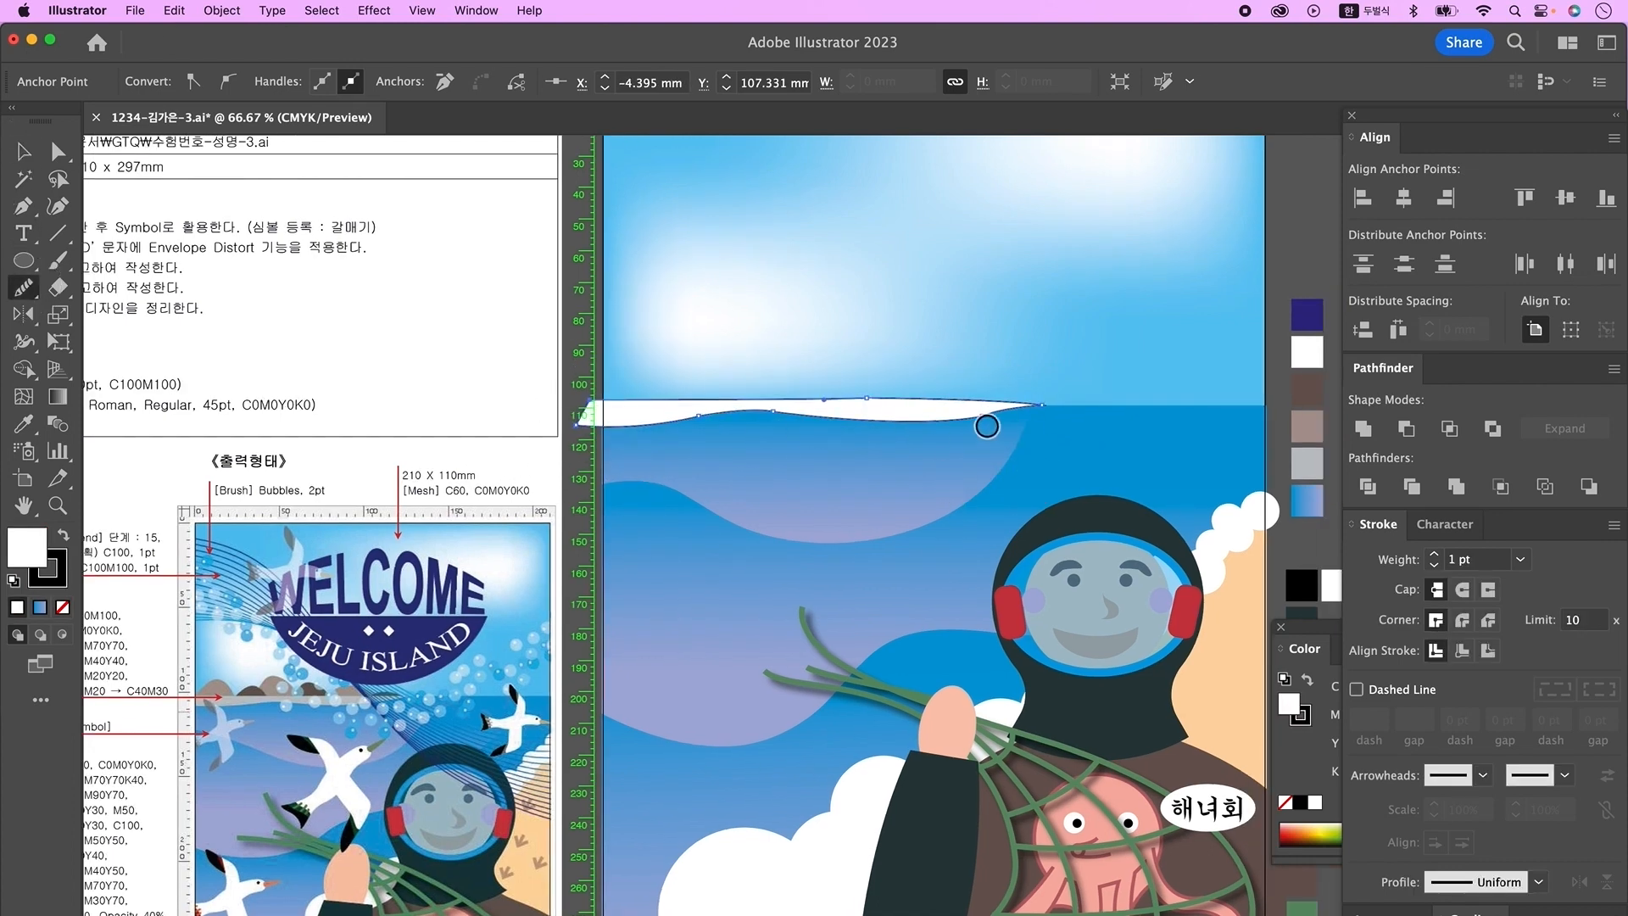
pyautogui.moveTo(1007, 417); pyautogui.dragTo(695, 433)
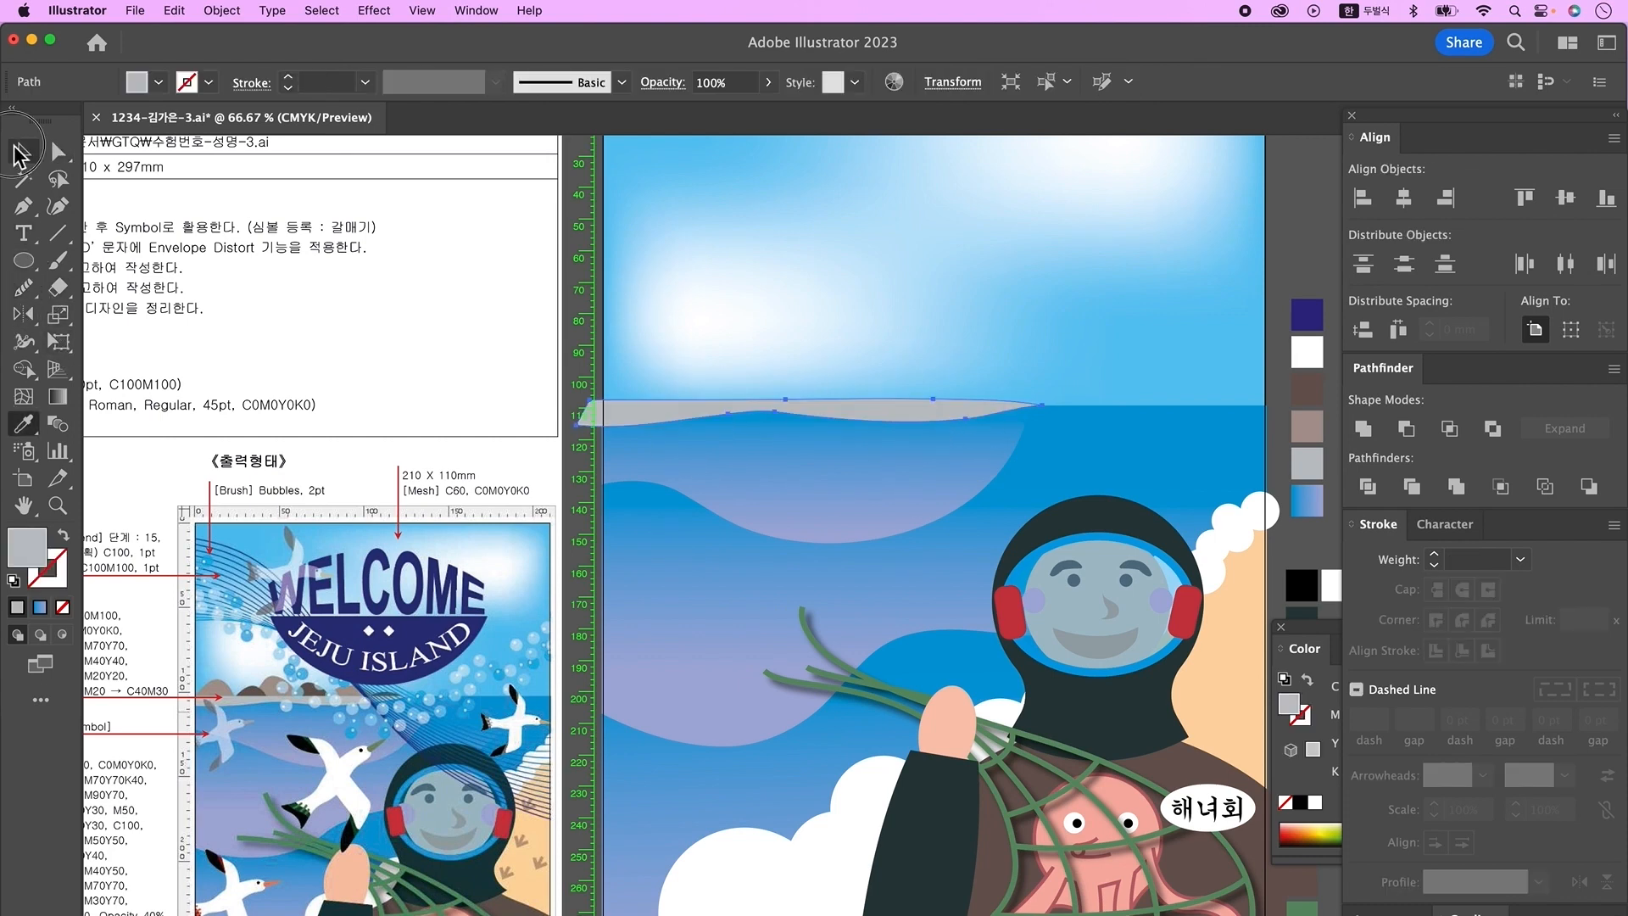
pyautogui.click(23, 152)
pyautogui.click(898, 297)
# - Draw a grey egg-shaped ellipse above the shoreline, delete its bottom anchor point and join the open ends into a rock
pyautogui.click(23, 261)
pyautogui.moveTo(687, 269)
pyautogui.mouseDown()
pyautogui.moveTo(768, 353)
pyautogui.moveTo(722, 251)
pyautogui.mouseUp()
pyautogui.press('a')
pyautogui.click(766, 373)
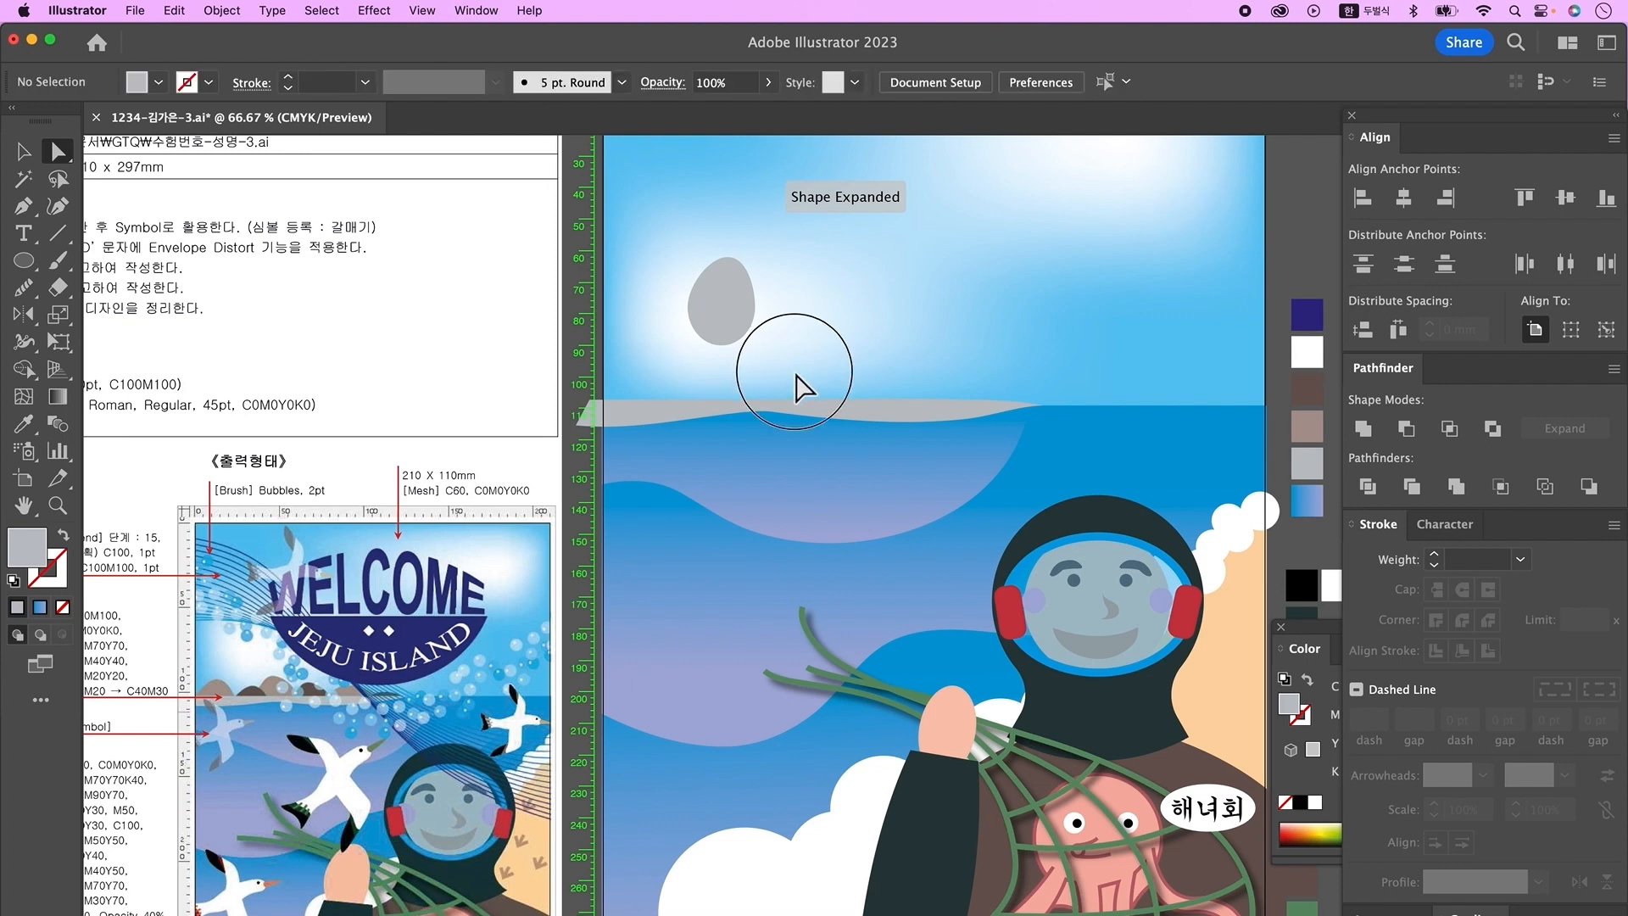
pyautogui.moveTo(703, 342); pyautogui.dragTo(762, 354)
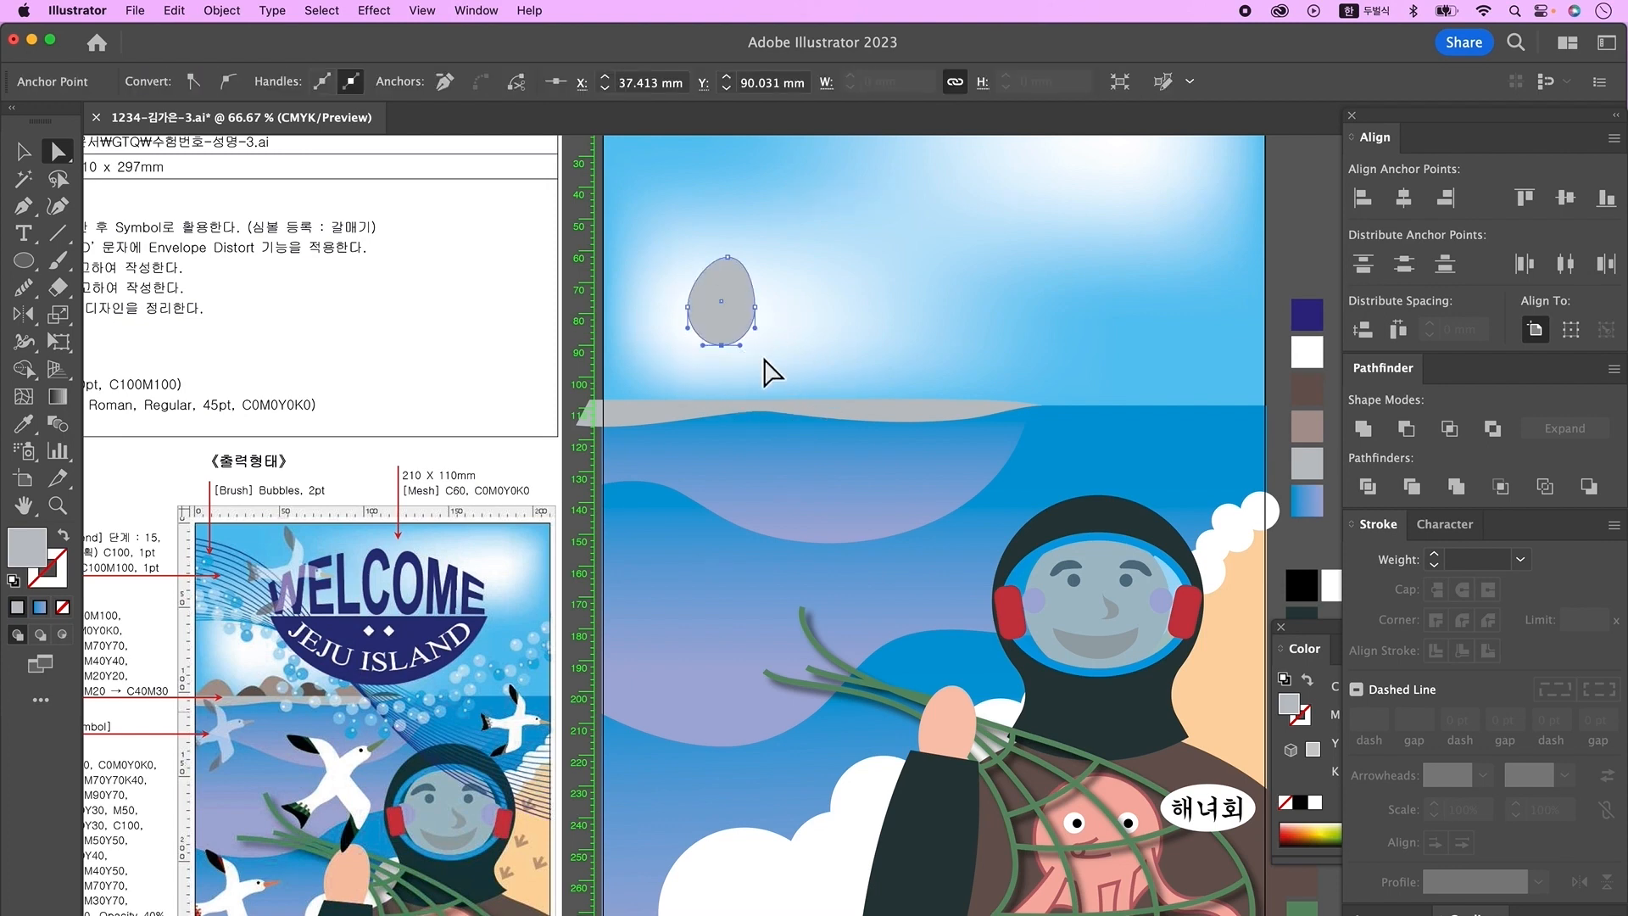
pyautogui.press('Delete')
pyautogui.rightClick(738, 315)
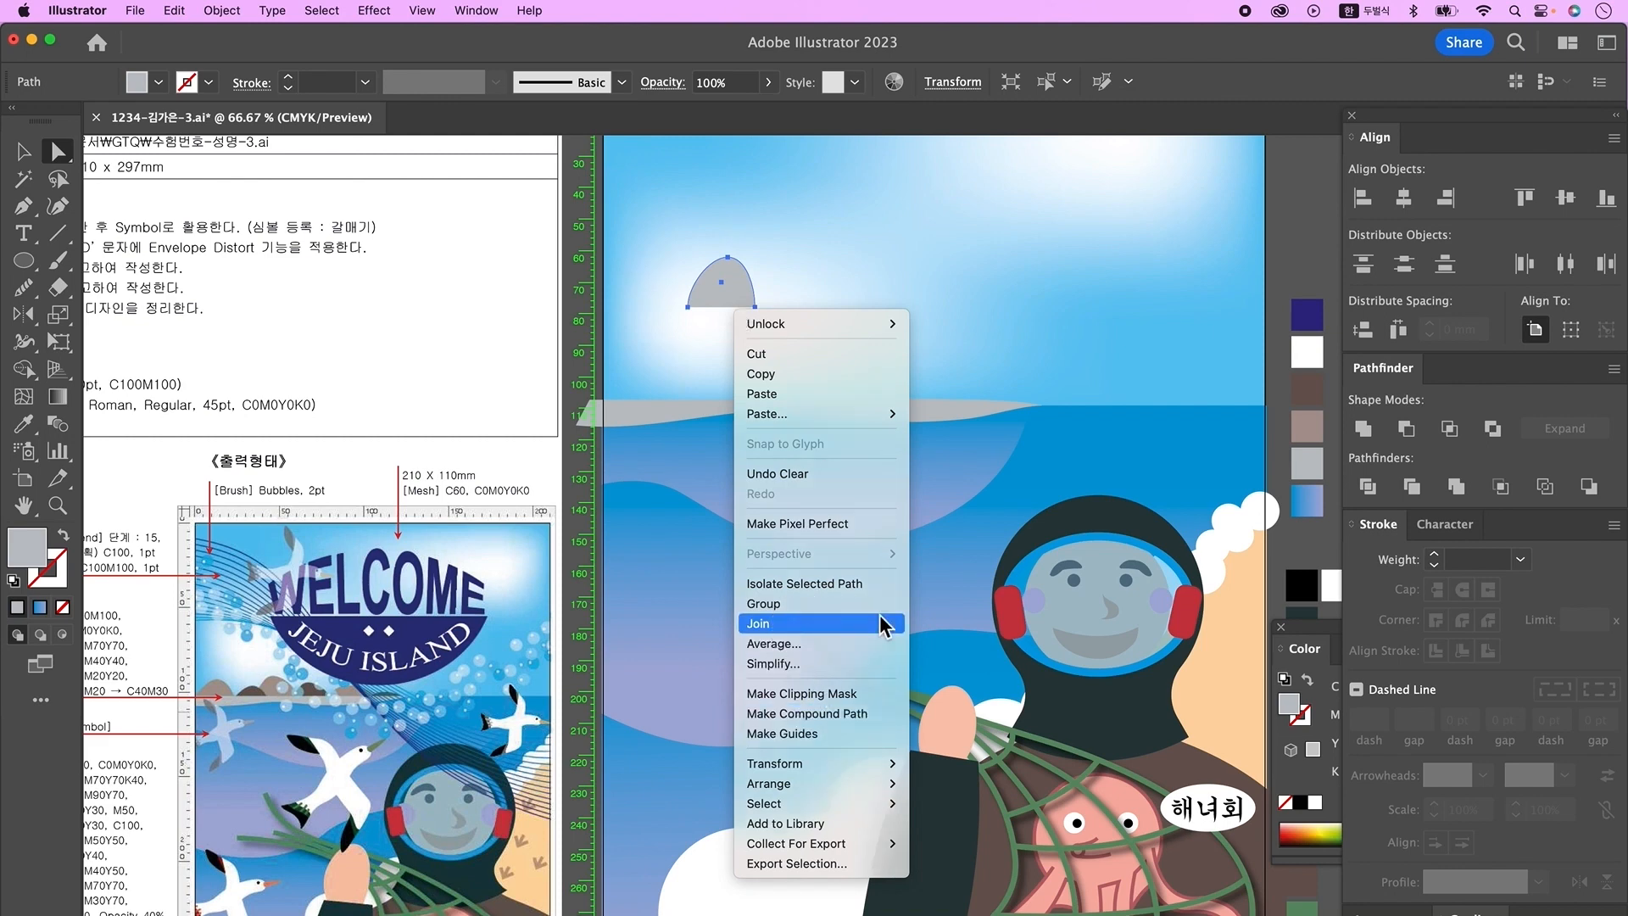
pyautogui.click(882, 624)
# - Place the rock at the shoreline's left end and duplicate it in different sizes along the shore
pyautogui.click(24, 152)
pyautogui.click(653, 414)
pyautogui.moveTo(725, 290); pyautogui.dragTo(660, 371)
pyautogui.click(787, 411)
pyautogui.click(694, 382)
pyautogui.moveTo(779, 358); pyautogui.dragTo(999, 392)
pyautogui.click(915, 320)
pyautogui.press('capslock')
pyautogui.press('a')
pyautogui.click(746, 296)
# - Add smaller rocks along the right part of the shoreline and shape the last one as a low, flat mound
pyautogui.click(24, 151)
pyautogui.click(1020, 353)
pyautogui.click(948, 388)
pyautogui.click(1007, 340)
pyautogui.moveTo(1016, 375); pyautogui.dragTo(989, 390)
pyautogui.press('capslock')
pyautogui.press('a')
pyautogui.click(1042, 478)
pyautogui.press('space')
pyautogui.moveTo(1043, 480); pyautogui.dragTo(988, 490)
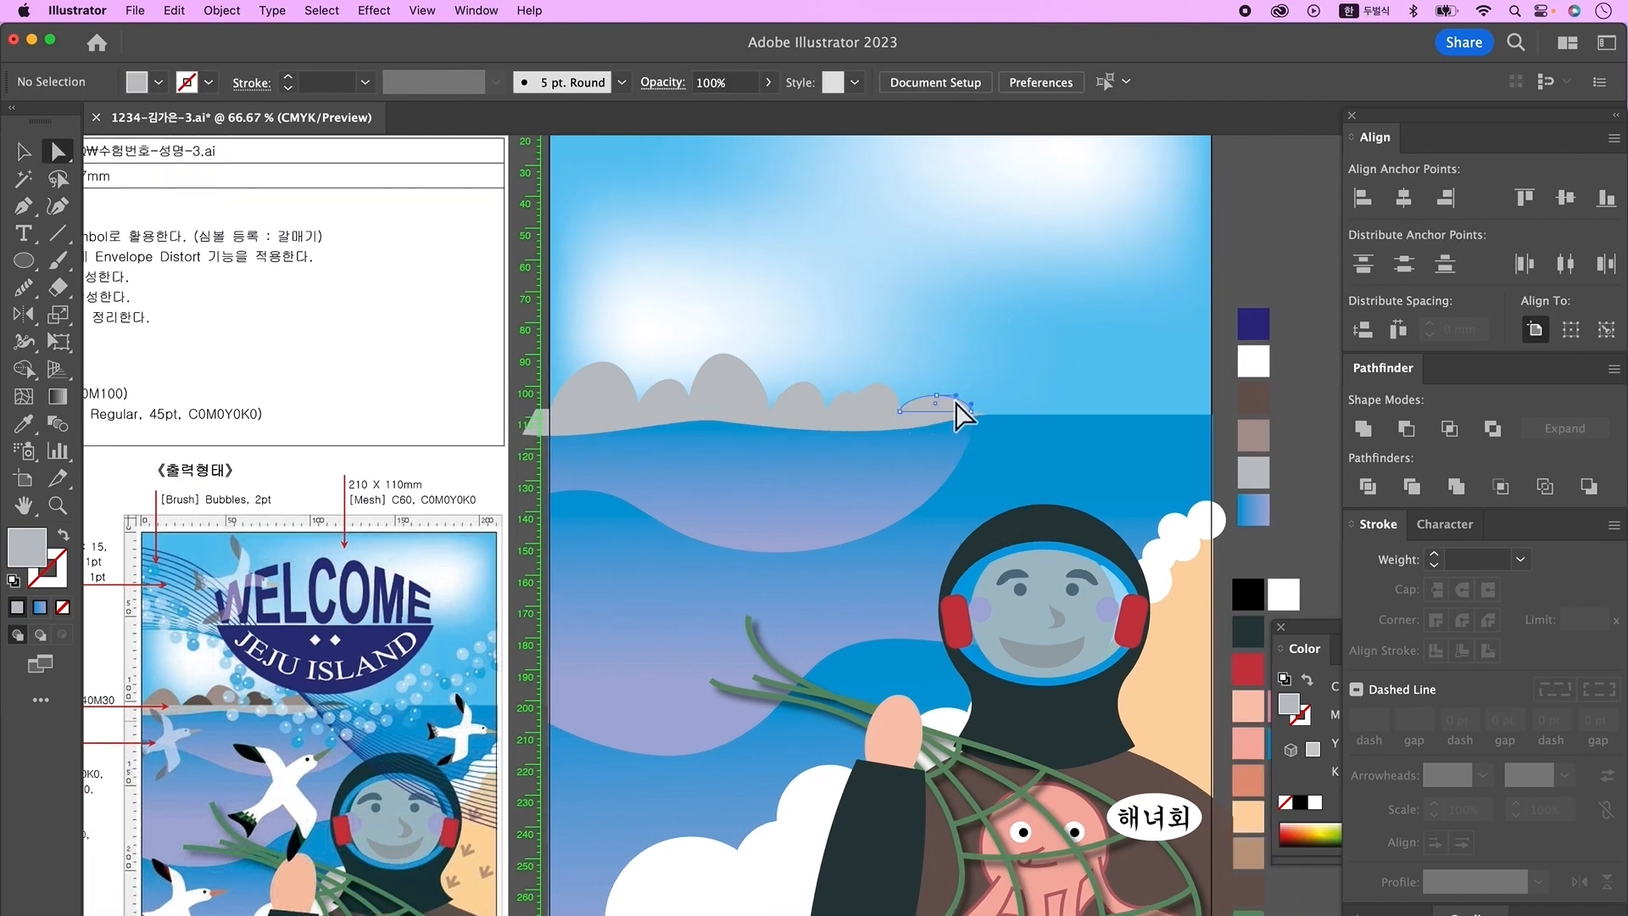
pyautogui.click(956, 400)
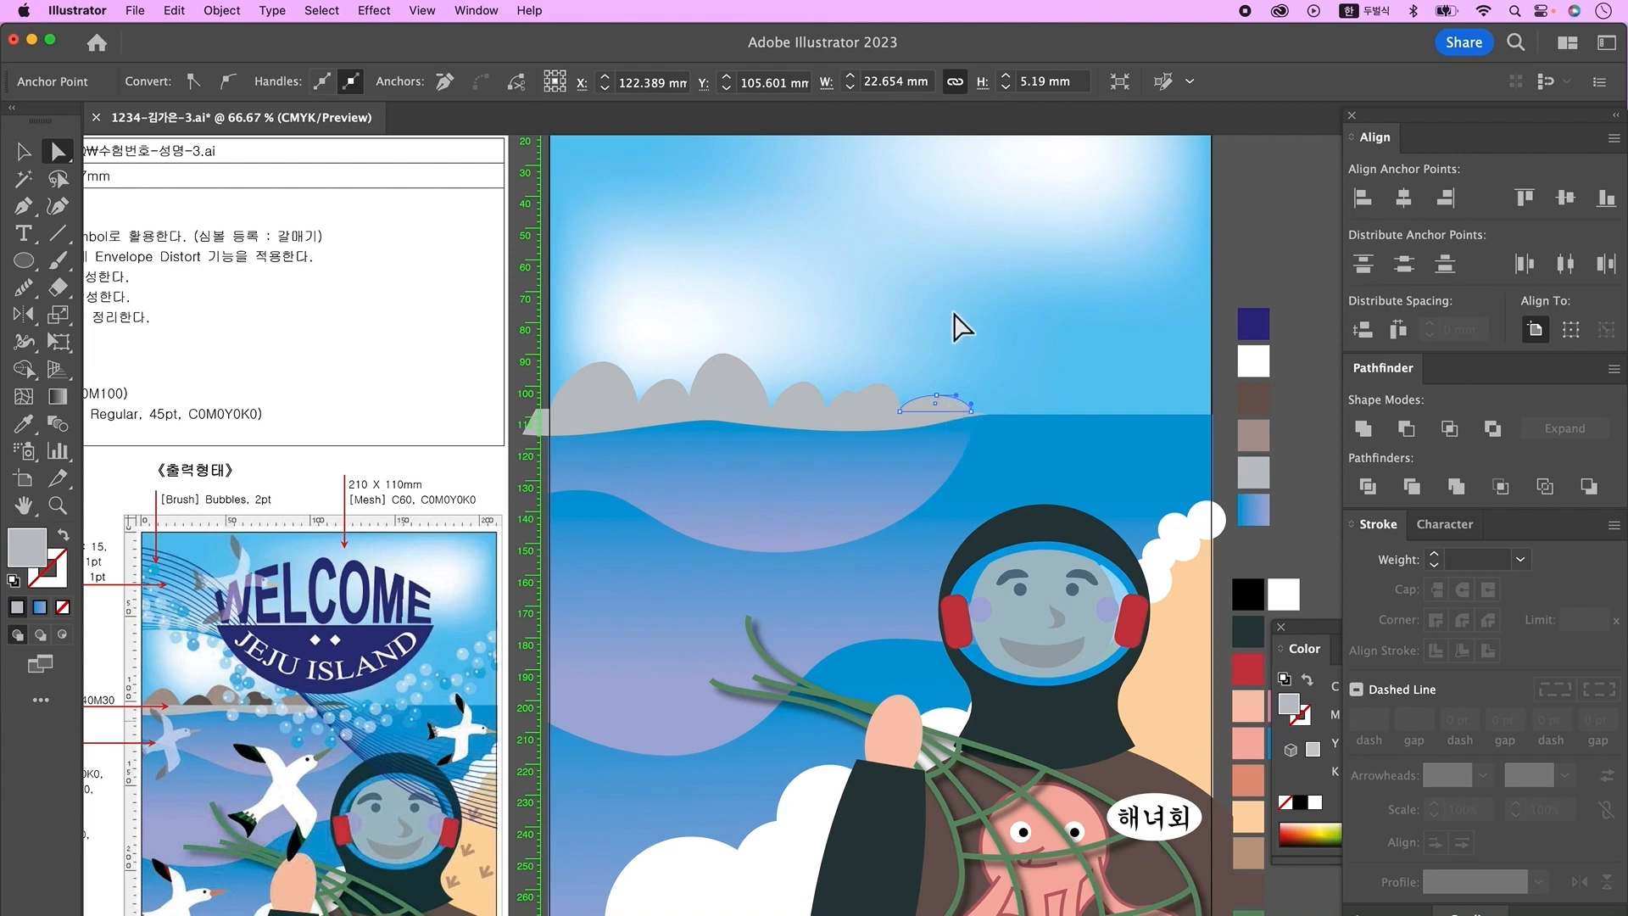
pyautogui.click(954, 313)
# - Fill the large left rock, the tallest rock and the two small overlapping rocks with the light brown swatch color
pyautogui.click(601, 392)
pyautogui.keyDown('shift'); pyautogui.click(728, 385); pyautogui.keyUp('shift')
pyautogui.keyDown('shift'); pyautogui.click(841, 407); pyautogui.keyUp('shift')
pyautogui.keyDown('shift'); pyautogui.click(881, 400); pyautogui.keyUp('shift')
pyautogui.press('i')
pyautogui.click(1253, 398)
pyautogui.click(1254, 435)
# - Fill the remaining two rounded rocks and the flat rock at the shore's right end with the dark brown swatch color
pyautogui.keyDown('super'); pyautogui.click(883, 342); pyautogui.keyUp('super')
pyautogui.keyDown('super'); pyautogui.click(669, 397); pyautogui.keyUp('super')
pyautogui.keyDown('shift'); pyautogui.keyDown('super'); pyautogui.click(801, 401); pyautogui.keyUp('super'); pyautogui.keyUp('shift')
pyautogui.keyDown('shift'); pyautogui.keyDown('super'); pyautogui.click(953, 407); pyautogui.keyUp('super'); pyautogui.keyUp('shift')
pyautogui.click(1256, 404)
pyautogui.click(24, 152)
pyautogui.click(678, 367)
pyautogui.click(682, 417)
pyautogui.keyDown('shift'); pyautogui.click(676, 396); pyautogui.keyUp('shift')
pyautogui.click(927, 382)
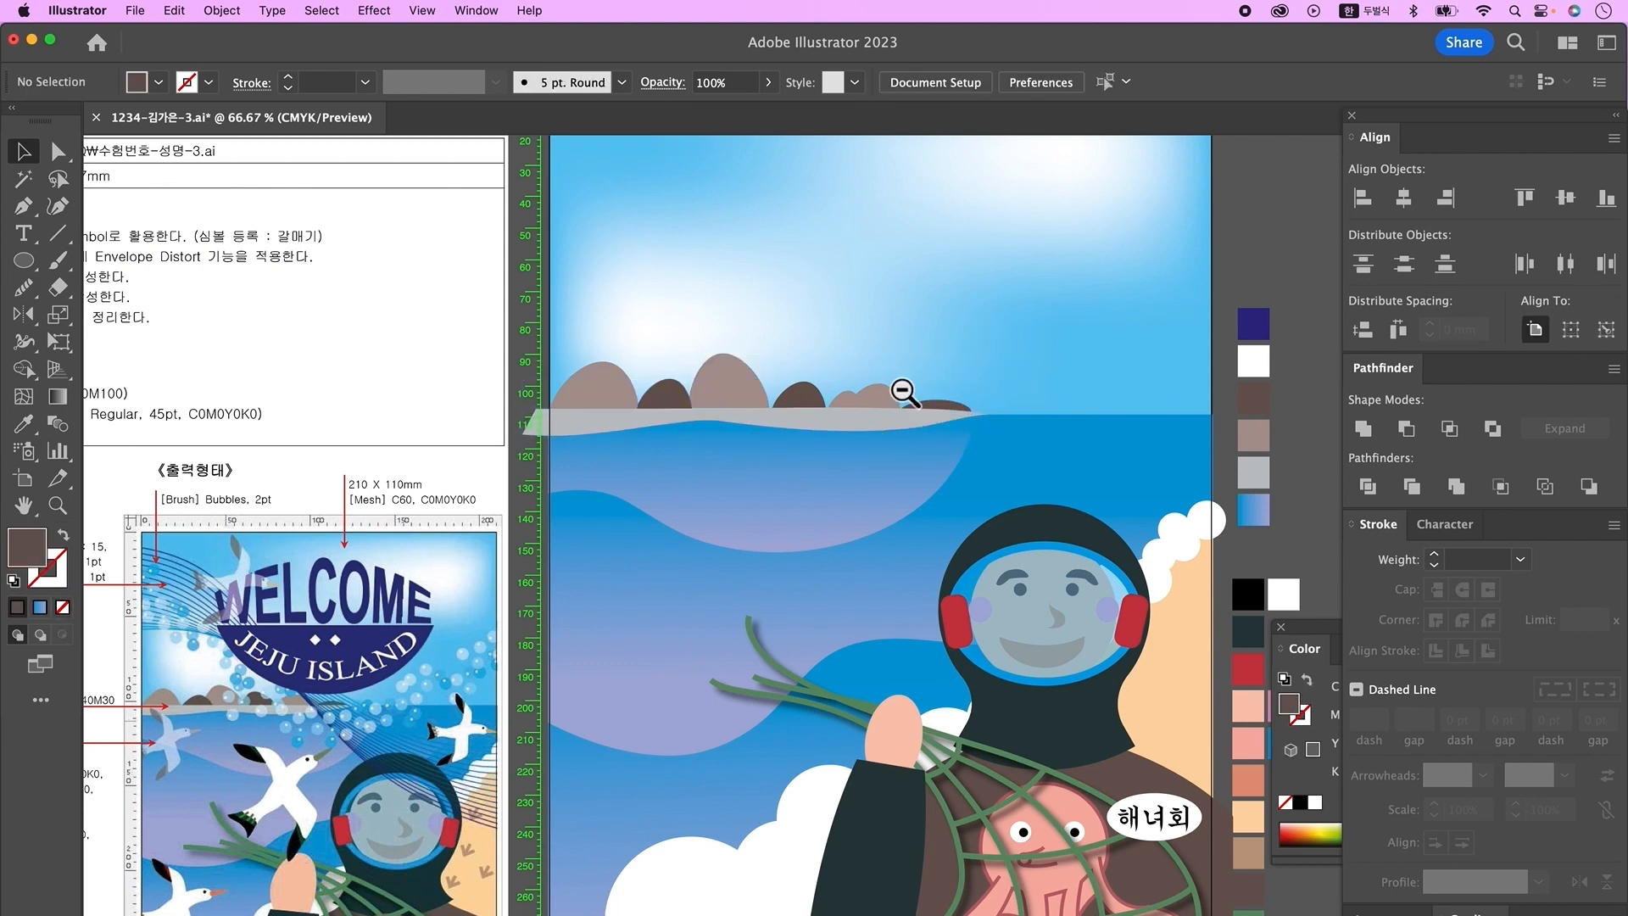
# - Draw a long 1 pt C100 blue curve from left of the artboard across the shore and diver to beyond the right edge
pyautogui.press('super+minus')
pyautogui.moveTo(889, 532); pyautogui.dragTo(870, 466)
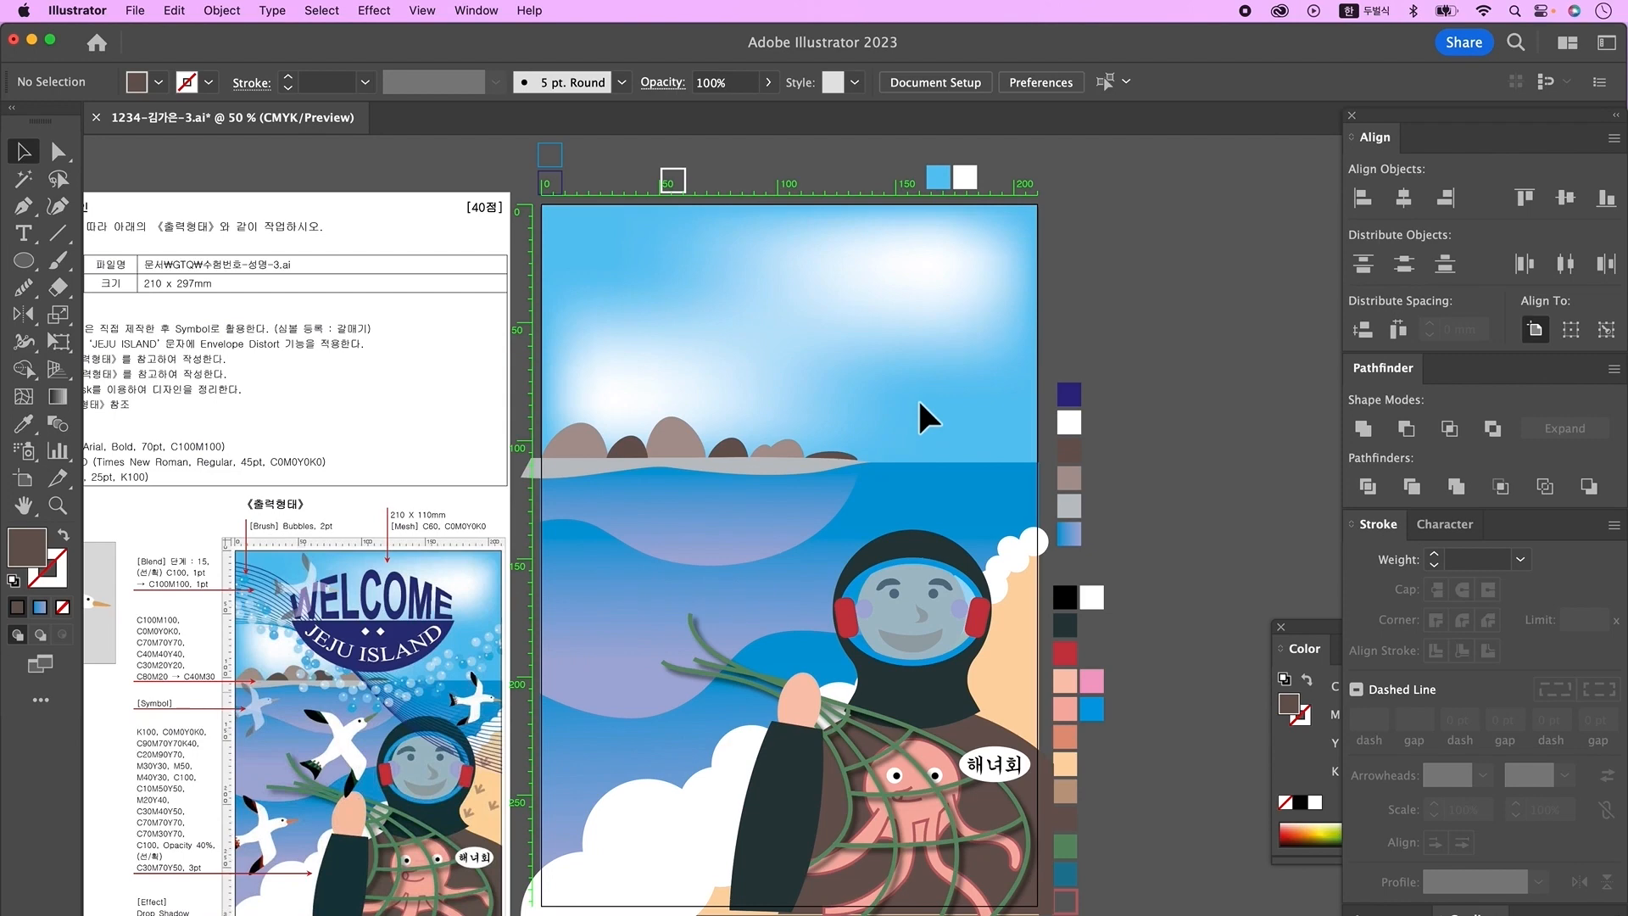
pyautogui.keyDown('super'); pyautogui.click(501, 741); pyautogui.keyUp('super')
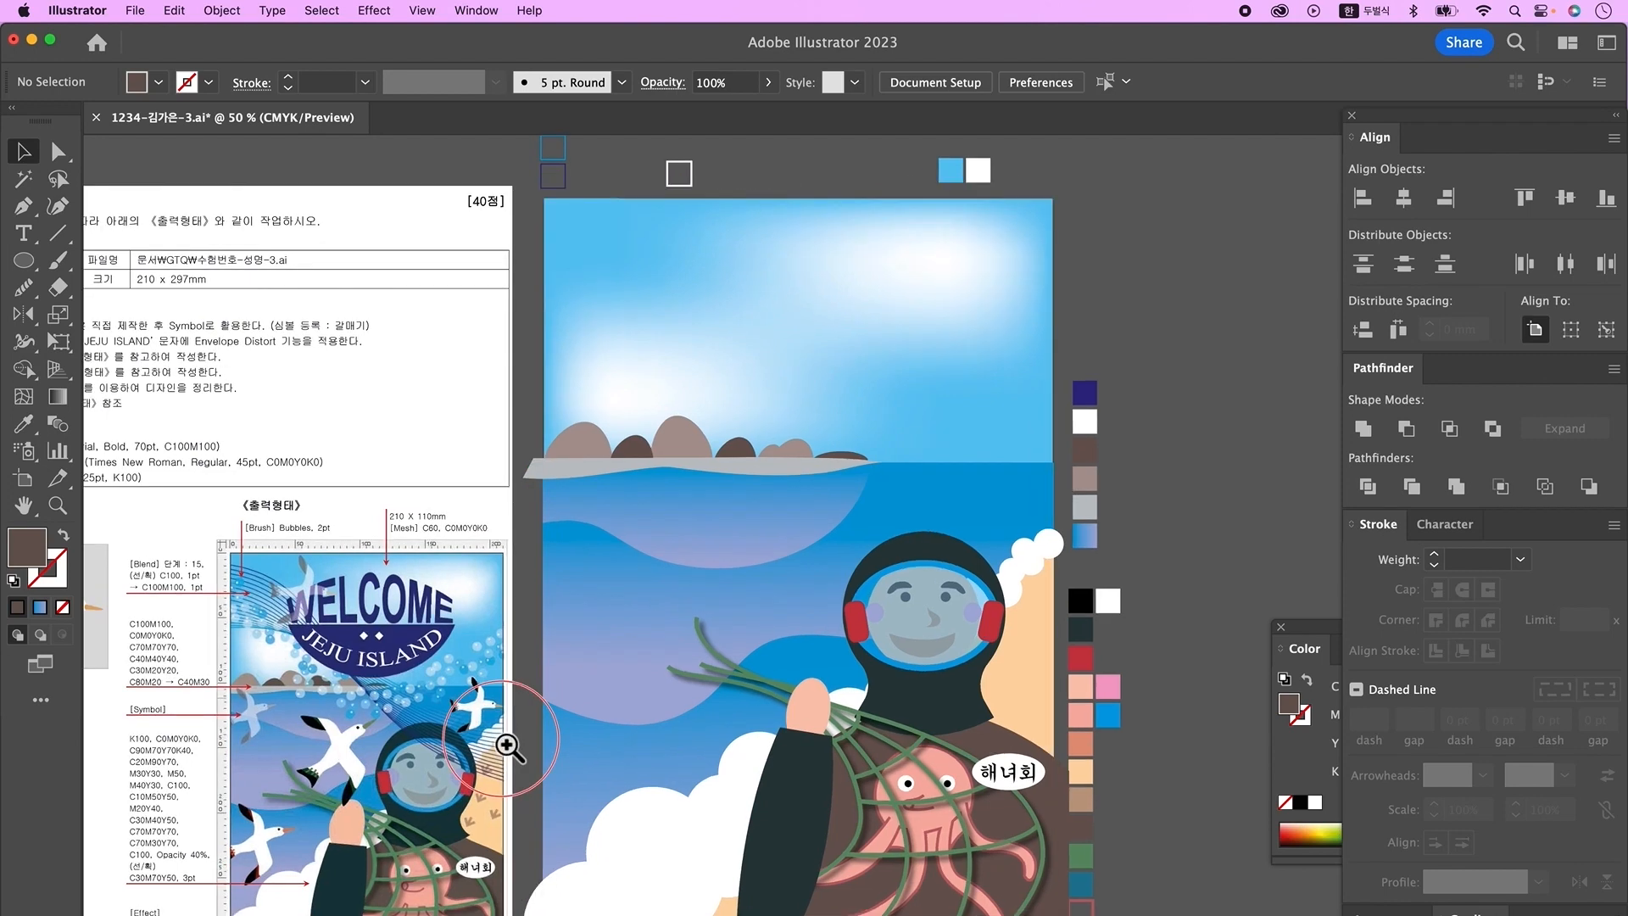
pyautogui.moveTo(465, 728); pyautogui.dragTo(524, 704)
pyautogui.keyDown('super'); pyautogui.click(524, 704); pyautogui.keyUp('super')
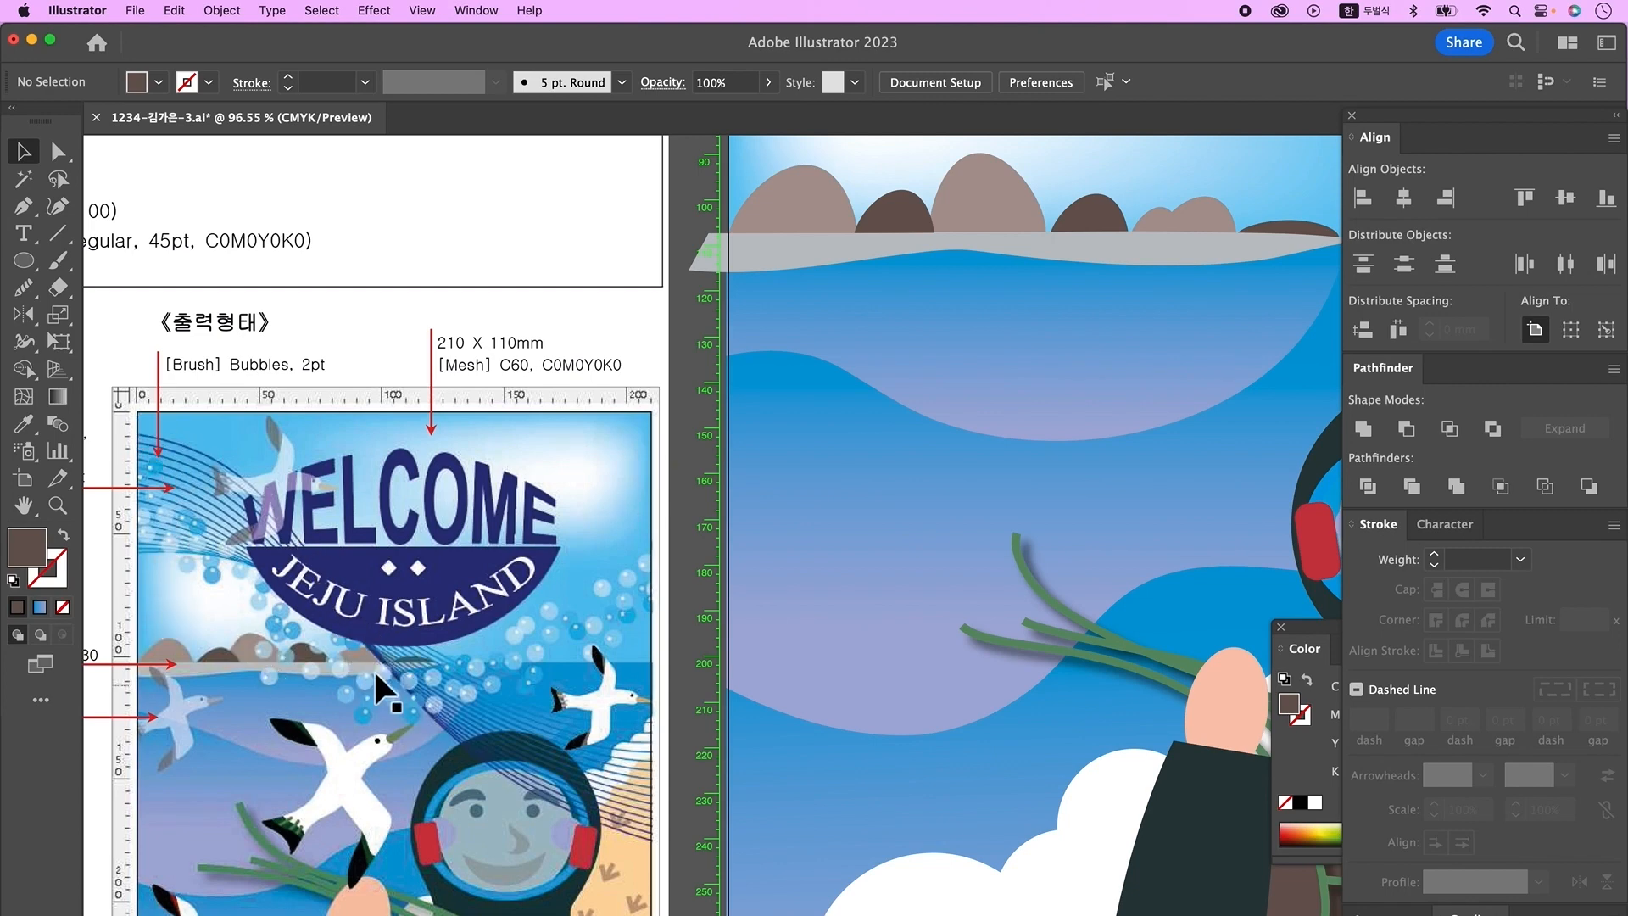
pyautogui.press('super+0')
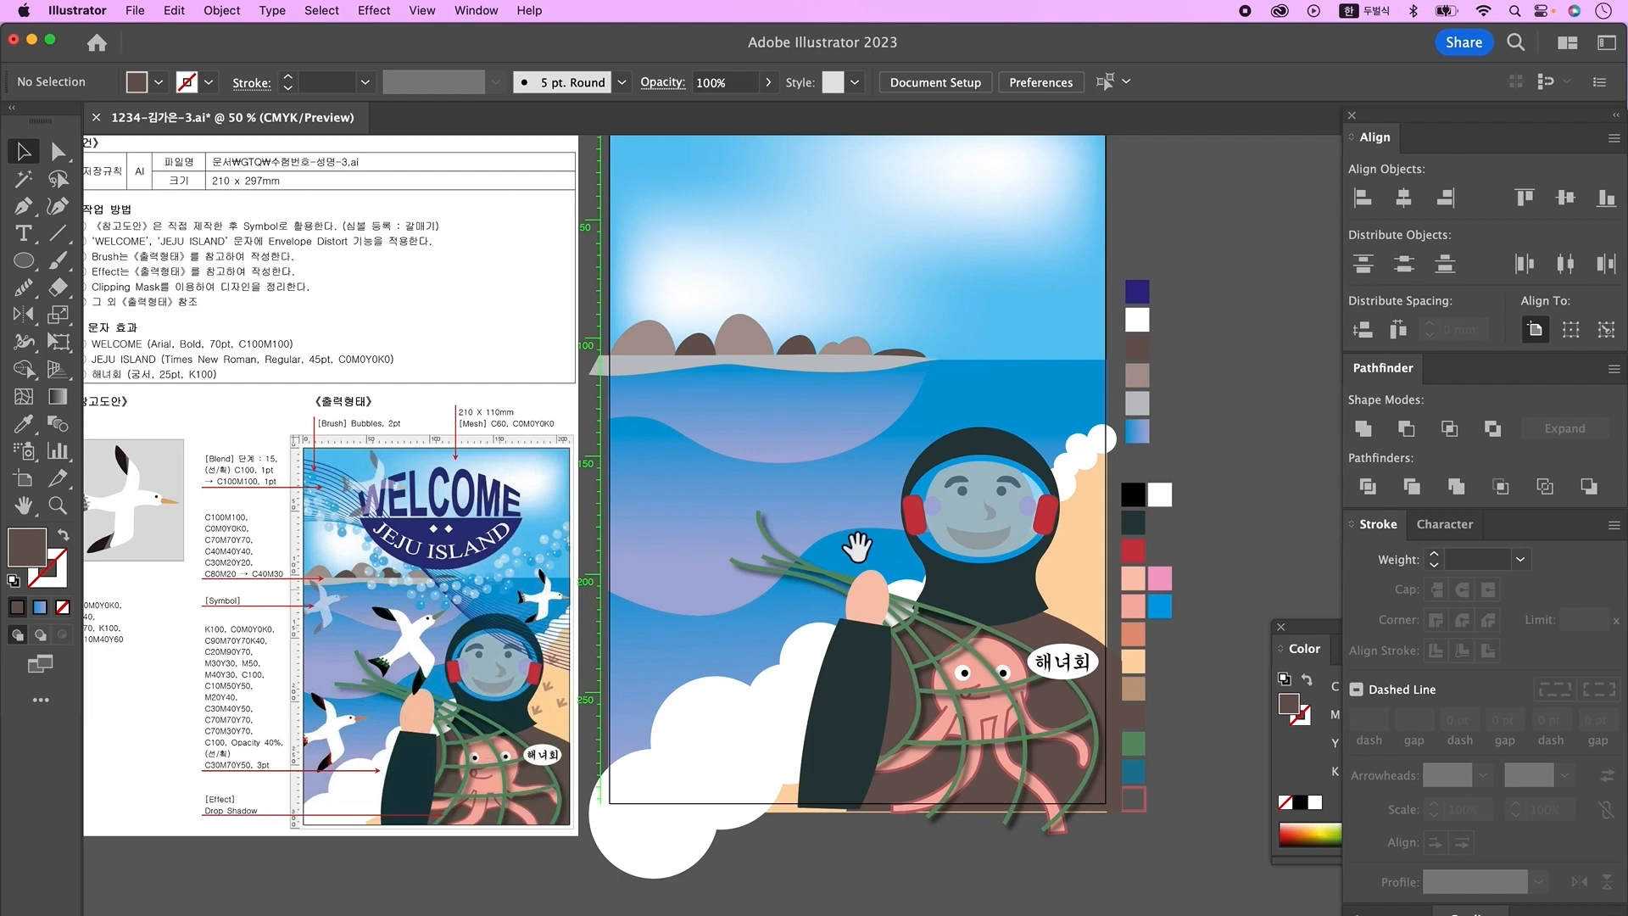
pyautogui.press('super+minus')
pyautogui.press('p')
pyautogui.moveTo(801, 460); pyautogui.dragTo(857, 546)
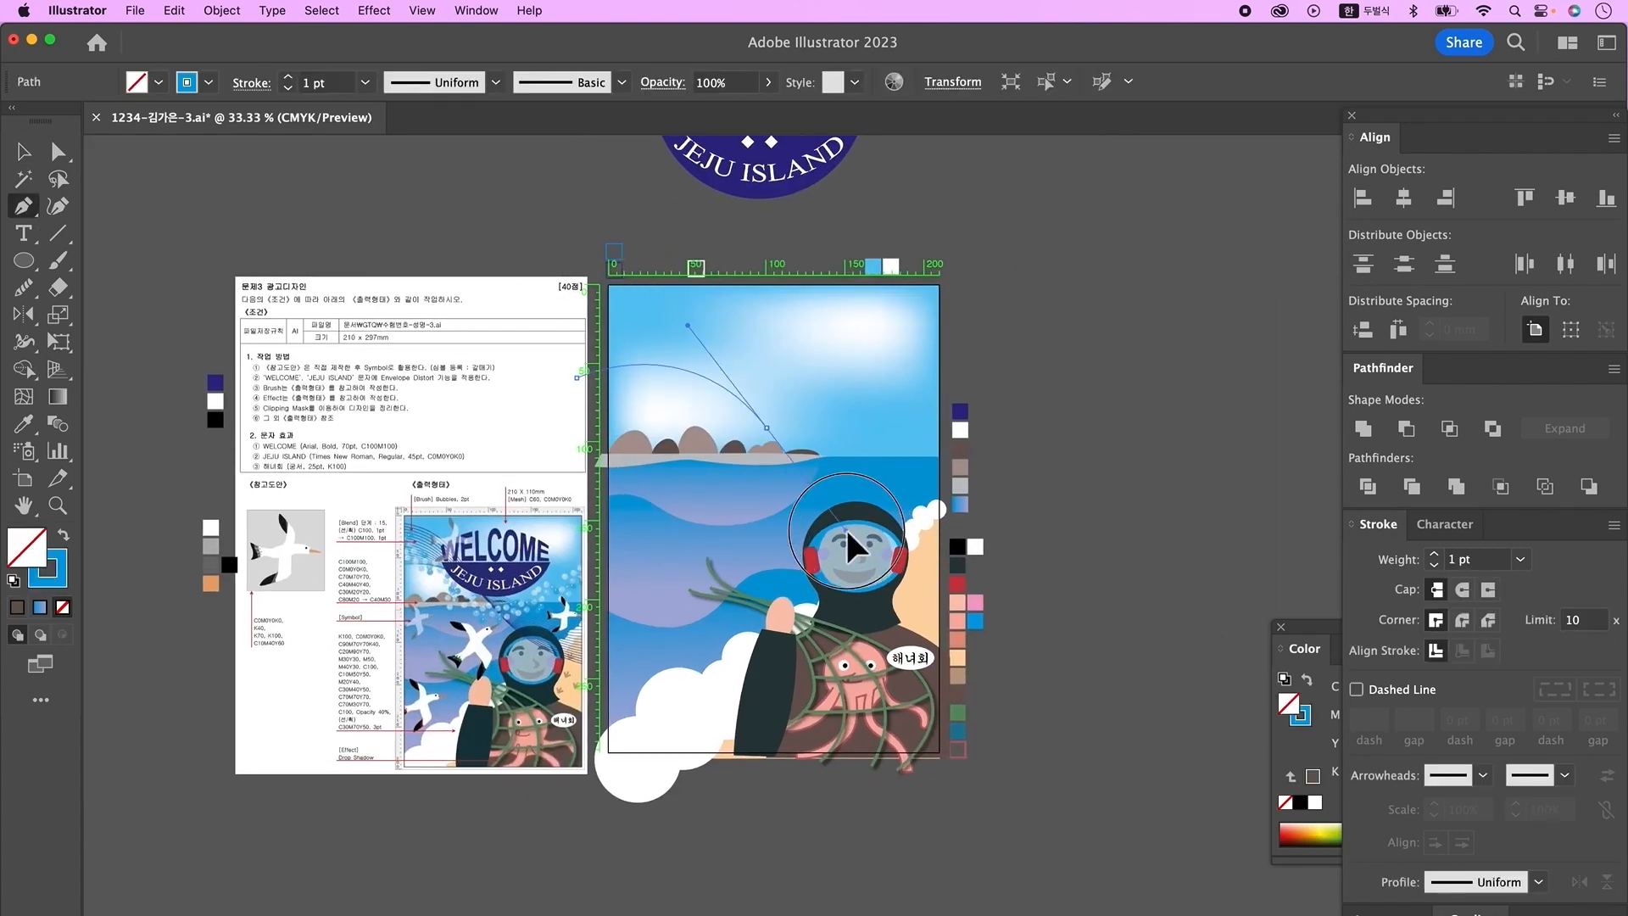
pyautogui.keyDown('super'); pyautogui.click(1060, 373); pyautogui.keyUp('super')
# - Draw a second 1 pt curve in the C100M100 swatch color from left of the artboard's top, down across the shore and diver, past the right edge
pyautogui.keyDown('super'); pyautogui.click(611, 276); pyautogui.keyUp('super')
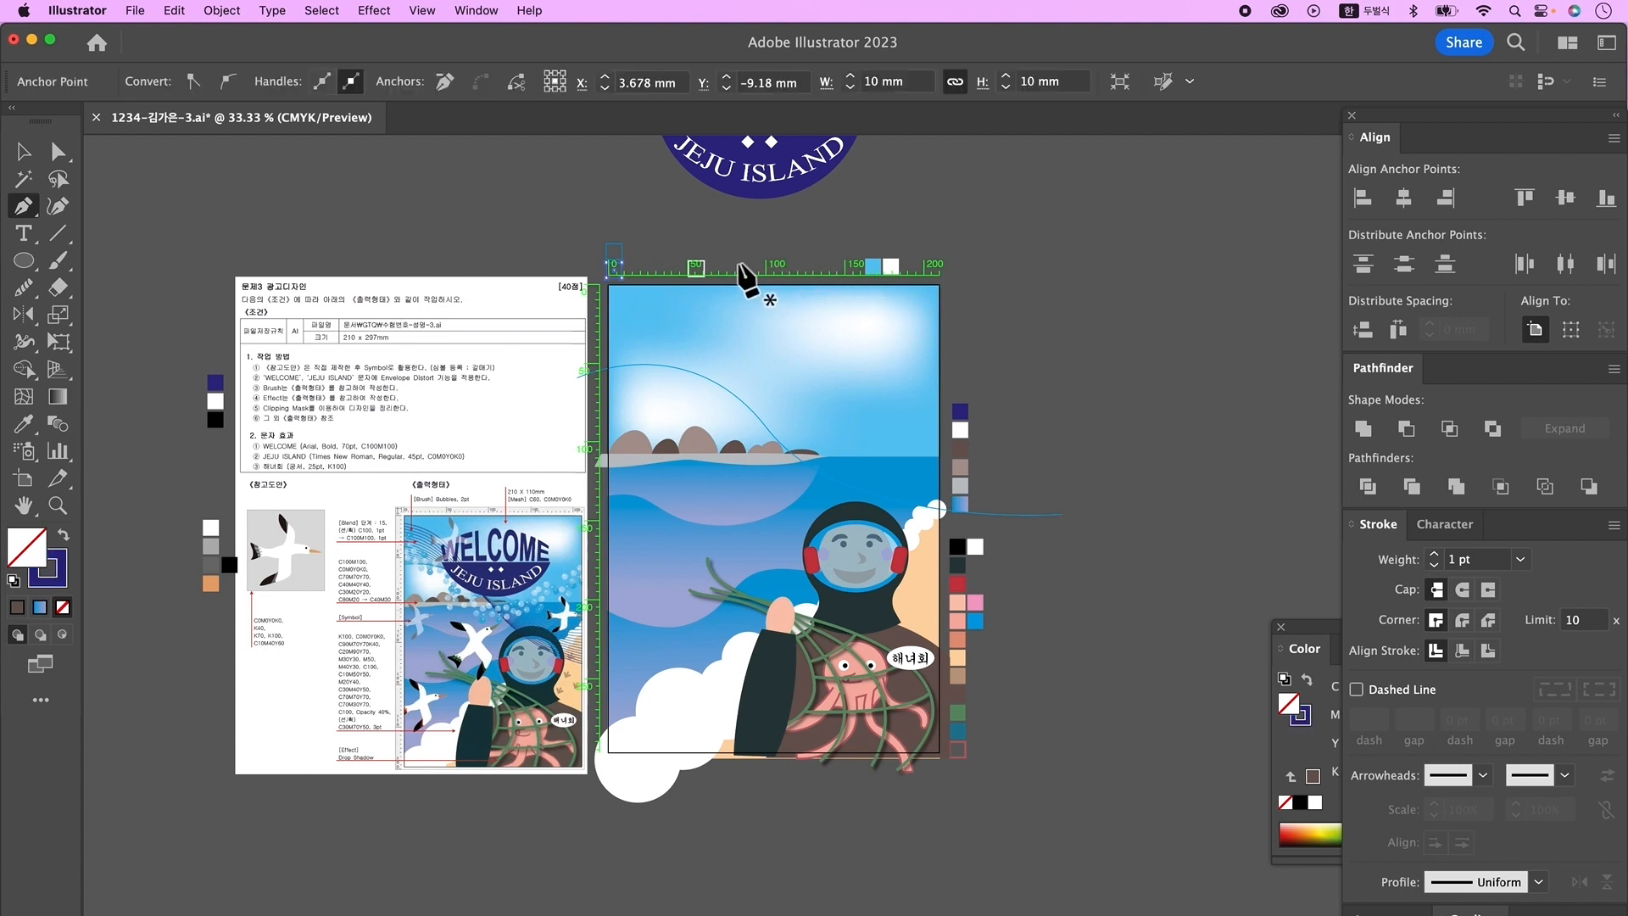
pyautogui.click(559, 293)
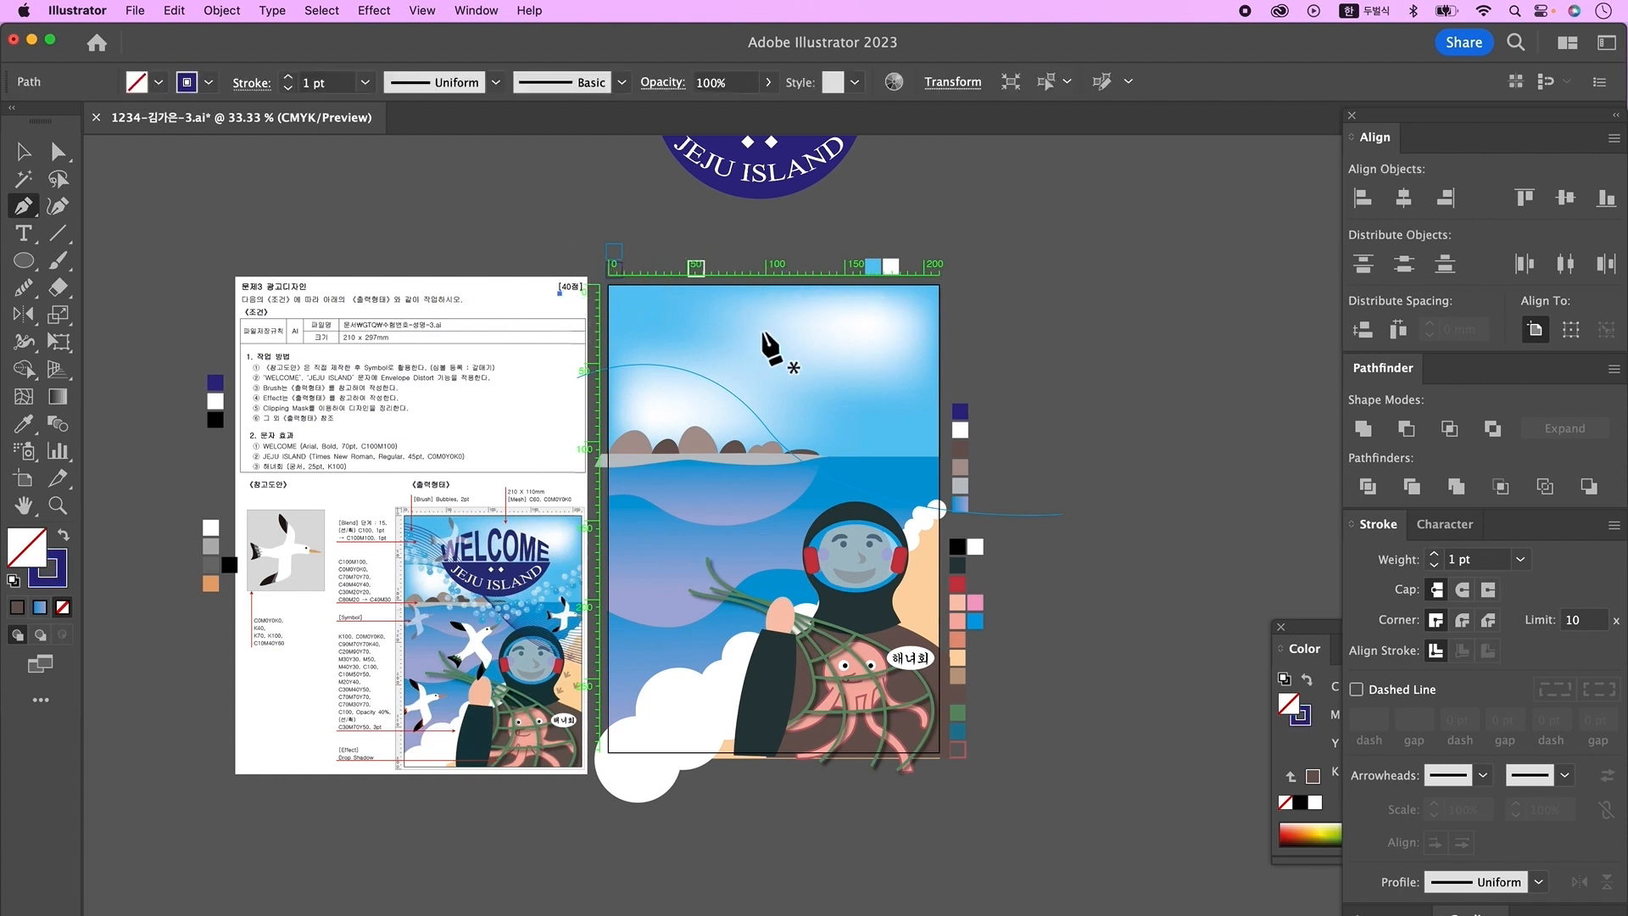
pyautogui.moveTo(767, 427); pyautogui.dragTo(776, 577)
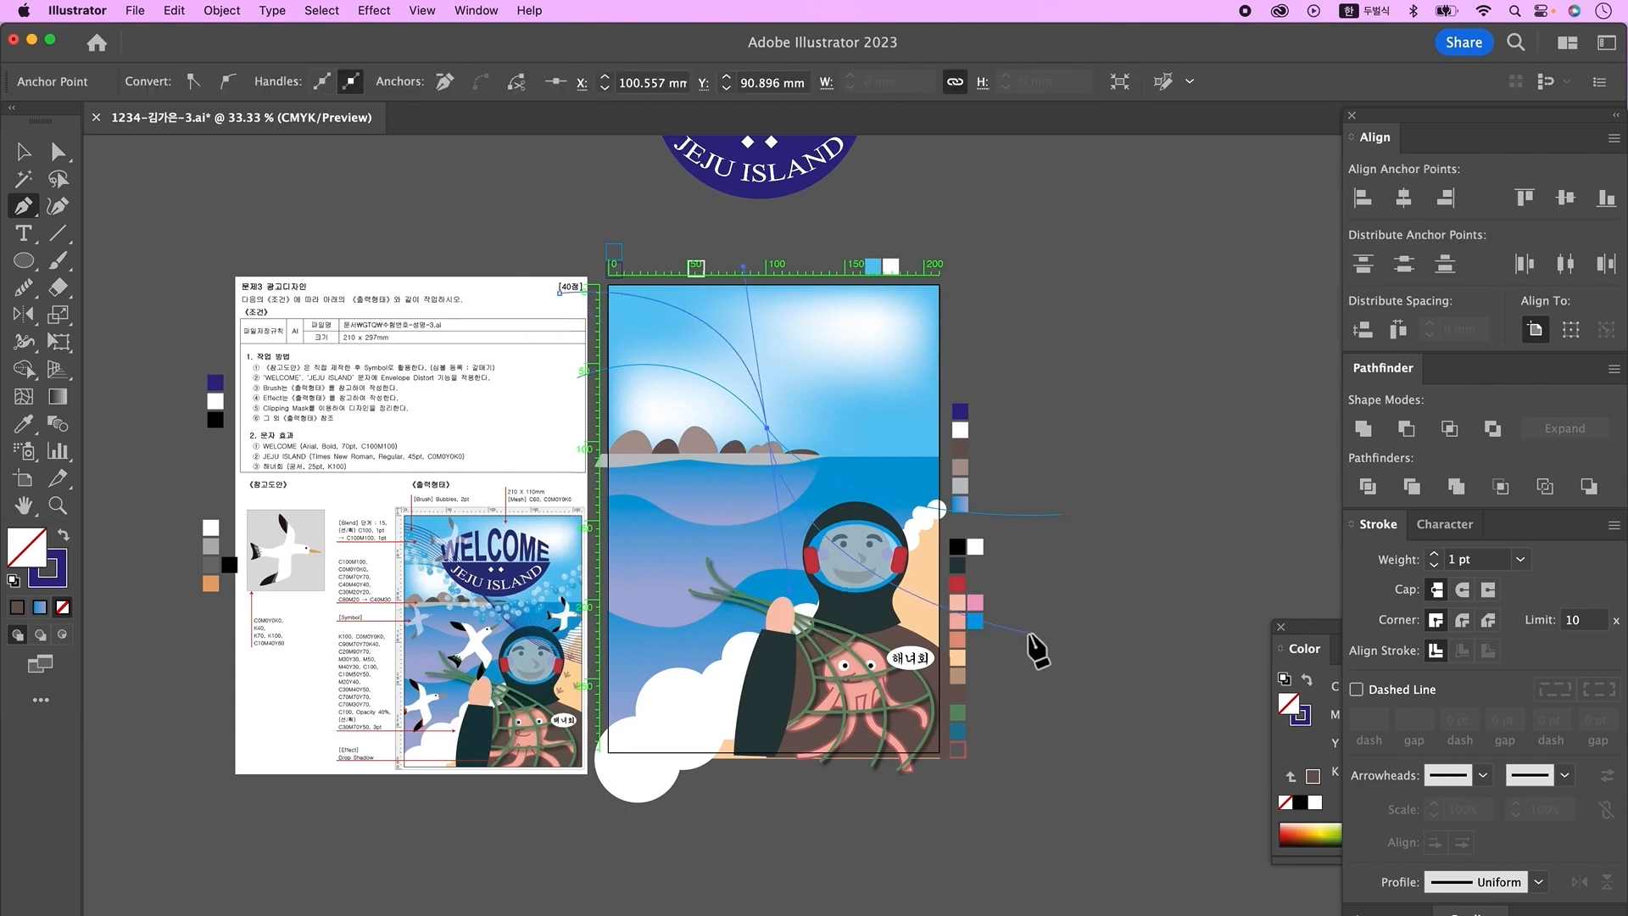
pyautogui.click(1084, 586)
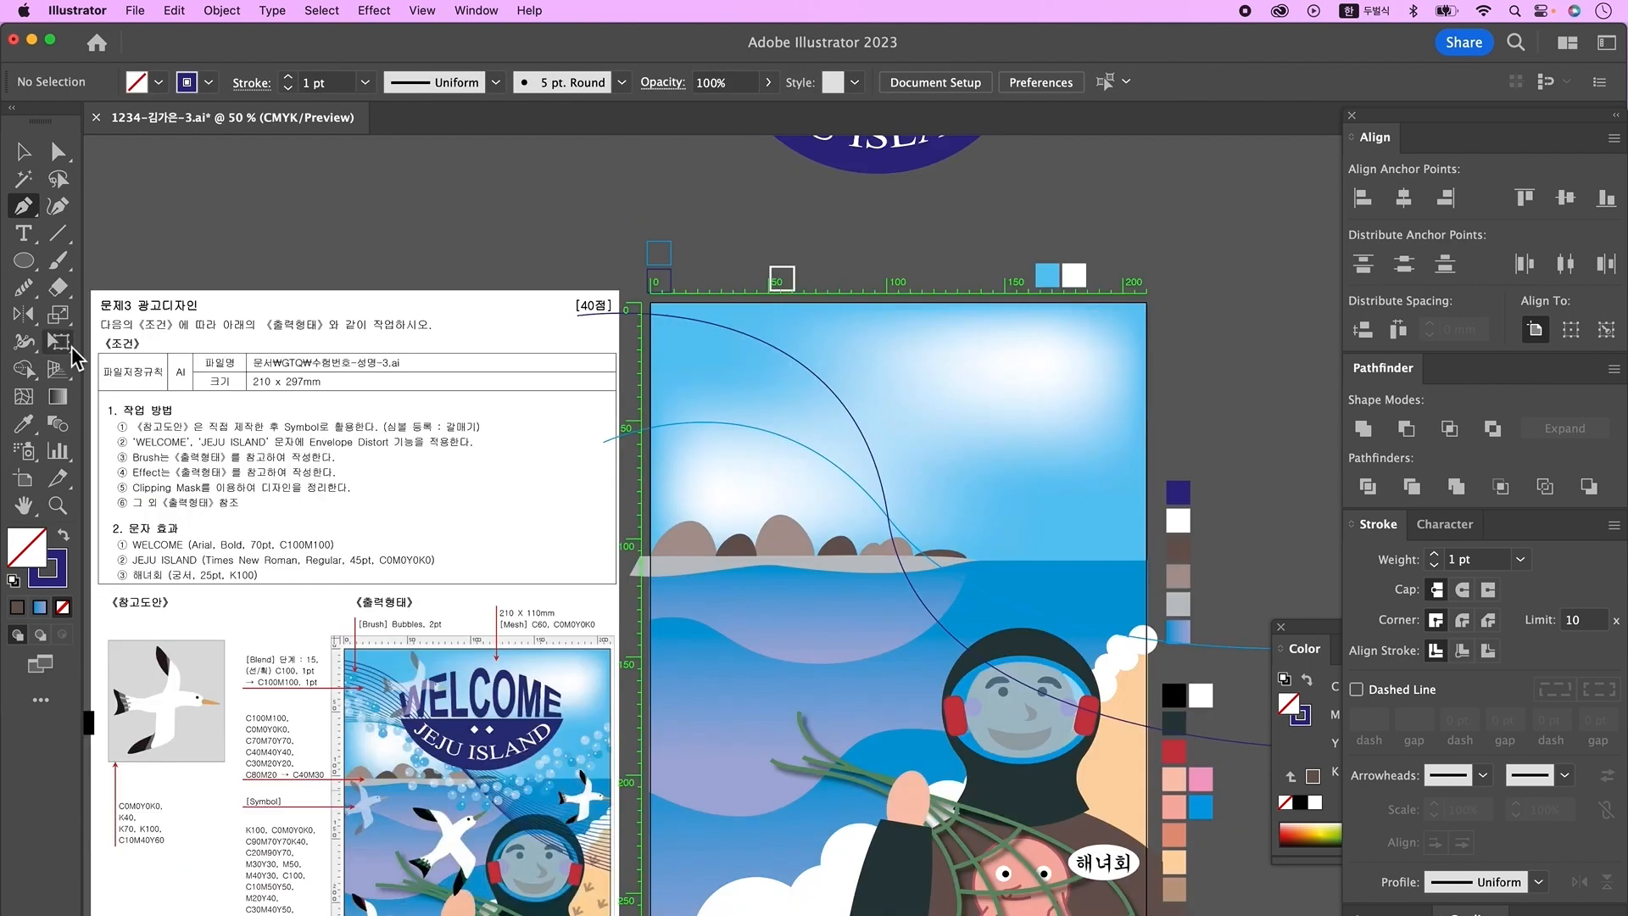
# - Blend the light blue and dark blue curves with the Blend tool using Specified Steps of 15
pyautogui.click(58, 423)
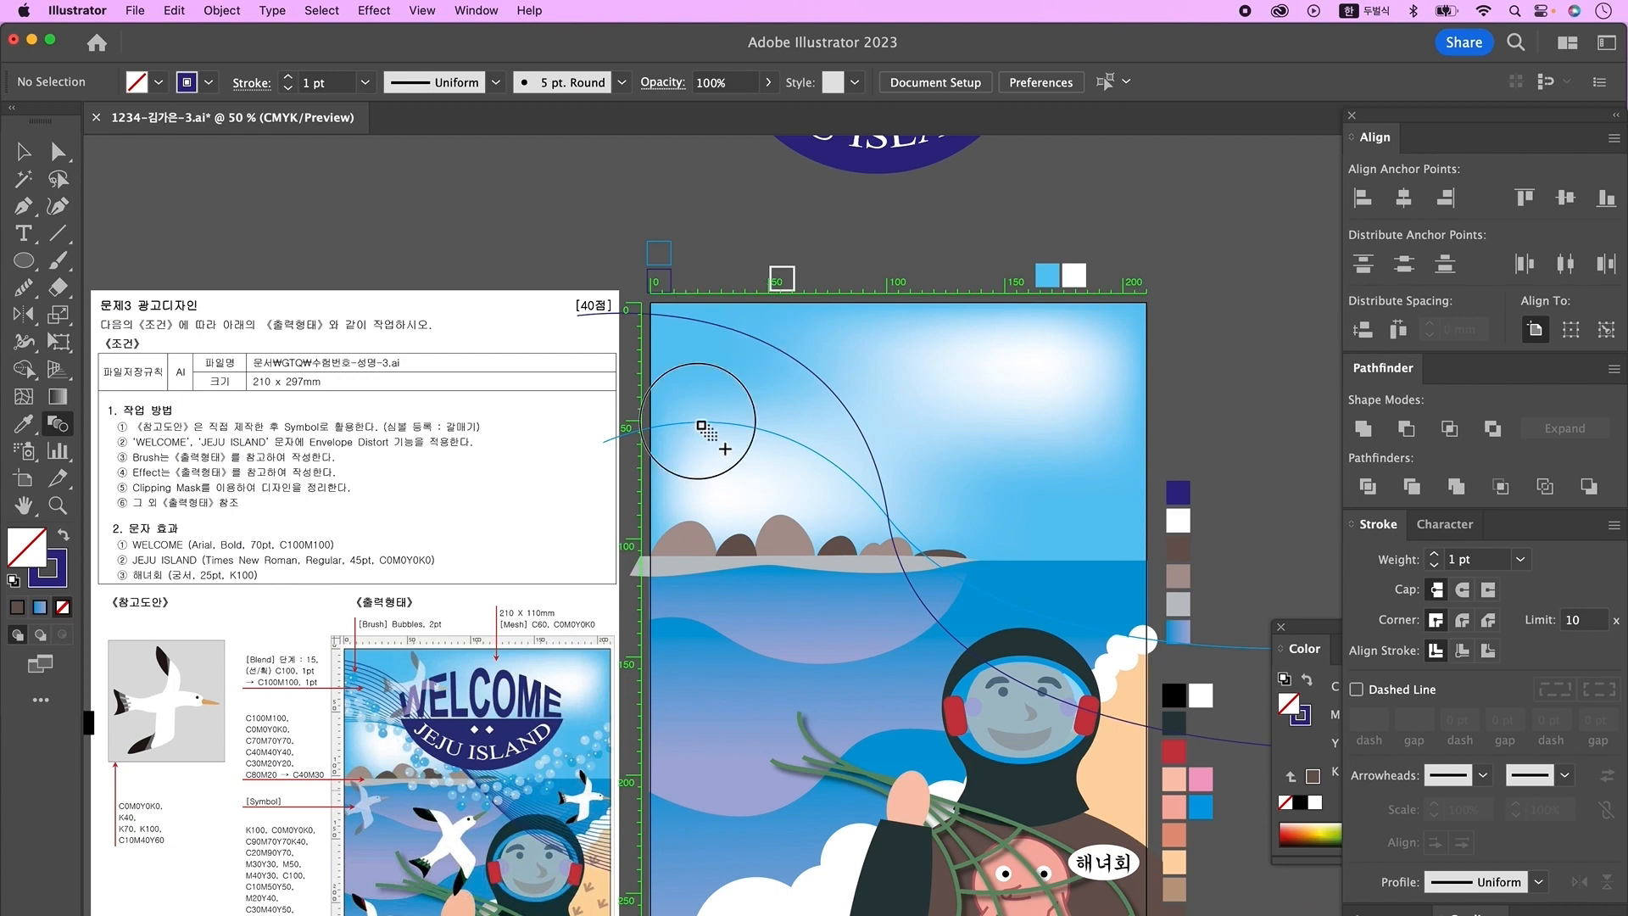
pyautogui.click(702, 427)
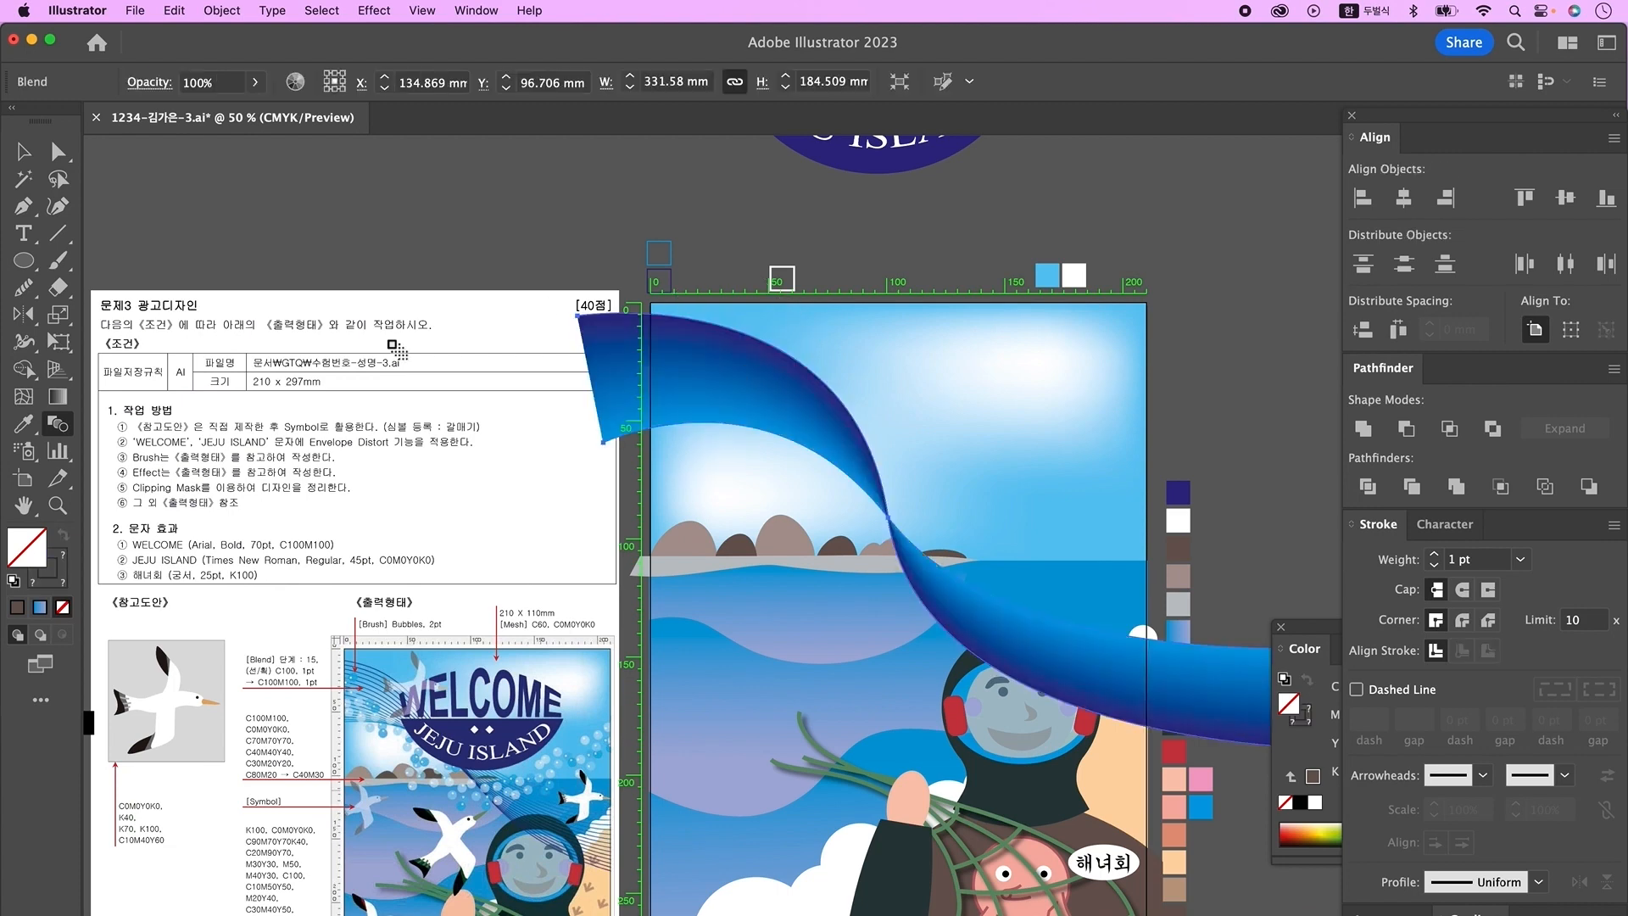
pyautogui.doubleClick(59, 431)
pyautogui.click(827, 494)
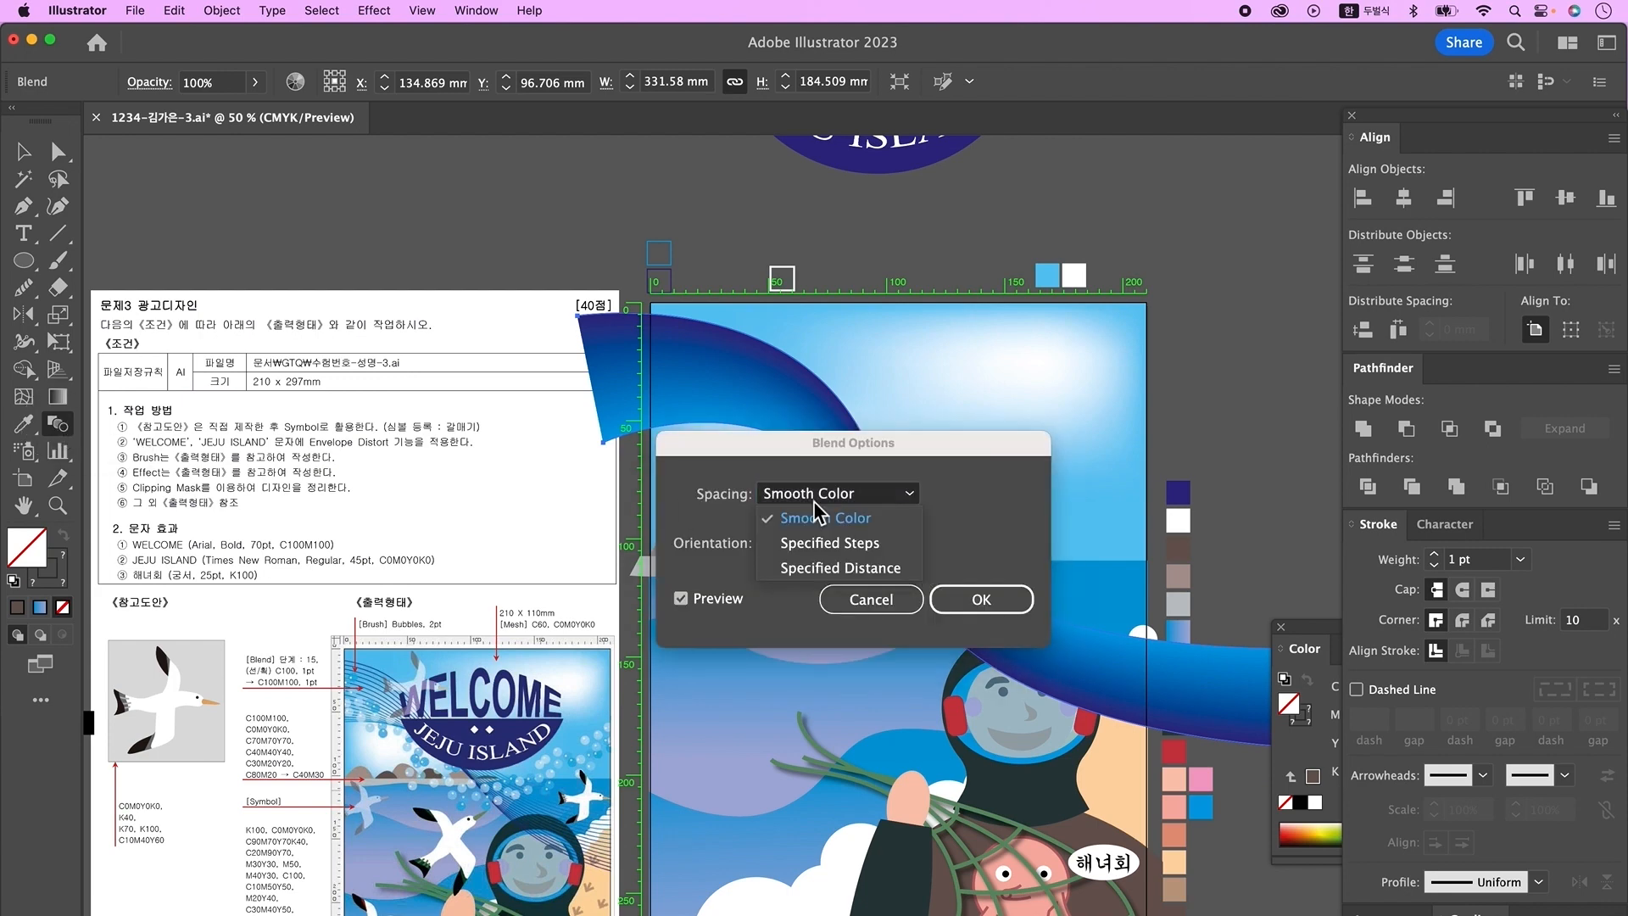
pyautogui.click(871, 544)
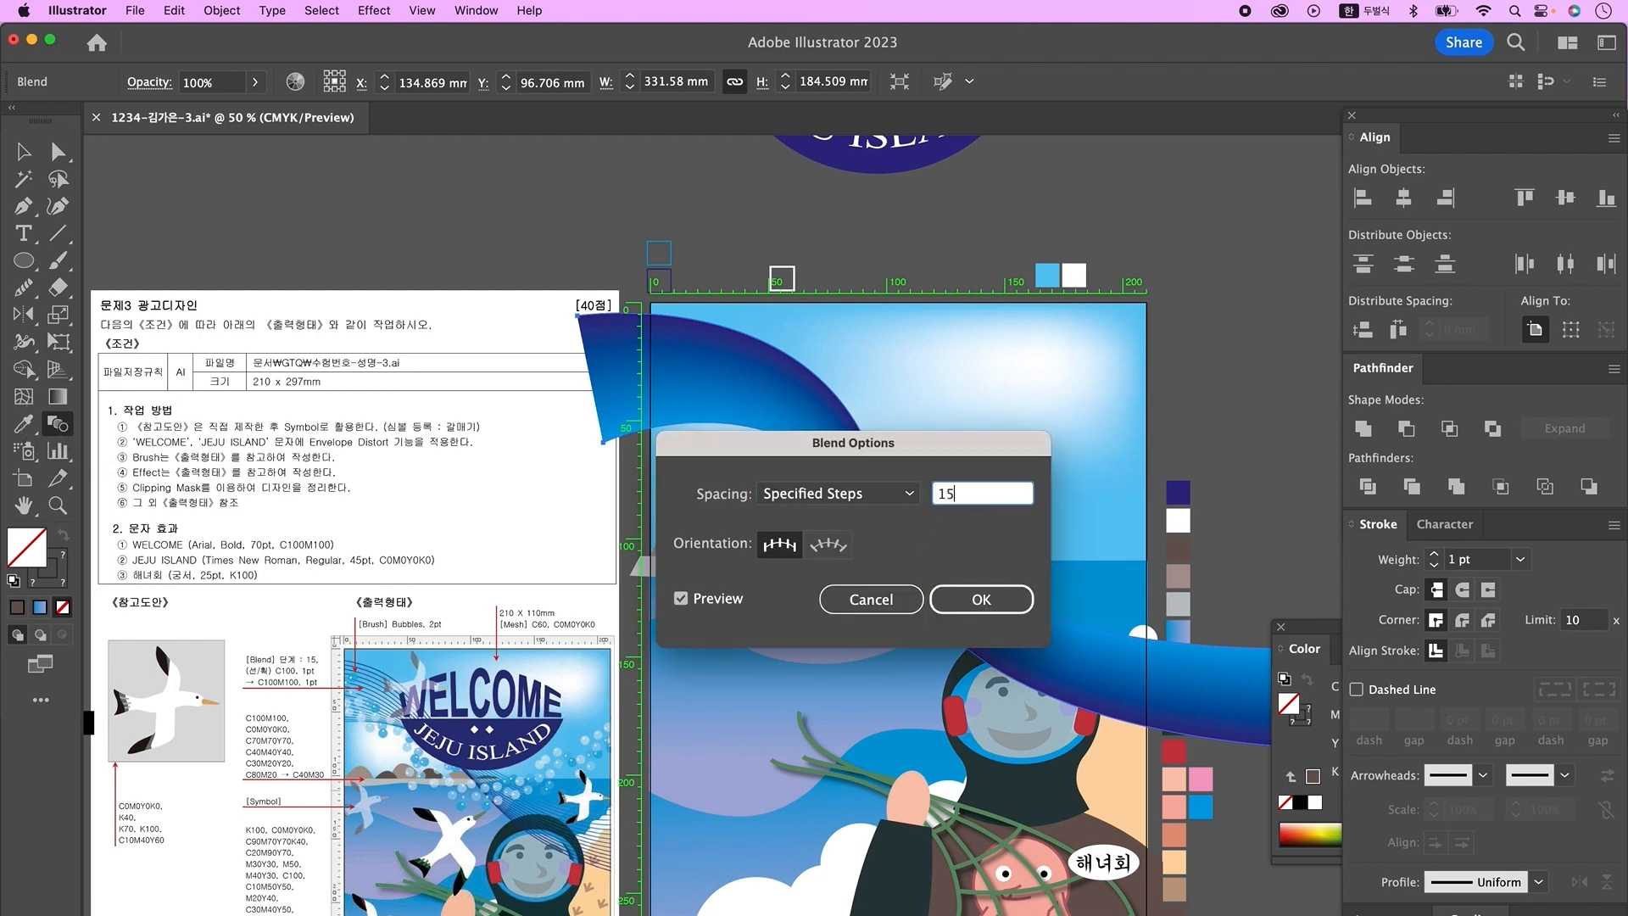
pyautogui.click(981, 599)
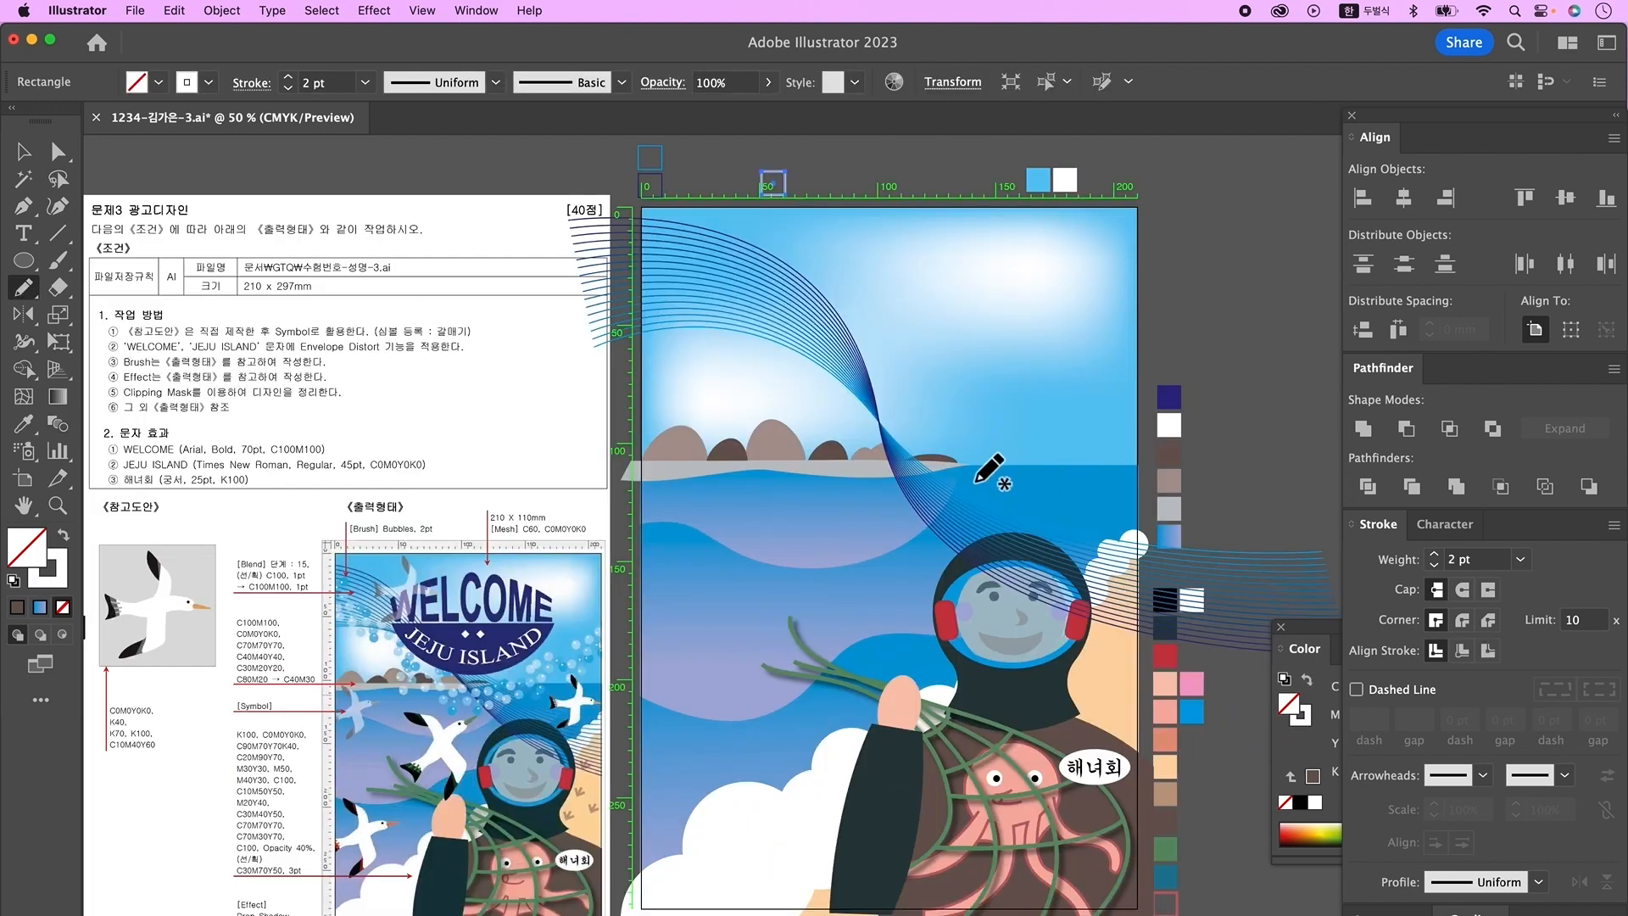
# - Draw a freehand wavy path across the sky and shoreline and apply the Decorative_Scatter Bubbles brush to it at 2 pt
pyautogui.moveTo(670, 303)
pyautogui.mouseDown()
pyautogui.moveTo(757, 398)
pyautogui.moveTo(1183, 373)
pyautogui.mouseUp()
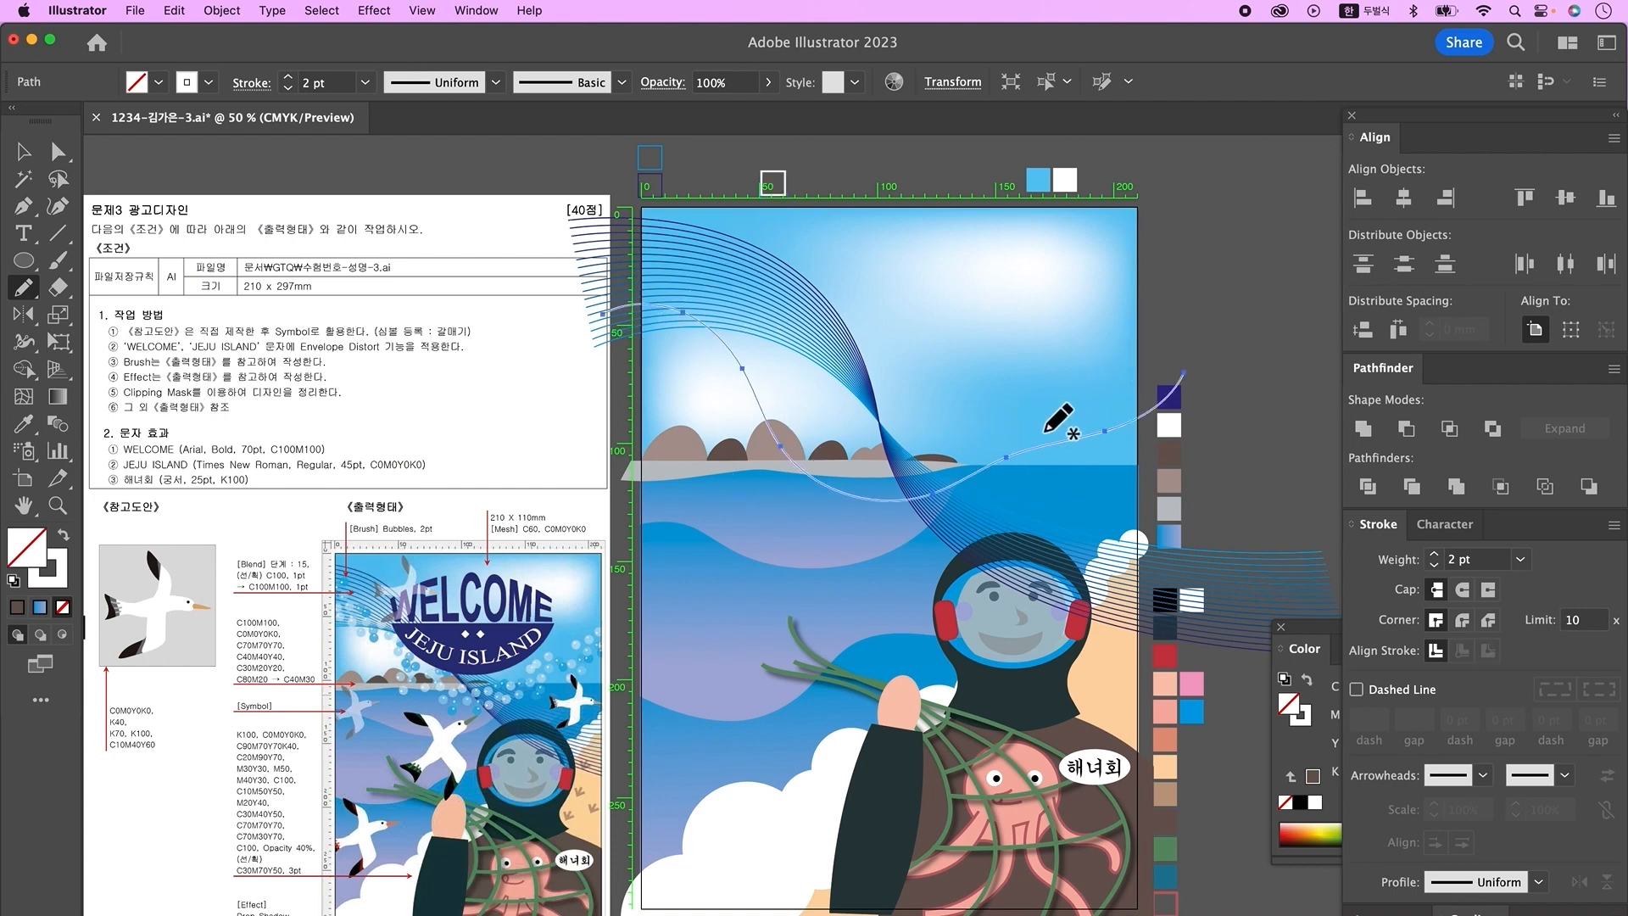
pyautogui.click(475, 12)
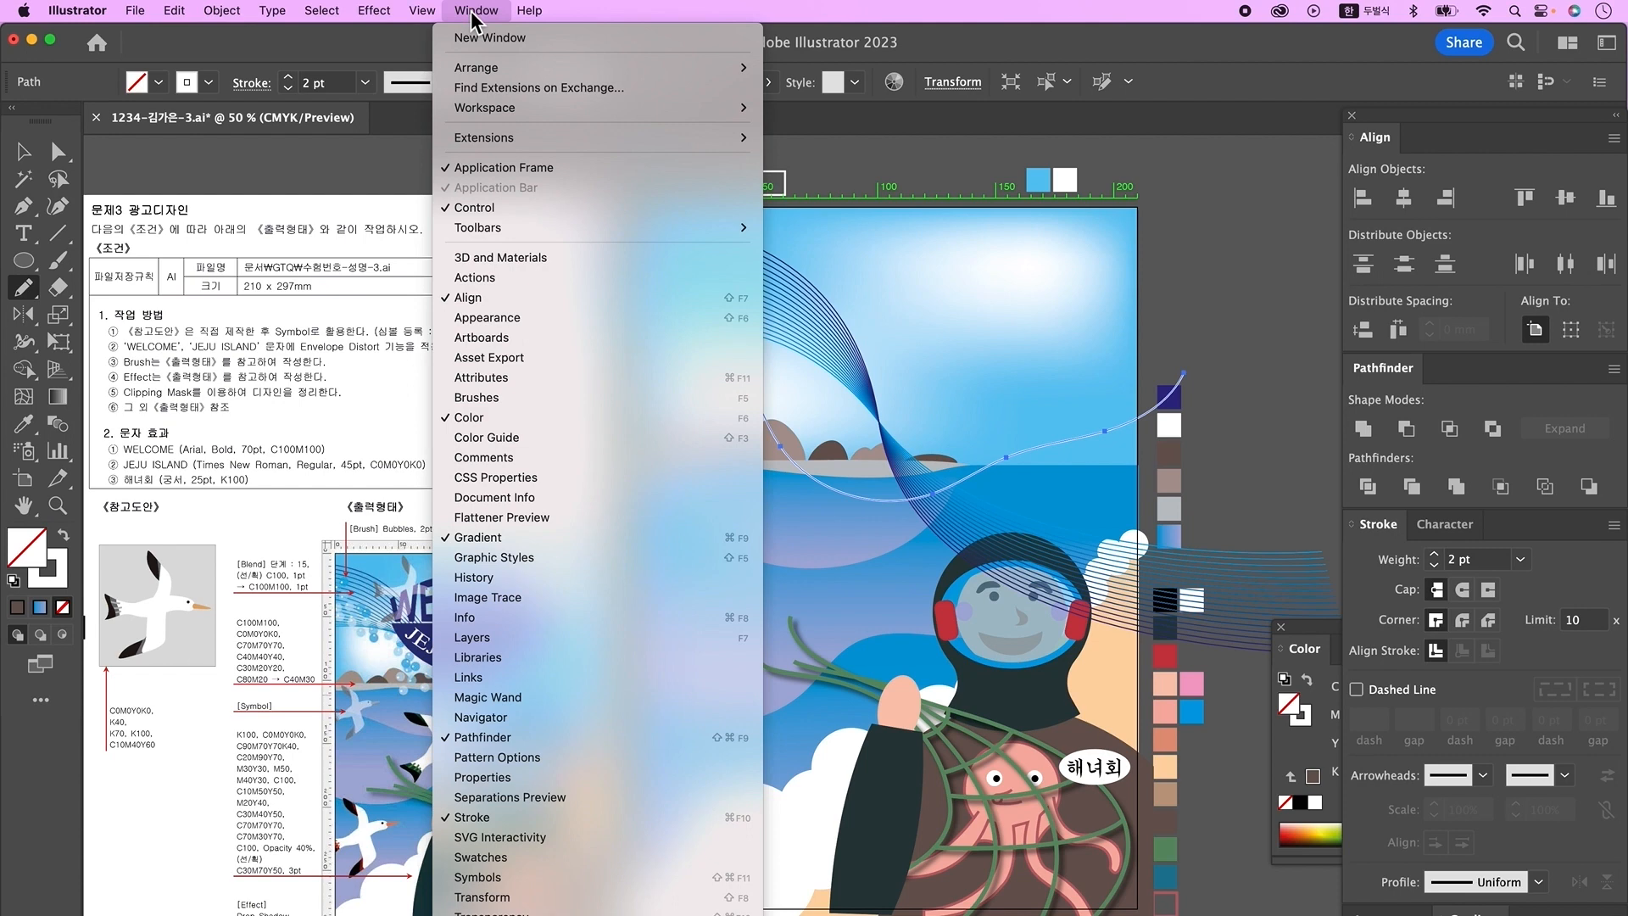
pyautogui.click(491, 403)
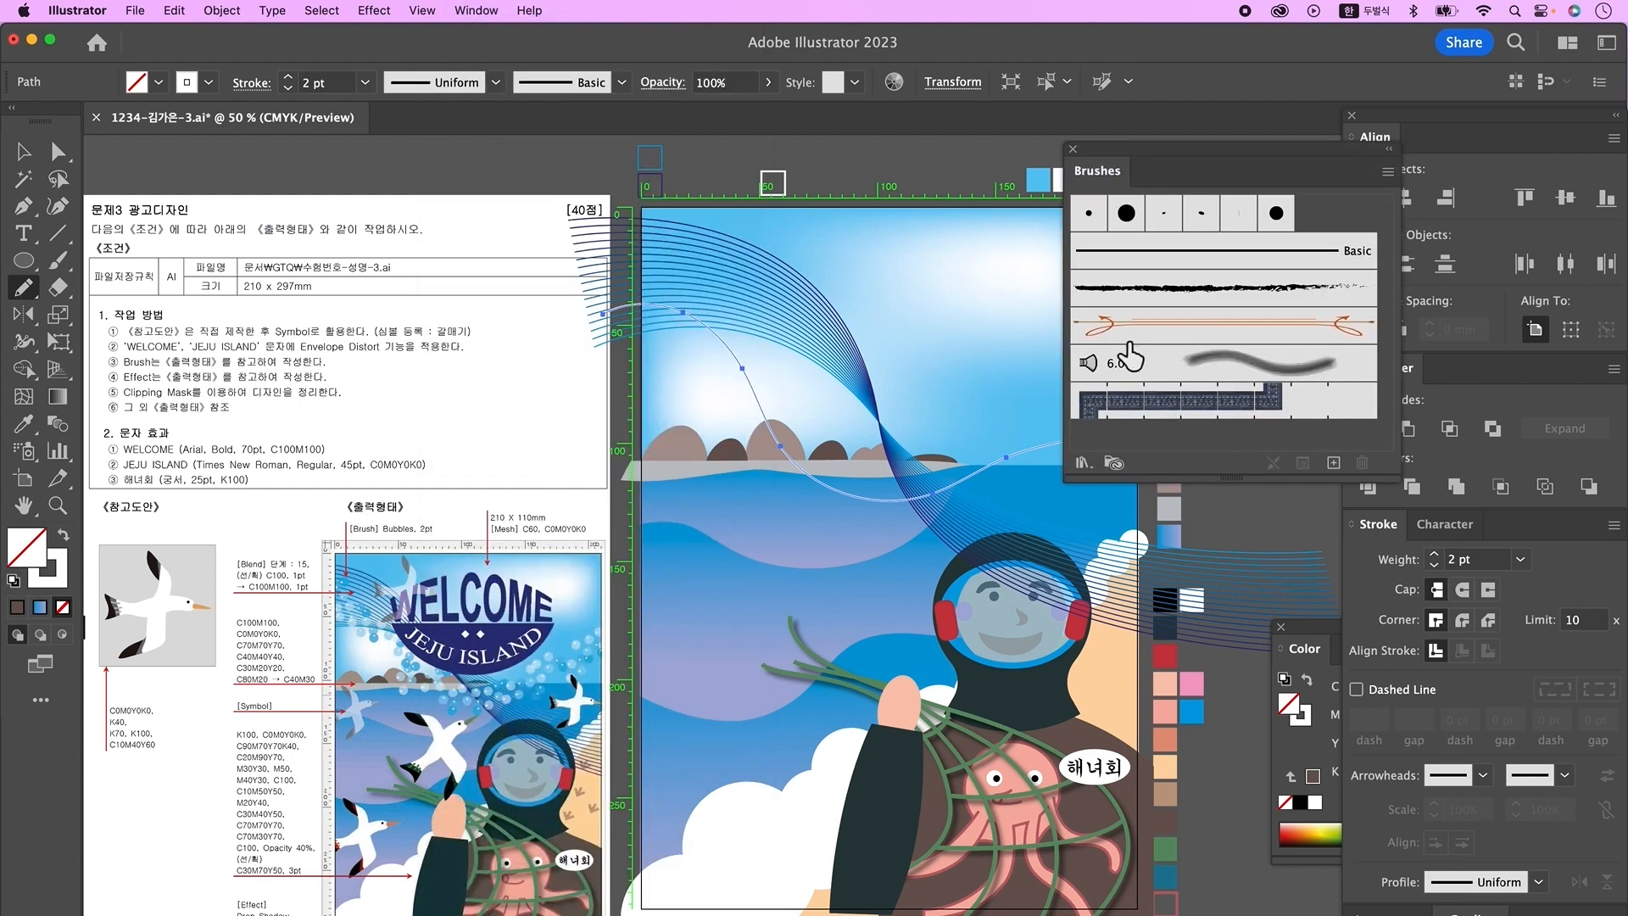
pyautogui.click(1091, 465)
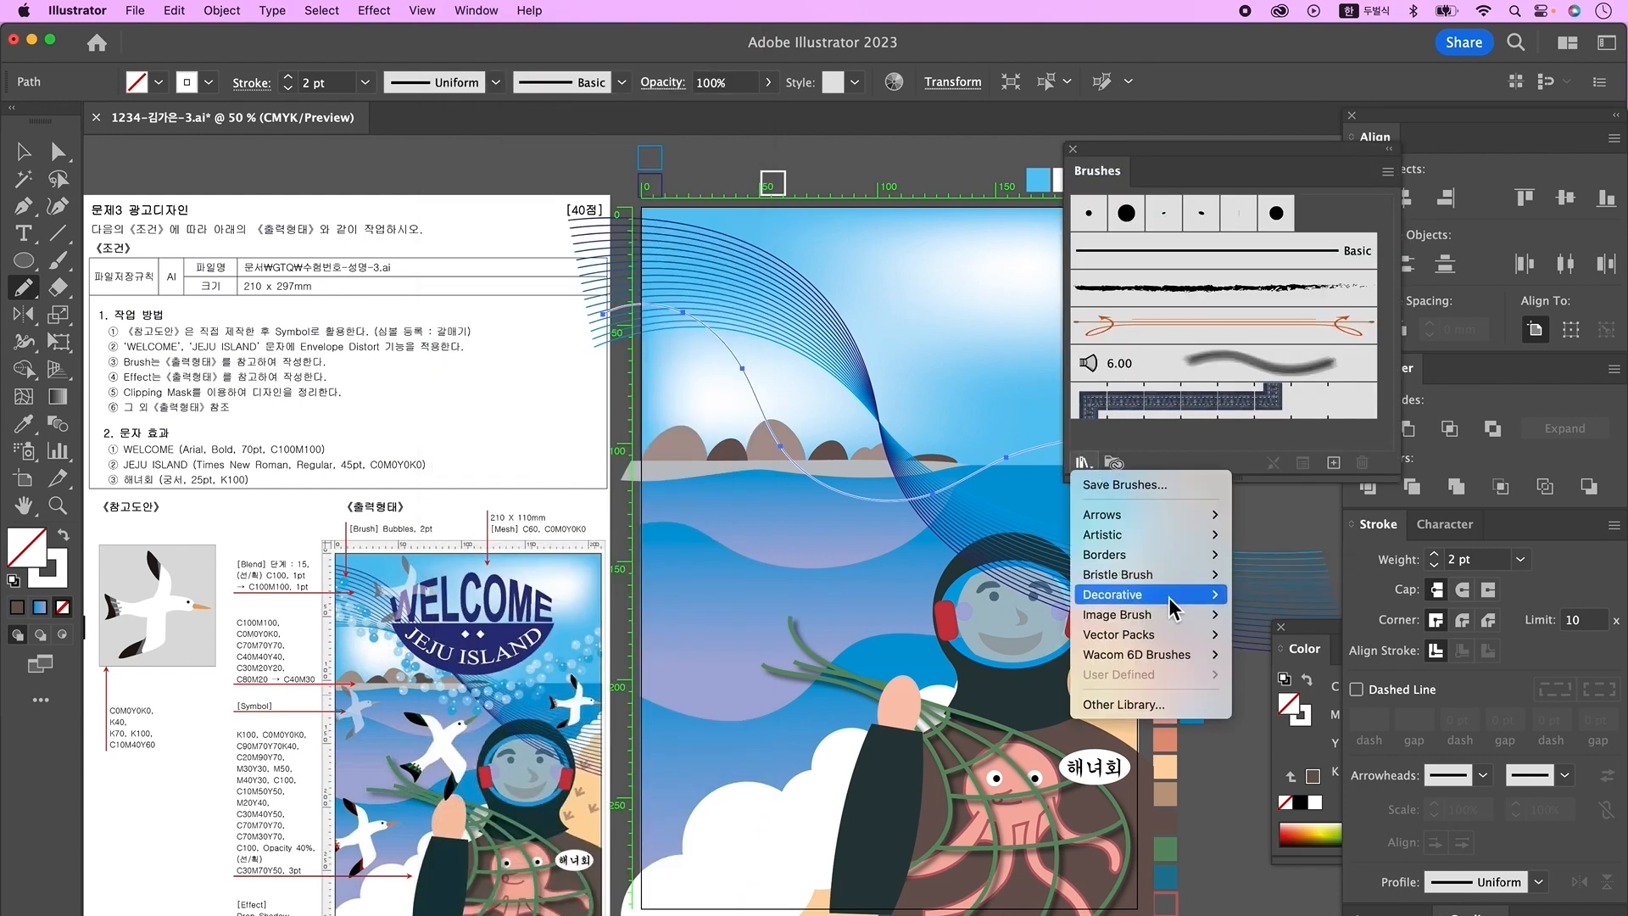
pyautogui.moveTo(1171, 602)
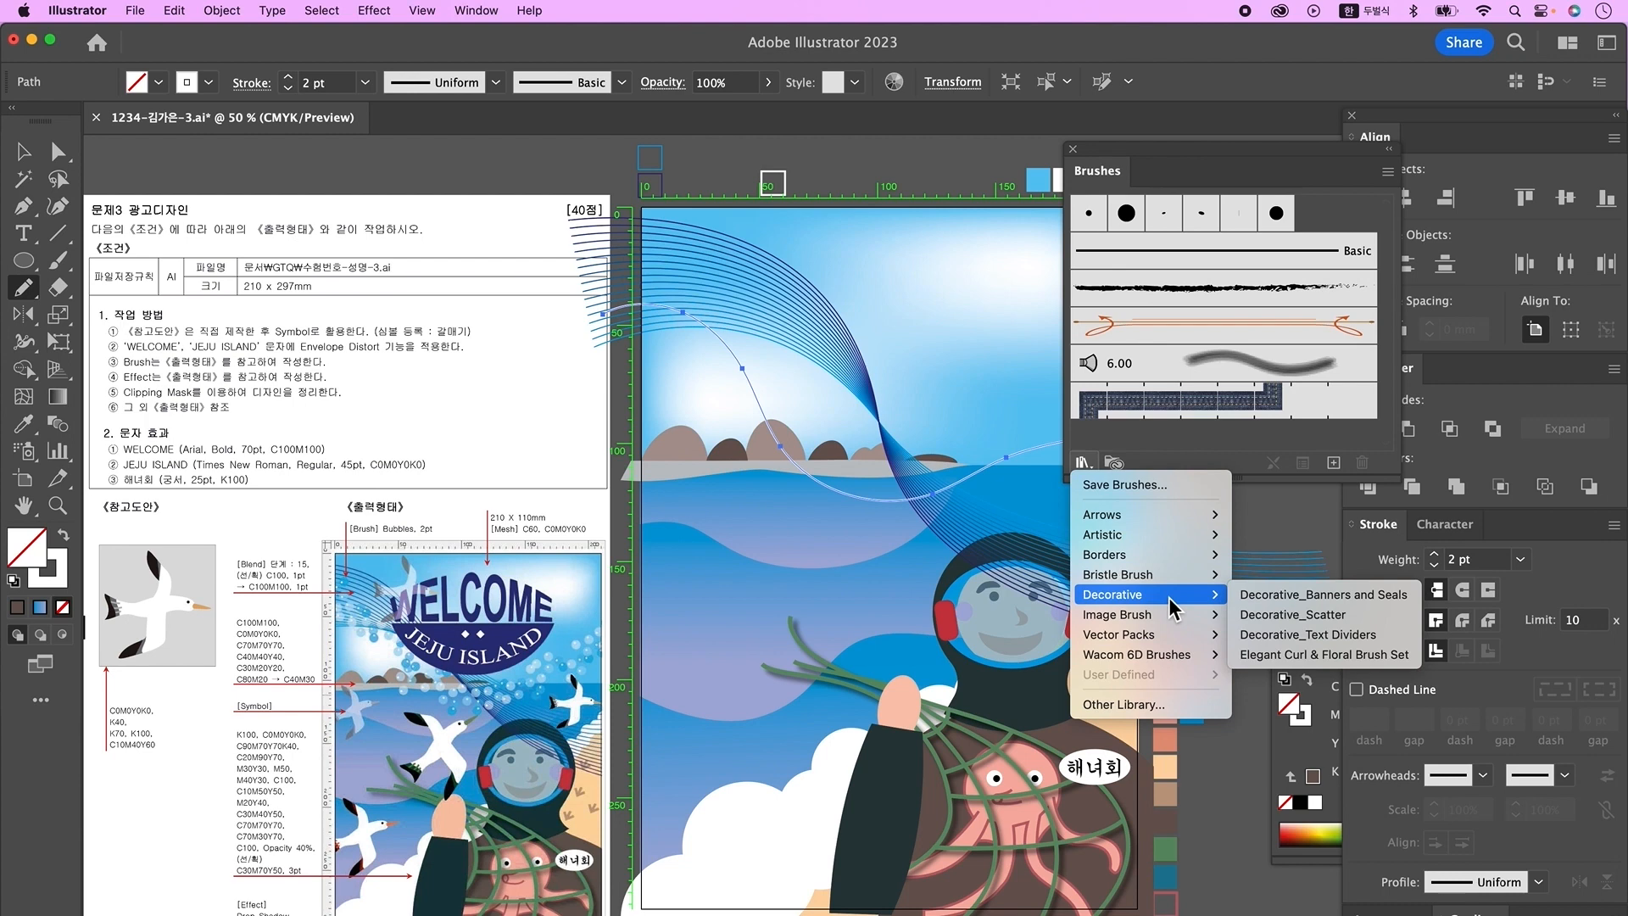
pyautogui.click(1307, 616)
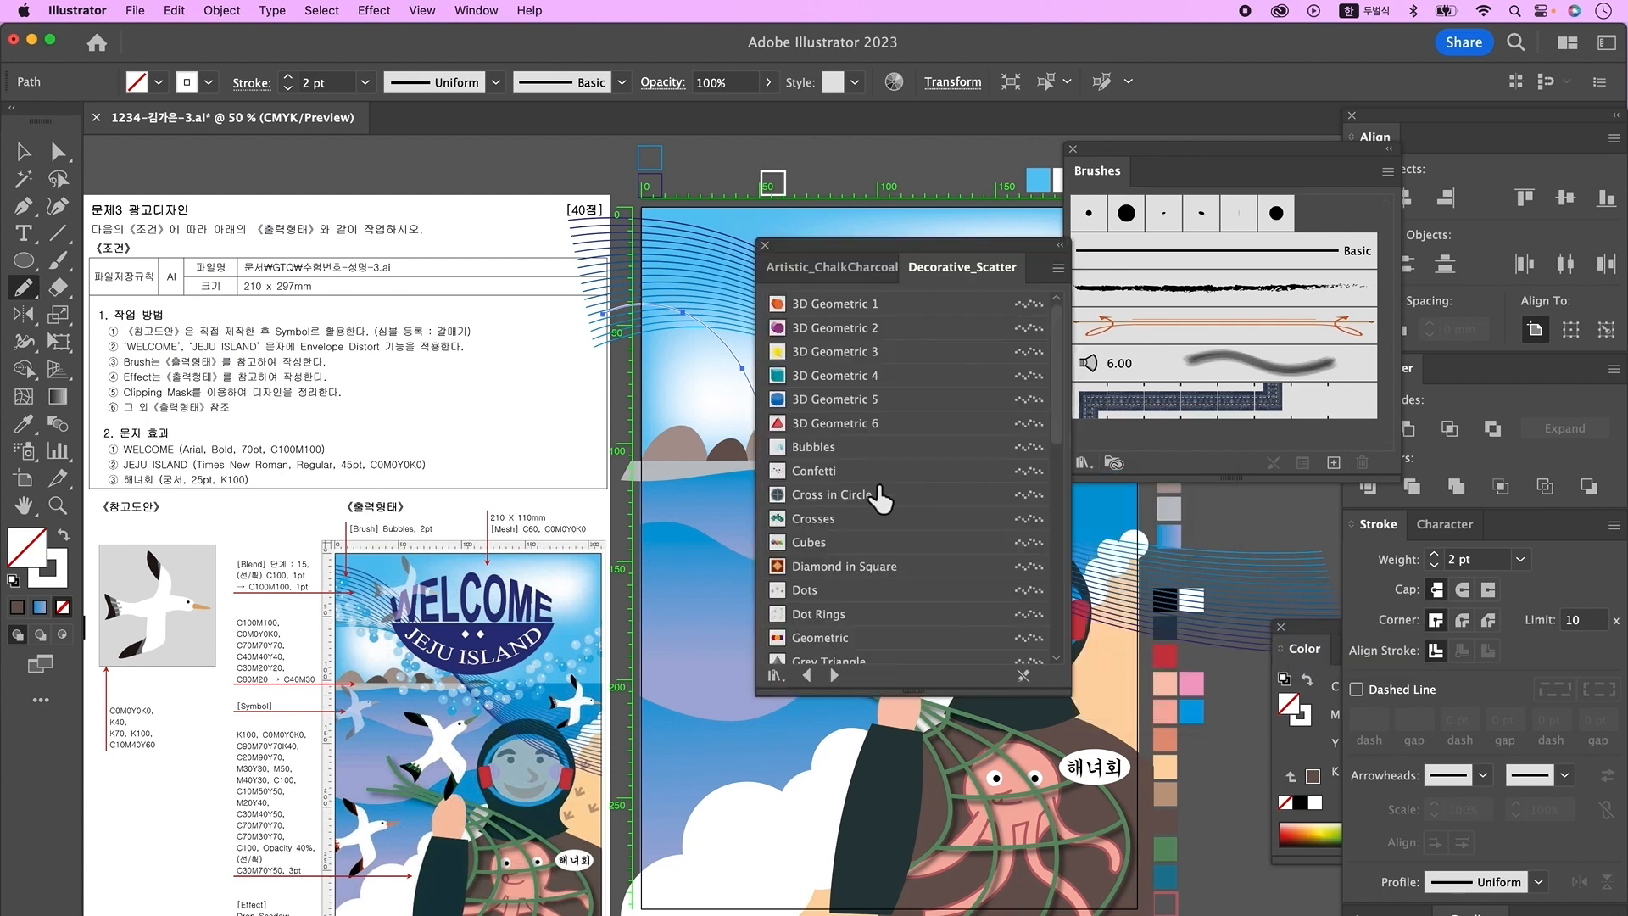
pyautogui.click(844, 450)
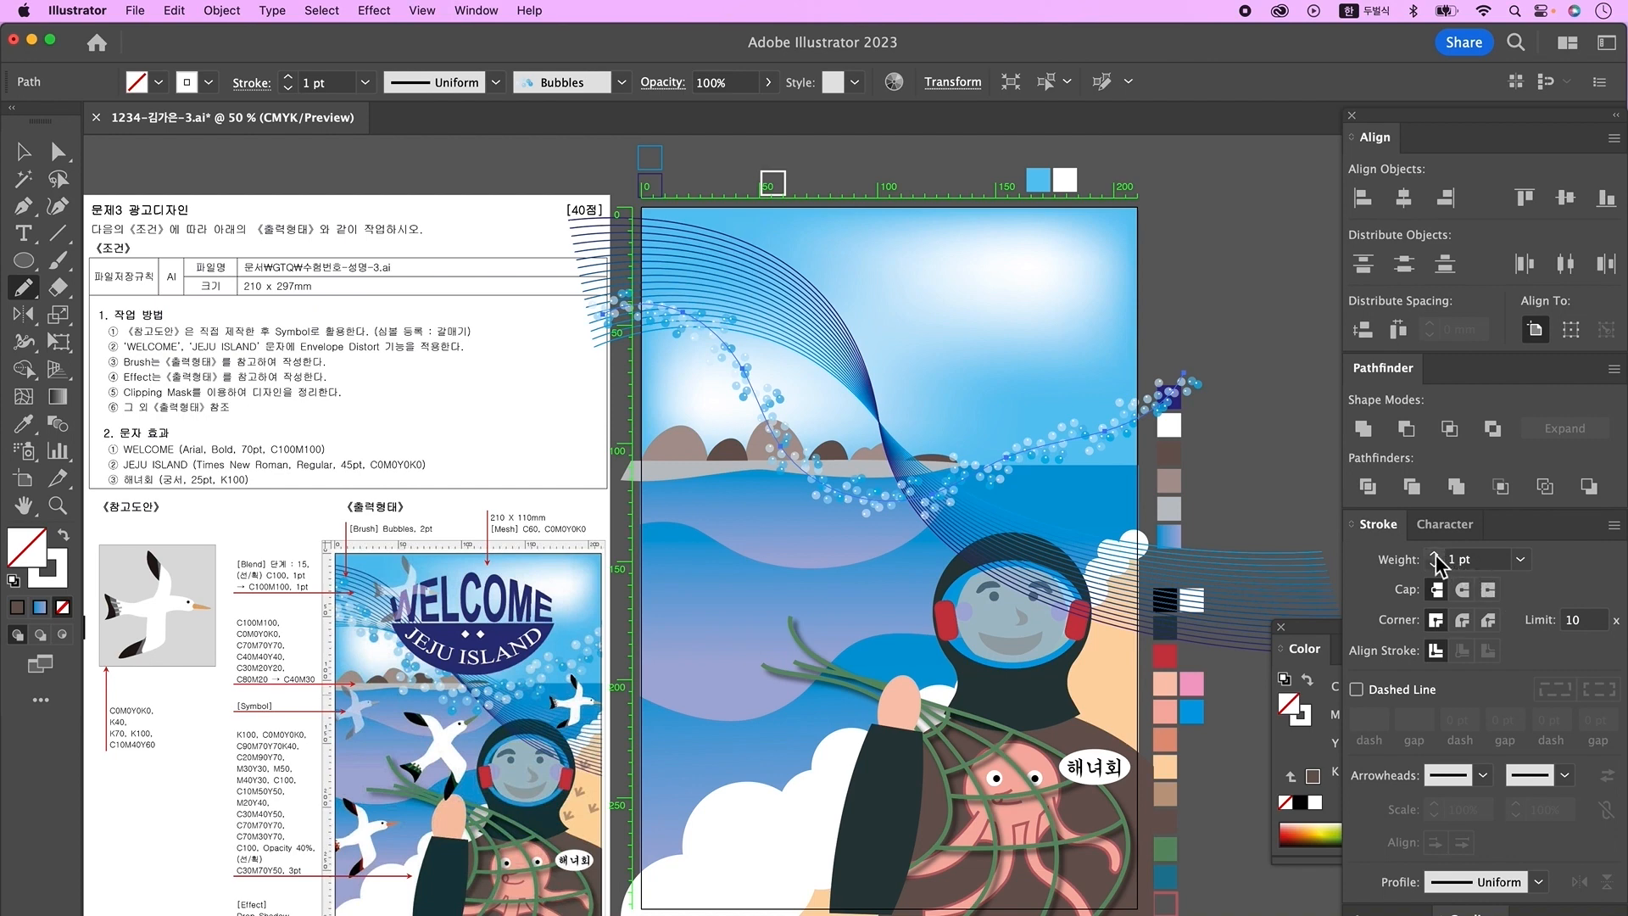
pyautogui.click(1434, 555)
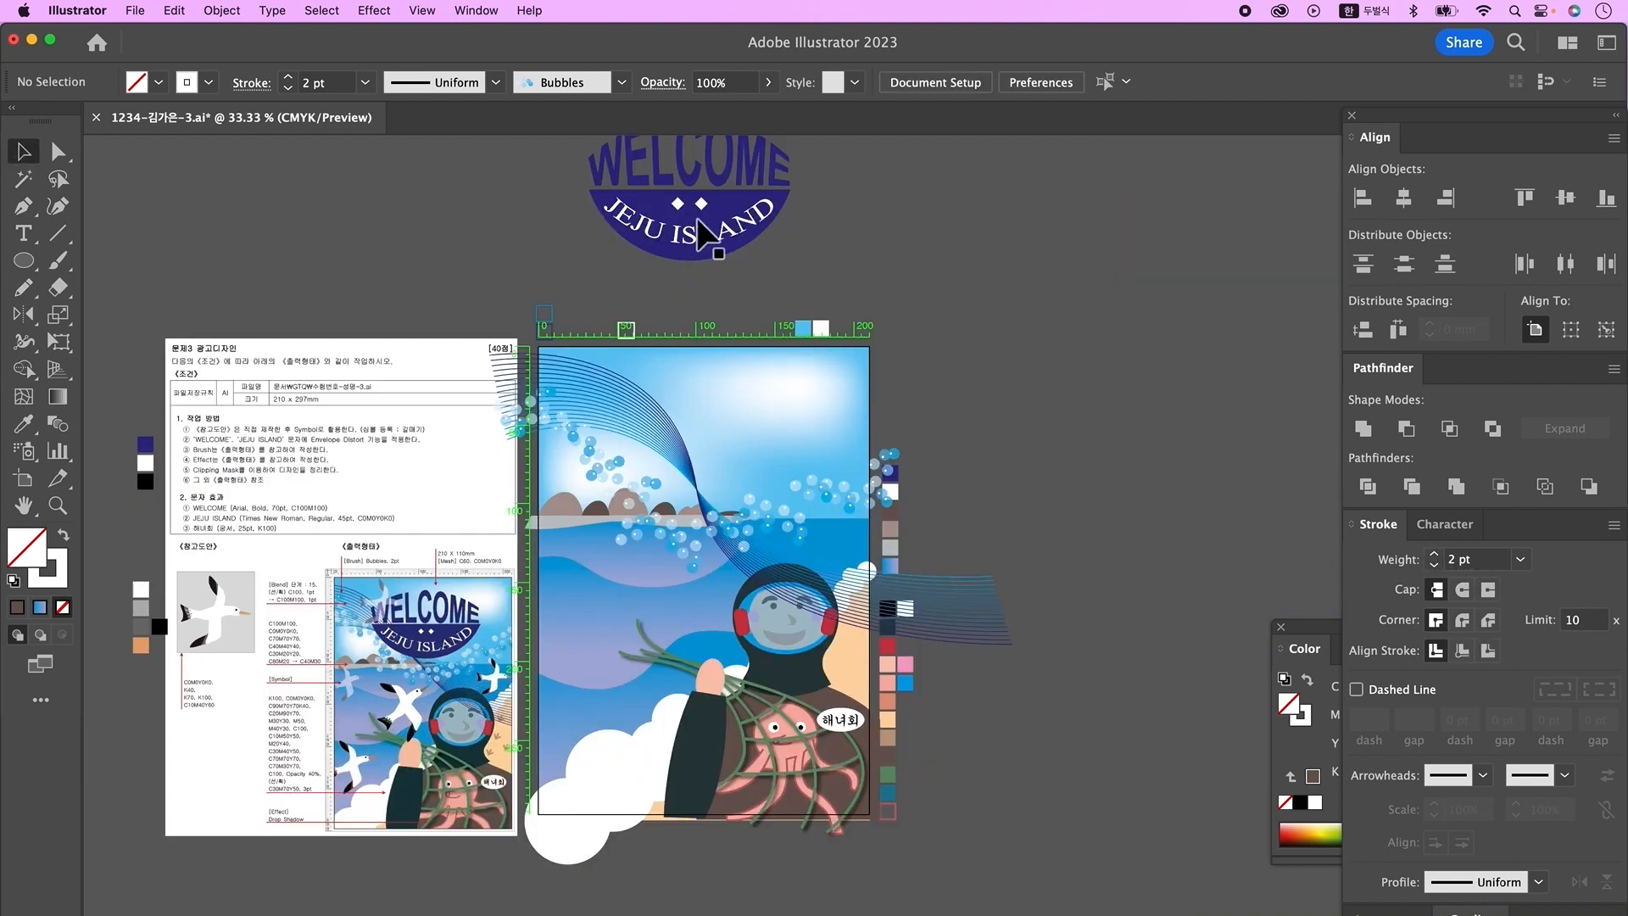
# - Move the WELCOME JEJU ISLAND logo group from above the artboard onto its upper sky area
pyautogui.click(701, 232)
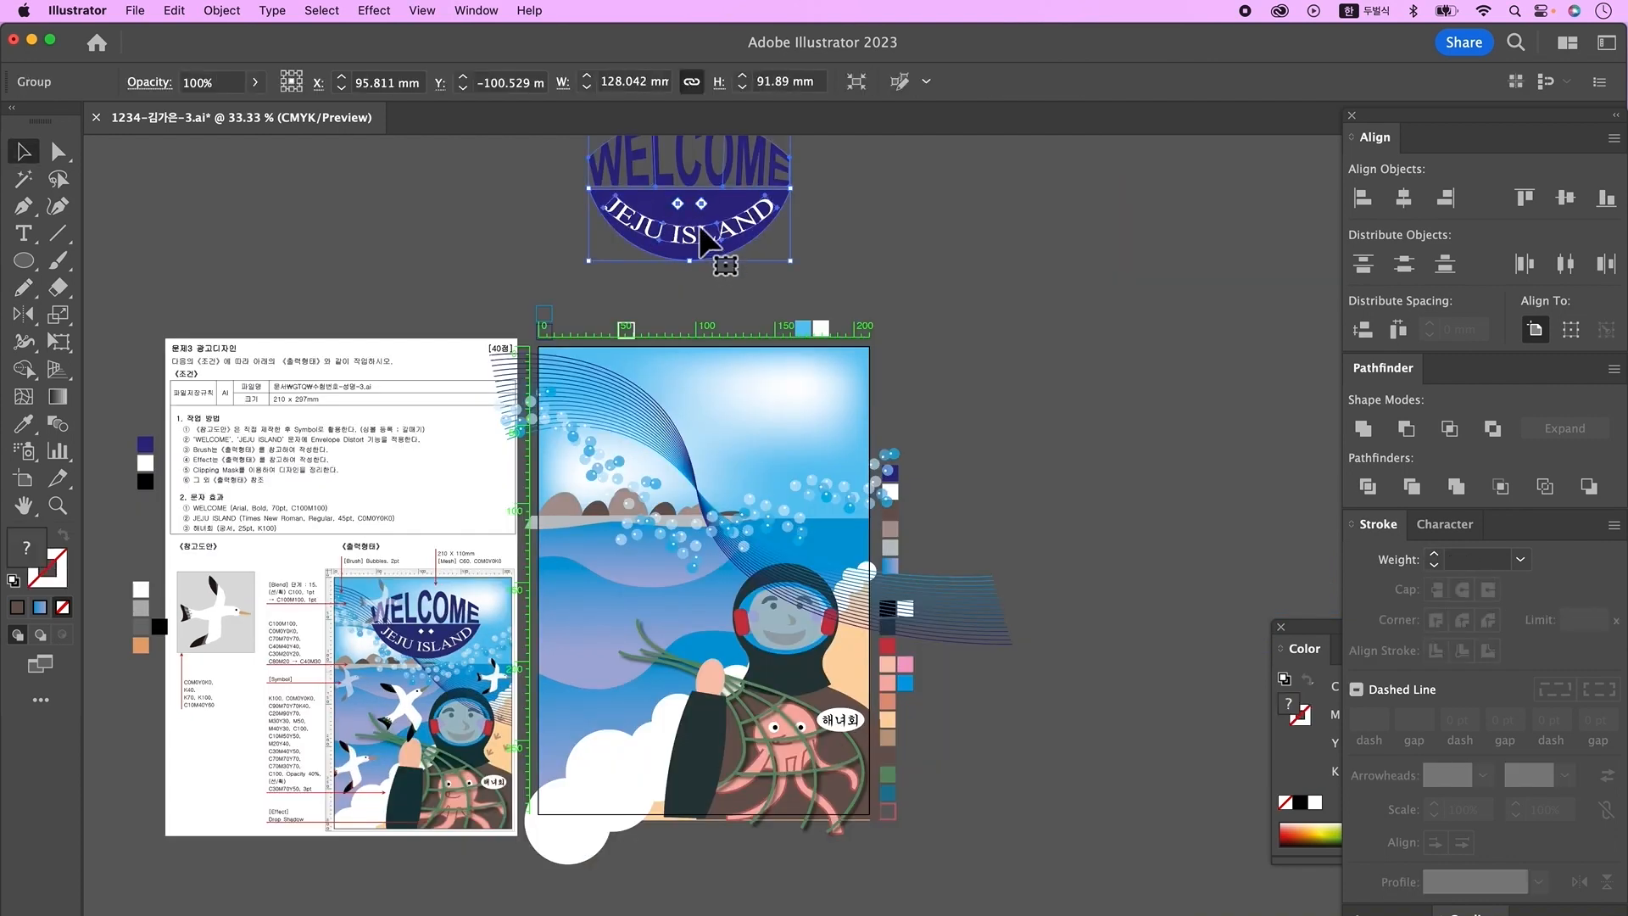
pyautogui.moveTo(701, 232); pyautogui.dragTo(708, 509)
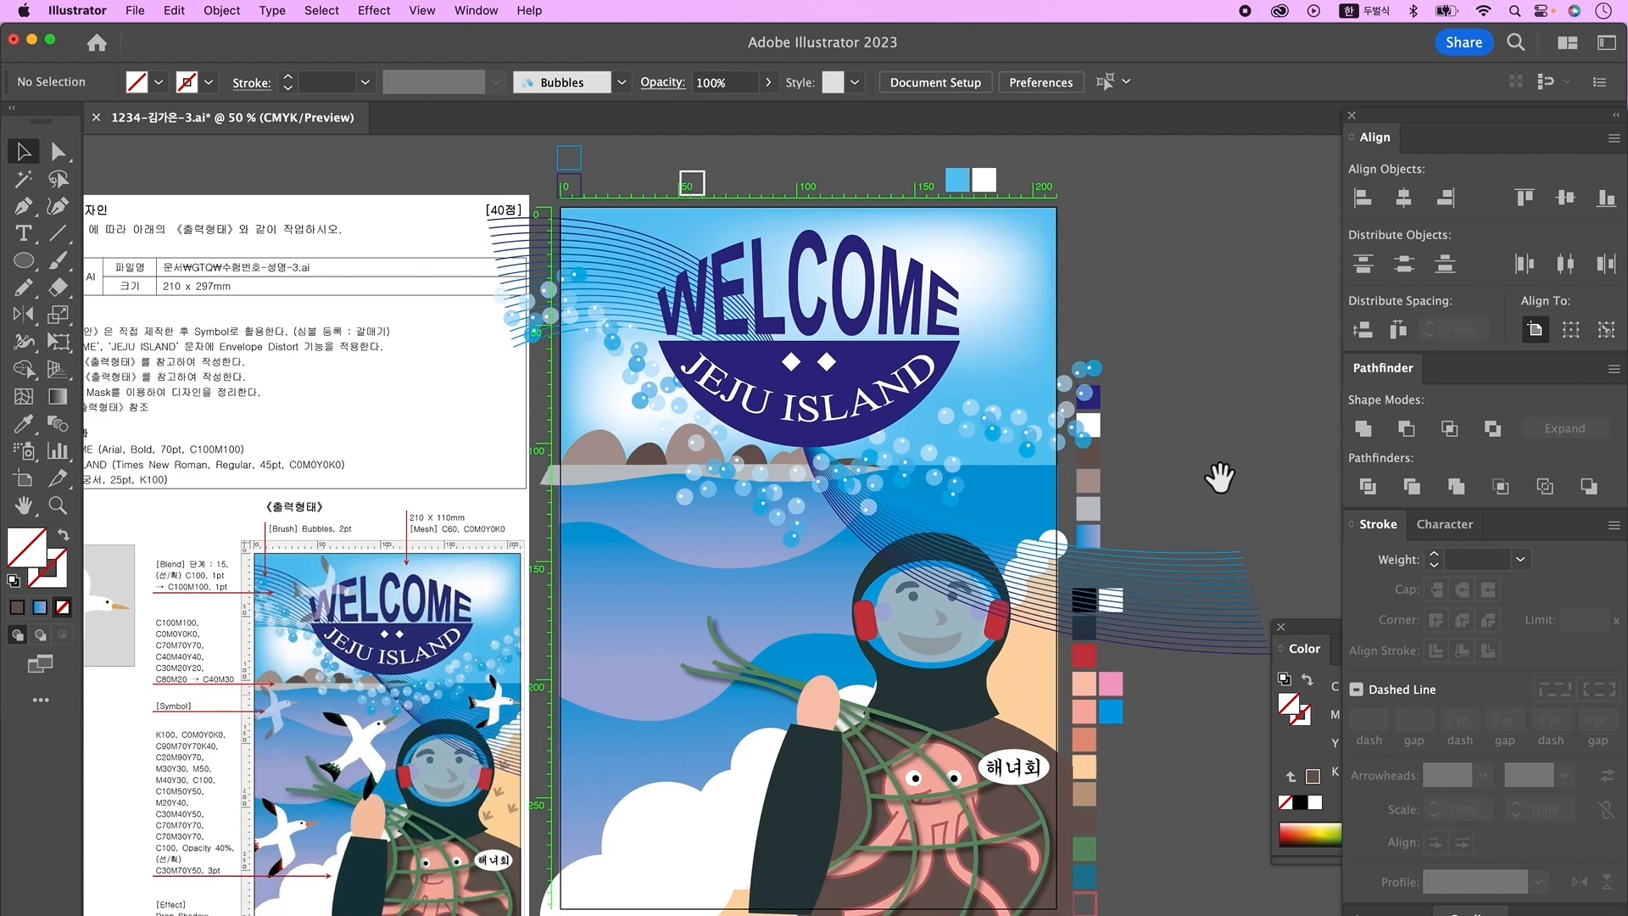
# - Show the document's symbols and detach the set of symbolism tools so they float over the exam sheet
pyautogui.moveTo(1219, 476); pyautogui.dragTo(1181, 479)
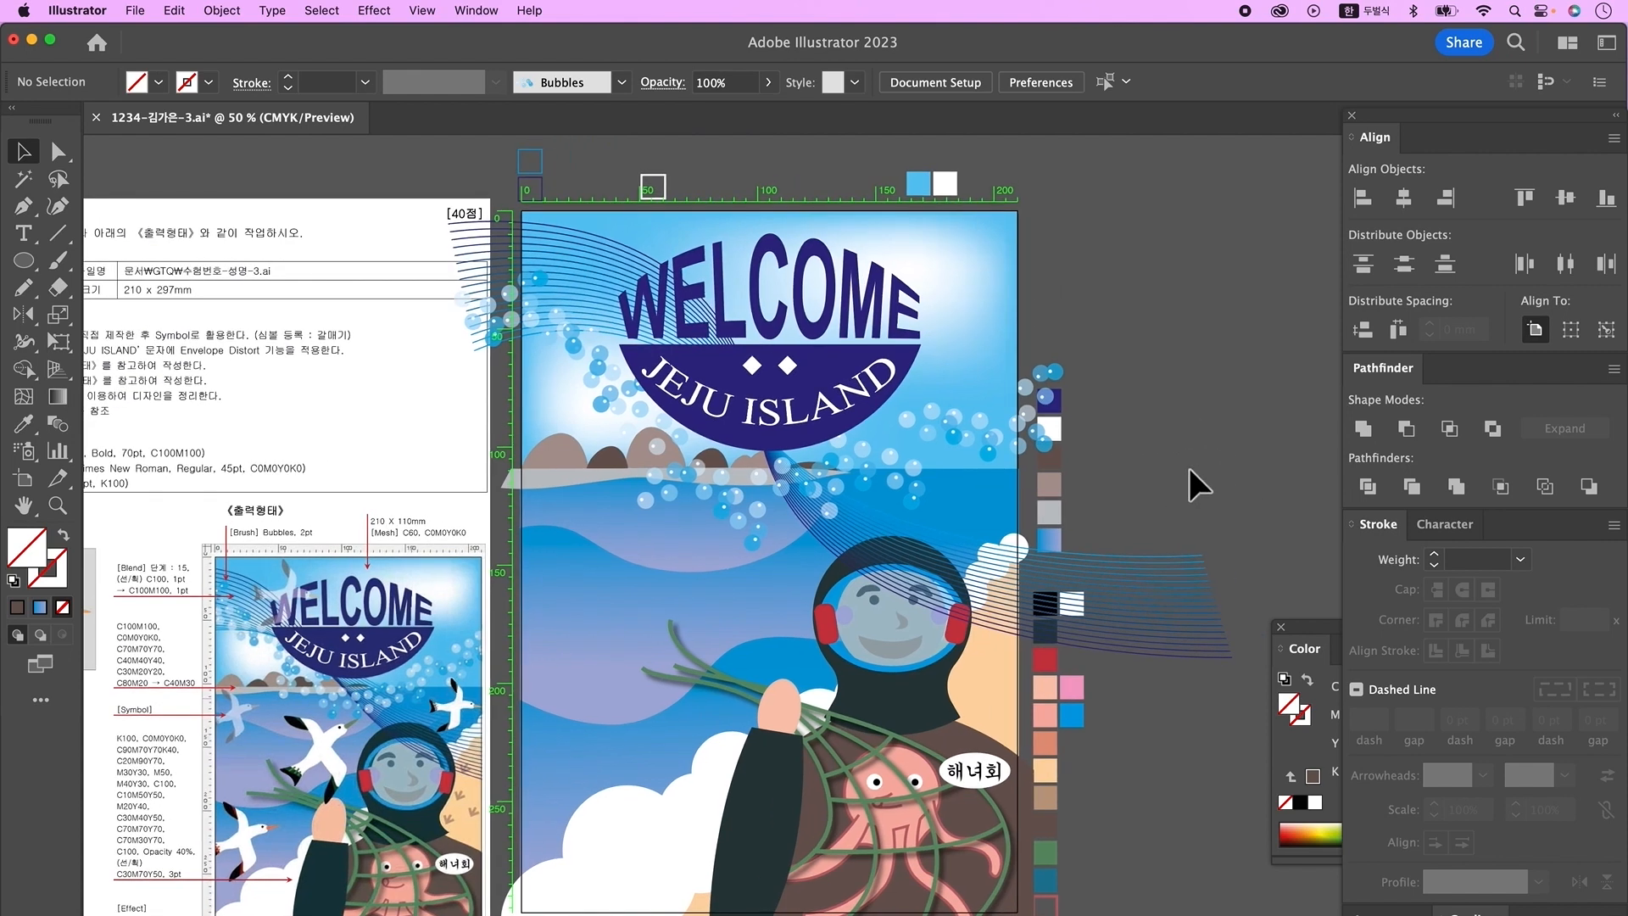
pyautogui.hscroll(2, 1189, 468)
pyautogui.click(469, 10)
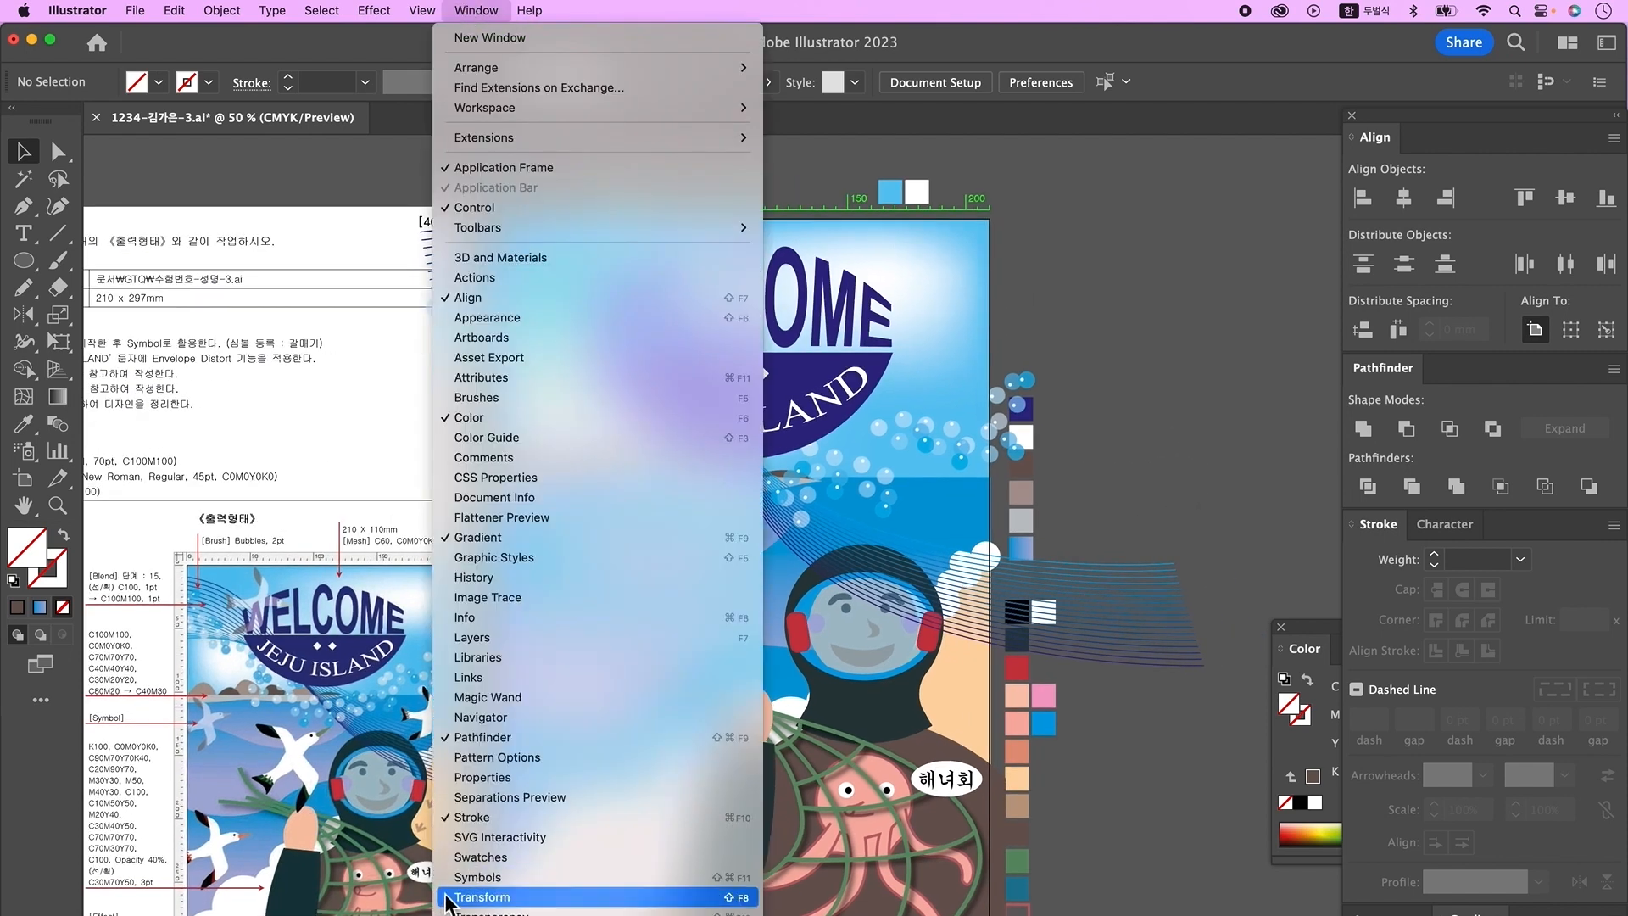
pyautogui.click(501, 842)
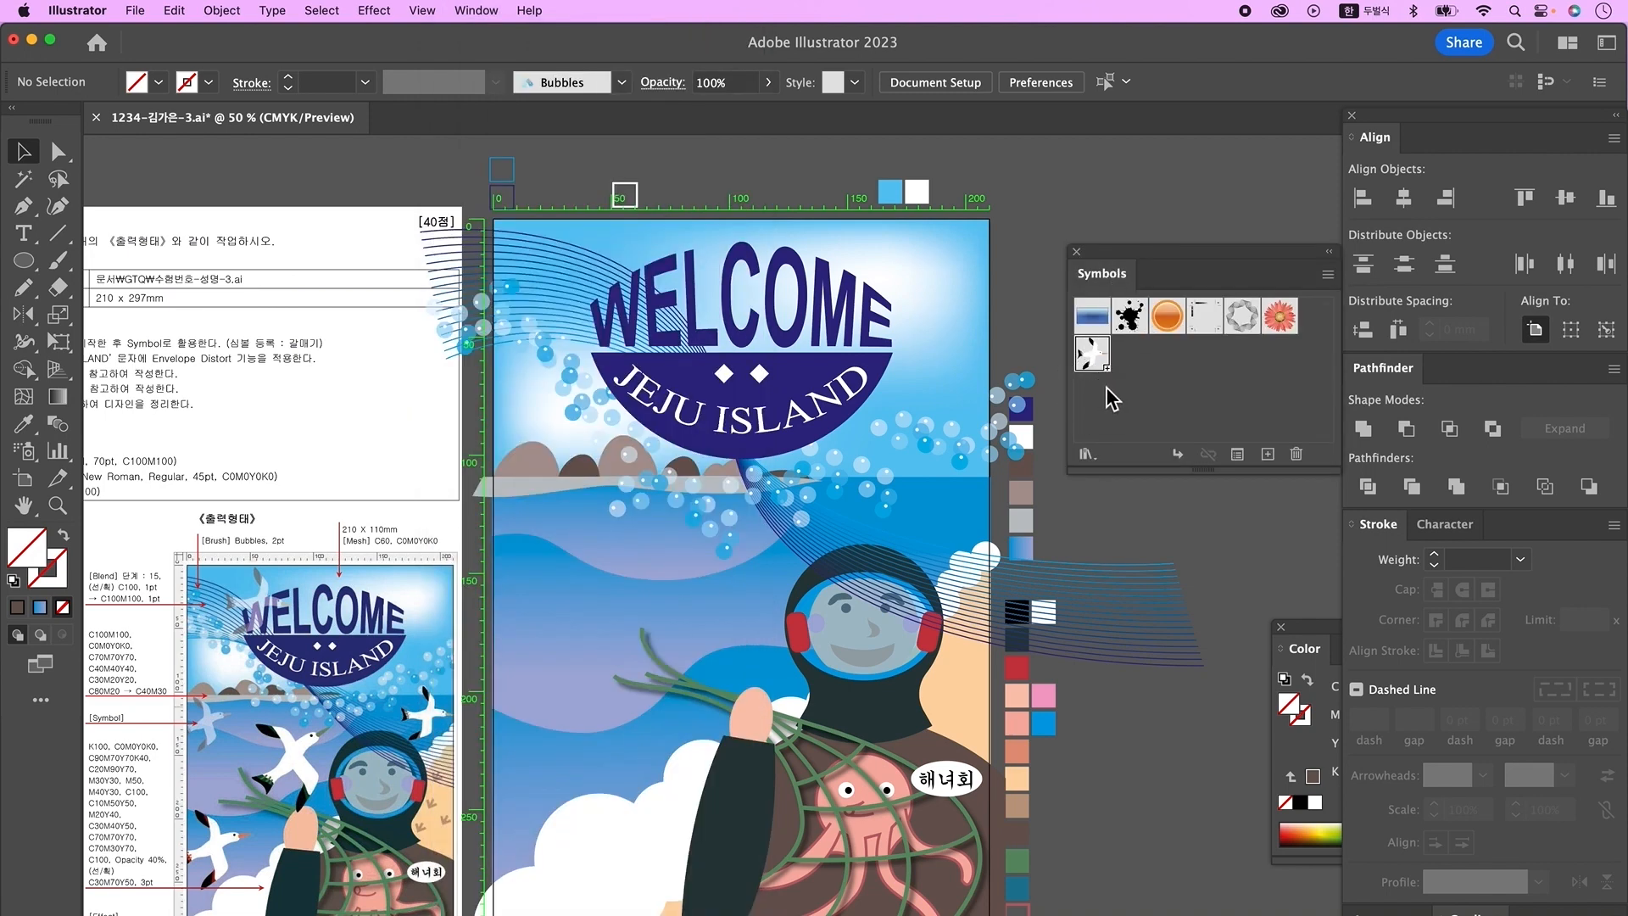
pyautogui.click(23, 451)
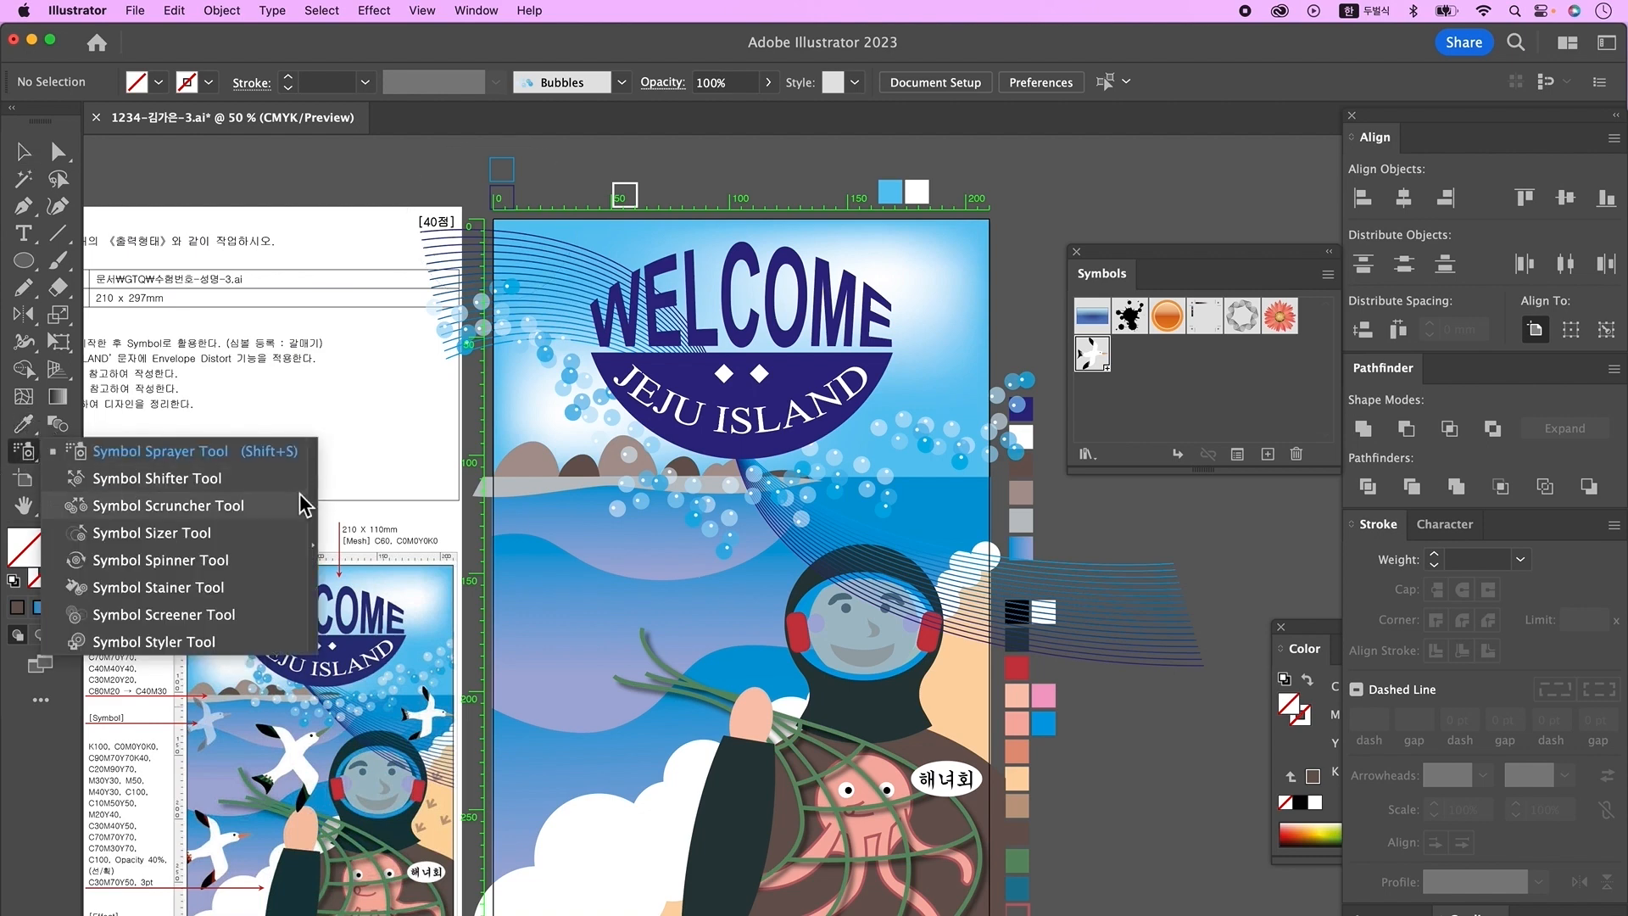
pyautogui.moveTo(313, 546); pyautogui.dragTo(338, 276)
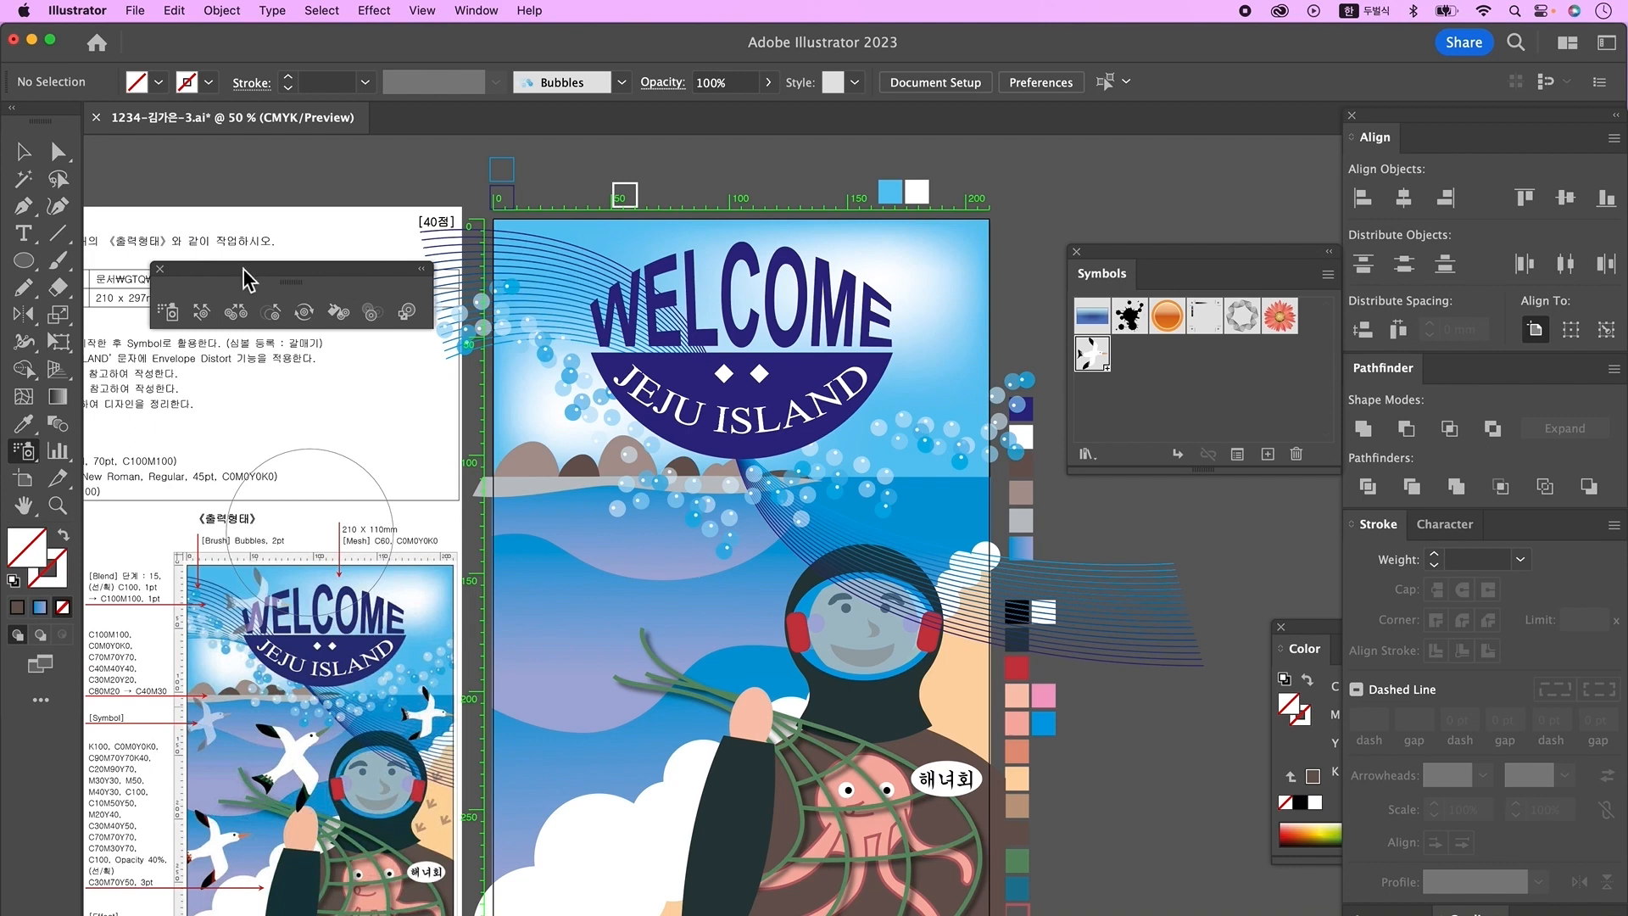
# - Set the Symbol Sprayer's intensity to 3 and its symbol set density to 3
pyautogui.doubleClick(172, 314)
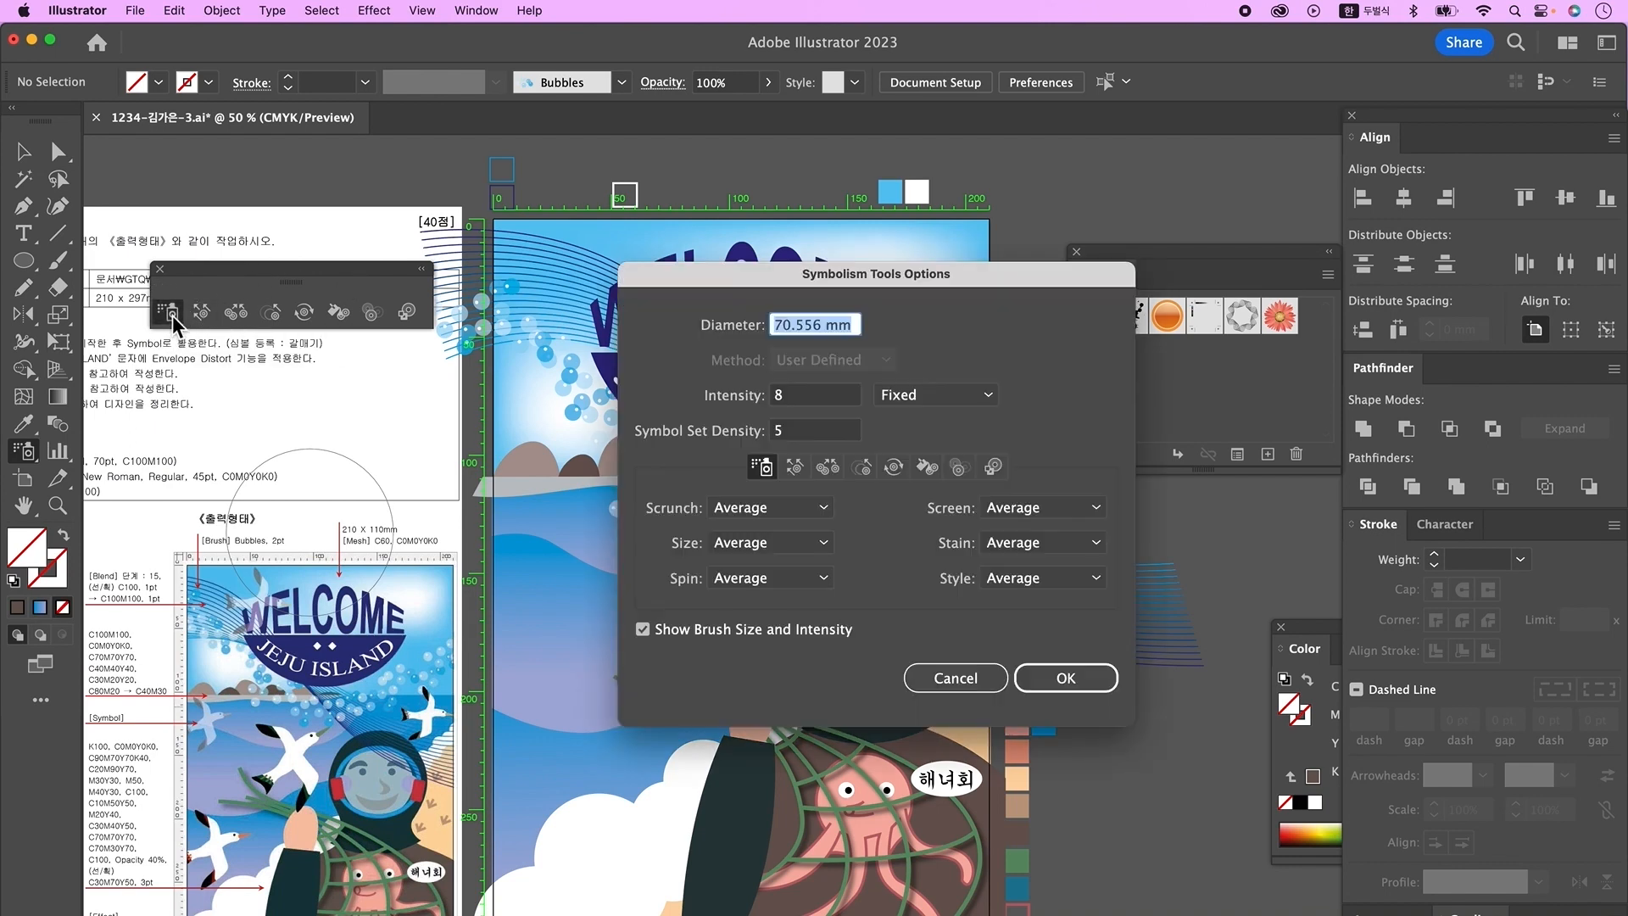
pyautogui.click(794, 400)
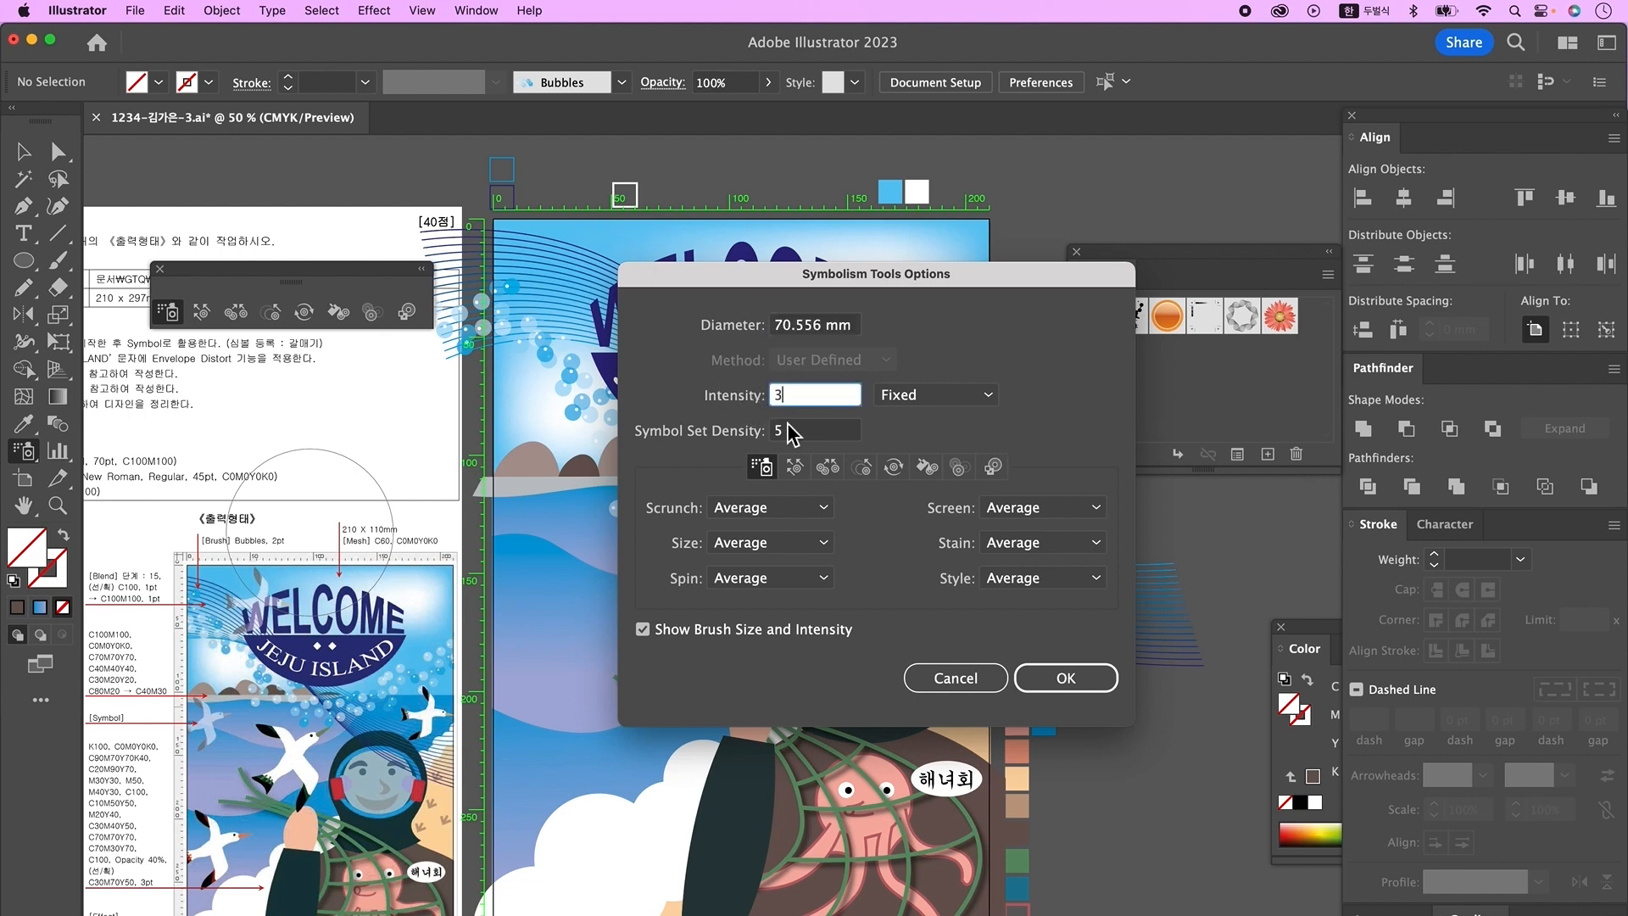
pyautogui.click(788, 432)
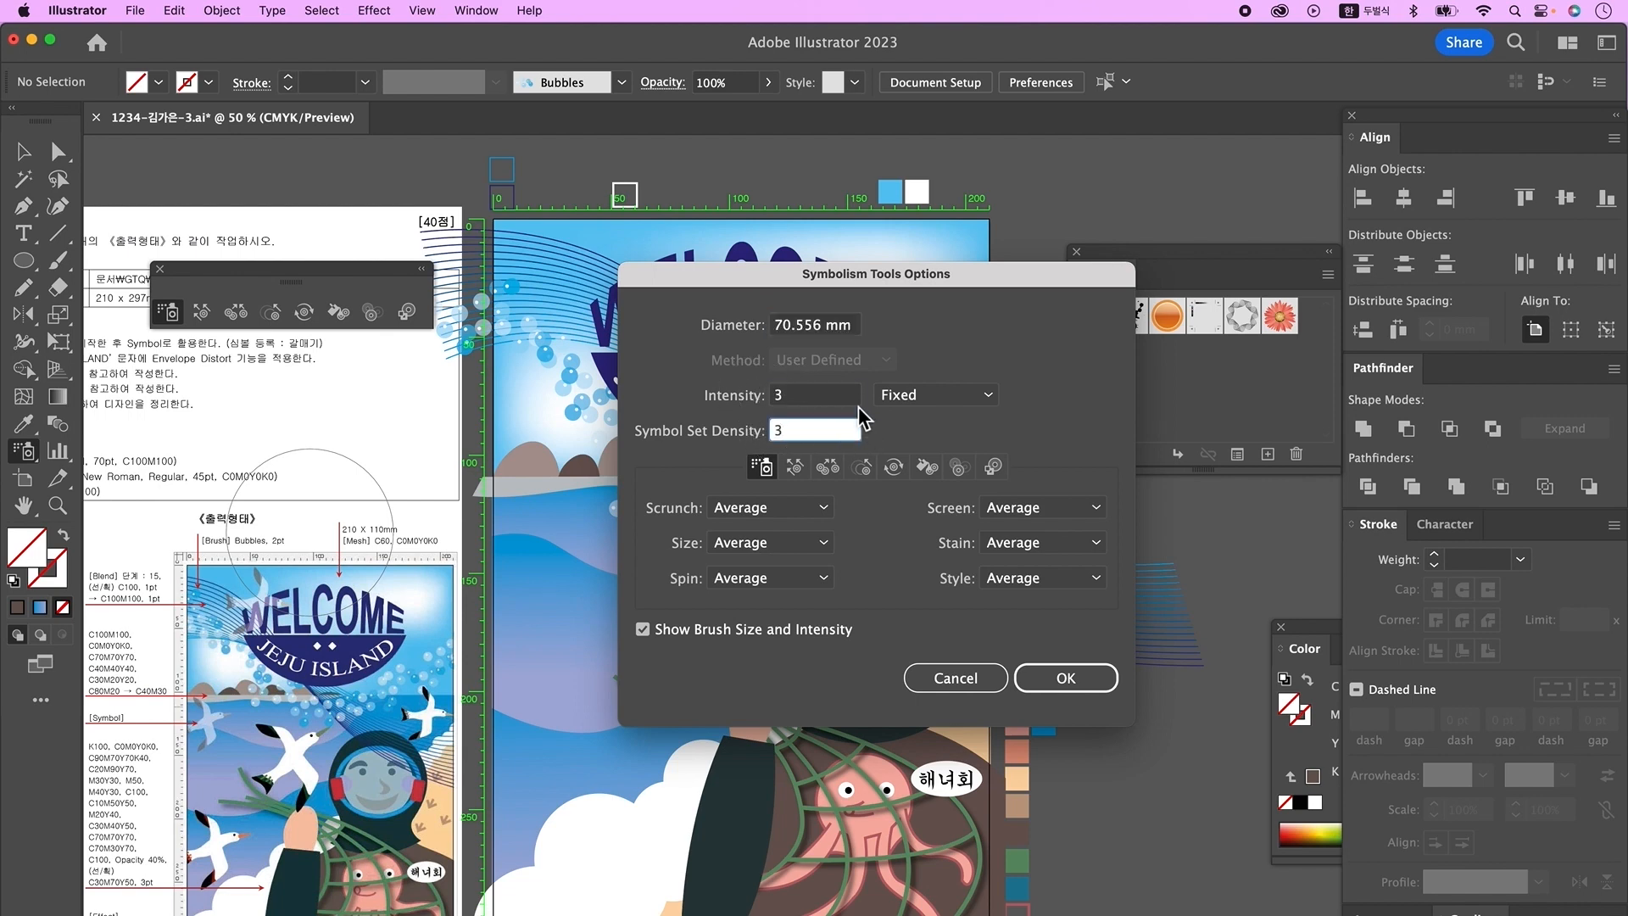
pyautogui.write('3')
pyautogui.press('Return')
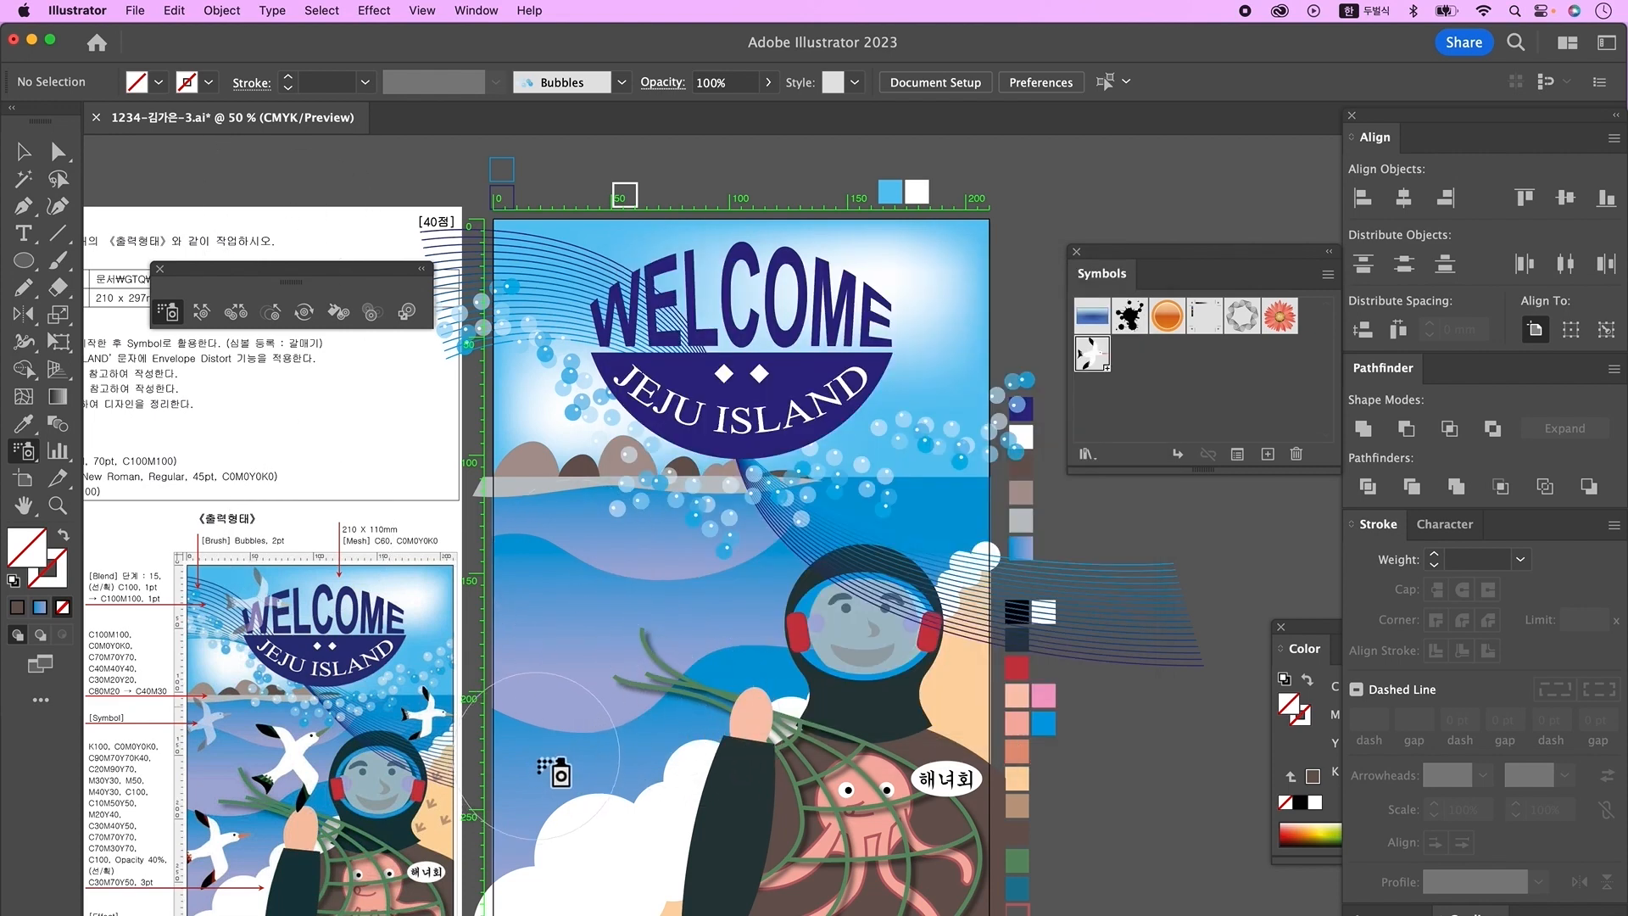
# - Spray five seagulls: beside the lower-left cloud, over the left rocks, below the logo, at the right shore and on WELCOME's left end
pyautogui.moveTo(559, 772)
pyautogui.mouseDown()
pyautogui.moveTo(926, 471)
pyautogui.moveTo(539, 474)
pyautogui.moveTo(662, 287)
pyautogui.mouseUp()
pyautogui.click(661, 287)
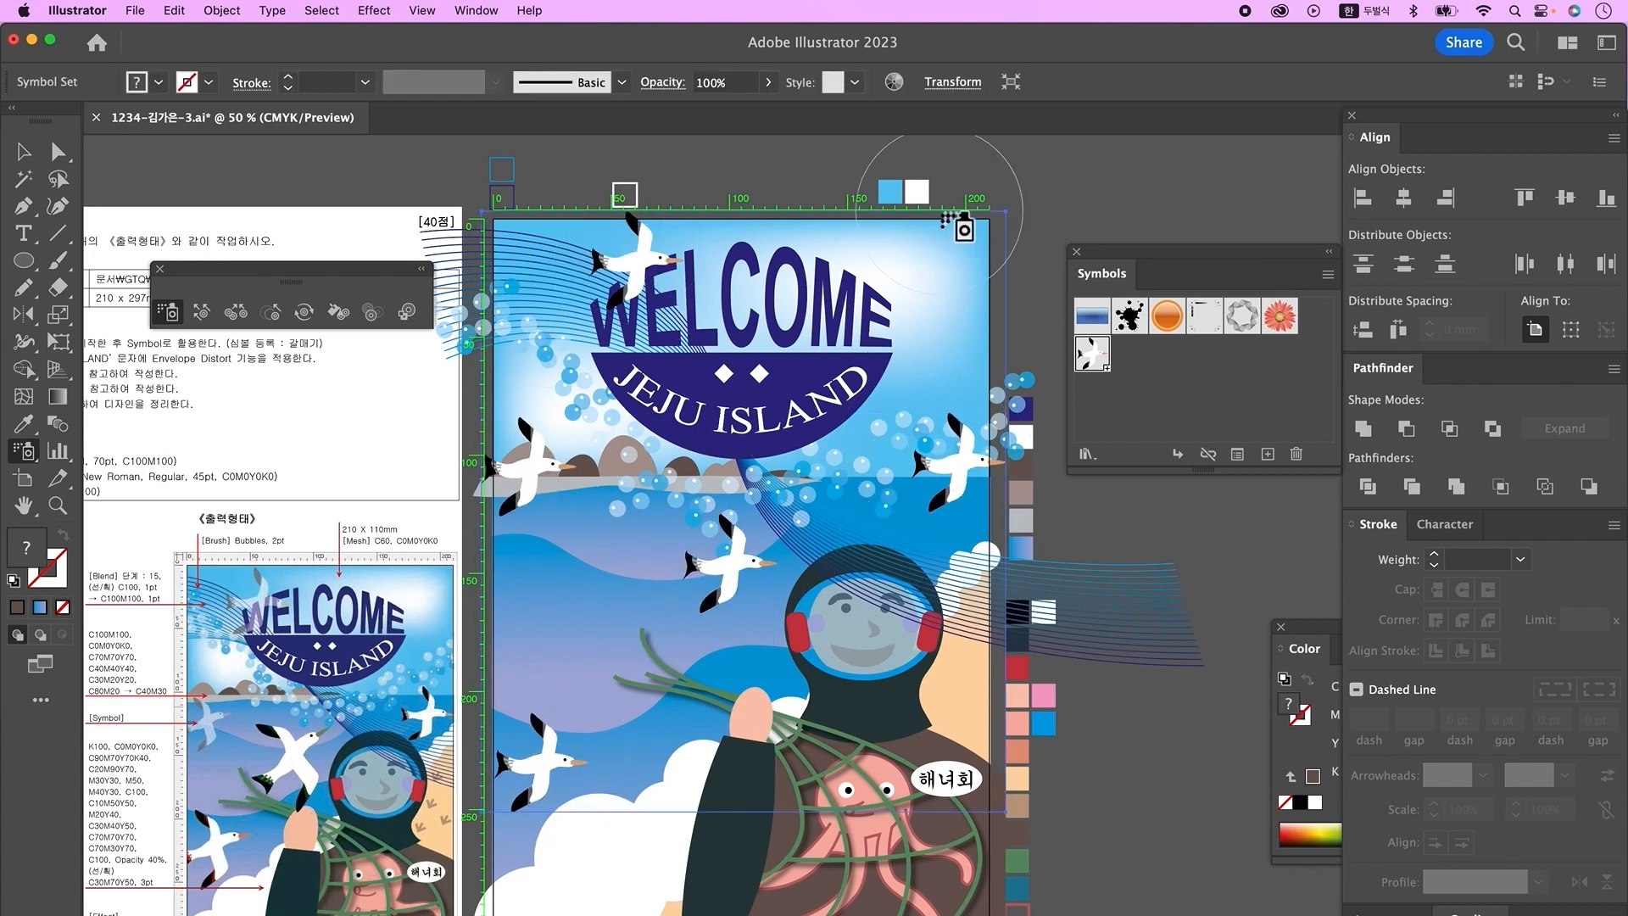
pyautogui.click(880, 307)
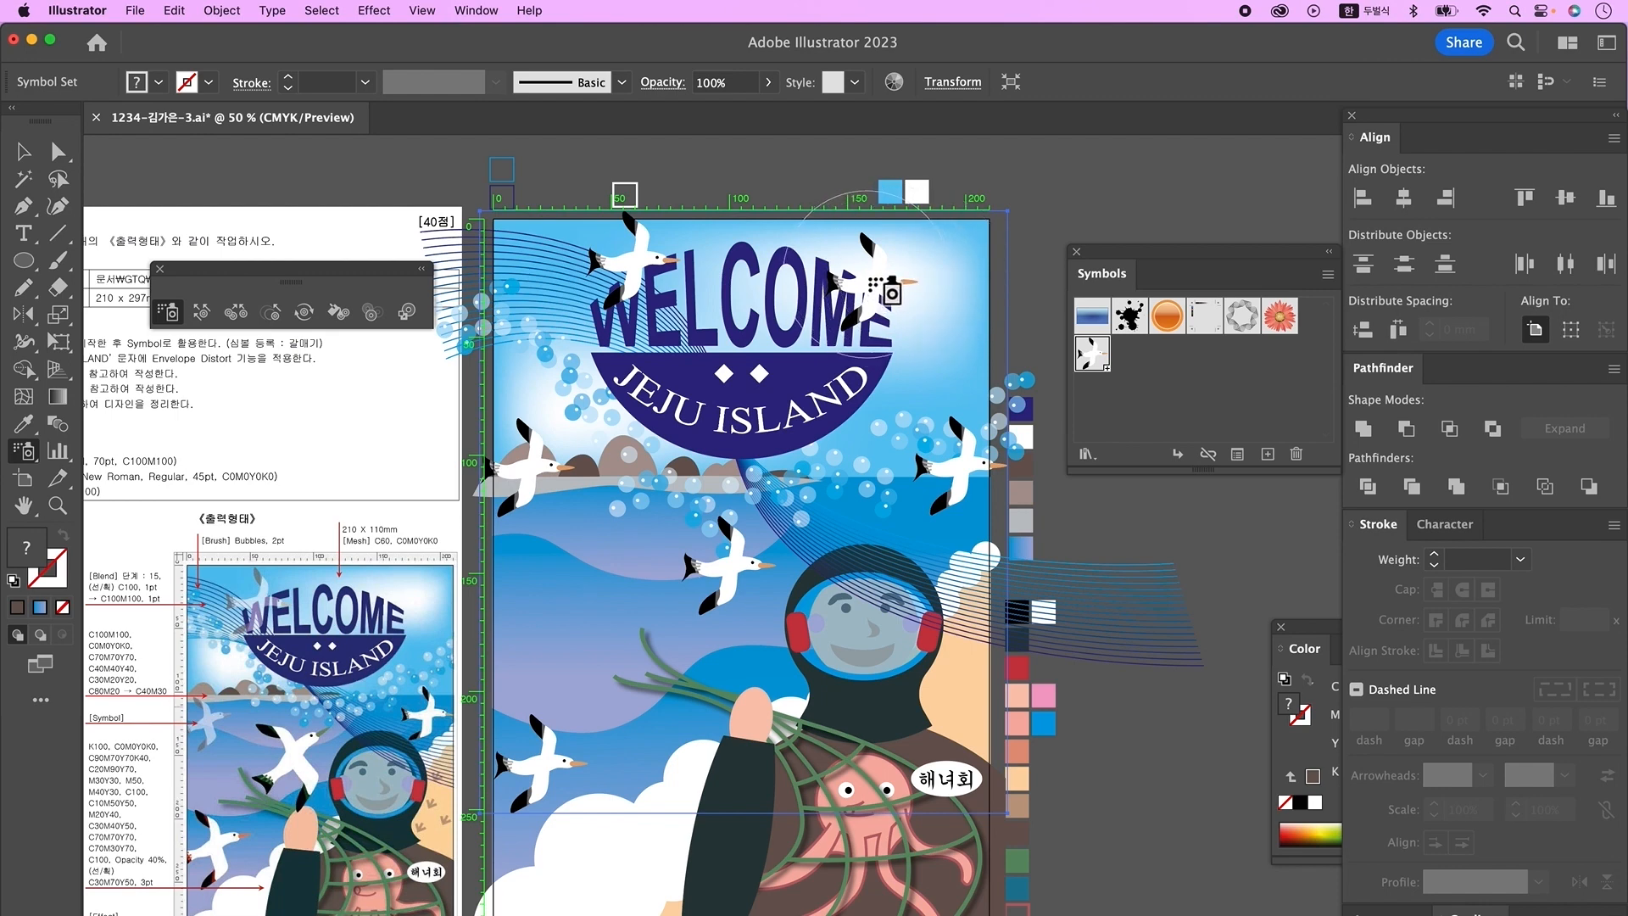
pyautogui.keyDown('alt'); pyautogui.click(889, 298); pyautogui.keyUp('alt')
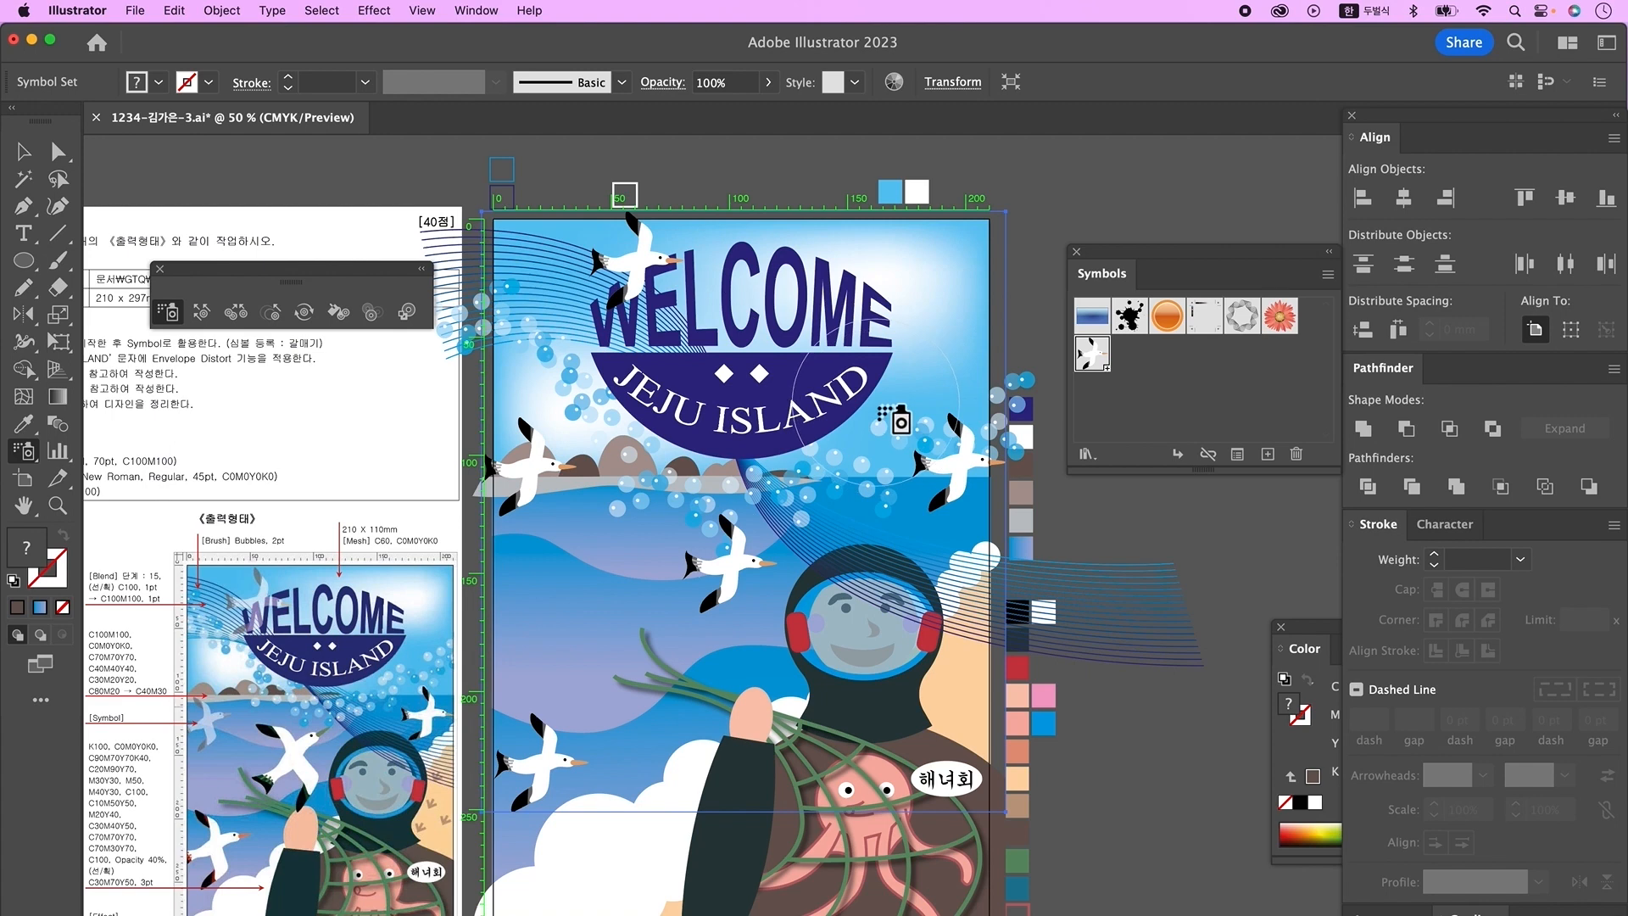
# - Enlarge the central seagull below the logo and shrink the one over the left rocks with the Symbol Sizer
pyautogui.click(283, 321)
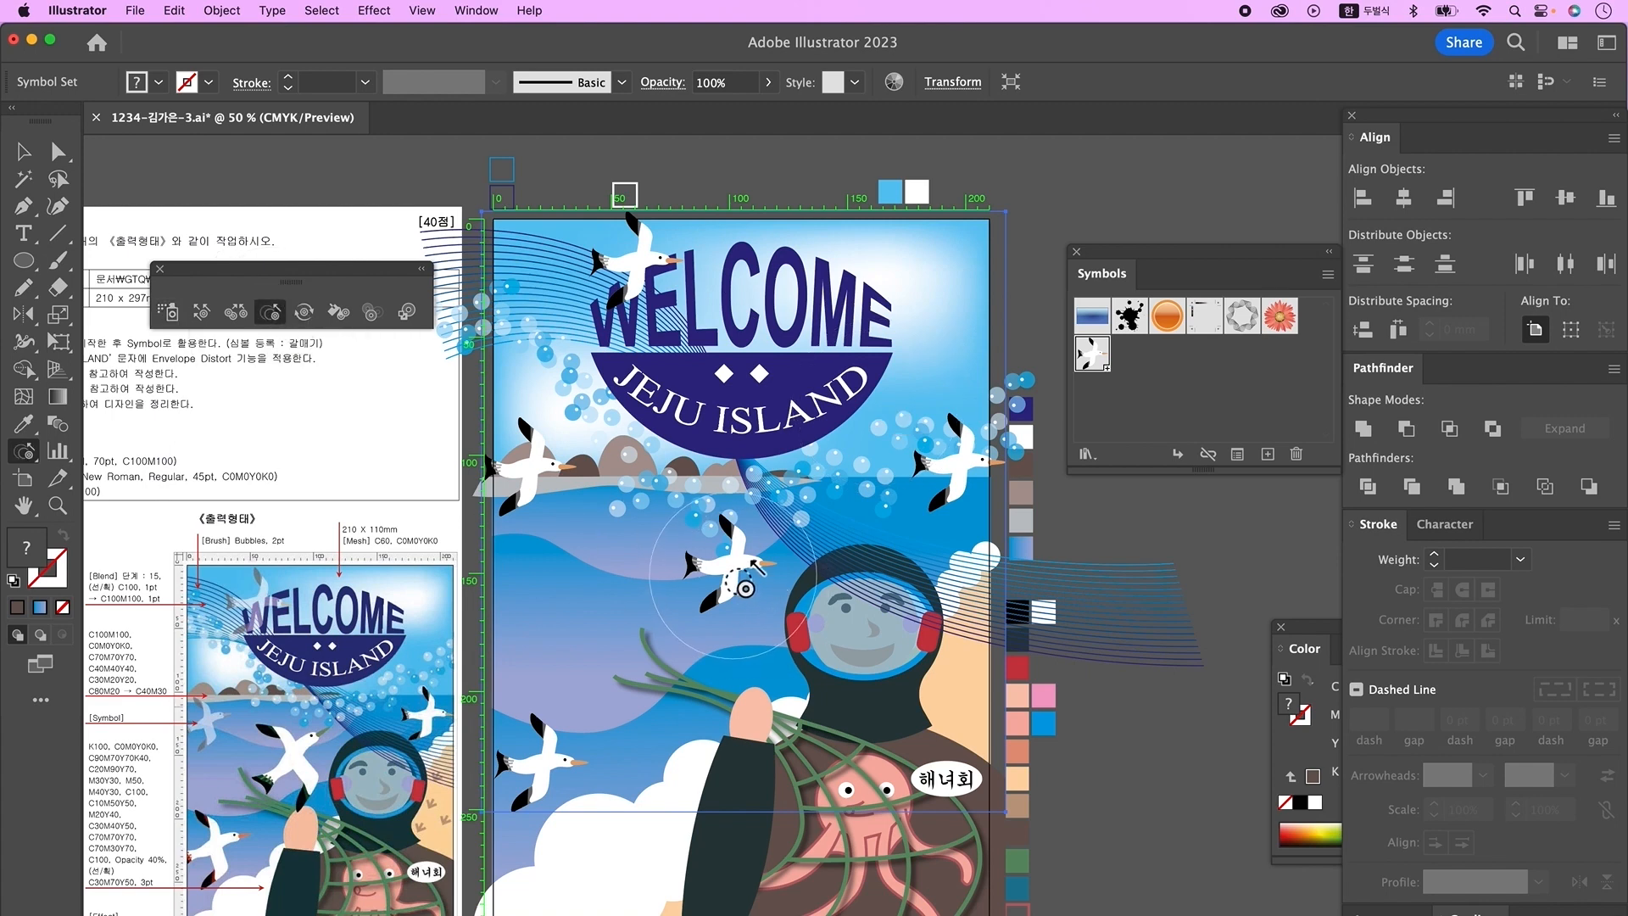
pyautogui.moveTo(753, 565); pyautogui.dragTo(765, 515)
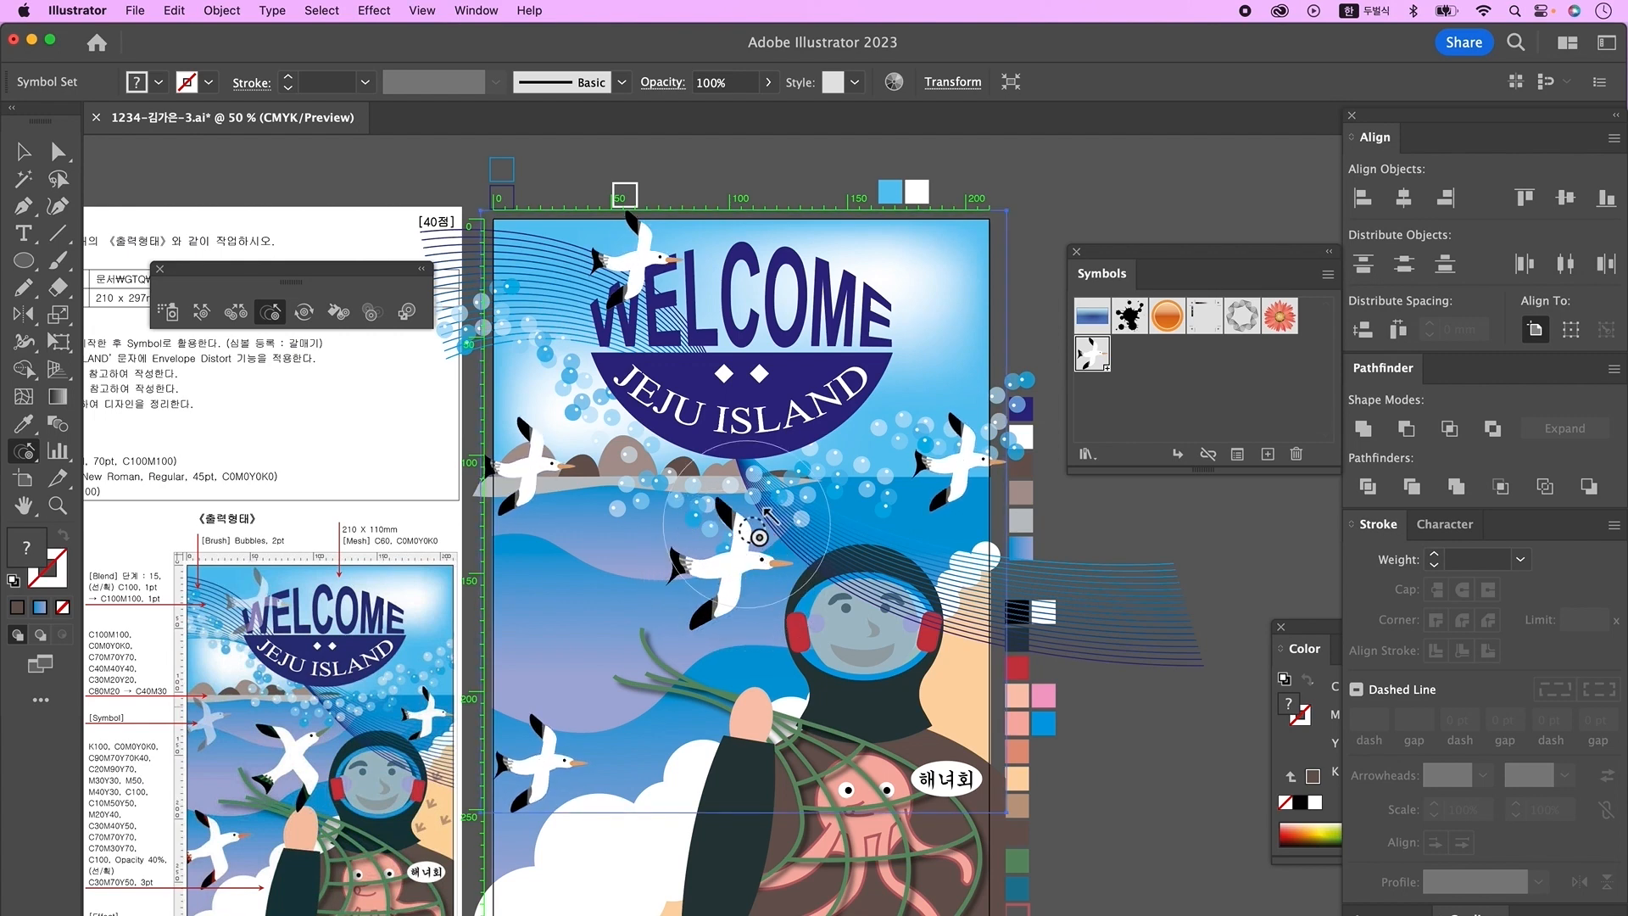
pyautogui.keyDown('alt'); pyautogui.click(527, 464); pyautogui.keyUp('alt')
pyautogui.click(728, 568)
pyautogui.moveTo(728, 568)
pyautogui.mouseDown()
pyautogui.moveTo(785, 580)
pyautogui.moveTo(728, 567)
pyautogui.mouseUp()
# - Rotate the seagulls over the left rocks, near the cloud, below the logo and at the right shore with the Symbol Spinner
pyautogui.click(303, 312)
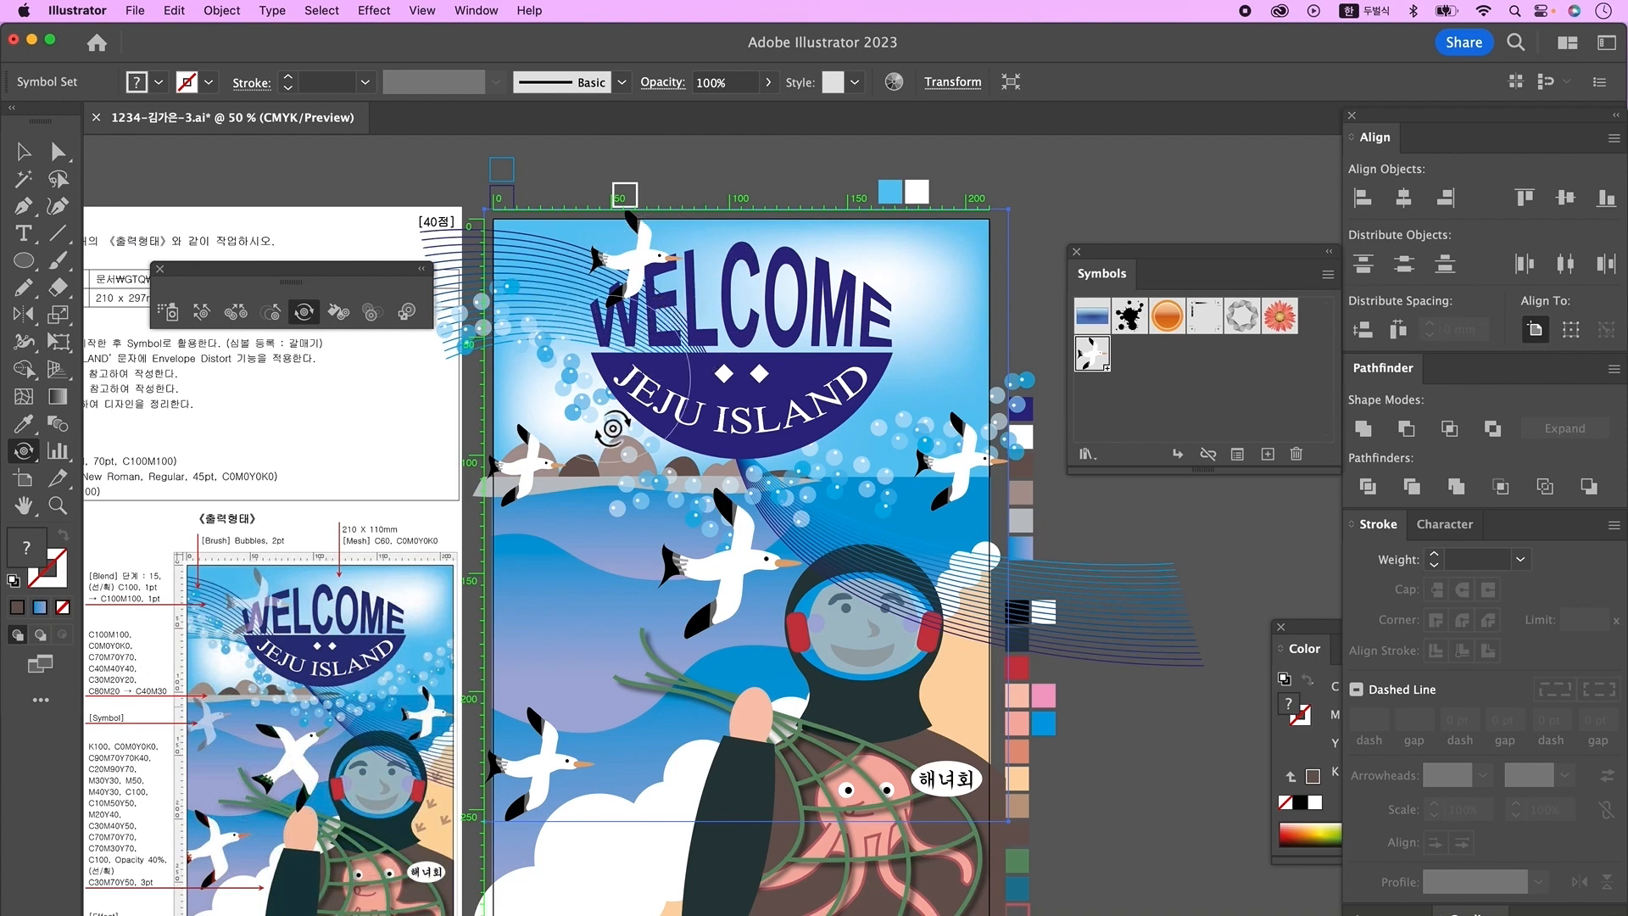
pyautogui.moveTo(536, 469)
pyautogui.mouseDown()
pyautogui.moveTo(560, 419)
pyautogui.moveTo(552, 450)
pyautogui.mouseUp()
pyautogui.moveTo(550, 767); pyautogui.dragTo(577, 760)
pyautogui.moveTo(702, 592); pyautogui.dragTo(721, 568)
pyautogui.moveTo(1015, 489); pyautogui.dragTo(1001, 476)
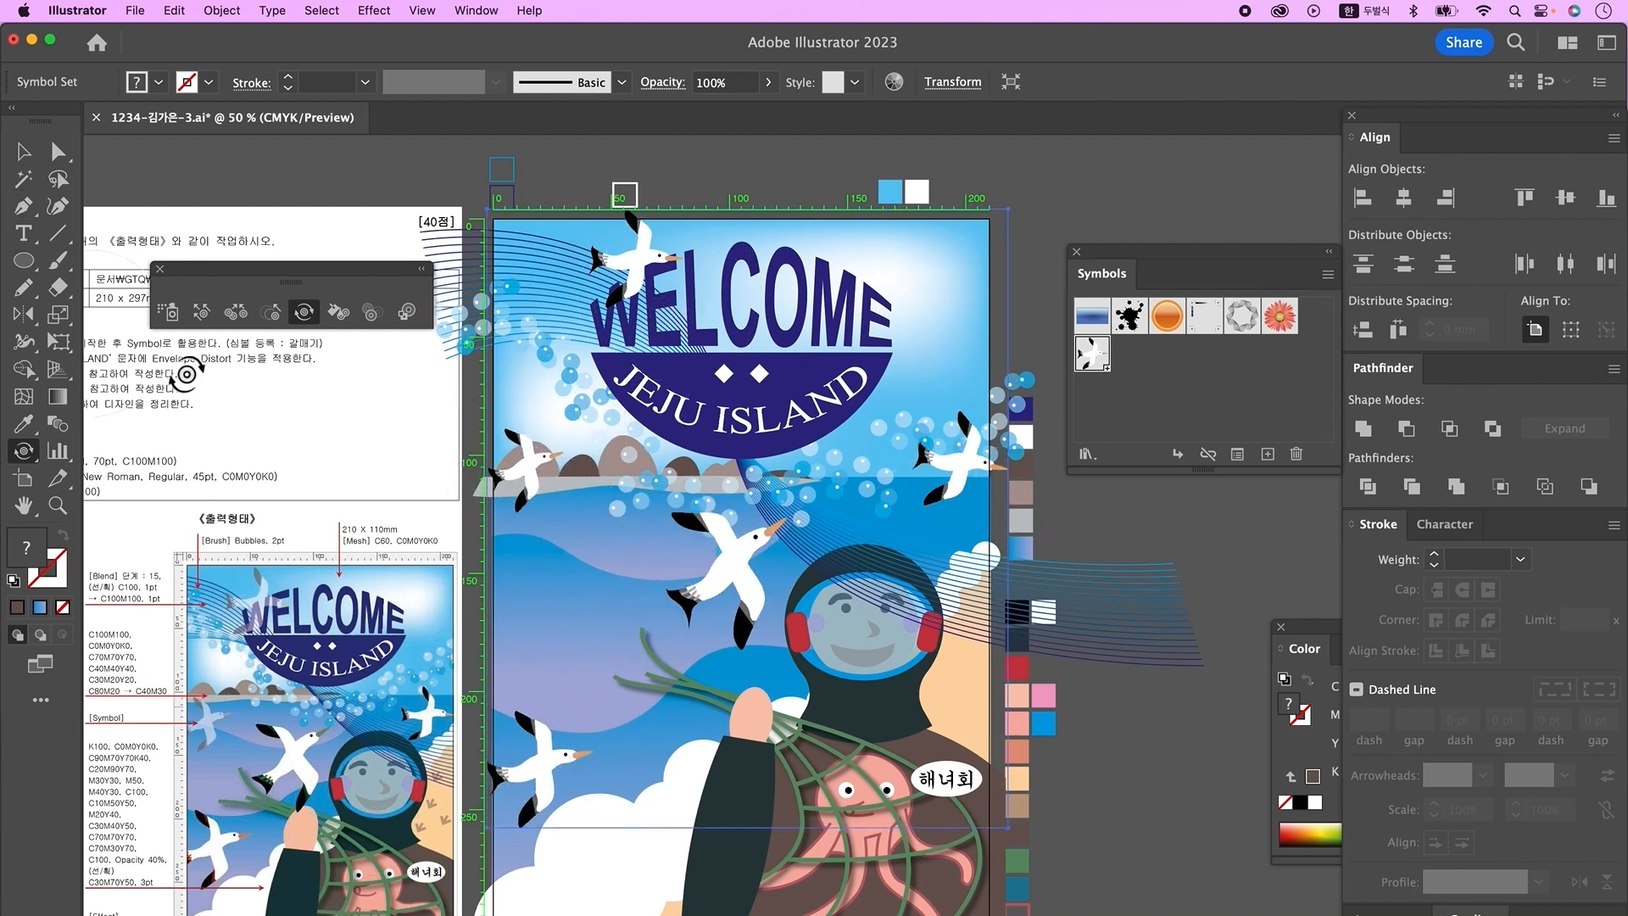
# - Move the seagulls on WELCOME's left end, over the left rocks, below the logo and at the right shore downward with the Symbol Shifter
pyautogui.click(200, 313)
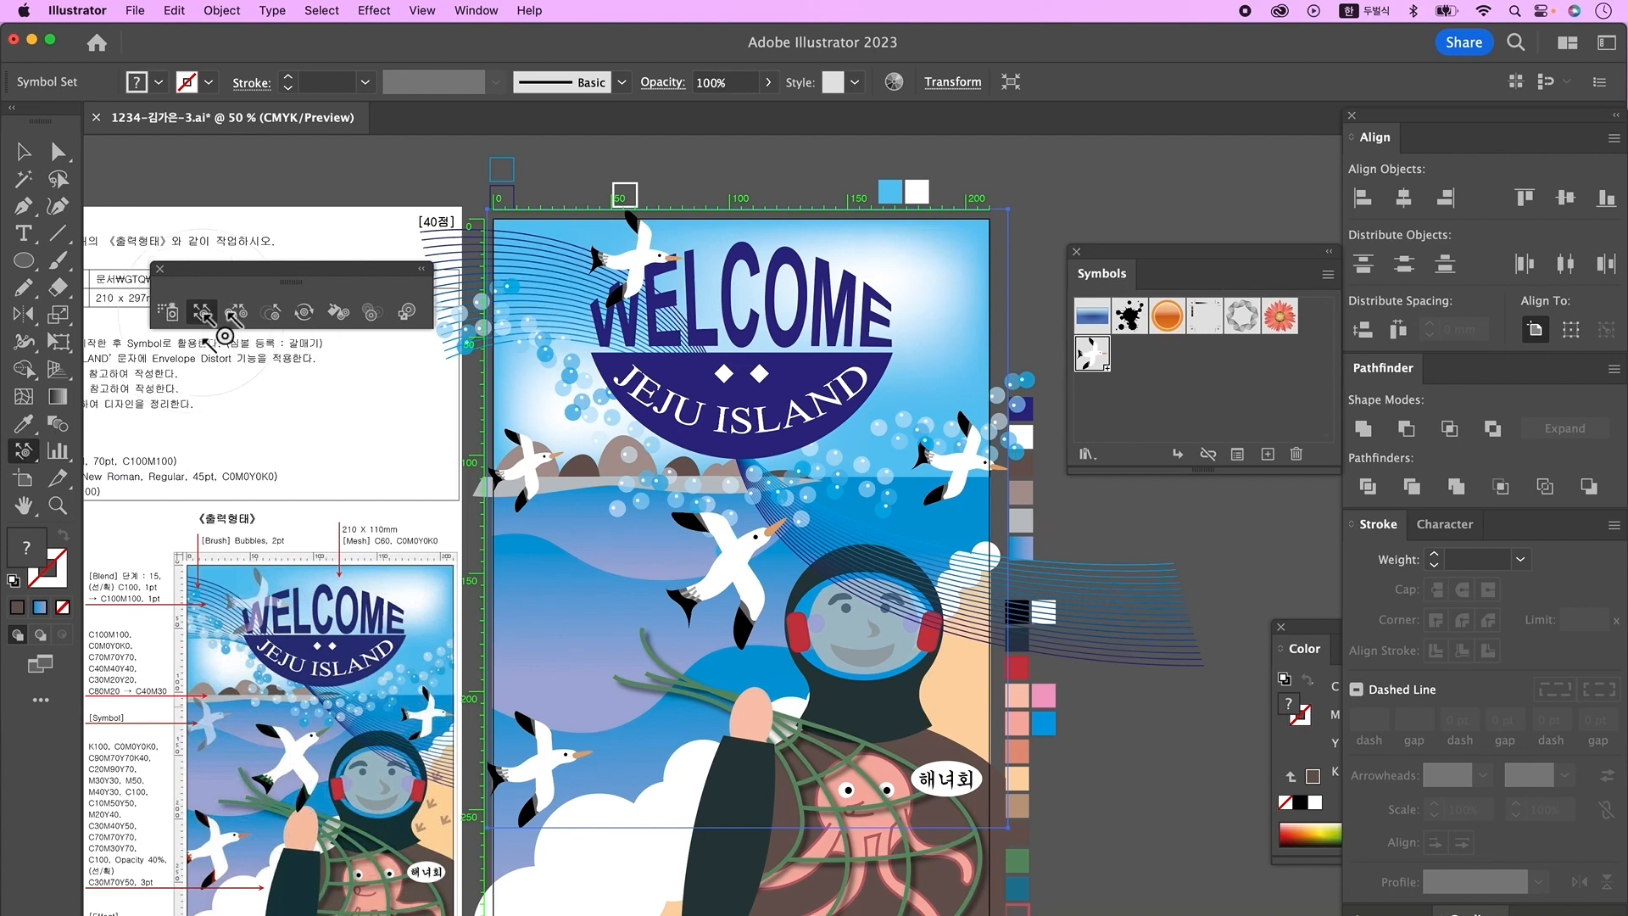
pyautogui.moveTo(626, 239); pyautogui.dragTo(584, 287)
pyautogui.moveTo(553, 488); pyautogui.dragTo(555, 545)
pyautogui.moveTo(726, 558); pyautogui.dragTo(716, 625)
pyautogui.moveTo(942, 467); pyautogui.dragTo(937, 500)
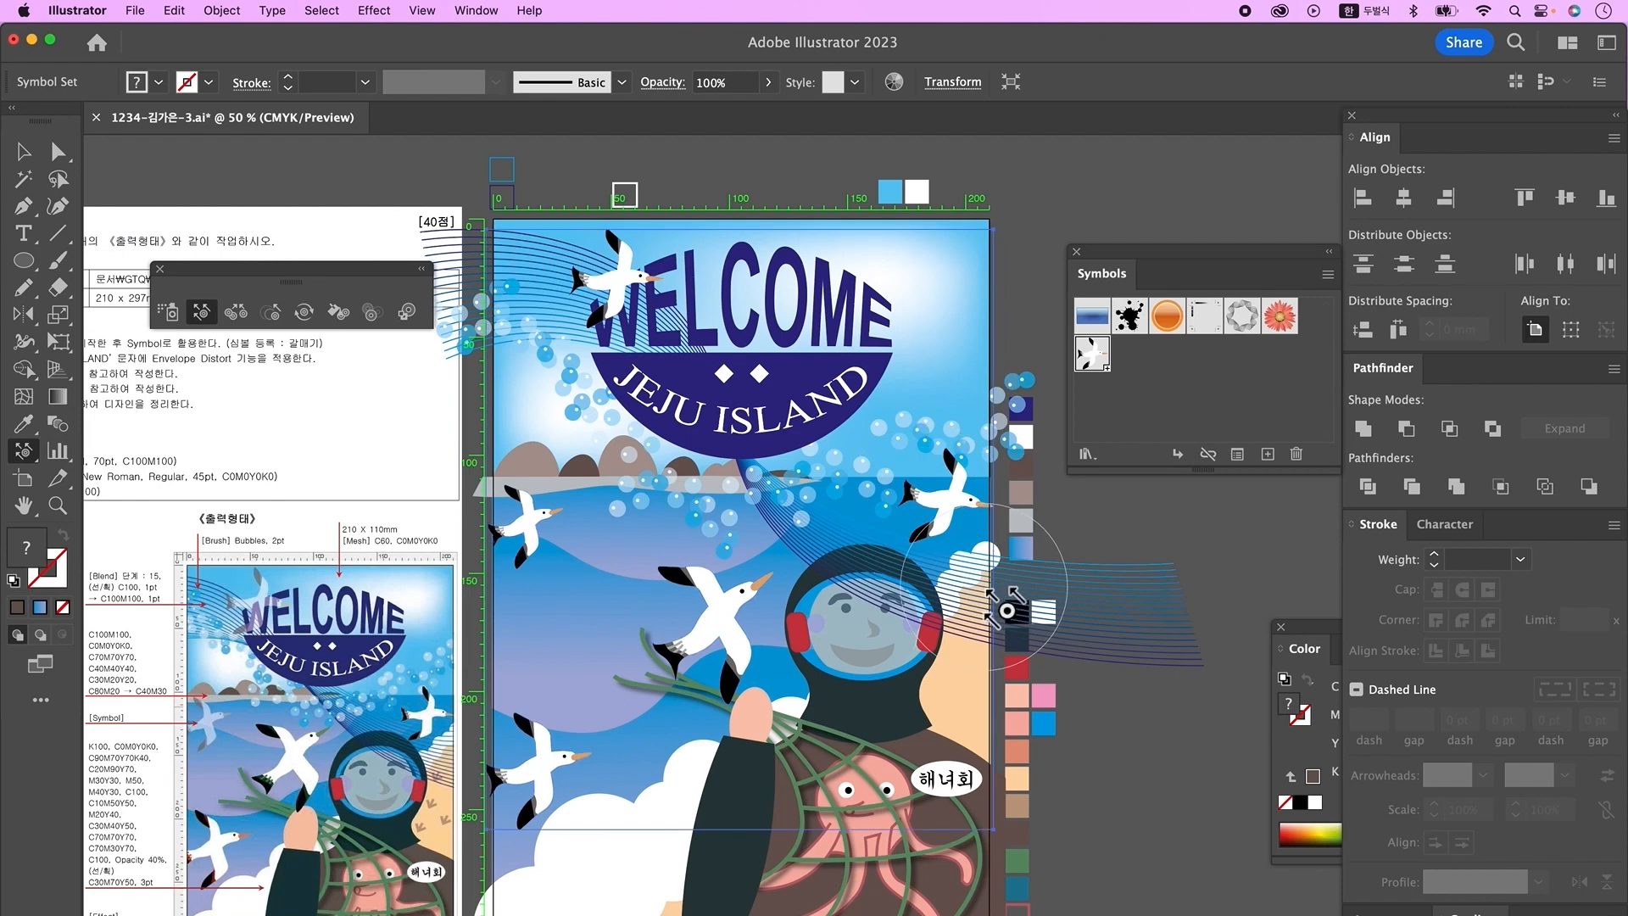
# - Set the fill to orange-red ff3c00 and tint the lower-left seagull near the cloud with the Symbol Stainer
pyautogui.hscroll(2, 976, 577)
pyautogui.click(340, 312)
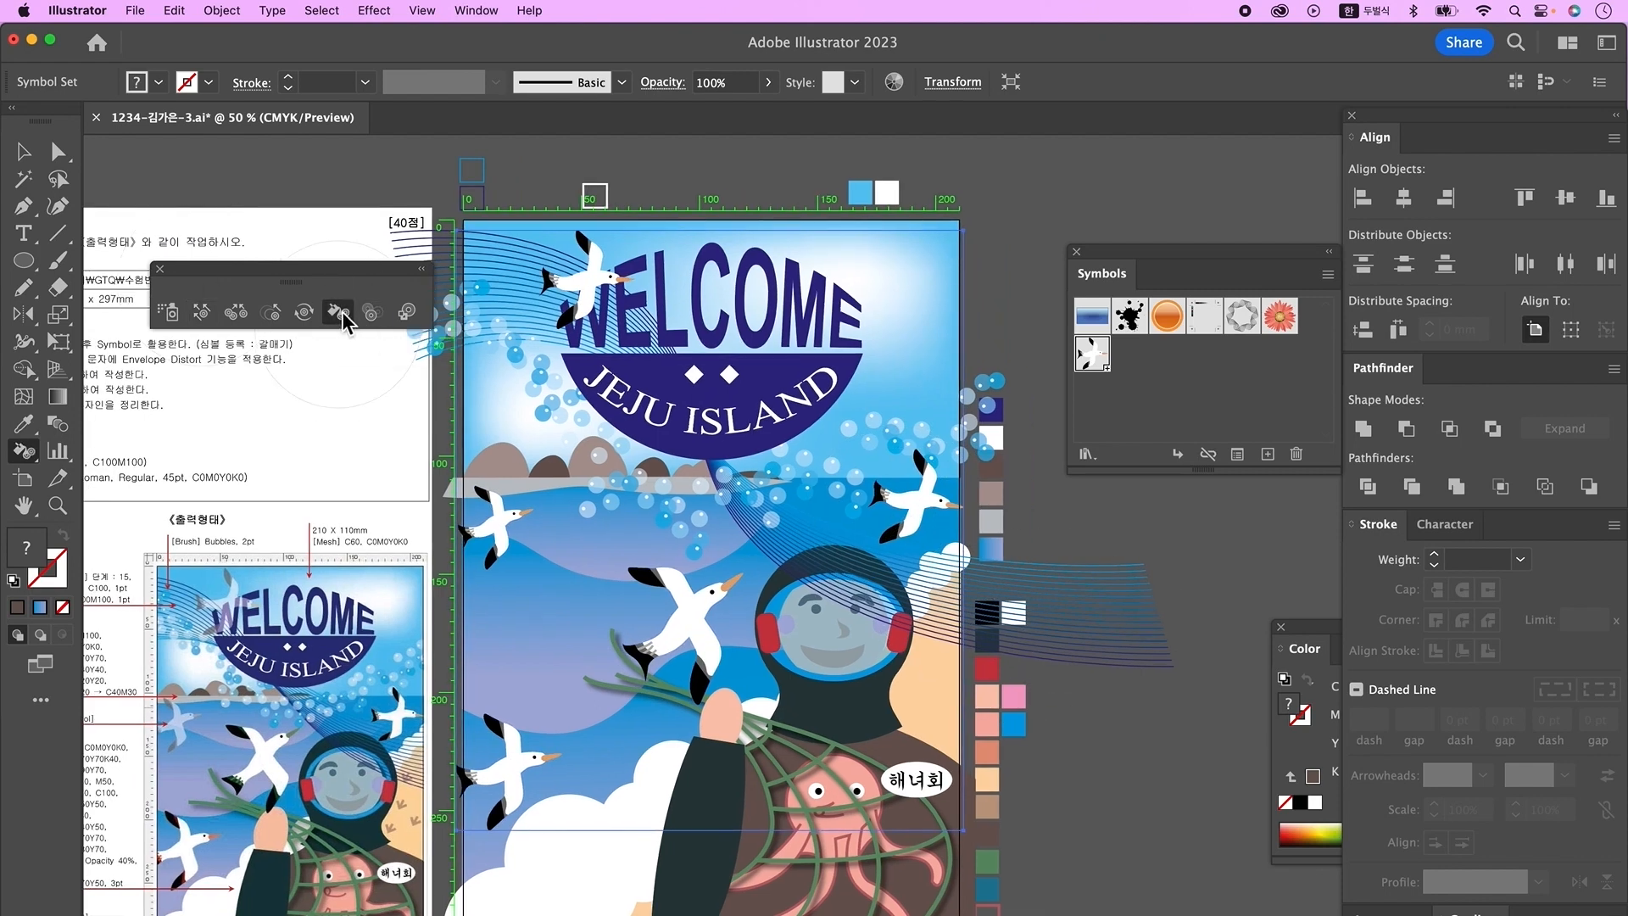
pyautogui.doubleClick(32, 550)
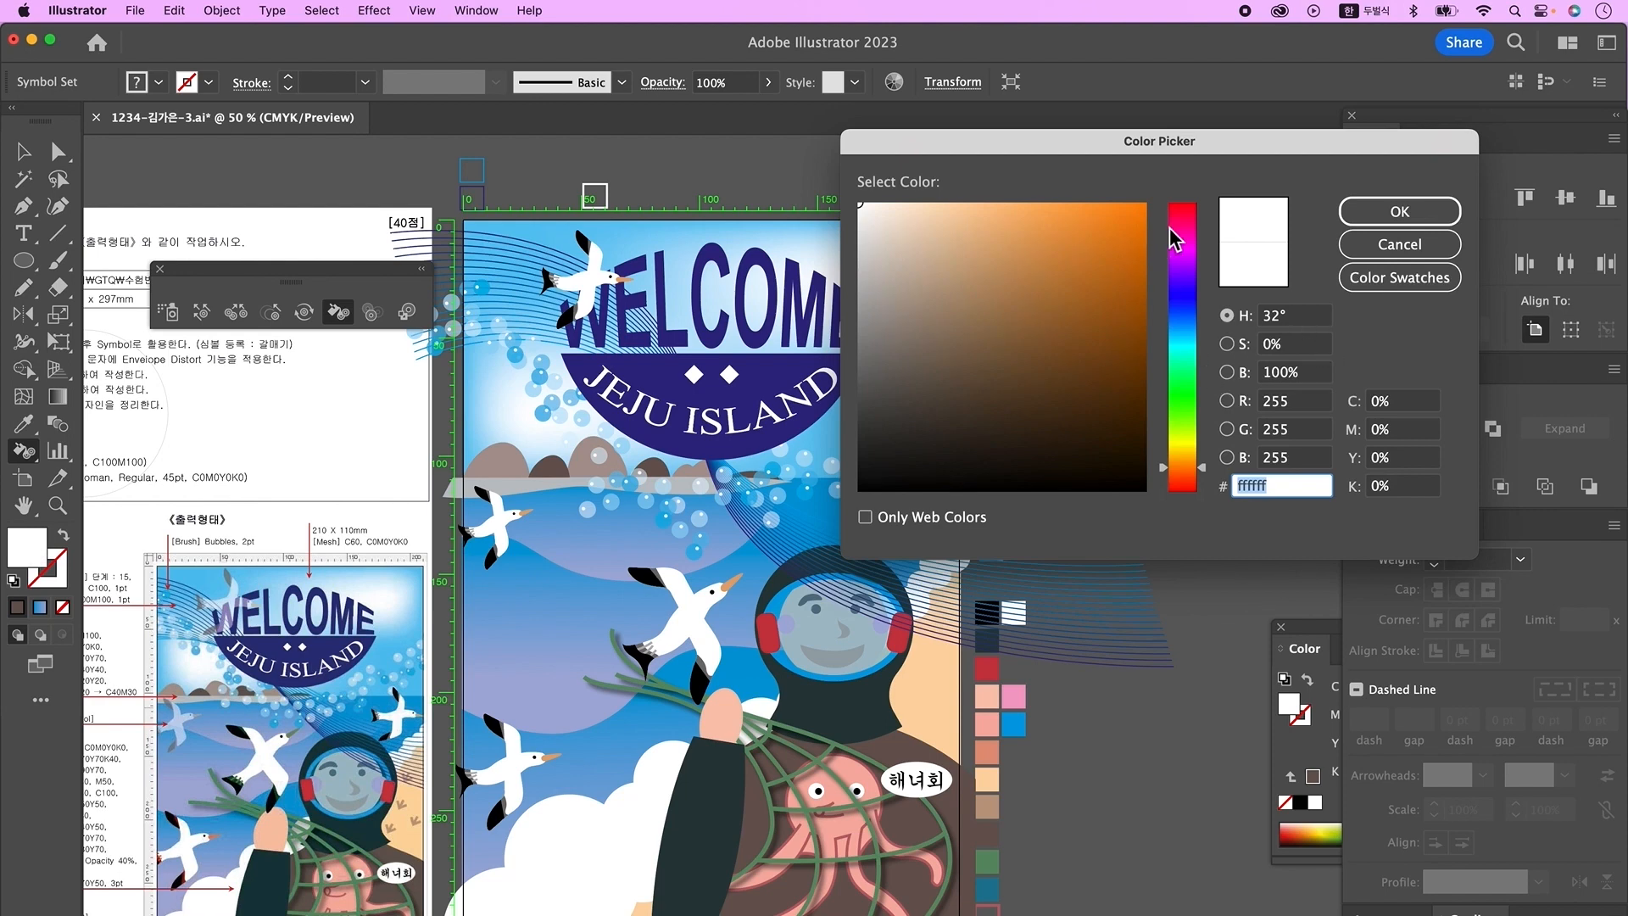
pyautogui.moveTo(1193, 462); pyautogui.dragTo(1193, 476)
pyautogui.click(1136, 280)
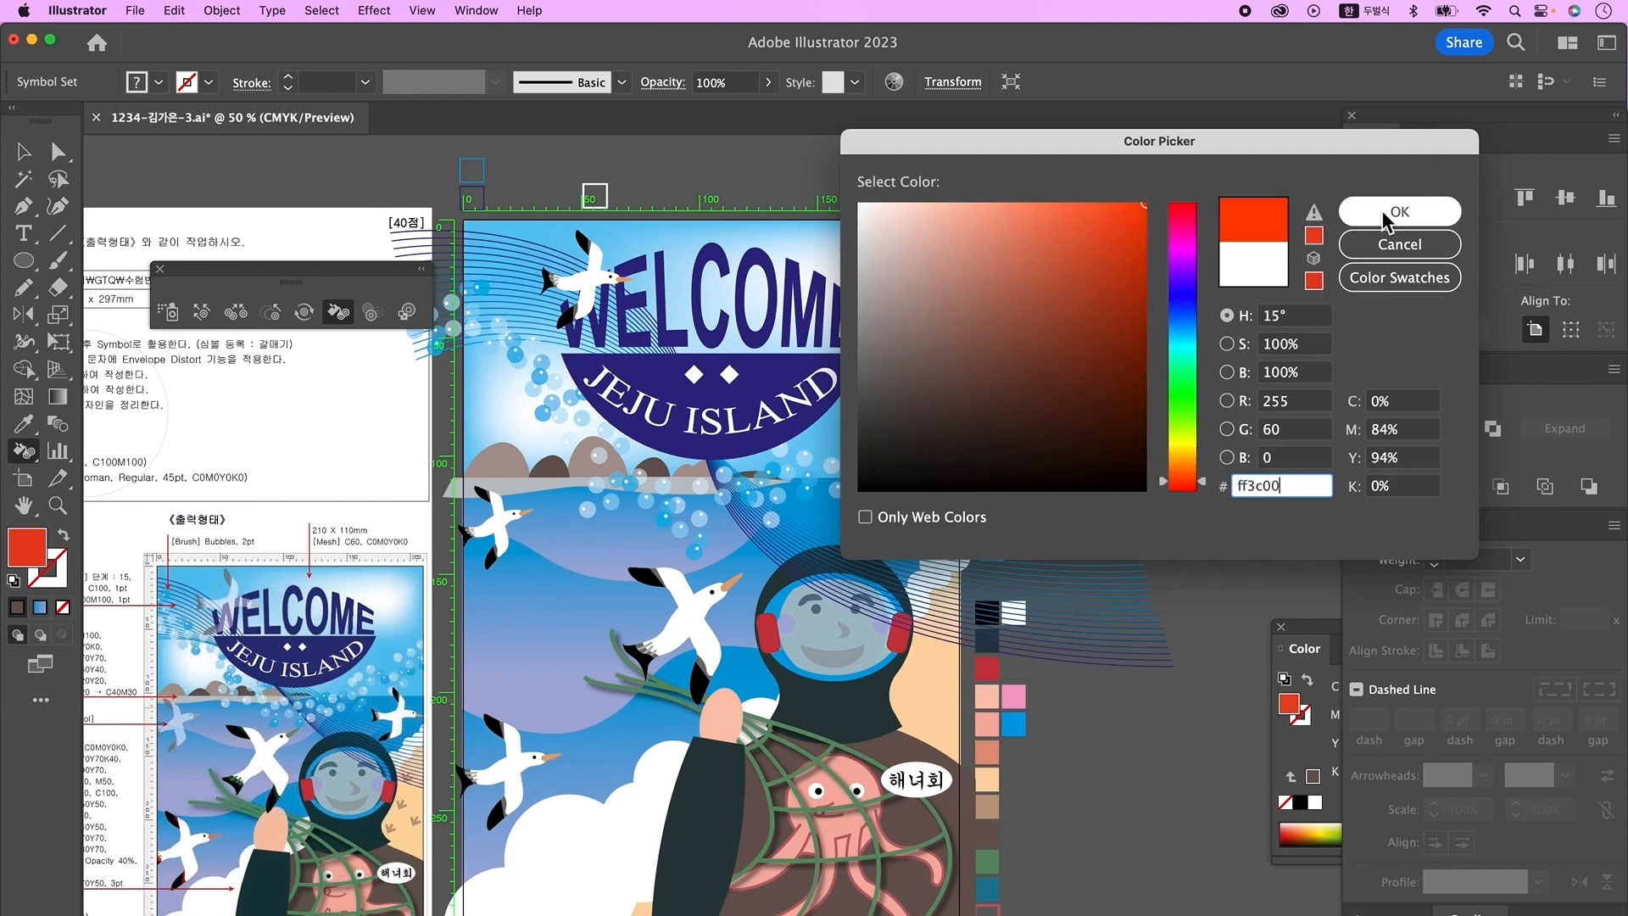
pyautogui.click(1400, 211)
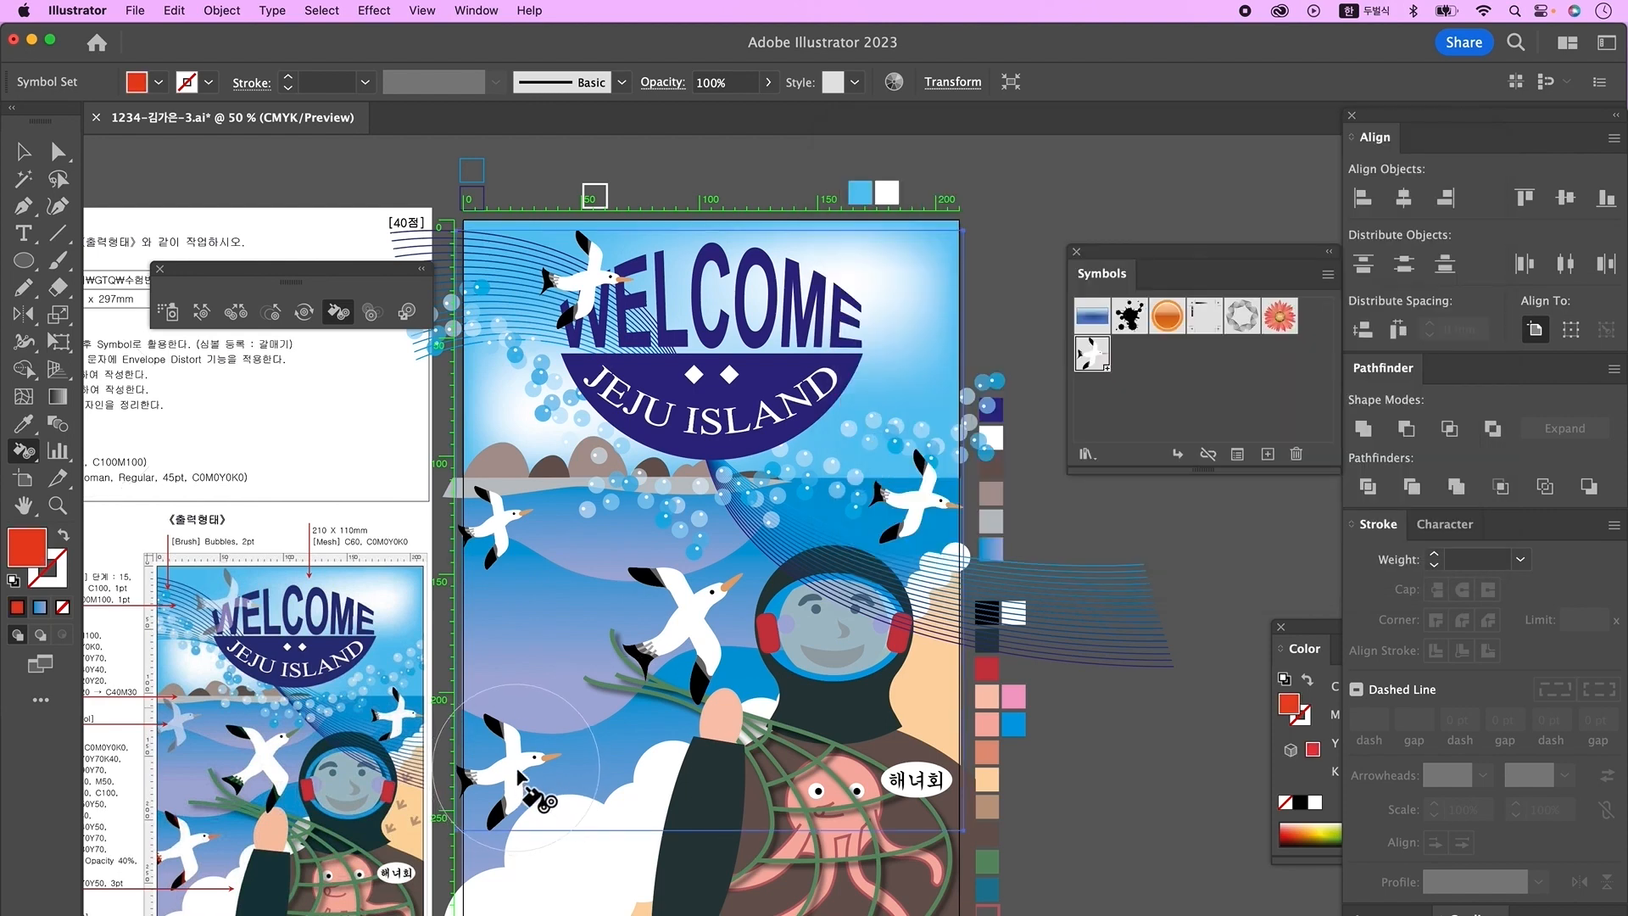
pyautogui.moveTo(519, 770); pyautogui.dragTo(519, 767)
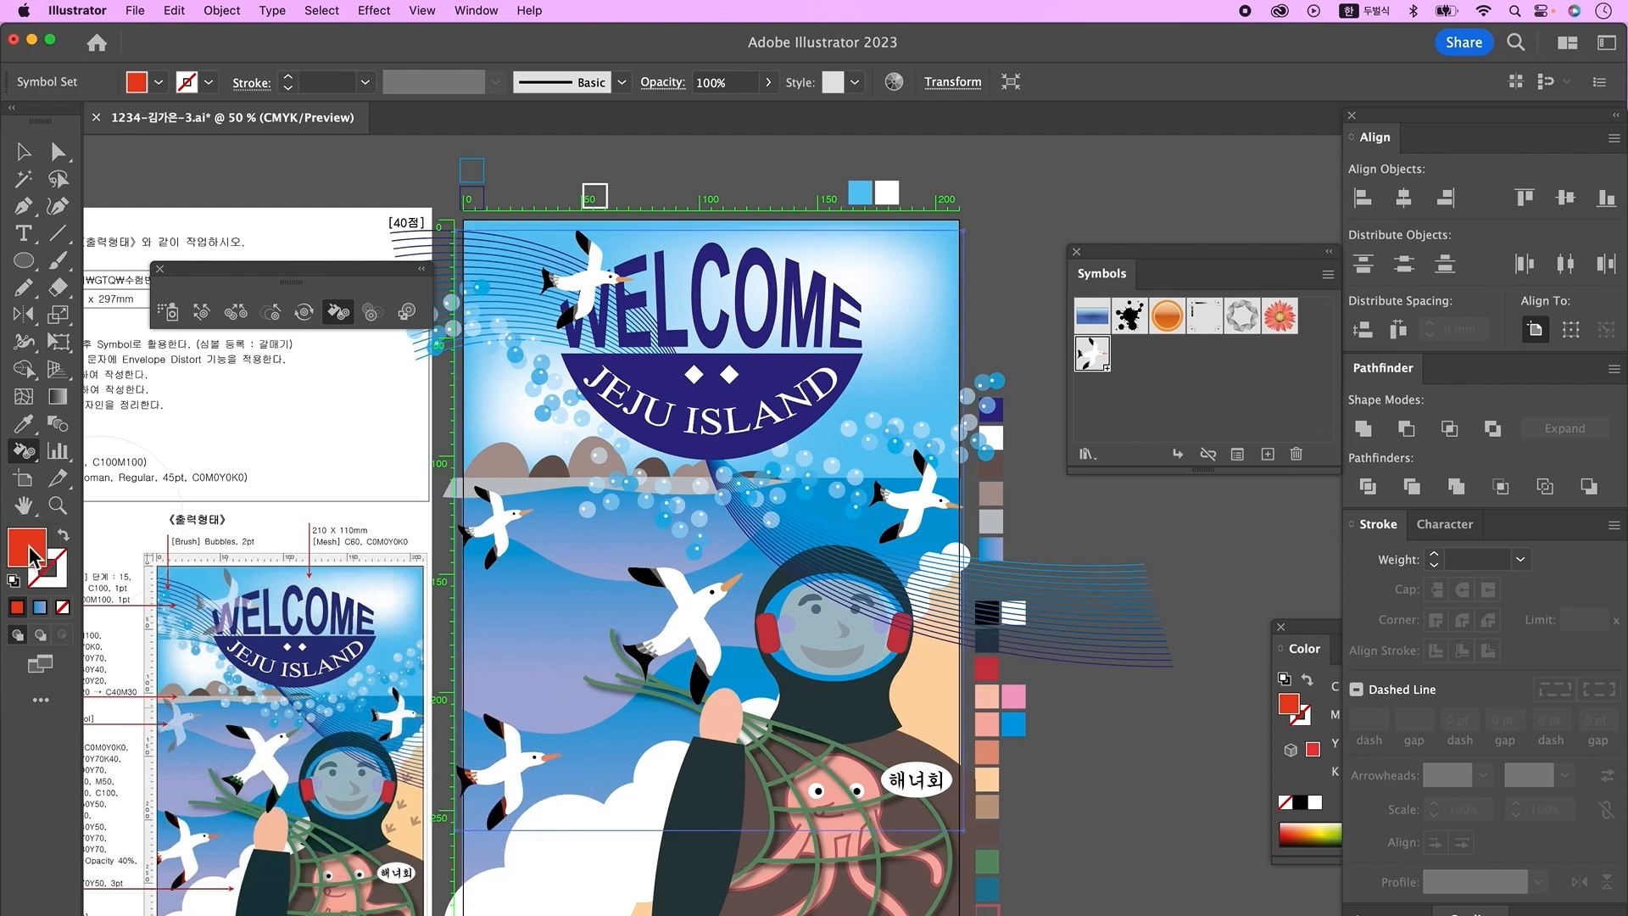
# - Set the fill to dark green and tint the large central seagull below the logo with the Symbol Stainer
pyautogui.doubleClick(32, 555)
pyautogui.moveTo(1194, 415); pyautogui.dragTo(1180, 410)
pyautogui.click(1145, 339)
pyautogui.click(1400, 212)
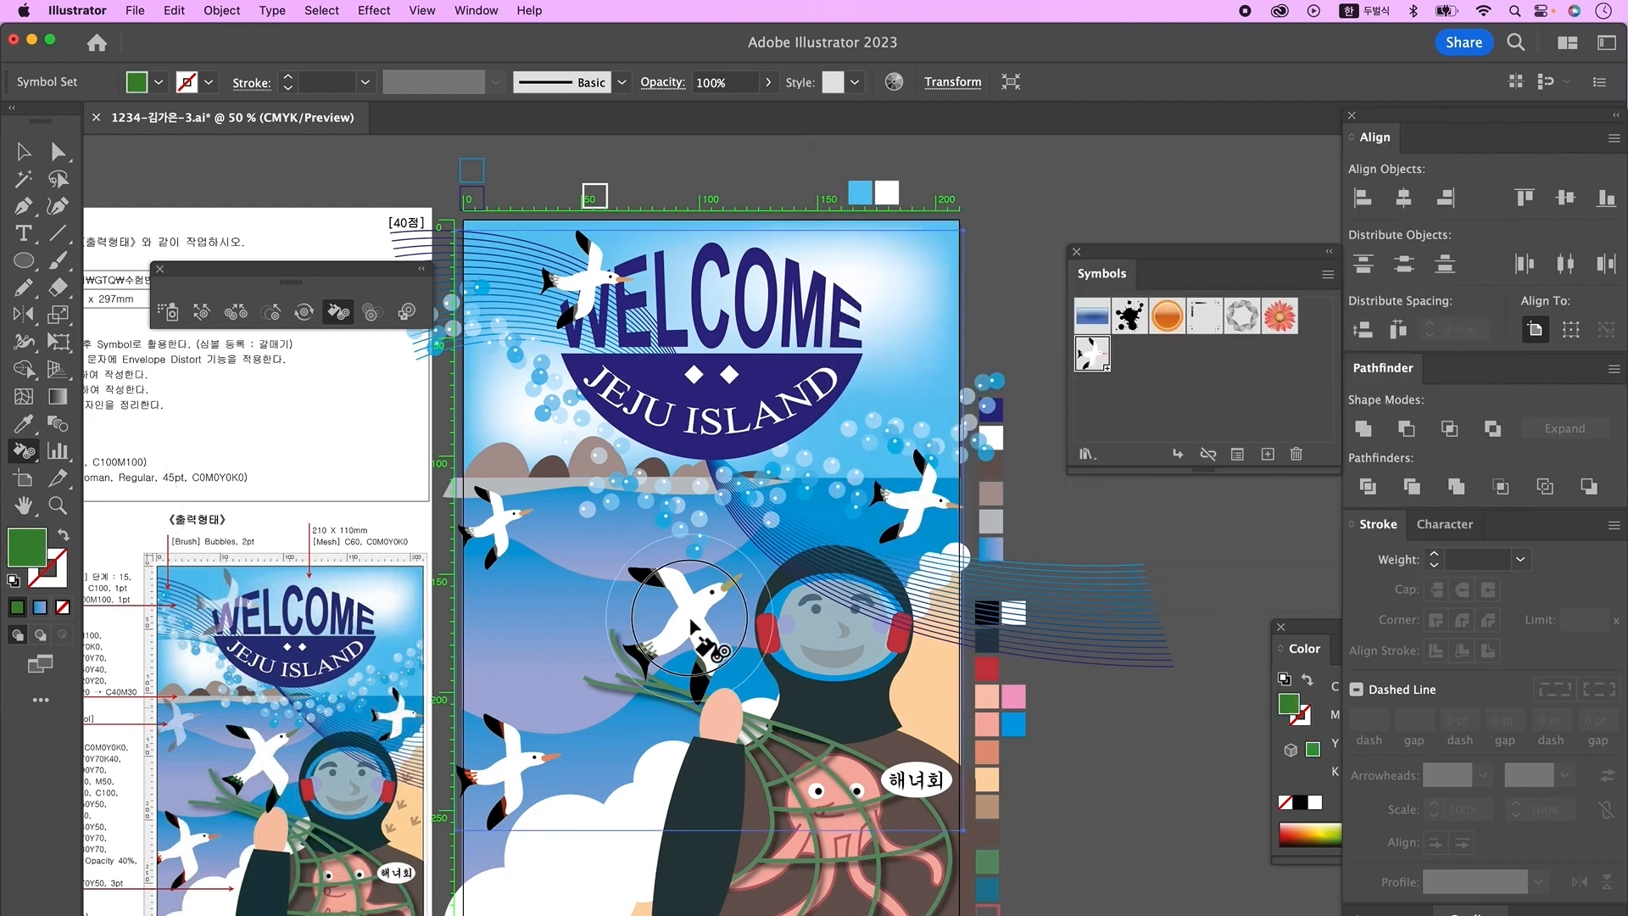
# - Make the seagulls on WELCOME's left end and below the left rocks semi-transparent with the Symbol Screener
pyautogui.click(373, 314)
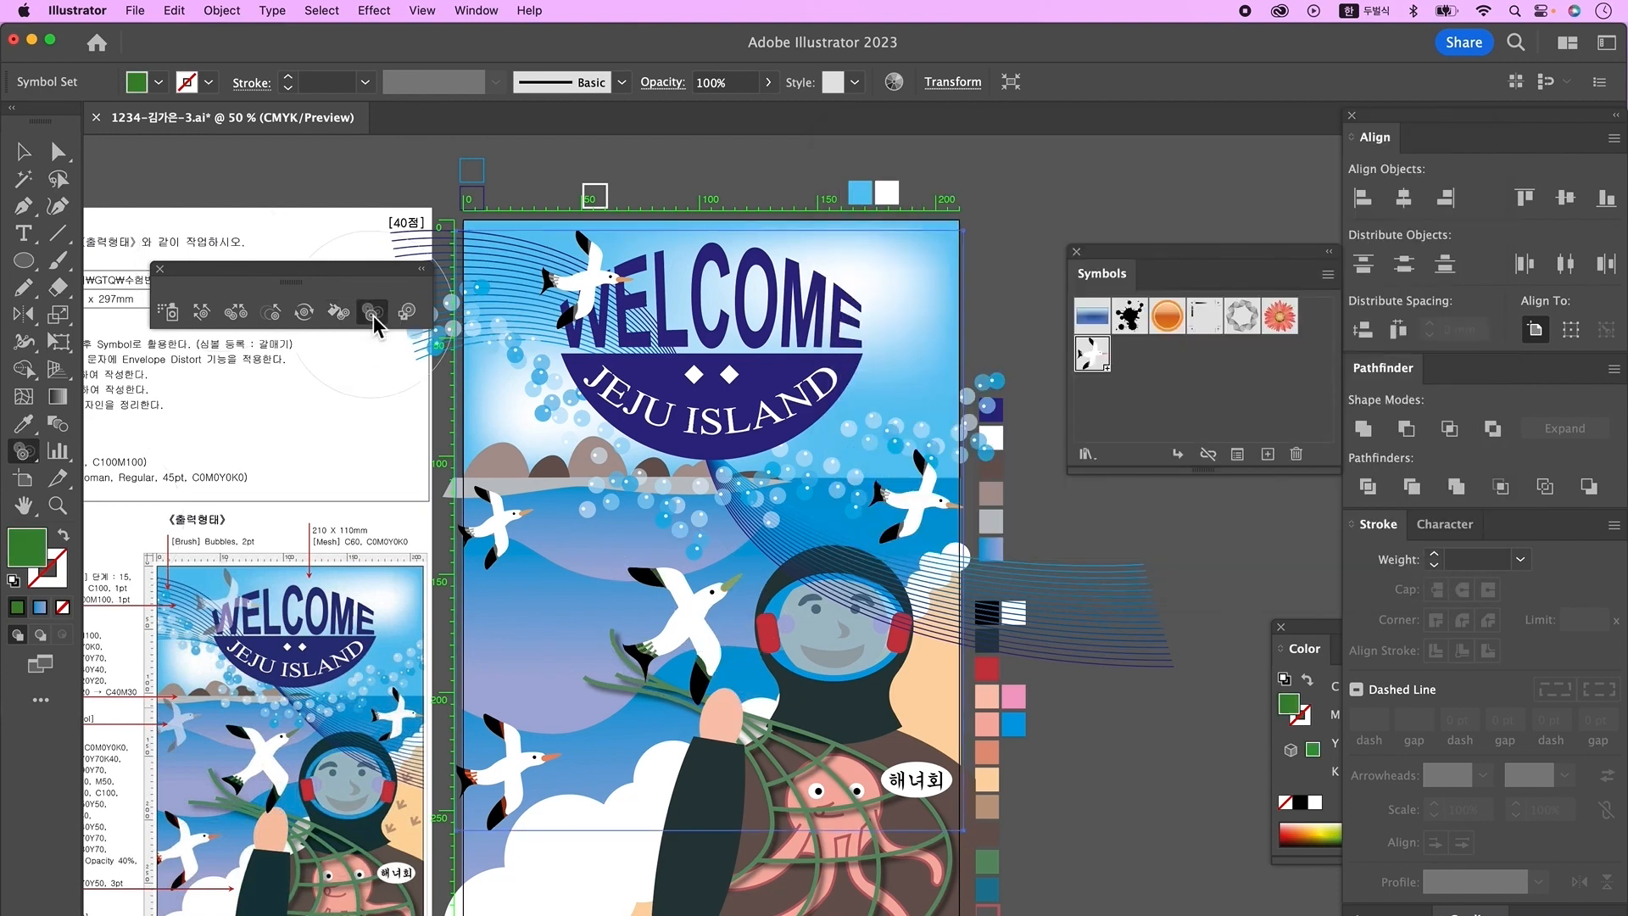
pyautogui.click(601, 287)
pyautogui.click(602, 287)
pyautogui.click(518, 524)
# - Fine-tune the size of WELCOME's seagull and the position of the right-shore one, and close the symbolism tools and Symbols panel
pyautogui.click(272, 313)
pyautogui.click(623, 312)
pyautogui.click(202, 312)
pyautogui.moveTo(947, 511); pyautogui.dragTo(932, 519)
pyautogui.click(24, 151)
pyautogui.click(159, 268)
pyautogui.click(1077, 252)
pyautogui.click(1036, 254)
# - Unlock all objects in the document and select the white cloud at the poster's lower-left corner
pyautogui.press('super+minus')
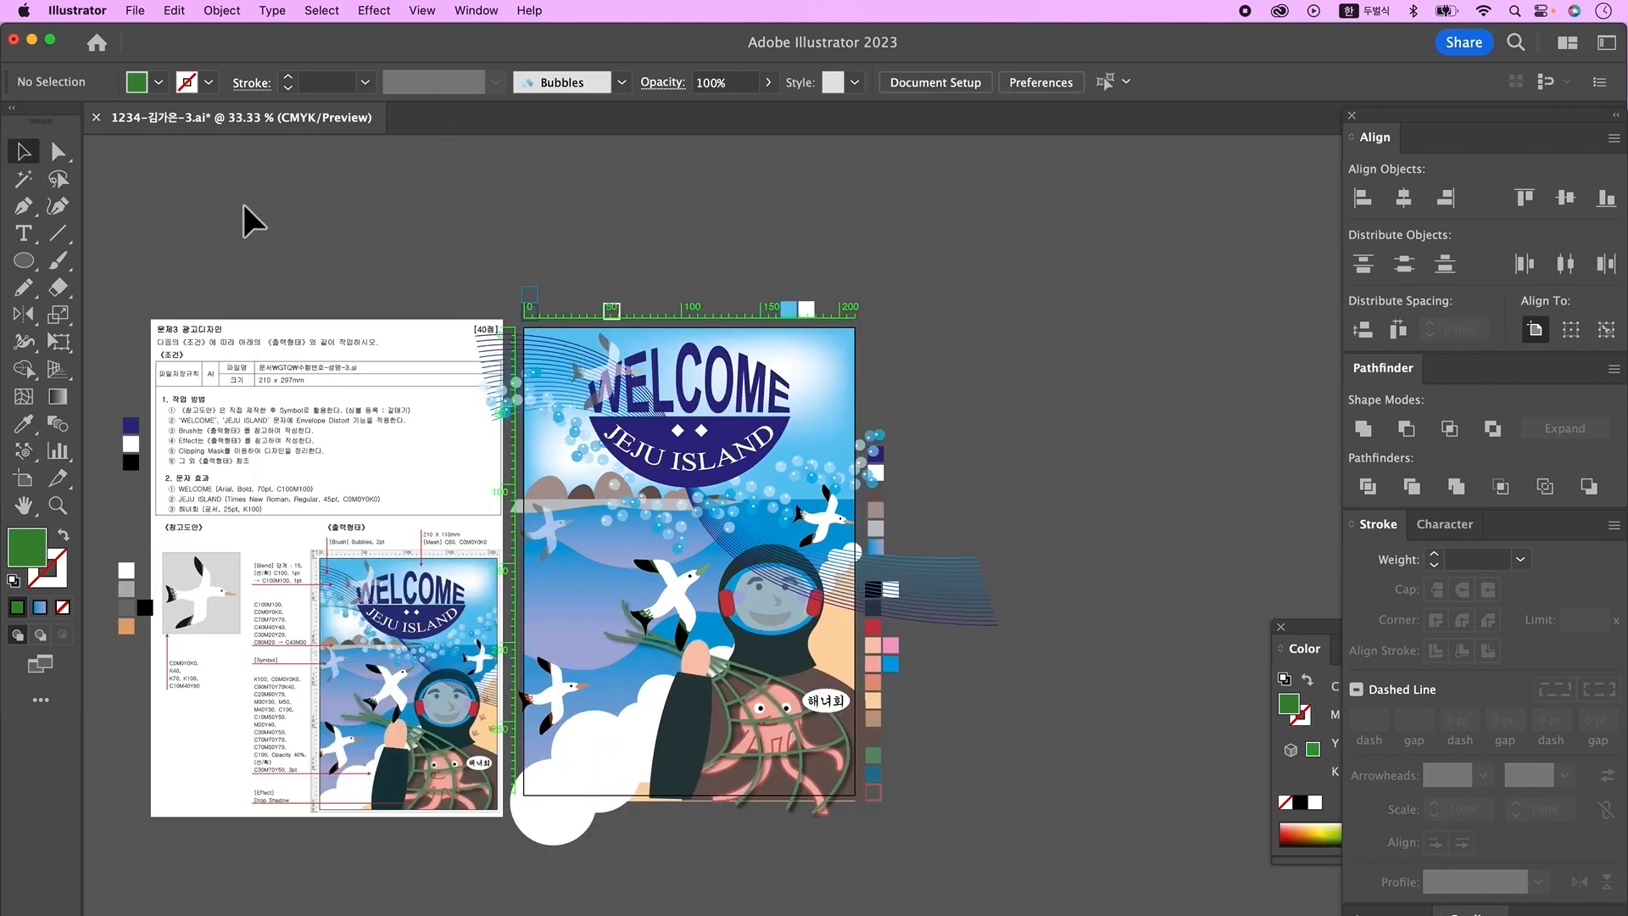
pyautogui.click(222, 11)
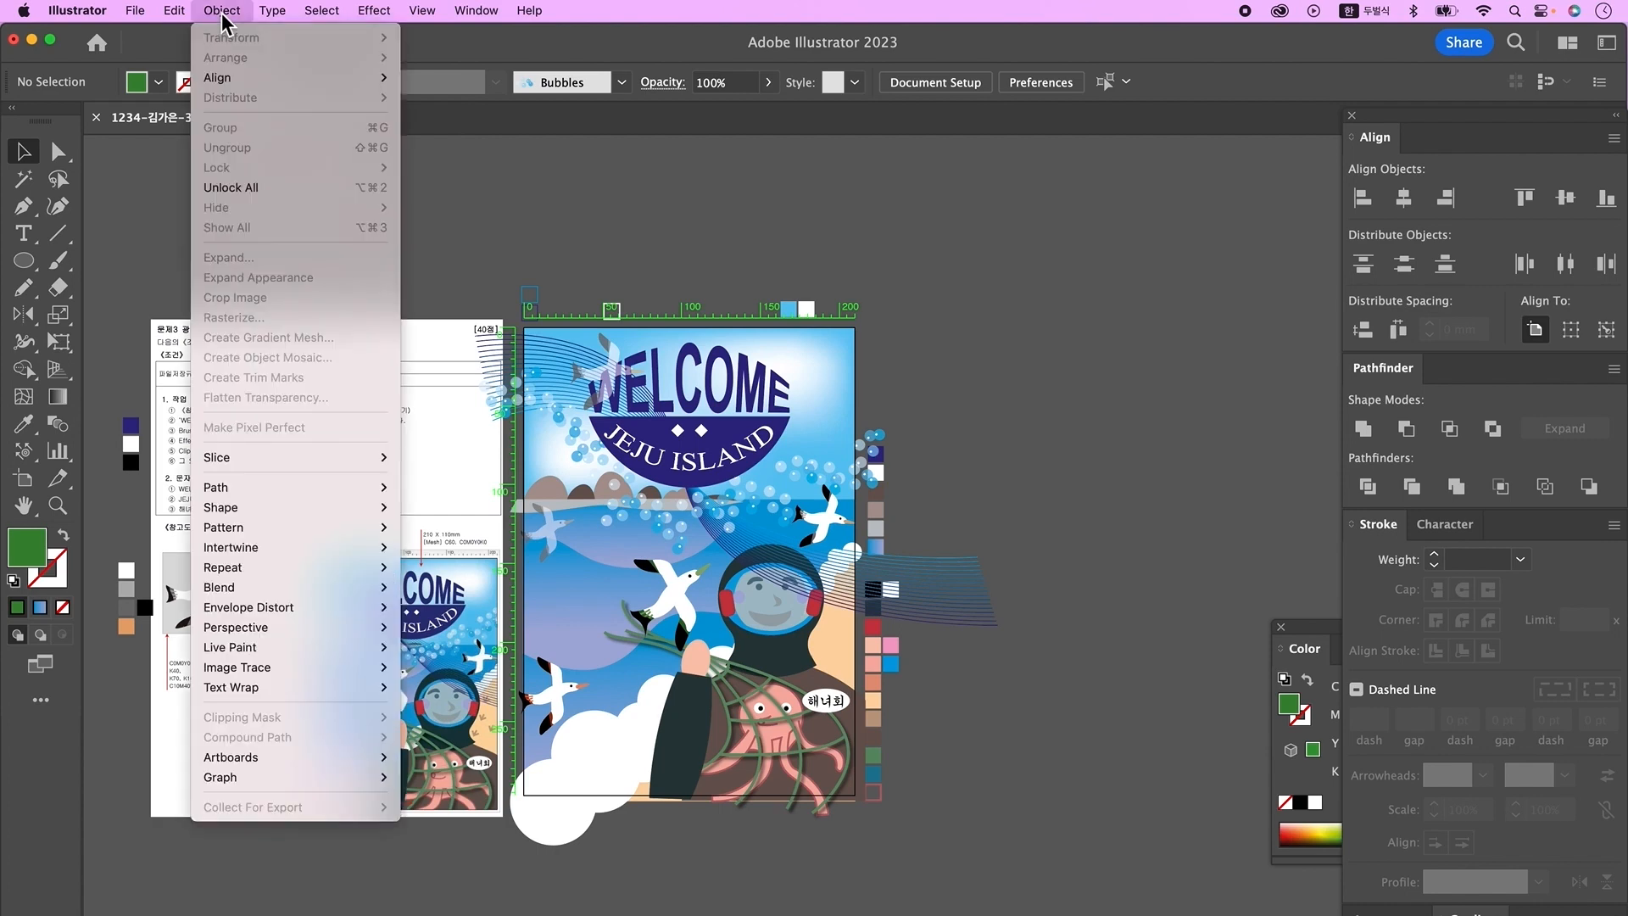
pyautogui.click(259, 185)
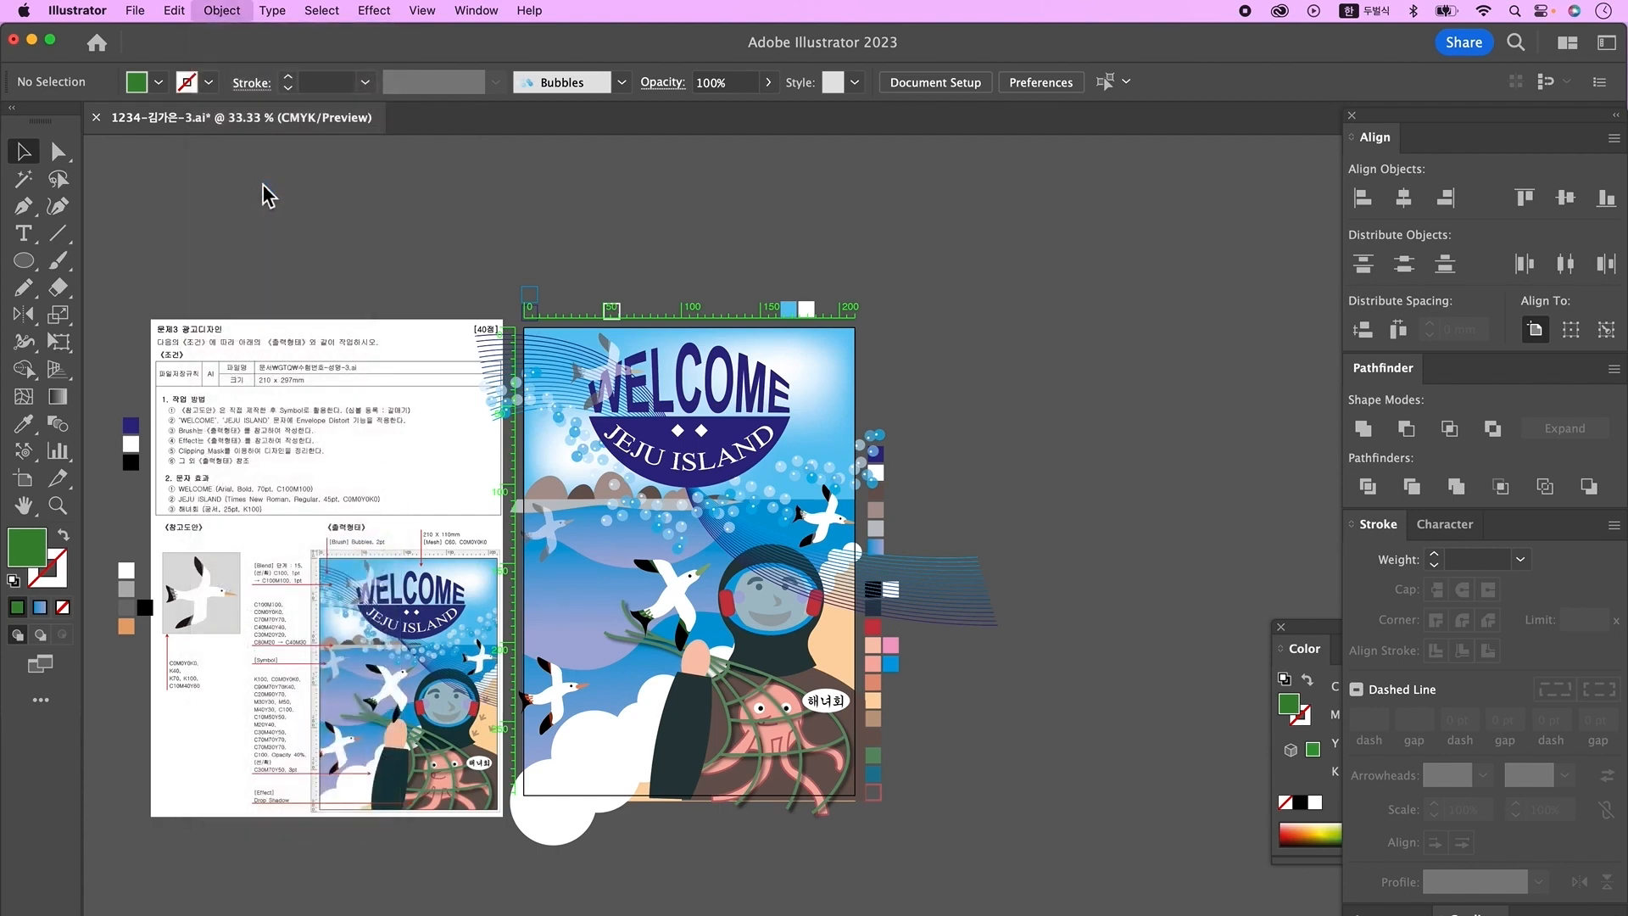
pyautogui.click(974, 339)
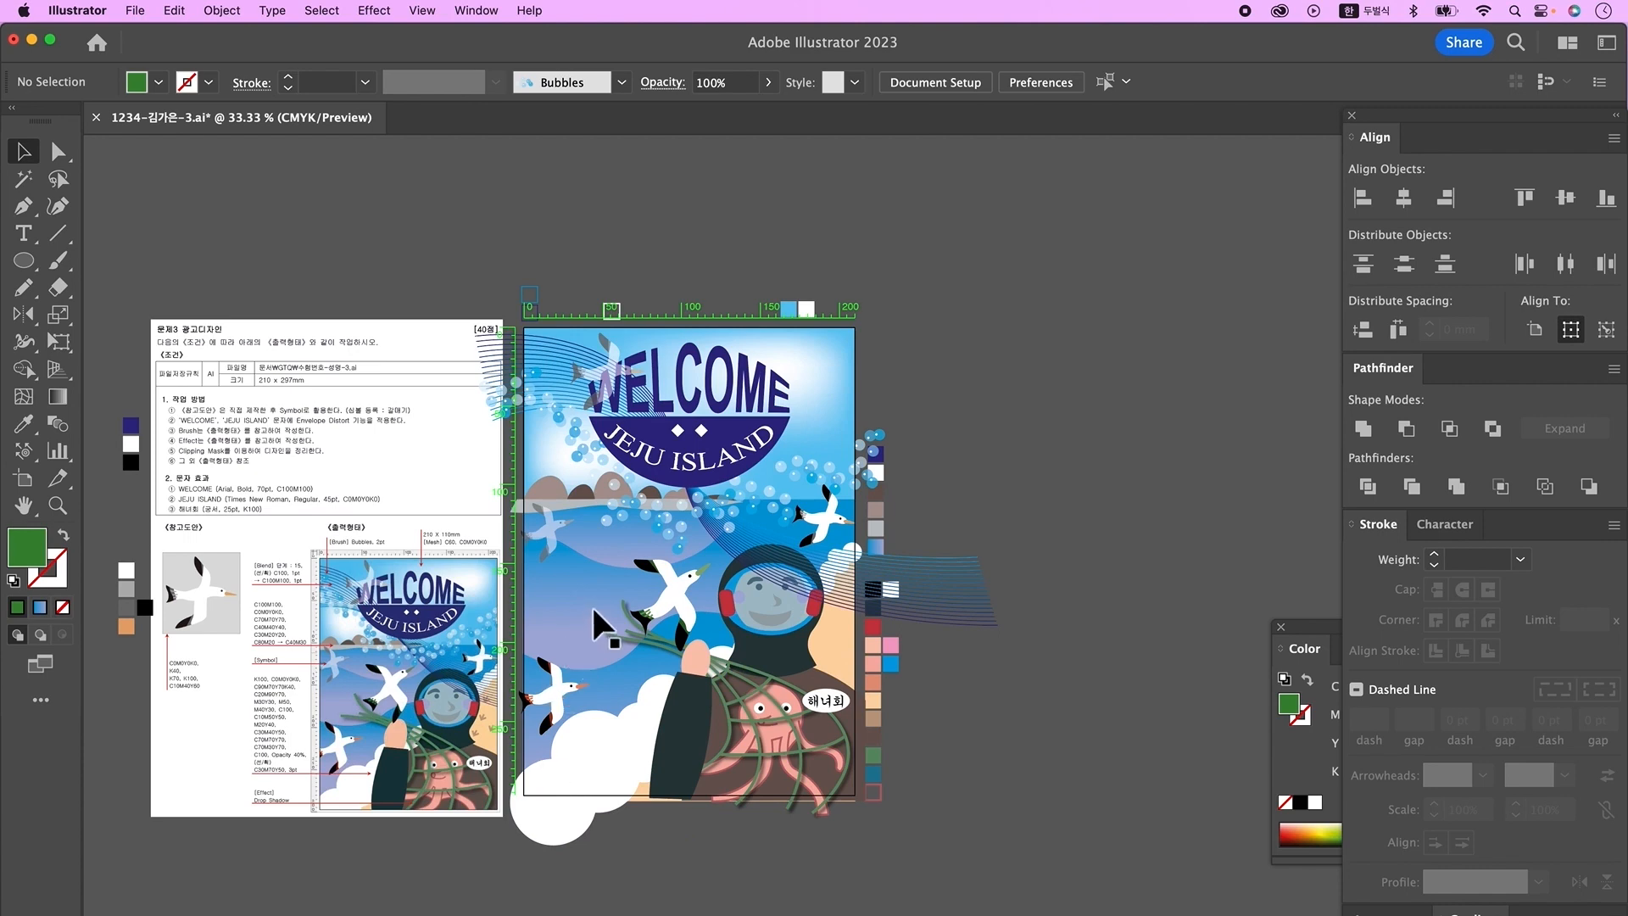
pyautogui.click(593, 791)
pyautogui.moveTo(698, 847); pyautogui.dragTo(698, 830)
pyautogui.press('super+2')
pyautogui.click(613, 743)
pyautogui.click(557, 800)
# - Sample the tan swatch beside the poster to get no fill and a 1 pt tan stroke for the footprints
pyautogui.press('super+equal')
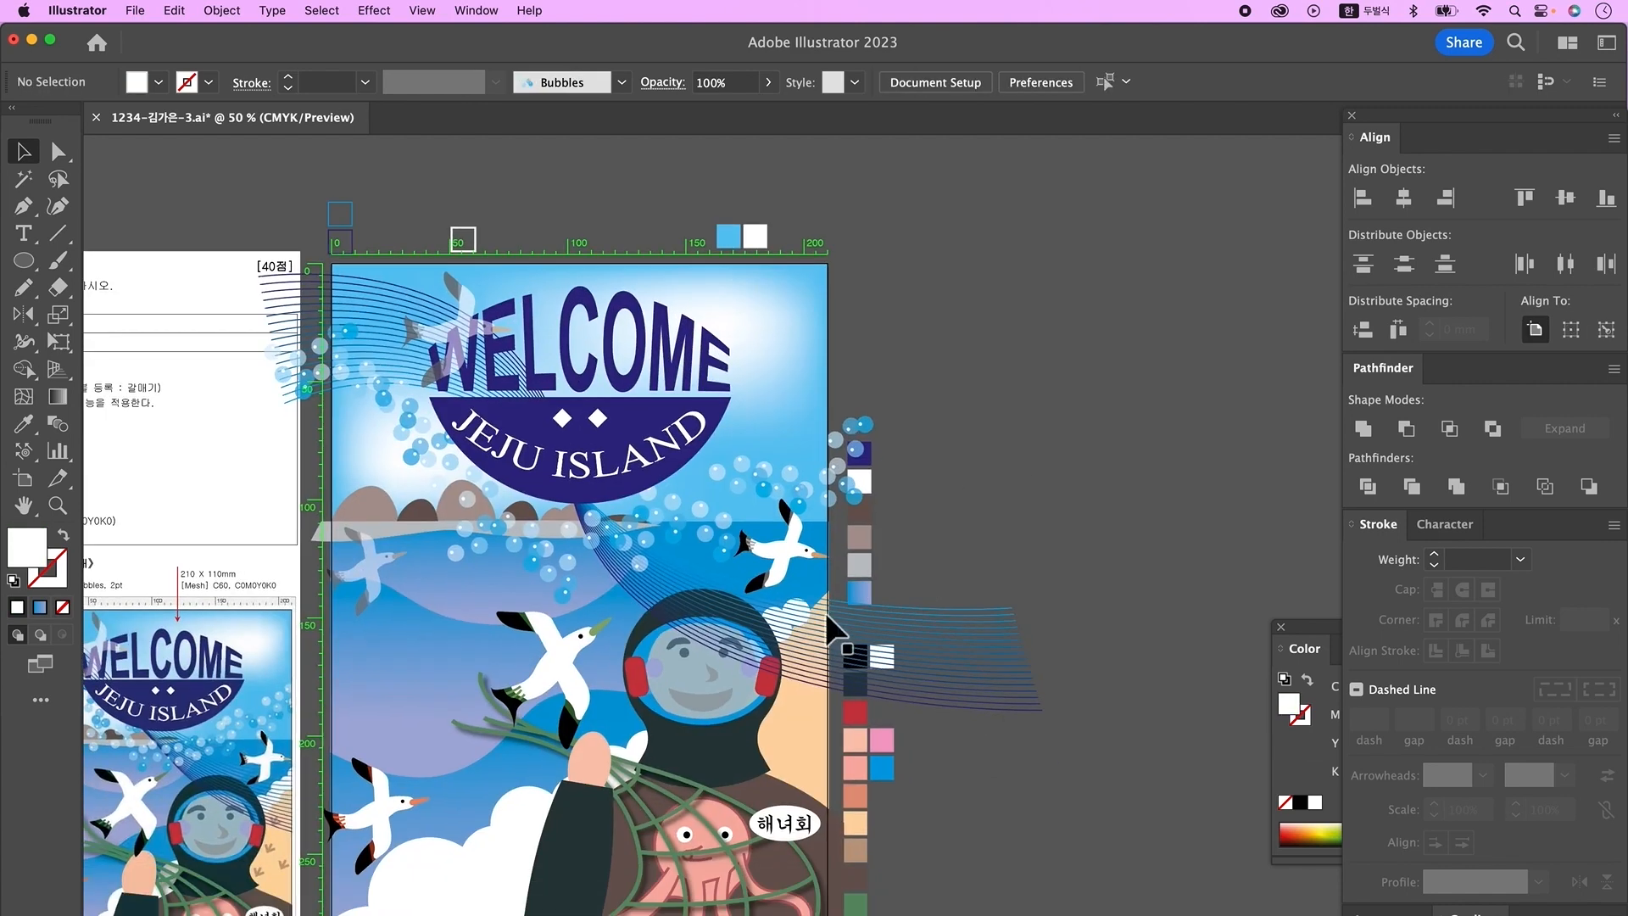
pyautogui.press('a')
pyautogui.click(809, 608)
pyautogui.click(1073, 410)
pyautogui.press('super+minus')
pyautogui.moveTo(669, 669); pyautogui.dragTo(847, 581)
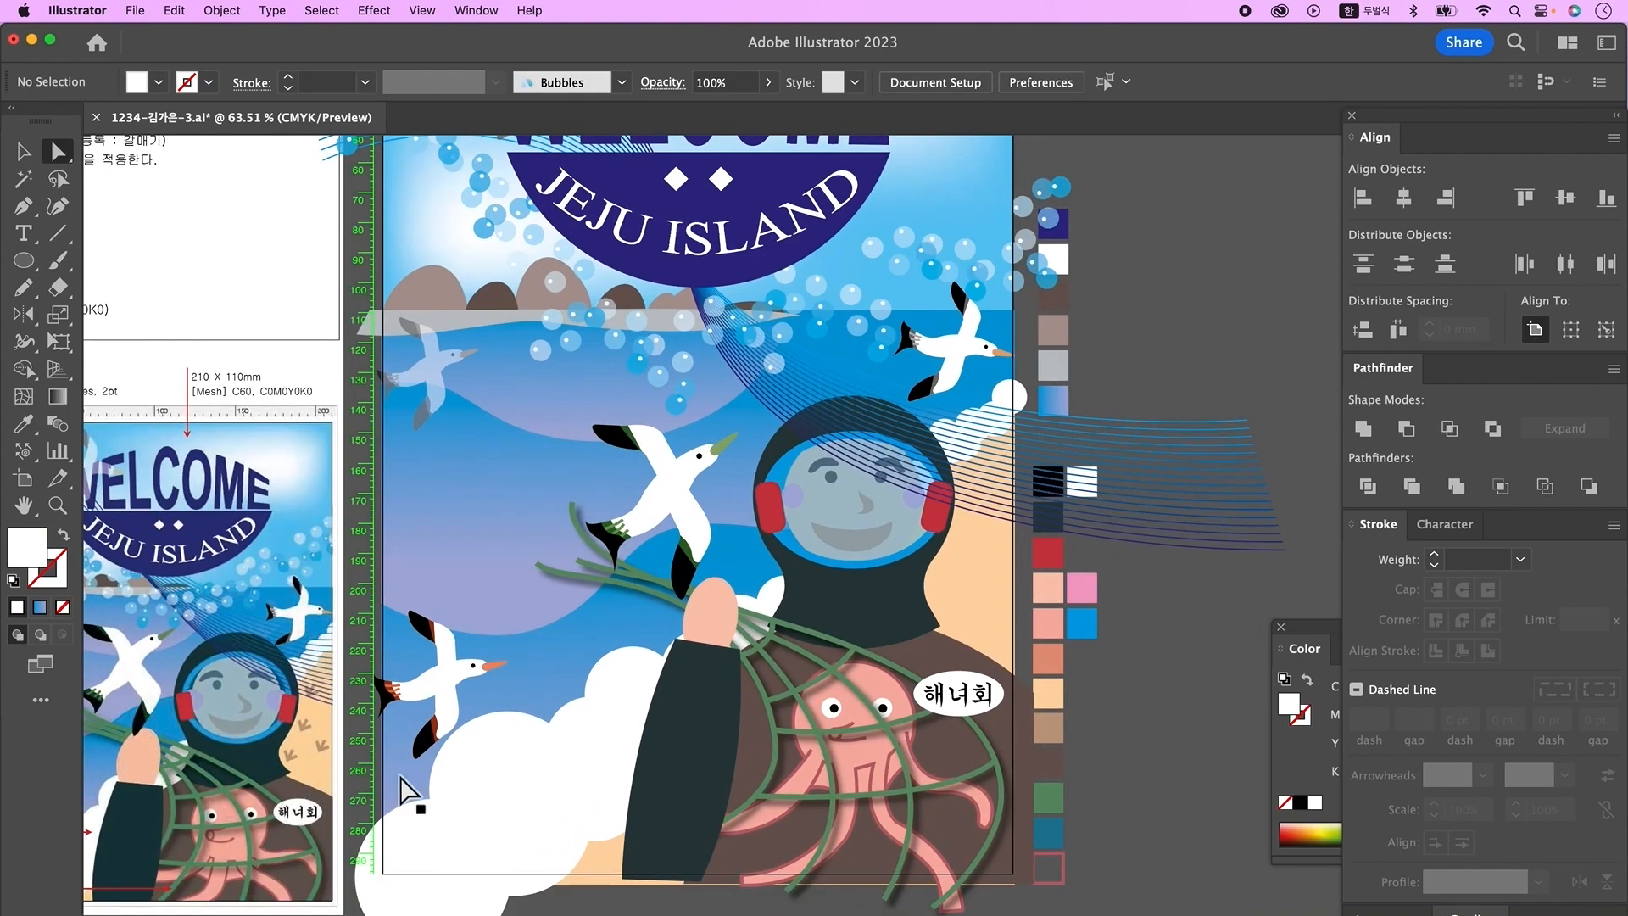
pyautogui.click(1142, 616)
pyautogui.click(1045, 729)
pyautogui.hscroll(1, 1056, 726)
pyautogui.click(1098, 735)
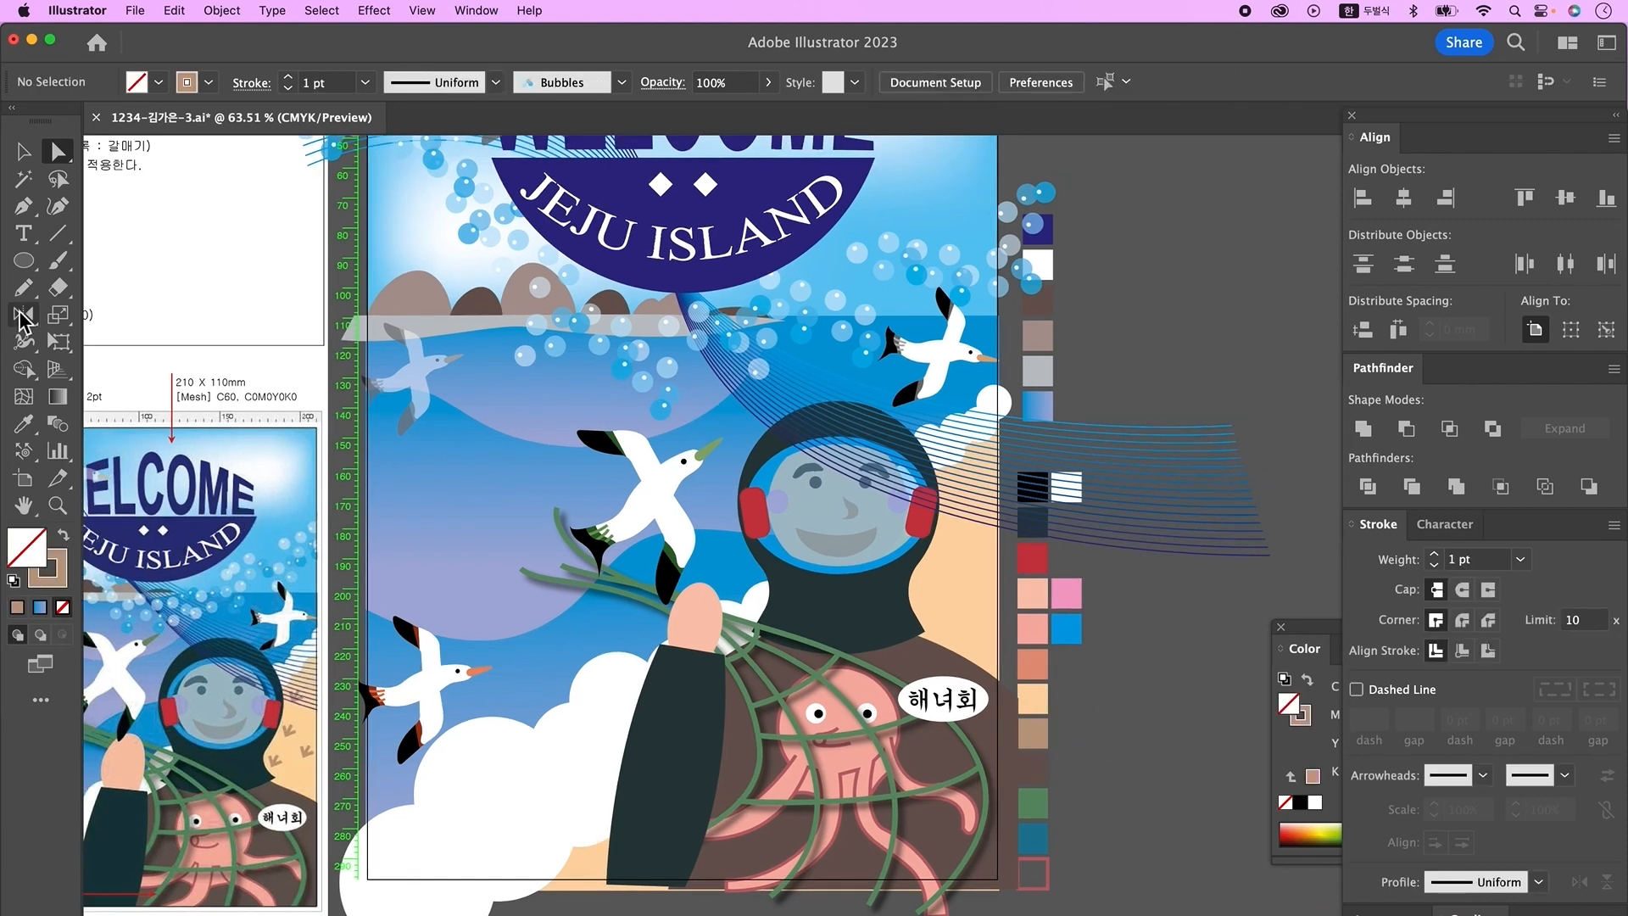
# - Draw a small V-shaped bird footprint on the sand beside the diver's neck with the Pen tool, using a 5 pt round-capped stroke
pyautogui.click(23, 205)
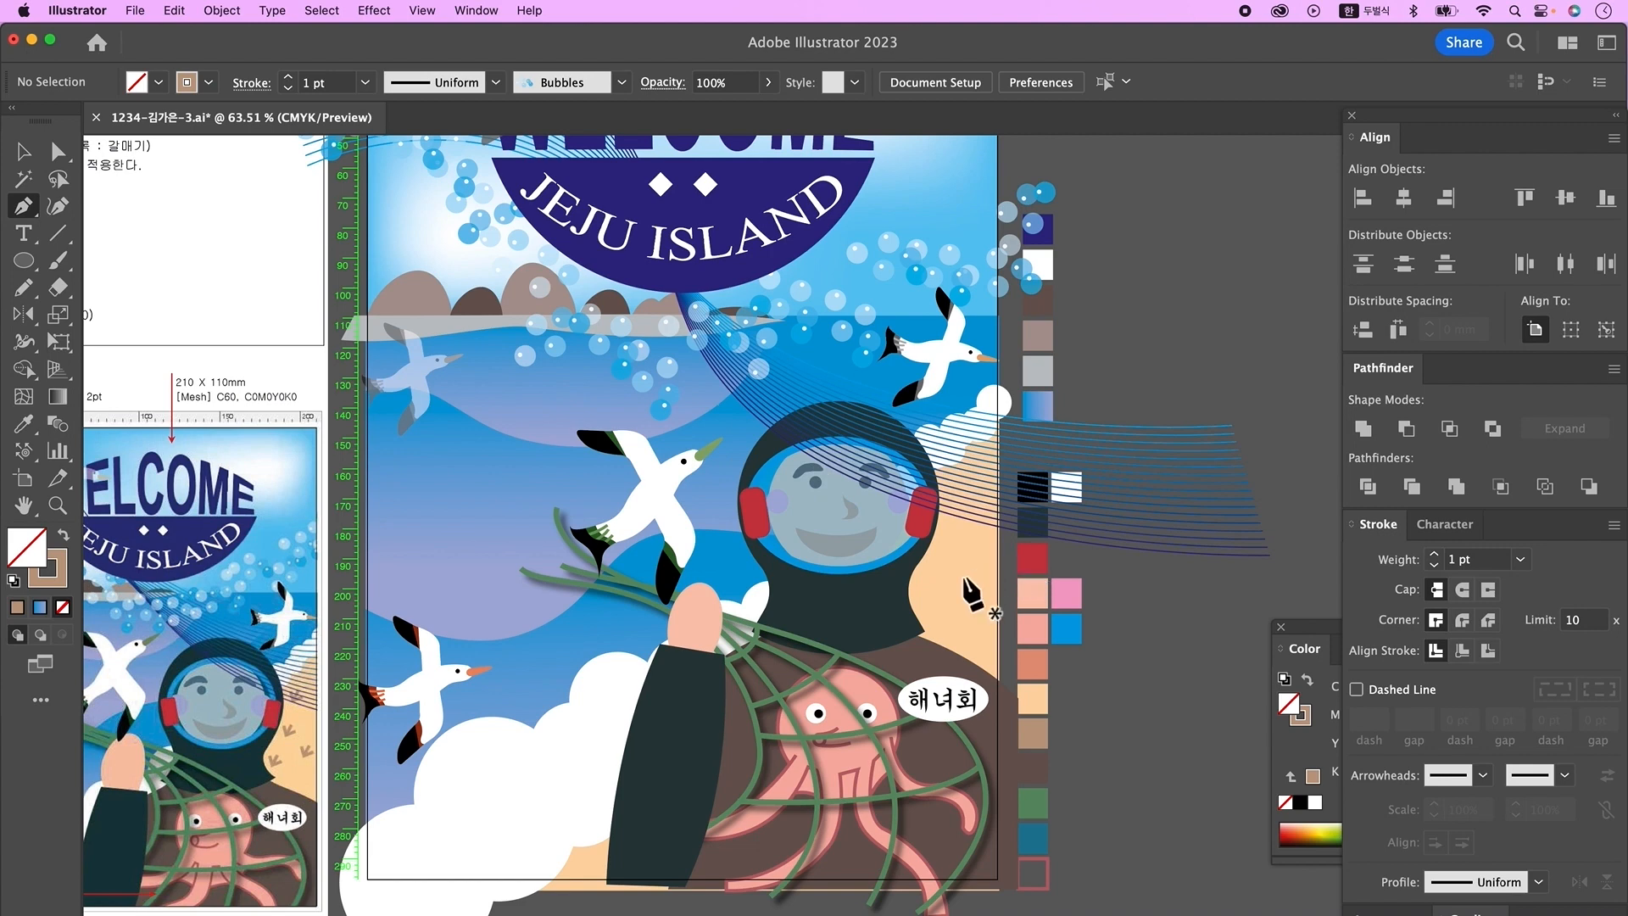
pyautogui.click(929, 594)
pyautogui.click(932, 609)
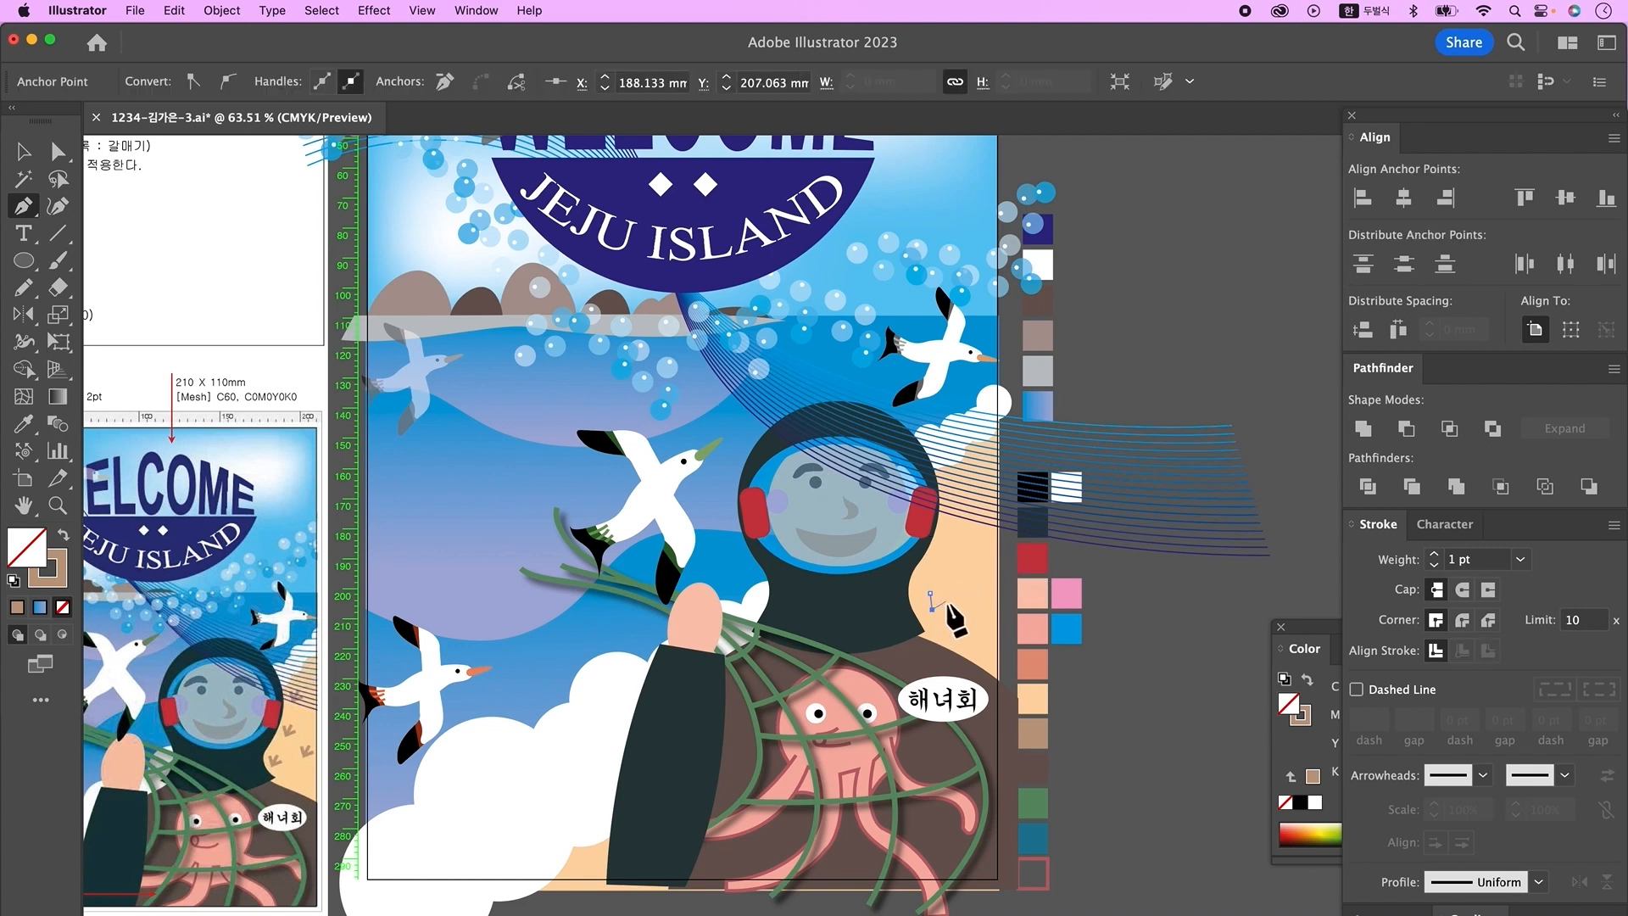
pyautogui.click(946, 603)
pyautogui.scroll(1, 984, 592)
pyautogui.keyDown('super'); pyautogui.click(1057, 628); pyautogui.keyUp('super')
pyautogui.click(25, 153)
pyautogui.click(936, 603)
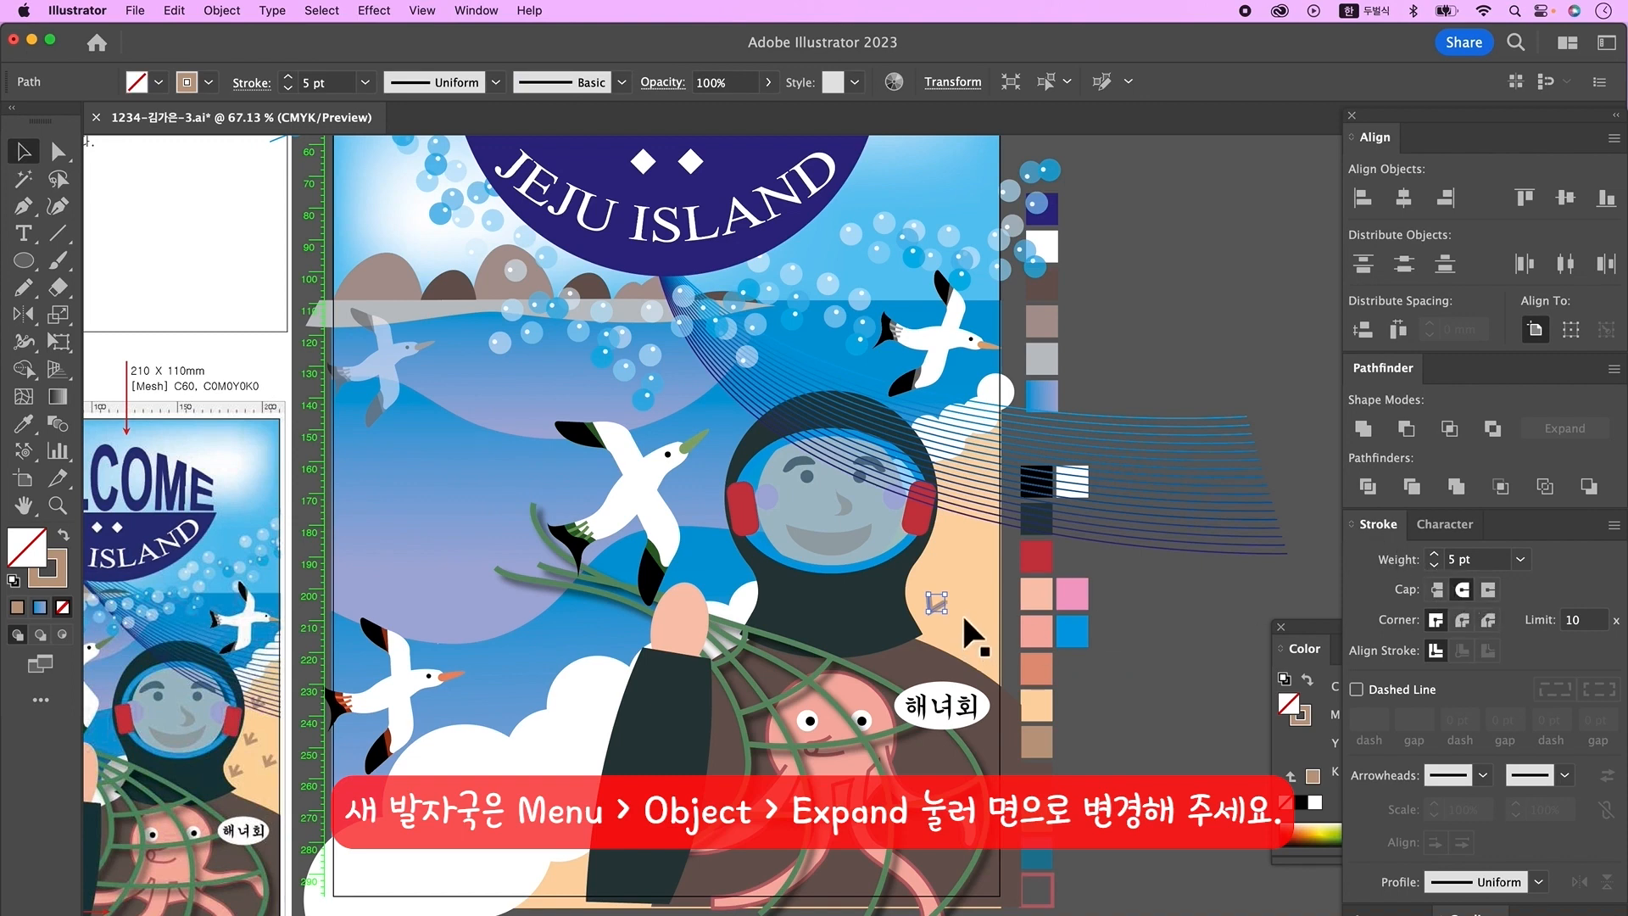
# - Add a middle toe line to the footprint and group its strokes
pyautogui.click(1208, 588)
pyautogui.press('\\')
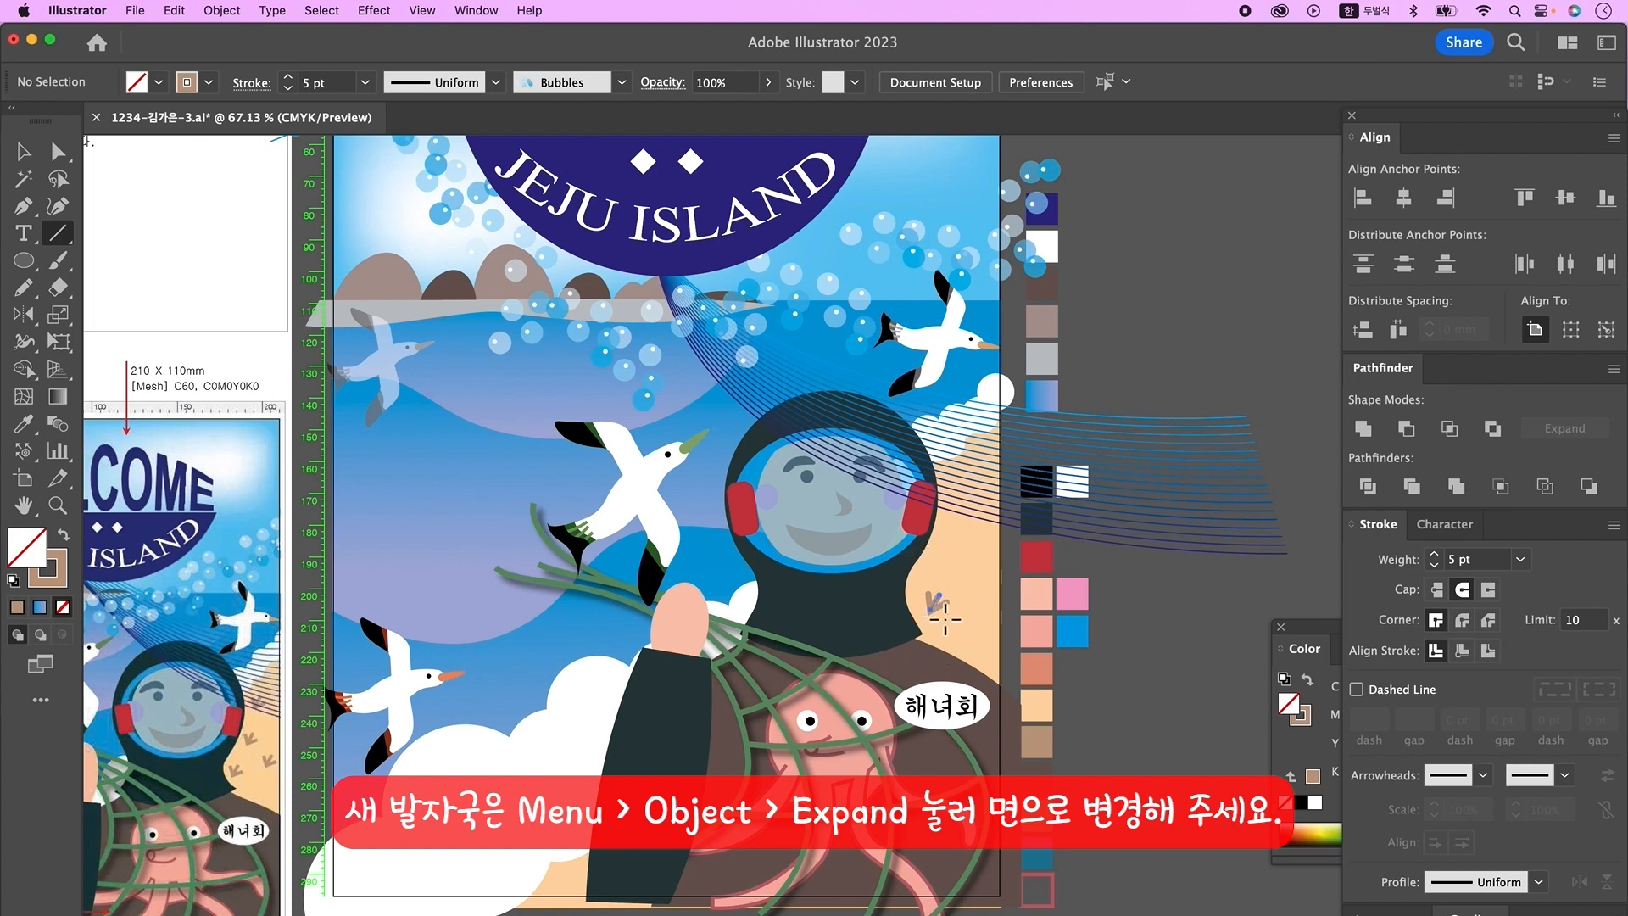
pyautogui.press('v')
pyautogui.click(937, 604)
pyautogui.press('super+g')
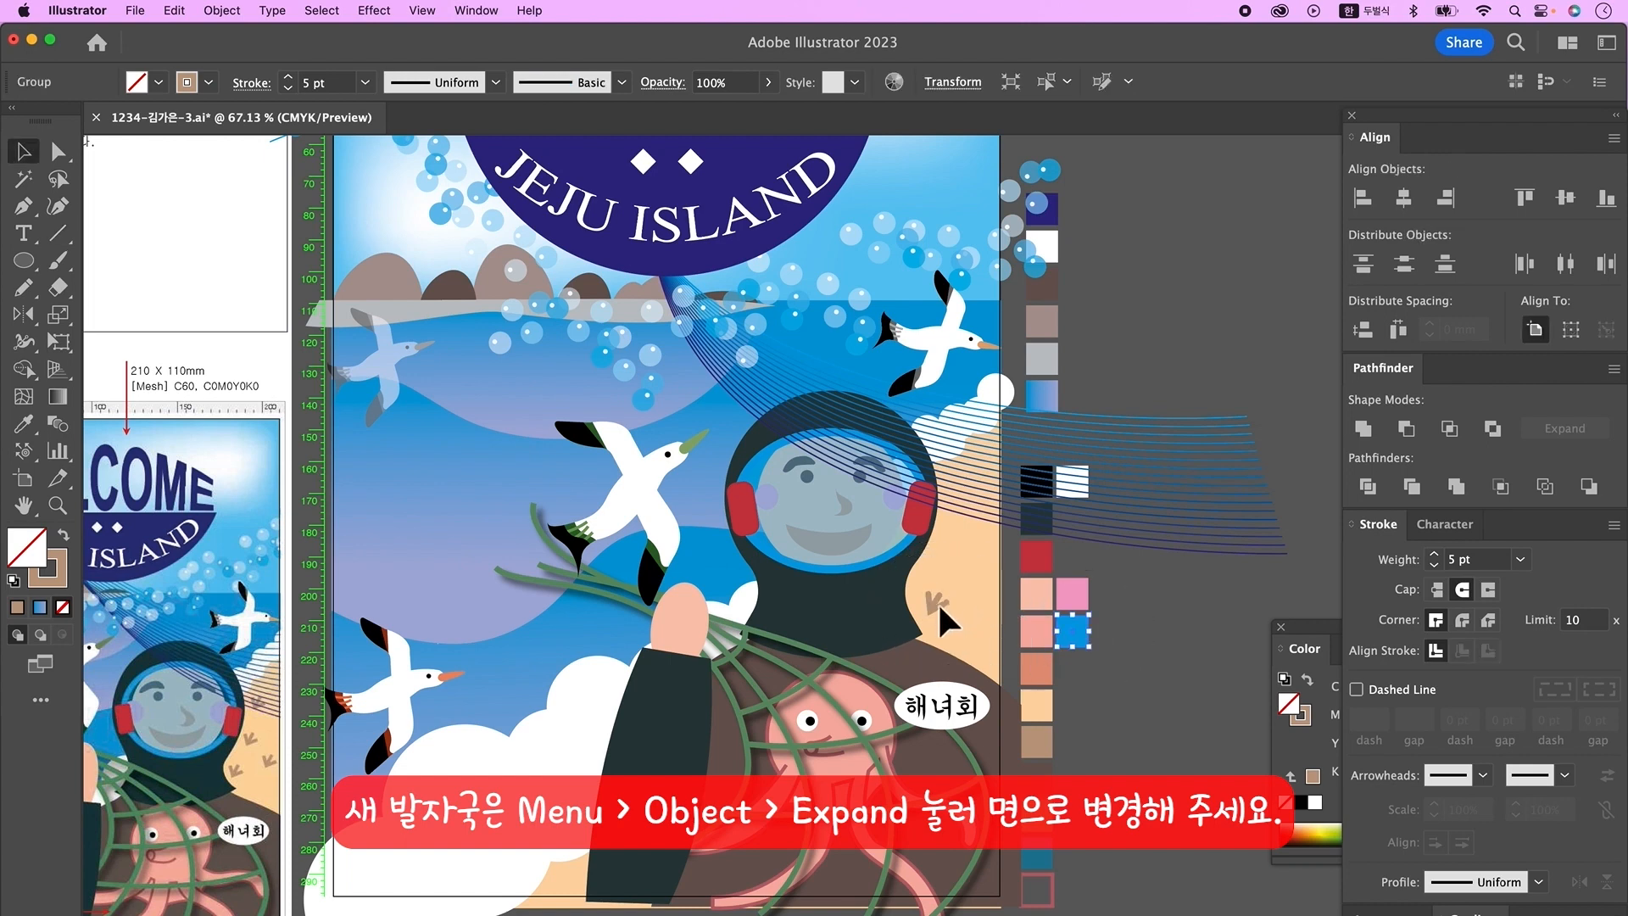
# - Duplicate the footprint group twice up the sand along the poster's right edge
pyautogui.click(935, 603)
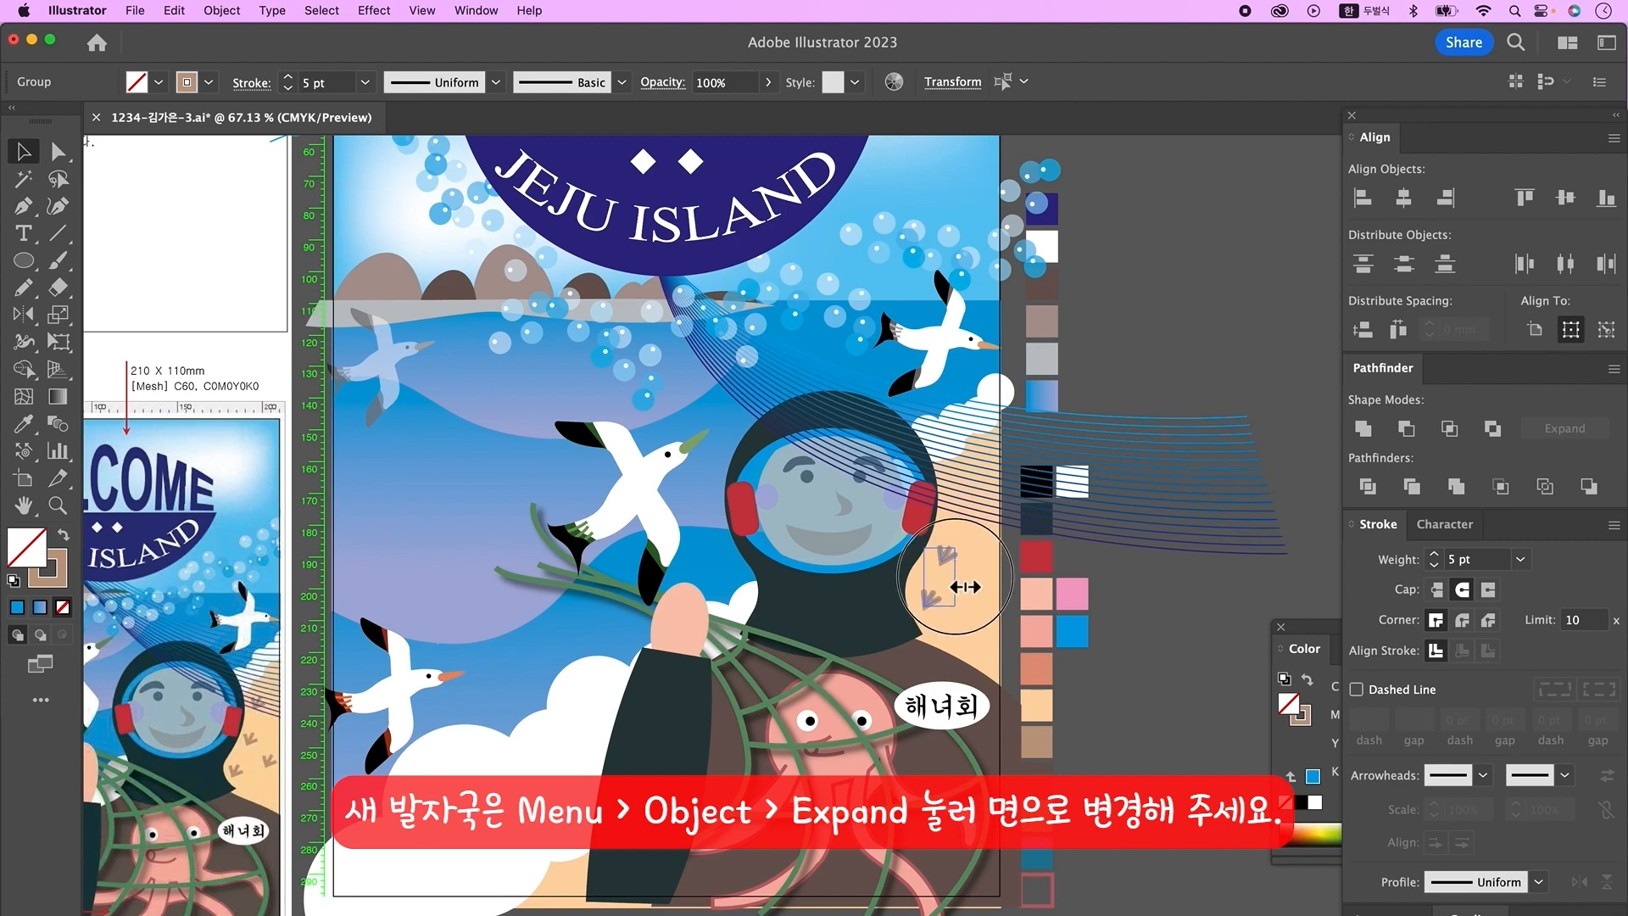
pyautogui.click(965, 587)
pyautogui.moveTo(946, 557); pyautogui.dragTo(964, 491)
pyautogui.keyDown('shift'); pyautogui.click(960, 489); pyautogui.keyUp('shift')
pyautogui.keyDown('shift'); pyautogui.click(933, 601); pyautogui.keyUp('shift')
pyautogui.keyDown('shift'); pyautogui.click(986, 583); pyautogui.keyUp('shift')
pyautogui.click(991, 612)
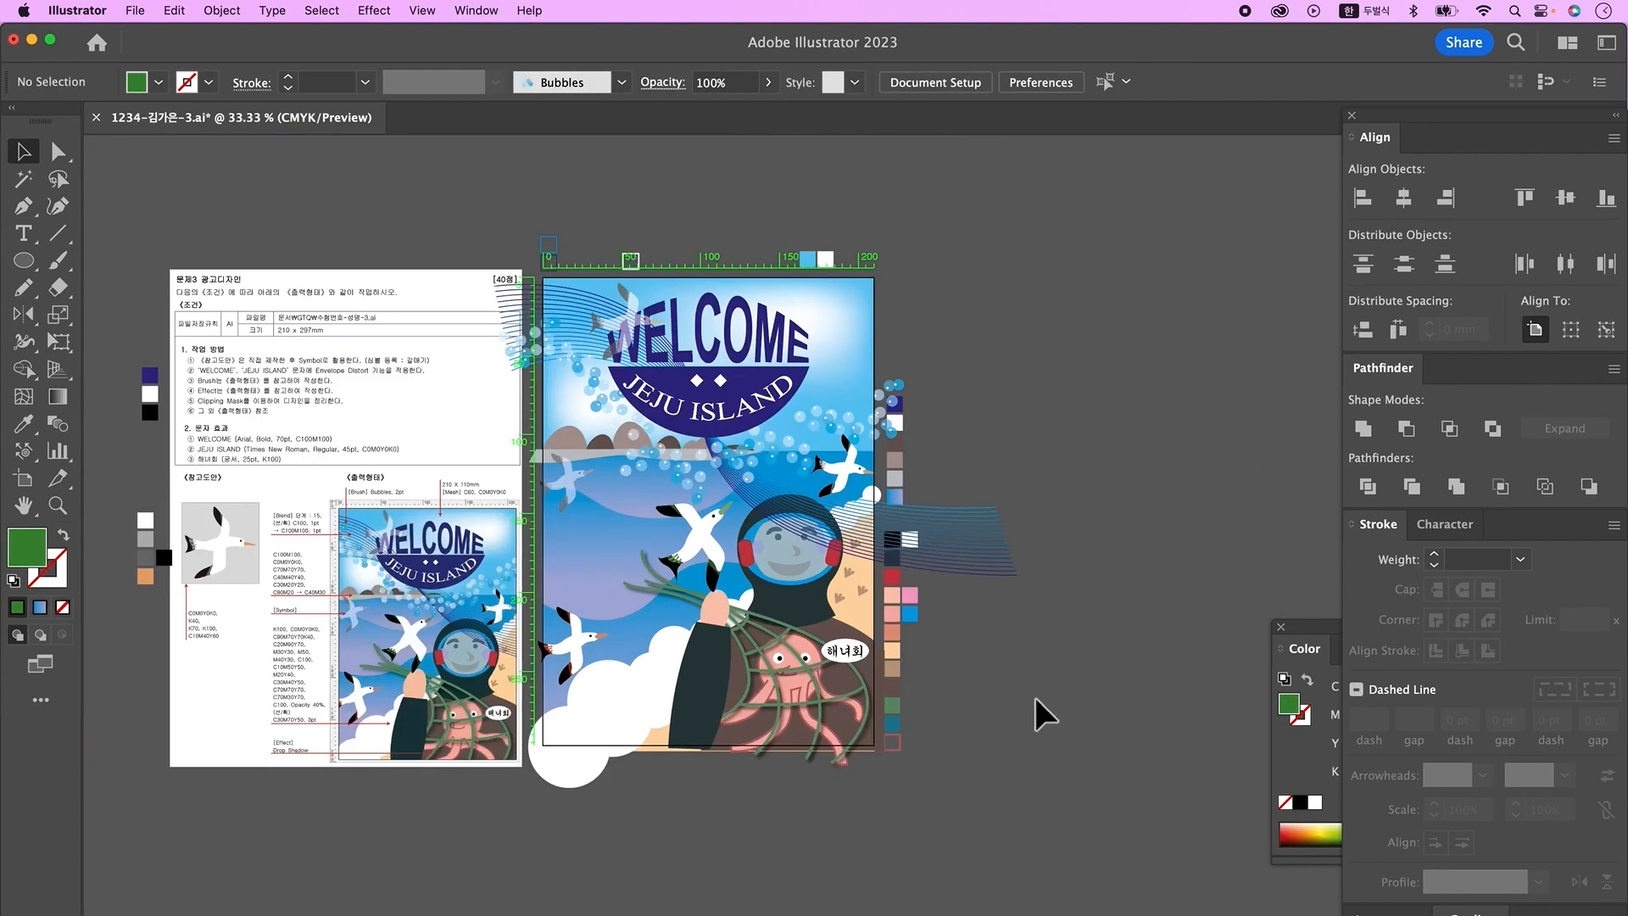
# - Create a 210 × 297 mm rectangle and align it to the artboard's left and top edges
pyautogui.hscroll(-2, 1045, 715)
pyautogui.moveTo(37, 273); pyautogui.dragTo(101, 260)
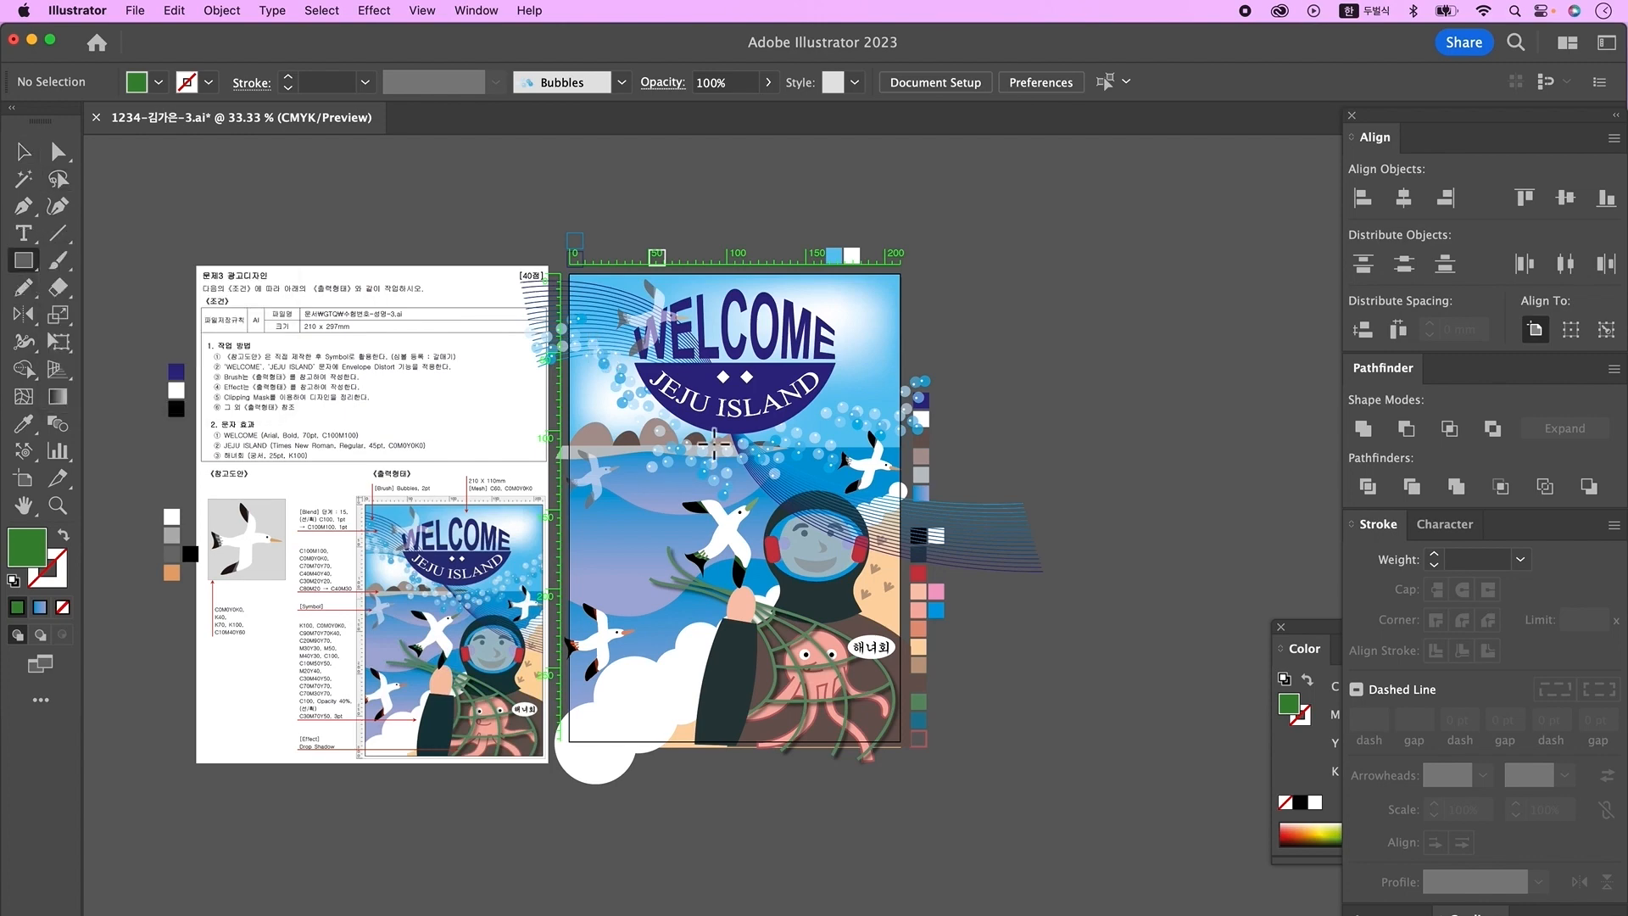
pyautogui.click(725, 357)
pyautogui.write('210')
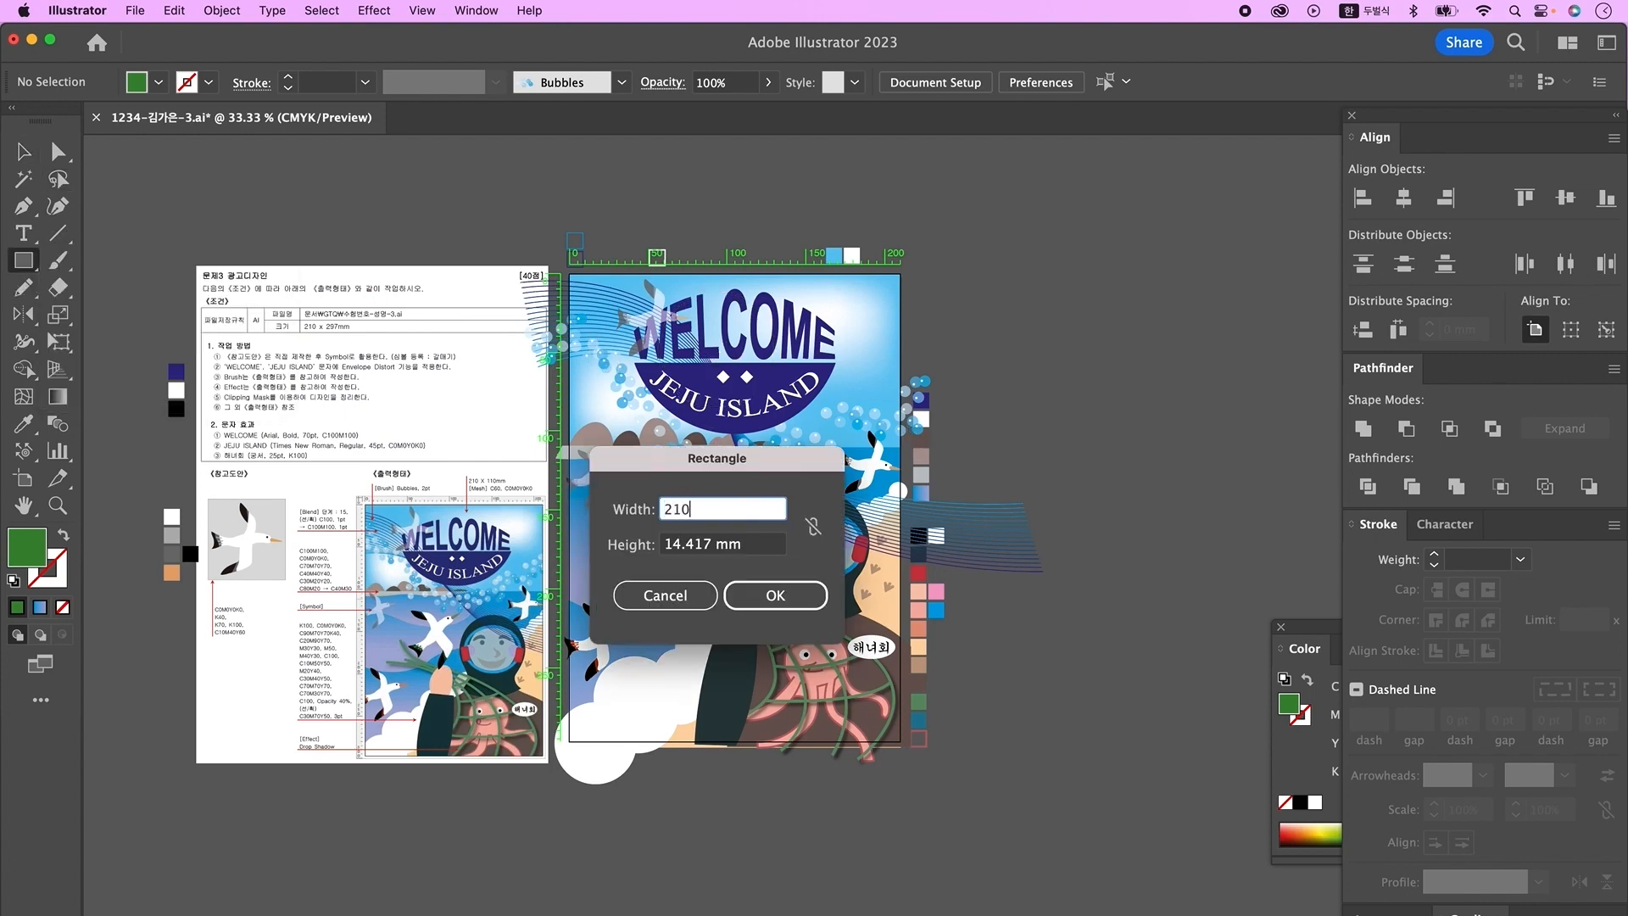
pyautogui.press('Tab')
pyautogui.write('2')
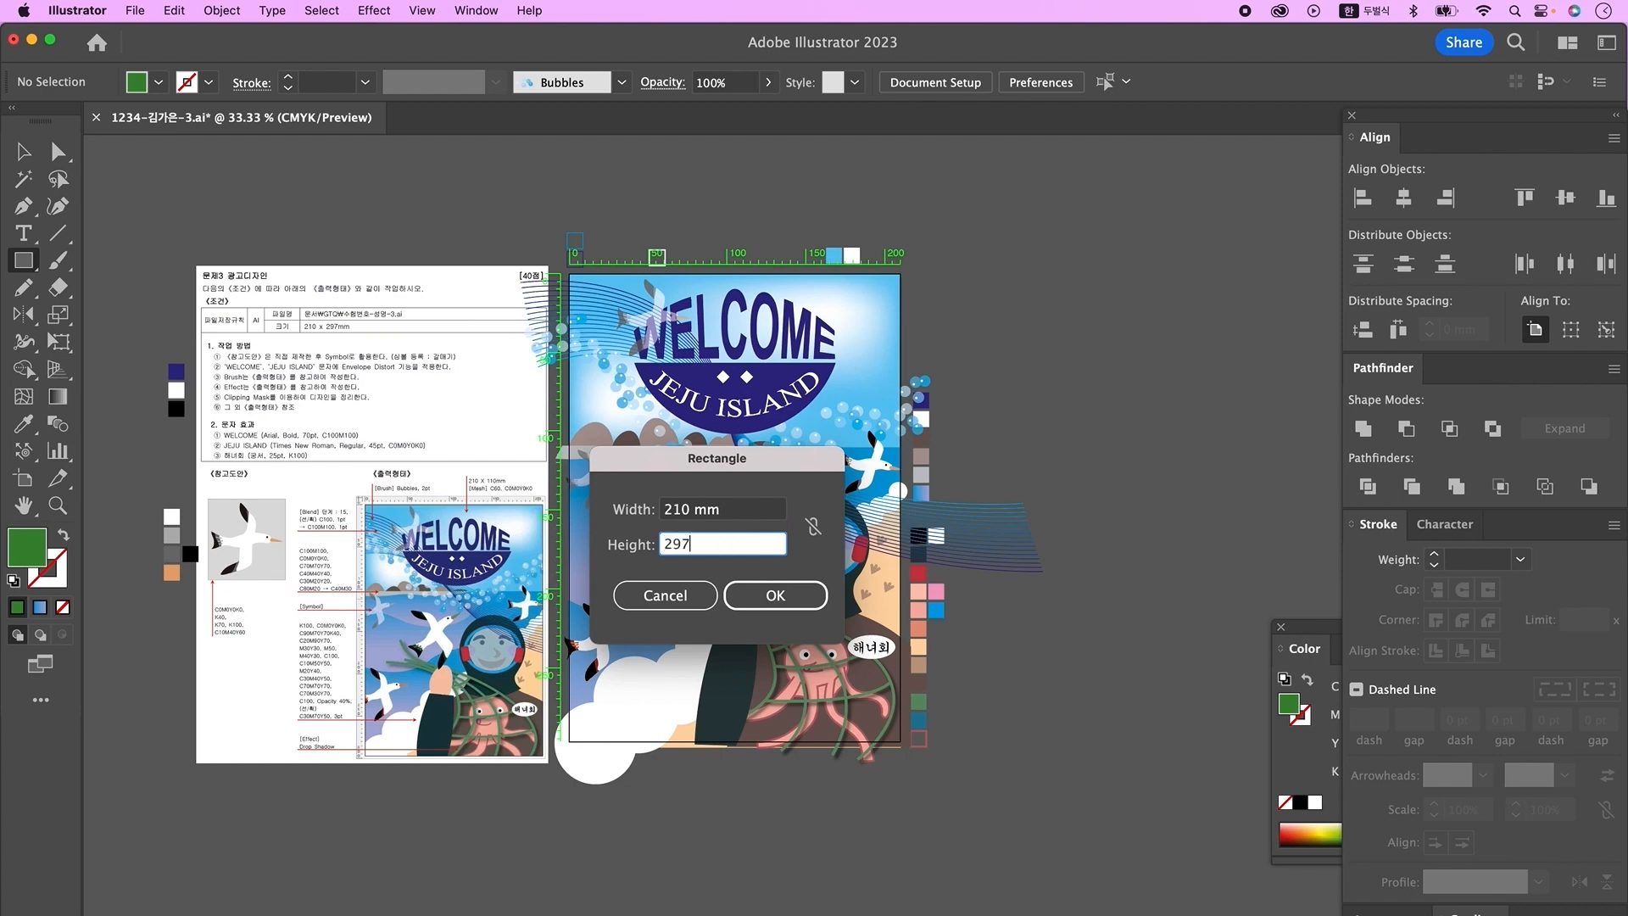
pyautogui.press('Return')
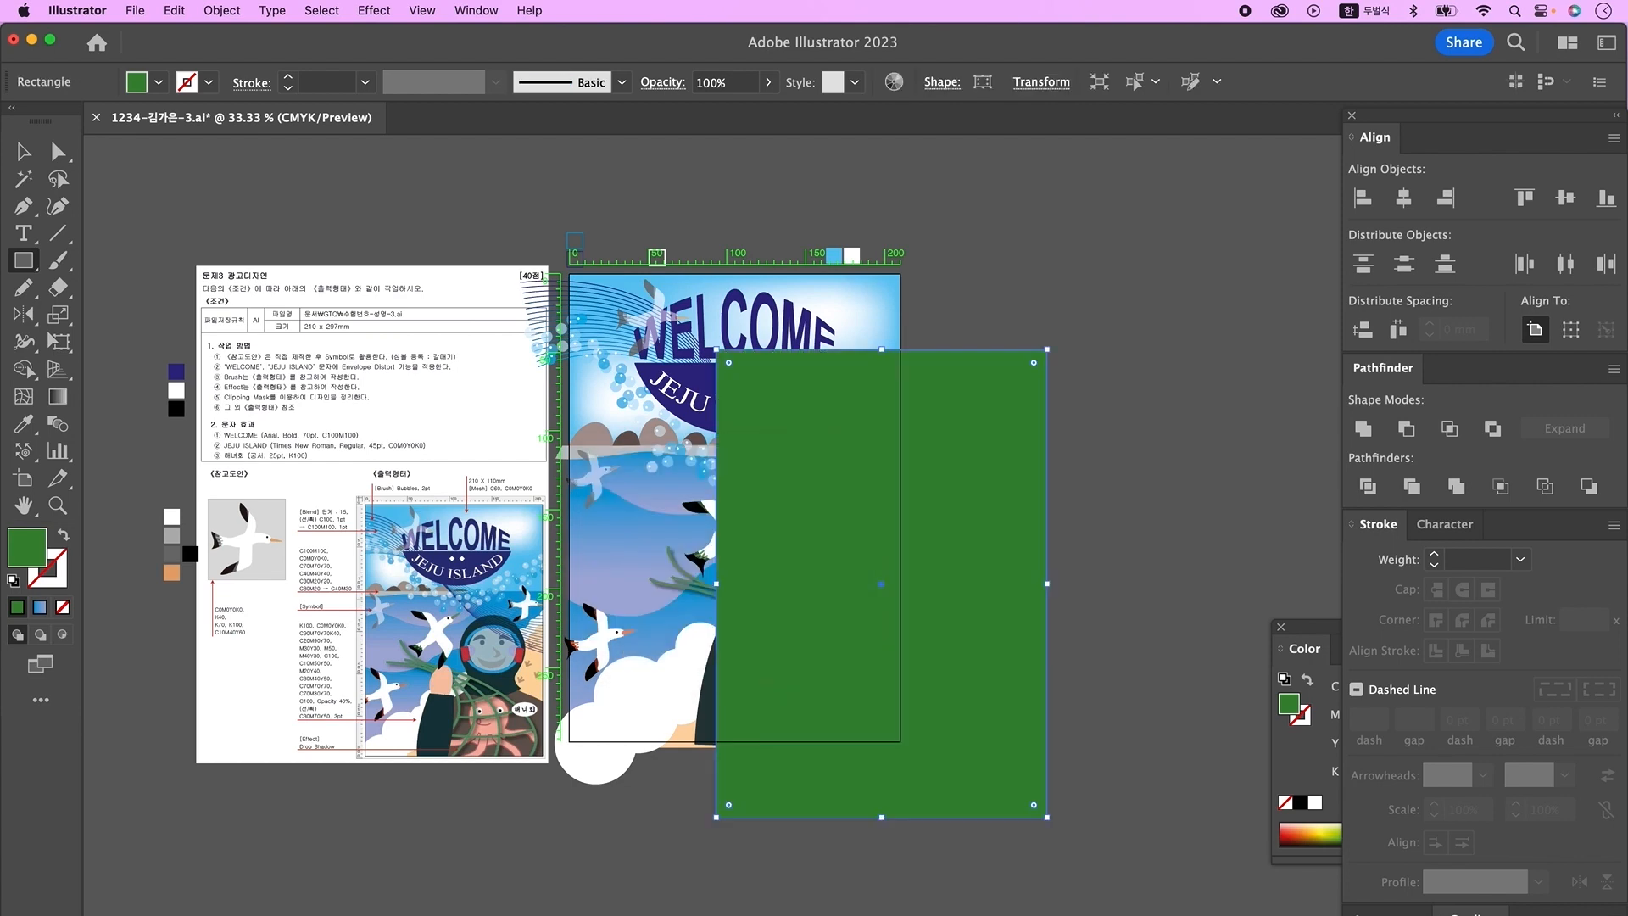
pyautogui.click(1363, 198)
pyautogui.click(1525, 199)
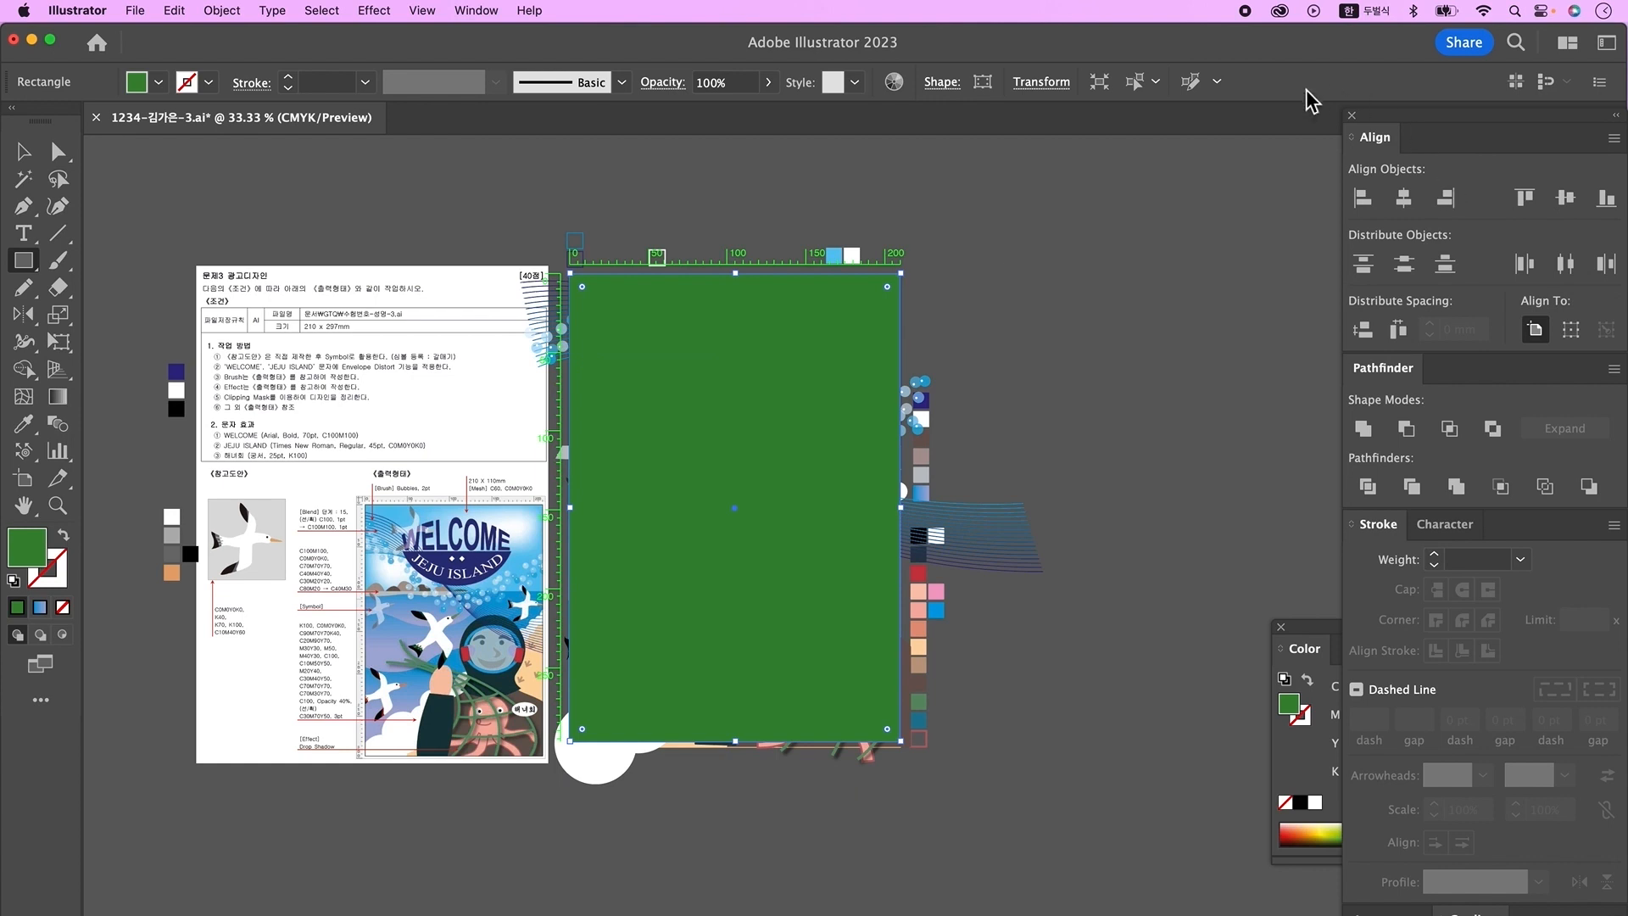
# - Select the rectangle together with all poster artwork and make a clipping mask from them
pyautogui.click(26, 152)
pyautogui.click(1070, 705)
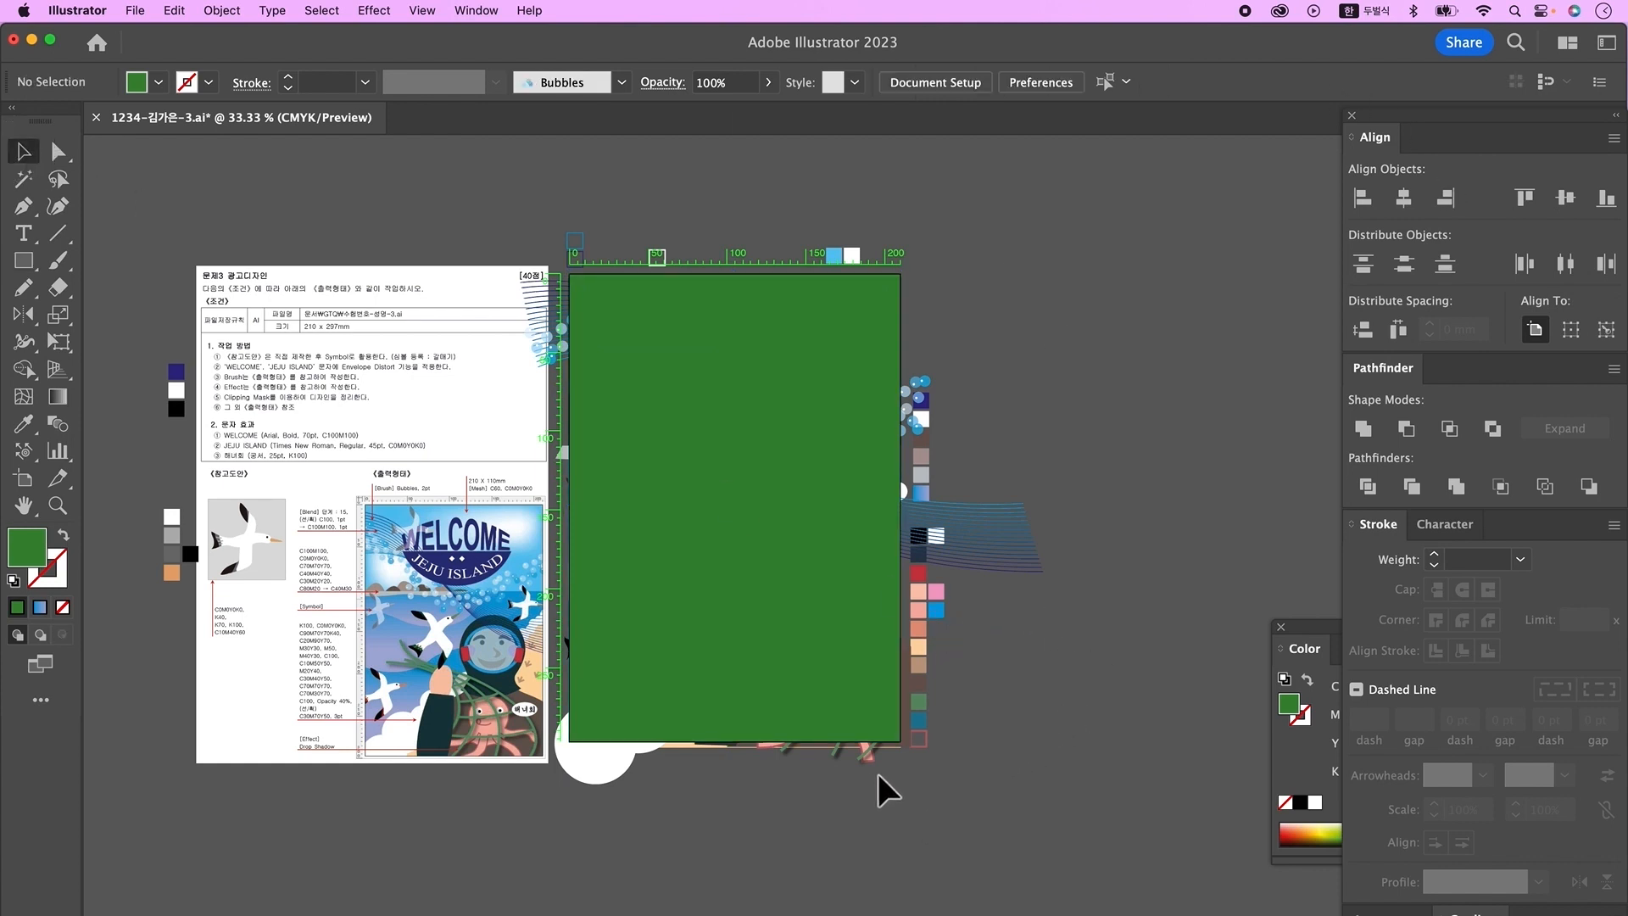
pyautogui.moveTo(884, 772); pyautogui.dragTo(584, 296)
pyautogui.rightClick(746, 416)
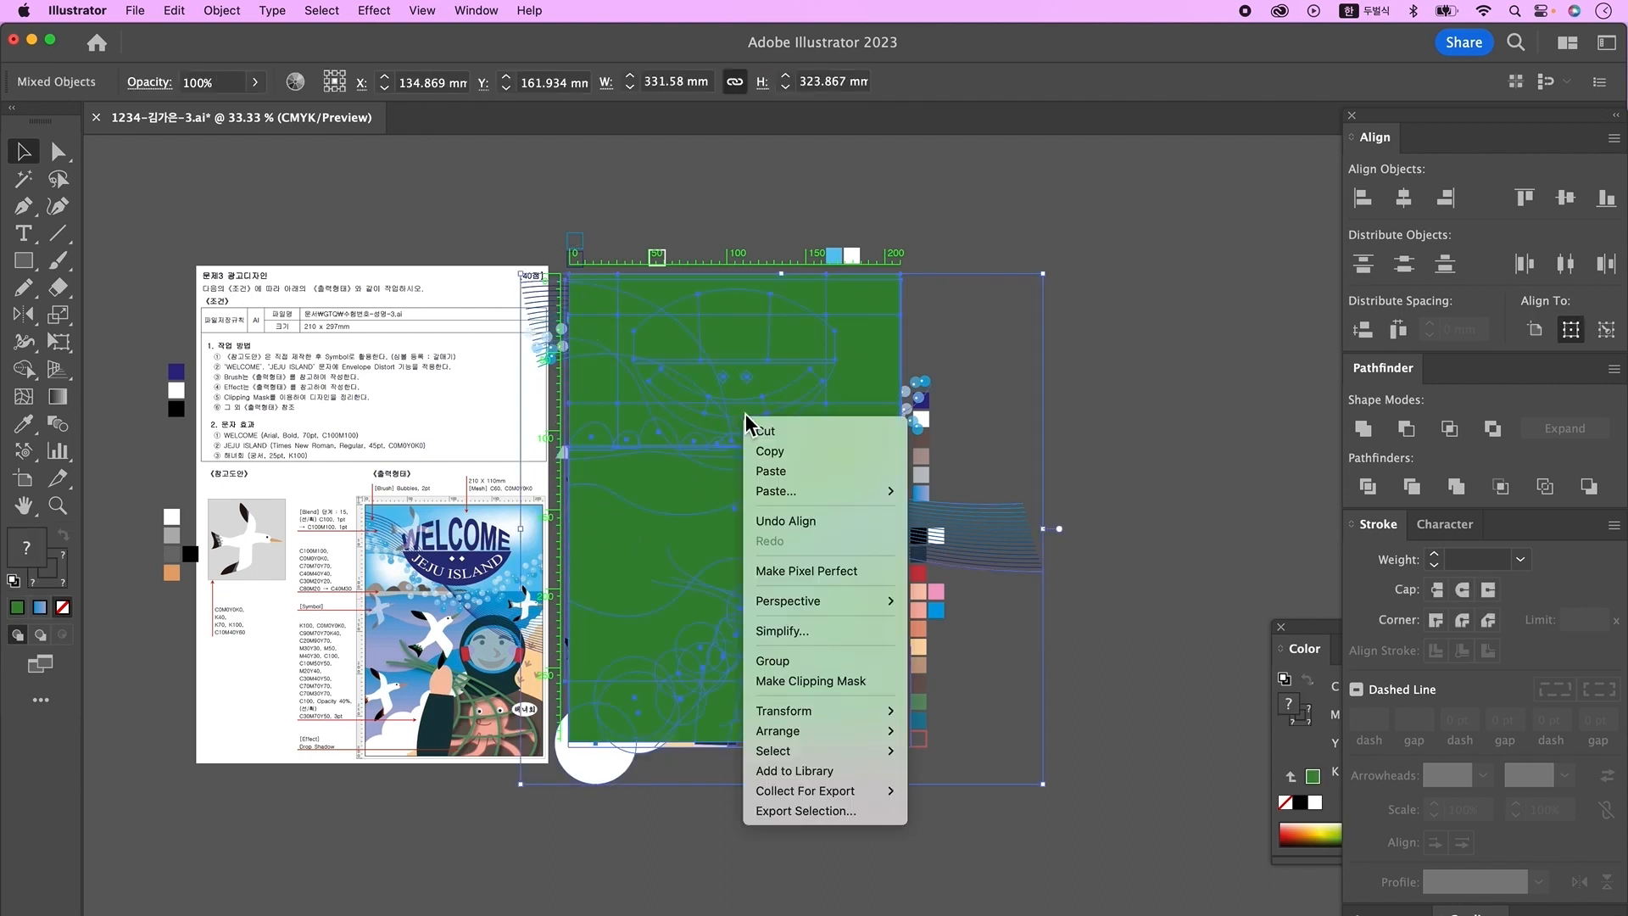
pyautogui.click(810, 681)
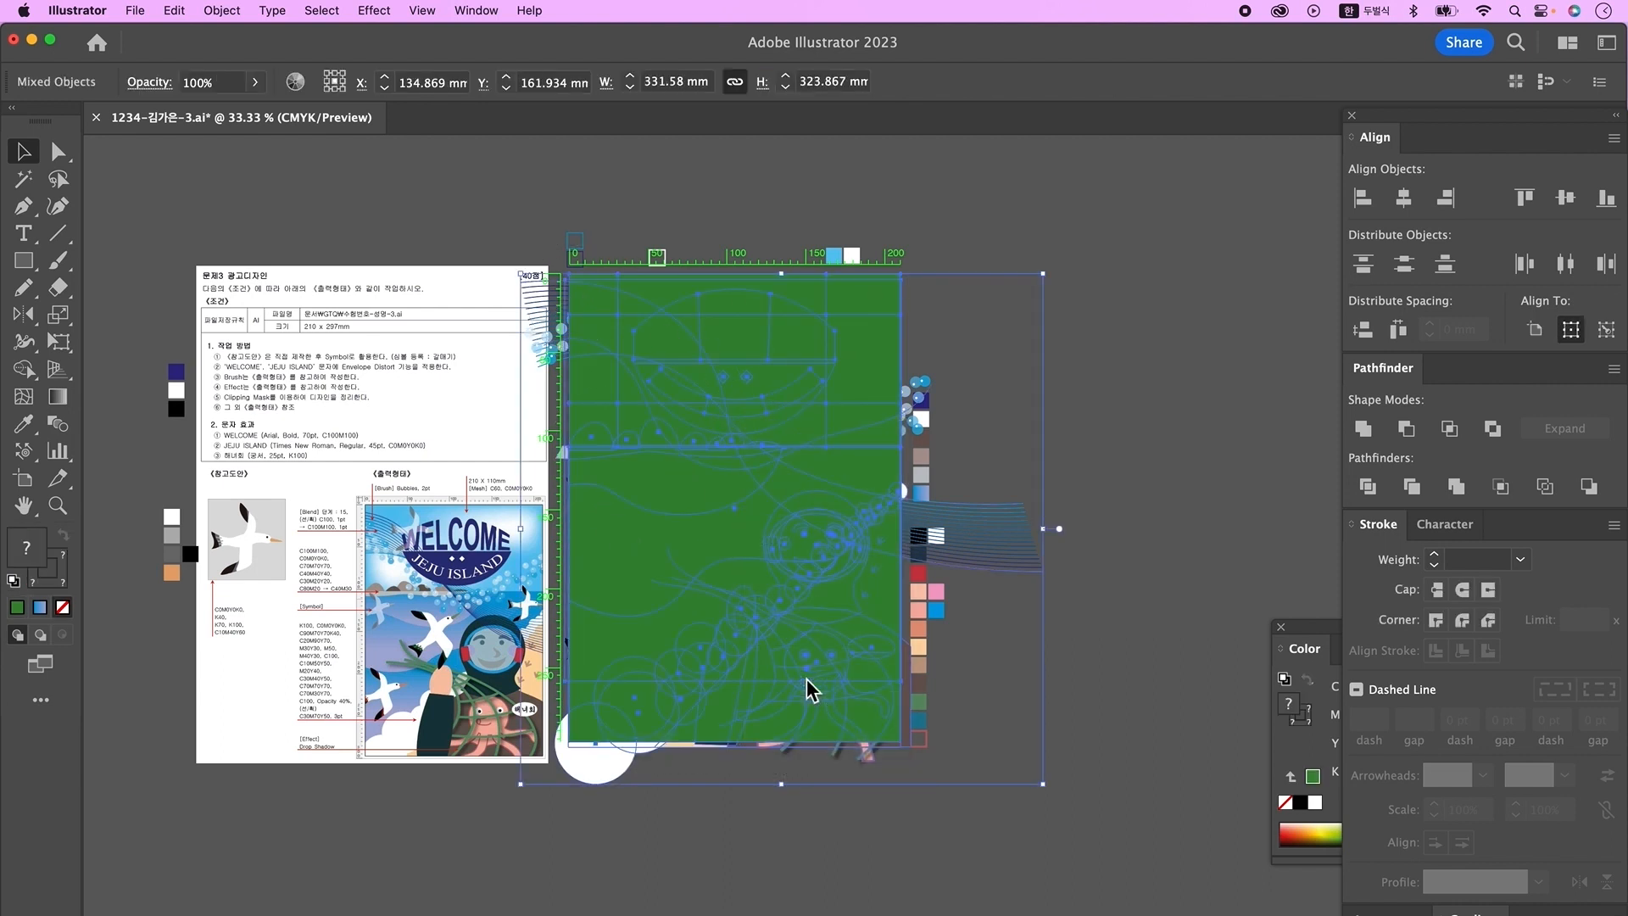
pyautogui.click(1001, 645)
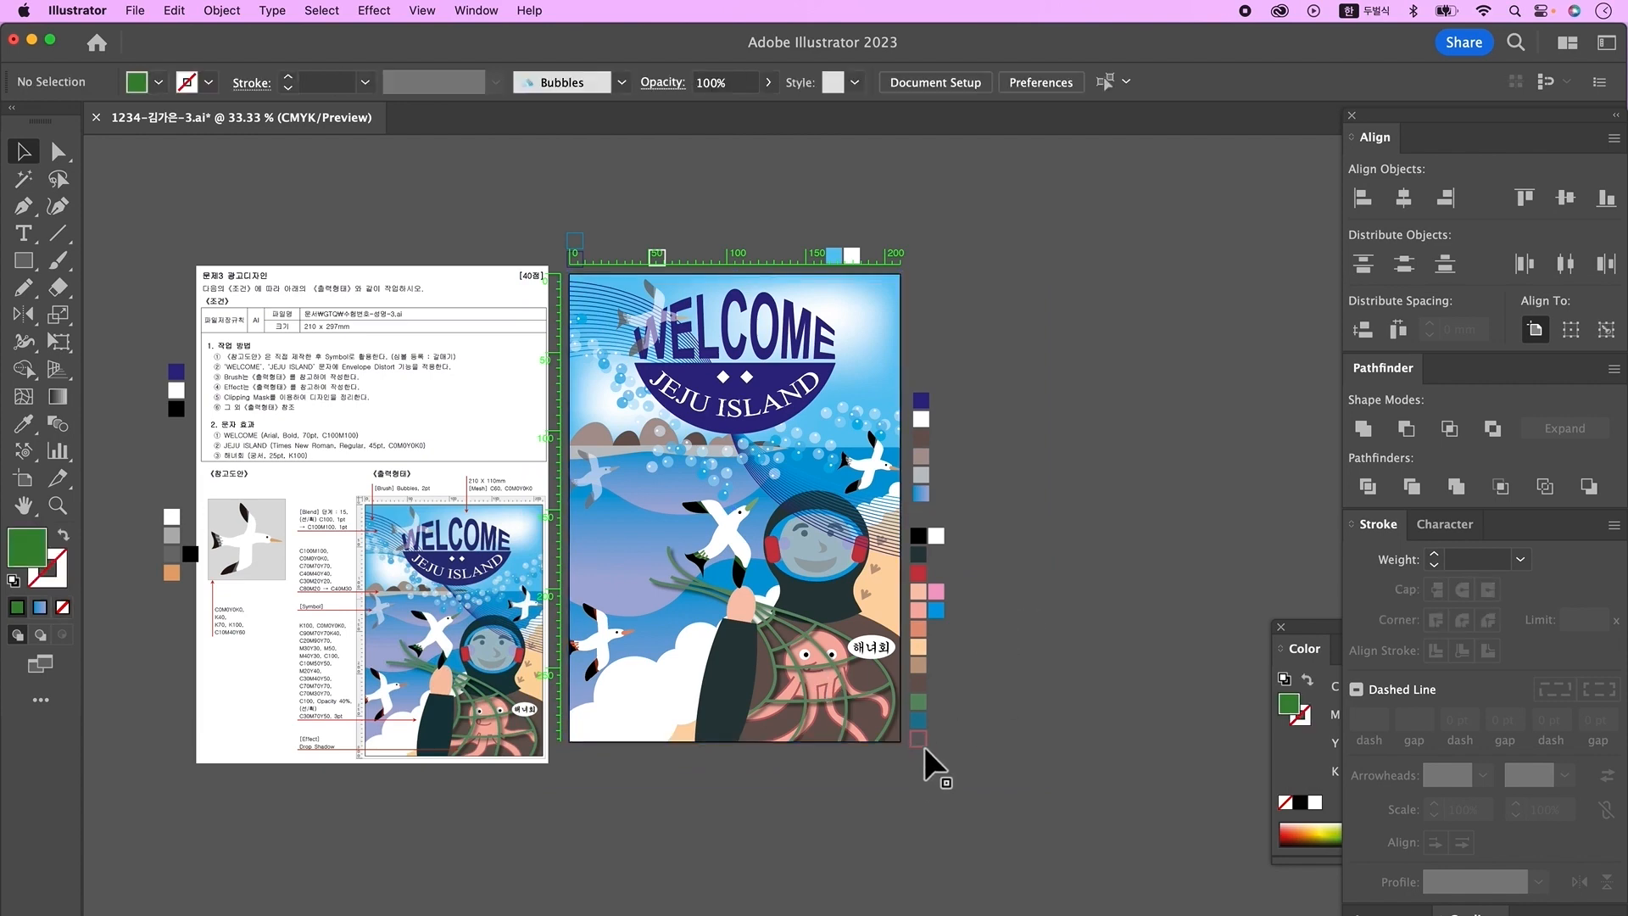
# - Delete the exam sheet, rulers and color swatches outside the poster, and save the document
pyautogui.moveTo(874, 805); pyautogui.dragTo(891, 810)
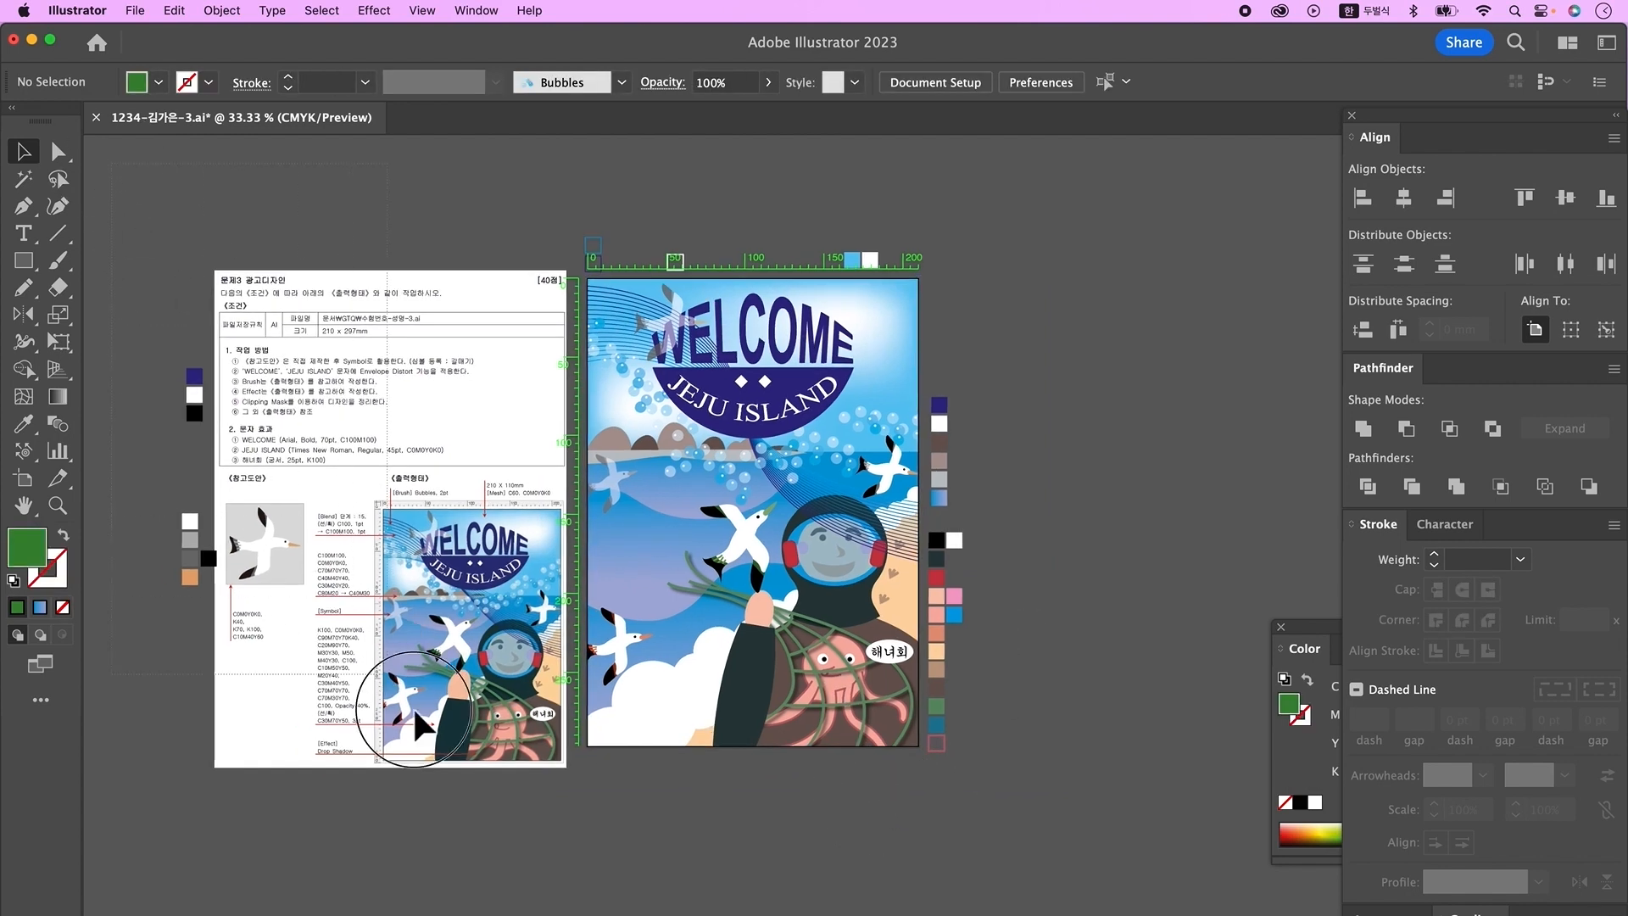
pyautogui.press('super+a')
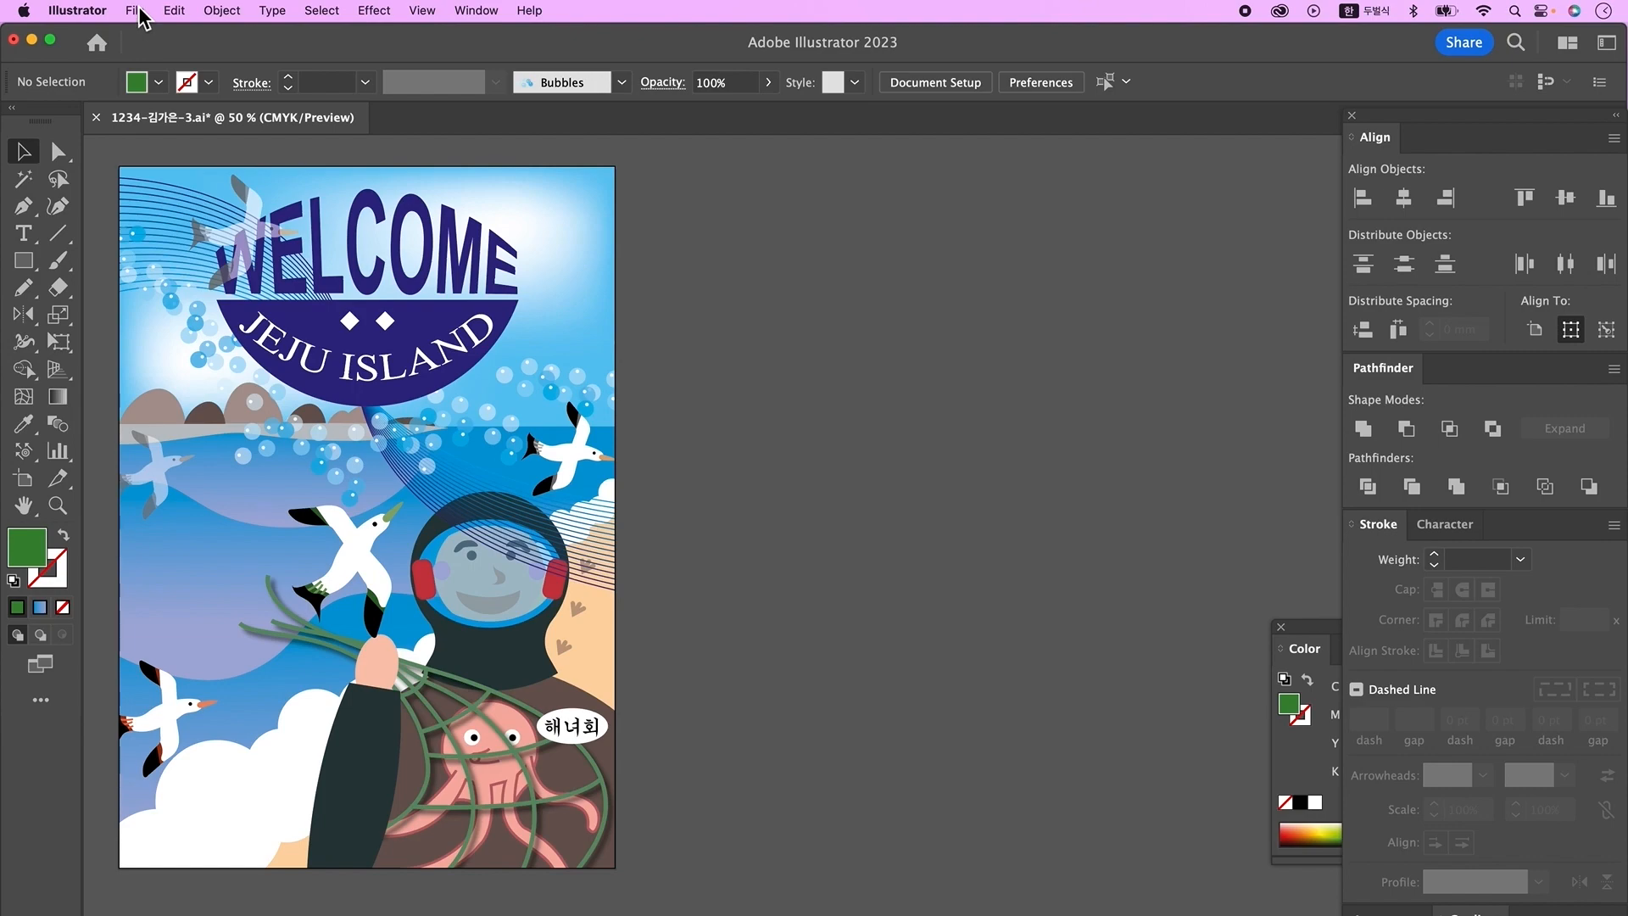
pyautogui.click(135, 11)
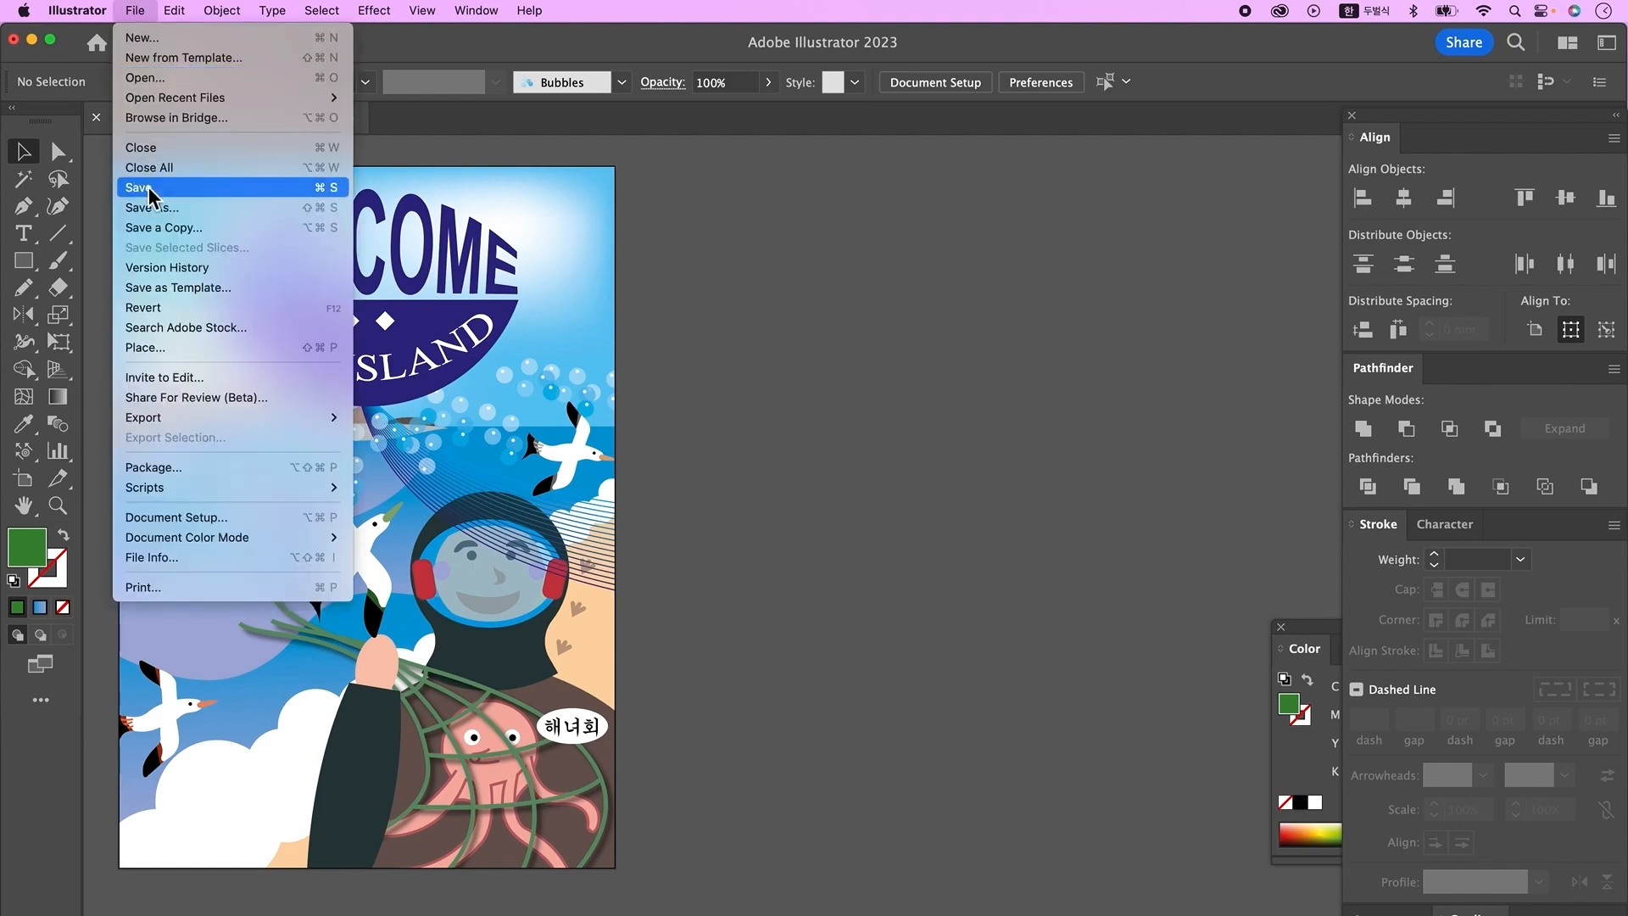